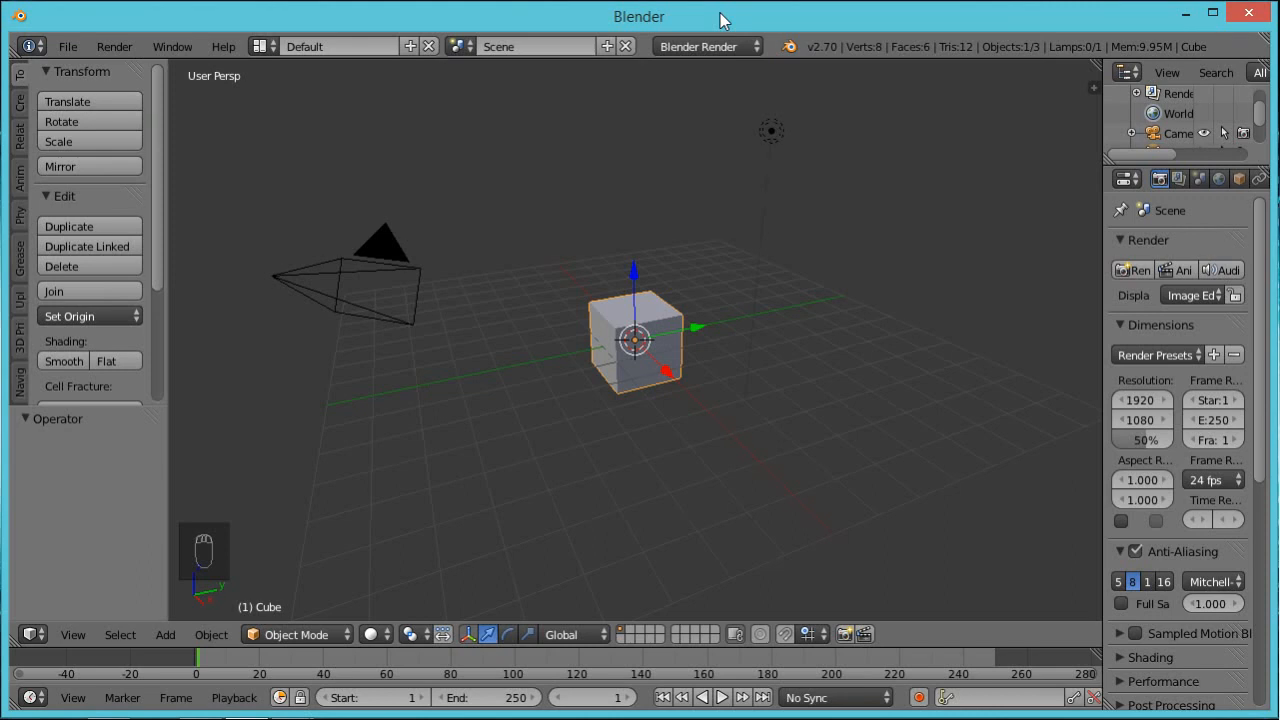
# Review the input settings and the enabled add-ons in the user preferences, including the mesh add-ons
pyautogui.click(76, 44)
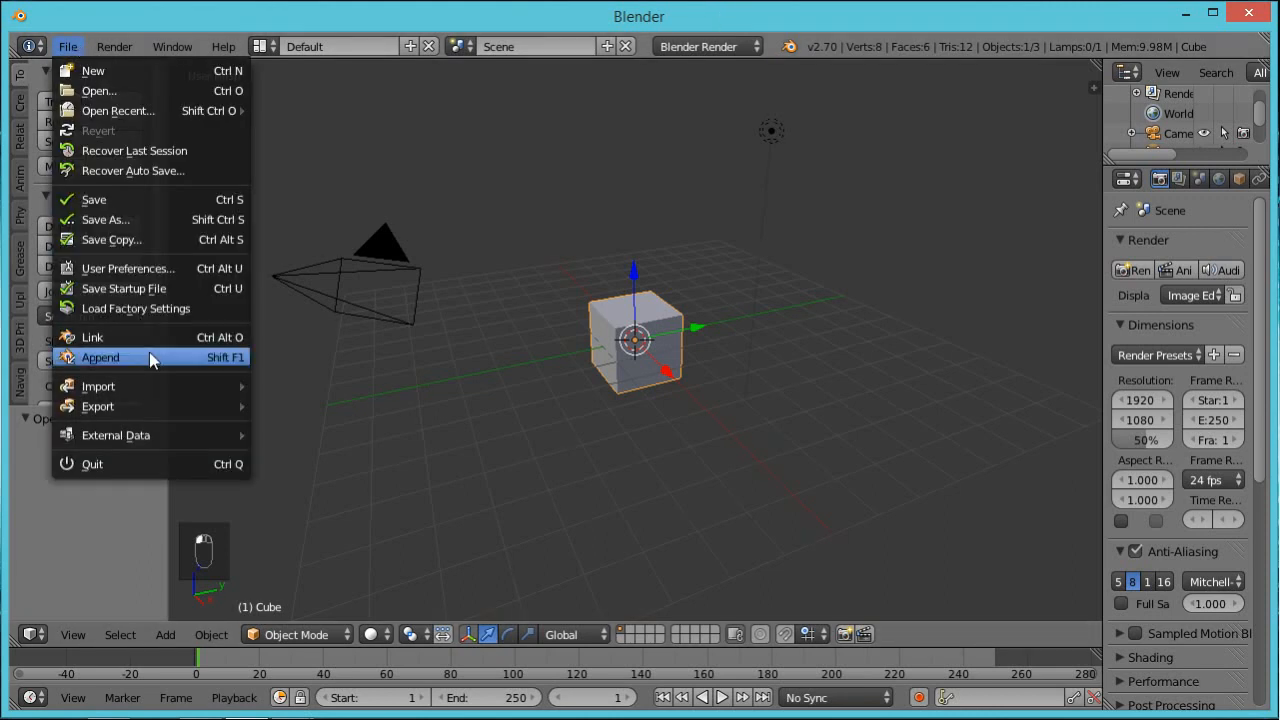
pyautogui.click(136, 268)
pyautogui.click(285, 48)
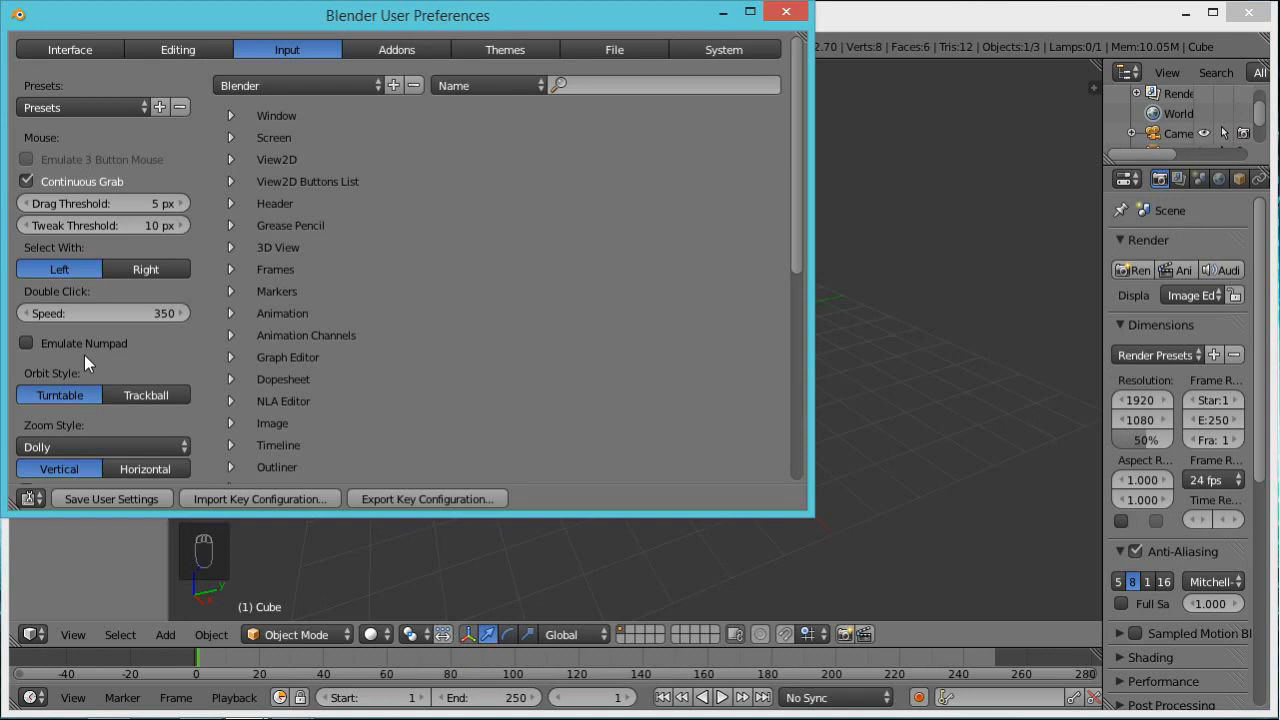
pyautogui.click(392, 51)
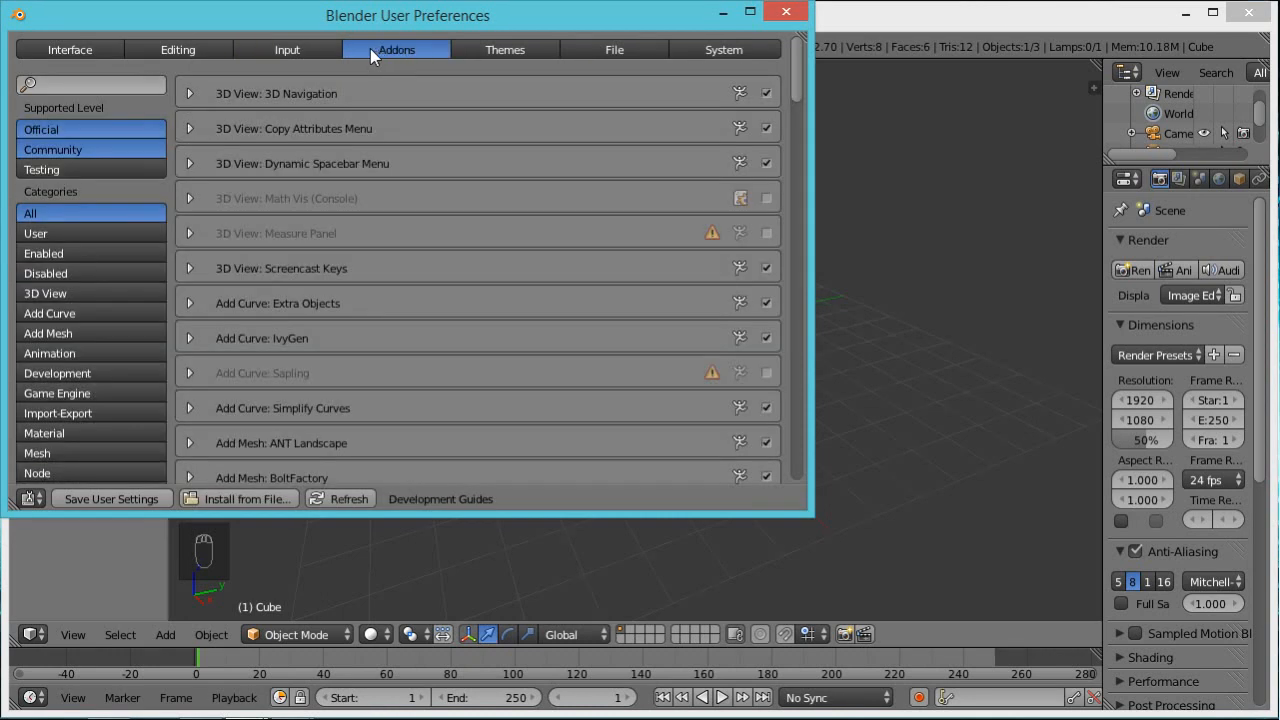
pyautogui.moveTo(798, 70); pyautogui.dragTo(838, 334)
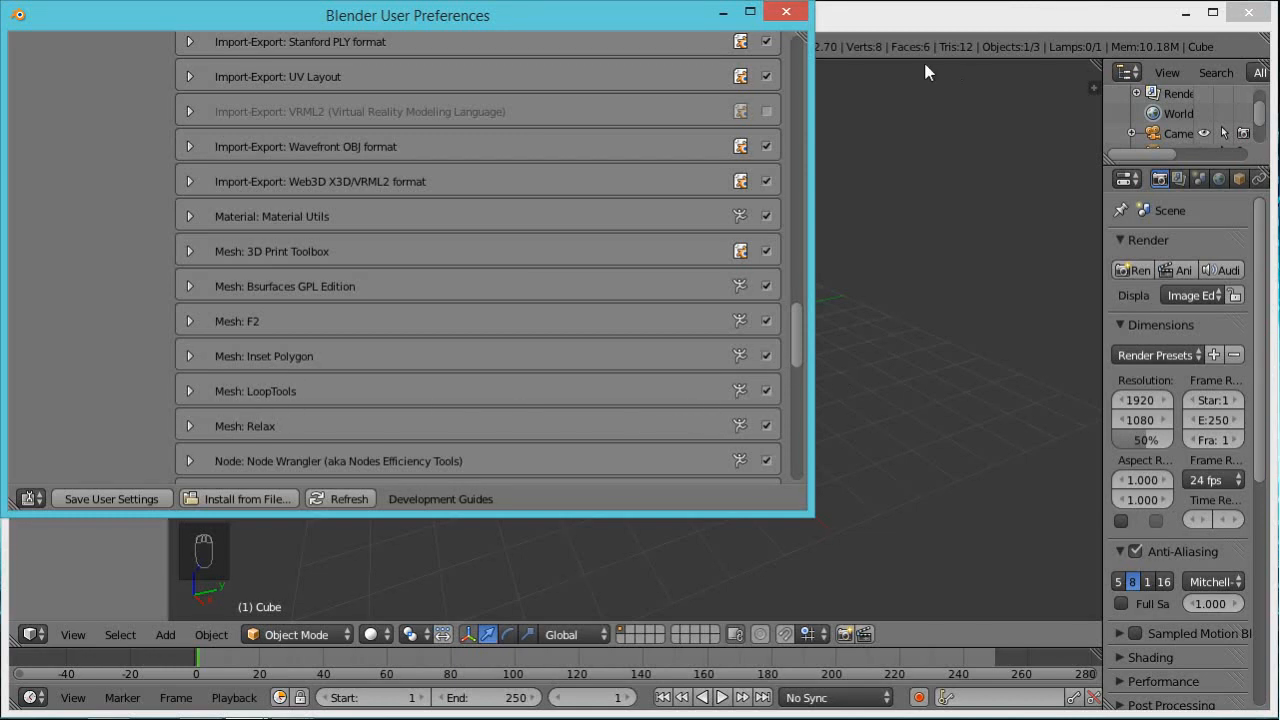
pyautogui.click(786, 12)
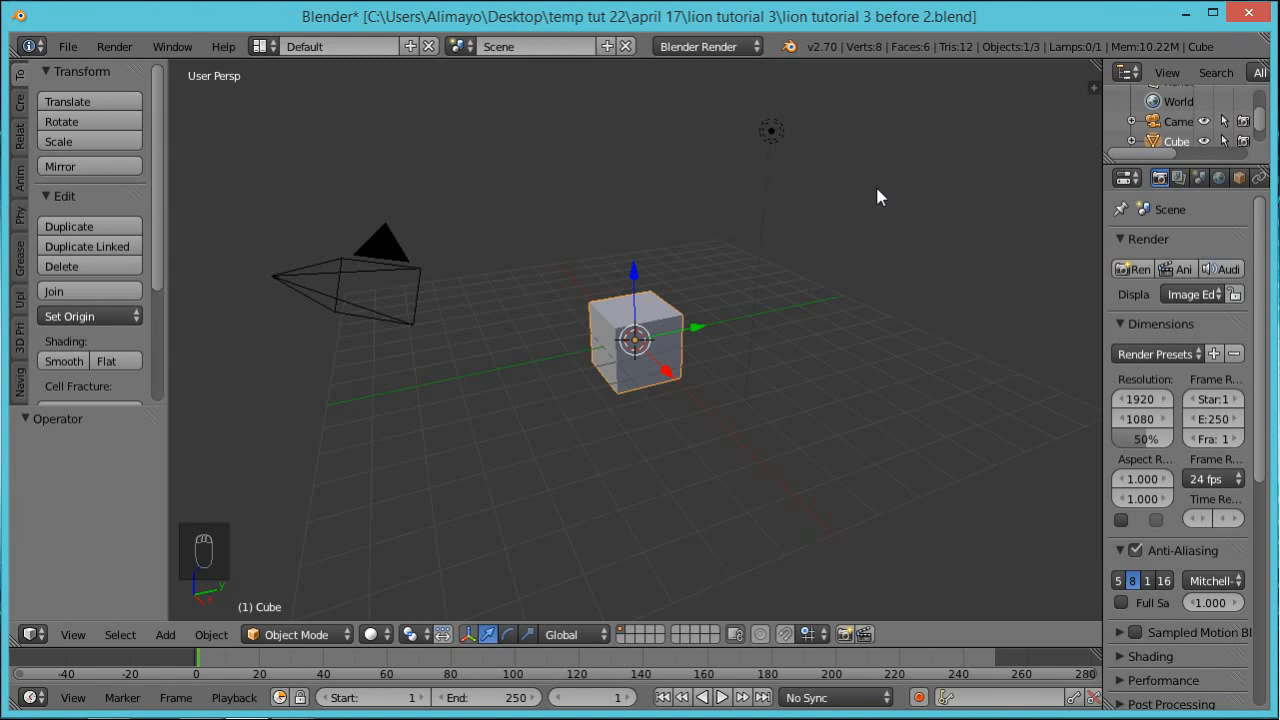
# In front view, apply Subdivide Smooth to the whole default cube with 3 cuts
pyautogui.press('KP_1')
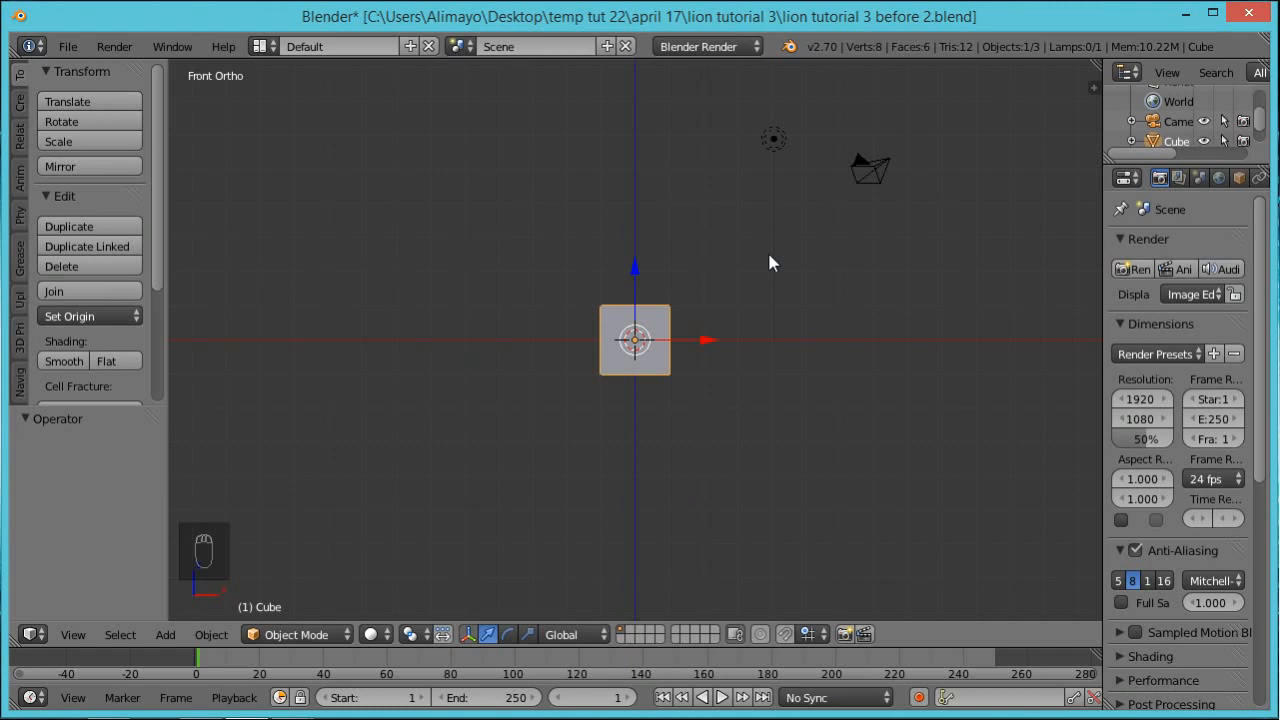
pyautogui.press('Tab')
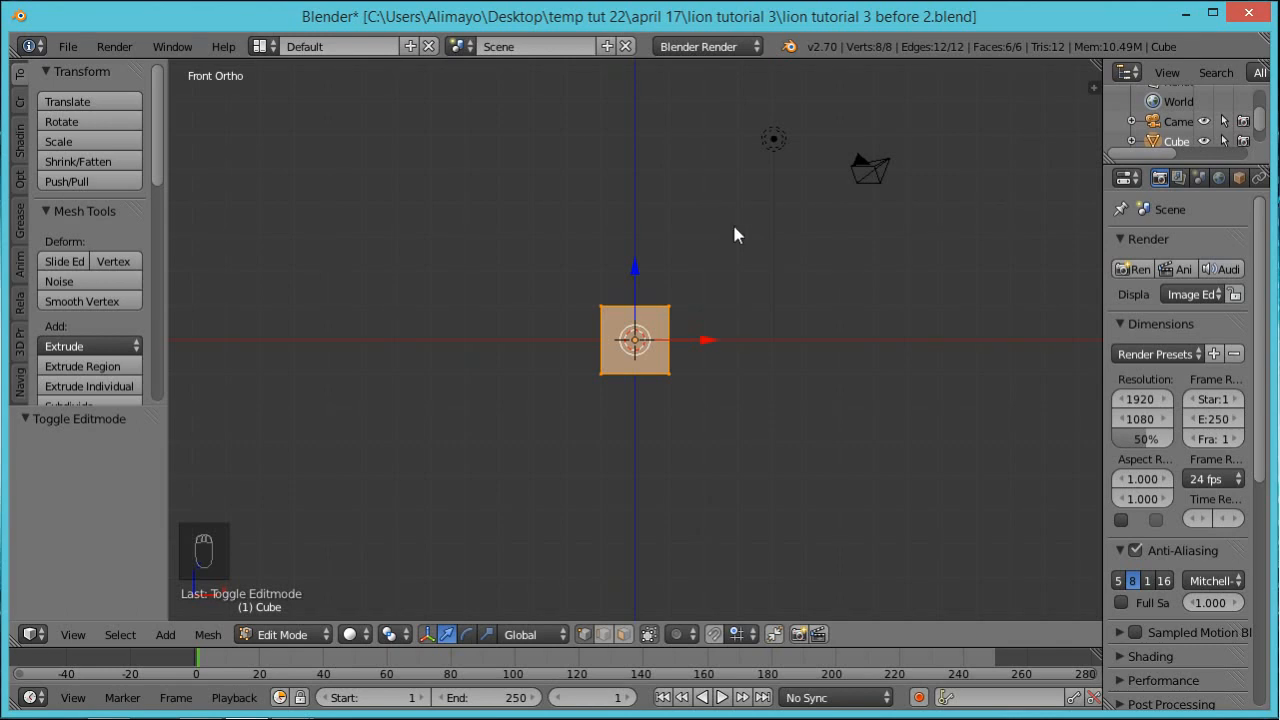
pyautogui.press('w')
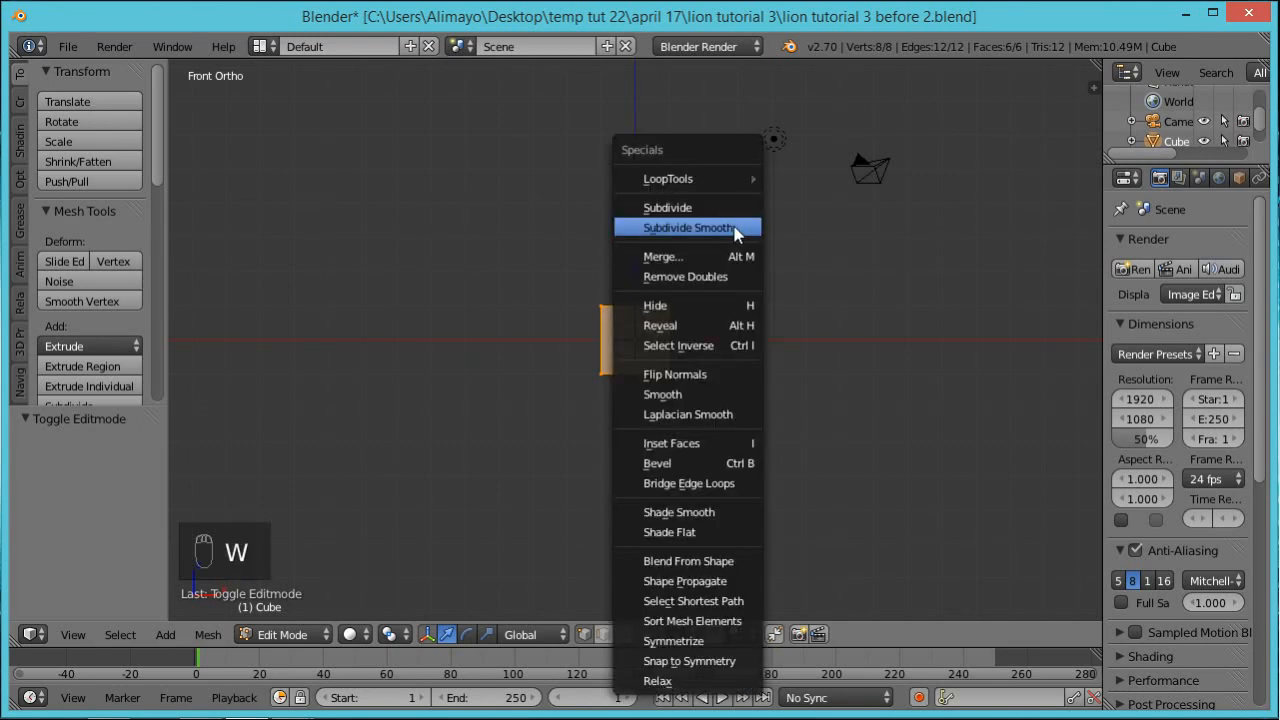
pyautogui.click(680, 232)
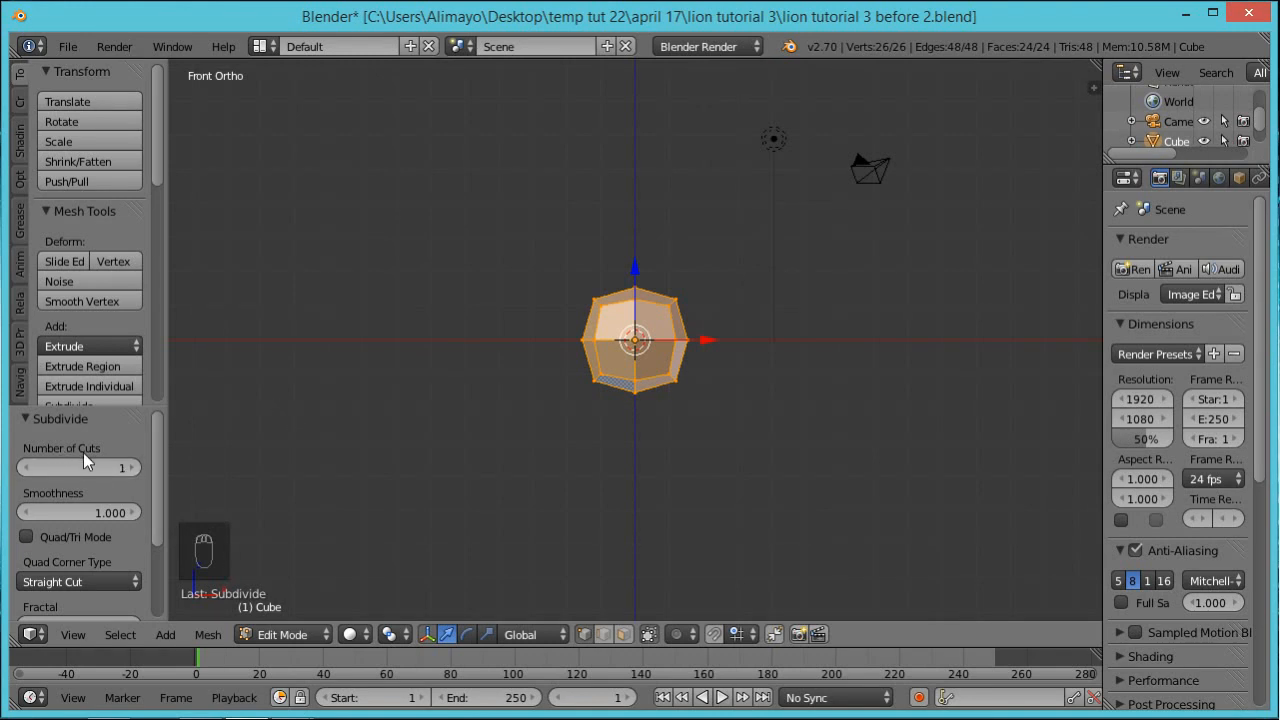
pyautogui.click(132, 466)
pyautogui.click(132, 466)
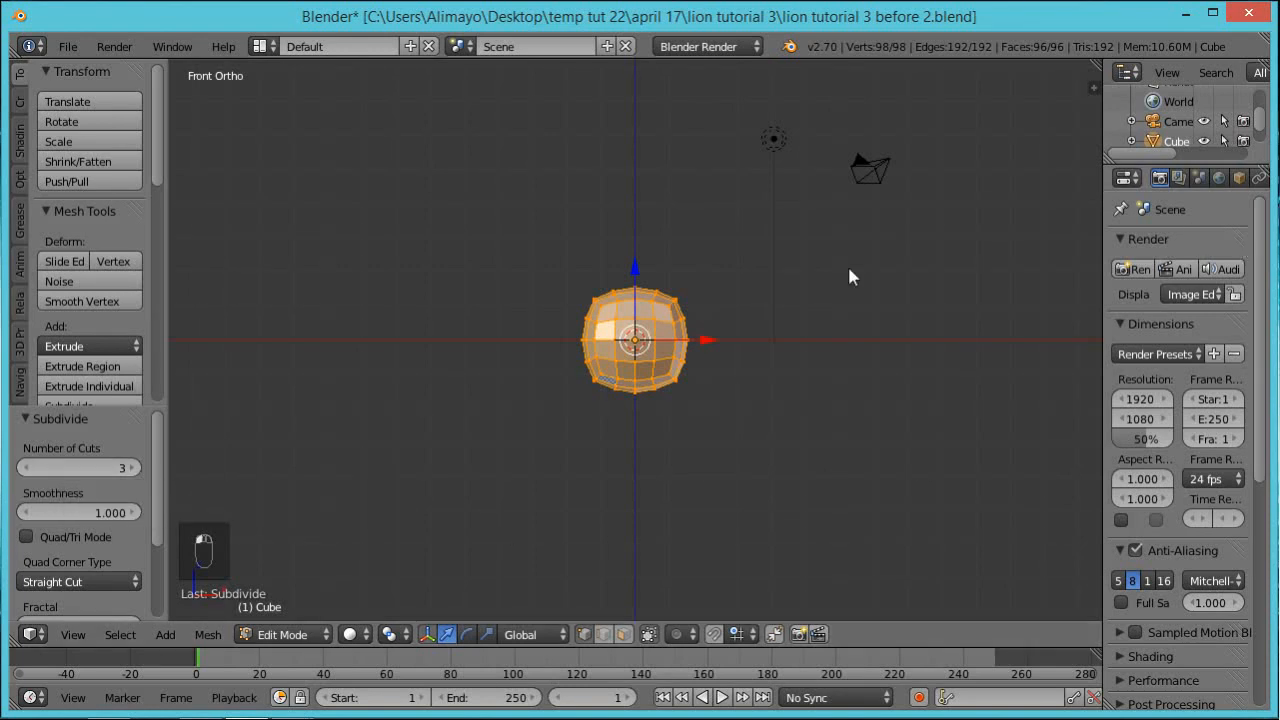
# In wireframe display with face selection, delete the faces of the mesh's half on the negative X side
pyautogui.scroll(3, 725, 395)
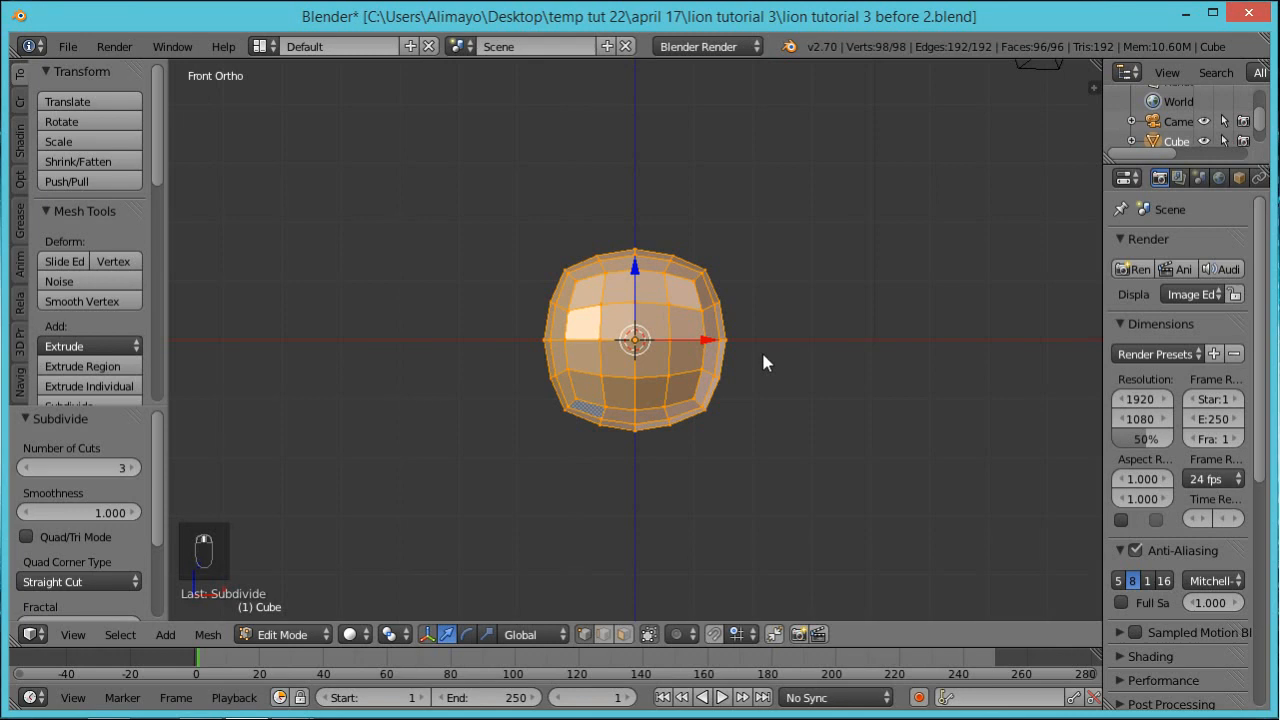
pyautogui.press('z')
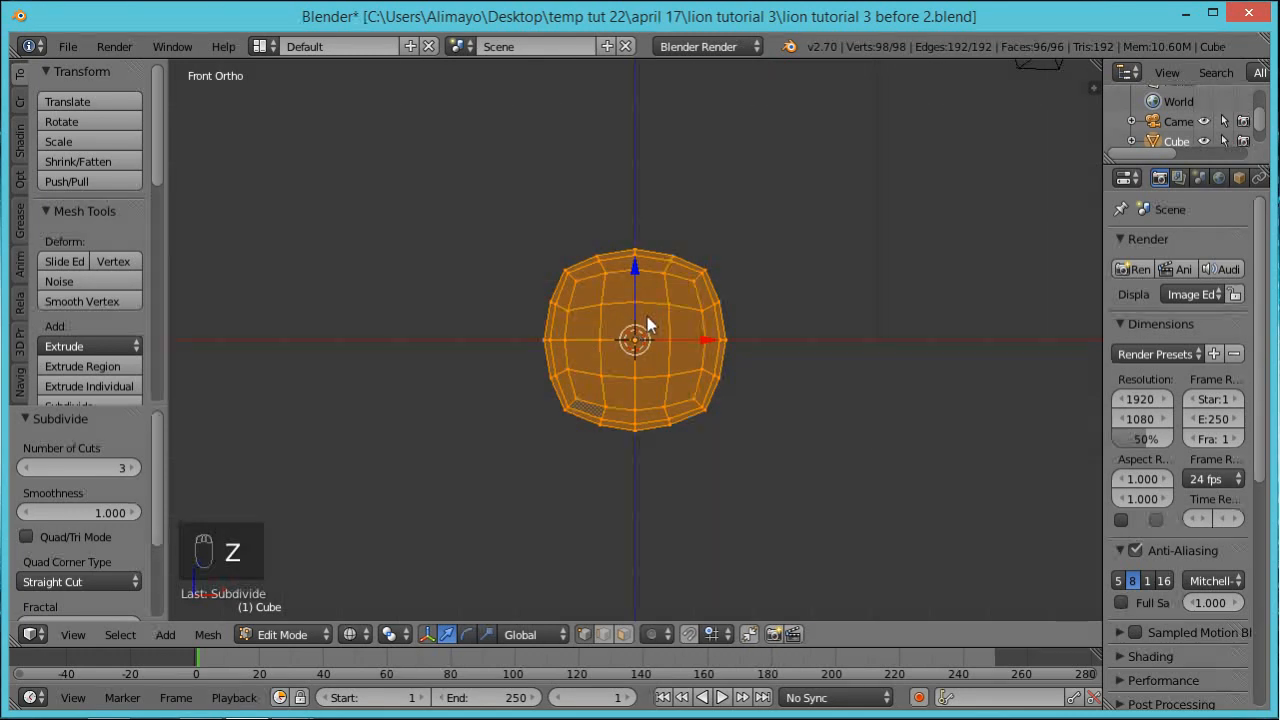
pyautogui.press('a')
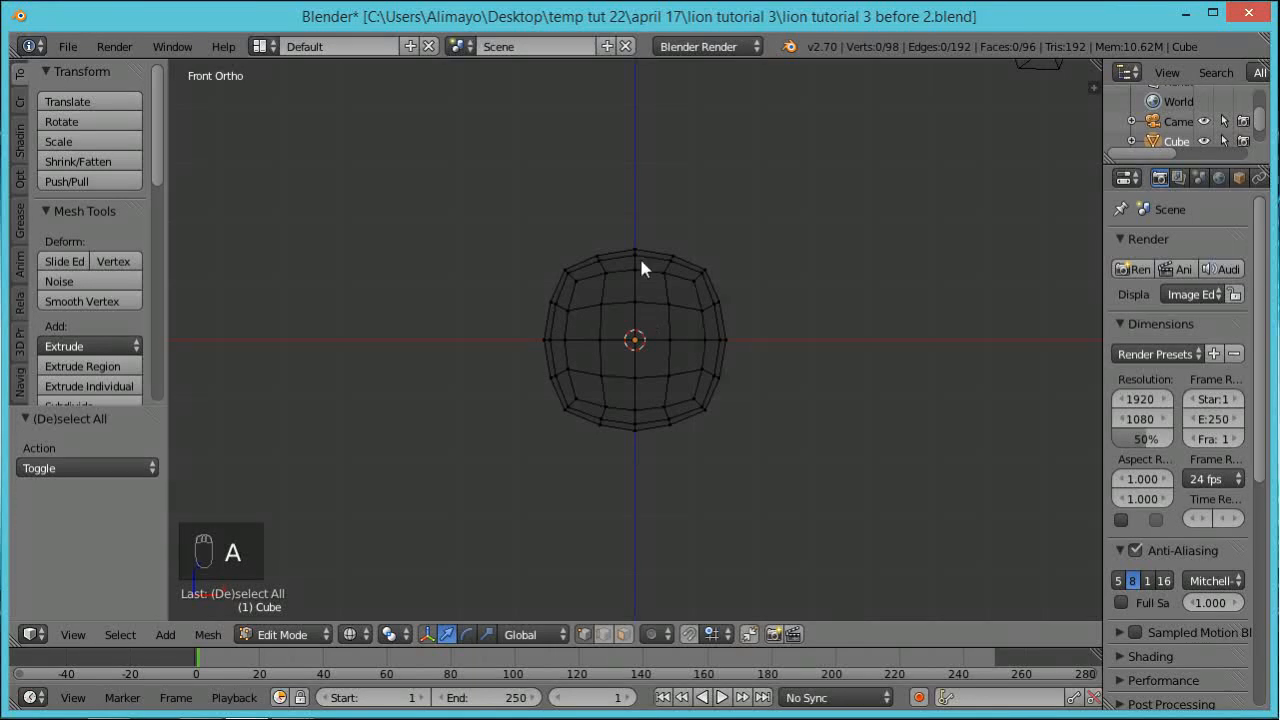
pyautogui.press('b')
pyautogui.moveTo(525, 182); pyautogui.dragTo(644, 527)
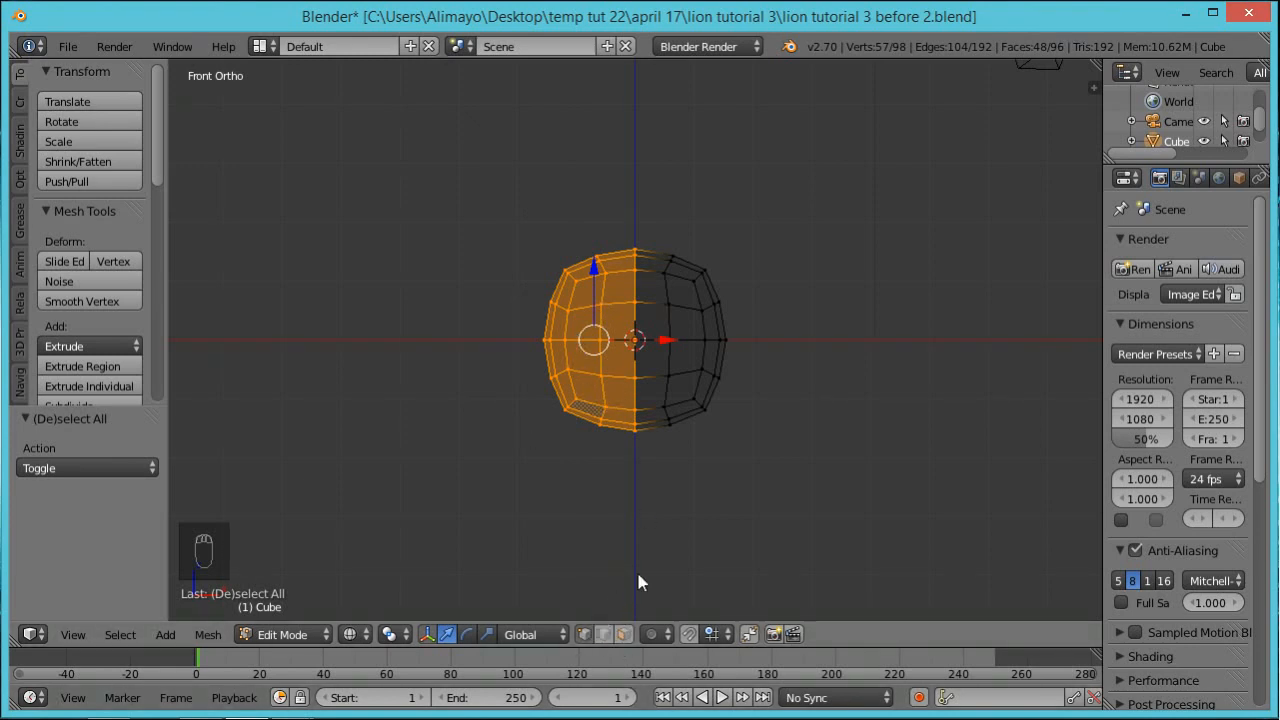
pyautogui.click(625, 633)
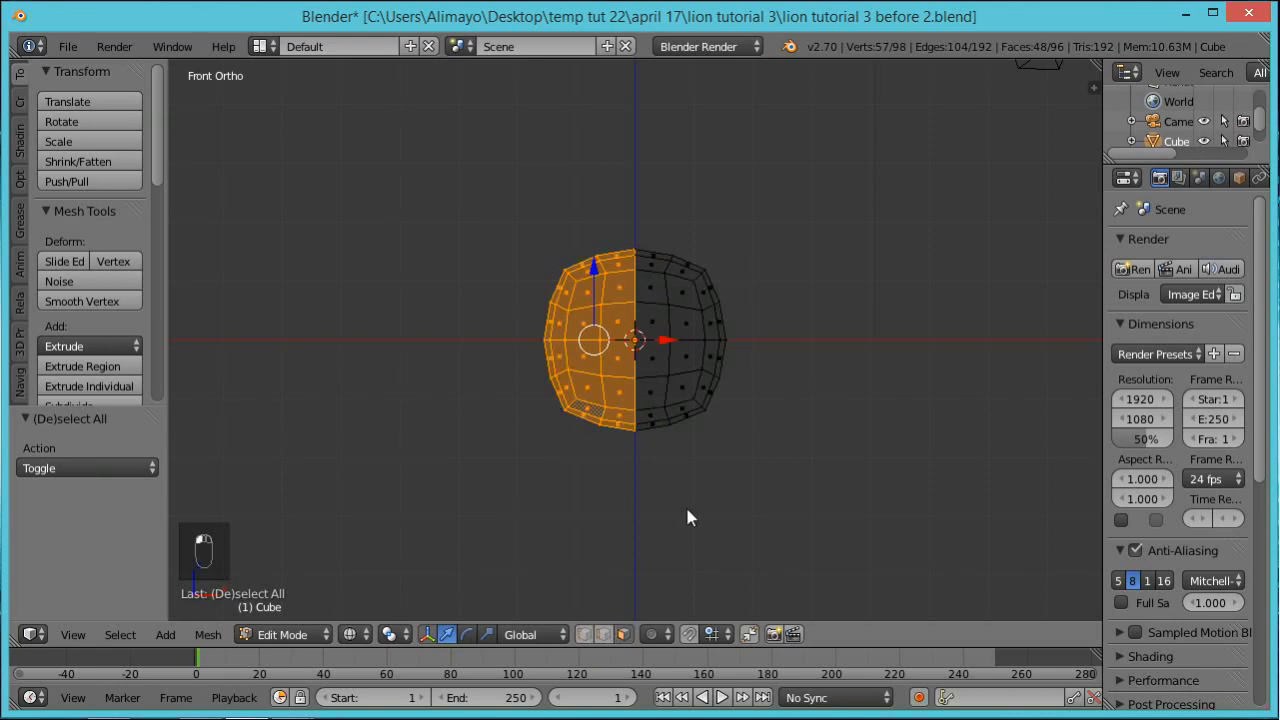
pyautogui.press('x')
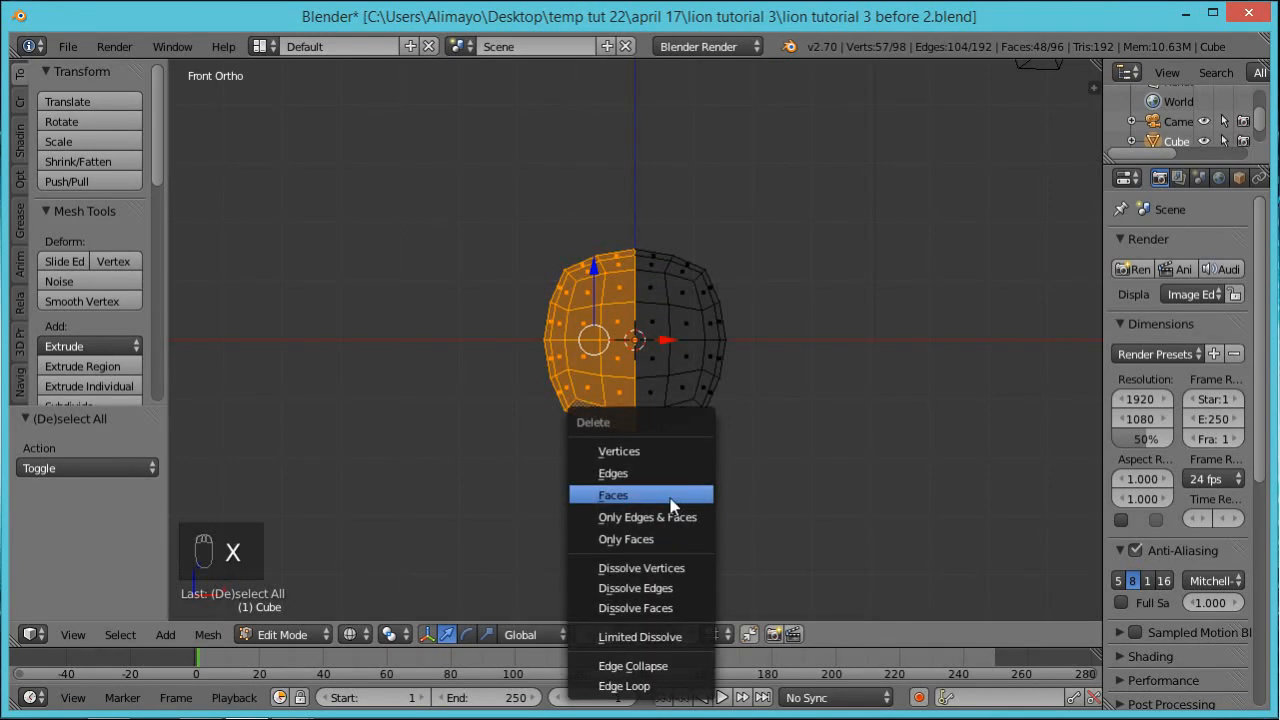
pyautogui.click(672, 493)
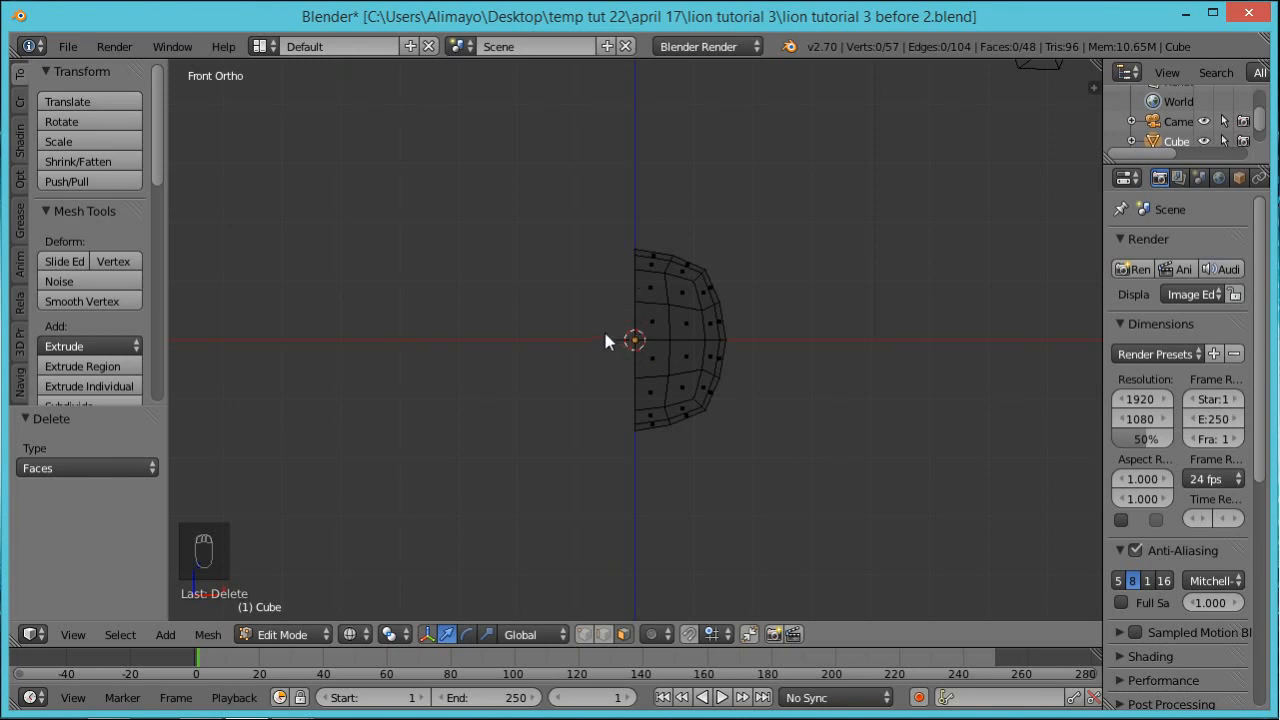
# Reset the 3D cursor to the scene centre
pyautogui.click(824, 151)
pyautogui.hotkey('shift', 'c')
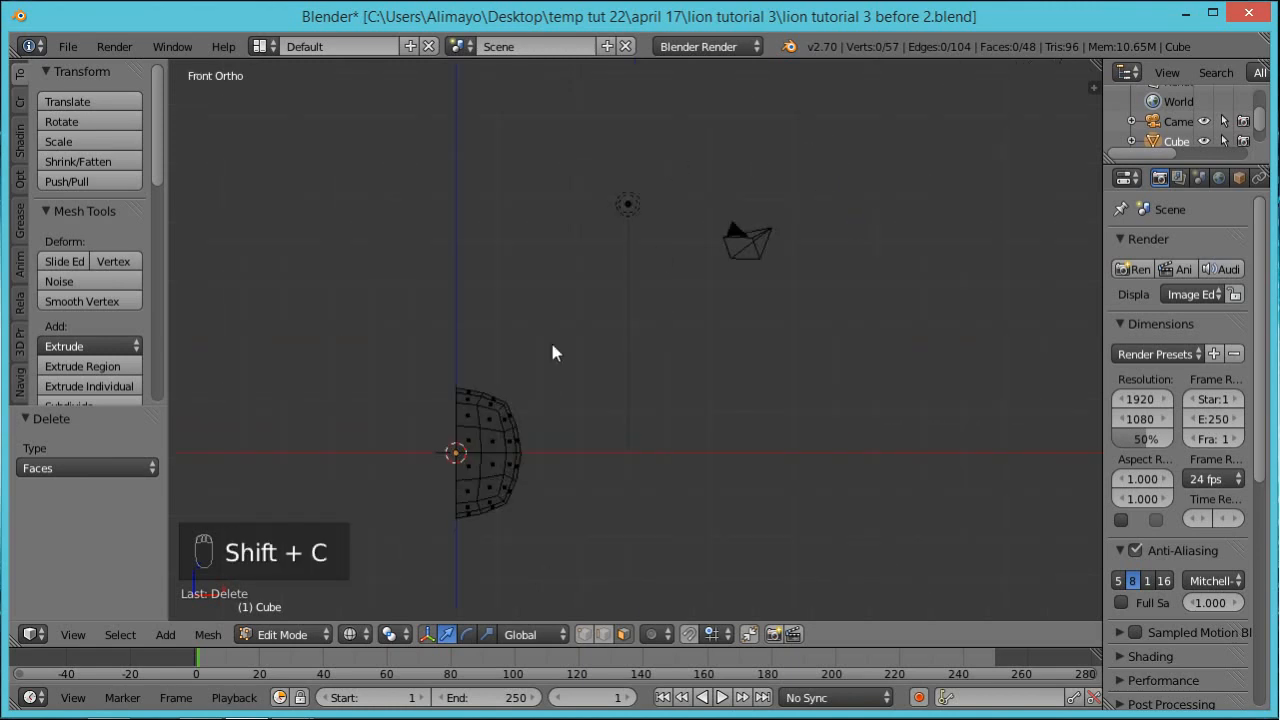
pyautogui.keyDown('shift'); pyautogui.moveTo(569, 436); pyautogui.dragTo(762, 311, button='middle'); pyautogui.keyUp('shift')
pyautogui.scroll(2, 654, 372)
pyautogui.scroll(2, 714, 336)
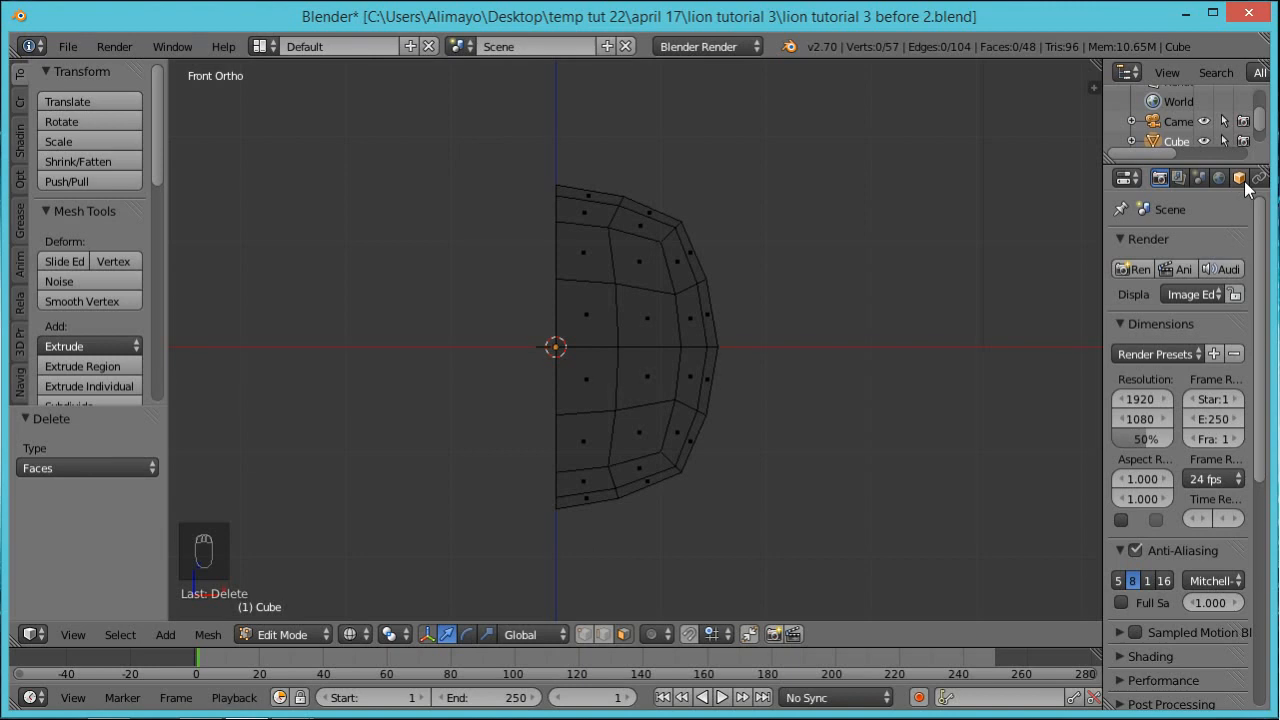
# Add a Mirror modifier to the remaining half of the cube mesh
pyautogui.moveTo(1239, 179); pyautogui.dragTo(1150, 192, button='middle')
pyautogui.scroll(-2, 1148, 200)
pyautogui.click(1180, 179)
pyautogui.click(1220, 245)
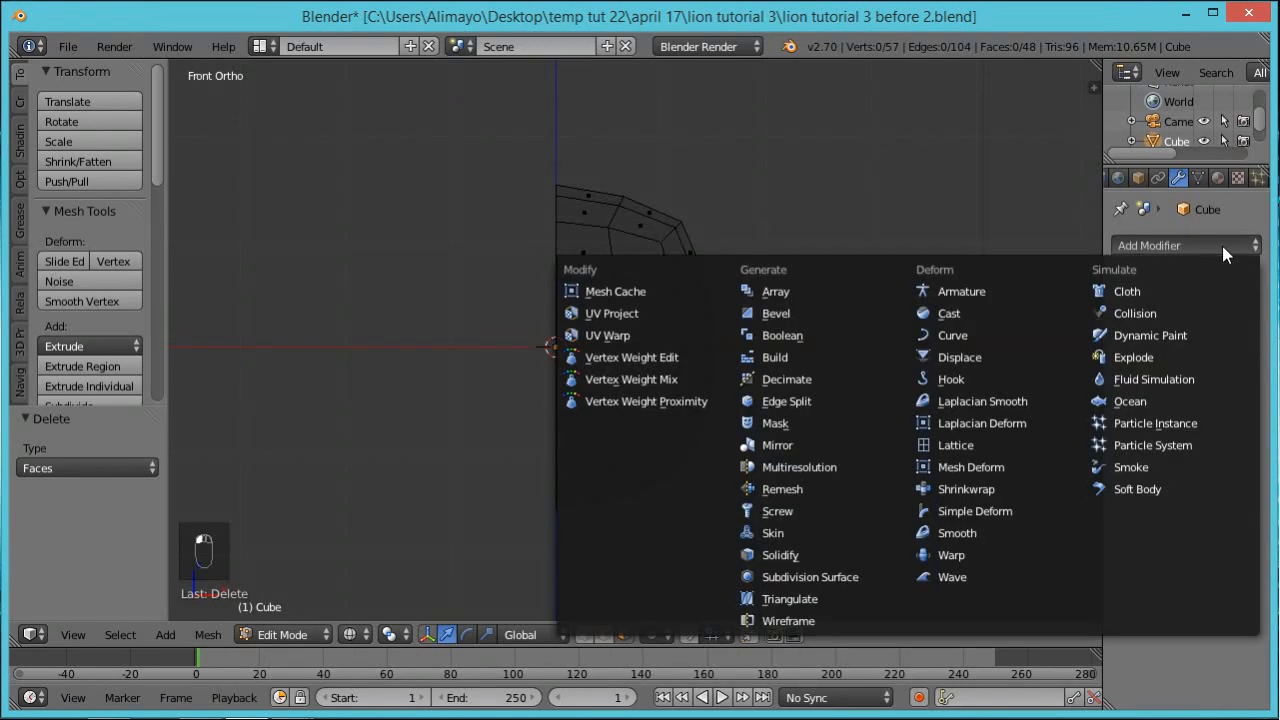
pyautogui.click(786, 446)
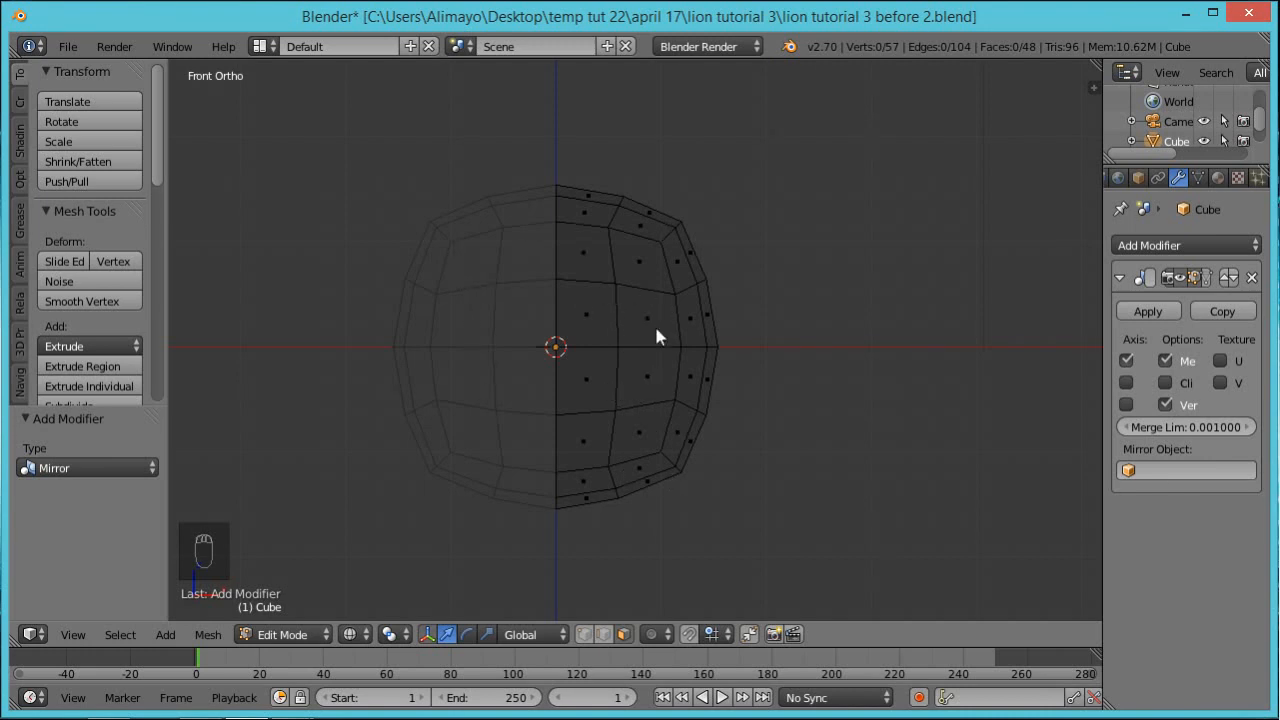
# Show the Mirror modifier's result on the editing cage and enable its Clipping option
pyautogui.click(1206, 279)
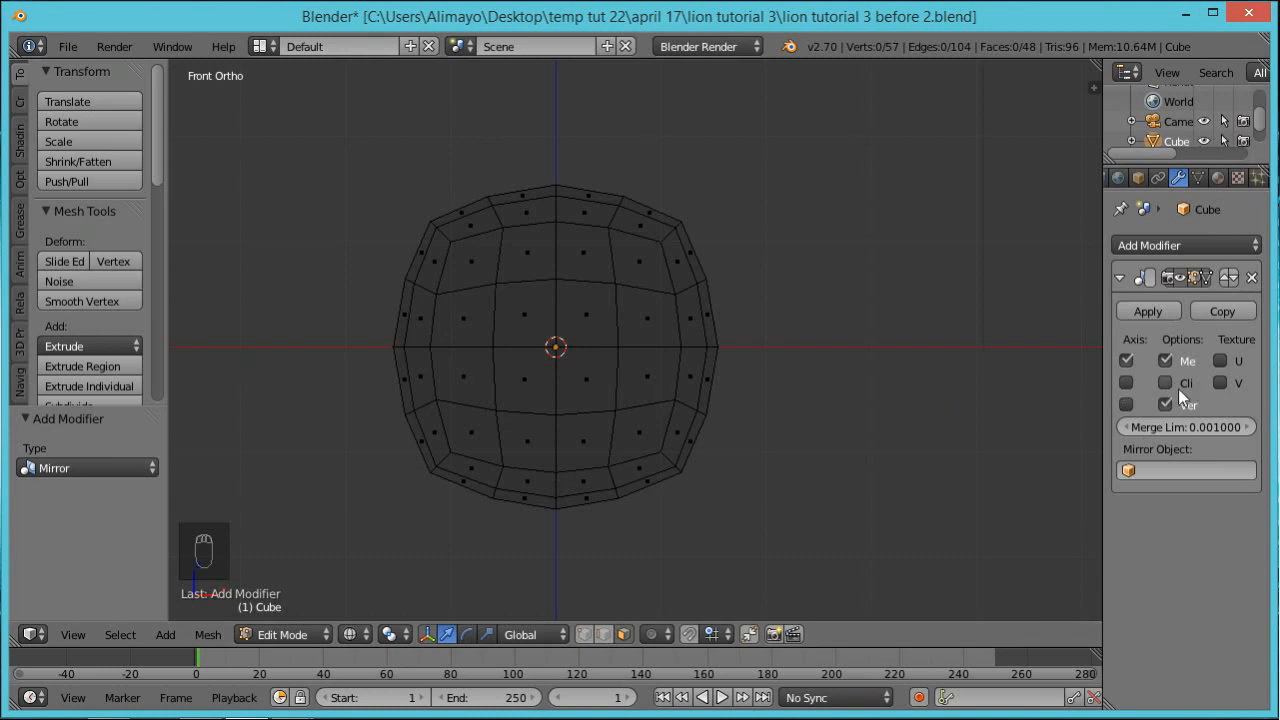
pyautogui.moveTo(1098, 382); pyautogui.dragTo(1065, 388)
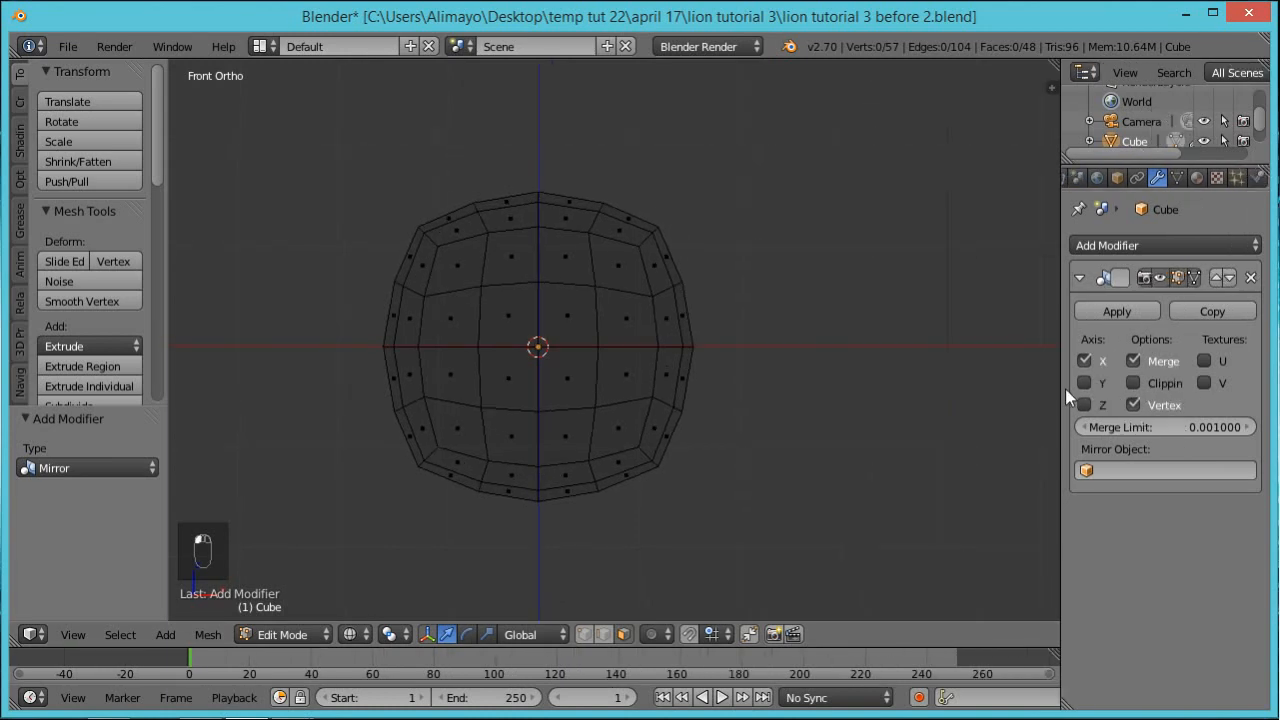
pyautogui.click(1135, 383)
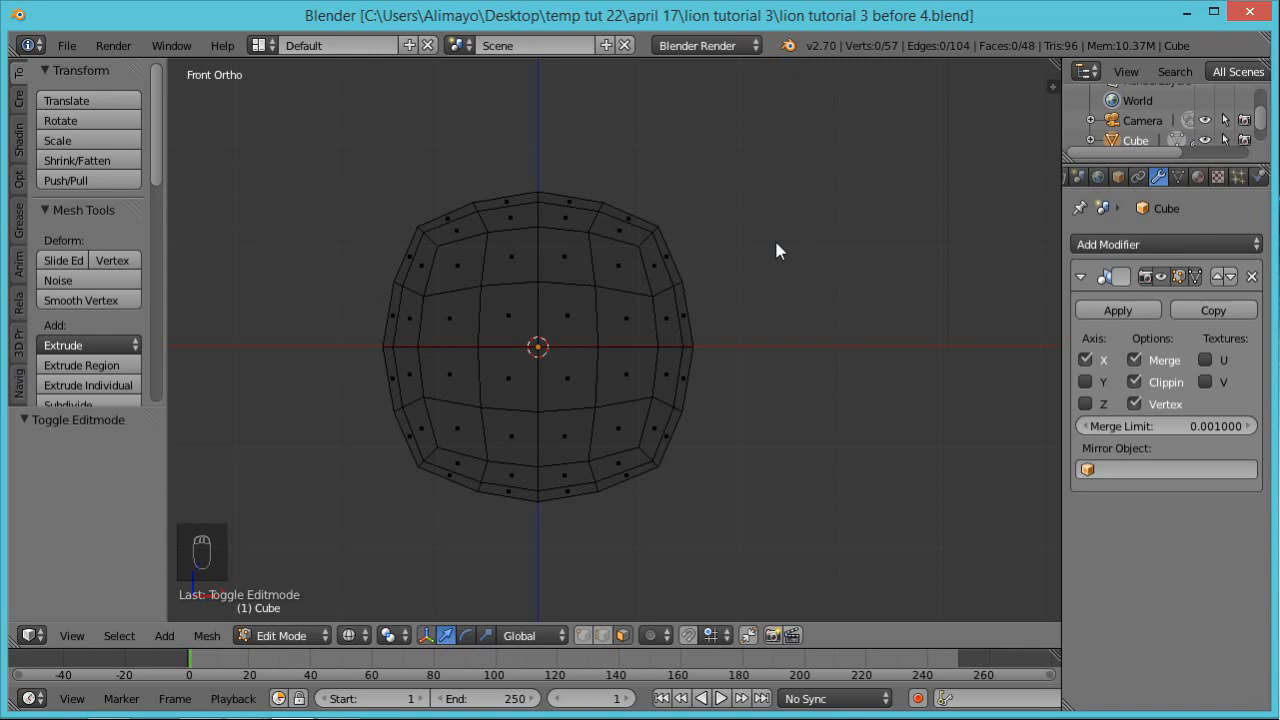
# In solid display with vertex selection, raise two adjacent vertices on the mesh's front along Z by about 0.245 and 0.214
pyautogui.moveTo(866, 220); pyautogui.dragTo(793, 260, button='middle')
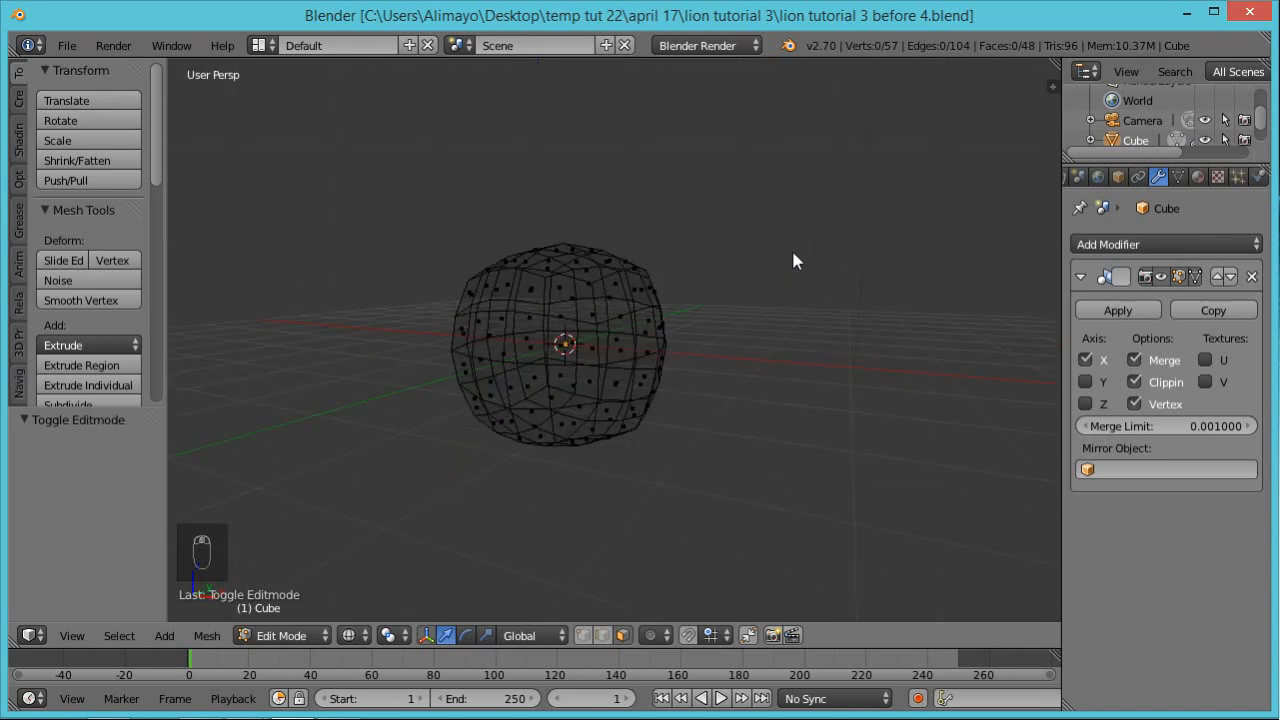
pyautogui.press('z')
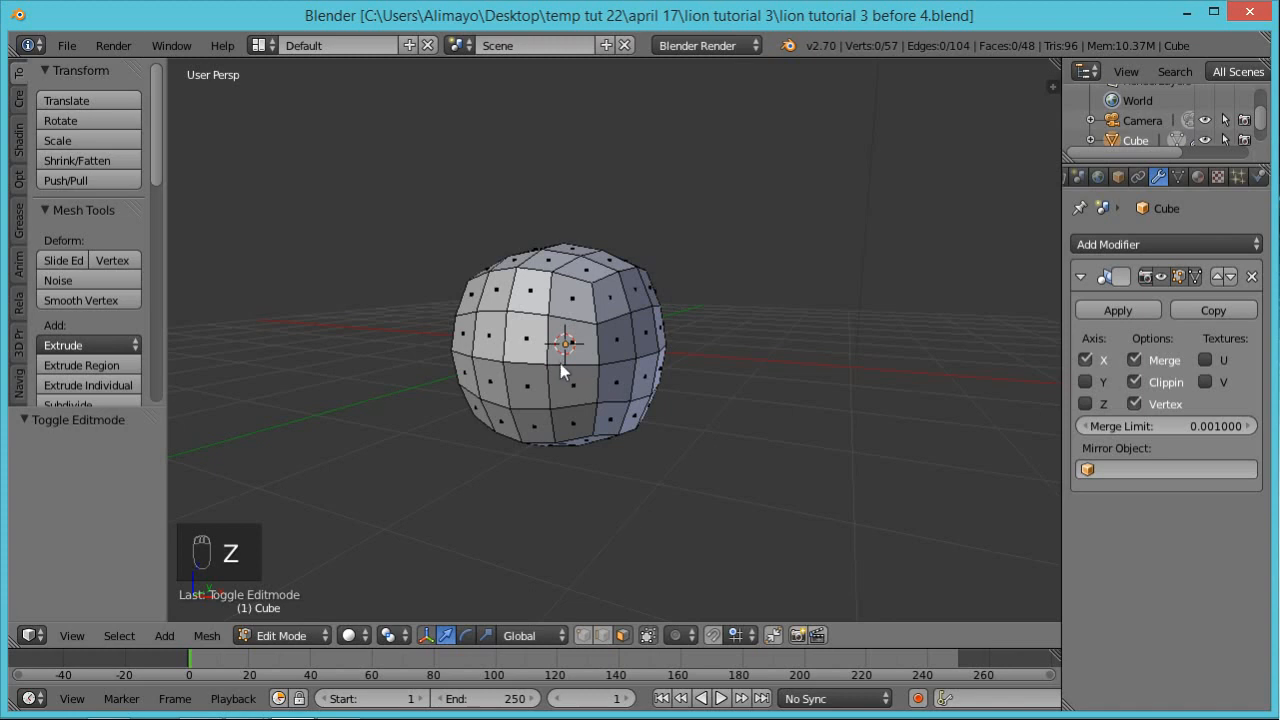
pyautogui.click(581, 635)
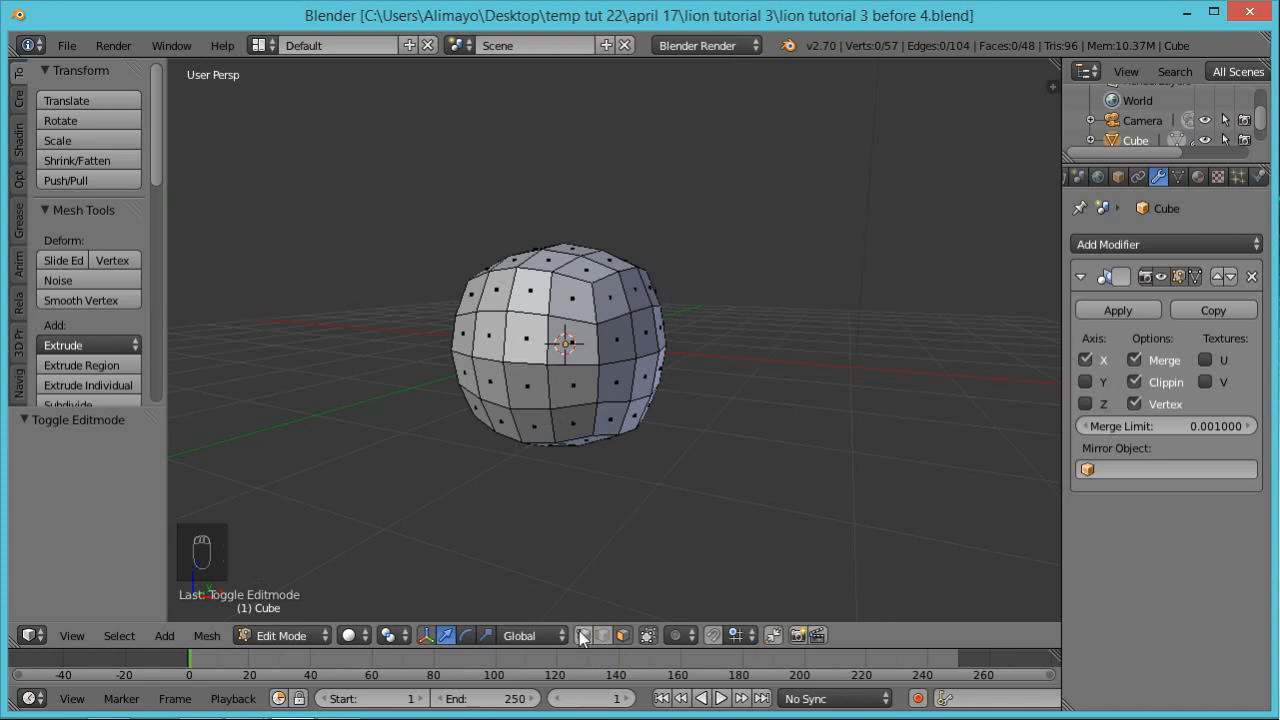
pyautogui.rightClick(510, 361)
pyautogui.moveTo(509, 297); pyautogui.dragTo(506, 275)
pyautogui.rightClick(545, 369)
pyautogui.press('g')
pyautogui.press('z')
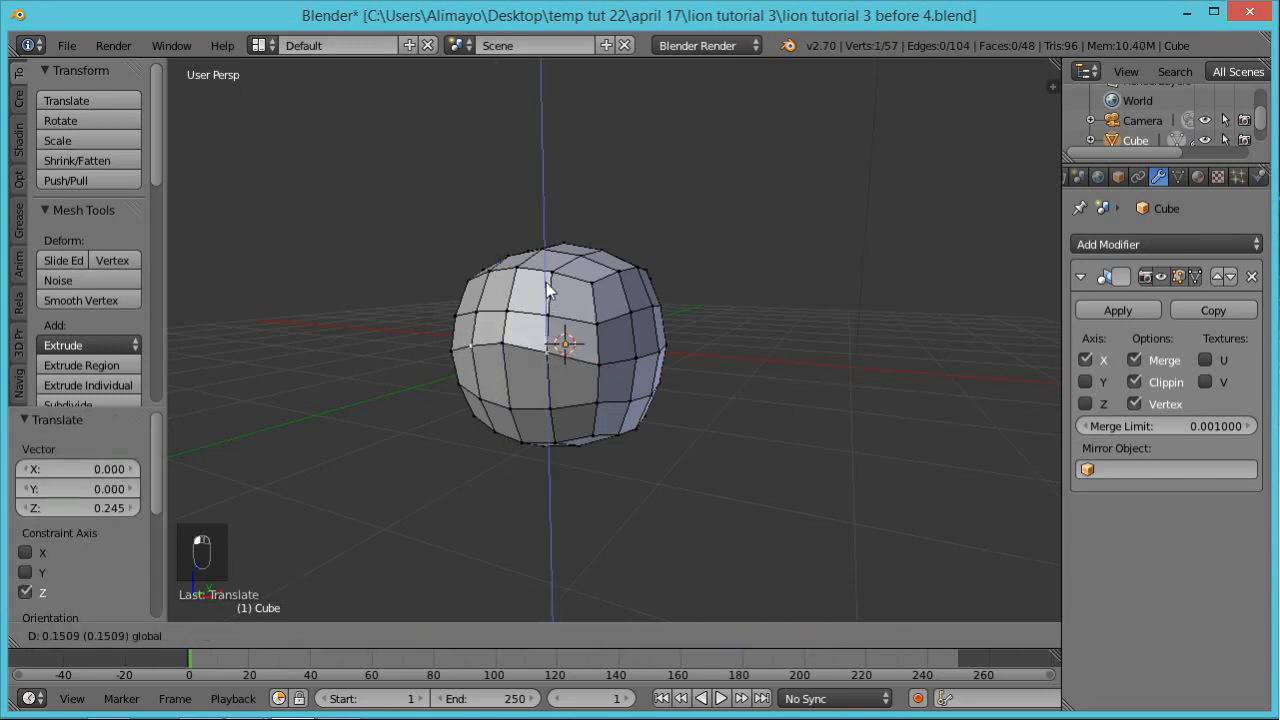
pyautogui.click(546, 277)
pyautogui.rightClick(502, 342)
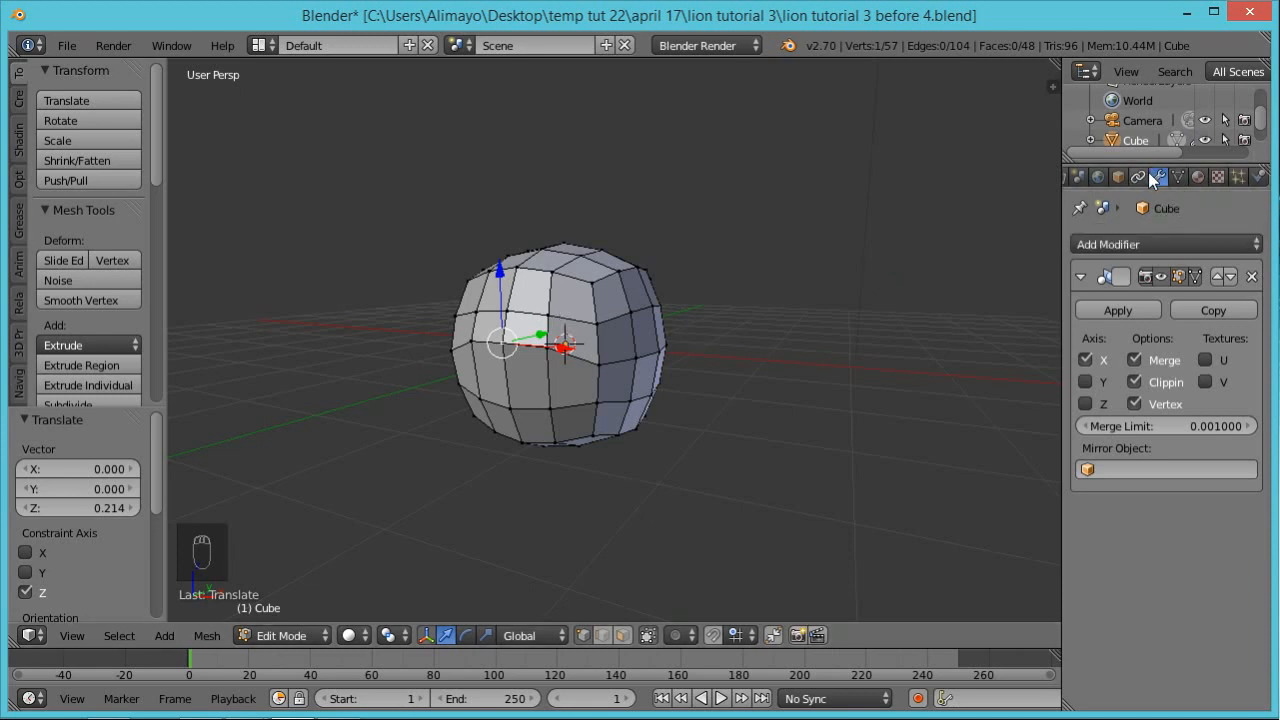
# Add a Subdivision Surface modifier at level 2 and shade the entire mesh smooth
pyautogui.click(1252, 247)
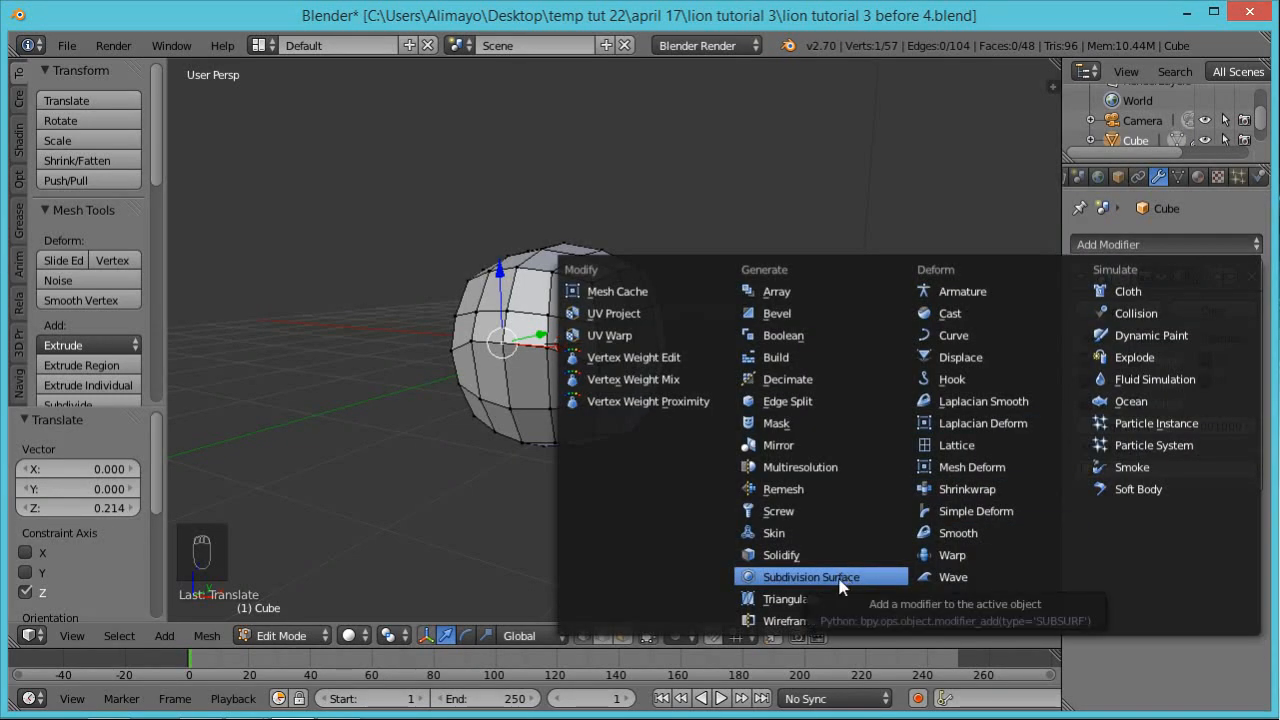
pyautogui.click(778, 445)
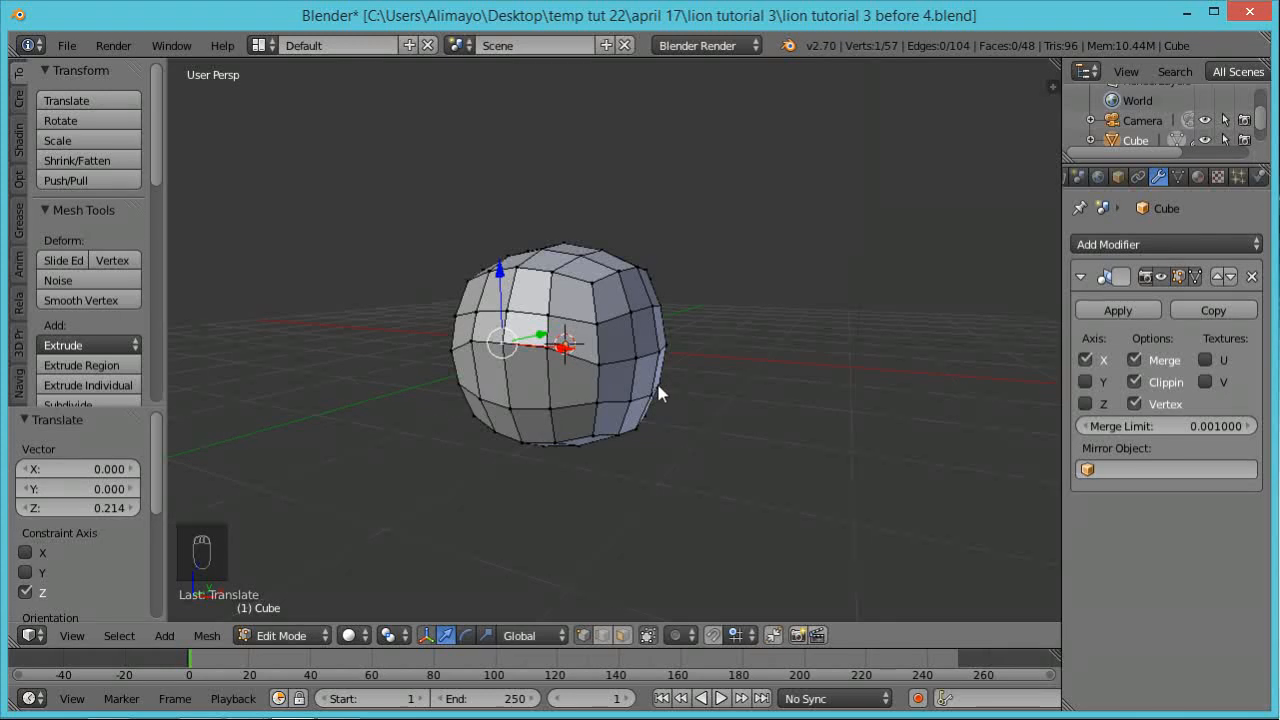
pyautogui.press('a')
pyautogui.press('a')
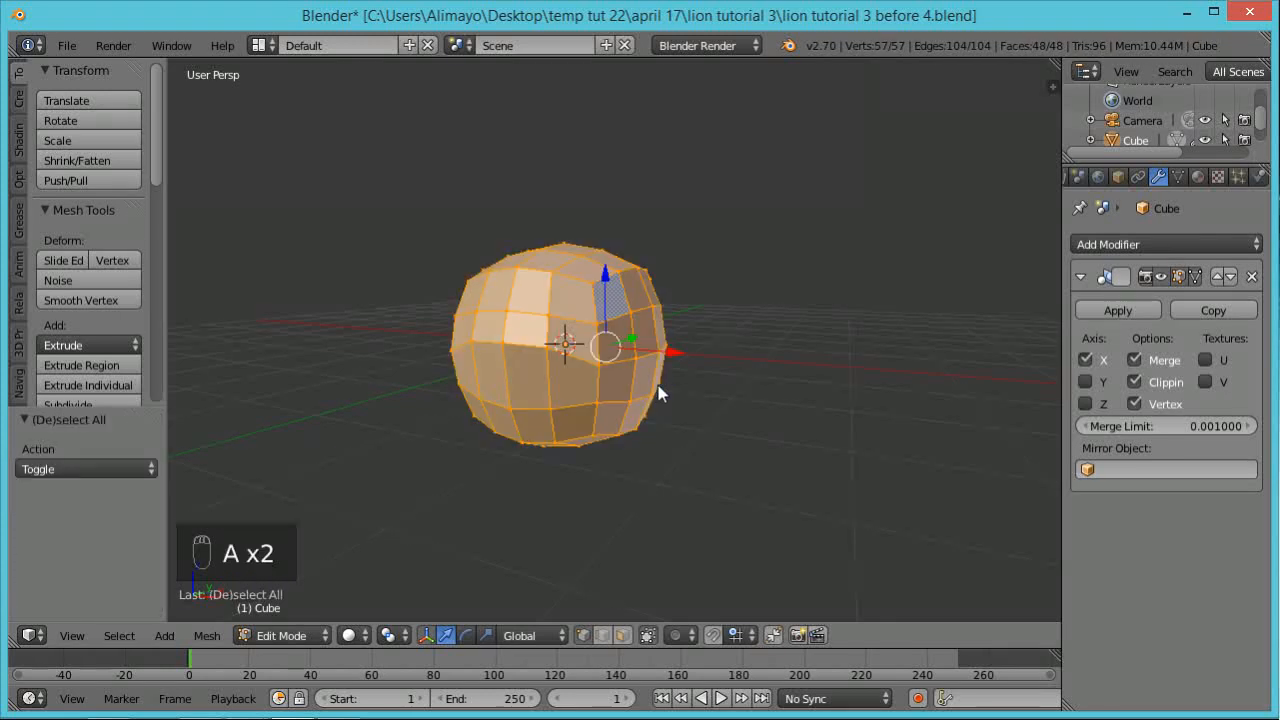
pyautogui.hotkey('ctrl', '2')
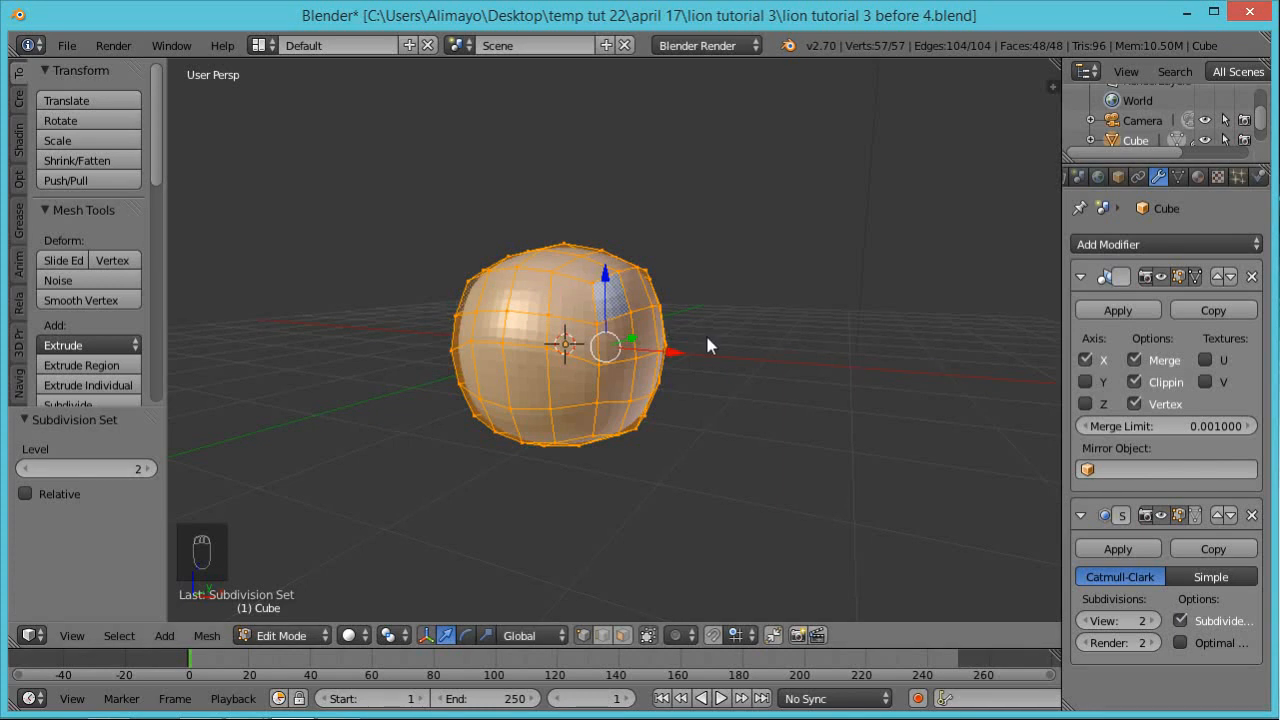
pyautogui.press('w')
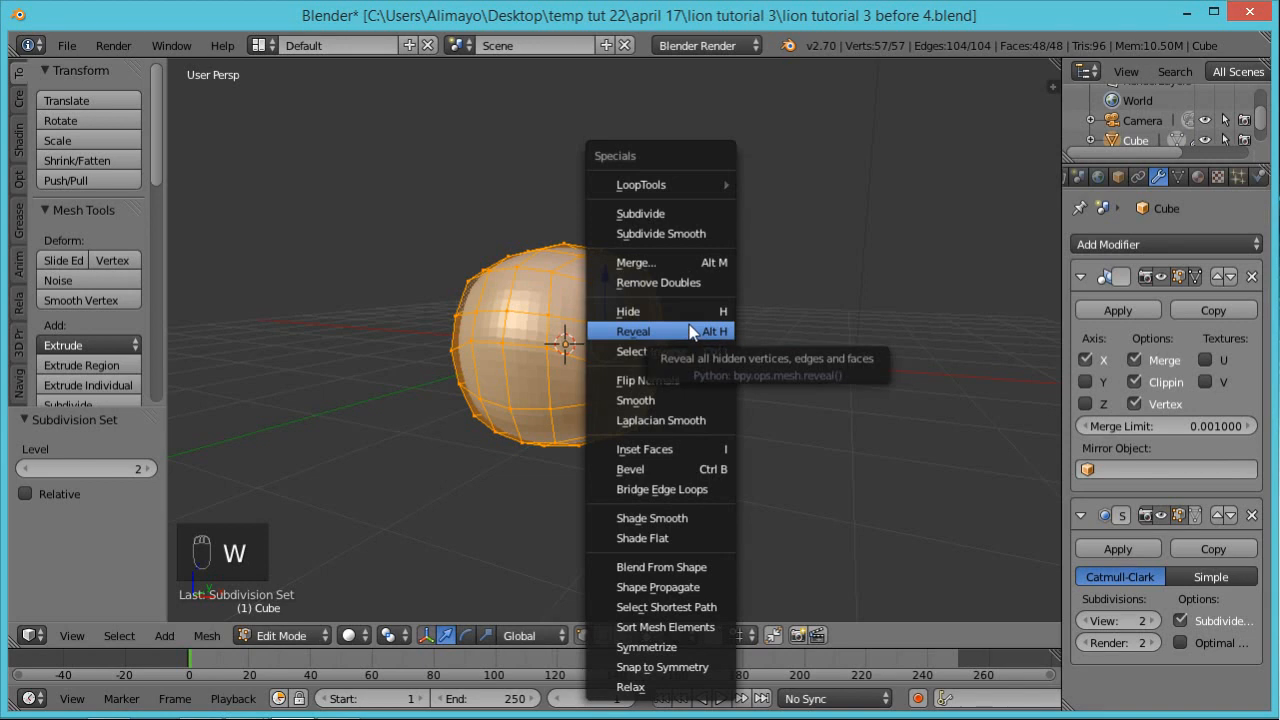
pyautogui.click(690, 518)
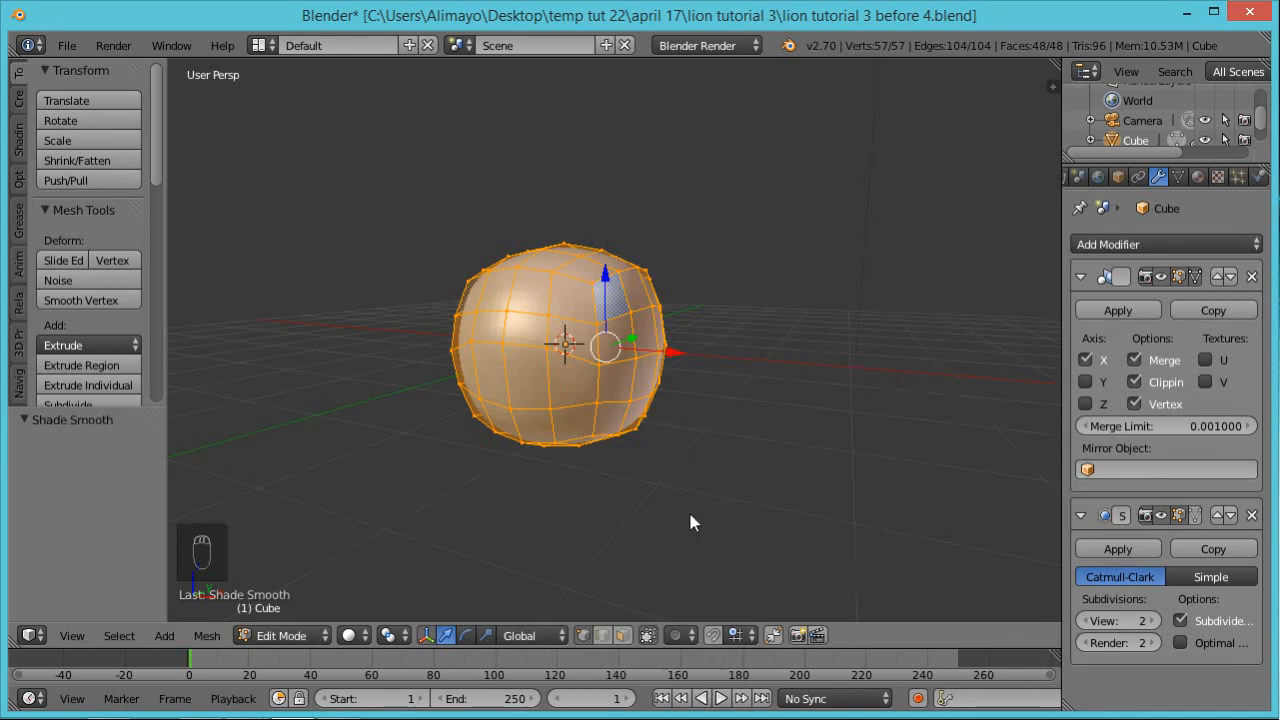
# In face selection, select the four lower front faces of the half mesh and extrude them along Y by about -1.063 as the muzzle
pyautogui.click(622, 635)
pyautogui.rightClick(566, 384)
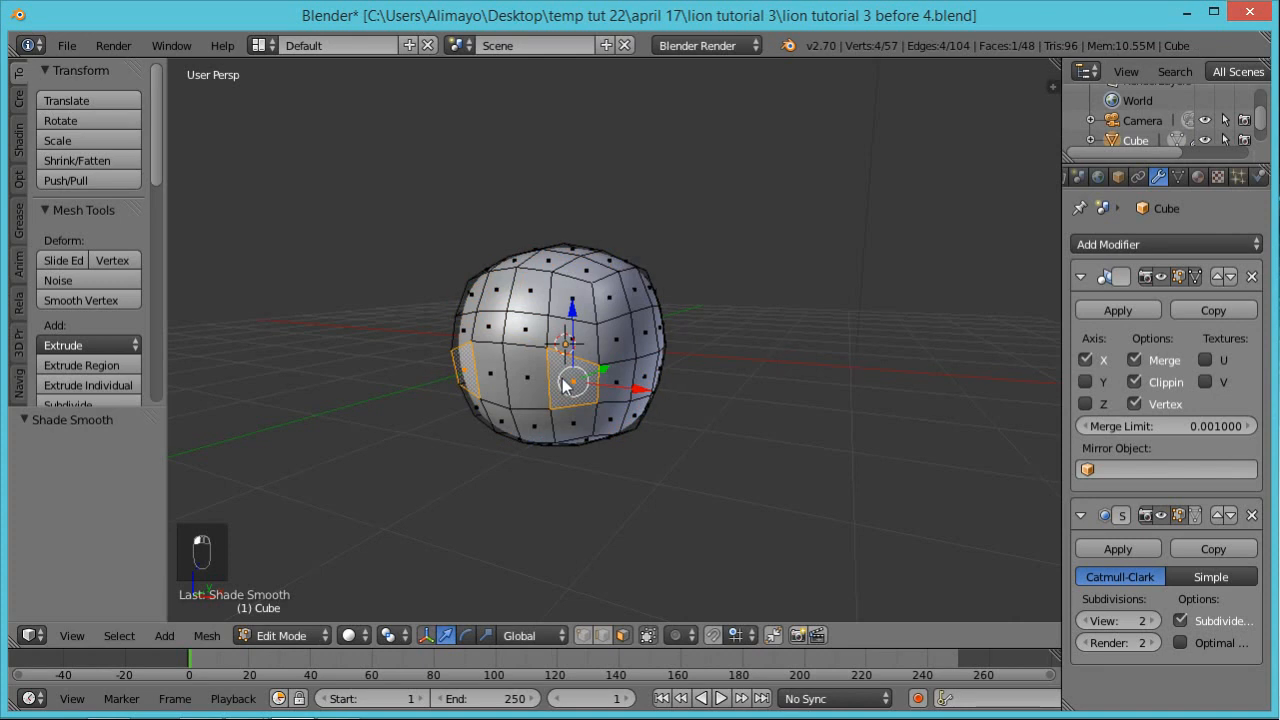
pyautogui.keyDown('shift'); pyautogui.click(532, 376); pyautogui.keyUp('shift')
pyautogui.keyDown('shift'); pyautogui.click(571, 426); pyautogui.keyUp('shift')
pyautogui.keyDown('shift'); pyautogui.click(539, 423); pyautogui.keyUp('shift')
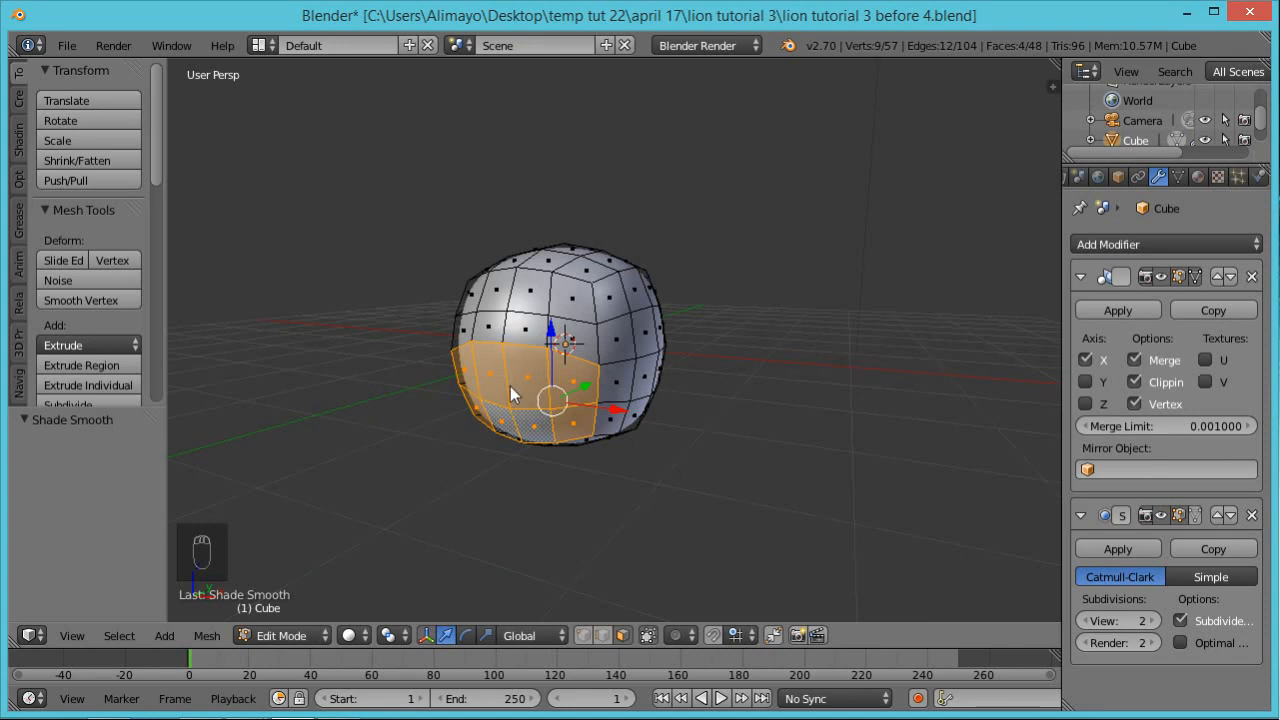
pyautogui.moveTo(665, 408)
pyautogui.mouseDown(button='middle')
pyautogui.moveTo(678, 426)
pyautogui.moveTo(662, 433)
pyautogui.mouseUp(button='middle')
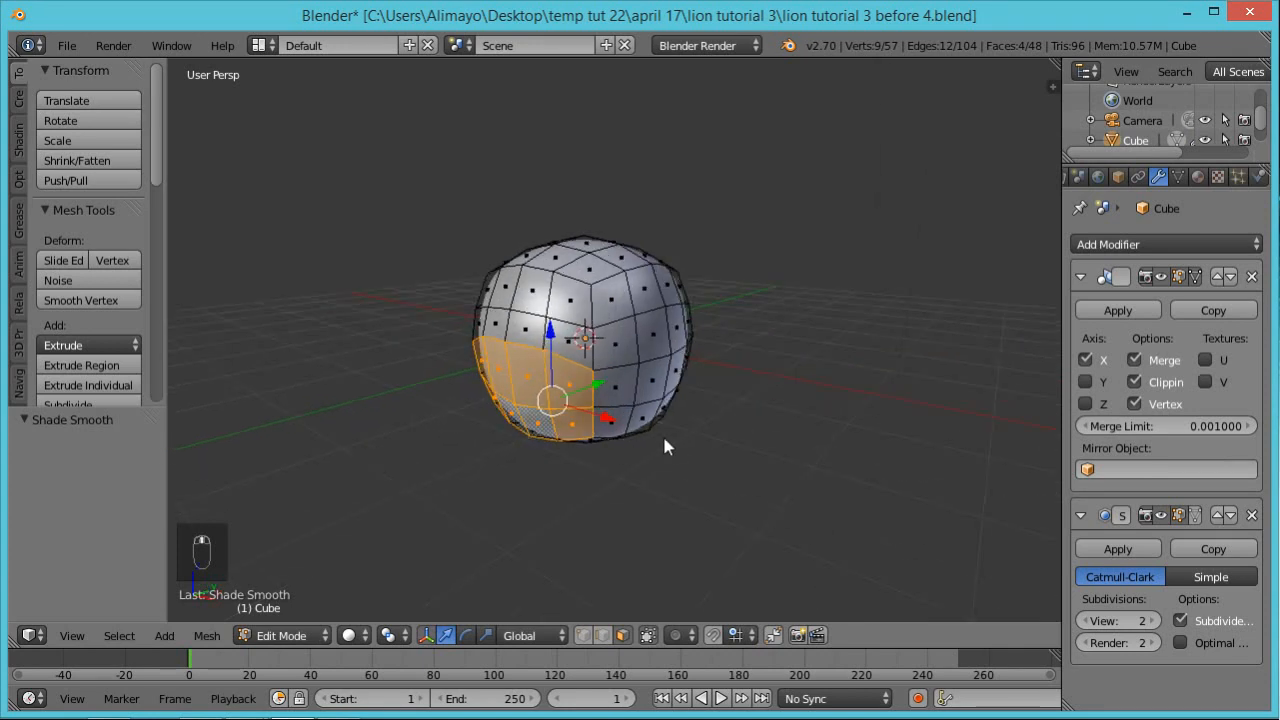
pyautogui.press('e')
pyautogui.press('y')
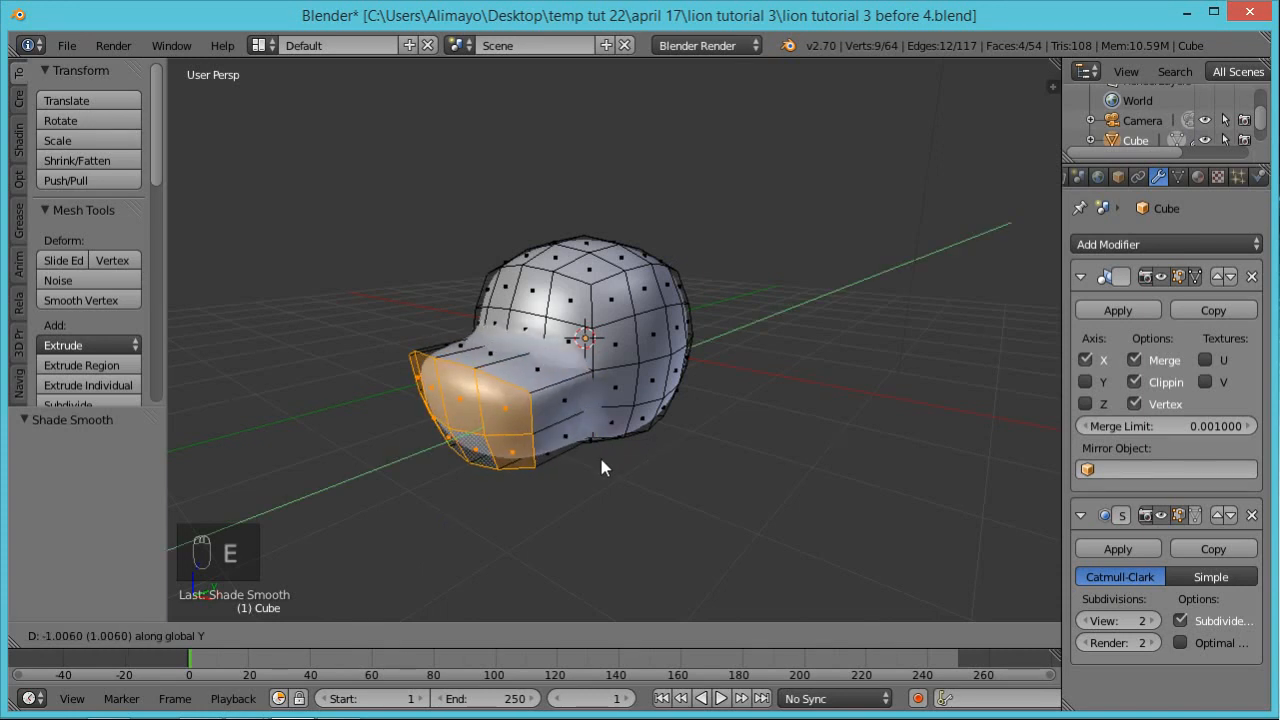
pyautogui.click(599, 461)
# Scale the extruded muzzle faces to about 0.656 and move them along Y by about -0.112
pyautogui.moveTo(745, 471); pyautogui.dragTo(705, 511, button='middle')
pyautogui.press('s')
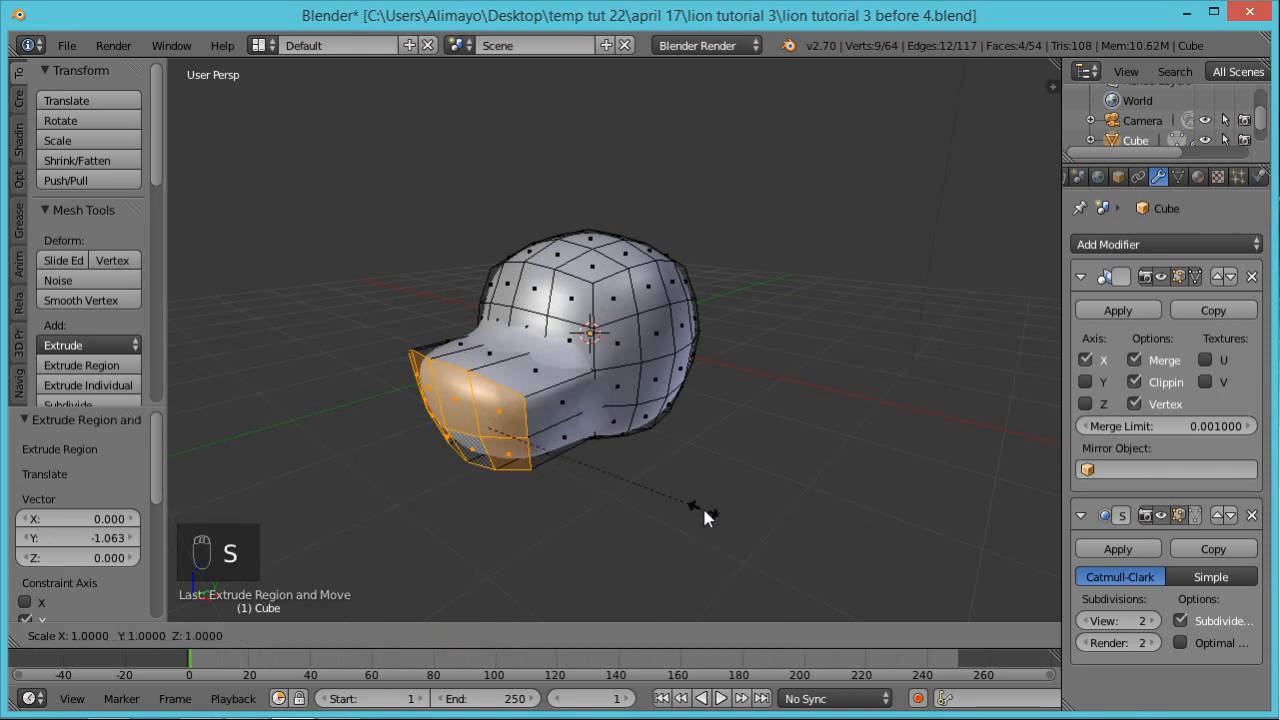
pyautogui.click(630, 482)
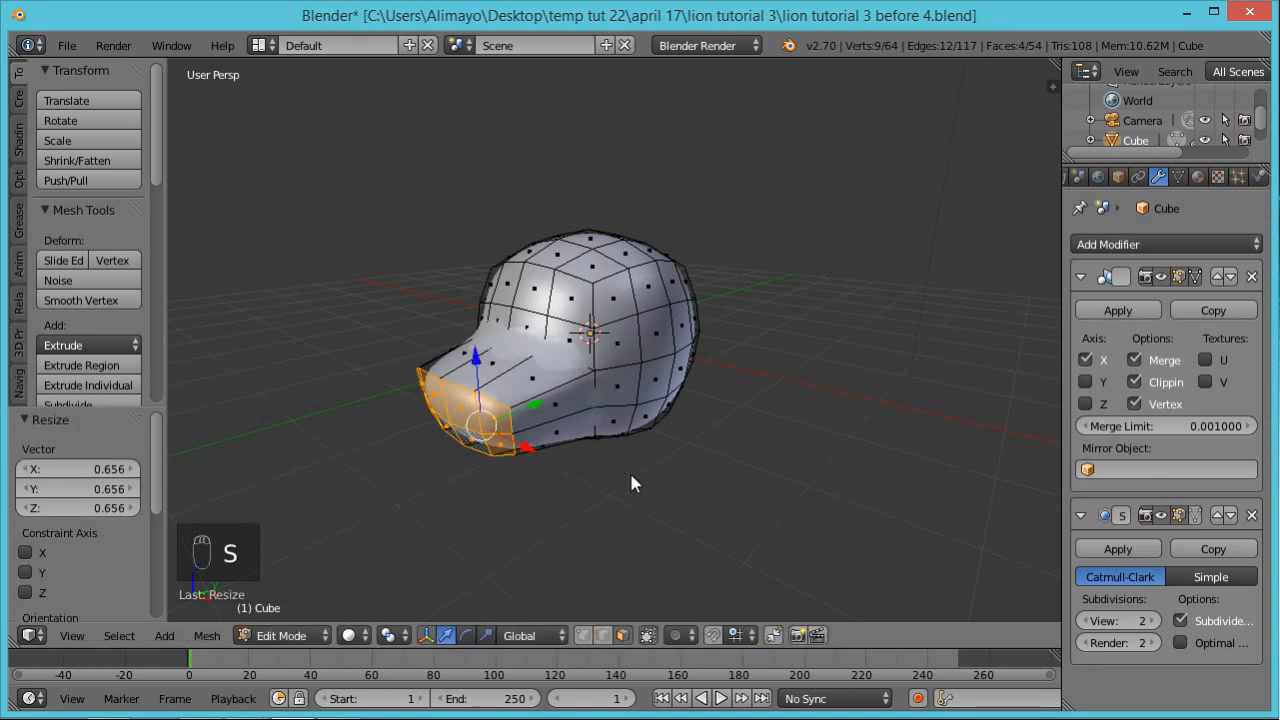
pyautogui.moveTo(659, 482); pyautogui.dragTo(563, 430, button='middle')
pyautogui.moveTo(563, 430); pyautogui.dragTo(547, 425)
# Extrude the muzzle's front faces in place and scale the new faces to about 0.423 to outline the mouth opening
pyautogui.moveTo(575, 449); pyautogui.dragTo(455, 416, button='middle')
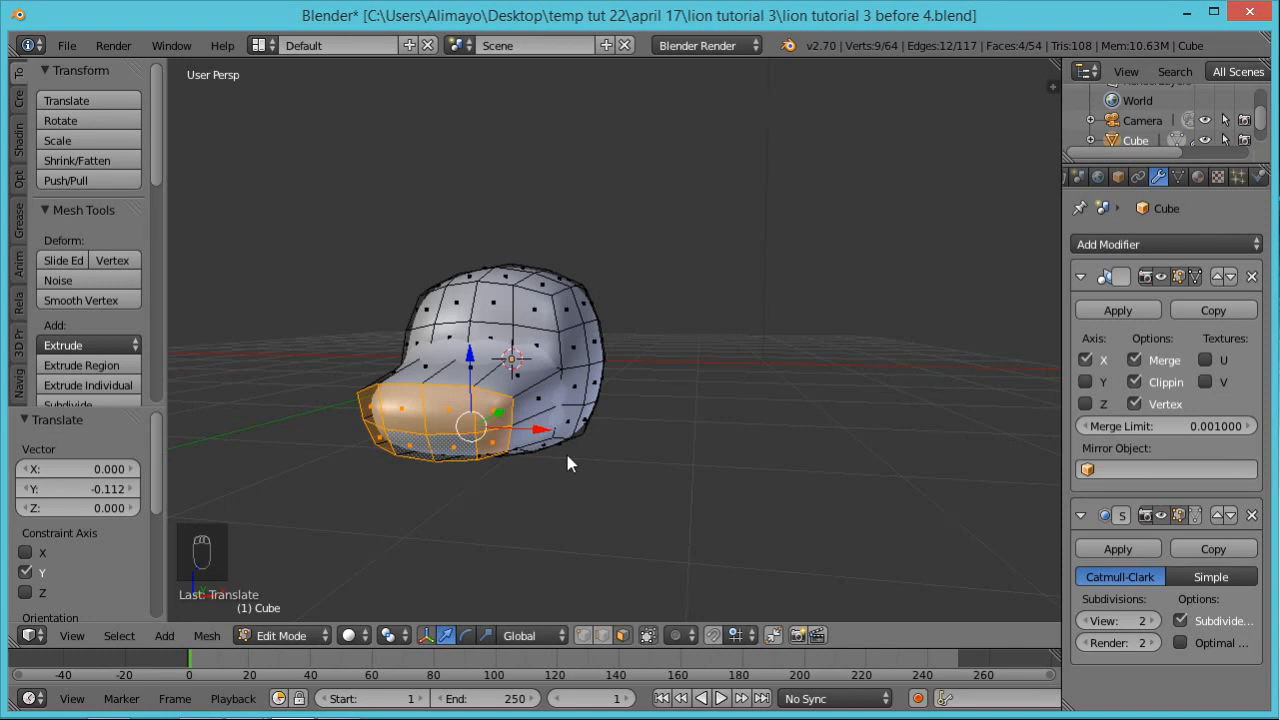
pyautogui.press('e')
pyautogui.rightClick(567, 462)
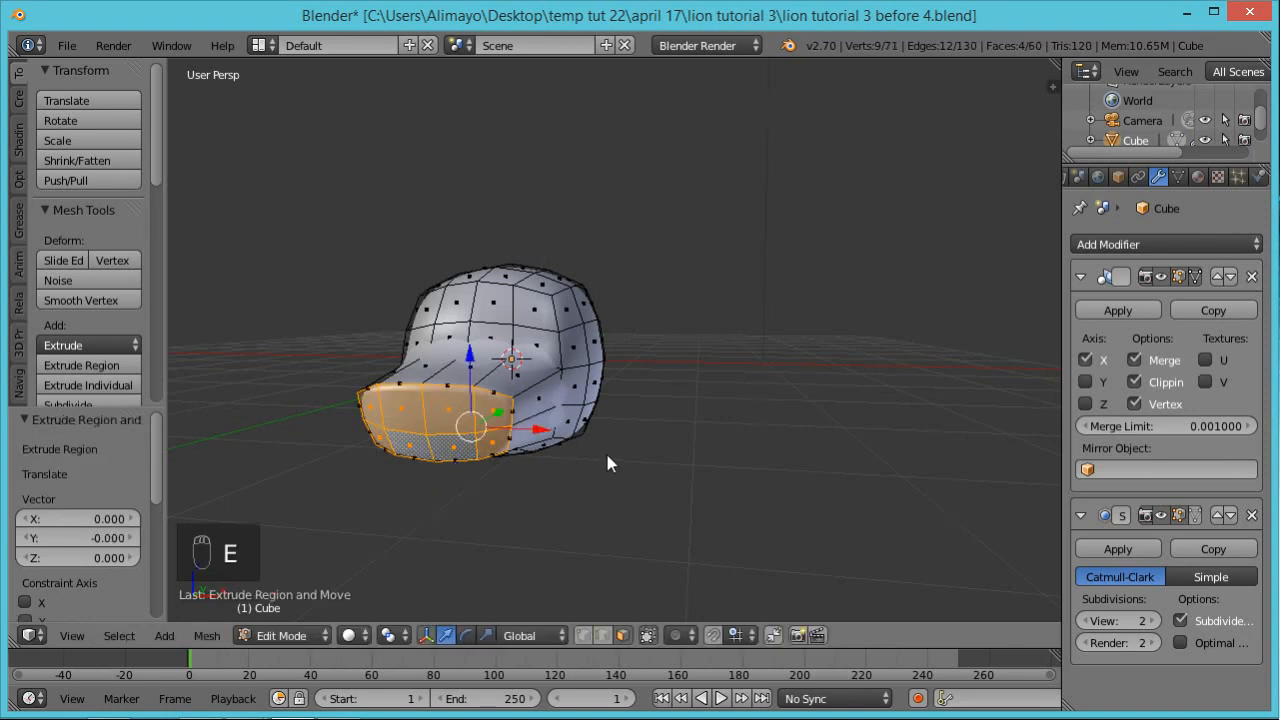
pyautogui.press('s')
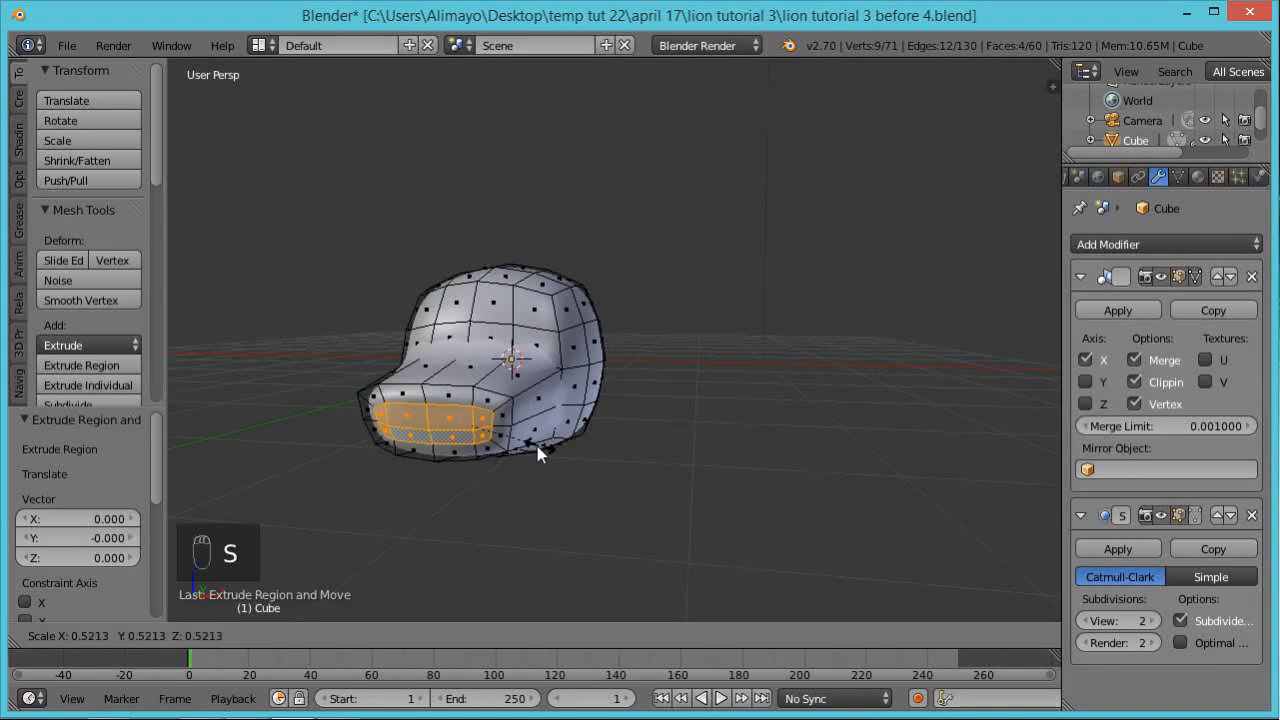
pyautogui.click(526, 448)
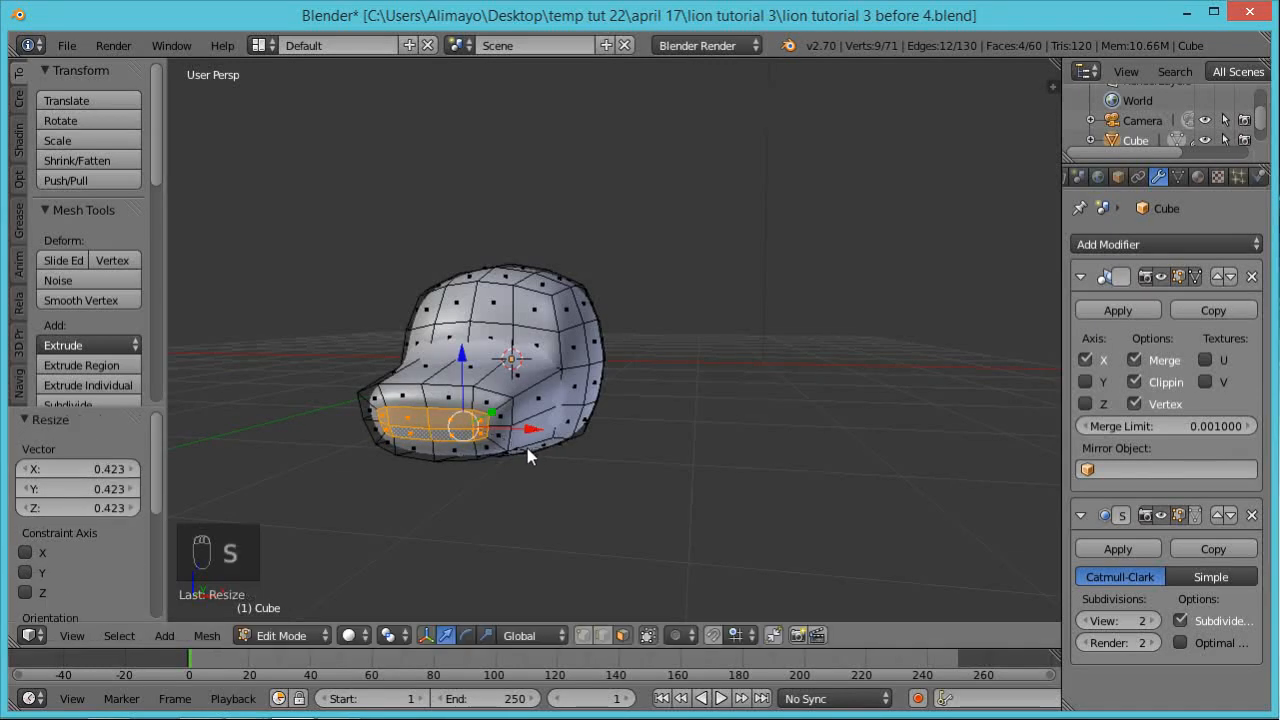
# Extrude the mouth faces inward along Y twice, by about 0.843 and then about 0.534, to form the mouth cavity
pyautogui.moveTo(652, 447); pyautogui.dragTo(615, 465, button='middle')
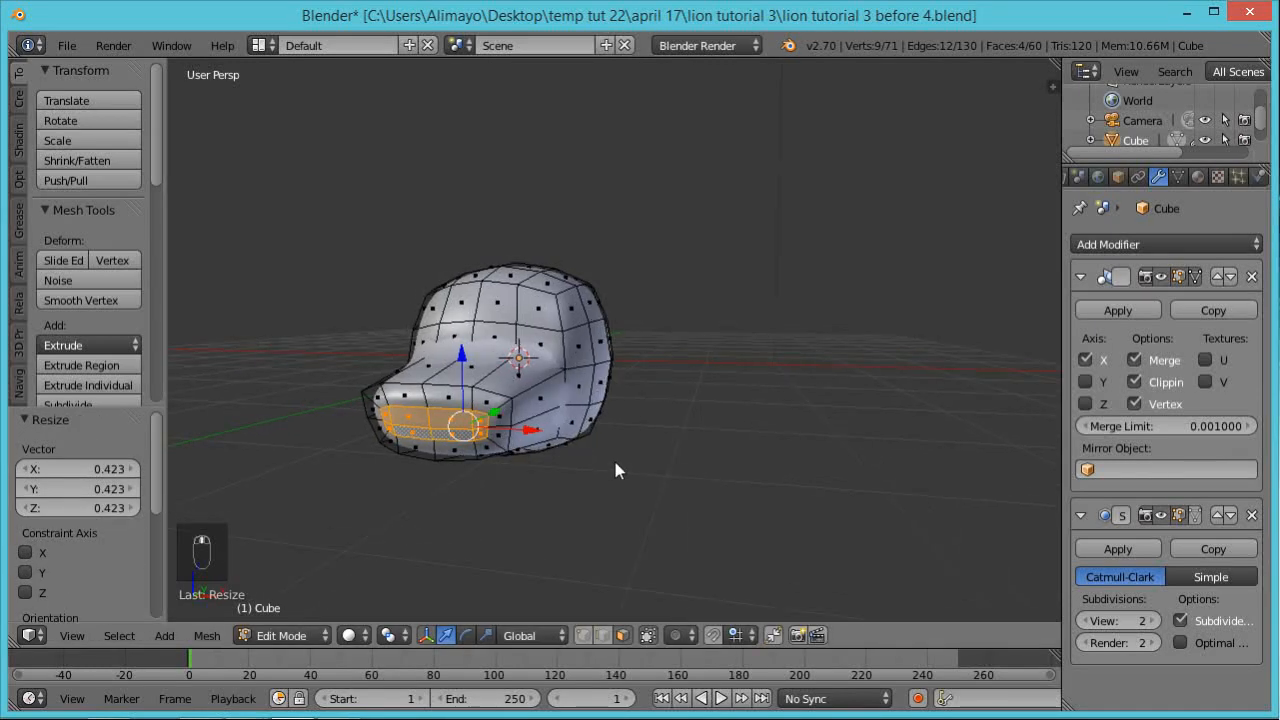
pyautogui.press('e')
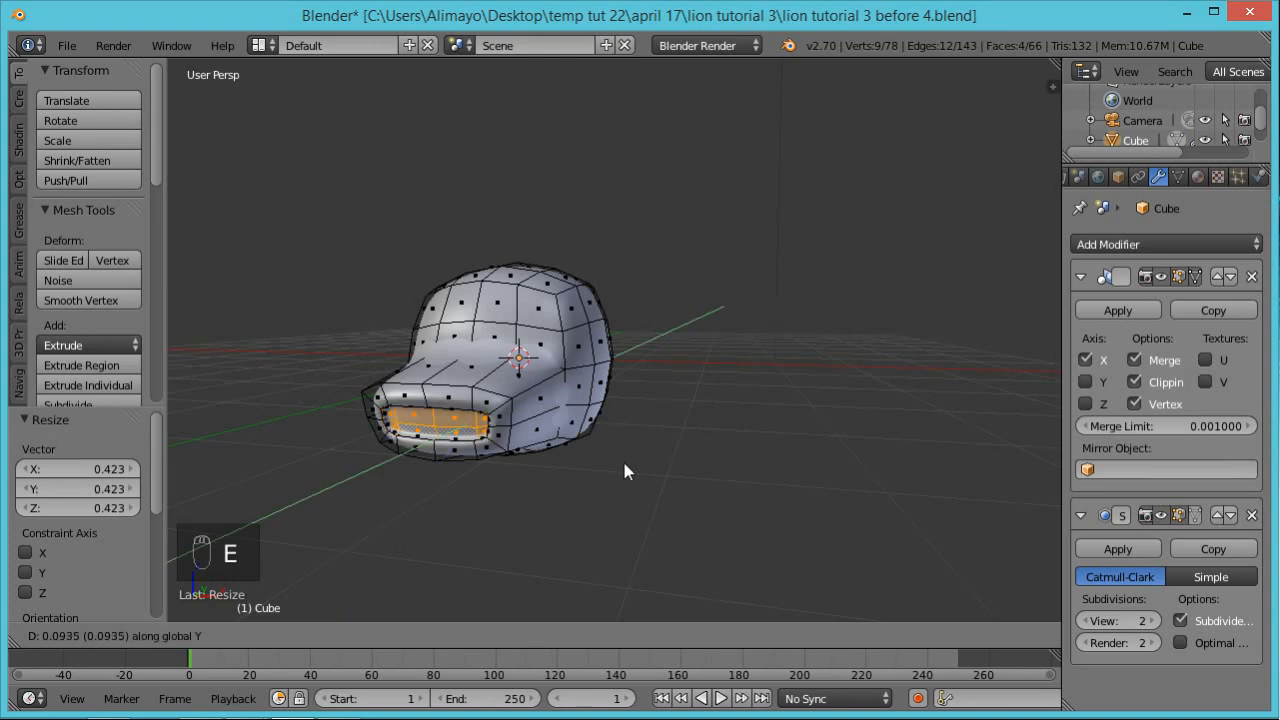
pyautogui.click(648, 457)
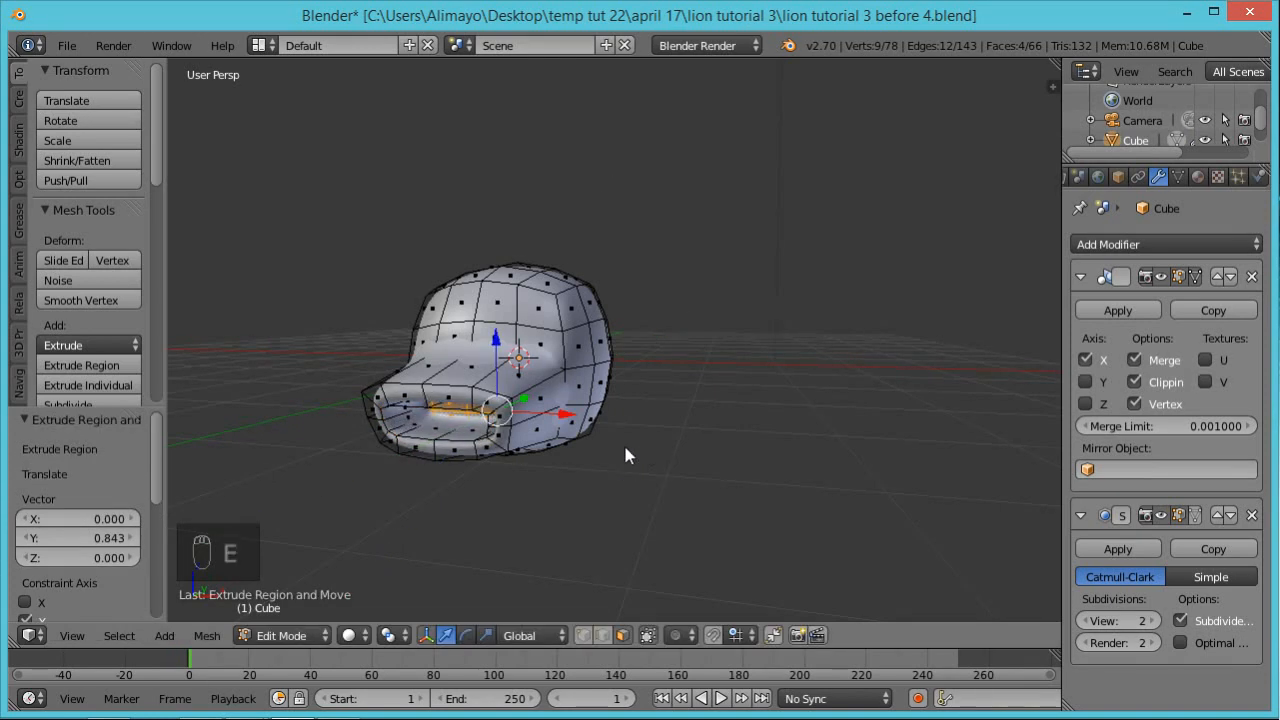
pyautogui.moveTo(539, 480); pyautogui.dragTo(527, 483, button='middle')
pyautogui.press('e')
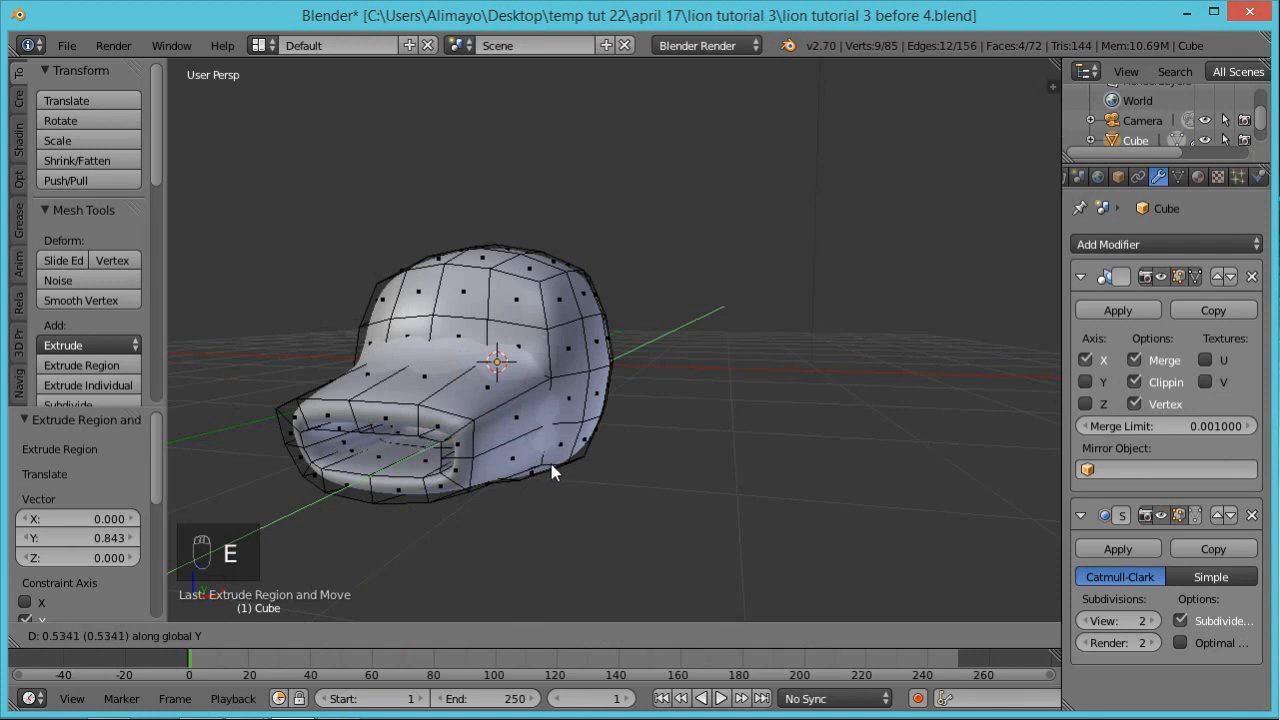
pyautogui.click(551, 464)
# Add three evenly spaced loop cuts around the muzzle between its front and the head, without sliding them
pyautogui.moveTo(541, 475); pyautogui.dragTo(445, 488, button='middle')
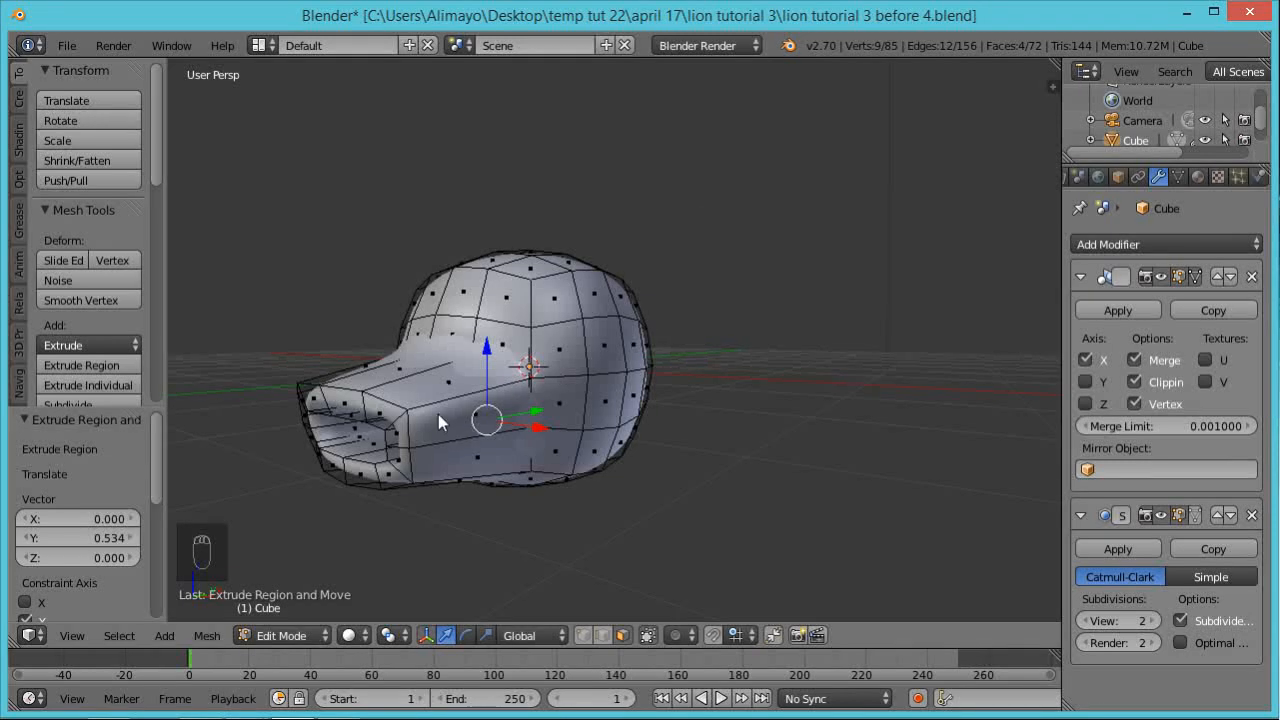
pyautogui.hotkey('ctrl', 'r')
pyautogui.scroll(1, 438, 414)
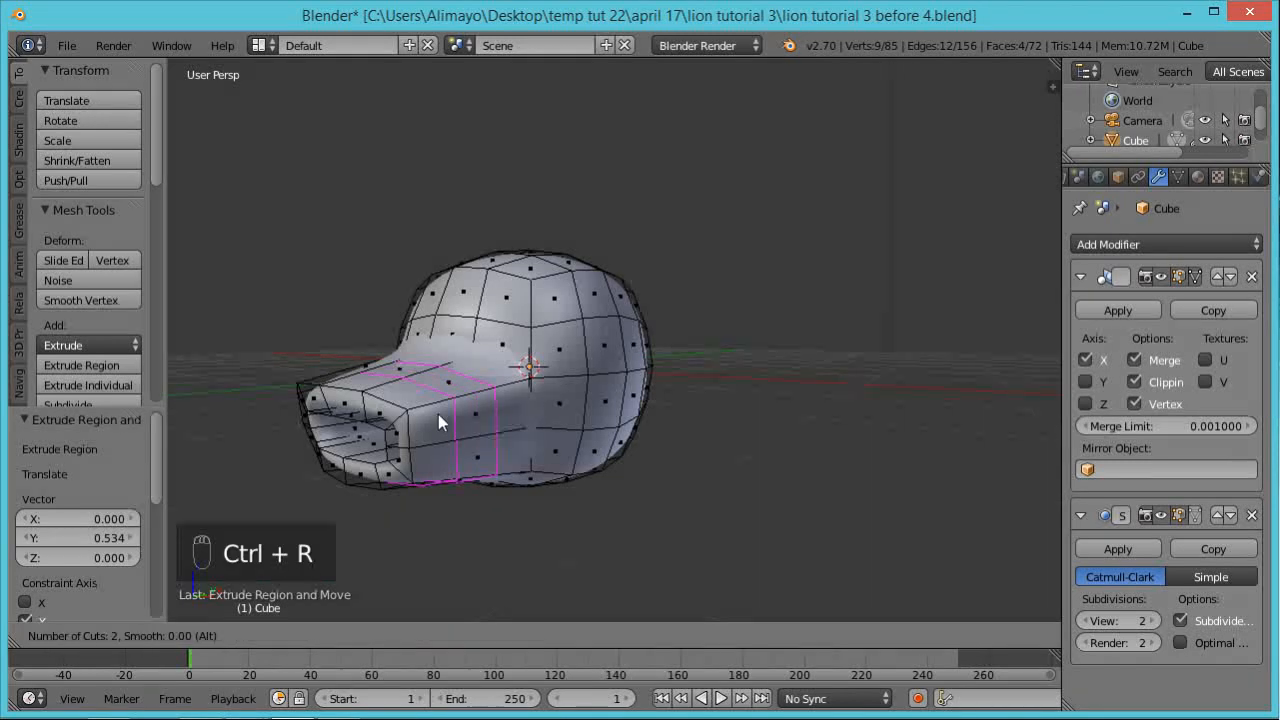
pyautogui.scroll(1, 438, 414)
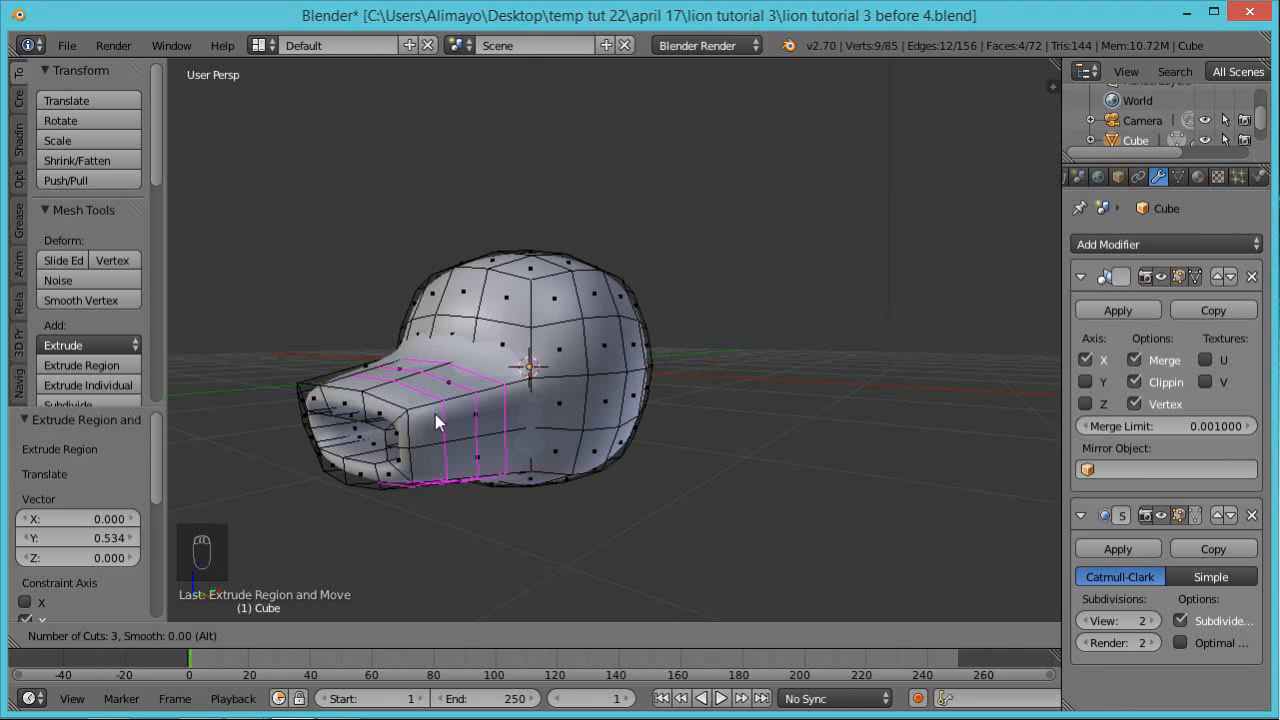
pyautogui.click(435, 414)
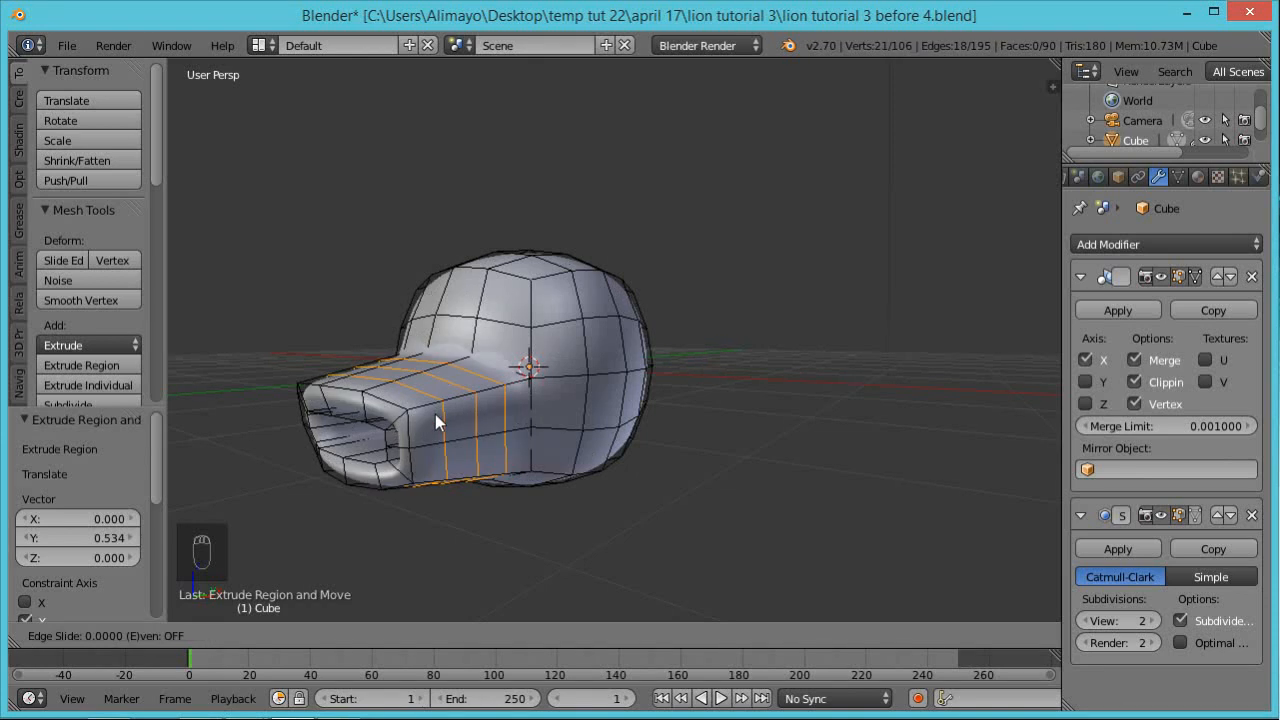
pyautogui.click(435, 420)
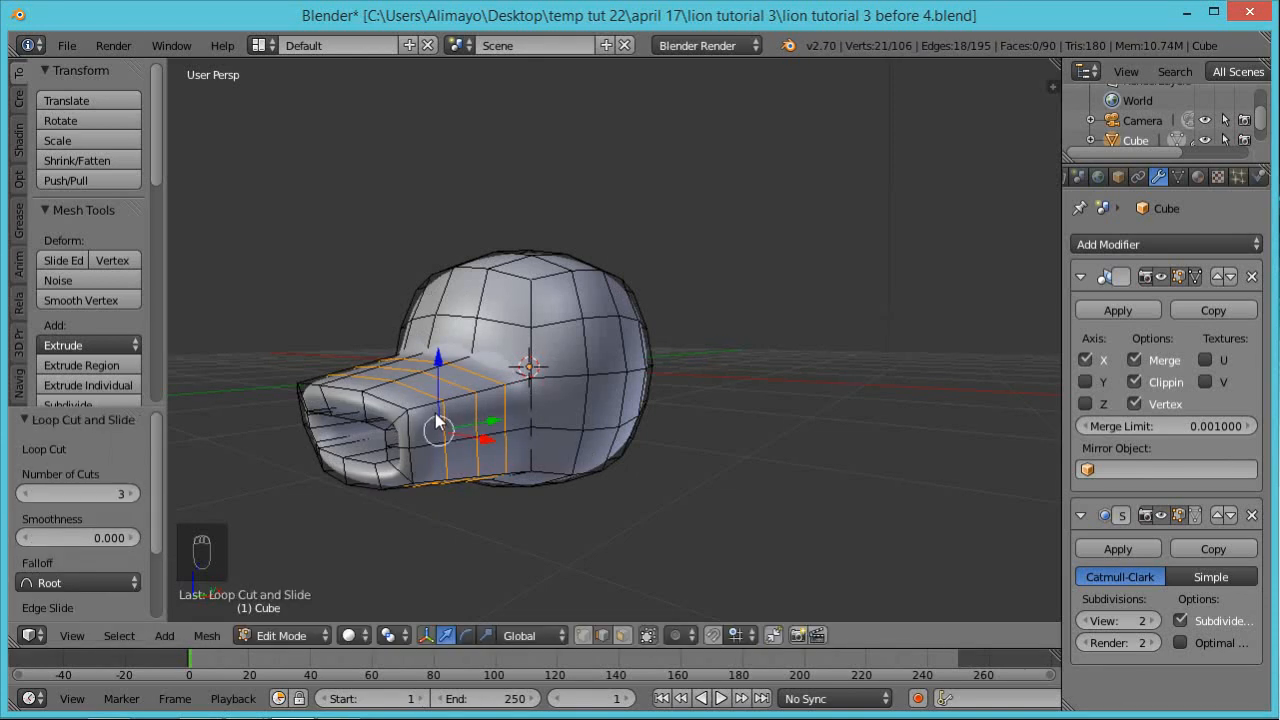
pyautogui.click(437, 425)
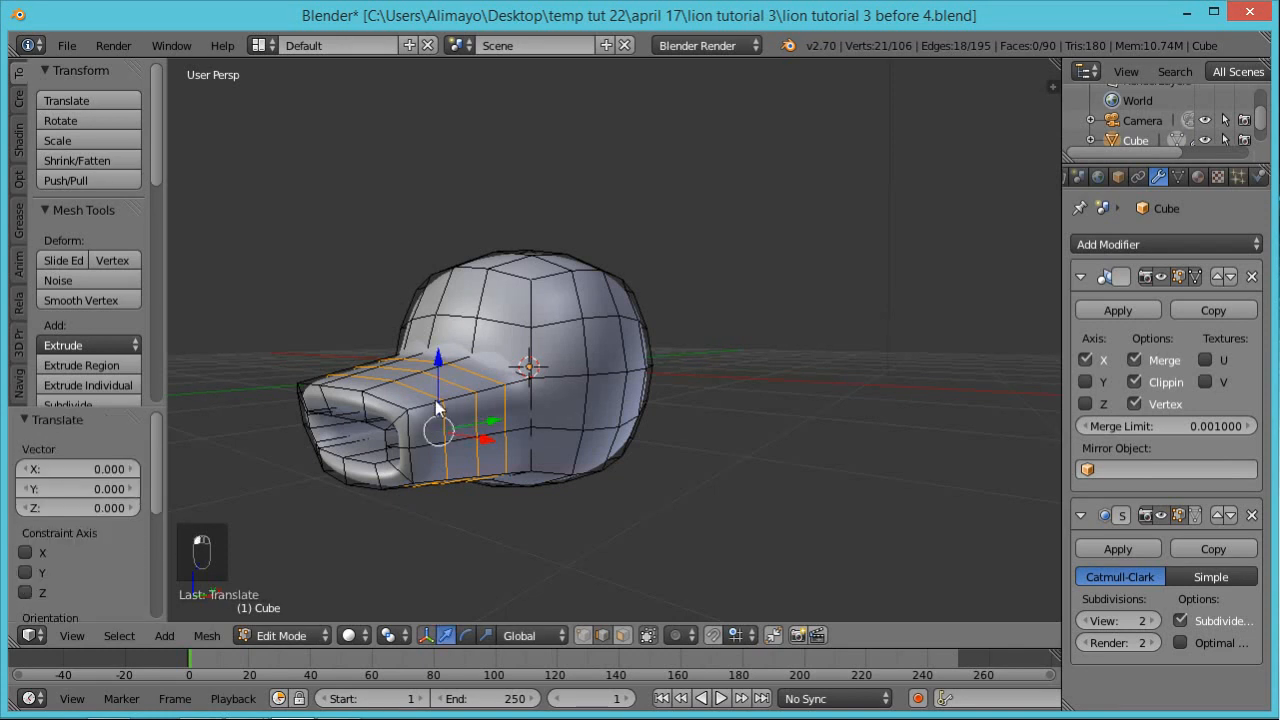
# In face selection, select the three faces along the muzzle's top next to the mirror line and raise them about 0.071 along Z
pyautogui.click(623, 635)
pyautogui.moveTo(459, 363); pyautogui.dragTo(438, 392, button='middle')
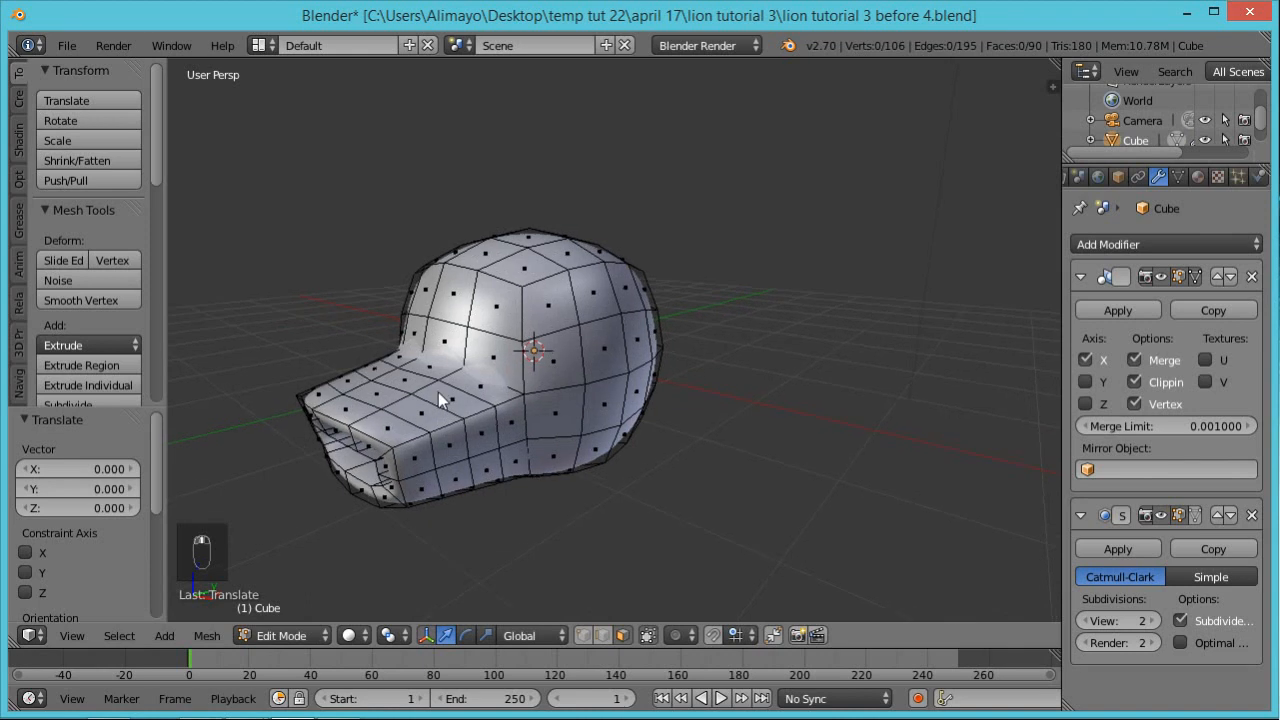
pyautogui.rightClick(377, 396)
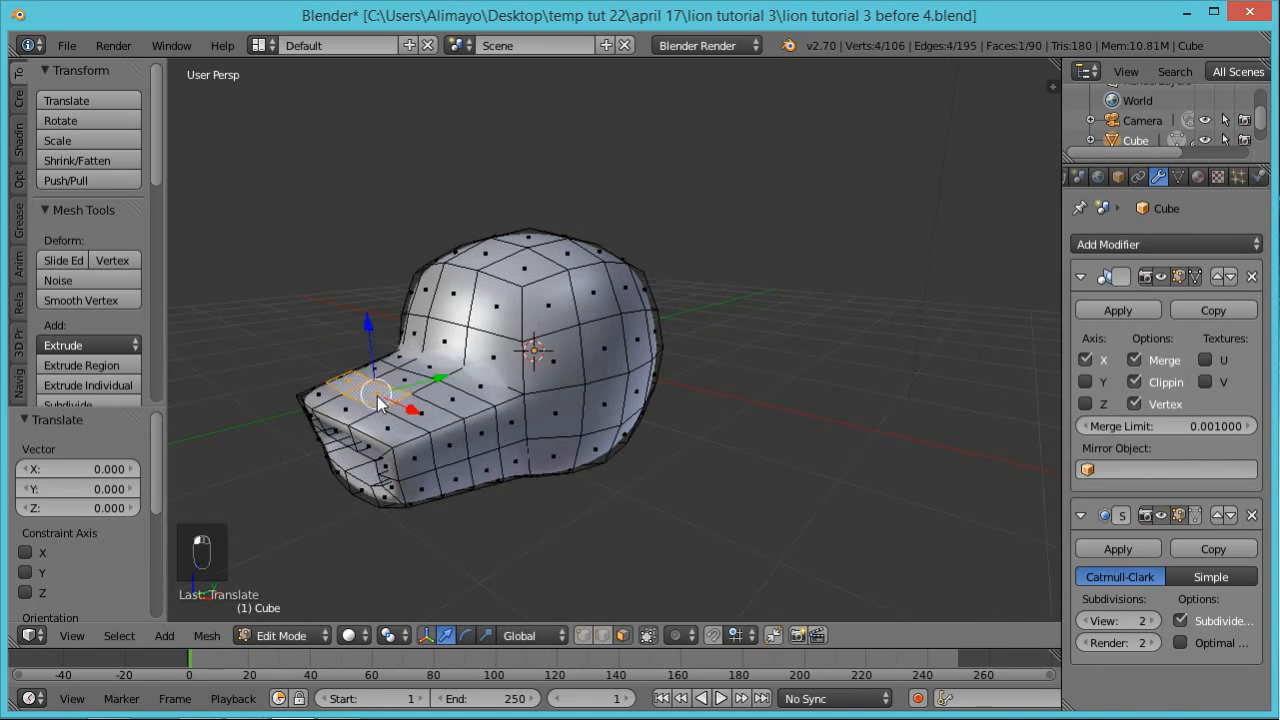
pyautogui.keyDown('shift'); pyautogui.rightClick(415, 382); pyautogui.keyUp('shift')
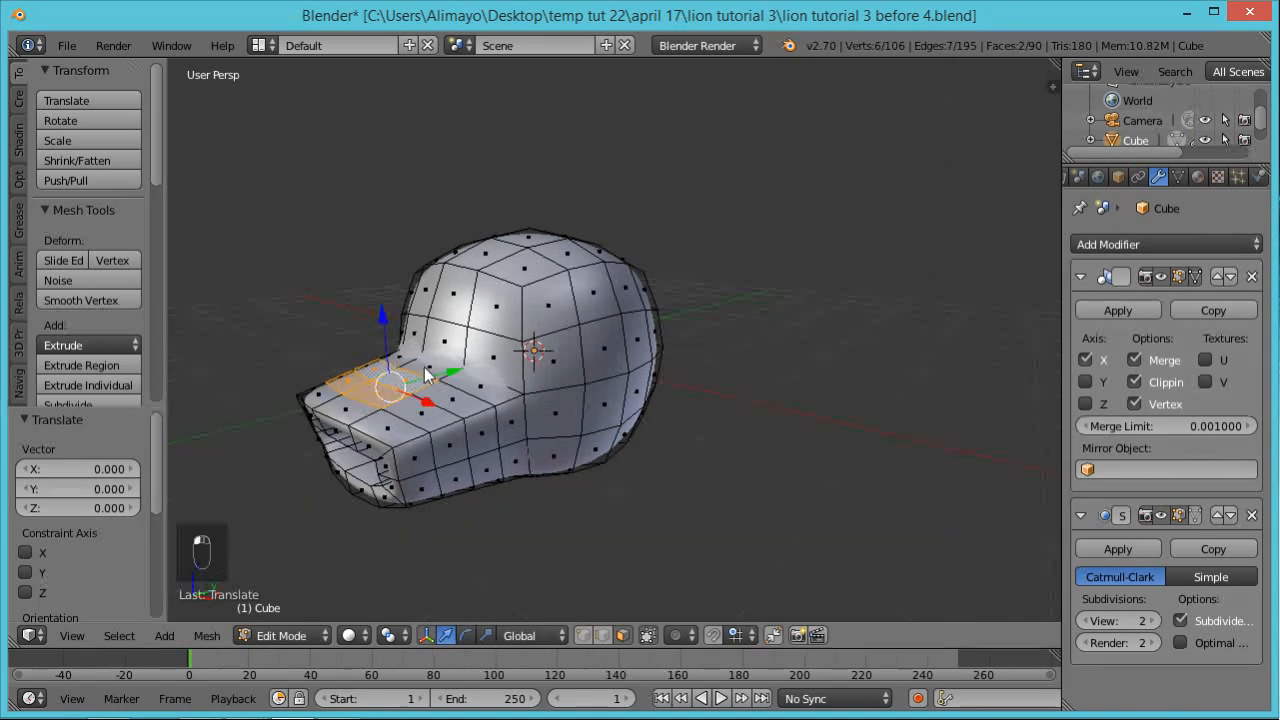
pyautogui.keyDown('shift'); pyautogui.rightClick(433, 374); pyautogui.keyUp('shift')
pyautogui.moveTo(398, 312); pyautogui.dragTo(396, 306)
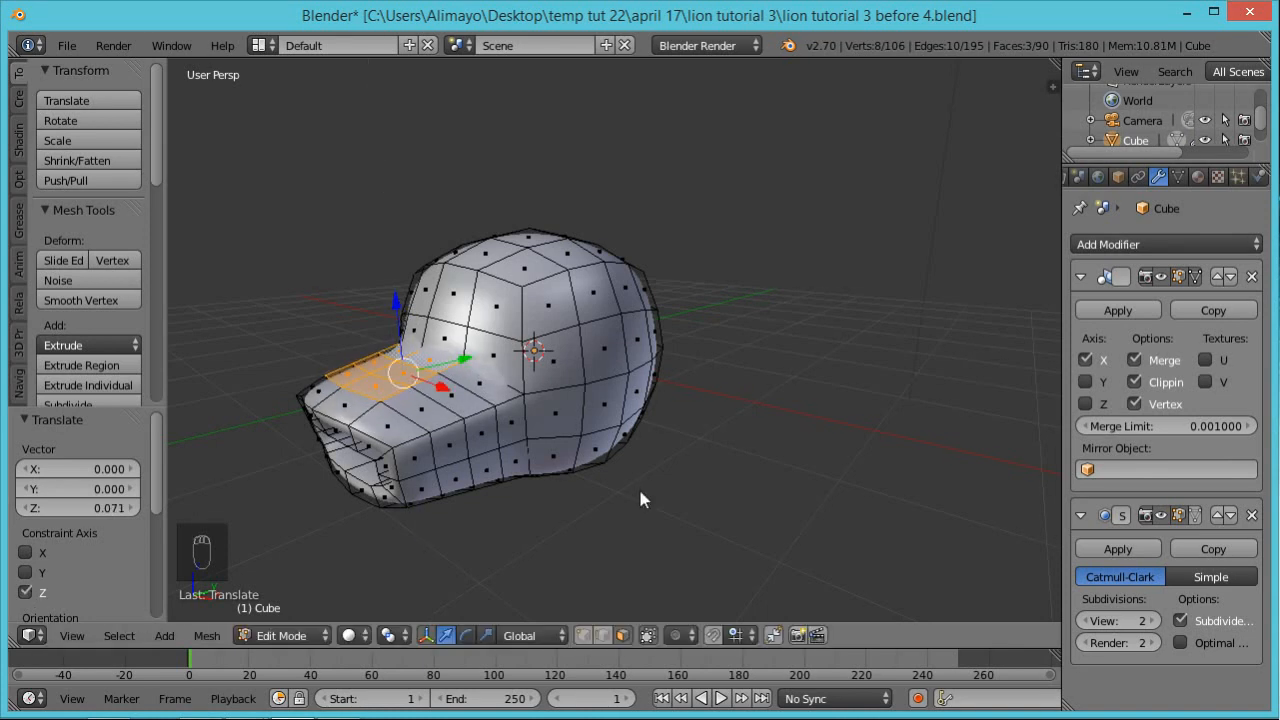
# Enable proportional editing and move the muzzle-top faces by about X -0.015, Y 0.033, Z 0.148 with a proportional size of about 0.51
pyautogui.hotkey('alt', 'o')
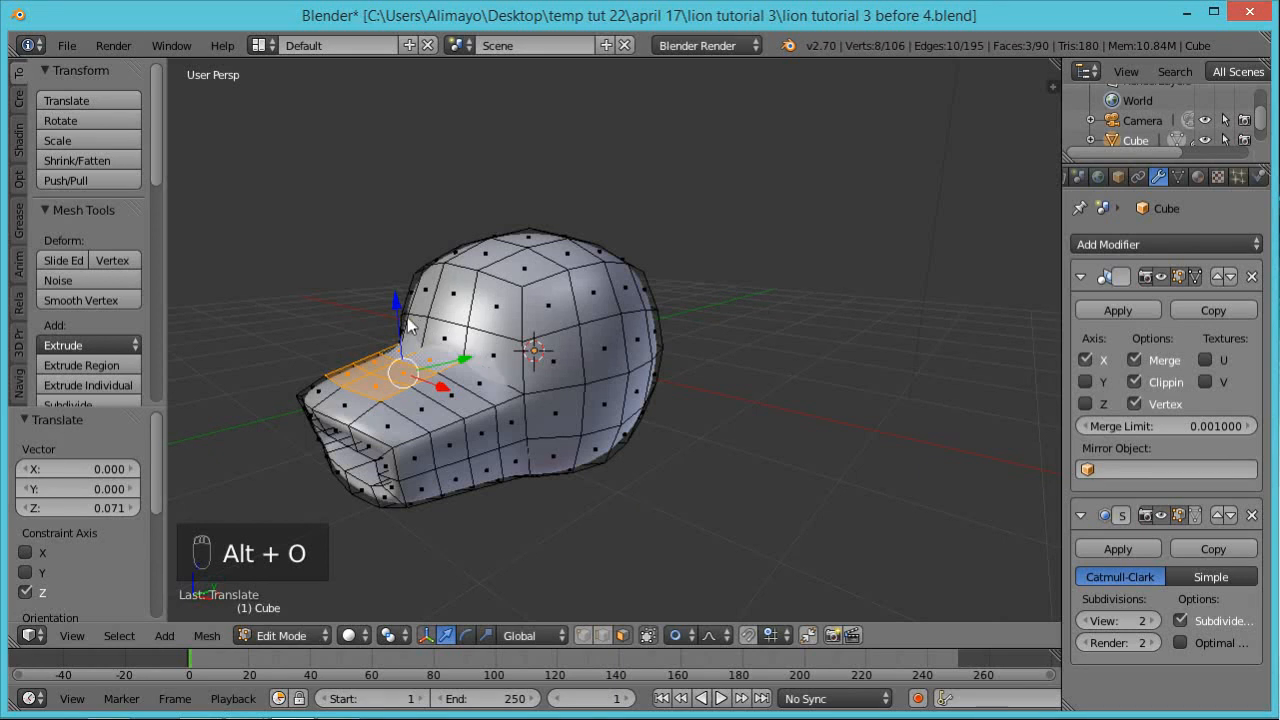
pyautogui.press('g')
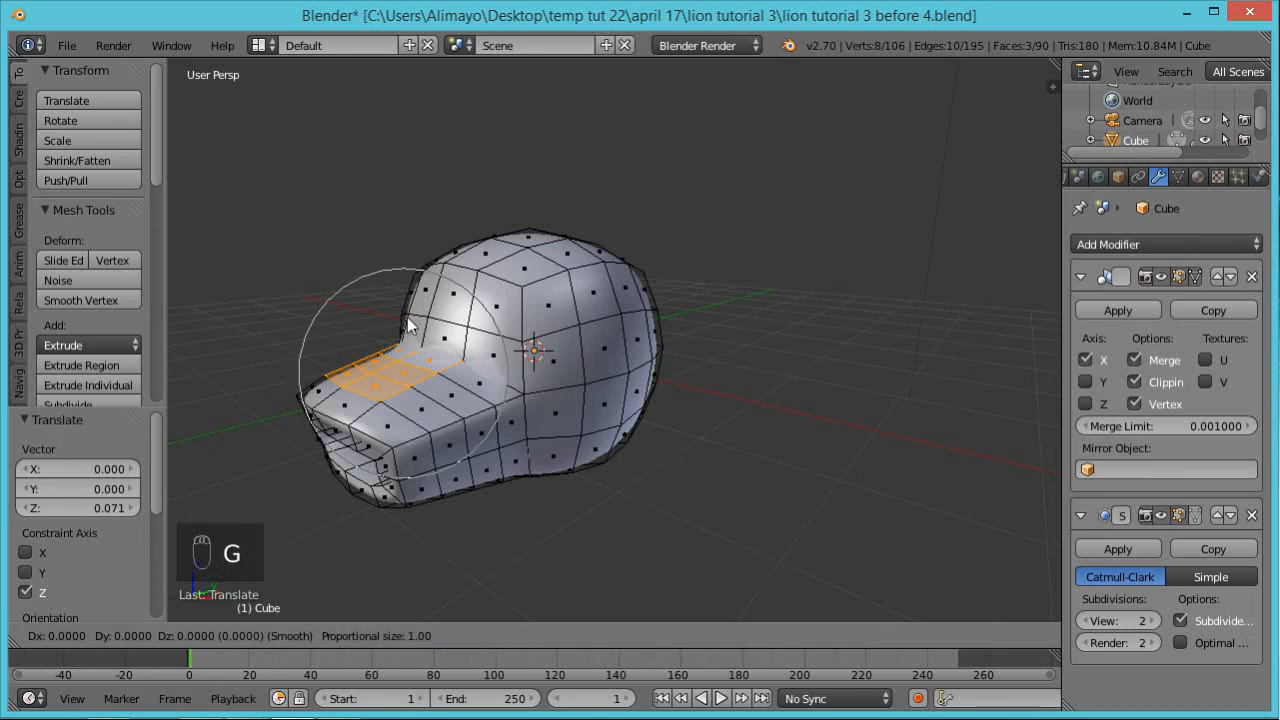
pyautogui.scroll(5, 408, 323)
pyautogui.scroll(2, 408, 323)
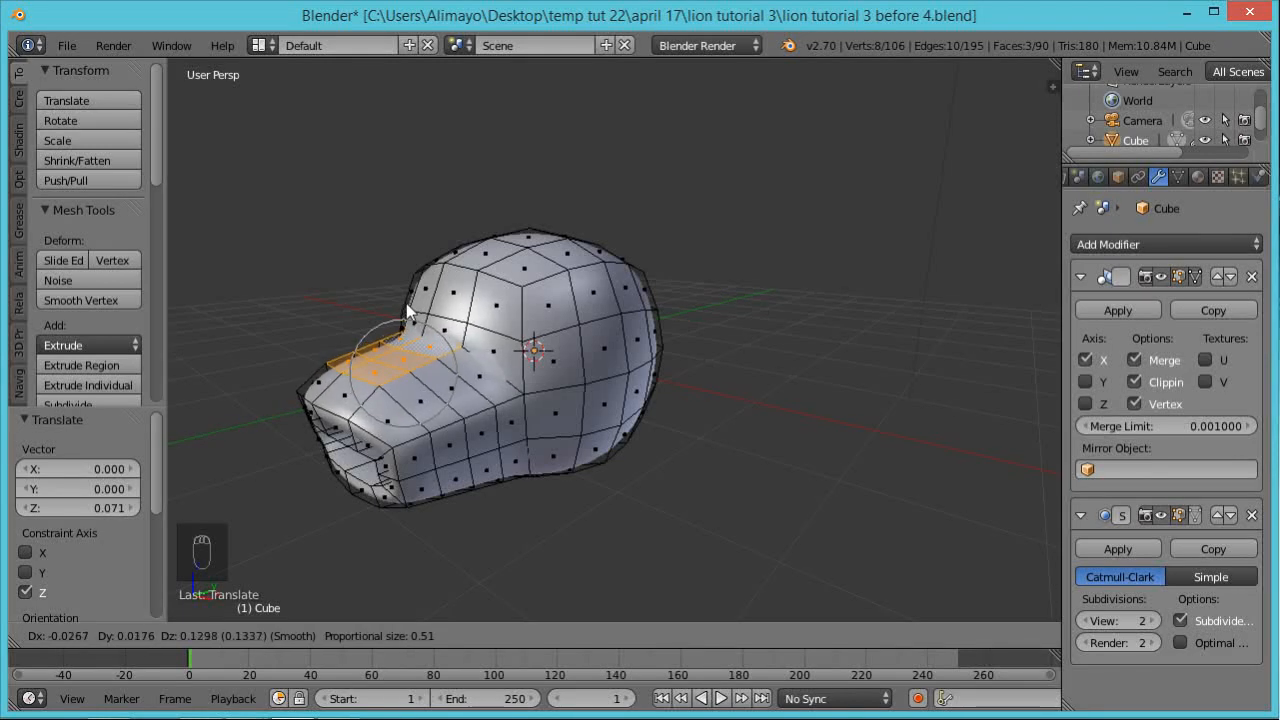
pyautogui.click(408, 301)
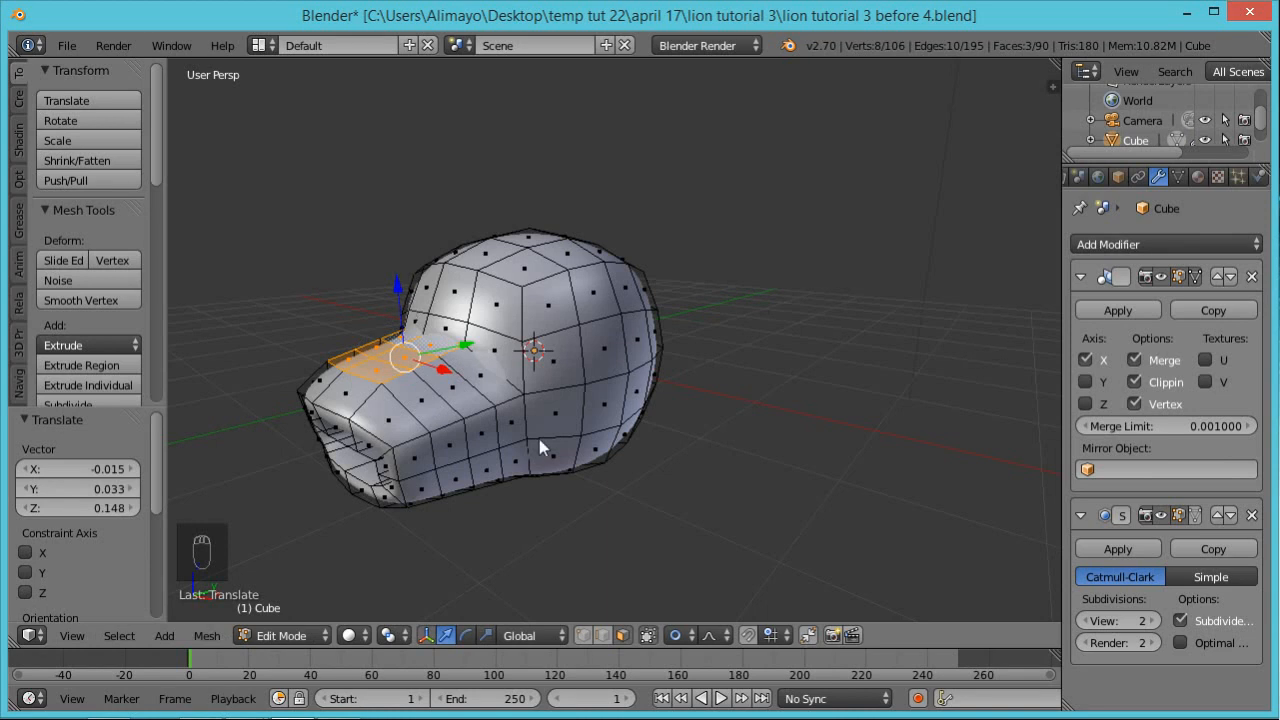
# In edge selection, select the muzzle's frontmost cut loop and edge-slide it toward the mouth with a factor of about -0.440
pyautogui.moveTo(526, 467); pyautogui.dragTo(594, 489, button='middle')
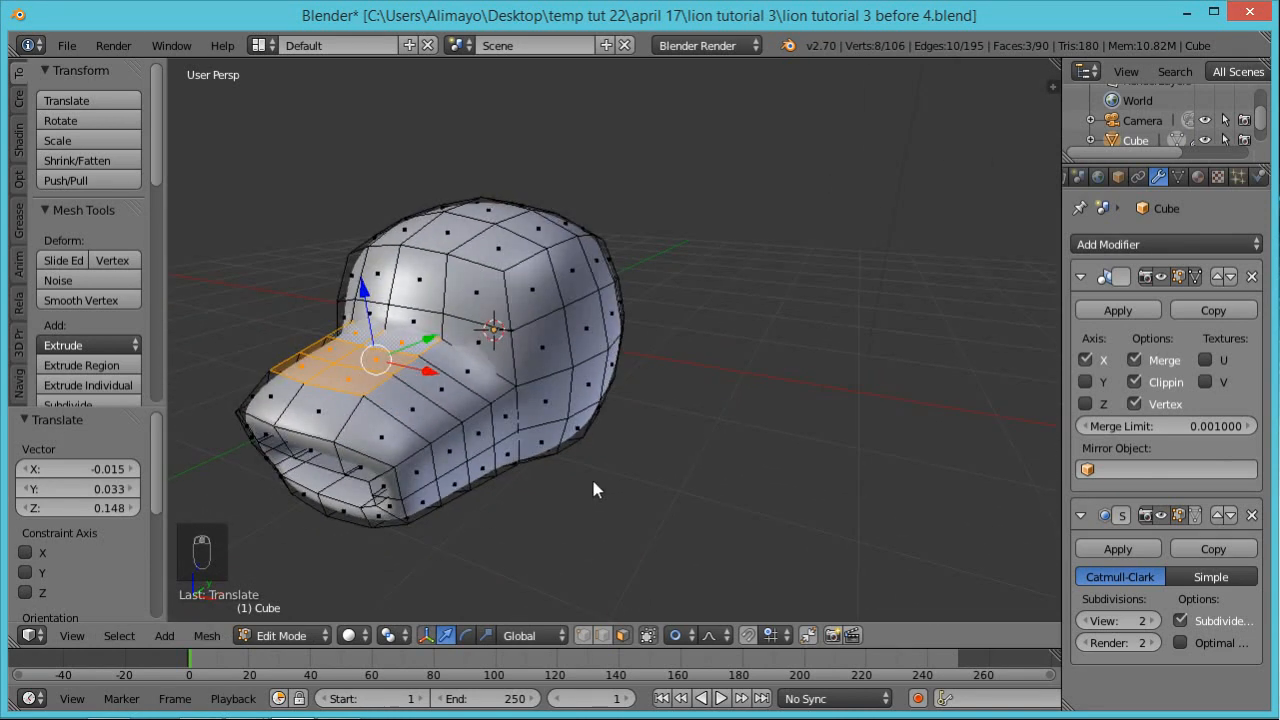
pyautogui.moveTo(590, 522); pyautogui.dragTo(490, 517, button='middle')
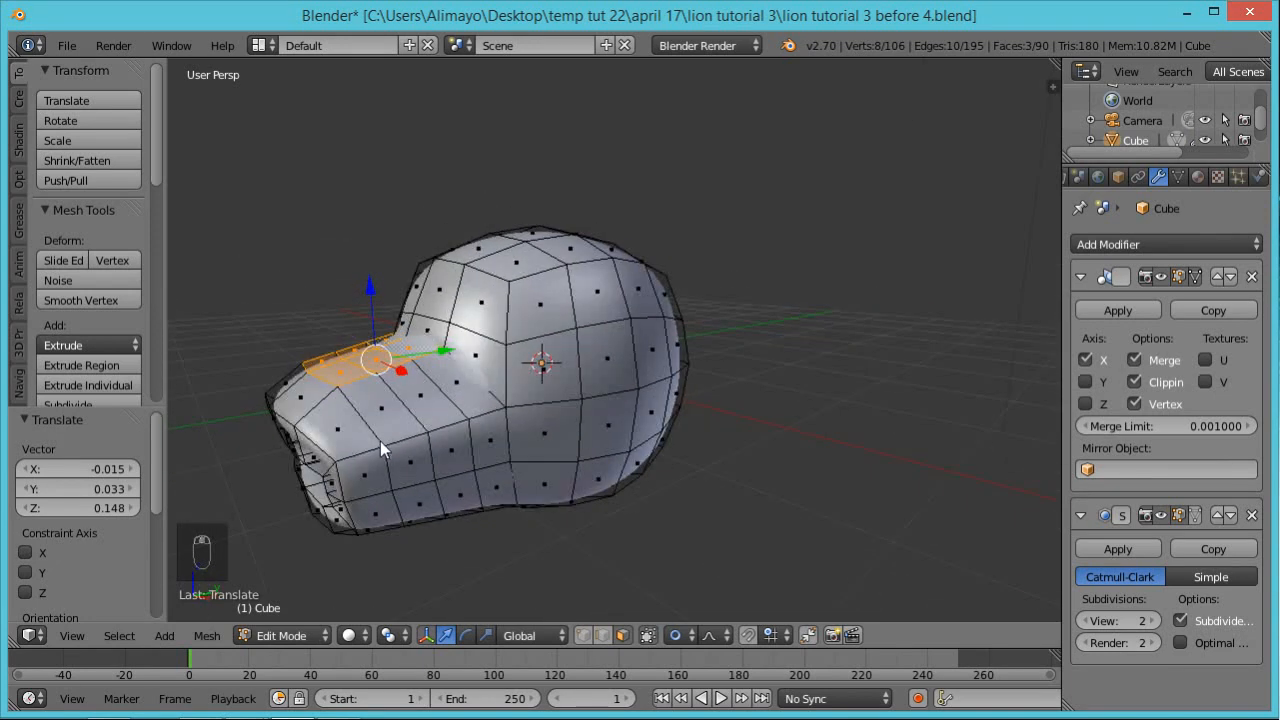
pyautogui.click(603, 636)
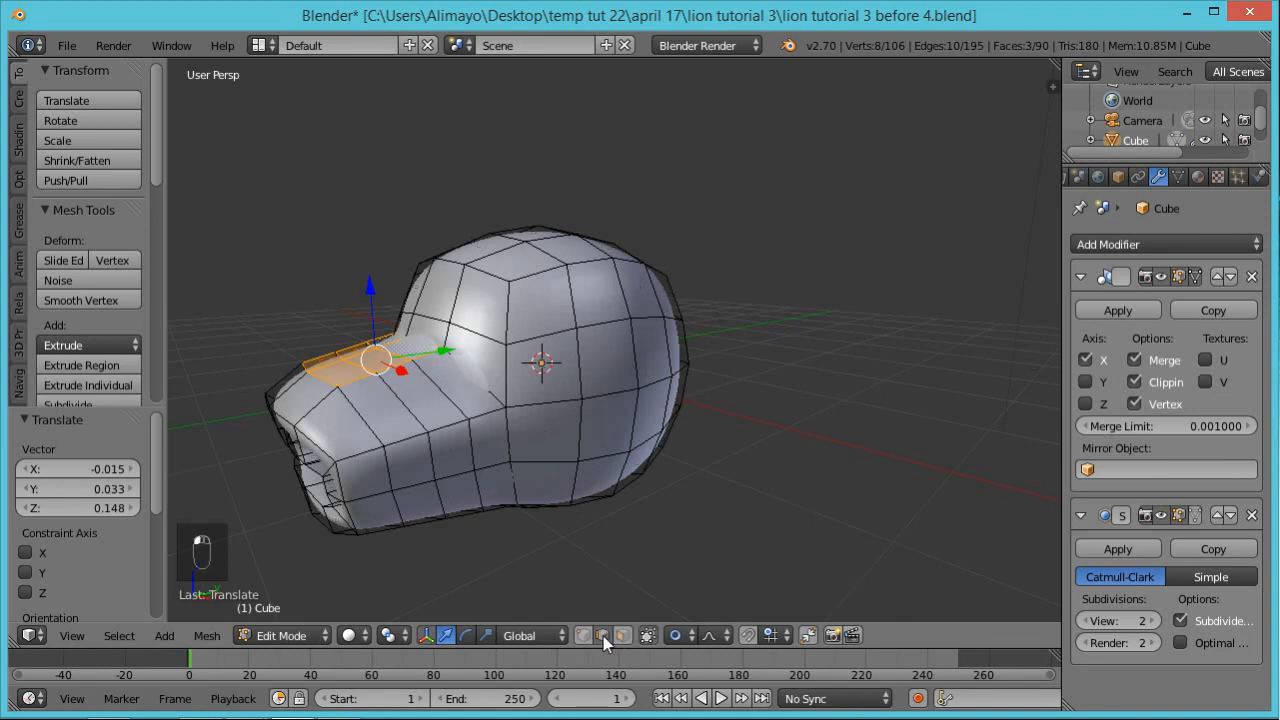
pyautogui.keyDown('alt'); pyautogui.rightClick(367, 425); pyautogui.keyUp('alt')
pyautogui.press('g')
pyautogui.press('g')
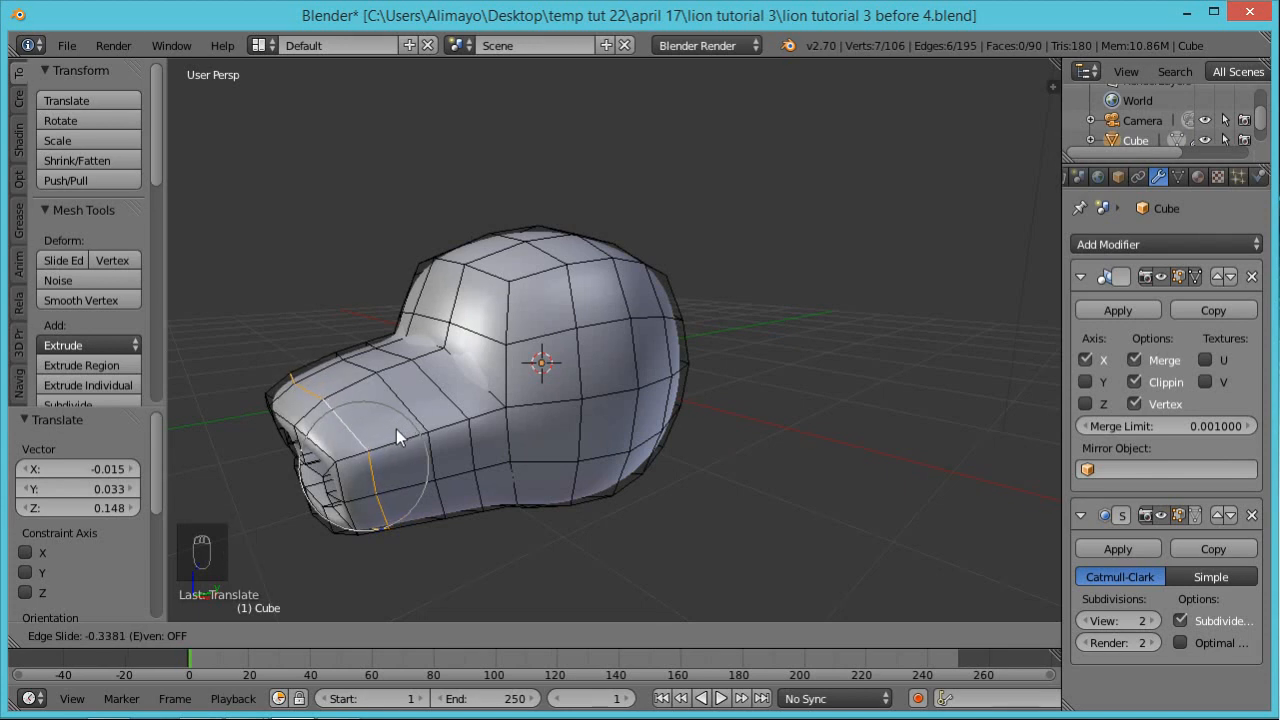
pyautogui.click(400, 434)
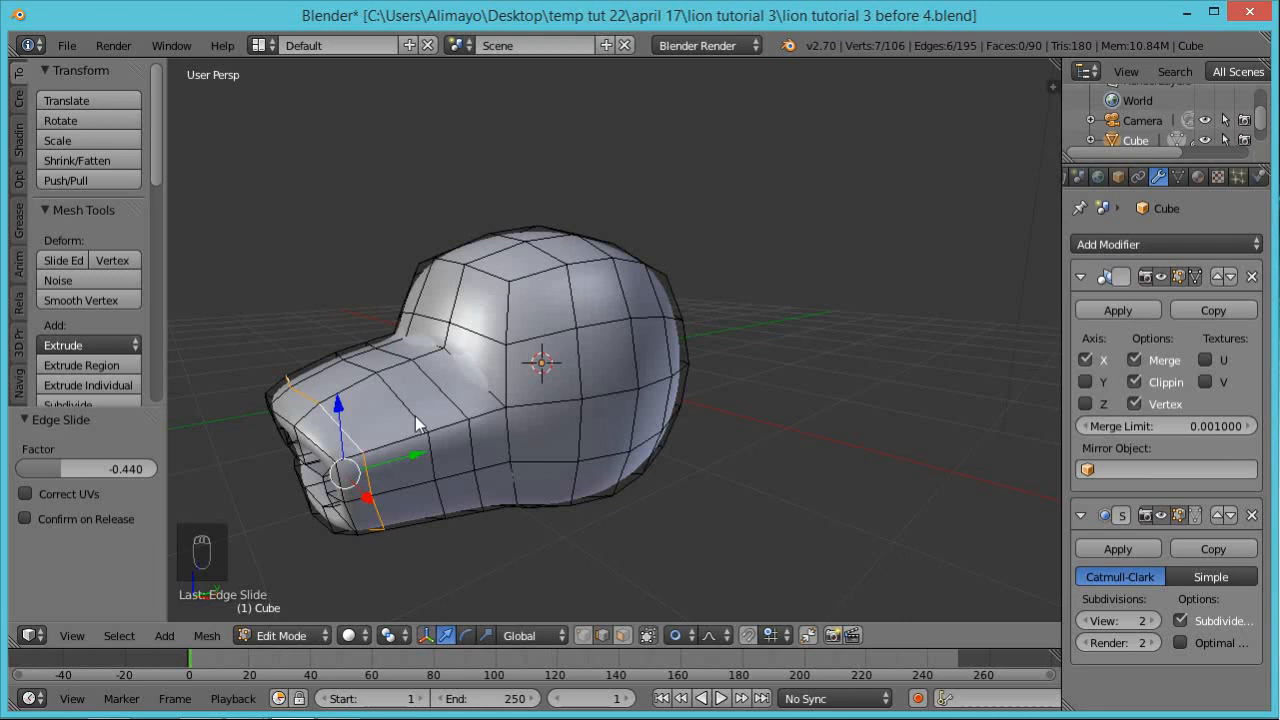
# Select the middle cut loop around the muzzle and edge-slide it toward the mouth with a factor of about -0.318
pyautogui.keyDown('alt'); pyautogui.rightClick(409, 410); pyautogui.keyUp('alt')
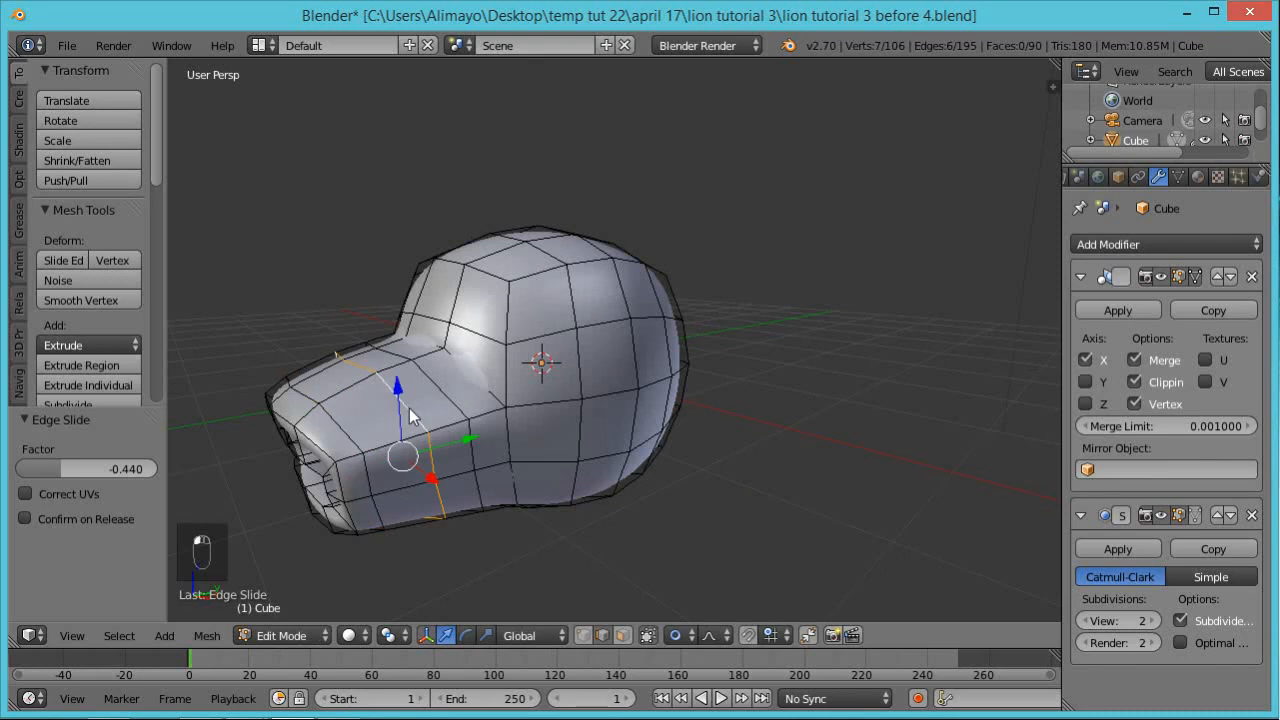
pyautogui.press('g')
pyautogui.press('g')
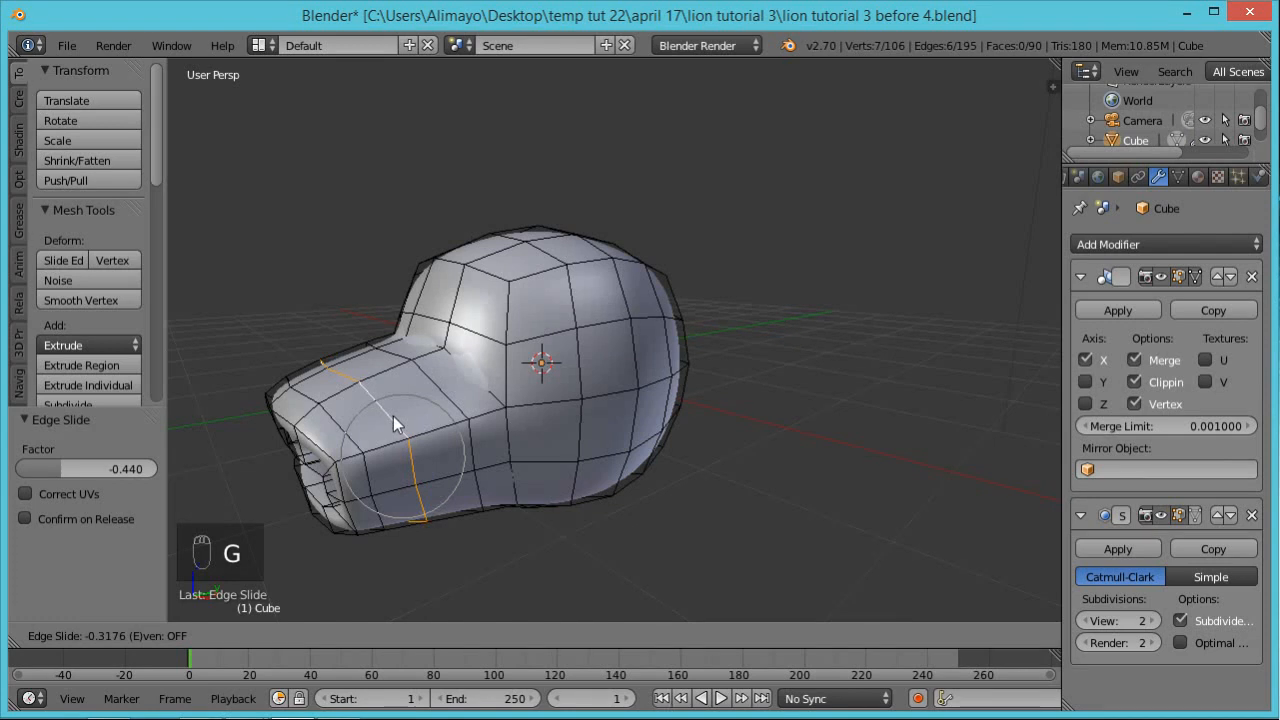
pyautogui.click(393, 416)
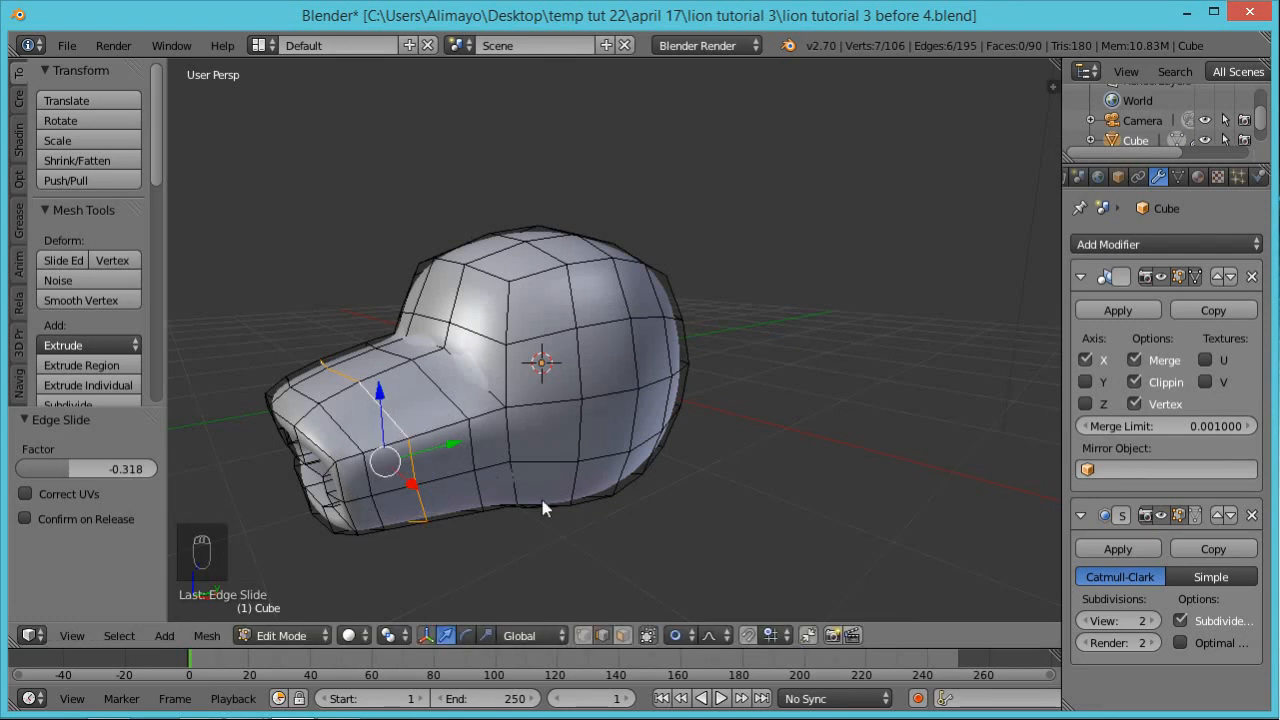
# In face selection, select two adjacent muzzle-top faces behind the front row and rotate them about 18.2° around X with proportional size 0.51
pyautogui.click(622, 636)
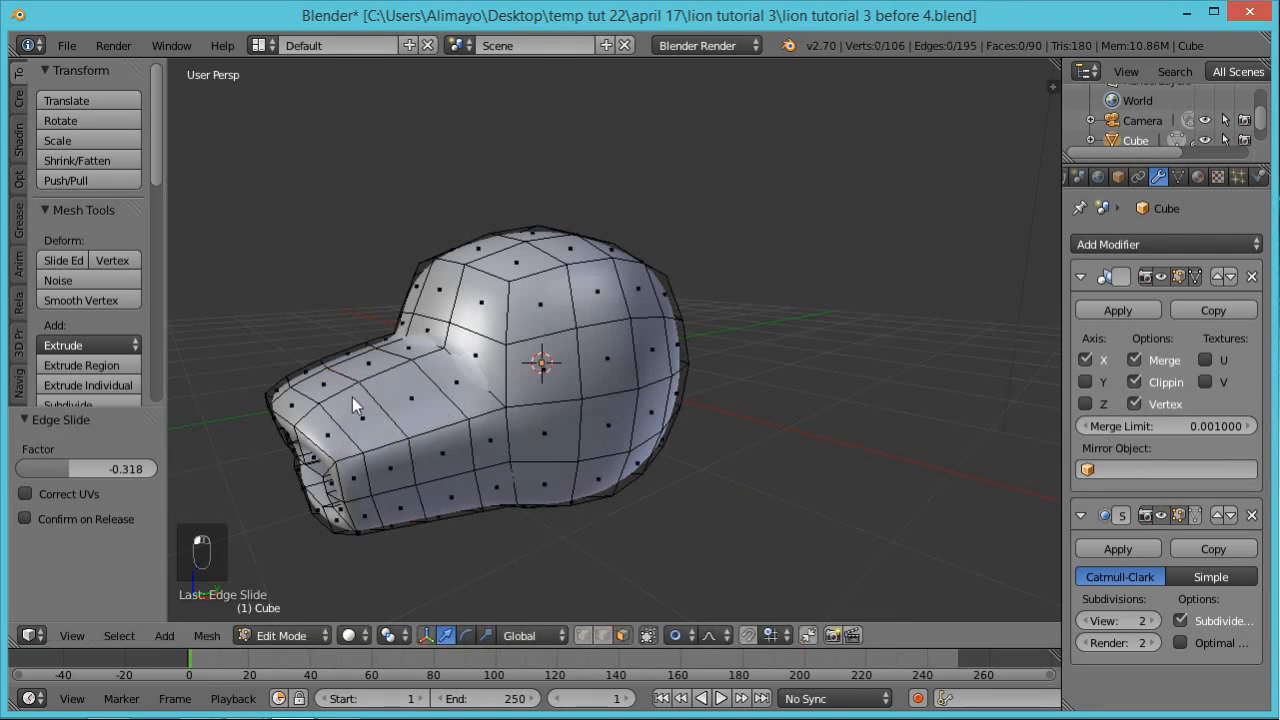
pyautogui.rightClick(324, 385)
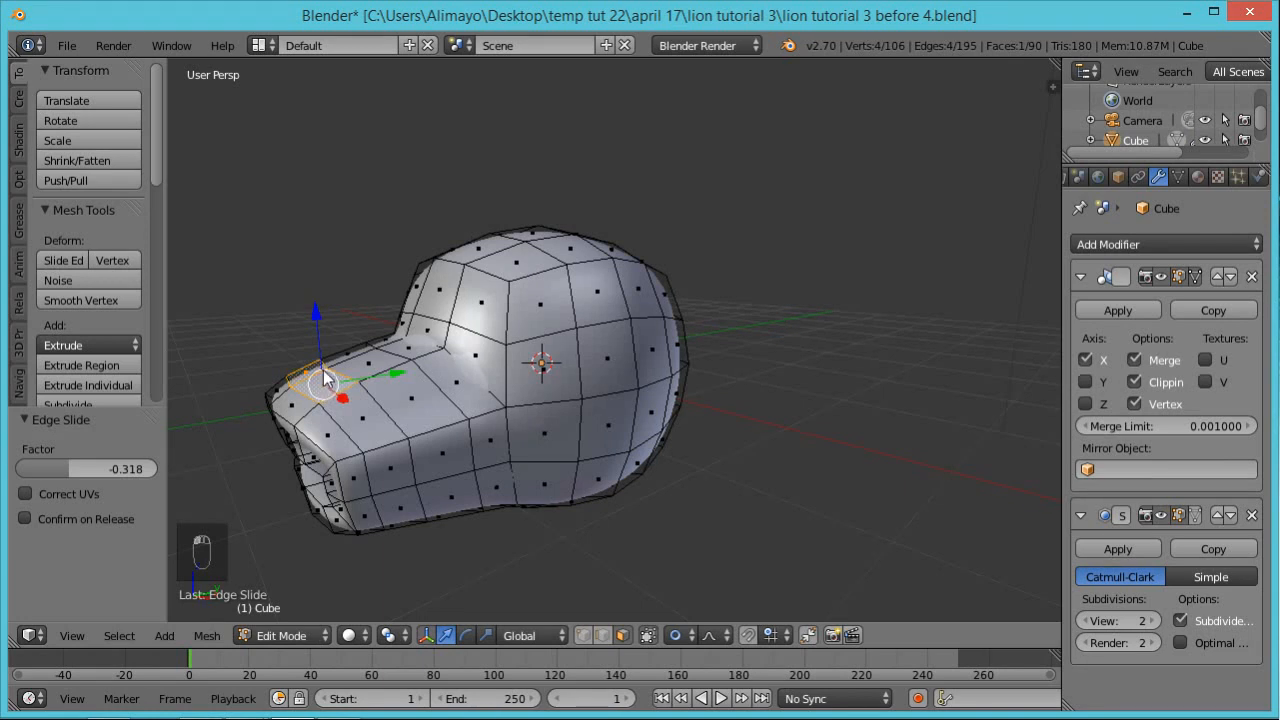
pyautogui.keyDown('shift'); pyautogui.rightClick(363, 379); pyautogui.keyUp('shift')
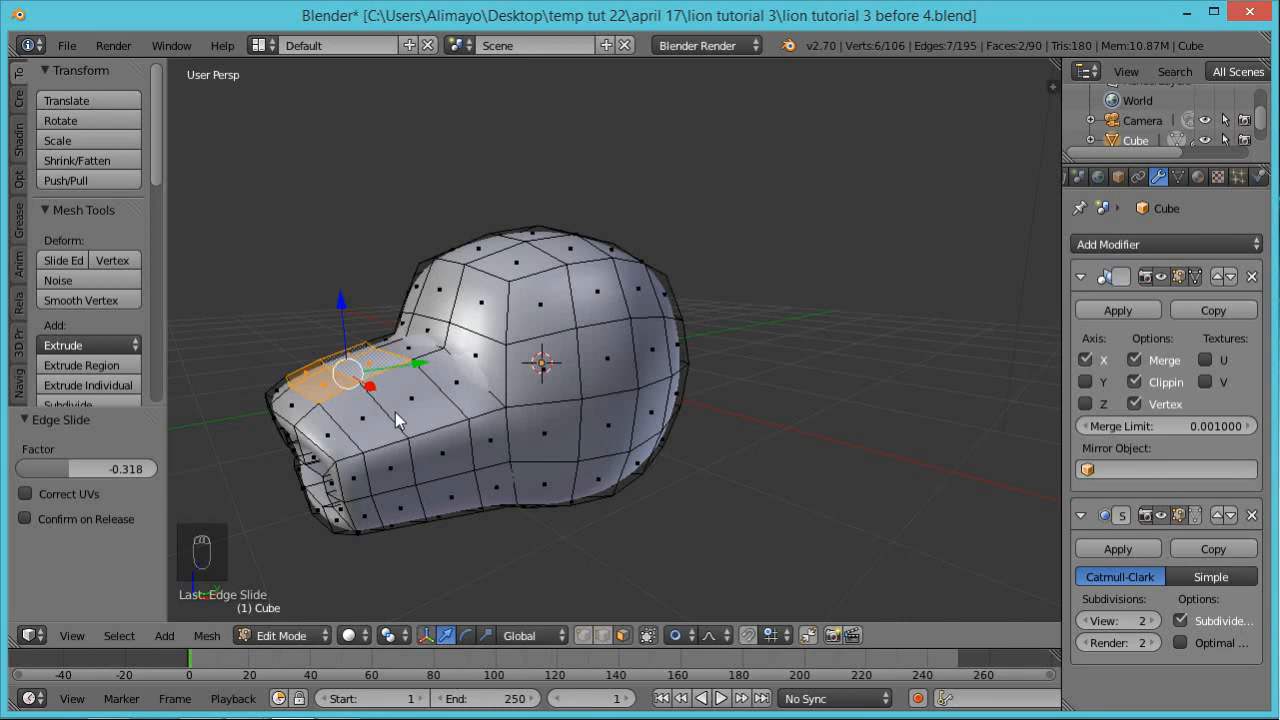
pyautogui.press('r')
pyautogui.press('x')
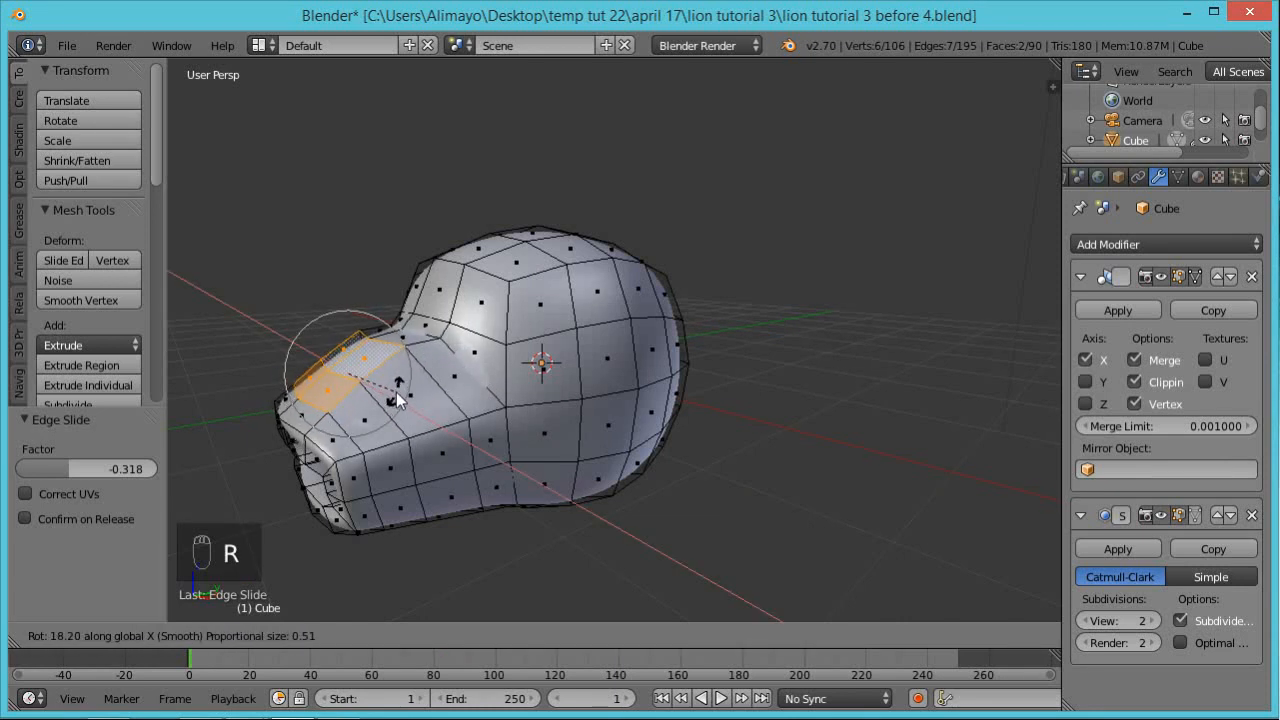
pyautogui.click(397, 398)
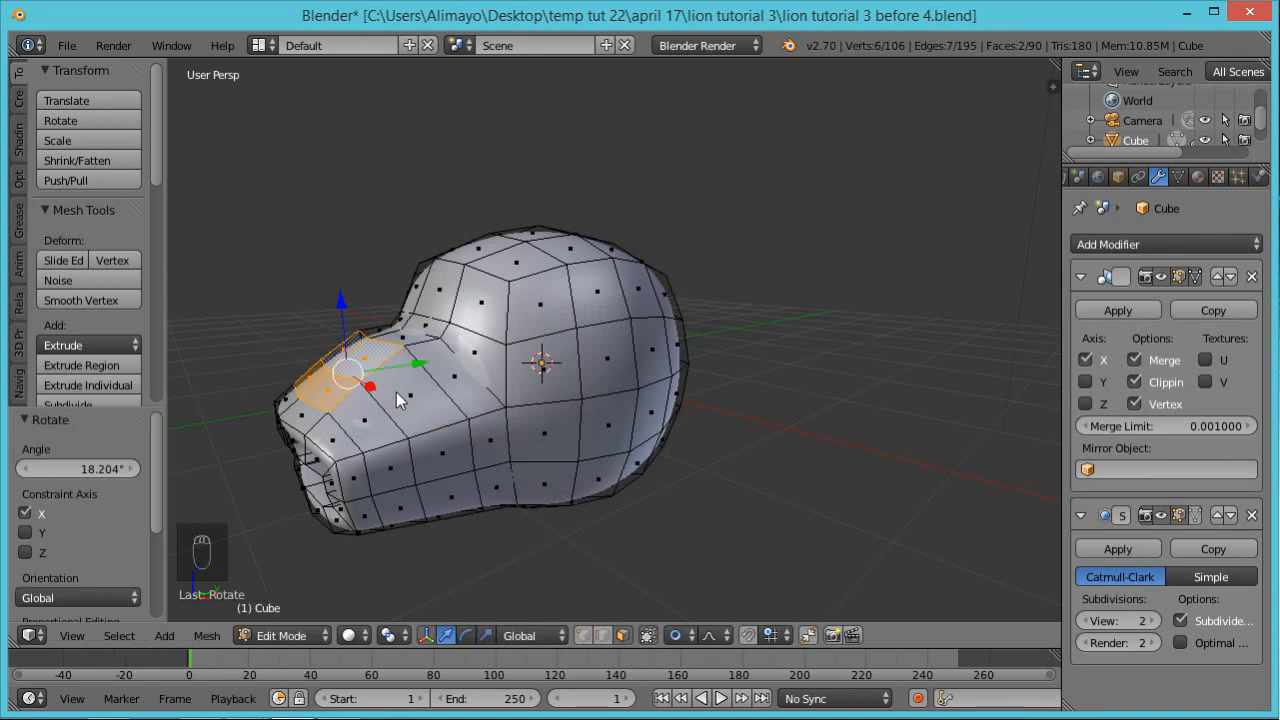
# Reduce the proportional size to 0.29 and rotate the two muzzle-top faces about 15.4° around X
pyautogui.press('g')
pyautogui.scroll(5, 396, 392)
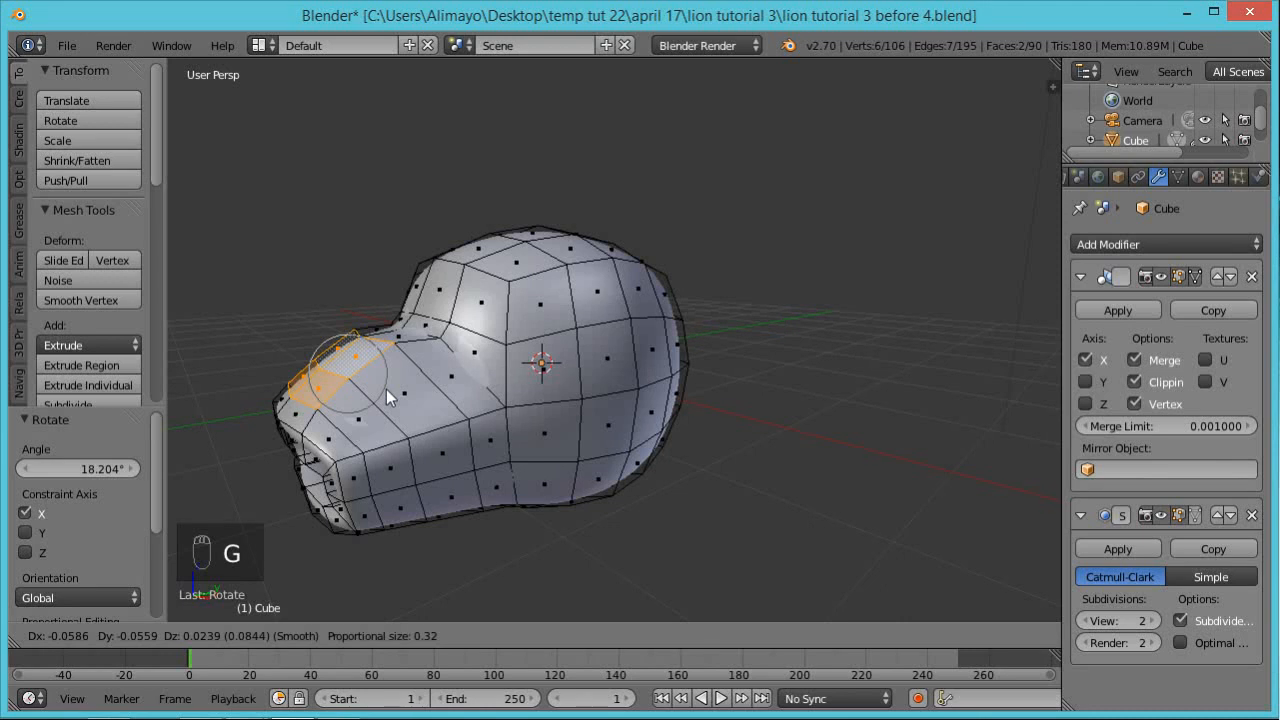
pyautogui.scroll(1, 386, 389)
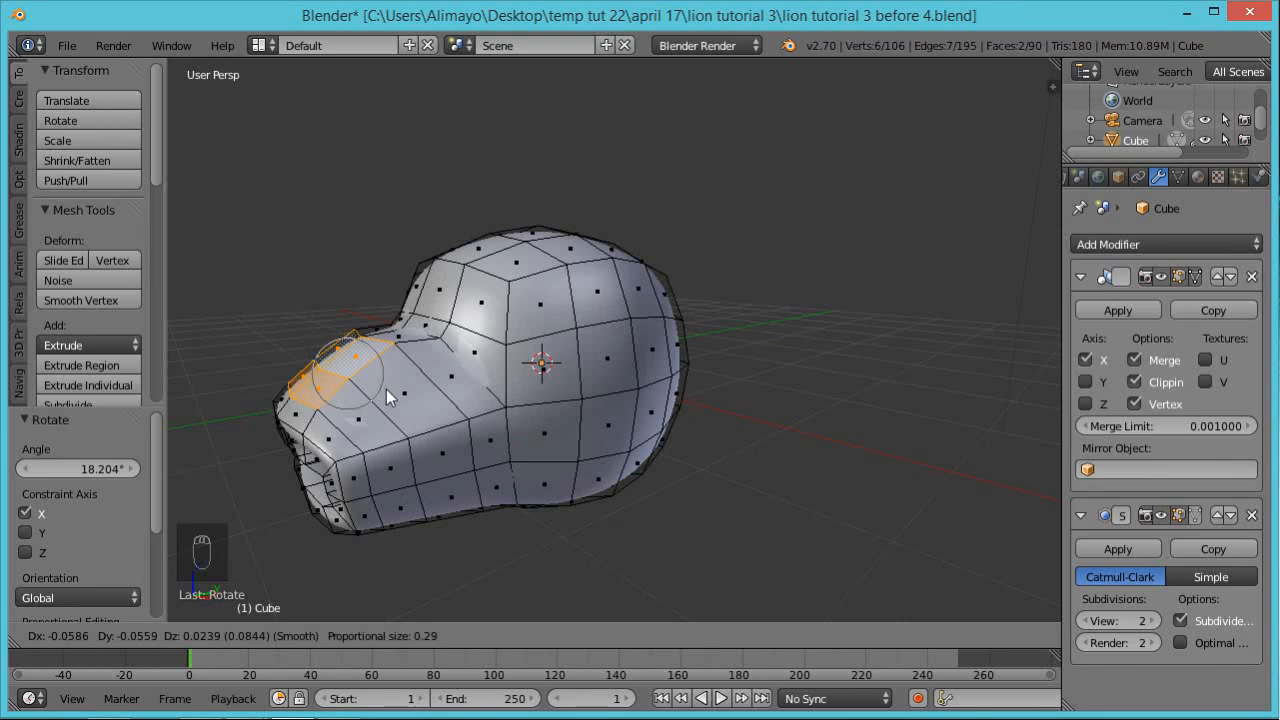
pyautogui.press('r')
pyautogui.press('x')
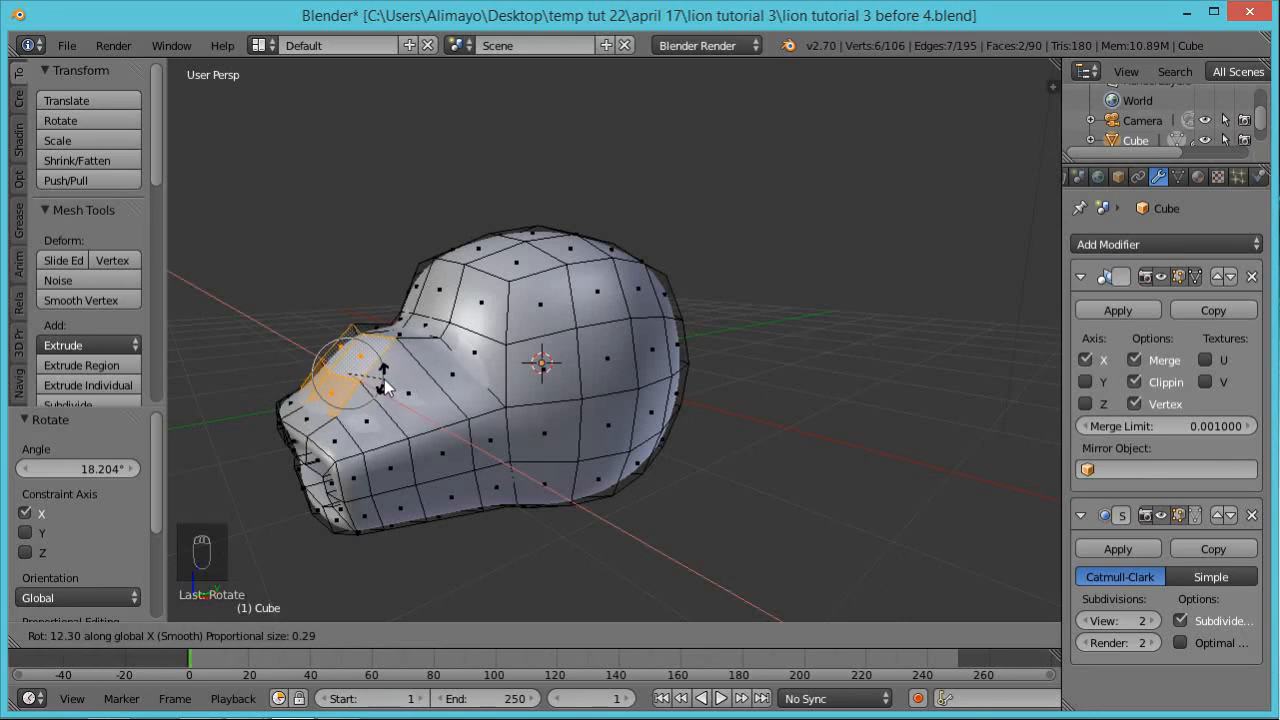
pyautogui.click(398, 381)
# Move the two muzzle-top faces about -0.189 along Y and rotate them about 9.05° around X
pyautogui.press('g')
pyautogui.press('y')
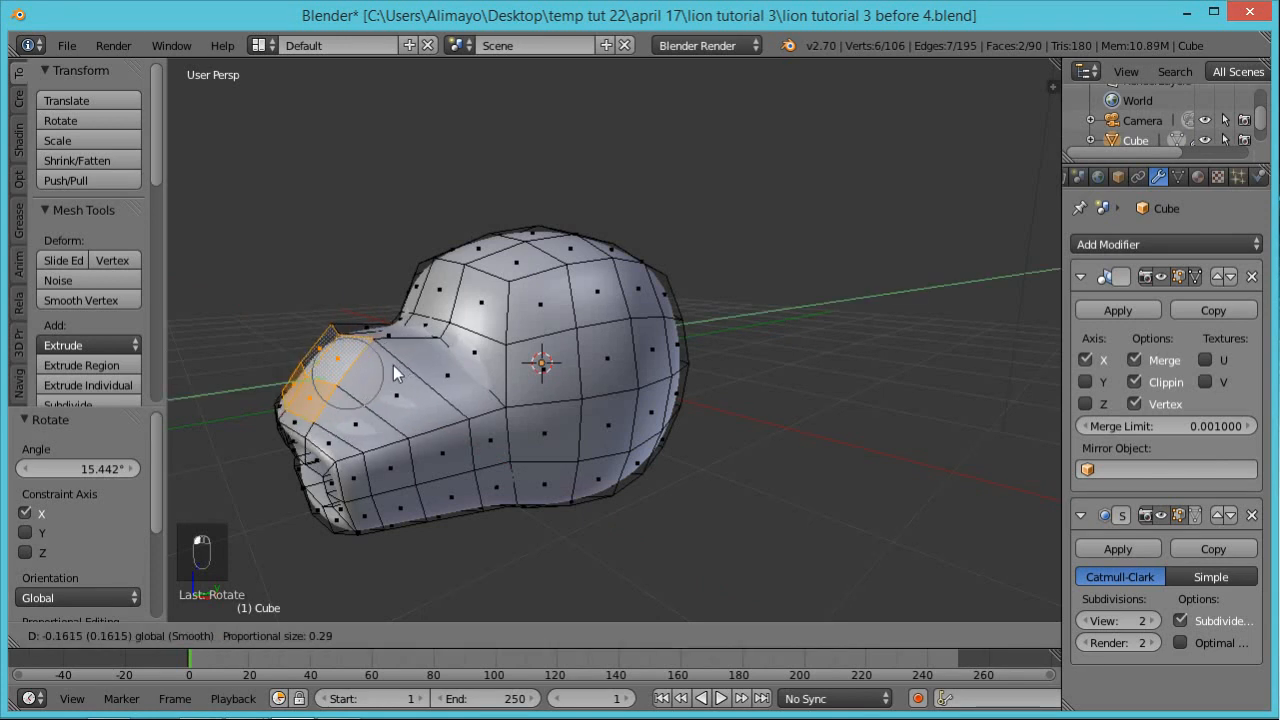
pyautogui.click(394, 378)
pyautogui.moveTo(385, 420)
pyautogui.mouseDown(button='middle')
pyautogui.moveTo(422, 422)
pyautogui.moveTo(393, 432)
pyautogui.moveTo(389, 397)
pyautogui.mouseUp(button='middle')
pyautogui.press('r')
pyautogui.press('x')
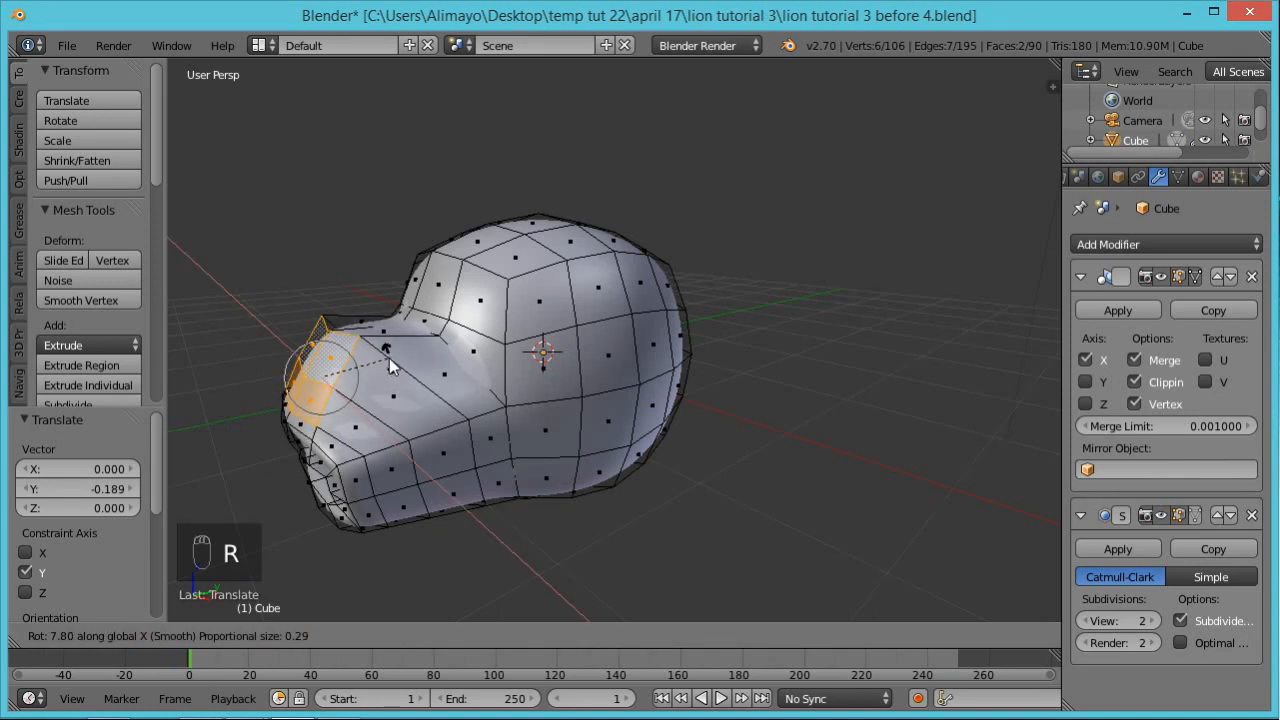
pyautogui.click(388, 357)
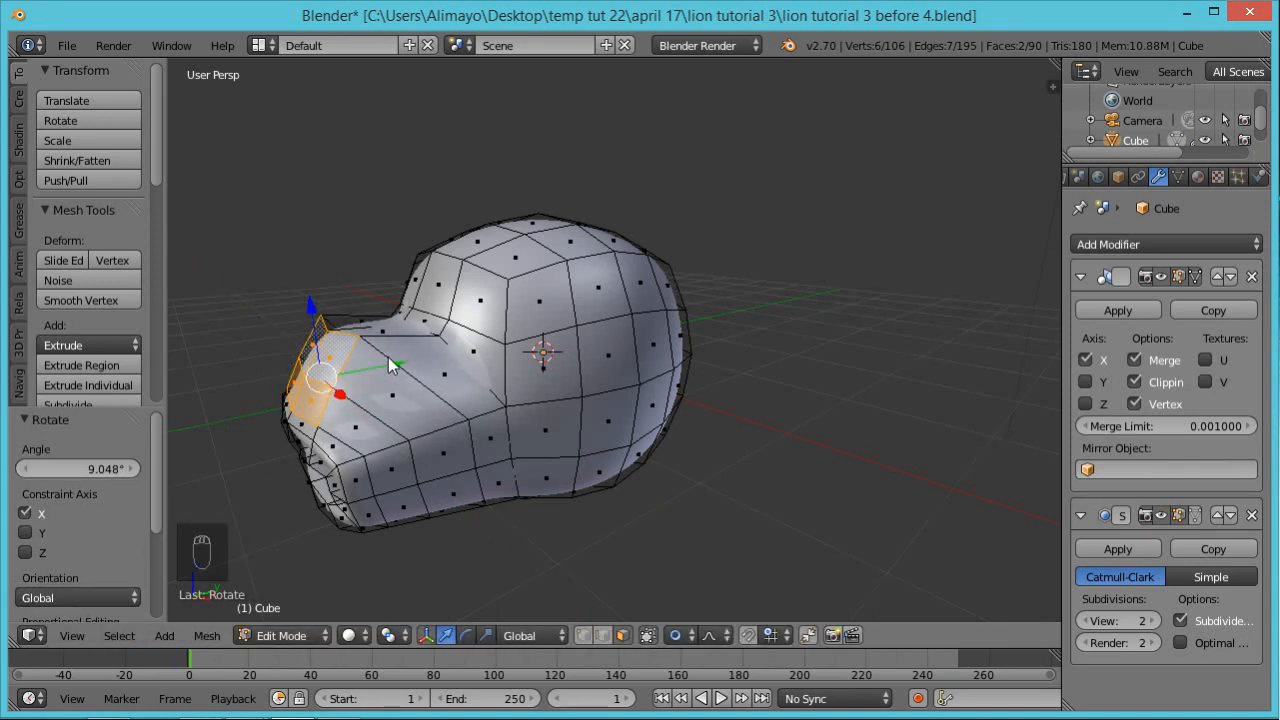
# Extrude the two faces about 0.25 outward as the nose, then scale them to about 0.696 along X with proportional size 0.20
pyautogui.press('g')
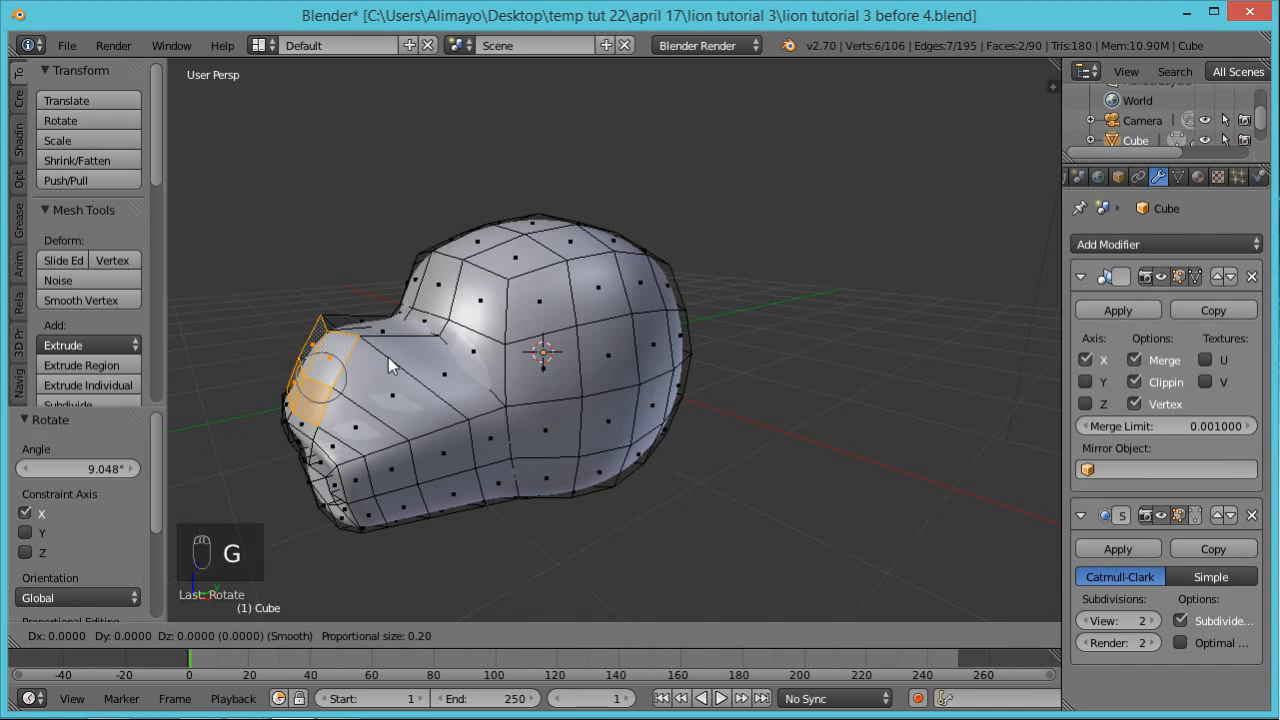
pyautogui.rightClick(388, 357)
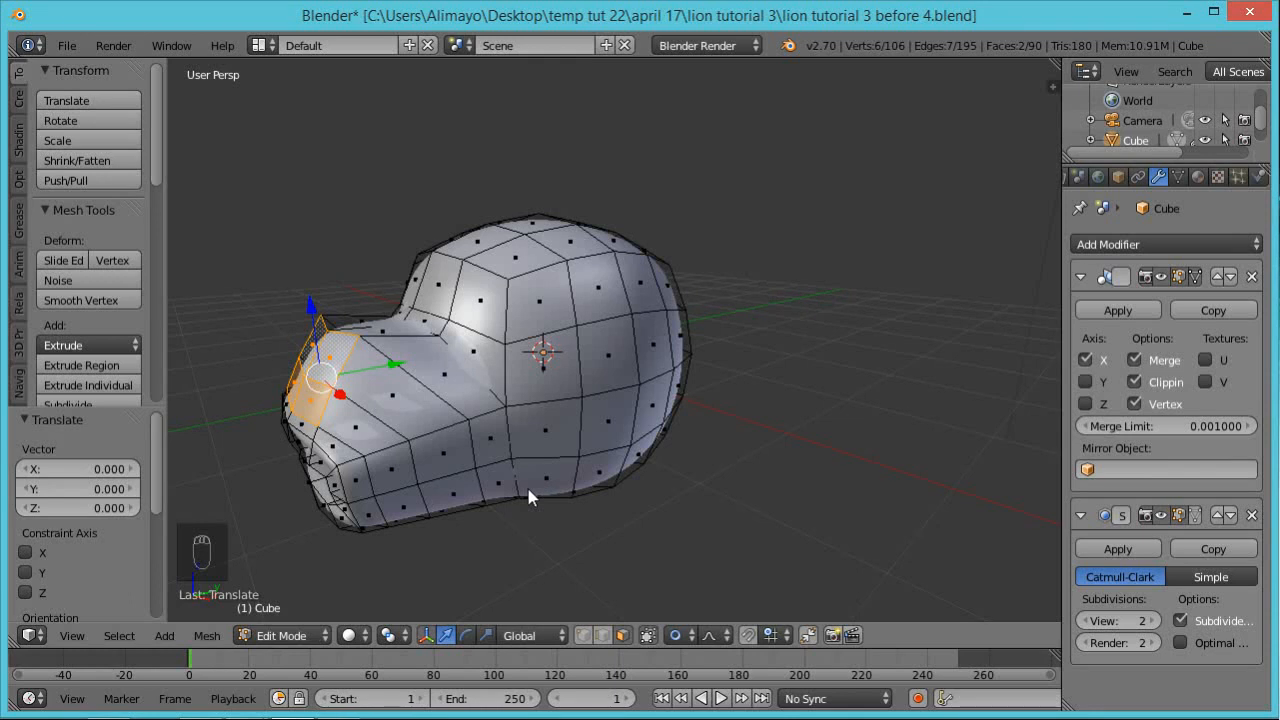
pyautogui.press('e')
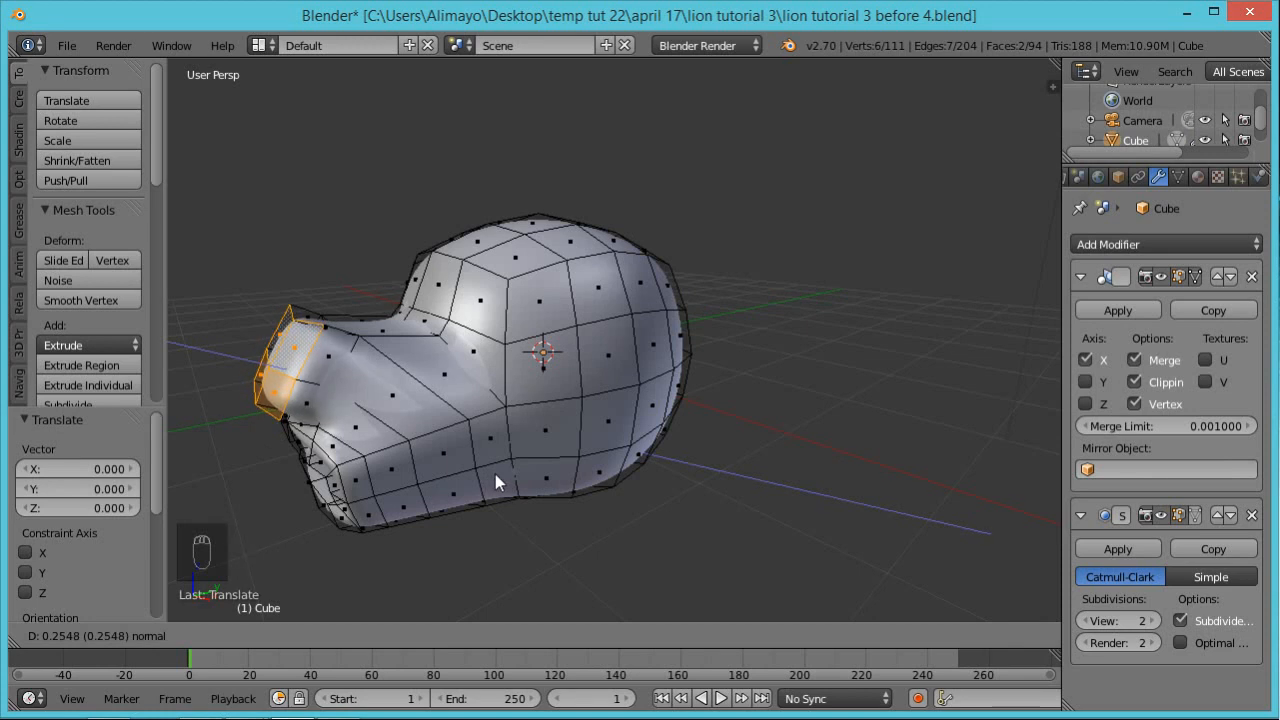
pyautogui.click(495, 474)
pyautogui.moveTo(490, 486); pyautogui.dragTo(423, 444, button='middle')
pyautogui.press('s')
pyautogui.press('x')
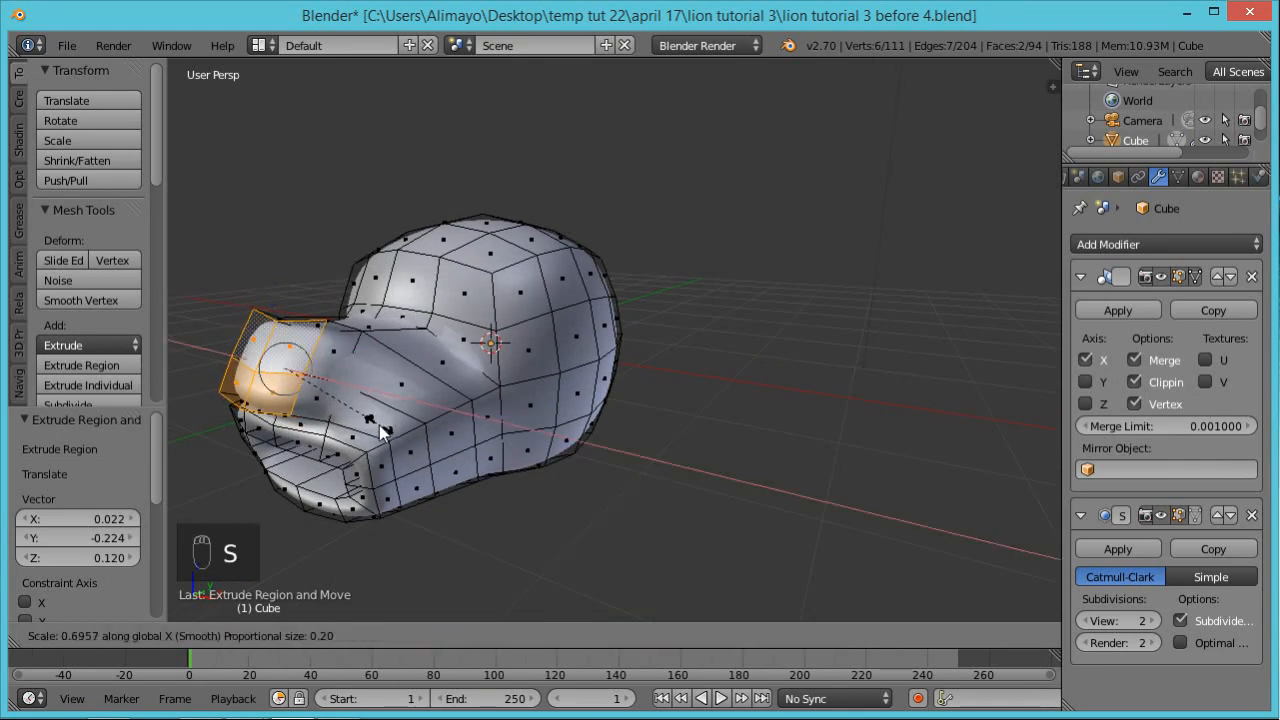
pyautogui.click(380, 427)
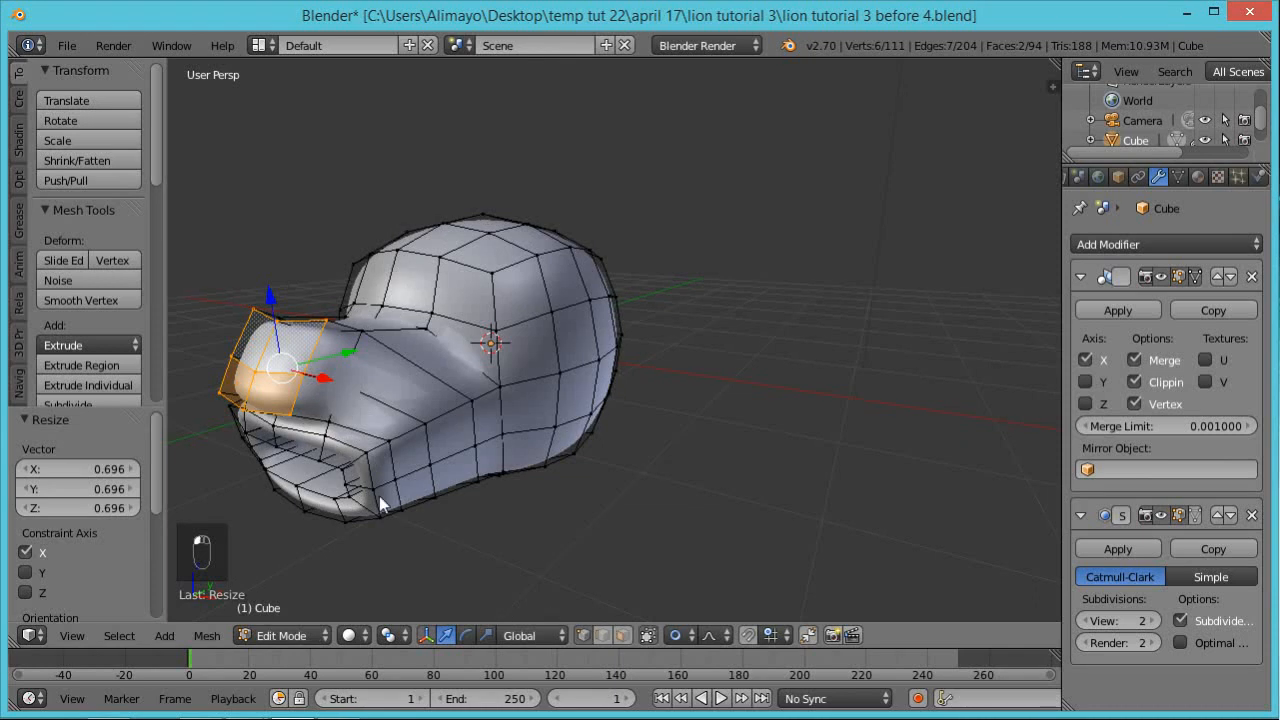
# In vertex selection, select the lower outer corner vertex of the extruded nose and move it about -0.286 along X
pyautogui.rightClick(282, 422)
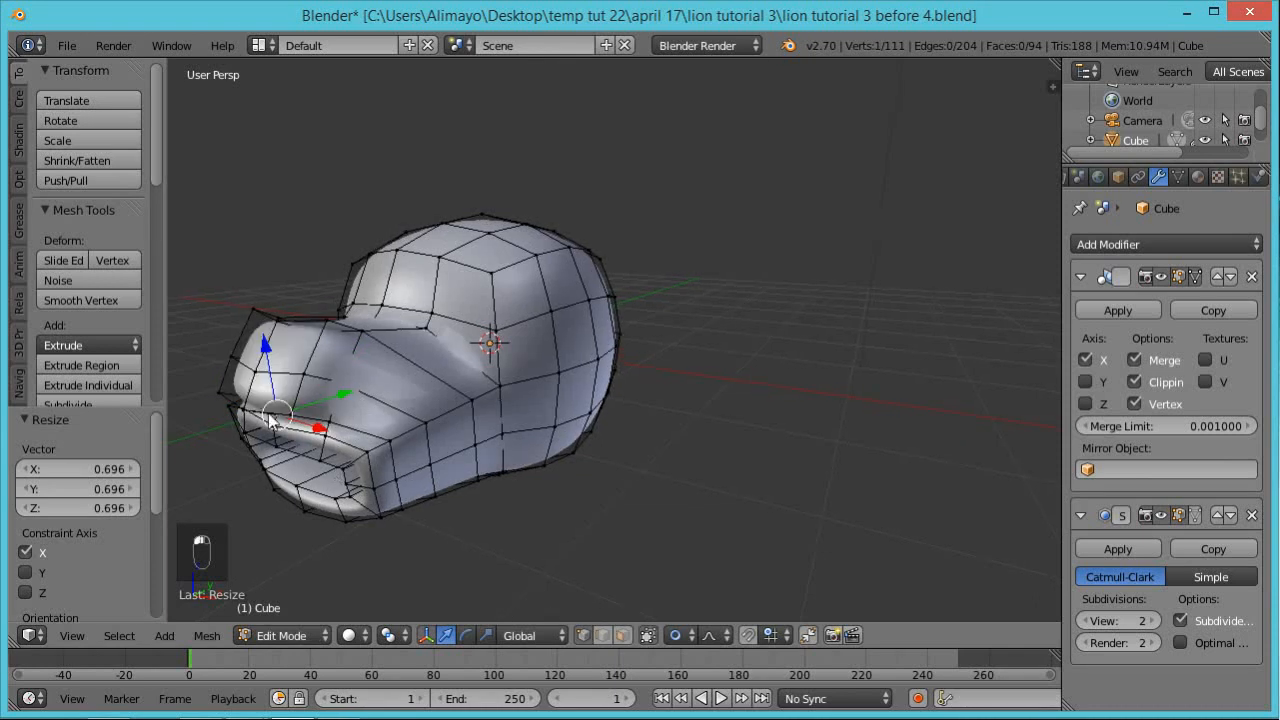
pyautogui.rightClick(305, 376)
pyautogui.moveTo(296, 425); pyautogui.dragTo(301, 430, button='middle')
pyautogui.press('g')
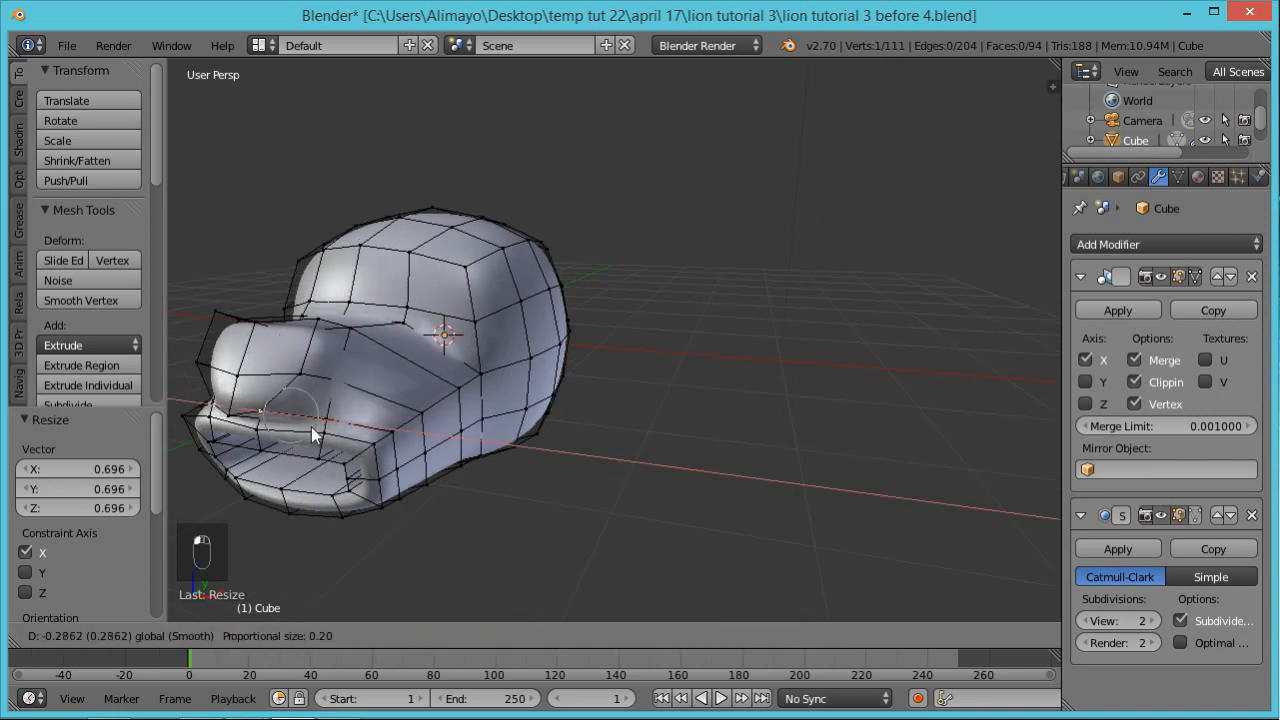
pyautogui.click(311, 427)
pyautogui.moveTo(386, 468); pyautogui.dragTo(350, 396, button='middle')
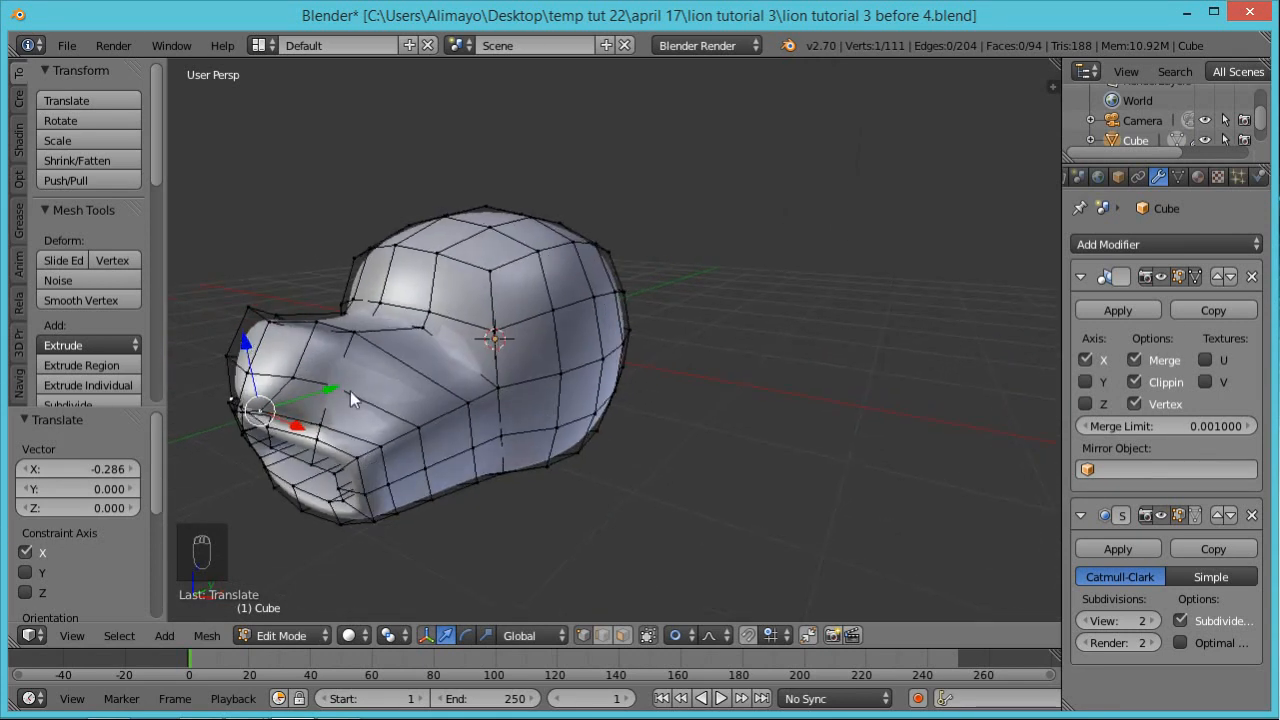
# Select the vertex inside the mouth near its outer corner and lower it about 0.318 along Z
pyautogui.moveTo(291, 468); pyautogui.dragTo(378, 419, button='middle')
pyautogui.rightClick(318, 457)
pyautogui.press('g')
pyautogui.press('z')
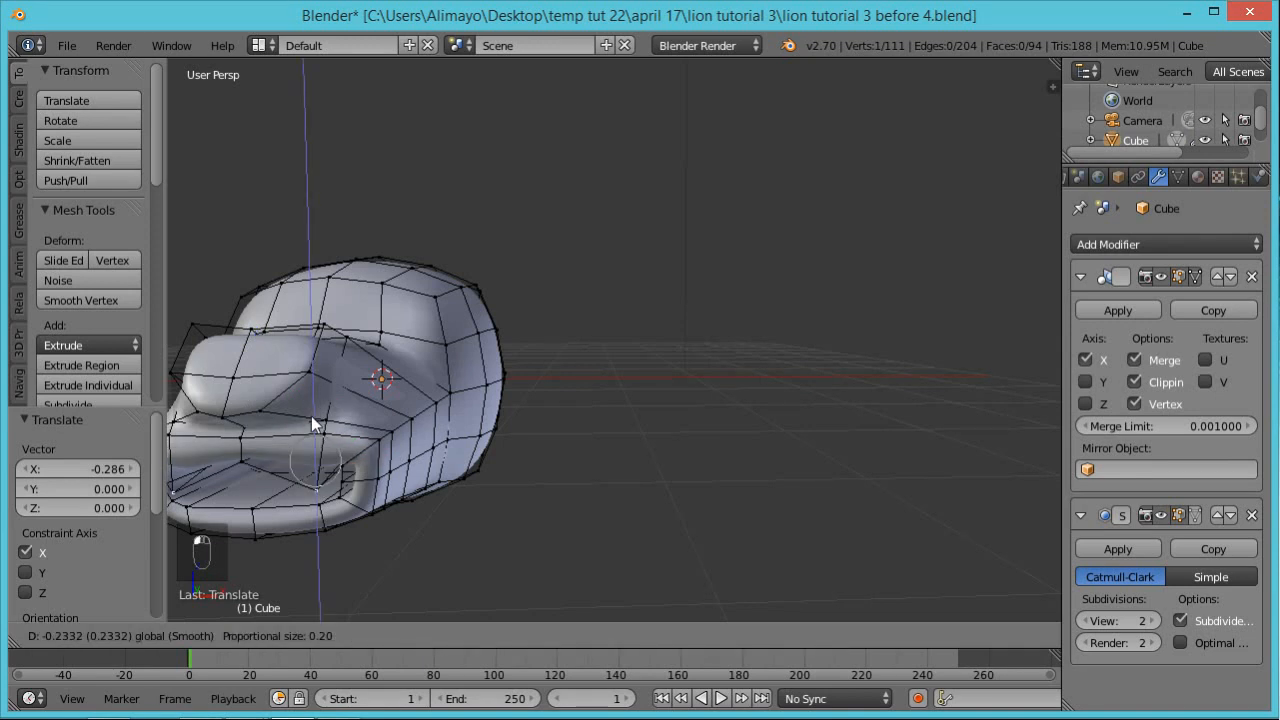
pyautogui.click(313, 429)
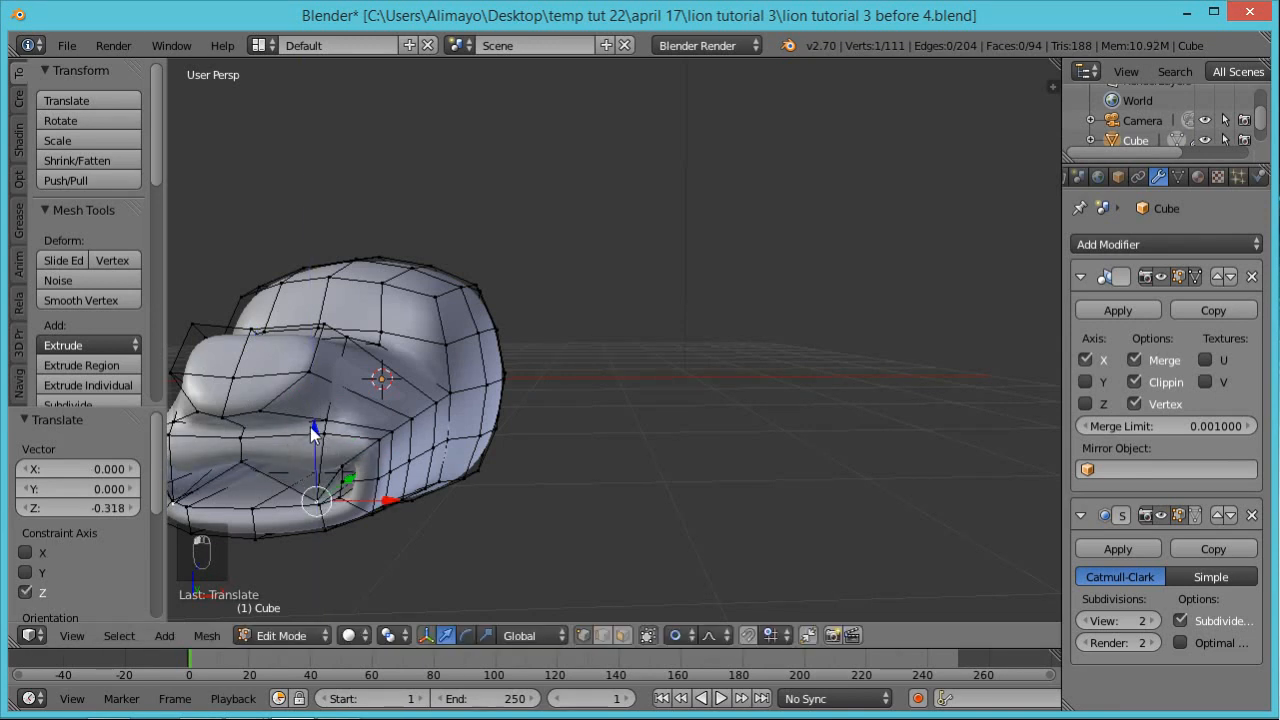
# Move the mouth's inner vertex closer to the middle about -0.058 along Y, and raise the one near the mouth corner 0.080 along Z
pyautogui.moveTo(345, 510); pyautogui.dragTo(244, 476, button='middle')
pyautogui.press('g')
pyautogui.press('y')
pyautogui.click(322, 492)
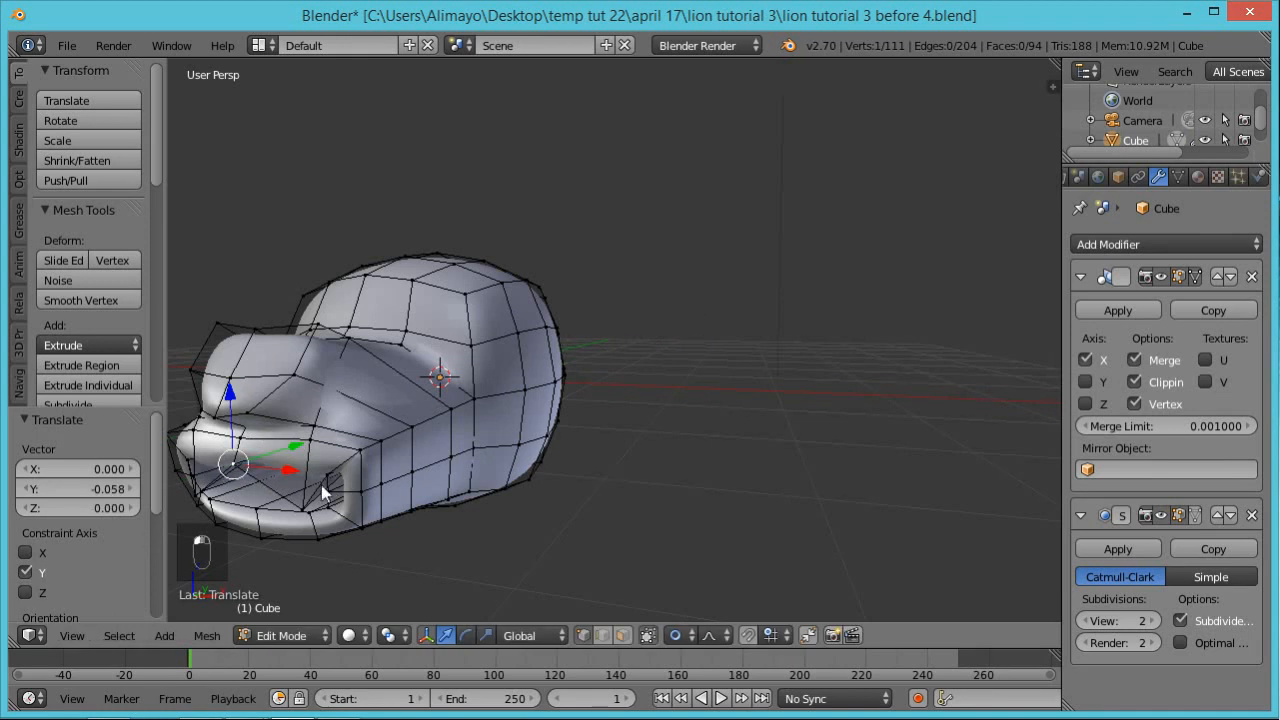
pyautogui.moveTo(323, 477); pyautogui.dragTo(258, 456, button='middle')
pyautogui.rightClick(304, 508)
pyautogui.press('g')
pyautogui.press('z')
pyautogui.click(305, 447)
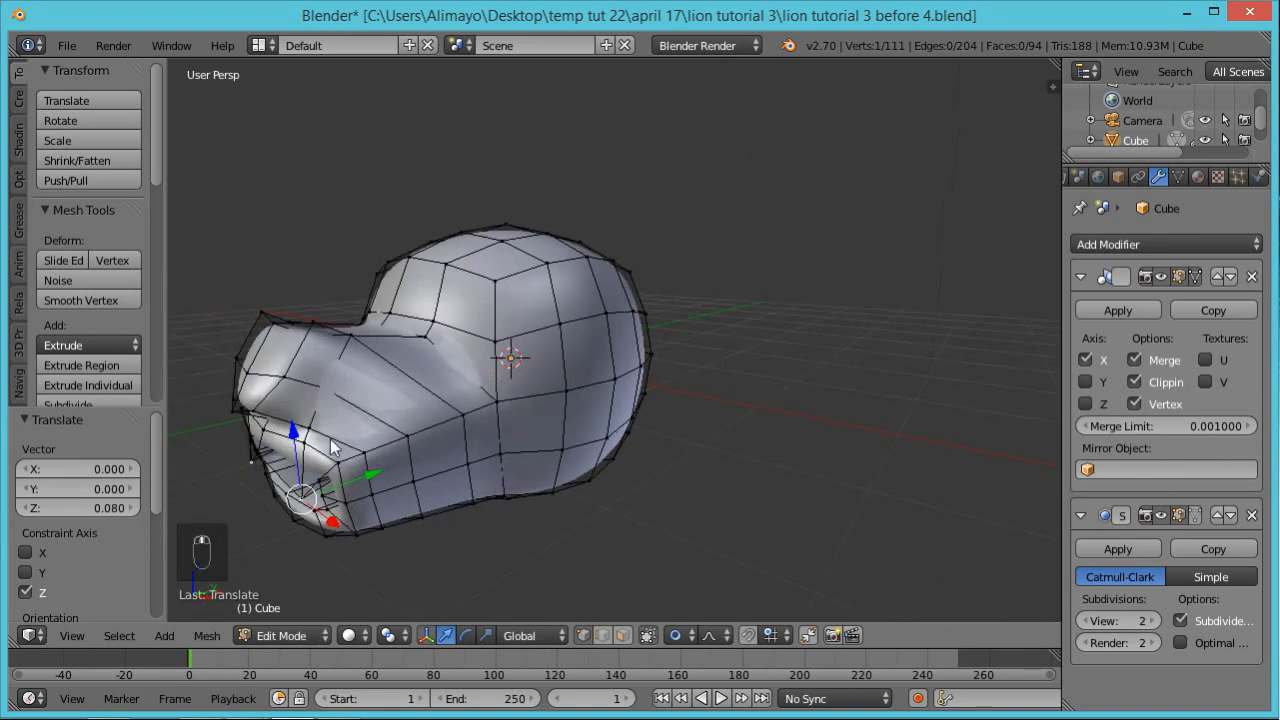
# Add two loop cuts around the extruded nose, sliding the first toward its base and leaving the second centred between that cut and the base
pyautogui.rightClick(364, 452)
pyautogui.moveTo(397, 396); pyautogui.dragTo(318, 370, button='middle')
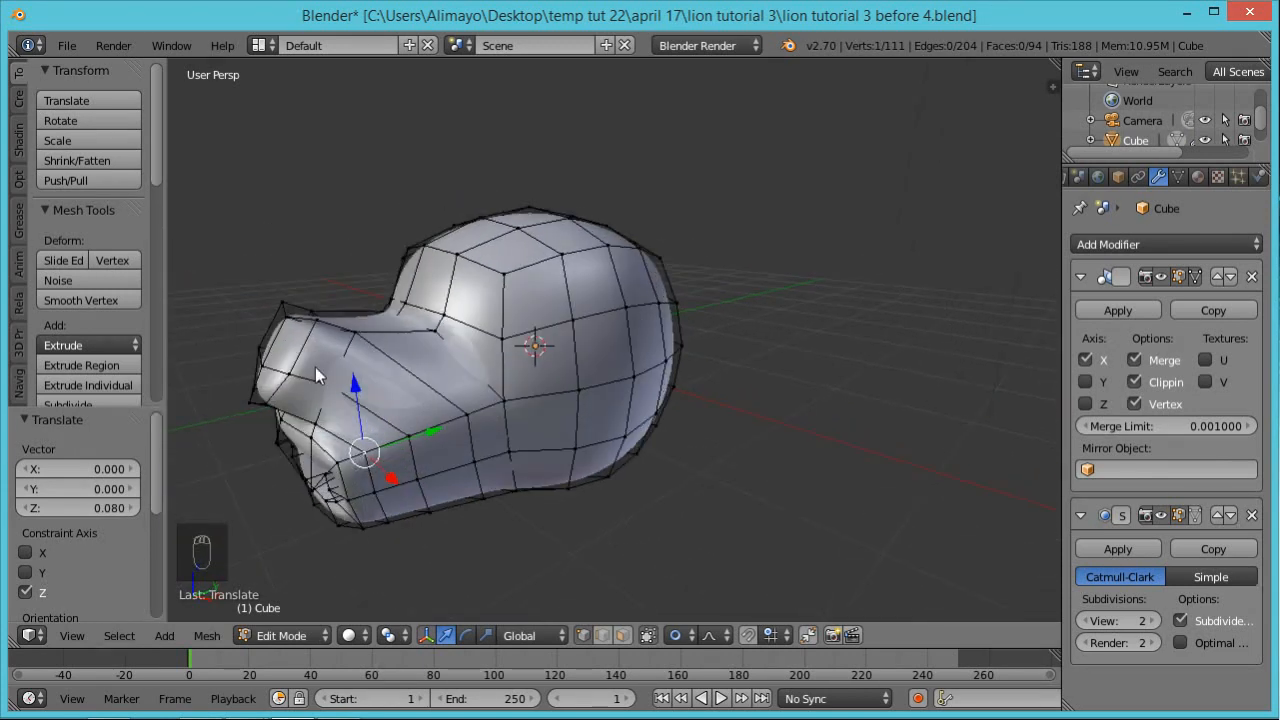
pyautogui.hotkey('ctrl', 'r')
pyautogui.click(315, 367)
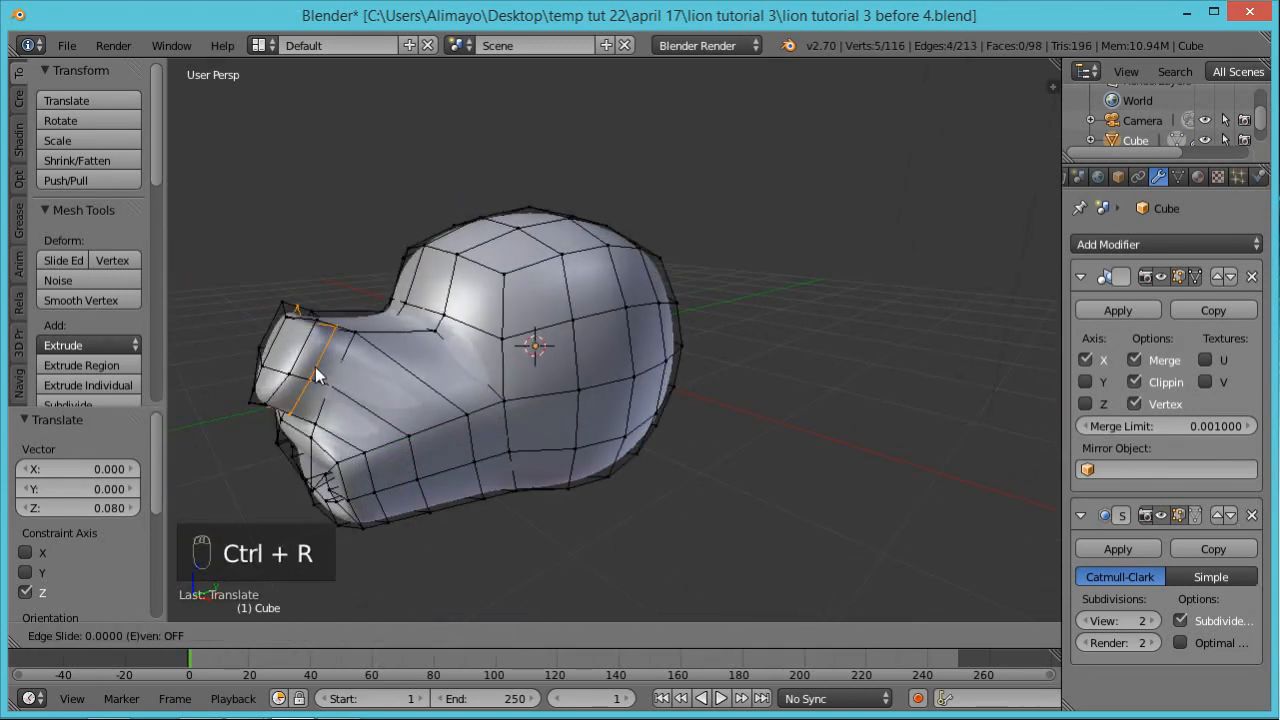
pyautogui.click(330, 376)
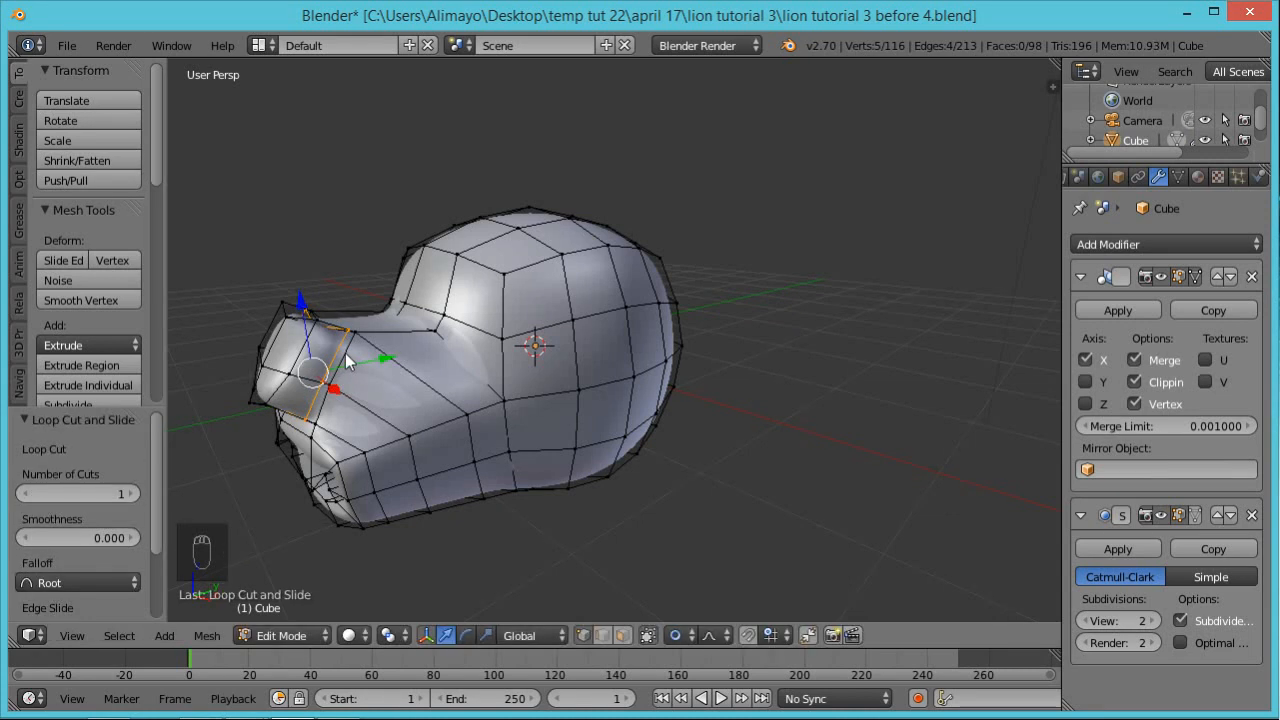
pyautogui.hotkey('ctrl', 'r')
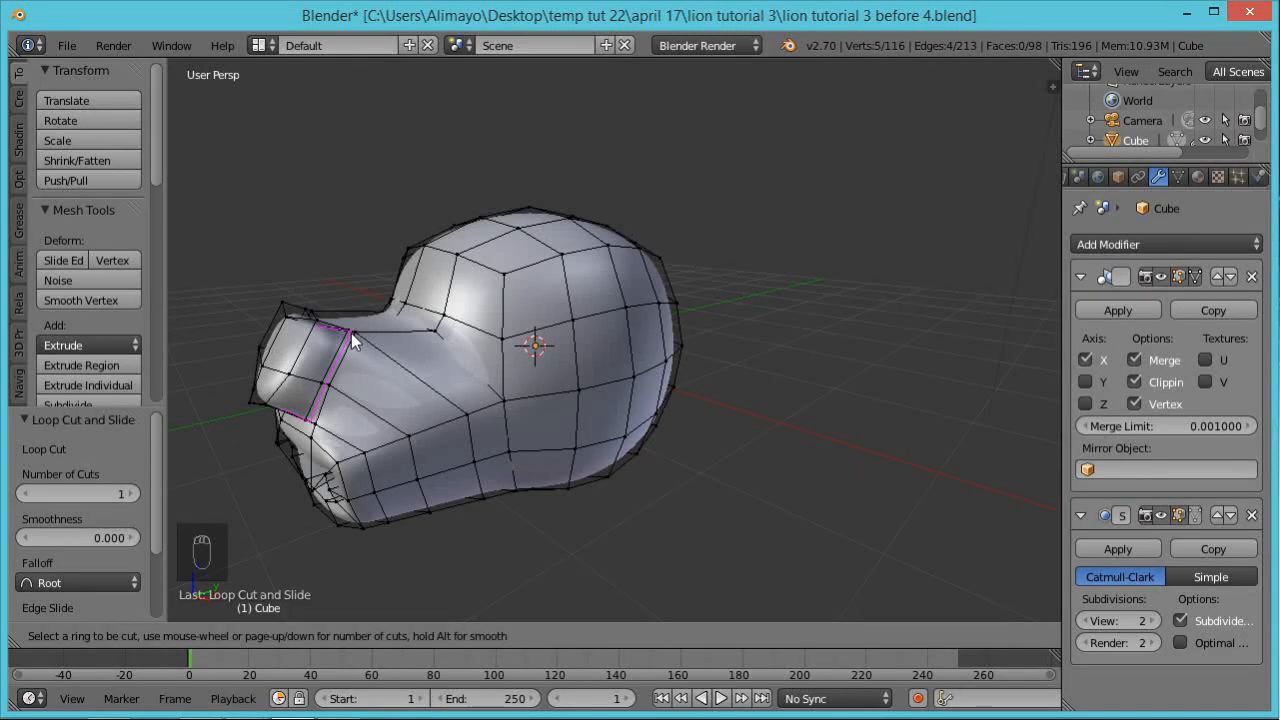
pyautogui.click(351, 333)
pyautogui.rightClick(351, 333)
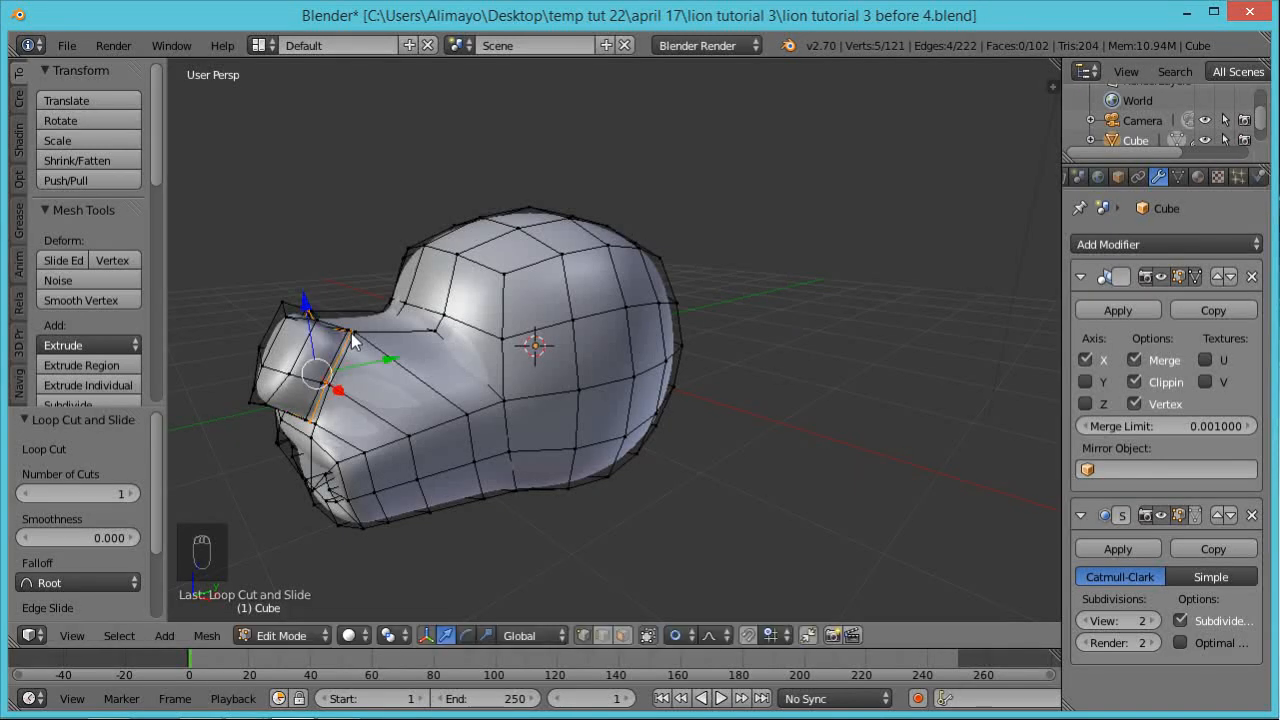
# Add another loop cut around the extruded nose and slide it toward the nose's front
pyautogui.hotkey('ctrl', 'r')
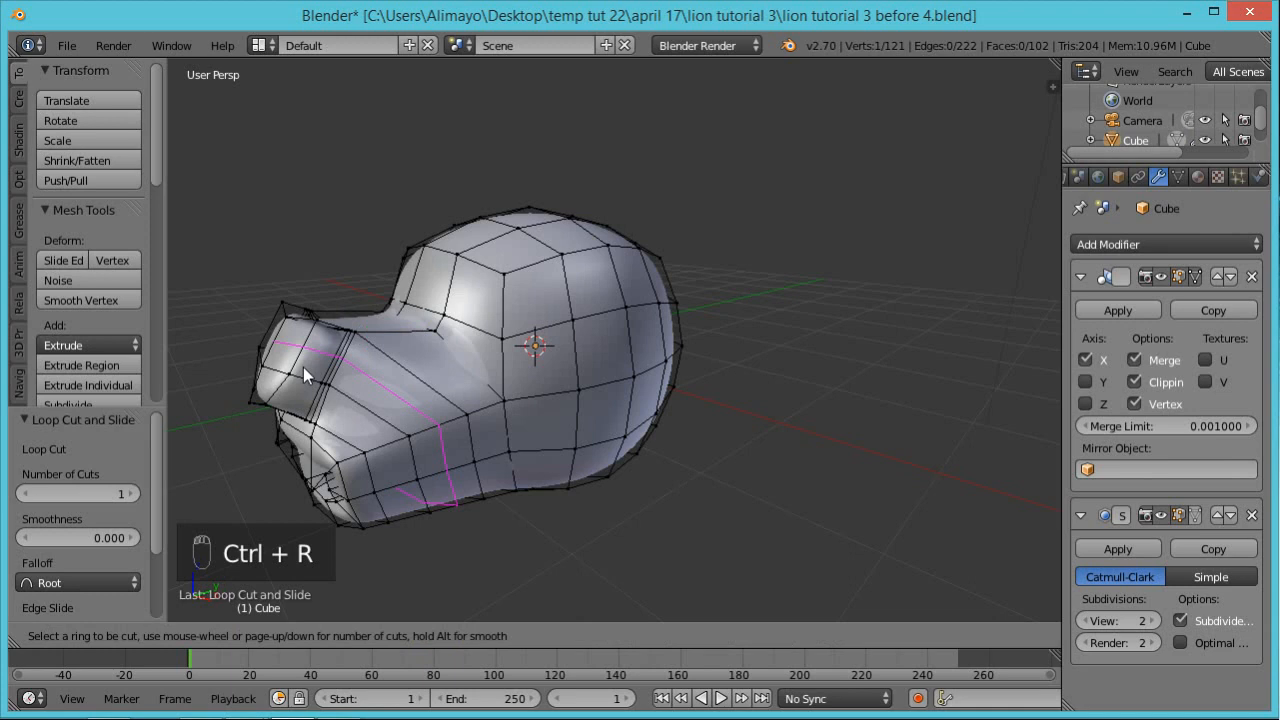
pyautogui.click(333, 333)
pyautogui.rightClick(333, 333)
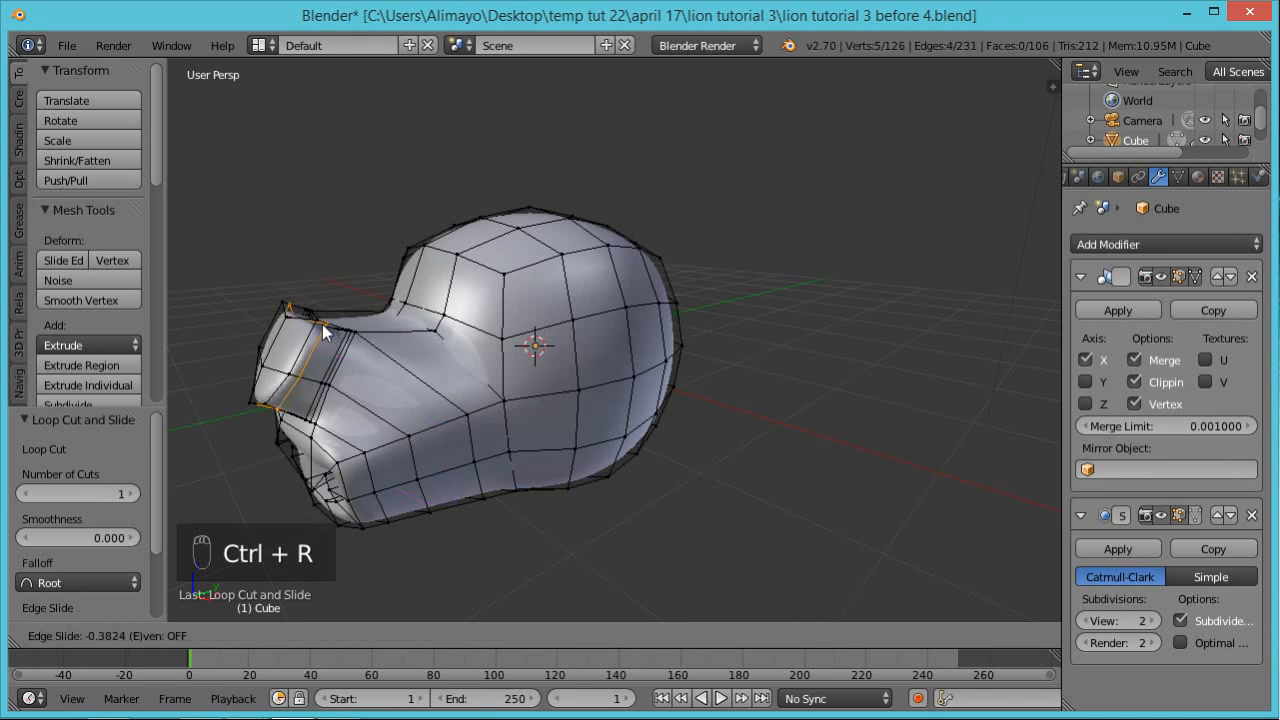
pyautogui.click(322, 326)
pyautogui.click(320, 325)
# Select the vertex on the underside of the nose's front edge and slide it back toward the nose's base by a factor of 1.240
pyautogui.moveTo(363, 438); pyautogui.dragTo(242, 398, button='middle')
pyautogui.rightClick(240, 408)
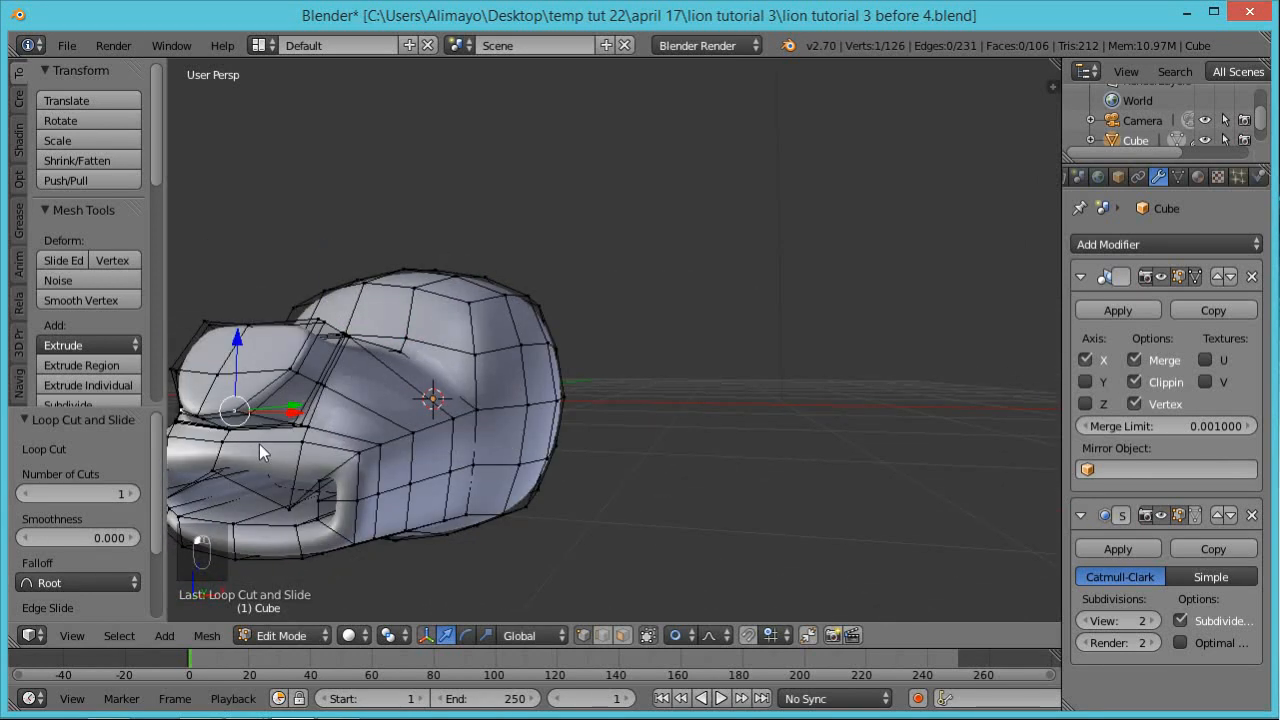
pyautogui.moveTo(275, 460); pyautogui.dragTo(491, 425, button='middle')
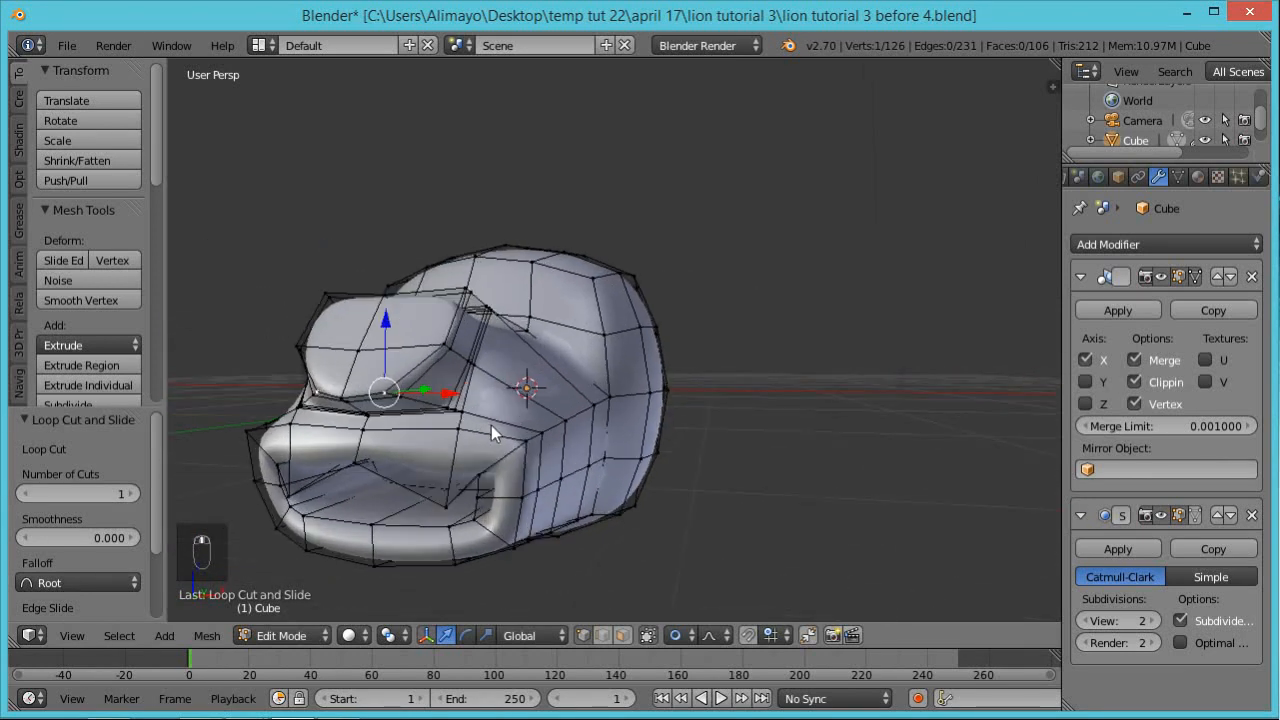
pyautogui.scroll(1, 474, 438)
pyautogui.moveTo(399, 455); pyautogui.dragTo(339, 426, button='middle')
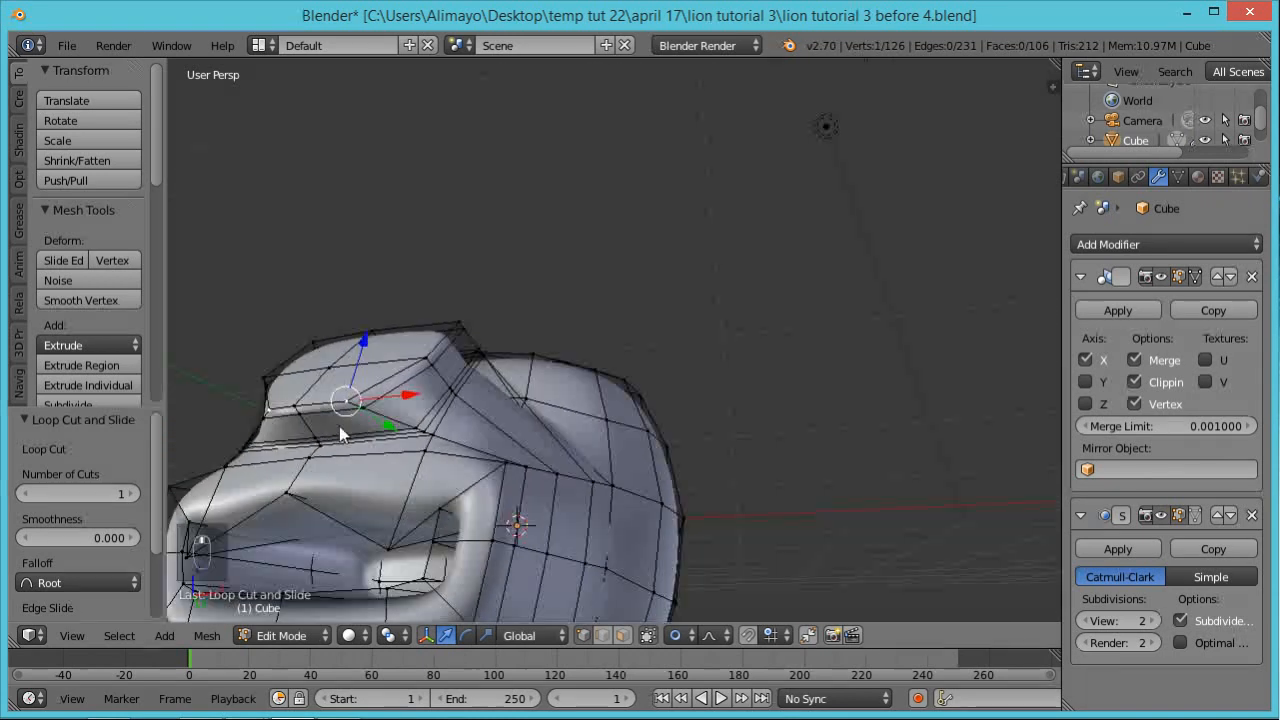
pyautogui.rightClick(295, 416)
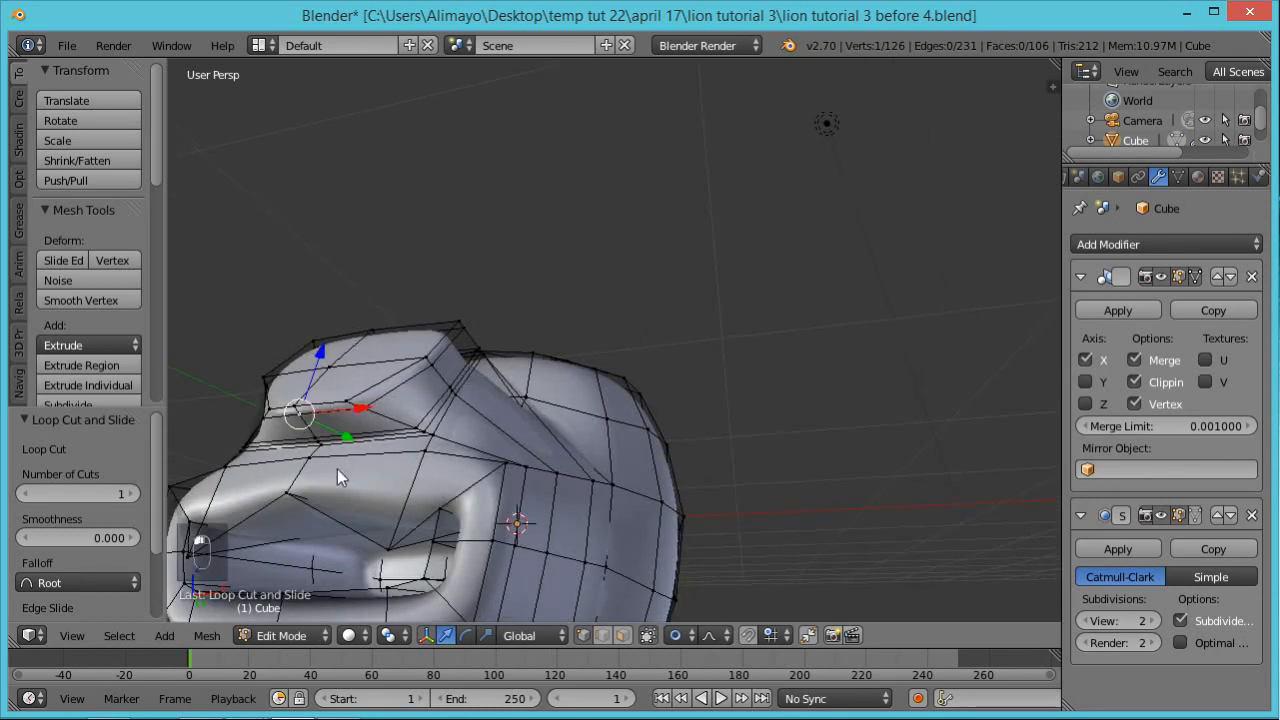
pyautogui.press('g')
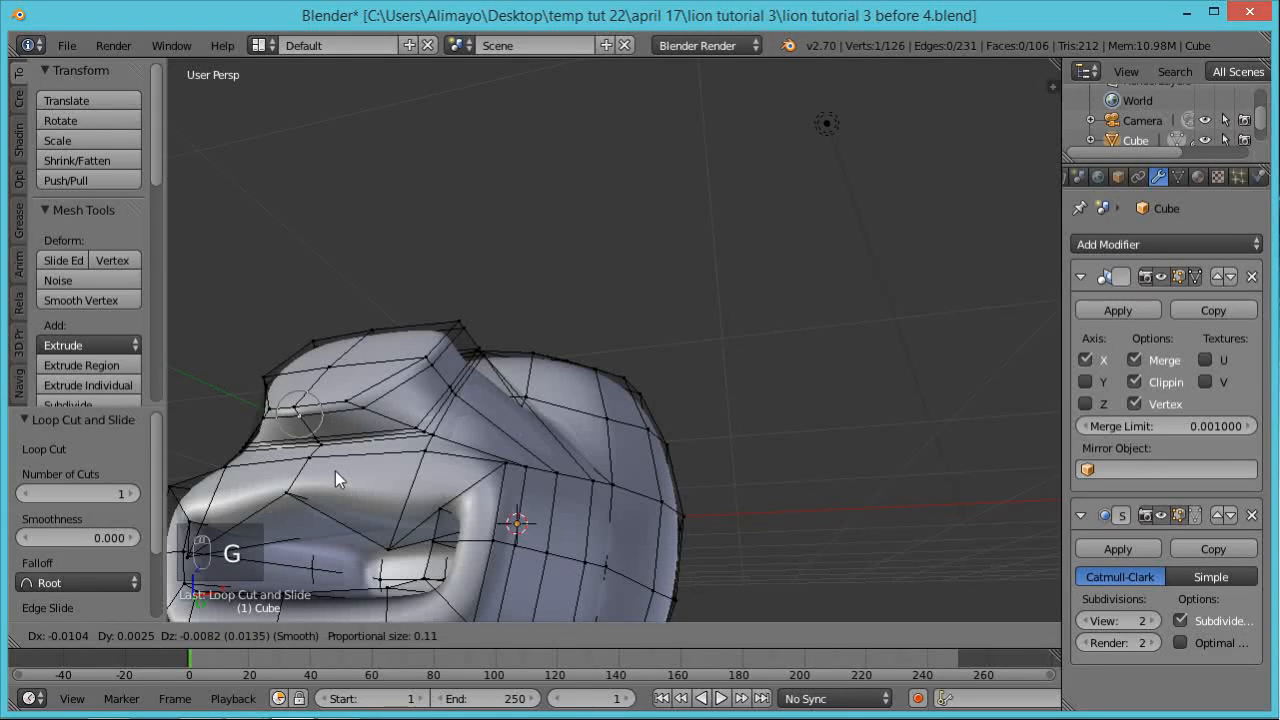
pyautogui.press('g')
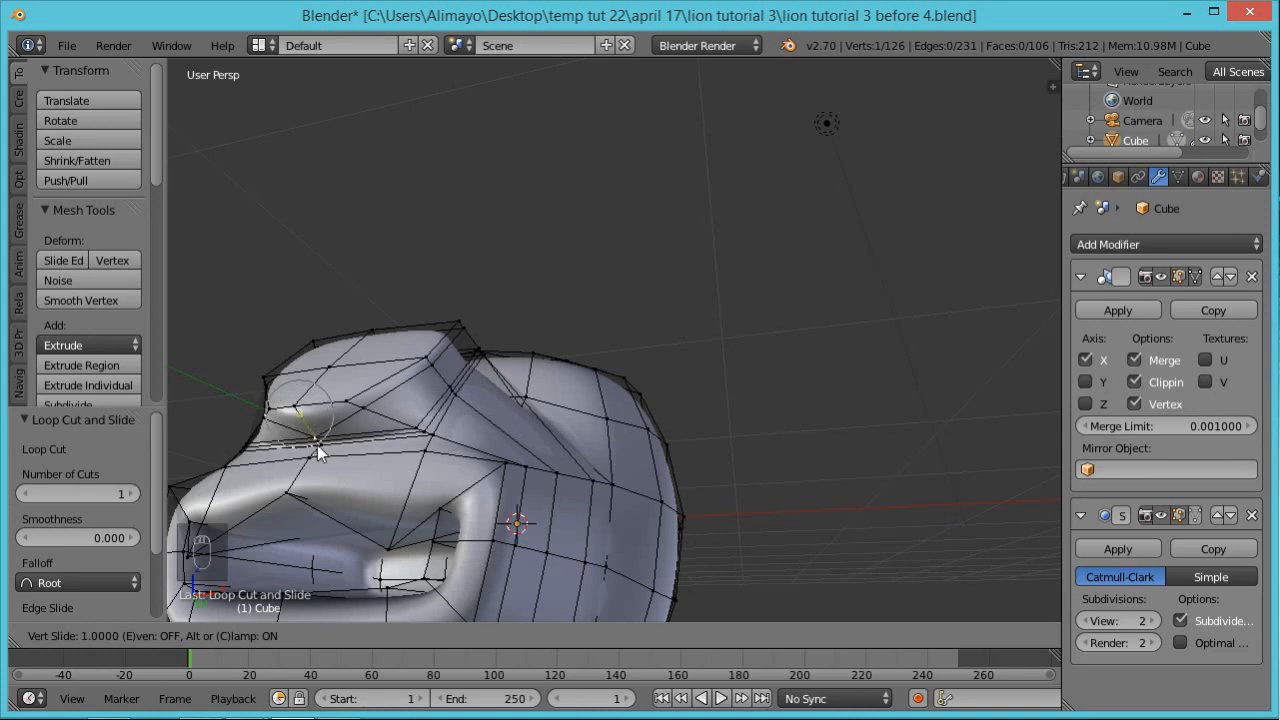
pyautogui.click(318, 453)
pyautogui.moveTo(318, 453); pyautogui.dragTo(323, 537, button='middle')
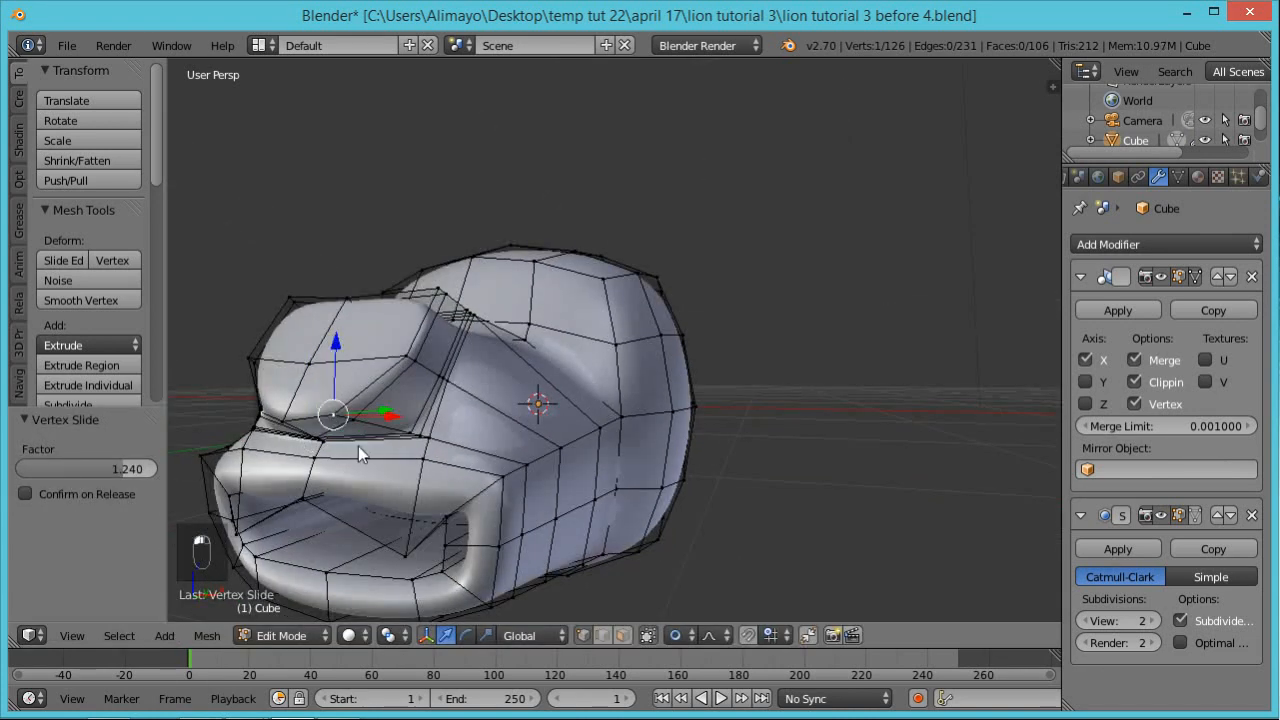
# Move the same nose underside vertex back 0.064 along Y, and the neighbouring one at the nose's middle back 0.070 along Y
pyautogui.moveTo(413, 445); pyautogui.dragTo(387, 416, button='middle')
pyautogui.press('g')
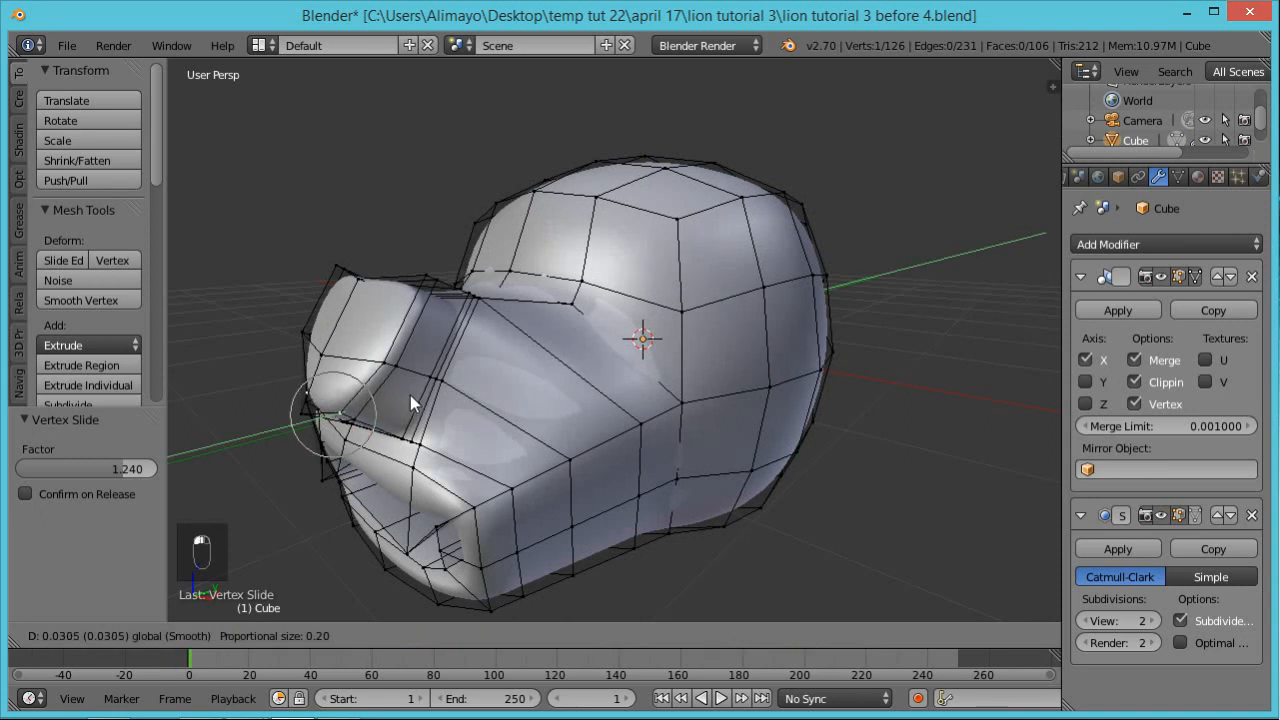
pyautogui.click(417, 395)
pyautogui.rightClick(307, 413)
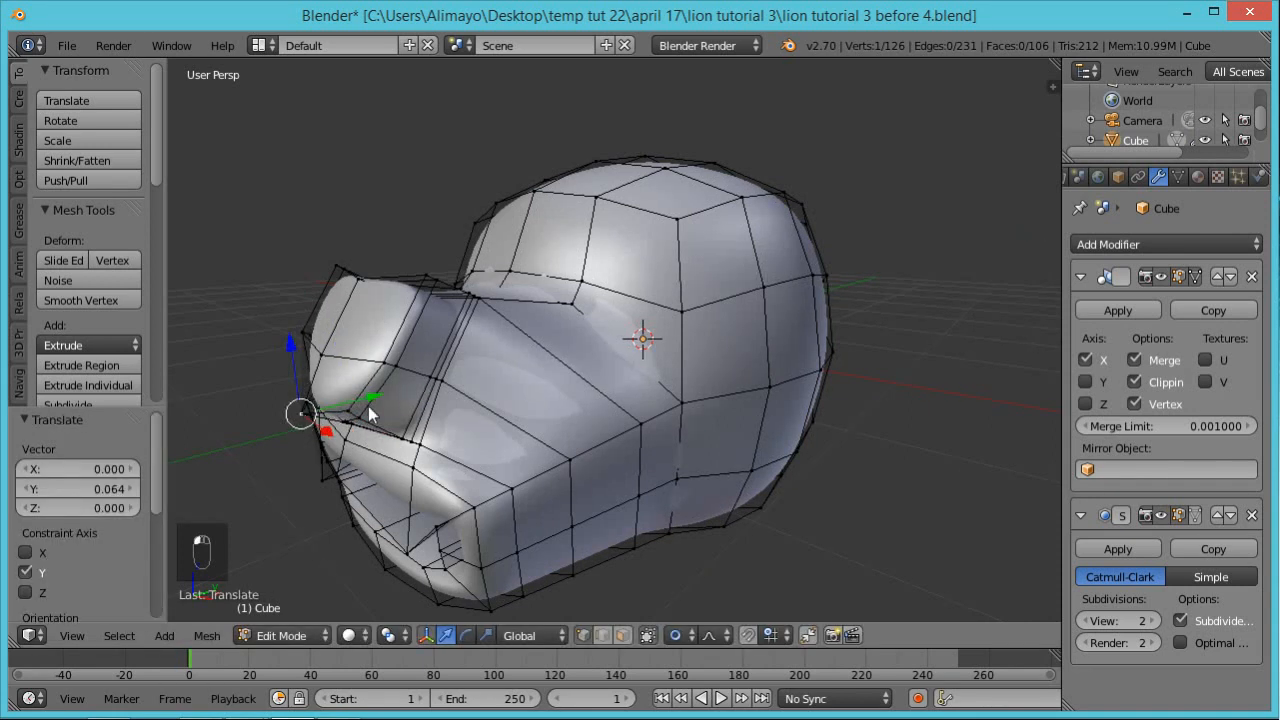
pyautogui.press('g')
pyautogui.click(386, 391)
pyautogui.moveTo(489, 374); pyautogui.dragTo(521, 382, button='middle')
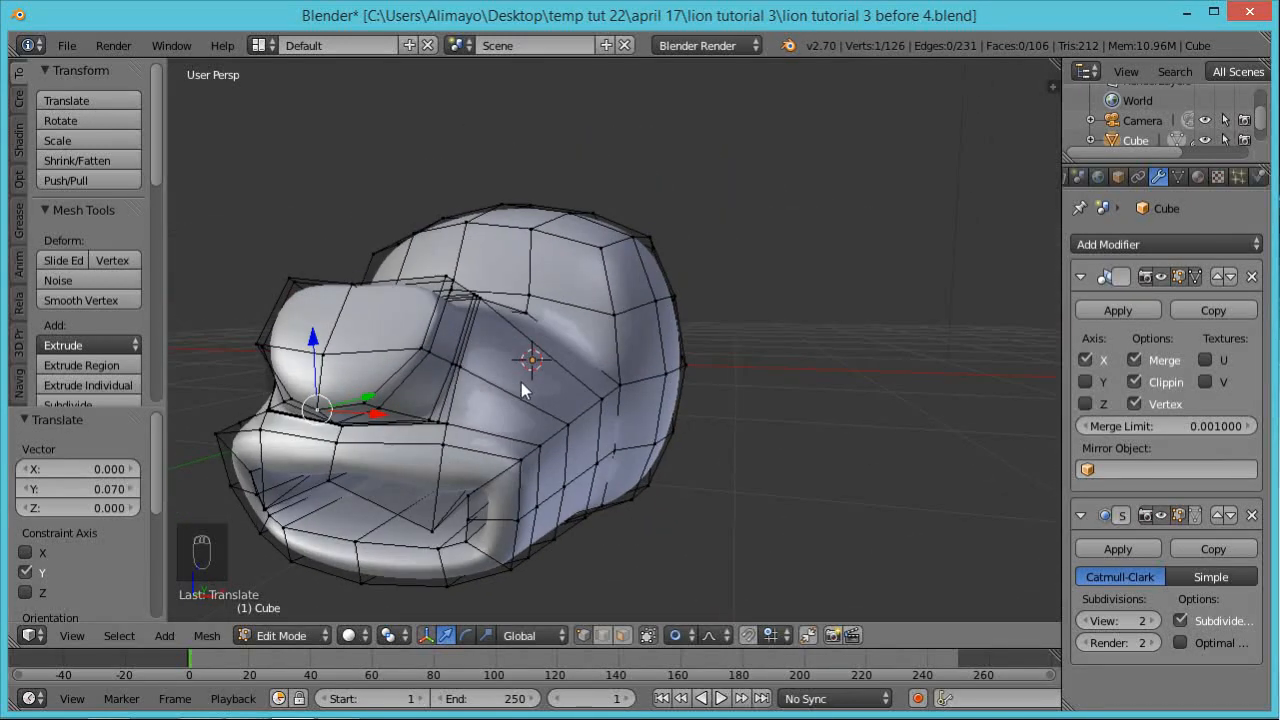
pyautogui.moveTo(523, 473); pyautogui.dragTo(455, 548, button='middle')
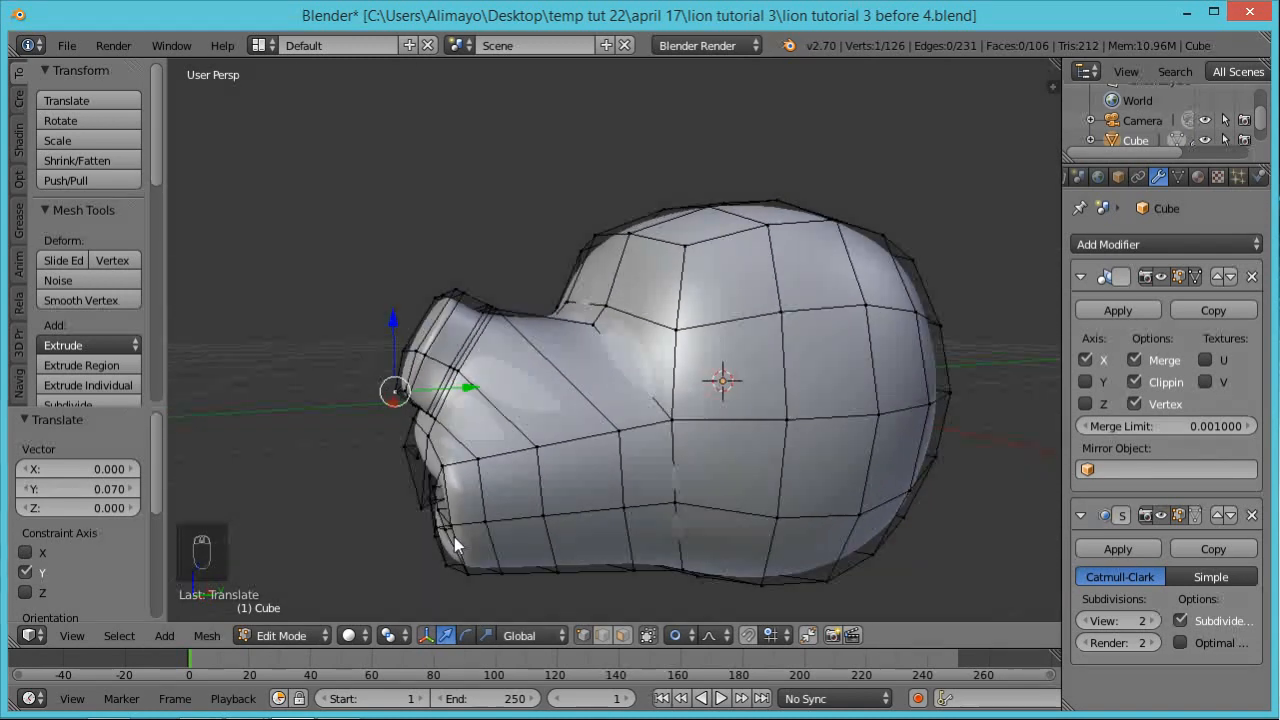
# In wireframe side view, select the whole muzzle including nose and mouth, and move it forward -0.265 along Y
pyautogui.press('KP_3')
pyautogui.scroll(-2, 426, 487)
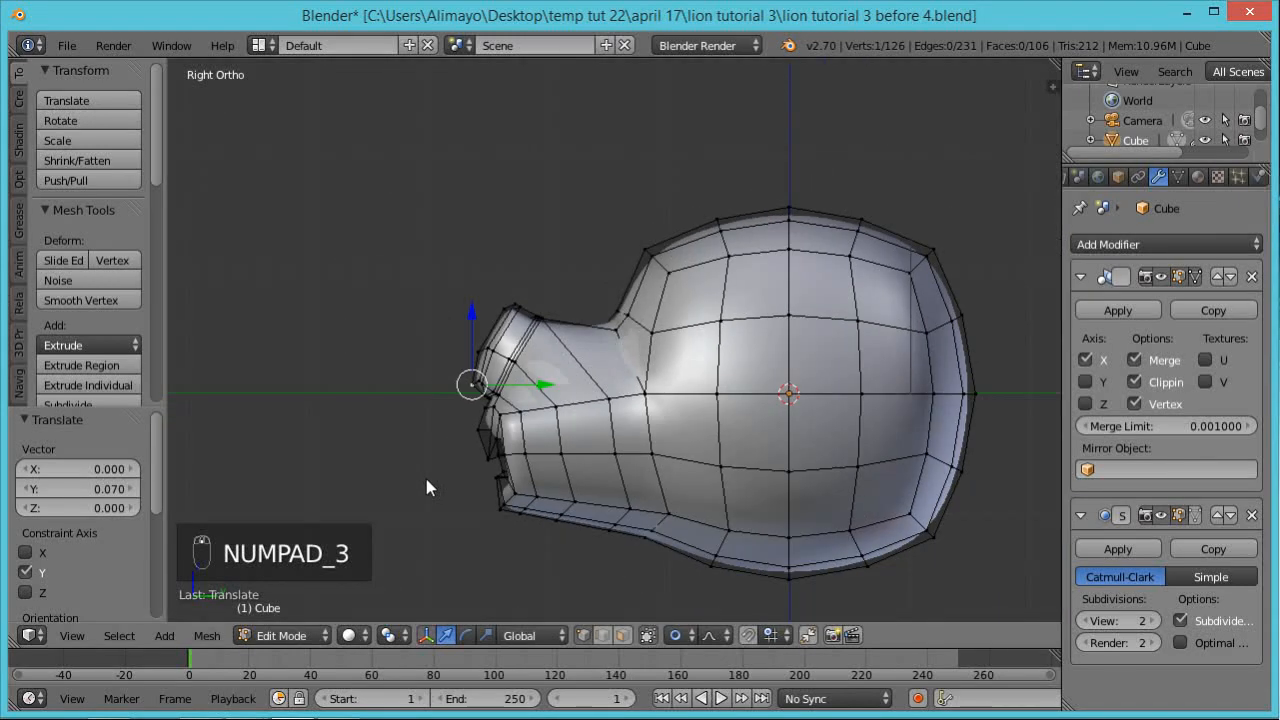
pyautogui.press('z')
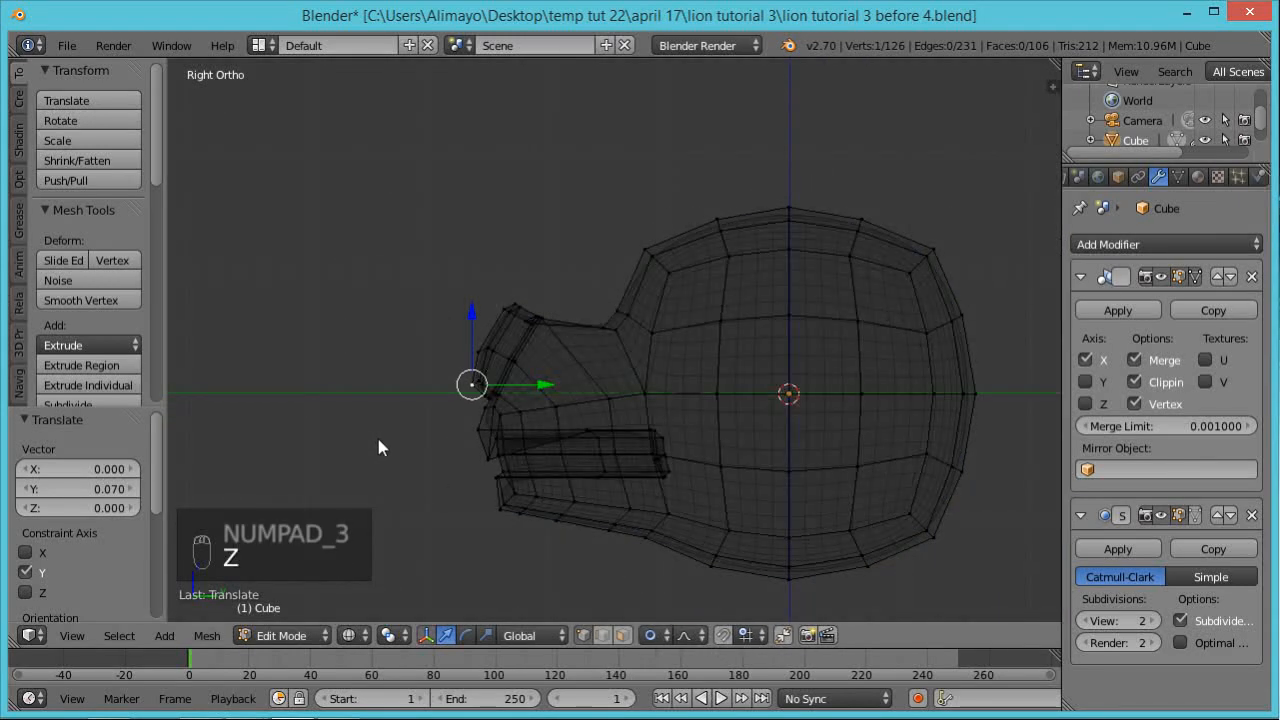
pyautogui.press('a')
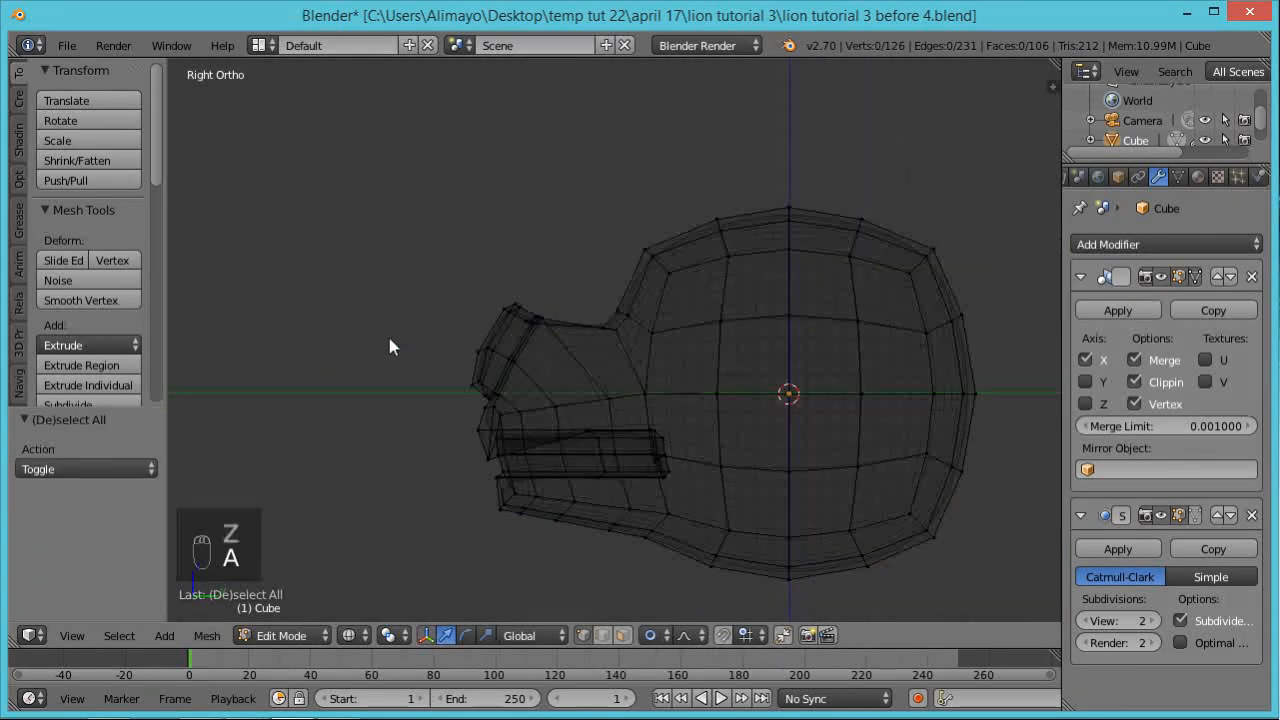
pyautogui.press('a')
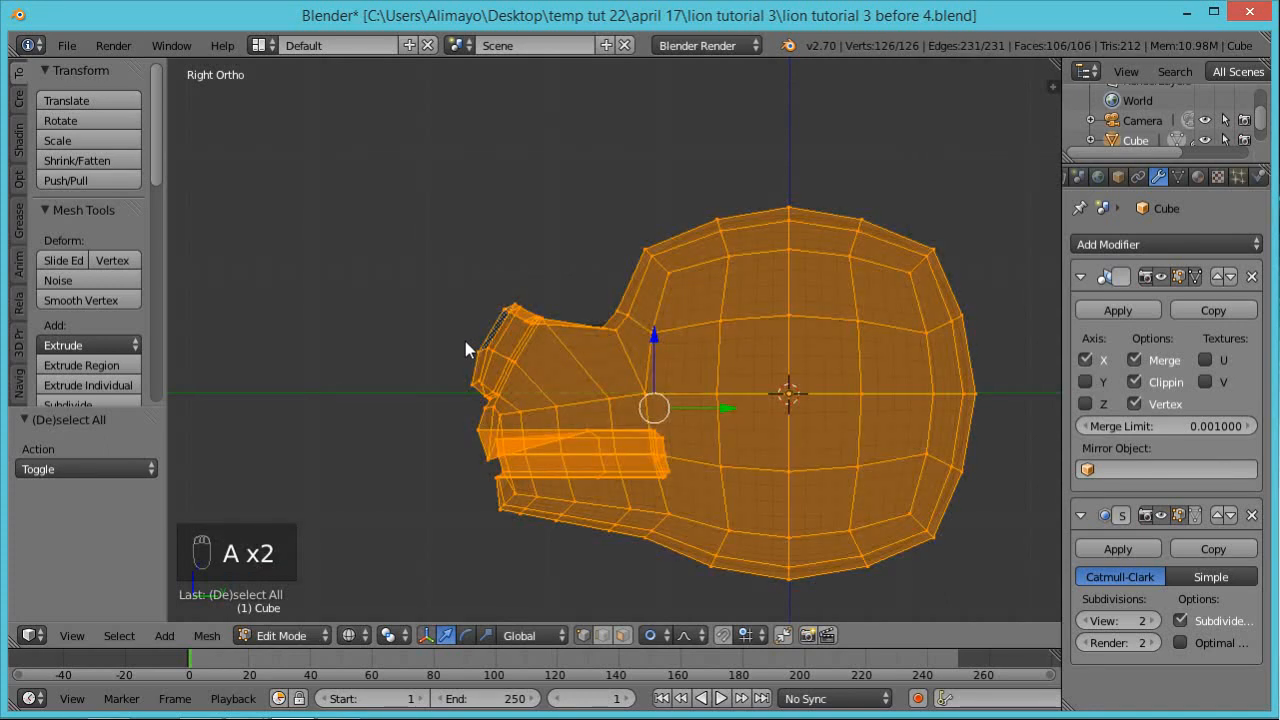
pyautogui.press('a')
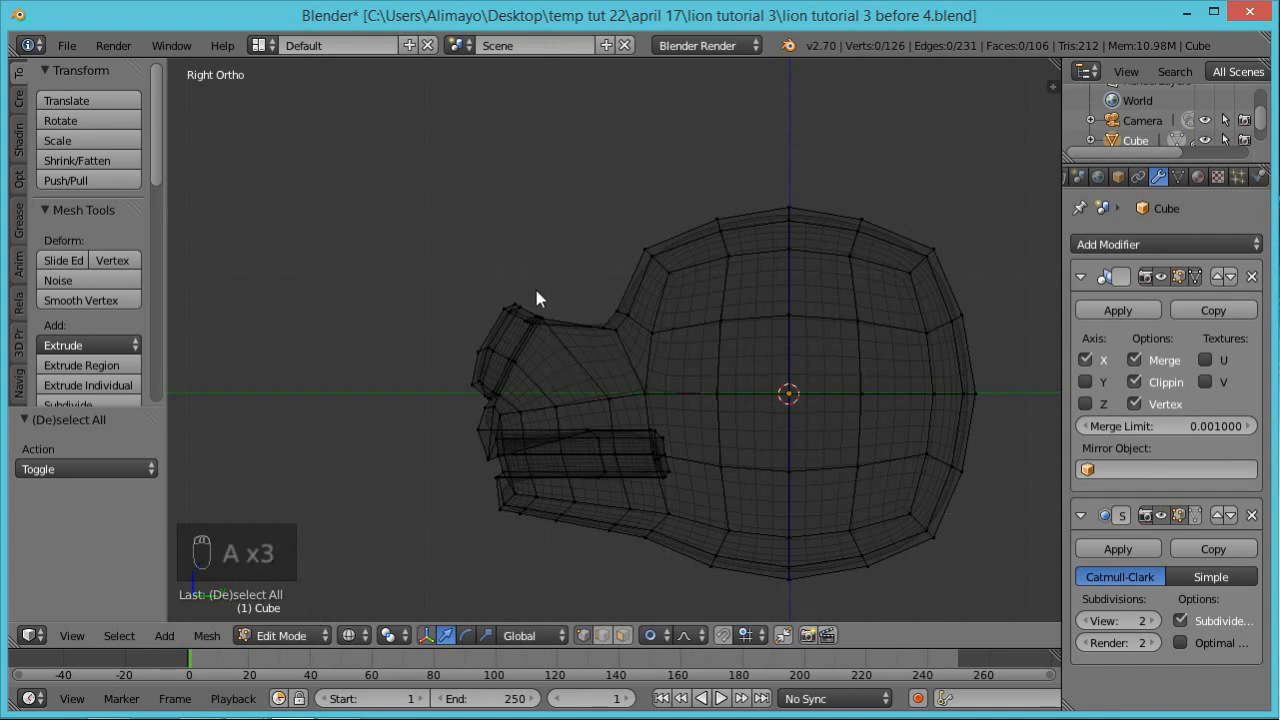
pyautogui.moveTo(537, 271)
pyautogui.keyDown('ctrl'); pyautogui.mouseDown()
pyautogui.moveTo(500, 266)
pyautogui.moveTo(443, 286)
pyautogui.moveTo(520, 606)
pyautogui.moveTo(648, 598)
pyautogui.moveTo(705, 480)
pyautogui.moveTo(669, 381)
pyautogui.moveTo(625, 342)
pyautogui.moveTo(568, 320)
pyautogui.mouseUp(); pyautogui.keyUp('ctrl')
pyautogui.press('g')
pyautogui.press('y')
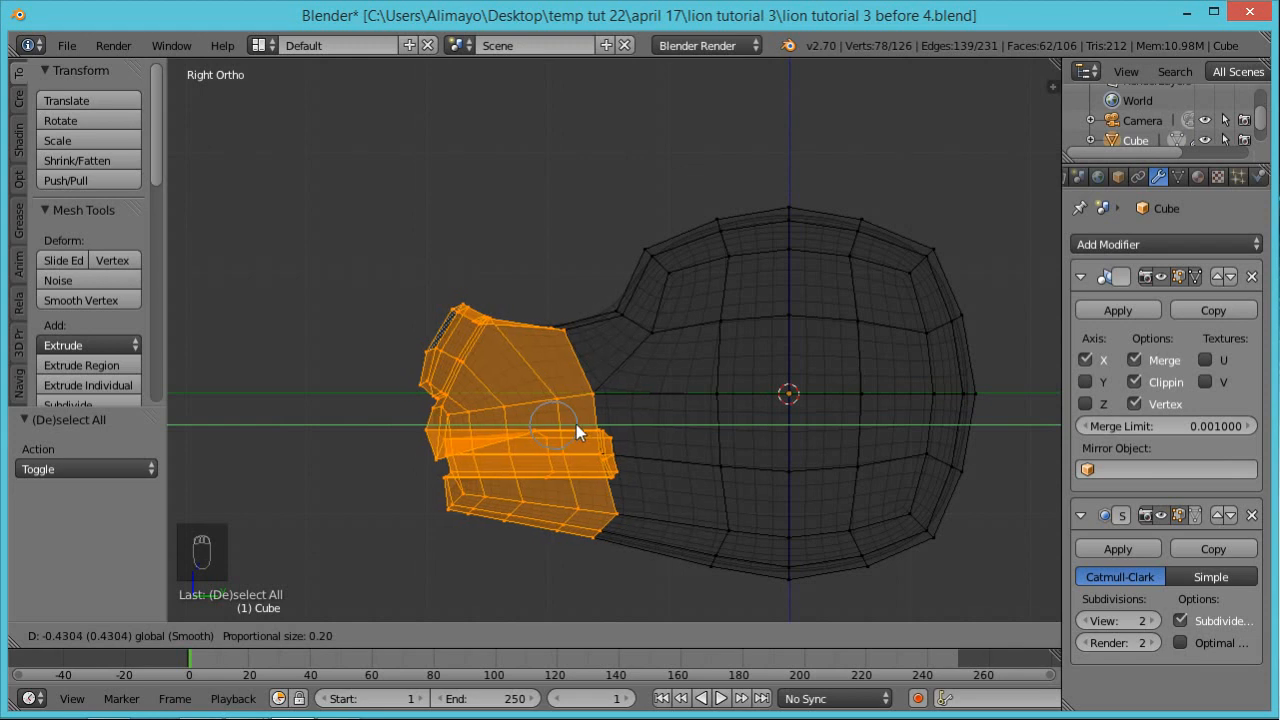
pyautogui.click(593, 436)
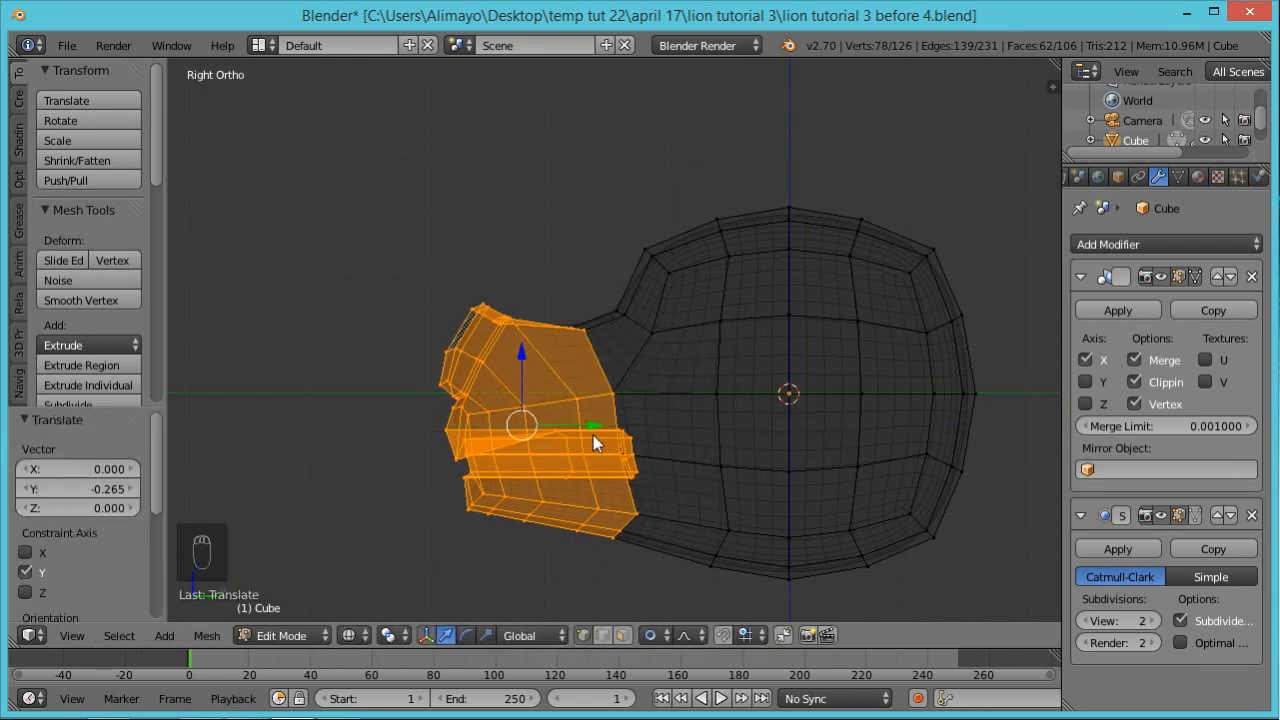
pyautogui.press('z')
pyautogui.moveTo(554, 278)
pyautogui.mouseDown(button='middle')
pyautogui.moveTo(643, 392)
pyautogui.moveTo(728, 369)
pyautogui.moveTo(757, 337)
pyautogui.moveTo(657, 298)
pyautogui.mouseUp(button='middle')
pyautogui.moveTo(737, 295); pyautogui.dragTo(578, 490, button='middle')
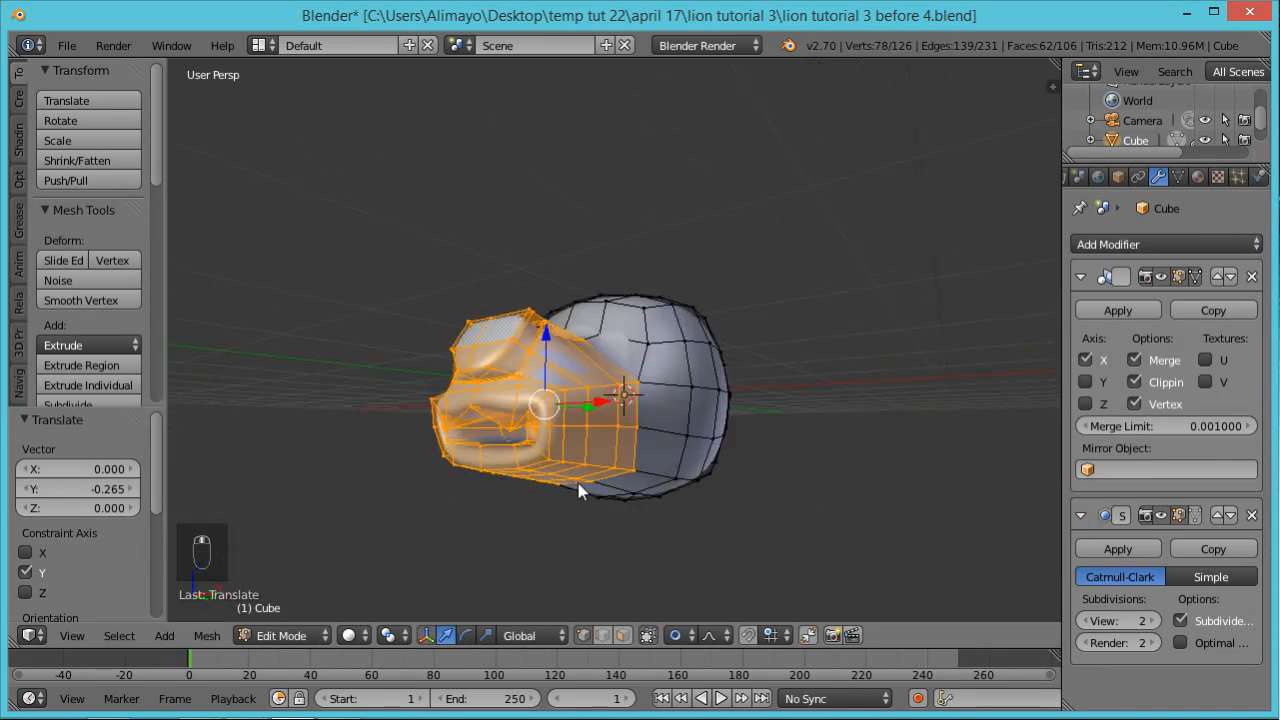
pyautogui.press('s')
pyautogui.press('z')
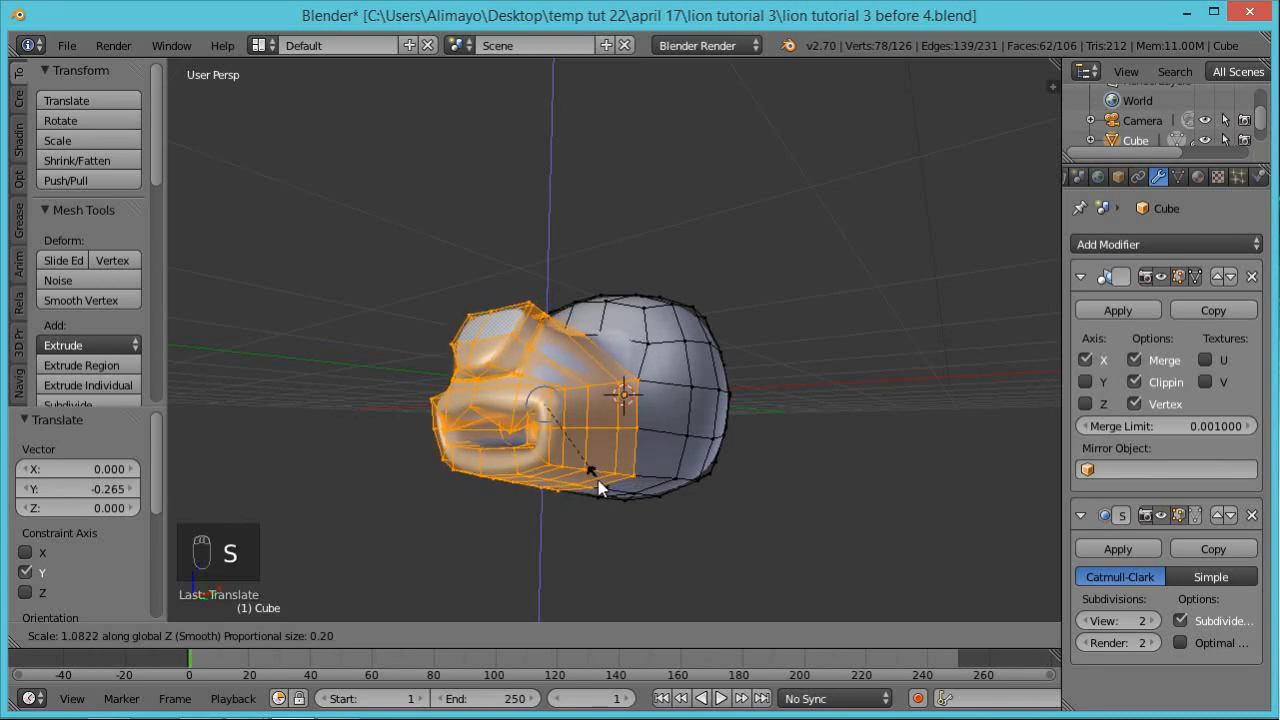
pyautogui.rightClick(598, 478)
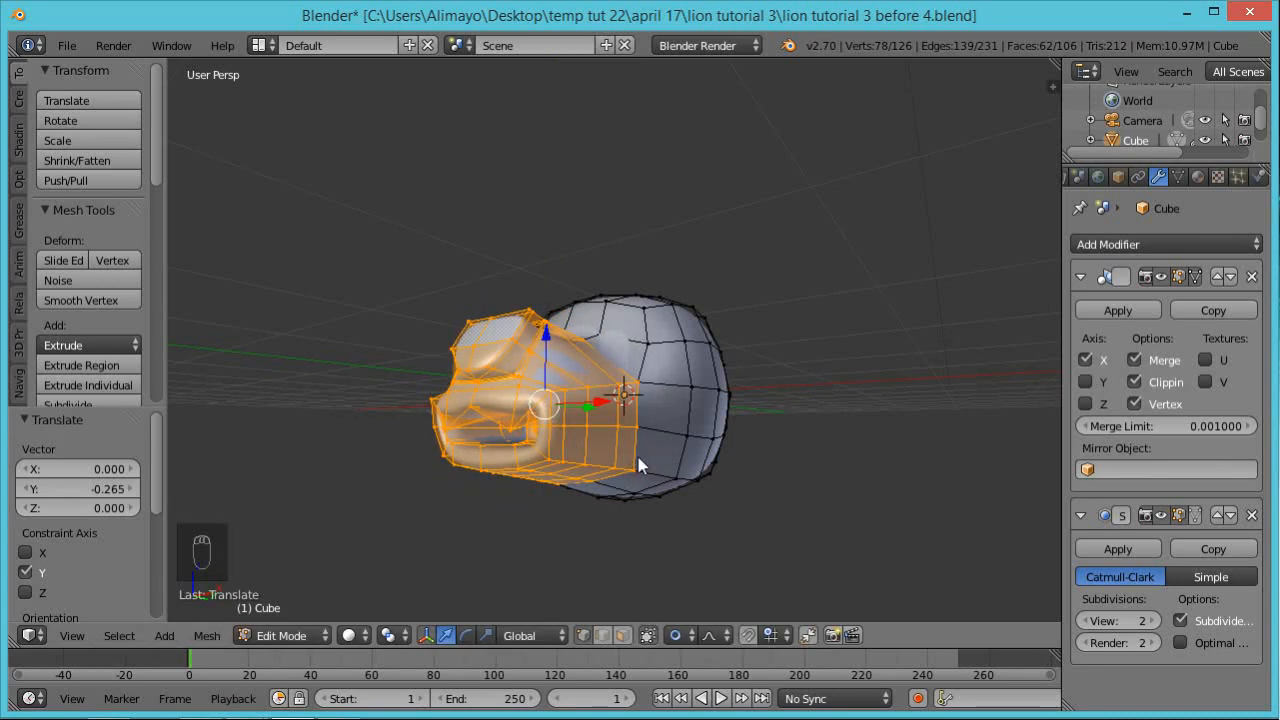
pyautogui.moveTo(734, 537); pyautogui.dragTo(680, 580, button='middle')
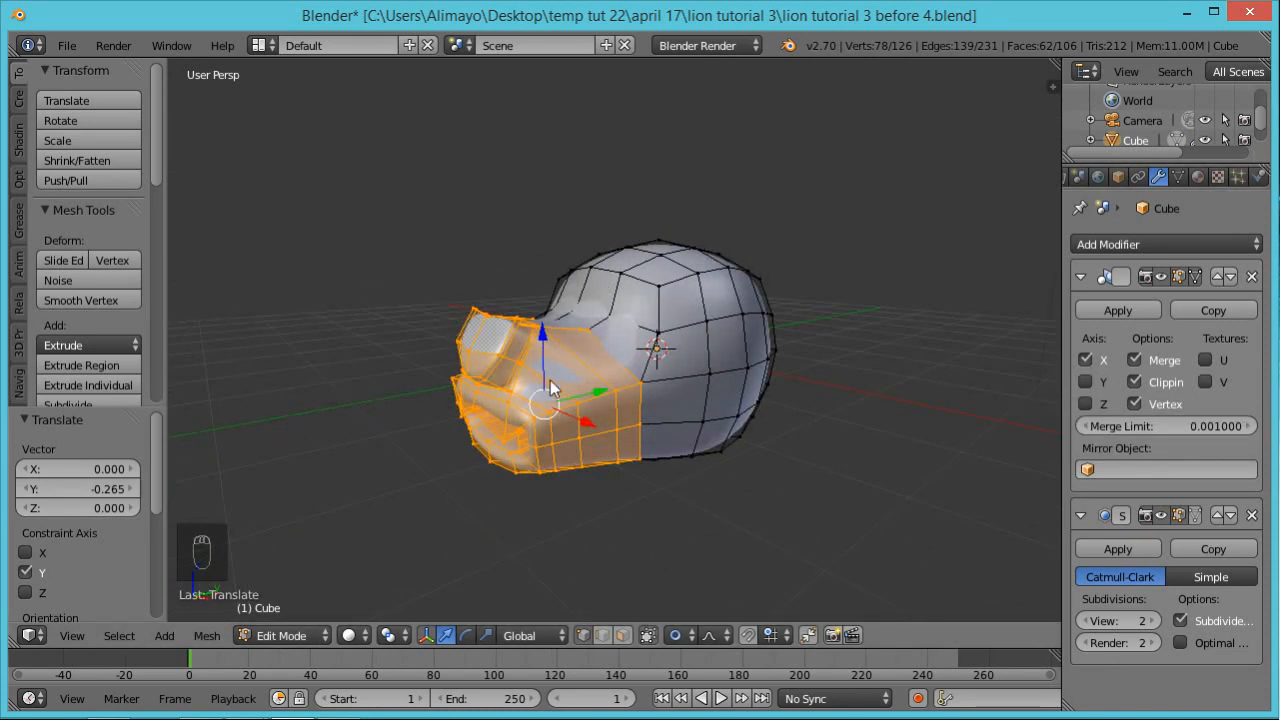
# In wireframe side view, select only the lower jaw's vertices, excluding those on the underside of the head behind it
pyautogui.moveTo(687, 515); pyautogui.dragTo(607, 498, button='middle')
pyautogui.press('z')
pyautogui.press('a')
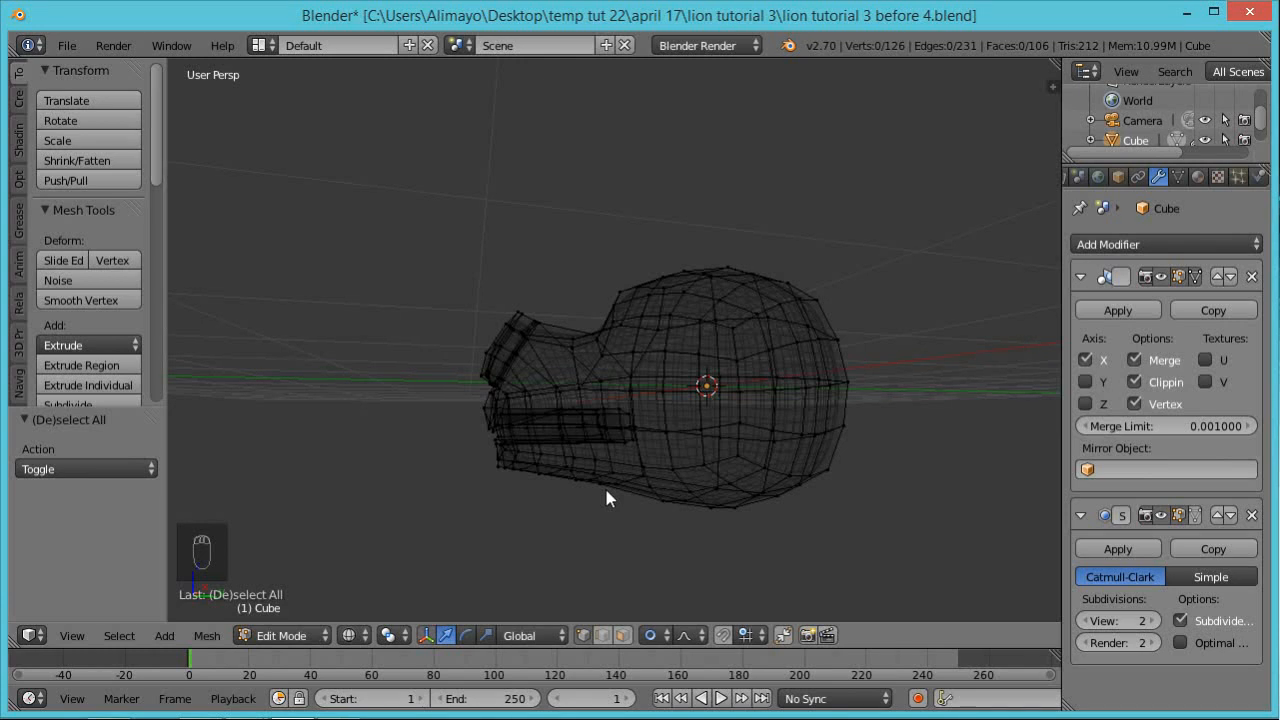
pyautogui.press('KP_3')
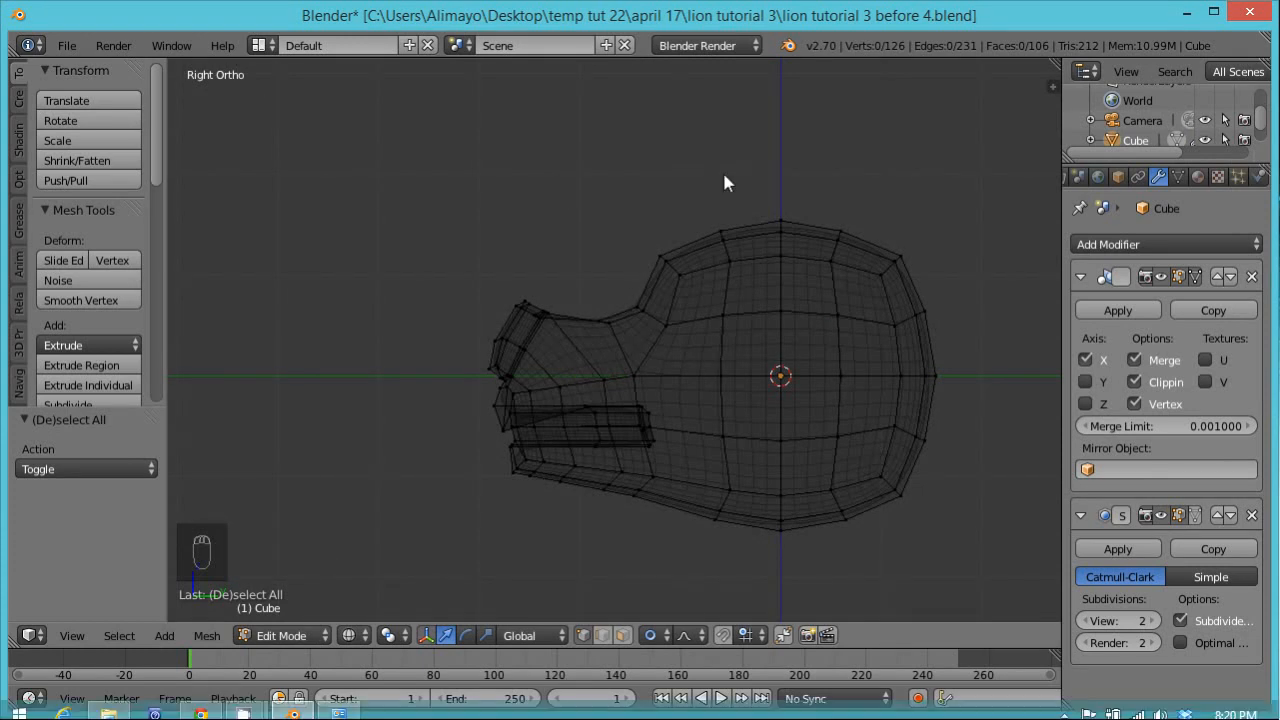
pyautogui.click(1181, 633)
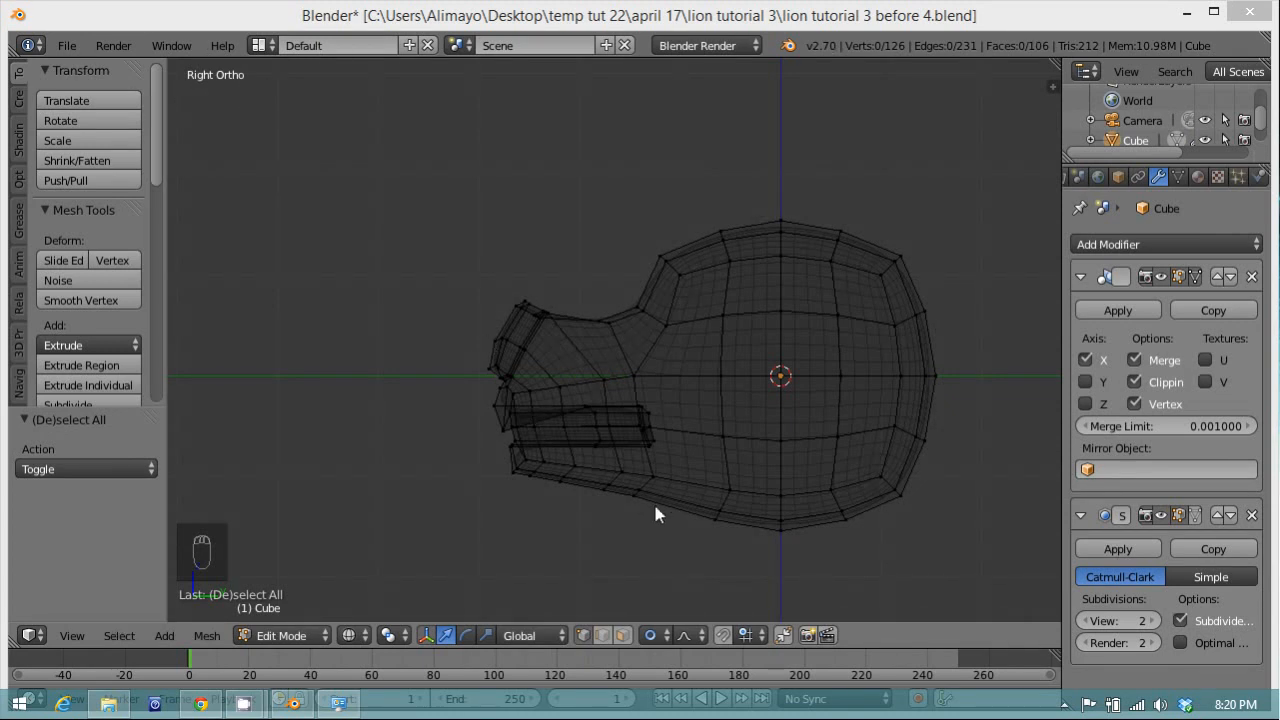
pyautogui.click(649, 542)
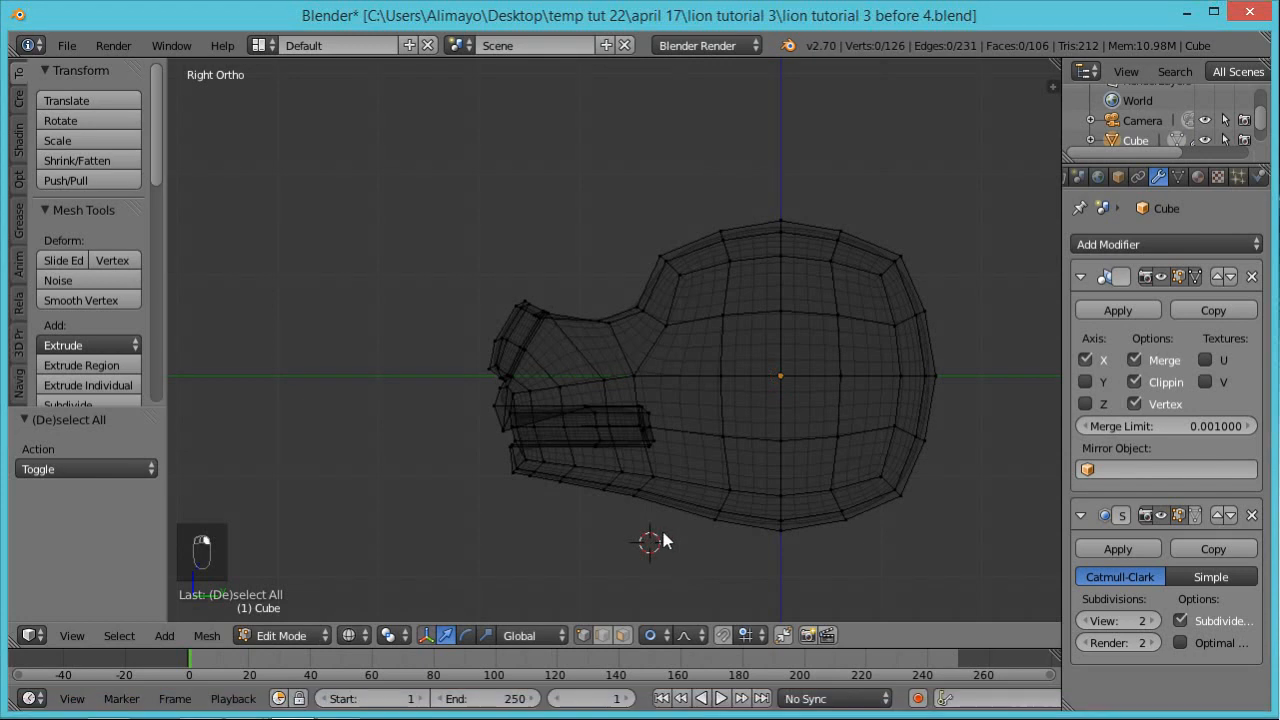
pyautogui.moveTo(729, 502)
pyautogui.keyDown('ctrl'); pyautogui.mouseDown()
pyautogui.moveTo(721, 452)
pyautogui.moveTo(664, 427)
pyautogui.moveTo(508, 441)
pyautogui.moveTo(489, 461)
pyautogui.moveTo(492, 487)
pyautogui.moveTo(558, 514)
pyautogui.mouseUp(); pyautogui.keyUp('ctrl')
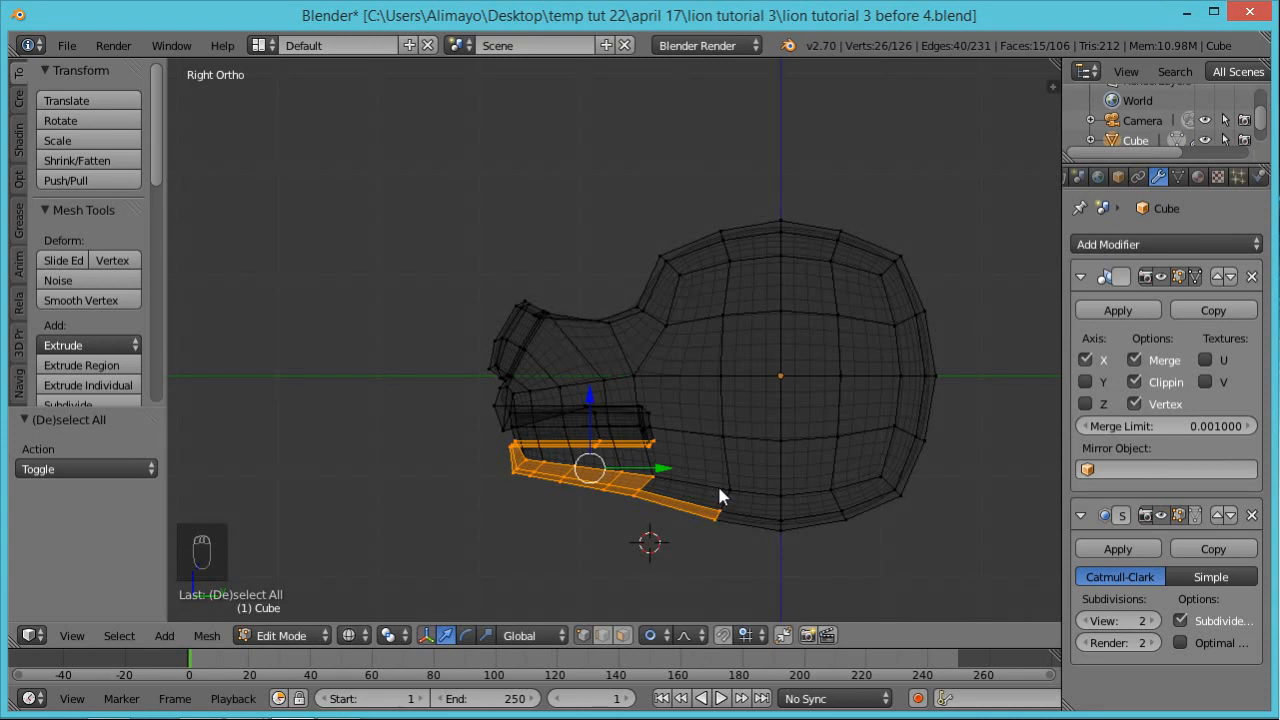
pyautogui.press('c')
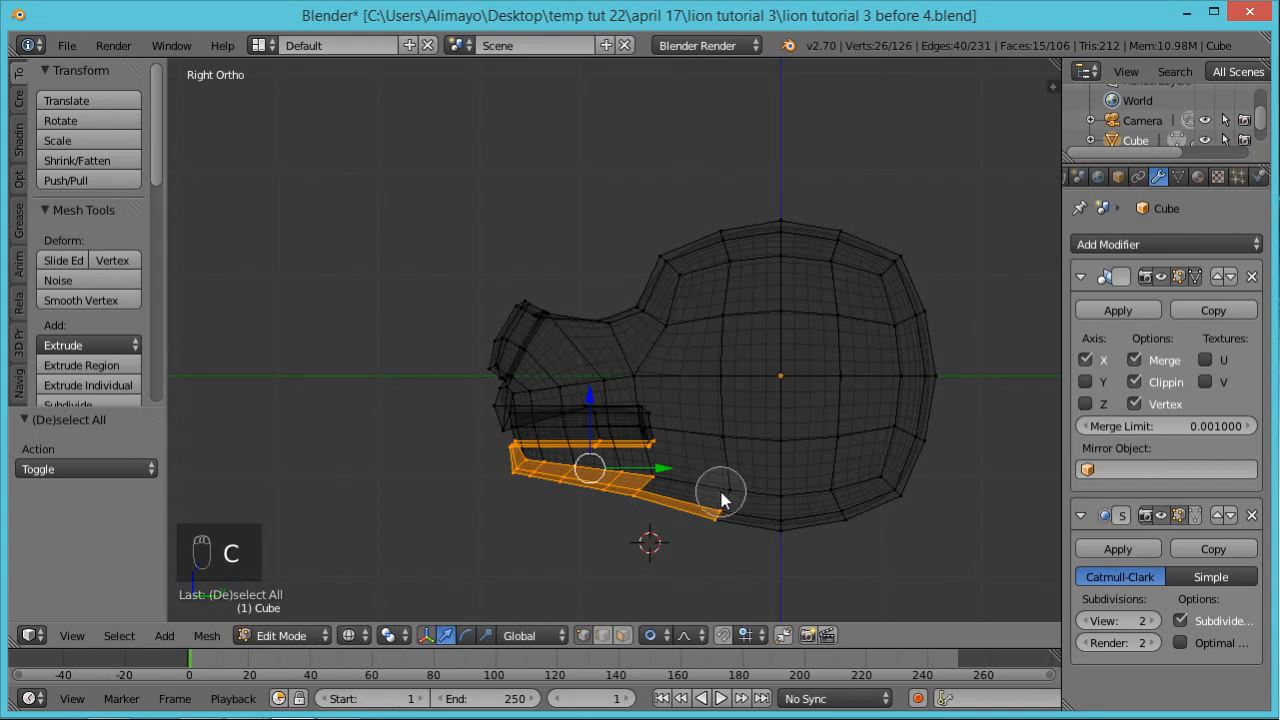
pyautogui.middleClick(720, 498)
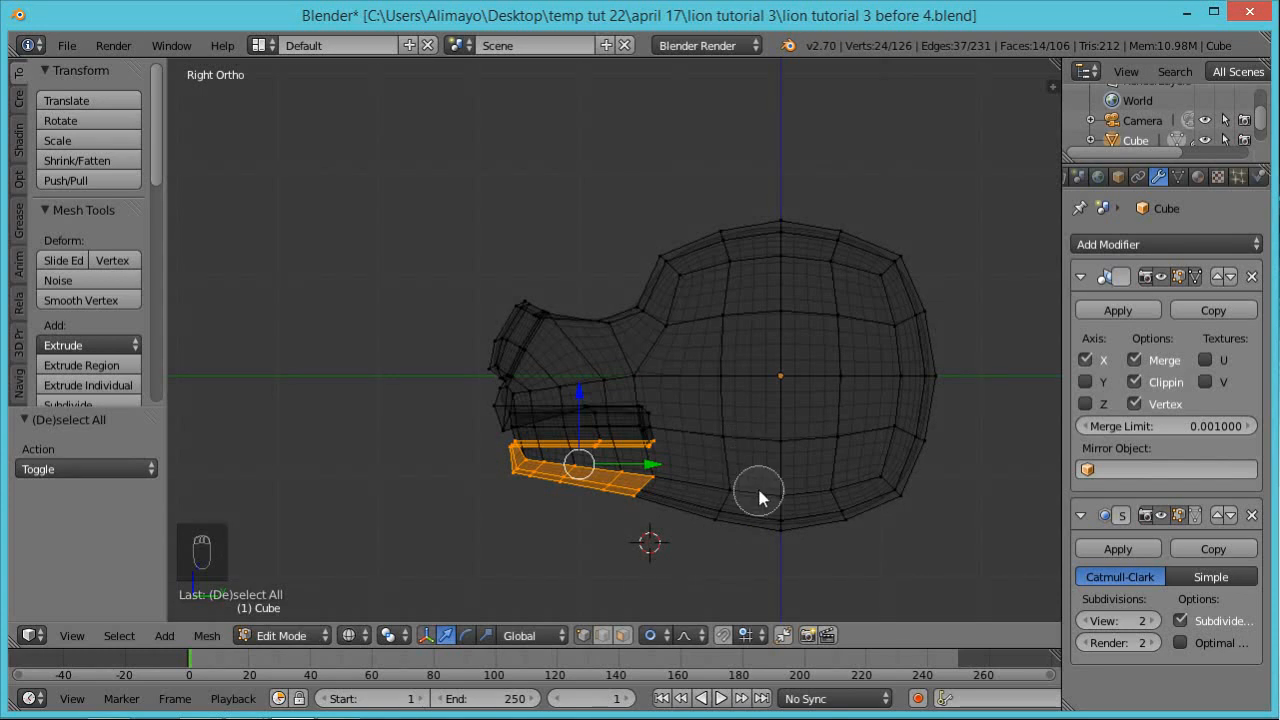
# Return to solid shading and lower the selected jaw -0.201 along Z to open the mouth wider
pyautogui.moveTo(549, 540); pyautogui.dragTo(737, 558, button='middle')
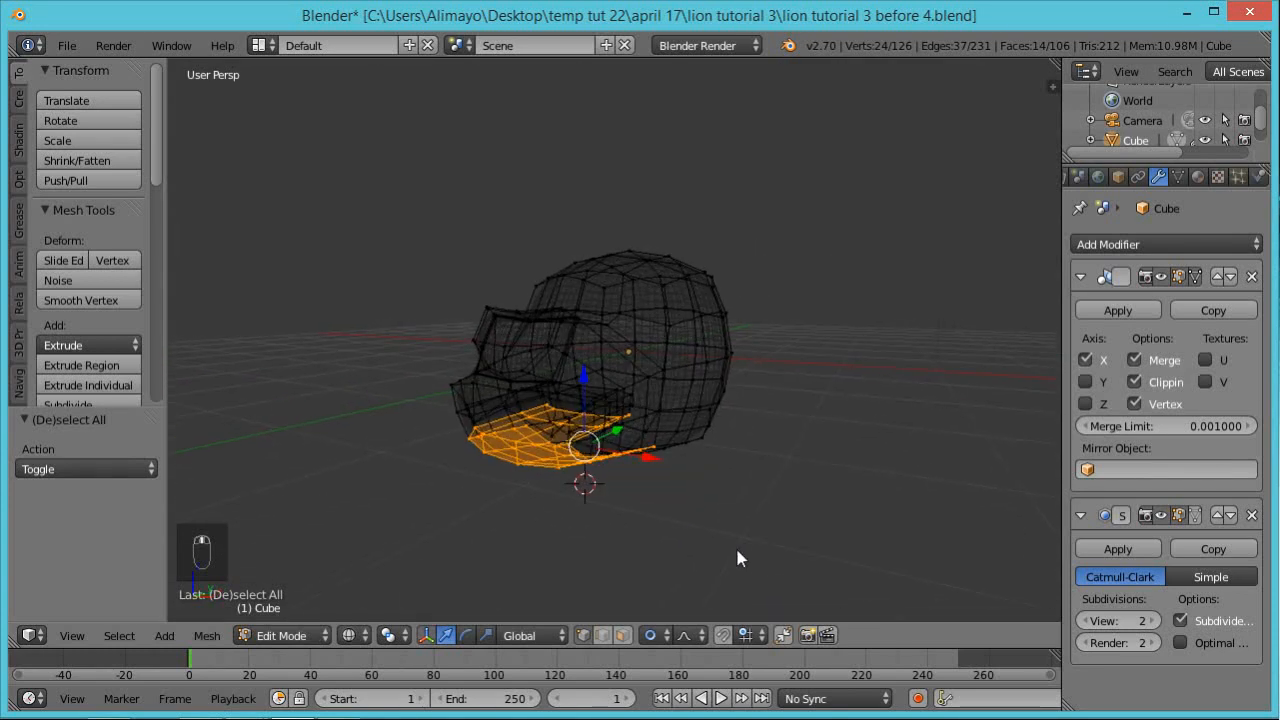
pyautogui.press('z')
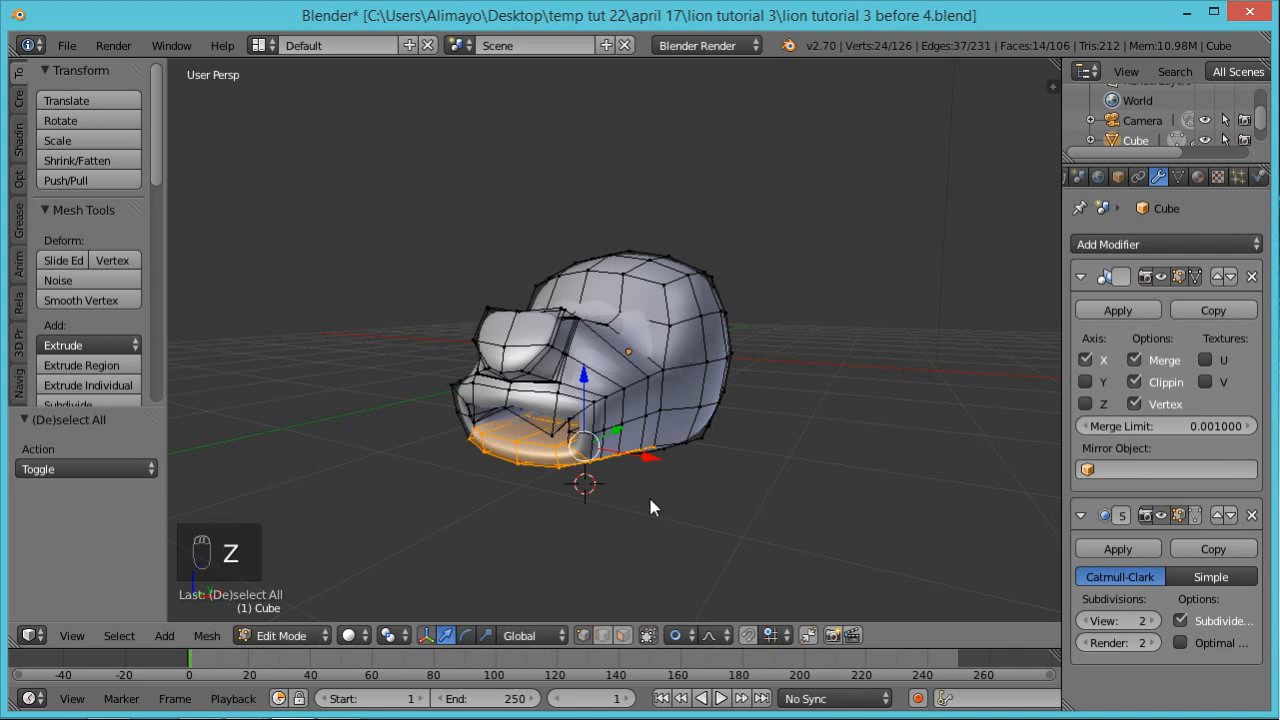
pyautogui.moveTo(650, 507); pyautogui.dragTo(665, 488, button='middle')
pyautogui.moveTo(587, 380); pyautogui.dragTo(594, 398)
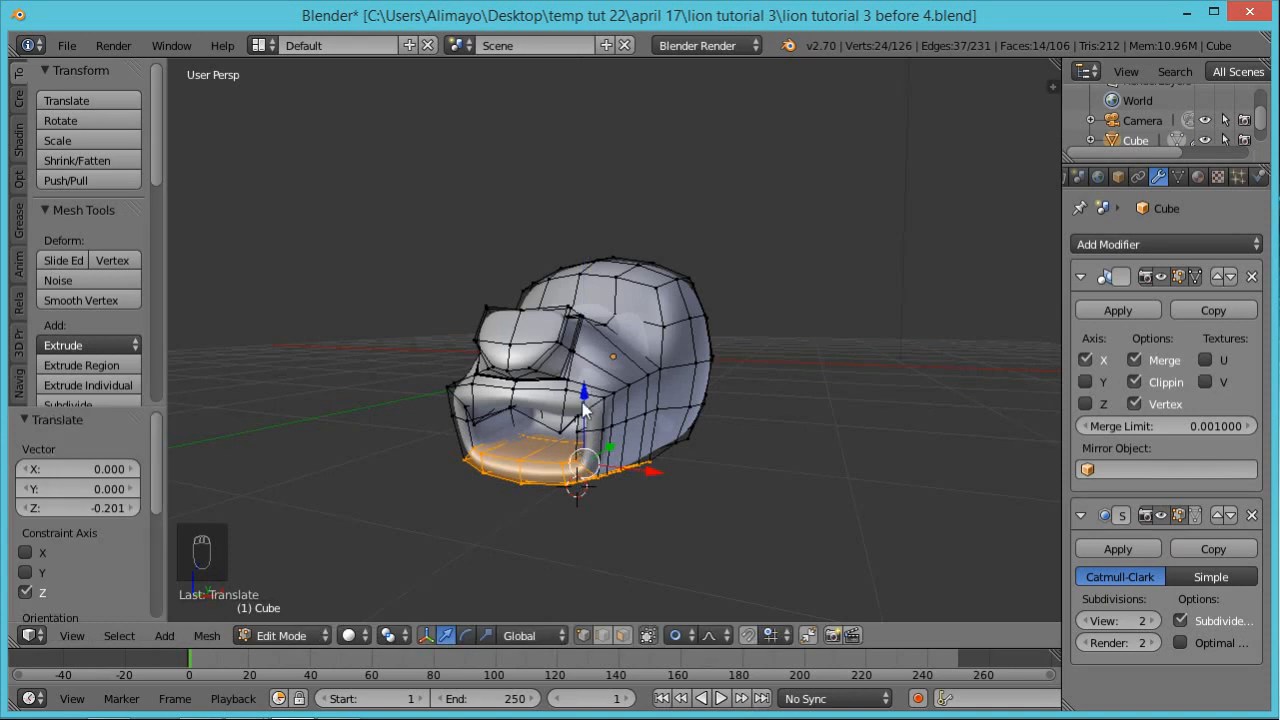
pyautogui.moveTo(651, 502); pyautogui.dragTo(577, 480, button='middle')
pyautogui.scroll(2, 577, 480)
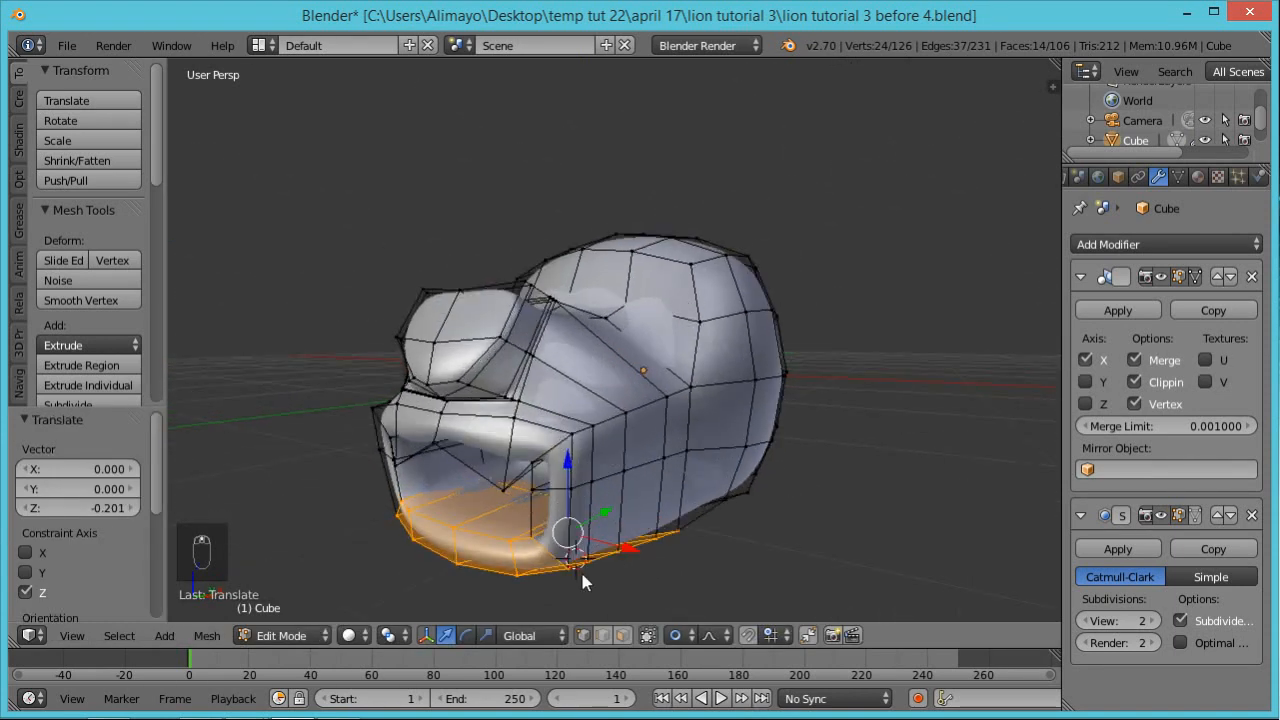
pyautogui.click(574, 490)
pyautogui.moveTo(626, 527); pyautogui.dragTo(635, 523, button='middle')
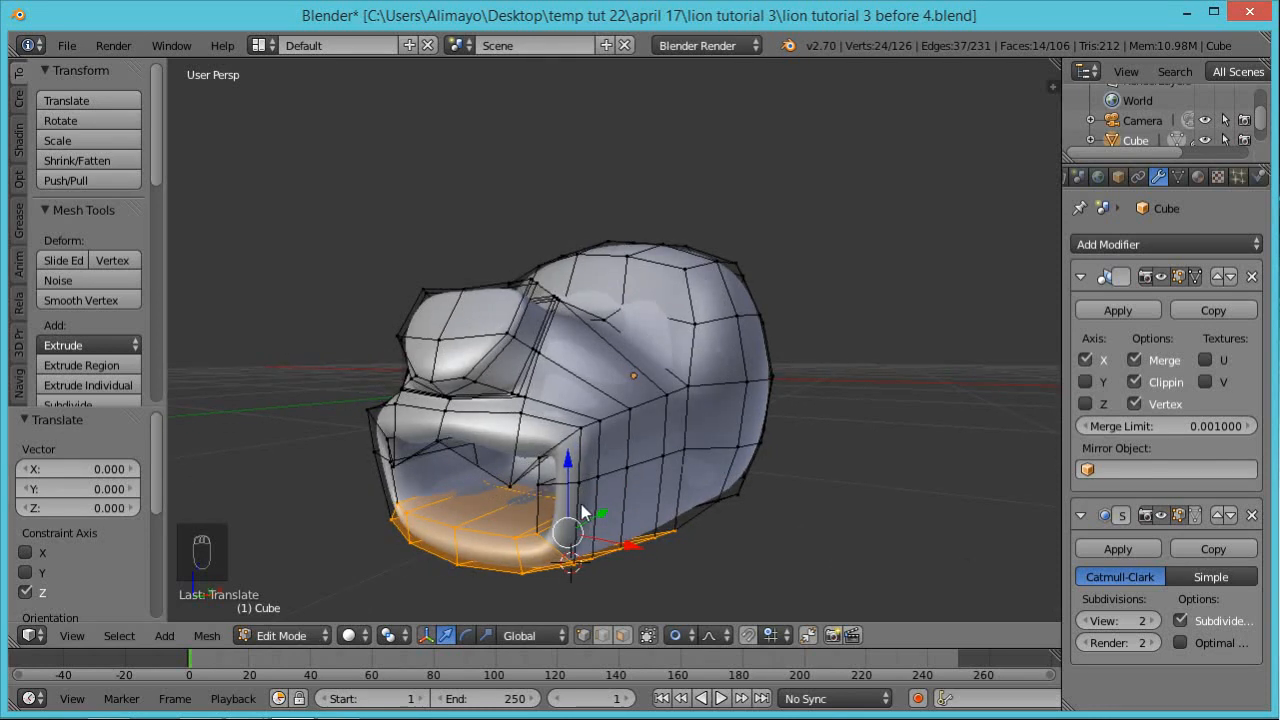
# Hide the manipulator, select the mouth-corner edge and move it back 0.852 along Y with smooth proportional editing at size 0.51
pyautogui.hotkey('ctrl', 'space')
pyautogui.rightClick(578, 482)
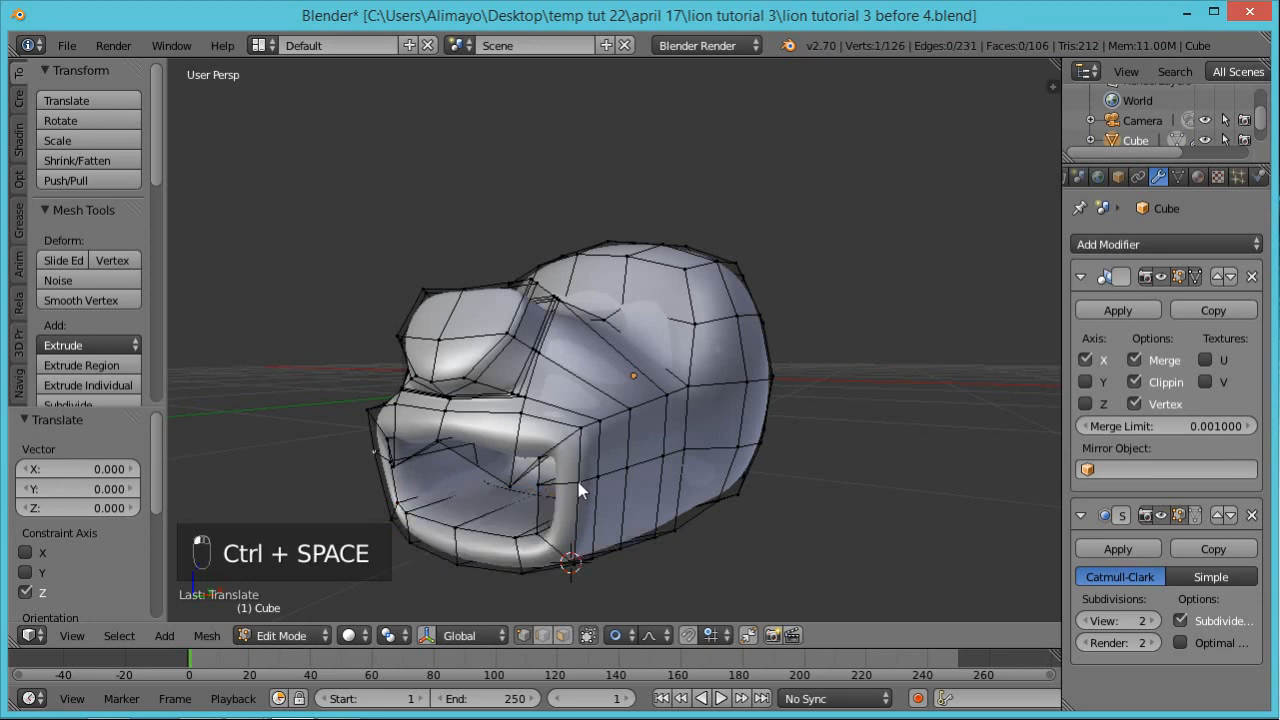
pyautogui.keyDown('shift'); pyautogui.rightClick(542, 483); pyautogui.keyUp('shift')
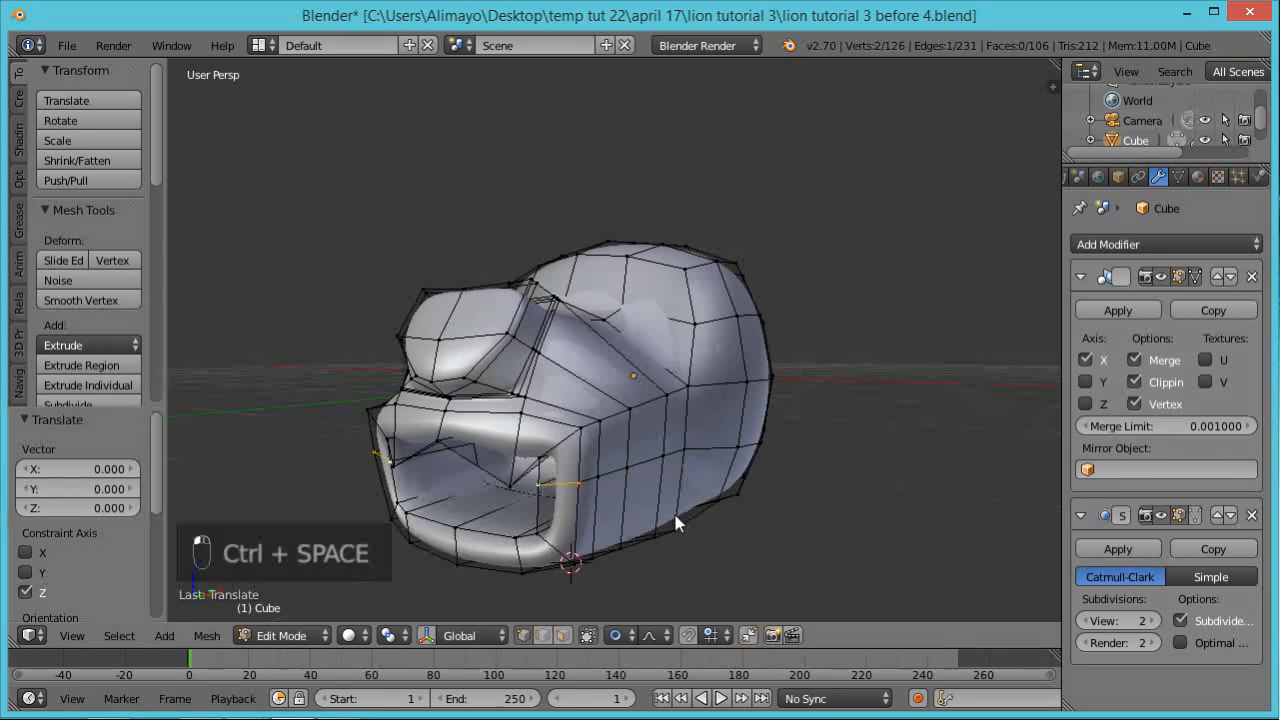
pyautogui.moveTo(677, 523); pyautogui.dragTo(603, 531, button='middle')
pyautogui.press('g')
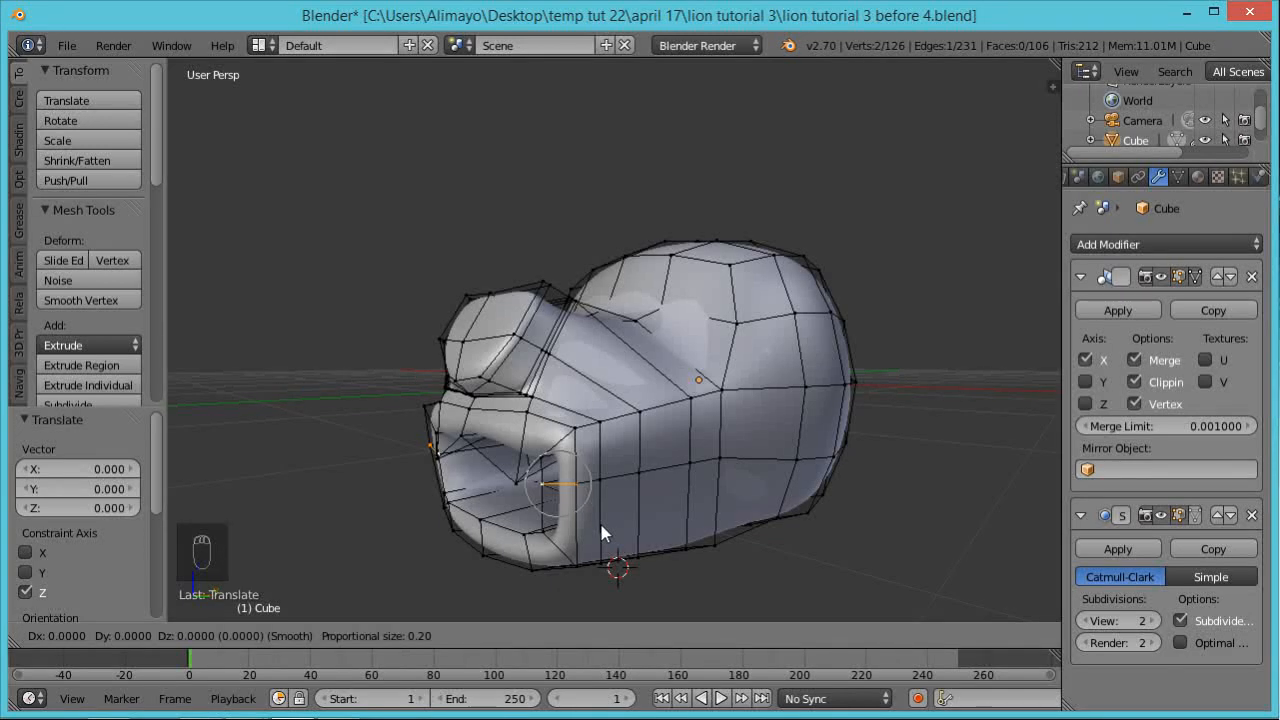
pyautogui.press('y')
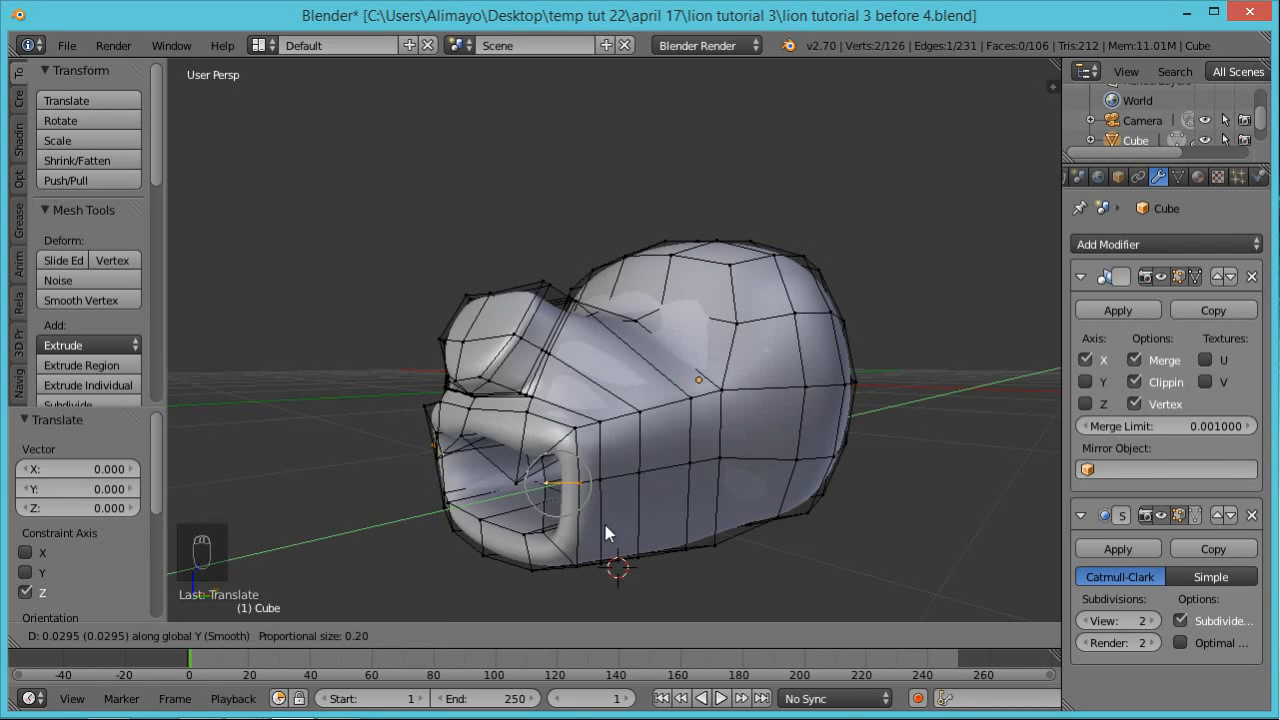
pyautogui.scroll(-4, 644, 524)
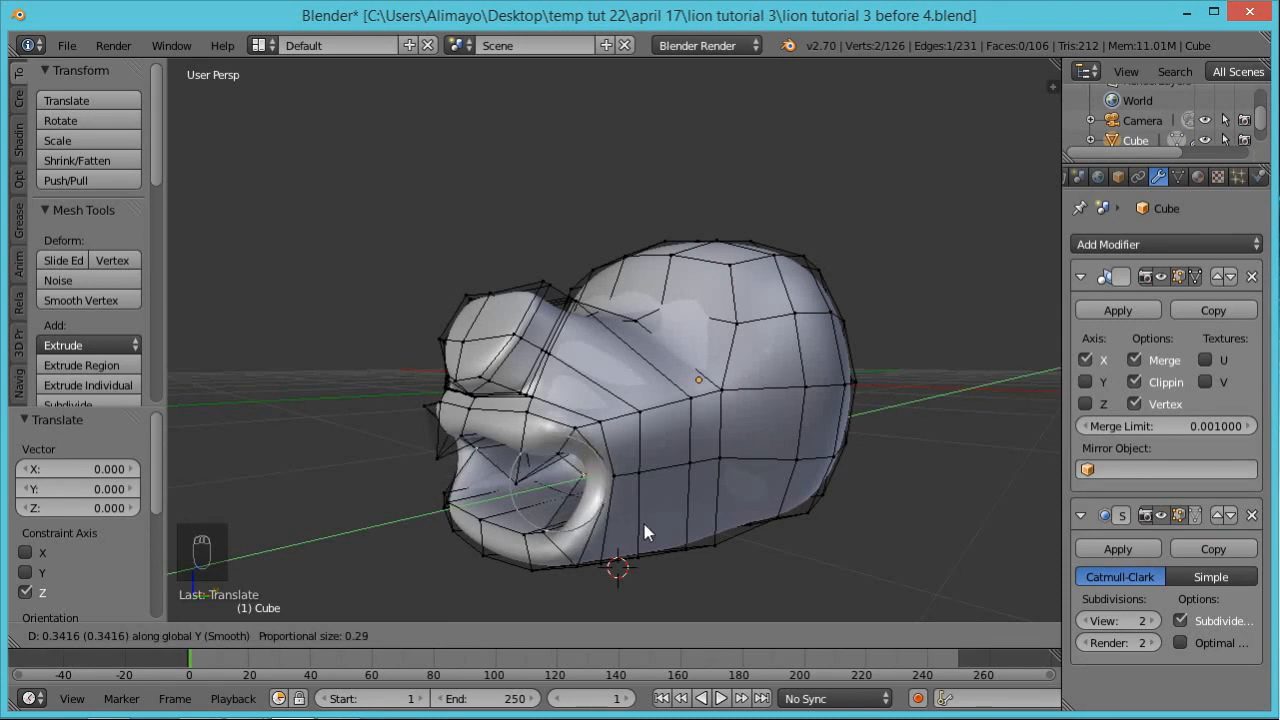
pyautogui.scroll(-4, 676, 523)
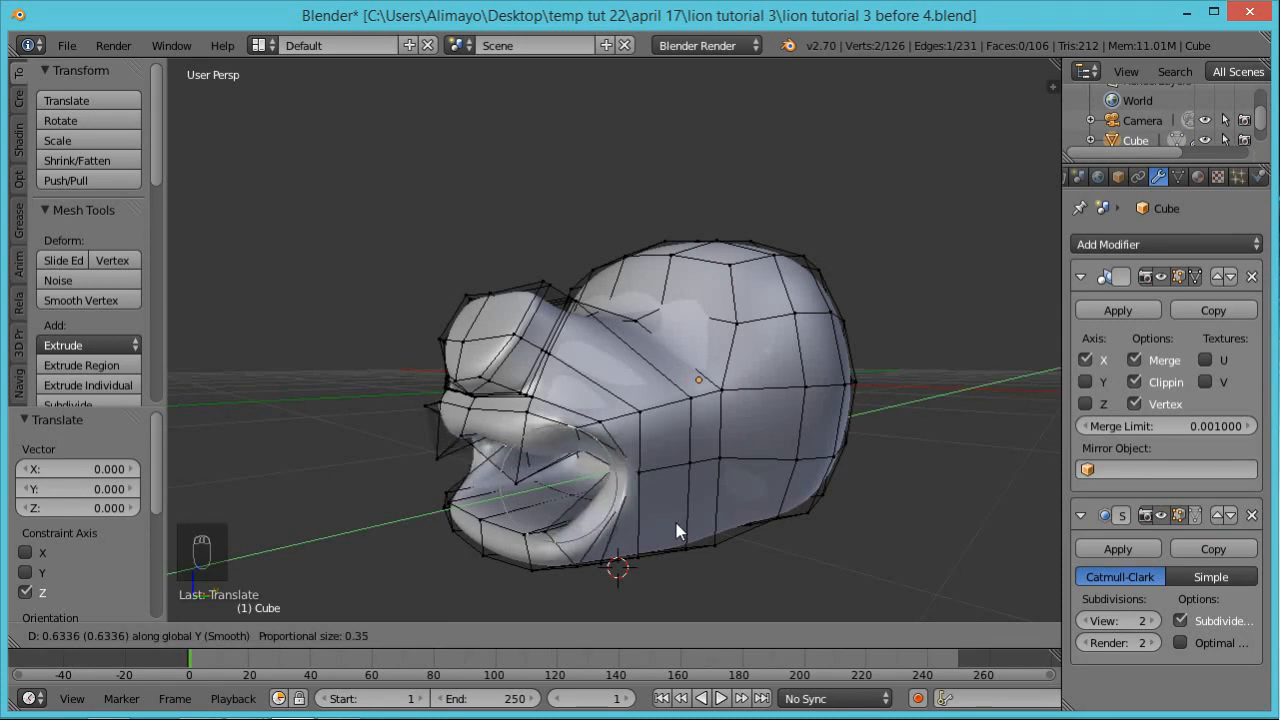
pyautogui.scroll(-2, 687, 521)
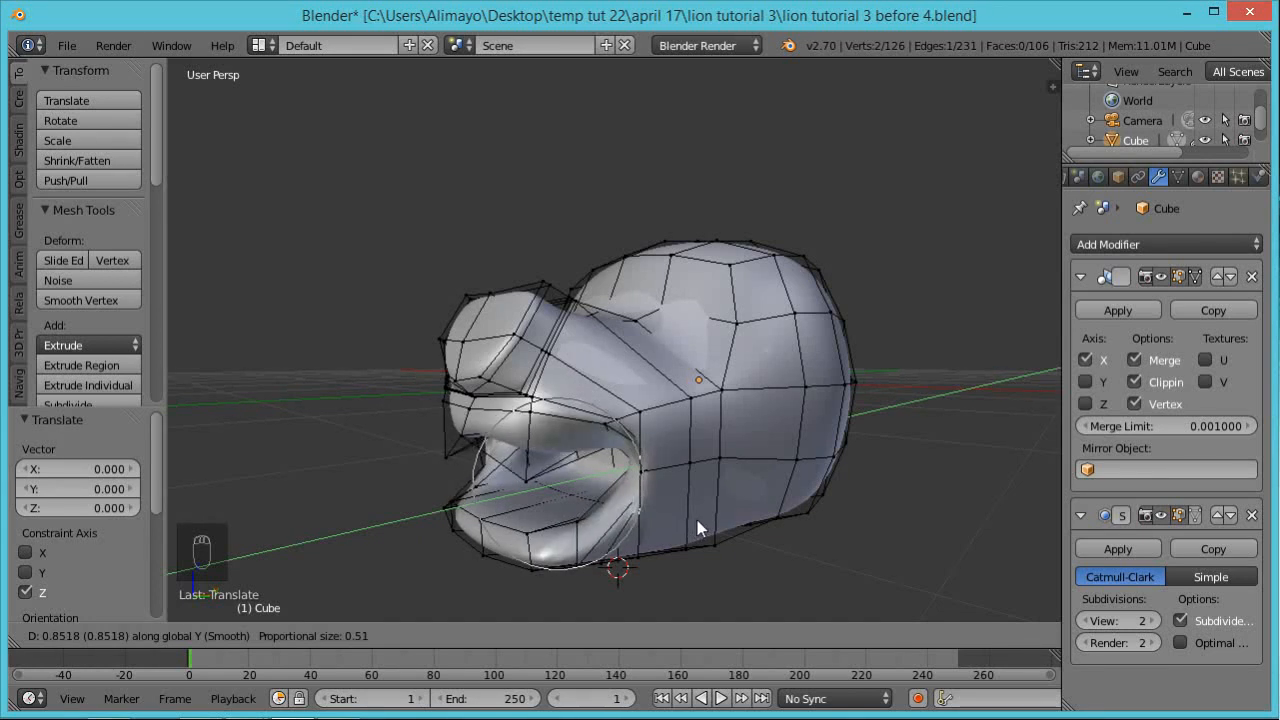
pyautogui.click(694, 522)
# Select the two neighbouring cheek vertices behind the mouth corner and move them back 0.426 along Y with proportional size 0.68
pyautogui.moveTo(718, 480); pyautogui.dragTo(666, 478, button='middle')
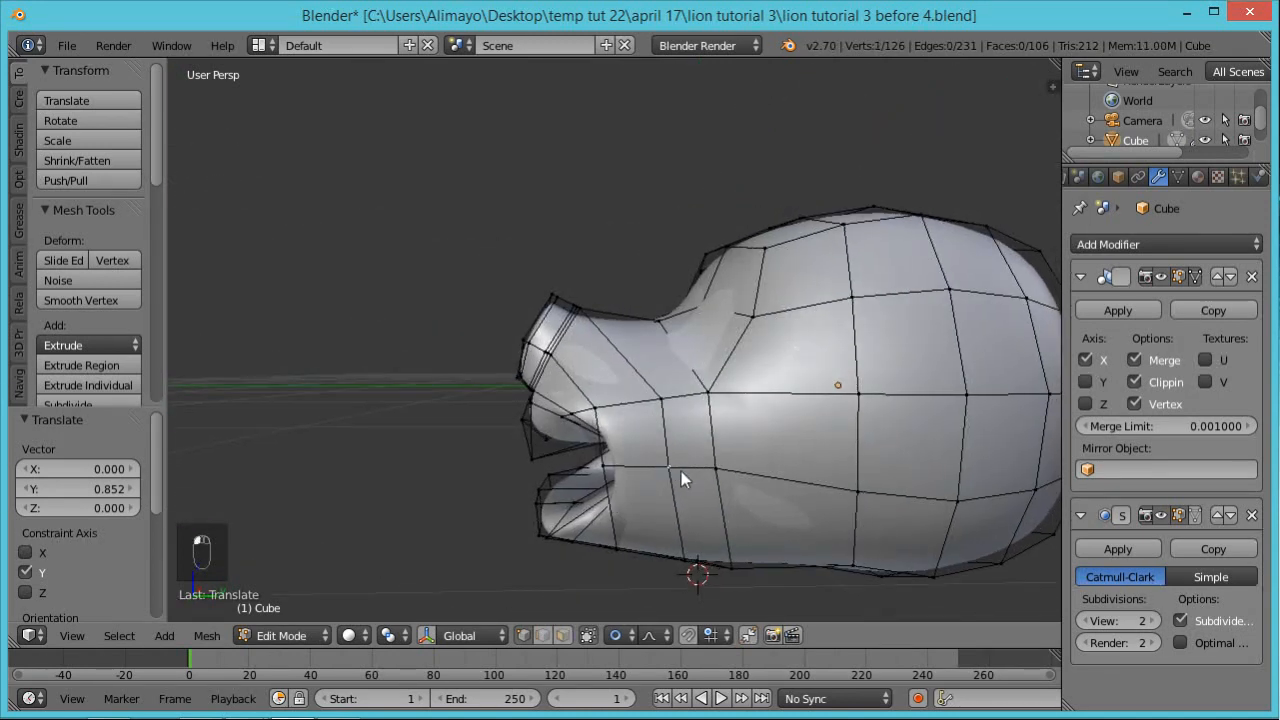
pyautogui.keyDown('shift'); pyautogui.rightClick(605, 466); pyautogui.keyUp('shift')
pyautogui.moveTo(612, 484); pyautogui.dragTo(689, 477, button='middle')
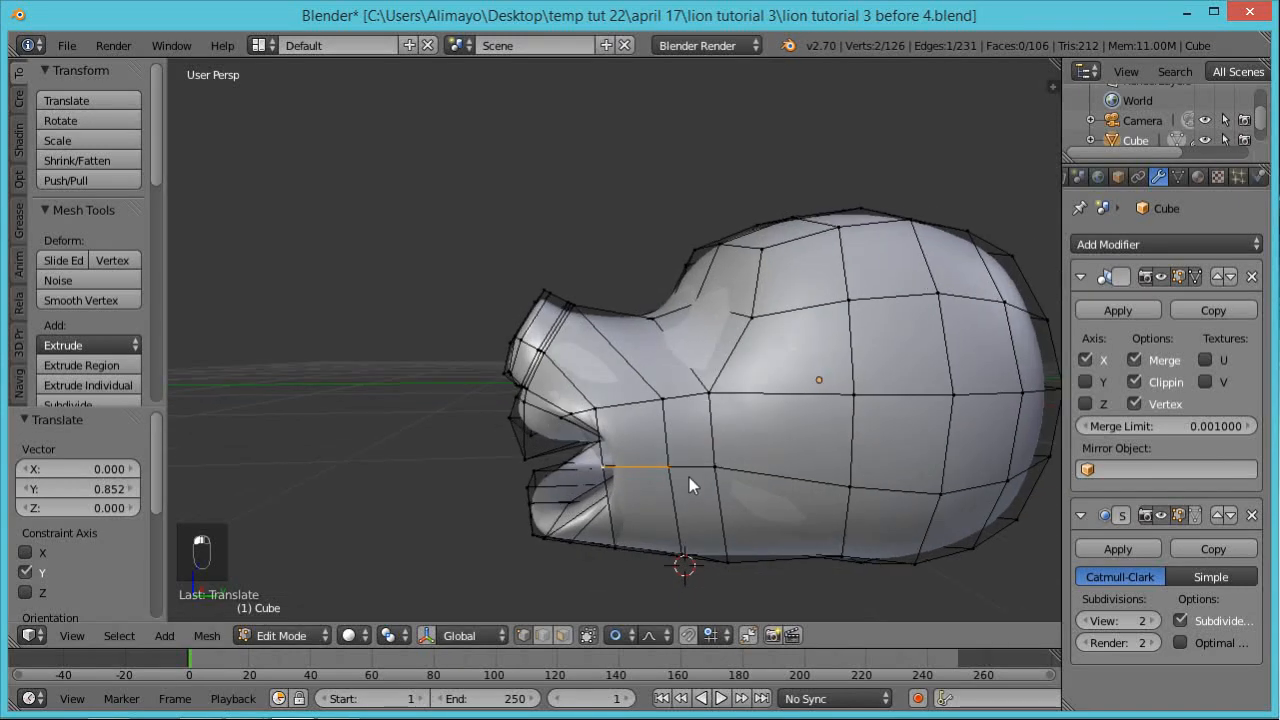
pyautogui.press('g')
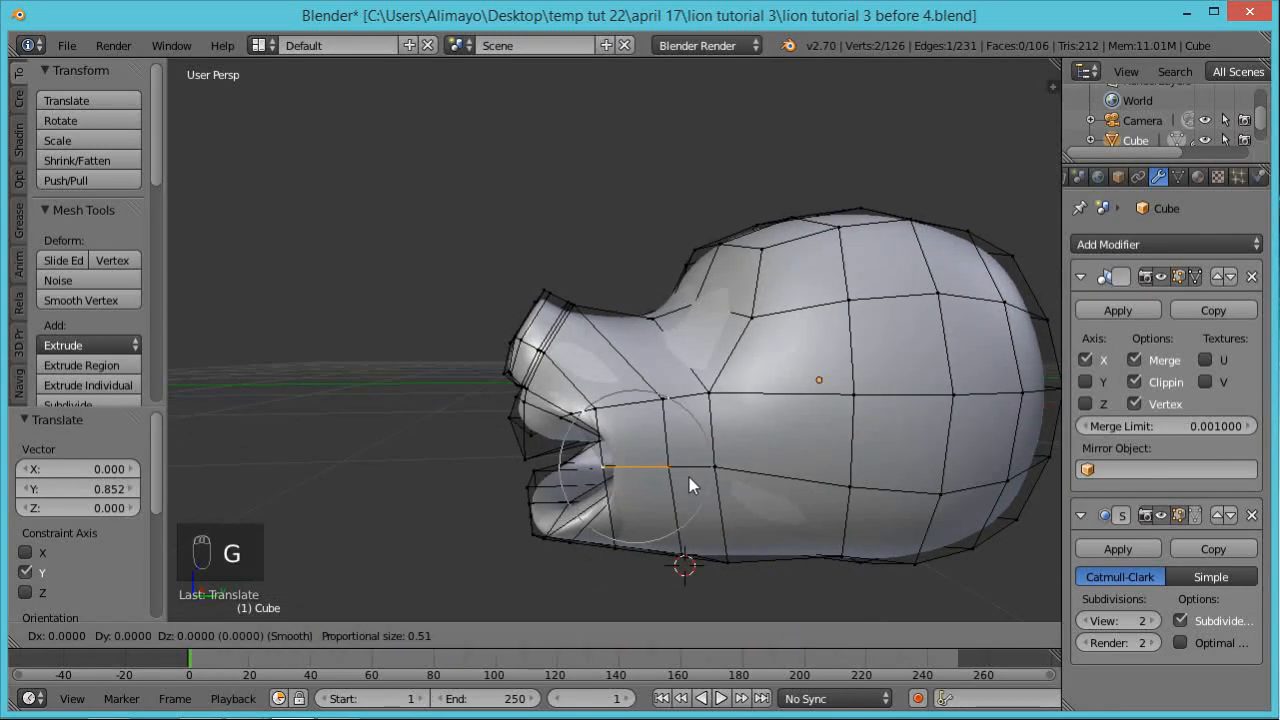
pyautogui.press('y')
pyautogui.scroll(-3, 720, 471)
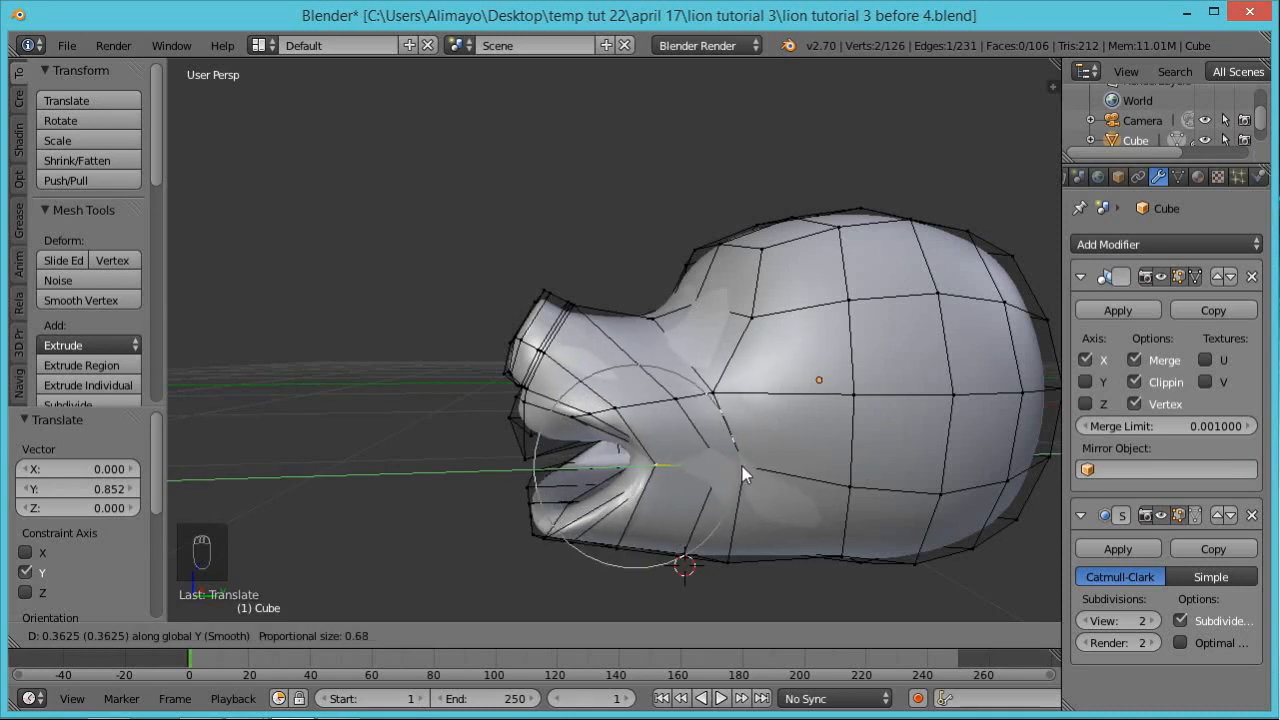
pyautogui.click(750, 466)
# Select the single vertex on the inner side wall of the mouth and move it back along Y to deepen the corner
pyautogui.moveTo(650, 510); pyautogui.dragTo(686, 461, button='middle')
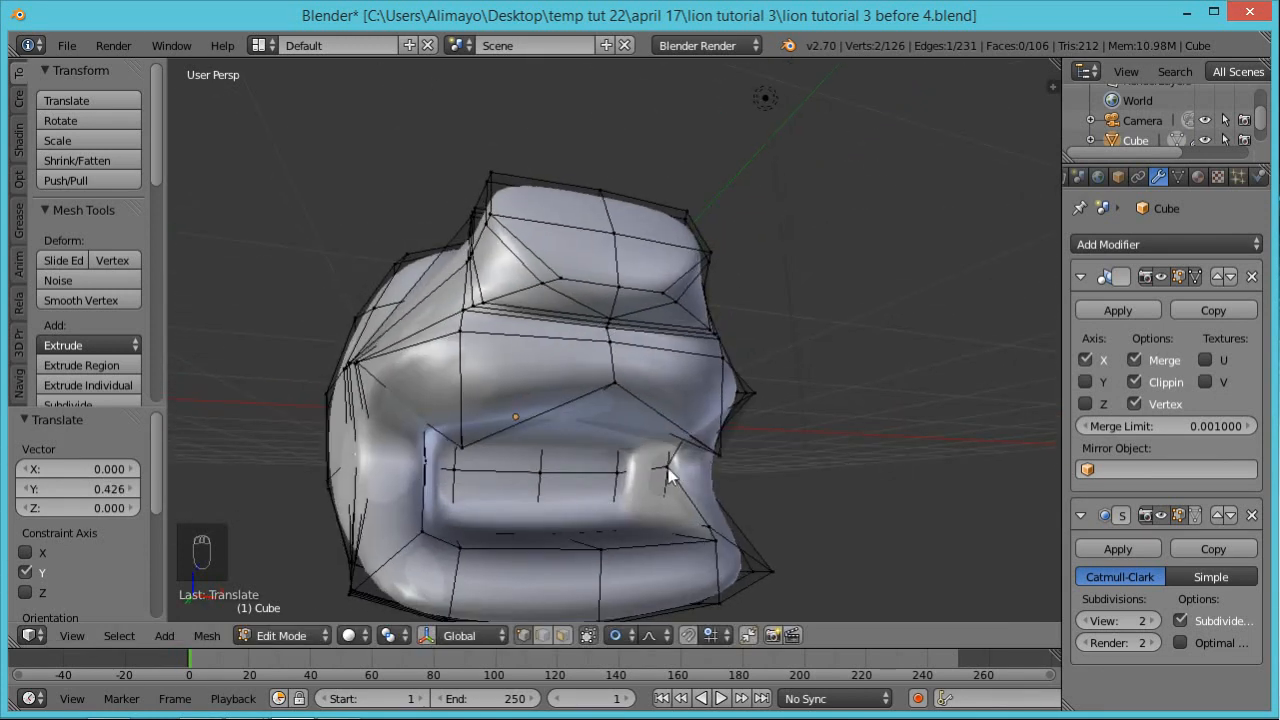
pyautogui.moveTo(765, 491); pyautogui.dragTo(757, 543, button='middle')
pyautogui.rightClick(662, 470)
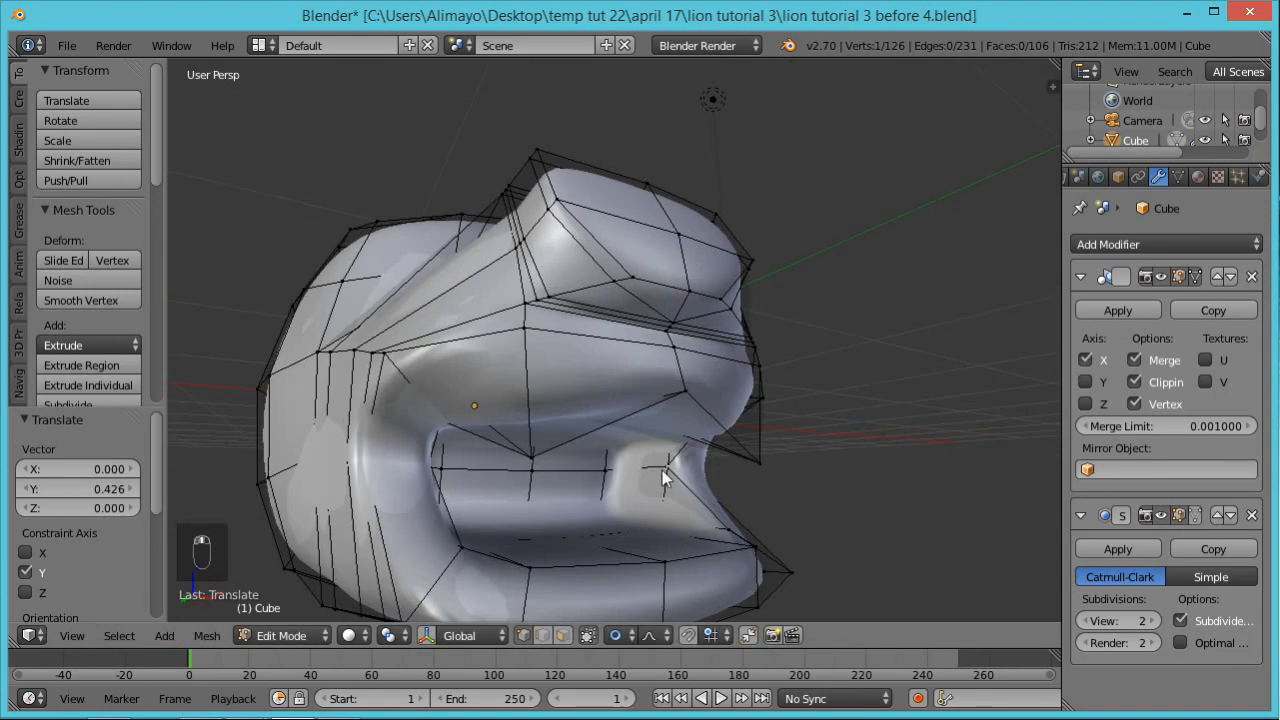
pyautogui.moveTo(816, 442); pyautogui.dragTo(712, 526, button='middle')
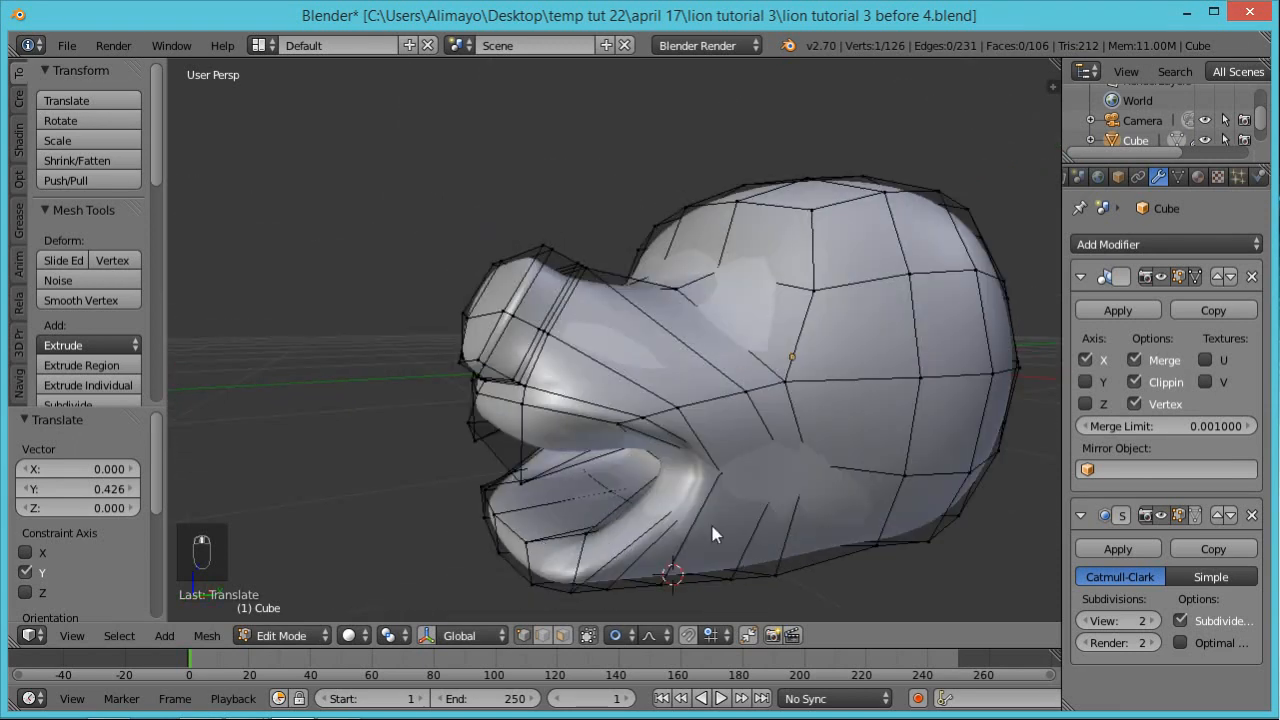
pyautogui.press('g')
pyautogui.press('y')
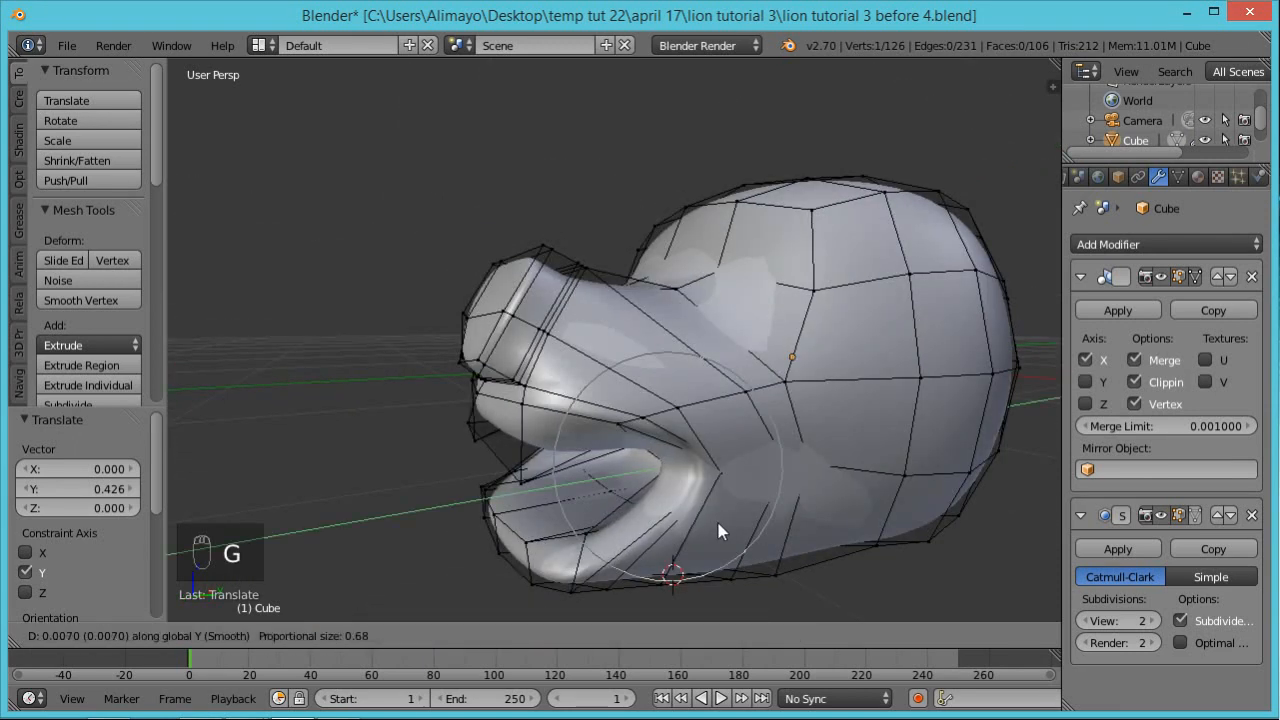
pyautogui.click(771, 528)
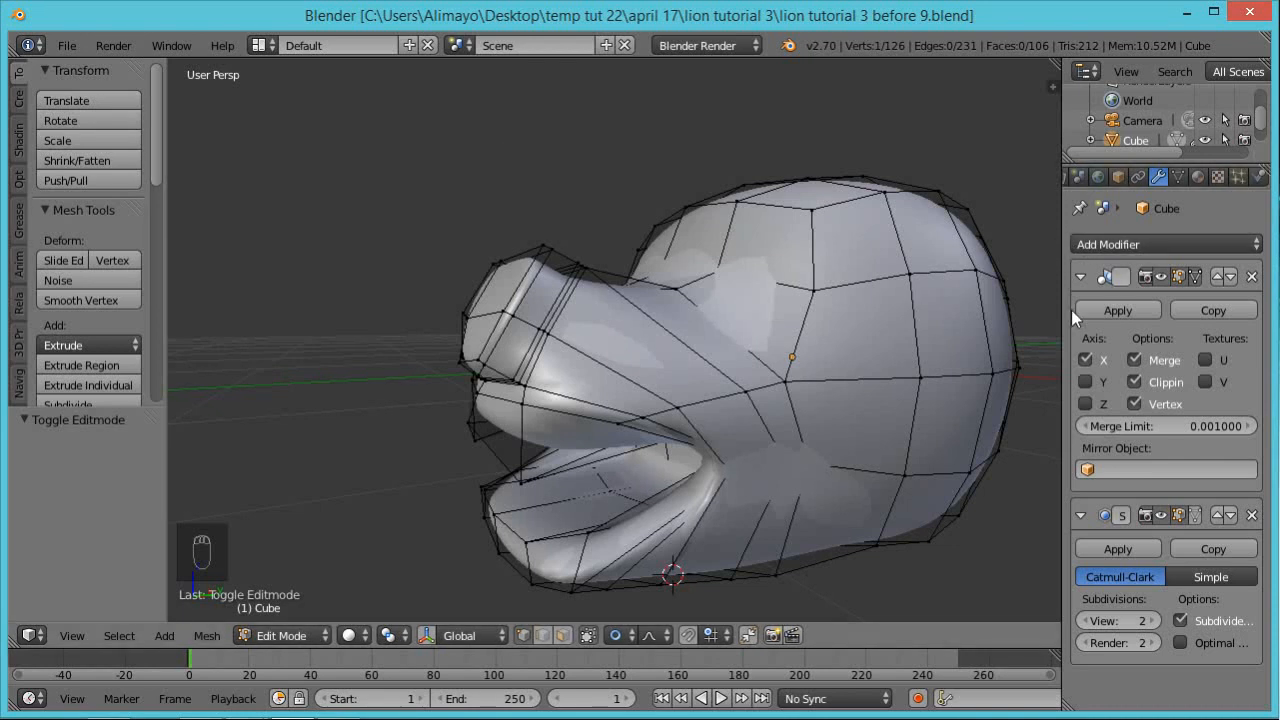
# Switch the Mirror modifier's edit-cage display off and on again to compare how the mesh is shown
pyautogui.click(1196, 280)
pyautogui.moveTo(974, 297); pyautogui.dragTo(617, 228, button='middle')
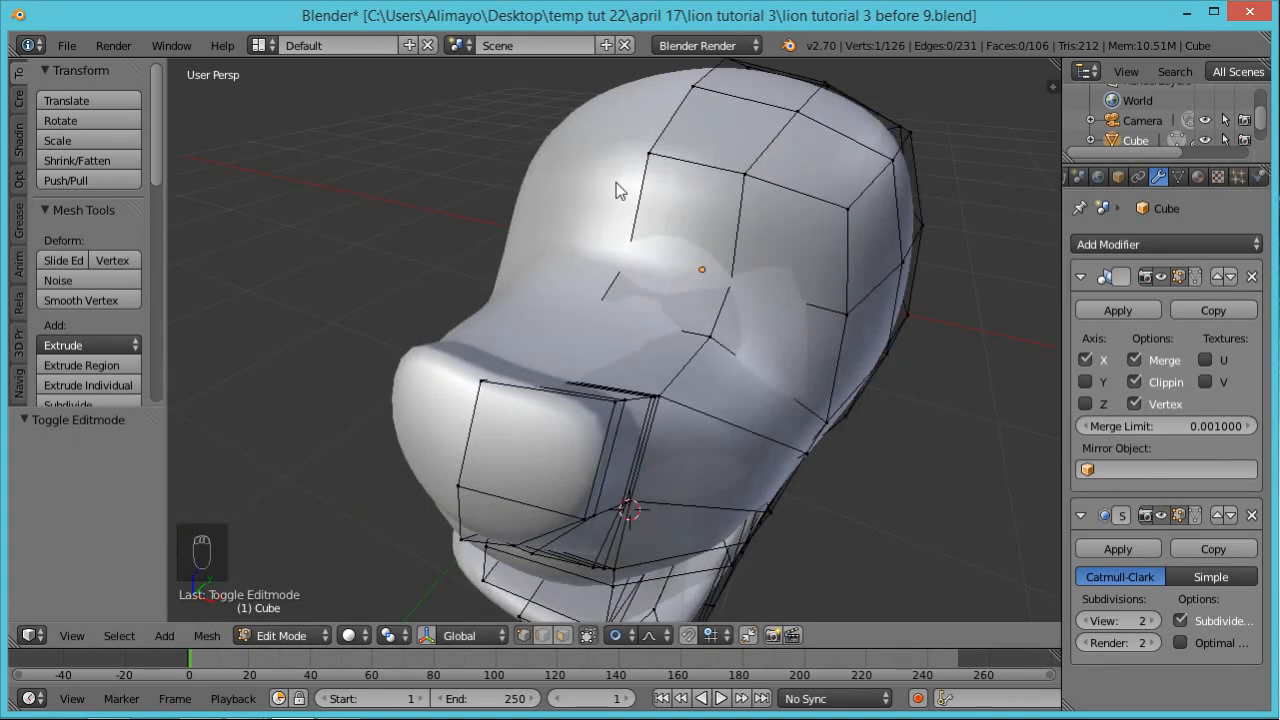
pyautogui.click(1197, 276)
pyautogui.moveTo(860, 487); pyautogui.dragTo(800, 412, button='middle')
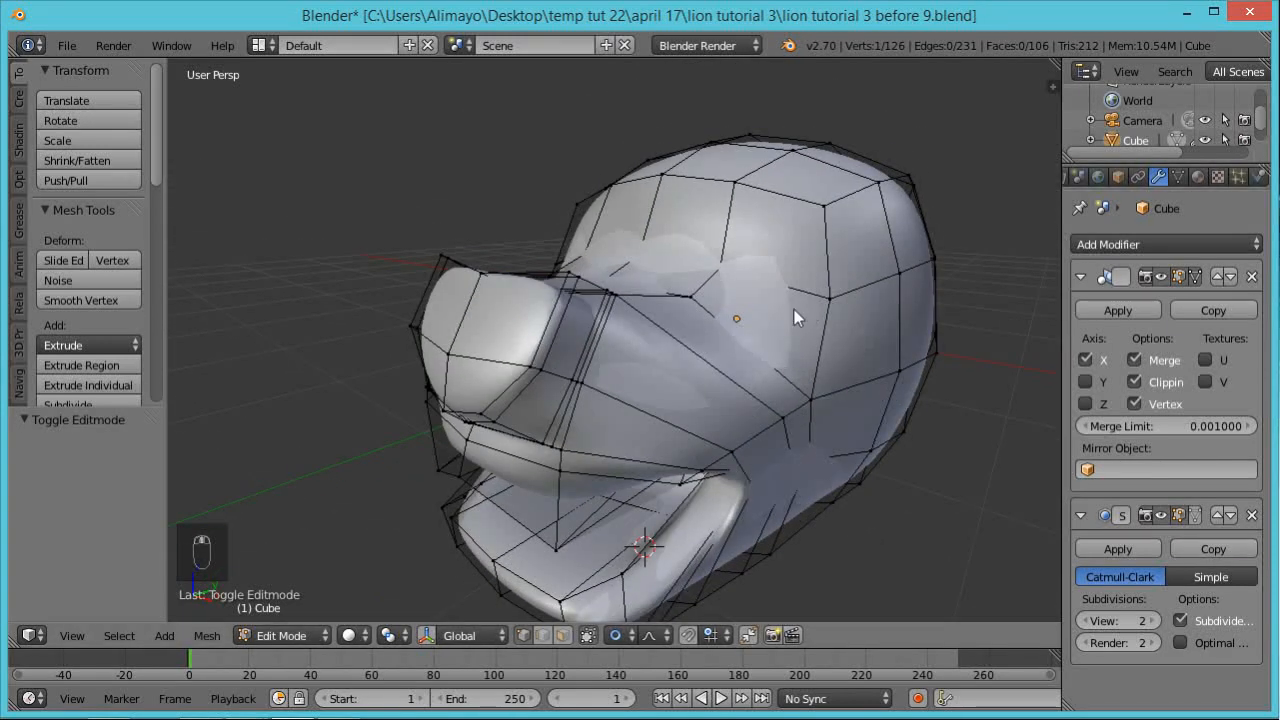
# Switch the Subdivision Surface modifier's edit-cage display on and off again to compare the smoothed and original cages
pyautogui.click(1197, 516)
pyautogui.moveTo(986, 514); pyautogui.dragTo(861, 493, button='middle')
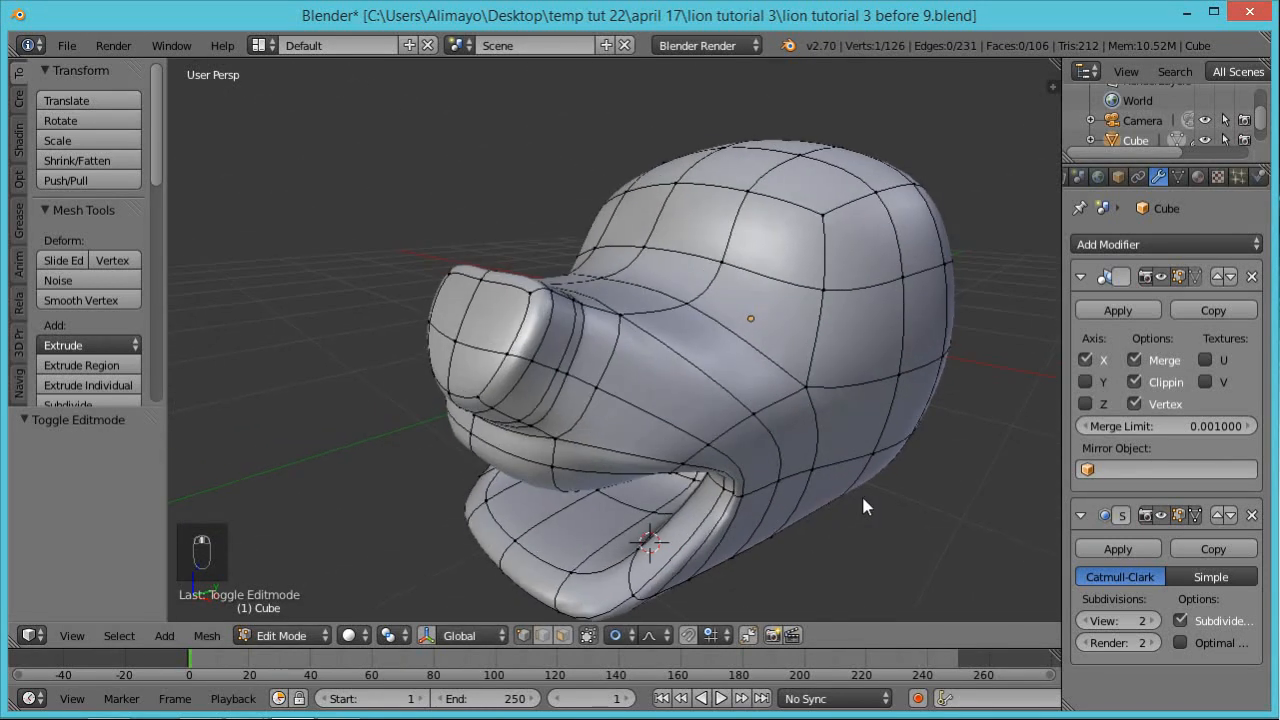
pyautogui.click(1198, 515)
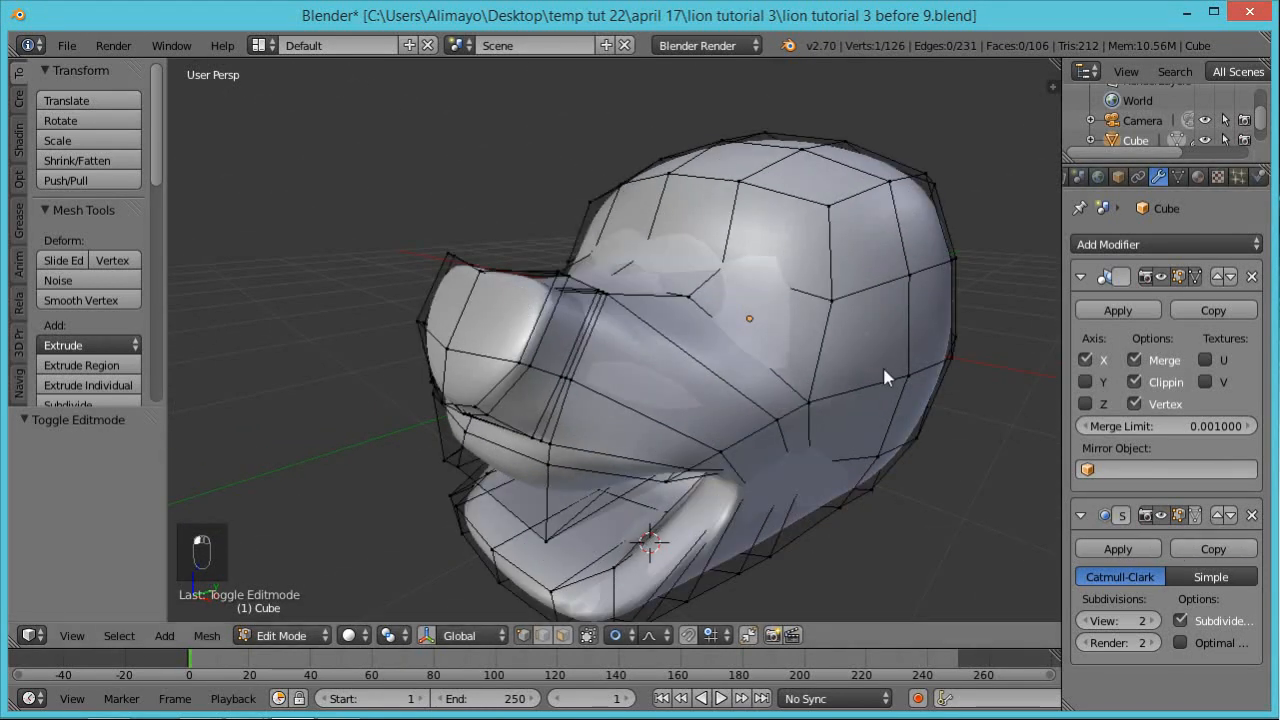
pyautogui.moveTo(864, 403)
pyautogui.mouseDown(button='middle')
pyautogui.moveTo(885, 412)
pyautogui.moveTo(858, 407)
pyautogui.mouseUp(button='middle')
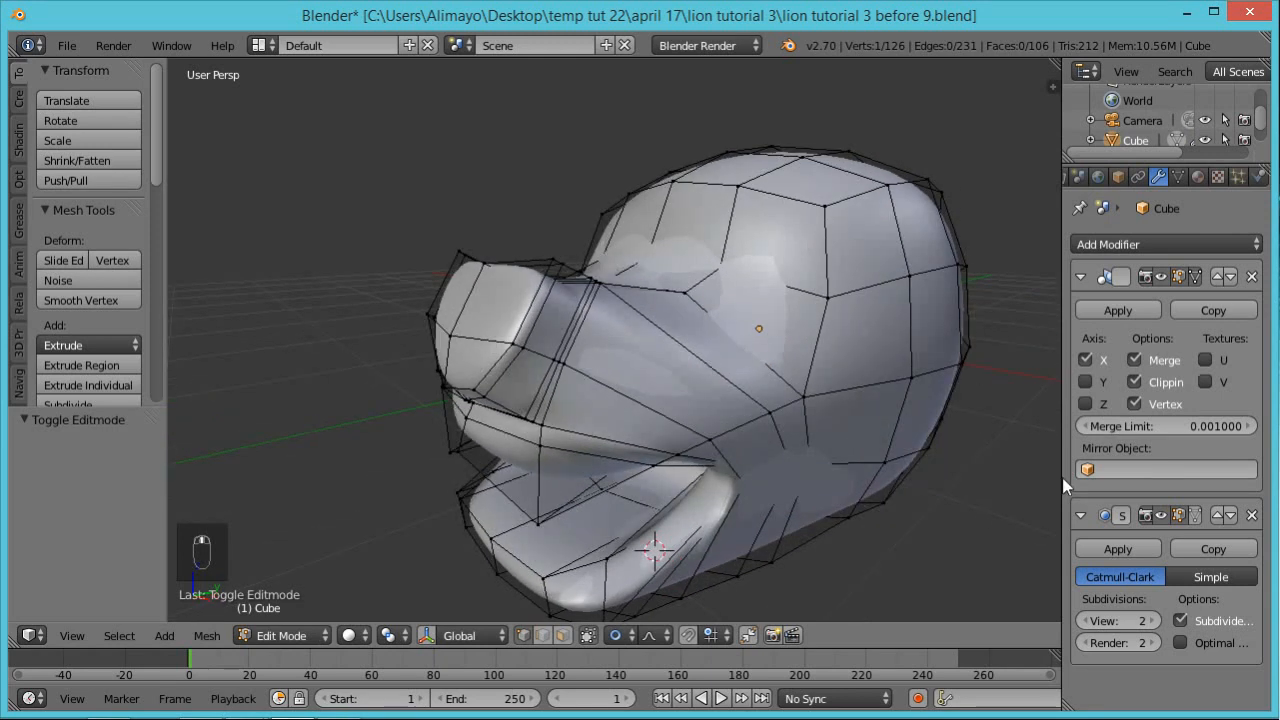
# Turn the Subdivision Surface modifier's viewport display off and back on, and toggle its edit cage on and off once more
pyautogui.click(1164, 515)
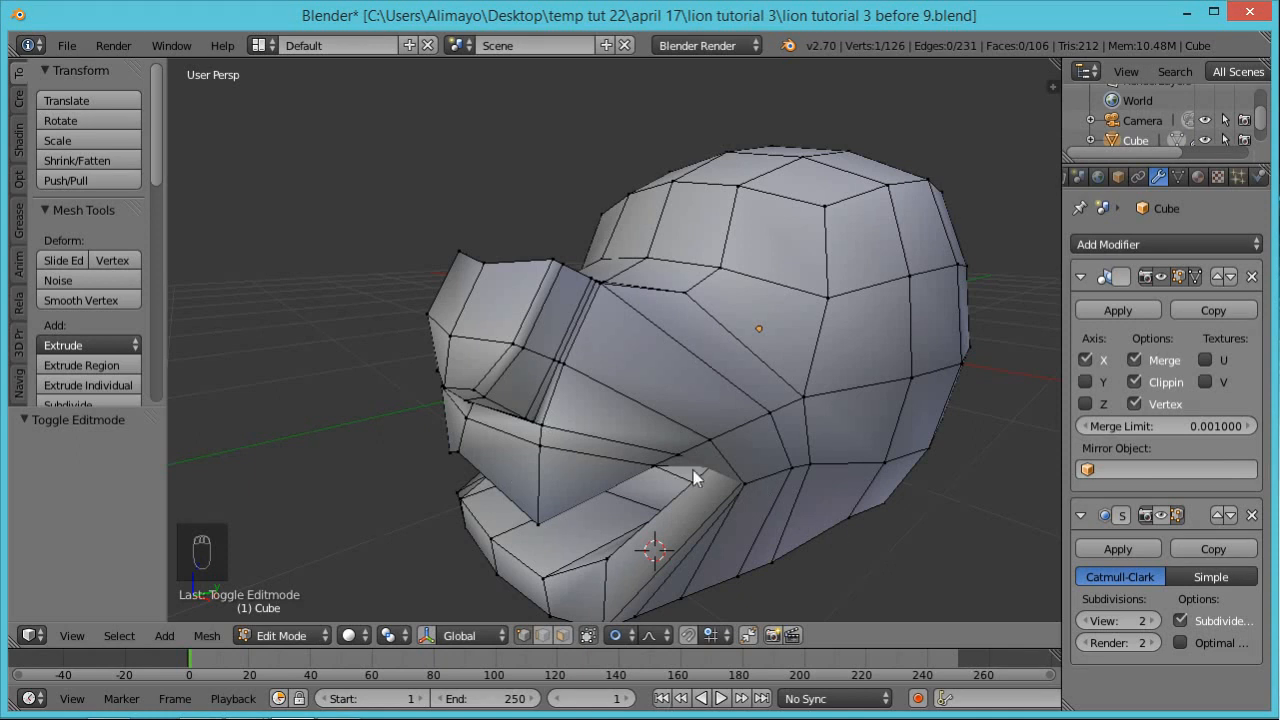
pyautogui.click(1159, 514)
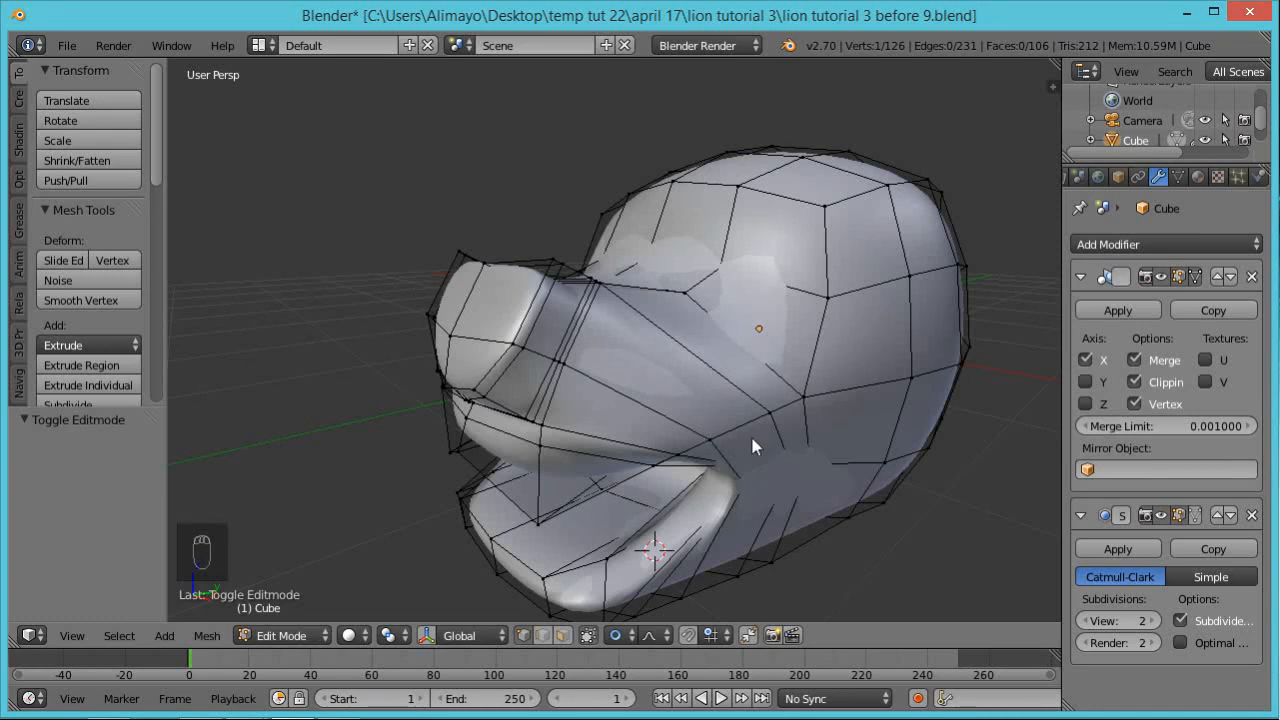
pyautogui.click(1196, 515)
pyautogui.click(1196, 515)
# Save the model as a new file named lion tutorial 3 before 10.blend
pyautogui.moveTo(794, 523); pyautogui.dragTo(868, 526, button='middle')
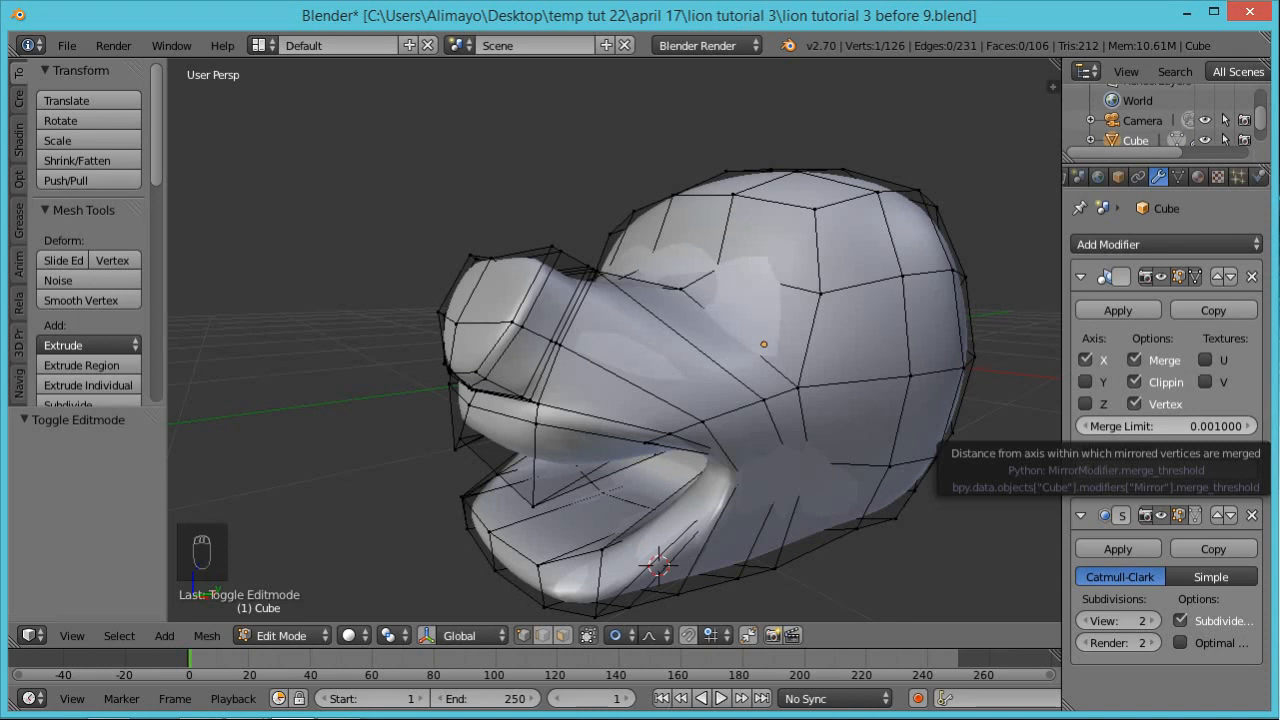
pyautogui.hotkey('ctrl', 'alt', 's')
pyautogui.moveTo(888, 192); pyautogui.dragTo(900, 278, button='middle')
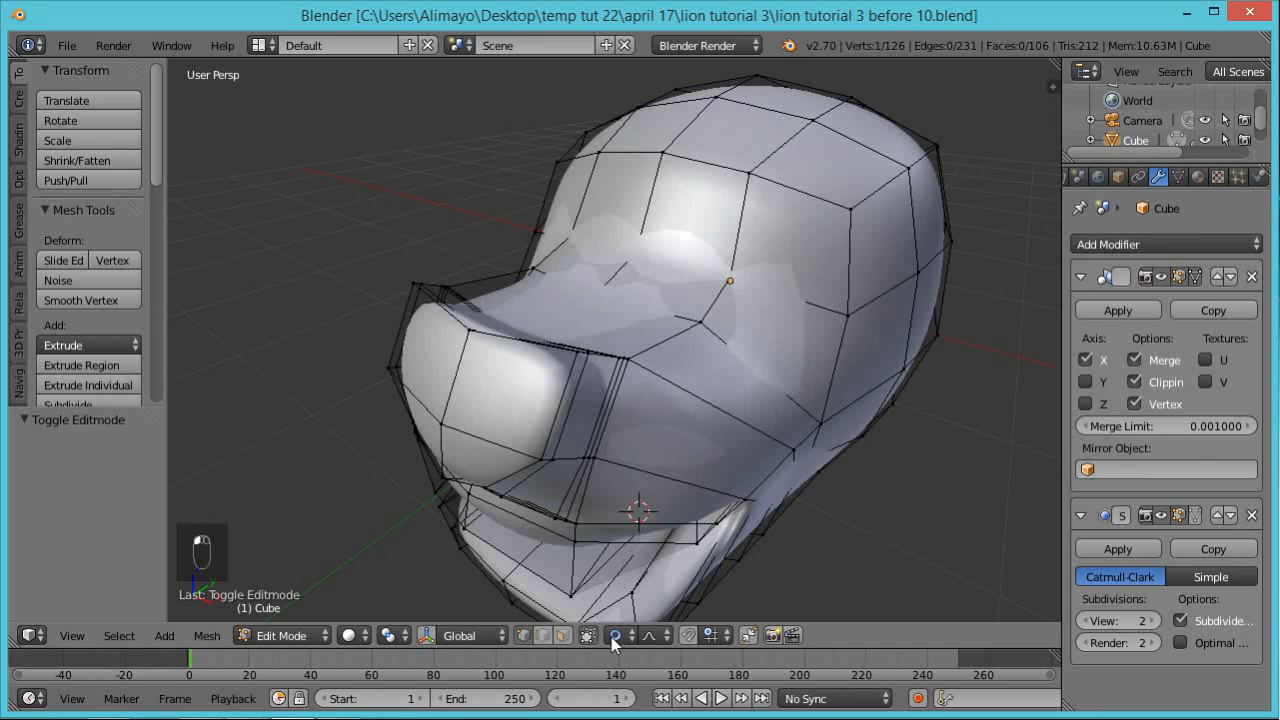
# Select the two faces on top of the nose bridge and move them by X -0.048, Y -0.018, Z 0.154 with proportional size 0.22
pyautogui.click(564, 636)
pyautogui.rightClick(654, 320)
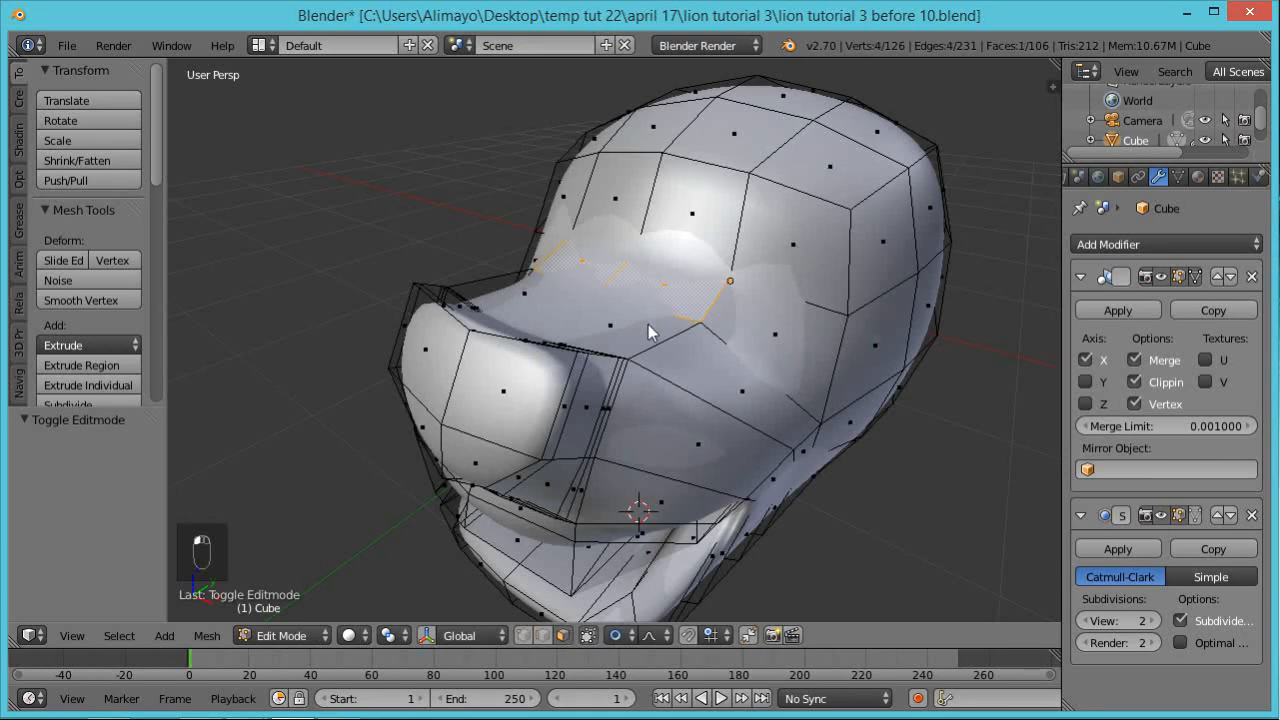
pyautogui.keyDown('shift'); pyautogui.rightClick(640, 321); pyautogui.keyUp('shift')
pyautogui.moveTo(694, 357); pyautogui.dragTo(648, 328, button='middle')
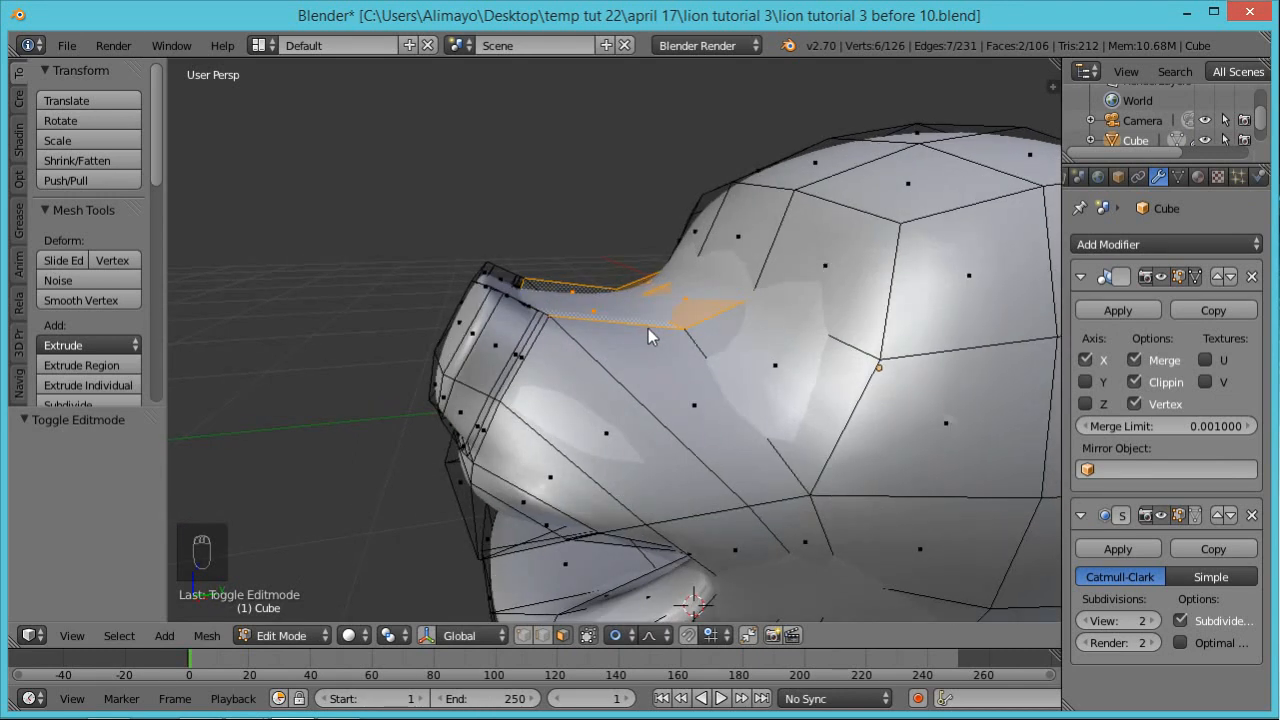
pyautogui.press('g')
pyautogui.scroll(9, 648, 323)
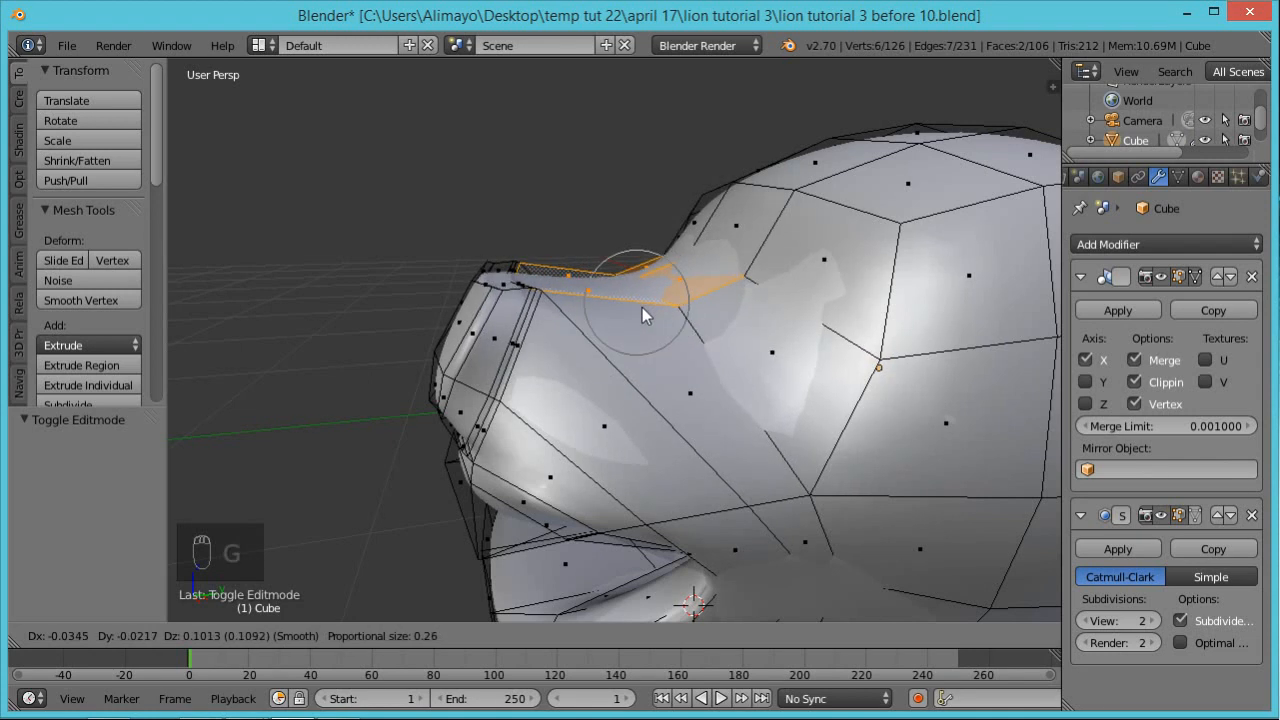
pyautogui.scroll(2, 643, 305)
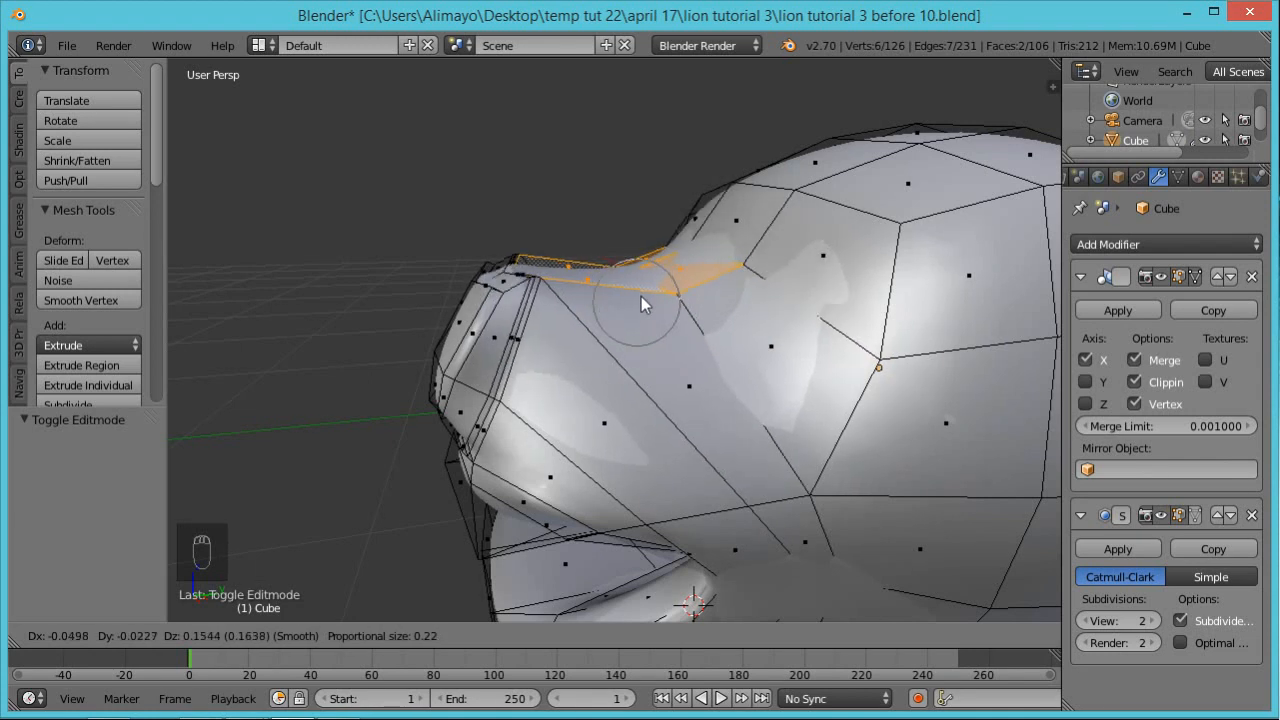
pyautogui.click(642, 296)
pyautogui.moveTo(687, 326)
pyautogui.mouseDown(button='middle')
pyautogui.moveTo(785, 288)
pyautogui.moveTo(751, 329)
pyautogui.moveTo(705, 321)
pyautogui.mouseUp(button='middle')
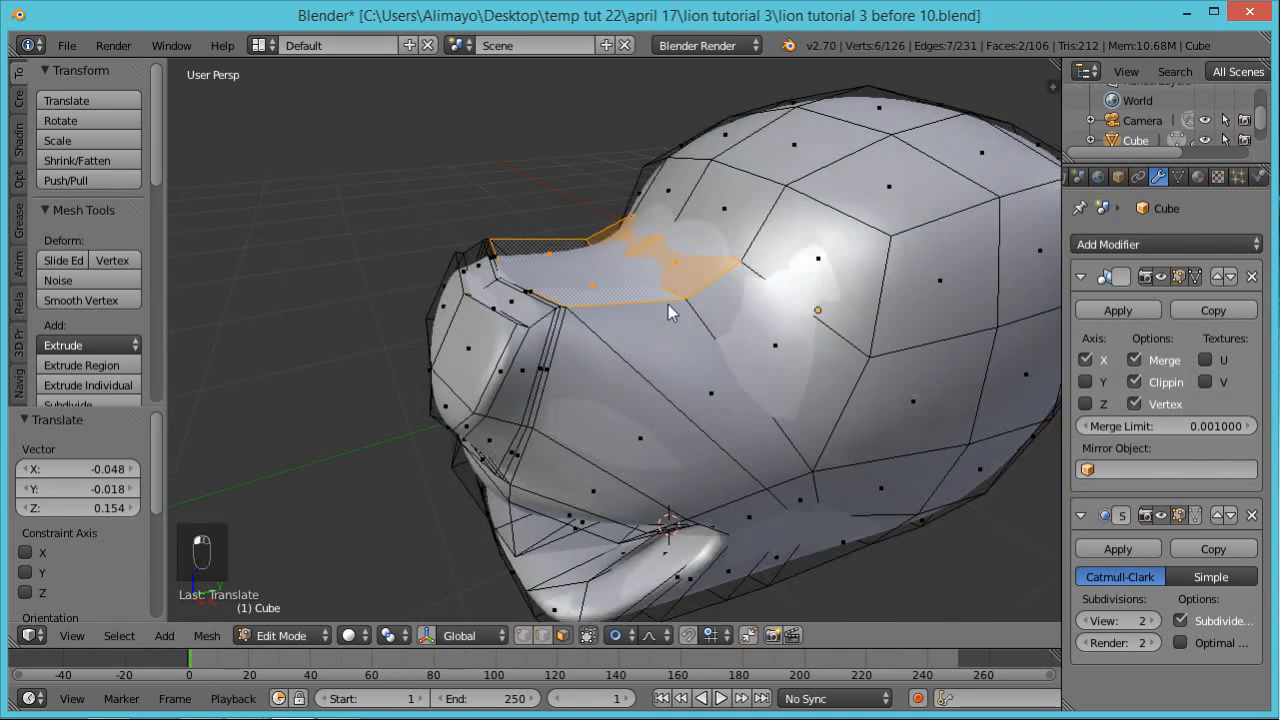
# In edge selection, select the edge crossing the nose bridge between those faces and move it by X -0.049, Y -0.002, Z 0.076
pyautogui.click(542, 635)
pyautogui.click(669, 289)
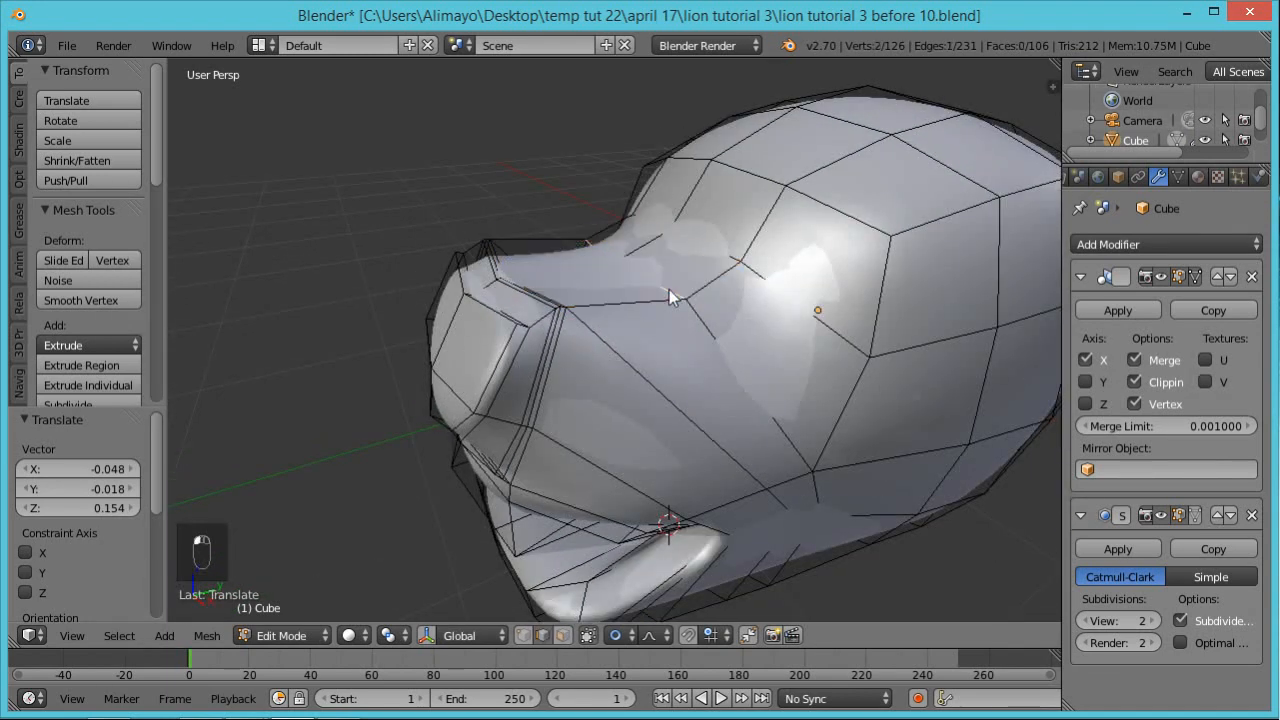
pyautogui.press('g')
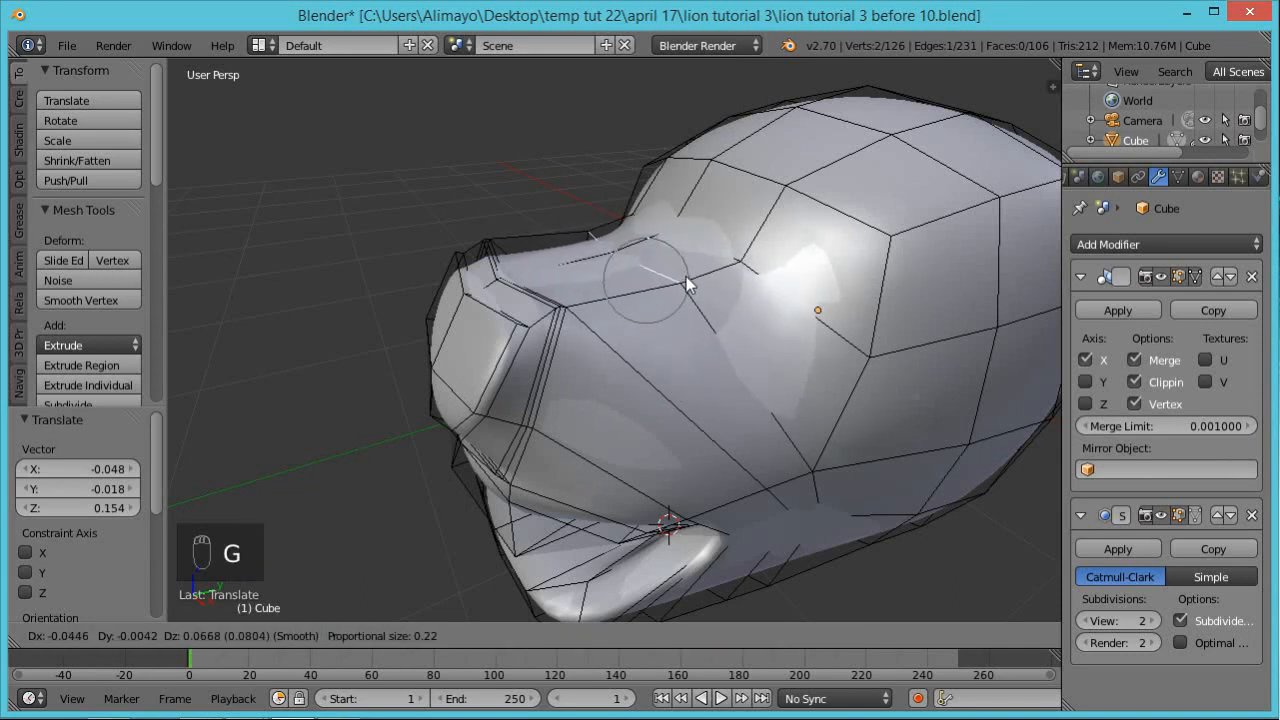
pyautogui.click(687, 285)
# Select the next edge back, where the bridge meets the forehead, and move it by X -0.047, Y -0.006, Z 0.068
pyautogui.moveTo(657, 320); pyautogui.dragTo(729, 254, button='middle')
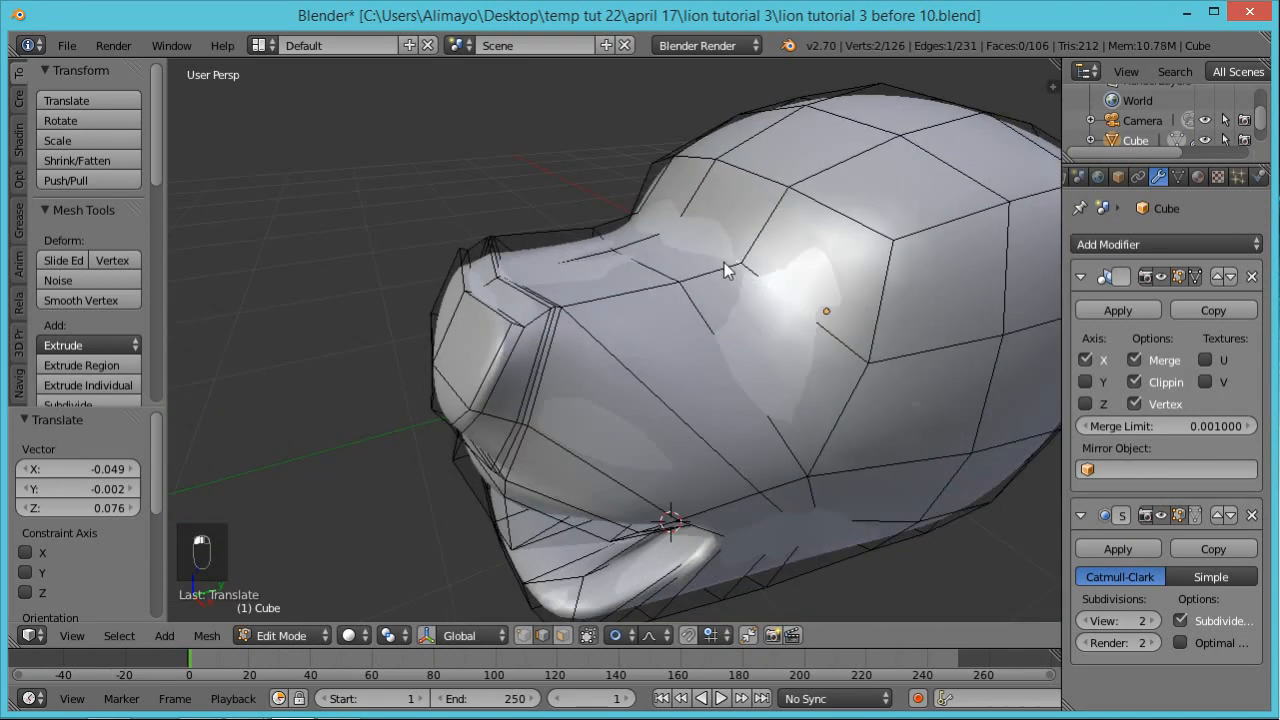
pyautogui.press('g')
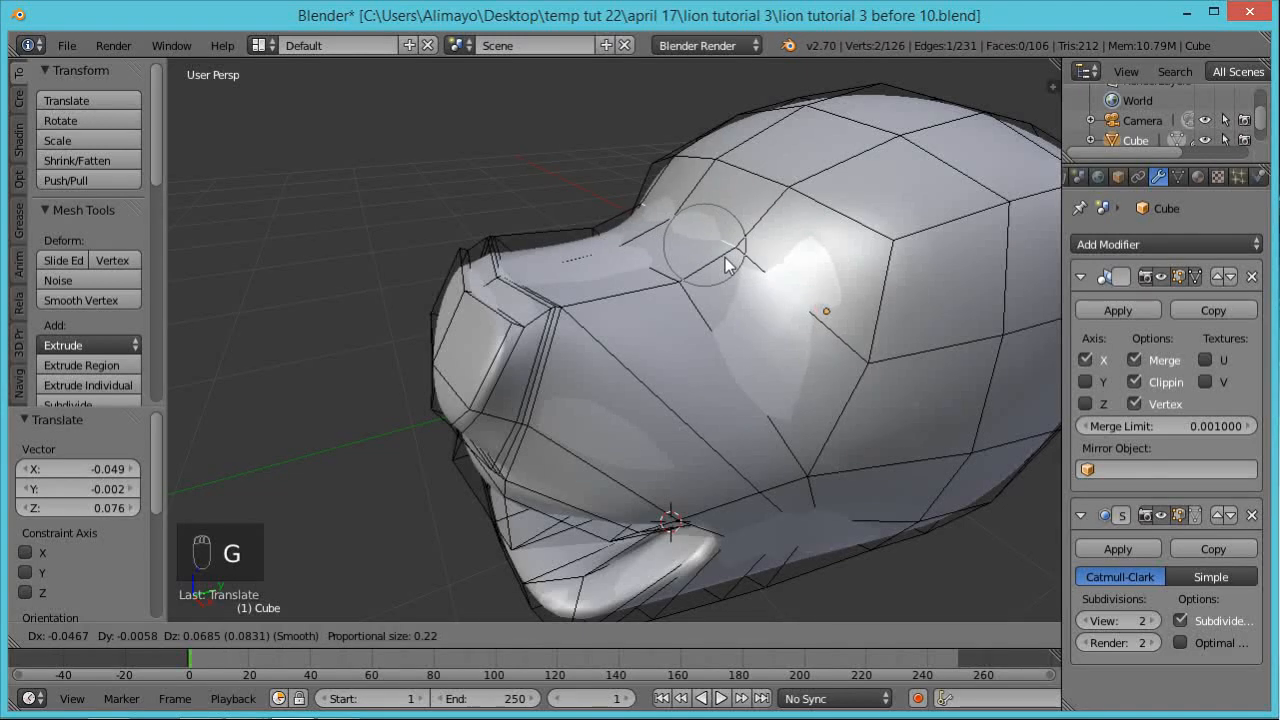
pyautogui.click(666, 260)
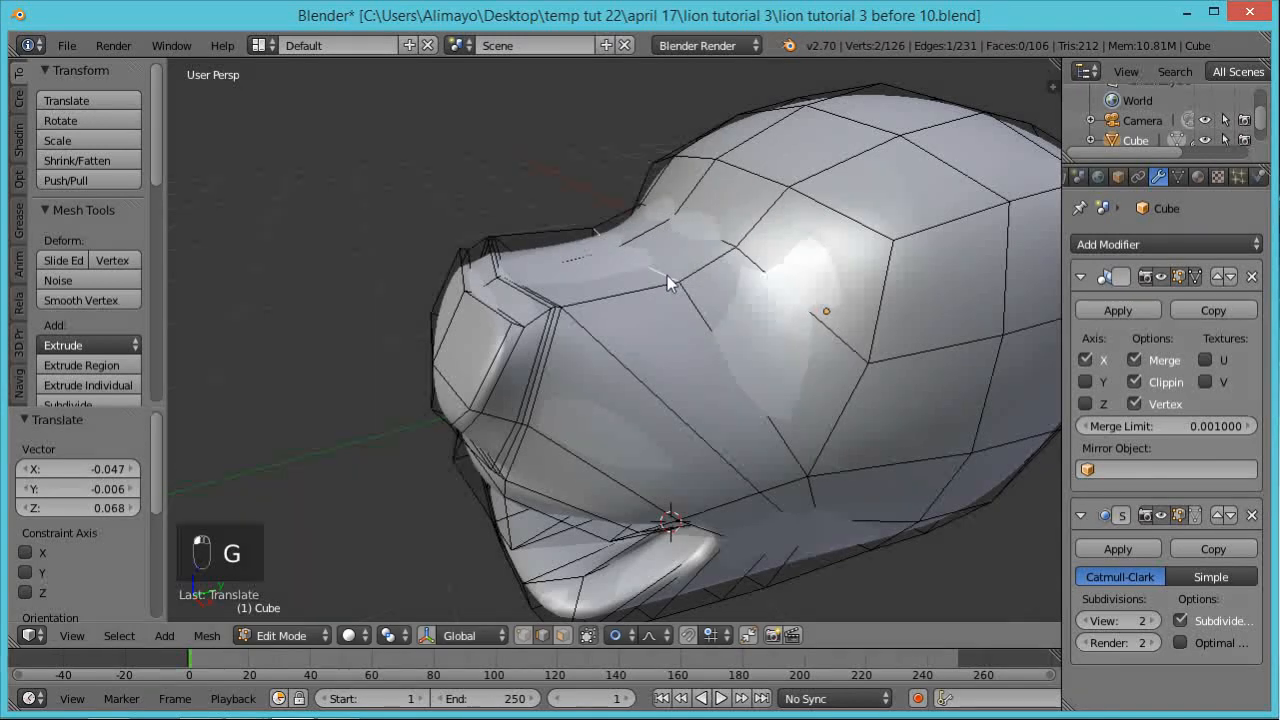
# Raise the selected edge between the nose bridge and forehead by 0.078 along Z with proportional size 0.22
pyautogui.press('g')
pyautogui.press('g')
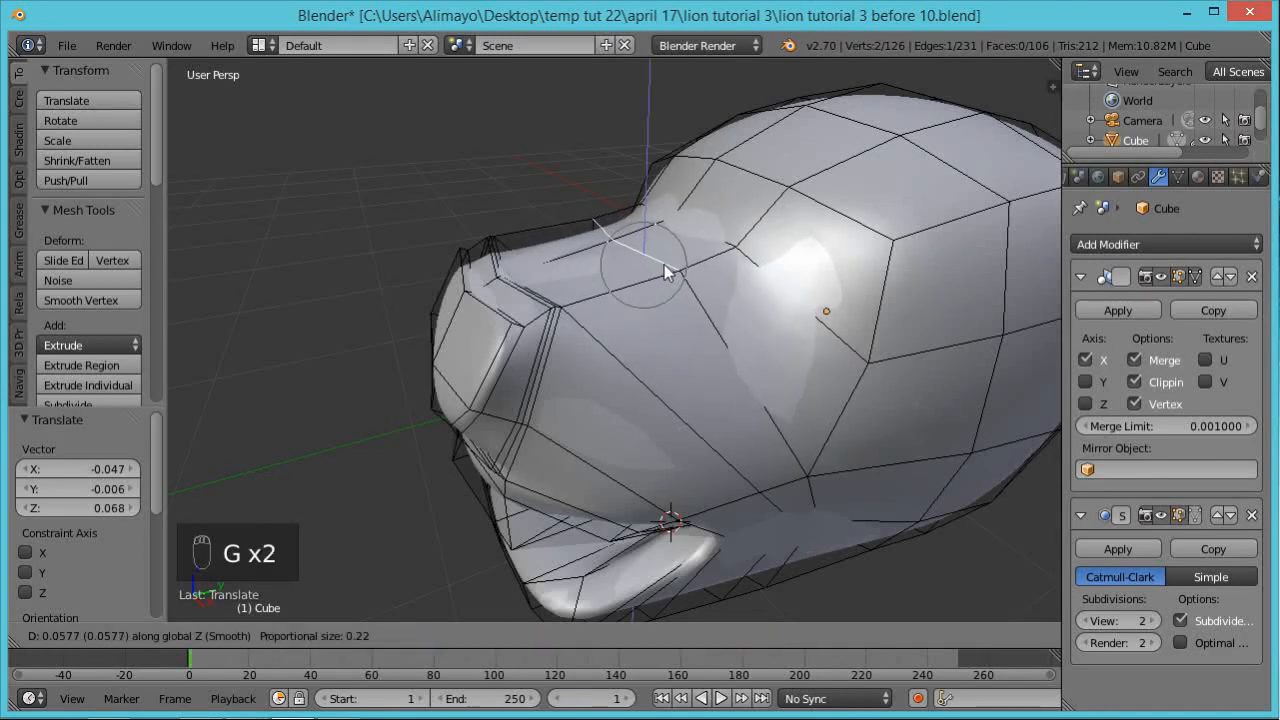
pyautogui.click(663, 260)
pyautogui.moveTo(697, 336); pyautogui.dragTo(795, 341, button='middle')
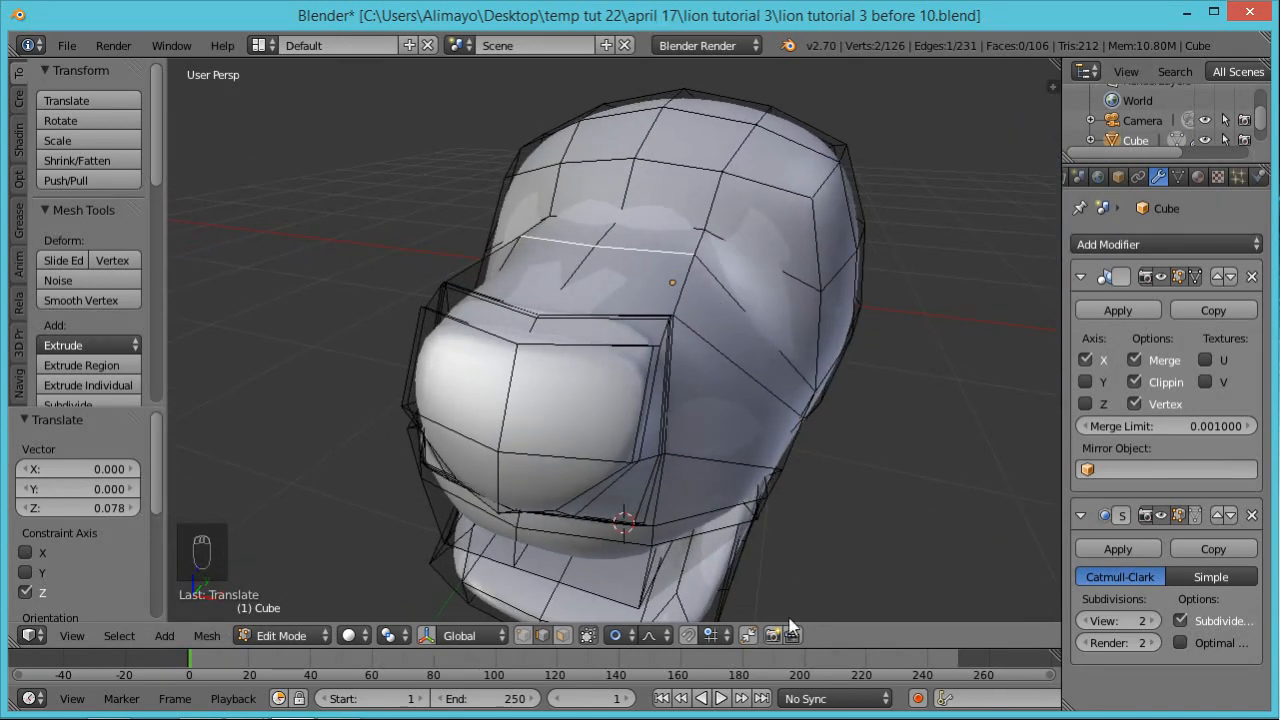
# In vertex selection, select the vertex at the side of the upper nose bridge and move it by -0.301 along X
pyautogui.click(522, 636)
pyautogui.rightClick(703, 231)
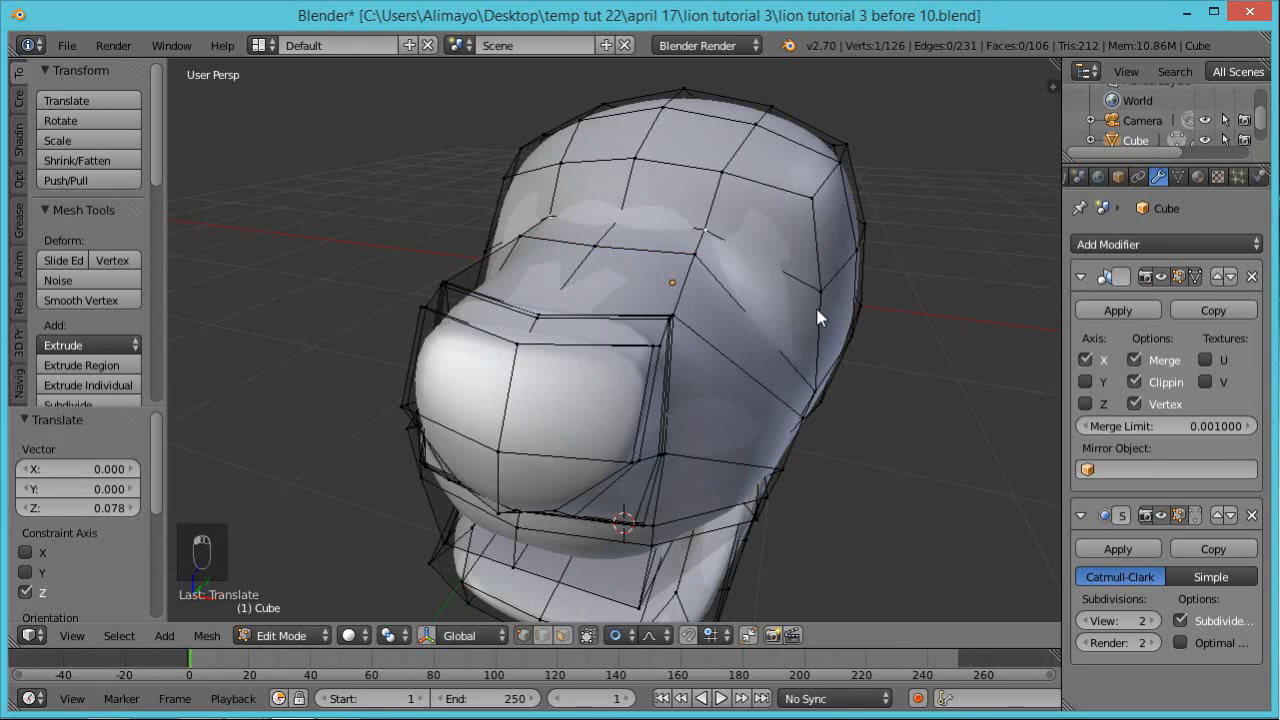
pyautogui.hotkey('ctrl', 'space')
pyautogui.moveTo(780, 236); pyautogui.dragTo(722, 280)
pyautogui.moveTo(778, 368); pyautogui.dragTo(818, 346, button='middle')
# Display the edit cage on the subdivided surface, lower that vertex slightly along Z, and save as lion tutorial 3 before 11.blend
pyautogui.click(1196, 515)
pyautogui.moveTo(734, 329); pyautogui.dragTo(689, 348, button='middle')
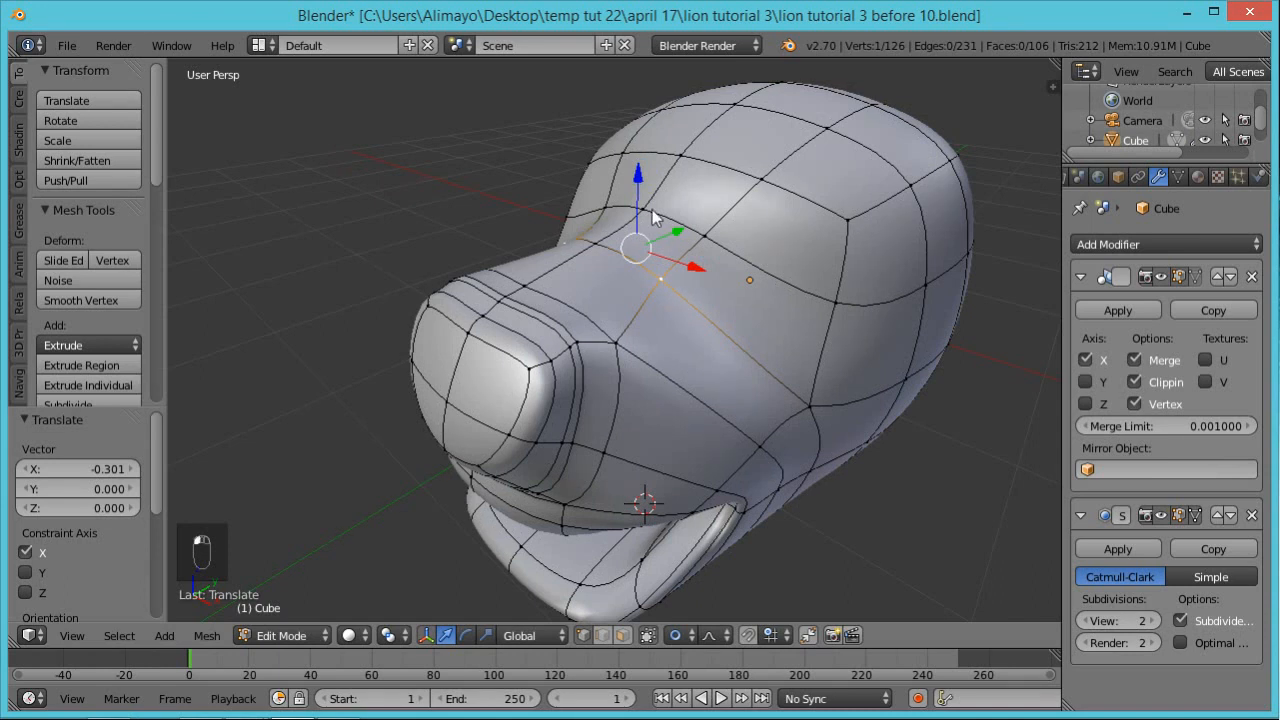
pyautogui.moveTo(640, 182)
pyautogui.mouseDown()
pyautogui.moveTo(638, 211)
pyautogui.moveTo(638, 184)
pyautogui.mouseUp()
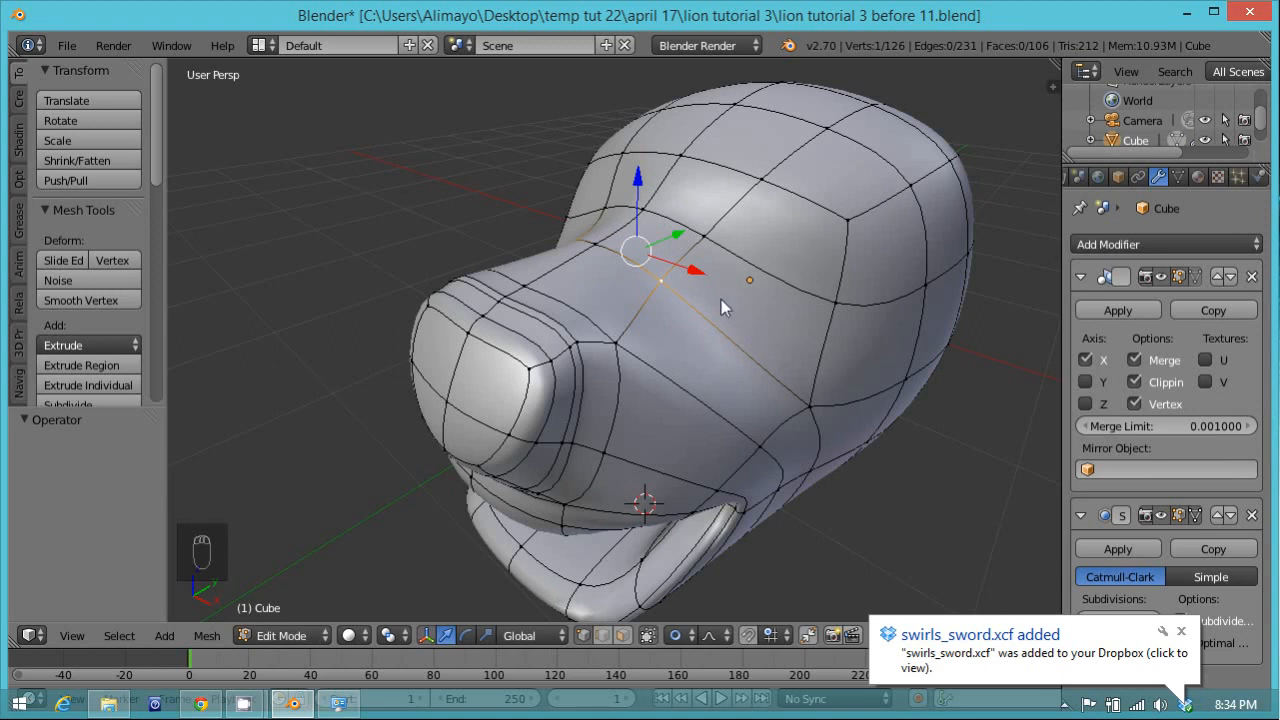
pyautogui.click(1181, 631)
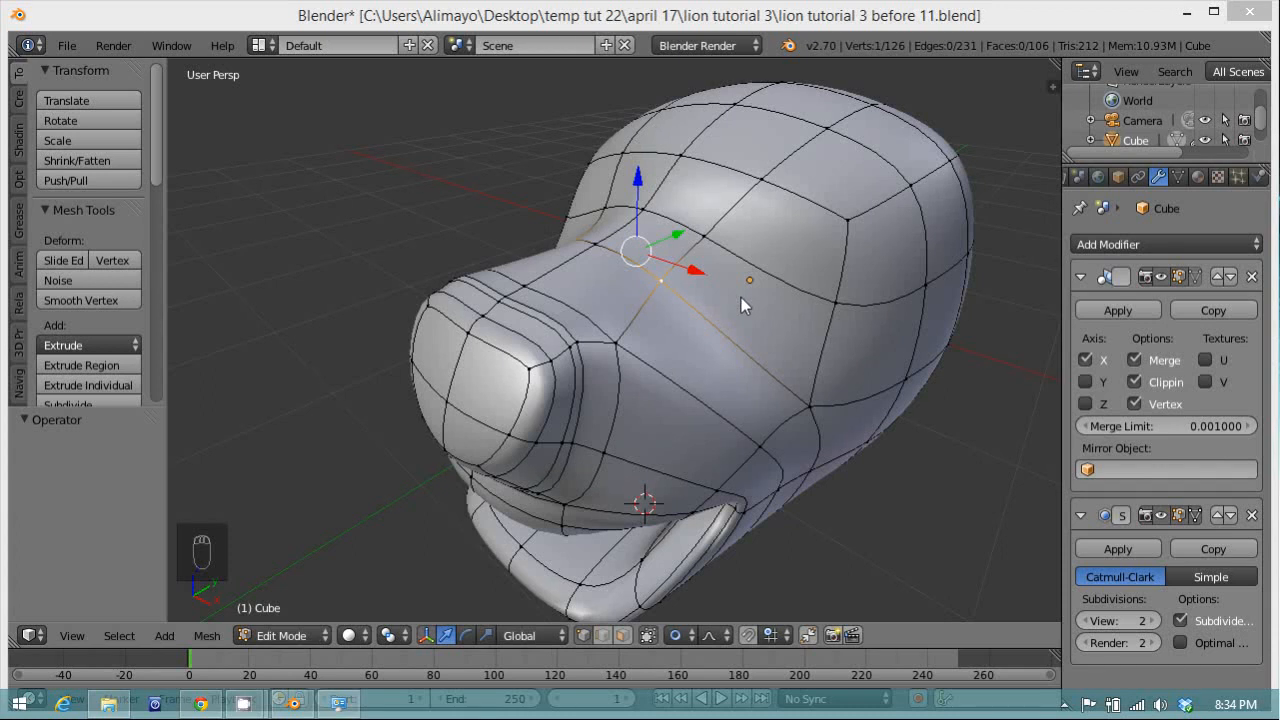
# Add two centred loop cuts crossing at the eye area, one running down the face and one around the side of the head
pyautogui.hotkey('ctrl', 'r')
pyautogui.click(800, 281)
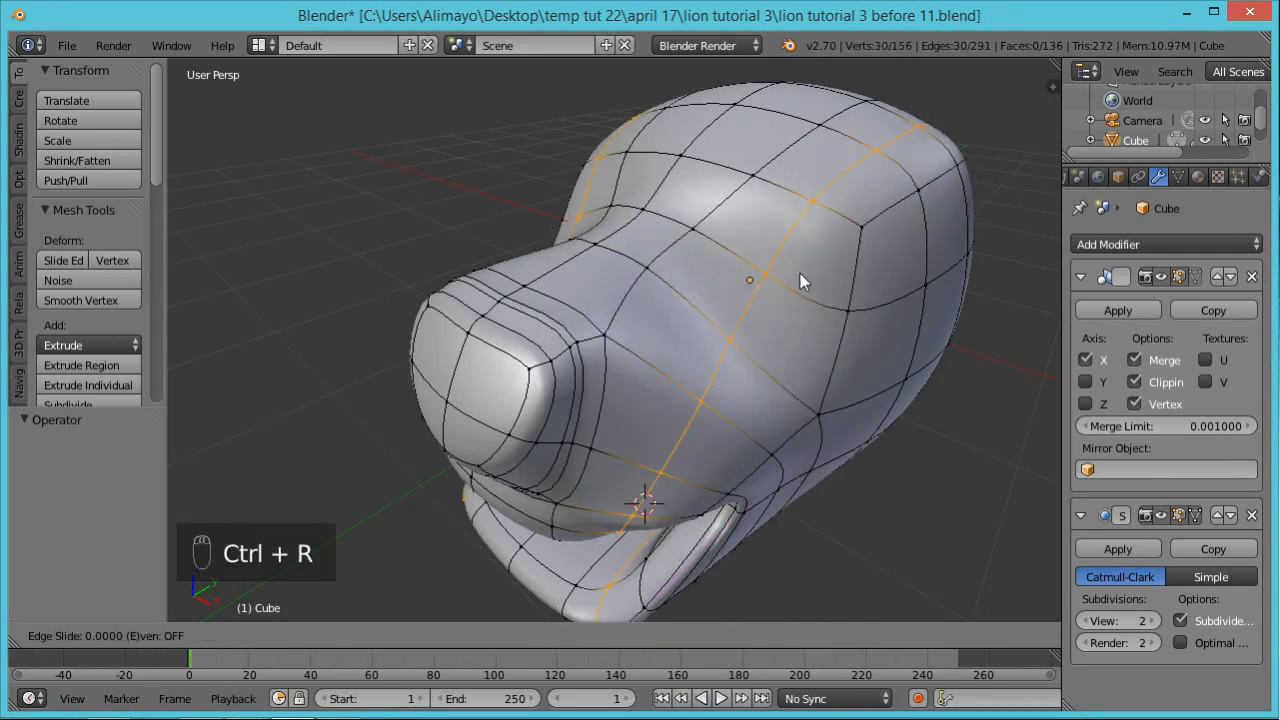
pyautogui.click(800, 273)
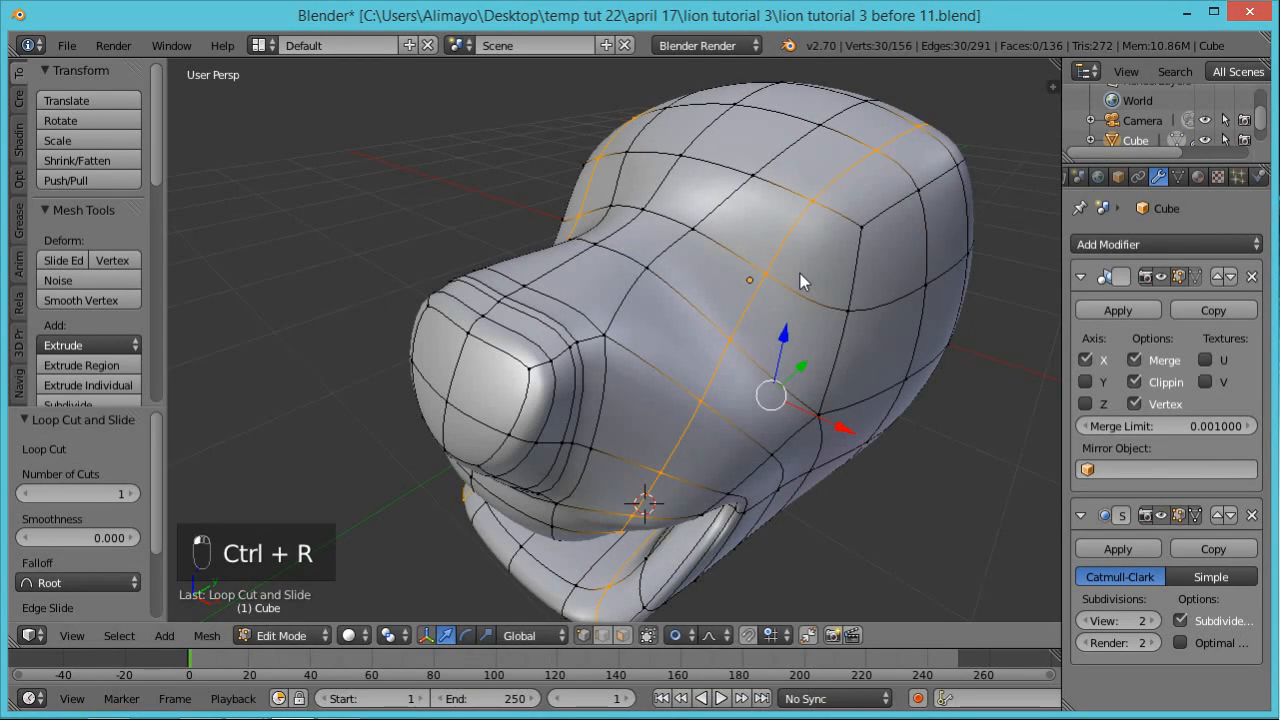
pyautogui.hotkey('ctrl', 'r')
pyautogui.click(728, 293)
pyautogui.click(727, 298)
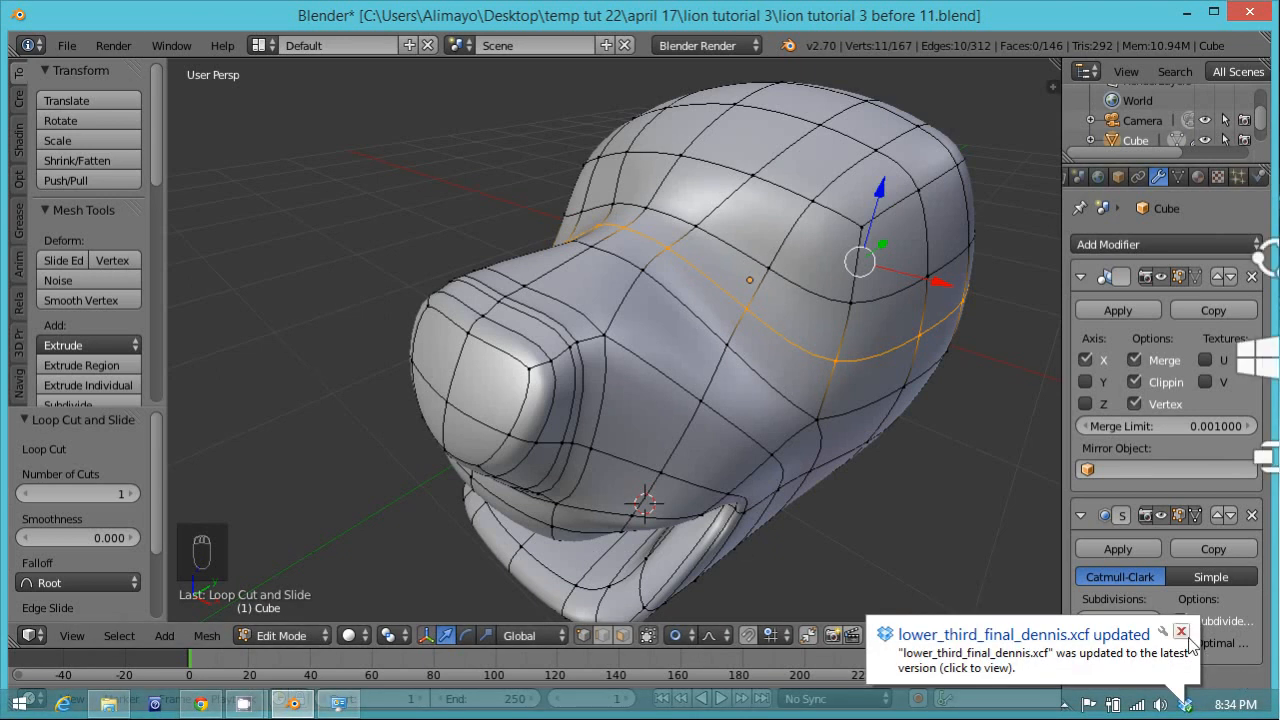
# Select the vertex at the middle of the brow above the eye and raise it by 0.242 along Z
pyautogui.rightClick(762, 279)
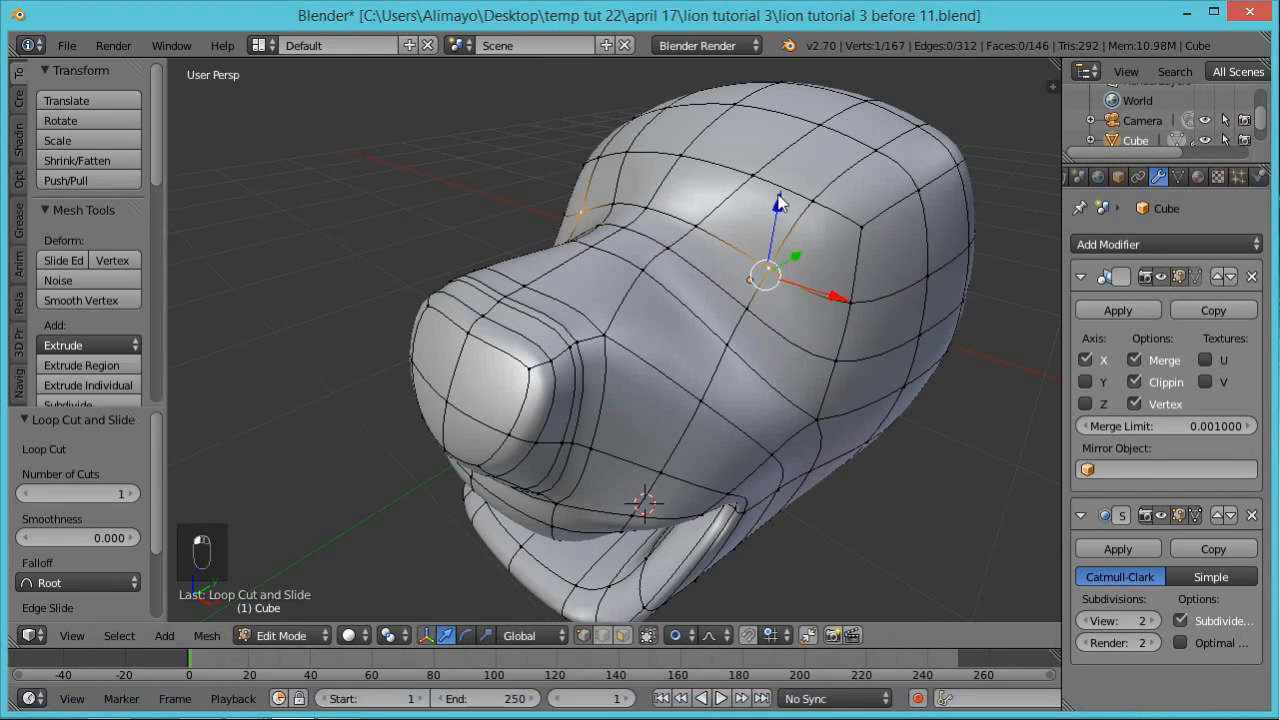
pyautogui.press('g')
pyautogui.press('z')
pyautogui.click(790, 176)
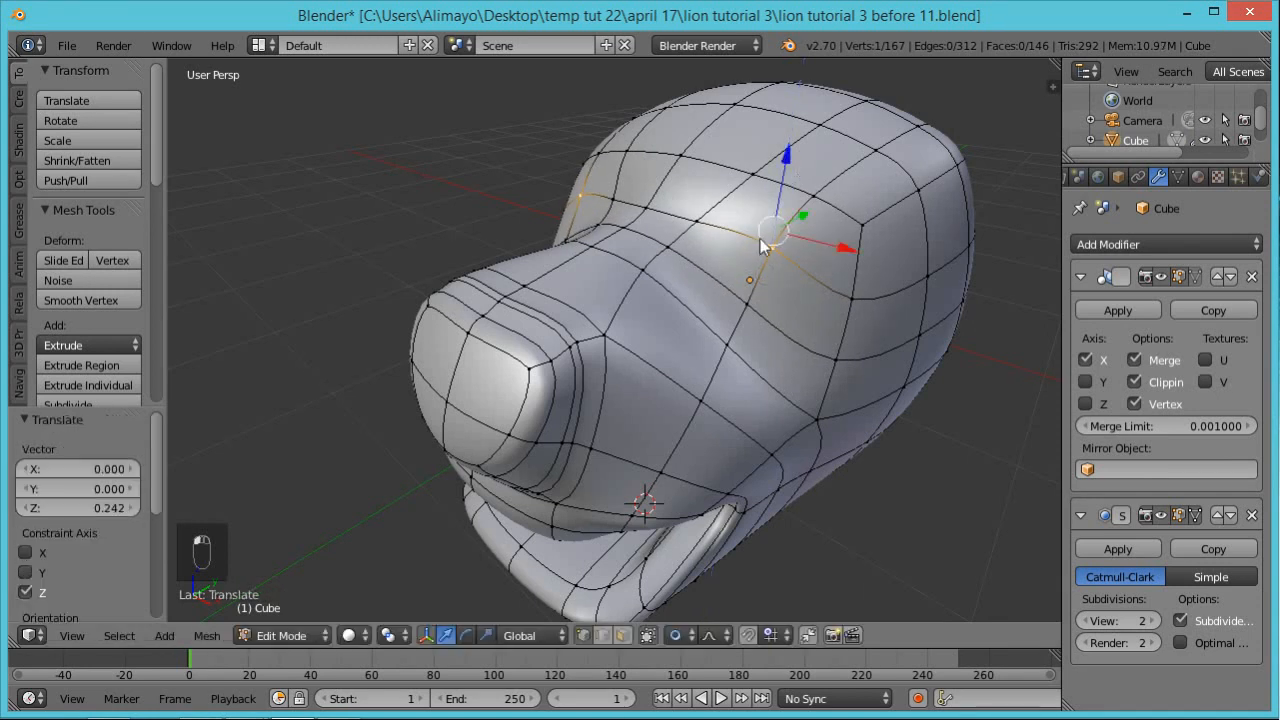
# Select the vertex at the middle of the lower eye edge and move it by -0.114 along Z
pyautogui.rightClick(728, 345)
pyautogui.press('g')
pyautogui.press('z')
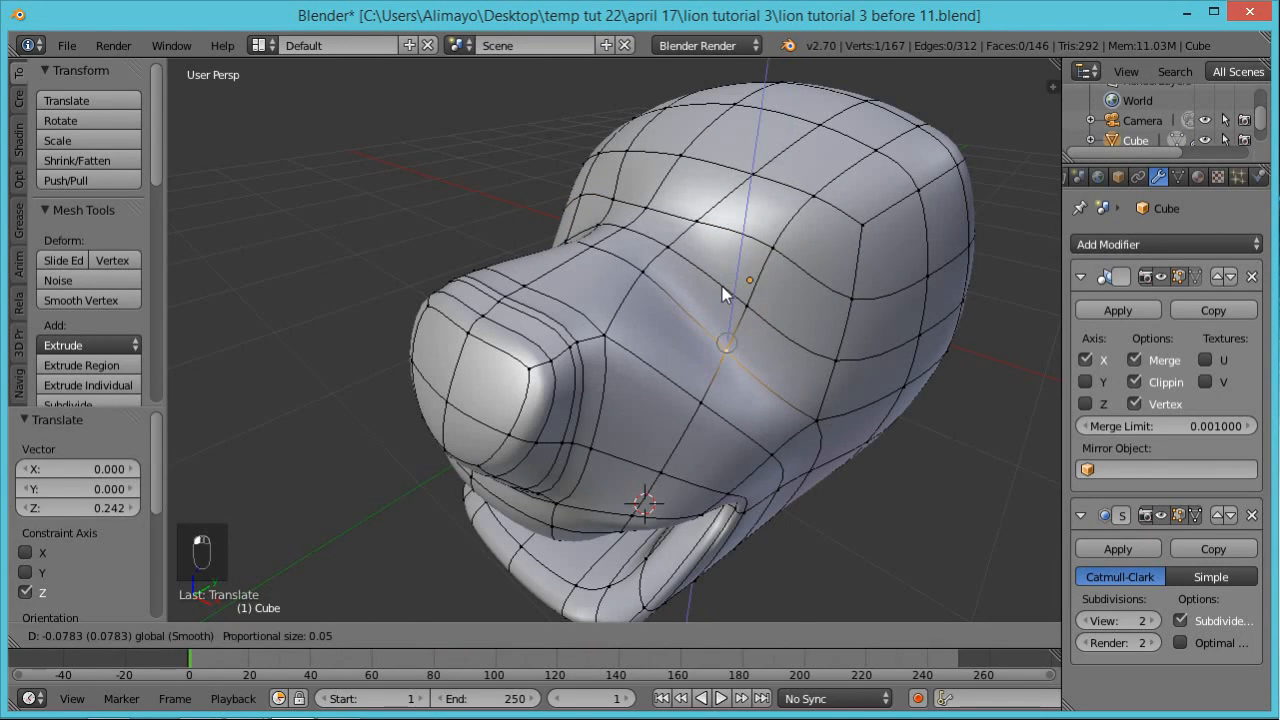
pyautogui.click(726, 287)
# Compare the original mesh cage with the smoothed surface around the outer eye vertex, and save as lion tutorial 3 before 12.blend
pyautogui.keyDown('alt'); pyautogui.rightClick(826, 352); pyautogui.keyUp('alt')
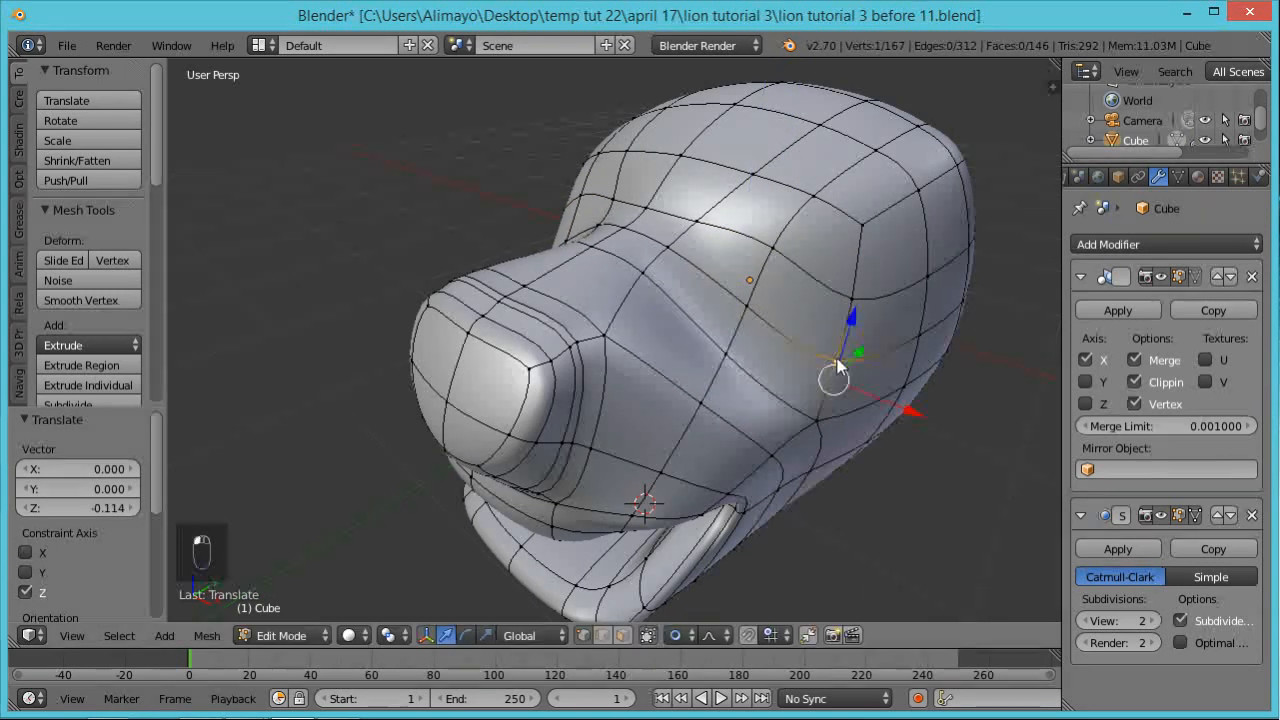
pyautogui.click(1195, 516)
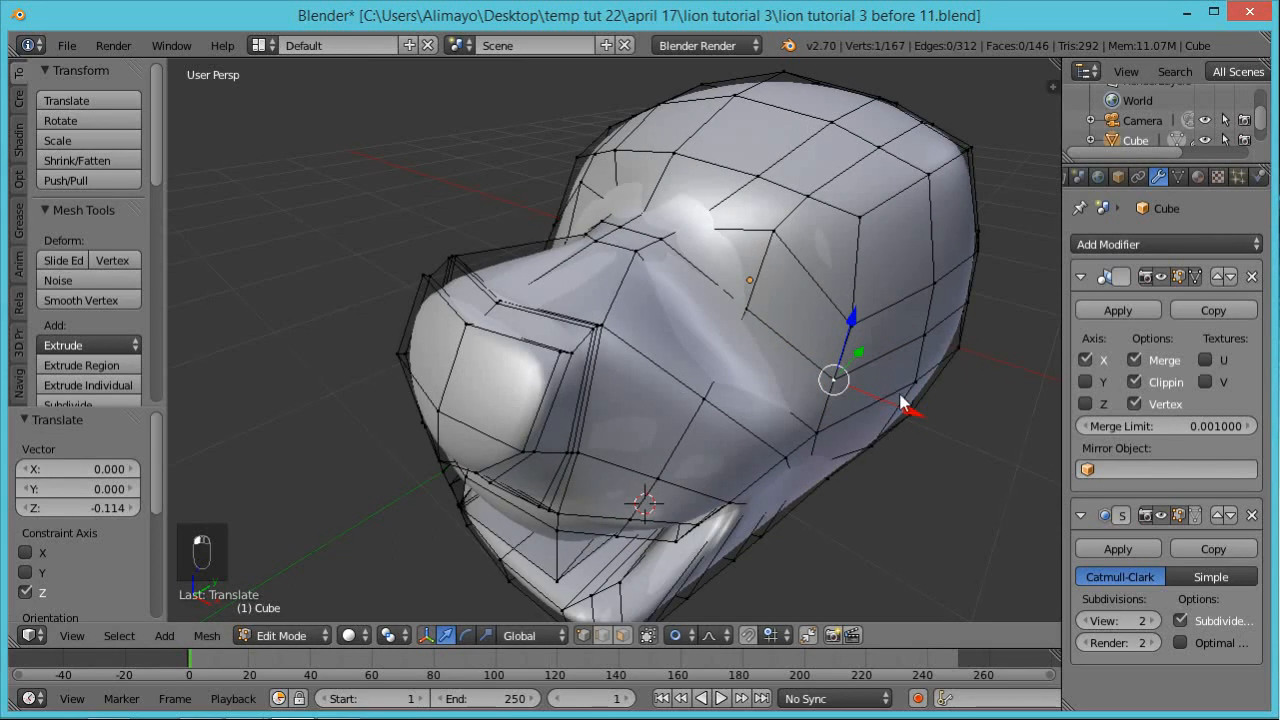
pyautogui.click(1197, 520)
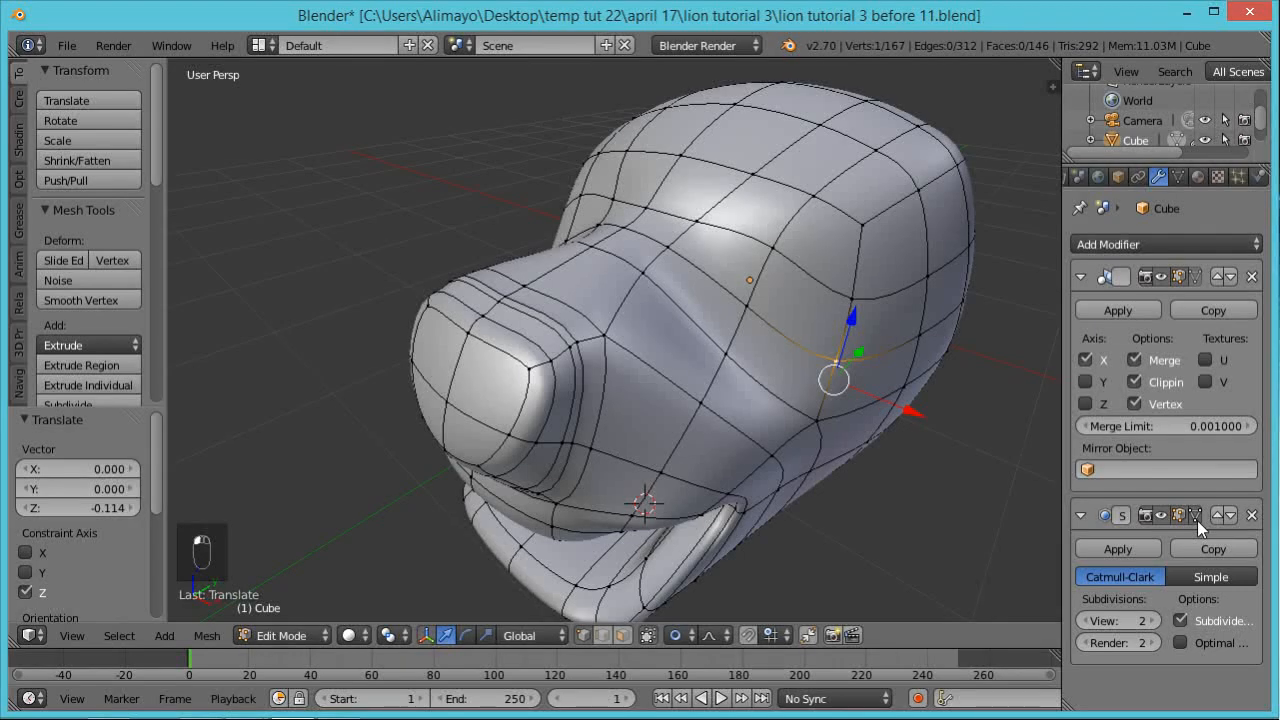
pyautogui.click(1197, 520)
pyautogui.click(1197, 520)
pyautogui.click(1197, 520)
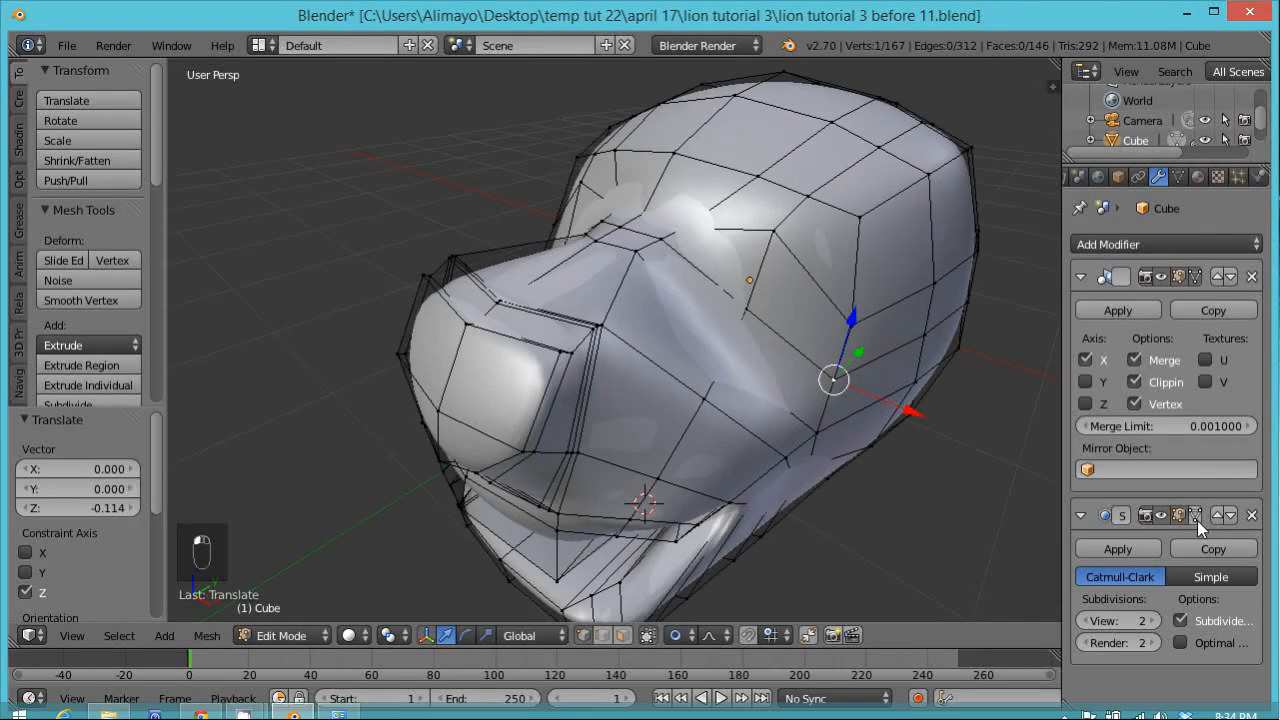
pyautogui.click(1197, 520)
pyautogui.click(1181, 631)
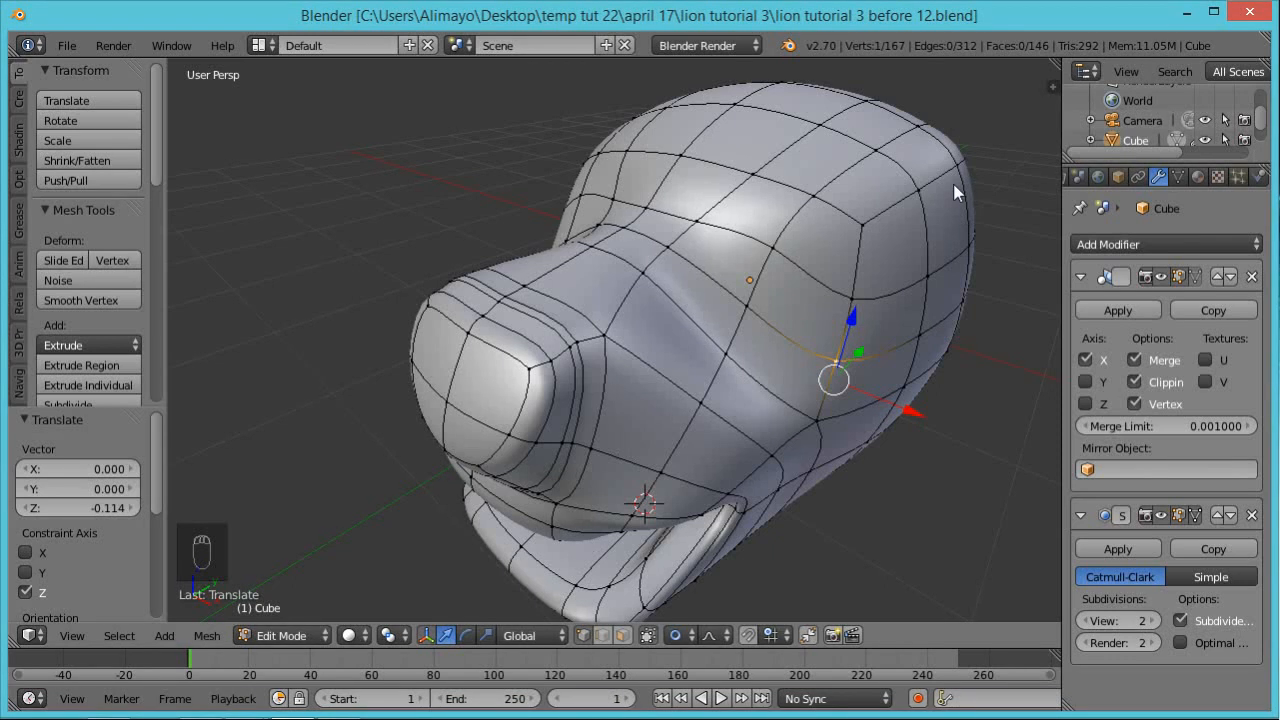
# In face selection, select the four faces forming the eye area and extrude them into the head by 0.412 along Y
pyautogui.click(621, 635)
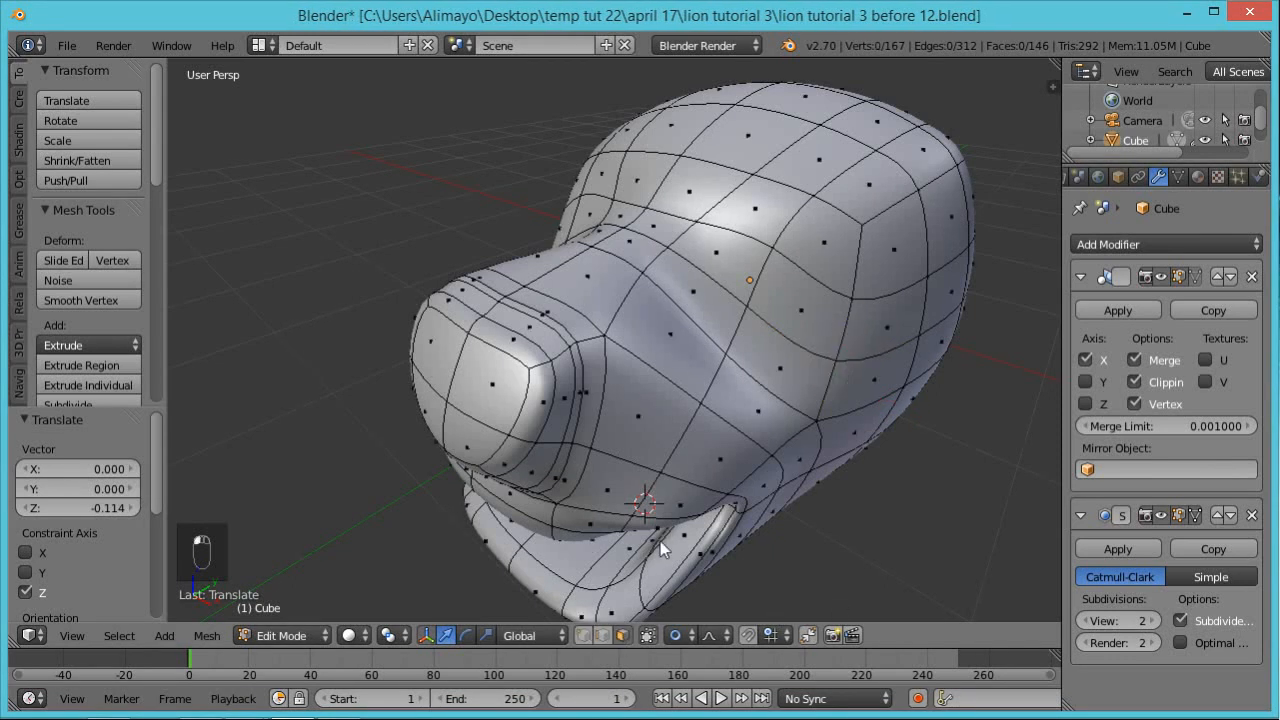
pyautogui.rightClick(794, 308)
pyautogui.keyDown('shift'); pyautogui.click(722, 262); pyautogui.keyUp('shift')
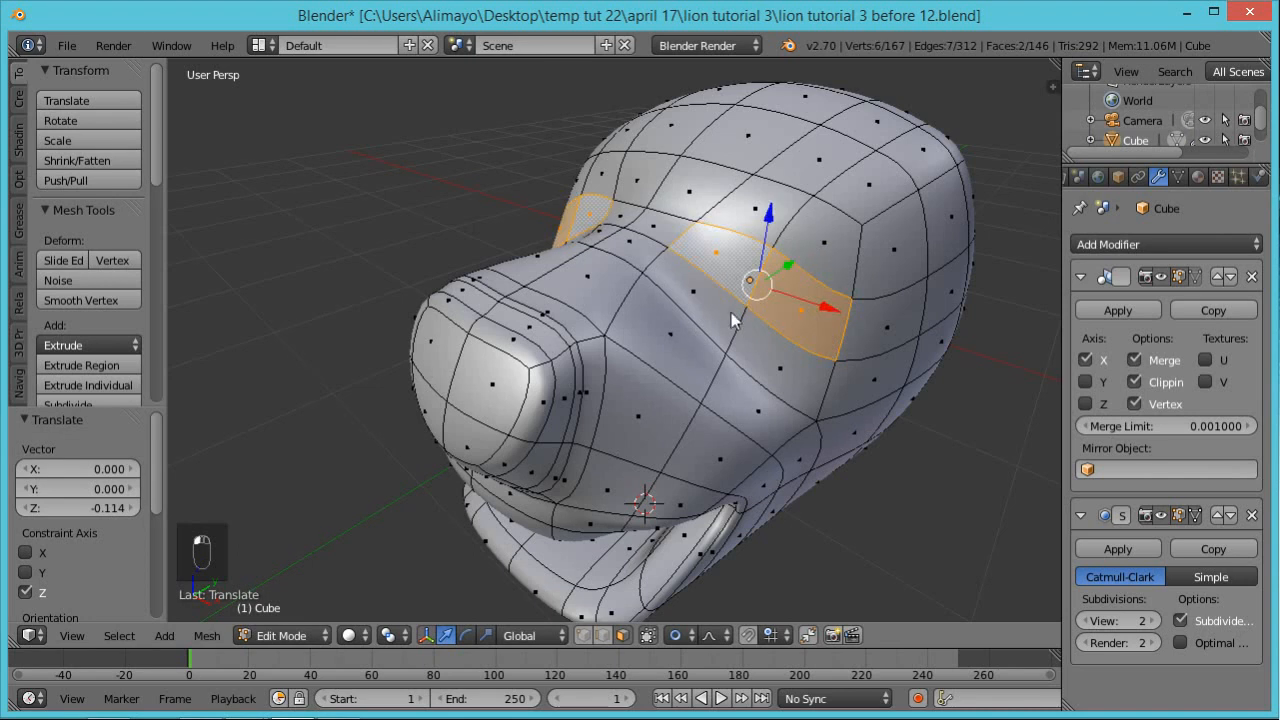
pyautogui.keyDown('shift'); pyautogui.click(729, 314); pyautogui.keyUp('shift')
pyautogui.keyDown('shift'); pyautogui.click(766, 356); pyautogui.keyUp('shift')
pyautogui.press('e')
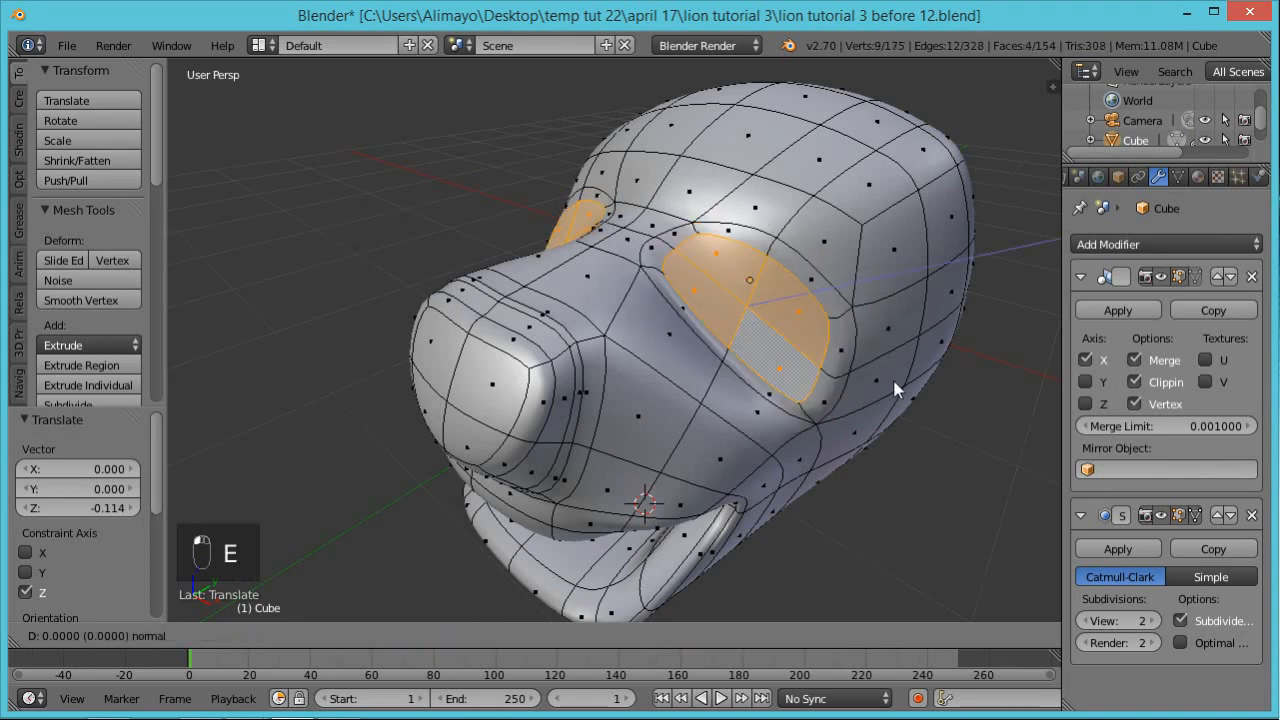
pyautogui.press('y')
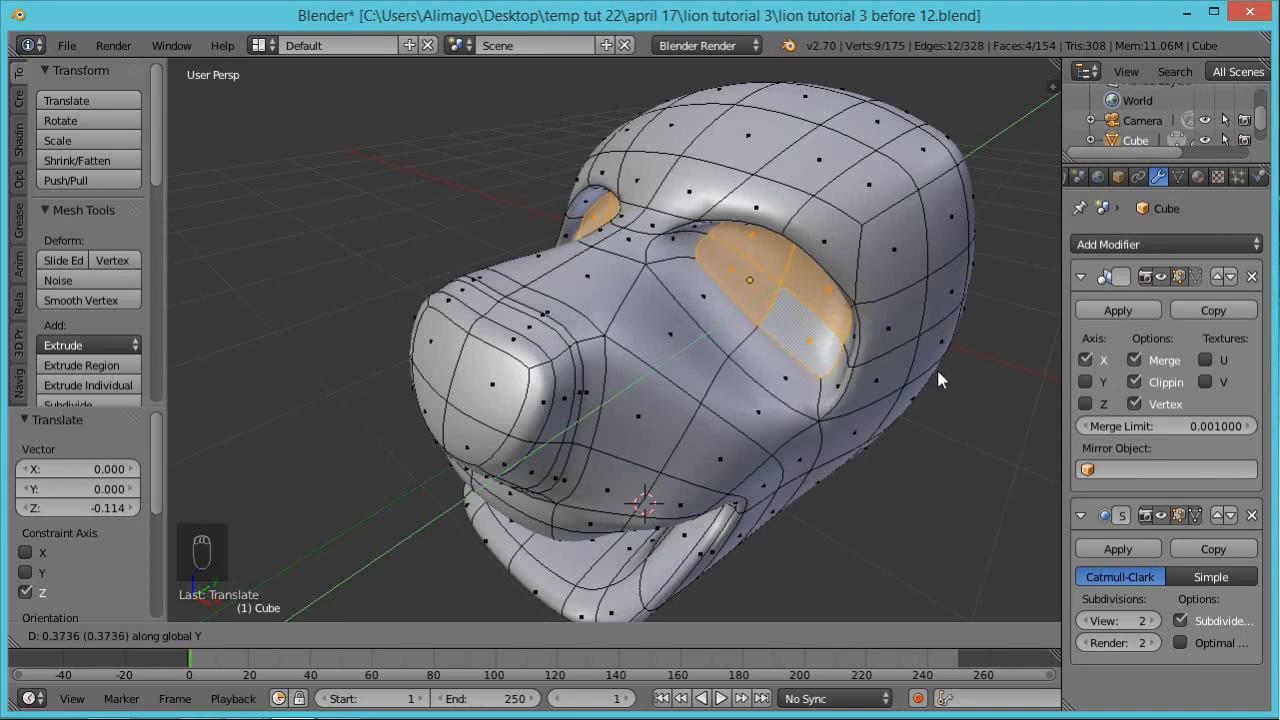
pyautogui.click(943, 374)
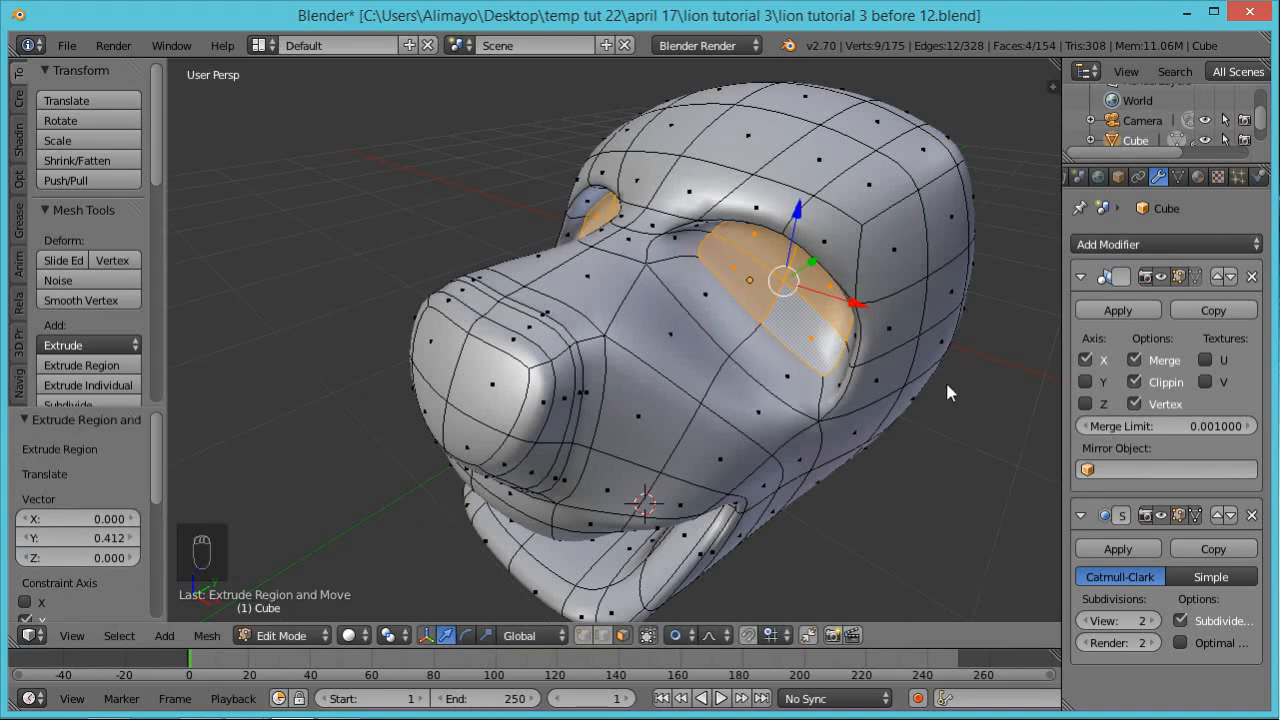
# Scale the extruded eye faces to 0.499 and move them by 0.052 along Y
pyautogui.press('s')
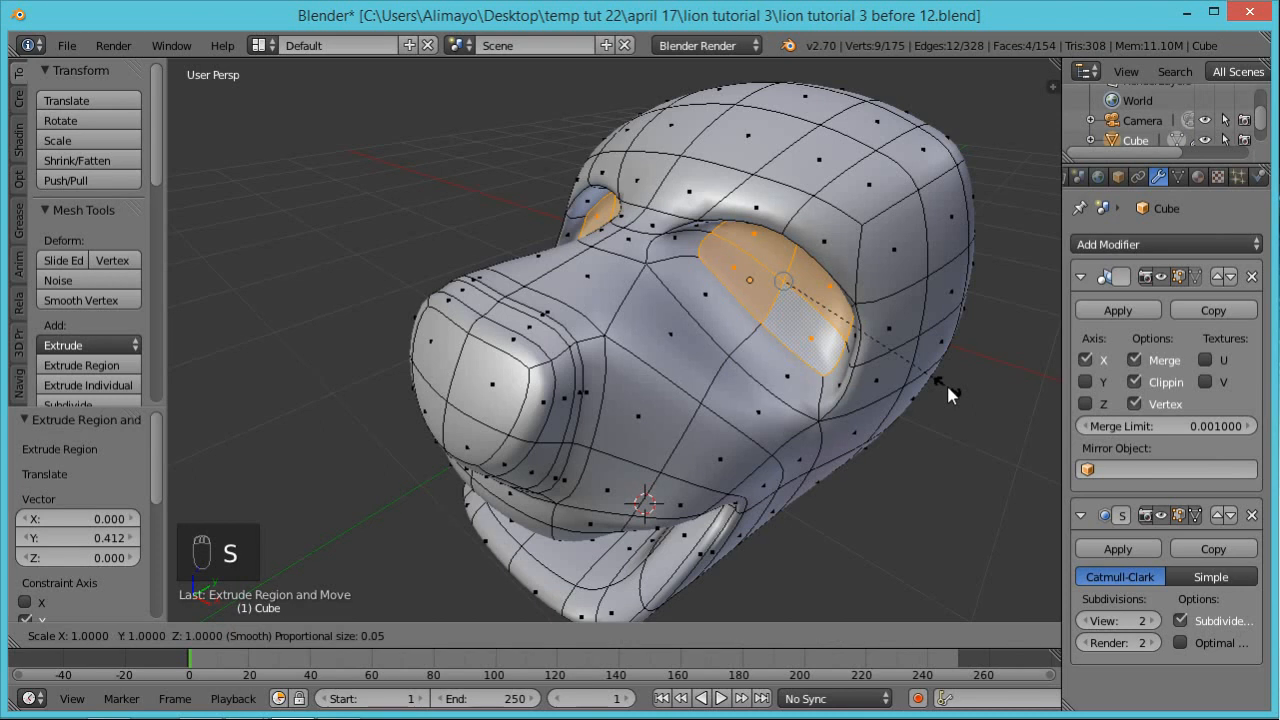
pyautogui.click(866, 340)
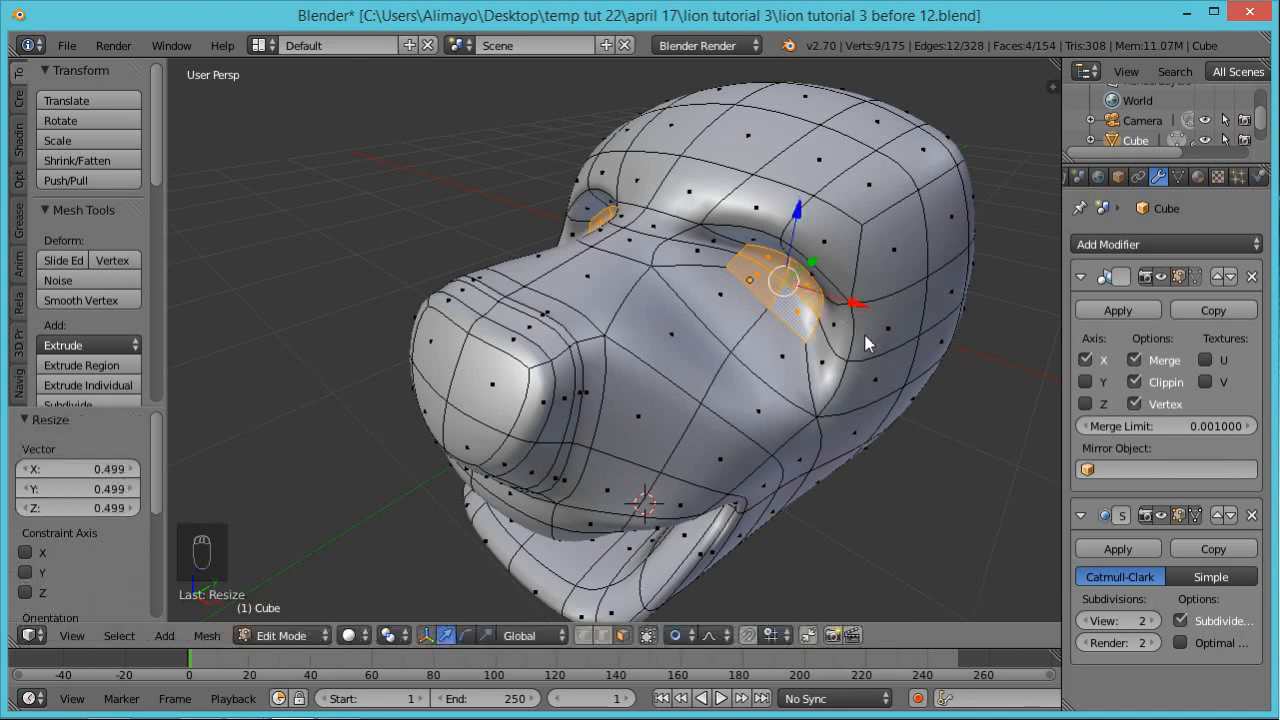
pyautogui.moveTo(904, 428); pyautogui.dragTo(834, 434, button='middle')
pyautogui.moveTo(818, 272); pyautogui.dragTo(853, 316)
pyautogui.moveTo(820, 340); pyautogui.dragTo(790, 330, button='middle')
pyautogui.moveTo(1199, 509)
pyautogui.mouseDown(button='middle')
pyautogui.moveTo(1029, 478)
pyautogui.moveTo(986, 370)
pyautogui.moveTo(967, 395)
pyautogui.moveTo(1169, 523)
pyautogui.moveTo(1100, 493)
pyautogui.mouseUp(button='middle')
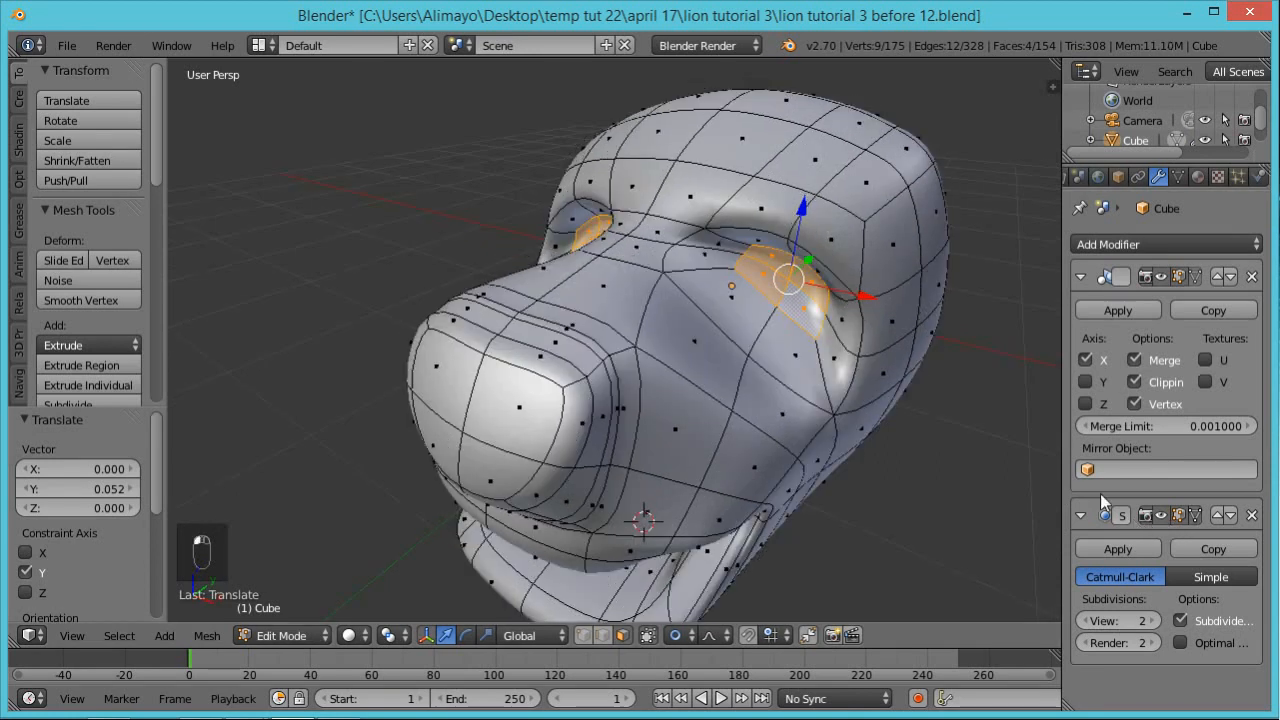
# Rotate the inner eye faces by 15.536° about X and scale them by 1.263
pyautogui.moveTo(828, 420); pyautogui.dragTo(839, 410, button='middle')
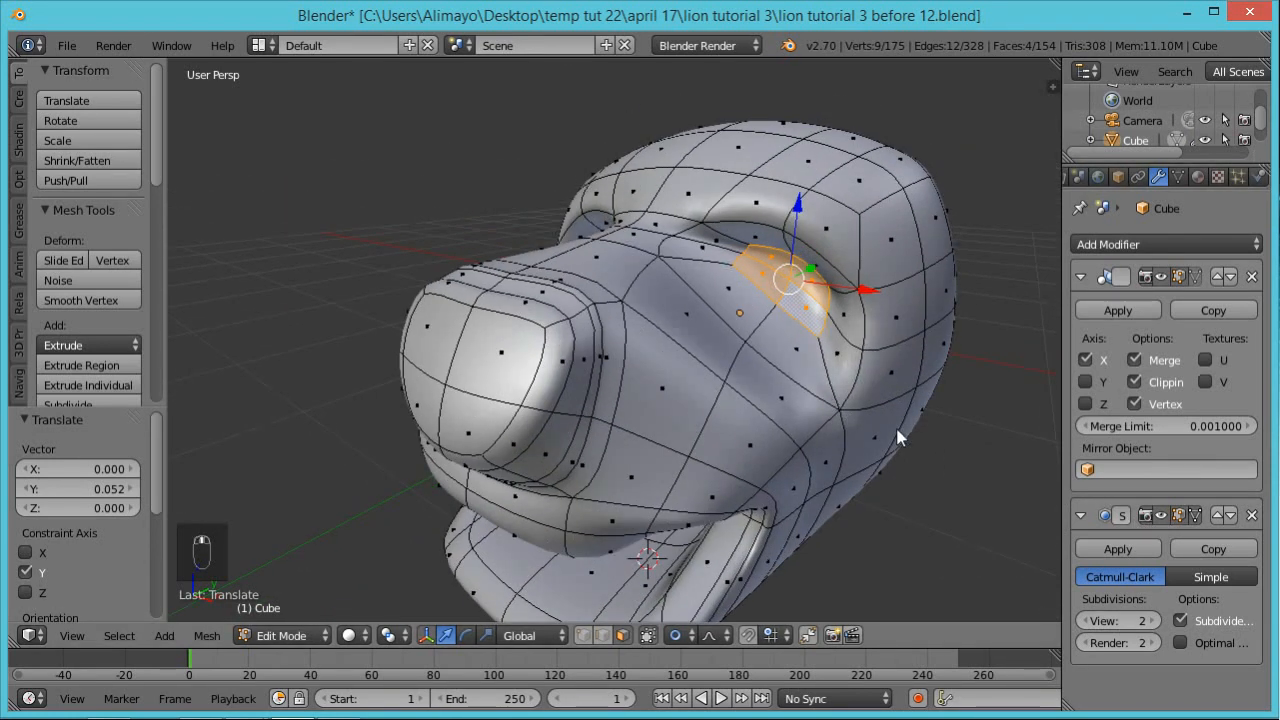
pyautogui.press('r')
pyautogui.press('x')
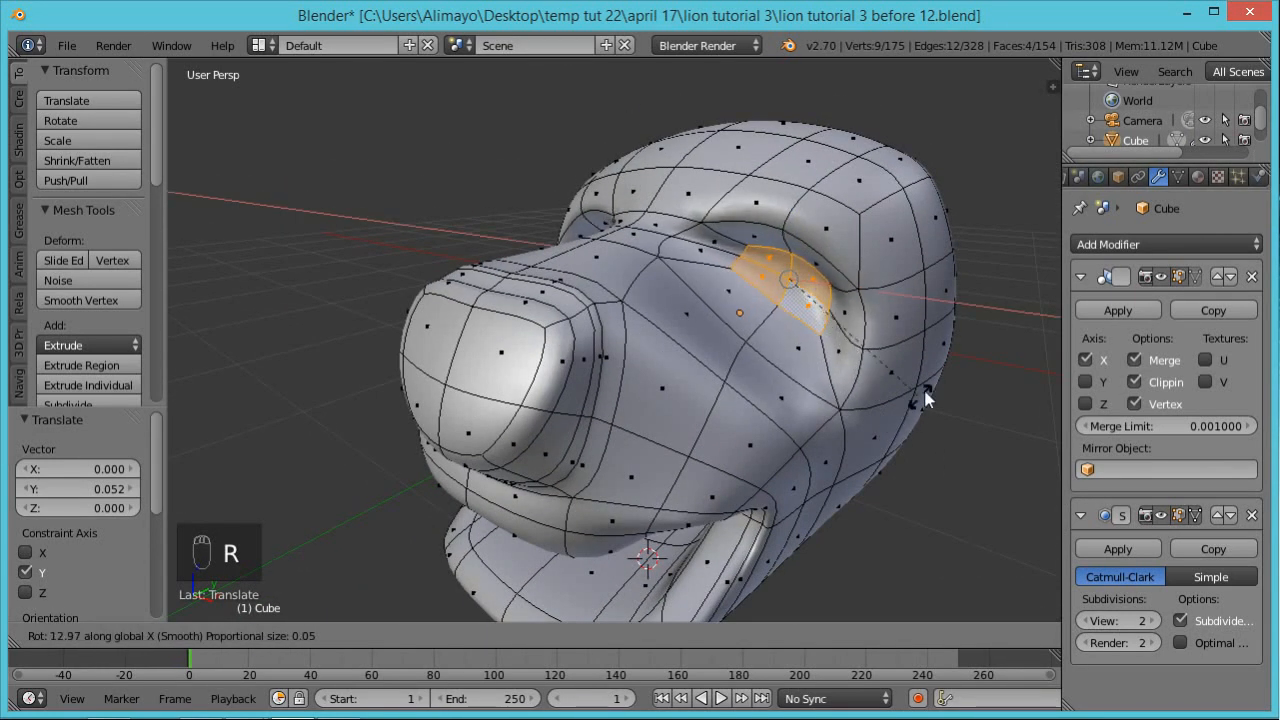
pyautogui.click(925, 398)
pyautogui.moveTo(857, 455); pyautogui.dragTo(843, 449, button='middle')
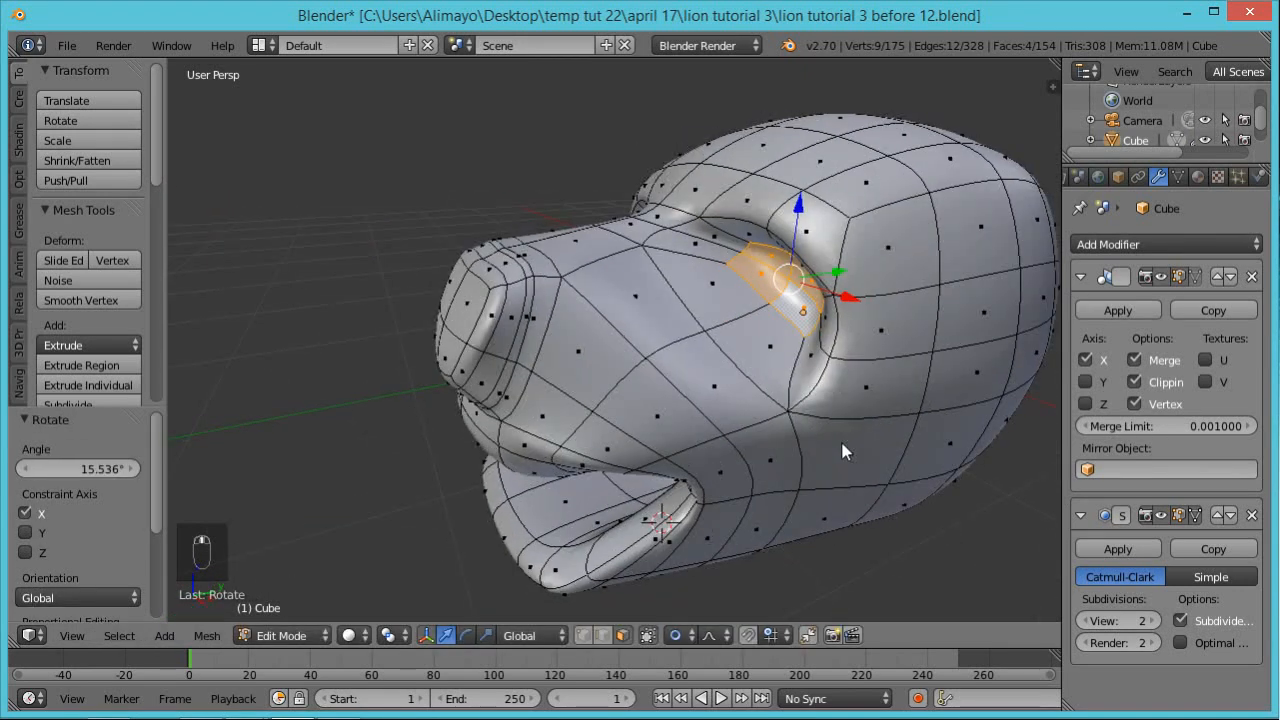
pyautogui.press('s')
pyautogui.click(868, 483)
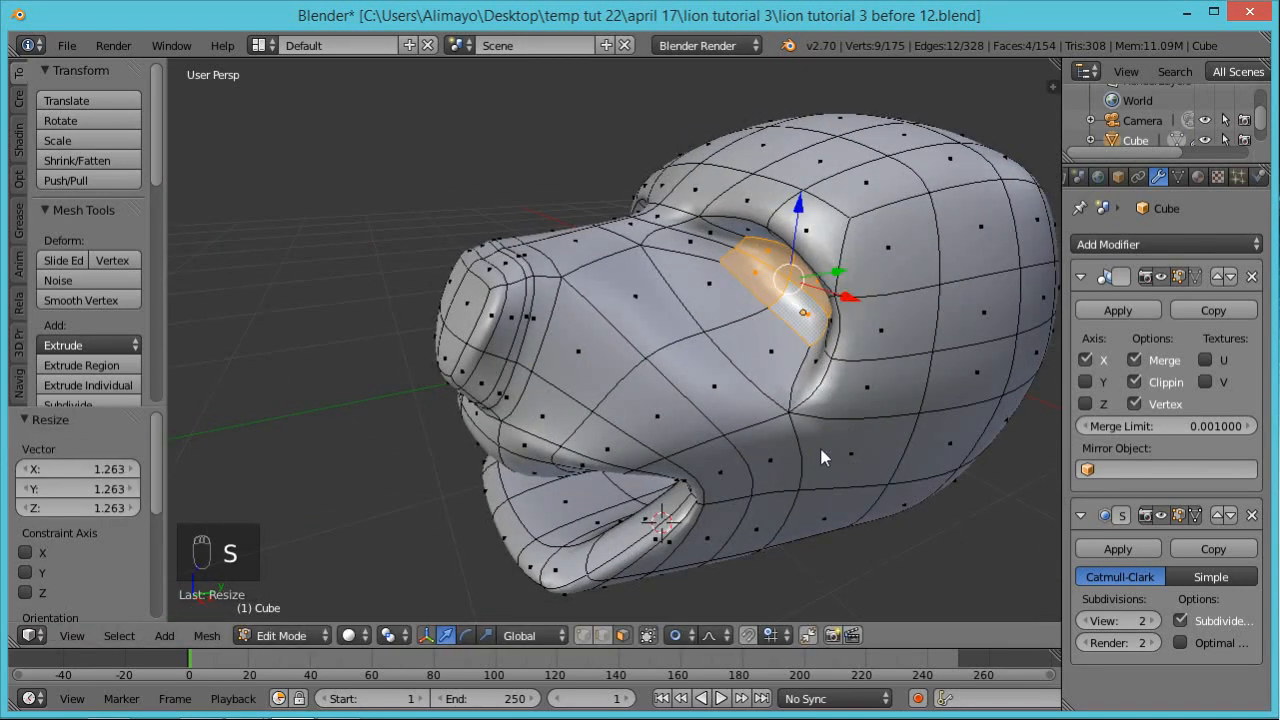
# Push the inner eye faces deeper along Y and move them by -0.141 along X
pyautogui.moveTo(821, 449); pyautogui.dragTo(824, 439, button='middle')
pyautogui.moveTo(835, 277); pyautogui.dragTo(876, 275)
pyautogui.moveTo(838, 368); pyautogui.dragTo(991, 366, button='middle')
pyautogui.moveTo(912, 292); pyautogui.dragTo(880, 306)
pyautogui.moveTo(855, 407); pyautogui.dragTo(841, 354, button='middle')
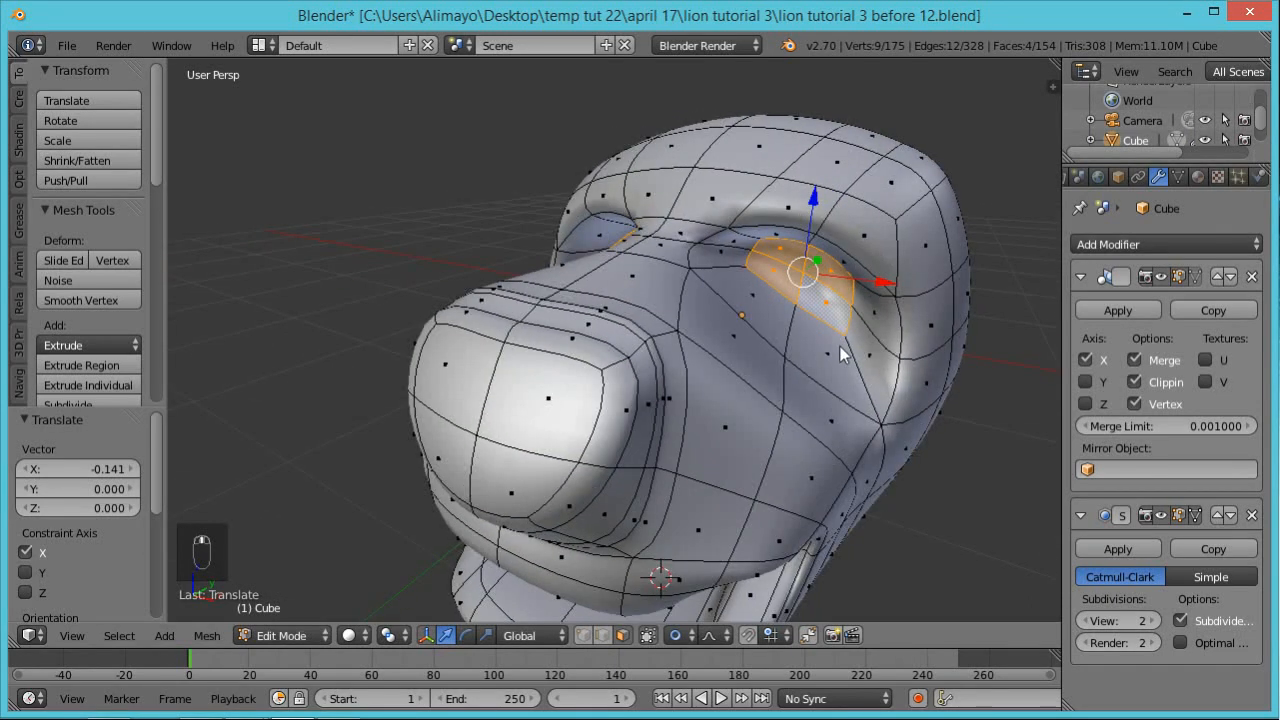
# Add a centred loop cut around the inner wall of the eye socket
pyautogui.hotkey('ctrl', 'r')
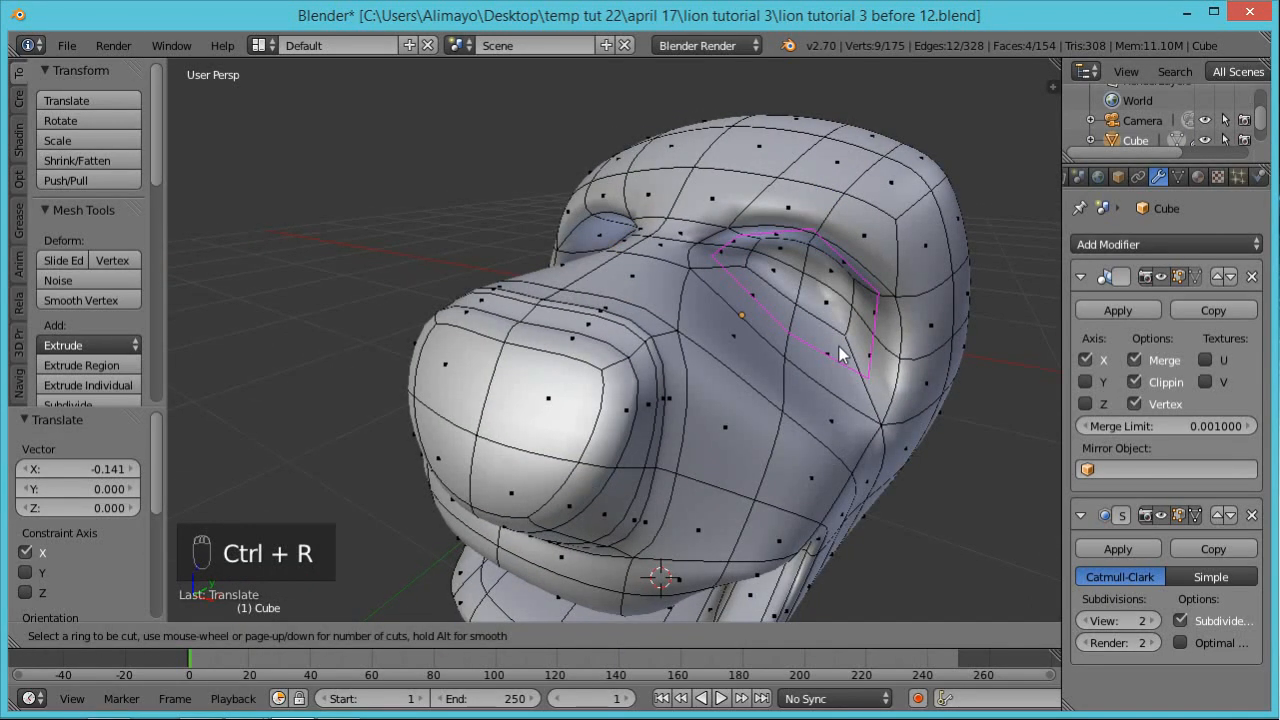
pyautogui.click(840, 354)
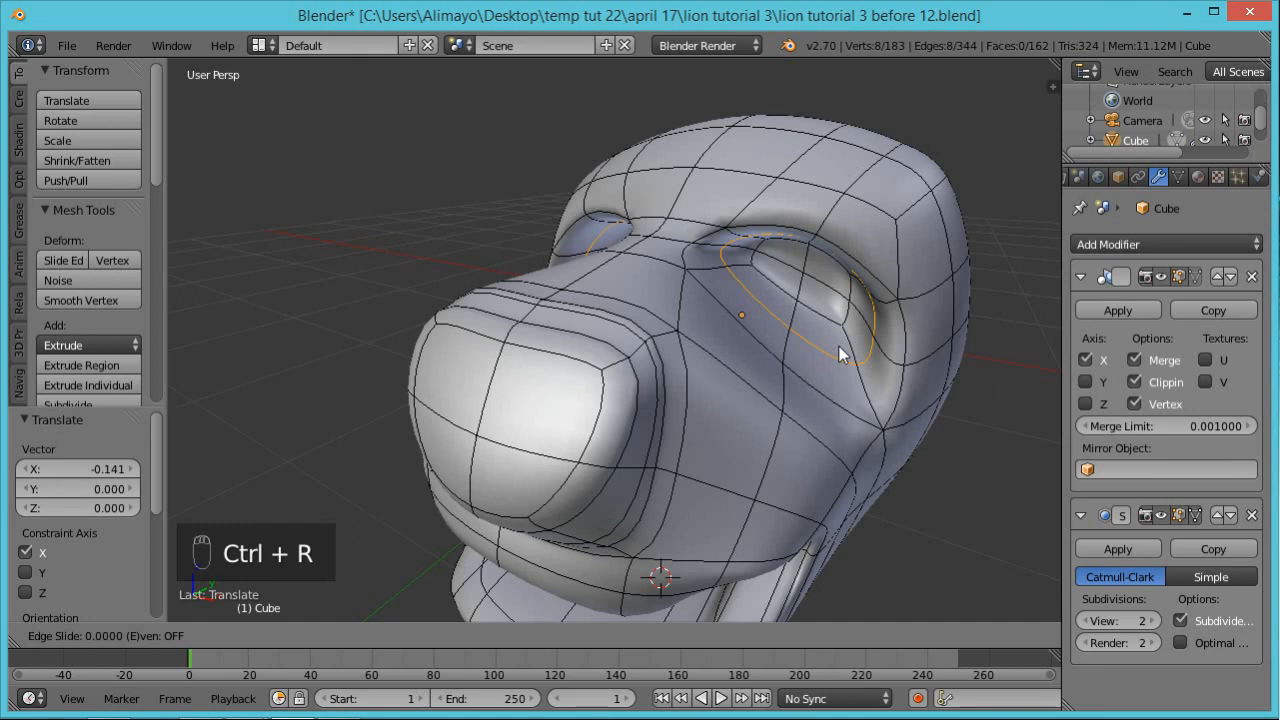
pyautogui.click(840, 354)
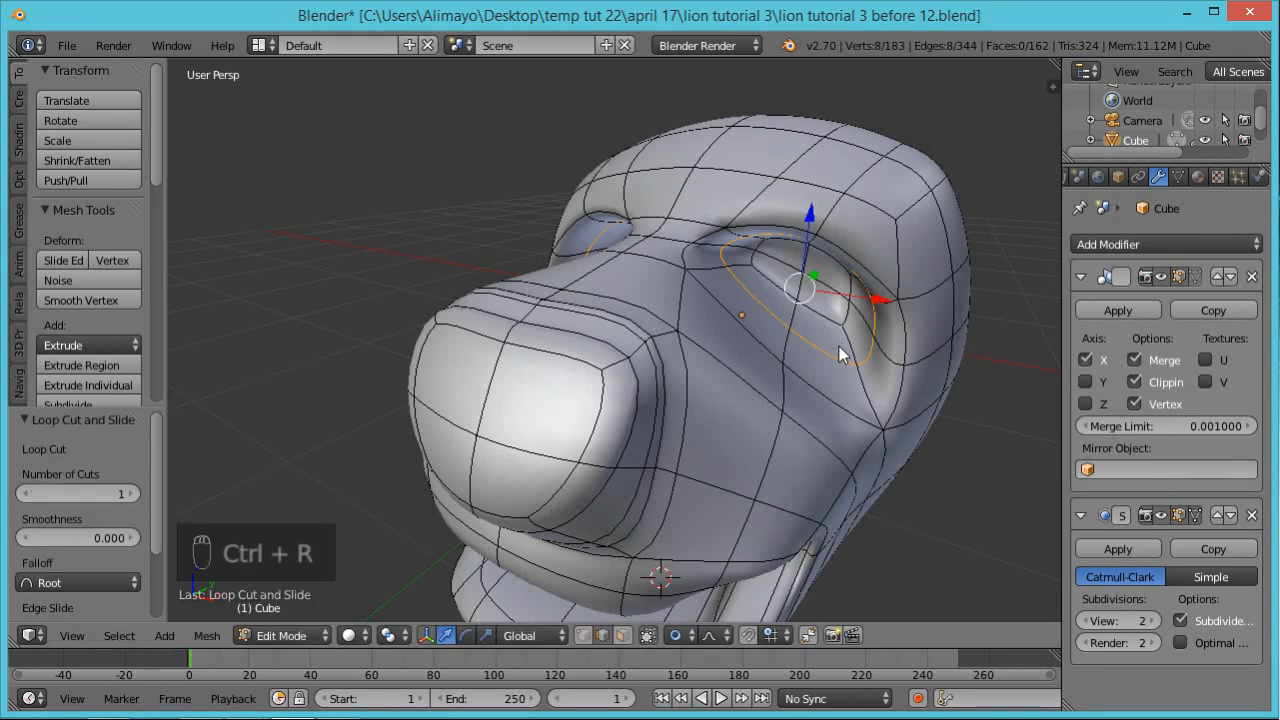
# Select the two edges along the outer rim of the eye socket and move them by -0.196 along X
pyautogui.keyDown('alt'); pyautogui.click(897, 403); pyautogui.keyUp('alt')
pyautogui.keyDown('alt'); pyautogui.click(877, 436); pyautogui.keyUp('alt')
pyautogui.keyDown('alt'); pyautogui.click(888, 424); pyautogui.keyUp('alt')
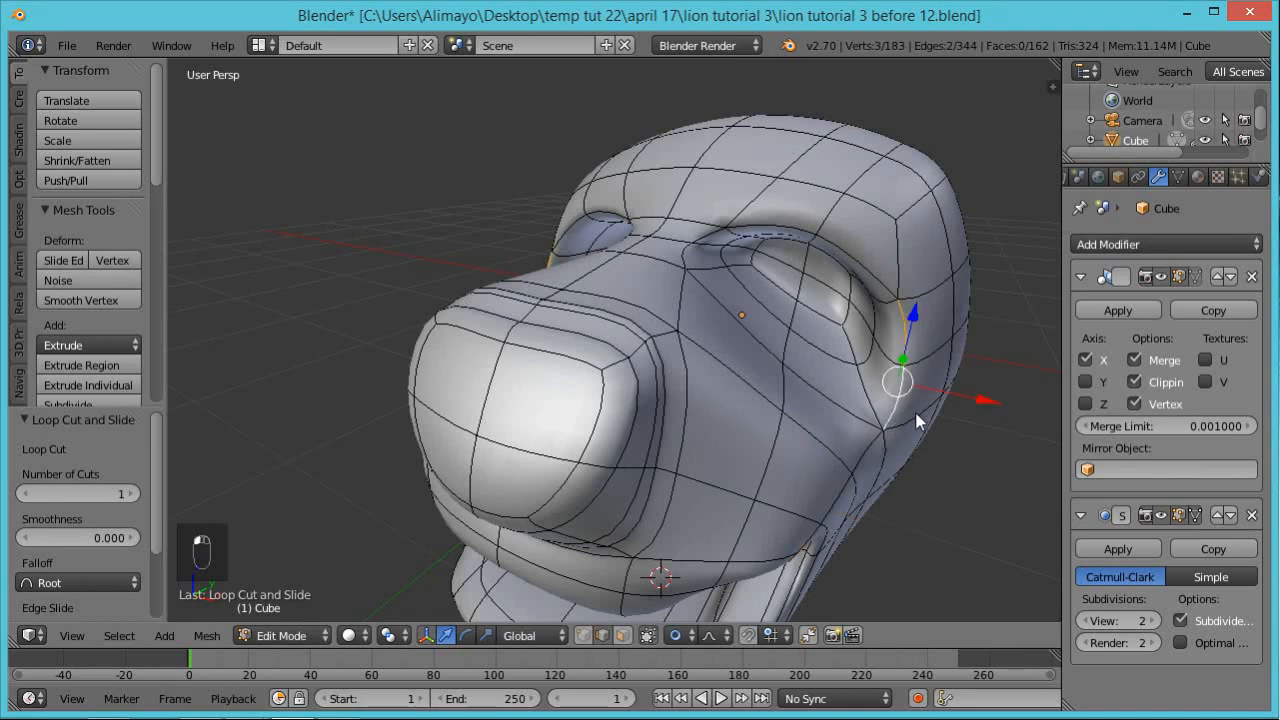
pyautogui.moveTo(980, 403); pyautogui.dragTo(940, 400)
# Select the four innermost faces at the back of the eye socket and delete them
pyautogui.moveTo(973, 406); pyautogui.dragTo(936, 447, button='middle')
pyautogui.click(799, 312)
pyautogui.moveTo(793, 570); pyautogui.dragTo(688, 548, button='middle')
pyautogui.click(622, 635)
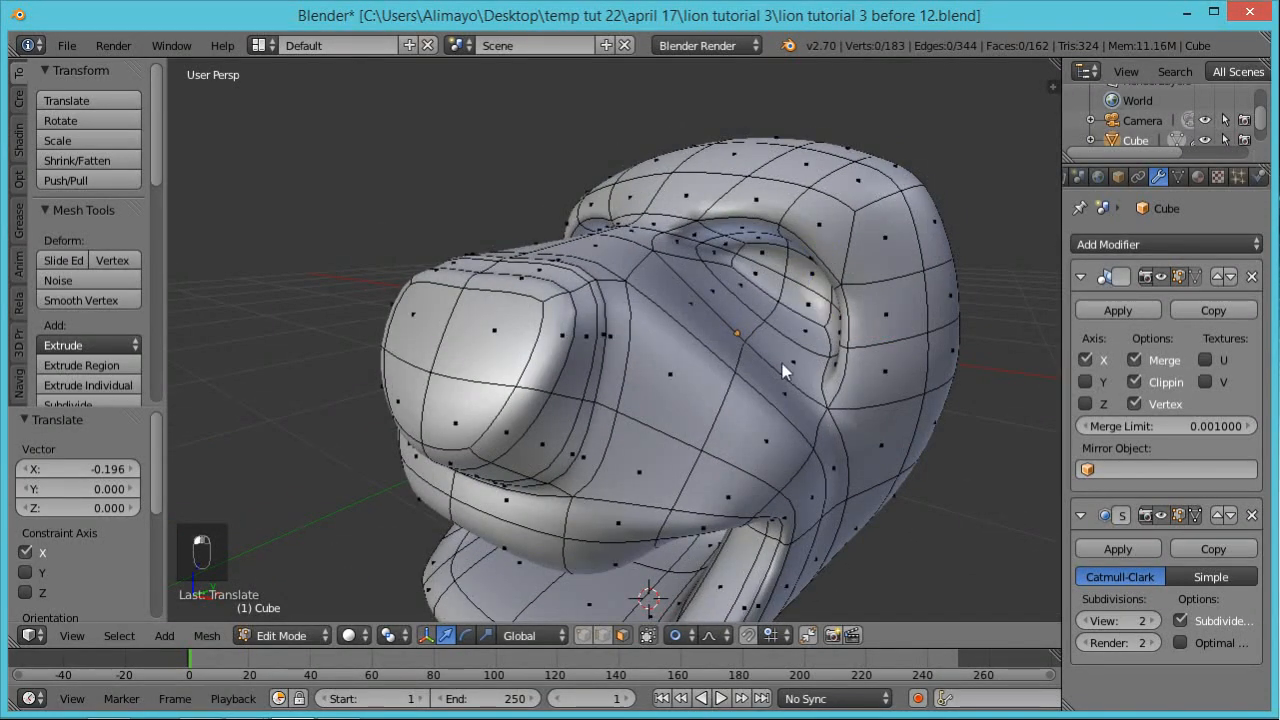
pyautogui.click(823, 306)
pyautogui.keyDown('shift'); pyautogui.click(803, 275); pyautogui.keyUp('shift')
pyautogui.keyDown('shift'); pyautogui.click(768, 265); pyautogui.keyUp('shift')
pyautogui.keyDown('shift'); pyautogui.click(771, 291); pyautogui.keyUp('shift')
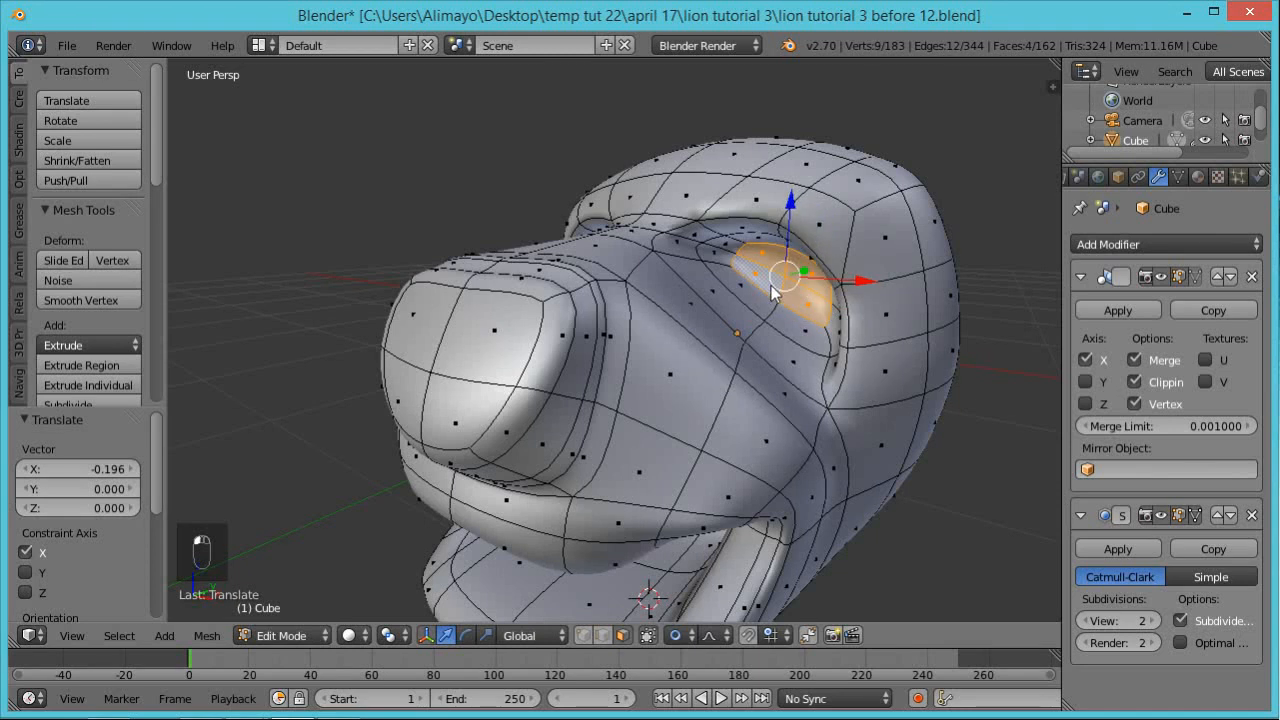
pyautogui.press('x')
pyautogui.click(761, 331)
pyautogui.moveTo(932, 376); pyautogui.dragTo(814, 323, button='middle')
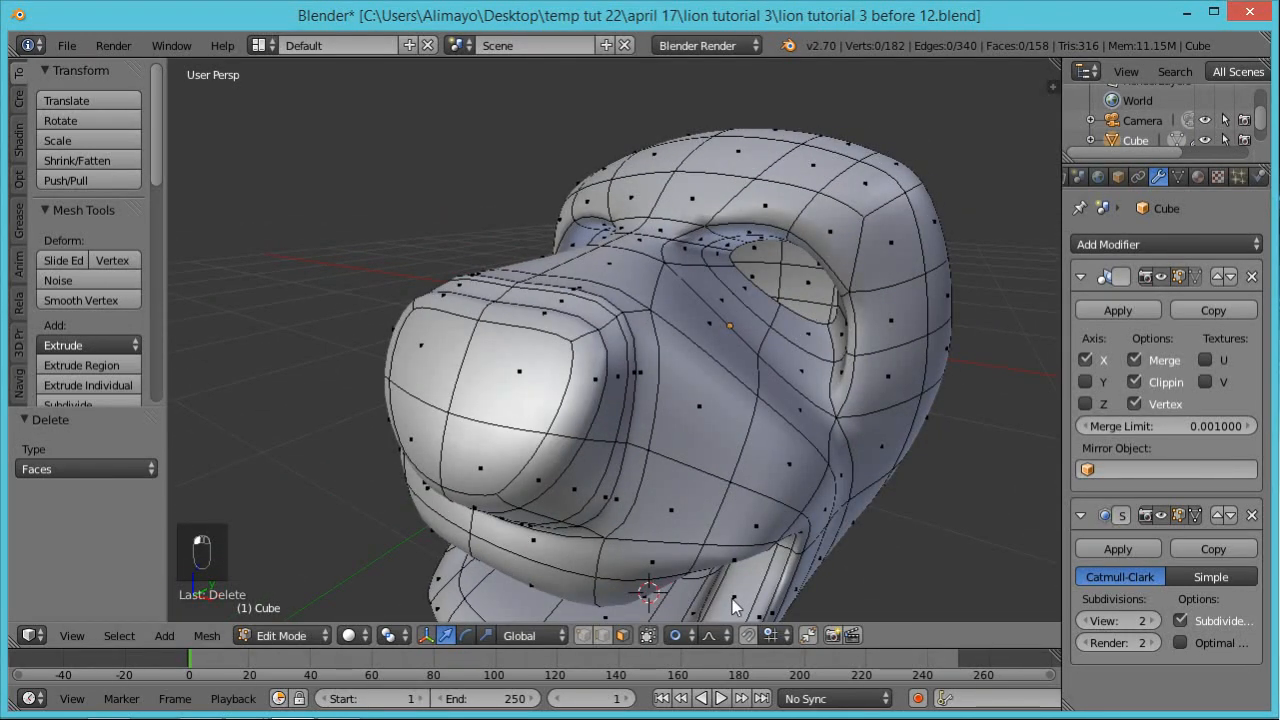
# Select the edge loop around the open hole in the eye socket and move it by -0.352 along Y
pyautogui.click(603, 640)
pyautogui.keyDown('alt'); pyautogui.rightClick(792, 309); pyautogui.keyUp('alt')
pyautogui.moveTo(804, 331); pyautogui.dragTo(809, 288, button='middle')
pyautogui.moveTo(813, 267); pyautogui.dragTo(791, 285)
pyautogui.moveTo(790, 357); pyautogui.dragTo(859, 370, button='middle')
# Rotate the eye hole's edge loop by -26.363° about Y and scale it by 0.778 along X
pyautogui.press('r')
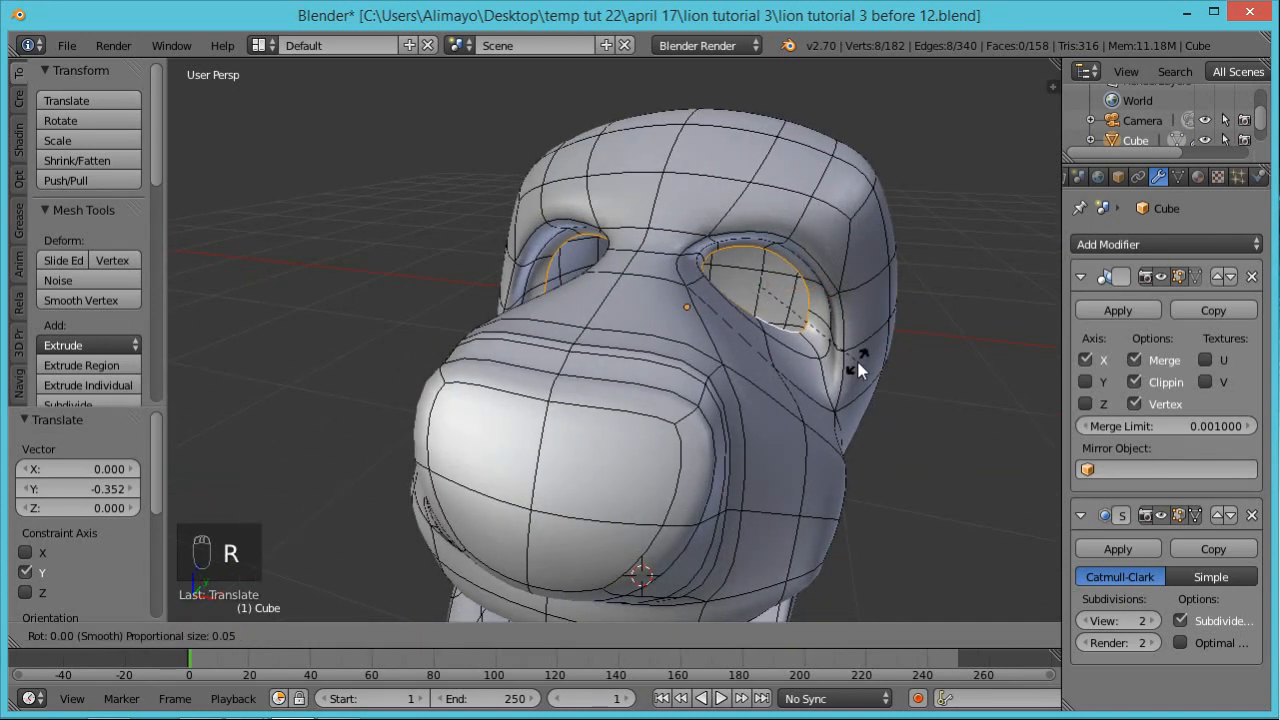
pyautogui.press('x')
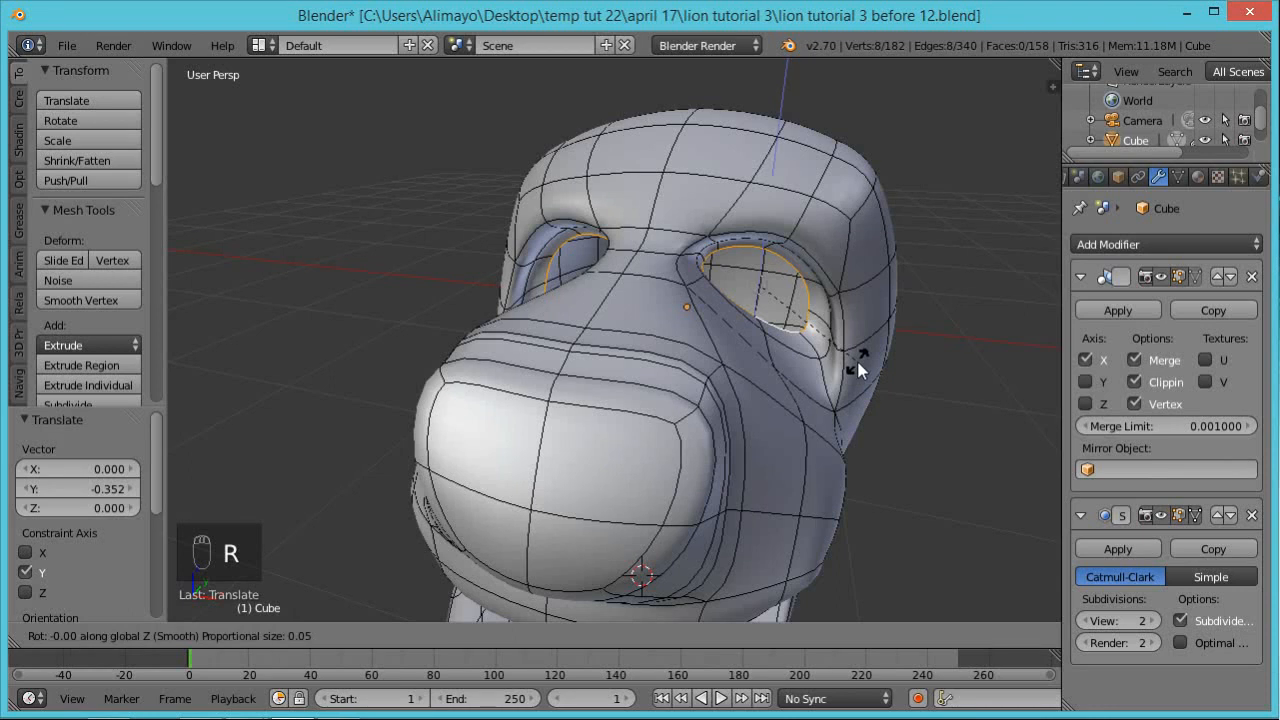
pyautogui.press('y')
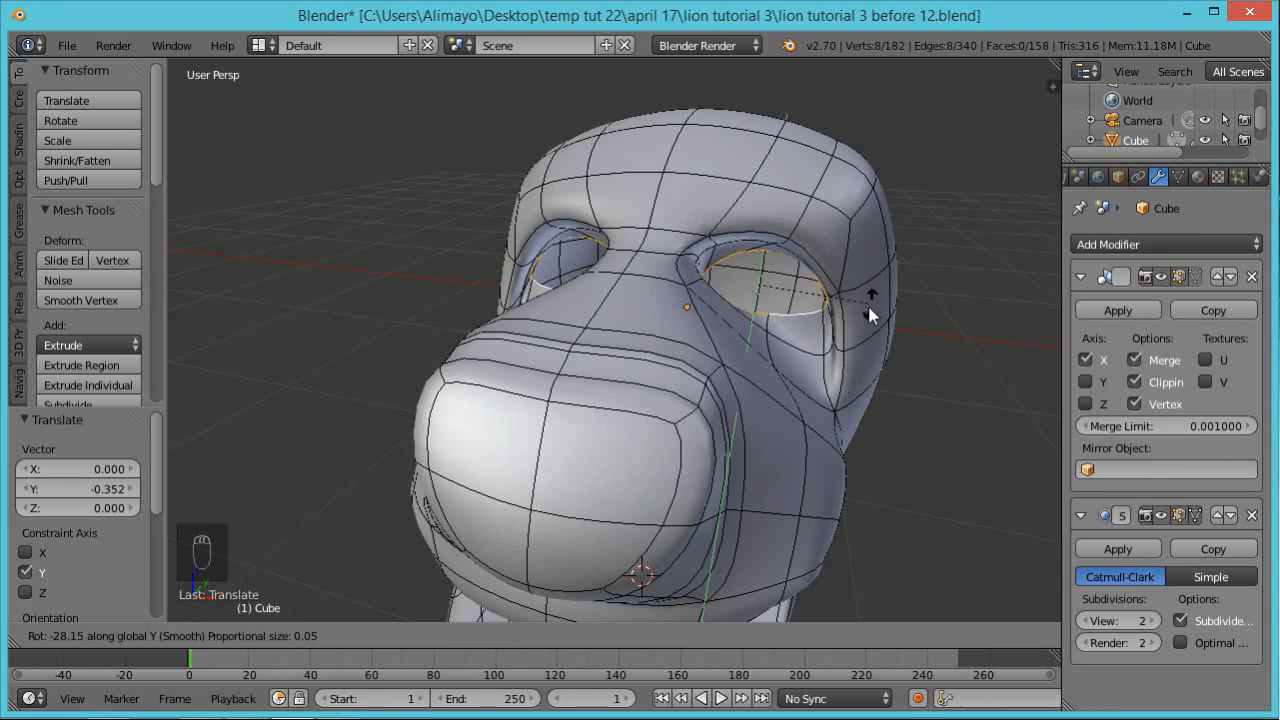
pyautogui.click(870, 316)
pyautogui.press('s')
pyautogui.press('x')
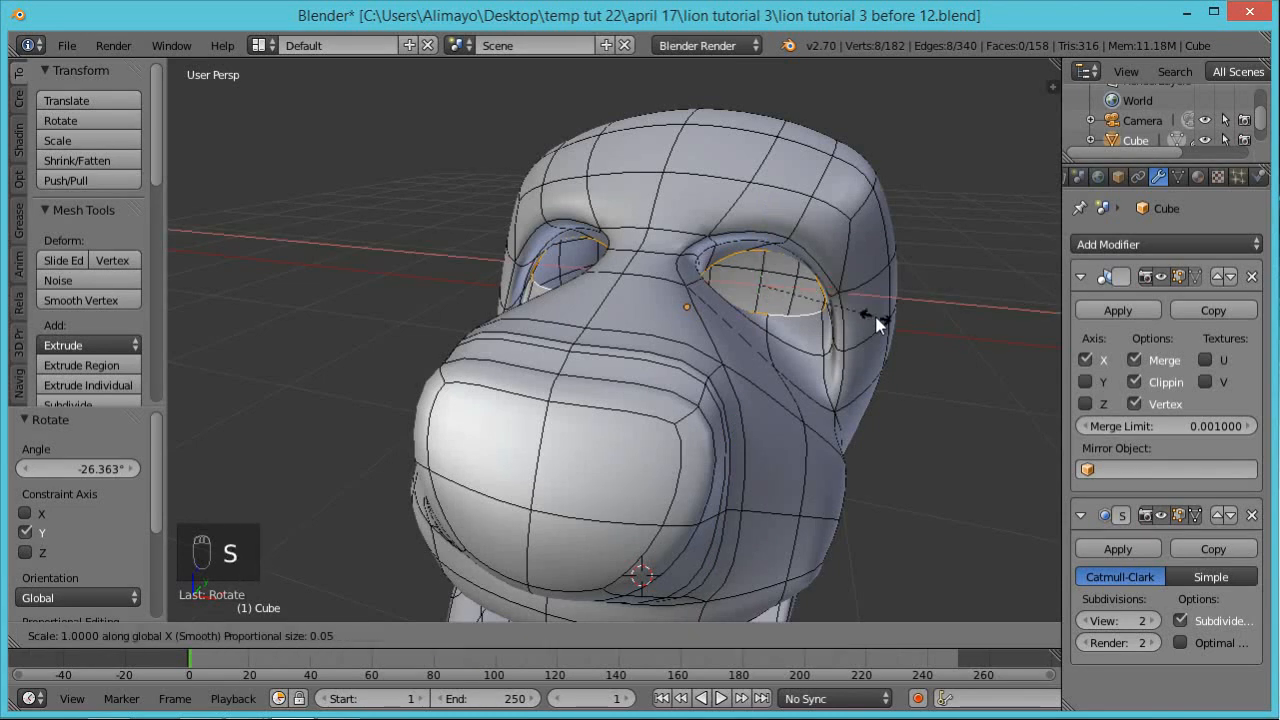
pyautogui.click(852, 315)
pyautogui.moveTo(877, 323); pyautogui.dragTo(727, 360, button='middle')
# Reposition individual vertices on the rim of the eye hole, moving the lower one by -0.162 along Z
pyautogui.rightClick(737, 335)
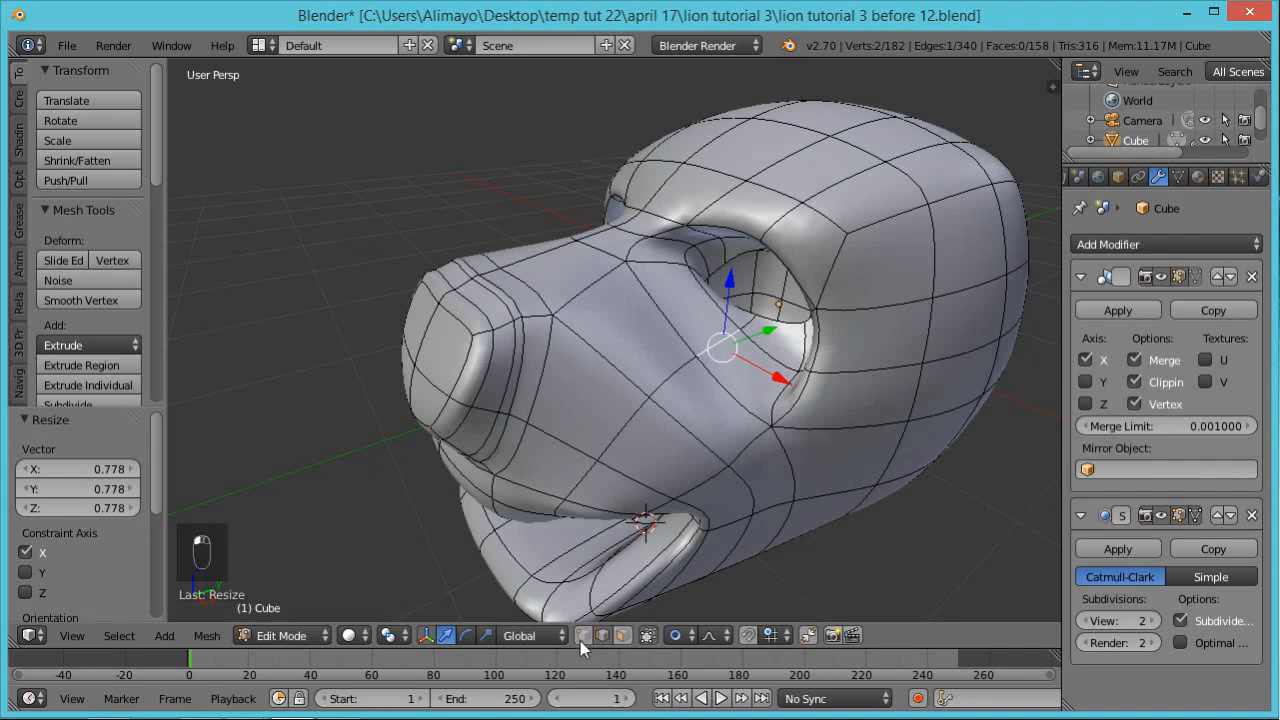
pyautogui.rightClick(761, 334)
pyautogui.click(742, 332)
pyautogui.click(706, 354)
pyautogui.click(739, 330)
pyautogui.moveTo(792, 320)
pyautogui.mouseDown()
pyautogui.moveTo(800, 310)
pyautogui.moveTo(783, 318)
pyautogui.mouseUp()
pyautogui.moveTo(752, 262); pyautogui.dragTo(748, 288)
pyautogui.moveTo(760, 300); pyautogui.dragTo(990, 352, button='middle')
pyautogui.moveTo(925, 313)
pyautogui.mouseDown(button='middle')
pyautogui.moveTo(948, 286)
pyautogui.moveTo(880, 300)
pyautogui.moveTo(916, 303)
pyautogui.mouseUp(button='middle')
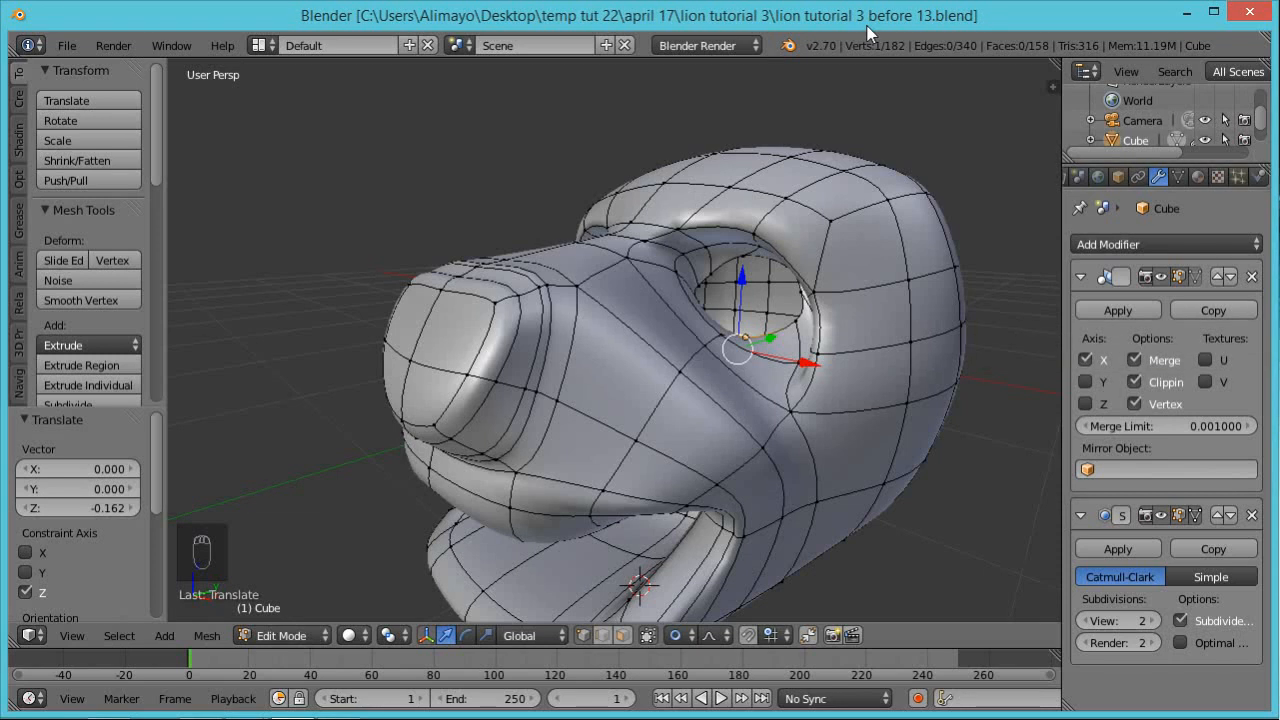
# Select the edge loop around the eye hole and snap the 3D cursor to it
pyautogui.moveTo(807, 381); pyautogui.dragTo(750, 420, button='middle')
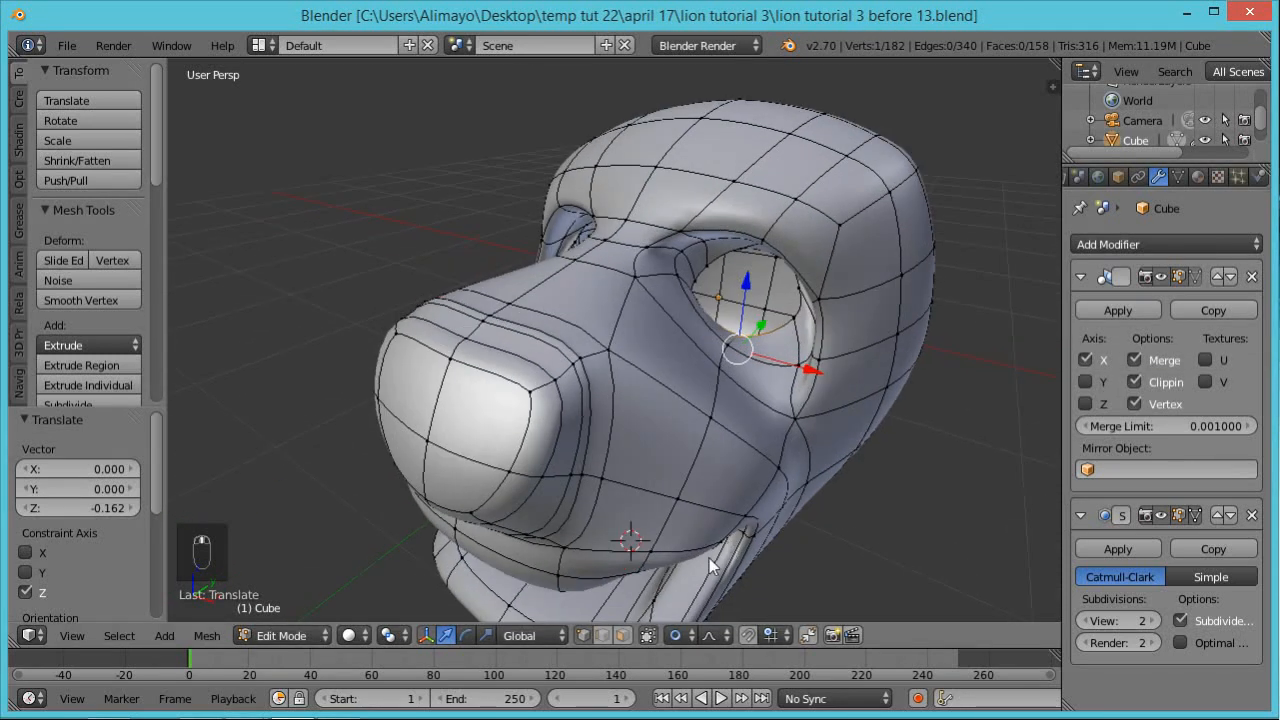
pyautogui.press('a')
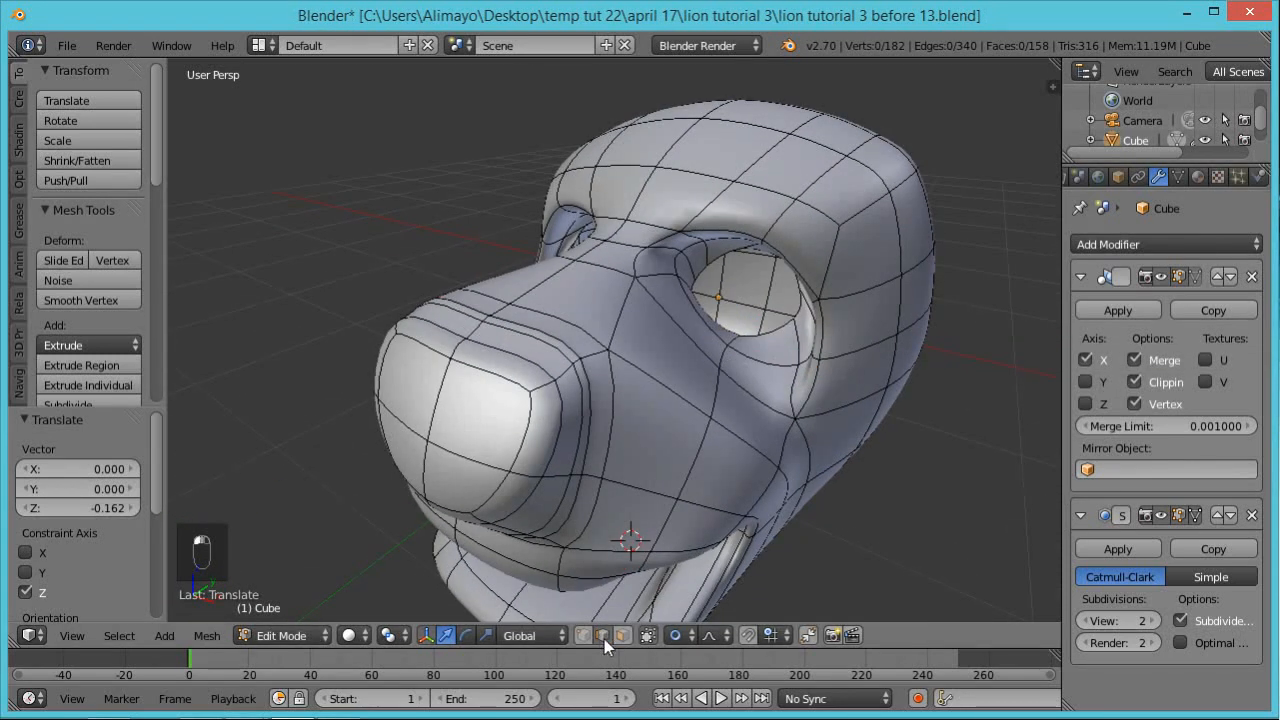
pyautogui.keyDown('alt'); pyautogui.rightClick(762, 333); pyautogui.keyUp('alt')
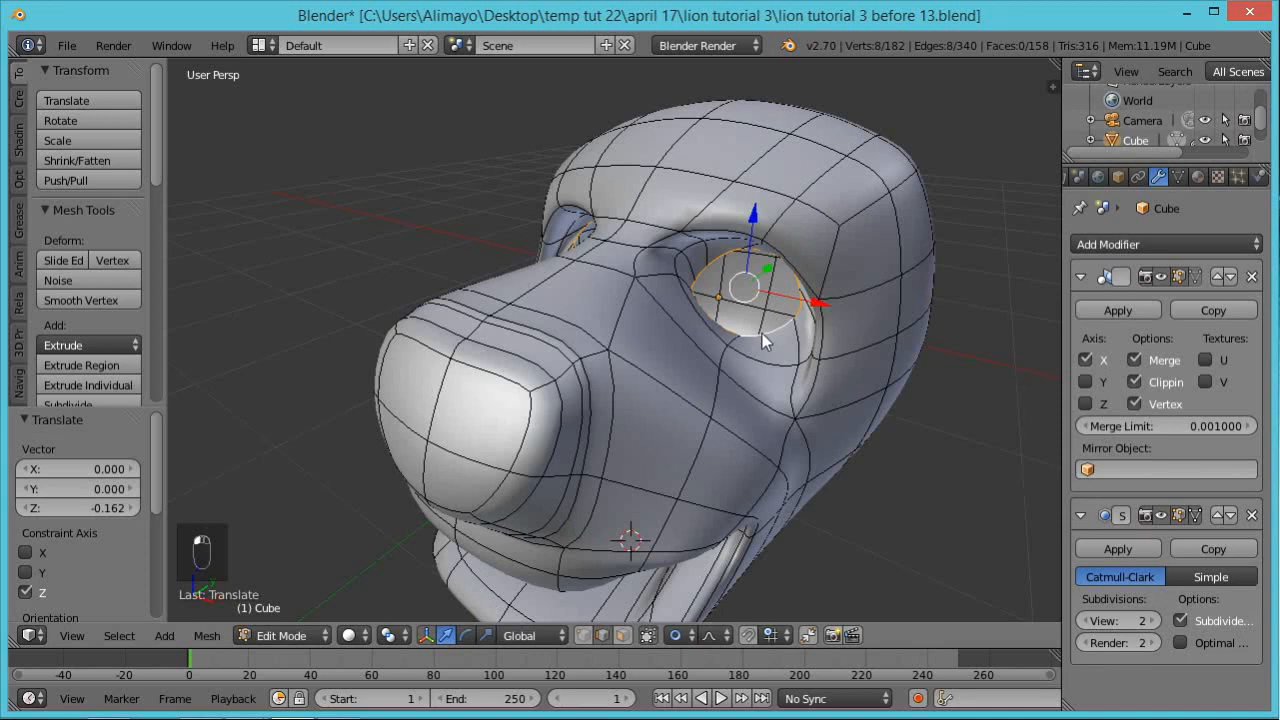
pyautogui.hotkey('shift', 's')
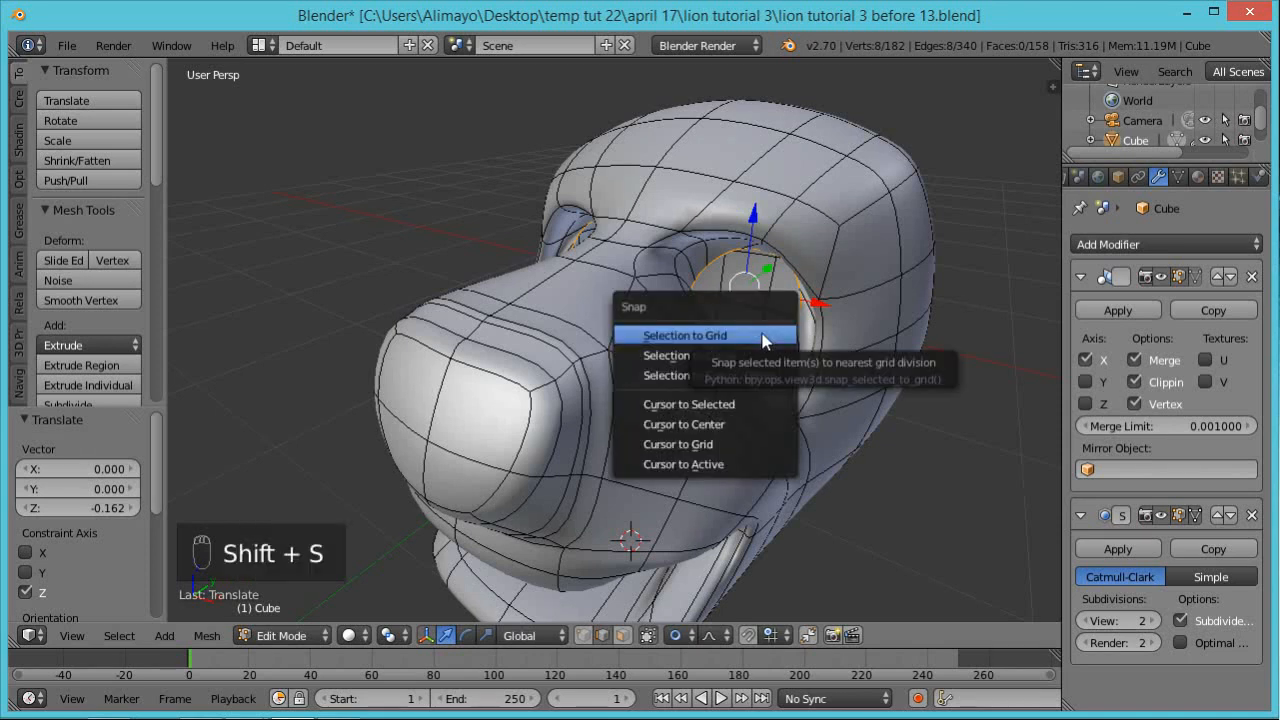
pyautogui.click(748, 404)
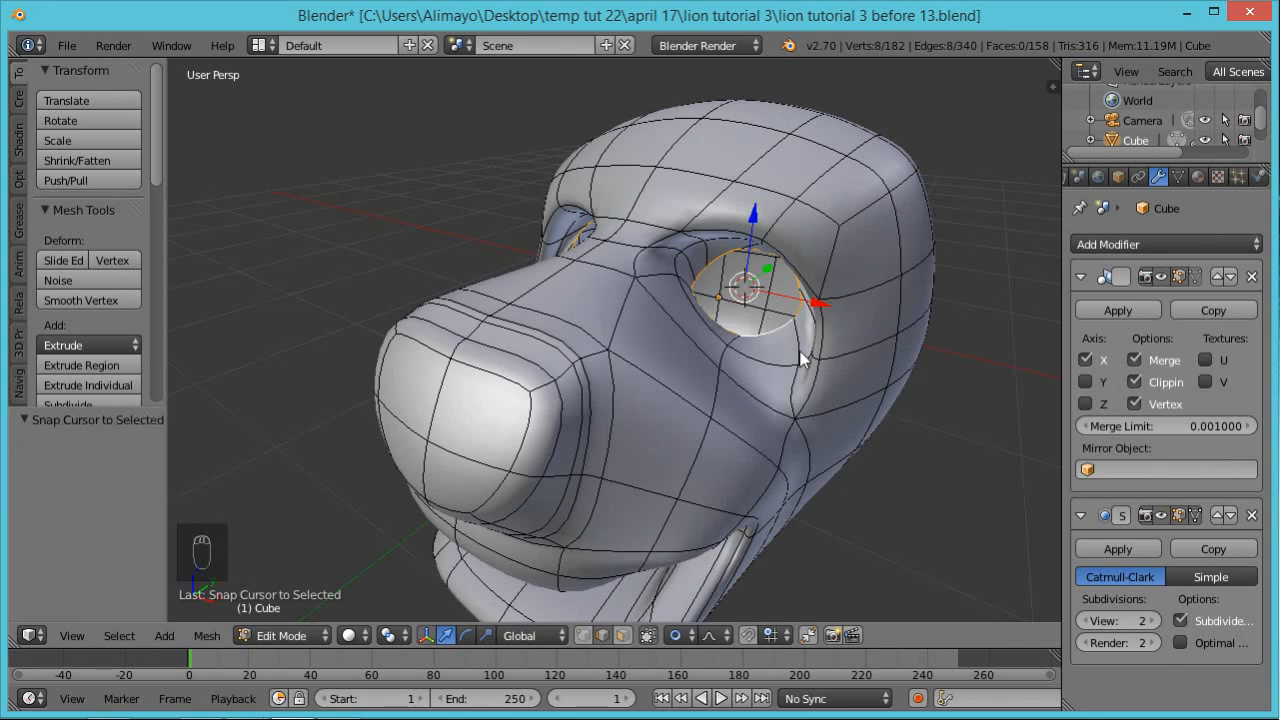
# Add a UV sphere with 12 segments and 12 rings as a separate object at the 3D cursor
pyautogui.press('Tab')
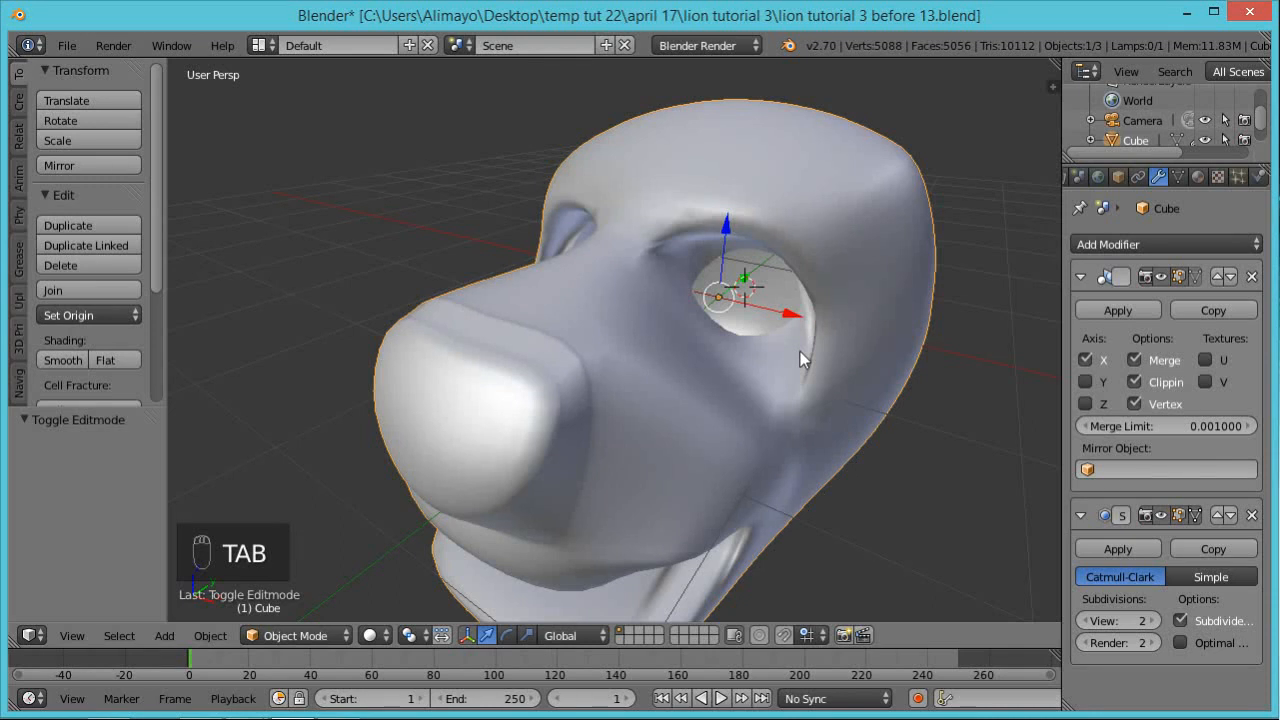
pyautogui.hotkey('shift', 'a')
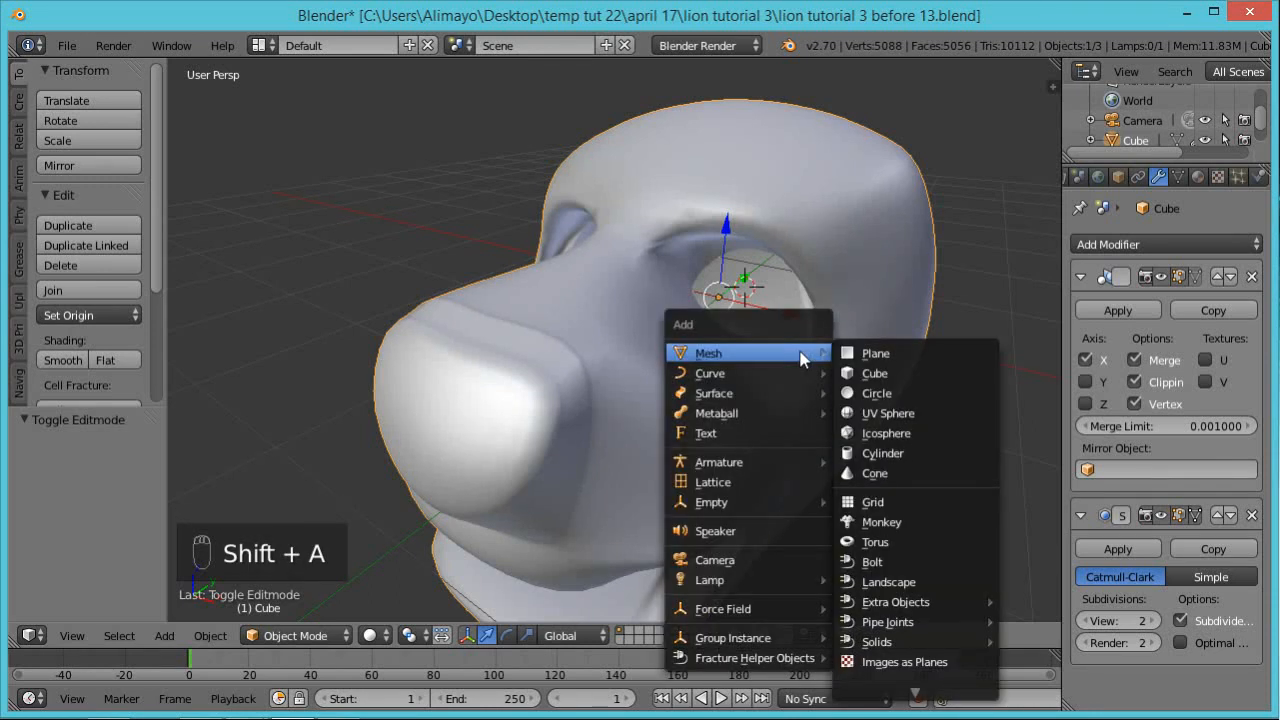
pyautogui.click(886, 413)
pyautogui.click(95, 467)
pyautogui.write('12')
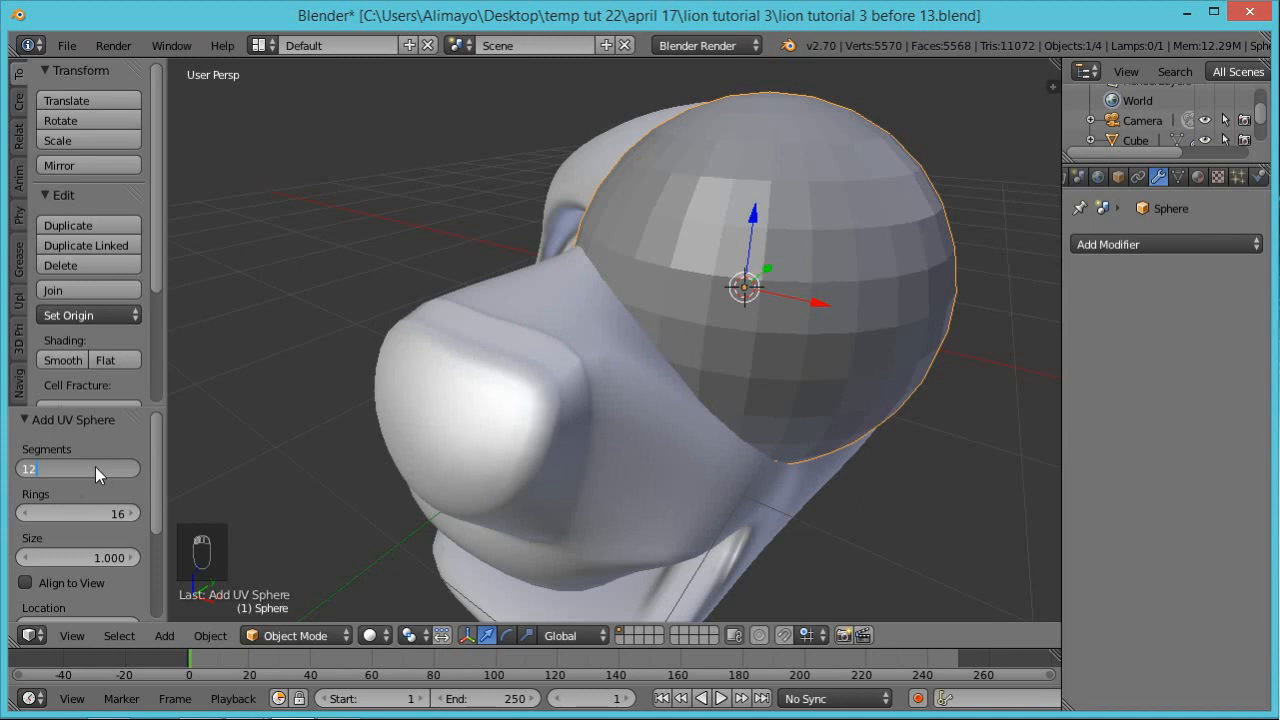
pyautogui.press('Return')
pyautogui.click(133, 513)
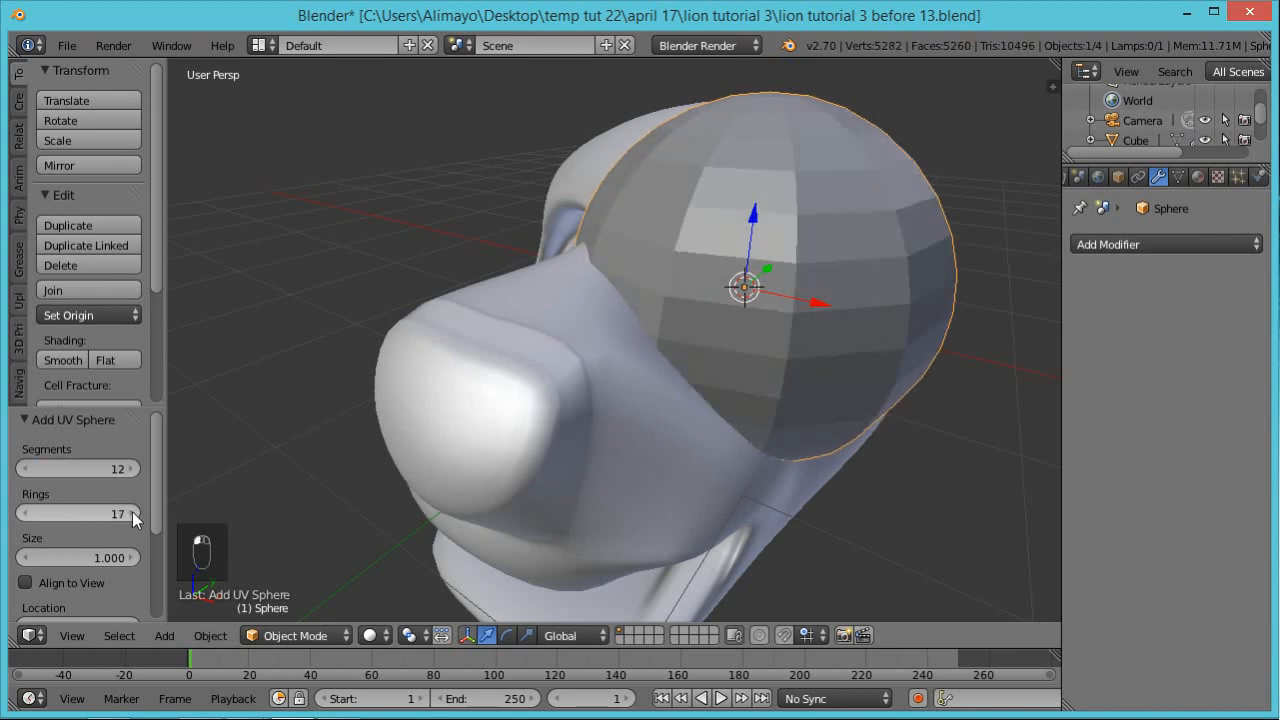
pyautogui.click(109, 510)
pyautogui.write('12')
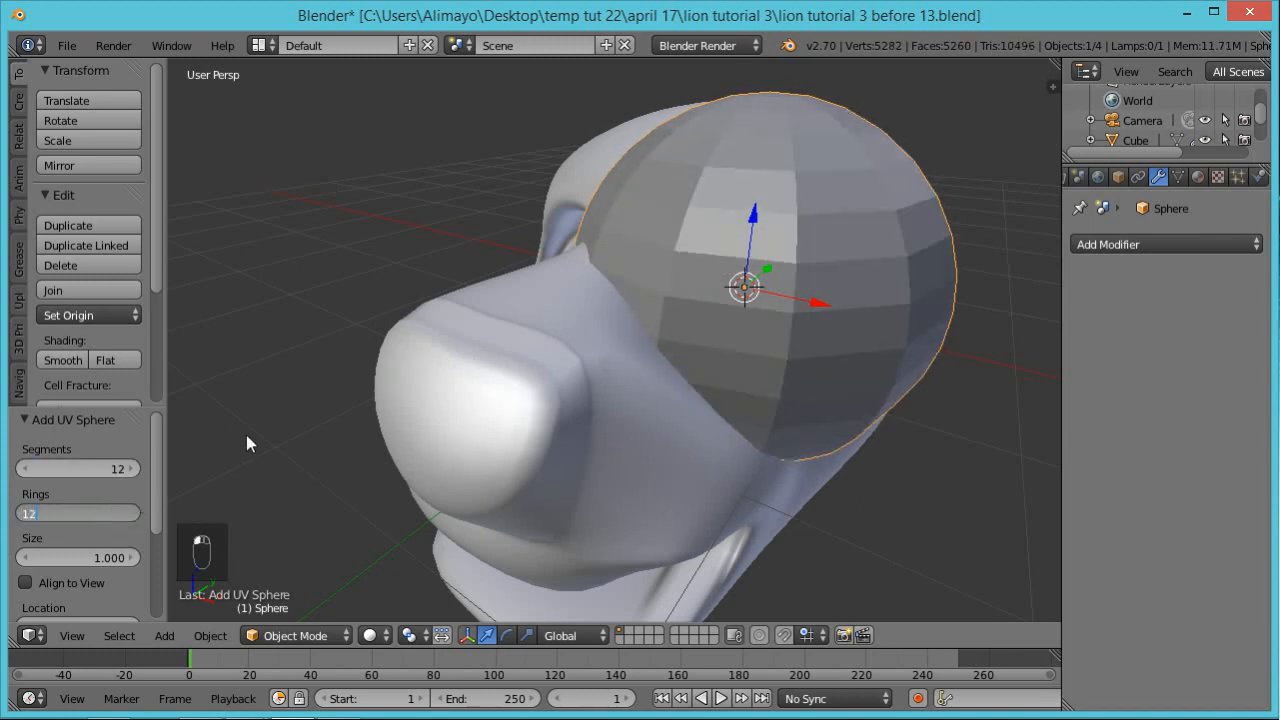
pyautogui.press('Return')
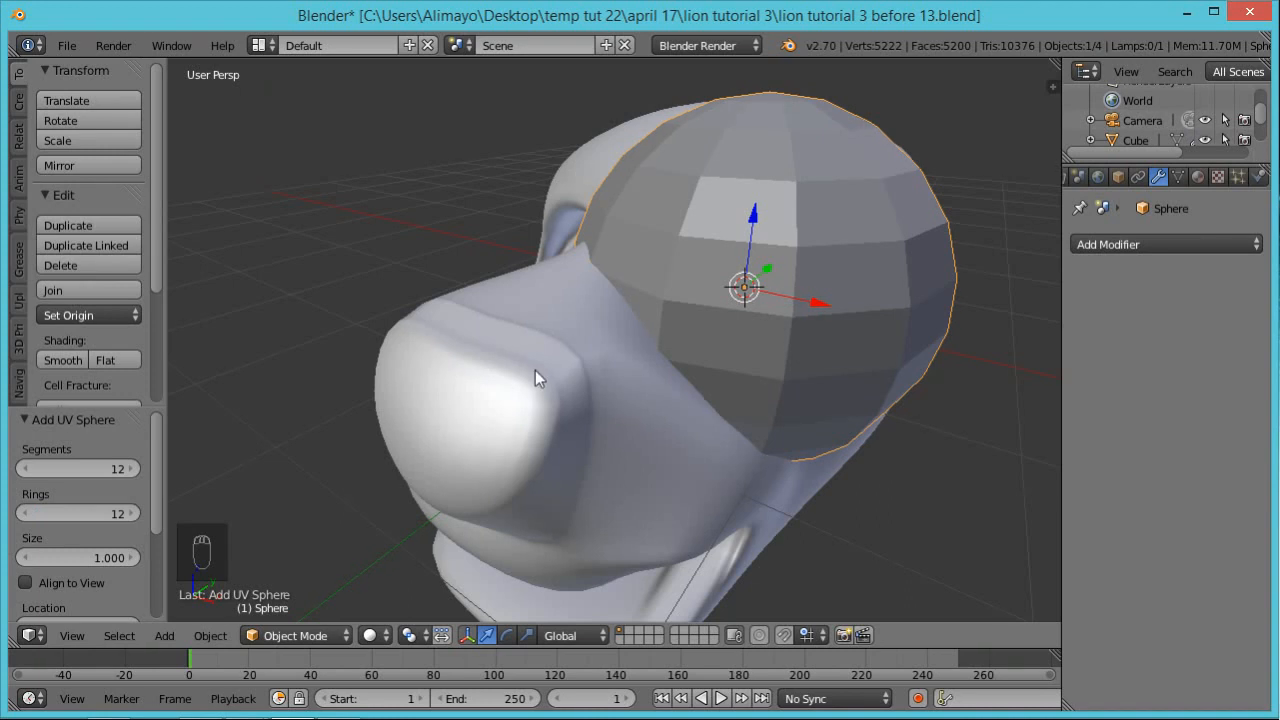
# Rotate the sphere's whole mesh by 90° about X in Edit Mode
pyautogui.press('Tab')
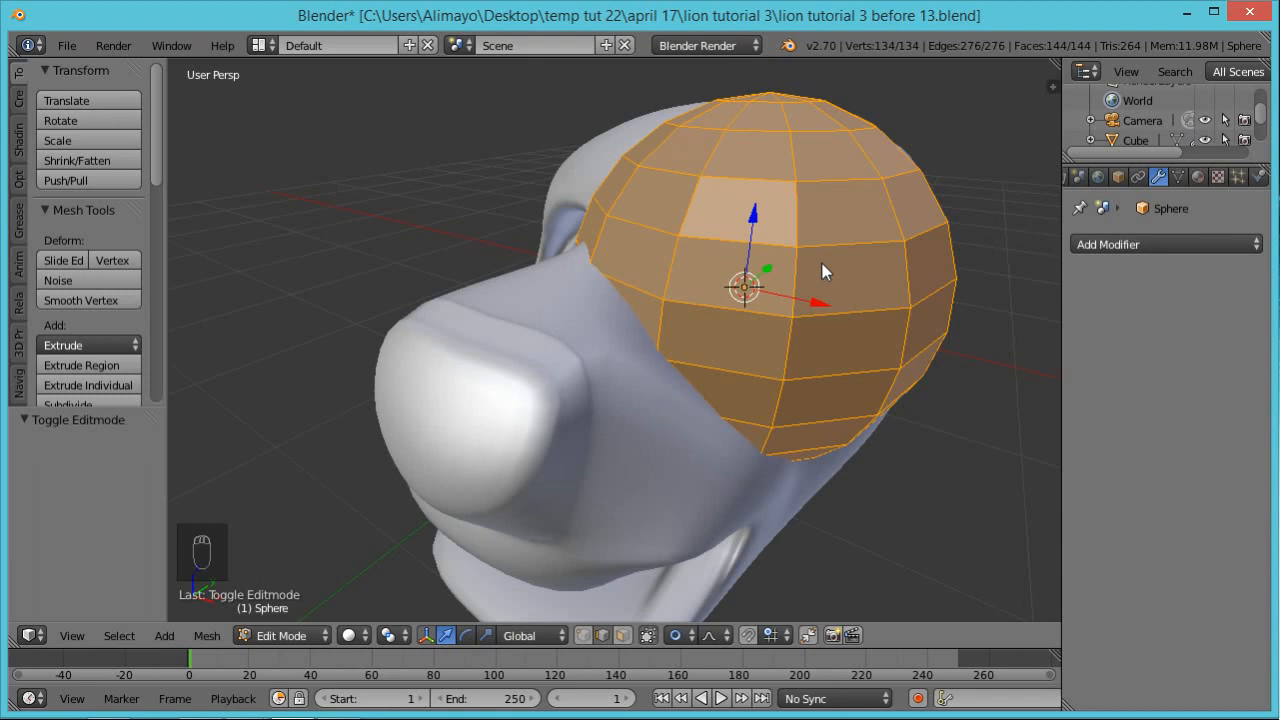
pyautogui.press('r')
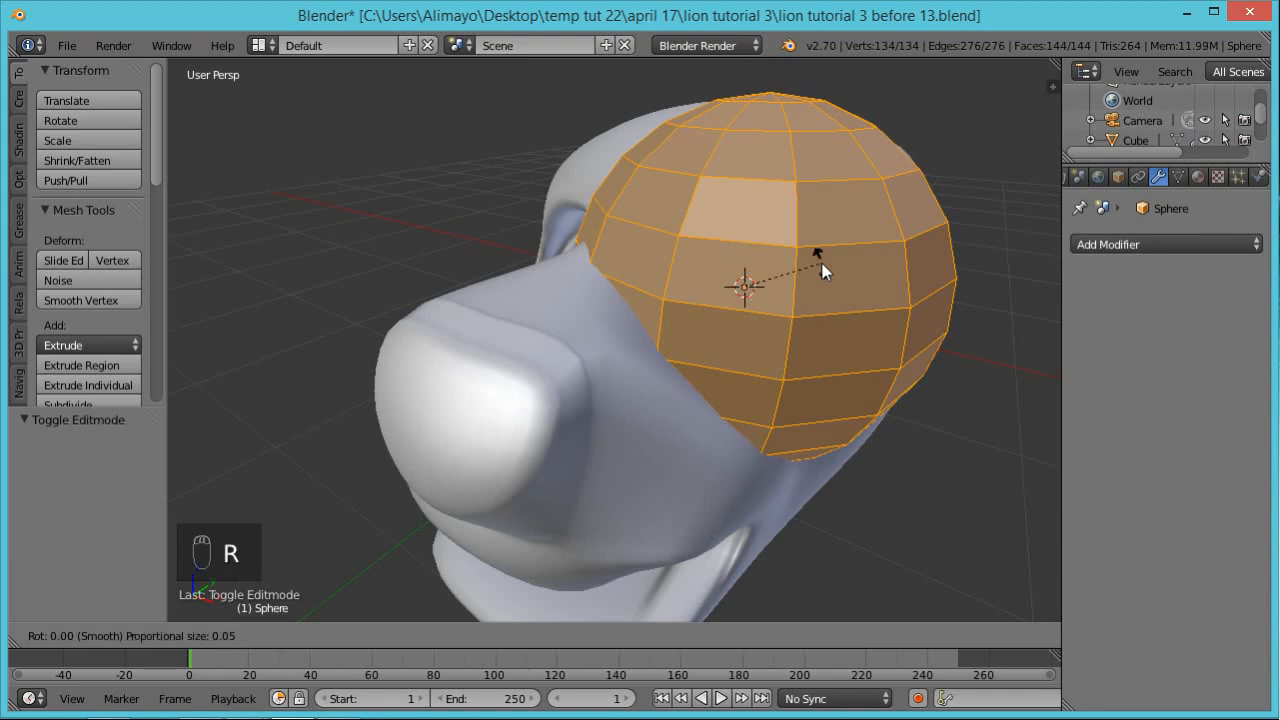
pyautogui.press('x')
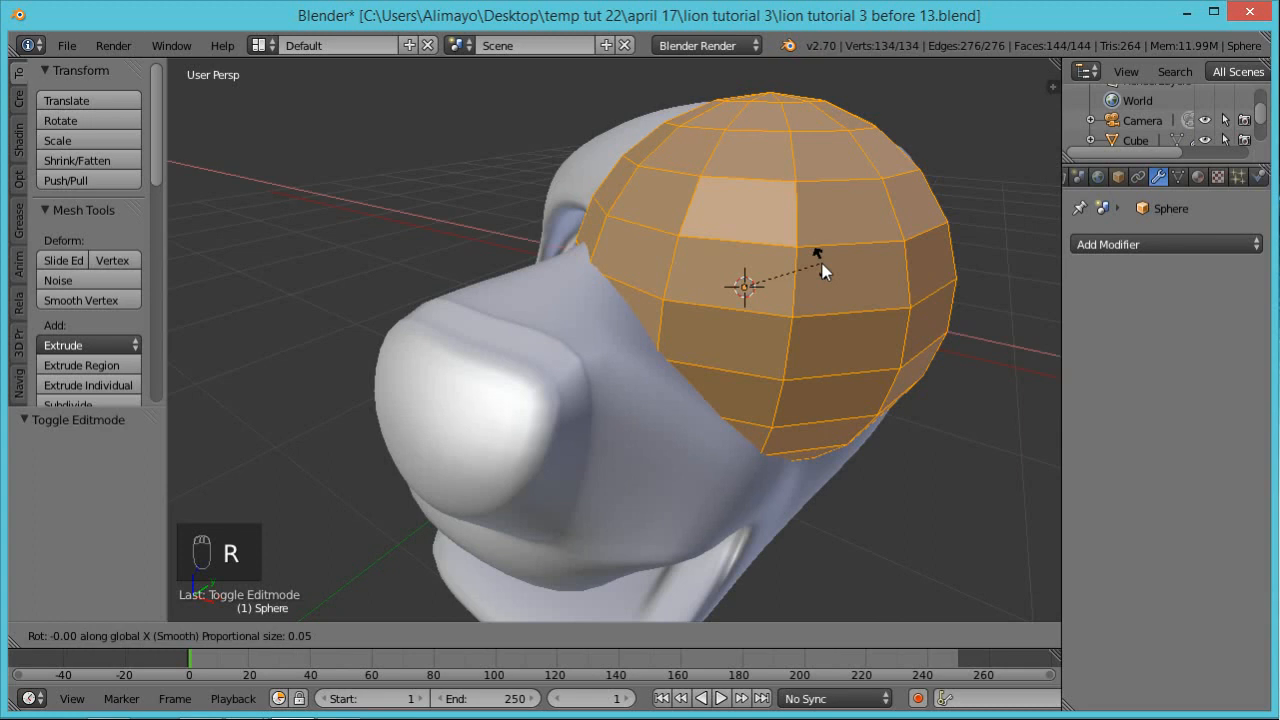
pyautogui.press('9')
pyautogui.press('0')
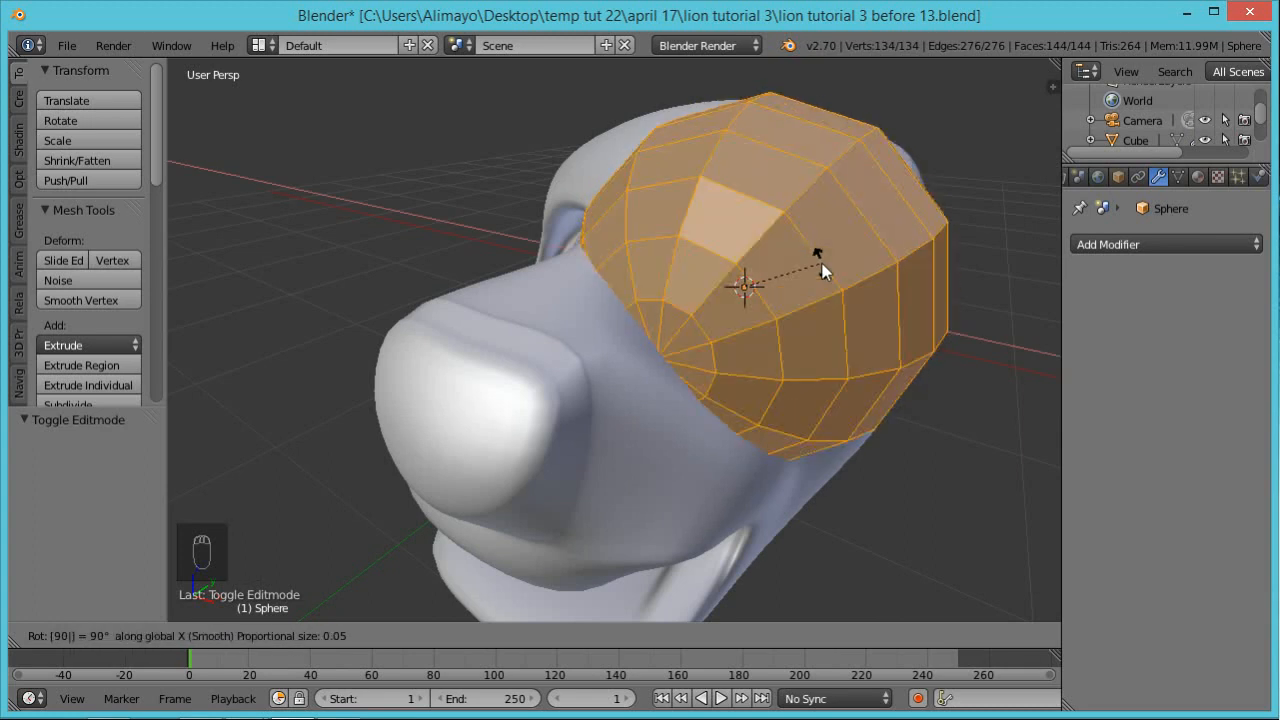
pyautogui.press('Return')
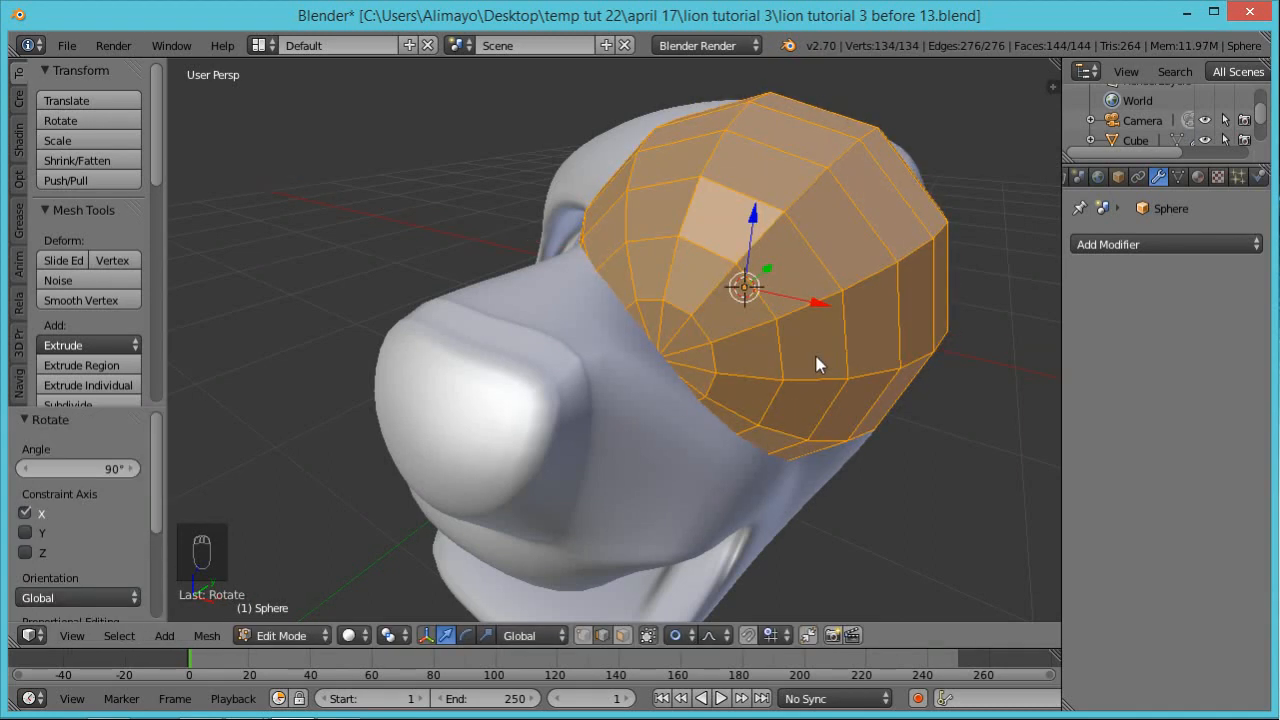
# Turn off proportional editing and scale the sphere's mesh by 0.342 to fit the eye socket
pyautogui.hotkey('alt', 'o')
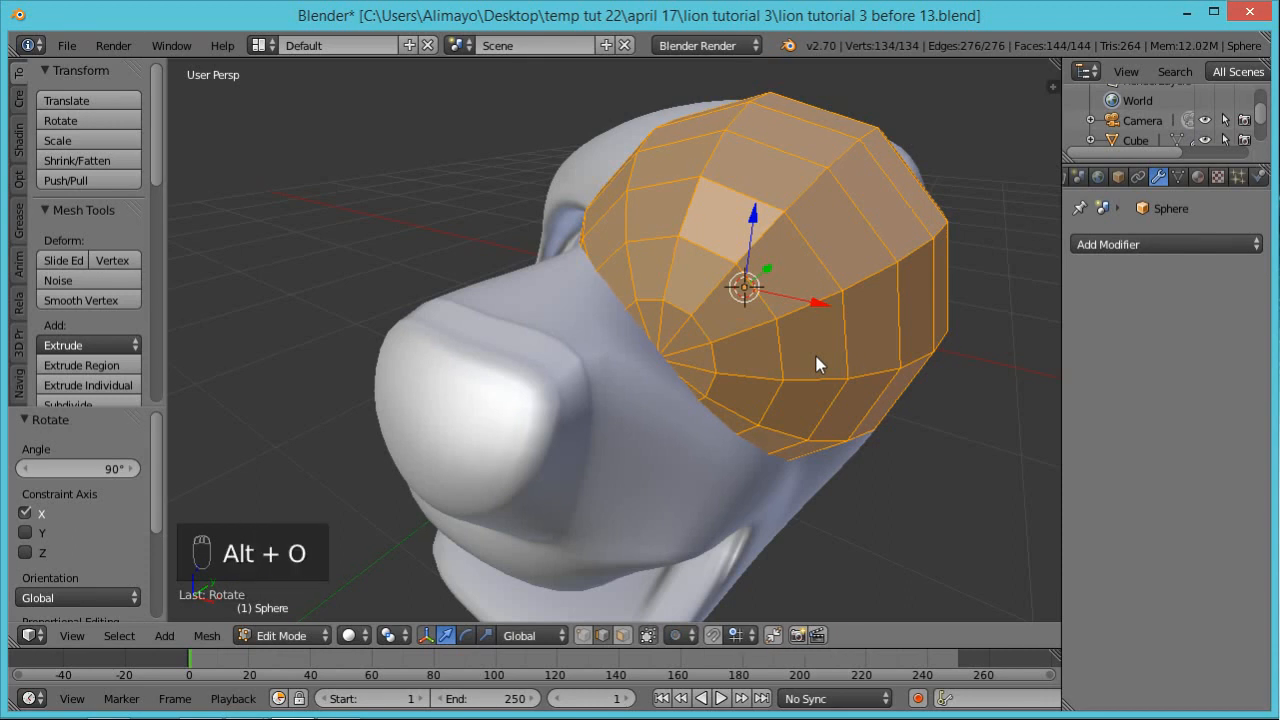
pyautogui.press('s')
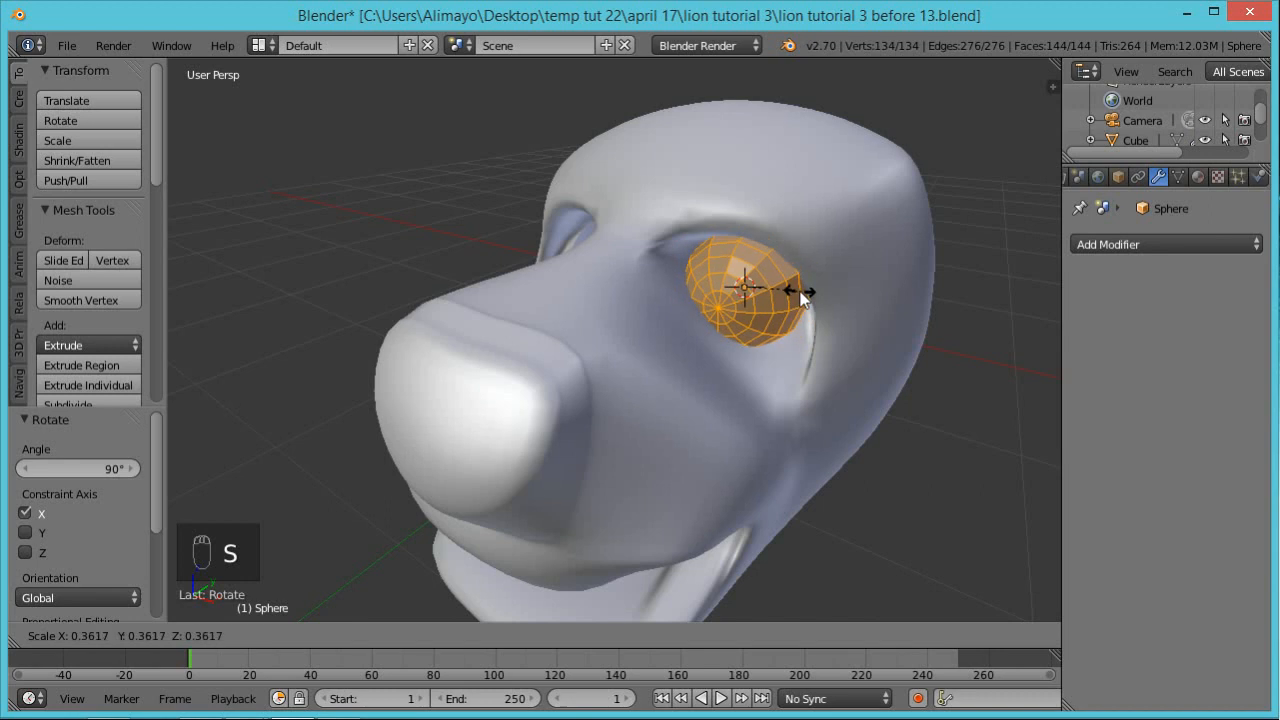
pyautogui.click(798, 290)
pyautogui.moveTo(860, 403); pyautogui.dragTo(794, 402, button='middle')
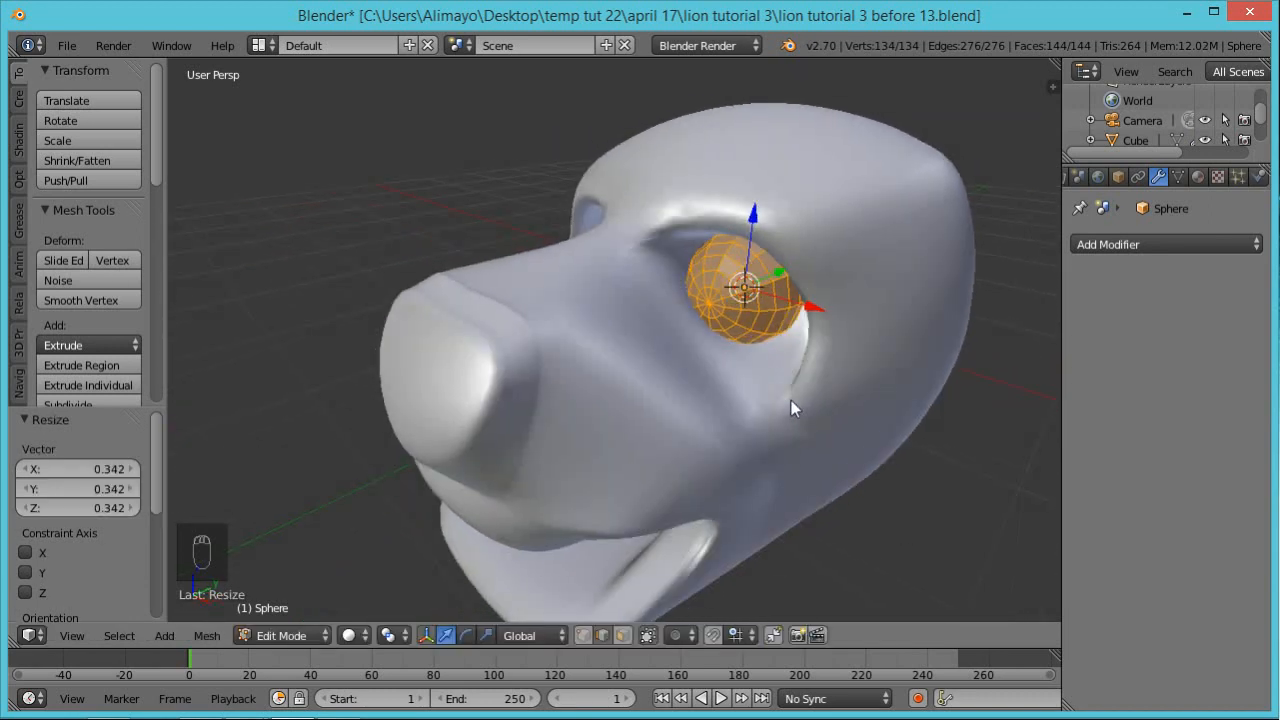
pyautogui.click(780, 277)
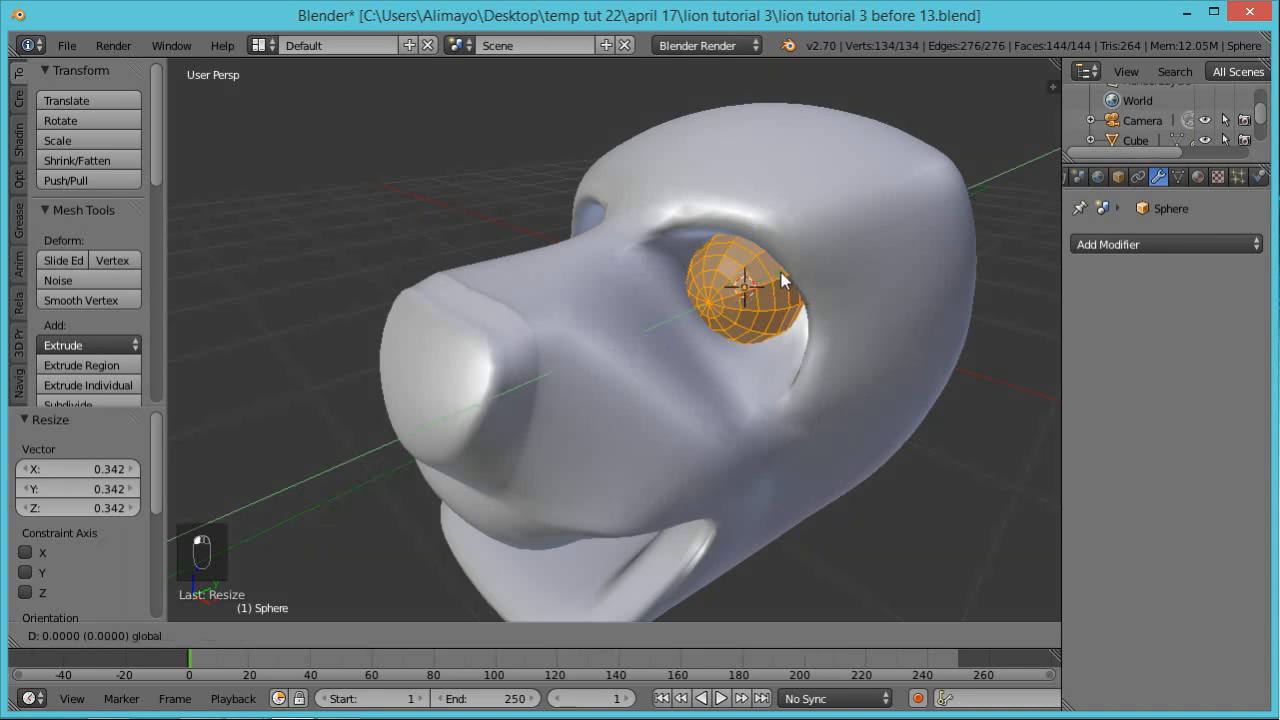
pyautogui.moveTo(748, 355); pyautogui.dragTo(861, 358, button='middle')
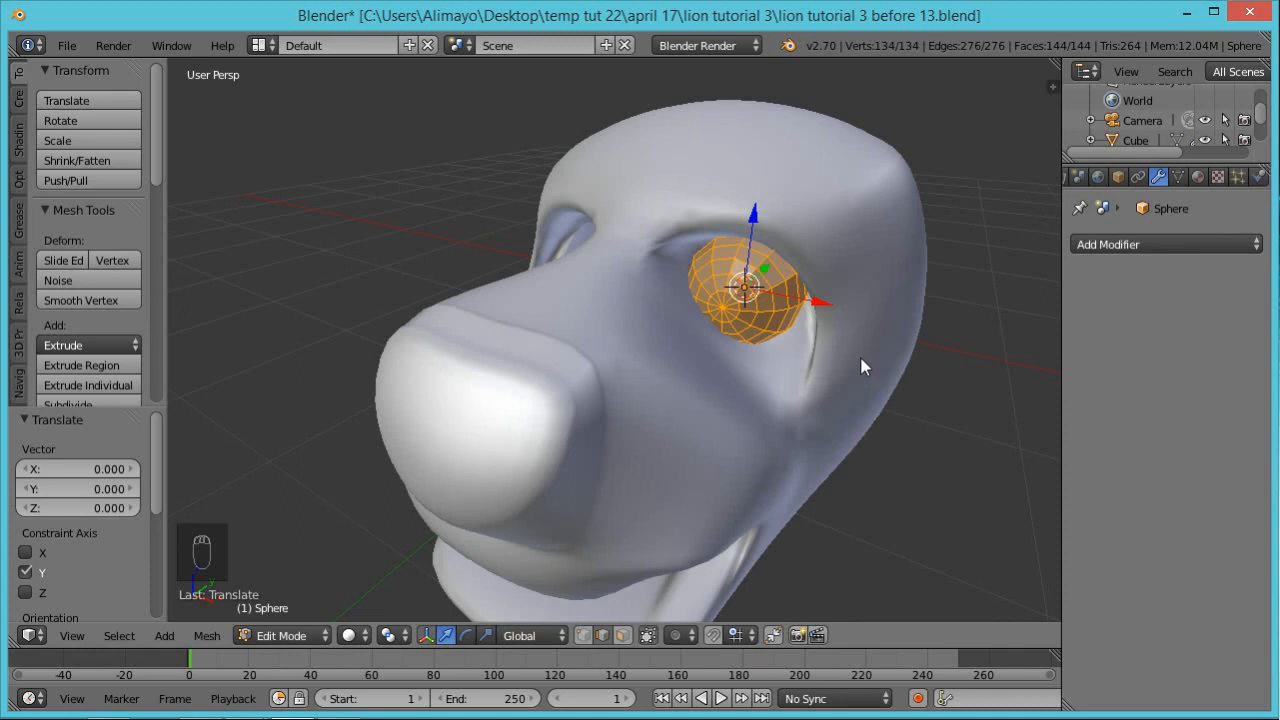
# Give the eyeball sphere a level 2 subdivision surface and smooth shading
pyautogui.hotkey('ctrl', '2')
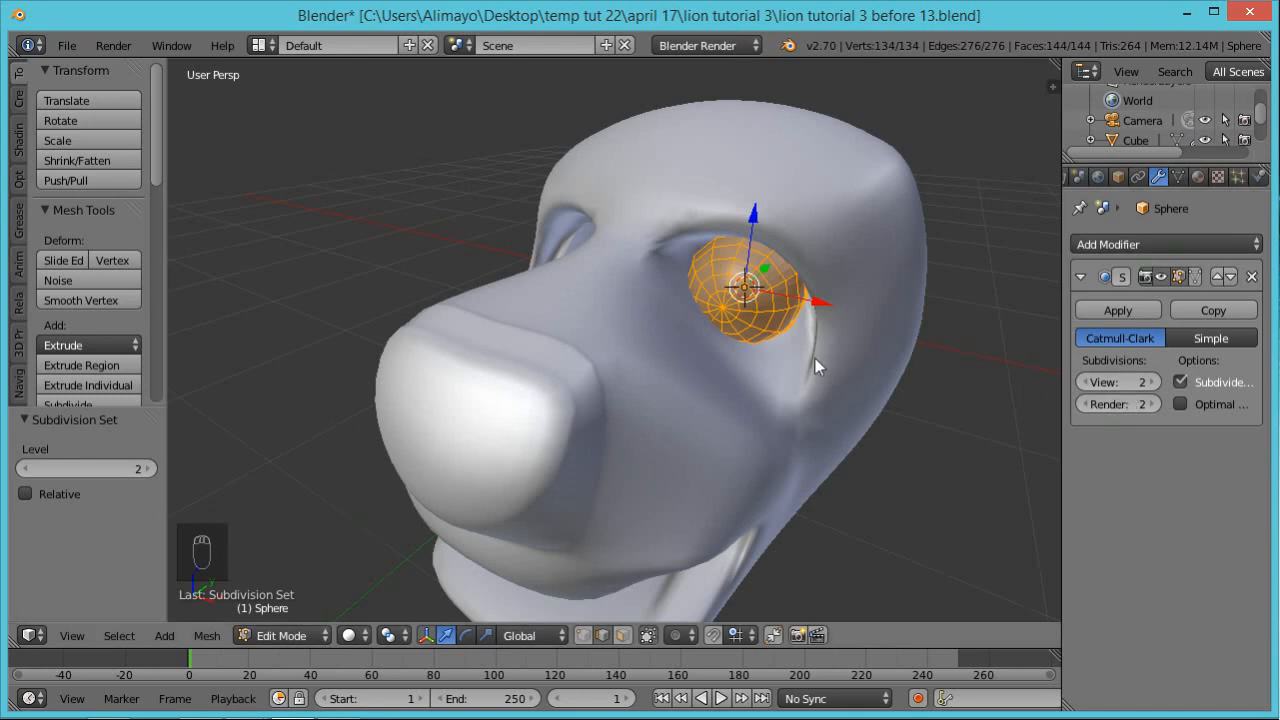
pyautogui.press('w')
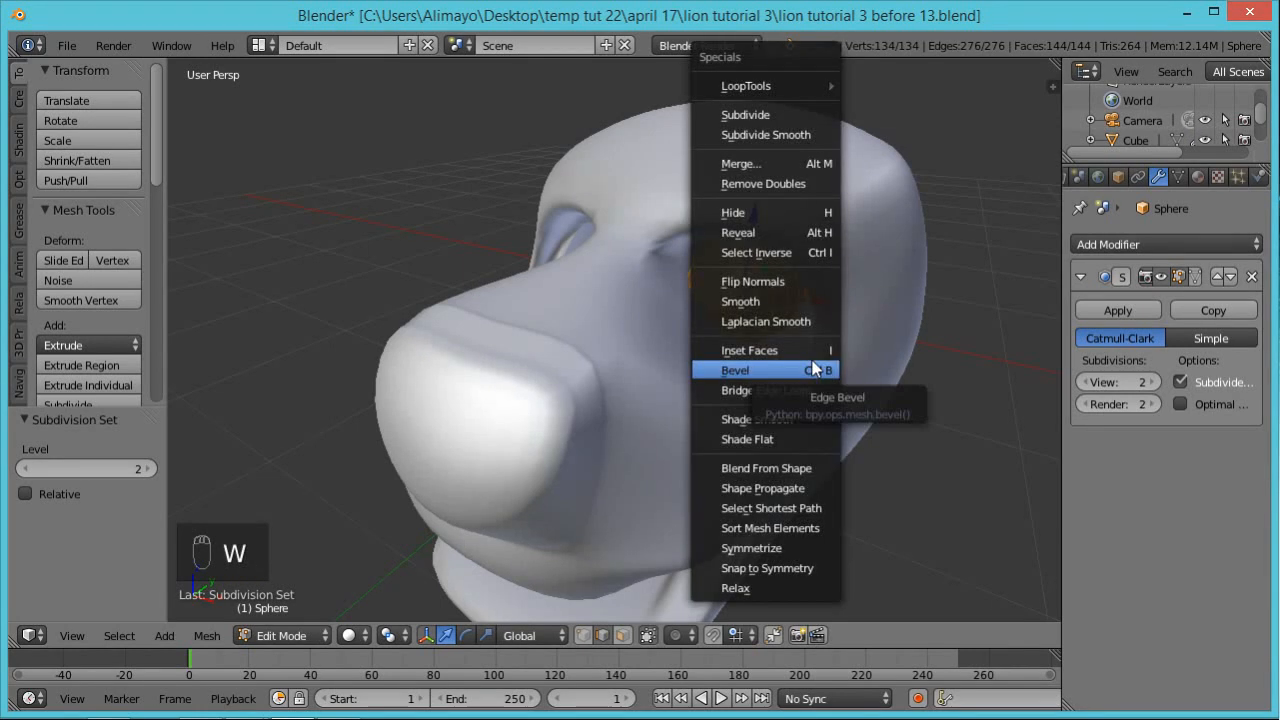
pyautogui.click(806, 420)
pyautogui.press('w')
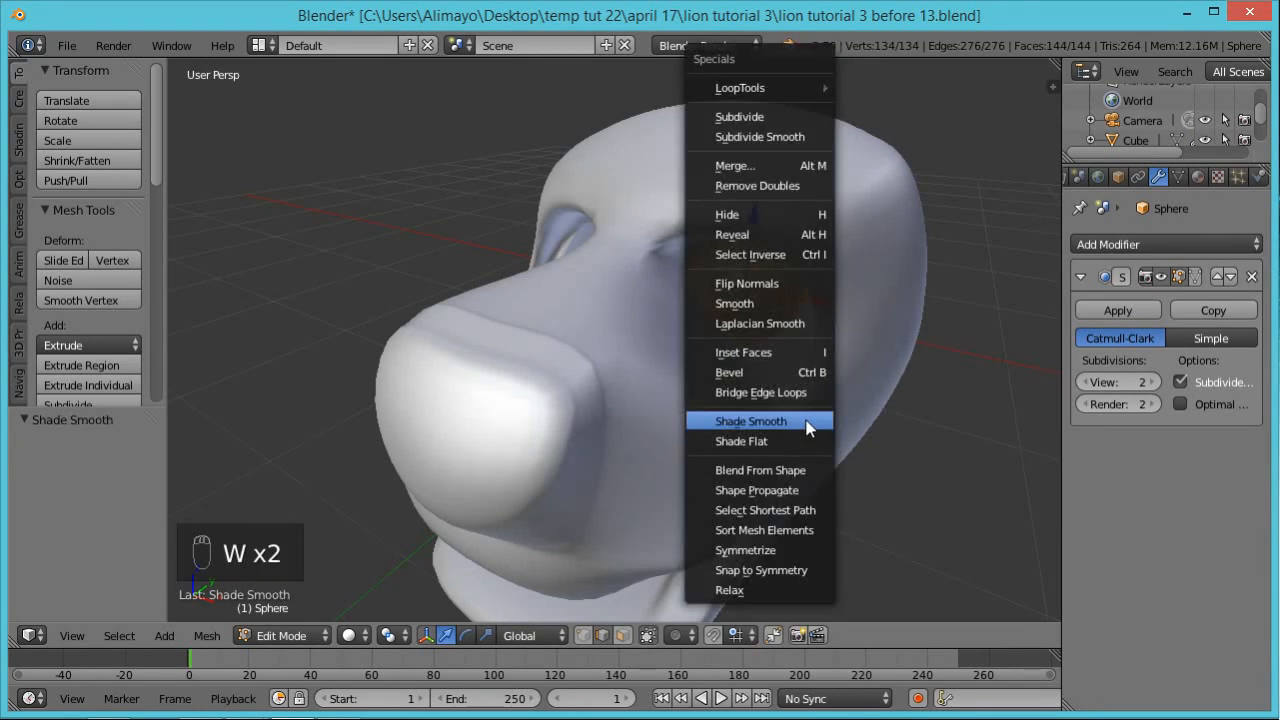
# Isolate the eyeball sphere in local view
pyautogui.scroll(3, 781, 330)
pyautogui.moveTo(905, 366); pyautogui.dragTo(829, 366, button='middle')
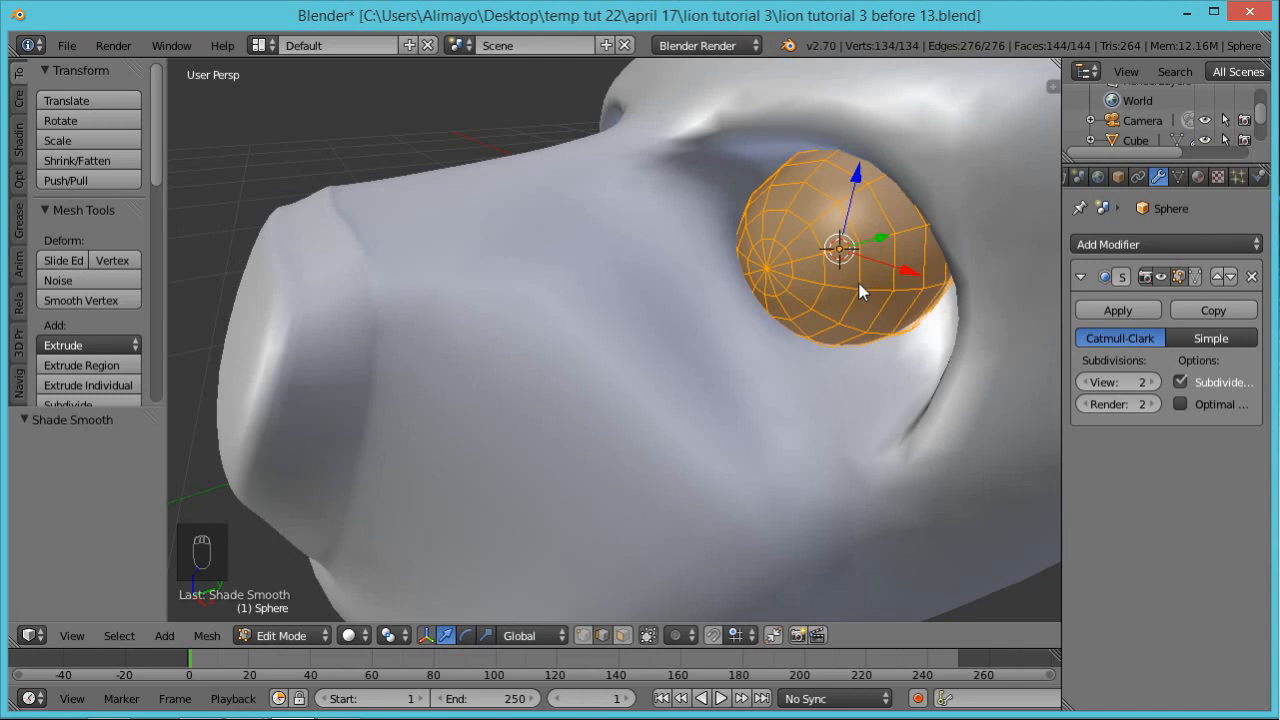
pyautogui.press('KP_Divide')
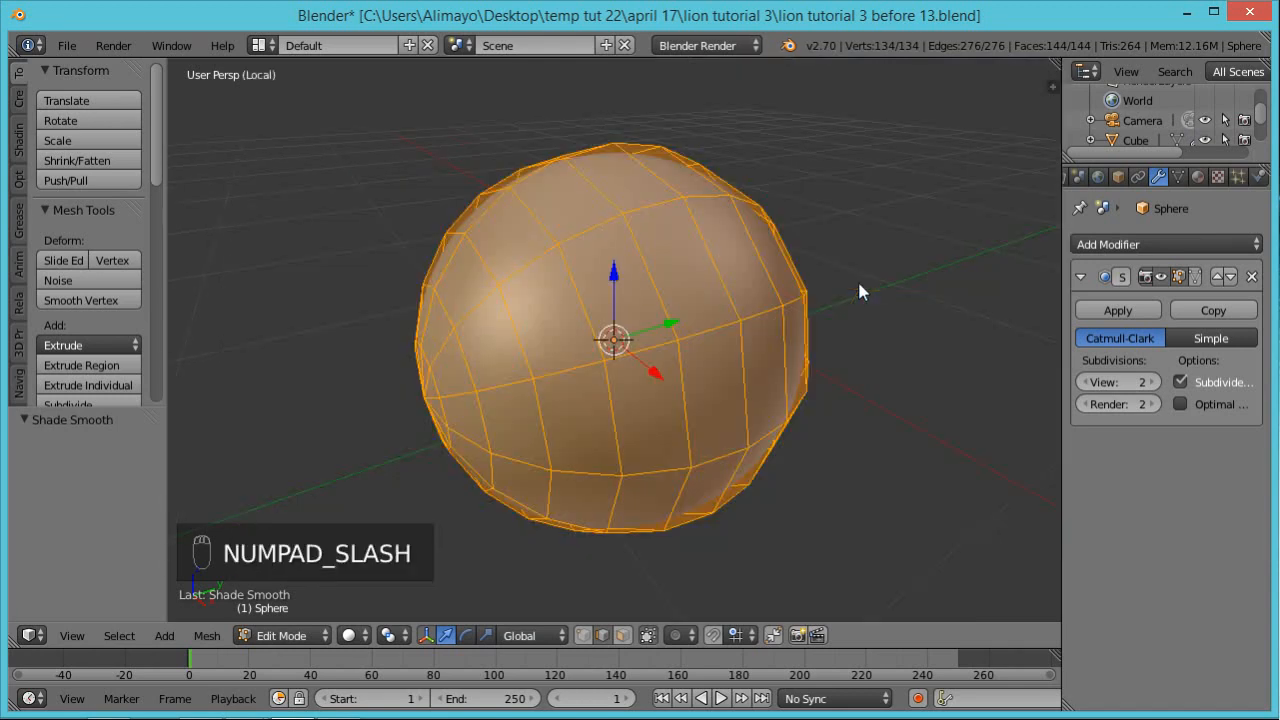
# Cut two closely spaced edge loops around the sphere's front pole and switch to face selection
pyautogui.scroll(-1, 775, 330)
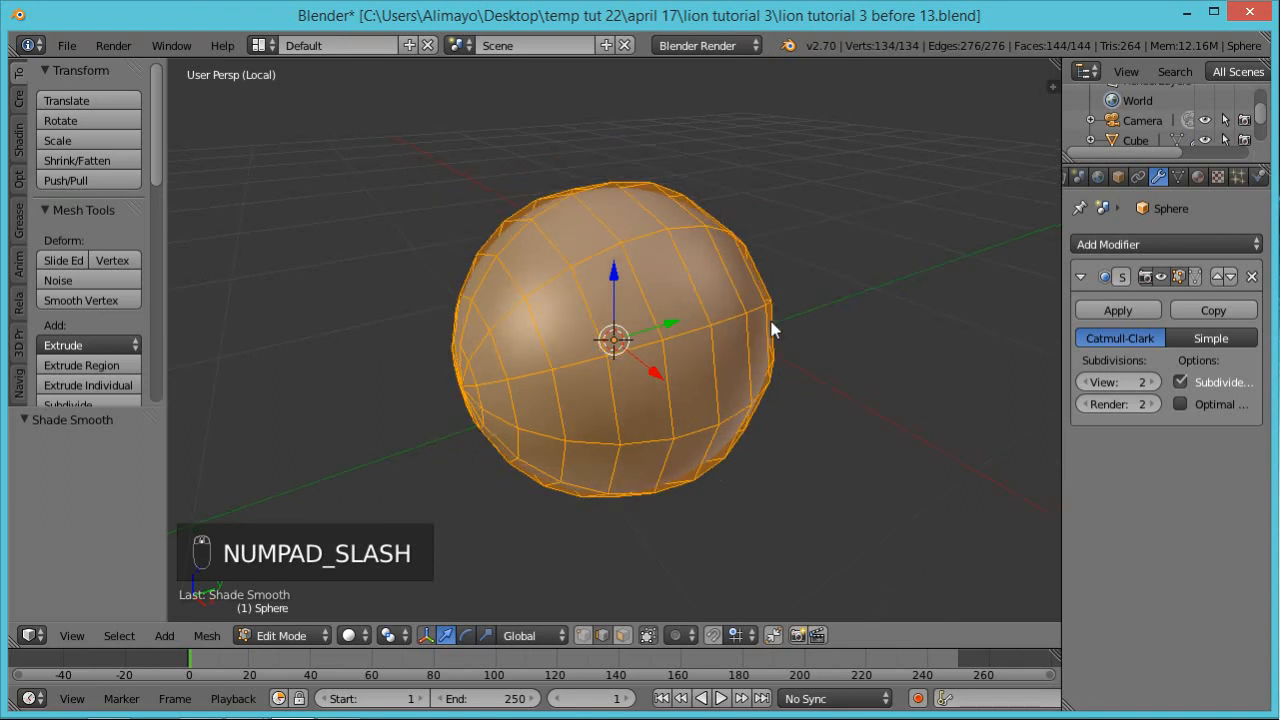
pyautogui.moveTo(573, 437); pyautogui.dragTo(652, 367, button='middle')
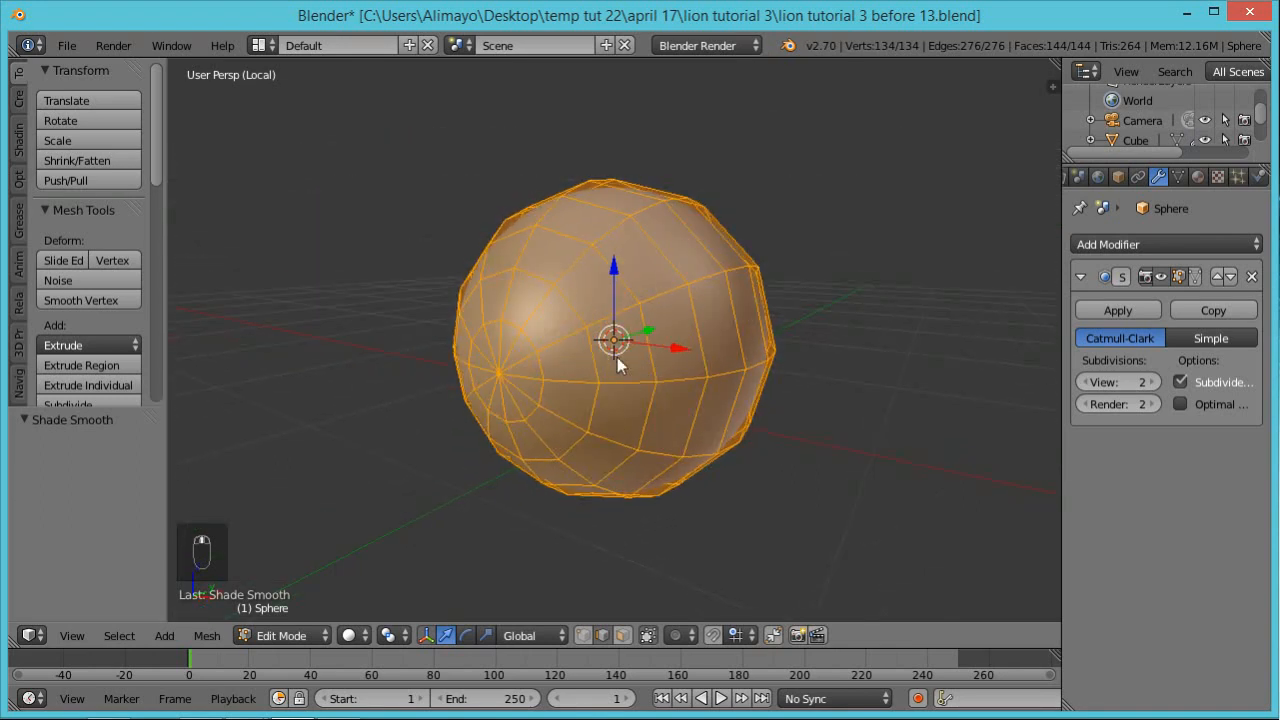
pyautogui.hotkey('ctrl', 'r')
pyautogui.click(581, 281)
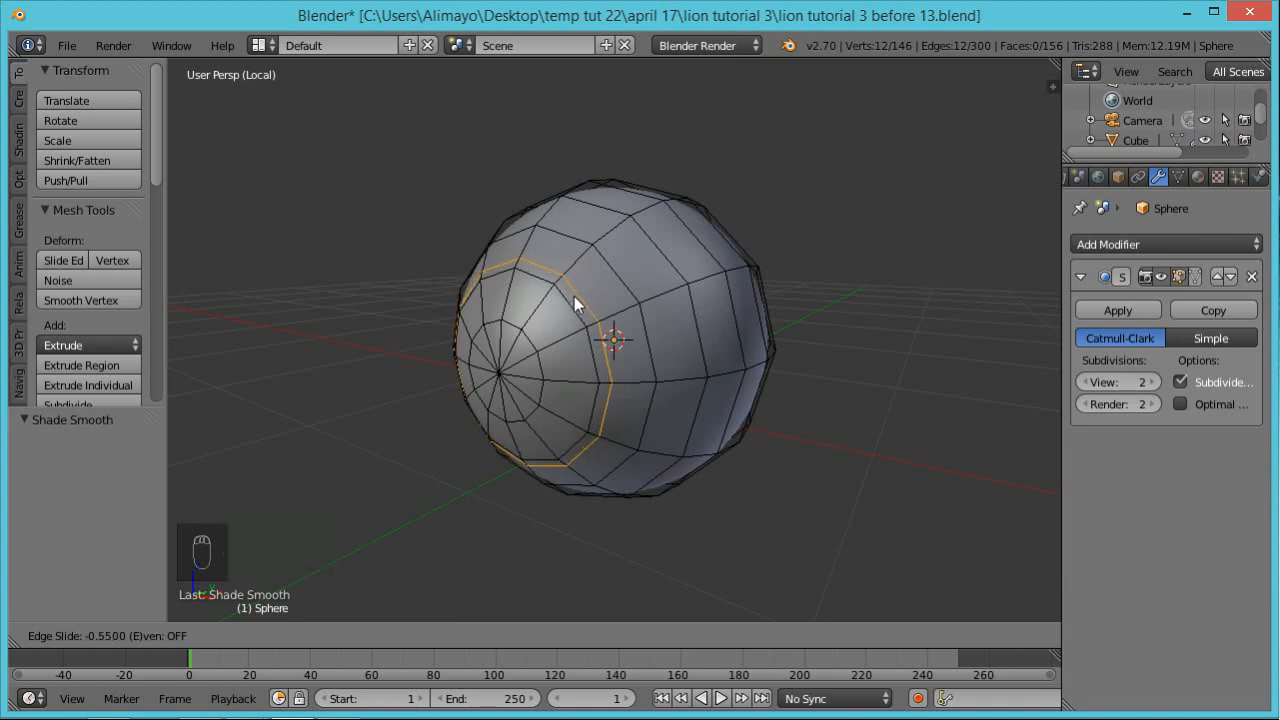
pyautogui.click(573, 303)
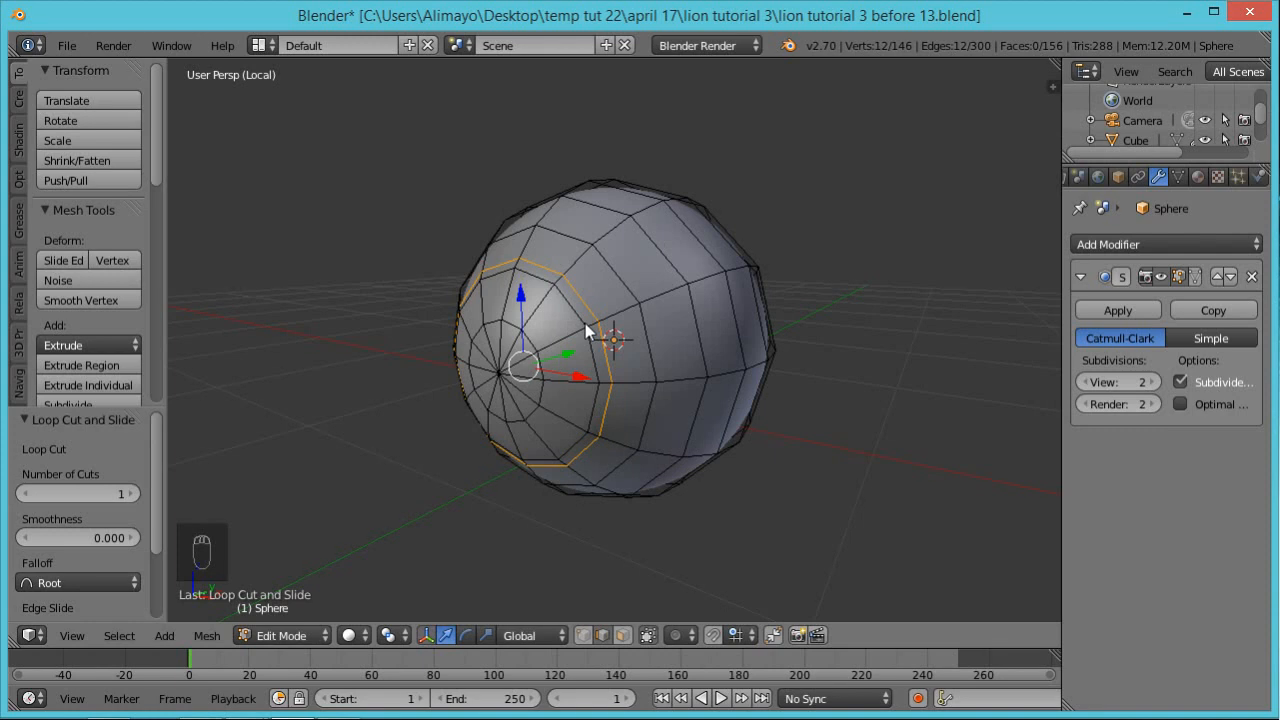
pyautogui.hotkey('ctrl', 'r')
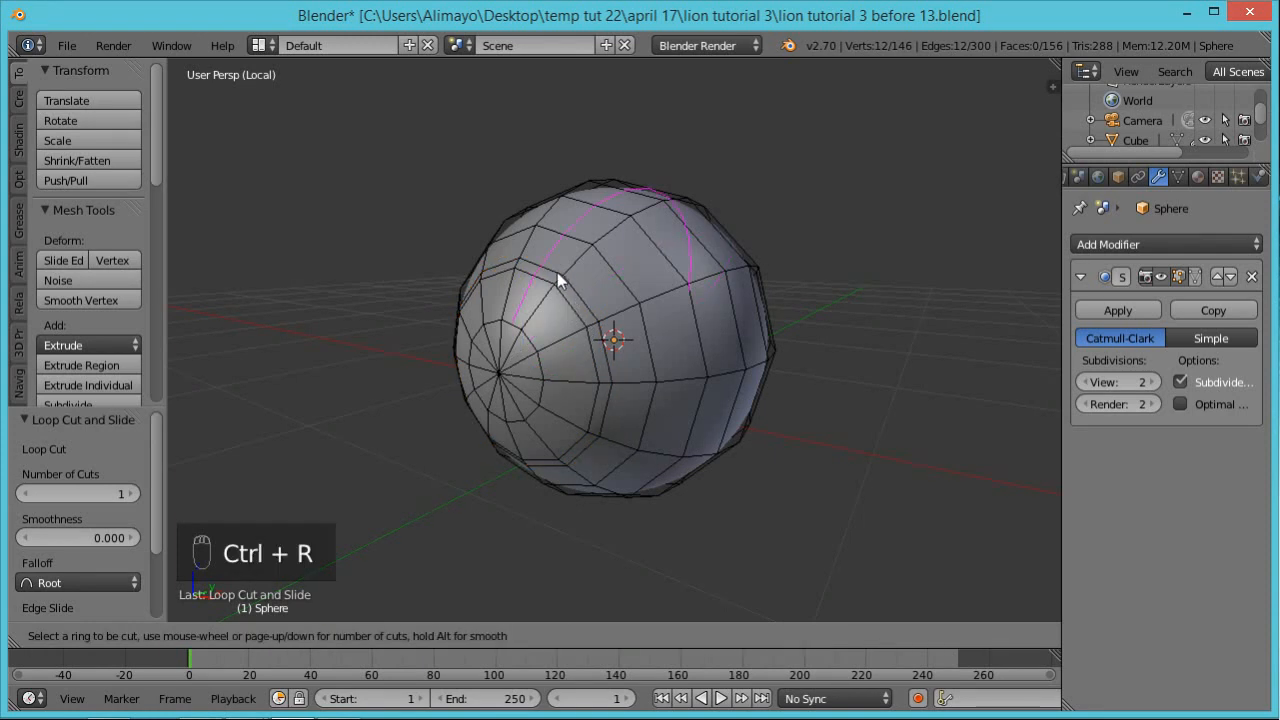
pyautogui.click(607, 322)
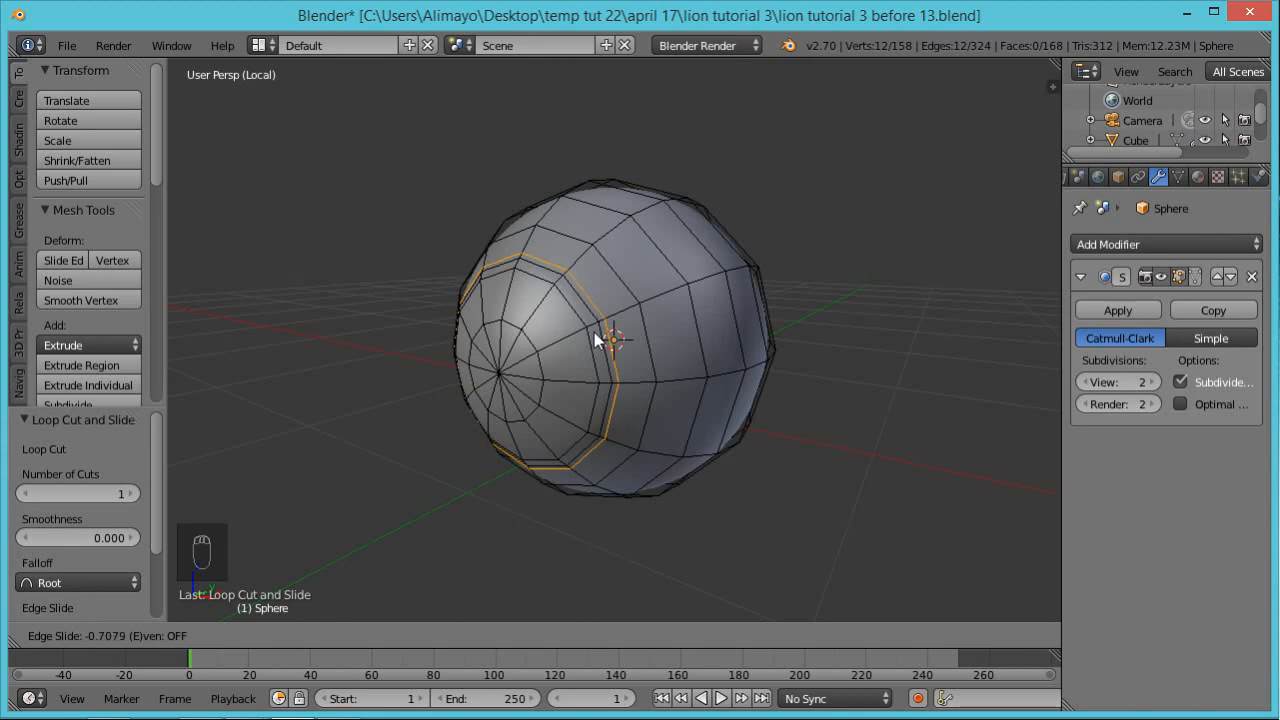
pyautogui.click(594, 332)
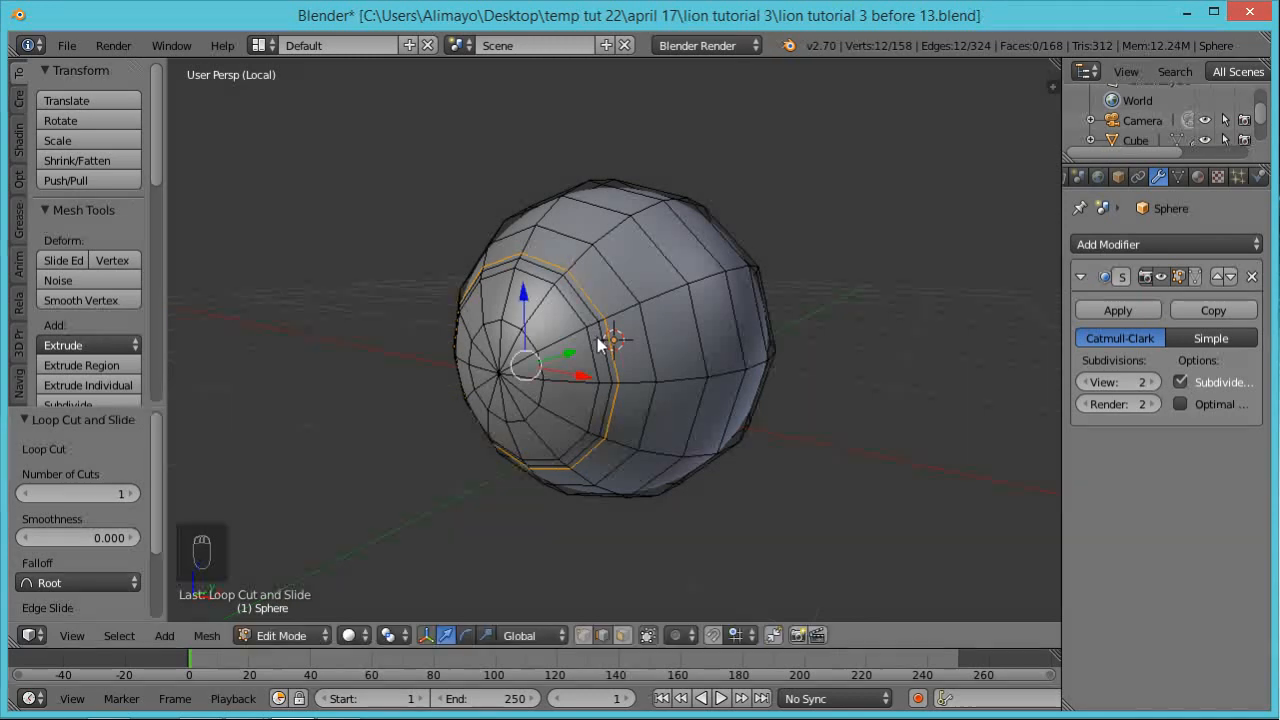
pyautogui.click(622, 636)
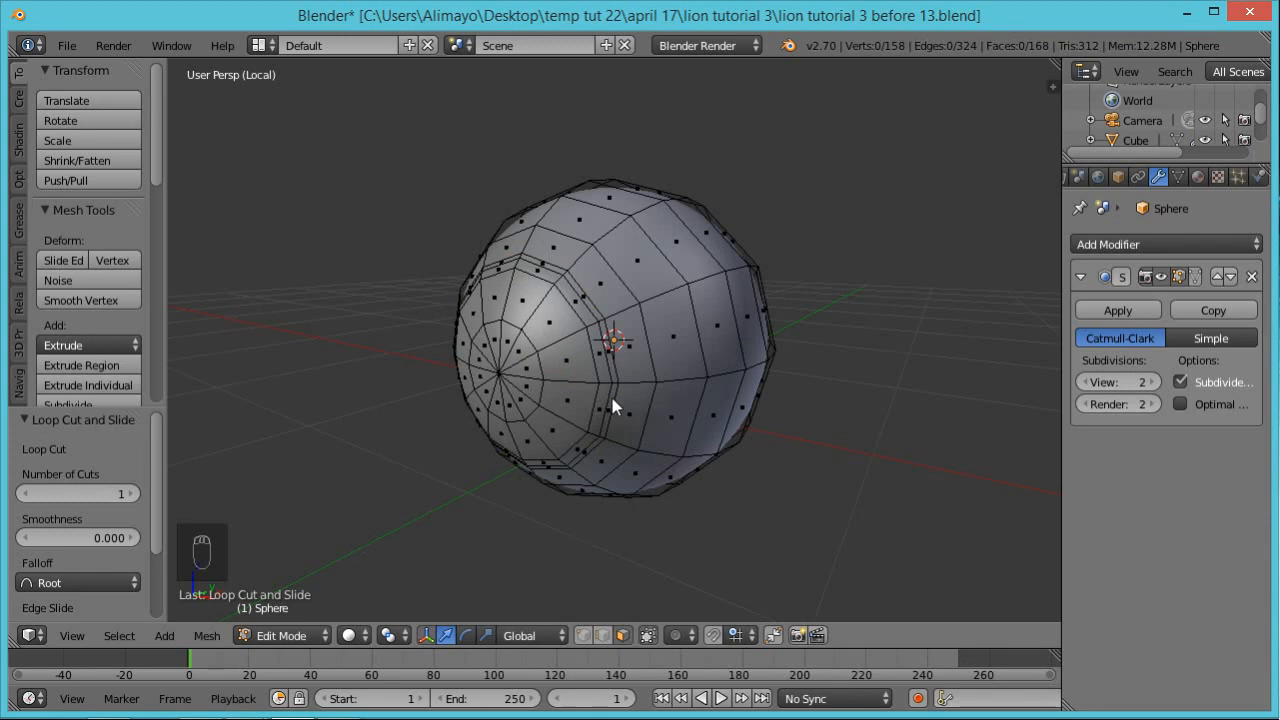
pyautogui.scroll(2, 612, 398)
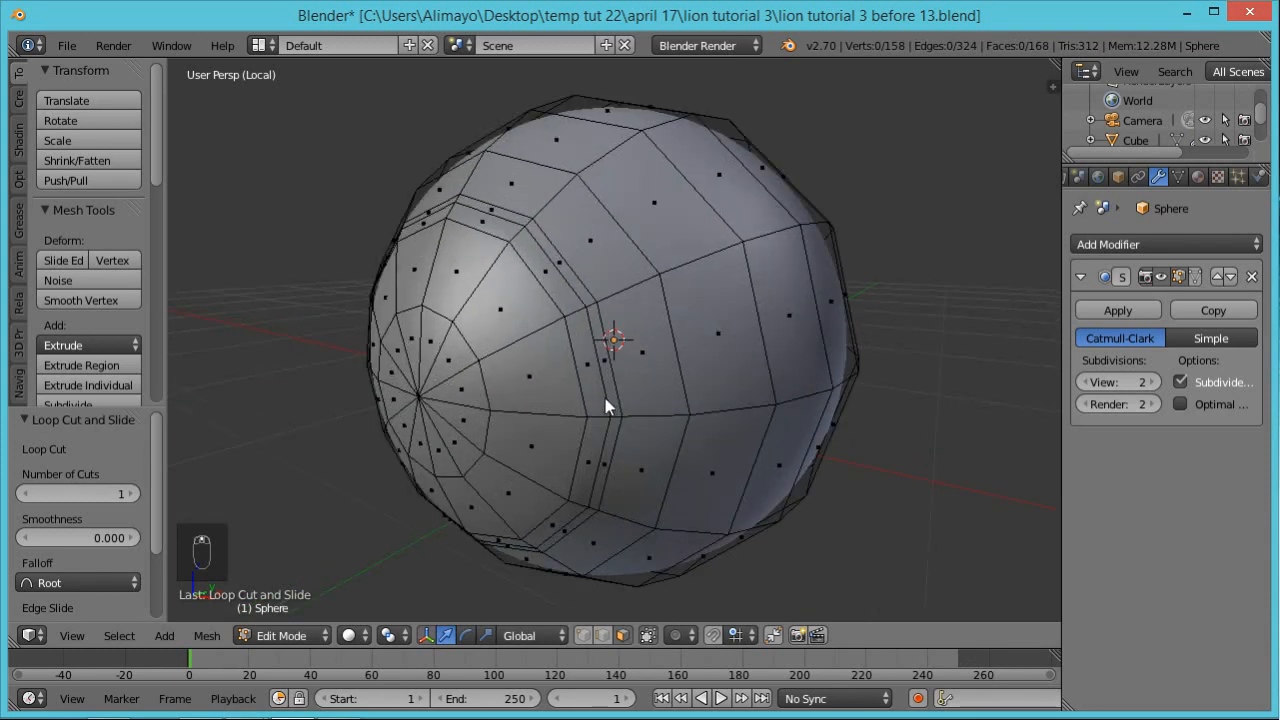
pyautogui.keyDown('alt'); pyautogui.rightClick(615, 417); pyautogui.keyUp('alt')
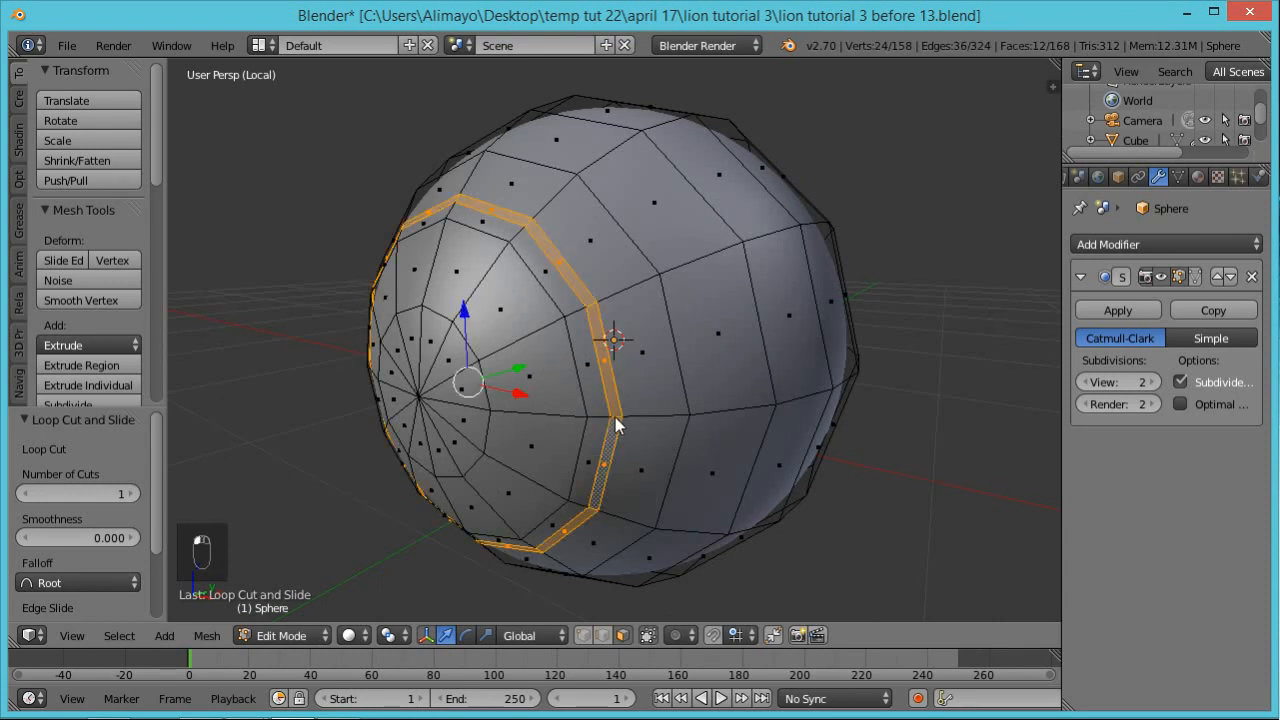
pyautogui.press('s')
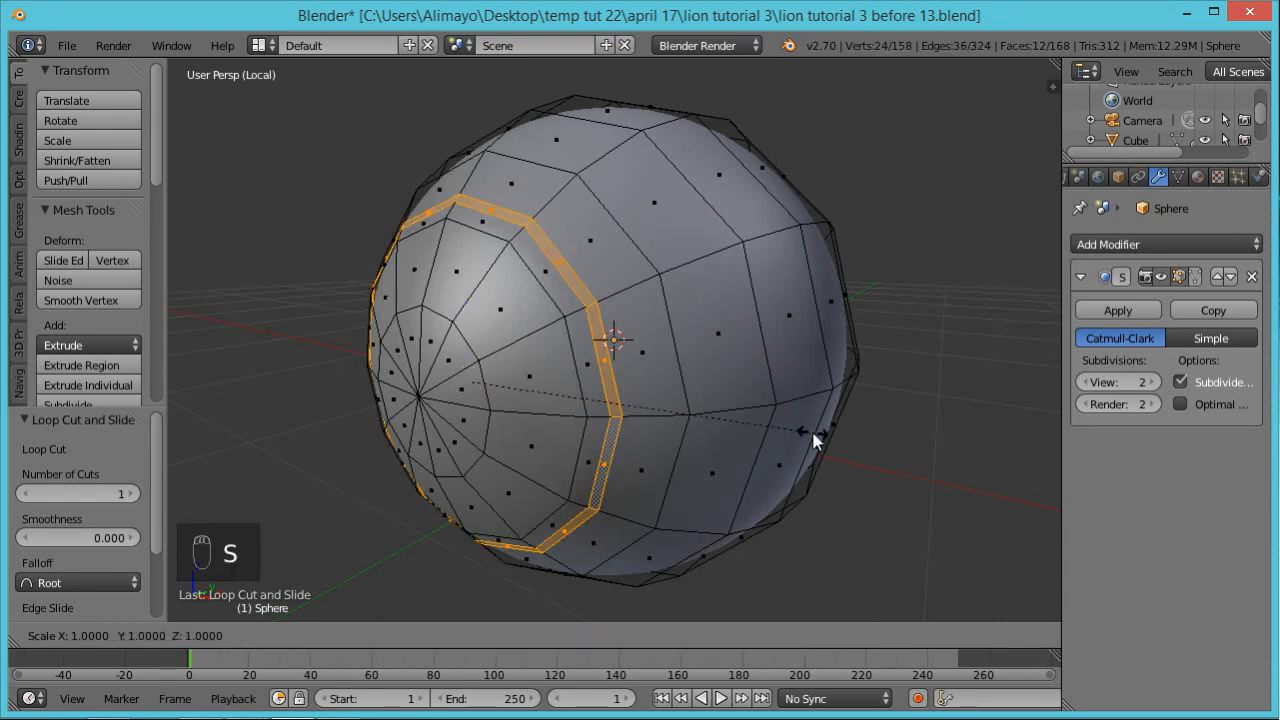
pyautogui.click(808, 435)
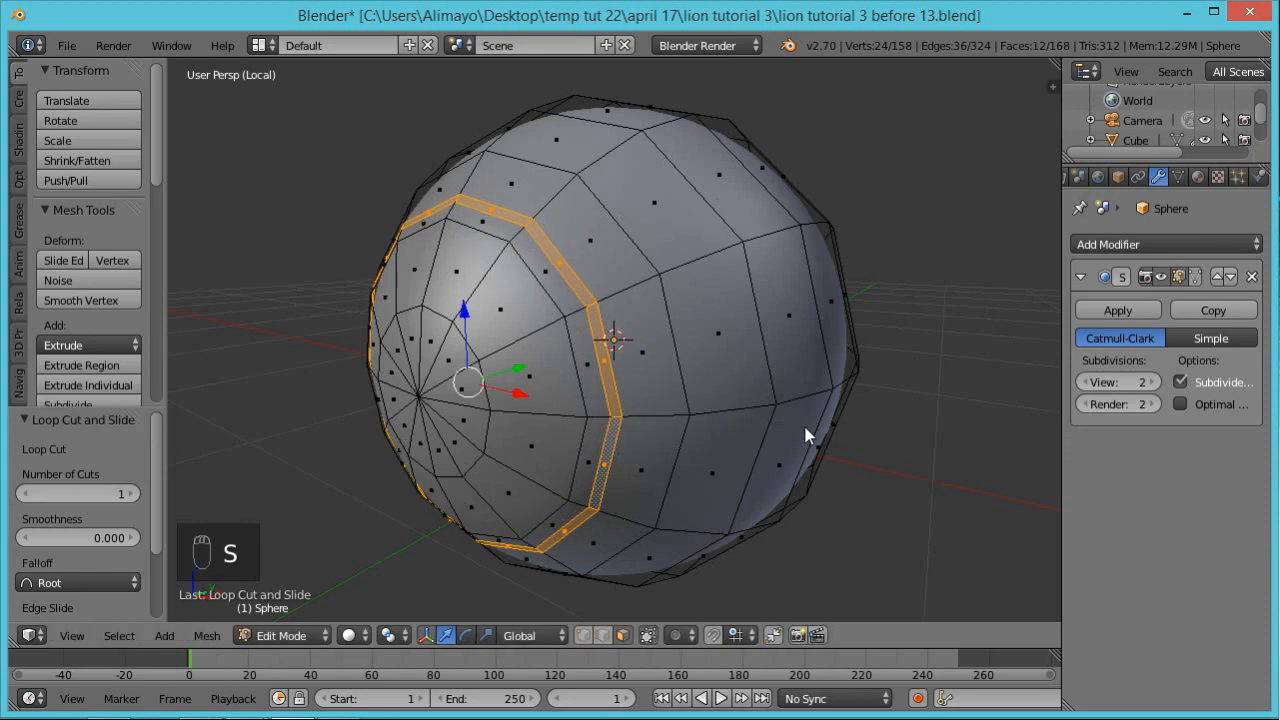
pyautogui.hotkey('alt', 's')
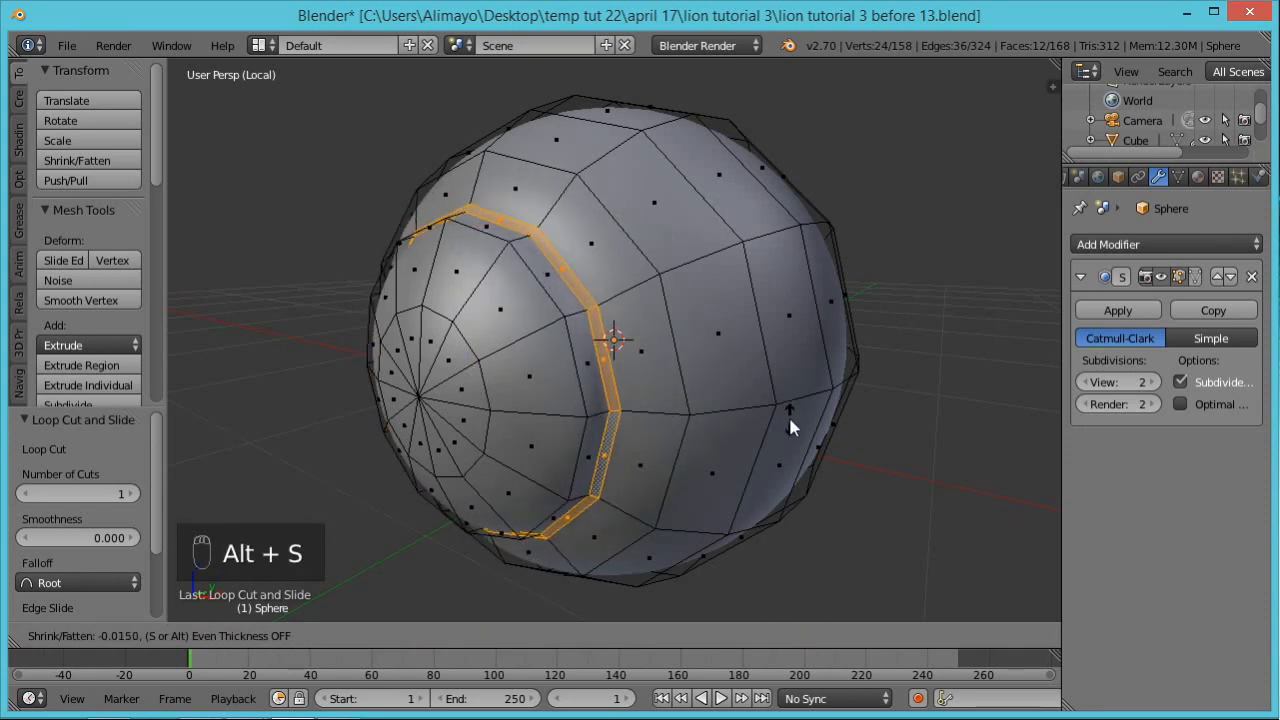
pyautogui.click(790, 417)
pyautogui.moveTo(790, 417); pyautogui.dragTo(760, 444, button='middle')
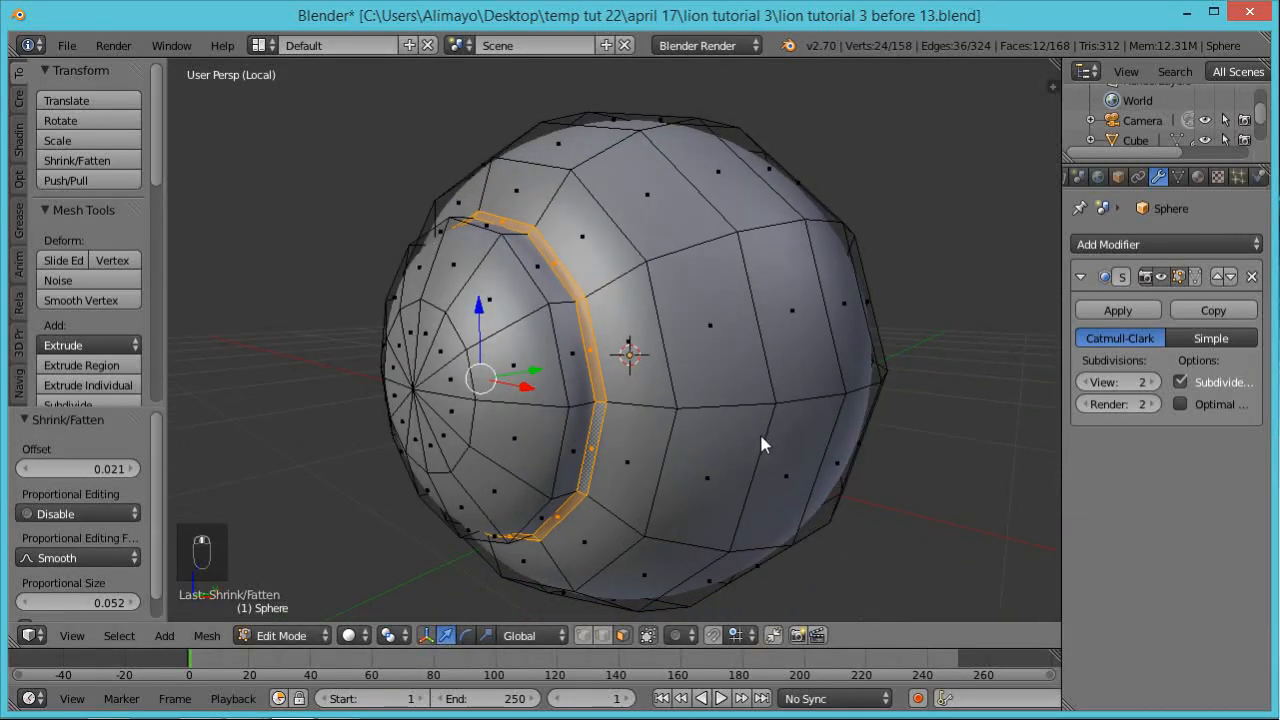
pyautogui.hotkey('ctrl', 'z')
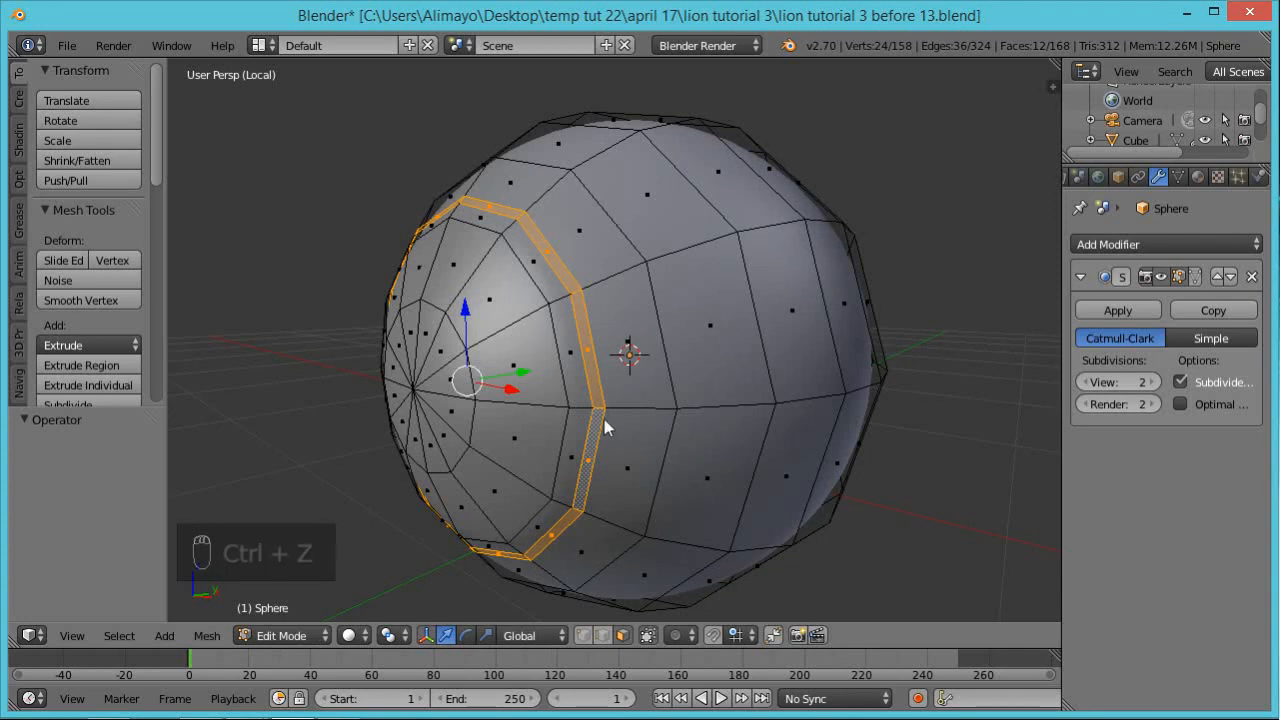
# Select the inner narrow face ring around the front pole and shrink it inwards by about 0.019 to form a groove
pyautogui.keyDown('alt'); pyautogui.click(578, 408); pyautogui.keyUp('alt')
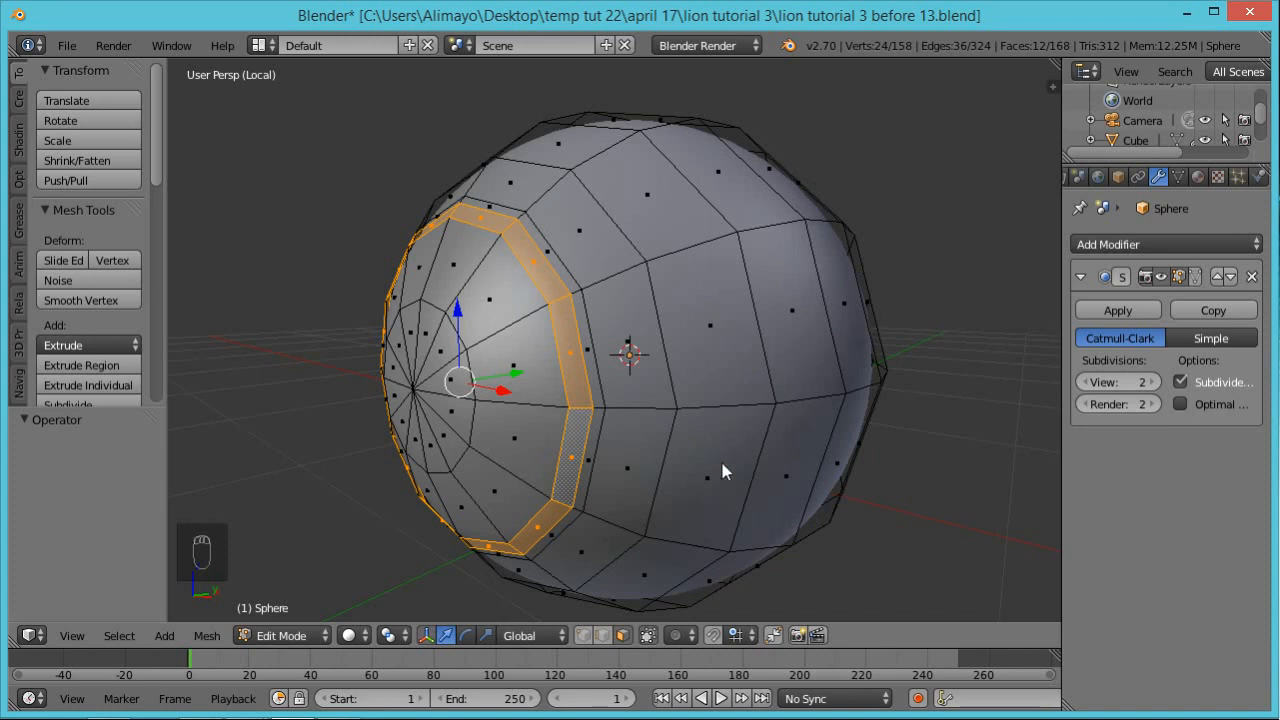
pyautogui.hotkey('alt', 's')
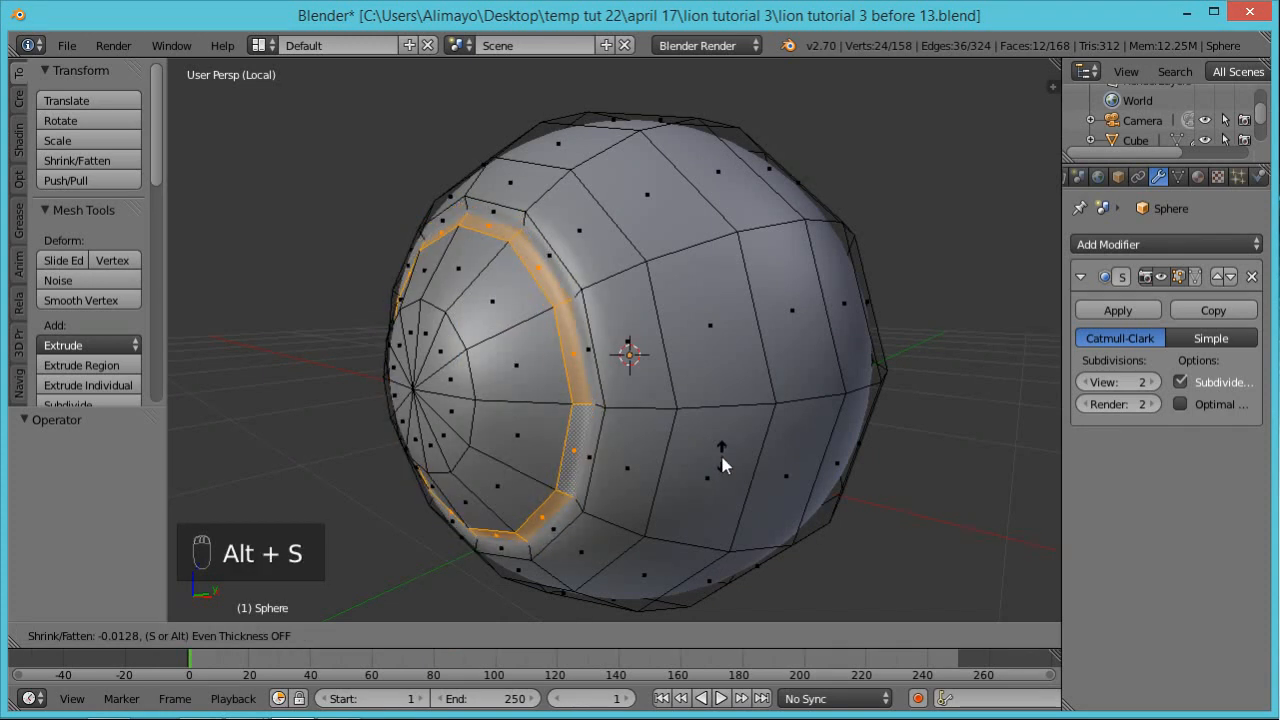
pyautogui.click(721, 454)
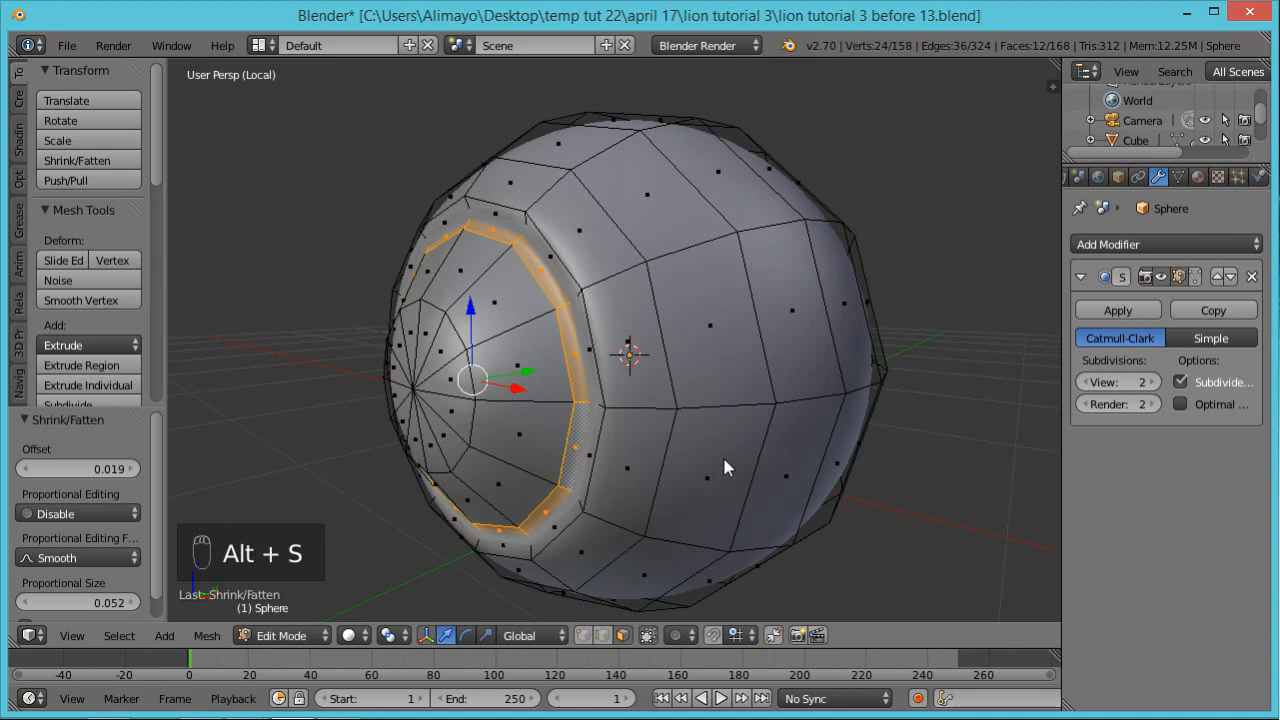
pyautogui.moveTo(727, 441); pyautogui.dragTo(760, 463, button='middle')
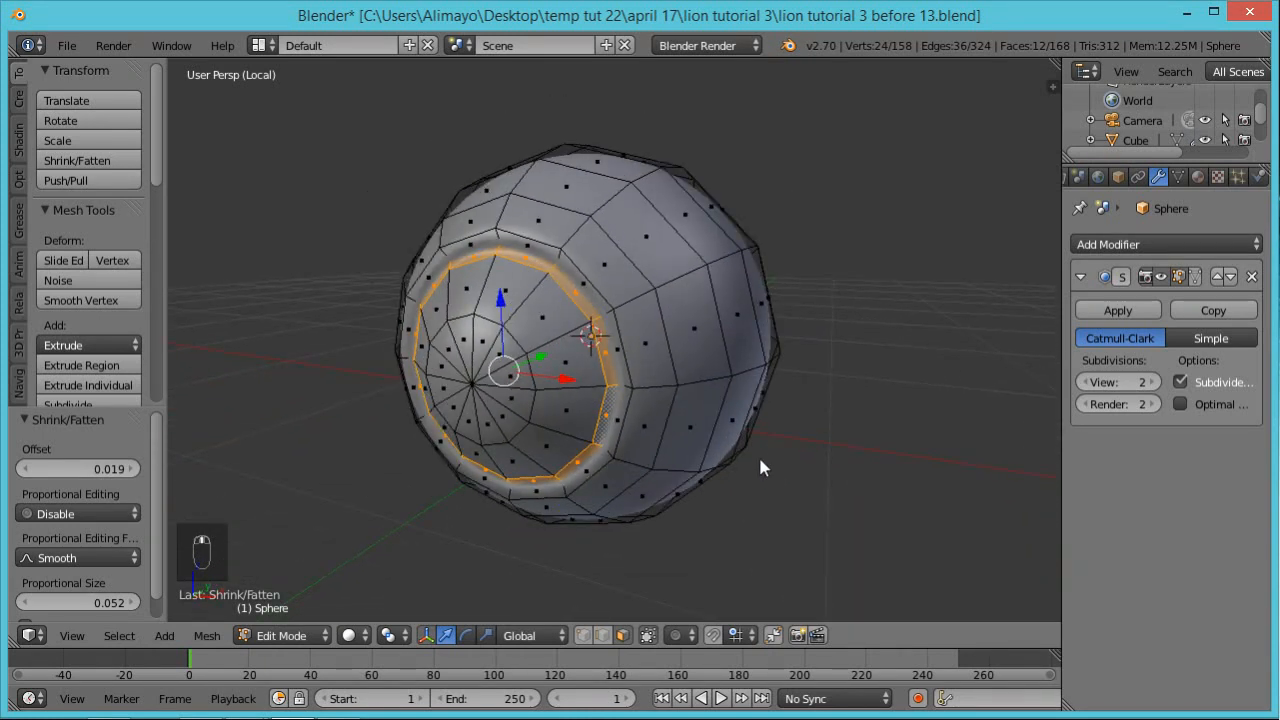
pyautogui.hotkey('alt', 's')
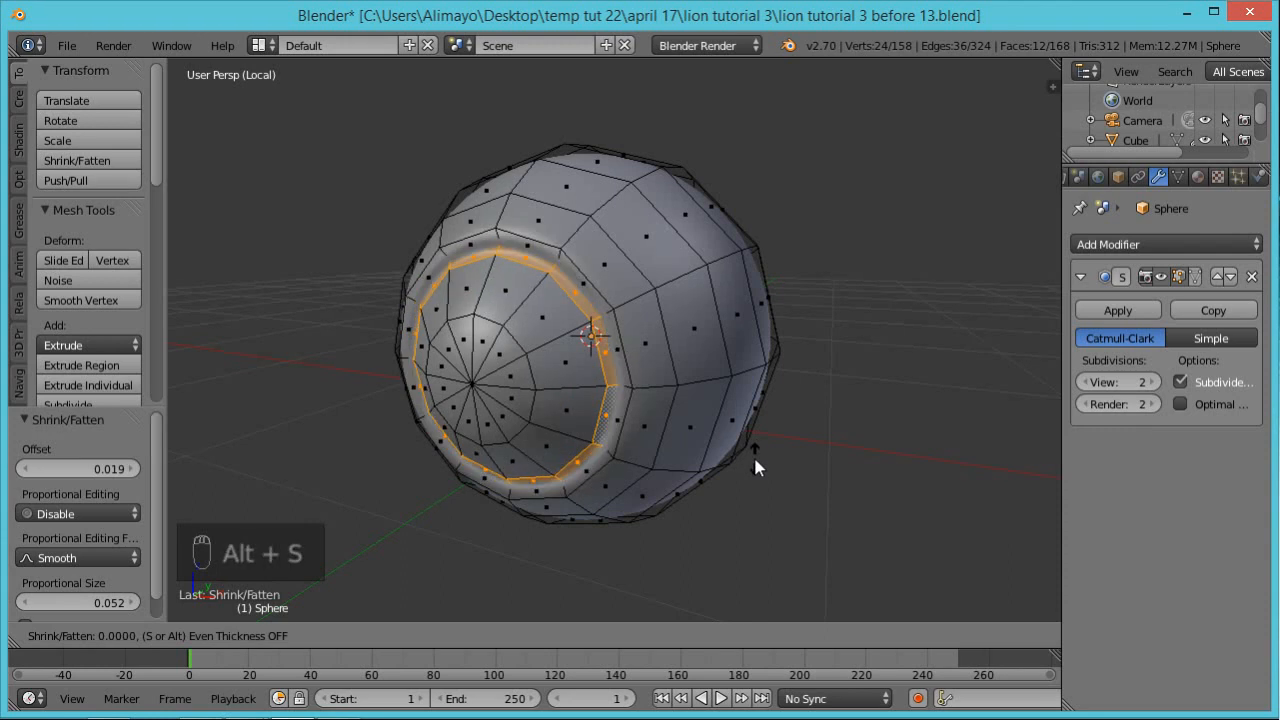
pyautogui.click(753, 454)
pyautogui.moveTo(750, 461); pyautogui.dragTo(727, 441, button='middle')
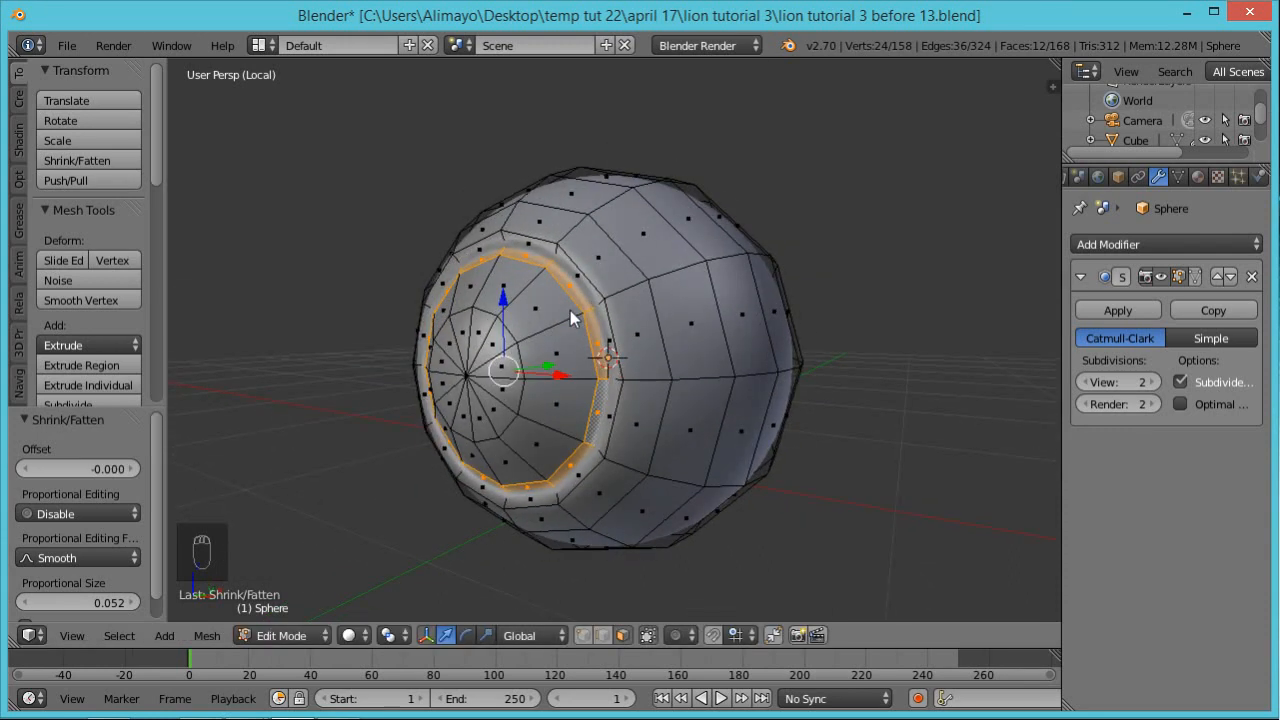
# Cut supporting edge loops tight along the outer and inner edges of the iris groove
pyautogui.press('a')
pyautogui.moveTo(571, 314); pyautogui.dragTo(568, 328, button='middle')
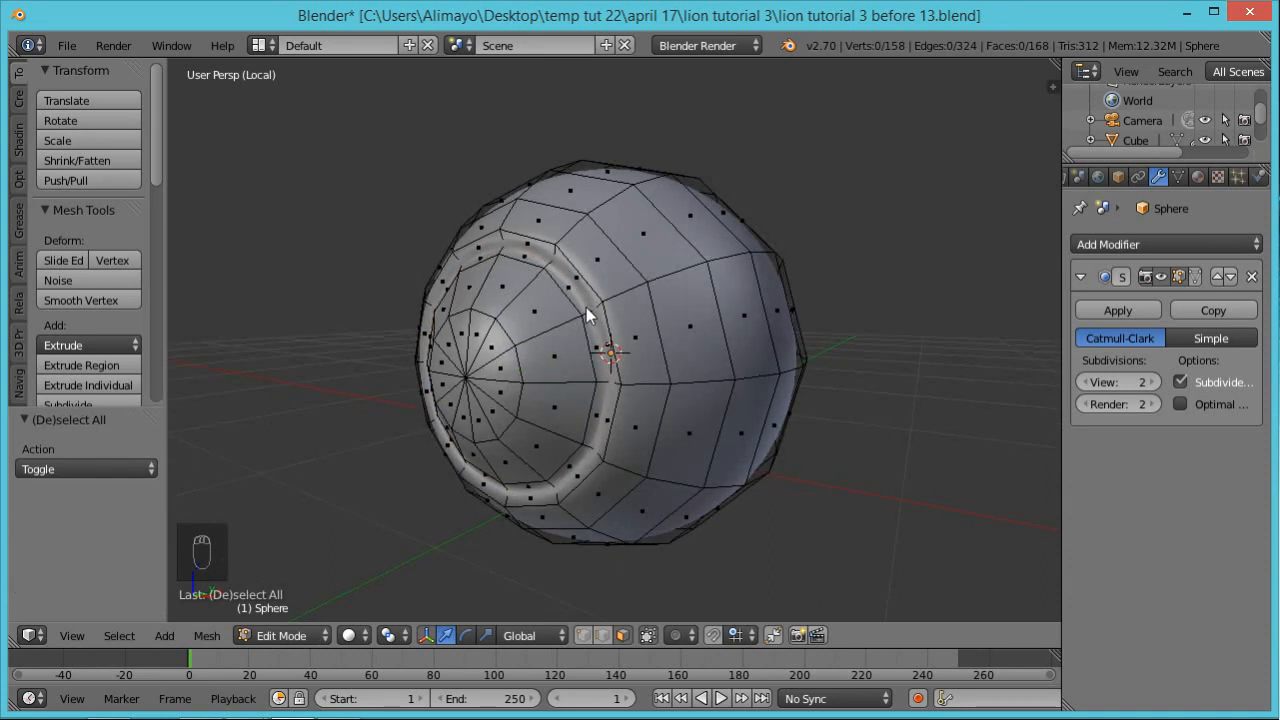
pyautogui.hotkey('ctrl', 'r')
pyautogui.click(598, 307)
pyautogui.click(602, 305)
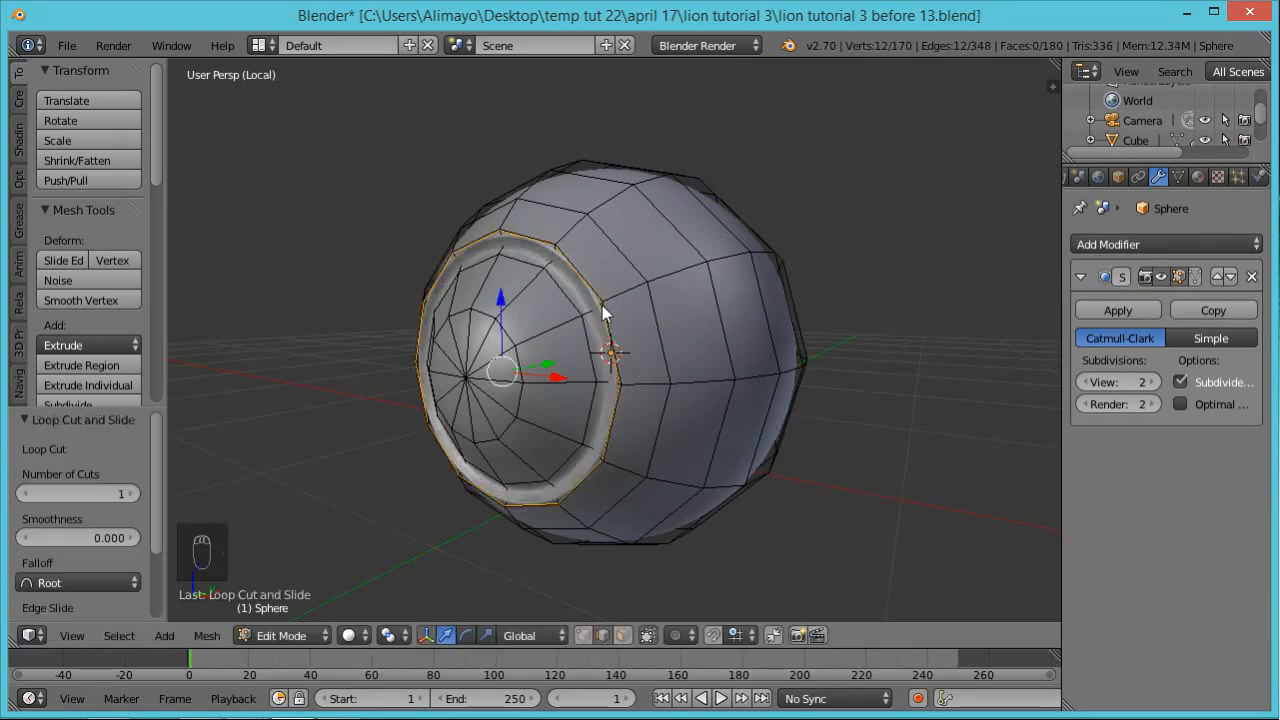
pyautogui.hotkey('ctrl', 'r')
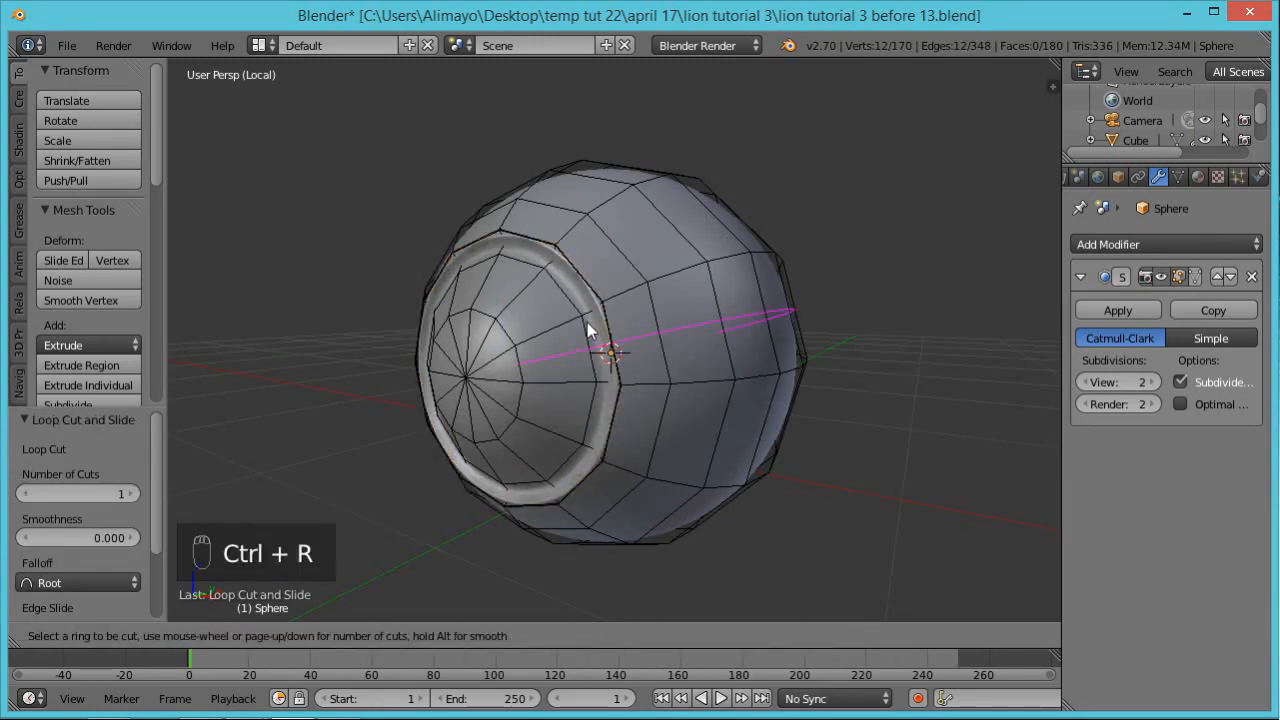
pyautogui.click(539, 298)
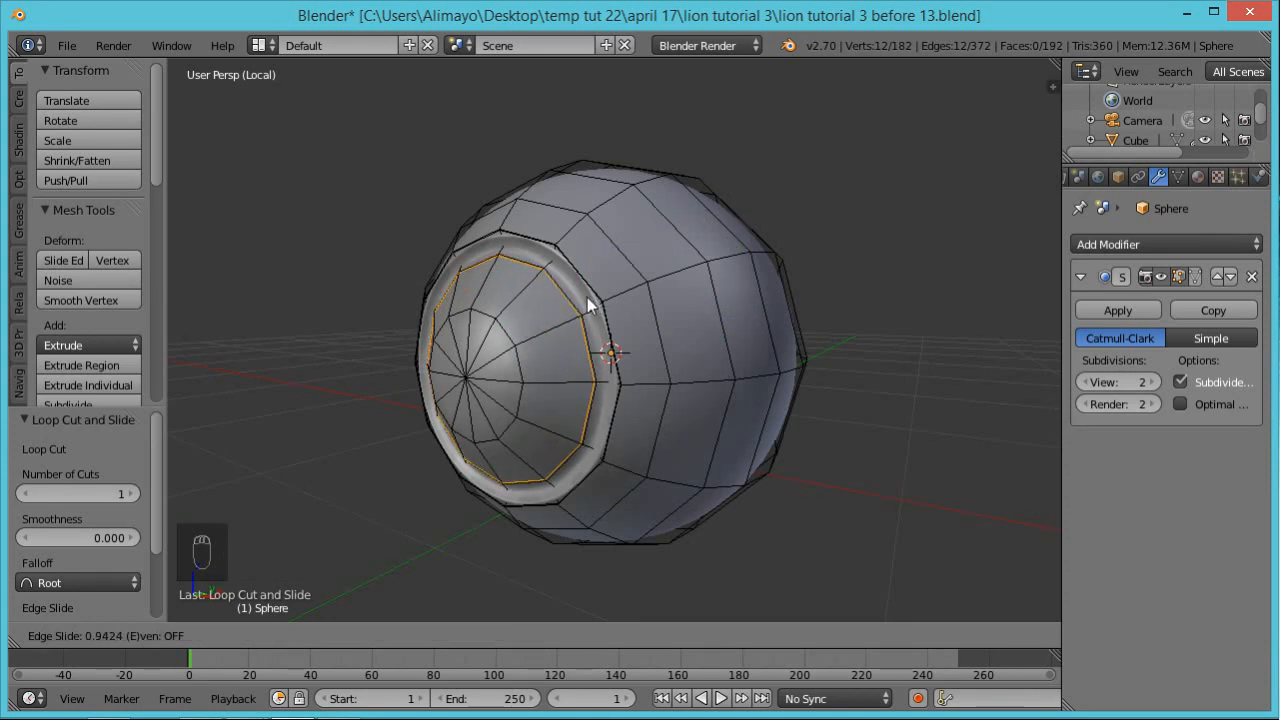
pyautogui.click(588, 309)
pyautogui.press('Tab')
pyautogui.moveTo(619, 329); pyautogui.dragTo(679, 327, button='middle')
pyautogui.press('Tab')
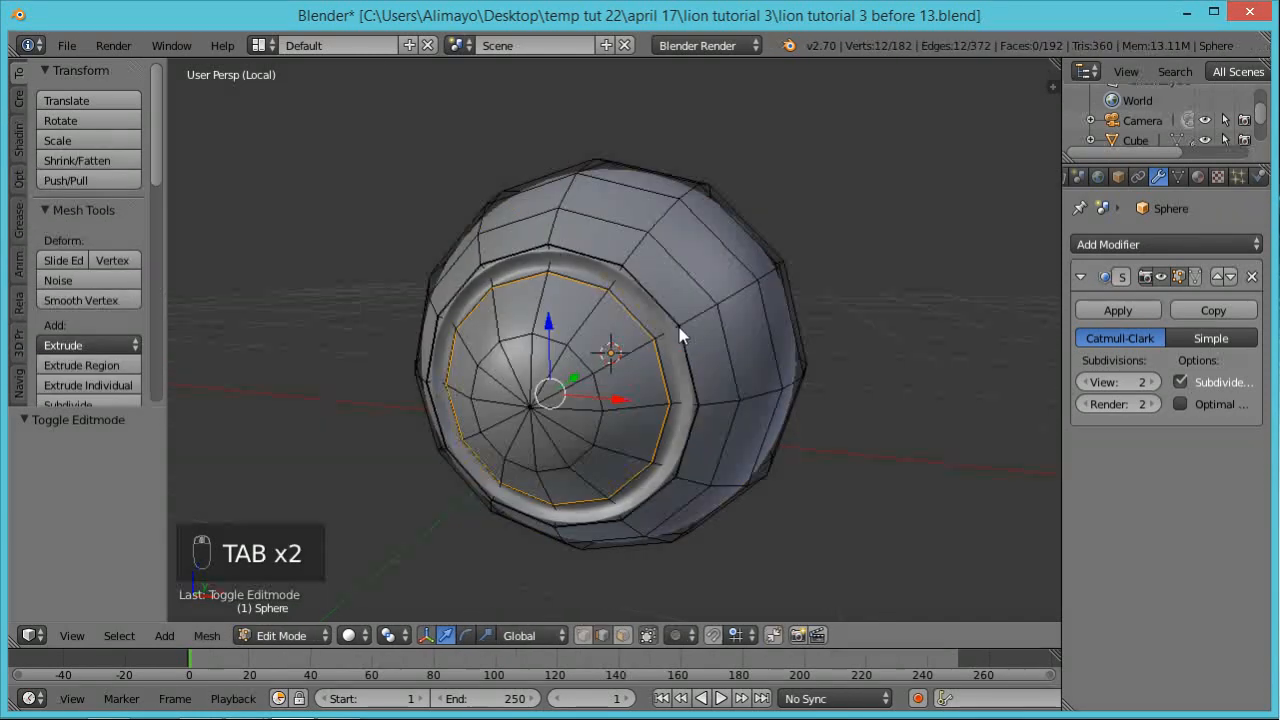
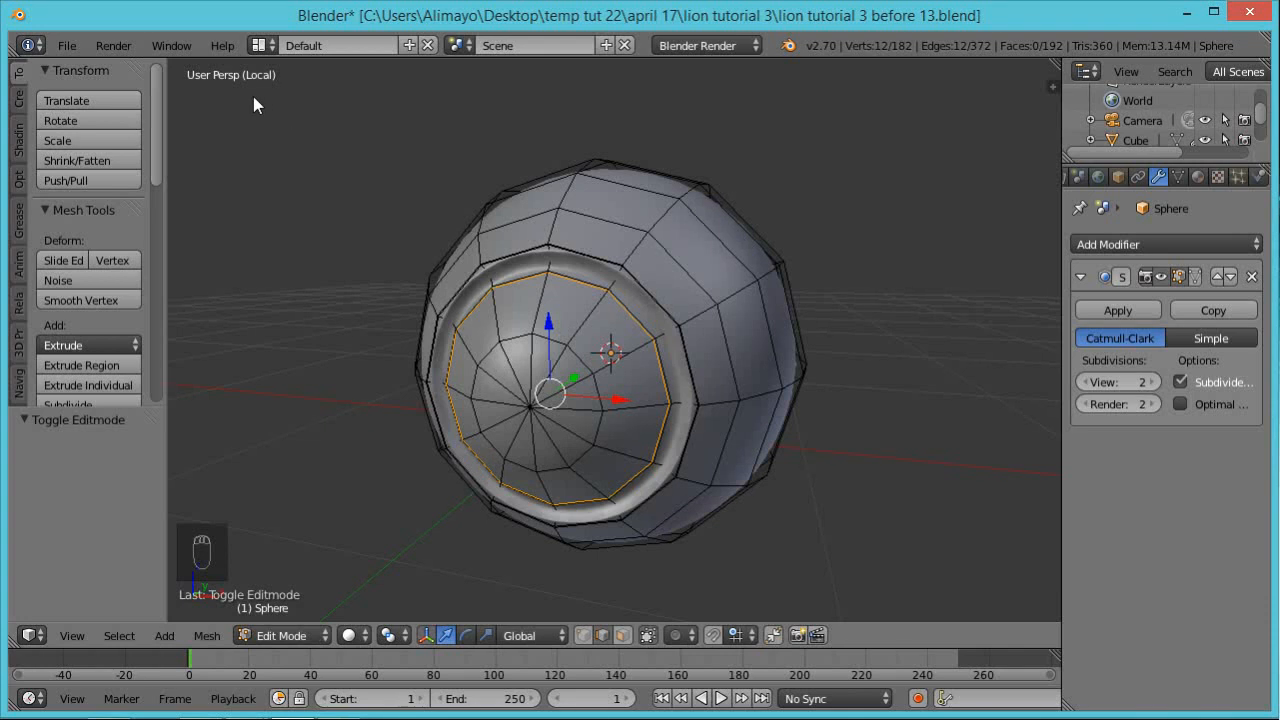
# Leave local view and select the eyeball's entire linked mesh
pyautogui.press('KP_Divide')
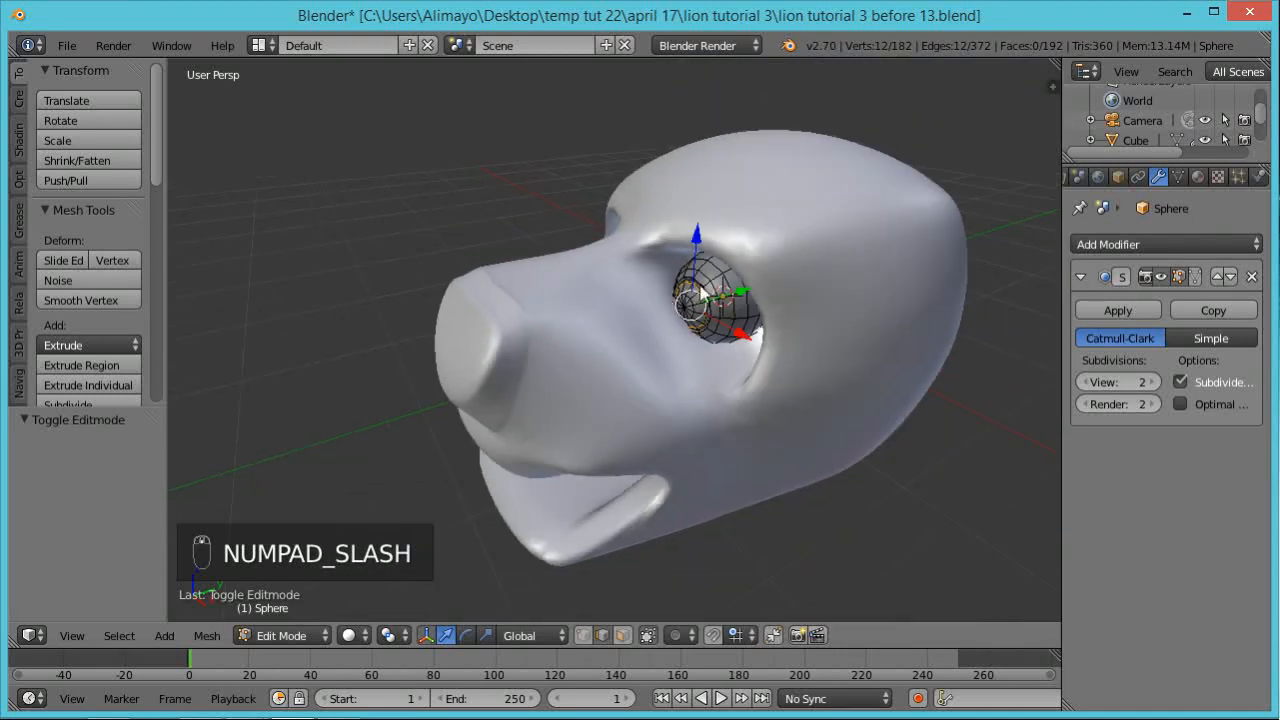
pyautogui.moveTo(682, 205); pyautogui.dragTo(828, 270, button='middle')
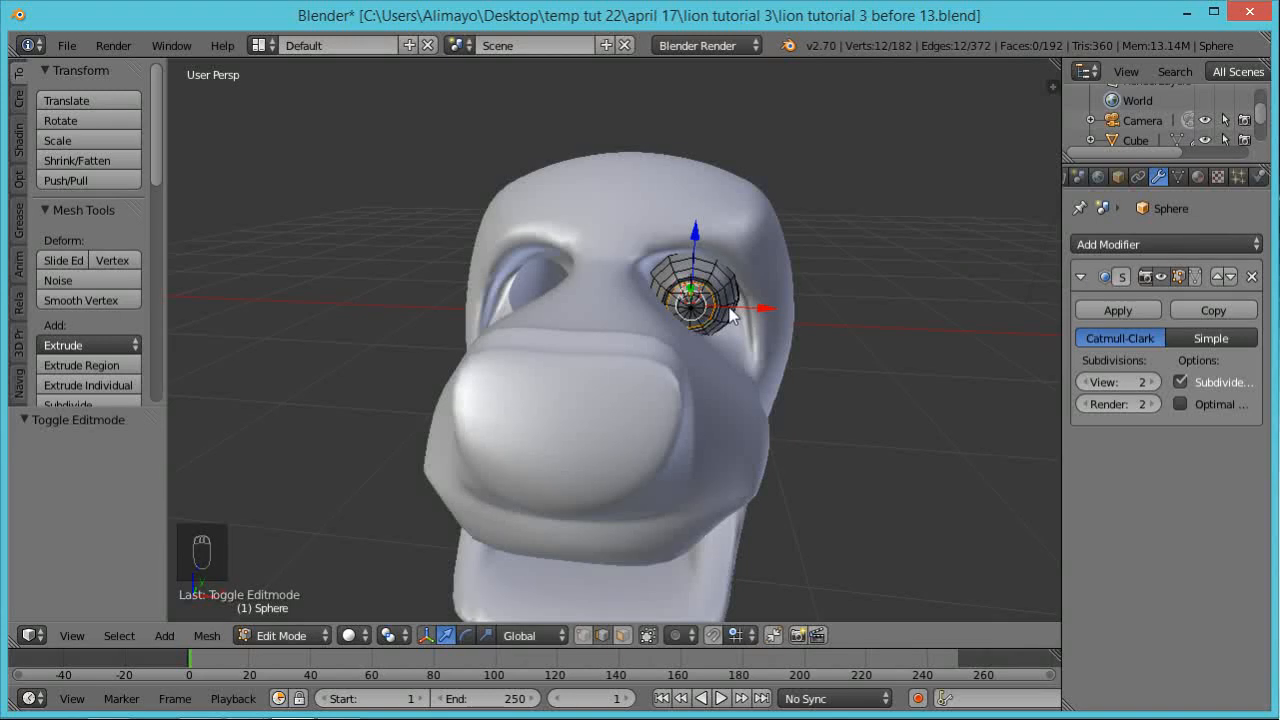
pyautogui.hotkey('ctrl', 'l')
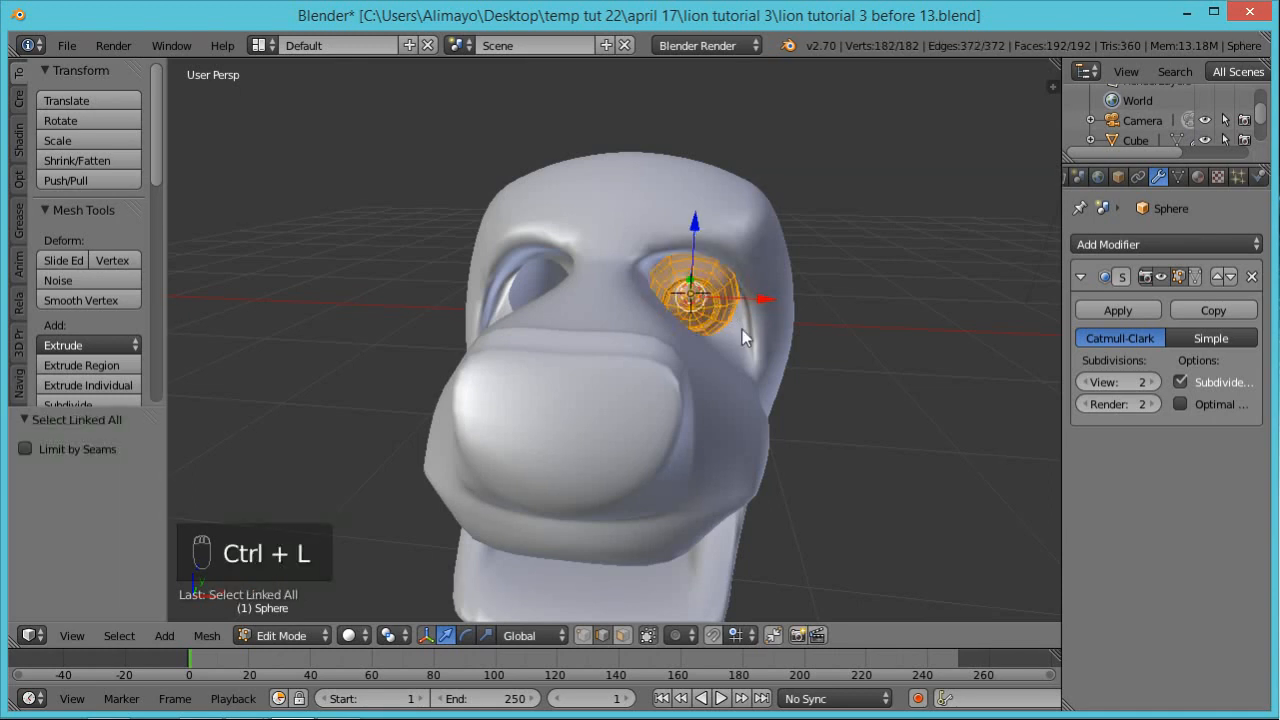
# Reset the 3D cursor to the world centre and frame the head in front orthographic view
pyautogui.hotkey('shift', 'c')
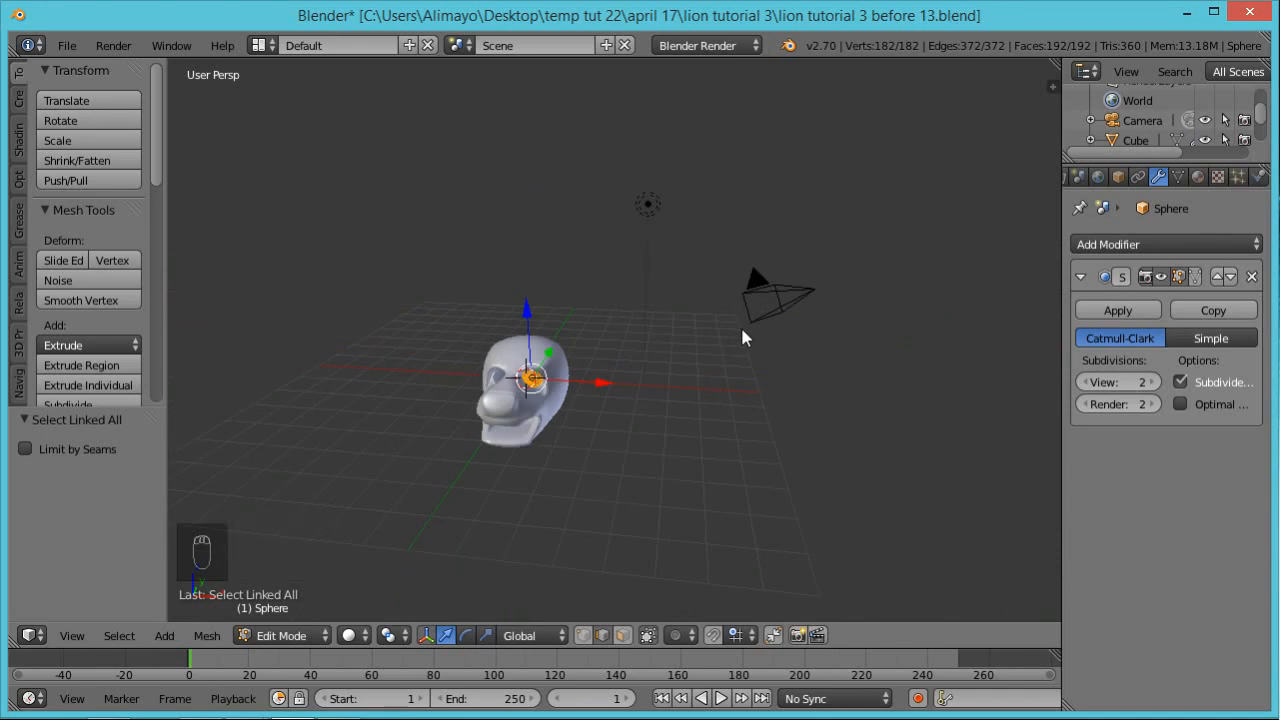
pyautogui.press('KP_1')
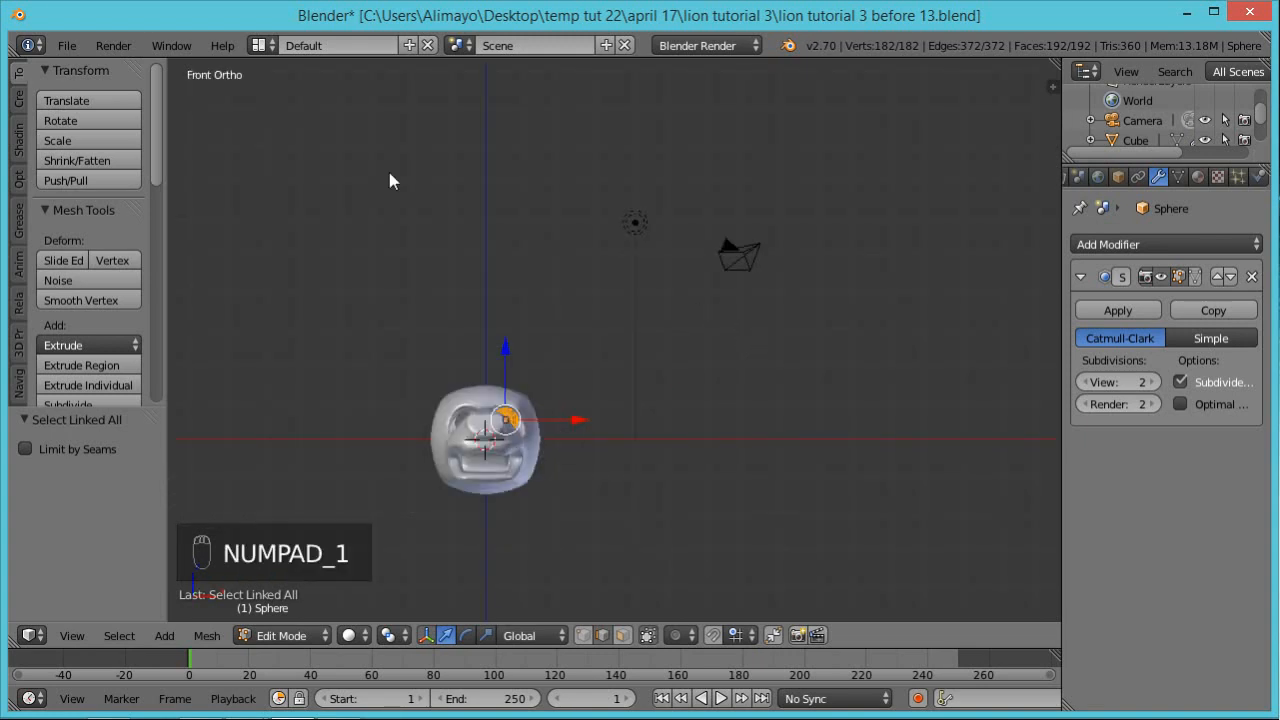
pyautogui.scroll(3, 212, 108)
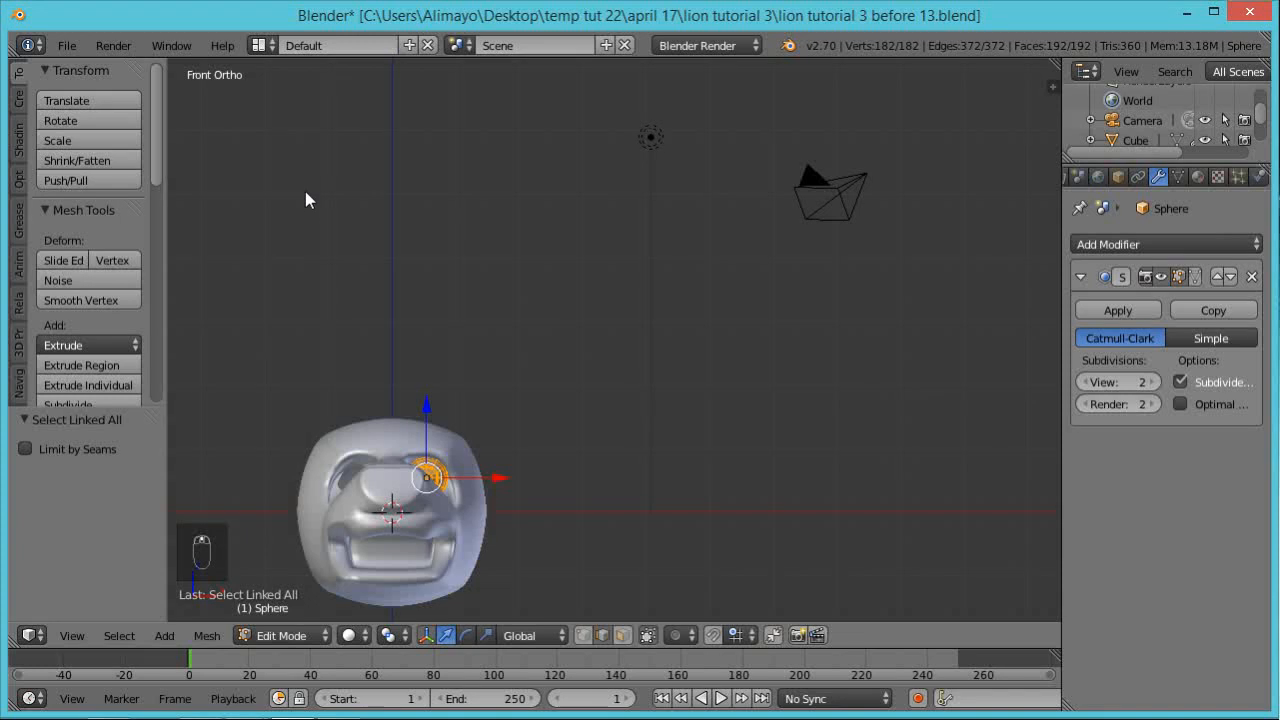
pyautogui.keyDown('shift'); pyautogui.moveTo(323, 193); pyautogui.dragTo(454, 161, button='middle'); pyautogui.keyUp('shift')
pyautogui.scroll(2, 448, 193)
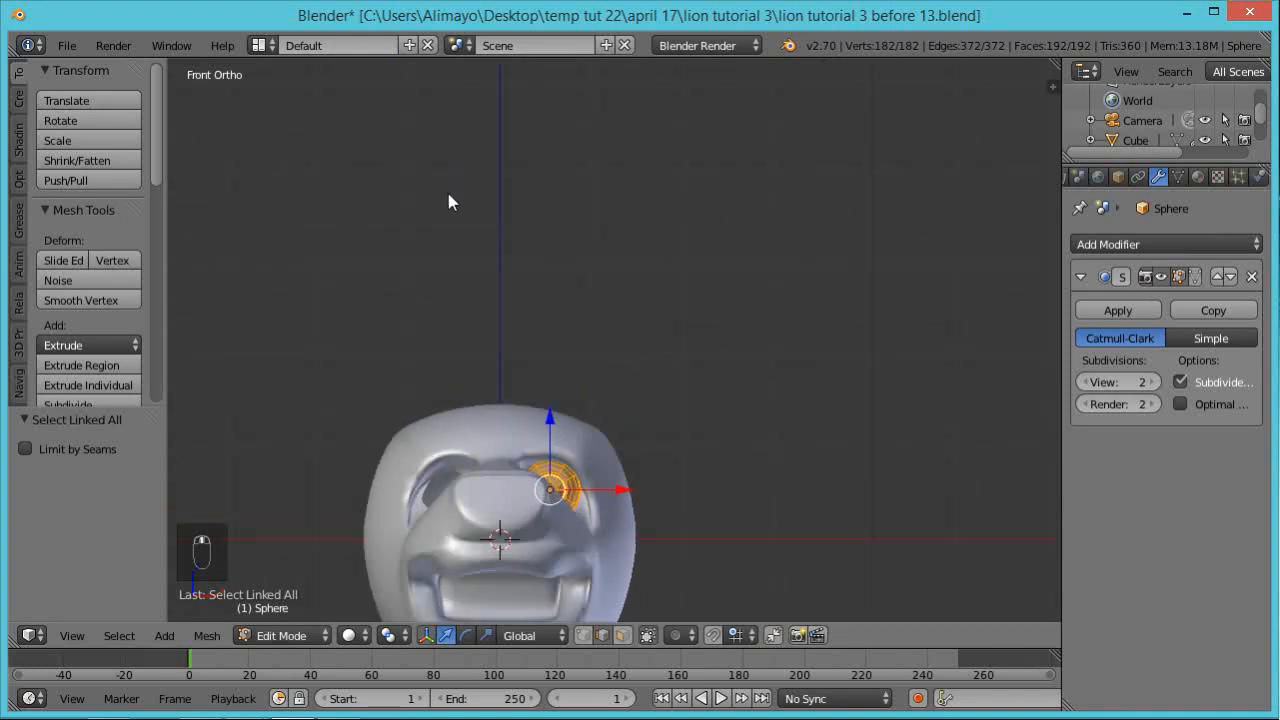
pyautogui.keyDown('shift'); pyautogui.moveTo(474, 212); pyautogui.dragTo(499, 194, button='middle'); pyautogui.keyUp('shift')
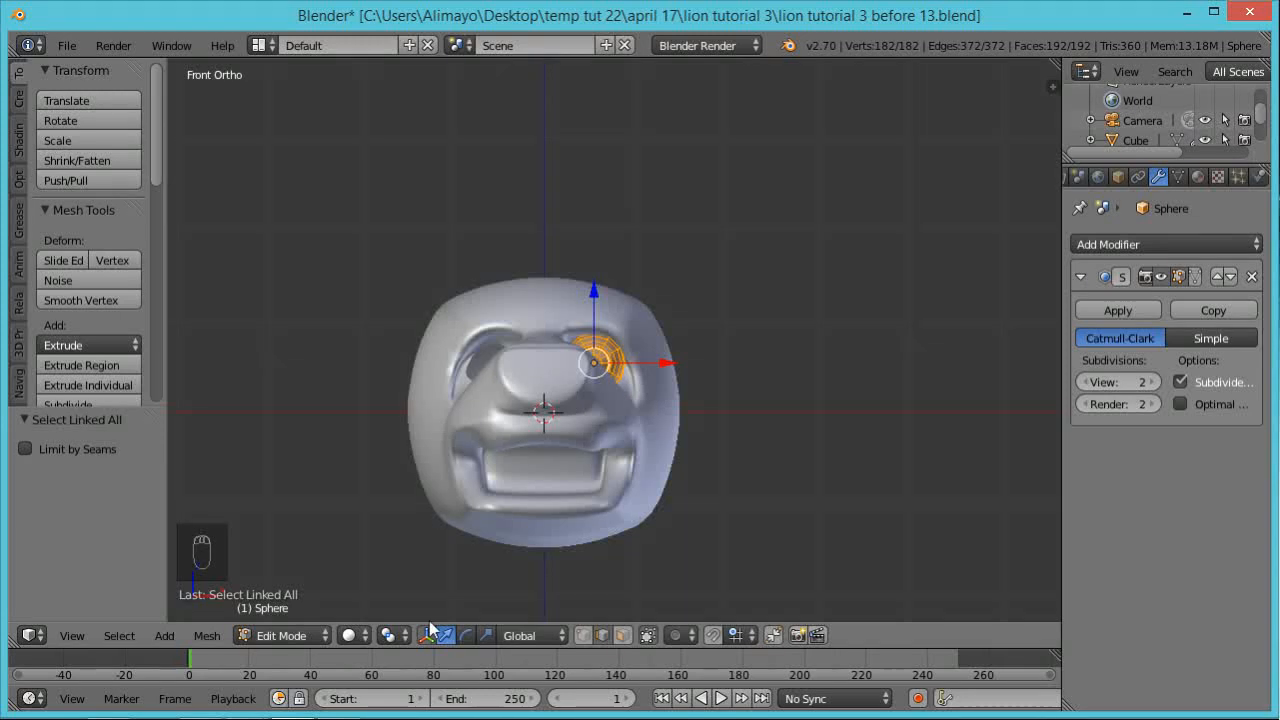
# Duplicate the eyeball in place and mirror the copy into the other socket by scaling it -1 along X around the 3D cursor
pyautogui.click(400, 636)
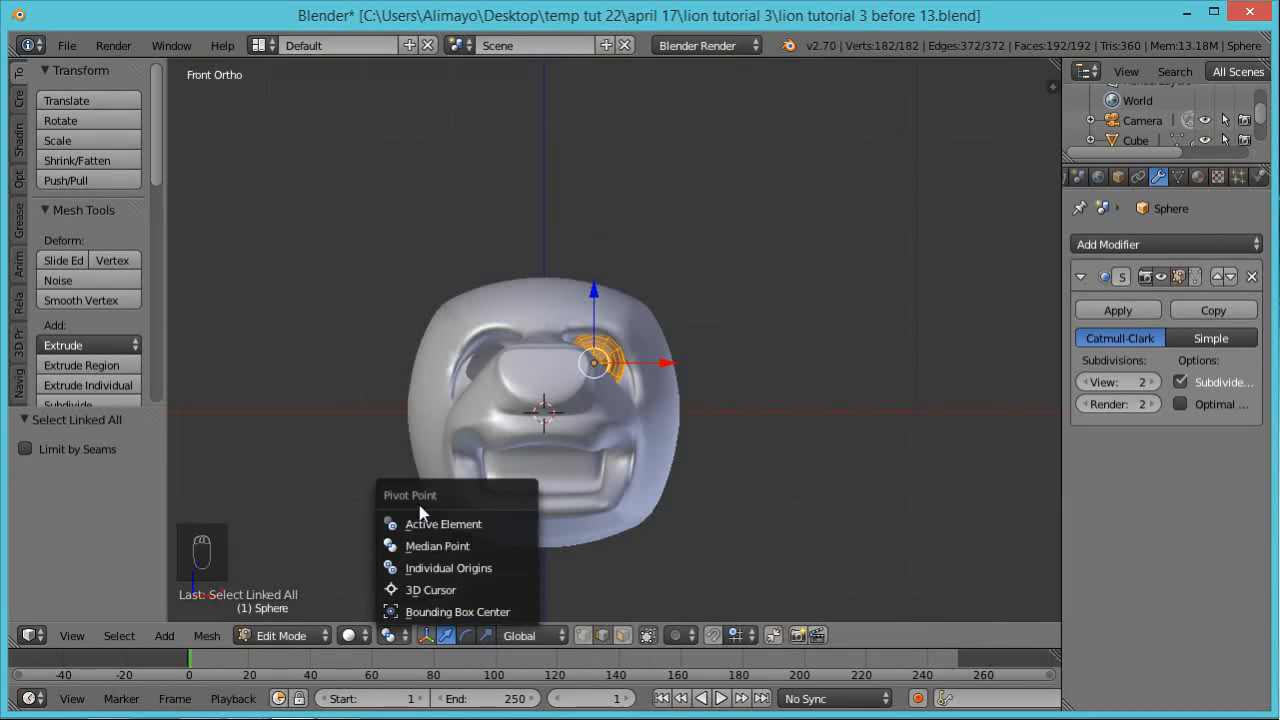
pyautogui.click(430, 591)
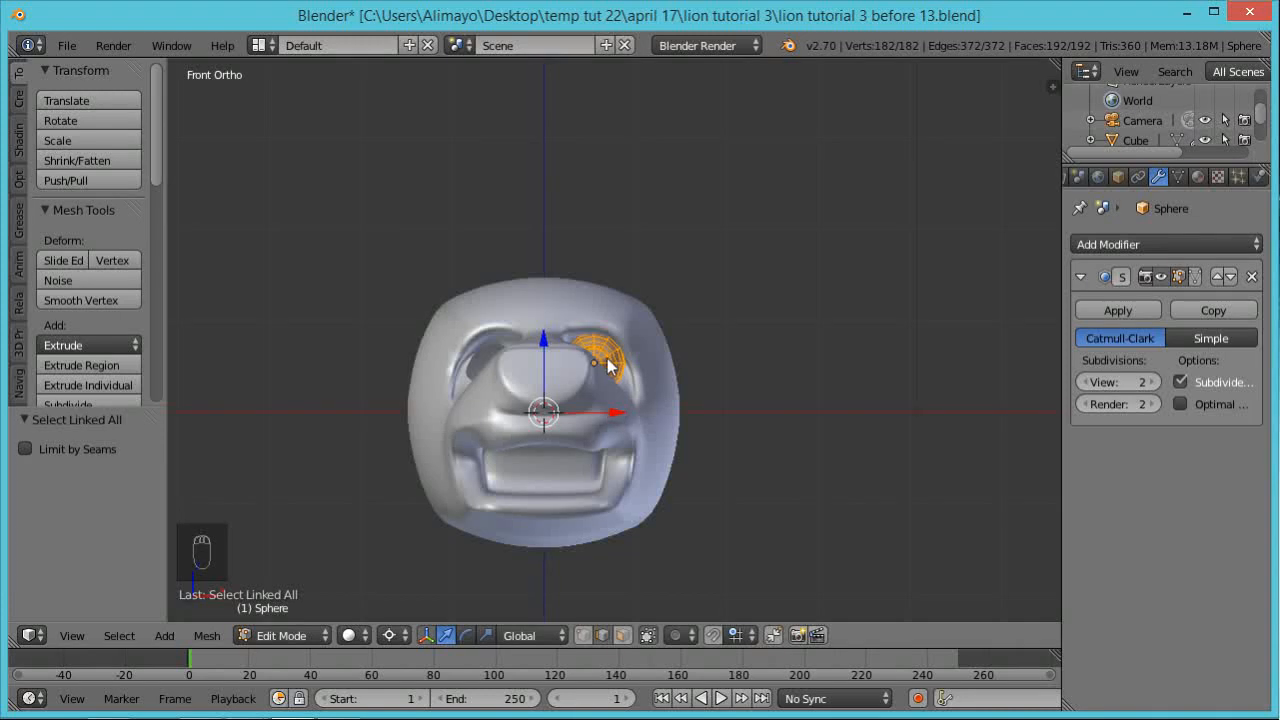
pyautogui.hotkey('shift', 'd')
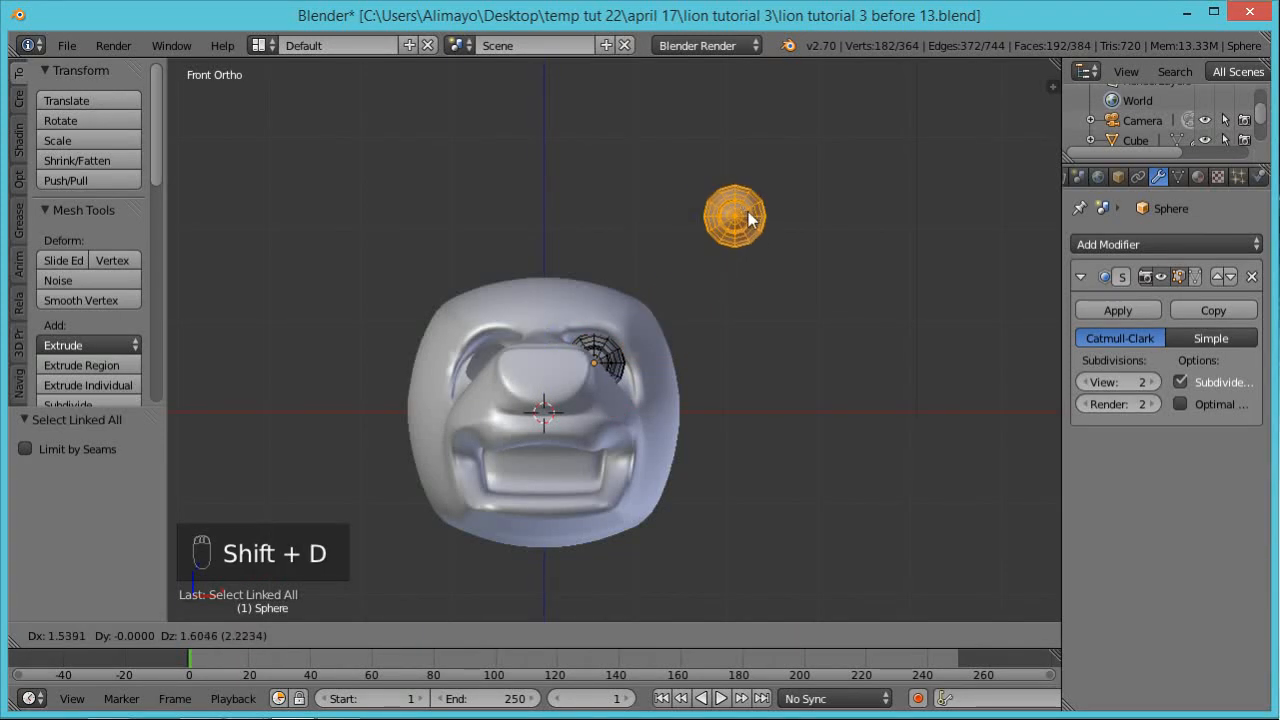
pyautogui.rightClick(750, 218)
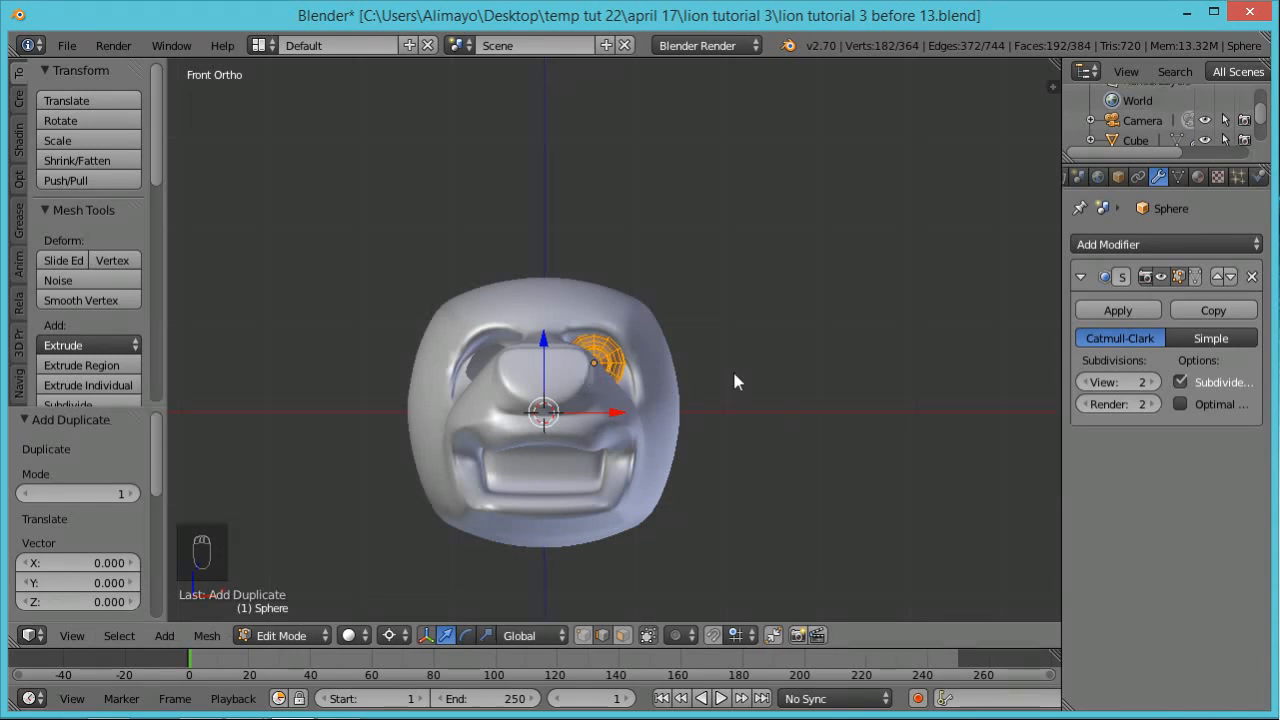
pyautogui.press('s')
pyautogui.write('x')
pyautogui.write('-1')
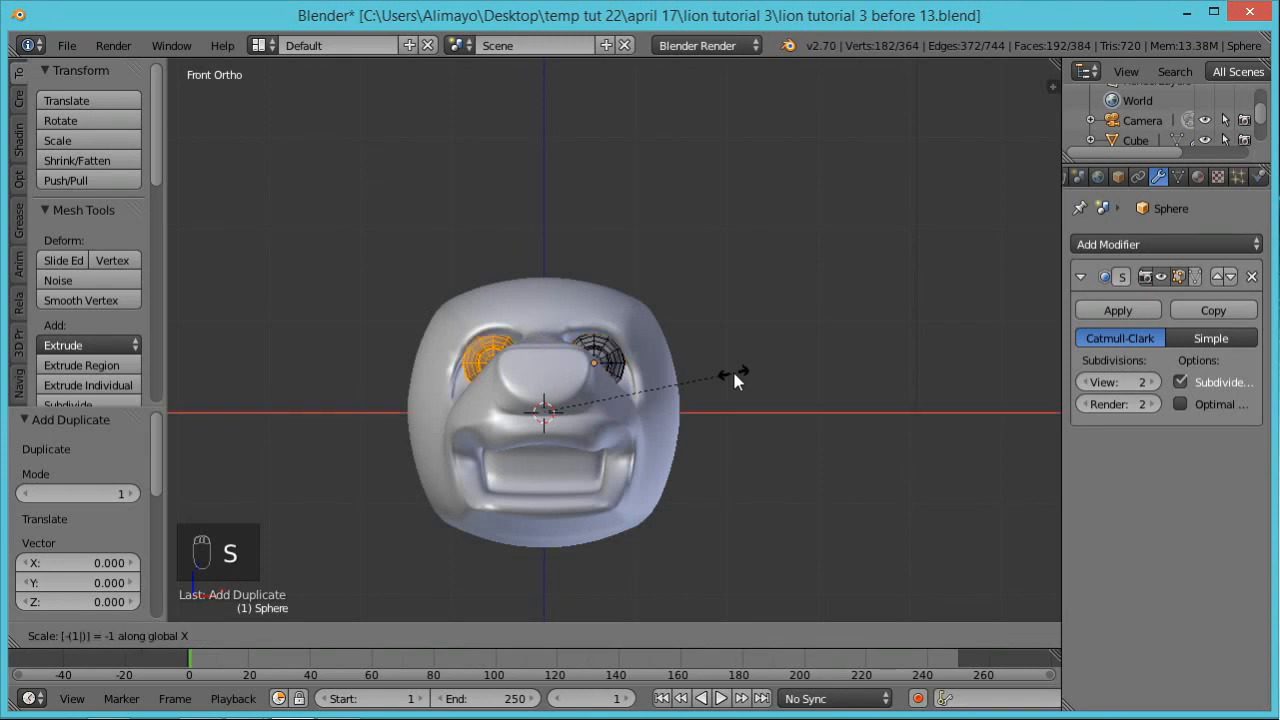
pyautogui.click(732, 368)
pyautogui.moveTo(727, 440); pyautogui.dragTo(596, 366, button='middle')
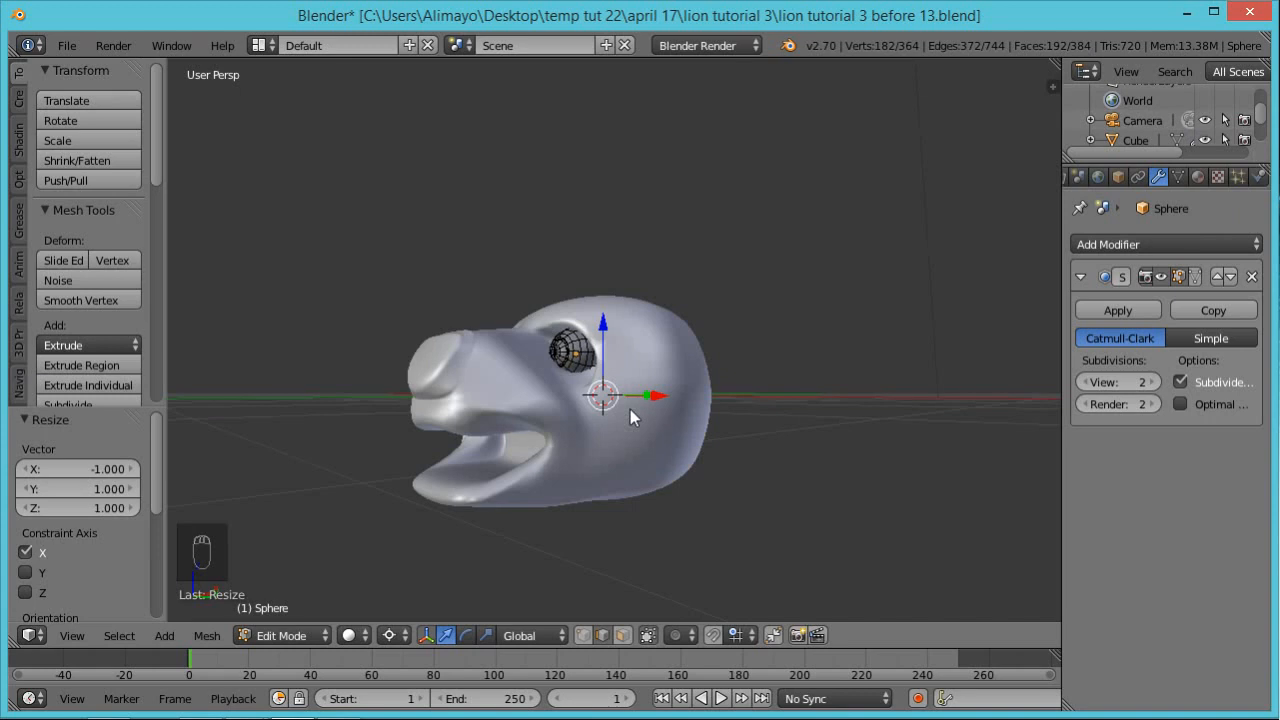
# Switch from the eyeballs to editing the head mesh in vertex select mode with proportional editing enabled
pyautogui.press('Tab')
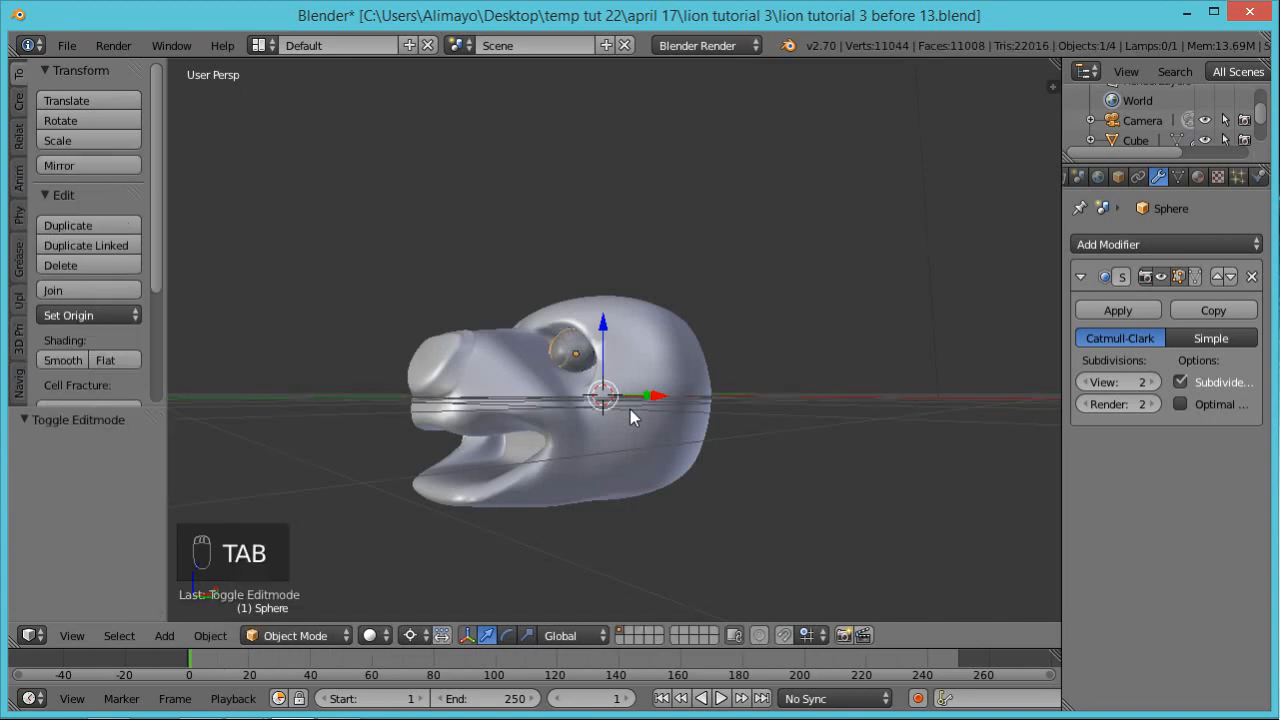
pyautogui.rightClick(662, 352)
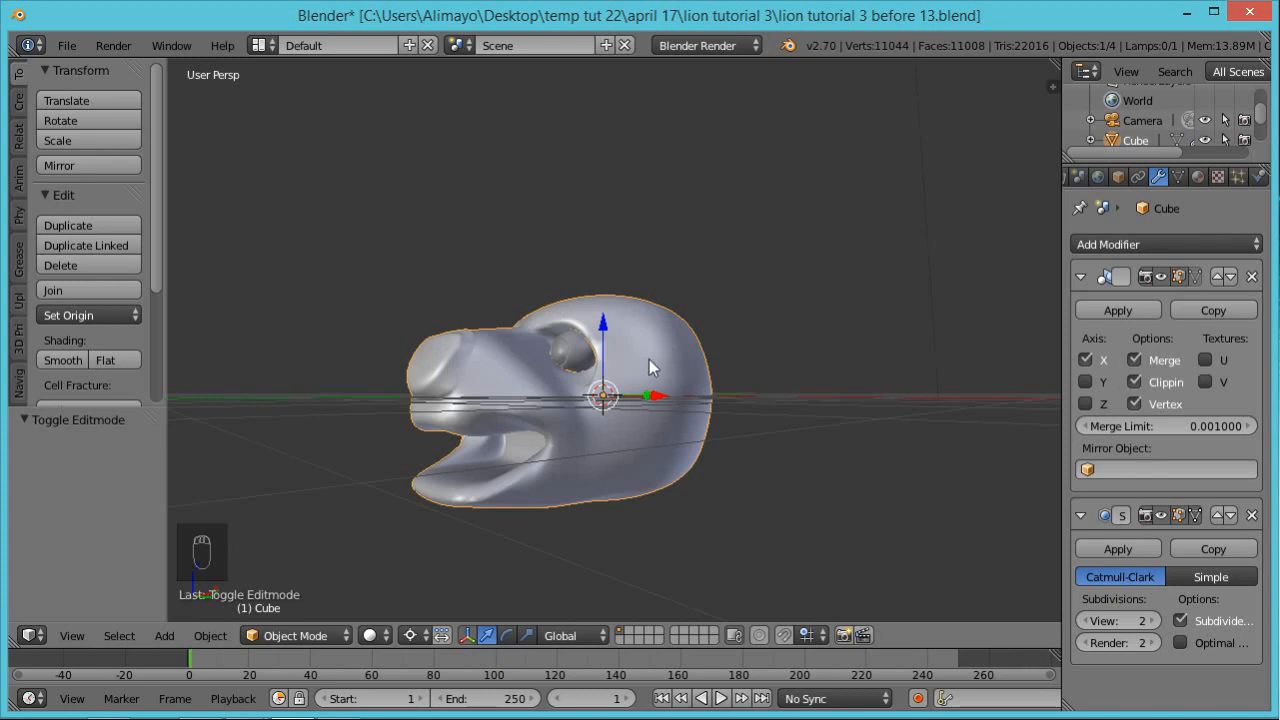
pyautogui.press('Tab')
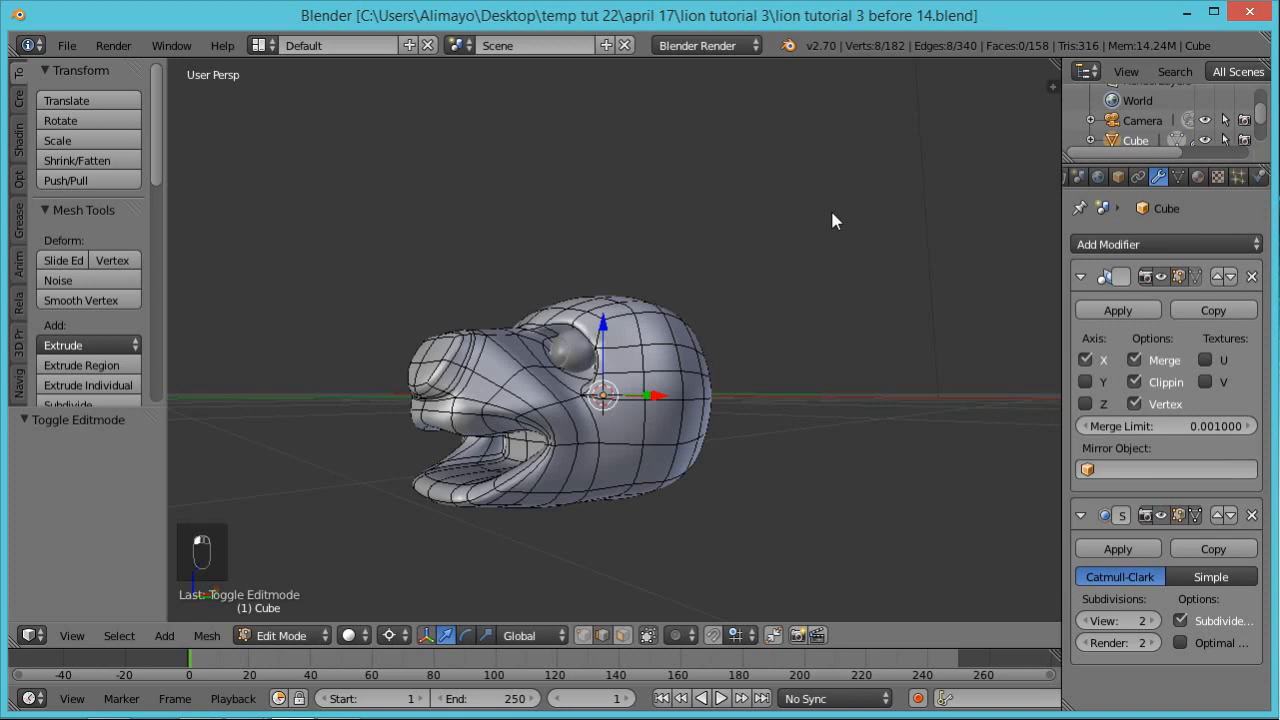
pyautogui.moveTo(642, 274); pyautogui.dragTo(517, 491, button='middle')
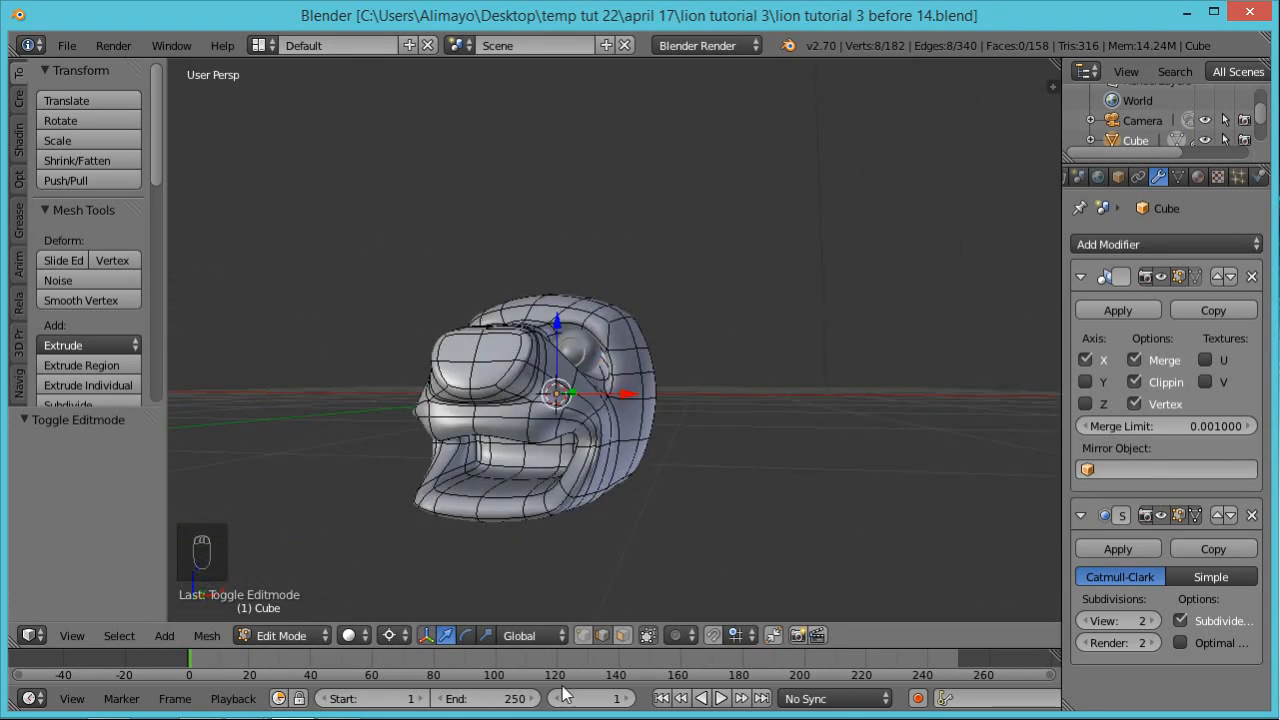
pyautogui.click(585, 636)
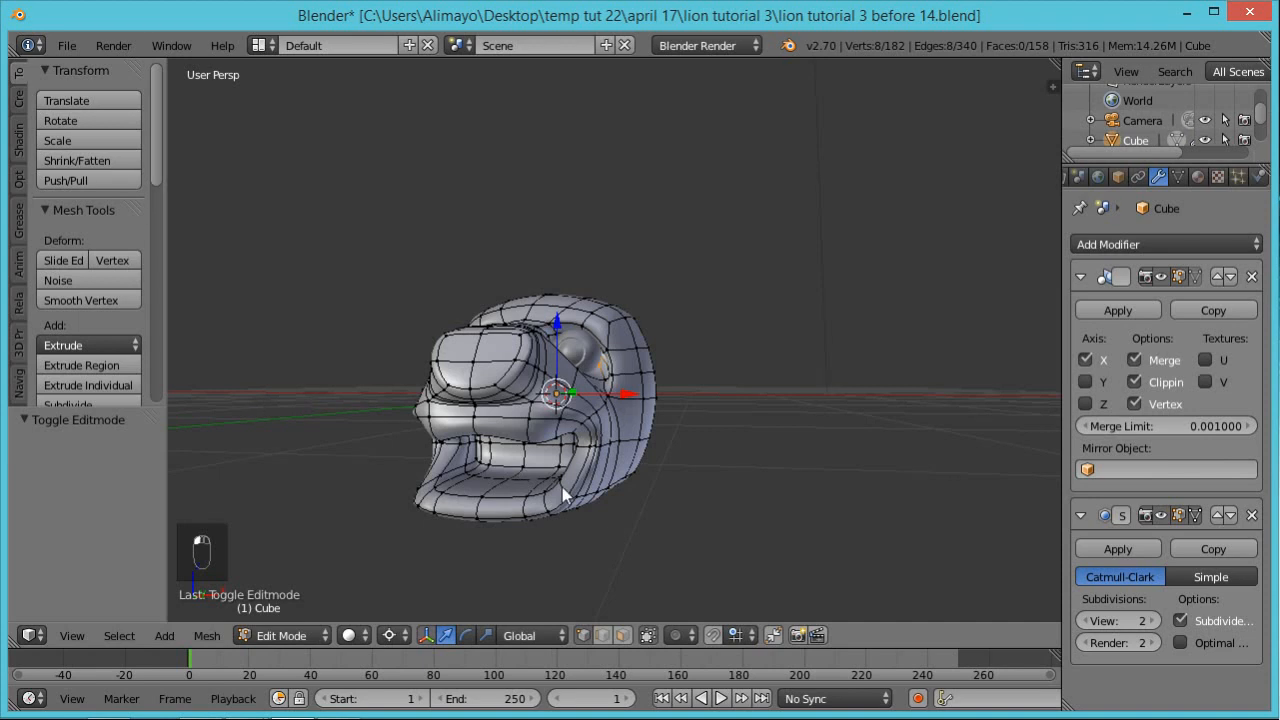
pyautogui.hotkey('alt', 'o')
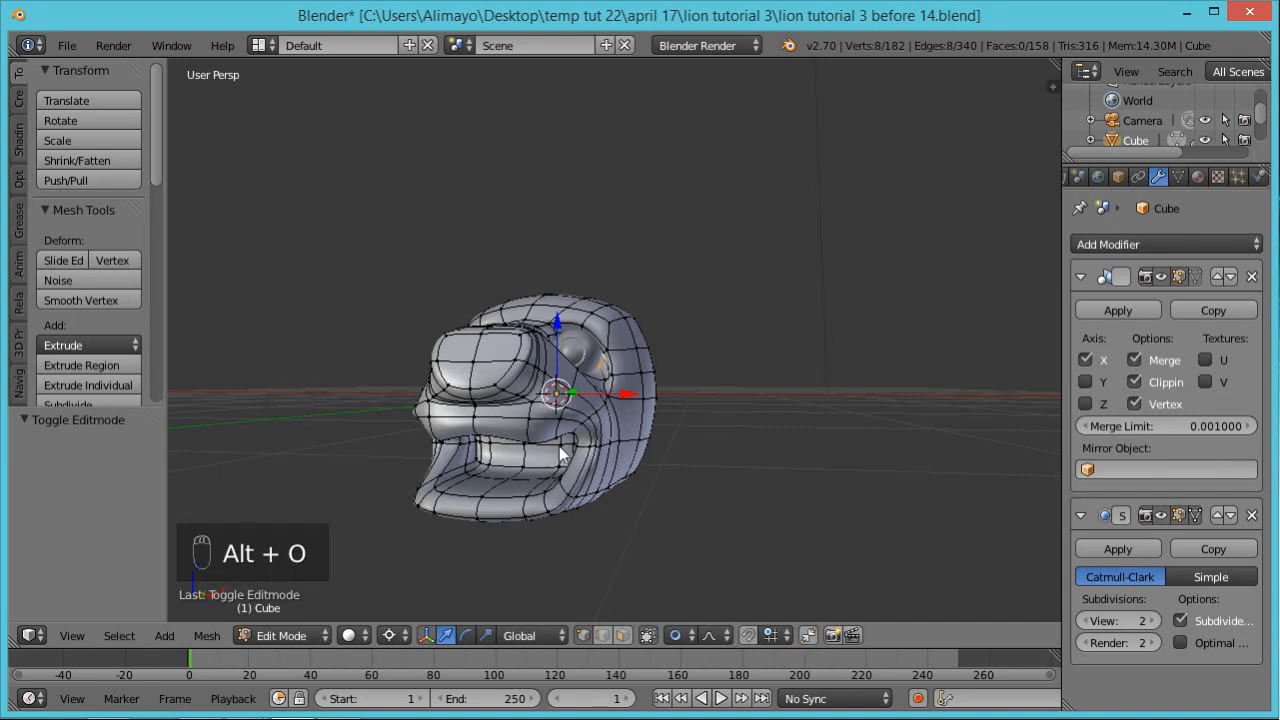
# Select a vertex on the front edge of the upper lip and set the pivot point to Median Point
pyautogui.rightClick(478, 436)
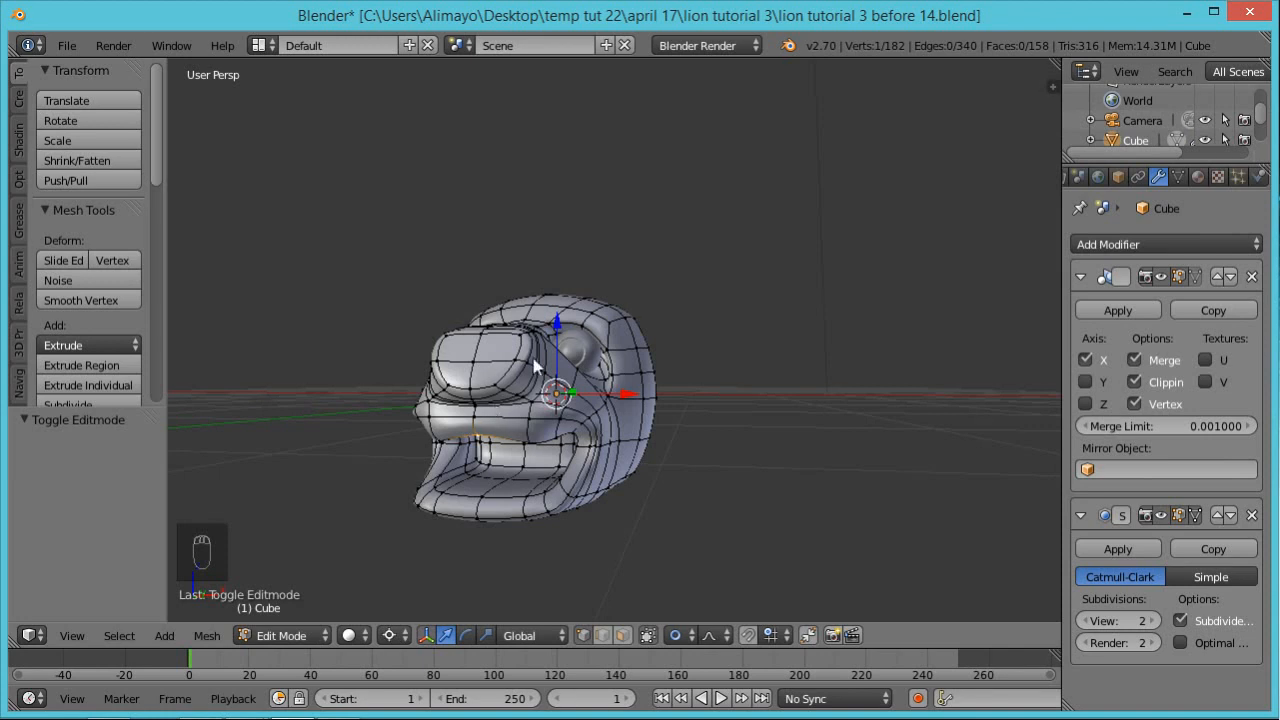
pyautogui.click(400, 636)
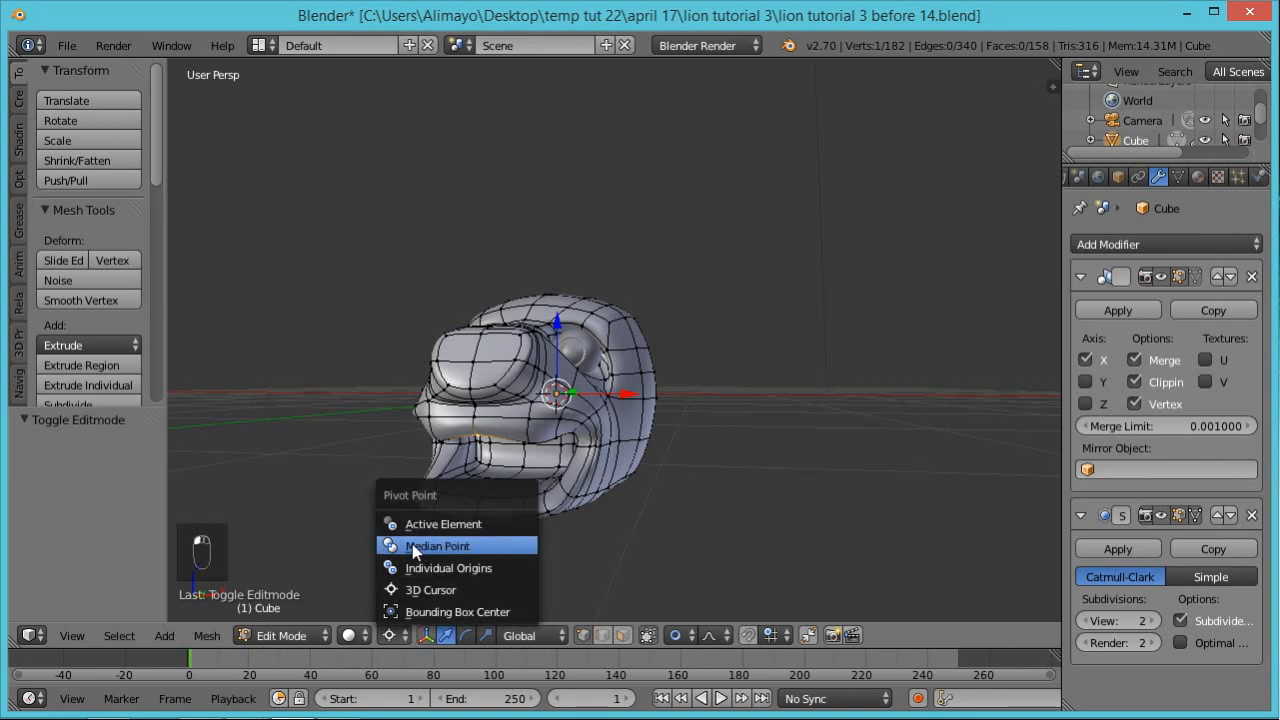
pyautogui.click(450, 548)
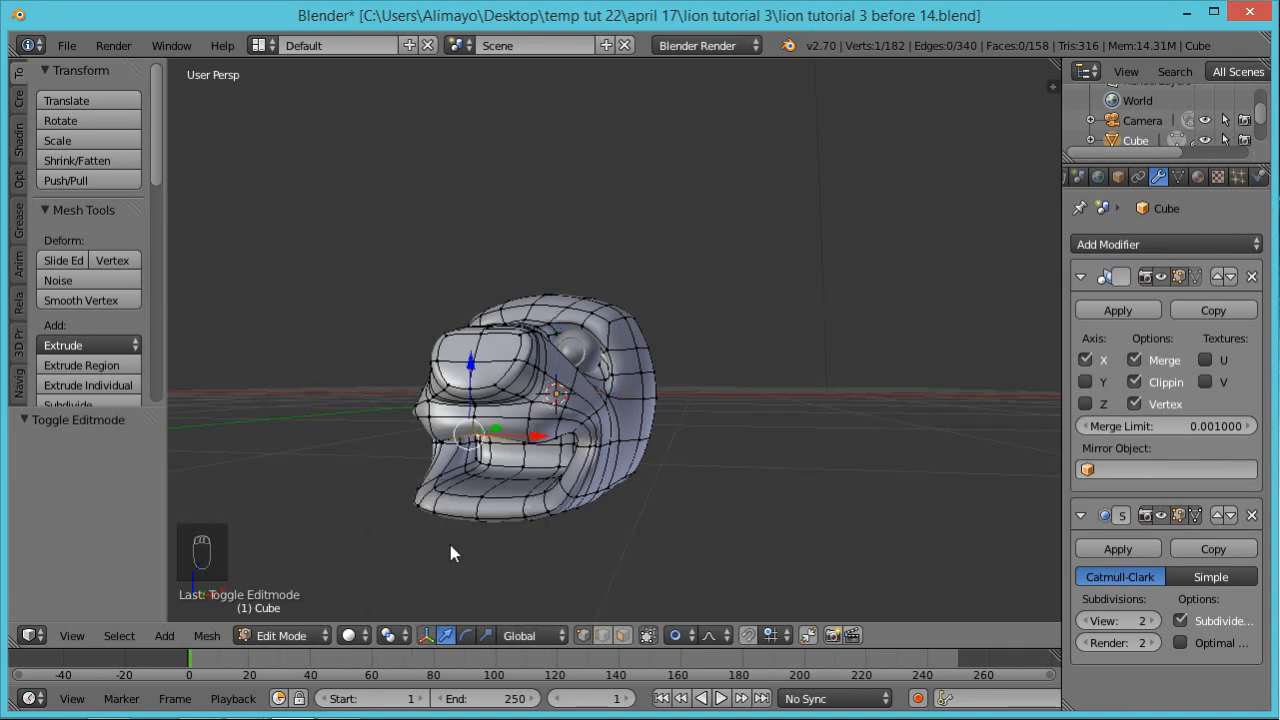
pyautogui.moveTo(685, 448); pyautogui.dragTo(473, 472, button='middle')
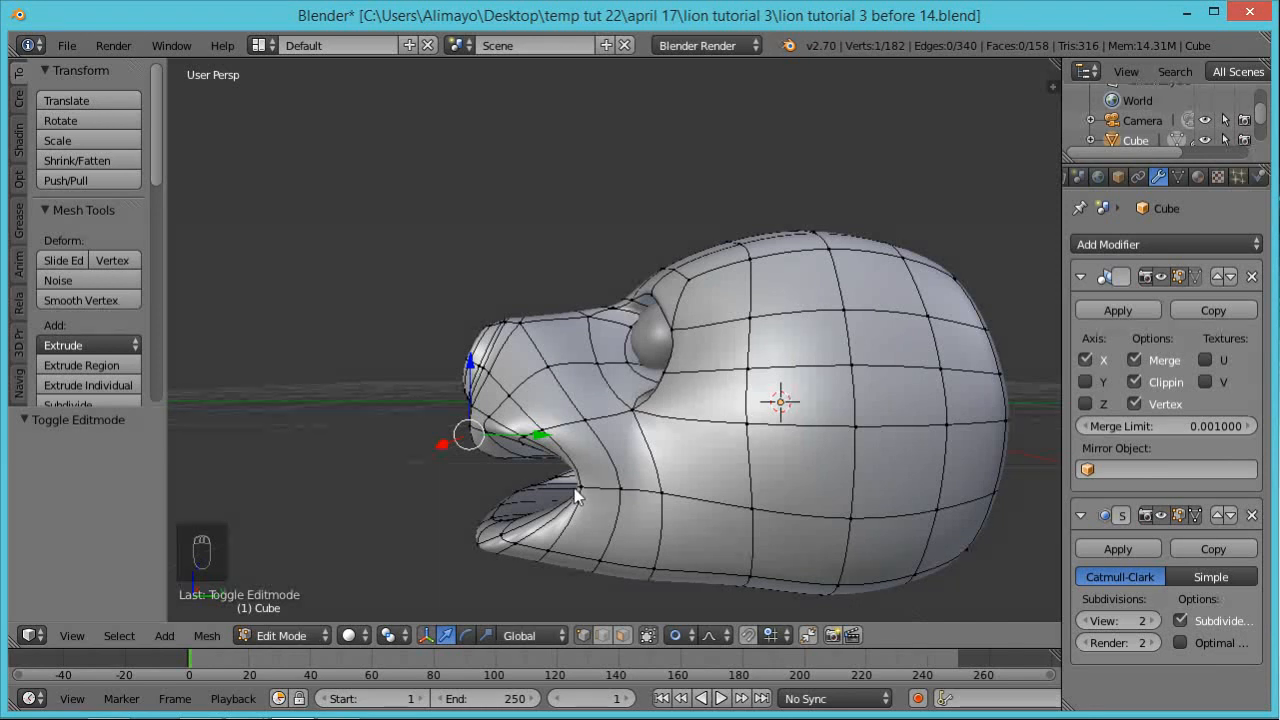
pyautogui.moveTo(576, 495); pyautogui.dragTo(507, 428, button='middle')
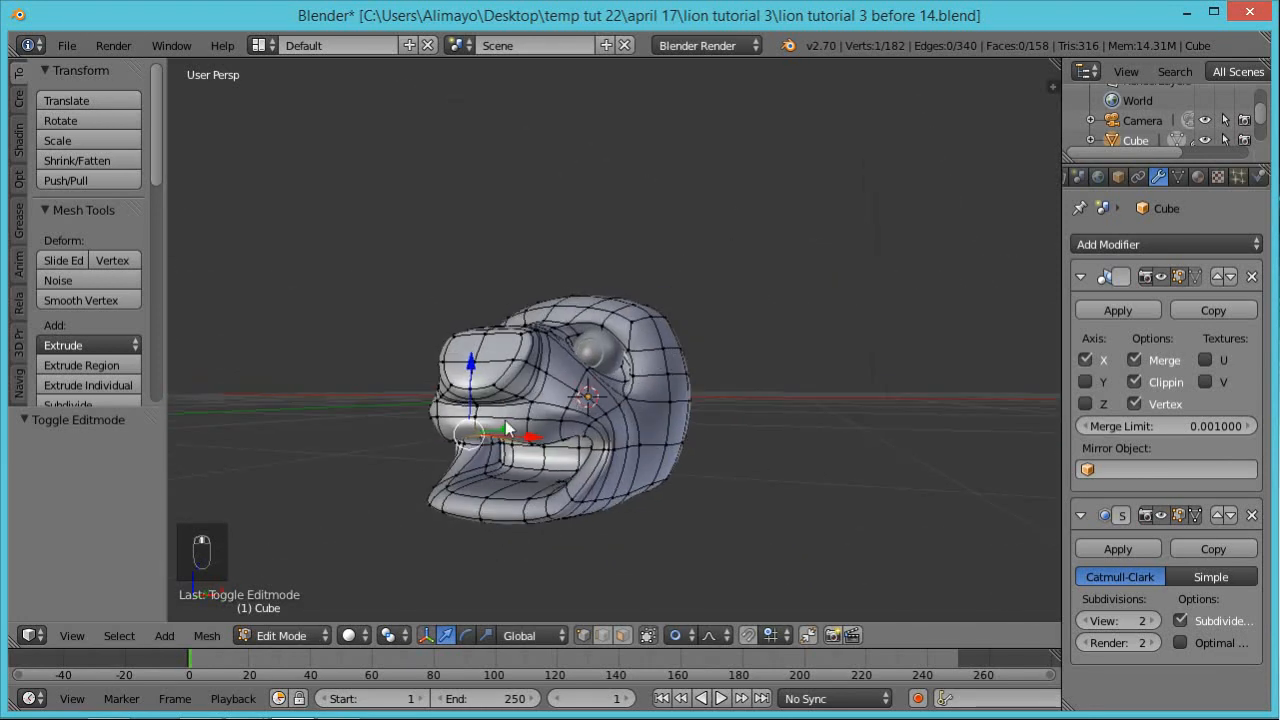
# Adjust the height of the upper lip's edge with proportional editing, ending with a raise of 0.027 along Z
pyautogui.keyDown('alt'); pyautogui.rightClick(540, 432); pyautogui.keyUp('alt')
pyautogui.press('g')
pyautogui.press('z')
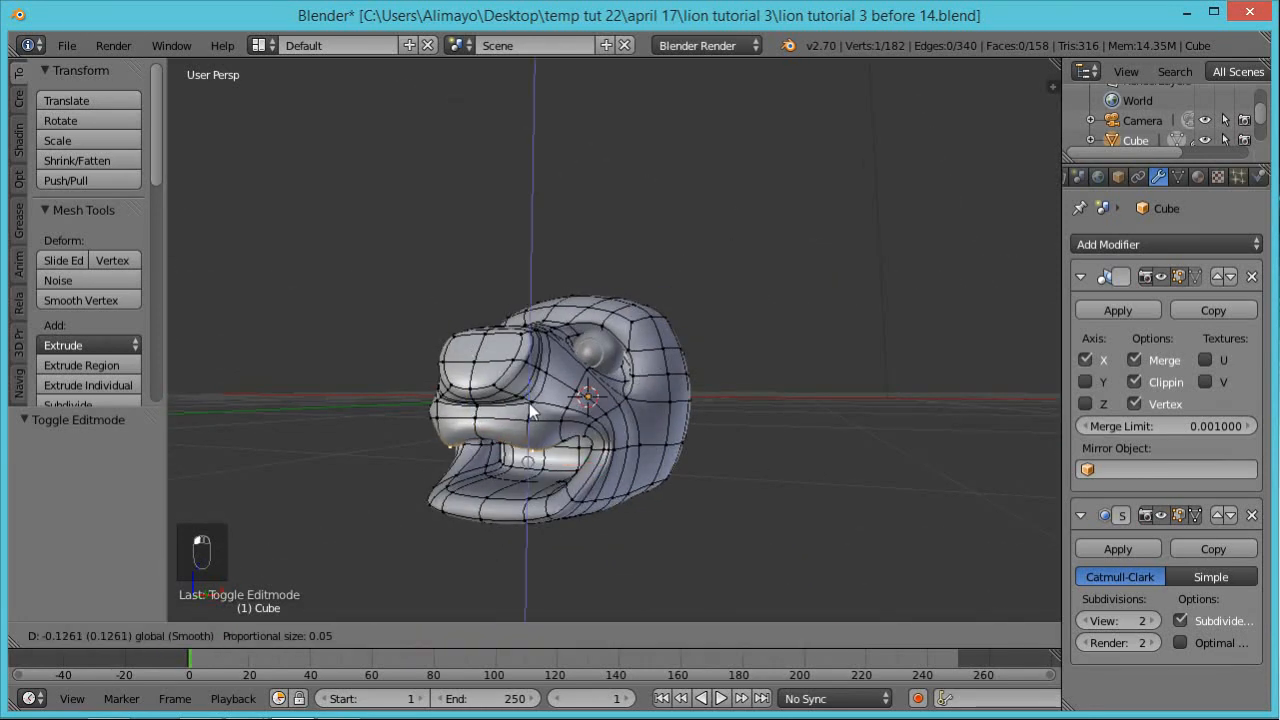
pyautogui.click(482, 396)
pyautogui.moveTo(479, 385); pyautogui.dragTo(480, 380)
pyautogui.moveTo(501, 409); pyautogui.dragTo(425, 403, button='middle')
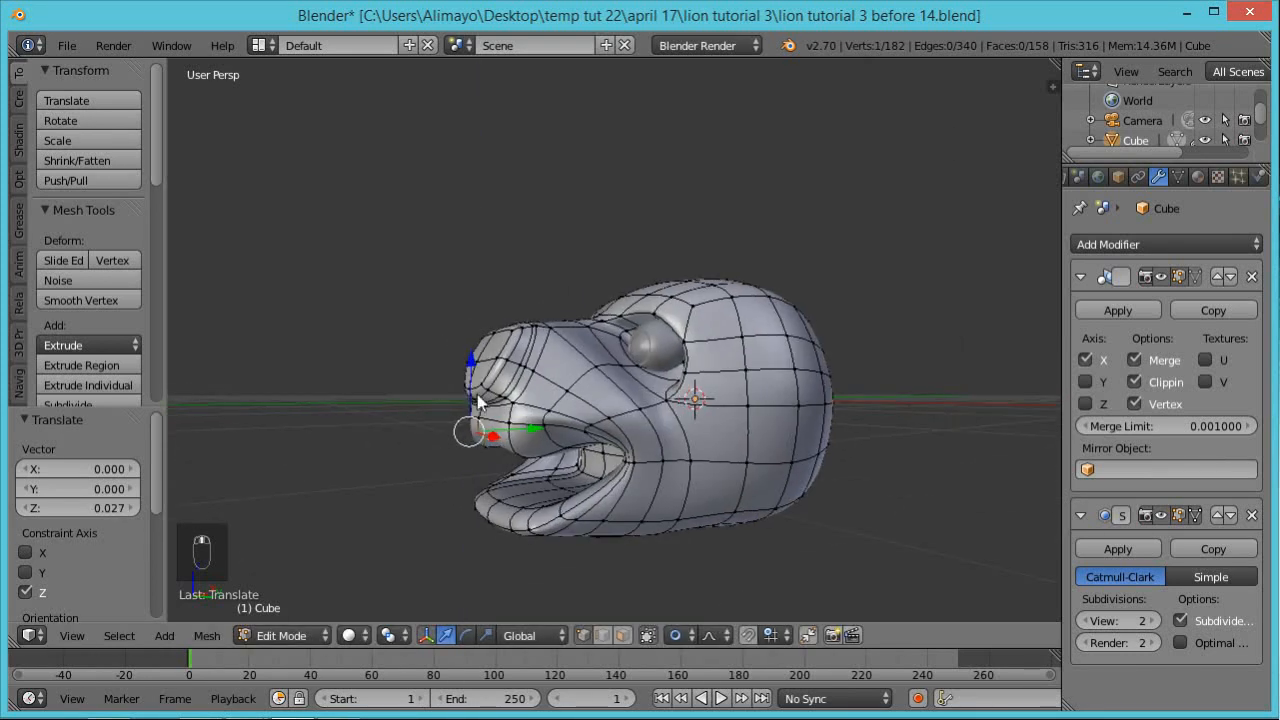
# Select the vertex on the lower edge of the nose, just beside the centre line
pyautogui.rightClick(485, 394)
pyautogui.scroll(1, 502, 434)
pyautogui.scroll(1, 501, 444)
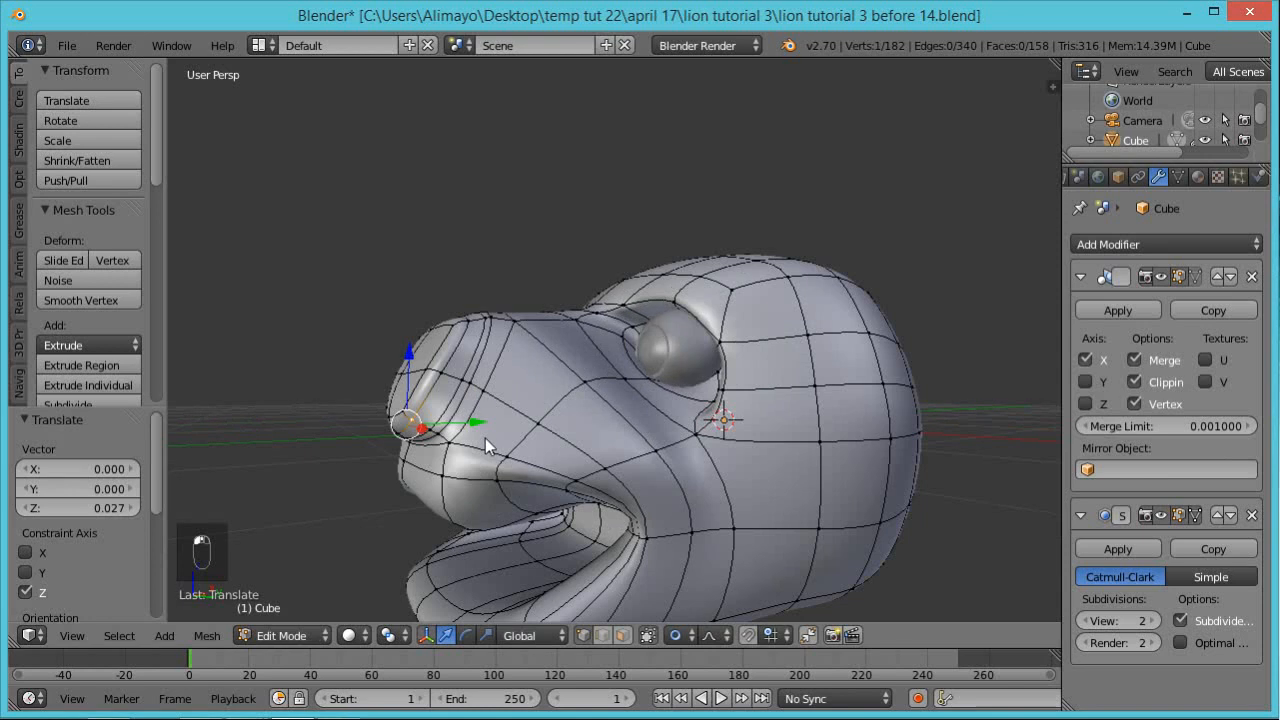
pyautogui.press('g')
pyautogui.press('y')
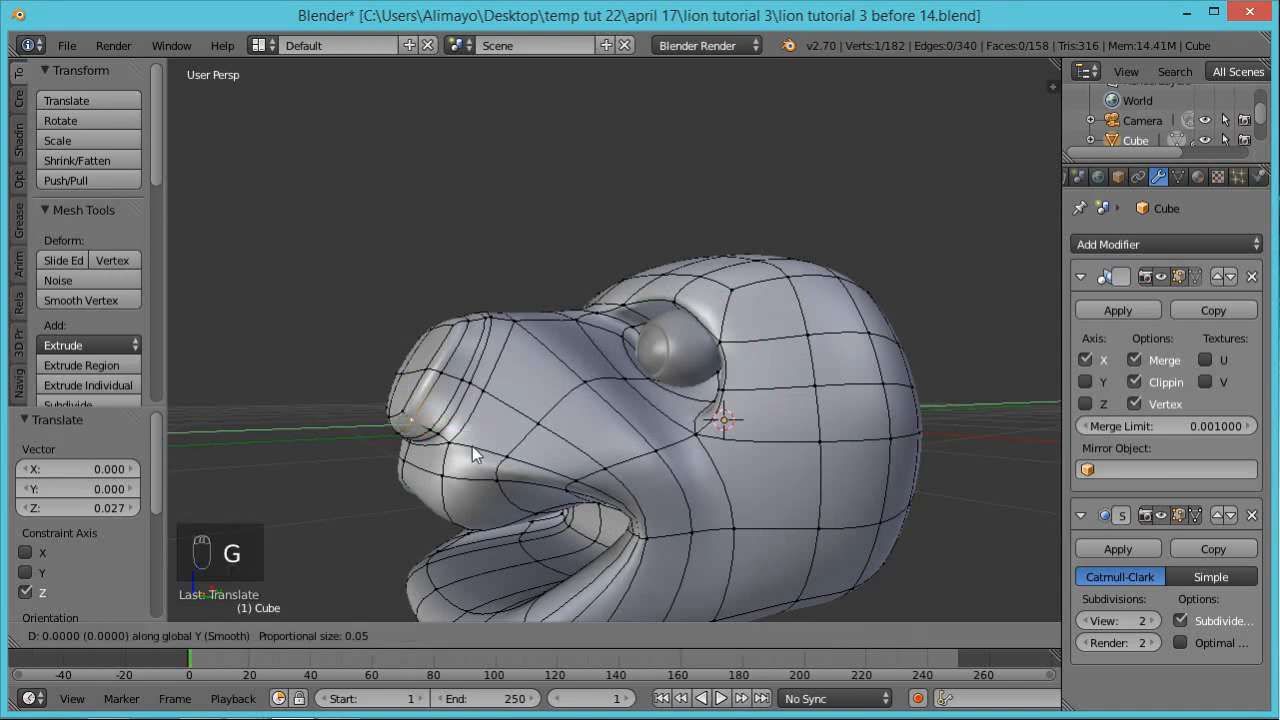
pyautogui.click(495, 465)
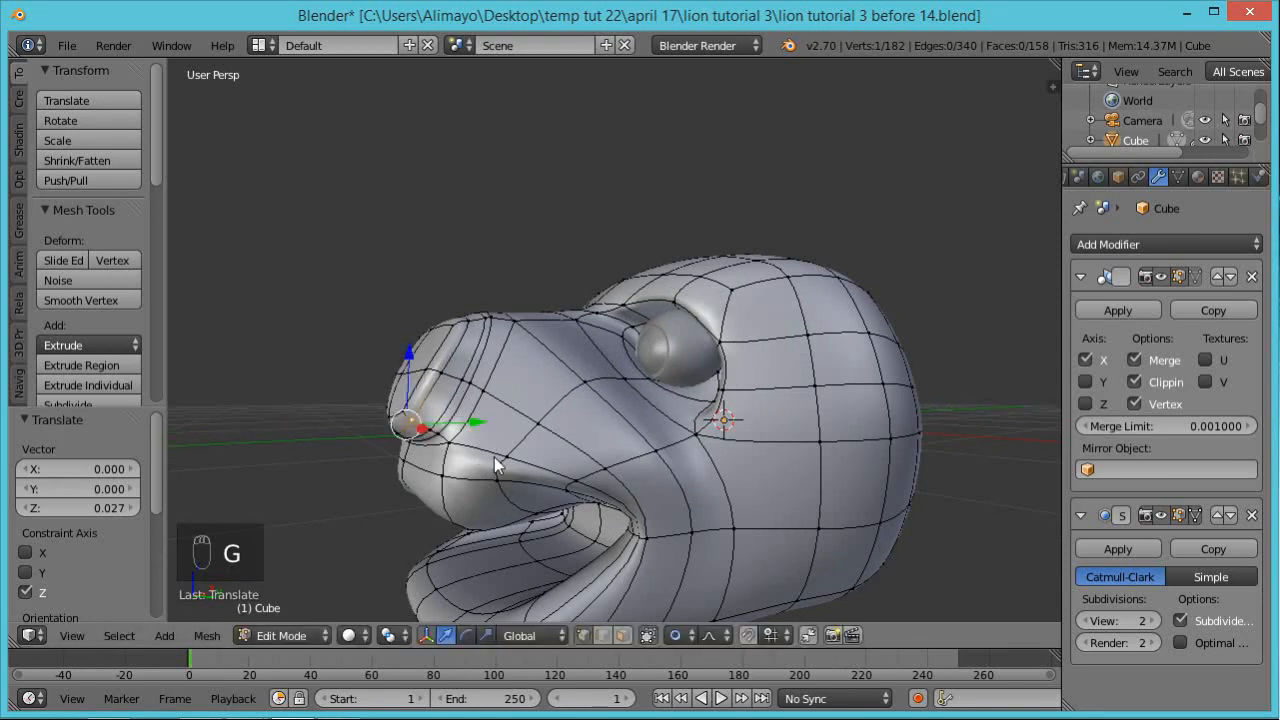
pyautogui.press('g')
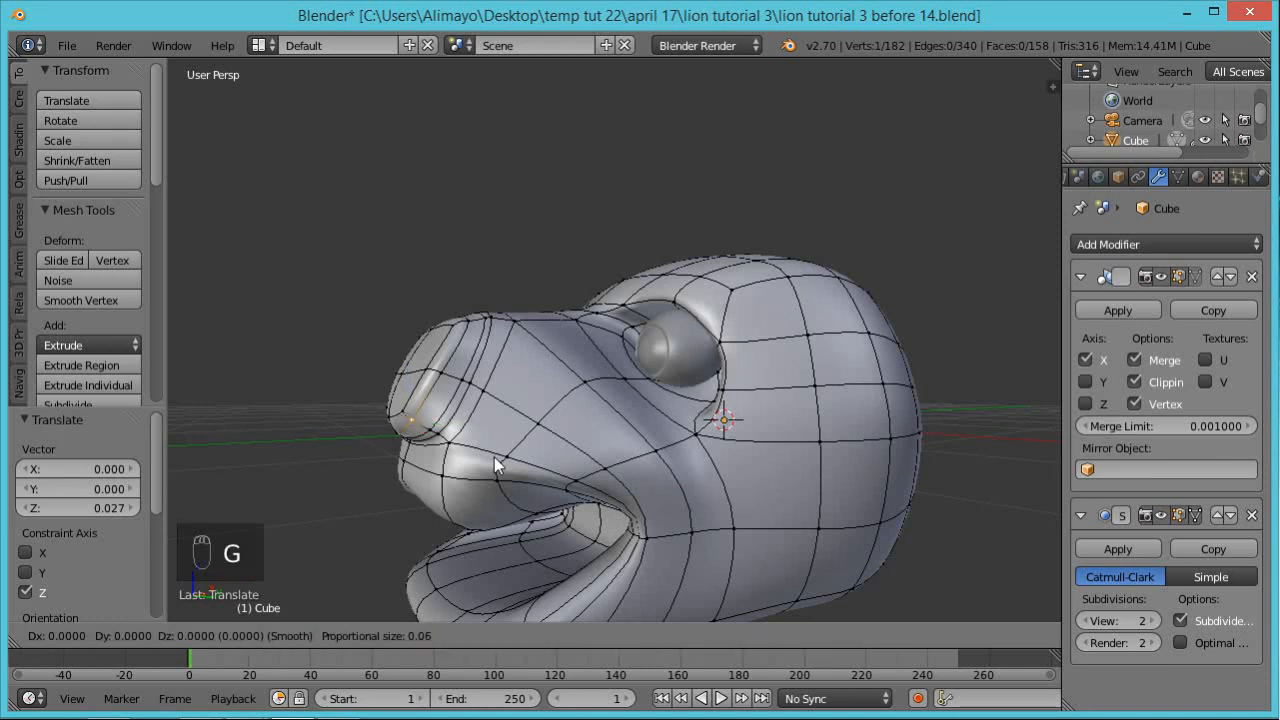
pyautogui.press('g')
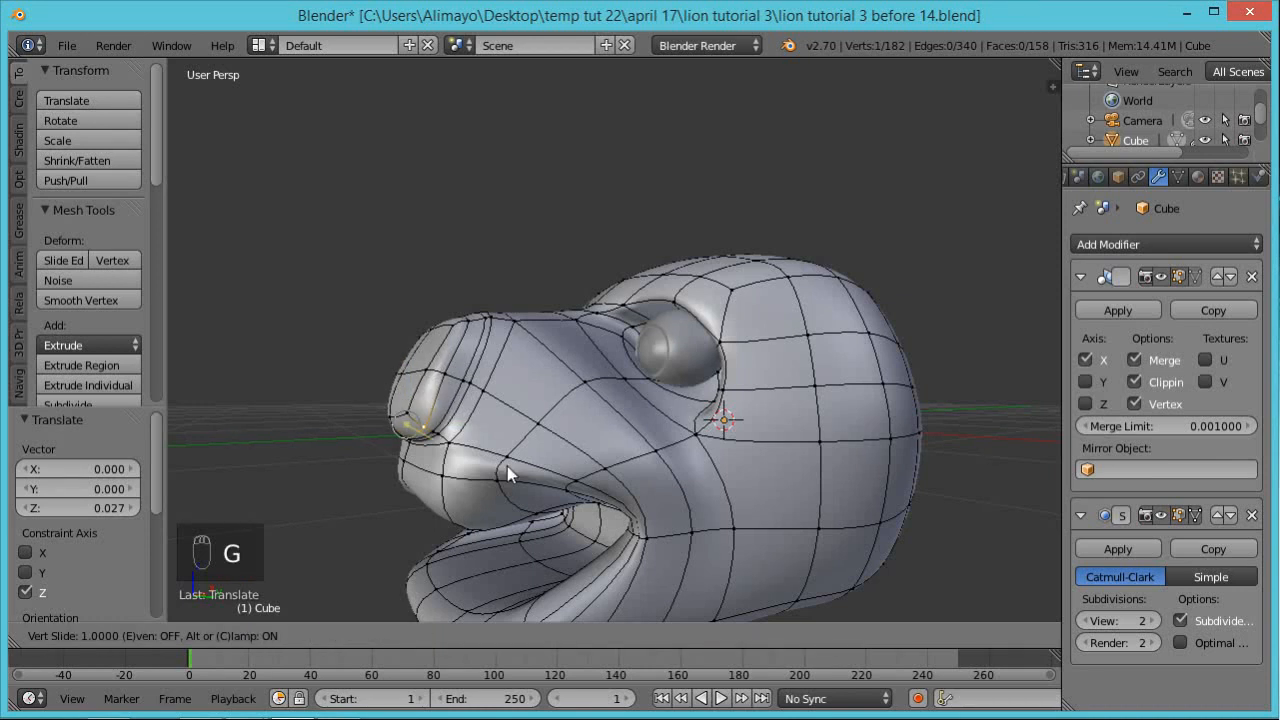
pyautogui.click(505, 467)
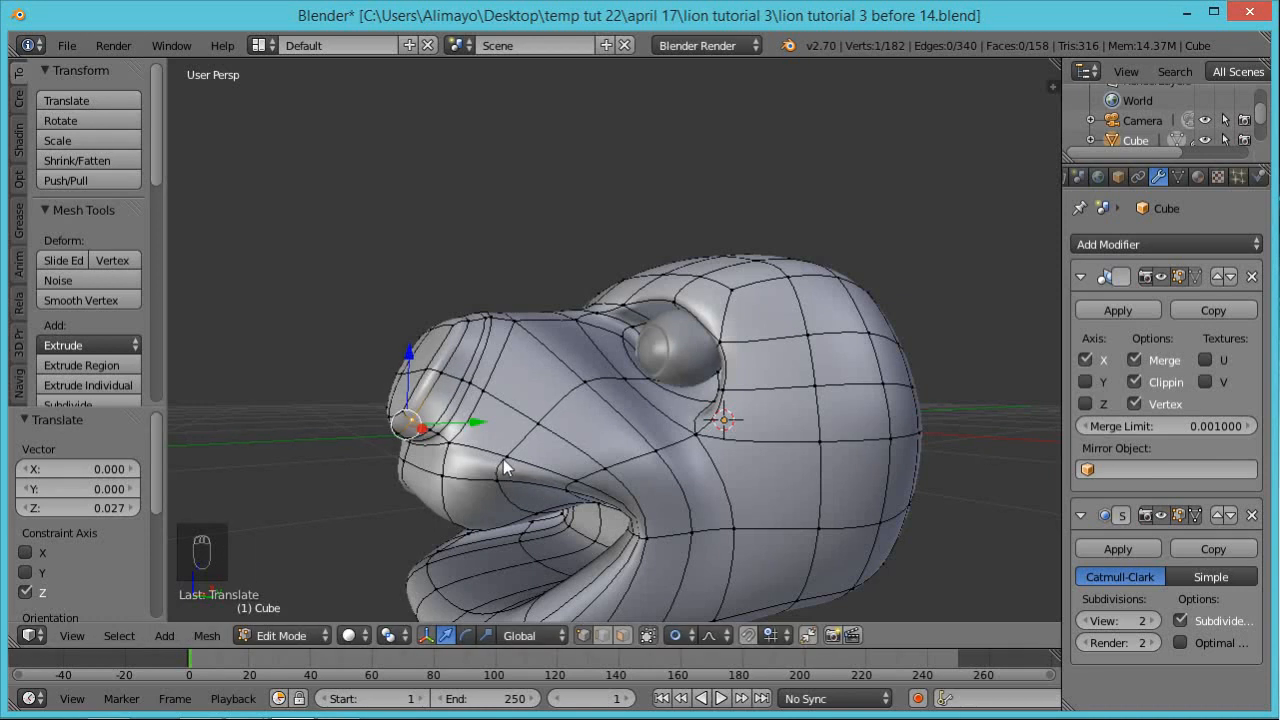
# Move the lower nose vertex back 0.101 along Y and inwards to the centre by -0.219 along X
pyautogui.press('g')
pyautogui.press('y')
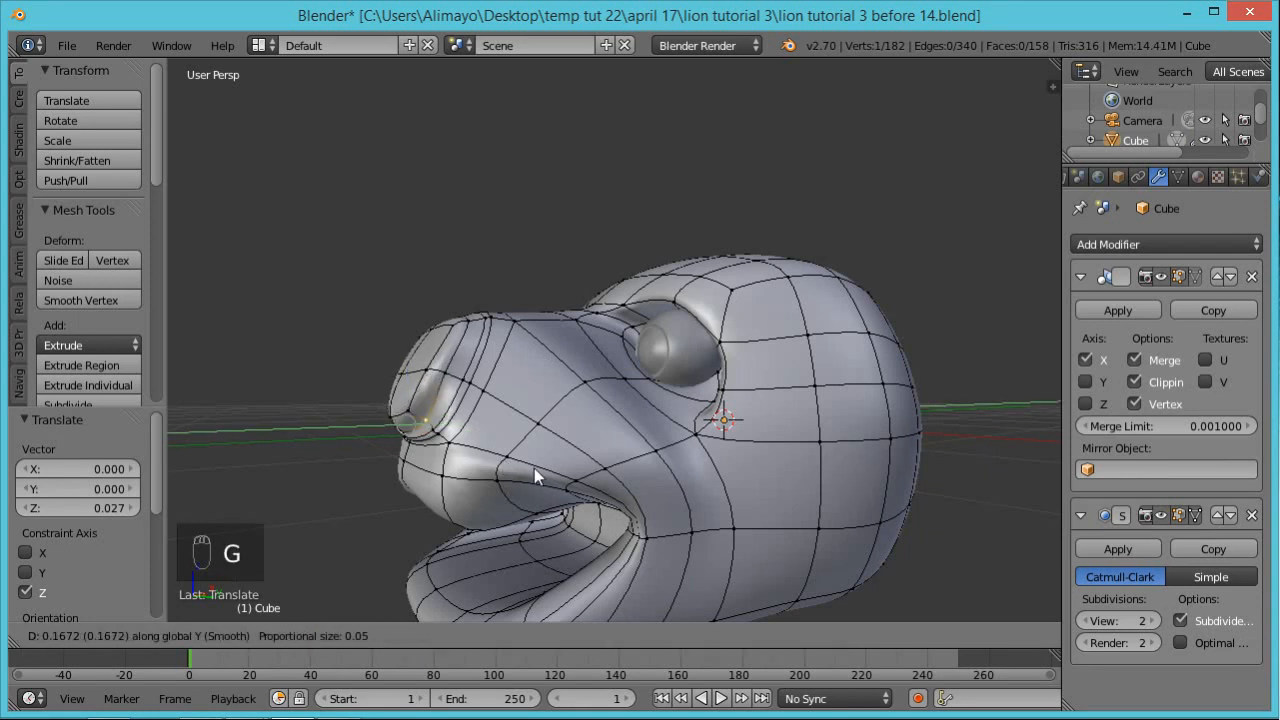
pyautogui.click(500, 472)
pyautogui.moveTo(500, 472); pyautogui.dragTo(430, 420, button='middle')
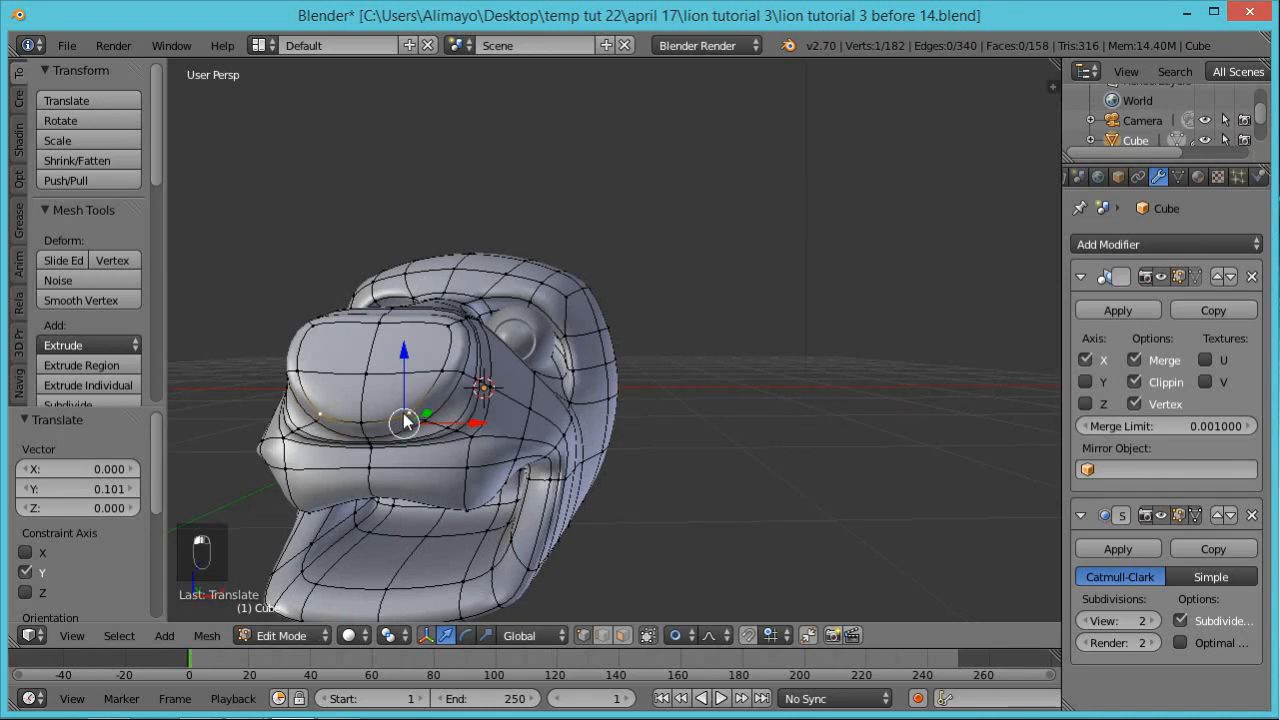
pyautogui.moveTo(476, 424); pyautogui.dragTo(429, 442)
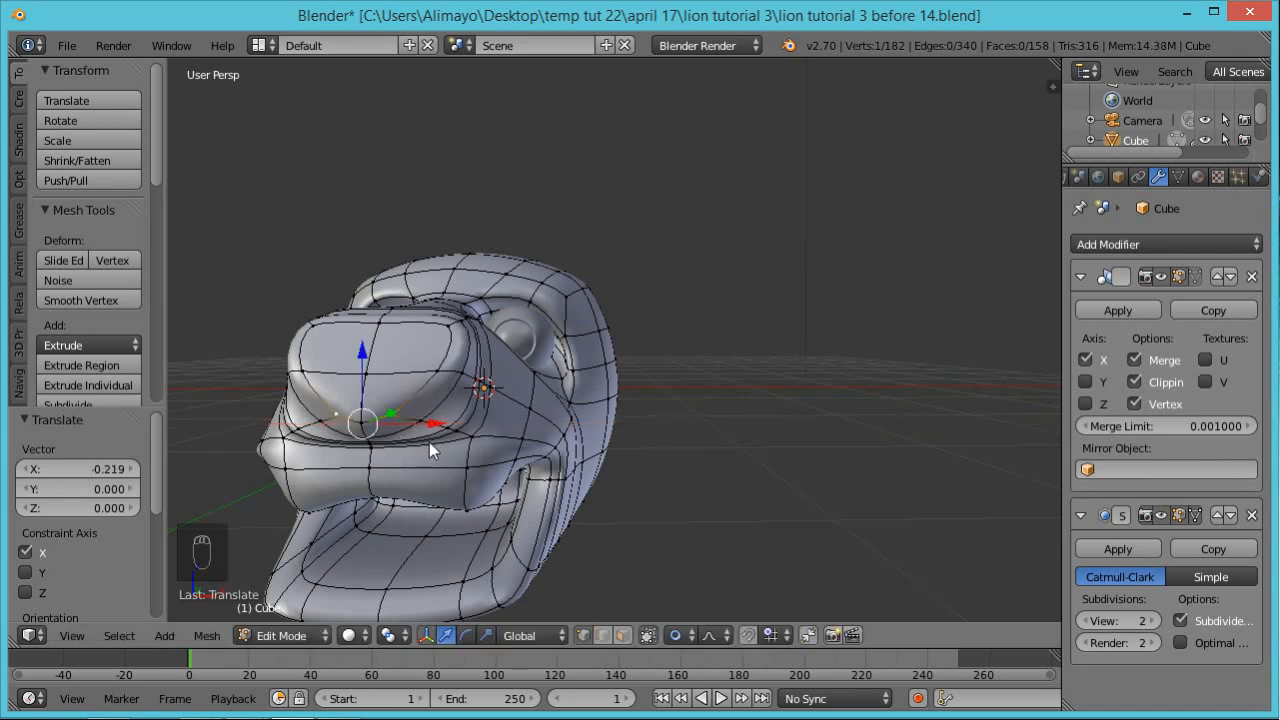
# Try lowering the vertex at the nose's bottom centre by 0.084 along Z, and undo the move
pyautogui.rightClick(451, 371)
pyautogui.rightClick(364, 419)
pyautogui.moveTo(356, 356); pyautogui.dragTo(357, 381)
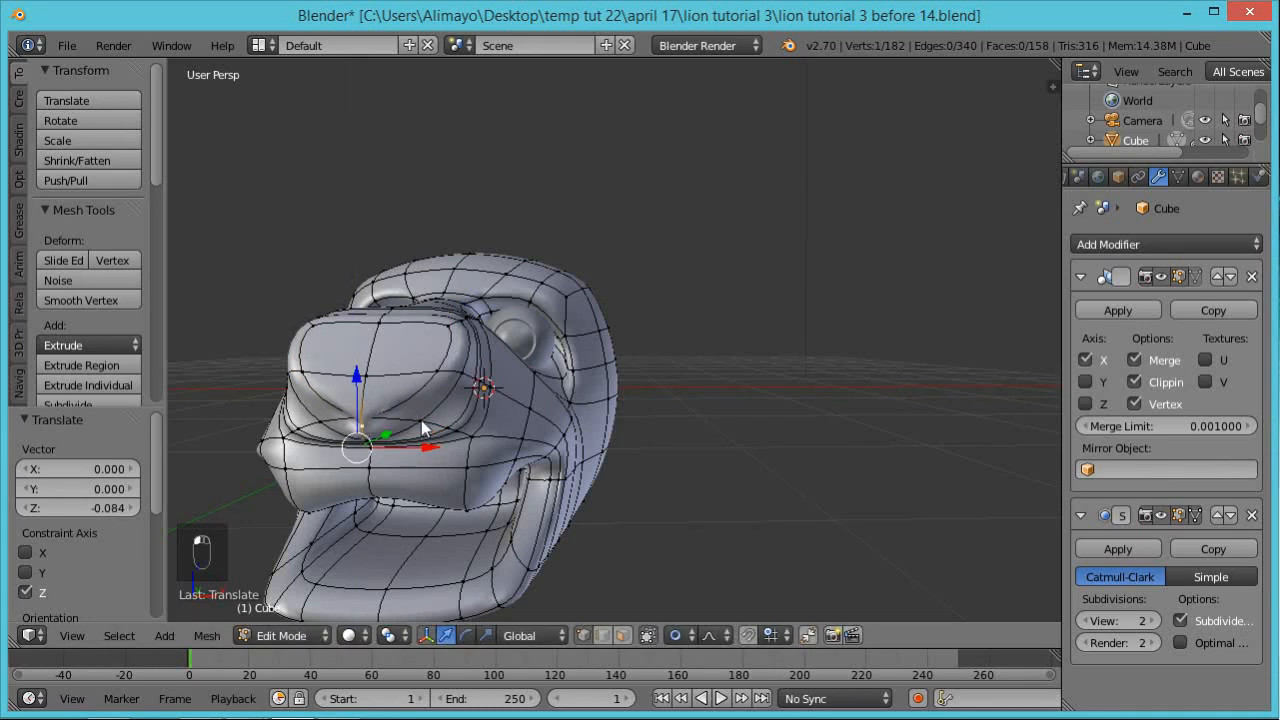
pyautogui.hotkey('ctrl', 'z')
# Try pushing the nose's bottom vertex back along Y and down along Z, and undo those moves
pyautogui.moveTo(453, 457); pyautogui.dragTo(257, 473, button='middle')
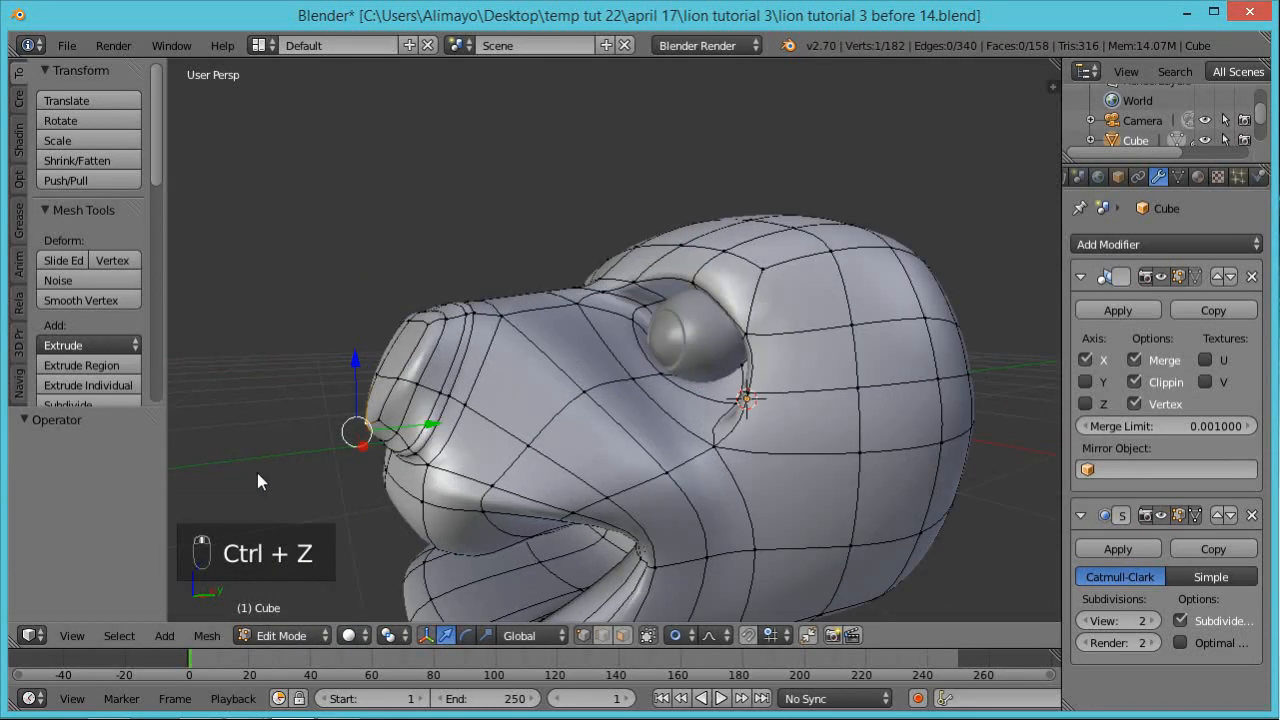
pyautogui.moveTo(415, 432); pyautogui.dragTo(430, 432)
pyautogui.moveTo(362, 366); pyautogui.dragTo(366, 385)
pyautogui.moveTo(439, 436); pyautogui.dragTo(452, 440)
pyautogui.moveTo(452, 440); pyautogui.dragTo(623, 435, button='middle')
pyautogui.hotkey('ctrl', 'z')
pyautogui.hotkey('ctrl', 'z')
pyautogui.hotkey('ctrl', 'z')
pyautogui.hotkey('ctrl', 'z')
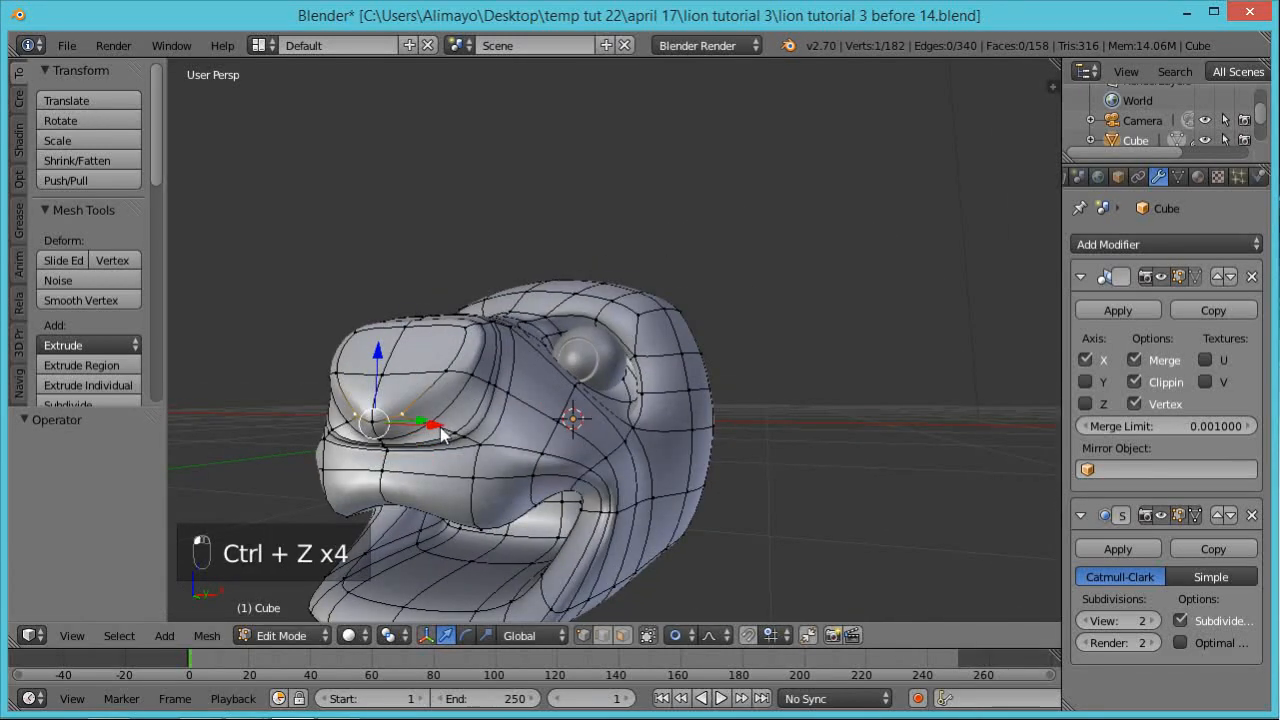
# Try moving the nose's bottom vertex outwards along X by 0.152 and by 0.352, undoing each attempt
pyautogui.moveTo(435, 459); pyautogui.dragTo(432, 428, button='middle')
pyautogui.moveTo(432, 428); pyautogui.dragTo(463, 445)
pyautogui.hotkey('ctrl', 'z')
pyautogui.hotkey('ctrl', 'z')
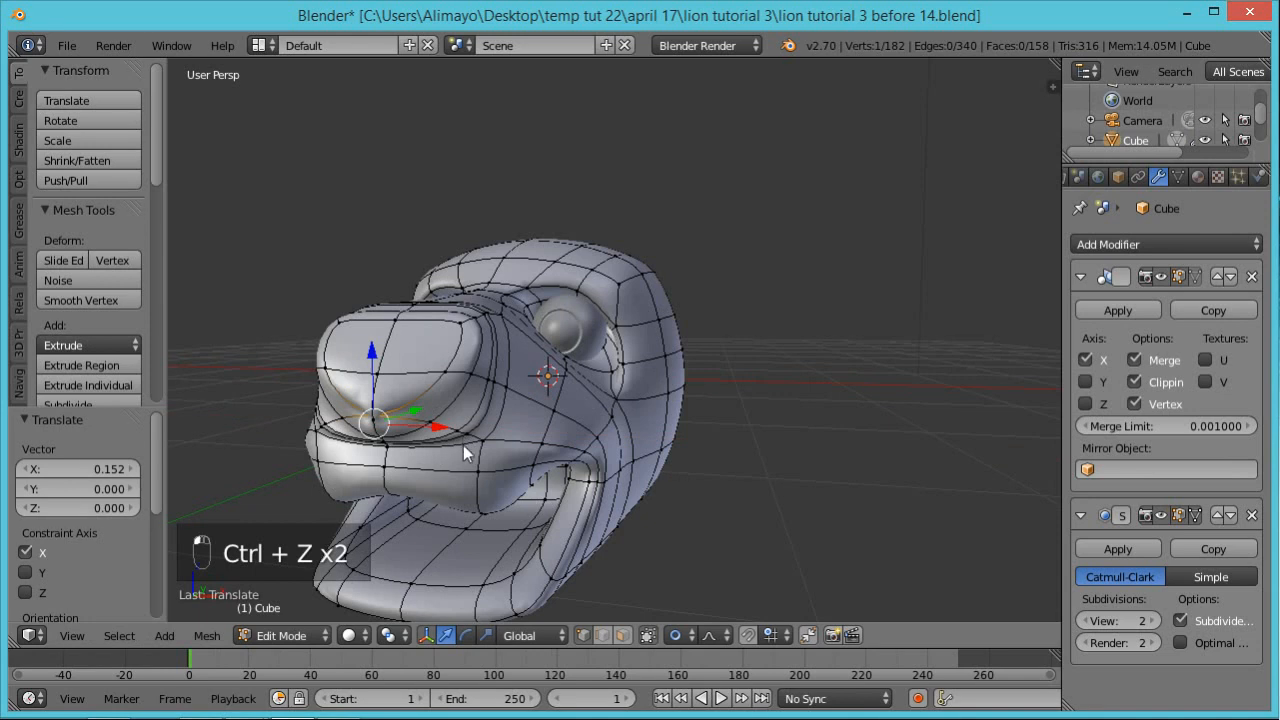
pyautogui.moveTo(485, 520); pyautogui.dragTo(471, 477, button='middle')
pyautogui.hotkey('ctrl', 'z')
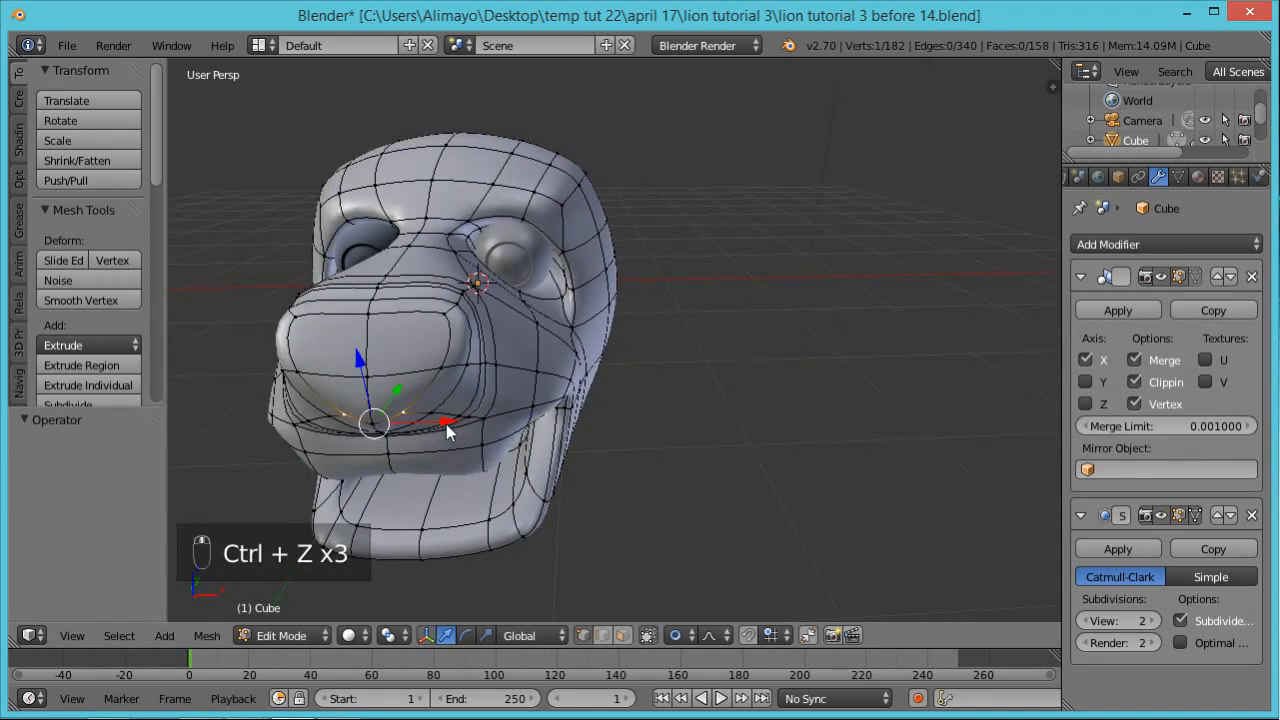
pyautogui.moveTo(446, 425); pyautogui.dragTo(491, 438)
pyautogui.hotkey('ctrl', 'z')
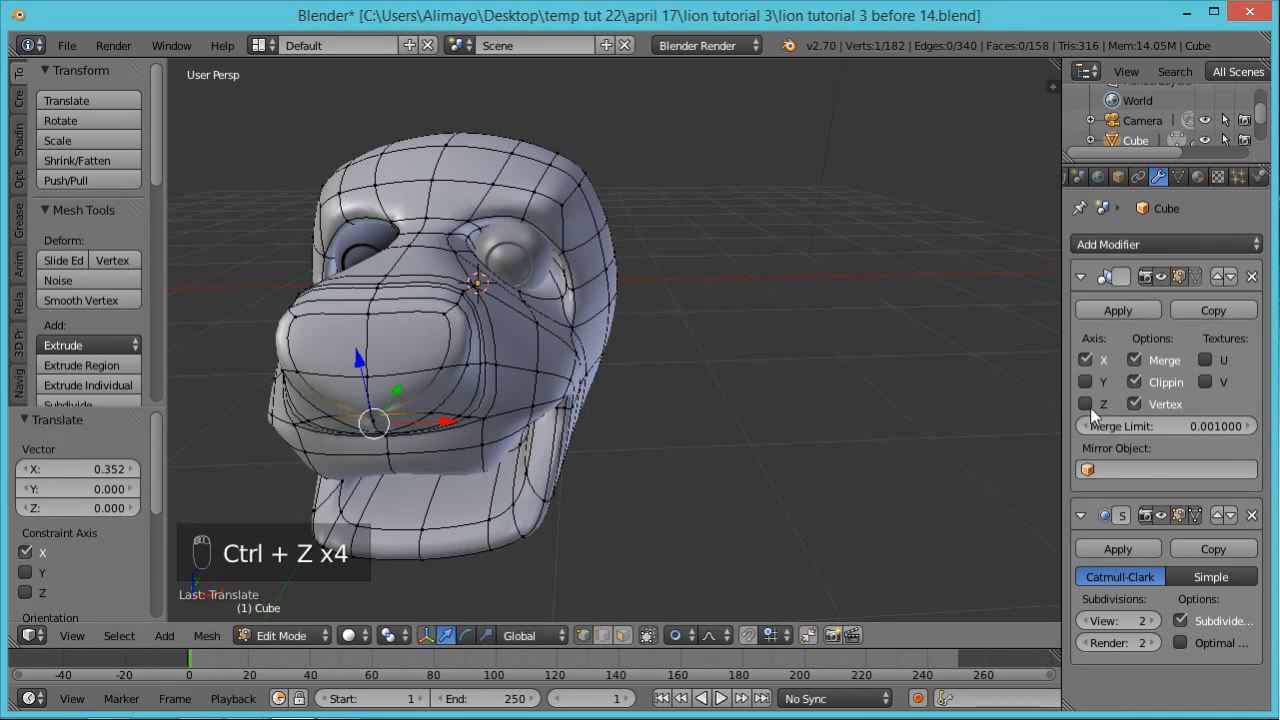
pyautogui.hotkey('ctrl', 'z')
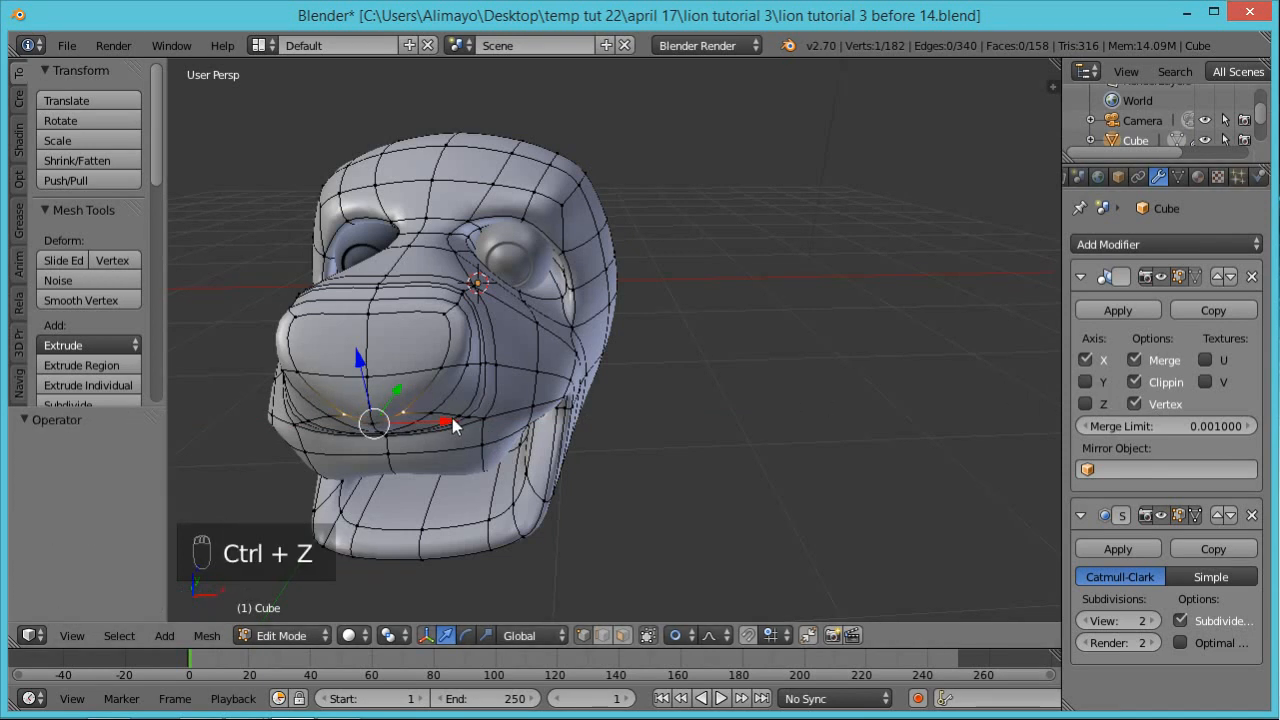
# Try moving the nose's bottom vertex and its front centre vertex along X with mirror clipping switched off
pyautogui.click(1134, 382)
pyautogui.moveTo(448, 422); pyautogui.dragTo(469, 419)
pyautogui.moveTo(497, 411); pyautogui.dragTo(385, 405, button='middle')
pyautogui.moveTo(438, 387); pyautogui.dragTo(446, 391)
pyautogui.rightClick(436, 396)
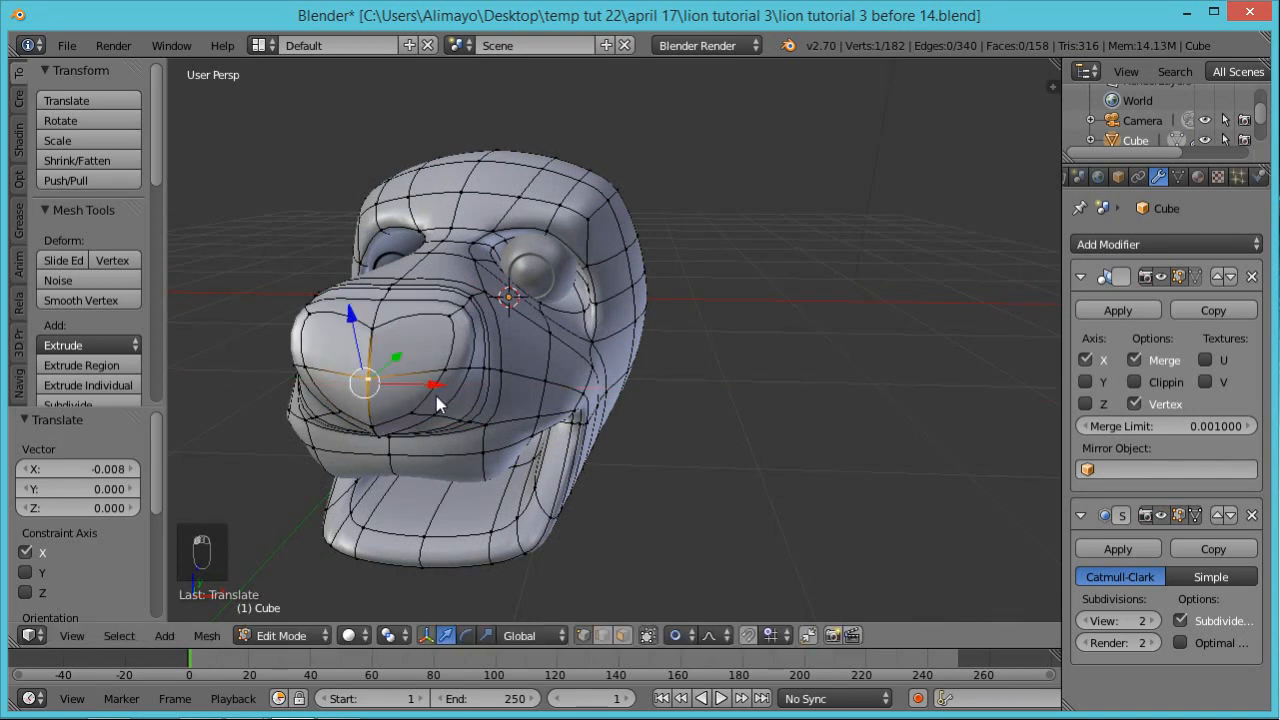
pyautogui.hotkey('ctrl', 'z')
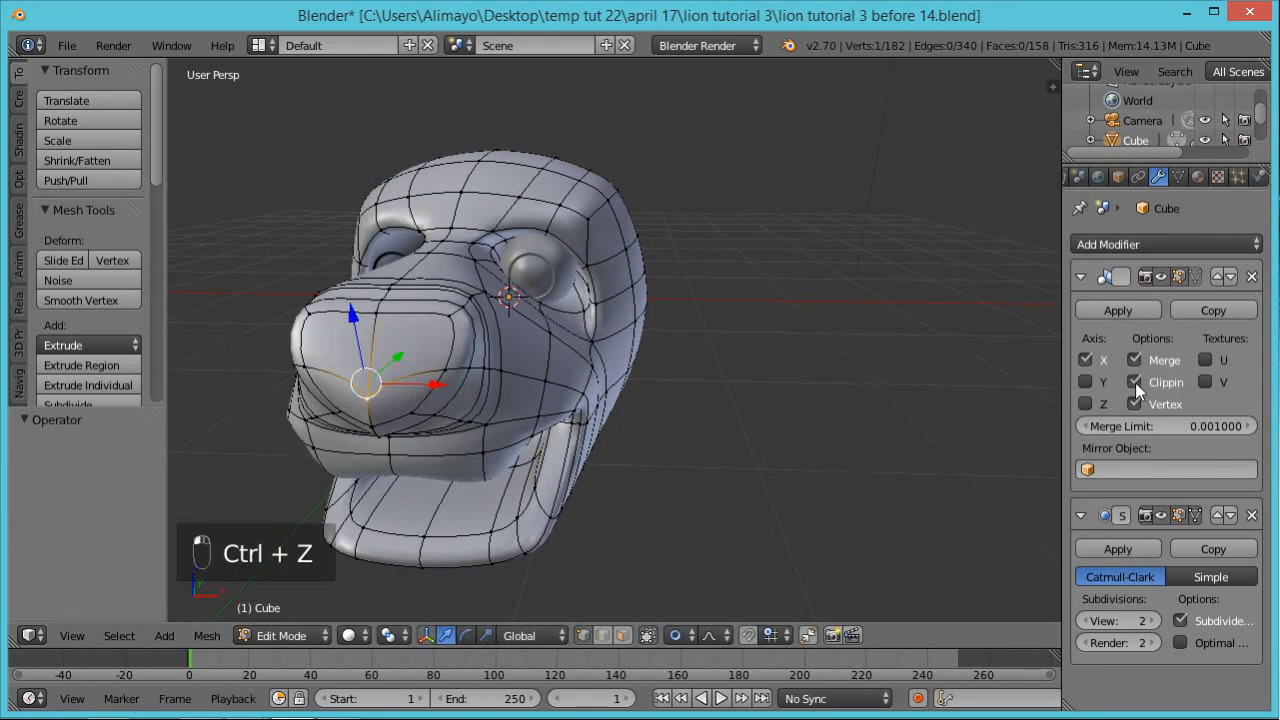
pyautogui.moveTo(438, 385); pyautogui.dragTo(464, 382)
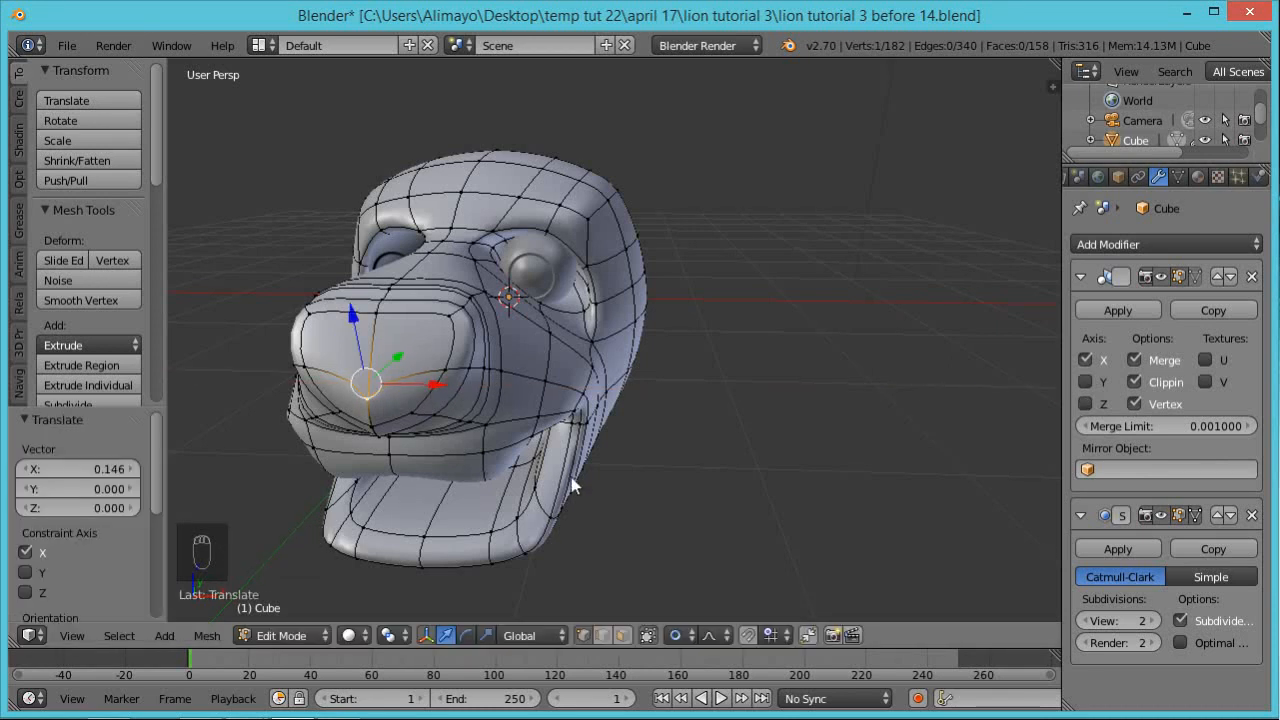
# Turn off proportional editing, retry the X move of the nose's front centre vertex, and undo the recent X moves
pyautogui.hotkey('alt', 'o')
pyautogui.moveTo(441, 392); pyautogui.dragTo(432, 395)
pyautogui.hotkey('ctrl', 'z')
pyautogui.hotkey('ctrl', 'z')
pyautogui.hotkey('ctrl', 'z')
pyautogui.hotkey('ctrl', 'z')
pyautogui.hotkey('ctrl', 'z')
pyautogui.hotkey('ctrl', 'z')
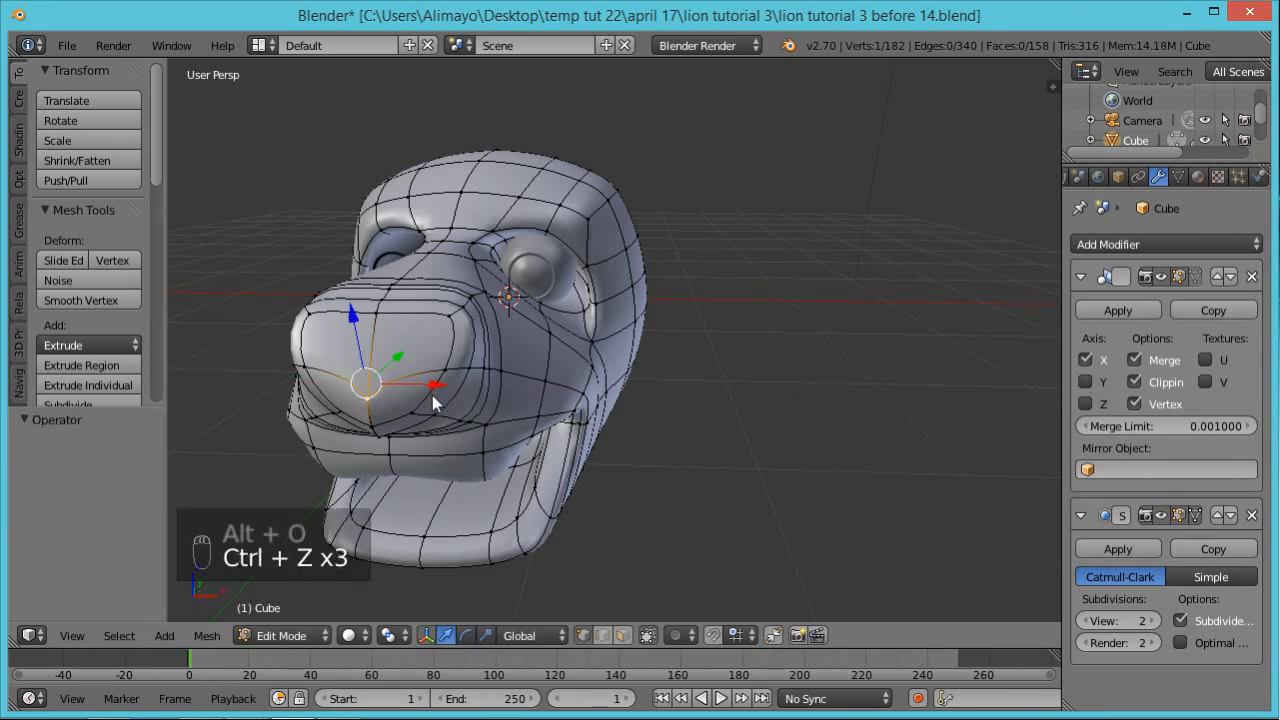
pyautogui.hotkey('ctrl', 'z')
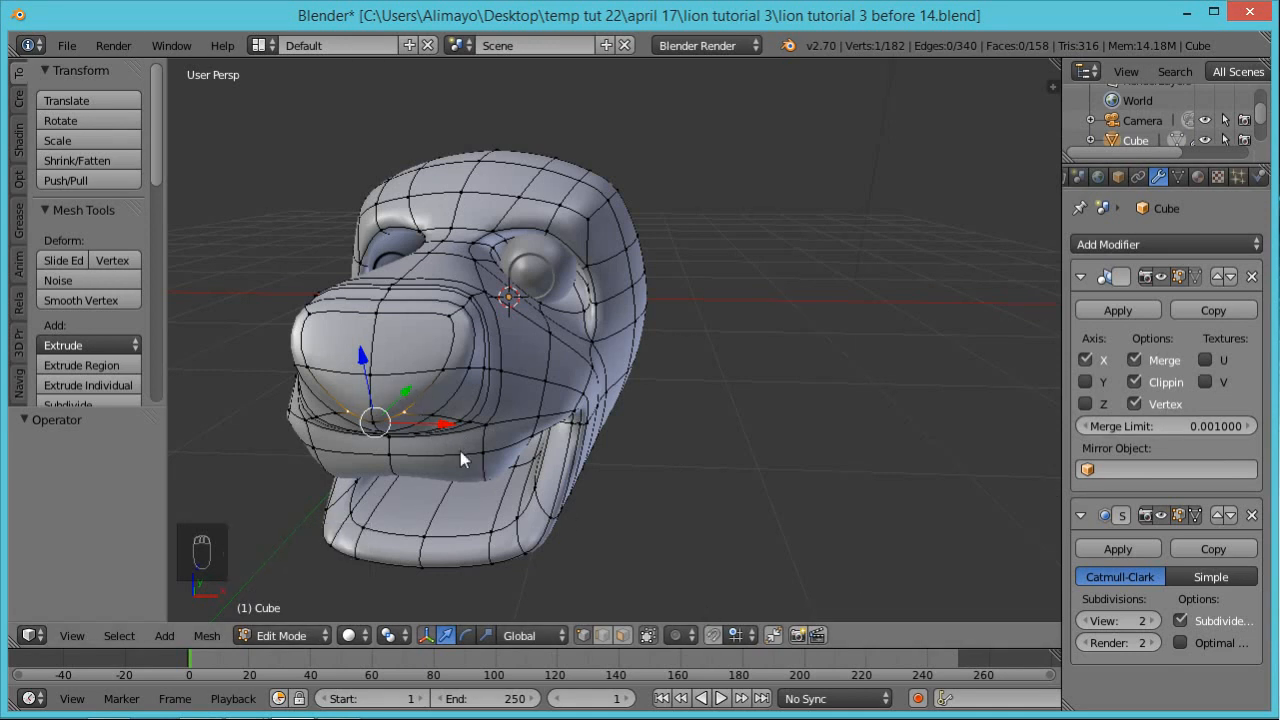
# Move the nose's bottom vertex inwards by -0.116 along X and leave mirror clipping enabled
pyautogui.moveTo(448, 430); pyautogui.dragTo(448, 424)
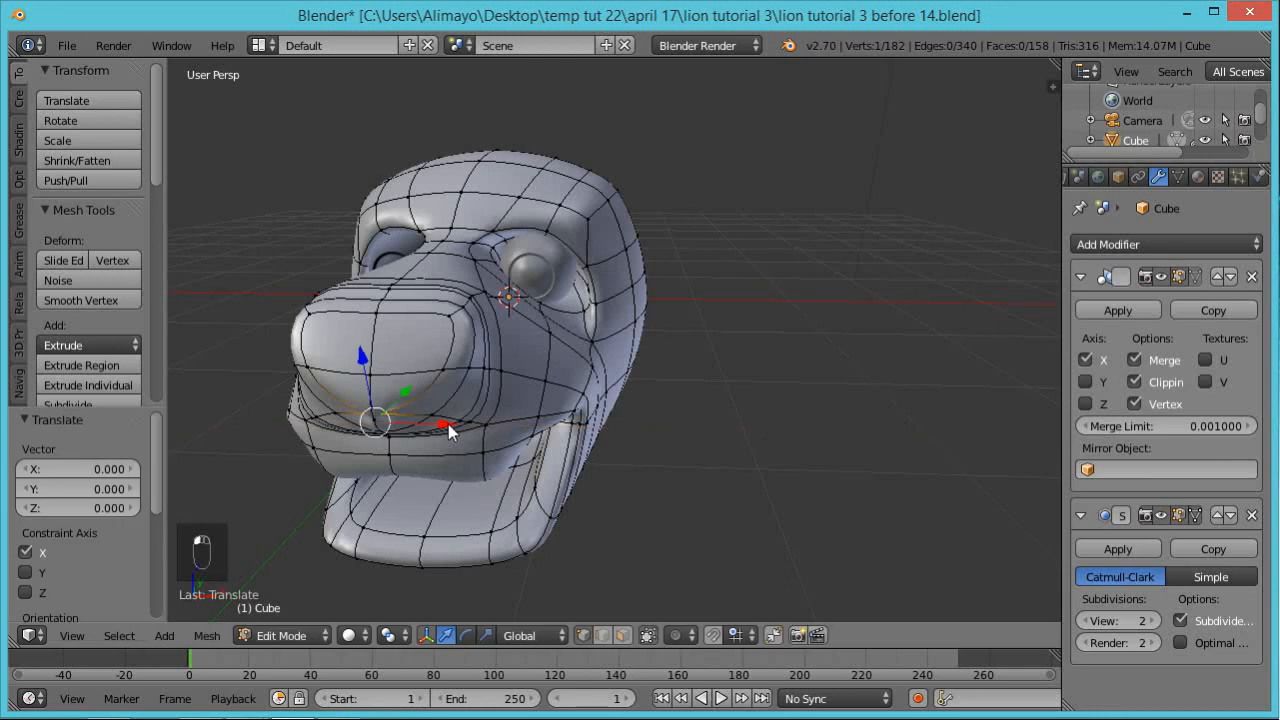
pyautogui.hotkey('ctrl', 'z')
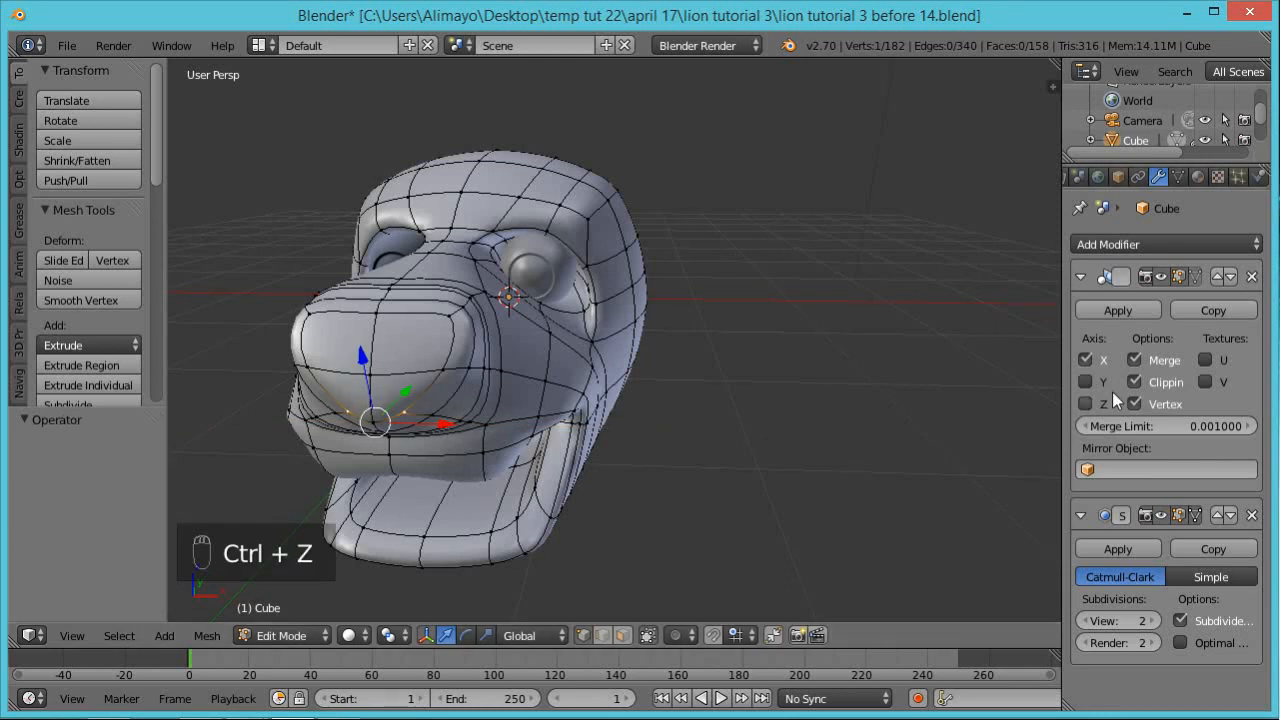
pyautogui.moveTo(421, 424); pyautogui.dragTo(453, 433)
pyautogui.click(1134, 382)
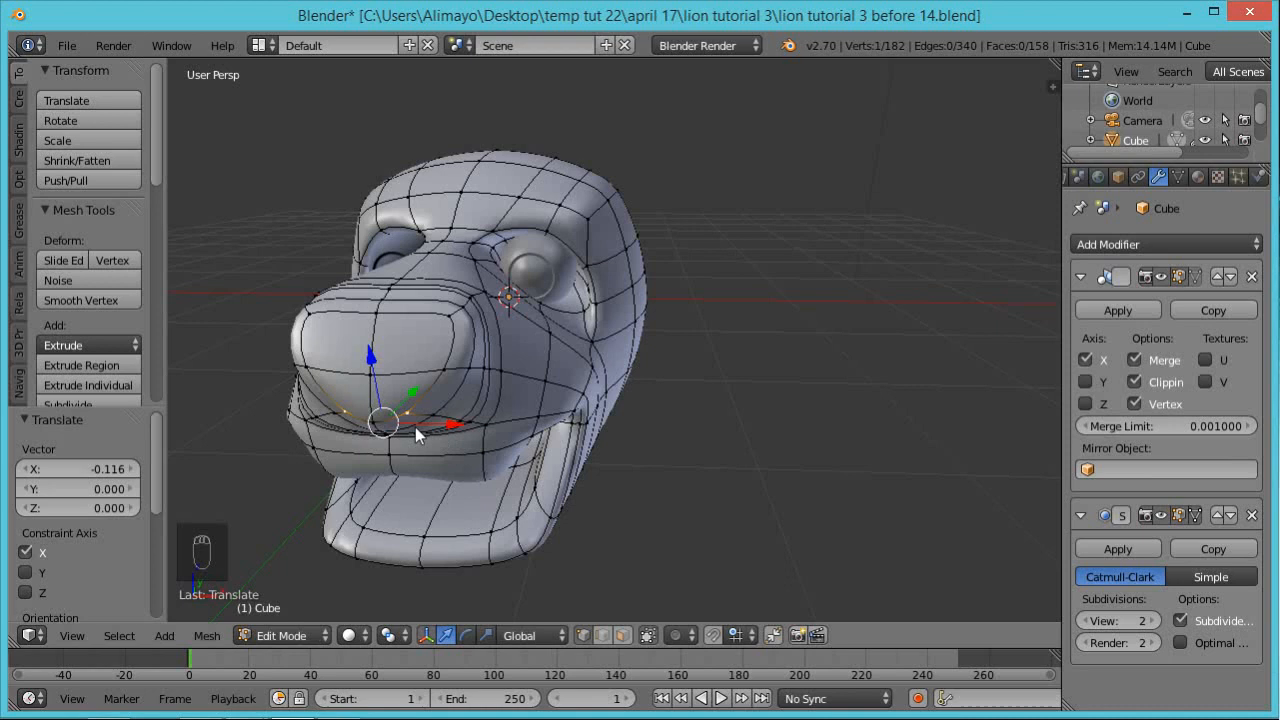
# Shift the vertex at the nose's bottom along Y and move it by -0.079 along Z
pyautogui.moveTo(511, 420); pyautogui.dragTo(390, 403, button='middle')
pyautogui.rightClick(383, 392)
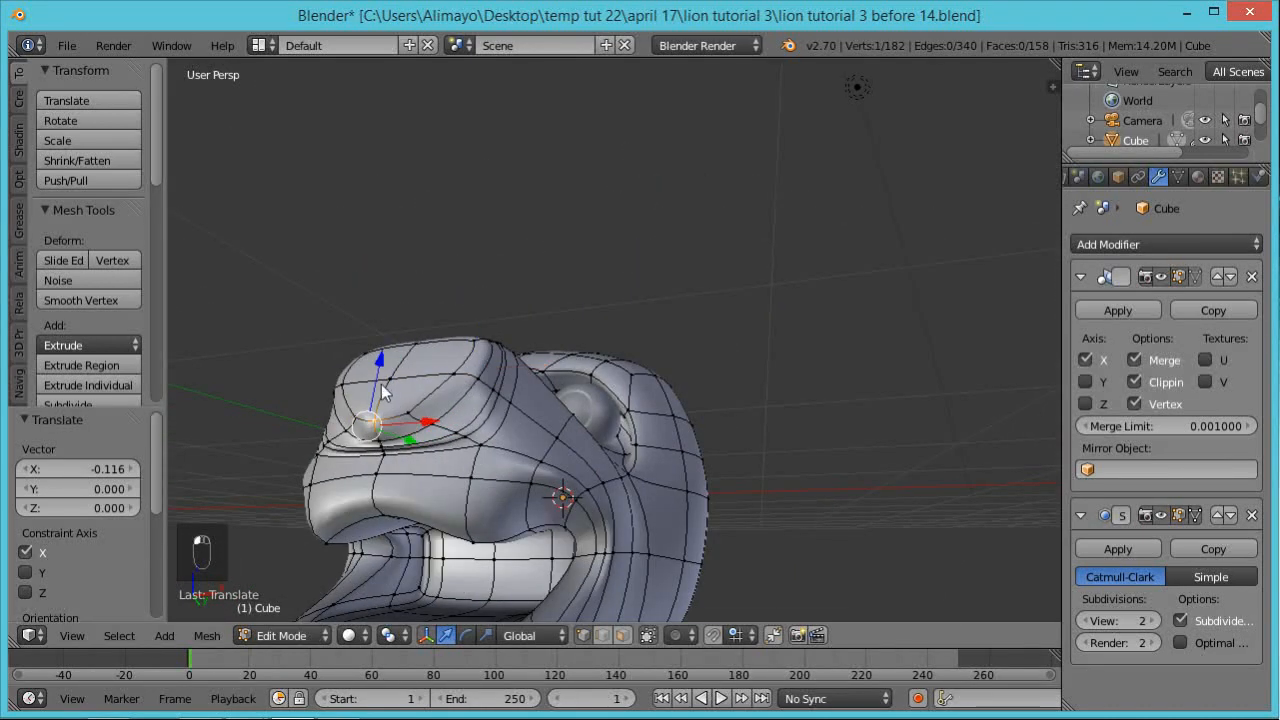
pyautogui.moveTo(415, 445); pyautogui.dragTo(419, 447)
pyautogui.moveTo(393, 362); pyautogui.dragTo(390, 375)
pyautogui.moveTo(556, 387); pyautogui.dragTo(470, 497, button='middle')
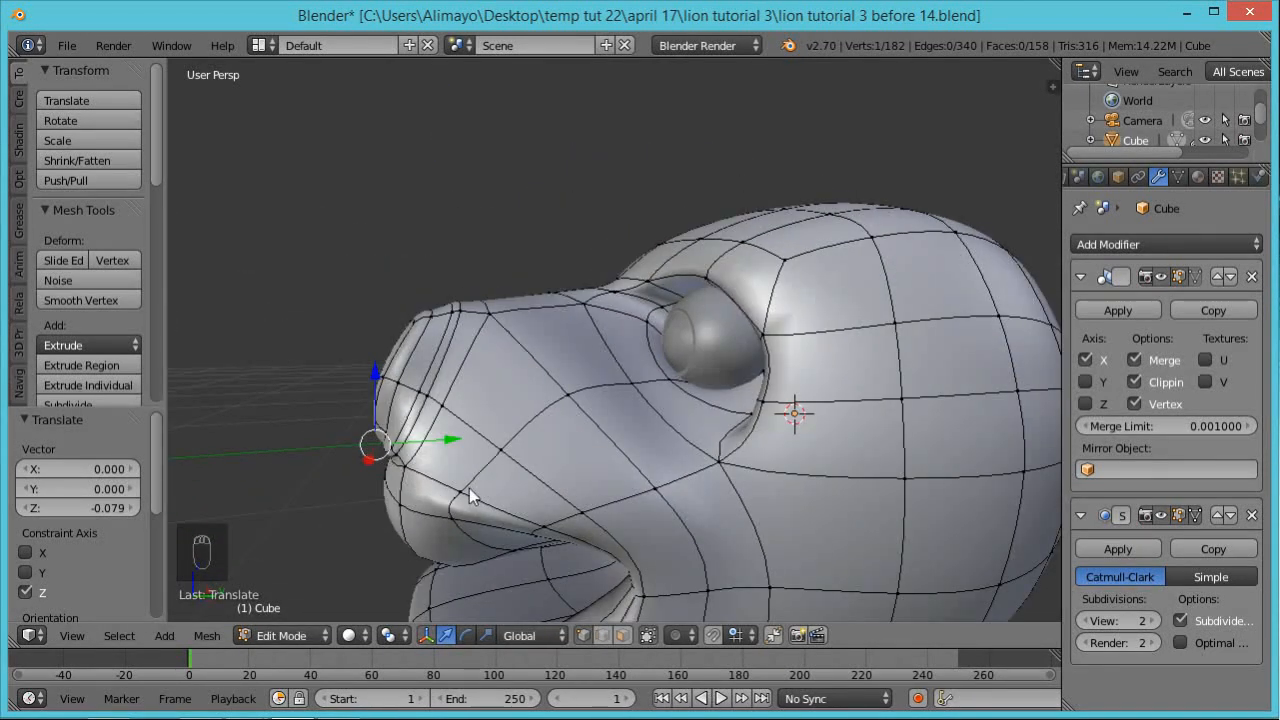
pyautogui.scroll(-1, 566, 445)
pyautogui.scroll(1, 617, 491)
pyautogui.moveTo(617, 491); pyautogui.dragTo(578, 383, button='middle')
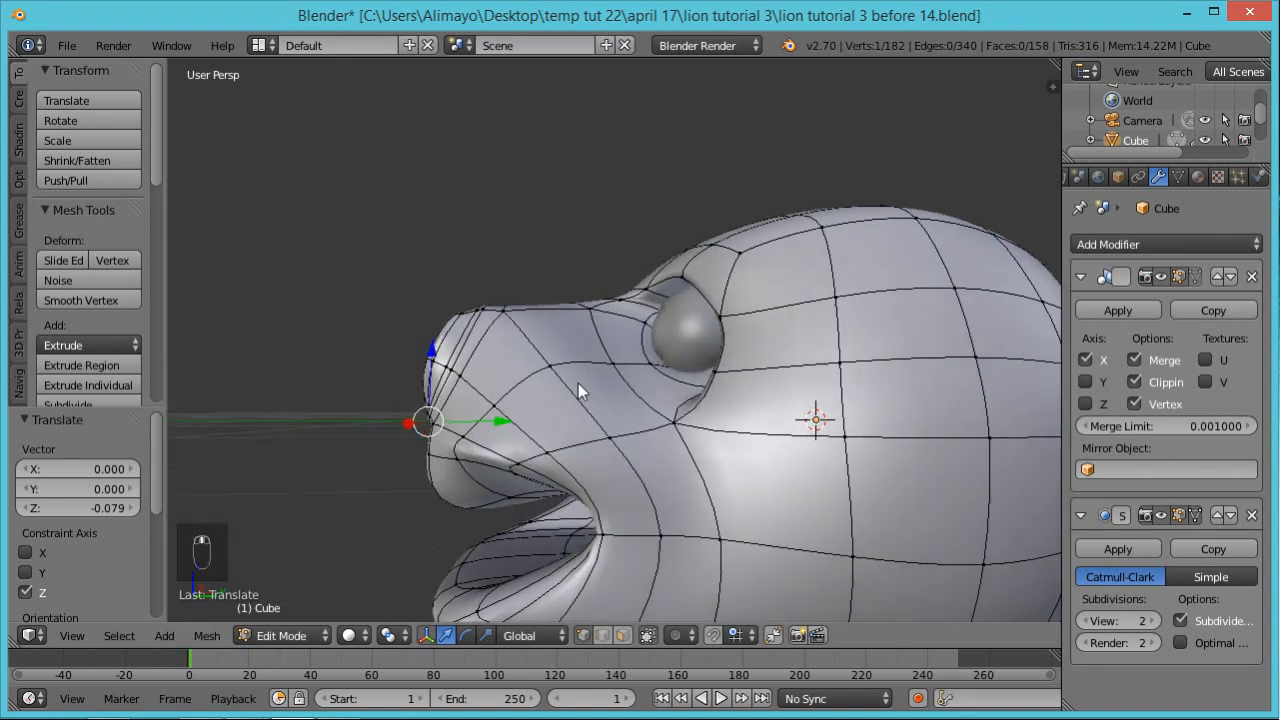
# Select two connected edges across the underside of the jaw and edge-slide them backwards with a factor of -1.000
pyautogui.scroll(-1, 563, 375)
pyautogui.moveTo(599, 425); pyautogui.dragTo(583, 553, button='middle')
pyautogui.rightClick(551, 552)
pyautogui.moveTo(621, 592)
pyautogui.mouseDown(button='middle')
pyautogui.moveTo(598, 554)
pyautogui.moveTo(621, 580)
pyautogui.mouseUp(button='middle')
pyautogui.scroll(-1, 621, 580)
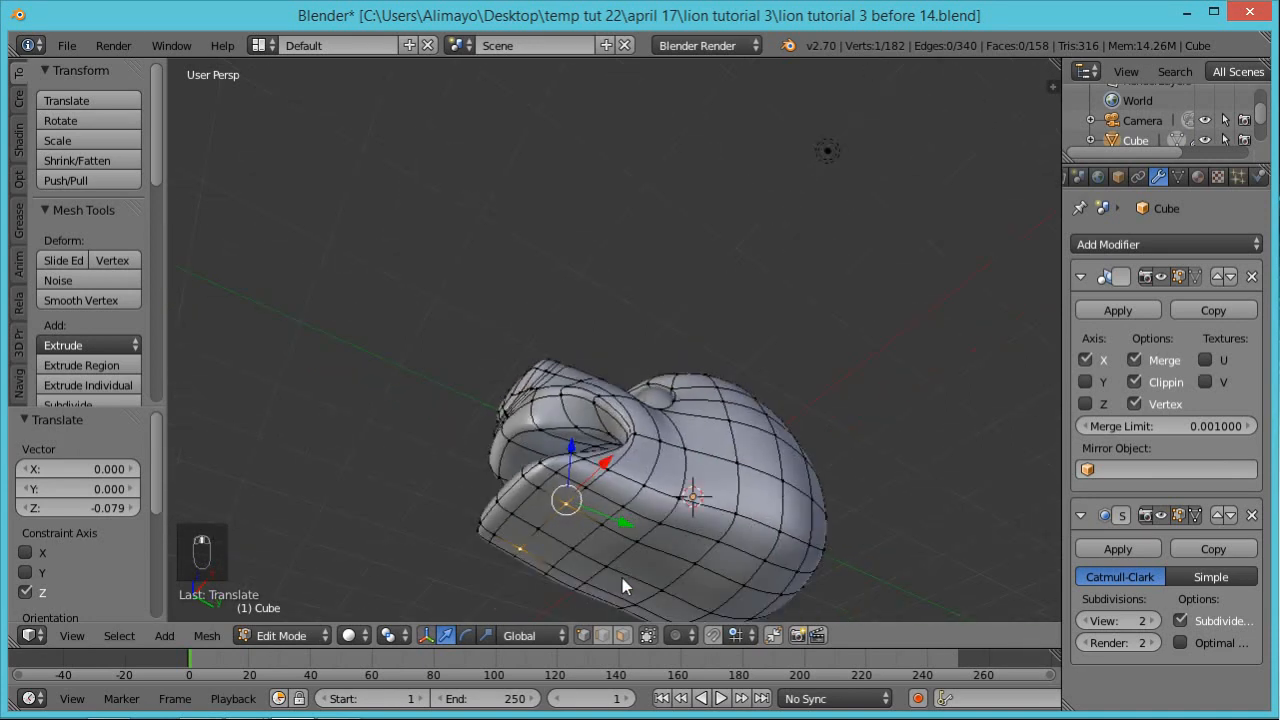
pyautogui.click(602, 635)
pyautogui.rightClick(656, 538)
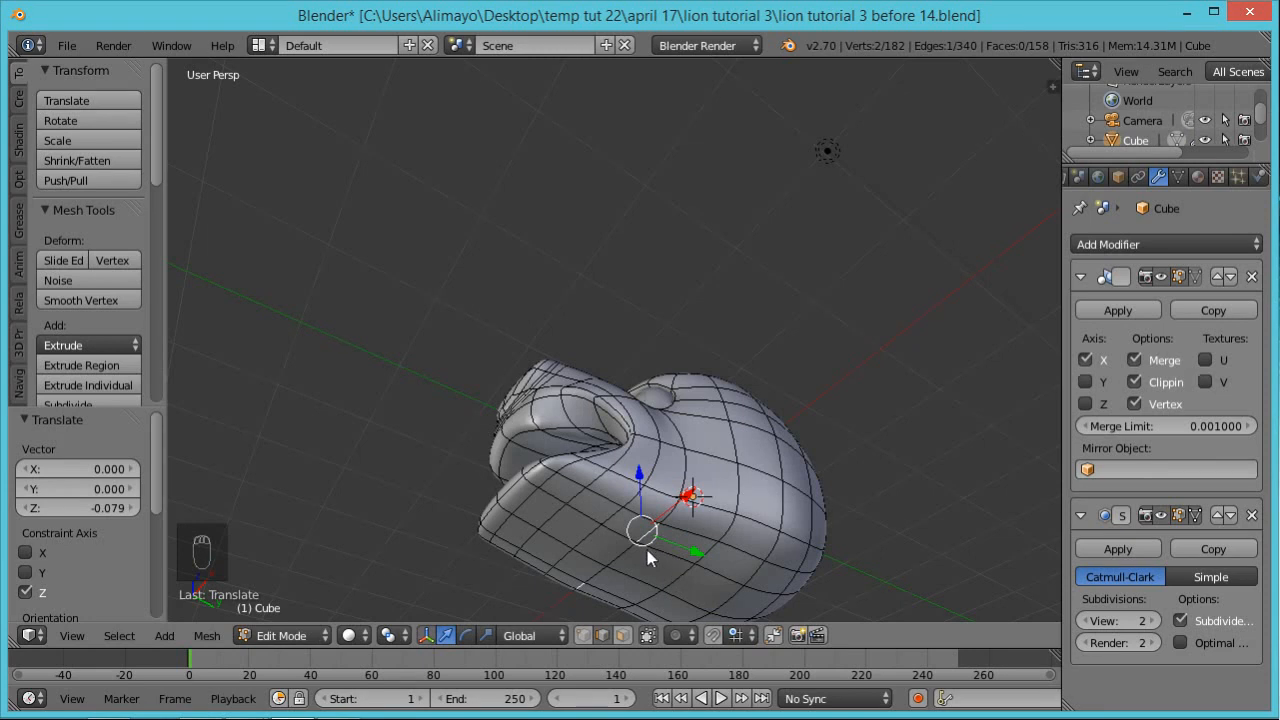
pyautogui.keyDown('shift'); pyautogui.rightClick(627, 555); pyautogui.keyUp('shift')
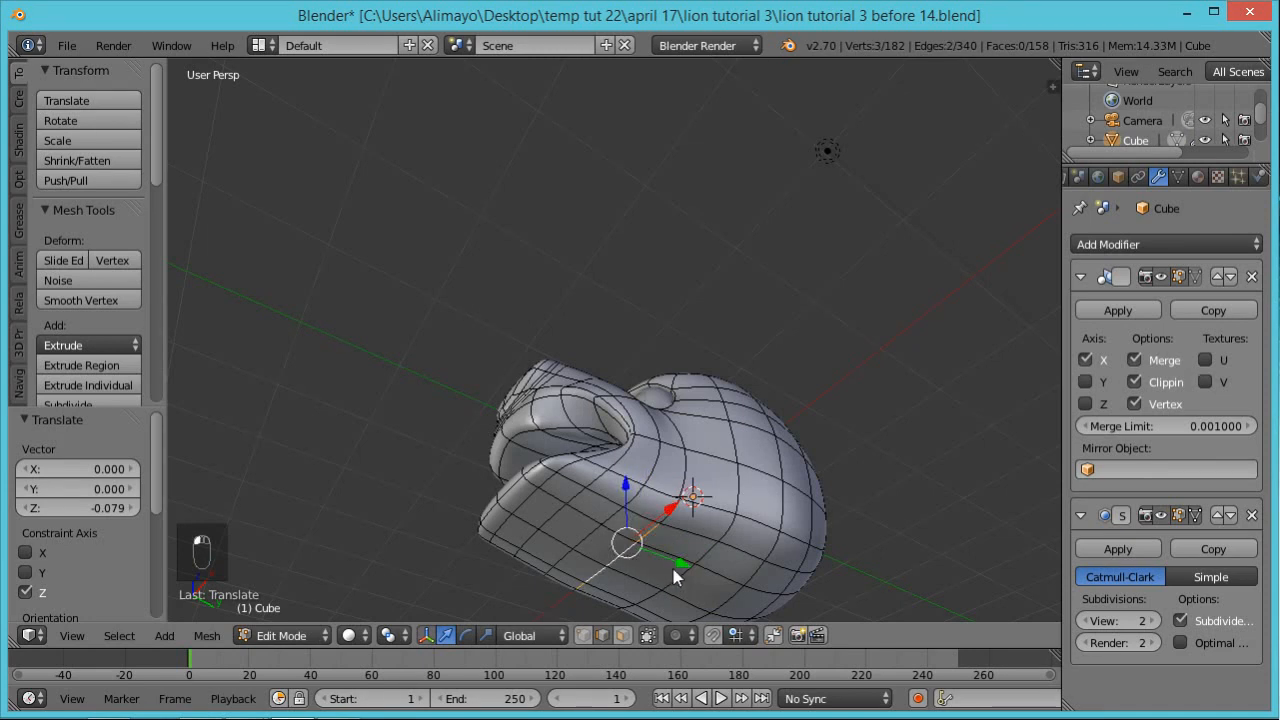
pyautogui.press('g')
pyautogui.press('g')
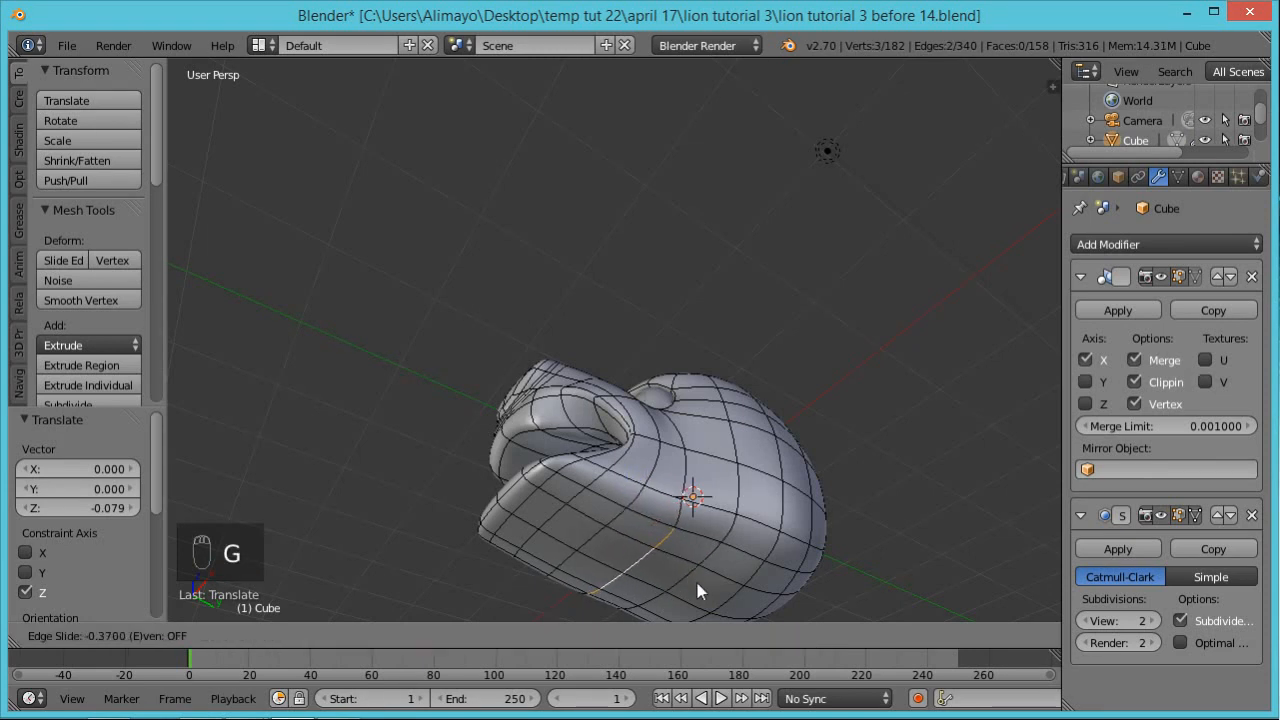
pyautogui.click(737, 595)
pyautogui.moveTo(745, 605)
pyautogui.mouseDown(button='middle')
pyautogui.moveTo(740, 563)
pyautogui.moveTo(750, 577)
pyautogui.moveTo(737, 595)
pyautogui.mouseUp(button='middle')
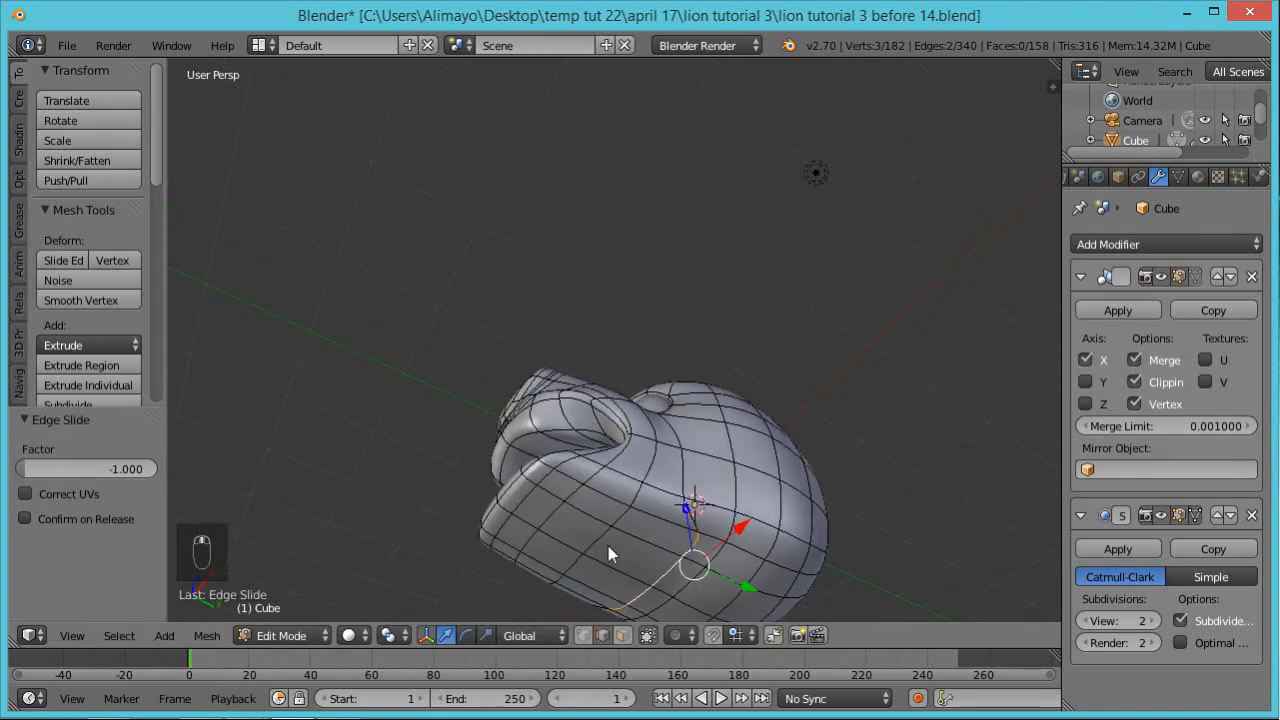
# Select two faces under the front of the jaw and, with proportional editing on, move them -0.285 along Z and -0.152 along Y
pyautogui.click(622, 635)
pyautogui.rightClick(580, 540)
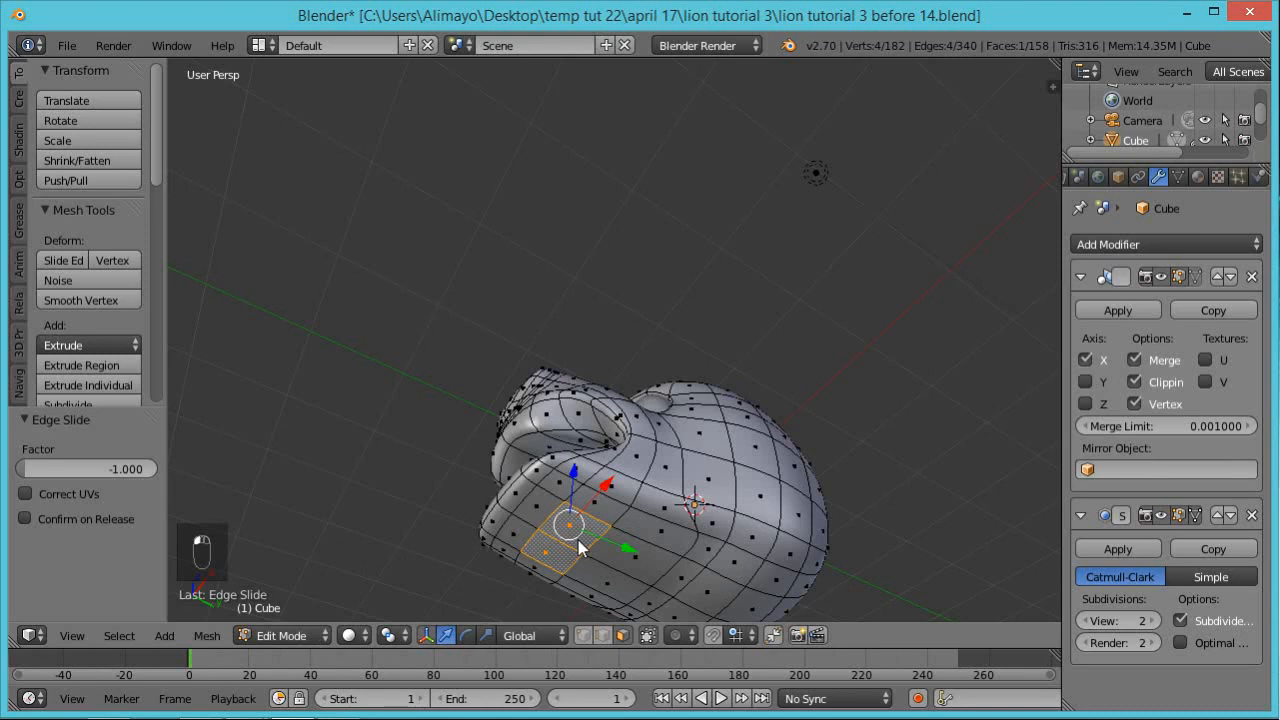
pyautogui.keyDown('shift'); pyautogui.rightClick(651, 567); pyautogui.keyUp('shift')
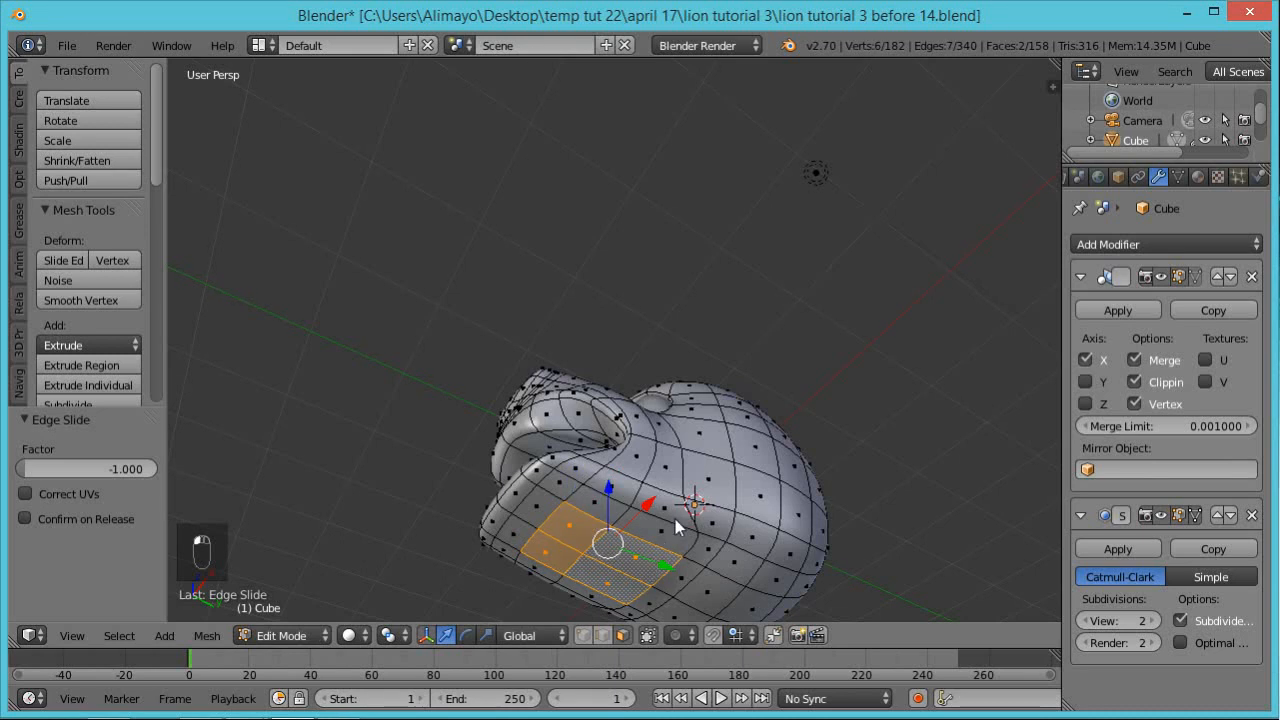
pyautogui.moveTo(651, 569); pyautogui.dragTo(645, 617, button='middle')
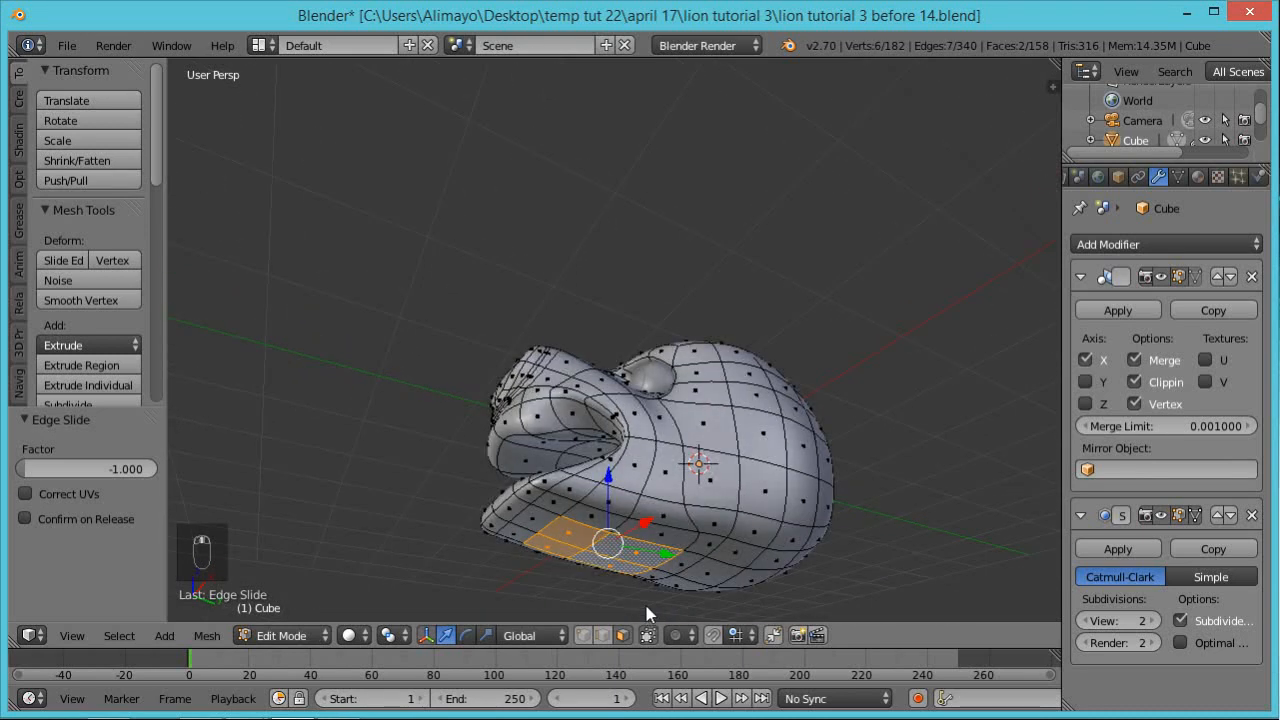
pyautogui.hotkey('alt', 'o')
pyautogui.moveTo(646, 612); pyautogui.dragTo(649, 573, button='middle')
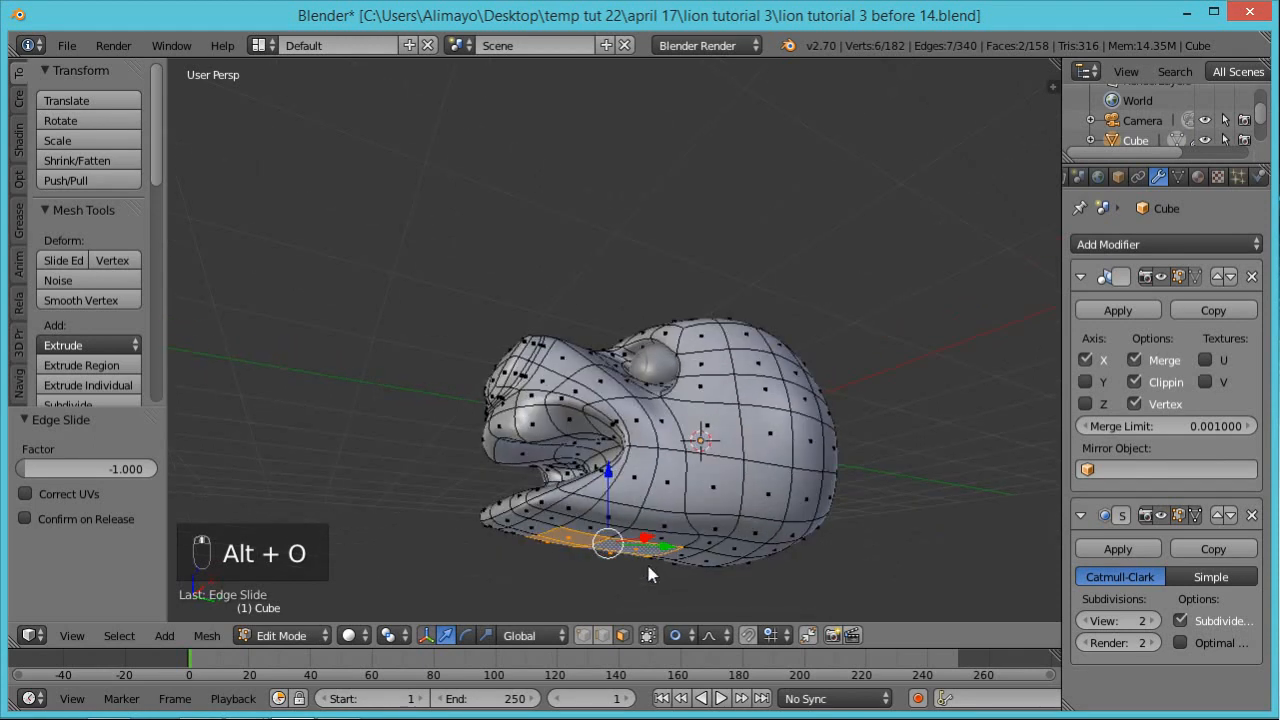
pyautogui.moveTo(605, 467); pyautogui.dragTo(614, 498)
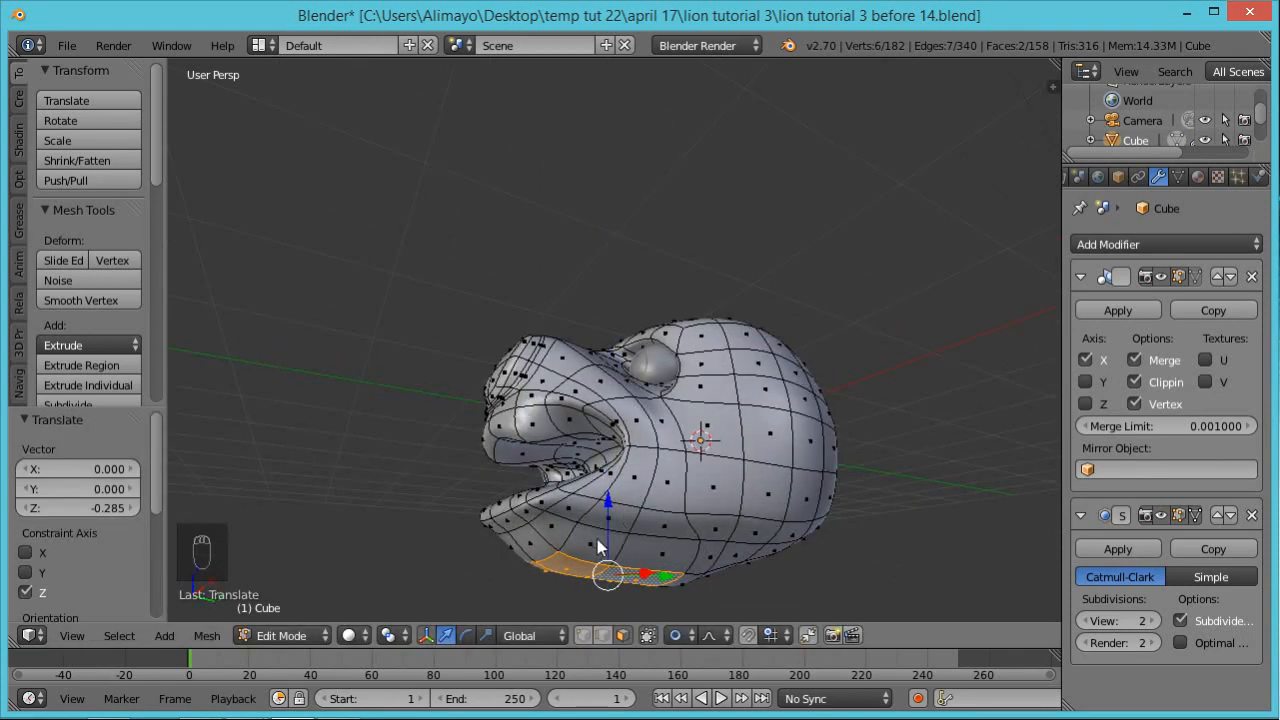
pyautogui.moveTo(660, 578); pyautogui.dragTo(651, 576)
pyautogui.moveTo(718, 592); pyautogui.dragTo(669, 584, button='middle')
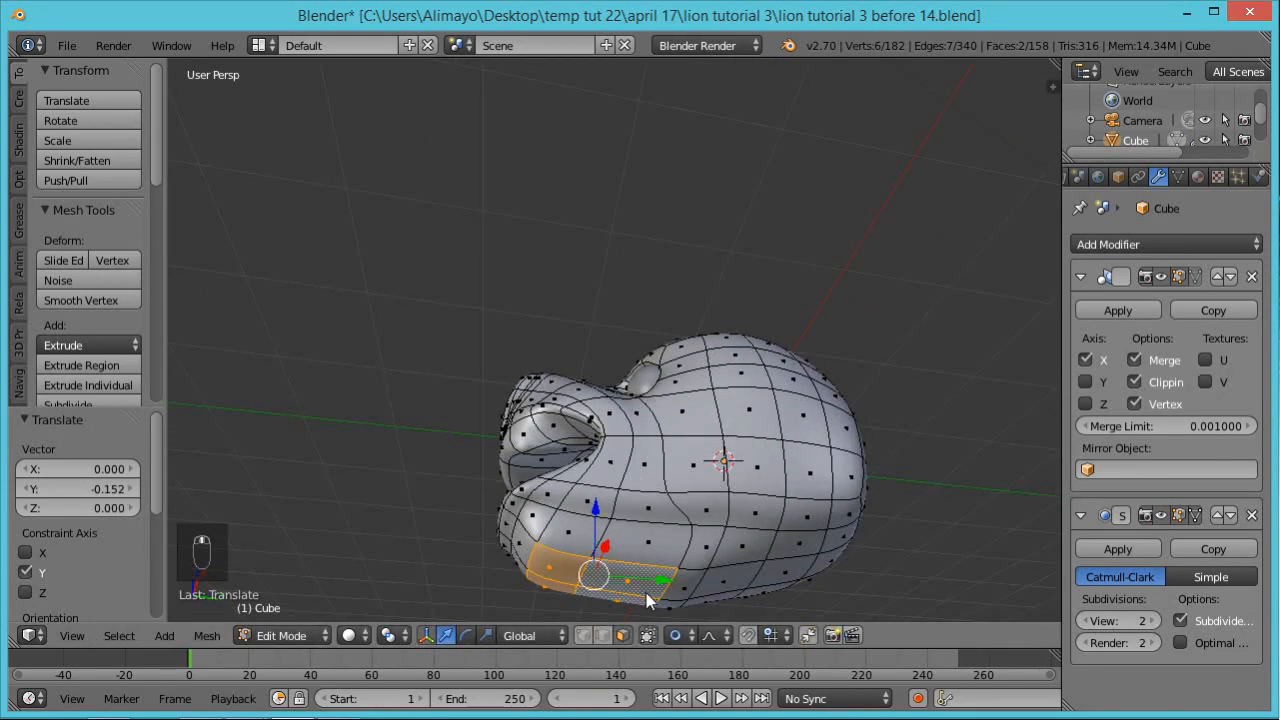
# Raise the rear one of the two faces under the jaw by 0.101 along Z
pyautogui.rightClick(650, 598)
pyautogui.moveTo(628, 522); pyautogui.dragTo(627, 511)
pyautogui.moveTo(675, 539); pyautogui.dragTo(635, 65, button='middle')
pyautogui.scroll(-3, 705, 262)
pyautogui.moveTo(684, 437); pyautogui.dragTo(696, 408, button='middle')
pyautogui.scroll(3, 690, 503)
pyautogui.moveTo(689, 495); pyautogui.dragTo(534, 425, button='middle')
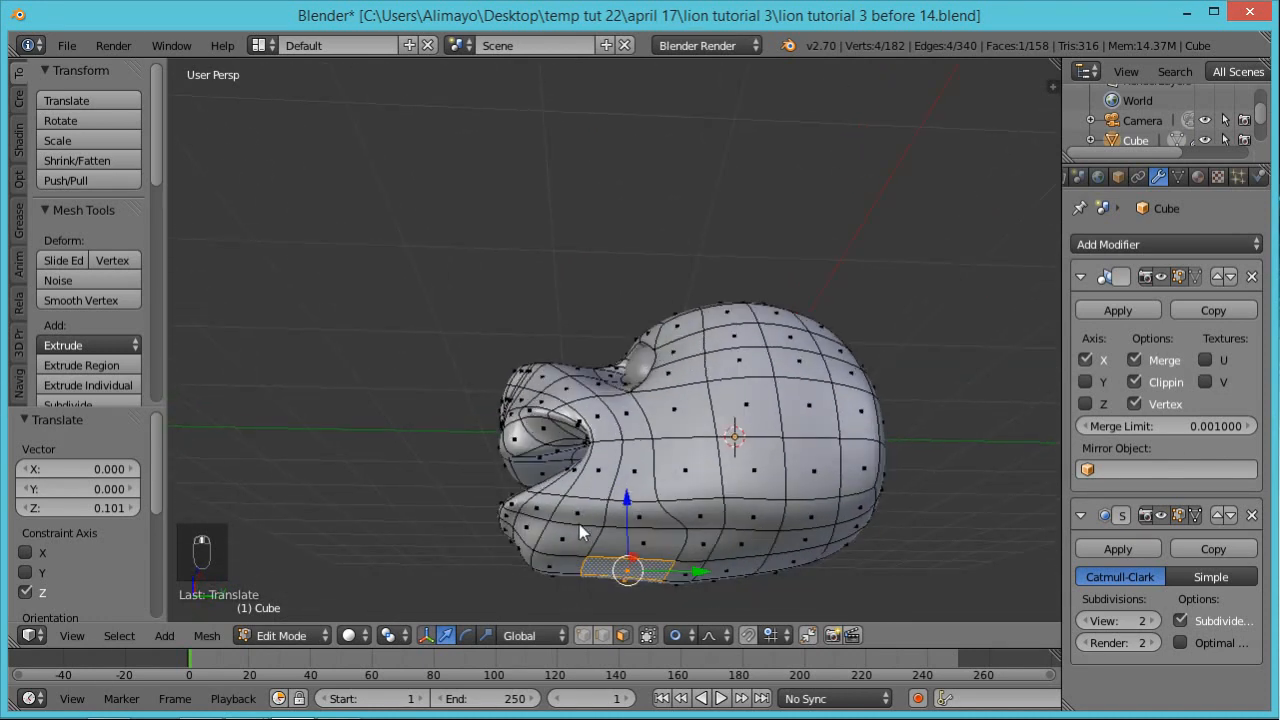
# Move the front face under the chin by -0.173 along Z and shift it along Y
pyautogui.rightClick(545, 572)
pyautogui.press('g')
pyautogui.press('z')
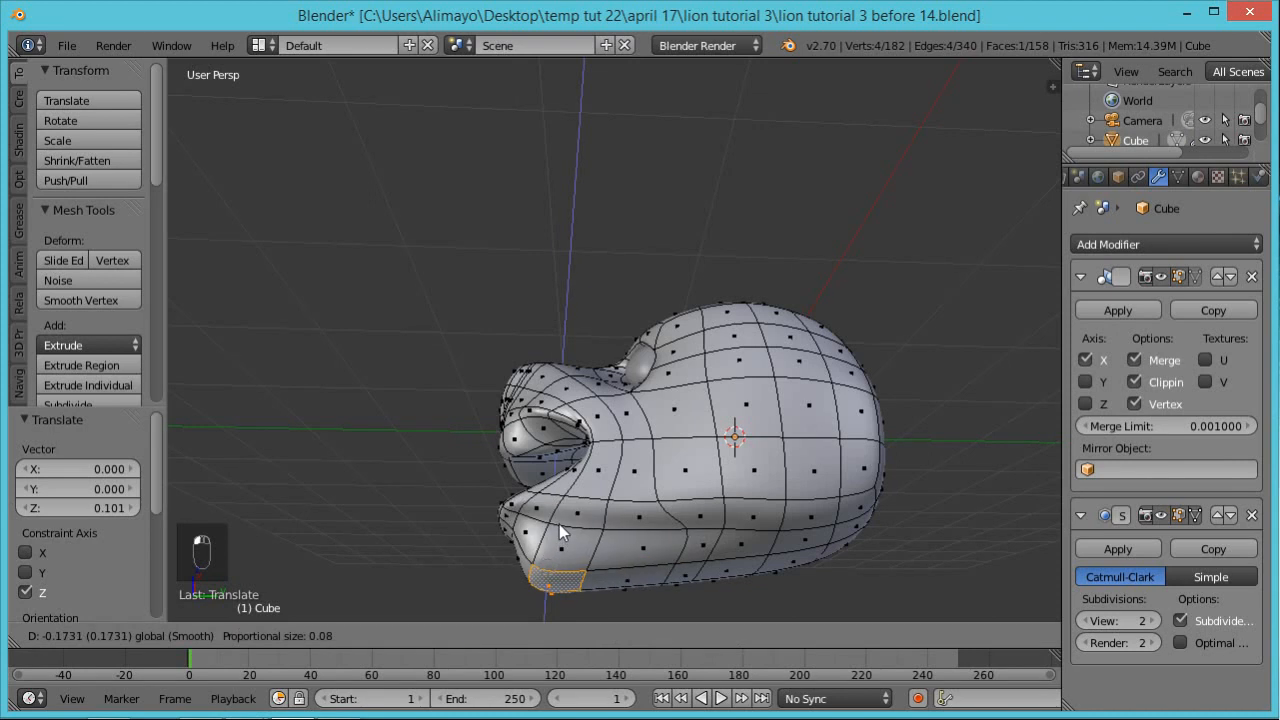
pyautogui.click(559, 524)
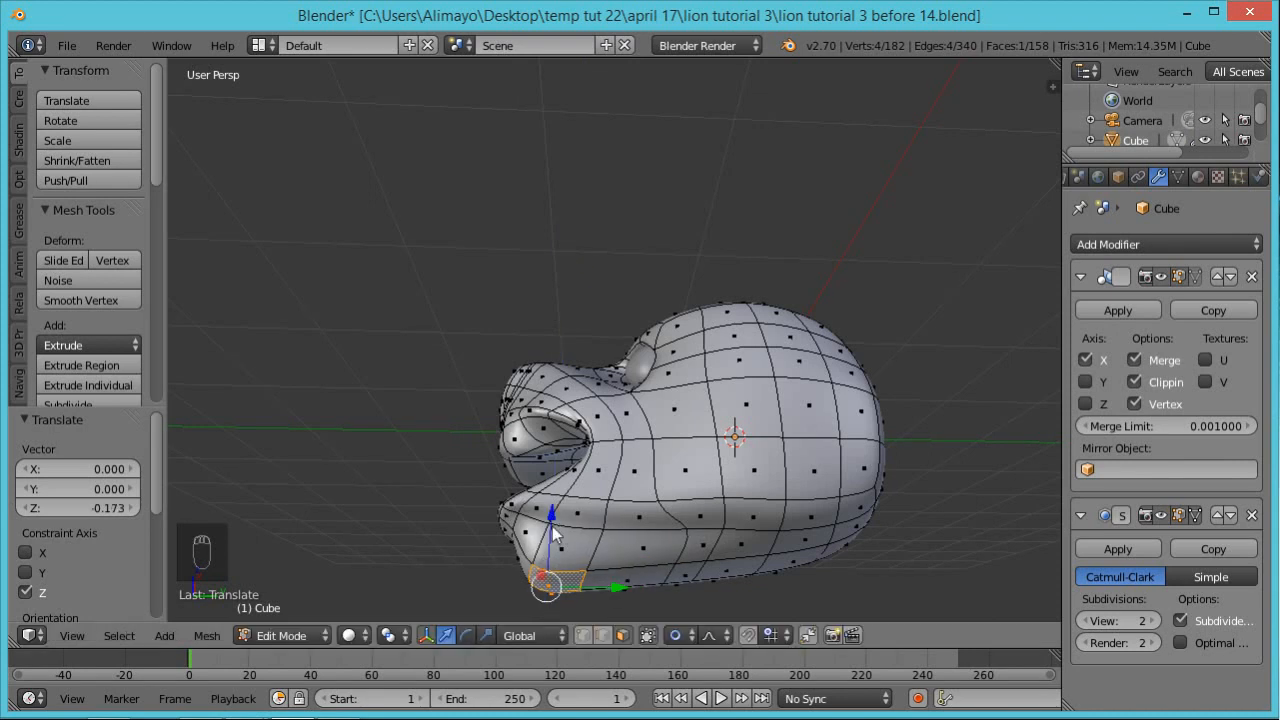
pyautogui.press('g')
pyautogui.press('y')
pyautogui.click(601, 553)
# Adjust the front chin face along X and move it forwards by -0.161 along Y
pyautogui.moveTo(601, 553); pyautogui.dragTo(795, 606, button='middle')
pyautogui.press('g')
pyautogui.press('x')
pyautogui.click(607, 590)
pyautogui.moveTo(634, 523); pyautogui.dragTo(537, 592, button='middle')
pyautogui.press('g')
pyautogui.press('y')
pyautogui.click(548, 556)
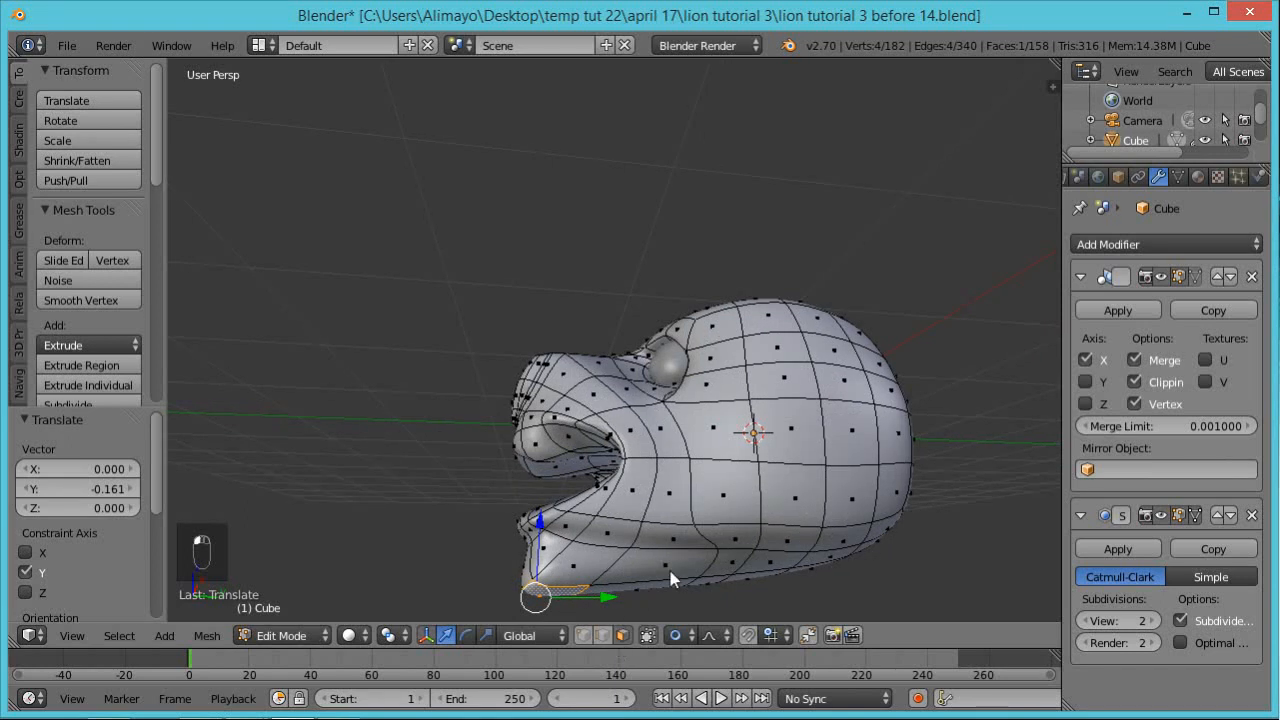
# Select the edge under the chin, lower it along Z and move it back 0.530 along Y
pyautogui.keyDown('shift'); pyautogui.moveTo(676, 547); pyautogui.dragTo(662, 462, button='middle'); pyautogui.keyUp('shift')
pyautogui.click(601, 635)
pyautogui.rightClick(564, 470)
pyautogui.moveTo(553, 423); pyautogui.dragTo(547, 450)
pyautogui.moveTo(608, 503); pyautogui.dragTo(666, 502)
# Raise the edge under the rear of the jaw along Z and move it forwards by -0.330 along Y
pyautogui.rightClick(678, 478)
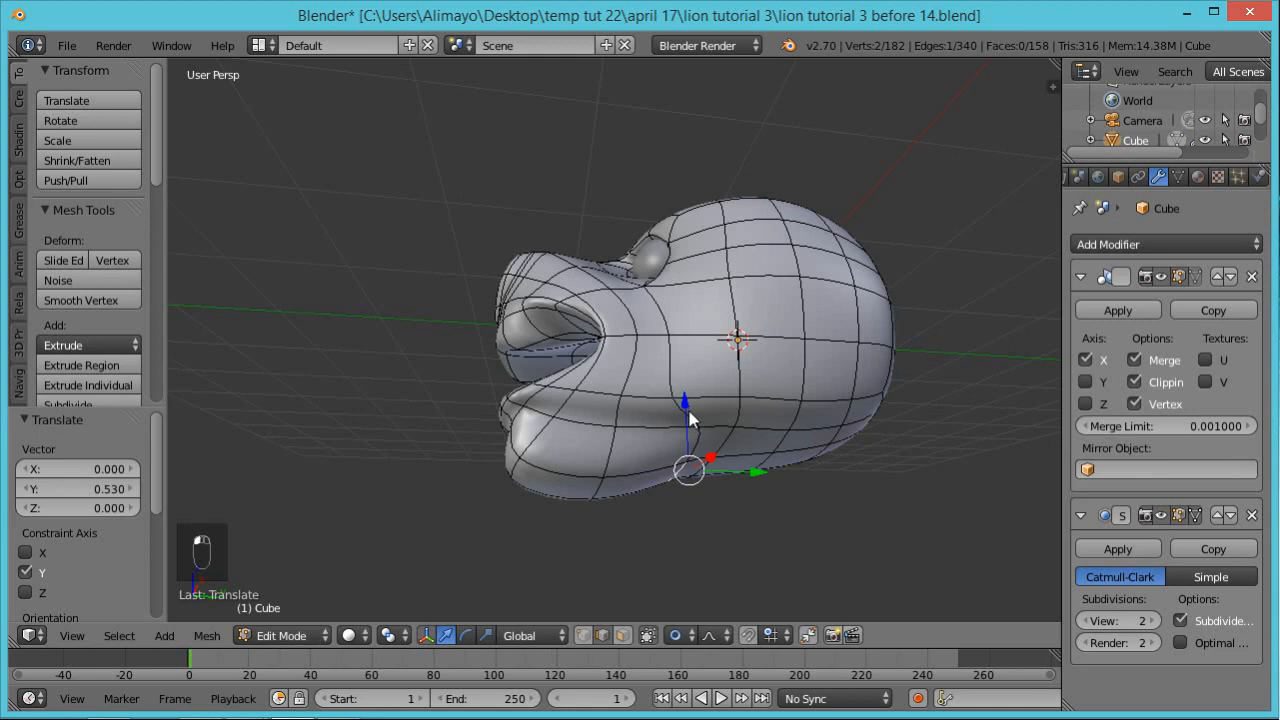
pyautogui.moveTo(690, 418); pyautogui.dragTo(690, 410)
pyautogui.moveTo(755, 467); pyautogui.dragTo(720, 463)
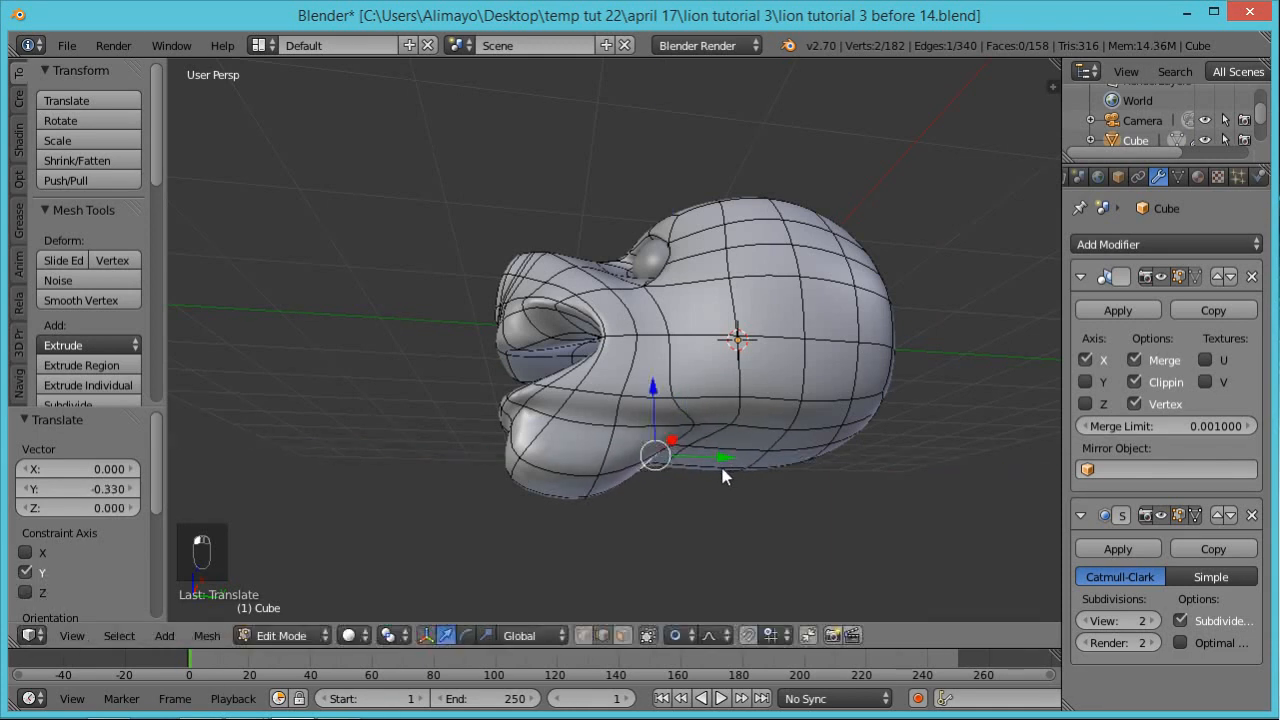
pyautogui.moveTo(677, 339); pyautogui.dragTo(770, 455, button='middle')
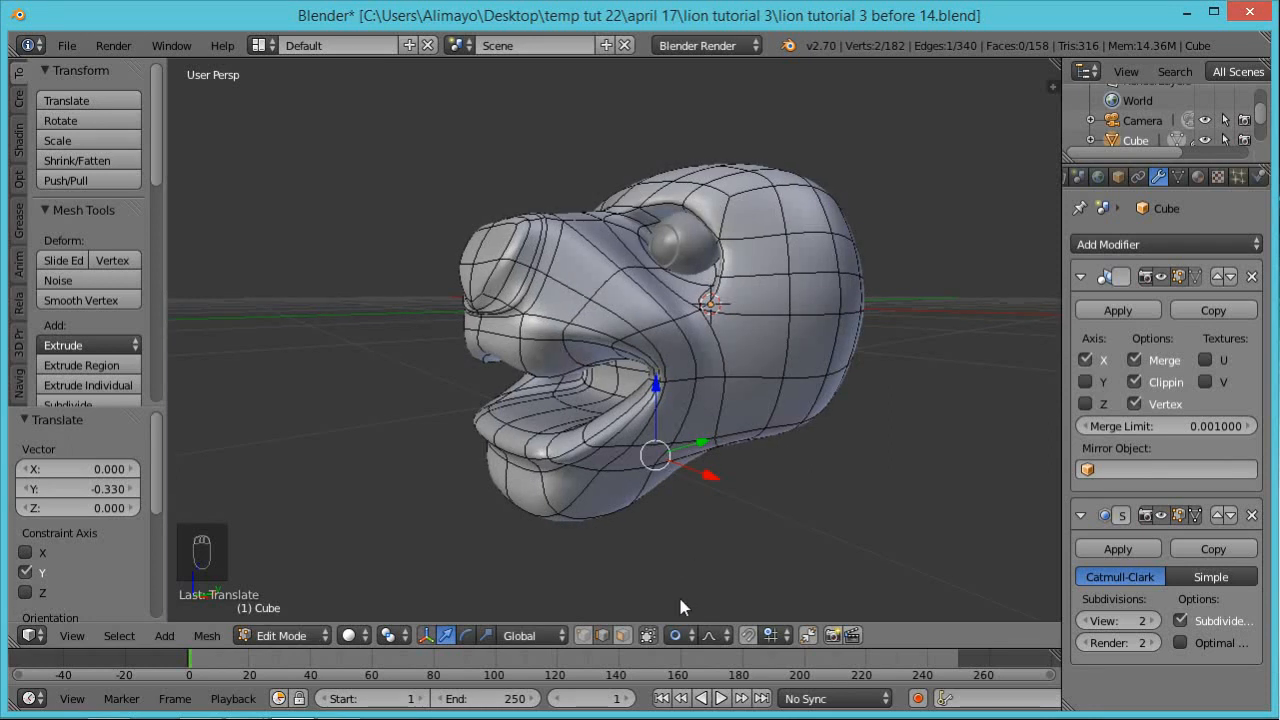
# Move the upper lip's lower side vertex outwards along X and the lip vertex above it by 0.092 along X
pyautogui.rightClick(585, 372)
pyautogui.moveTo(604, 446); pyautogui.dragTo(675, 385, button='middle')
pyautogui.press('g')
pyautogui.press('x')
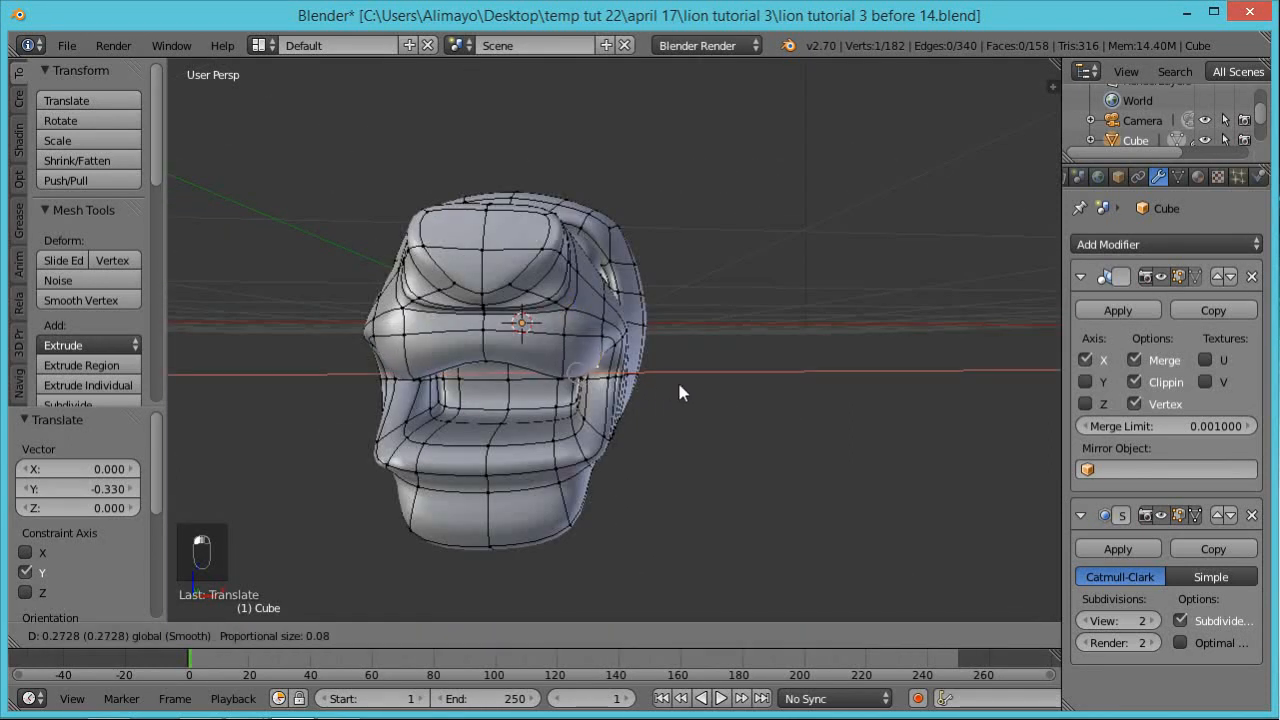
pyautogui.click(697, 385)
pyautogui.rightClick(608, 334)
pyautogui.press('g')
pyautogui.click(681, 346)
pyautogui.moveTo(684, 340); pyautogui.dragTo(628, 328, button='middle')
# Adjust the vertex on the side of the muzzle along X and Z, and move the muzzle side outwards by 0.078 along X
pyautogui.rightClick(631, 289)
pyautogui.click(618, 310)
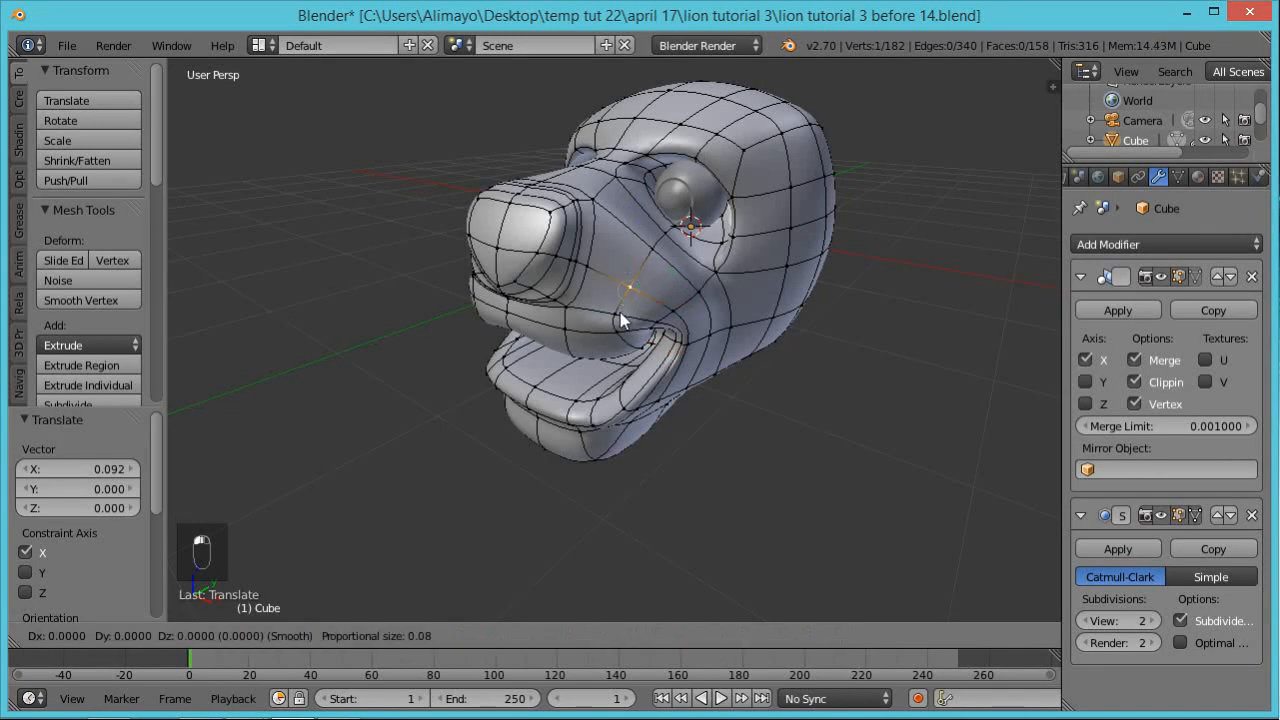
pyautogui.press('g')
pyautogui.press('x')
pyautogui.moveTo(617, 250); pyautogui.dragTo(628, 215)
pyautogui.rightClick(636, 283)
pyautogui.moveTo(686, 279); pyautogui.dragTo(698, 280)
pyautogui.moveTo(677, 398); pyautogui.dragTo(814, 346, button='middle')
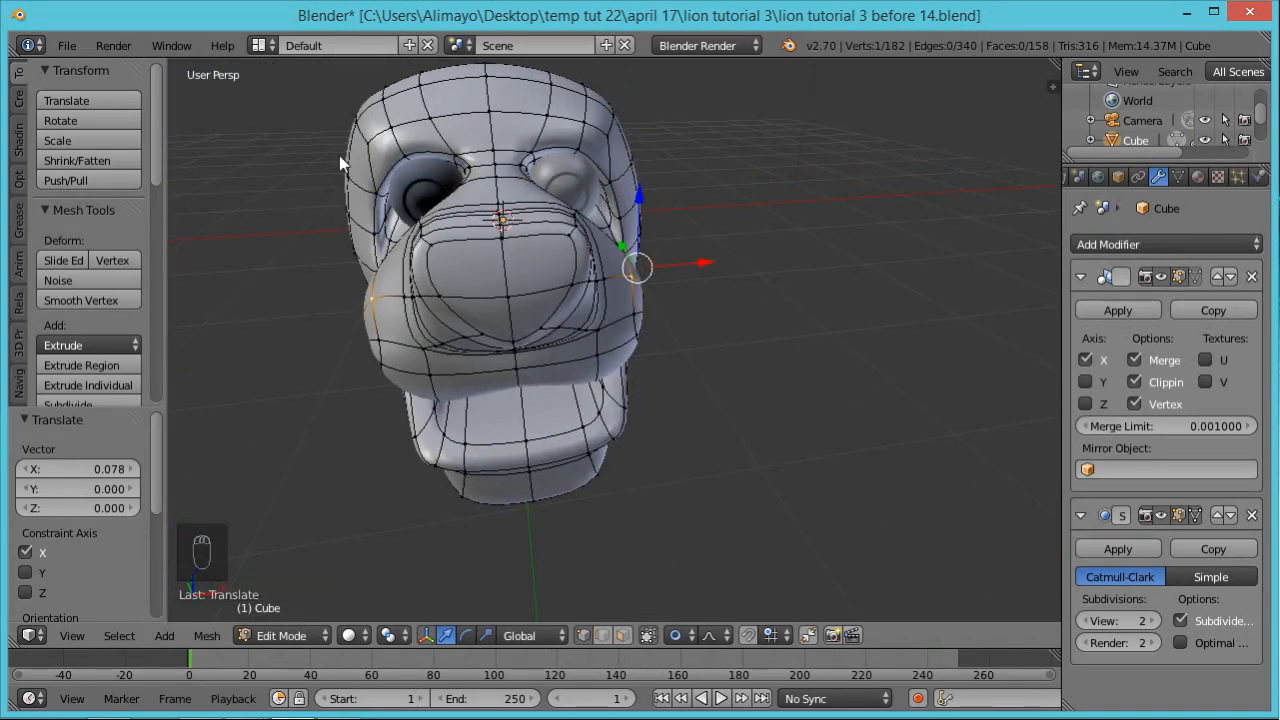
# Select the whole muzzle and lower jaw in the right view and move them back by 0.183 along Y
pyautogui.moveTo(660, 262); pyautogui.dragTo(620, 375, button='middle')
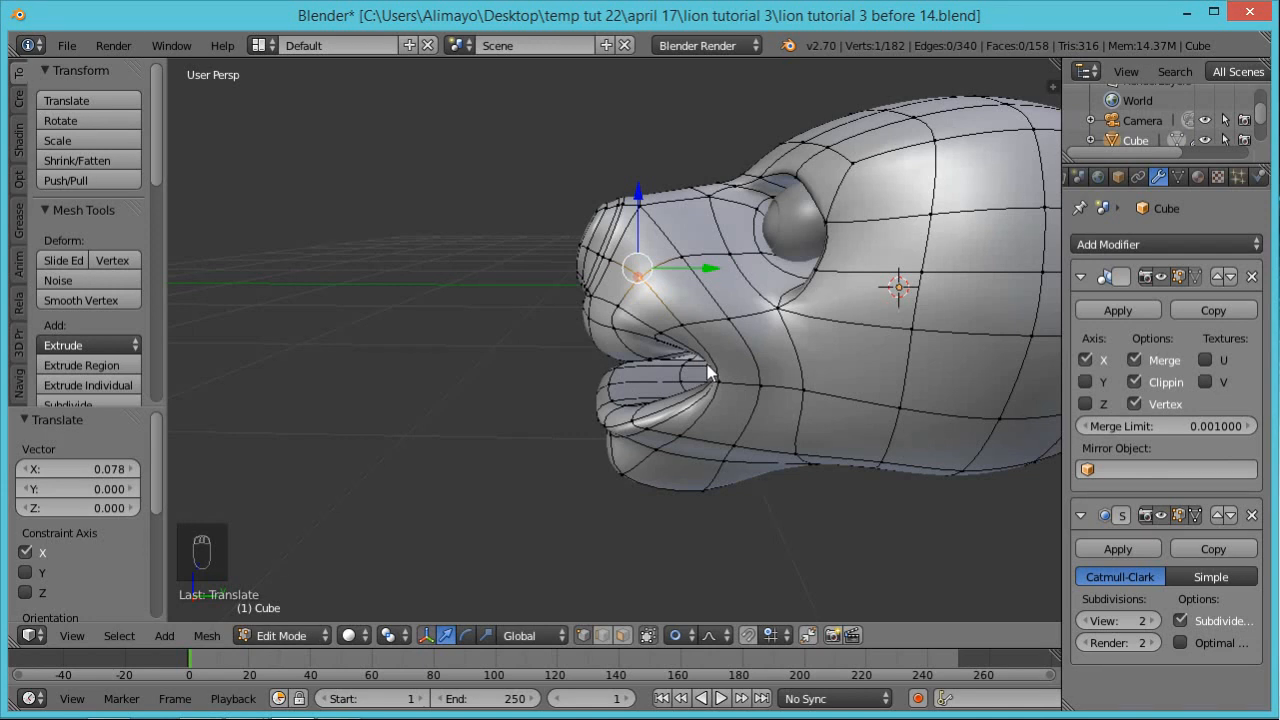
pyautogui.press('KP_3')
pyautogui.press('z')
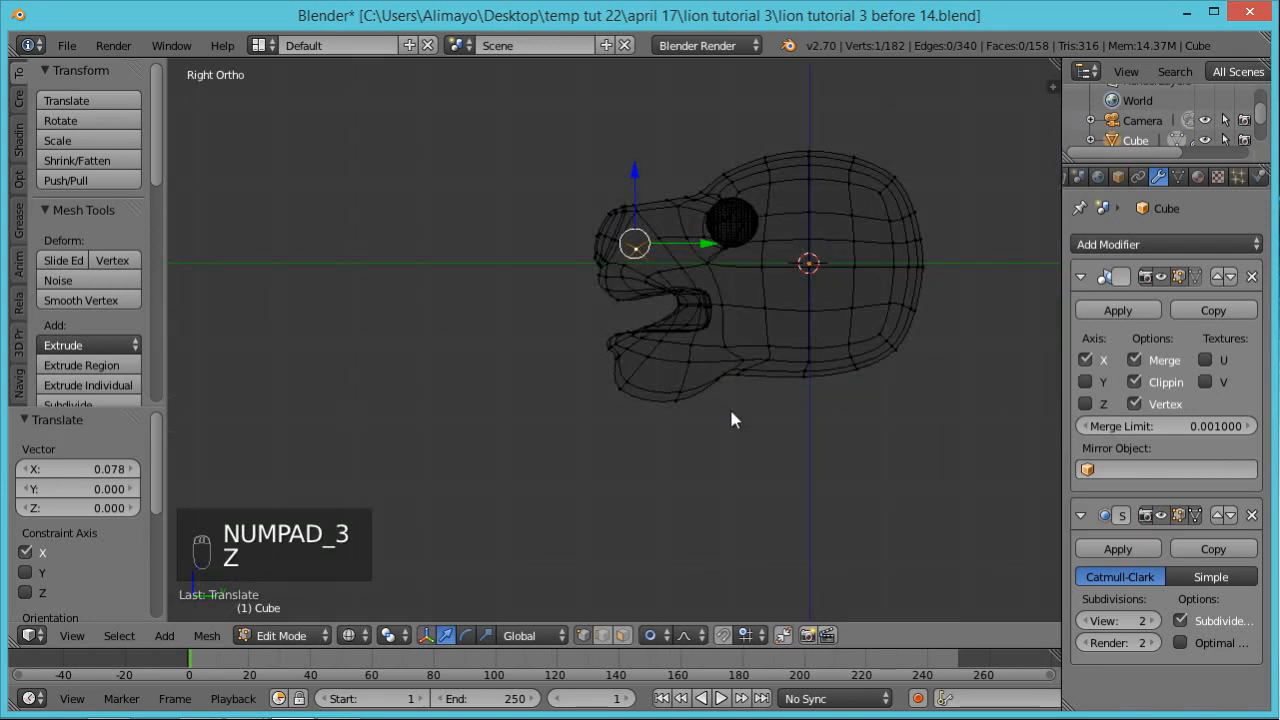
pyautogui.moveTo(712, 410)
pyautogui.keyDown('ctrl'); pyautogui.mouseDown(button='right')
pyautogui.moveTo(714, 295)
pyautogui.moveTo(643, 198)
pyautogui.moveTo(546, 334)
pyautogui.moveTo(727, 462)
pyautogui.mouseUp(button='right'); pyautogui.keyUp('ctrl')
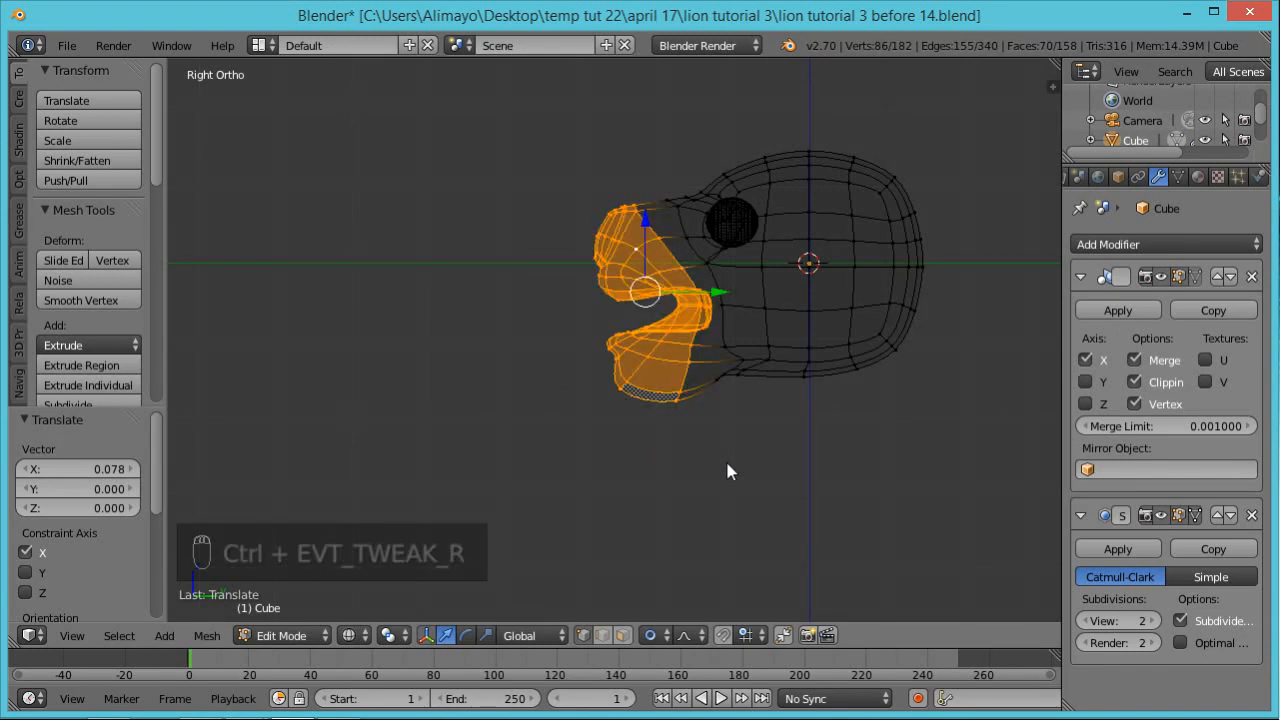
pyautogui.press('g')
pyautogui.press('y')
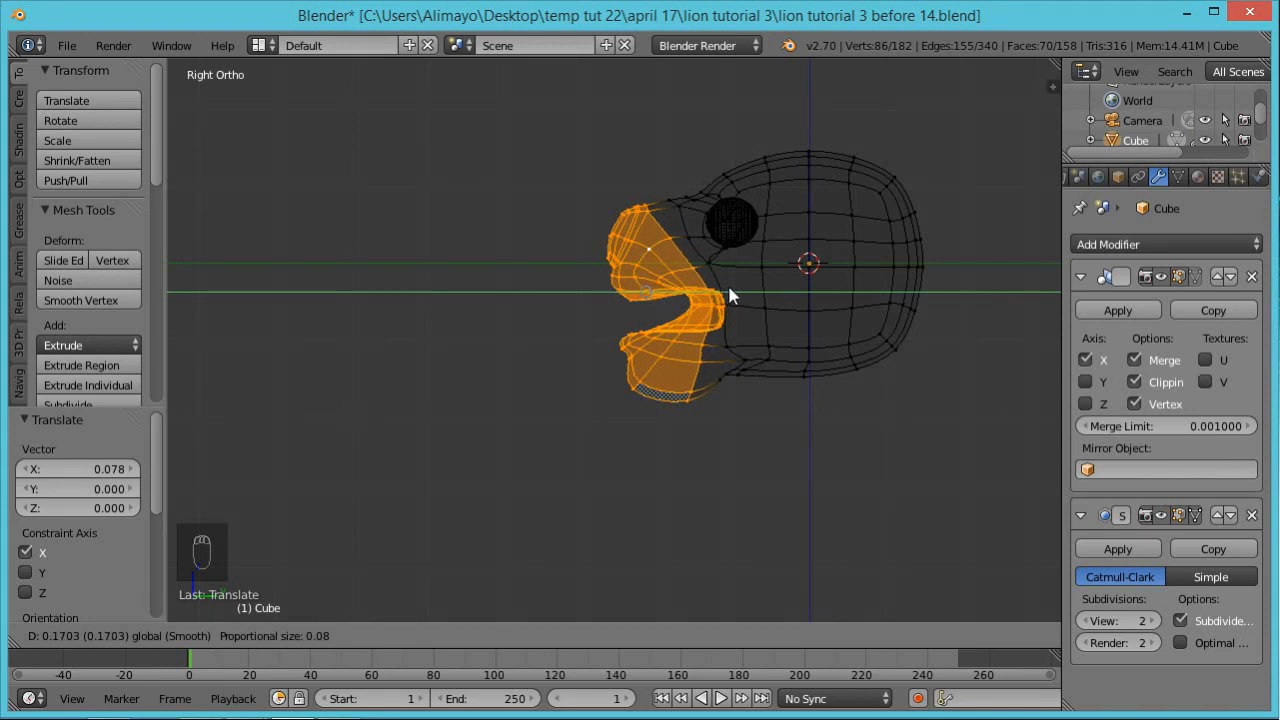
pyautogui.click(725, 289)
pyautogui.press('z')
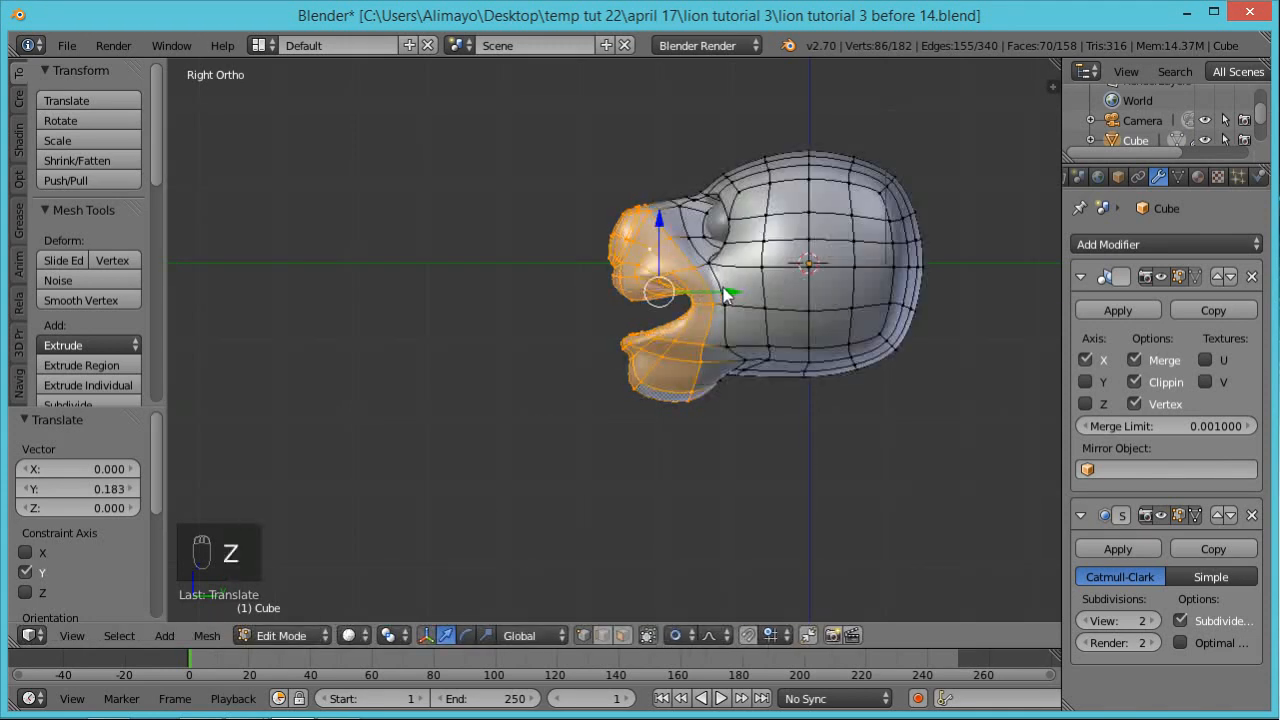
pyautogui.moveTo(534, 232)
pyautogui.mouseDown(button='middle')
pyautogui.moveTo(681, 367)
pyautogui.moveTo(743, 386)
pyautogui.moveTo(792, 305)
pyautogui.moveTo(591, 284)
pyautogui.moveTo(646, 294)
pyautogui.mouseUp(button='middle')
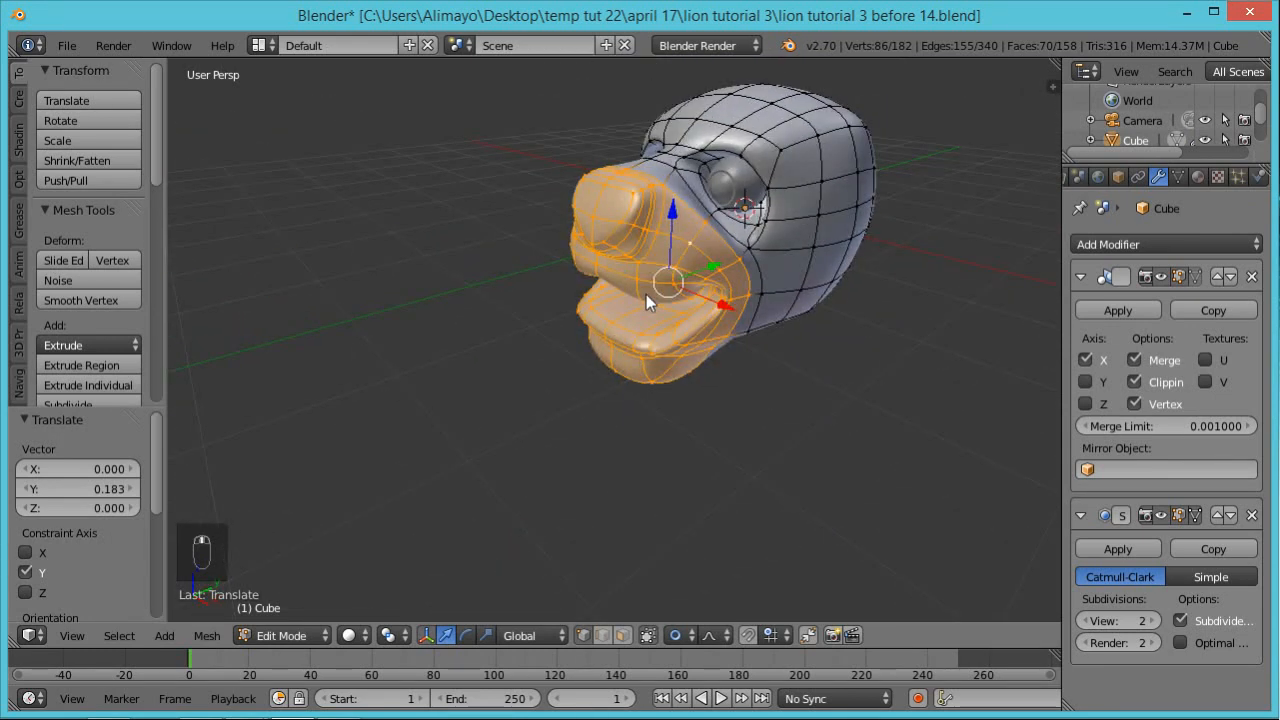
pyautogui.press('z')
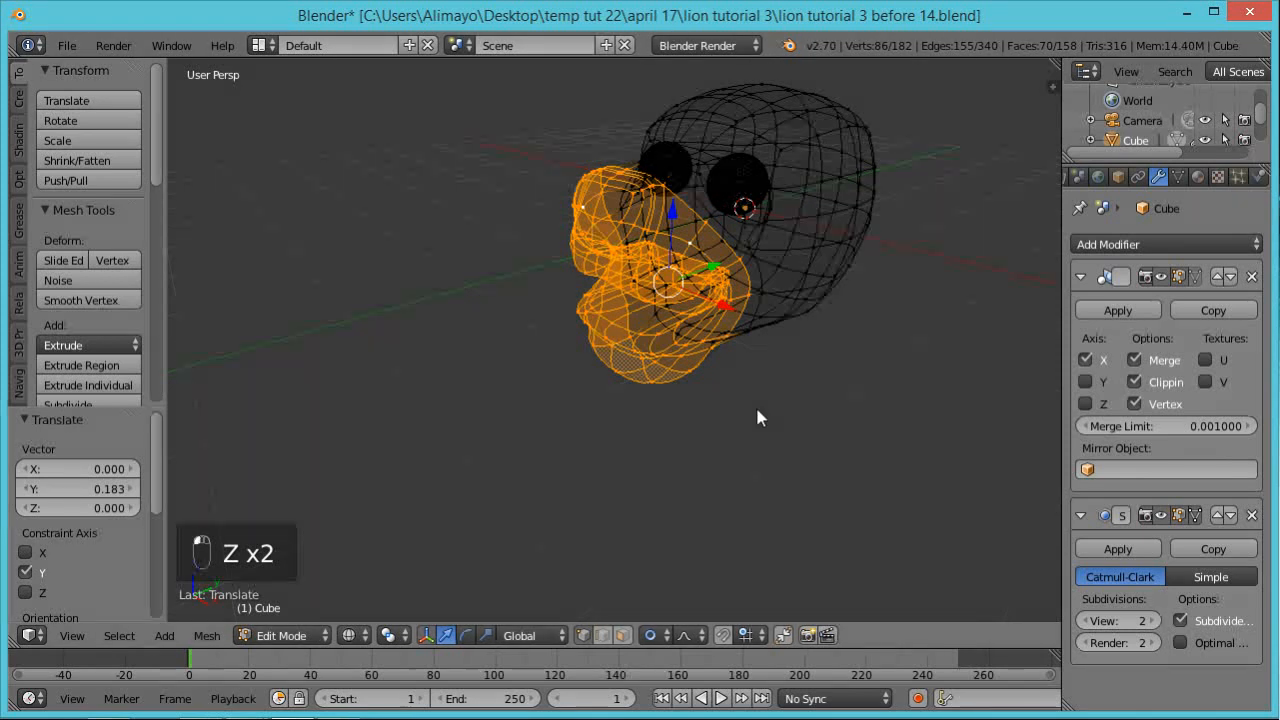
pyautogui.press('z')
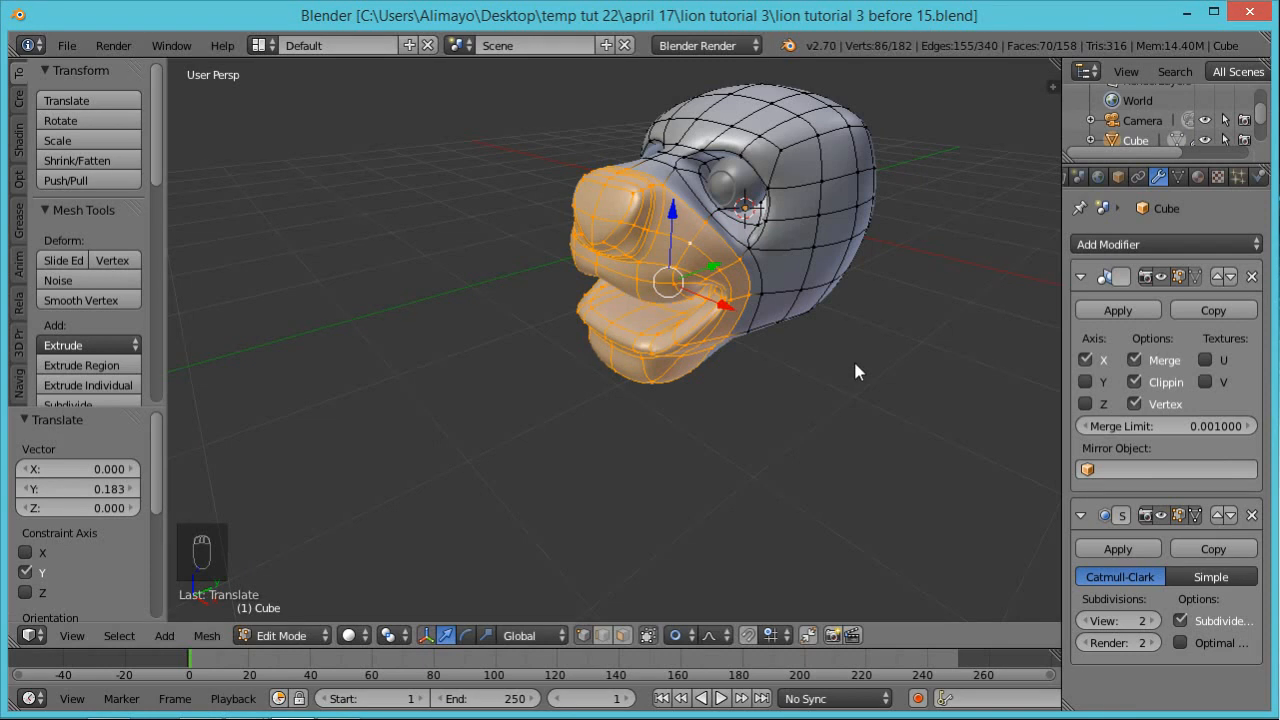
# Switch to face selection and select the two forehead faces directly above the eye
pyautogui.rightClick(762, 163)
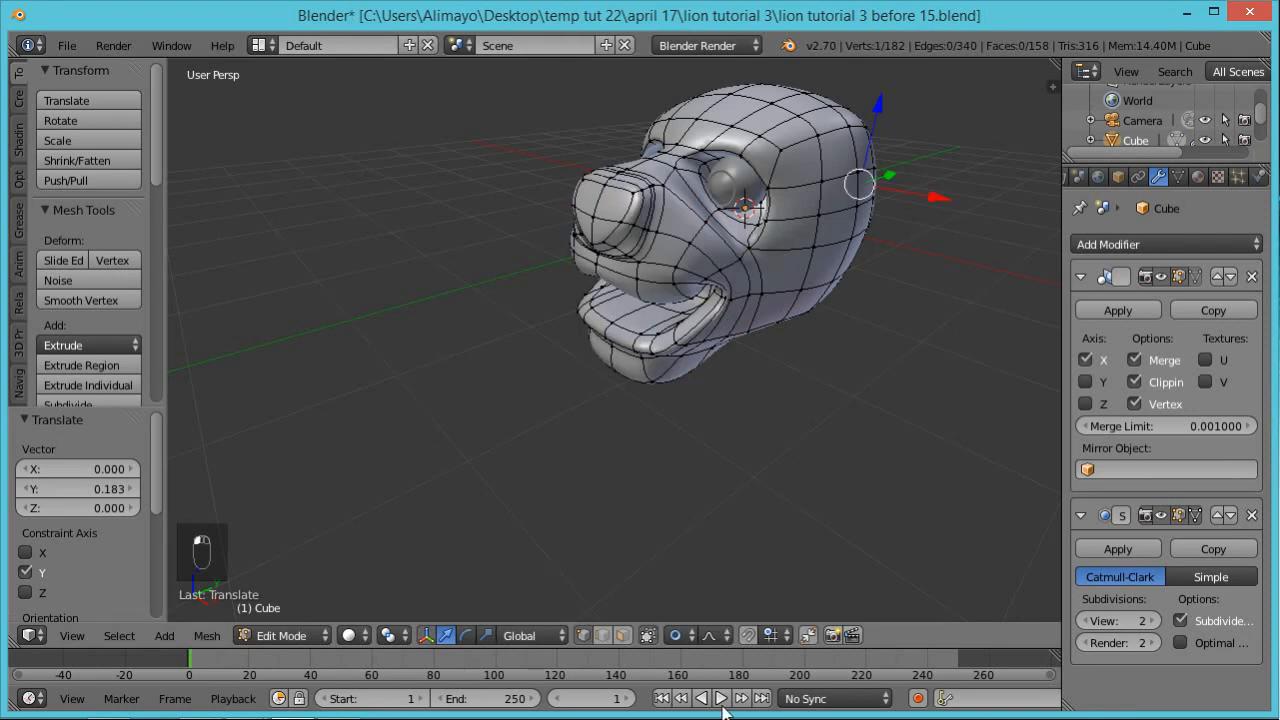
pyautogui.press('a')
pyautogui.rightClick(728, 145)
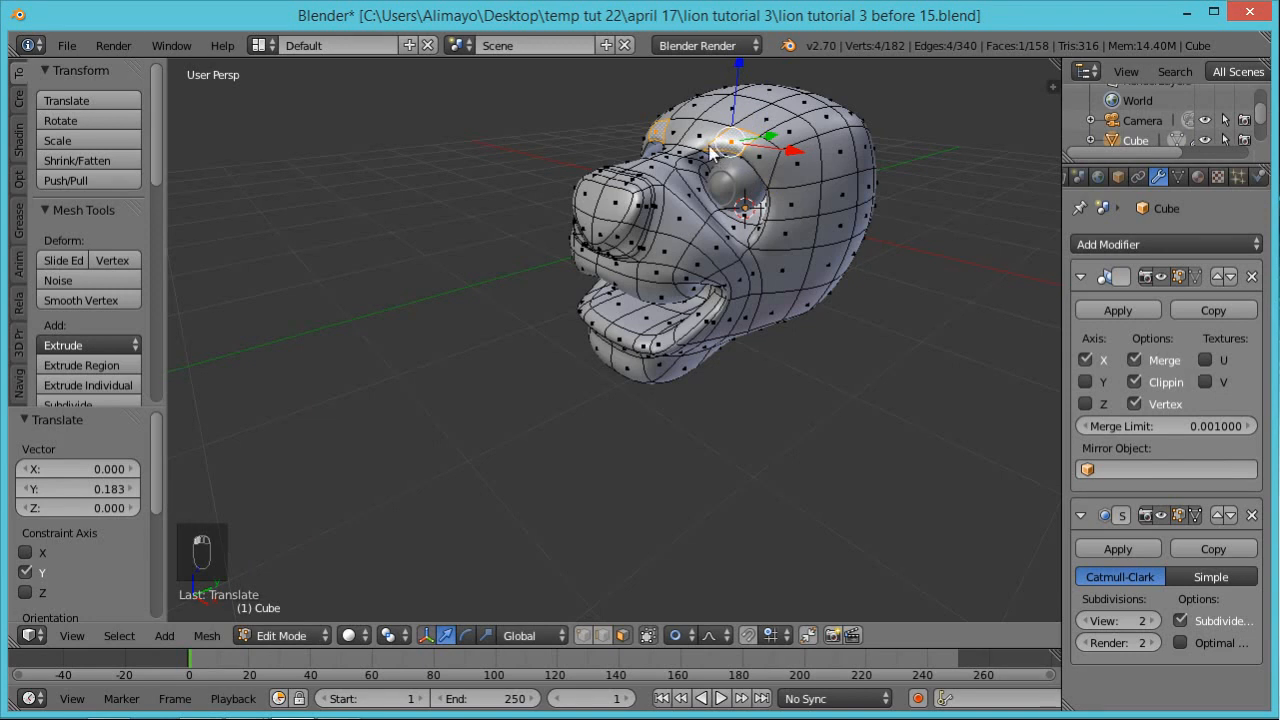
pyautogui.keyDown('shift'); pyautogui.rightClick(708, 150); pyautogui.keyUp('shift')
pyautogui.moveTo(846, 180); pyautogui.dragTo(731, 280, button='middle')
pyautogui.scroll(2, 700, 258)
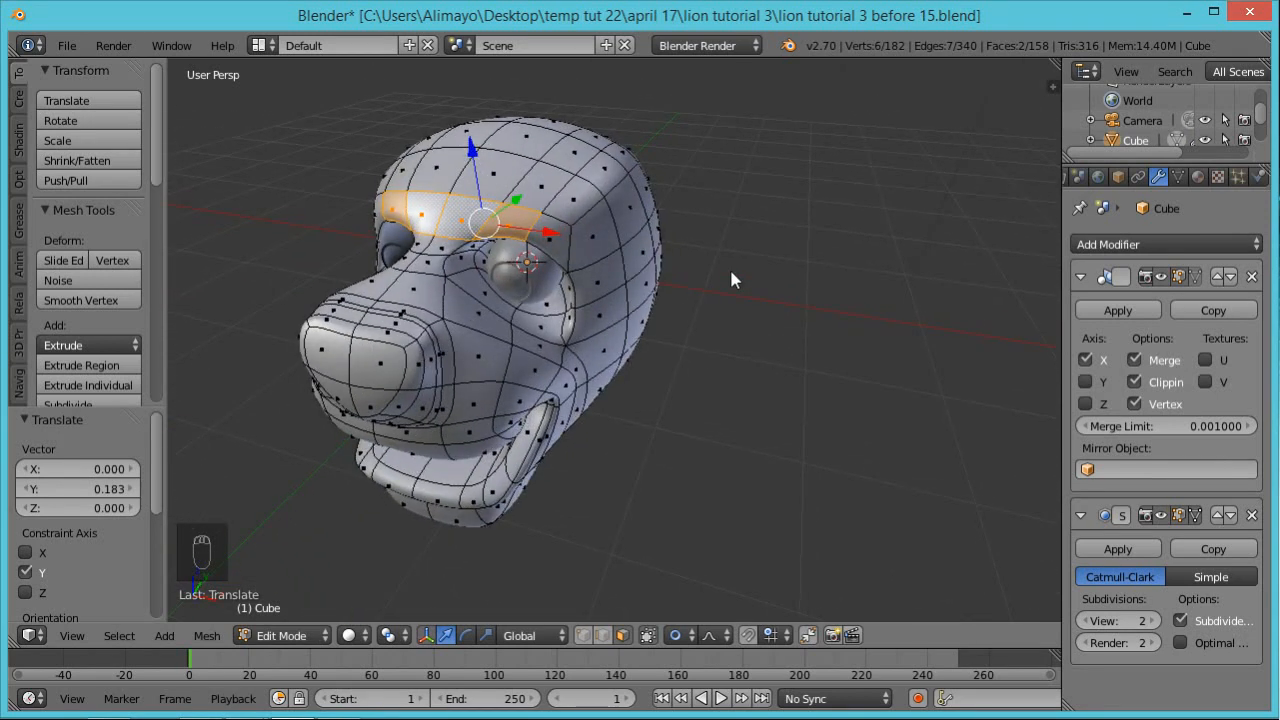
pyautogui.press('e')
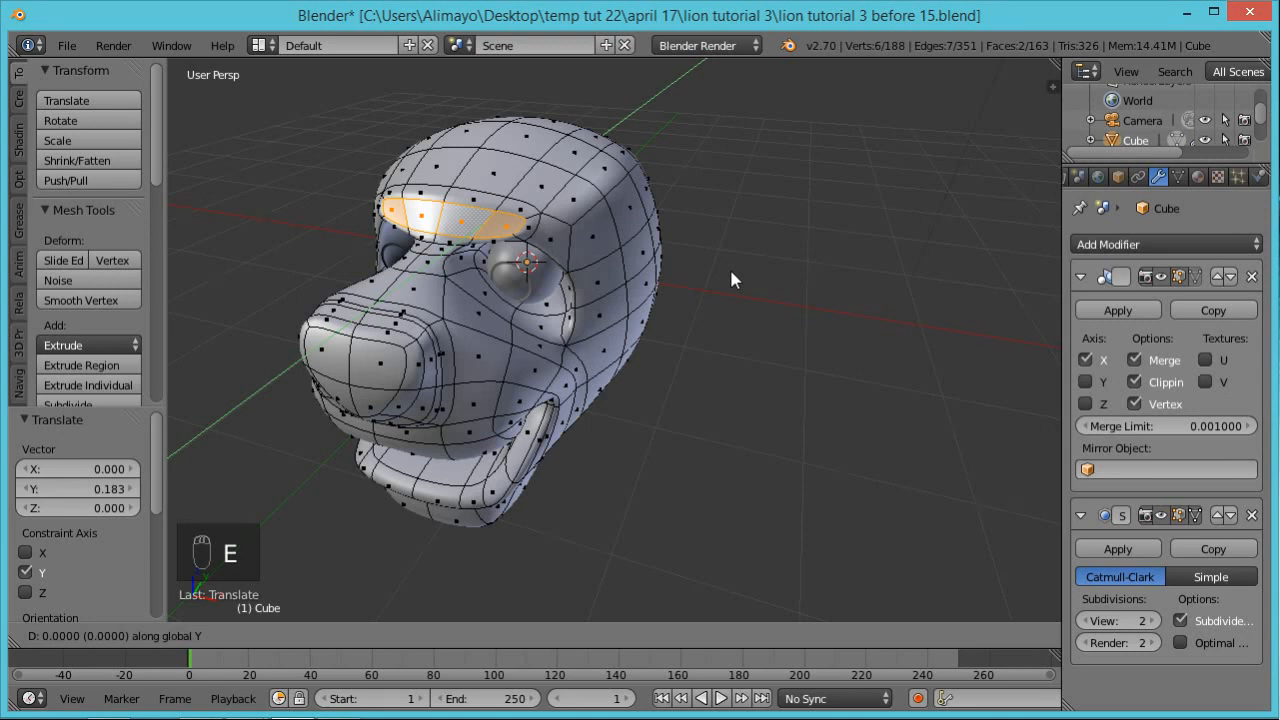
pyautogui.click(731, 280)
pyautogui.hotkey('ctrl', 'z')
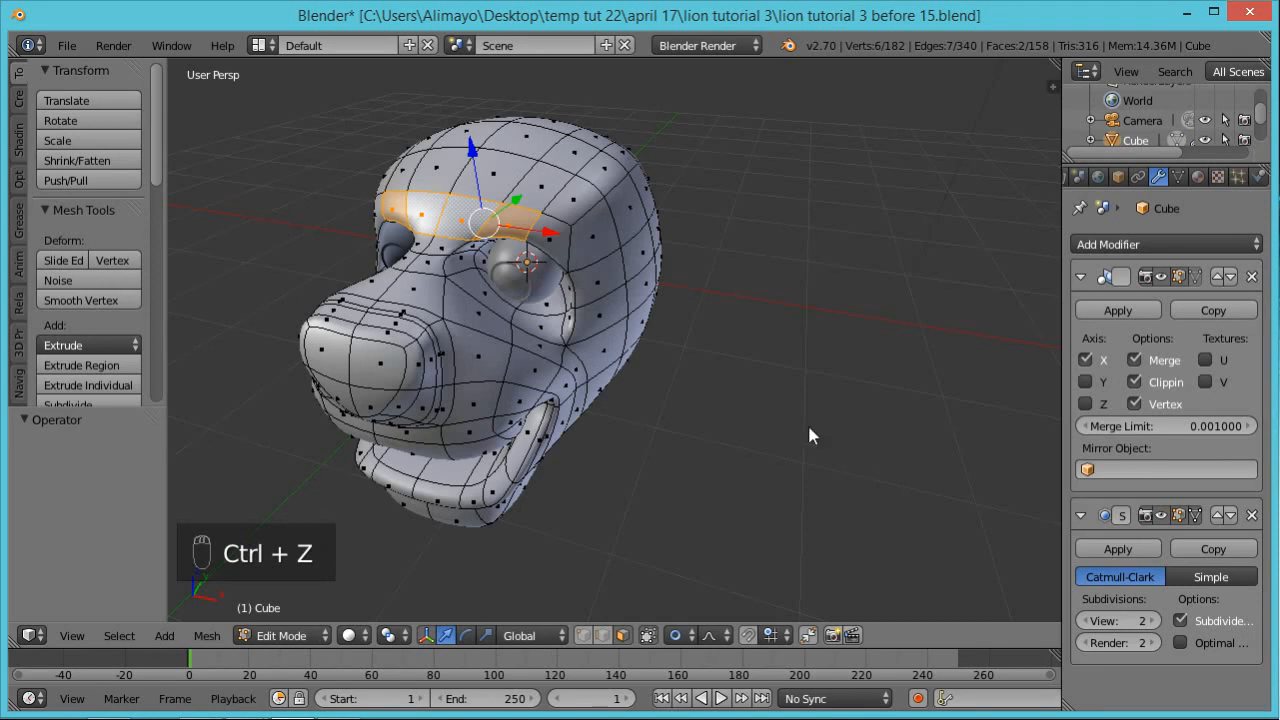
# Extrude the selected brow faces outwards along their normal by about 0.188 and scale them down
pyautogui.moveTo(809, 428); pyautogui.dragTo(742, 374, button='middle')
pyautogui.press('e')
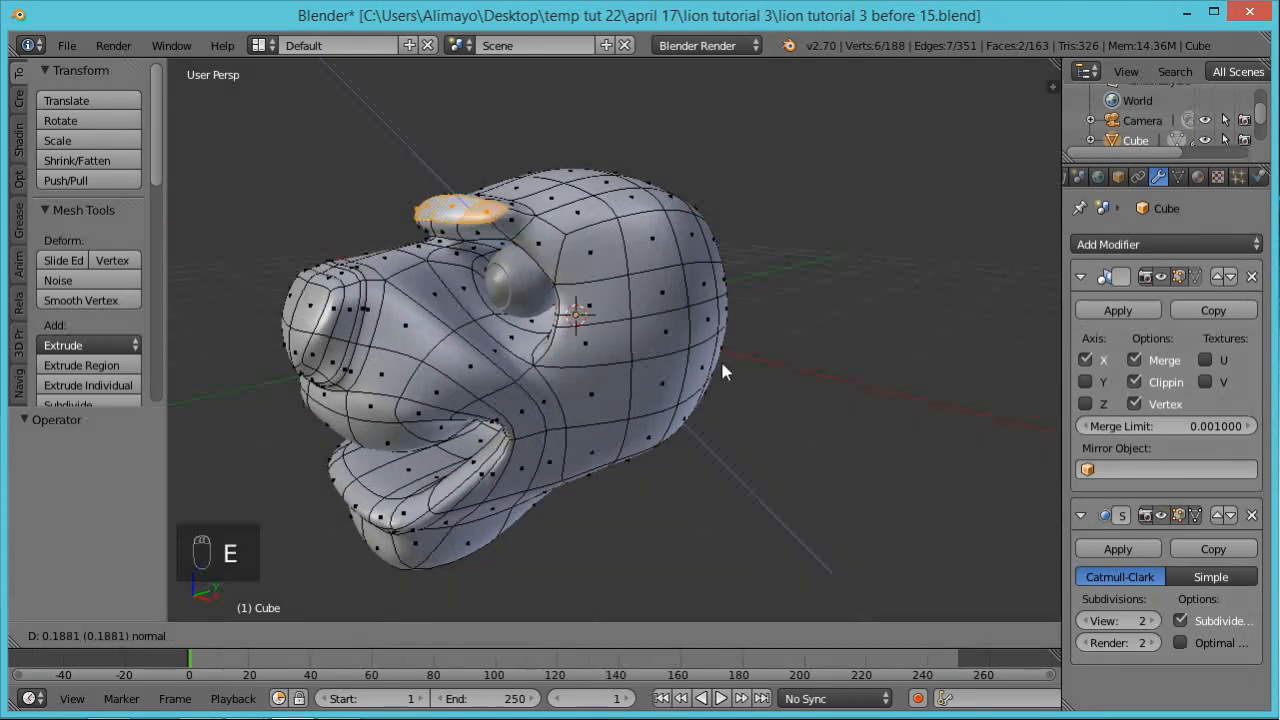
pyautogui.click(721, 359)
pyautogui.press('s')
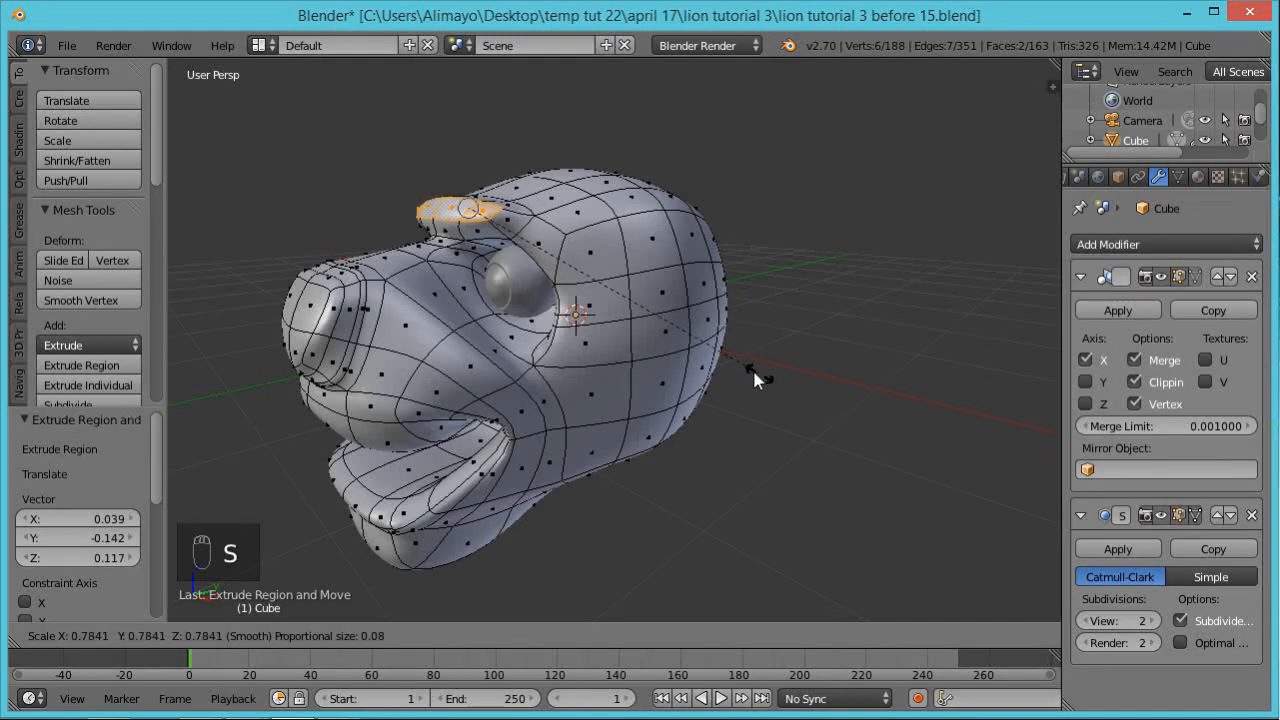
pyautogui.click(712, 380)
# Lower the extruded brow along Z, shift it horizontally, and raise it by 0.056 along Z
pyautogui.moveTo(619, 333); pyautogui.dragTo(624, 342, button='middle')
pyautogui.moveTo(461, 133); pyautogui.dragTo(465, 156)
pyautogui.moveTo(515, 205); pyautogui.dragTo(531, 204)
pyautogui.moveTo(645, 322); pyautogui.dragTo(777, 360, button='middle')
pyautogui.moveTo(697, 319); pyautogui.dragTo(716, 343, button='middle')
pyautogui.moveTo(477, 145); pyautogui.dragTo(474, 137)
pyautogui.moveTo(697, 234); pyautogui.dragTo(535, 228, button='middle')
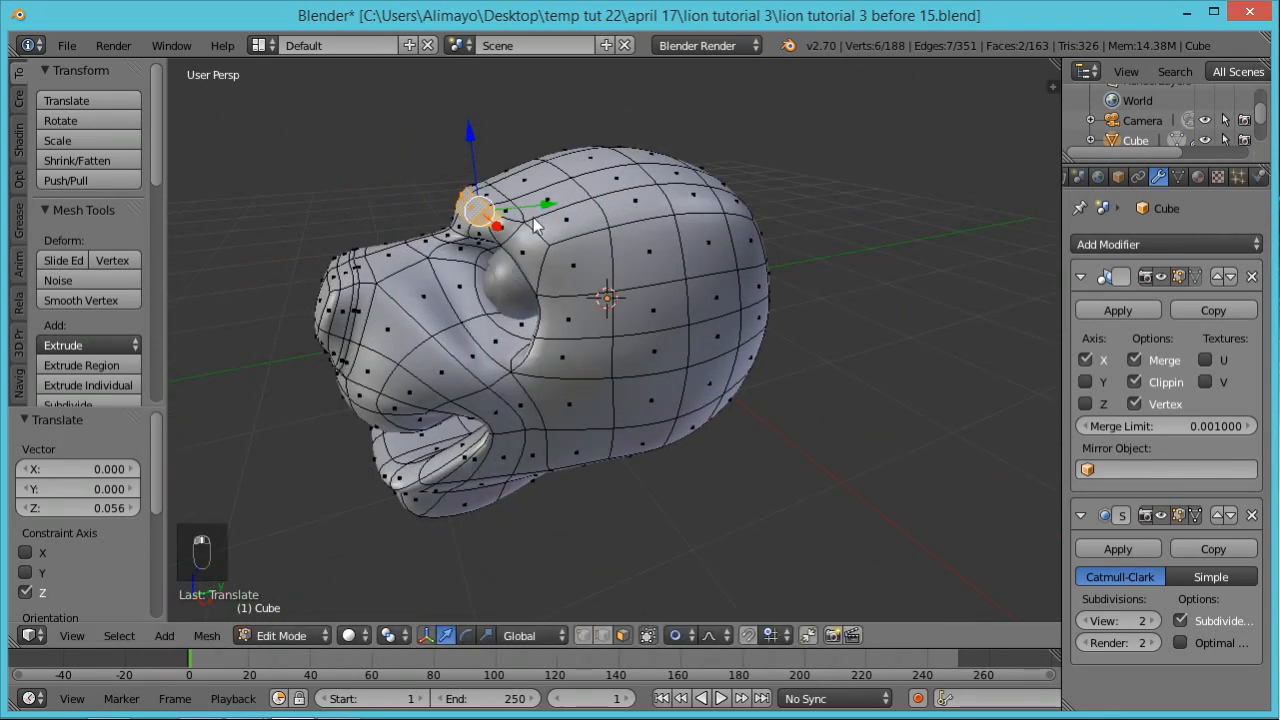
# Move the brow ridge slightly back along Y, adjust it by 0.023 along Z, and inspect its shape from several angles
pyautogui.moveTo(546, 206); pyautogui.dragTo(551, 201)
pyautogui.moveTo(471, 136); pyautogui.dragTo(477, 150)
pyautogui.moveTo(565, 302); pyautogui.dragTo(593, 246, button='middle')
pyautogui.moveTo(778, 320); pyautogui.dragTo(900, 317, button='middle')
pyautogui.moveTo(599, 346); pyautogui.dragTo(560, 280, button='middle')
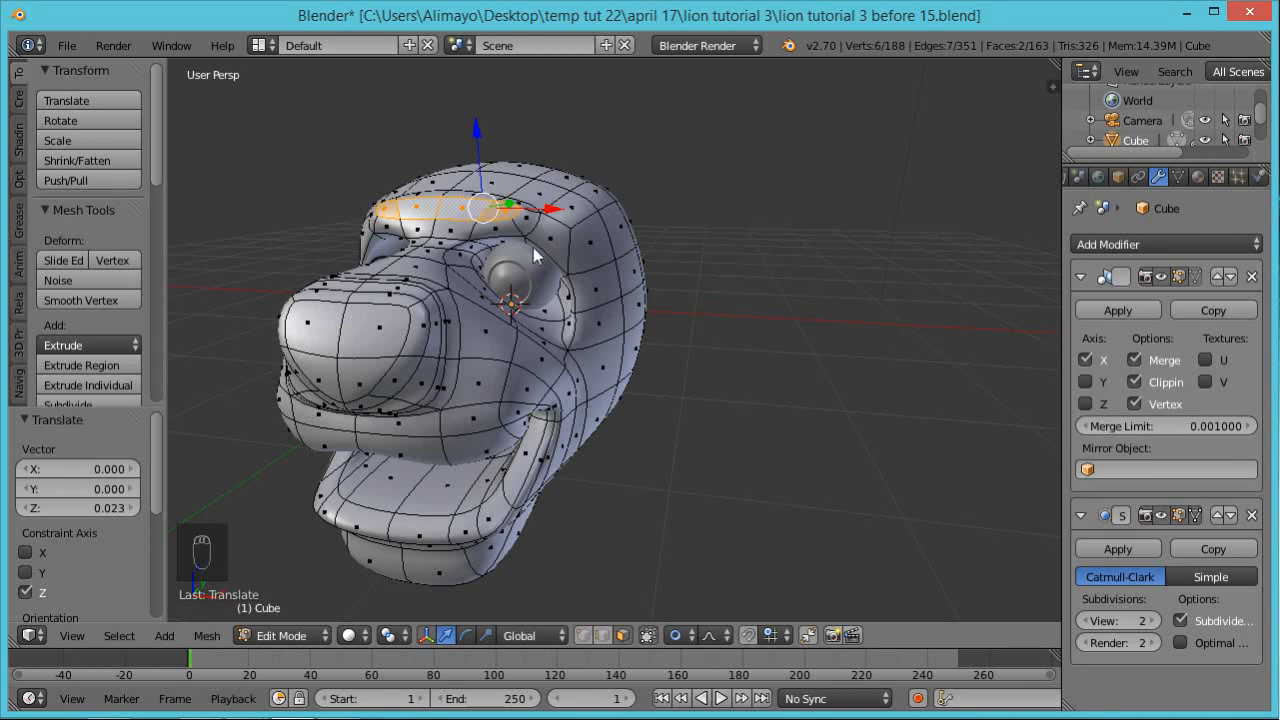
pyautogui.moveTo(742, 373); pyautogui.dragTo(697, 607, button='middle')
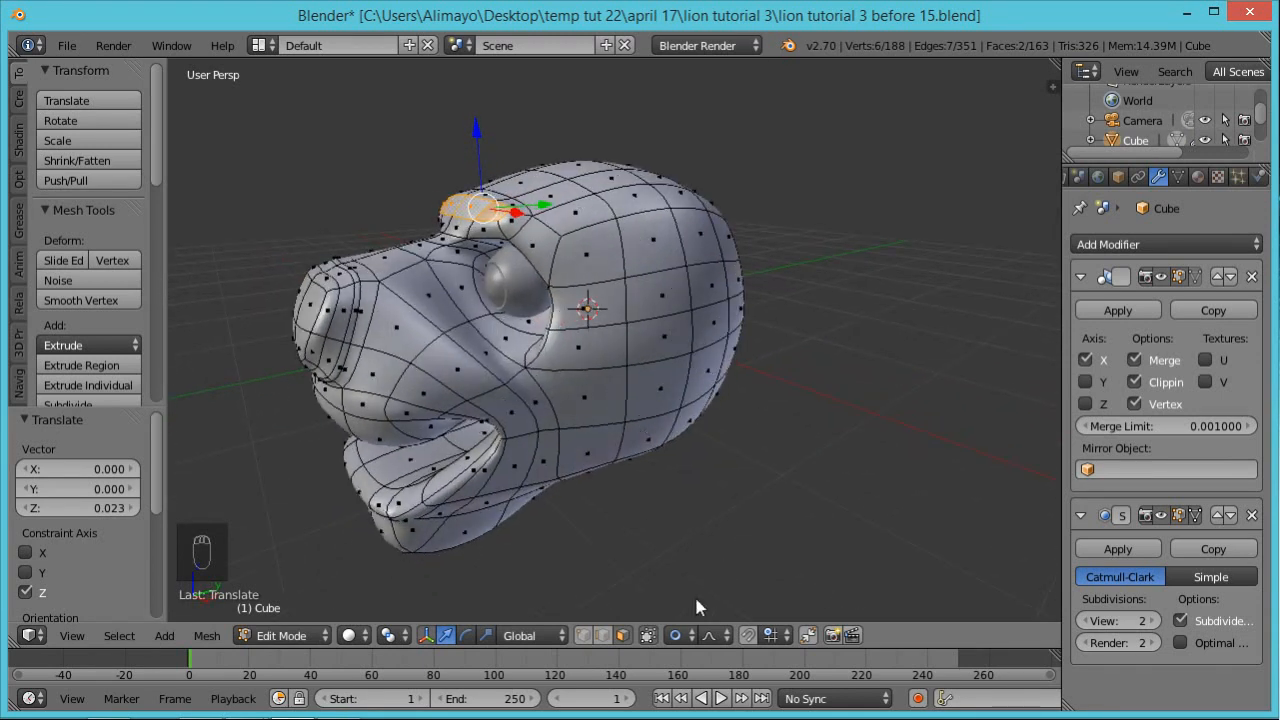
# Select a block of six faces on the upper rear side of the head and extrude them in place
pyautogui.rightClick(641, 258)
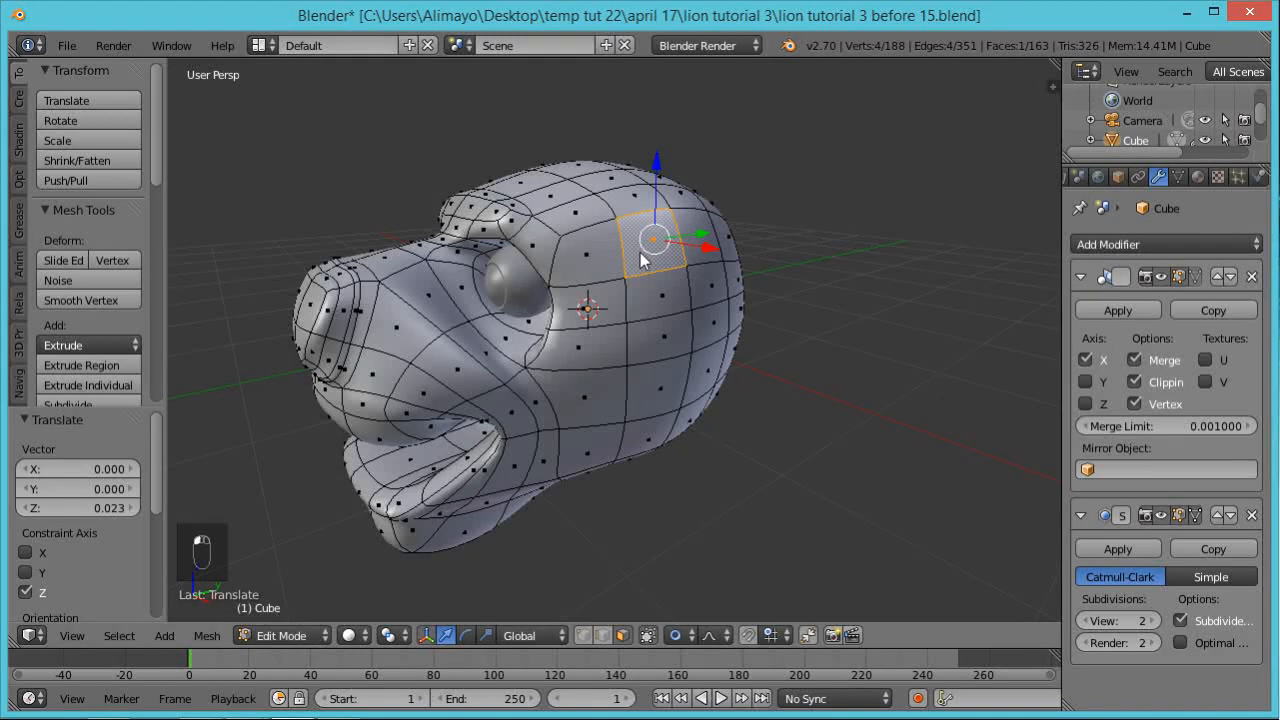
pyautogui.keyDown('shift'); pyautogui.click(703, 225); pyautogui.keyUp('shift')
pyautogui.keyDown('shift'); pyautogui.rightClick(698, 226); pyautogui.keyUp('shift')
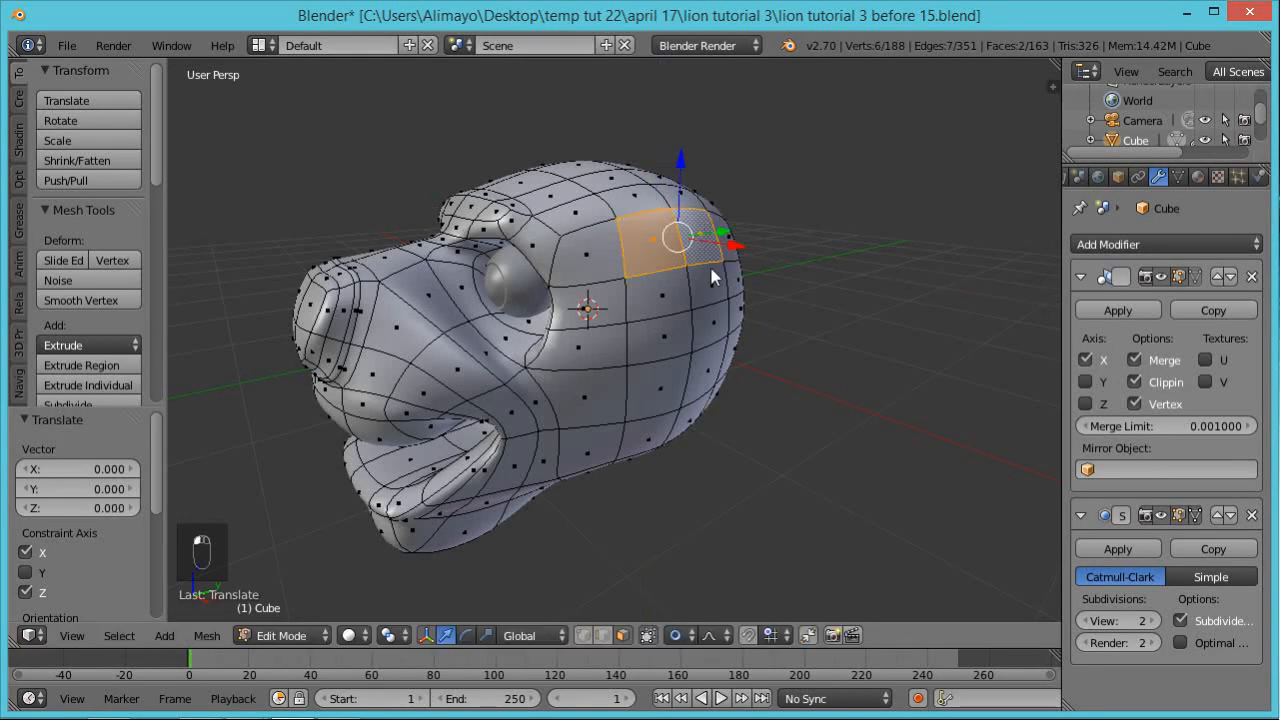
pyautogui.keyDown('shift'); pyautogui.rightClick(712, 285); pyautogui.keyUp('shift')
pyautogui.keyDown('shift'); pyautogui.rightClick(657, 296); pyautogui.keyUp('shift')
pyautogui.keyDown('shift'); pyautogui.rightClick(667, 343); pyautogui.keyUp('shift')
pyautogui.keyDown('shift'); pyautogui.rightClick(717, 331); pyautogui.keyUp('shift')
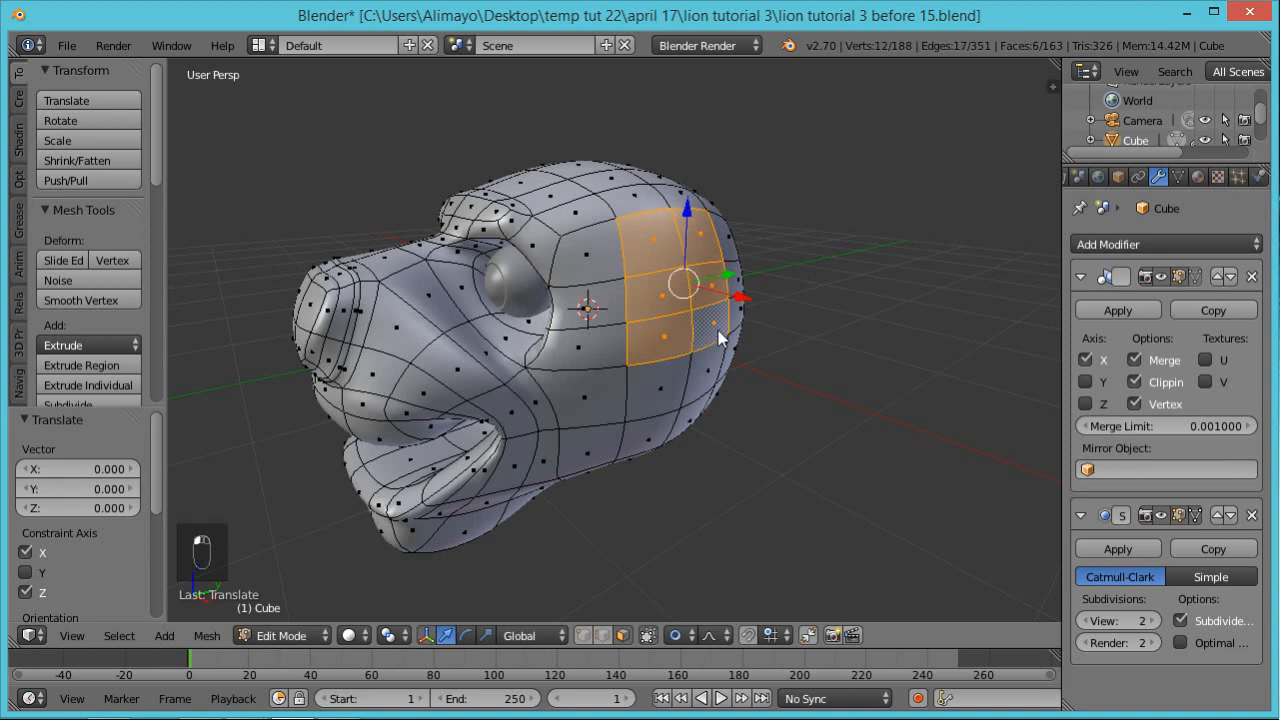
pyautogui.press('e')
pyautogui.rightClick(819, 406)
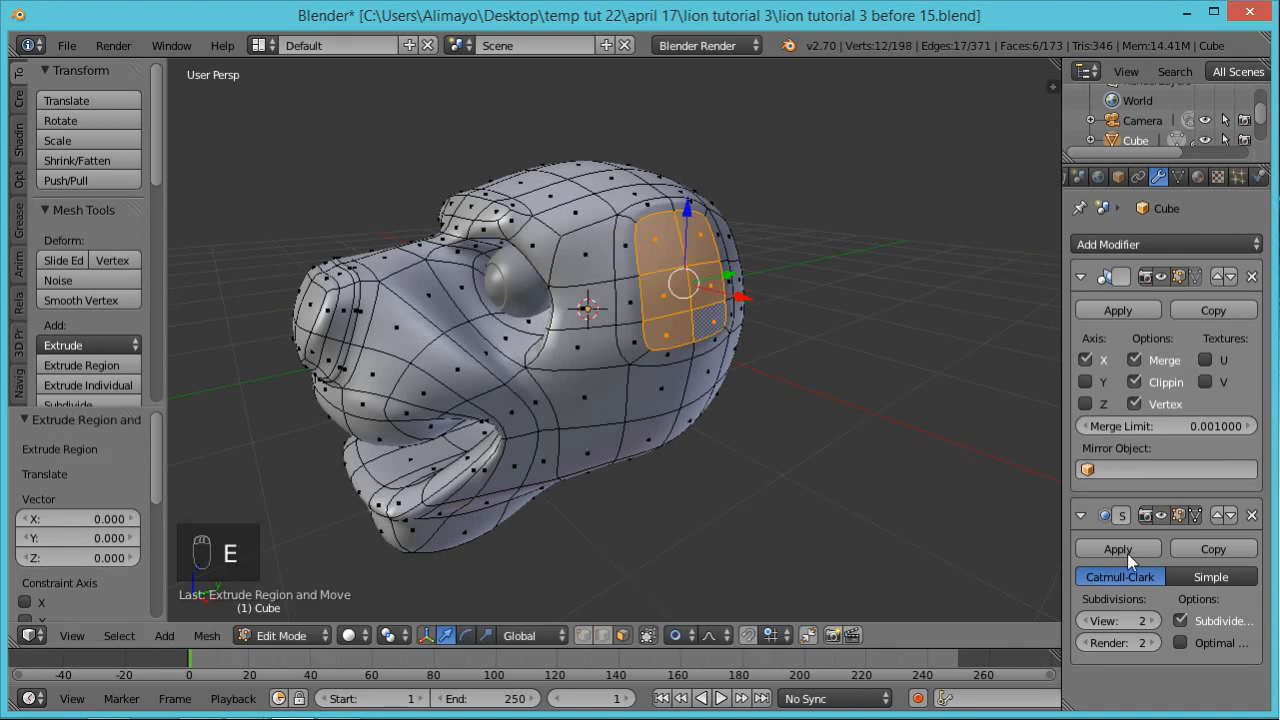
# Turn off the Subdivision Surface modifier's adjusted edit cage and inspect the original cage around the selected faces
pyautogui.click(1193, 516)
pyautogui.moveTo(773, 394)
pyautogui.mouseDown(button='middle')
pyautogui.moveTo(798, 389)
pyautogui.moveTo(770, 412)
pyautogui.mouseUp(button='middle')
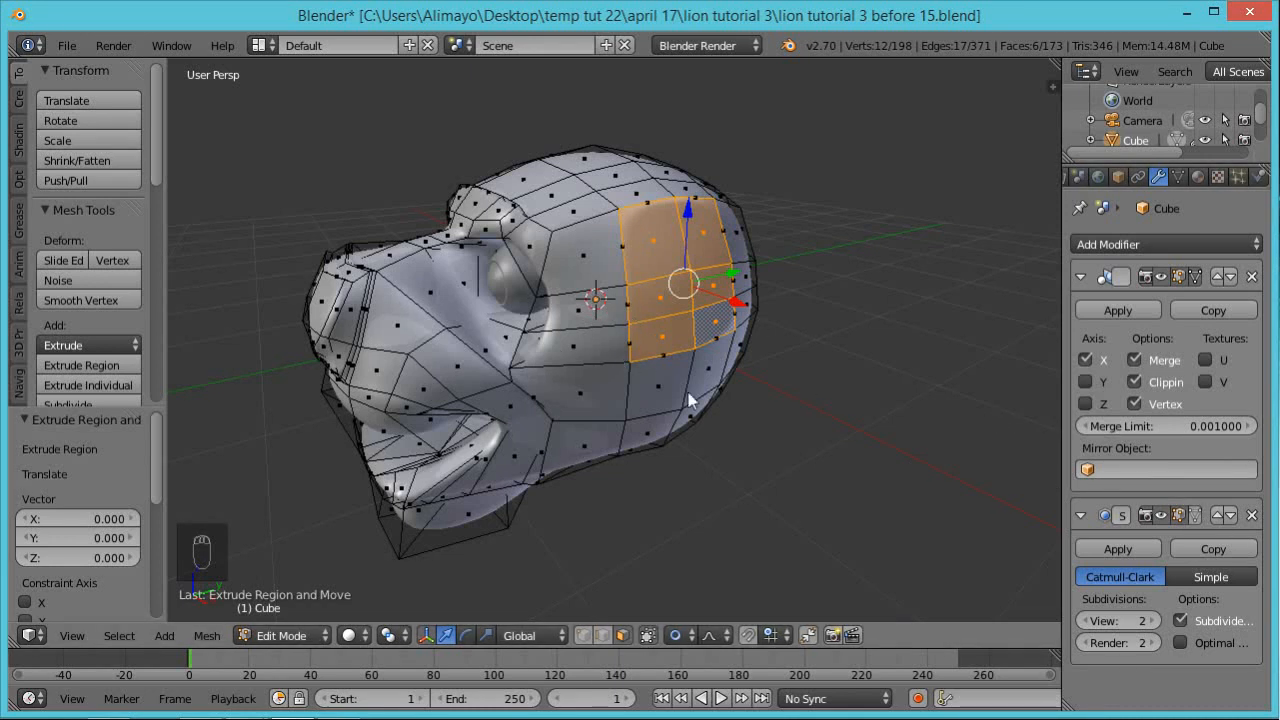
pyautogui.moveTo(632, 449); pyautogui.dragTo(800, 345, button='middle')
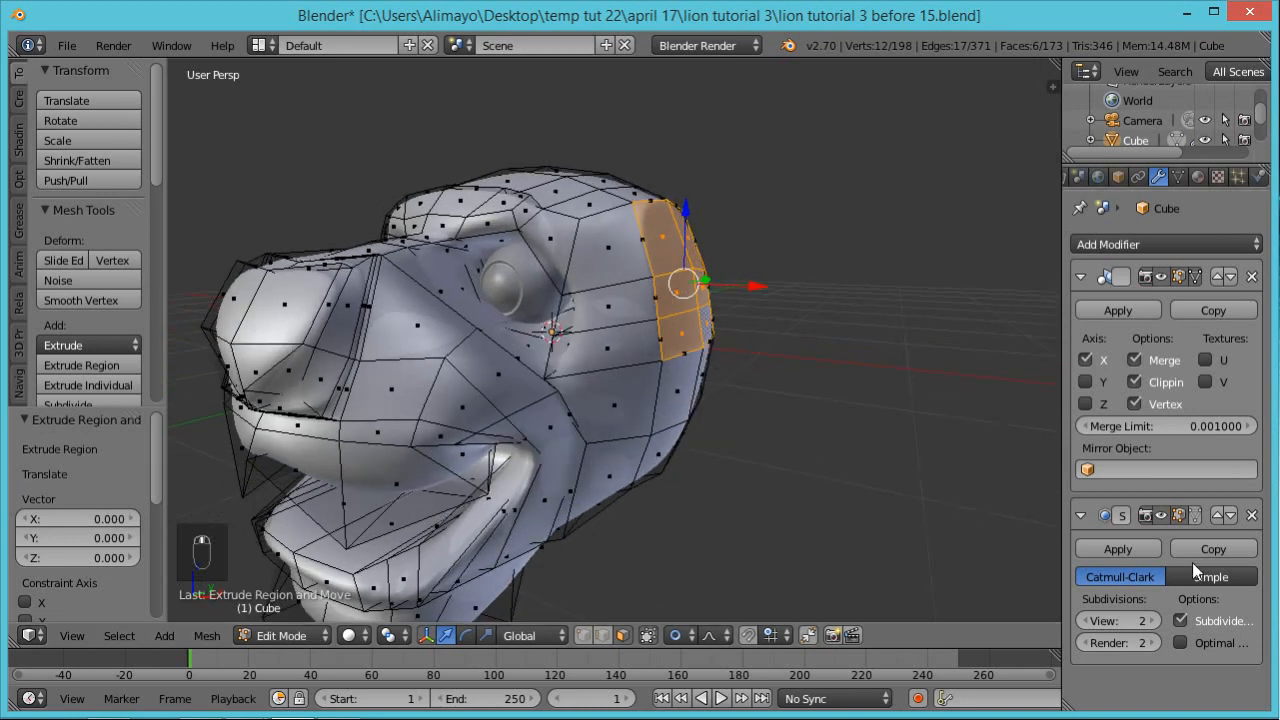
pyautogui.click(1199, 515)
pyautogui.click(1199, 515)
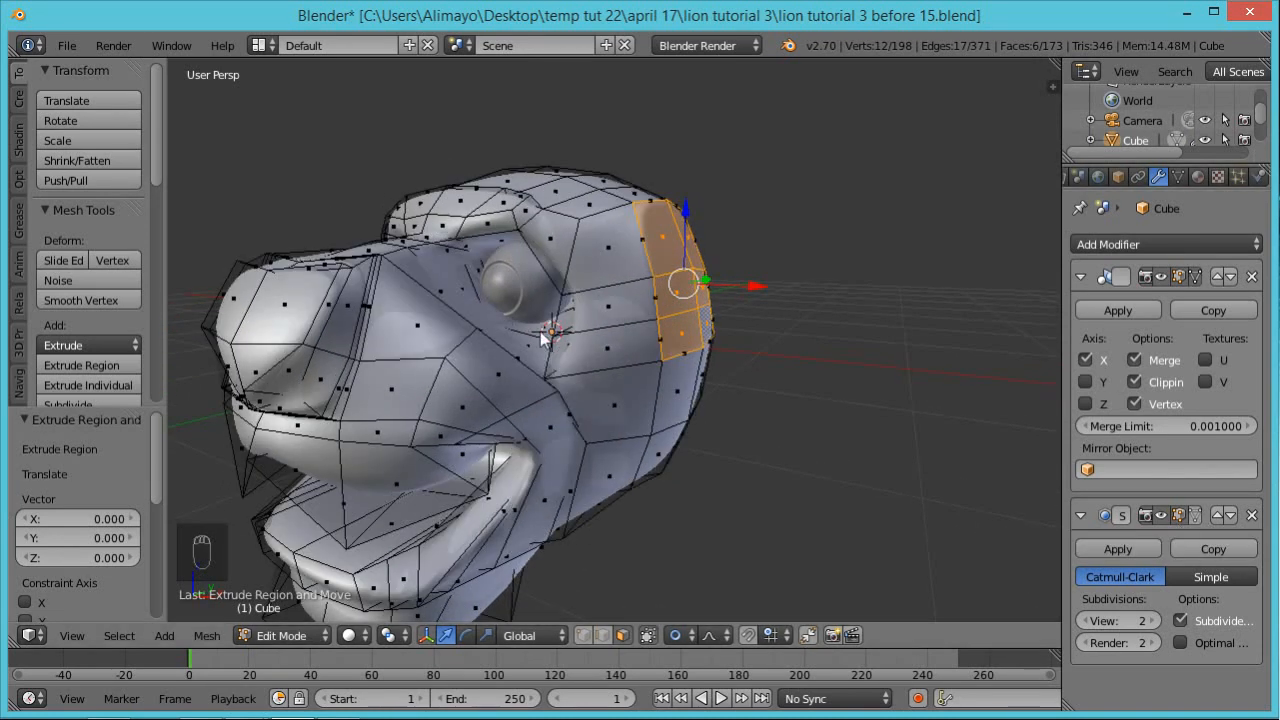
pyautogui.moveTo(828, 370); pyautogui.dragTo(499, 318, button='middle')
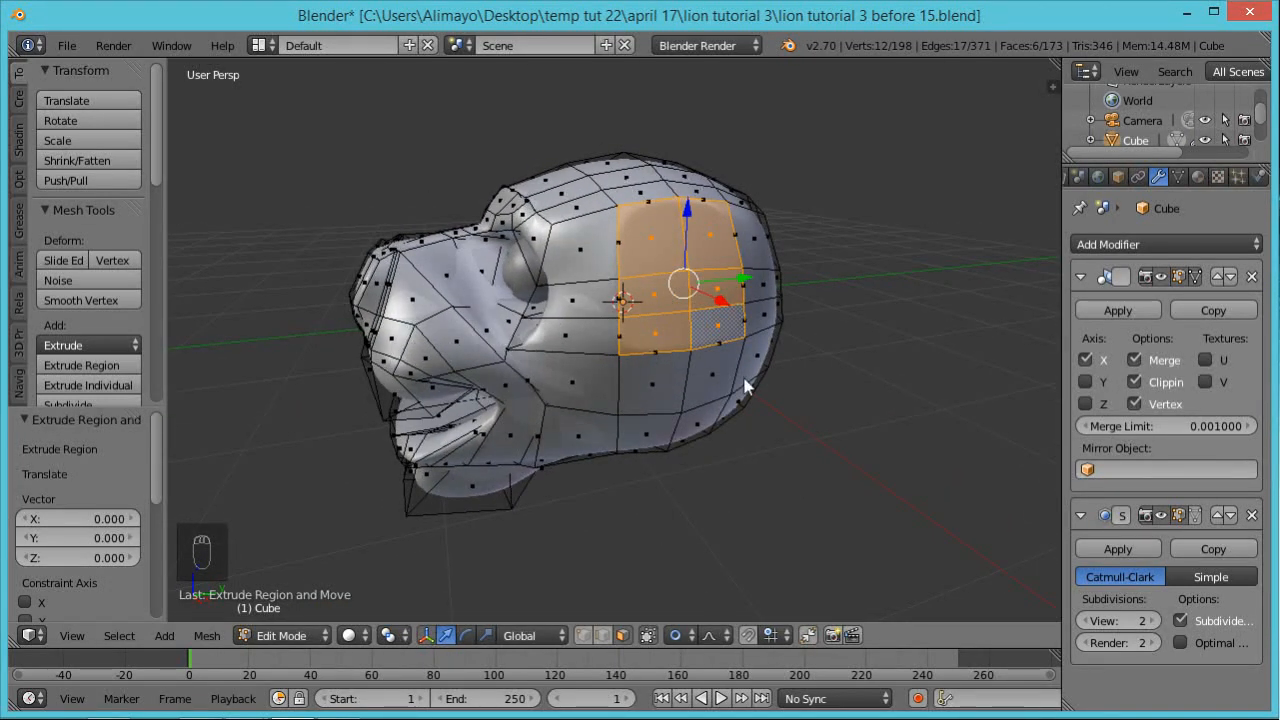
pyautogui.moveTo(828, 428); pyautogui.dragTo(480, 345, button='middle')
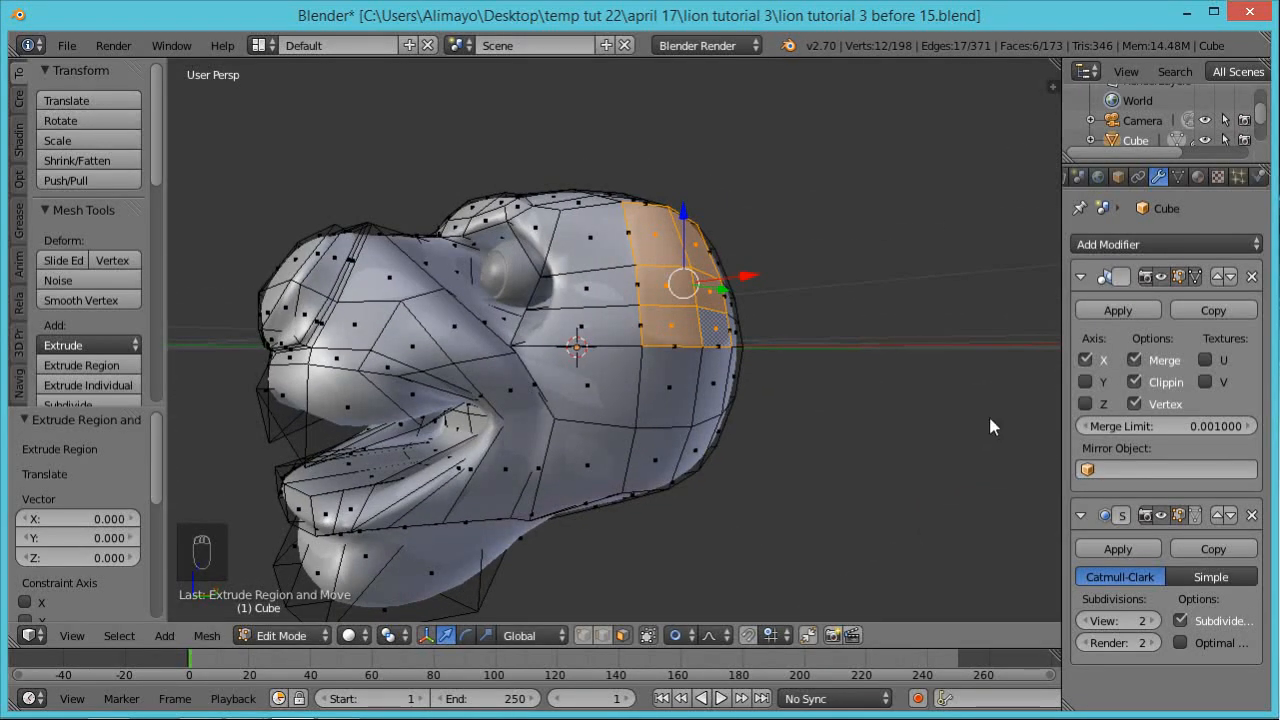
pyautogui.moveTo(814, 351); pyautogui.dragTo(750, 338, button='middle')
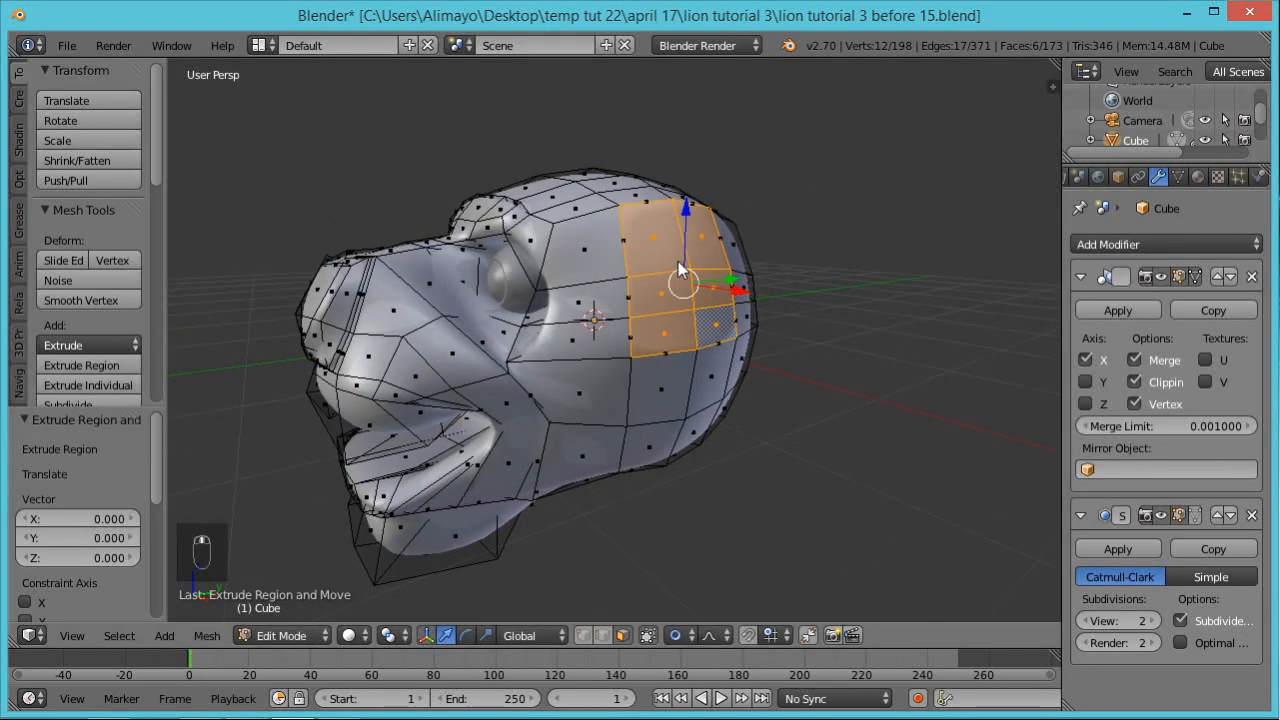
# Extrude the six side faces in place again, try to scale them down, and disable proportional editing
pyautogui.press('e')
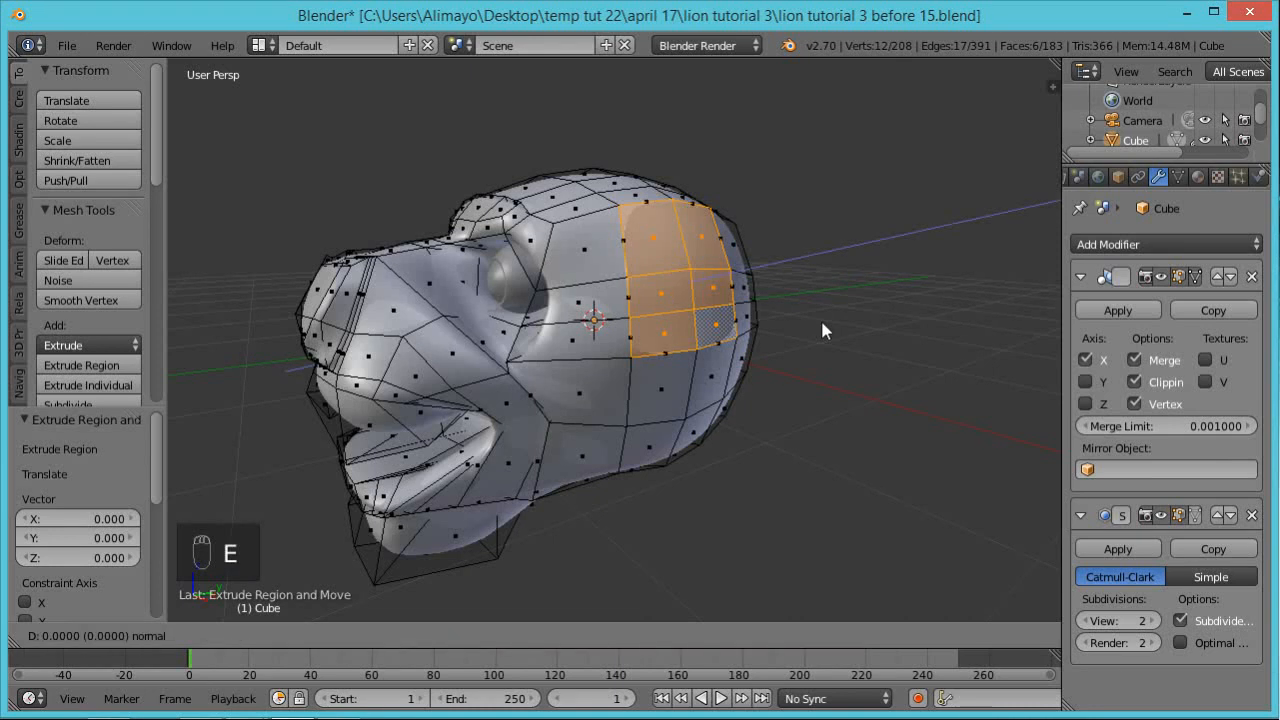
pyautogui.rightClick(822, 324)
pyautogui.press('s')
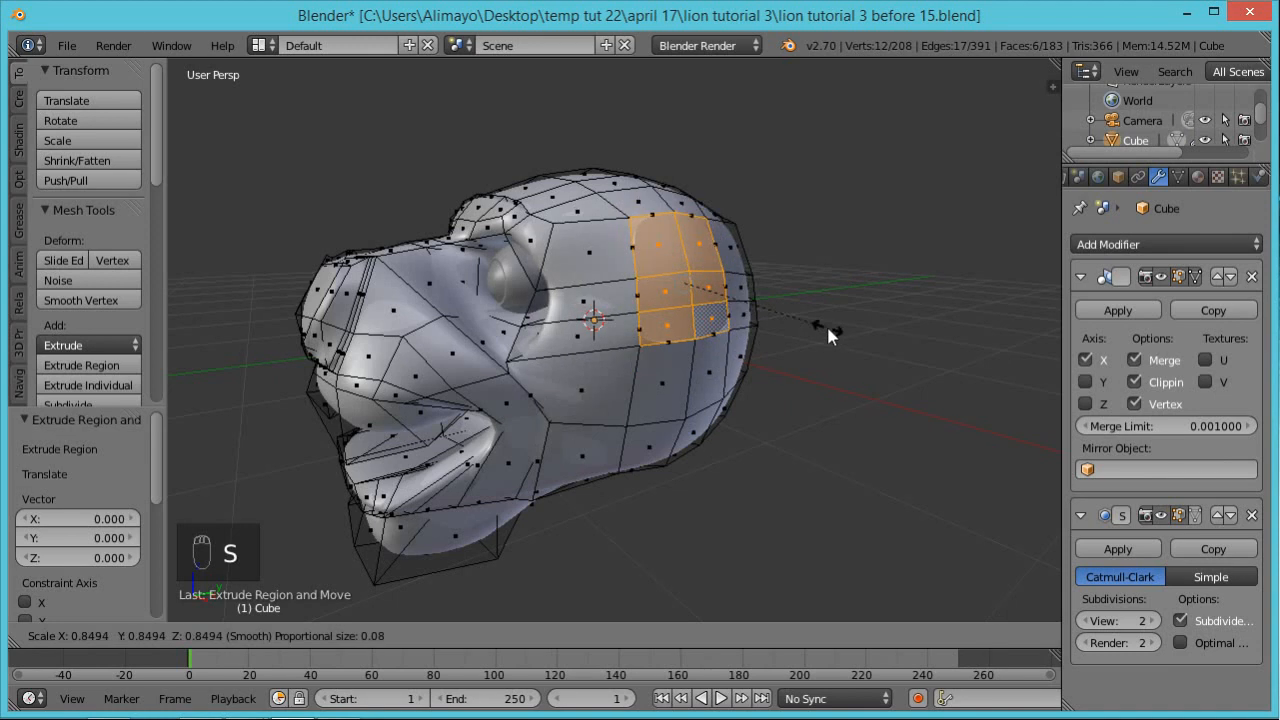
pyautogui.click(828, 337)
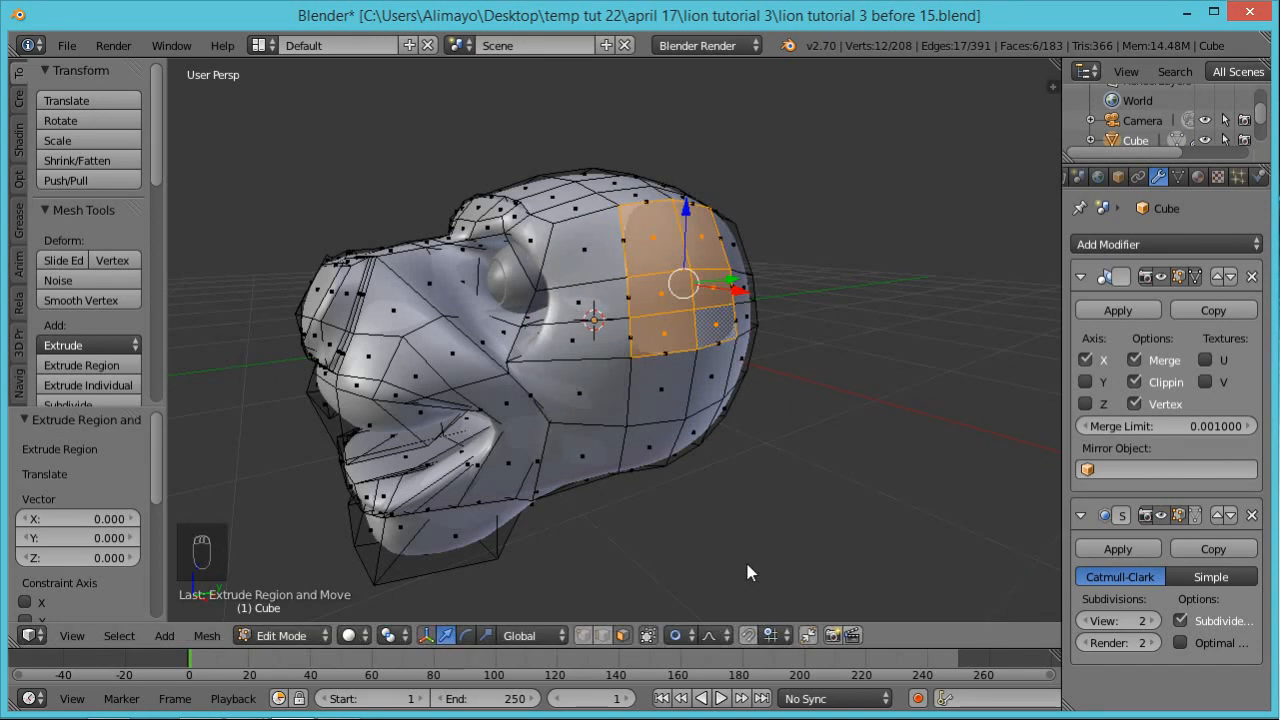
pyautogui.hotkey('alt', 'o')
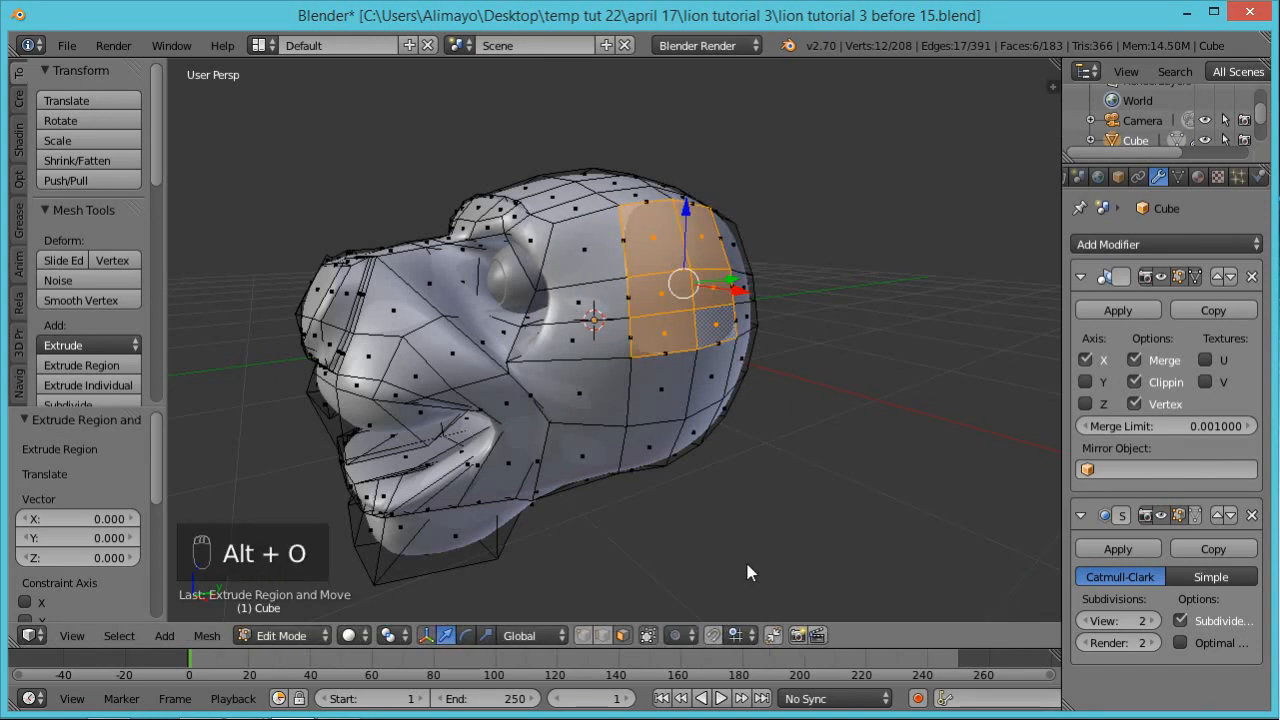
# Undo the trial scaling and the stacked extrusions of the six faces on the side of the head
pyautogui.press('s')
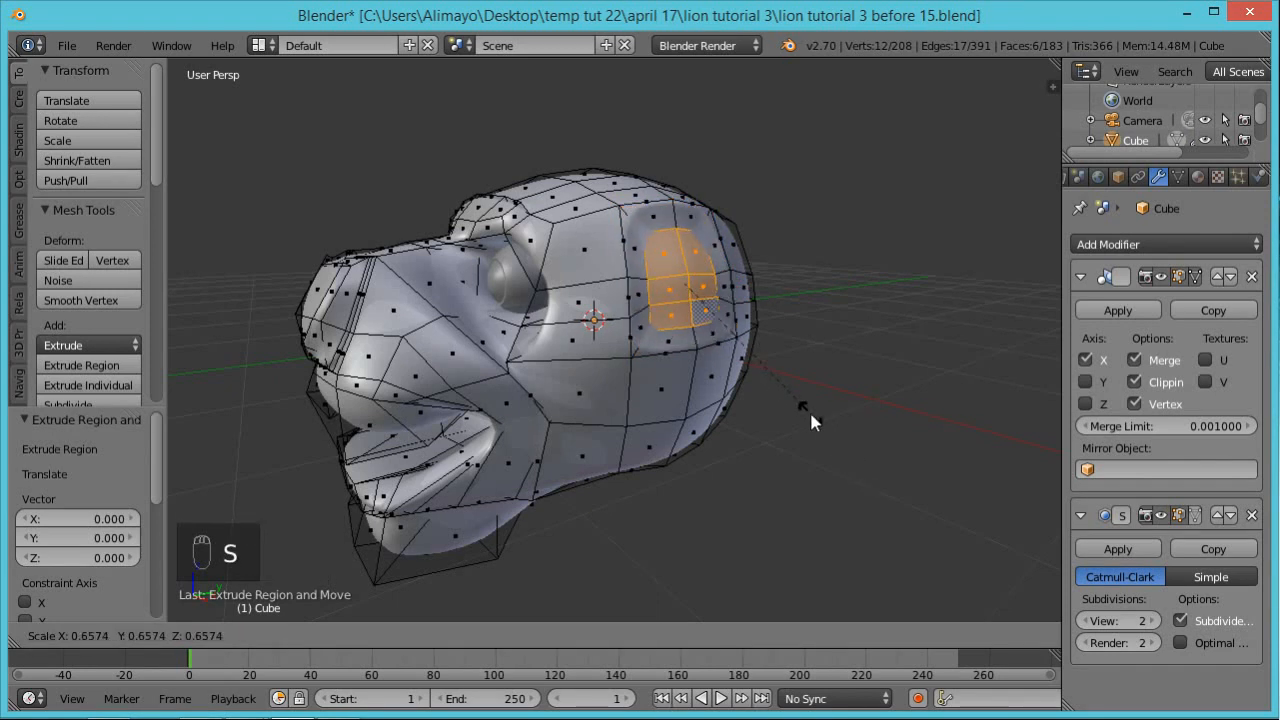
pyautogui.click(809, 415)
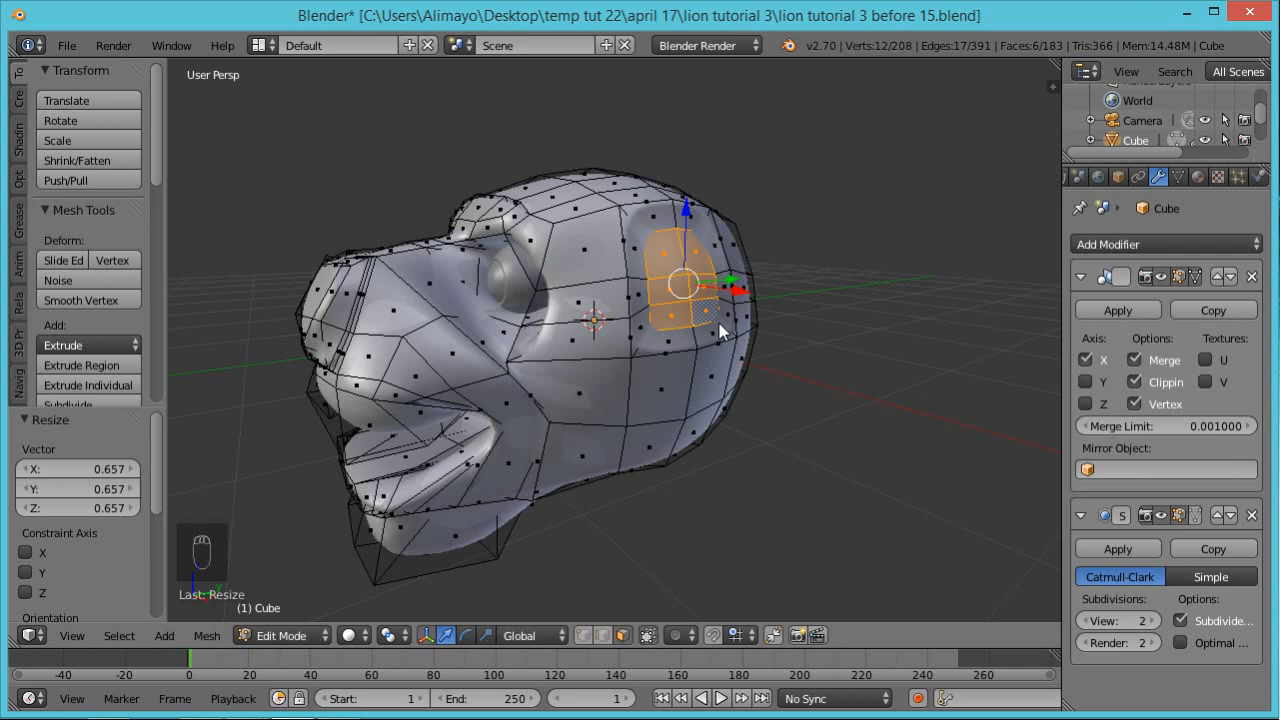
pyautogui.hotkey('ctrl', 'z')
pyautogui.hotkey('ctrl', 'z')
pyautogui.hotkey('ctrl', 'z')
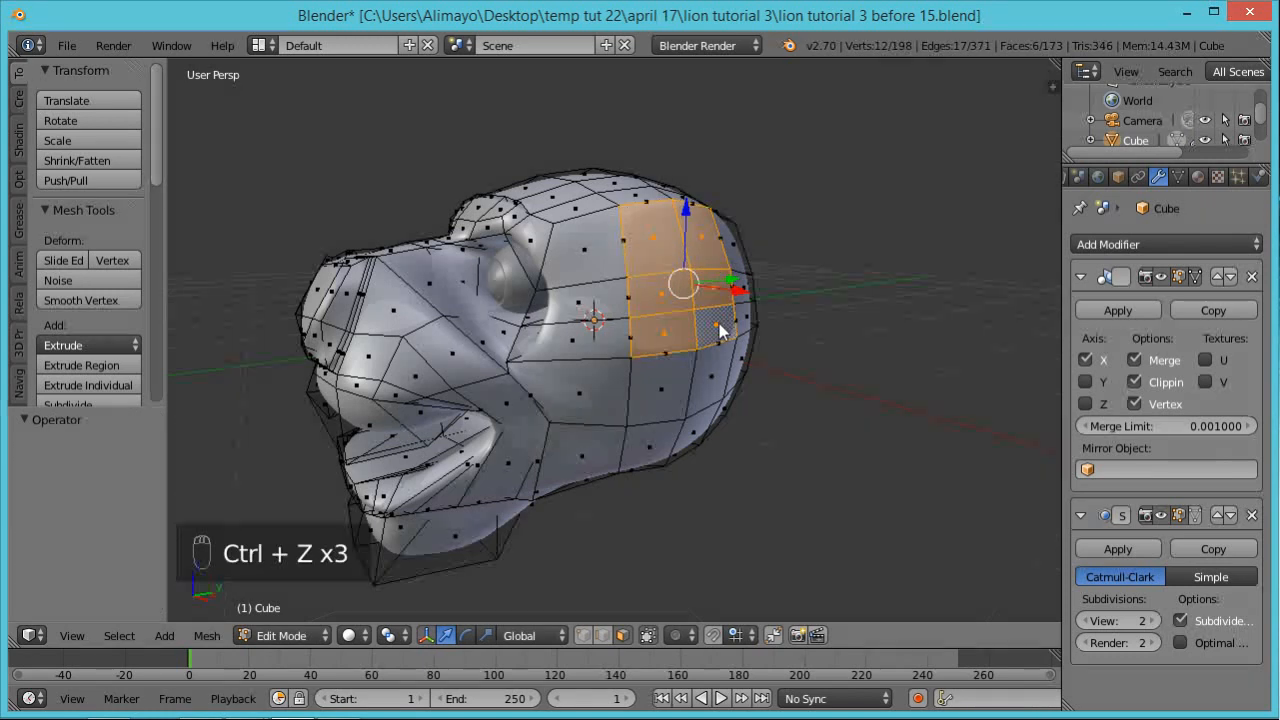
pyautogui.hotkey('ctrl', 'z')
pyautogui.hotkey('ctrl', 'z')
pyautogui.hotkey('ctrl', 'z')
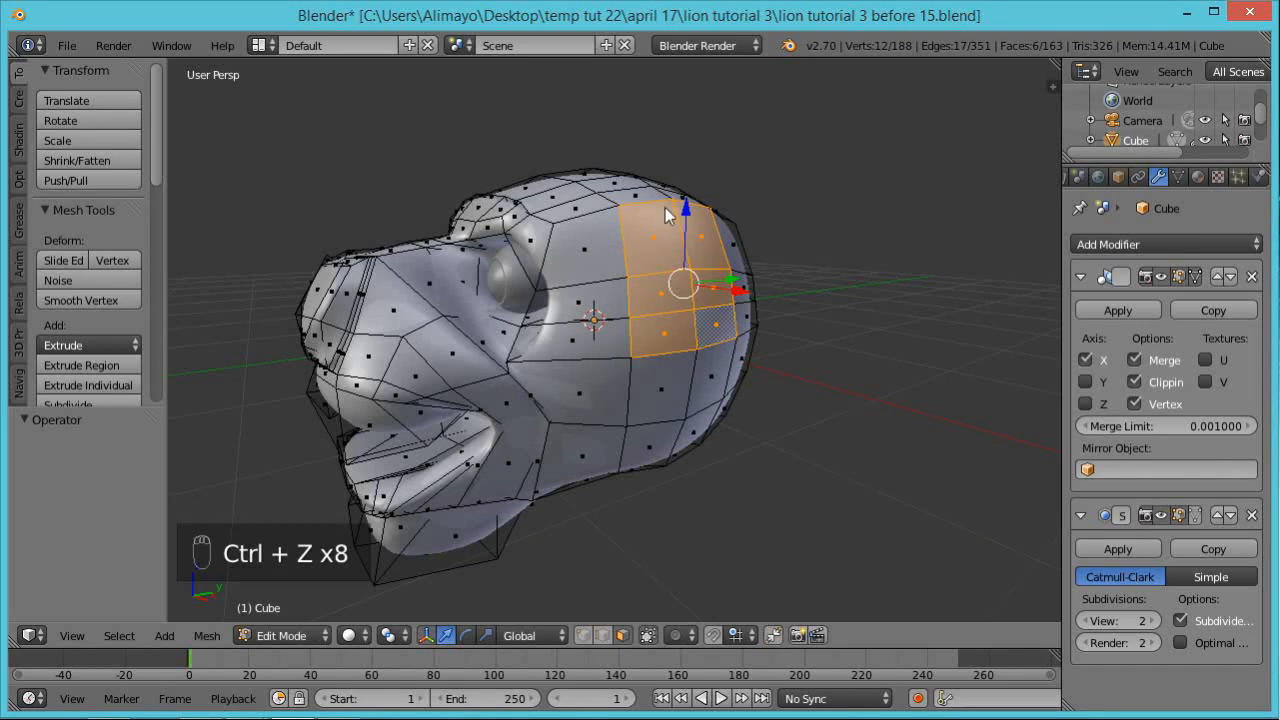
# Extrude the six ear faces in place, scaling them to about 0.671 overall and about 0.601 along Y
pyautogui.press('e')
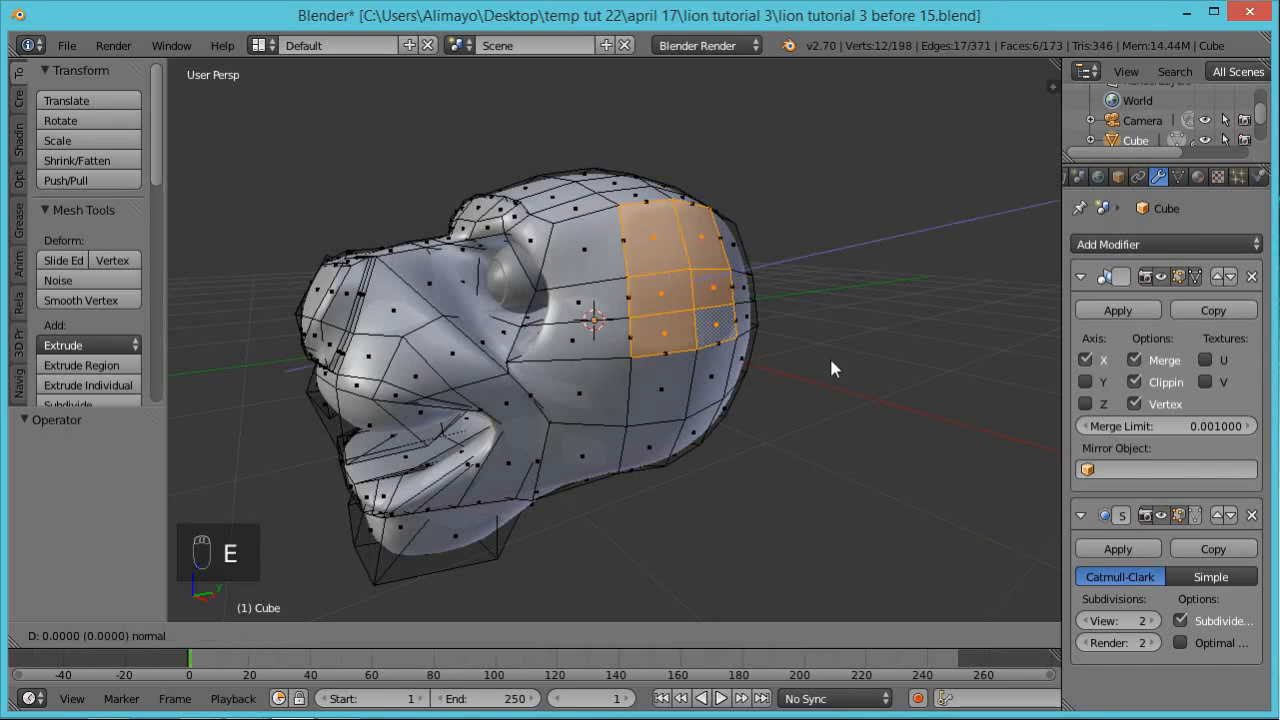
pyautogui.rightClick(829, 355)
pyautogui.press('s')
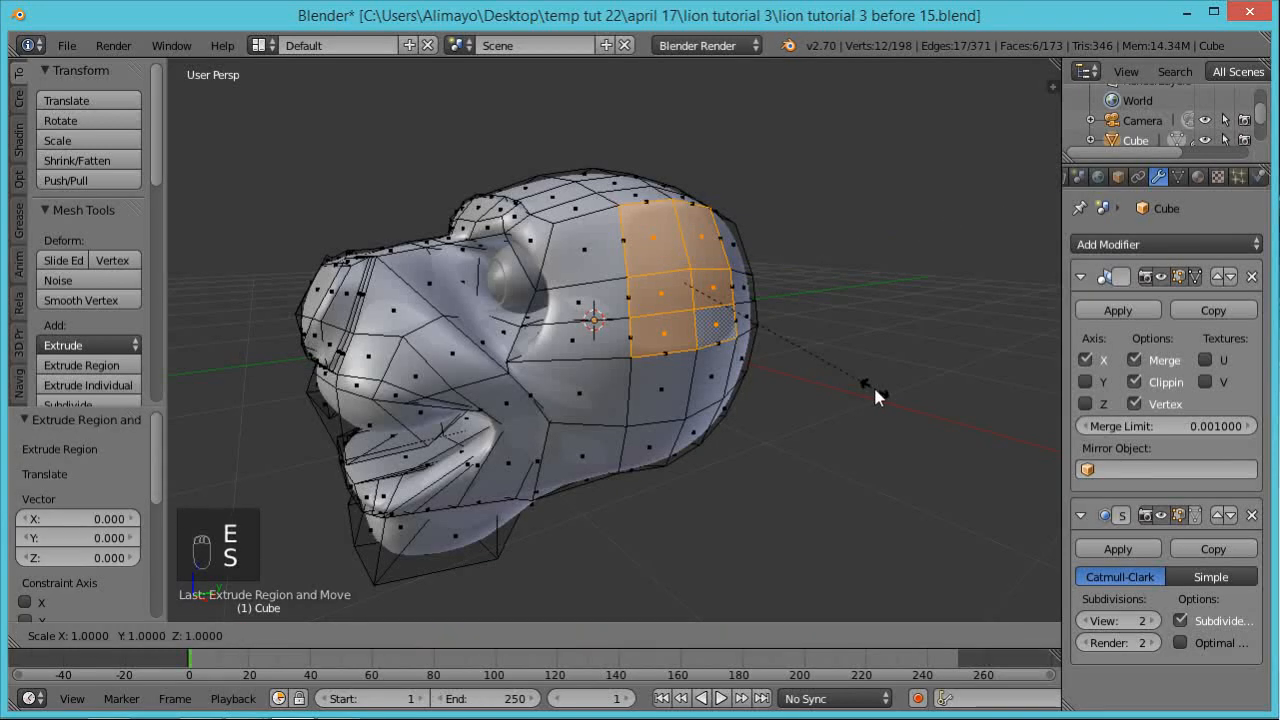
pyautogui.click(815, 352)
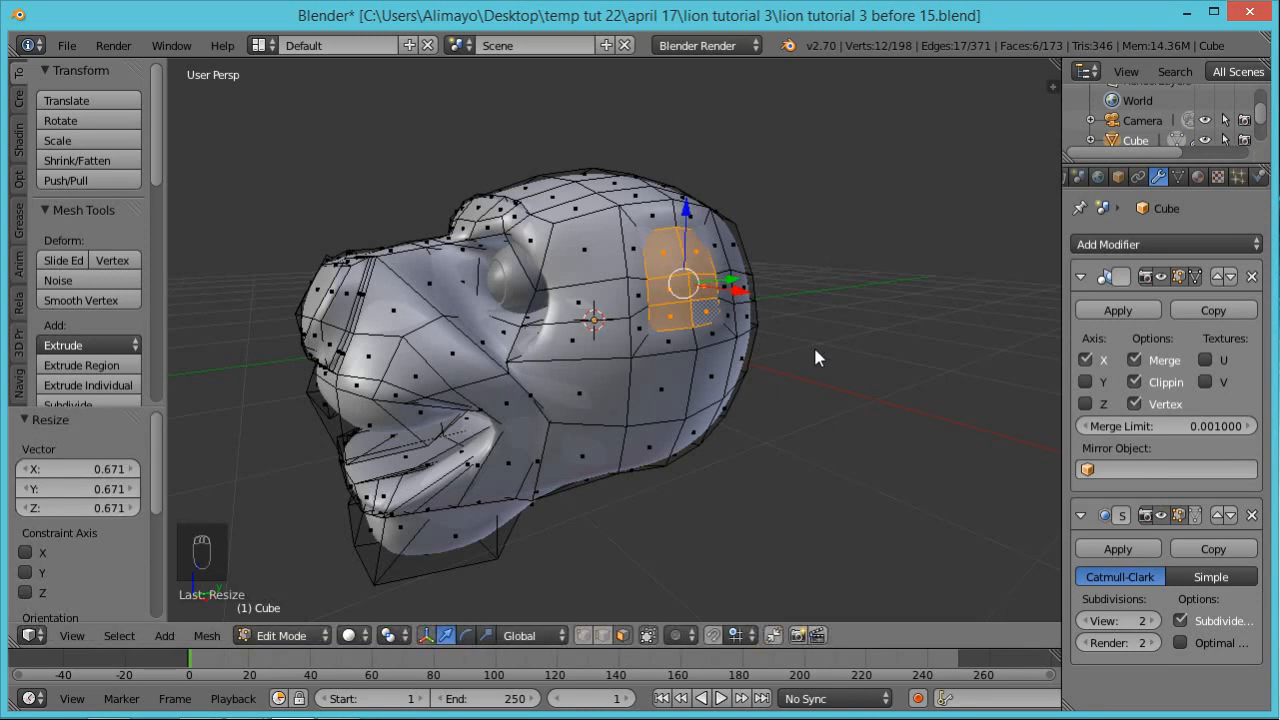
pyautogui.press('s')
pyautogui.press('y')
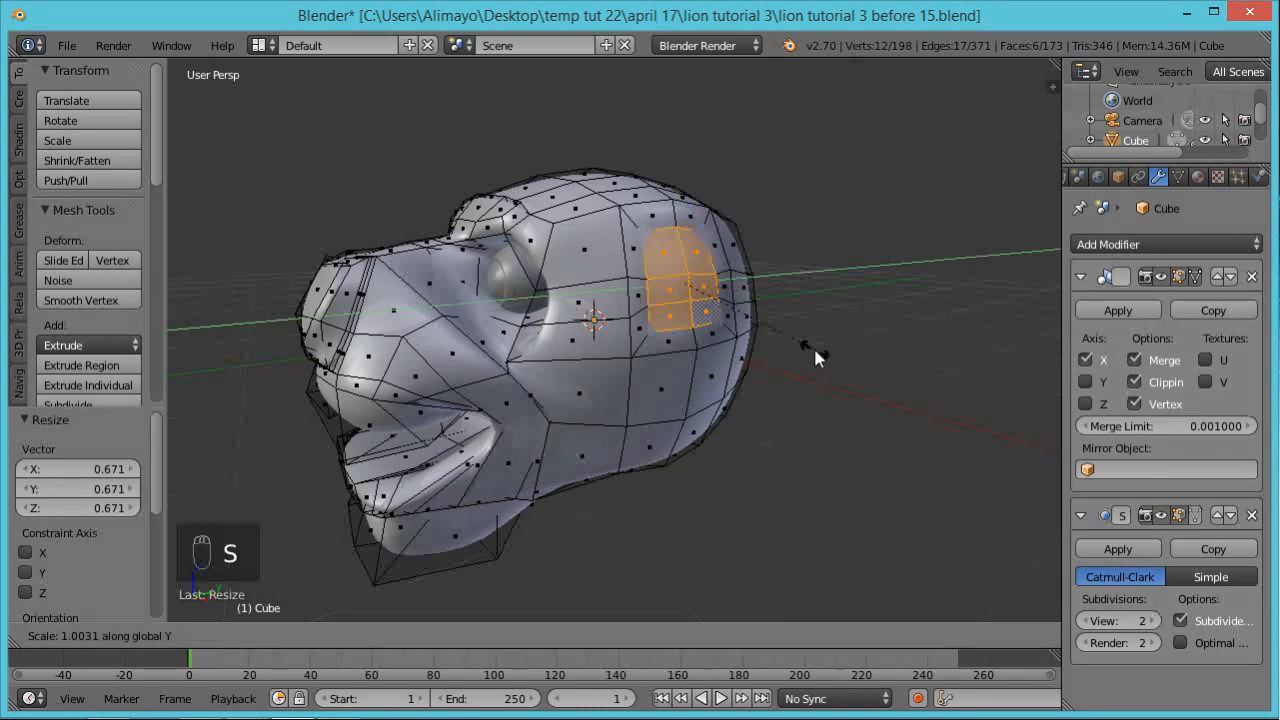
pyautogui.click(763, 313)
# Rotate the ear faces about -3.33° around Y and extrude them outward about 1.19 to form the ear
pyautogui.moveTo(716, 416); pyautogui.dragTo(874, 440, button='middle')
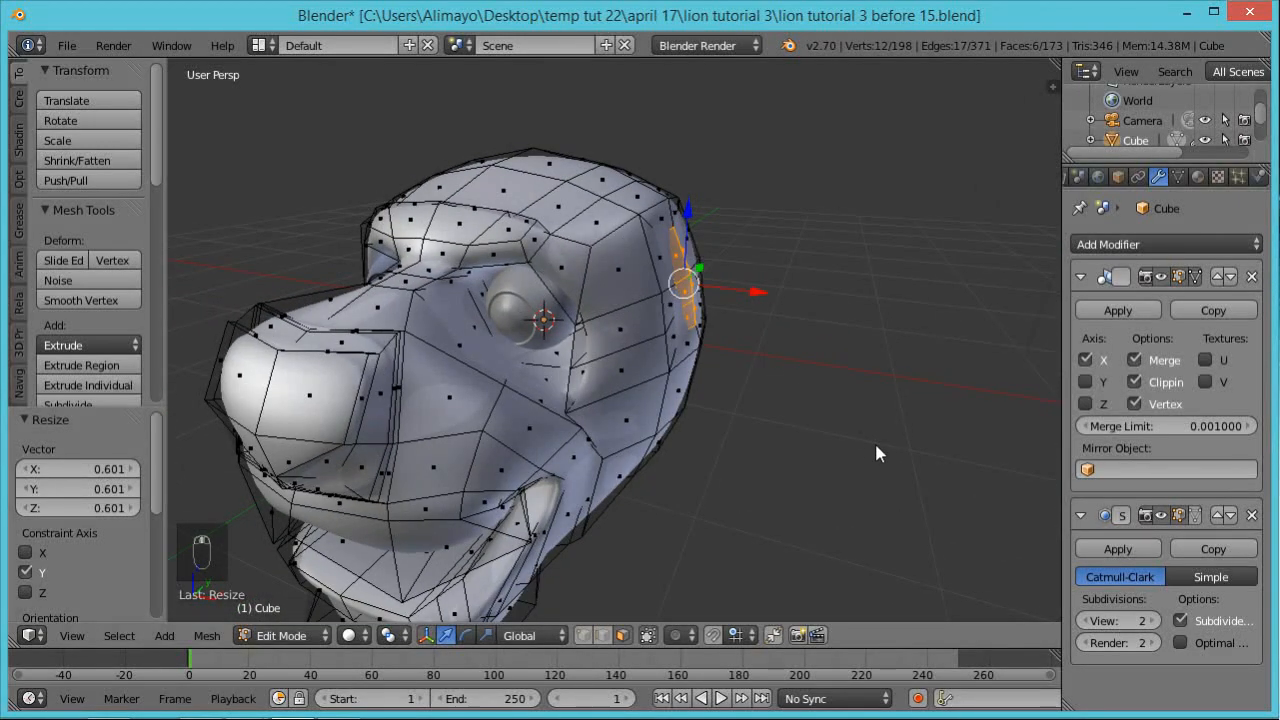
pyautogui.press('r')
pyautogui.press('y')
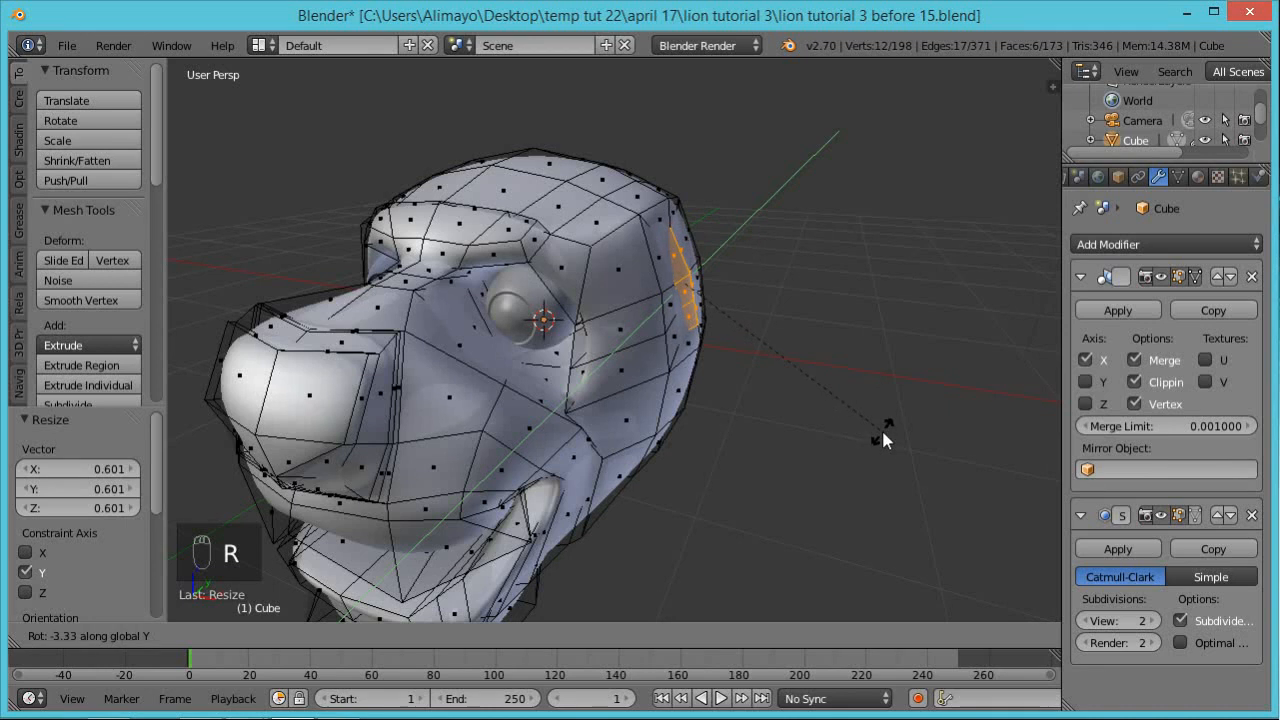
pyautogui.click(883, 425)
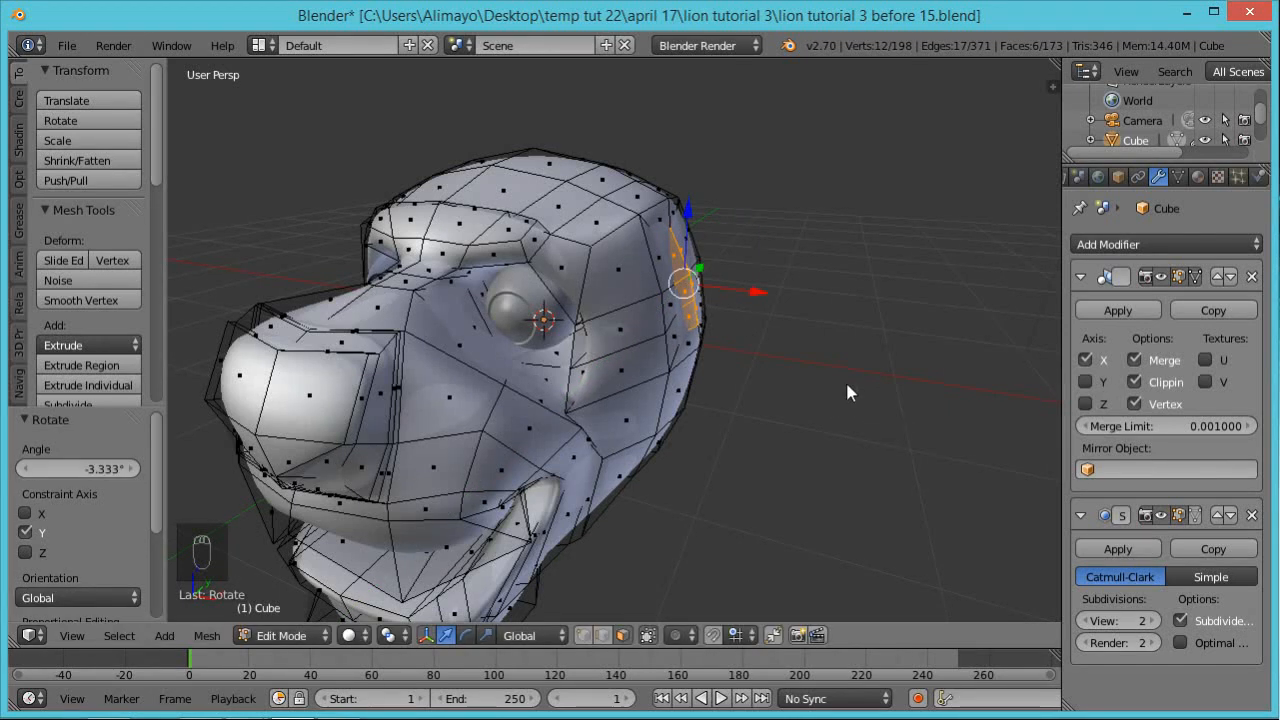
pyautogui.press('e')
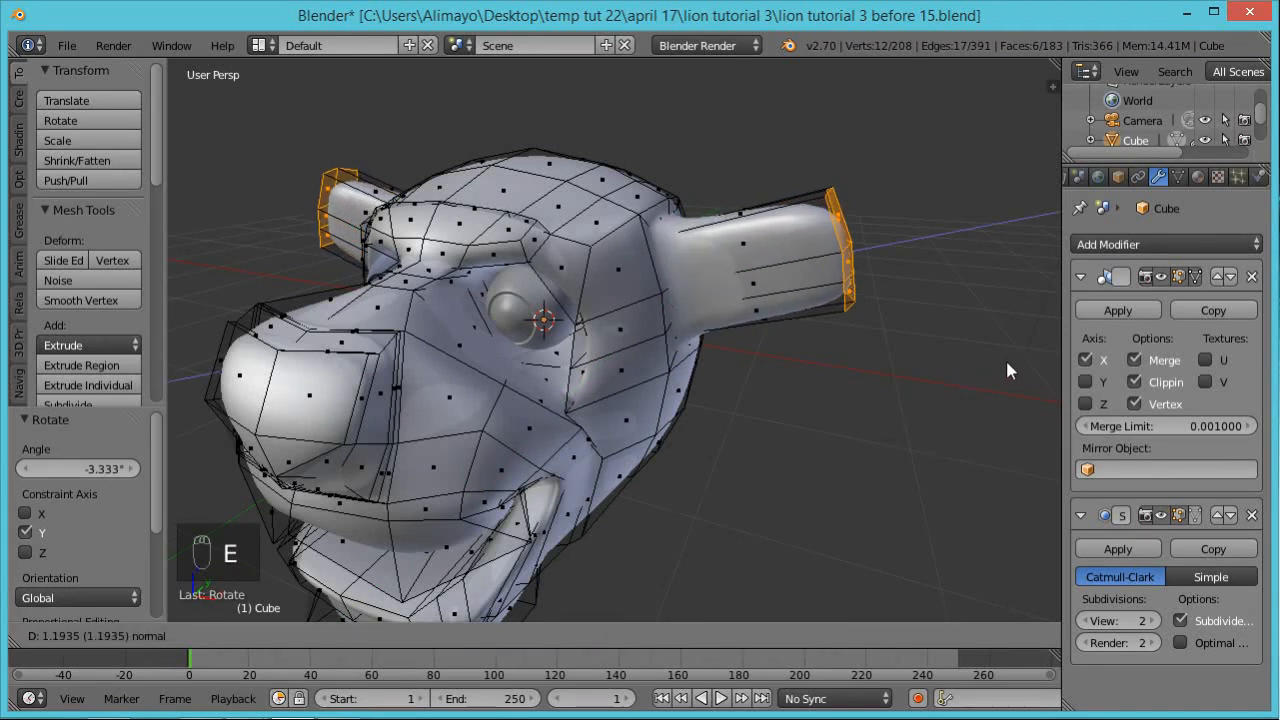
pyautogui.click(1004, 357)
pyautogui.moveTo(990, 364); pyautogui.dragTo(935, 381, button='middle')
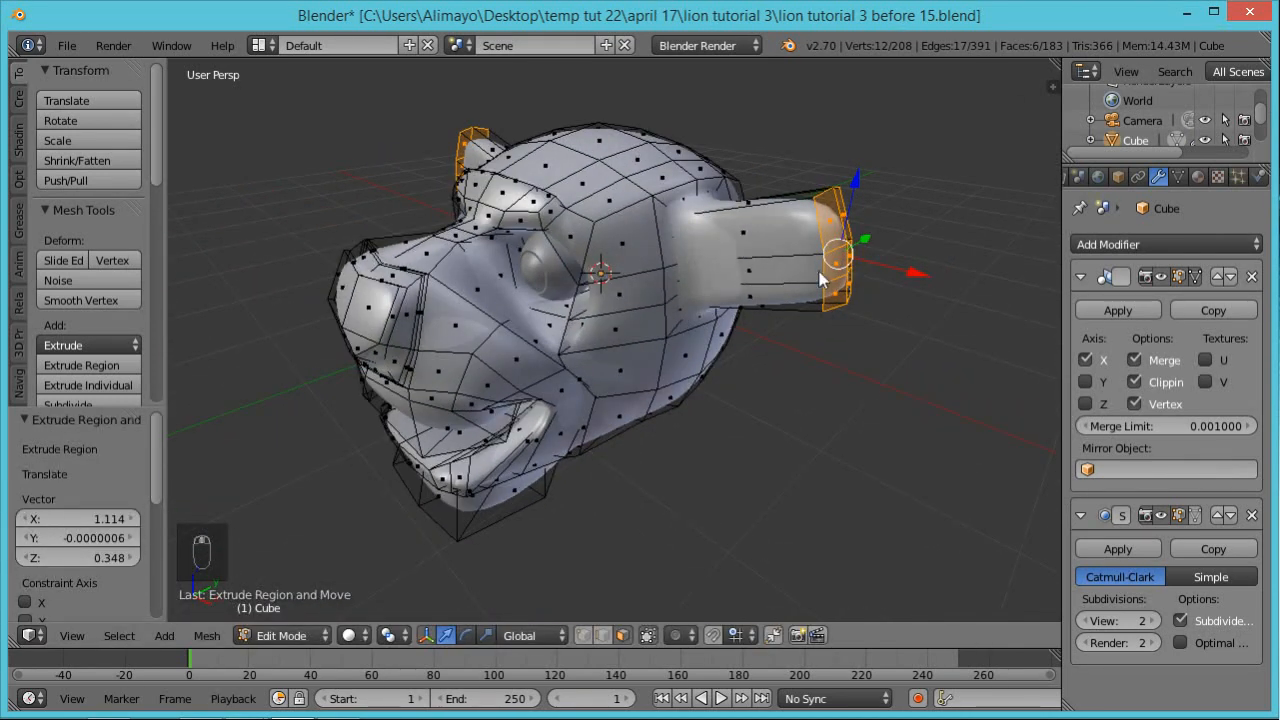
# Fit the editing cage to the subdivided surface and raise the ear base's upper vertices along Z by about 0.25 and 0.2
pyautogui.click(1195, 514)
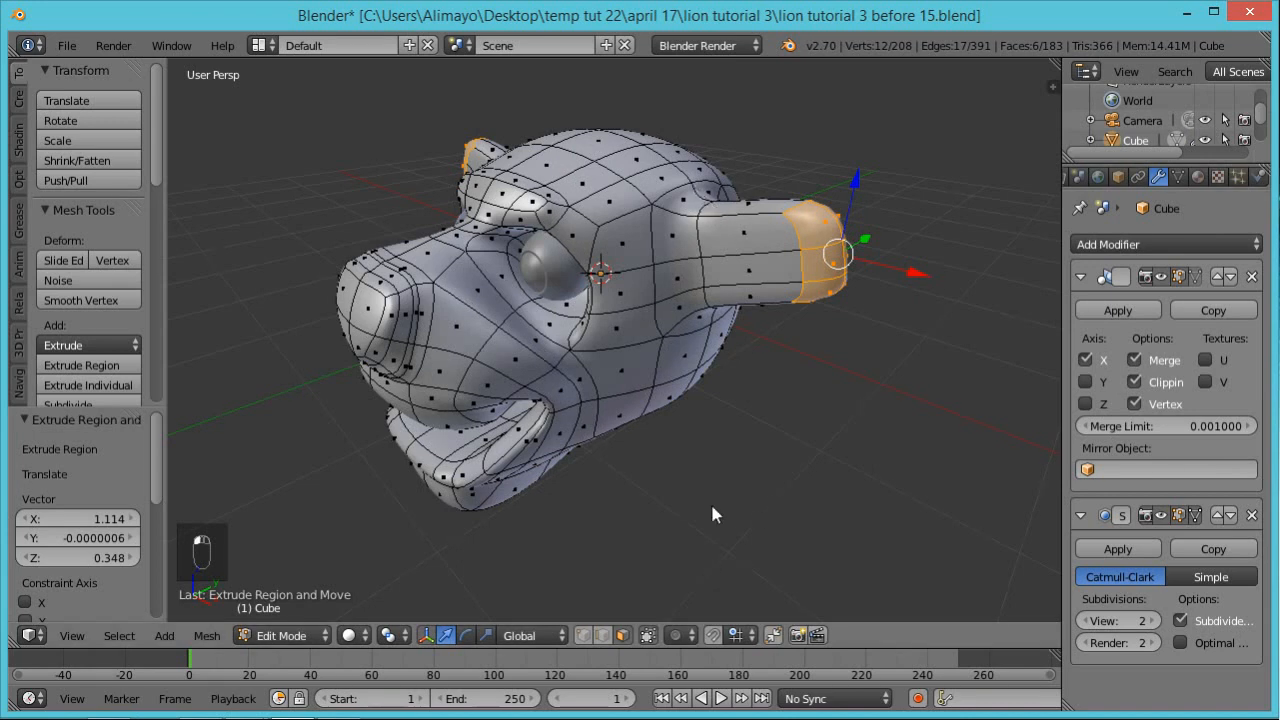
pyautogui.rightClick(694, 172)
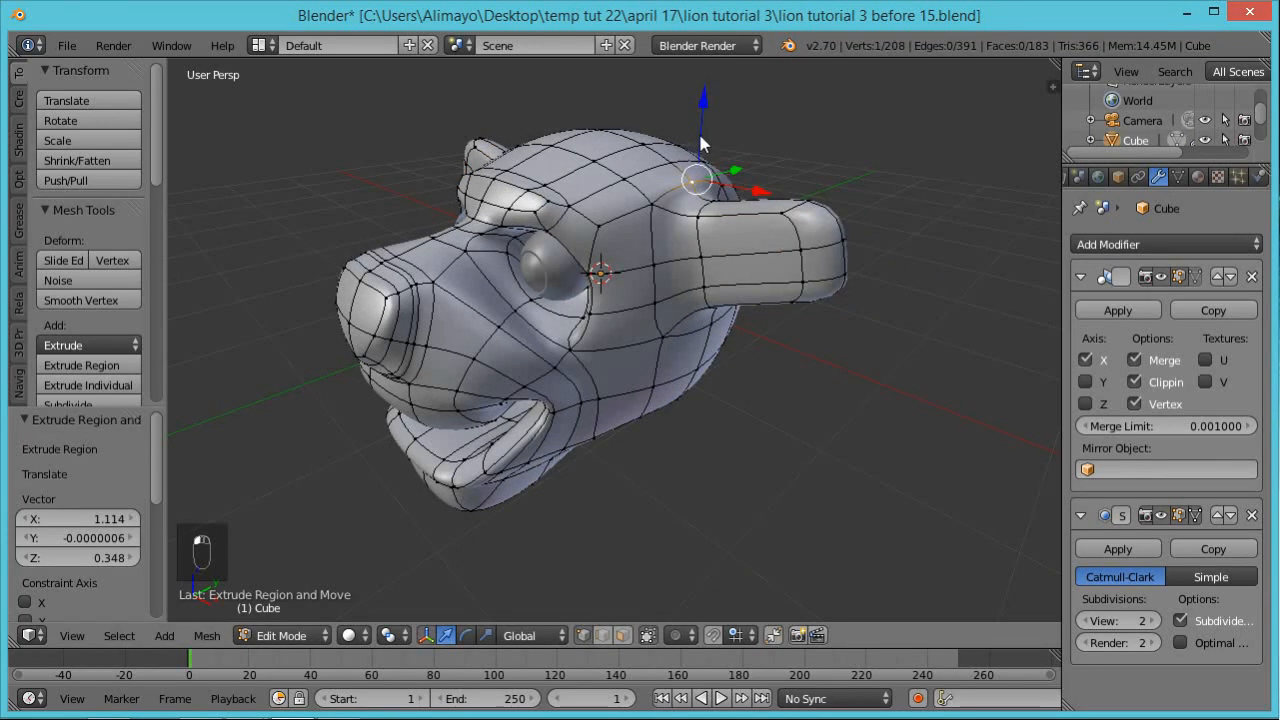
pyautogui.press('g')
pyautogui.press('z')
pyautogui.click(694, 91)
pyautogui.press('g')
pyautogui.press('z')
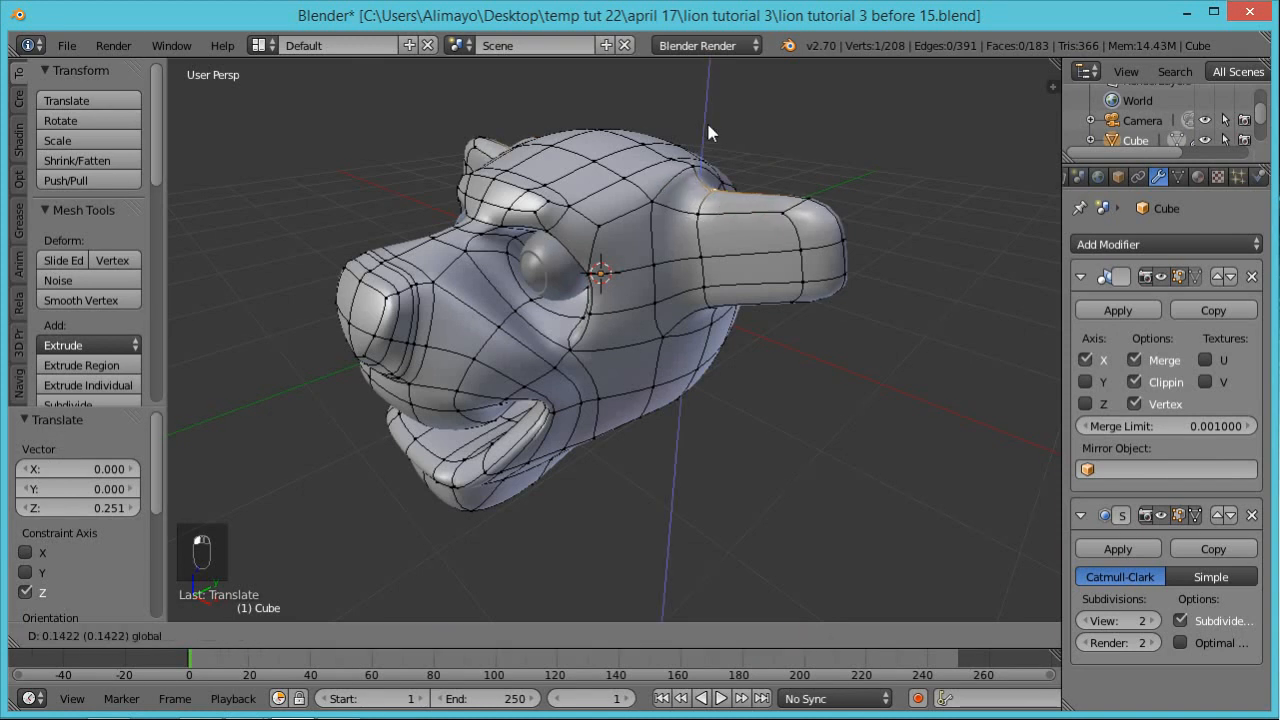
pyautogui.click(708, 128)
# Lower the vertices at the bottom of the ear's base along Z by about 0.34, 0.44 and 0.09
pyautogui.moveTo(784, 473); pyautogui.dragTo(711, 313, button='middle')
pyautogui.rightClick(716, 304)
pyautogui.press('g')
pyautogui.press('z')
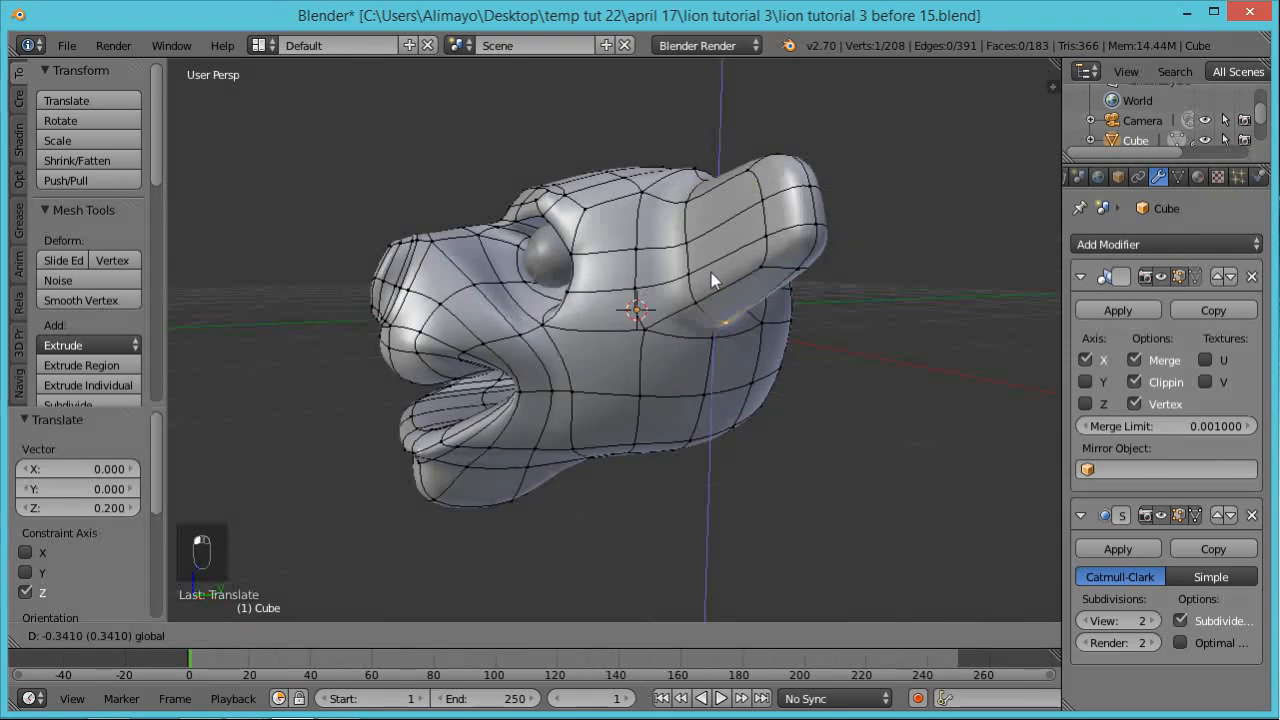
pyautogui.click(703, 347)
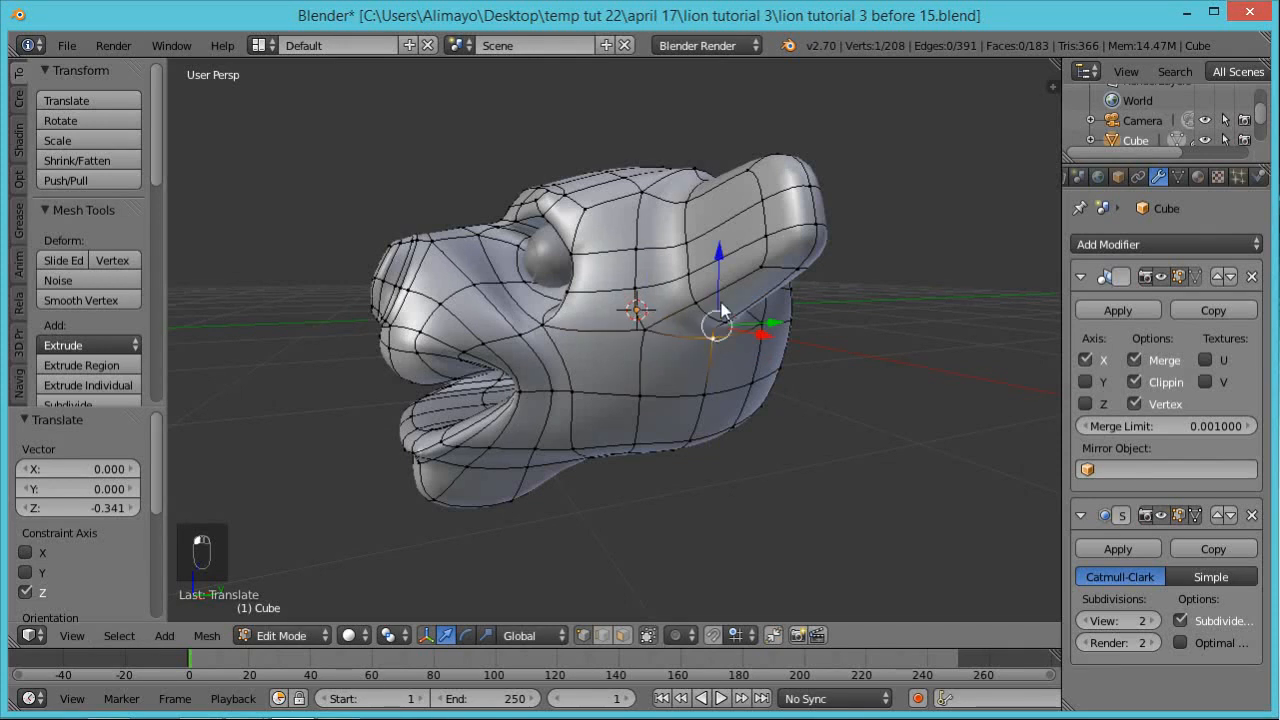
pyautogui.press('g')
pyautogui.press('z')
pyautogui.click(726, 322)
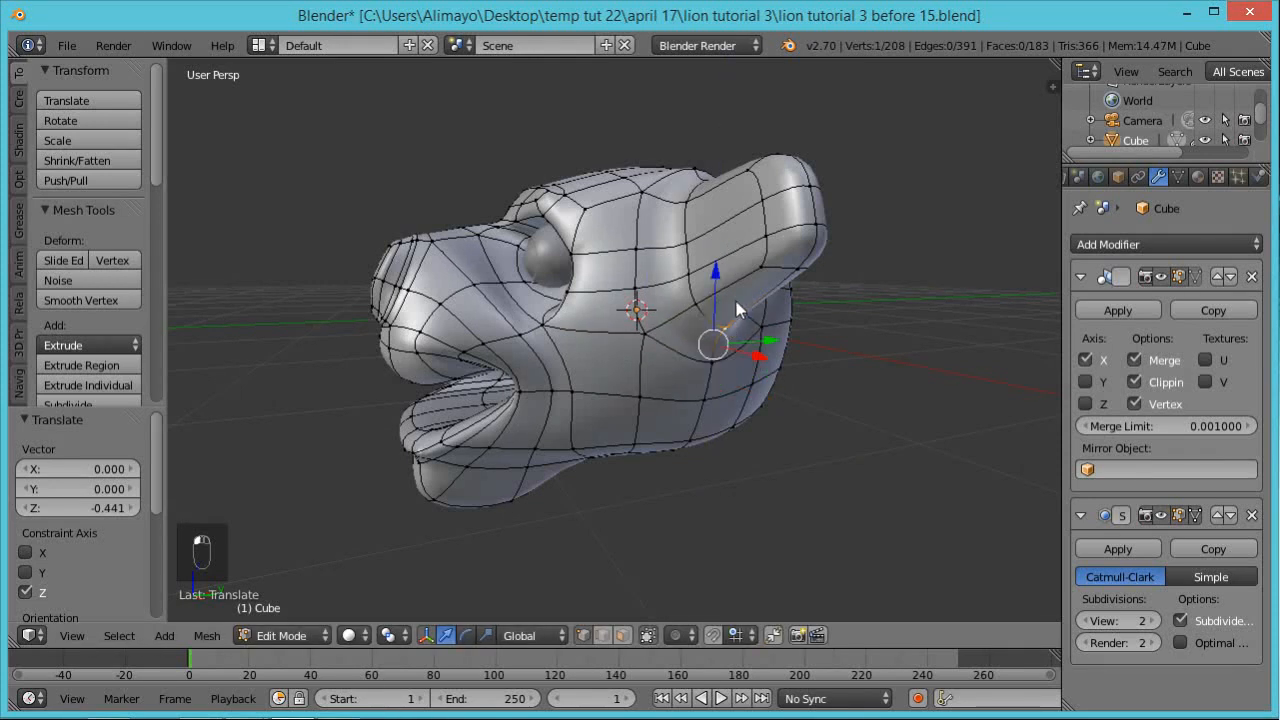
pyautogui.moveTo(635, 256); pyautogui.dragTo(734, 348, button='middle')
pyautogui.moveTo(599, 352); pyautogui.dragTo(645, 340, button='middle')
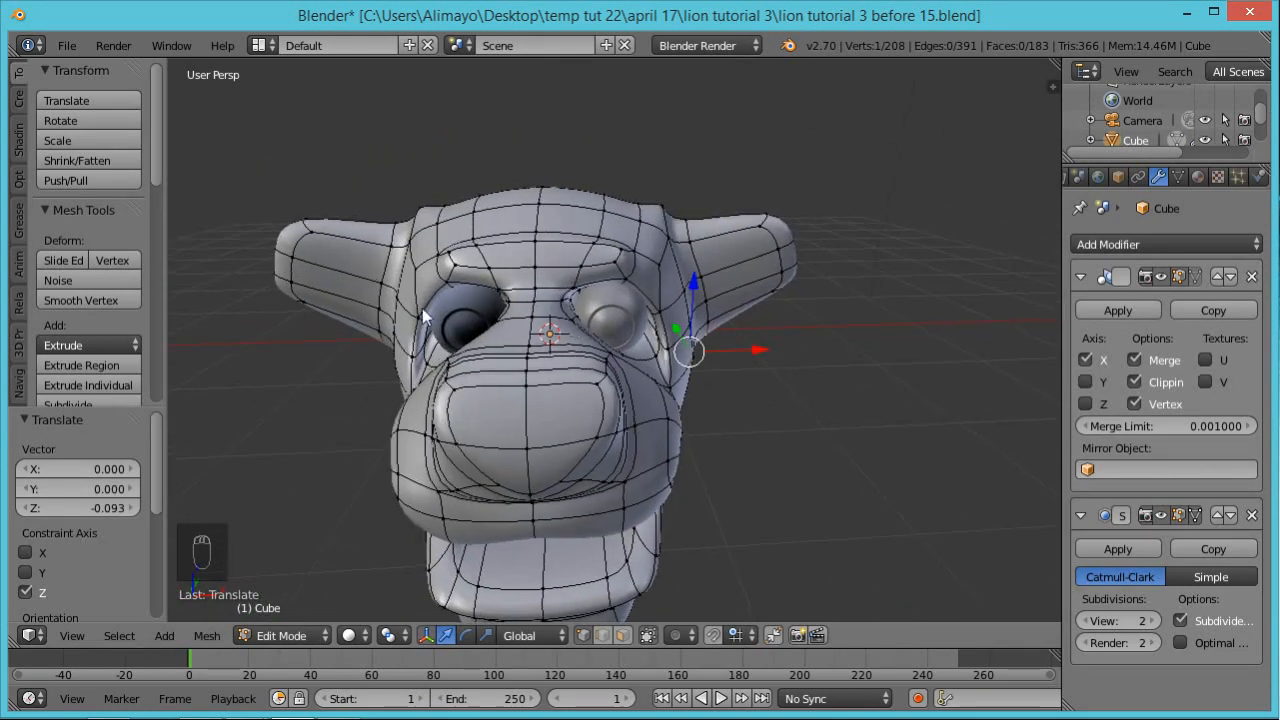
# Raise the ear's upper vertices along Z, moving the outer top corner up by about 0.07
pyautogui.moveTo(757, 340)
pyautogui.mouseDown(button='middle')
pyautogui.moveTo(719, 379)
pyautogui.moveTo(700, 350)
pyautogui.moveTo(753, 318)
pyautogui.moveTo(742, 355)
pyautogui.mouseUp(button='middle')
pyautogui.moveTo(728, 262); pyautogui.dragTo(695, 235, button='middle')
pyautogui.moveTo(683, 157); pyautogui.dragTo(688, 140)
pyautogui.rightClick(772, 222)
pyautogui.moveTo(817, 176); pyautogui.dragTo(818, 158)
pyautogui.moveTo(829, 222); pyautogui.dragTo(827, 337, button='middle')
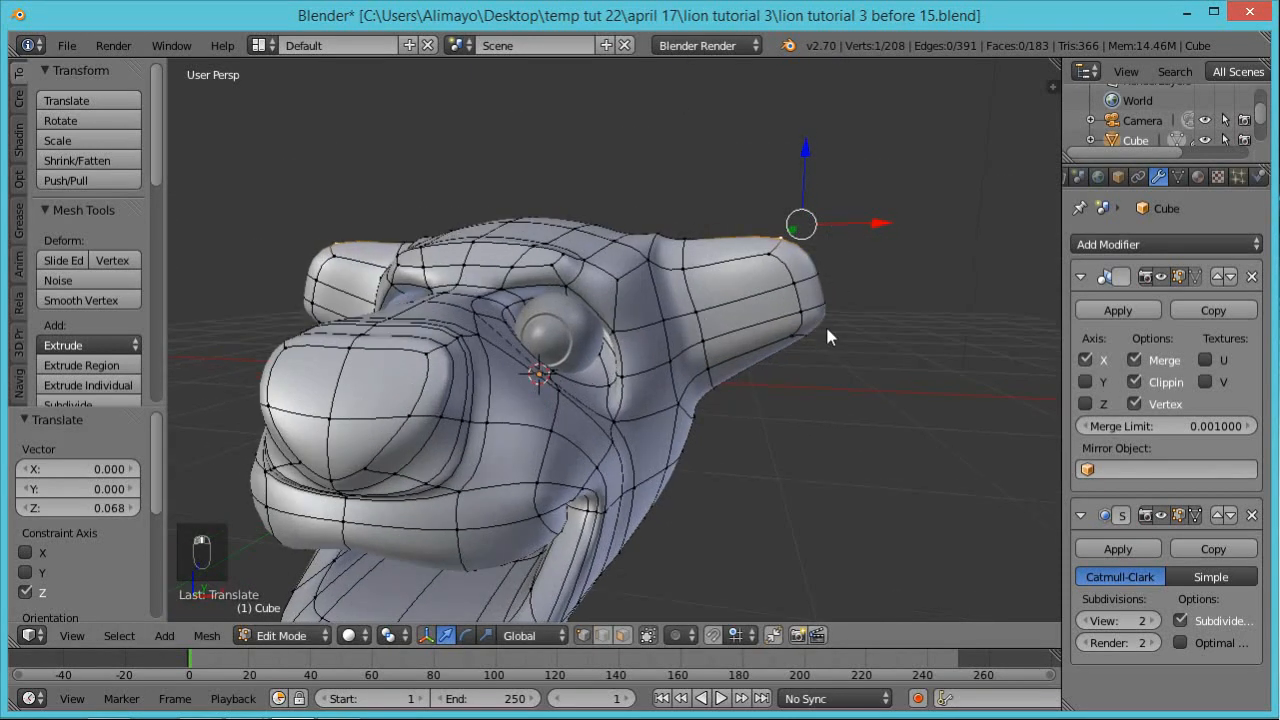
# Lower the vertex beneath the ear's base by about 0.05 along Z
pyautogui.rightClick(721, 396)
pyautogui.moveTo(704, 340); pyautogui.dragTo(704, 339)
pyautogui.moveTo(894, 368); pyautogui.dragTo(800, 445, button='middle')
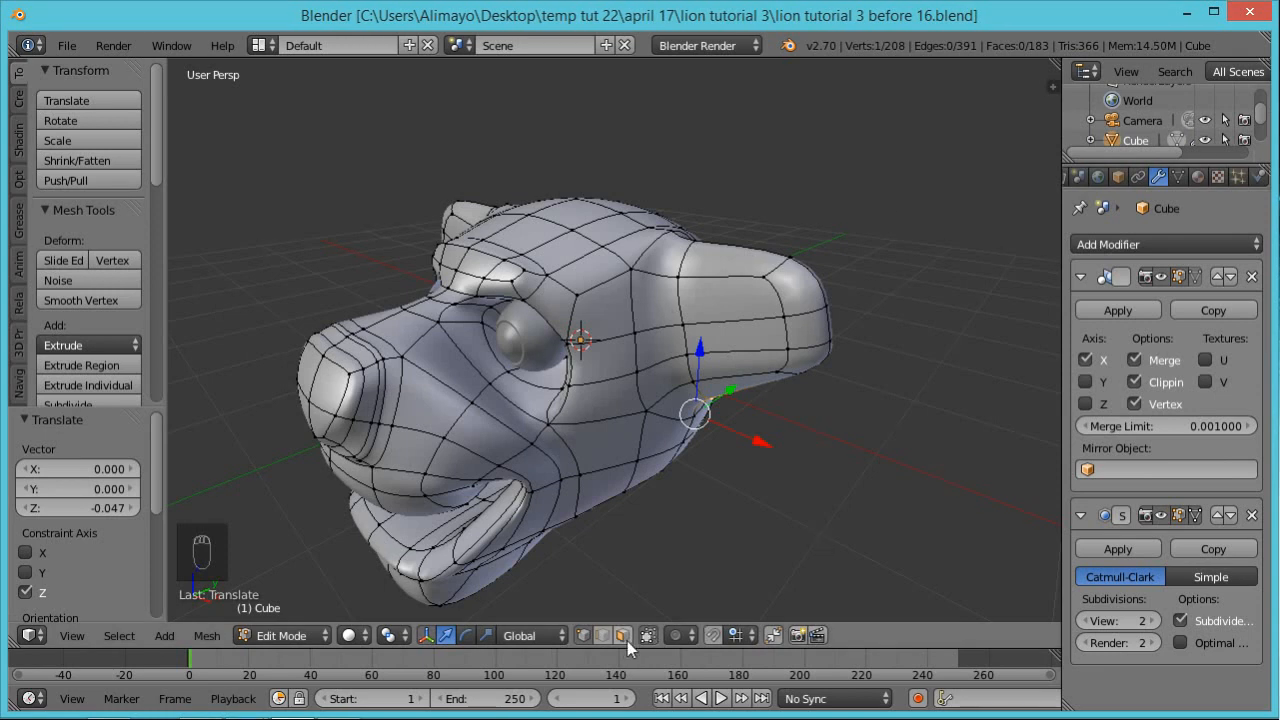
# Switch to face selection and select the eight faces covering the front side of the ear
pyautogui.click(623, 636)
pyautogui.rightClick(759, 303)
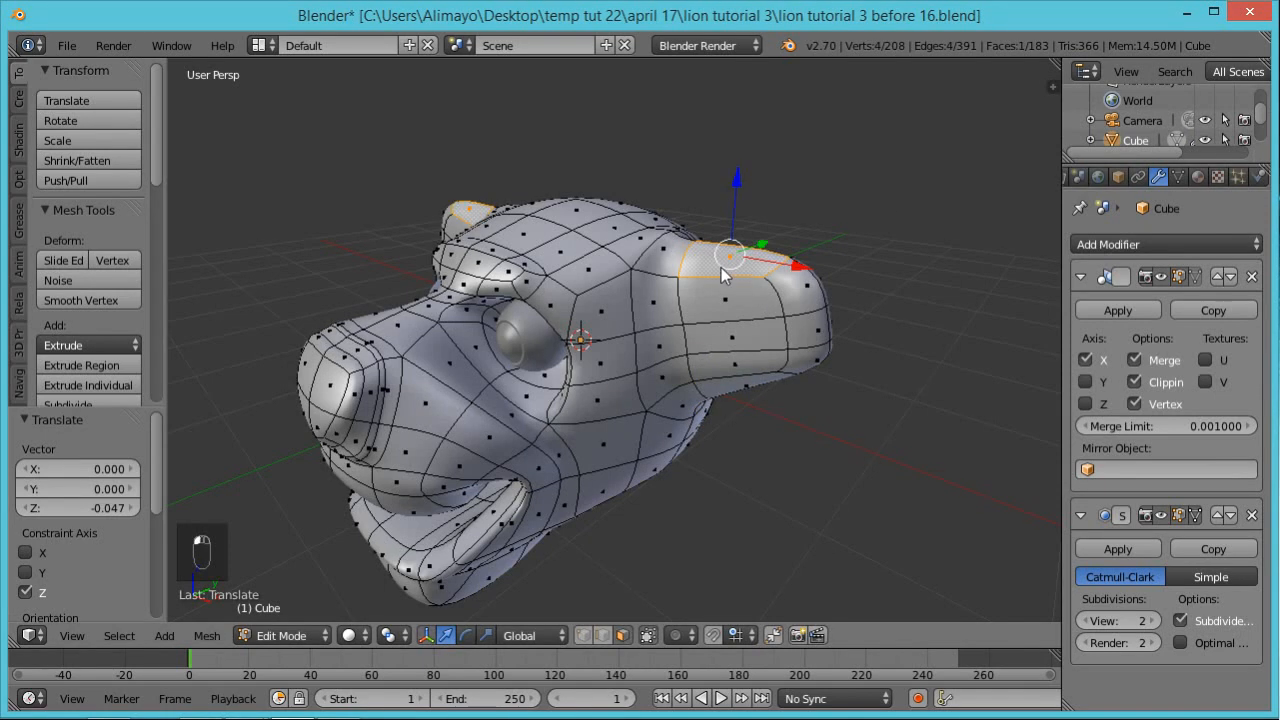
pyautogui.keyDown('shift'); pyautogui.rightClick(806, 298); pyautogui.keyUp('shift')
pyautogui.keyDown('shift'); pyautogui.rightClick(805, 330); pyautogui.keyUp('shift')
pyautogui.keyDown('shift'); pyautogui.rightClick(816, 364); pyautogui.keyUp('shift')
pyautogui.keyDown('shift'); pyautogui.rightClick(745, 312); pyautogui.keyUp('shift')
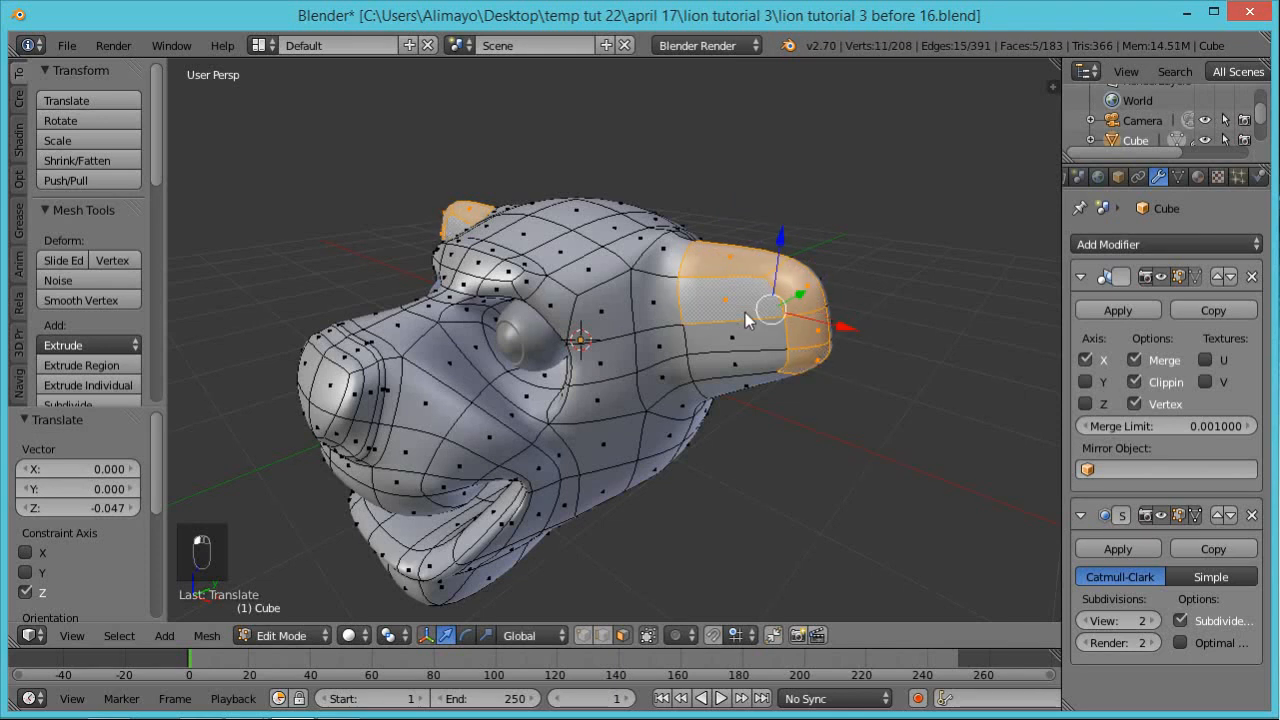
pyautogui.keyDown('shift'); pyautogui.rightClick(743, 341); pyautogui.keyUp('shift')
pyautogui.keyDown('shift'); pyautogui.rightClick(735, 364); pyautogui.keyUp('shift')
pyautogui.keyDown('shift'); pyautogui.rightClick(741, 383); pyautogui.keyUp('shift')
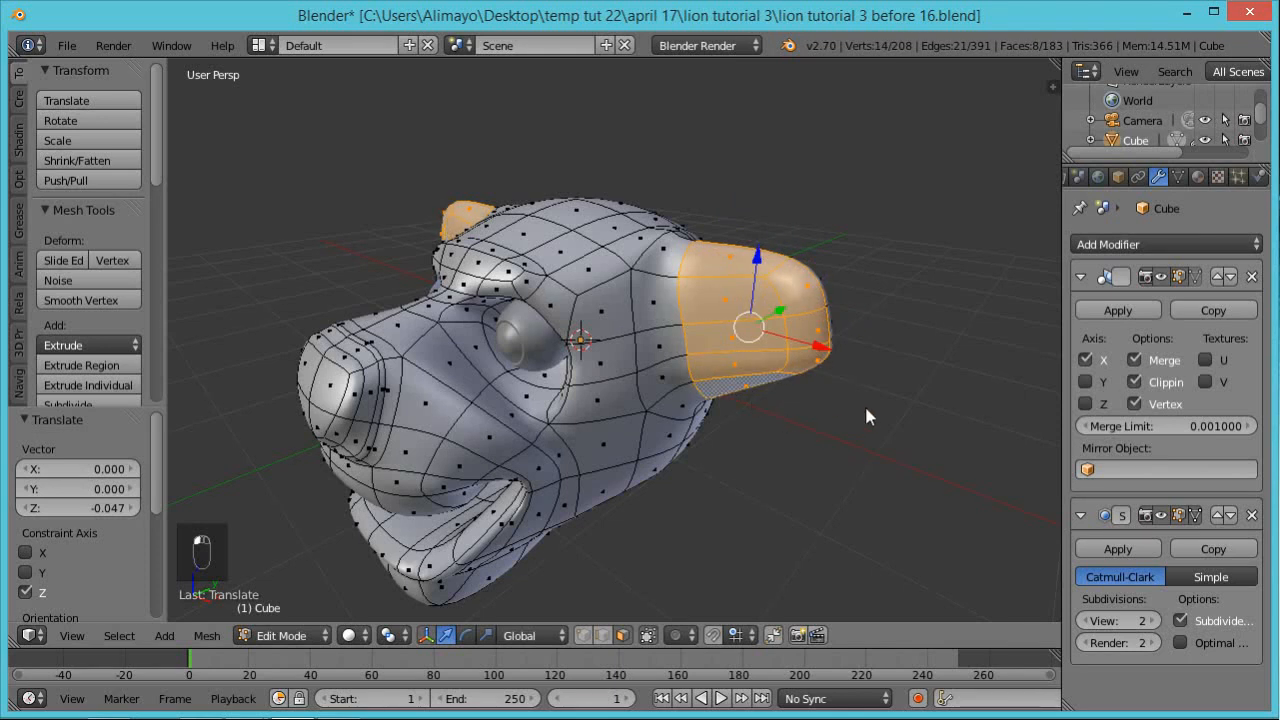
pyautogui.press('e')
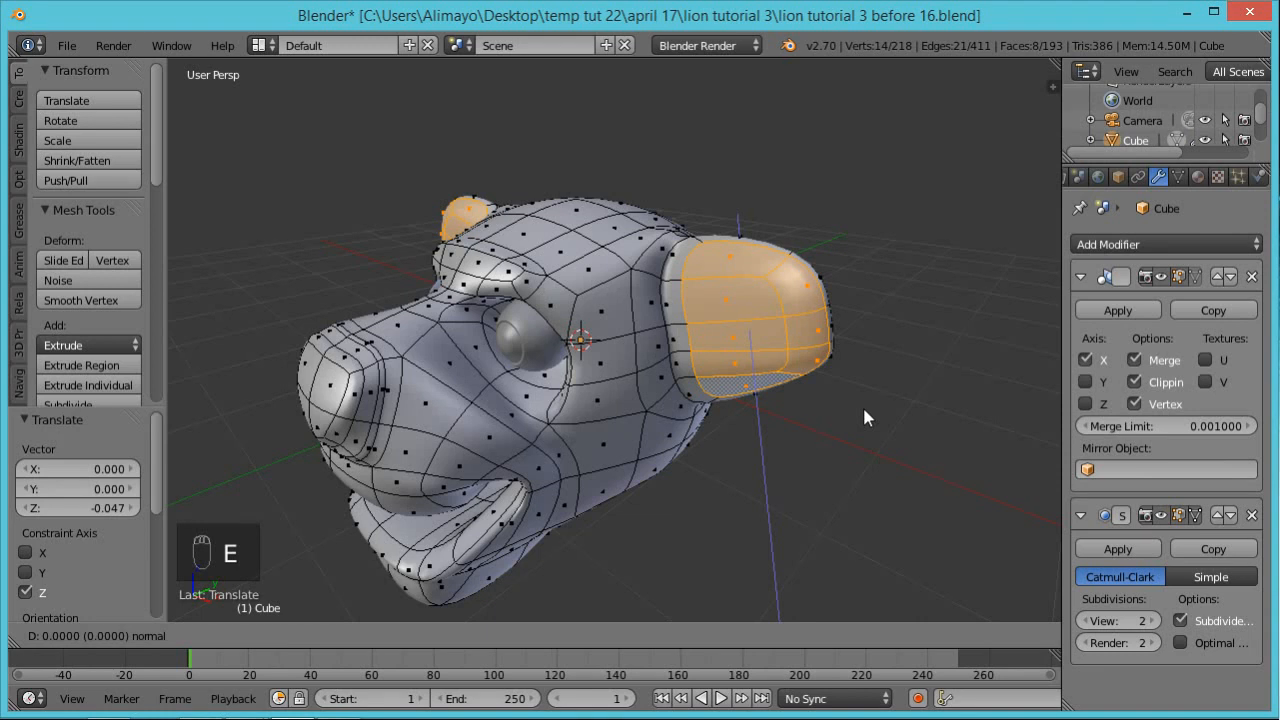
pyautogui.click(864, 409)
pyautogui.moveTo(857, 432); pyautogui.dragTo(828, 417, button='middle')
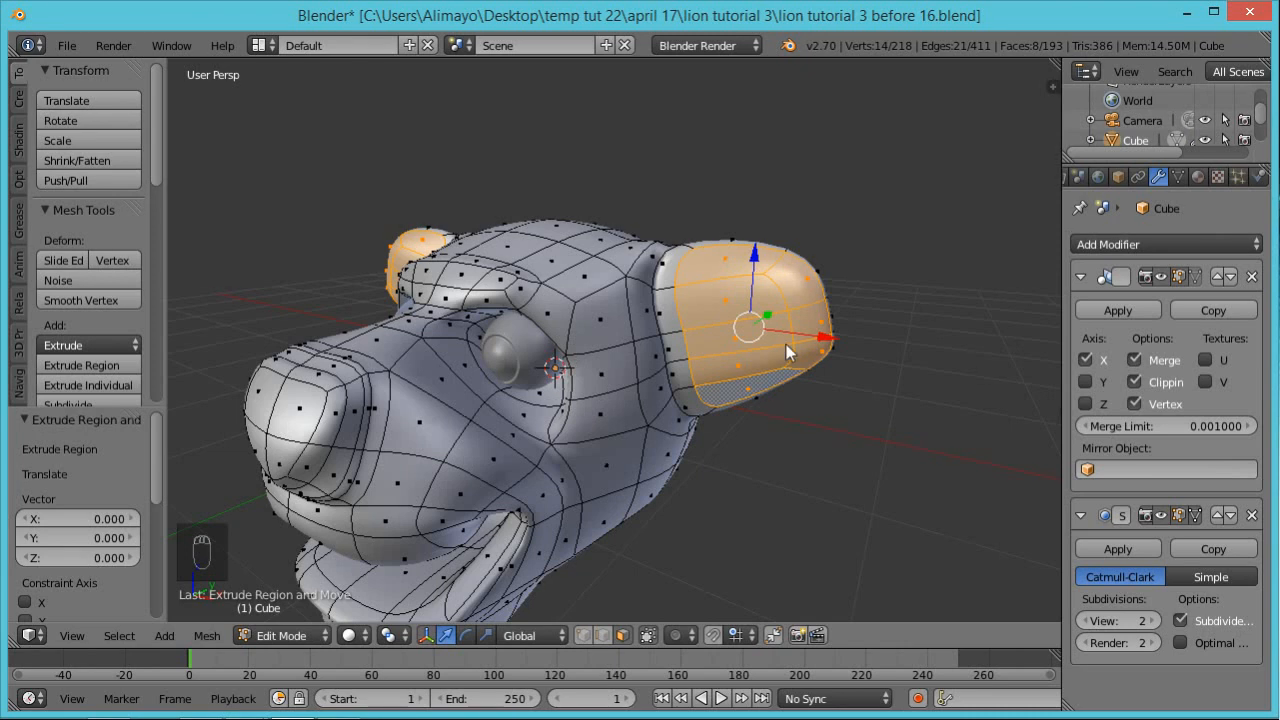
pyautogui.hotkey('ctrl', 'z')
pyautogui.hotkey('ctrl', 'z')
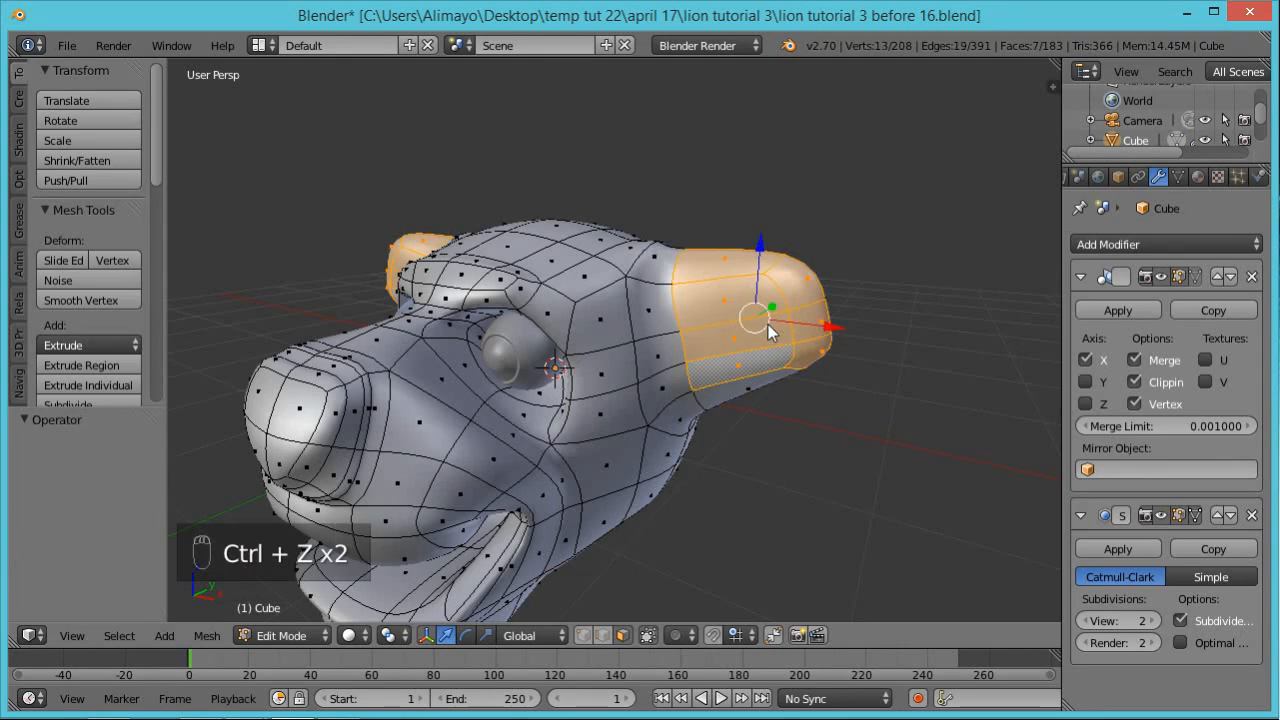
pyautogui.keyDown('shift'); pyautogui.rightClick(762, 385); pyautogui.keyUp('shift')
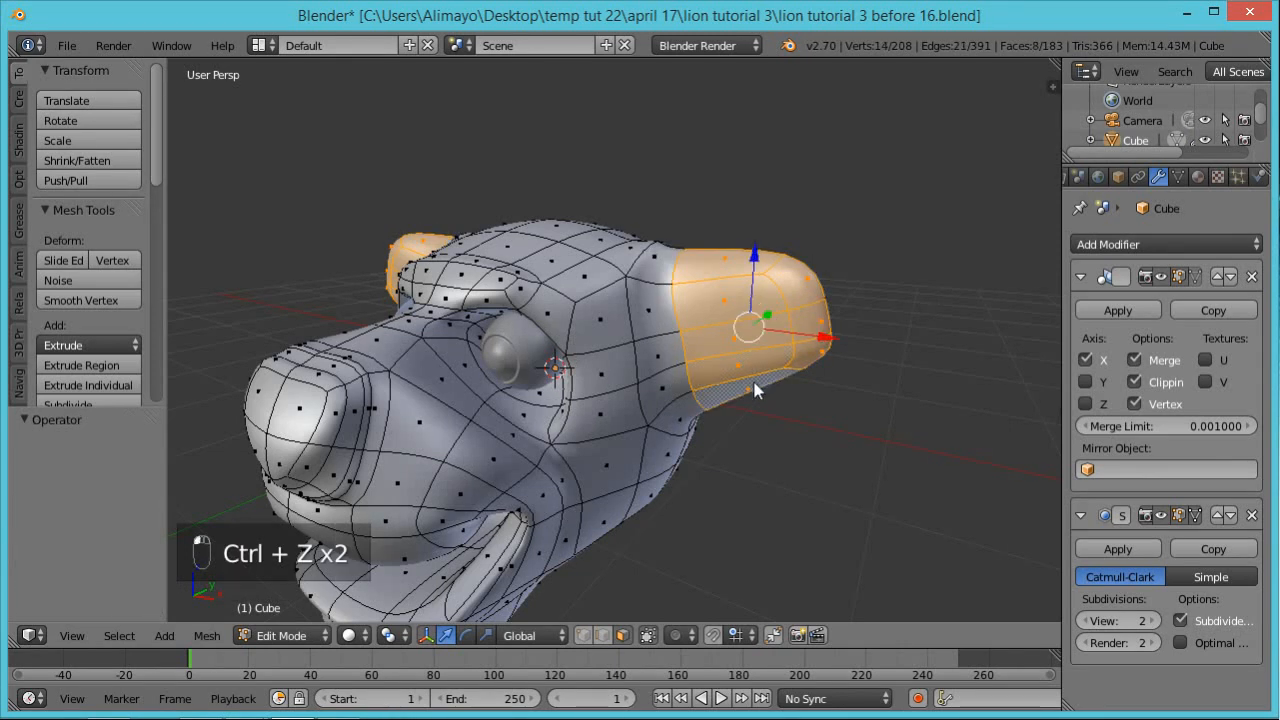
# Add the five faces around the ear's base to the selection, extrude everything in place and scale it to about 0.654
pyautogui.keyDown('shift'); pyautogui.rightClick(663, 270); pyautogui.keyUp('shift')
pyautogui.keyDown('shift'); pyautogui.rightClick(662, 308); pyautogui.keyUp('shift')
pyautogui.keyDown('shift'); pyautogui.rightClick(666, 356); pyautogui.keyUp('shift')
pyautogui.keyDown('shift'); pyautogui.rightClick(676, 392); pyautogui.keyUp('shift')
pyautogui.keyDown('shift'); pyautogui.rightClick(685, 420); pyautogui.keyUp('shift')
pyautogui.moveTo(784, 456); pyautogui.dragTo(694, 378, button='middle')
pyautogui.press('e')
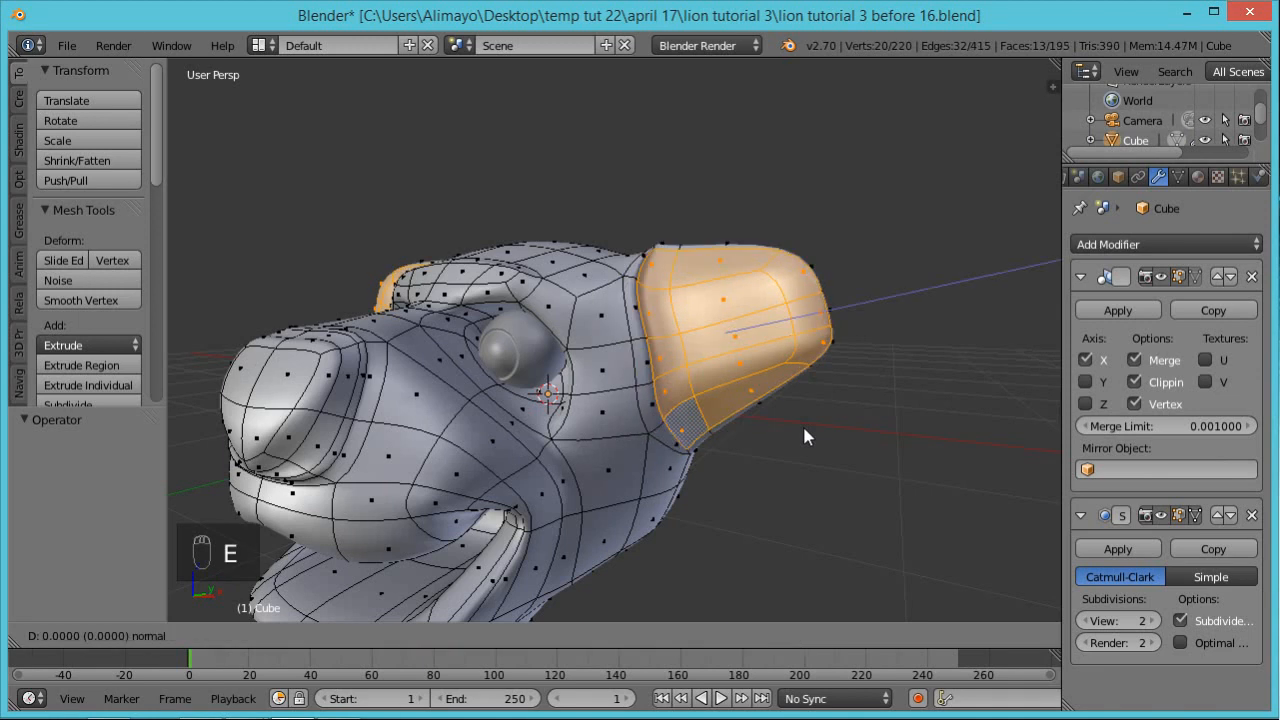
pyautogui.rightClick(805, 430)
pyautogui.press('s')
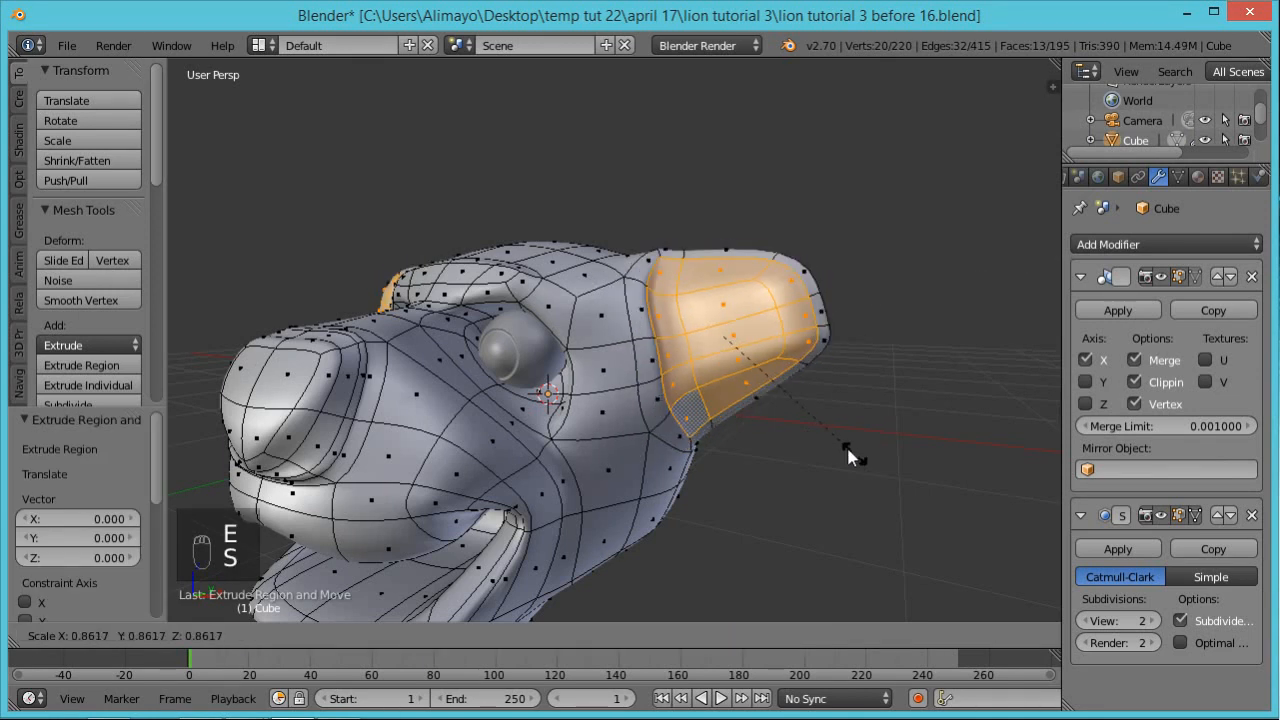
pyautogui.click(817, 424)
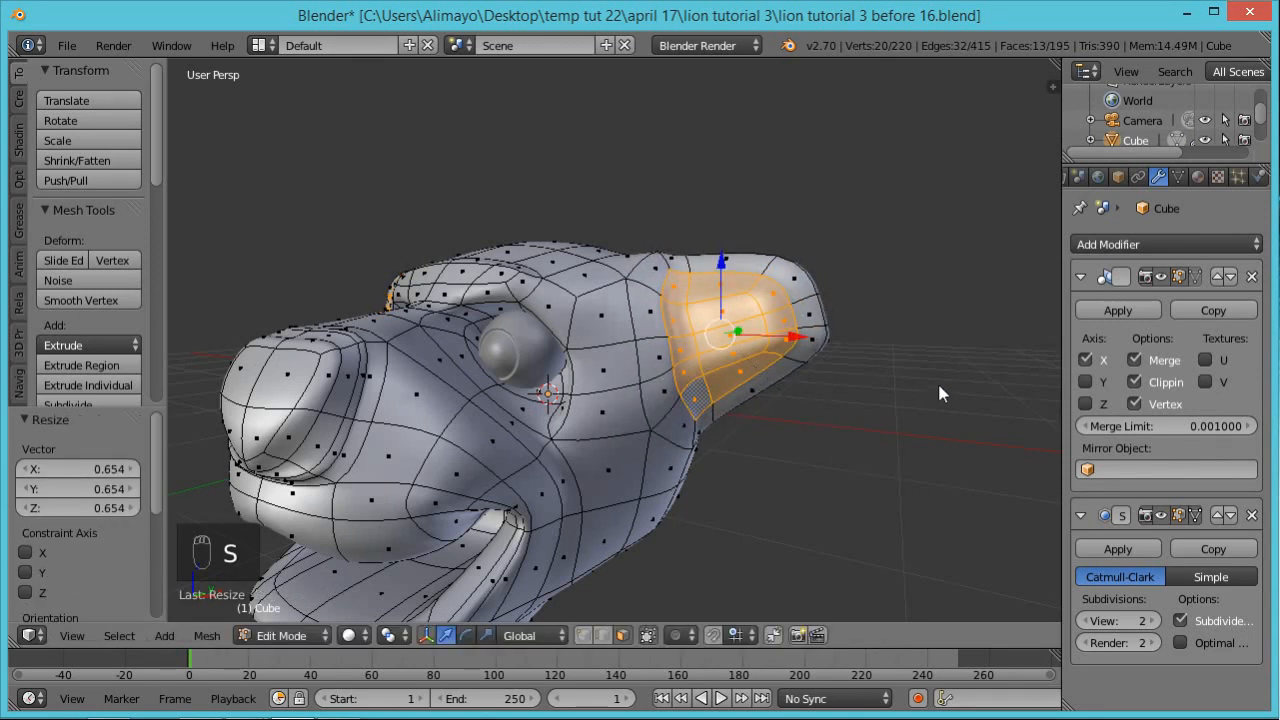
# Turn off the Subdivision modifier's edit cage display and extrude the selected inner-ear faces about 0.229 along Y
pyautogui.click(1198, 516)
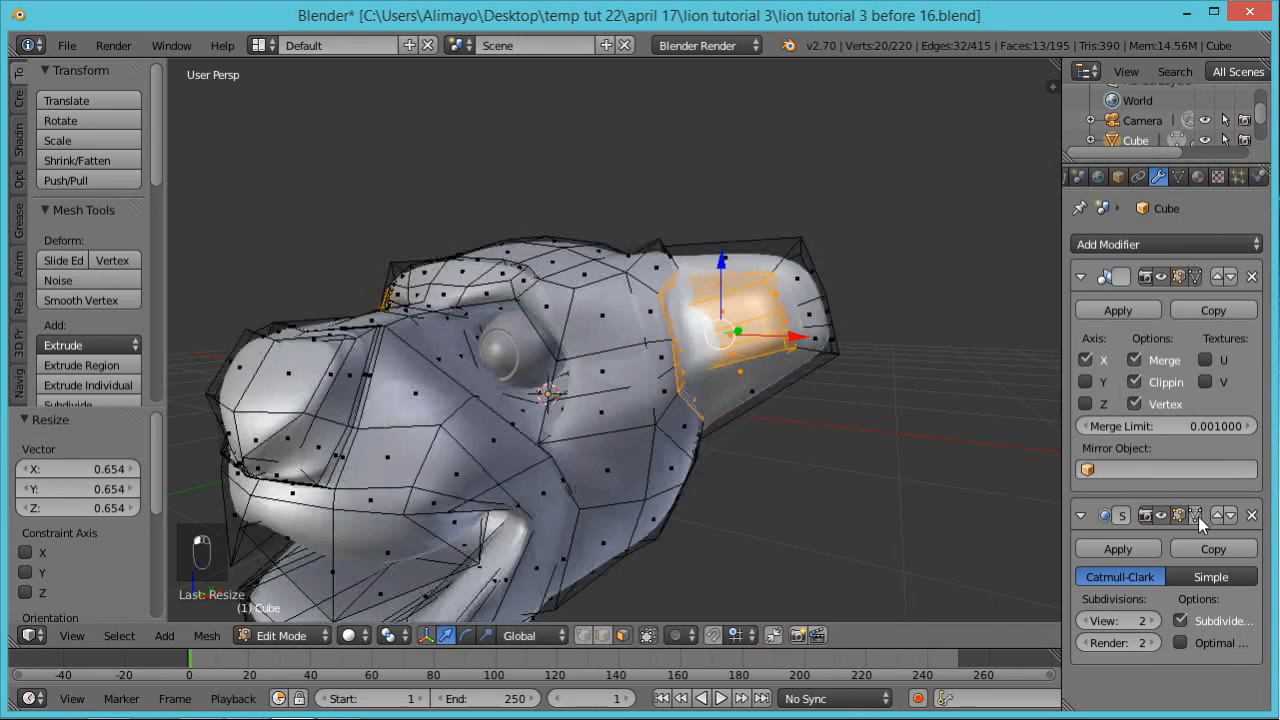
pyautogui.moveTo(928, 359); pyautogui.dragTo(828, 438, button='middle')
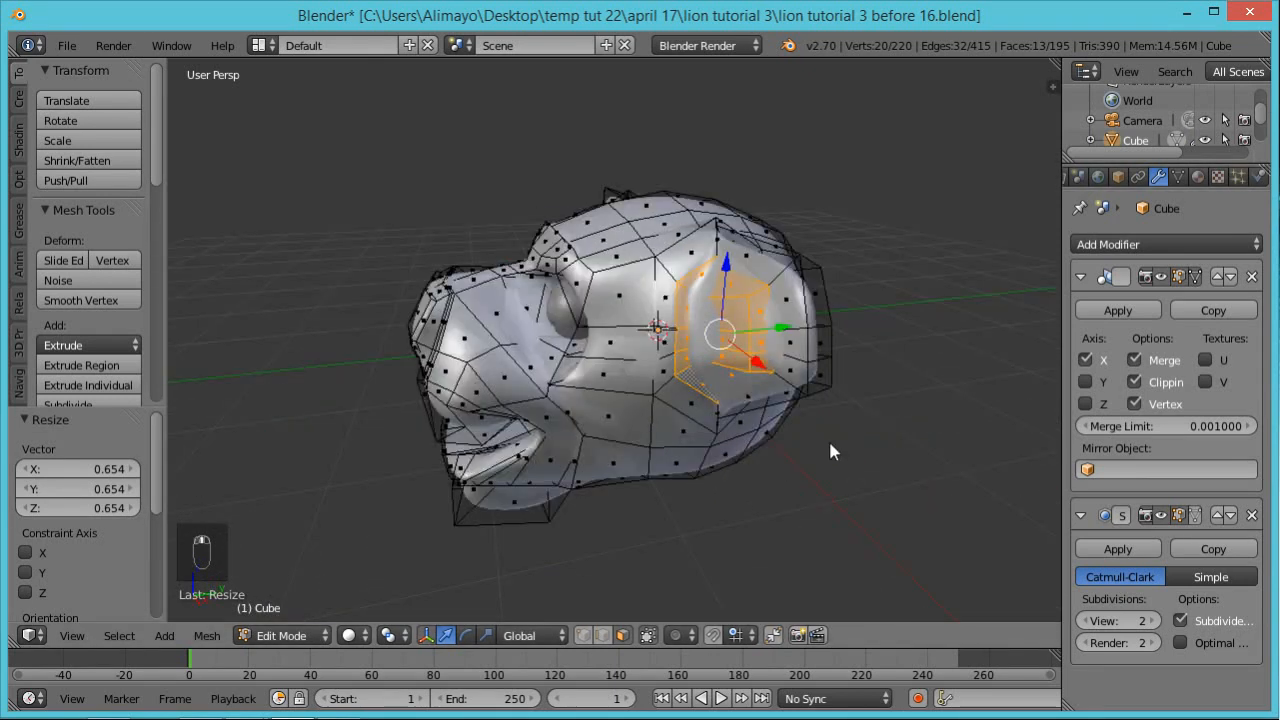
pyautogui.press('e')
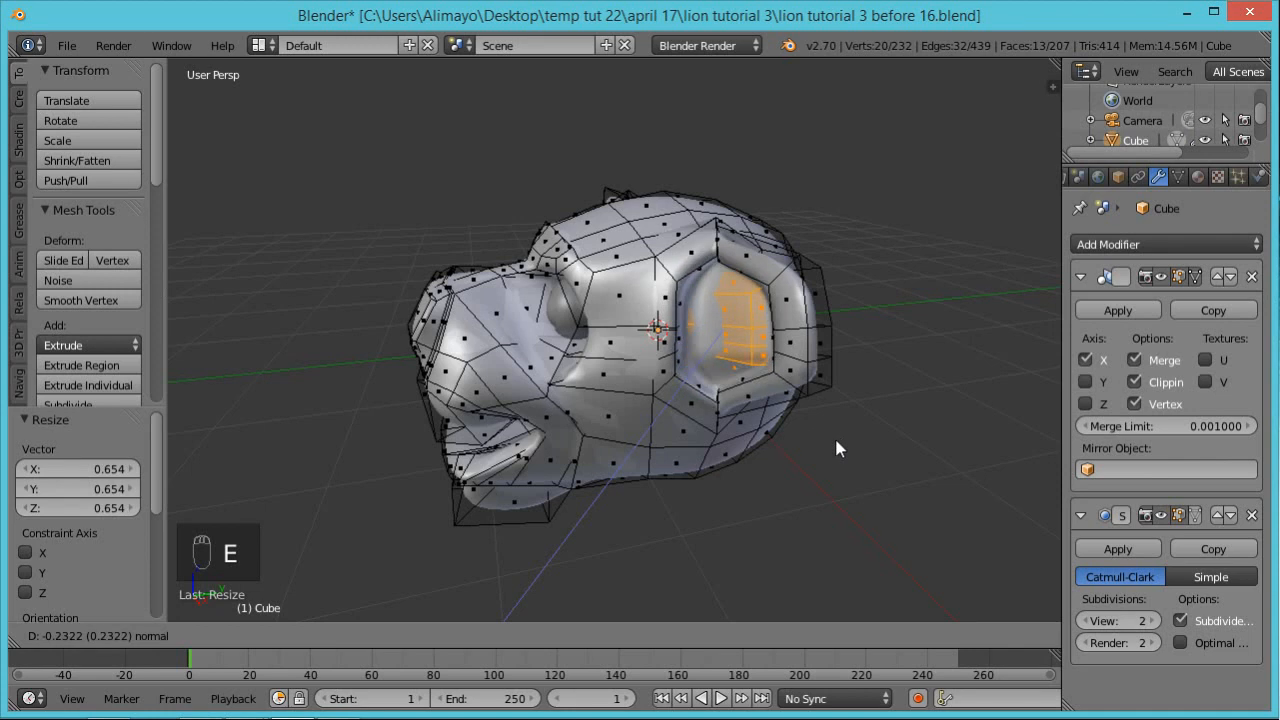
pyautogui.press('y')
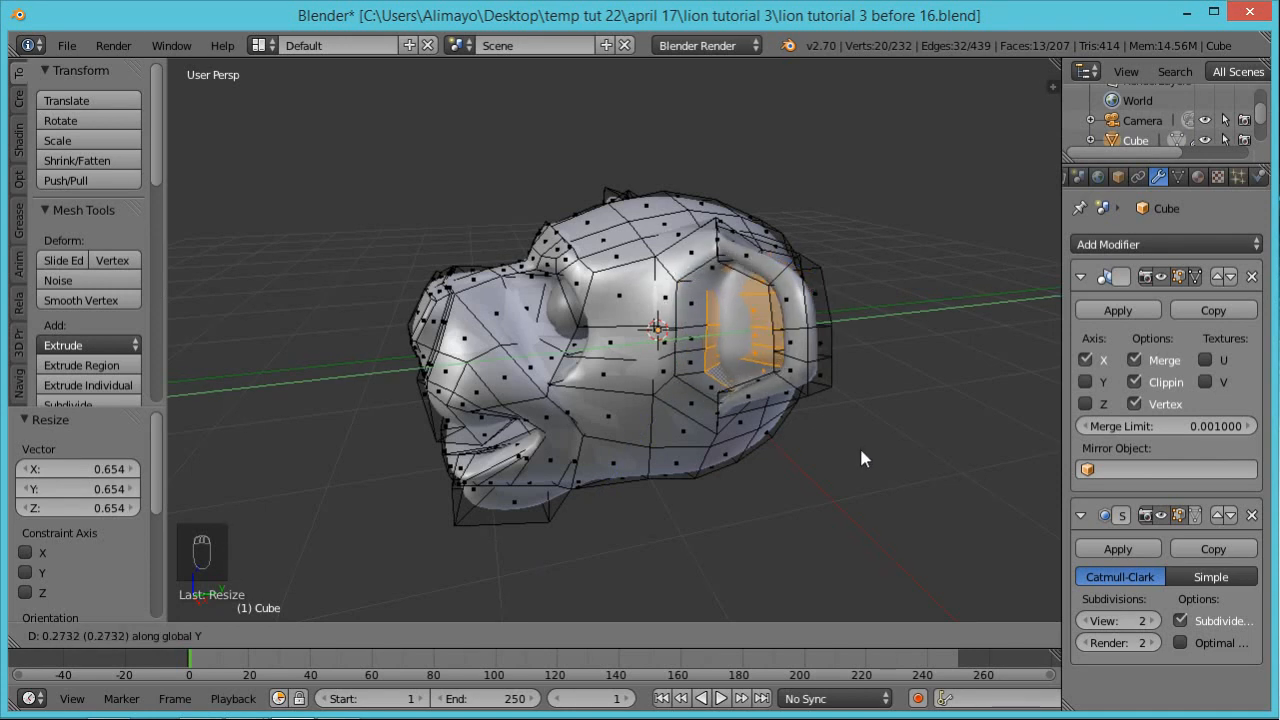
pyautogui.click(857, 446)
# Move the extruded inner-ear faces about -0.082 along Y and check the ear's depth from several angles
pyautogui.moveTo(663, 437); pyautogui.dragTo(805, 355, button='middle')
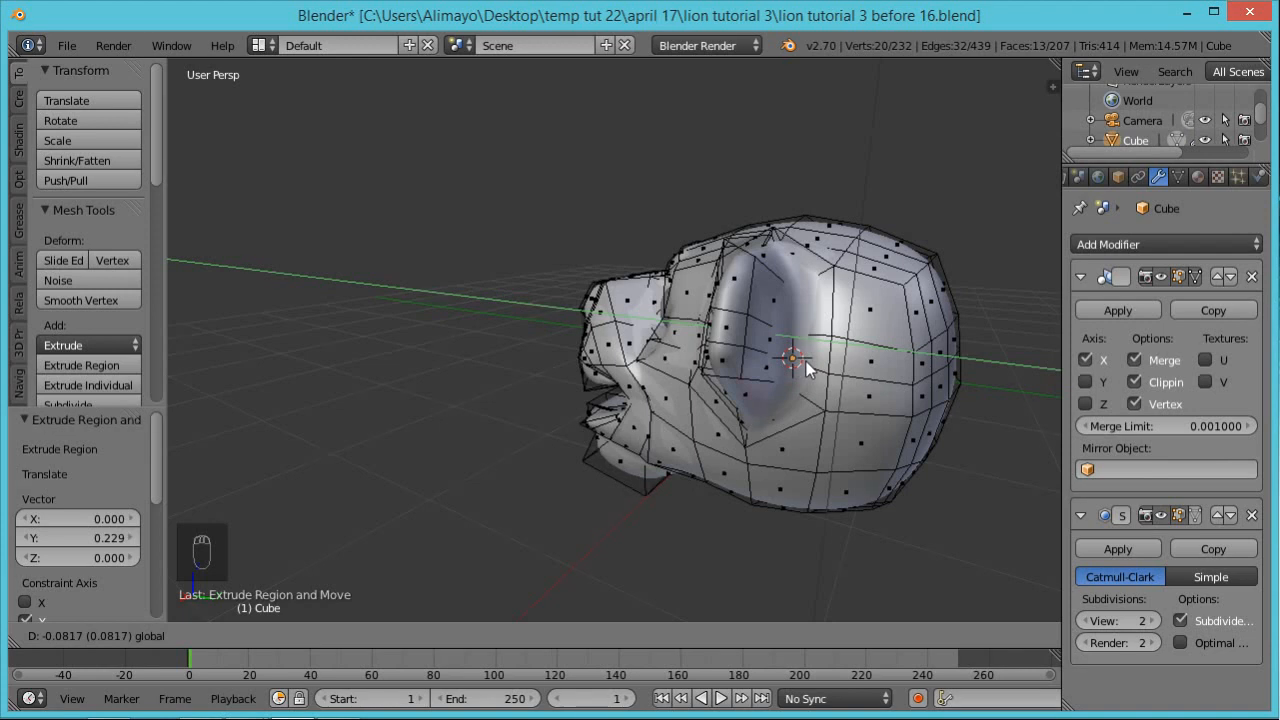
pyautogui.click(808, 375)
pyautogui.moveTo(846, 424); pyautogui.dragTo(900, 406, button='middle')
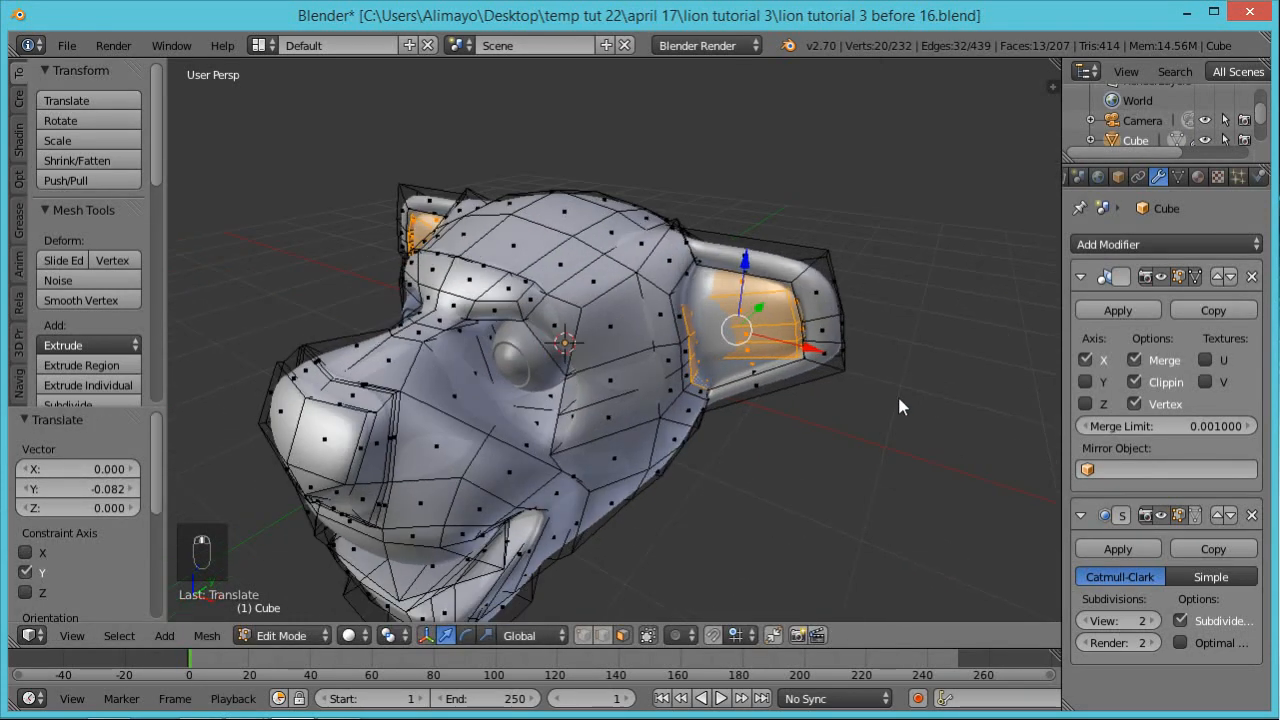
pyautogui.moveTo(918, 345); pyautogui.dragTo(836, 374, button='middle')
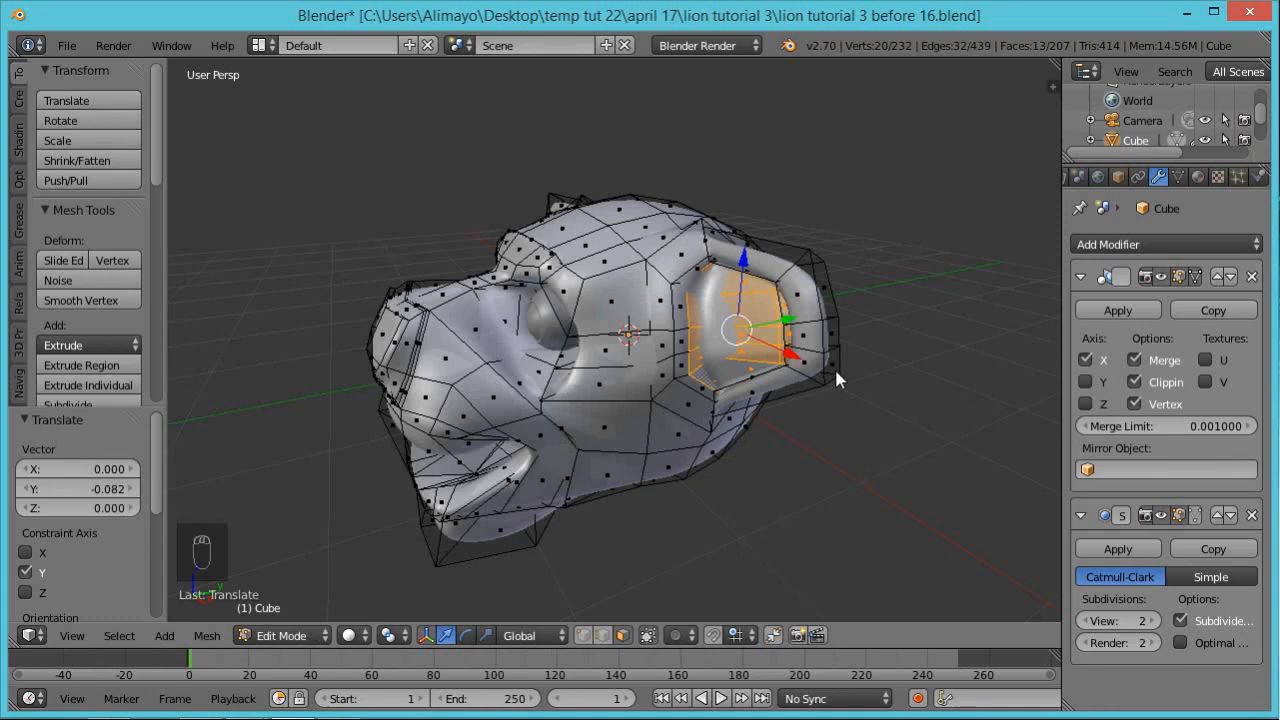
pyautogui.press('z')
pyautogui.press('z')
pyautogui.moveTo(887, 370); pyautogui.dragTo(858, 325, button='middle')
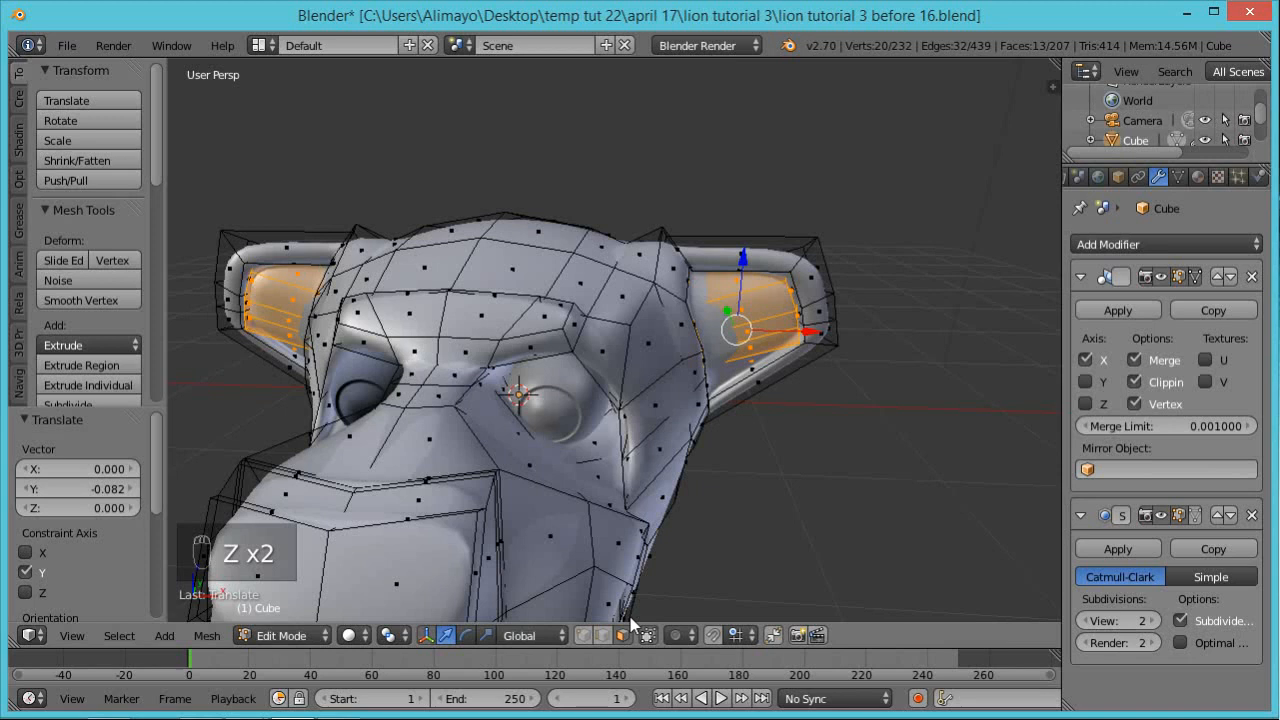
# Switch to edge selection and select three consecutive edges running back over the side of the forehead
pyautogui.rightClick(570, 274)
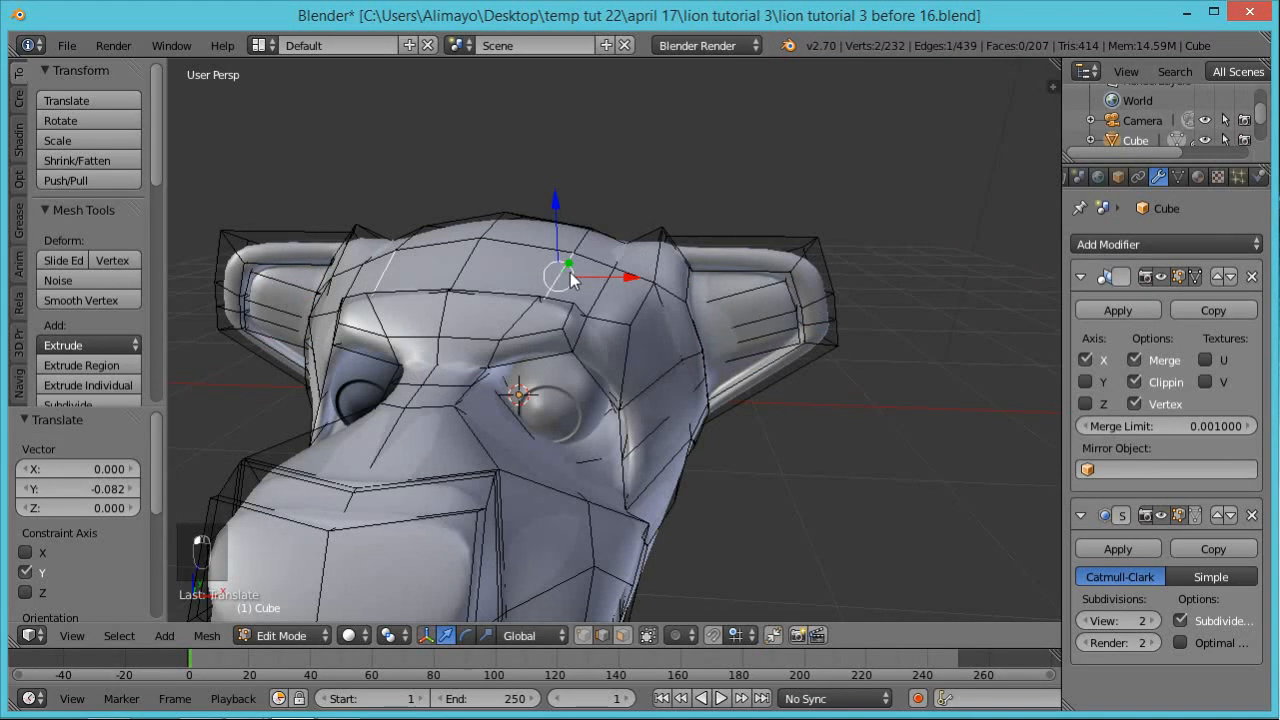
pyautogui.keyDown('shift'); pyautogui.rightClick(583, 233); pyautogui.keyUp('shift')
pyautogui.moveTo(655, 317); pyautogui.dragTo(643, 298, button='middle')
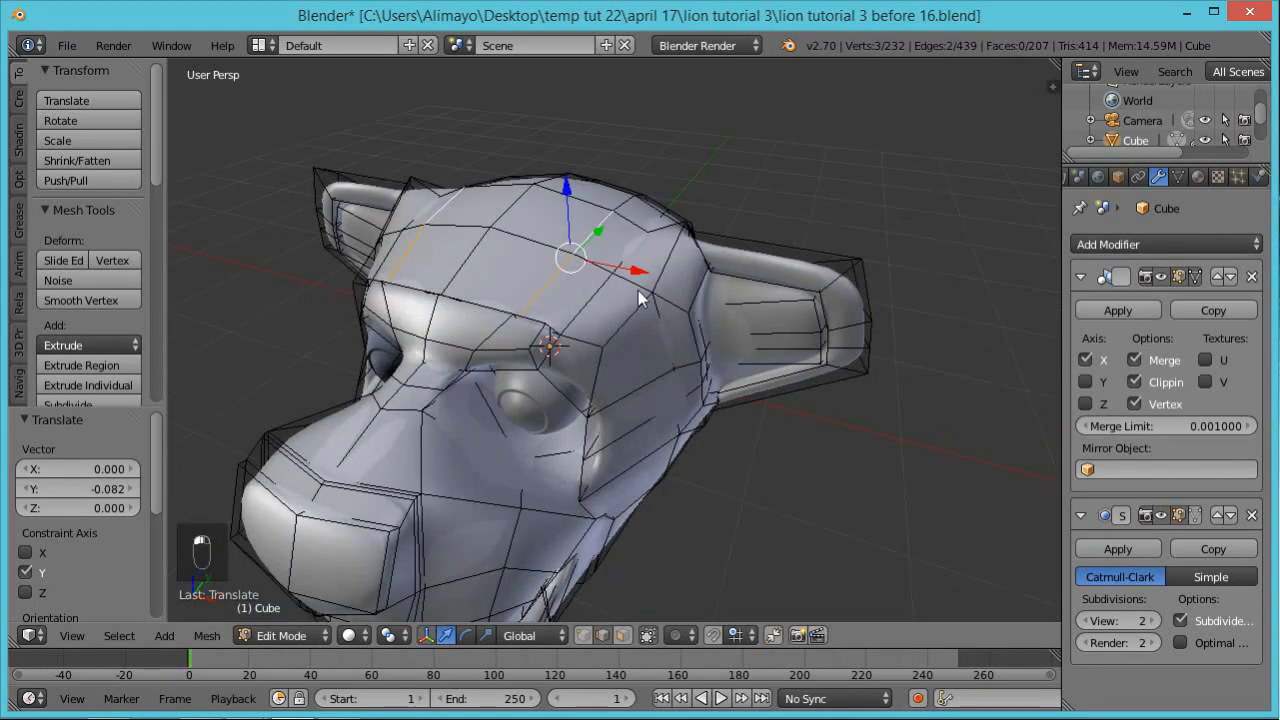
pyautogui.keyDown('shift'); pyautogui.rightClick(626, 205); pyautogui.keyUp('shift')
# Enable proportional editing in place of the plain move and shift the forehead edges about -0.083 along X
pyautogui.moveTo(657, 251); pyautogui.dragTo(639, 241)
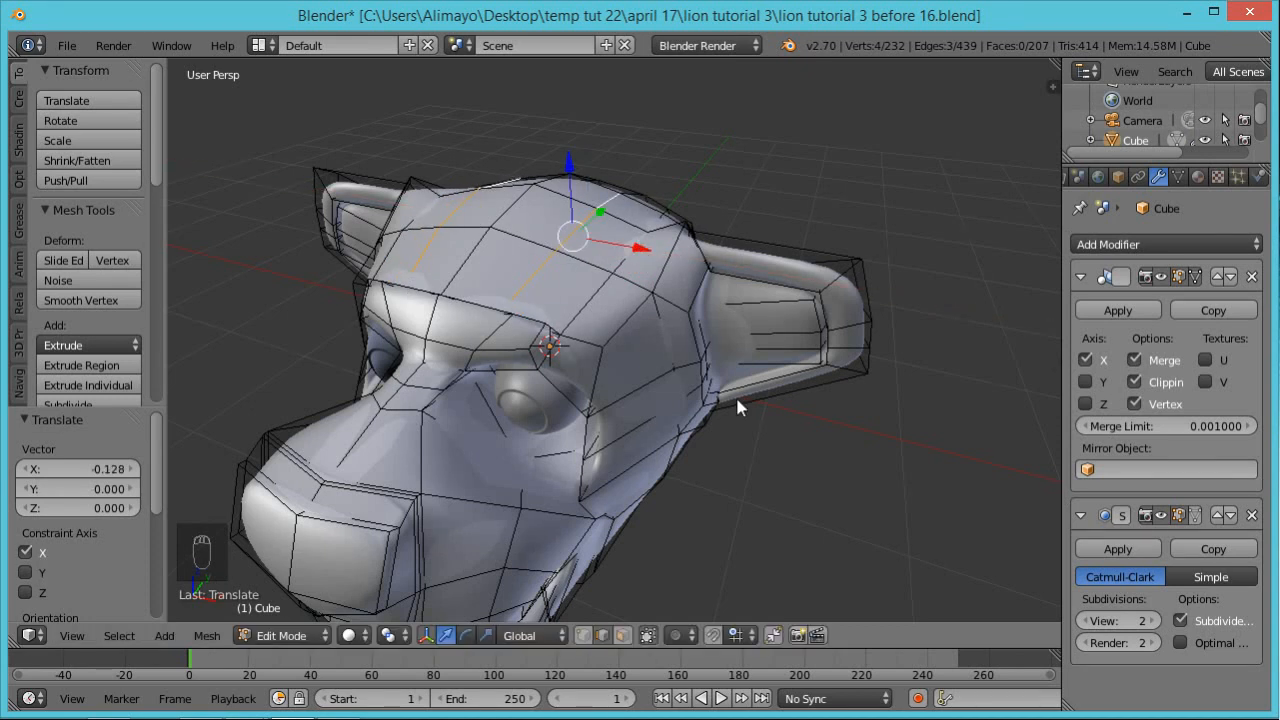
pyautogui.hotkey('ctrl', 'z')
pyautogui.hotkey('alt', 'o')
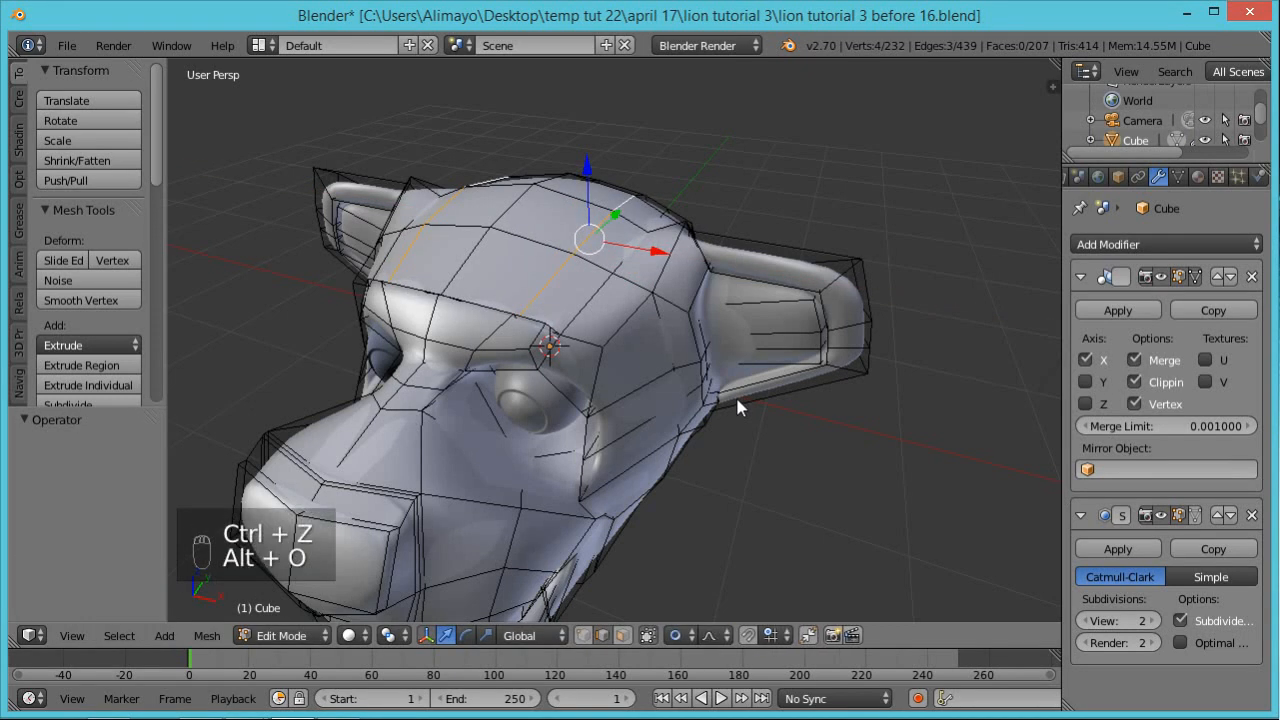
pyautogui.moveTo(658, 252); pyautogui.dragTo(652, 247)
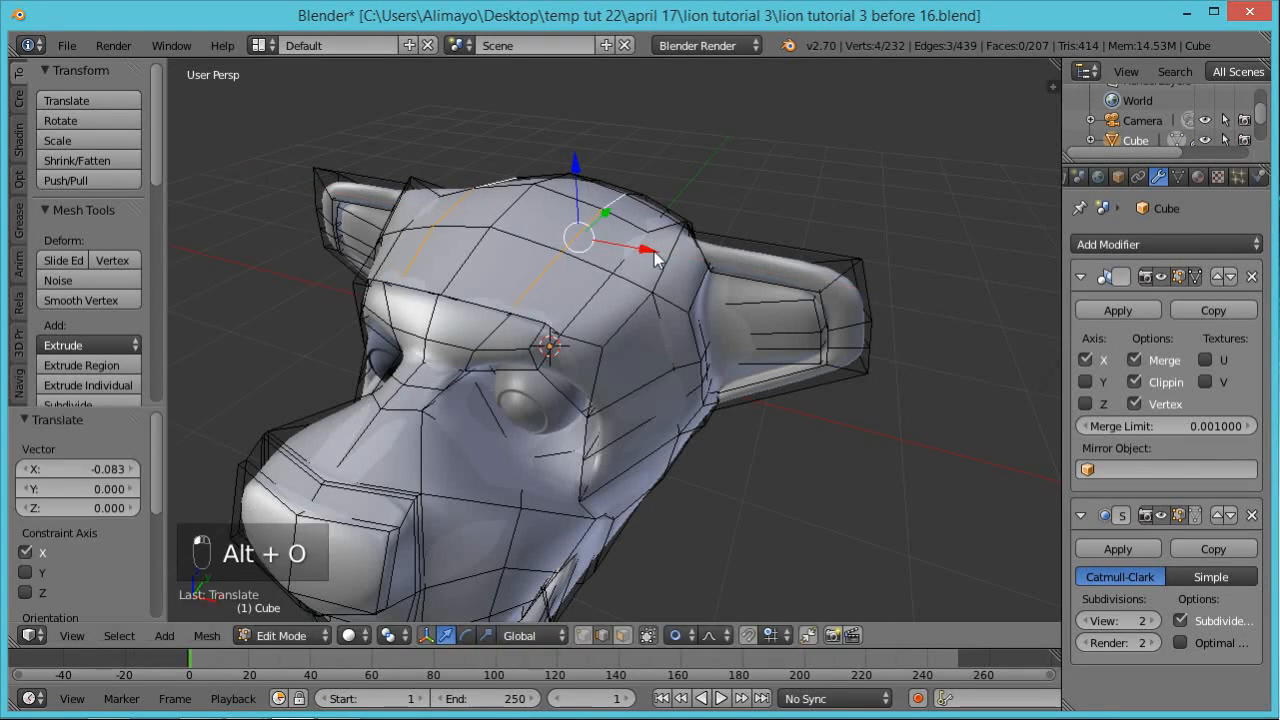
# Reduce the proportional editing size to 0.51 and shift the forehead edges another -0.090 or so along X
pyautogui.press('g')
pyautogui.scroll(-17, 654, 251)
pyautogui.scroll(-2, 654, 251)
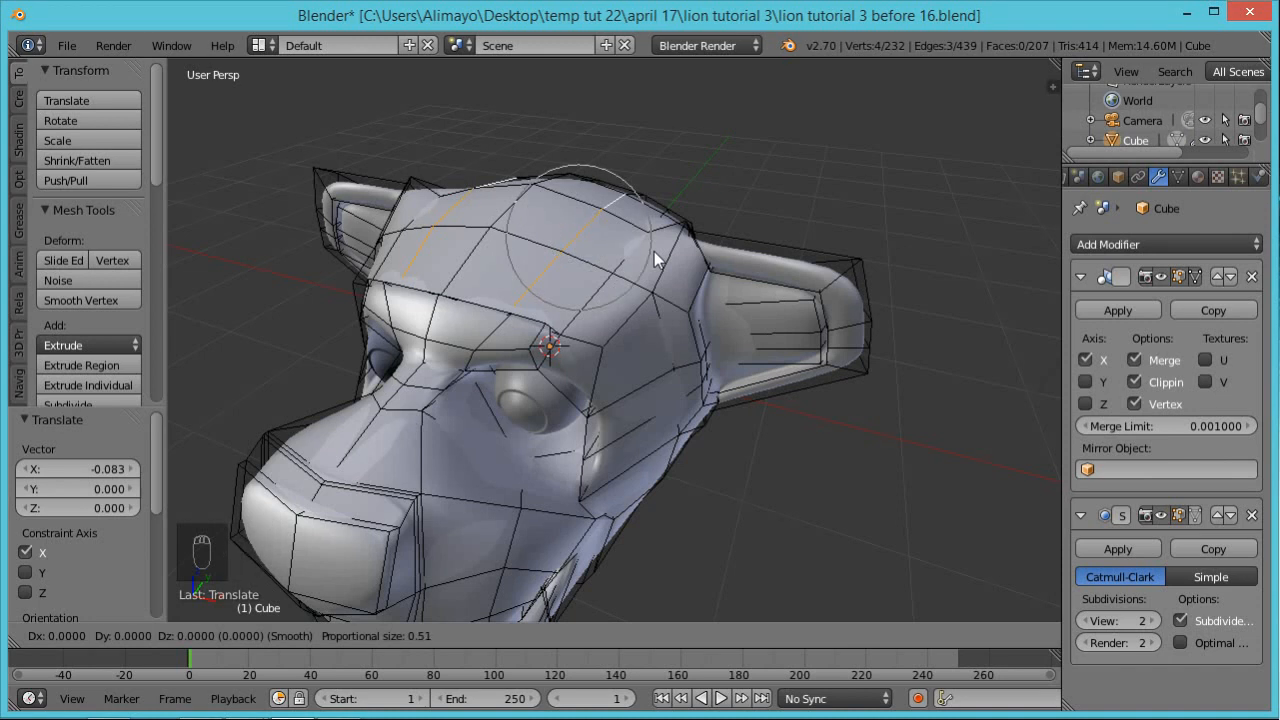
pyautogui.click(655, 255)
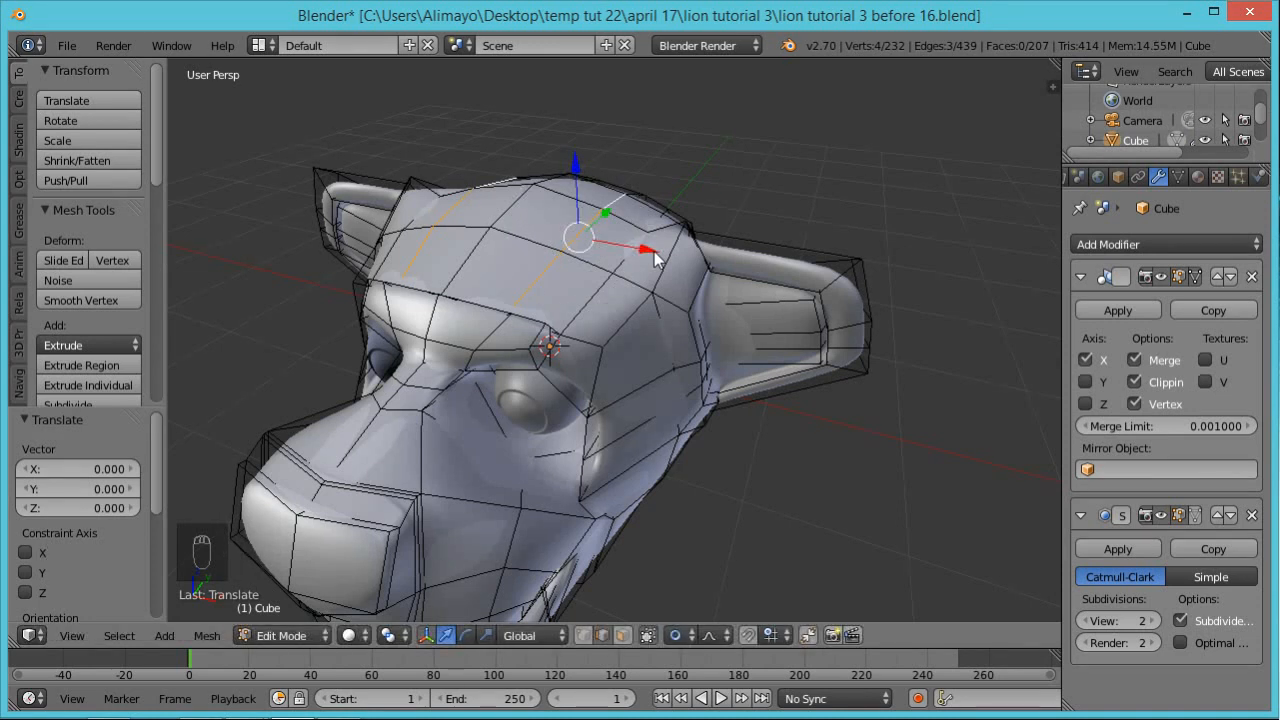
pyautogui.moveTo(648, 251); pyautogui.dragTo(625, 240)
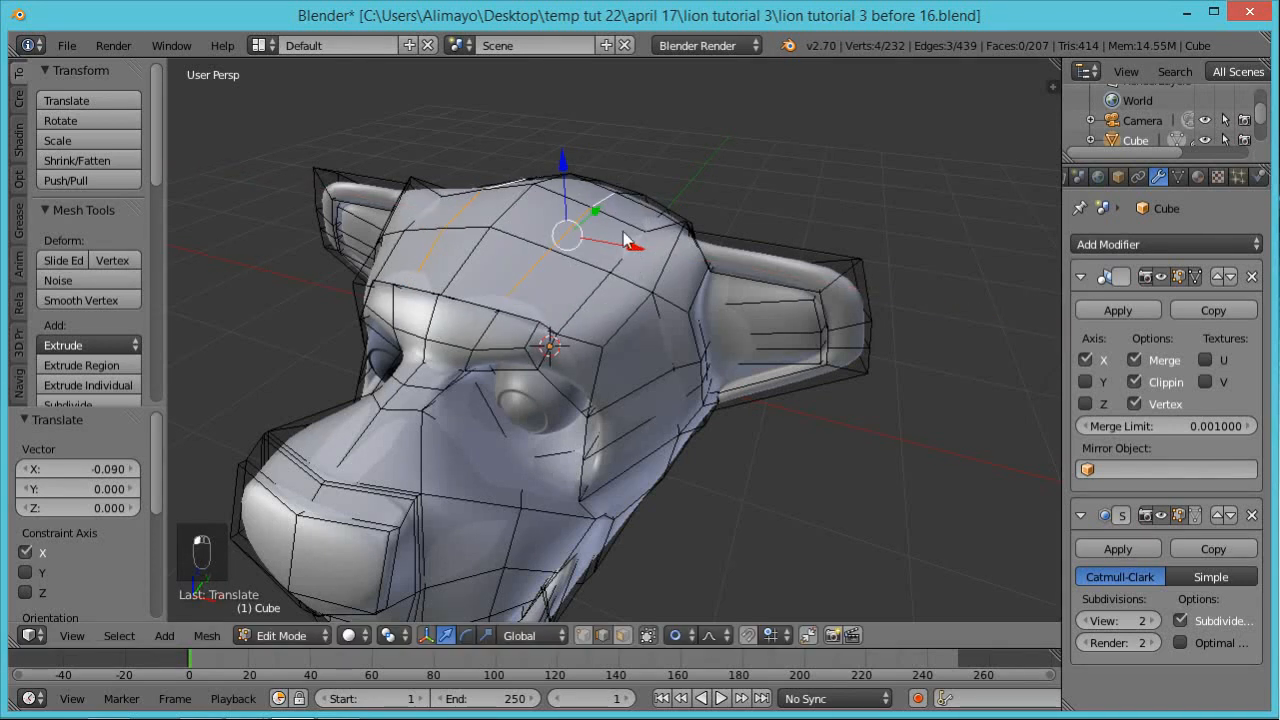
# Raise the selected forehead edges slightly along Z and turn the Subdivision modifier's edit cage display back on
pyautogui.moveTo(564, 172); pyautogui.dragTo(571, 163)
pyautogui.moveTo(665, 228); pyautogui.dragTo(612, 248, button='middle')
pyautogui.moveTo(591, 200); pyautogui.dragTo(590, 200)
pyautogui.moveTo(846, 403); pyautogui.dragTo(791, 375, button='middle')
pyautogui.click(1195, 515)
pyautogui.moveTo(733, 455); pyautogui.dragTo(924, 487, button='middle')
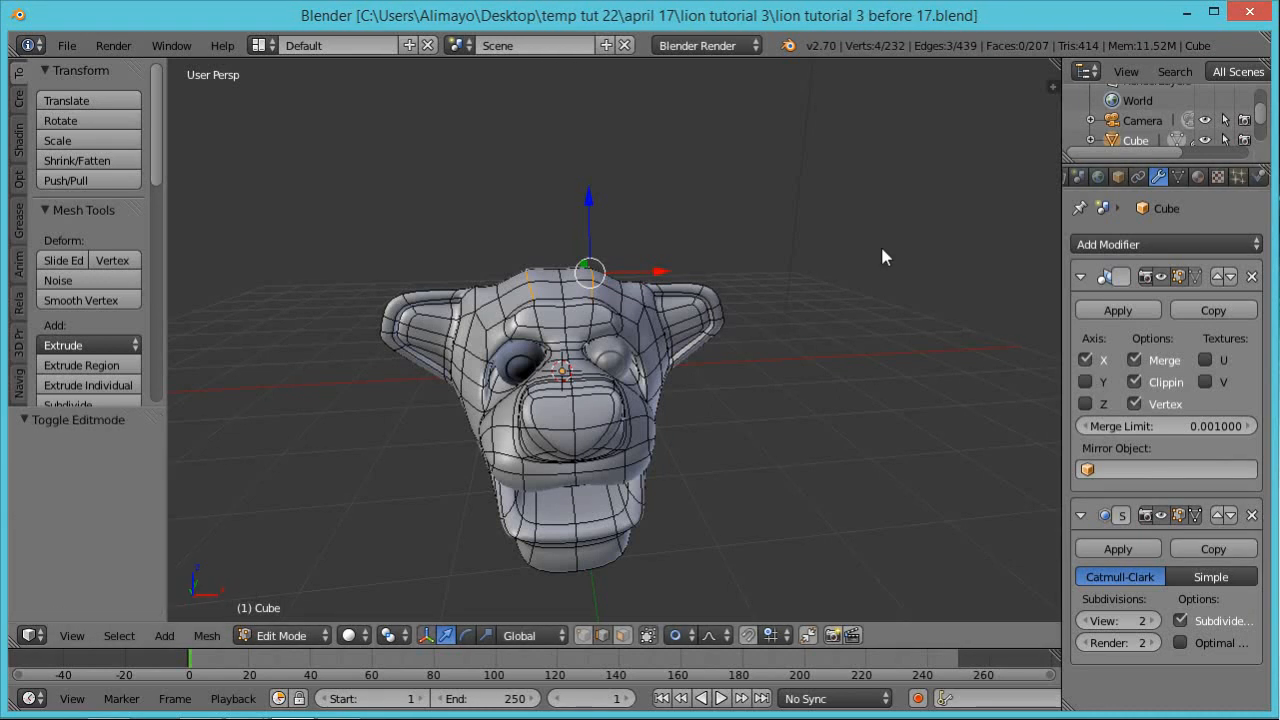
pyautogui.press('n')
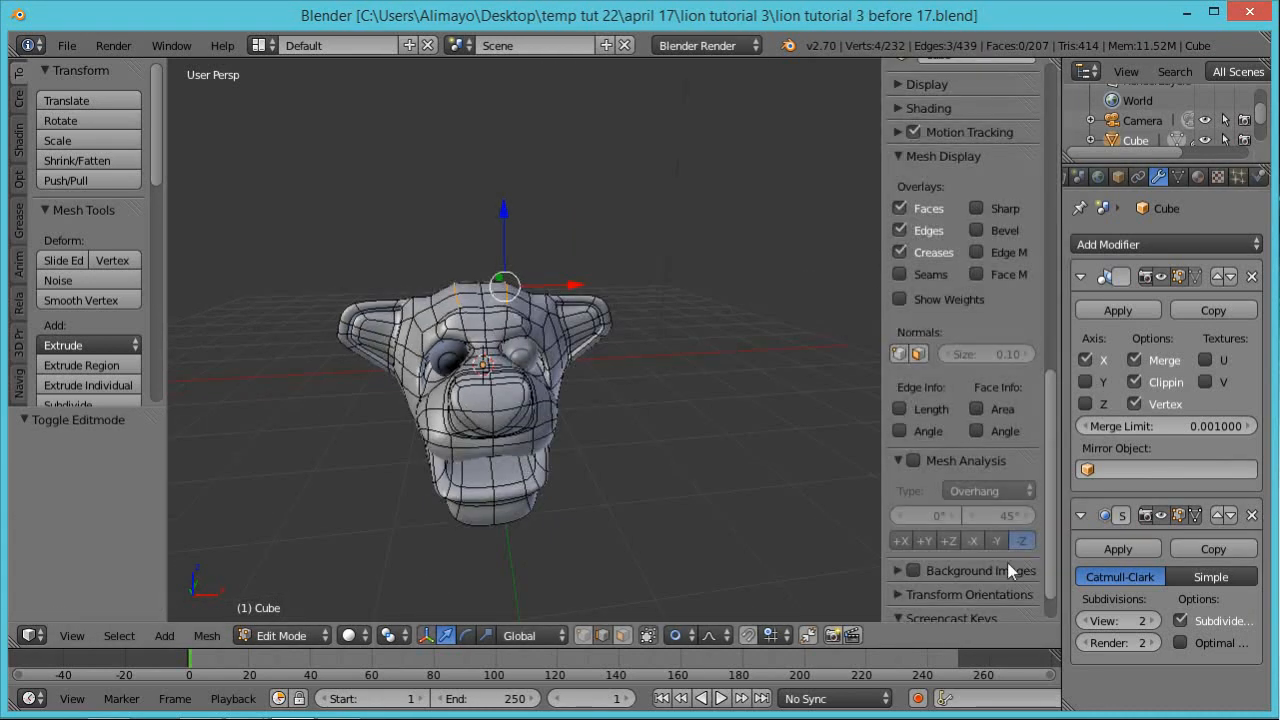
pyautogui.scroll(-2, 1045, 531)
pyautogui.press('n')
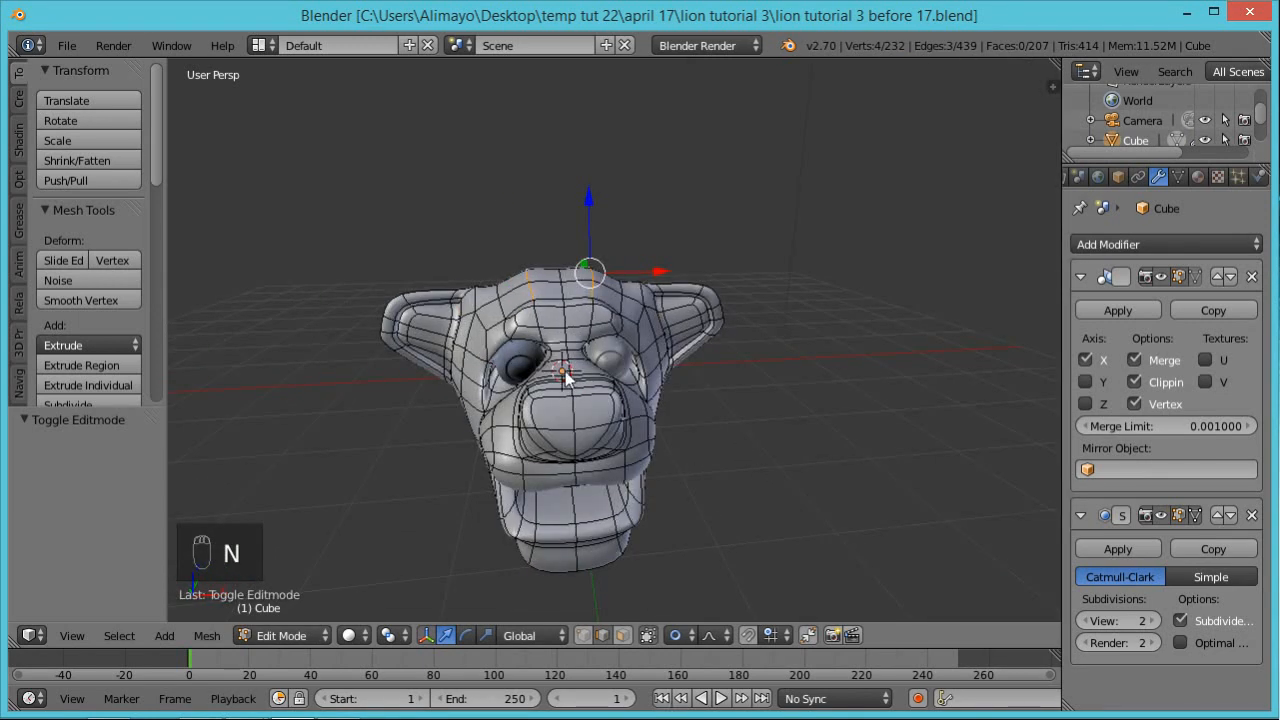
# Edit the eyeballs object, select the whole dark eyeball, make its normals consistent and return to Object Mode
pyautogui.press('Tab')
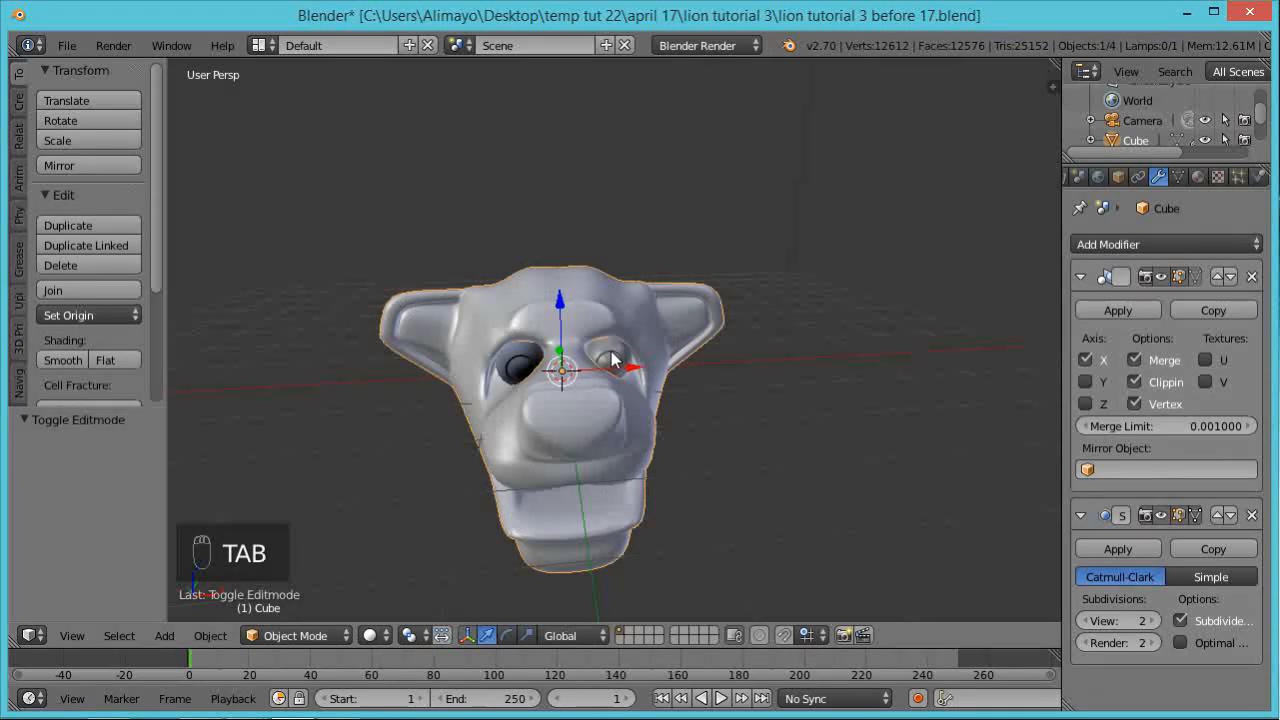
pyautogui.rightClick(611, 357)
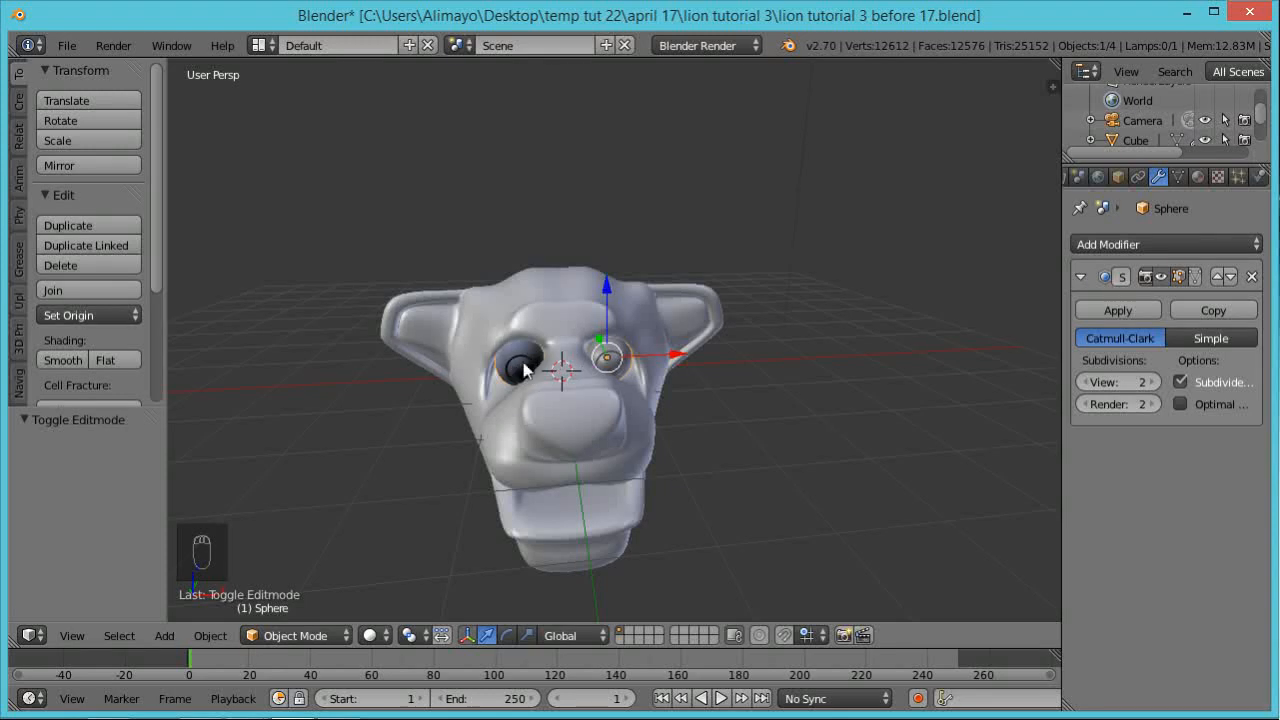
pyautogui.press('Tab')
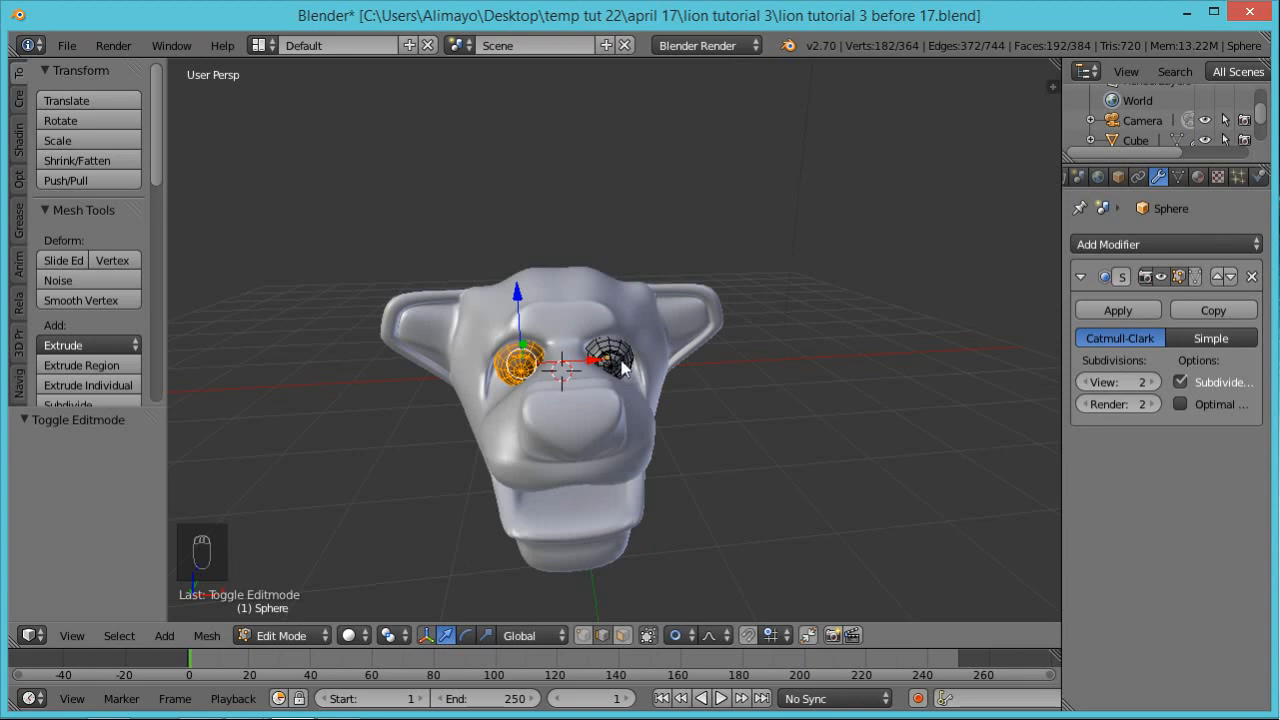
pyautogui.scroll(4, 561, 384)
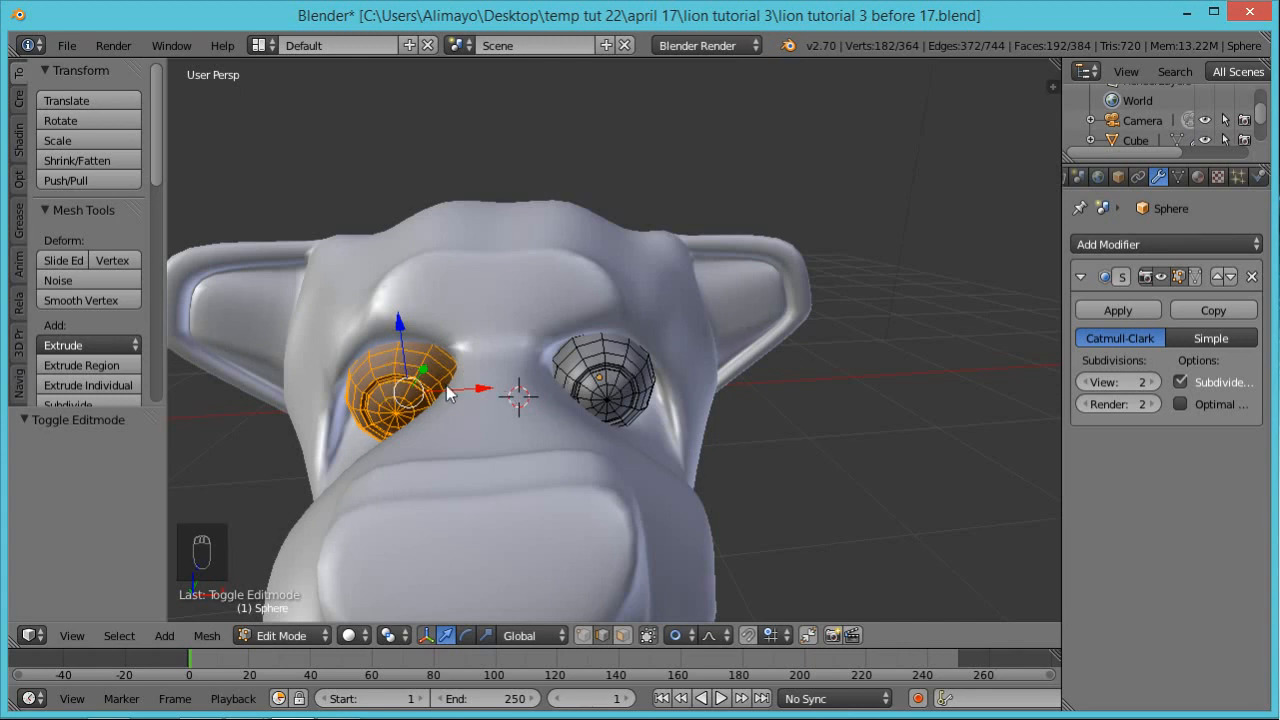
pyautogui.hotkey('ctrl', 'n')
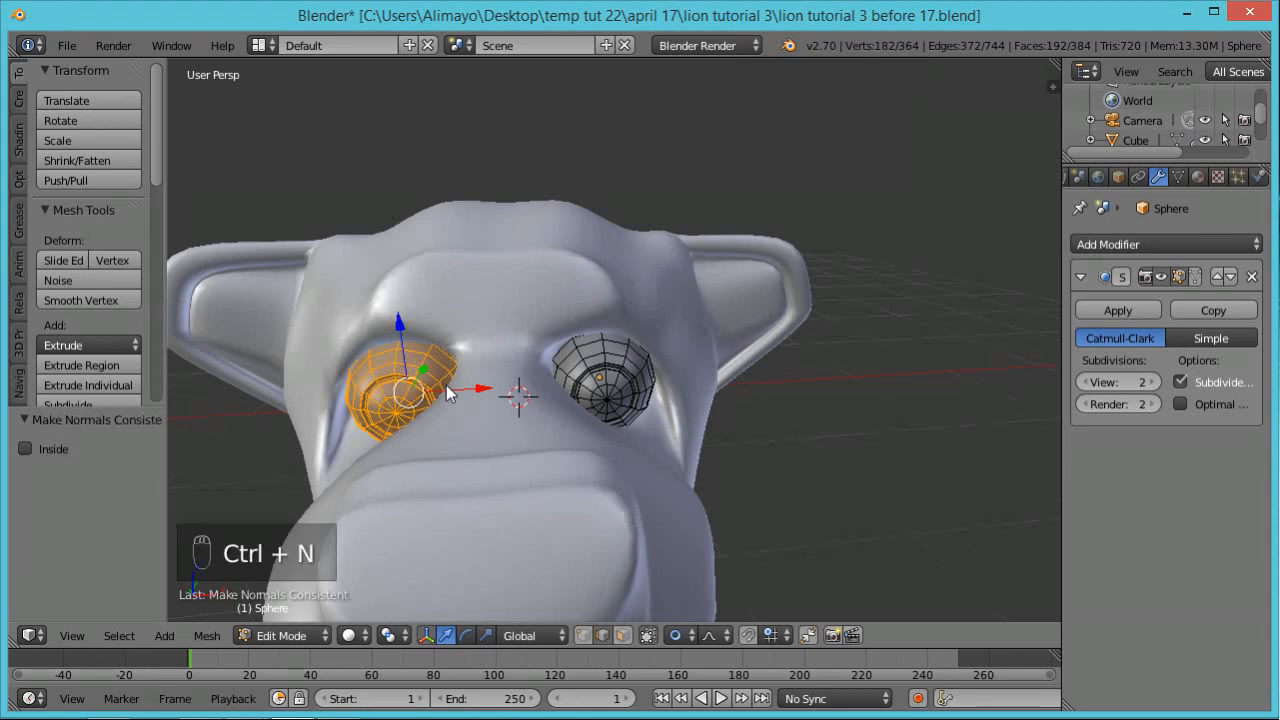
pyautogui.press('Tab')
pyautogui.scroll(-3, 477, 345)
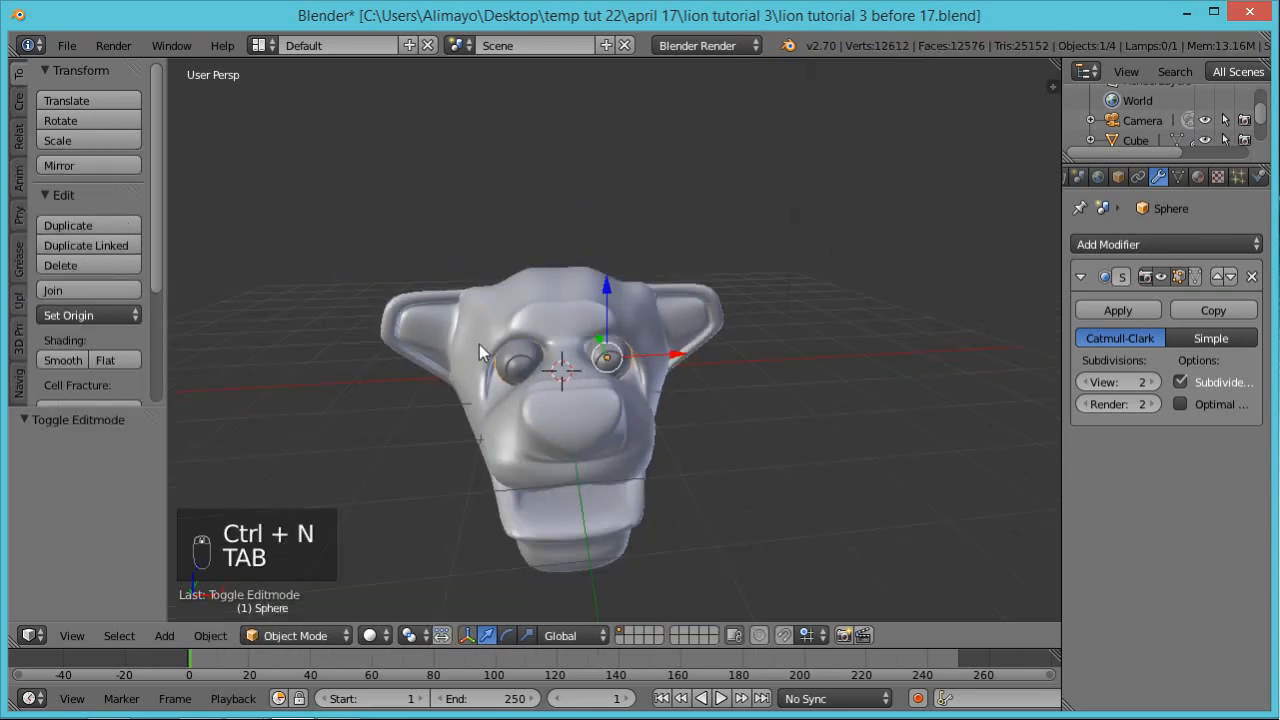
# Select the lion head mesh and enter Edit Mode on it
pyautogui.moveTo(571, 388); pyautogui.dragTo(606, 415, button='middle')
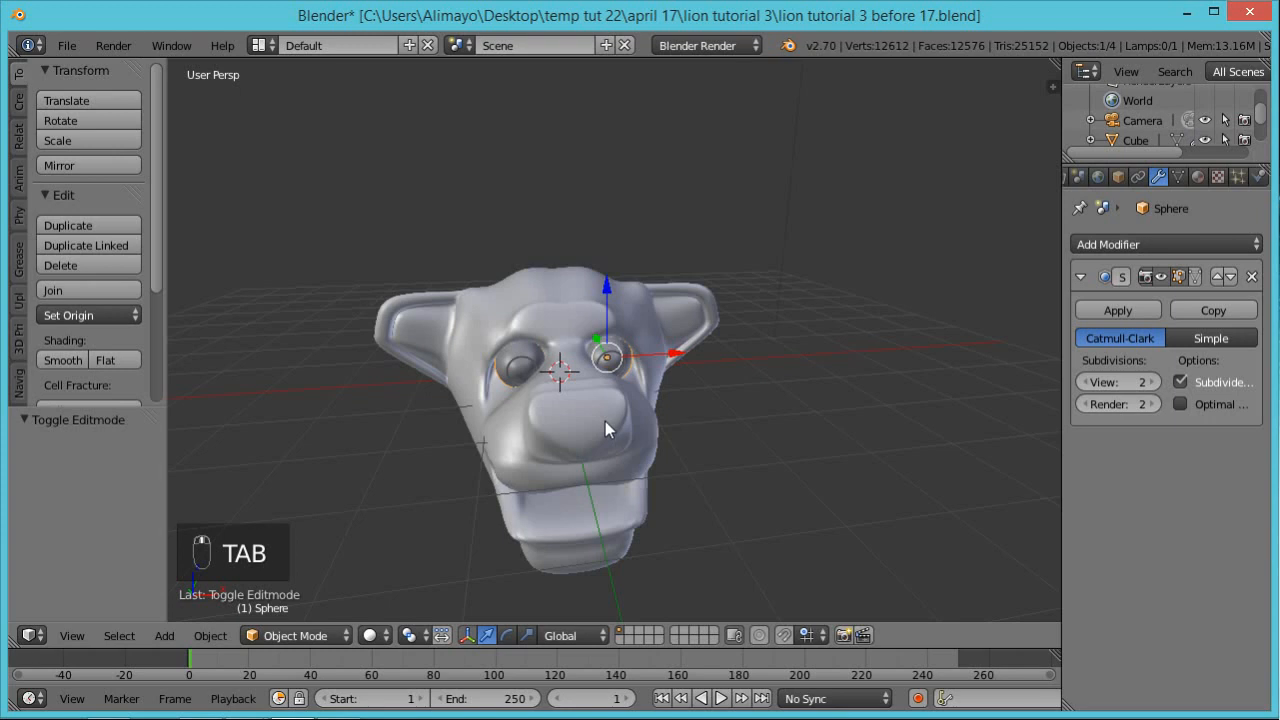
pyautogui.rightClick(605, 421)
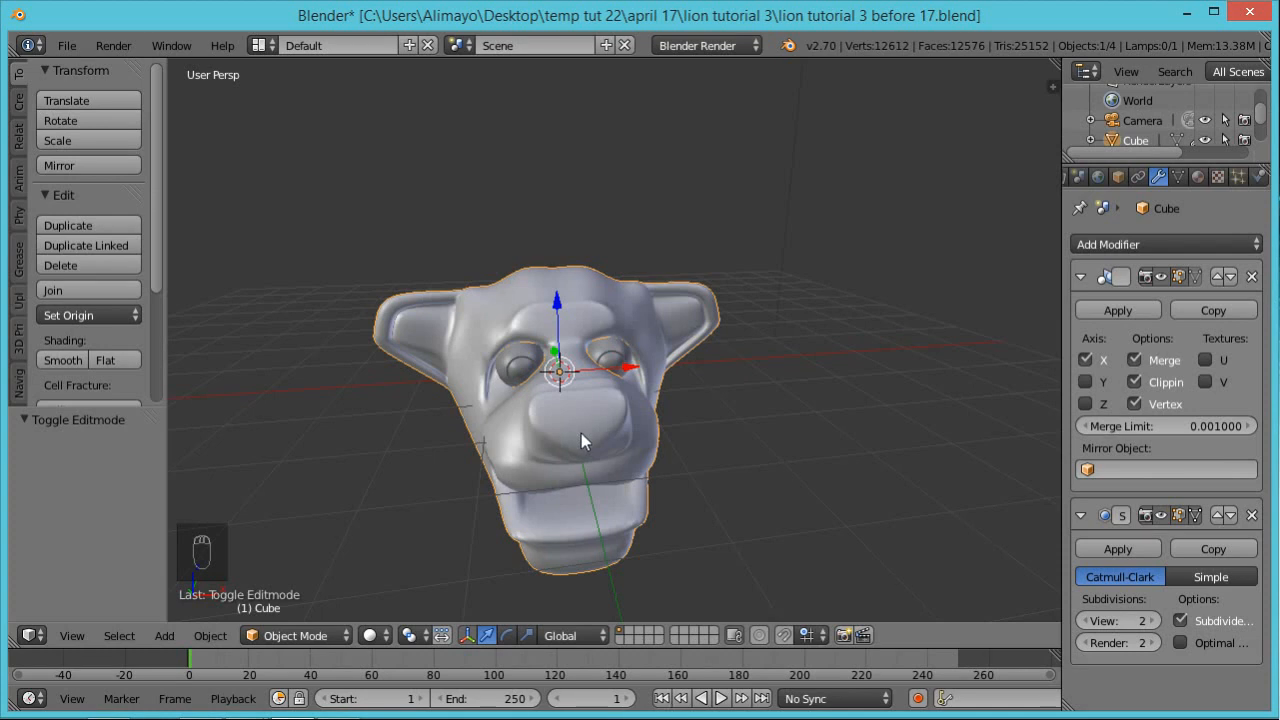
pyautogui.press('Tab')
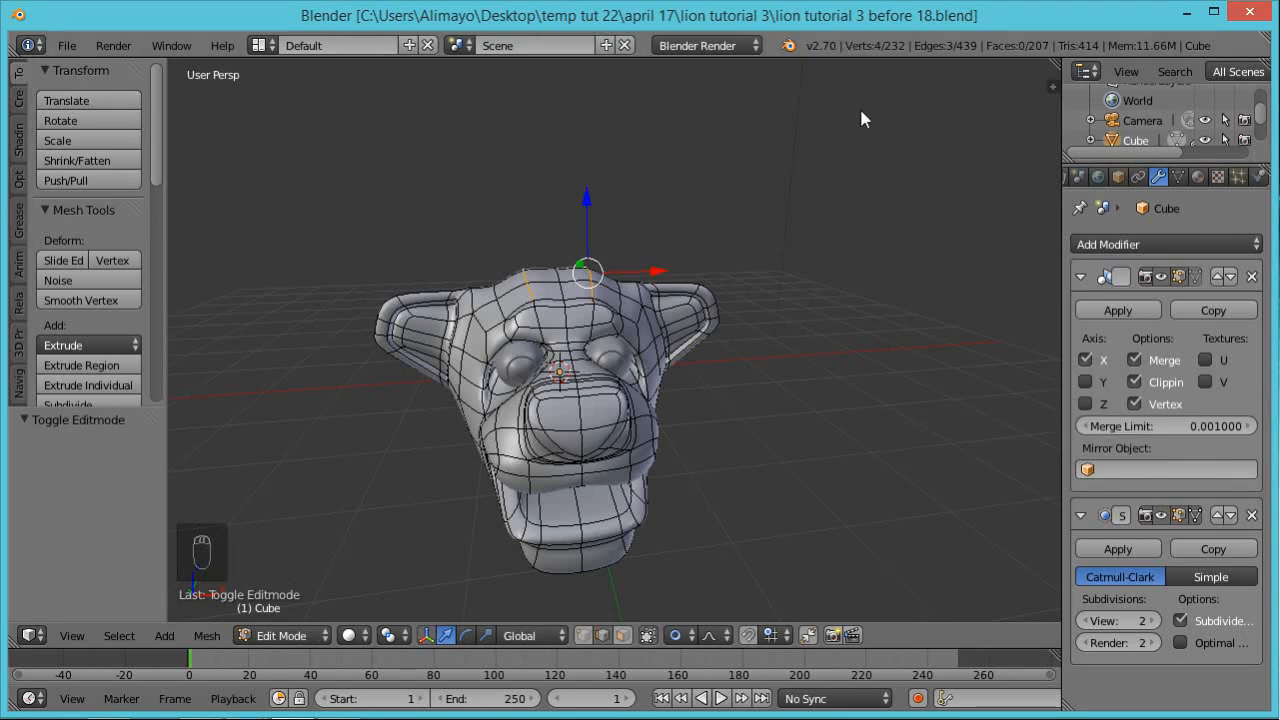
# Select four horizontal edges in two rows on the side of the lion's lower cheek and jaw, behind the mouth corner
pyautogui.moveTo(862, 232); pyautogui.dragTo(781, 300, button='middle')
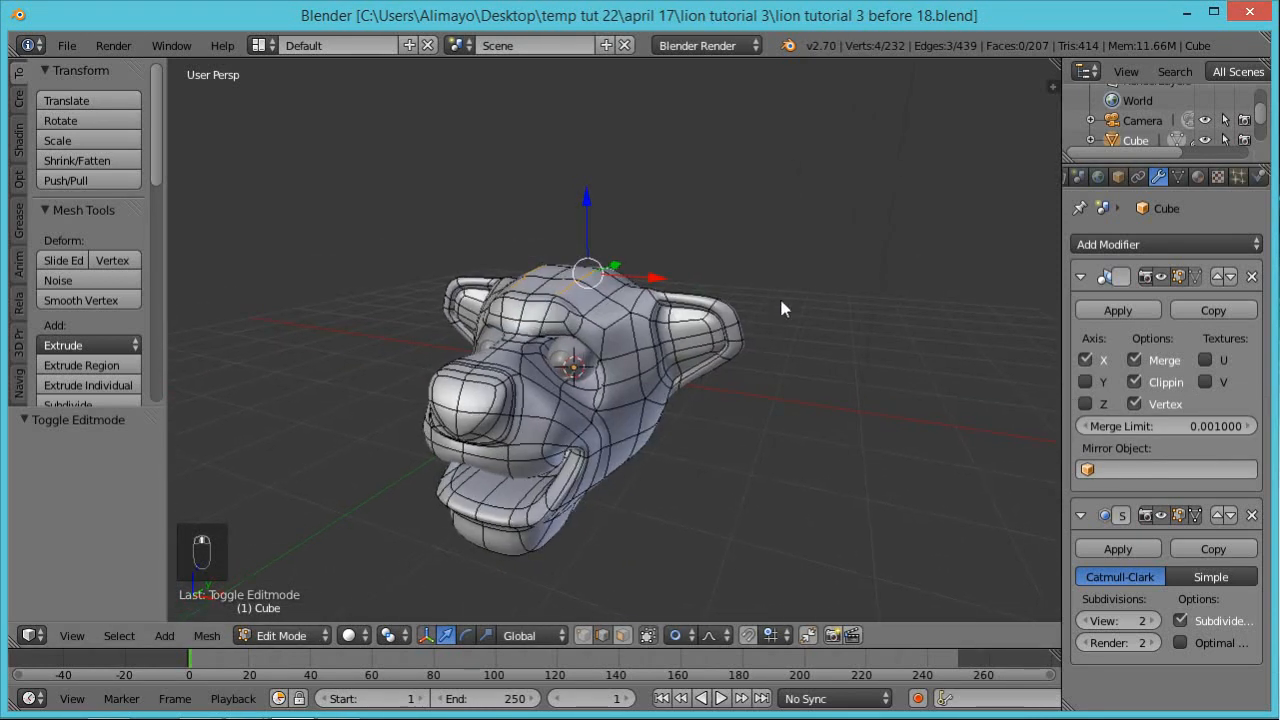
pyautogui.scroll(2, 779, 320)
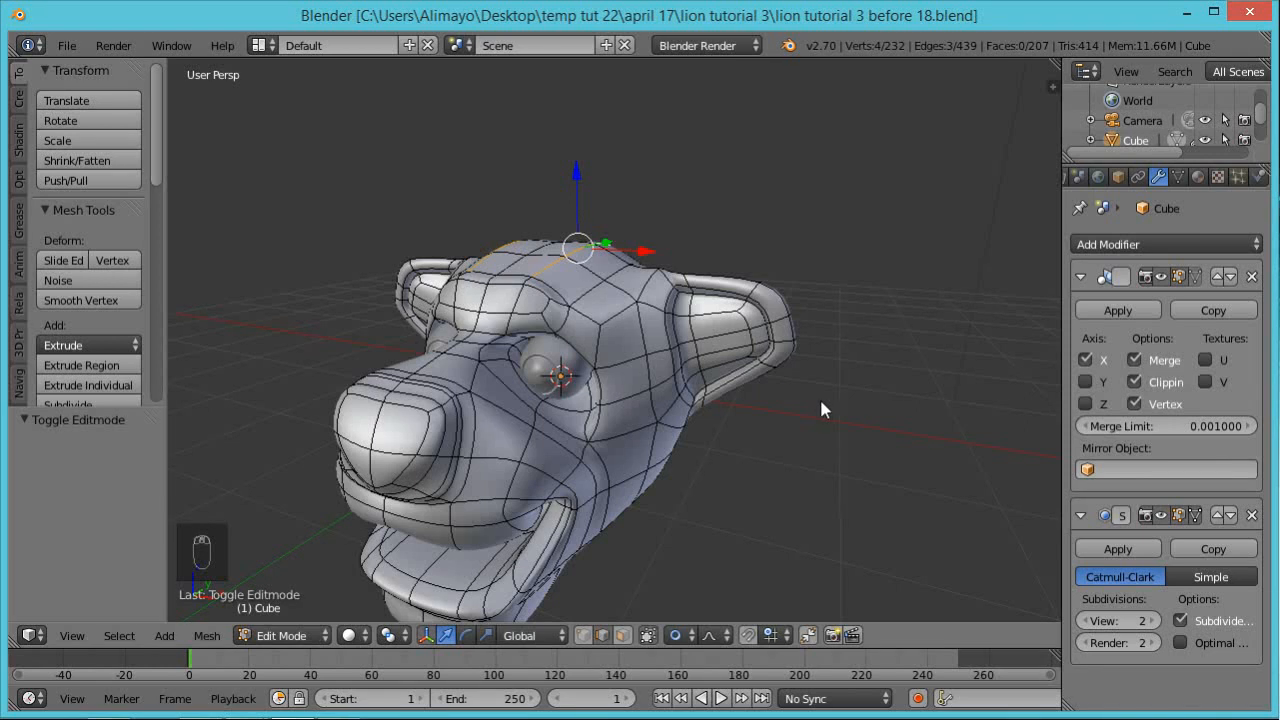
pyautogui.moveTo(763, 403); pyautogui.dragTo(699, 518, button='middle')
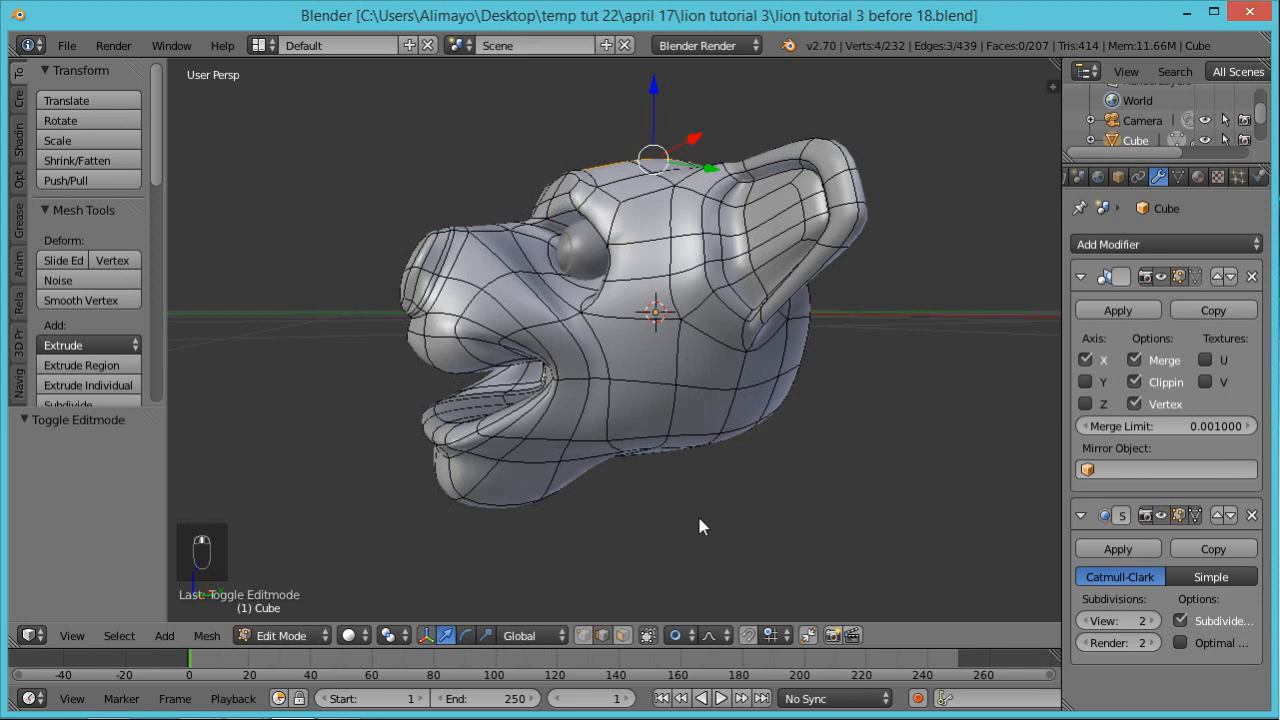
pyautogui.click(651, 388)
pyautogui.keyDown('shift'); pyautogui.click(711, 396); pyautogui.keyUp('shift')
pyautogui.keyDown('shift'); pyautogui.click(662, 437); pyautogui.keyUp('shift')
pyautogui.keyDown('shift'); pyautogui.click(705, 436); pyautogui.keyUp('shift')
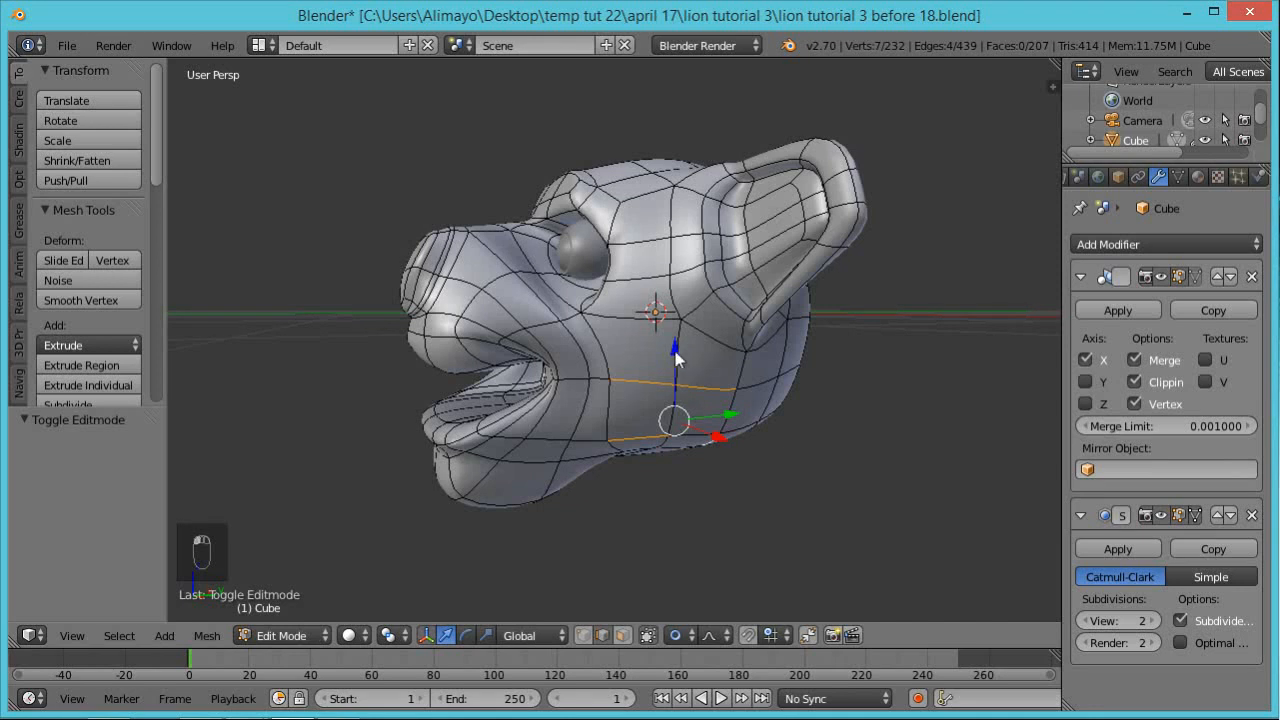
pyautogui.keyDown('shift'); pyautogui.click(697, 439); pyautogui.keyUp('shift')
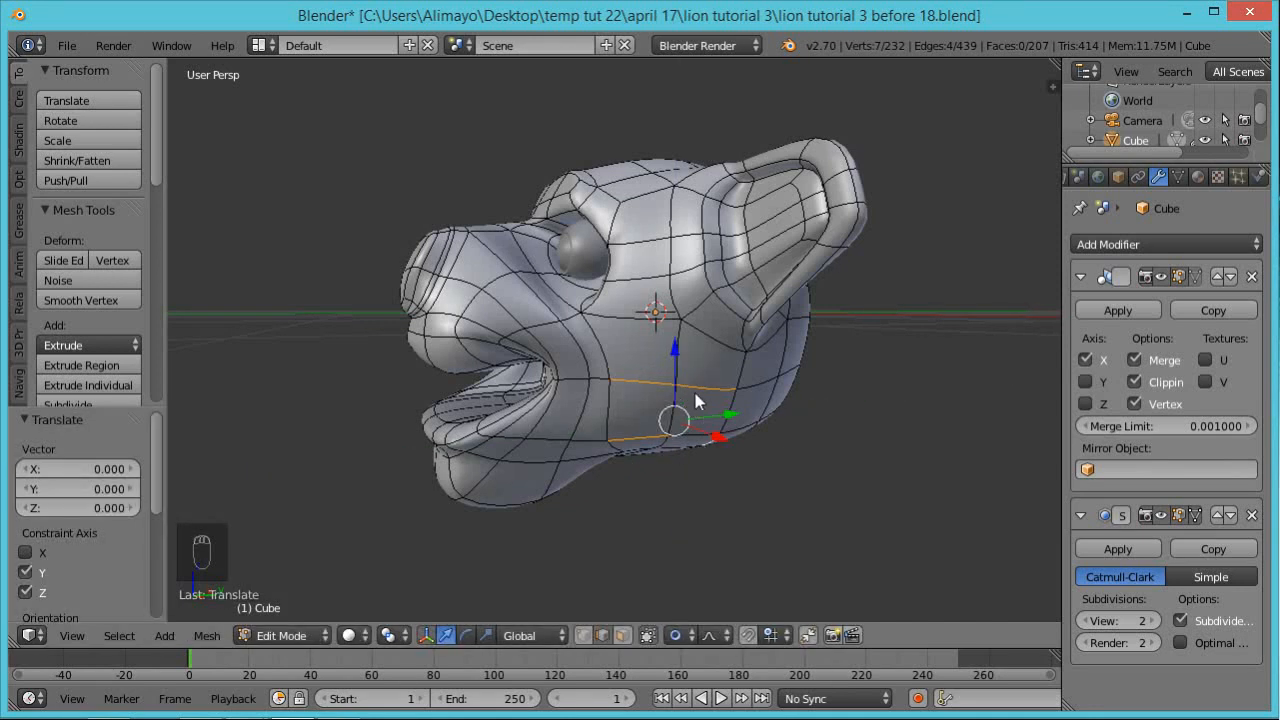
pyautogui.hotkey('ctrl', 'space')
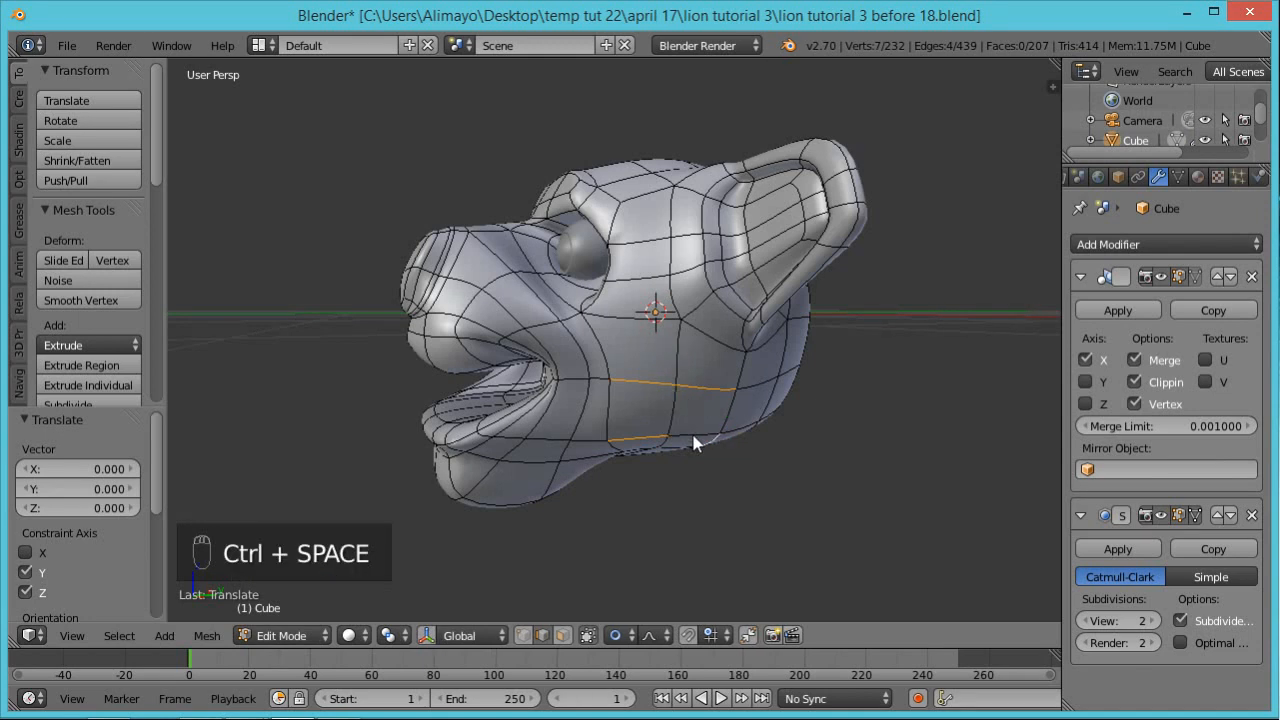
pyautogui.moveTo(736, 490); pyautogui.dragTo(721, 458, button='middle')
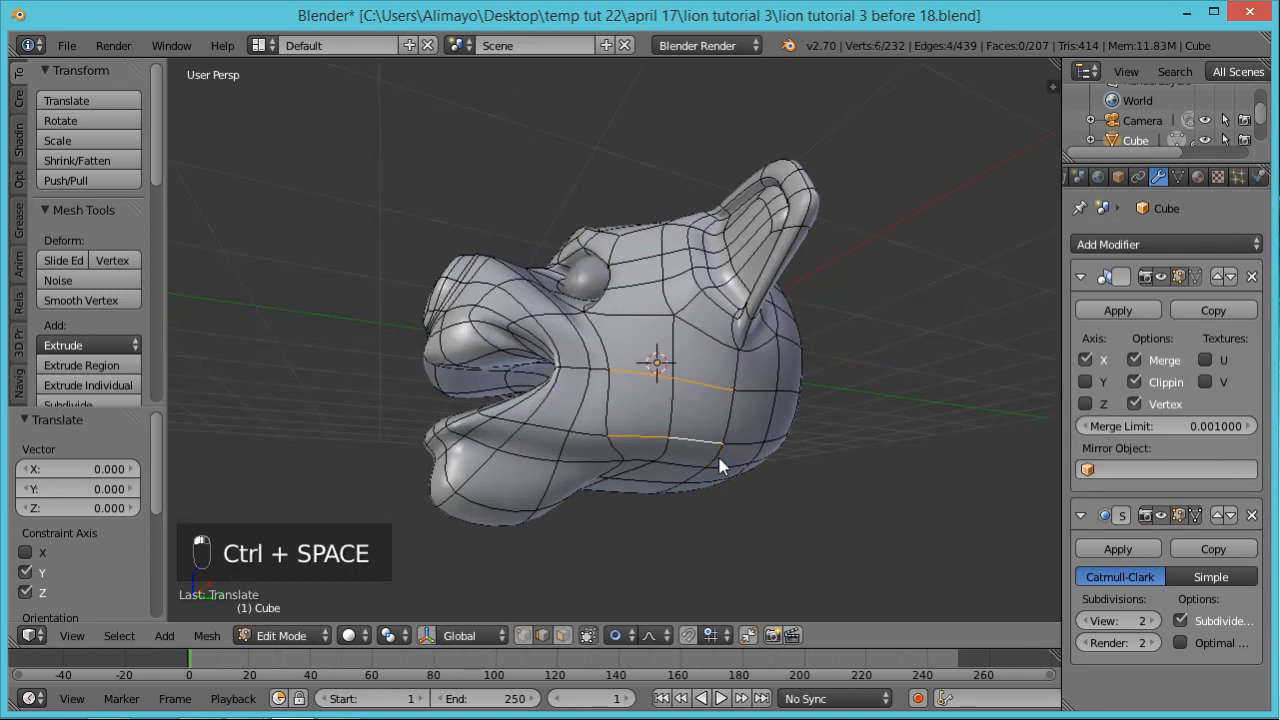
pyautogui.hotkey('ctrl', 'space')
# Lower the selected cheek and jaw edges along Z in two moves, the second about -0.046
pyautogui.moveTo(675, 346); pyautogui.dragTo(668, 374)
pyautogui.moveTo(693, 359); pyautogui.dragTo(718, 471, button='middle')
pyautogui.moveTo(718, 471); pyautogui.dragTo(702, 436)
pyautogui.moveTo(671, 371); pyautogui.dragTo(669, 385)
pyautogui.moveTo(669, 385); pyautogui.dragTo(560, 341, button='middle')
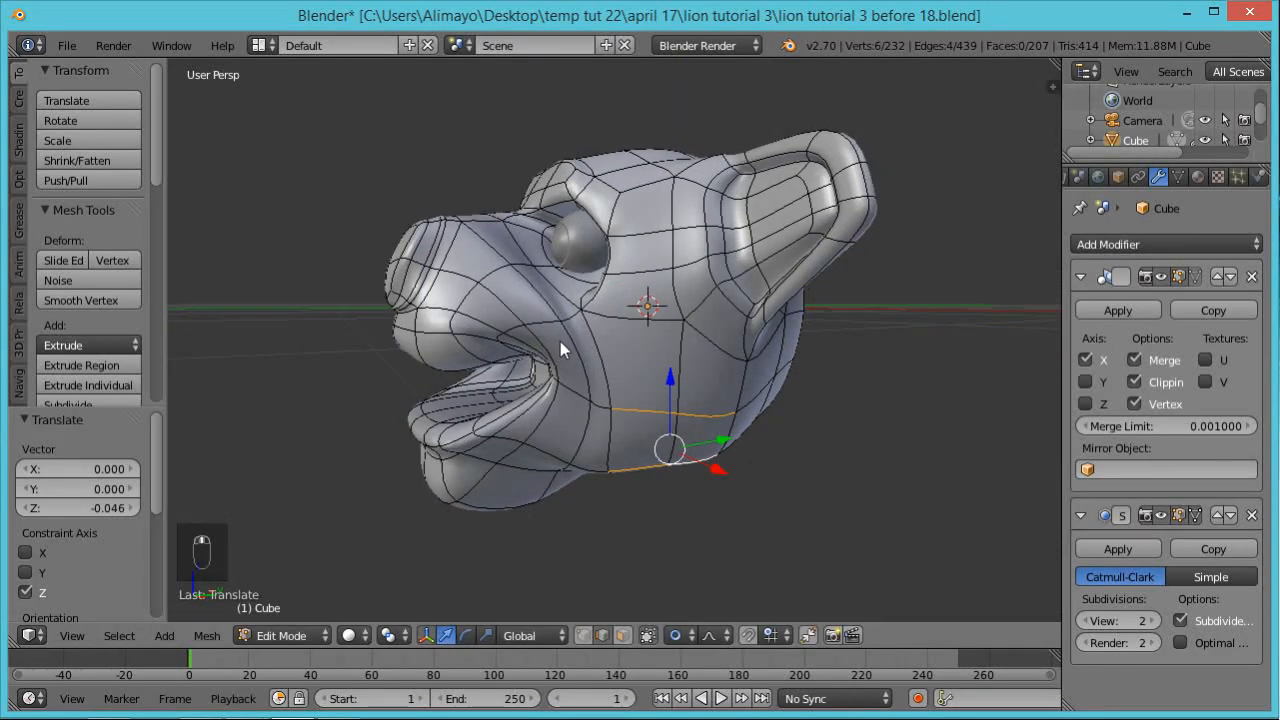
# In the right-side wireframe view, lasso-select the muzzle and lower jaw and move them about 0.131 along Y
pyautogui.press('KP_3')
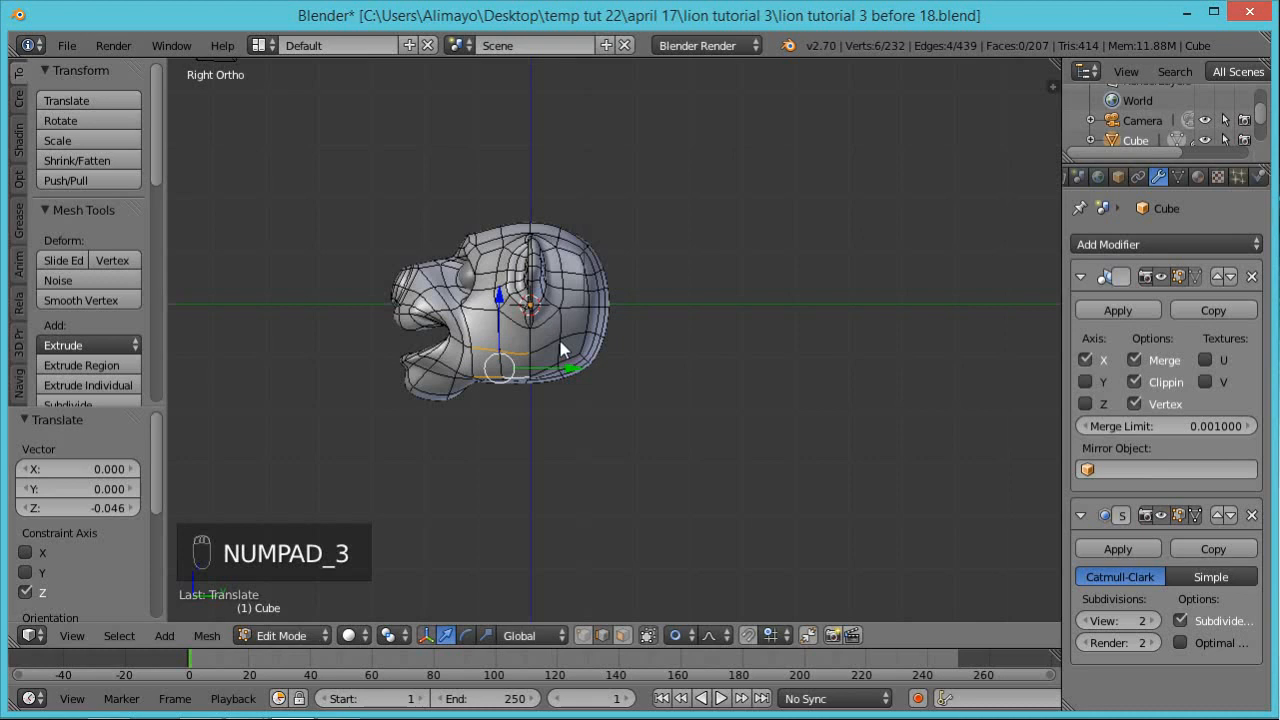
pyautogui.keyDown('shift'); pyautogui.moveTo(520, 356); pyautogui.dragTo(600, 383, button='middle'); pyautogui.keyUp('shift')
pyautogui.scroll(3, 600, 383)
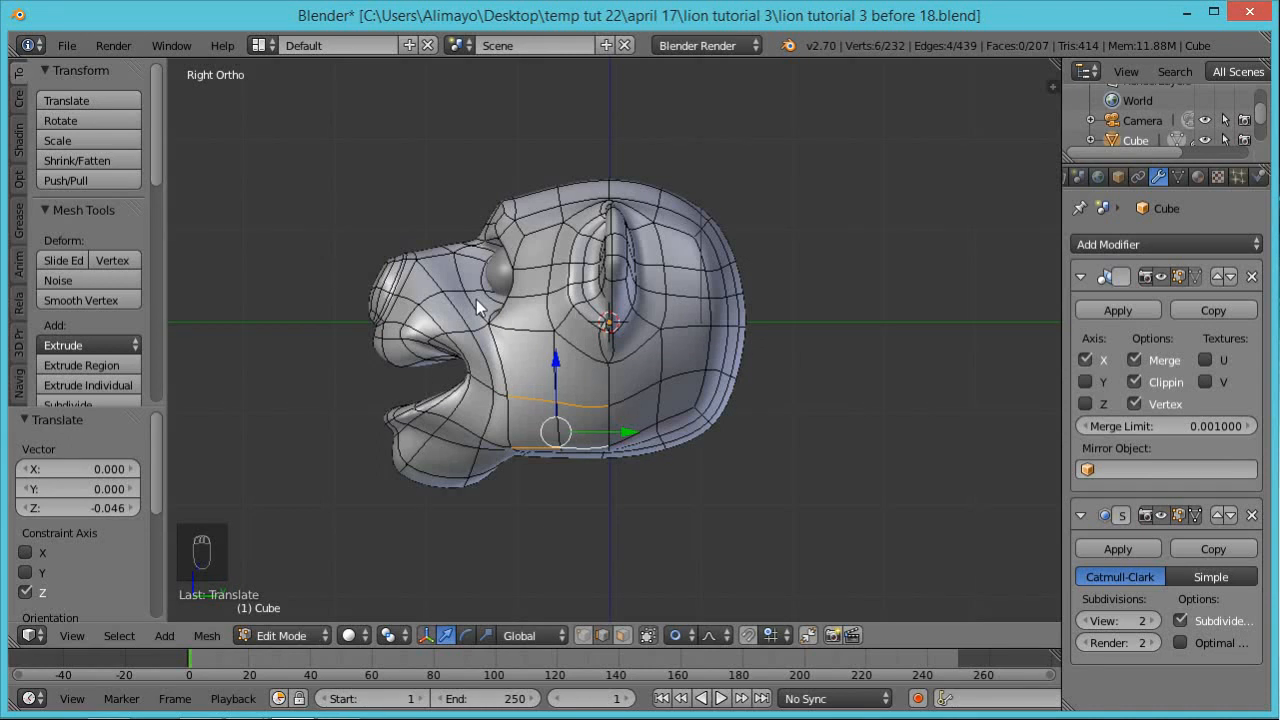
pyautogui.press('z')
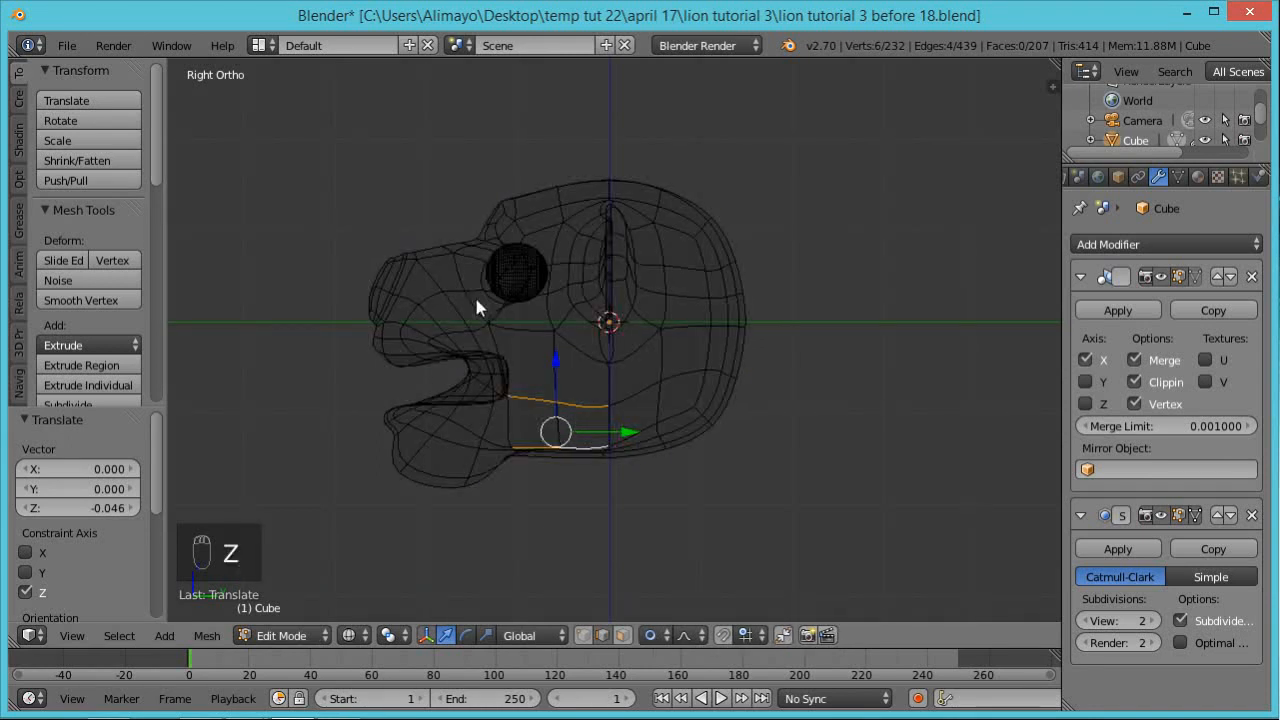
pyautogui.press('a')
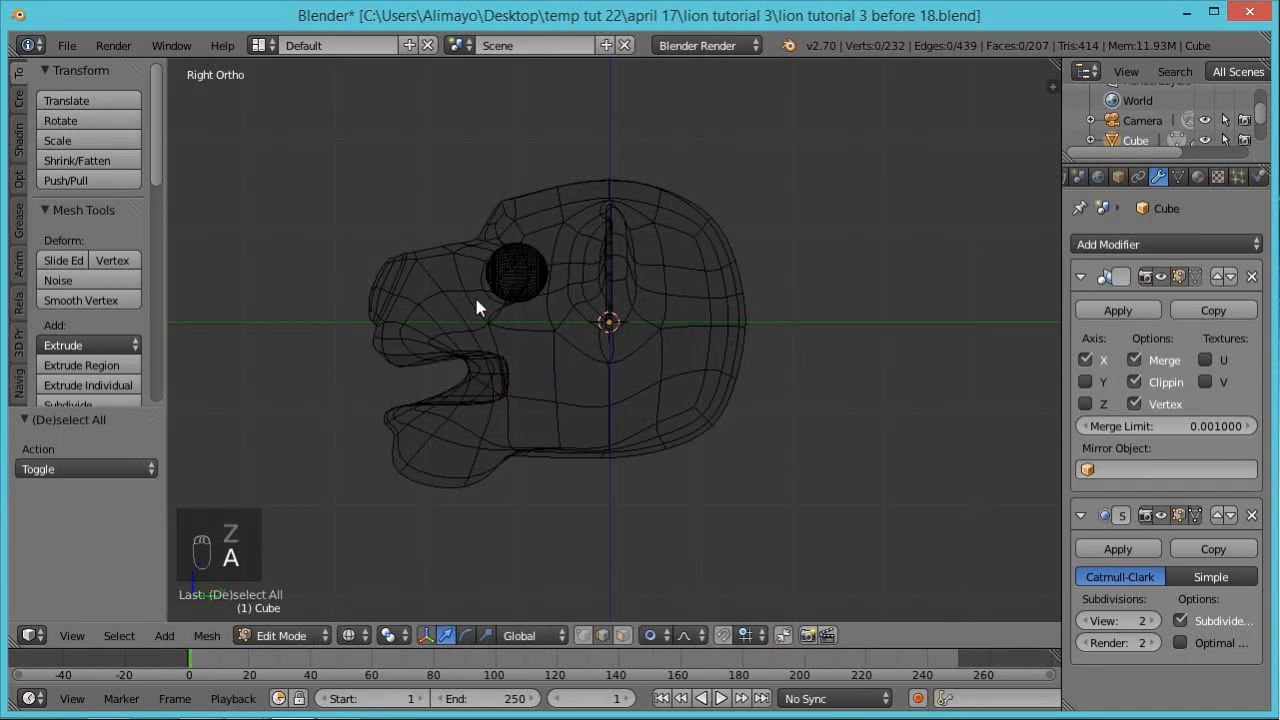
pyautogui.press('a')
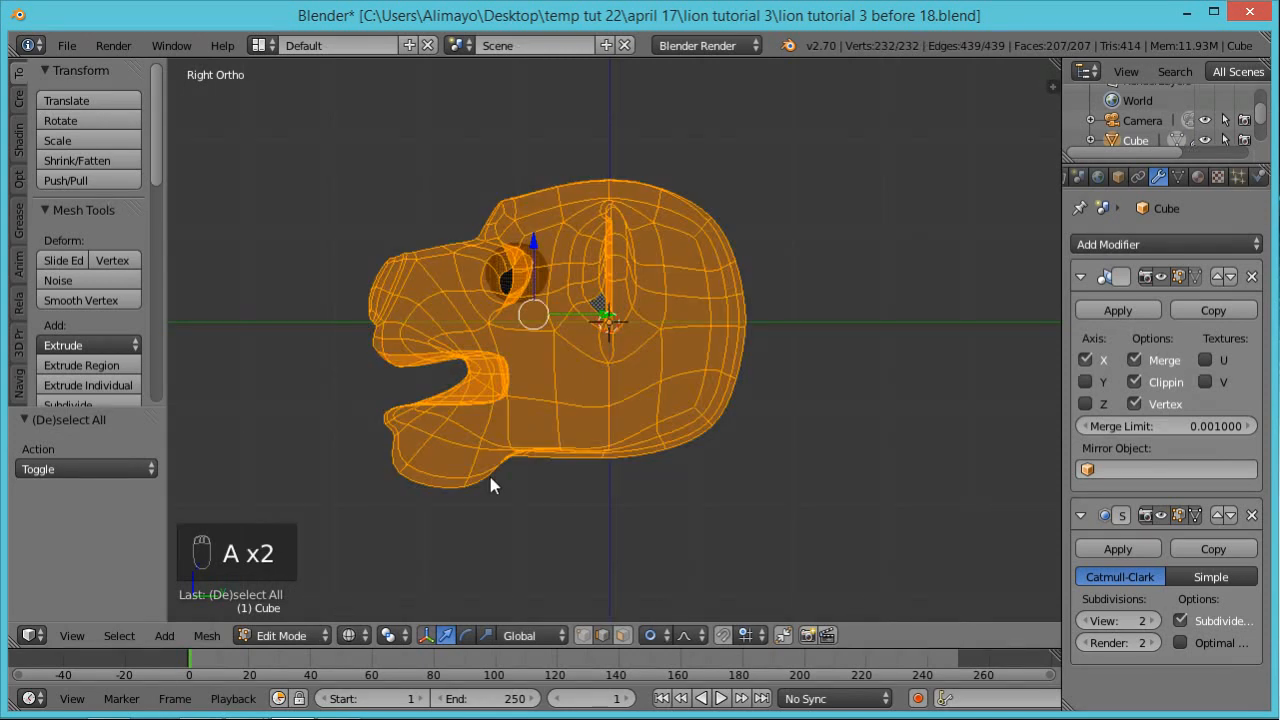
pyautogui.press('a')
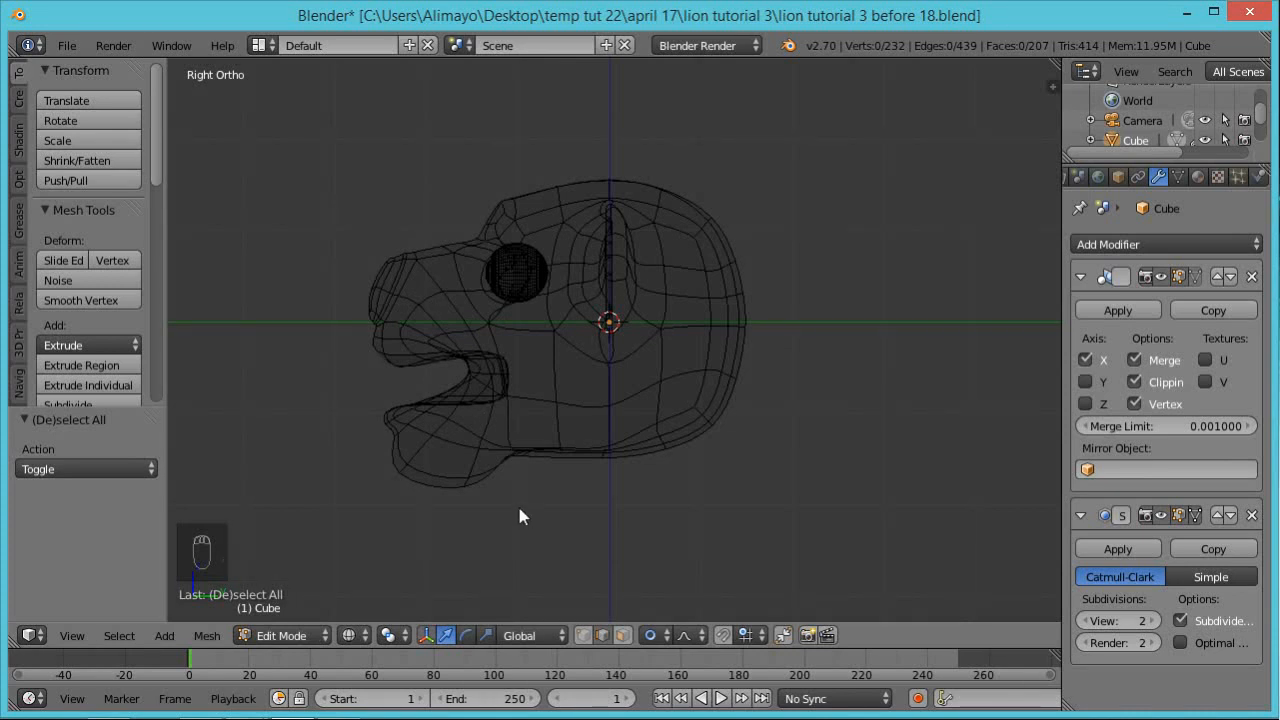
pyautogui.moveTo(522, 495)
pyautogui.keyDown('ctrl'); pyautogui.mouseDown(button='right')
pyautogui.moveTo(531, 362)
pyautogui.moveTo(474, 324)
pyautogui.moveTo(420, 251)
pyautogui.moveTo(300, 394)
pyautogui.moveTo(486, 537)
pyautogui.moveTo(522, 541)
pyautogui.mouseUp(button='right'); pyautogui.keyUp('ctrl')
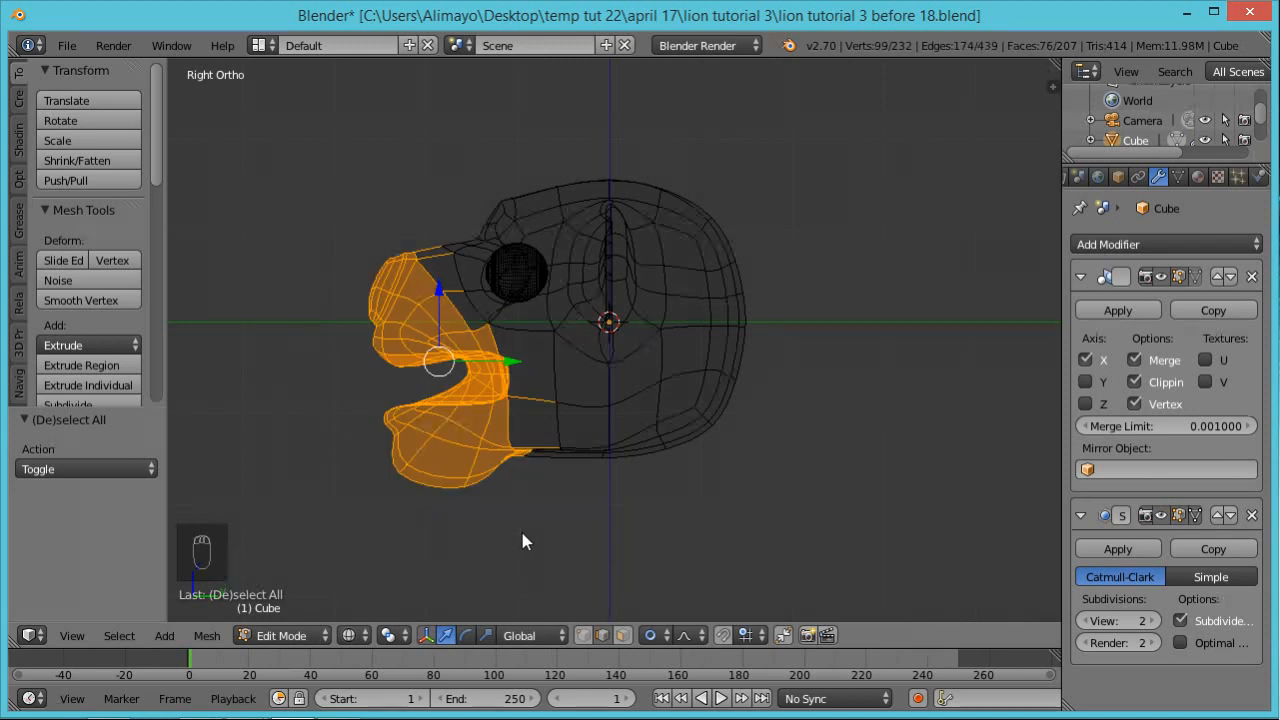
pyautogui.moveTo(511, 361); pyautogui.dragTo(525, 362)
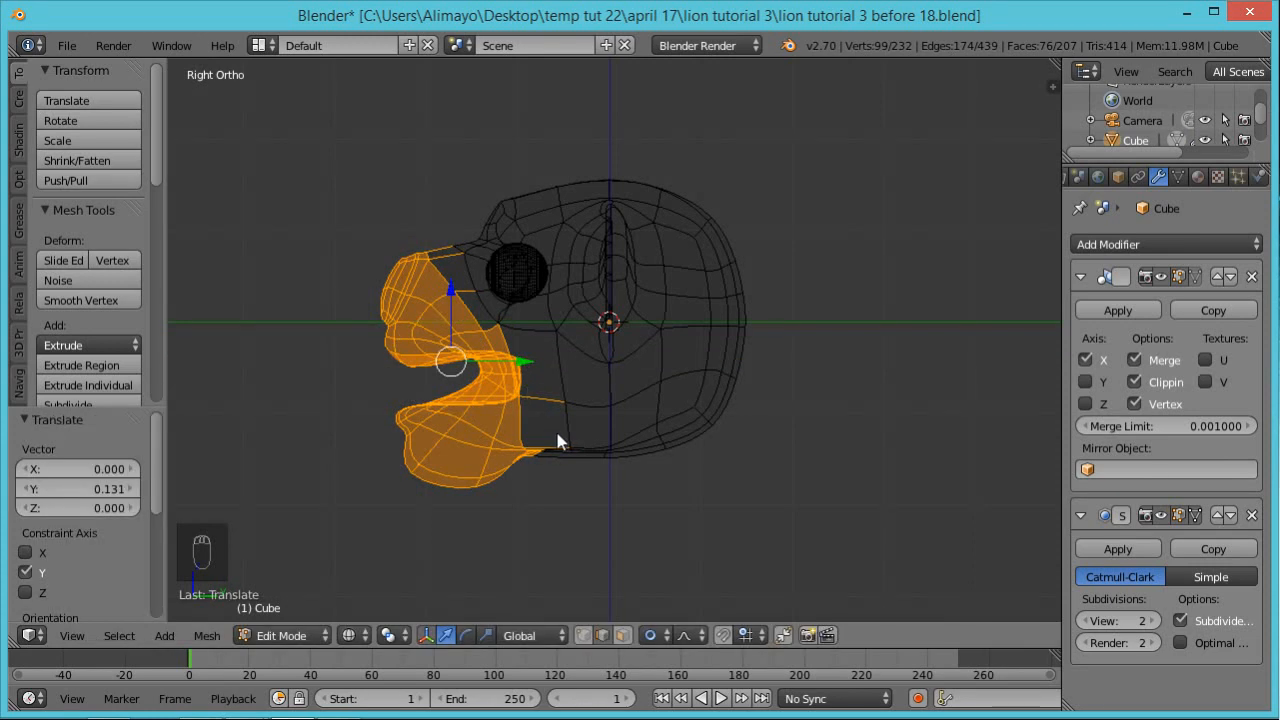
# Turn off proportional editing and lasso-select only the upper muzzle through the mouth opening
pyautogui.press('a')
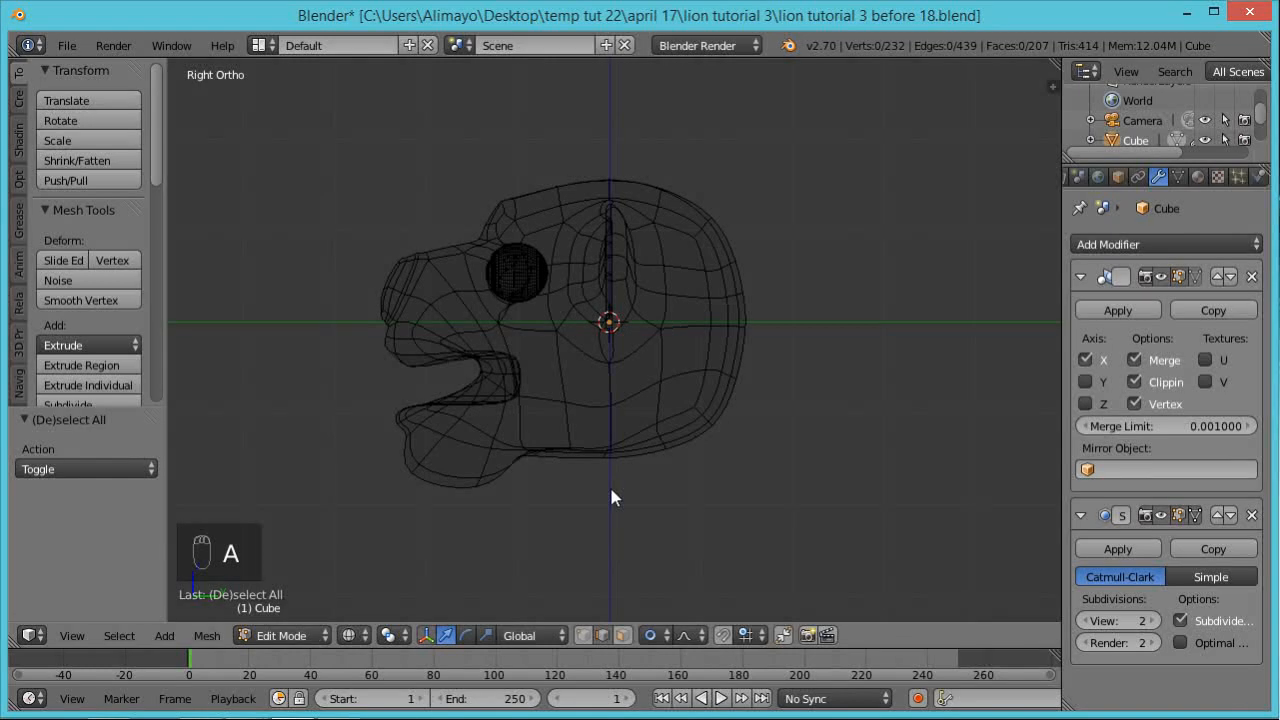
pyautogui.hotkey('alt', 'o')
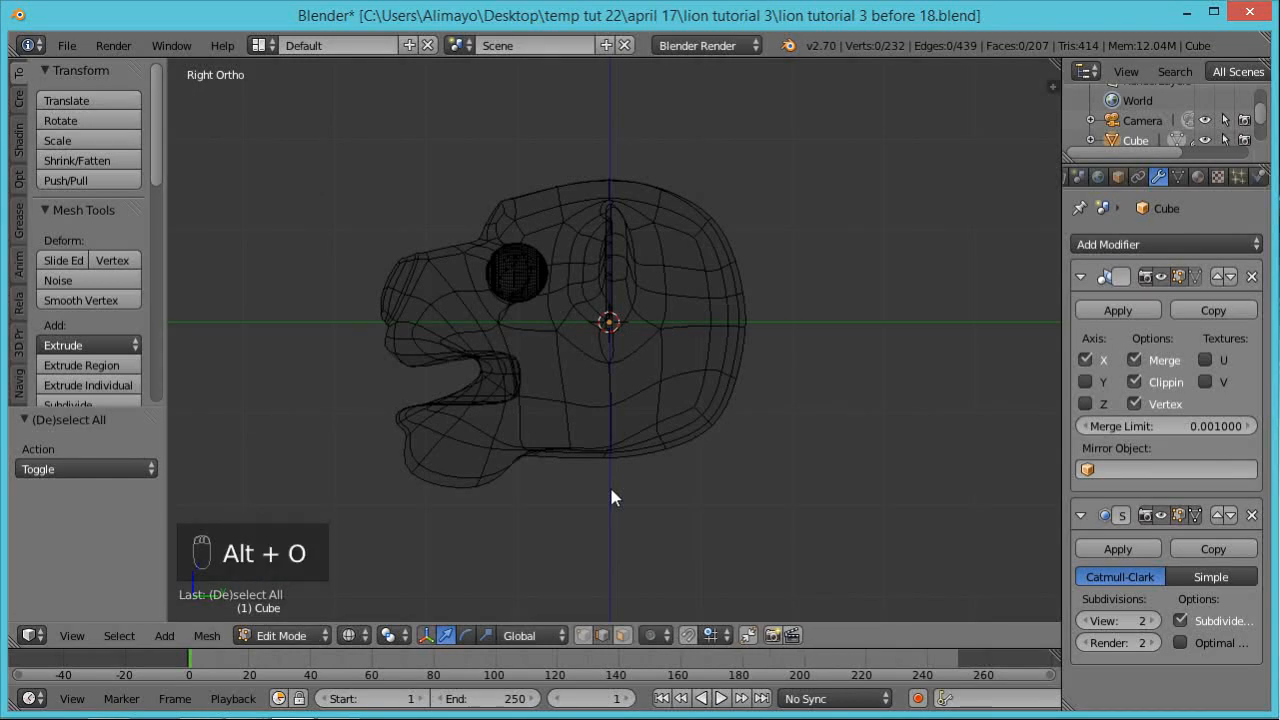
pyautogui.click(666, 634)
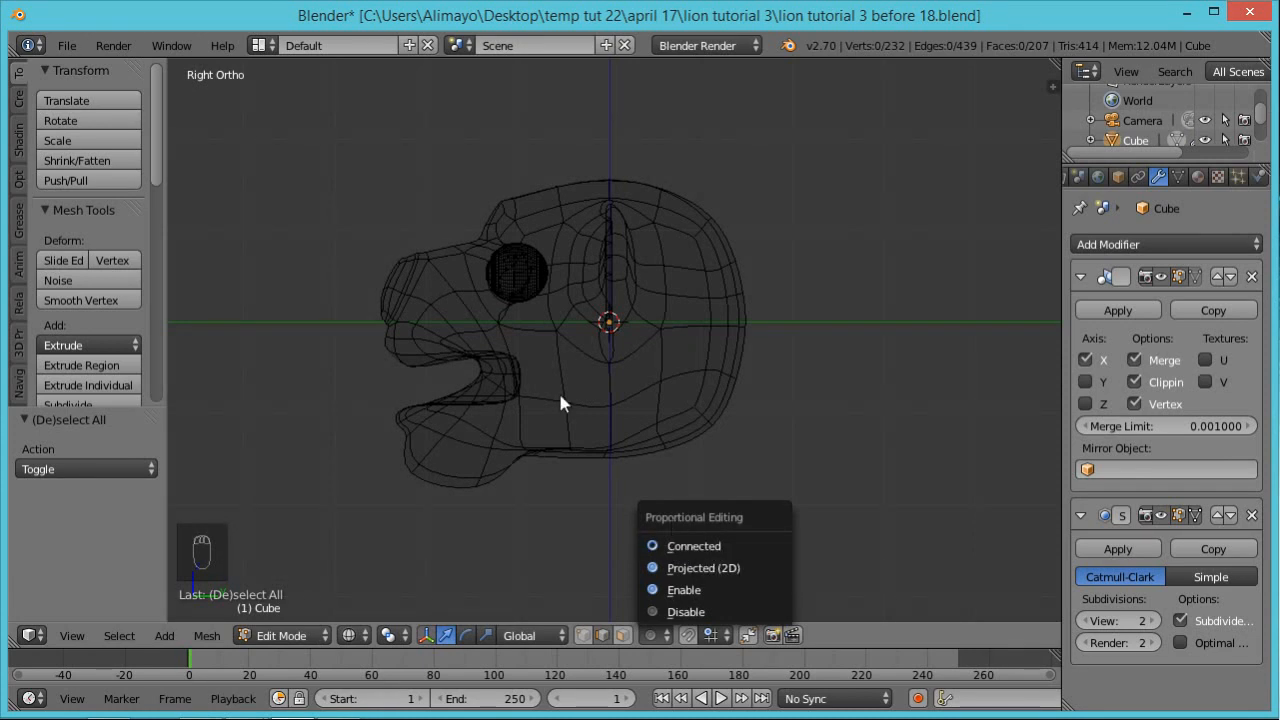
pyautogui.click(669, 640)
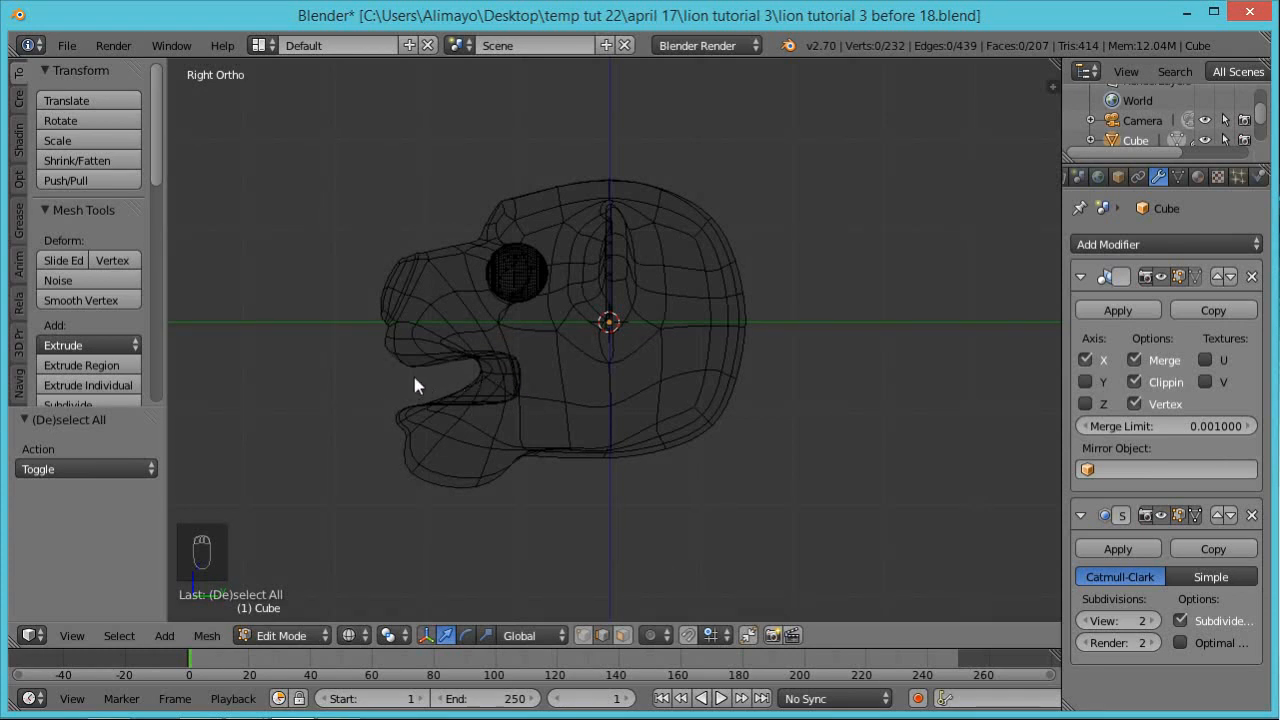
pyautogui.moveTo(478, 367)
pyautogui.keyDown('ctrl'); pyautogui.mouseDown()
pyautogui.moveTo(525, 331)
pyautogui.moveTo(492, 304)
pyautogui.moveTo(456, 230)
pyautogui.moveTo(374, 233)
pyautogui.moveTo(339, 348)
pyautogui.moveTo(408, 374)
pyautogui.mouseUp(); pyautogui.keyUp('ctrl')
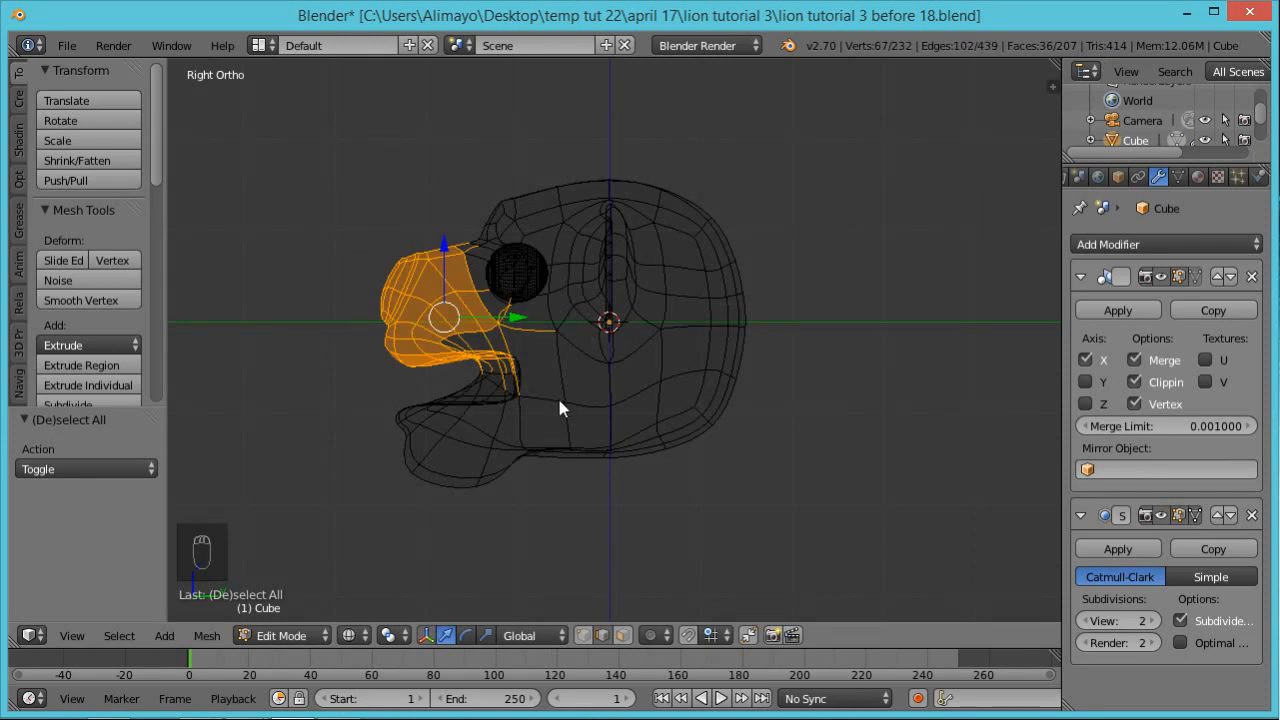
# Switch to vertex selection and circle-deselect the stray vertices on the cheek, inside the mouth and around the eye
pyautogui.click(588, 636)
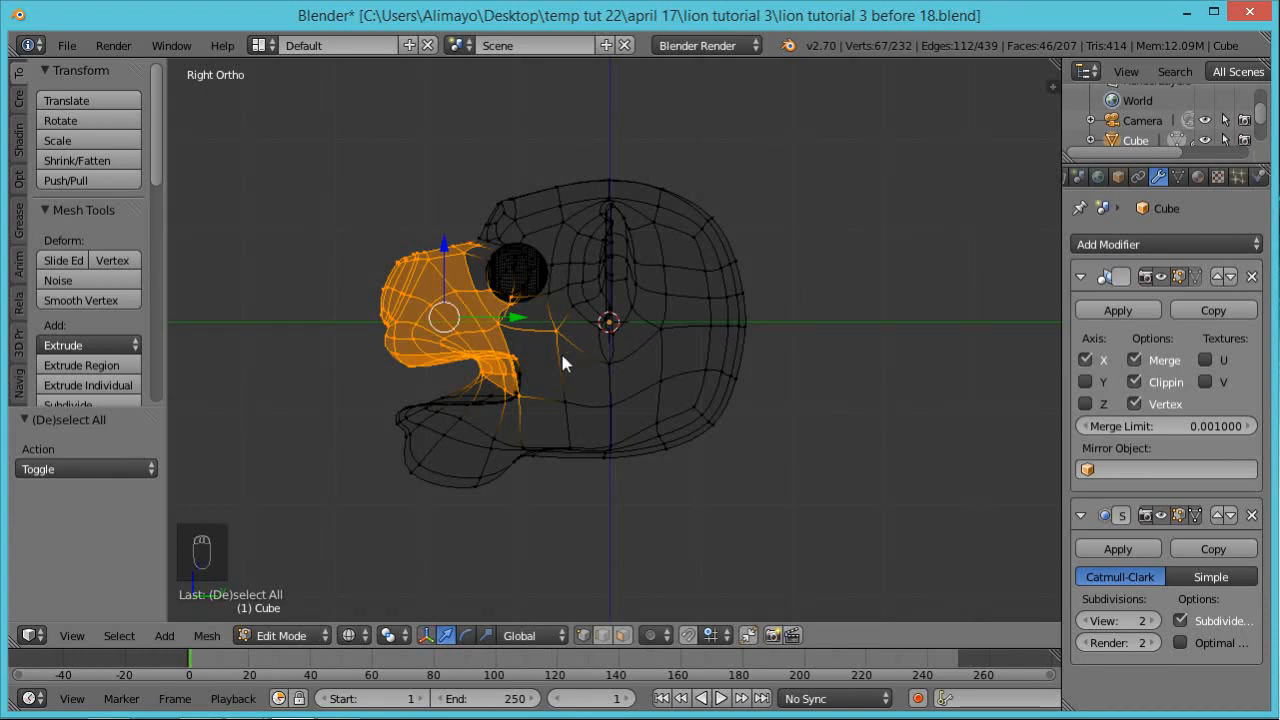
pyautogui.press('c')
pyautogui.scroll(-4, 558, 310)
pyautogui.scroll(-1, 558, 307)
pyautogui.scroll(3, 558, 307)
pyautogui.moveTo(560, 316); pyautogui.dragTo(563, 337, button='middle')
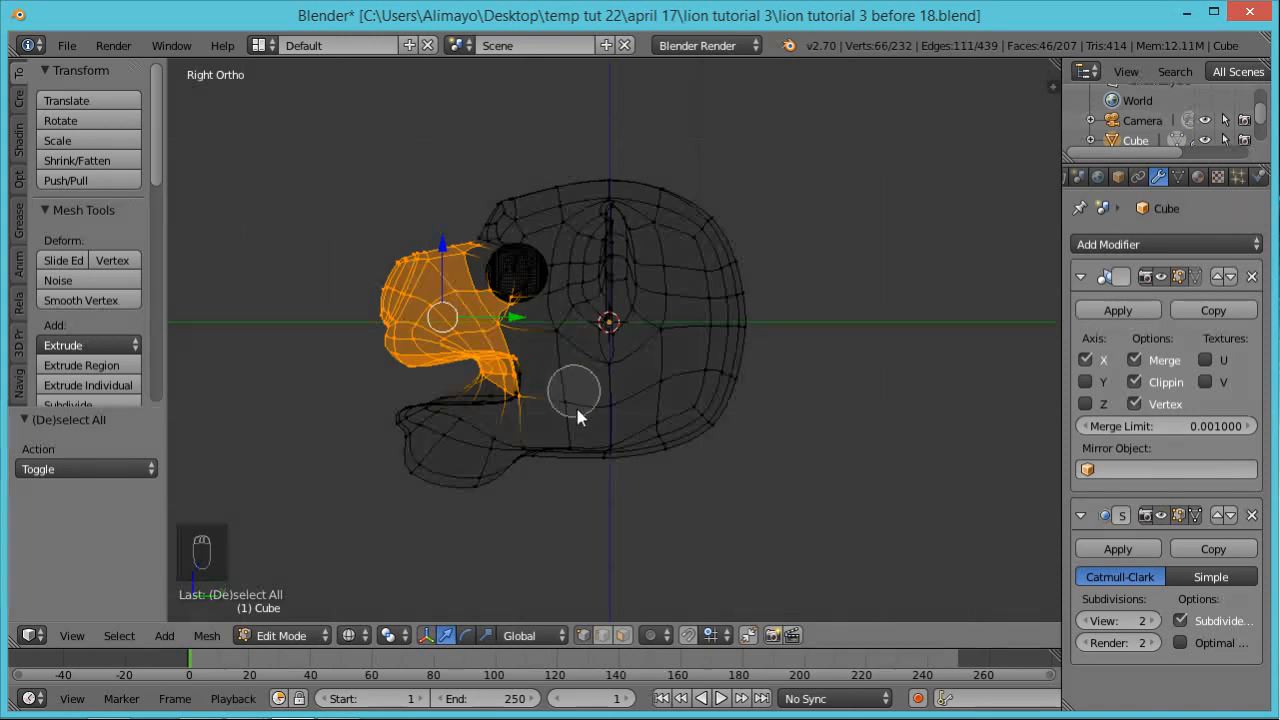
pyautogui.moveTo(538, 438)
pyautogui.mouseDown(button='middle')
pyautogui.moveTo(484, 394)
pyautogui.moveTo(513, 398)
pyautogui.moveTo(483, 394)
pyautogui.moveTo(491, 408)
pyautogui.mouseUp(button='middle')
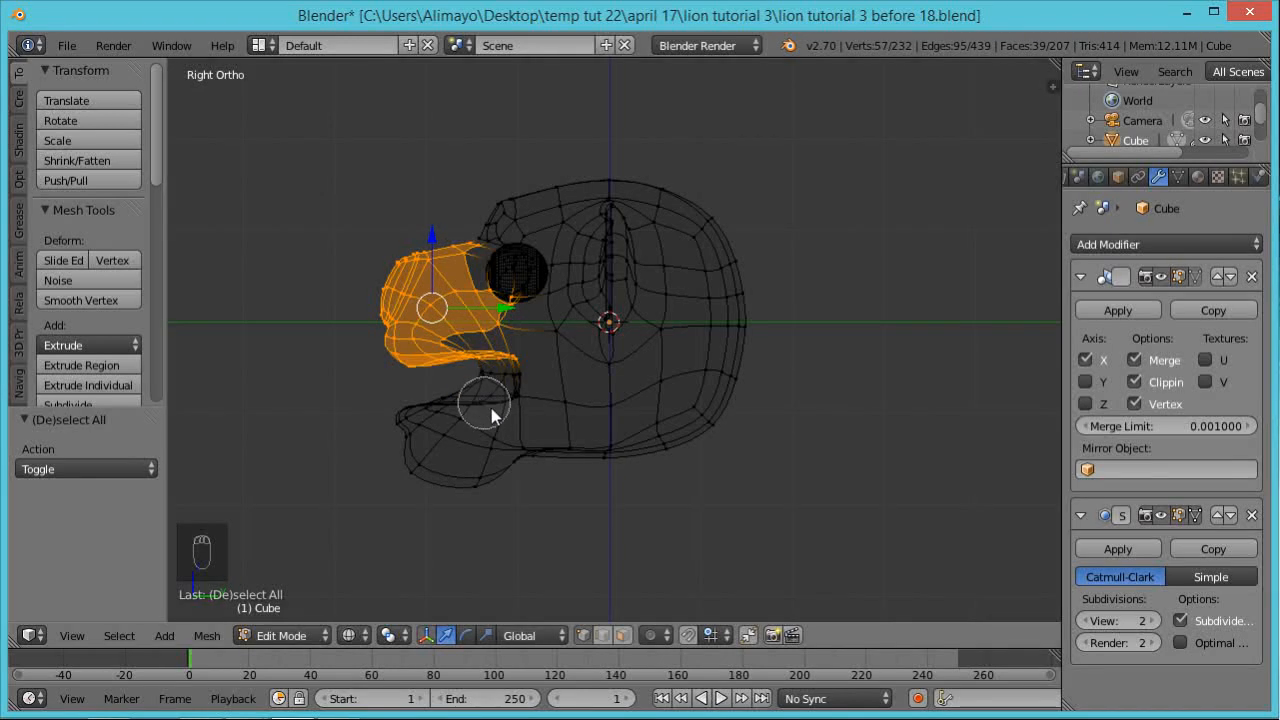
pyautogui.moveTo(563, 271); pyautogui.dragTo(514, 277, button='middle')
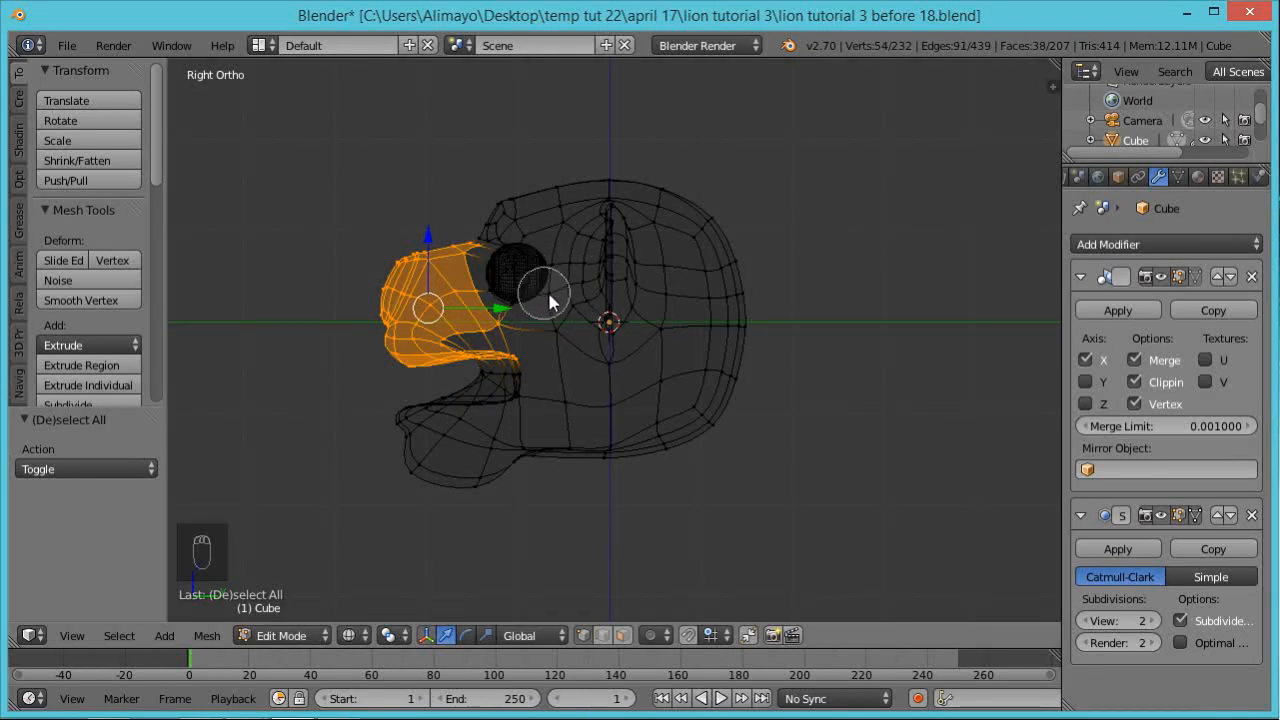
pyautogui.rightClick(627, 316)
# Scale the selected upper muzzle along Z to about 0.730 and return to solid shading
pyautogui.moveTo(603, 355); pyautogui.dragTo(654, 360, button='middle')
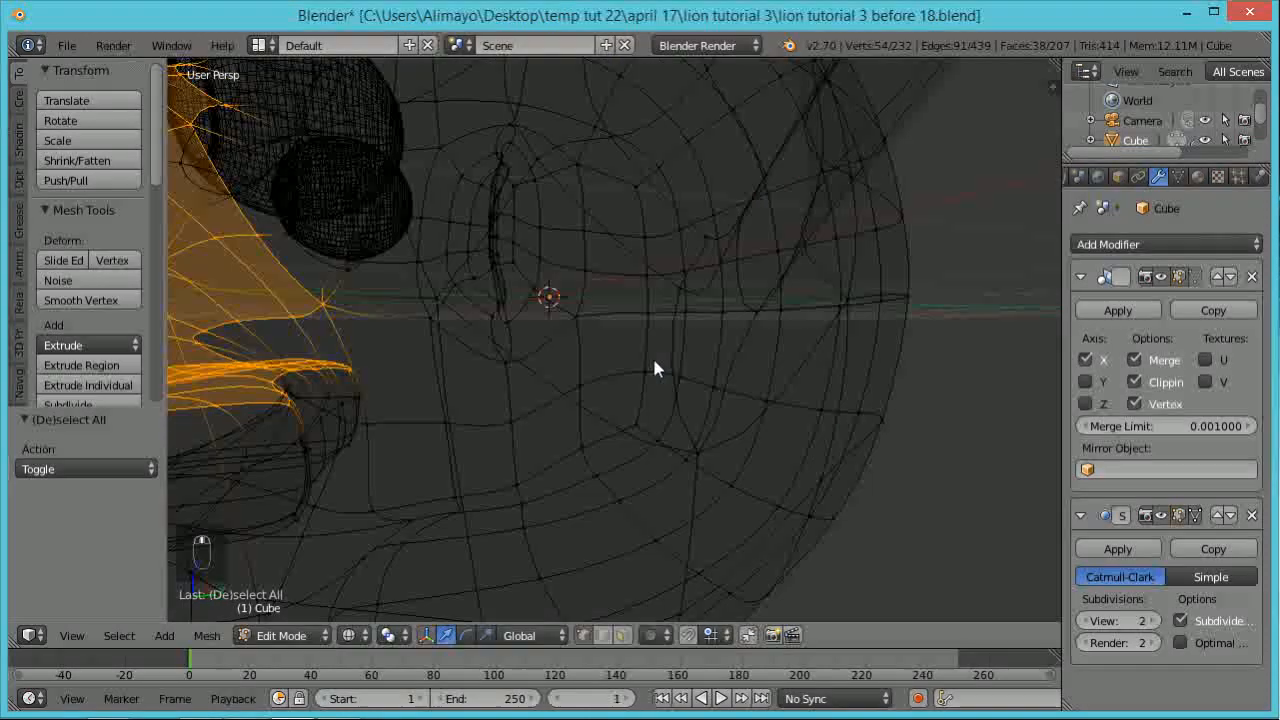
pyautogui.scroll(-2, 623, 361)
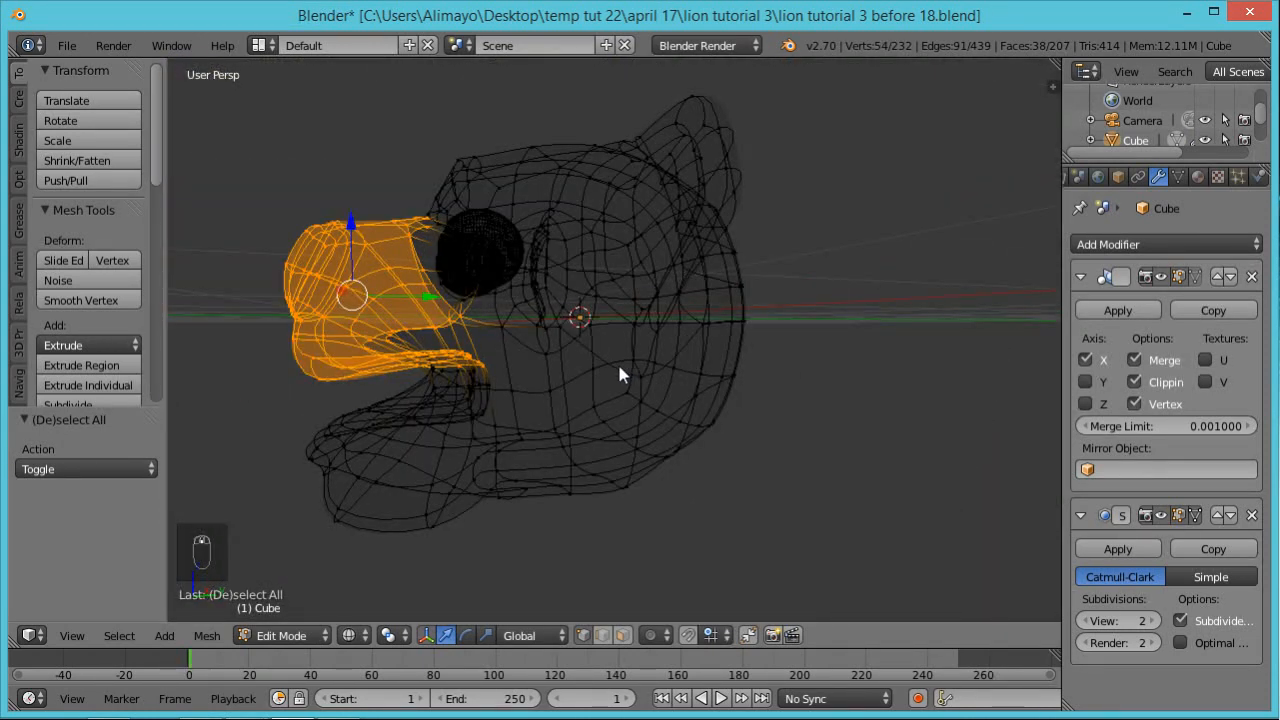
pyautogui.press('s')
pyautogui.press('z')
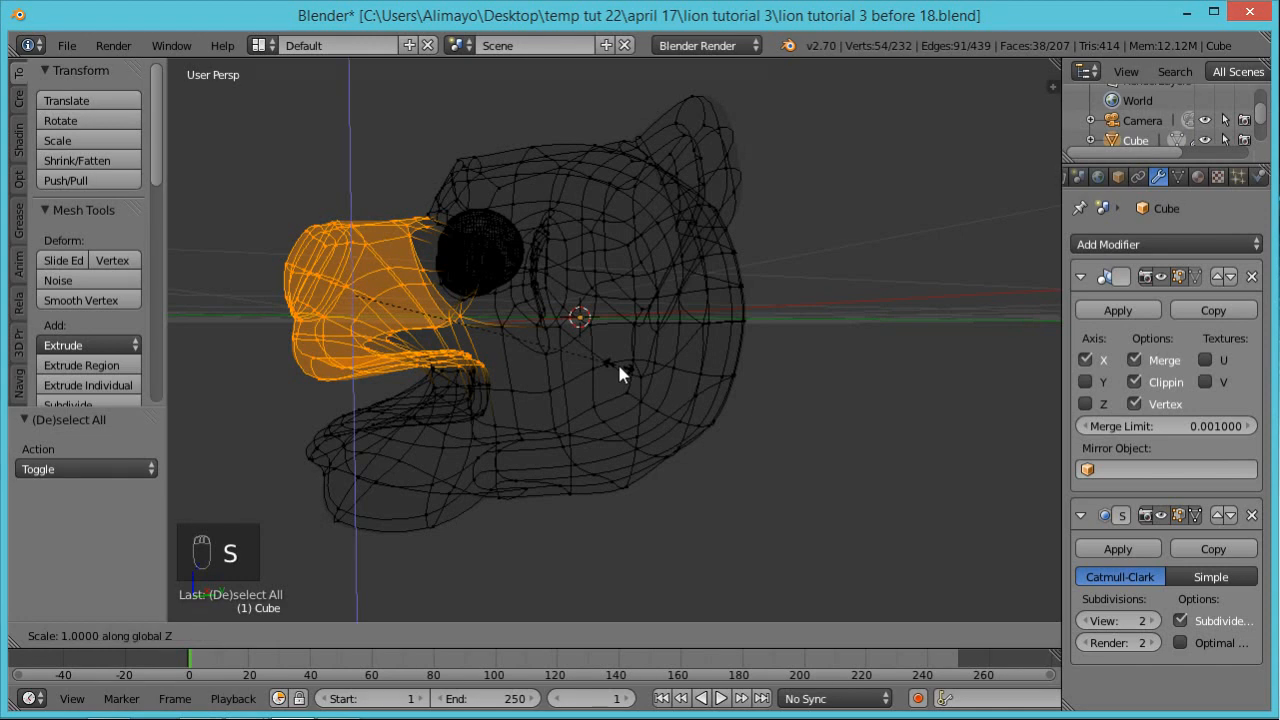
pyautogui.click(546, 338)
pyautogui.press('z')
# Narrow the selected upper muzzle by scaling it along X to about 0.821
pyautogui.moveTo(480, 360)
pyautogui.mouseDown(button='middle')
pyautogui.moveTo(624, 358)
pyautogui.moveTo(688, 407)
pyautogui.moveTo(579, 384)
pyautogui.moveTo(554, 365)
pyautogui.mouseUp(button='middle')
pyautogui.press('s')
pyautogui.press('x')
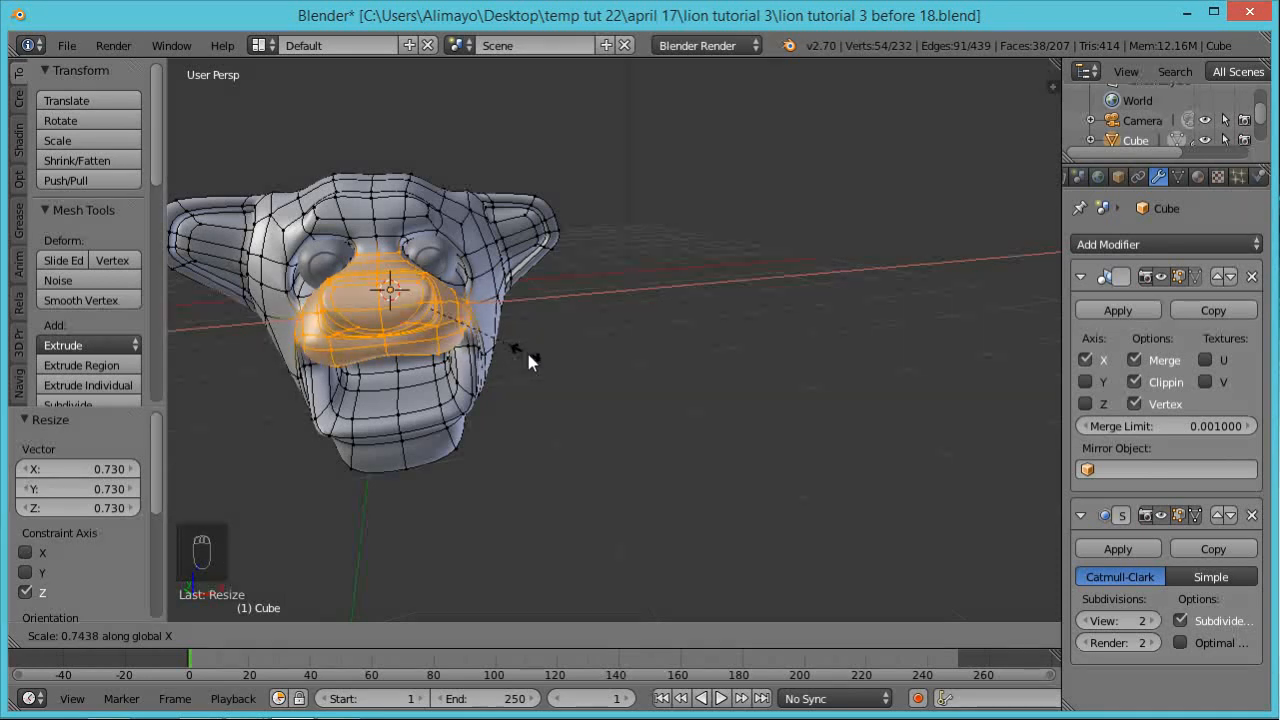
pyautogui.click(537, 364)
pyautogui.moveTo(537, 364); pyautogui.dragTo(677, 503, button='middle')
pyautogui.scroll(2, 540, 368)
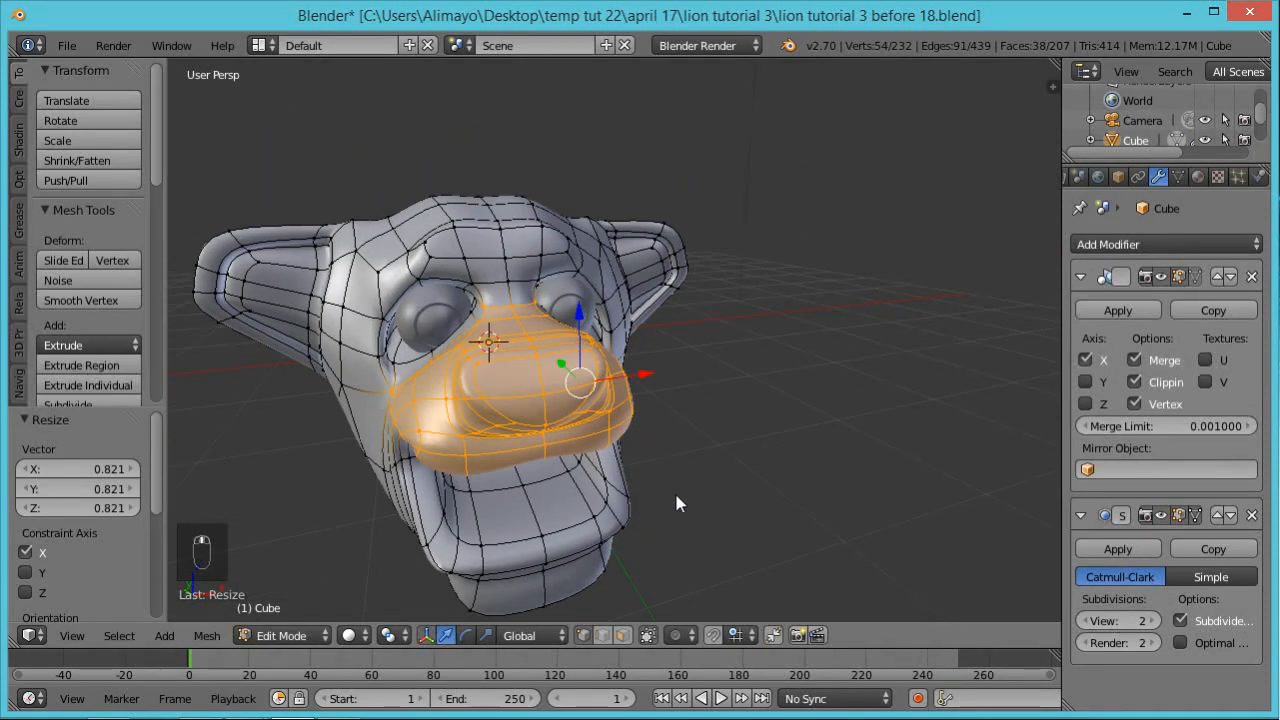
# Switch to edge selection, select the brow edge directly above the eye and turn proportional editing back on
pyautogui.click(603, 633)
pyautogui.rightClick(562, 270)
pyautogui.moveTo(692, 331); pyautogui.dragTo(656, 411, button='middle')
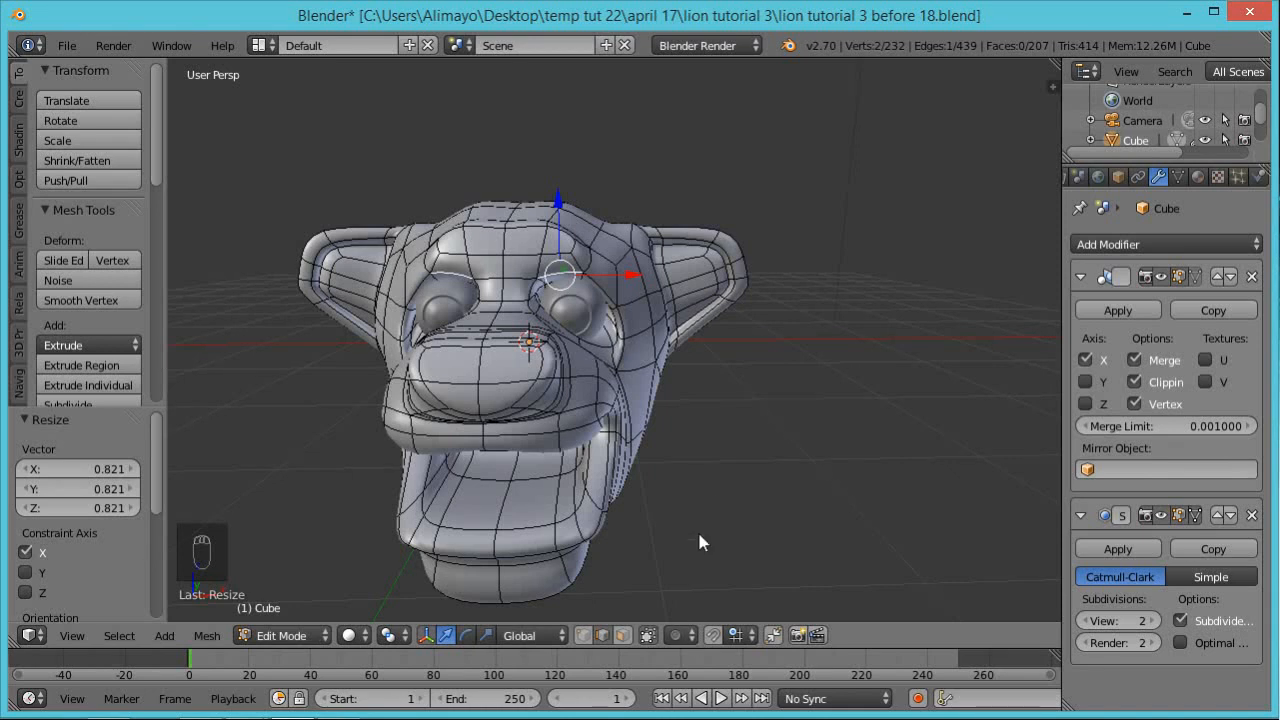
pyautogui.hotkey('alt', 'o')
# Lower the brow edge over the eye along Z, shift it about -0.127 along Y and lower it another -0.034
pyautogui.moveTo(561, 199); pyautogui.dragTo(564, 221)
pyautogui.moveTo(652, 254); pyautogui.dragTo(598, 276, button='middle')
pyautogui.moveTo(603, 282); pyautogui.dragTo(596, 290)
pyautogui.moveTo(636, 372); pyautogui.dragTo(761, 321, button='middle')
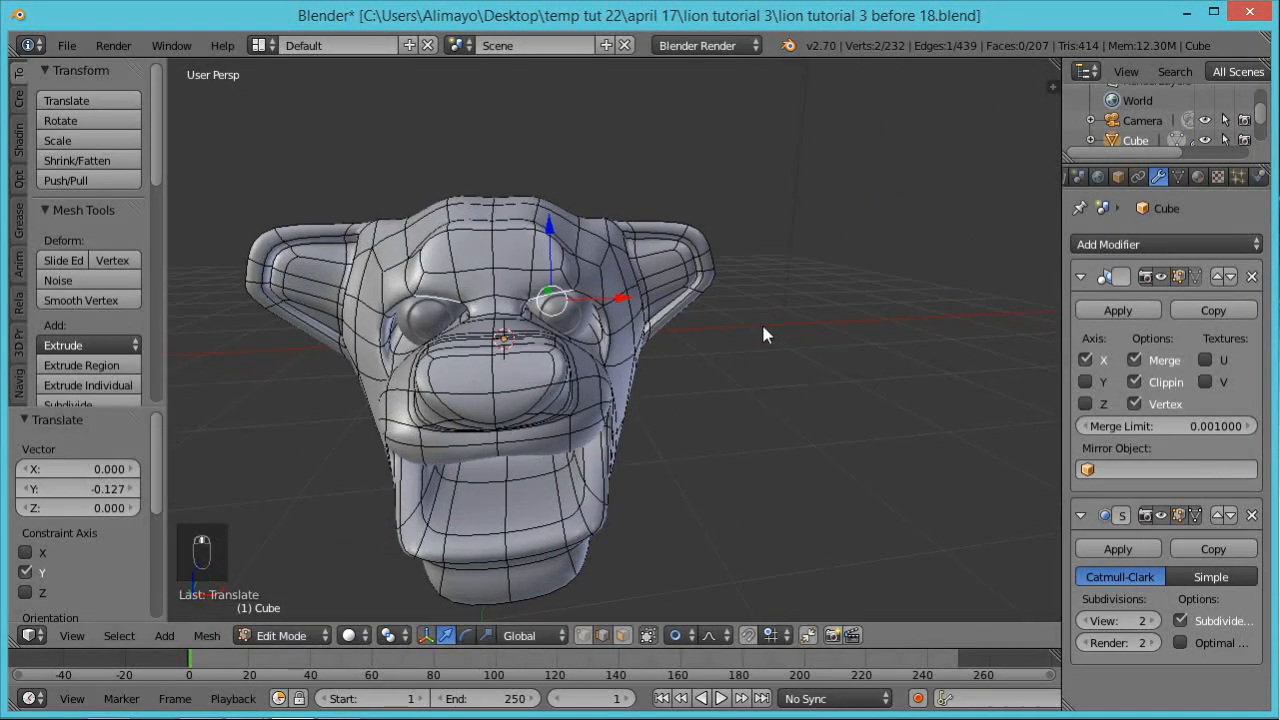
pyautogui.moveTo(560, 228); pyautogui.dragTo(554, 230)
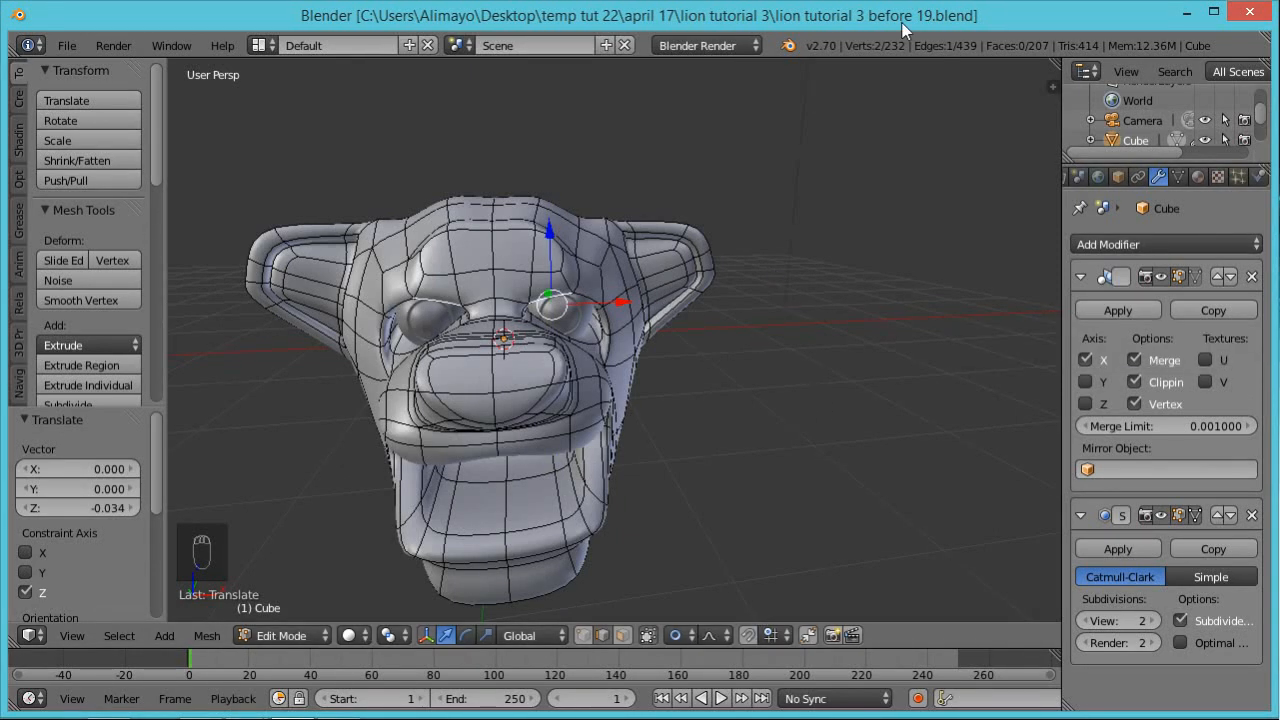
pyautogui.moveTo(802, 218); pyautogui.dragTo(620, 190, button='middle')
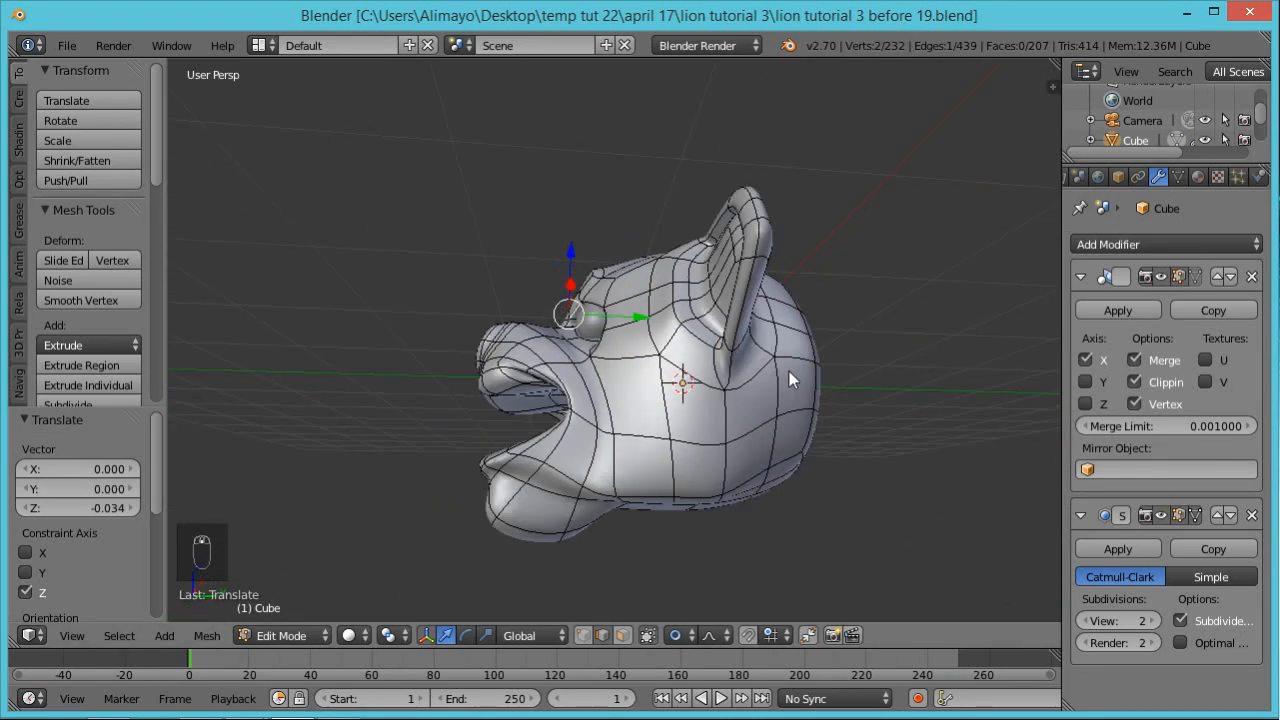
pyautogui.moveTo(743, 464); pyautogui.dragTo(597, 427, button='middle')
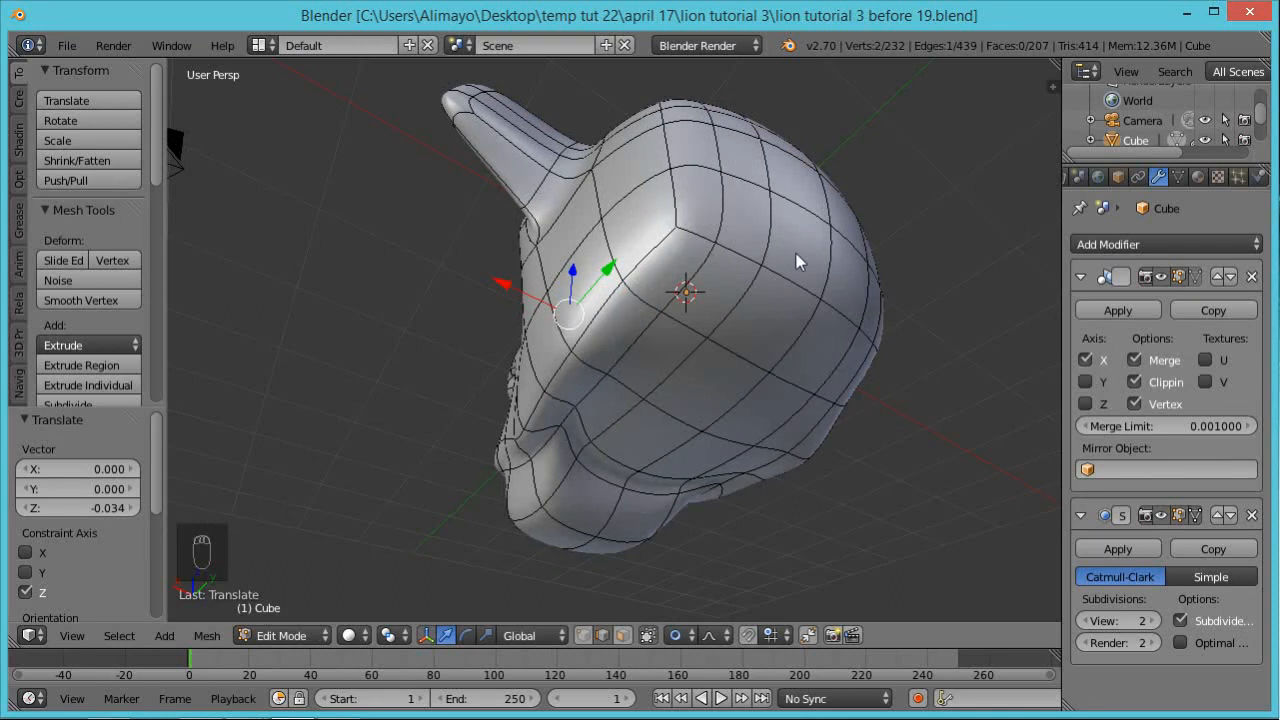
# Clear the brow edge selection and switch the mesh to face selection
pyautogui.moveTo(811, 349); pyautogui.dragTo(759, 328, button='middle')
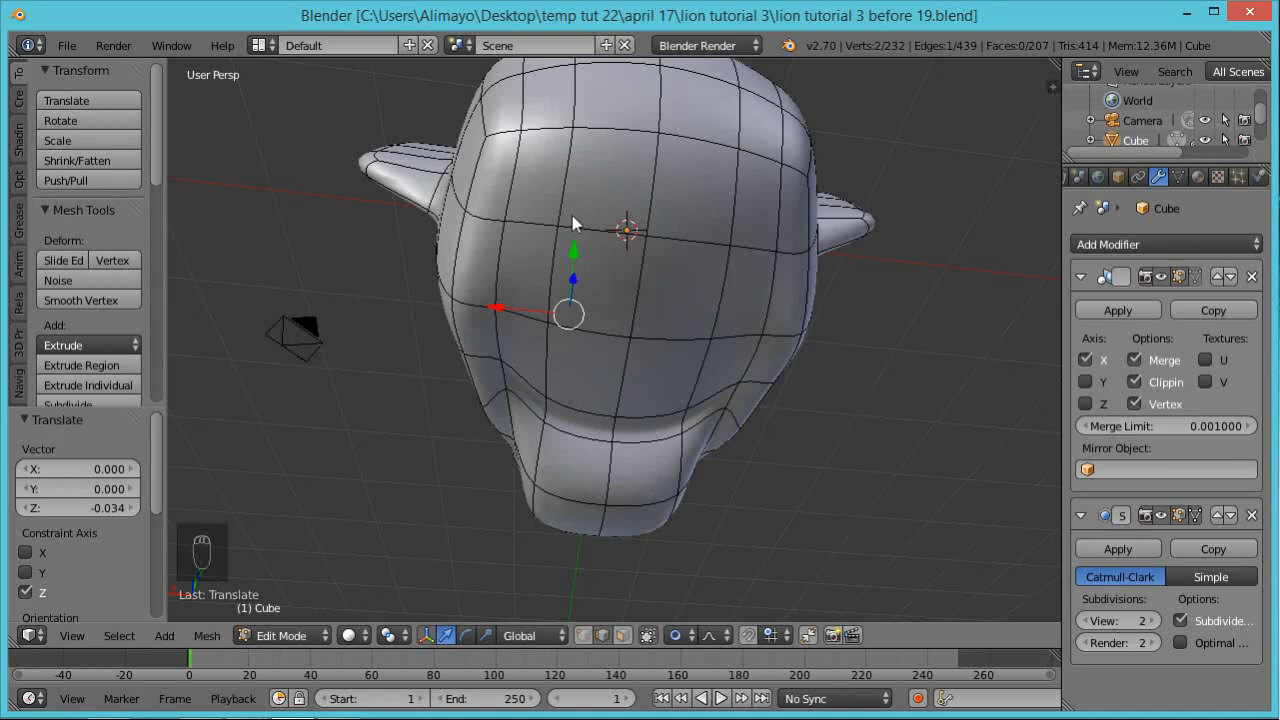
pyautogui.press('c')
pyautogui.press('Escape')
pyautogui.click(622, 635)
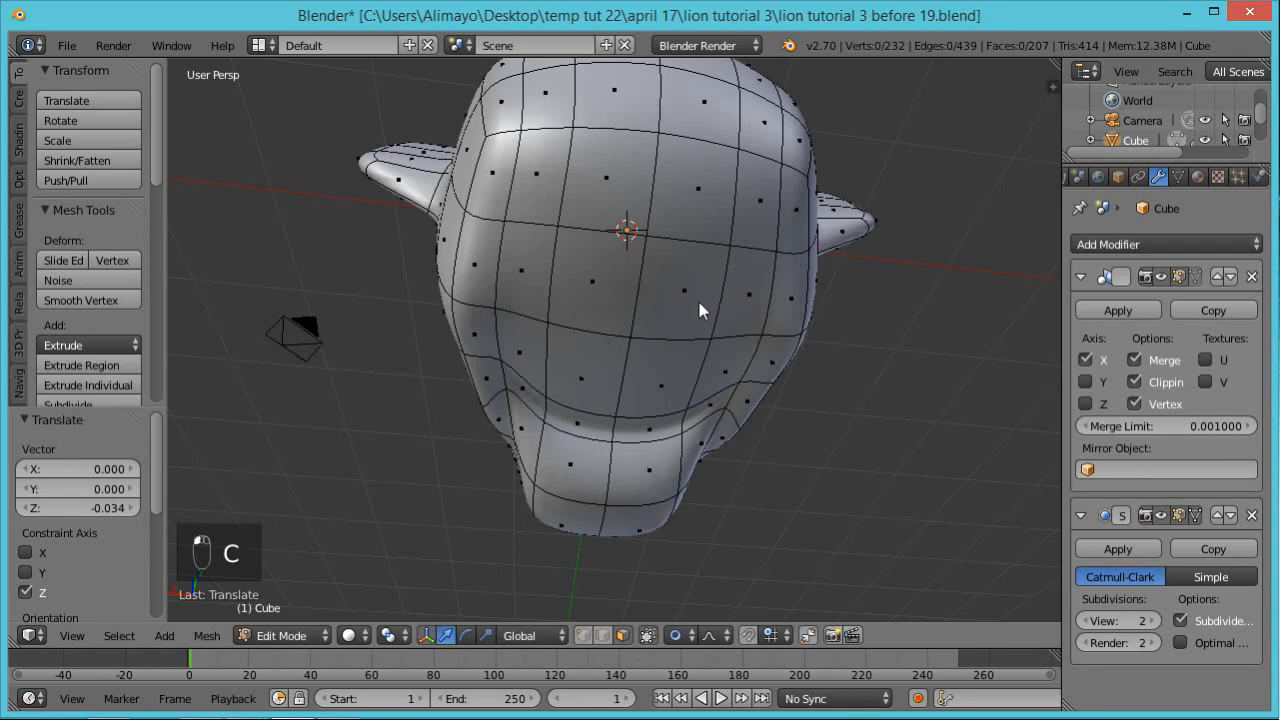
pyautogui.press('c')
pyautogui.moveTo(712, 207)
pyautogui.mouseDown()
pyautogui.moveTo(577, 171)
pyautogui.moveTo(519, 230)
pyautogui.moveTo(683, 254)
pyautogui.mouseUp()
pyautogui.rightClick(631, 342)
pyautogui.moveTo(586, 363); pyautogui.dragTo(533, 351, button='middle')
pyautogui.scroll(-3, 640, 372)
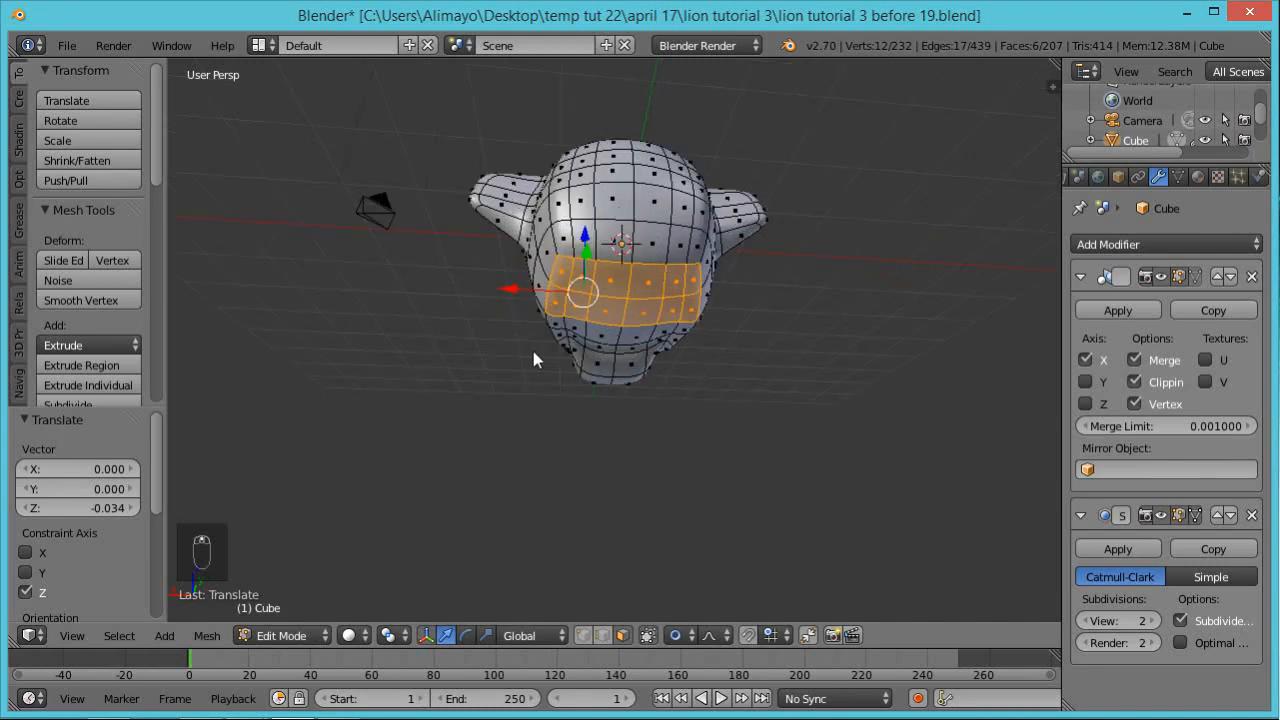
pyautogui.rightClick(566, 248)
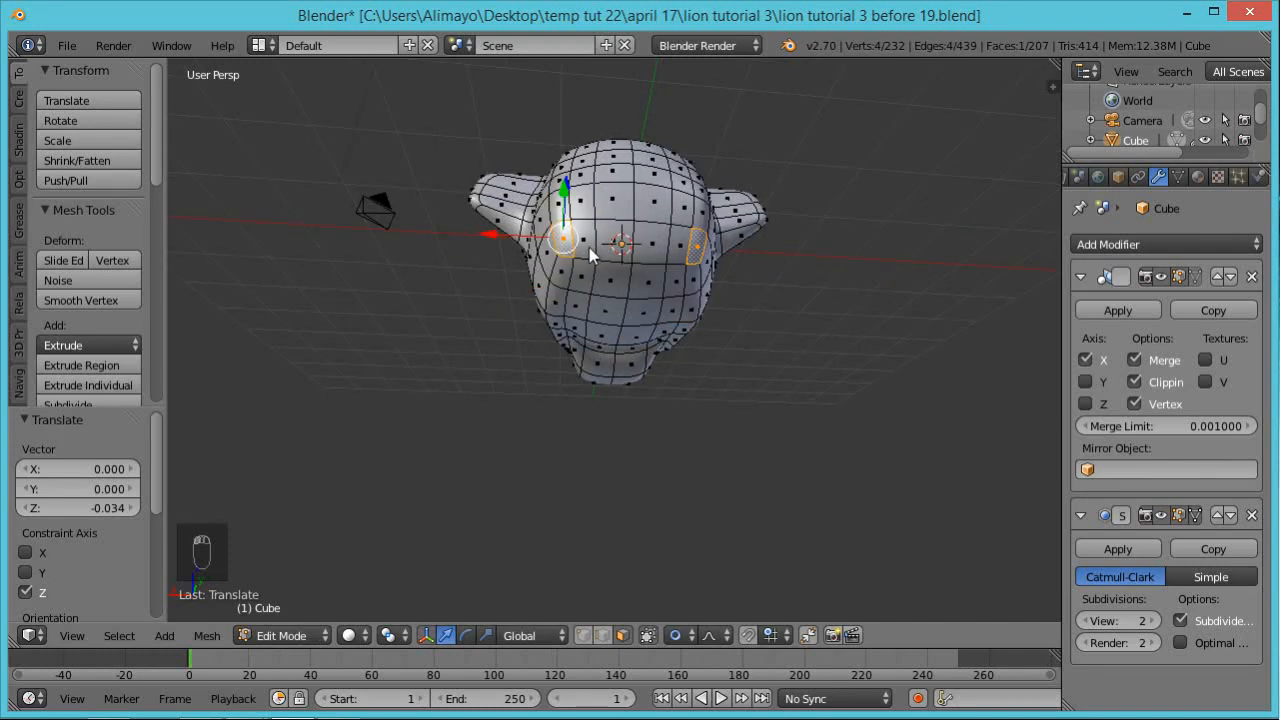
pyautogui.scroll(2, 591, 262)
pyautogui.moveTo(591, 263)
pyautogui.mouseDown(button='middle')
pyautogui.moveTo(623, 266)
pyautogui.moveTo(583, 249)
pyautogui.mouseUp(button='middle')
pyautogui.press('a')
pyautogui.press('a')
pyautogui.press('a')
pyautogui.press('a')
pyautogui.press('a')
pyautogui.press('a')
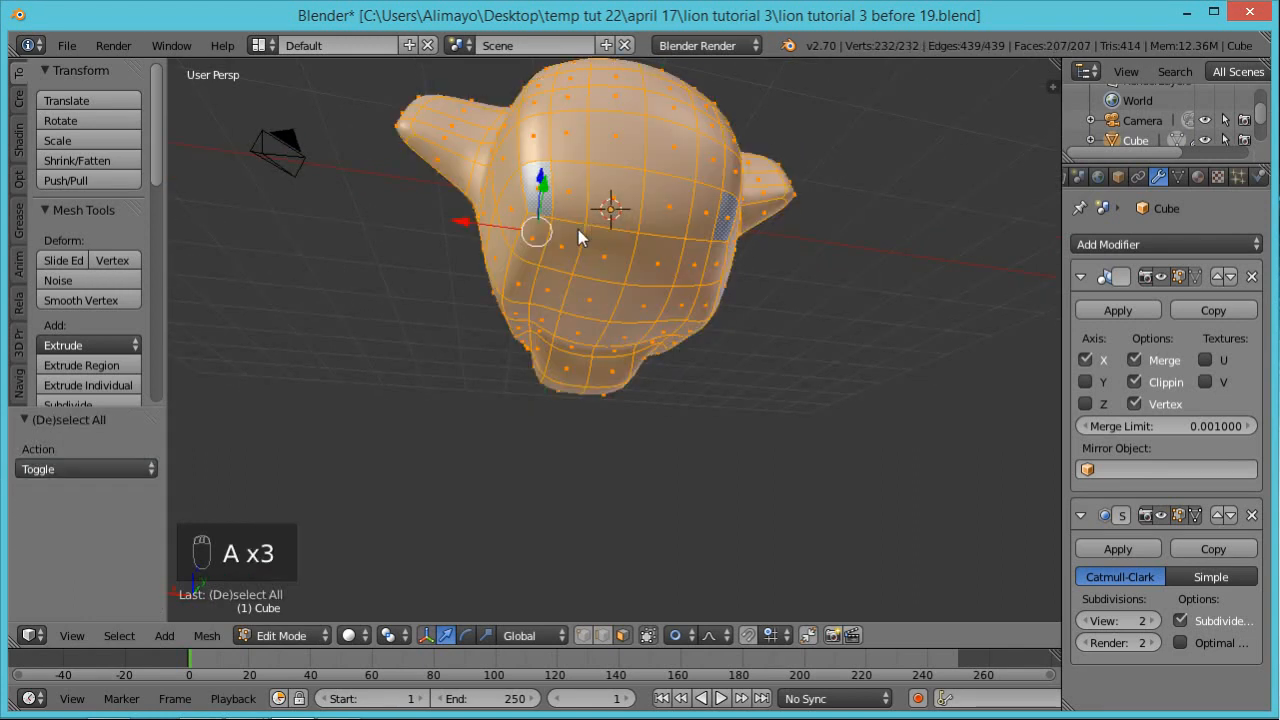
pyautogui.press('a')
# Select the six faces around the lower back corner of the head and scale them up by about 1.624 with proportional editing
pyautogui.moveTo(565, 215); pyautogui.dragTo(535, 198, button='middle')
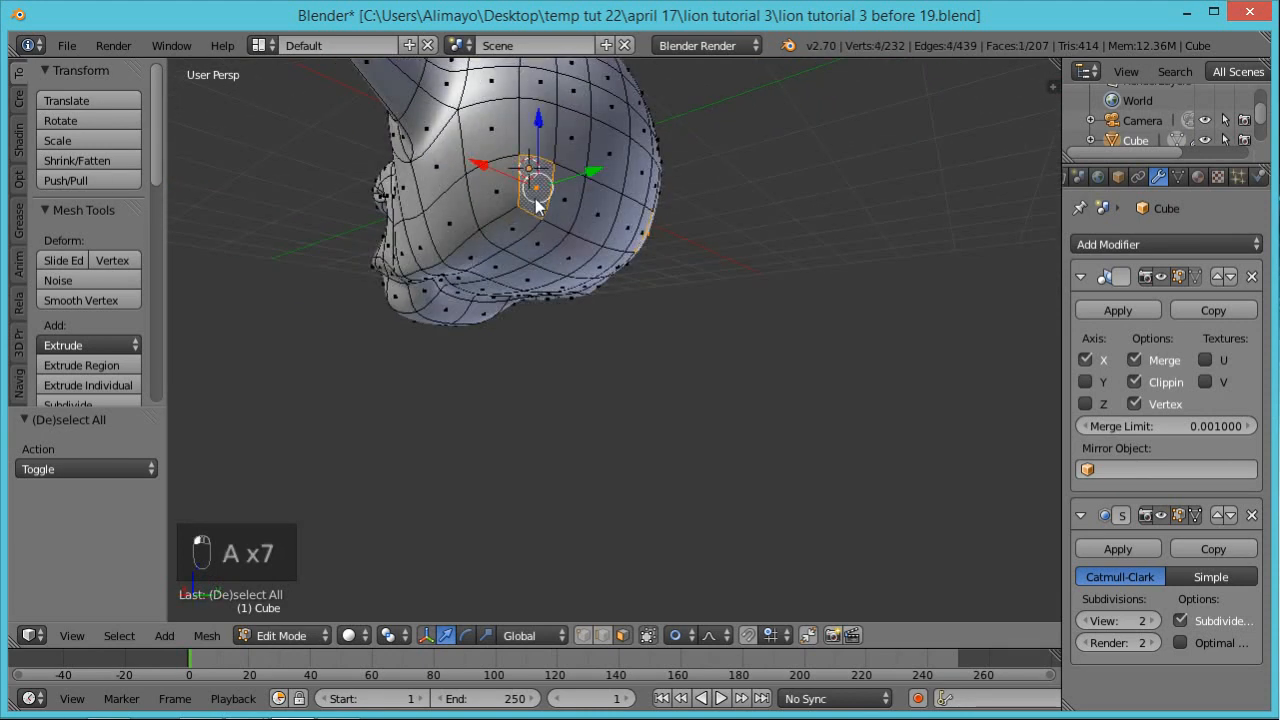
pyautogui.rightClick(536, 198)
pyautogui.keyDown('shift'); pyautogui.rightClick(532, 224); pyautogui.keyUp('shift')
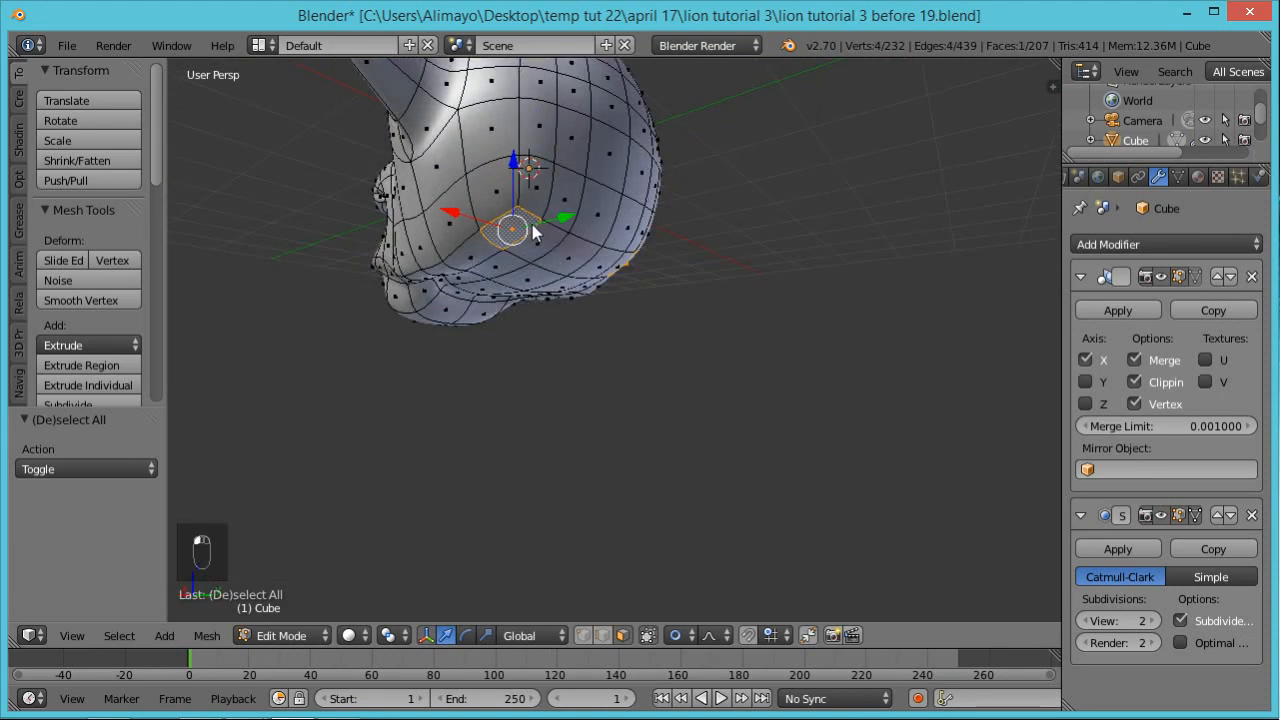
pyautogui.press('c')
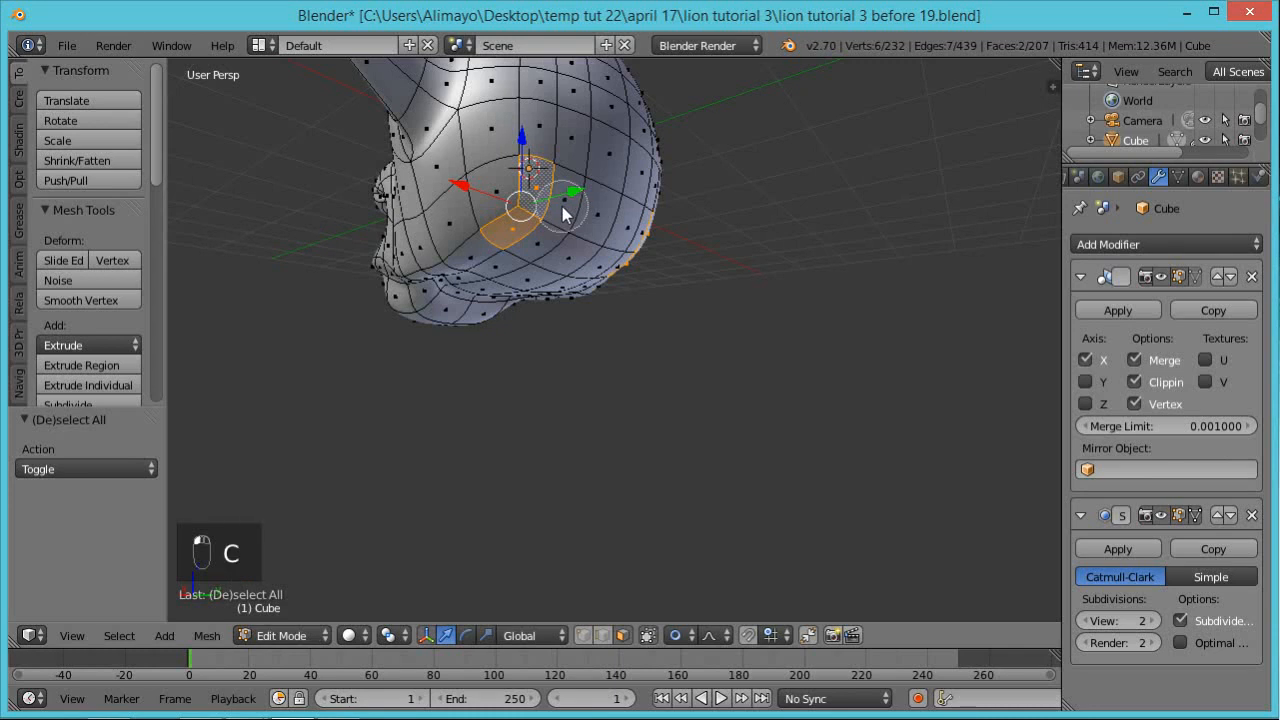
pyautogui.moveTo(562, 206); pyautogui.dragTo(592, 225)
pyautogui.rightClick(592, 225)
pyautogui.moveTo(770, 316)
pyautogui.mouseDown(button='middle')
pyautogui.moveTo(573, 284)
pyautogui.moveTo(667, 263)
pyautogui.moveTo(600, 236)
pyautogui.moveTo(771, 252)
pyautogui.moveTo(859, 302)
pyautogui.moveTo(759, 296)
pyautogui.mouseUp(button='middle')
pyautogui.press('s')
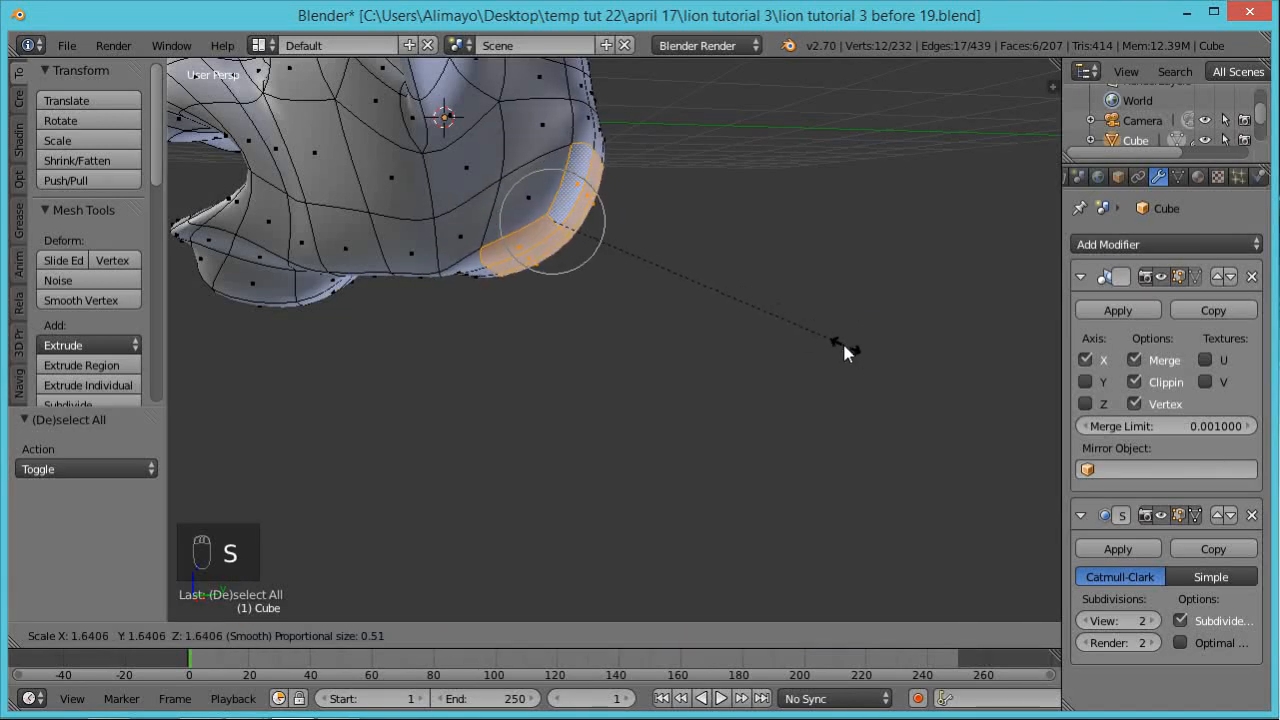
pyautogui.click(843, 349)
pyautogui.moveTo(780, 343); pyautogui.dragTo(616, 288, button='middle')
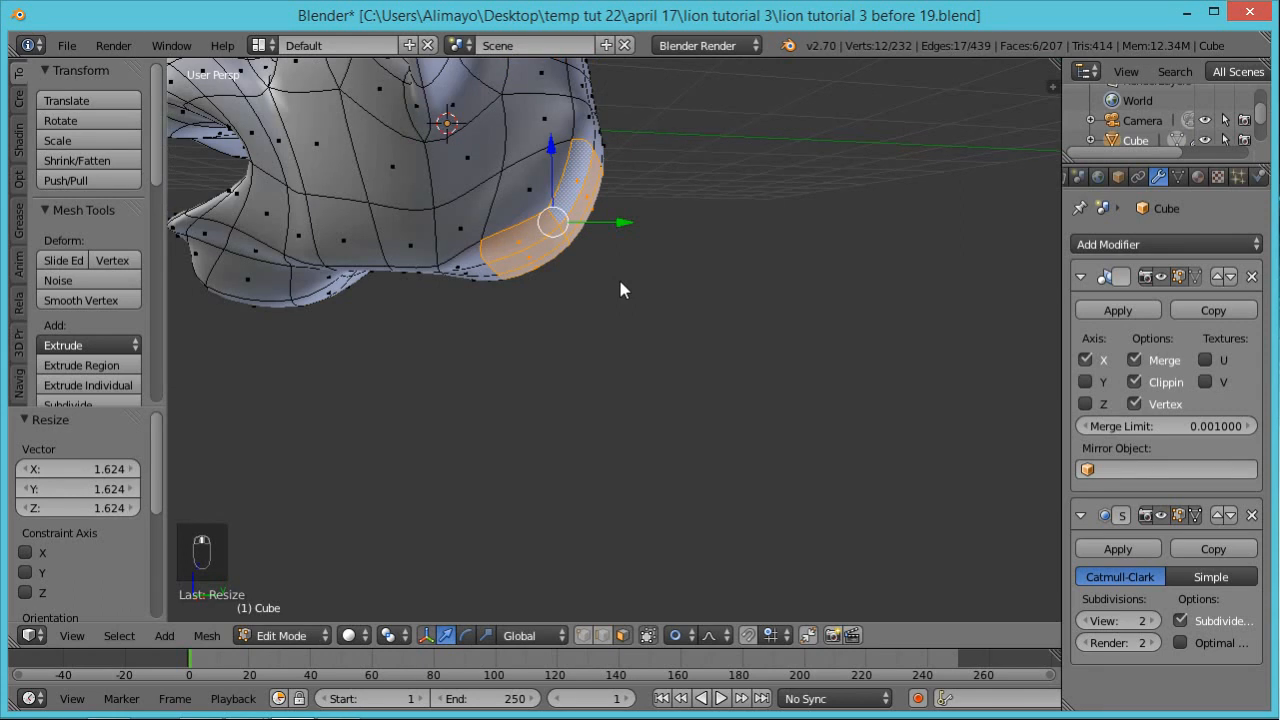
# Extrude the selected faces about 1.06 along their normal to start the neck, and enlarge the new end by about 1.413
pyautogui.press('e')
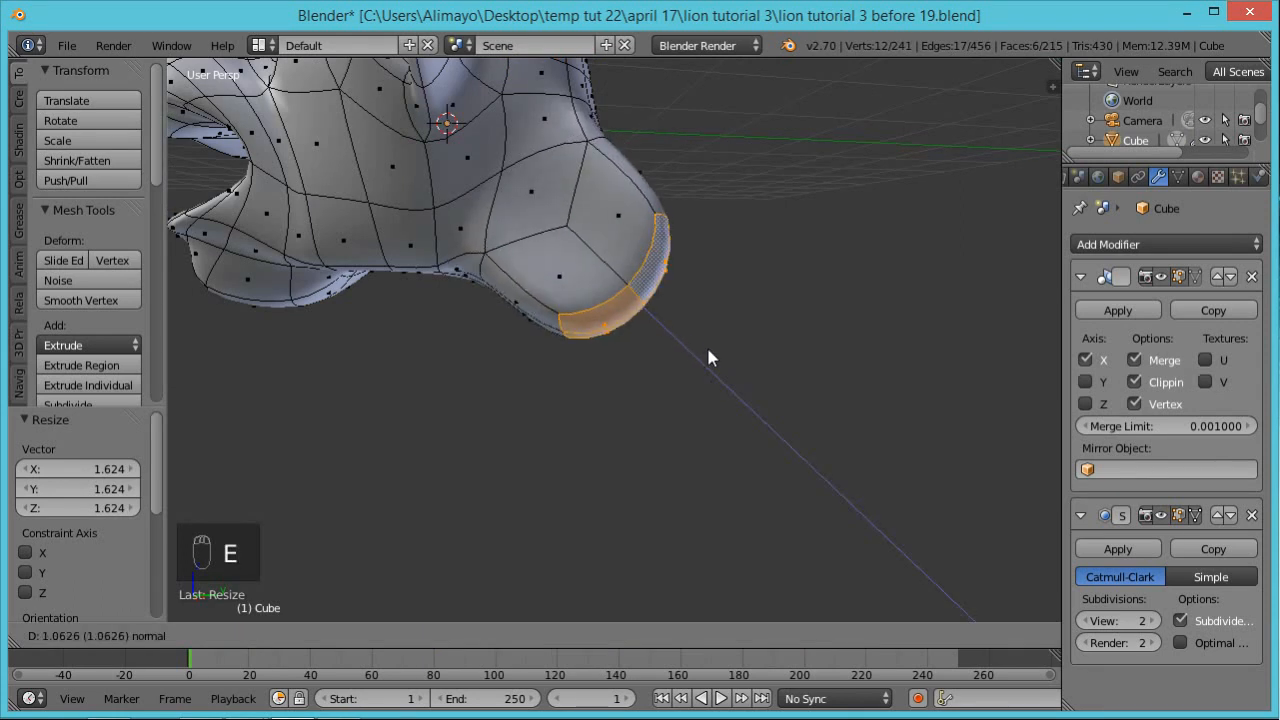
pyautogui.click(708, 350)
pyautogui.moveTo(654, 371); pyautogui.dragTo(693, 355, button='middle')
pyautogui.scroll(-5, 700, 352)
pyautogui.press('s')
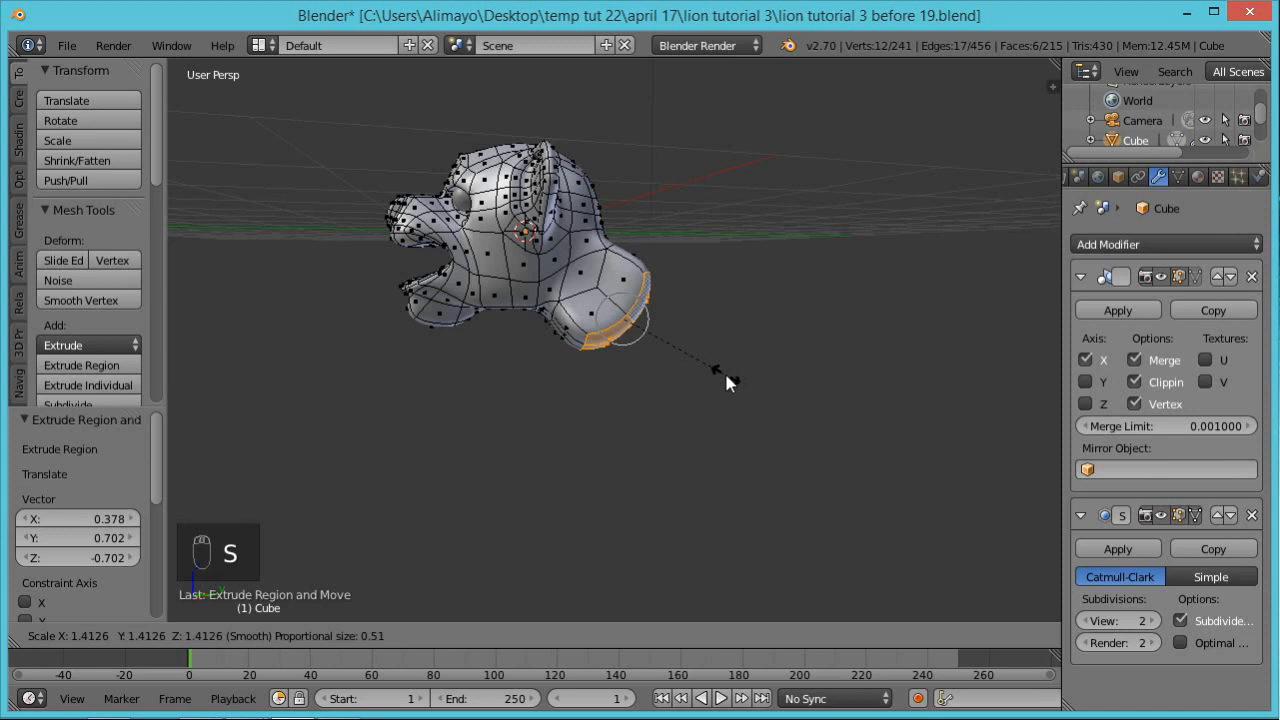
pyautogui.click(726, 381)
pyautogui.moveTo(731, 400); pyautogui.dragTo(658, 462, button='middle')
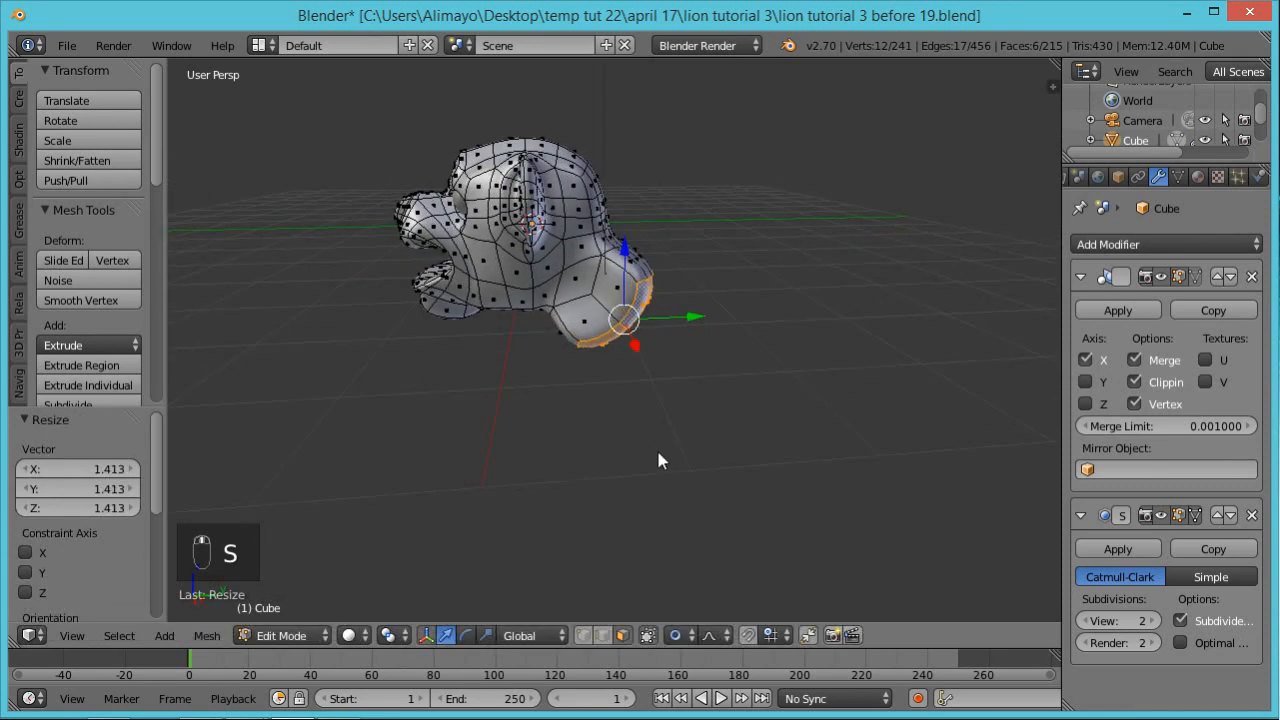
# Extrude the neck end about 1.73 further along its normal and rotate the new end about 33.9° around X
pyautogui.press('e')
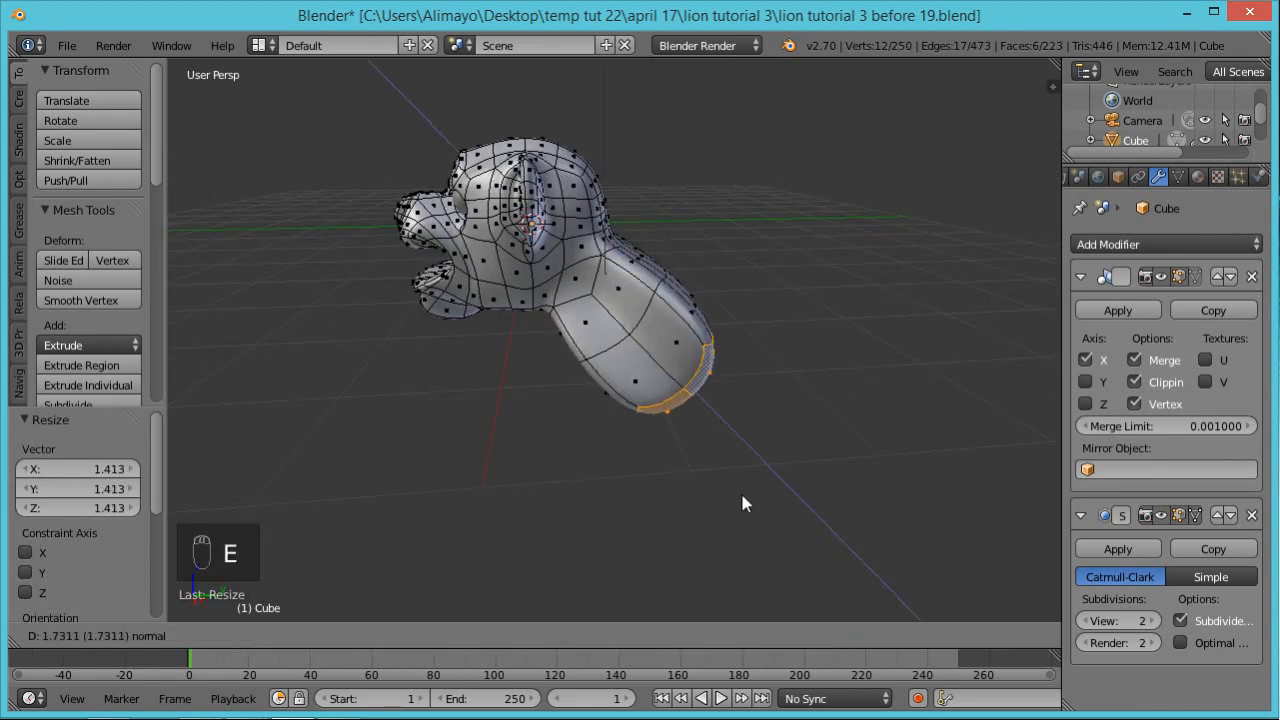
pyautogui.click(743, 490)
pyautogui.press('r')
pyautogui.press('x')
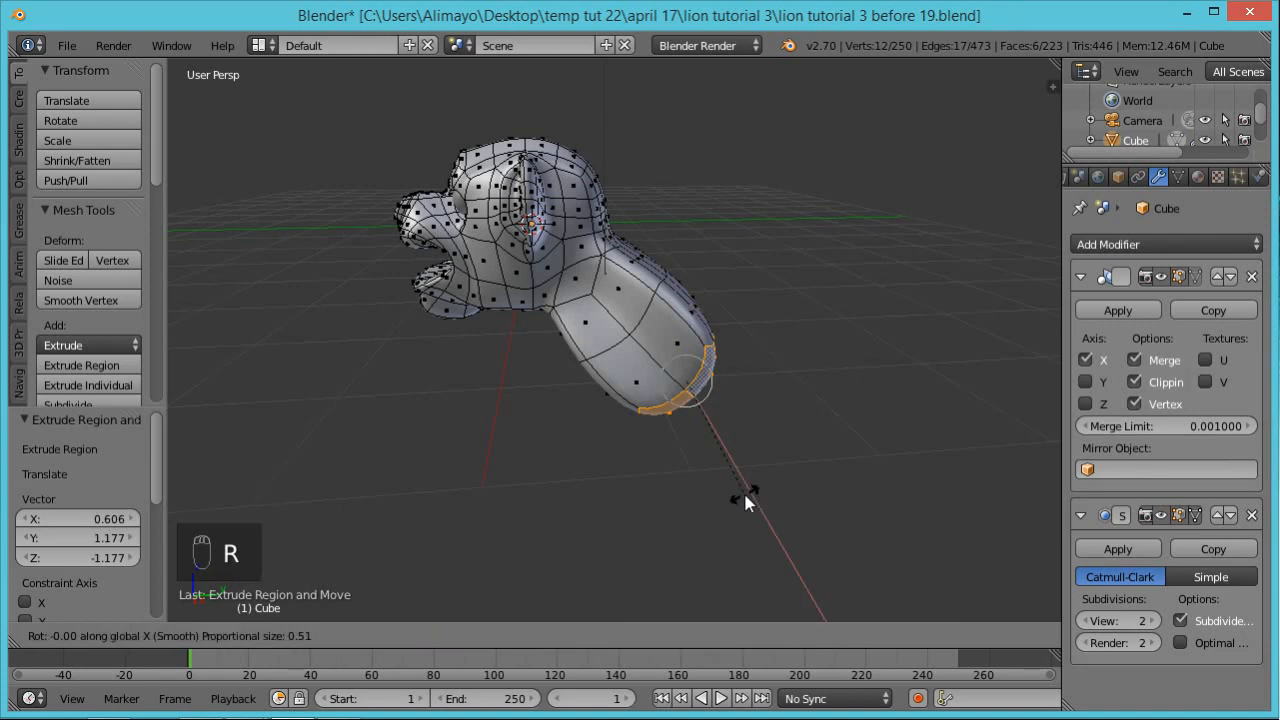
pyautogui.click(768, 420)
# Raise the neck's end faces about 0.888 along Z, pull them backward along Y and shift them -0.450 along X
pyautogui.press('g')
pyautogui.press('z')
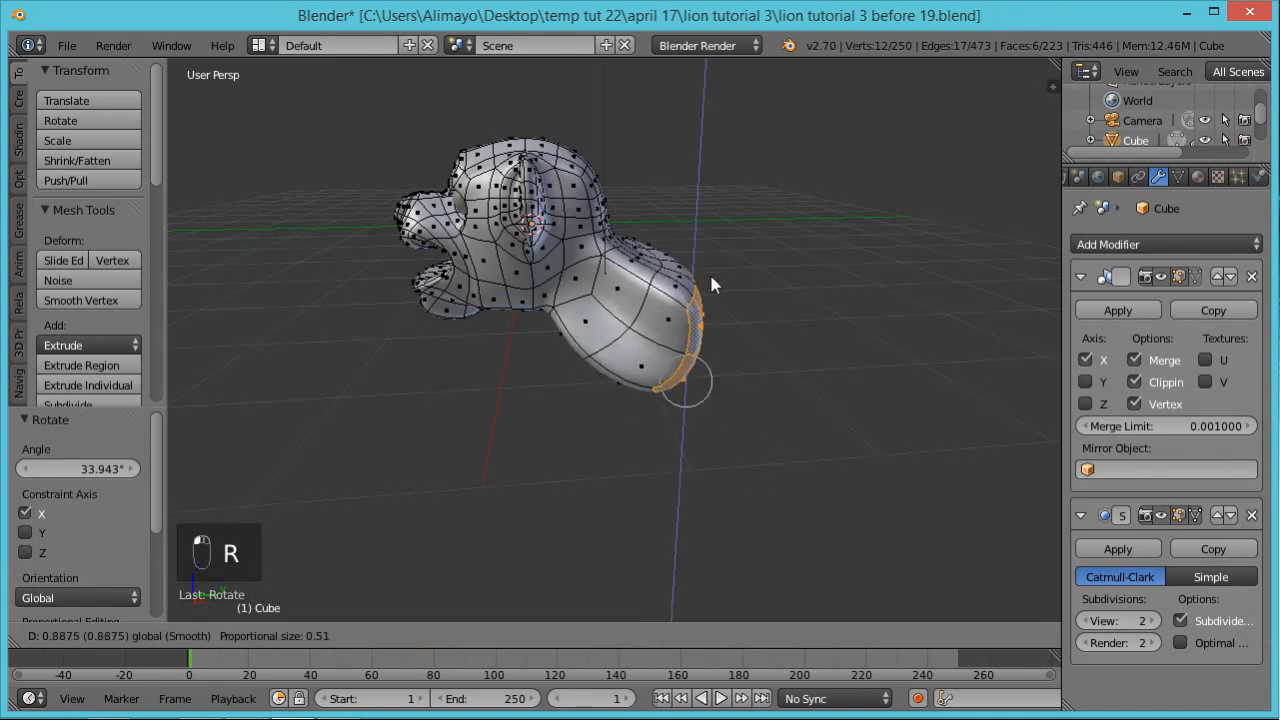
pyautogui.click(711, 282)
pyautogui.moveTo(750, 333); pyautogui.dragTo(790, 320)
pyautogui.moveTo(889, 266); pyautogui.dragTo(568, 432, button='middle')
pyautogui.moveTo(657, 337); pyautogui.dragTo(682, 352)
pyautogui.moveTo(782, 368); pyautogui.dragTo(820, 322, button='middle')
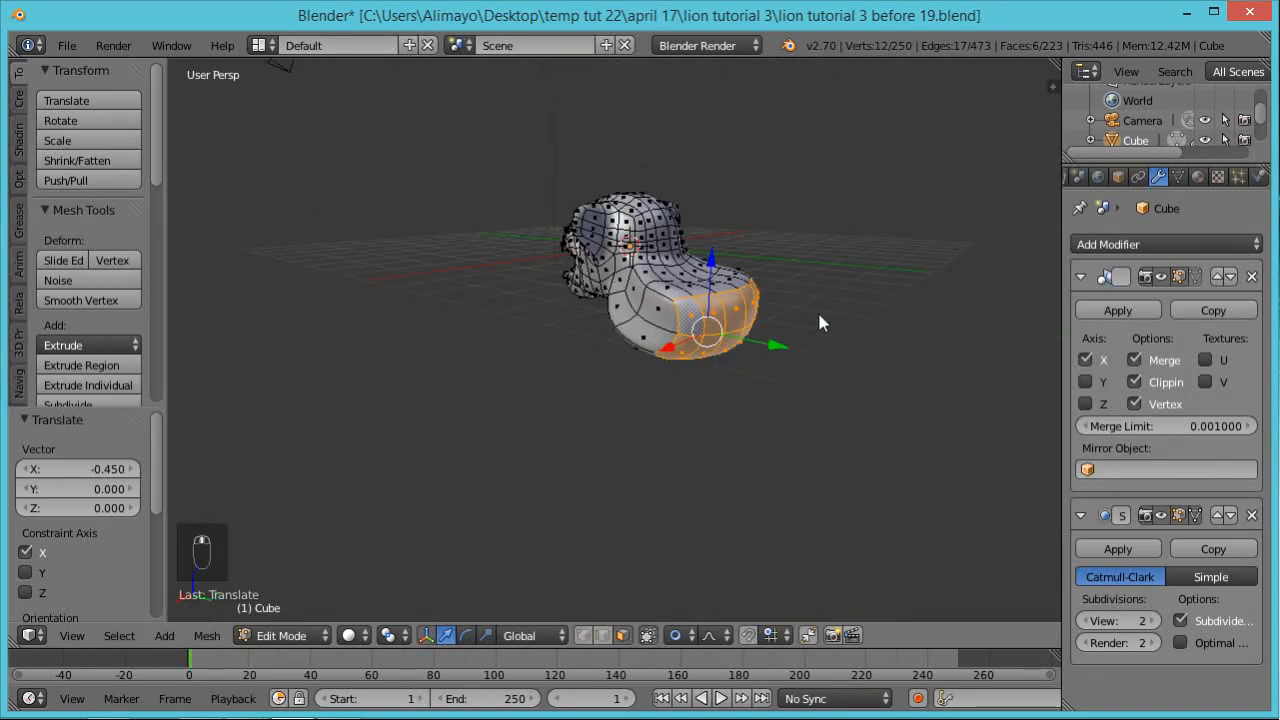
# Scale the end faces of the neck along Z by about 1.376
pyautogui.press('s')
pyautogui.press('z')
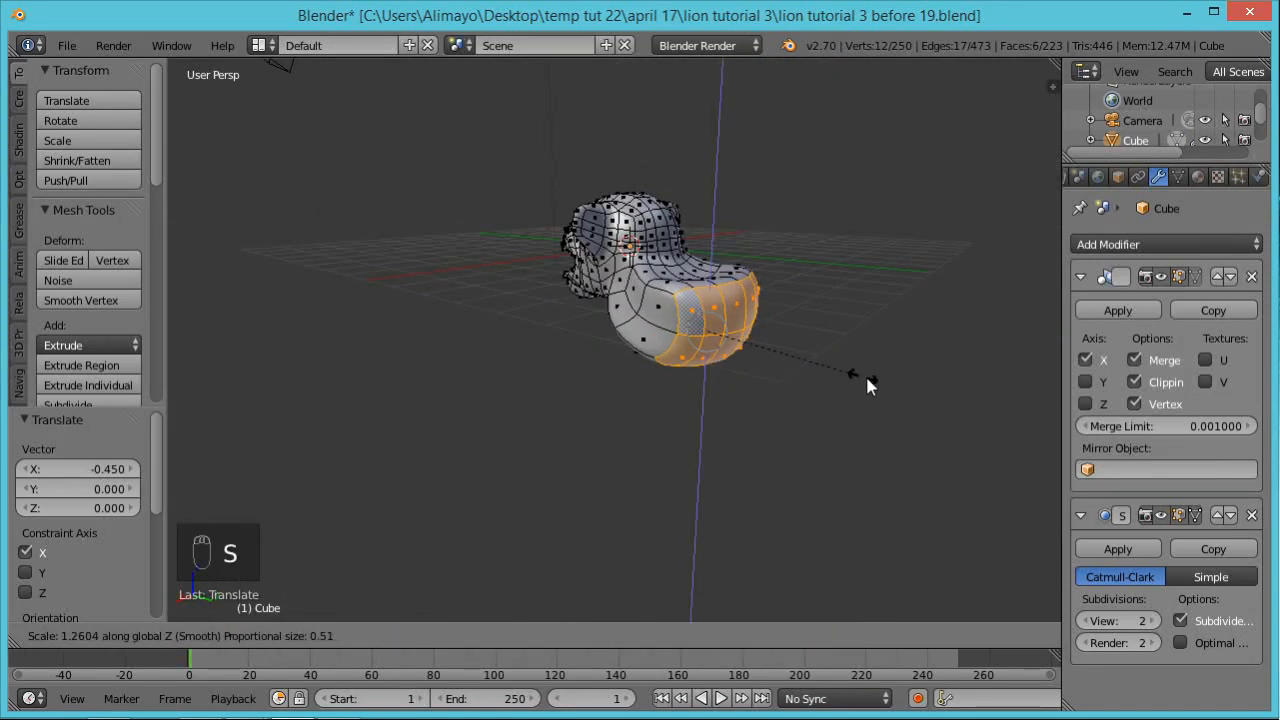
pyautogui.click(822, 398)
pyautogui.moveTo(793, 398); pyautogui.dragTo(830, 368, button='middle')
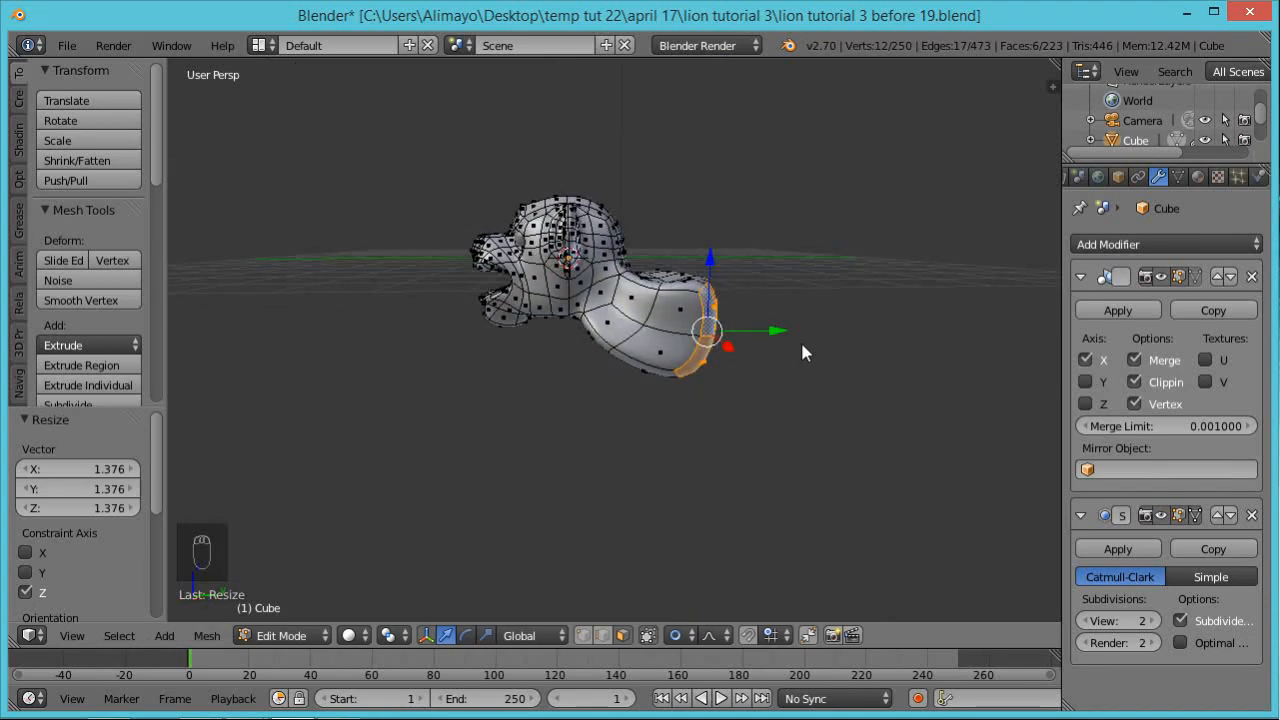
# Extrude the end faces backward along Y in three sections of about 4.762, 3.632 and 2.326 to form the torso
pyautogui.press('e')
pyautogui.press('y')
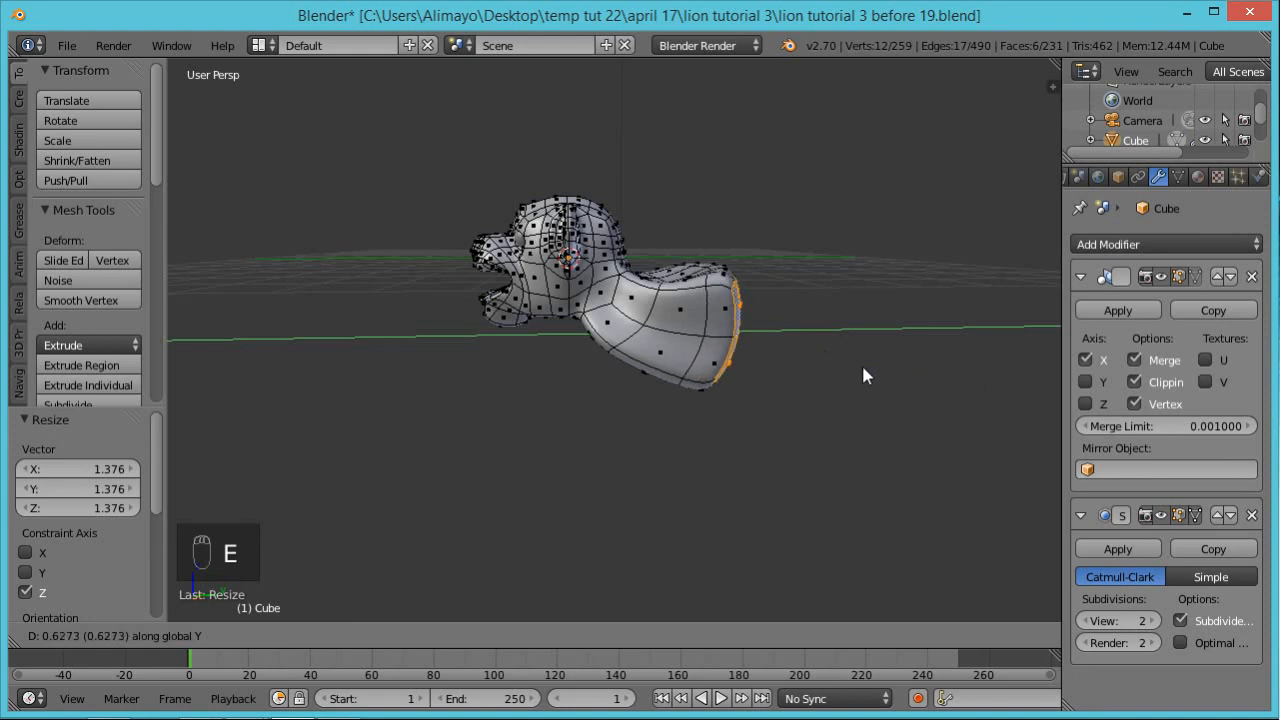
pyautogui.click(977, 384)
pyautogui.moveTo(980, 391); pyautogui.dragTo(806, 390, button='middle')
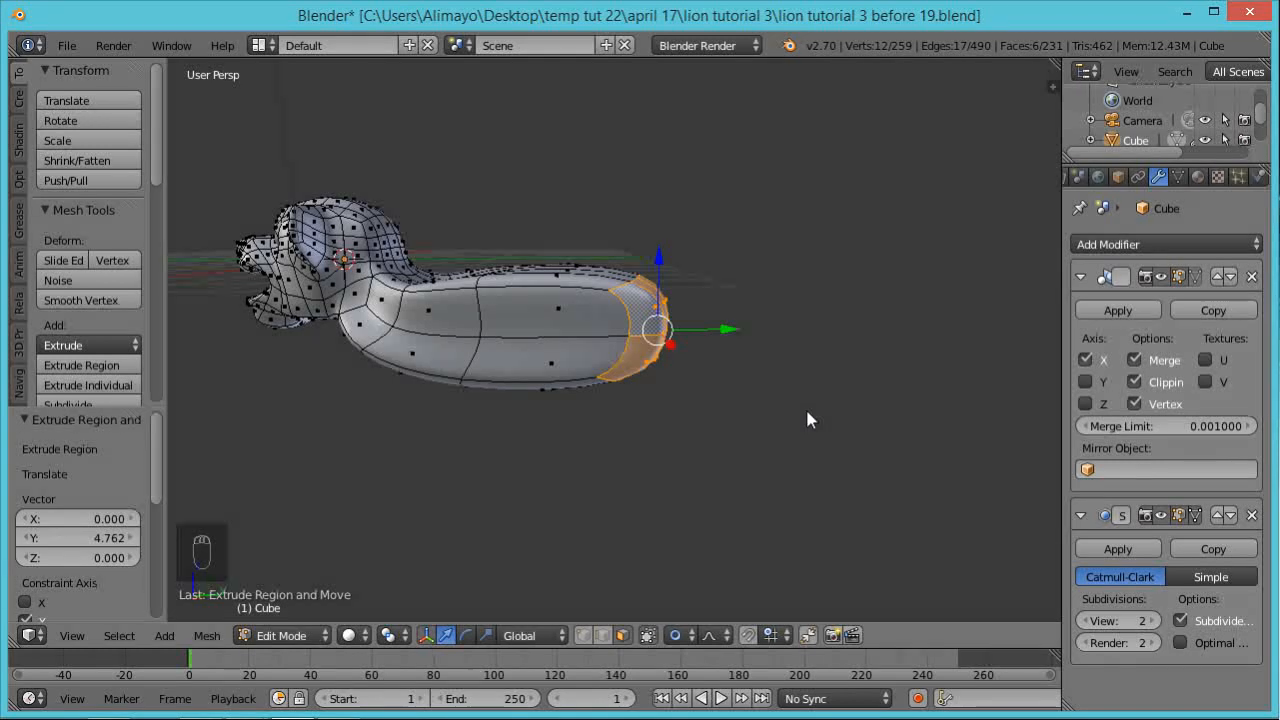
pyautogui.press('e')
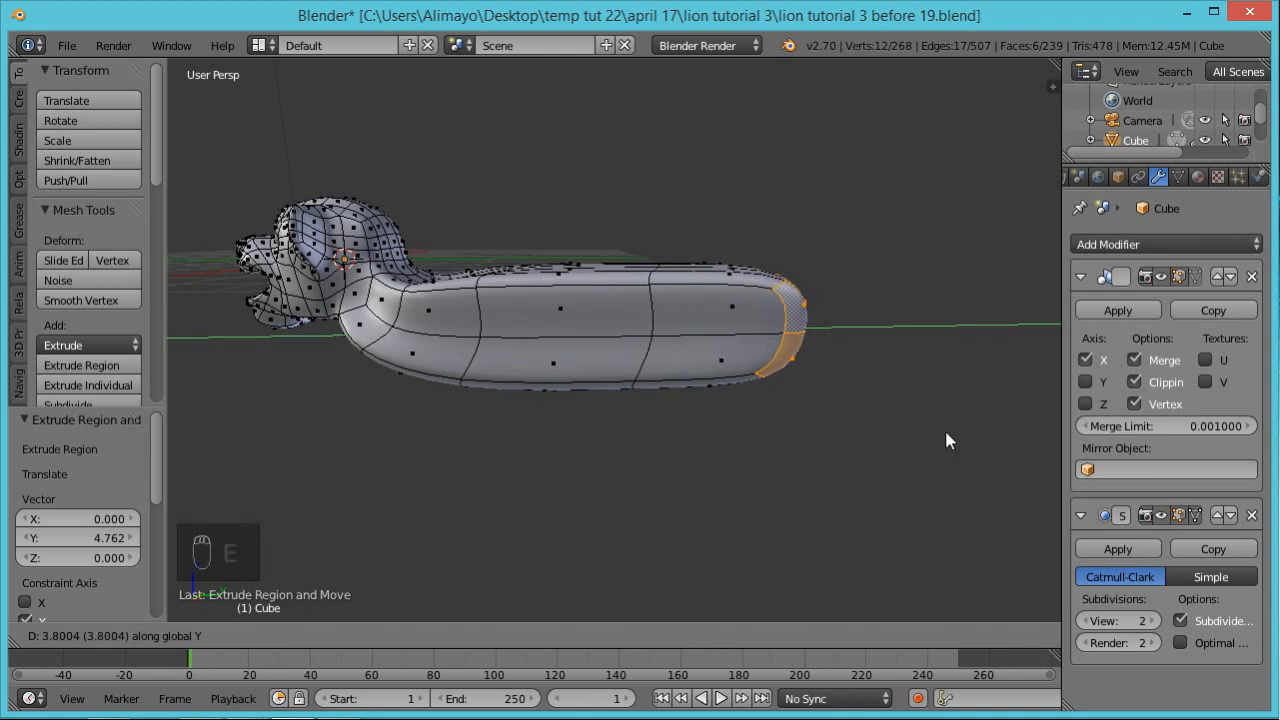
pyautogui.click(938, 441)
pyautogui.press('e')
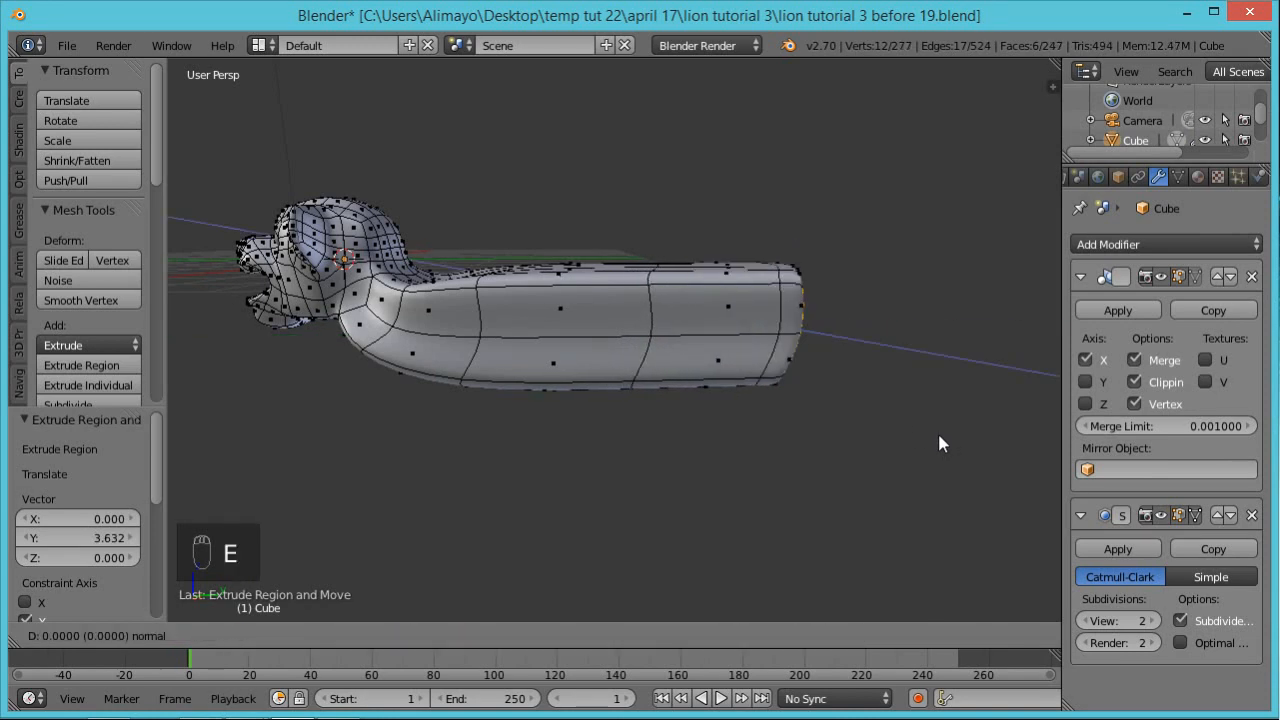
pyautogui.click(1022, 449)
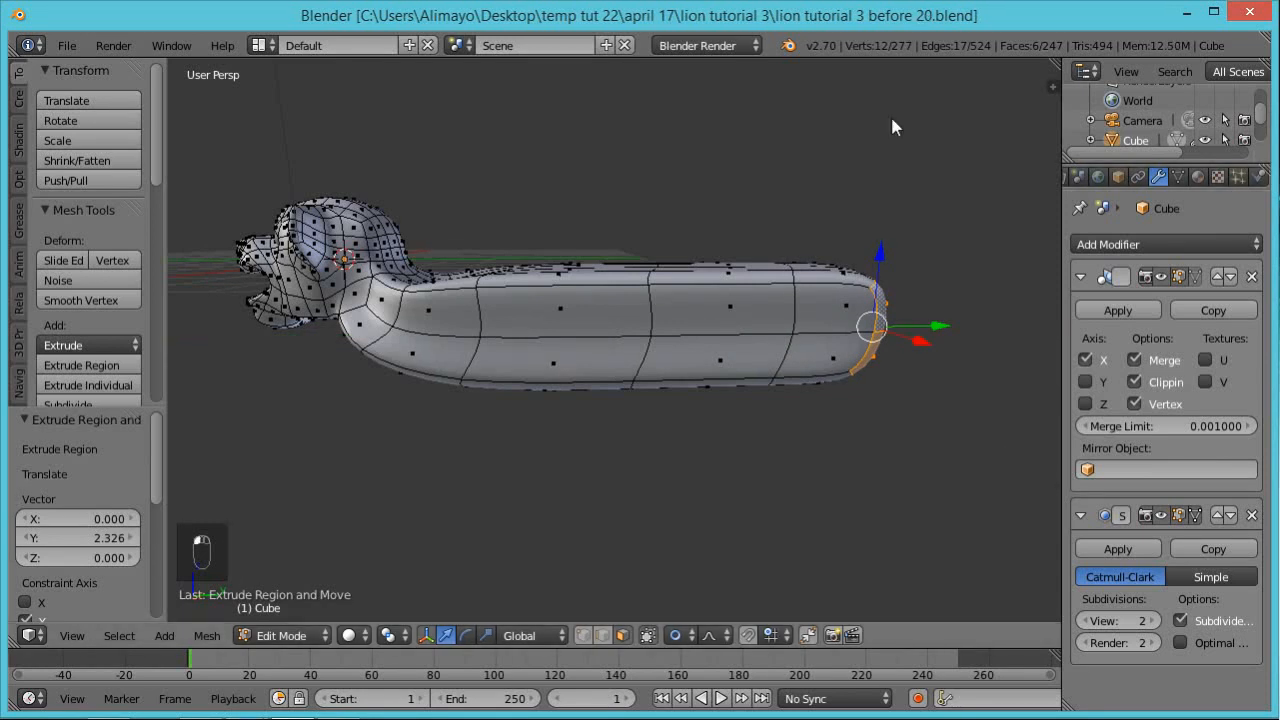
# Select all neck and torso faces in a wireframe side view, smooth their vertices once and return to solid shading
pyautogui.press('z')
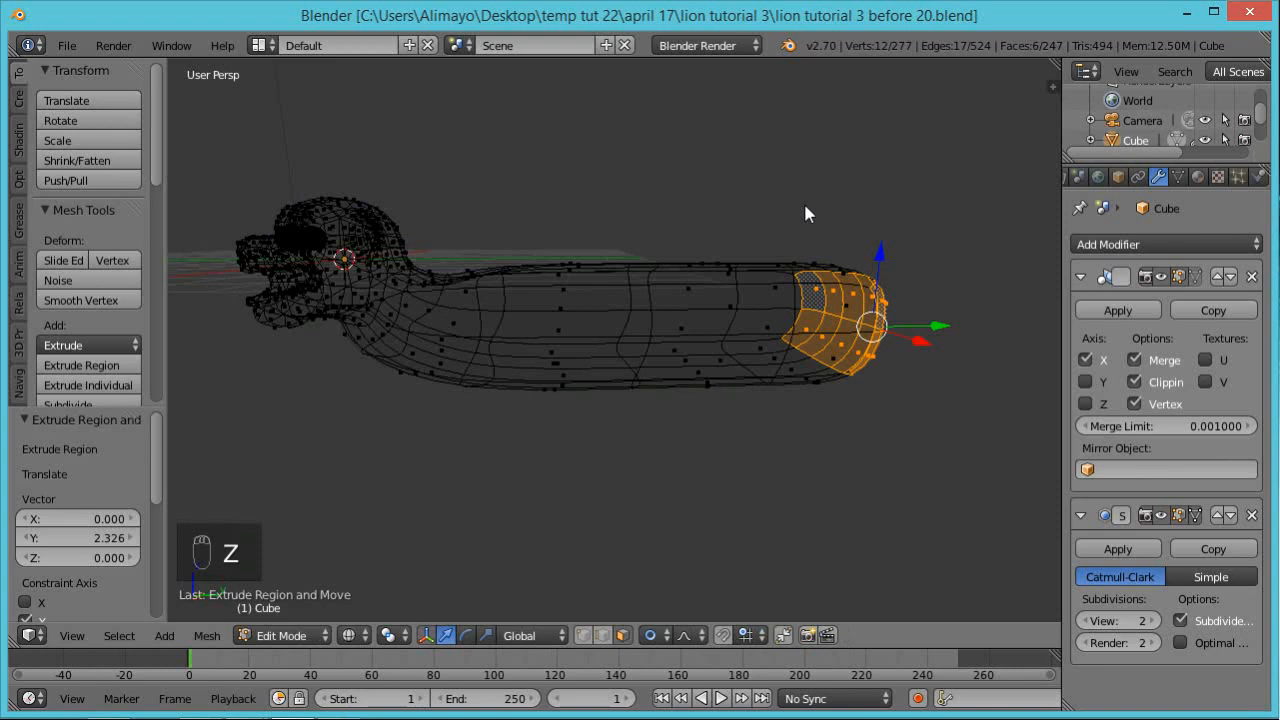
pyautogui.press('a')
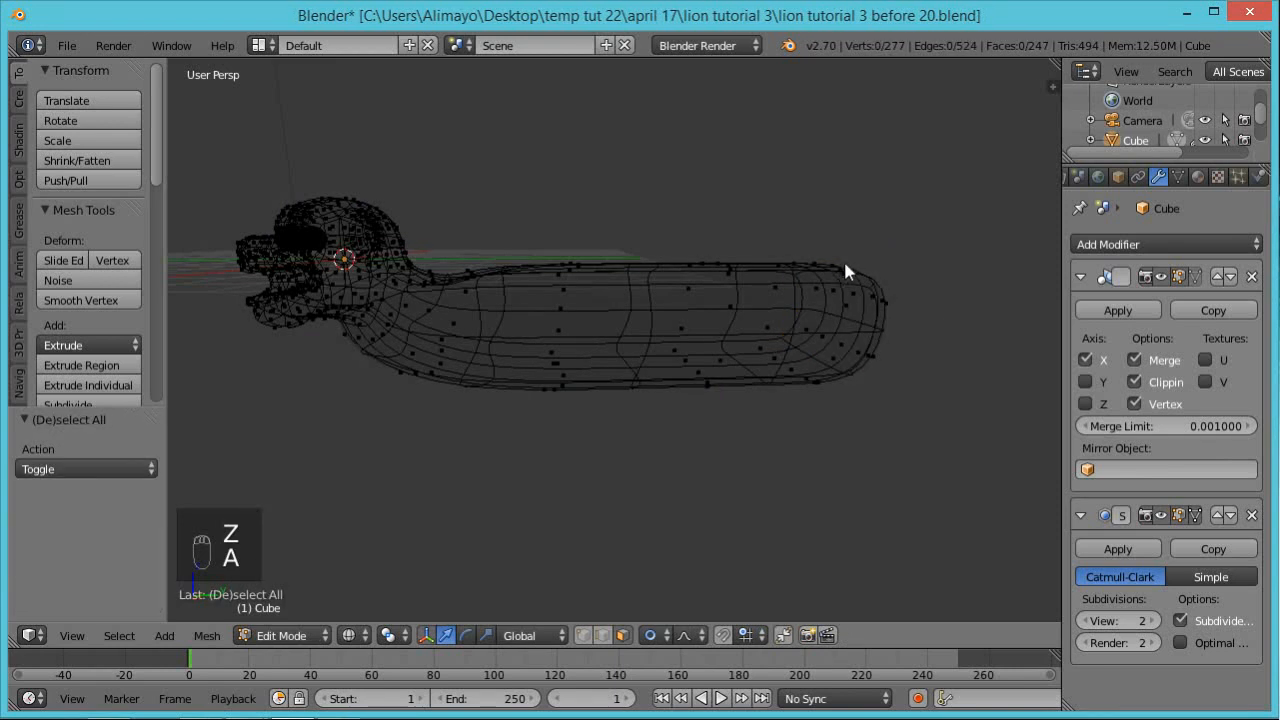
pyautogui.press('KP_3')
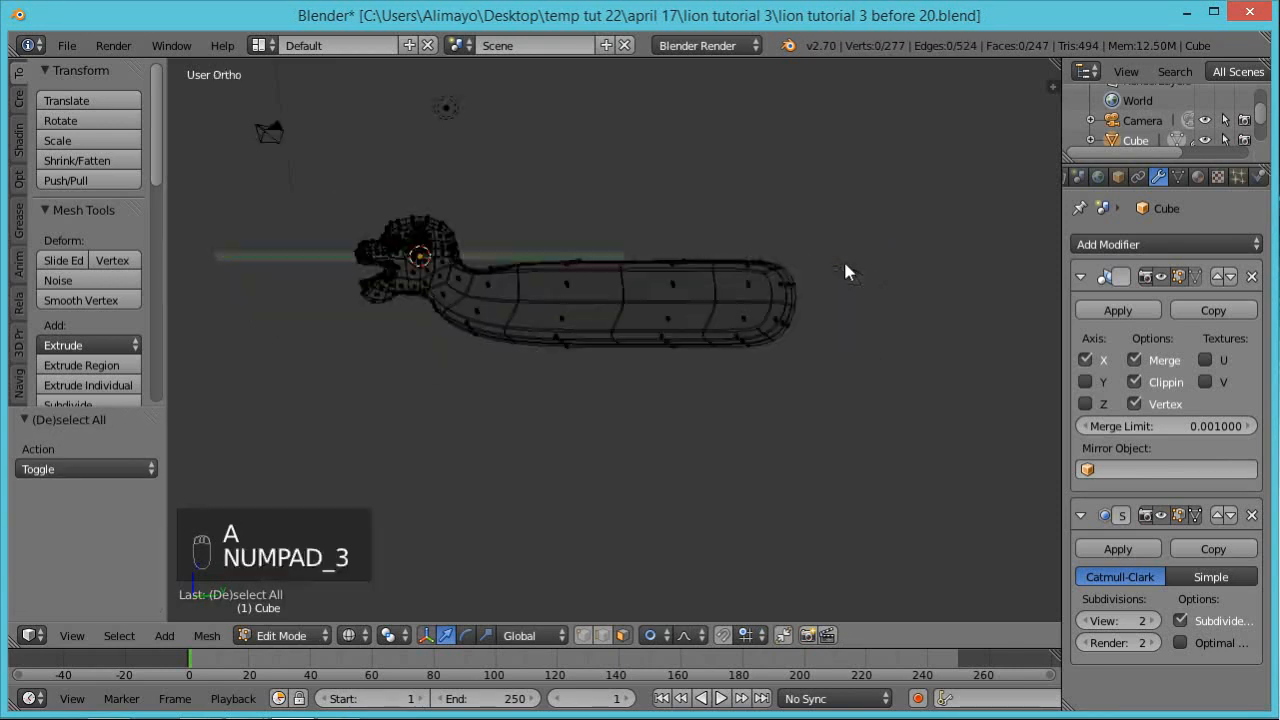
pyautogui.moveTo(852, 247)
pyautogui.mouseDown()
pyautogui.moveTo(693, 192)
pyautogui.moveTo(486, 250)
pyautogui.moveTo(445, 293)
pyautogui.moveTo(515, 403)
pyautogui.moveTo(849, 316)
pyautogui.mouseUp()
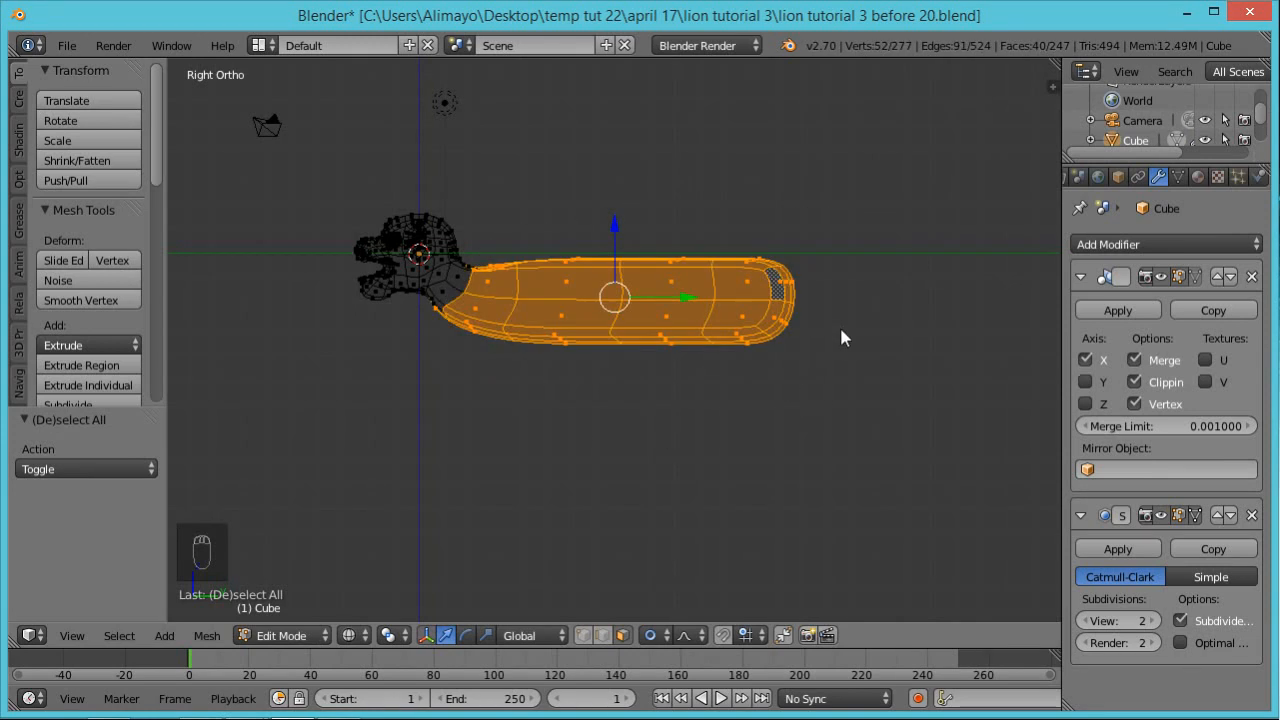
pyautogui.press('w')
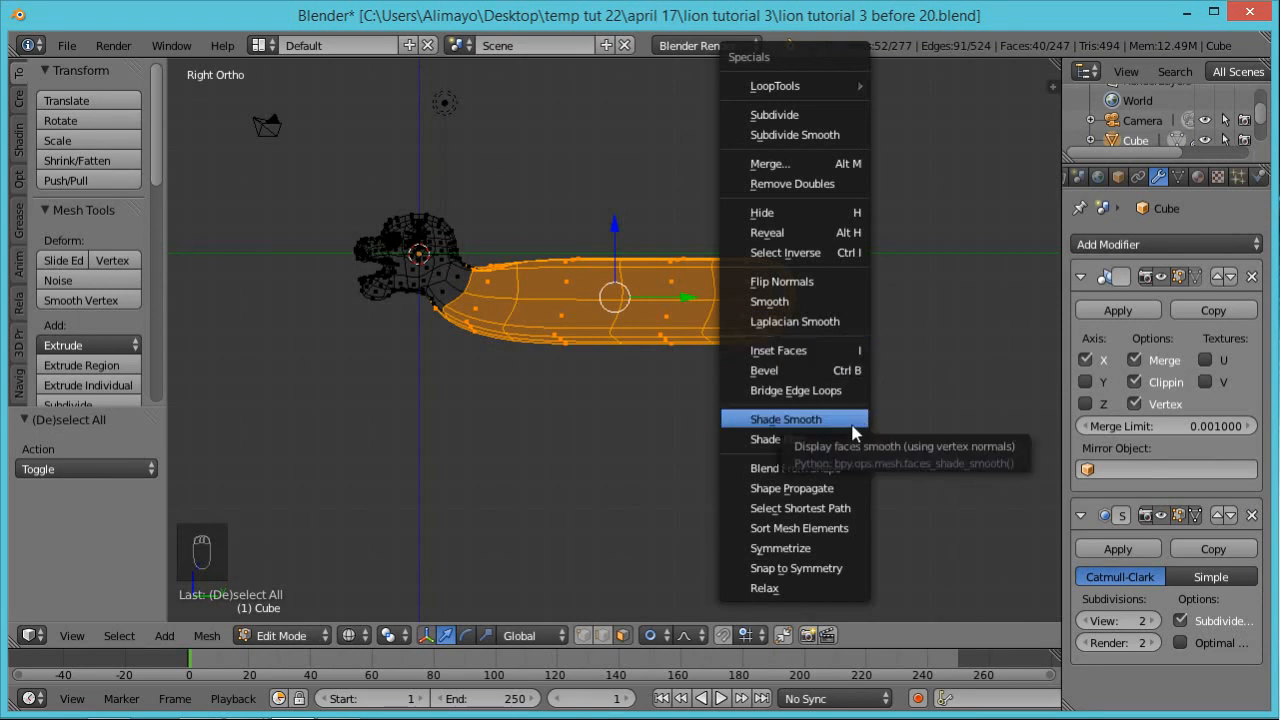
pyautogui.click(819, 309)
pyautogui.moveTo(874, 262); pyautogui.dragTo(737, 383, button='middle')
pyautogui.press('z')
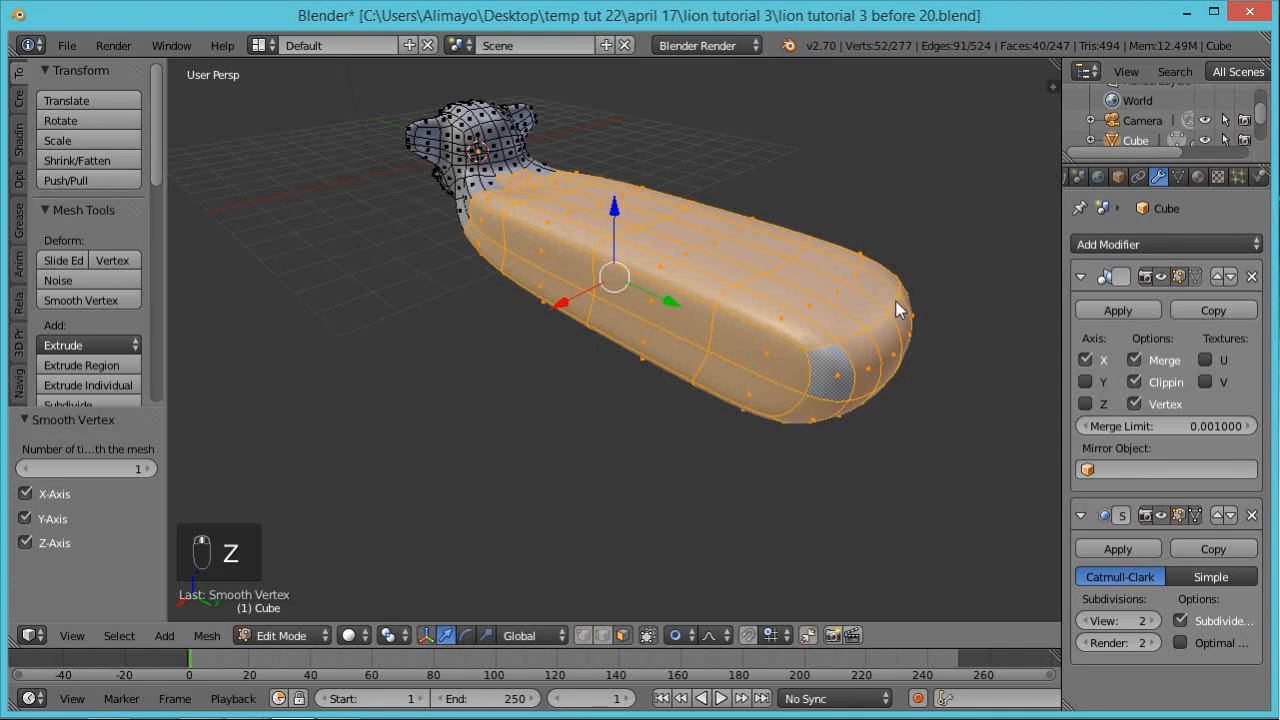
# Smooth the selected torso vertices three more times and clear the selection
pyautogui.press('w')
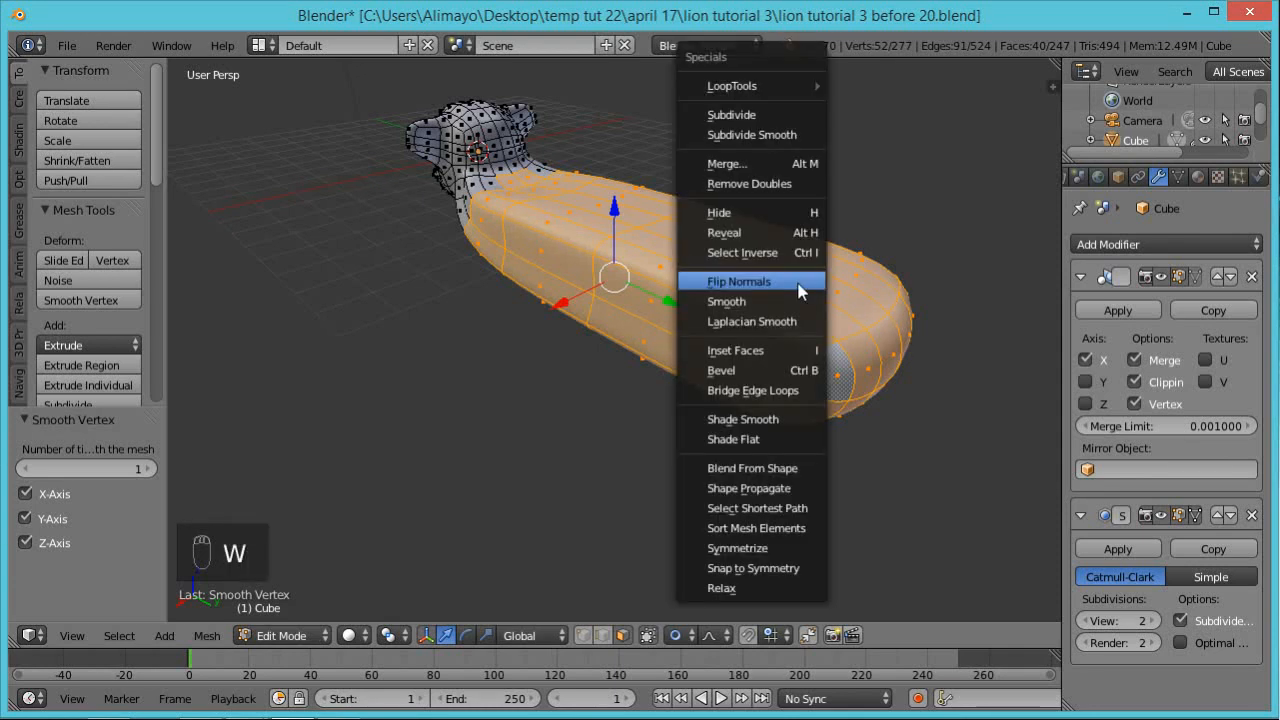
pyautogui.click(794, 300)
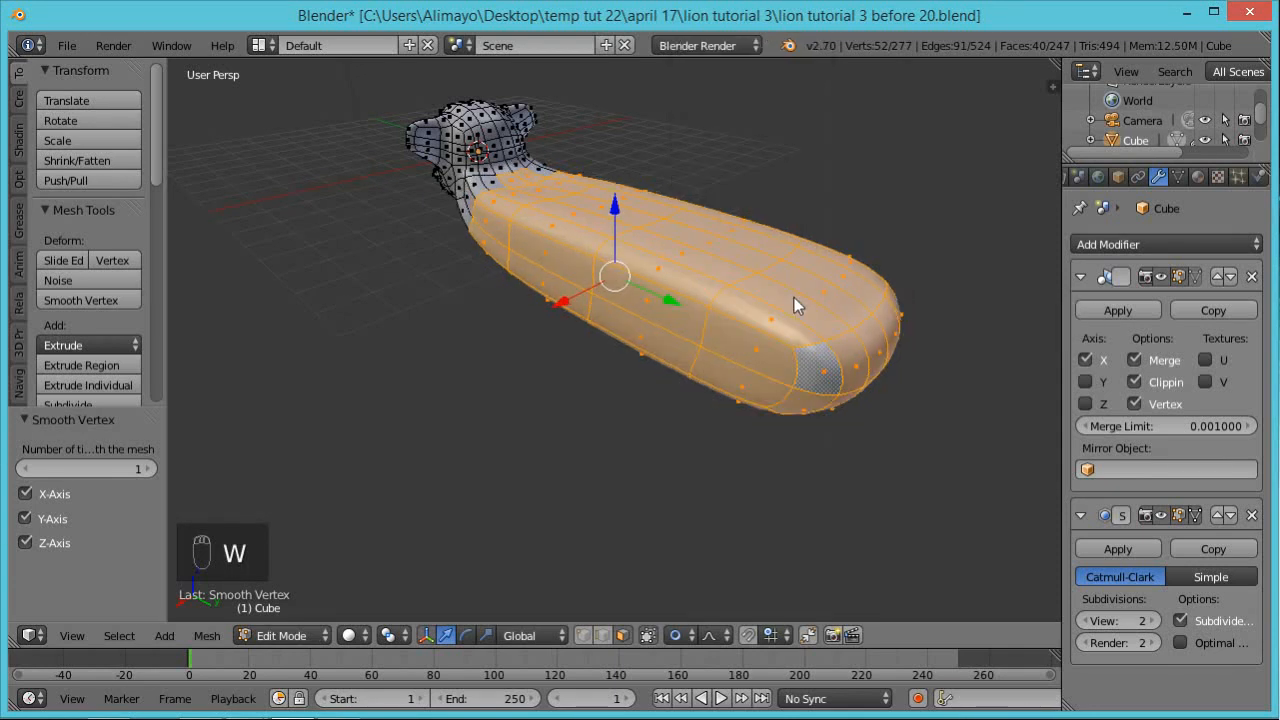
pyautogui.press('w')
pyautogui.click(794, 297)
pyautogui.press('w')
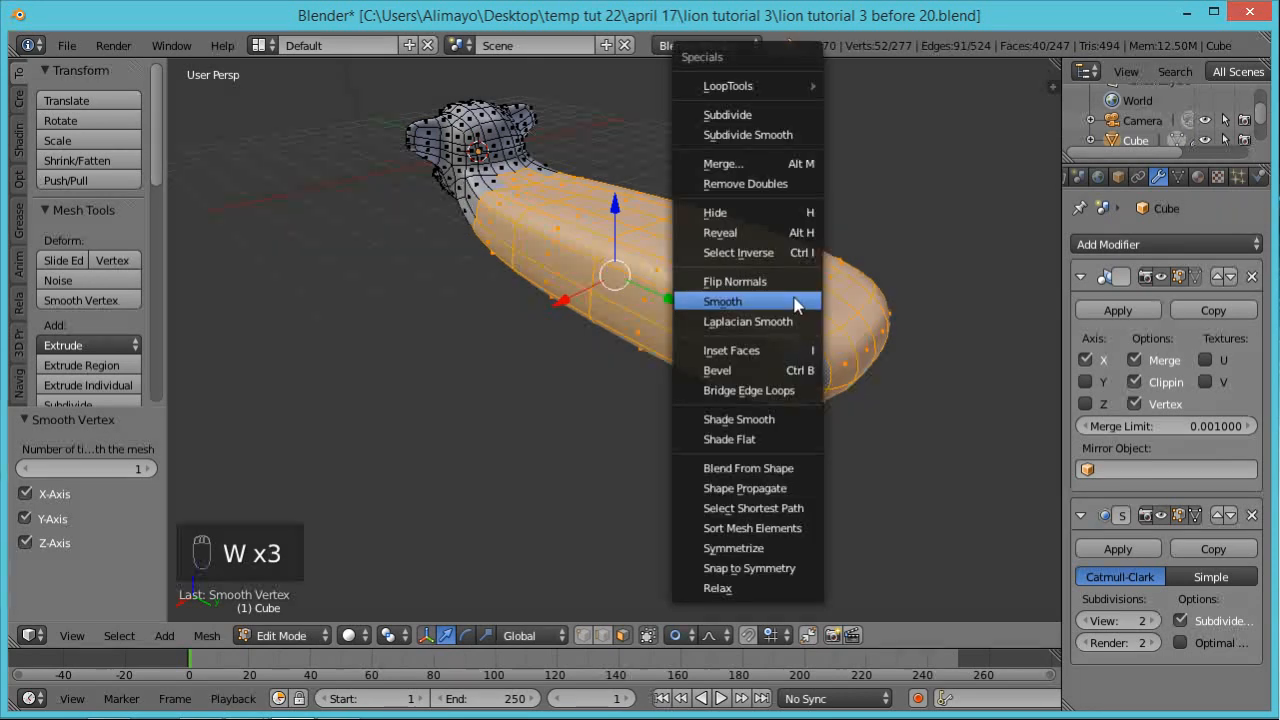
pyautogui.click(794, 297)
pyautogui.moveTo(765, 372); pyautogui.dragTo(550, 429, button='middle')
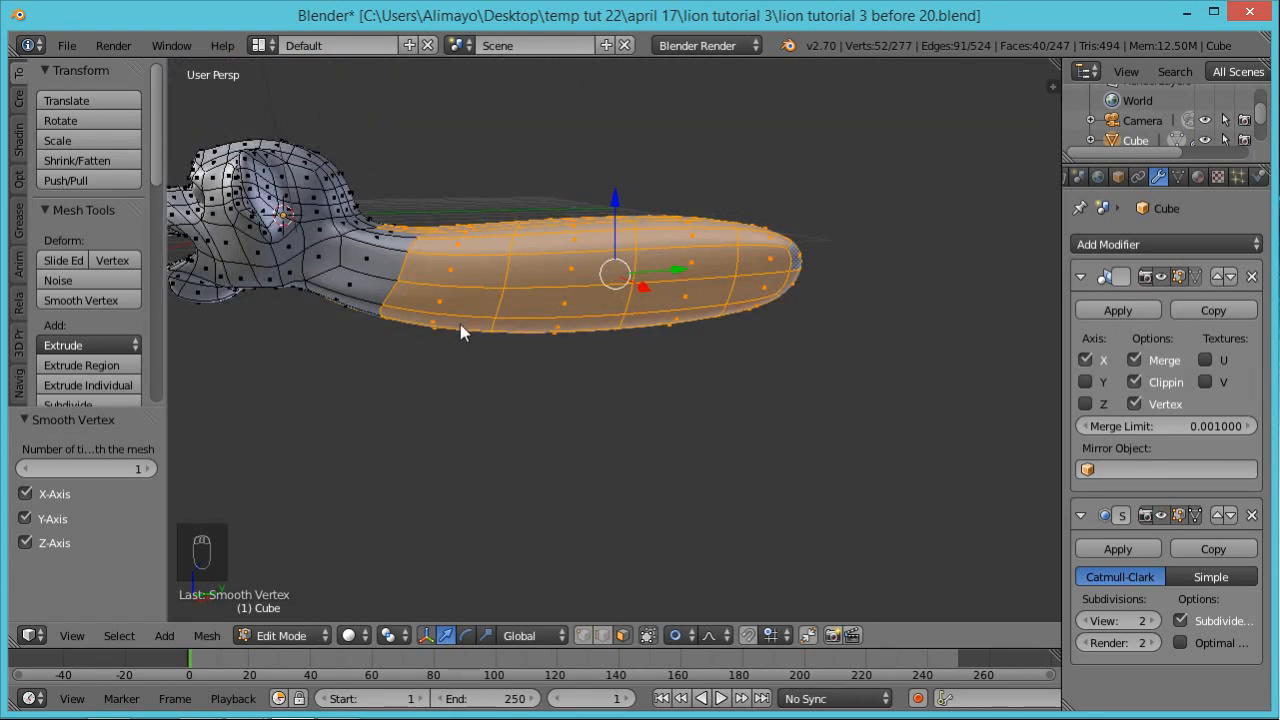
pyautogui.press('a')
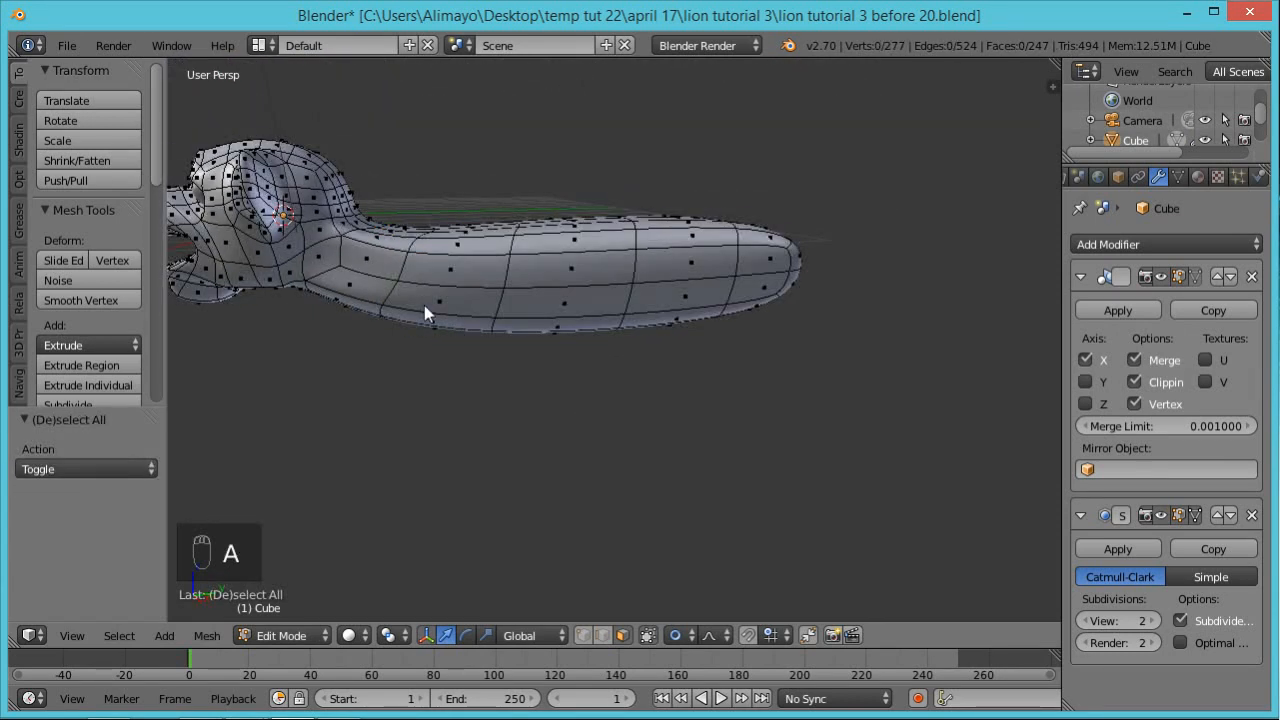
# Add two loop cuts, one around the neck and one around the front section of the torso, without sliding them
pyautogui.hotkey('ctrl', 'r')
pyautogui.click(387, 258)
pyautogui.rightClick(387, 258)
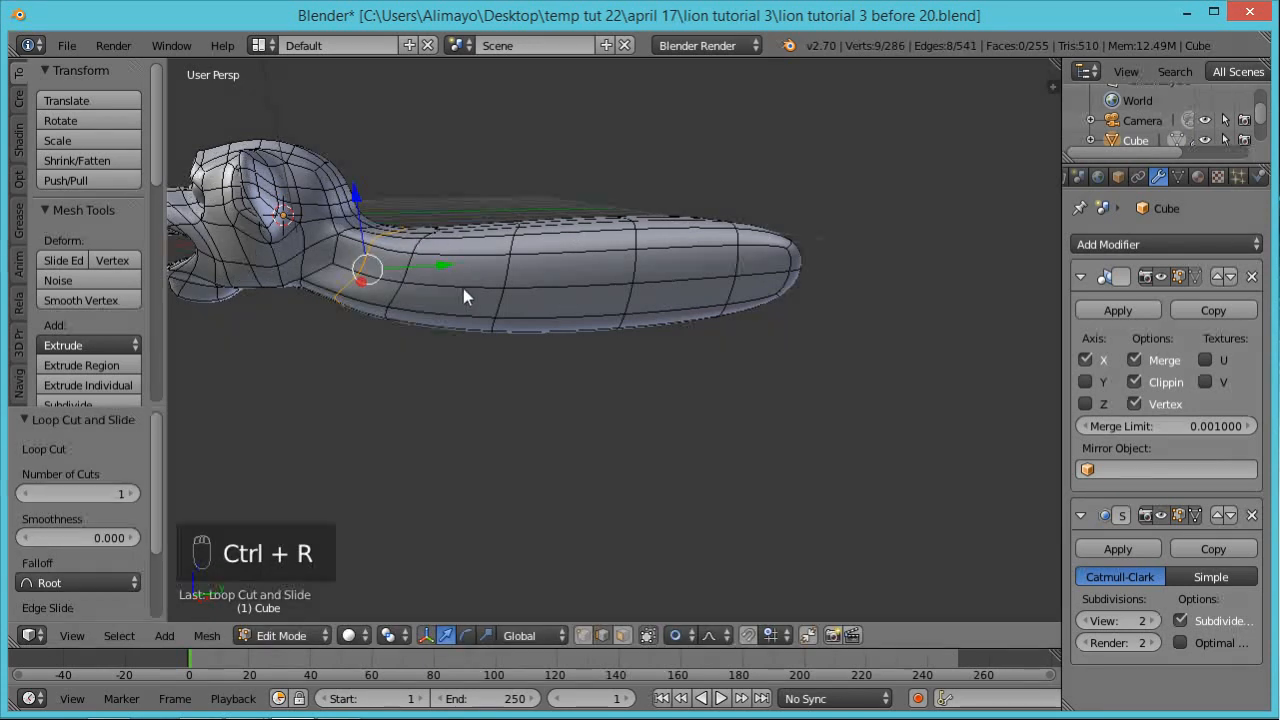
pyautogui.hotkey('ctrl', 'r')
pyautogui.click(463, 288)
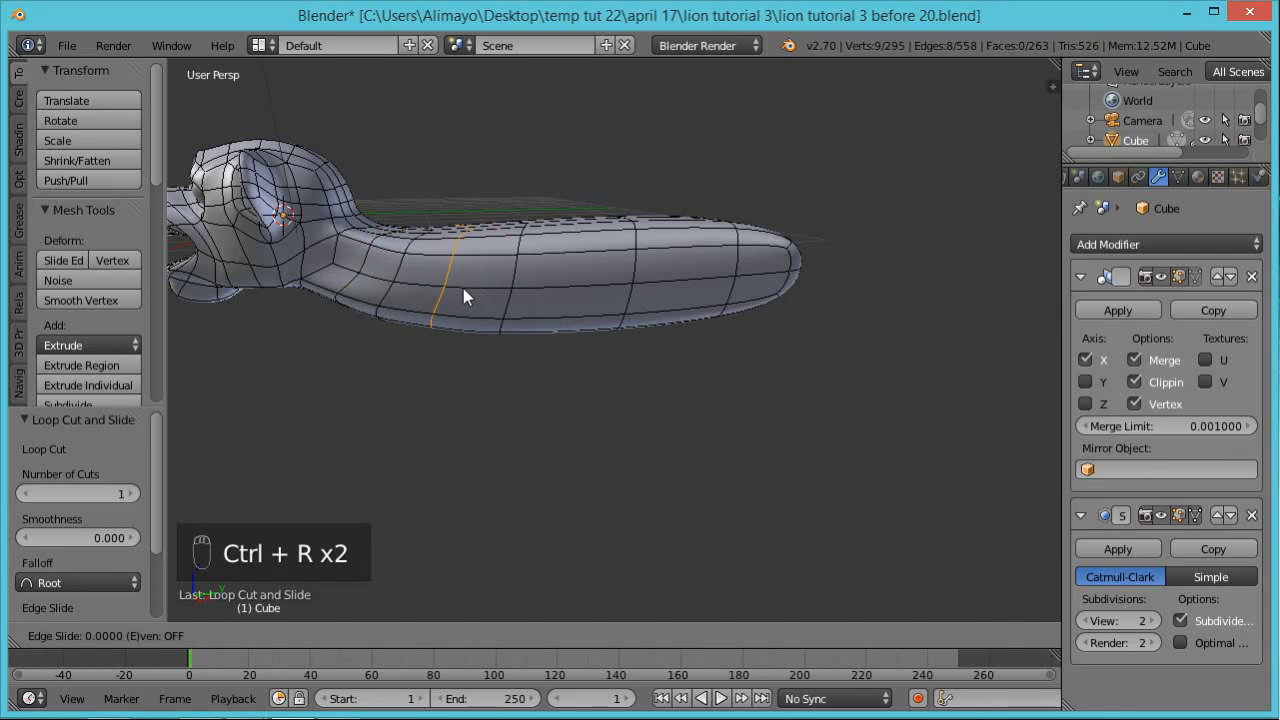
pyautogui.click(538, 287)
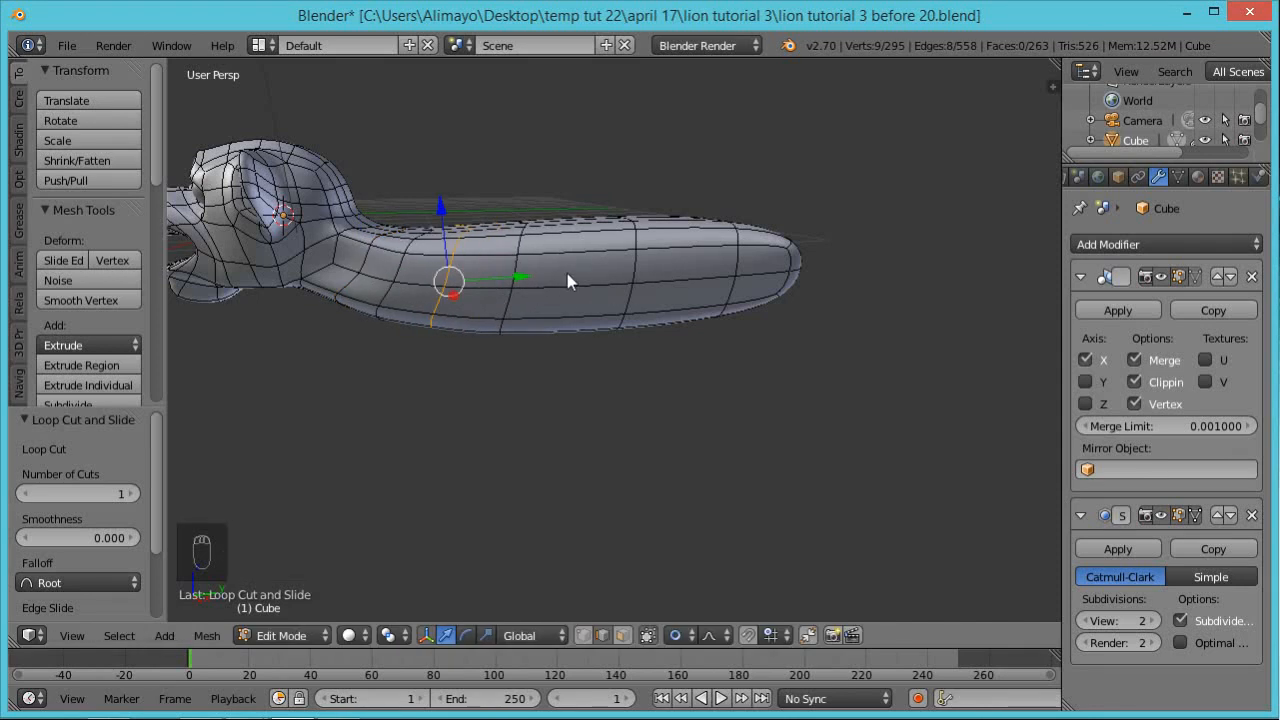
# Add a centred loop cut around the middle torso section and another around the rear section
pyautogui.hotkey('ctrl', 'r')
pyautogui.click(567, 273)
pyautogui.rightClick(565, 276)
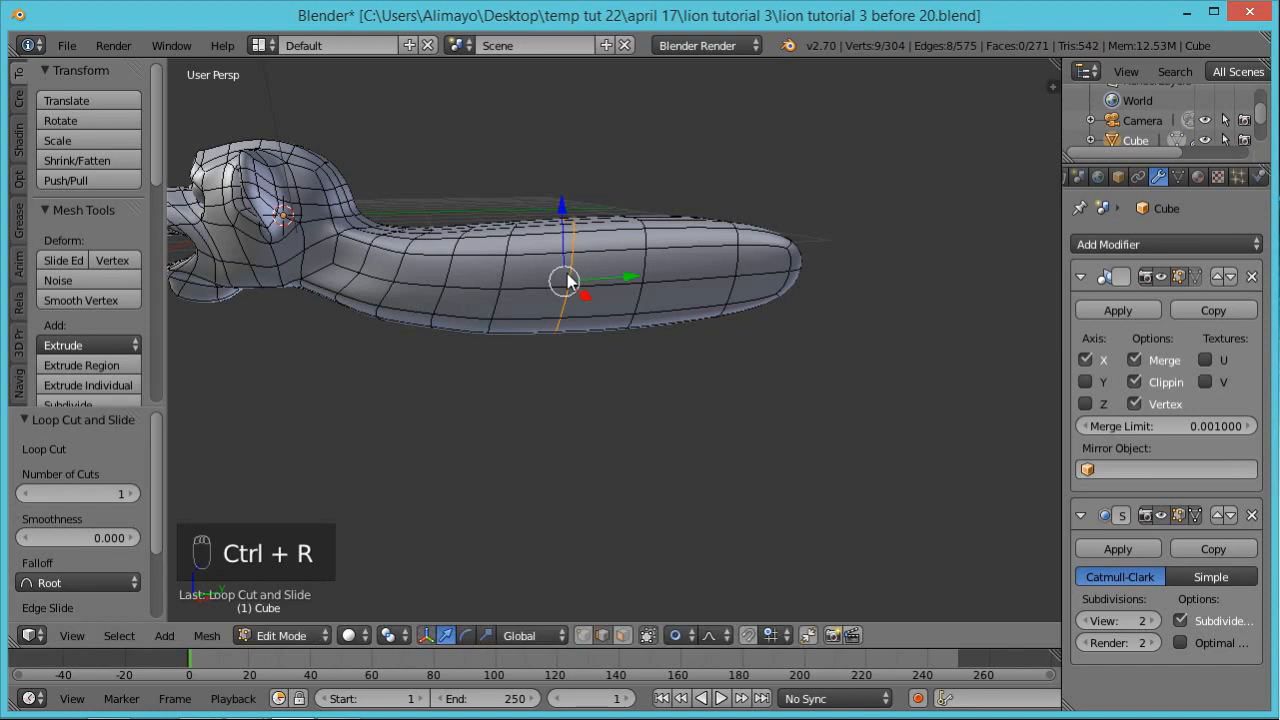
pyautogui.hotkey('ctrl', 'r')
pyautogui.click(690, 284)
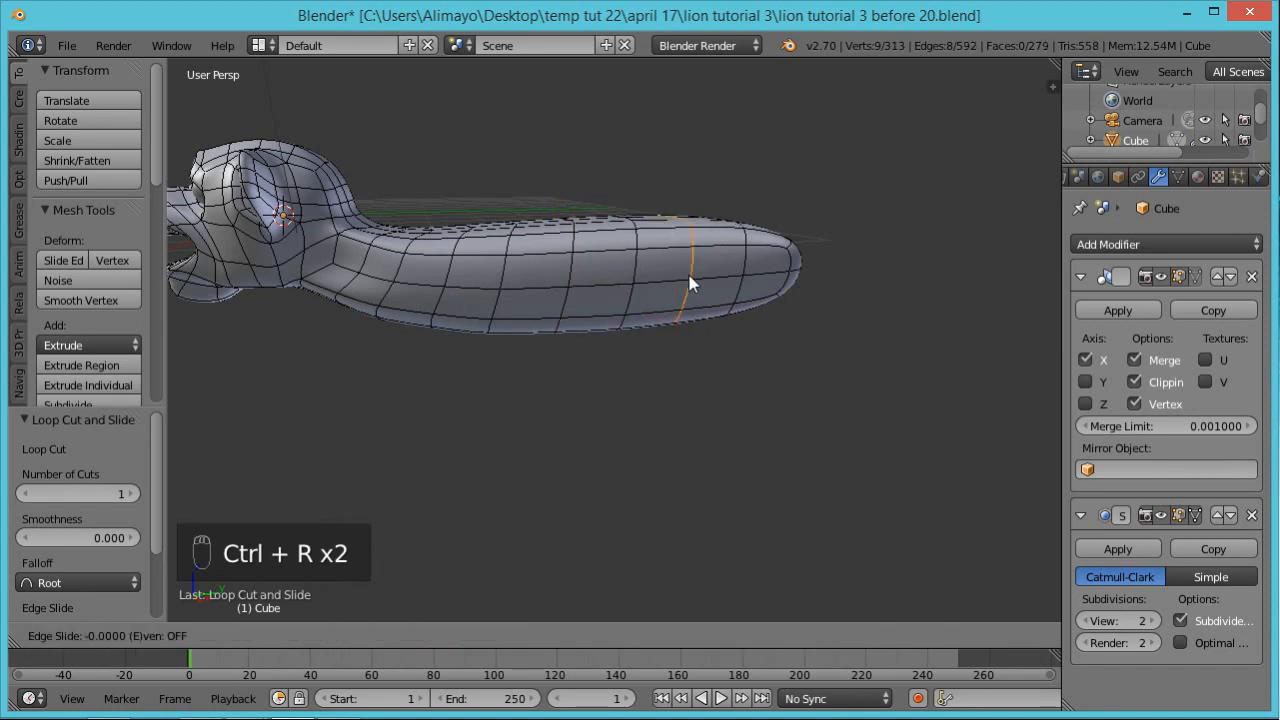
pyautogui.rightClick(690, 284)
# Select the new edge loop around the neck
pyautogui.moveTo(560, 461); pyautogui.dragTo(556, 469, button='middle')
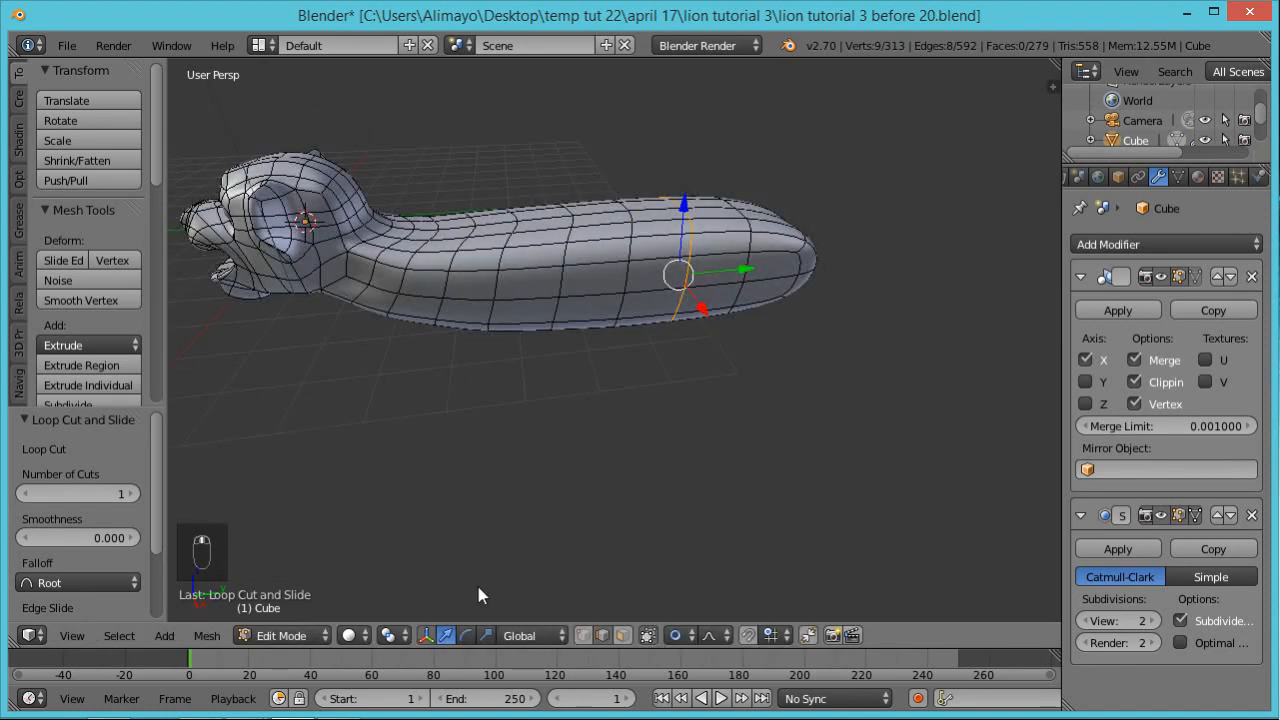
pyautogui.rightClick(374, 276)
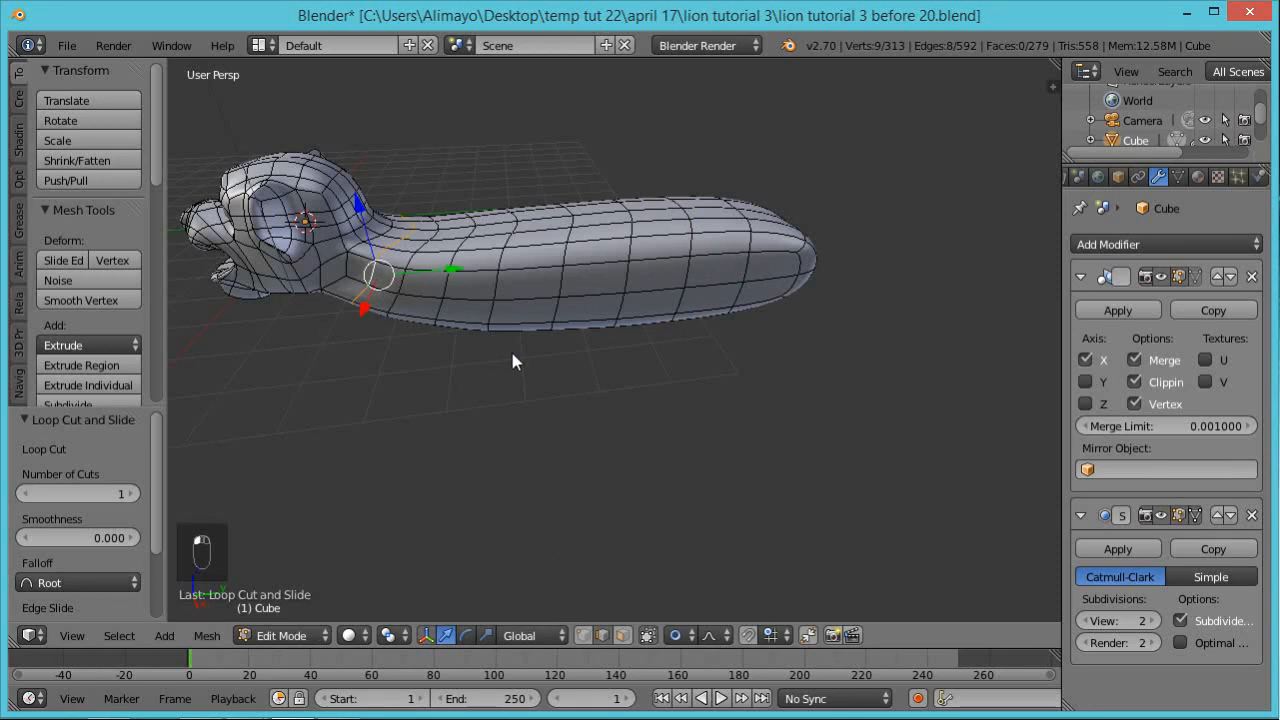
pyautogui.press('s')
pyautogui.press('x')
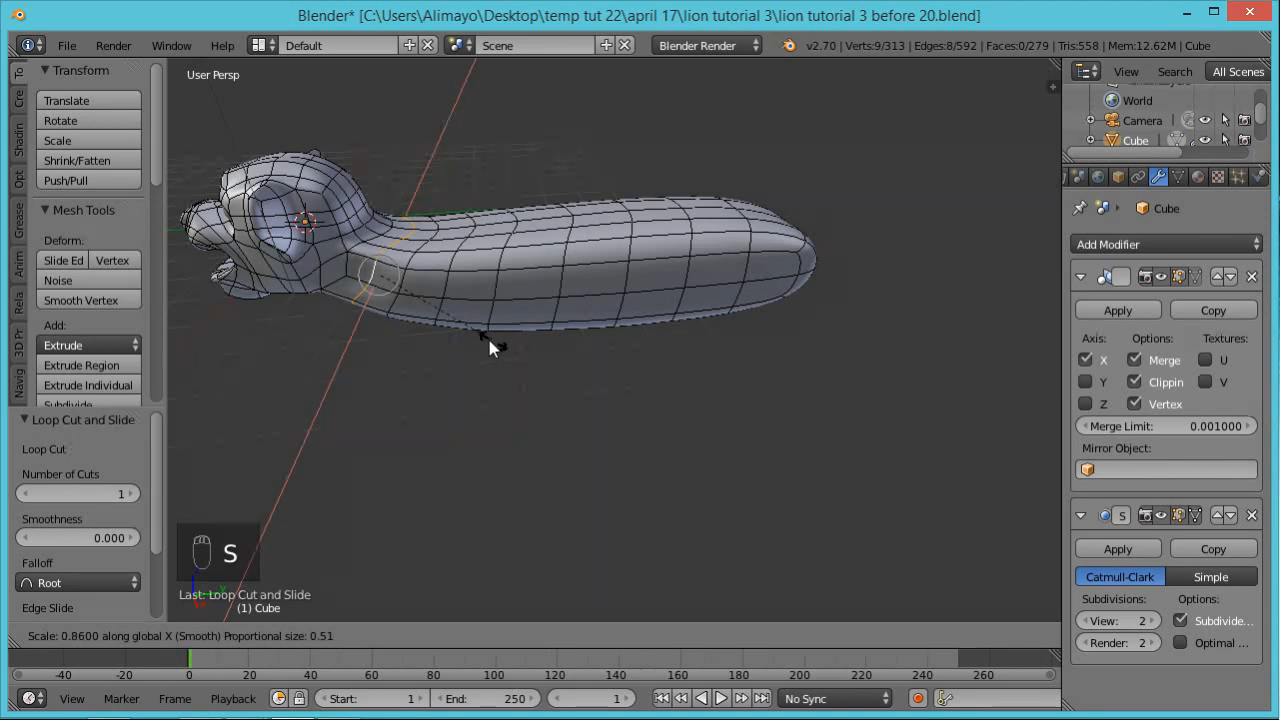
pyautogui.click(465, 331)
pyautogui.moveTo(466, 331); pyautogui.dragTo(520, 286, button='middle')
pyautogui.hotkey('ctrl', 'z')
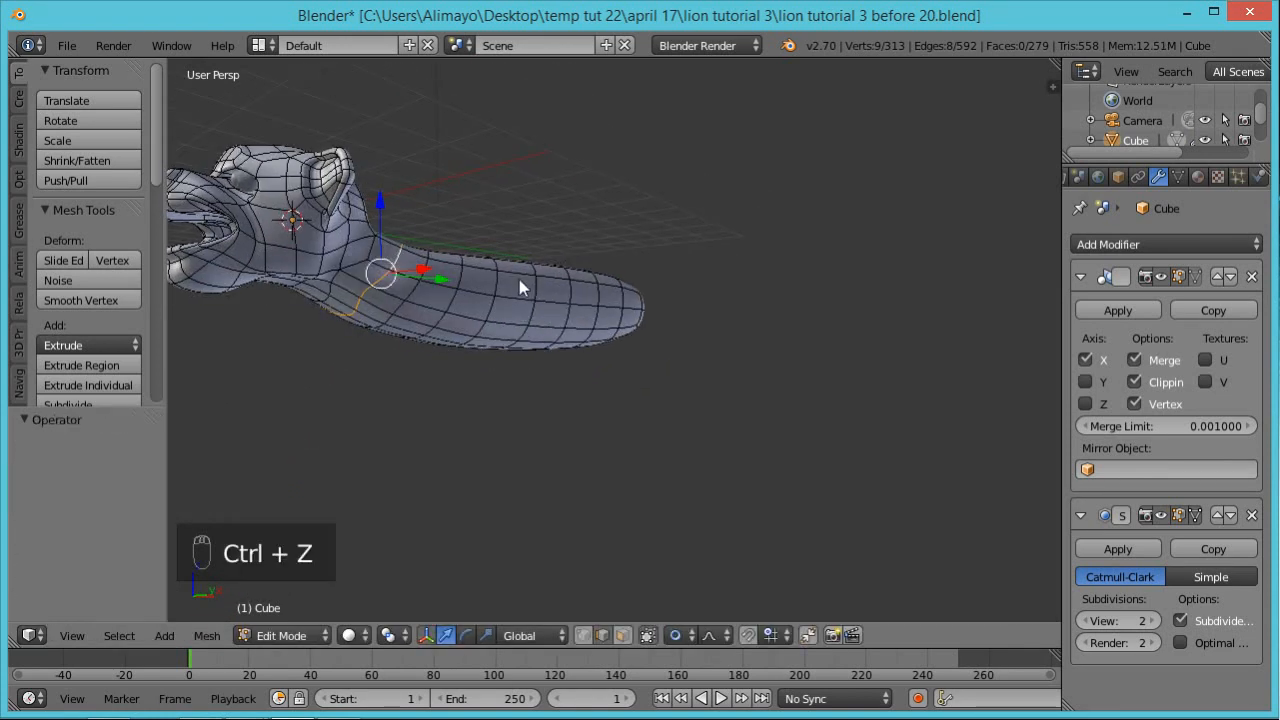
# Narrow the selected neck loop with Shrink/Fatten by an offset of about 0.252
pyautogui.hotkey('alt', 's')
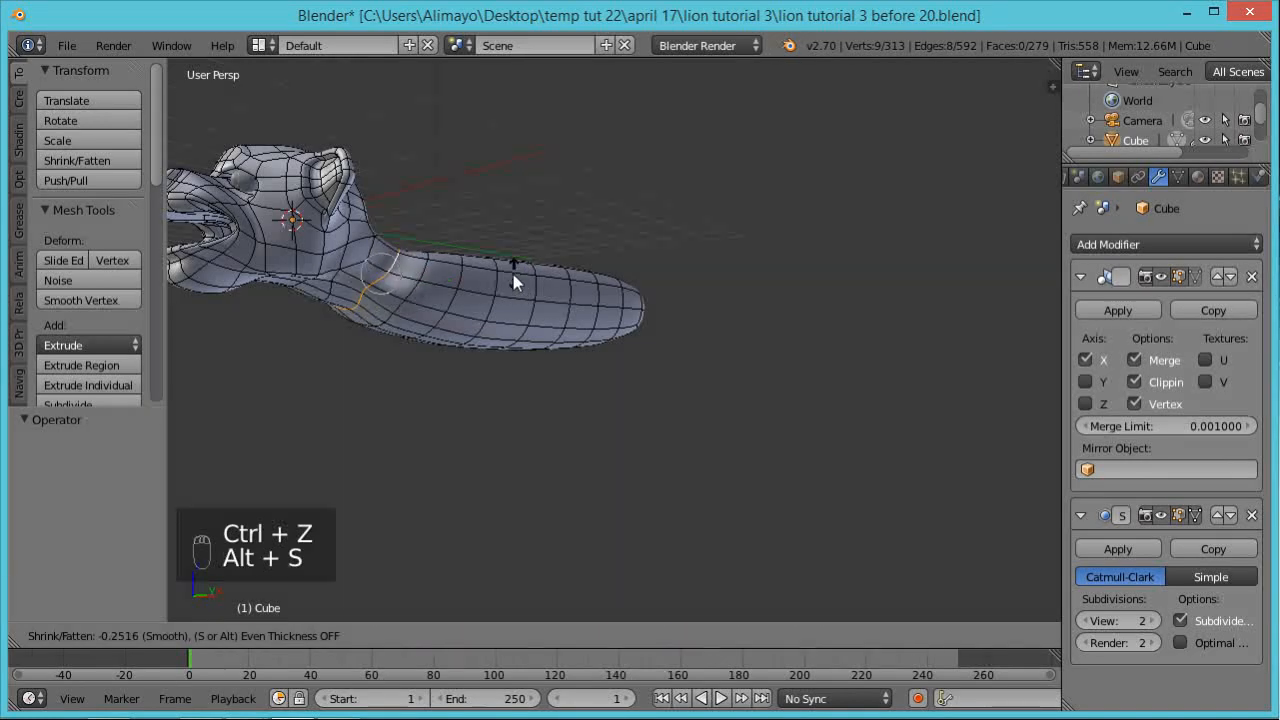
pyautogui.click(513, 274)
pyautogui.moveTo(608, 283); pyautogui.dragTo(491, 443, button='middle')
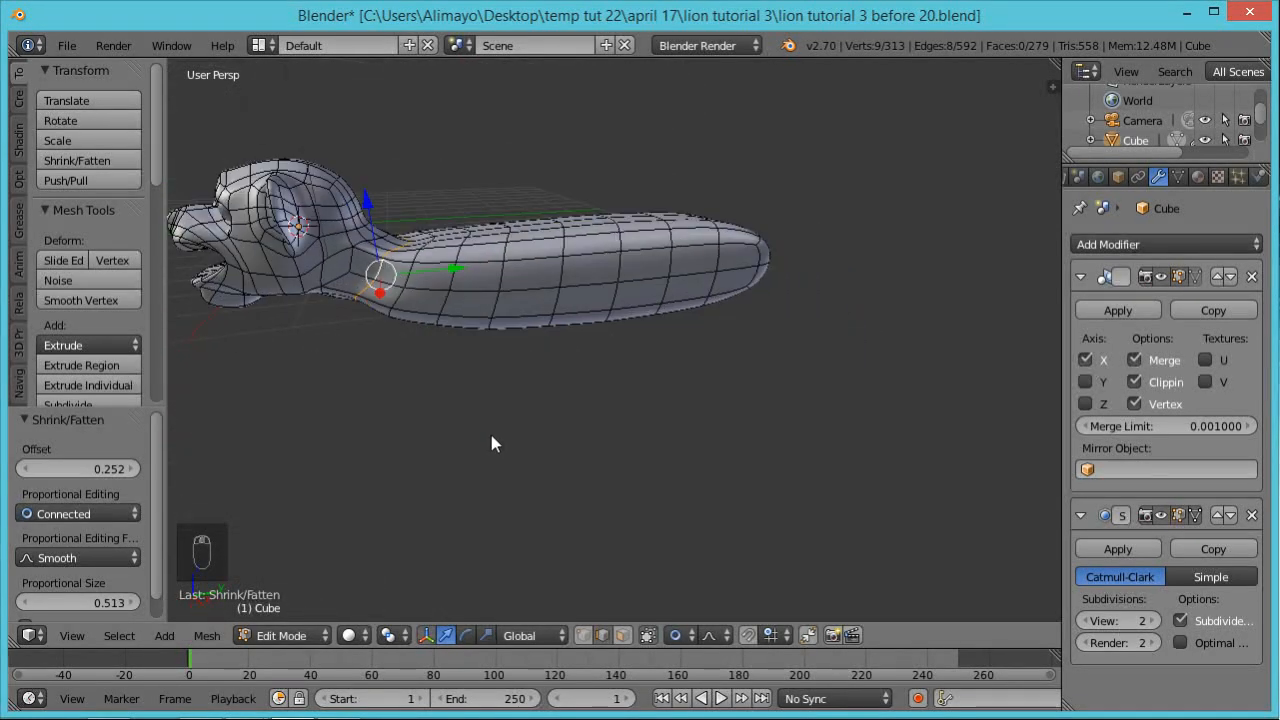
# Select the edge loop at the base of the neck and narrow it by a further 0.201 with Shrink/Fatten
pyautogui.rightClick(357, 256)
pyautogui.moveTo(423, 322); pyautogui.dragTo(371, 303, button='middle')
pyautogui.keyDown('alt'); pyautogui.rightClick(372, 290); pyautogui.keyUp('alt')
pyautogui.moveTo(472, 334); pyautogui.dragTo(419, 288, button='middle')
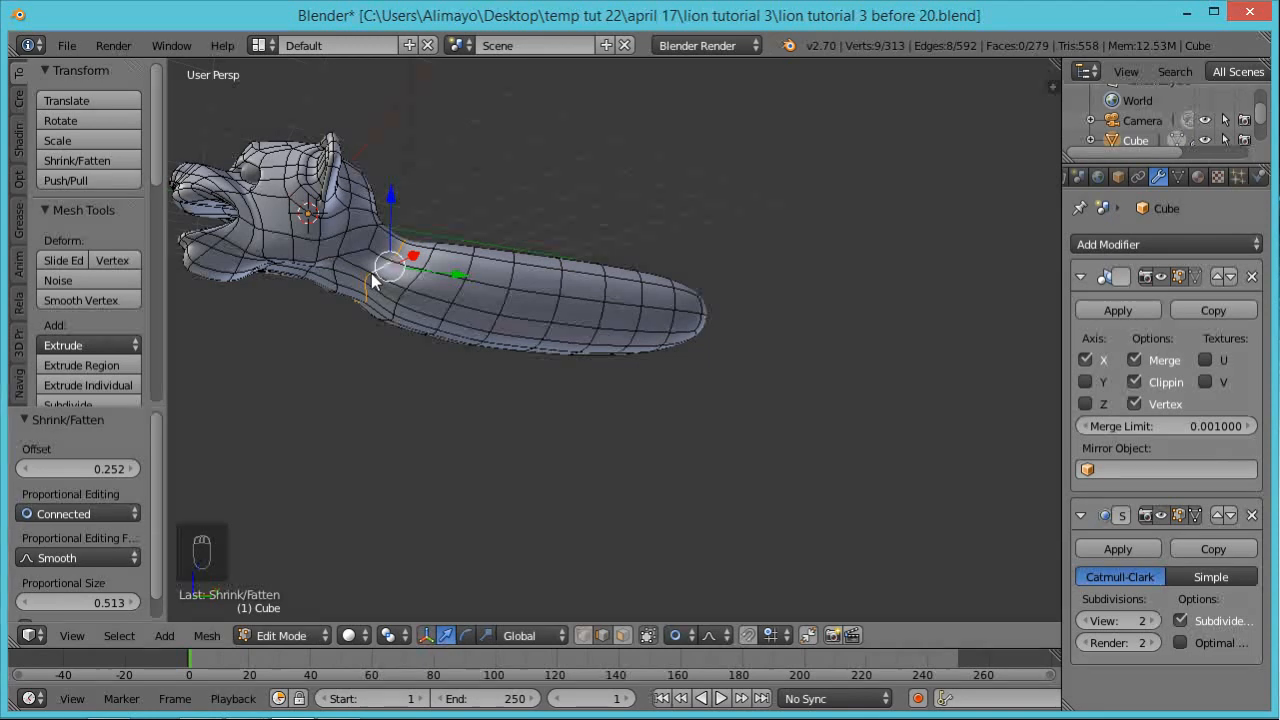
pyautogui.hotkey('alt', 's')
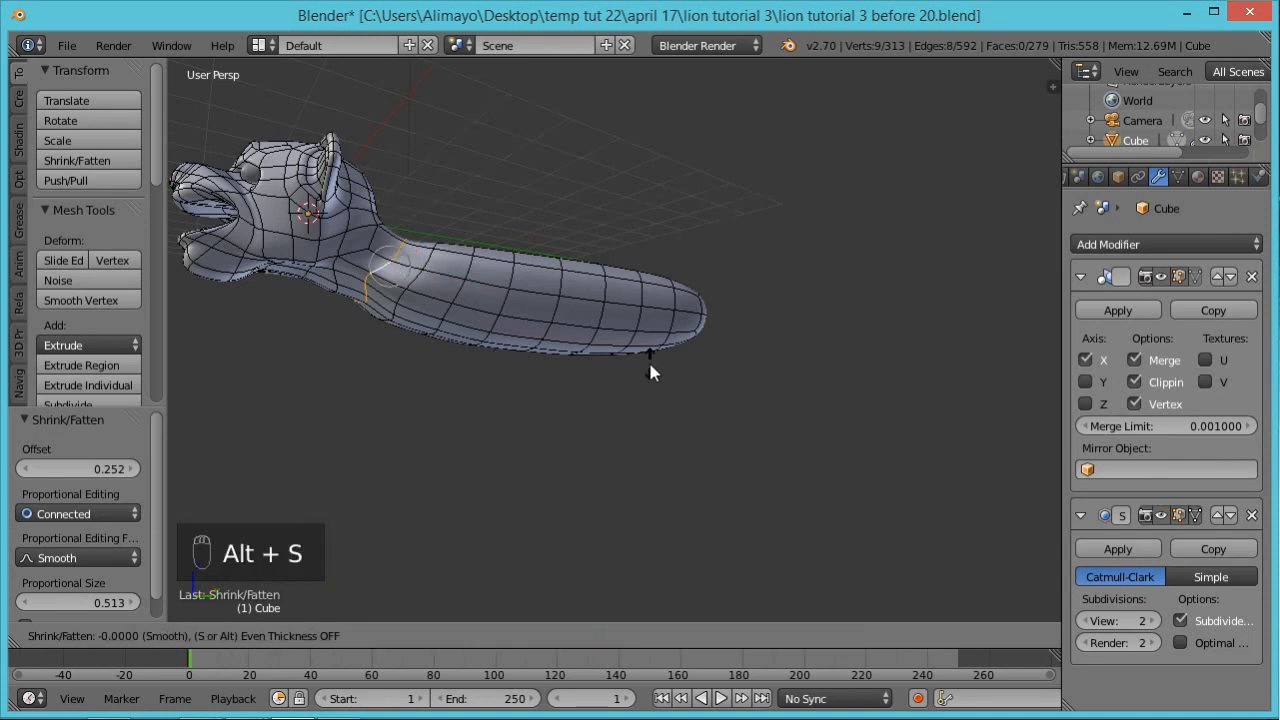
pyautogui.click(646, 355)
pyautogui.moveTo(646, 355); pyautogui.dragTo(588, 408, button='middle')
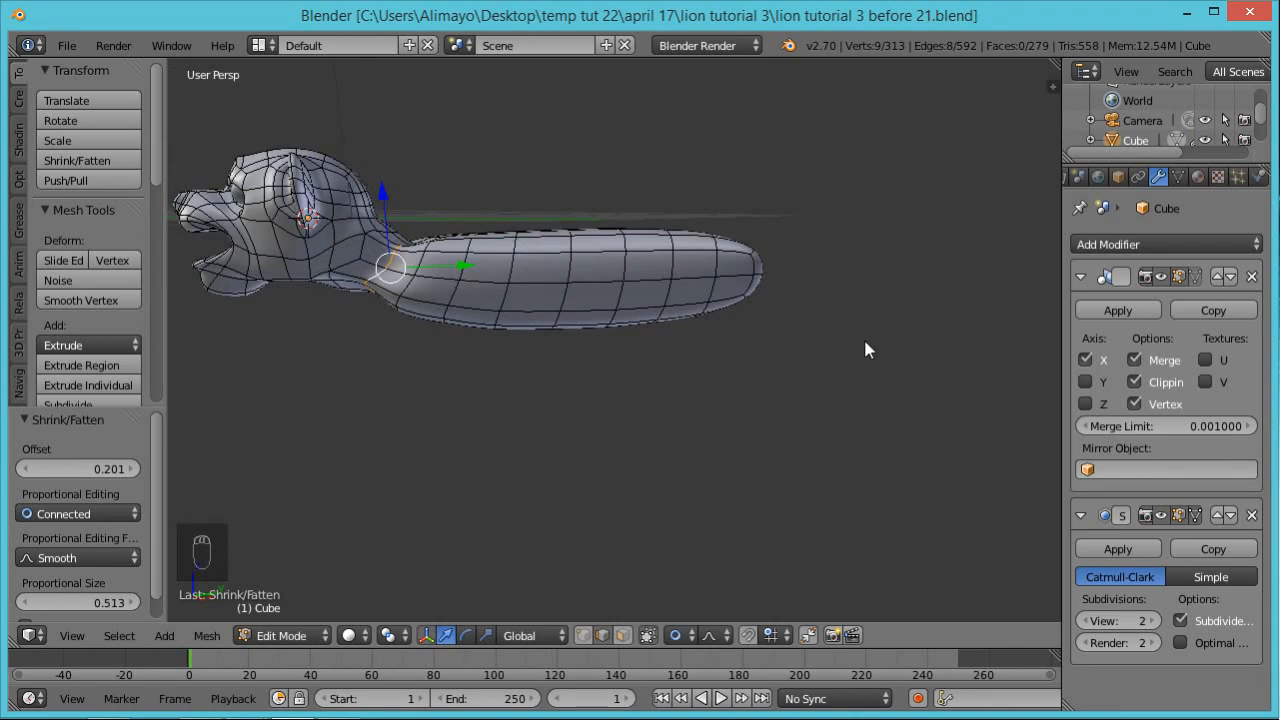
# Select the whole torso in a wireframe side view and fatten it with a Shrink/Fatten offset of about -0.469
pyautogui.press('z')
pyautogui.press('a')
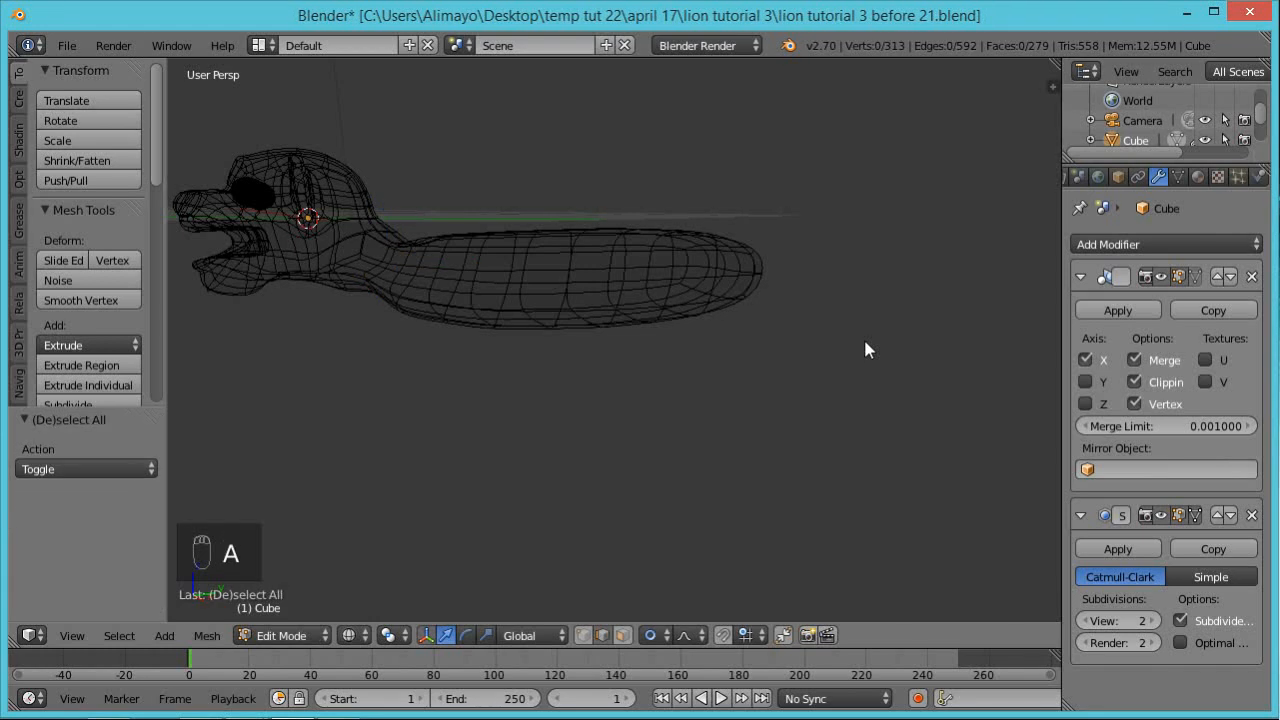
pyautogui.press('KP_3')
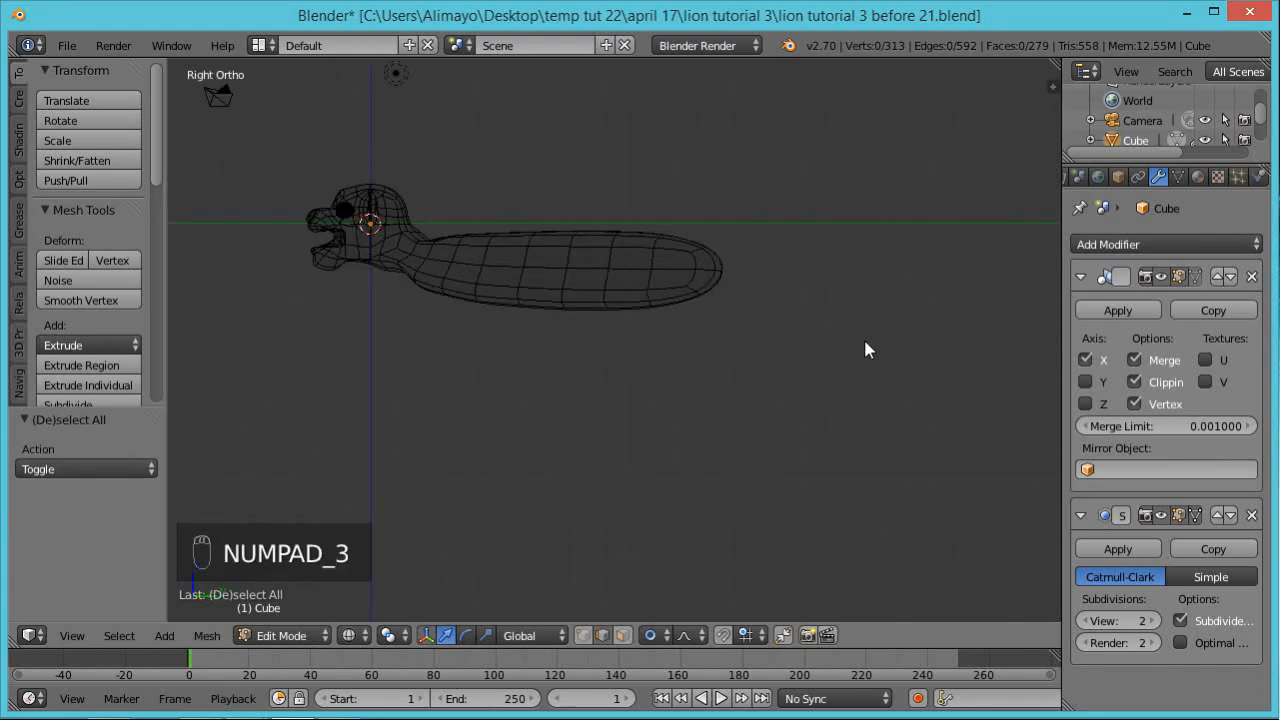
pyautogui.moveTo(854, 294)
pyautogui.keyDown('ctrl'); pyautogui.mouseDown(button='right')
pyautogui.moveTo(776, 200)
pyautogui.moveTo(492, 200)
pyautogui.moveTo(435, 265)
pyautogui.moveTo(473, 345)
pyautogui.moveTo(628, 408)
pyautogui.mouseUp(button='right'); pyautogui.keyUp('ctrl')
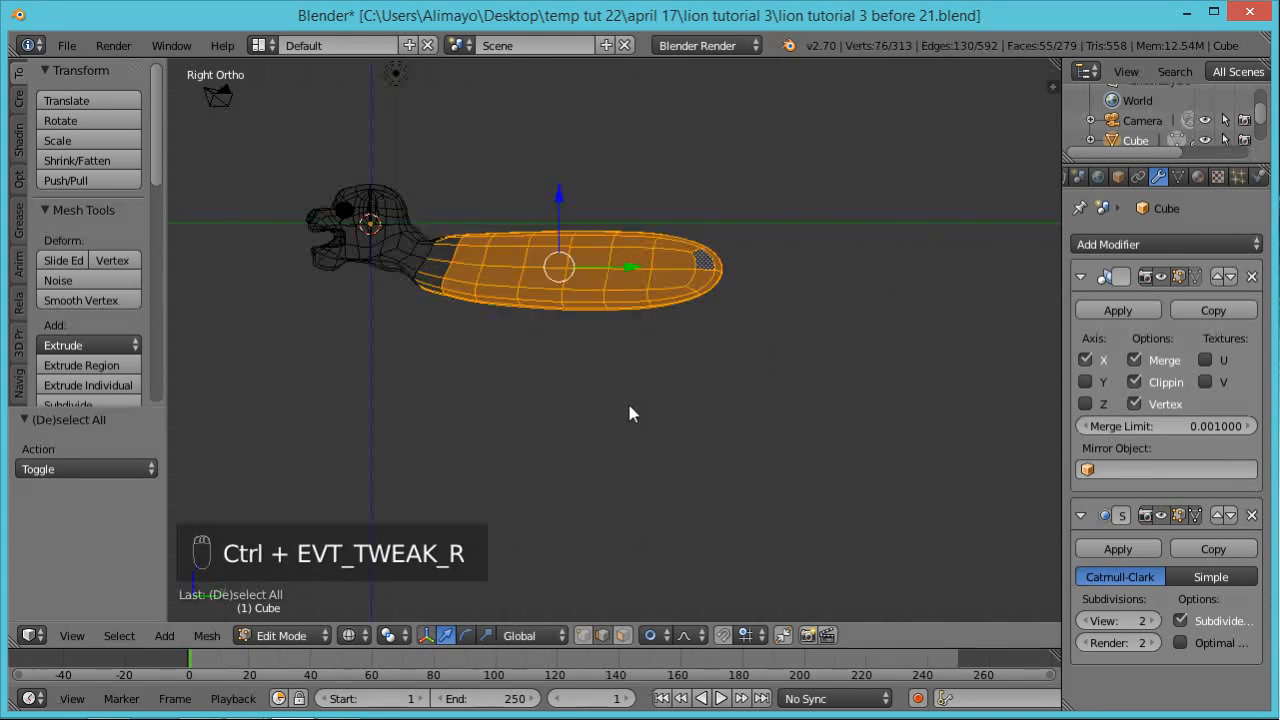
pyautogui.click(580, 636)
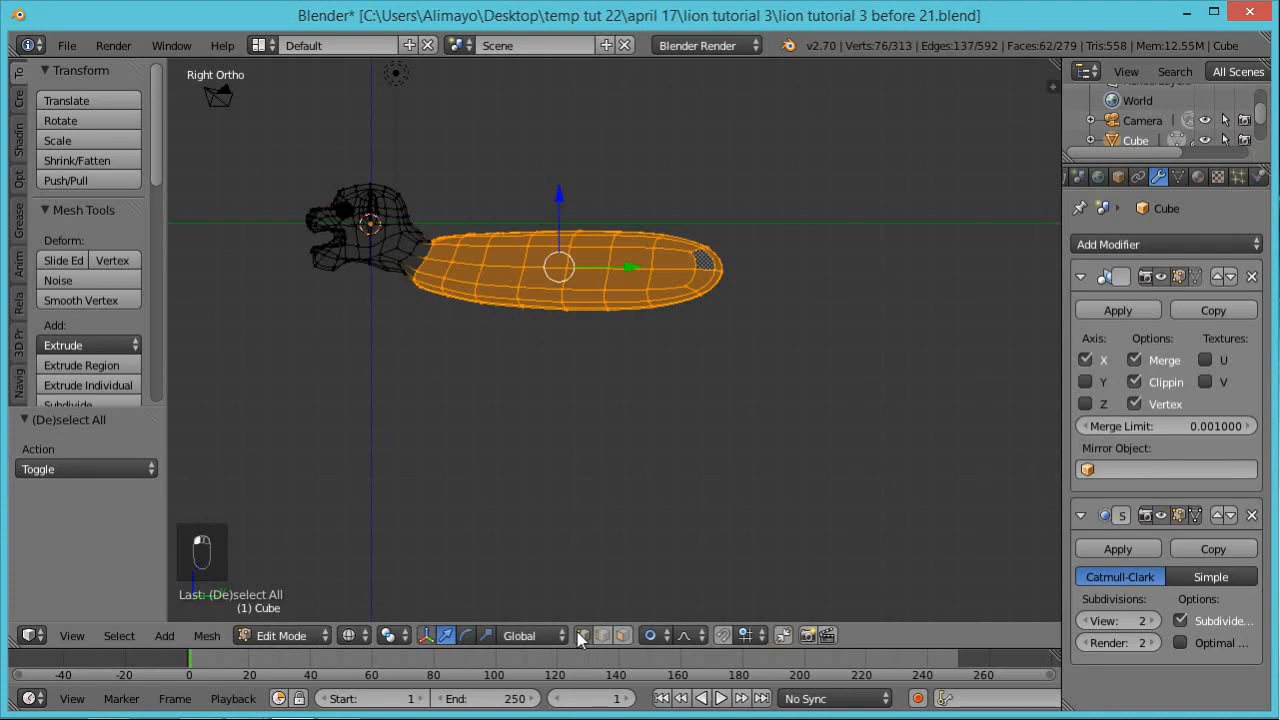
pyautogui.hotkey('alt', 's')
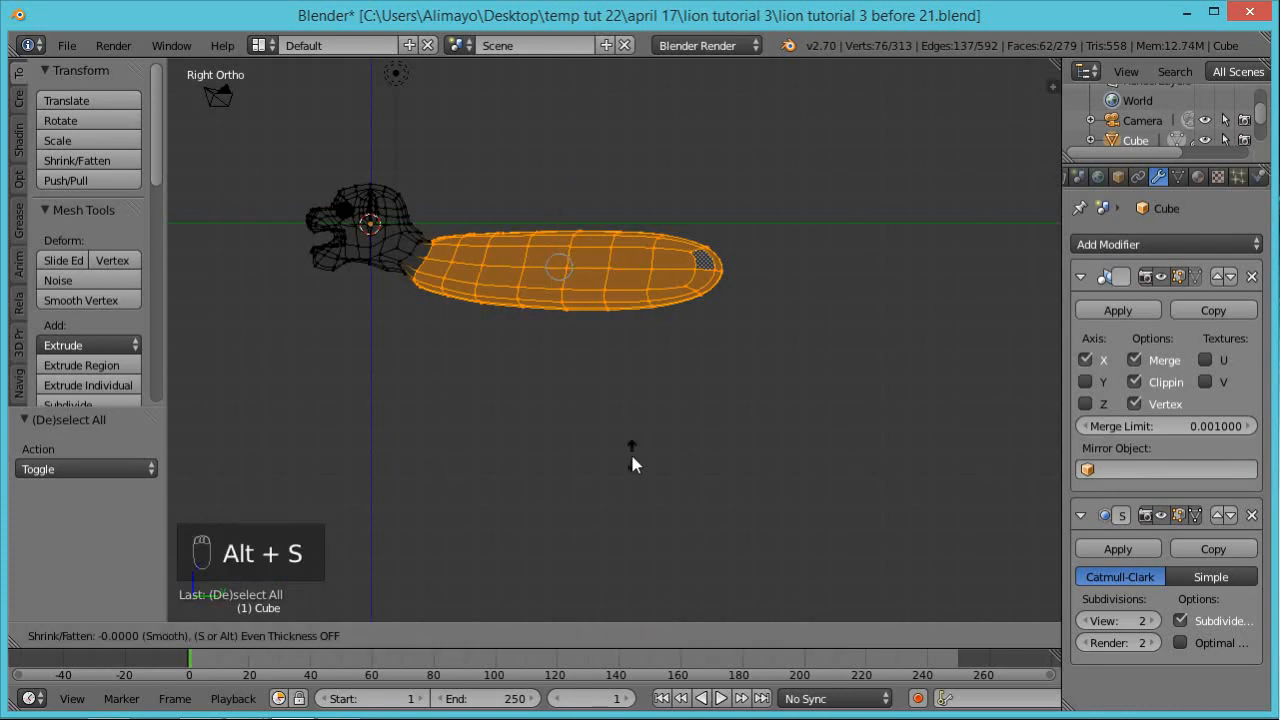
pyautogui.click(640, 468)
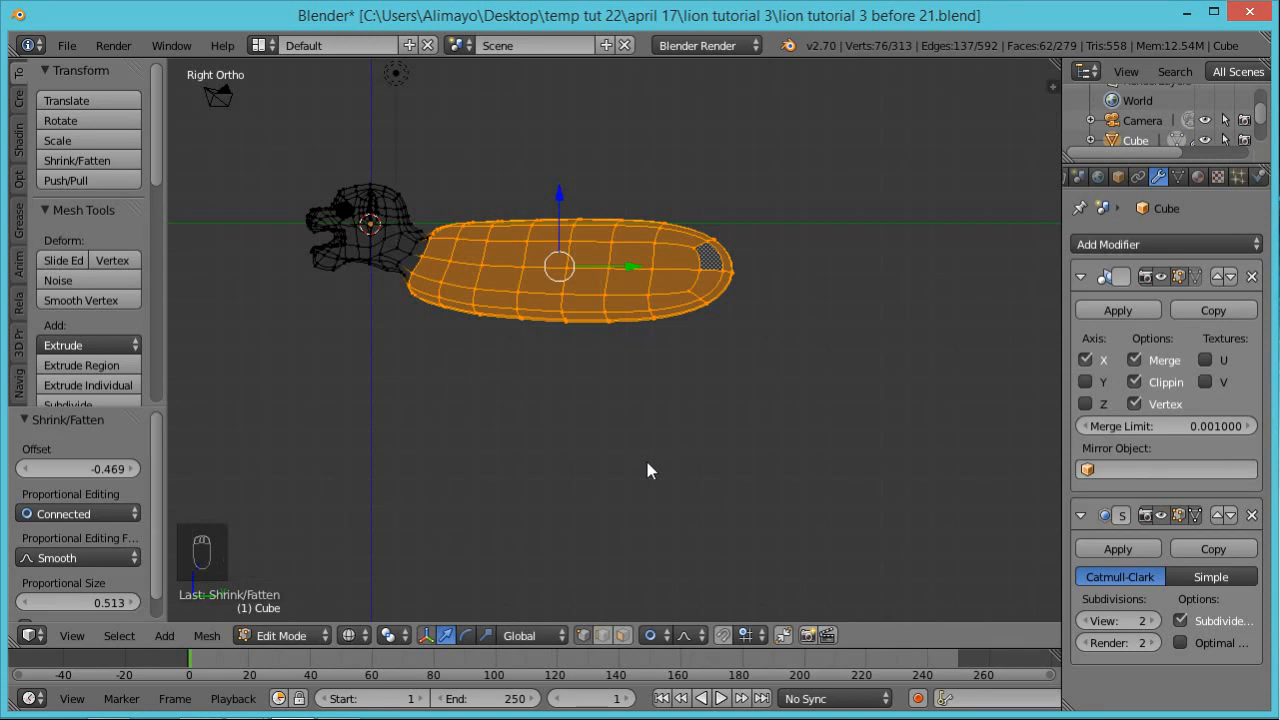
# Stretch the selected torso along Y by a factor of about 1.268
pyautogui.press('s')
pyautogui.press('y')
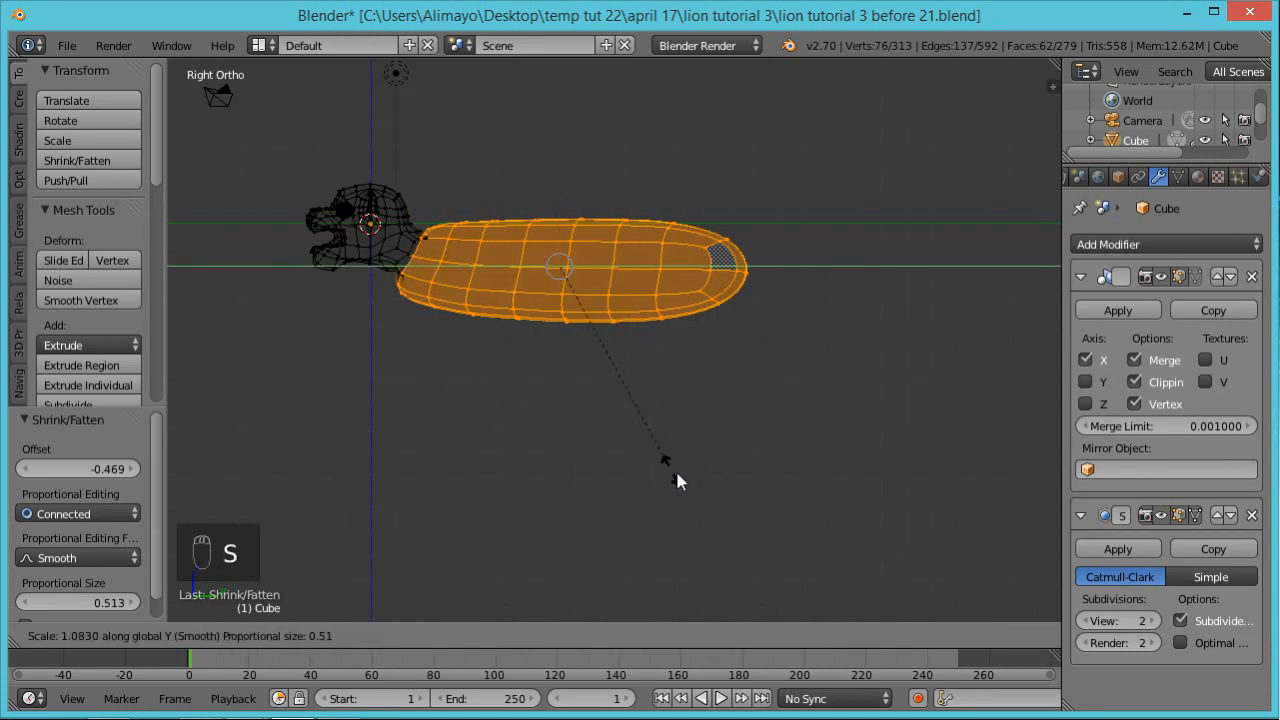
pyautogui.click(712, 485)
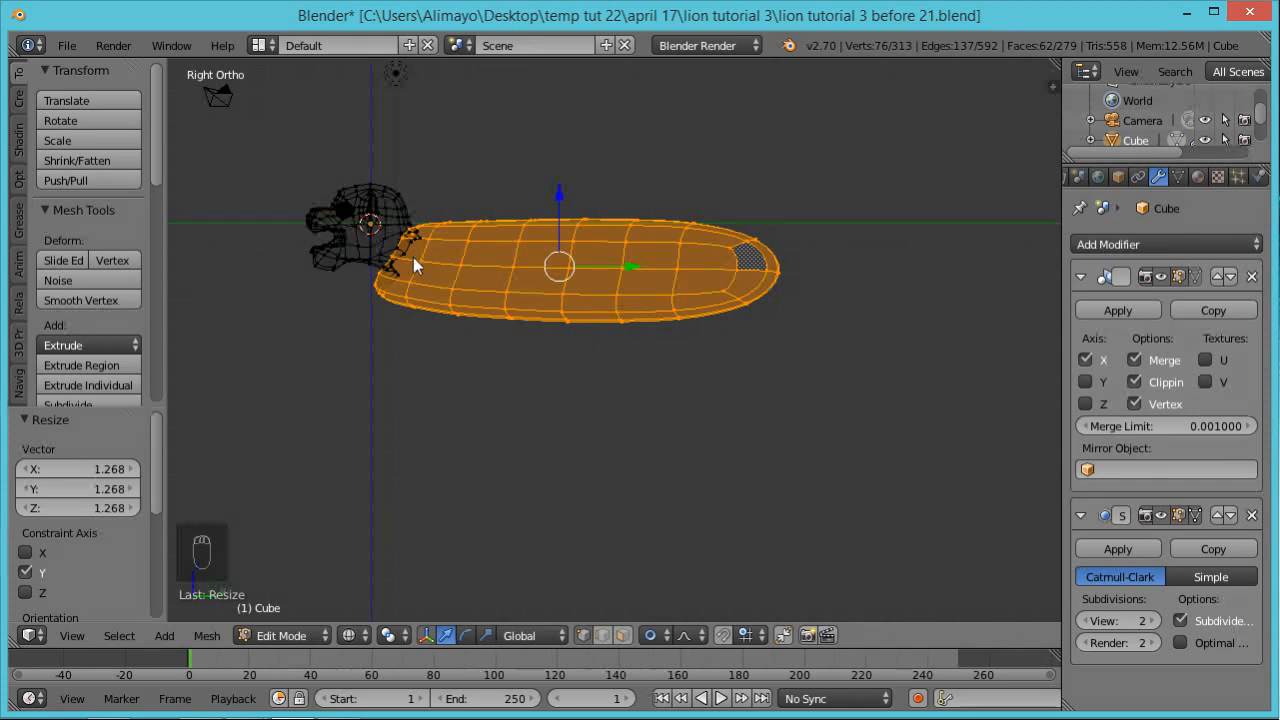
# Move the torso backward along Y by about 2.151 and return to solid shading
pyautogui.press('g')
pyautogui.press('y')
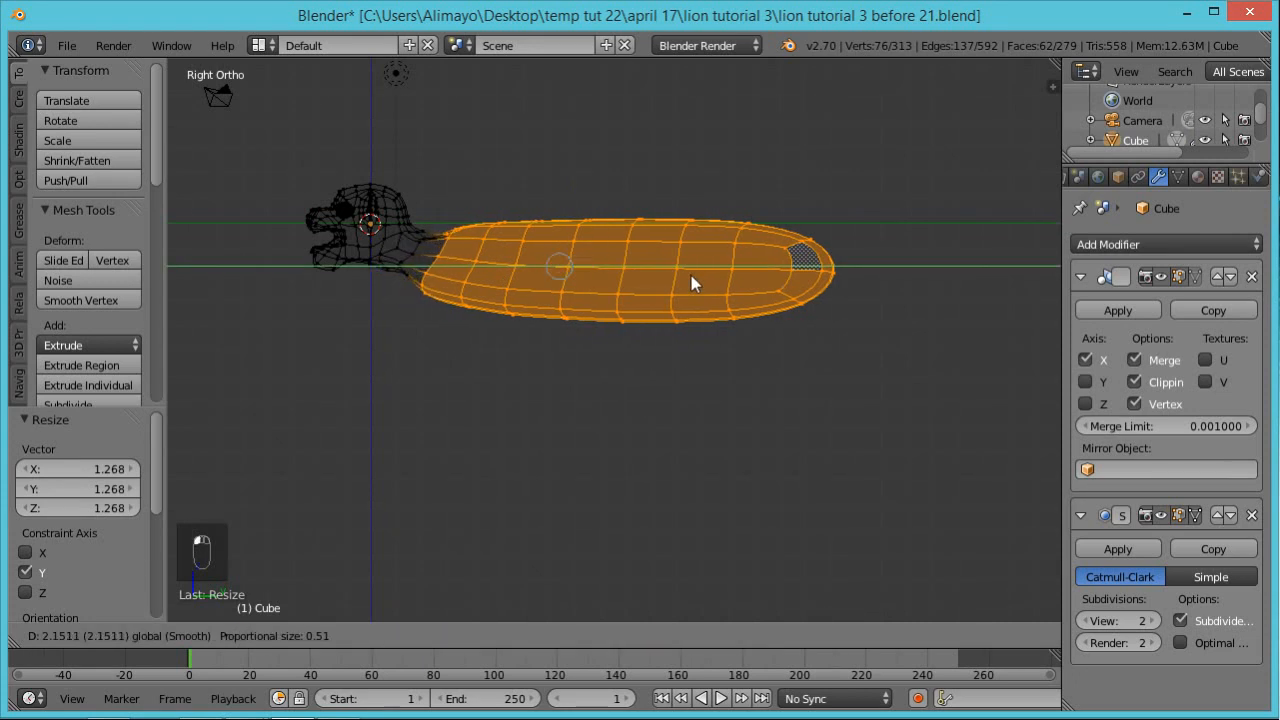
pyautogui.click(691, 275)
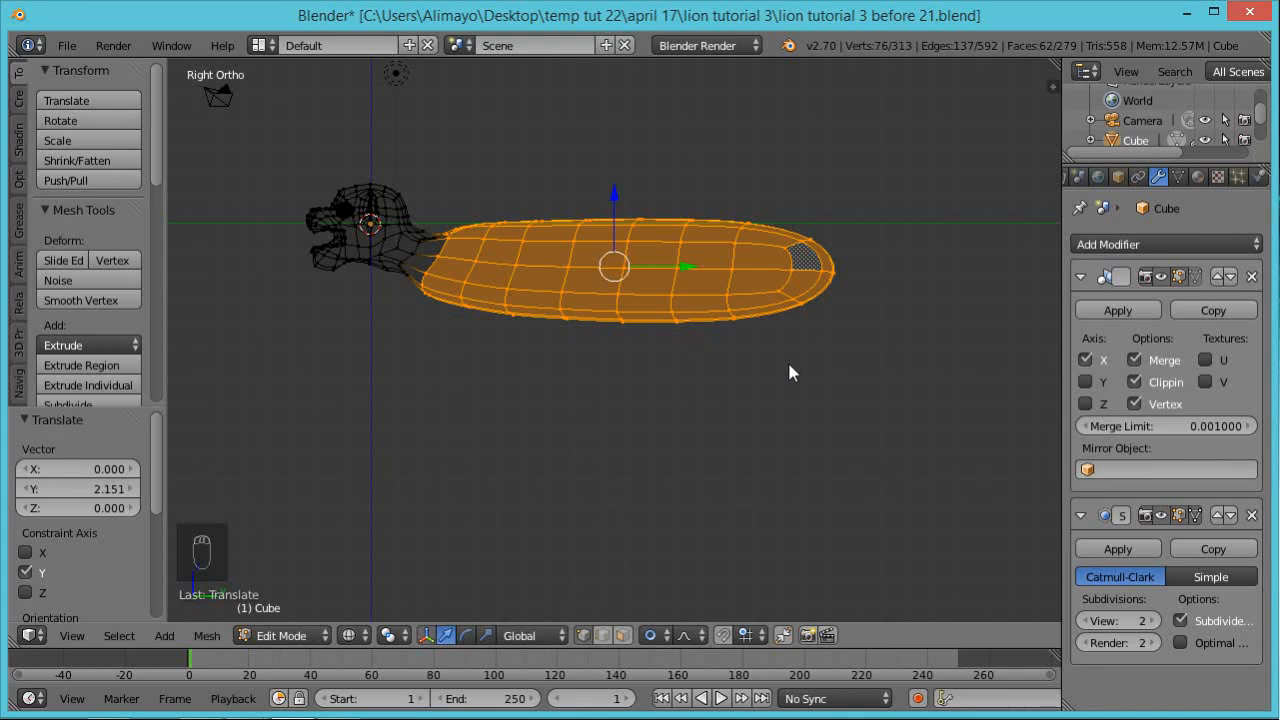
pyautogui.moveTo(658, 347)
pyautogui.mouseDown(button='middle')
pyautogui.moveTo(715, 390)
pyautogui.moveTo(580, 374)
pyautogui.moveTo(623, 437)
pyautogui.moveTo(597, 419)
pyautogui.mouseUp(button='middle')
pyautogui.press('z')
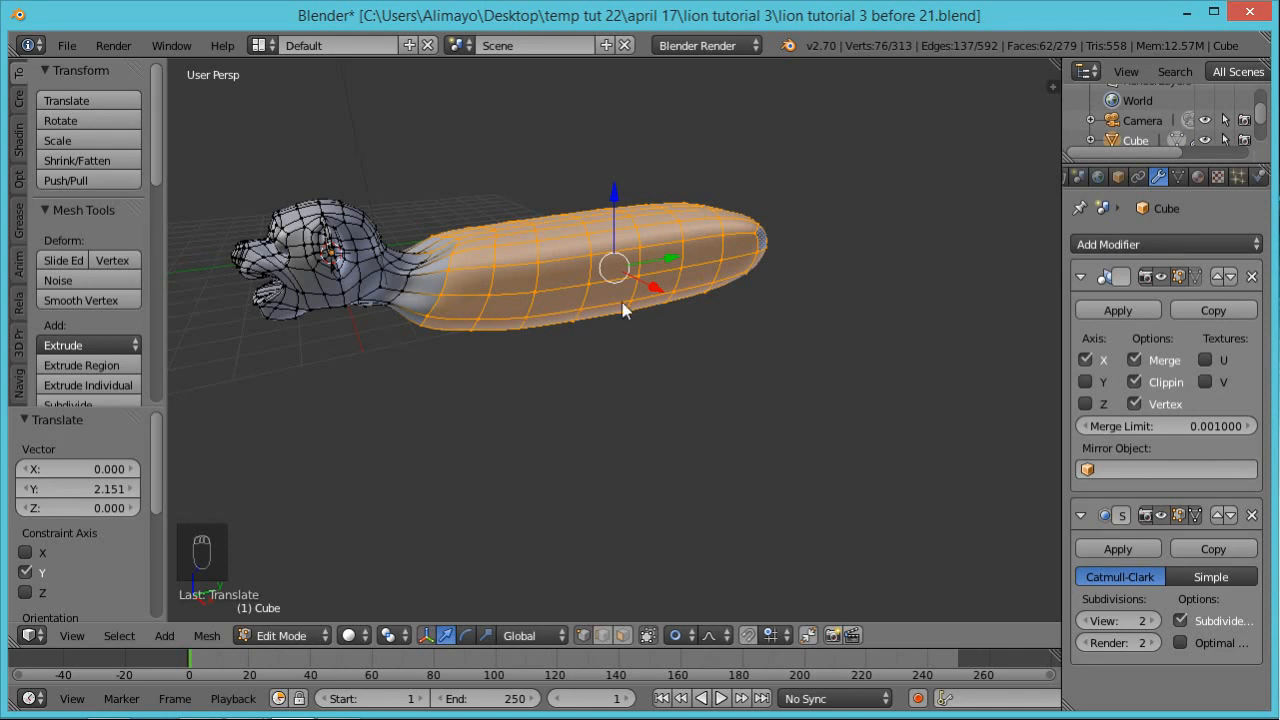
pyautogui.moveTo(756, 368); pyautogui.dragTo(696, 343, button='middle')
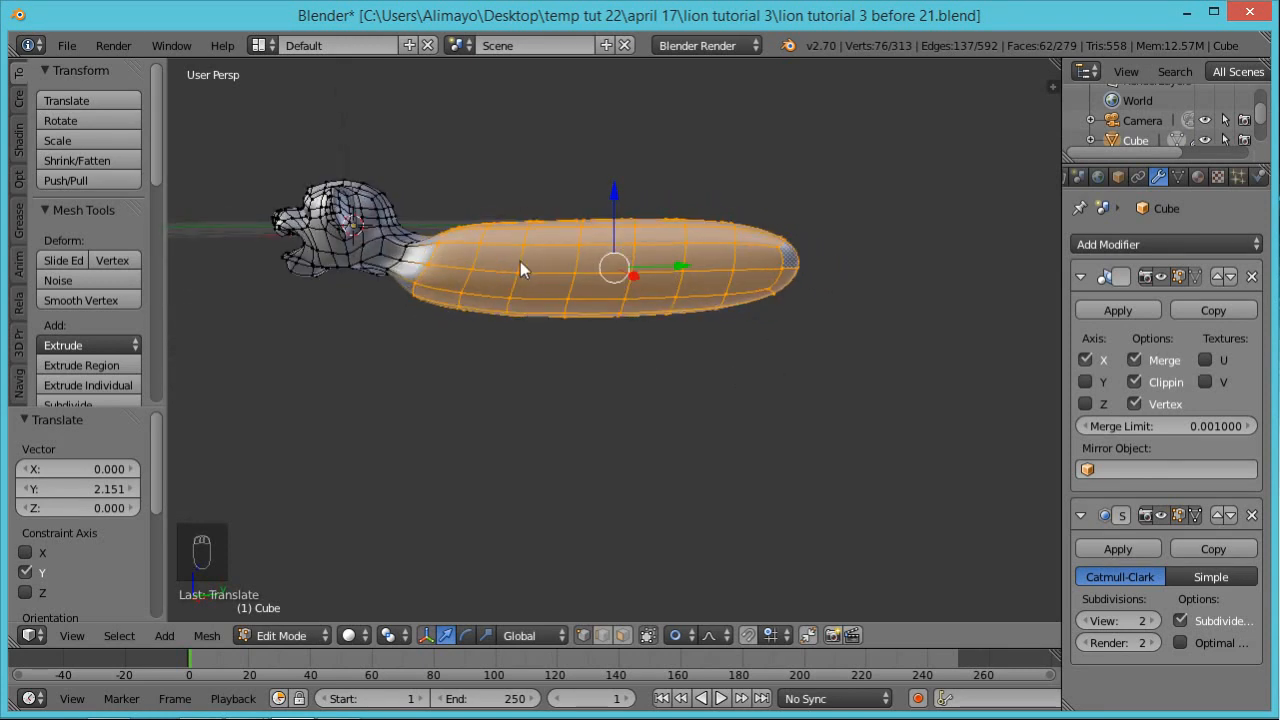
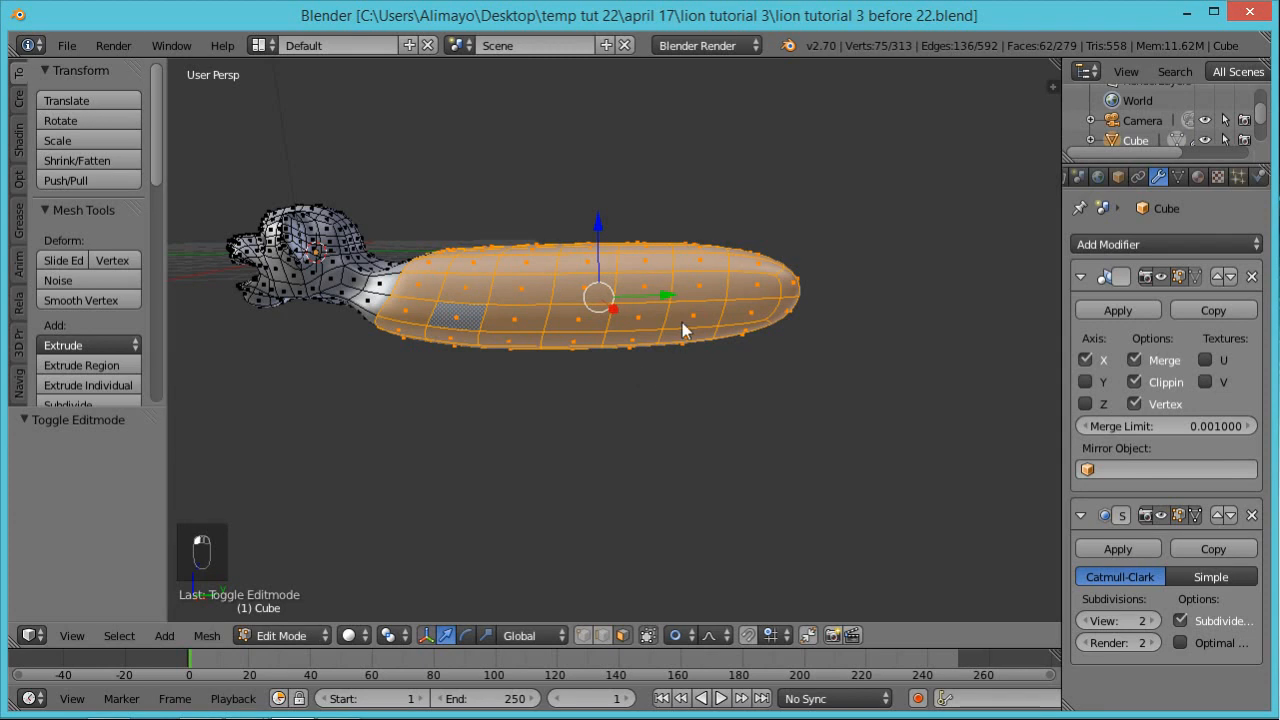
# Clear the torso selection and turn off proportional editing
pyautogui.press('s')
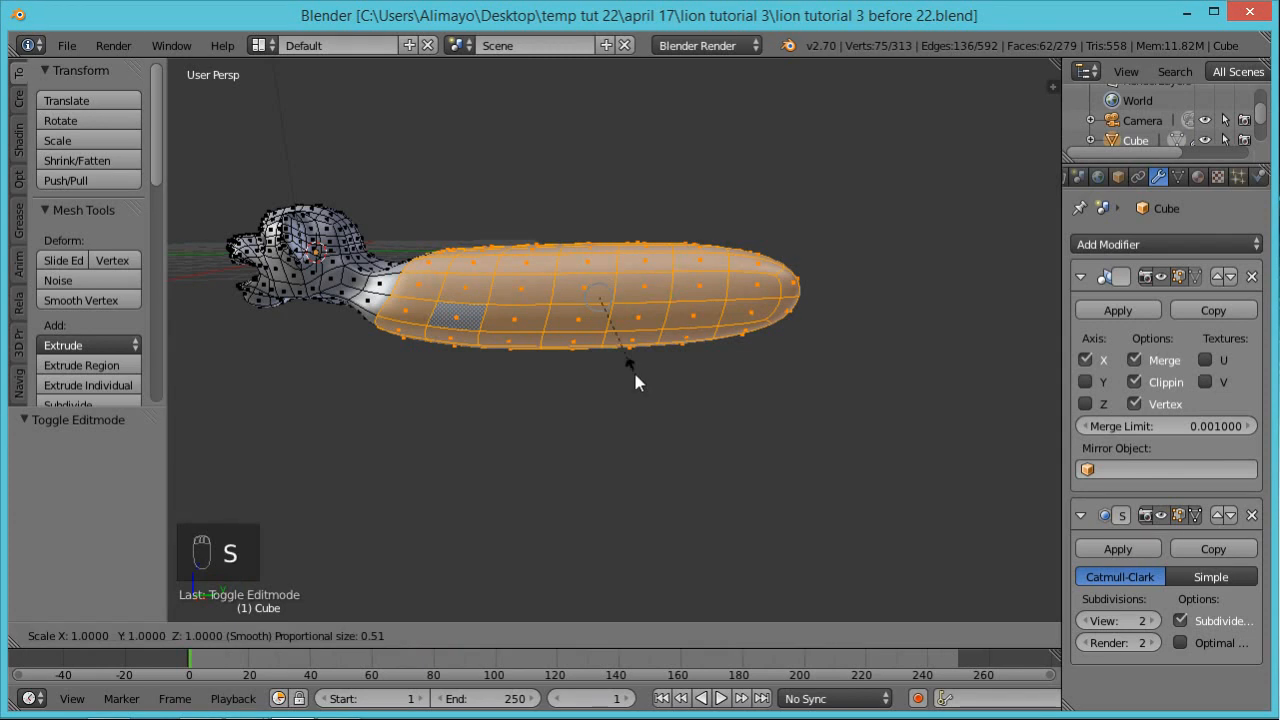
pyautogui.rightClick(631, 376)
pyautogui.press('a')
pyautogui.moveTo(491, 396); pyautogui.dragTo(630, 380, button='middle')
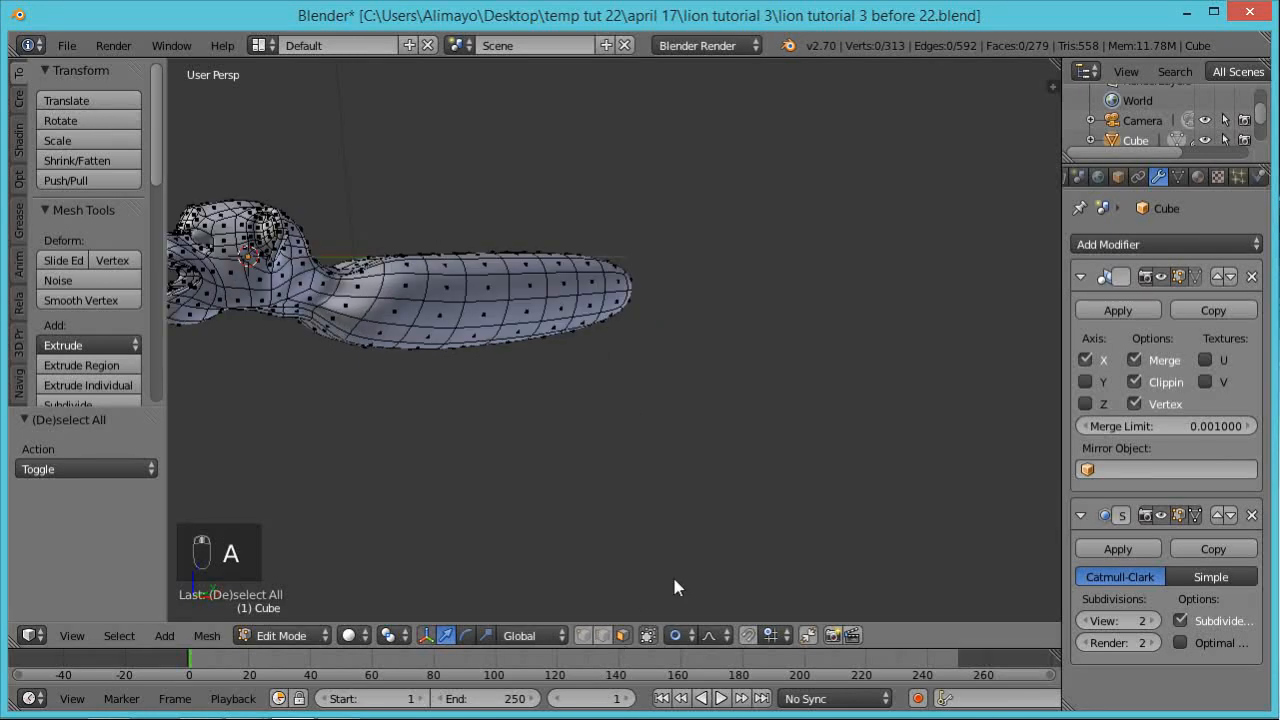
pyautogui.hotkey('alt', 'o')
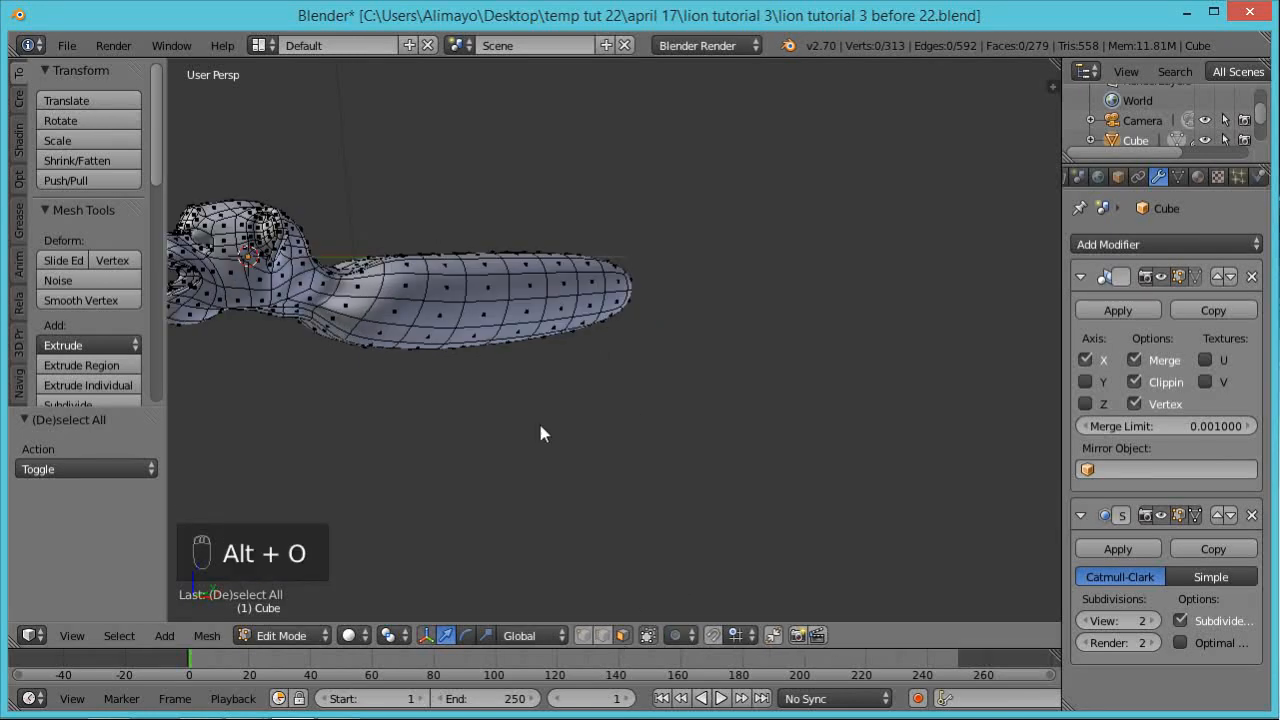
# Select a block of four adjacent faces on the underside of the torso behind the neck, where the front leg starts
pyautogui.moveTo(366, 408); pyautogui.dragTo(433, 323, button='middle')
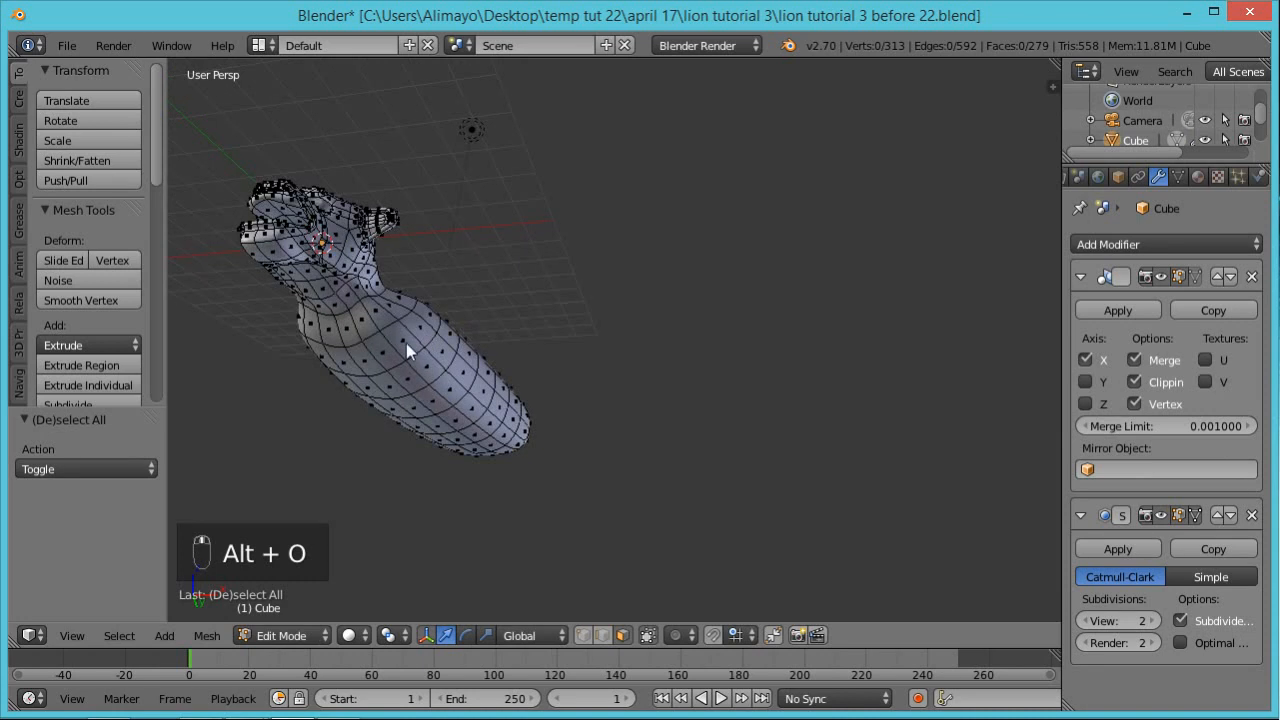
pyautogui.rightClick(406, 343)
pyautogui.moveTo(414, 400); pyautogui.dragTo(430, 343, button='middle')
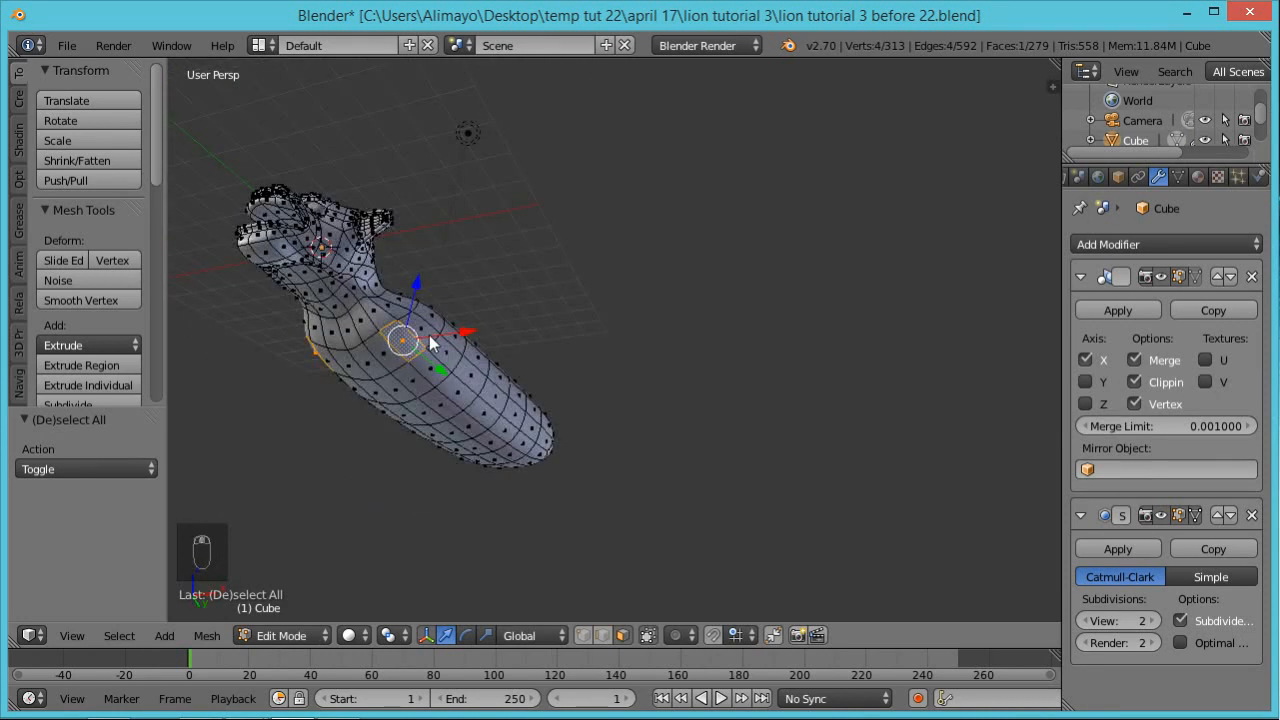
pyautogui.keyDown('shift'); pyautogui.rightClick(436, 346); pyautogui.keyUp('shift')
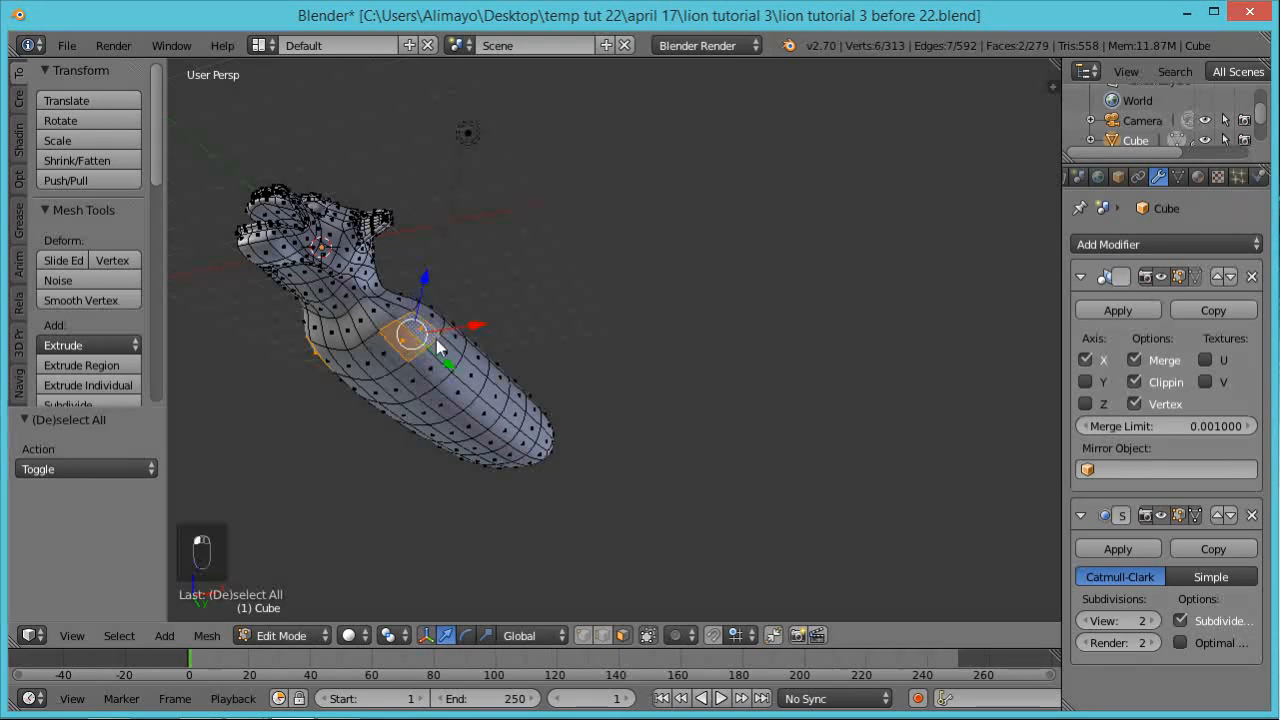
pyautogui.keyDown('shift'); pyautogui.rightClick(456, 368); pyautogui.keyUp('shift')
pyautogui.keyDown('shift'); pyautogui.rightClick(430, 382); pyautogui.keyUp('shift')
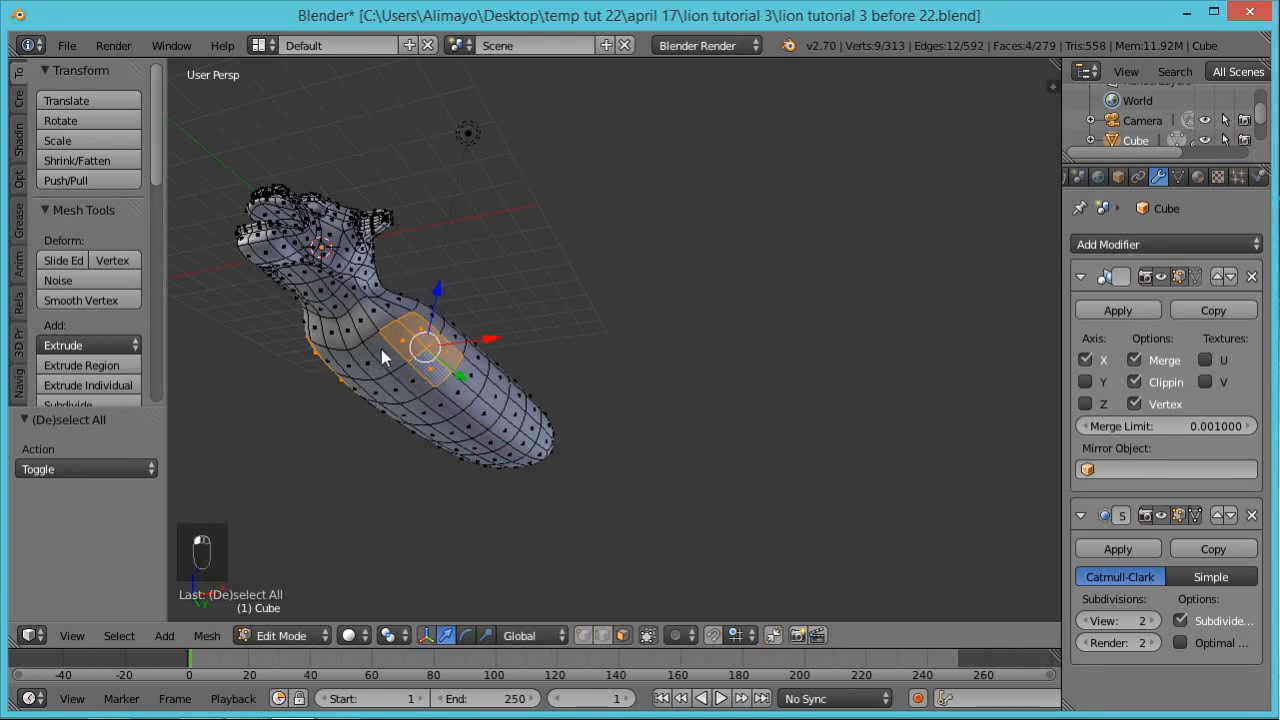
# Scale the four selected faces by about 0.614, then widen them along X by a factor of about 2.678
pyautogui.moveTo(512, 385); pyautogui.dragTo(600, 451, button='middle')
pyautogui.press('s')
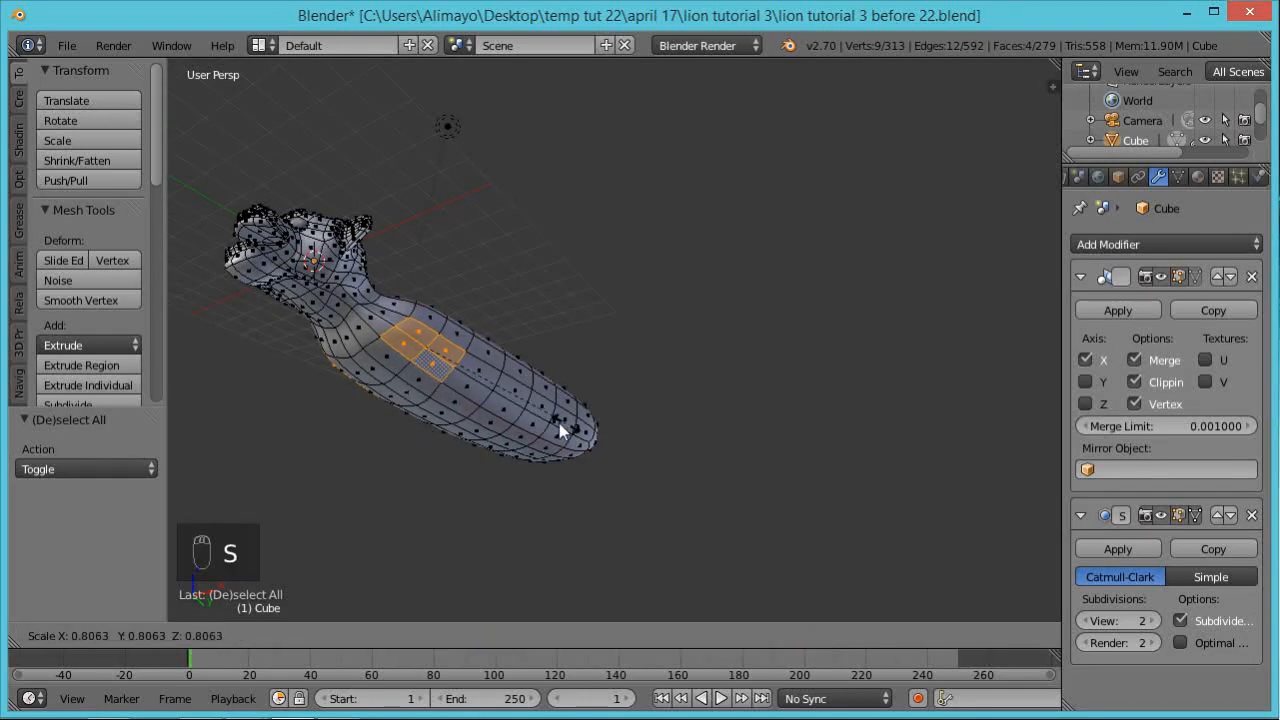
pyautogui.click(529, 414)
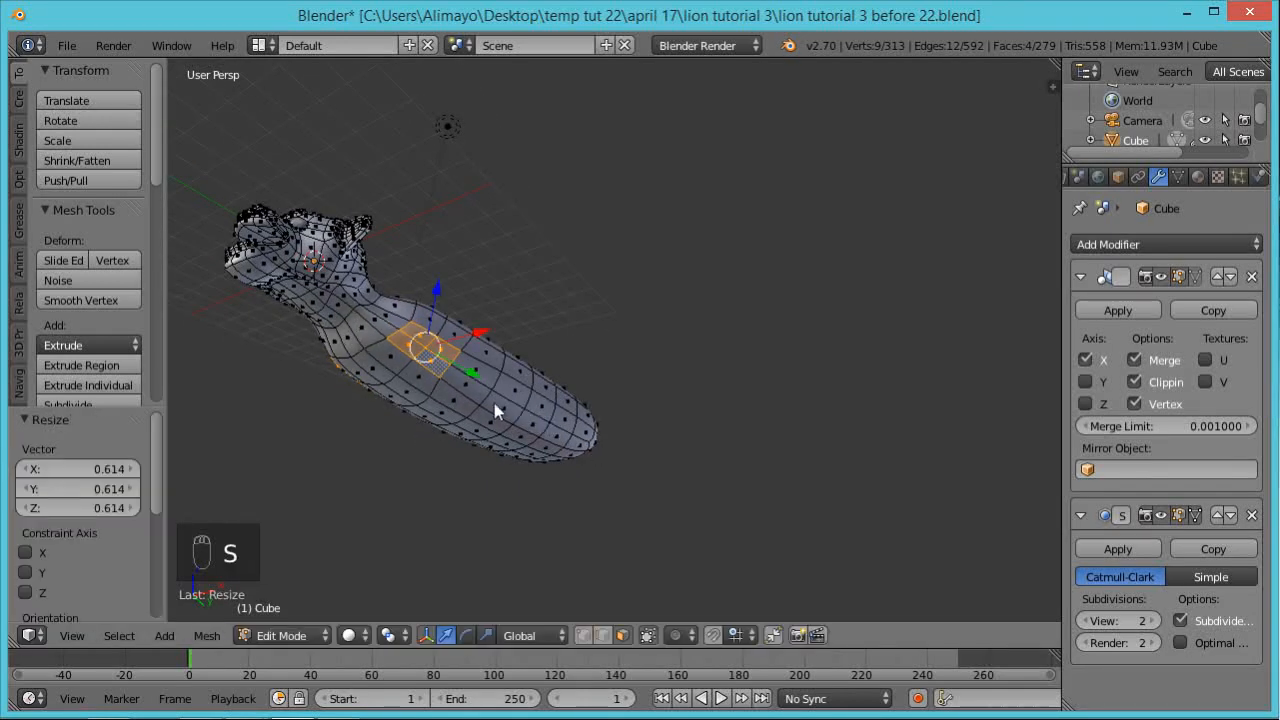
pyautogui.moveTo(494, 406); pyautogui.dragTo(534, 406, button='middle')
pyautogui.press('s')
pyautogui.press('x')
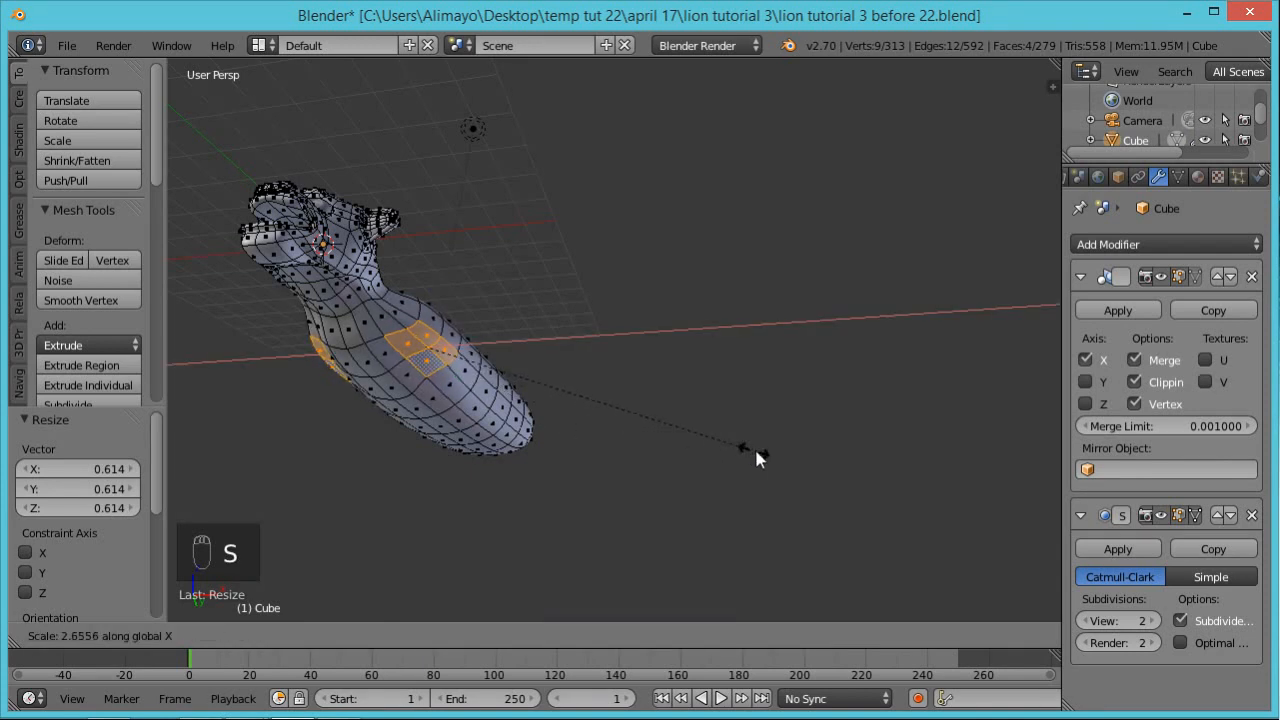
pyautogui.click(758, 447)
pyautogui.moveTo(537, 463); pyautogui.dragTo(563, 523, button='middle')
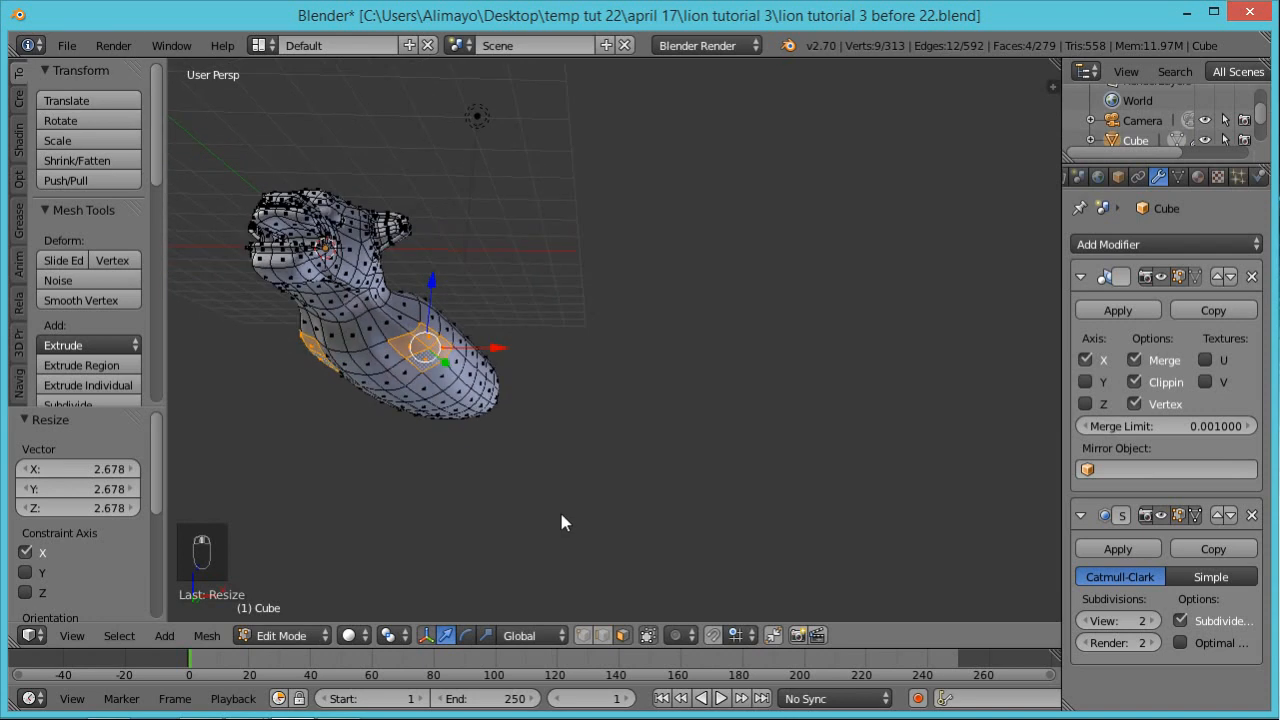
# Hide the Subdivision Surface effect in the viewport and extrude the selected faces outward as the start of the front leg
pyautogui.click(1161, 515)
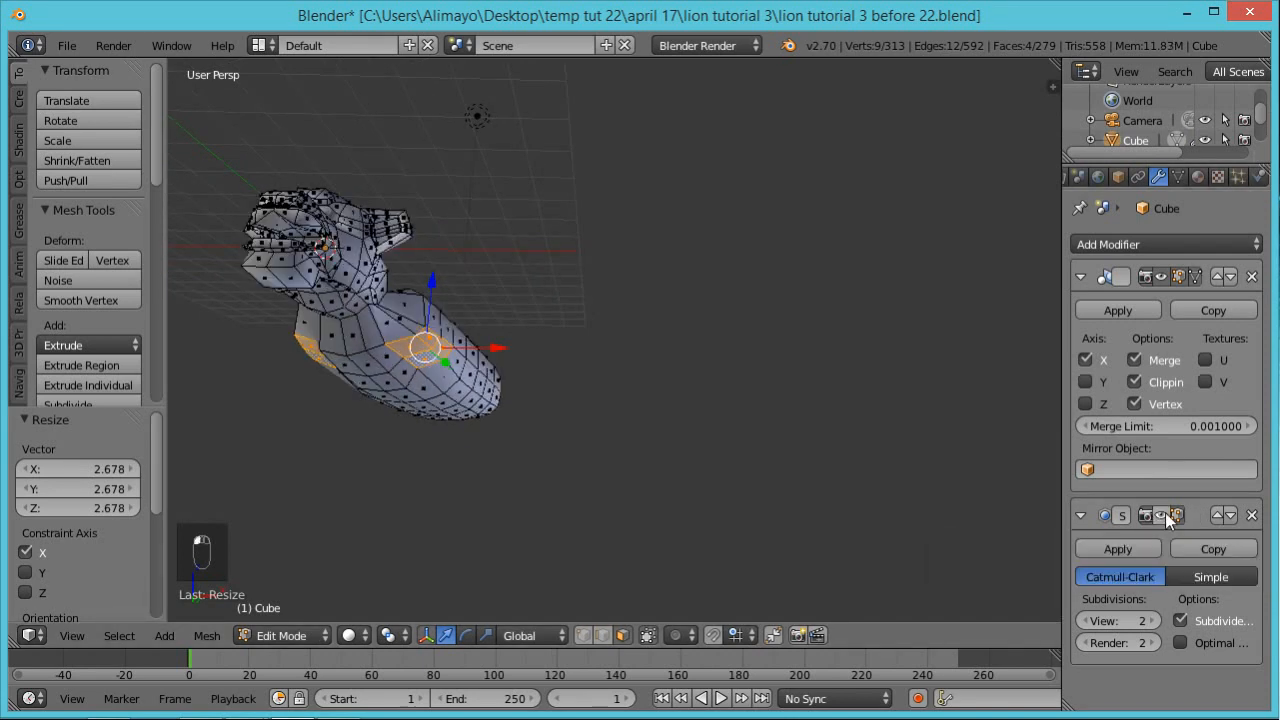
pyautogui.moveTo(616, 470); pyautogui.dragTo(465, 474, button='middle')
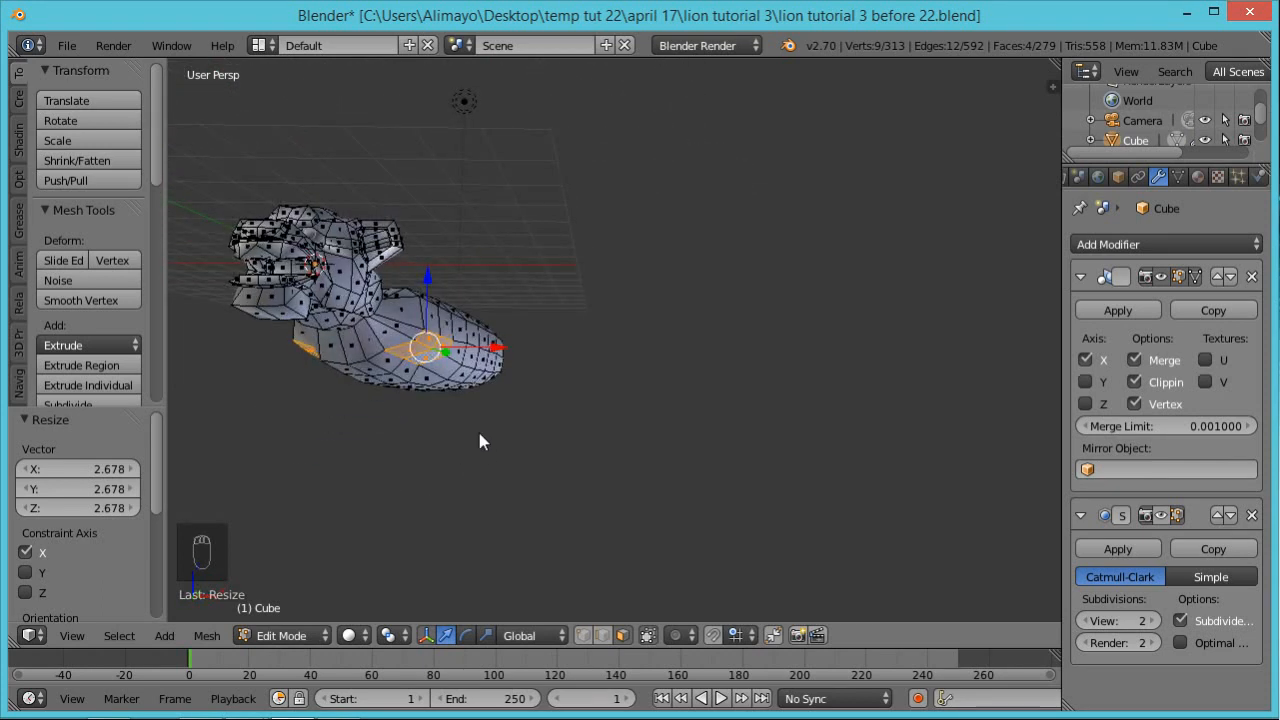
pyautogui.press('e')
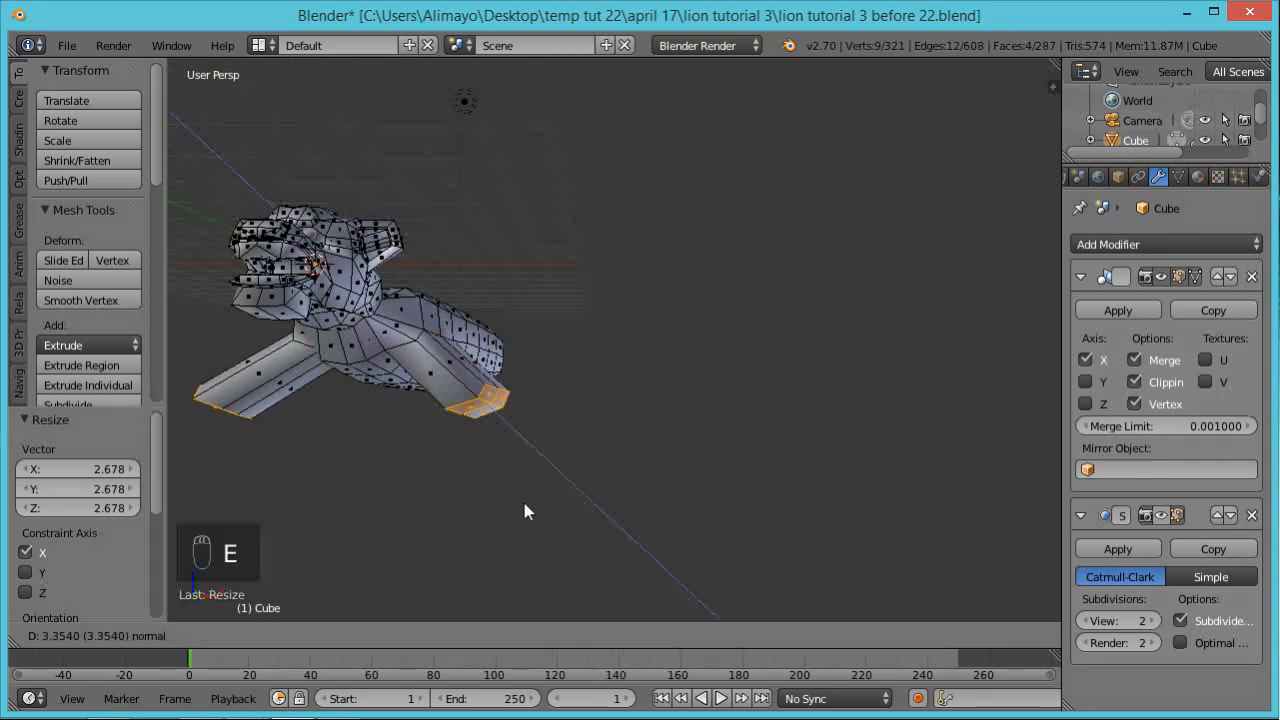
pyautogui.click(524, 503)
# Reposition the extruded leg end beneath the shoulder, finishing with a shift of about 0.262 along X
pyautogui.moveTo(563, 401); pyautogui.dragTo(591, 457)
pyautogui.moveTo(591, 457); pyautogui.dragTo(460, 529, button='middle')
pyautogui.moveTo(445, 342); pyautogui.dragTo(440, 323)
pyautogui.moveTo(491, 389); pyautogui.dragTo(519, 405)
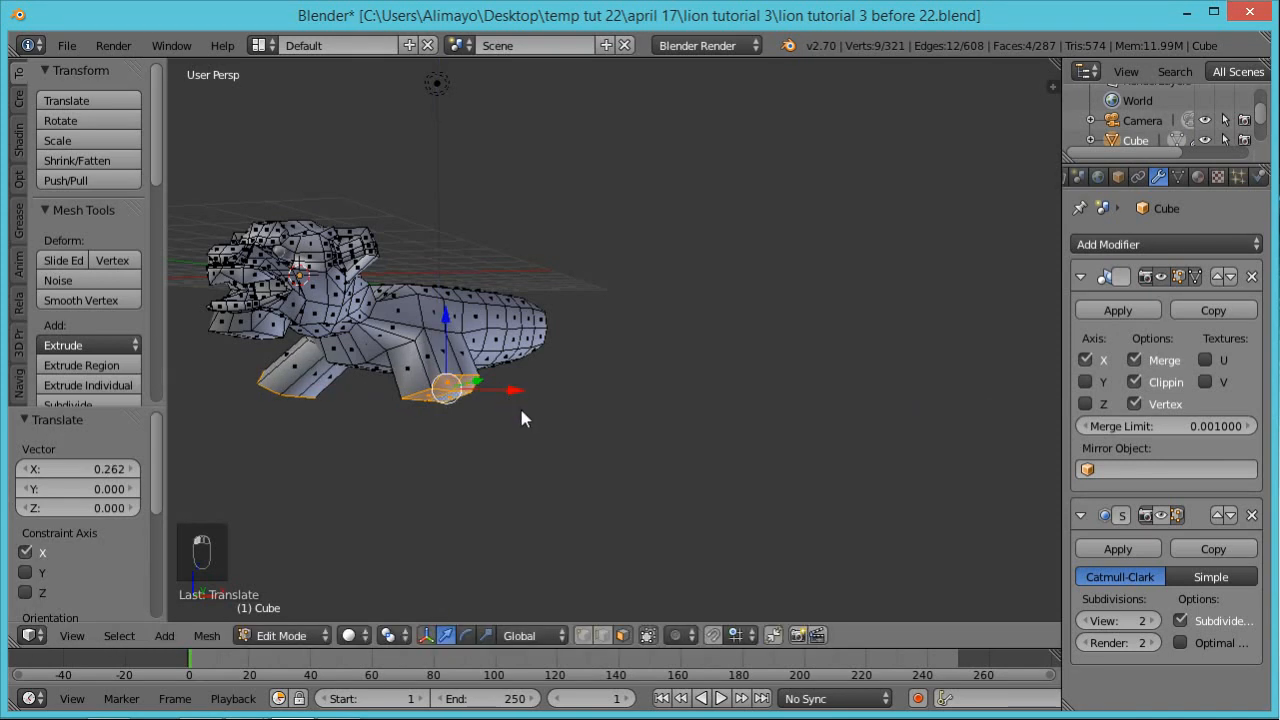
# Round the front leg's end faces with the LoopTools Circle operation
pyautogui.press('w')
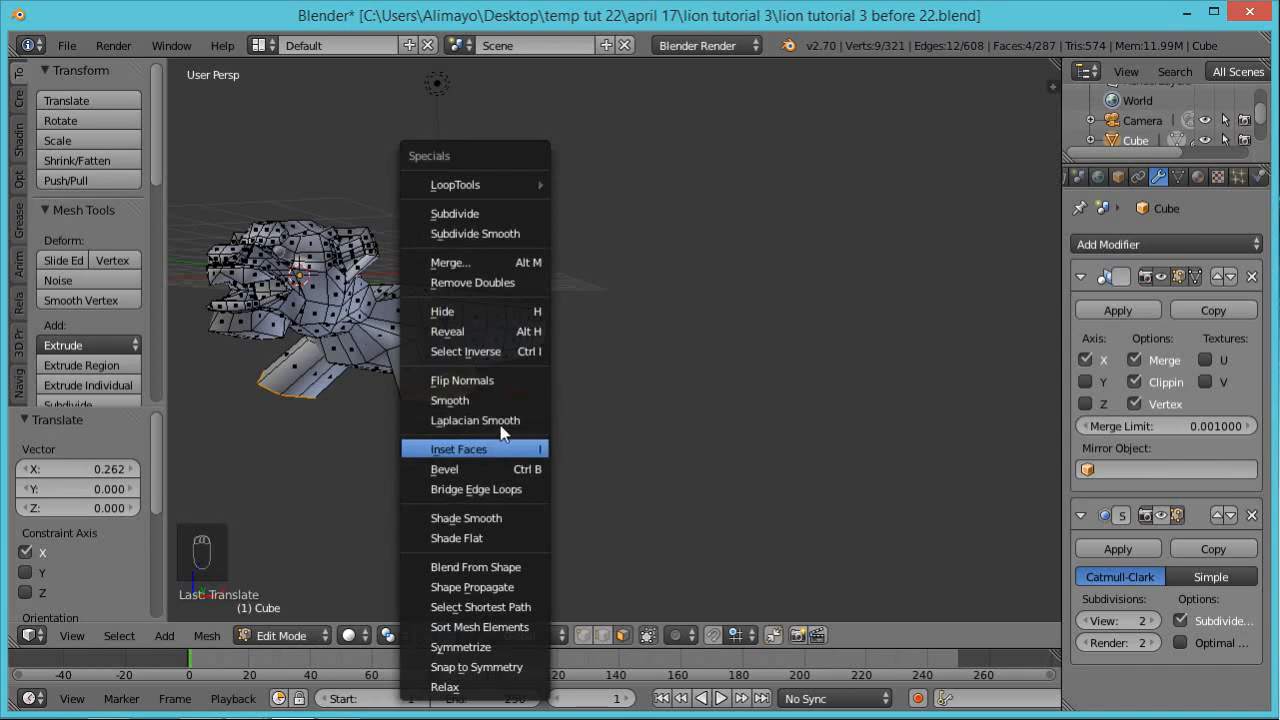
pyautogui.click(494, 329)
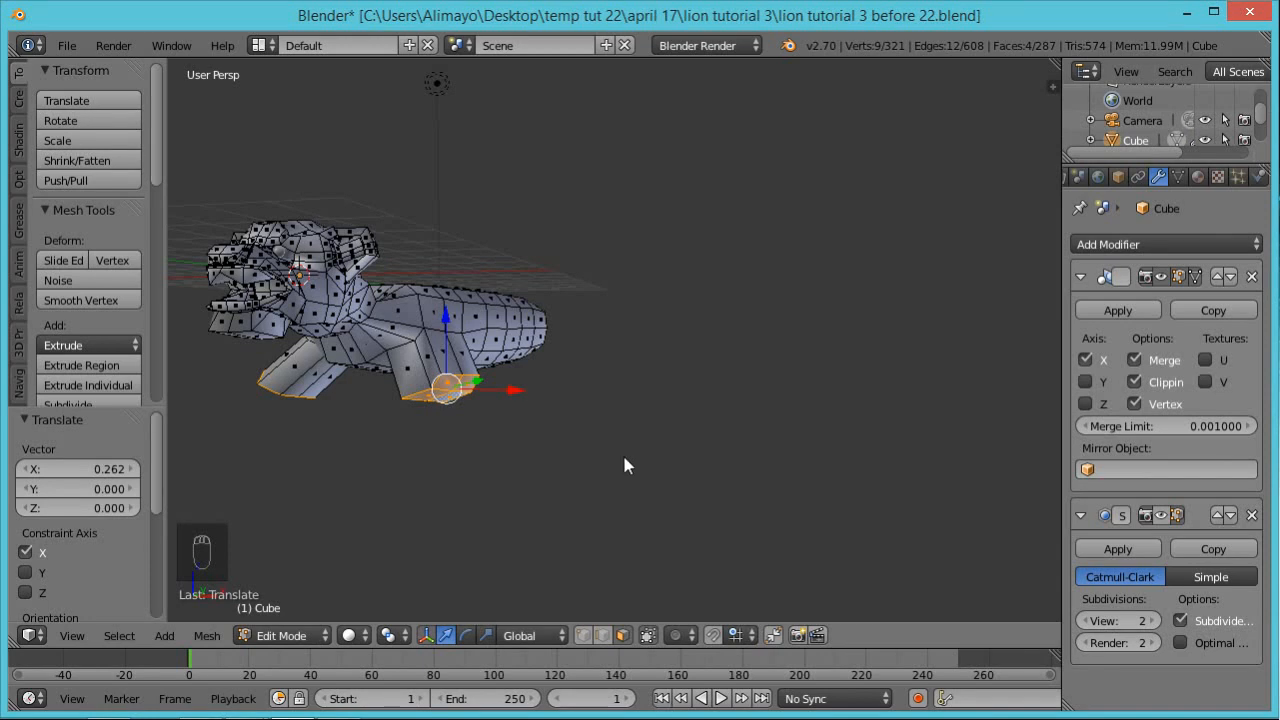
pyautogui.press('w')
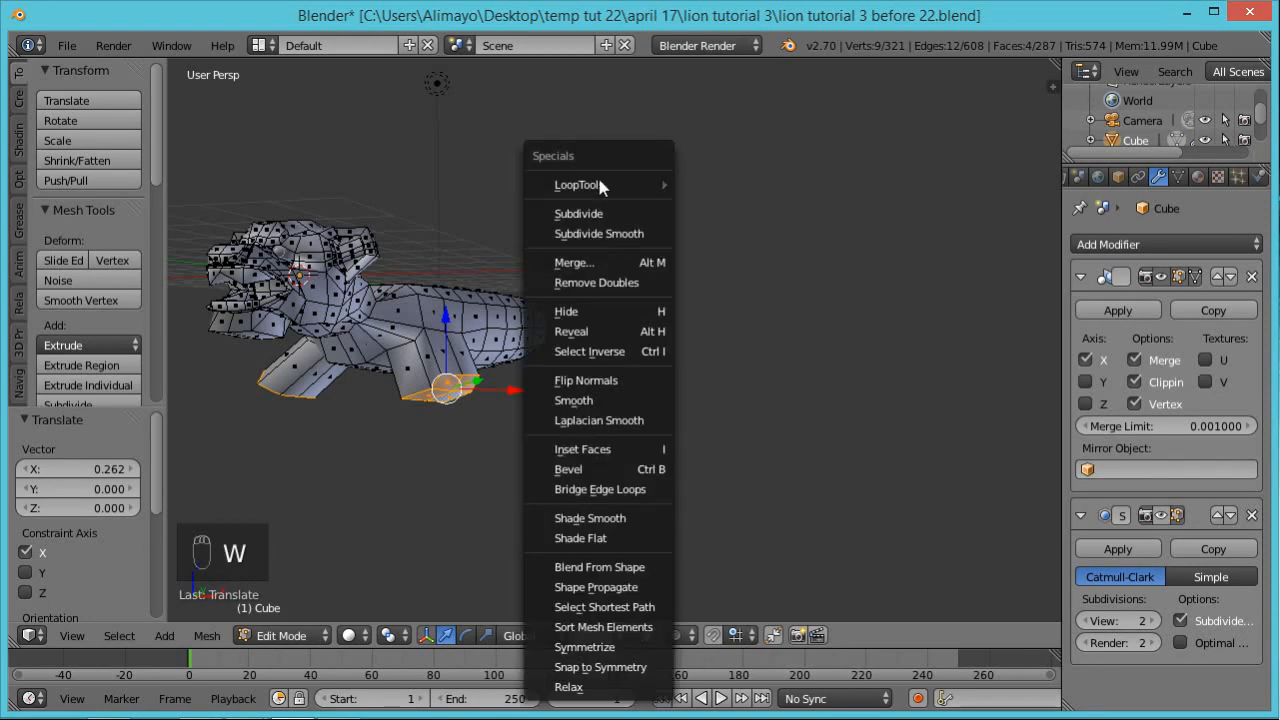
pyautogui.moveTo(611, 193)
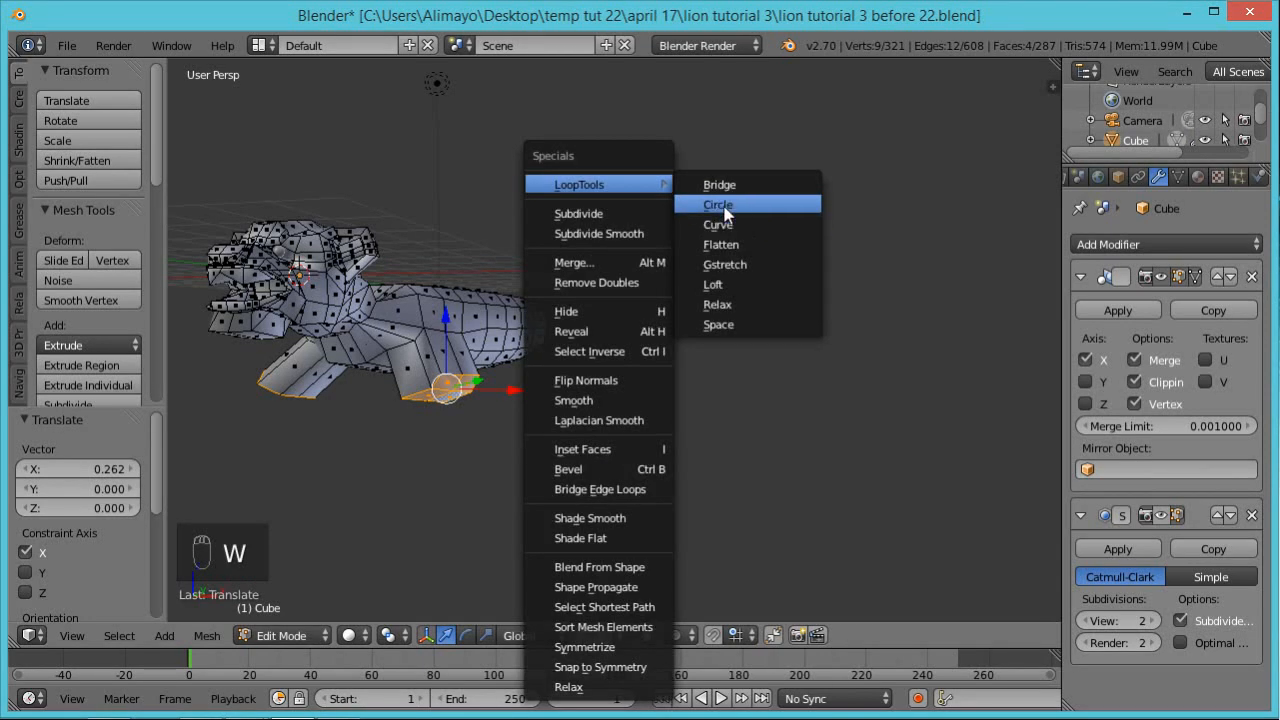
pyautogui.click(718, 204)
# Adjust the rounded leg end's position, moving it about 0.704 along Y
pyautogui.moveTo(674, 425); pyautogui.dragTo(513, 391, button='middle')
pyautogui.moveTo(513, 391); pyautogui.dragTo(497, 406)
pyautogui.moveTo(495, 399); pyautogui.dragTo(523, 380, button='middle')
pyautogui.press('g')
pyautogui.press('y')
pyautogui.click(458, 450)
# Extrude the upper front leg by about 2.135, -0.907, -2.531 and shift its end about -0.367 along X
pyautogui.moveTo(458, 450); pyautogui.dragTo(581, 433, button='middle')
pyautogui.press('e')
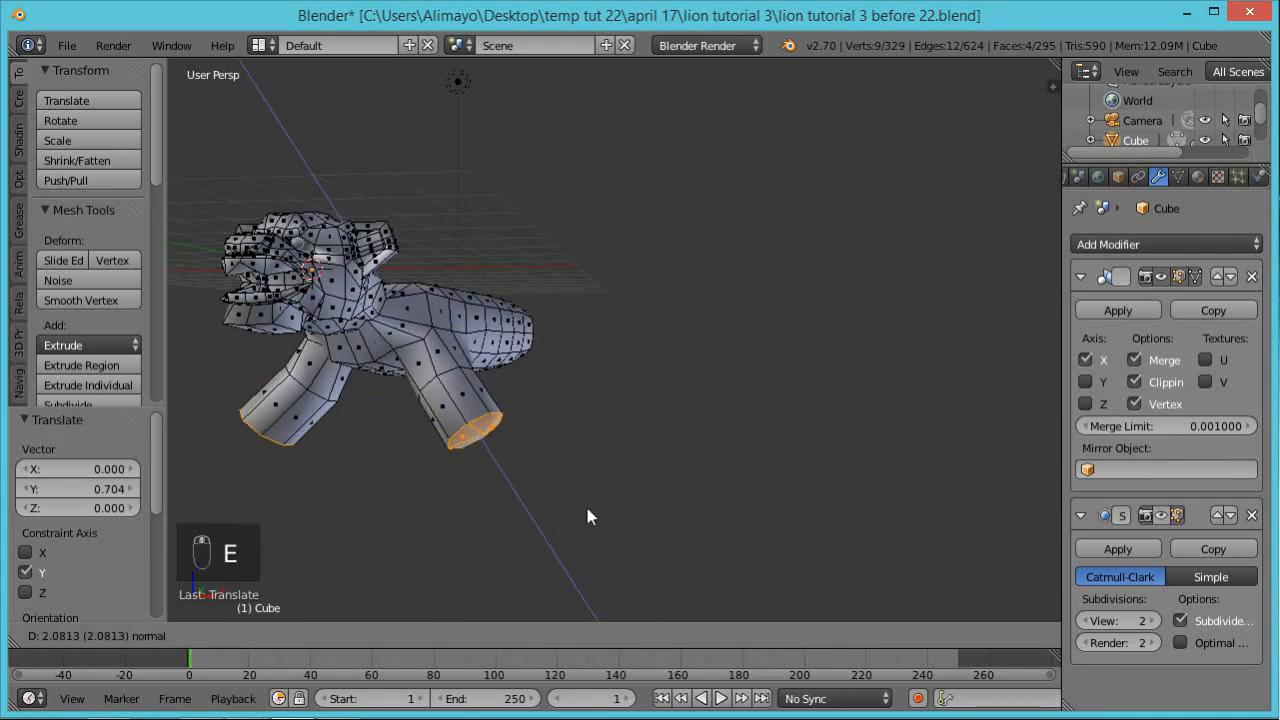
pyautogui.click(604, 539)
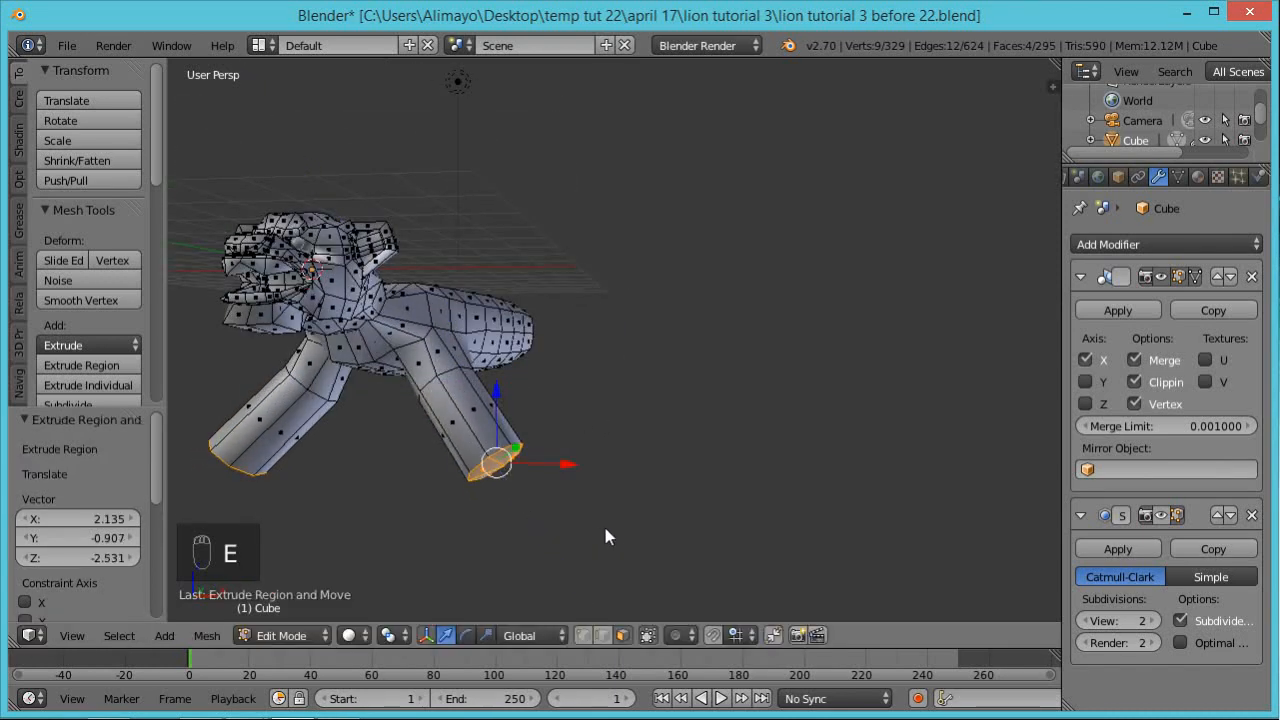
pyautogui.press('g')
pyautogui.press('x')
pyautogui.click(561, 472)
# Extrude a short elbow section from the front leg's end by about 0.369, -0.157, -0.437
pyautogui.moveTo(584, 473); pyautogui.dragTo(470, 582, button='middle')
pyautogui.press('e')
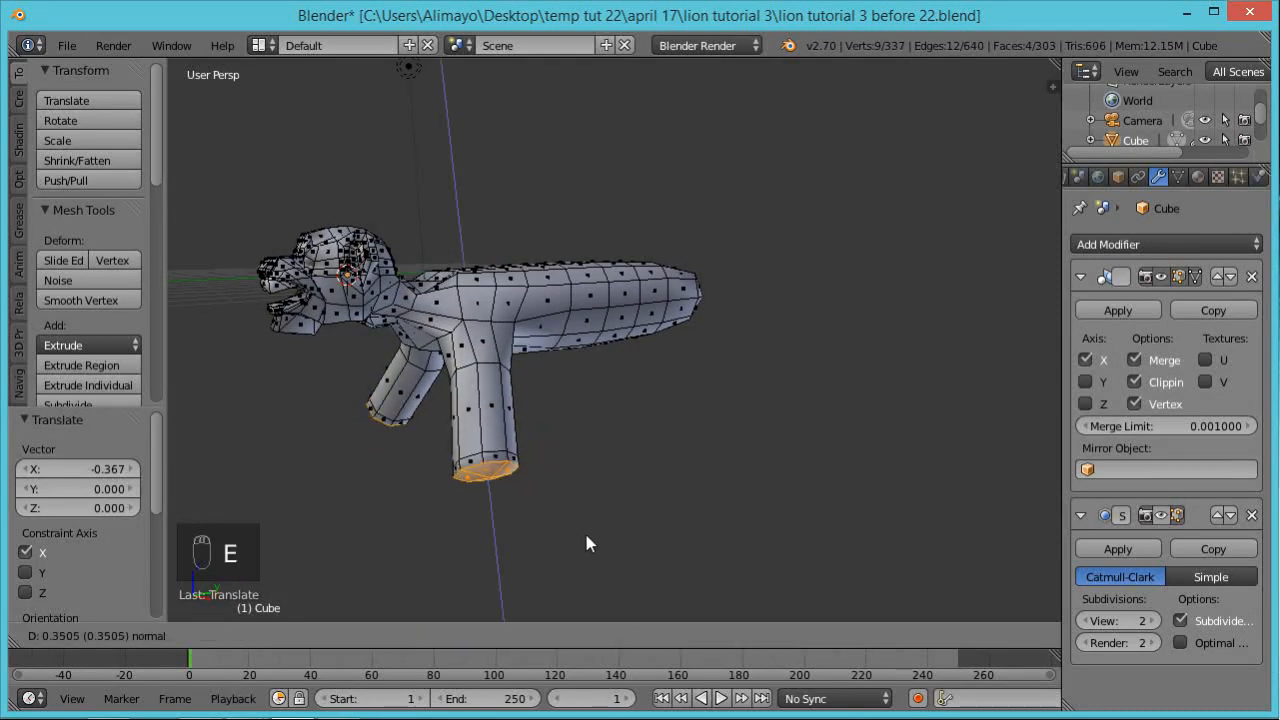
pyautogui.click(587, 544)
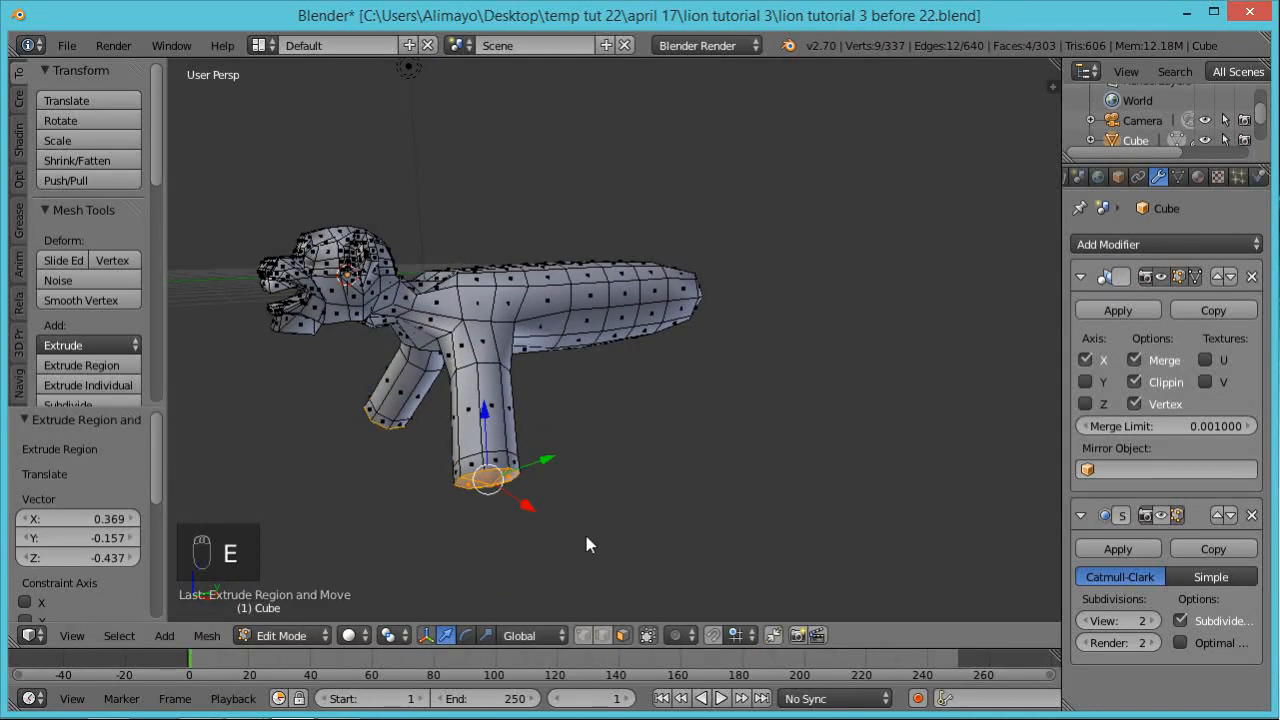
# Rotate the elbow's end faces about the X axis and move them about -0.206 along Y
pyautogui.press('r')
pyautogui.press('x')
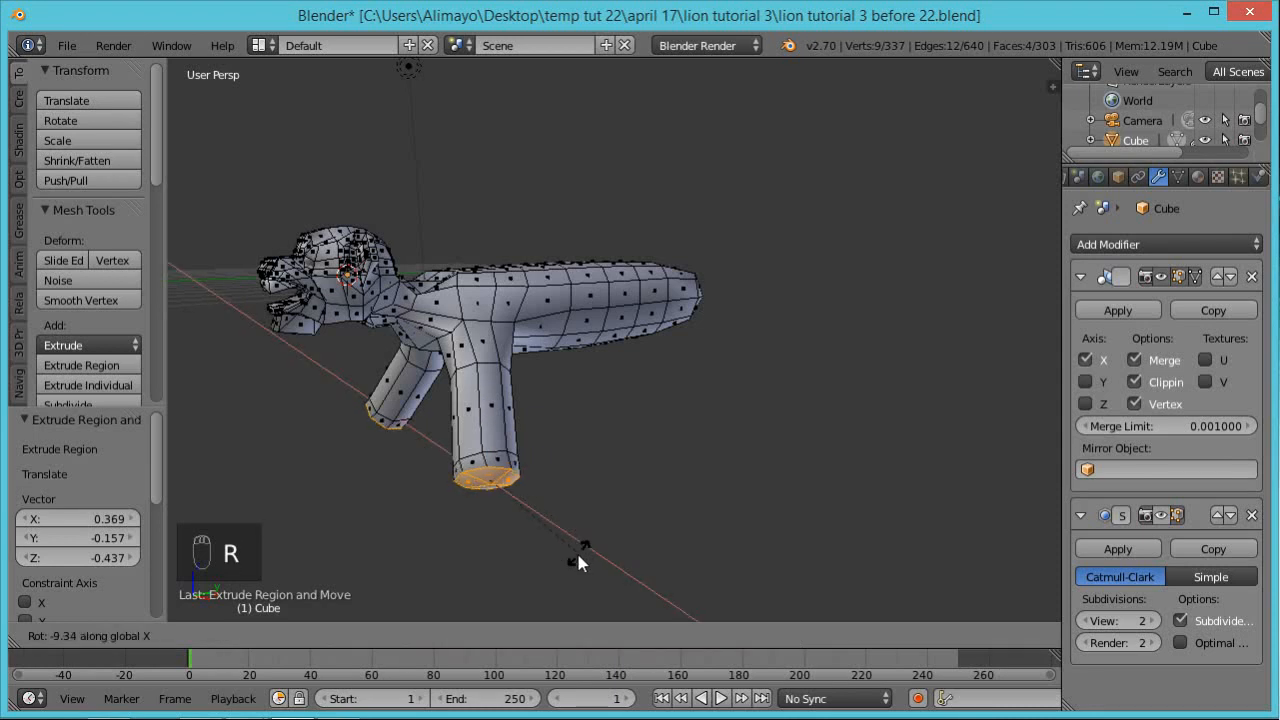
pyautogui.click(569, 553)
pyautogui.moveTo(505, 549); pyautogui.dragTo(553, 473, button='middle')
pyautogui.press('g')
pyautogui.press('y')
pyautogui.click(546, 470)
# Extrude the lower front leg by about 2.417, -1.665, -2.548 and shift its end about -0.485 along X
pyautogui.moveTo(538, 519); pyautogui.dragTo(681, 522, button='middle')
pyautogui.press('e')
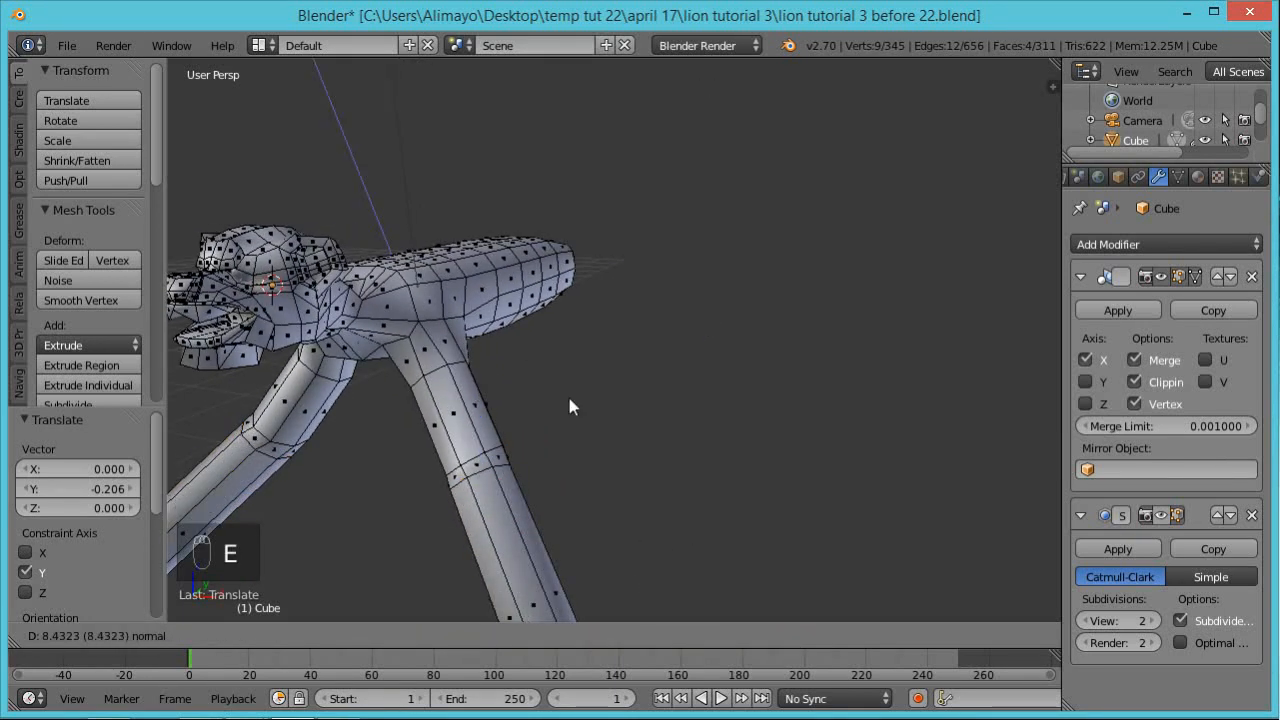
pyautogui.click(494, 224)
pyautogui.moveTo(637, 349); pyautogui.dragTo(679, 520, button='middle')
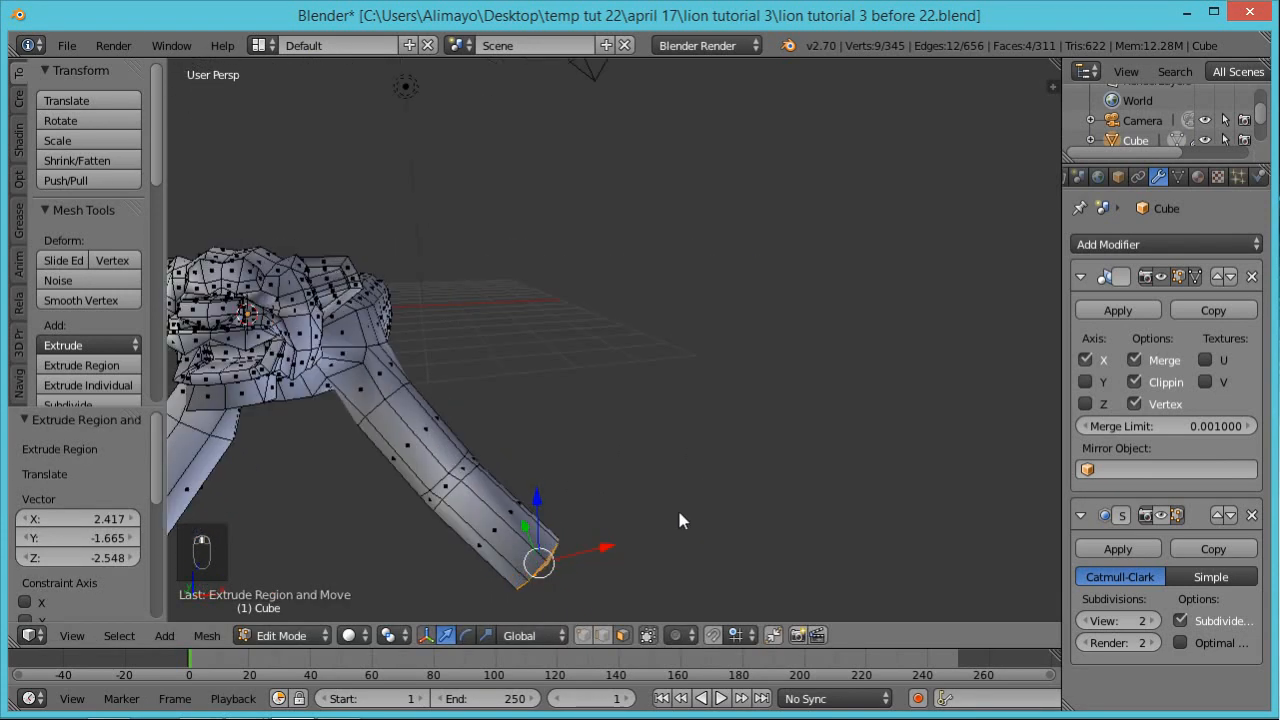
pyautogui.press('g')
pyautogui.press('x')
pyautogui.click(594, 553)
pyautogui.moveTo(594, 553); pyautogui.dragTo(651, 489, button='middle')
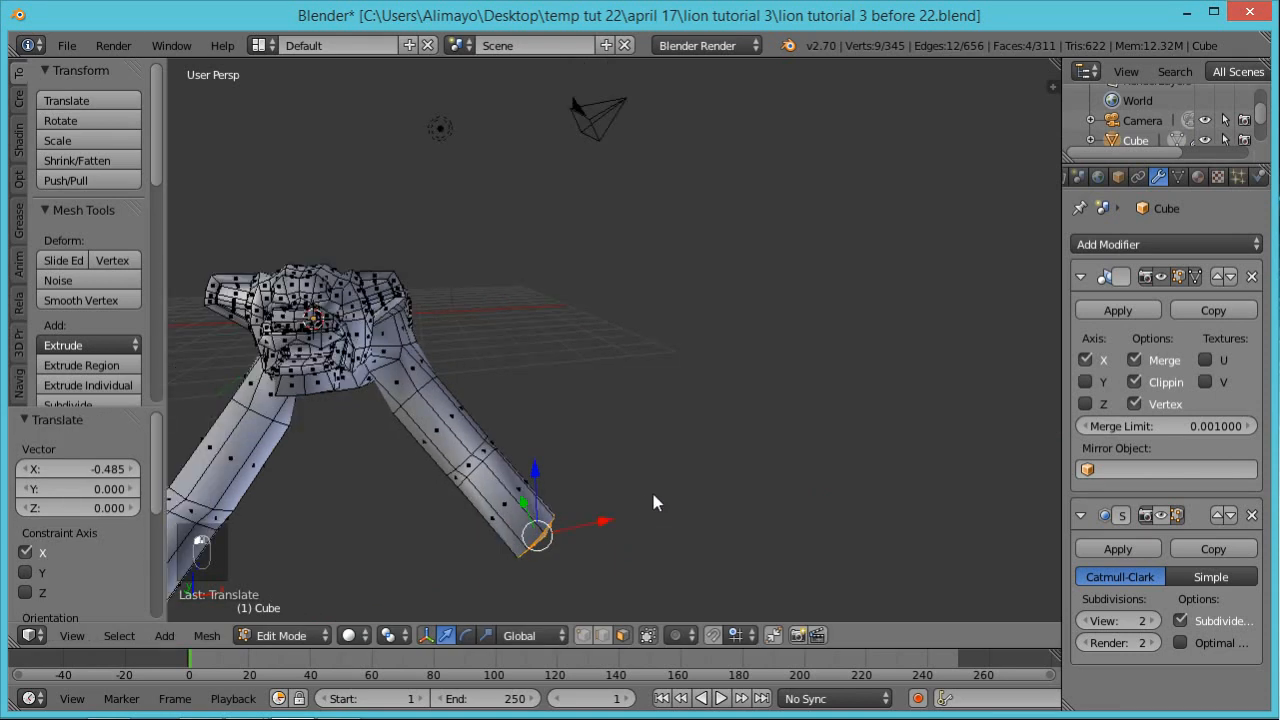
pyautogui.moveTo(609, 566); pyautogui.dragTo(399, 548, button='middle')
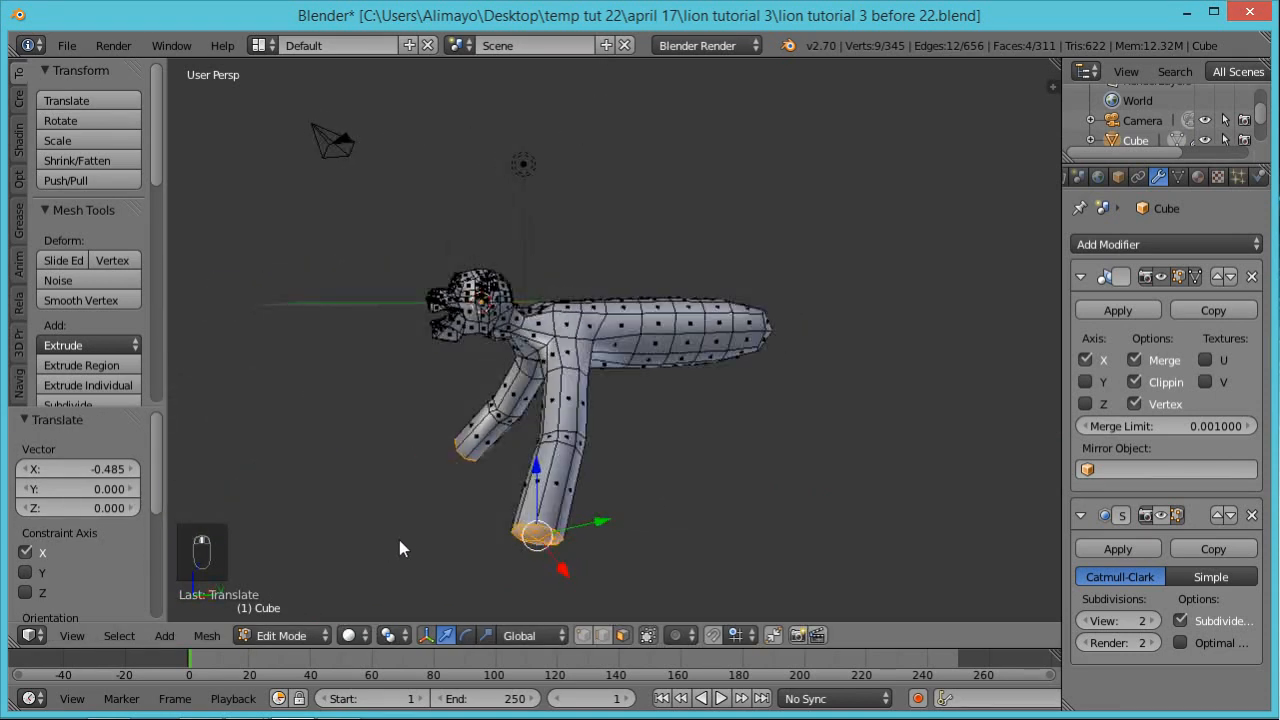
pyautogui.press('e')
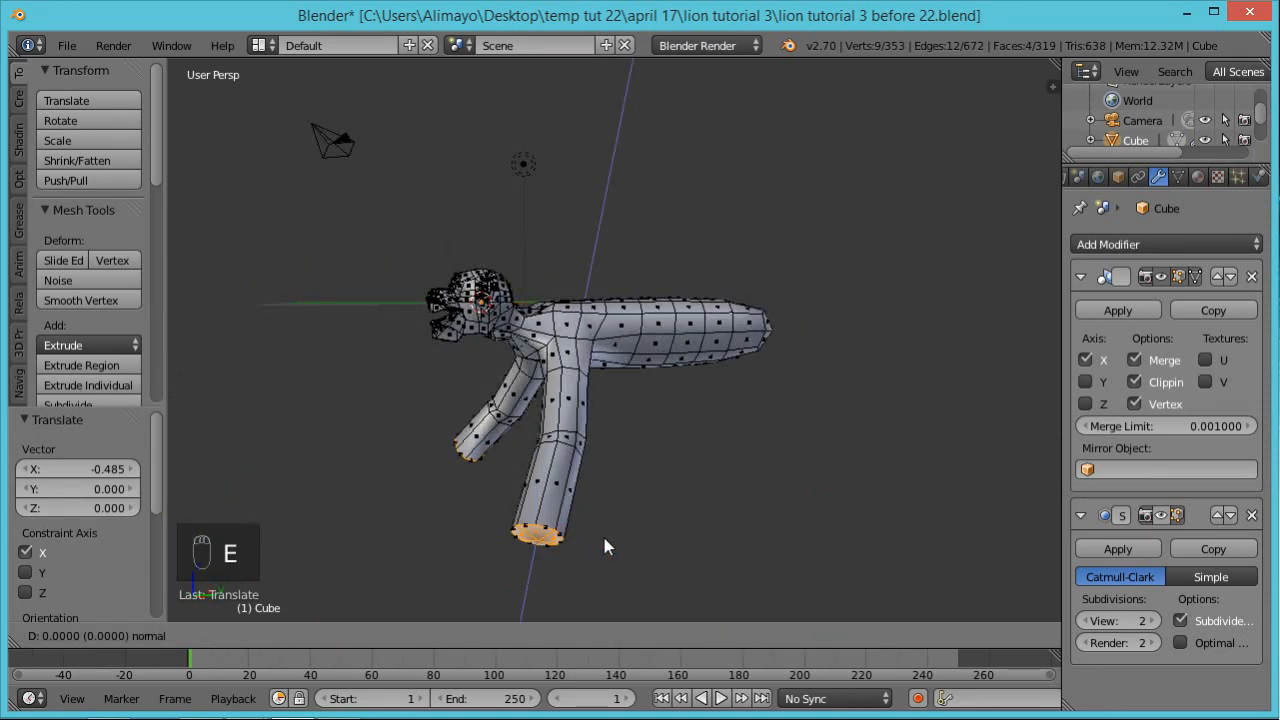
pyautogui.rightClick(602, 541)
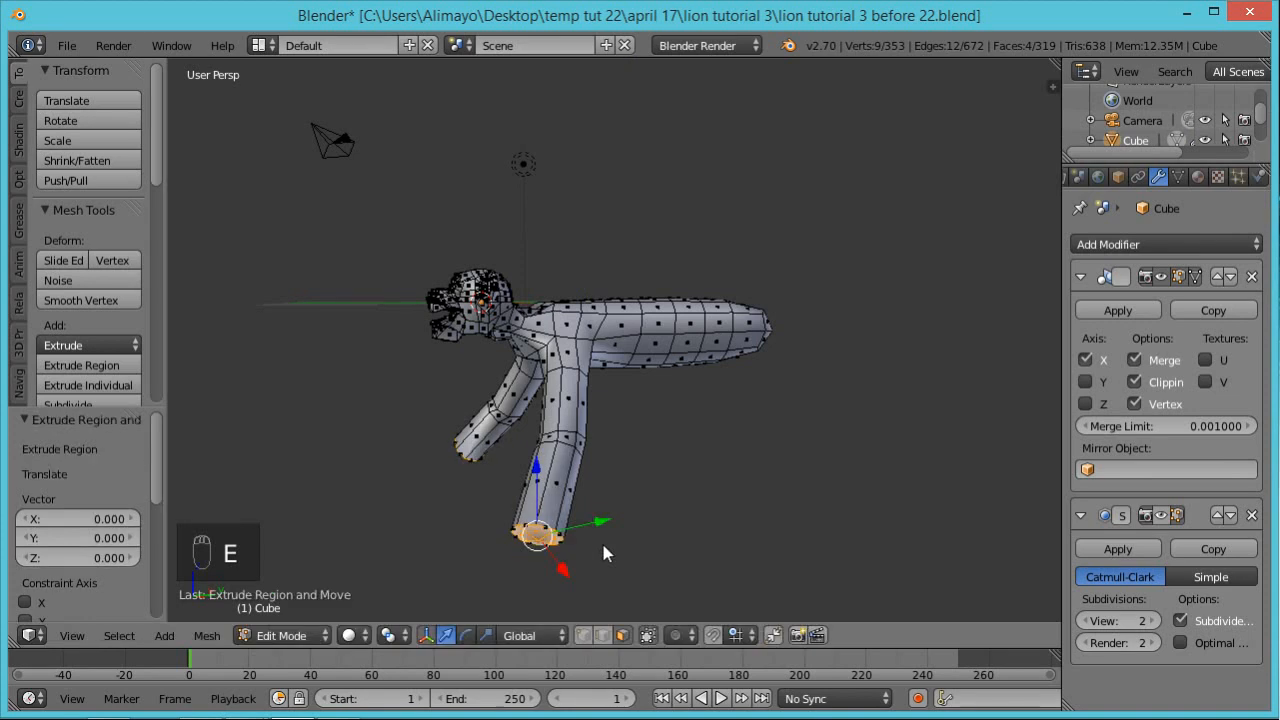
pyautogui.hotkey('ctrl', 'z')
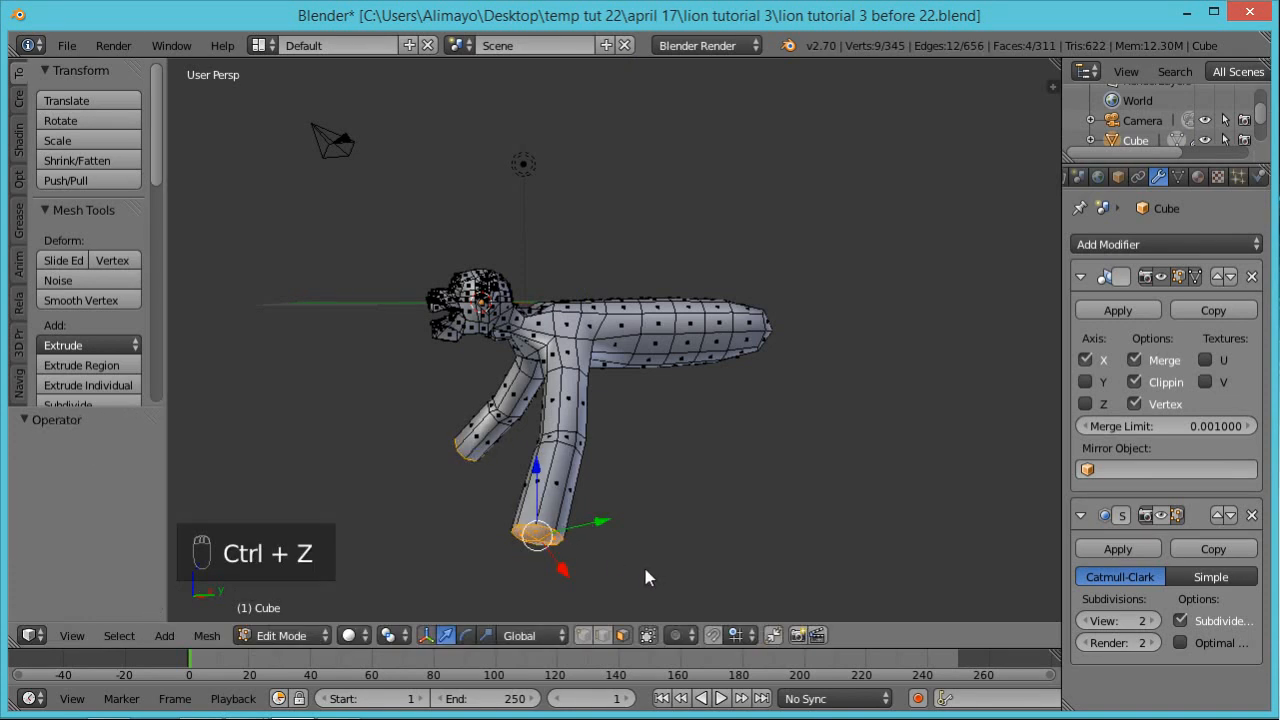
# Shrink the lower leg's end to about 0.62 and extrude a short ankle section by about 0.263, -0.181, -0.277
pyautogui.press('s')
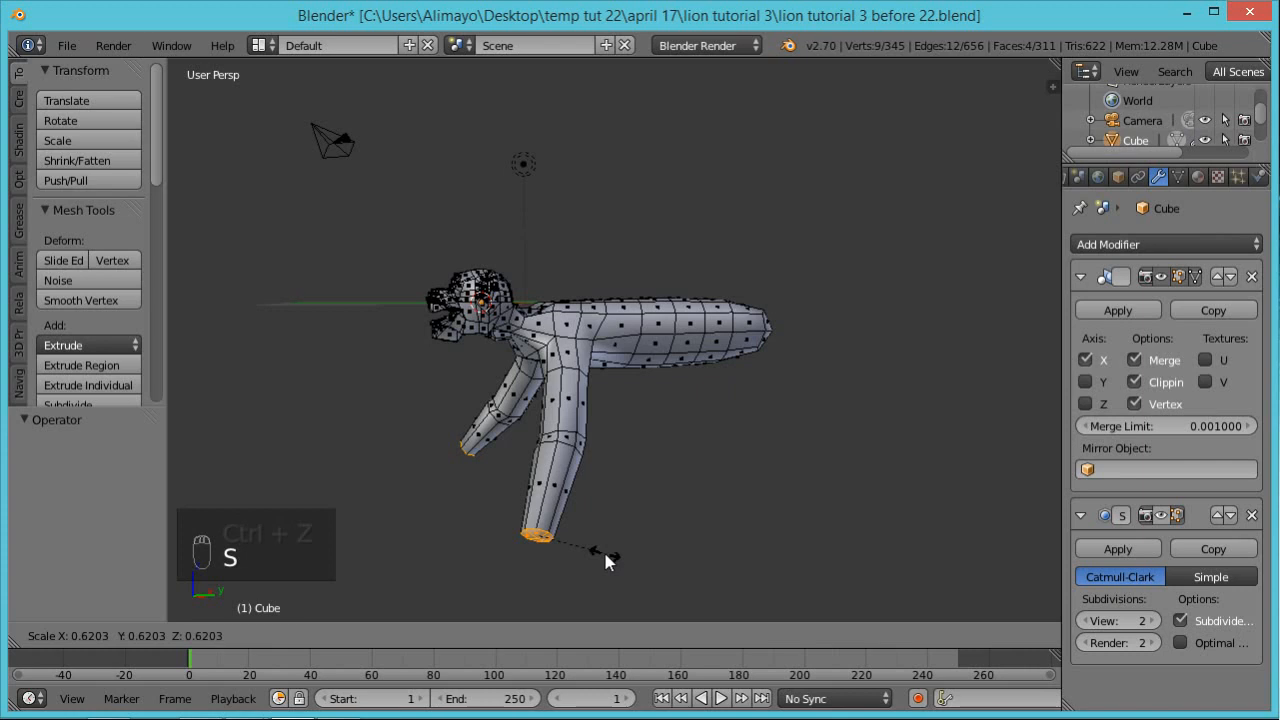
pyautogui.click(605, 559)
pyautogui.press('e')
pyautogui.click(600, 572)
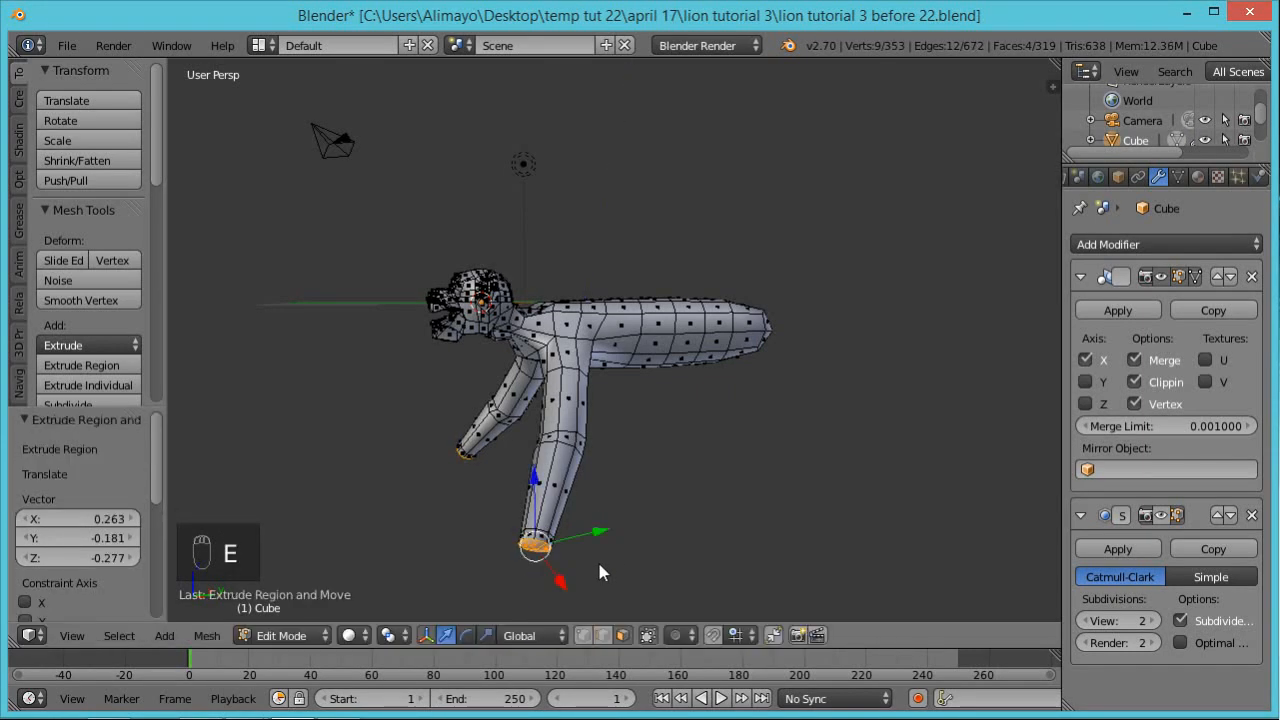
# Extrude a foot section from the ankle by about 0.889, -0.613, -0.937 and pull its end forward and upward
pyautogui.moveTo(605, 567); pyautogui.dragTo(612, 555, button='middle')
pyautogui.press('e')
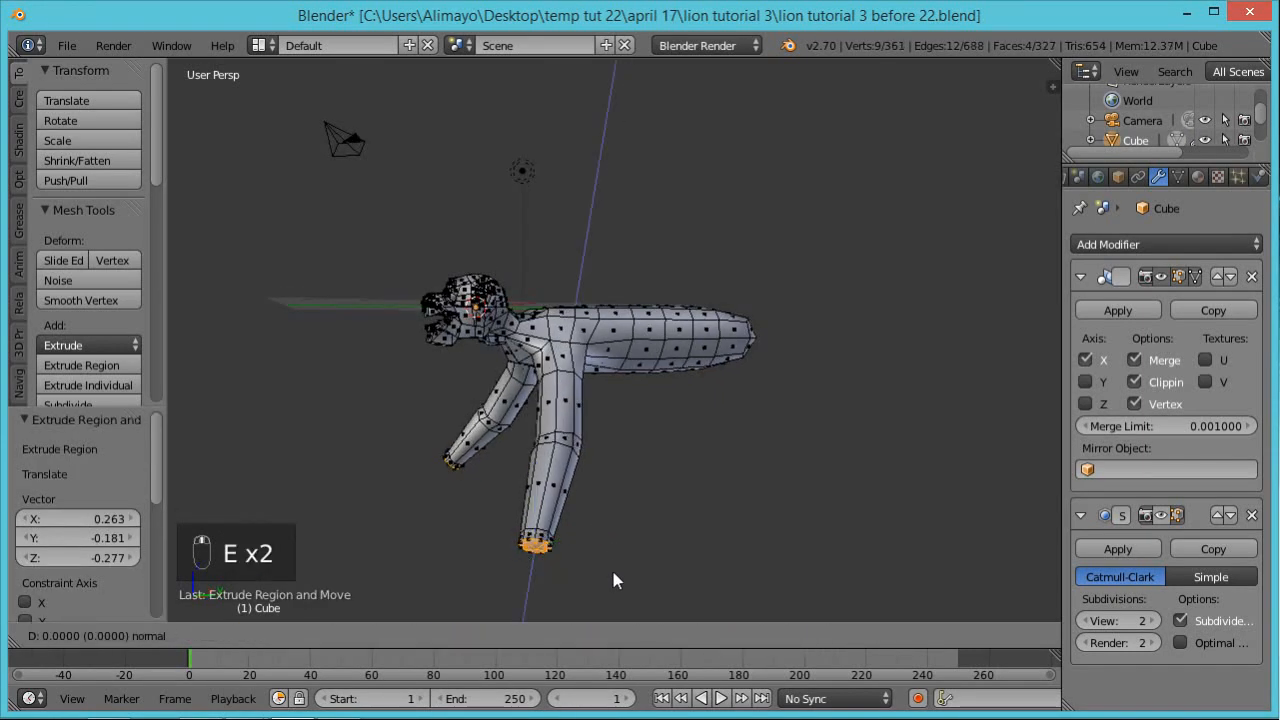
pyautogui.click(599, 597)
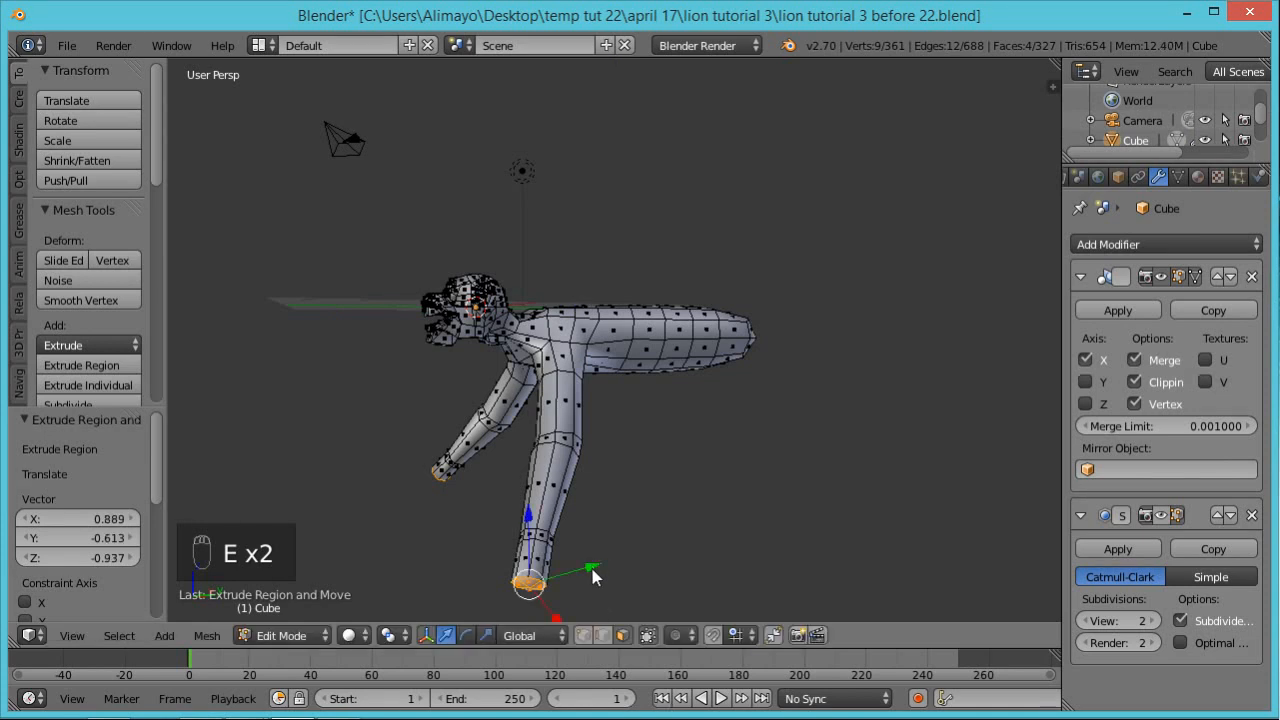
pyautogui.moveTo(593, 577); pyautogui.dragTo(600, 580, button='middle')
pyautogui.moveTo(600, 537); pyautogui.dragTo(571, 537)
pyautogui.moveTo(514, 501); pyautogui.dragTo(512, 472)
# Move the foot's end faces about -0.314 along X and raise them about 0.480 along Z
pyautogui.moveTo(556, 520); pyautogui.dragTo(840, 508, button='middle')
pyautogui.moveTo(582, 546)
pyautogui.mouseDown()
pyautogui.moveTo(563, 547)
pyautogui.moveTo(575, 549)
pyautogui.mouseUp()
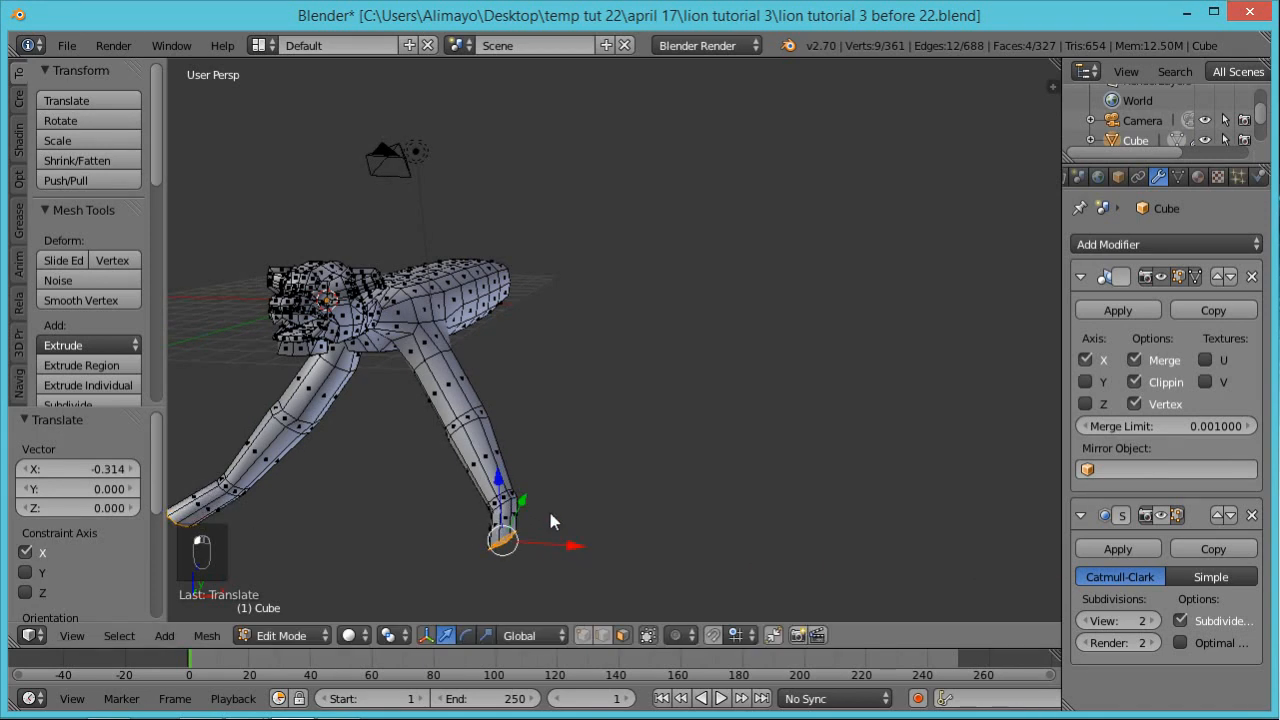
pyautogui.moveTo(497, 481); pyautogui.dragTo(497, 468)
pyautogui.moveTo(428, 556); pyautogui.dragTo(341, 551, button='middle')
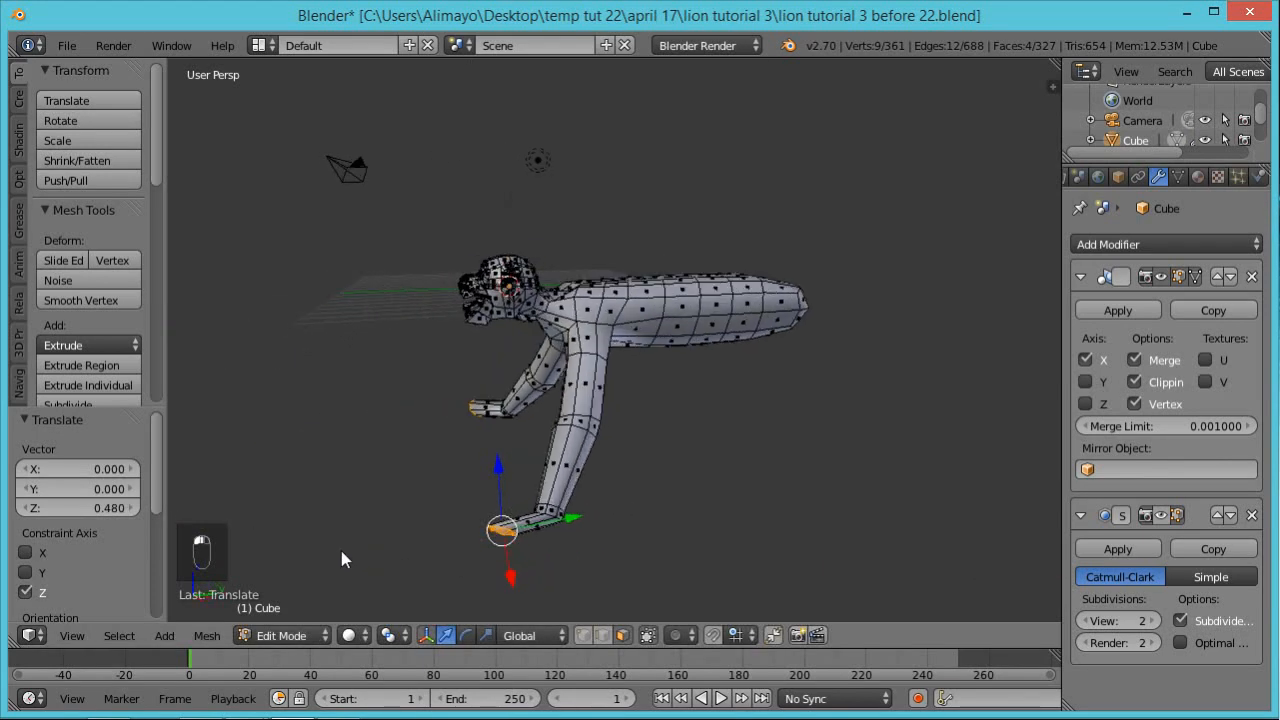
# Rotate the foot's end faces about the X axis to face forward and shift them about -0.233 along X
pyautogui.press('r')
pyautogui.press('x')
pyautogui.click(570, 570)
pyautogui.moveTo(570, 570); pyautogui.dragTo(583, 546, button='middle')
pyautogui.moveTo(580, 538); pyautogui.dragTo(572, 540)
pyautogui.moveTo(602, 523); pyautogui.dragTo(571, 553, button='middle')
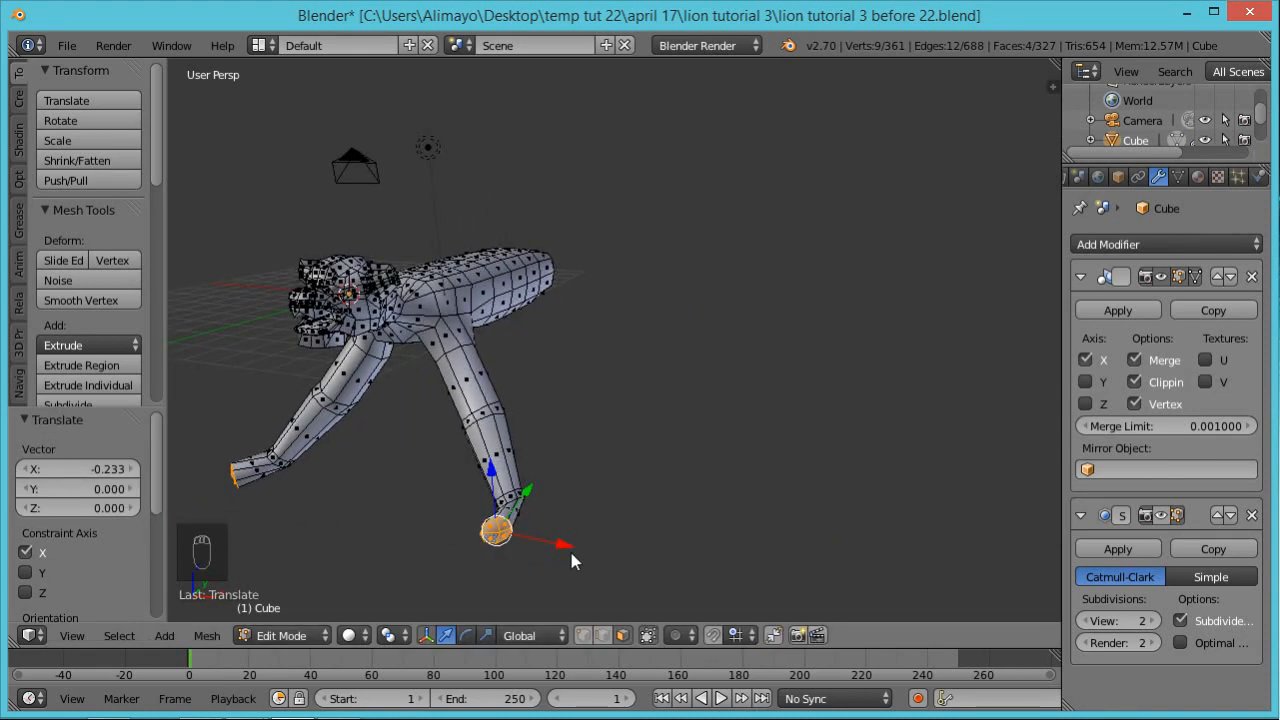
# Flatten the foot's end faces by scaling to 0 along Y and enlarge them uniformly to about 1.53
pyautogui.press('s')
pyautogui.write('y')
pyautogui.write('0')
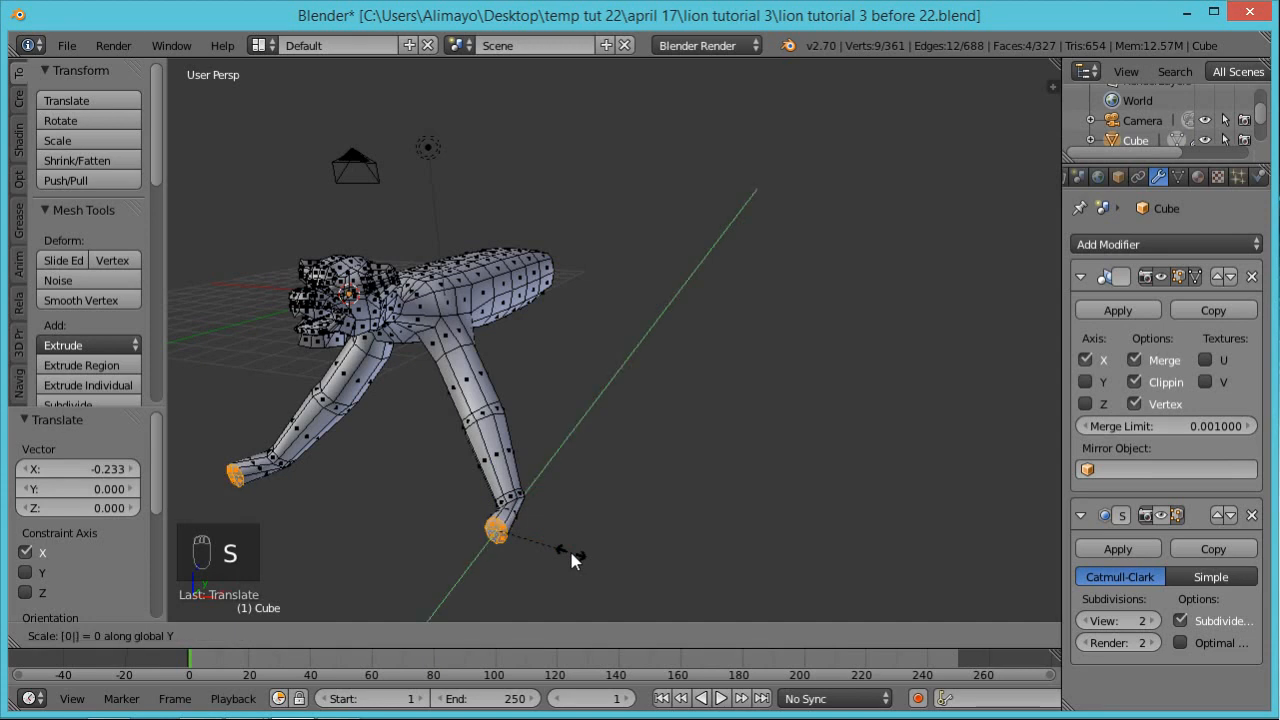
pyautogui.click(575, 562)
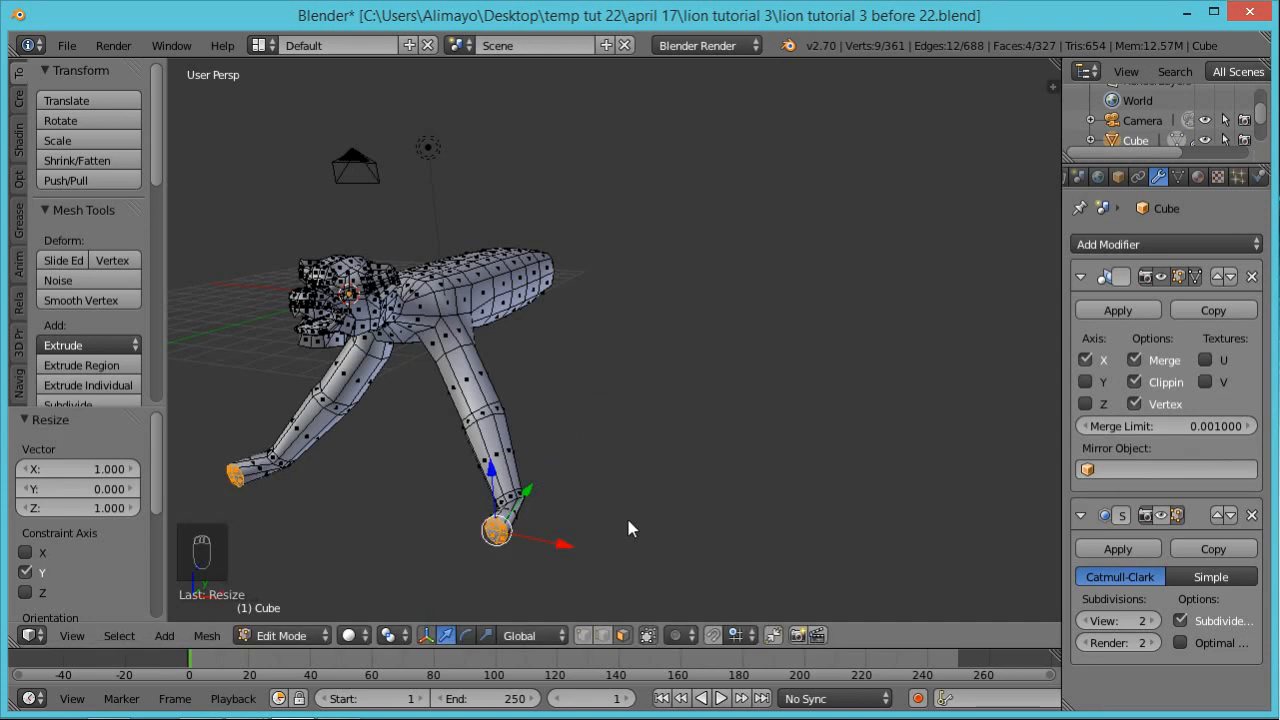
pyautogui.press('s')
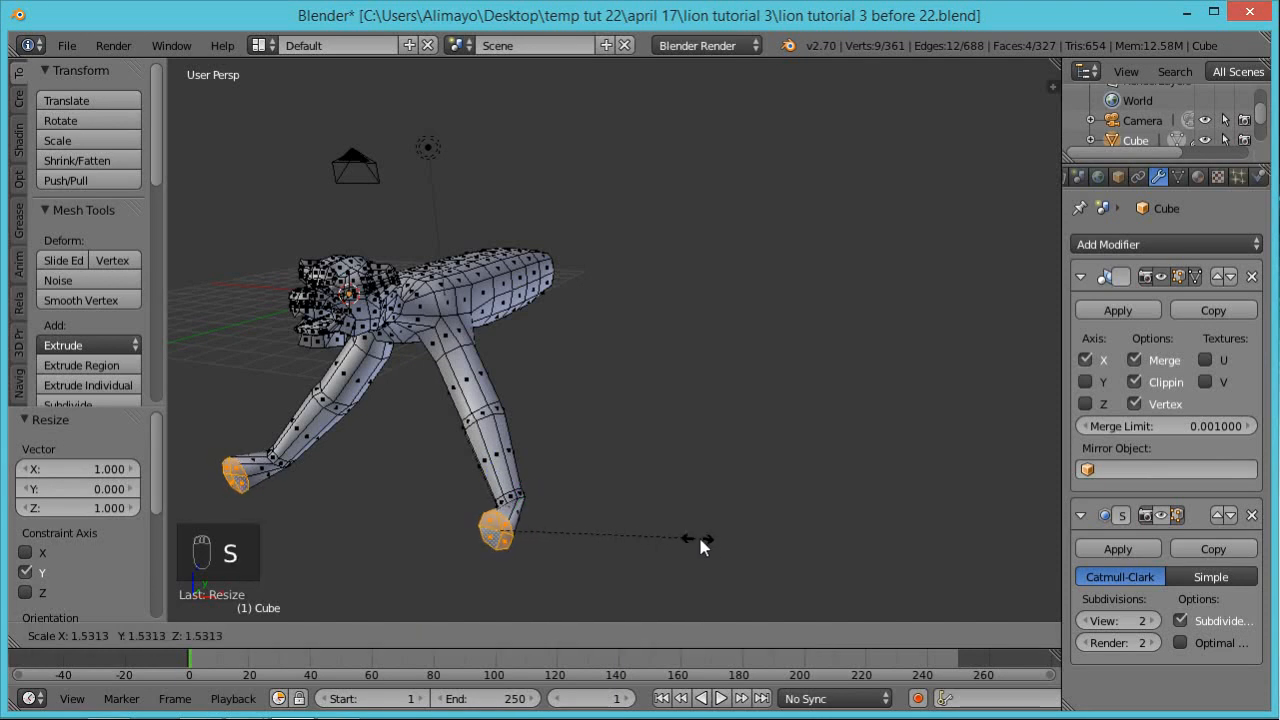
pyautogui.click(708, 540)
# Move the foot's end faces about -1.034 along Y and widen them to about 1.756 along X
pyautogui.moveTo(600, 540); pyautogui.dragTo(450, 532, button='middle')
pyautogui.moveTo(554, 505); pyautogui.dragTo(527, 514)
pyautogui.moveTo(506, 525); pyautogui.dragTo(620, 530, button='middle')
pyautogui.press('s')
pyautogui.press('x')
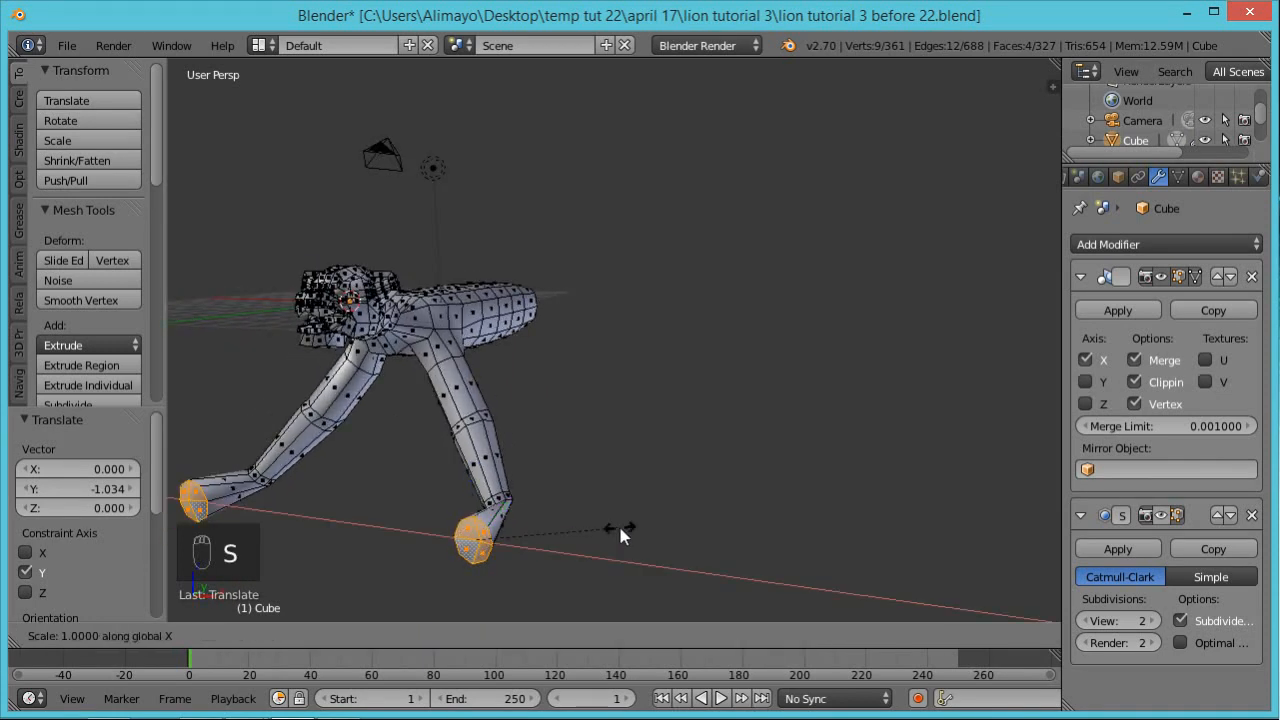
pyautogui.click(733, 546)
pyautogui.moveTo(733, 546); pyautogui.dragTo(409, 449, button='middle')
pyautogui.moveTo(571, 513)
pyautogui.mouseDown(button='middle')
pyautogui.moveTo(536, 360)
pyautogui.moveTo(580, 500)
pyautogui.mouseUp(button='middle')
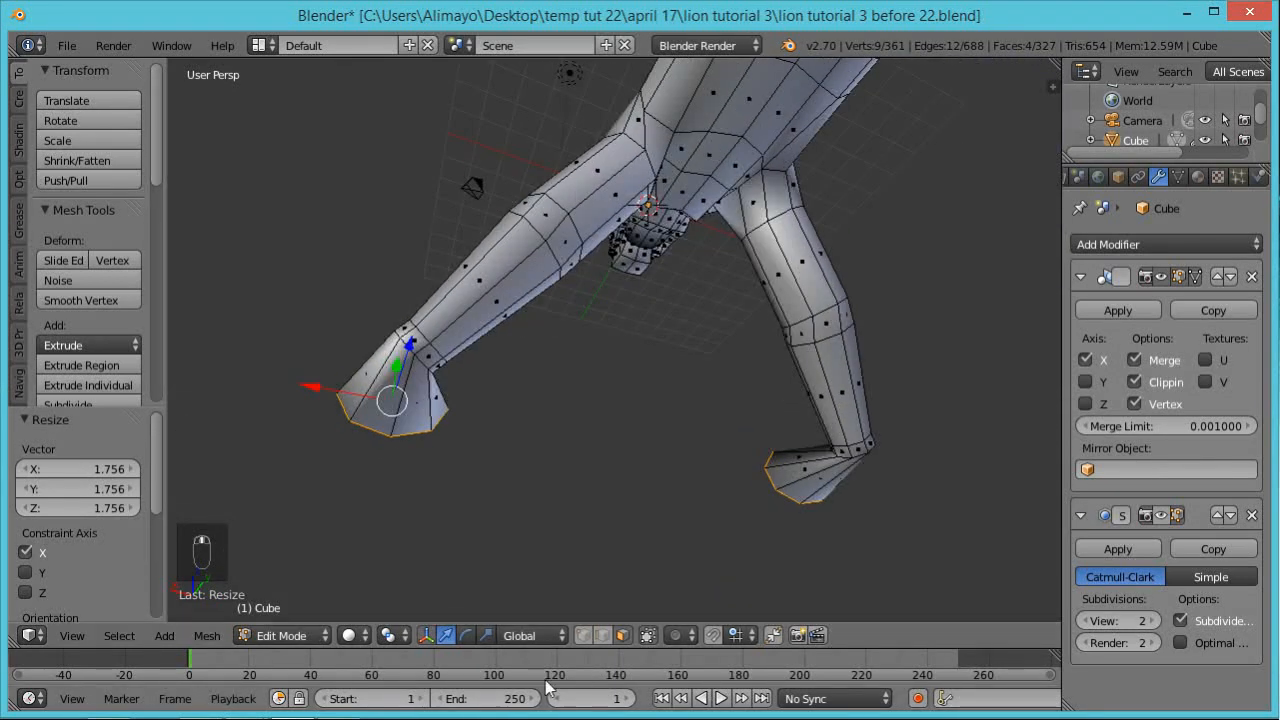
# Select the edge loop where the foot meets the ankle and thicken it with a Shrink/Fatten offset of about -0.241
pyautogui.click(603, 638)
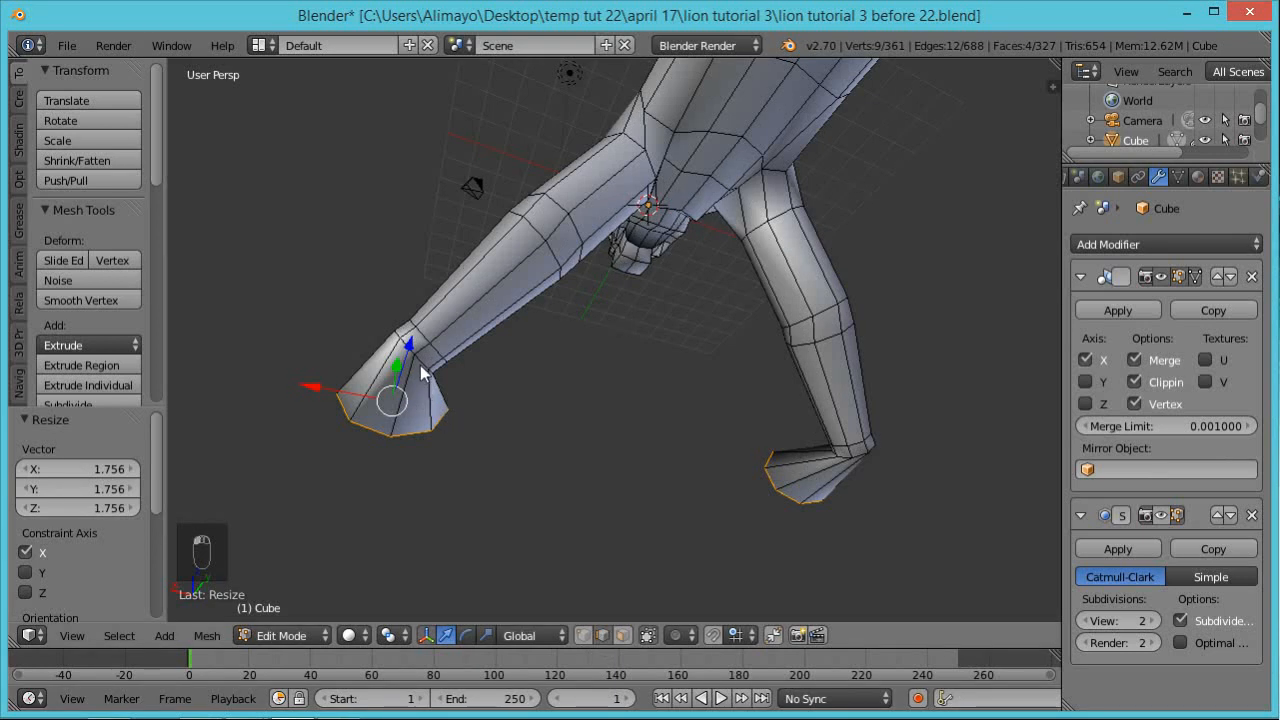
pyautogui.keyDown('alt'); pyautogui.rightClick(423, 363); pyautogui.keyUp('alt')
pyautogui.moveTo(434, 408); pyautogui.dragTo(716, 30, button='middle')
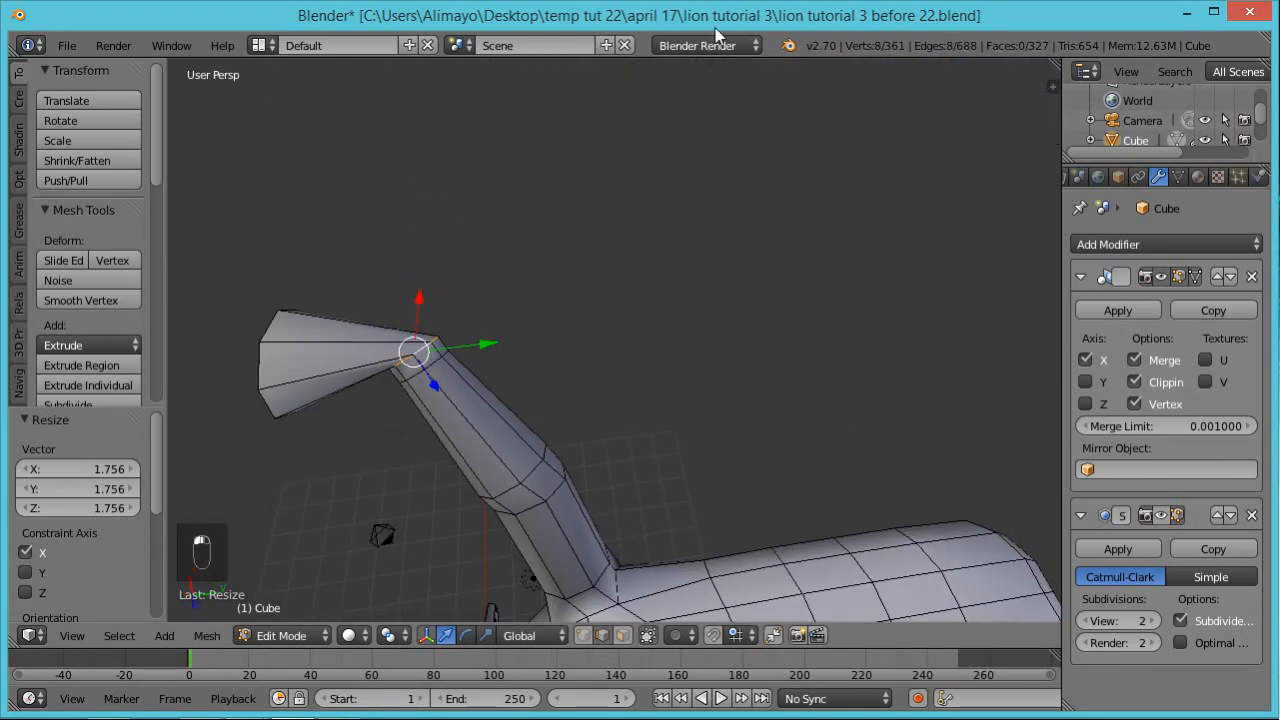
pyautogui.moveTo(603, 334); pyautogui.dragTo(723, 436, button='middle')
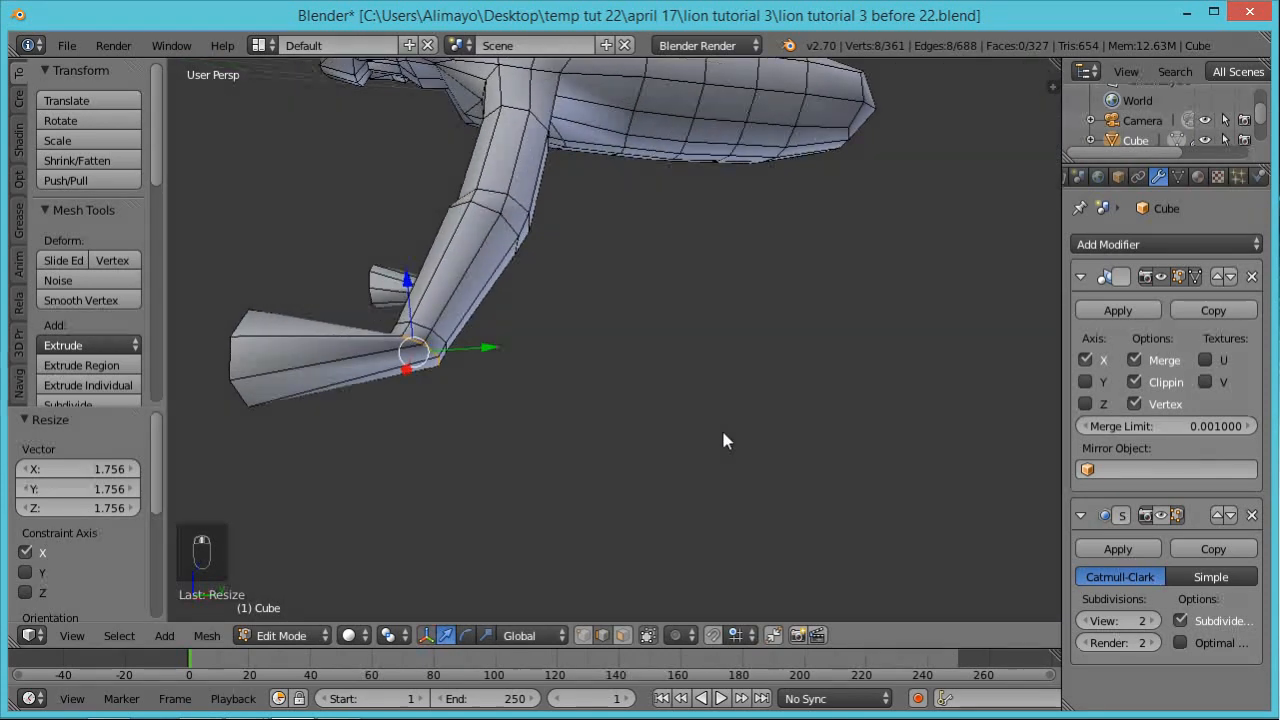
pyautogui.hotkey('alt', 's')
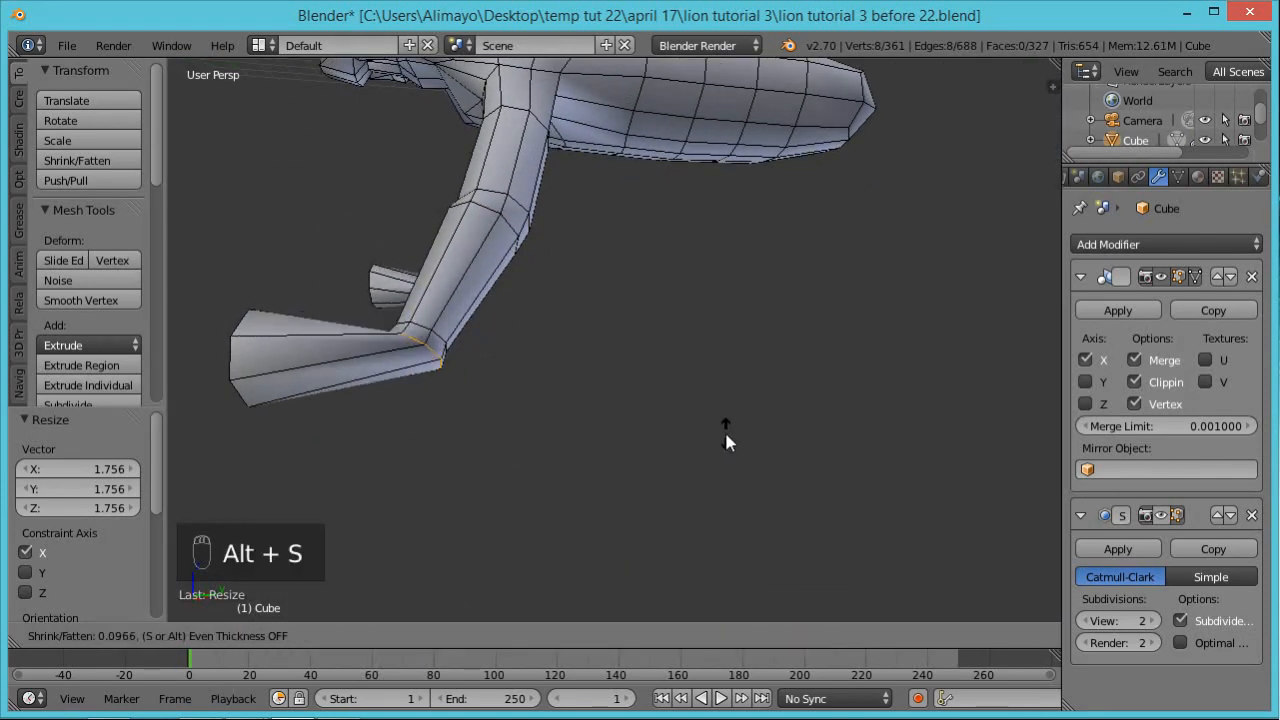
pyautogui.click(728, 440)
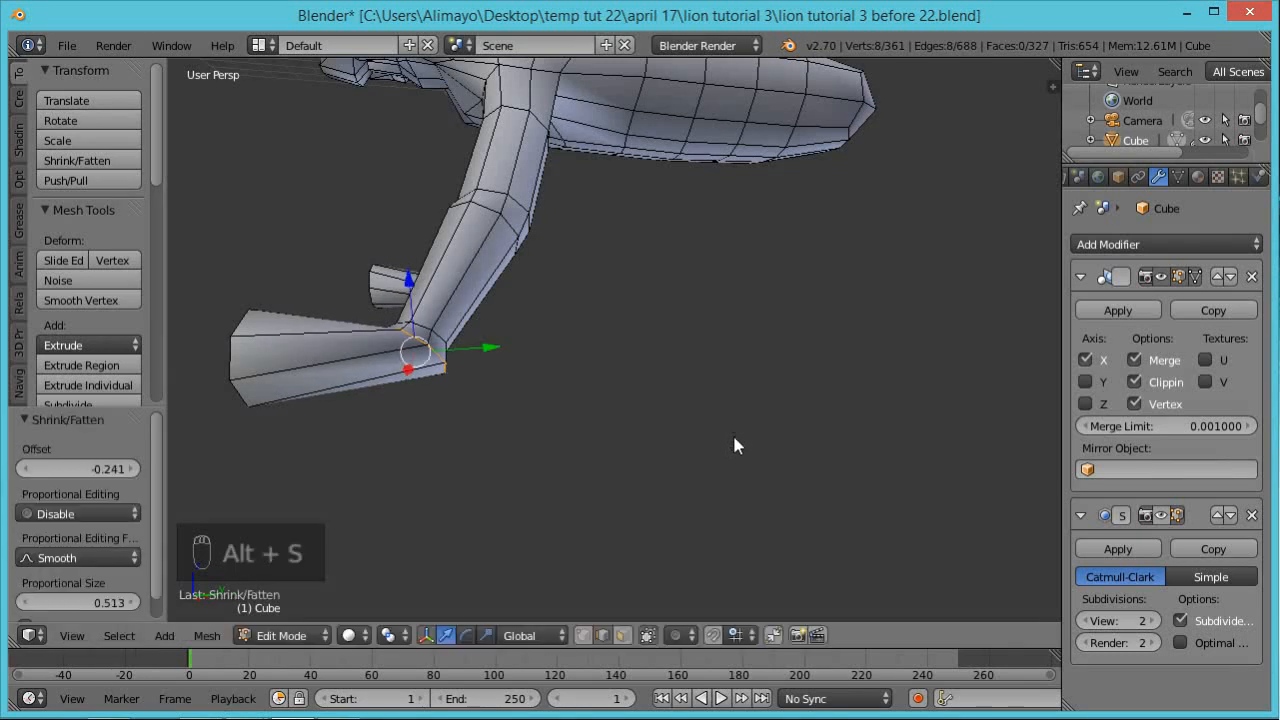
pyautogui.moveTo(571, 380); pyautogui.dragTo(553, 436, button='middle')
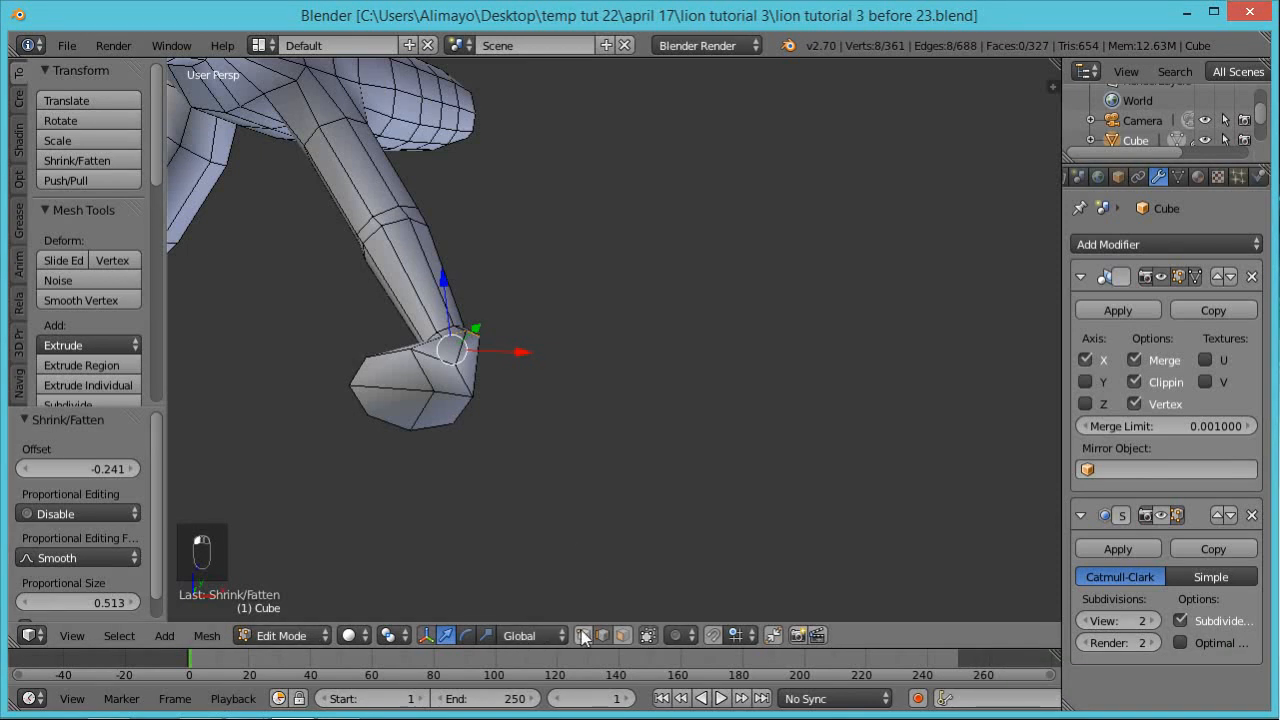
# Move the centre vertex of the foot's front end about -0.581 along X
pyautogui.click(581, 632)
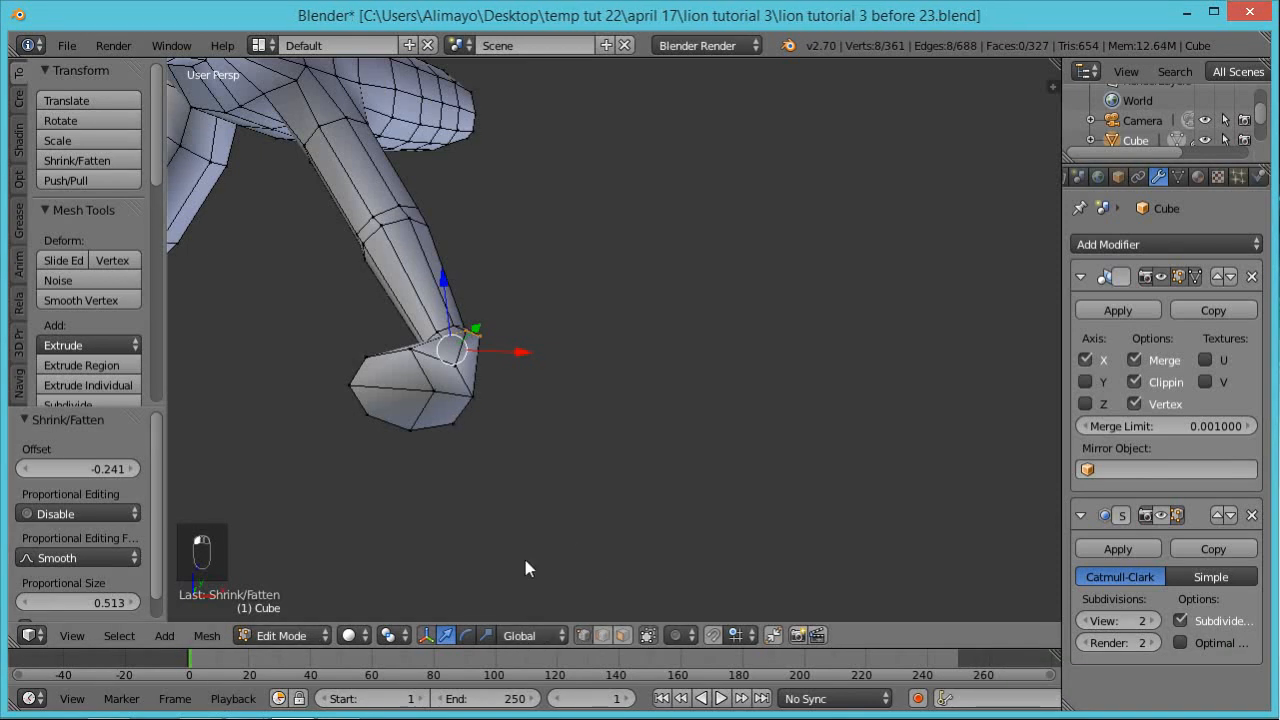
pyautogui.rightClick(437, 394)
pyautogui.press('g')
pyautogui.press('x')
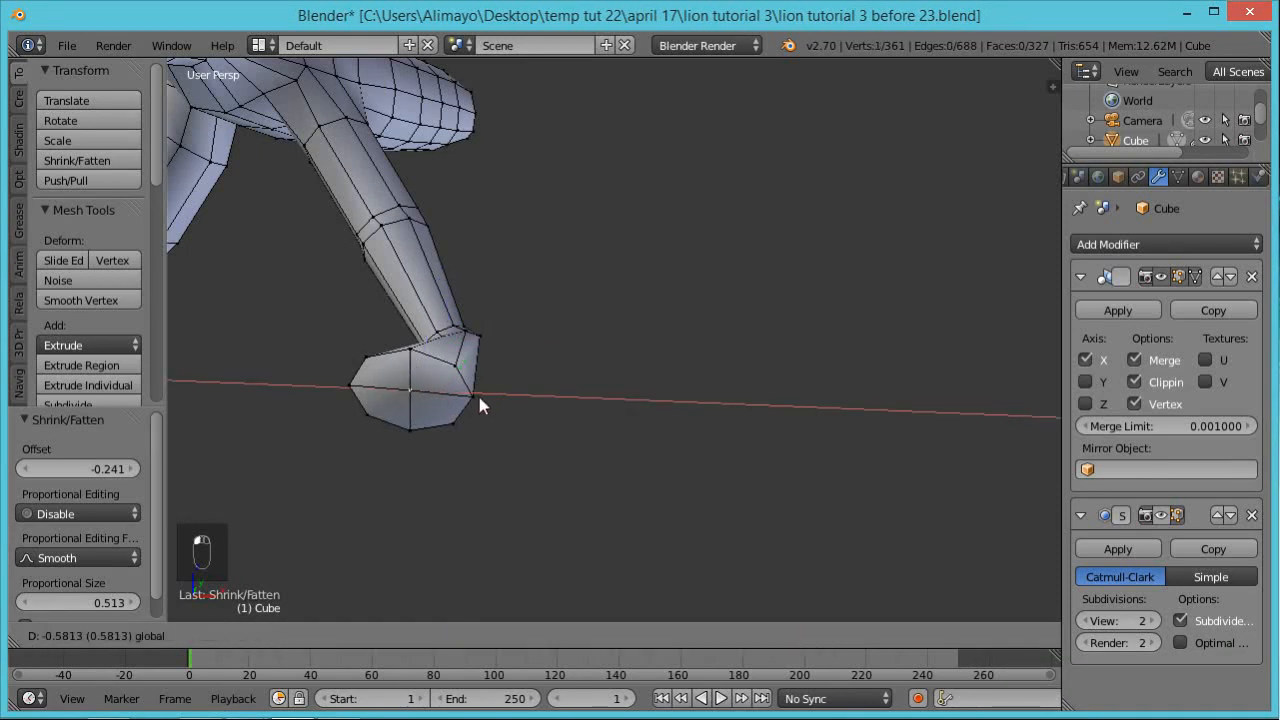
pyautogui.click(477, 392)
pyautogui.moveTo(703, 417); pyautogui.dragTo(640, 600, button='middle')
# Delete the four faces closing the foot's front end to leave it open
pyautogui.click(623, 635)
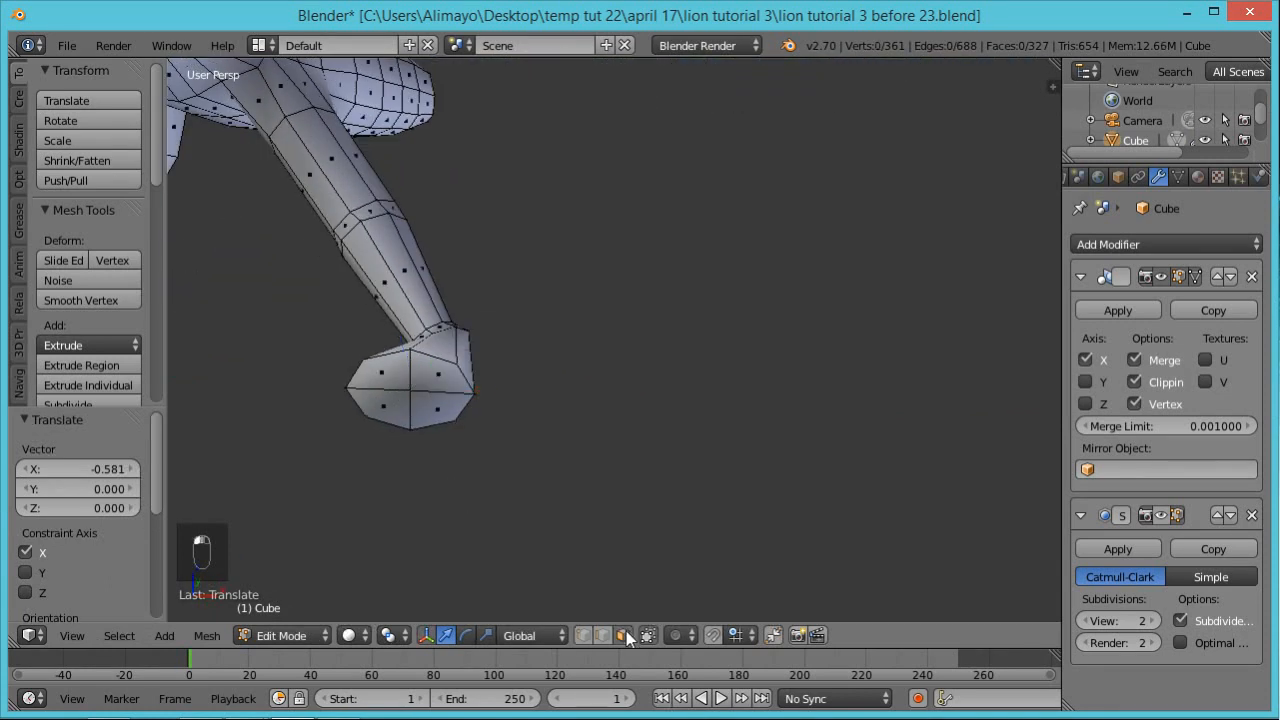
pyautogui.rightClick(442, 383)
pyautogui.keyDown('shift'); pyautogui.rightClick(392, 380); pyautogui.keyUp('shift')
pyautogui.keyDown('shift'); pyautogui.rightClick(395, 420); pyautogui.keyUp('shift')
pyautogui.keyDown('shift'); pyautogui.rightClick(444, 414); pyautogui.keyUp('shift')
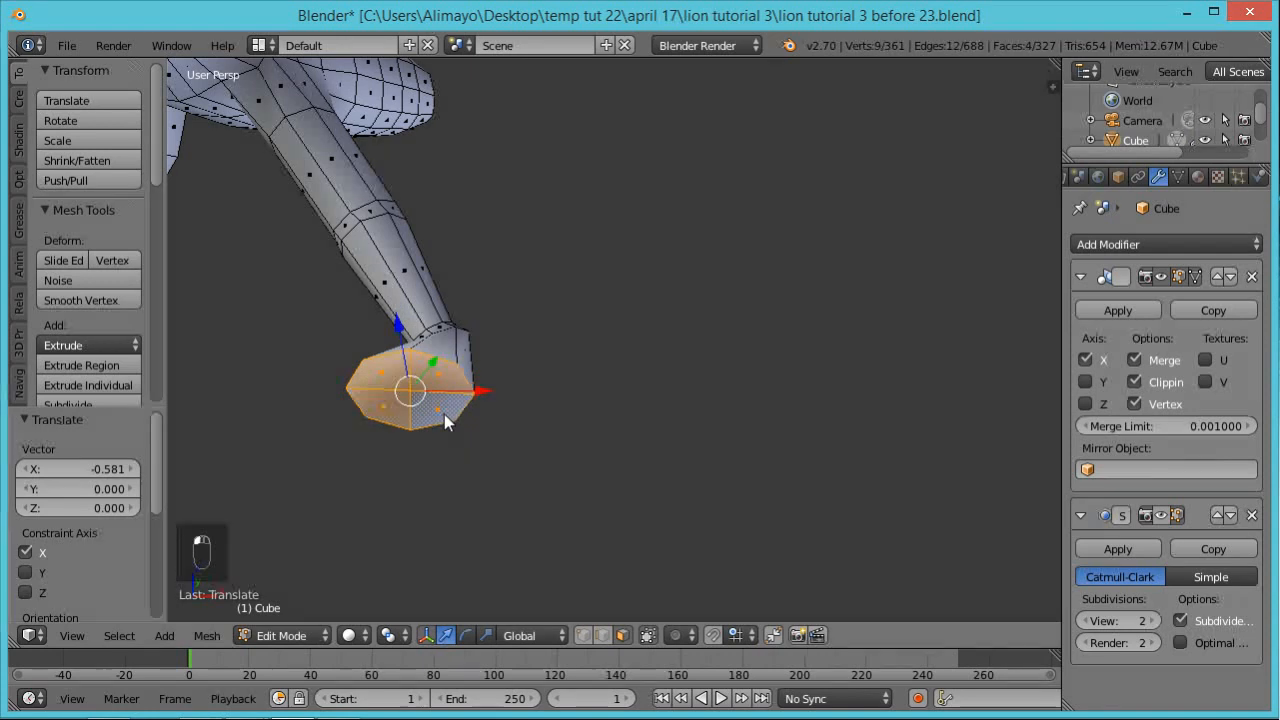
pyautogui.press('x')
pyautogui.click(575, 444)
pyautogui.moveTo(575, 444); pyautogui.dragTo(617, 529, button='middle')
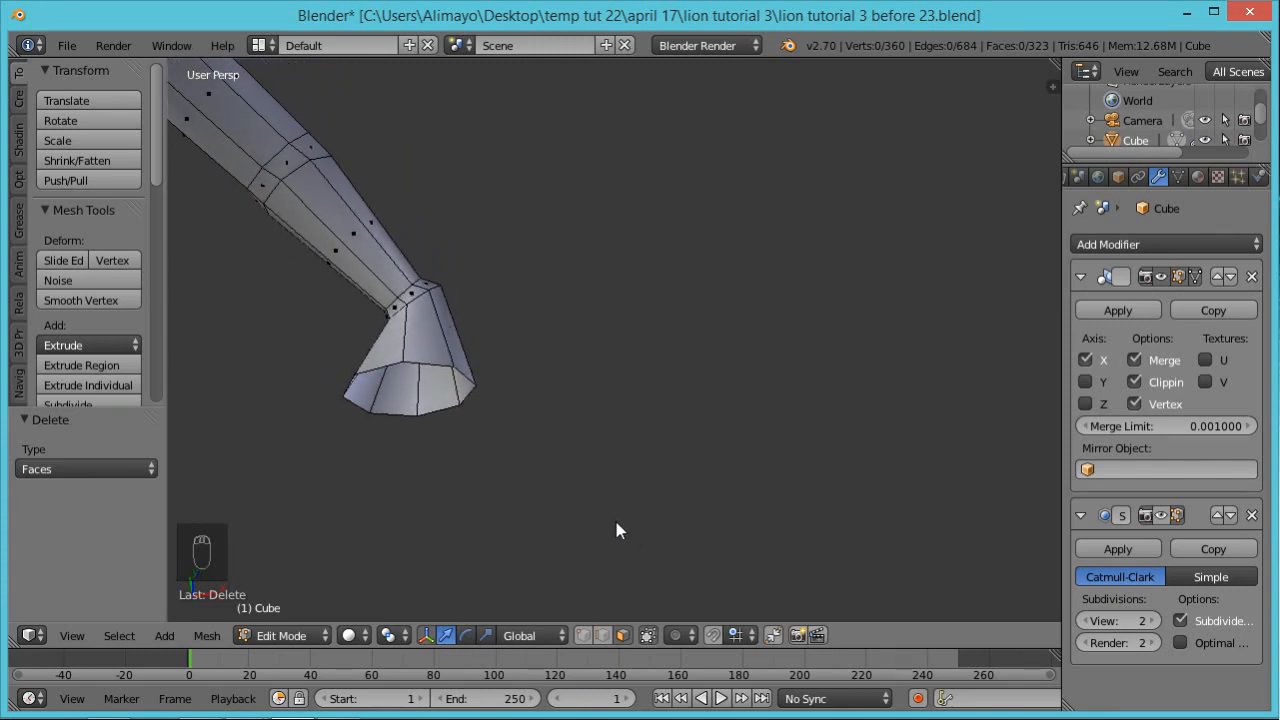
# Knife-cut a rectangular outline across the middle edge on the top of the foot, ending at the front rim
pyautogui.moveTo(554, 517); pyautogui.dragTo(600, 614, button='middle')
pyautogui.click(582, 639)
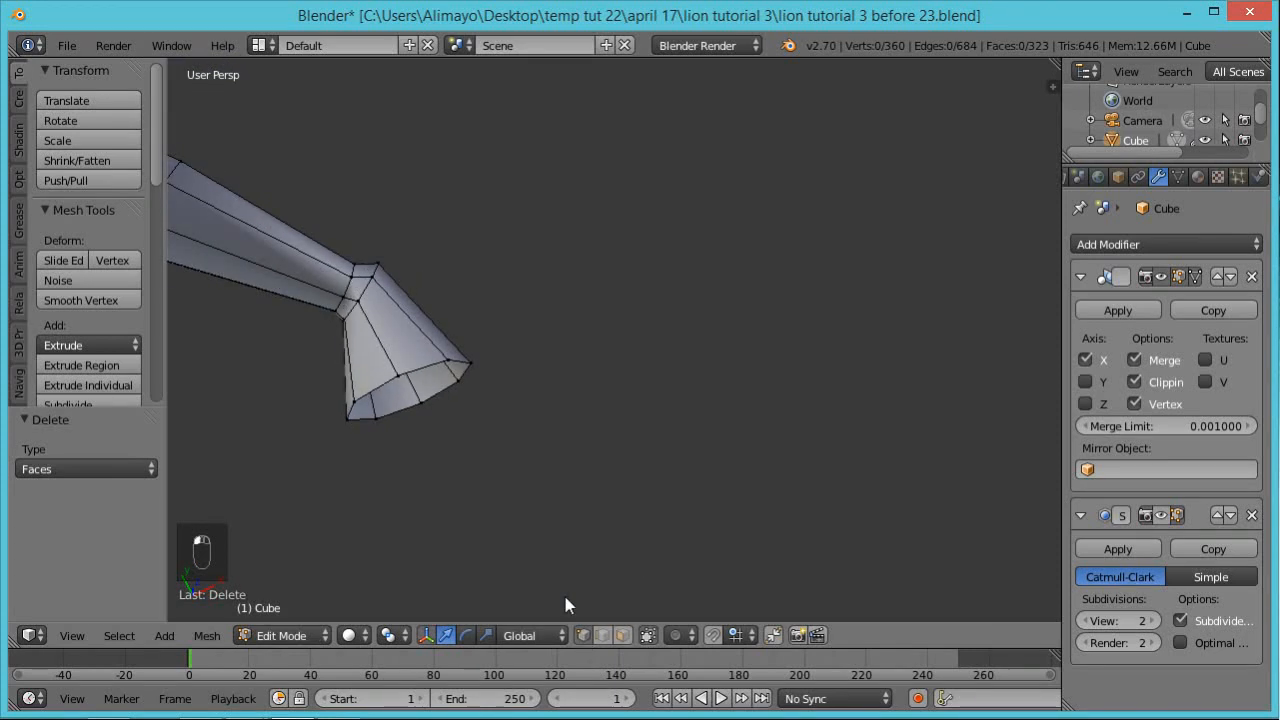
pyautogui.press('k')
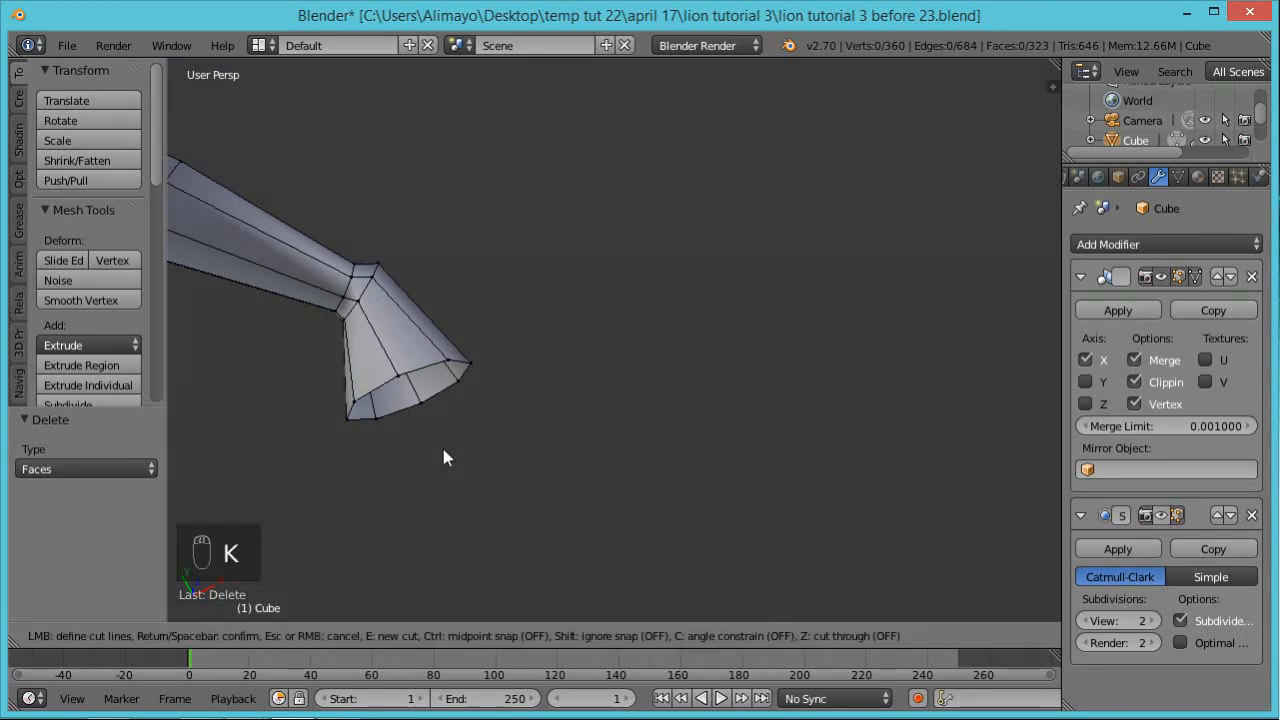
pyautogui.click(408, 339)
pyautogui.click(362, 360)
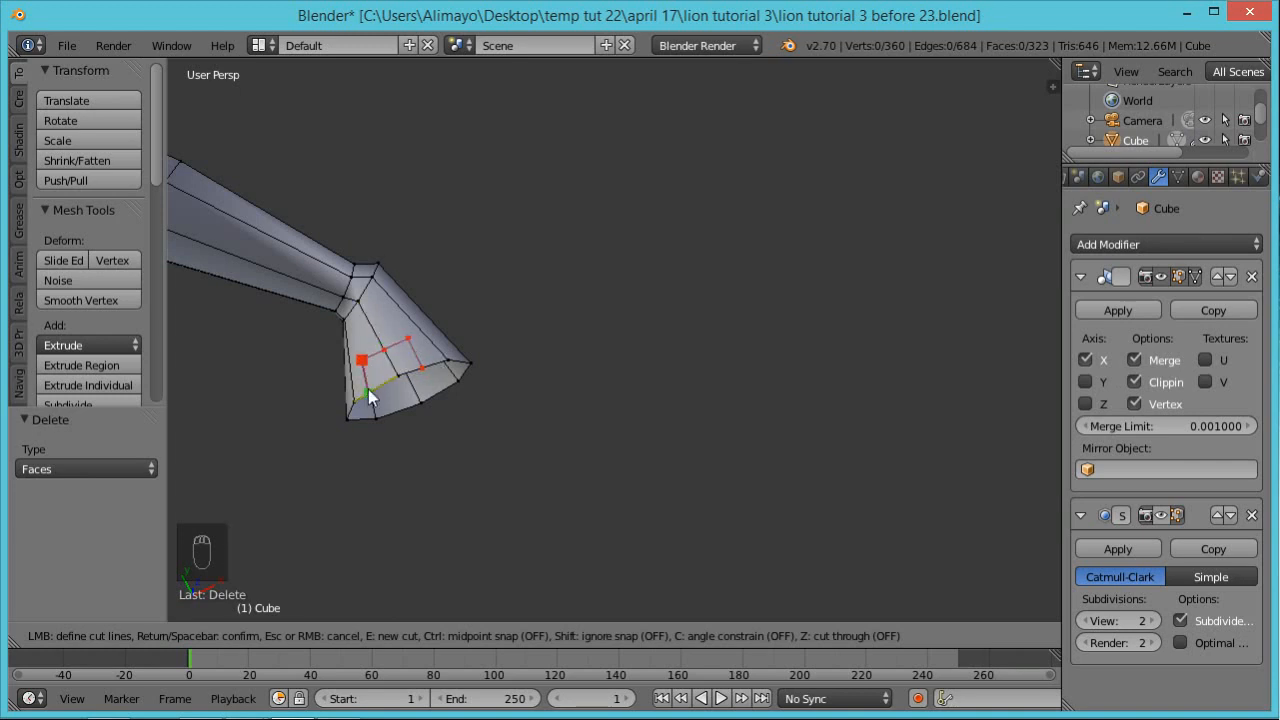
pyautogui.click(368, 391)
pyautogui.press('Return')
# Knife-cut a matching rectangular outline across the middle edge on the foot's underside, starting and ending at the front rim
pyautogui.moveTo(493, 516); pyautogui.dragTo(419, 144, button='middle')
pyautogui.moveTo(338, 409); pyautogui.dragTo(420, 435, button='middle')
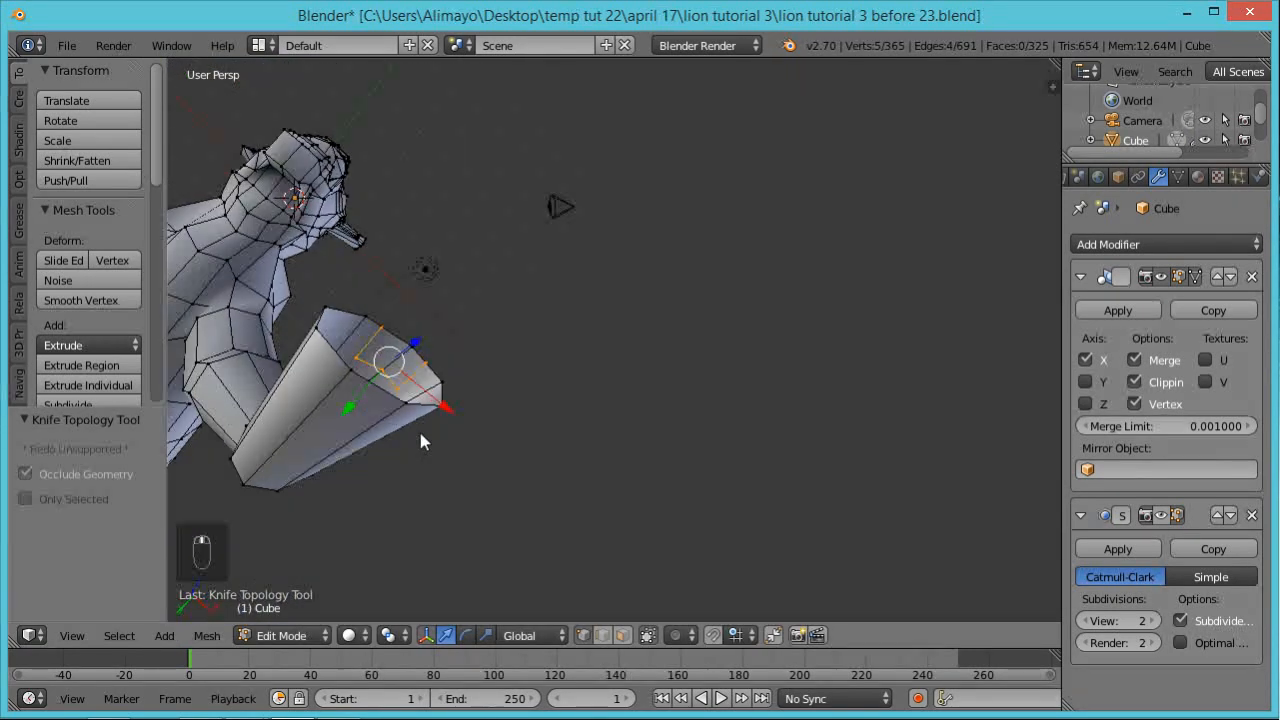
pyautogui.press('k')
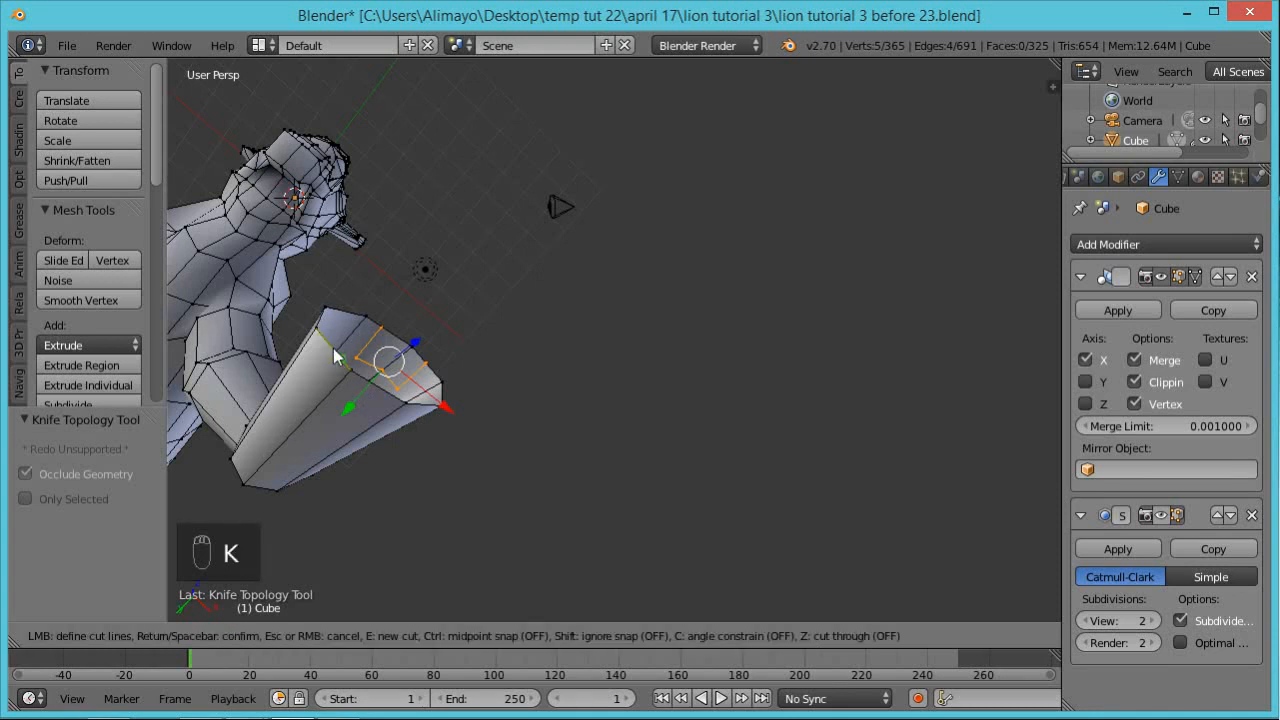
pyautogui.click(292, 392)
pyautogui.click(338, 430)
pyautogui.click(382, 391)
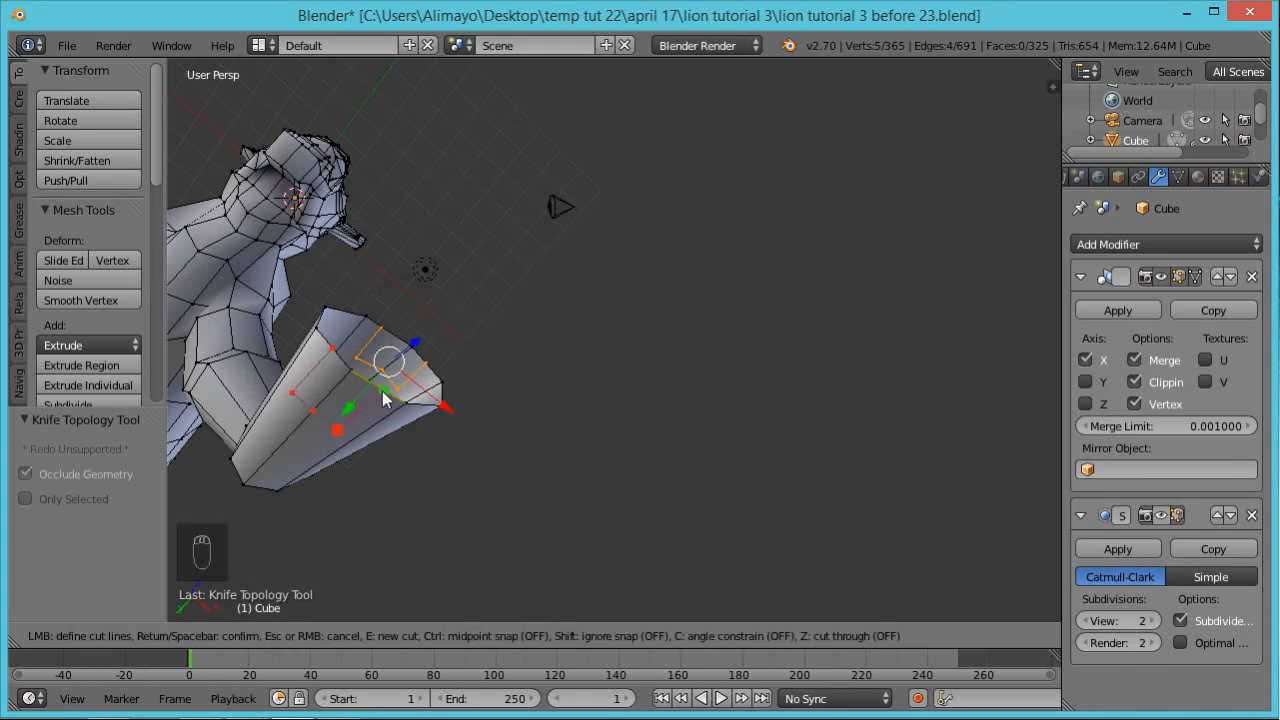
pyautogui.press('Return')
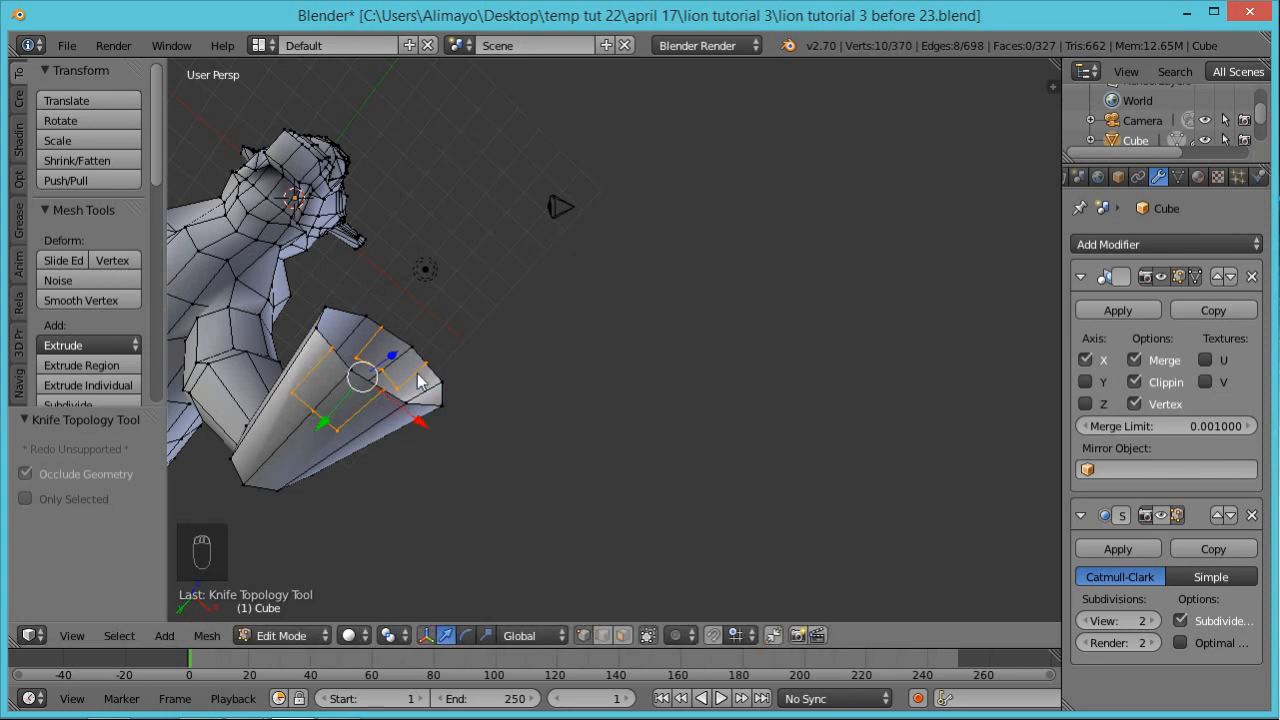
# Move the inner side vertex of the foot's open rim about 0.253 along X
pyautogui.moveTo(442, 339); pyautogui.dragTo(538, 540, button='middle')
pyautogui.click(309, 381)
pyautogui.press('g')
pyautogui.press('x')
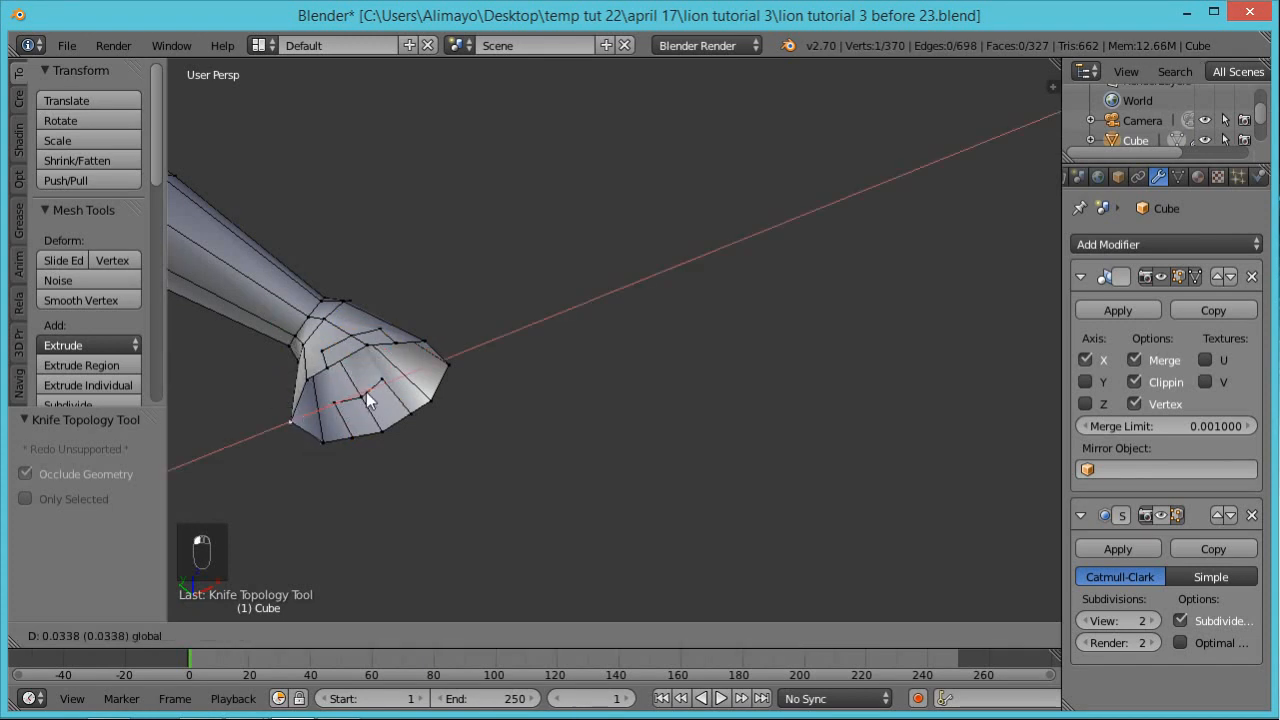
pyautogui.click(373, 390)
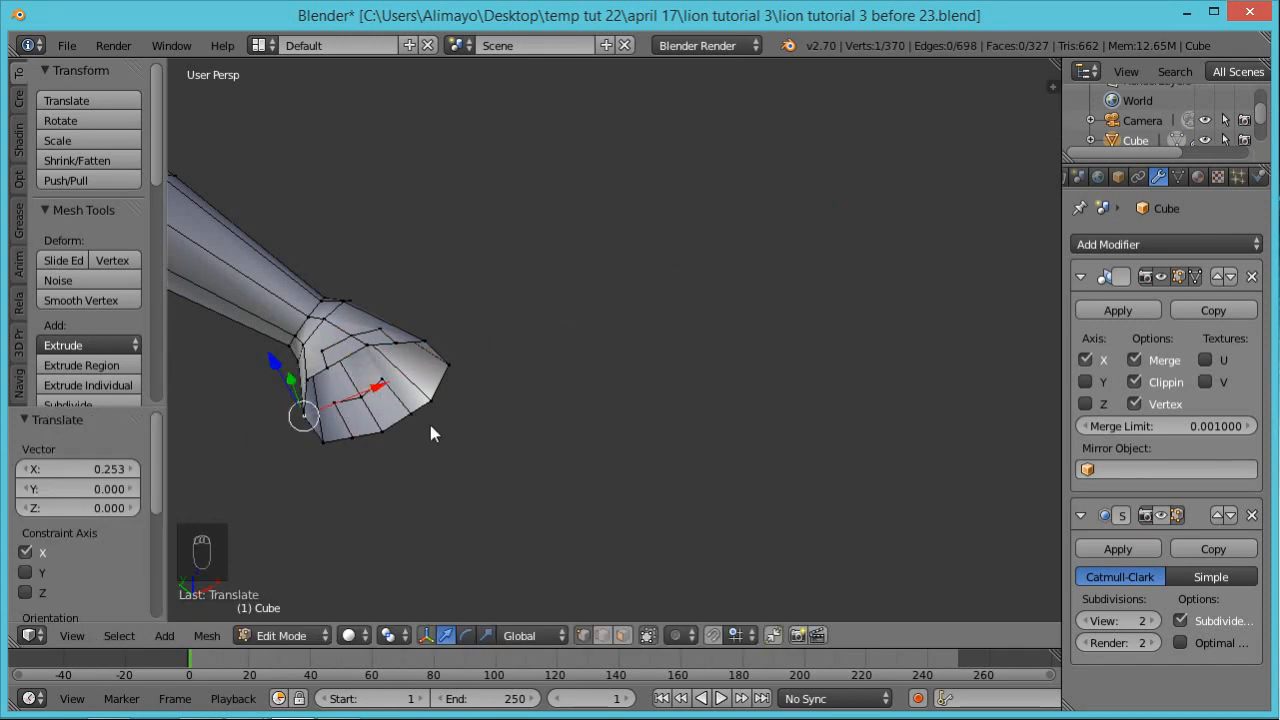
# Duplicate the inner side rim vertex in place and move the copy about 0.806 along X into the opening
pyautogui.scroll(2, 430, 425)
pyautogui.keyDown('shift'); pyautogui.moveTo(384, 295); pyautogui.dragTo(680, 296, button='middle'); pyautogui.keyUp('shift')
pyautogui.moveTo(768, 509); pyautogui.dragTo(725, 504, button='middle')
pyautogui.scroll(2, 645, 469)
pyautogui.moveTo(730, 550); pyautogui.dragTo(726, 511, button='middle')
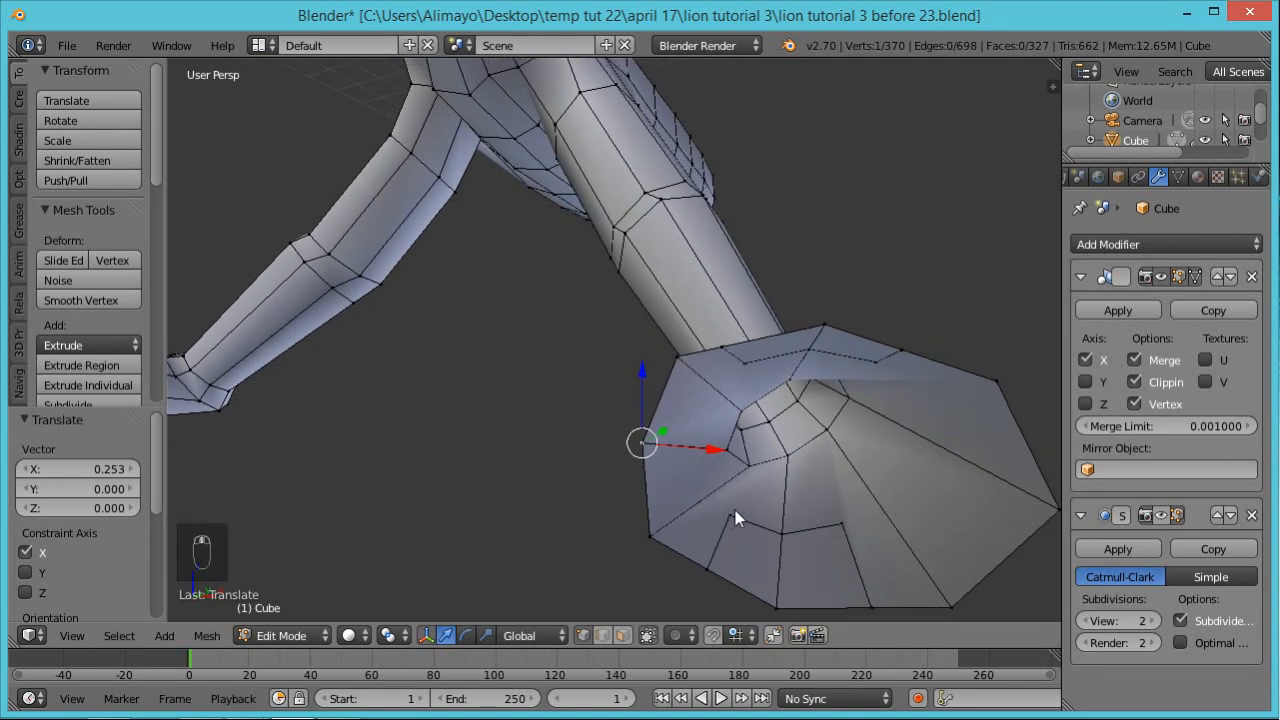
pyautogui.hotkey('shift', 'd')
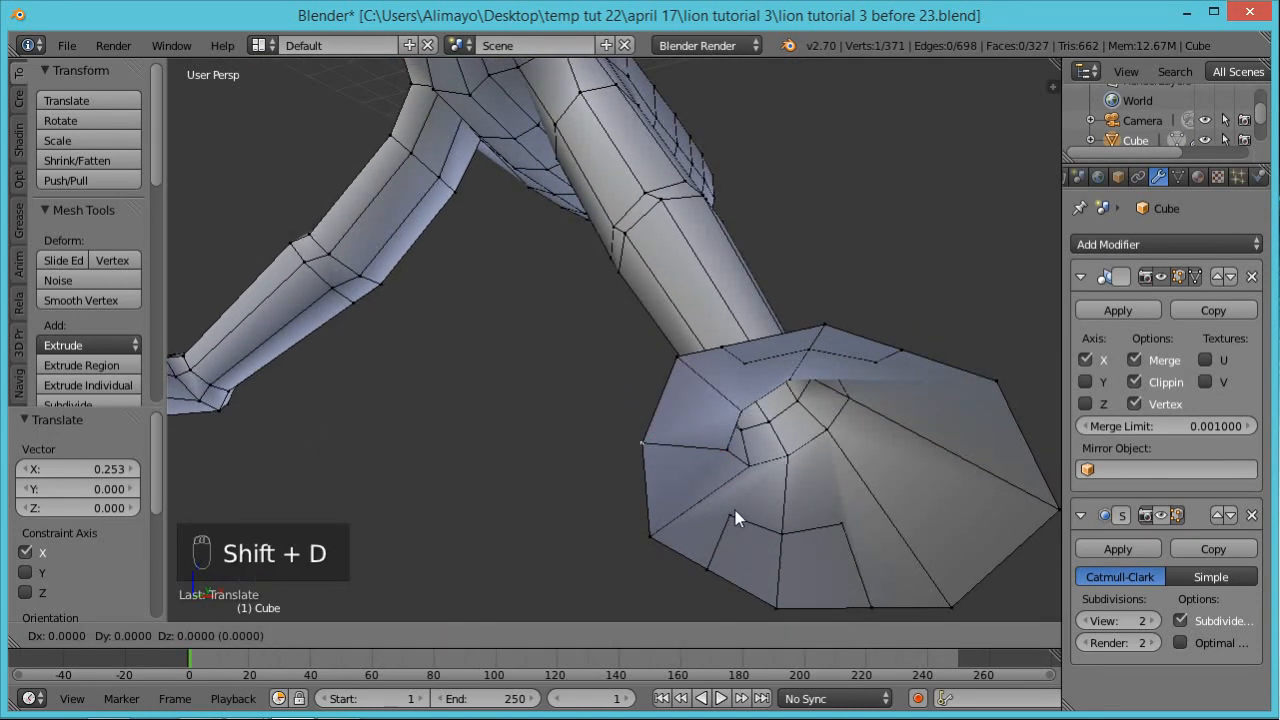
pyautogui.rightClick(735, 510)
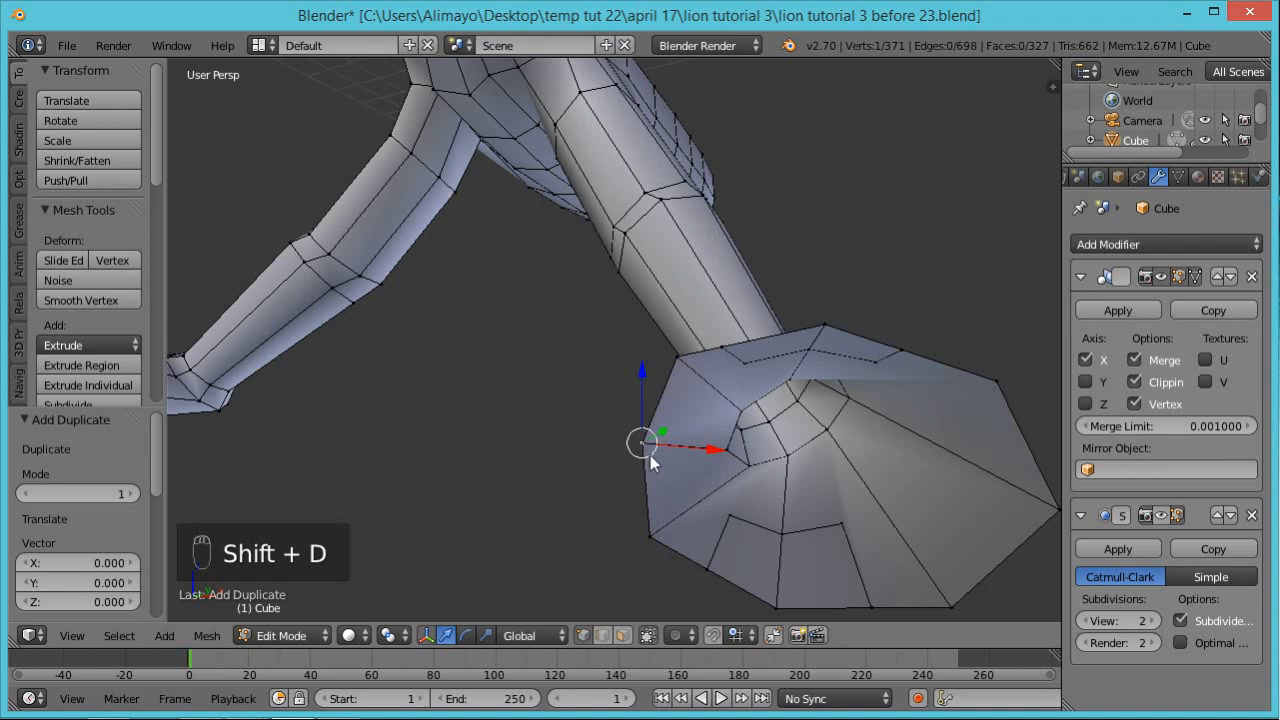
pyautogui.moveTo(720, 447); pyautogui.dragTo(807, 445)
pyautogui.moveTo(808, 420); pyautogui.dragTo(765, 434, button='middle')
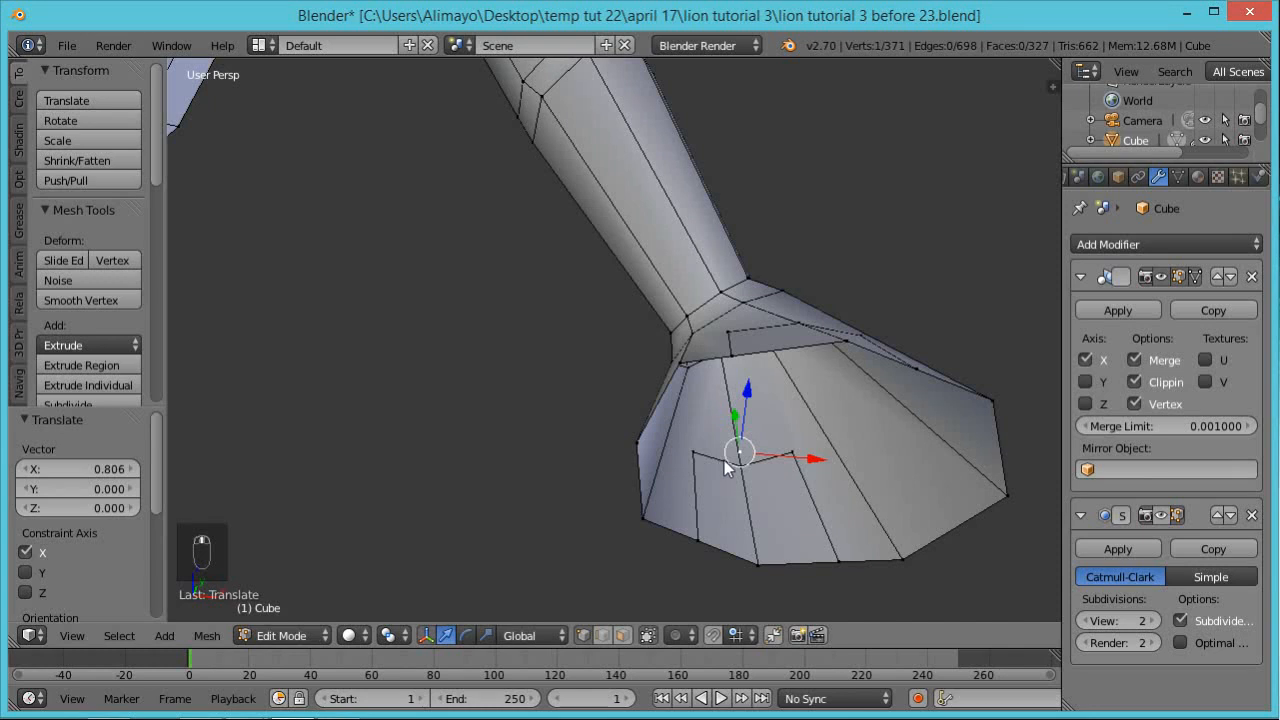
# Fill a face between the duplicated vertex and the three rim vertices at the opening's upper inner corner
pyautogui.keyDown('shift'); pyautogui.rightClick(733, 355); pyautogui.keyUp('shift')
pyautogui.keyDown('shift'); pyautogui.rightClick(687, 368); pyautogui.keyUp('shift')
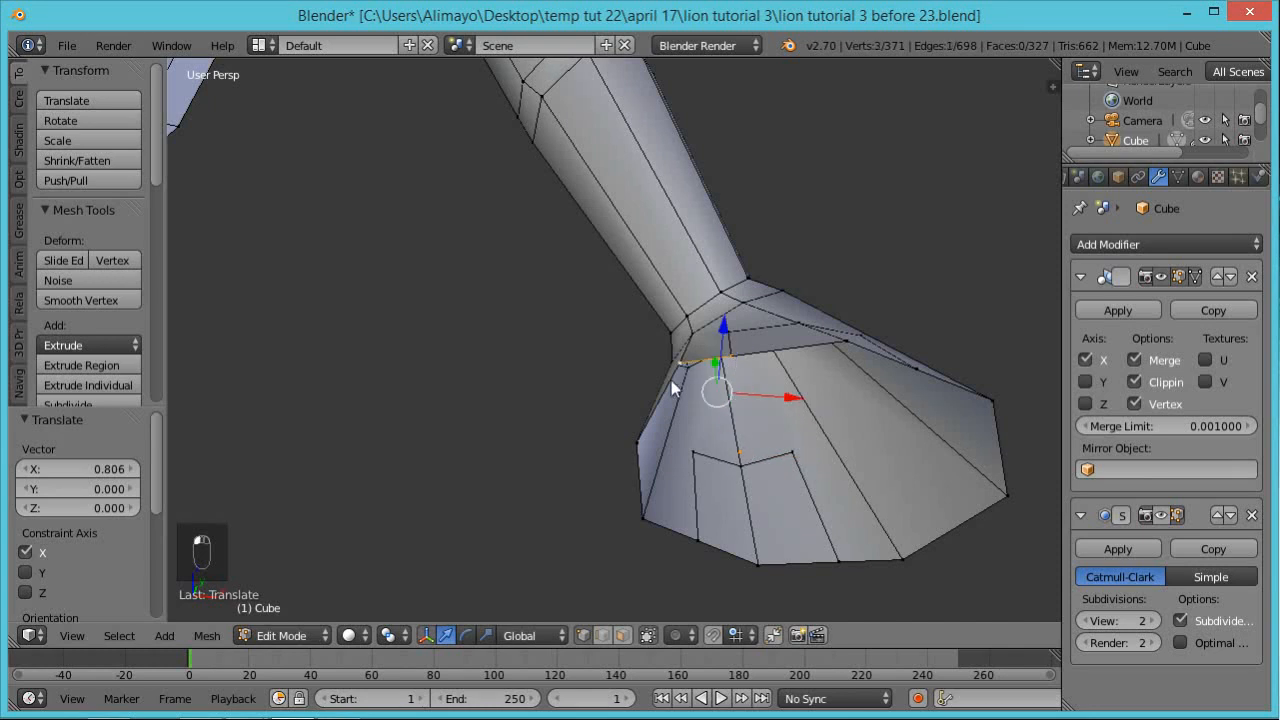
pyautogui.keyDown('shift'); pyautogui.rightClick(642, 442); pyautogui.keyUp('shift')
pyautogui.moveTo(820, 498); pyautogui.dragTo(709, 476, button='middle')
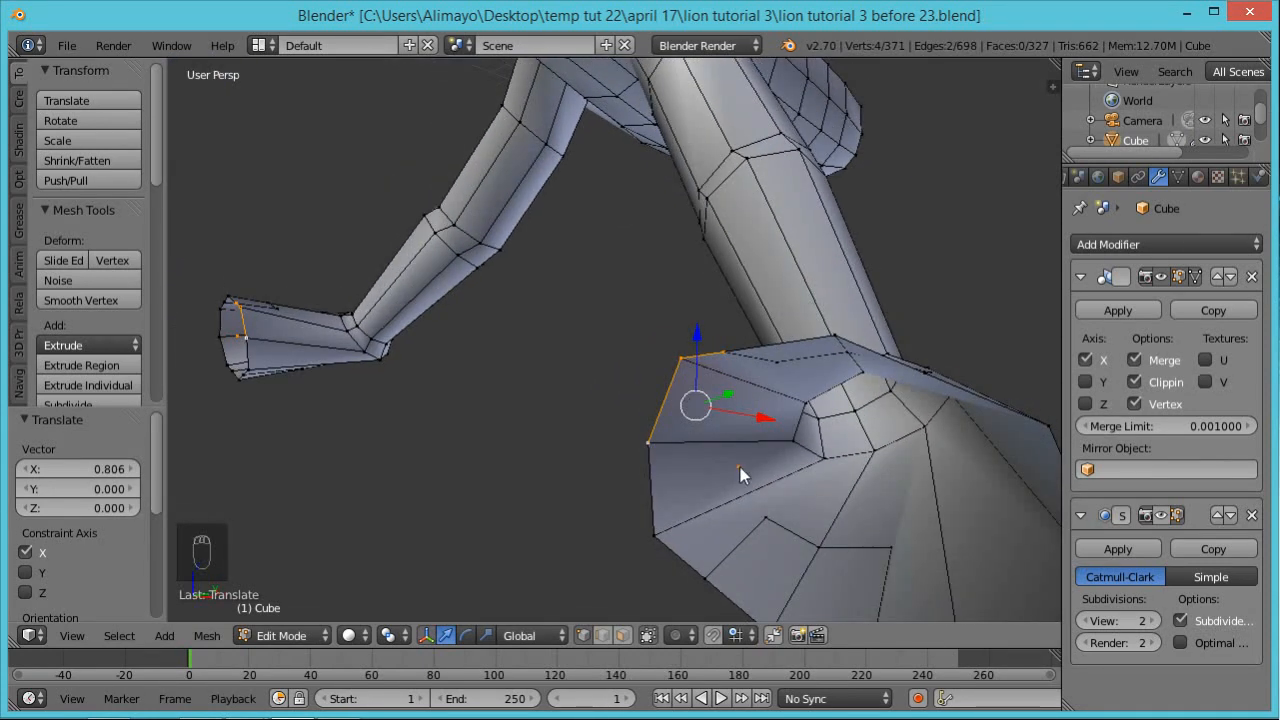
pyautogui.press('f')
pyautogui.moveTo(739, 482); pyautogui.dragTo(828, 584, button='middle')
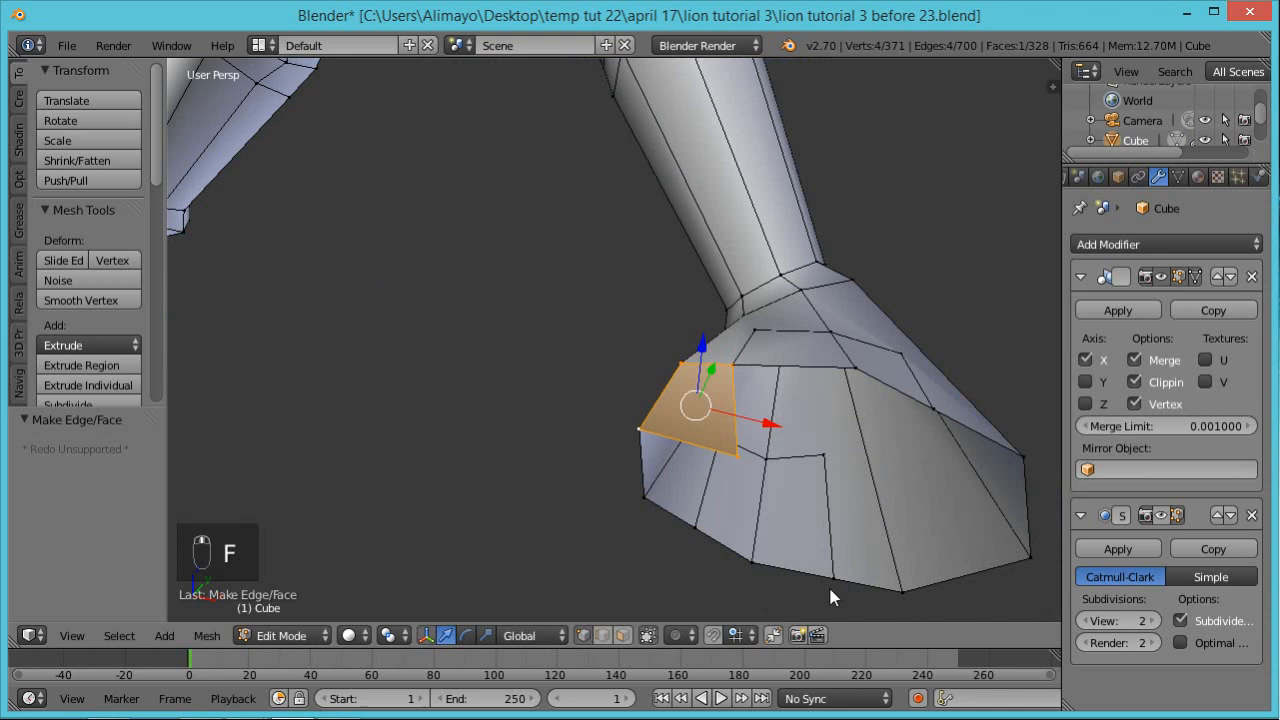
# Duplicate the lower outer vertex of the first filled front face in place and move the copy about 0.732 along X
pyautogui.rightClick(736, 453)
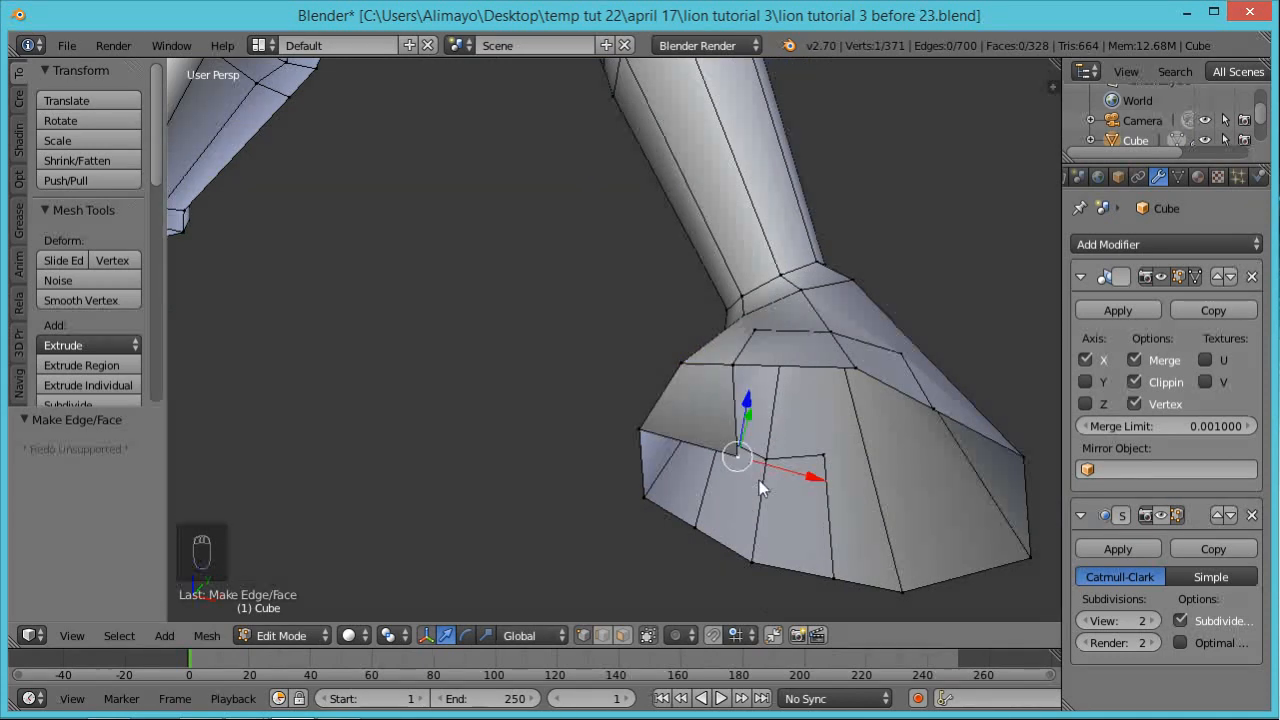
pyautogui.hotkey('shift', 'd')
pyautogui.rightClick(756, 481)
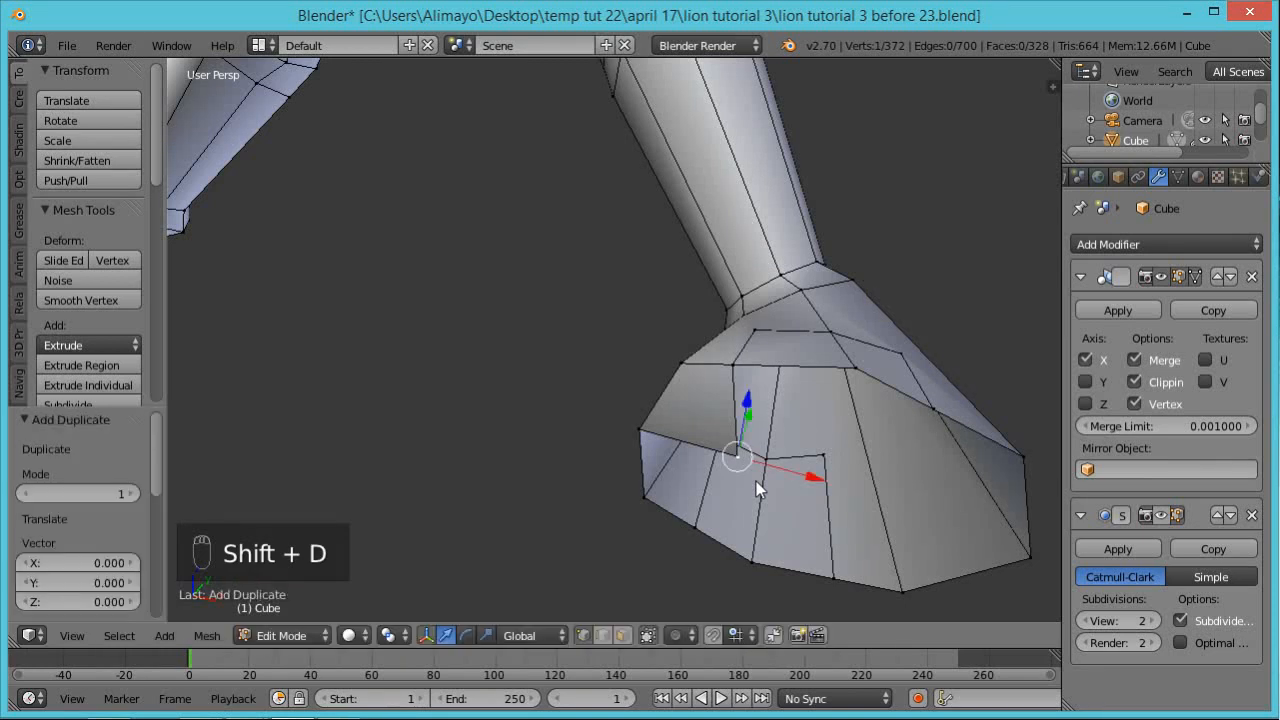
pyautogui.press('g')
pyautogui.press('x')
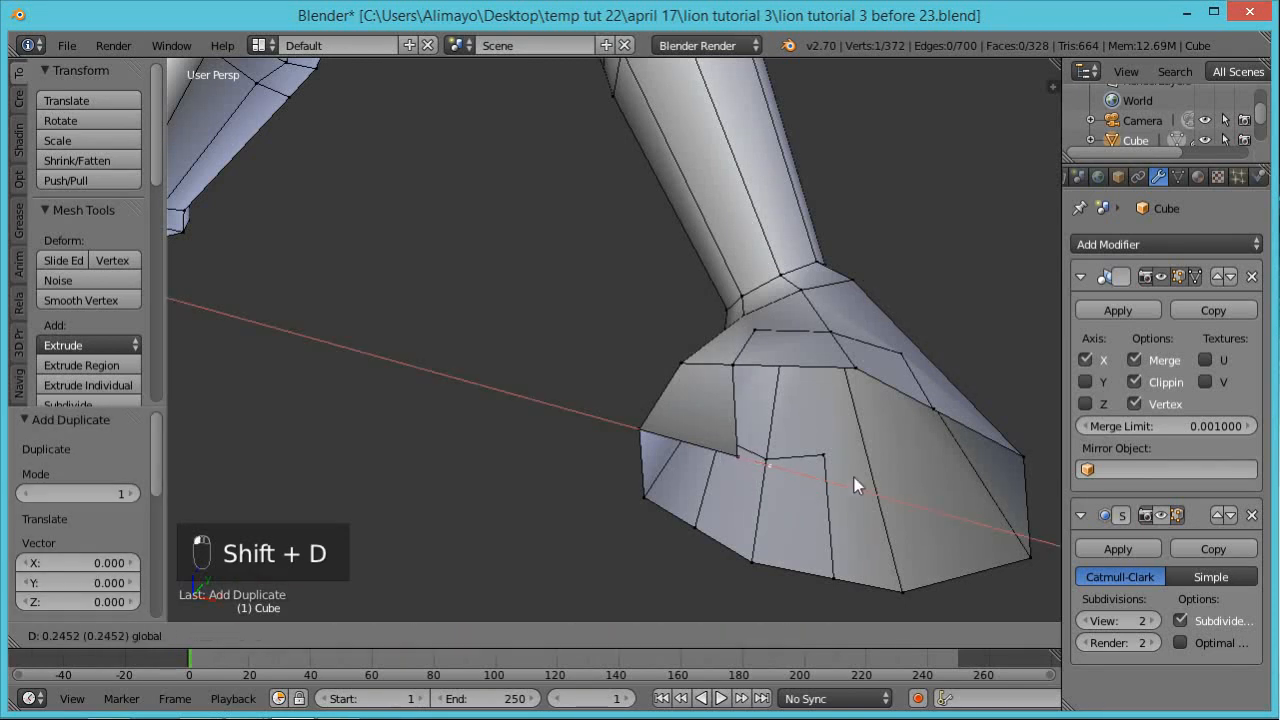
pyautogui.click(921, 480)
# Fill a second upper face across the foot's opening between the new vertex, the first face and the upper rim
pyautogui.moveTo(786, 557); pyautogui.dragTo(688, 556, button='middle')
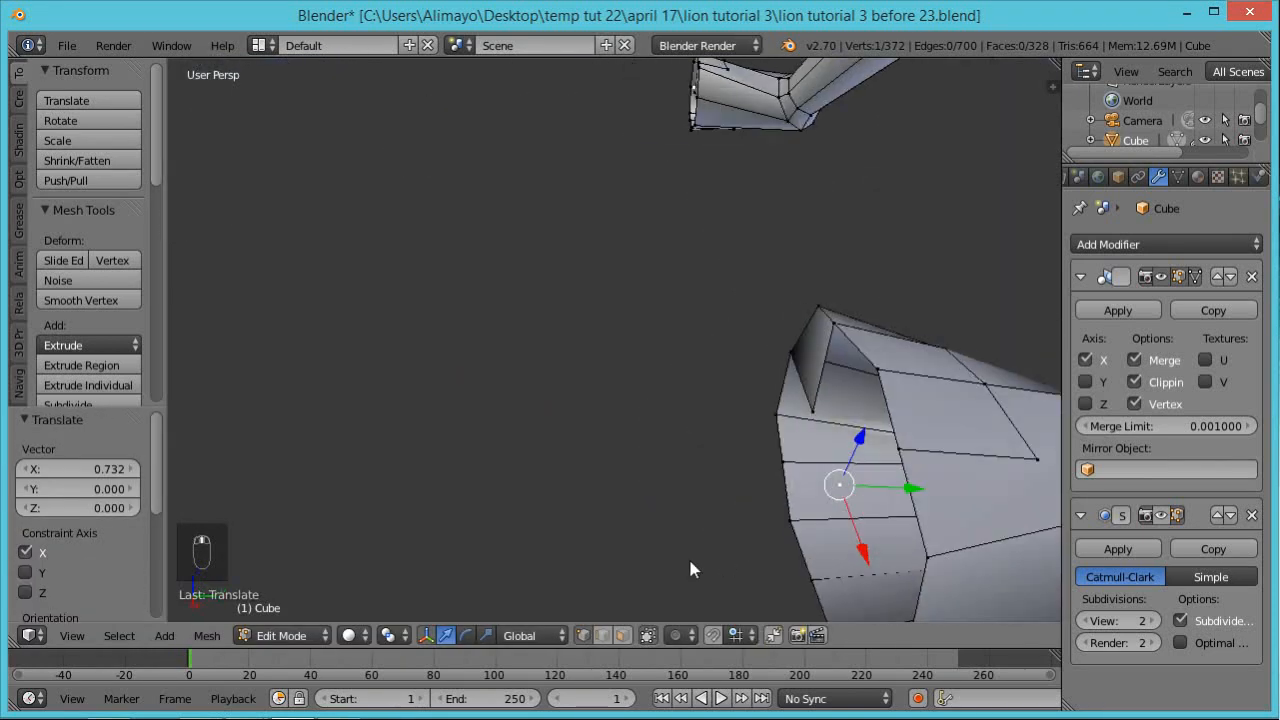
pyautogui.moveTo(768, 530); pyautogui.dragTo(888, 483, button='middle')
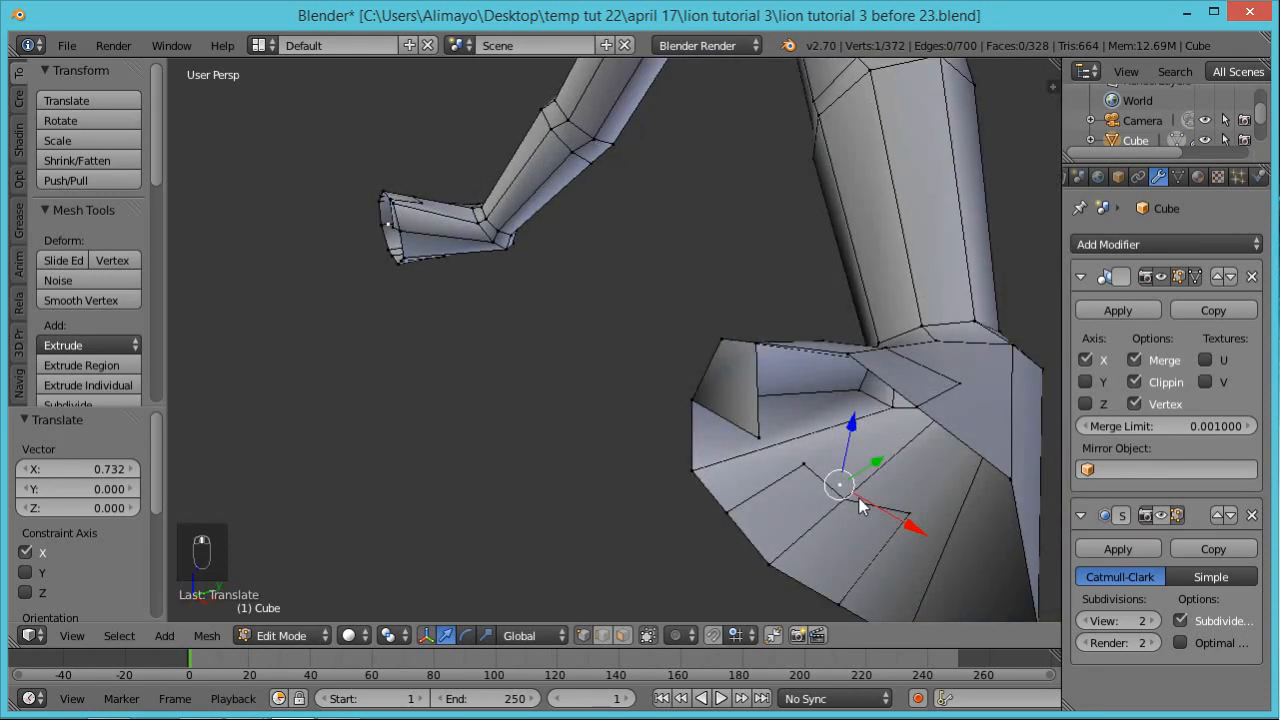
pyautogui.keyDown('shift'); pyautogui.rightClick(790, 352); pyautogui.keyUp('shift')
pyautogui.keyDown('shift'); pyautogui.rightClick(762, 438); pyautogui.keyUp('shift')
pyautogui.press('f')
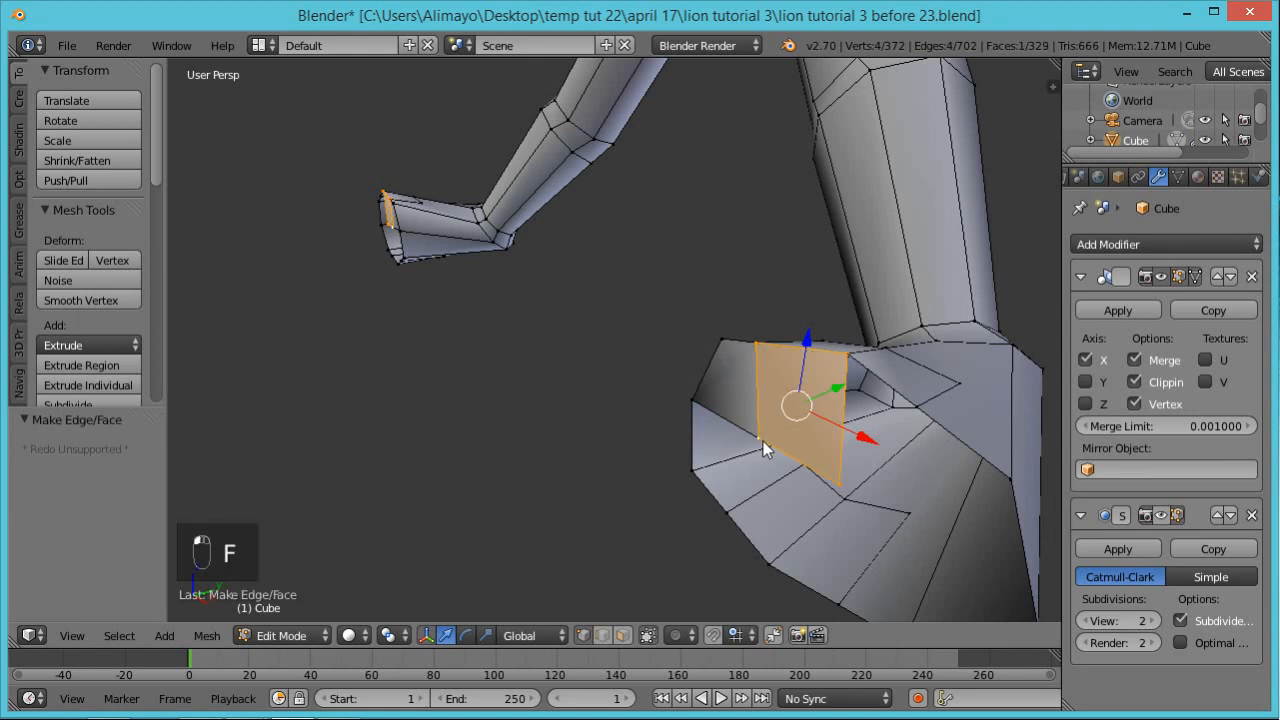
pyautogui.moveTo(762, 445); pyautogui.dragTo(858, 501, button='middle')
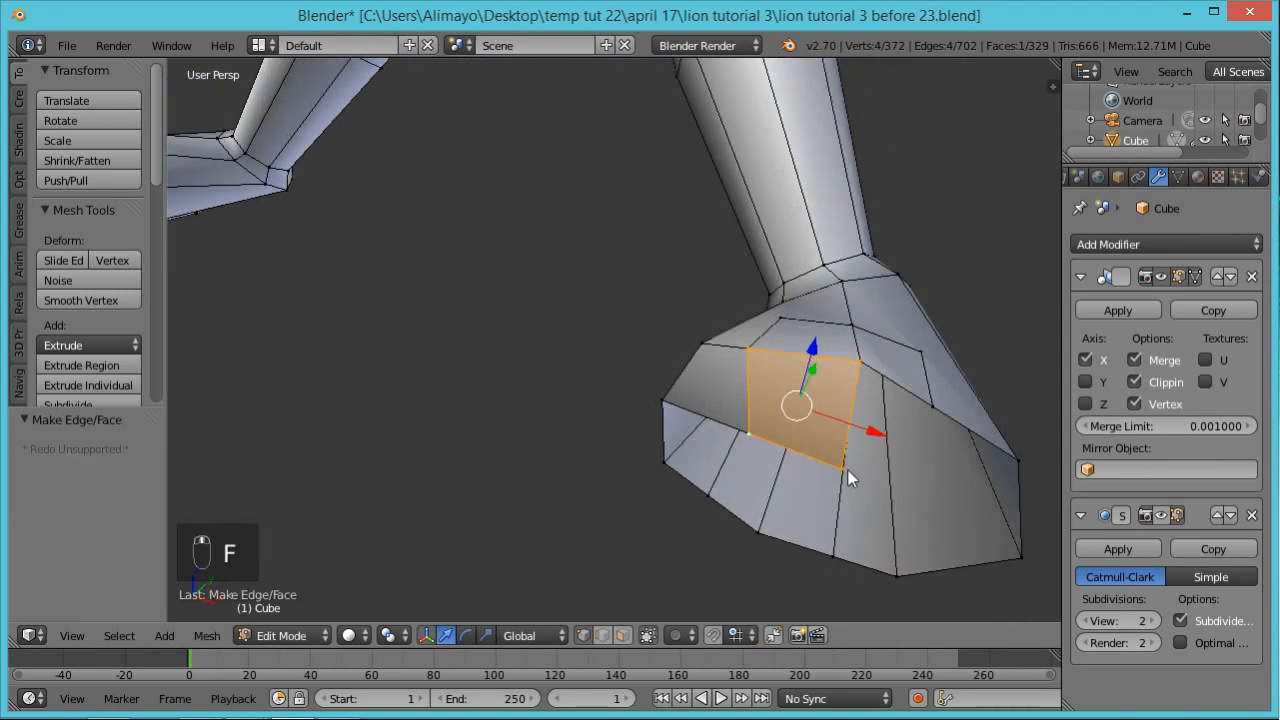
# Duplicate the second face's lower outer vertex and move the copy about 0.521 along X
pyautogui.rightClick(847, 470)
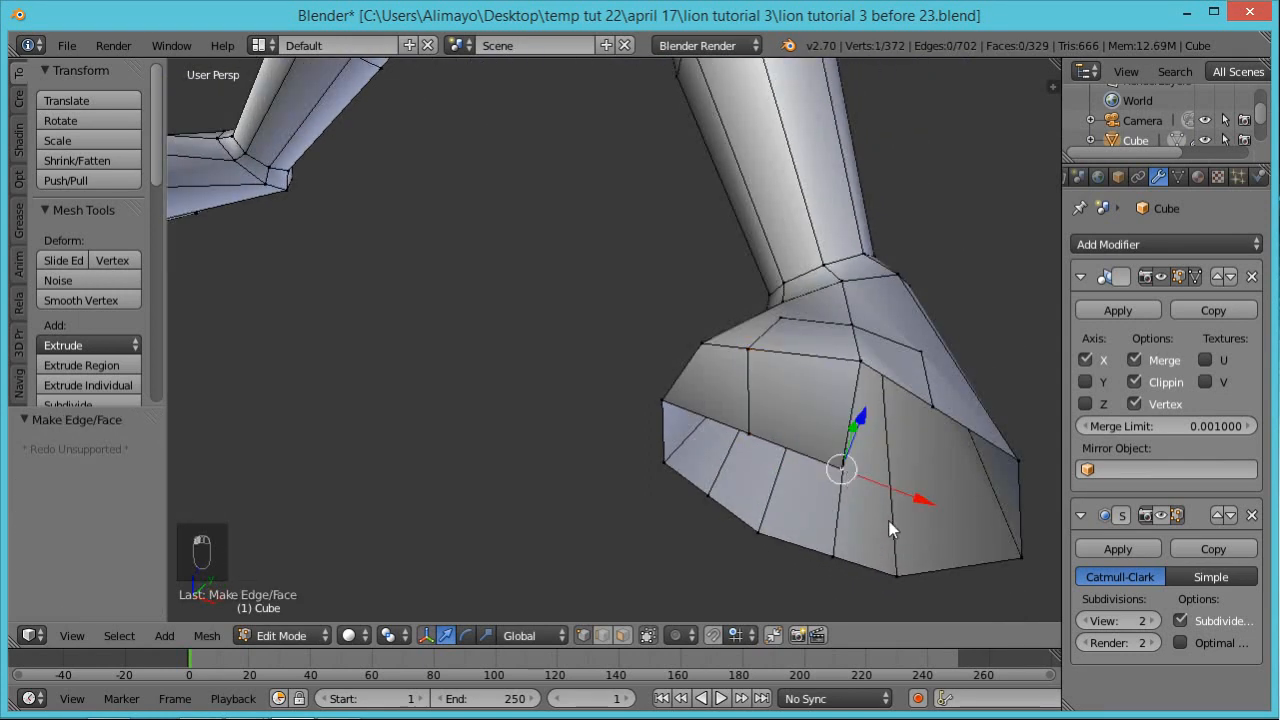
pyautogui.hotkey('shift', 'd')
pyautogui.press('x')
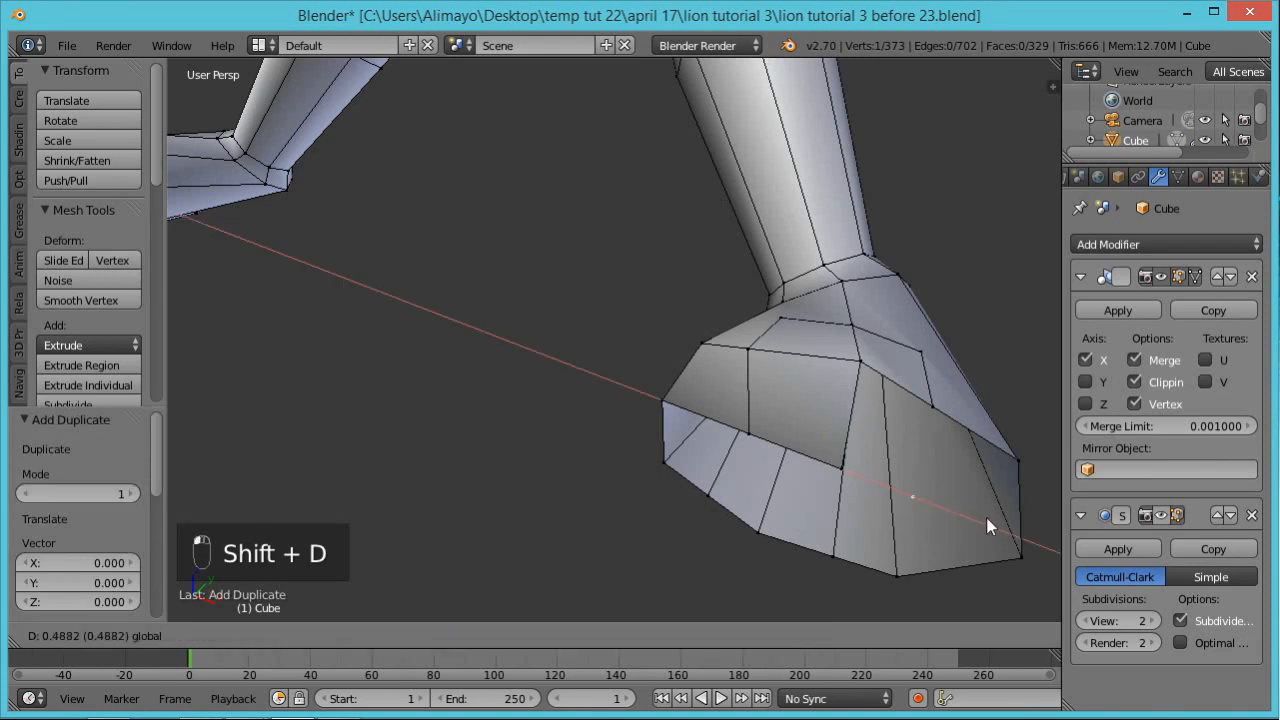
pyautogui.click(987, 519)
# Fill a third upper face between the 0.521-offset vertex, the upper rim and the second face's outer edge
pyautogui.keyDown('shift'); pyautogui.rightClick(922, 401); pyautogui.keyUp('shift')
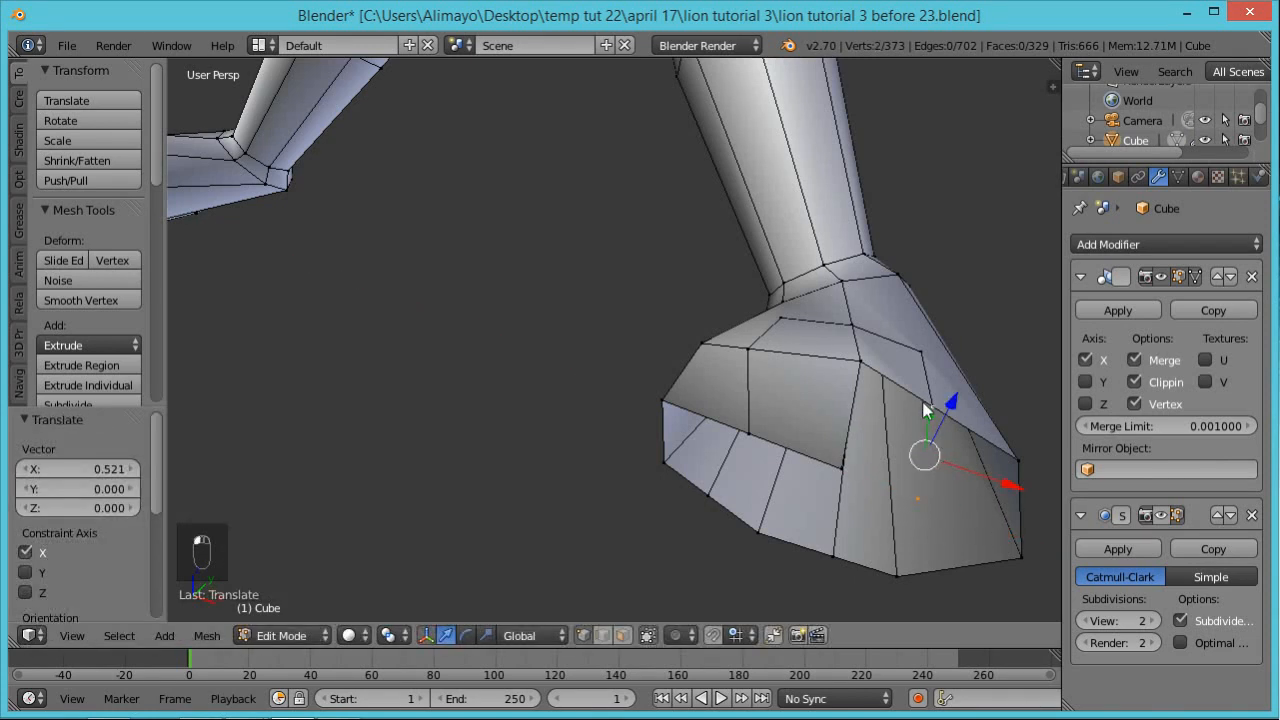
pyautogui.keyDown('shift'); pyautogui.rightClick(862, 366); pyautogui.keyUp('shift')
pyautogui.keyDown('shift'); pyautogui.rightClick(843, 470); pyautogui.keyUp('shift')
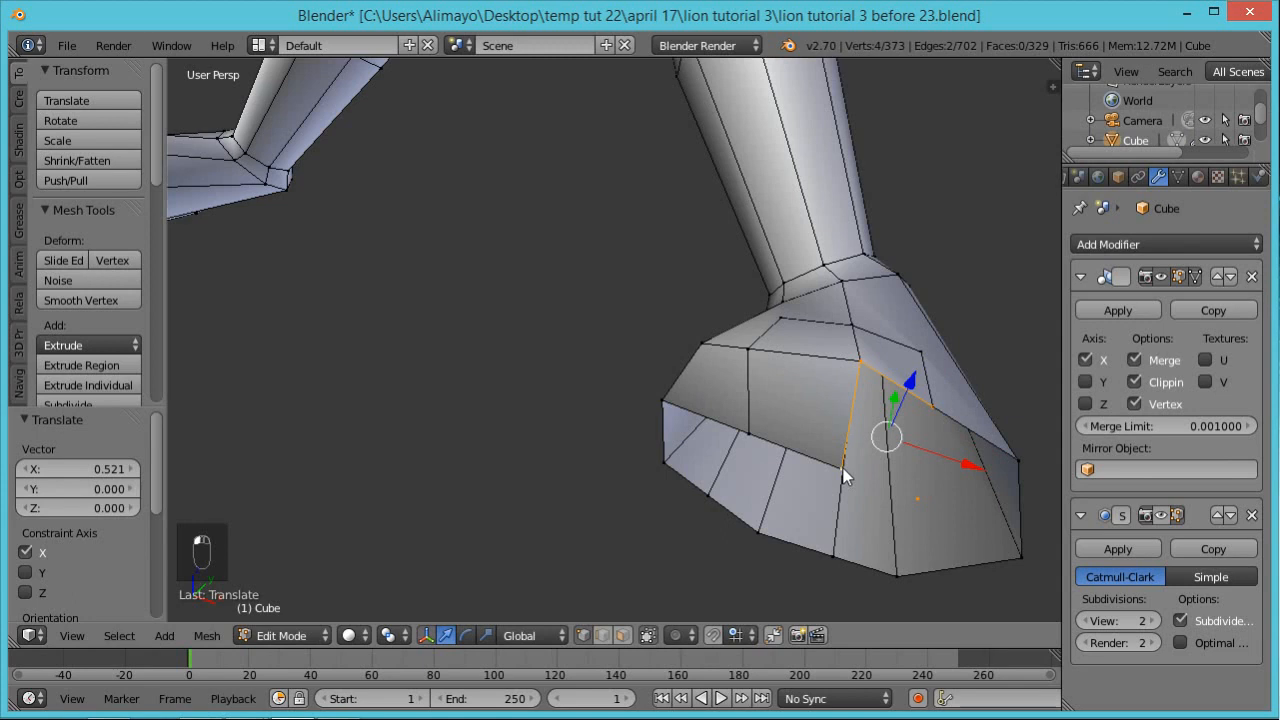
pyautogui.press('f')
# Hide the 3D manipulator and fill the outermost upper face between the third face's outer edge and the foot's outer side rim
pyautogui.moveTo(895, 490); pyautogui.dragTo(1006, 548, button='middle')
pyautogui.rightClick(927, 511)
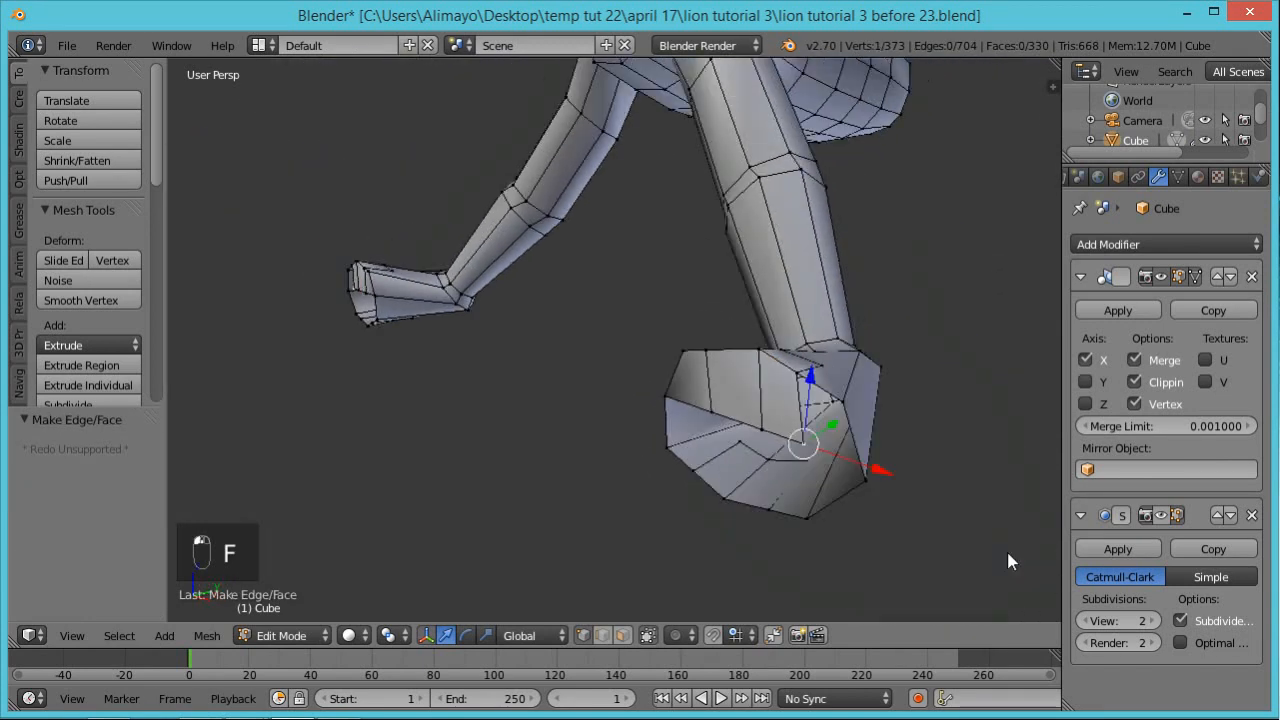
pyautogui.keyDown('shift'); pyautogui.rightClick(864, 481); pyautogui.keyUp('shift')
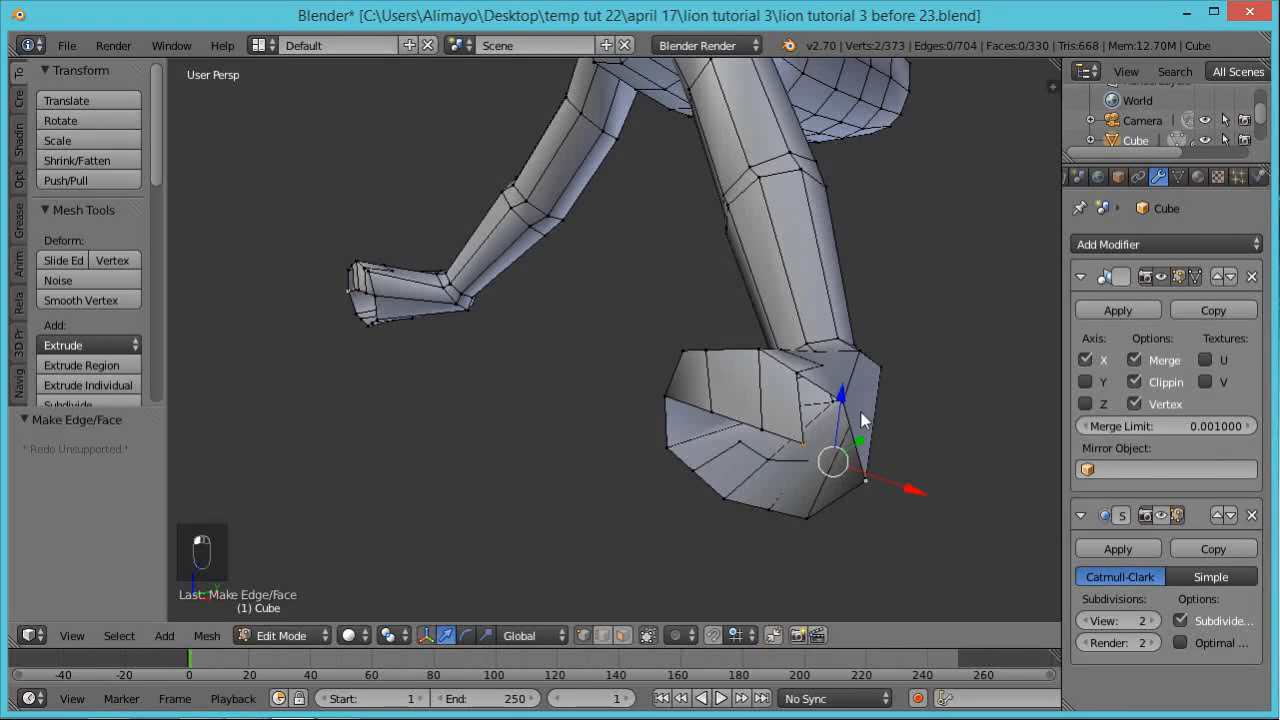
pyautogui.hotkey('ctrl', 'space')
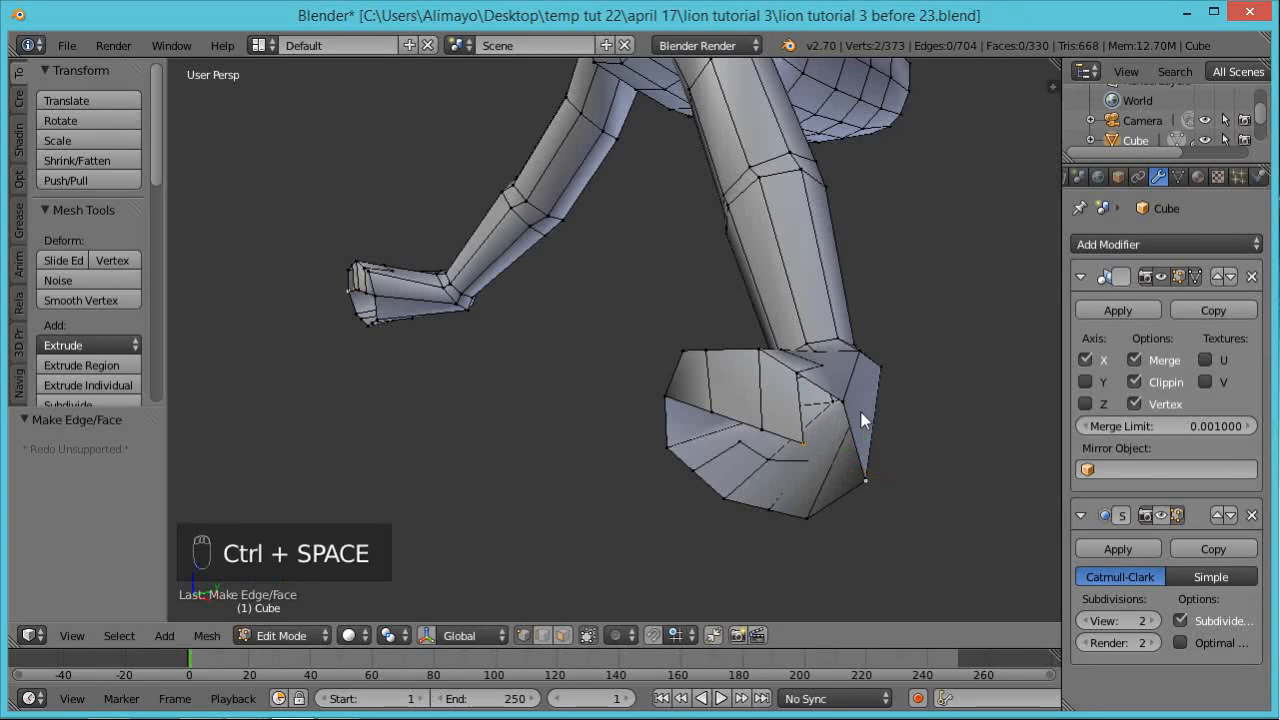
pyautogui.keyDown('shift'); pyautogui.rightClick(845, 403); pyautogui.keyUp('shift')
pyautogui.keyDown('shift'); pyautogui.rightClick(798, 373); pyautogui.keyUp('shift')
pyautogui.press('f')
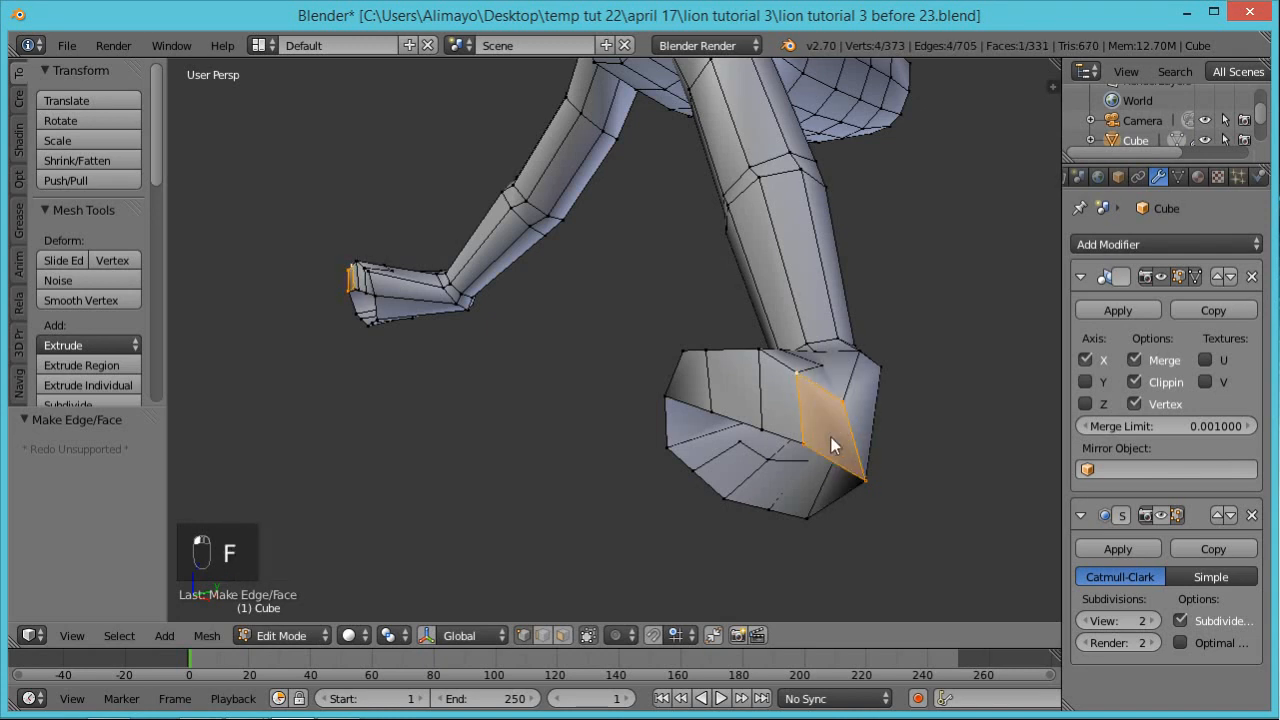
# Fill the innermost lower face of the foot's opening between the middle row and the bottom rim
pyautogui.moveTo(790, 515); pyautogui.dragTo(749, 334, button='middle')
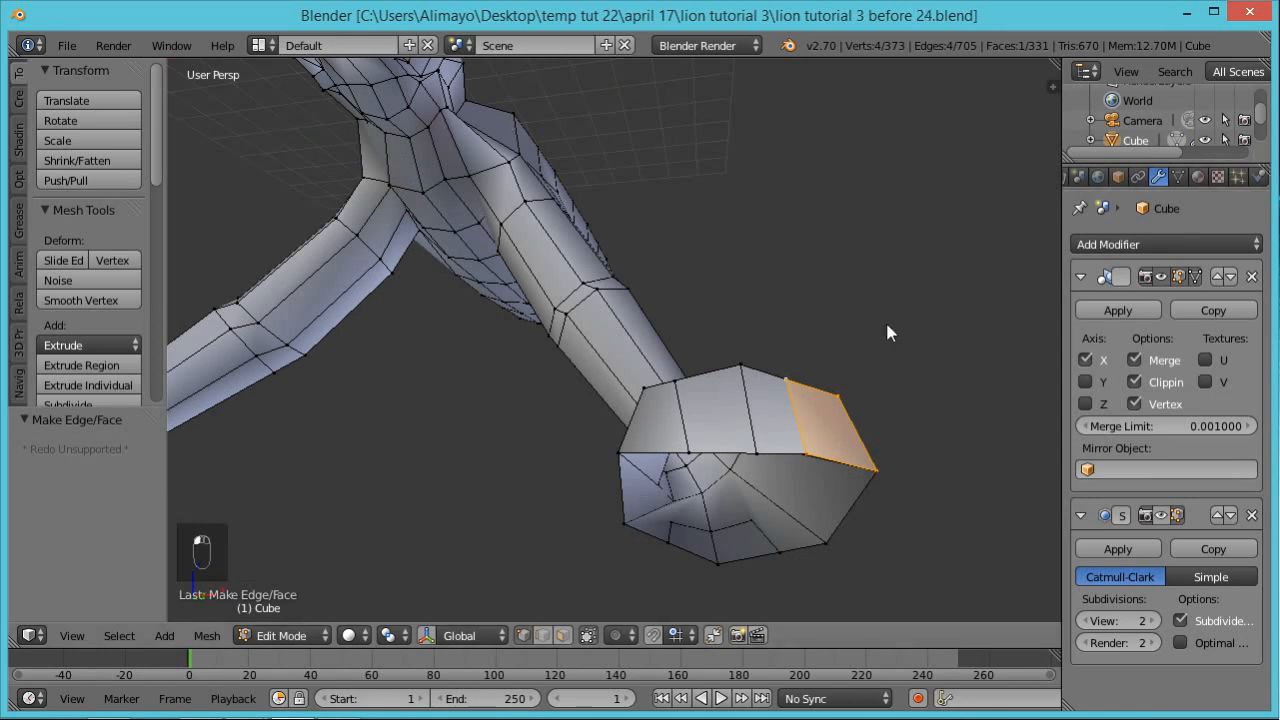
pyautogui.rightClick(621, 451)
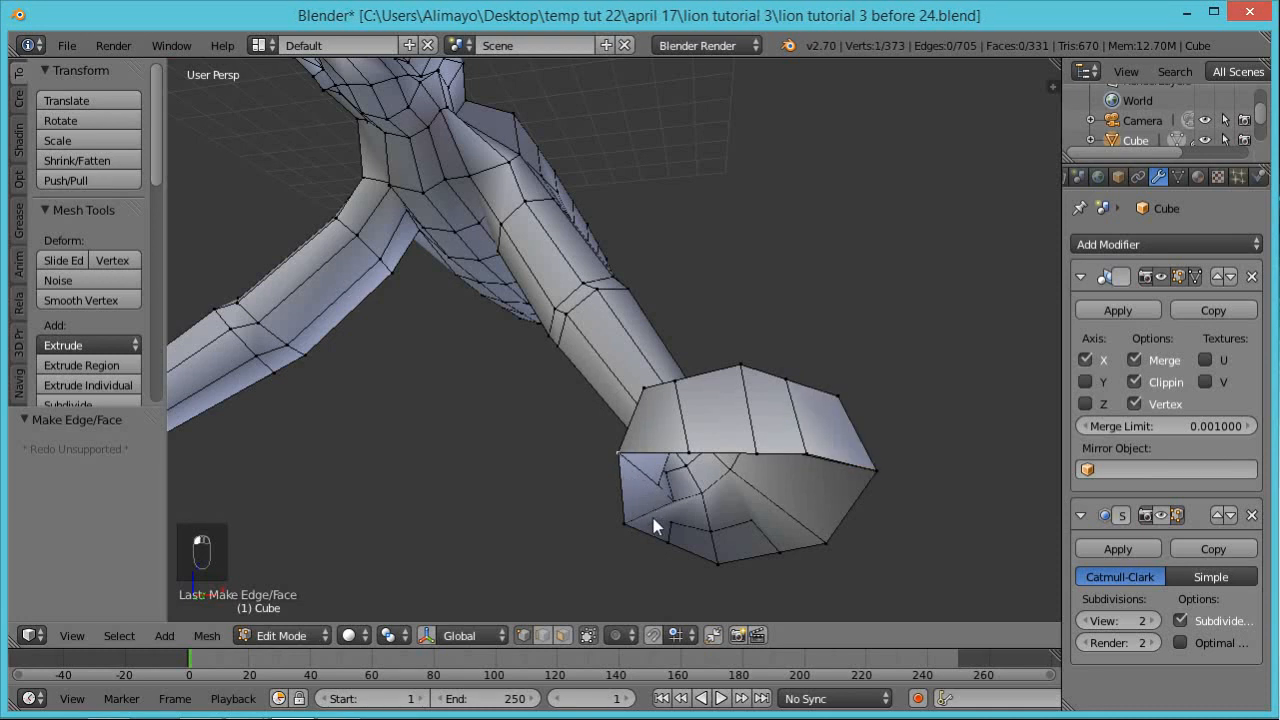
pyautogui.keyDown('shift'); pyautogui.rightClick(625, 521); pyautogui.keyUp('shift')
pyautogui.keyDown('shift'); pyautogui.rightClick(667, 541); pyautogui.keyUp('shift')
pyautogui.keyDown('shift'); pyautogui.rightClick(689, 453); pyautogui.keyUp('shift')
pyautogui.press('f')
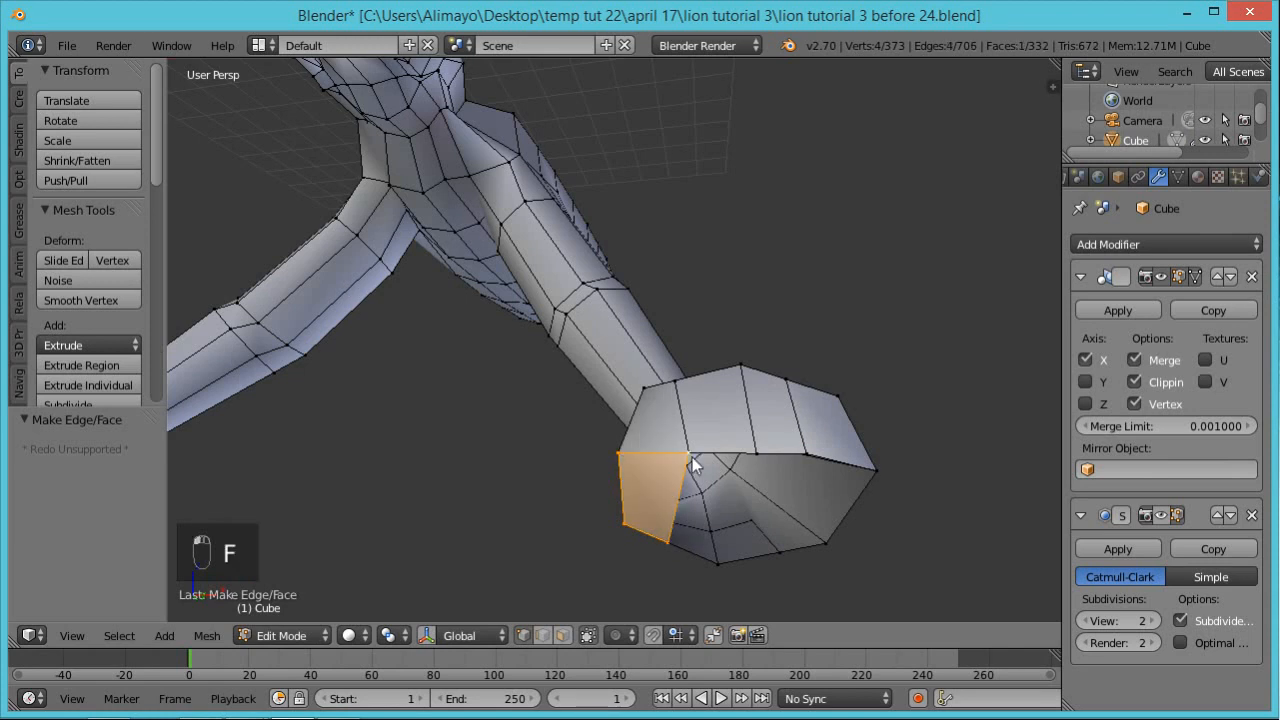
# Fill the two middle lower faces of the foot's opening, joining the middle row vertices to the bottom rim
pyautogui.rightClick(692, 457)
pyautogui.keyDown('shift'); pyautogui.rightClick(668, 548); pyautogui.keyUp('shift')
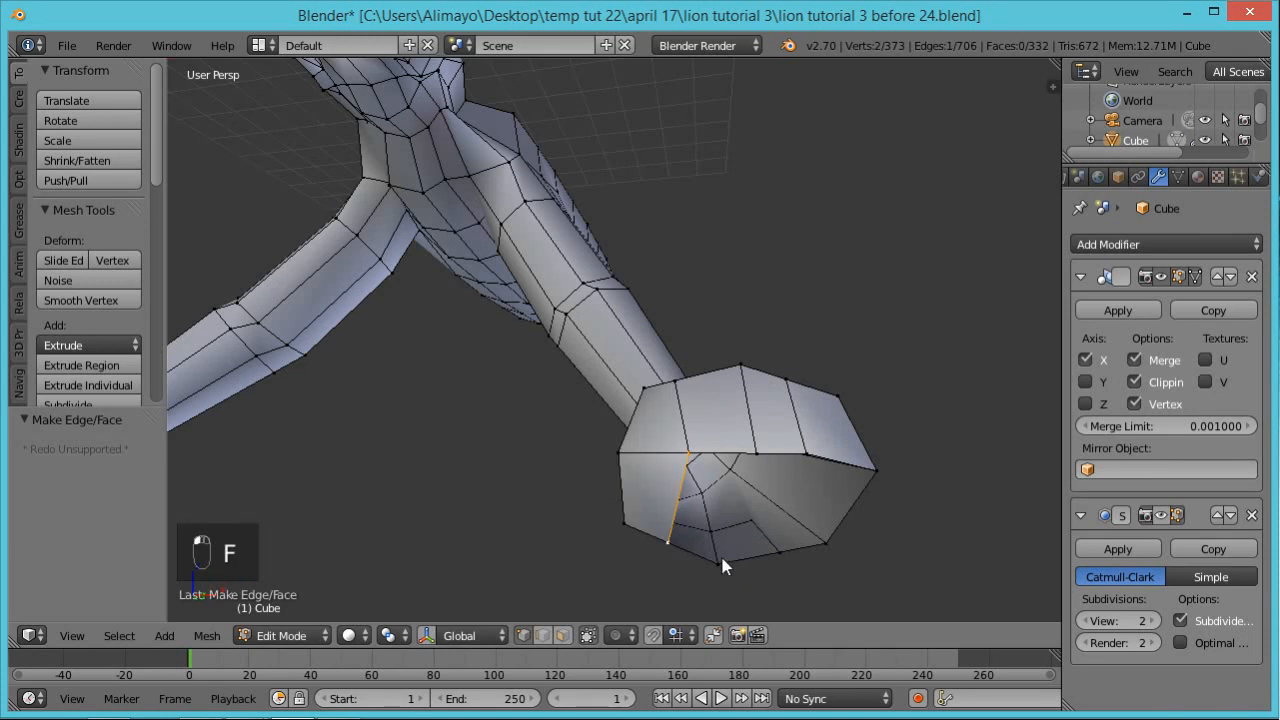
pyautogui.keyDown('shift'); pyautogui.rightClick(758, 456); pyautogui.keyUp('shift')
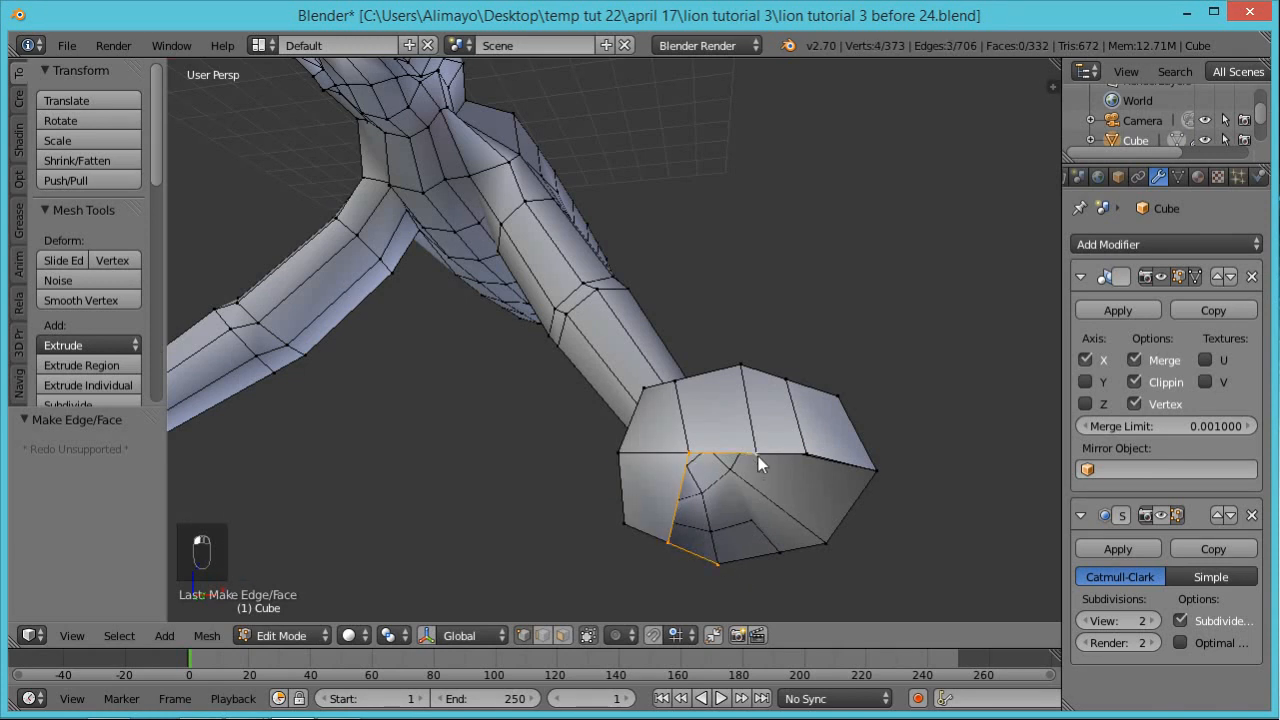
pyautogui.press('f')
pyautogui.rightClick(758, 456)
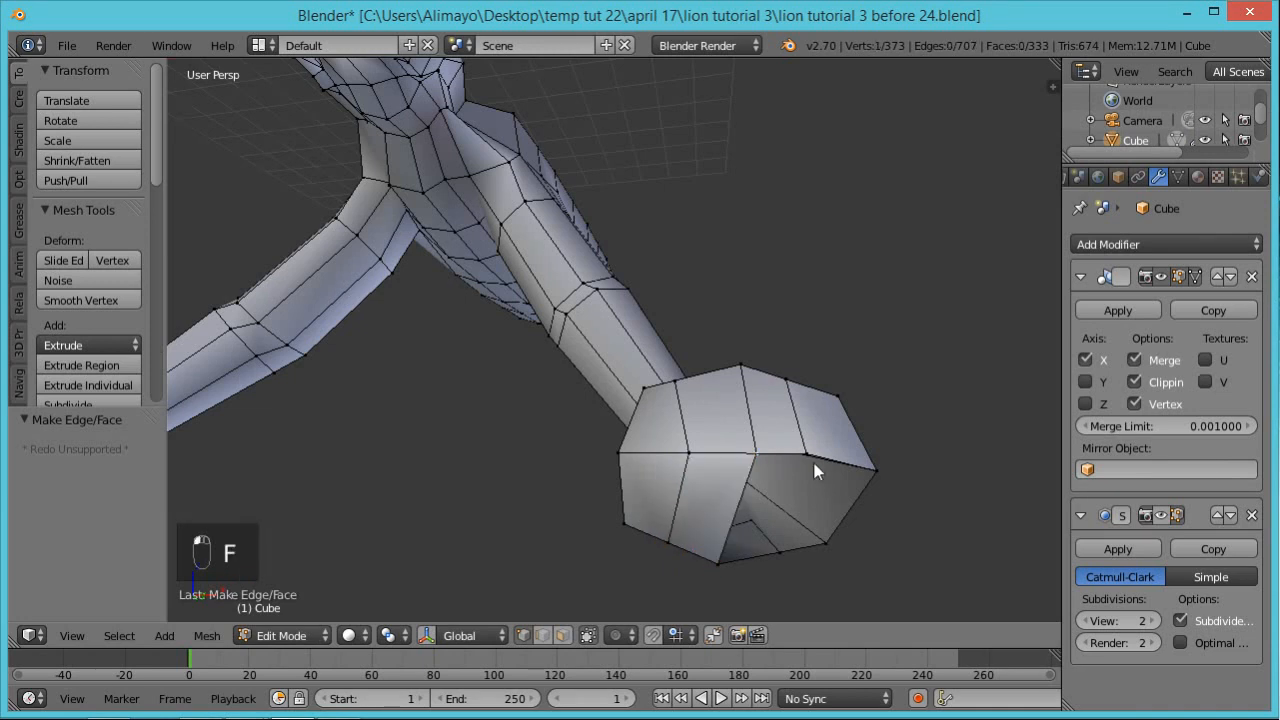
pyautogui.keyDown('shift'); pyautogui.rightClick(727, 567); pyautogui.keyUp('shift')
pyautogui.keyDown('shift'); pyautogui.rightClick(808, 457); pyautogui.keyUp('shift')
pyautogui.press('f')
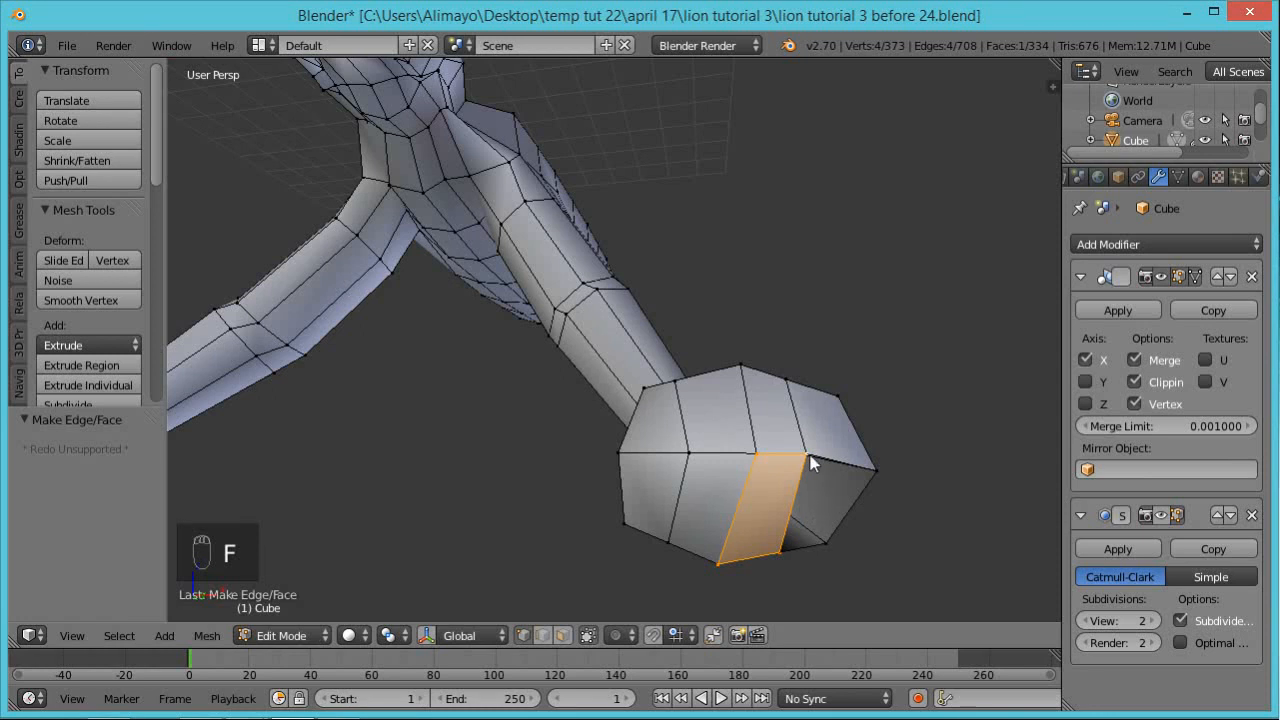
# Fill the last lower face at the outer side to close the foot's front opening
pyautogui.rightClick(809, 460)
pyautogui.keyDown('shift'); pyautogui.rightClick(784, 548); pyautogui.keyUp('shift')
pyautogui.keyDown('shift'); pyautogui.rightClick(824, 544); pyautogui.keyUp('shift')
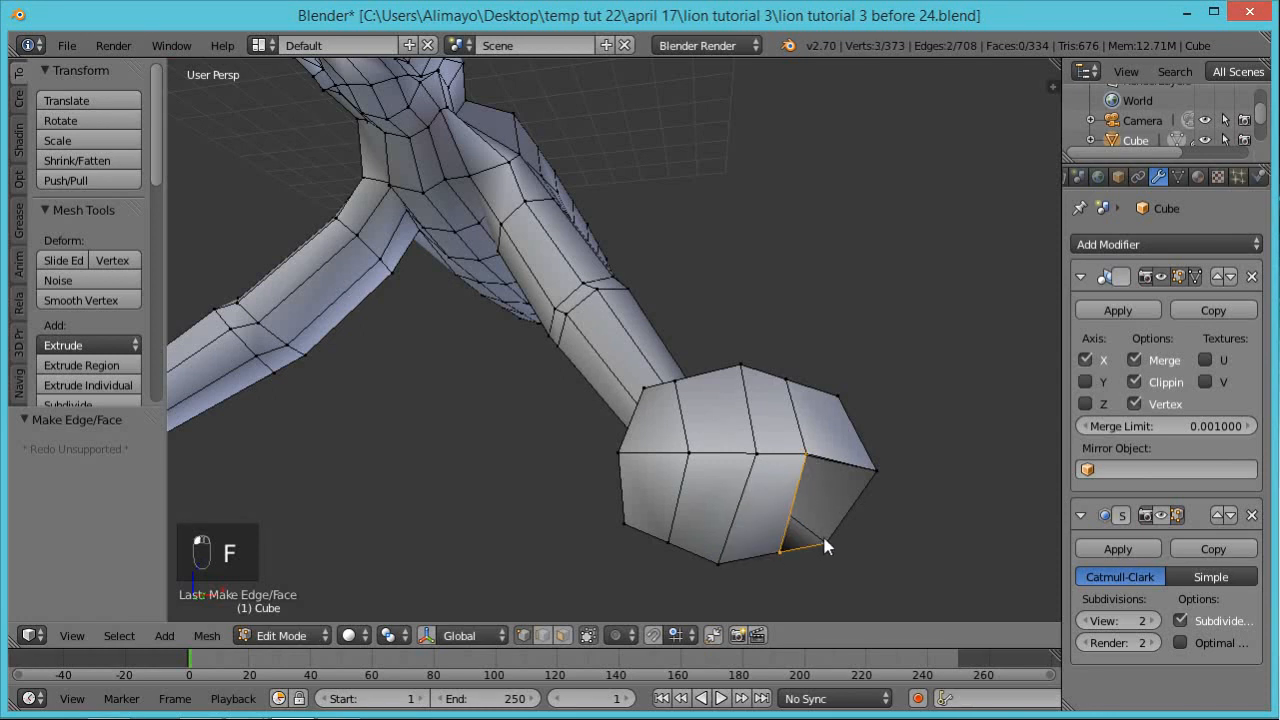
pyautogui.keyDown('shift'); pyautogui.rightClick(876, 470); pyautogui.keyUp('shift')
pyautogui.moveTo(965, 558); pyautogui.dragTo(790, 580, button='middle')
pyautogui.press('f')
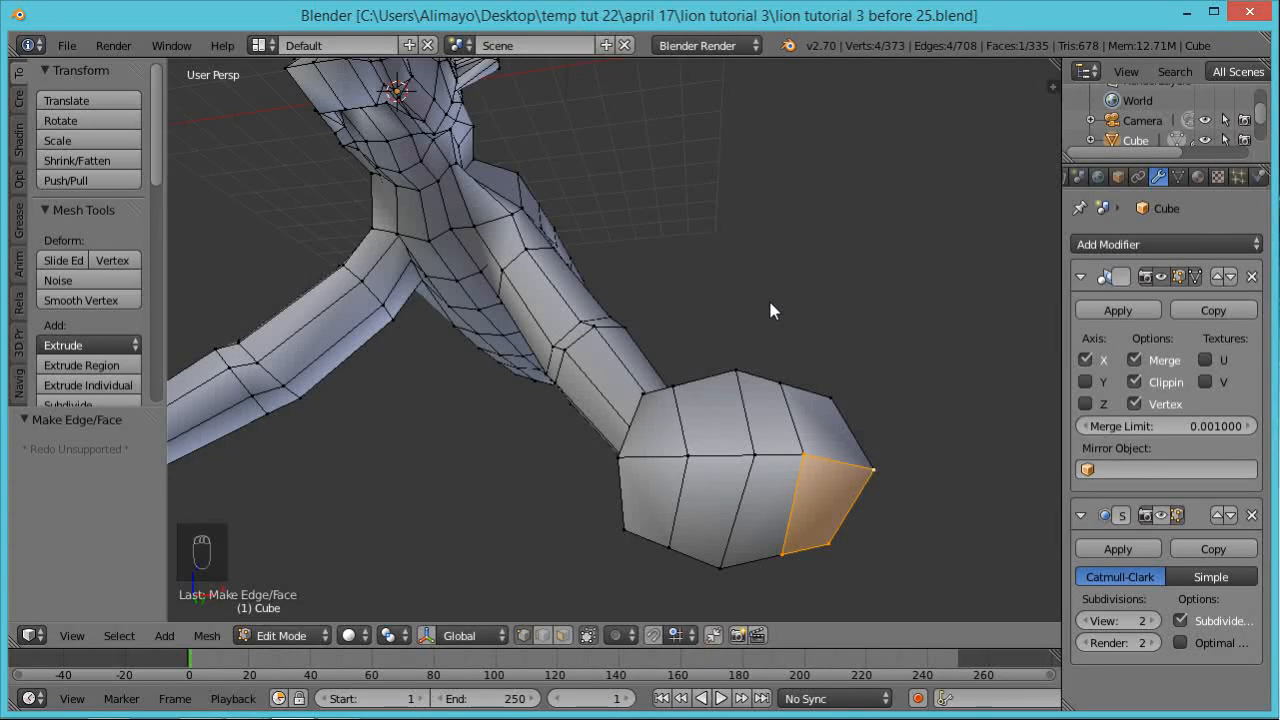
# Enable proportional editing and move the foot's four bottom front edges about -0.083 in X, -0.197 in Y and 0.634 in Z
pyautogui.hotkey('alt', 'o')
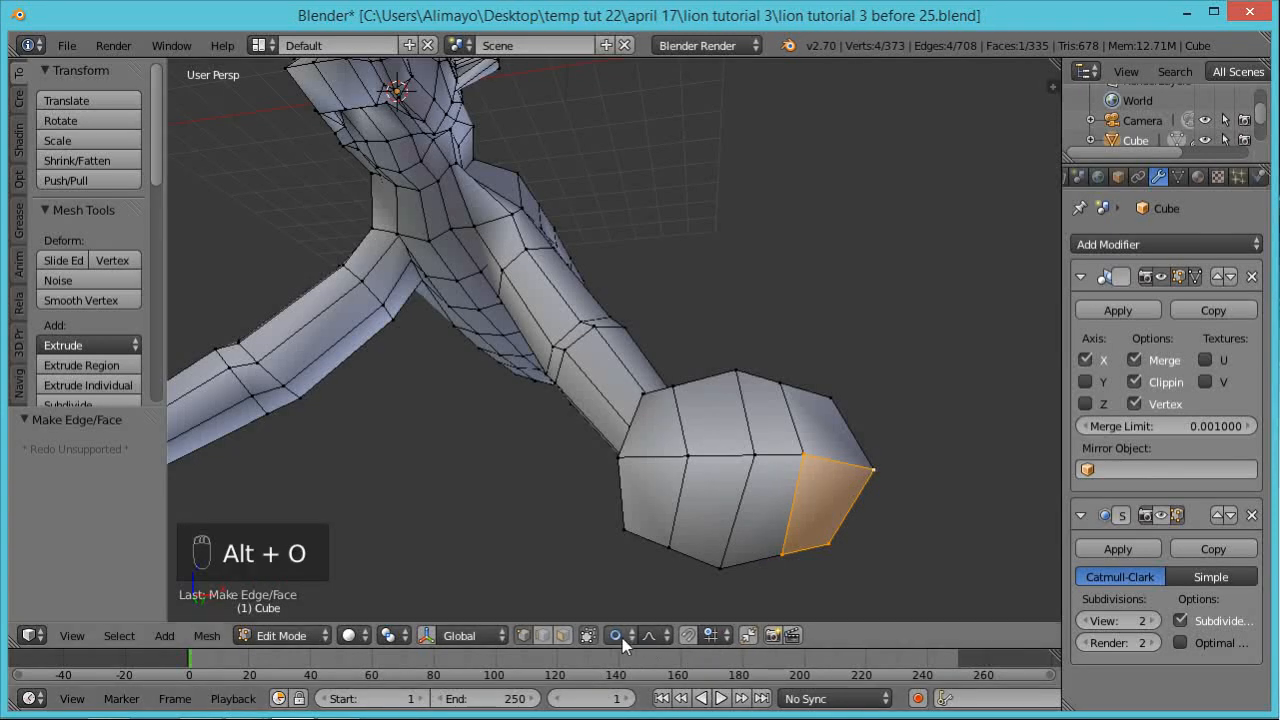
pyautogui.rightClick(795, 558)
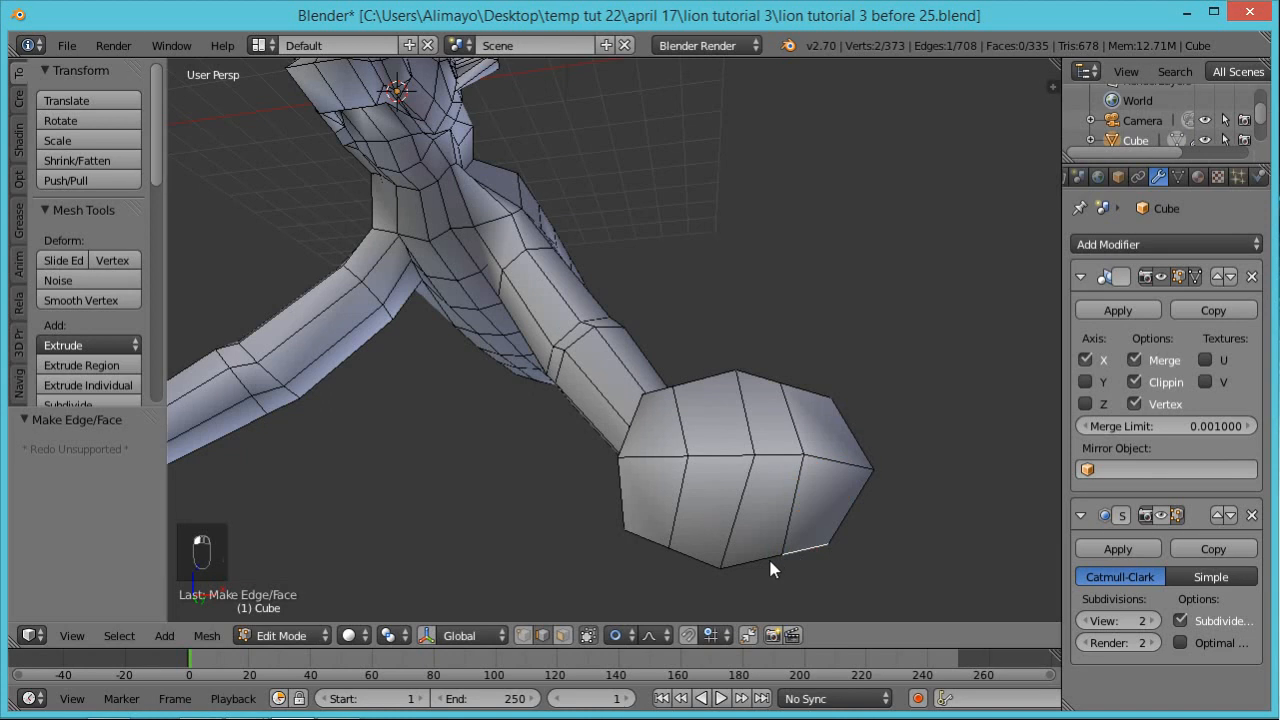
pyautogui.keyDown('shift'); pyautogui.rightClick(740, 561); pyautogui.keyUp('shift')
pyautogui.keyDown('shift'); pyautogui.rightClick(657, 548); pyautogui.keyUp('shift')
pyautogui.moveTo(699, 555); pyautogui.dragTo(869, 541, button='middle')
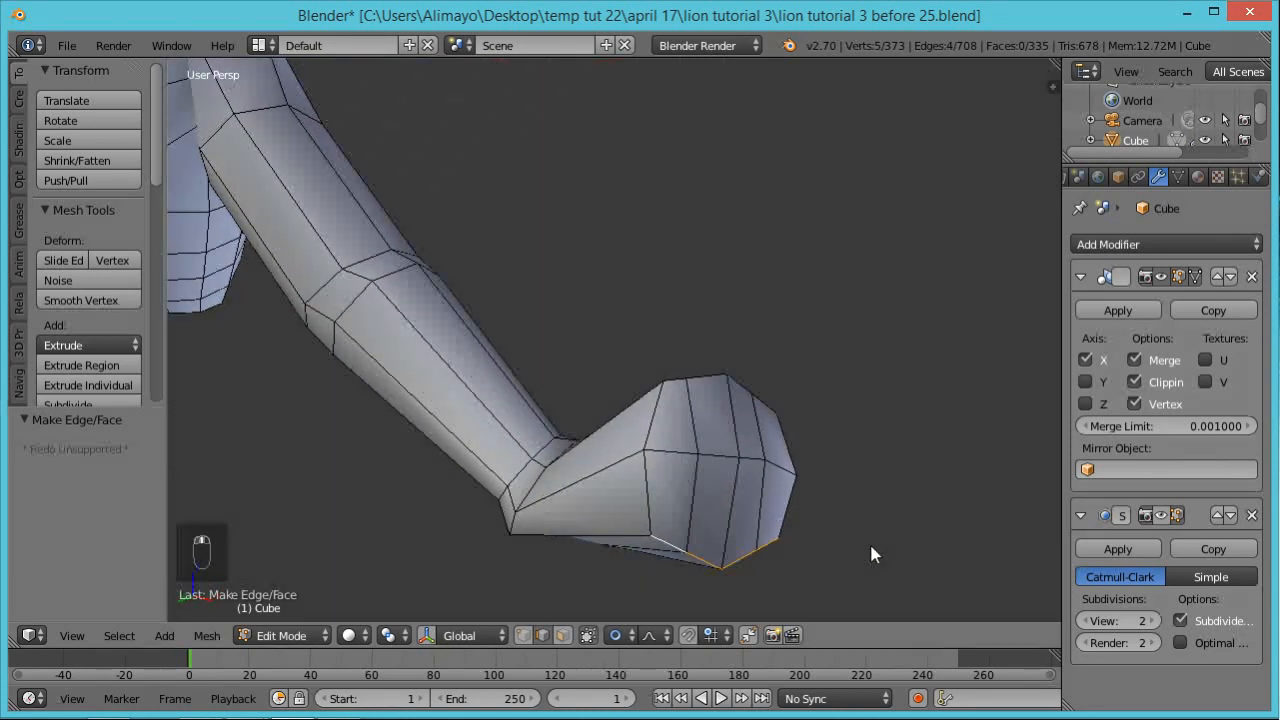
pyautogui.press('g')
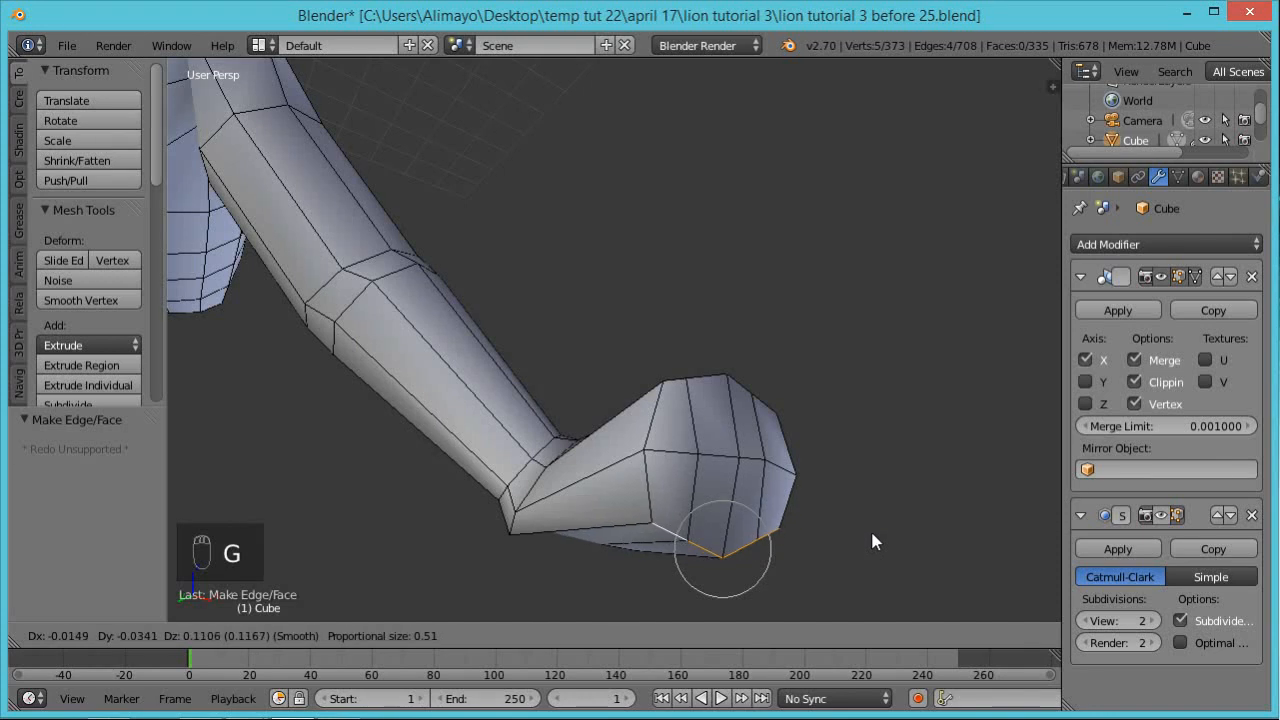
pyautogui.click(875, 477)
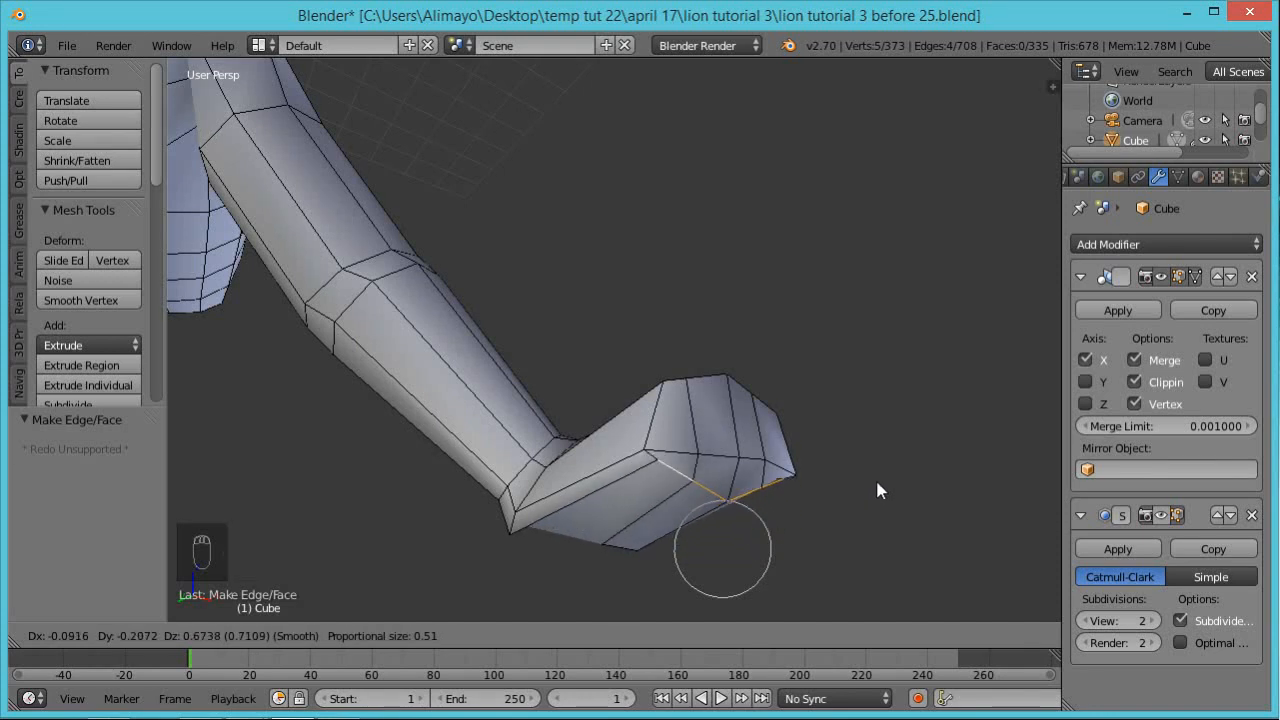
# Show the 3D manipulator and reposition the vertex beside the outer corner on the foot's bottom front edge
pyautogui.moveTo(897, 428); pyautogui.dragTo(598, 417, button='middle')
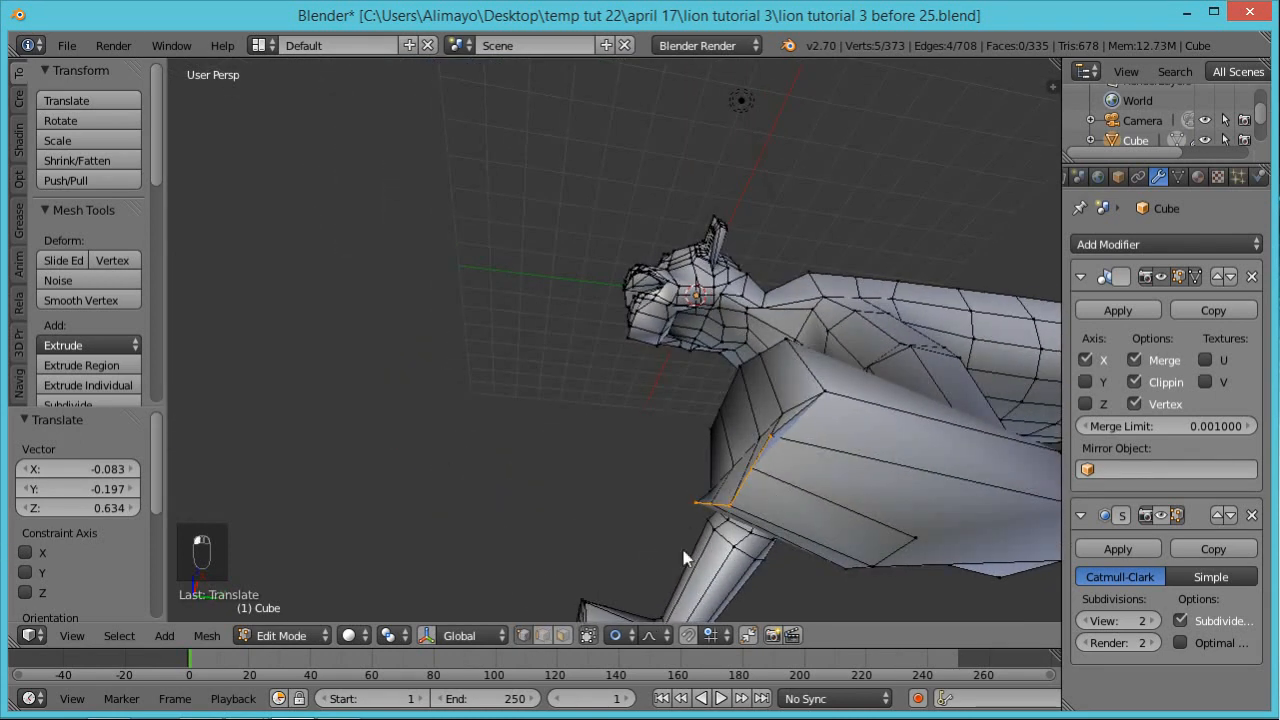
pyautogui.rightClick(768, 458)
pyautogui.moveTo(777, 484); pyautogui.dragTo(973, 66, button='middle')
pyautogui.scroll(-7, 845, 172)
pyautogui.moveTo(783, 255); pyautogui.dragTo(803, 369, button='middle')
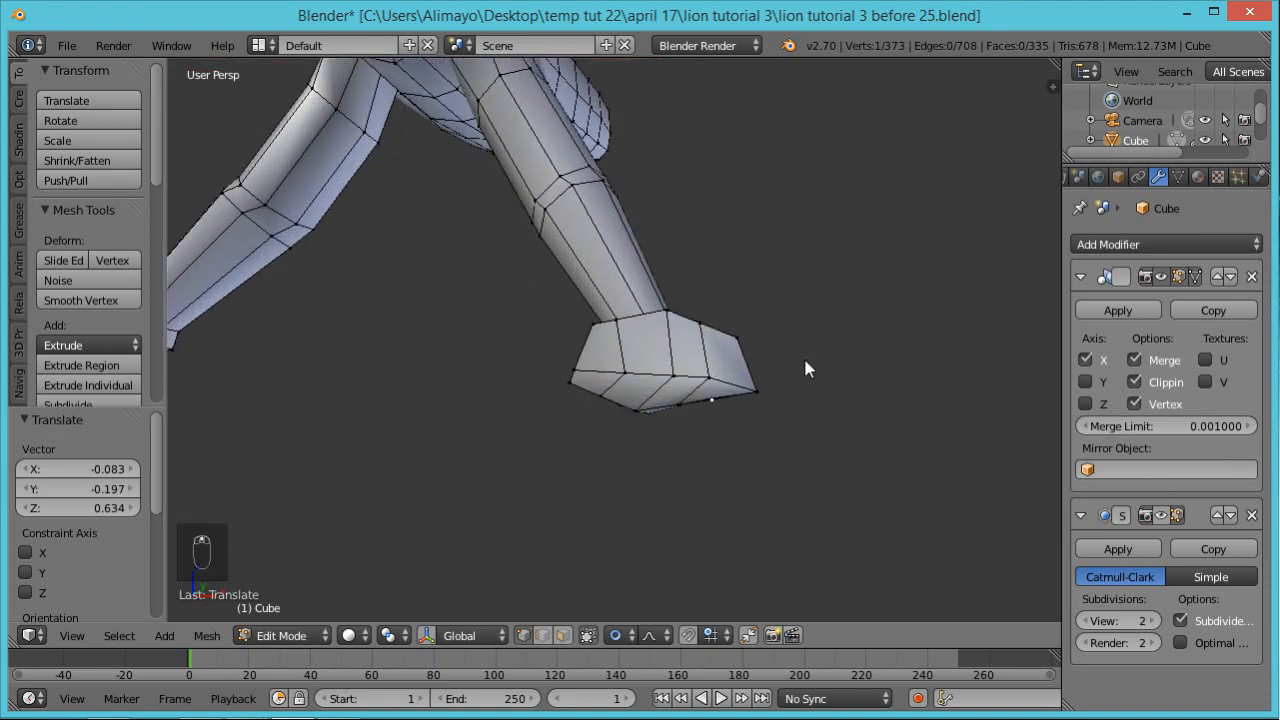
pyautogui.hotkey('ctrl', 'space')
pyautogui.moveTo(716, 340); pyautogui.dragTo(819, 423)
pyautogui.moveTo(766, 388); pyautogui.dragTo(795, 390, button='middle')
# Adjust the neighbouring bottom edge vertex, and move the central vertex of the foot's middle row about -0.233 along X
pyautogui.rightClick(675, 407)
pyautogui.moveTo(747, 405); pyautogui.dragTo(769, 403)
pyautogui.moveTo(705, 332); pyautogui.dragTo(704, 341)
pyautogui.rightClick(665, 373)
pyautogui.moveTo(738, 382); pyautogui.dragTo(767, 413)
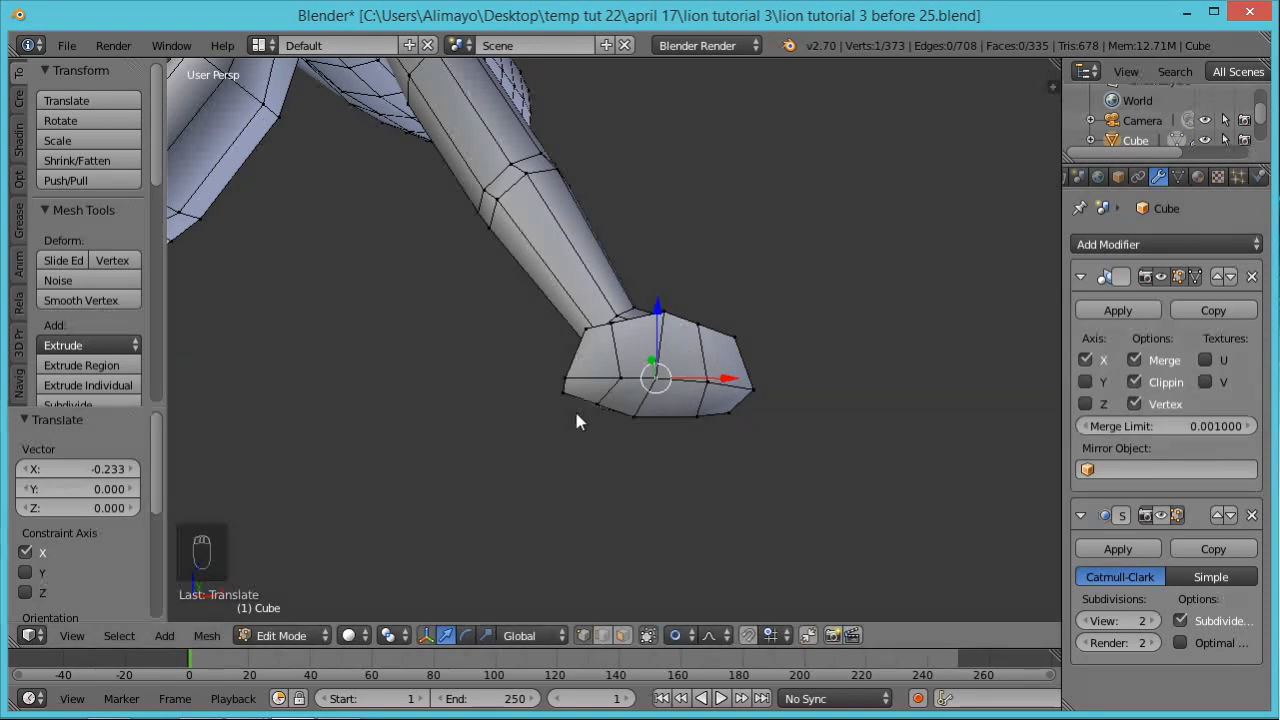
# Turn off proportional editing and shift the inner vertex of the foot's middle row along X
pyautogui.hotkey('alt', 'o')
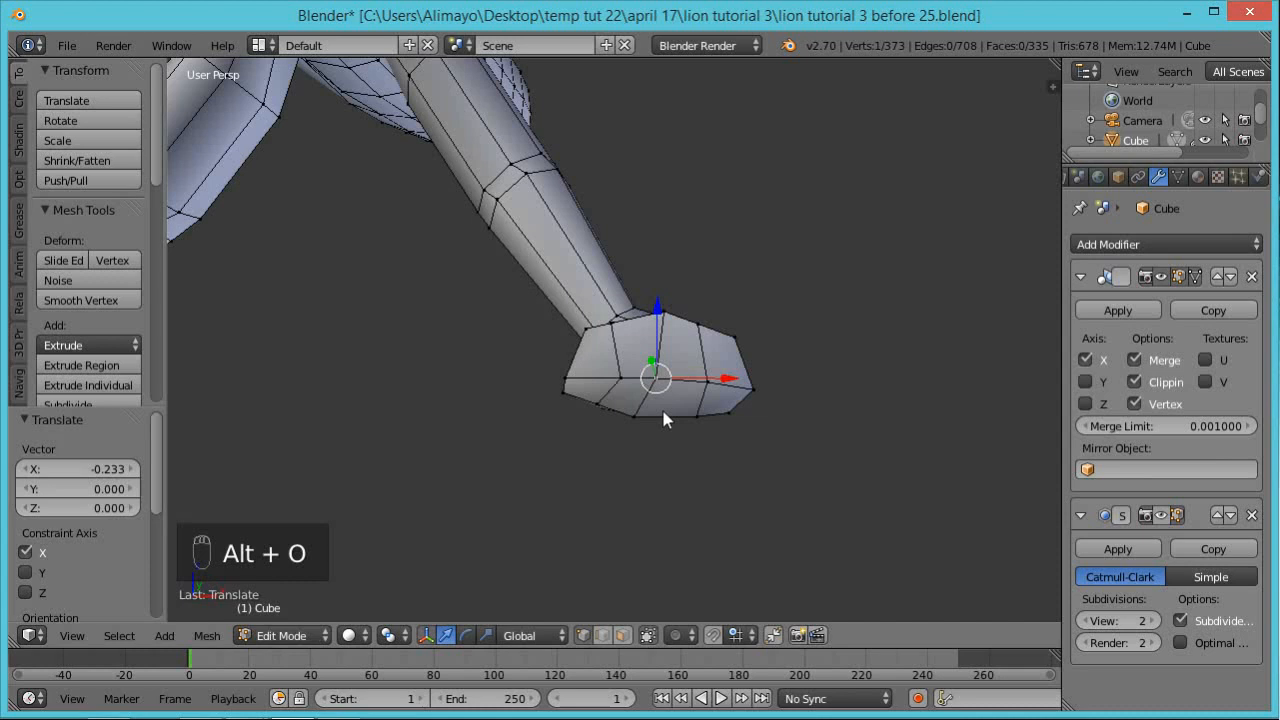
pyautogui.rightClick(617, 372)
pyautogui.press('g')
pyautogui.press('x')
pyautogui.click(687, 380)
# Reposition the intermediate vertices along the foot's bottom front edge to even out its line
pyautogui.rightClick(597, 403)
pyautogui.moveTo(593, 330); pyautogui.dragTo(703, 372)
pyautogui.rightClick(640, 414)
pyautogui.rightClick(698, 418)
pyautogui.scroll(2, 738, 488)
pyautogui.scroll(-2, 851, 492)
# Lower the outer bottom front vertex of the foot about 0.416 along Z and move it about 0.347 along X
pyautogui.moveTo(851, 492); pyautogui.dragTo(572, 428, button='middle')
pyautogui.moveTo(704, 341); pyautogui.dragTo(715, 368)
pyautogui.moveTo(698, 466); pyautogui.dragTo(799, 403, button='middle')
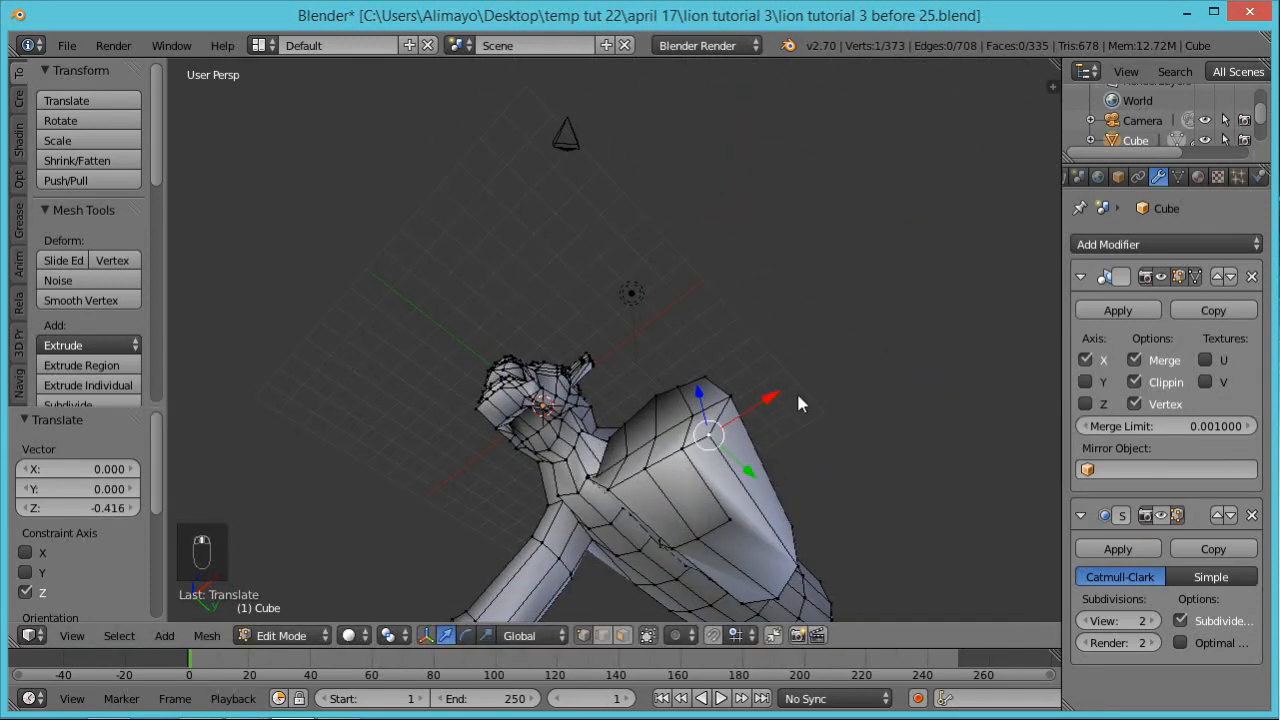
pyautogui.moveTo(774, 404); pyautogui.dragTo(799, 397)
pyautogui.moveTo(772, 341); pyautogui.dragTo(822, 498, button='middle')
# Adjust the inner bottom front vertex of the foot along Z and raise its neighbour about 0.248 along Z
pyautogui.rightClick(534, 370)
pyautogui.press('g')
pyautogui.press('z')
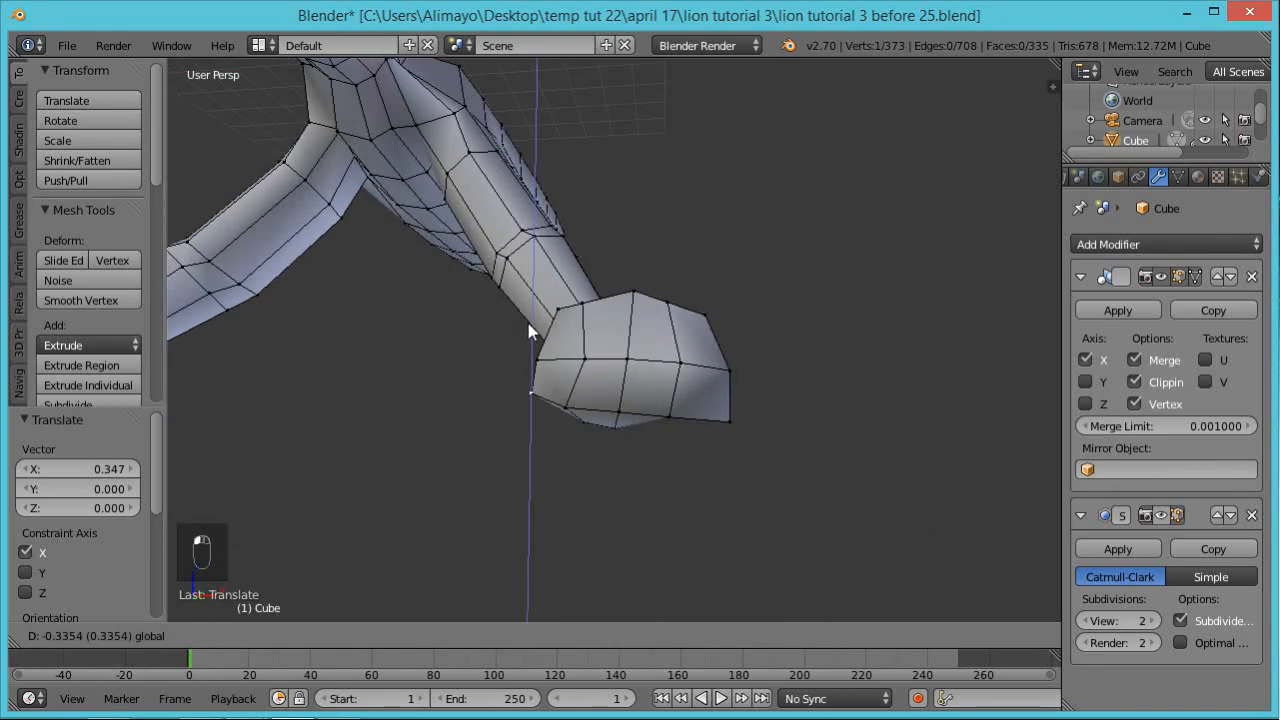
pyautogui.click(529, 323)
pyautogui.press('g')
pyautogui.press('z')
pyautogui.click(565, 331)
# Raise the central, next and outer bottom front vertices of the foot along Z, the outer one by about 0.345
pyautogui.rightClick(620, 405)
pyautogui.press('g')
pyautogui.press('z')
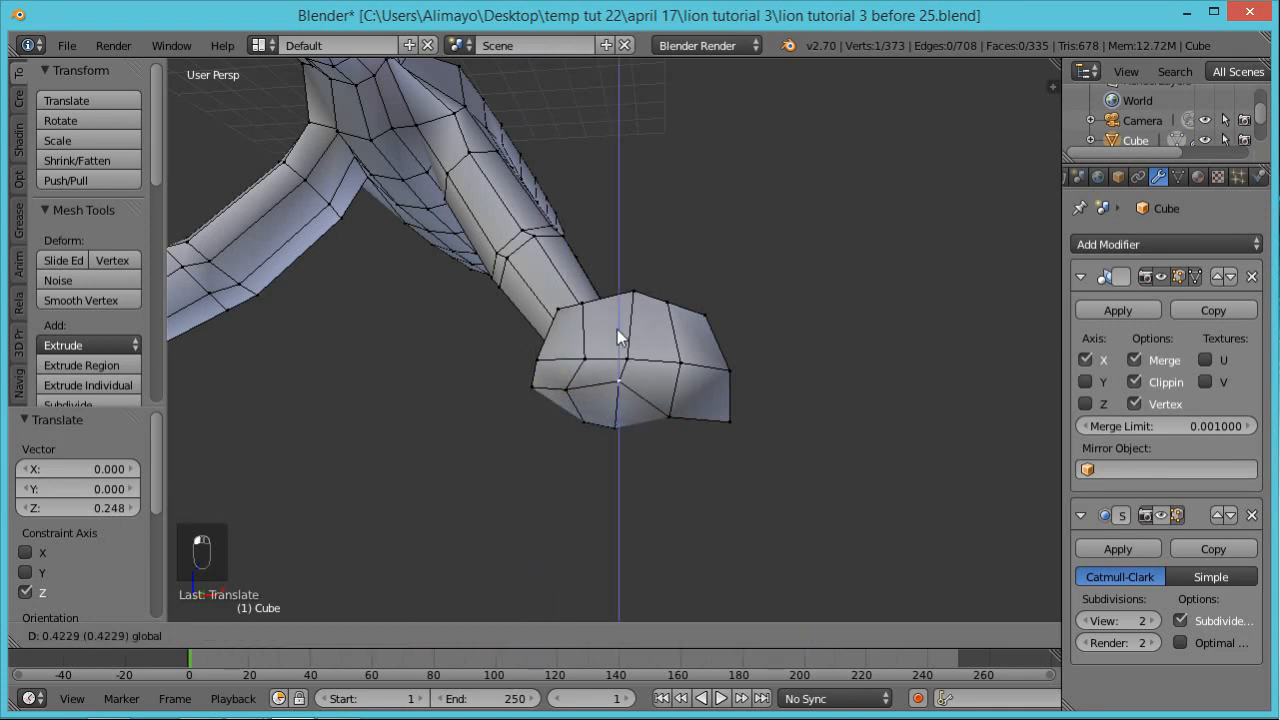
pyautogui.click(617, 329)
pyautogui.rightClick(667, 407)
pyautogui.press('g')
pyautogui.press('z')
pyautogui.click(667, 340)
pyautogui.rightClick(729, 422)
pyautogui.moveTo(725, 361); pyautogui.dragTo(716, 334)
pyautogui.moveTo(862, 447); pyautogui.dragTo(779, 516, button='middle')
# Extrude the four upper front faces of the foot as individual faces with an offset of about -0.559
pyautogui.click(623, 635)
pyautogui.rightClick(560, 340)
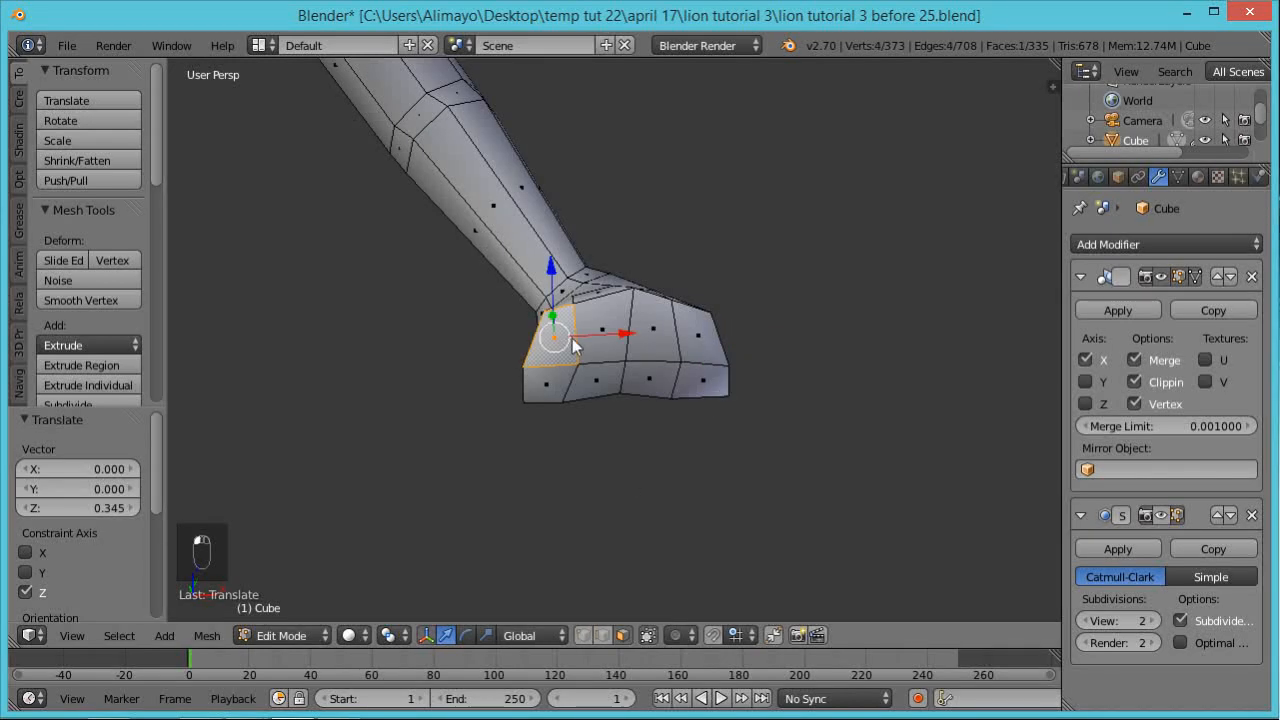
pyautogui.keyDown('shift'); pyautogui.rightClick(597, 323); pyautogui.keyUp('shift')
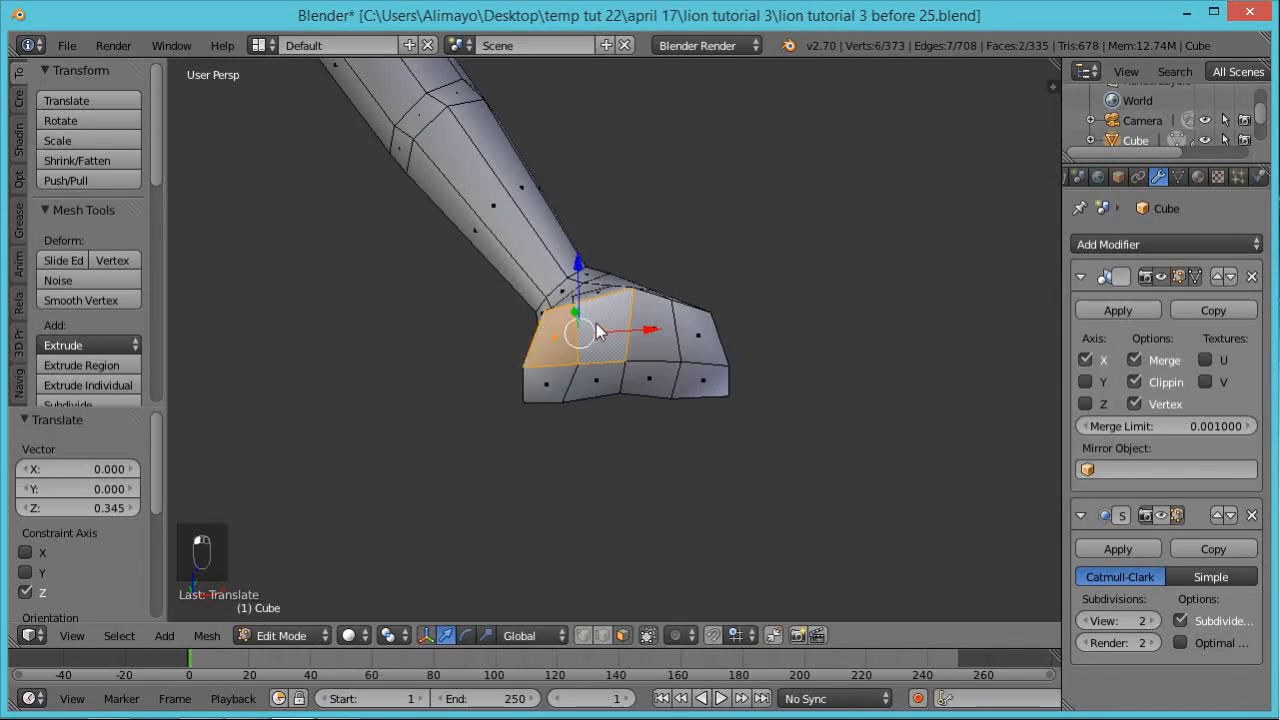
pyautogui.keyDown('shift'); pyautogui.rightClick(667, 328); pyautogui.keyUp('shift')
pyautogui.keyDown('shift'); pyautogui.rightClick(700, 336); pyautogui.keyUp('shift')
pyautogui.moveTo(803, 286); pyautogui.dragTo(777, 406, button='middle')
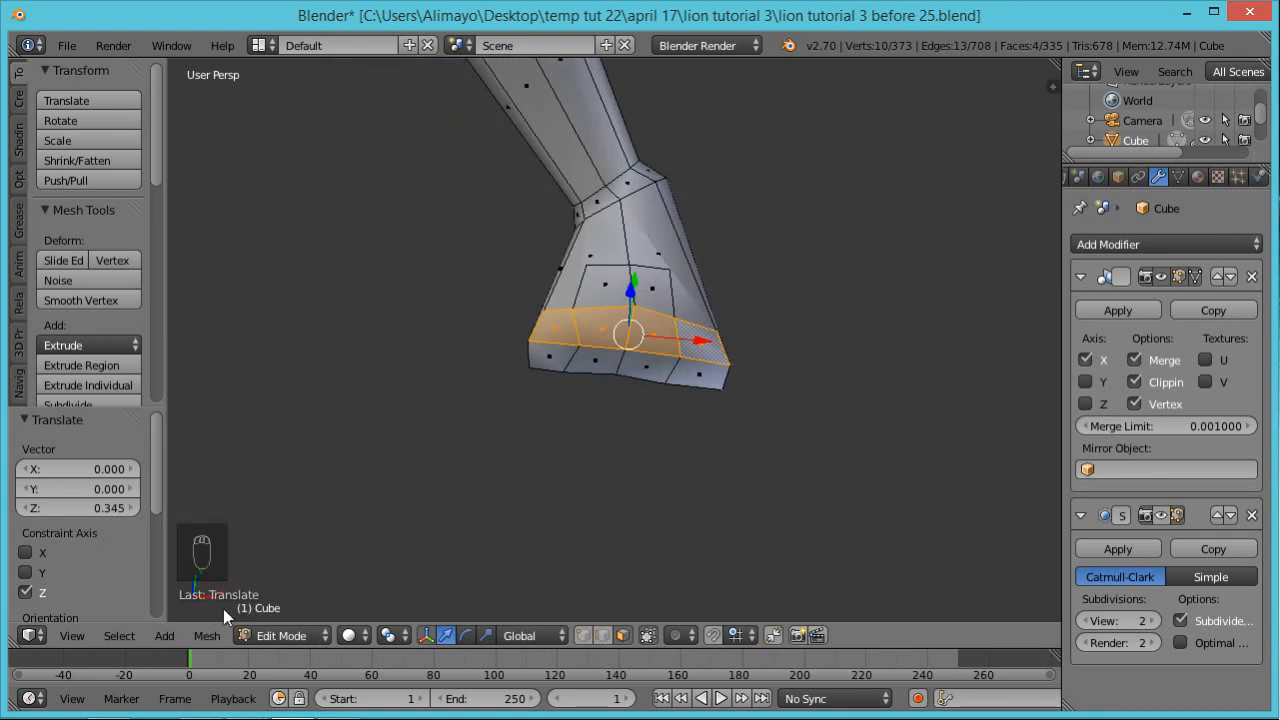
pyautogui.click(207, 640)
pyautogui.moveTo(238, 423)
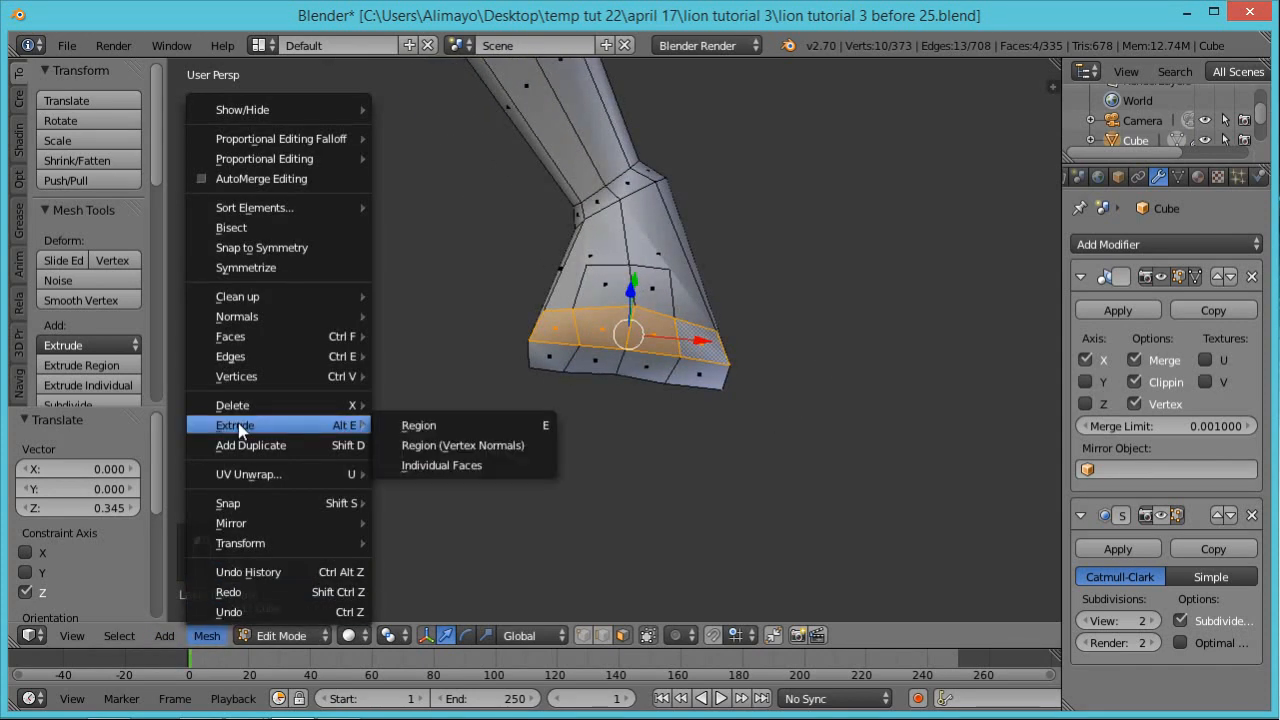
pyautogui.click(445, 463)
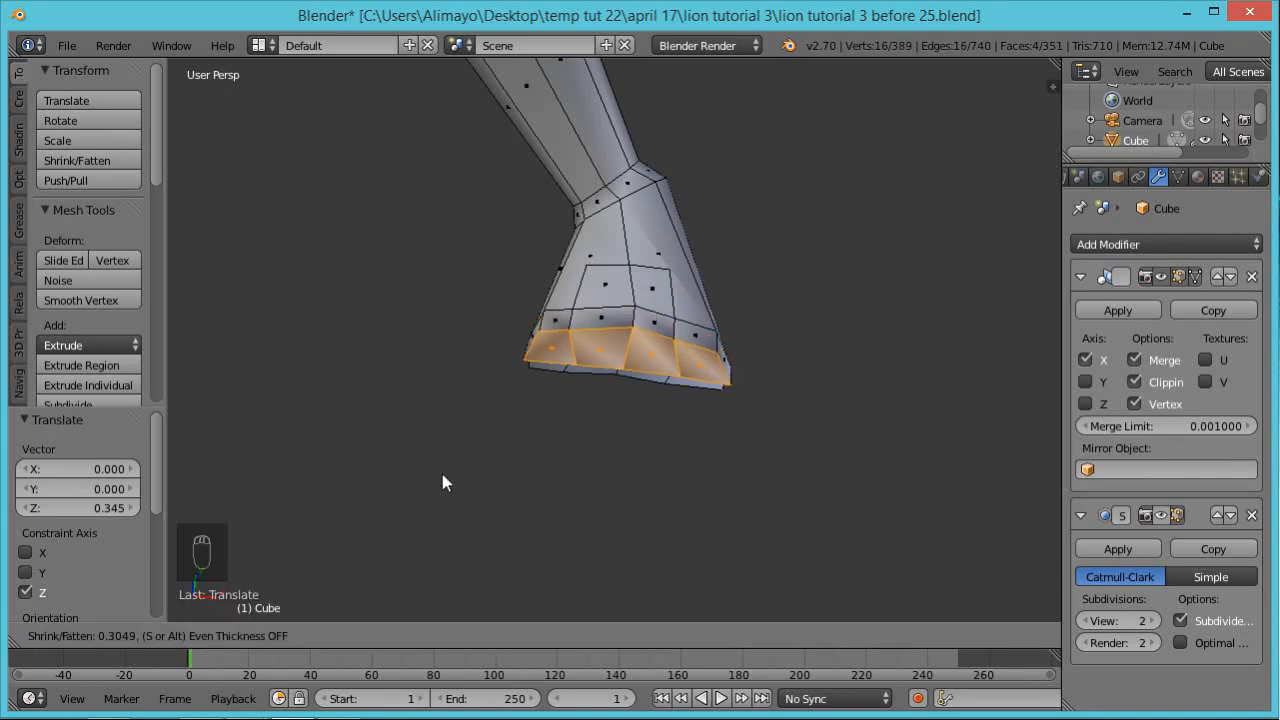
pyautogui.click(440, 488)
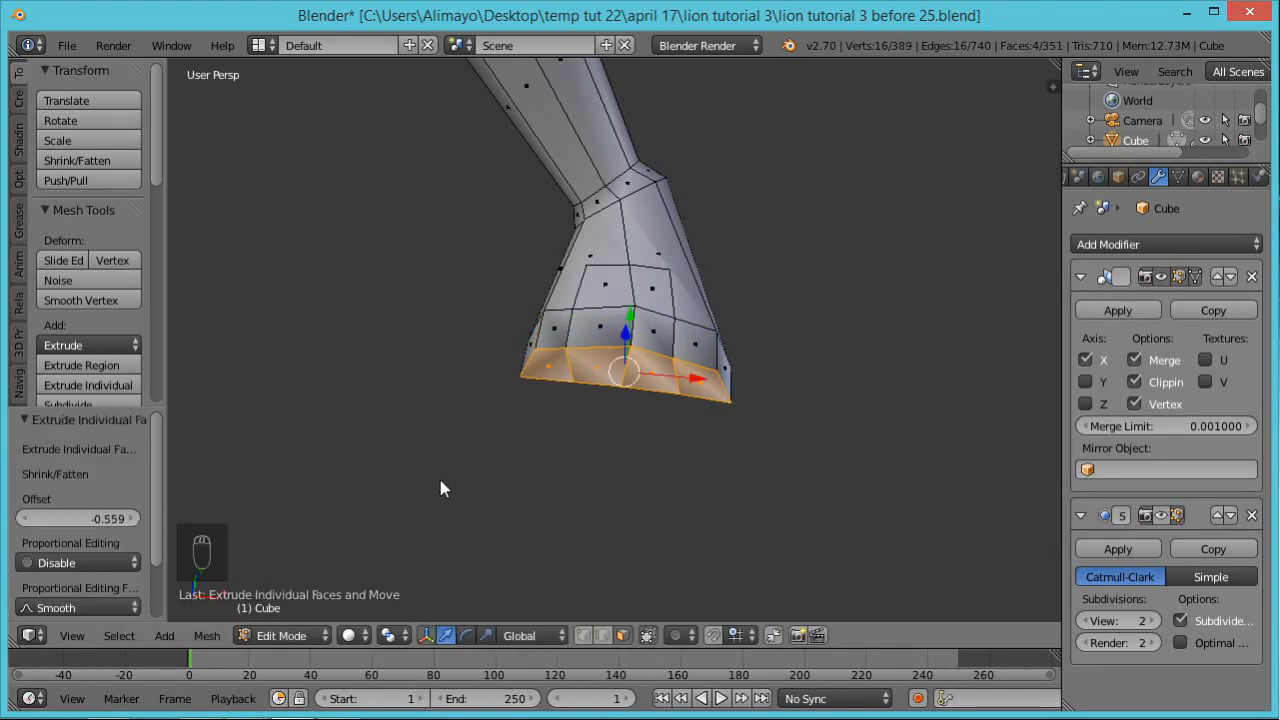
pyautogui.press('s')
pyautogui.press('x')
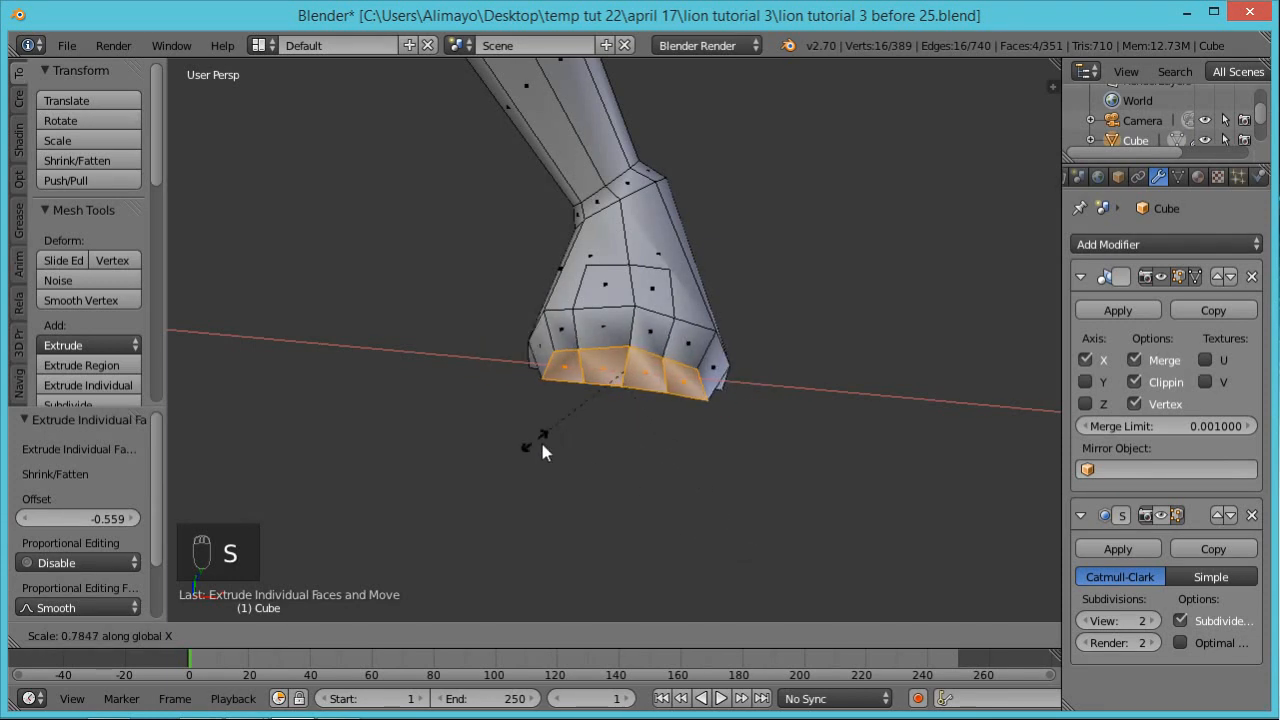
pyautogui.click(700, 470)
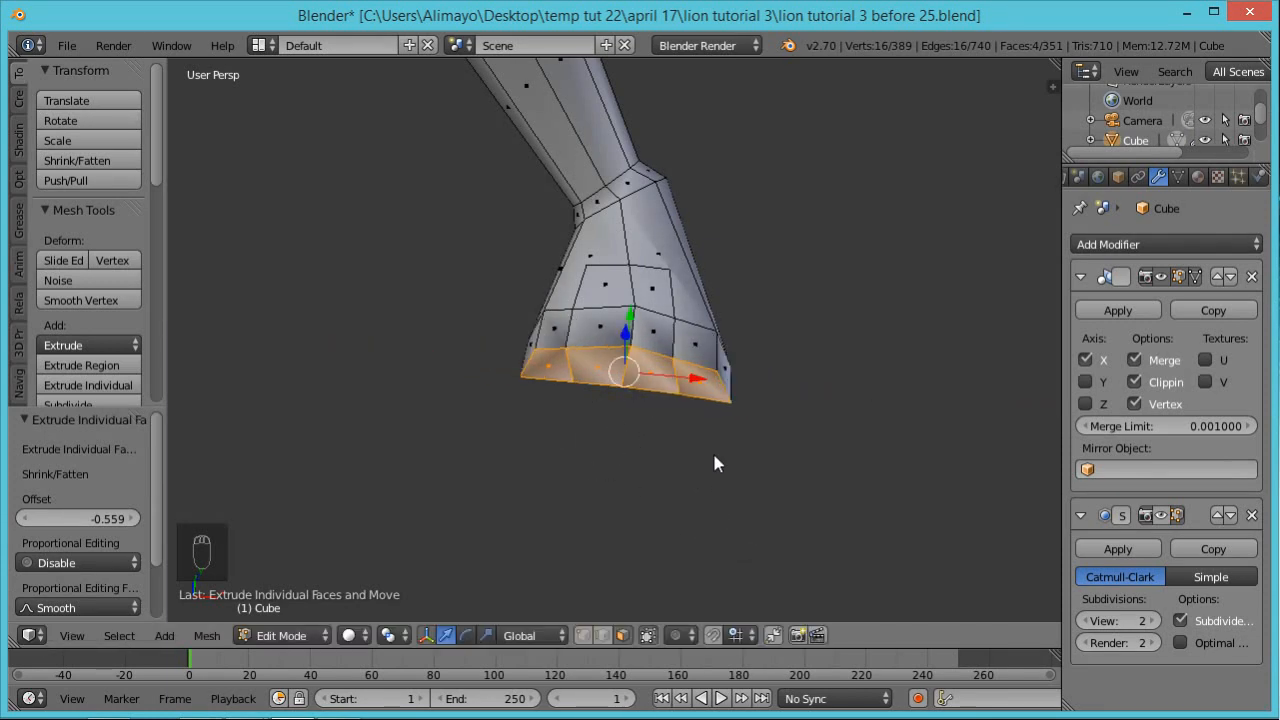
# Move the outer toe's end face about 0.339 along X, and shift the inner toe's end face away from it along X
pyautogui.rightClick(722, 393)
pyautogui.press('g')
pyautogui.press('x')
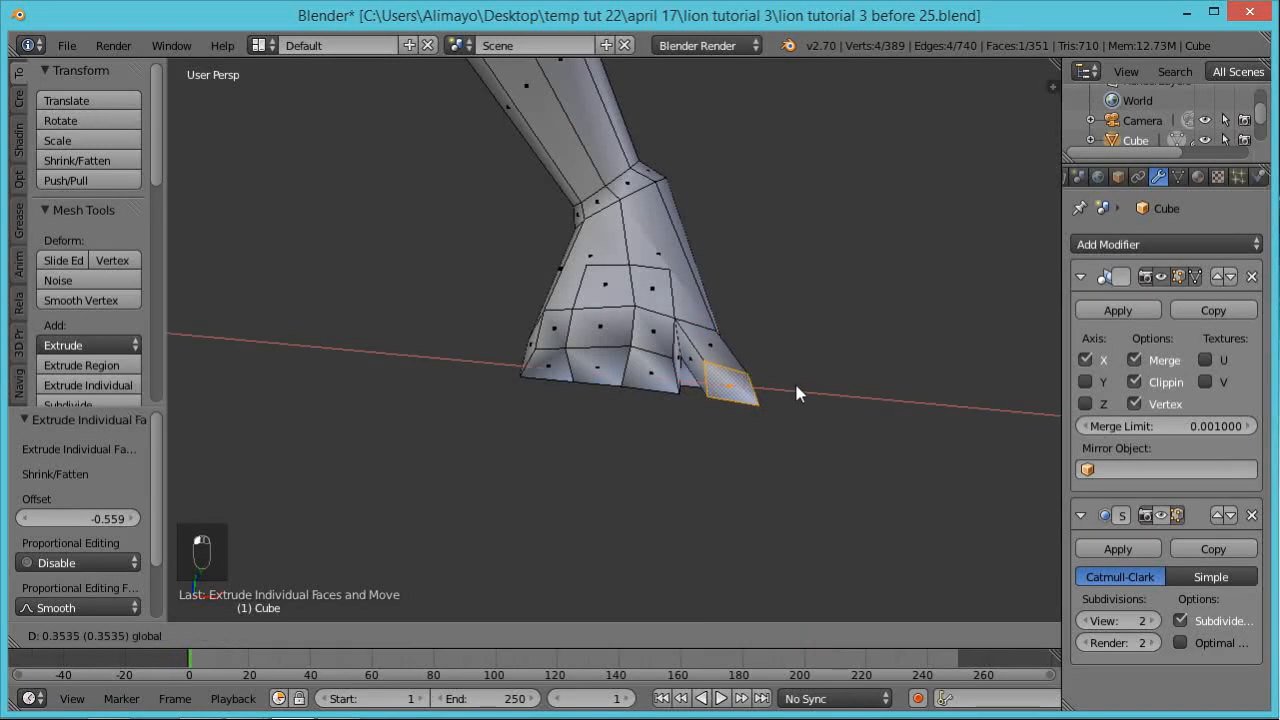
pyautogui.click(788, 379)
pyautogui.rightClick(574, 376)
pyautogui.press('g')
pyautogui.press('x')
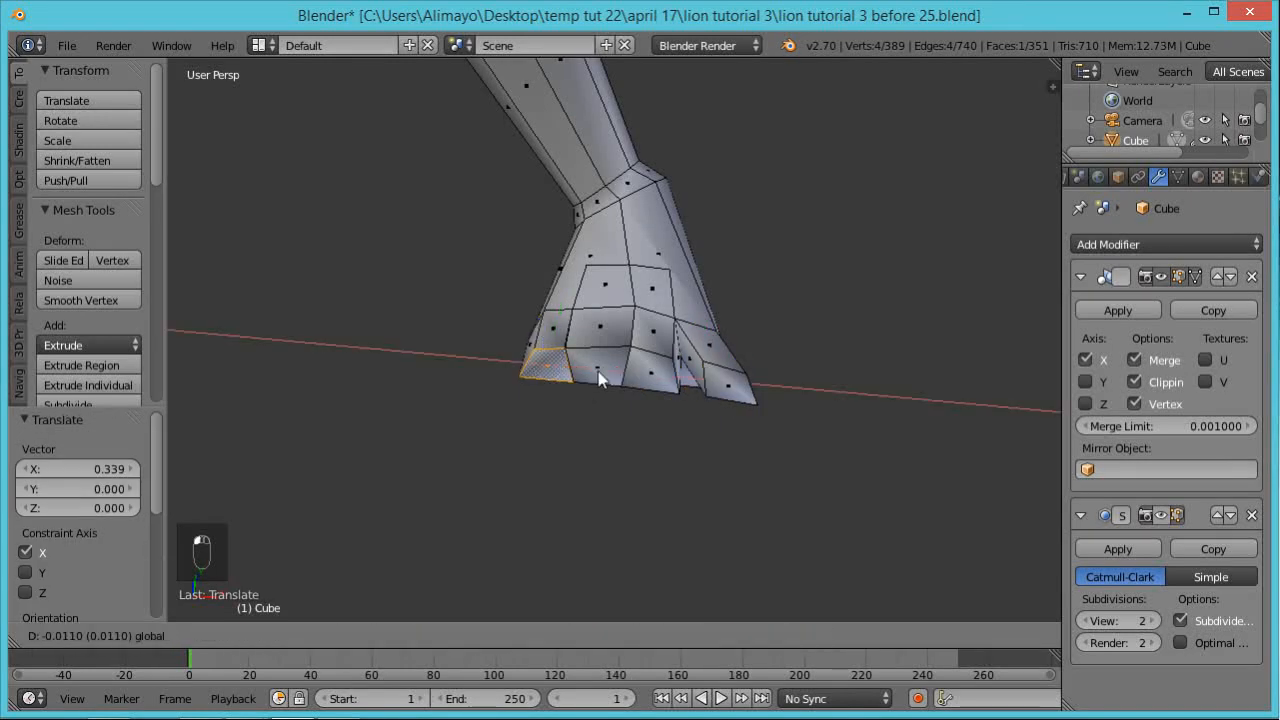
pyautogui.click(585, 373)
pyautogui.click(610, 363)
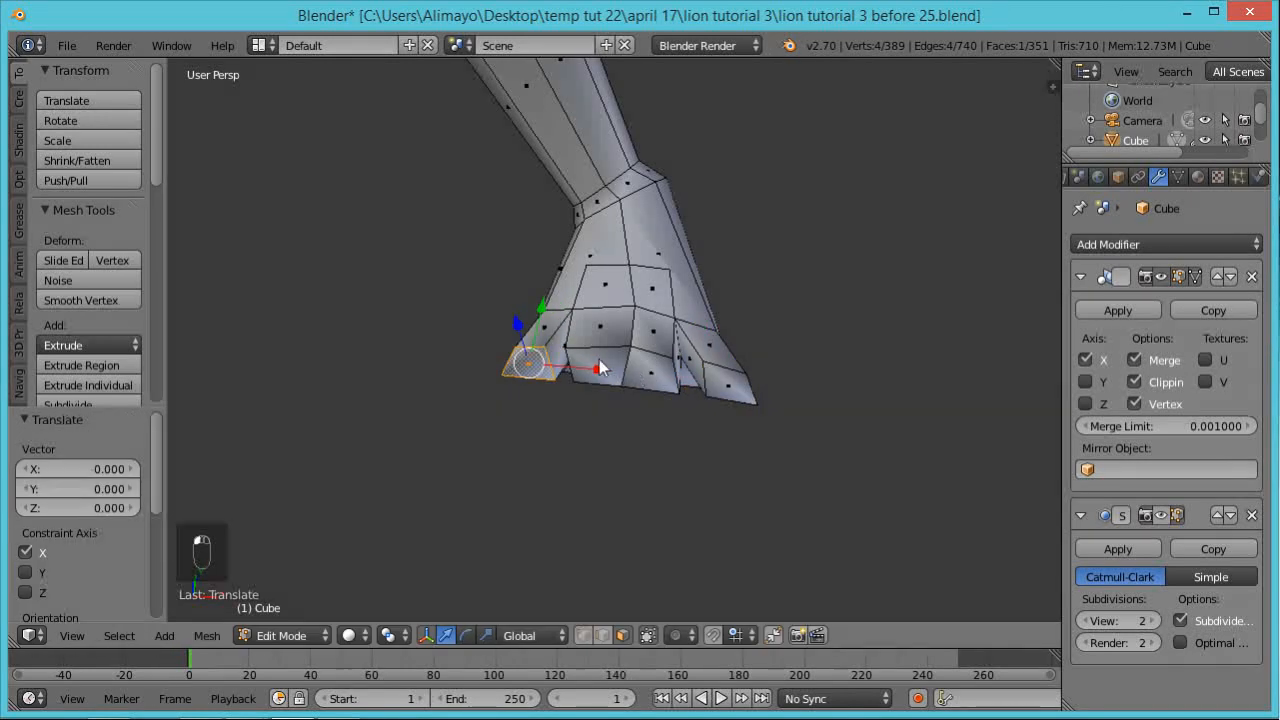
# Separate the two middle toes by moving their end faces about -0.116 and 0.081 along X
pyautogui.rightClick(613, 366)
pyautogui.press('g')
pyautogui.press('x')
pyautogui.click(660, 386)
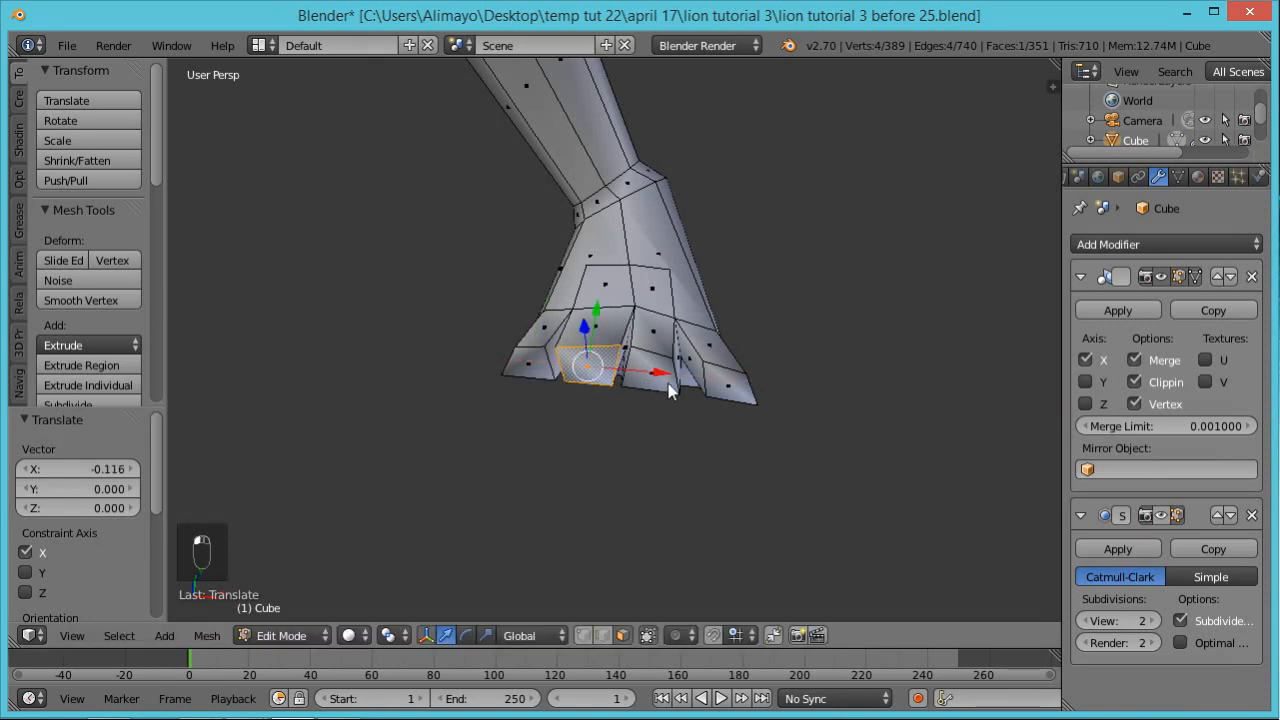
pyautogui.rightClick(667, 370)
pyautogui.press('g')
pyautogui.press('x')
pyautogui.click(719, 374)
pyautogui.moveTo(841, 340); pyautogui.dragTo(820, 418, button='middle')
# Extrude the end faces of all four toes about -0.774 along Y to lengthen them
pyautogui.rightClick(733, 396)
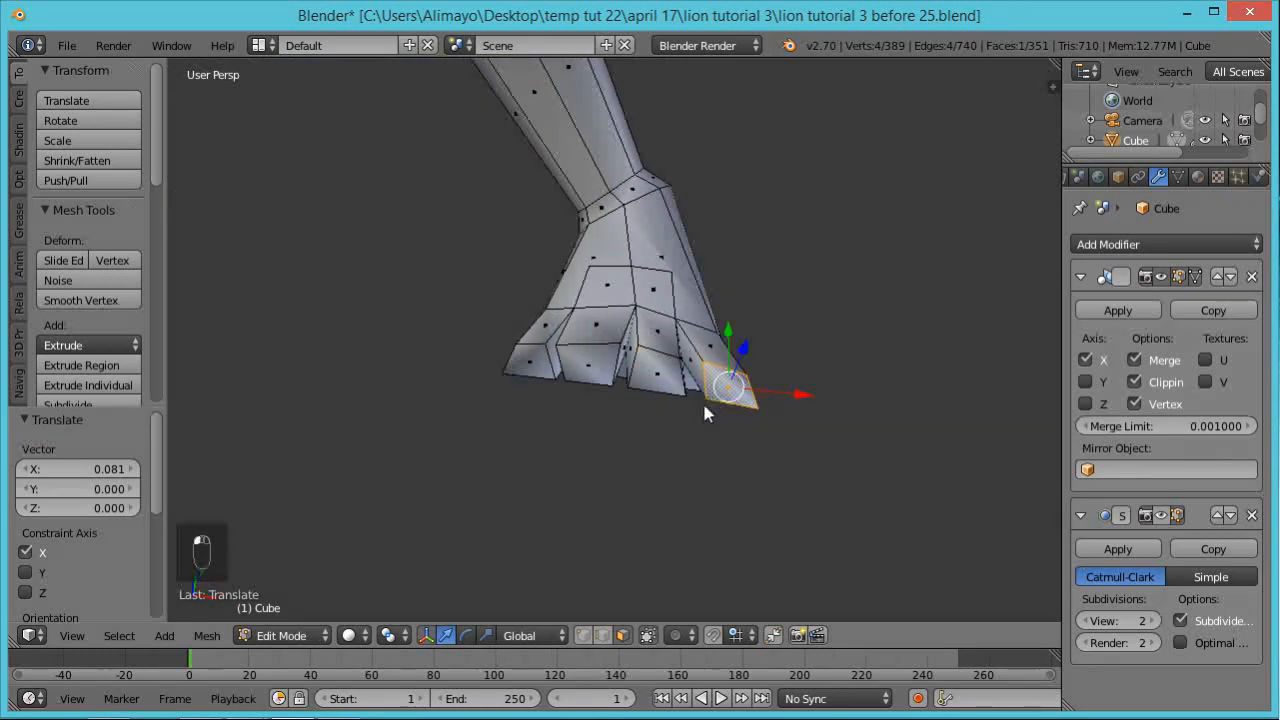
pyautogui.keyDown('shift'); pyautogui.rightClick(662, 378); pyautogui.keyUp('shift')
pyautogui.keyDown('shift'); pyautogui.rightClick(593, 365); pyautogui.keyUp('shift')
pyautogui.keyDown('shift'); pyautogui.rightClick(556, 376); pyautogui.keyUp('shift')
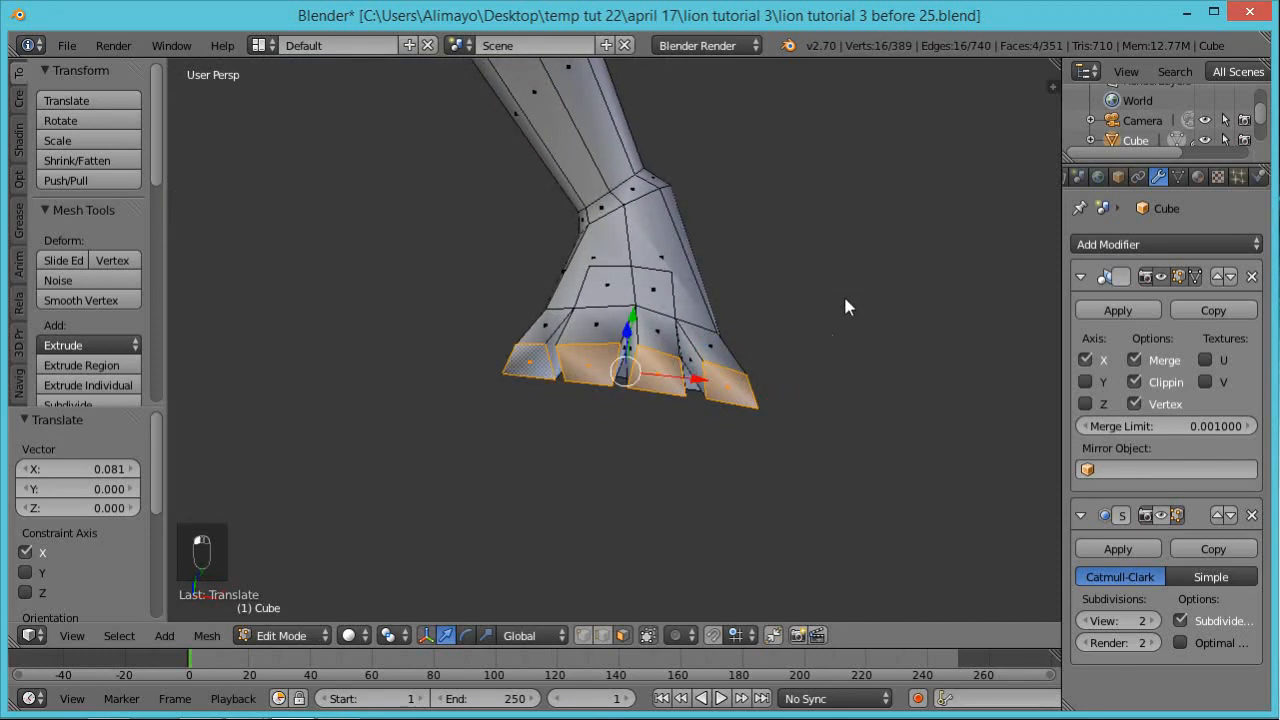
pyautogui.moveTo(845, 307); pyautogui.dragTo(670, 397, button='middle')
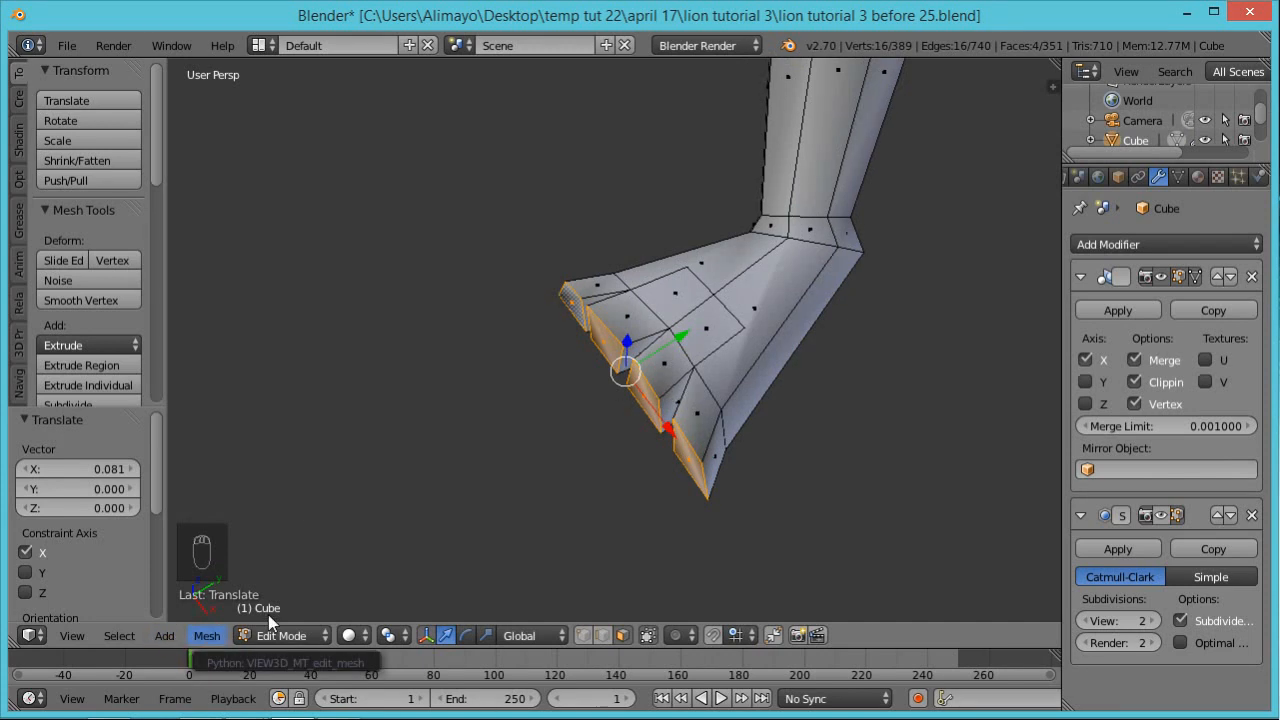
pyautogui.press('e')
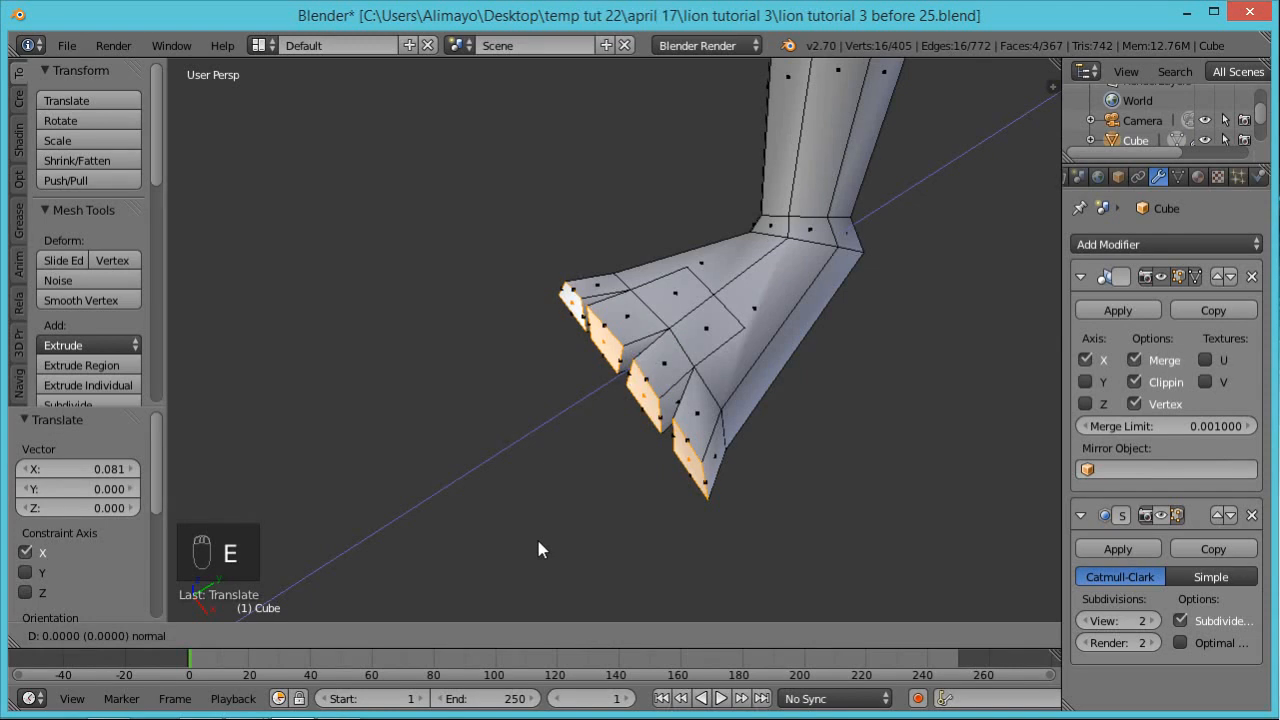
pyautogui.press('y')
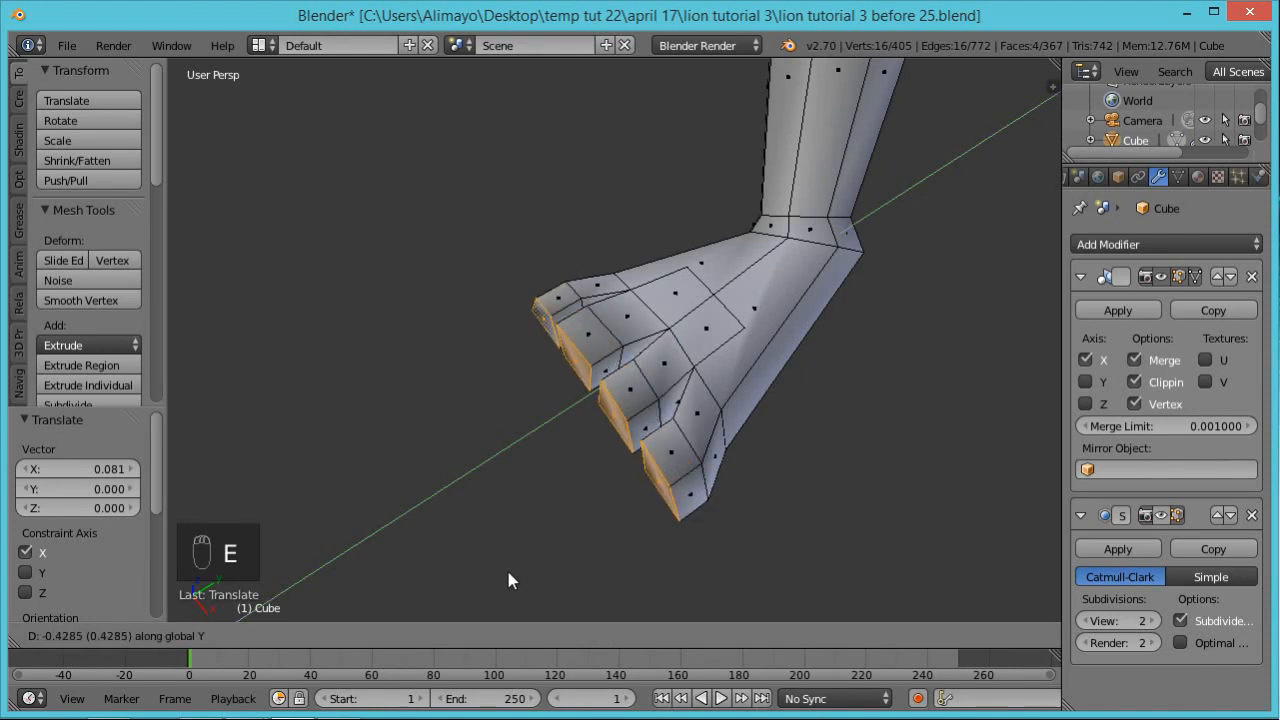
pyautogui.click(489, 582)
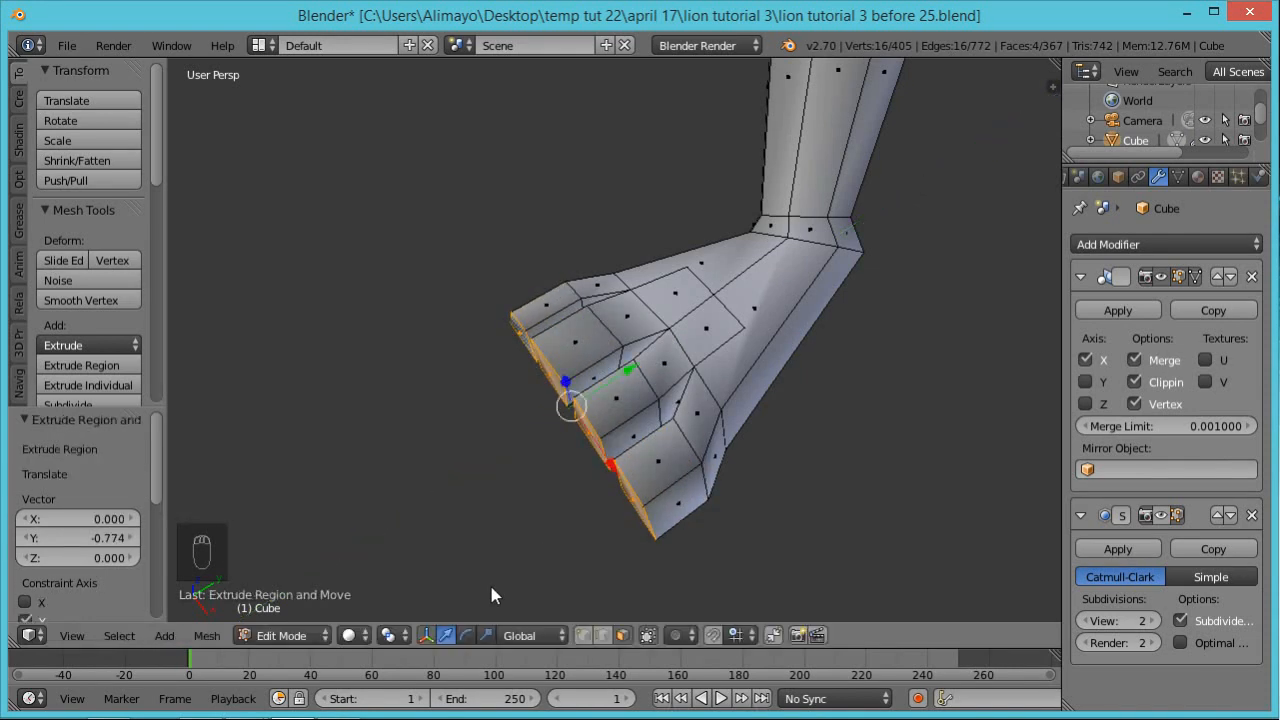
# Save the project as lion tutorial 3 before 26.blend
pyautogui.moveTo(502, 594); pyautogui.dragTo(667, 358, button='middle')
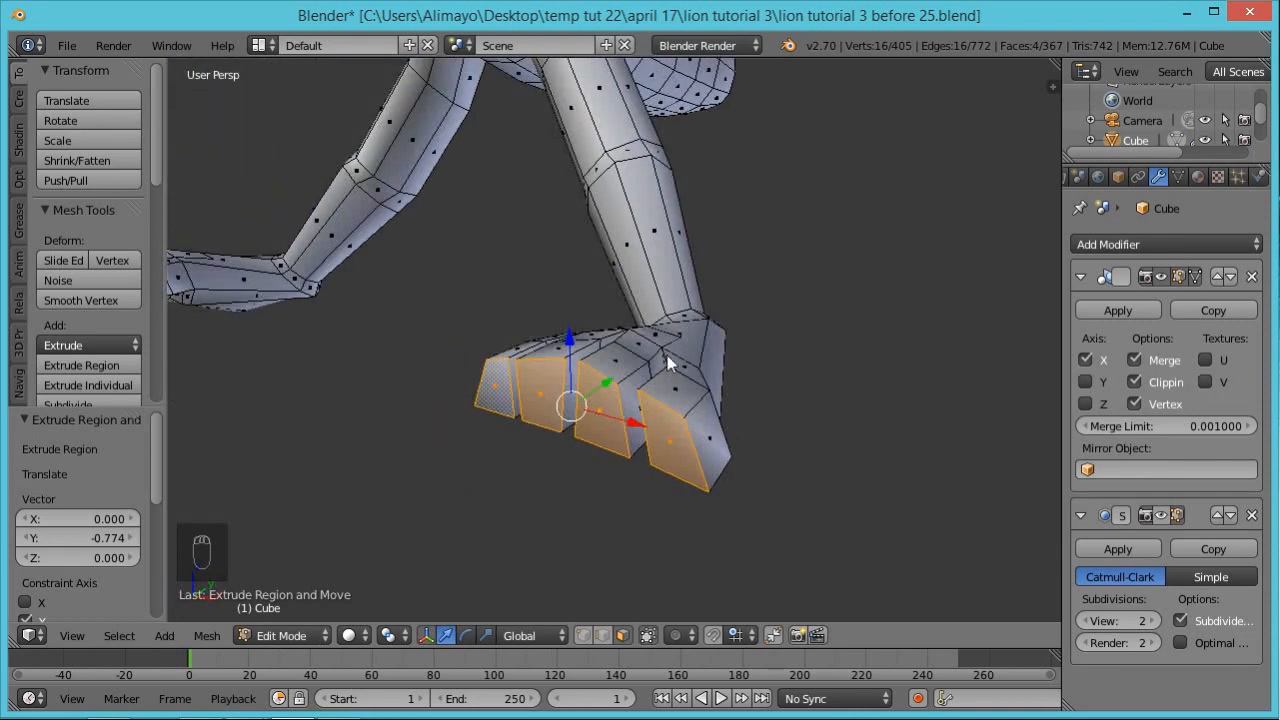
pyautogui.scroll(-4, 712, 307)
pyautogui.moveTo(712, 308); pyautogui.dragTo(739, 300, button='middle')
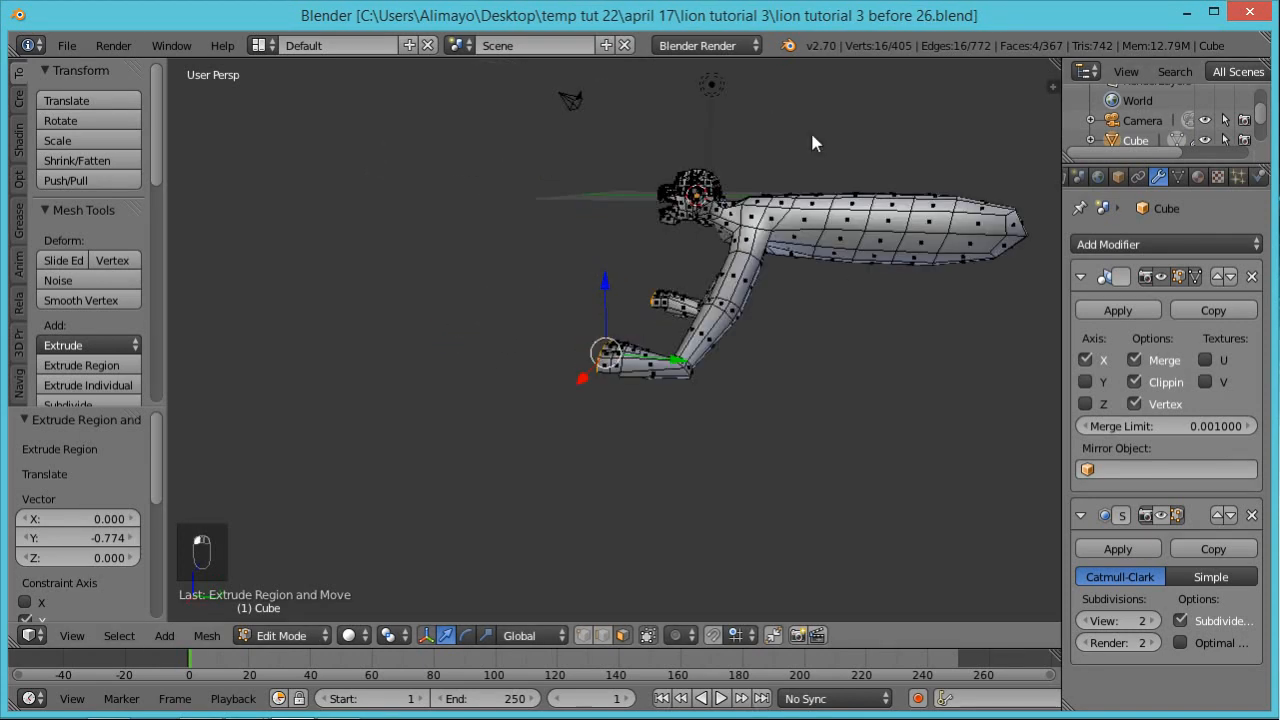
# Add a single centred loop cut around the lower foreleg and adjust its thickness with Shrink/Fatten
pyautogui.moveTo(768, 332); pyautogui.dragTo(807, 385, button='middle')
pyautogui.scroll(5, 714, 337)
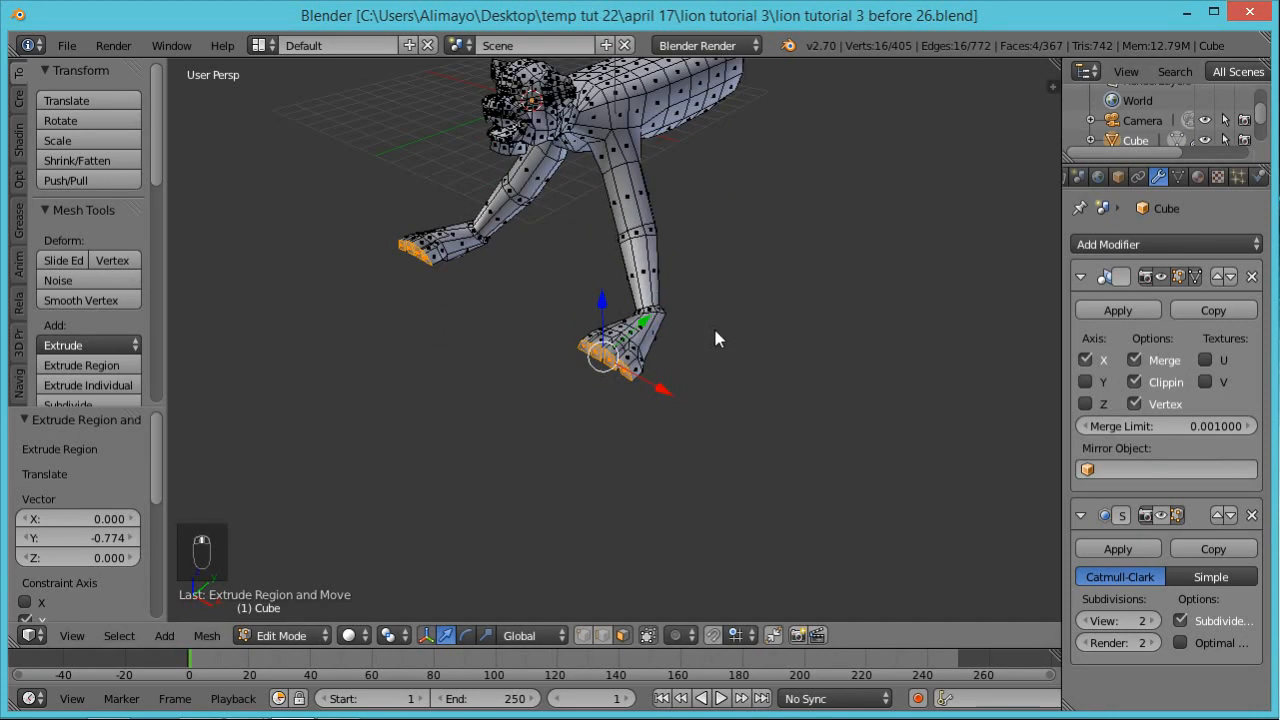
pyautogui.moveTo(787, 278); pyautogui.dragTo(668, 238, button='middle')
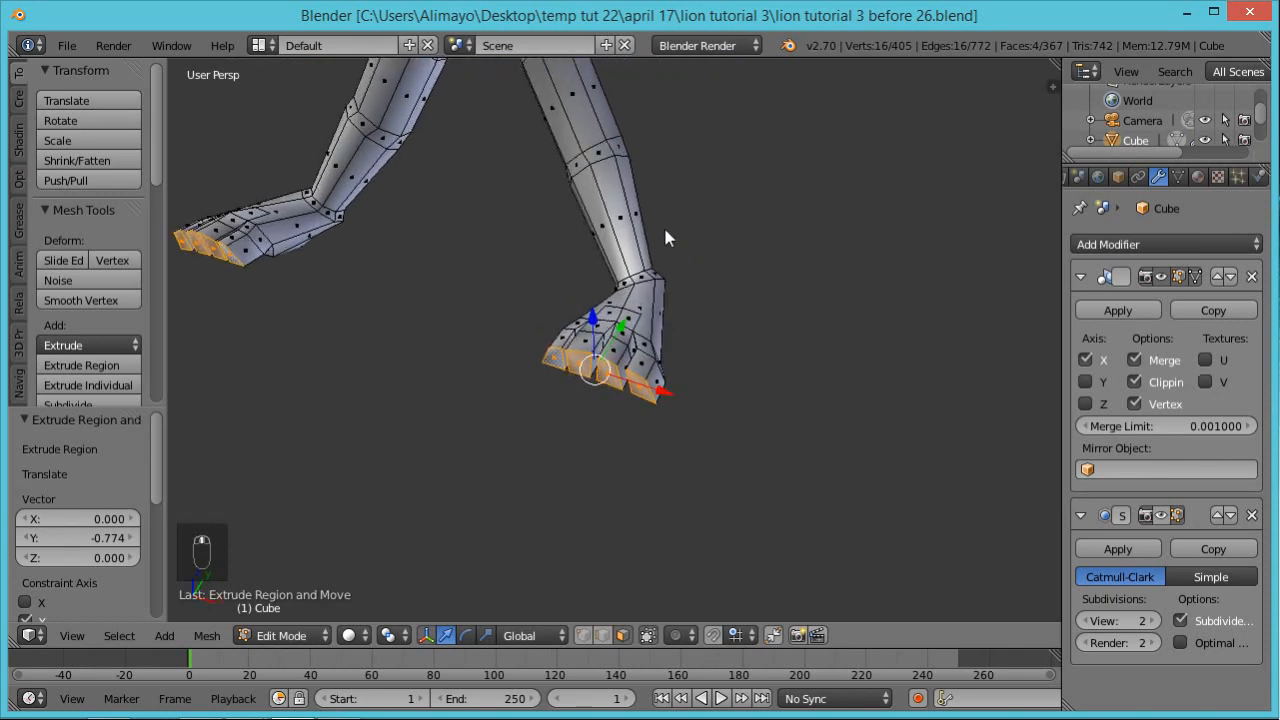
pyautogui.hotkey('ctrl', 'r')
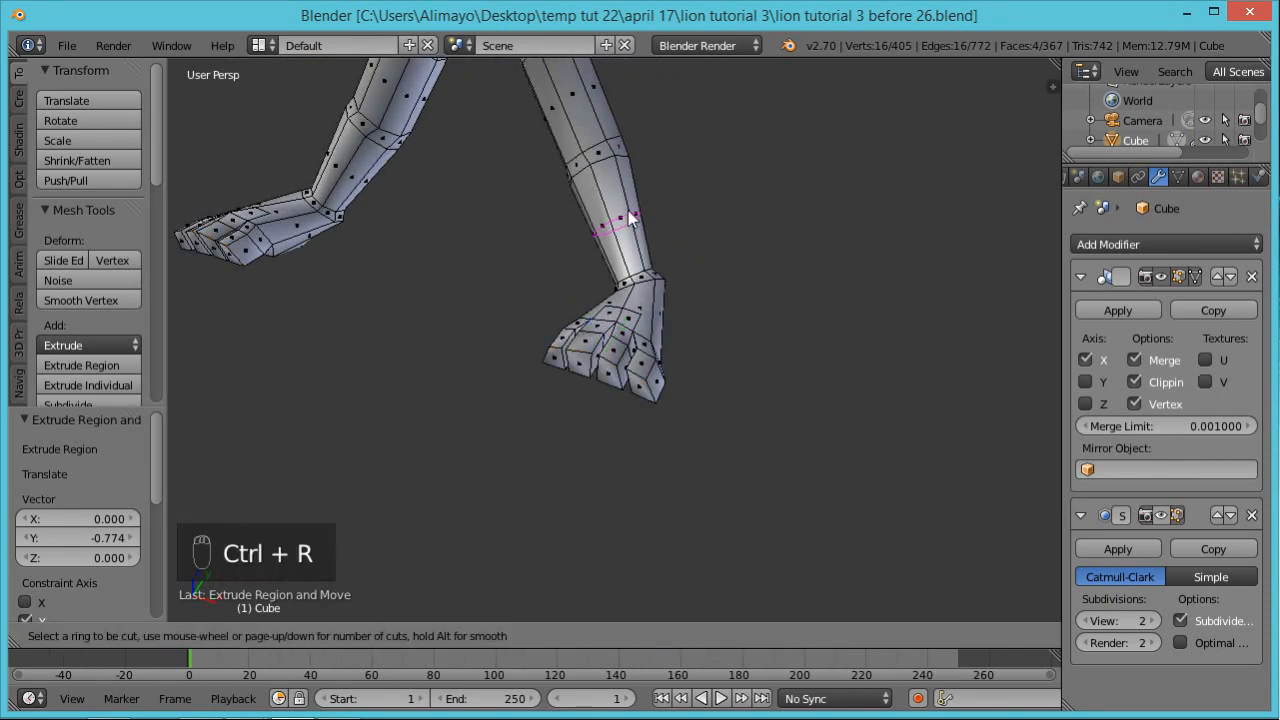
pyautogui.click(628, 215)
pyautogui.rightClick(628, 215)
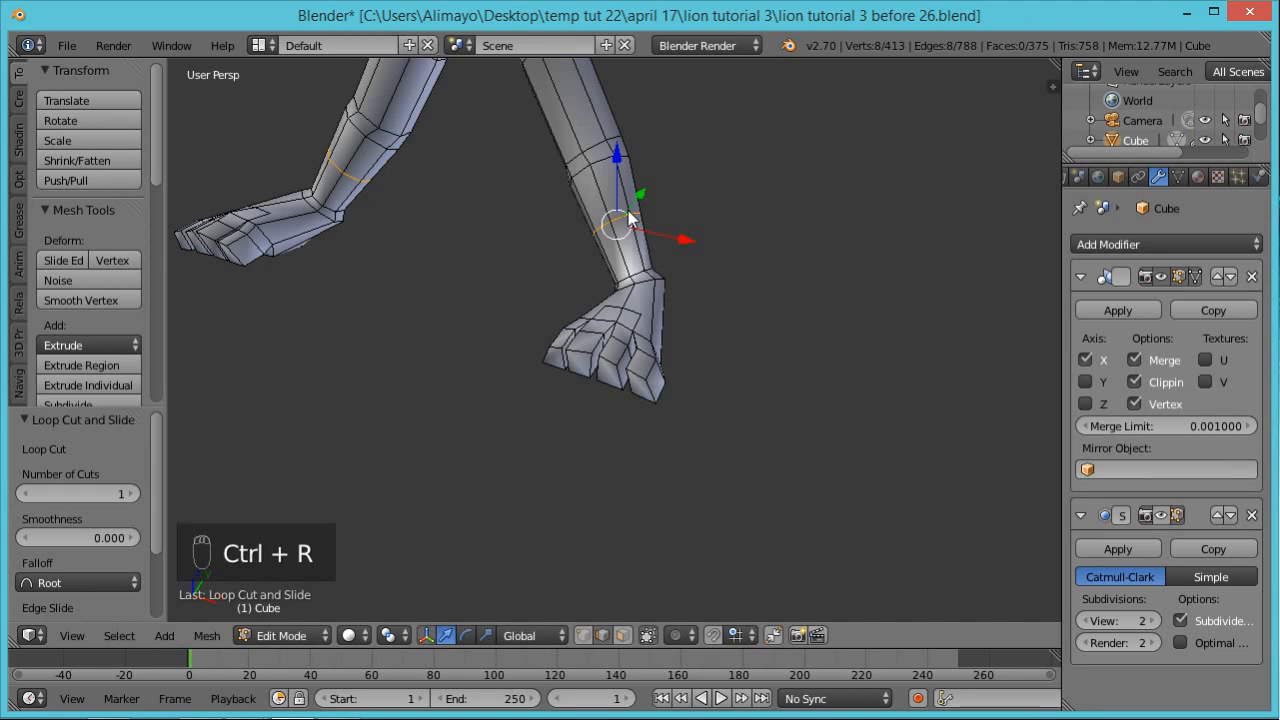
pyautogui.hotkey('alt', 's')
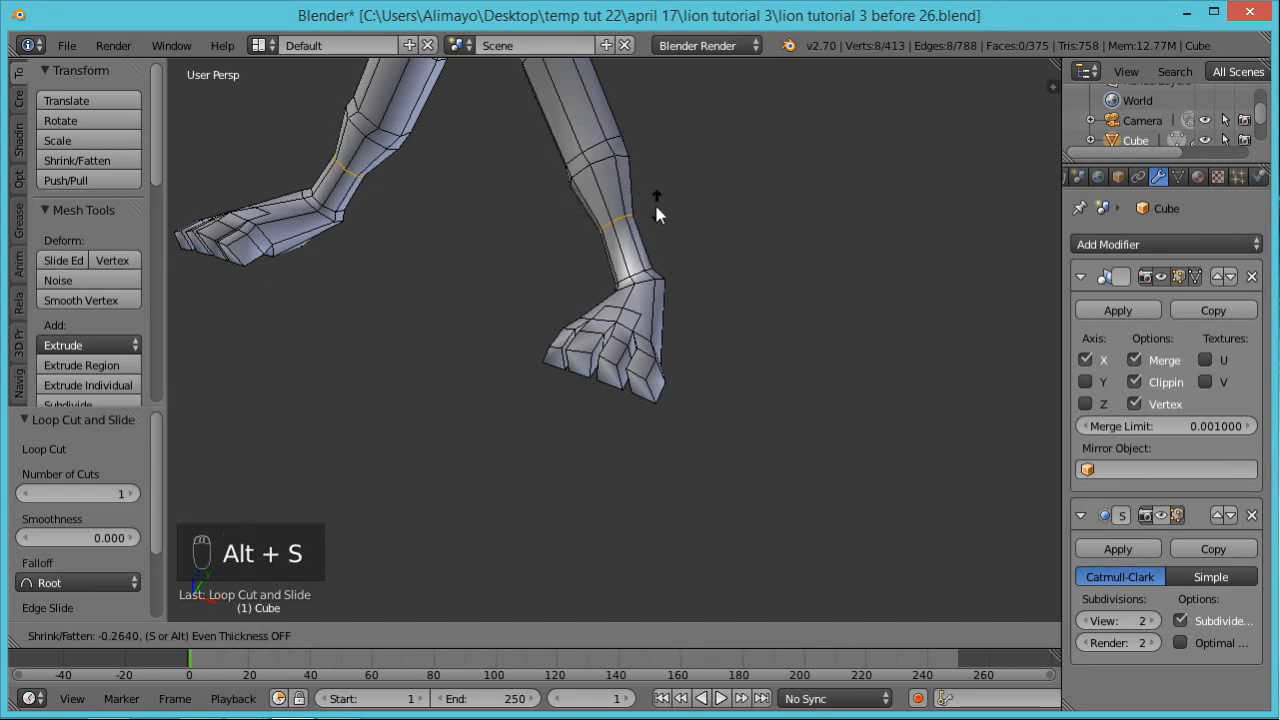
pyautogui.click(652, 208)
# Try moving the new lower foreleg loop about -0.985 along X, and undo the move
pyautogui.moveTo(652, 208); pyautogui.dragTo(544, 224, button='middle')
pyautogui.moveTo(604, 261); pyautogui.dragTo(607, 246)
pyautogui.moveTo(641, 295); pyautogui.dragTo(788, 256, button='middle')
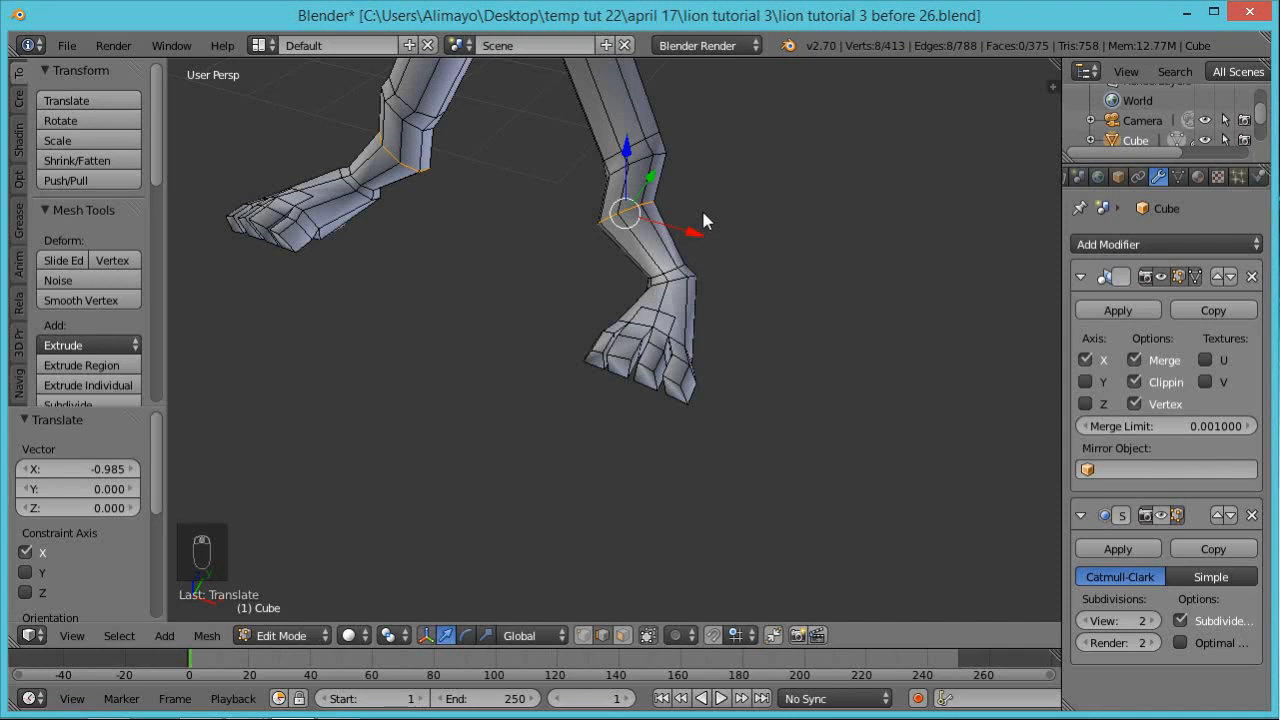
pyautogui.hotkey('ctrl', 'z')
# Slide the lower foreleg loop along its edges by a factor of about 0.134 and fatten it by about 0.136
pyautogui.press('g')
pyautogui.press('g')
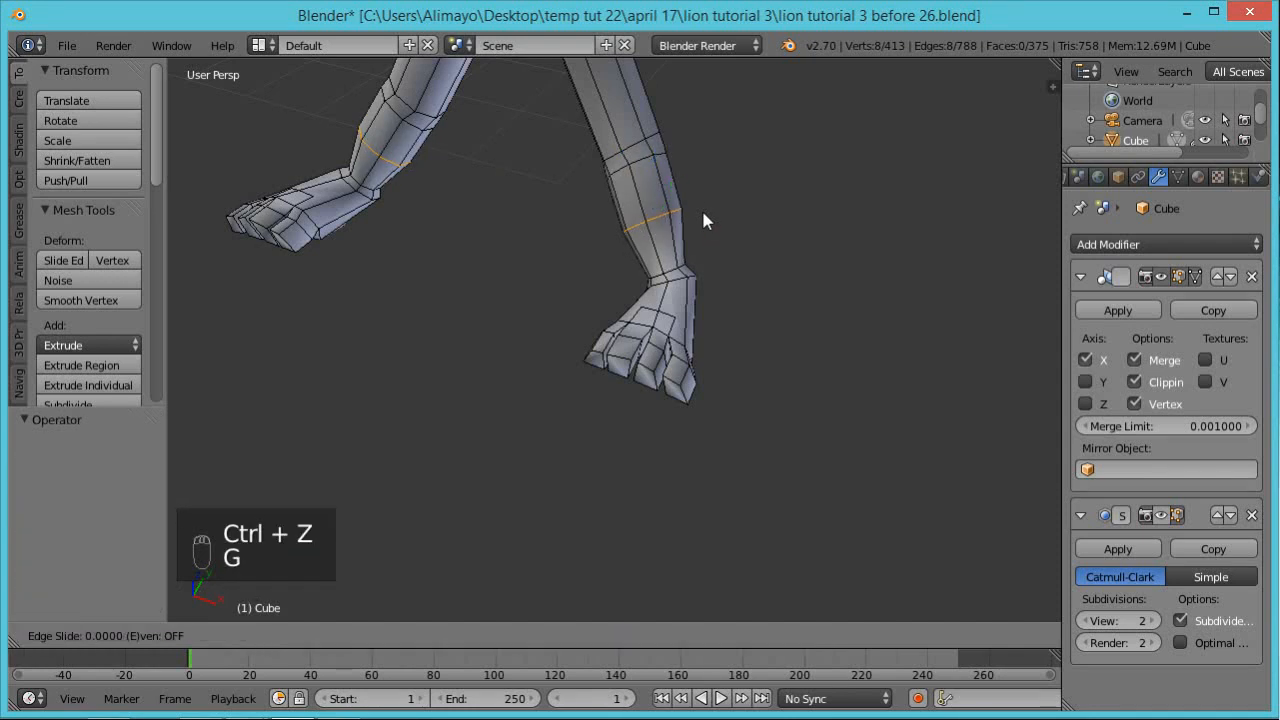
pyautogui.click(705, 212)
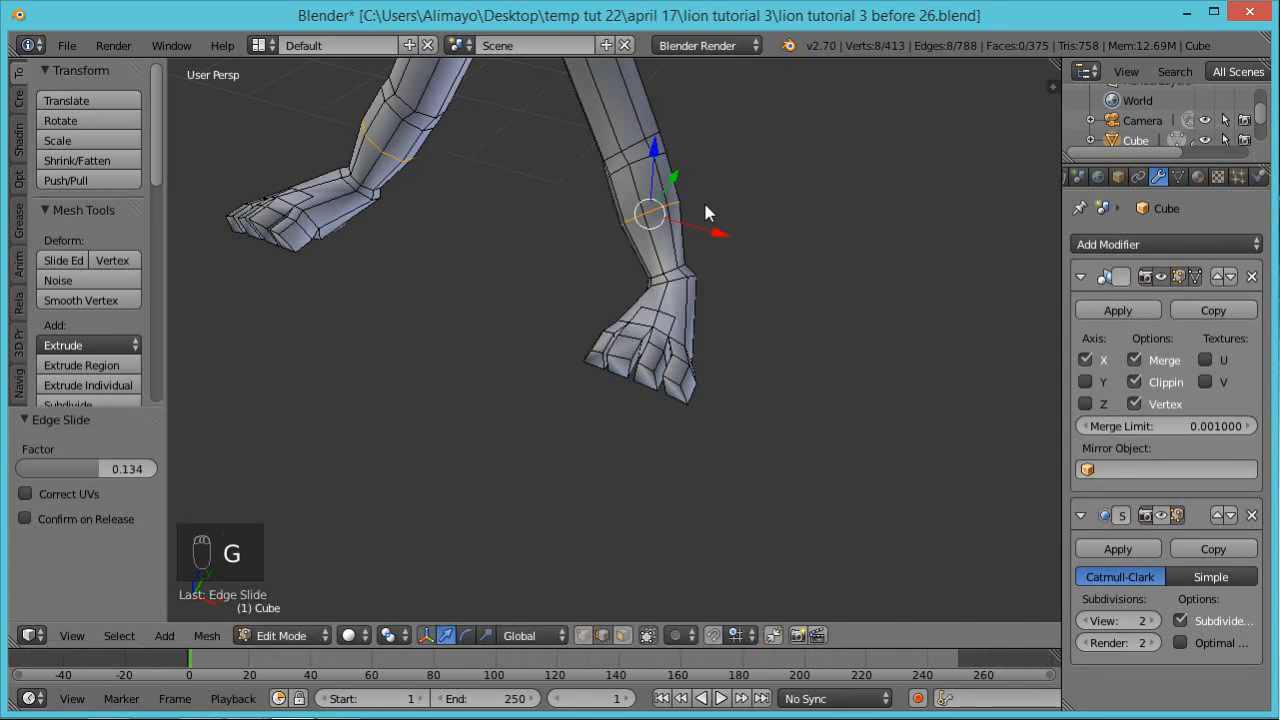
pyautogui.hotkey('alt', 's')
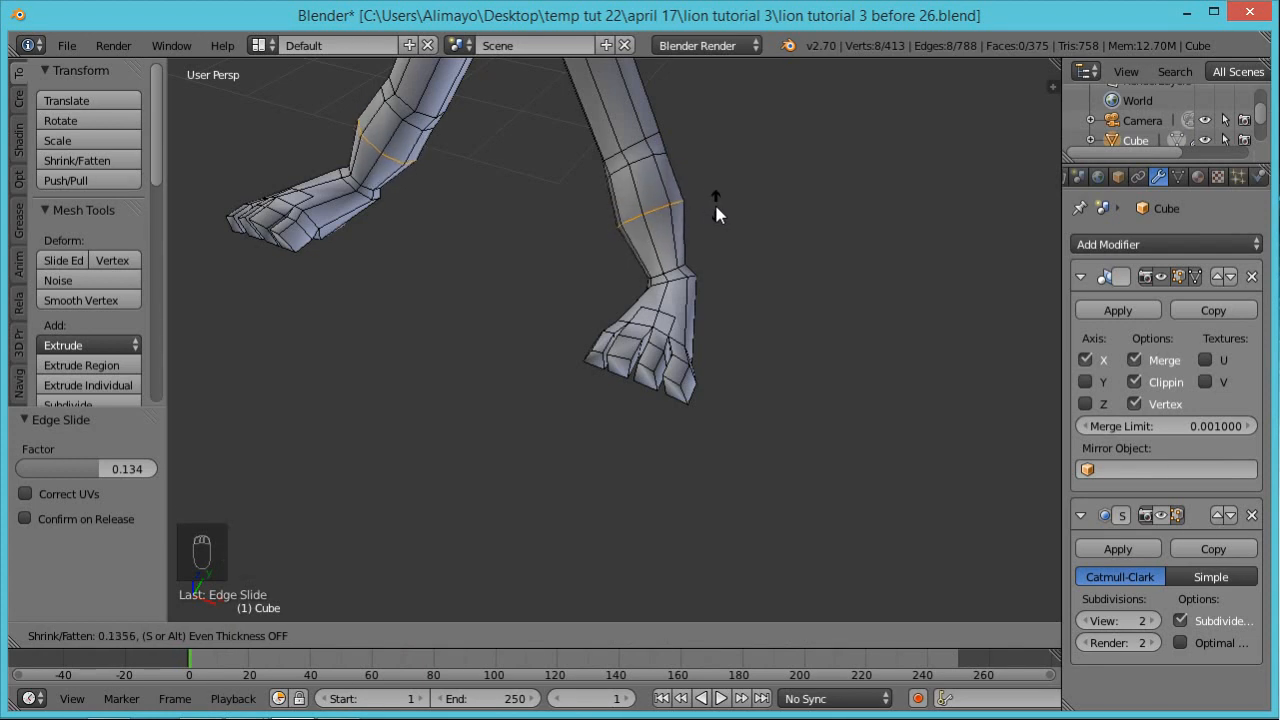
pyautogui.click(714, 202)
pyautogui.moveTo(792, 188); pyautogui.dragTo(494, 174, button='middle')
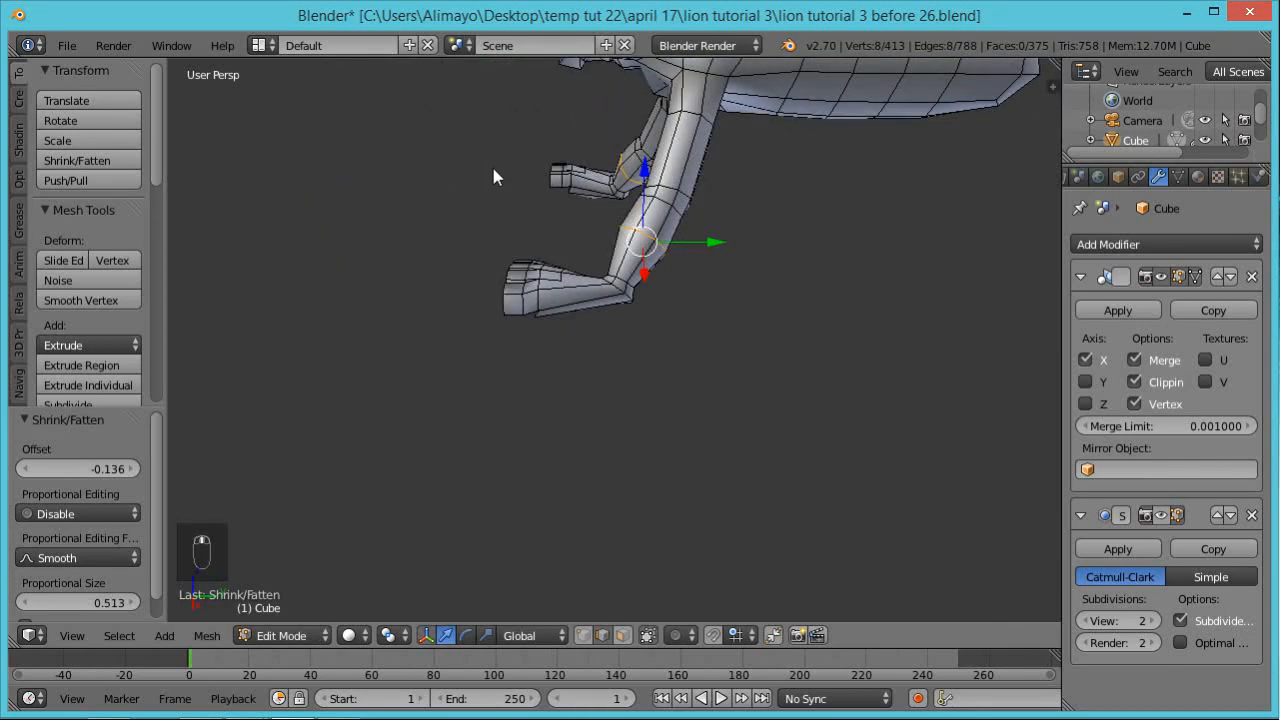
# Add a single loop cut around the upper foreleg and fatten it by about 0.347 with Shrink/Fatten
pyautogui.hotkey('ctrl', 'r')
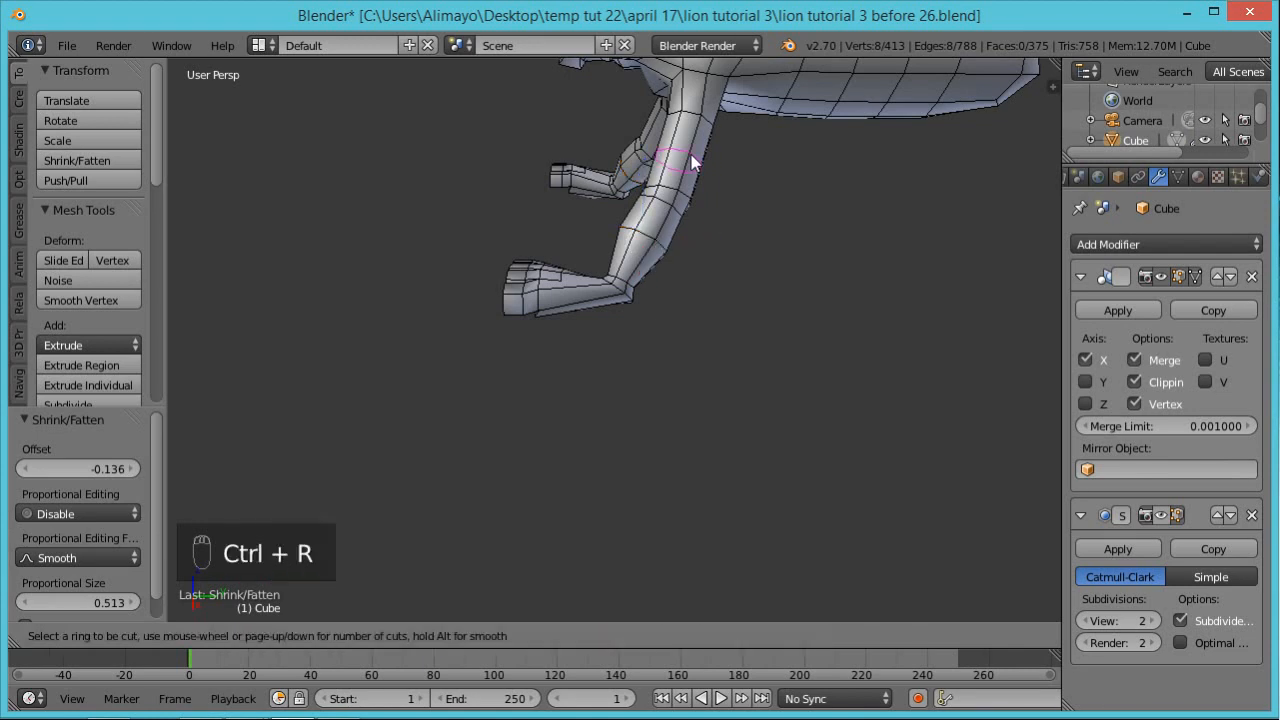
pyautogui.click(692, 163)
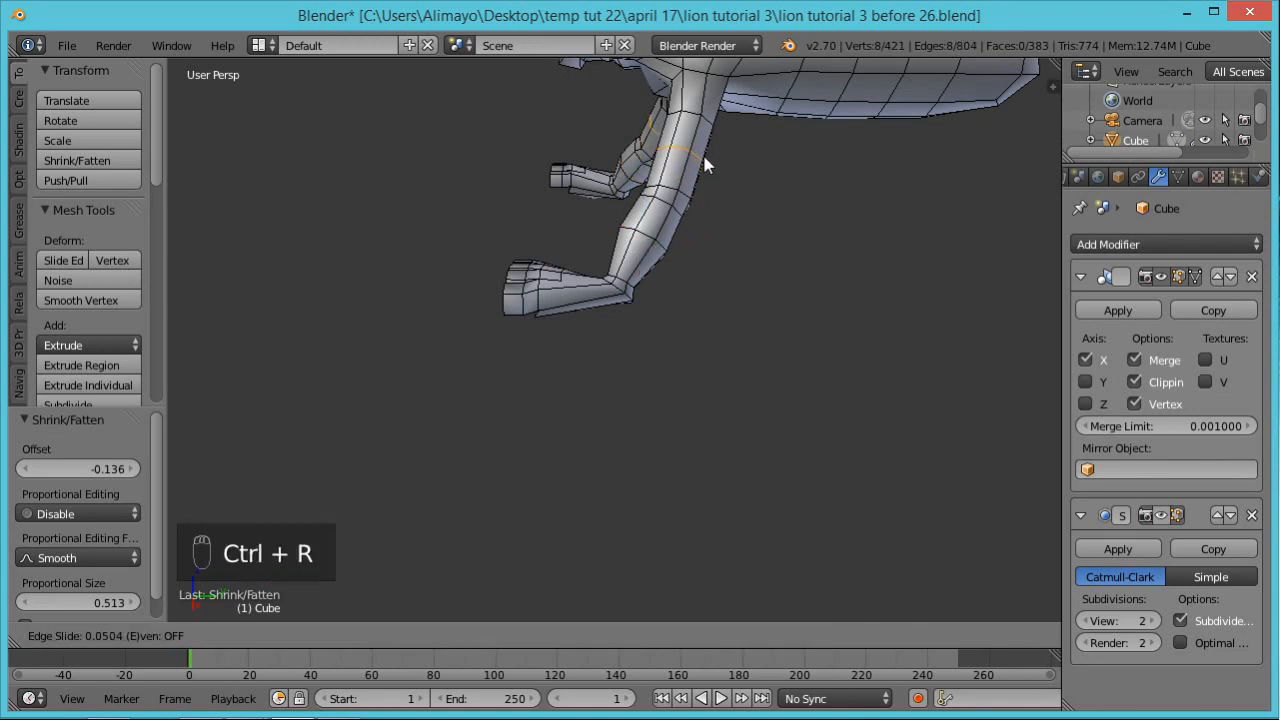
pyautogui.click(698, 191)
pyautogui.moveTo(724, 210); pyautogui.dragTo(904, 205, button='middle')
pyautogui.hotkey('alt', 's')
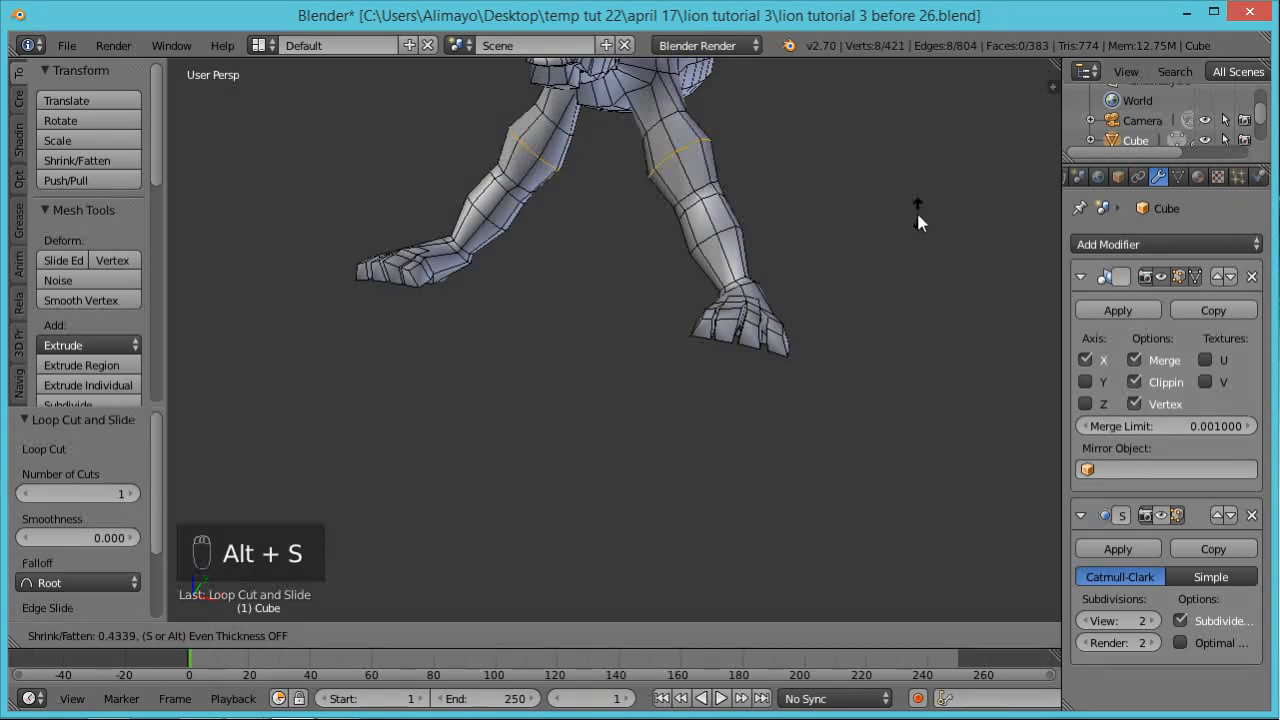
pyautogui.click(918, 210)
pyautogui.moveTo(912, 198); pyautogui.dragTo(632, 215, button='middle')
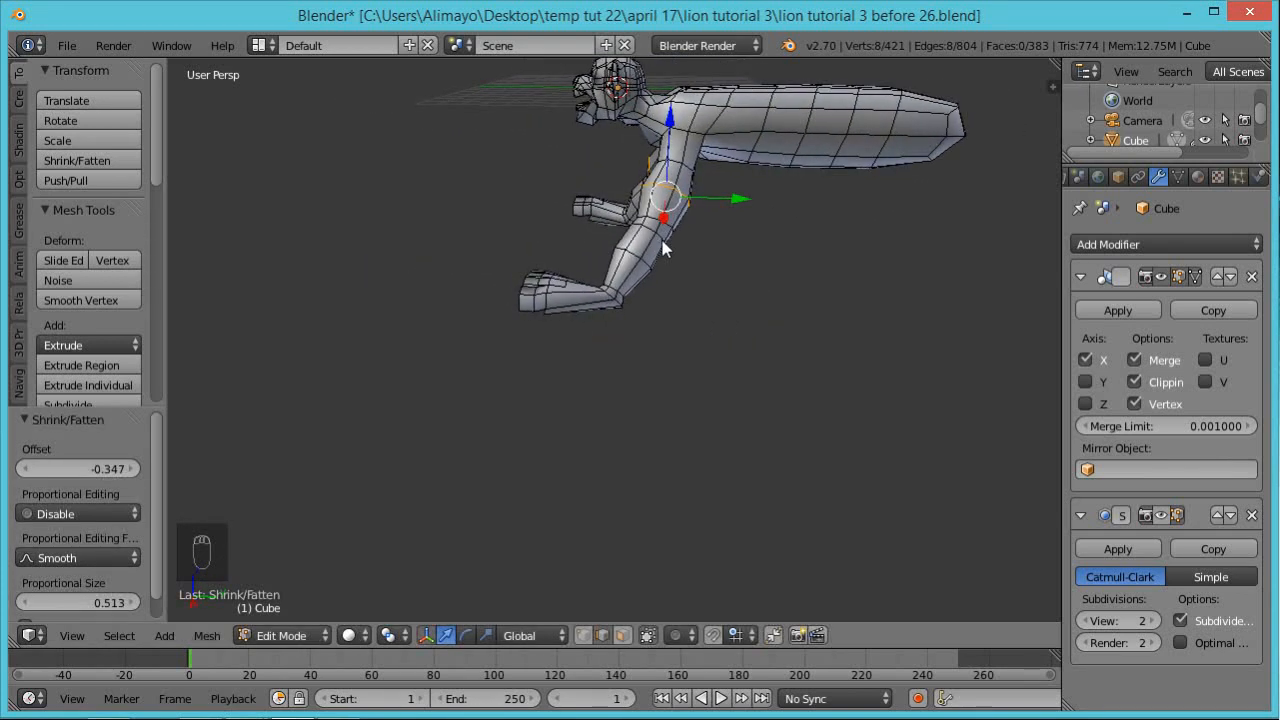
# Select the foreleg's elbow loop and move it about 2.203 along Y with smooth proportional editing enabled
pyautogui.press('a')
pyautogui.scroll(2, 663, 249)
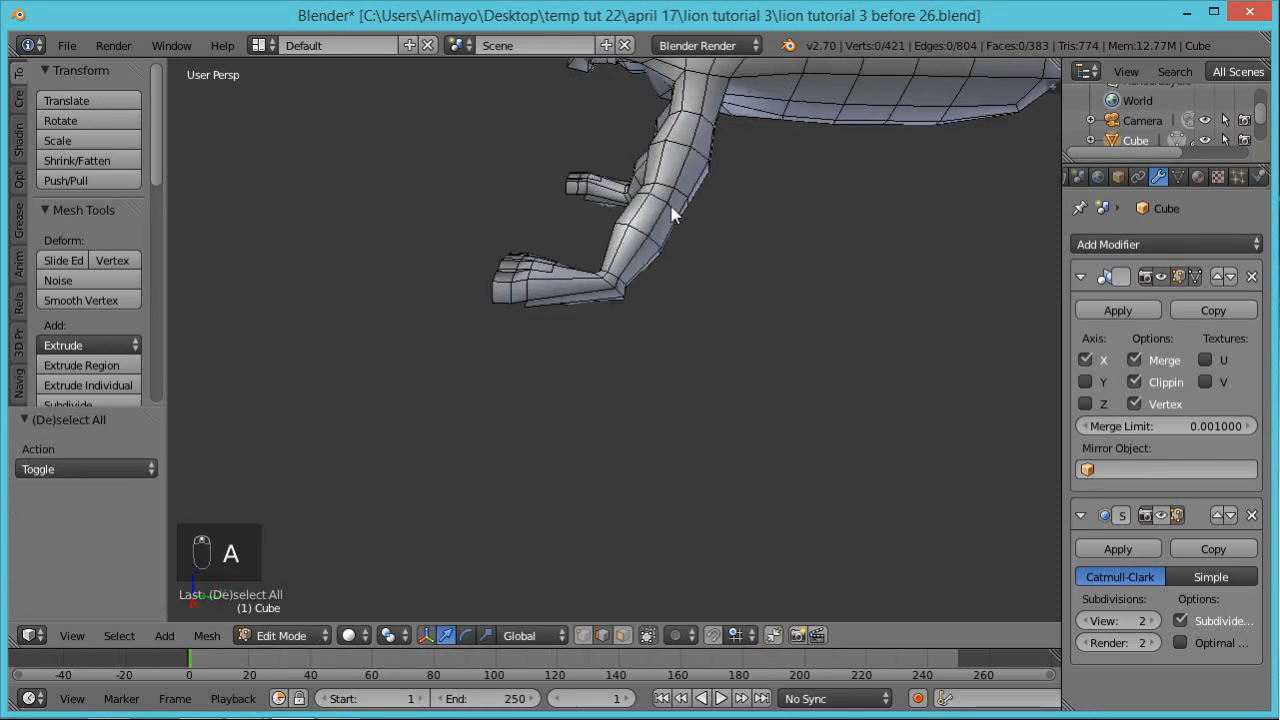
pyautogui.keyDown('alt'); pyautogui.rightClick(672, 214); pyautogui.keyUp('alt')
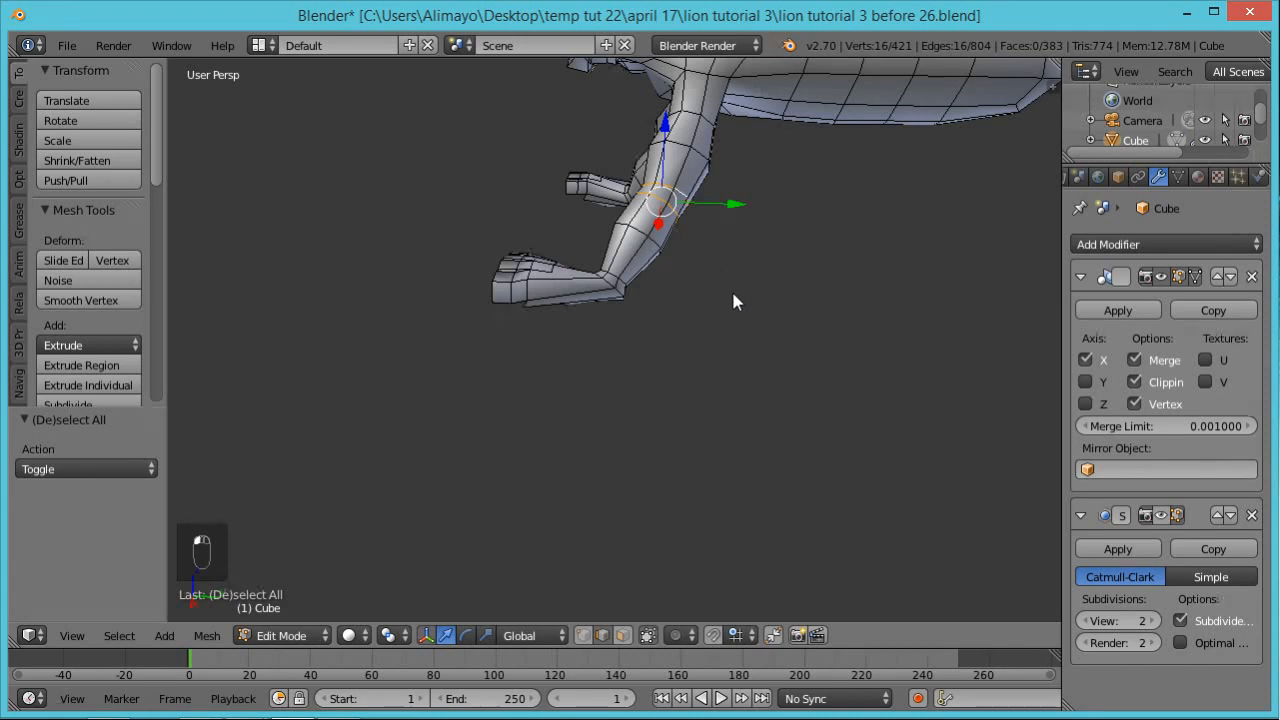
pyautogui.hotkey('alt', 'o')
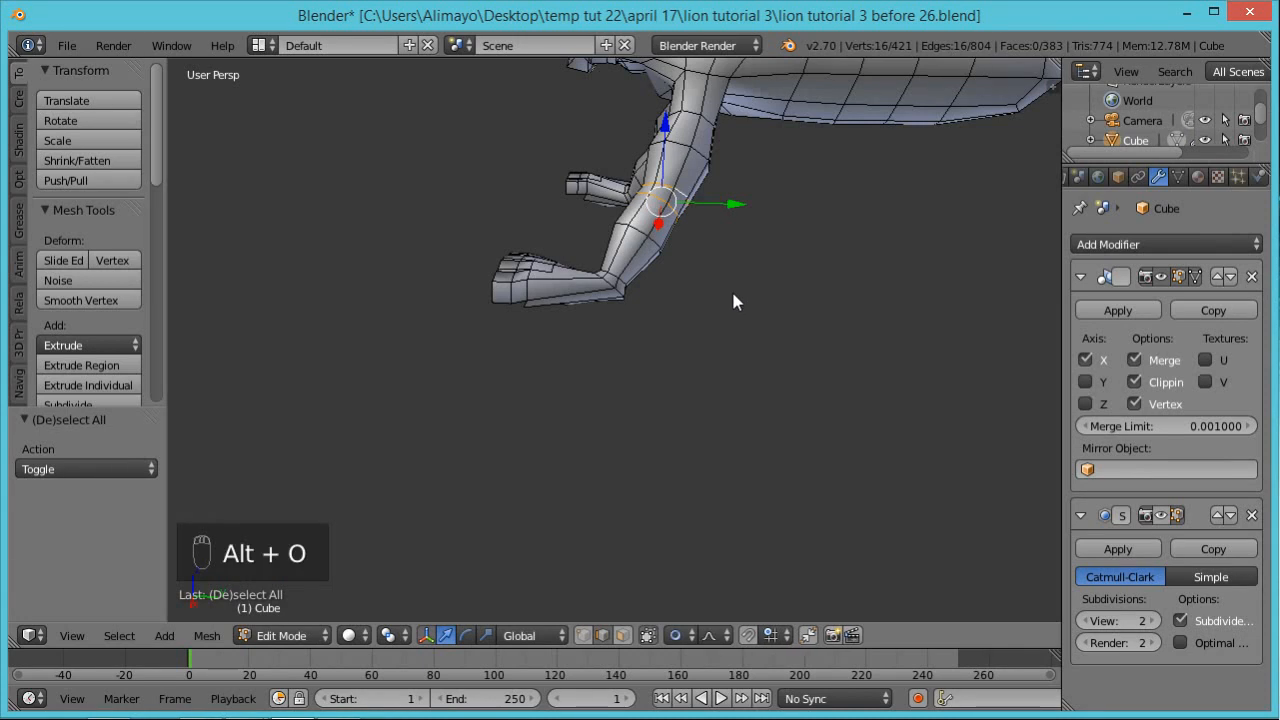
pyautogui.press('g')
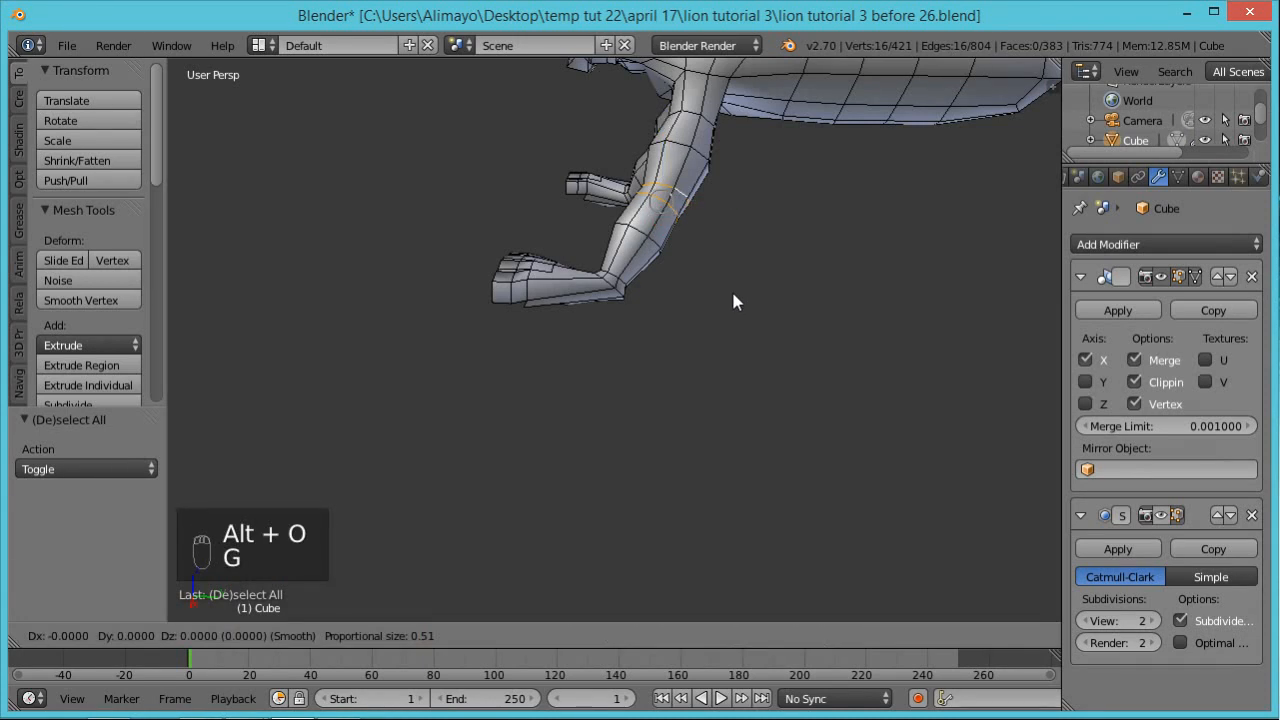
pyautogui.scroll(-2, 733, 293)
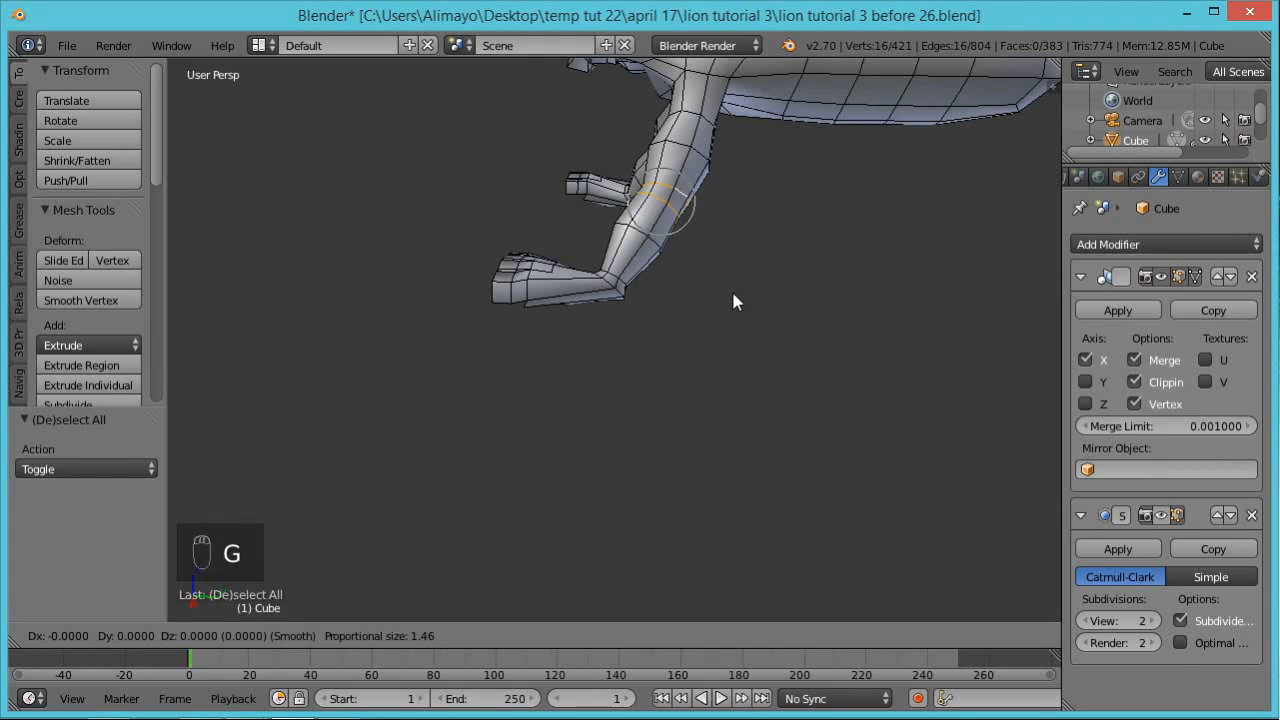
pyautogui.press('y')
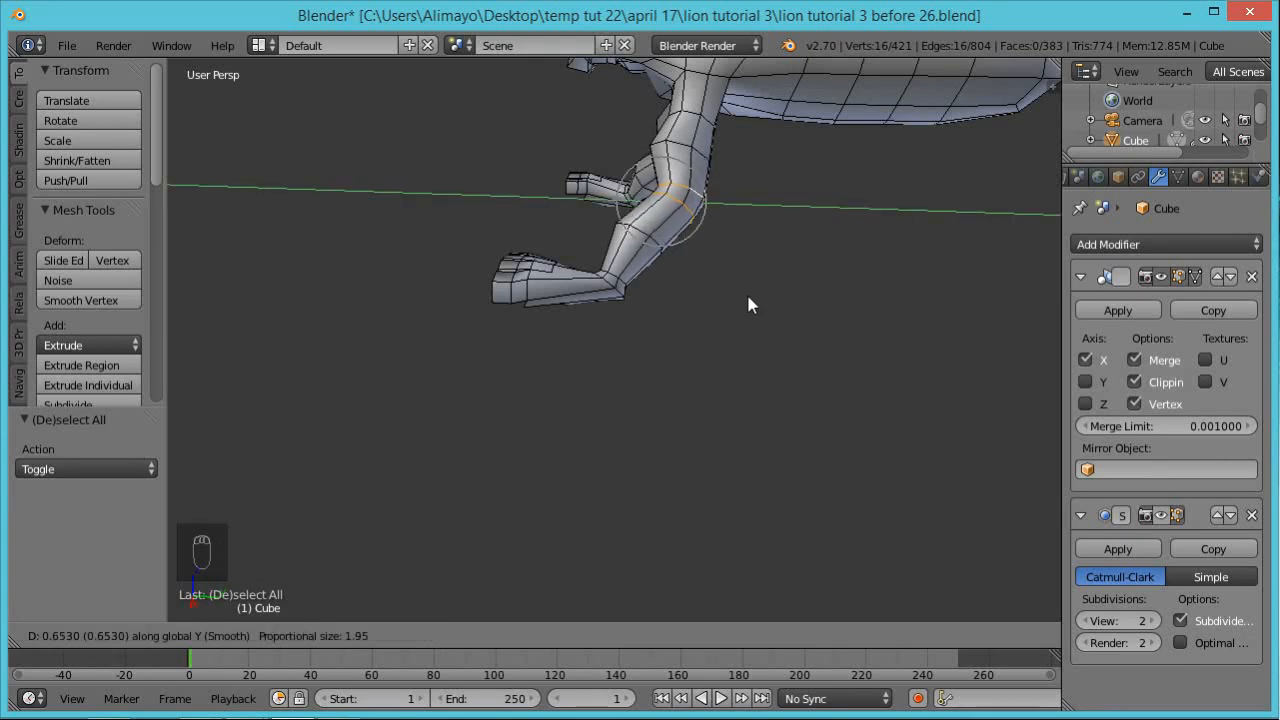
pyautogui.scroll(-7, 746, 296)
pyautogui.scroll(-3, 783, 309)
pyautogui.click(778, 313)
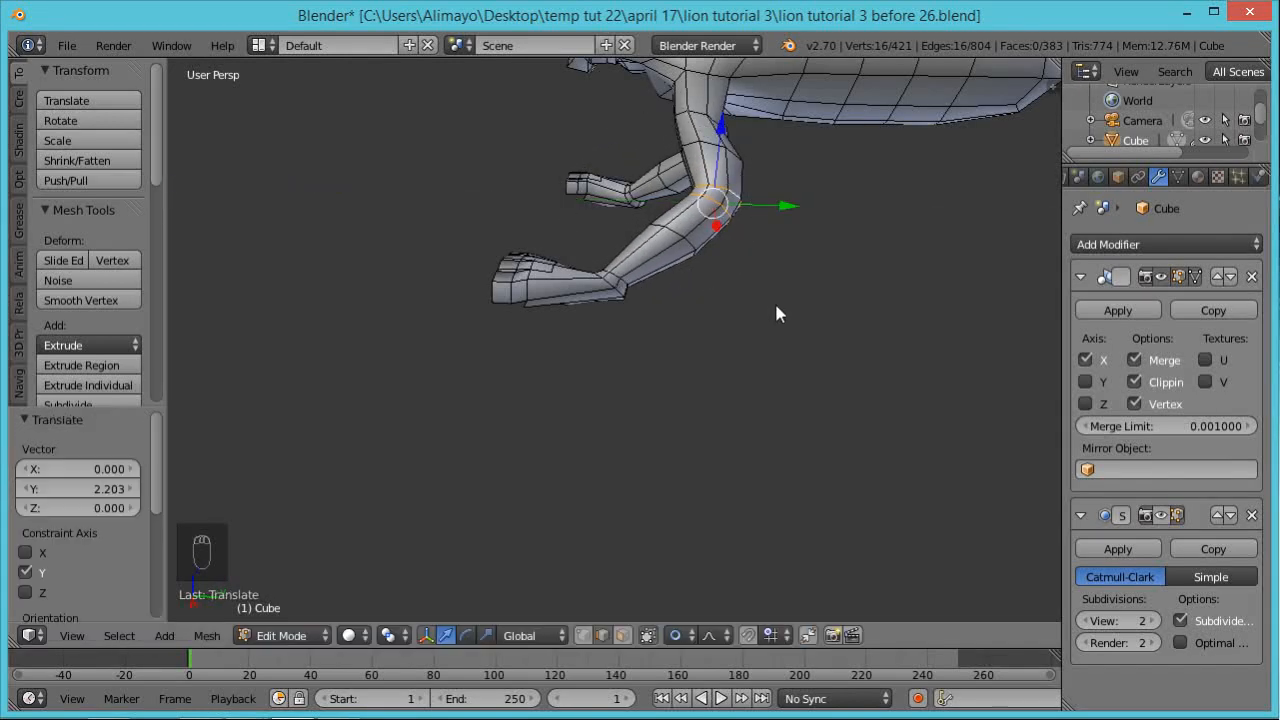
# Lasso-select the whole foreleg below the shoulder through the mesh in wireframe, and return to solid shading
pyautogui.moveTo(753, 377); pyautogui.dragTo(733, 260, button='middle')
pyautogui.moveTo(801, 178); pyautogui.dragTo(734, 207, button='middle')
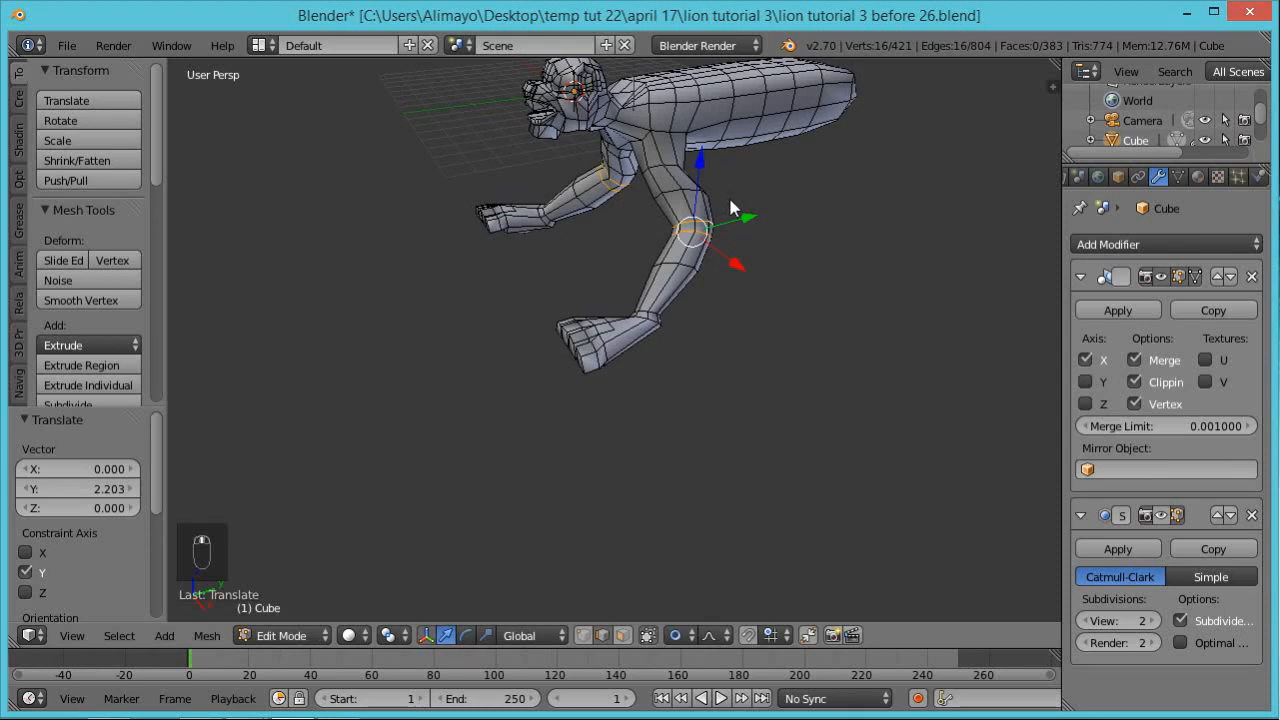
pyautogui.moveTo(809, 190); pyautogui.dragTo(691, 223, button='middle')
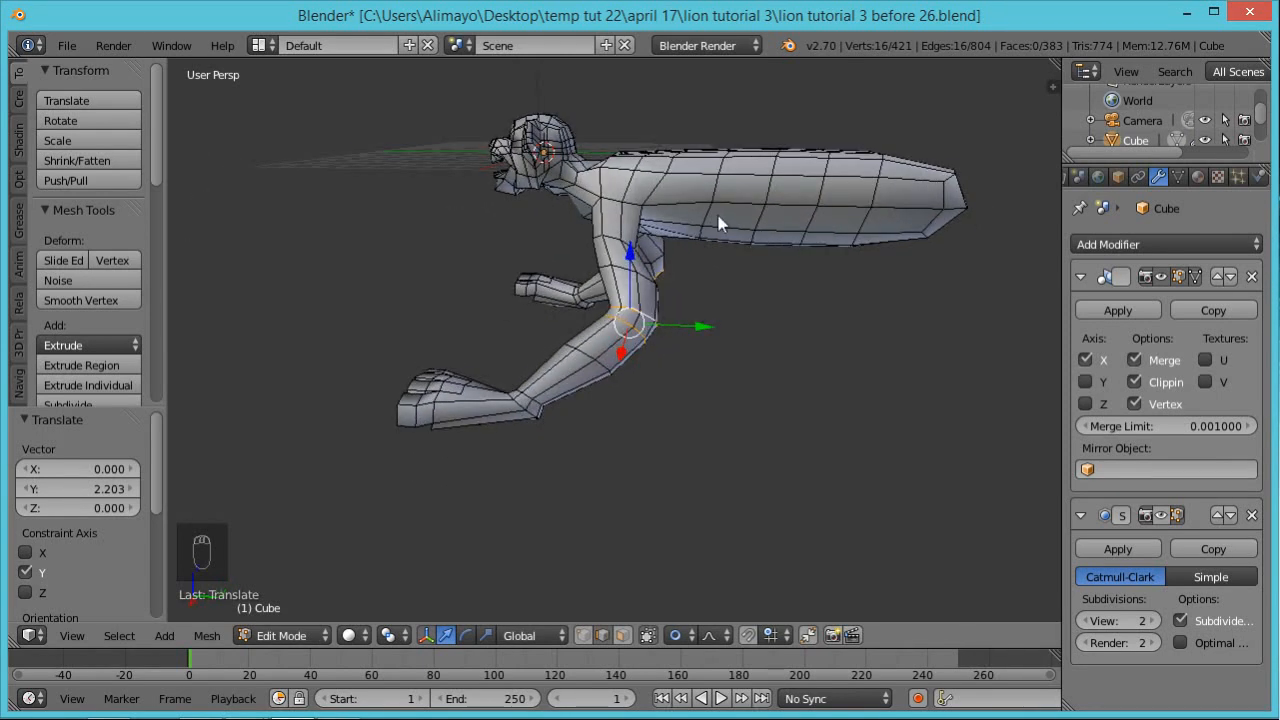
pyautogui.moveTo(727, 262); pyautogui.dragTo(720, 297, button='middle')
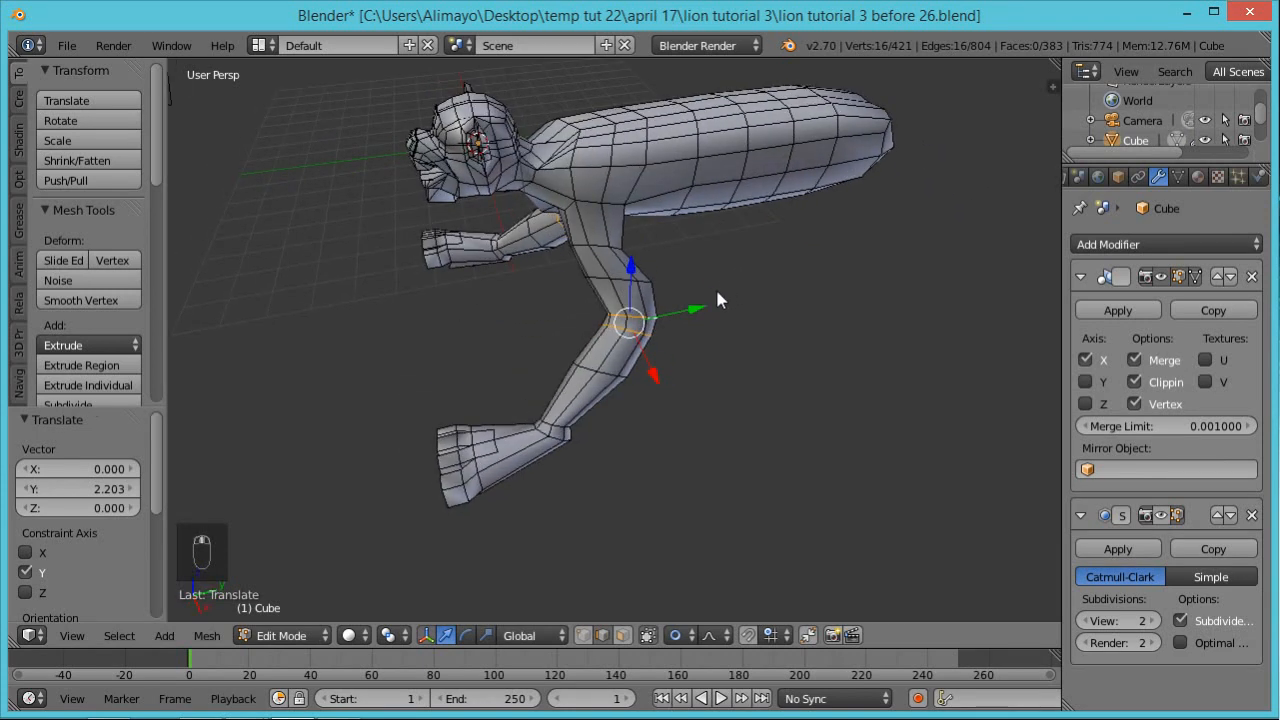
pyautogui.press('a')
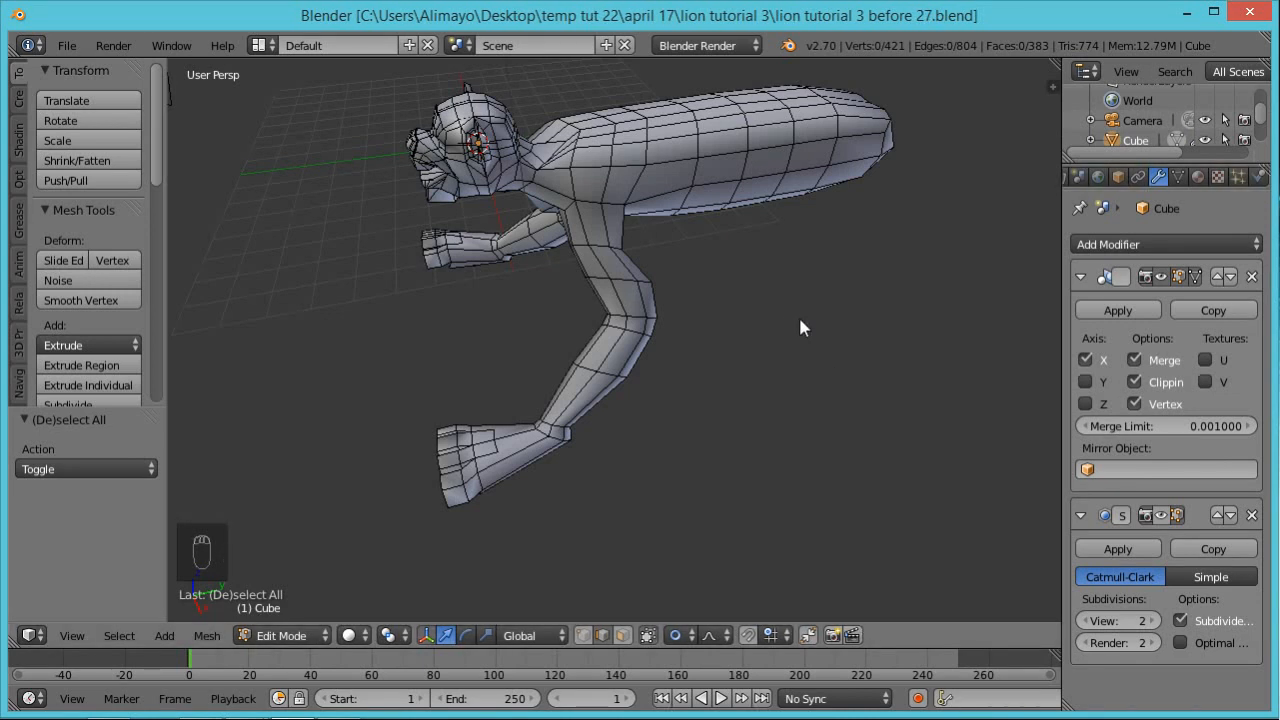
pyautogui.press('z')
pyautogui.moveTo(800, 323); pyautogui.dragTo(745, 389, button='middle')
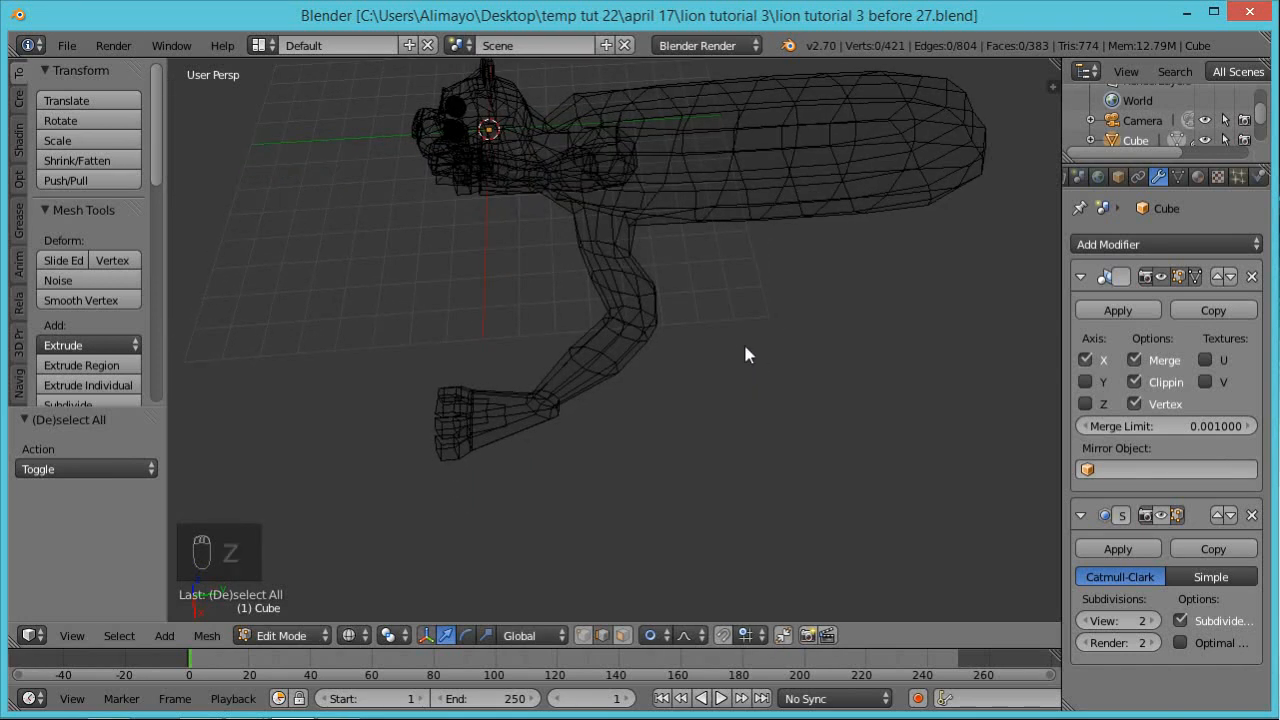
pyautogui.moveTo(733, 326)
pyautogui.keyDown('ctrl'); pyautogui.mouseDown(button='right')
pyautogui.moveTo(658, 250)
pyautogui.moveTo(591, 221)
pyautogui.moveTo(437, 332)
pyautogui.moveTo(709, 540)
pyautogui.moveTo(720, 531)
pyautogui.mouseUp(button='right'); pyautogui.keyUp('ctrl')
pyautogui.moveTo(791, 503); pyautogui.dragTo(786, 383, button='middle')
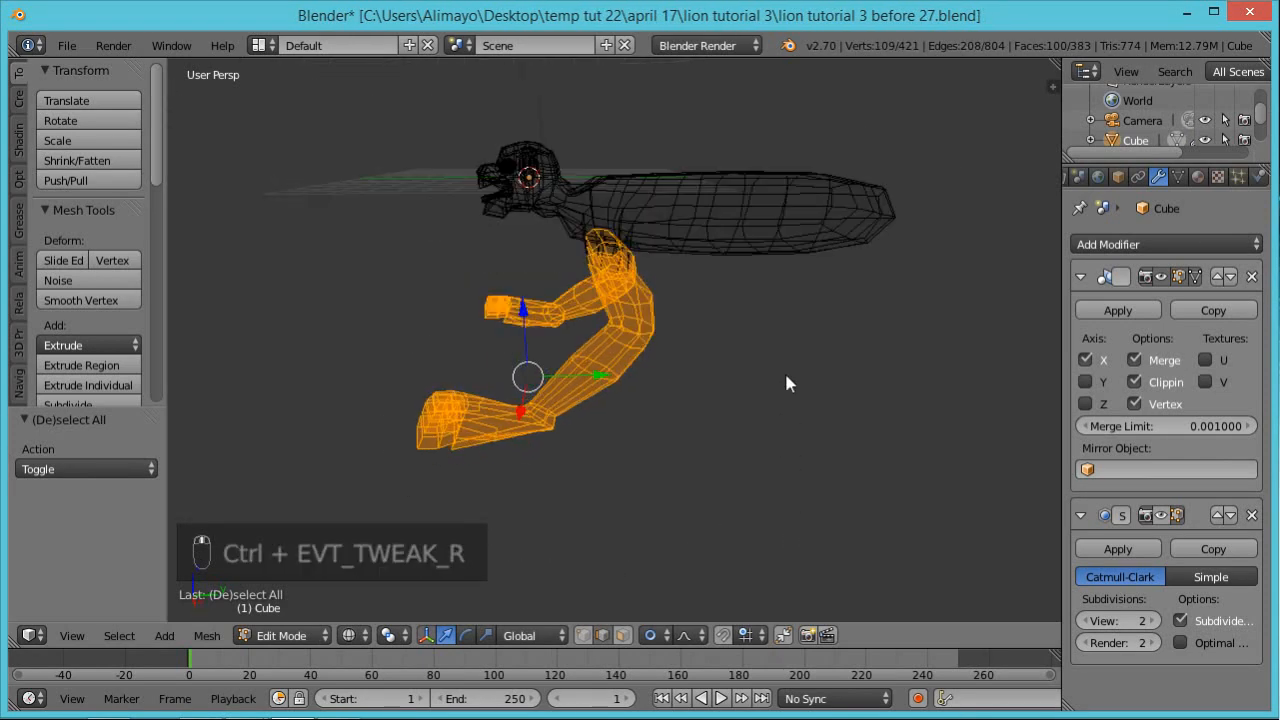
pyautogui.press('z')
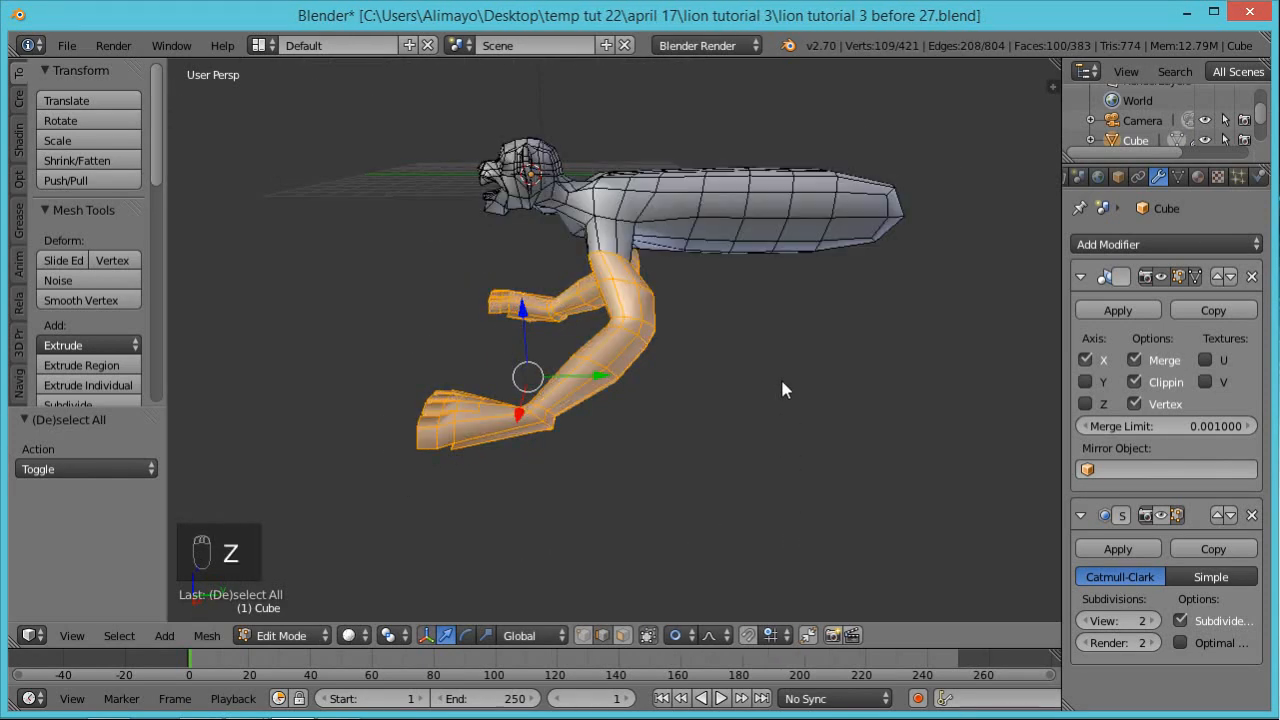
# Duplicate the selected foreleg in place, try moving the copy about 1.05 along Y, and undo that move
pyautogui.hotkey('shift', 'd')
pyautogui.click(782, 384)
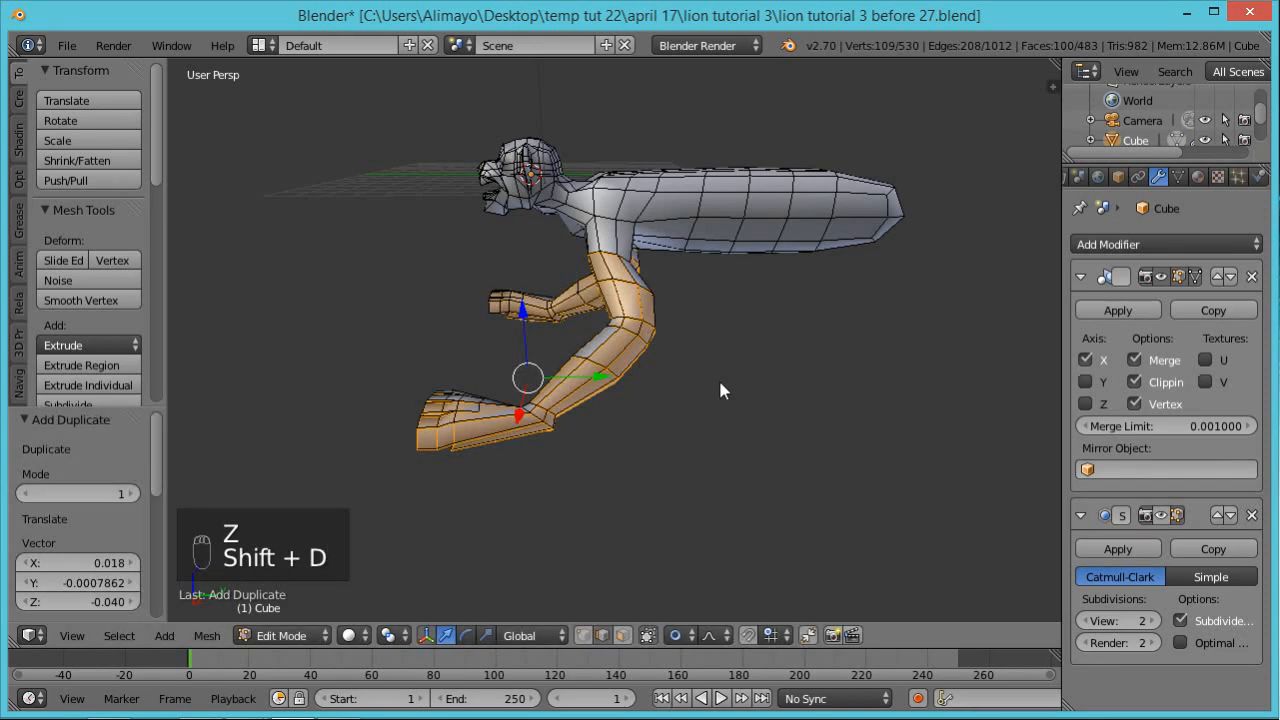
pyautogui.moveTo(595, 375); pyautogui.dragTo(619, 371)
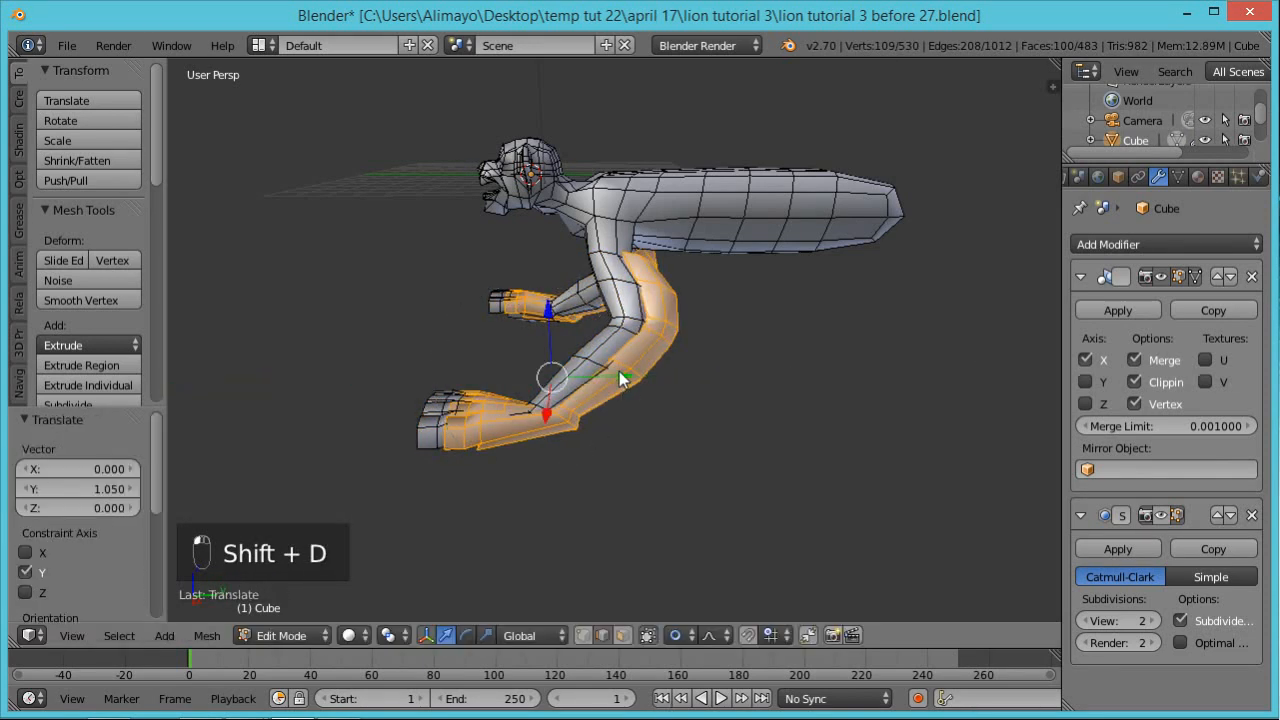
pyautogui.hotkey('ctrl', 'z')
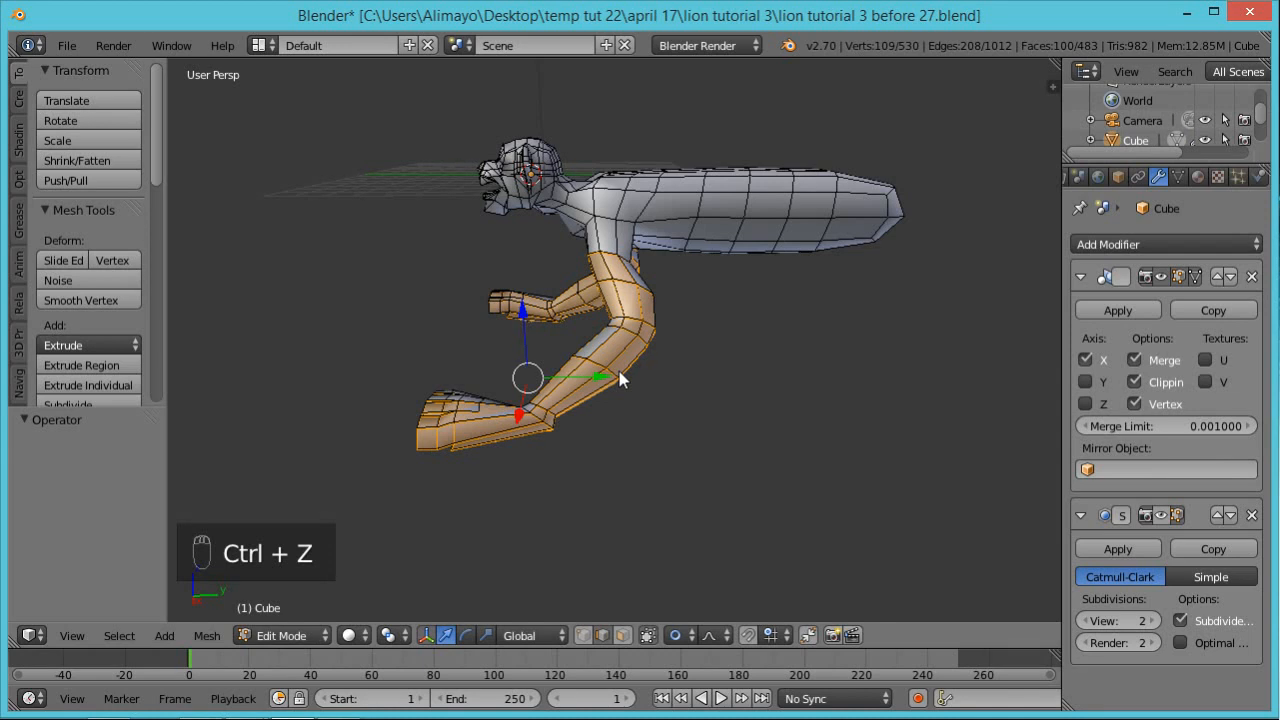
# Turn off proportional editing, move the duplicated leg along Y under the body's rear, and lower it about 1.065 along Z
pyautogui.hotkey('alt', 'o')
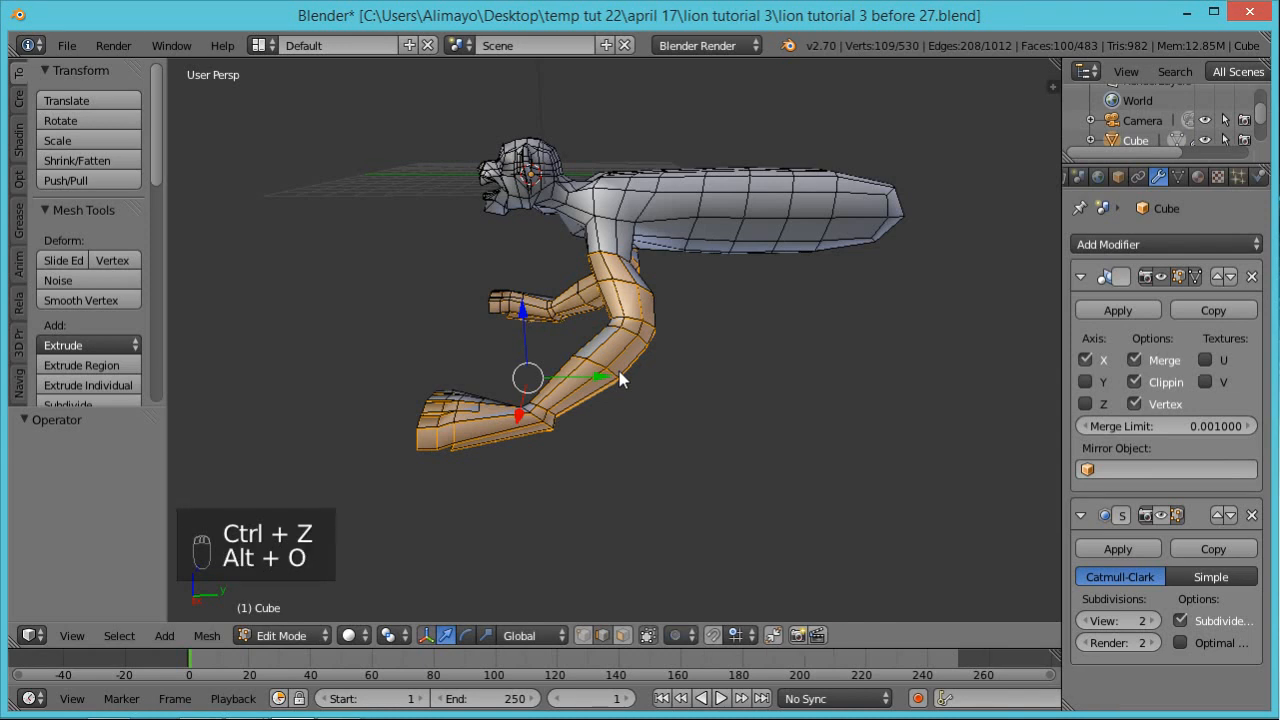
pyautogui.moveTo(595, 377); pyautogui.dragTo(845, 390)
pyautogui.moveTo(851, 420); pyautogui.dragTo(812, 404, button='middle')
pyautogui.moveTo(784, 300); pyautogui.dragTo(808, 331)
pyautogui.moveTo(809, 333); pyautogui.dragTo(812, 381, button='middle')
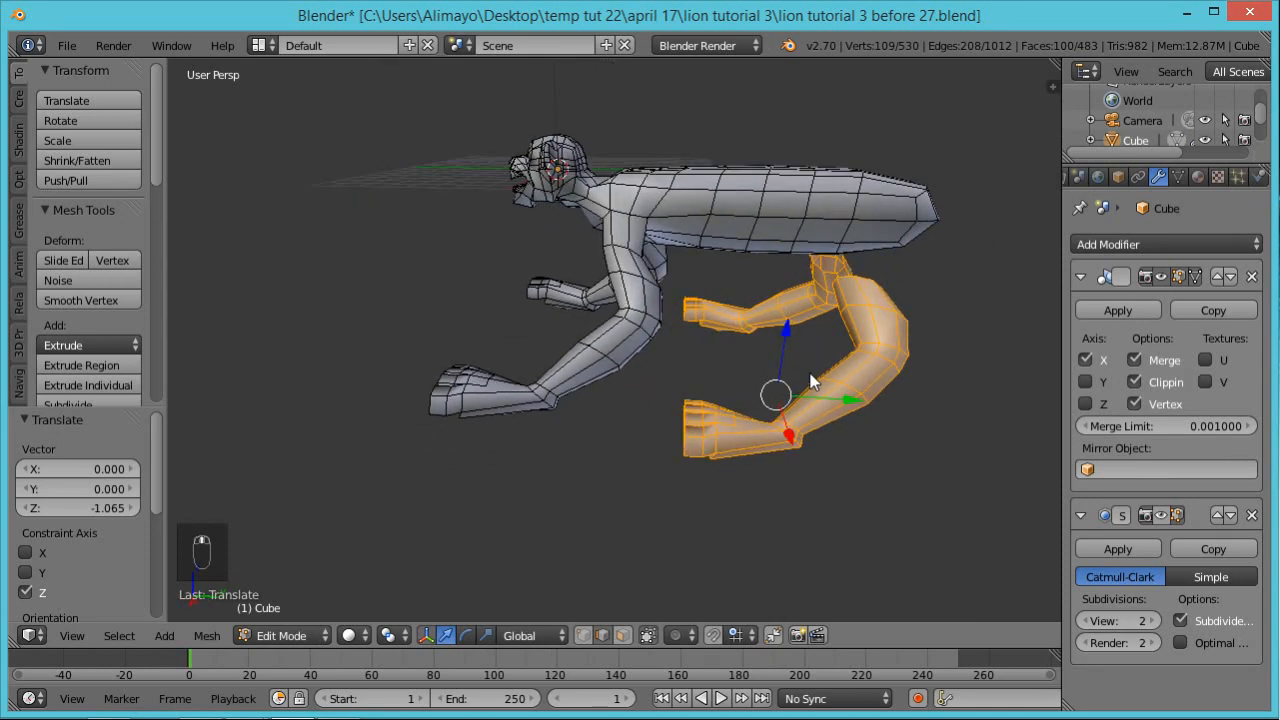
pyautogui.moveTo(952, 313); pyautogui.dragTo(732, 351, button='middle')
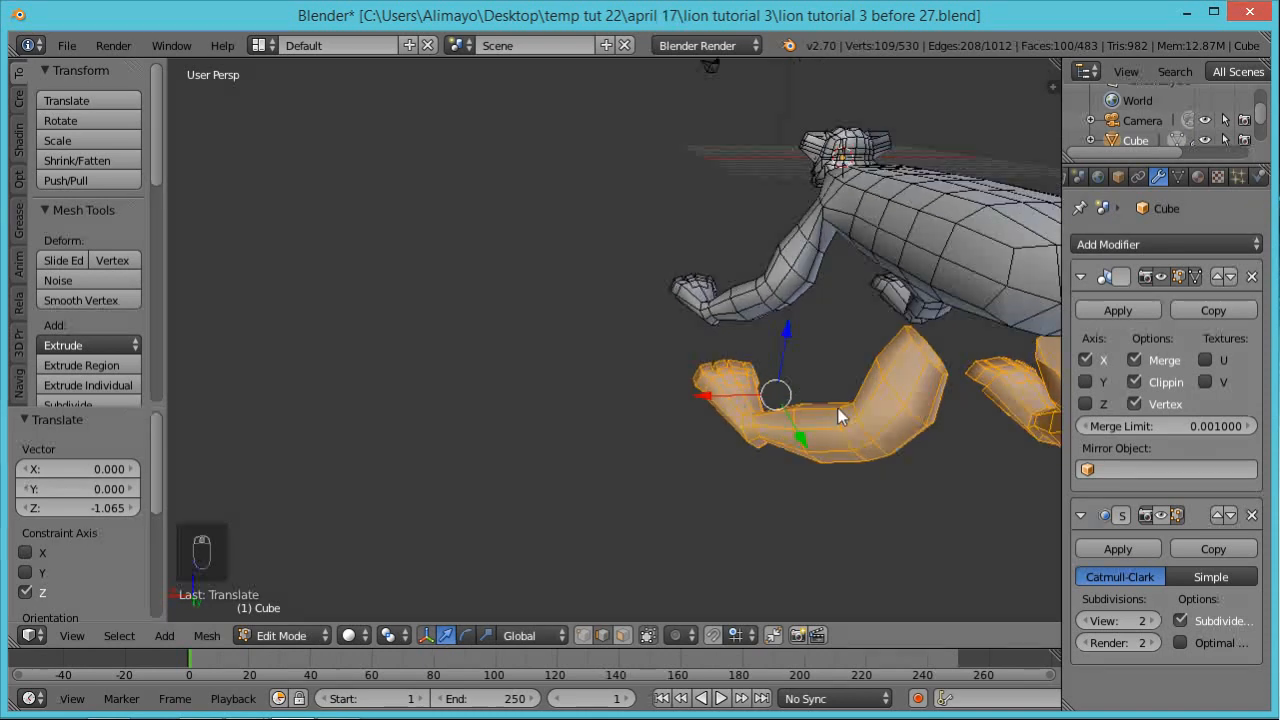
# Clear the selection and examine the duplicated hind legs' placement against the body in wireframe and solid shading
pyautogui.press('z')
pyautogui.press('a')
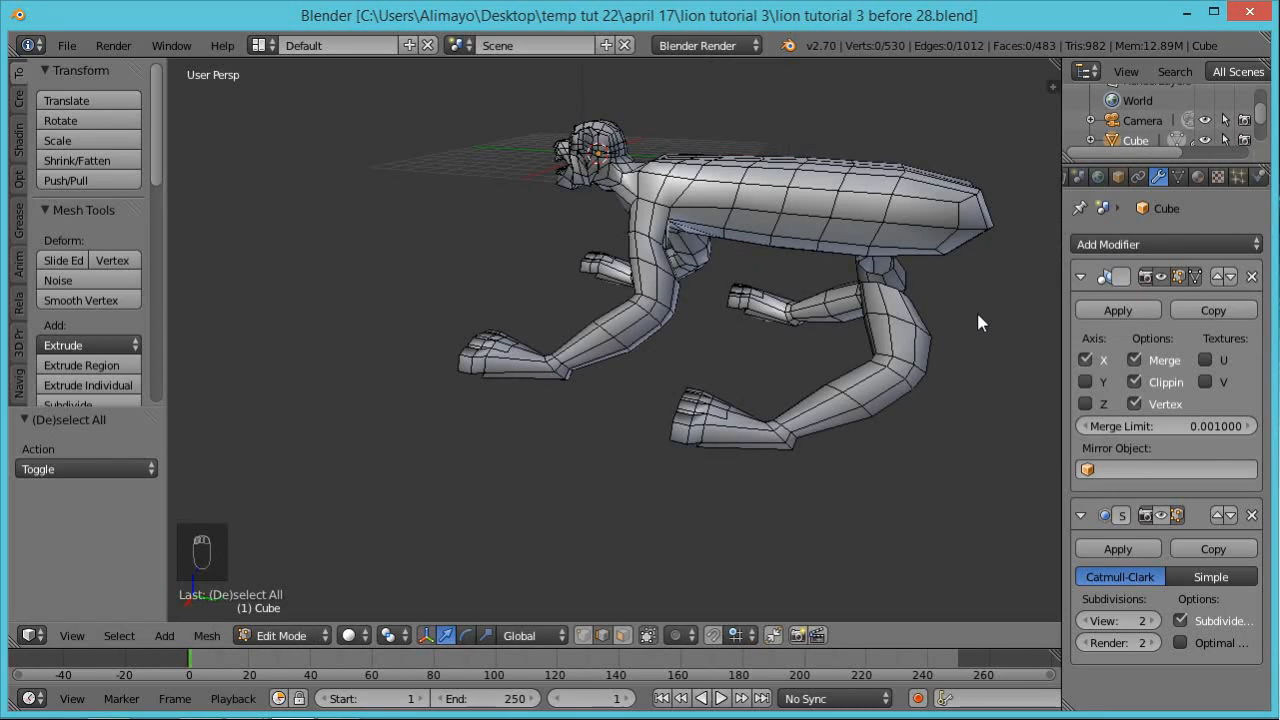
pyautogui.press('z')
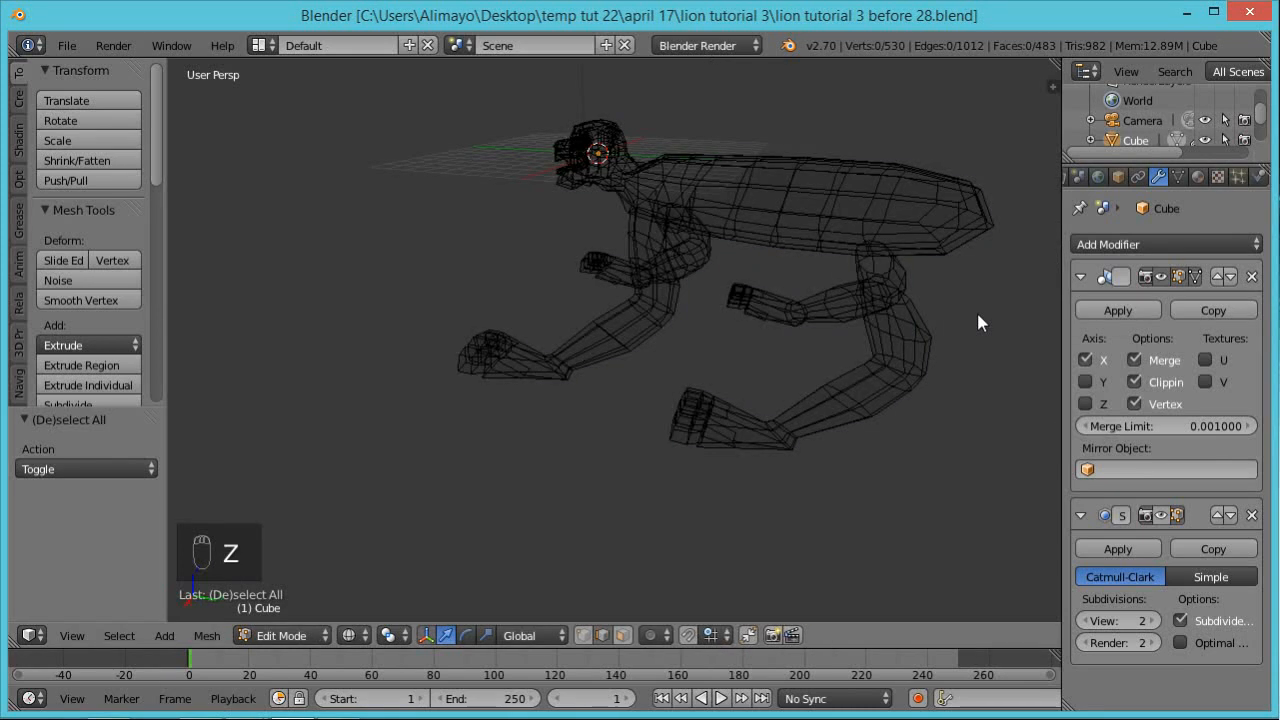
pyautogui.press('z')
pyautogui.press('z')
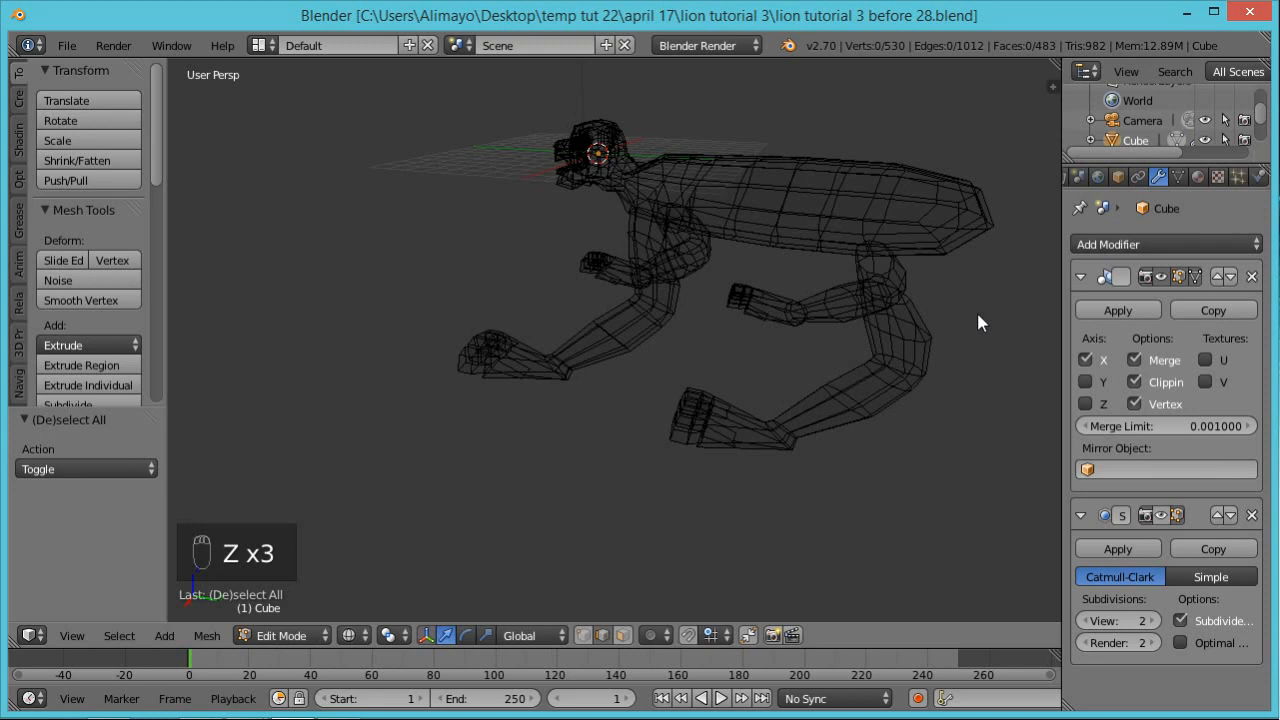
pyautogui.press('z')
pyautogui.moveTo(962, 331)
pyautogui.mouseDown(button='middle')
pyautogui.moveTo(711, 272)
pyautogui.moveTo(688, 300)
pyautogui.moveTo(820, 354)
pyautogui.moveTo(717, 309)
pyautogui.moveTo(756, 283)
pyautogui.moveTo(808, 311)
pyautogui.mouseUp(button='middle')
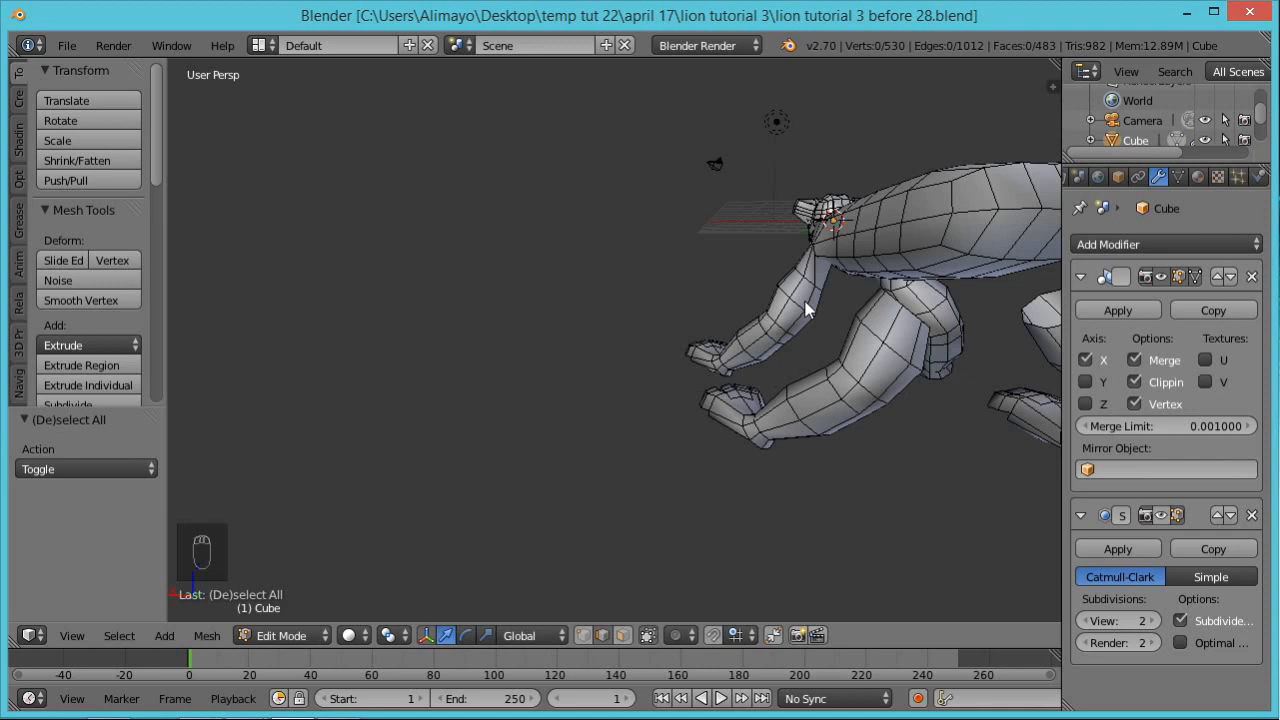
pyautogui.moveTo(834, 323); pyautogui.dragTo(774, 385, button='middle')
pyautogui.press('z')
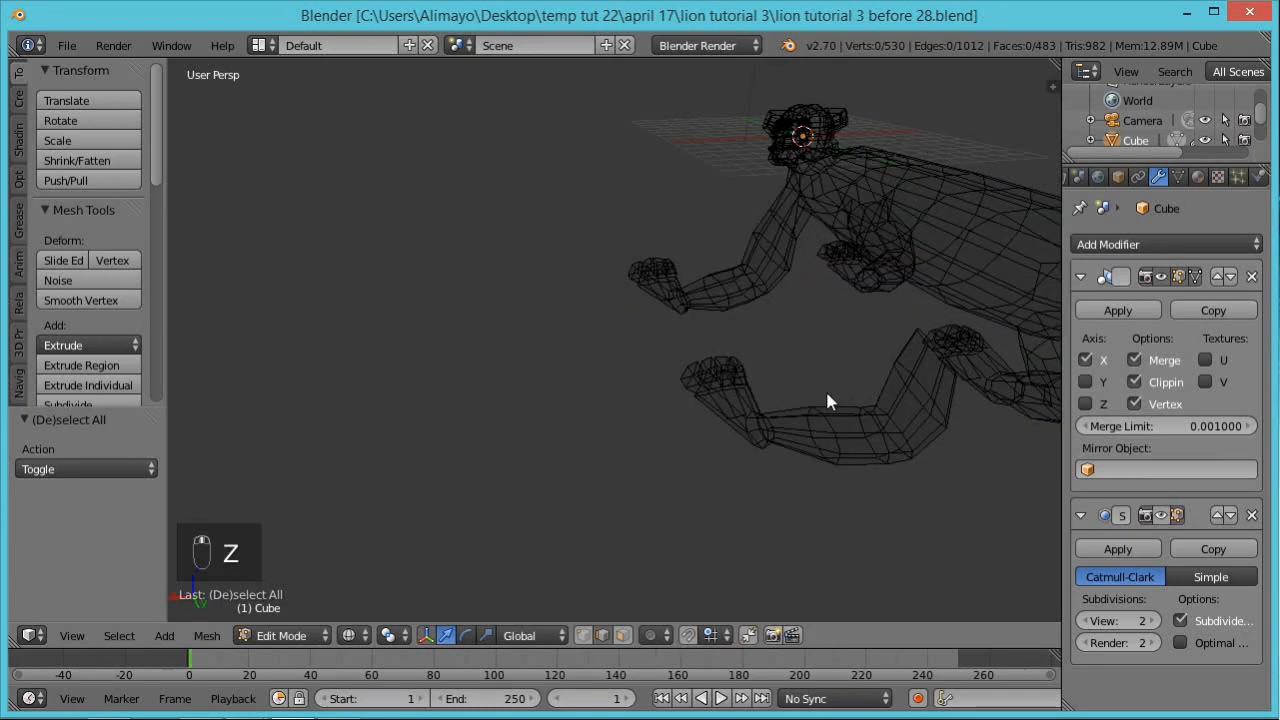
pyautogui.moveTo(918, 453)
pyautogui.mouseDown(button='middle')
pyautogui.moveTo(846, 466)
pyautogui.moveTo(914, 459)
pyautogui.mouseUp(button='middle')
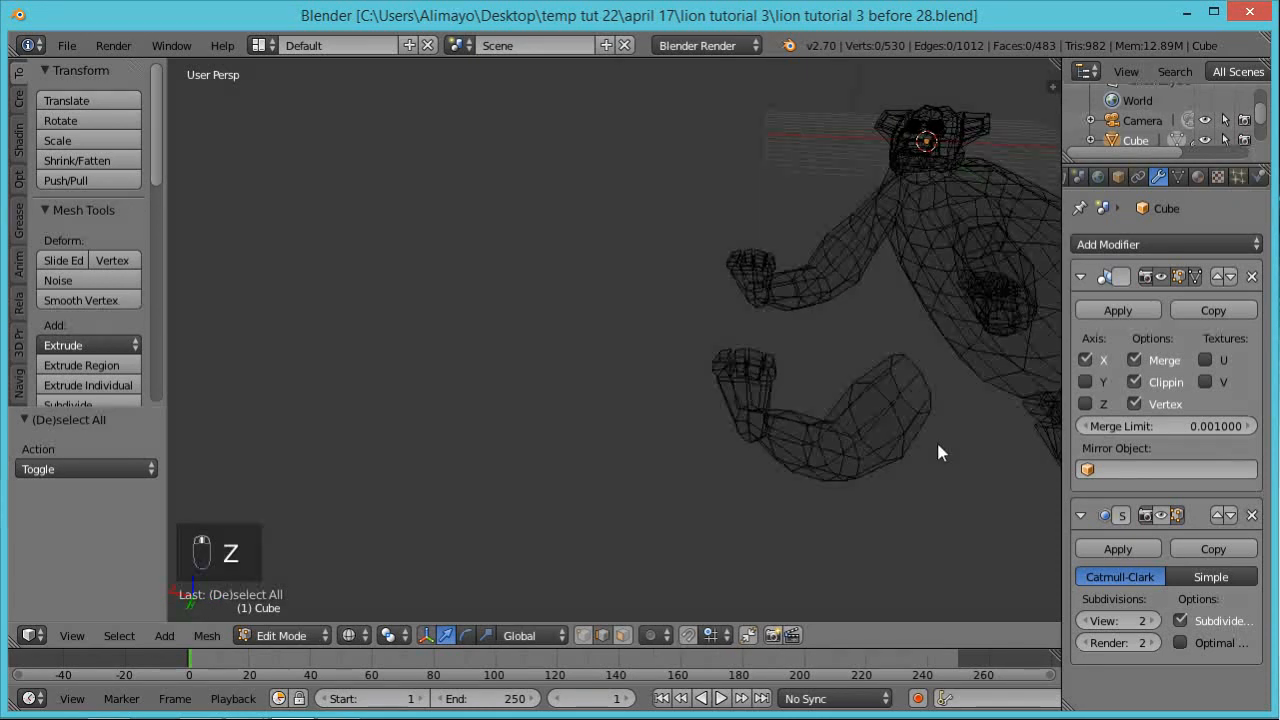
pyautogui.keyDown('shift'); pyautogui.moveTo(937, 444); pyautogui.dragTo(933, 372, button='right'); pyautogui.keyUp('shift')
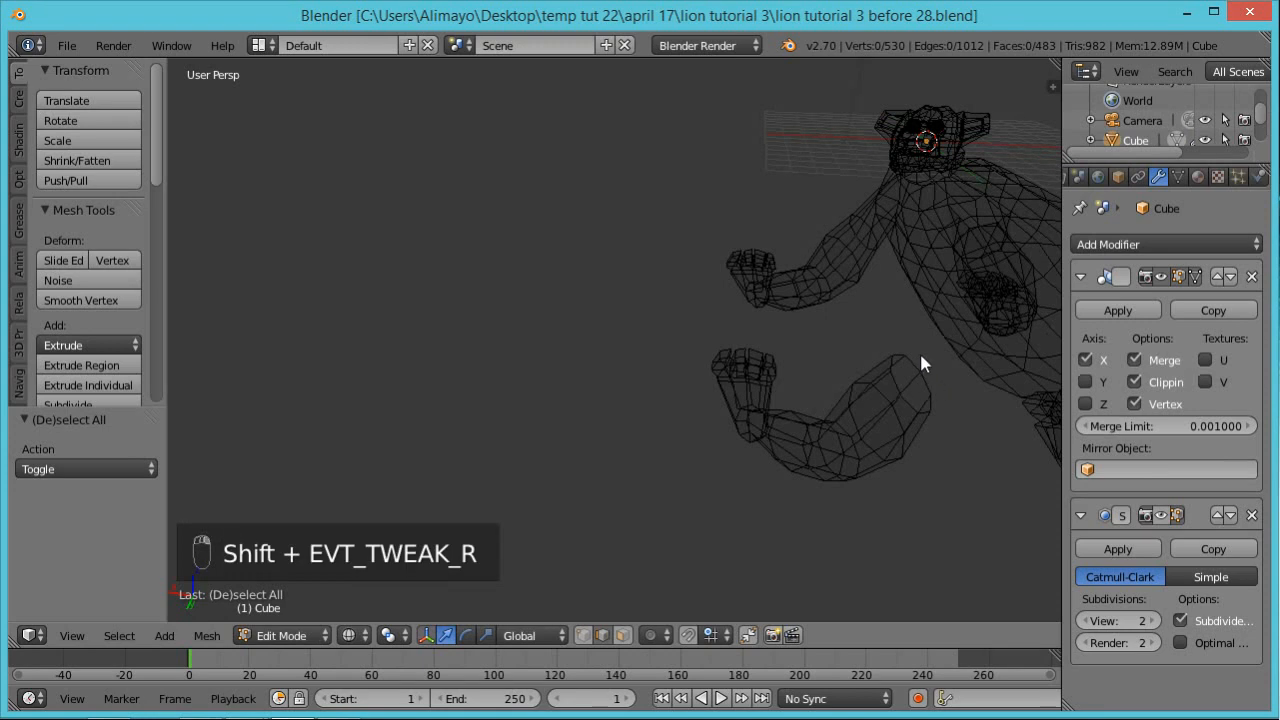
pyautogui.hotkey('ctrl', 'z')
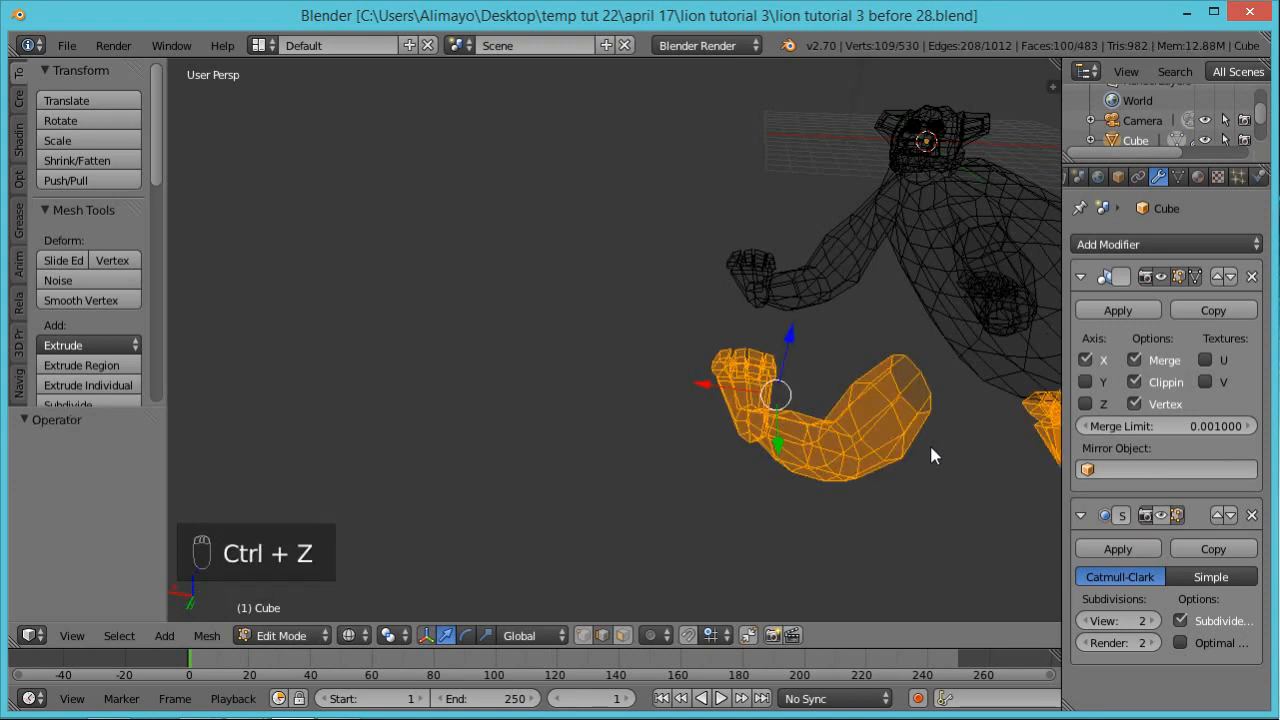
pyautogui.press('z')
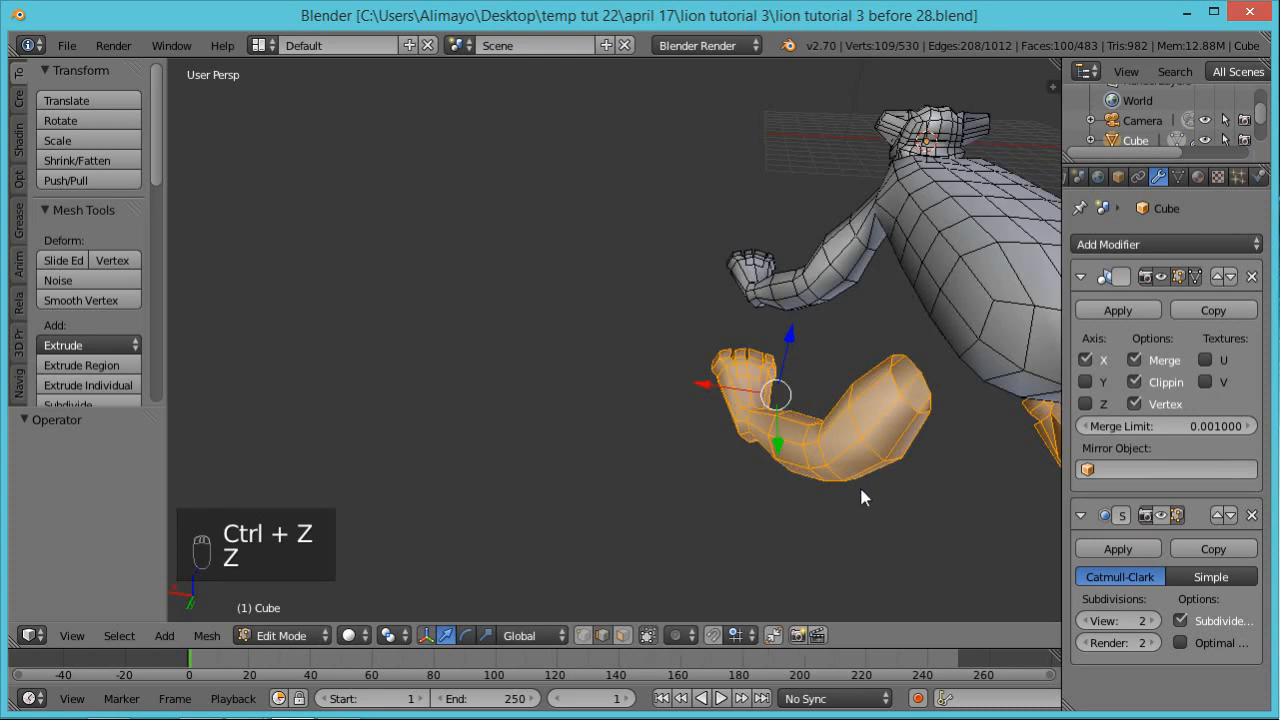
# Lasso-select the open upper end of the duplicated hind leg in wireframe and raise it along Z to the body
pyautogui.press('z')
pyautogui.moveTo(930, 448)
pyautogui.mouseDown(button='middle')
pyautogui.moveTo(974, 461)
pyautogui.moveTo(886, 483)
pyautogui.moveTo(948, 454)
pyautogui.mouseUp(button='middle')
pyautogui.press('a')
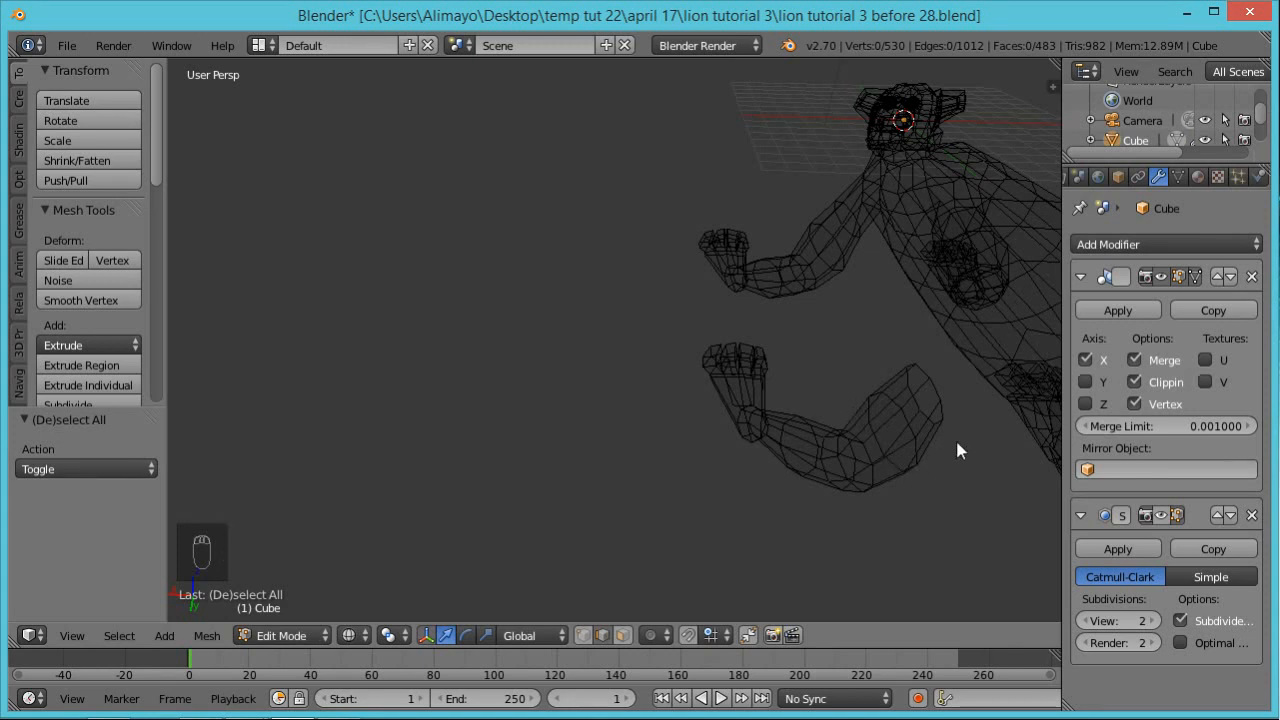
pyautogui.moveTo(968, 404)
pyautogui.keyDown('ctrl'); pyautogui.mouseDown(button='right')
pyautogui.moveTo(960, 366)
pyautogui.moveTo(857, 380)
pyautogui.moveTo(856, 428)
pyautogui.moveTo(900, 486)
pyautogui.moveTo(960, 492)
pyautogui.mouseUp(button='right'); pyautogui.keyUp('ctrl')
pyautogui.moveTo(932, 524); pyautogui.dragTo(436, 458, button='middle')
pyautogui.moveTo(912, 350); pyautogui.dragTo(916, 302)
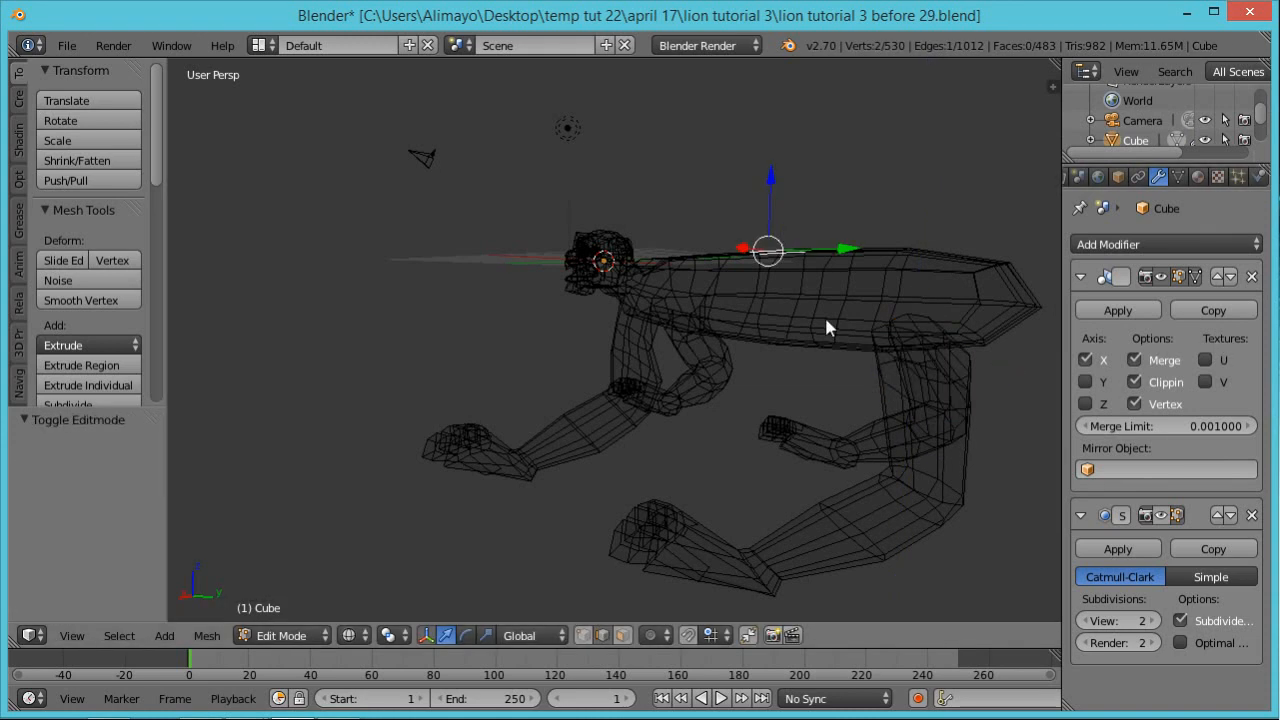
# Return to solid shading and delete the edge loop midway along the hind leg's lower section
pyautogui.press('z')
pyautogui.moveTo(898, 456); pyautogui.dragTo(920, 415, button='middle')
pyautogui.moveTo(912, 430); pyautogui.dragTo(925, 470, button='middle')
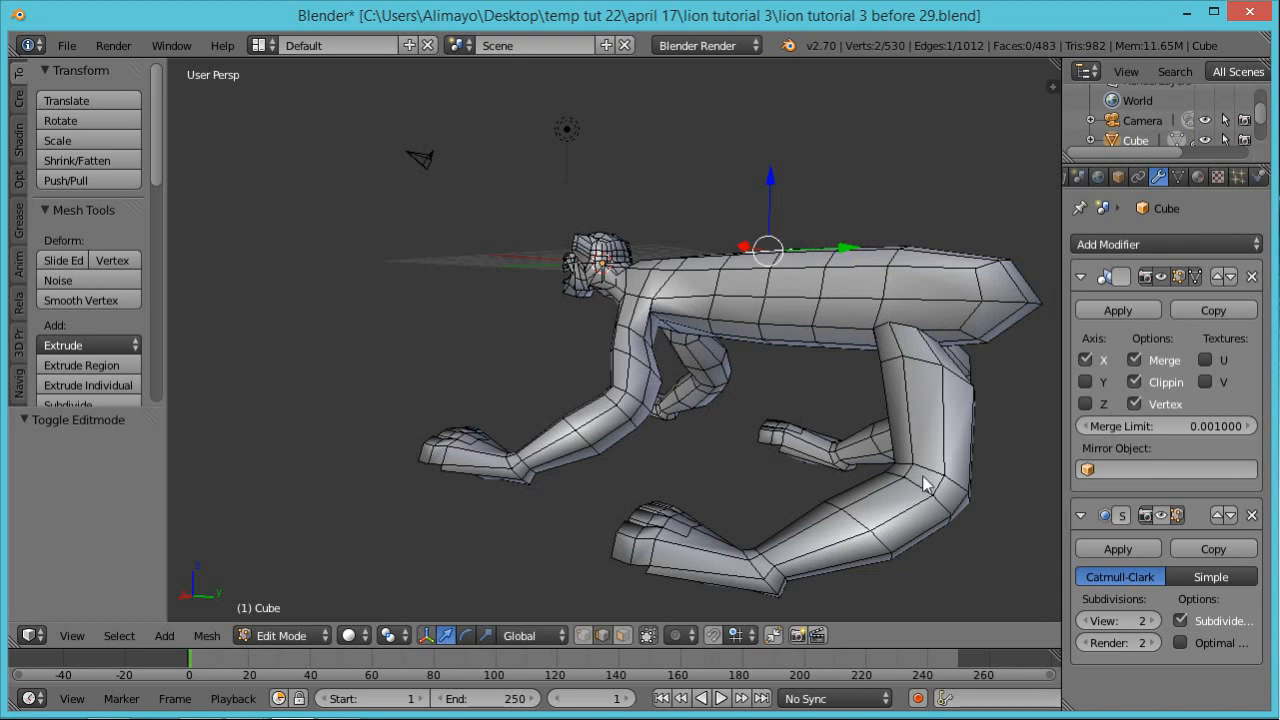
pyautogui.moveTo(933, 539); pyautogui.dragTo(881, 528, button='middle')
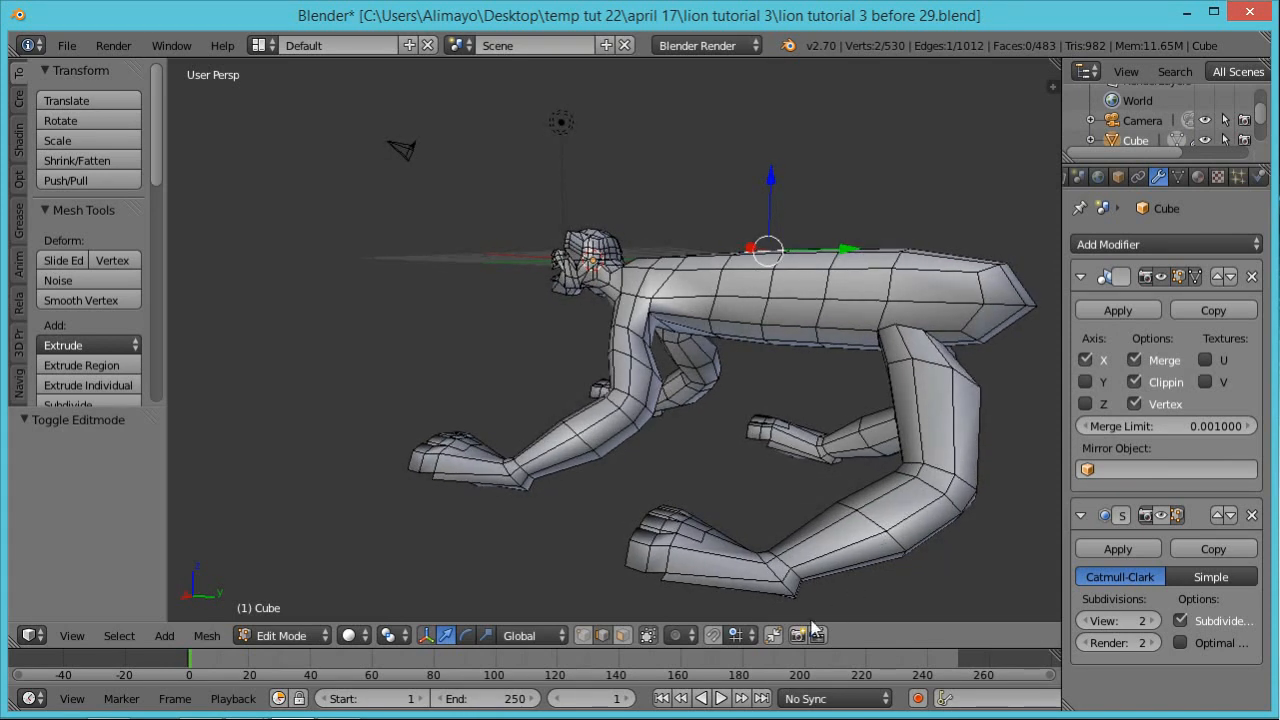
pyautogui.keyDown('alt'); pyautogui.rightClick(868, 528); pyautogui.keyUp('alt')
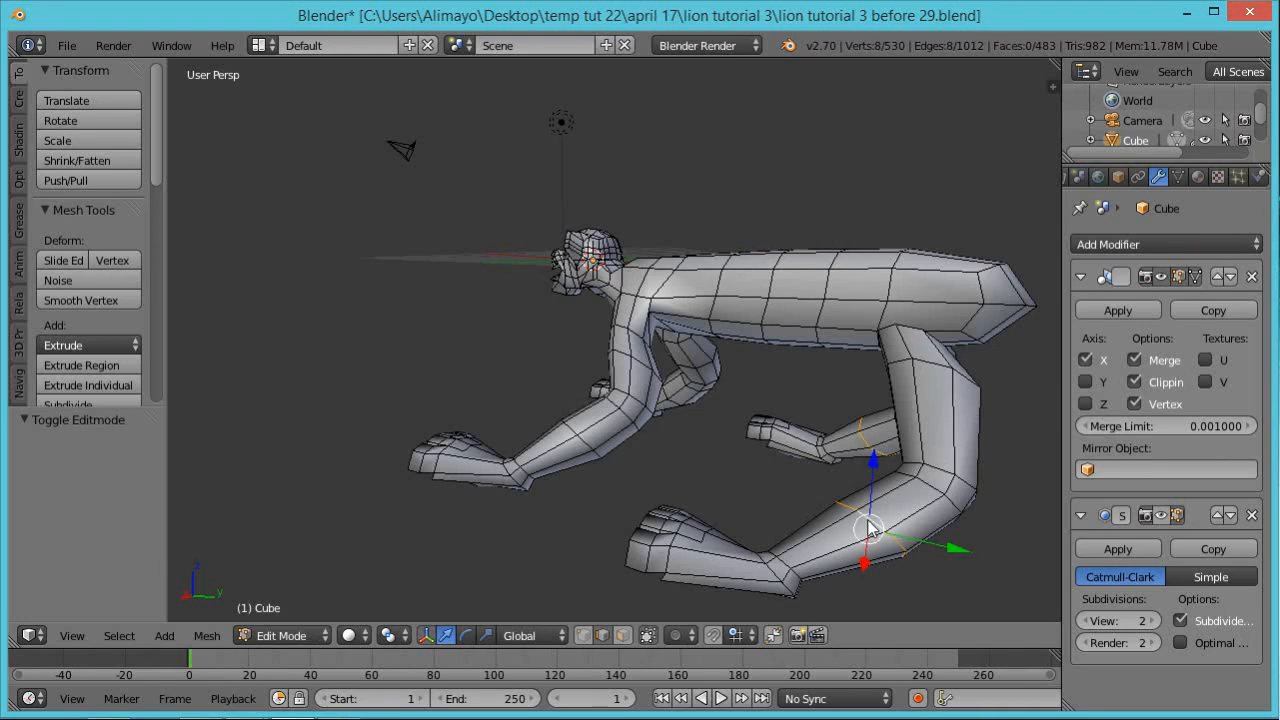
pyautogui.press('x')
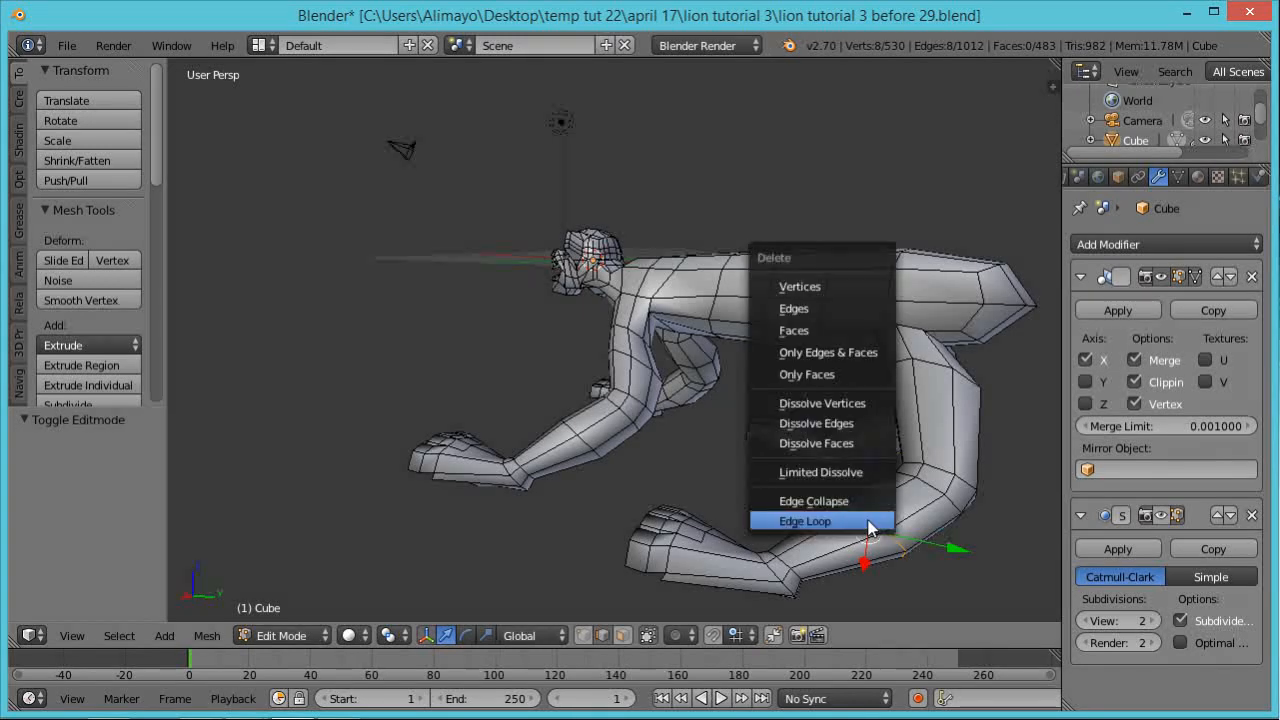
pyautogui.click(810, 521)
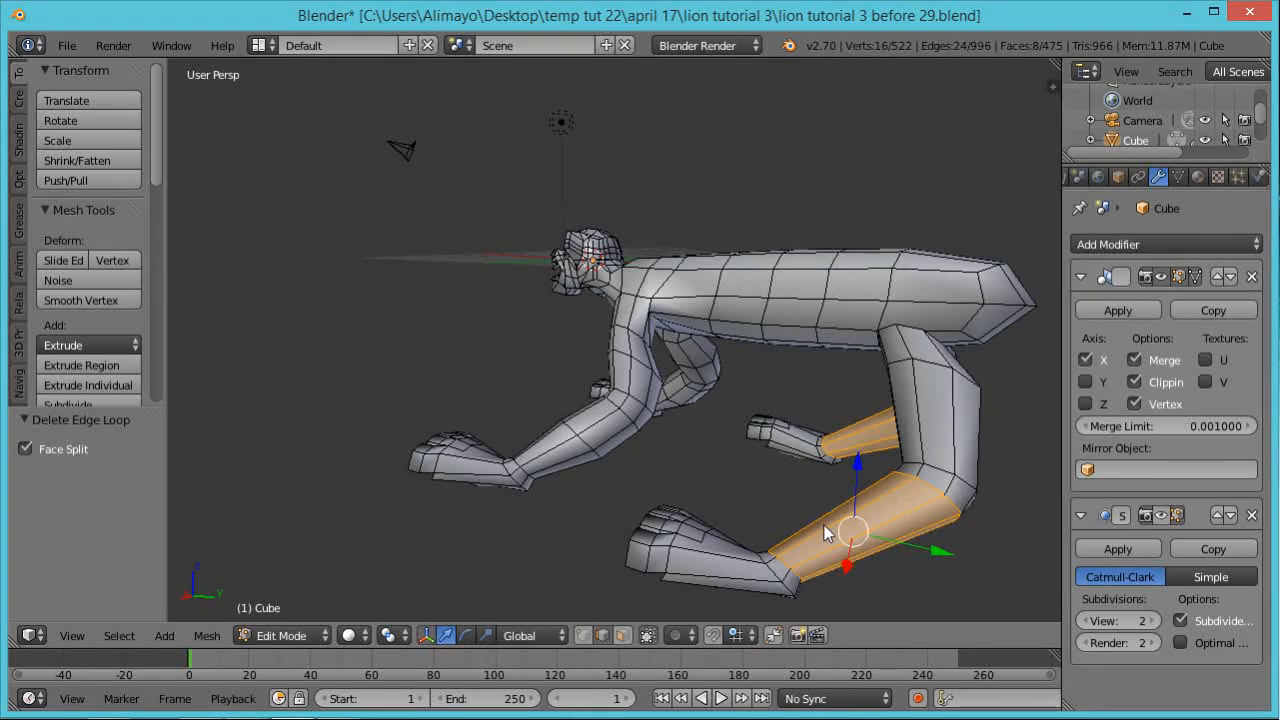
# Select the edge loop near the top of the hind leg and move it along Y by about -1.098 and another -0.676
pyautogui.moveTo(869, 543); pyautogui.dragTo(964, 530, button='middle')
pyautogui.moveTo(851, 363); pyautogui.dragTo(971, 395, button='middle')
pyautogui.rightClick(945, 371)
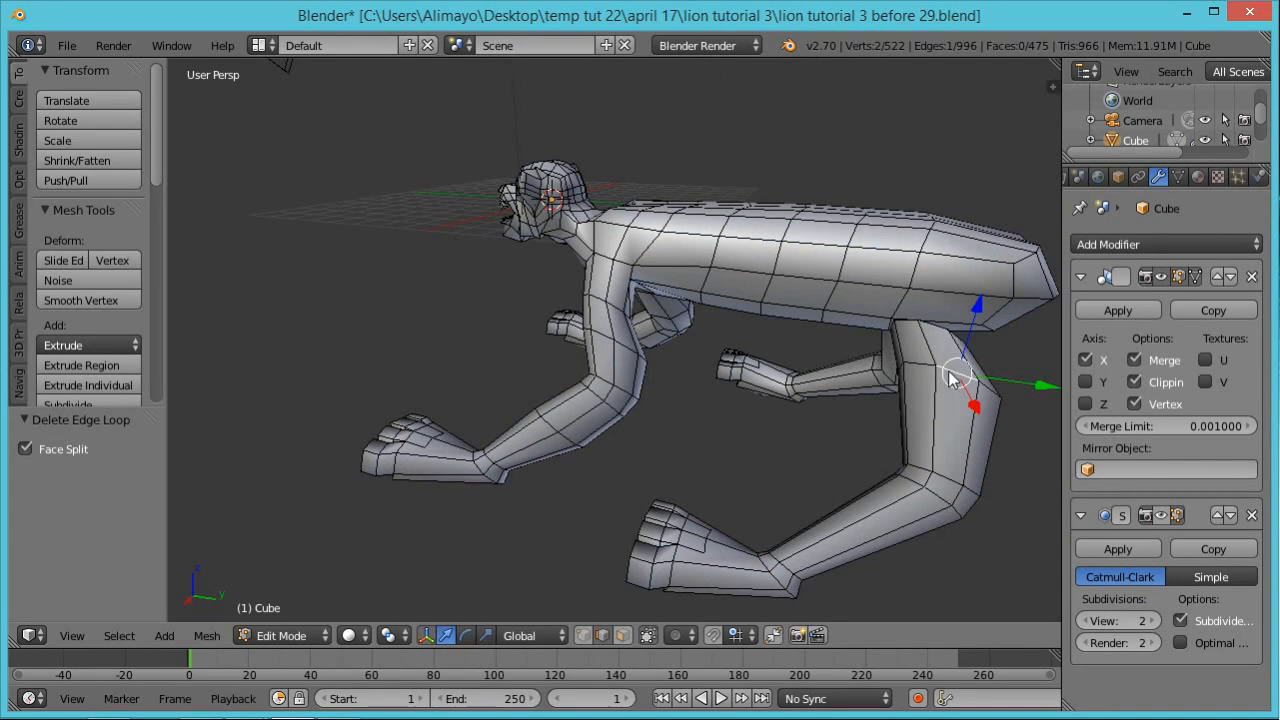
pyautogui.keyDown('alt'); pyautogui.rightClick(945, 375); pyautogui.keyUp('alt')
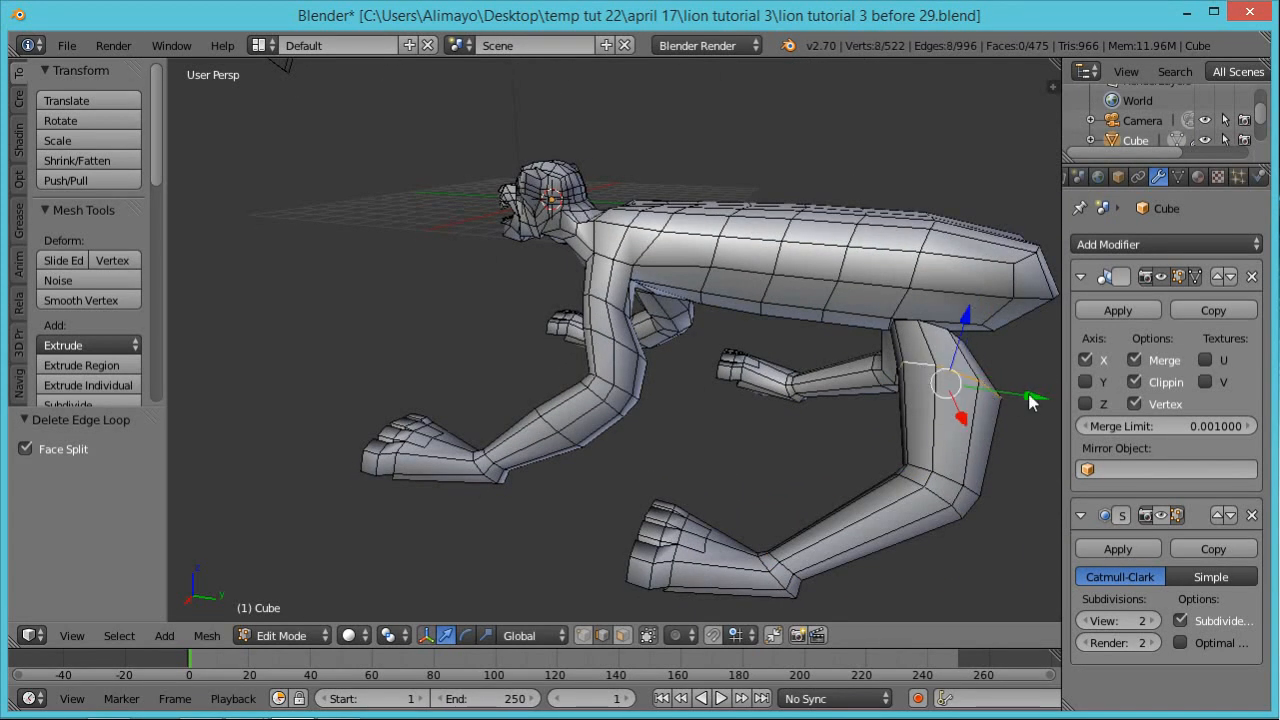
pyautogui.press('g')
pyautogui.press('y')
pyautogui.click(987, 398)
pyautogui.moveTo(913, 510); pyautogui.dragTo(993, 461, button='middle')
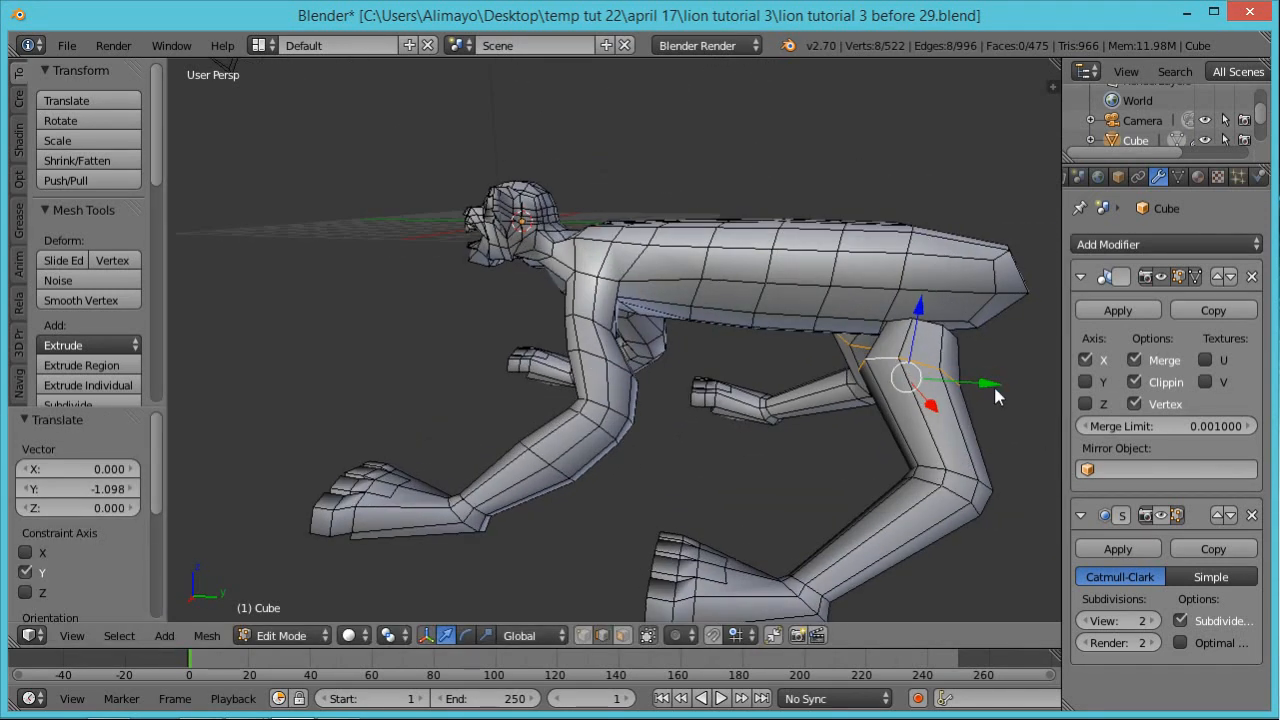
pyautogui.press('g')
pyautogui.press('y')
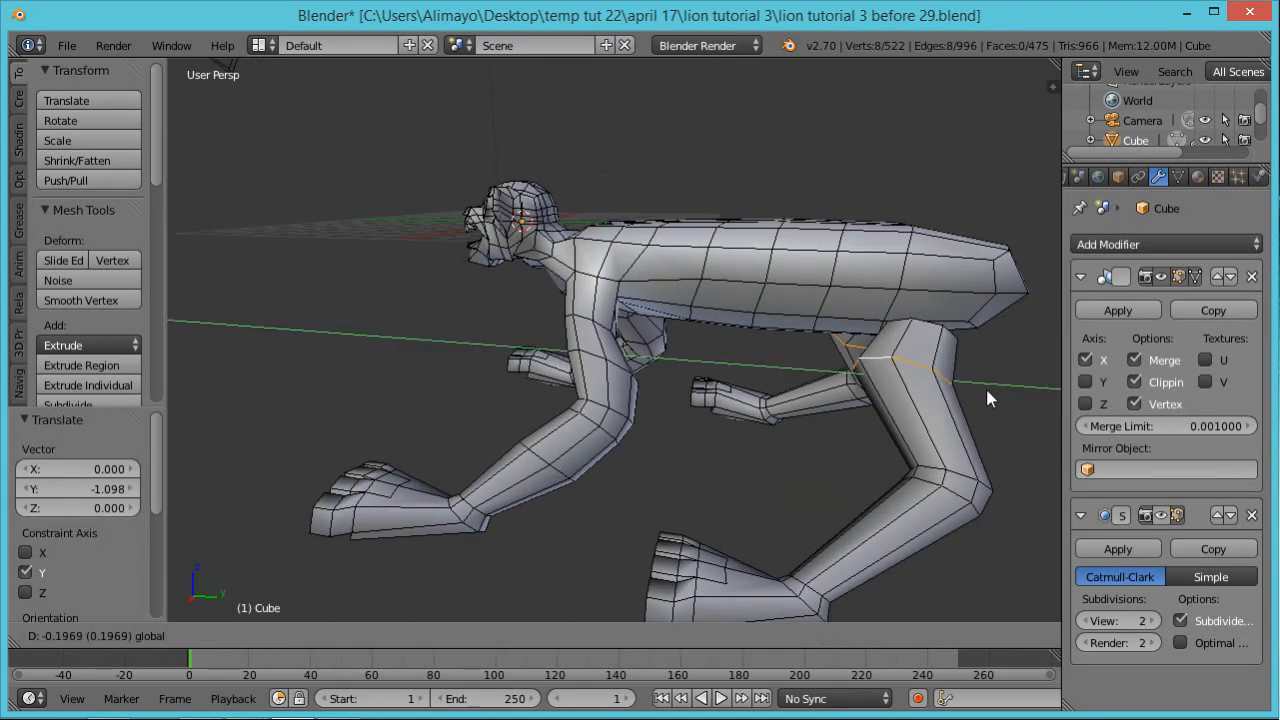
pyautogui.click(968, 394)
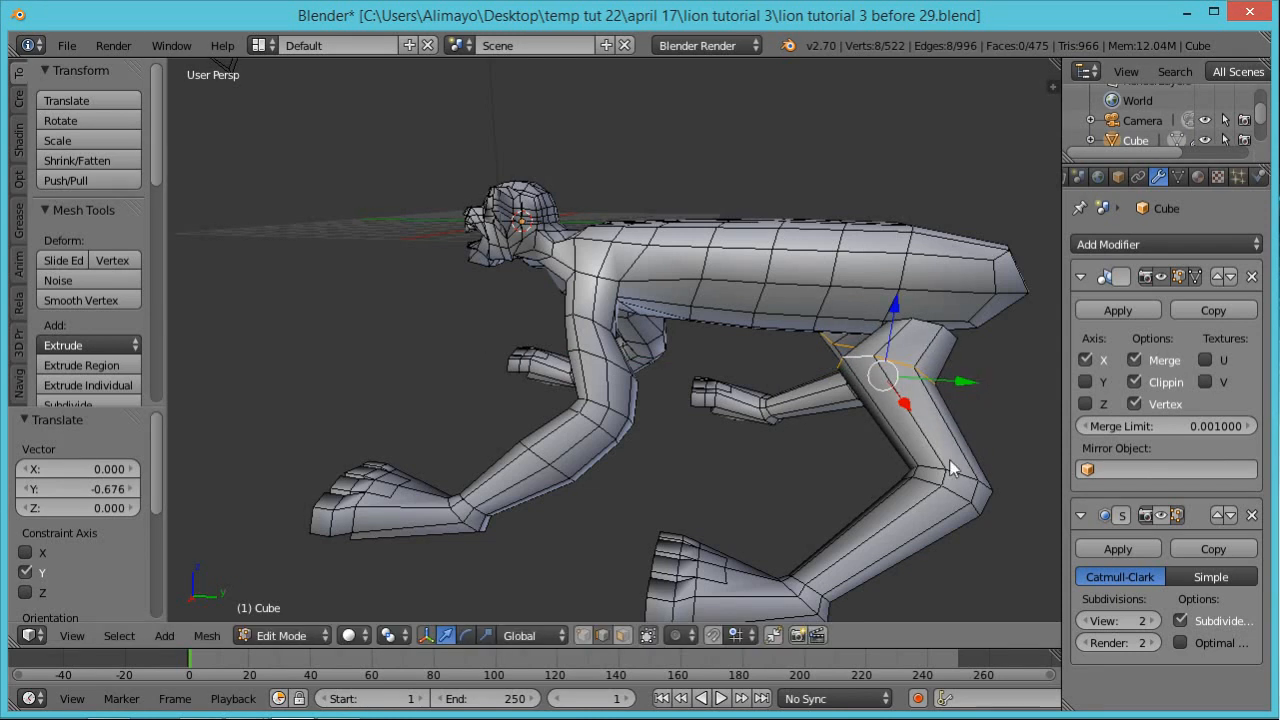
# Select the entire linked hind leg and rotate it about 23.8° around the global Y axis
pyautogui.hotkey('ctrl', 'l')
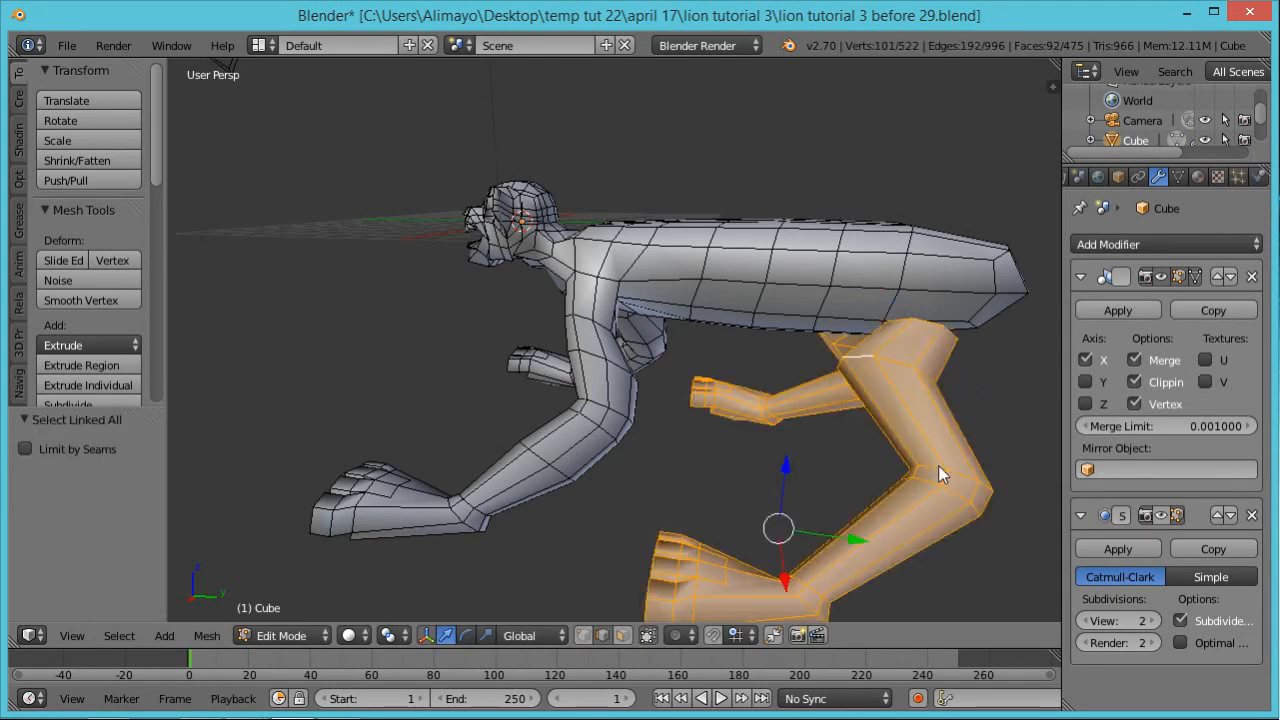
pyautogui.press('r')
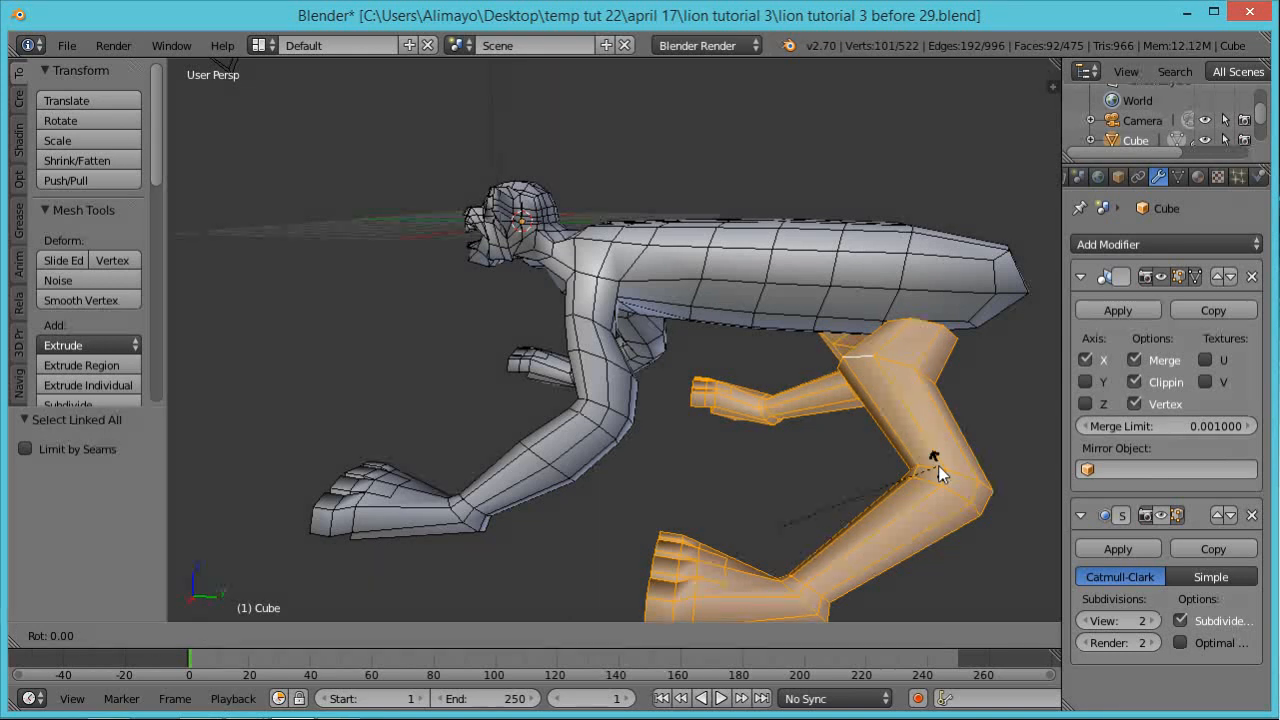
pyautogui.press('y')
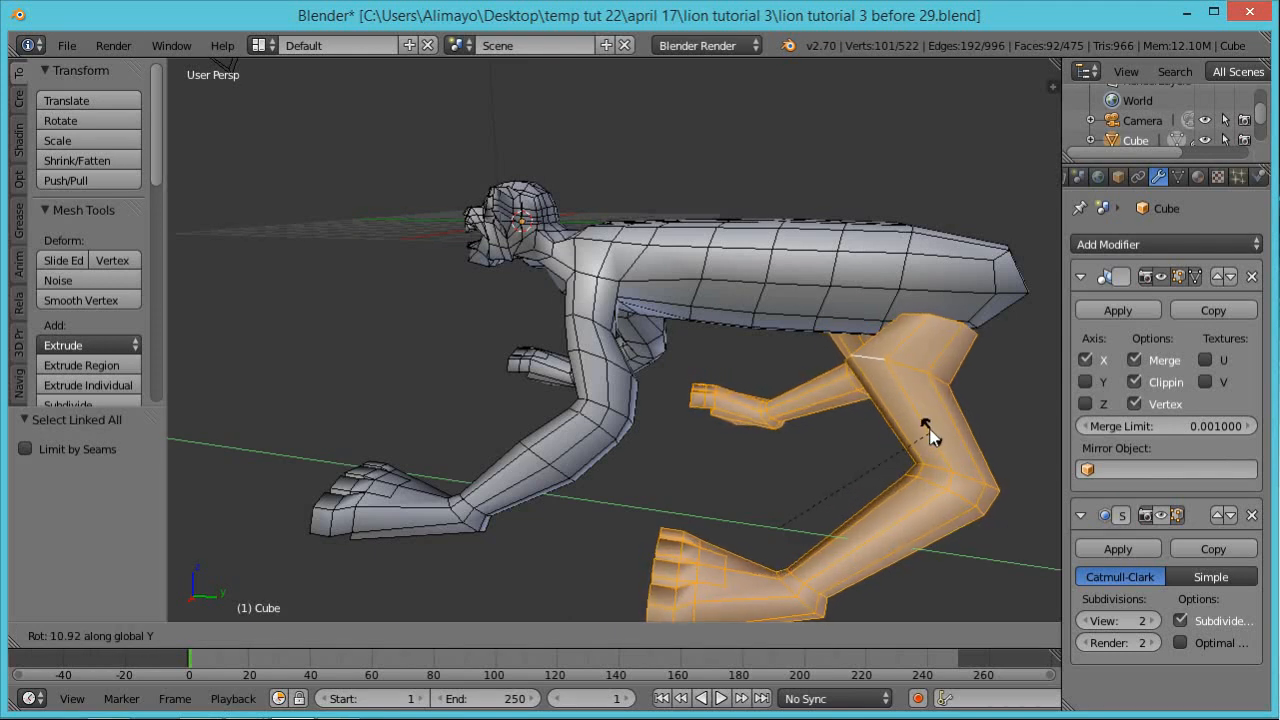
pyautogui.click(920, 418)
# Switch to face selection and delete the ring of faces at the top of the hind leg
pyautogui.moveTo(1000, 486); pyautogui.dragTo(896, 468, button='middle')
pyautogui.rightClick(855, 363)
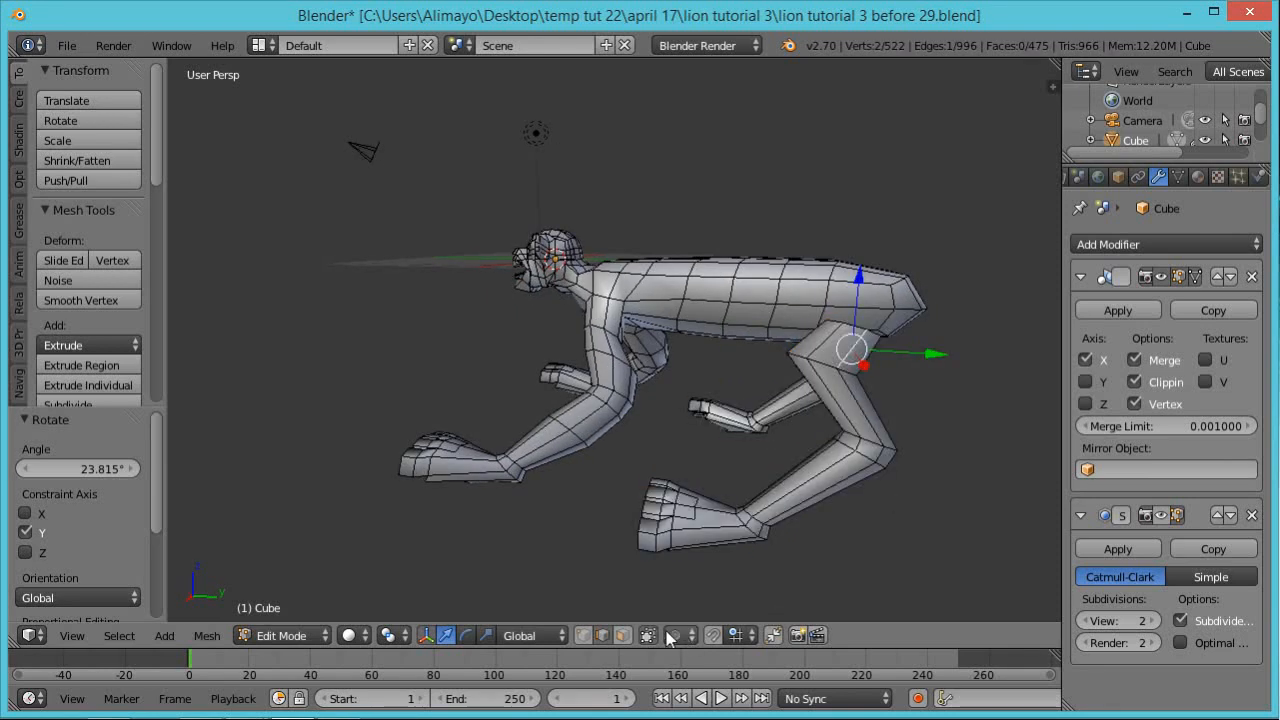
pyautogui.click(622, 635)
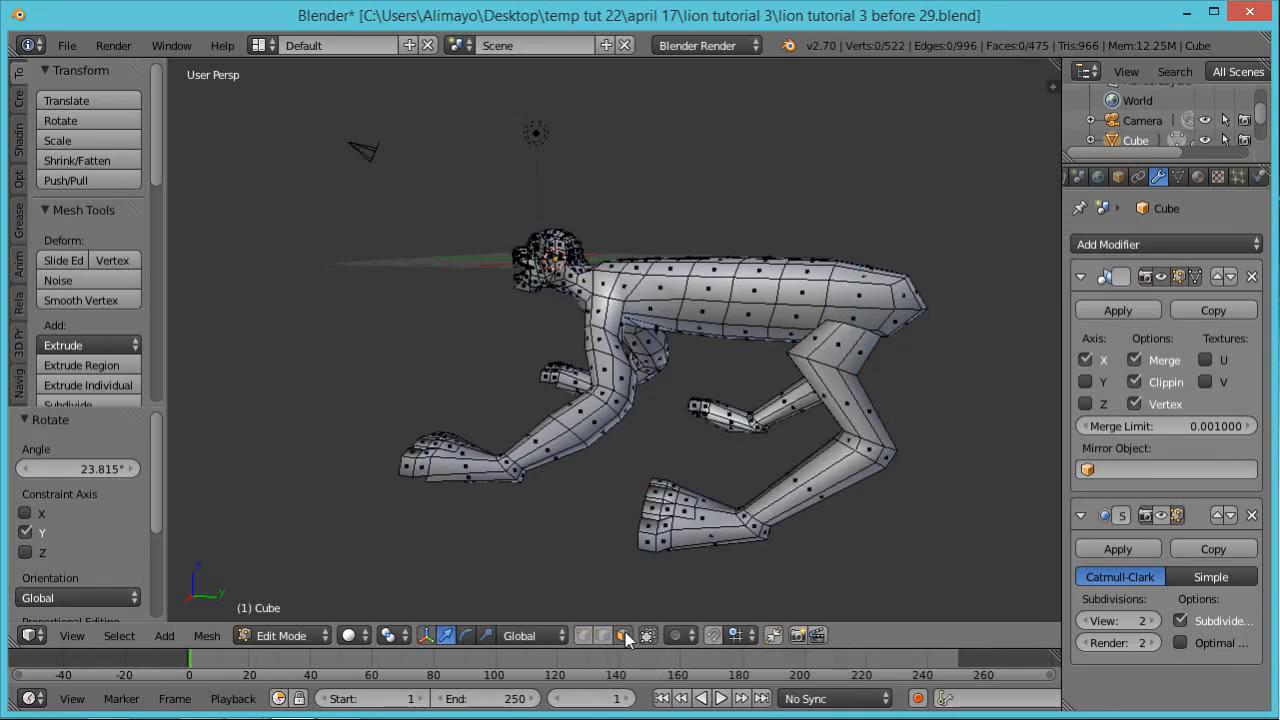
pyautogui.keyDown('alt'); pyautogui.rightClick(840, 347); pyautogui.keyUp('alt')
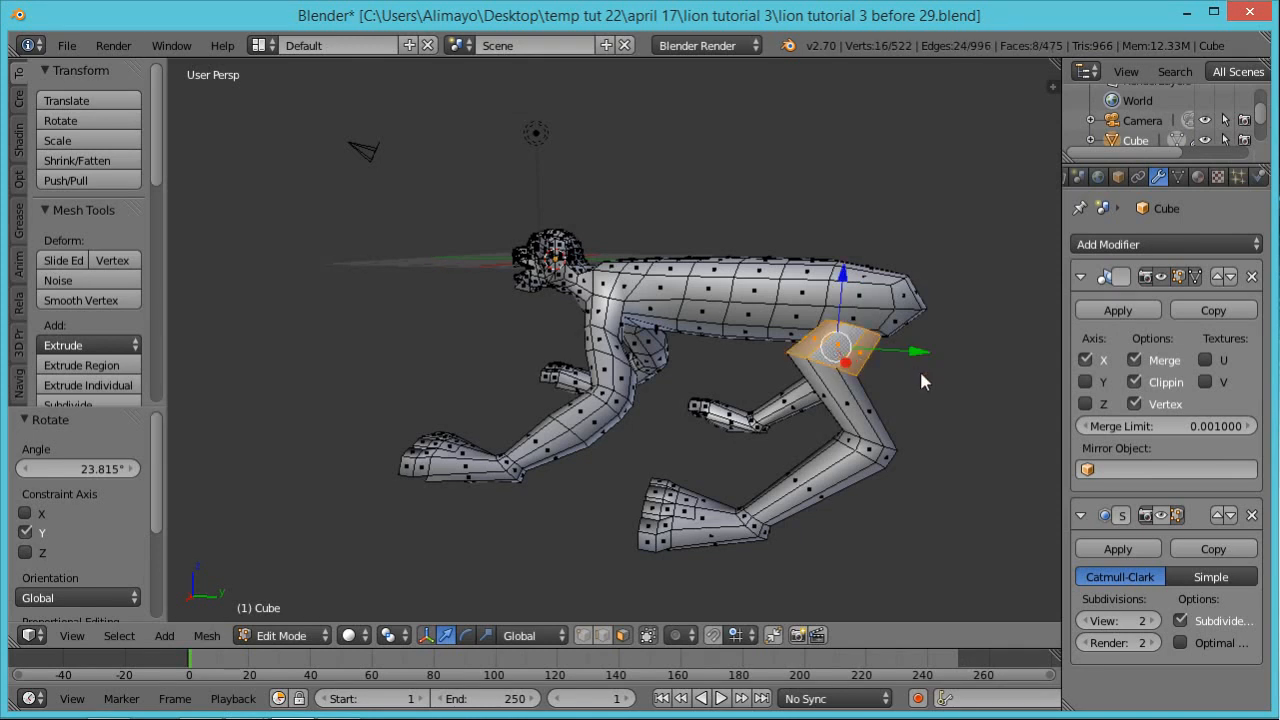
pyautogui.press('x')
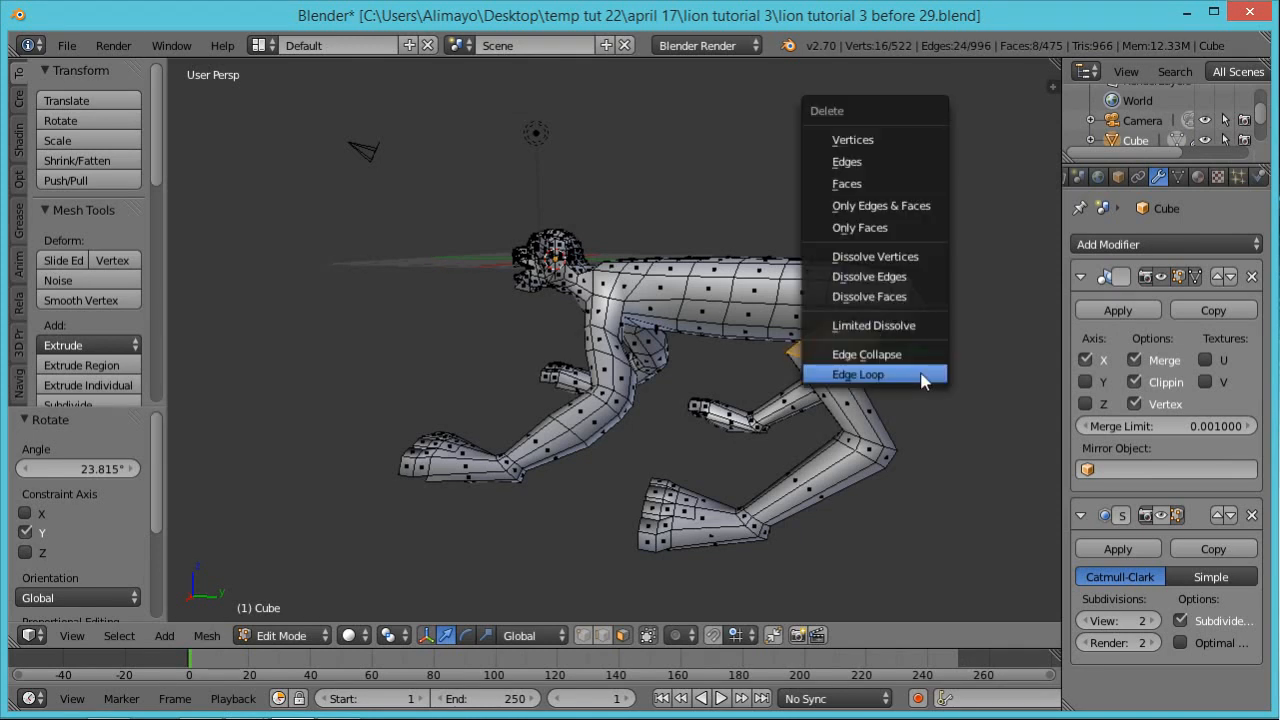
pyautogui.click(894, 185)
pyautogui.moveTo(907, 361)
pyautogui.mouseDown(button='middle')
pyautogui.moveTo(874, 402)
pyautogui.moveTo(931, 357)
pyautogui.mouseUp(button='middle')
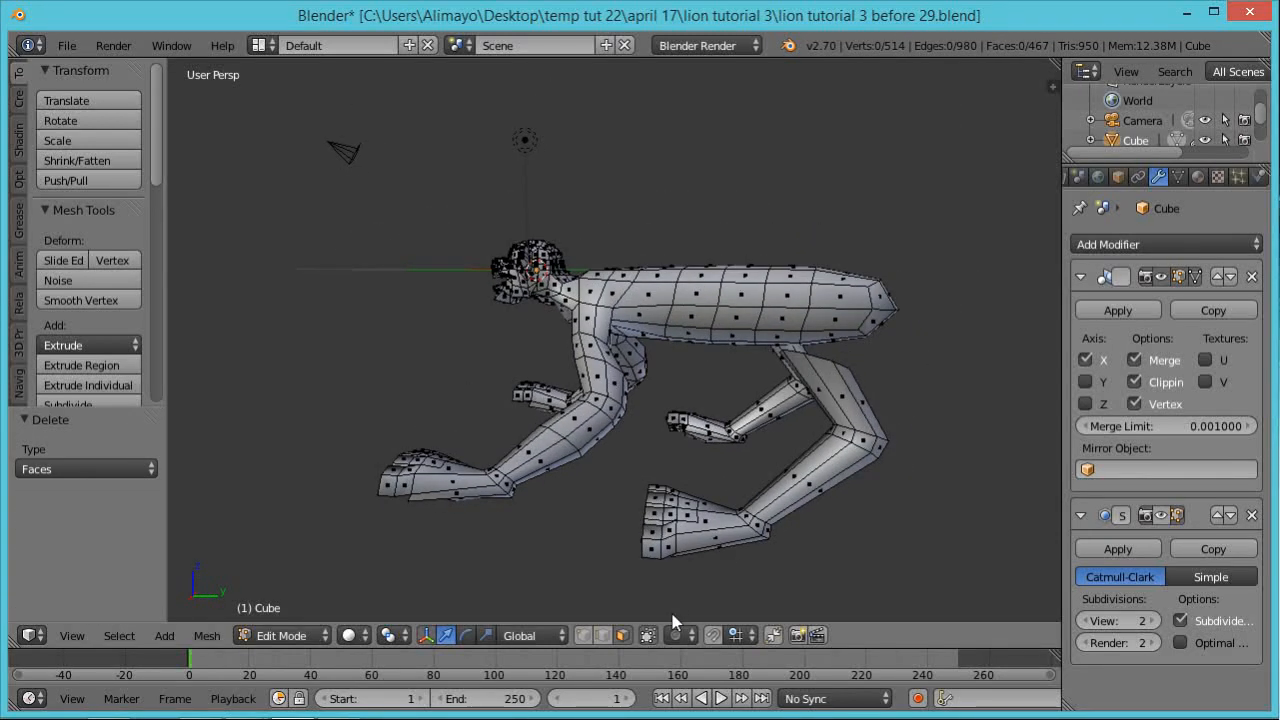
# Select four adjacent faces on the side of the body's rear, above the hind leg, and delete them
pyautogui.click(602, 635)
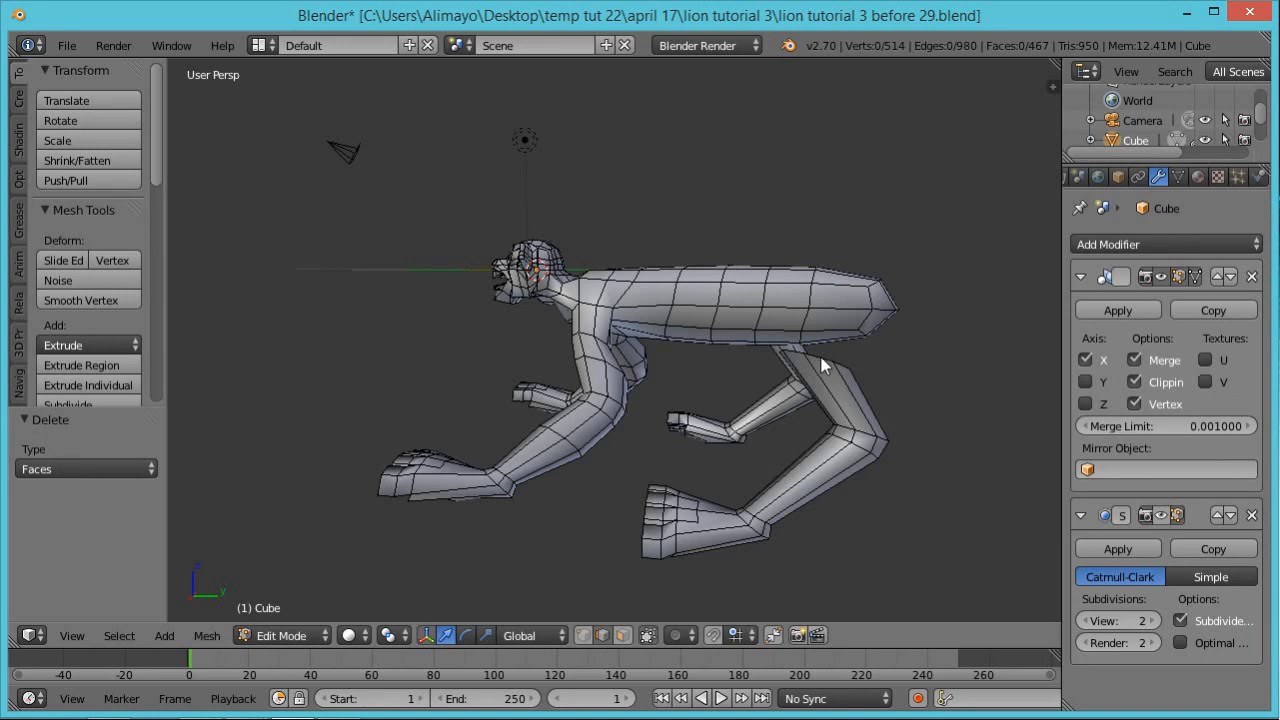
pyautogui.scroll(1, 870, 392)
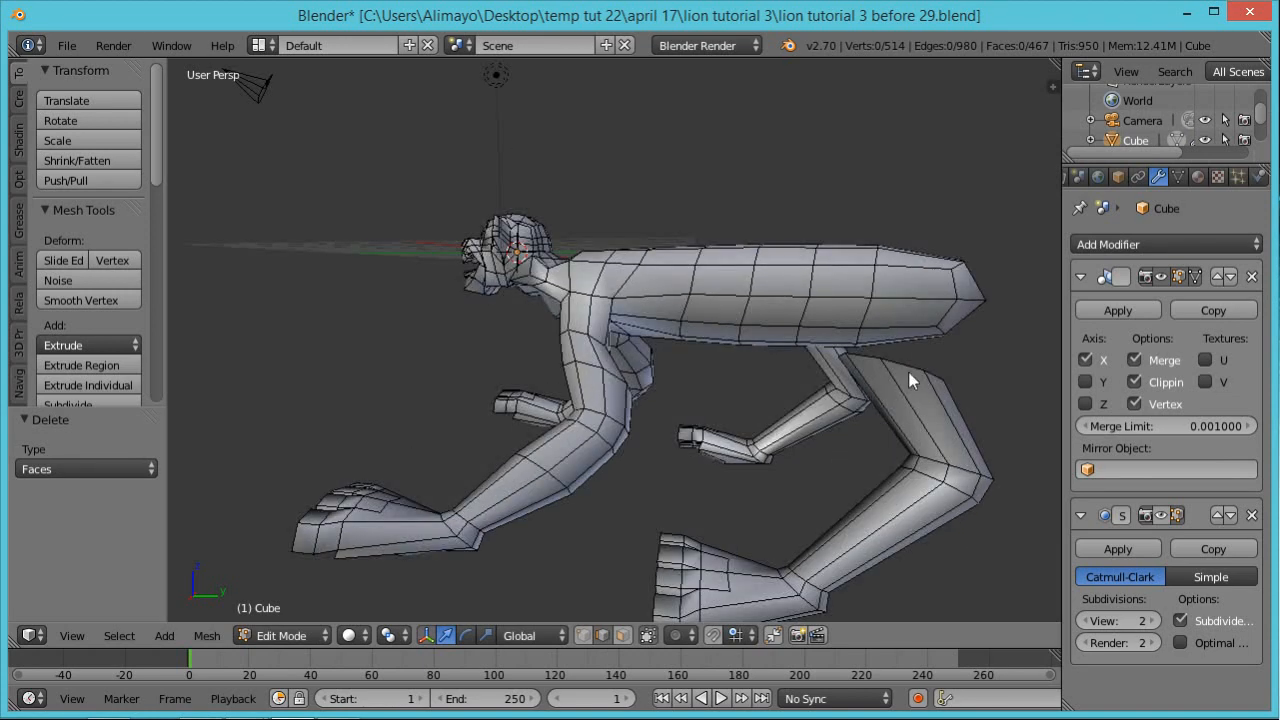
pyautogui.keyDown('alt'); pyautogui.rightClick(918, 377); pyautogui.keyUp('alt')
pyautogui.press('a')
pyautogui.rightClick(906, 311)
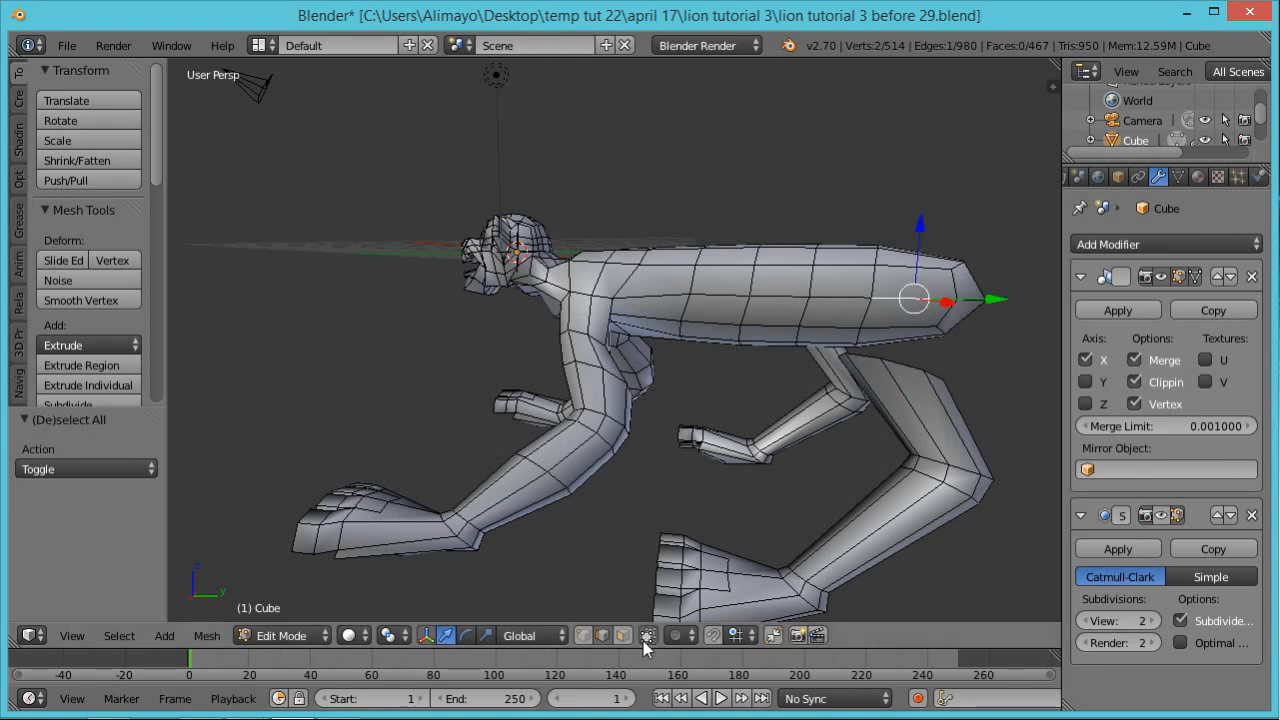
pyautogui.click(623, 635)
pyautogui.rightClick(910, 322)
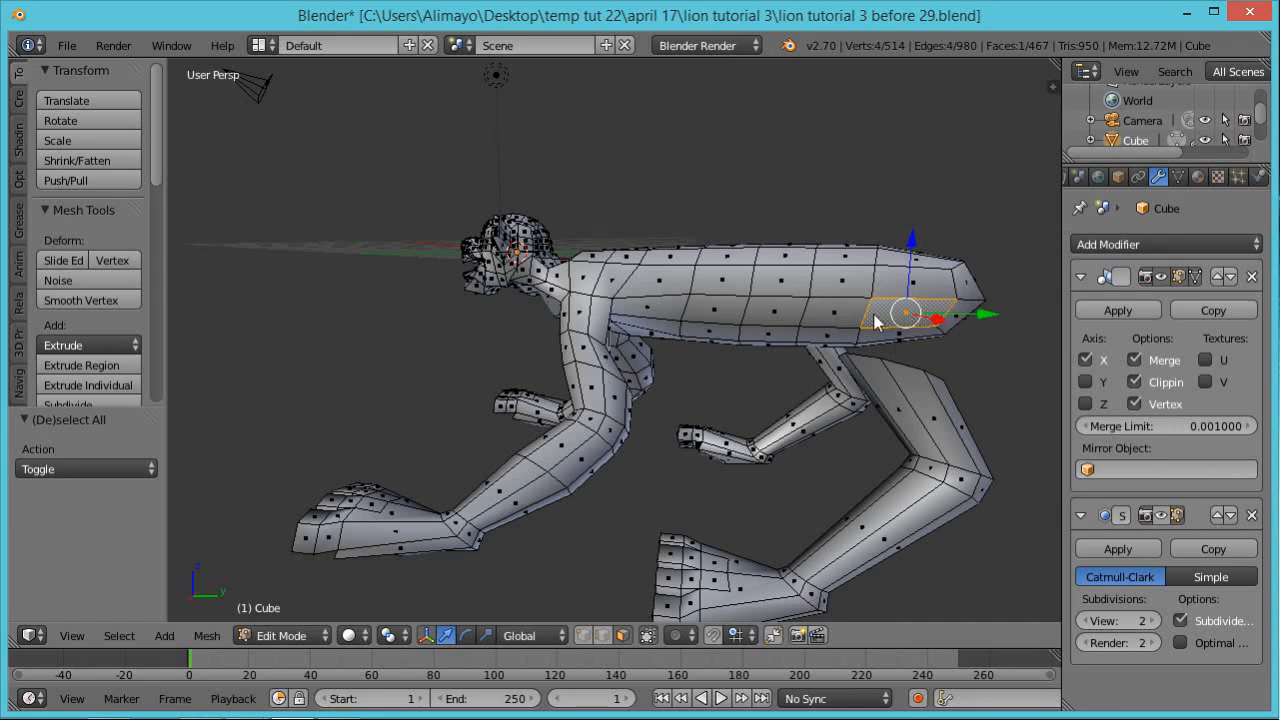
pyautogui.keyDown('shift'); pyautogui.rightClick(922, 283); pyautogui.keyUp('shift')
pyautogui.keyDown('shift'); pyautogui.rightClick(848, 283); pyautogui.keyUp('shift')
pyautogui.keyDown('shift'); pyautogui.rightClick(853, 328); pyautogui.keyUp('shift')
pyautogui.press('x')
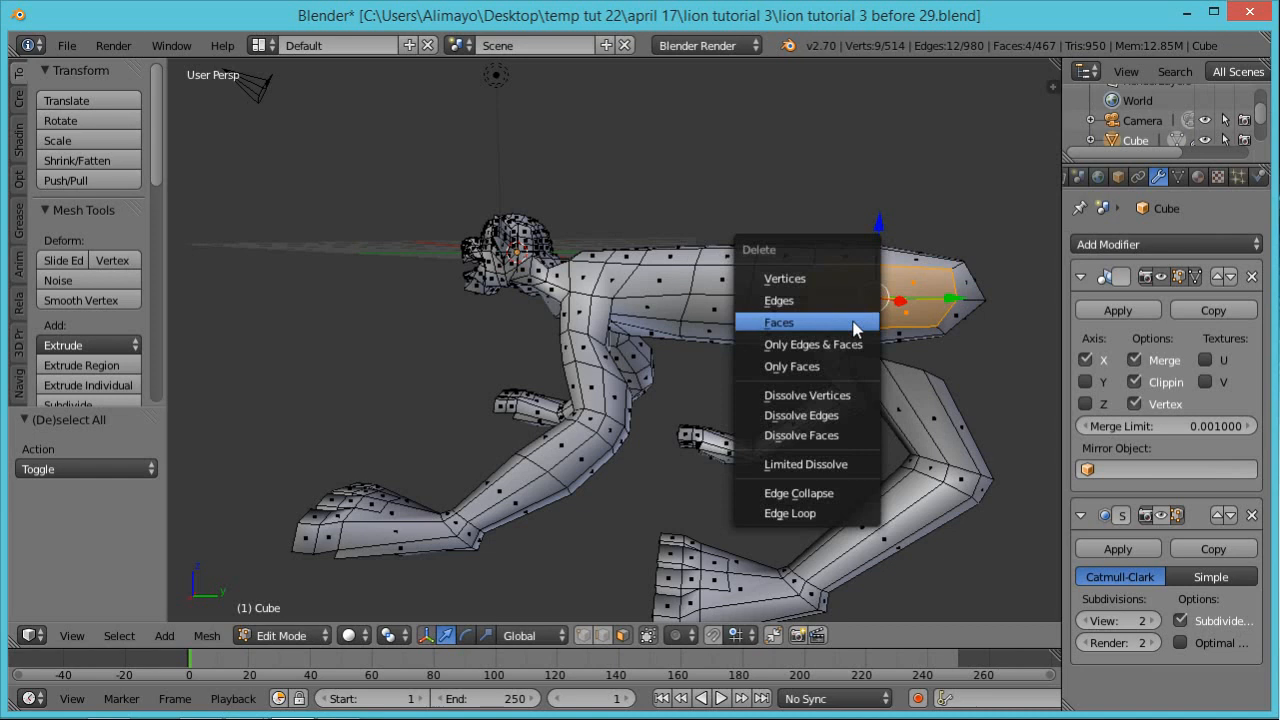
pyautogui.click(855, 323)
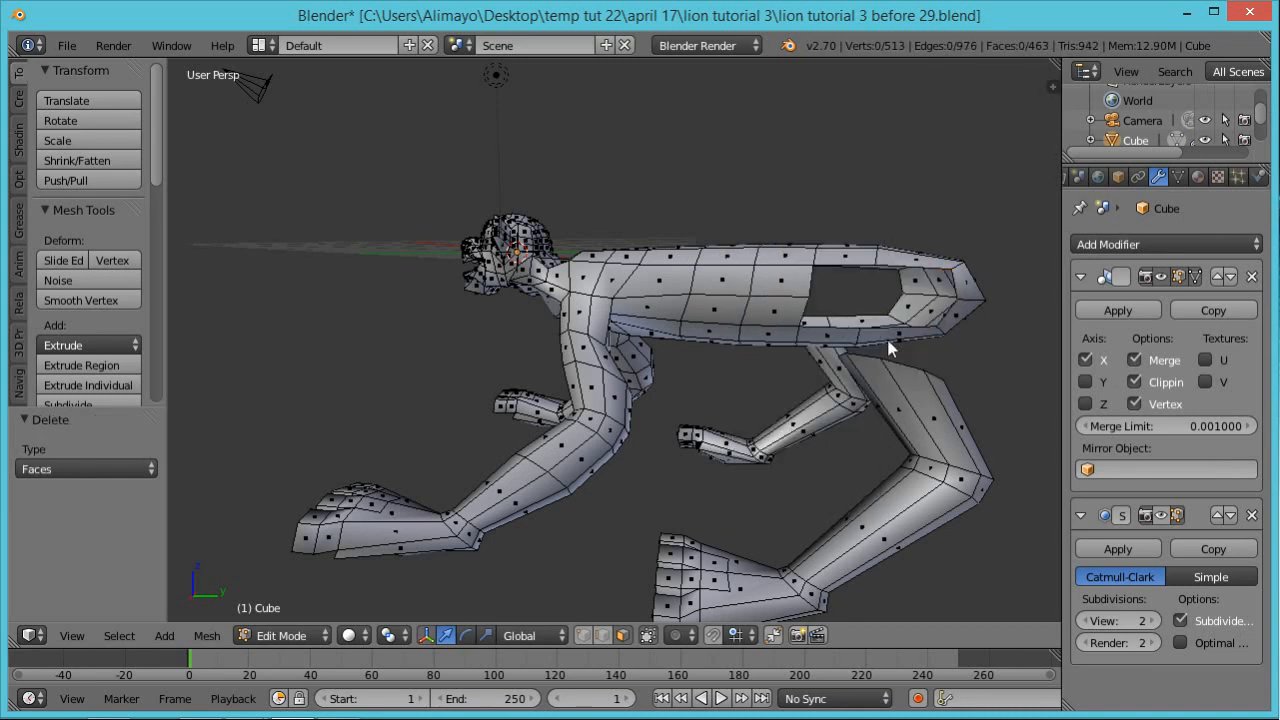
# Switch to edge selection, select the whole hind leg from its open rim, and move it about -2.387 along Y
pyautogui.click(603, 636)
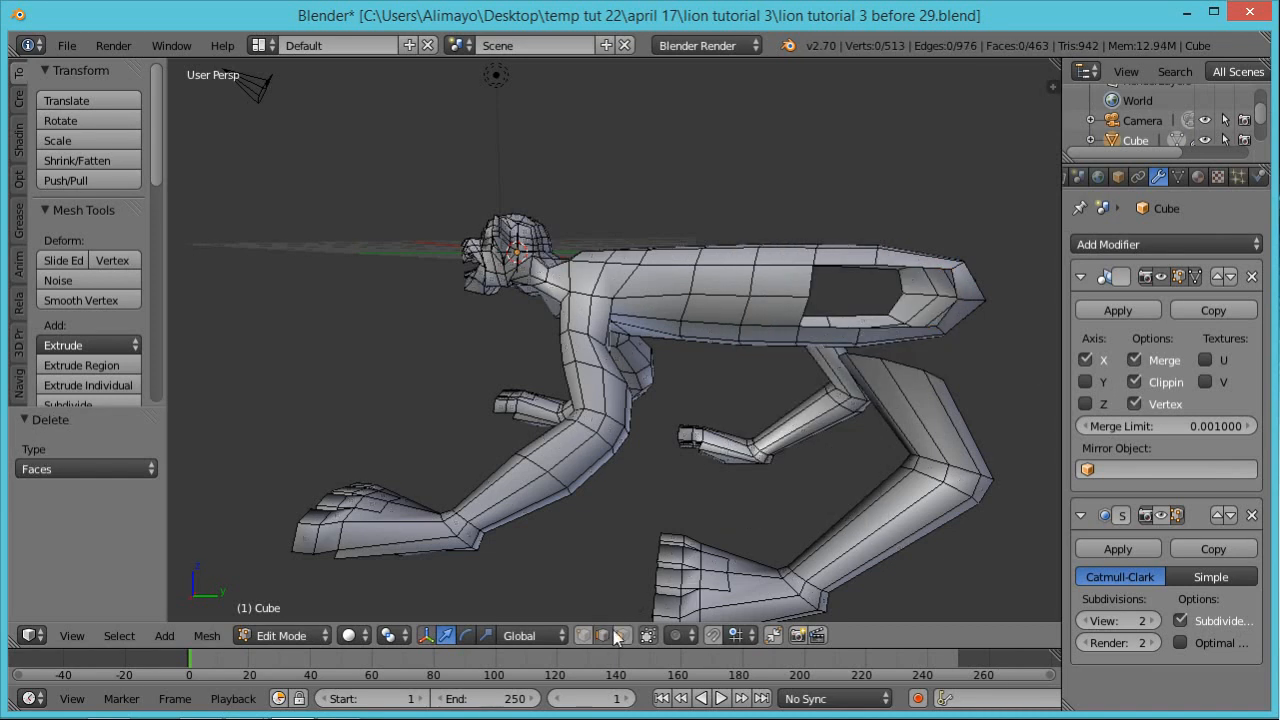
pyautogui.keyDown('alt'); pyautogui.rightClick(836, 330); pyautogui.keyUp('alt')
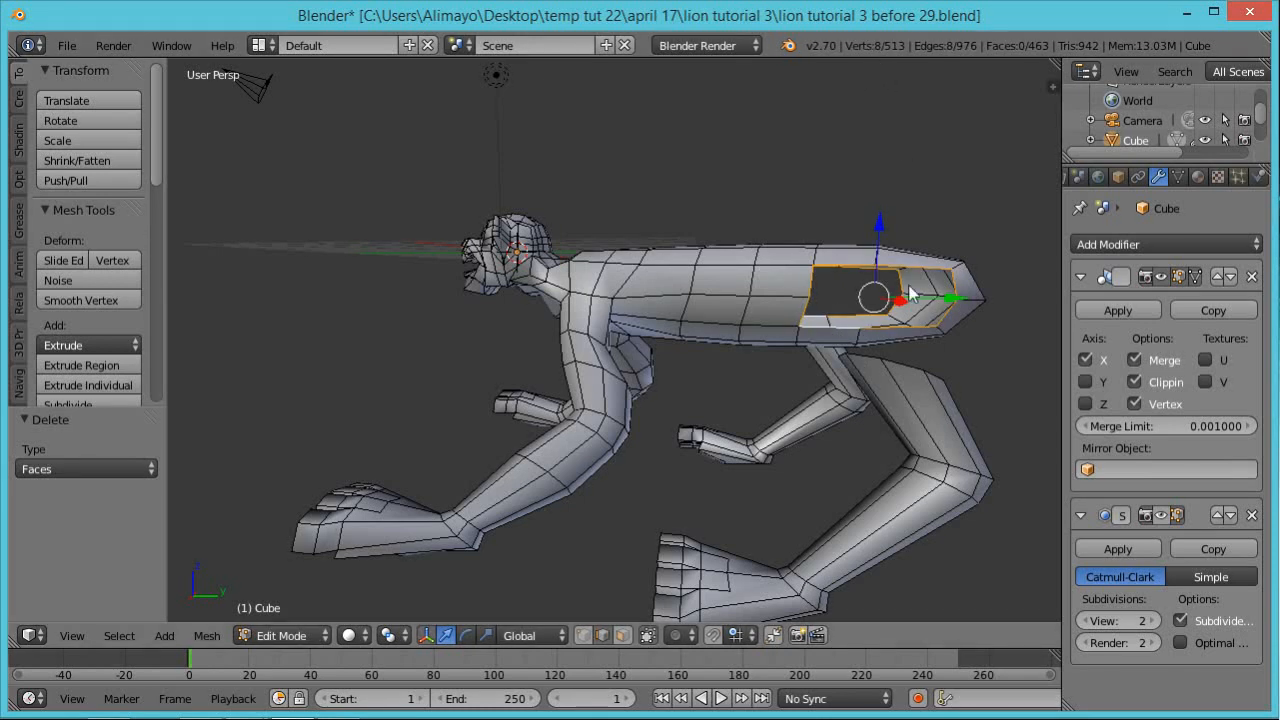
pyautogui.keyDown('alt'); pyautogui.rightClick(896, 376); pyautogui.keyUp('alt')
pyautogui.keyDown('alt'); pyautogui.rightClick(909, 372); pyautogui.keyUp('alt')
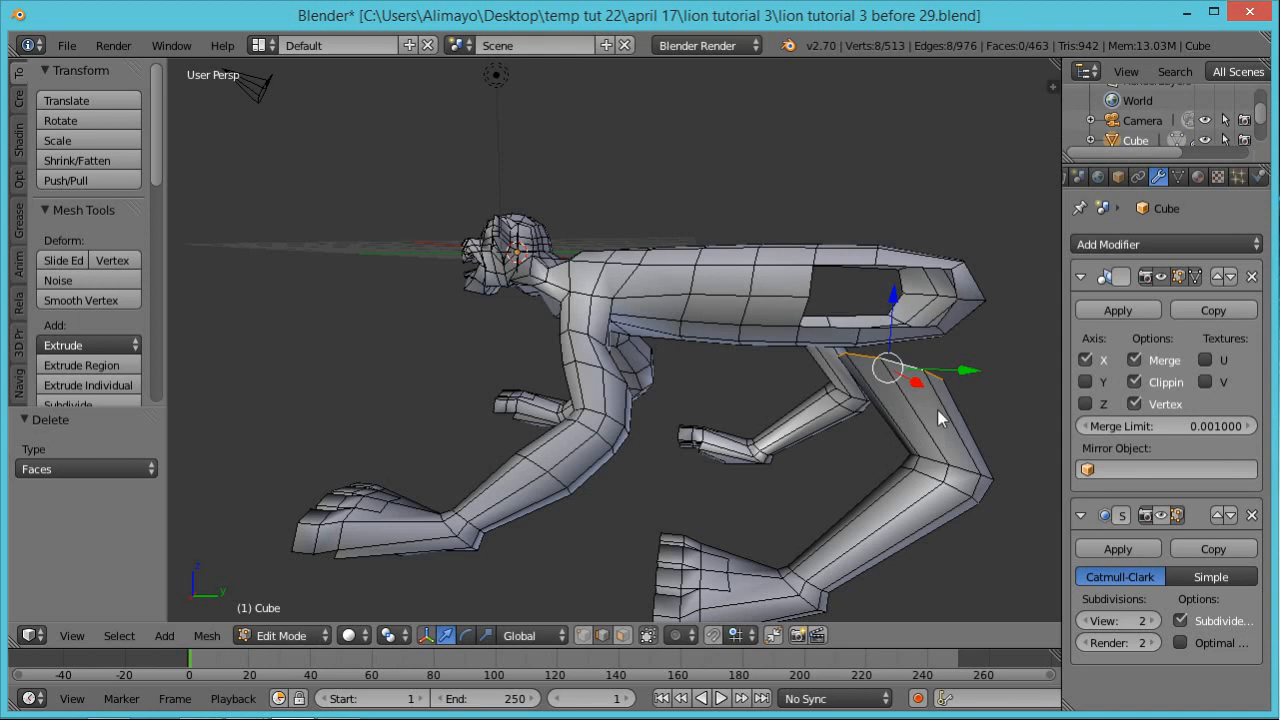
pyautogui.hotkey('ctrl', 'l')
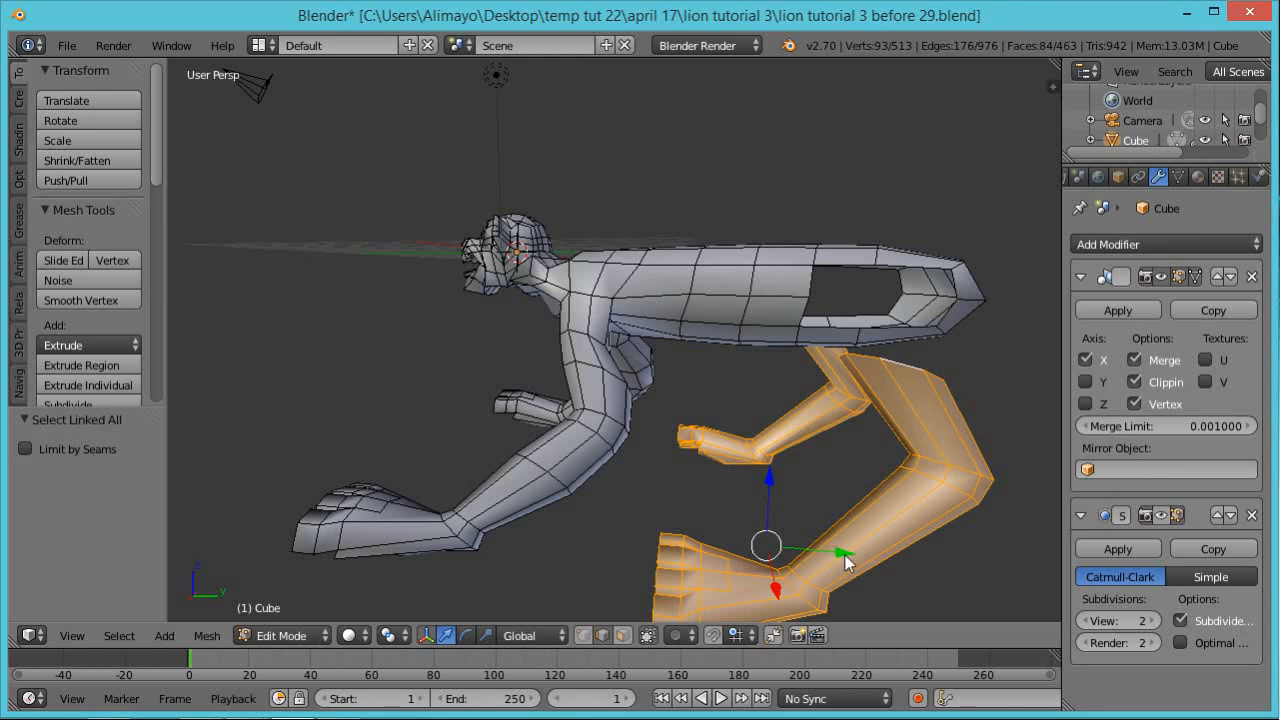
pyautogui.press('g')
pyautogui.press('y')
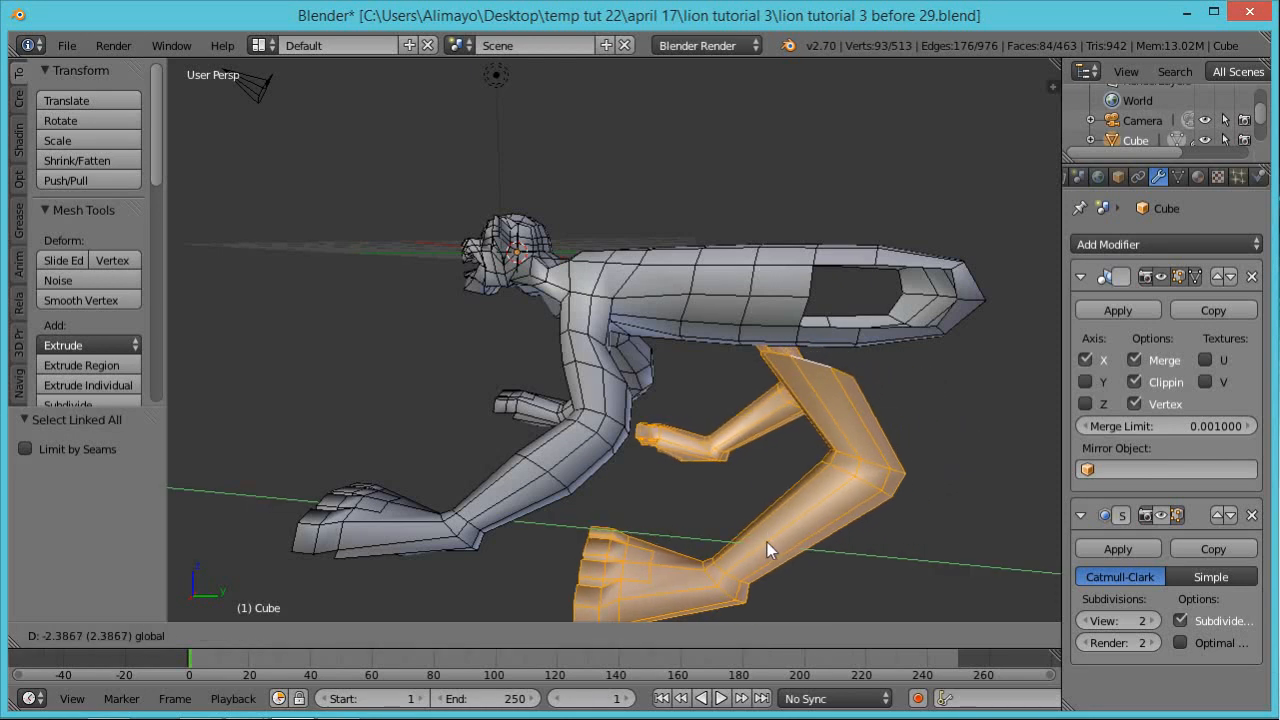
pyautogui.click(767, 542)
# Select the hind leg's open rim and the body hole's border loop, and join them with LoopTools Bridge
pyautogui.moveTo(934, 455); pyautogui.dragTo(911, 537, button='middle')
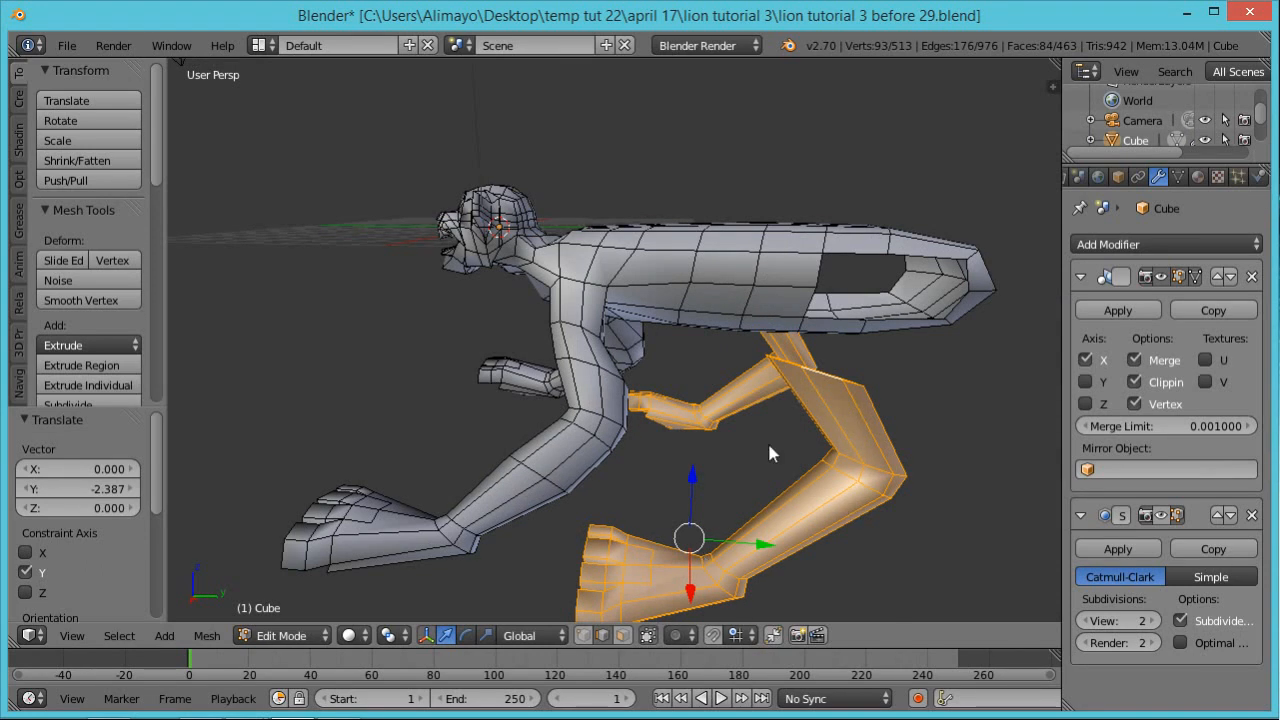
pyautogui.rightClick(826, 376)
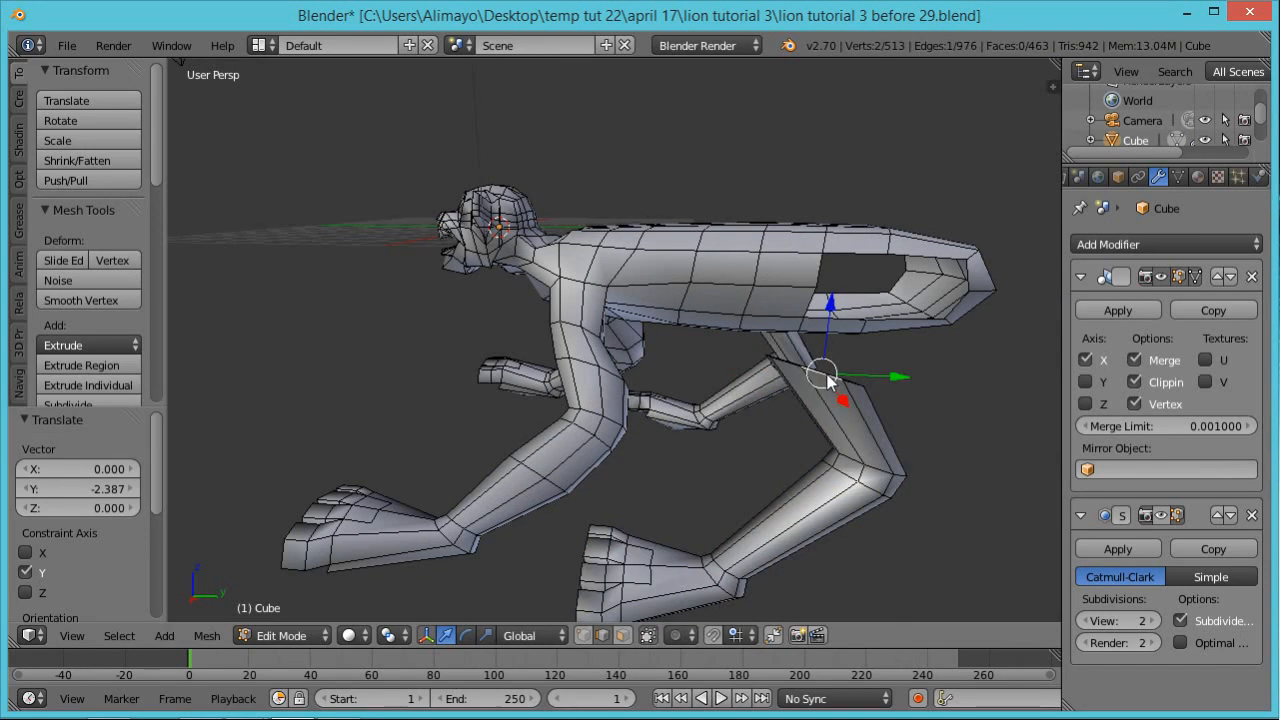
pyautogui.keyDown('alt'); pyautogui.rightClick(826, 378); pyautogui.keyUp('alt')
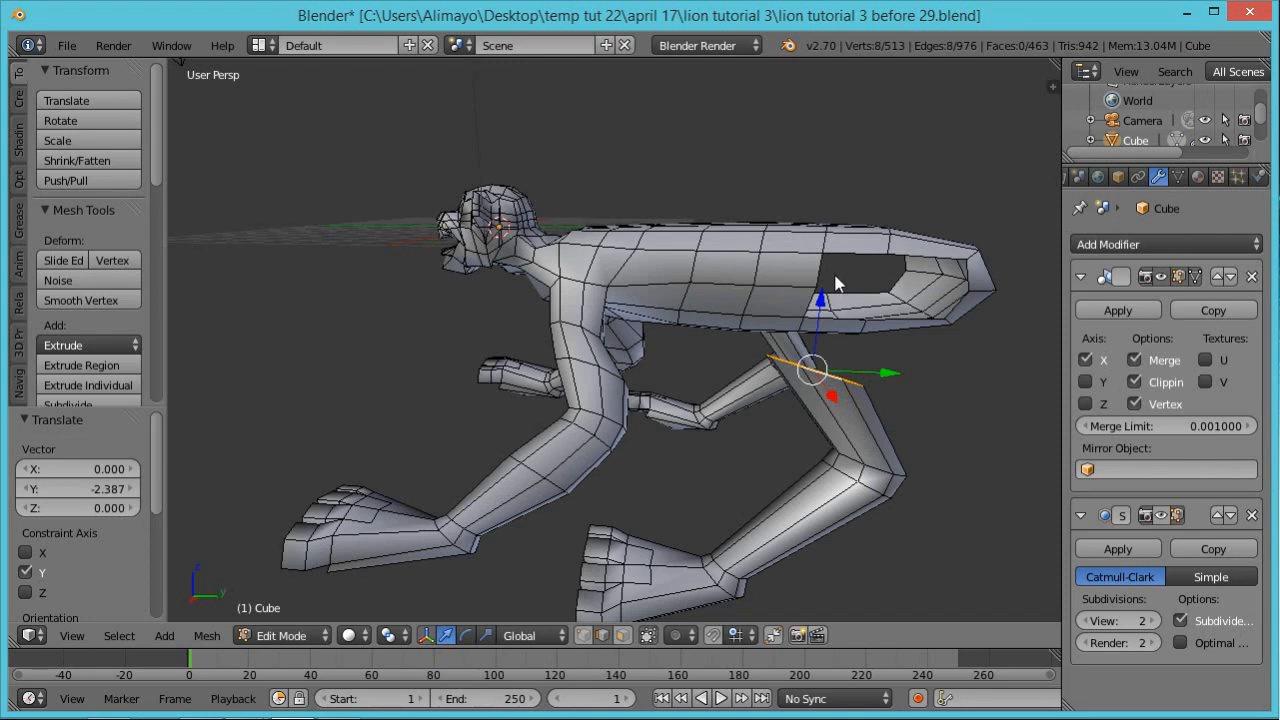
pyautogui.keyDown('alt'); pyautogui.keyDown('shift'); pyautogui.rightClick(822, 277); pyautogui.keyUp('shift'); pyautogui.keyUp('alt')
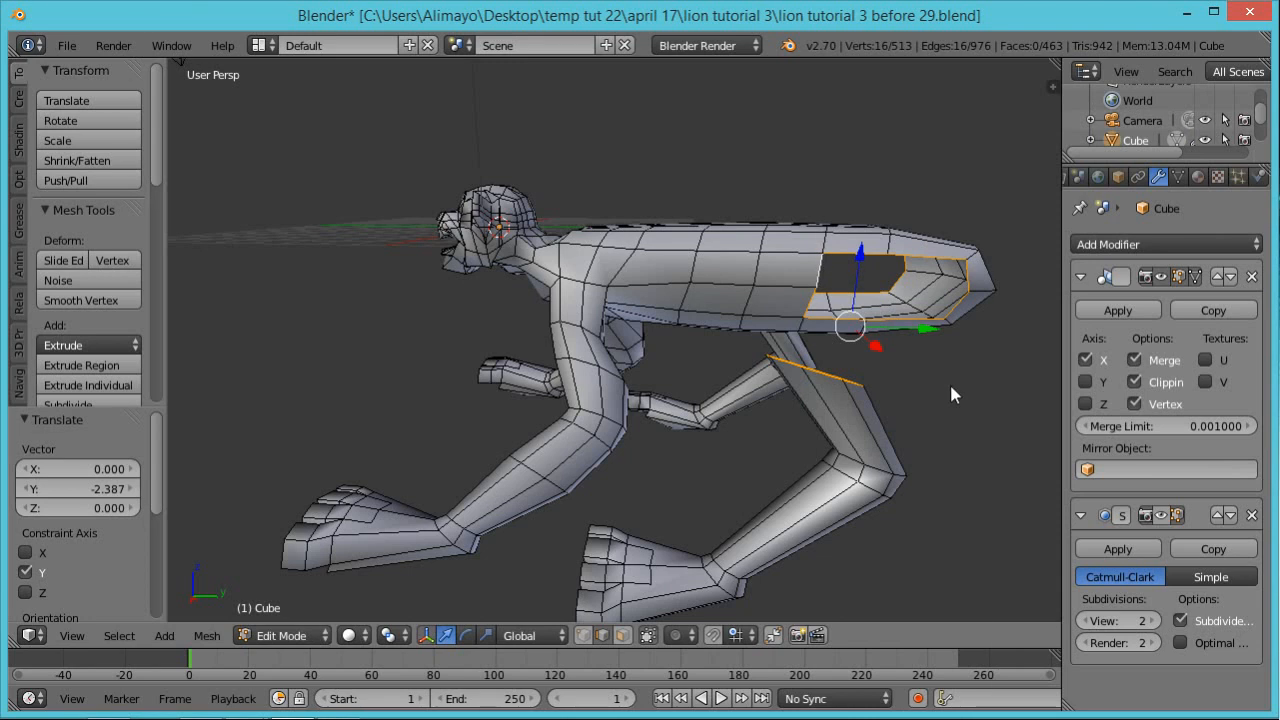
pyautogui.press('w')
pyautogui.moveTo(903, 193)
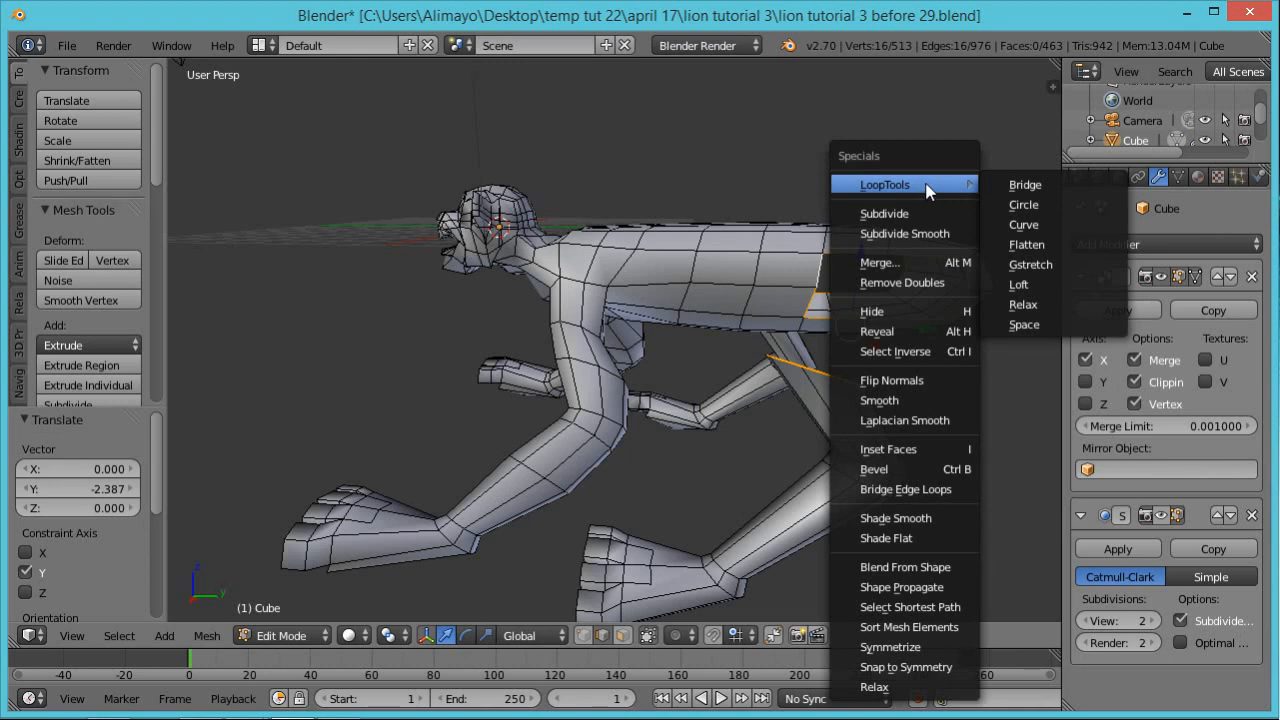
pyautogui.click(1012, 185)
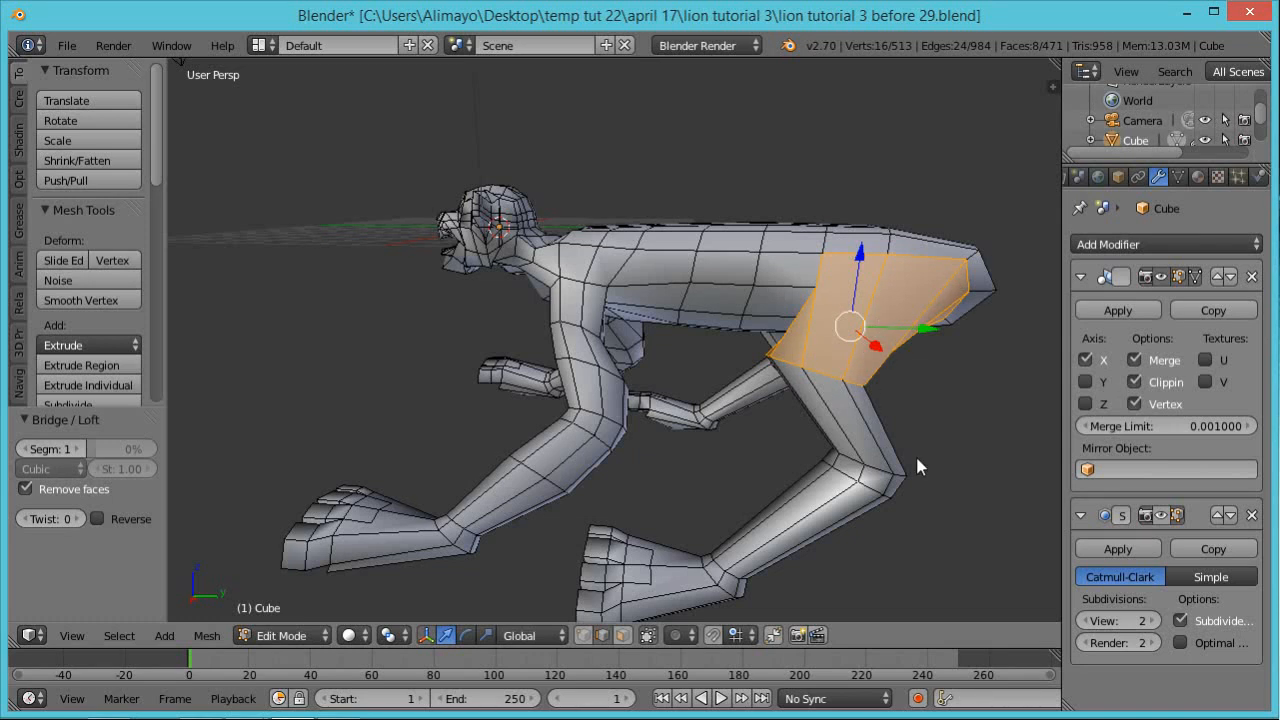
# Switch the viewport to wireframe shading and clear the selection of the bridged faces
pyautogui.press('n')
pyautogui.press('n')
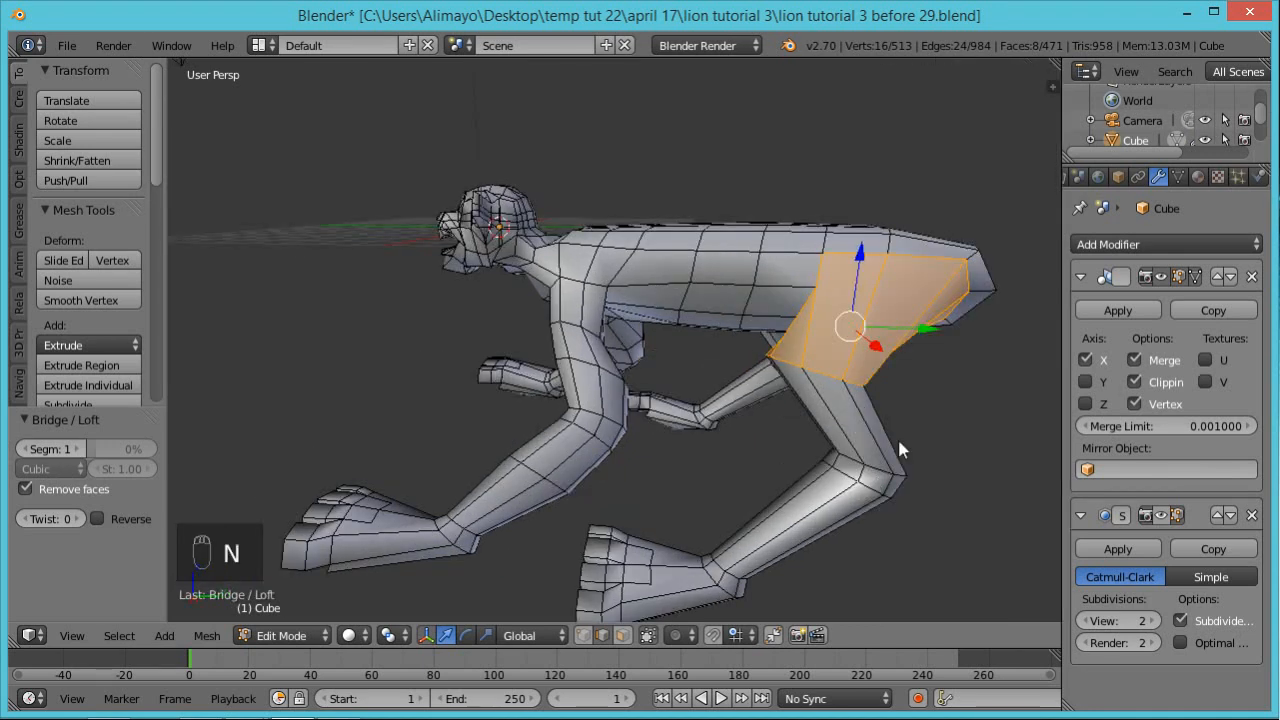
pyautogui.moveTo(866, 452); pyautogui.dragTo(860, 498, button='middle')
pyautogui.scroll(-2, 773, 528)
pyautogui.moveTo(775, 533); pyautogui.dragTo(816, 494, button='middle')
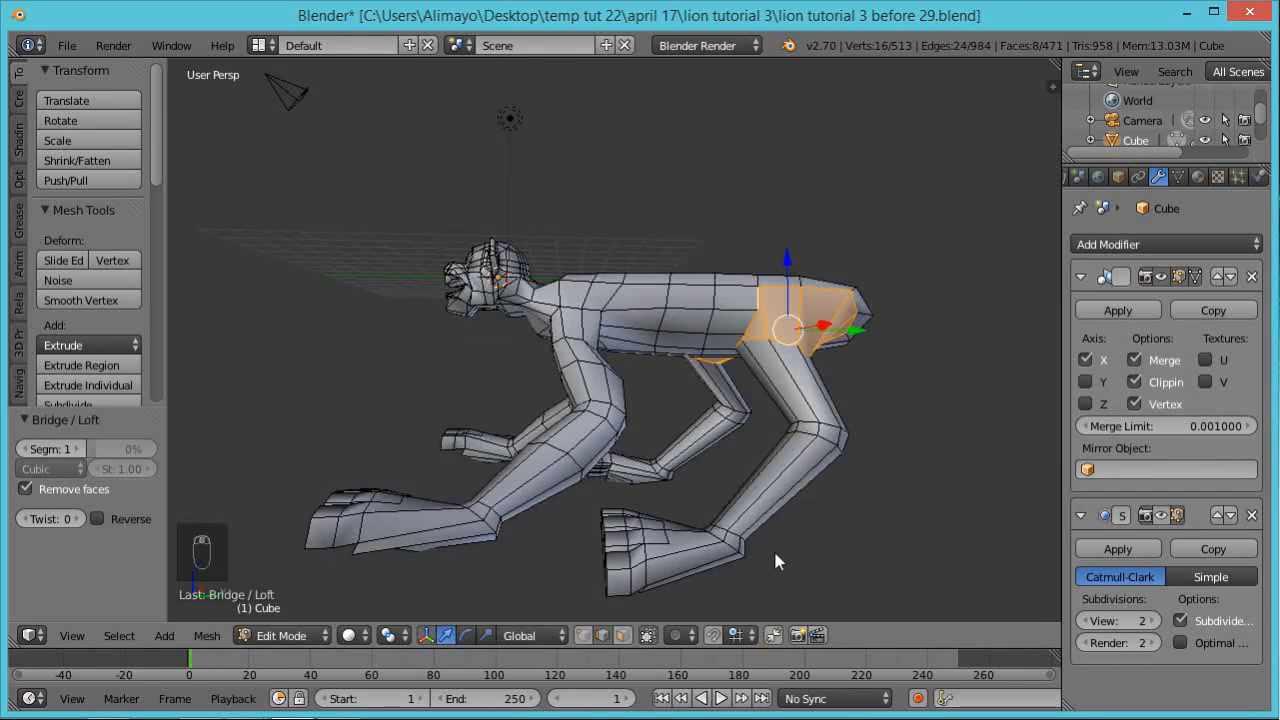
pyautogui.press('z')
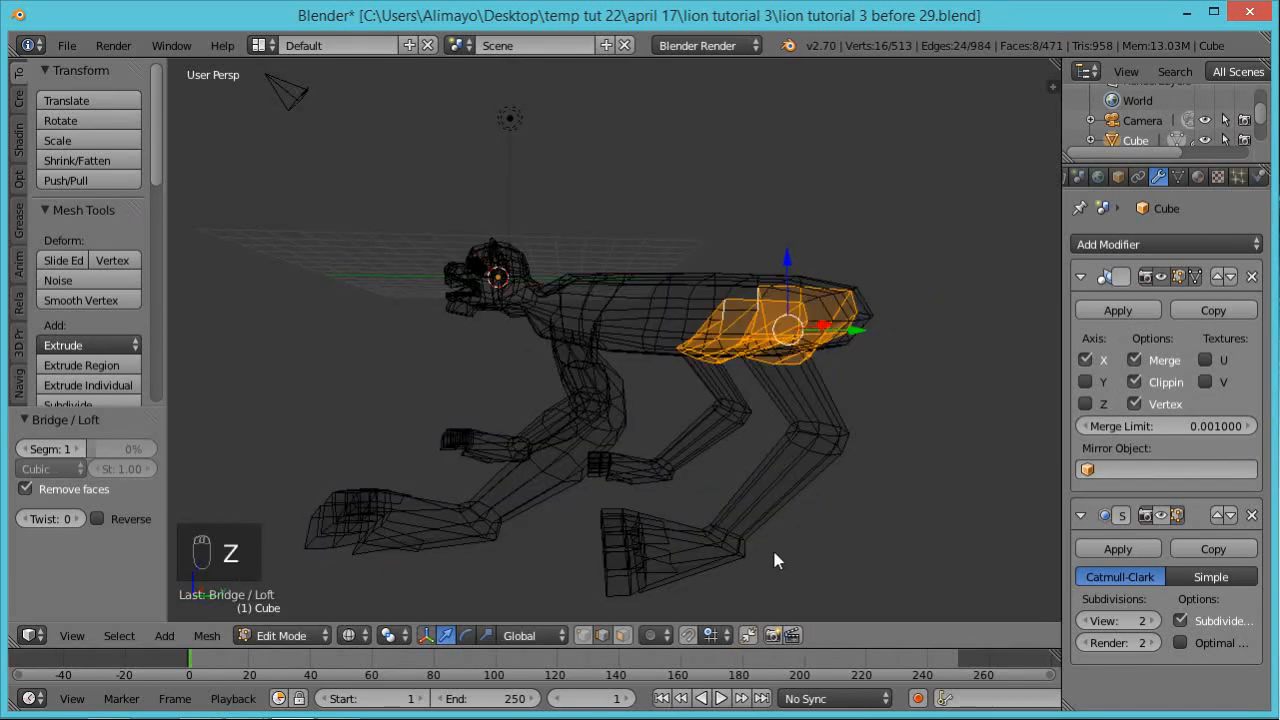
pyautogui.press('a')
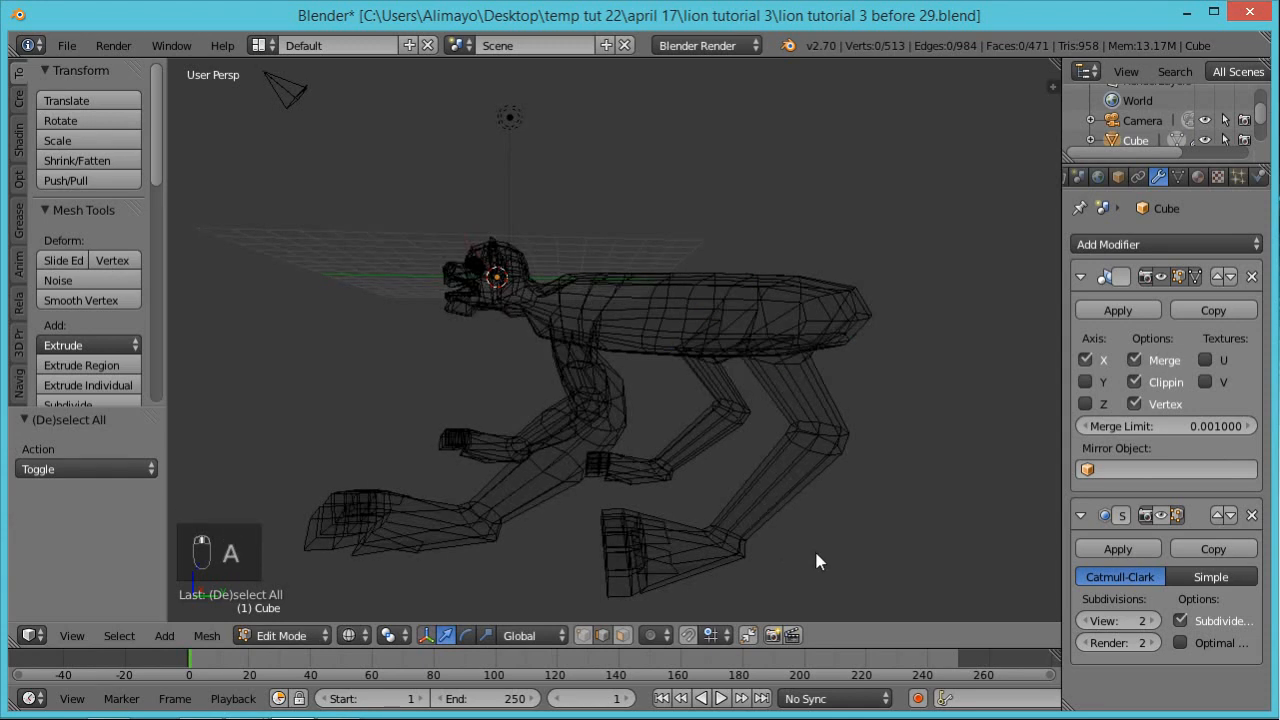
pyautogui.moveTo(812, 542)
pyautogui.keyDown('ctrl'); pyautogui.mouseDown()
pyautogui.moveTo(669, 500)
pyautogui.moveTo(580, 528)
pyautogui.moveTo(635, 606)
pyautogui.moveTo(662, 615)
pyautogui.mouseUp(); pyautogui.keyUp('ctrl')
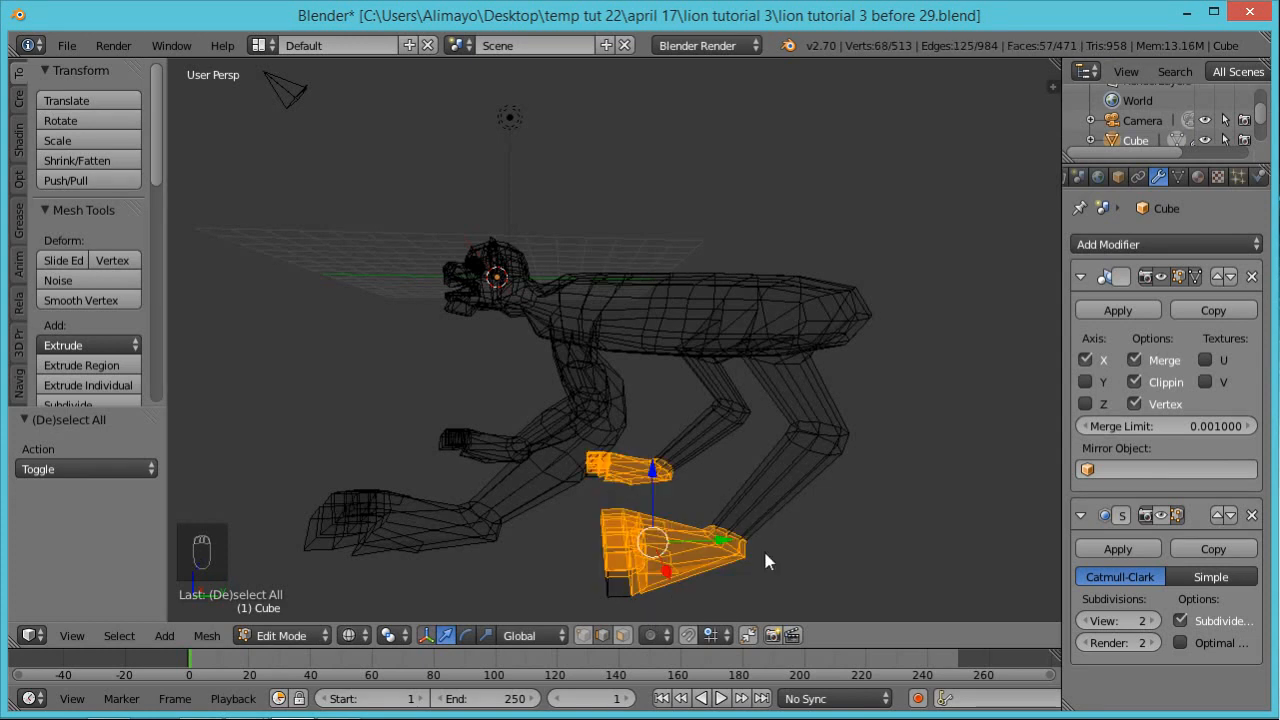
pyautogui.press('a')
pyautogui.moveTo(763, 548)
pyautogui.keyDown('ctrl'); pyautogui.mouseDown()
pyautogui.moveTo(670, 506)
pyautogui.moveTo(561, 551)
pyautogui.moveTo(708, 636)
pyautogui.moveTo(794, 617)
pyautogui.mouseUp(); pyautogui.keyUp('ctrl')
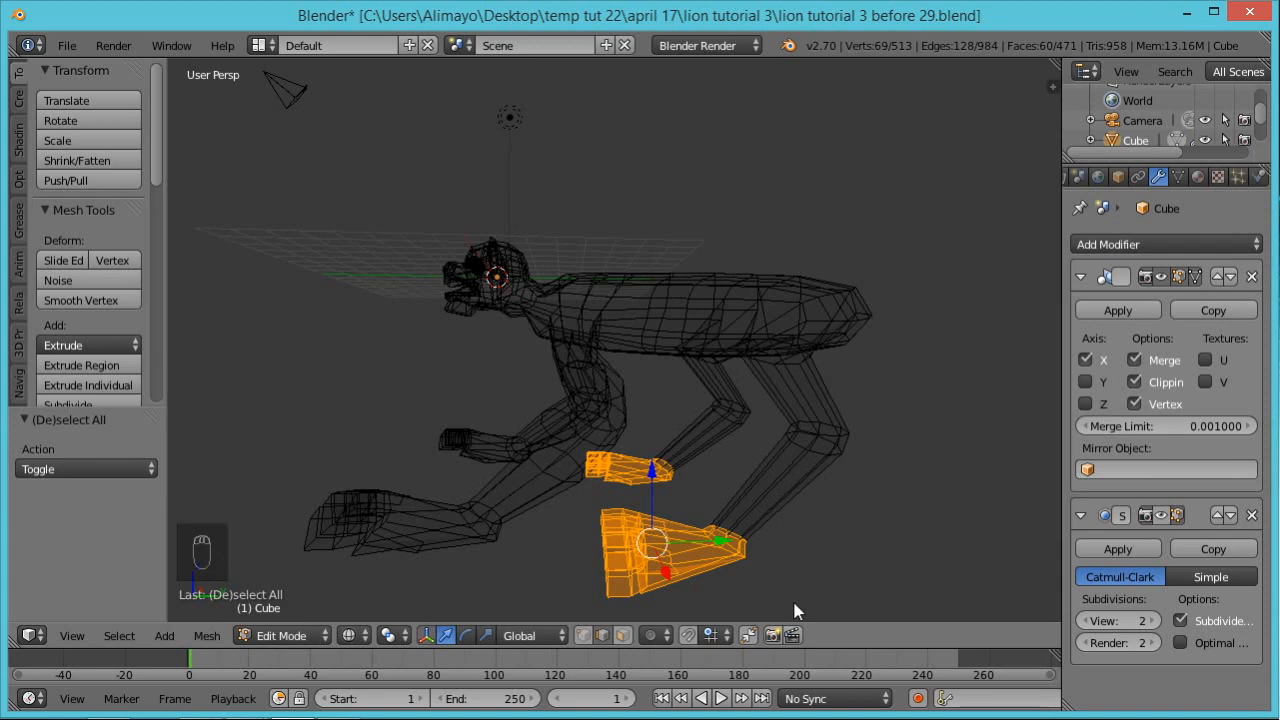
# Enable connected proportional editing, lasso-select the whole hind paw, and move it about 3.34 along Y with proportional size 4.18
pyautogui.hotkey('alt', 'o')
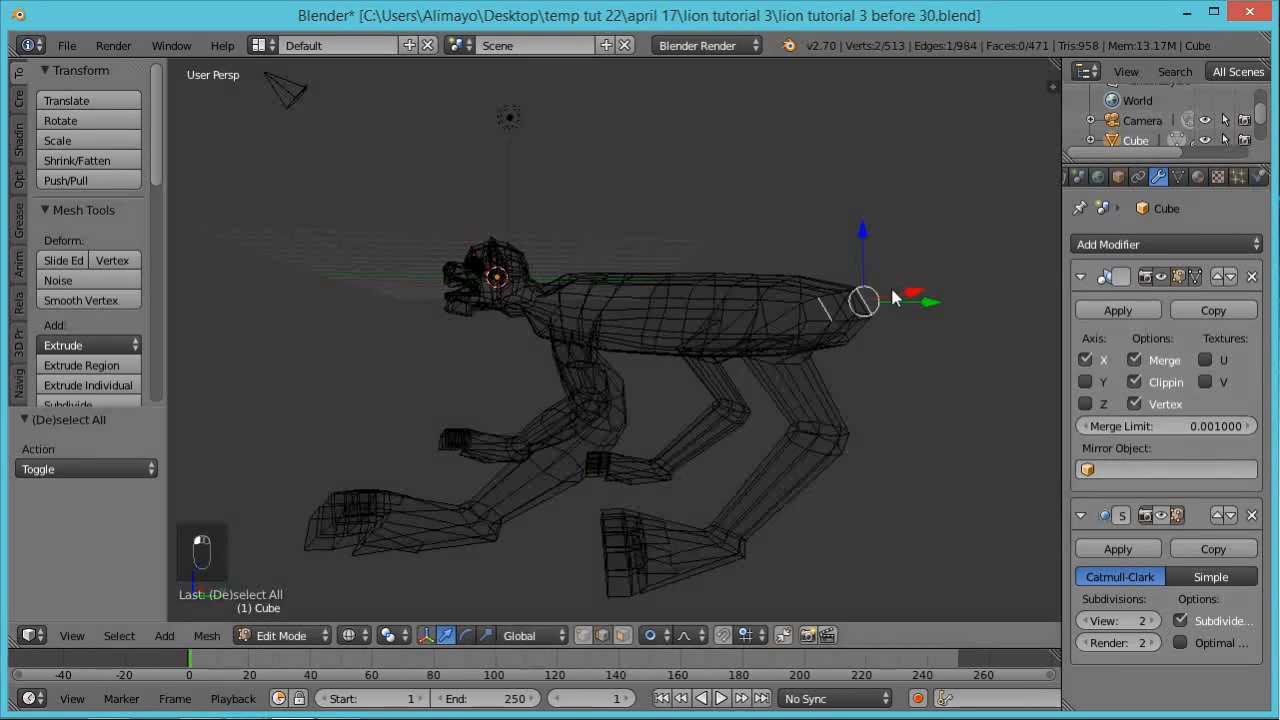
pyautogui.press('a')
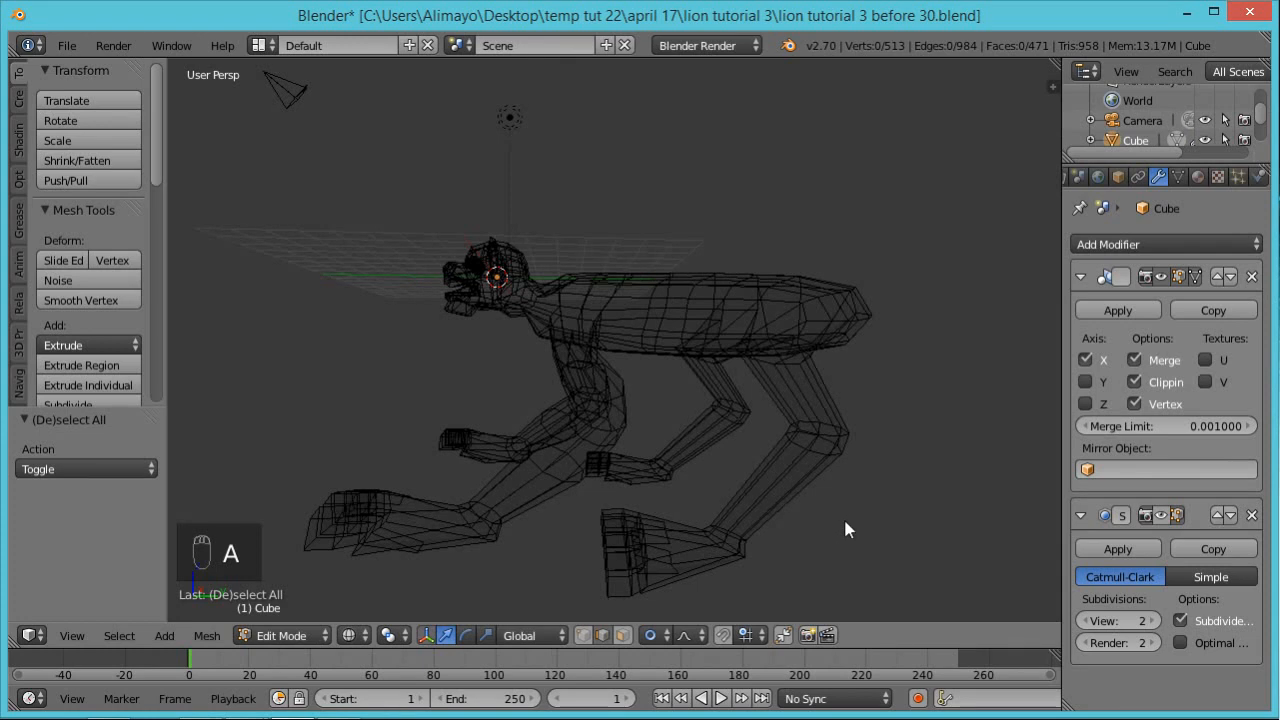
pyautogui.scroll(-3, 843, 516)
pyautogui.moveTo(760, 509); pyautogui.dragTo(761, 527, button='middle')
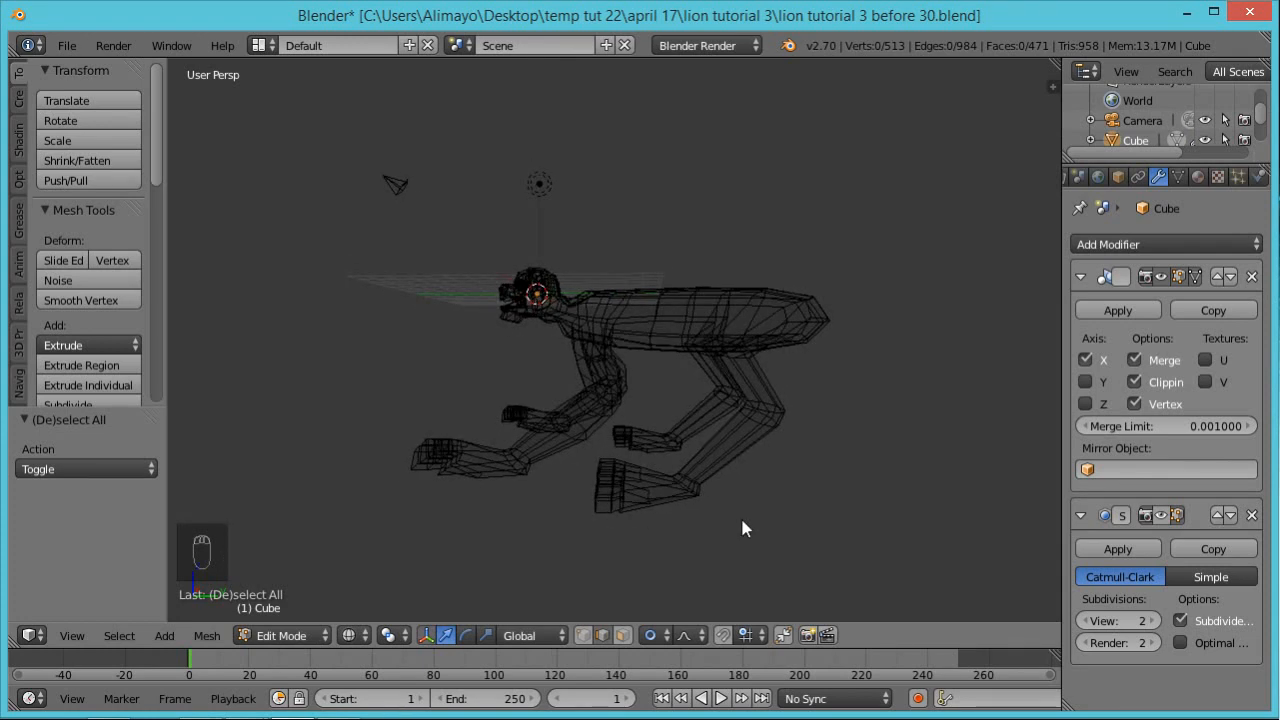
pyautogui.moveTo(735, 487)
pyautogui.keyDown('ctrl'); pyautogui.mouseDown()
pyautogui.moveTo(693, 462)
pyautogui.moveTo(600, 455)
pyautogui.moveTo(683, 570)
pyautogui.moveTo(709, 518)
pyautogui.mouseUp(); pyautogui.keyUp('ctrl')
pyautogui.press('g')
pyautogui.press('y')
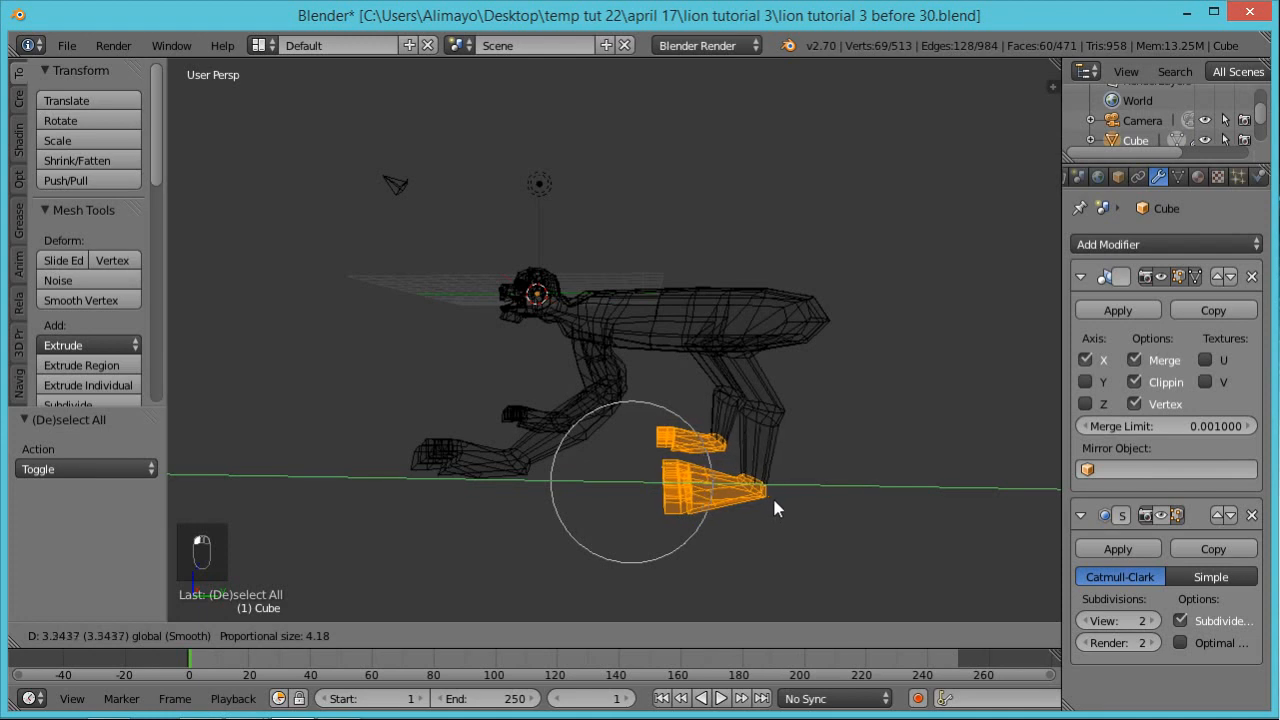
# Move the hind feet about 2.43 units backward along Y with proportional editing
pyautogui.click(755, 500)
pyautogui.moveTo(838, 495)
pyautogui.mouseDown(button='middle')
pyautogui.moveTo(974, 428)
pyautogui.moveTo(964, 483)
pyautogui.moveTo(996, 472)
pyautogui.moveTo(571, 457)
pyautogui.moveTo(745, 478)
pyautogui.moveTo(631, 440)
pyautogui.moveTo(650, 468)
pyautogui.moveTo(588, 452)
pyautogui.moveTo(548, 425)
pyautogui.moveTo(686, 480)
pyautogui.moveTo(697, 500)
pyautogui.moveTo(782, 498)
pyautogui.moveTo(603, 485)
pyautogui.moveTo(624, 566)
pyautogui.mouseUp(button='middle')
pyautogui.press('z')
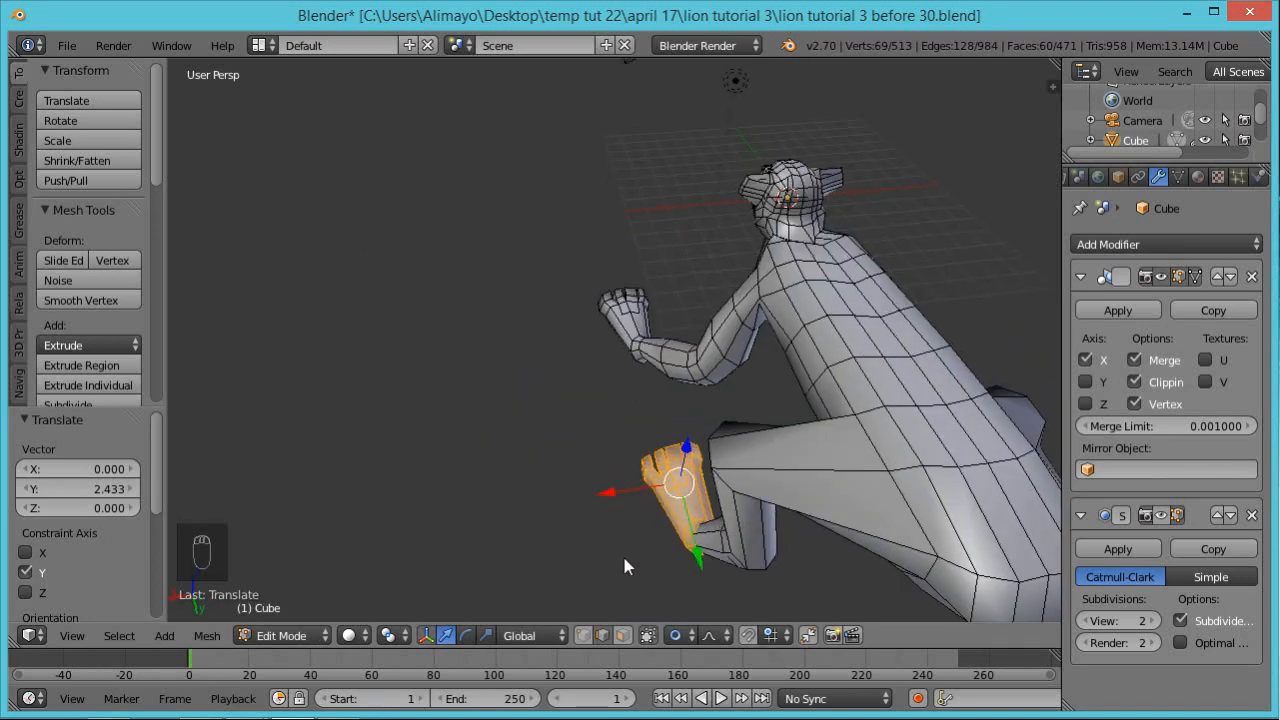
# Extend the selection to the whole lower hind legs and move them inward about -2.71 units along X with proportional editing
pyautogui.moveTo(738, 578); pyautogui.dragTo(743, 502, button='middle')
pyautogui.press('z')
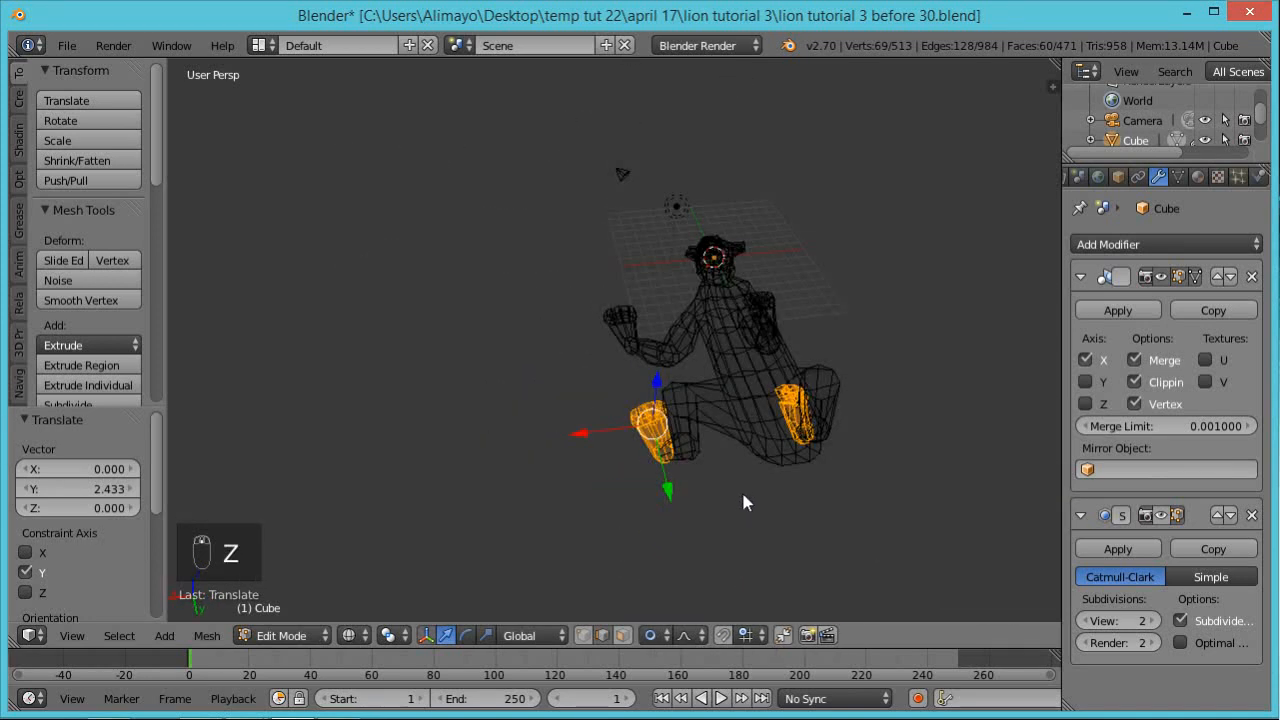
pyautogui.moveTo(682, 380)
pyautogui.keyDown('ctrl'); pyautogui.mouseDown()
pyautogui.moveTo(602, 421)
pyautogui.moveTo(696, 517)
pyautogui.moveTo(722, 516)
pyautogui.mouseUp(); pyautogui.keyUp('ctrl')
pyautogui.moveTo(752, 505)
pyautogui.mouseDown(button='middle')
pyautogui.moveTo(743, 337)
pyautogui.moveTo(749, 380)
pyautogui.moveTo(723, 415)
pyautogui.moveTo(757, 442)
pyautogui.mouseUp(button='middle')
pyautogui.press('z')
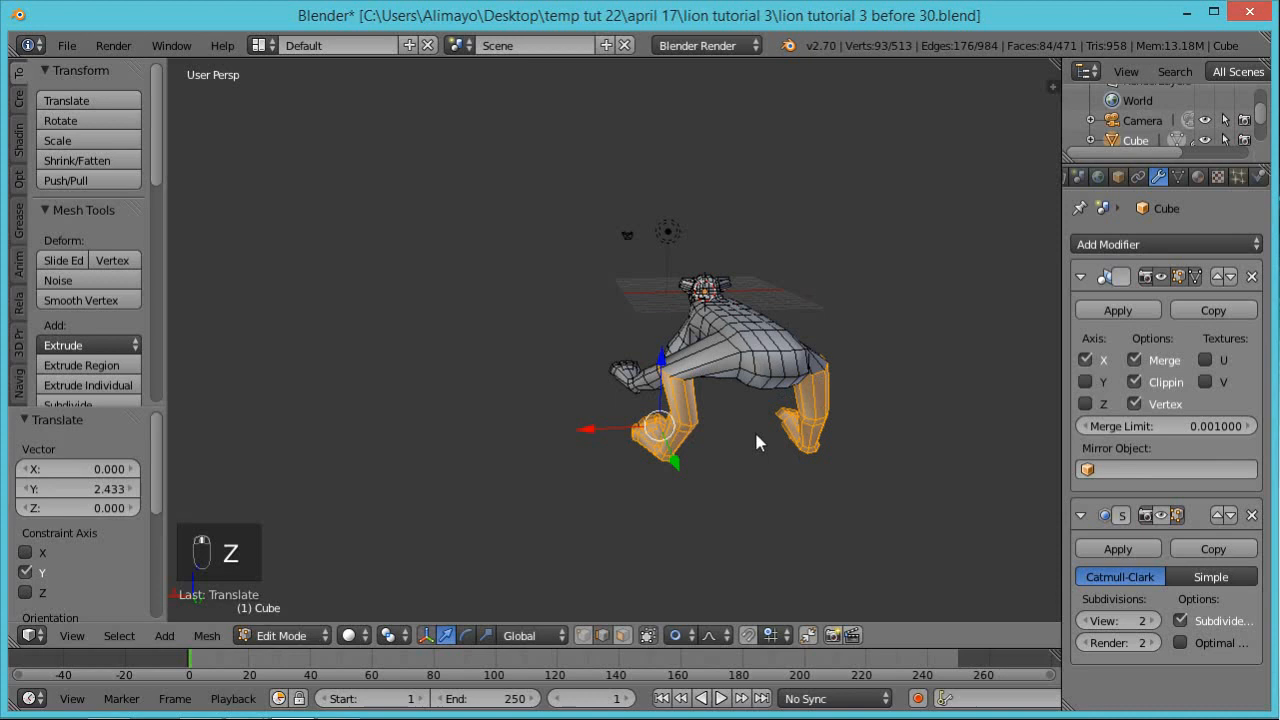
pyautogui.press('g')
pyautogui.scroll(-6, 753, 440)
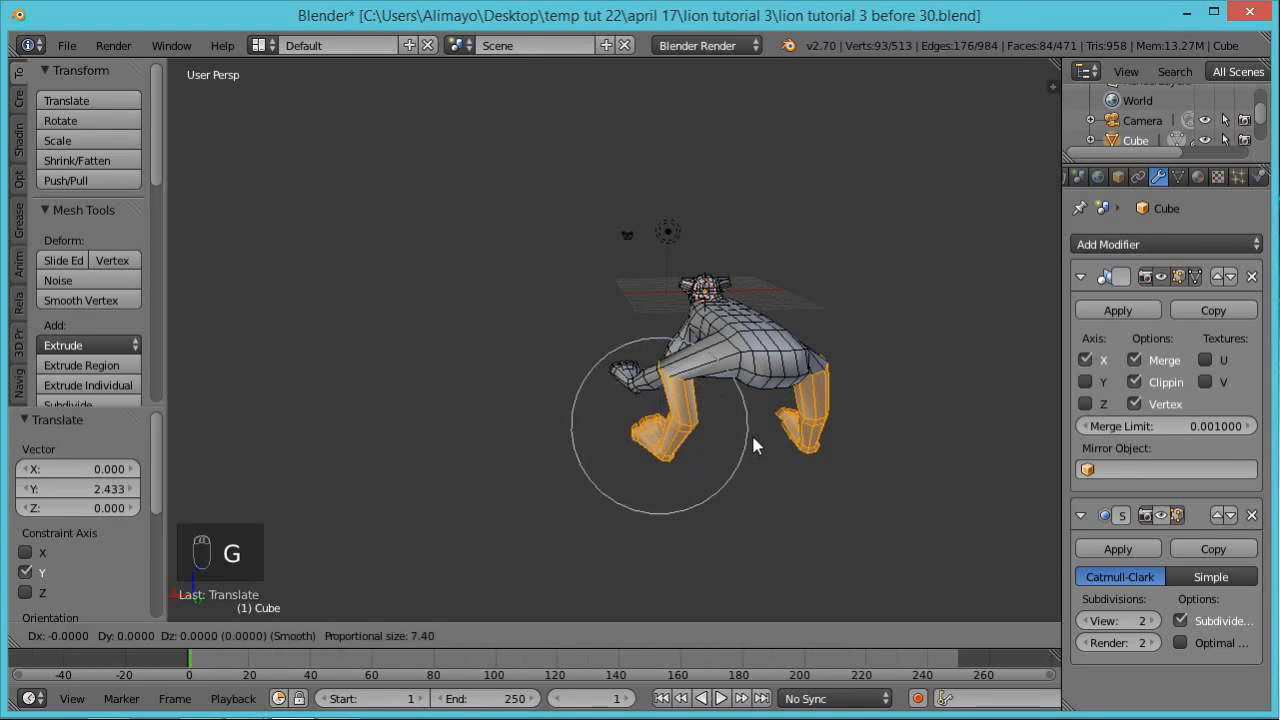
pyautogui.press('x')
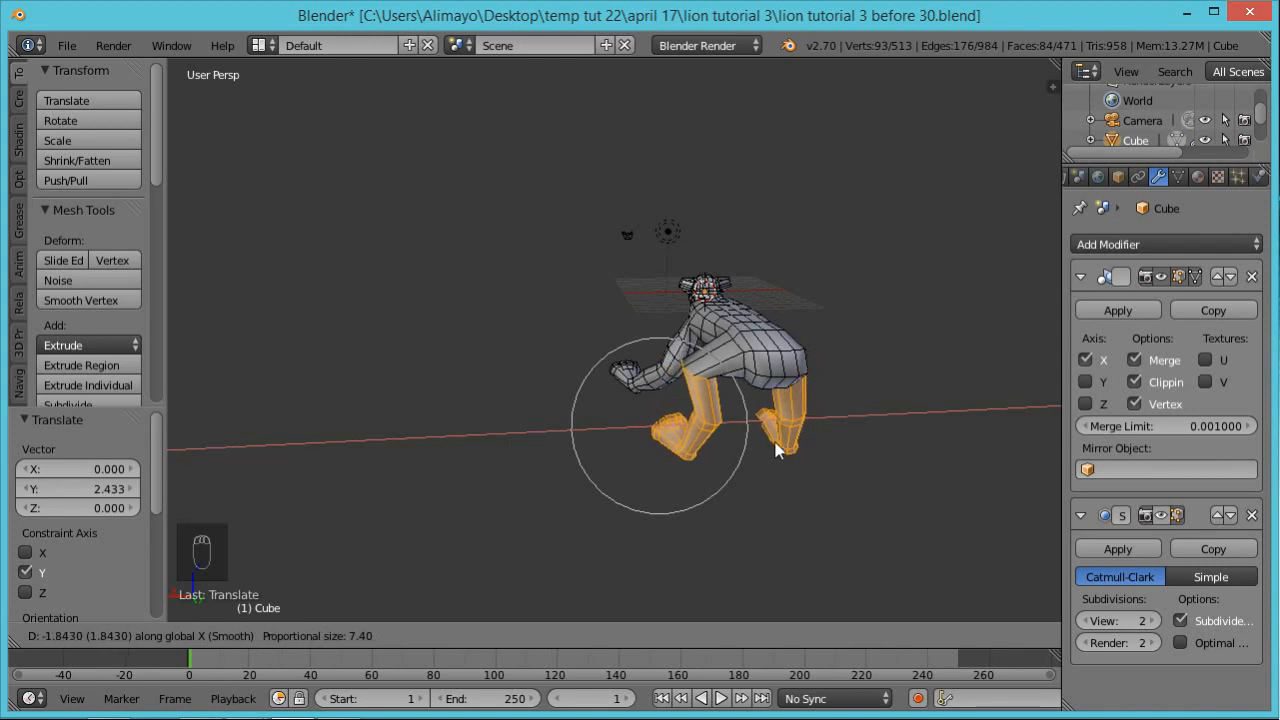
pyautogui.scroll(3, 786, 449)
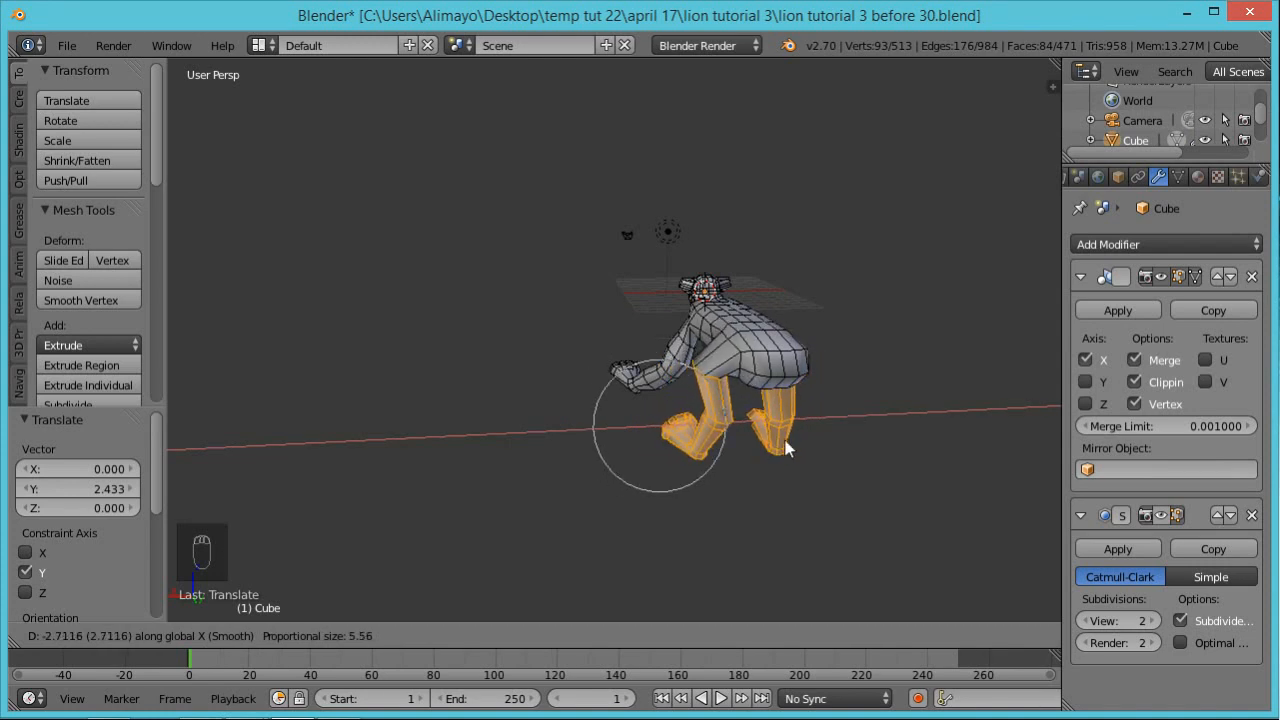
pyautogui.click(767, 450)
# Scale the selected lower hind legs down to about 0.705 with a slightly smaller proportional radius
pyautogui.moveTo(767, 450); pyautogui.dragTo(989, 444, button='middle')
pyautogui.moveTo(817, 468)
pyautogui.mouseDown(button='middle')
pyautogui.moveTo(798, 468)
pyautogui.moveTo(787, 437)
pyautogui.moveTo(782, 449)
pyautogui.moveTo(830, 463)
pyautogui.moveTo(783, 448)
pyautogui.moveTo(797, 462)
pyautogui.mouseUp(button='middle')
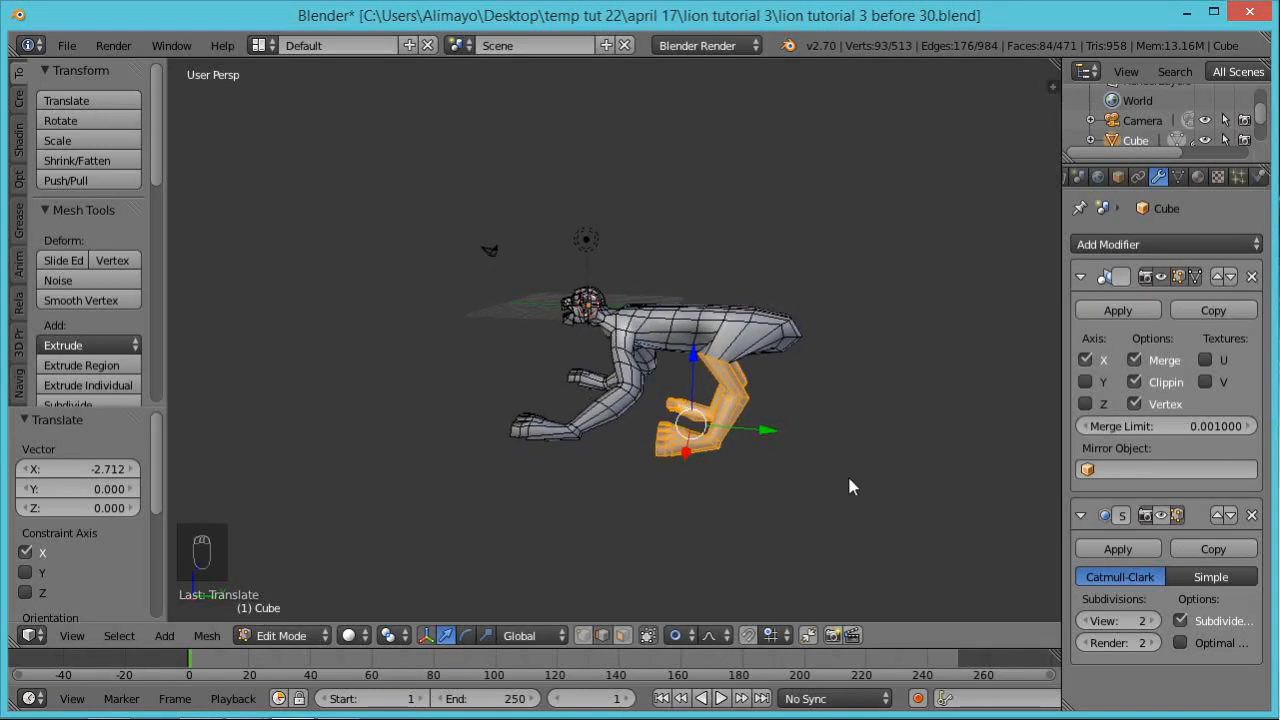
pyautogui.press('s')
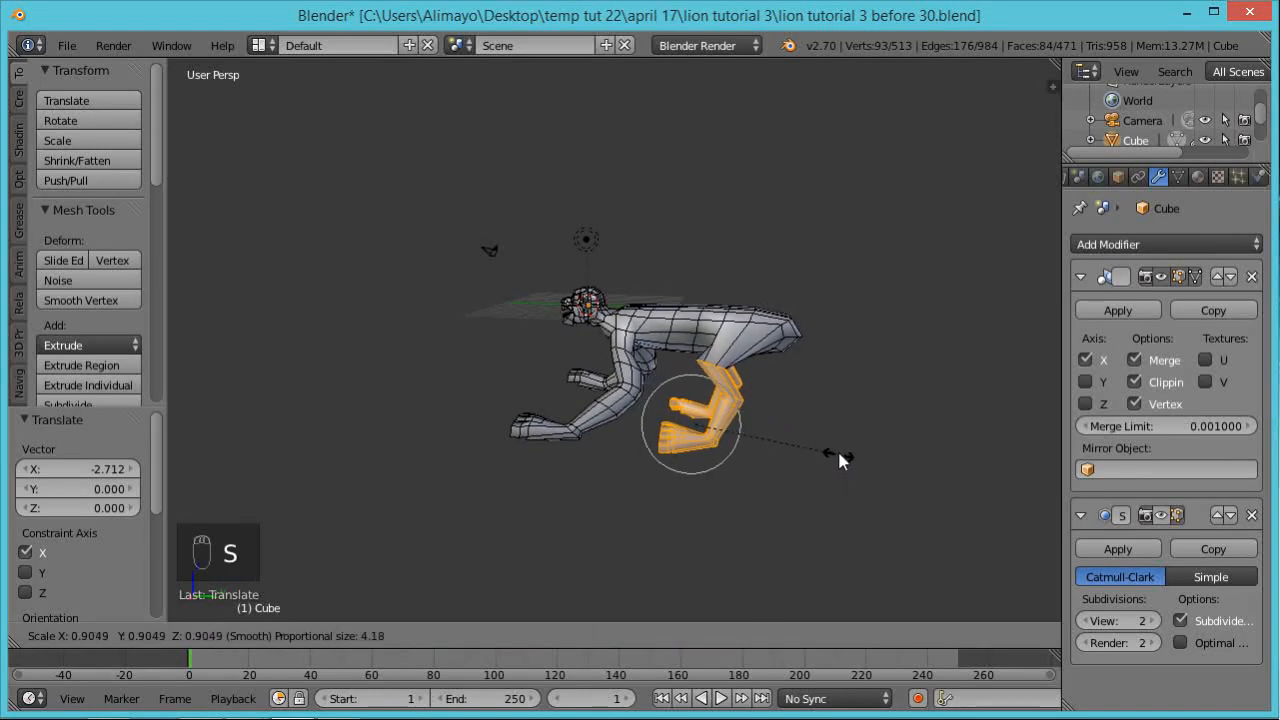
pyautogui.scroll(1, 810, 426)
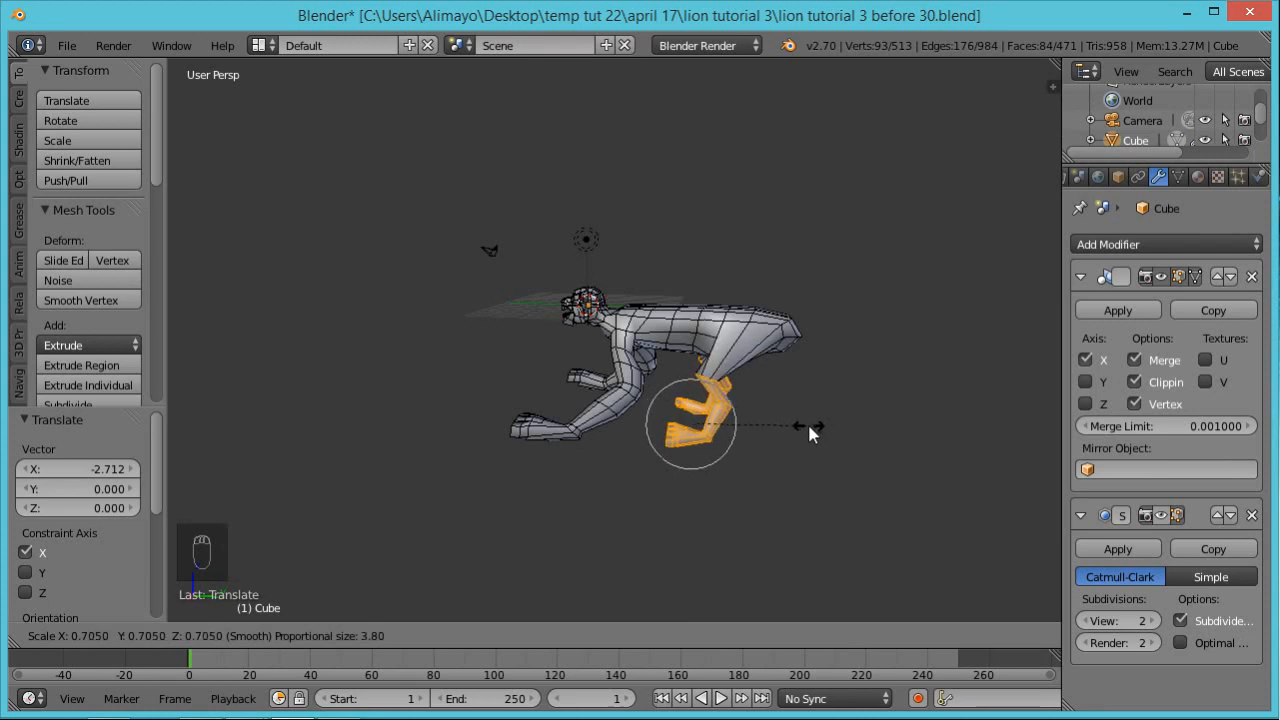
pyautogui.click(807, 420)
# Raise the lower hind legs about 0.47 units along Z and rotate them about 15 degrees around X
pyautogui.moveTo(825, 443); pyautogui.dragTo(704, 372, button='middle')
pyautogui.press('g')
pyautogui.press('z')
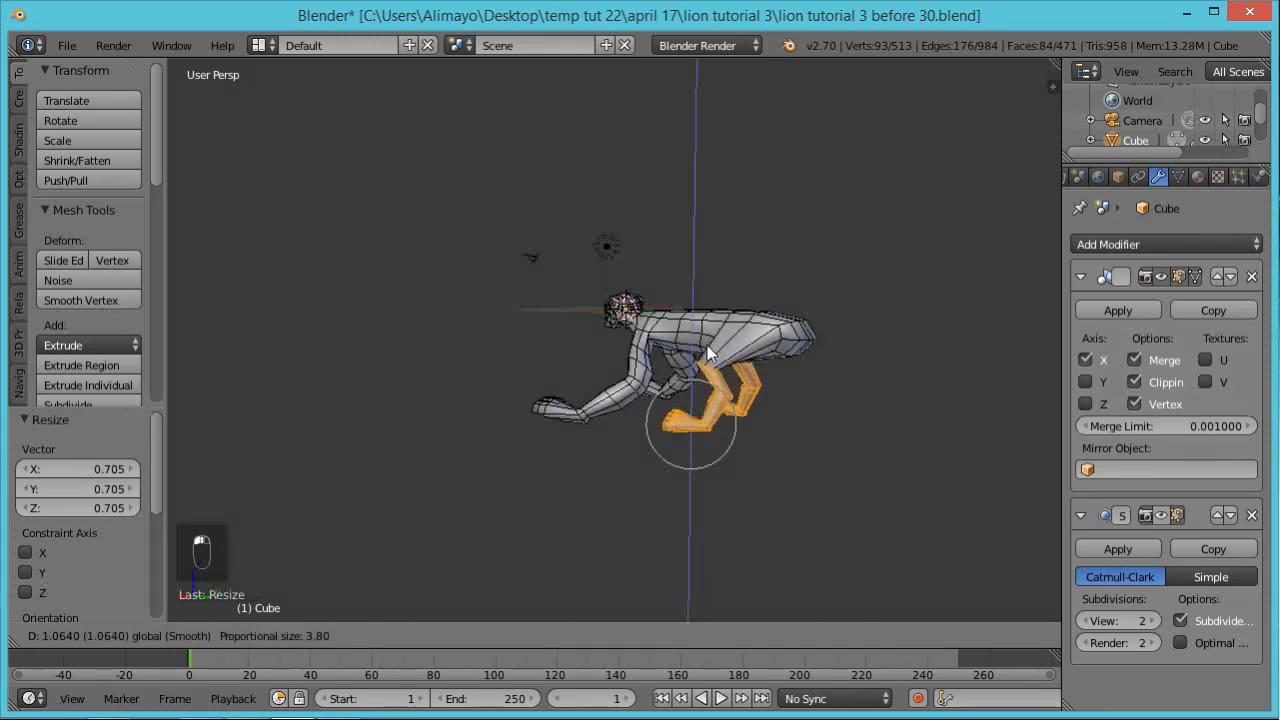
pyautogui.click(760, 439)
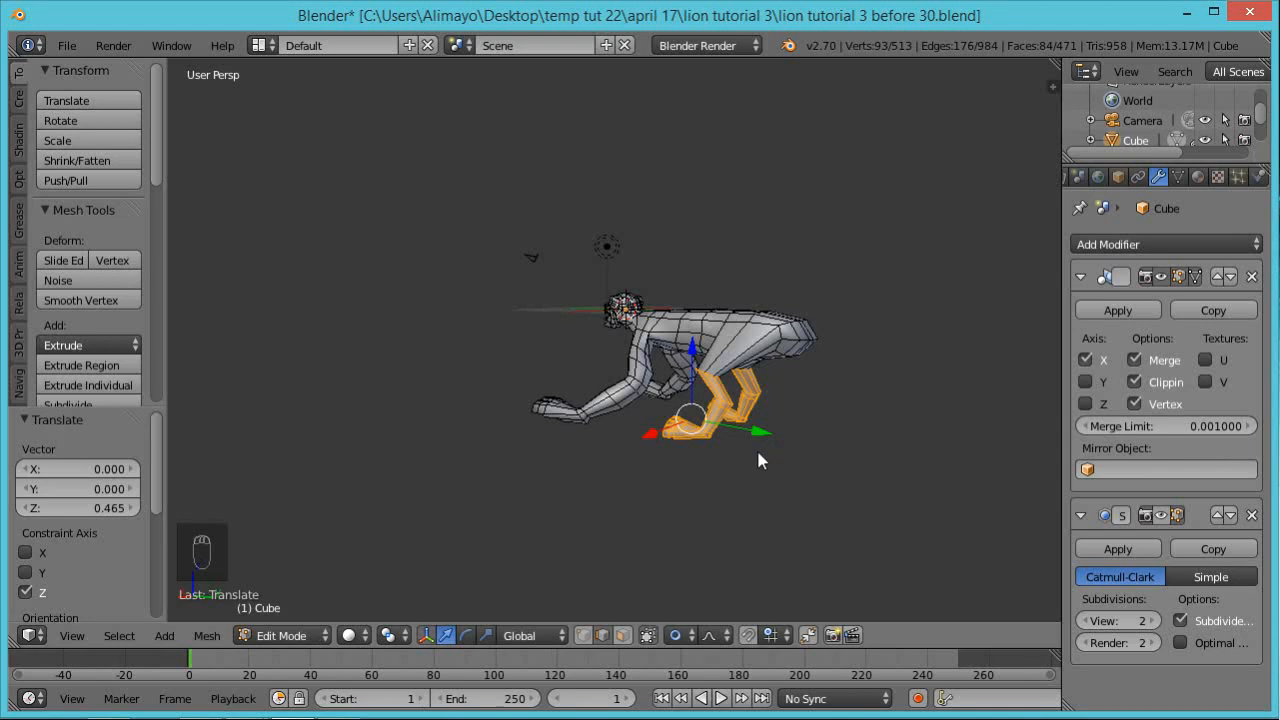
pyautogui.press('r')
pyautogui.press('x')
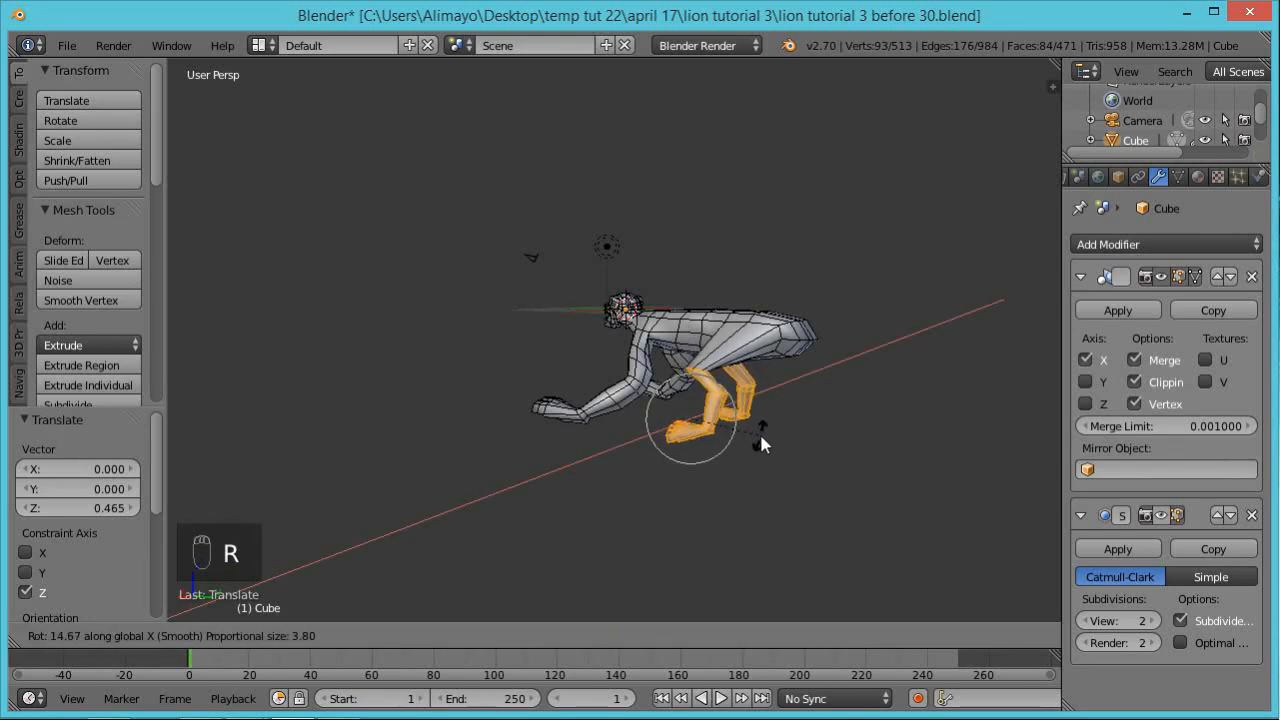
pyautogui.click(759, 432)
# Move the lower hind legs backward about 2.45 units along Y
pyautogui.press('g')
pyautogui.press('y')
pyautogui.click(785, 445)
pyautogui.scroll(2, 789, 466)
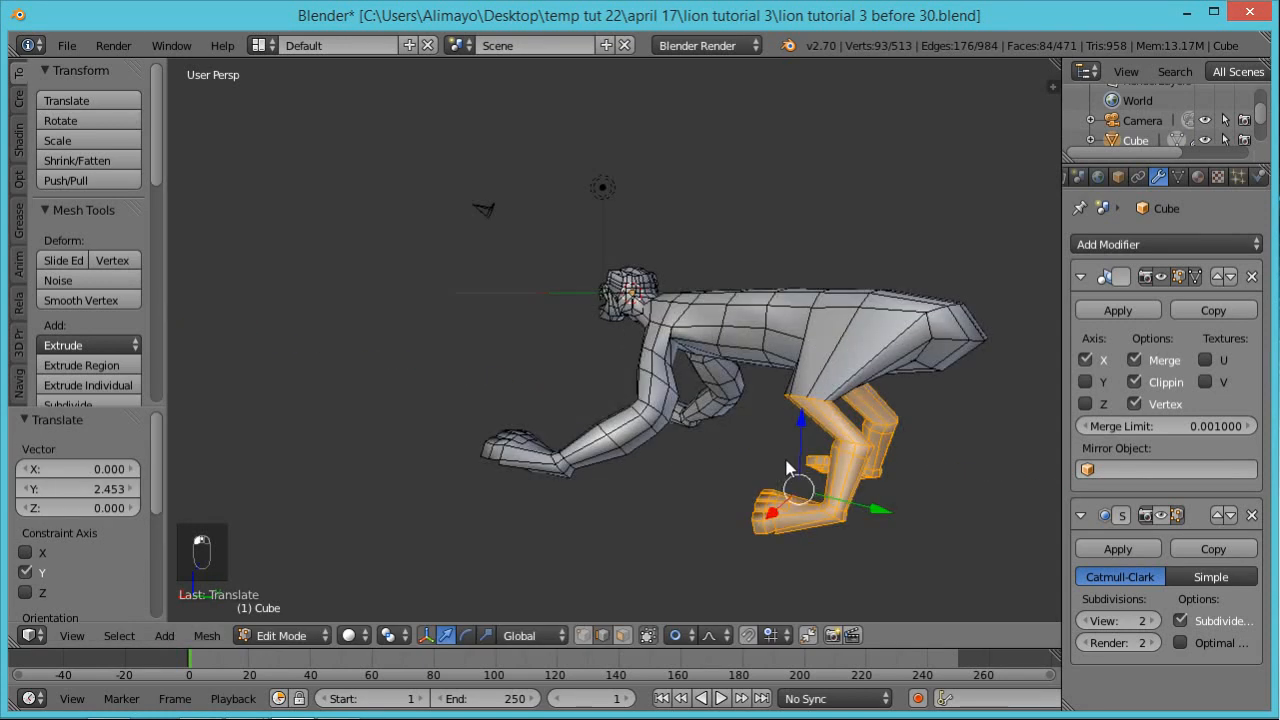
# Nudge the lower hind legs slightly forward along Y and lower them about 0.43 units along Z
pyautogui.moveTo(875, 500); pyautogui.dragTo(923, 490, button='middle')
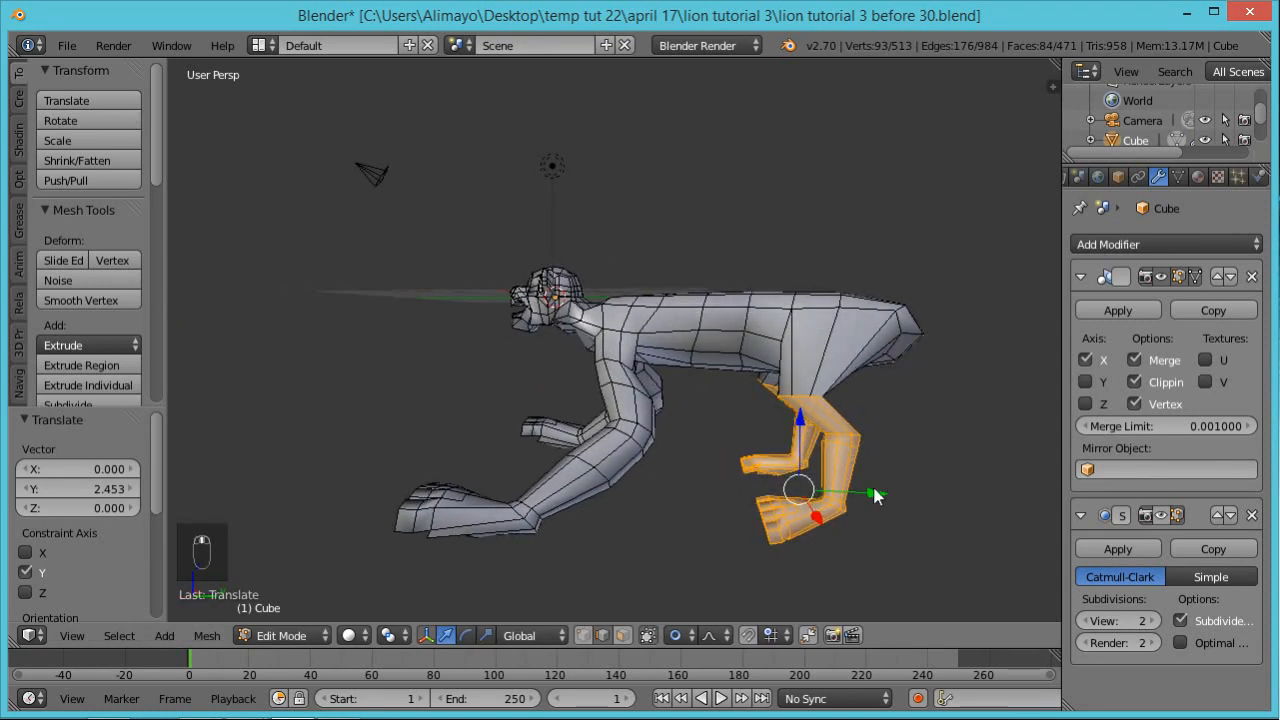
pyautogui.moveTo(875, 497); pyautogui.dragTo(861, 486)
pyautogui.press('g')
pyautogui.press('z')
pyautogui.click(796, 426)
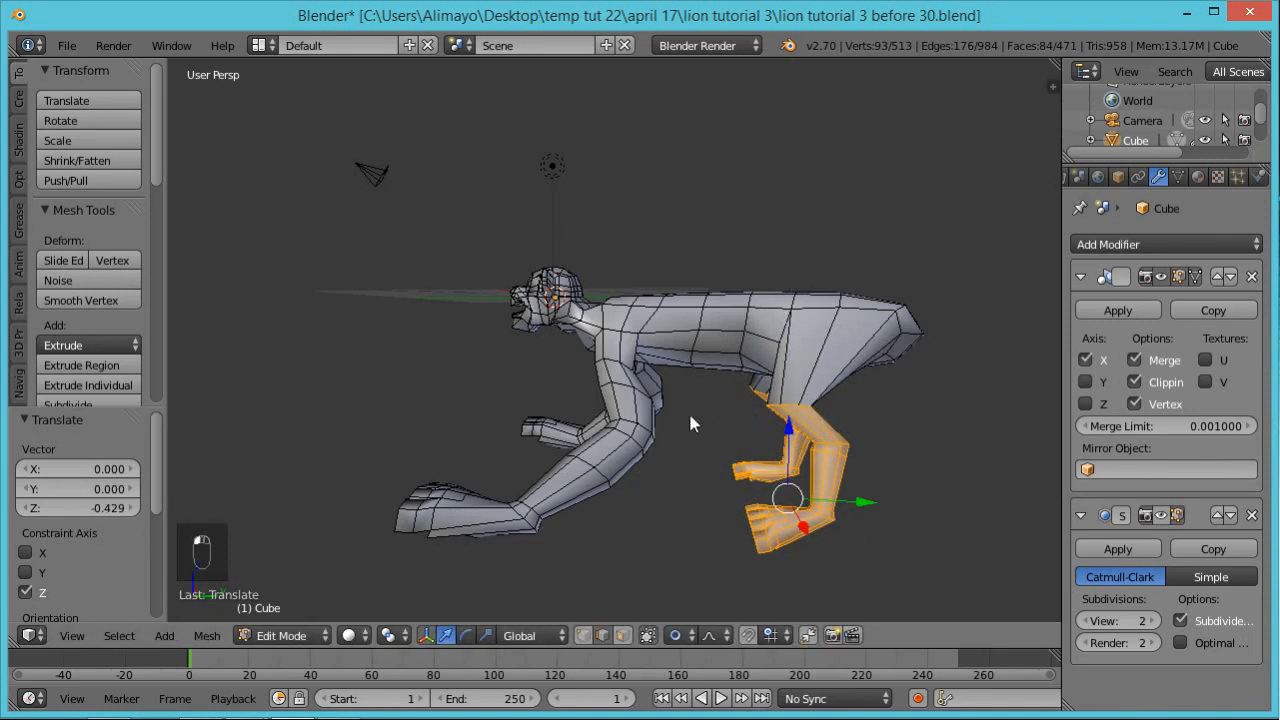
# Select only the lower front legs, including the mirrored side, and scale them down to about 0.73 with proportional editing
pyautogui.moveTo(695, 420)
pyautogui.mouseDown(button='middle')
pyautogui.moveTo(714, 401)
pyautogui.moveTo(685, 422)
pyautogui.mouseUp(button='middle')
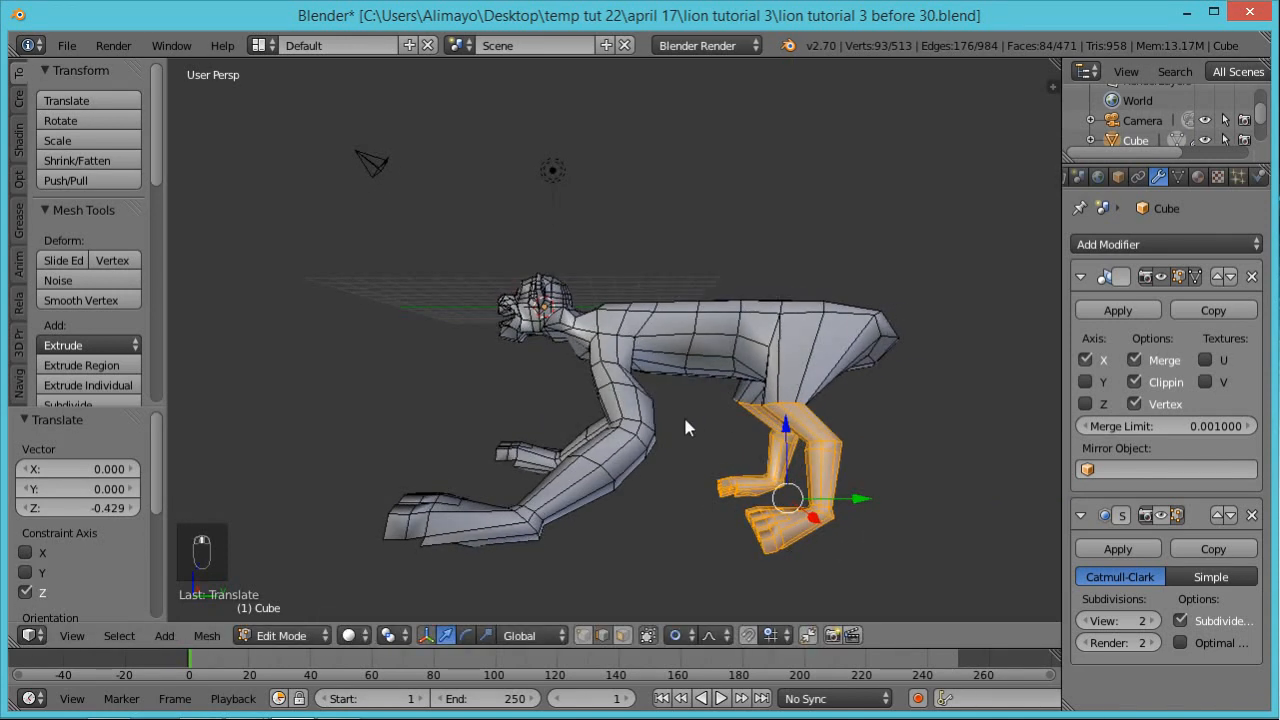
pyautogui.press('z')
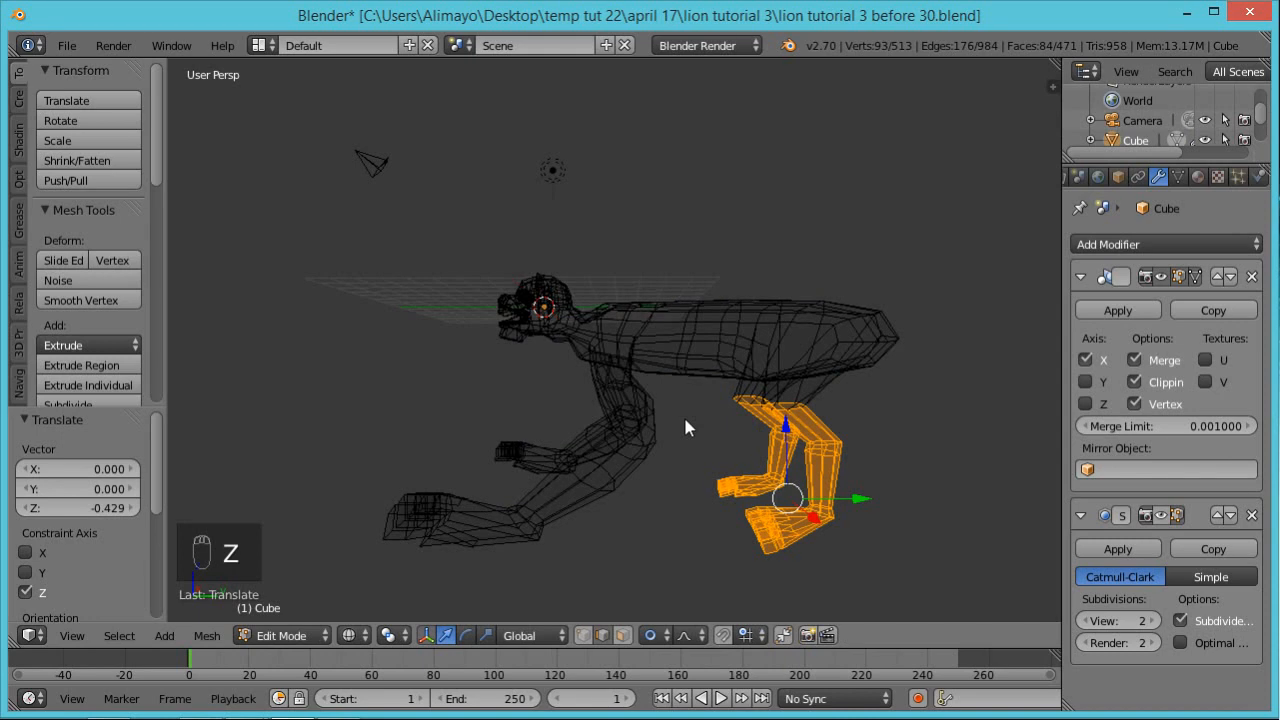
pyautogui.press('a')
pyautogui.moveTo(690, 406)
pyautogui.keyDown('ctrl'); pyautogui.mouseDown(button='right')
pyautogui.moveTo(626, 380)
pyautogui.moveTo(446, 412)
pyautogui.moveTo(406, 430)
pyautogui.moveTo(357, 534)
pyautogui.moveTo(650, 560)
pyautogui.mouseUp(button='right'); pyautogui.keyUp('ctrl')
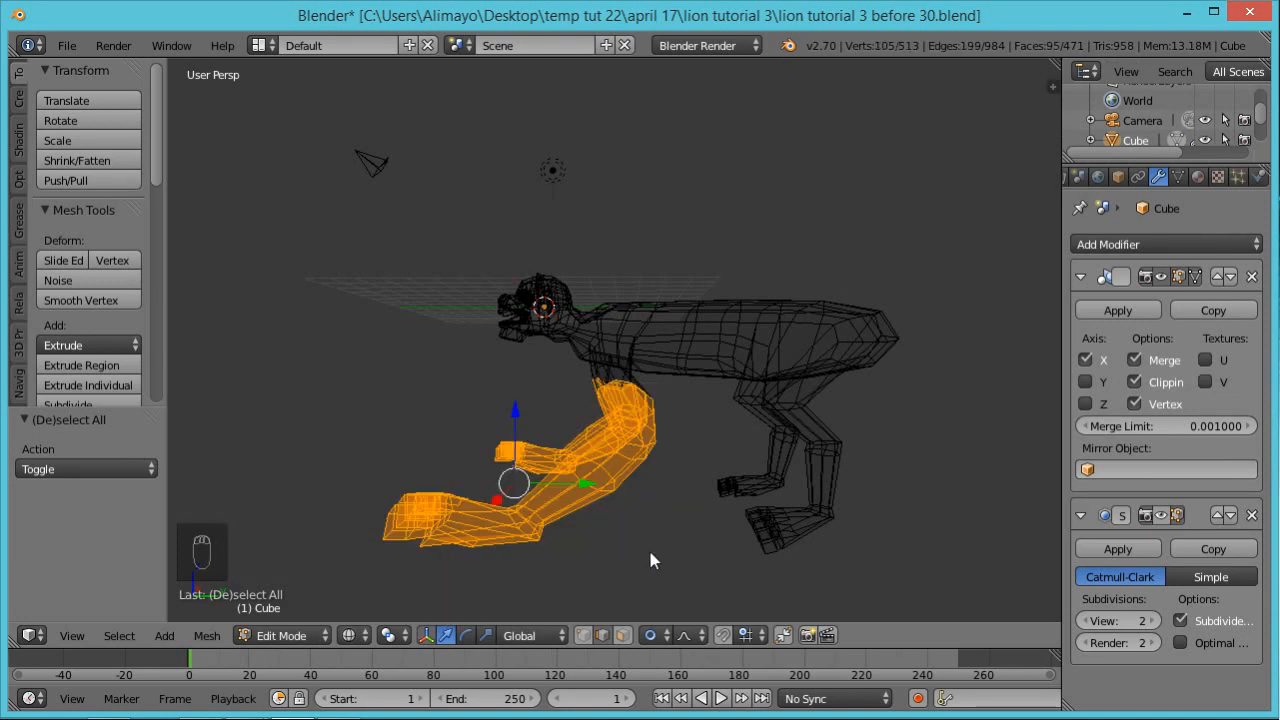
pyautogui.press('z')
pyautogui.moveTo(652, 540); pyautogui.dragTo(698, 515, button='middle')
pyautogui.press('s')
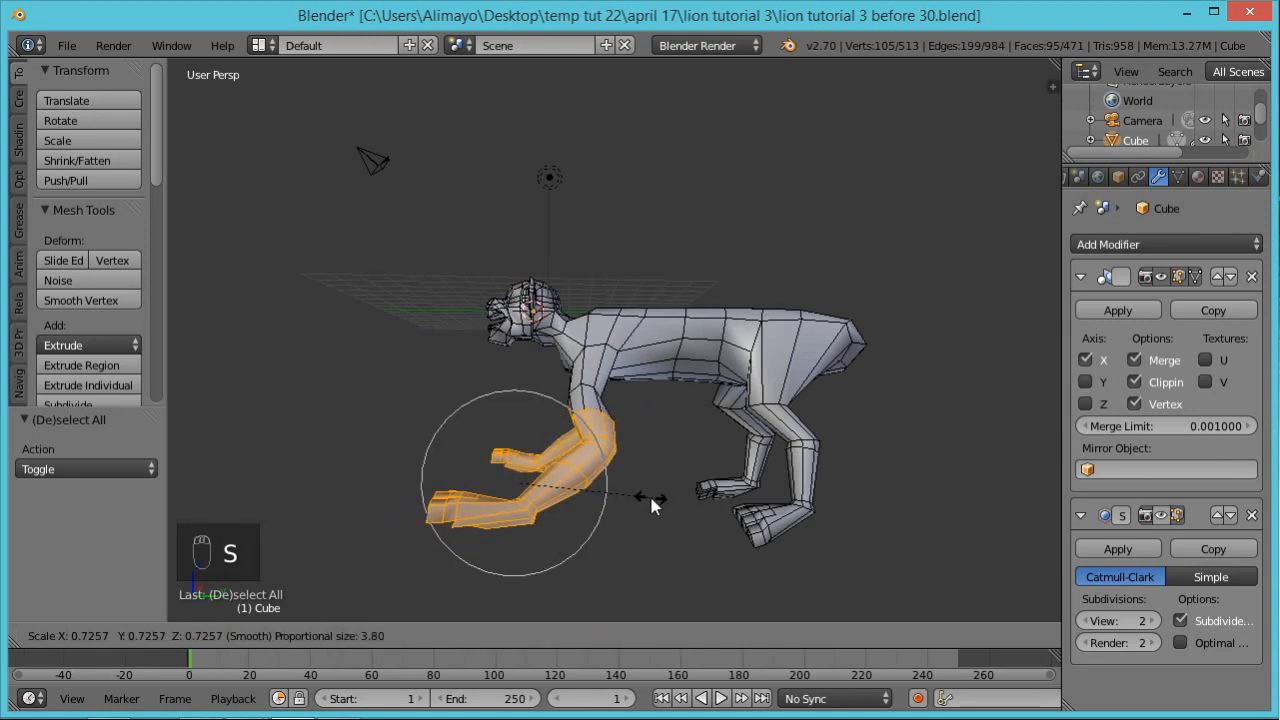
pyautogui.click(649, 493)
# Raise the lower front legs slightly along Z and move them backward about 0.28 units along Y
pyautogui.moveTo(508, 417); pyautogui.dragTo(516, 396)
pyautogui.click(516, 396)
pyautogui.press('g')
pyautogui.press('y')
pyautogui.click(648, 498)
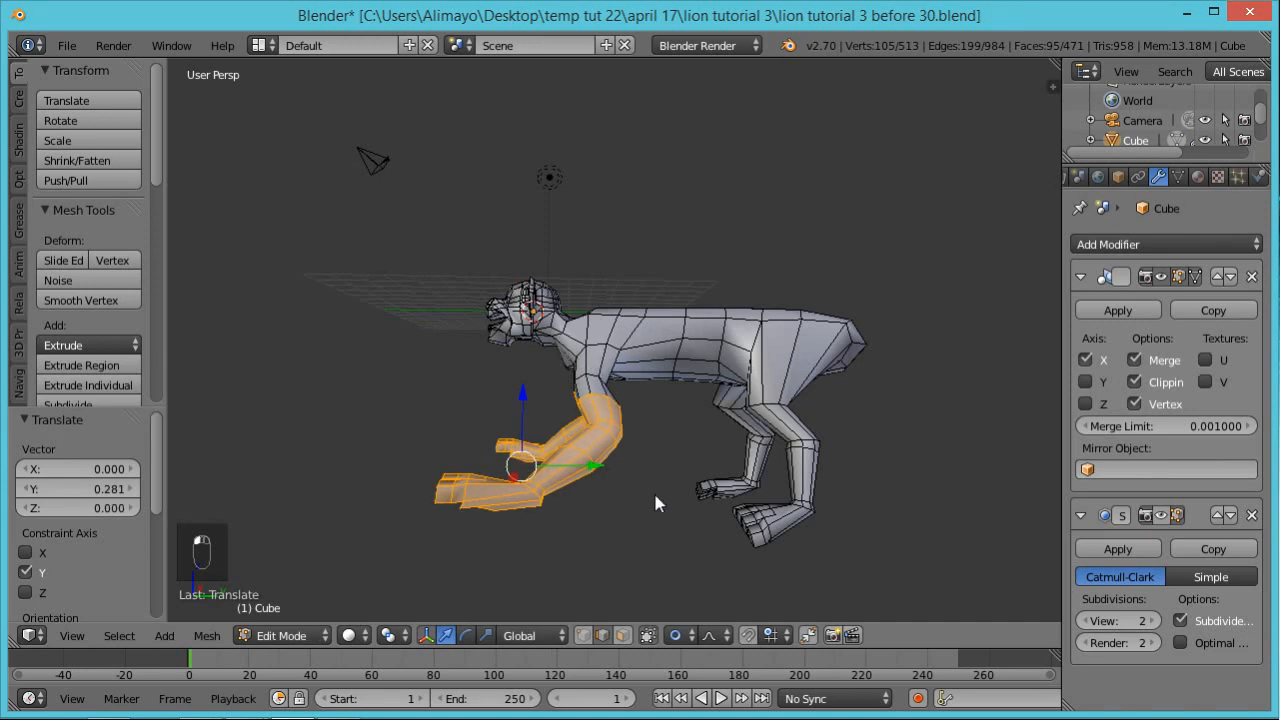
# Scale the lower front legs down a little more and raise them about 0.35 units along Z
pyautogui.press('s')
pyautogui.click(636, 490)
pyautogui.press('g')
pyautogui.press('z')
pyautogui.click(528, 387)
# Adjust the lower front legs slightly along Y and lower them about 0.48 units along Z
pyautogui.press('g')
pyautogui.press('y')
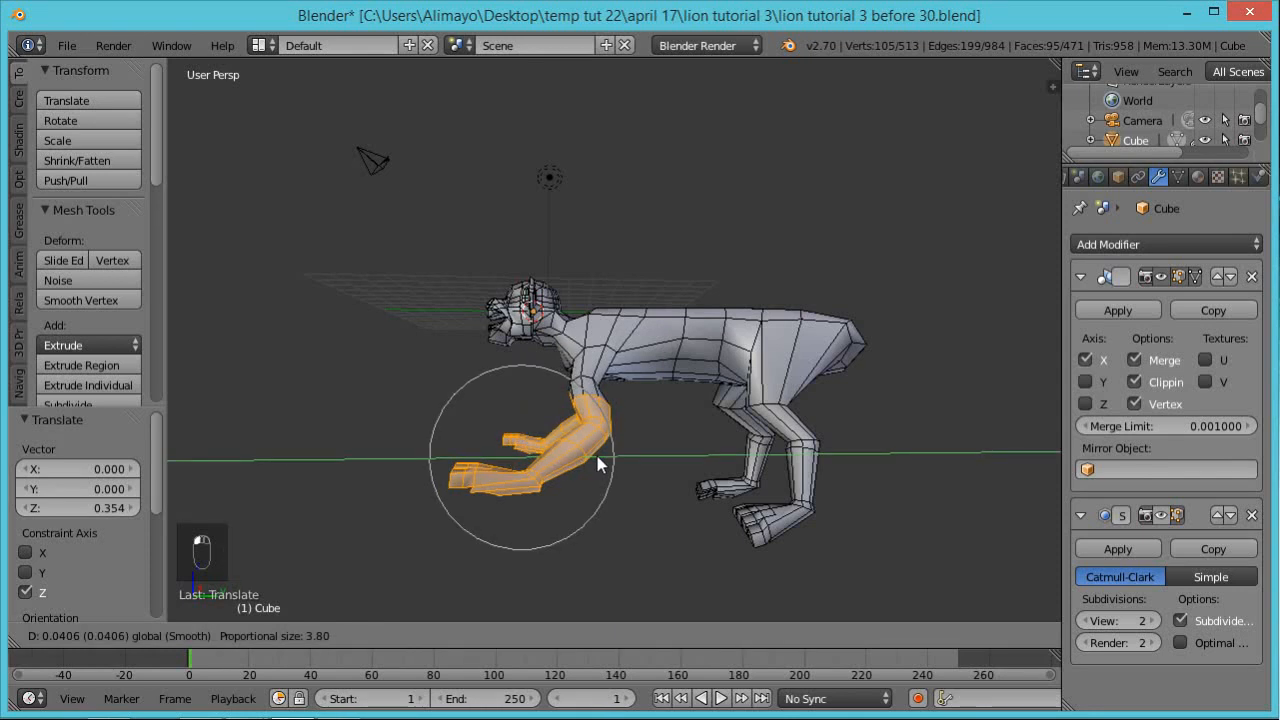
pyautogui.click(570, 413)
pyautogui.press('g')
pyautogui.press('z')
pyautogui.click(529, 405)
# Rotate the lower front legs about 8.4 degrees around the X axis
pyautogui.press('r')
pyautogui.press('x')
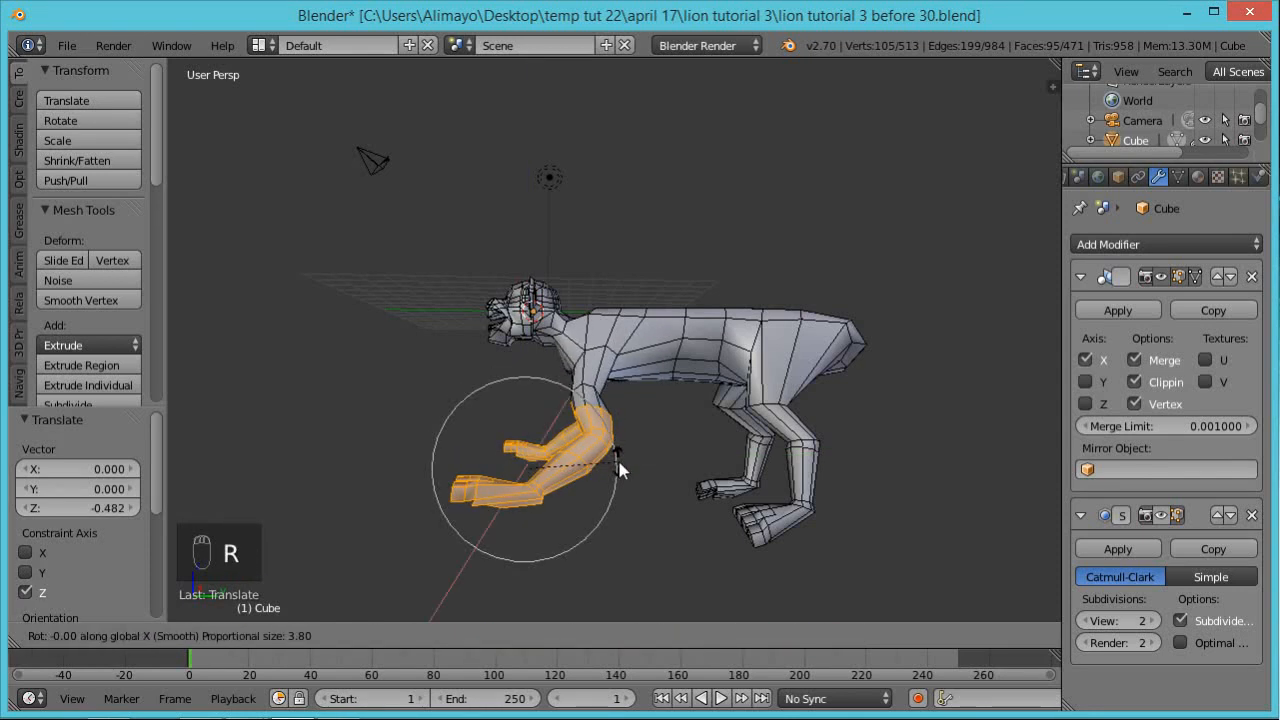
pyautogui.click(622, 447)
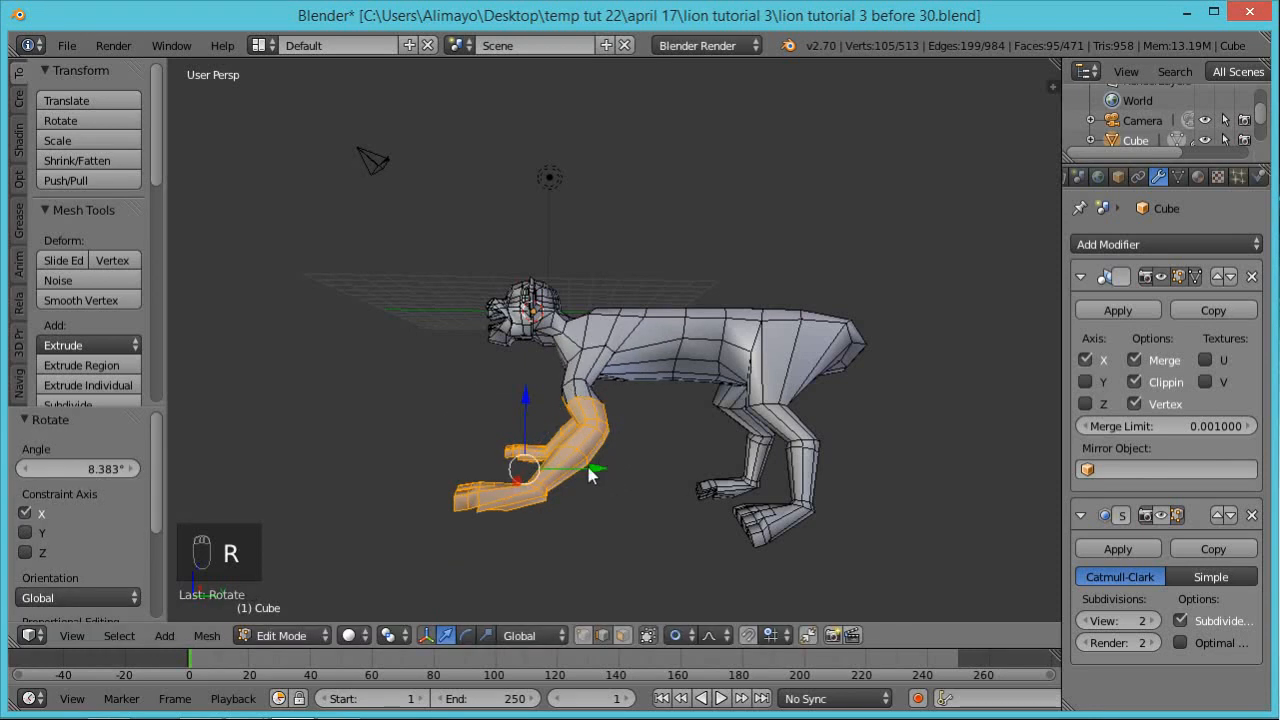
# Shift the lower front legs slightly backward along Y and lower them about 0.36 units along Z
pyautogui.moveTo(582, 467); pyautogui.dragTo(598, 467)
pyautogui.moveTo(543, 415); pyautogui.dragTo(590, 444)
pyautogui.moveTo(640, 486); pyautogui.dragTo(592, 462, button='middle')
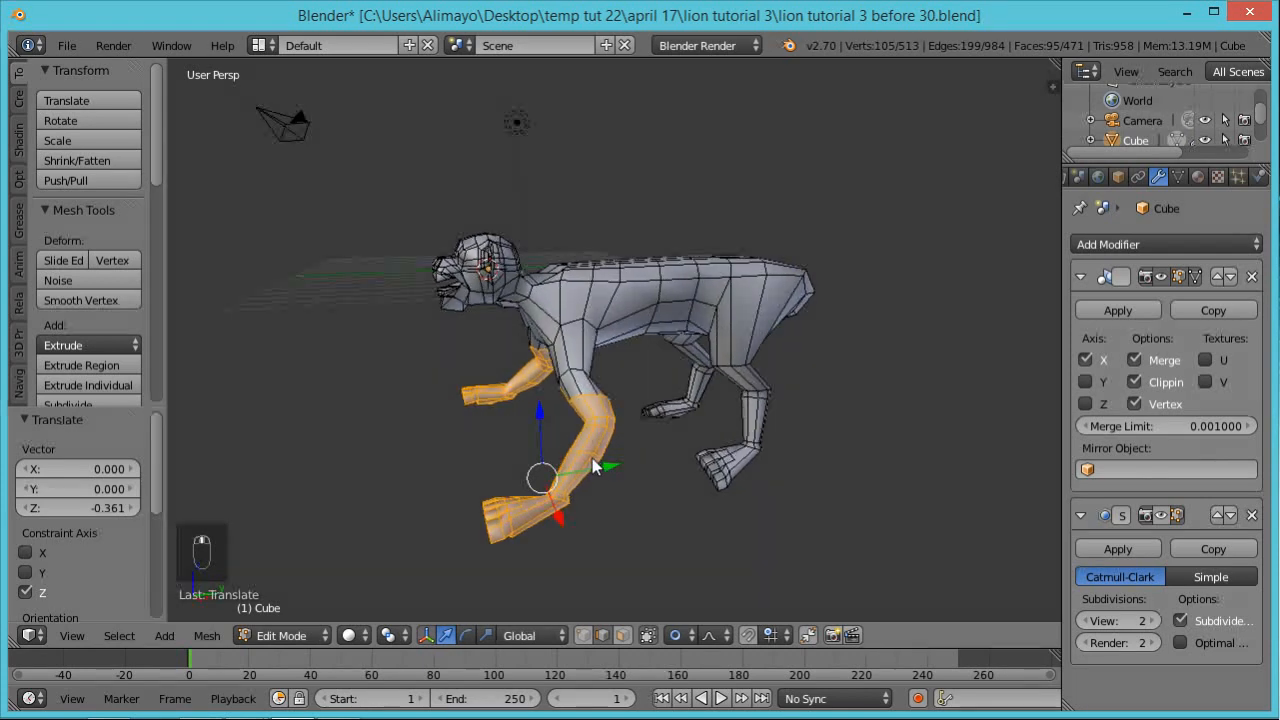
# Reselect the lower front legs through the mesh in wireframe and move them inward about -2 units along X
pyautogui.press('a')
pyautogui.press('z')
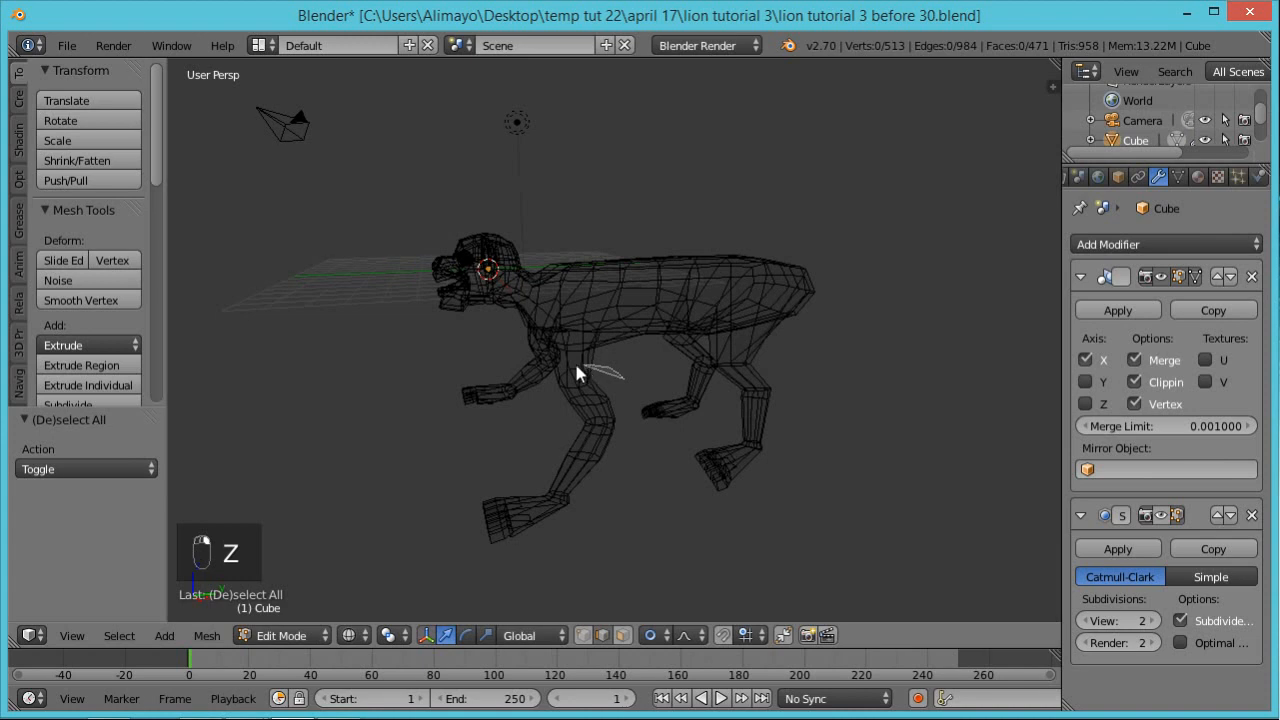
pyautogui.moveTo(566, 369)
pyautogui.keyDown('ctrl'); pyautogui.mouseDown()
pyautogui.moveTo(514, 565)
pyautogui.moveTo(636, 500)
pyautogui.mouseUp(); pyautogui.keyUp('ctrl')
pyautogui.moveTo(636, 500)
pyautogui.mouseDown(button='middle')
pyautogui.moveTo(751, 409)
pyautogui.moveTo(755, 427)
pyautogui.mouseUp(button='middle')
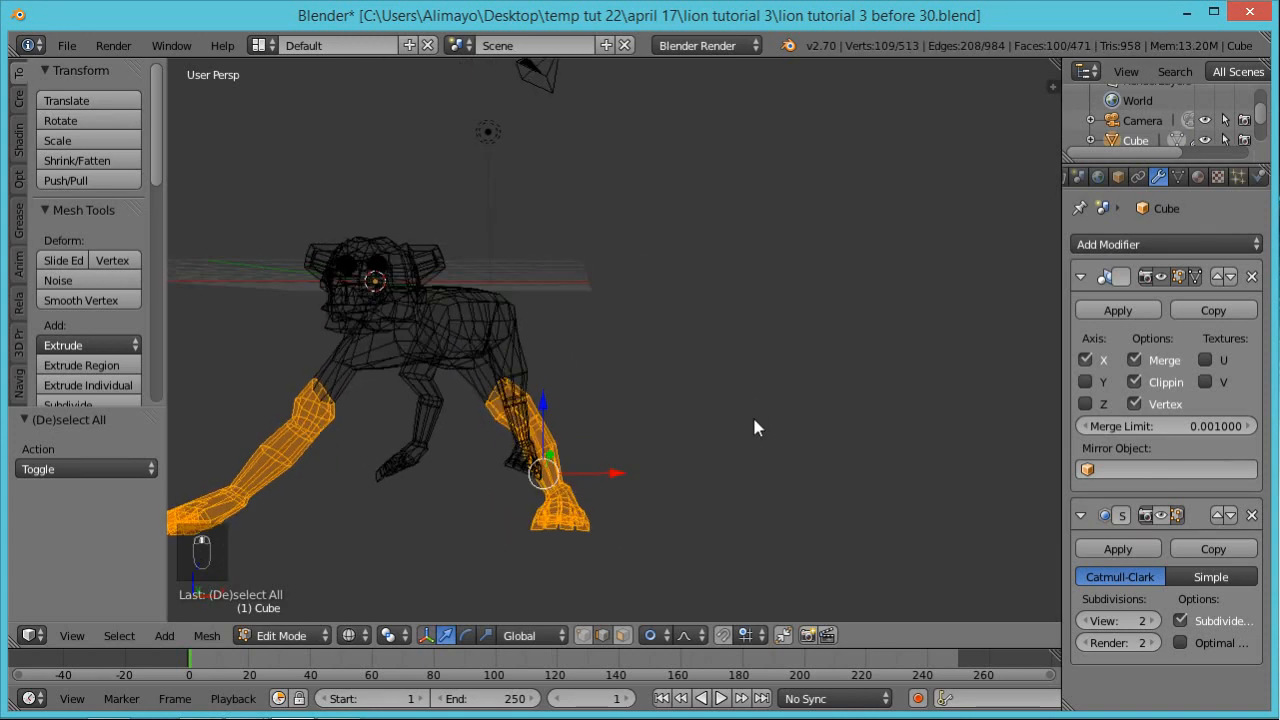
pyautogui.moveTo(662, 478); pyautogui.dragTo(748, 489, button='middle')
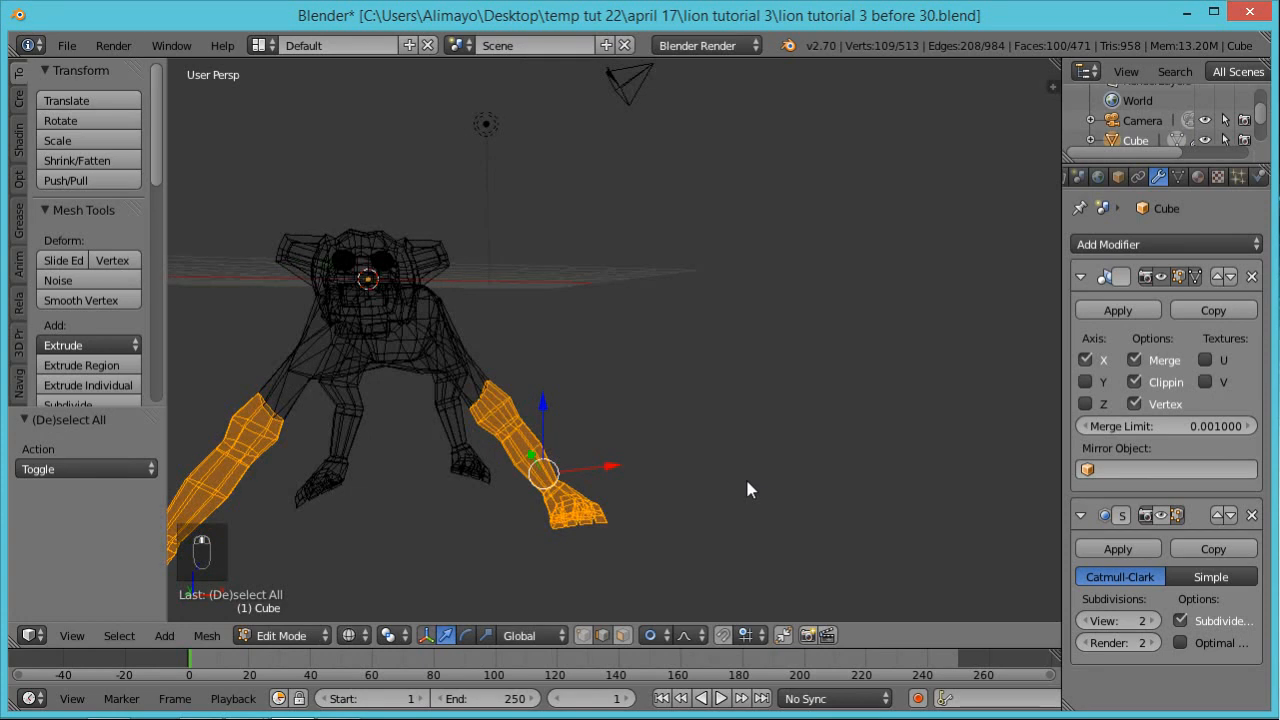
pyautogui.press('z')
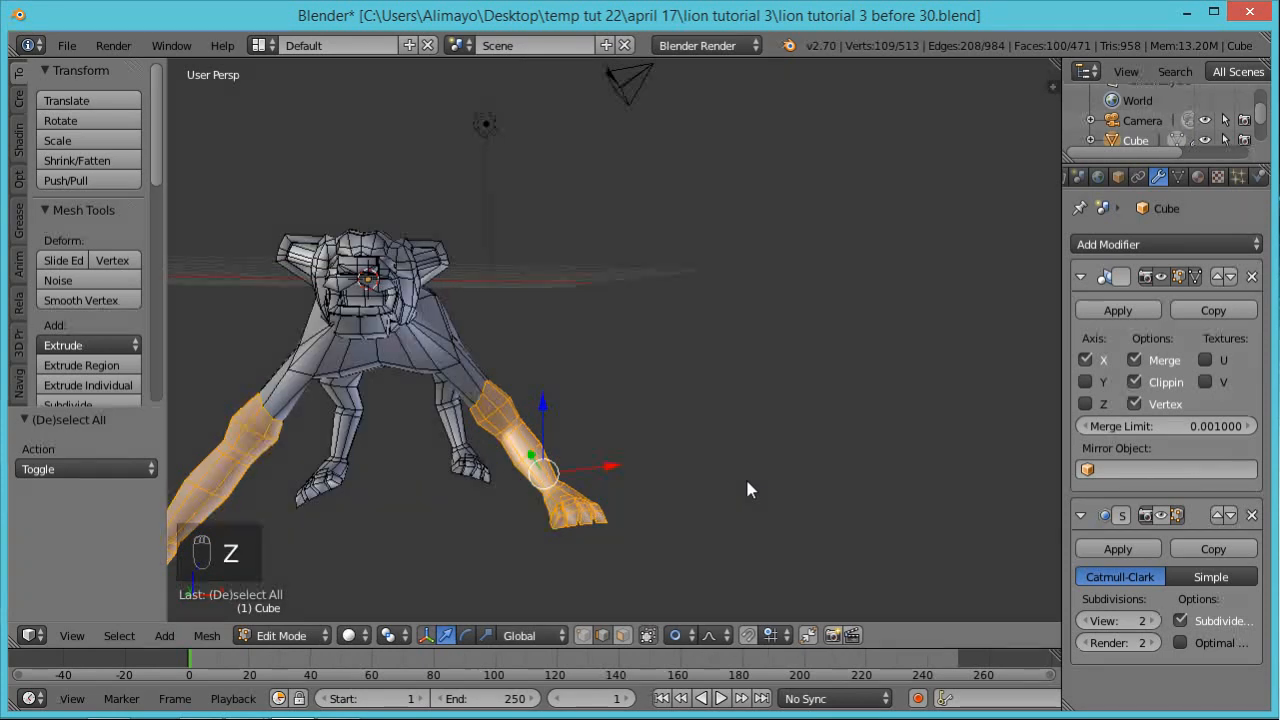
pyautogui.press('g')
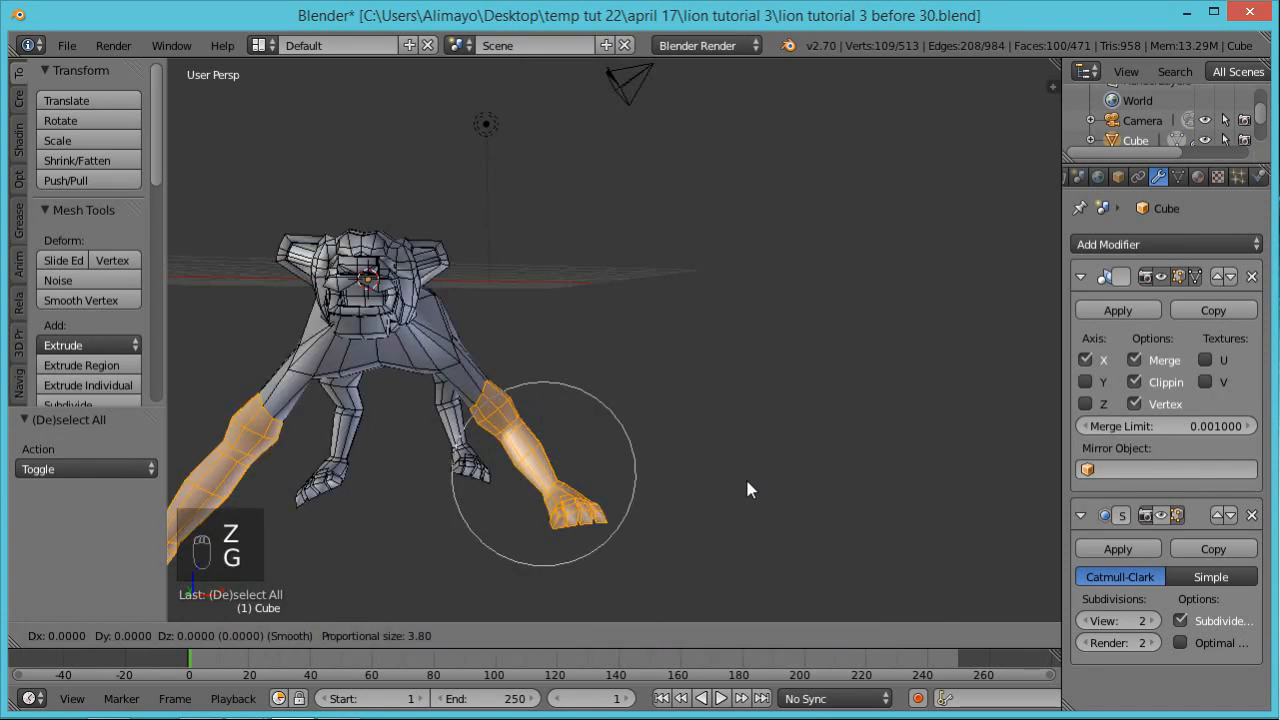
pyautogui.press('x')
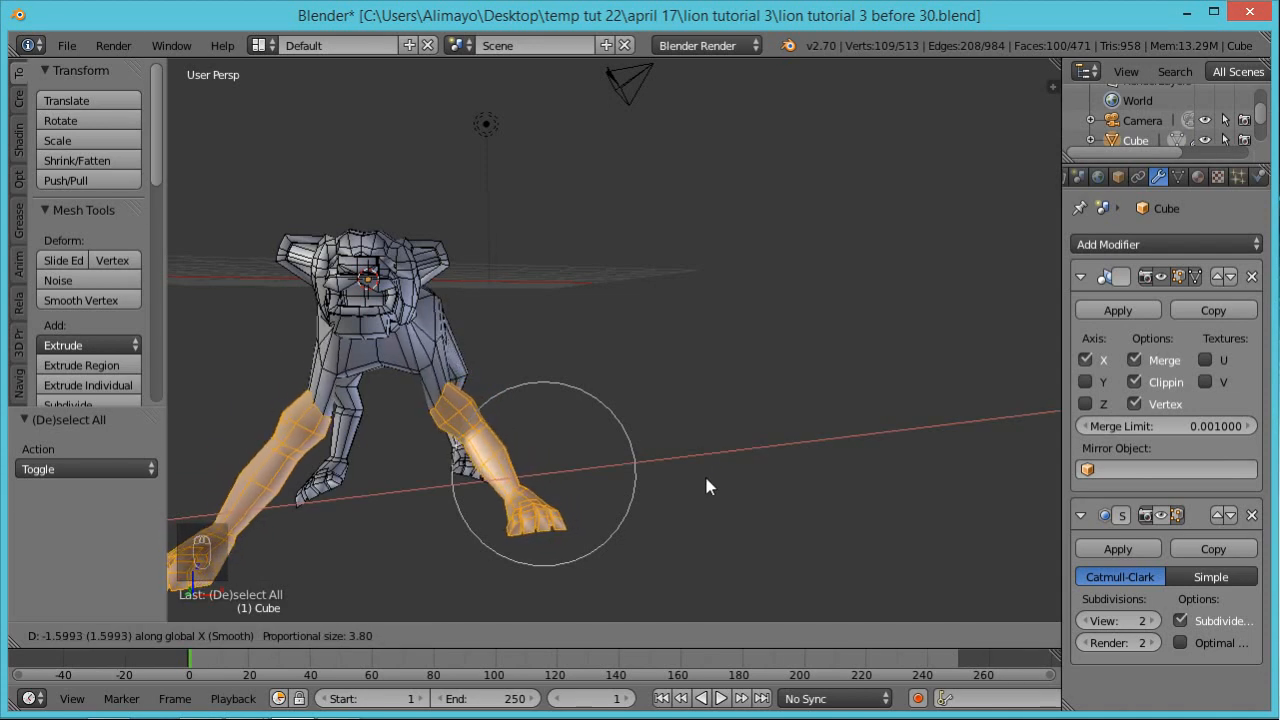
pyautogui.click(697, 489)
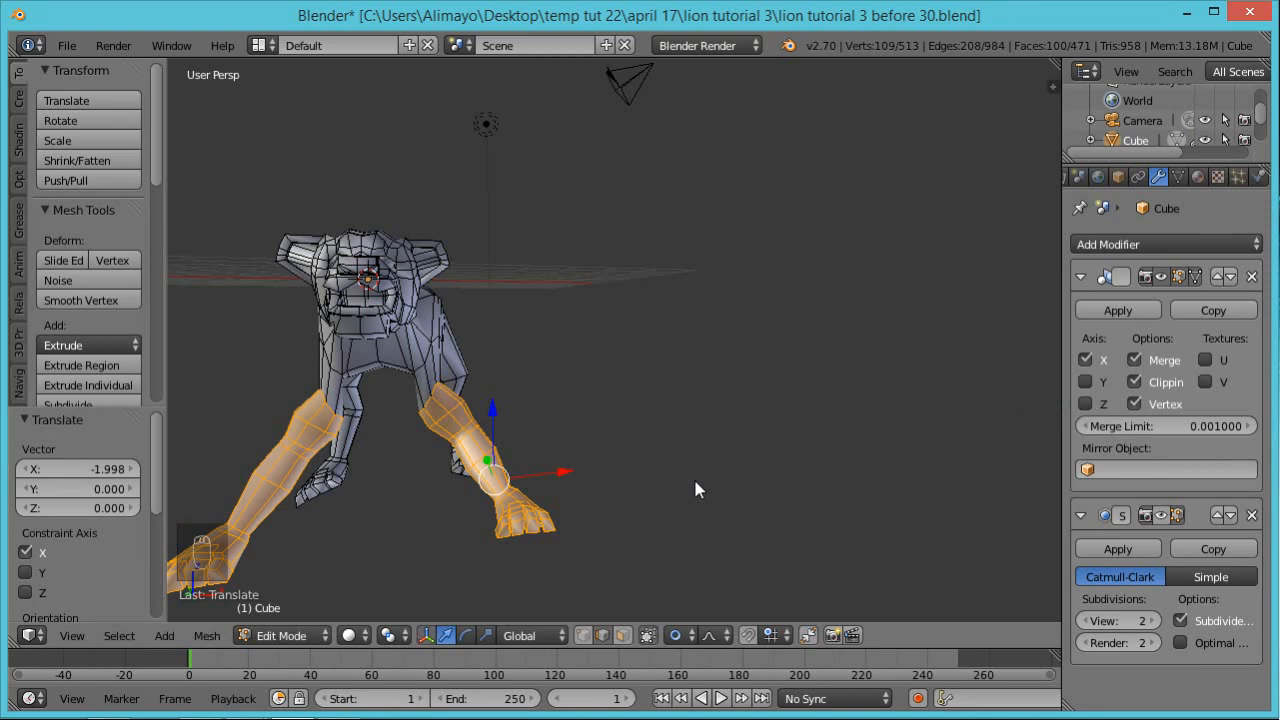
# Rotate the lower front legs about 21.8 degrees around Y and move them inward about -0.73 units along X
pyautogui.press('r')
pyautogui.press('y')
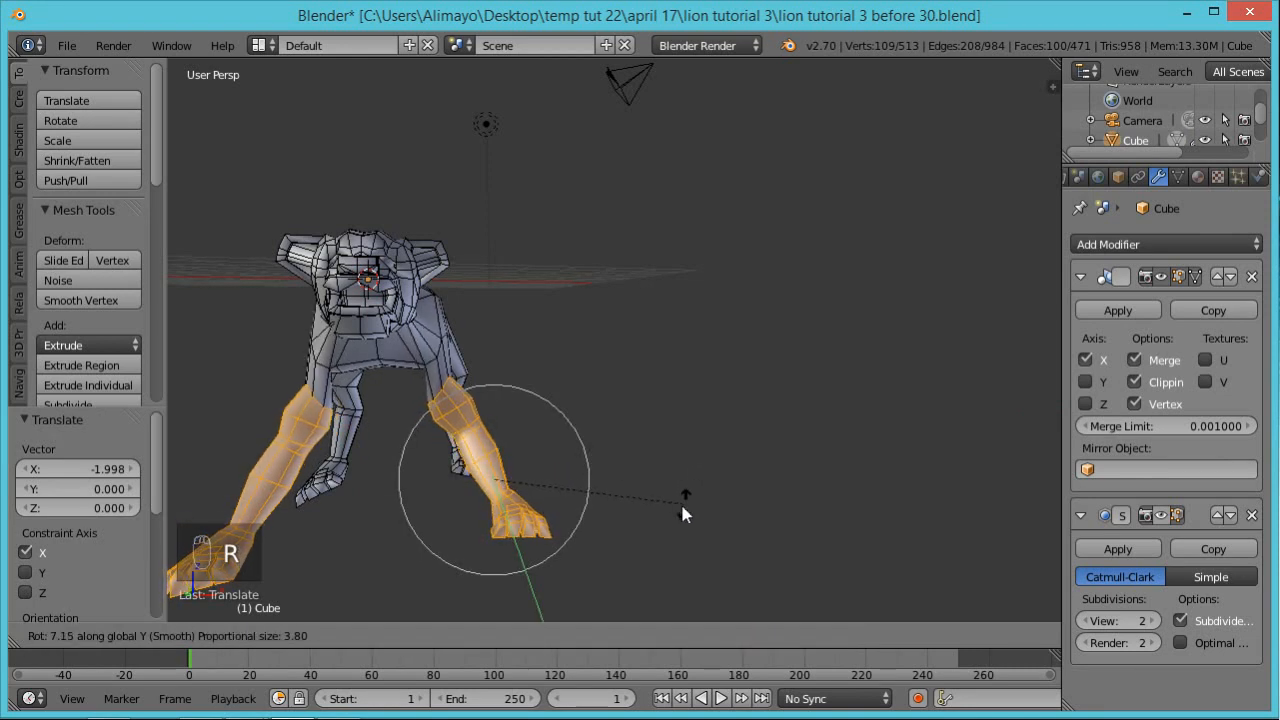
pyautogui.click(633, 532)
pyautogui.press('g')
pyautogui.press('x')
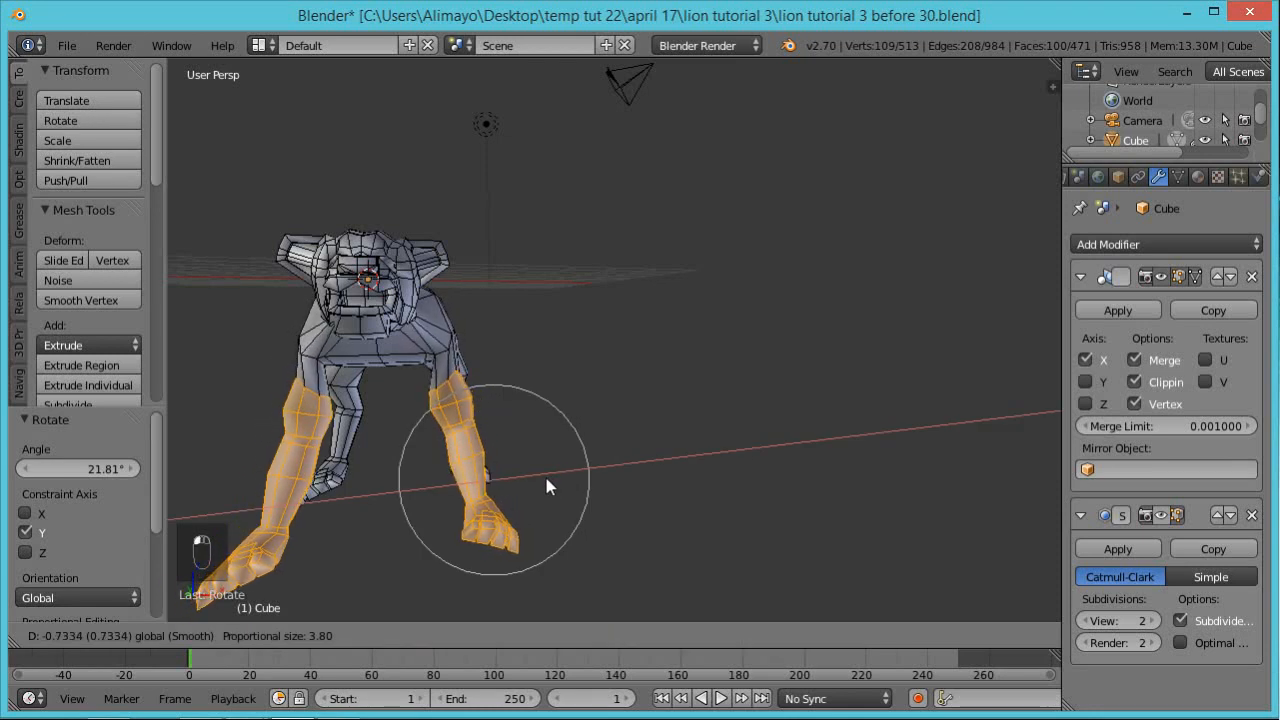
pyautogui.click(548, 487)
pyautogui.moveTo(626, 503); pyautogui.dragTo(484, 563, button='middle')
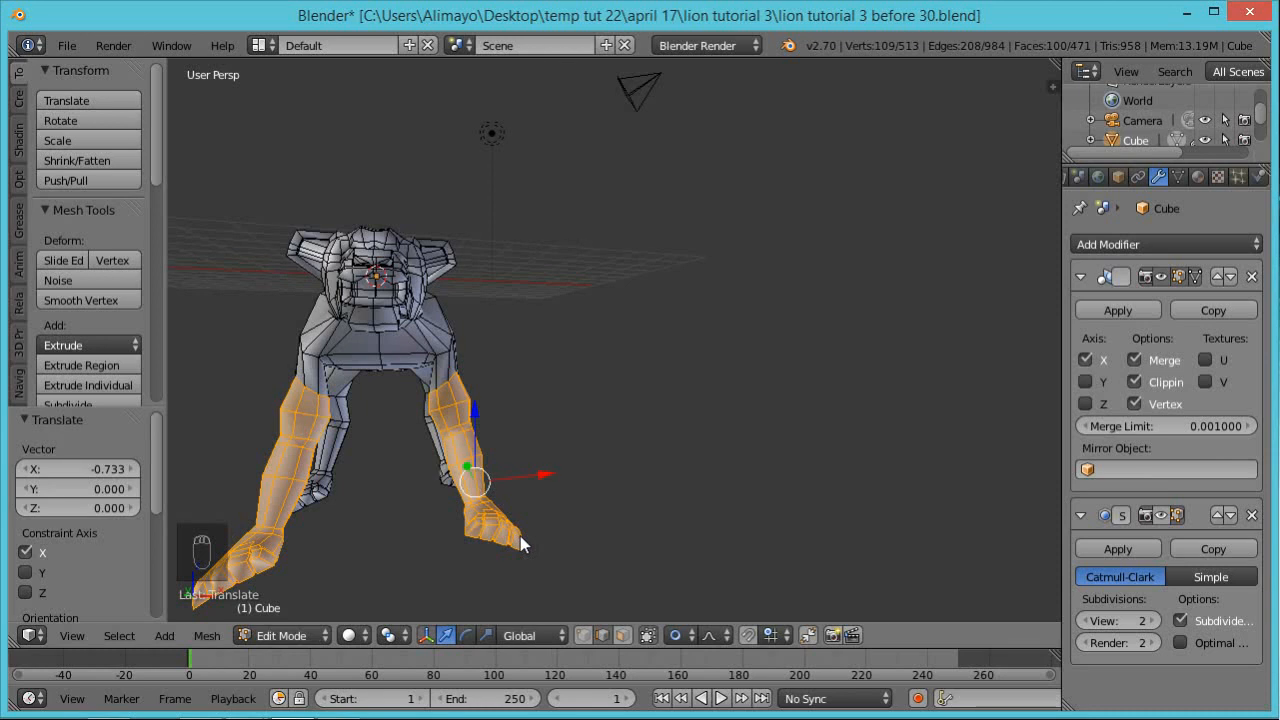
pyautogui.press('a')
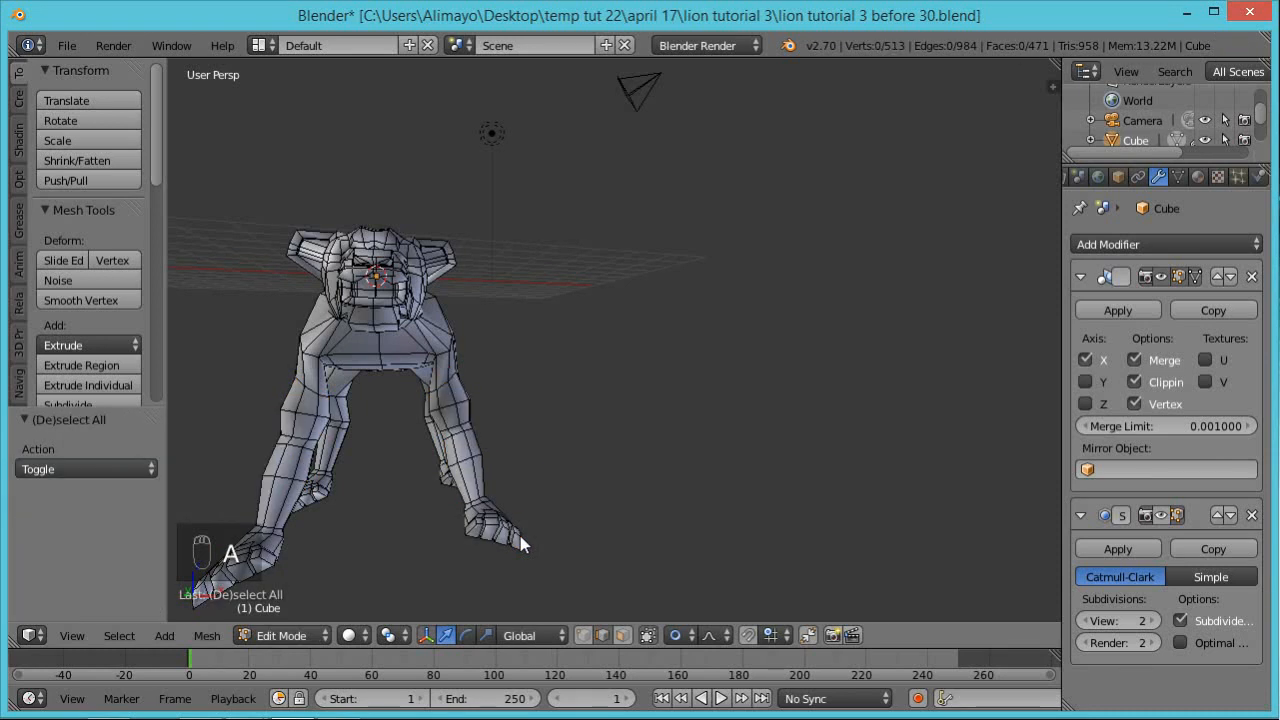
# Select both front paws through the mesh in wireframe and rotate them about -23.6 degrees around Y with a smaller proportional size of 2.14
pyautogui.press('z')
pyautogui.moveTo(513, 538); pyautogui.dragTo(522, 572, button='middle')
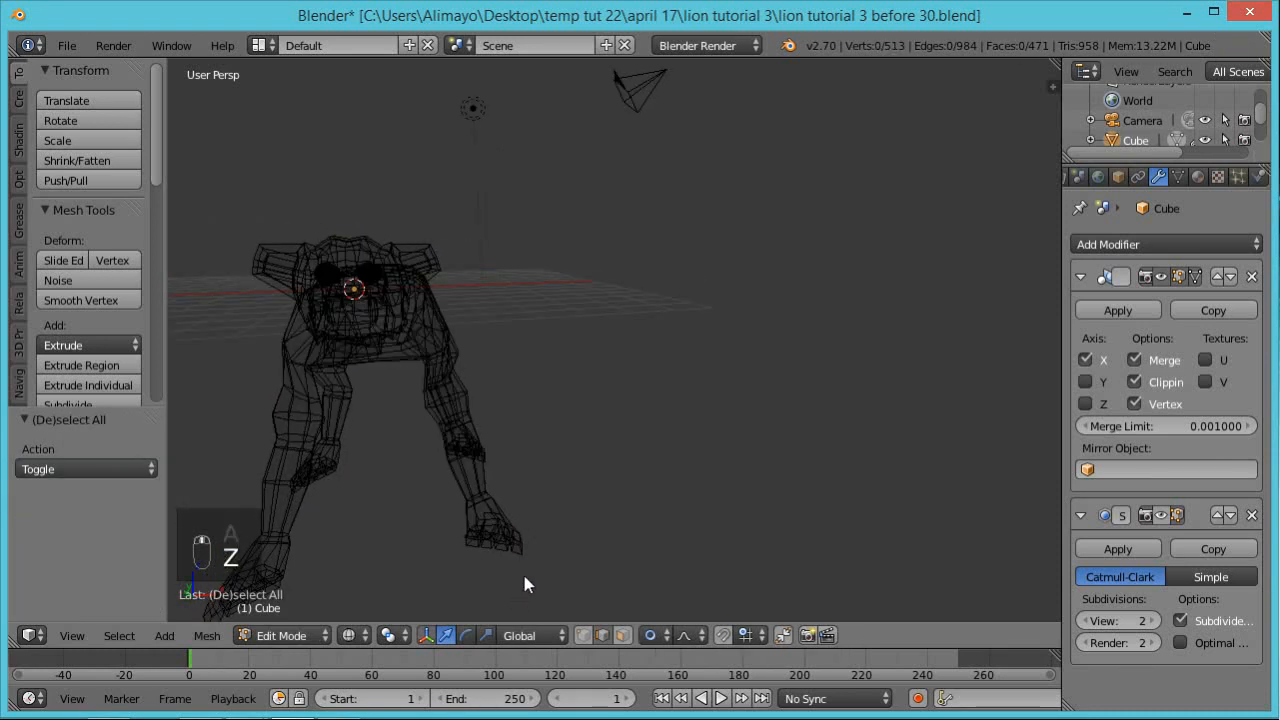
pyautogui.moveTo(571, 540)
pyautogui.keyDown('ctrl'); pyautogui.mouseDown(button='right')
pyautogui.moveTo(559, 513)
pyautogui.moveTo(484, 474)
pyautogui.moveTo(445, 532)
pyautogui.moveTo(608, 551)
pyautogui.mouseUp(button='right'); pyautogui.keyUp('ctrl')
pyautogui.moveTo(600, 551); pyautogui.dragTo(604, 532, button='middle')
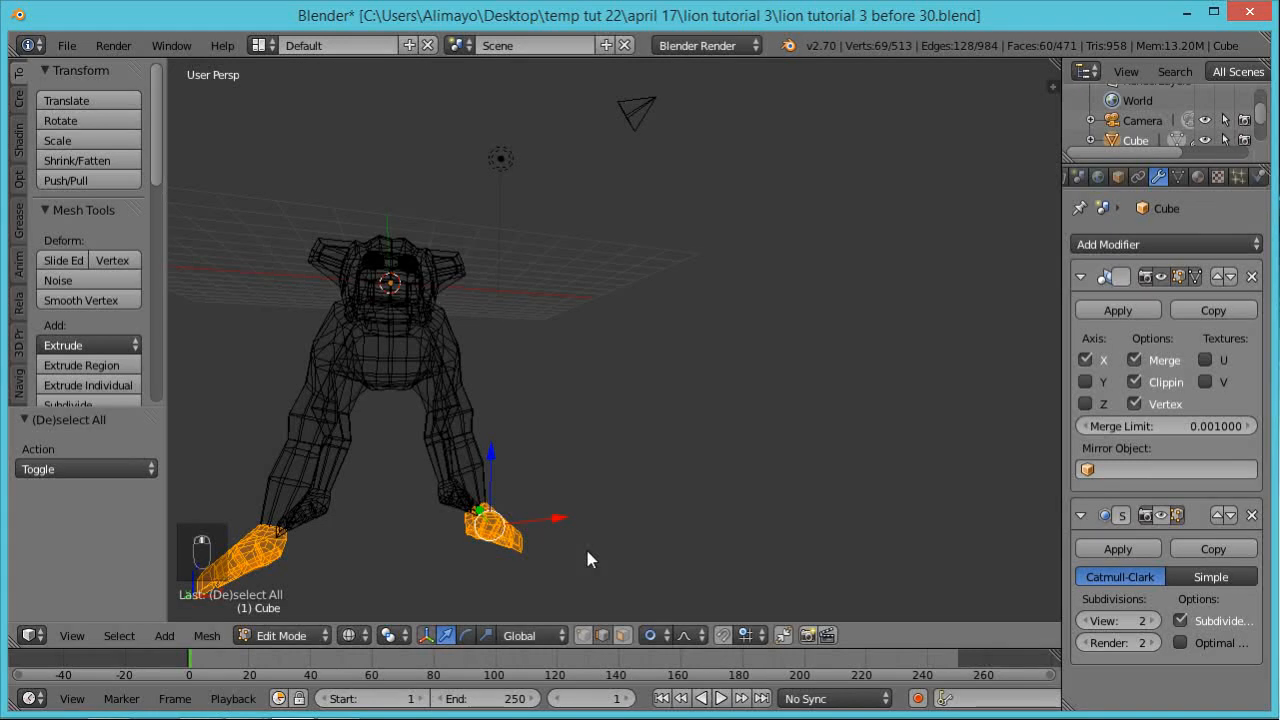
pyautogui.press('z')
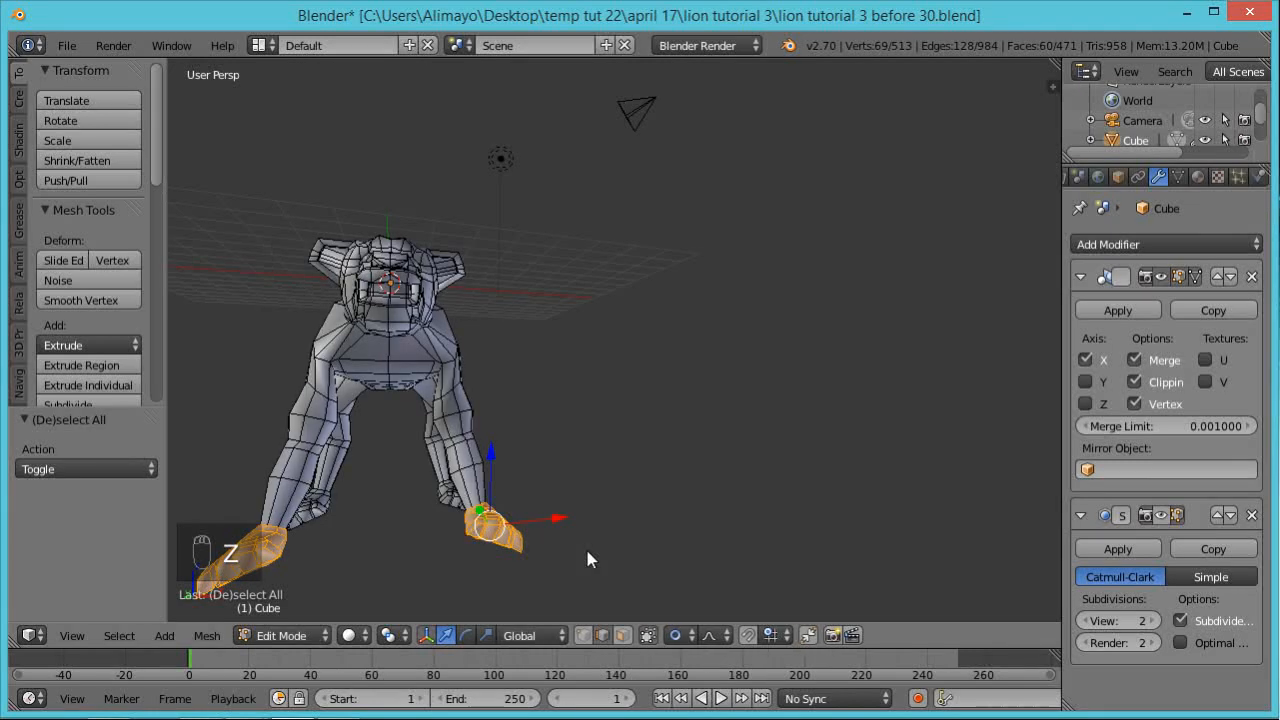
pyautogui.press('r')
pyautogui.press('y')
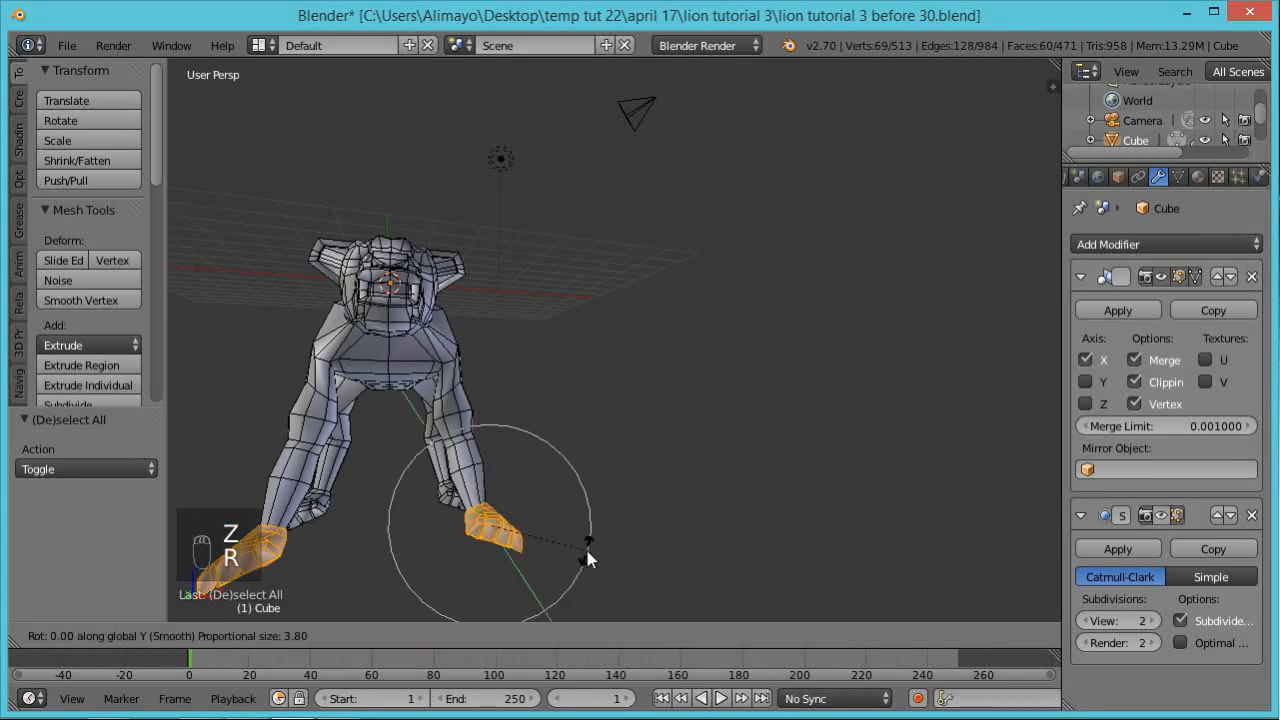
pyautogui.scroll(6, 587, 552)
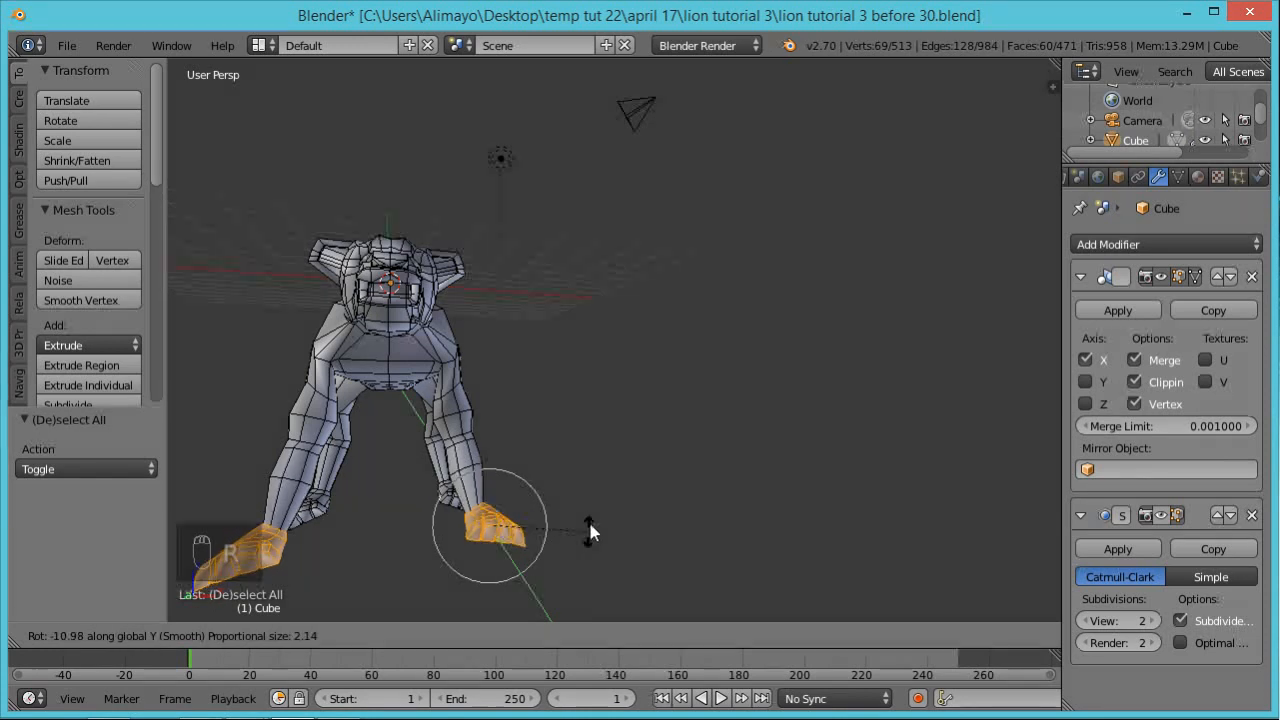
pyautogui.click(587, 505)
pyautogui.moveTo(632, 532); pyautogui.dragTo(355, 586, button='middle')
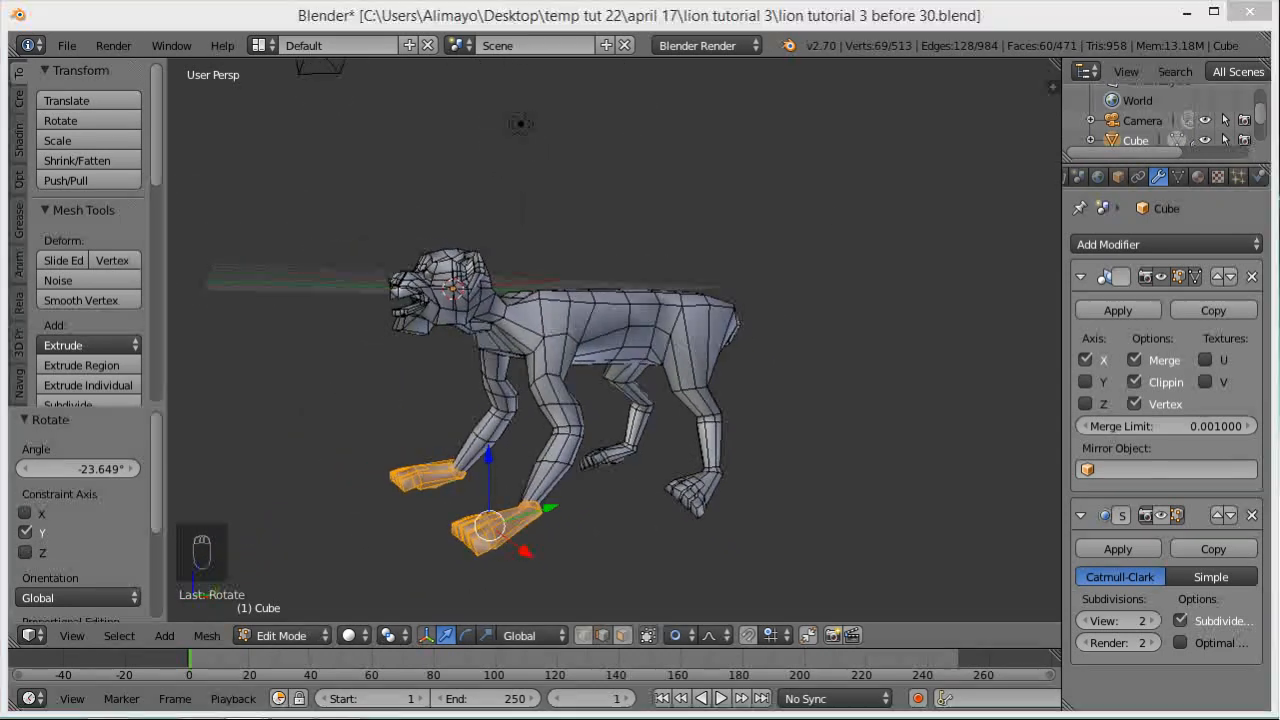
# Add a single loop cut around the upper thigh of the hind leg and keep the new loop selected
pyautogui.moveTo(893, 354); pyautogui.dragTo(780, 372, button='middle')
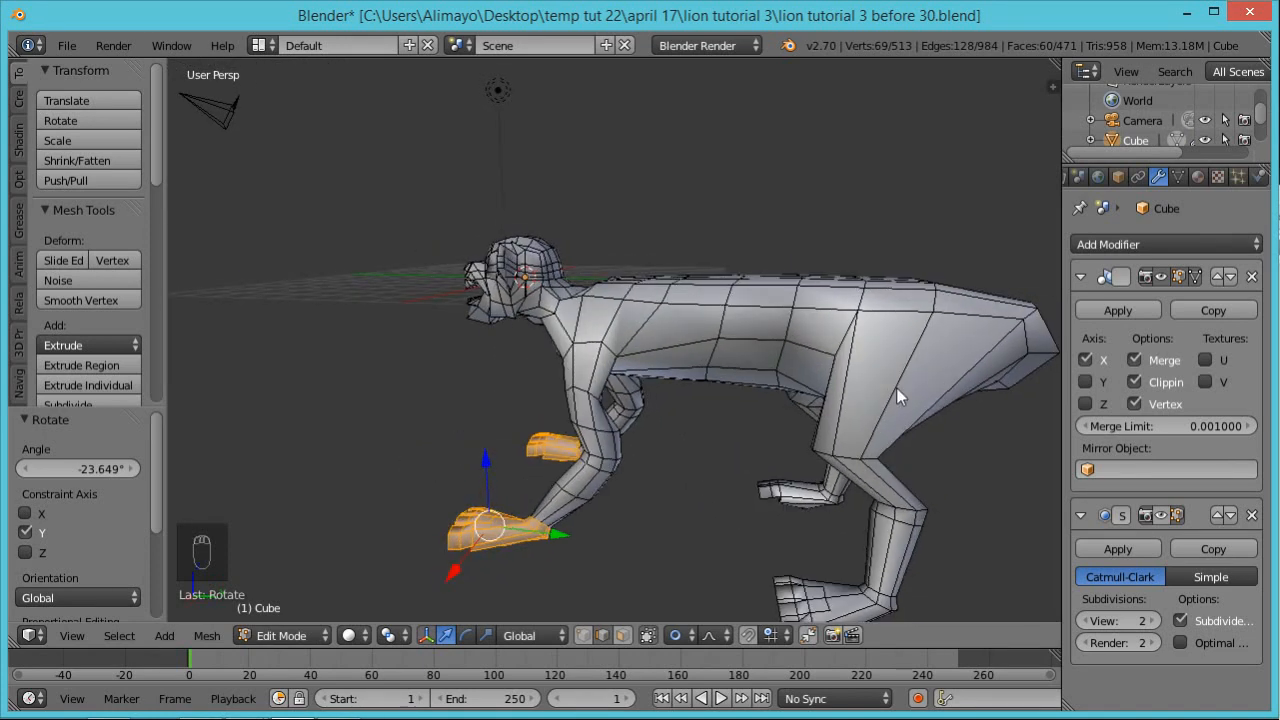
pyautogui.hotkey('ctrl', 'r')
pyautogui.click(896, 387)
pyautogui.rightClick(907, 380)
pyautogui.rightClick(907, 380)
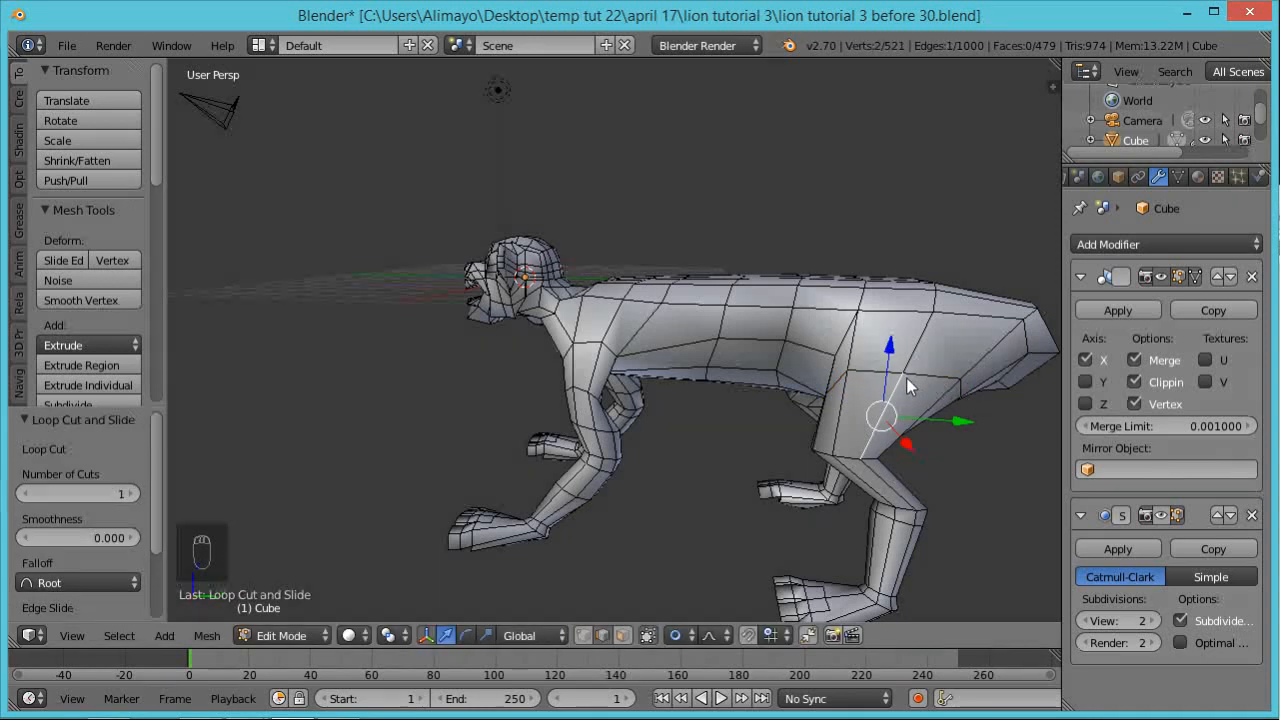
pyautogui.hotkey('ctrl', 'z')
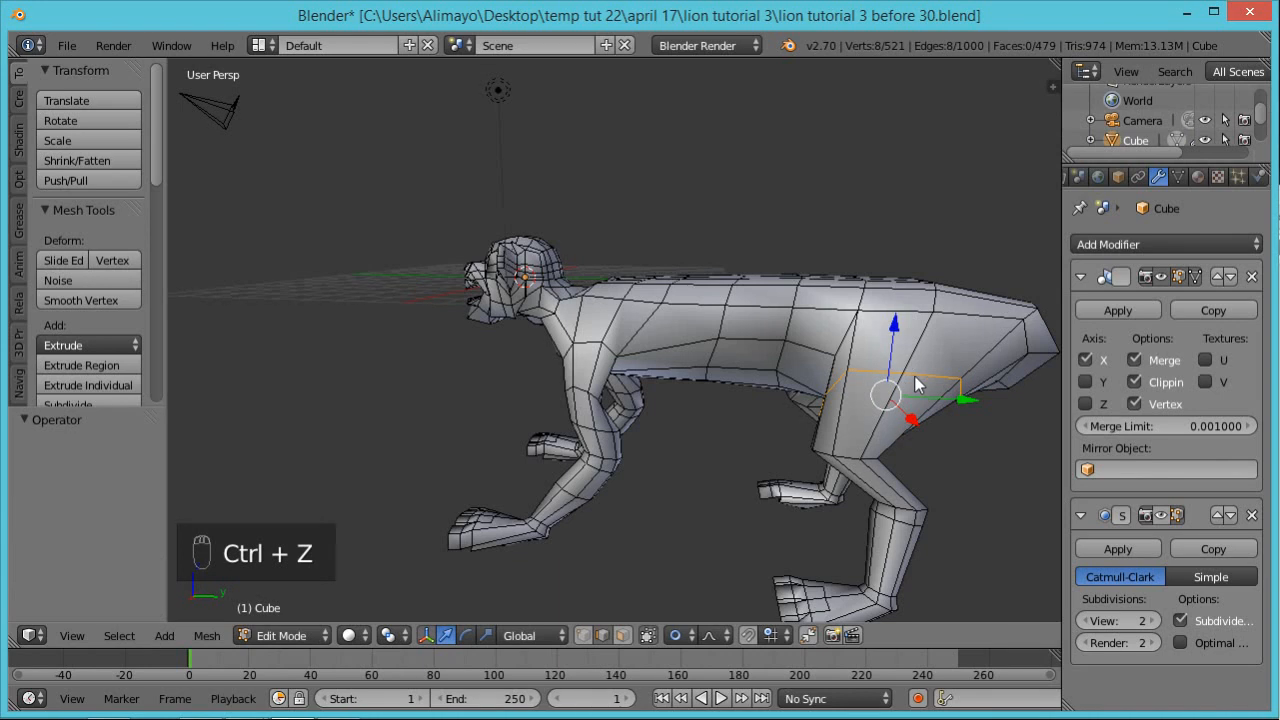
# Fatten the upper thigh loop outward using Shrink/Fatten with an offset of about -0.644
pyautogui.moveTo(912, 387); pyautogui.dragTo(940, 378, button='middle')
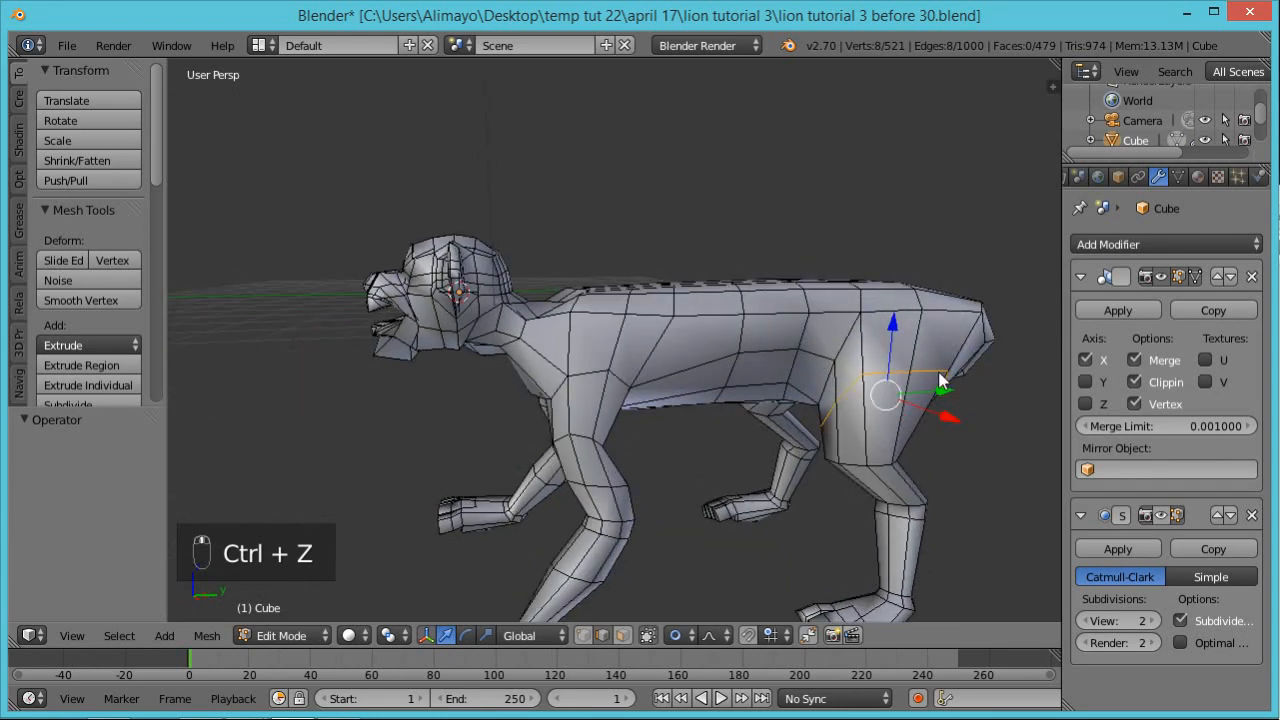
pyautogui.hotkey('alt', 's')
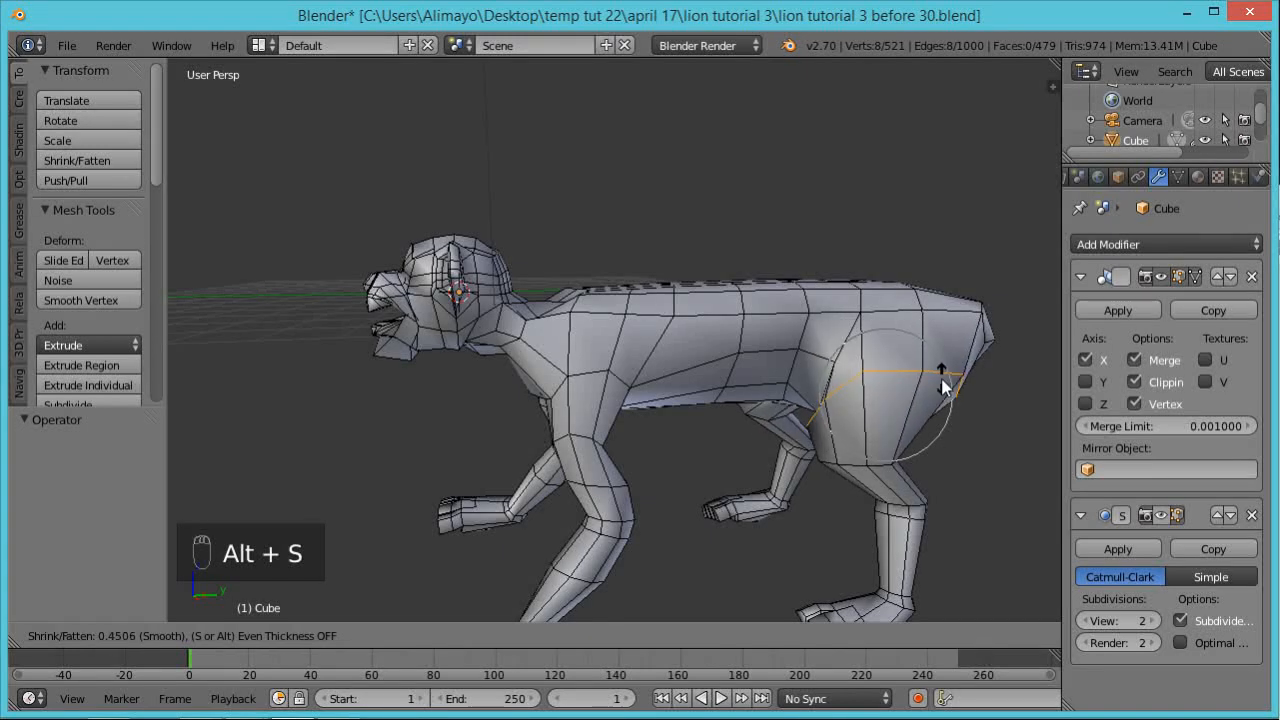
pyautogui.click(938, 390)
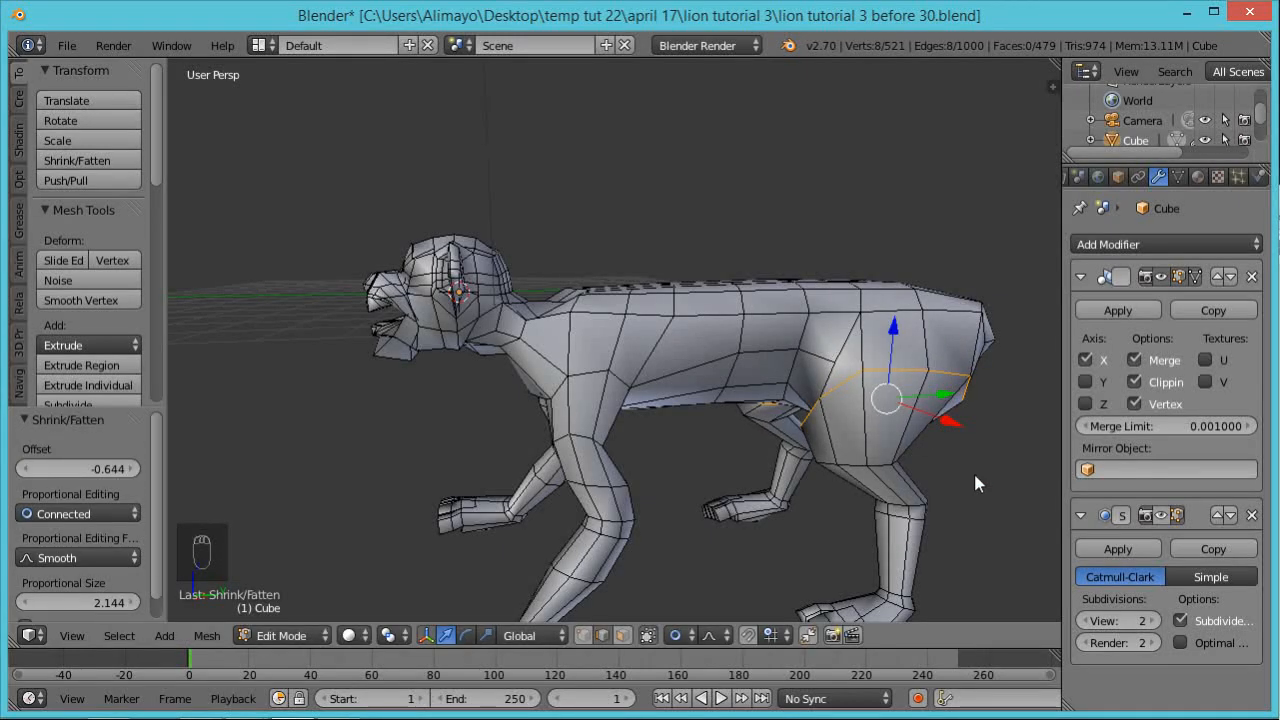
# Add a lengthwise loop cut running from the mouth along the side of the body and down the hind leg
pyautogui.scroll(-3, 971, 471)
pyautogui.moveTo(951, 480); pyautogui.dragTo(671, 423, button='middle')
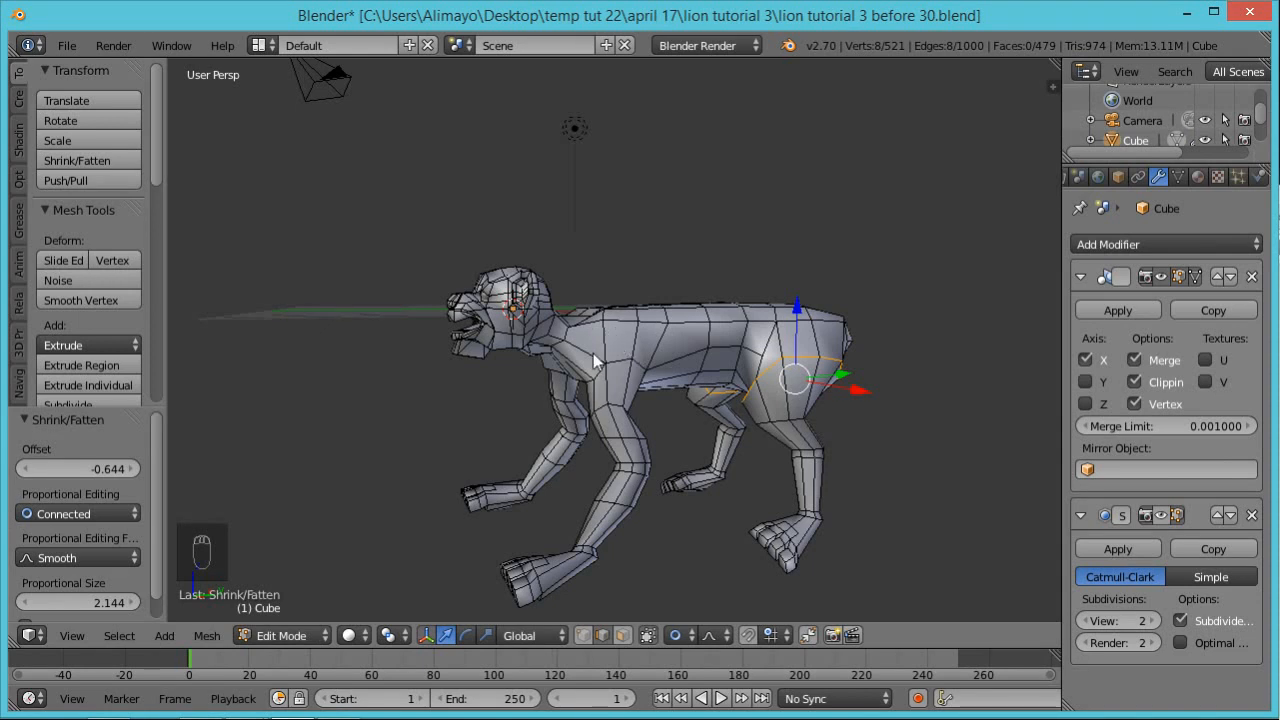
pyautogui.moveTo(606, 374); pyautogui.dragTo(609, 355, button='middle')
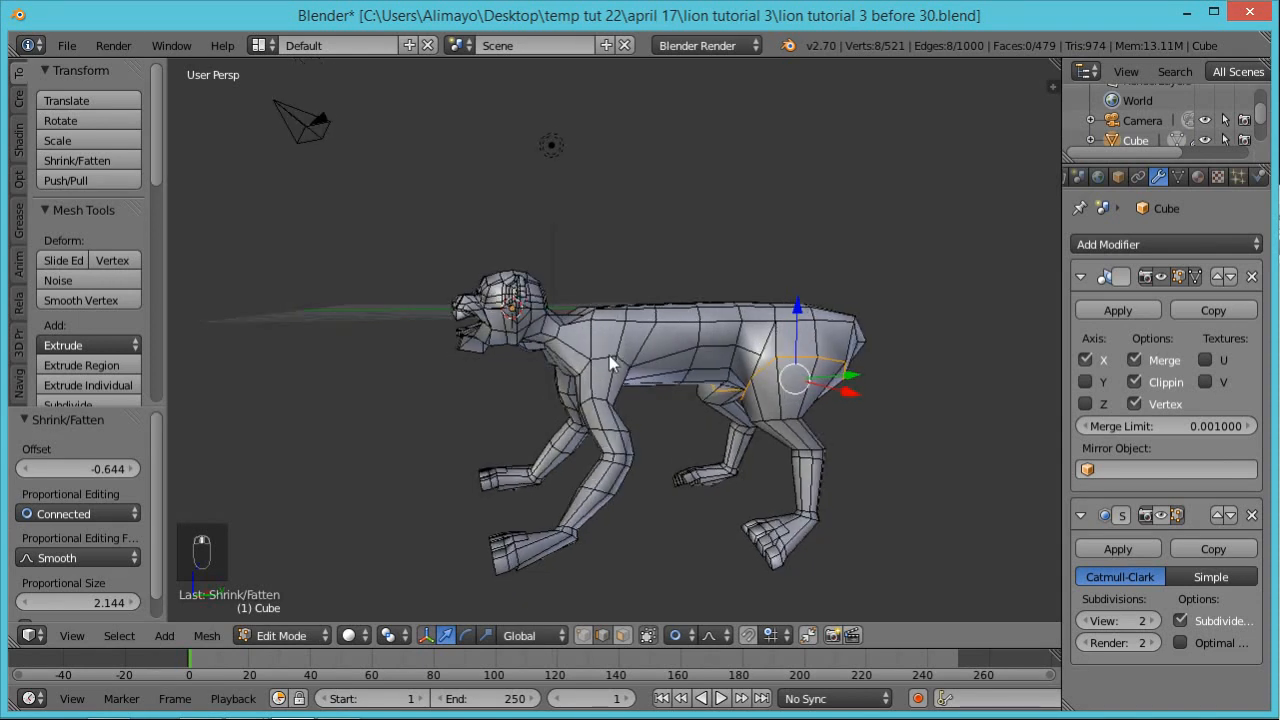
pyautogui.hotkey('ctrl', 'r')
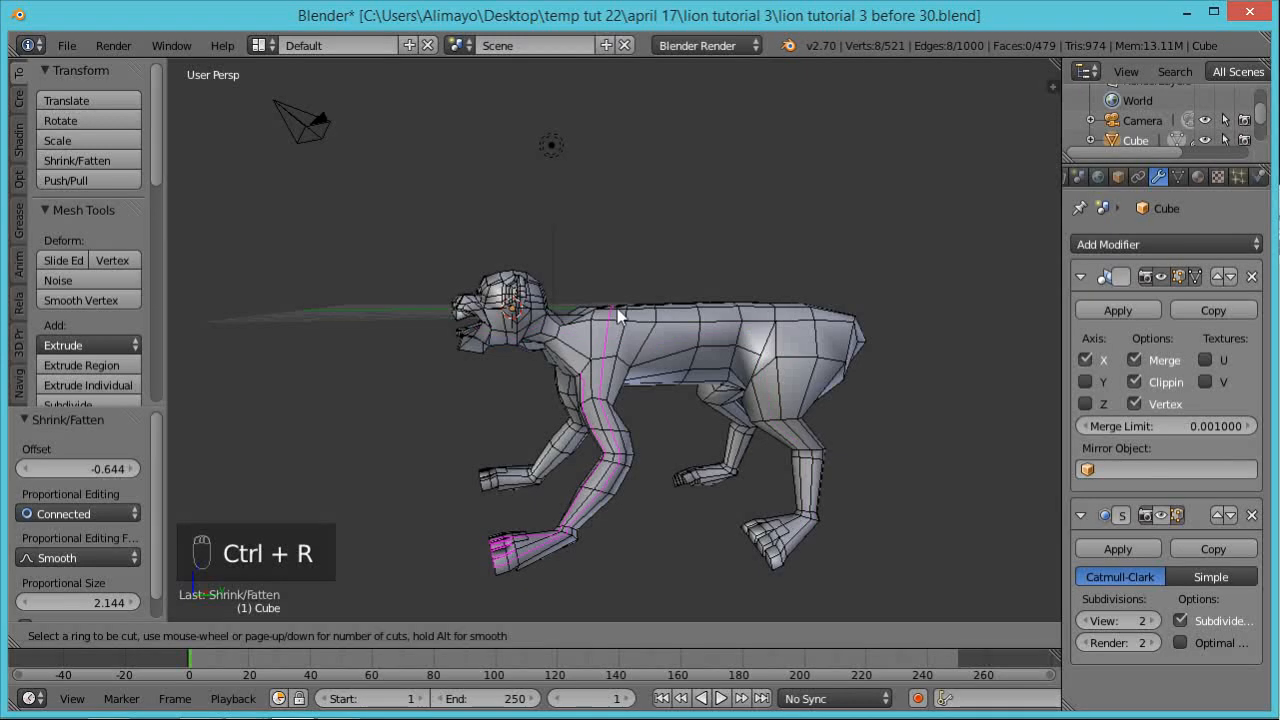
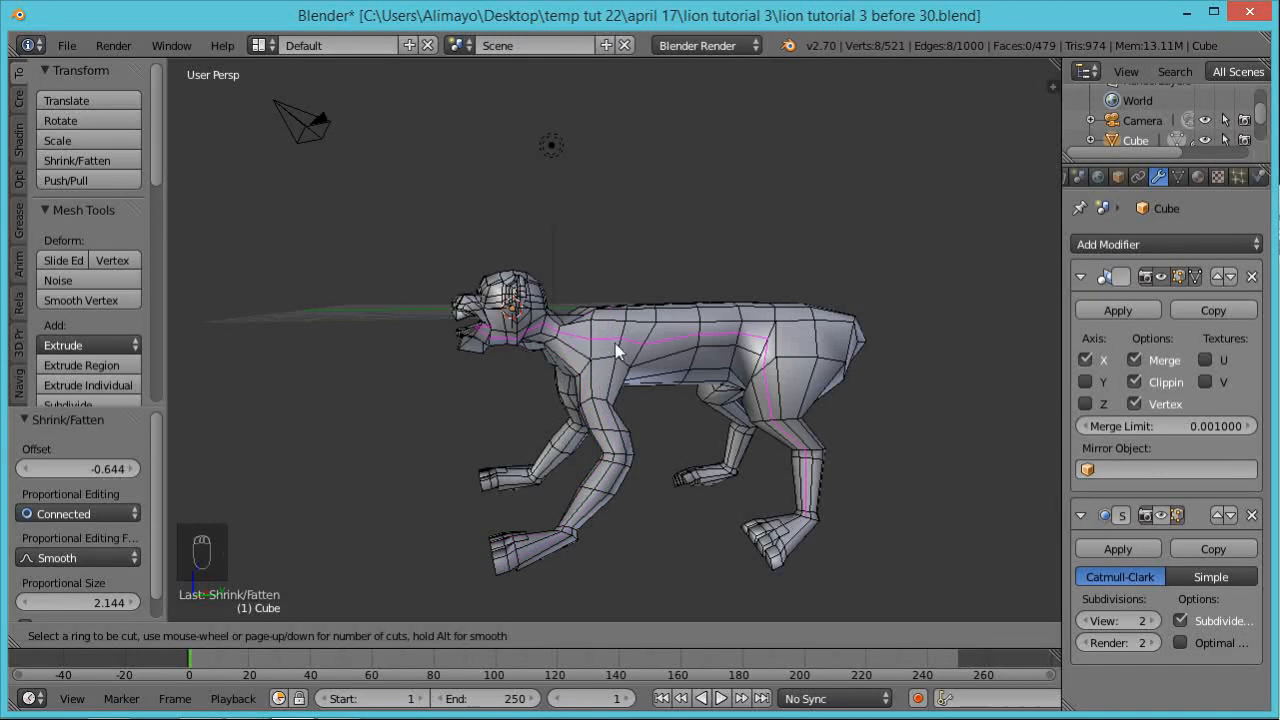
pyautogui.click(617, 352)
pyautogui.click(617, 352)
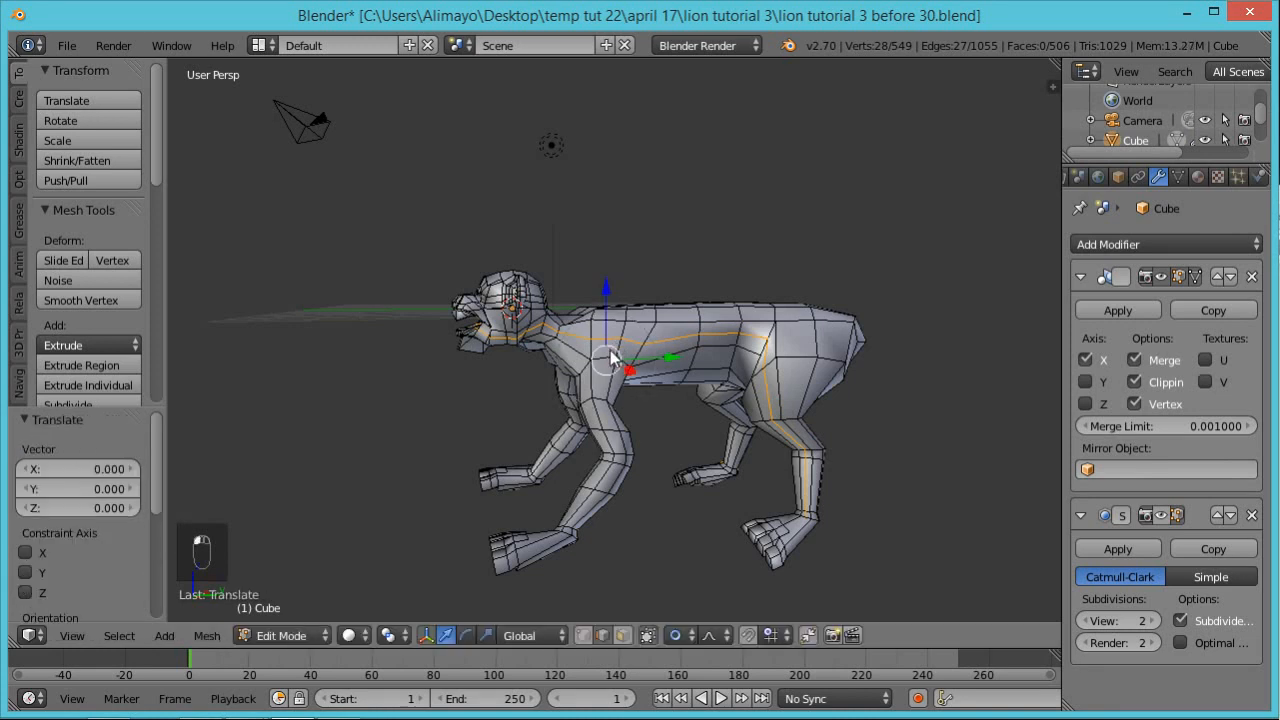
# Switch to face selection and select seven faces covering the shoulder and upper front leg
pyautogui.scroll(5, 588, 412)
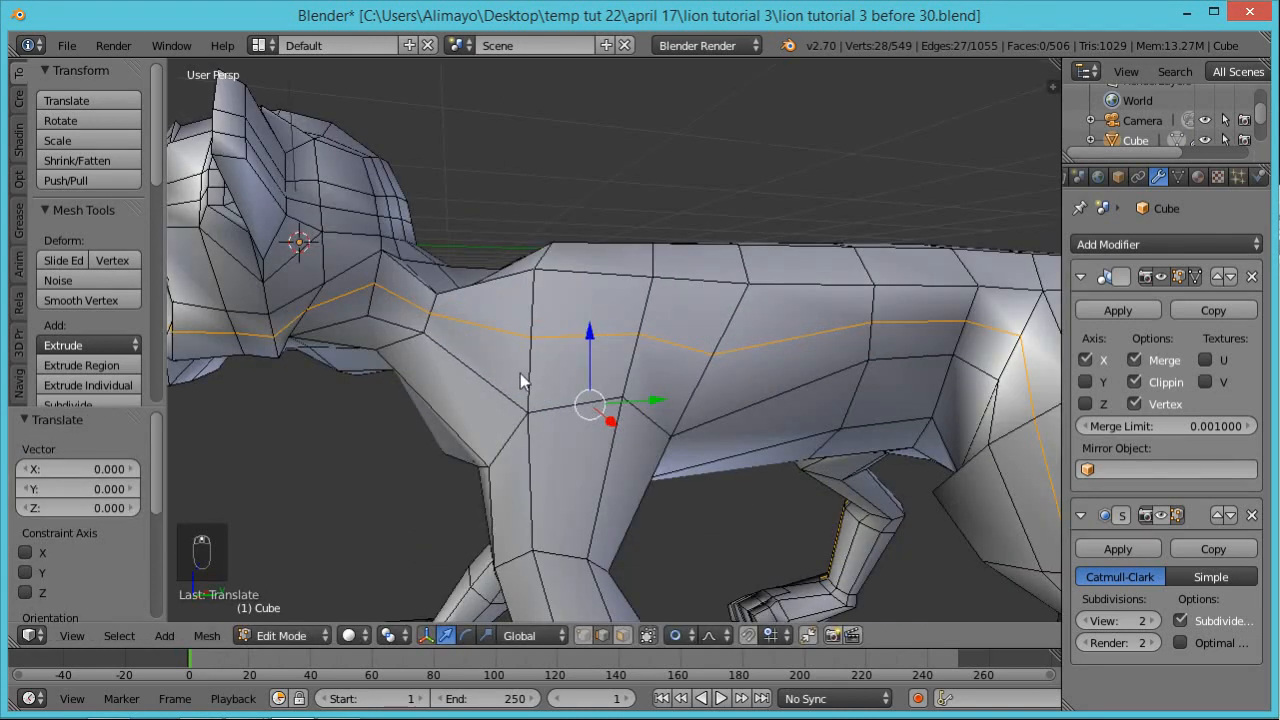
pyautogui.click(622, 635)
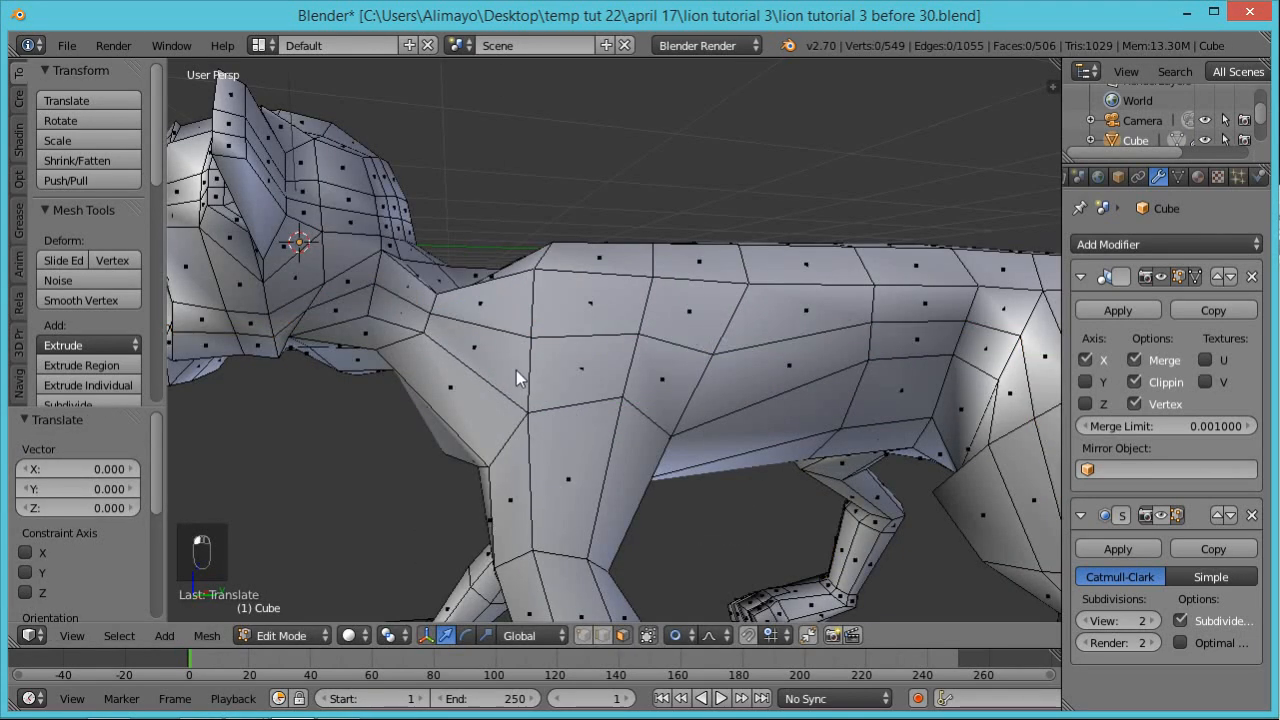
pyautogui.rightClick(571, 378)
pyautogui.keyDown('shift'); pyautogui.rightClick(668, 380); pyautogui.keyUp('shift')
pyautogui.keyDown('shift'); pyautogui.rightClick(626, 462); pyautogui.keyUp('shift')
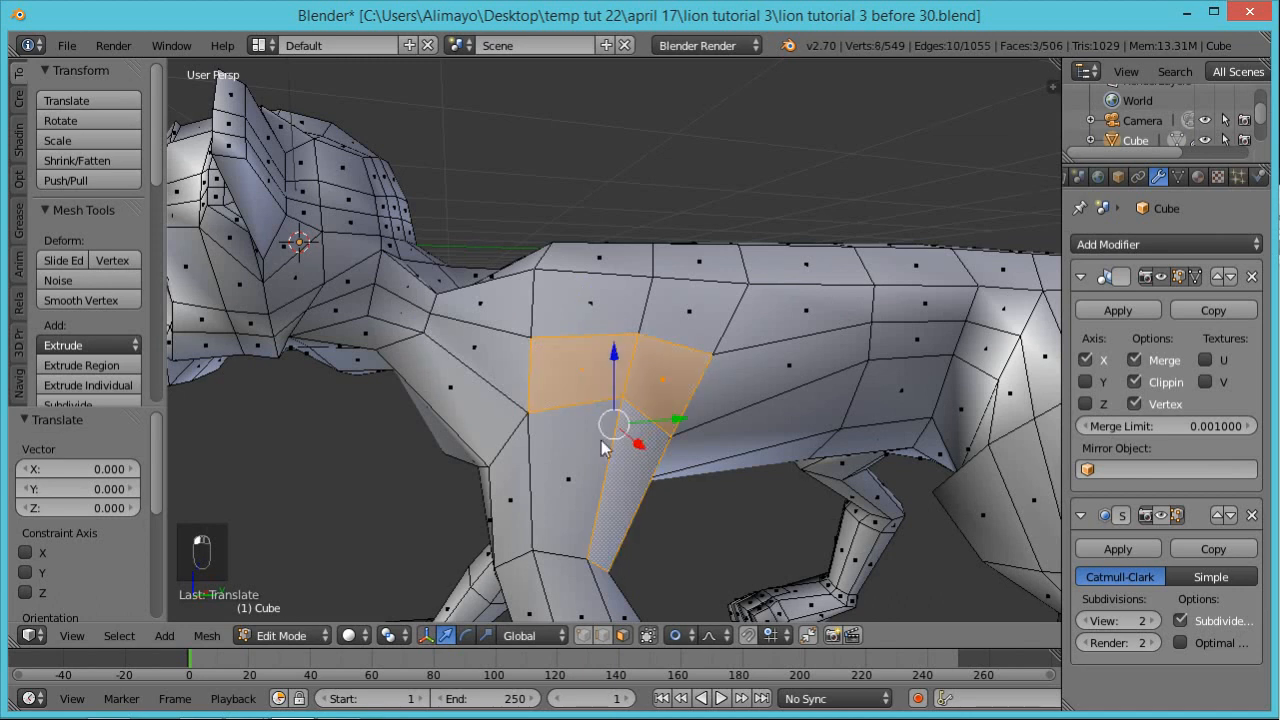
pyautogui.keyDown('shift'); pyautogui.rightClick(592, 448); pyautogui.keyUp('shift')
pyautogui.keyDown('shift'); pyautogui.rightClick(500, 355); pyautogui.keyUp('shift')
pyautogui.keyDown('shift'); pyautogui.rightClick(535, 456); pyautogui.keyUp('shift')
pyautogui.keyDown('shift'); pyautogui.rightClick(517, 458); pyautogui.keyUp('shift')
pyautogui.moveTo(505, 492); pyautogui.dragTo(612, 445, button='middle')
pyautogui.keyDown('shift'); pyautogui.rightClick(519, 373); pyautogui.keyUp('shift')
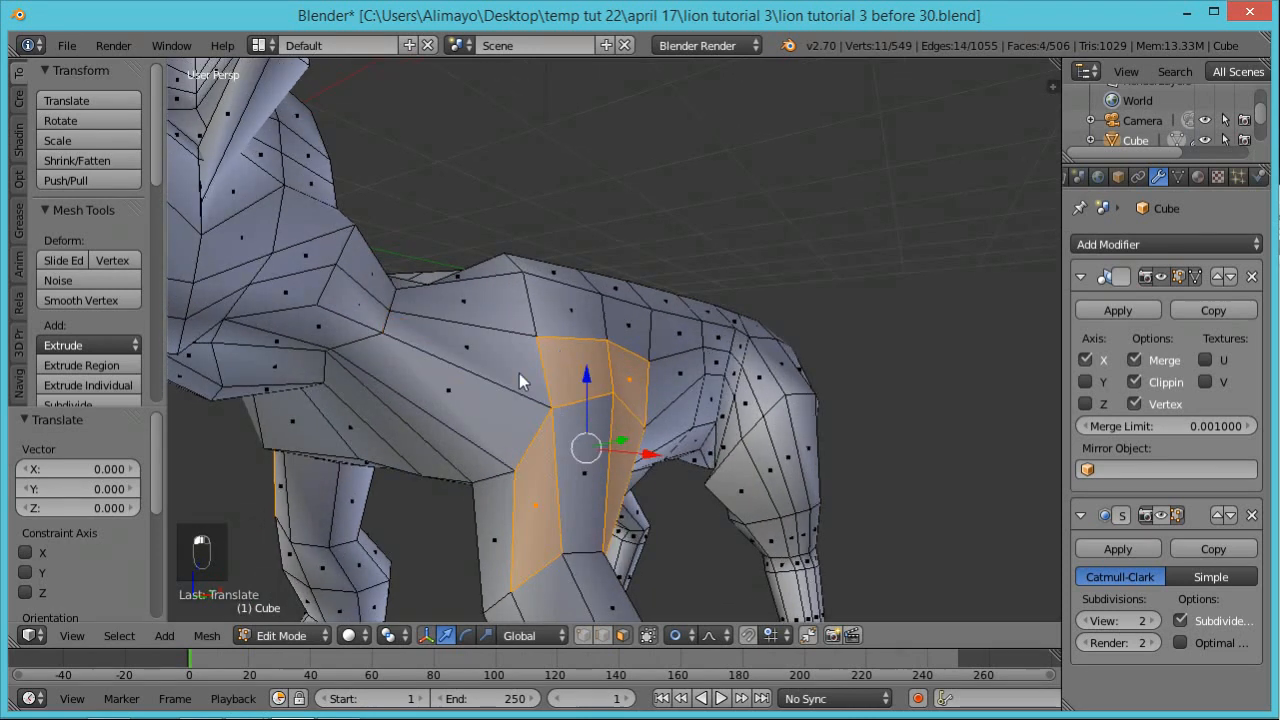
pyautogui.keyDown('shift'); pyautogui.rightClick(584, 470); pyautogui.keyUp('shift')
pyautogui.keyDown('shift'); pyautogui.rightClick(599, 325); pyautogui.keyUp('shift')
pyautogui.keyDown('shift'); pyautogui.rightClick(643, 351); pyautogui.keyUp('shift')
# Fatten the shoulder faces with a Shrink/Fatten offset of about -0.677 and raise the shoulder area about 0.67 units along Z
pyautogui.scroll(-6, 743, 421)
pyautogui.moveTo(743, 421); pyautogui.dragTo(631, 509, button='middle')
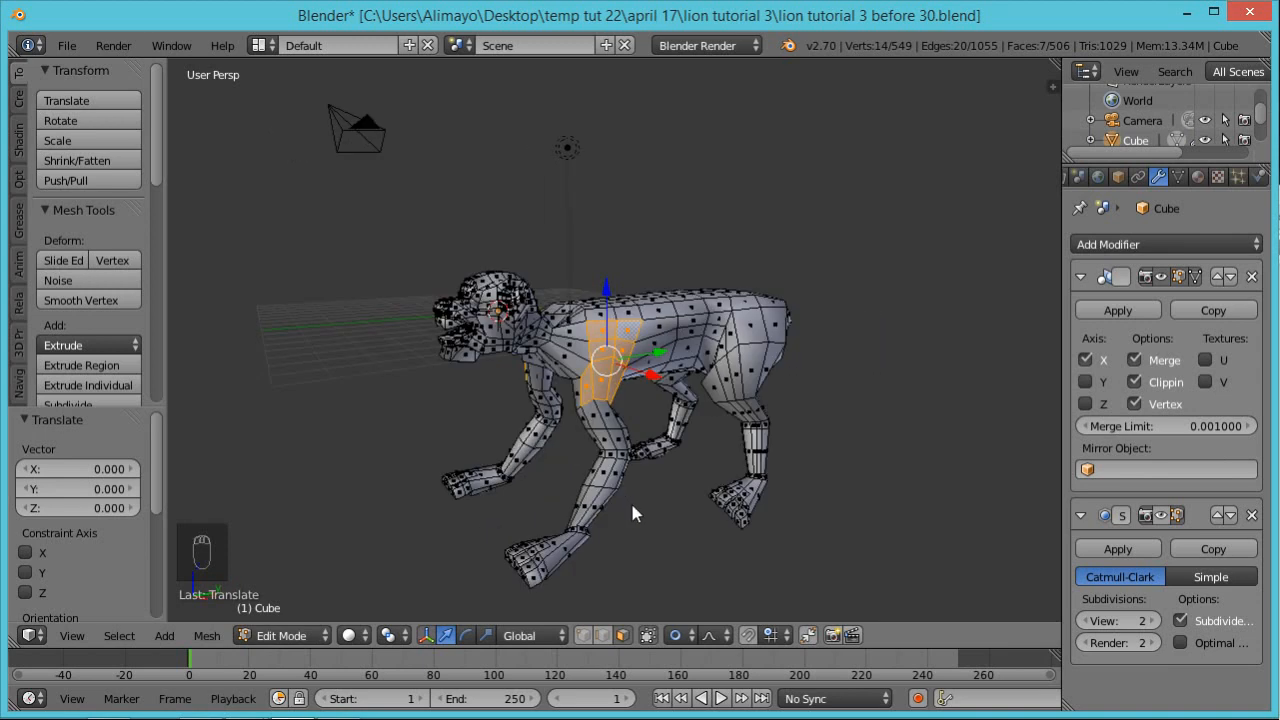
pyautogui.hotkey('alt', 's')
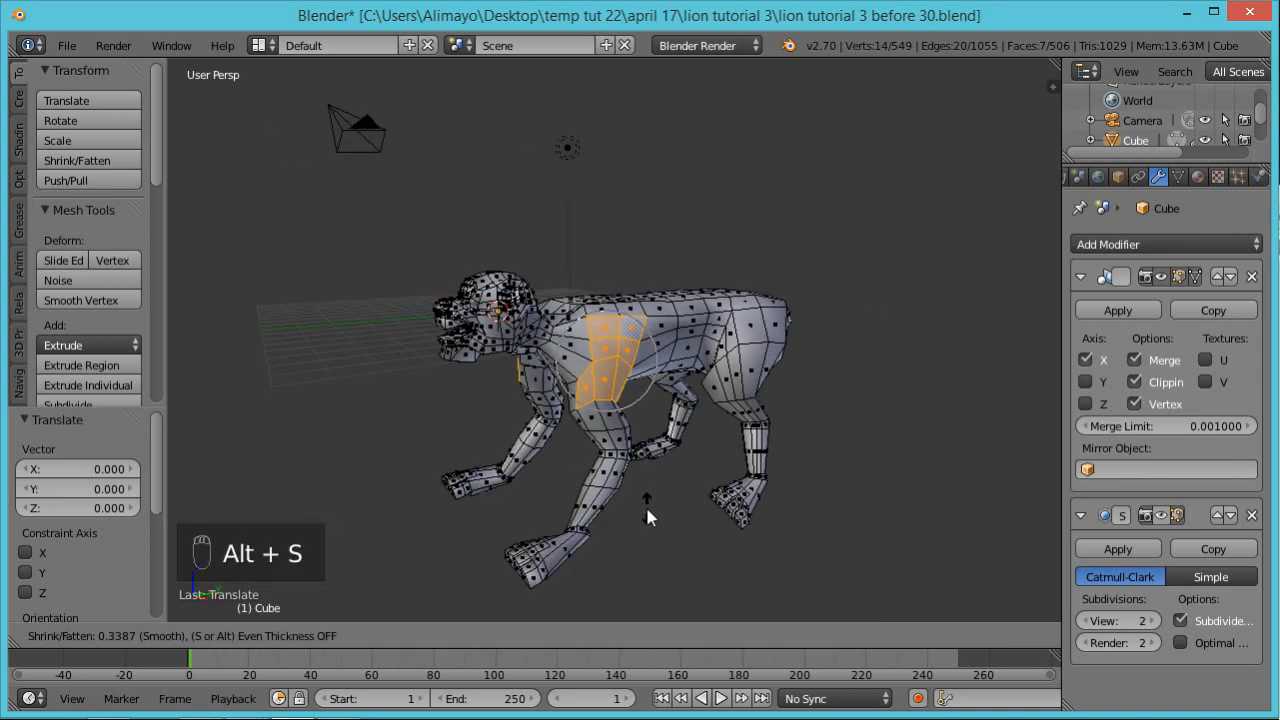
pyautogui.click(655, 508)
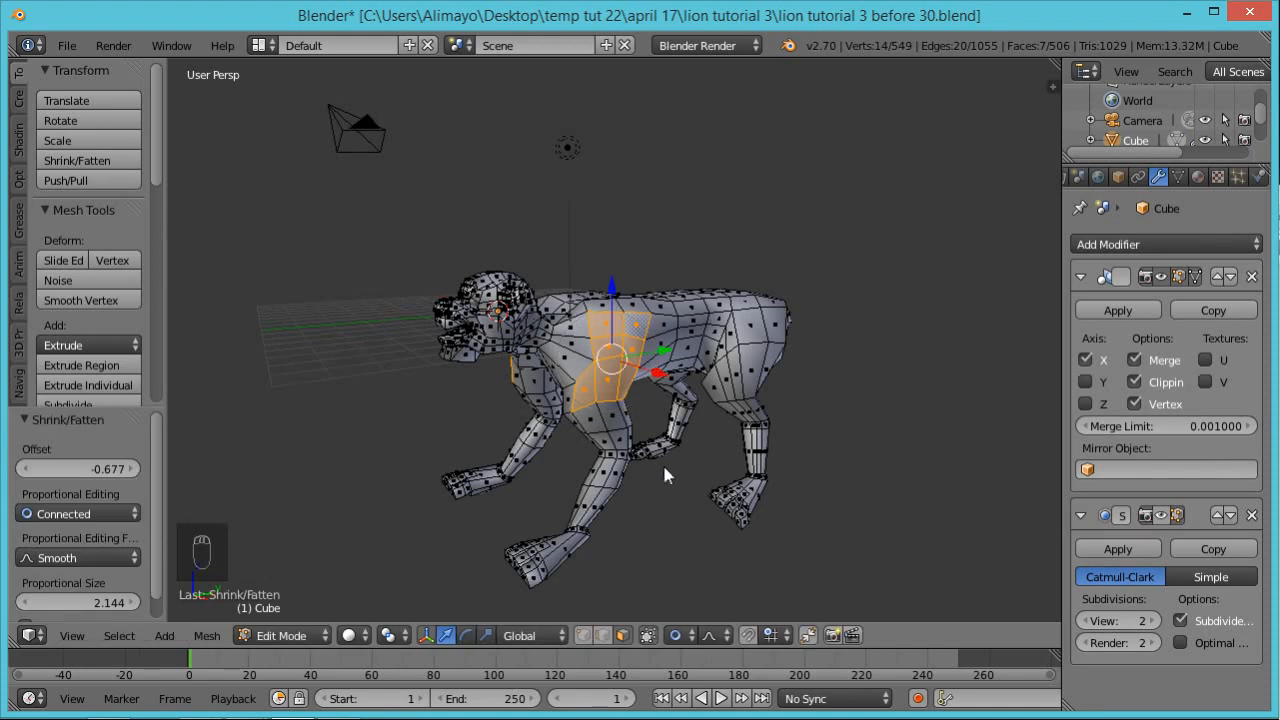
pyautogui.moveTo(623, 302); pyautogui.dragTo(619, 300)
# Select a belly face on the underside, just ahead of the hind legs, and lower it about -1.35 units along Z
pyautogui.moveTo(619, 300); pyautogui.dragTo(638, 378, button='middle')
pyautogui.rightClick(707, 417)
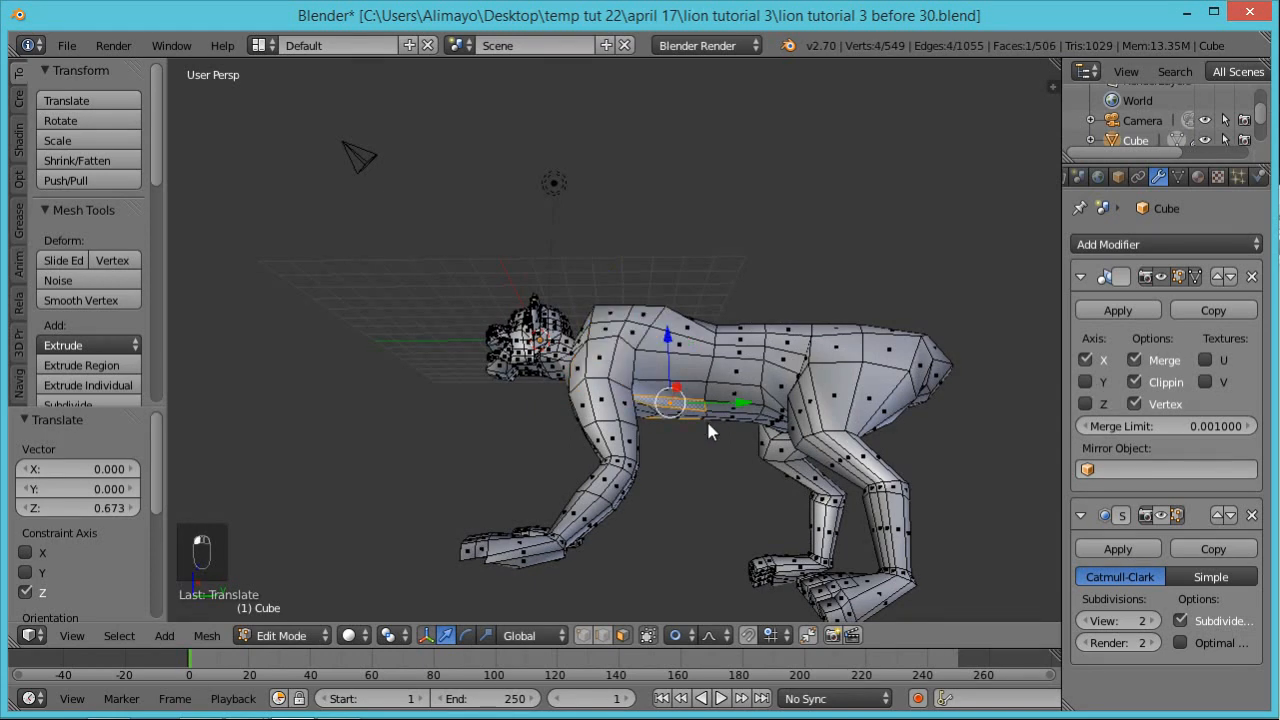
pyautogui.moveTo(704, 450); pyautogui.dragTo(735, 437, button='middle')
pyautogui.rightClick(735, 437)
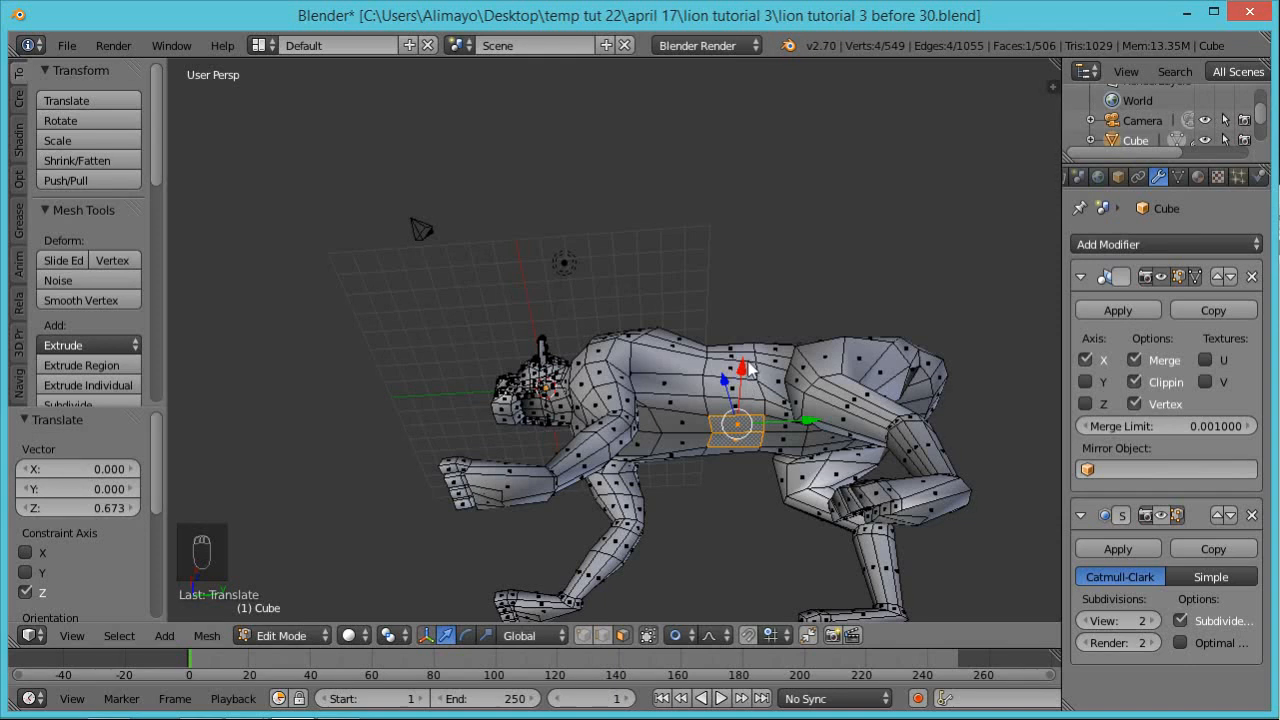
pyautogui.moveTo(726, 475); pyautogui.dragTo(748, 600, button='middle')
pyautogui.scroll(-2, 754, 510)
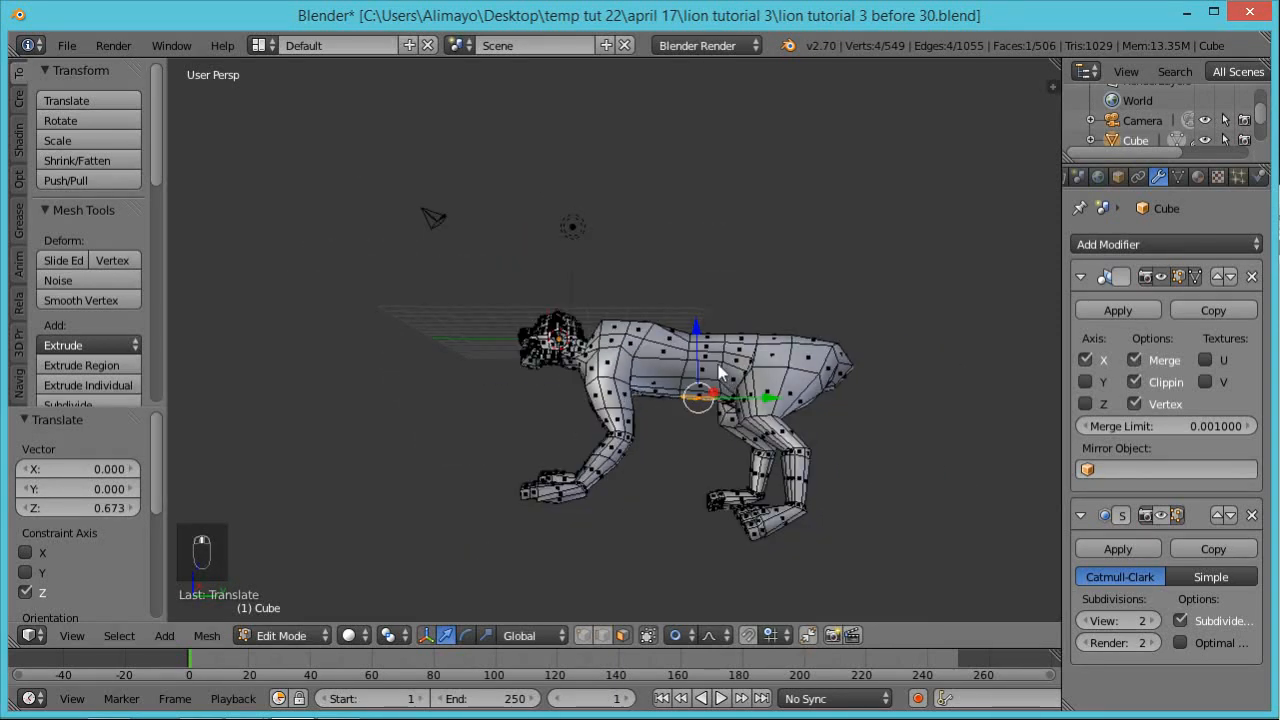
pyautogui.press('g')
pyautogui.press('z')
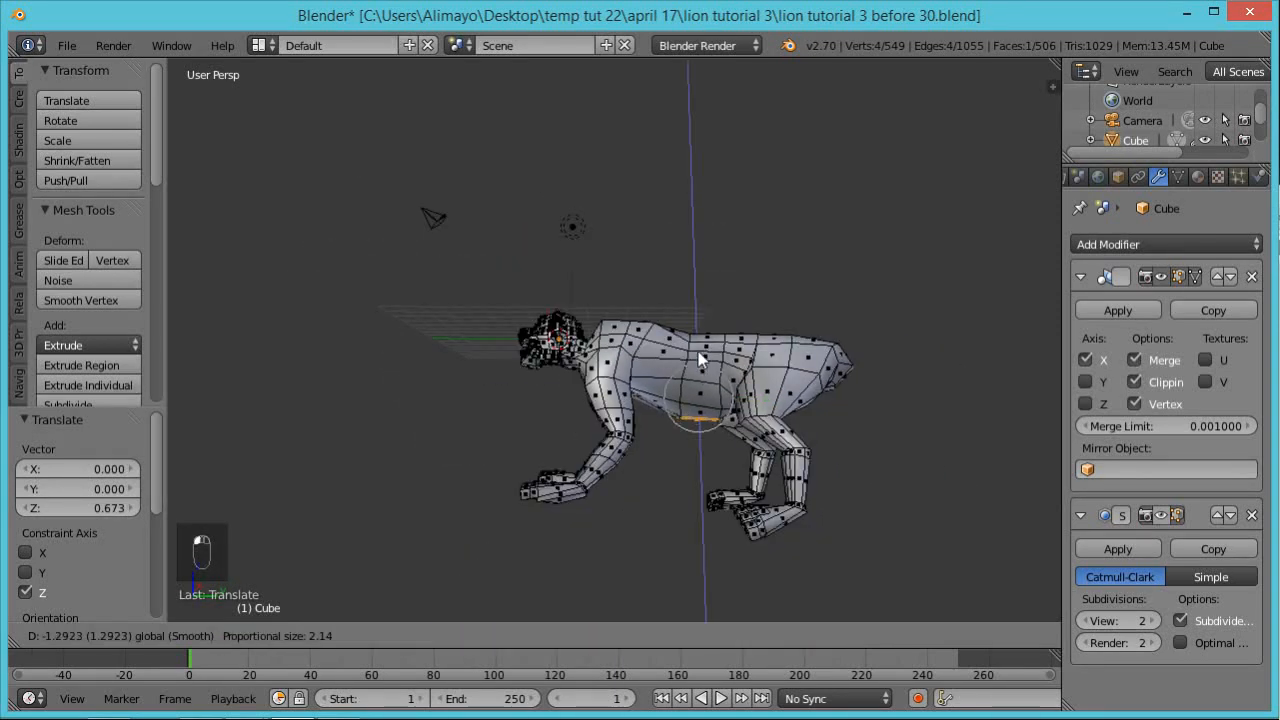
pyautogui.click(698, 357)
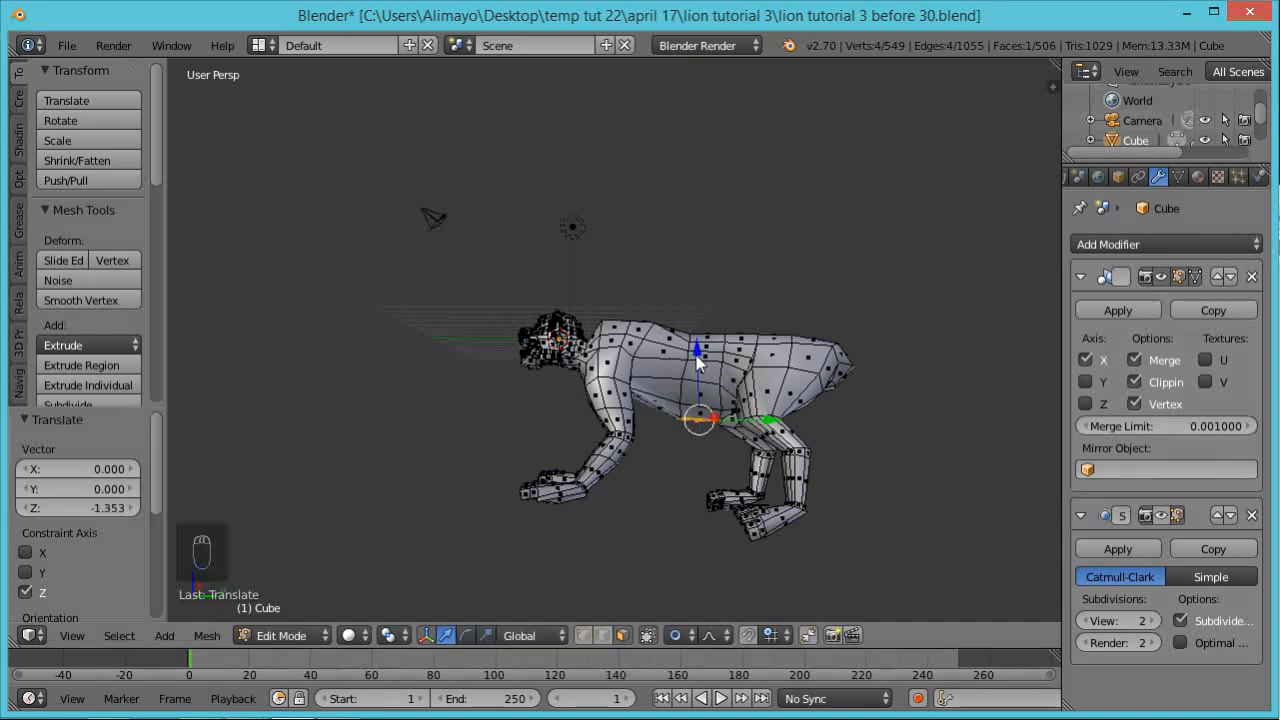
# Tilt the belly face around the X axis and raise it about 0.55 units along Z
pyautogui.press('r')
pyautogui.press('x')
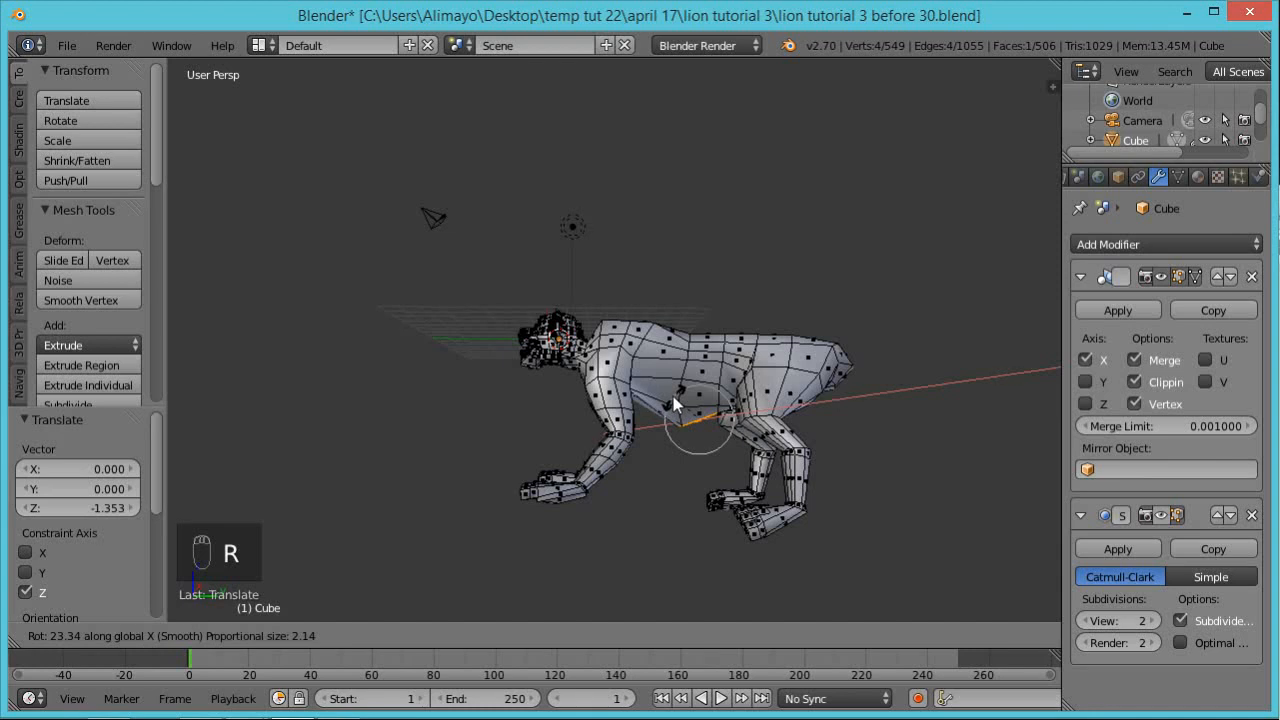
pyautogui.click(680, 398)
pyautogui.moveTo(699, 373); pyautogui.dragTo(700, 355)
# Select a face on top of the middle of the back and lower it about -0.72 units along Z
pyautogui.moveTo(713, 374); pyautogui.dragTo(709, 452, button='middle')
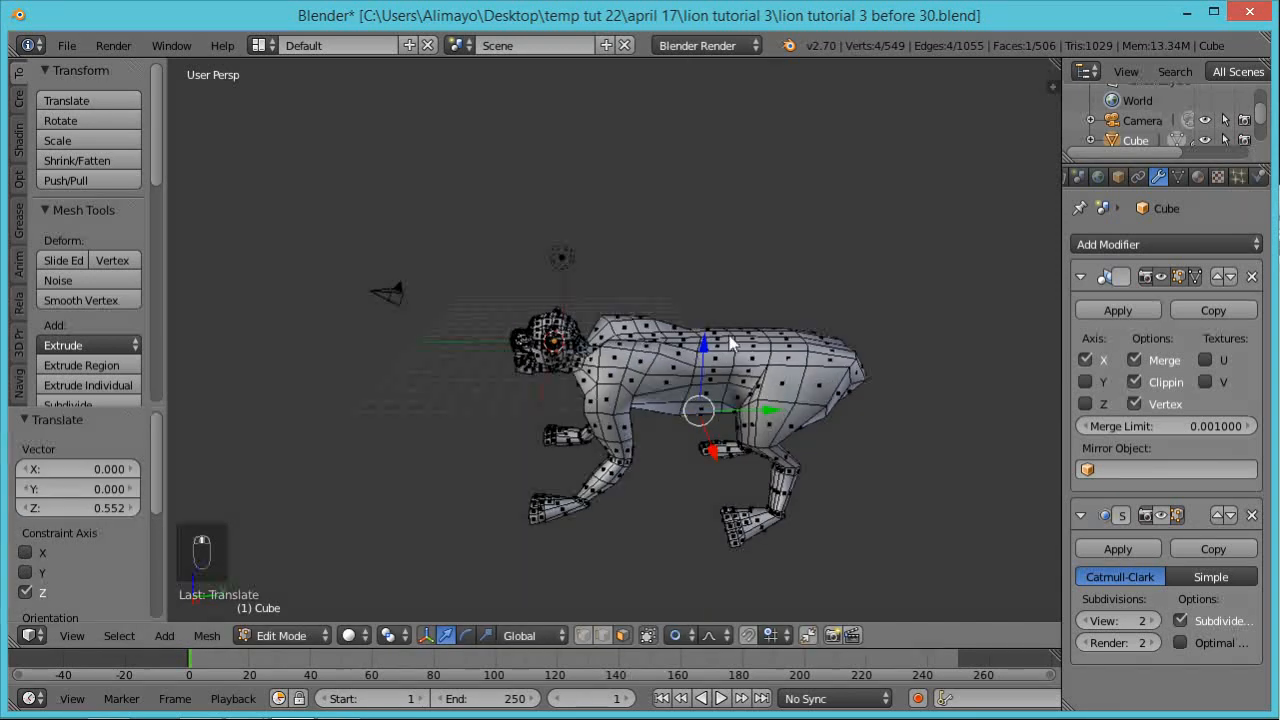
pyautogui.moveTo(783, 374); pyautogui.dragTo(651, 397, button='middle')
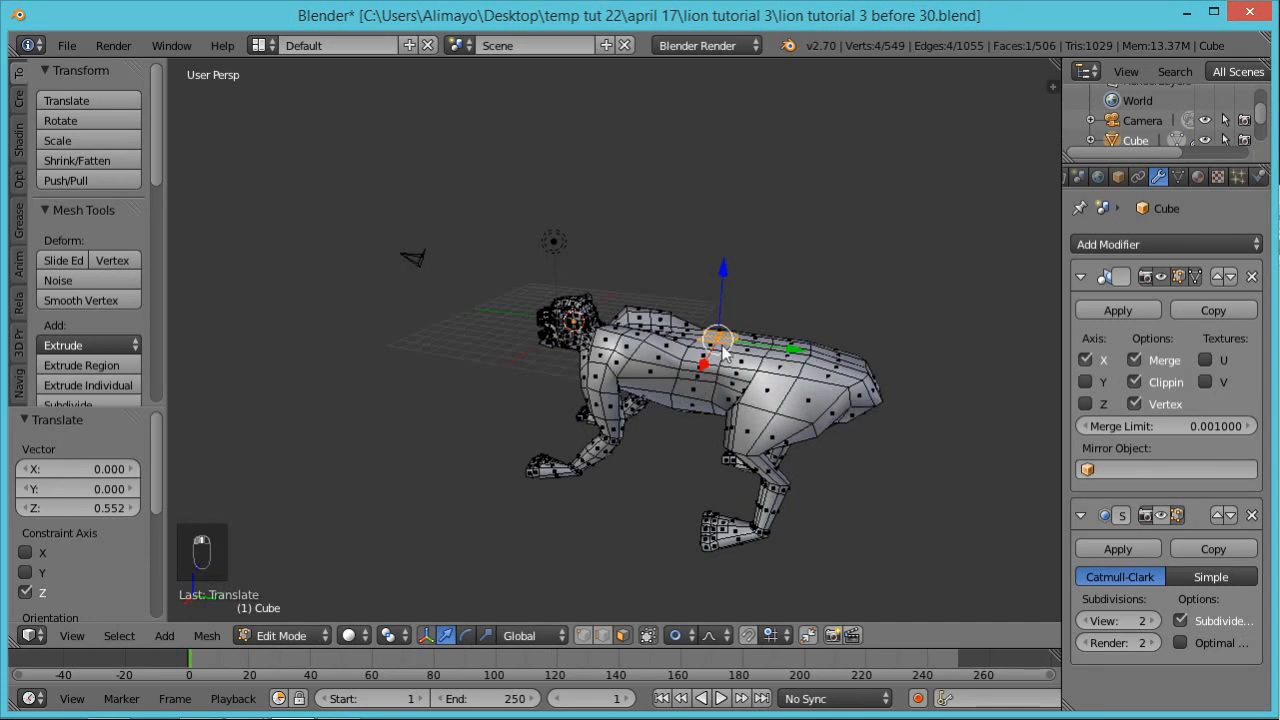
pyautogui.press('g')
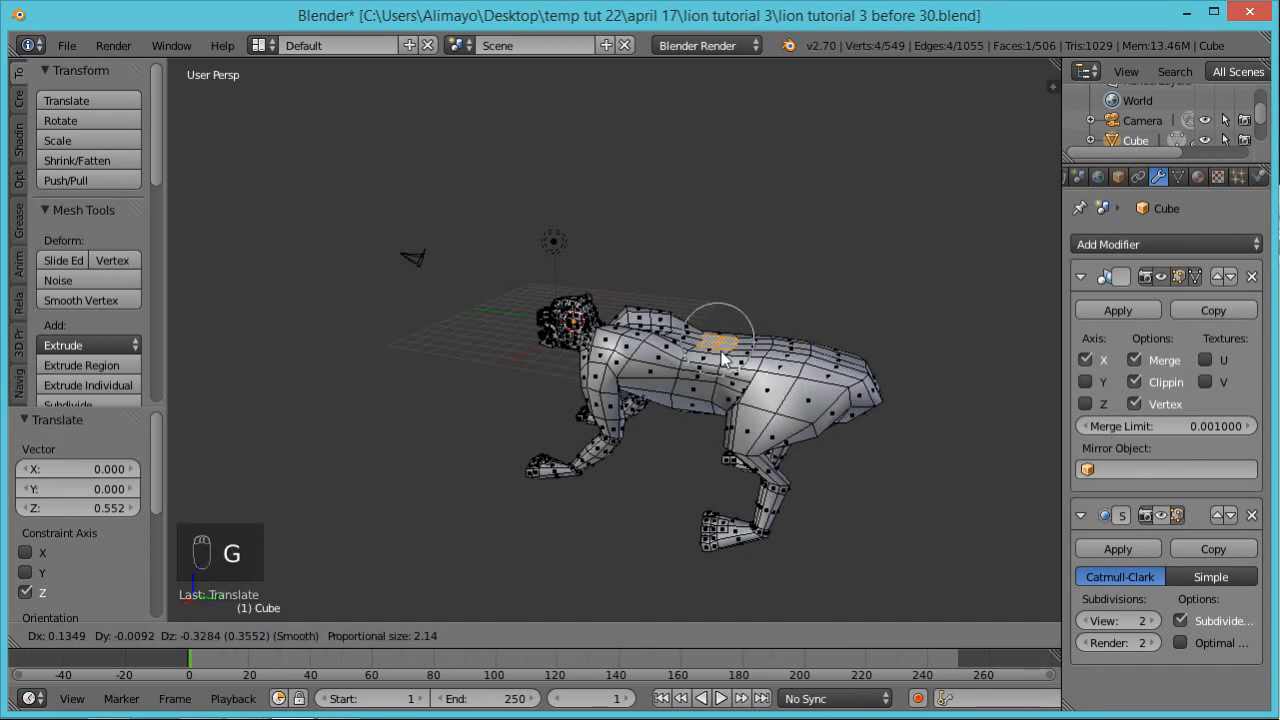
pyautogui.press('z')
pyautogui.click(787, 437)
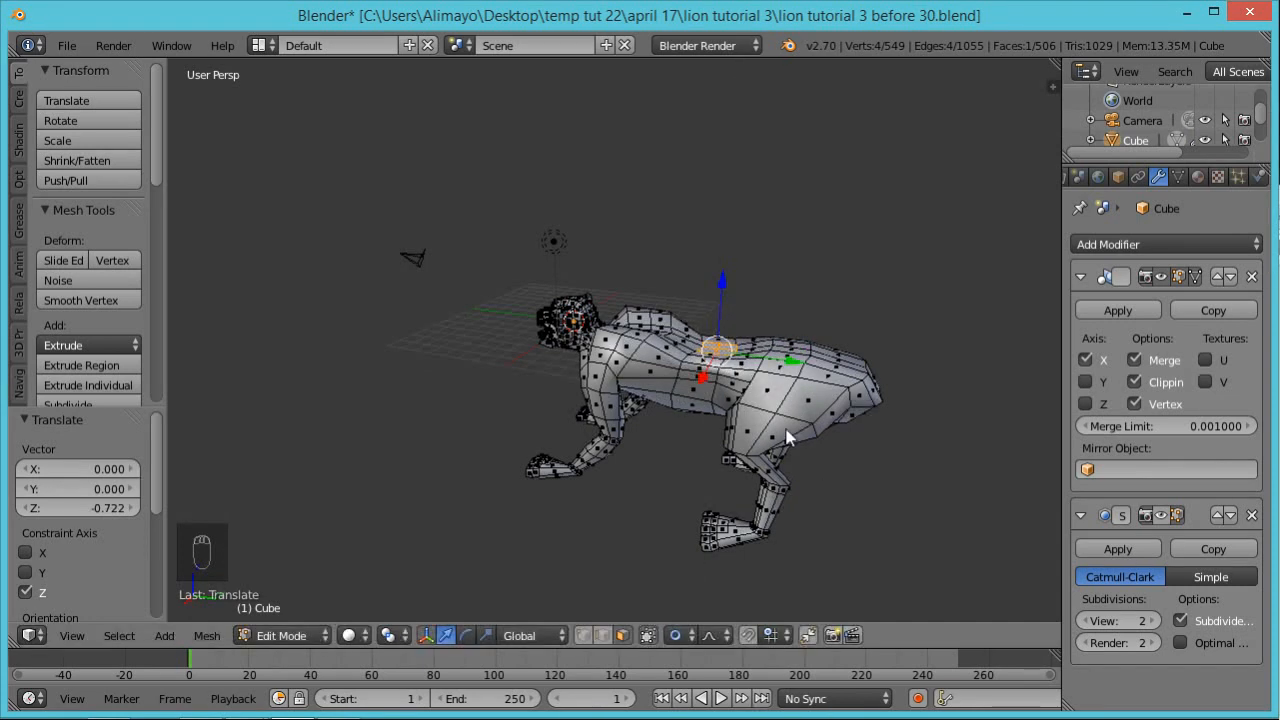
pyautogui.scroll(-2, 816, 368)
pyautogui.moveTo(616, 403); pyautogui.dragTo(852, 445, button='middle')
pyautogui.scroll(4, 852, 445)
pyautogui.scroll(-1, 852, 438)
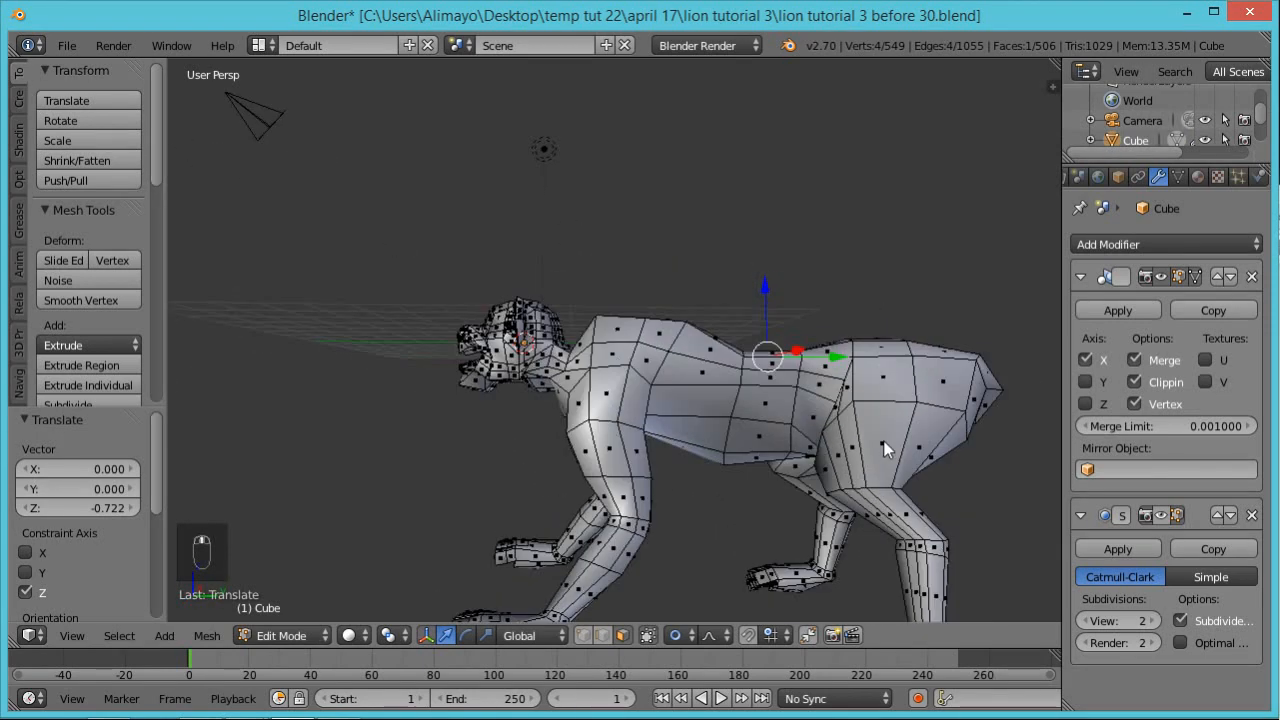
# Clear the selection and circle-select the outer faces of the hind leg from the thigh down to the lower leg
pyautogui.scroll(-2, 941, 468)
pyautogui.moveTo(858, 471); pyautogui.dragTo(828, 400, button='middle')
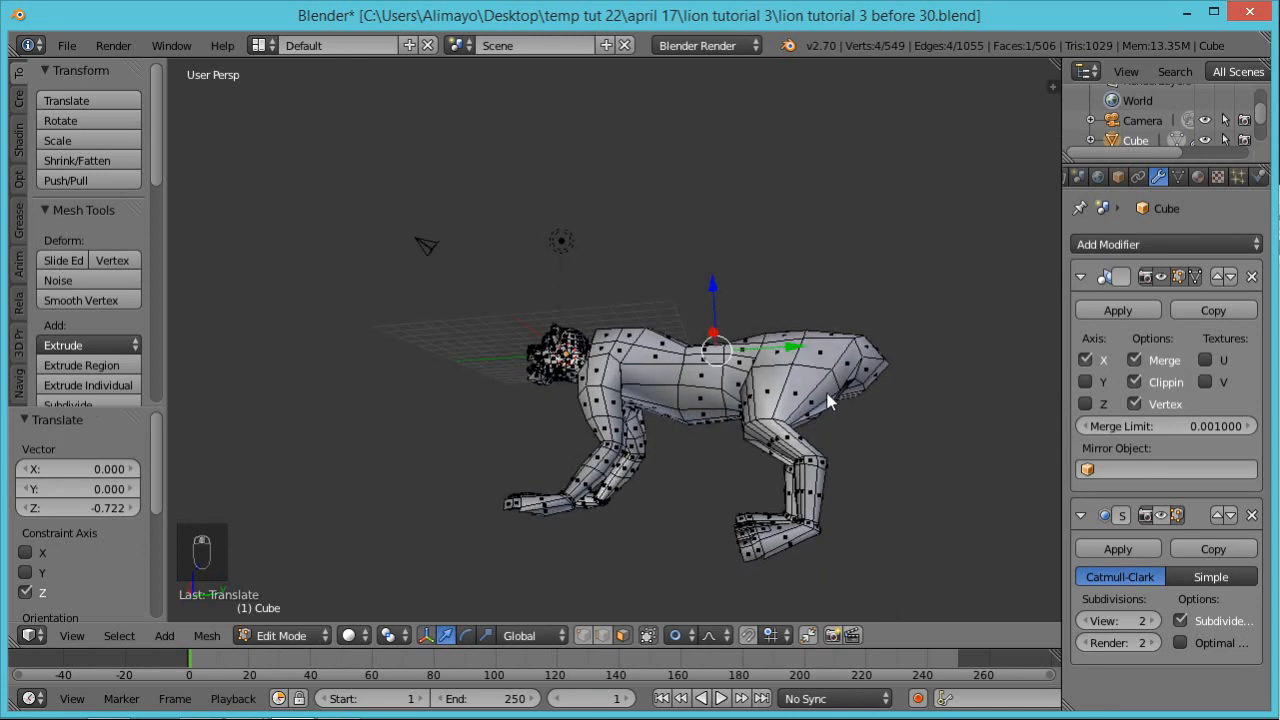
pyautogui.press('a')
pyautogui.scroll(2, 828, 400)
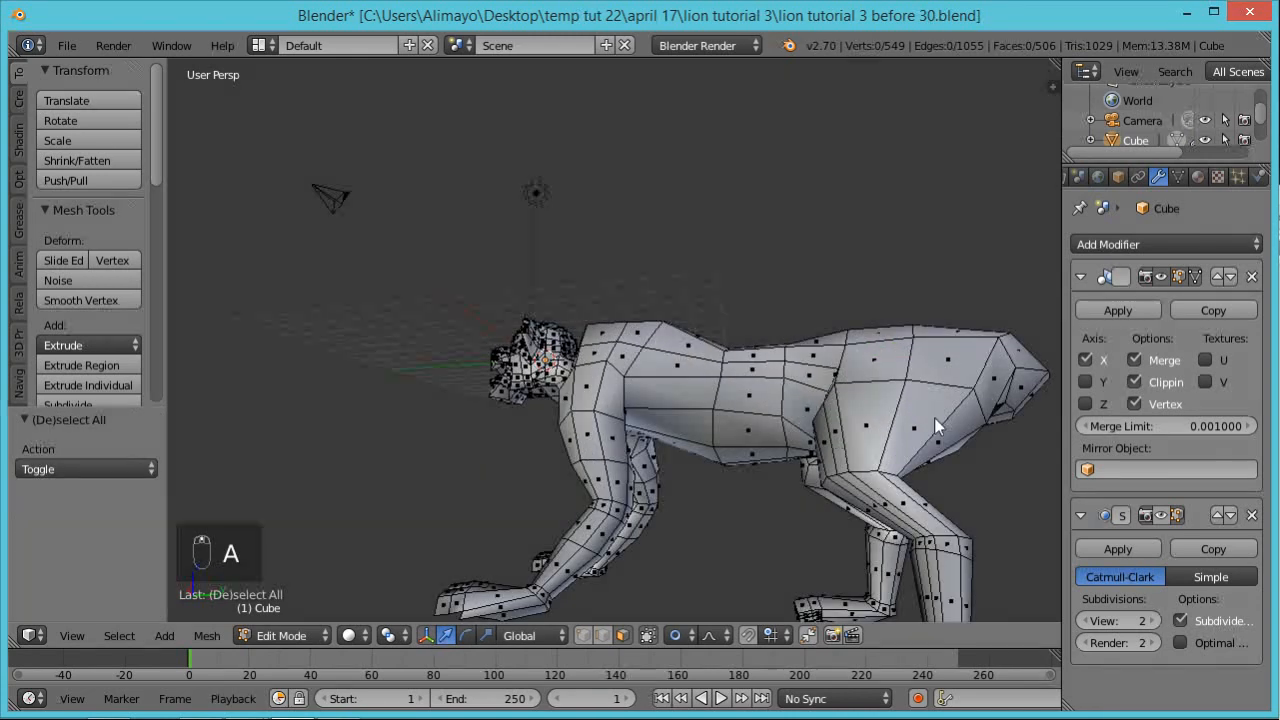
pyautogui.press('c')
pyautogui.moveTo(933, 417)
pyautogui.mouseDown()
pyautogui.moveTo(867, 419)
pyautogui.moveTo(917, 394)
pyautogui.moveTo(862, 477)
pyautogui.moveTo(955, 598)
pyautogui.mouseUp()
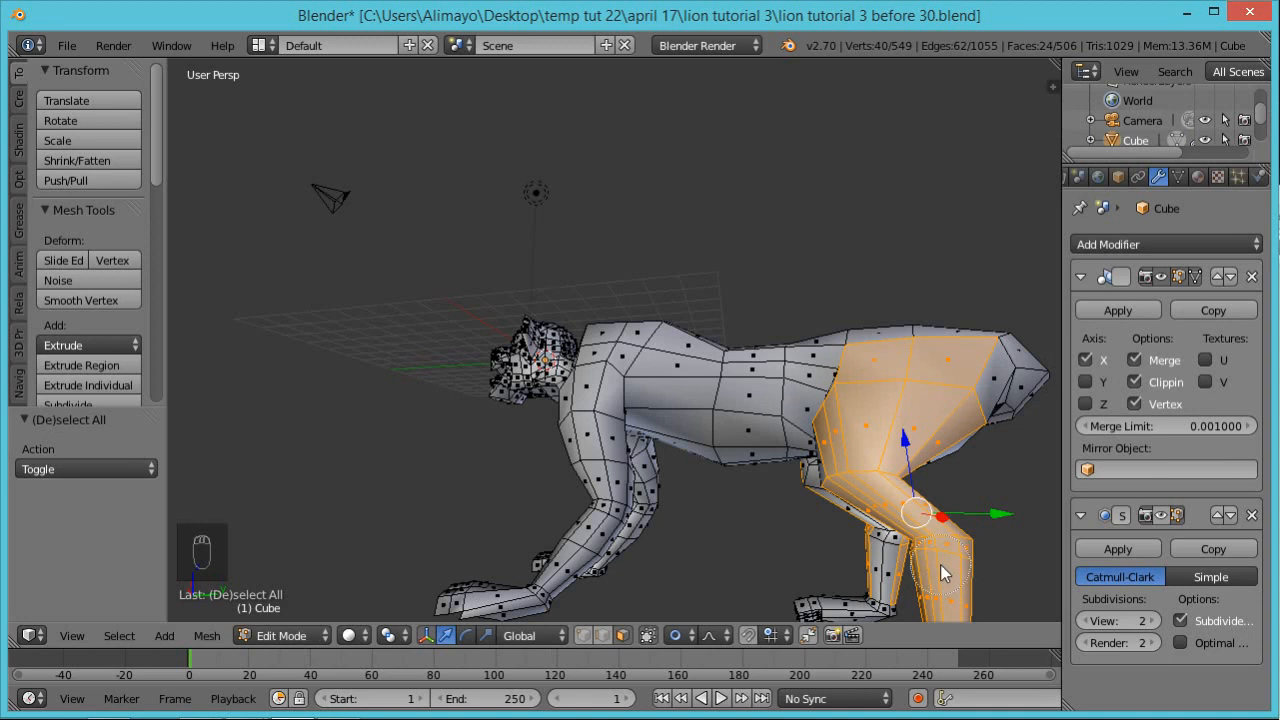
# Lasso the remaining lower-leg and foot faces into the hind leg selection in wireframe, and return to solid shading
pyautogui.scroll(-2, 840, 553)
pyautogui.press('z')
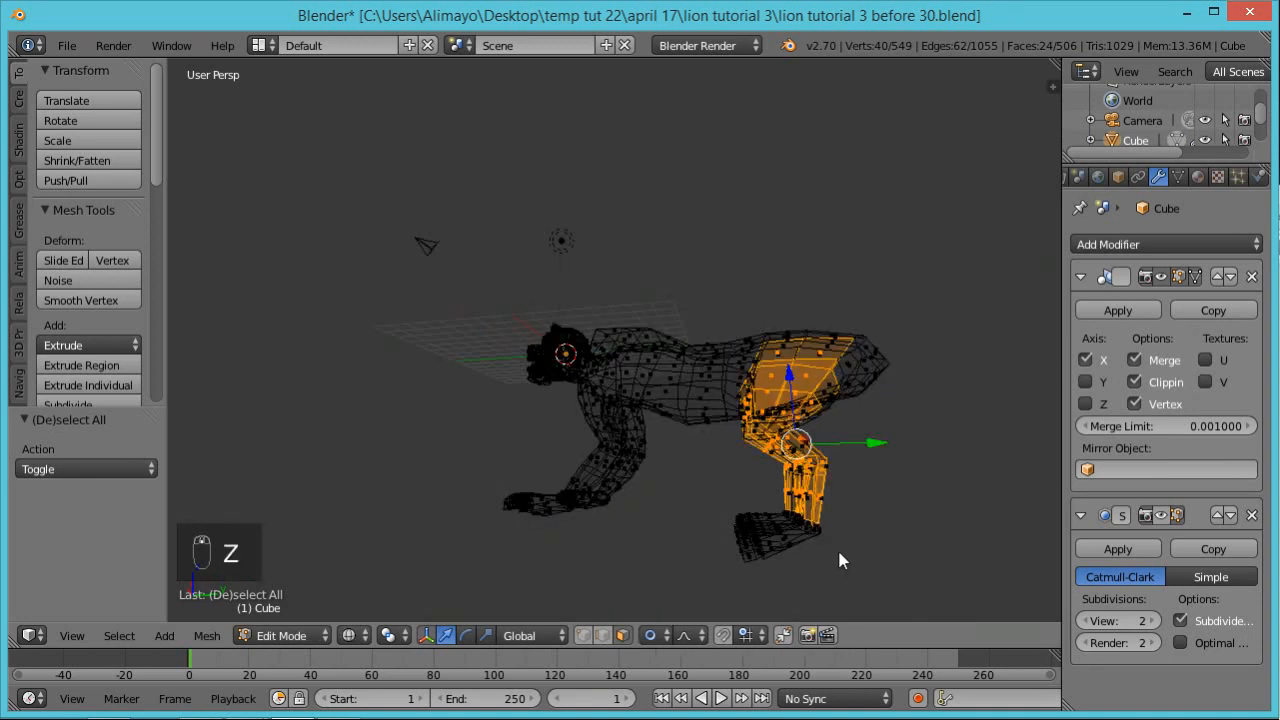
pyautogui.moveTo(820, 534); pyautogui.dragTo(918, 549, button='middle')
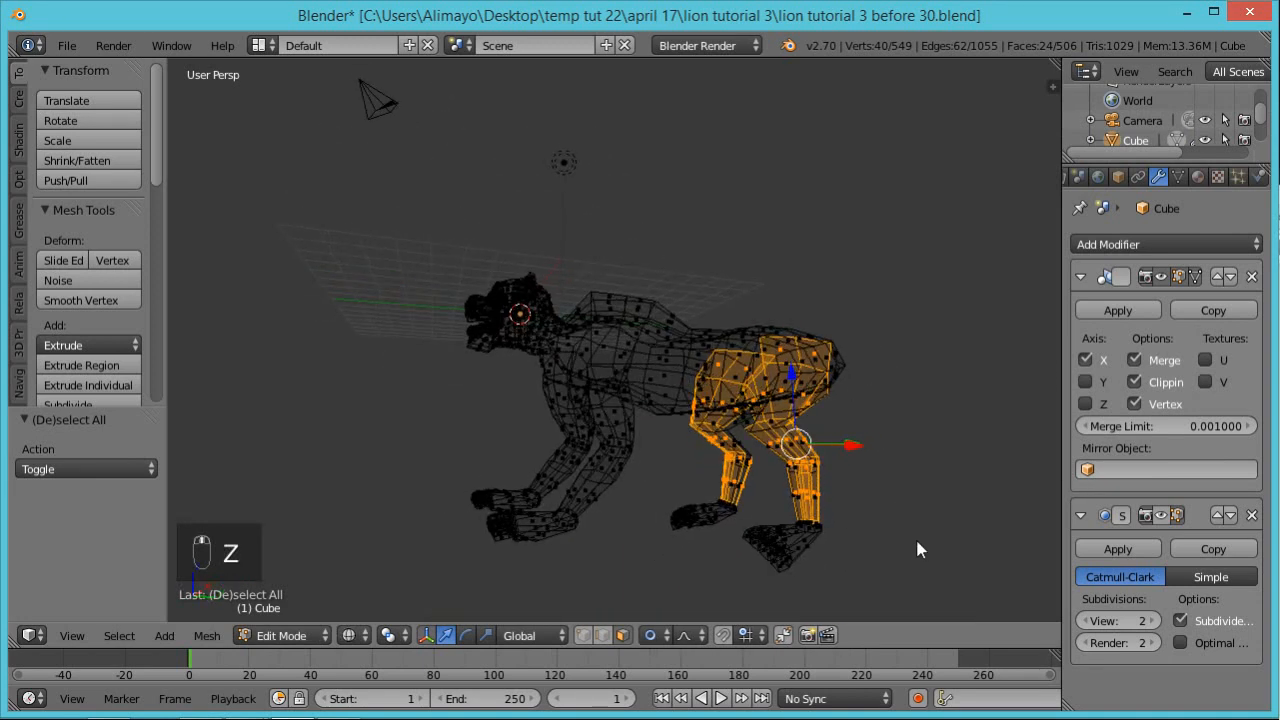
pyautogui.moveTo(800, 455)
pyautogui.keyDown('ctrl'); pyautogui.mouseDown()
pyautogui.moveTo(885, 505)
pyautogui.moveTo(750, 555)
pyautogui.moveTo(865, 580)
pyautogui.moveTo(905, 510)
pyautogui.mouseUp(); pyautogui.keyUp('ctrl')
pyautogui.moveTo(905, 510)
pyautogui.mouseDown(button='middle')
pyautogui.moveTo(876, 427)
pyautogui.moveTo(836, 438)
pyautogui.moveTo(959, 388)
pyautogui.moveTo(782, 449)
pyautogui.mouseUp(button='middle')
pyautogui.press('z')
pyautogui.scroll(6, 781, 441)
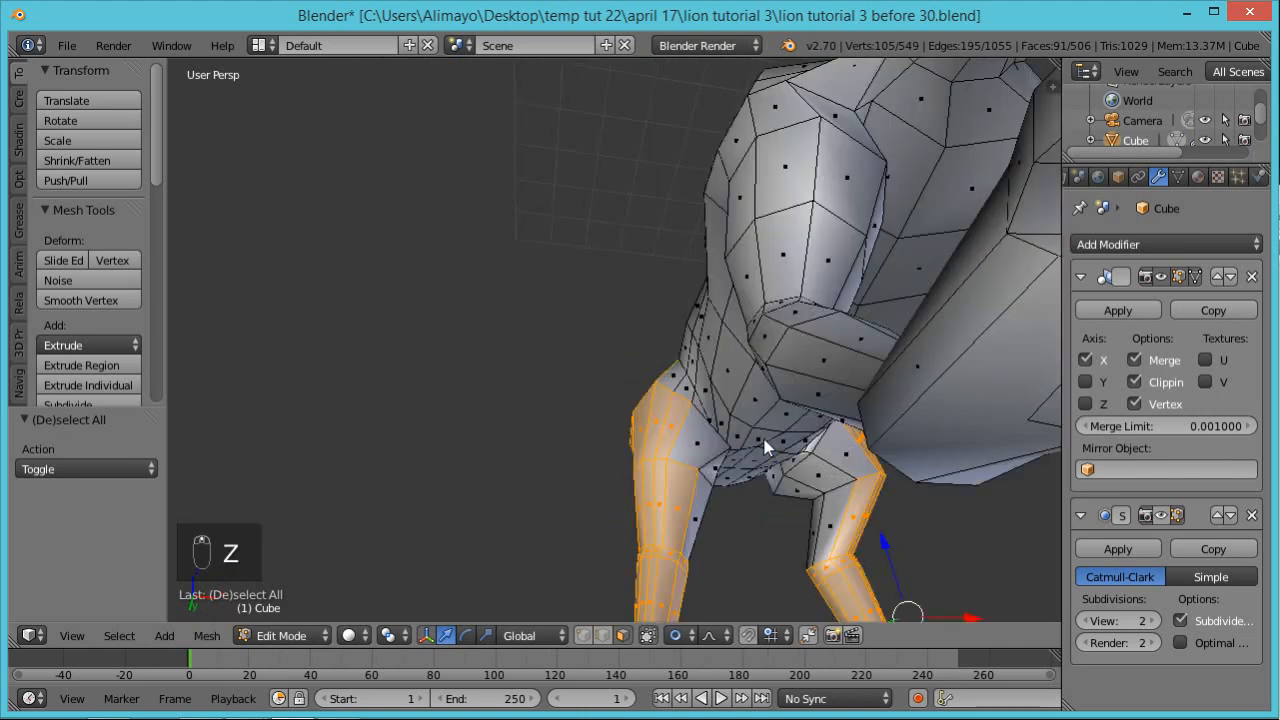
# Add the unselected inner thigh faces beside the groin to the hind leg selection
pyautogui.keyDown('shift'); pyautogui.rightClick(819, 480); pyautogui.keyUp('shift')
pyautogui.keyDown('shift'); pyautogui.rightClick(819, 480); pyautogui.keyUp('shift')
pyautogui.keyDown('shift'); pyautogui.rightClick(832, 518); pyautogui.keyUp('shift')
pyautogui.keyDown('shift'); pyautogui.rightClick(808, 540); pyautogui.keyUp('shift')
pyautogui.moveTo(785, 525)
pyautogui.mouseDown(button='middle')
pyautogui.moveTo(774, 508)
pyautogui.moveTo(789, 523)
pyautogui.mouseUp(button='middle')
pyautogui.keyDown('shift'); pyautogui.rightClick(789, 523); pyautogui.keyUp('shift')
pyautogui.keyDown('shift'); pyautogui.rightClick(767, 543); pyautogui.keyUp('shift')
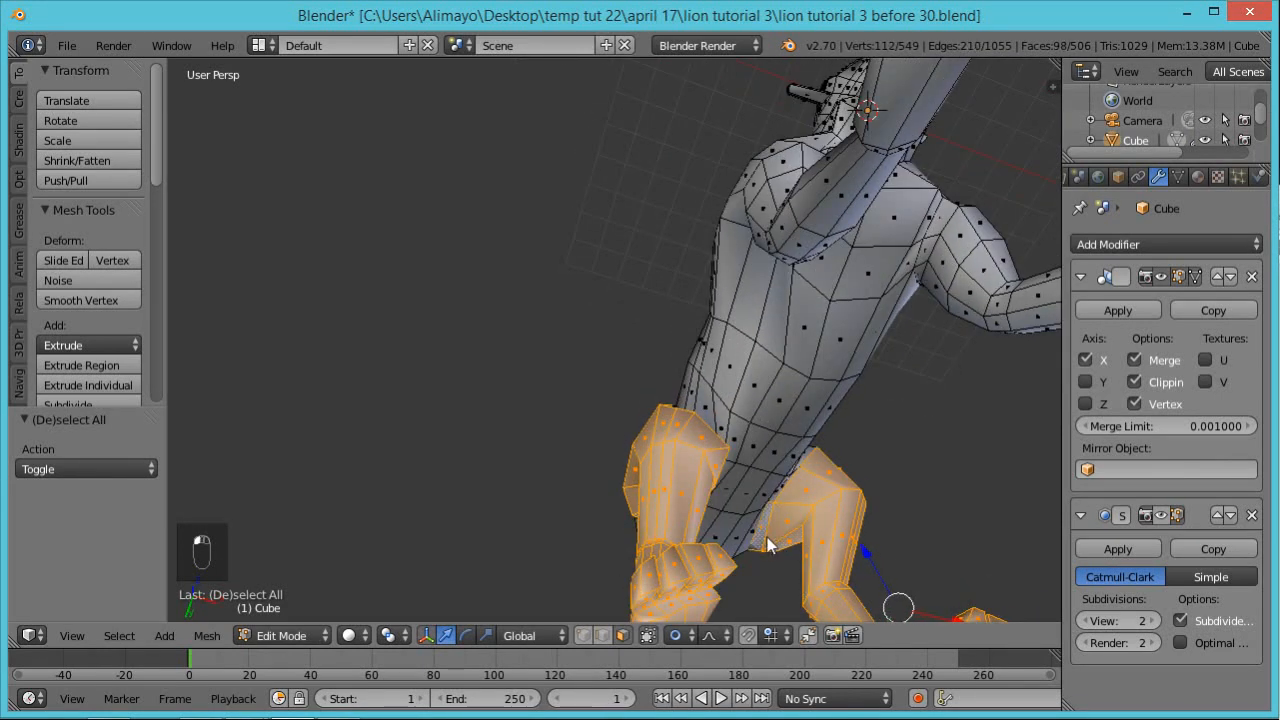
pyautogui.keyDown('shift'); pyautogui.rightClick(808, 458); pyautogui.keyUp('shift')
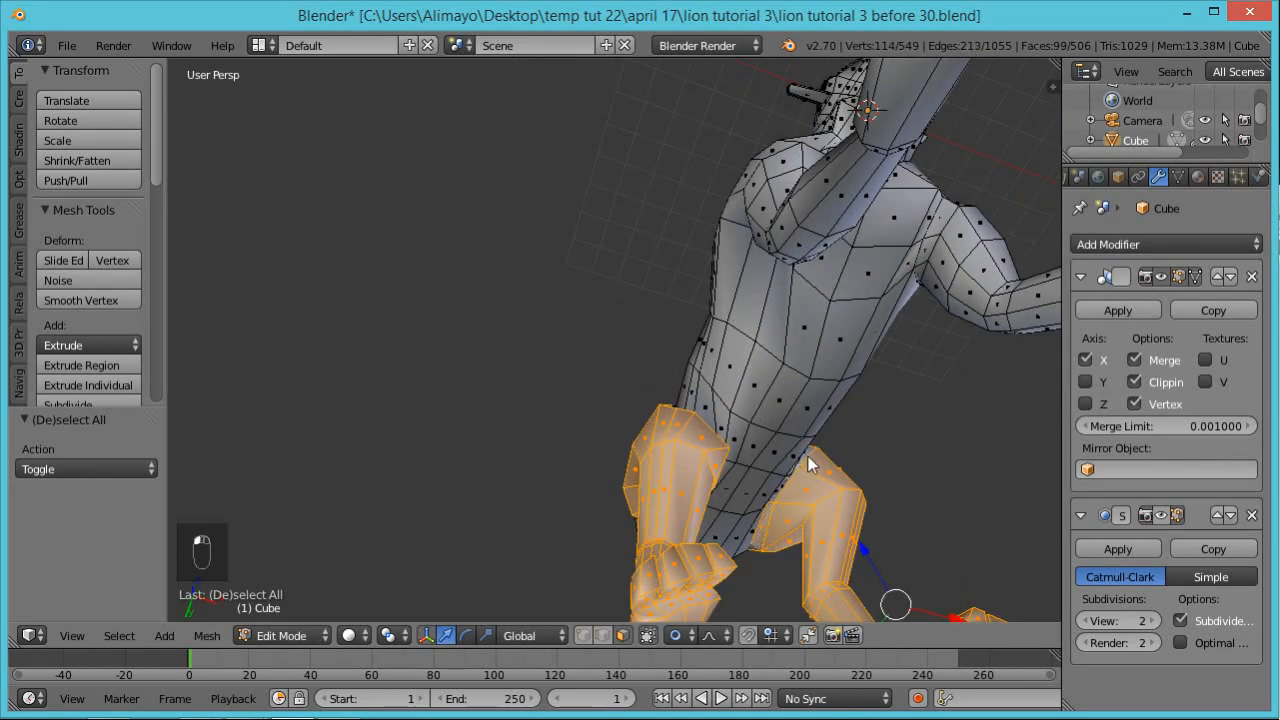
pyautogui.keyDown('shift'); pyautogui.rightClick(776, 506); pyautogui.keyUp('shift')
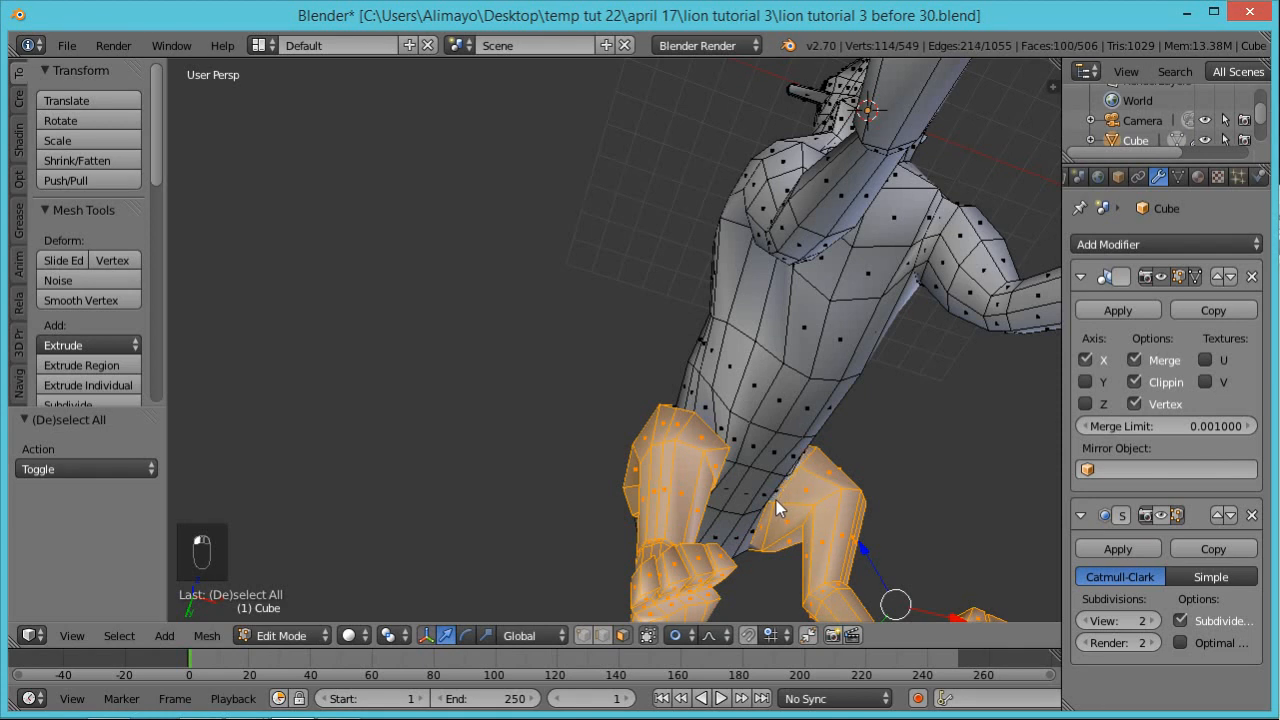
# Add the missing faces at the front of the hip and the back of the thigh to the hind leg selection
pyautogui.moveTo(895, 480); pyautogui.dragTo(862, 8, button='middle')
pyautogui.keyDown('shift'); pyautogui.rightClick(854, 392); pyautogui.keyUp('shift')
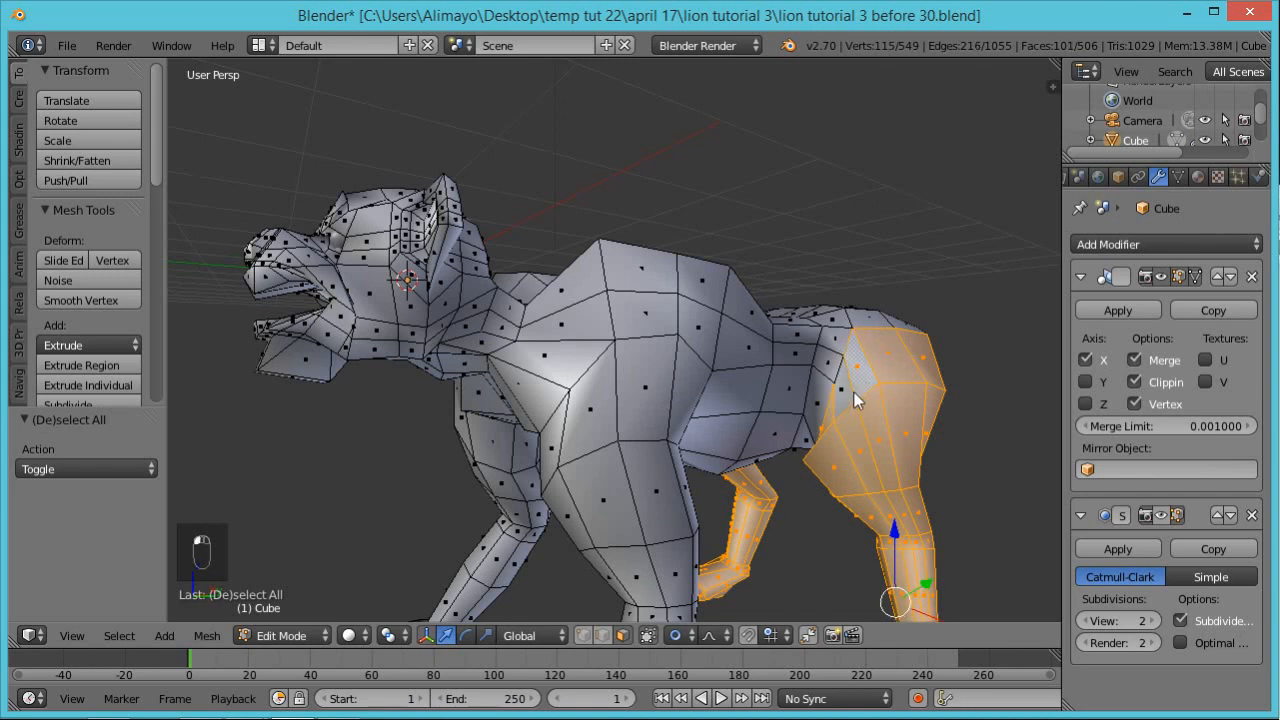
pyautogui.moveTo(955, 347); pyautogui.dragTo(538, 358, button='middle')
pyautogui.keyDown('shift'); pyautogui.rightClick(918, 442); pyautogui.keyUp('shift')
pyautogui.keyDown('shift'); pyautogui.rightClick(930, 436); pyautogui.keyUp('shift')
pyautogui.keyDown('shift'); pyautogui.rightClick(930, 432); pyautogui.keyUp('shift')
pyautogui.keyDown('shift'); pyautogui.rightClick(866, 391); pyautogui.keyUp('shift')
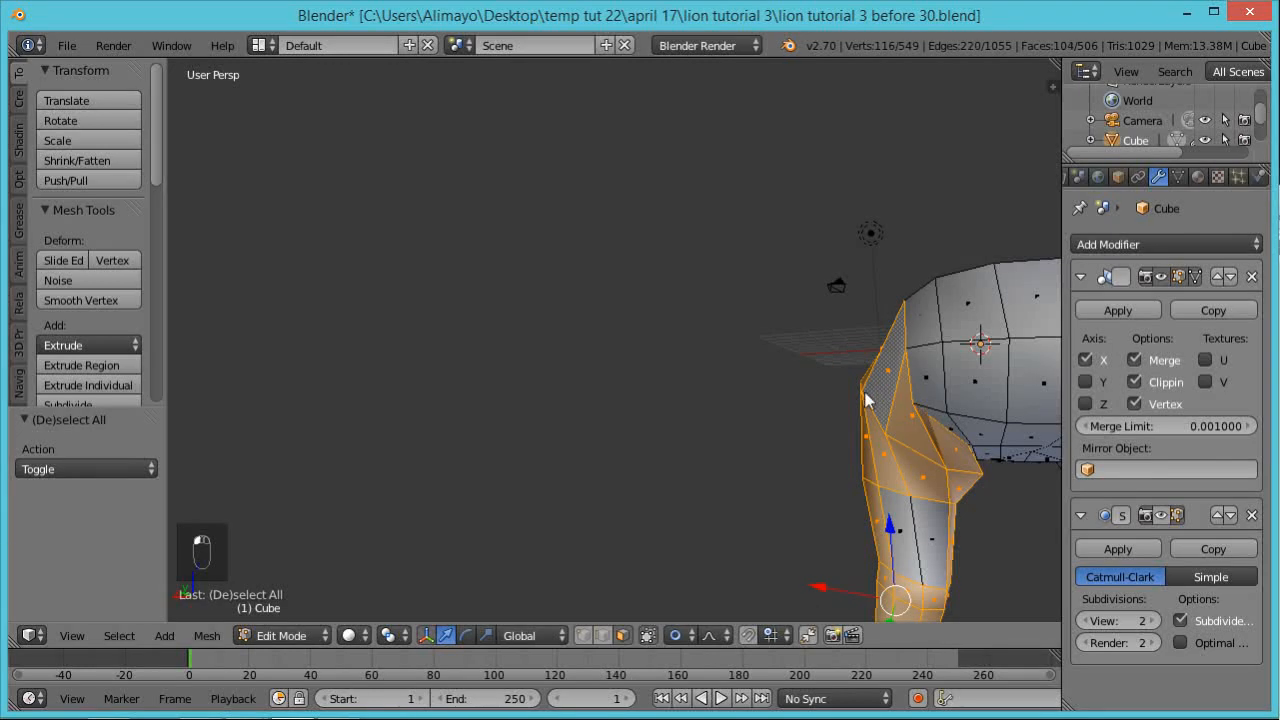
# Rotate the hind legs about 13.55° around the X axis and move them about 0.96 and another 0.13 units along Y
pyautogui.scroll(-5, 796, 366)
pyautogui.moveTo(769, 386); pyautogui.dragTo(890, 417, button='middle')
pyautogui.scroll(2, 853, 426)
pyautogui.press('r')
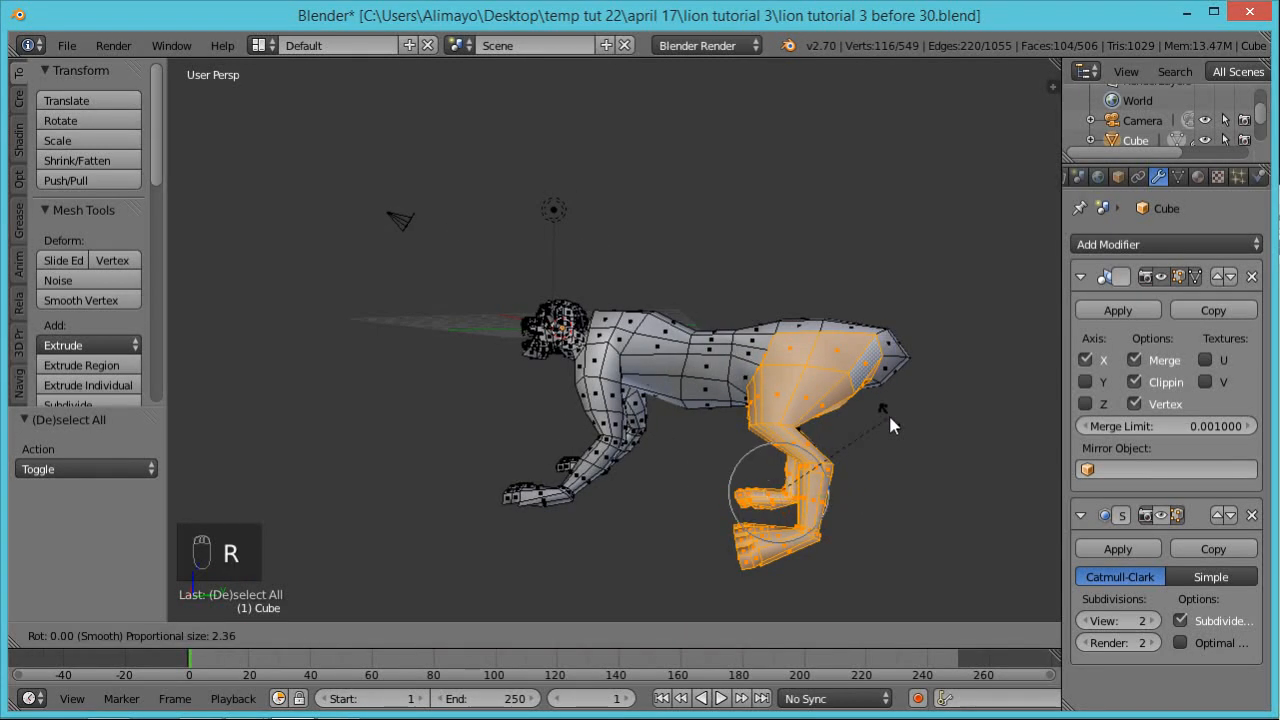
pyautogui.press('y')
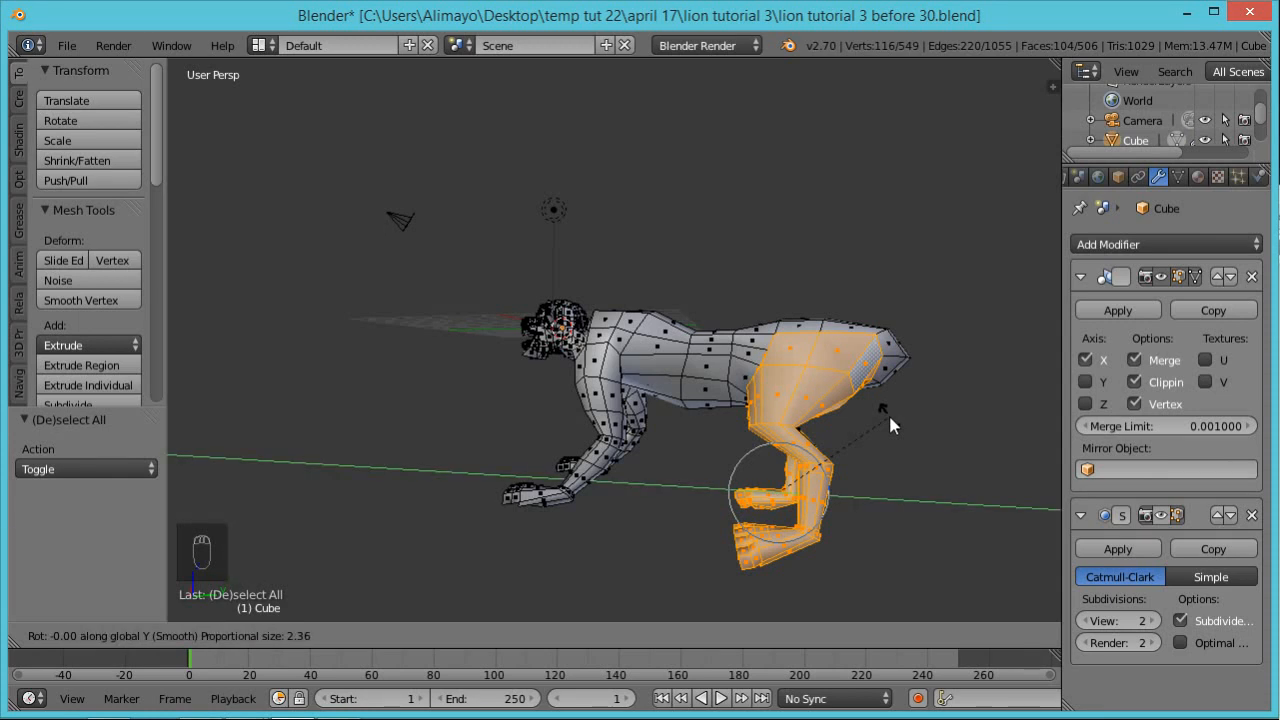
pyautogui.press('x')
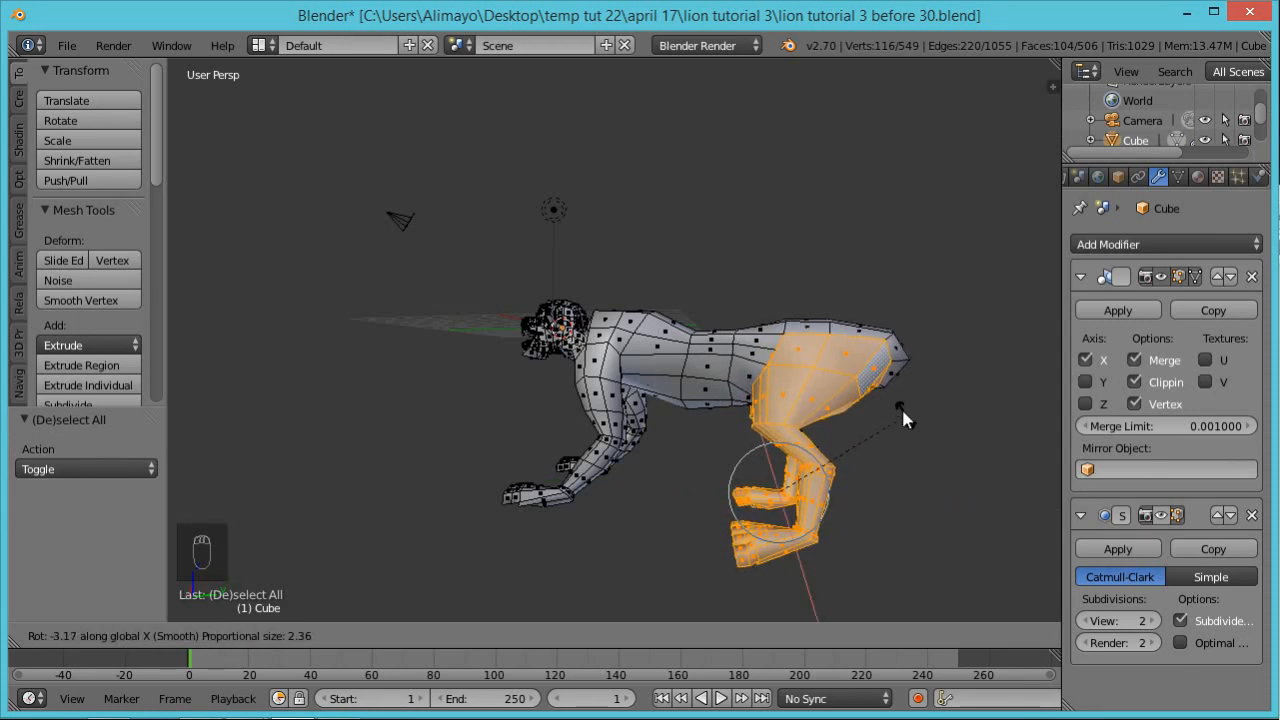
pyautogui.click(874, 388)
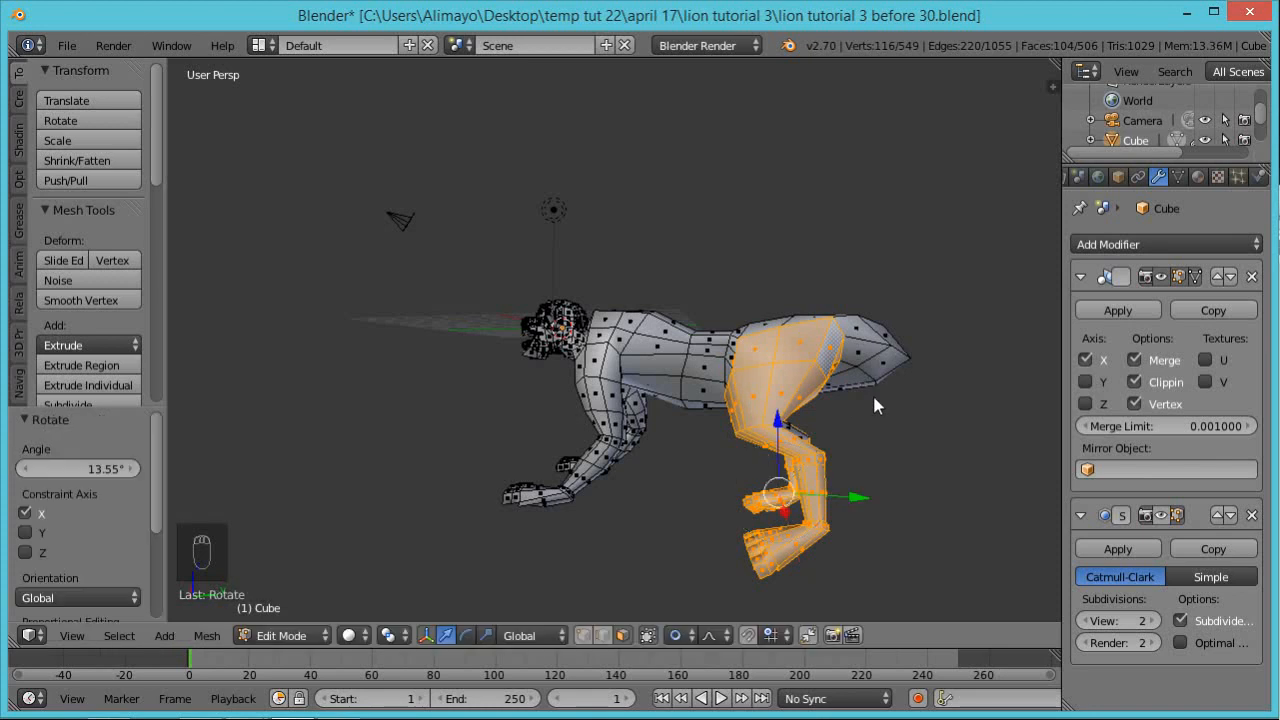
pyautogui.press('g')
pyautogui.press('y')
pyautogui.click(876, 497)
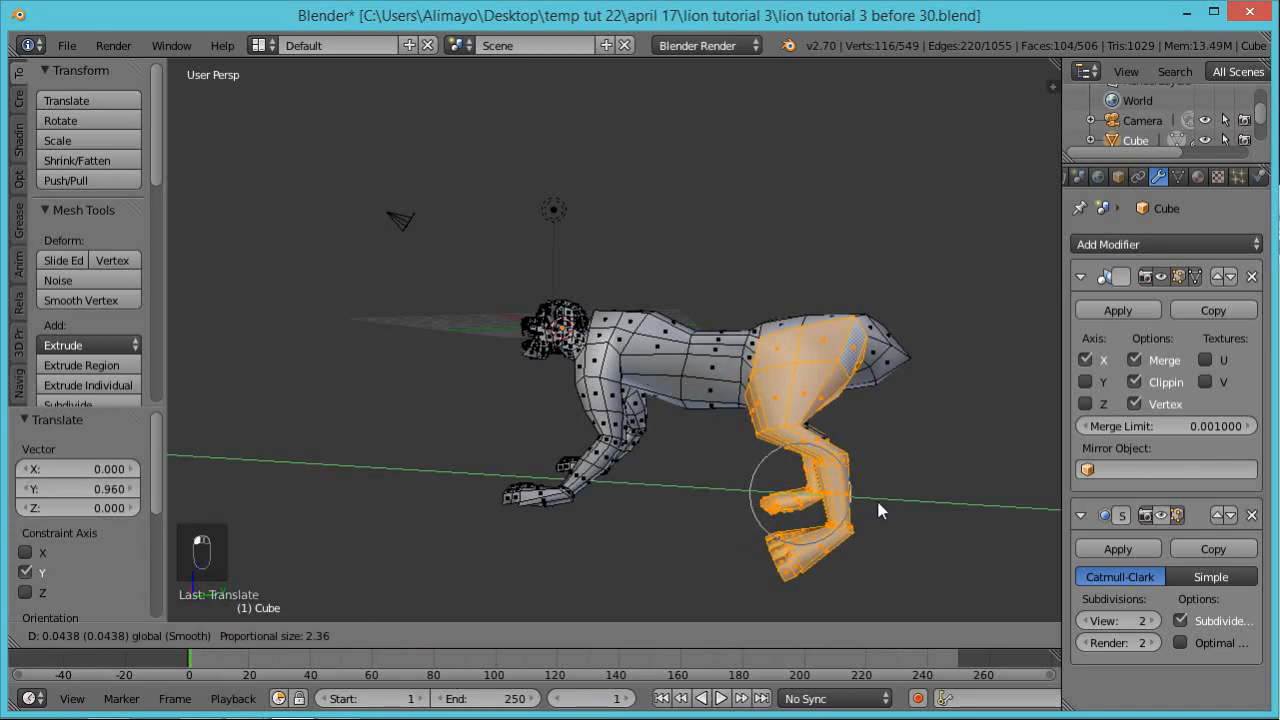
# Select the four faces at the rear end of the rump and flatten them by scaling to 0 along Y
pyautogui.moveTo(935, 452)
pyautogui.mouseDown(button='middle')
pyautogui.moveTo(994, 523)
pyautogui.moveTo(643, 509)
pyautogui.moveTo(737, 531)
pyautogui.moveTo(903, 368)
pyautogui.moveTo(1036, 378)
pyautogui.moveTo(985, 446)
pyautogui.moveTo(948, 446)
pyautogui.mouseUp(button='middle')
pyautogui.rightClick(903, 368)
pyautogui.keyDown('shift'); pyautogui.rightClick(873, 352); pyautogui.keyUp('shift')
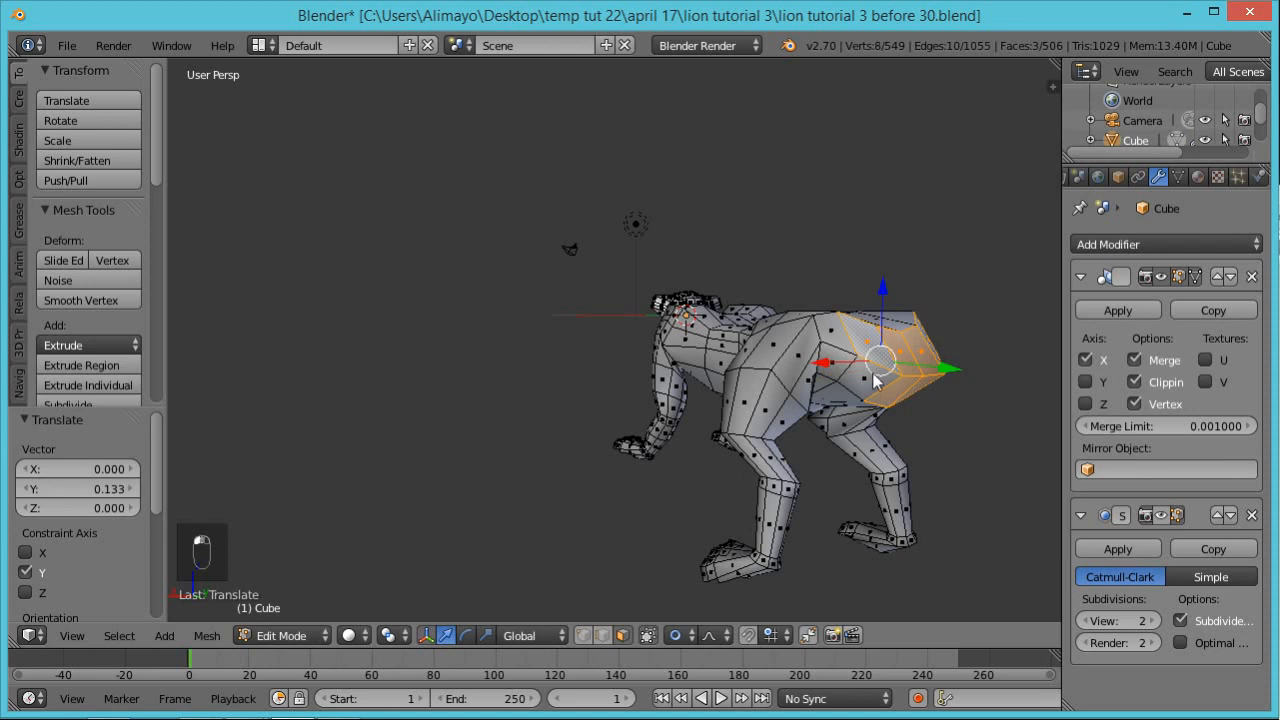
pyautogui.keyDown('shift'); pyautogui.rightClick(866, 386); pyautogui.keyUp('shift')
pyautogui.moveTo(866, 410); pyautogui.dragTo(887, 427, button='middle')
pyautogui.press('s')
pyautogui.press('y')
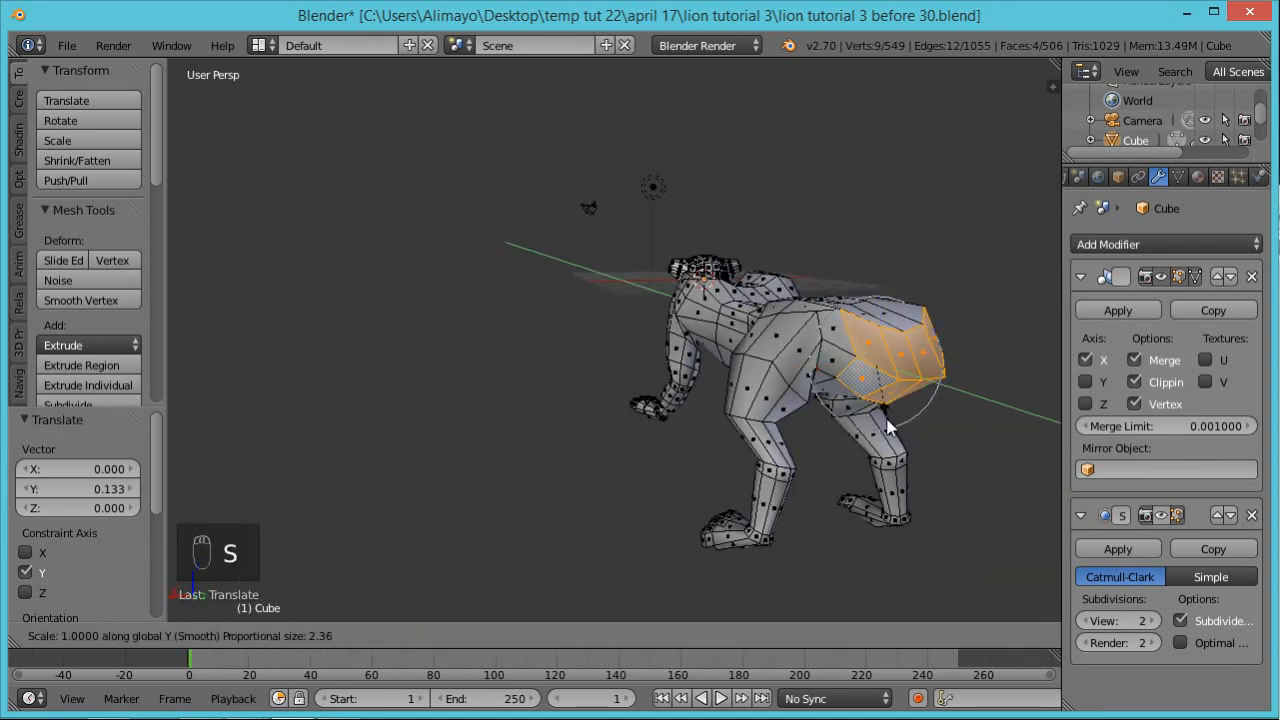
pyautogui.press('0')
pyautogui.press('Return')
# Apply Smooth Vertex twice to the flattened rump faces
pyautogui.moveTo(886, 484); pyautogui.dragTo(928, 476, button='middle')
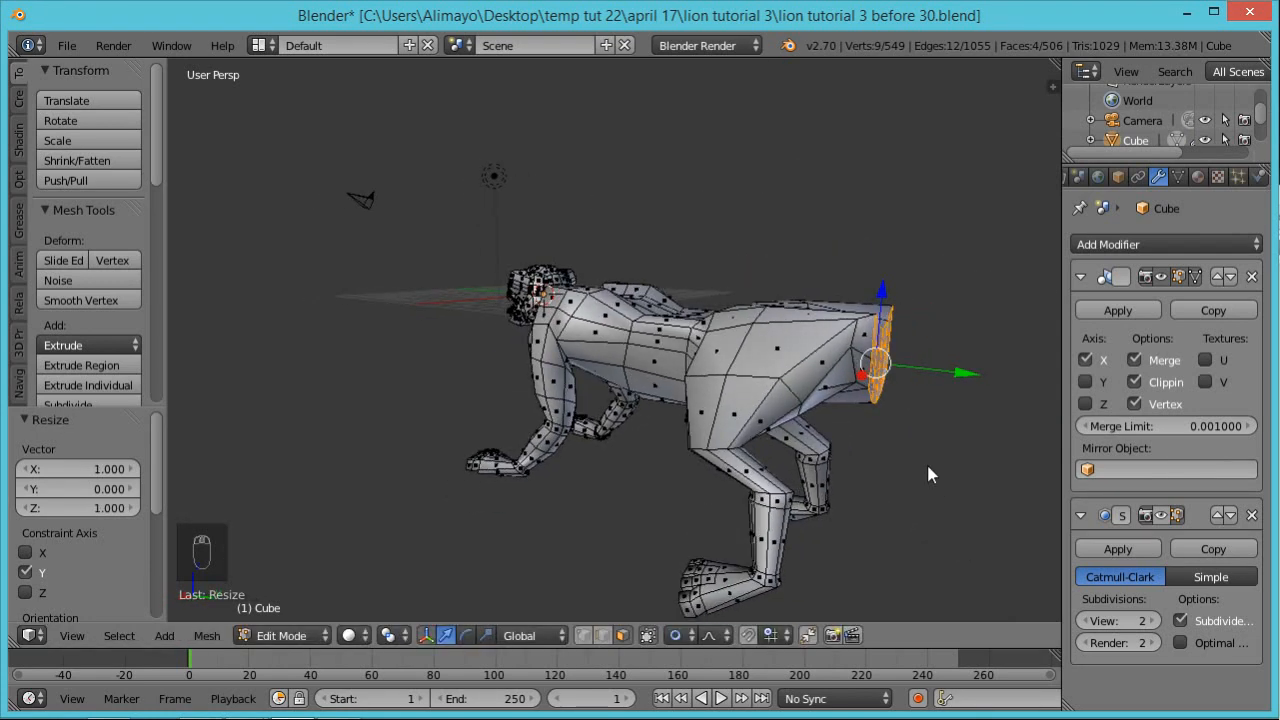
pyautogui.press('w')
pyautogui.click(915, 402)
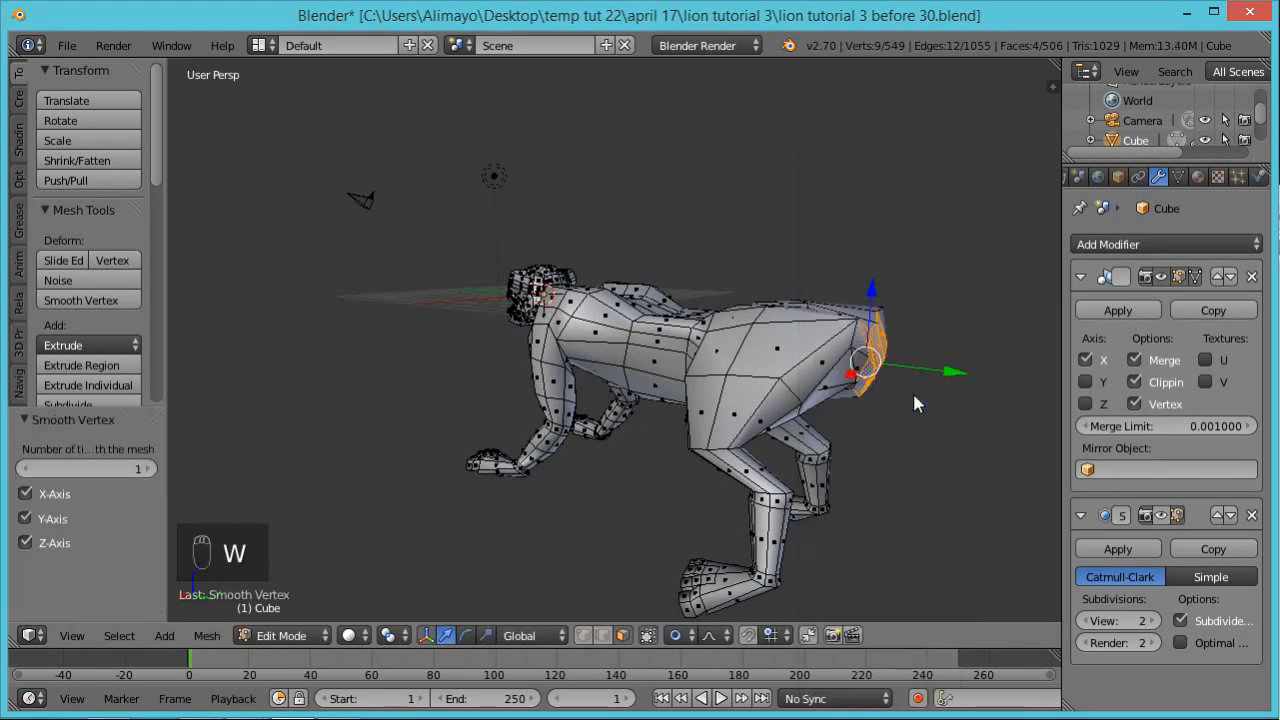
pyautogui.moveTo(937, 343); pyautogui.dragTo(730, 422, button='middle')
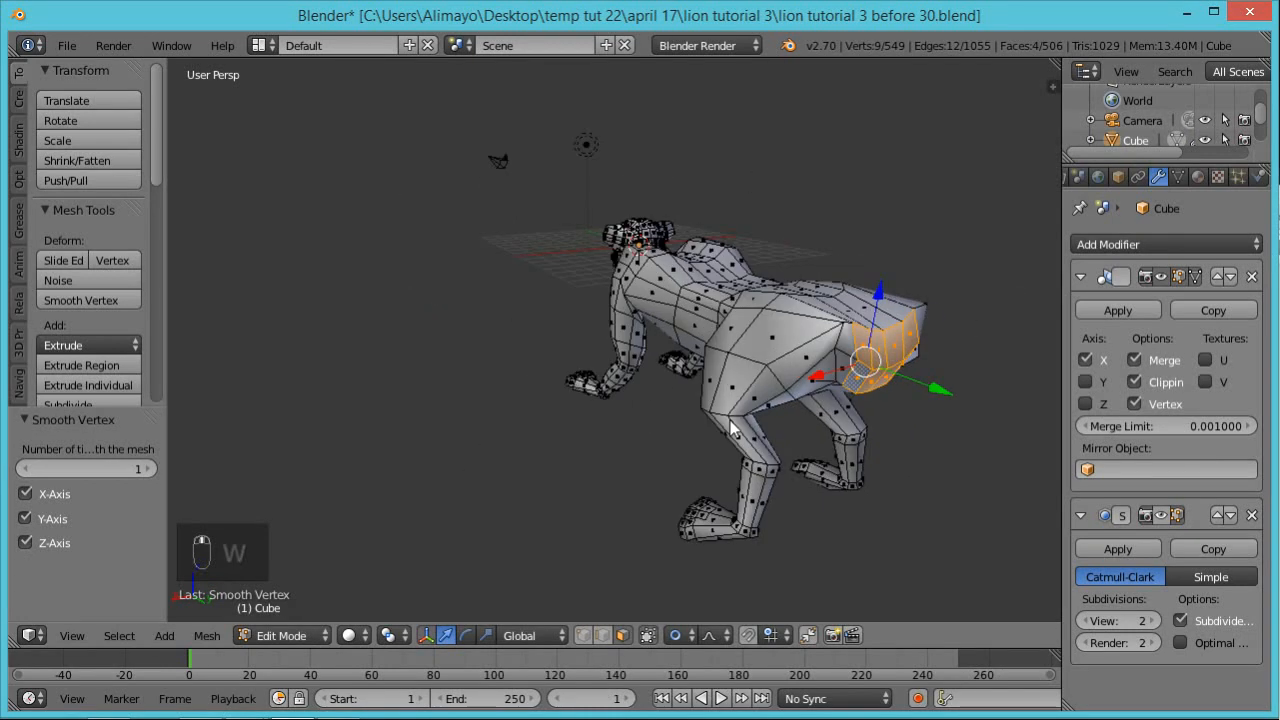
pyautogui.press('w')
pyautogui.click(730, 403)
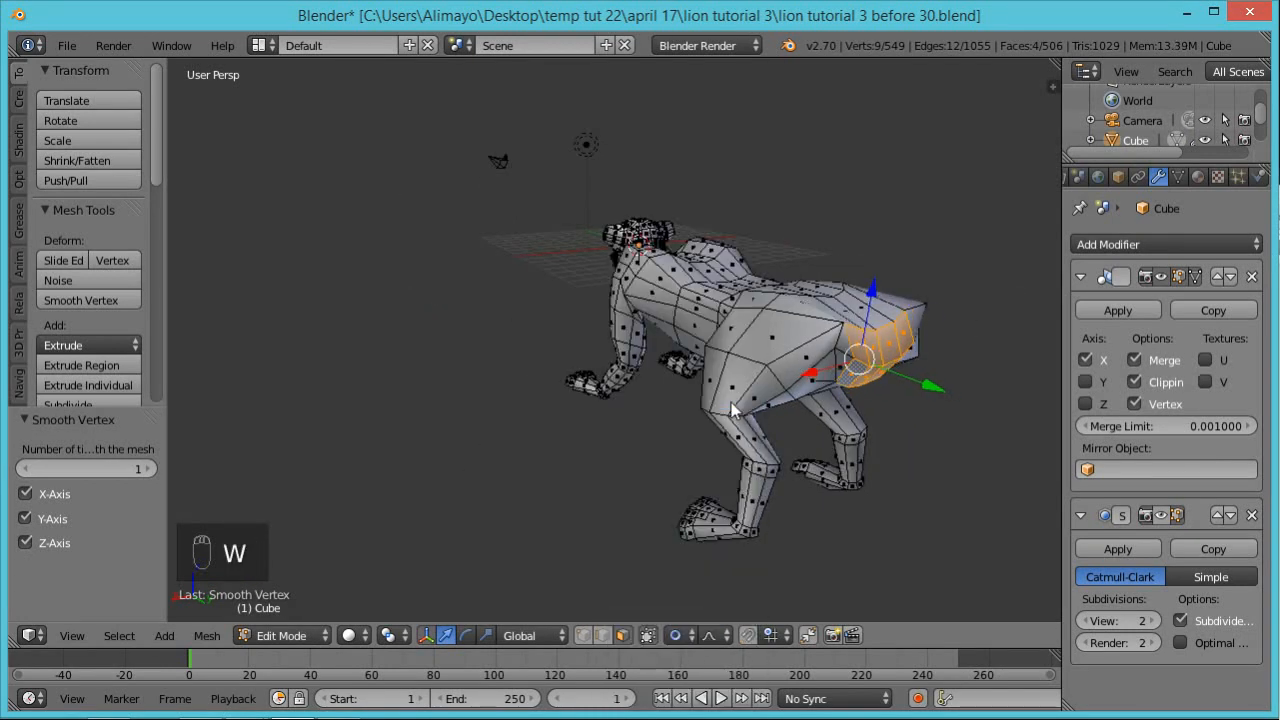
# Select the single face at the tail base on the rump and turn on the Subdivision Surface preview in the viewport
pyautogui.moveTo(906, 427); pyautogui.dragTo(848, 393, button='middle')
pyautogui.rightClick(905, 357)
pyautogui.scroll(3, 870, 456)
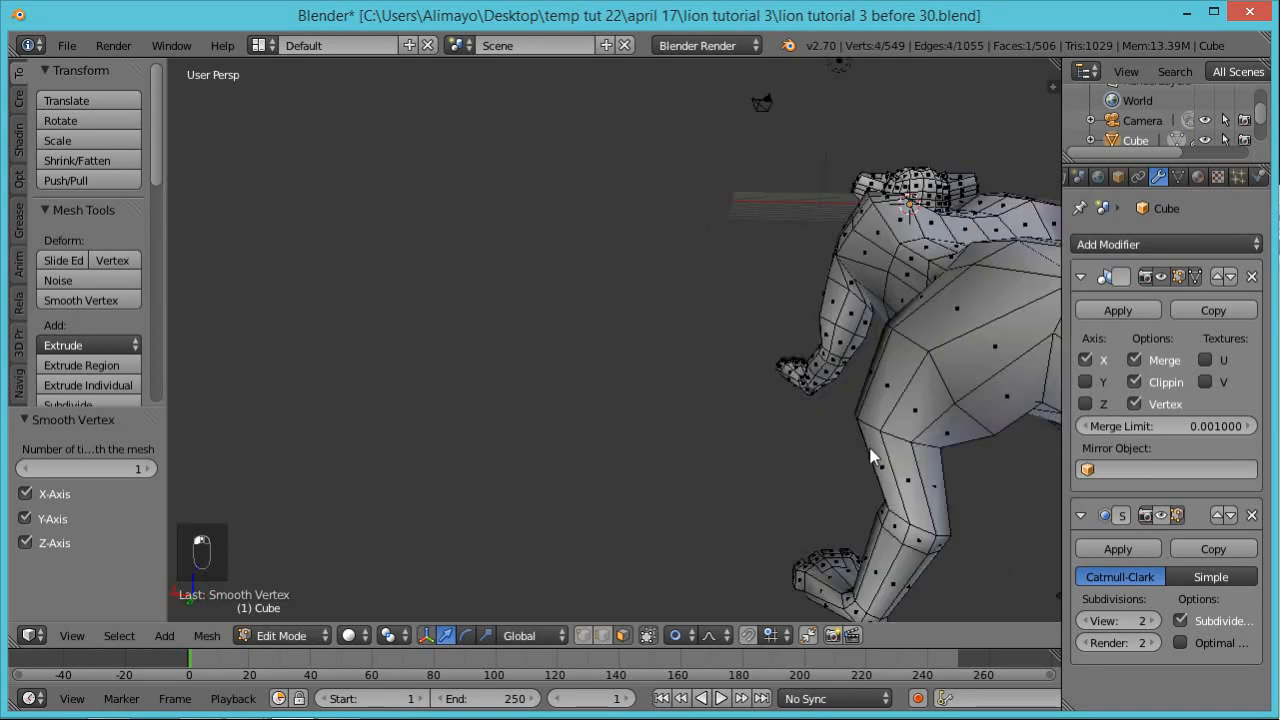
pyautogui.moveTo(832, 333); pyautogui.dragTo(731, 412, button='middle')
pyautogui.scroll(5, 640, 352)
pyautogui.scroll(-6, 616, 355)
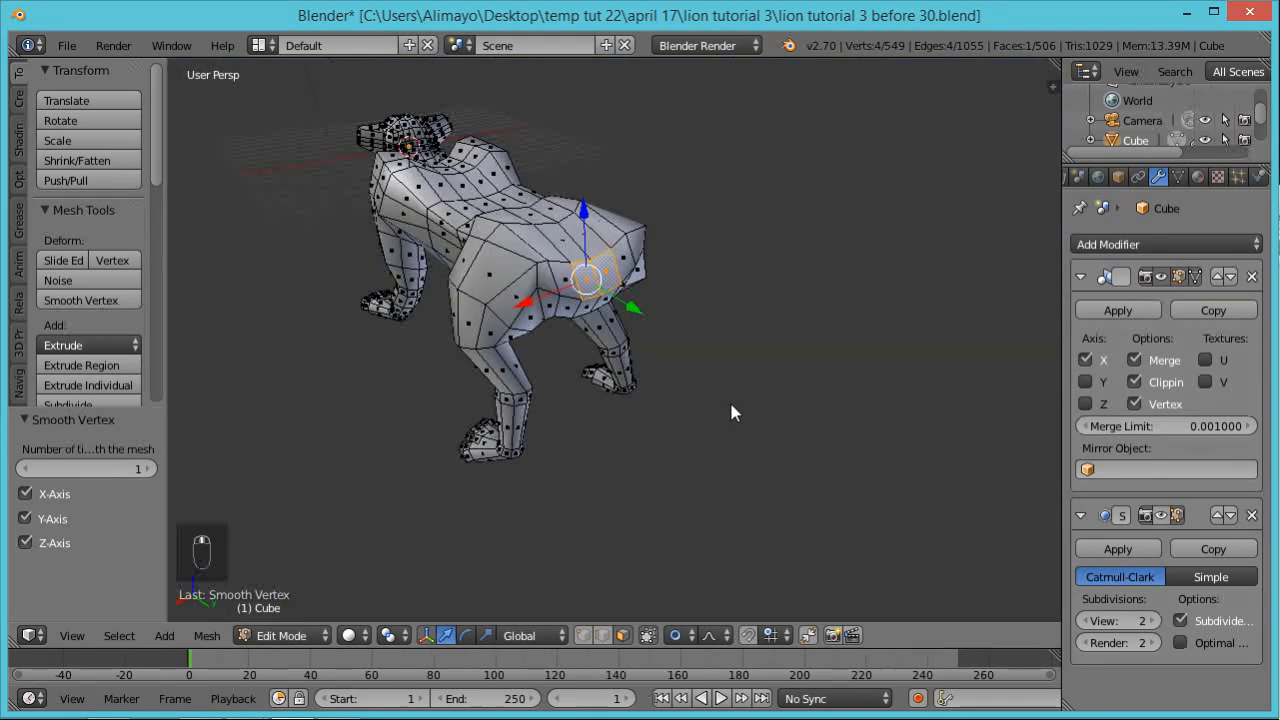
pyautogui.click(1158, 515)
pyautogui.moveTo(728, 396); pyautogui.dragTo(780, 418, button='middle')
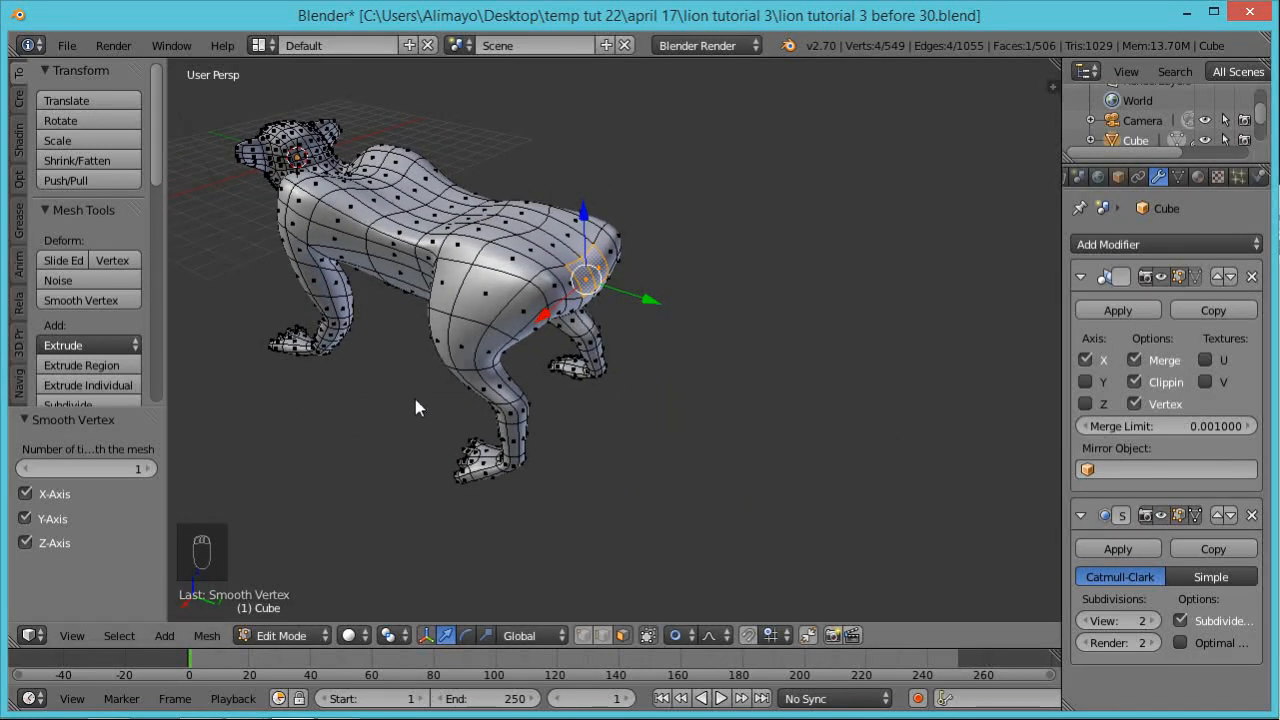
# Scale the tail-base face by about 2.48 along X with the proportional size reduced to about 1.10
pyautogui.moveTo(445, 408); pyautogui.dragTo(596, 356, button='middle')
pyautogui.scroll(-3, 554, 365)
pyautogui.moveTo(488, 431); pyautogui.dragTo(661, 376, button='middle')
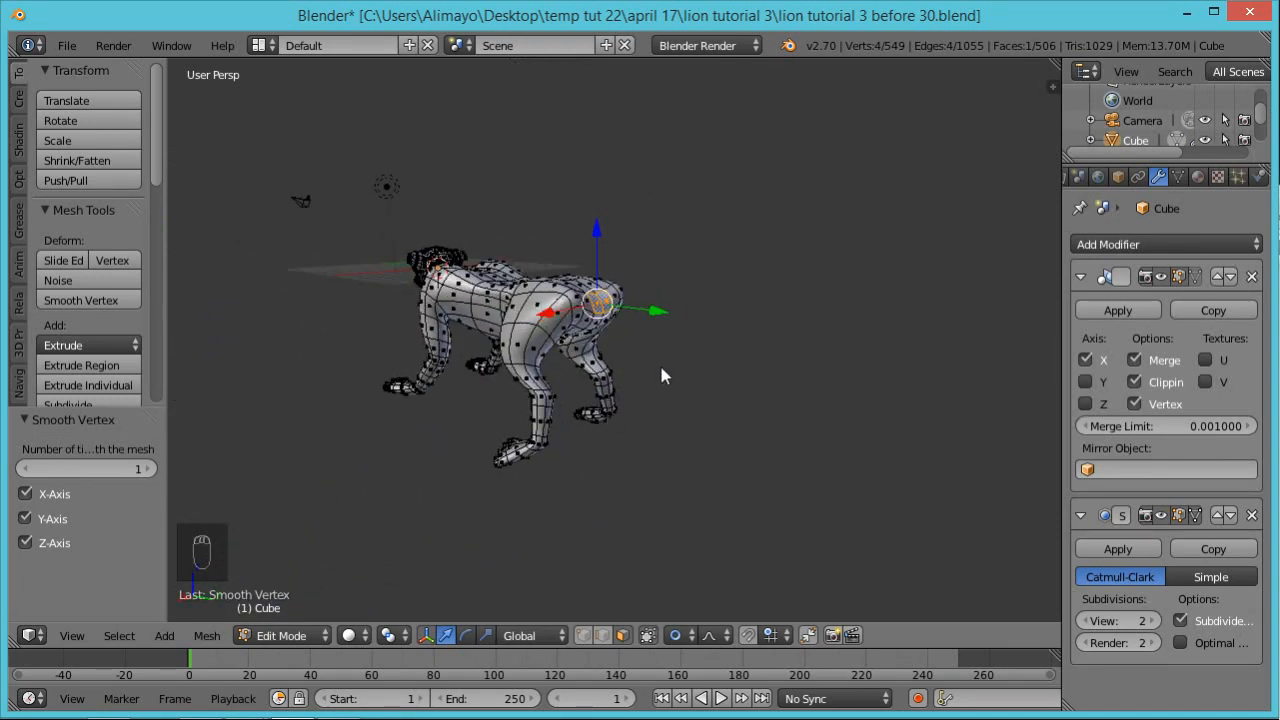
pyautogui.moveTo(709, 313); pyautogui.dragTo(623, 406, button='middle')
pyautogui.scroll(5, 615, 400)
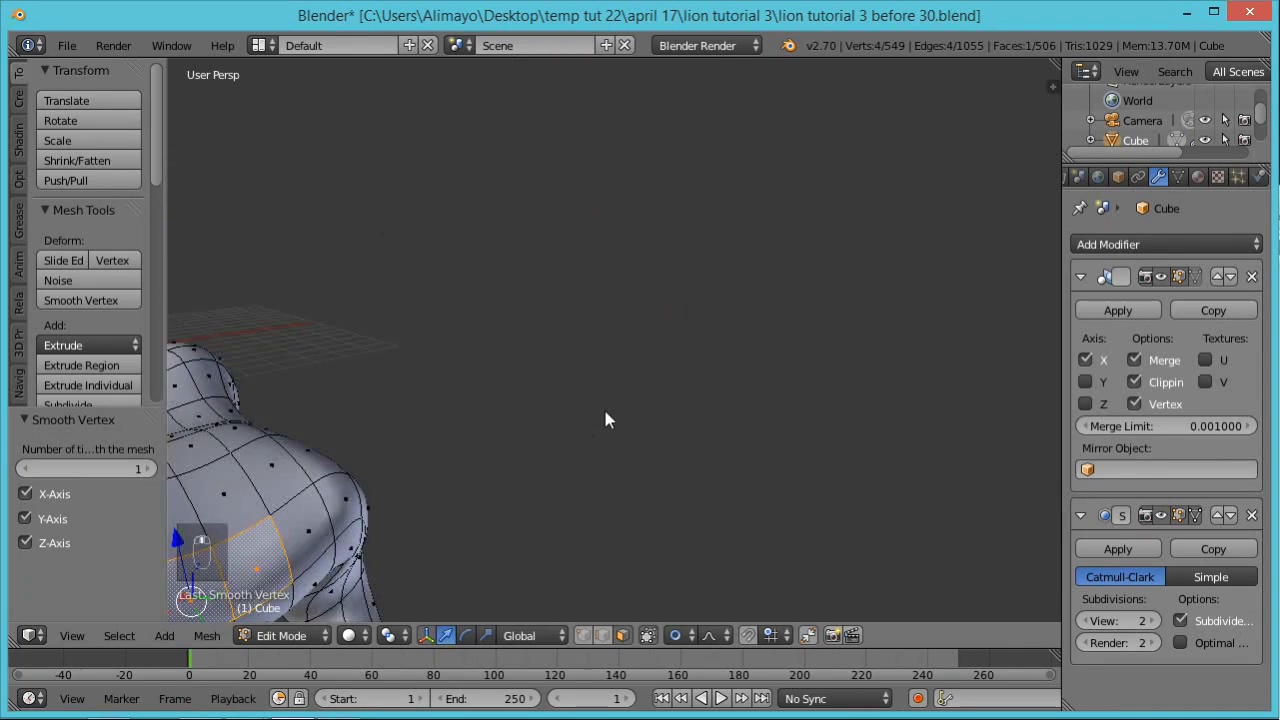
pyautogui.keyDown('shift'); pyautogui.moveTo(454, 416); pyautogui.dragTo(557, 366, button='middle'); pyautogui.keyUp('shift')
pyautogui.press('s')
pyautogui.press('x')
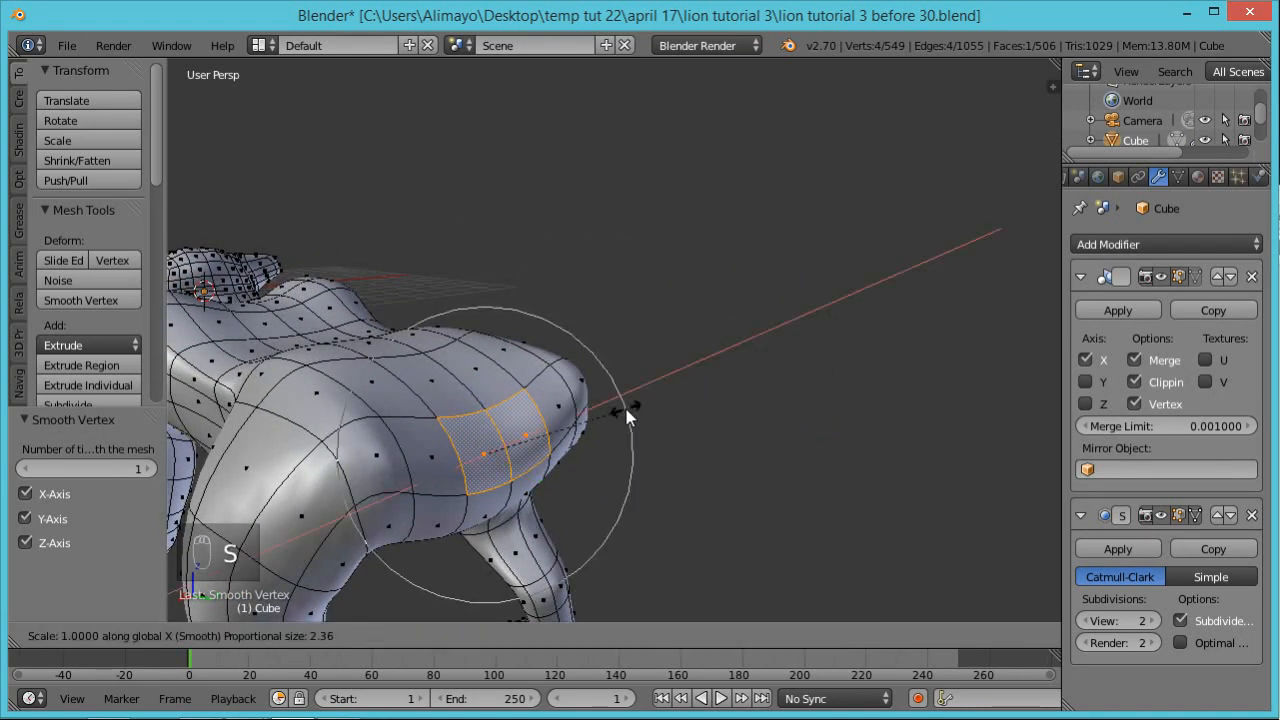
pyautogui.scroll(8, 655, 400)
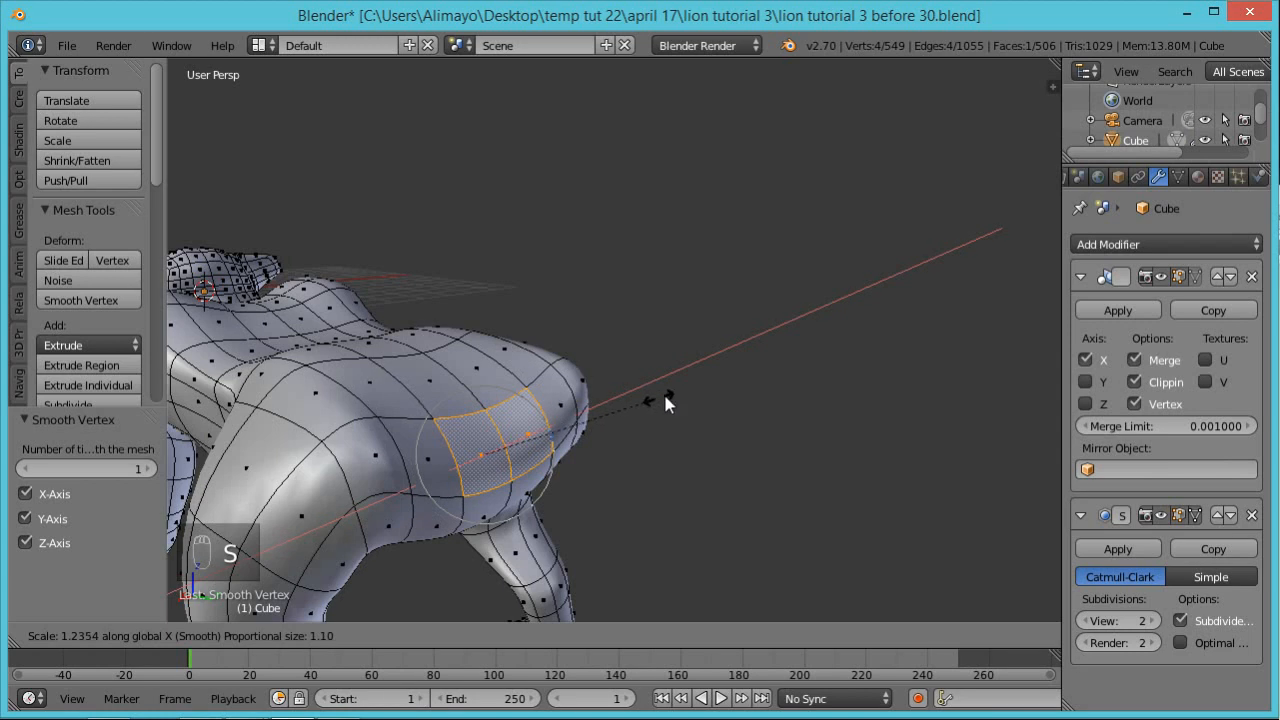
pyautogui.click(844, 388)
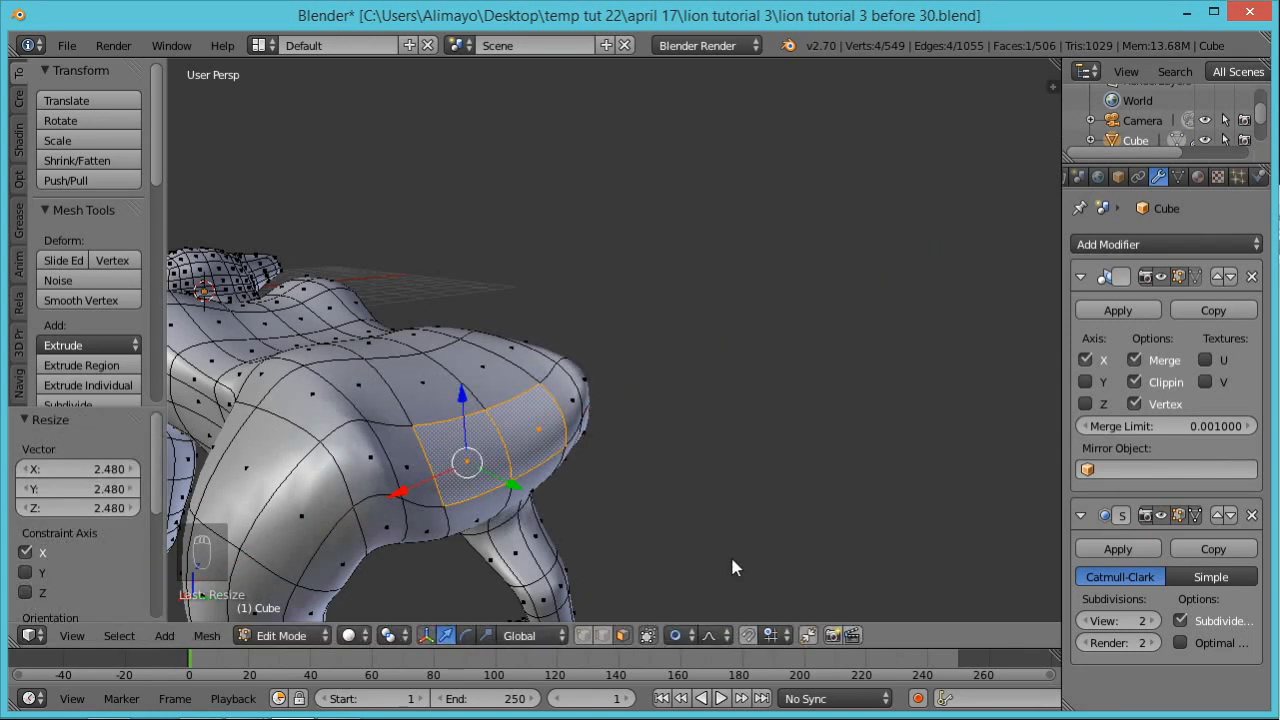
# Turn off proportional editing, extrude the tail-base face in place and pull it back about 0.63 units along Y
pyautogui.hotkey('alt', 'o')
pyautogui.scroll(-5, 710, 516)
pyautogui.moveTo(498, 463); pyautogui.dragTo(670, 459, button='middle')
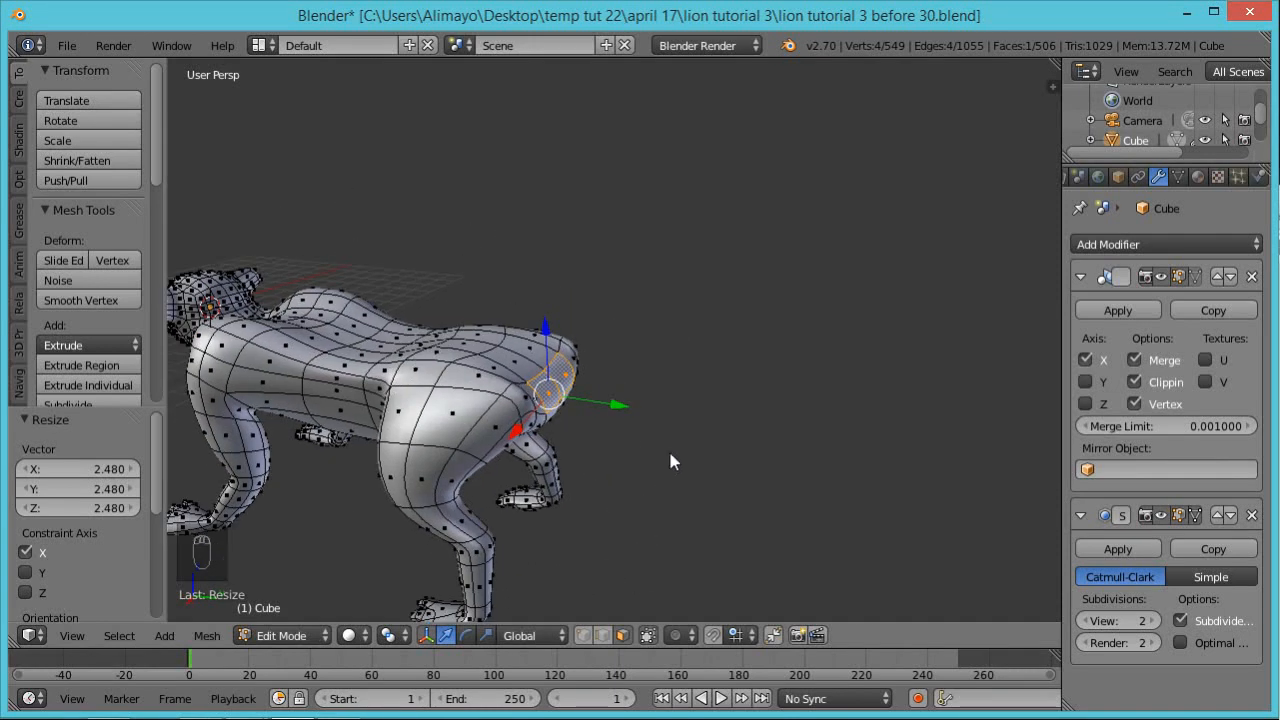
pyautogui.press('e')
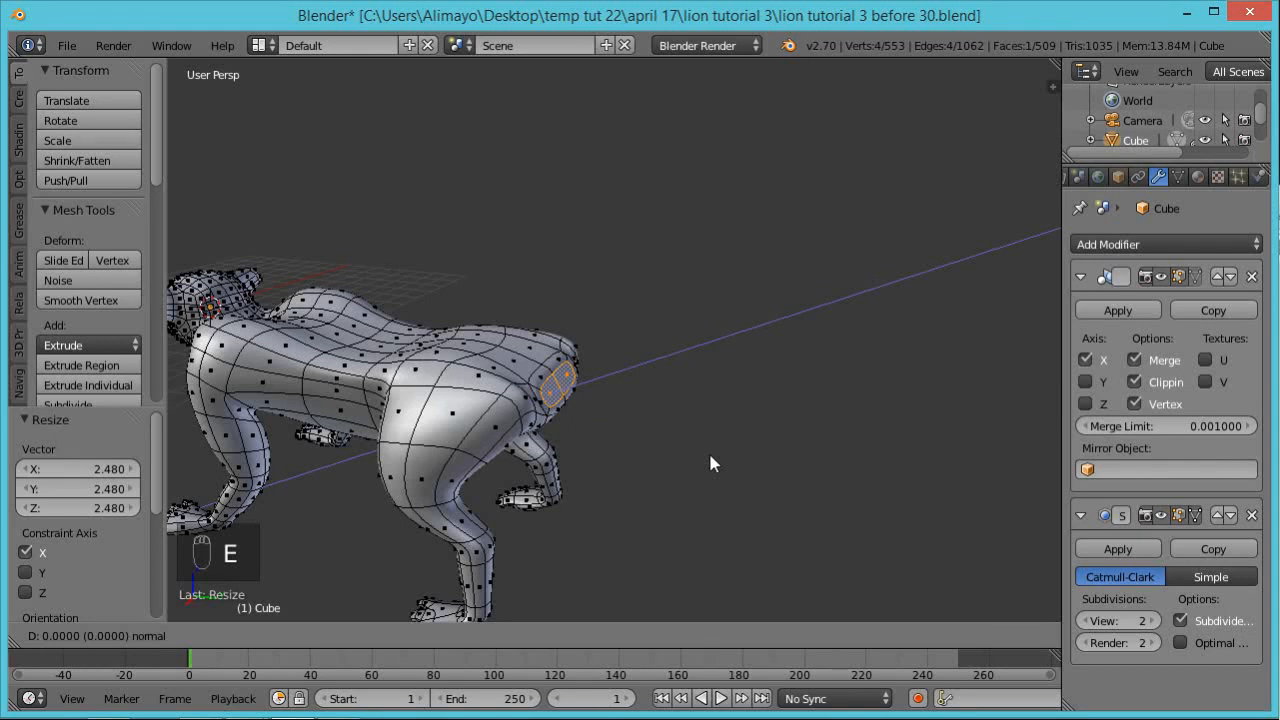
pyautogui.rightClick(710, 458)
pyautogui.moveTo(592, 458); pyautogui.dragTo(627, 396, button='middle')
pyautogui.moveTo(629, 402)
pyautogui.mouseDown()
pyautogui.moveTo(646, 394)
pyautogui.moveTo(634, 378)
pyautogui.mouseUp()
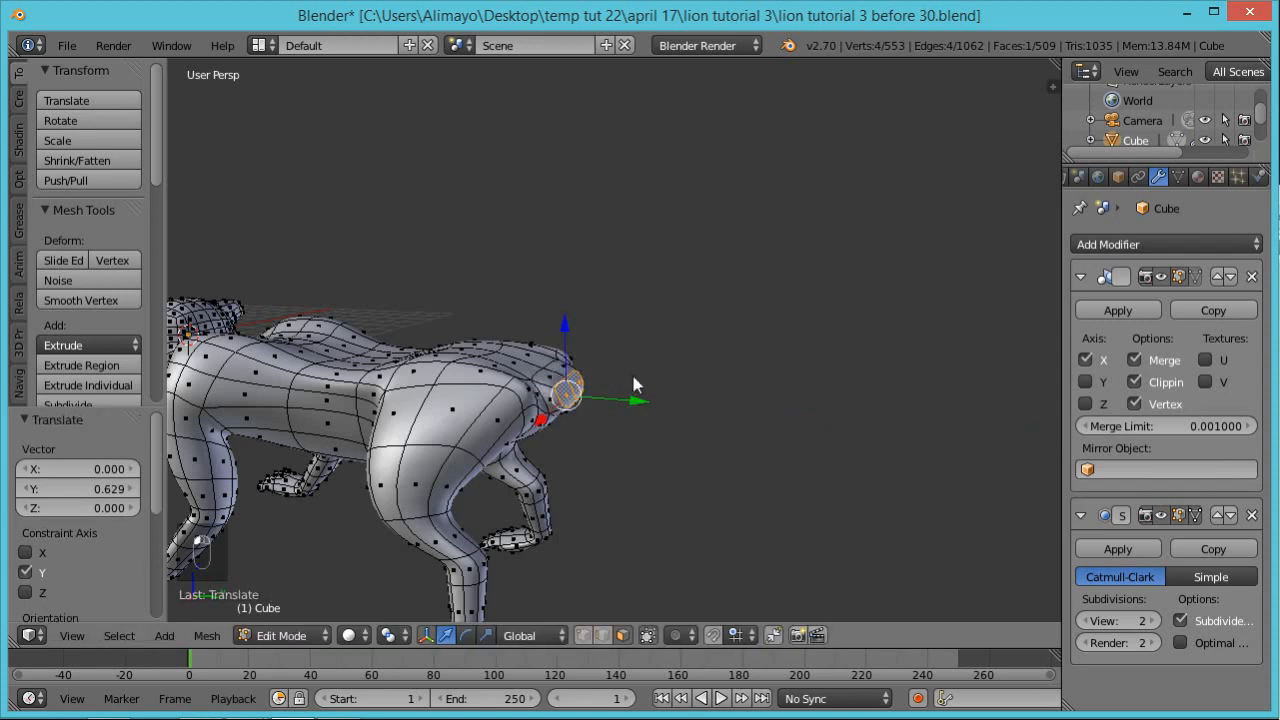
# Extrude the tail's end face outward about 3.7 units along Y and 1.7 units along Z
pyautogui.press('e')
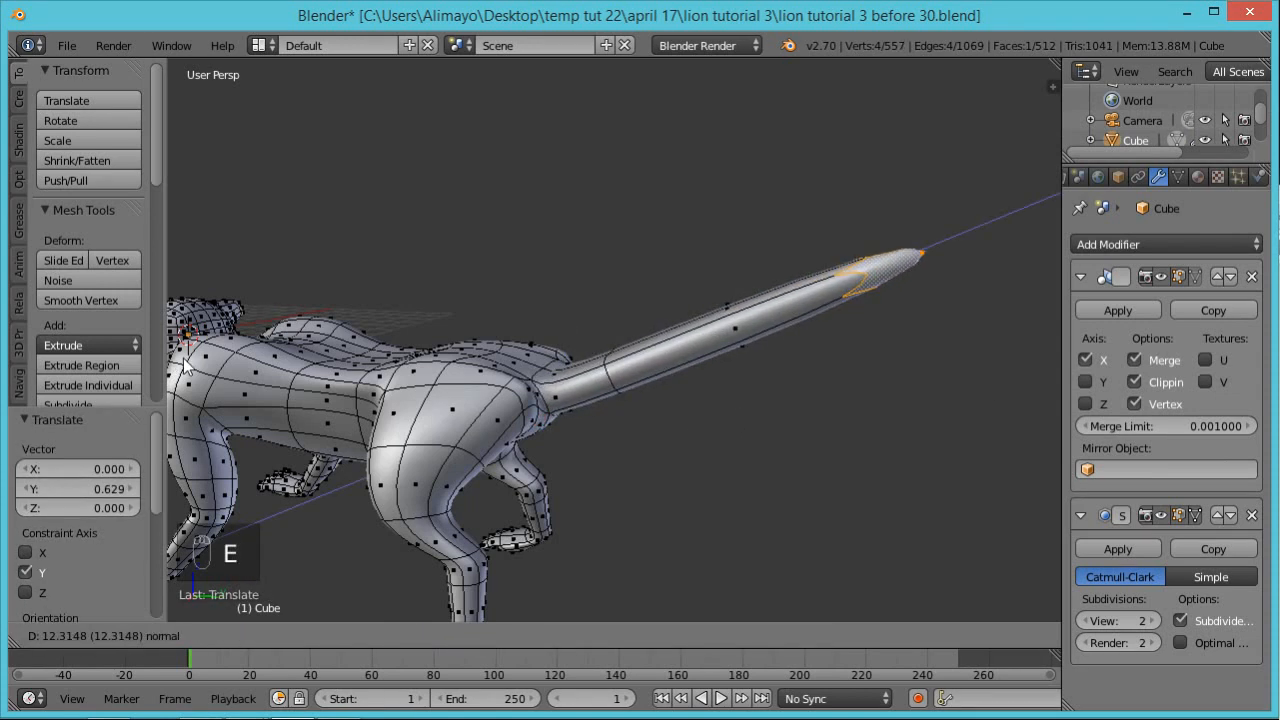
pyautogui.click(800, 441)
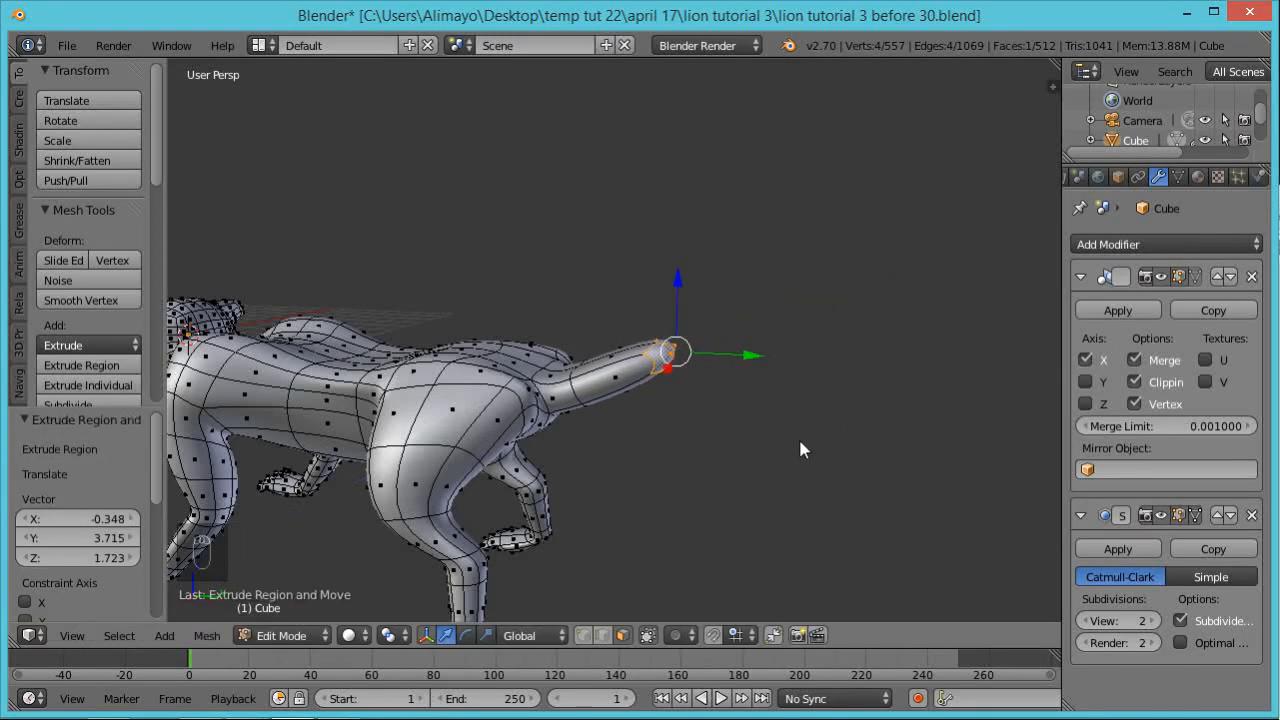
# Extrude the tail's end face twice more, the second time about 3.8 units along Y and 1.8 units along Z
pyautogui.press('e')
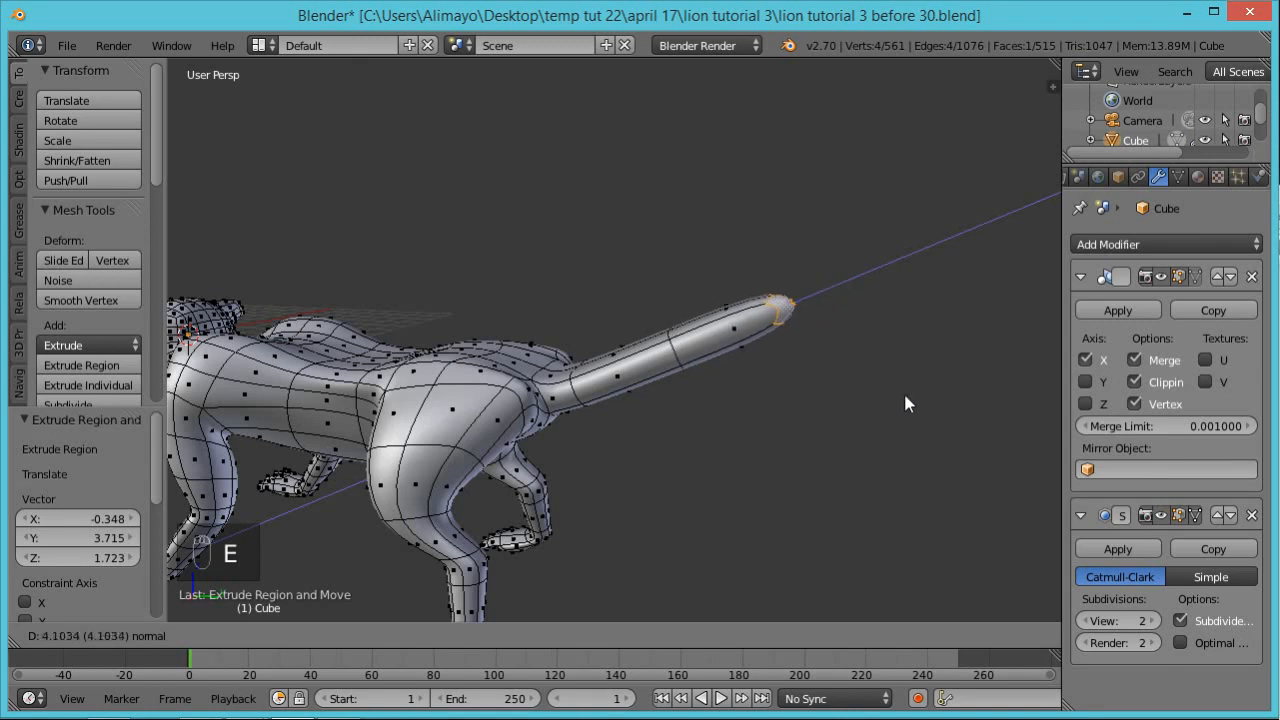
pyautogui.click(884, 397)
pyautogui.press('e')
pyautogui.click(991, 381)
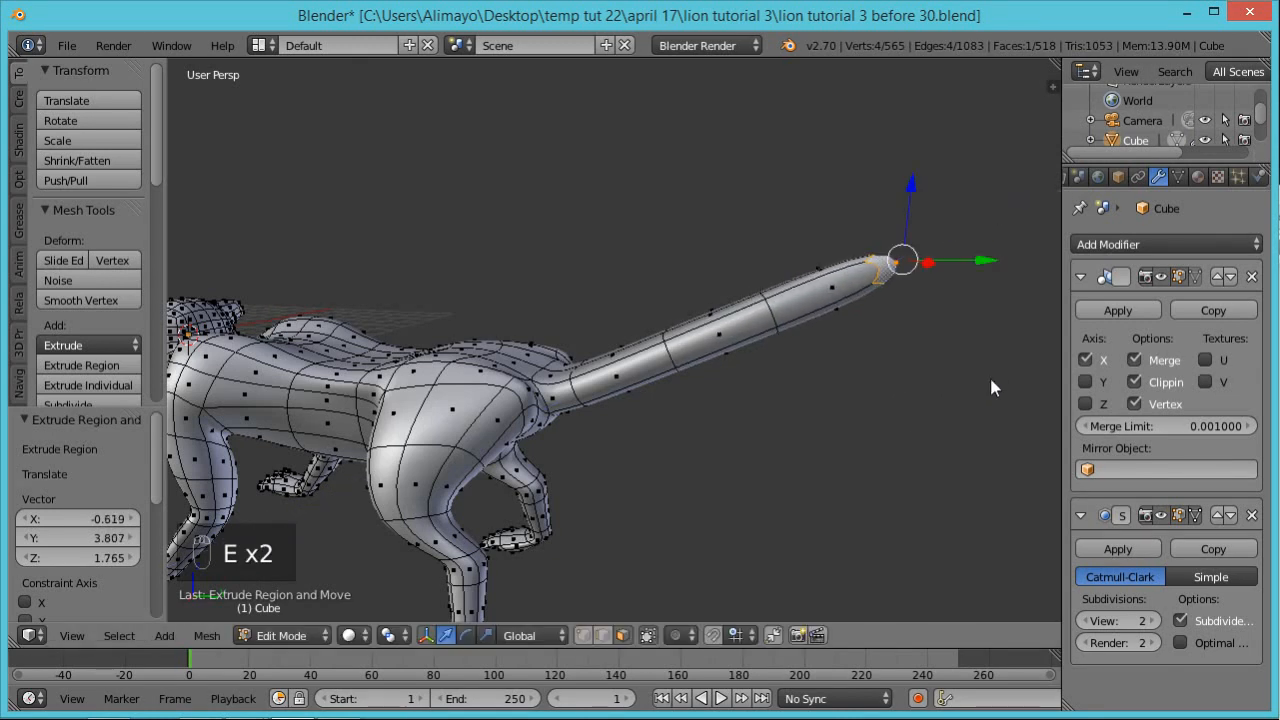
# Add one loop cut to each of the tail's three long segments, sliding the outermost cut toward the body
pyautogui.moveTo(914, 512); pyautogui.dragTo(954, 563, button='middle')
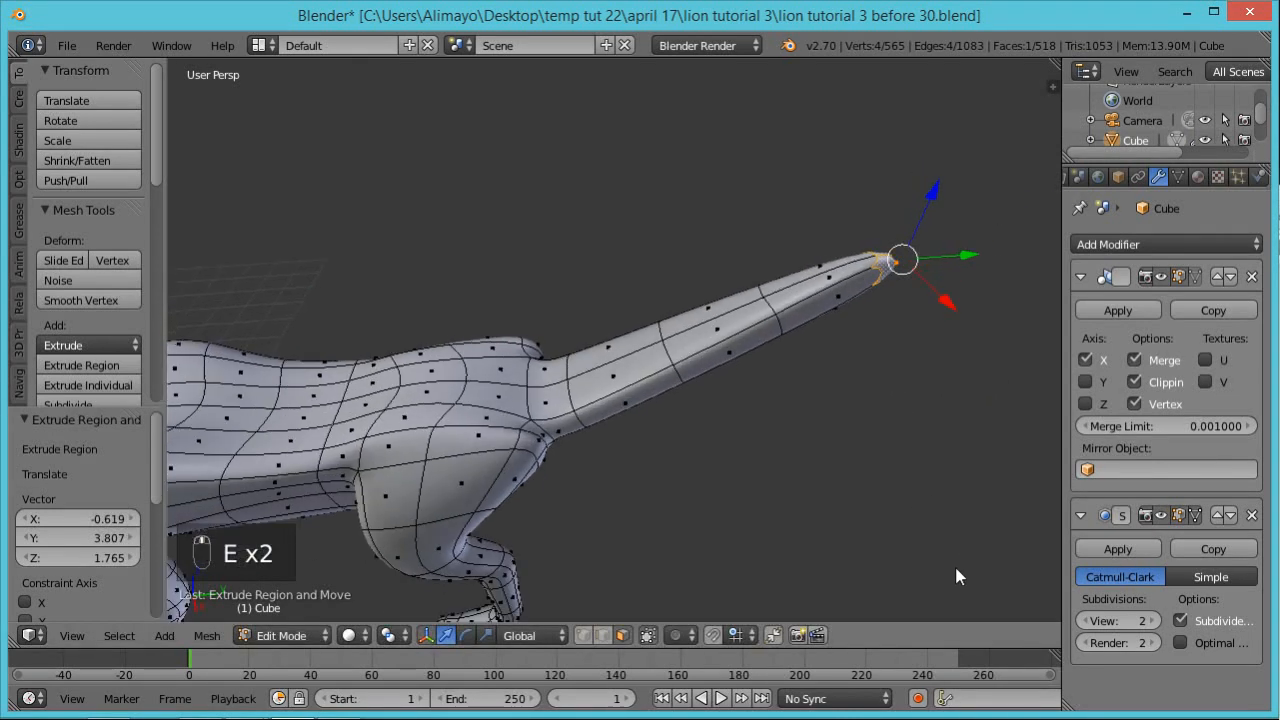
pyautogui.hotkey('ctrl', 'r')
pyautogui.click(822, 312)
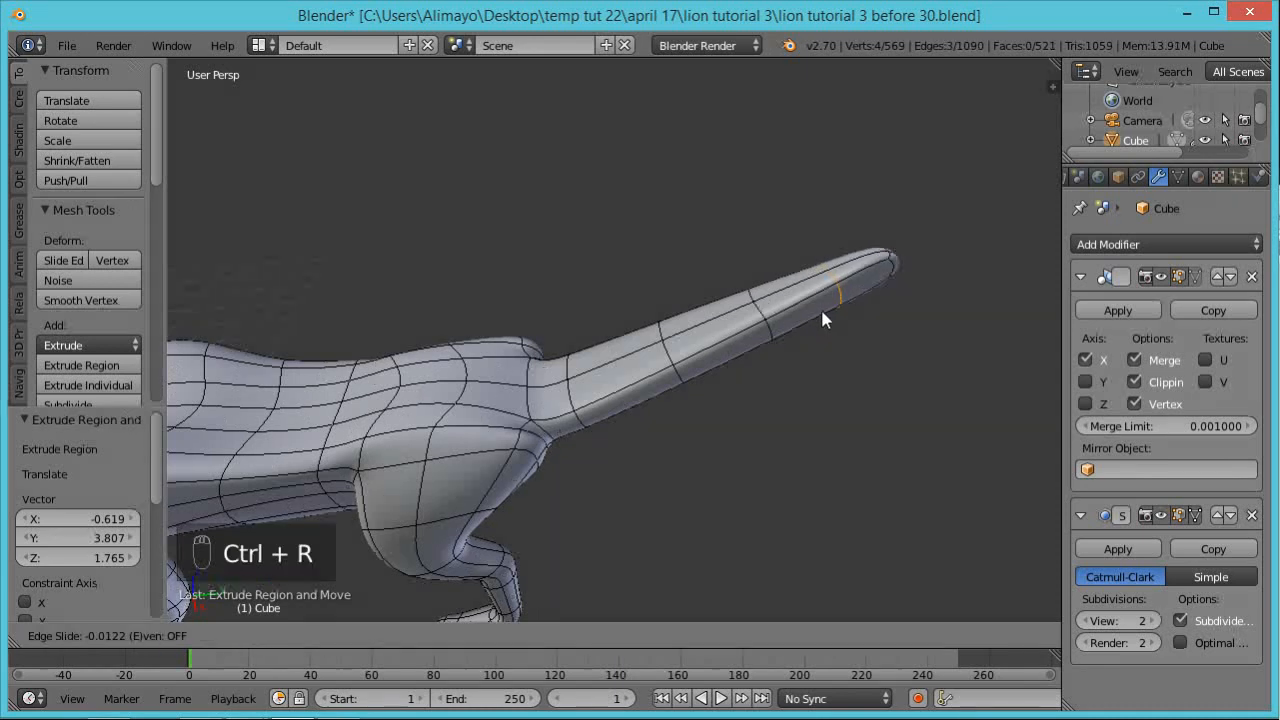
pyautogui.click(760, 332)
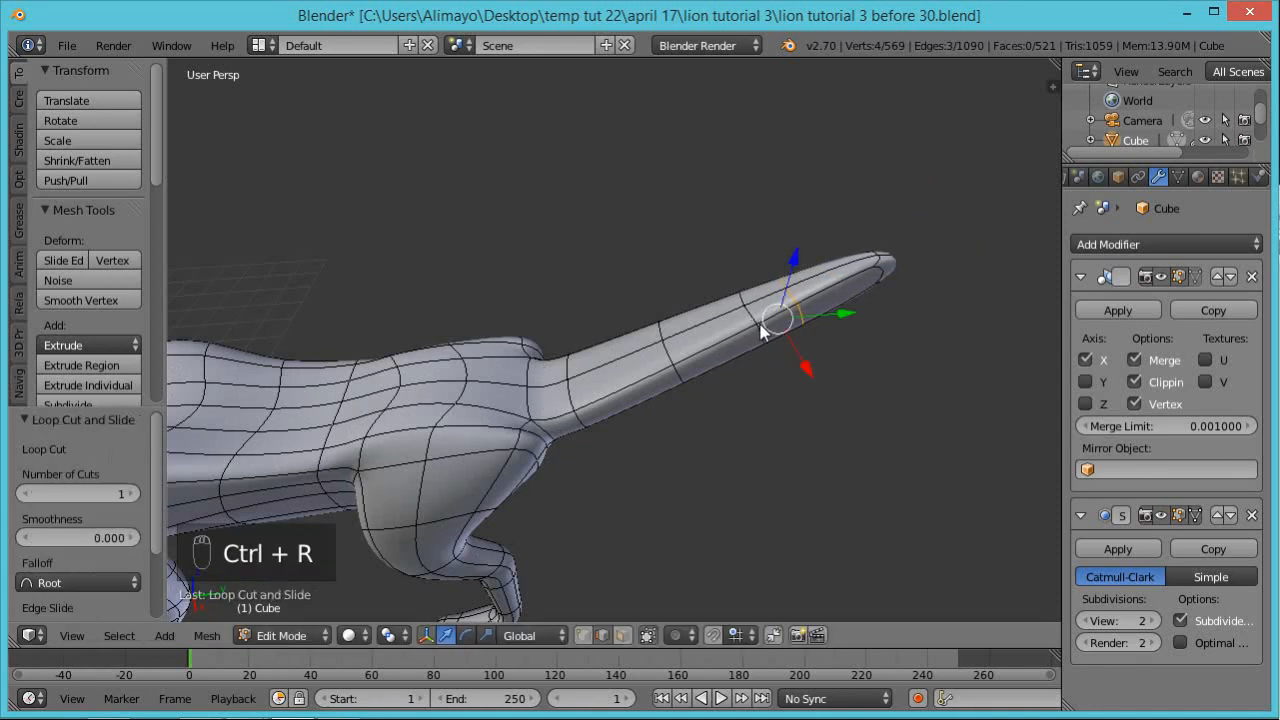
pyautogui.hotkey('ctrl', 'r')
pyautogui.click(705, 368)
pyautogui.click(705, 370)
pyautogui.hotkey('ctrl', 'r')
pyautogui.click(620, 393)
pyautogui.click(620, 393)
# Select all the tail's vertices beyond its base on the rump, using wireframe display and vertex select mode
pyautogui.moveTo(683, 450); pyautogui.dragTo(727, 455, button='middle')
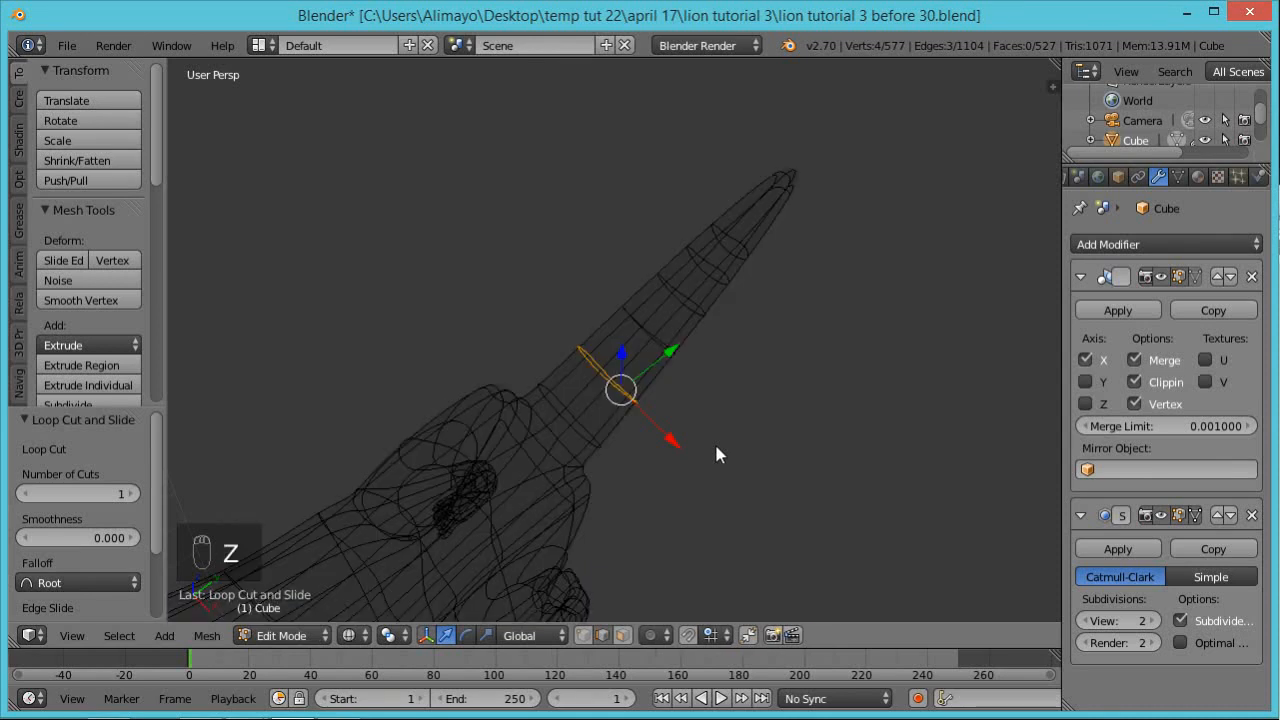
pyautogui.press('a')
pyautogui.moveTo(826, 145)
pyautogui.keyDown('ctrl'); pyautogui.mouseDown()
pyautogui.moveTo(563, 337)
pyautogui.moveTo(537, 403)
pyautogui.moveTo(626, 469)
pyautogui.moveTo(758, 411)
pyautogui.mouseUp(); pyautogui.keyUp('ctrl')
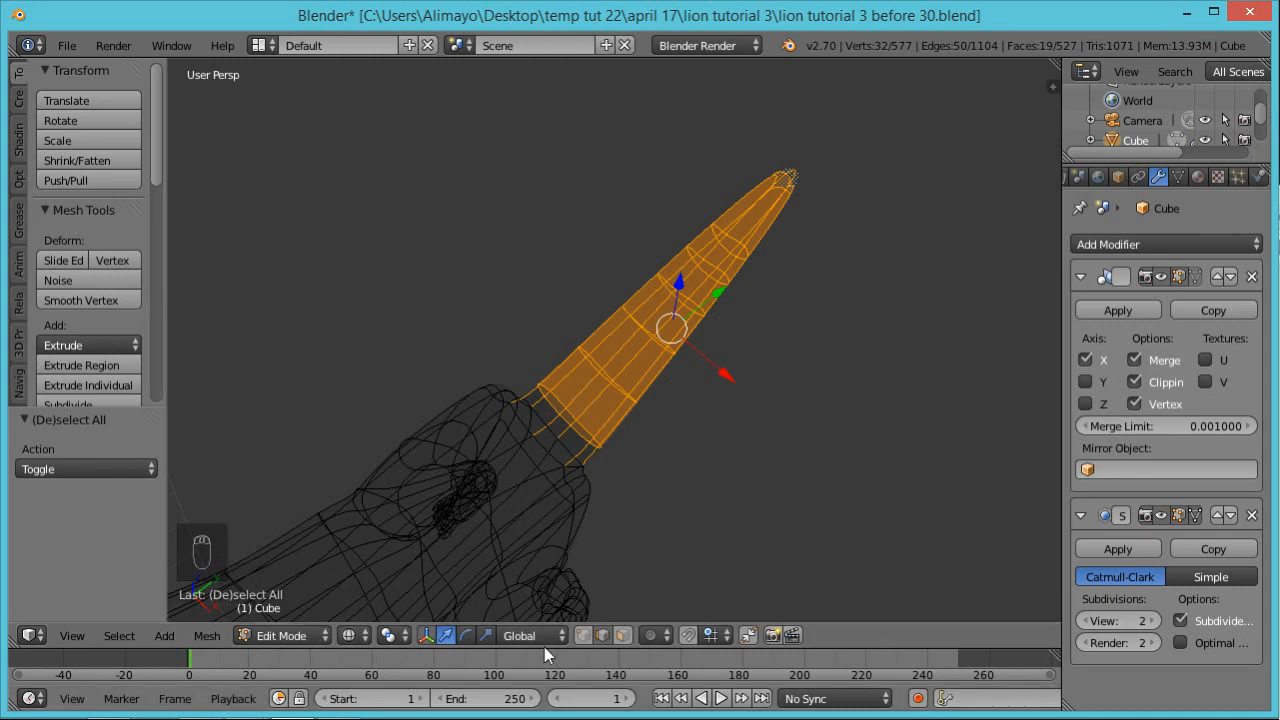
pyautogui.click(583, 640)
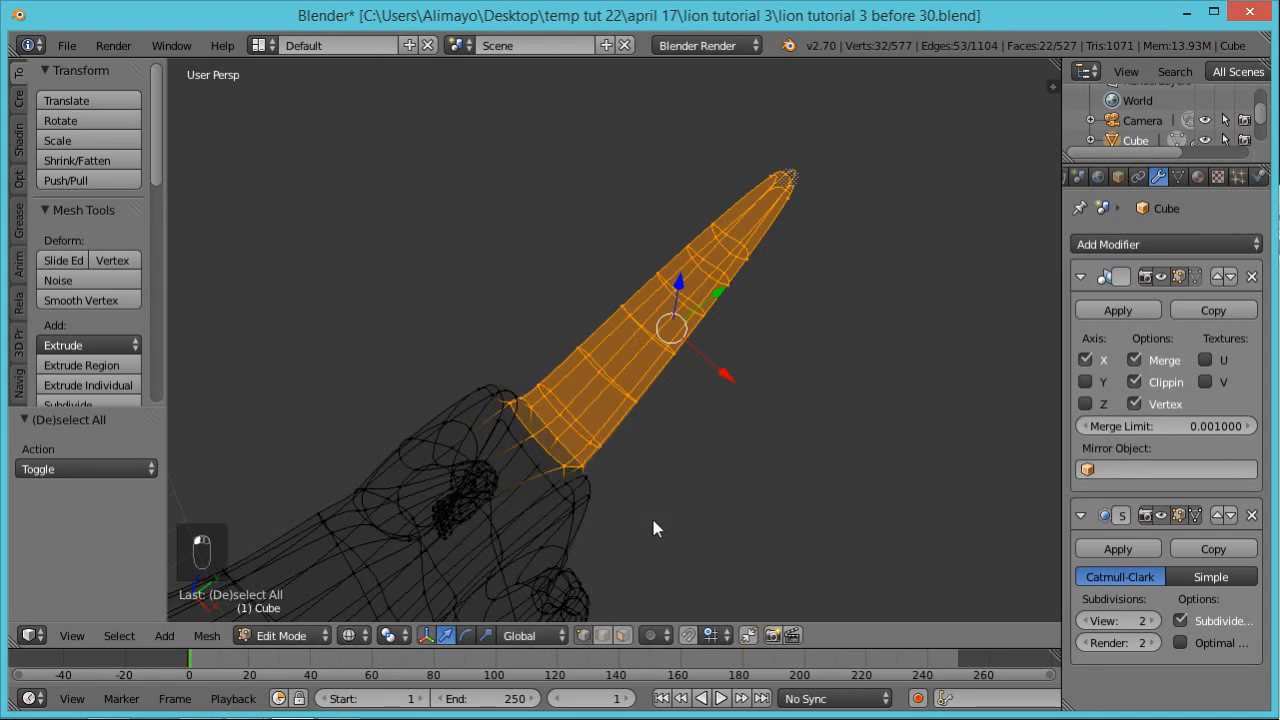
pyautogui.press('a')
pyautogui.press('a')
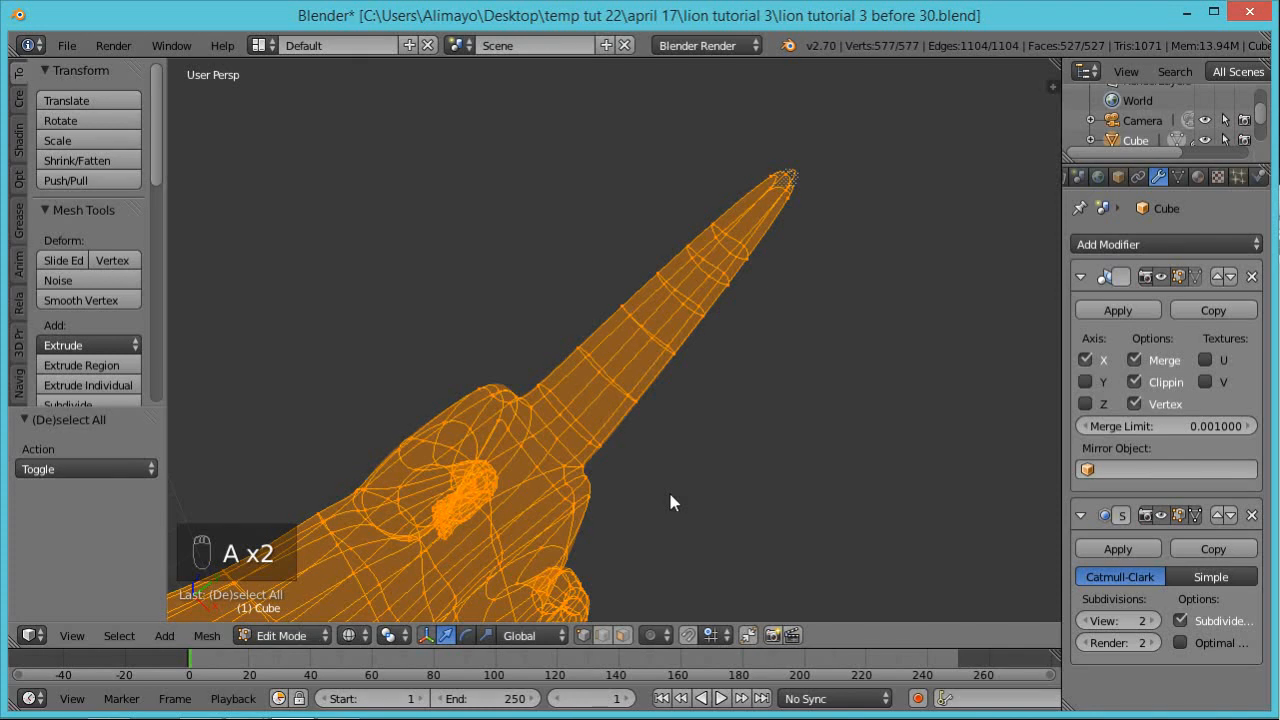
pyautogui.press('a')
pyautogui.moveTo(838, 160)
pyautogui.keyDown('ctrl'); pyautogui.mouseDown()
pyautogui.moveTo(667, 192)
pyautogui.moveTo(511, 356)
pyautogui.moveTo(586, 463)
pyautogui.moveTo(704, 474)
pyautogui.mouseUp(); pyautogui.keyUp('ctrl')
# Slim the selected tail by scaling it to about 0.131 along X and about 0.56 along Z
pyautogui.press('s')
pyautogui.press('x')
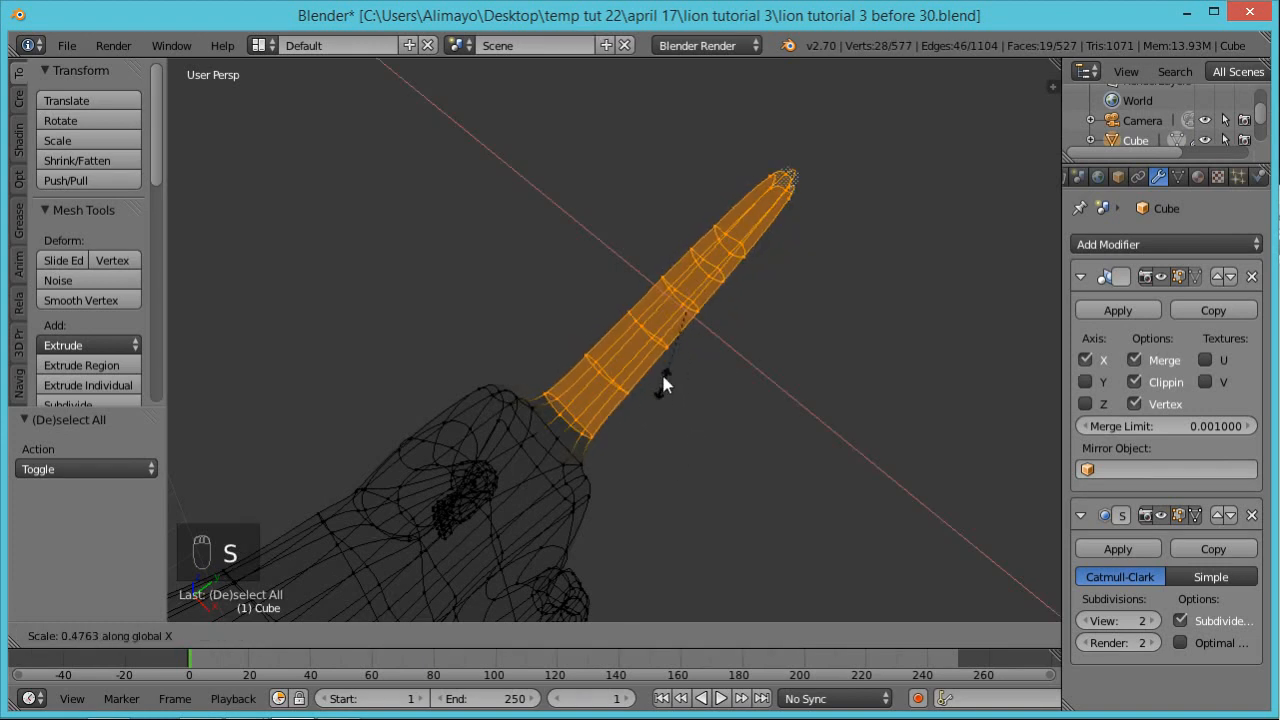
pyautogui.click(667, 317)
pyautogui.moveTo(766, 424); pyautogui.dragTo(660, 371, button='middle')
pyautogui.scroll(2, 662, 372)
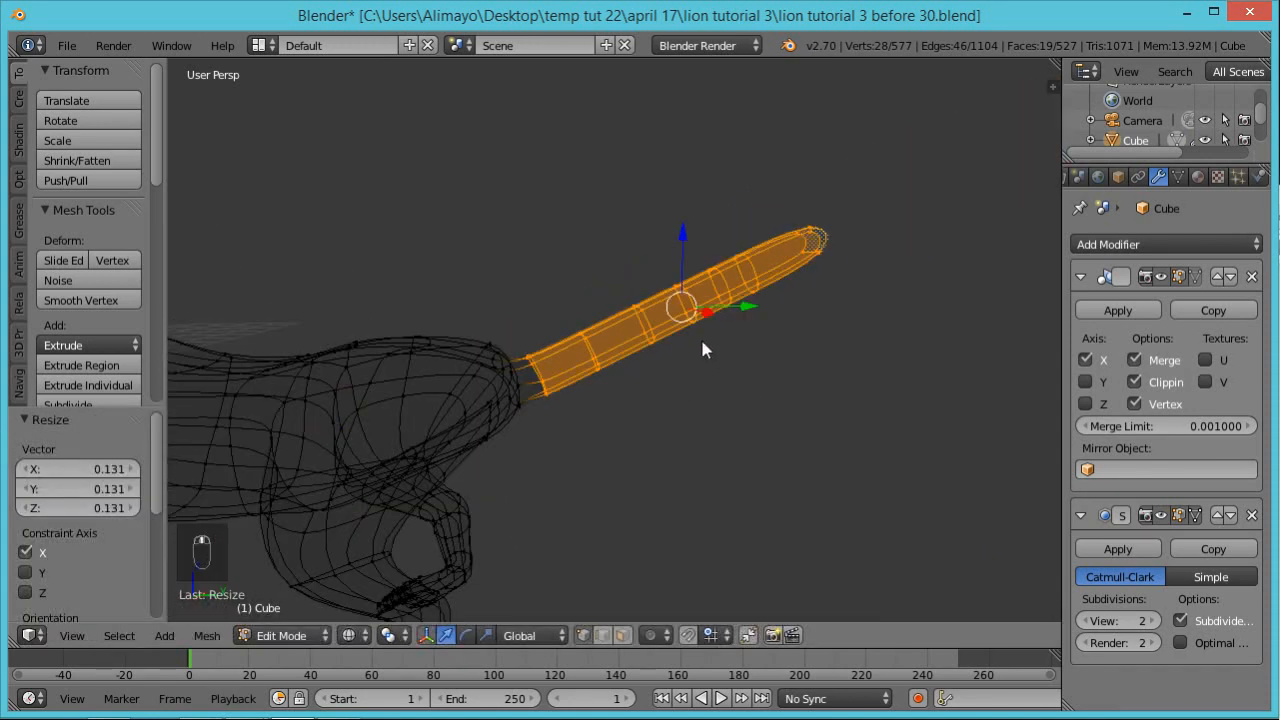
pyautogui.press('s')
pyautogui.press('x')
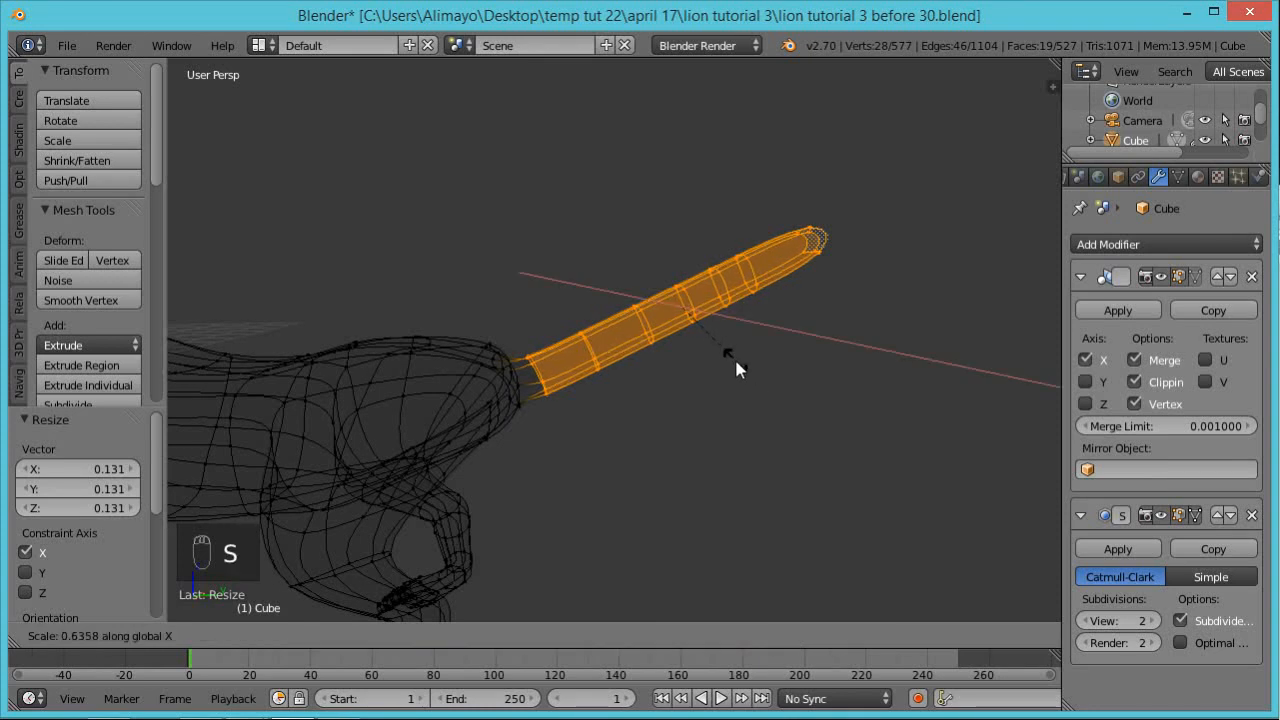
pyautogui.press('z')
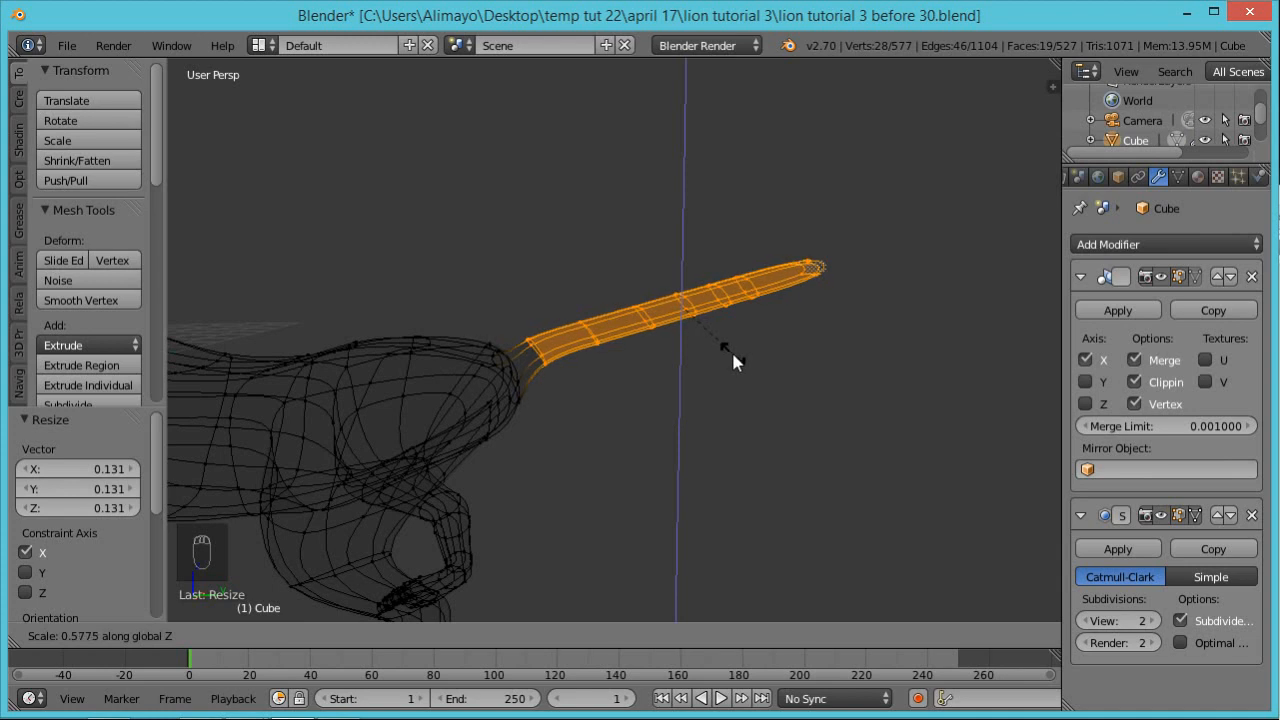
pyautogui.click(728, 349)
# Switch to edge select mode and select the edge loop around the middle of the tail
pyautogui.rightClick(657, 328)
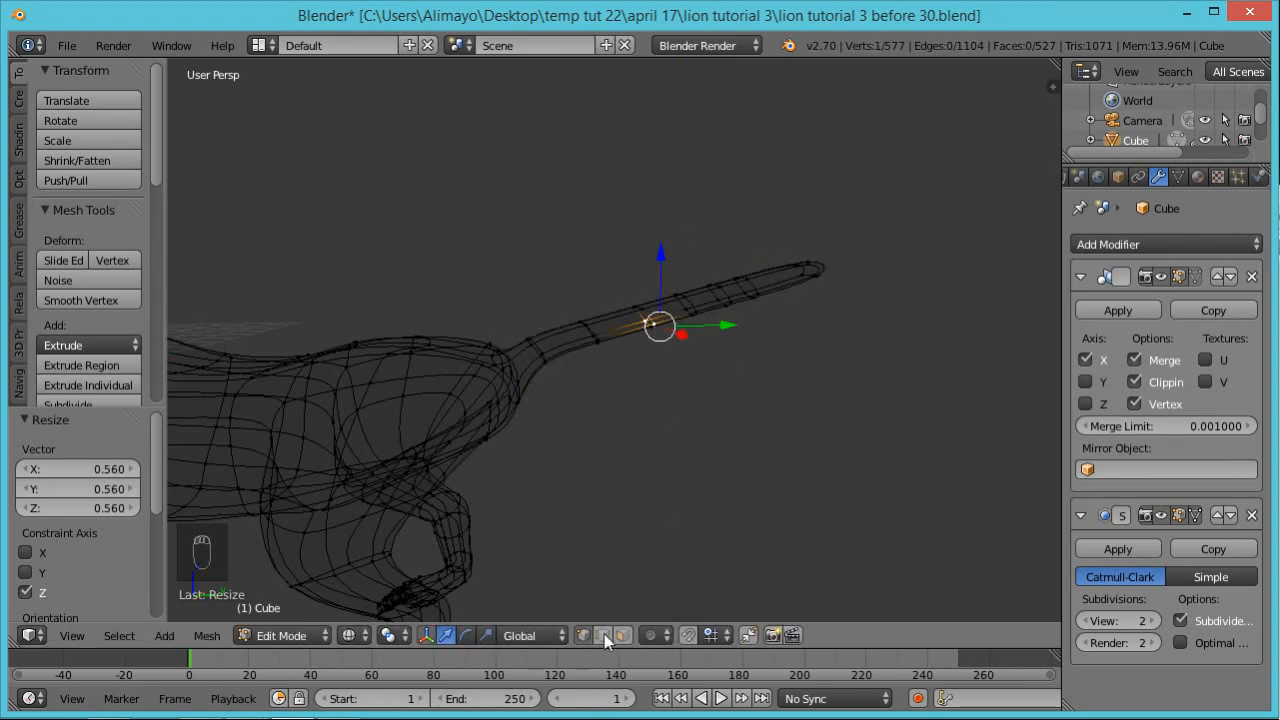
pyautogui.press('a')
pyautogui.keyDown('alt'); pyautogui.rightClick(639, 325); pyautogui.keyUp('alt')
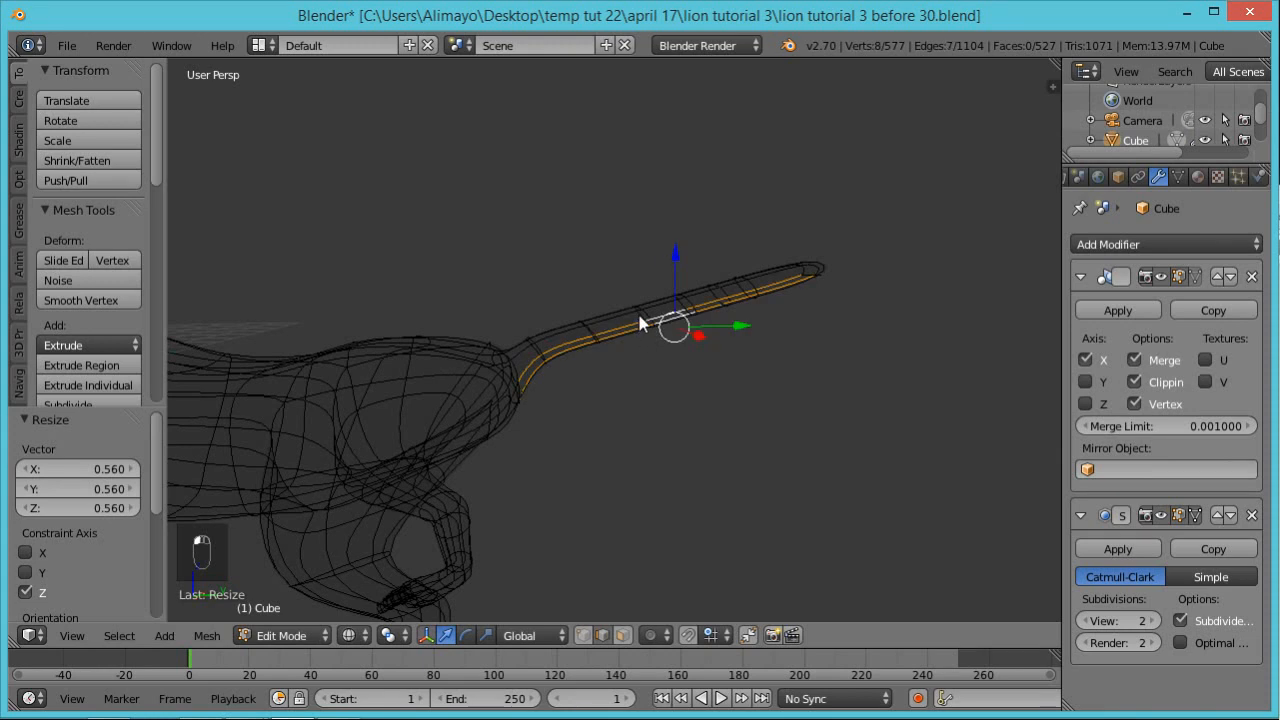
pyautogui.keyDown('alt'); pyautogui.rightClick(640, 314); pyautogui.keyUp('alt')
pyautogui.scroll(10, 643, 349)
pyautogui.scroll(-4, 665, 370)
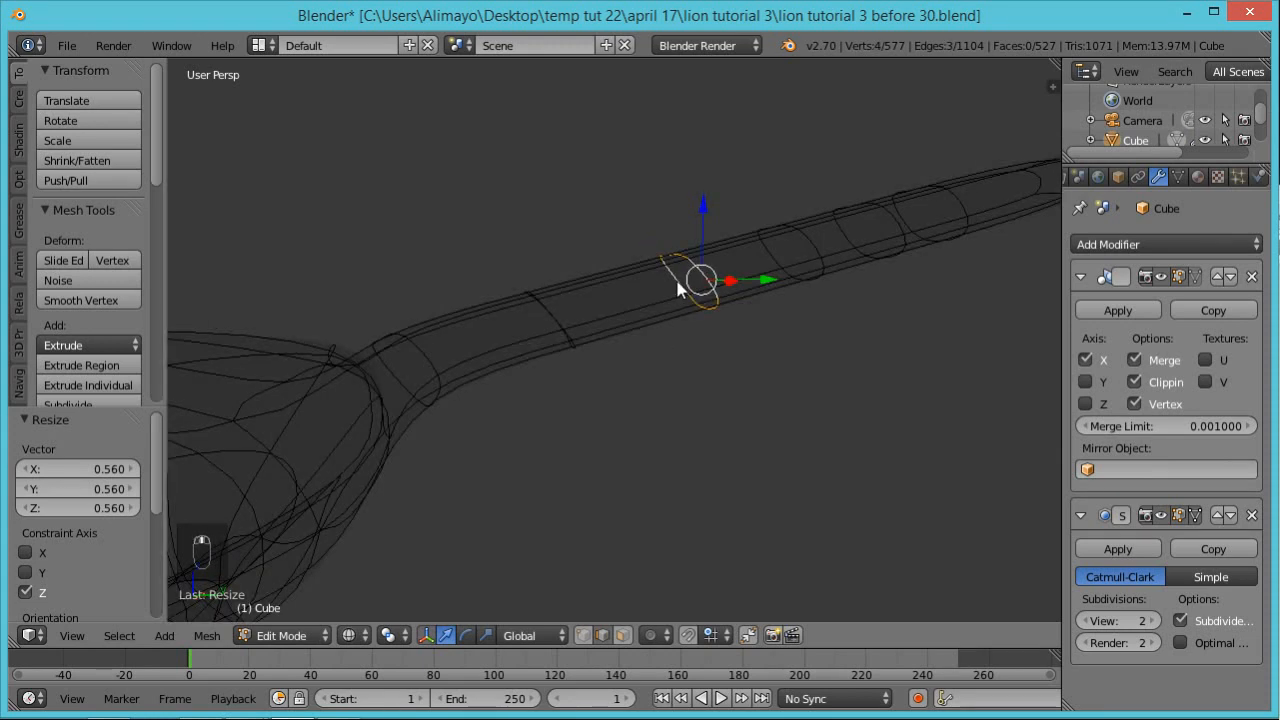
pyautogui.scroll(-3, 795, 388)
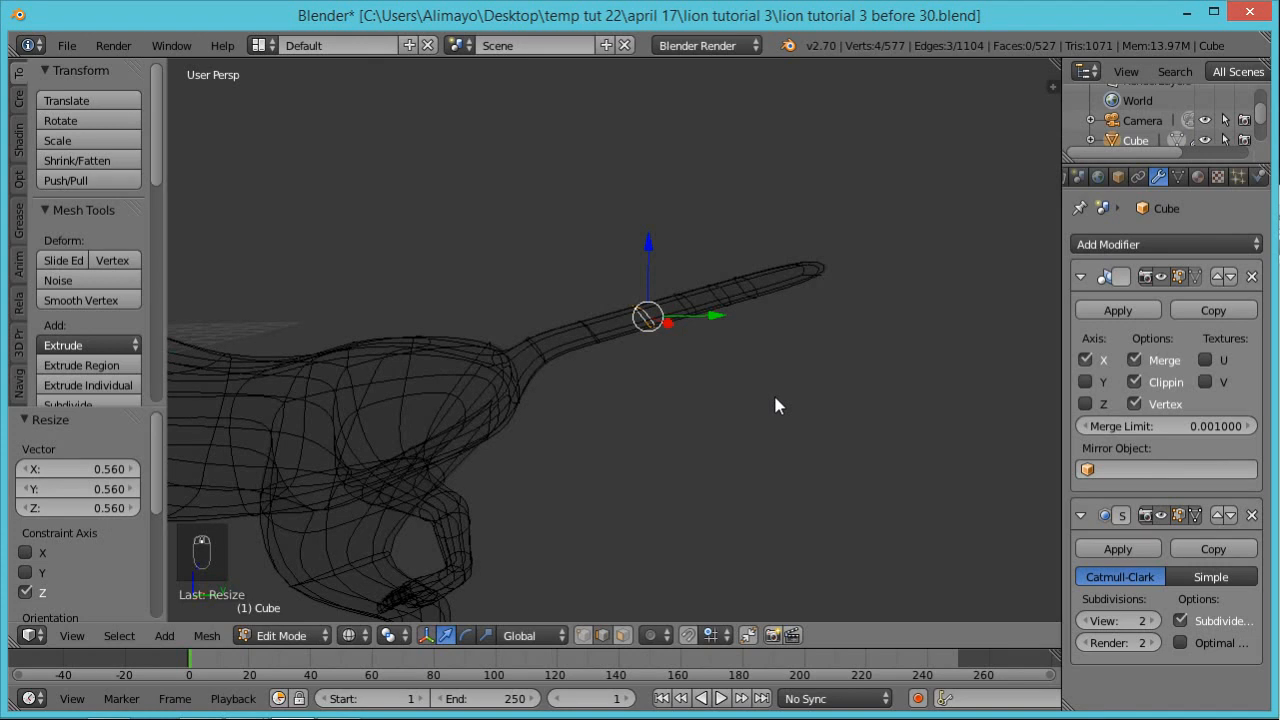
# Turn on proportional editing and lower the tail's middle loop about 2.76 units along Z with a proportional size of about 5.05
pyautogui.hotkey('alt', 'o')
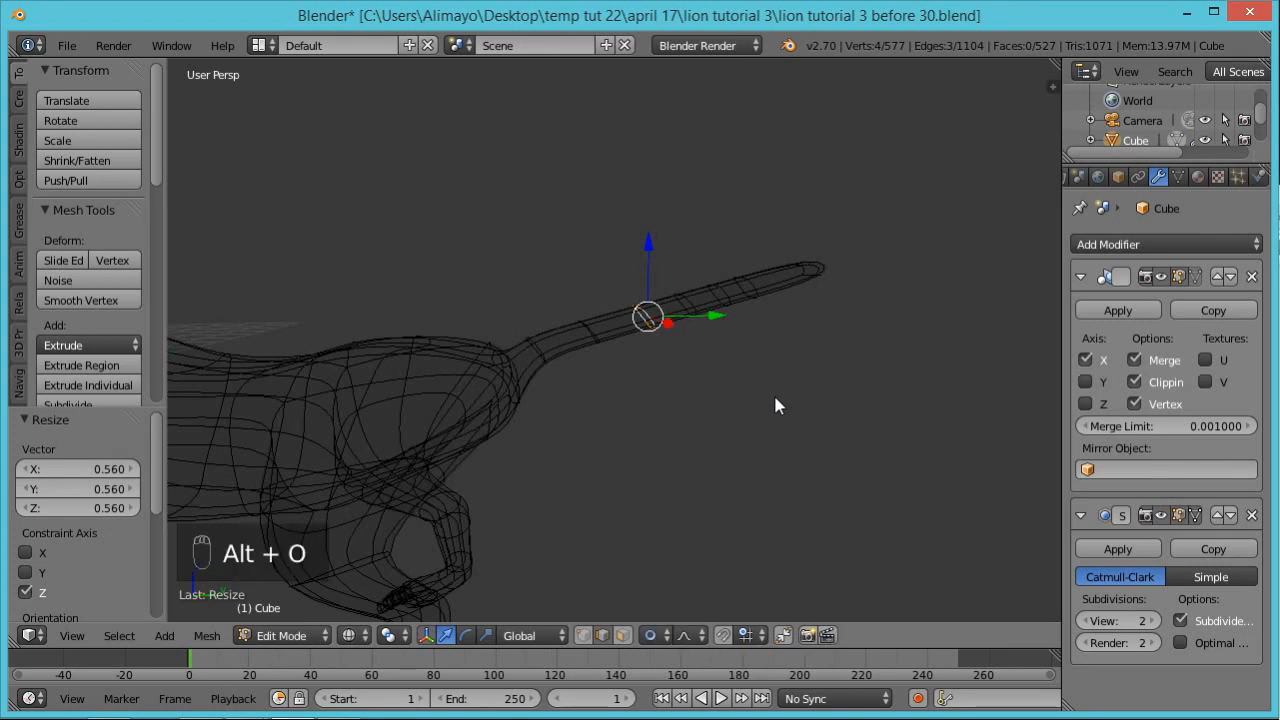
pyautogui.press('g')
pyautogui.scroll(-3, 775, 404)
pyautogui.press('z')
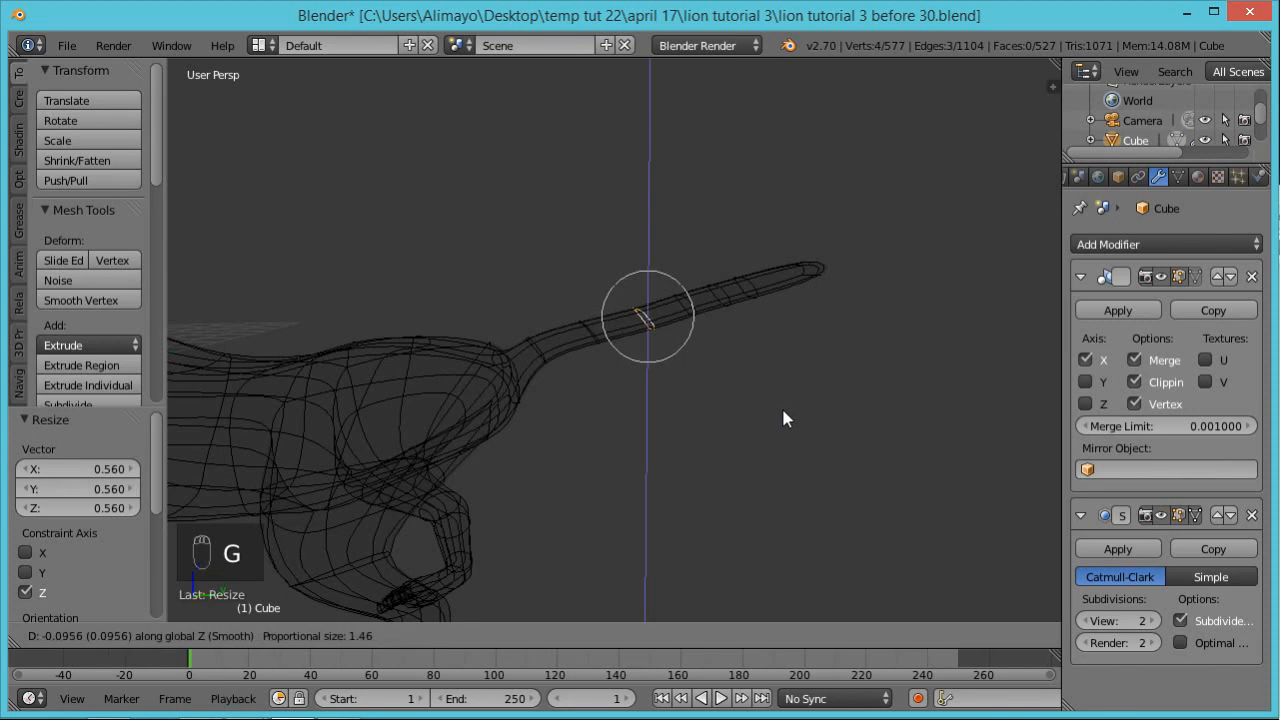
pyautogui.scroll(-3, 790, 420)
pyautogui.scroll(-7, 880, 505)
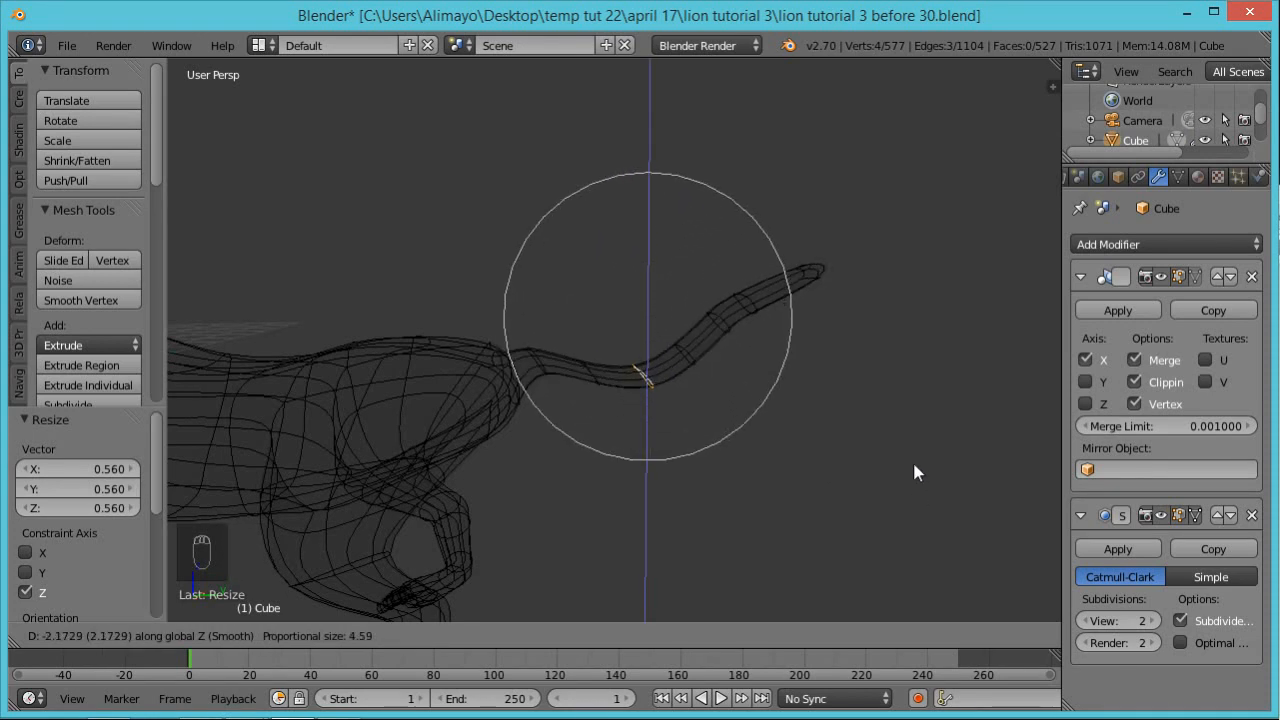
pyautogui.scroll(-3, 913, 455)
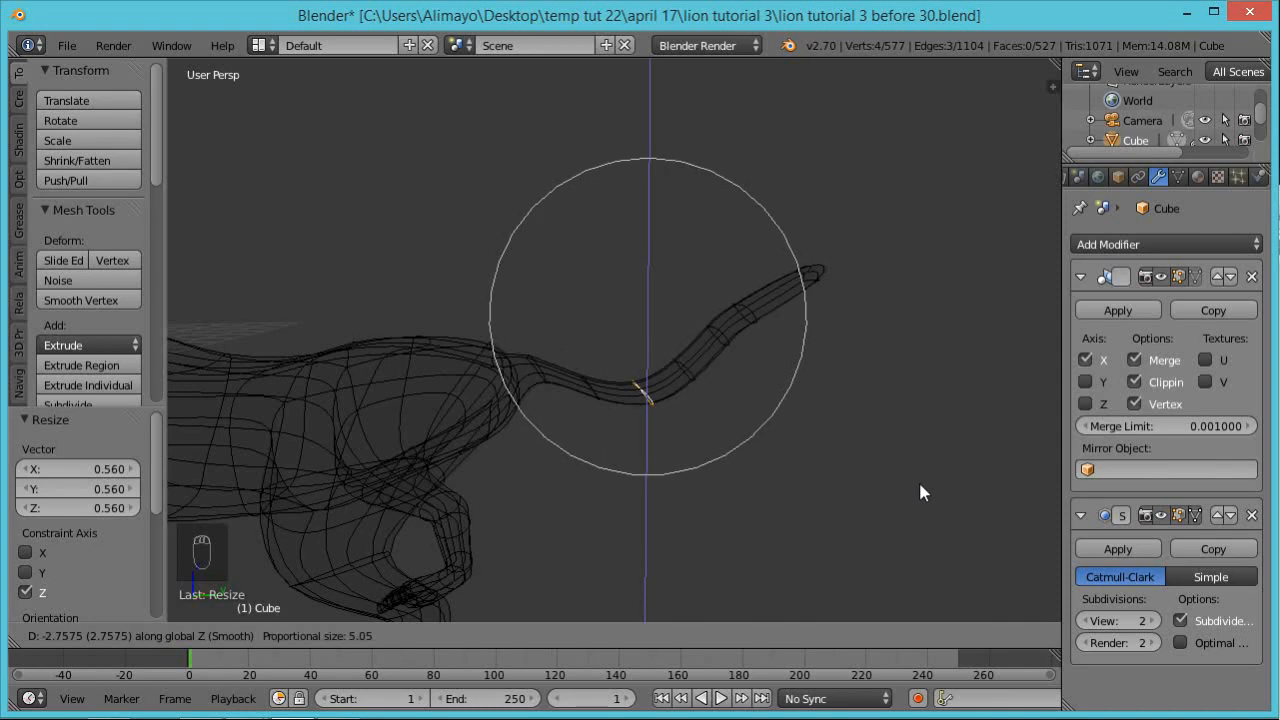
pyautogui.click(920, 481)
# Move the edge loop in the tail's outer half about -0.73 units along Y and 1.08 units along Z with proportional editing
pyautogui.moveTo(867, 533); pyautogui.dragTo(754, 373, button='middle')
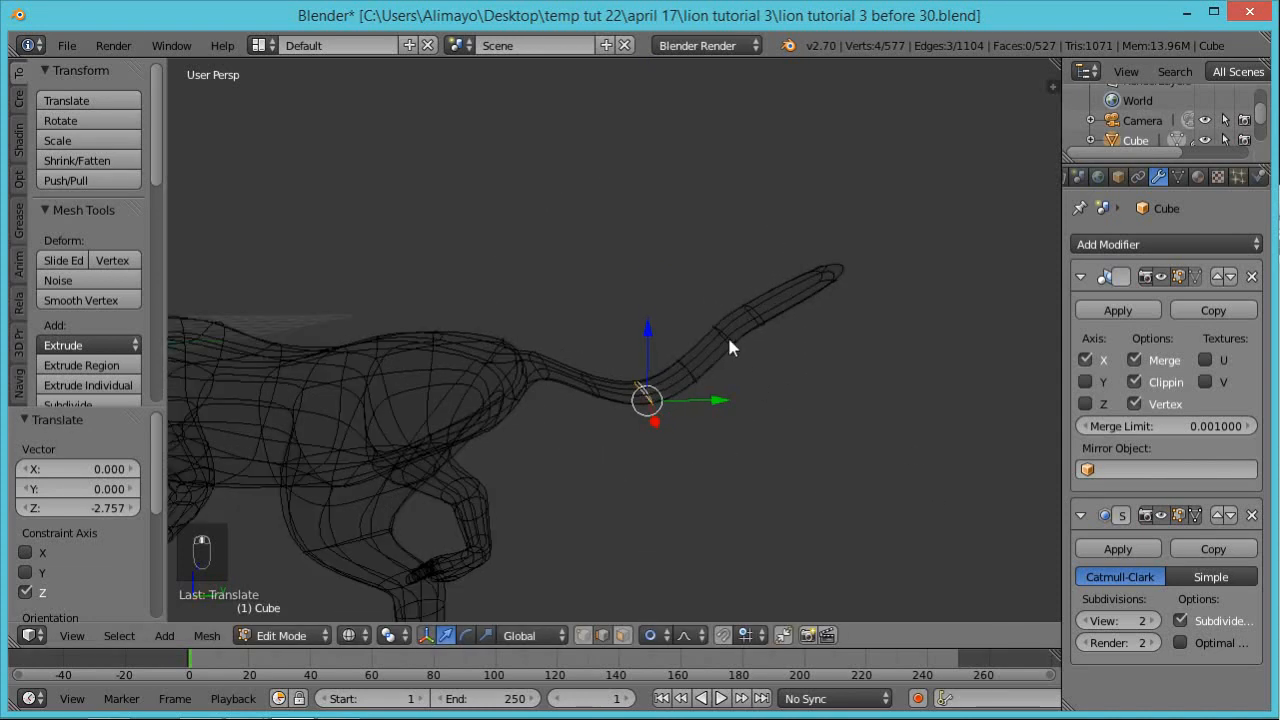
pyautogui.keyDown('alt'); pyautogui.rightClick(729, 338); pyautogui.keyUp('alt')
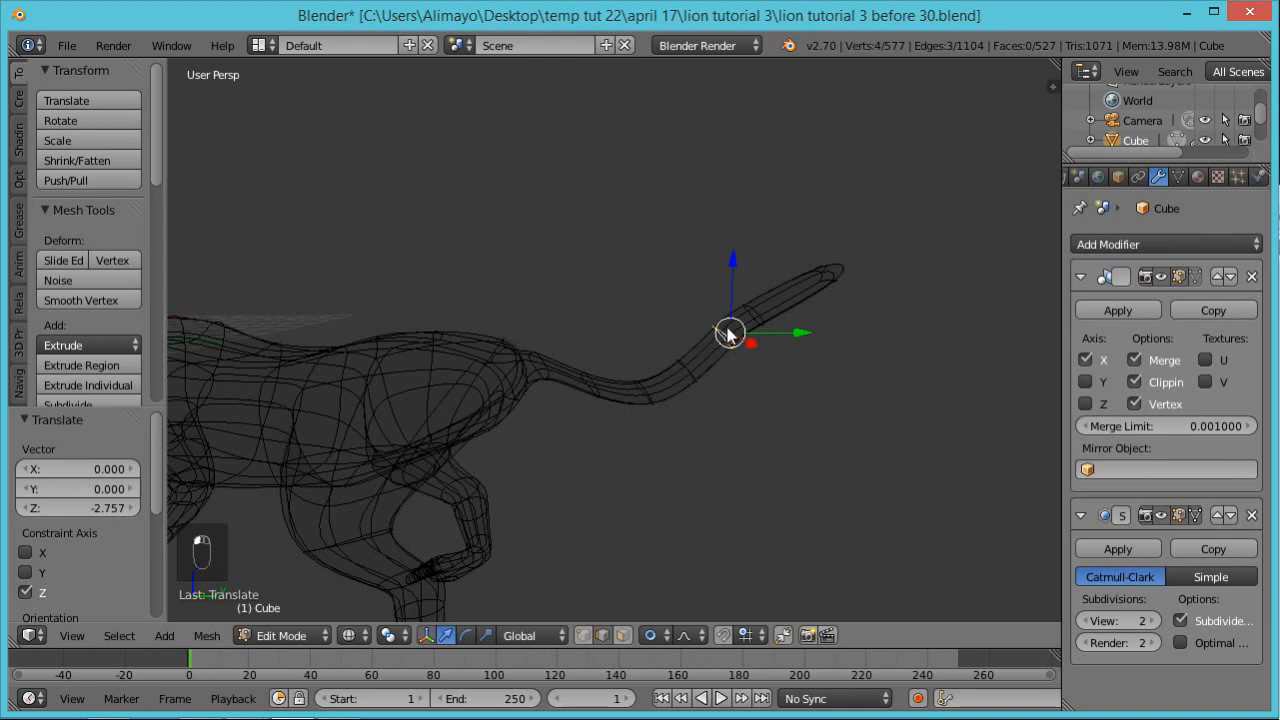
pyautogui.press('g')
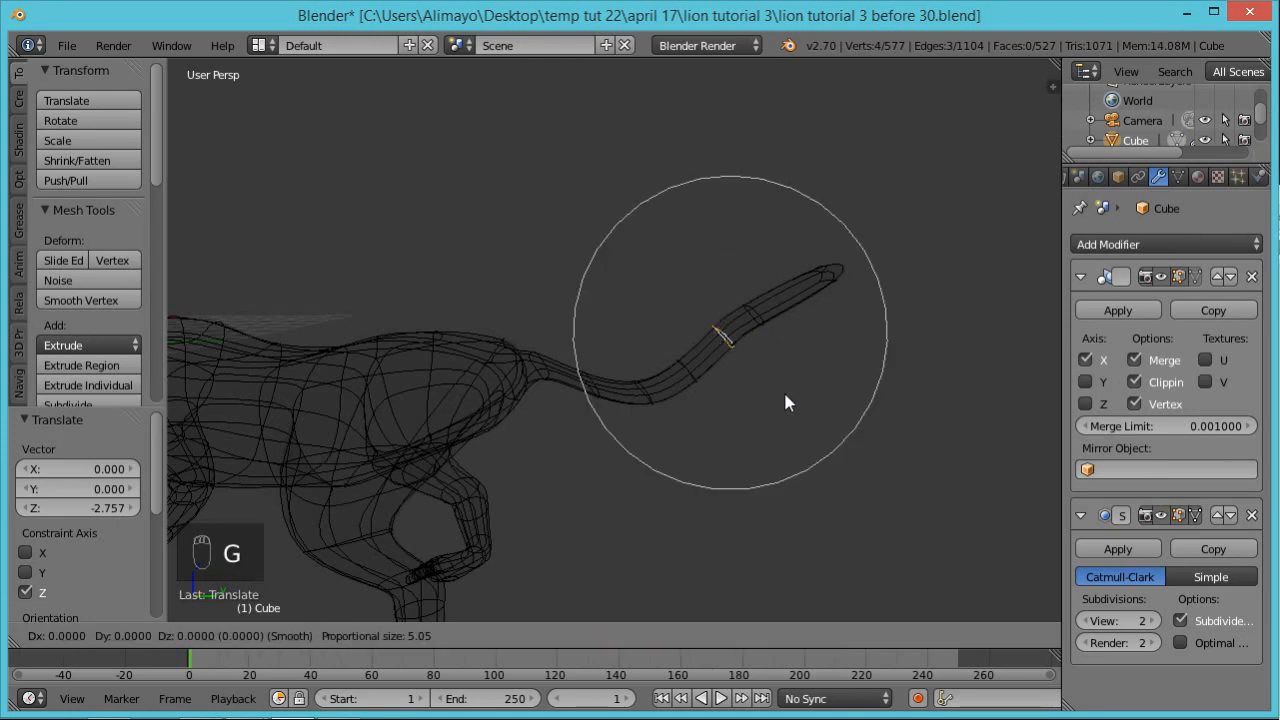
pyautogui.click(761, 360)
# Examine the curved tail in solid shading, and inspect the whole body, legs and paws from several angles
pyautogui.moveTo(660, 475)
pyautogui.mouseDown(button='middle')
pyautogui.moveTo(548, 534)
pyautogui.moveTo(517, 506)
pyautogui.moveTo(573, 494)
pyautogui.moveTo(623, 387)
pyautogui.moveTo(716, 440)
pyautogui.moveTo(655, 481)
pyautogui.moveTo(719, 560)
pyautogui.mouseUp(button='middle')
pyautogui.press('z')
pyautogui.scroll(-5, 716, 440)
pyautogui.scroll(6, 674, 486)
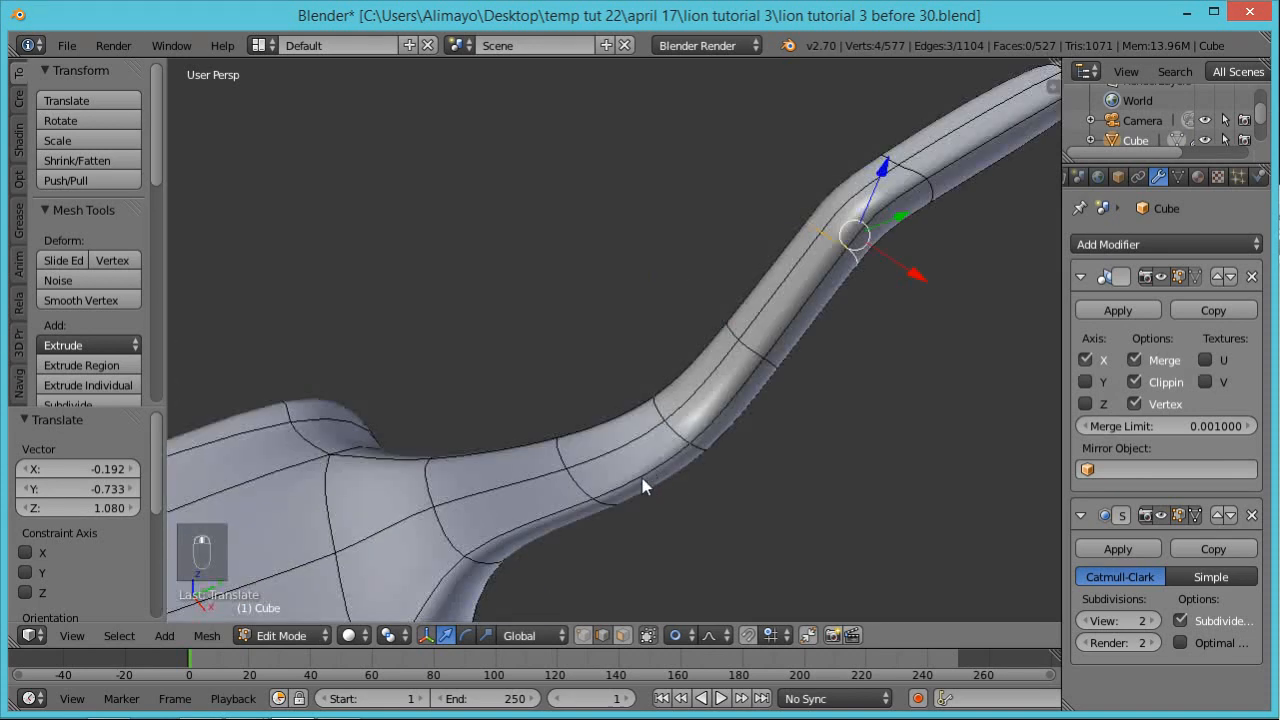
pyautogui.scroll(-6, 645, 509)
pyautogui.moveTo(573, 484); pyautogui.dragTo(544, 344, button='middle')
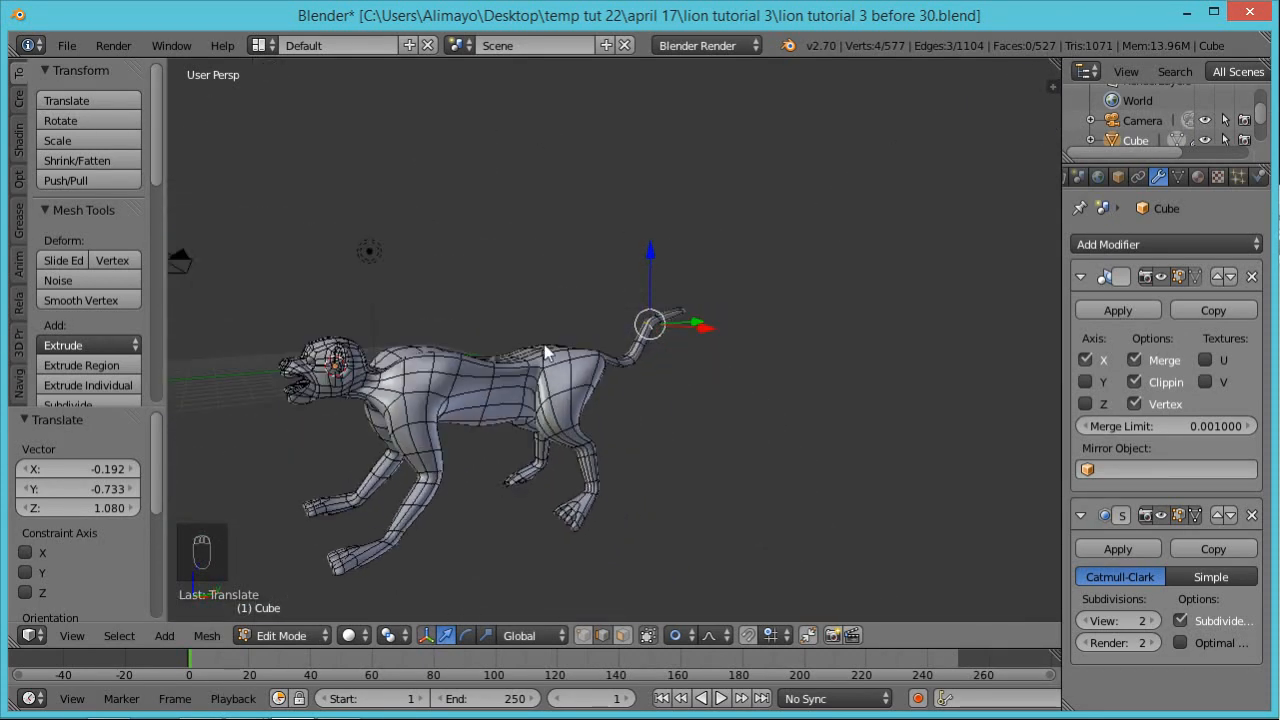
pyautogui.scroll(4, 526, 374)
pyautogui.scroll(-4, 540, 410)
pyautogui.moveTo(548, 425); pyautogui.dragTo(492, 426, button='middle')
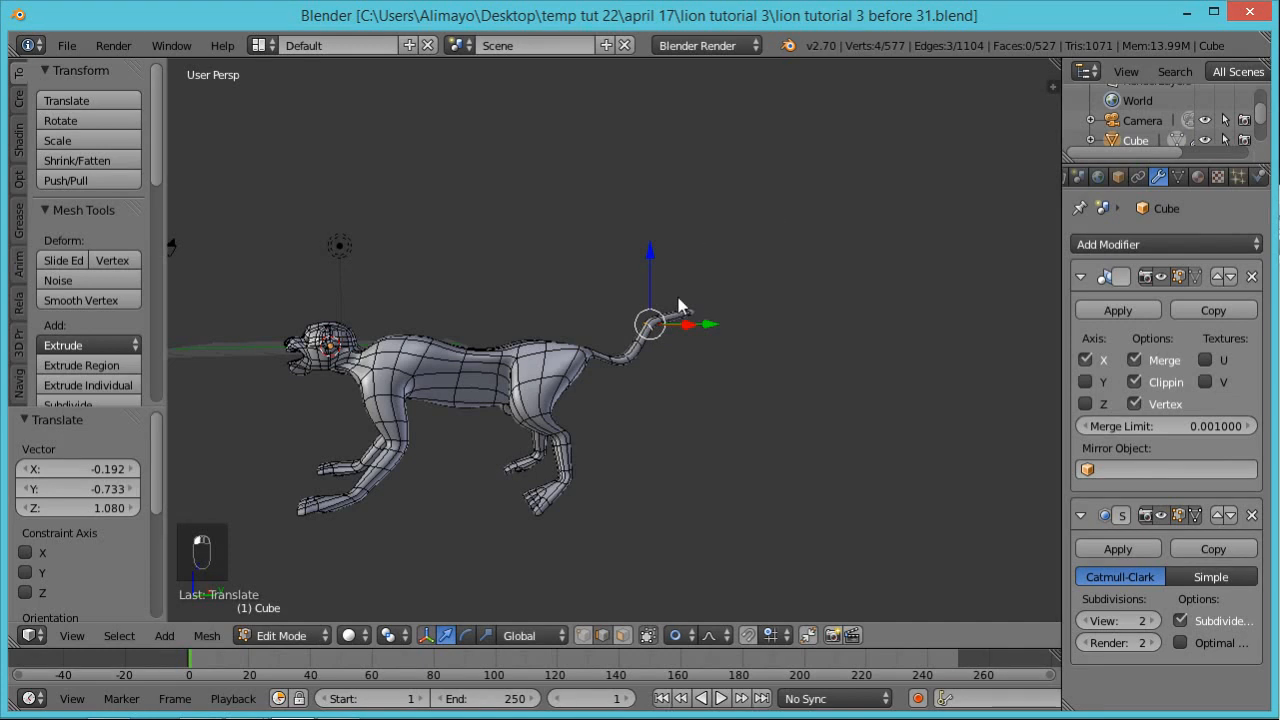
pyautogui.moveTo(700, 431); pyautogui.dragTo(800, 458, button='middle')
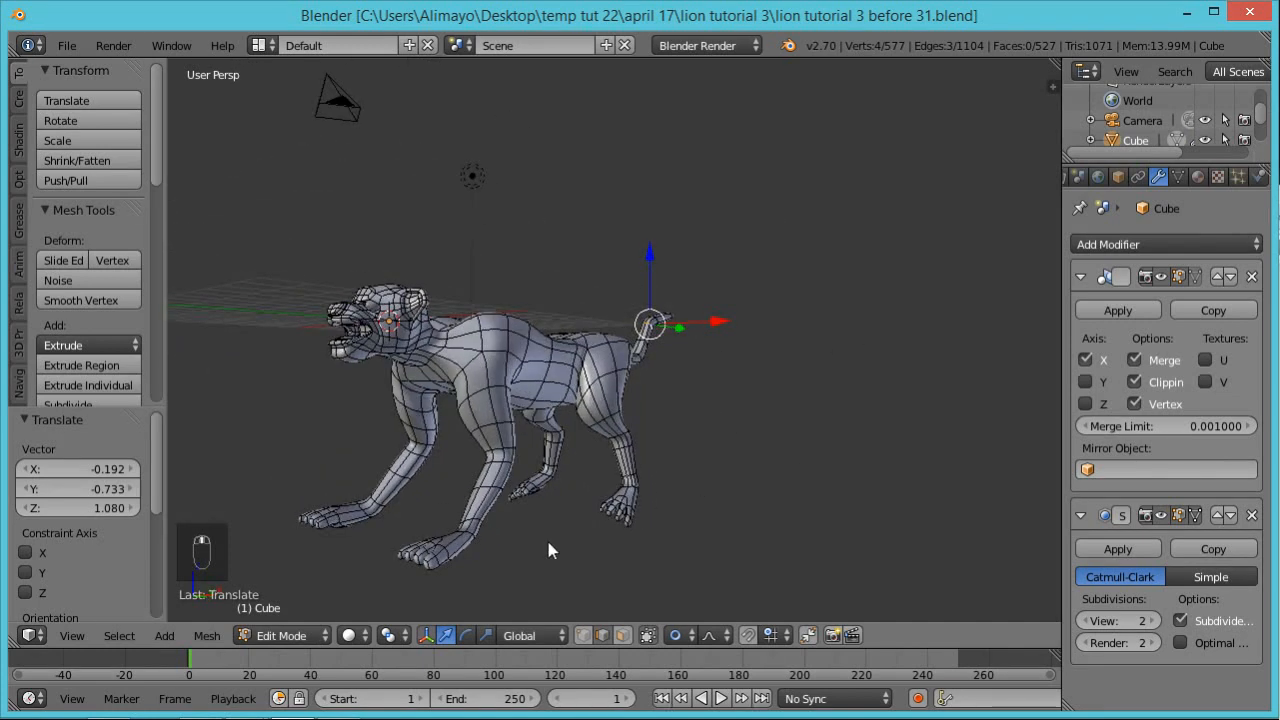
pyautogui.scroll(8, 548, 537)
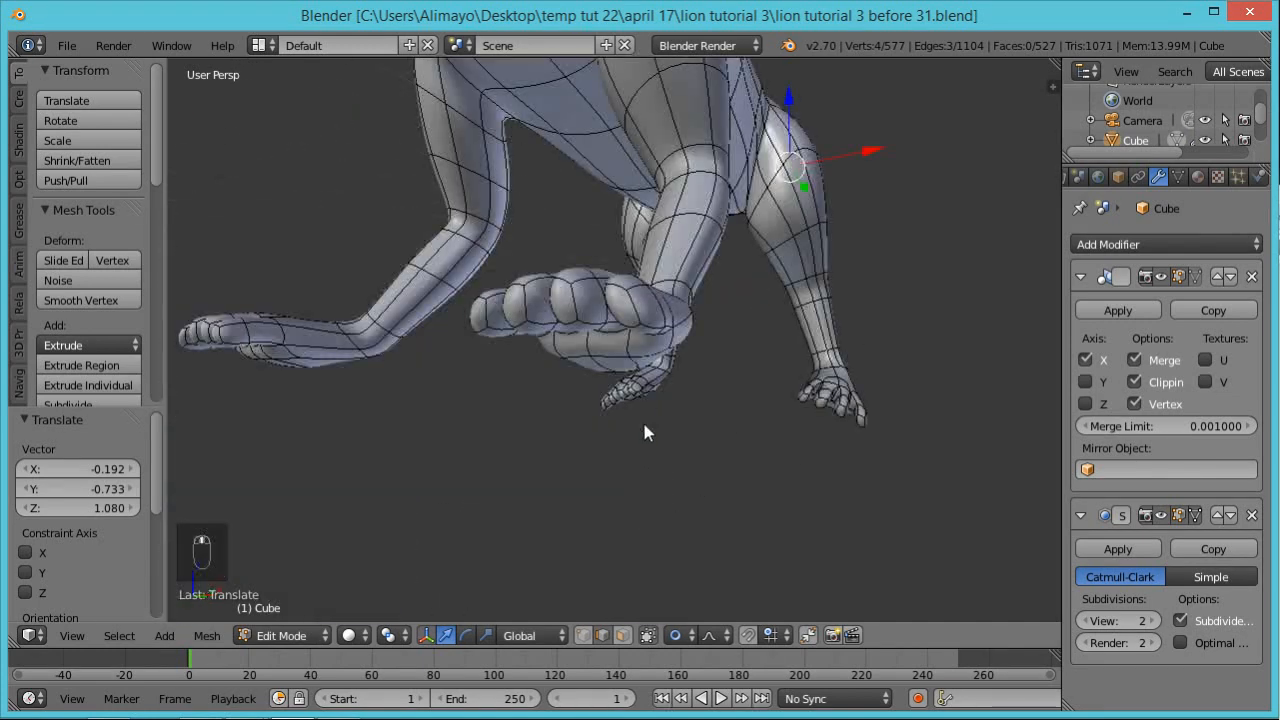
pyautogui.moveTo(646, 440); pyautogui.dragTo(660, 517, button='middle')
pyautogui.scroll(-8, 638, 468)
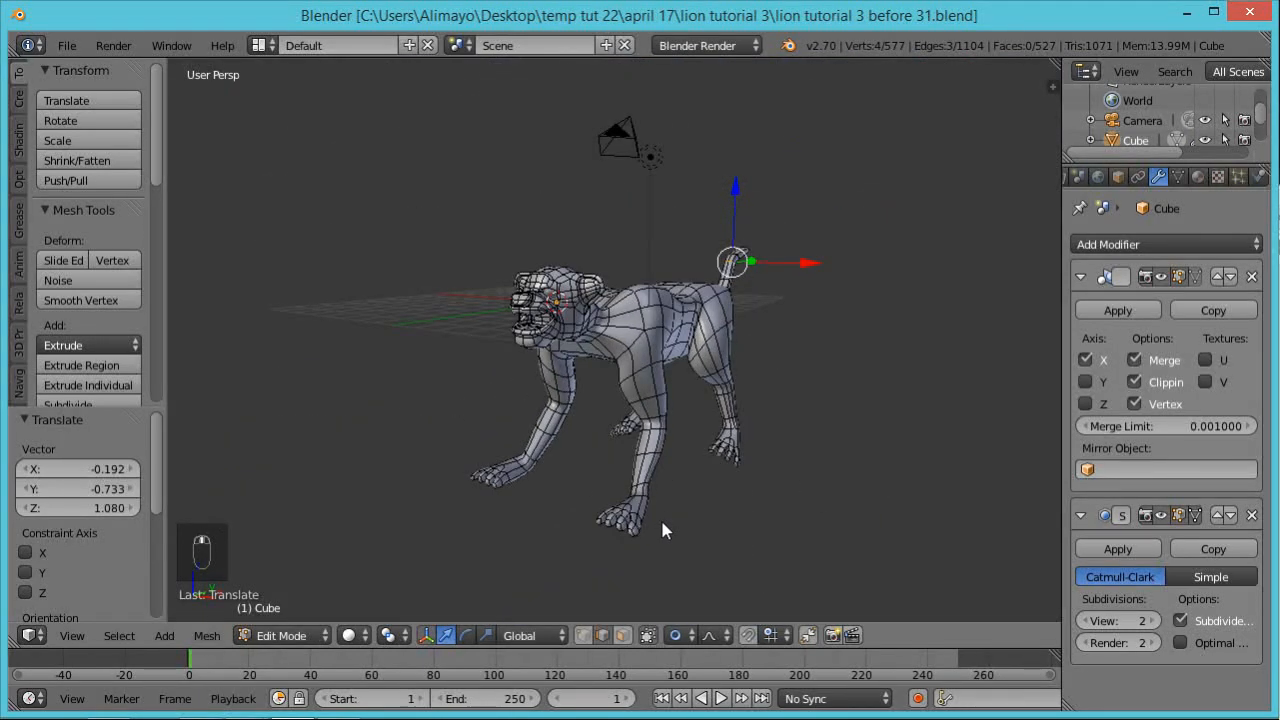
# Clear the selection, select both front paws up to the wrists in wireframe display, and switch to vertex select mode
pyautogui.press('z')
pyautogui.press('a')
pyautogui.press('a')
pyautogui.press('a')
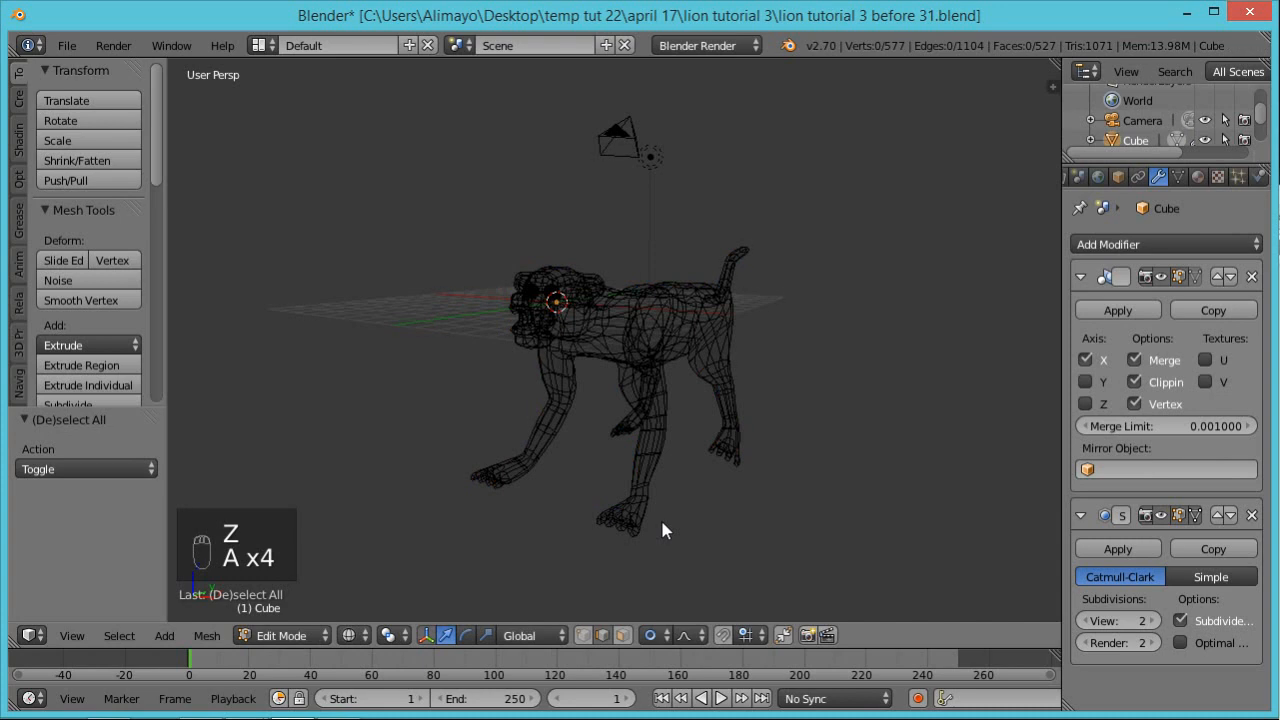
pyautogui.keyDown('ctrl'); pyautogui.moveTo(626, 495); pyautogui.dragTo(593, 553); pyautogui.keyUp('ctrl')
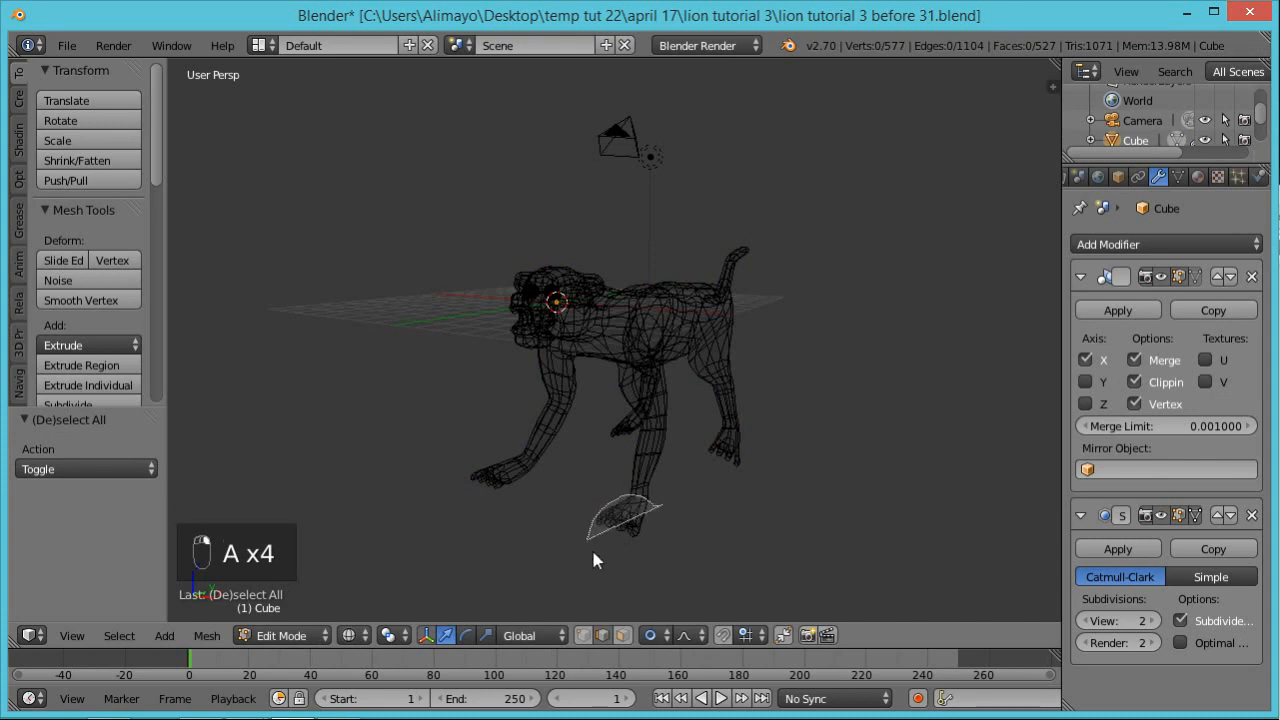
pyautogui.keyDown('ctrl'); pyautogui.moveTo(707, 577); pyautogui.dragTo(709, 577); pyautogui.keyUp('ctrl')
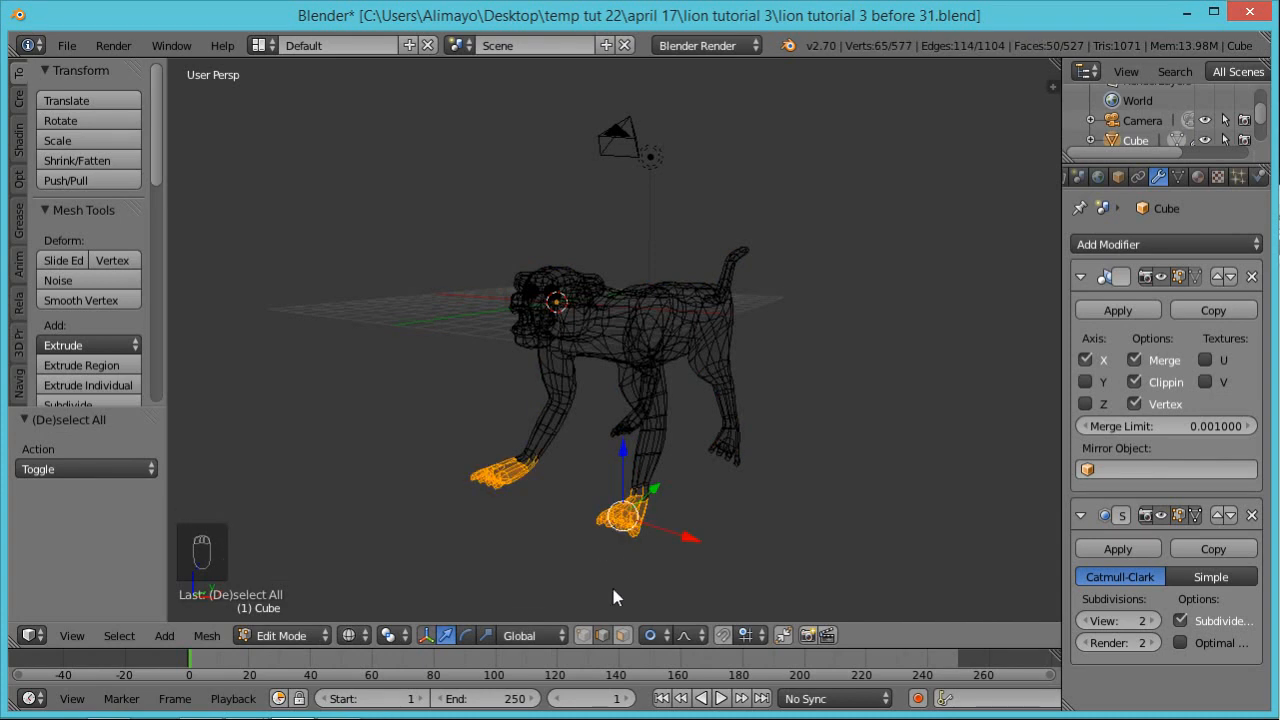
pyautogui.click(583, 636)
pyautogui.moveTo(704, 522); pyautogui.dragTo(648, 533, button='middle')
pyautogui.scroll(8, 661, 480)
pyautogui.scroll(-8, 660, 500)
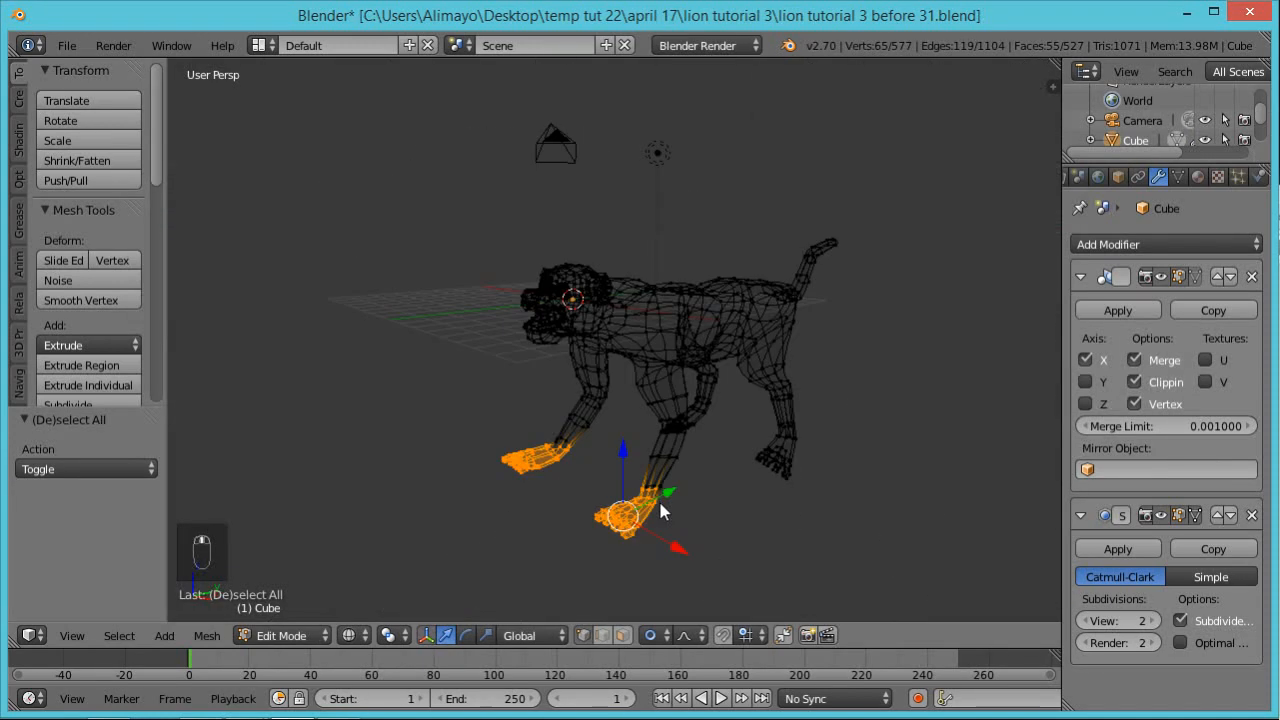
pyautogui.scroll(5, 660, 507)
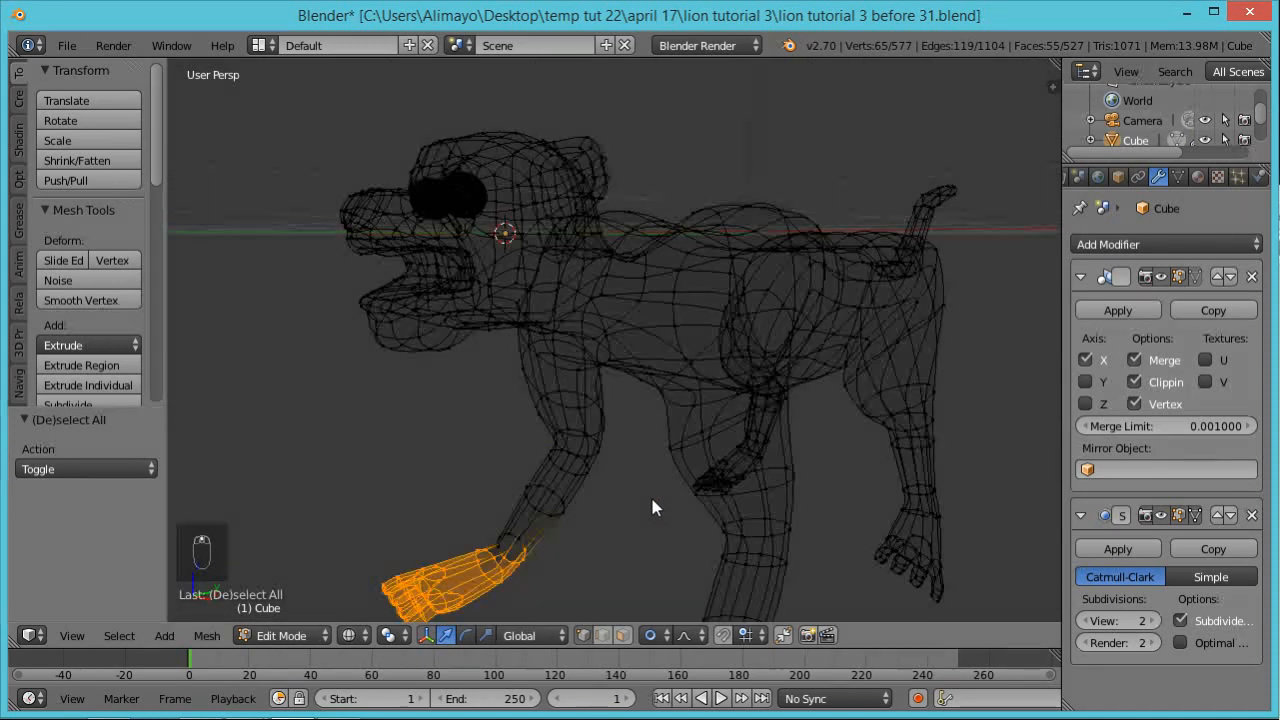
# Remove the wrist loop from the selection with circle select, keeping both front paws selected
pyautogui.moveTo(651, 507); pyautogui.dragTo(696, 422, button='middle')
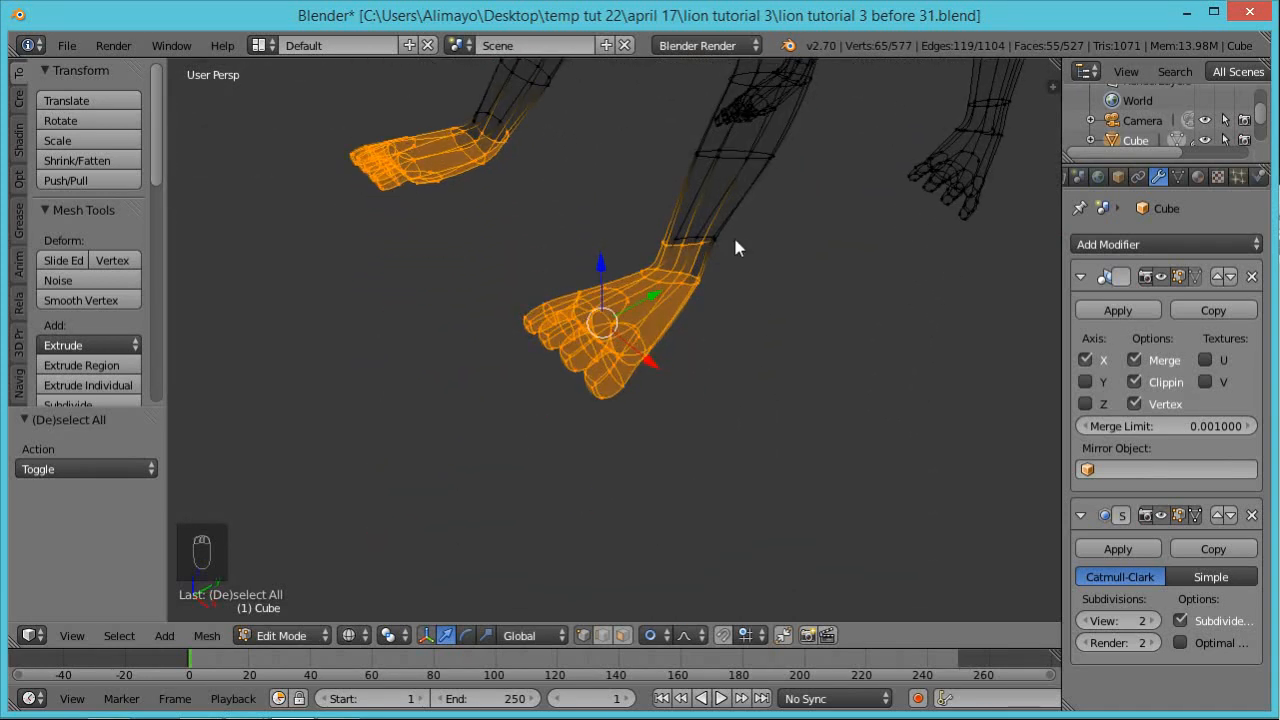
pyautogui.press('c')
pyautogui.moveTo(730, 238); pyautogui.dragTo(688, 245, button='middle')
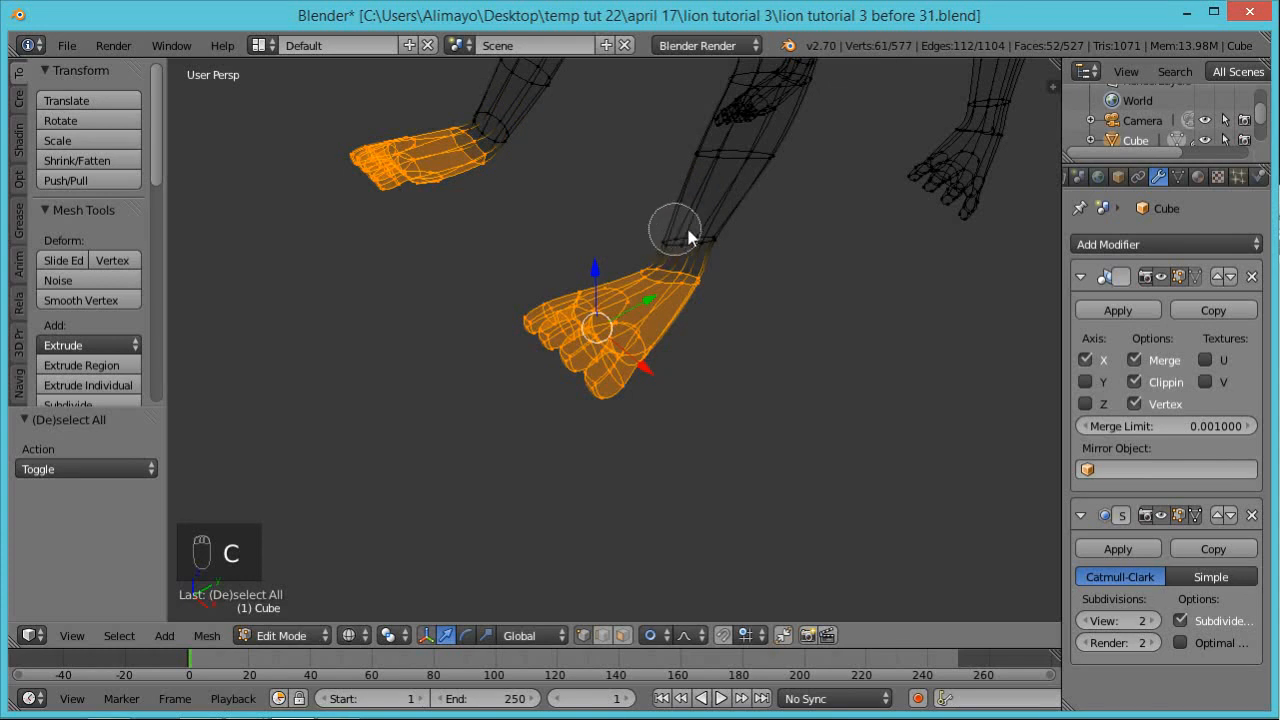
pyautogui.rightClick(753, 233)
pyautogui.moveTo(839, 320)
pyautogui.mouseDown(button='middle')
pyautogui.moveTo(669, 307)
pyautogui.moveTo(666, 277)
pyautogui.moveTo(690, 318)
pyautogui.moveTo(731, 280)
pyautogui.mouseUp(button='middle')
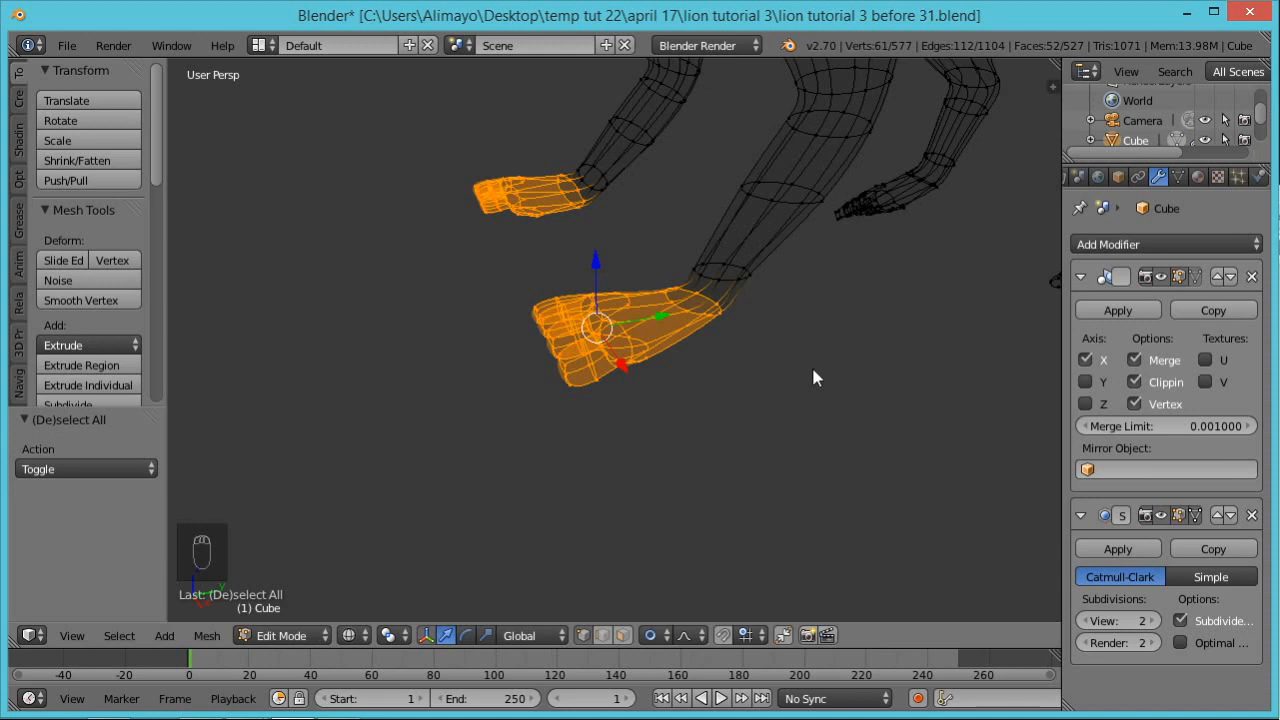
# Thicken both front paws with Shrink/Fatten by about 0.445, and check their shape in solid shading
pyautogui.hotkey('alt', 's')
pyautogui.scroll(4, 813, 369)
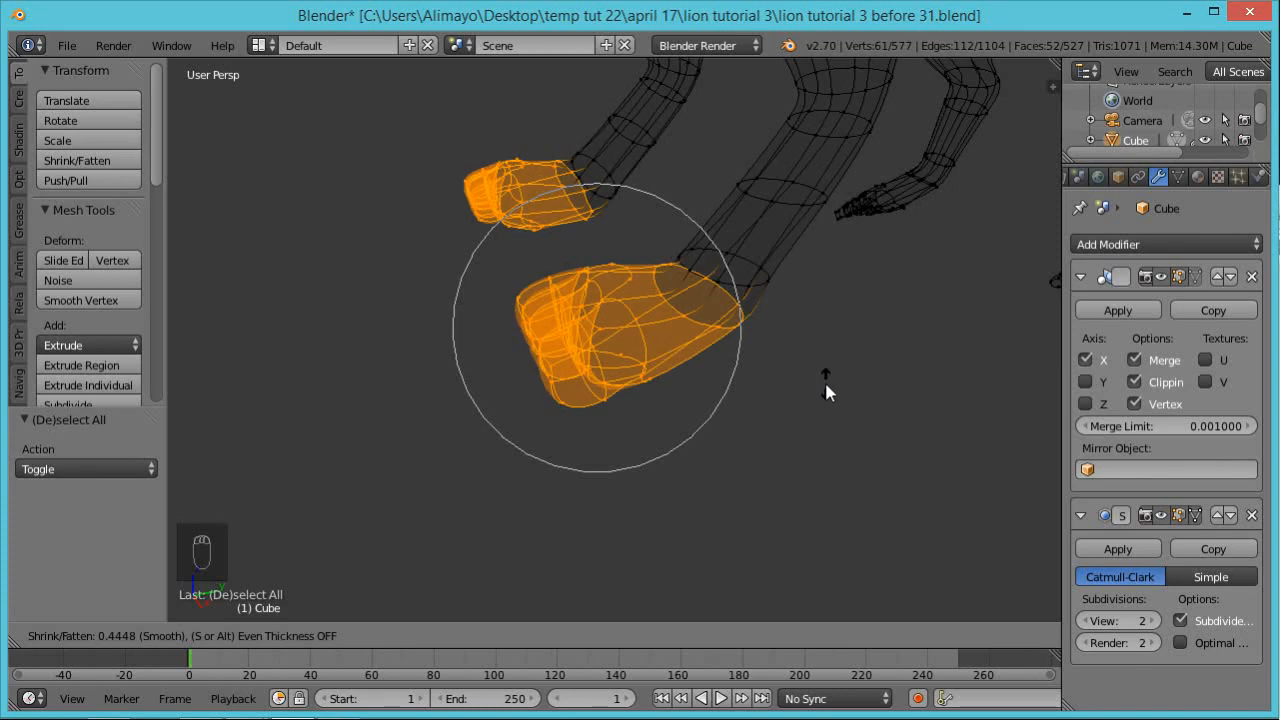
pyautogui.click(825, 384)
pyautogui.press('z')
pyautogui.scroll(-3, 800, 368)
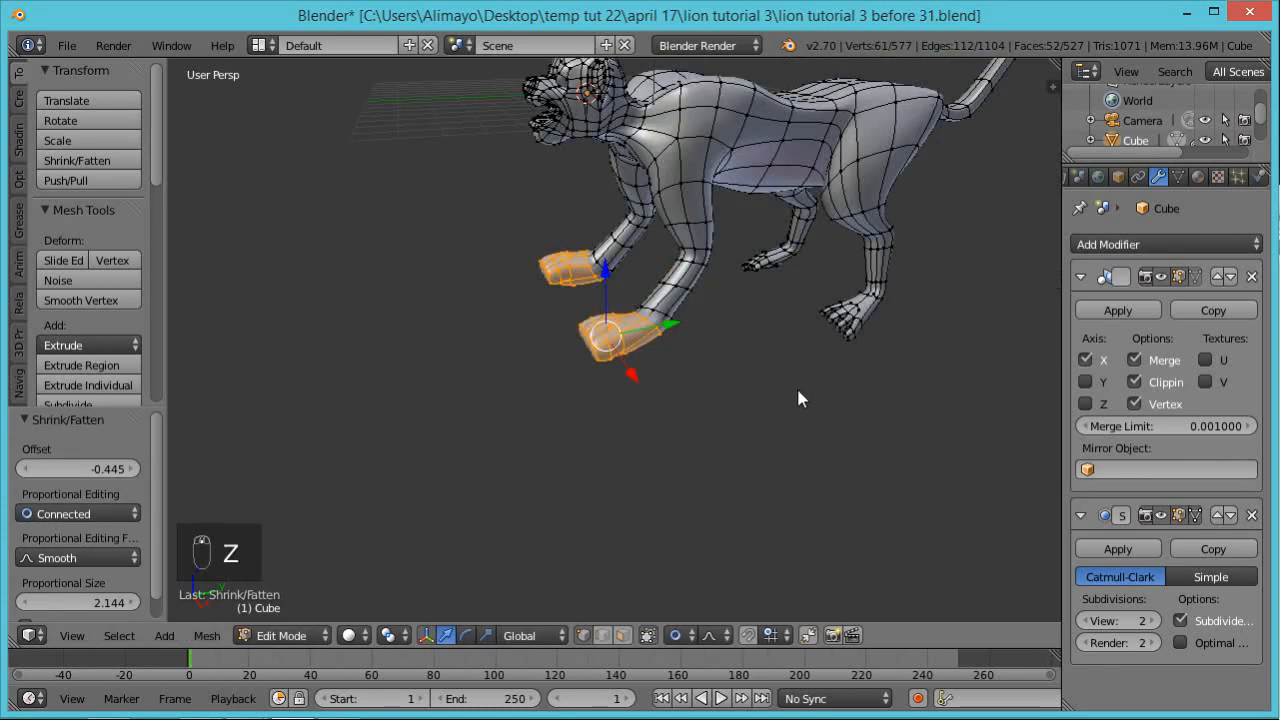
pyautogui.moveTo(818, 379); pyautogui.dragTo(907, 348, button='middle')
pyautogui.press('s')
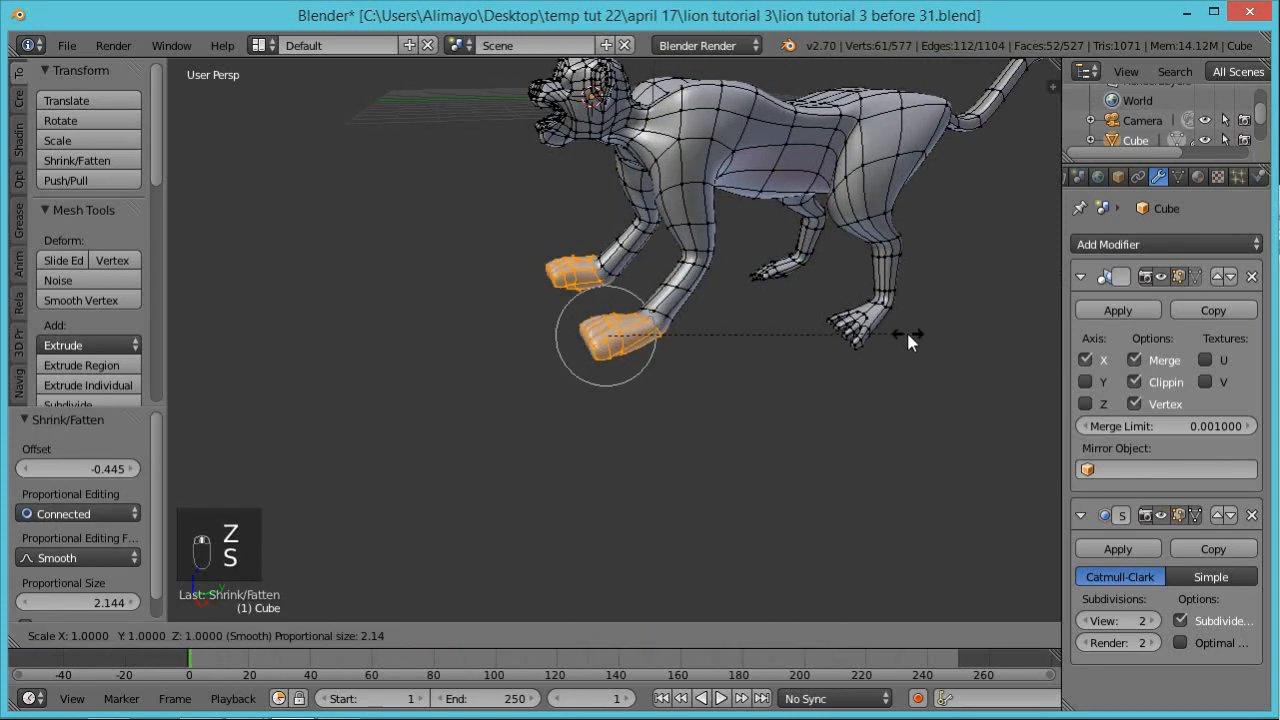
pyautogui.rightClick(906, 329)
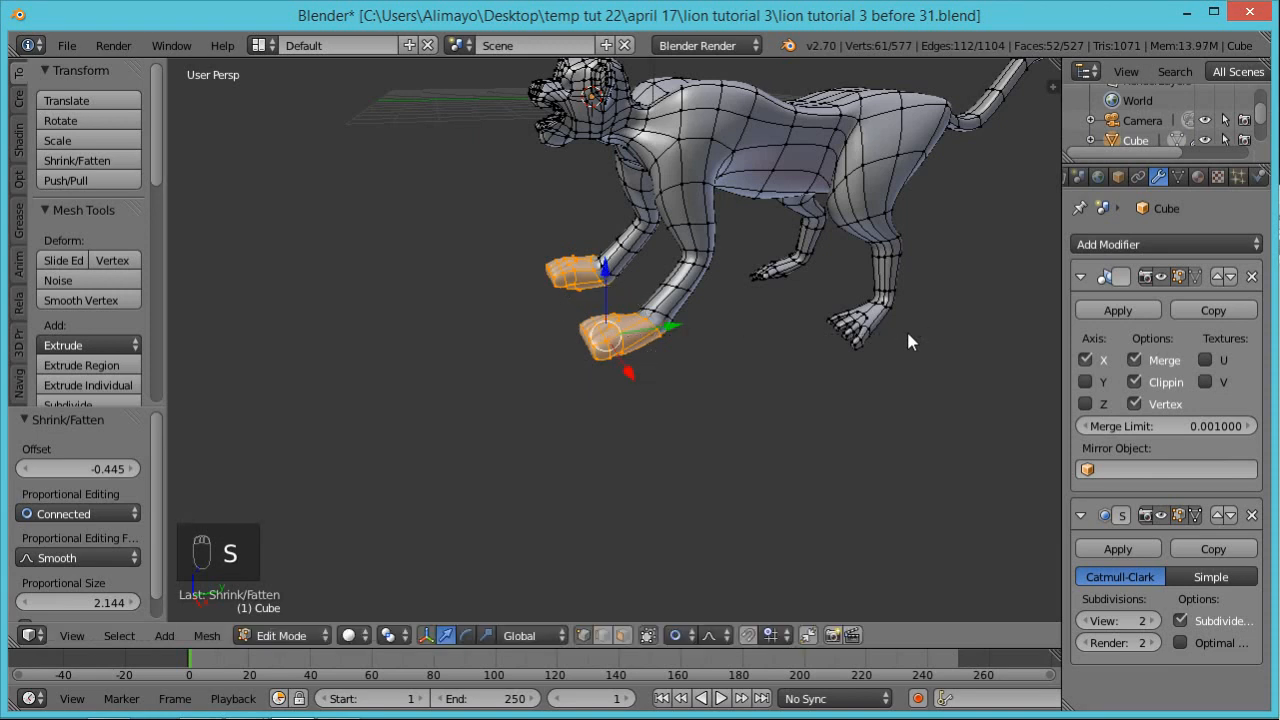
# Clear the selection and lasso-select both hind paws up to the ankles in wireframe display
pyautogui.scroll(4, 916, 332)
pyautogui.moveTo(967, 331); pyautogui.dragTo(796, 432, button='middle')
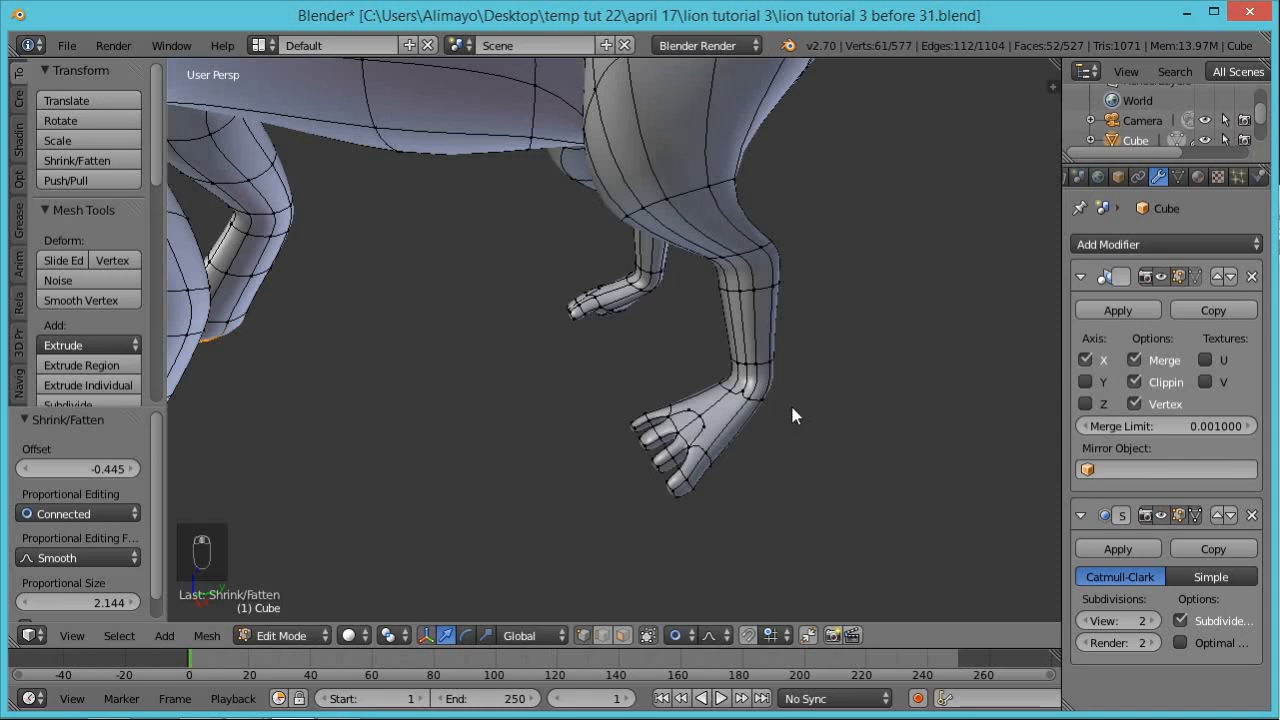
pyautogui.press('a')
pyautogui.press('a')
pyautogui.press('a')
pyautogui.press('a')
pyautogui.press('z')
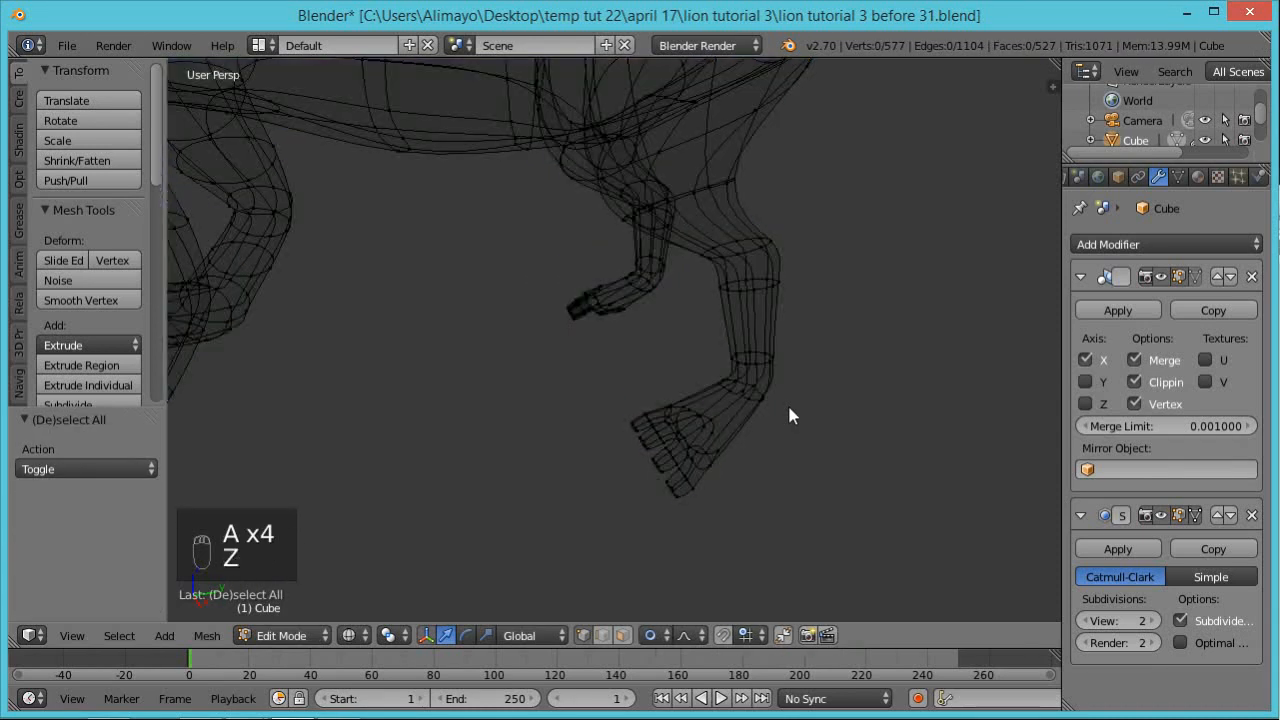
pyautogui.moveTo(762, 390)
pyautogui.keyDown('ctrl'); pyautogui.mouseDown()
pyautogui.moveTo(727, 367)
pyautogui.moveTo(622, 378)
pyautogui.moveTo(622, 515)
pyautogui.moveTo(788, 522)
pyautogui.mouseUp(); pyautogui.keyUp('ctrl')
pyautogui.moveTo(788, 522)
pyautogui.mouseDown(button='middle')
pyautogui.moveTo(723, 427)
pyautogui.moveTo(700, 412)
pyautogui.moveTo(694, 432)
pyautogui.mouseUp(button='middle')
# Rotate the hind paws about -19.06° around X and move them about -0.448 units along Y
pyautogui.press('r')
pyautogui.press('x')
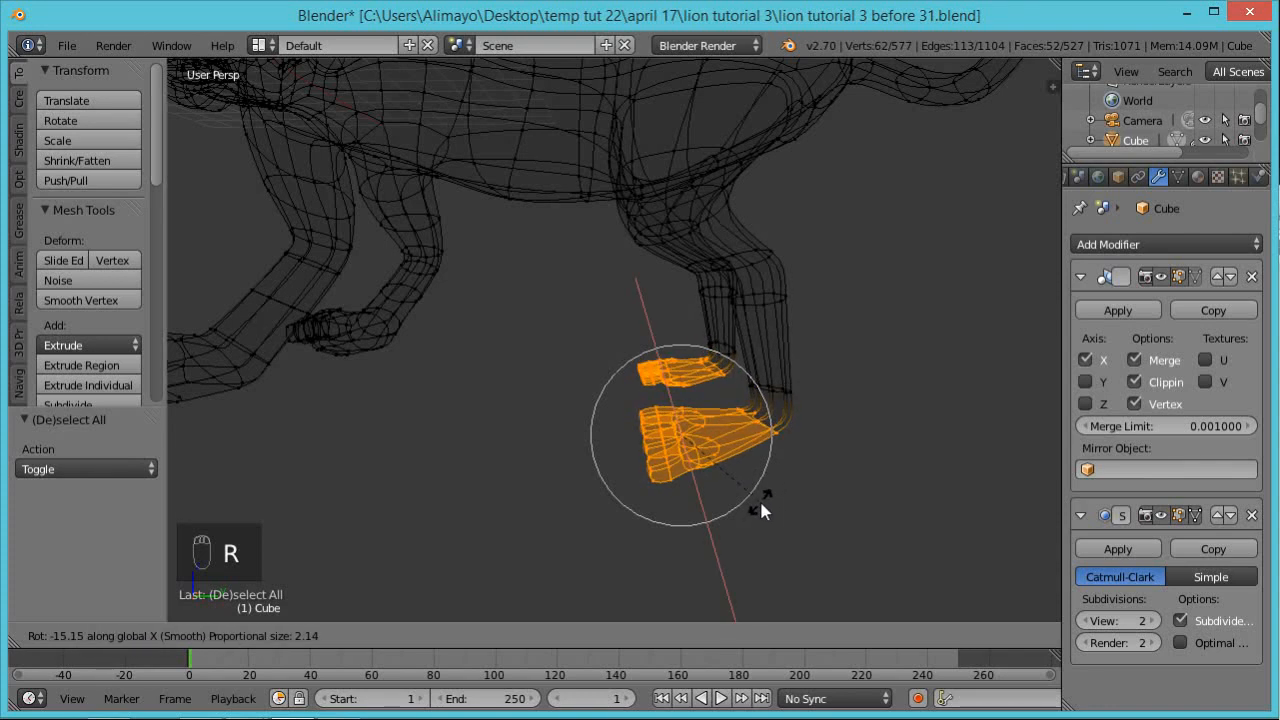
pyautogui.click(758, 506)
pyautogui.press('g')
pyautogui.press('y')
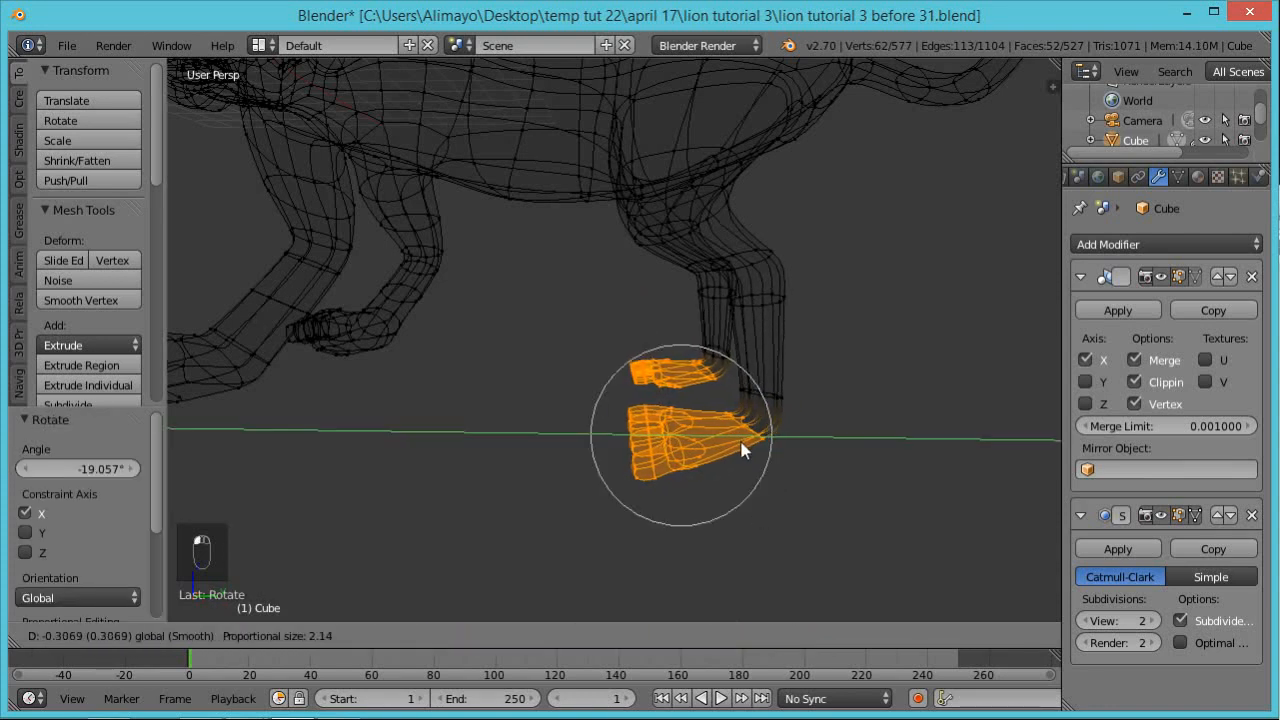
pyautogui.click(764, 491)
# Fatten the hind paws by about 0.189 and scale them by about 1.236 along the Y axis
pyautogui.hotkey('alt', 's')
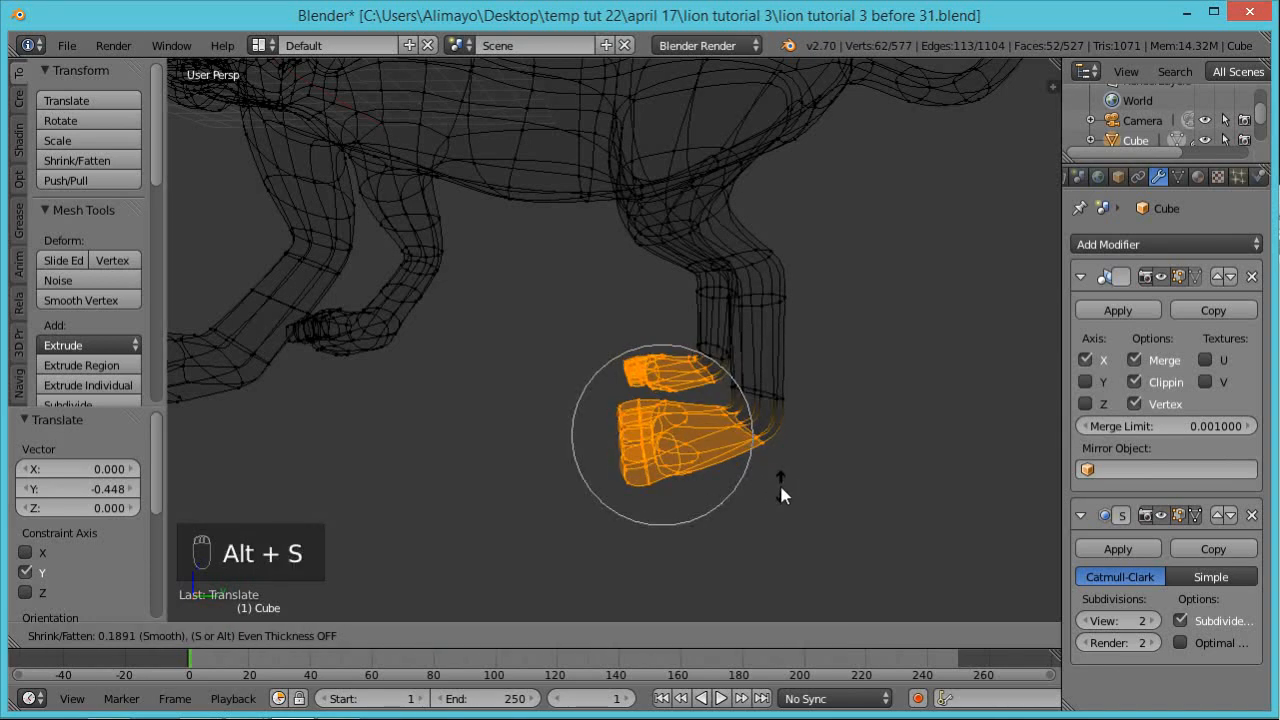
pyautogui.click(780, 490)
pyautogui.moveTo(594, 514); pyautogui.dragTo(766, 520, button='middle')
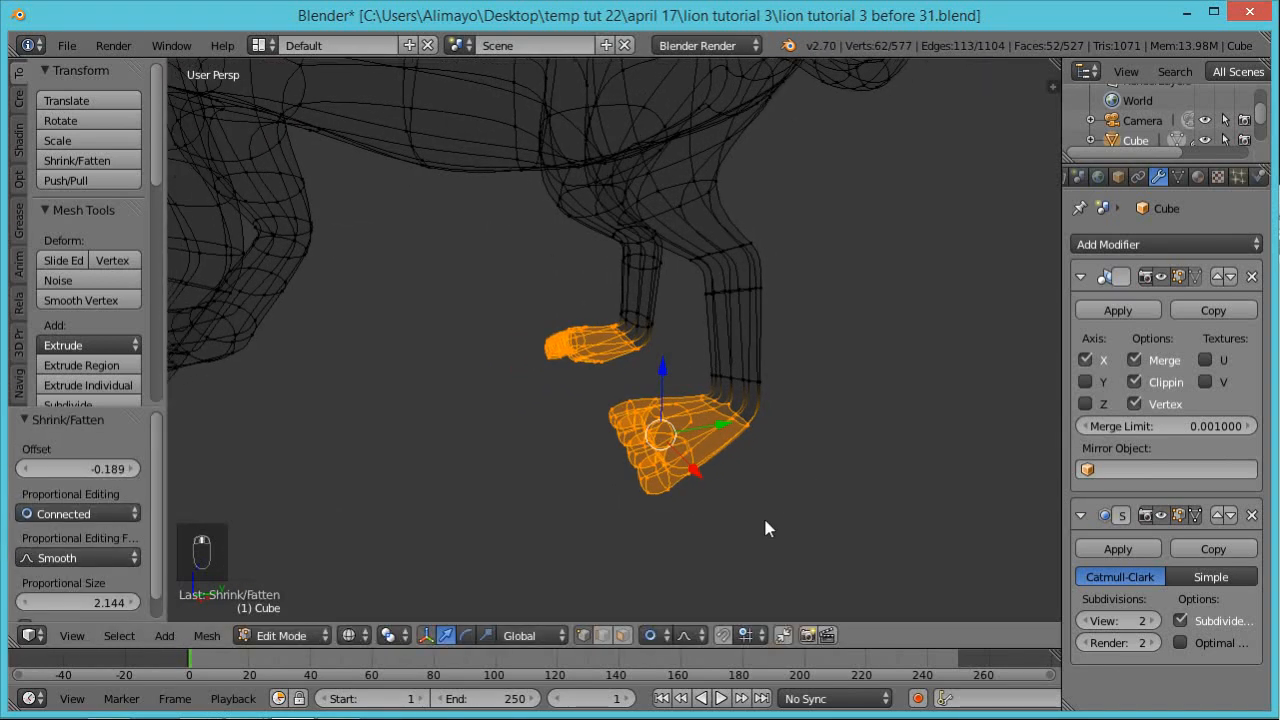
pyautogui.press('s')
pyautogui.press('y')
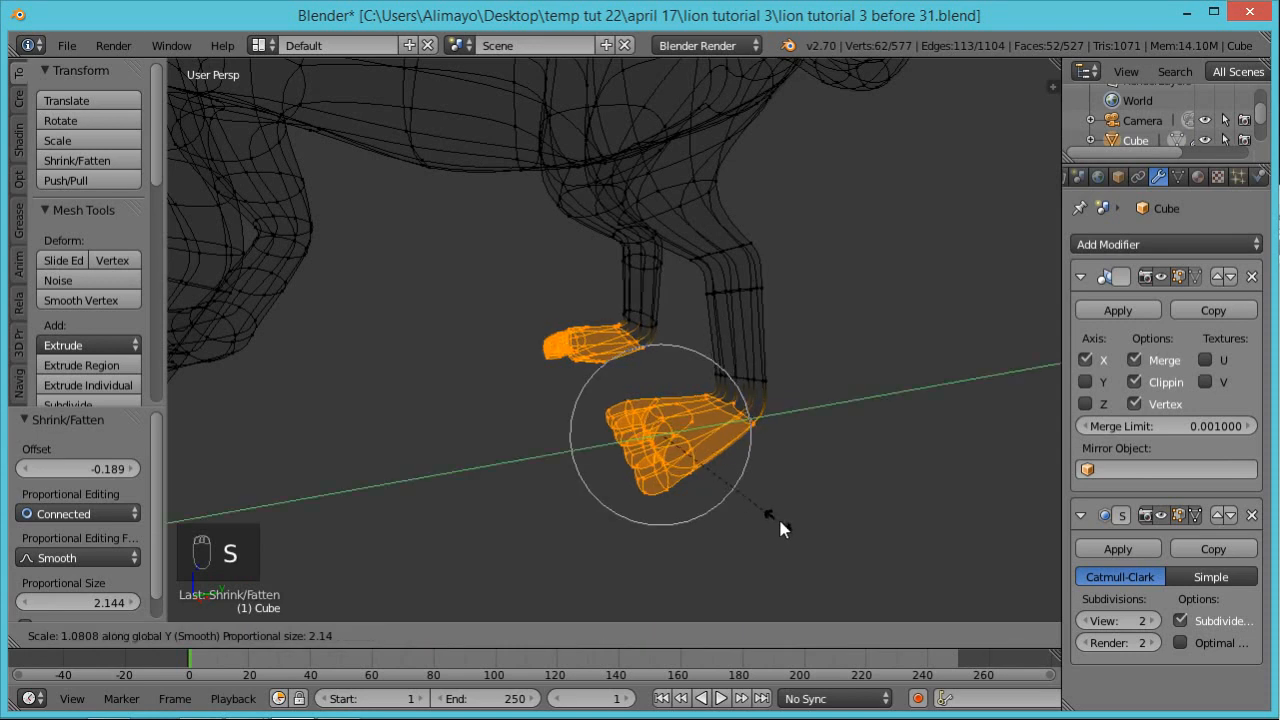
pyautogui.click(800, 528)
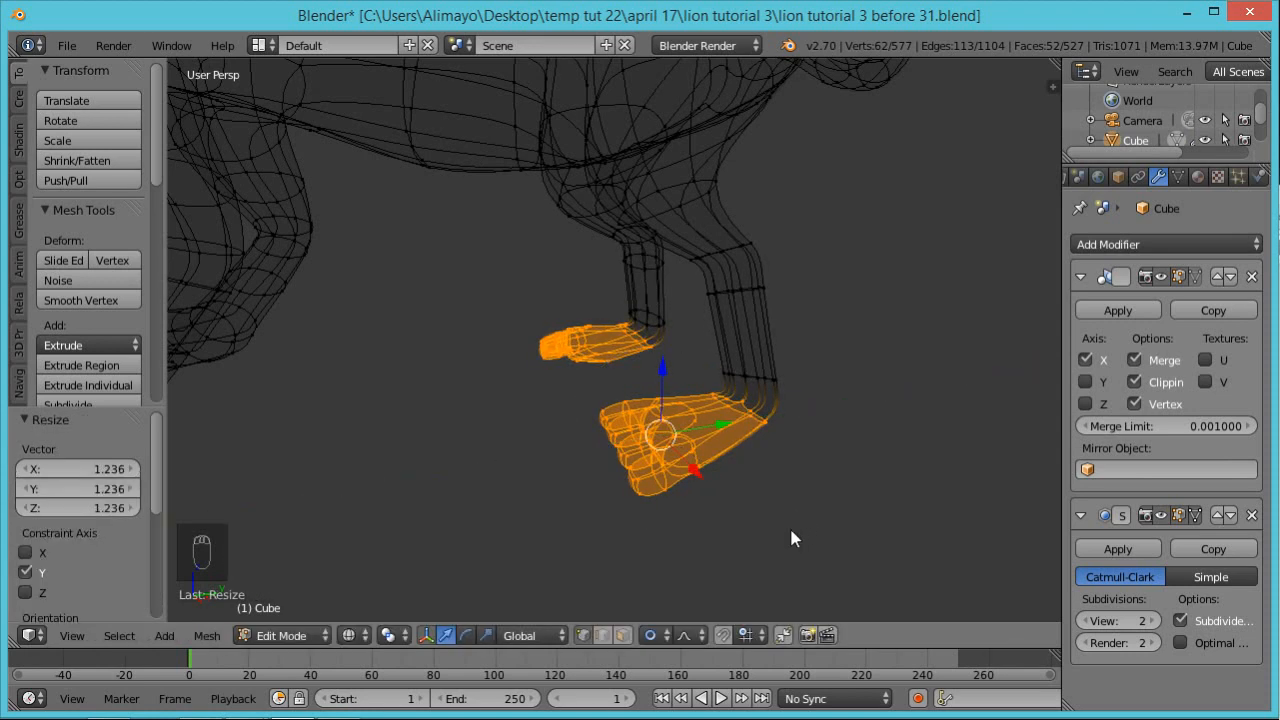
# In solid shading, extrude the hind paws in place without offset and rotate them about -29.67° around Y
pyautogui.press('z')
pyautogui.moveTo(717, 541)
pyautogui.mouseDown(button='middle')
pyautogui.moveTo(647, 588)
pyautogui.moveTo(814, 451)
pyautogui.moveTo(883, 501)
pyautogui.mouseUp(button='middle')
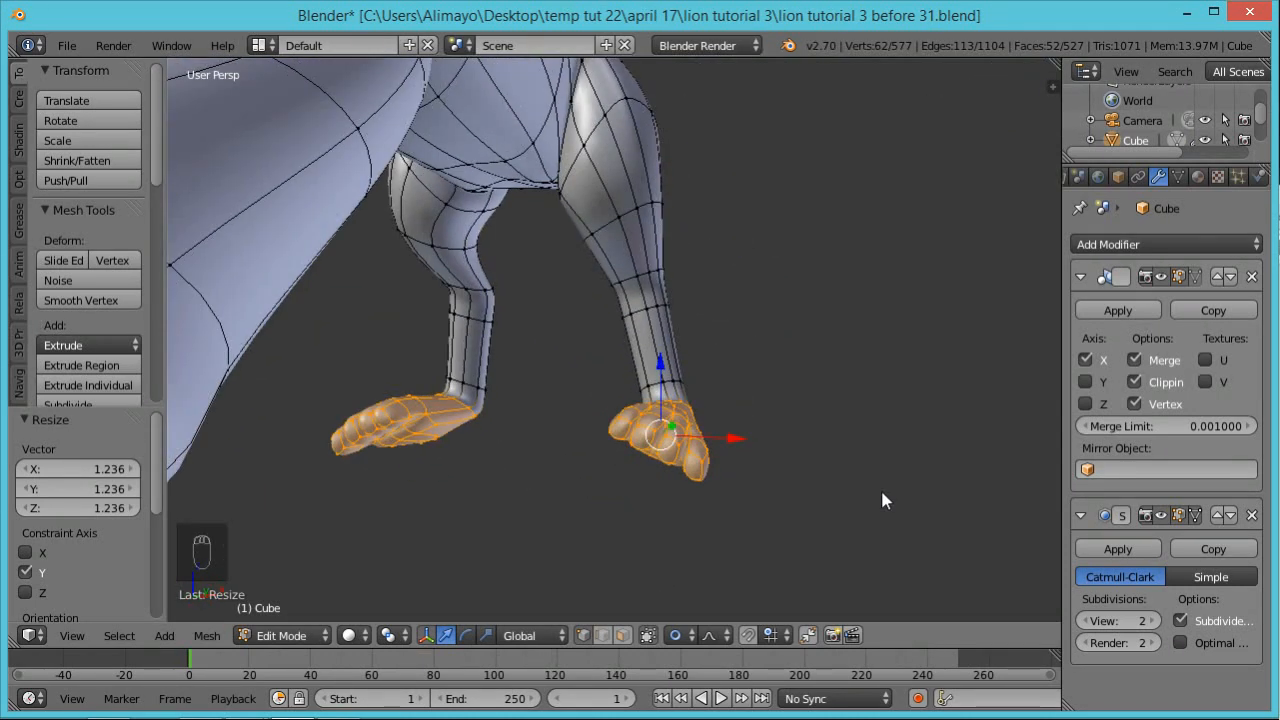
pyautogui.press('e')
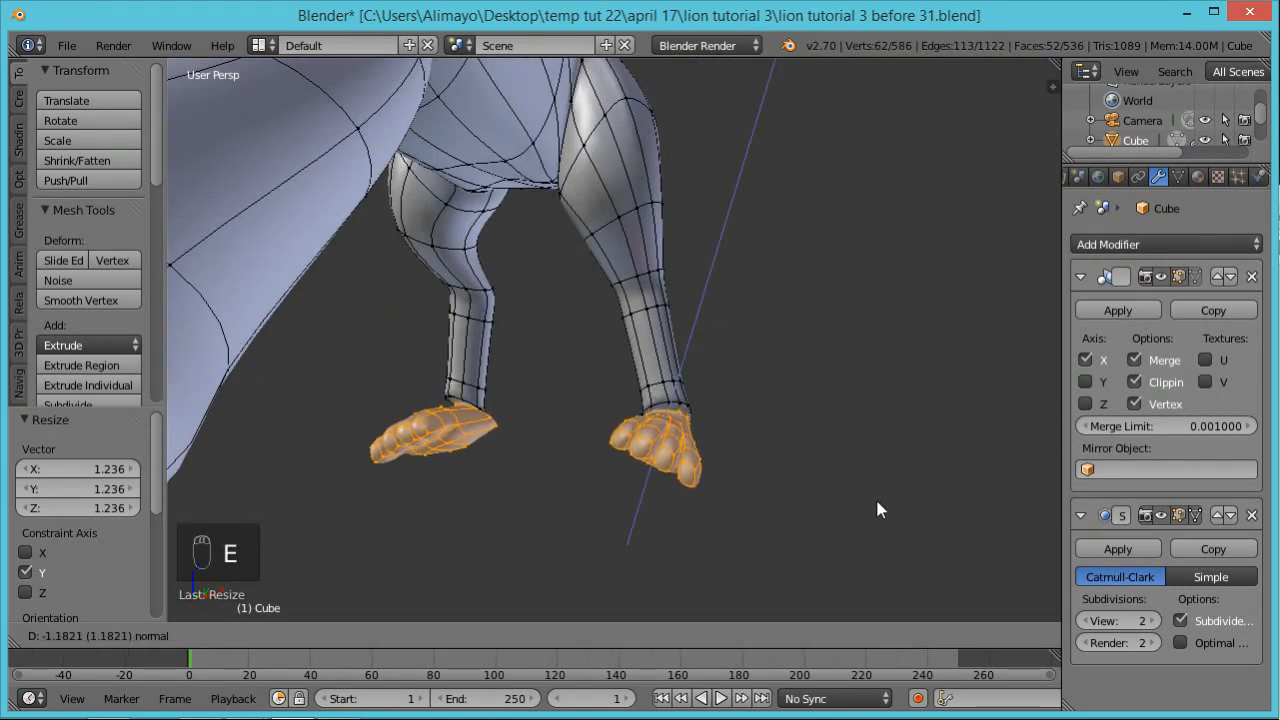
pyautogui.rightClick(870, 506)
pyautogui.press('r')
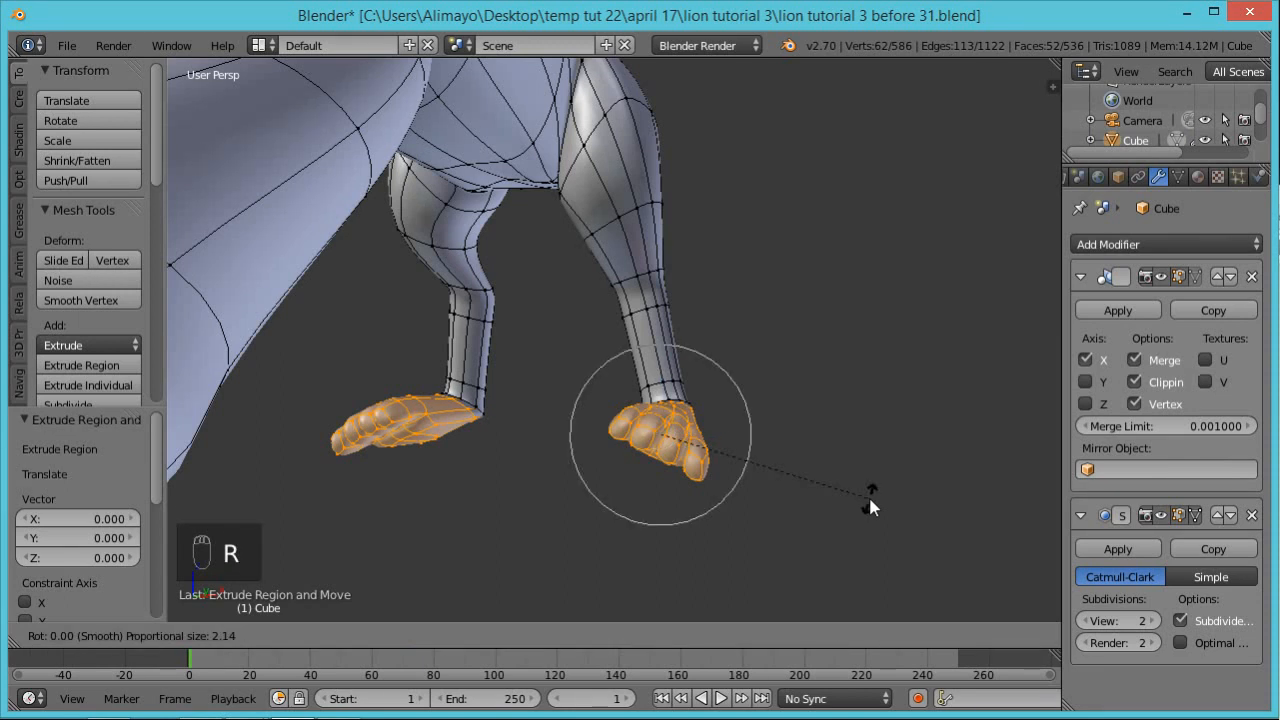
pyautogui.press('y')
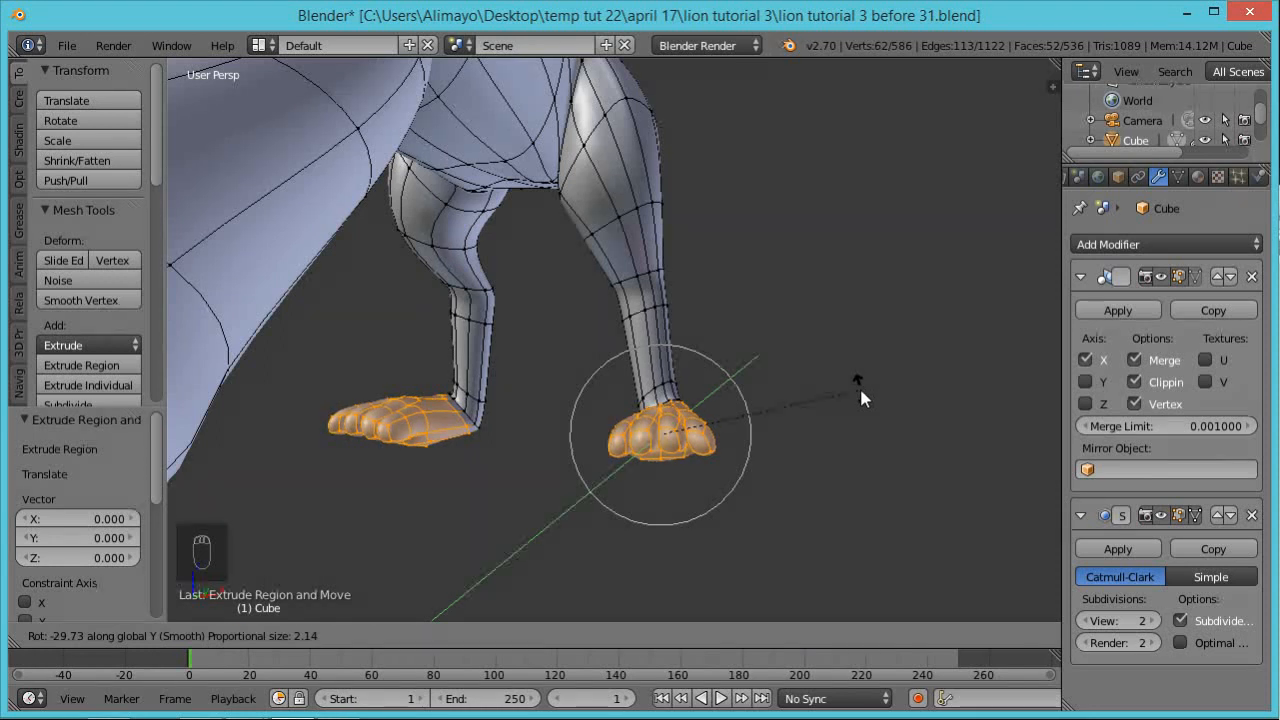
pyautogui.click(861, 392)
# Check the flattened hind paws against the whole body and switch the model from Edit Mode to Sculpt Mode
pyautogui.moveTo(851, 402); pyautogui.dragTo(830, 511, button='middle')
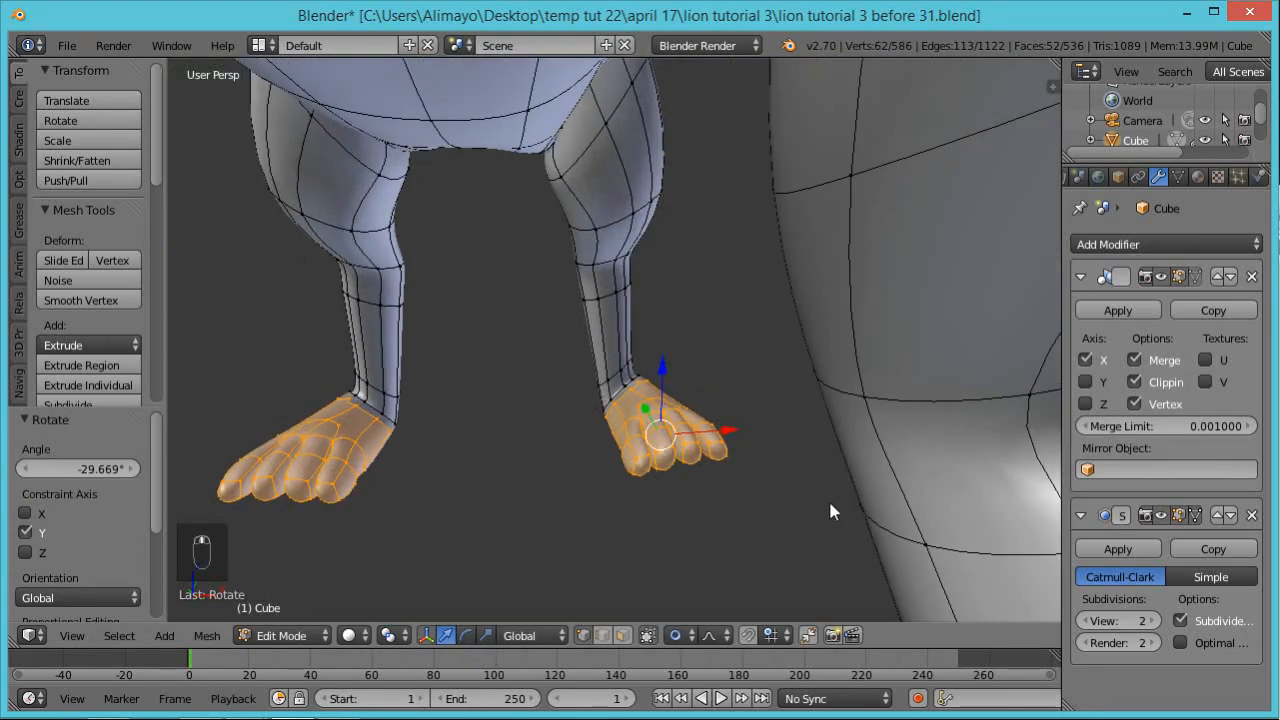
pyautogui.scroll(-4, 814, 477)
pyautogui.scroll(-3, 830, 460)
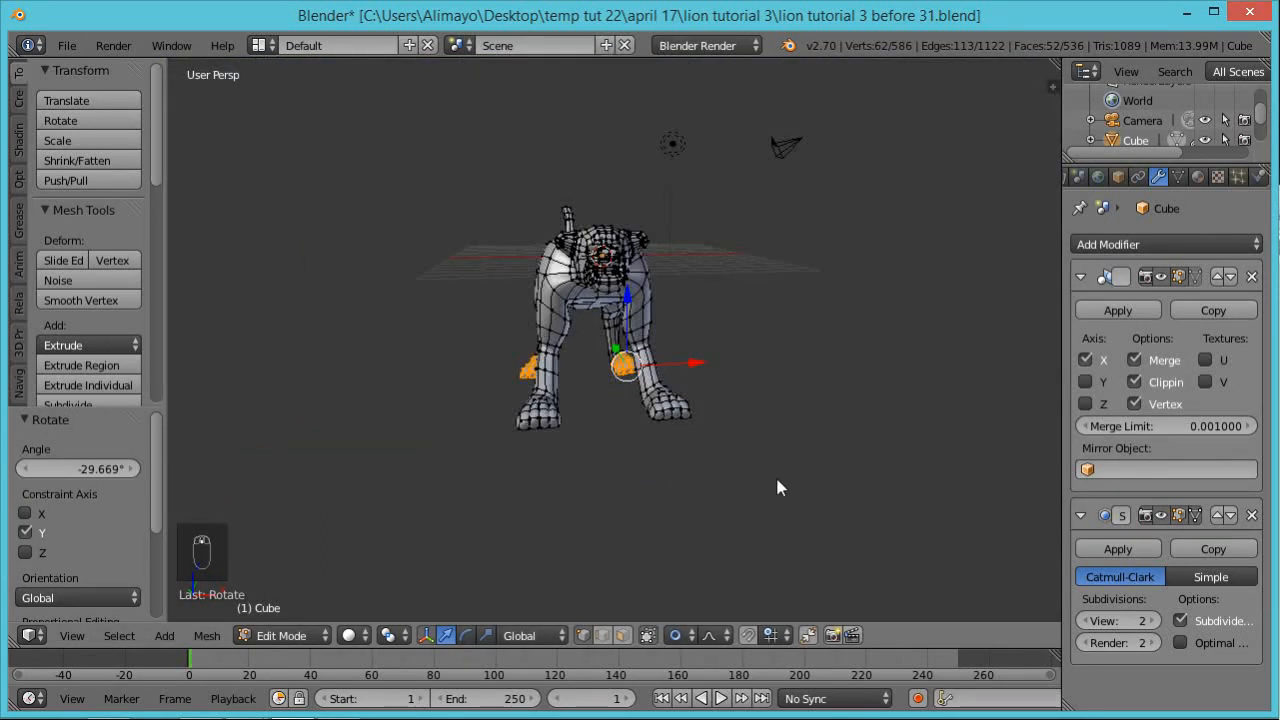
pyautogui.moveTo(768, 449); pyautogui.dragTo(587, 457, button='middle')
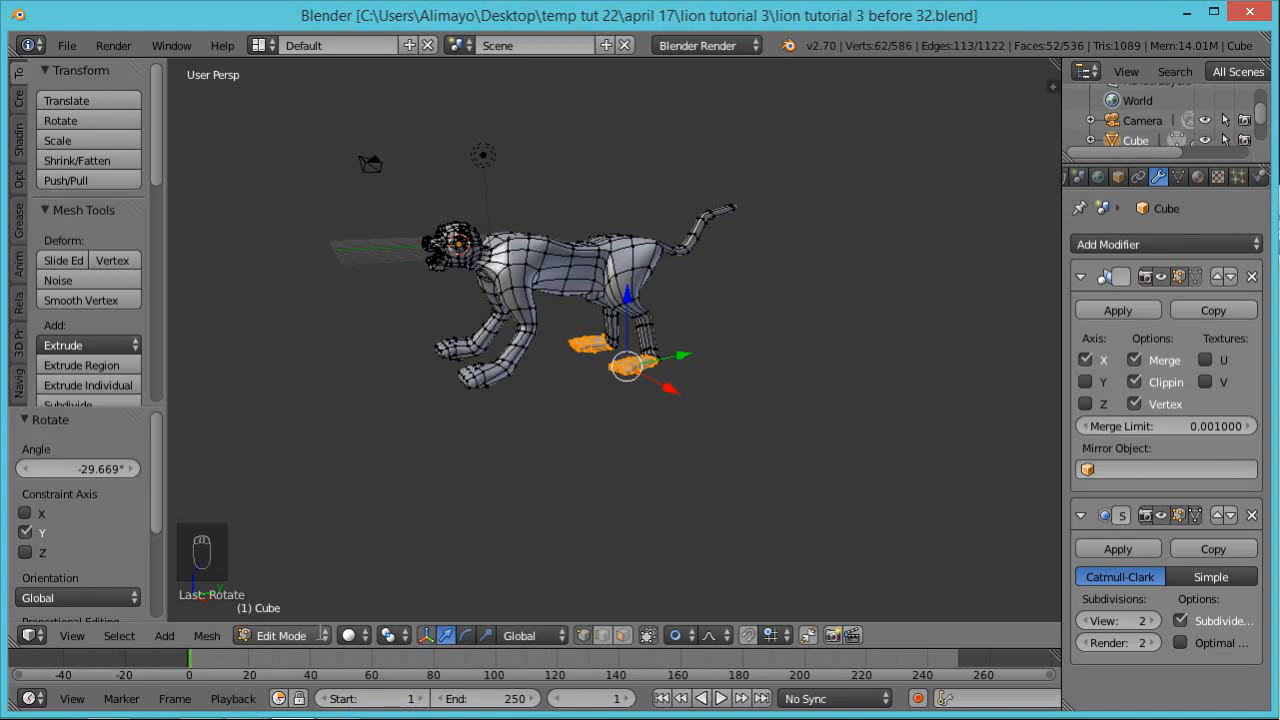
pyautogui.click(320, 633)
pyautogui.click(290, 568)
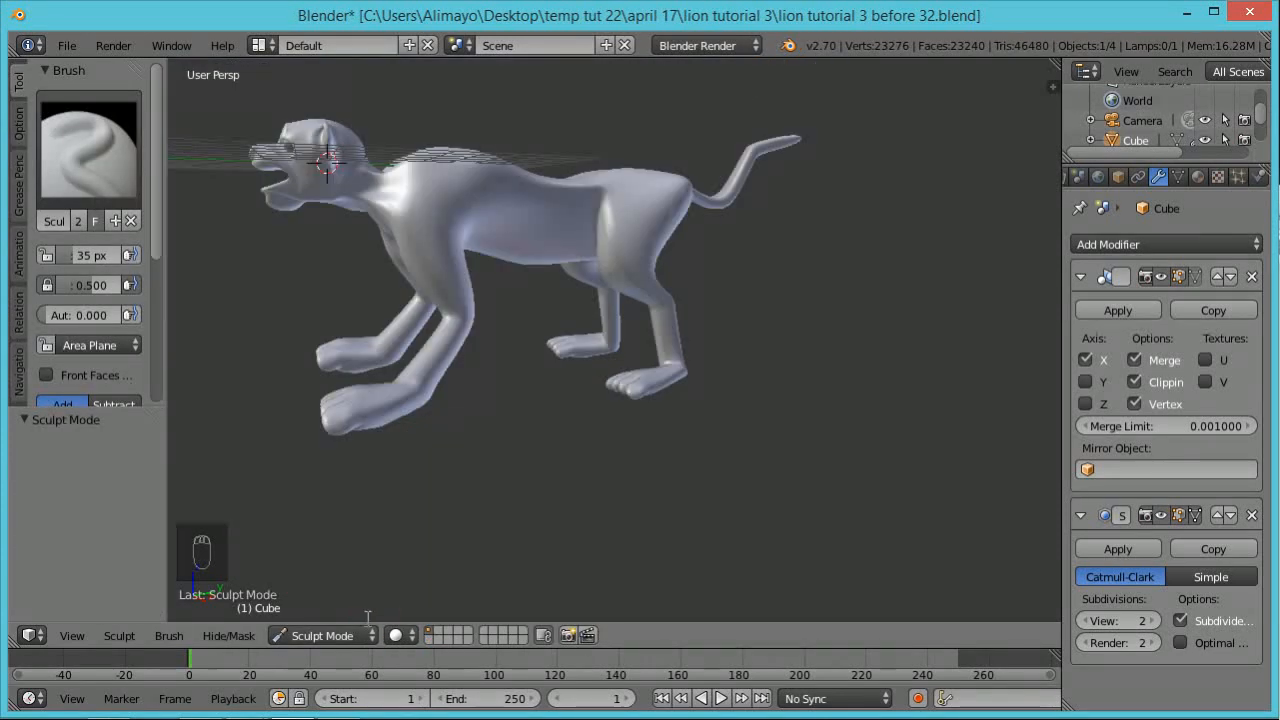
# Choose the Grab sculpting brush and set its radius to about 93 px
pyautogui.moveTo(749, 272); pyautogui.dragTo(697, 281, button='middle')
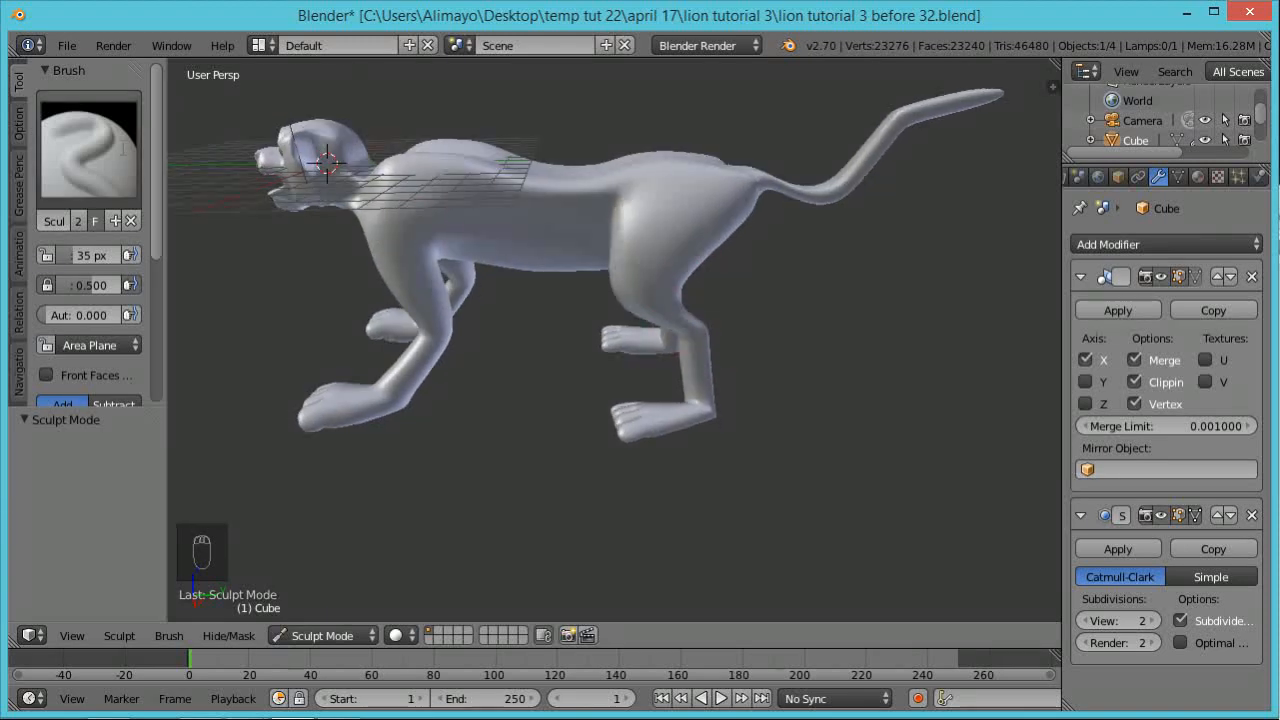
pyautogui.click(89, 148)
pyautogui.click(645, 263)
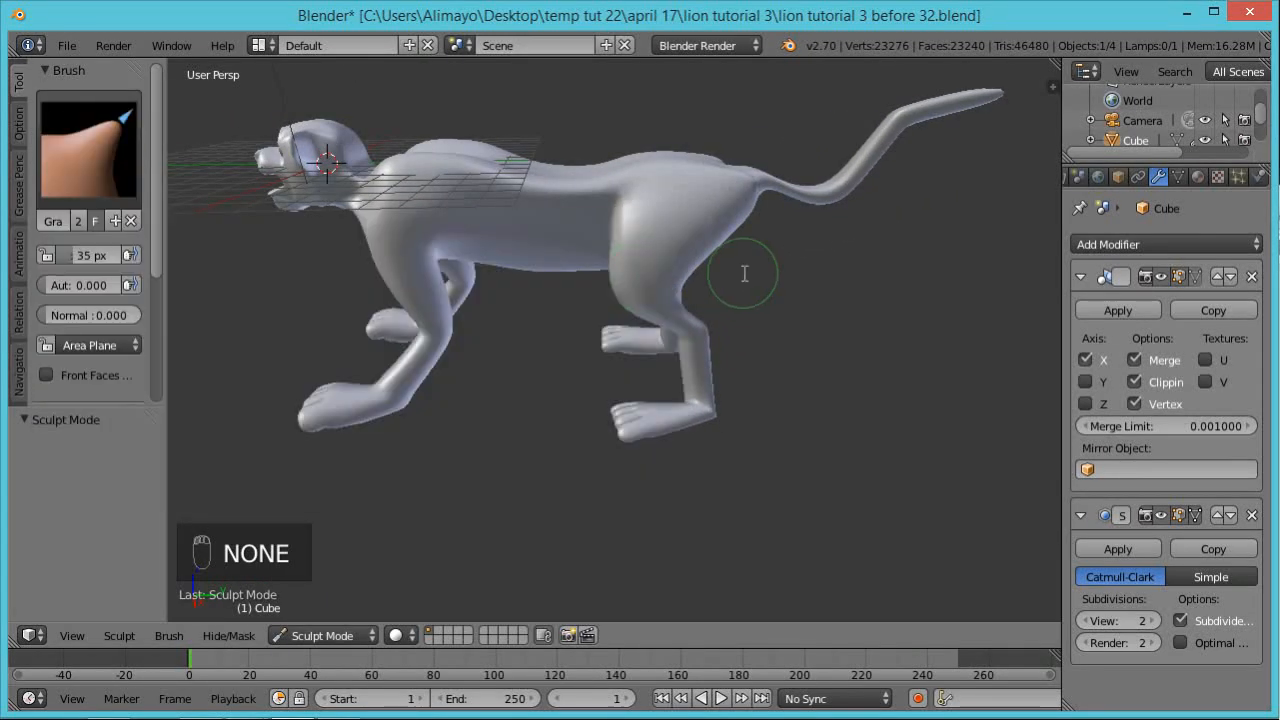
pyautogui.press('f')
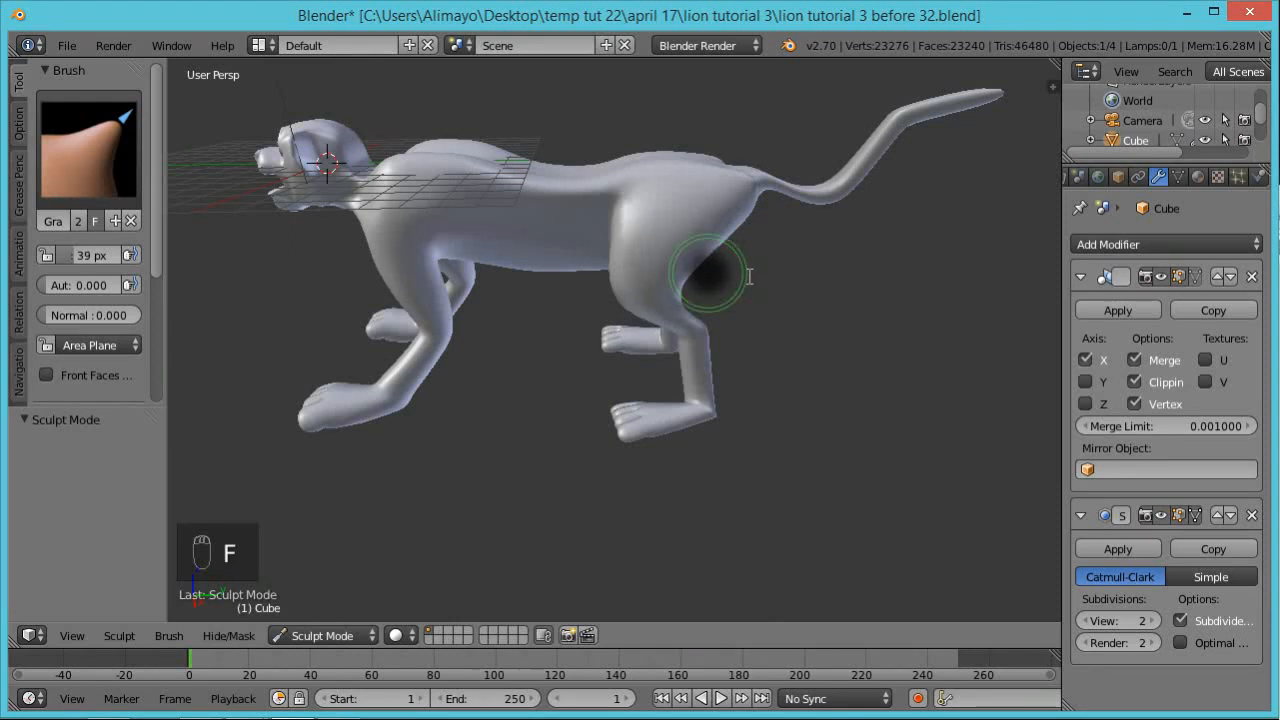
pyautogui.click(815, 330)
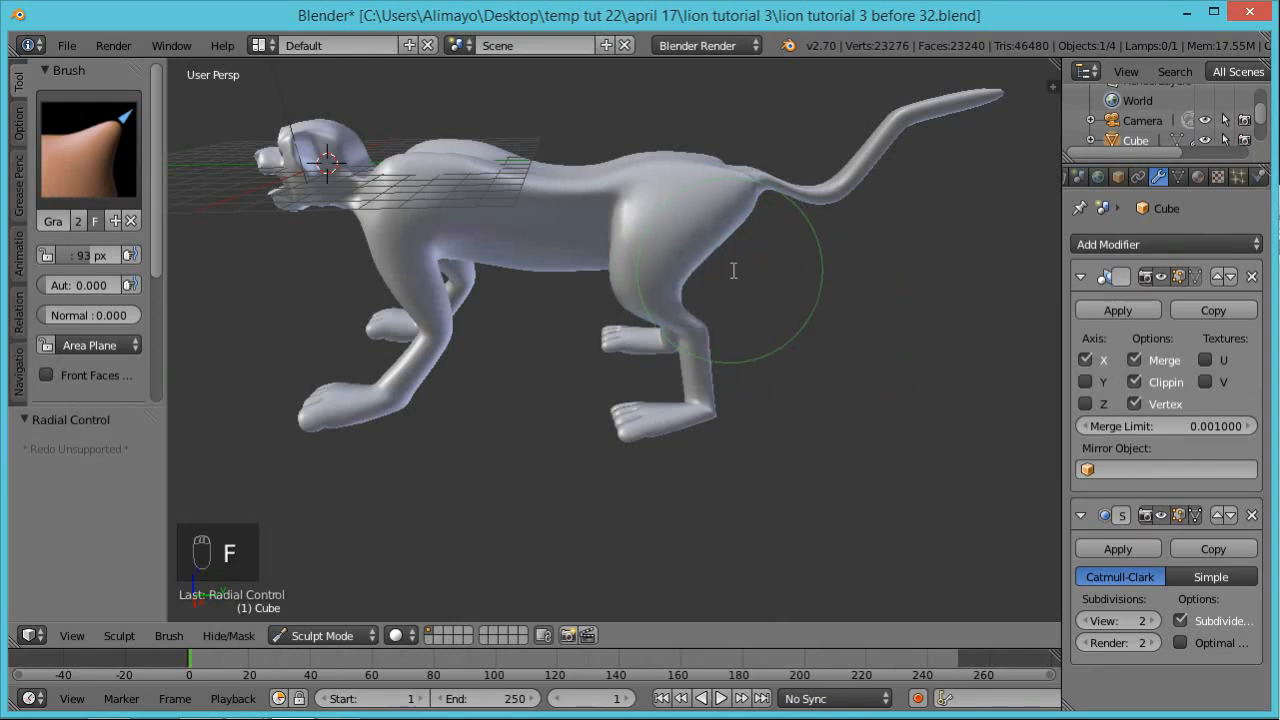
# Reshape the front legs with a few large Grab brush strokes, working from the side and front
pyautogui.moveTo(781, 306); pyautogui.dragTo(749, 291, button='middle')
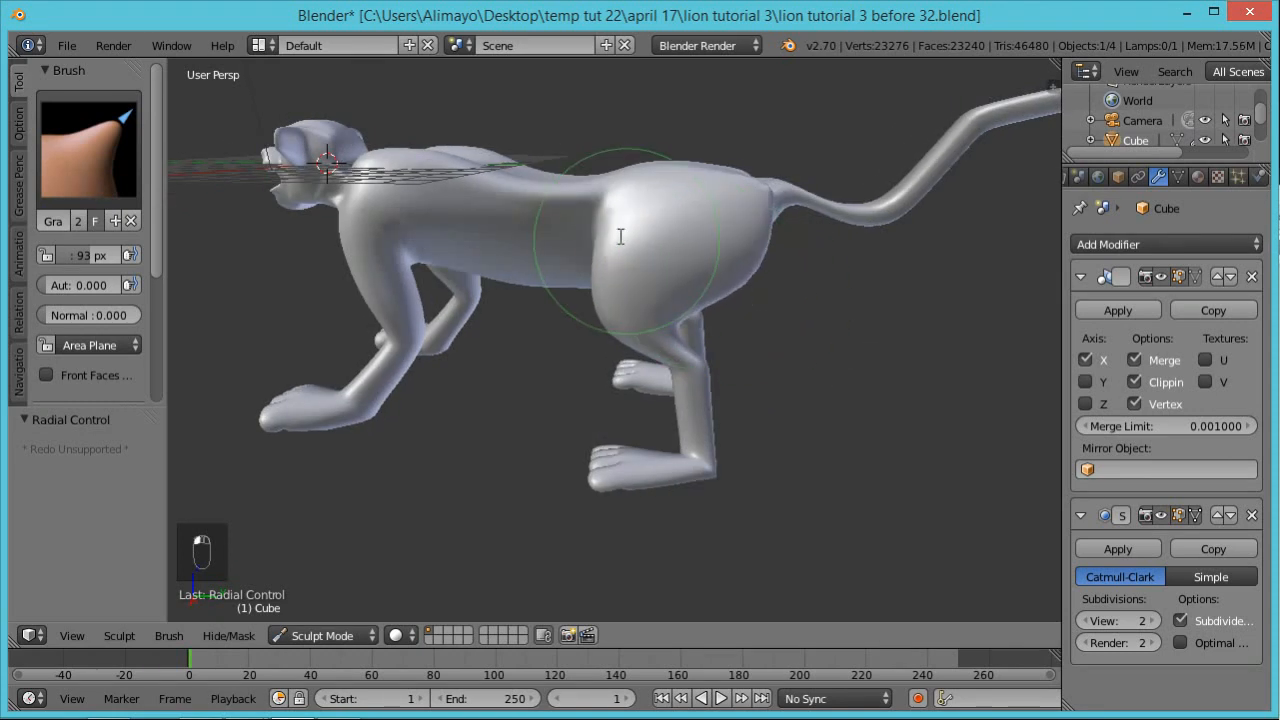
pyautogui.moveTo(556, 270); pyautogui.dragTo(585, 276, button='middle')
pyautogui.moveTo(376, 208)
pyautogui.mouseDown(button='middle')
pyautogui.moveTo(406, 334)
pyautogui.moveTo(421, 305)
pyautogui.moveTo(457, 371)
pyautogui.moveTo(465, 347)
pyautogui.mouseUp(button='middle')
pyautogui.moveTo(355, 355); pyautogui.dragTo(385, 326)
pyautogui.moveTo(361, 377); pyautogui.dragTo(369, 371)
pyautogui.scroll(-6, 424, 470)
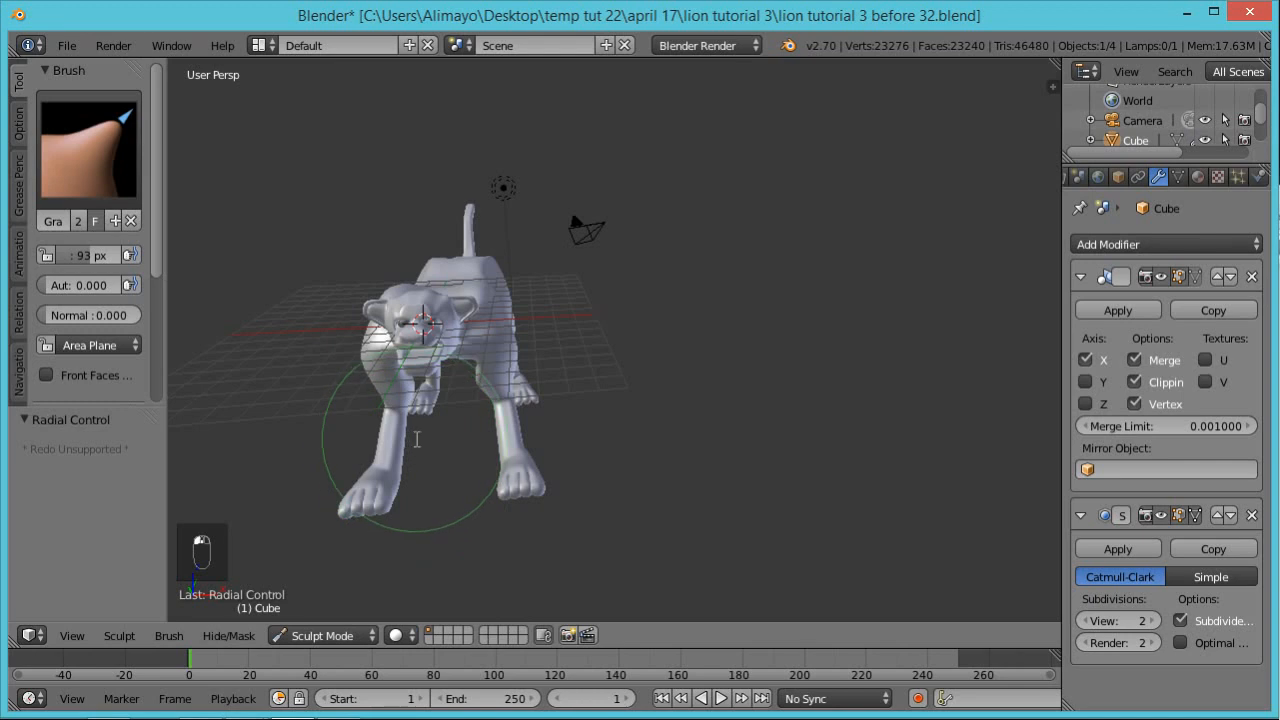
pyautogui.moveTo(491, 435); pyautogui.dragTo(520, 421)
# Set the Grab brush radius to 39 px and fill out the front forearms and inner upper legs
pyautogui.scroll(5, 517, 420)
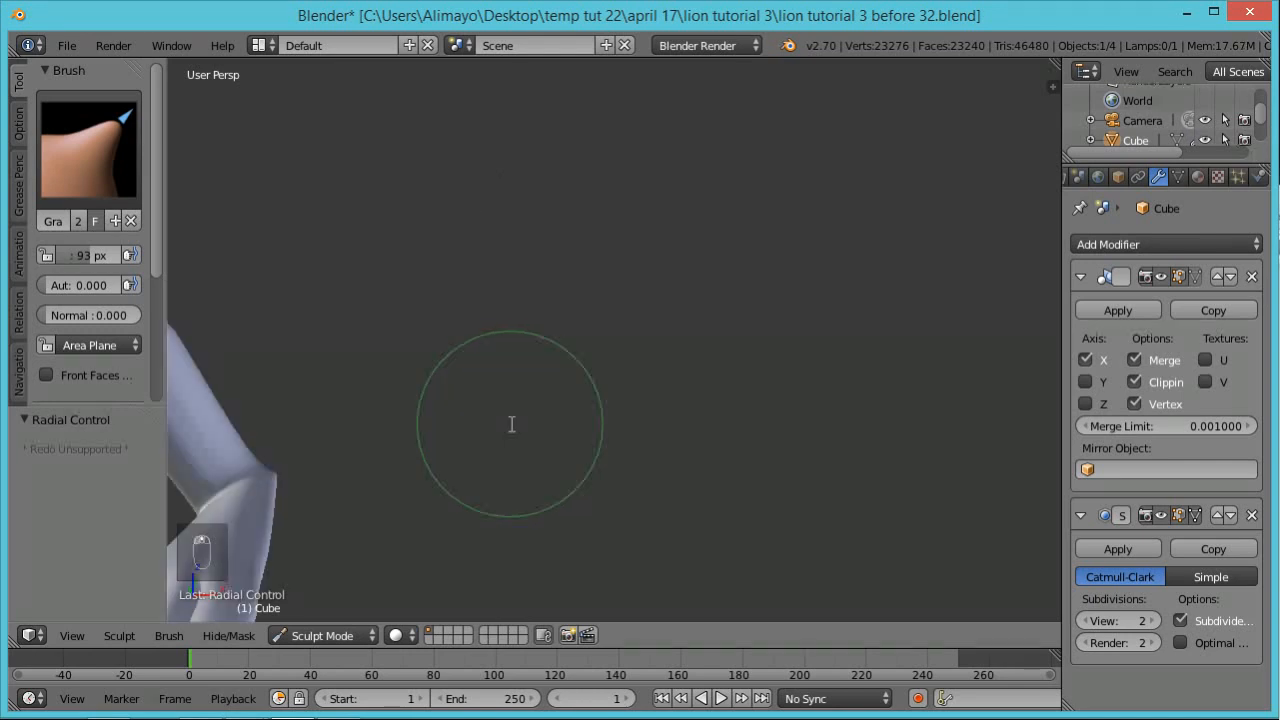
pyautogui.scroll(-2, 511, 432)
pyautogui.moveTo(579, 385); pyautogui.dragTo(553, 398, button='middle')
pyautogui.press('f')
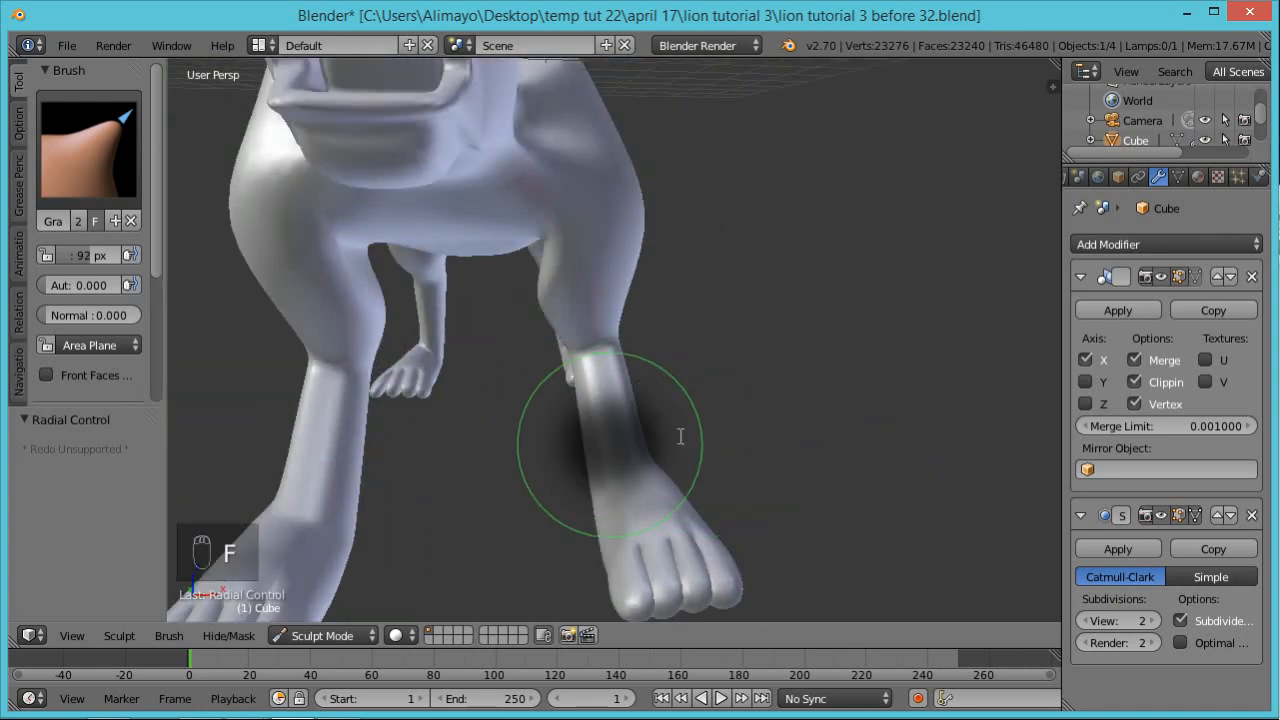
pyautogui.click(648, 440)
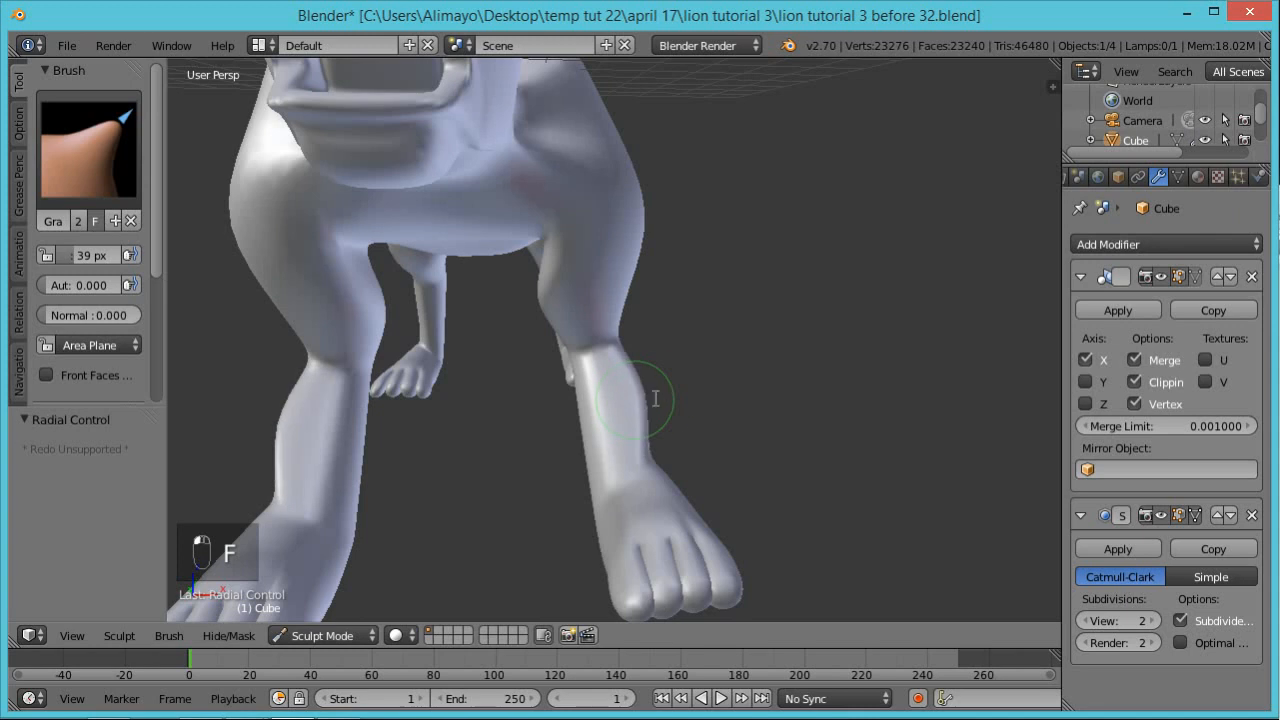
pyautogui.moveTo(593, 388)
pyautogui.mouseDown()
pyautogui.moveTo(566, 390)
pyautogui.moveTo(546, 343)
pyautogui.mouseUp()
pyautogui.moveTo(556, 234); pyautogui.dragTo(540, 245)
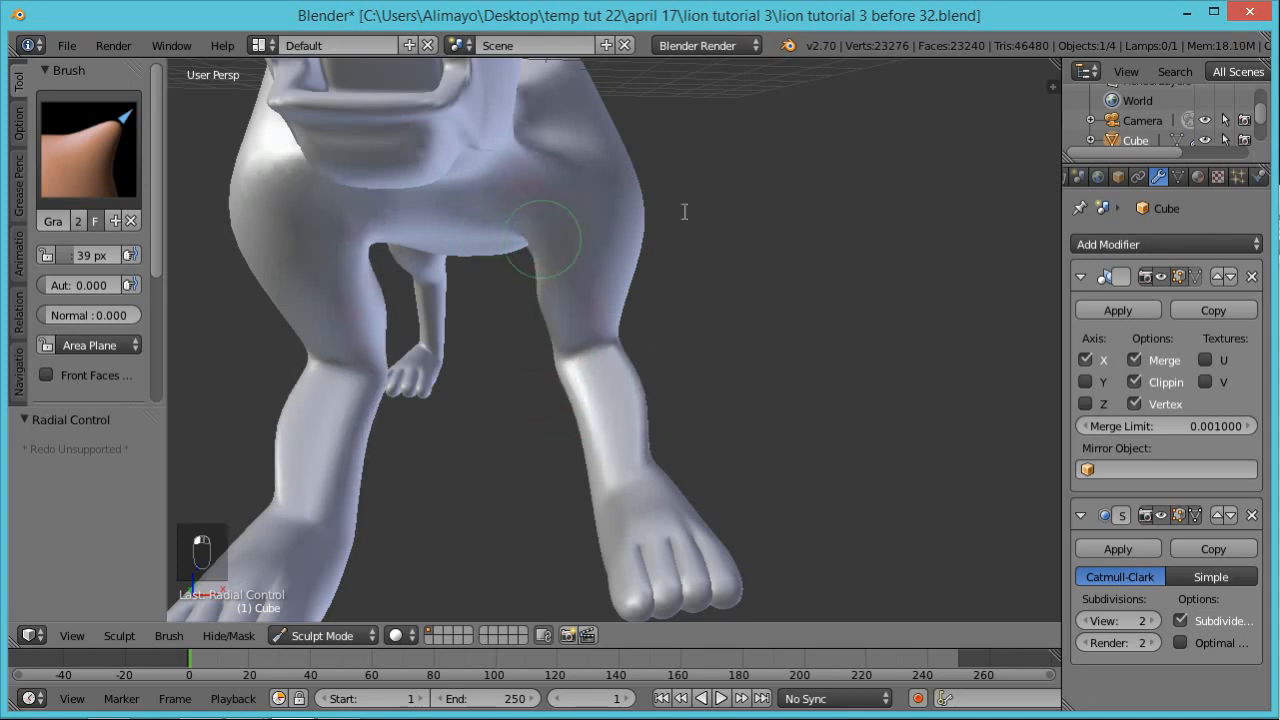
pyautogui.scroll(-5, 683, 211)
pyautogui.moveTo(757, 245); pyautogui.dragTo(343, 200, button='middle')
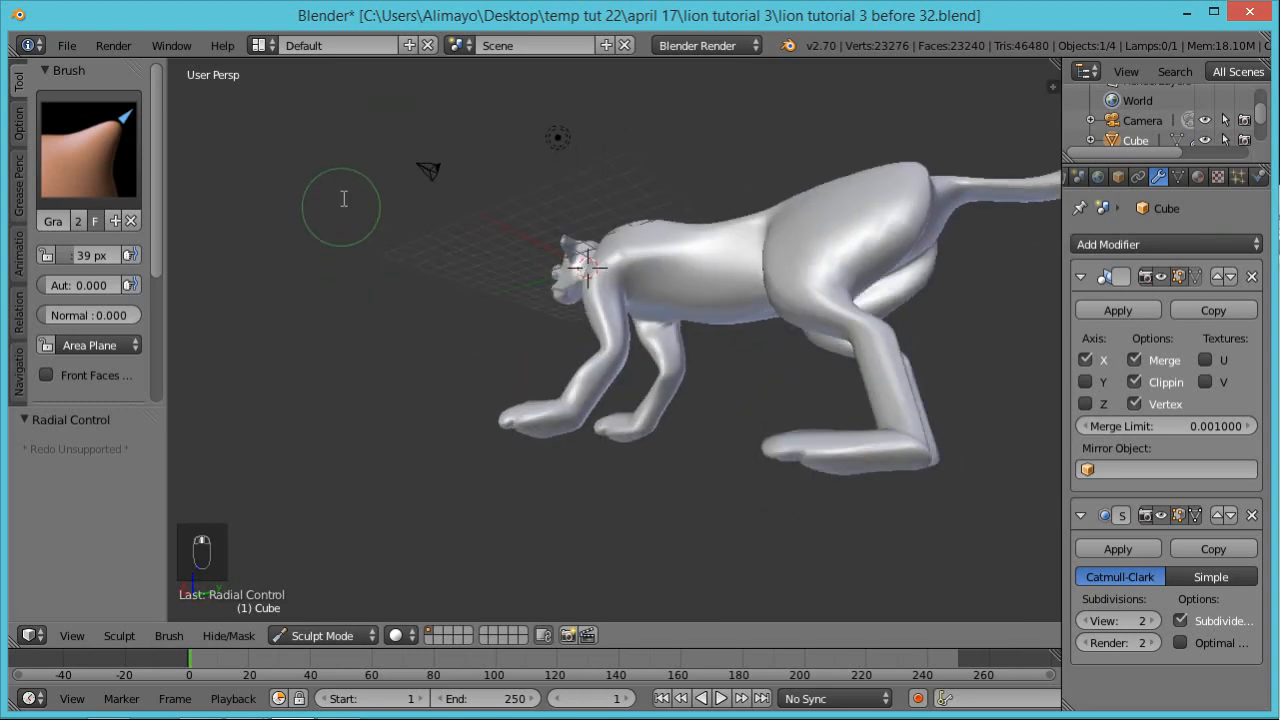
pyautogui.scroll(-3, 690, 400)
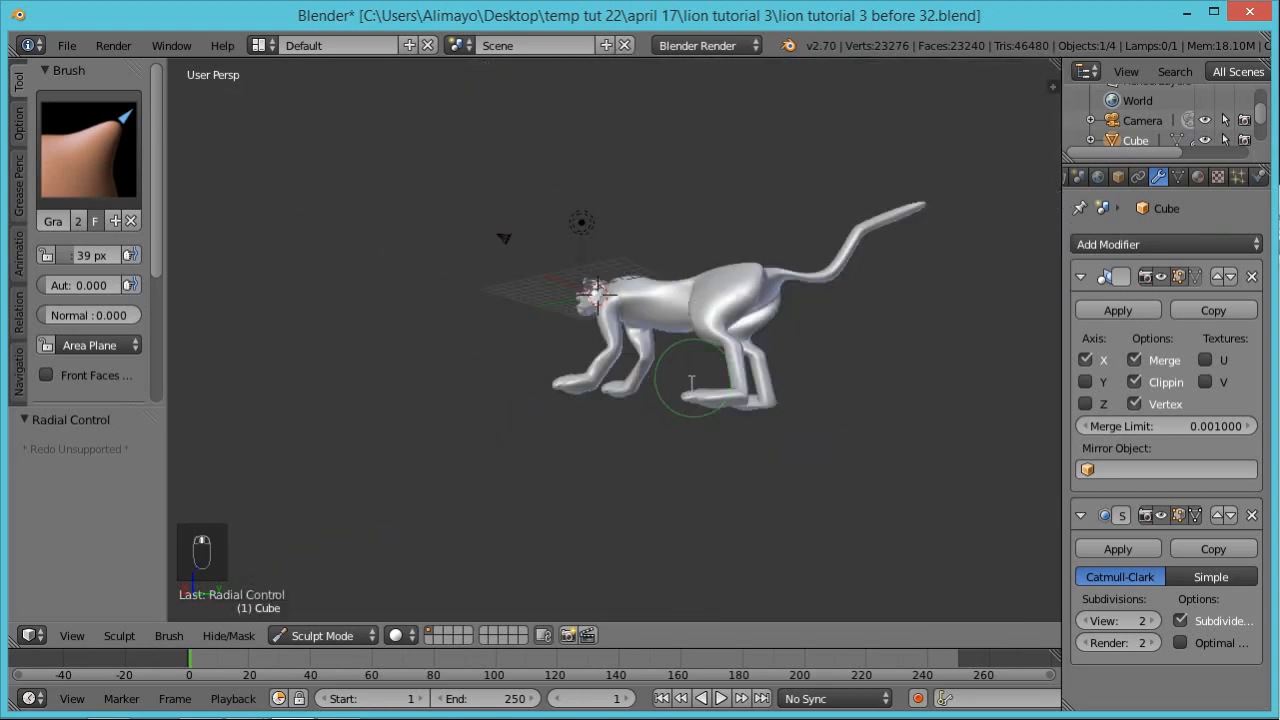
# Turn on the Wire display option for the lion object while in Edit Mode, and return it to Sculpt Mode
pyautogui.moveTo(663, 453); pyautogui.dragTo(777, 457, button='middle')
pyautogui.scroll(3, 762, 436)
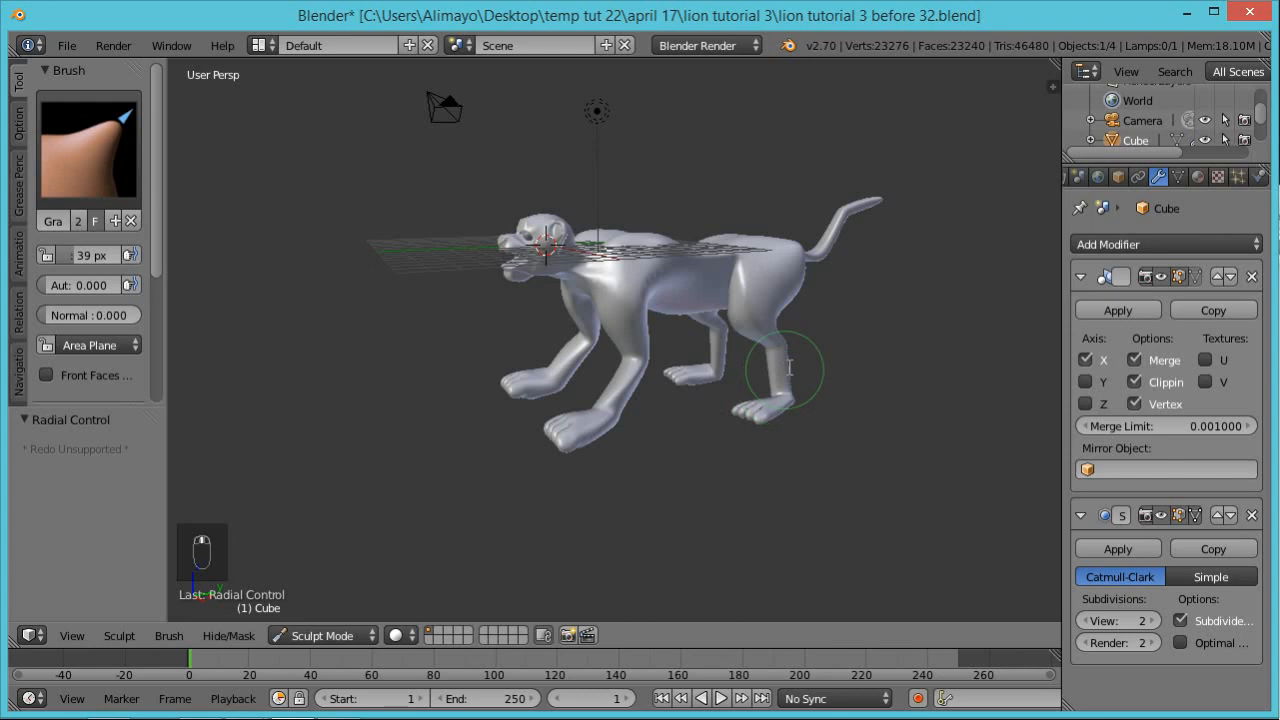
pyautogui.moveTo(785, 338); pyautogui.dragTo(685, 360, button='middle')
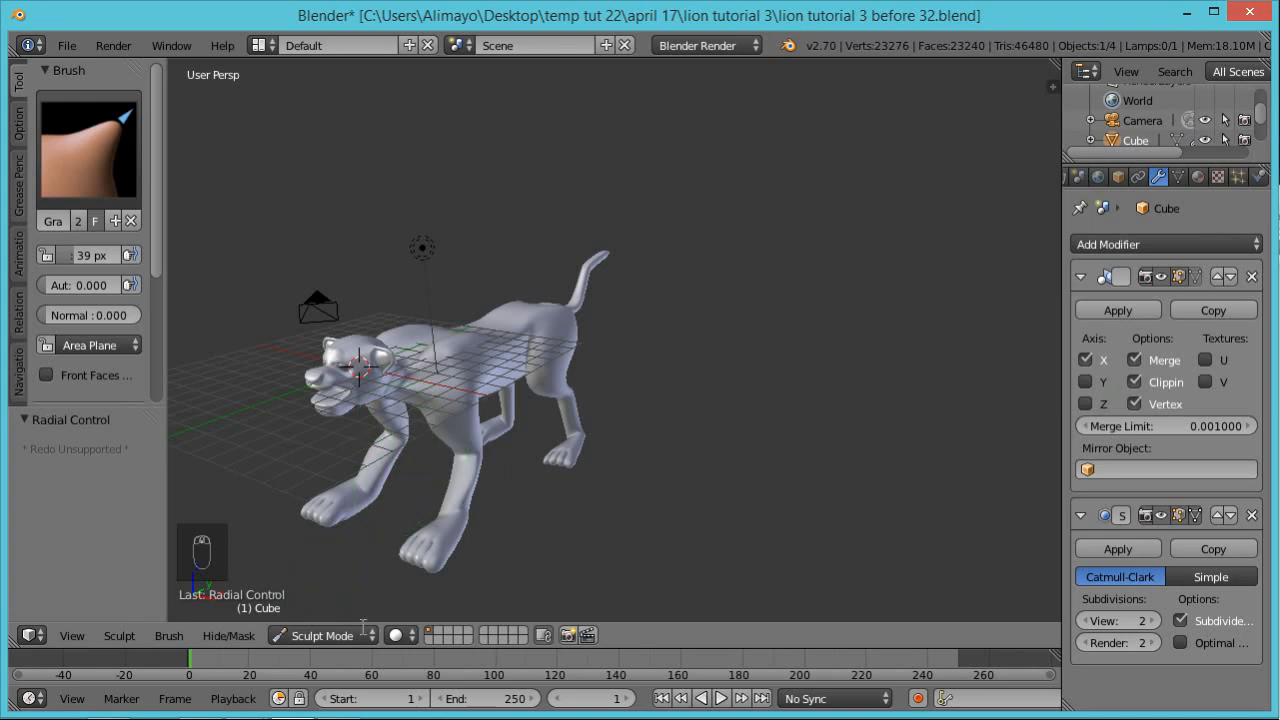
pyautogui.click(330, 635)
pyautogui.click(353, 590)
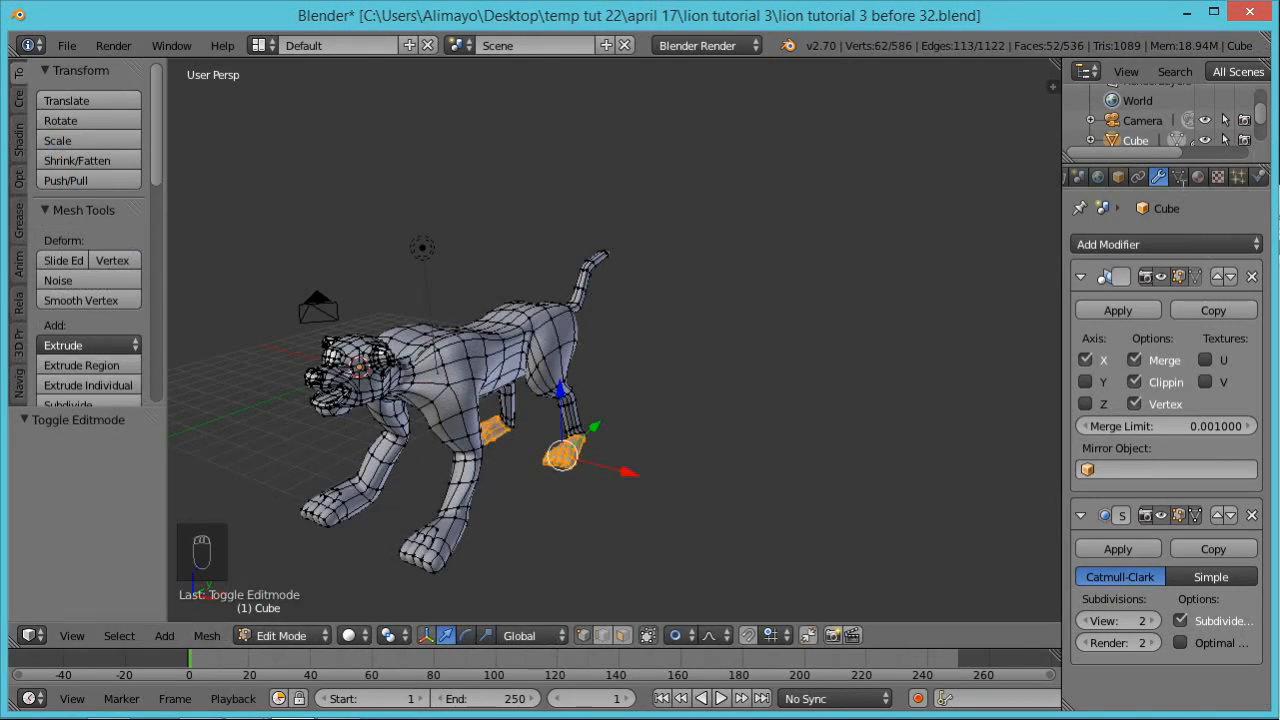
pyautogui.click(1118, 176)
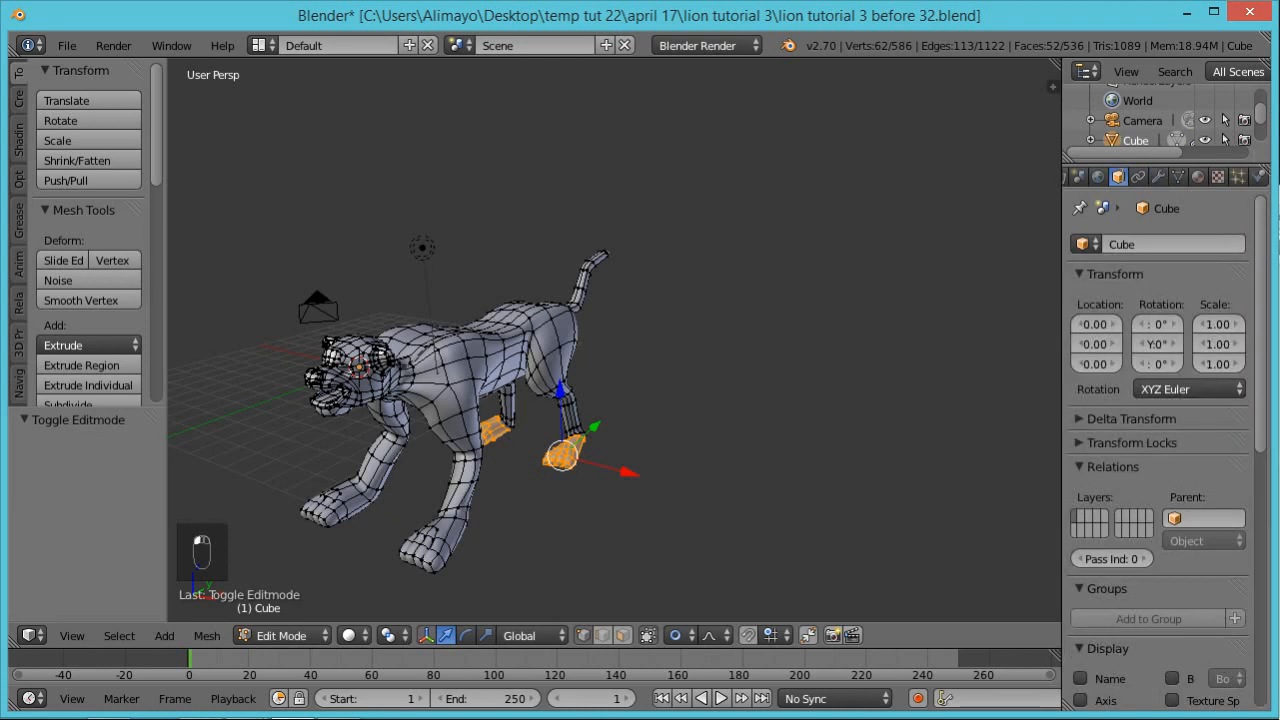
pyautogui.scroll(-1, 1137, 437)
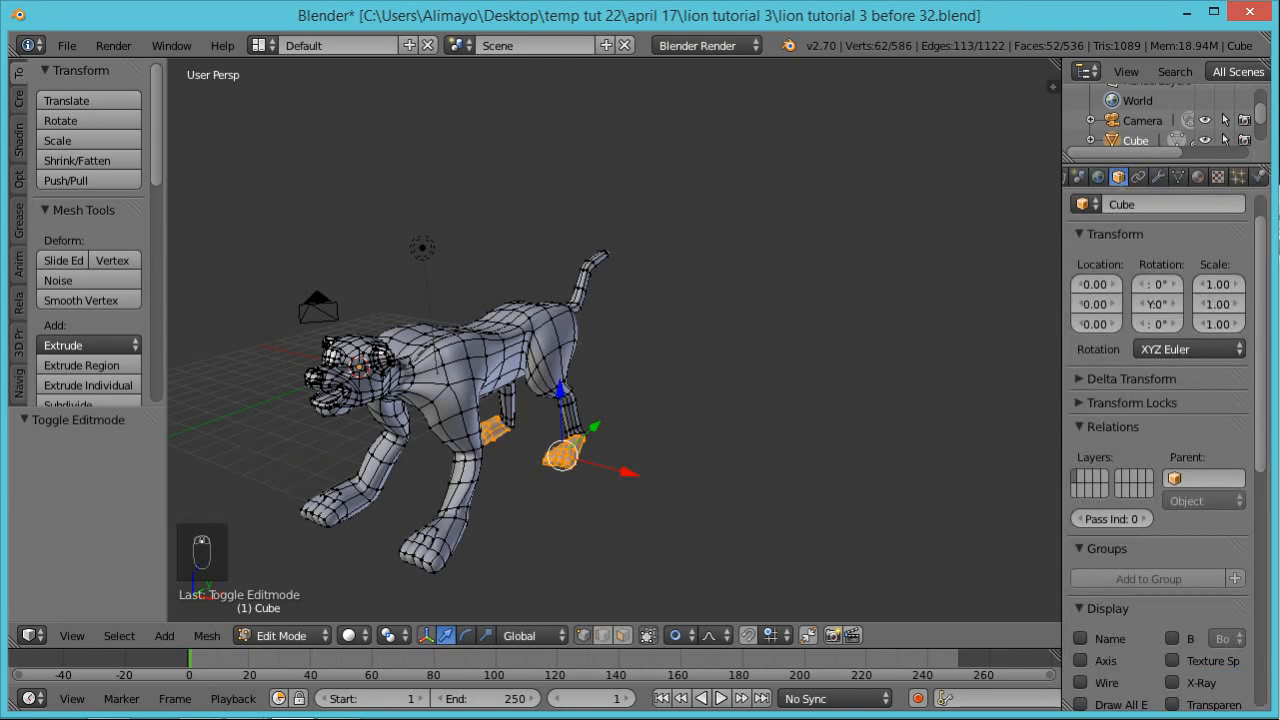
pyautogui.scroll(-1, 1126, 177)
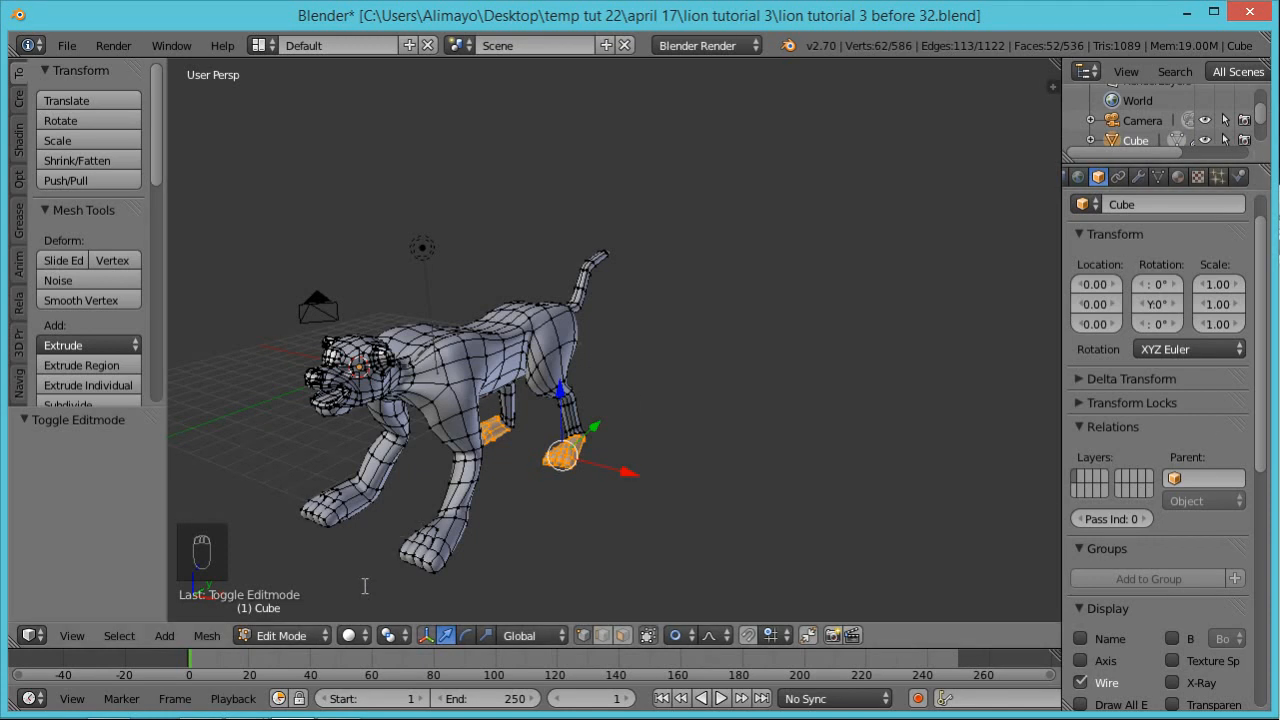
pyautogui.click(282, 635)
pyautogui.click(295, 570)
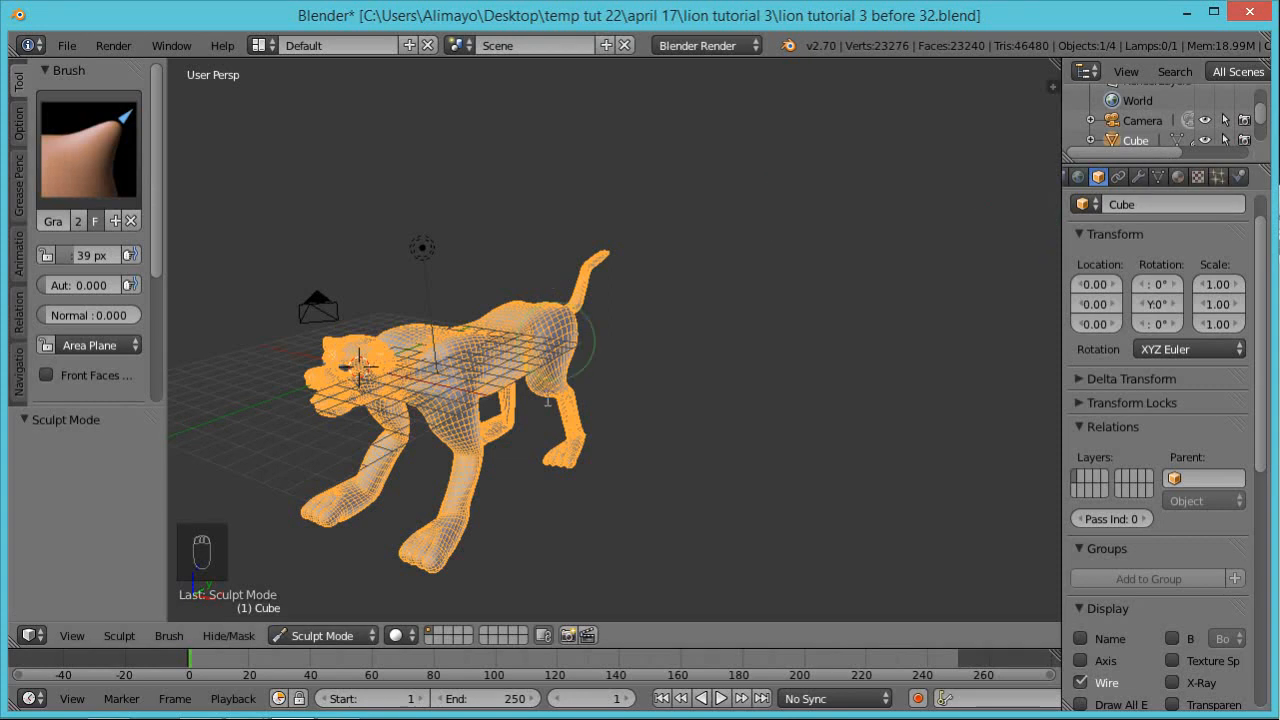
# Widen the modifier settings area and enable Optimal Display on the Subdivision Surface modifier
pyautogui.scroll(5, 535, 417)
pyautogui.click(1138, 177)
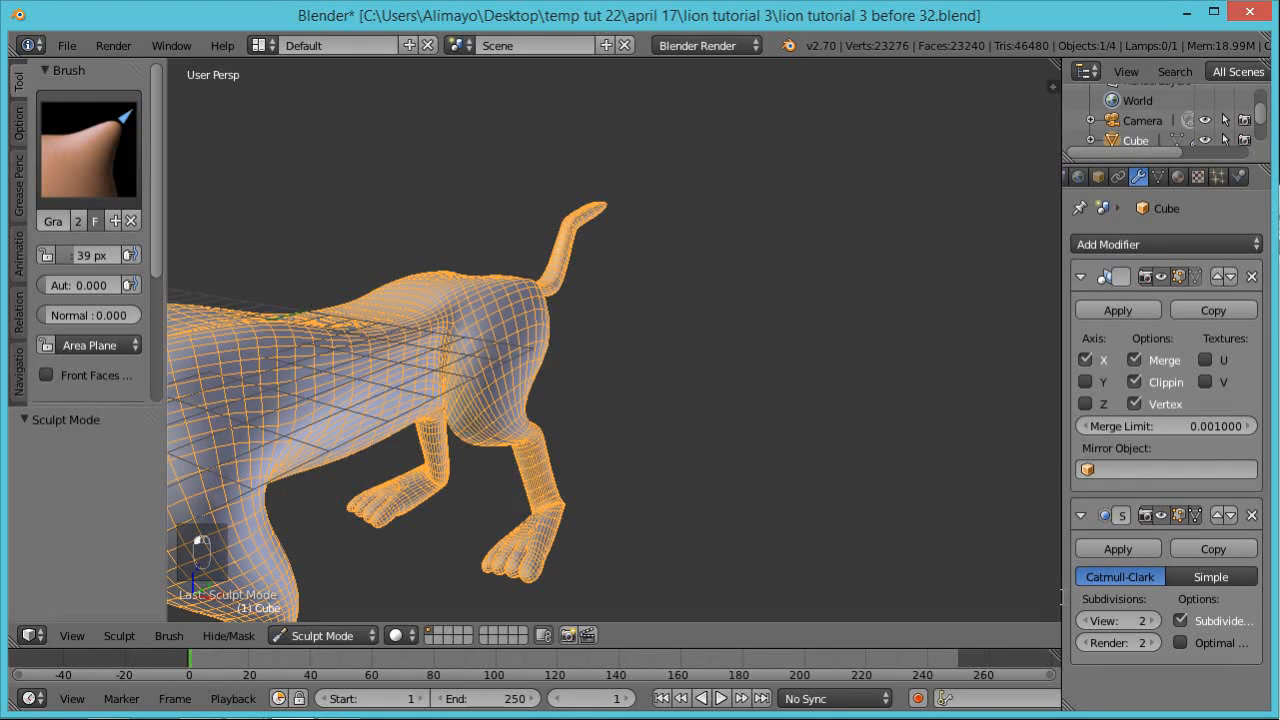
pyautogui.moveTo(1062, 597); pyautogui.dragTo(1013, 597)
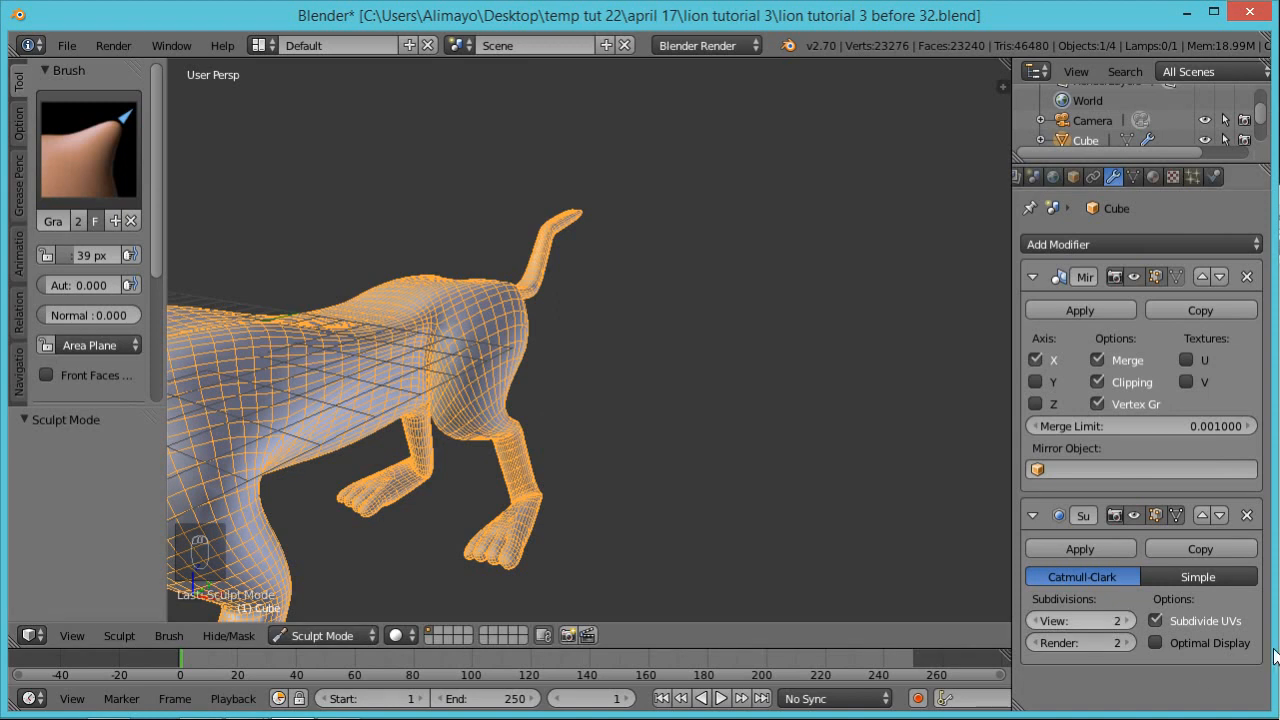
pyautogui.click(1157, 642)
pyautogui.moveTo(669, 328); pyautogui.dragTo(607, 322, button='middle')
pyautogui.scroll(-5, 762, 306)
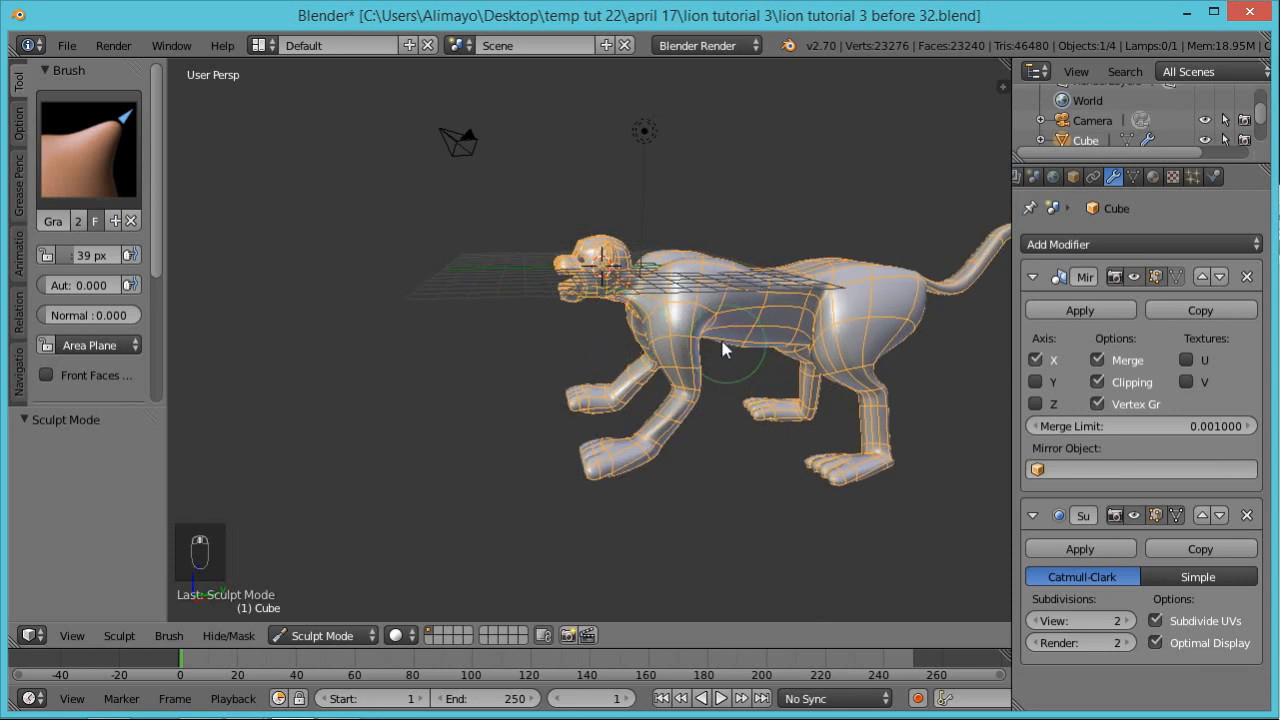
# Reshape the side of the body and fill out the back of the thighs with Grab brush strokes
pyautogui.scroll(5, 733, 358)
pyautogui.scroll(-5, 853, 377)
pyautogui.scroll(3, 814, 366)
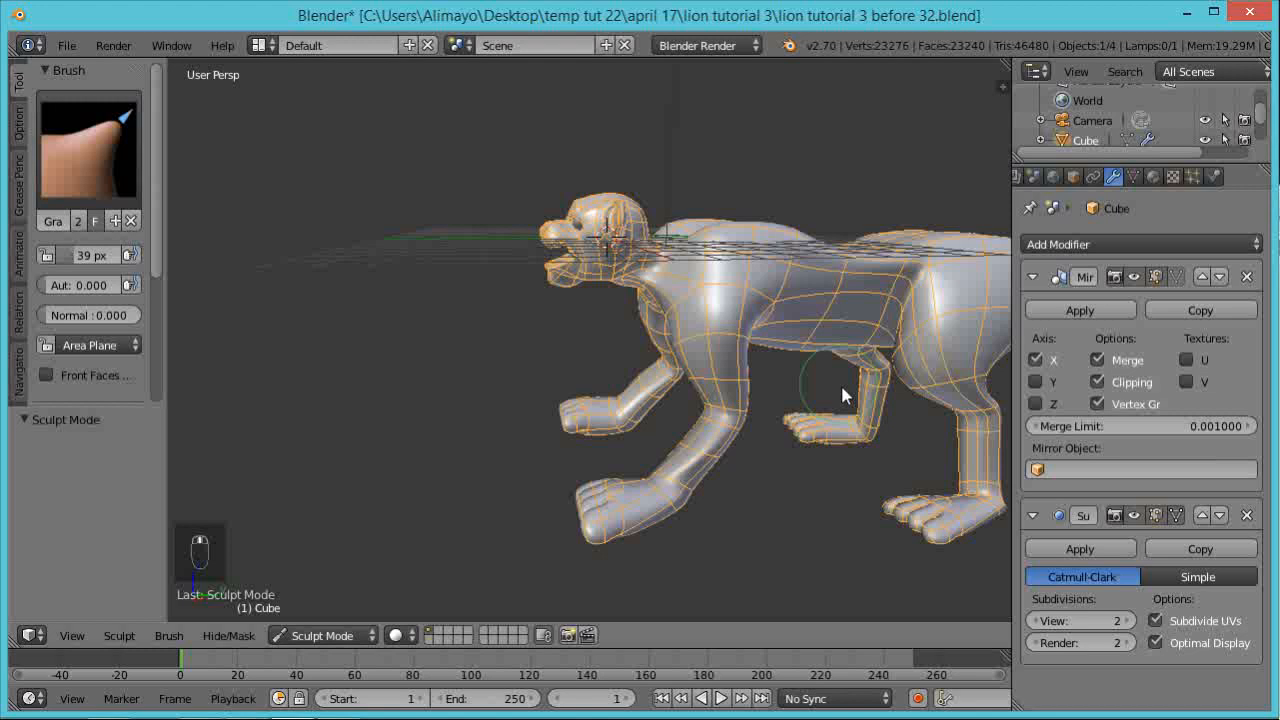
pyautogui.scroll(-4, 843, 395)
pyautogui.moveTo(458, 277); pyautogui.dragTo(480, 364)
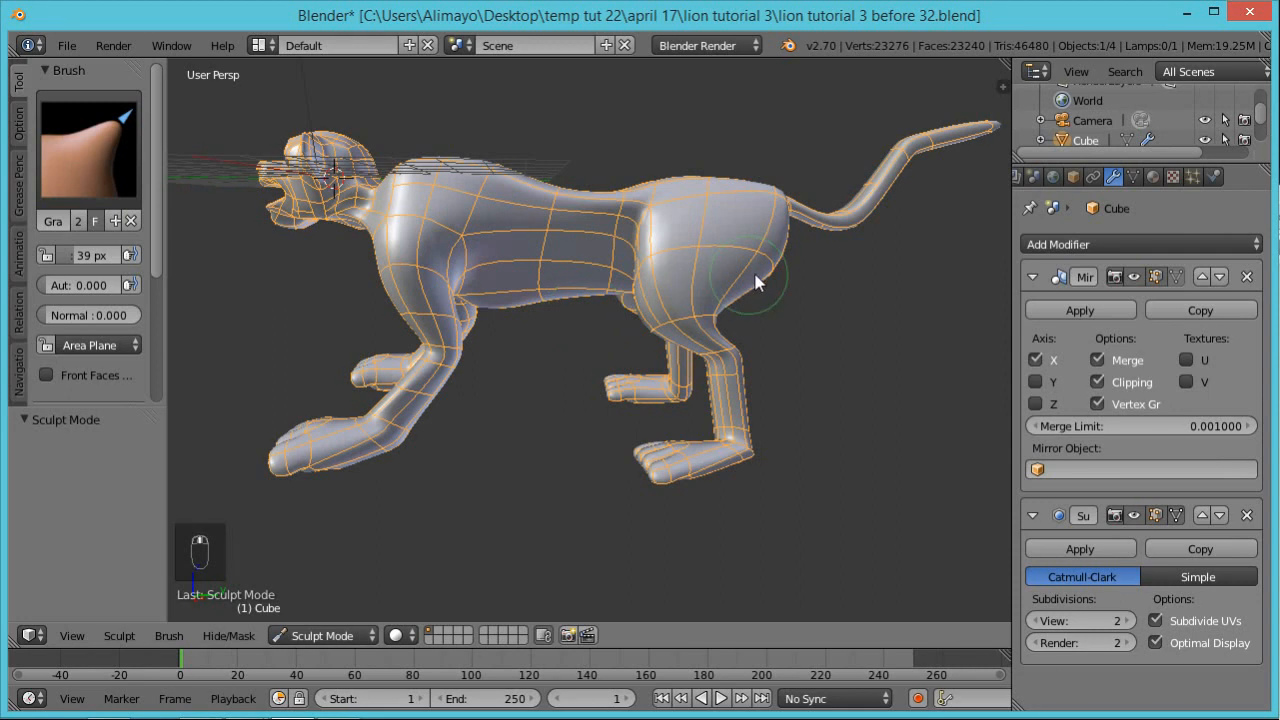
pyautogui.moveTo(770, 270); pyautogui.dragTo(630, 260)
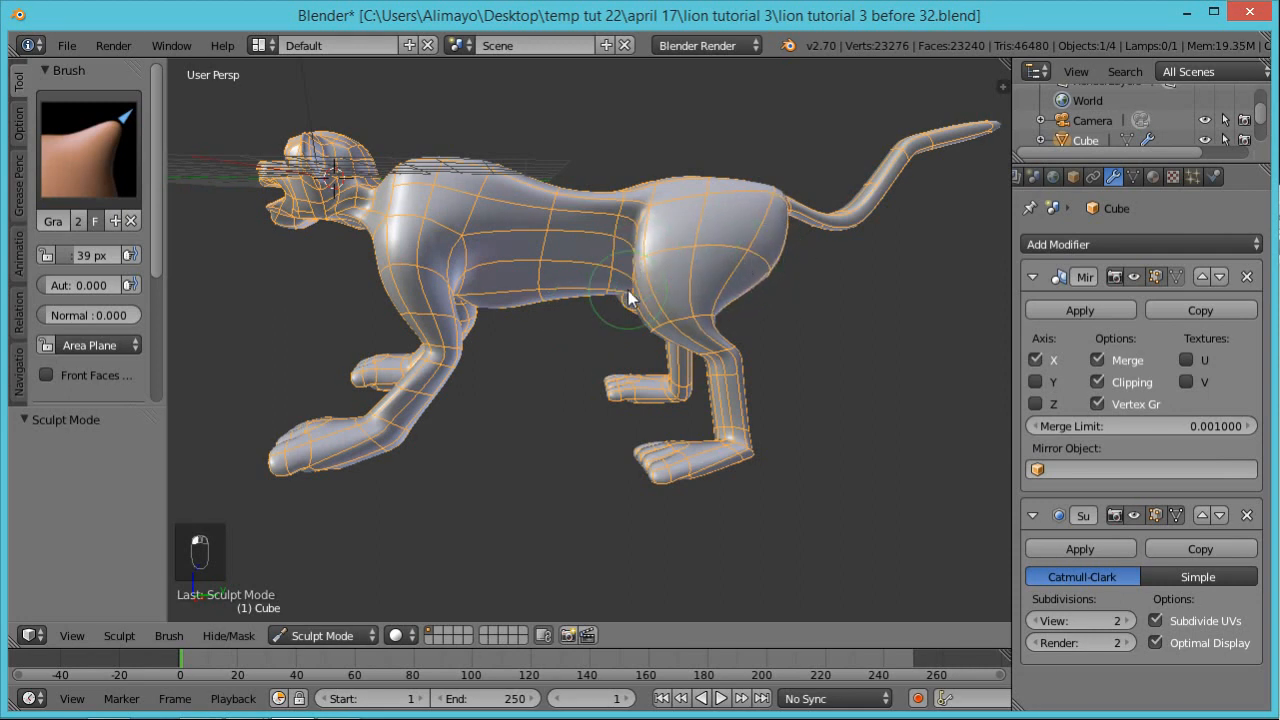
# Pull the hind leg joints slightly backward and tuck in the rump with the Grab brush from the side
pyautogui.moveTo(687, 338); pyautogui.dragTo(617, 343, button='middle')
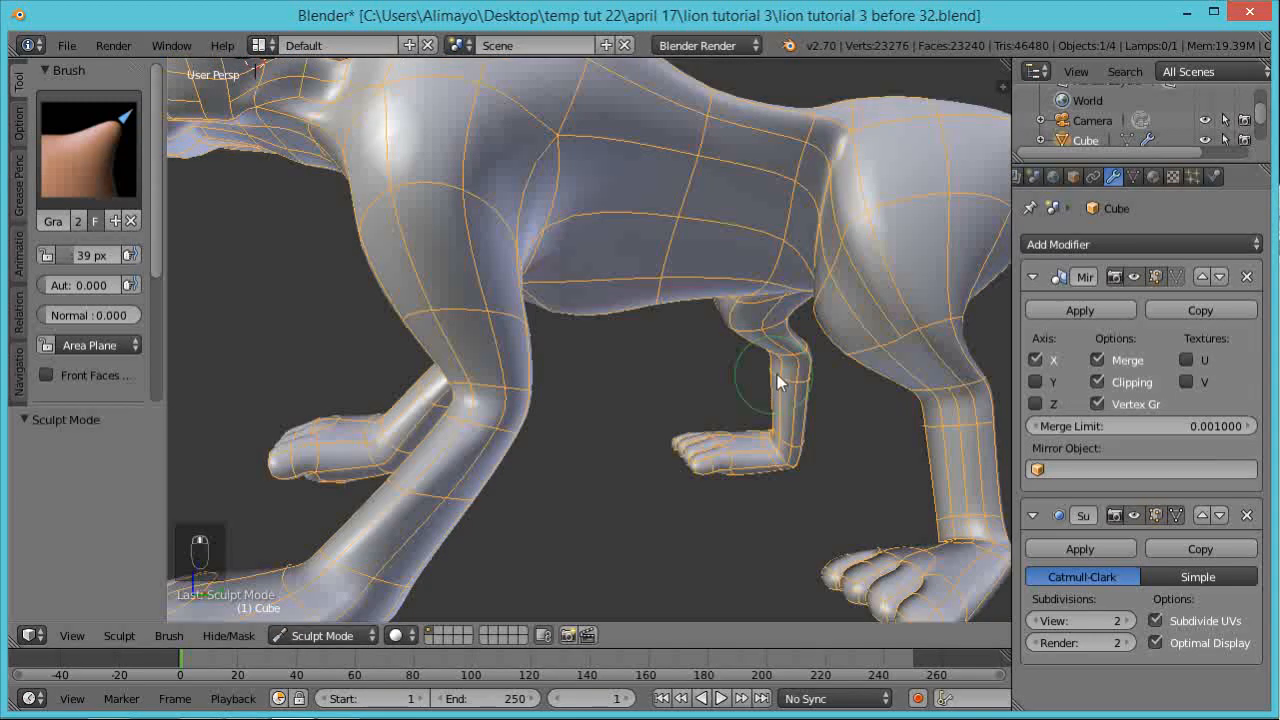
pyautogui.scroll(-5, 800, 376)
pyautogui.moveTo(737, 406); pyautogui.dragTo(750, 422, button='middle')
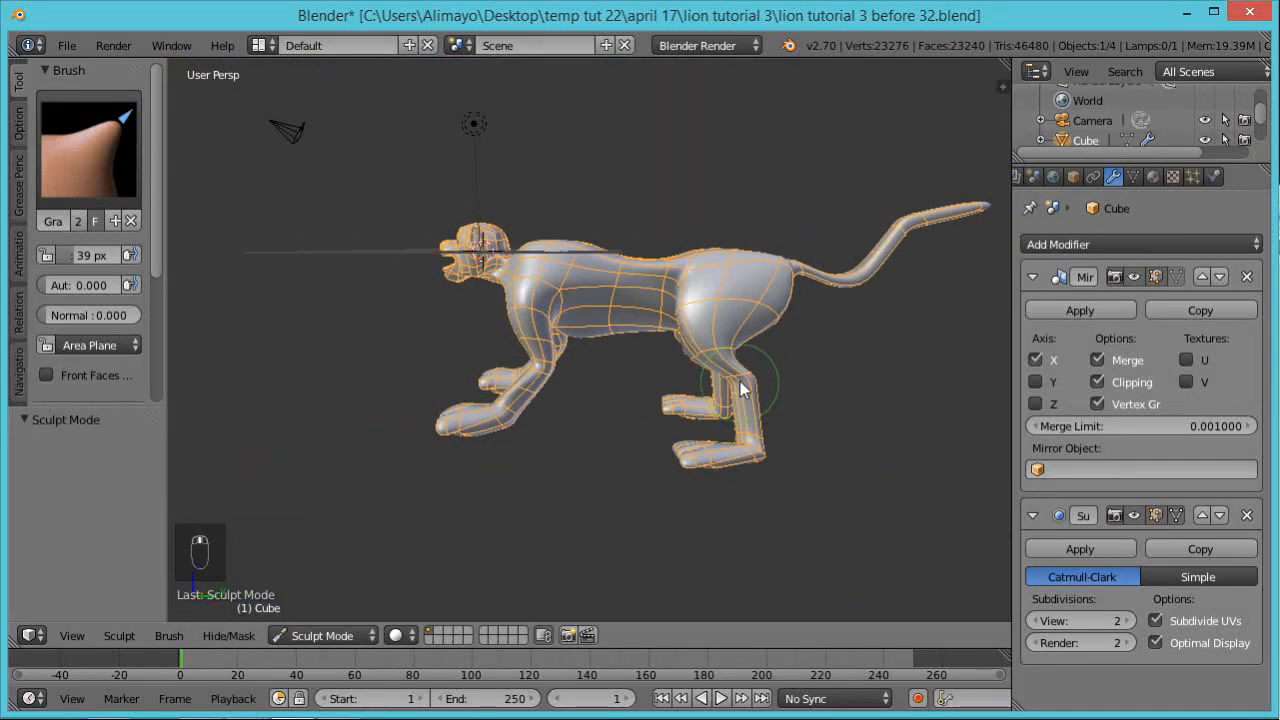
pyautogui.moveTo(755, 388); pyautogui.dragTo(764, 389)
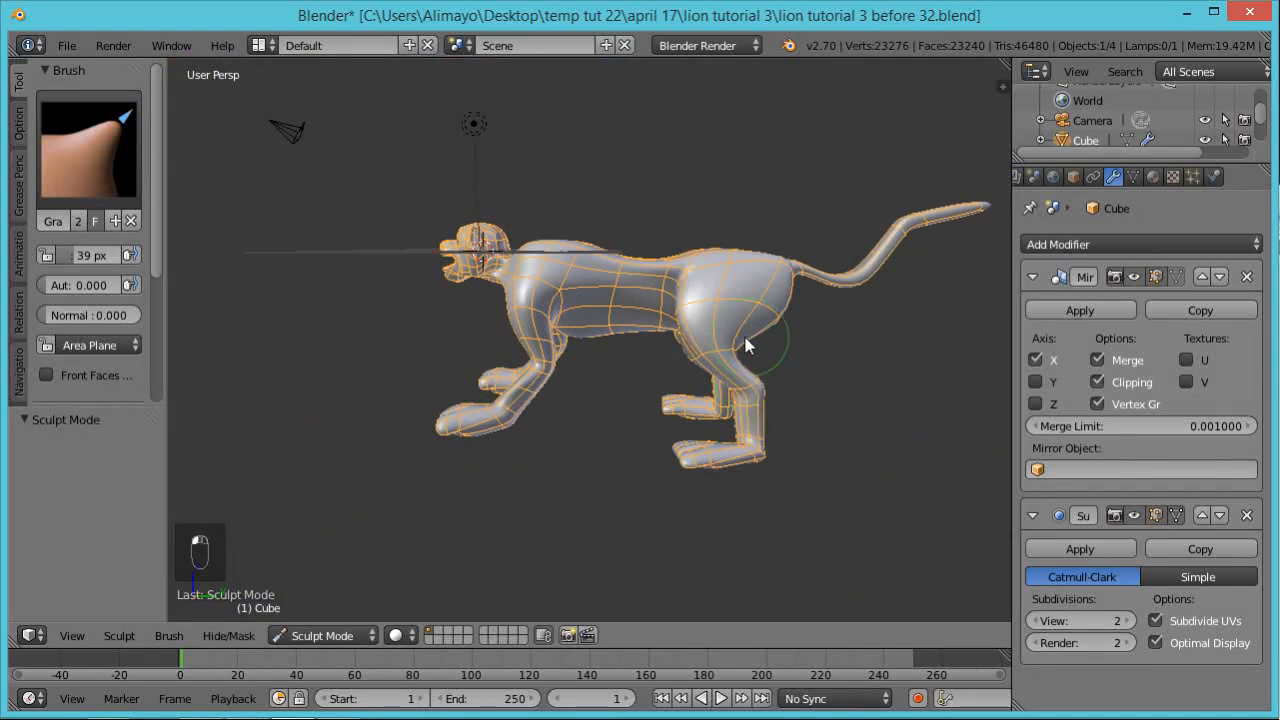
pyautogui.moveTo(780, 312)
pyautogui.mouseDown()
pyautogui.moveTo(764, 306)
pyautogui.moveTo(763, 273)
pyautogui.moveTo(752, 319)
pyautogui.mouseUp()
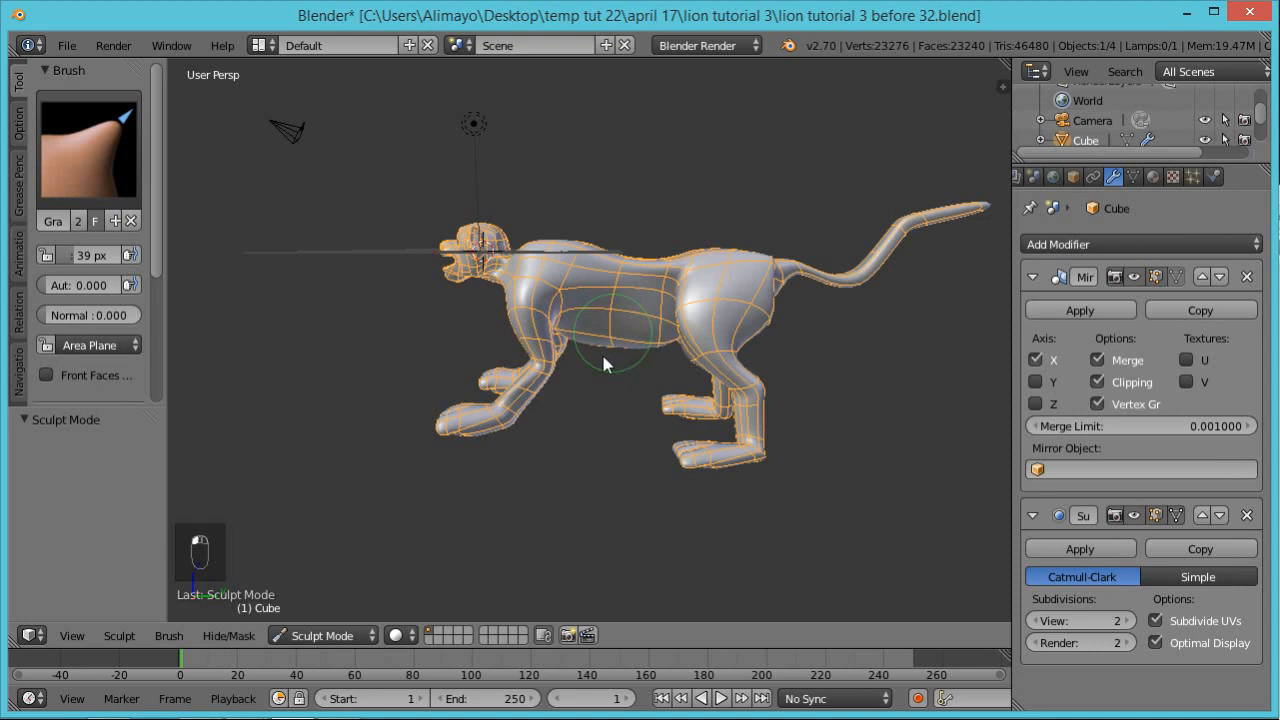
# Inspect the chest and underside from below and enlarge the Grab brush radius to 82 px
pyautogui.moveTo(616, 352)
pyautogui.mouseDown(button='middle')
pyautogui.moveTo(678, 354)
pyautogui.moveTo(699, 333)
pyautogui.moveTo(771, 329)
pyautogui.moveTo(681, 364)
pyautogui.moveTo(635, 319)
pyautogui.moveTo(690, 340)
pyautogui.moveTo(742, 311)
pyautogui.moveTo(801, 331)
pyautogui.moveTo(650, 360)
pyautogui.mouseUp(button='middle')
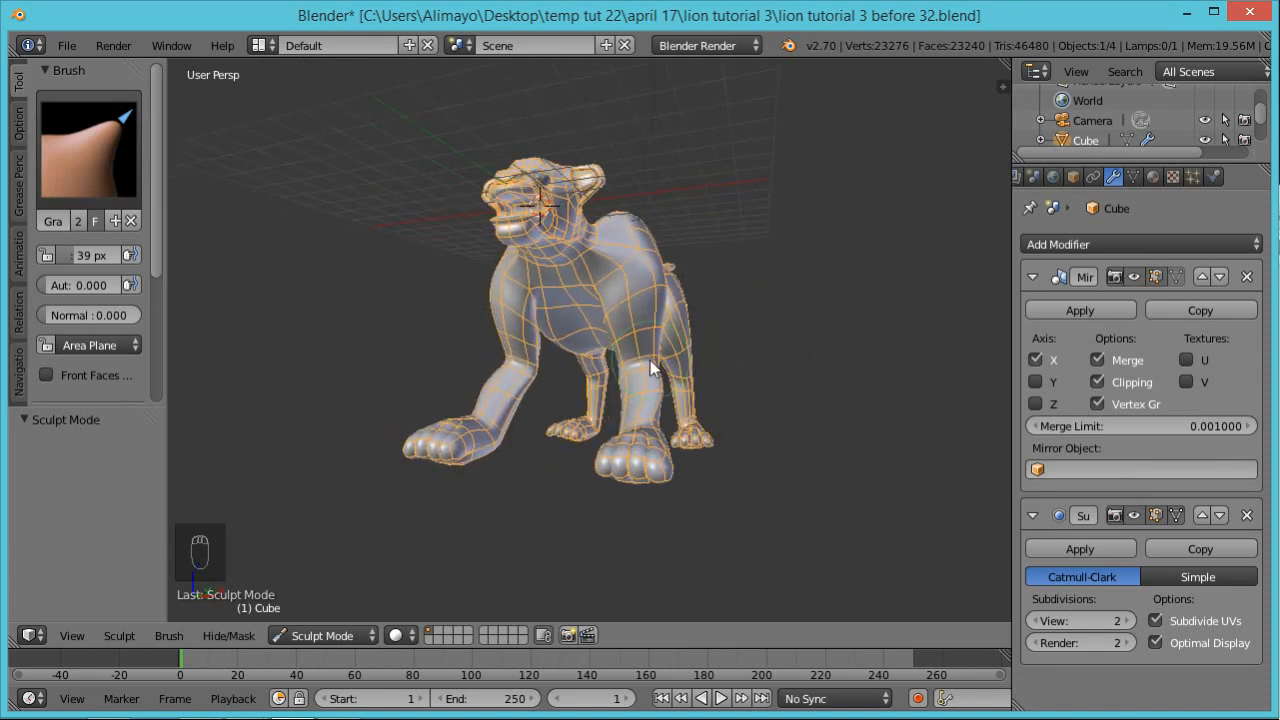
pyautogui.moveTo(576, 339); pyautogui.dragTo(586, 143, button='middle')
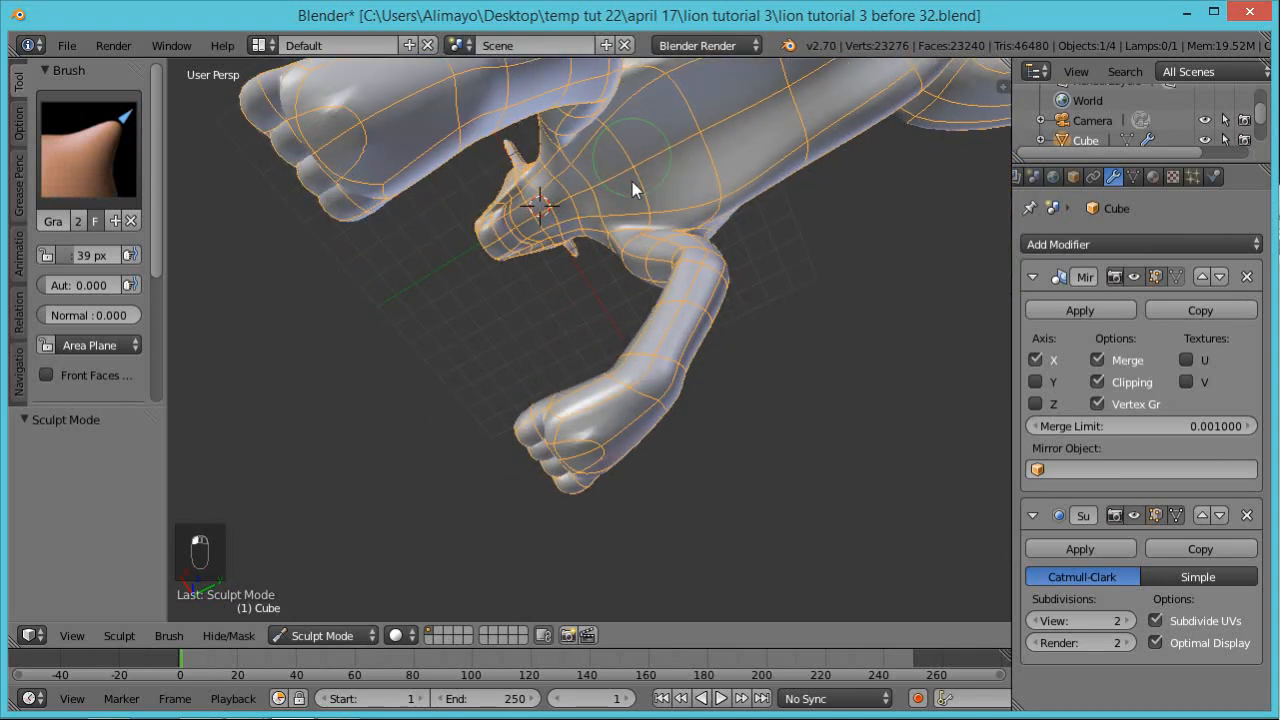
pyautogui.scroll(-5, 651, 193)
pyautogui.moveTo(665, 205); pyautogui.dragTo(642, 352, button='middle')
pyautogui.scroll(5, 642, 340)
pyautogui.scroll(-4, 640, 310)
pyautogui.scroll(2, 642, 323)
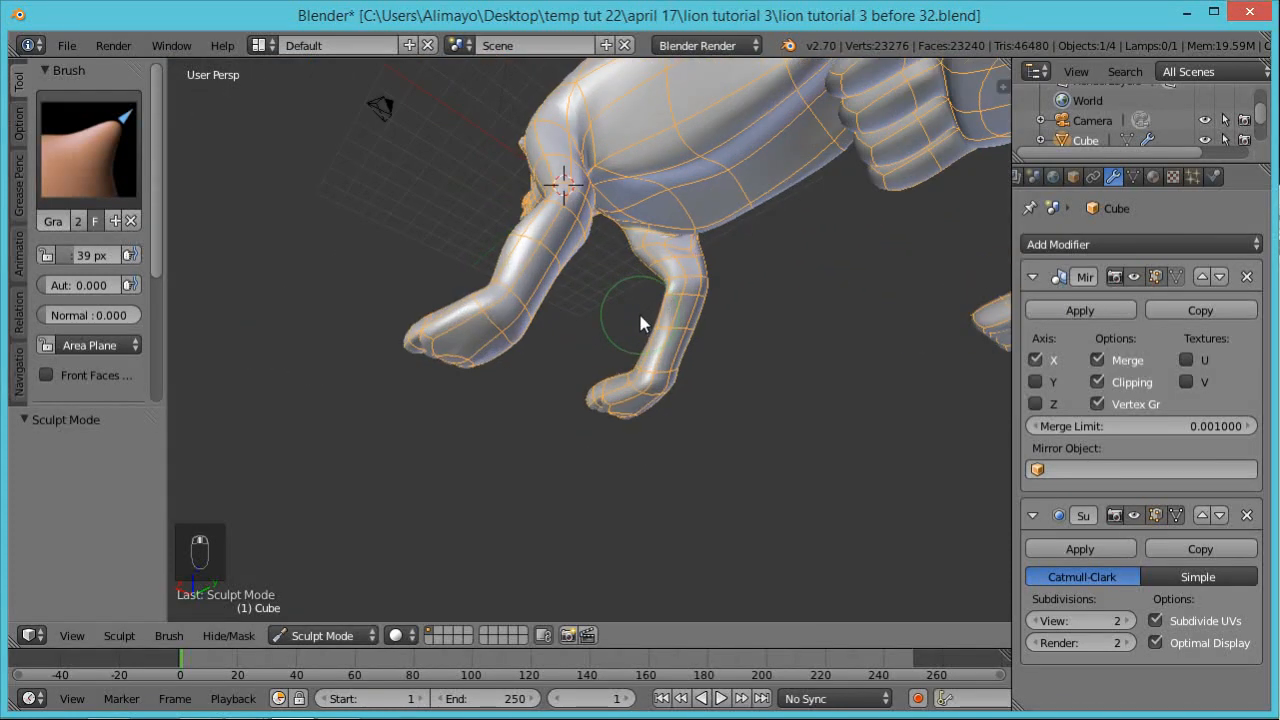
pyautogui.press('f')
pyautogui.click(677, 209)
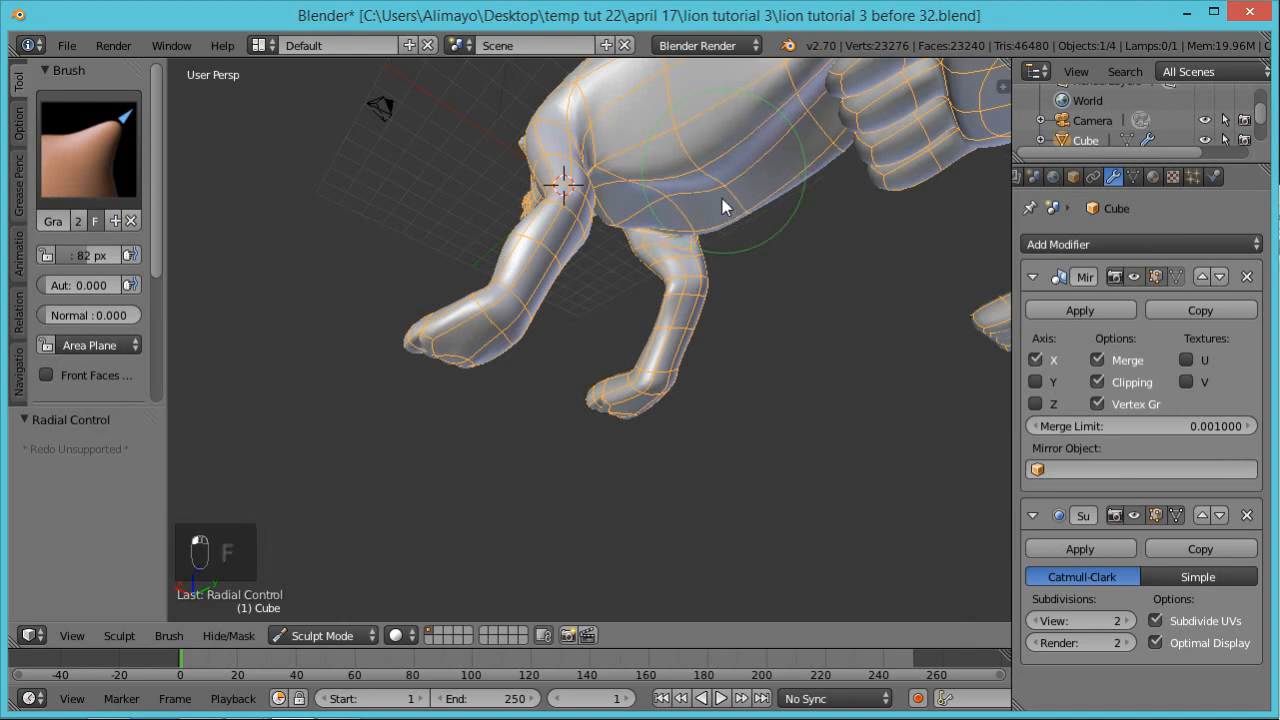
# In Edit Mode, move the belly vertex behind the front legs about 3.67 units down along Z with proportional editing
pyautogui.moveTo(609, 360)
pyautogui.mouseDown(button='middle')
pyautogui.moveTo(672, 270)
pyautogui.moveTo(614, 462)
pyautogui.mouseUp(button='middle')
pyautogui.click(366, 637)
pyautogui.click(332, 591)
pyautogui.rightClick(703, 222)
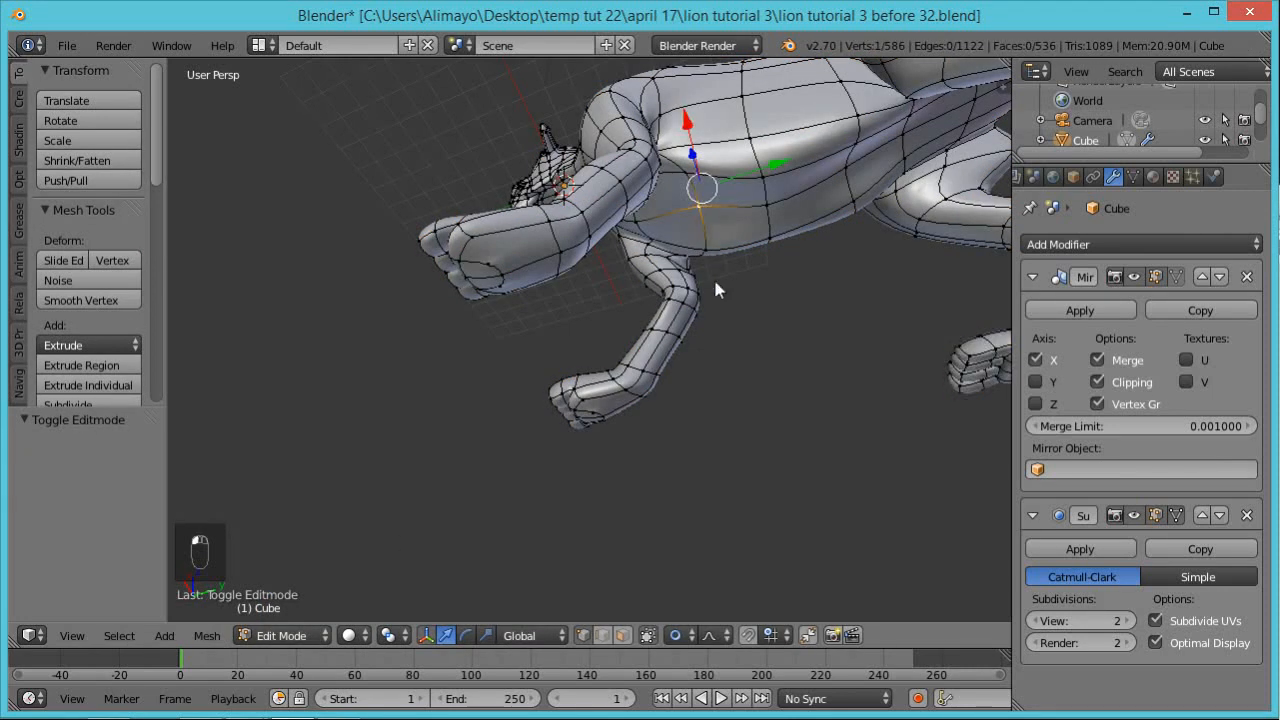
pyautogui.press('g')
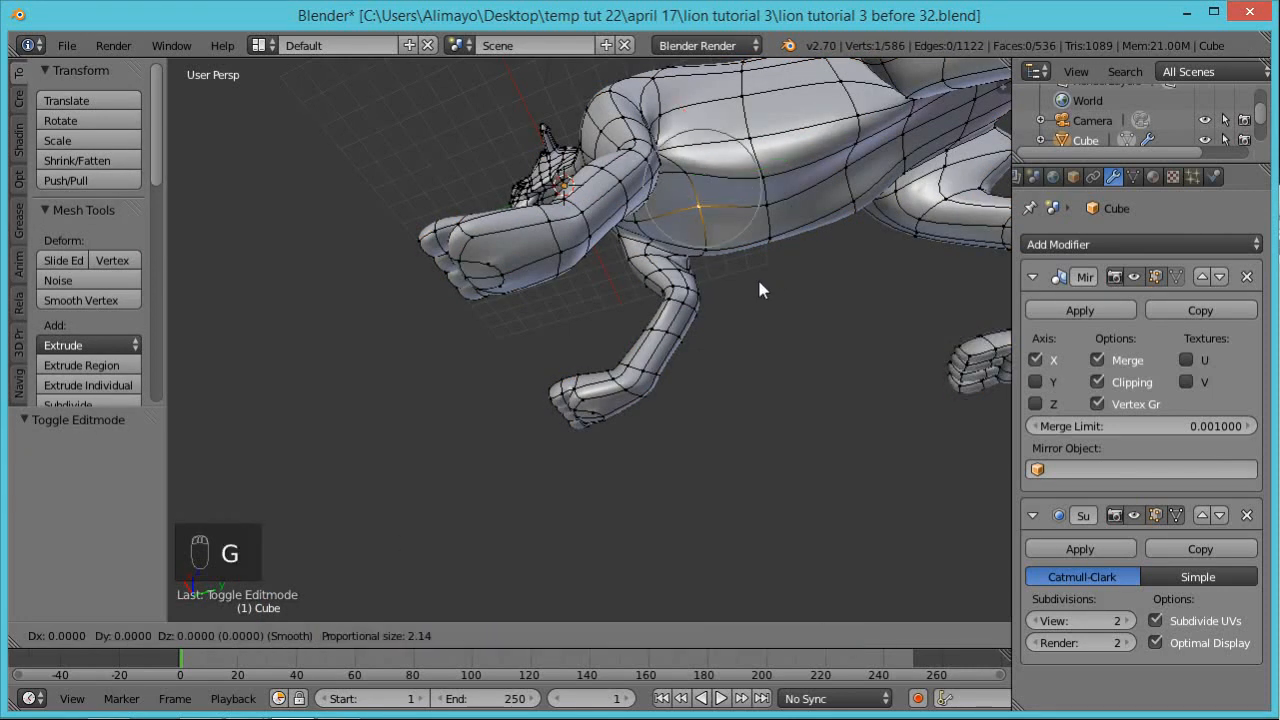
pyautogui.press('z')
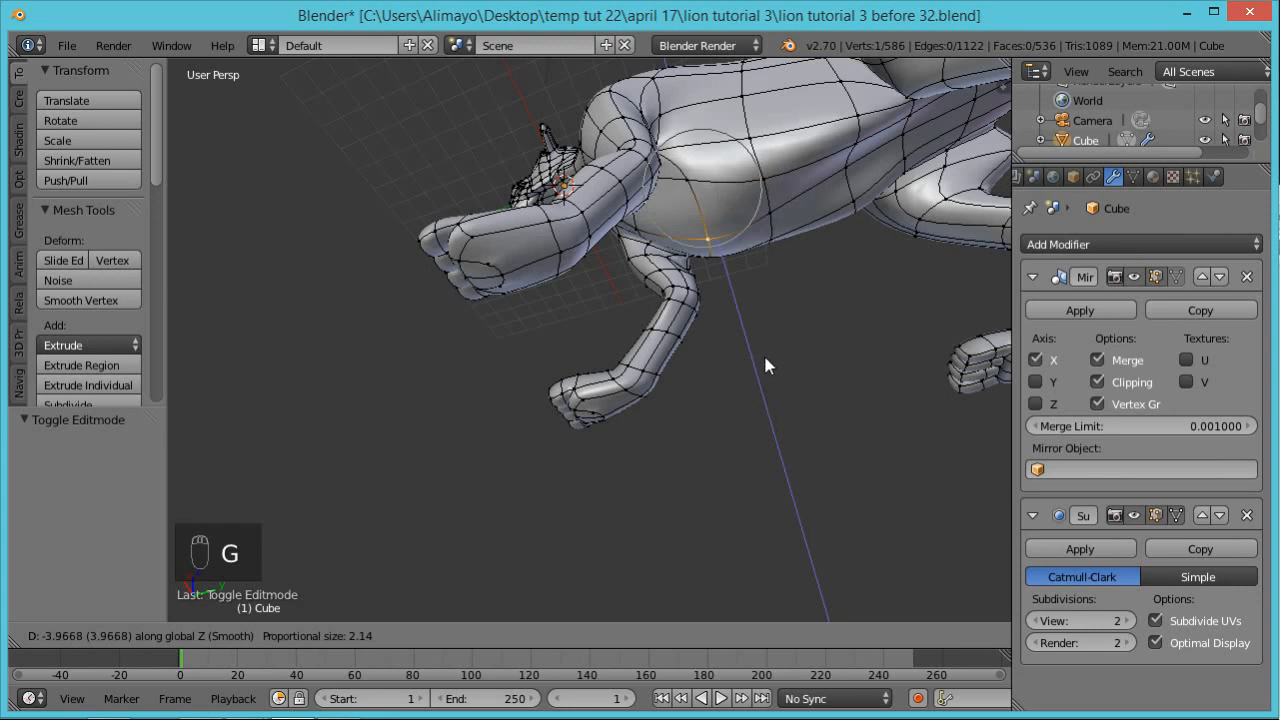
pyautogui.click(764, 355)
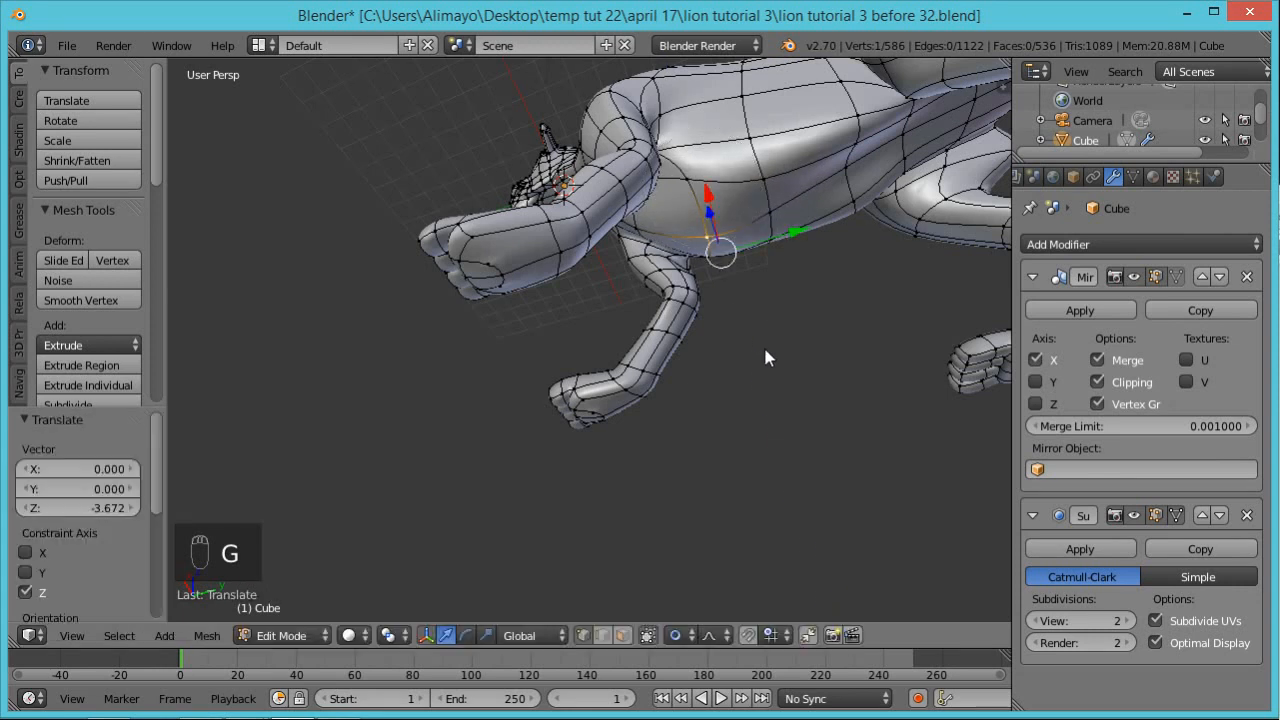
# Return to Sculpt Mode and bulk out the shoulder and upper front leg with the Grab brush
pyautogui.click(289, 635)
pyautogui.click(300, 568)
pyautogui.moveTo(692, 381)
pyautogui.mouseDown(button='middle')
pyautogui.moveTo(733, 547)
pyautogui.moveTo(747, 536)
pyautogui.mouseUp(button='middle')
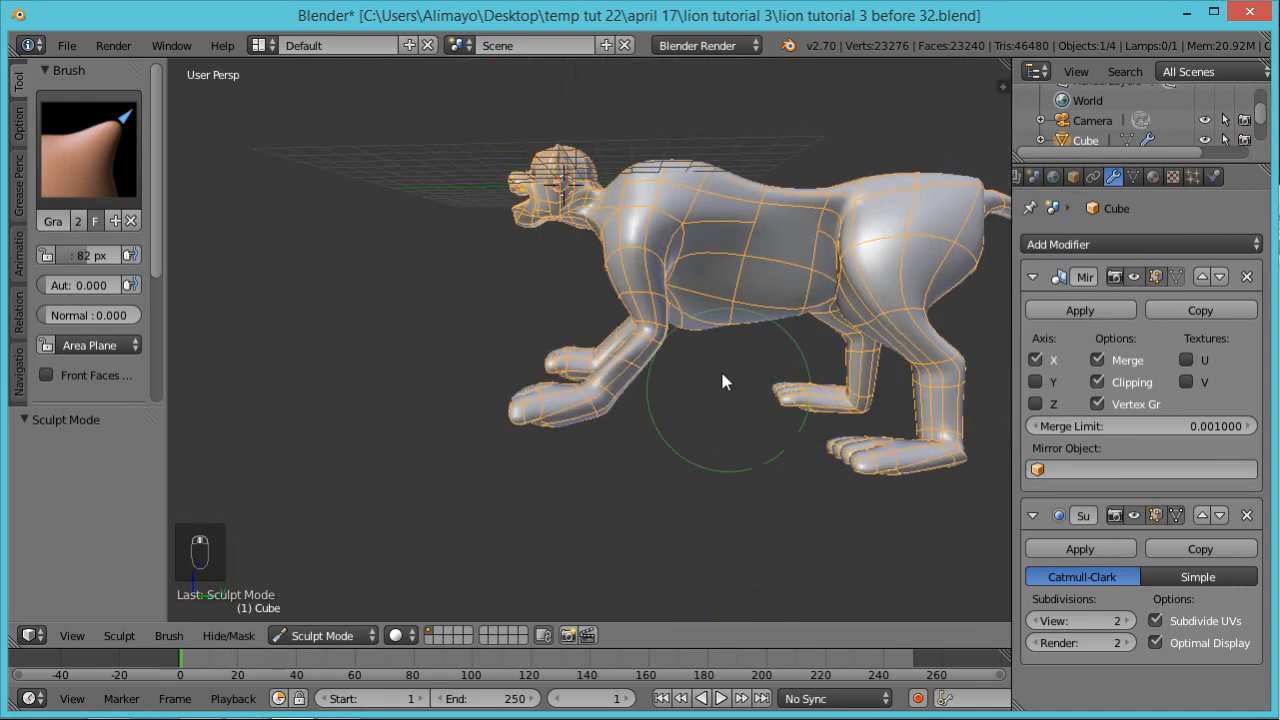
pyautogui.moveTo(672, 281)
pyautogui.mouseDown()
pyautogui.moveTo(686, 283)
pyautogui.moveTo(615, 280)
pyautogui.moveTo(664, 315)
pyautogui.moveTo(651, 363)
pyautogui.moveTo(663, 369)
pyautogui.moveTo(631, 329)
pyautogui.mouseUp()
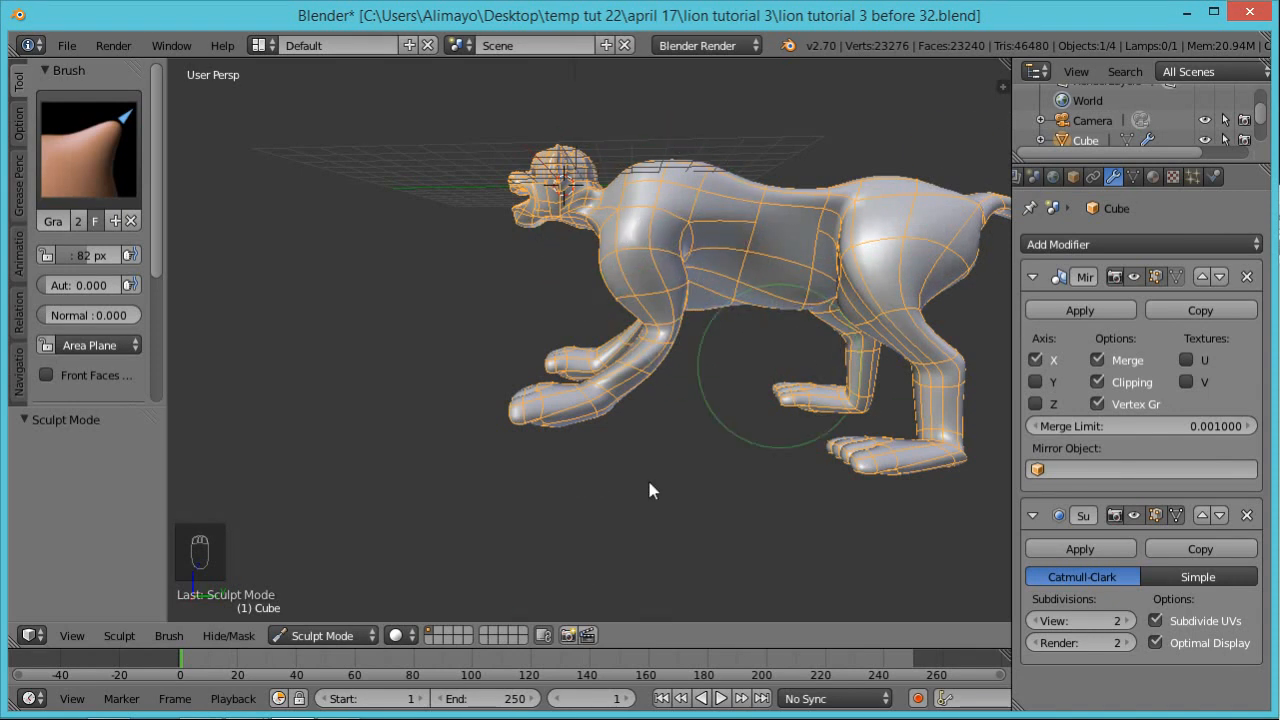
# Switch the lion back to Edit Mode and display its mesh as a wireframe
pyautogui.click(358, 637)
pyautogui.click(344, 585)
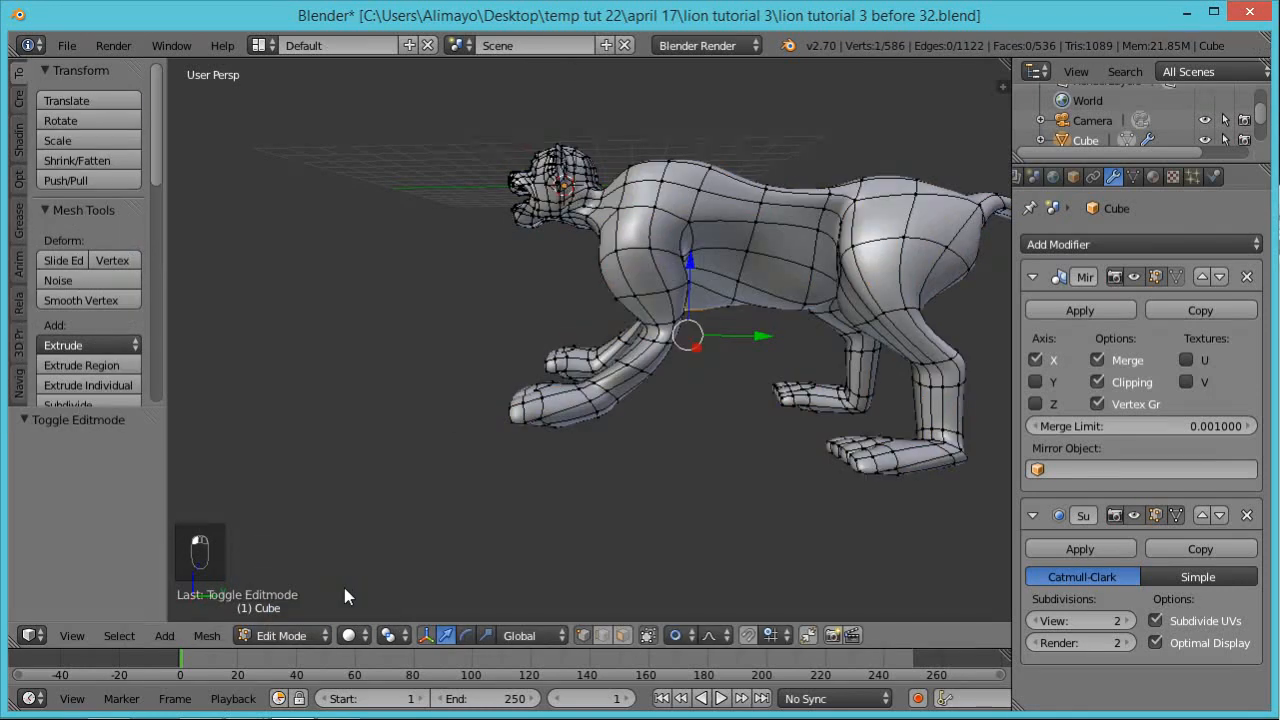
pyautogui.scroll(-3, 491, 280)
pyautogui.scroll(3, 493, 285)
pyautogui.press('z')
pyautogui.moveTo(545, 278); pyautogui.dragTo(594, 334, button='middle')
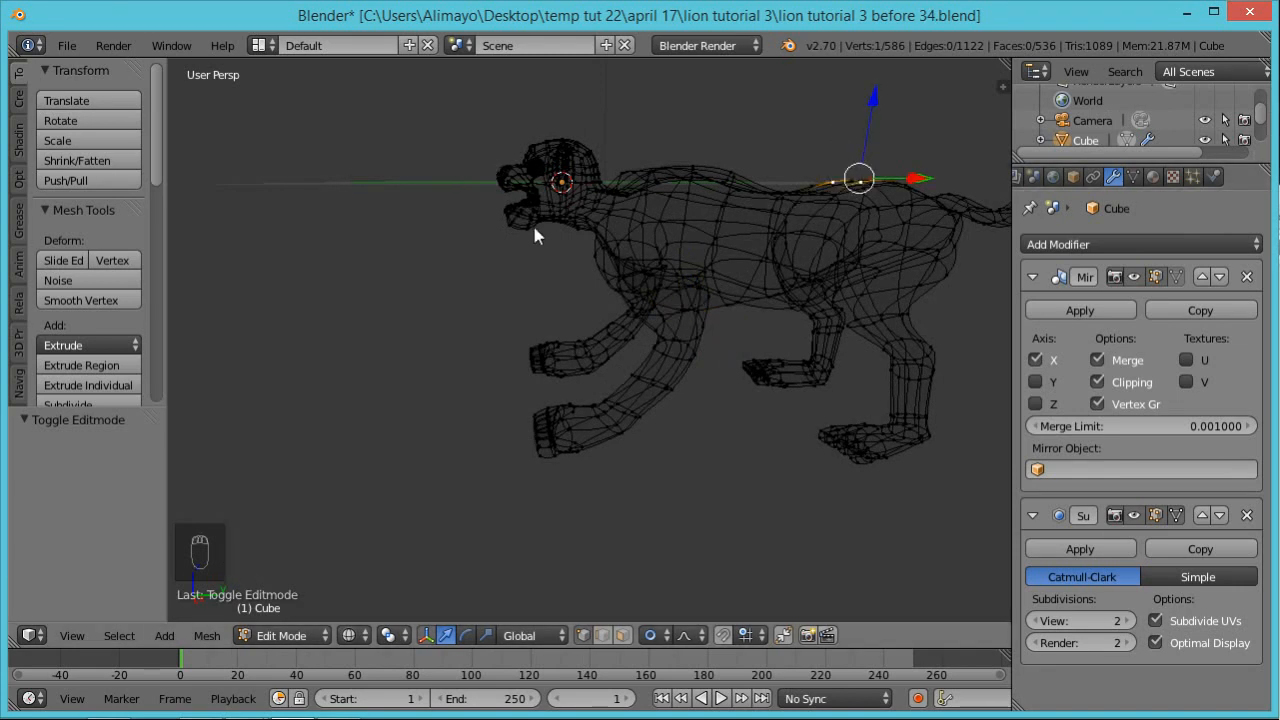
# Frame the whole lion in the right orthographic view and clear the vertex selection
pyautogui.press('KP_3')
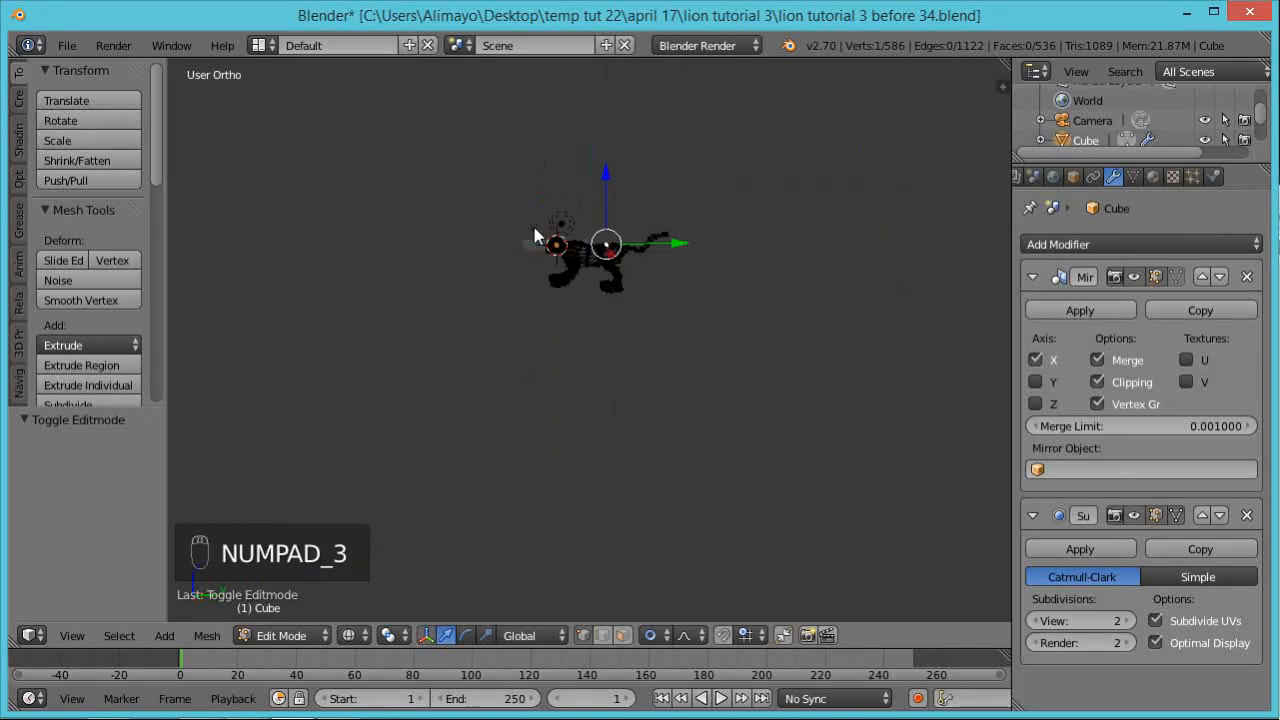
pyautogui.scroll(2, 534, 235)
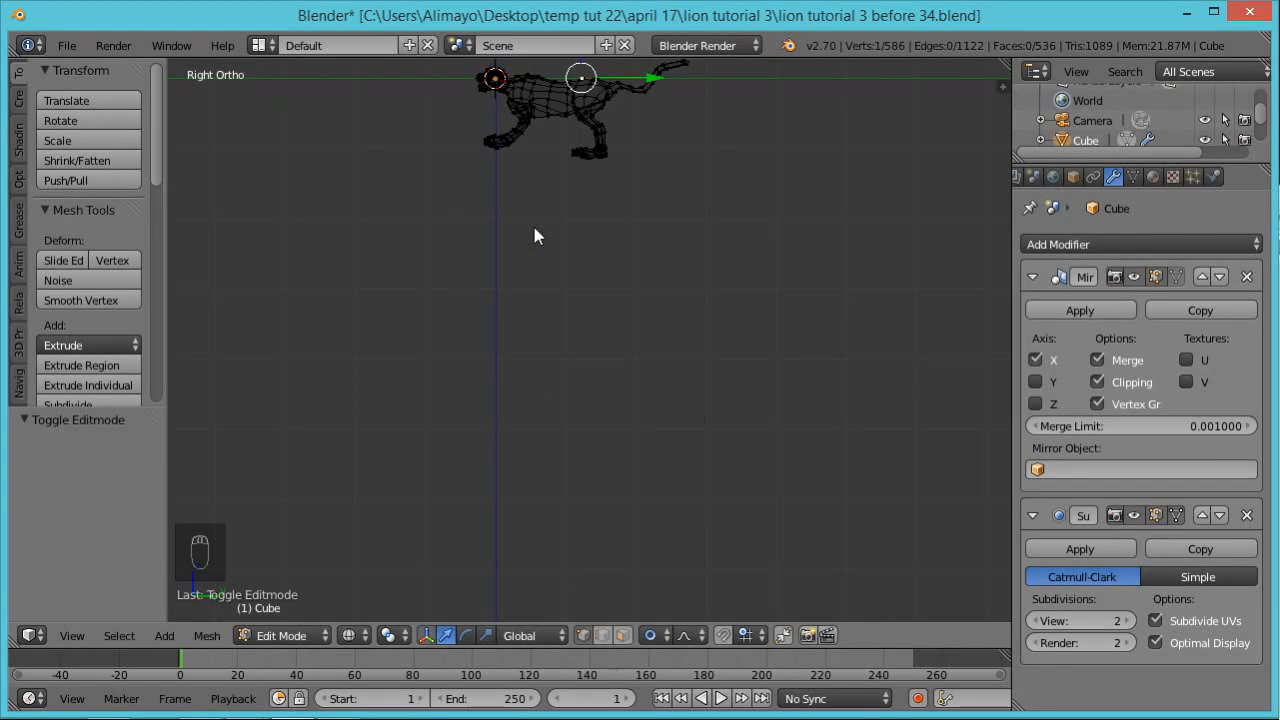
pyautogui.press('KP_Decimal')
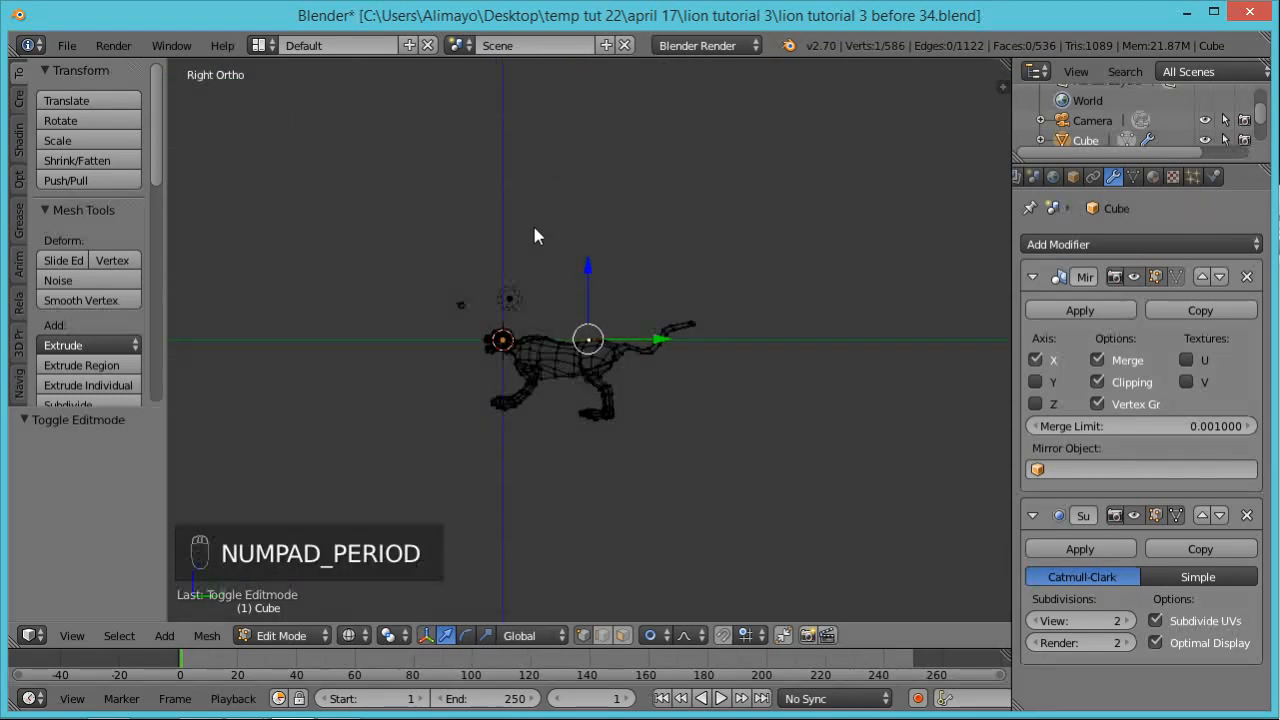
pyautogui.scroll(6, 540, 313)
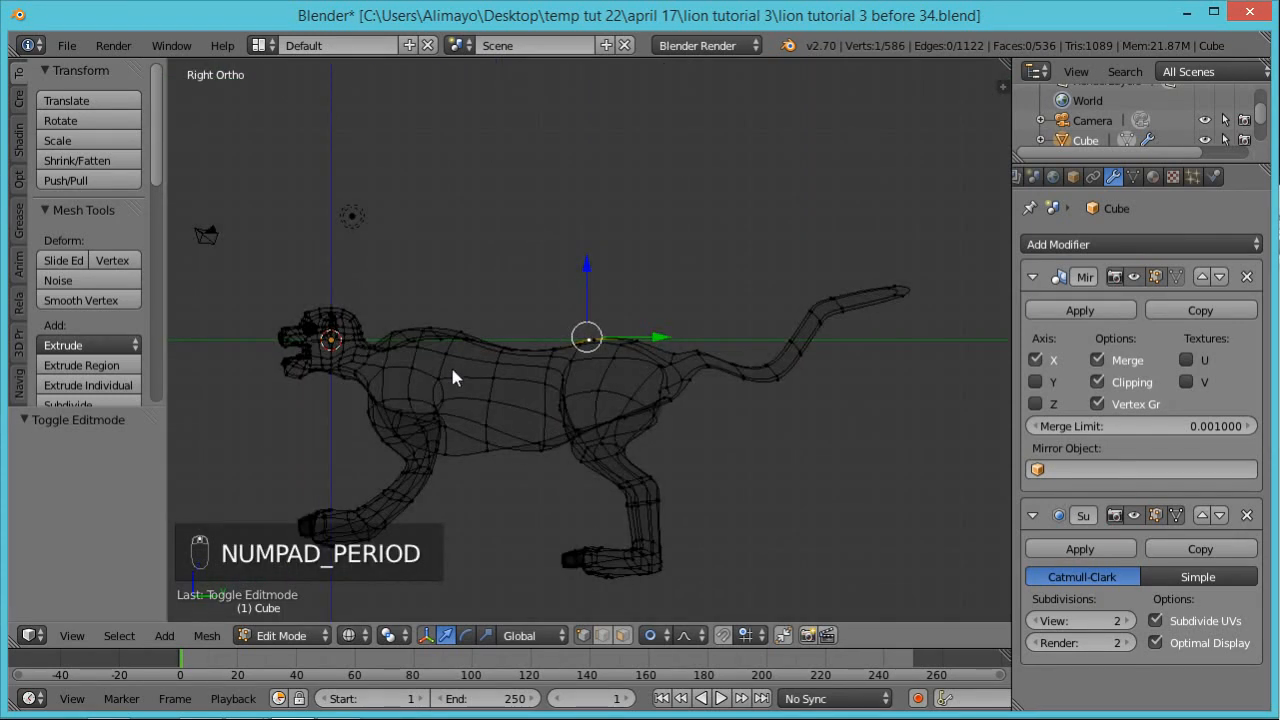
pyautogui.keyDown('shift'); pyautogui.moveTo(507, 356); pyautogui.dragTo(636, 316, button='middle'); pyautogui.keyUp('shift')
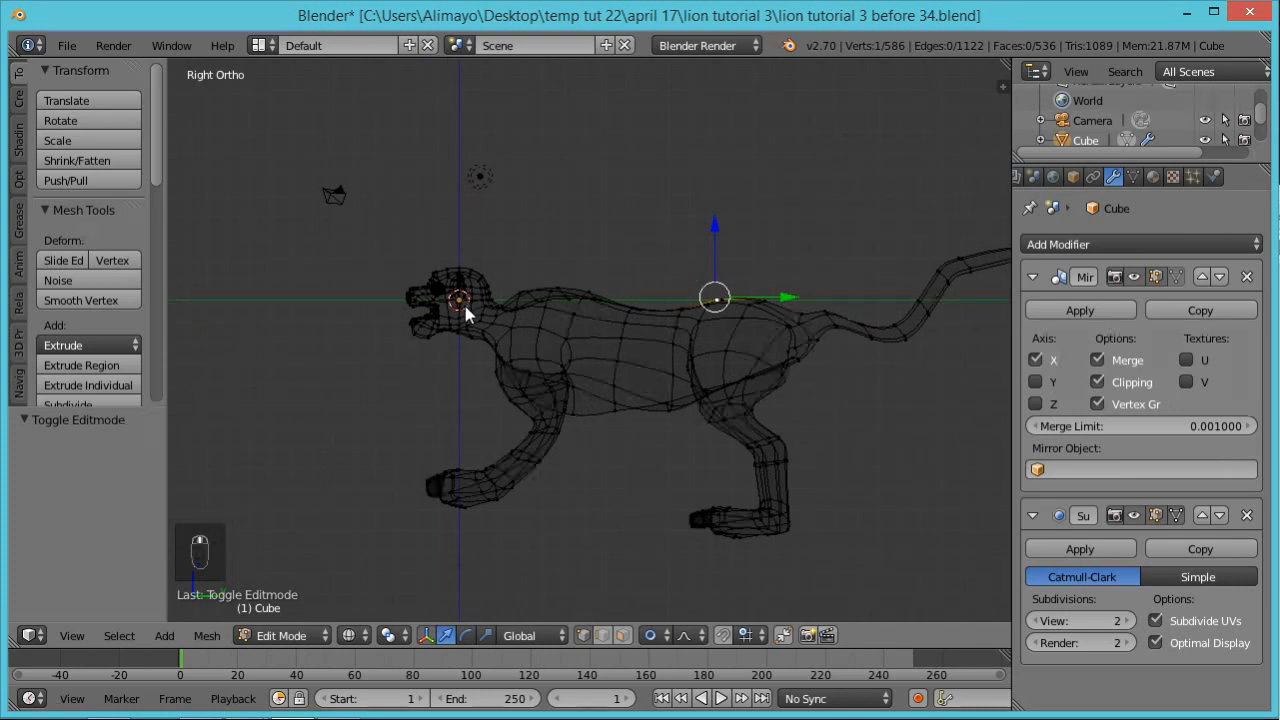
pyautogui.press('a')
pyautogui.press('a')
pyautogui.press('a')
pyautogui.press('a')
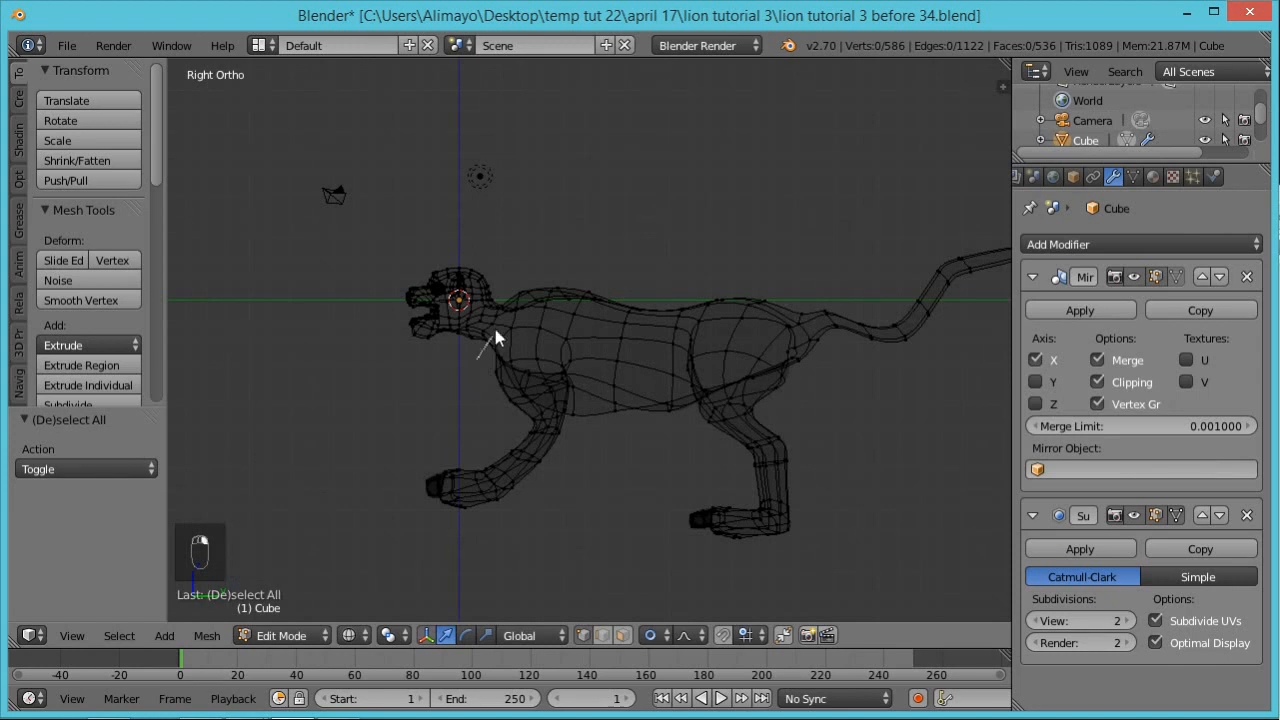
# Lasso-select all the vertices of the lion's head and return the mesh to solid shading
pyautogui.moveTo(502, 300)
pyautogui.keyDown('ctrl'); pyautogui.mouseDown()
pyautogui.moveTo(423, 221)
pyautogui.moveTo(357, 334)
pyautogui.moveTo(432, 372)
pyautogui.mouseUp(); pyautogui.keyUp('ctrl')
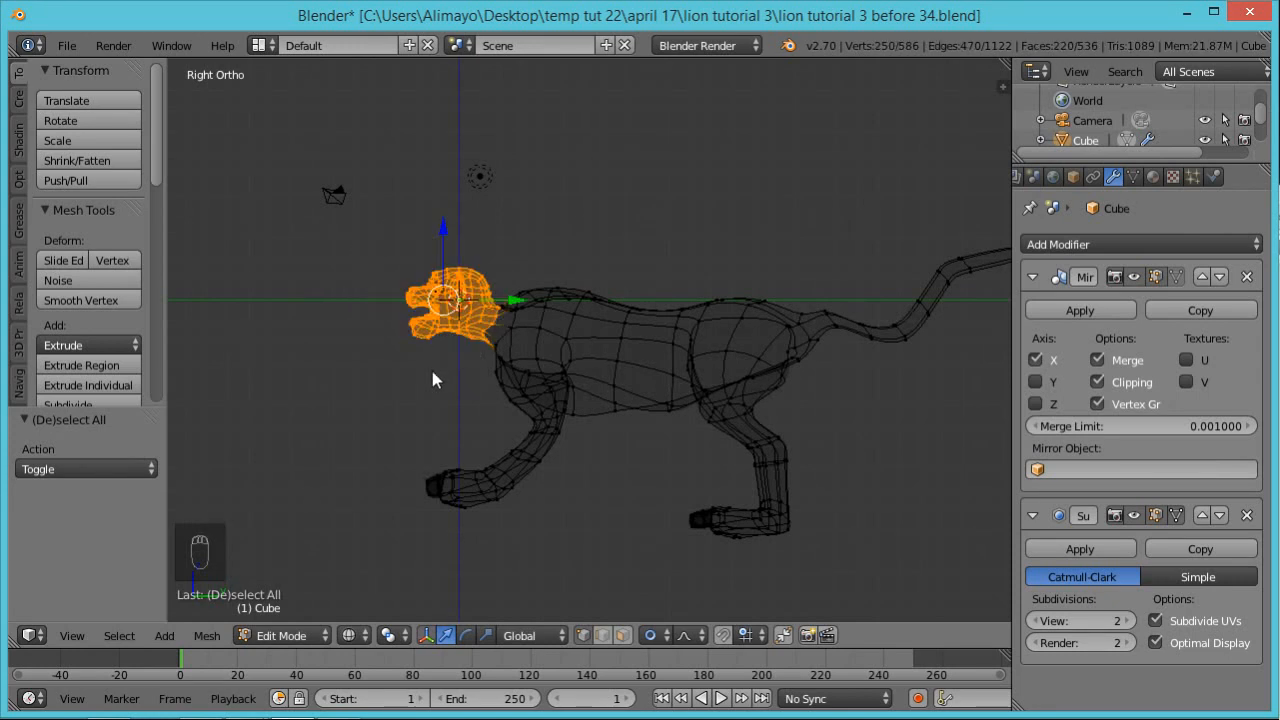
pyautogui.scroll(1, 459, 386)
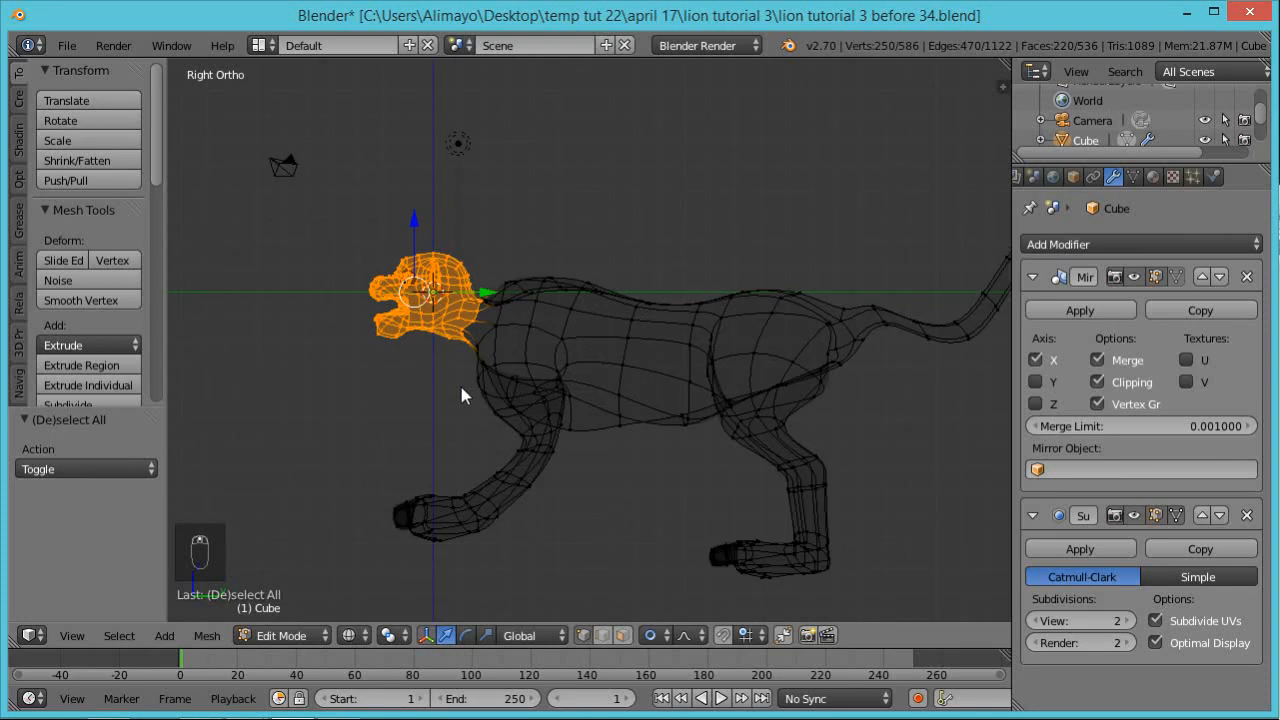
pyautogui.scroll(1, 440, 413)
pyautogui.press('z')
pyautogui.moveTo(414, 409)
pyautogui.mouseDown(button='middle')
pyautogui.moveTo(514, 417)
pyautogui.moveTo(640, 466)
pyautogui.moveTo(590, 426)
pyautogui.mouseUp(button='middle')
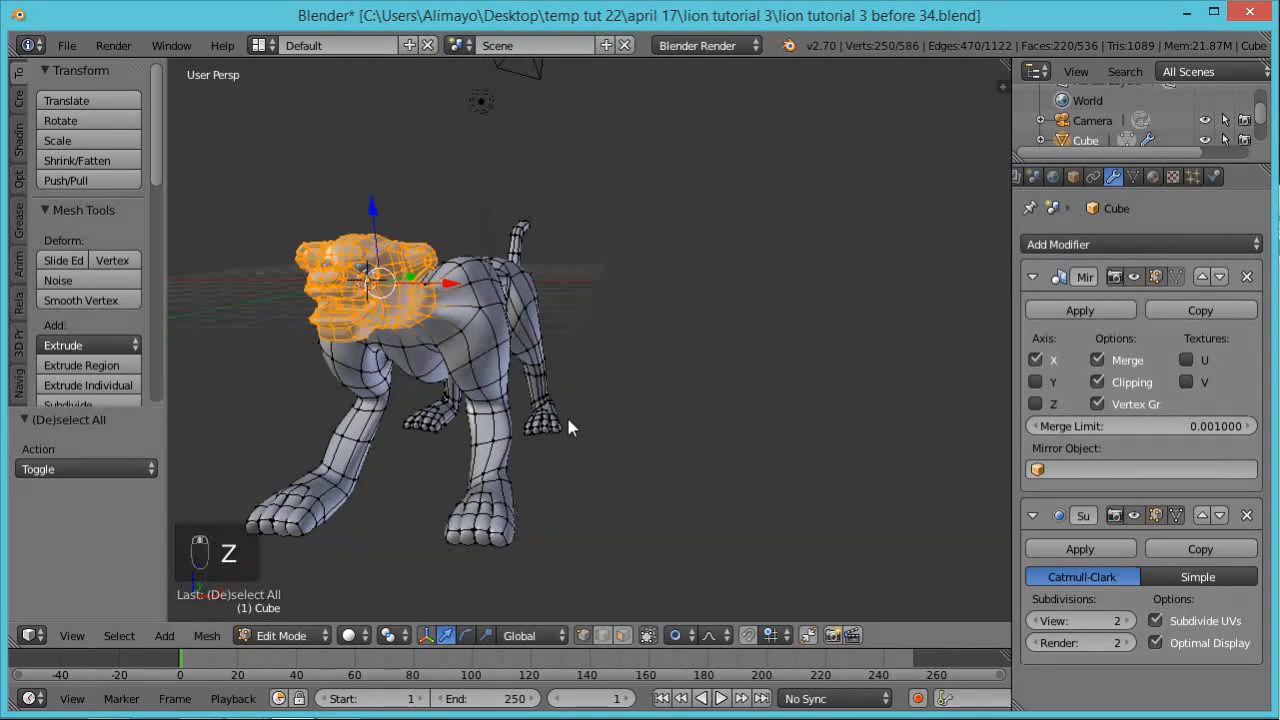
# Turn off proportional editing and scale the lion's head up uniformly by 1.216
pyautogui.press('s')
pyautogui.click(584, 436)
pyautogui.hotkey('alt', 'o')
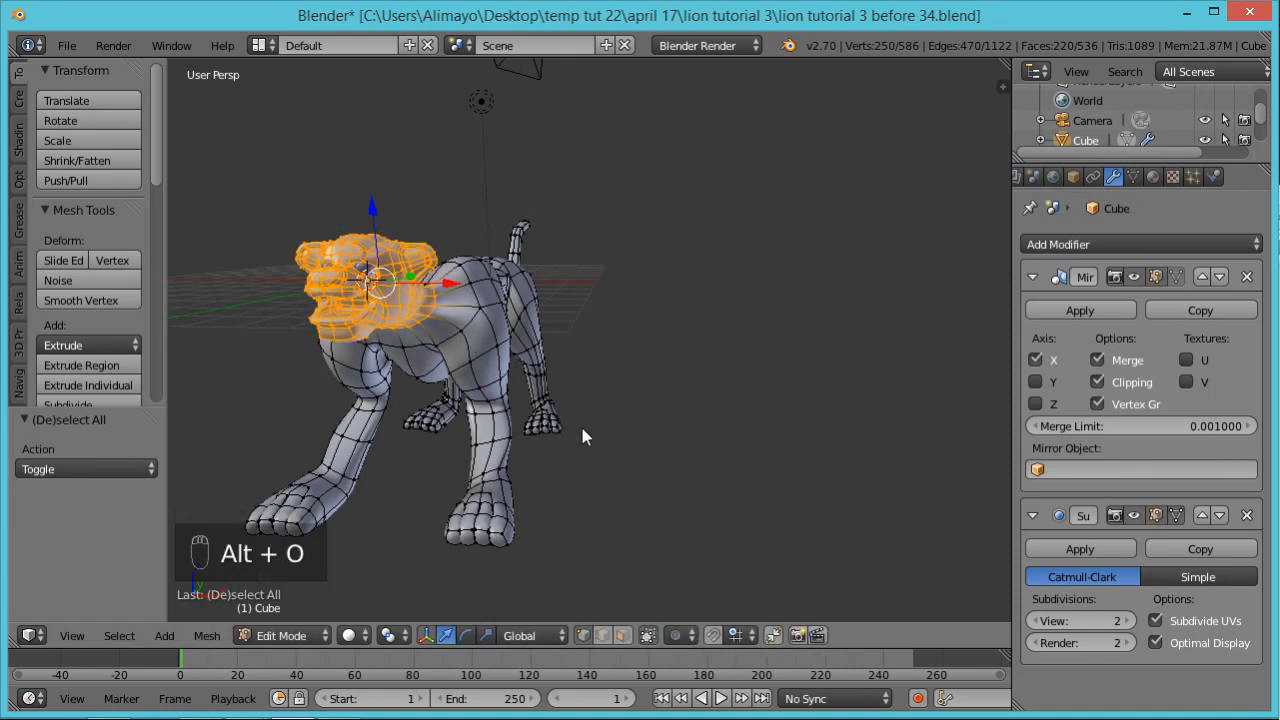
pyautogui.press('s')
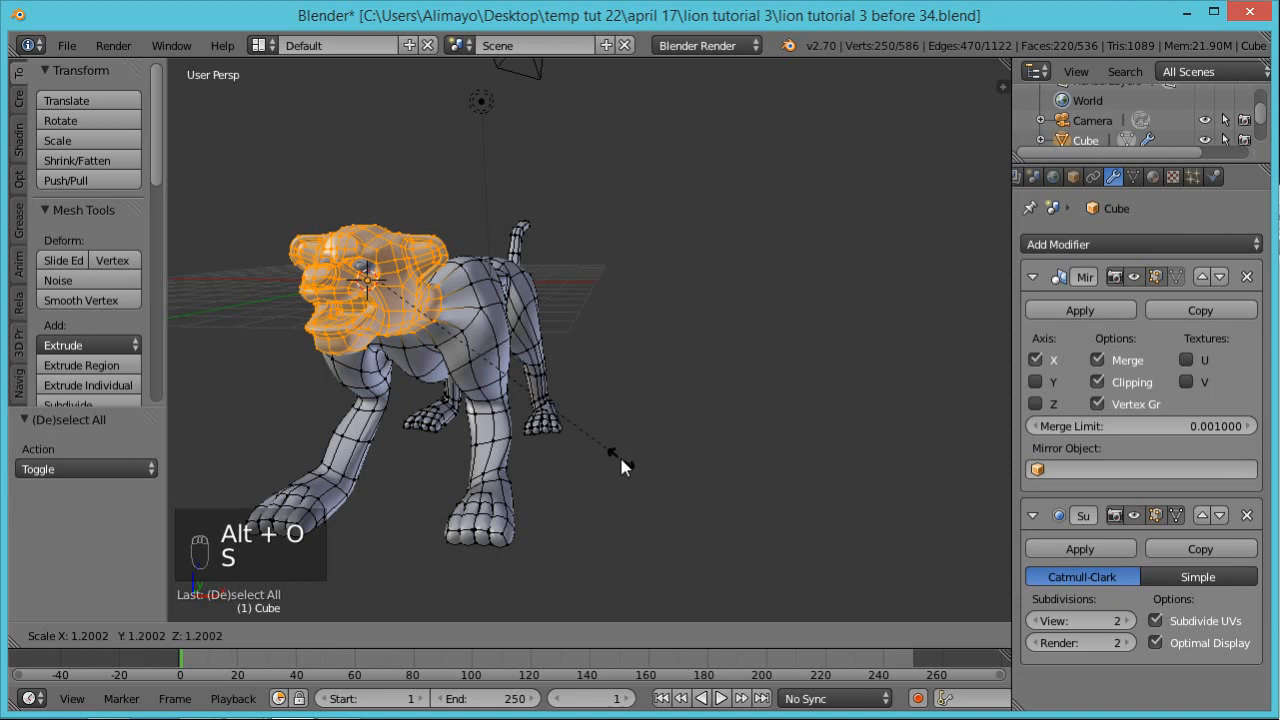
pyautogui.click(622, 456)
pyautogui.moveTo(605, 462); pyautogui.dragTo(862, 426, button='middle')
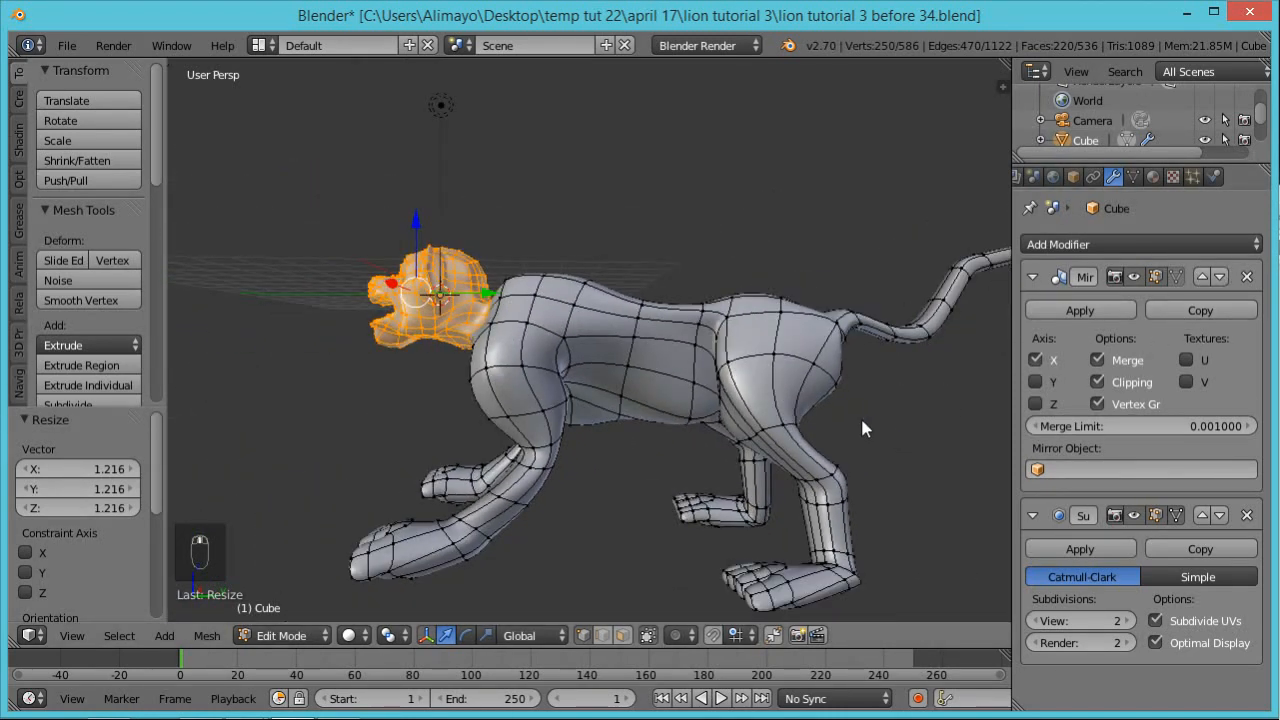
# Move the belly vertex just in front of the hind legs 1.231 units down along Z
pyautogui.moveTo(793, 452); pyautogui.dragTo(755, 372, button='middle')
pyautogui.moveTo(748, 228); pyautogui.dragTo(722, 245, button='middle')
pyautogui.rightClick(727, 307)
pyautogui.moveTo(791, 349); pyautogui.dragTo(760, 320, button='middle')
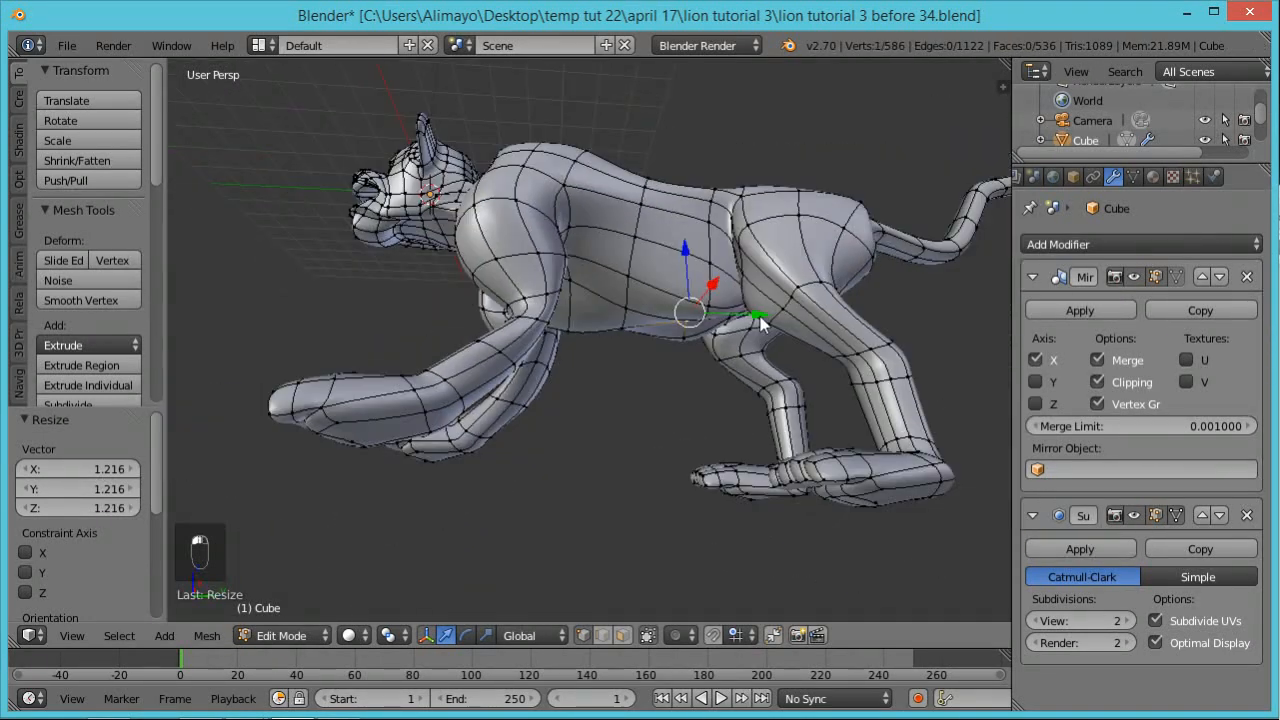
pyautogui.moveTo(683, 252); pyautogui.dragTo(692, 288)
pyautogui.moveTo(692, 288); pyautogui.dragTo(648, 314, button='middle')
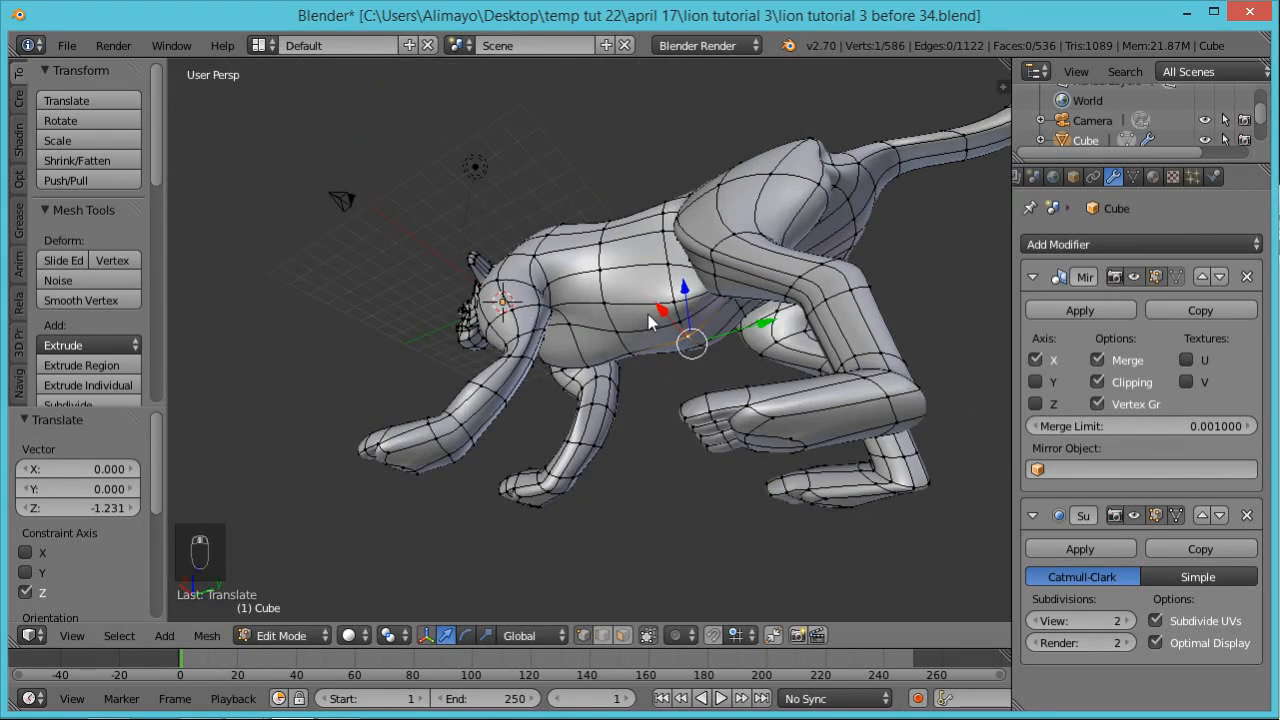
# Re-enable proportional editing and lower the rear belly vertex another 1.391 units along Z
pyautogui.hotkey('alt', 'o')
pyautogui.moveTo(770, 380); pyautogui.dragTo(740, 315, button='middle')
pyautogui.moveTo(737, 256); pyautogui.dragTo(739, 273)
pyautogui.moveTo(739, 273)
pyautogui.mouseDown(button='middle')
pyautogui.moveTo(849, 406)
pyautogui.moveTo(826, 432)
pyautogui.moveTo(760, 261)
pyautogui.mouseUp(button='middle')
# Select the underside vertex beside the front leg and move it 1.815 units down along Z with proportional editing
pyautogui.rightClick(617, 412)
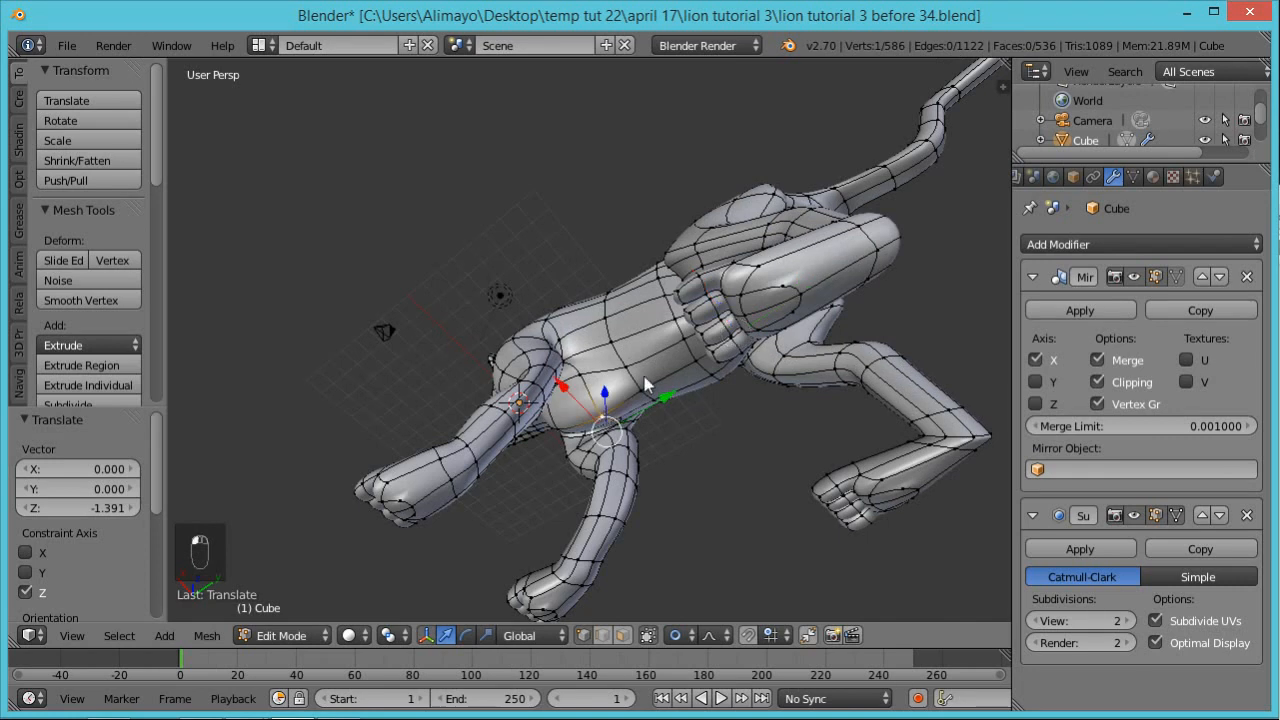
pyautogui.moveTo(755, 208); pyautogui.dragTo(700, 415, button='middle')
pyautogui.moveTo(626, 292); pyautogui.dragTo(626, 334)
pyautogui.moveTo(740, 343)
pyautogui.mouseDown(button='middle')
pyautogui.moveTo(529, 419)
pyautogui.moveTo(560, 442)
pyautogui.moveTo(667, 472)
pyautogui.moveTo(820, 423)
pyautogui.moveTo(731, 330)
pyautogui.mouseUp(button='middle')
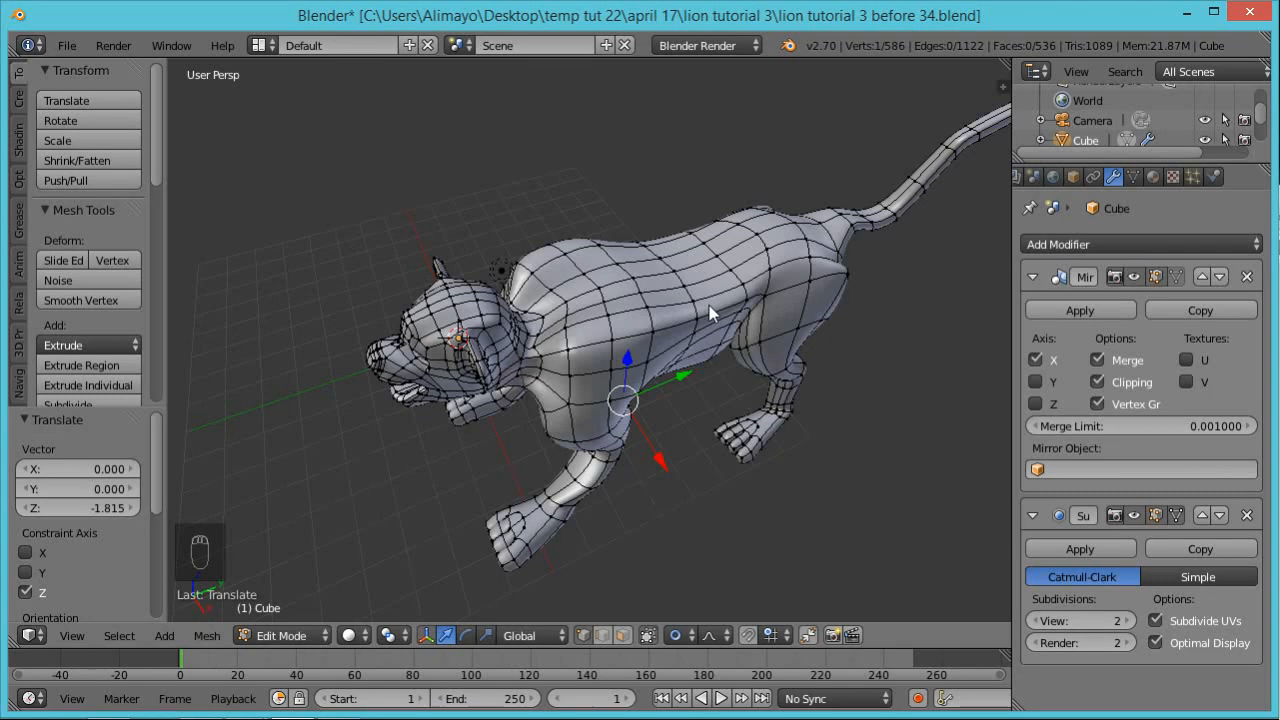
# Switch to Sculpt Mode and soften the lion's flank and rump with the Smooth brush
pyautogui.click(290, 635)
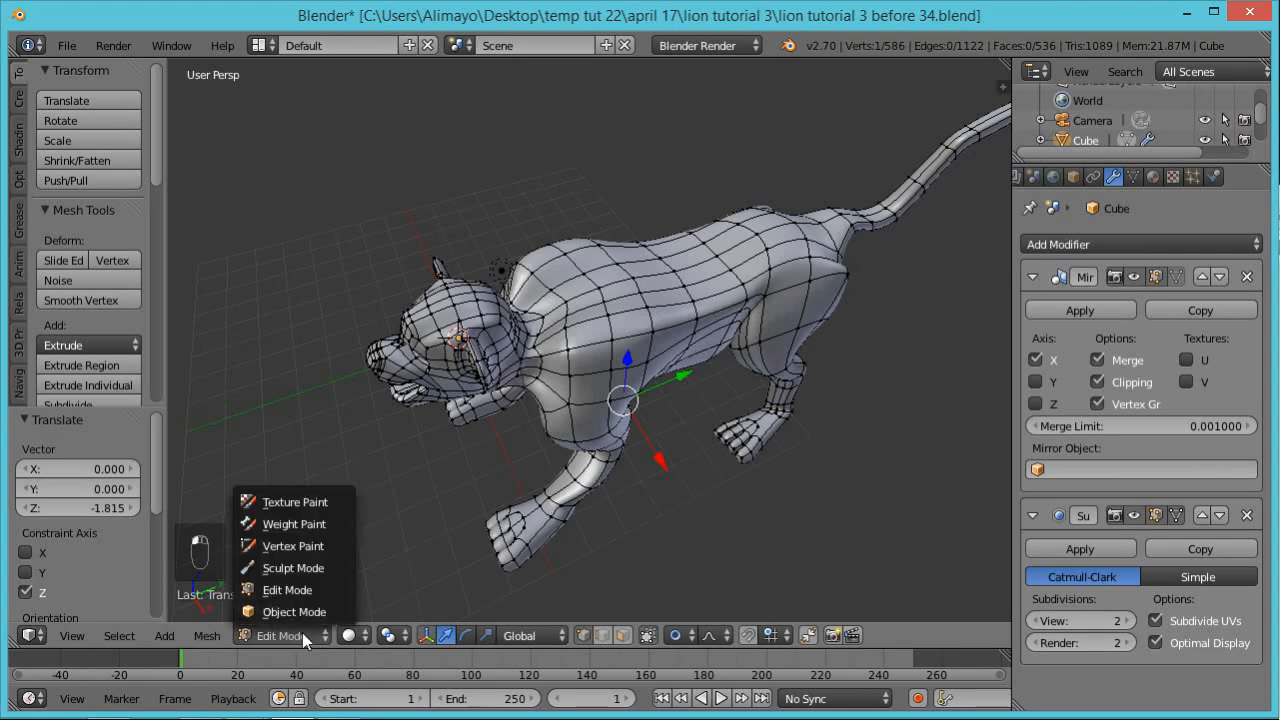
pyautogui.click(306, 564)
pyautogui.click(92, 152)
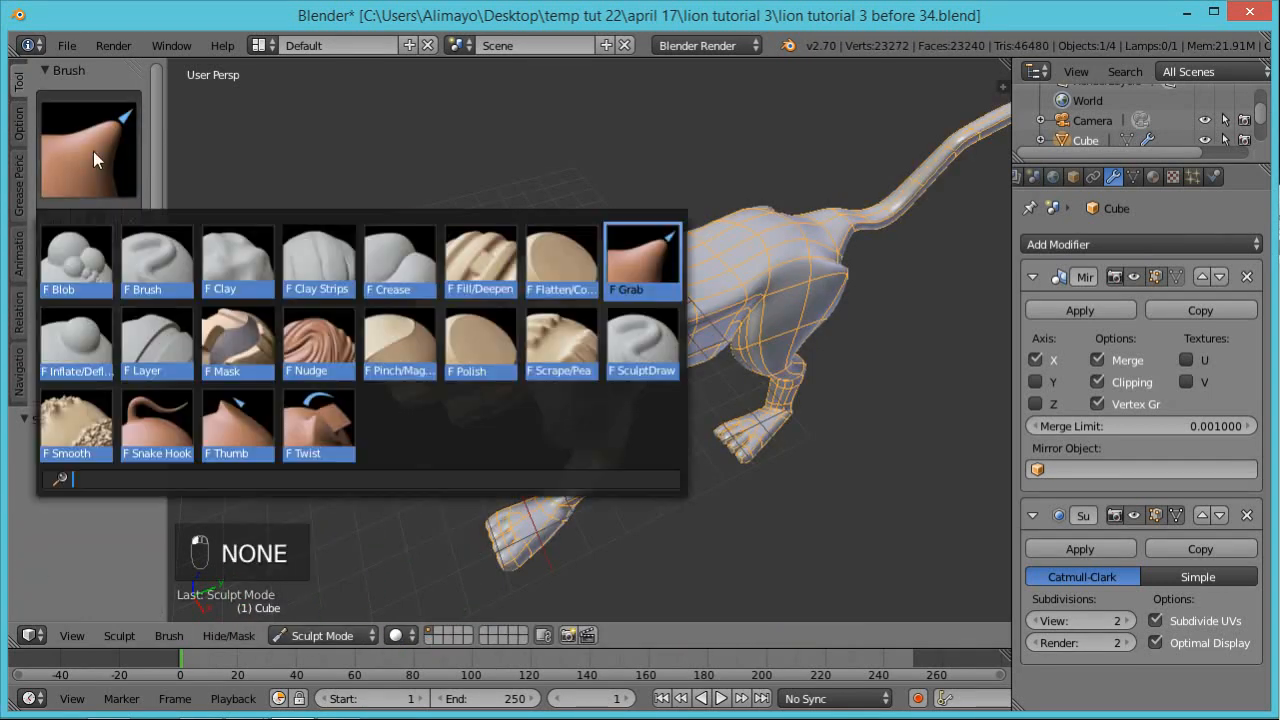
pyautogui.click(66, 425)
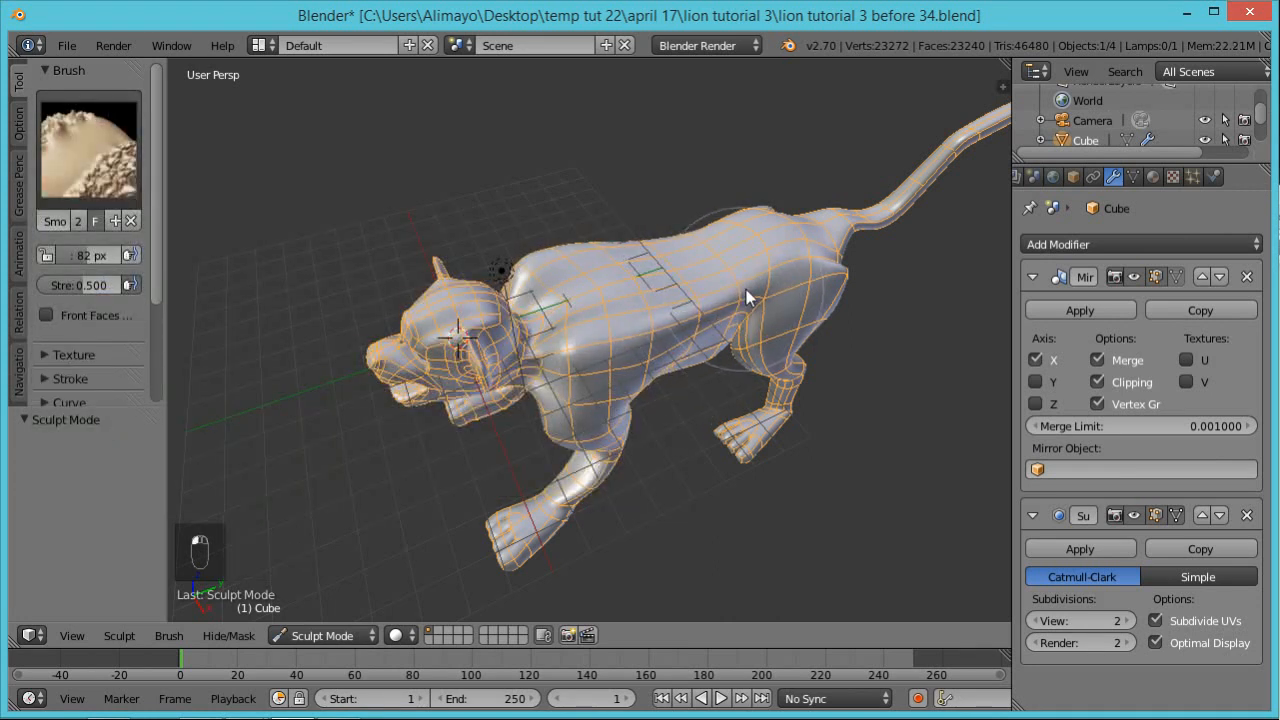
pyautogui.moveTo(685, 314)
pyautogui.mouseDown()
pyautogui.moveTo(702, 303)
pyautogui.moveTo(692, 321)
pyautogui.moveTo(660, 322)
pyautogui.moveTo(706, 311)
pyautogui.mouseUp()
pyautogui.moveTo(932, 383); pyautogui.dragTo(697, 376, button='middle')
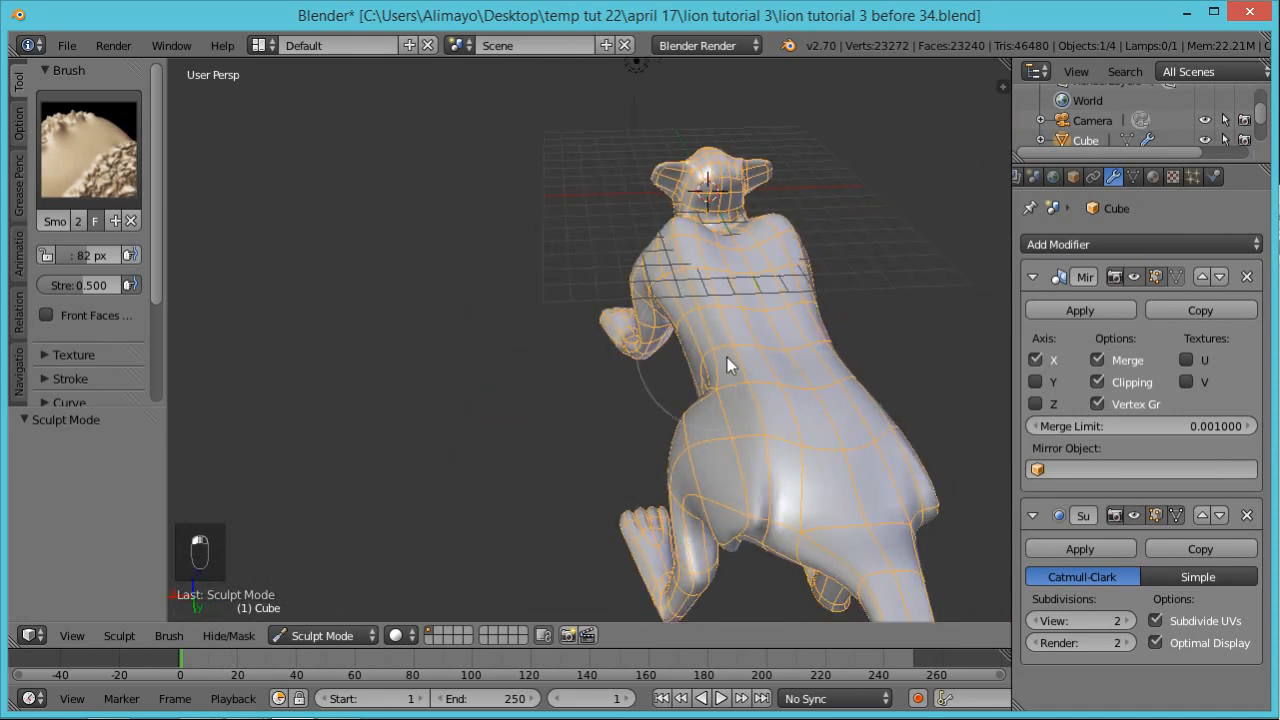
pyautogui.moveTo(711, 373)
pyautogui.mouseDown()
pyautogui.moveTo(777, 514)
pyautogui.moveTo(757, 527)
pyautogui.mouseUp()
# Reshape the lion's rump, hip and waist with the Grab brush
pyautogui.moveTo(940, 556)
pyautogui.mouseDown(button='middle')
pyautogui.moveTo(820, 500)
pyautogui.moveTo(820, 546)
pyautogui.moveTo(794, 534)
pyautogui.mouseUp(button='middle')
pyautogui.click(95, 160)
pyautogui.click(646, 272)
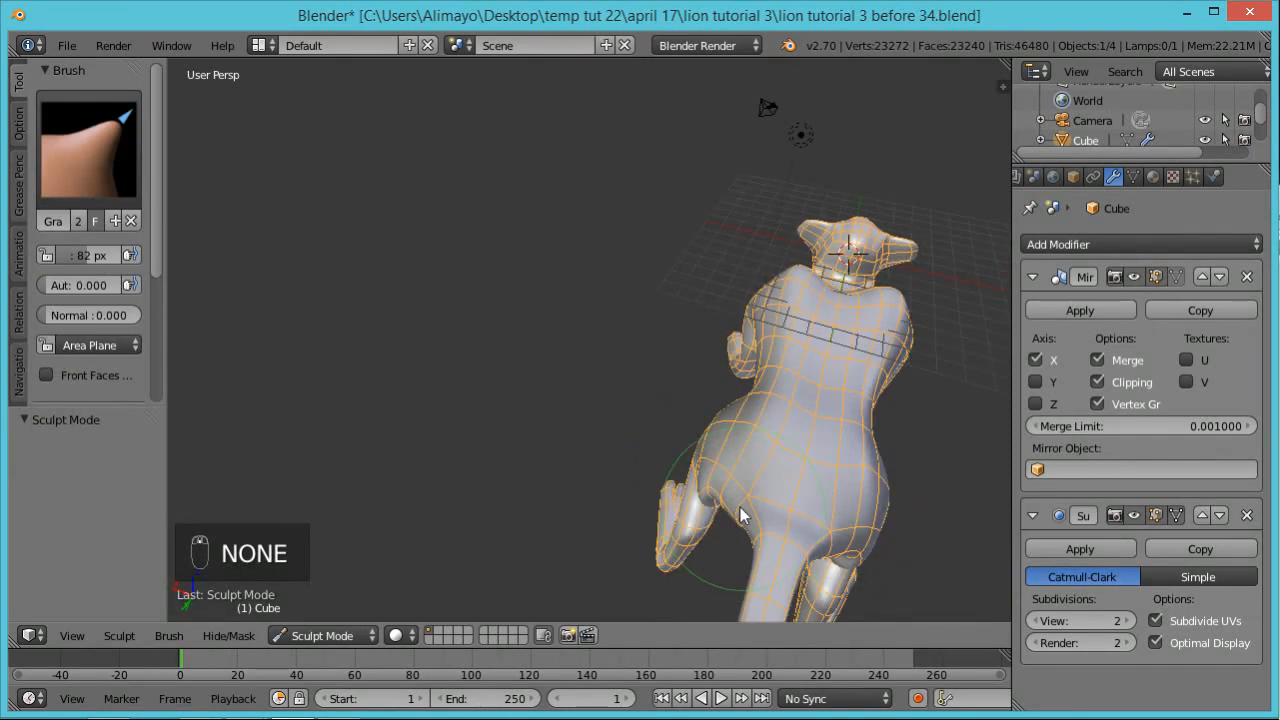
pyautogui.moveTo(740, 507); pyautogui.dragTo(755, 522)
pyautogui.moveTo(734, 418)
pyautogui.mouseDown()
pyautogui.moveTo(761, 423)
pyautogui.moveTo(743, 477)
pyautogui.mouseUp()
pyautogui.moveTo(789, 350)
pyautogui.mouseDown()
pyautogui.moveTo(788, 369)
pyautogui.moveTo(818, 389)
pyautogui.mouseUp()
pyautogui.moveTo(930, 457); pyautogui.dragTo(713, 354, button='middle')
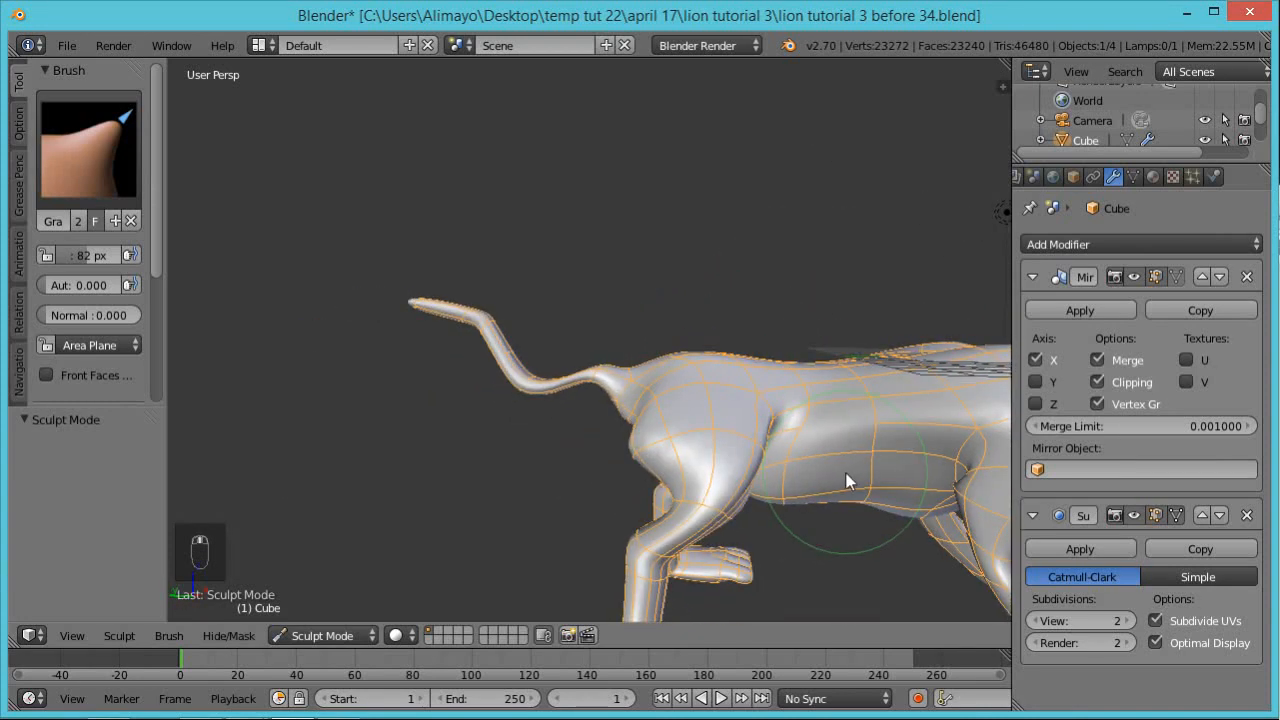
# Smooth the lion's belly using the Smooth brush at a strength of 0.079
pyautogui.moveTo(903, 545)
pyautogui.mouseDown(button='middle')
pyautogui.moveTo(646, 373)
pyautogui.moveTo(590, 360)
pyautogui.mouseUp(button='middle')
pyautogui.click(128, 187)
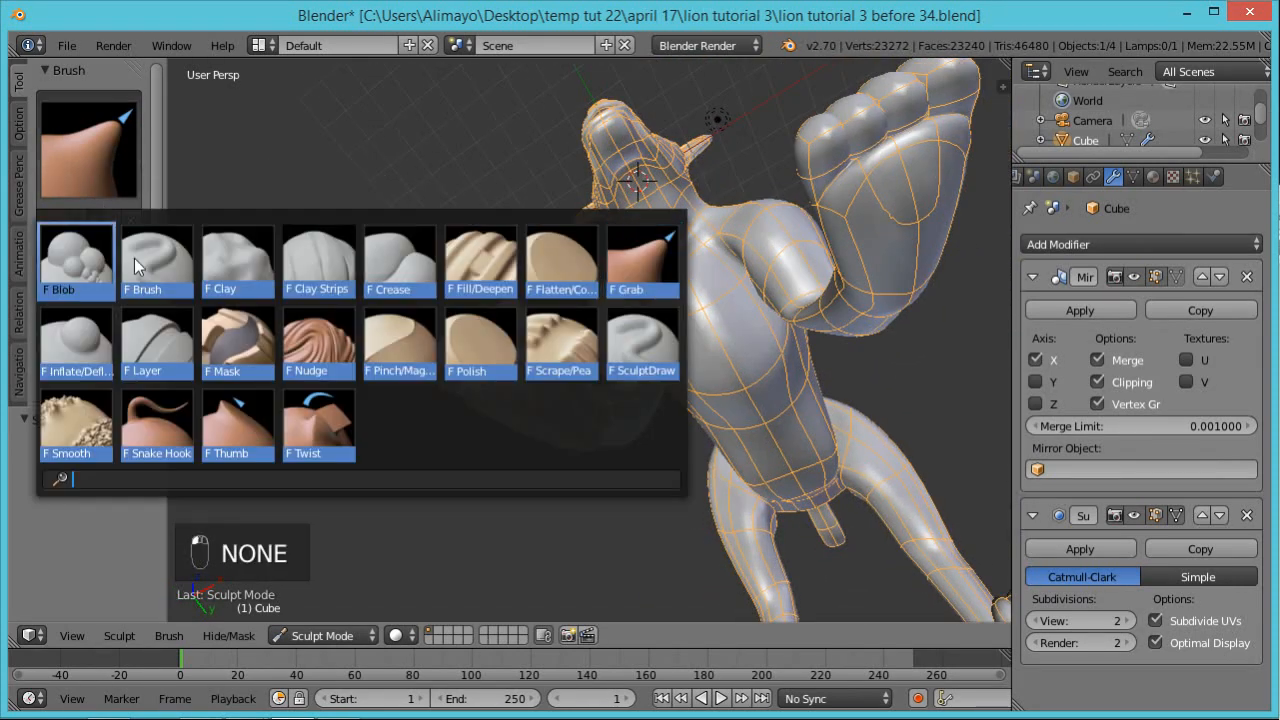
pyautogui.click(98, 420)
pyautogui.moveTo(85, 285); pyautogui.dragTo(48, 293)
pyautogui.moveTo(760, 443); pyautogui.dragTo(739, 386)
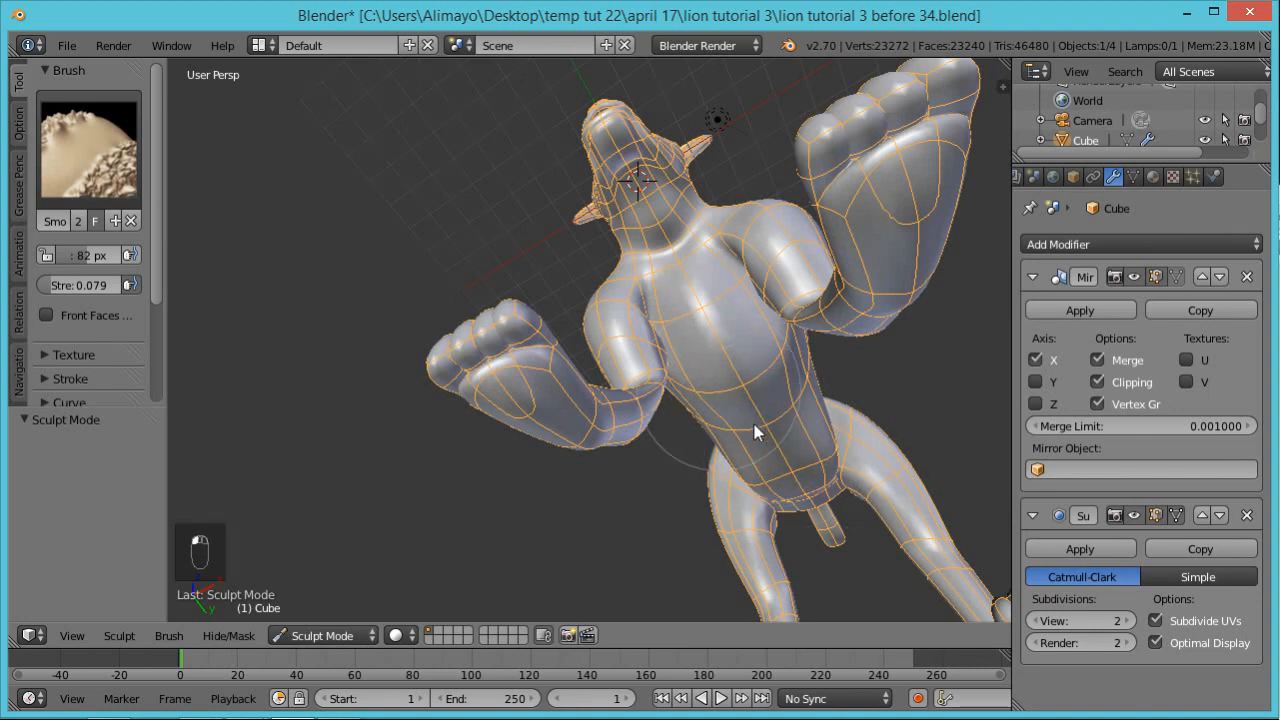
pyautogui.moveTo(846, 417)
pyautogui.mouseDown(button='middle')
pyautogui.moveTo(797, 449)
pyautogui.moveTo(575, 530)
pyautogui.moveTo(656, 573)
pyautogui.moveTo(780, 480)
pyautogui.moveTo(849, 489)
pyautogui.moveTo(795, 471)
pyautogui.mouseUp(button='middle')
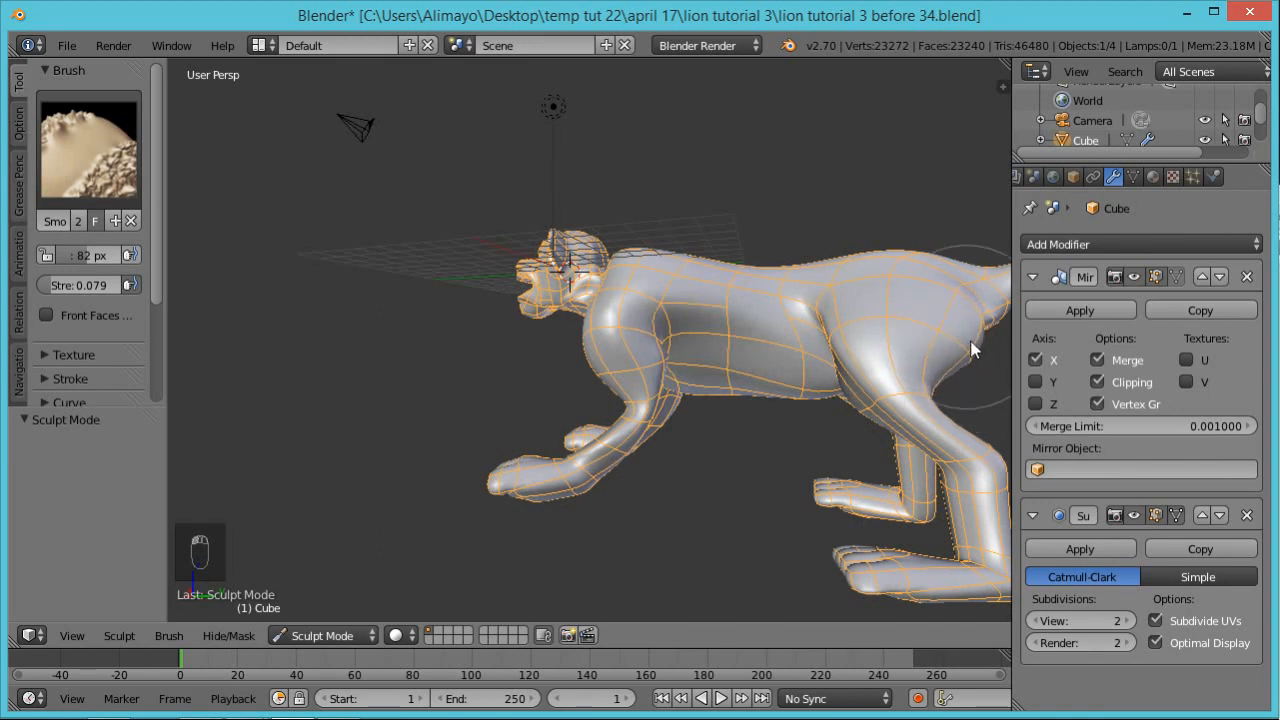
# Switch to the Grab brush for the front legs and reduce its radius to 26 px
pyautogui.scroll(-2, 823, 420)
pyautogui.moveTo(748, 463); pyautogui.dragTo(730, 398, button='middle')
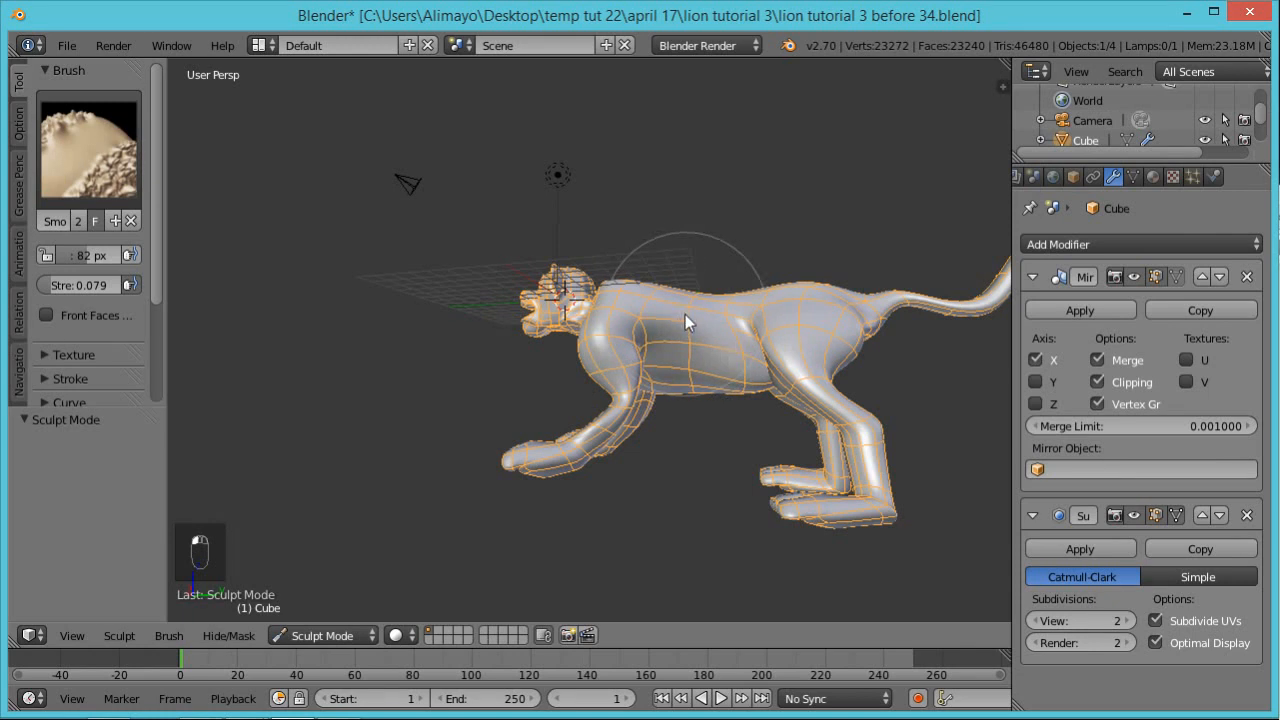
pyautogui.moveTo(732, 260); pyautogui.dragTo(894, 389, button='middle')
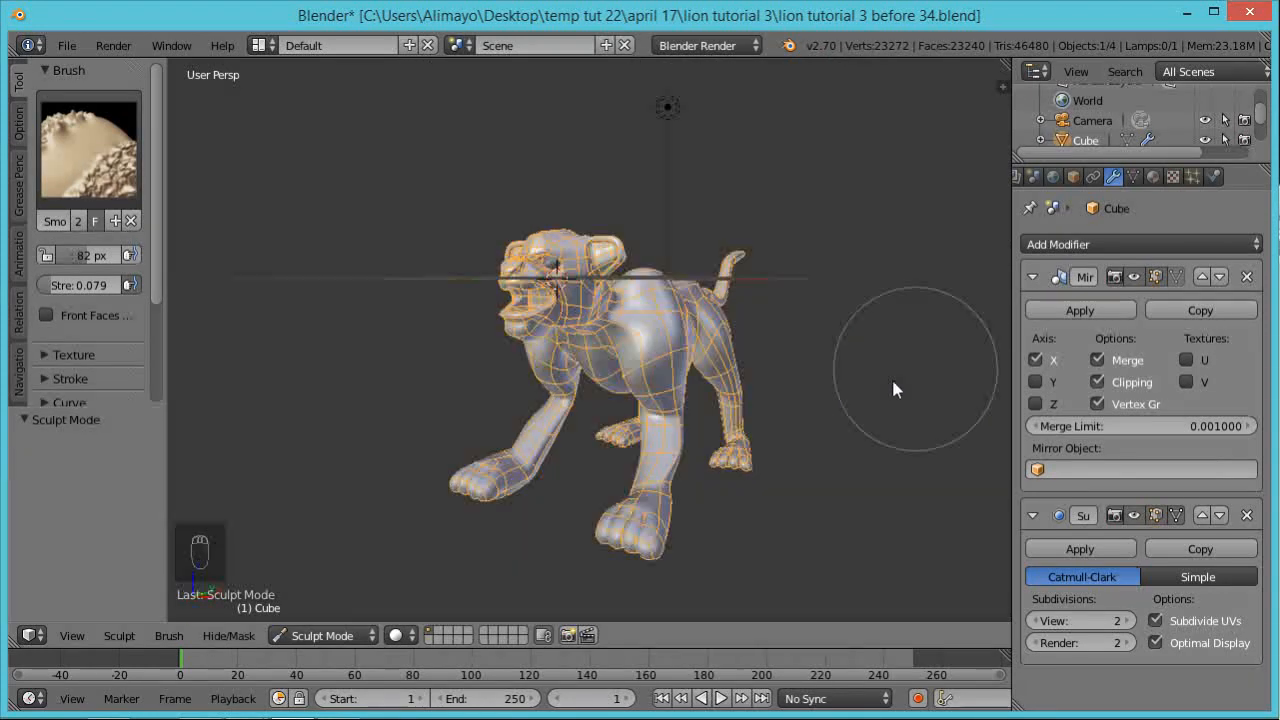
pyautogui.scroll(4, 768, 404)
pyautogui.scroll(-4, 768, 404)
pyautogui.moveTo(657, 436); pyautogui.dragTo(726, 435, button='middle')
pyautogui.click(74, 151)
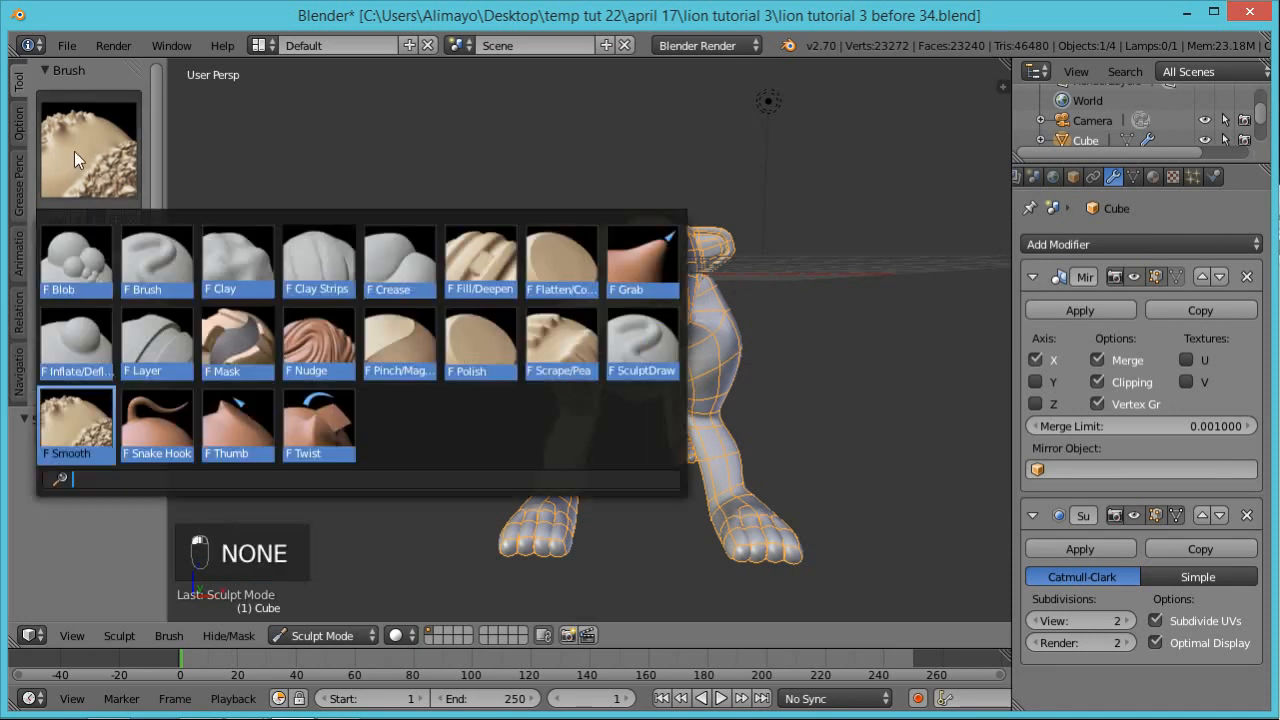
pyautogui.click(638, 291)
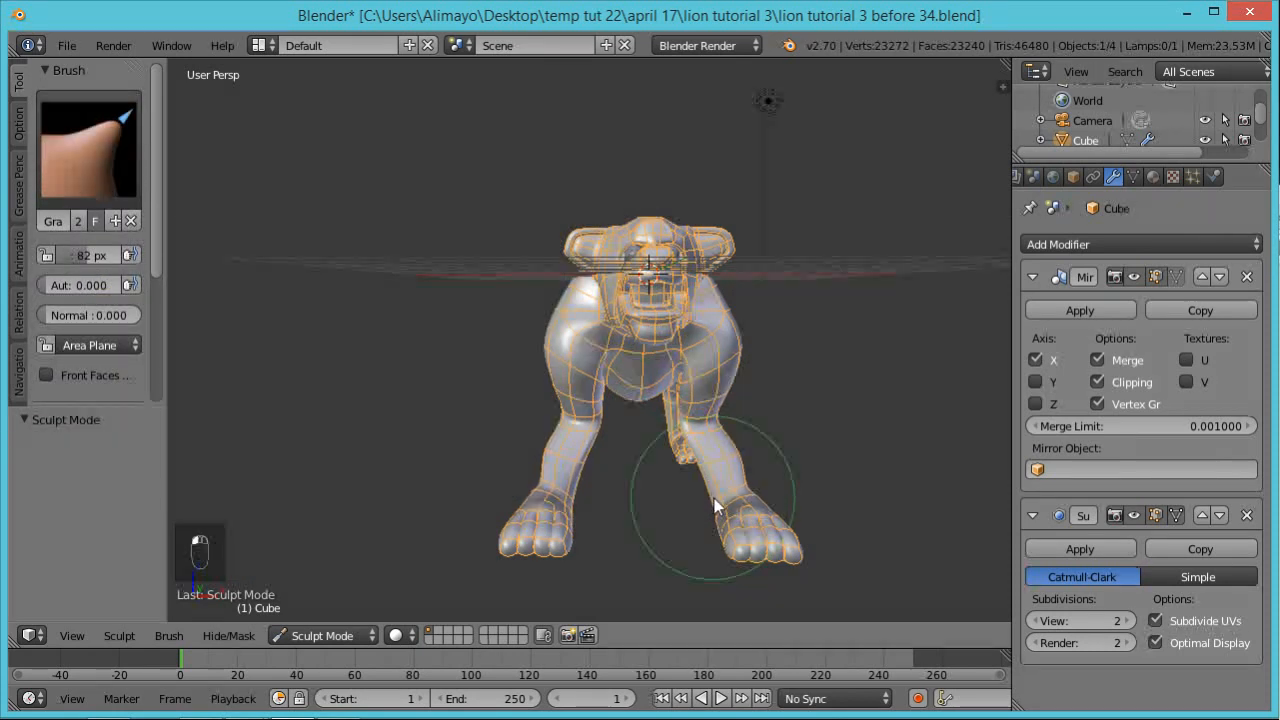
pyautogui.press('f')
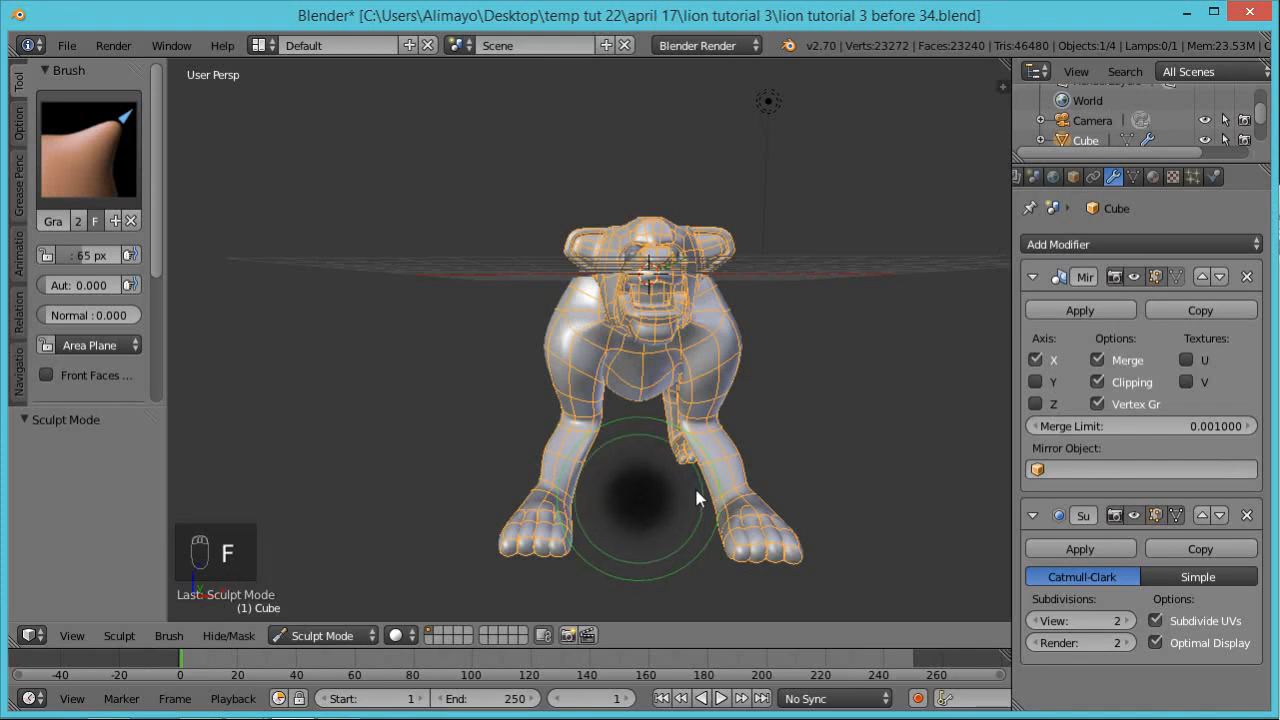
pyautogui.click(664, 485)
# Refine the inner and outer contours of the front leg around the elbow with the Grab brush
pyautogui.scroll(4, 772, 480)
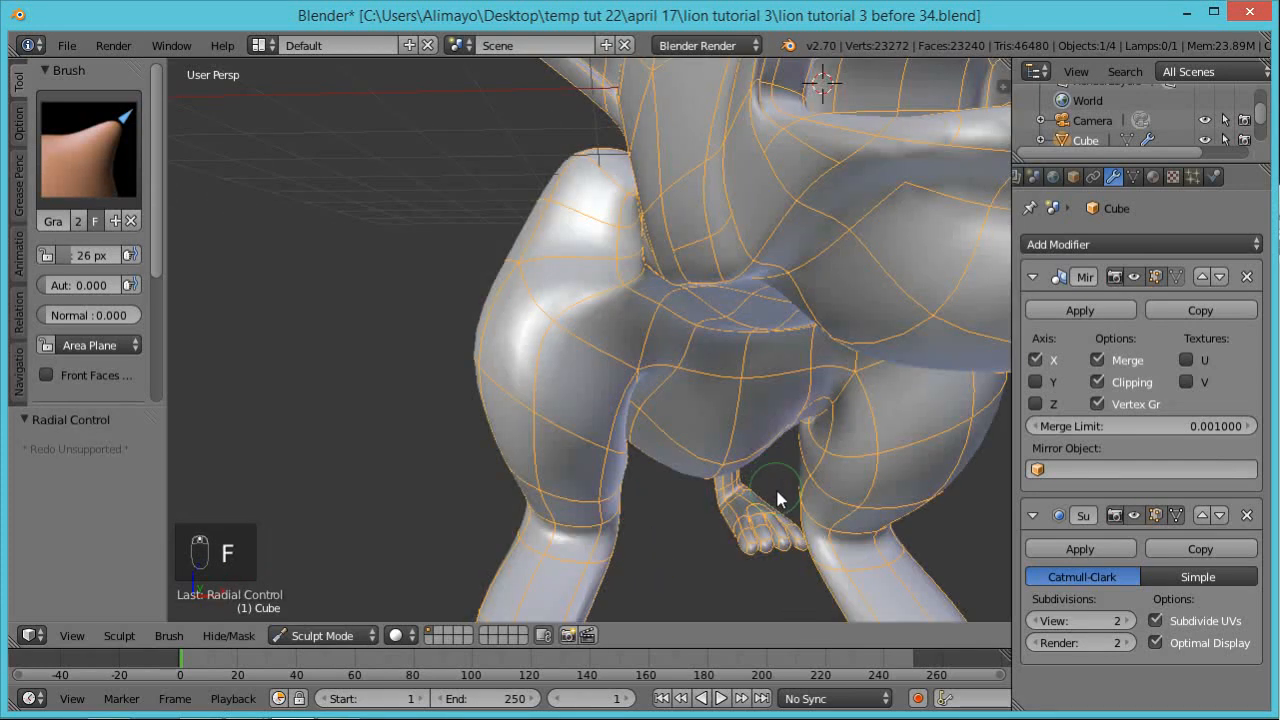
pyautogui.scroll(-2, 776, 488)
pyautogui.moveTo(784, 518); pyautogui.dragTo(726, 498, button='middle')
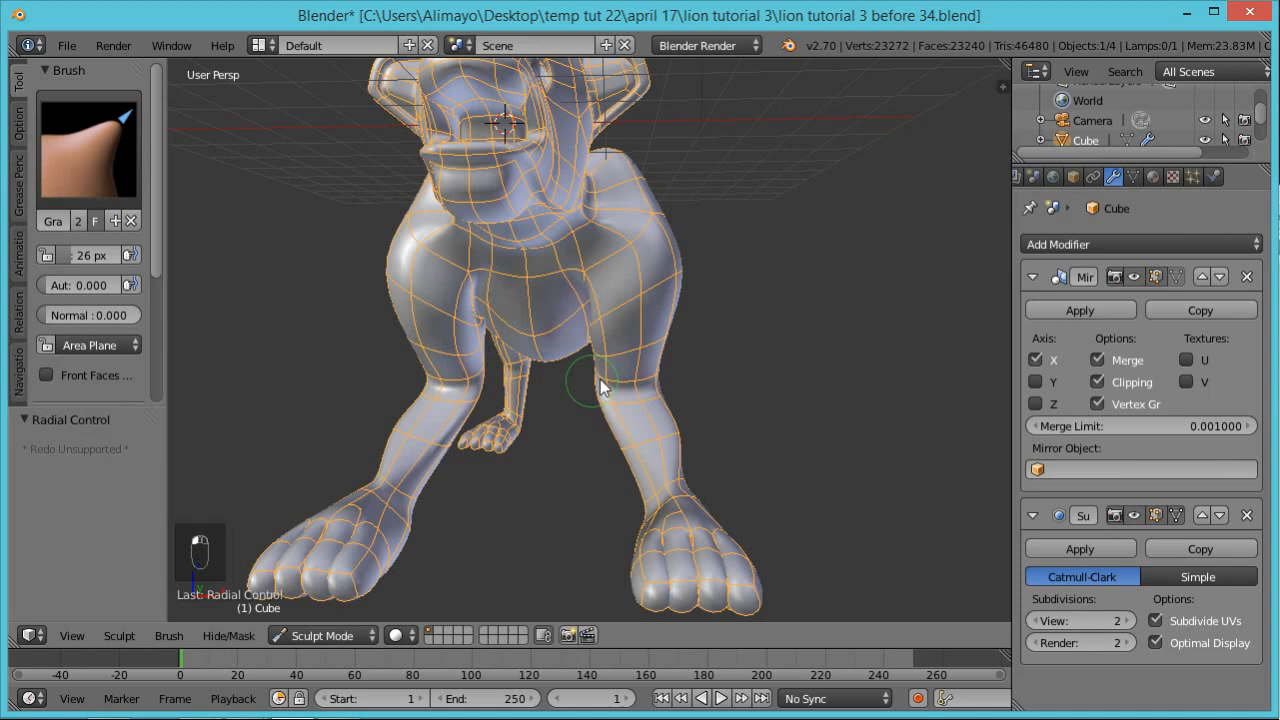
pyautogui.moveTo(592, 395); pyautogui.dragTo(619, 393)
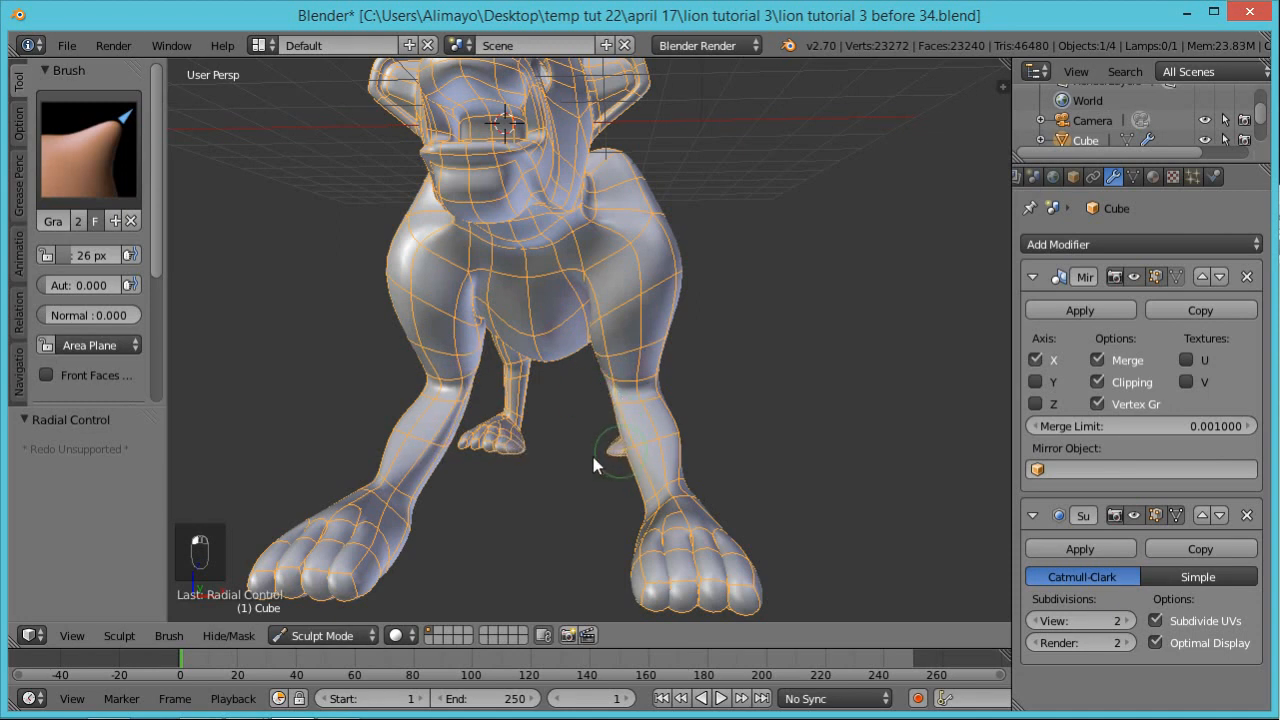
pyautogui.moveTo(635, 469); pyautogui.dragTo(666, 474, button='middle')
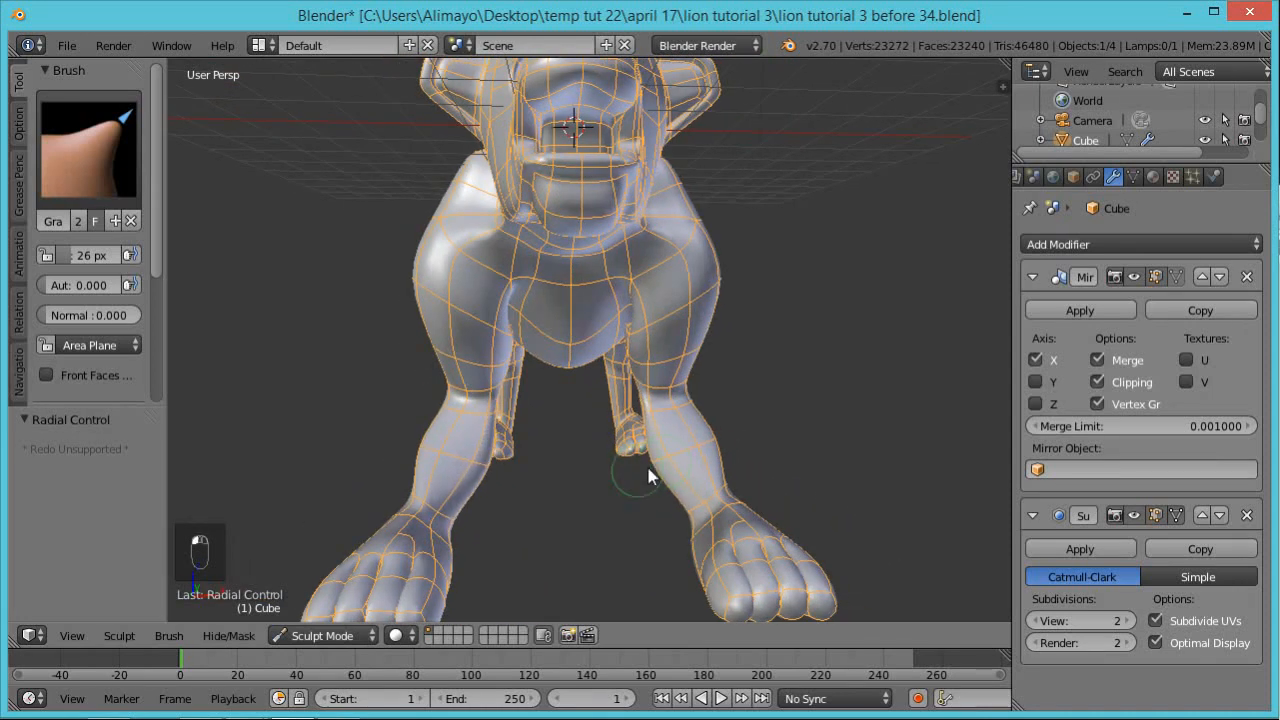
pyautogui.moveTo(714, 444); pyautogui.dragTo(704, 404, button='middle')
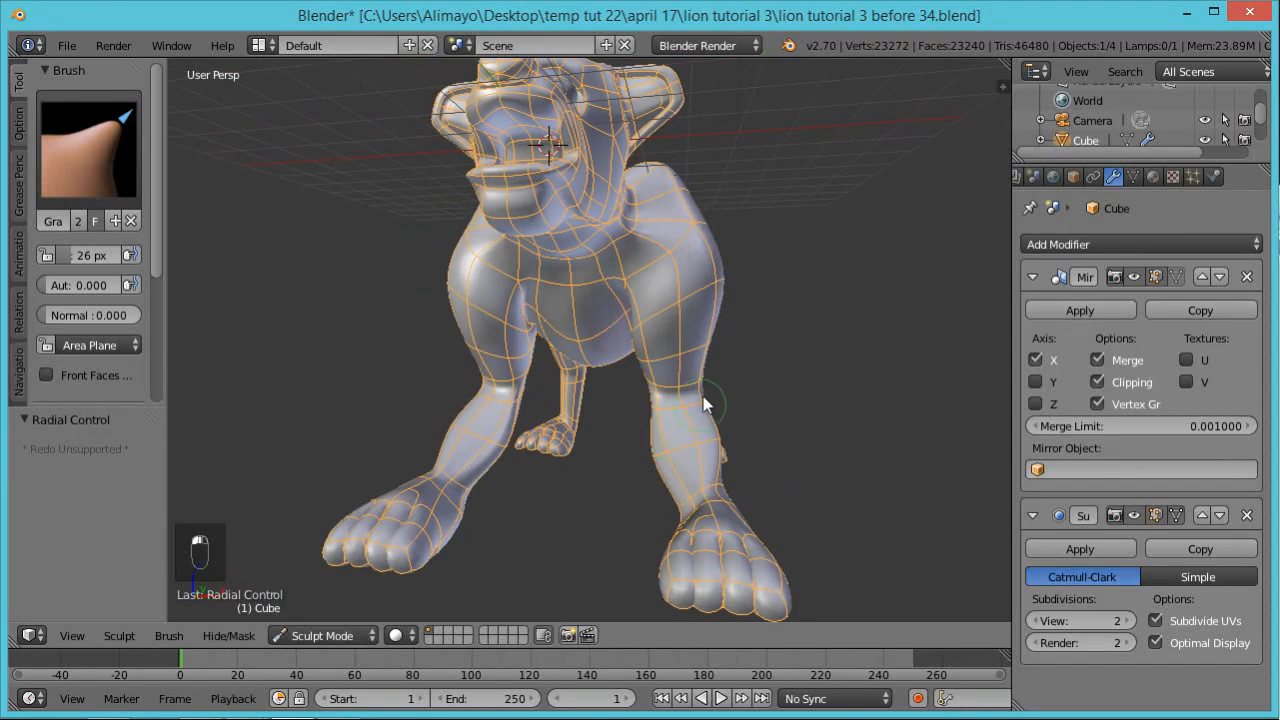
pyautogui.moveTo(700, 353); pyautogui.dragTo(714, 354)
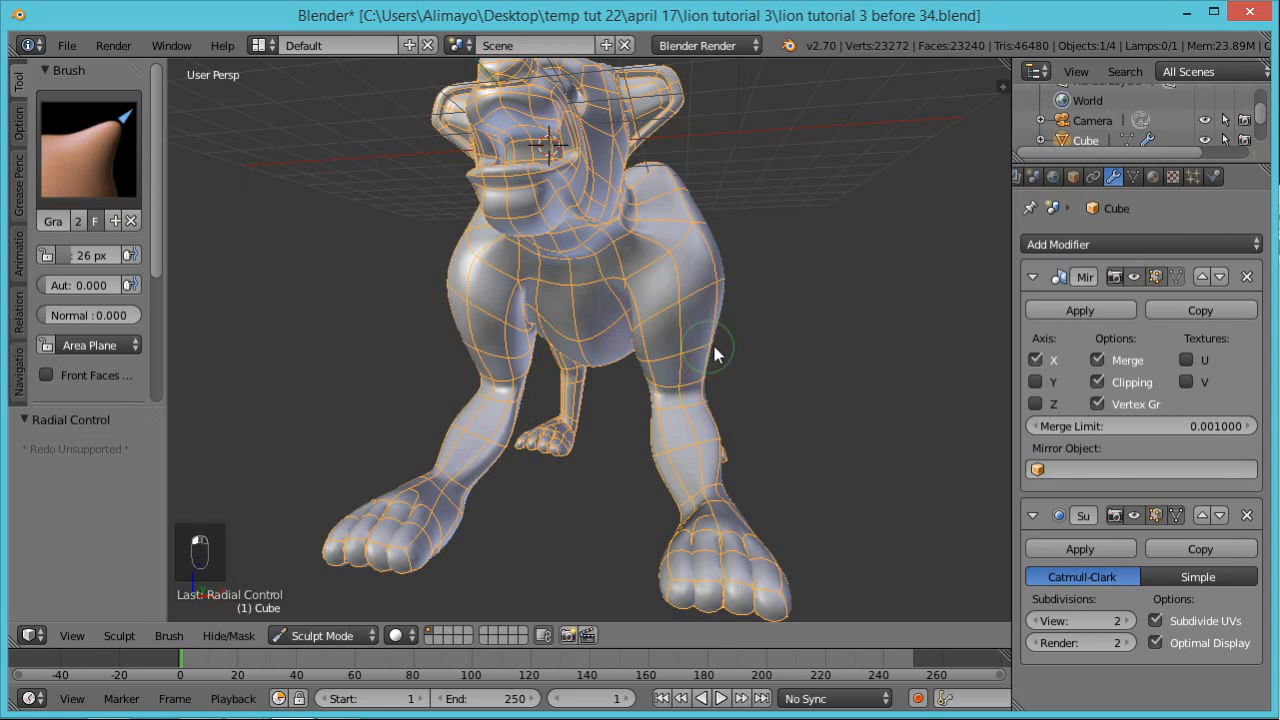
# Smooth the top of the lion's shoulder with the Smooth brush
pyautogui.moveTo(783, 345); pyautogui.dragTo(700, 255, button='middle')
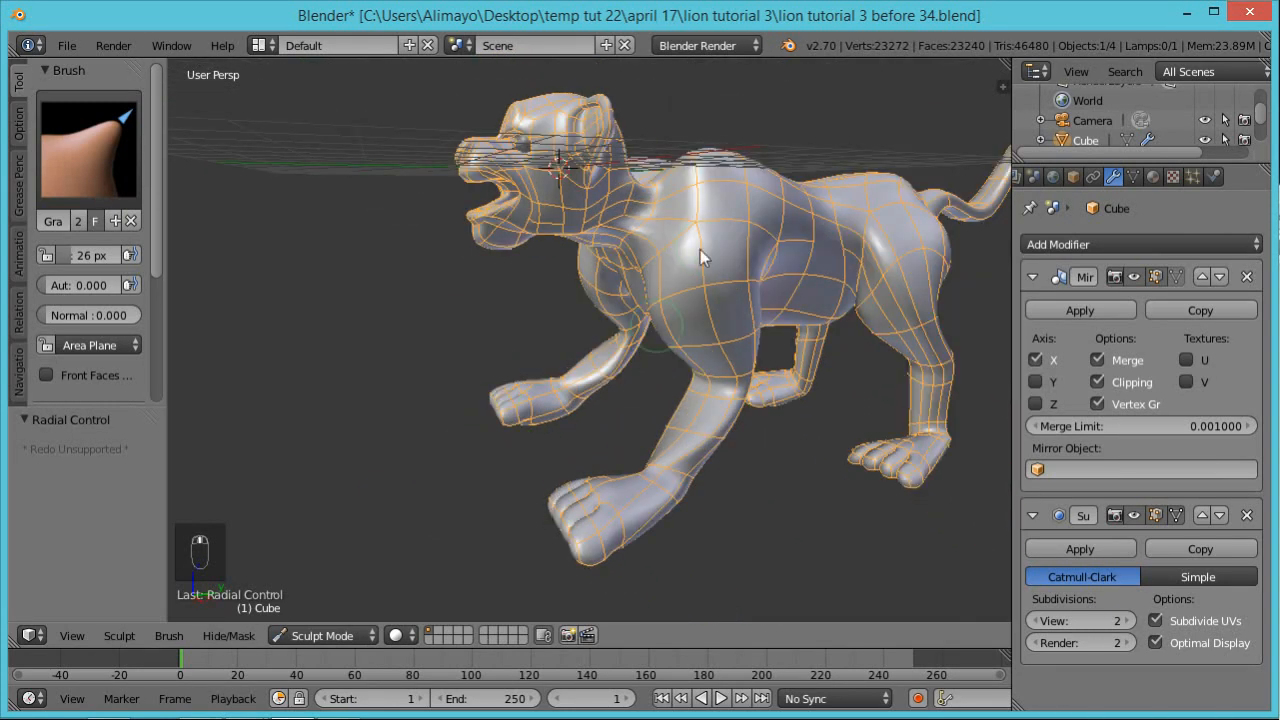
pyautogui.moveTo(820, 218); pyautogui.dragTo(778, 215, button='middle')
pyautogui.click(66, 97)
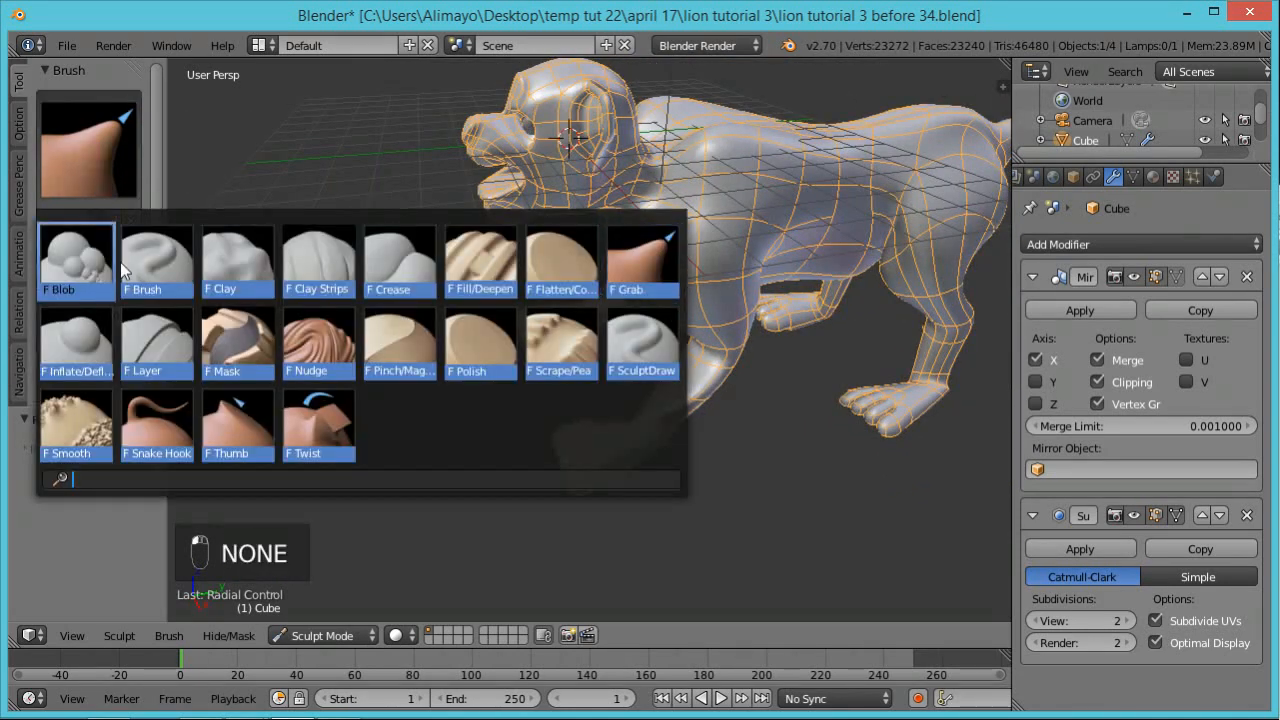
pyautogui.click(79, 423)
pyautogui.moveTo(724, 116)
pyautogui.mouseDown()
pyautogui.moveTo(724, 141)
pyautogui.moveTo(719, 130)
pyautogui.moveTo(791, 160)
pyautogui.mouseUp()
# Reshape the contour of the front leg above the elbow with the Grab brush
pyautogui.scroll(-2, 810, 170)
pyautogui.moveTo(852, 244)
pyautogui.mouseDown(button='middle')
pyautogui.moveTo(695, 143)
pyautogui.moveTo(726, 209)
pyautogui.moveTo(827, 246)
pyautogui.moveTo(878, 385)
pyautogui.moveTo(871, 306)
pyautogui.moveTo(920, 320)
pyautogui.moveTo(808, 309)
pyautogui.moveTo(723, 409)
pyautogui.moveTo(555, 353)
pyautogui.moveTo(535, 375)
pyautogui.mouseUp(button='middle')
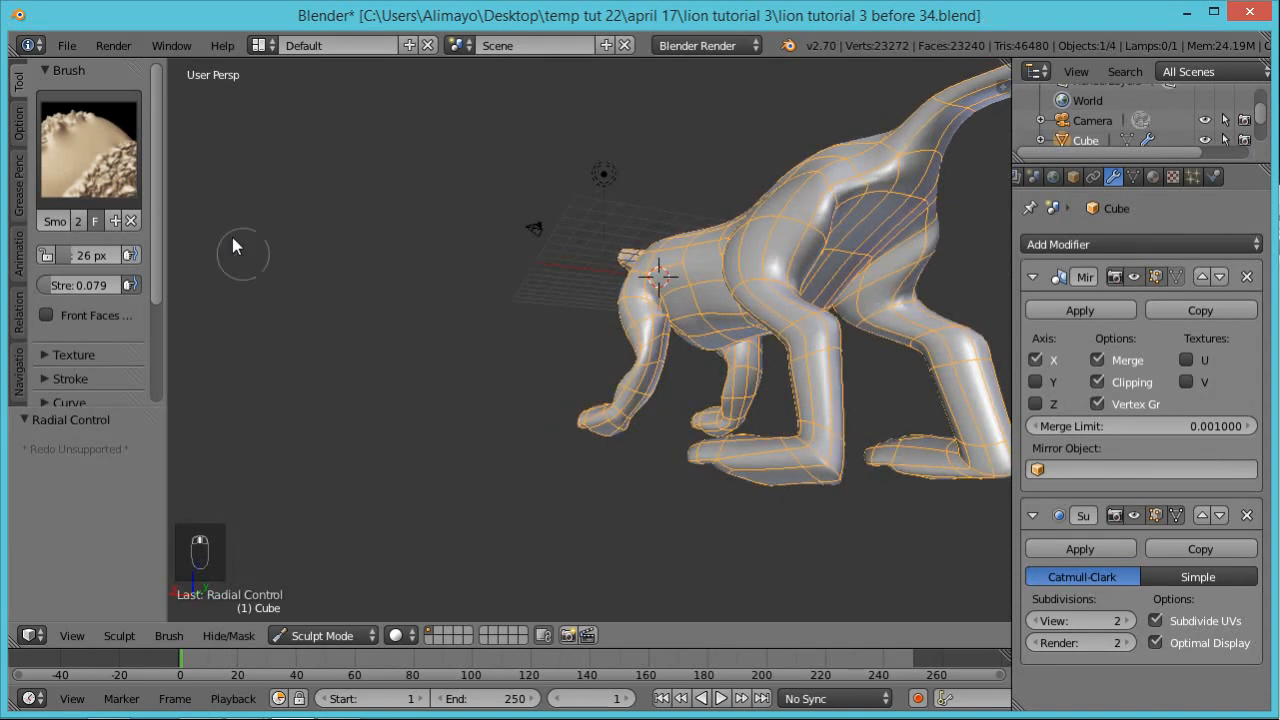
pyautogui.click(100, 170)
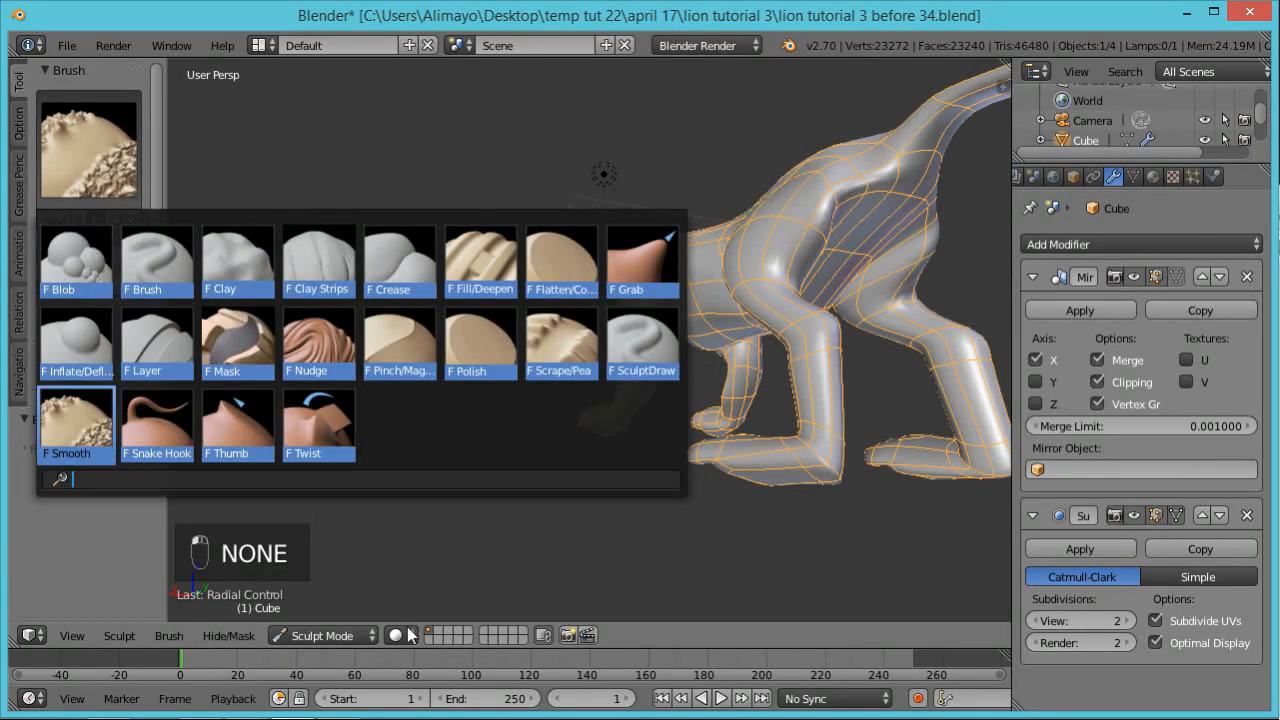
pyautogui.scroll(4, 688, 437)
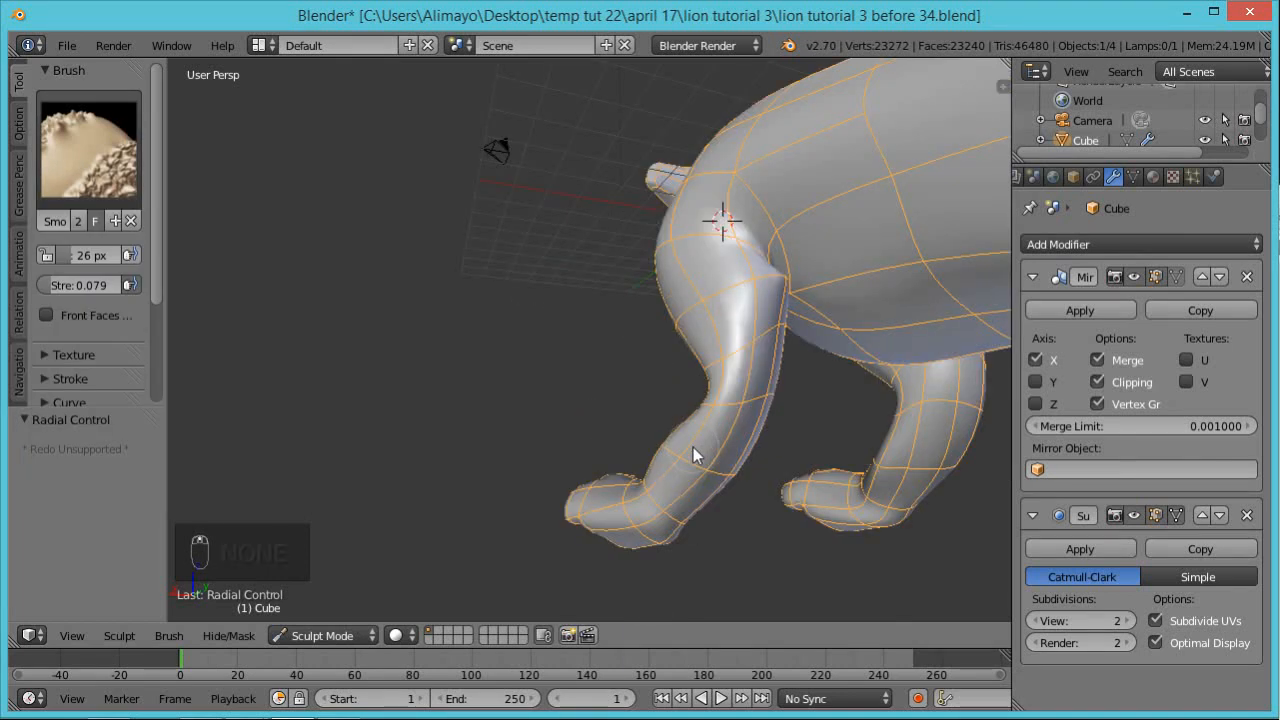
pyautogui.moveTo(762, 480)
pyautogui.mouseDown(button='middle')
pyautogui.moveTo(814, 486)
pyautogui.moveTo(806, 479)
pyautogui.mouseUp(button='middle')
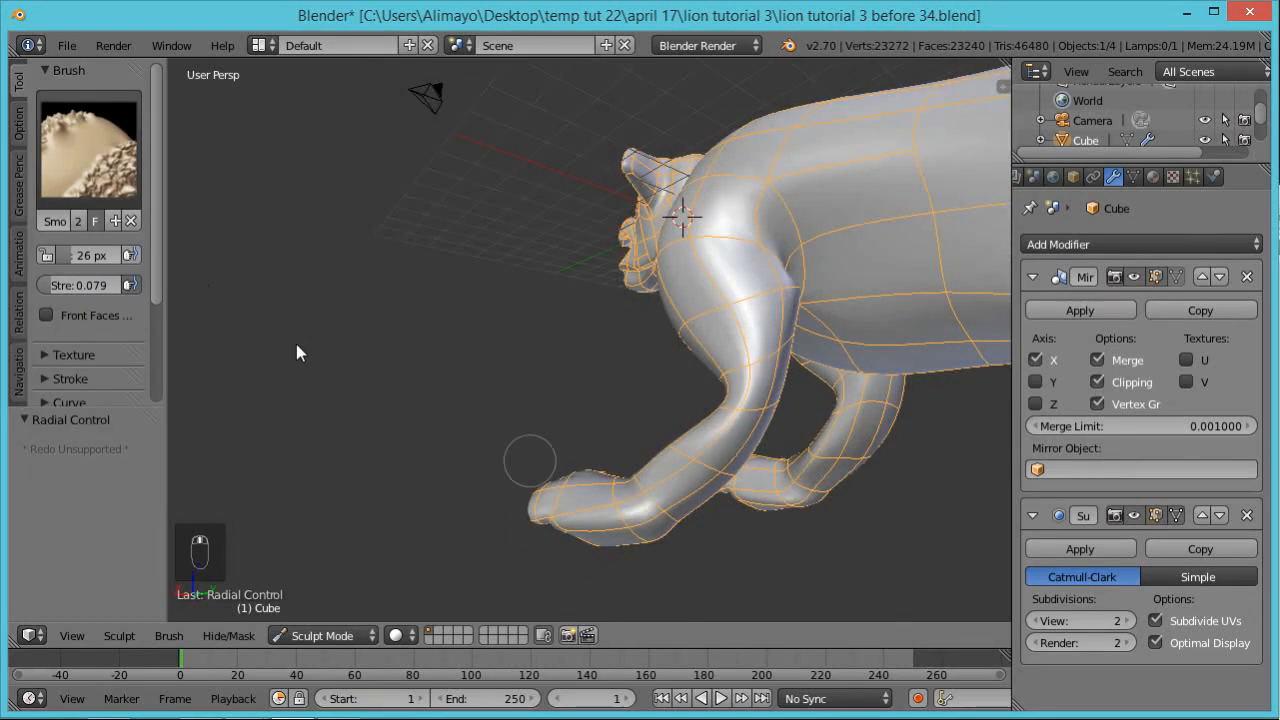
pyautogui.click(95, 160)
pyautogui.click(640, 264)
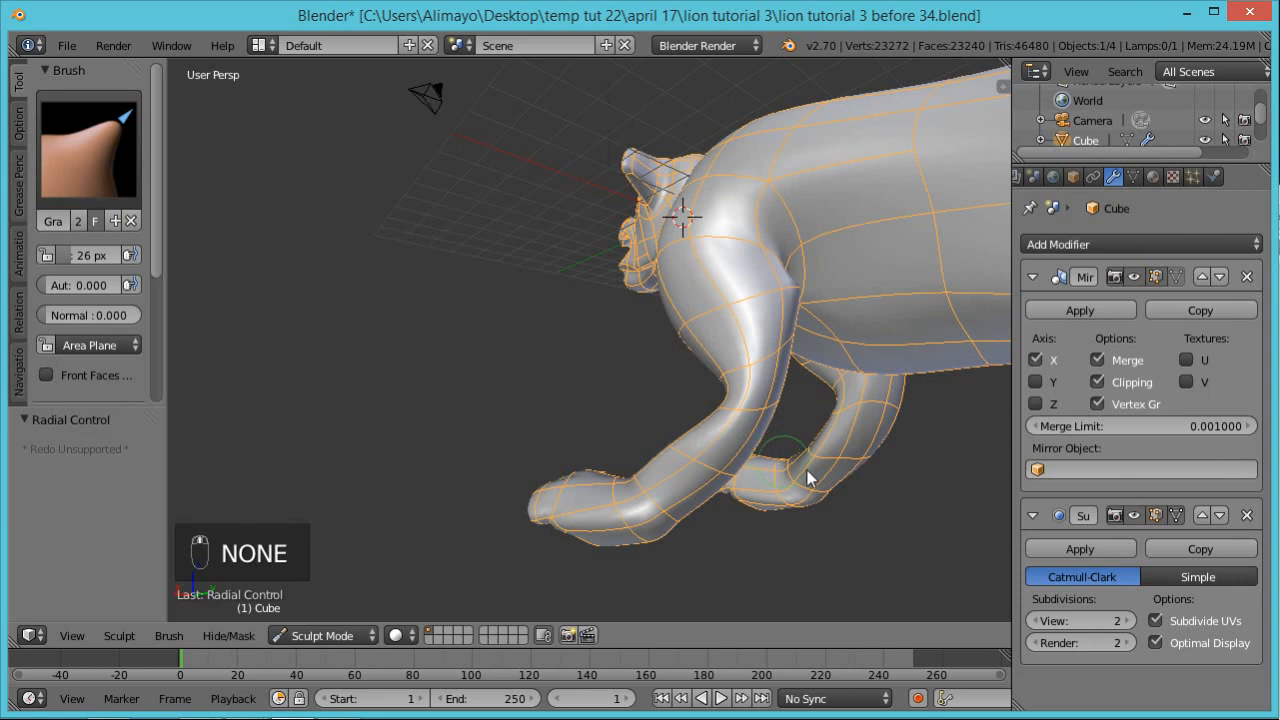
pyautogui.moveTo(808, 478); pyautogui.dragTo(838, 498, button='middle')
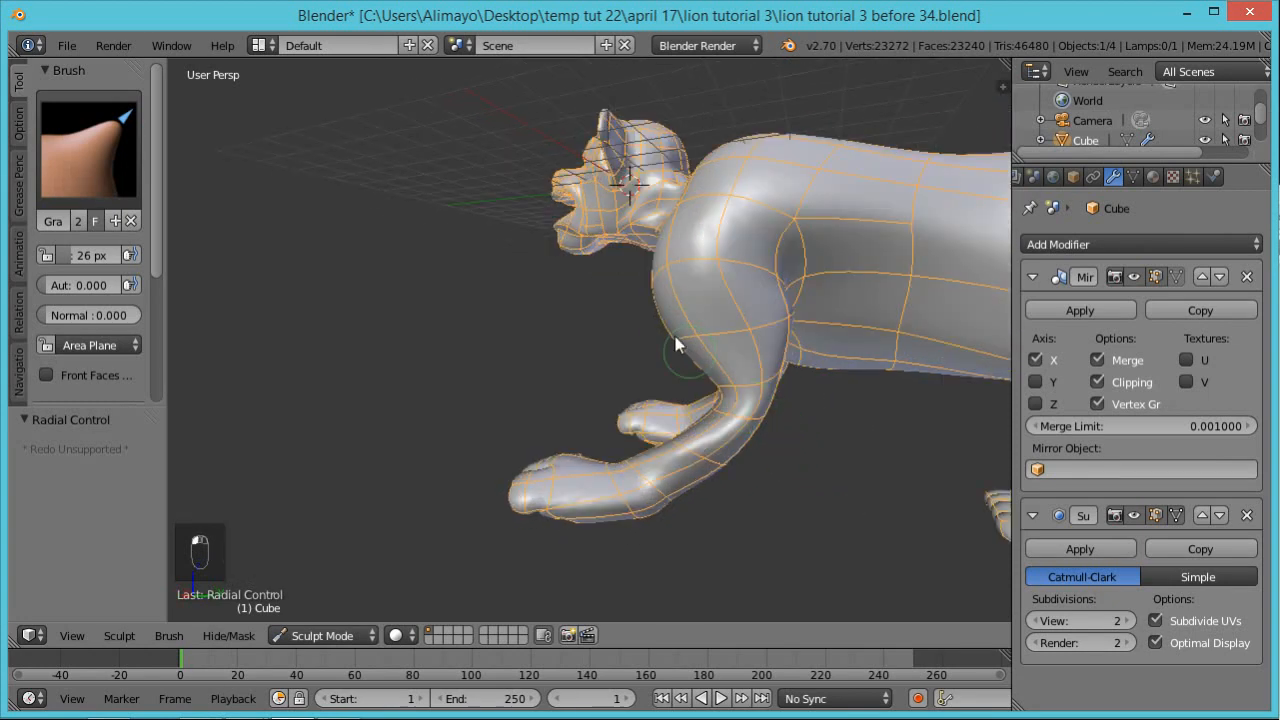
# Smooth the reshaped upper front leg below the shoulder with the Smooth brush
pyautogui.click(112, 190)
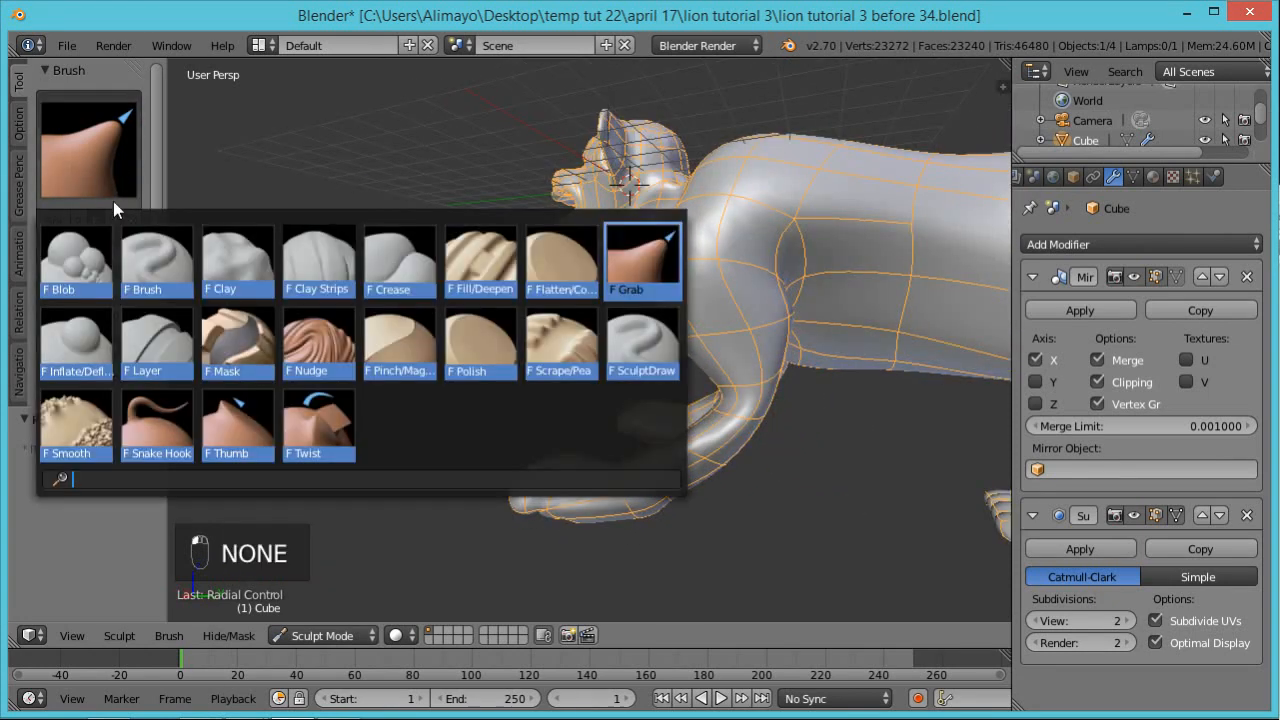
pyautogui.click(77, 301)
pyautogui.moveTo(368, 432); pyautogui.dragTo(655, 322, button='middle')
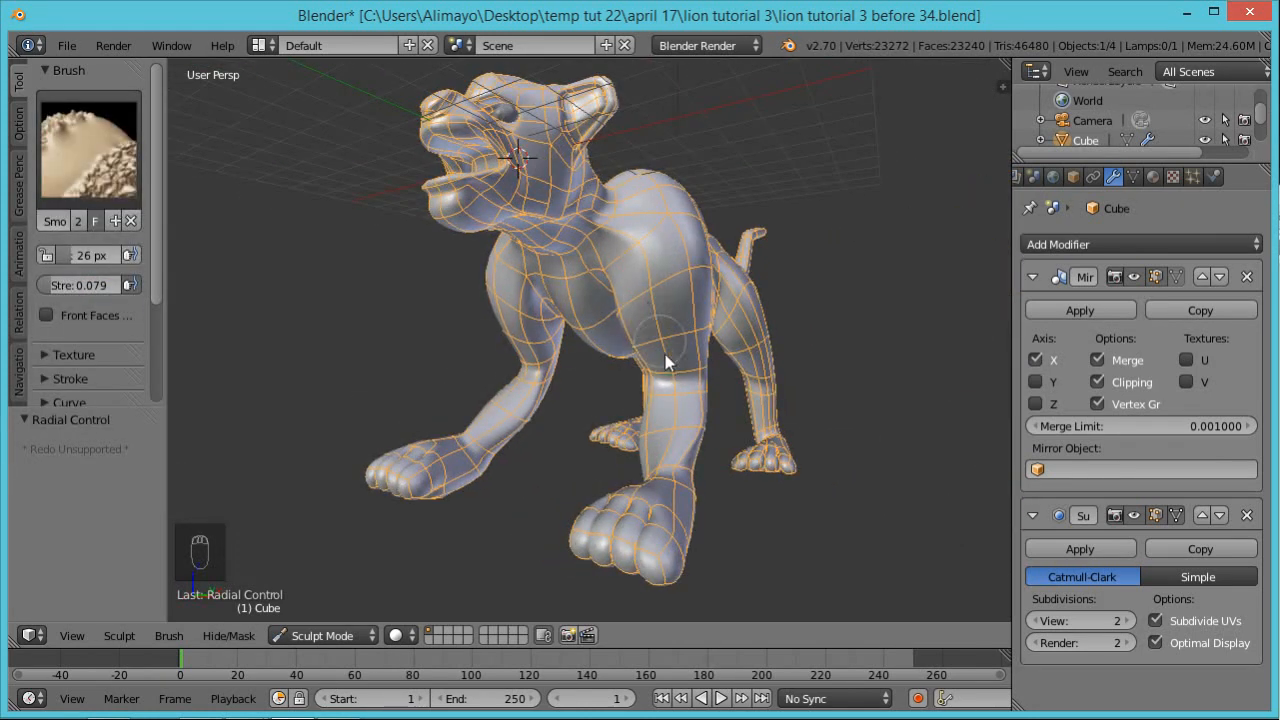
pyautogui.moveTo(814, 286); pyautogui.dragTo(642, 326, button='middle')
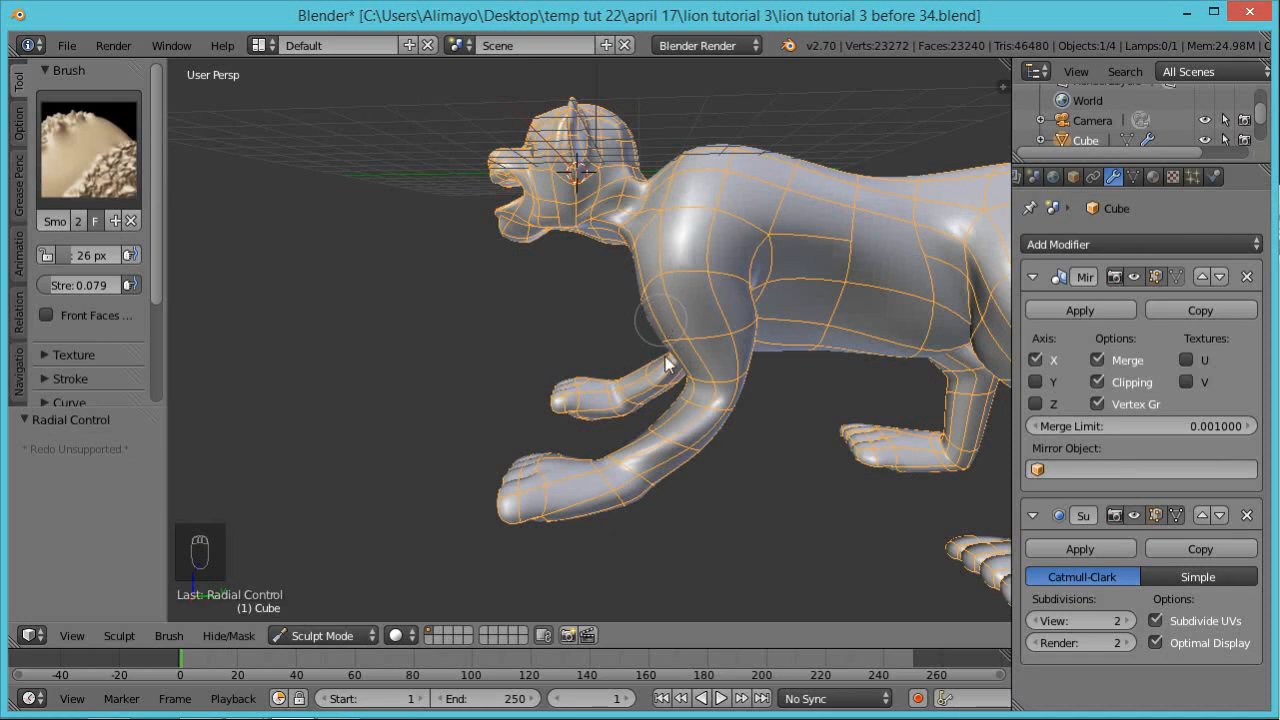
# Switch to the Grab brush with a 39 px radius and reshape the hind leg around the thigh and knee
pyautogui.scroll(-3, 800, 400)
pyautogui.moveTo(920, 402); pyautogui.dragTo(762, 399, button='middle')
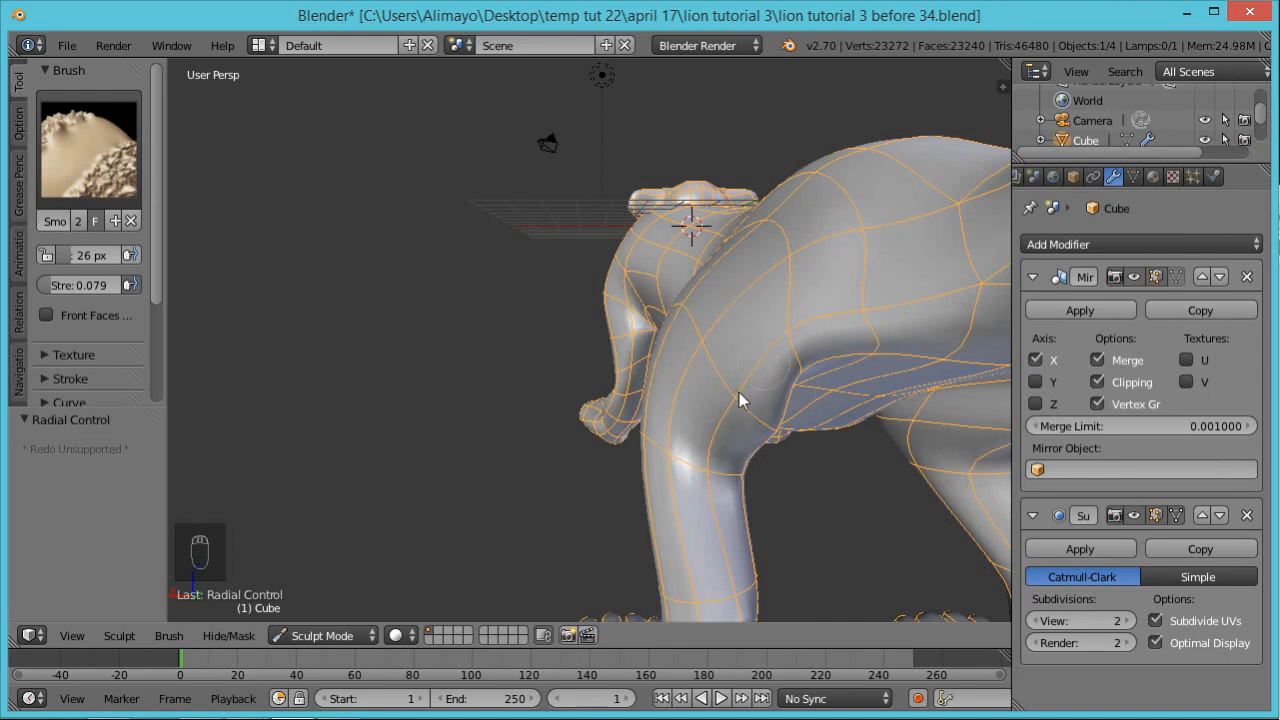
pyautogui.scroll(-3, 739, 400)
pyautogui.moveTo(665, 391); pyautogui.dragTo(845, 387, button='middle')
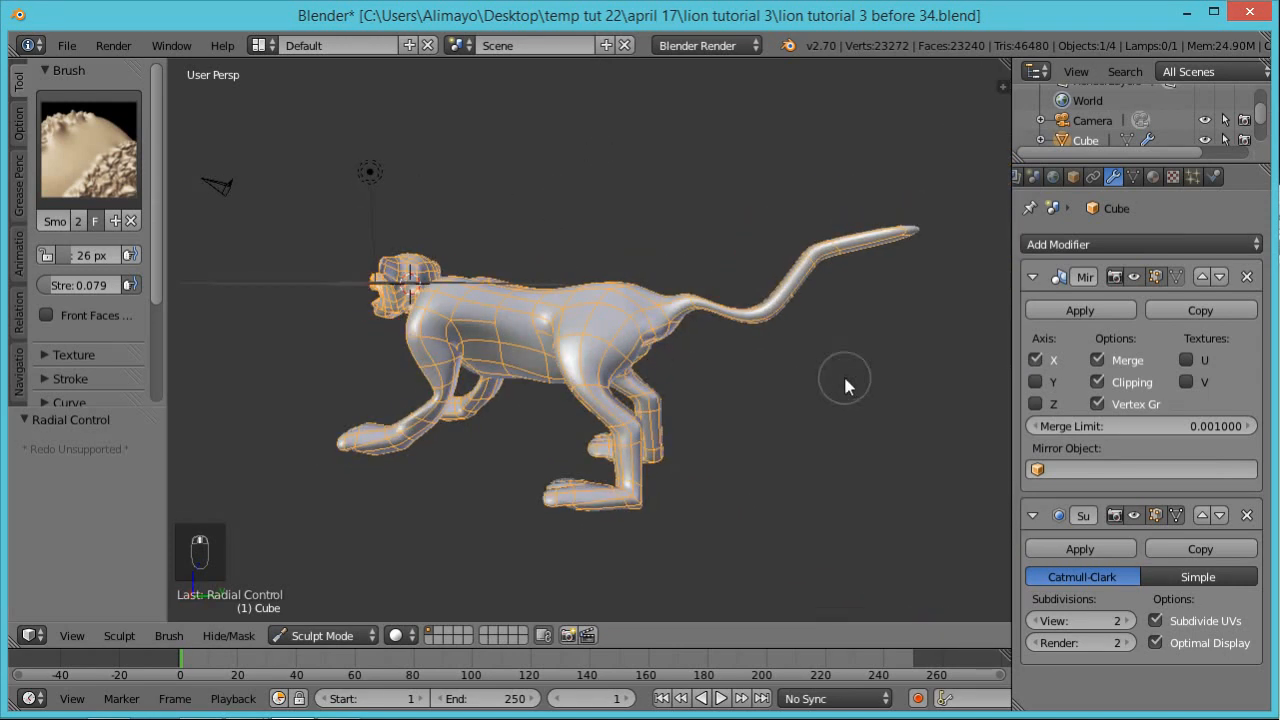
pyautogui.moveTo(717, 417); pyautogui.dragTo(732, 414, button='middle')
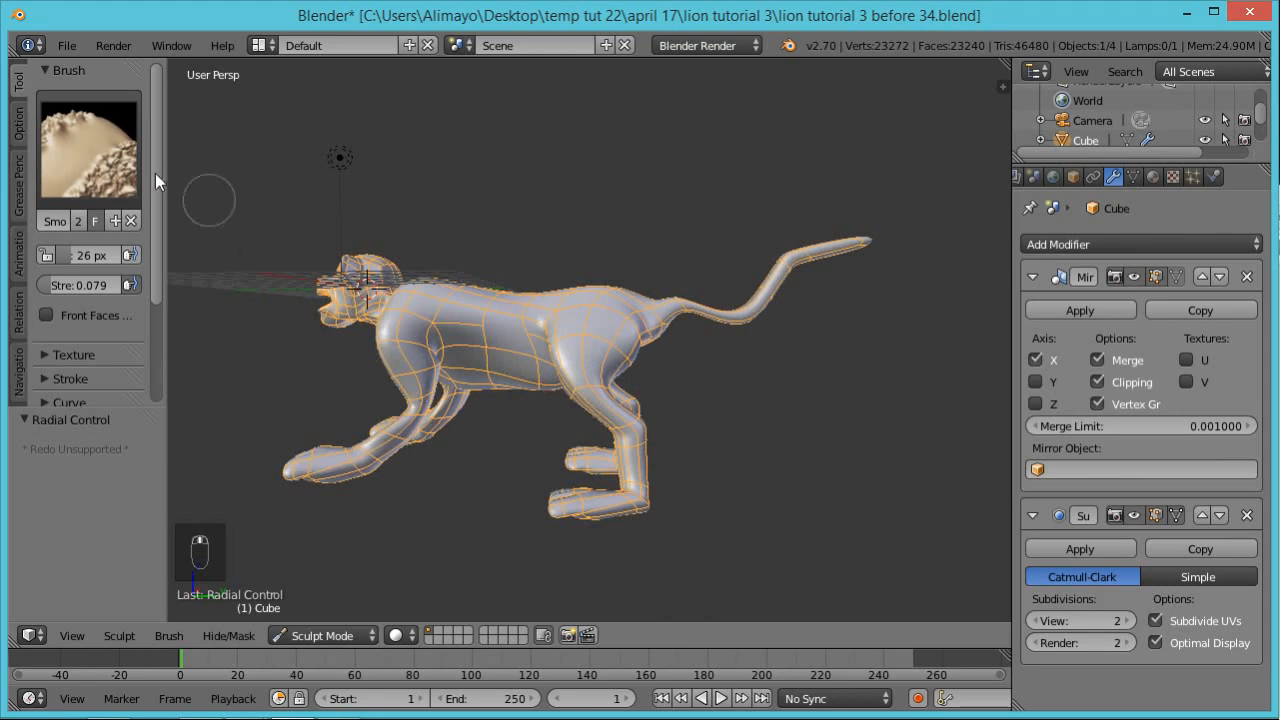
pyautogui.click(128, 160)
pyautogui.click(615, 265)
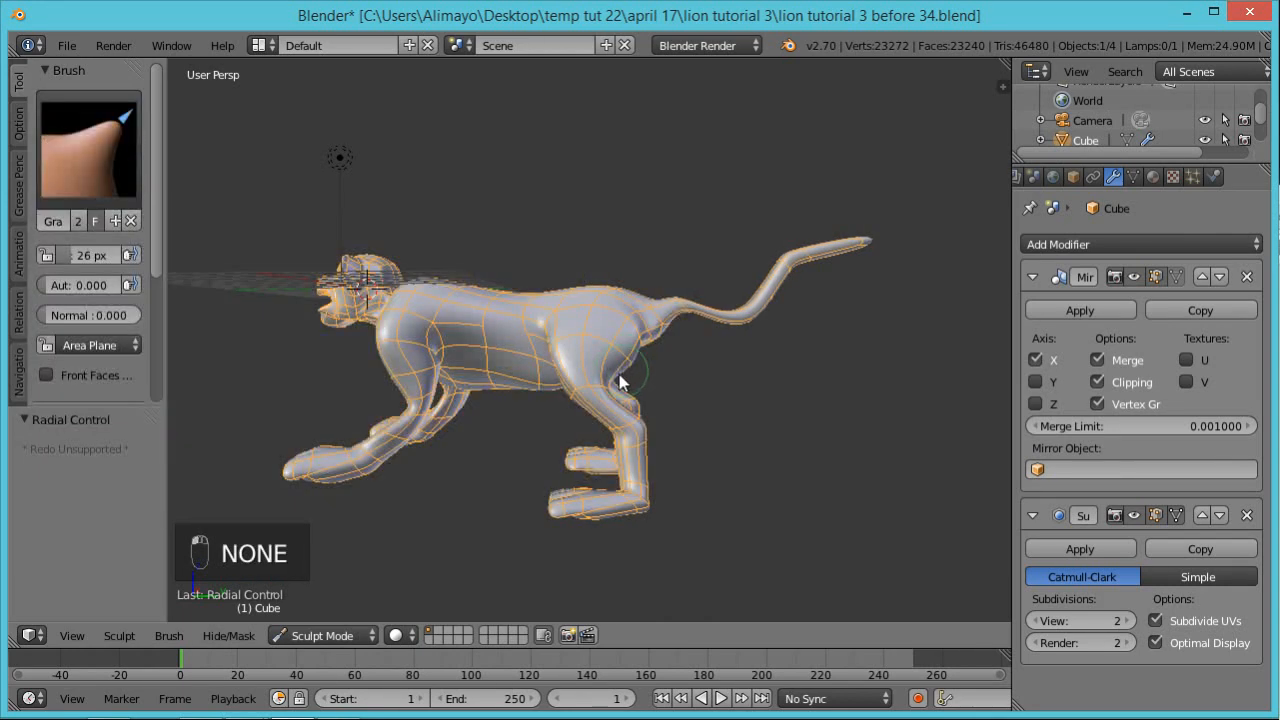
pyautogui.press('f')
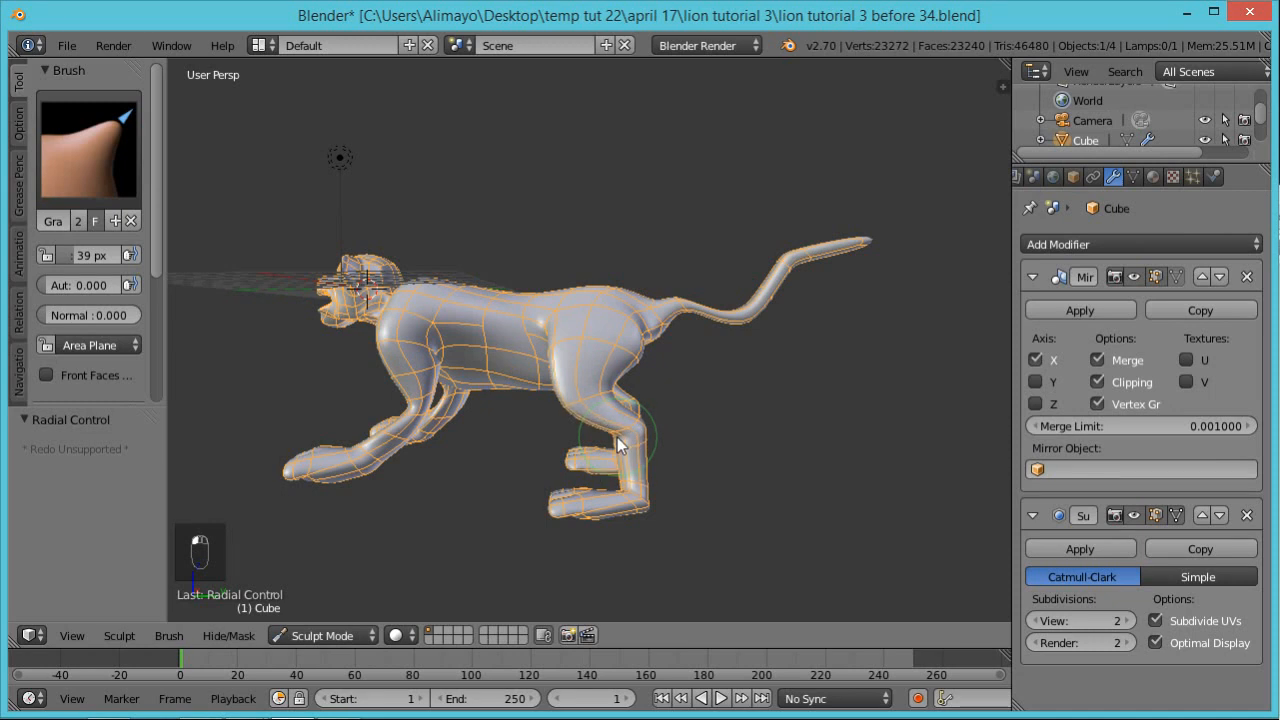
# Reshape the lower front leg just above the paw with the Grab brush
pyautogui.moveTo(491, 418); pyautogui.dragTo(484, 385, button='middle')
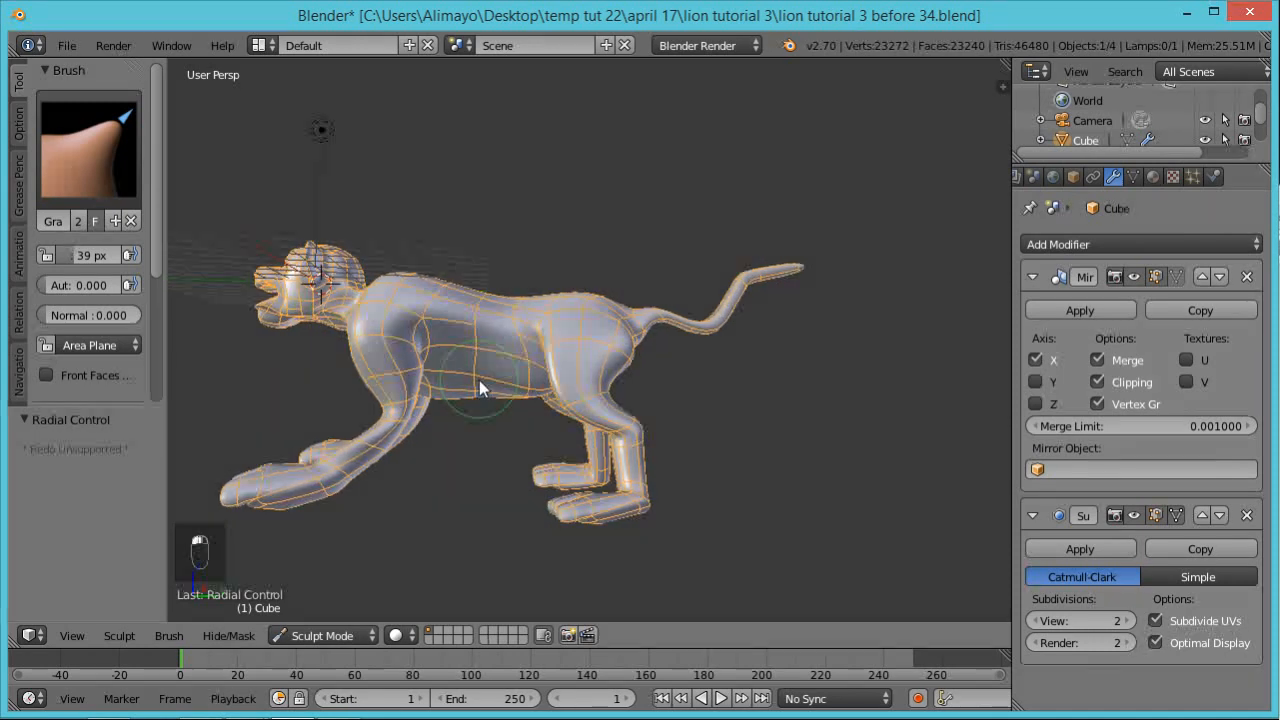
pyautogui.moveTo(441, 439); pyautogui.dragTo(484, 449, button='middle')
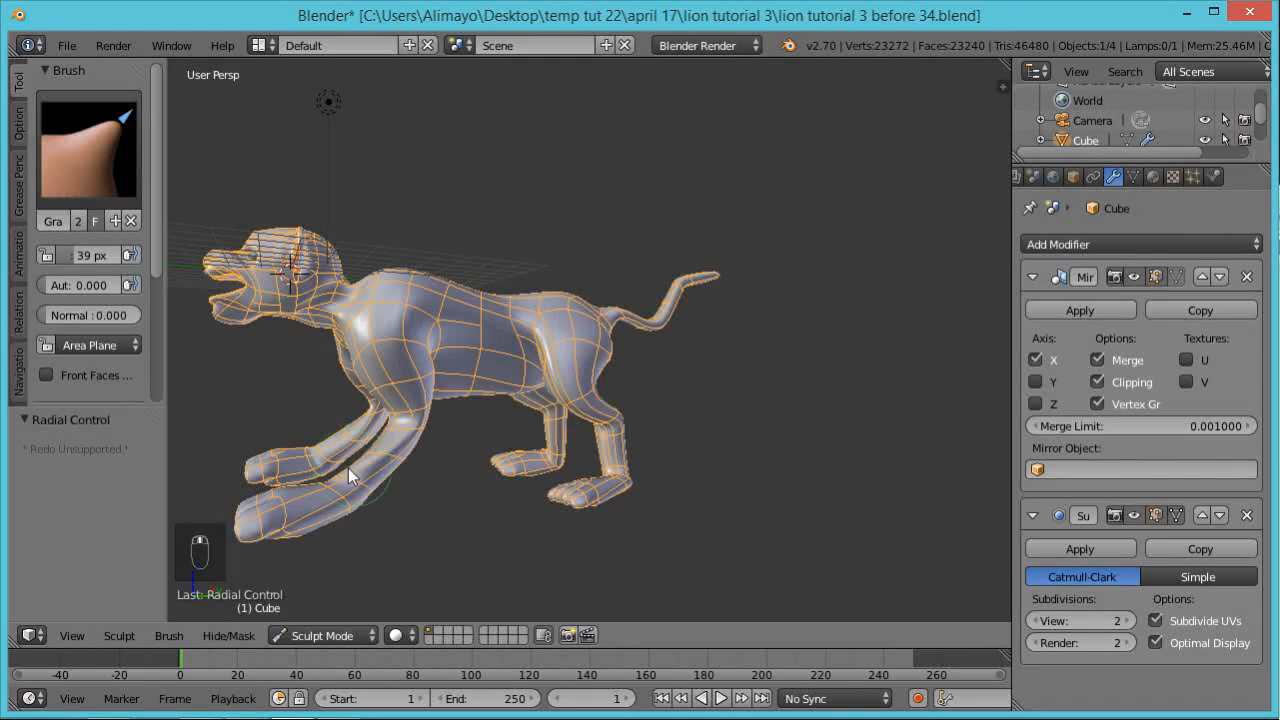
pyautogui.moveTo(360, 520); pyautogui.dragTo(517, 521, button='middle')
pyautogui.moveTo(367, 496); pyautogui.dragTo(365, 493)
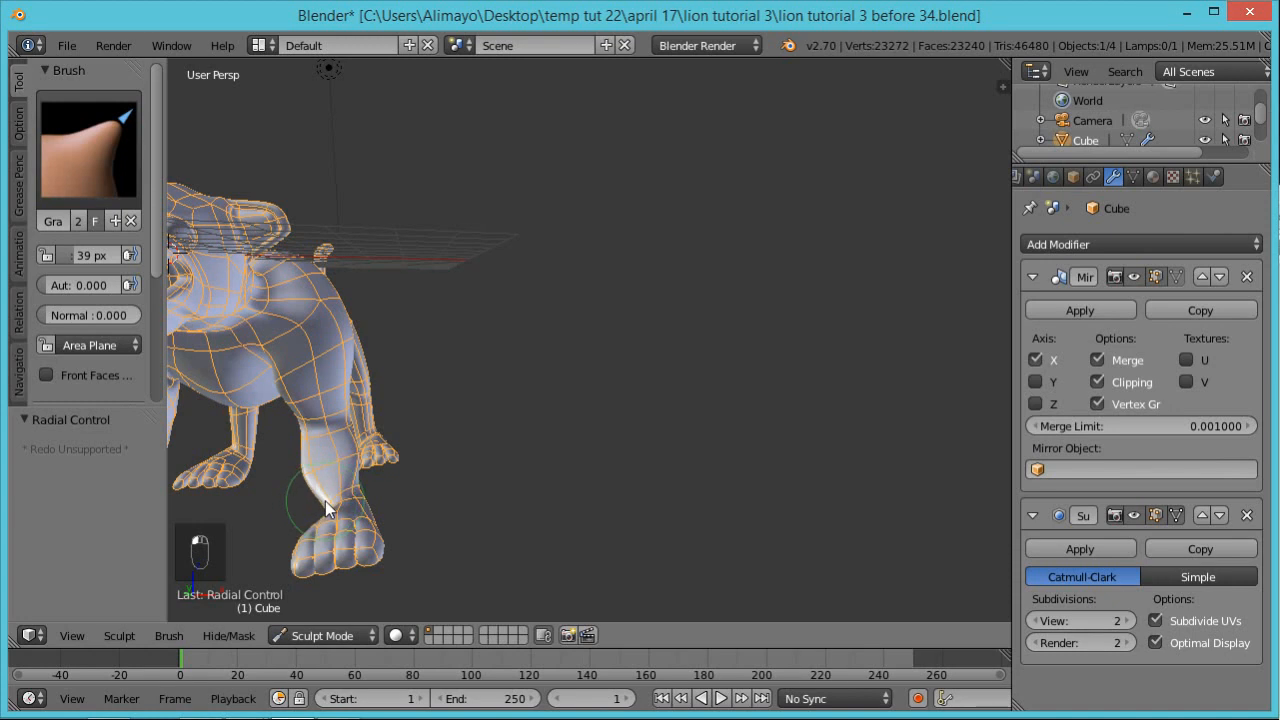
pyautogui.moveTo(488, 494); pyautogui.dragTo(570, 420, button='middle')
pyautogui.scroll(-3, 506, 480)
pyautogui.scroll(3, 360, 440)
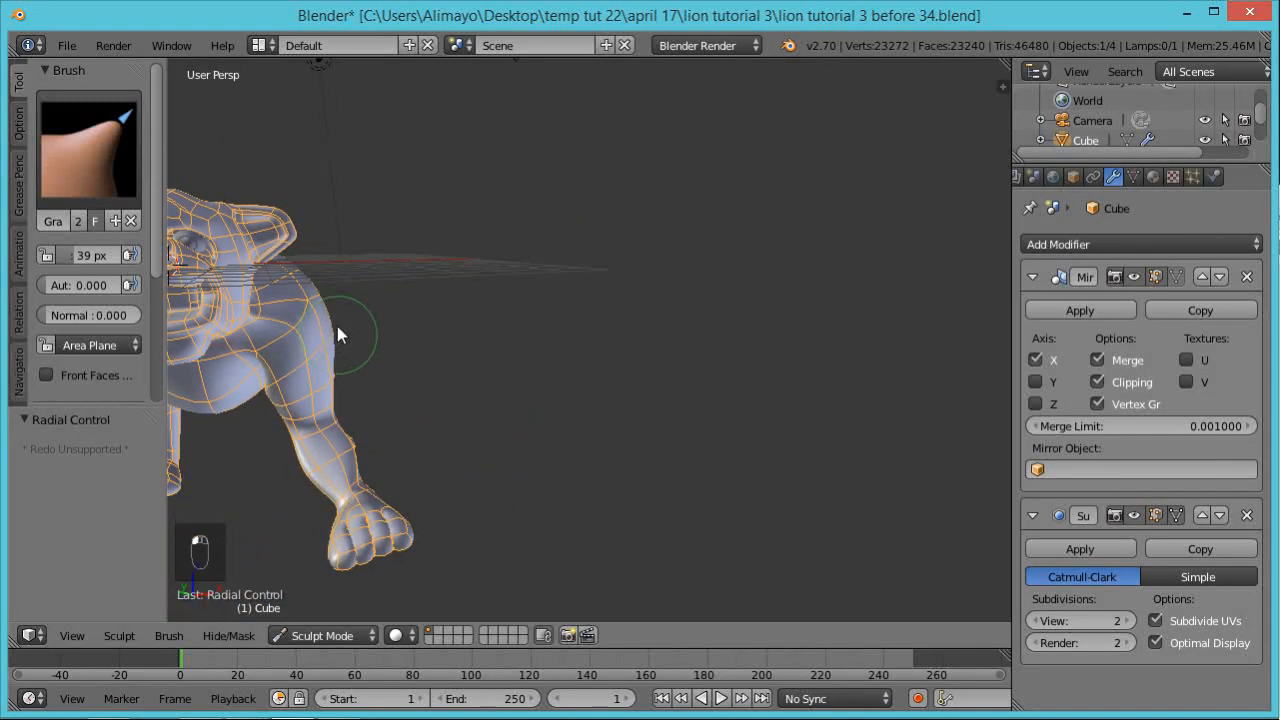
# Switch to Edit Mode and clear the vertex selection on the lion mesh
pyautogui.scroll(-5, 380, 293)
pyautogui.scroll(3, 495, 296)
pyautogui.moveTo(499, 315); pyautogui.dragTo(343, 371, button='middle')
pyautogui.moveTo(417, 424)
pyautogui.mouseDown(button='middle')
pyautogui.moveTo(466, 408)
pyautogui.moveTo(469, 428)
pyautogui.moveTo(393, 452)
pyautogui.moveTo(430, 447)
pyautogui.moveTo(414, 462)
pyautogui.moveTo(420, 434)
pyautogui.moveTo(284, 452)
pyautogui.moveTo(207, 445)
pyautogui.moveTo(345, 434)
pyautogui.moveTo(490, 465)
pyautogui.moveTo(590, 462)
pyautogui.moveTo(604, 477)
pyautogui.moveTo(595, 488)
pyautogui.mouseUp(button='middle')
pyautogui.scroll(-3, 453, 439)
pyautogui.scroll(3, 452, 448)
pyautogui.click(343, 635)
pyautogui.click(347, 598)
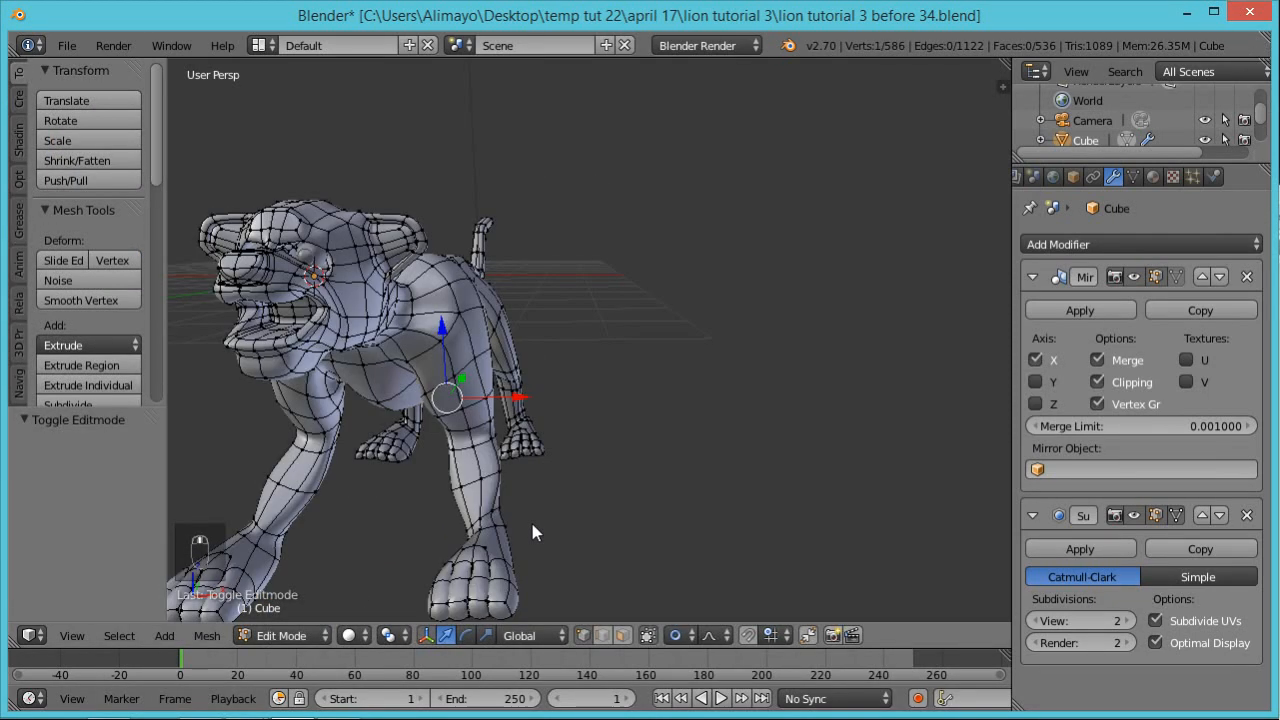
pyautogui.press('z')
pyautogui.moveTo(545, 510); pyautogui.dragTo(391, 517, button='middle')
pyautogui.press('a')
pyautogui.press('a')
pyautogui.press('a')
pyautogui.press('a')
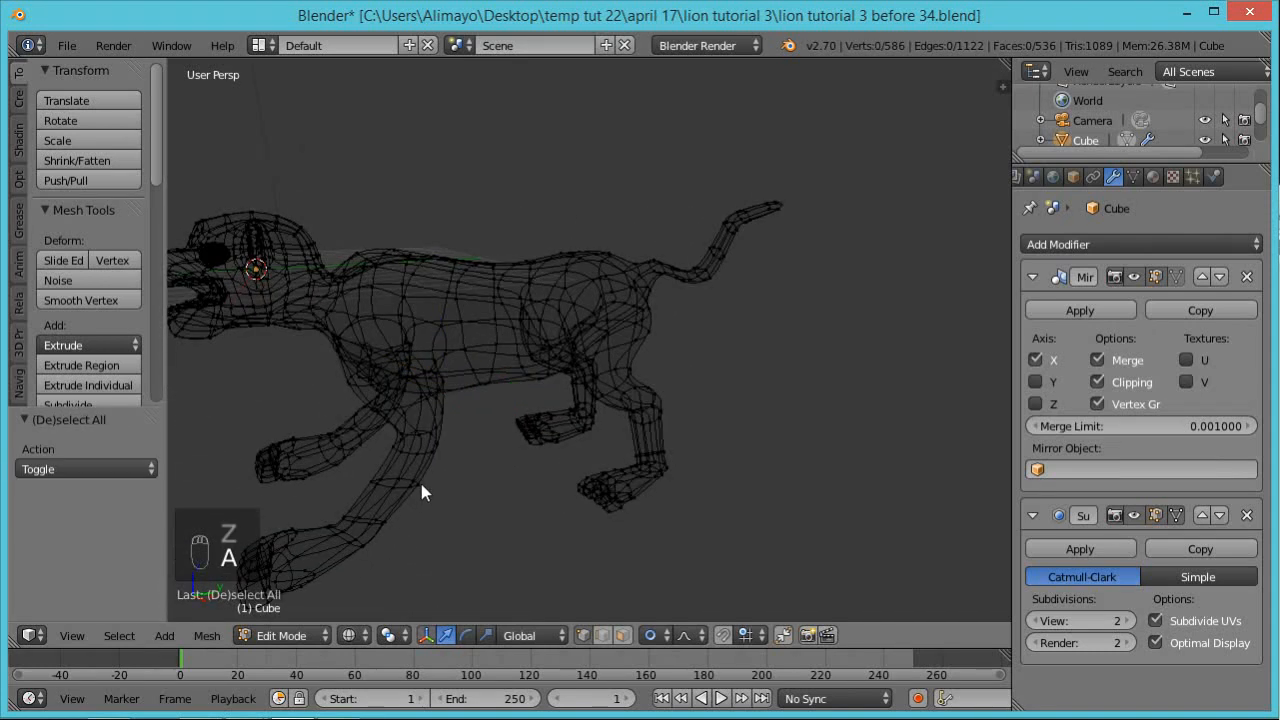
pyautogui.press('z')
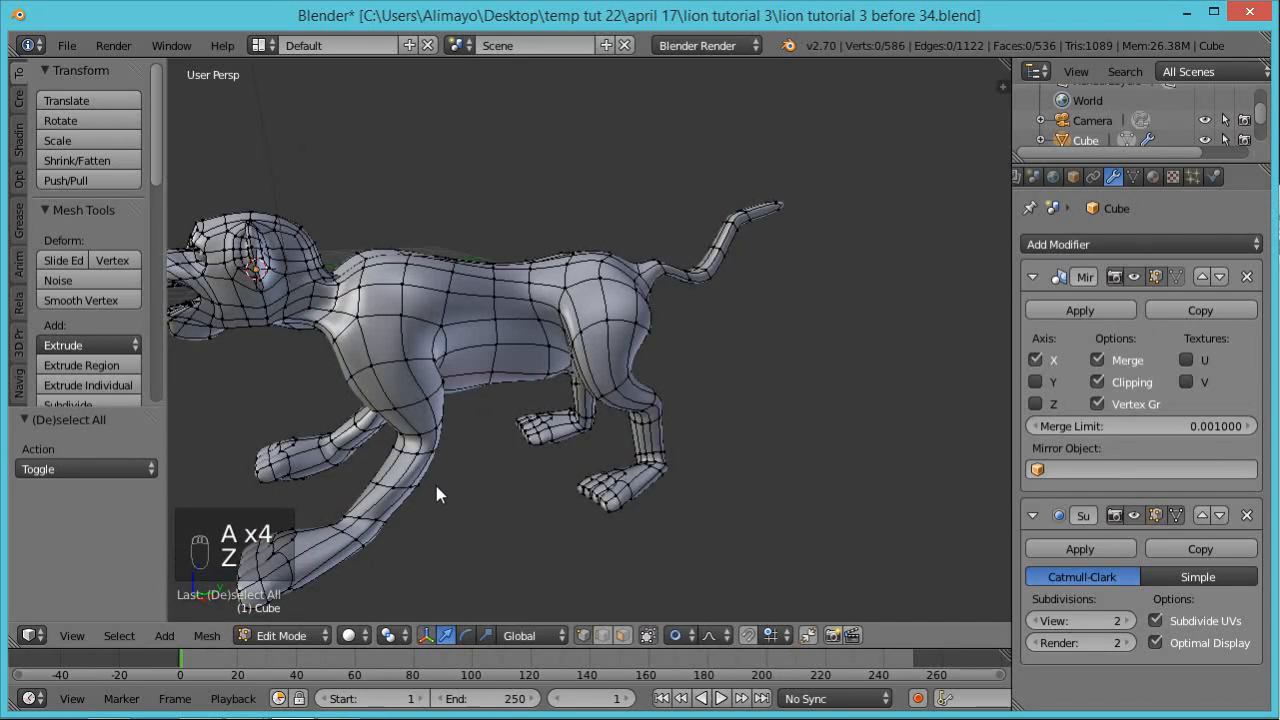
# Lasso-select the lower front legs and paws in wireframe and scale them to 0.787 along Z
pyautogui.press('z')
pyautogui.scroll(-4, 430, 482)
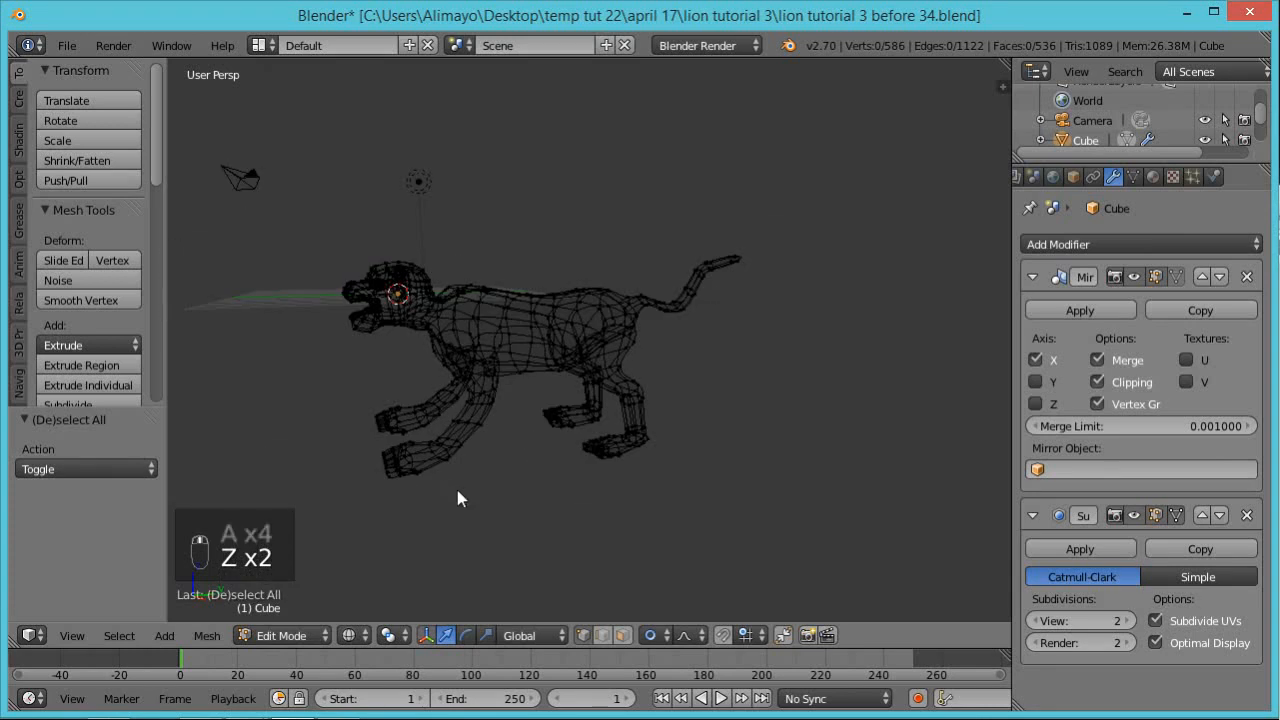
pyautogui.moveTo(450, 499); pyautogui.dragTo(442, 542, button='middle')
pyautogui.moveTo(507, 436)
pyautogui.keyDown('ctrl'); pyautogui.mouseDown(button='right')
pyautogui.moveTo(501, 411)
pyautogui.moveTo(424, 428)
pyautogui.moveTo(418, 502)
pyautogui.moveTo(529, 516)
pyautogui.mouseUp(button='right'); pyautogui.keyUp('ctrl')
pyautogui.moveTo(517, 538); pyautogui.dragTo(526, 441, button='middle')
pyautogui.press('s')
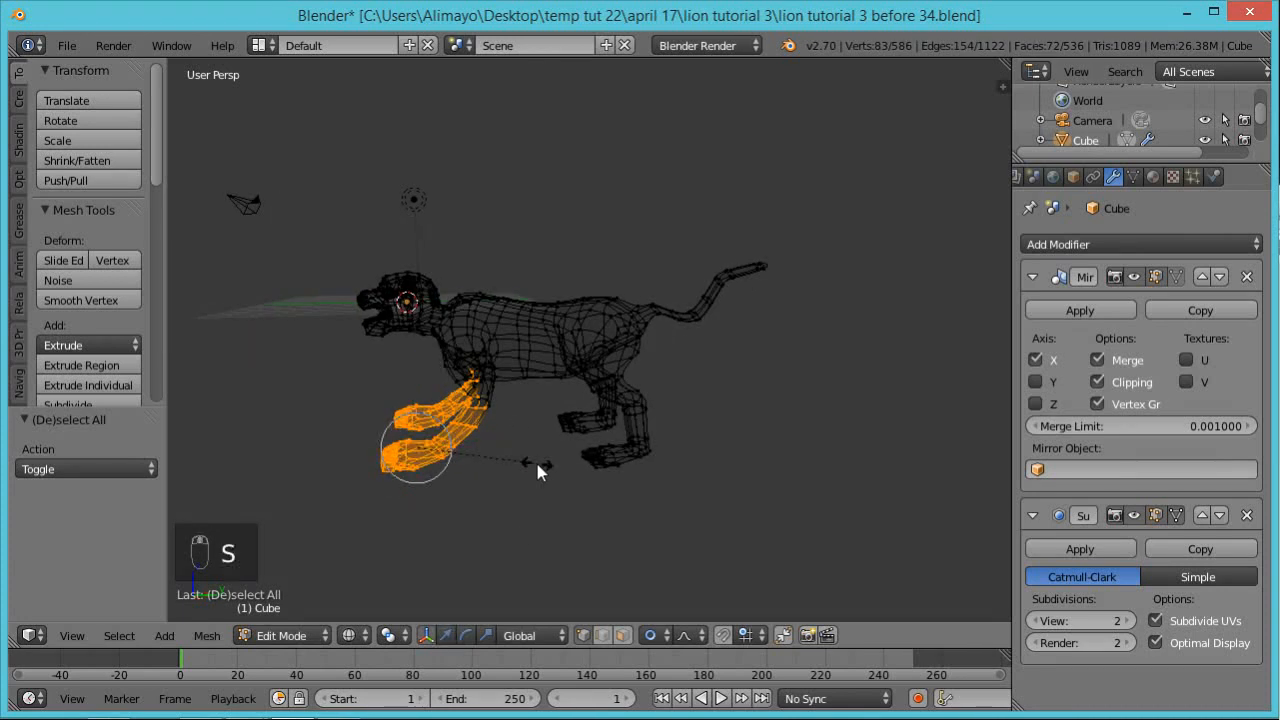
pyautogui.press('z')
pyautogui.click(514, 461)
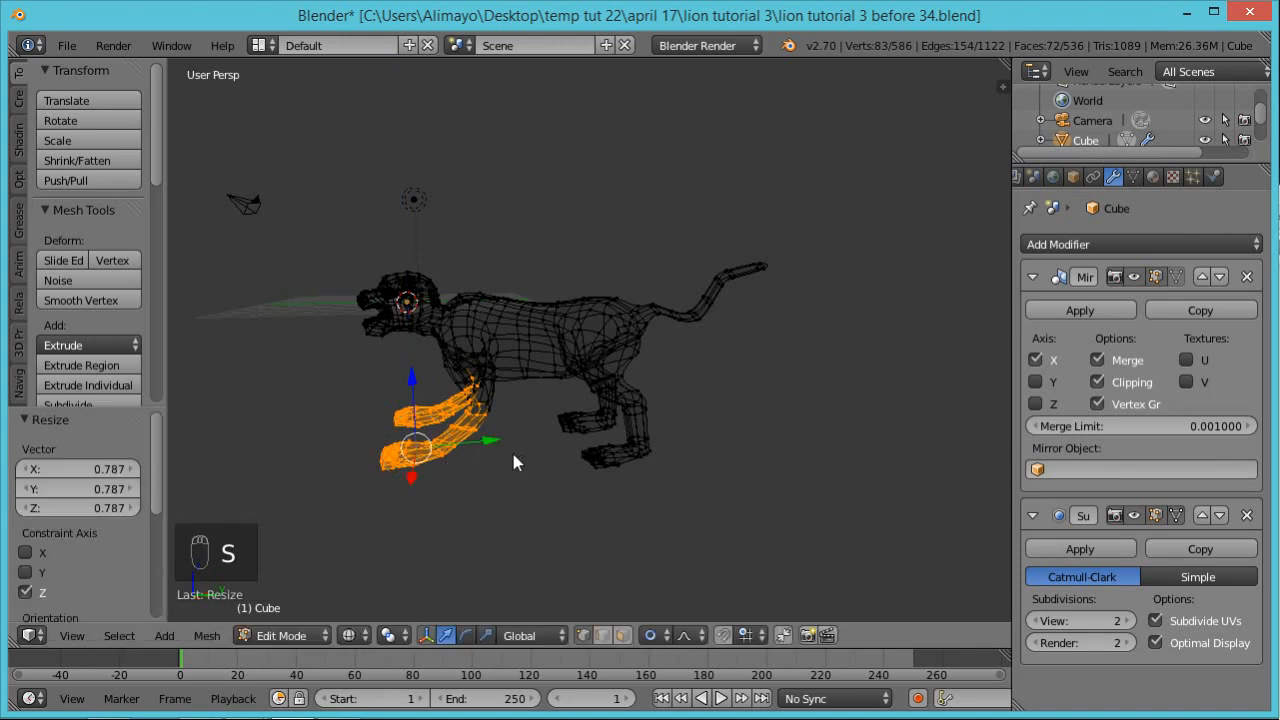
# Raise the selected lower front legs by 0.440 along Z with proportional editing and restore solid shading
pyautogui.press('g')
pyautogui.press('z')
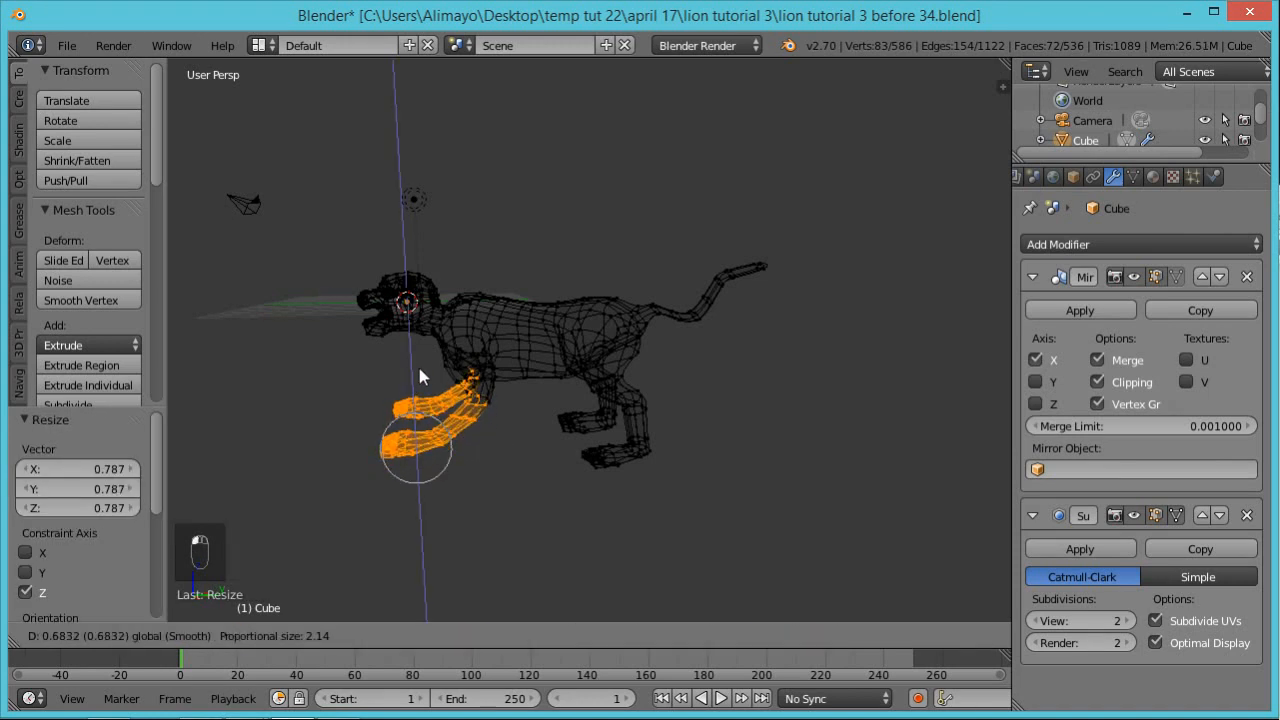
pyautogui.click(495, 458)
pyautogui.moveTo(527, 430)
pyautogui.mouseDown(button='middle')
pyautogui.moveTo(608, 436)
pyautogui.moveTo(723, 409)
pyautogui.moveTo(681, 430)
pyautogui.moveTo(266, 389)
pyautogui.moveTo(429, 521)
pyautogui.mouseUp(button='middle')
pyautogui.press('z')
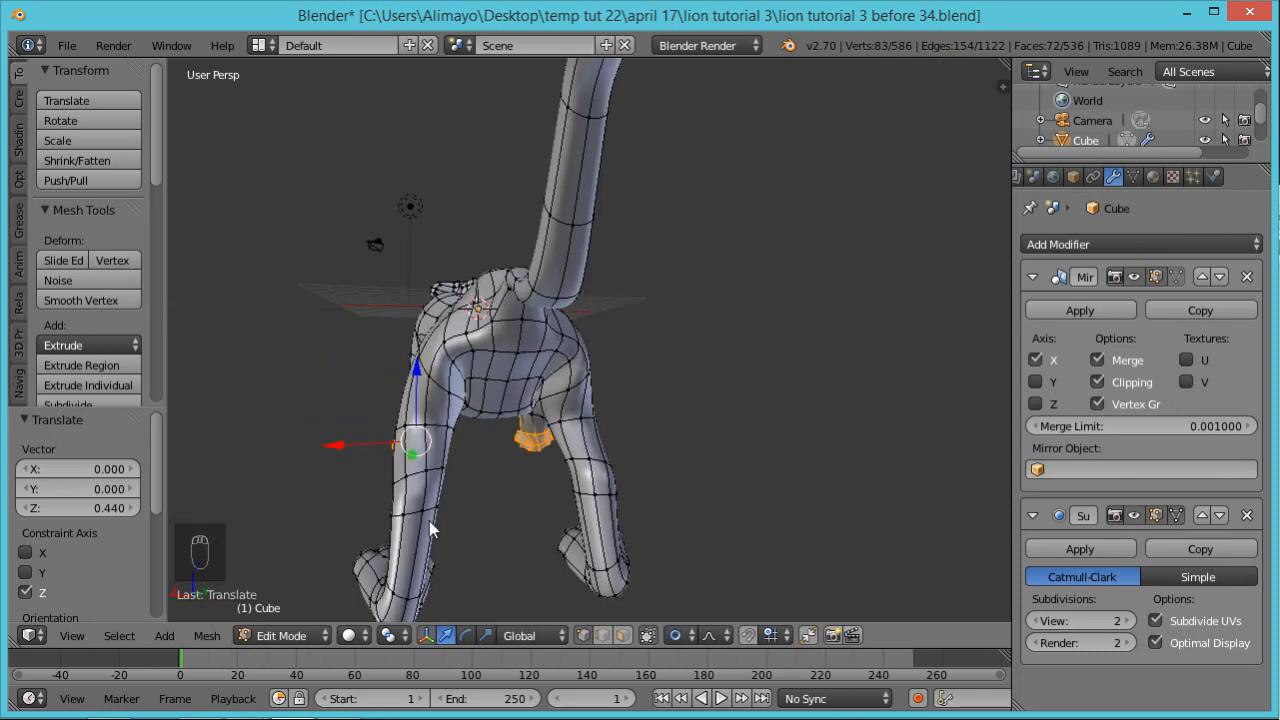
# Return to Sculpt Mode and adjust the outer contour of the hind leg with the Grab brush
pyautogui.rightClick(428, 514)
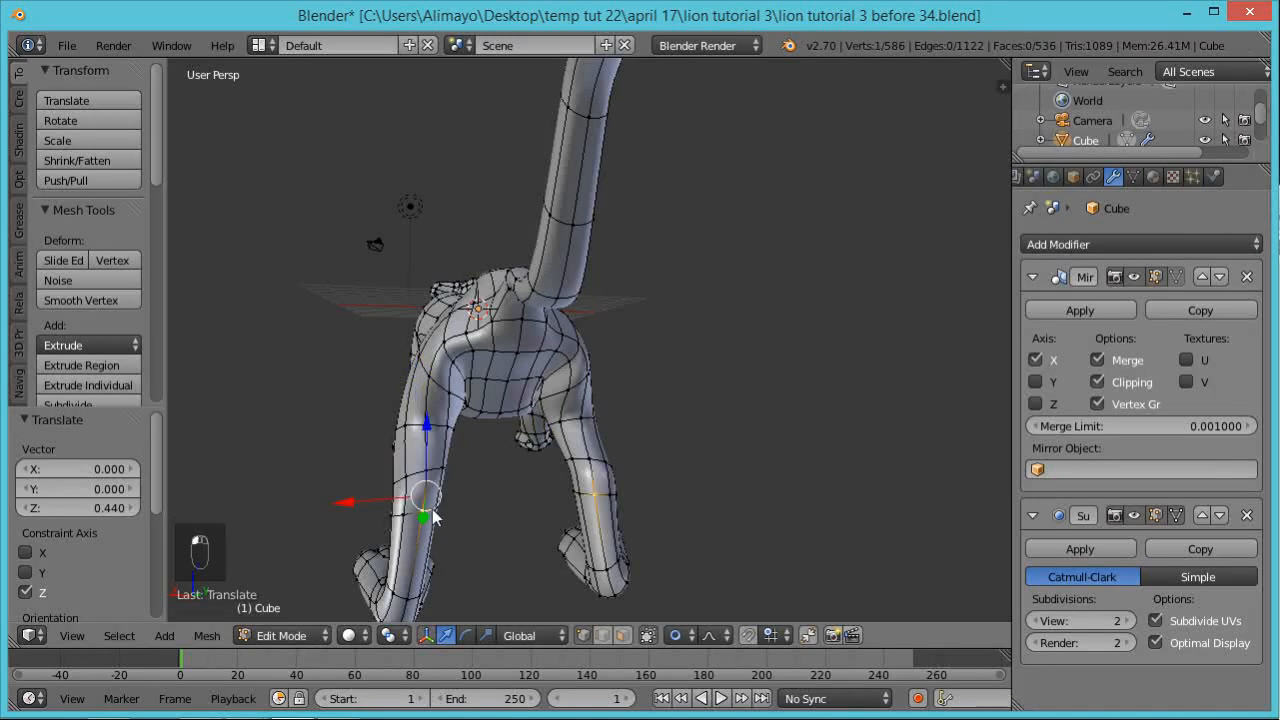
pyautogui.moveTo(455, 561); pyautogui.dragTo(426, 508, button='middle')
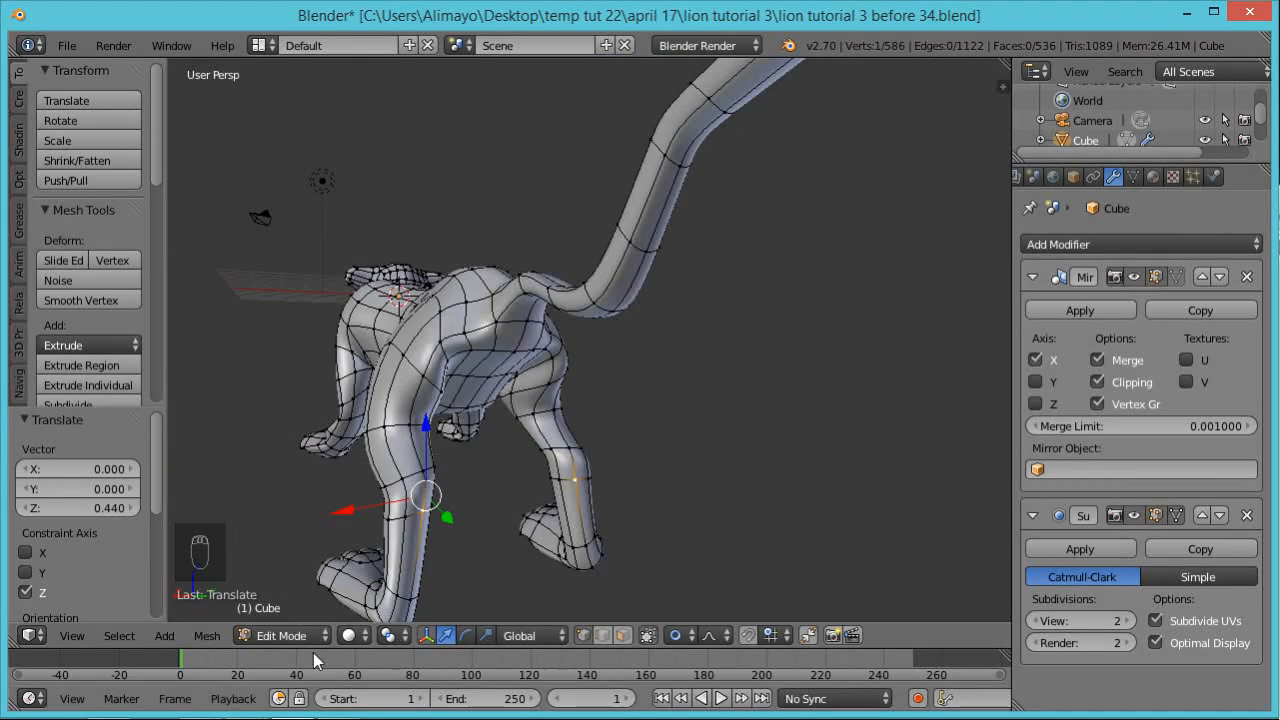
pyautogui.click(285, 635)
pyautogui.click(315, 566)
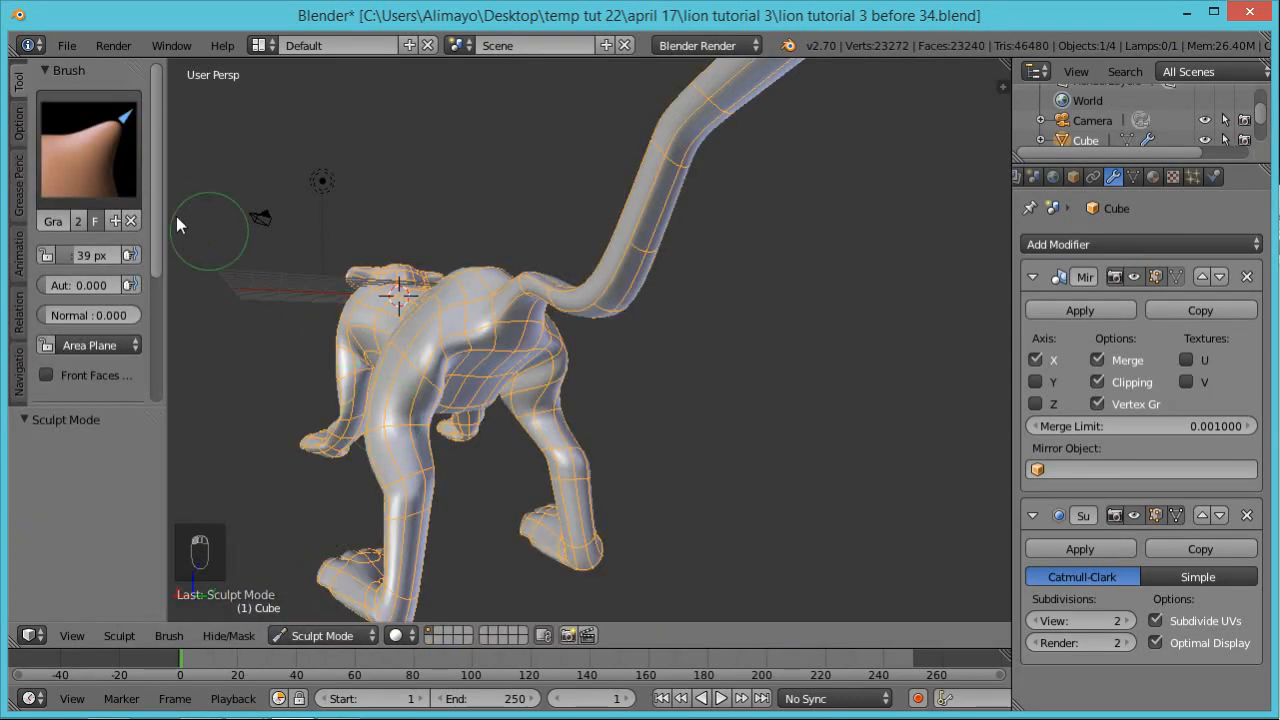
pyautogui.click(112, 166)
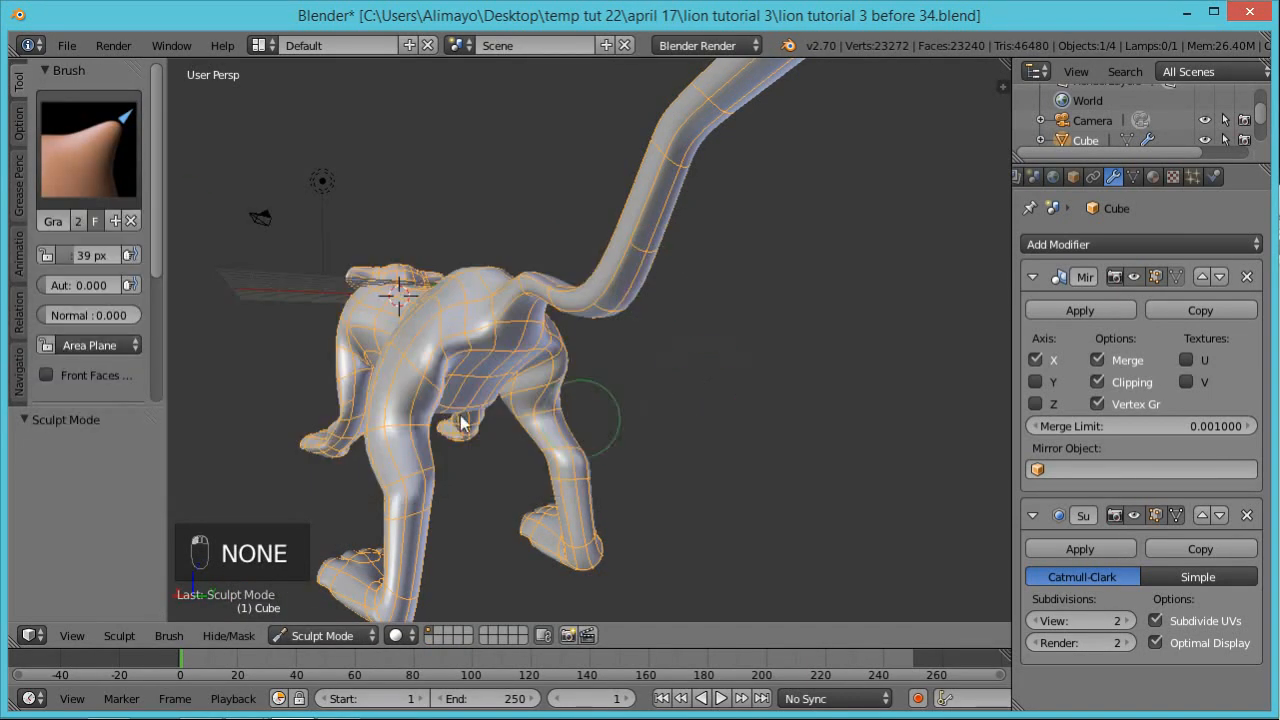
pyautogui.moveTo(354, 431); pyautogui.dragTo(375, 395)
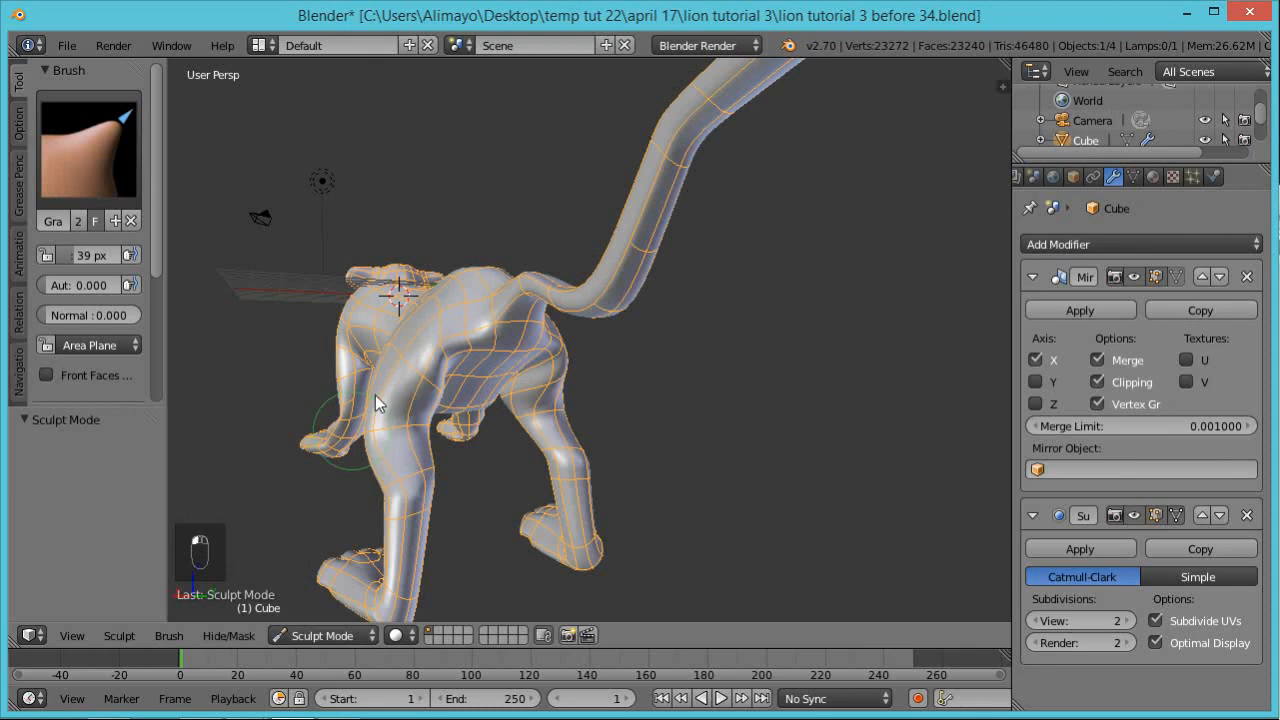
pyautogui.moveTo(585, 482); pyautogui.dragTo(435, 445, button='middle')
pyautogui.moveTo(435, 445)
pyautogui.mouseDown()
pyautogui.moveTo(449, 432)
pyautogui.moveTo(430, 446)
pyautogui.mouseUp()
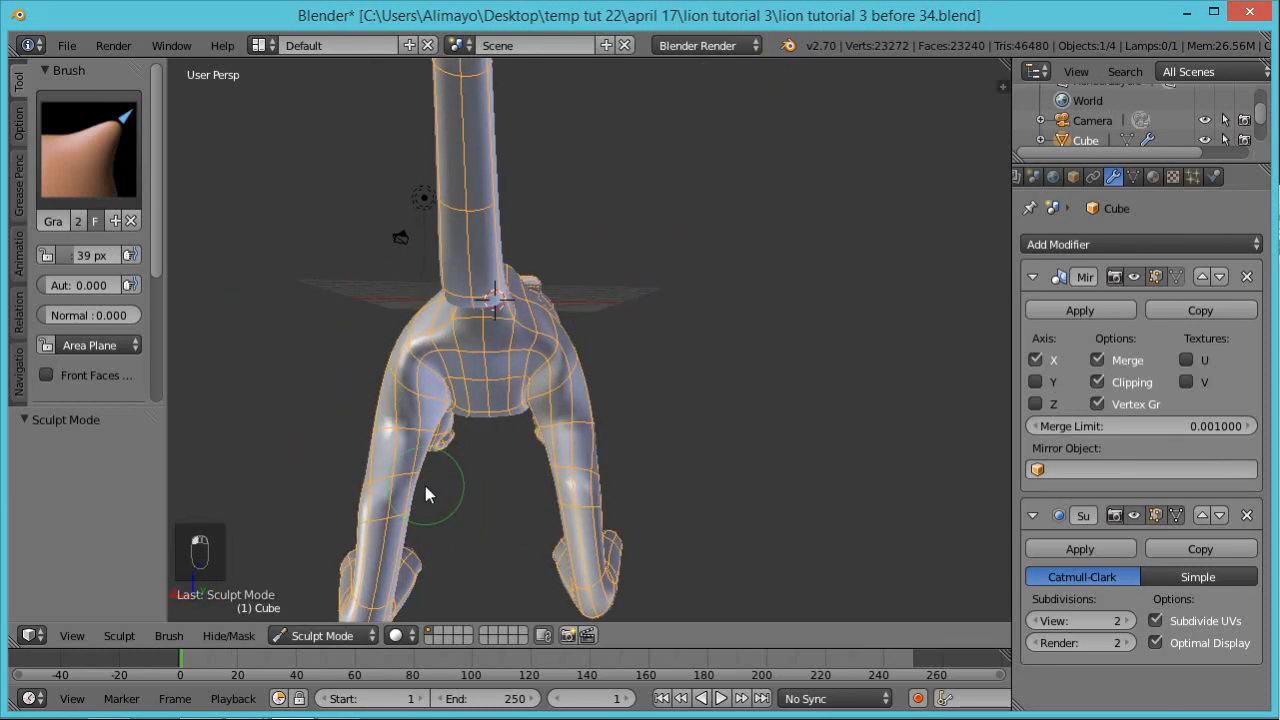
# Increase the Grab brush radius to 58 px and reshape the inner side of the hind leg
pyautogui.press('f')
pyautogui.click(418, 482)
pyautogui.moveTo(418, 480); pyautogui.dragTo(387, 487)
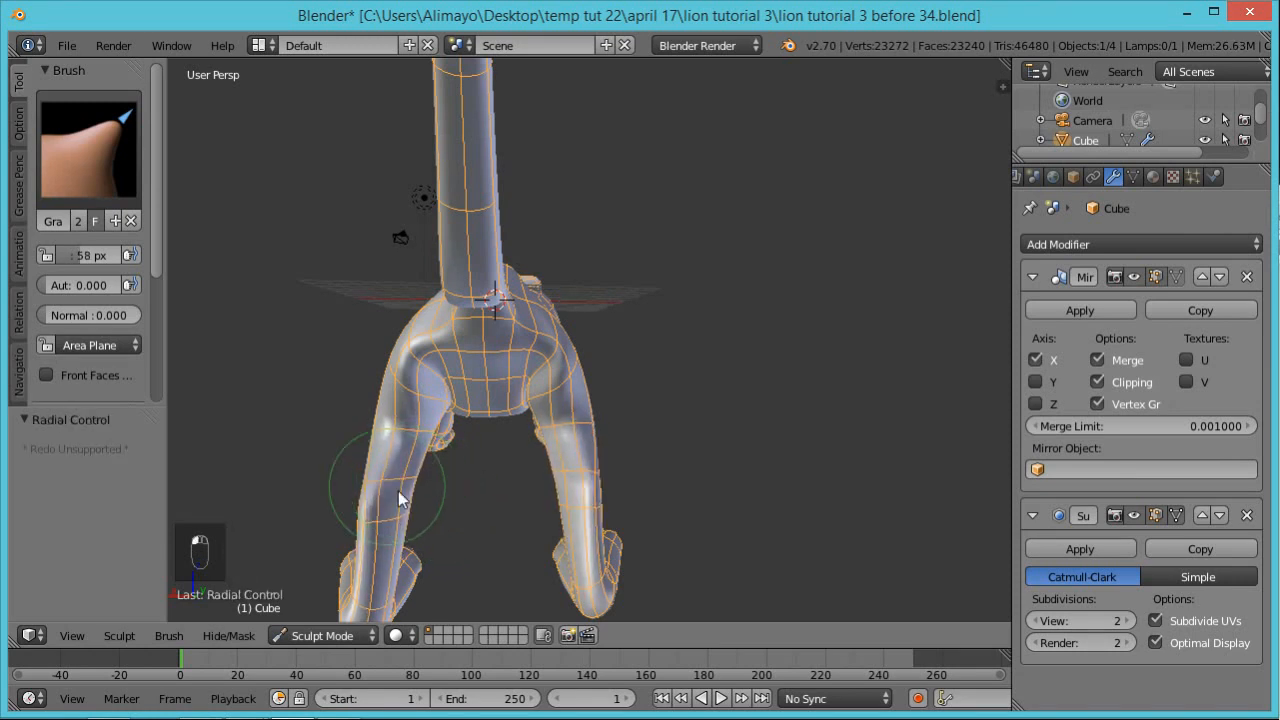
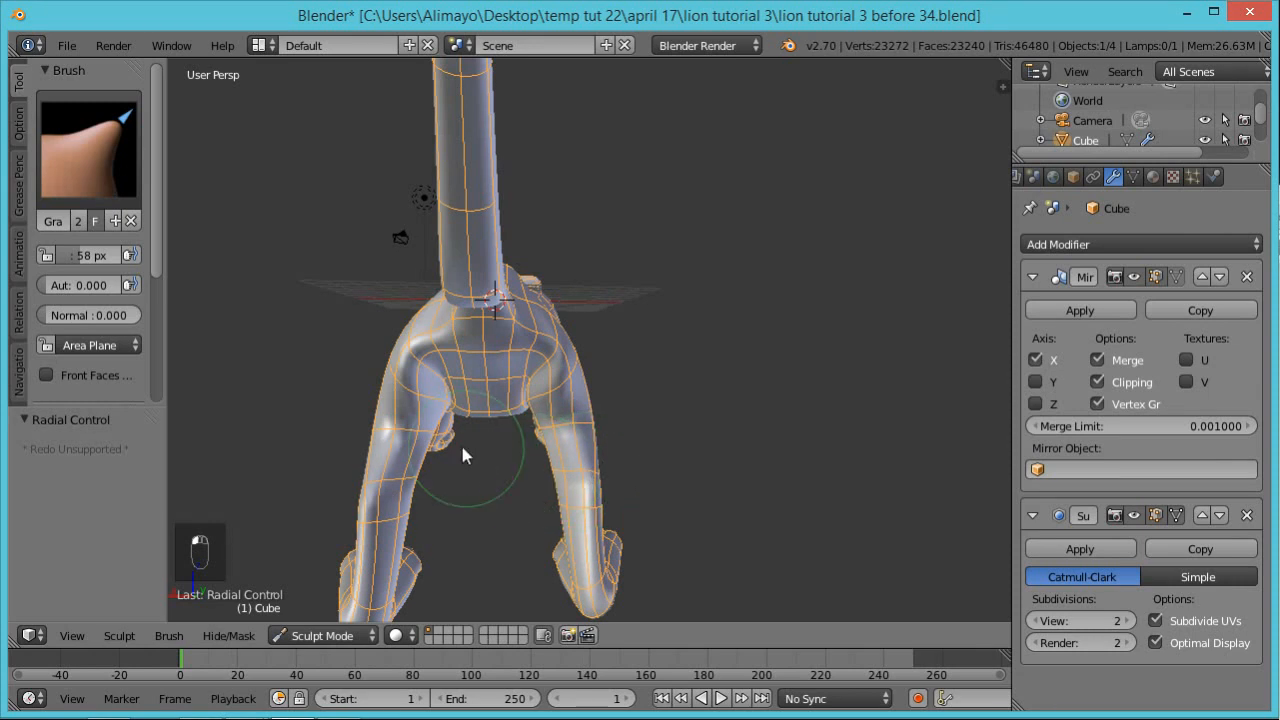
pyautogui.moveTo(434, 436)
pyautogui.mouseDown()
pyautogui.moveTo(446, 439)
pyautogui.moveTo(428, 475)
pyautogui.moveTo(391, 509)
pyautogui.moveTo(409, 511)
pyautogui.mouseUp()
pyautogui.moveTo(436, 477); pyautogui.dragTo(697, 486, button='middle')
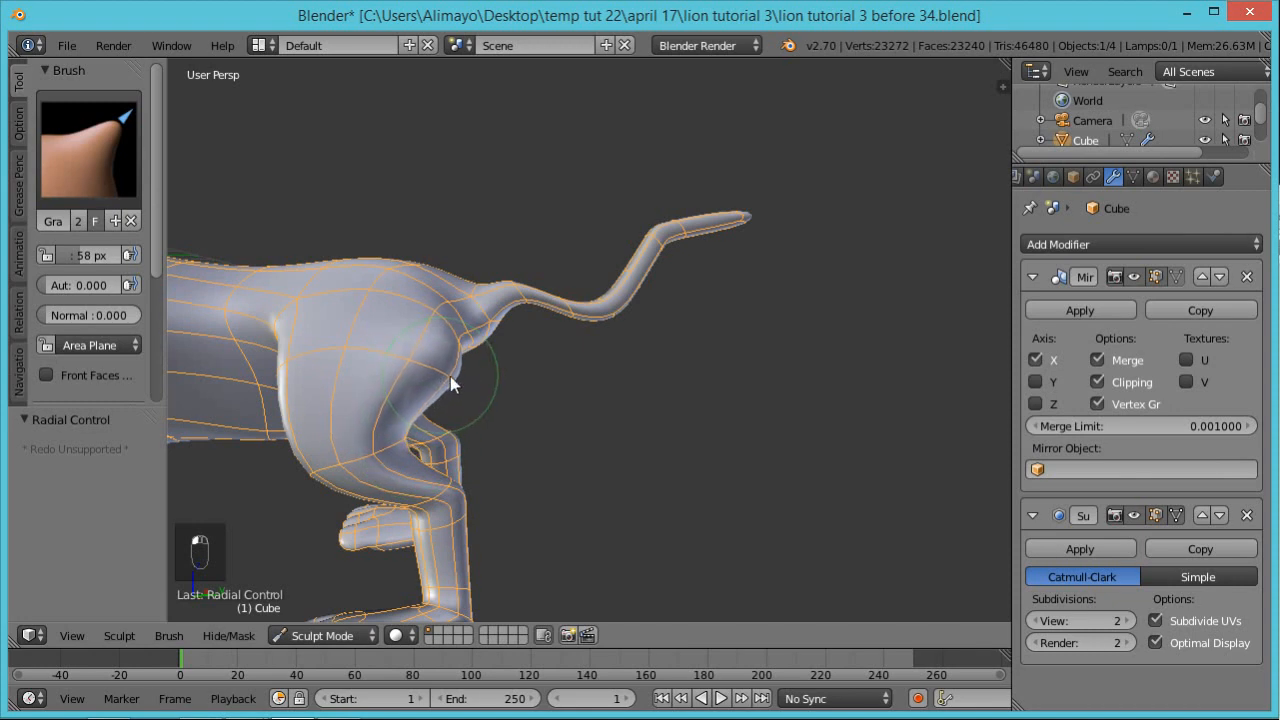
# Switch to Edit Mode in wireframe and lasso-select the lion's hindquarters, including the hind legs and tail
pyautogui.scroll(-3, 462, 389)
pyautogui.moveTo(426, 450)
pyautogui.mouseDown(button='middle')
pyautogui.moveTo(460, 535)
pyautogui.moveTo(443, 459)
pyautogui.moveTo(379, 390)
pyautogui.mouseUp(button='middle')
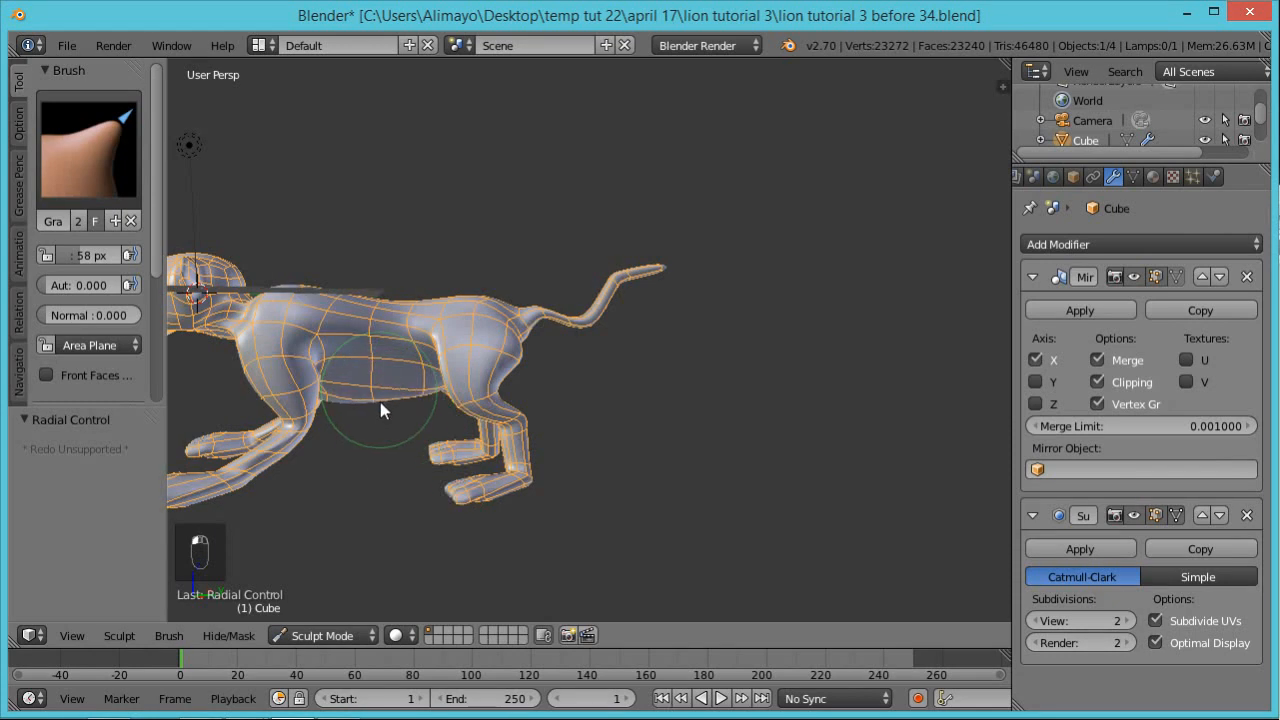
pyautogui.moveTo(463, 411); pyautogui.dragTo(234, 428, button='middle')
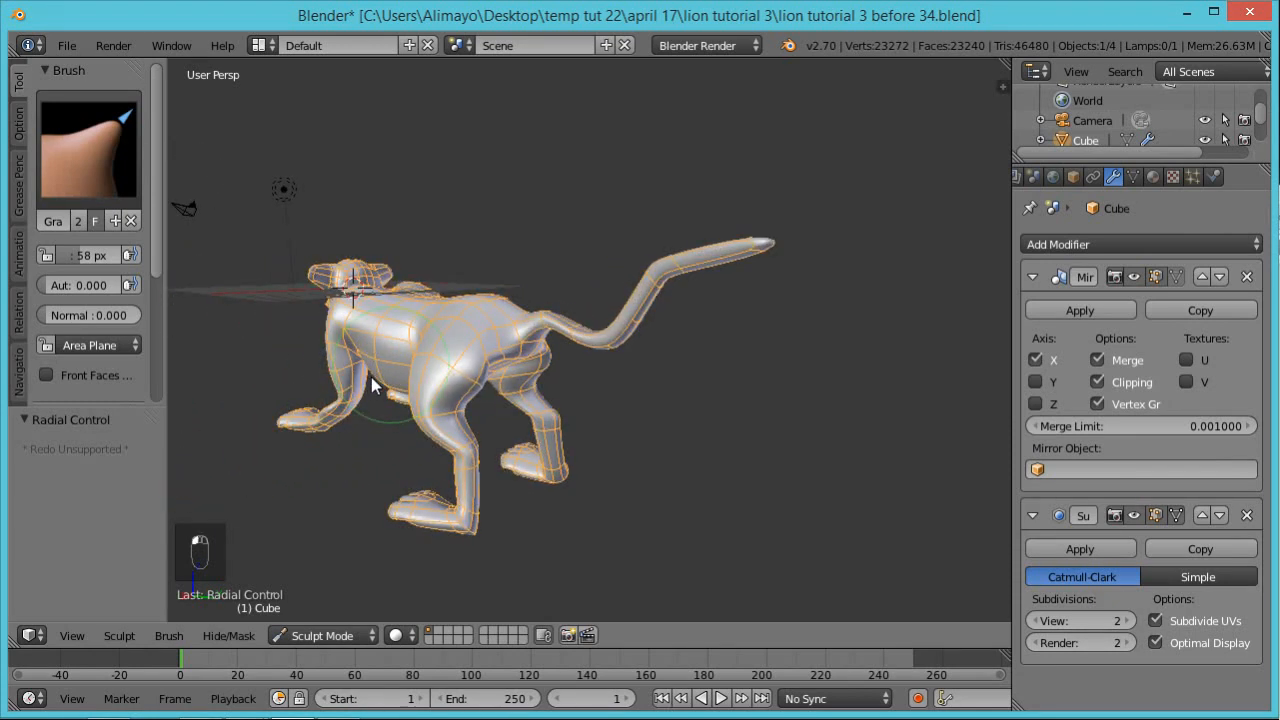
pyautogui.moveTo(372, 388)
pyautogui.mouseDown(button='middle')
pyautogui.moveTo(260, 420)
pyautogui.moveTo(169, 412)
pyautogui.moveTo(854, 363)
pyautogui.moveTo(840, 408)
pyautogui.moveTo(931, 411)
pyautogui.moveTo(452, 425)
pyautogui.moveTo(447, 324)
pyautogui.moveTo(437, 333)
pyautogui.moveTo(689, 359)
pyautogui.mouseUp(button='middle')
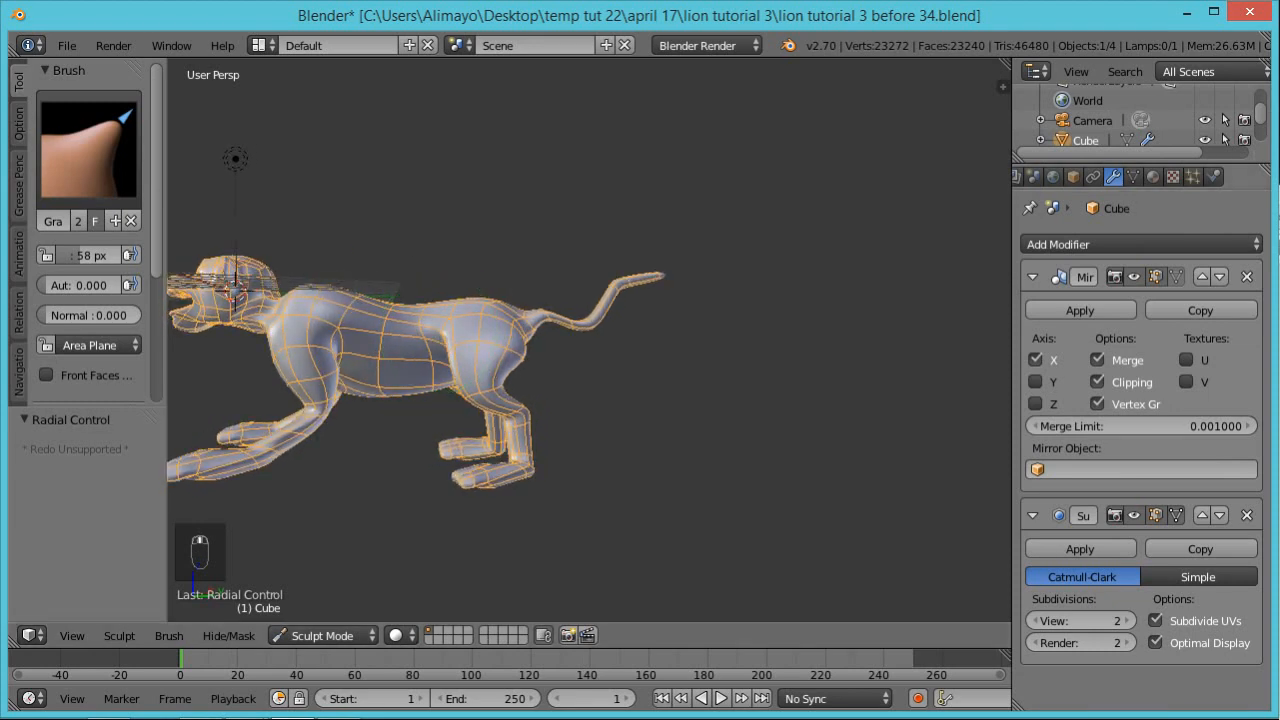
pyautogui.click(285, 635)
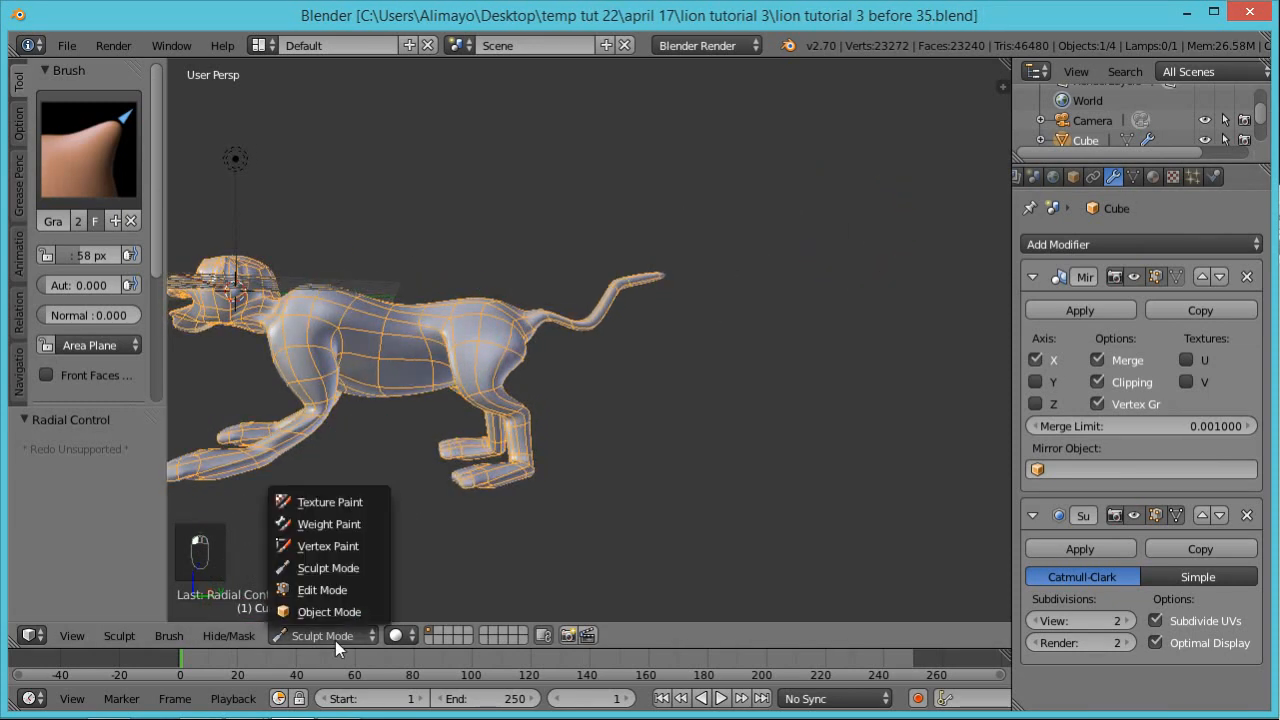
pyautogui.click(320, 591)
pyautogui.press('z')
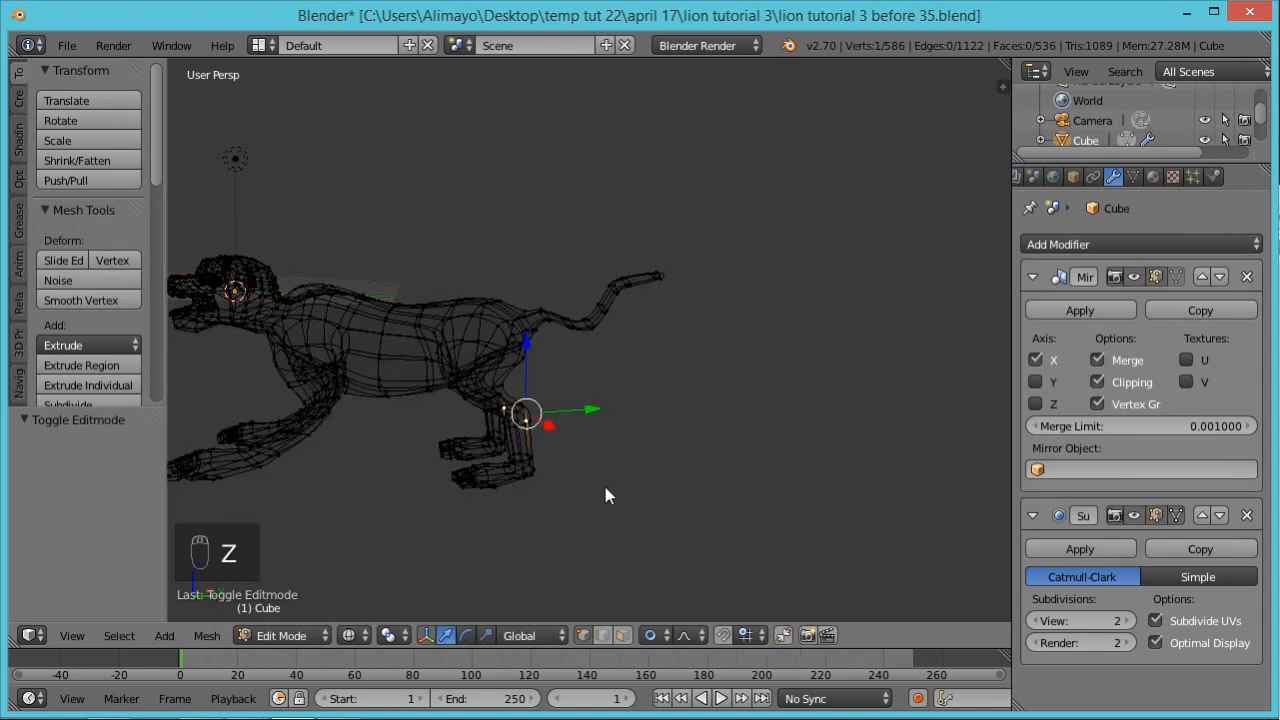
pyautogui.press('a')
pyautogui.moveTo(752, 285)
pyautogui.keyDown('ctrl'); pyautogui.mouseDown()
pyautogui.moveTo(536, 245)
pyautogui.moveTo(460, 264)
pyautogui.moveTo(417, 293)
pyautogui.moveTo(443, 389)
pyautogui.moveTo(550, 580)
pyautogui.mouseUp(); pyautogui.keyUp('ctrl')
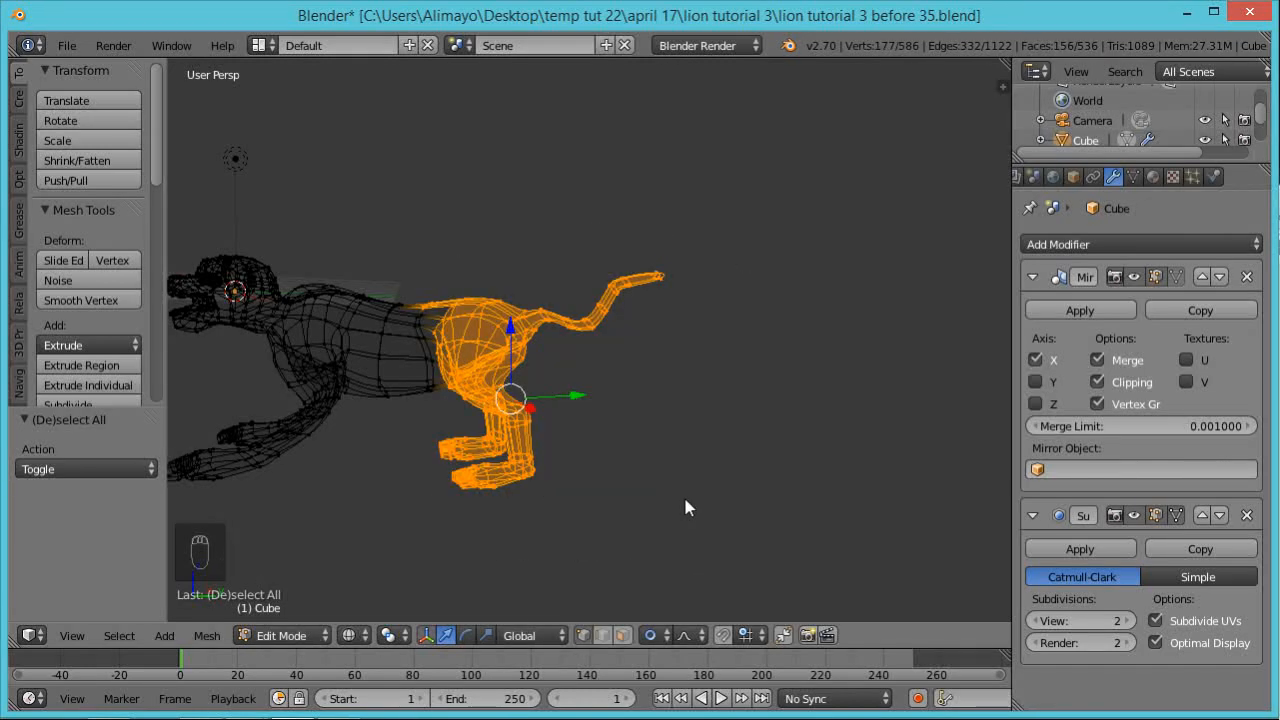
# Fatten the selected hindquarters by 0.250 and move them backward along Y with proportional editing
pyautogui.hotkey('alt', 's')
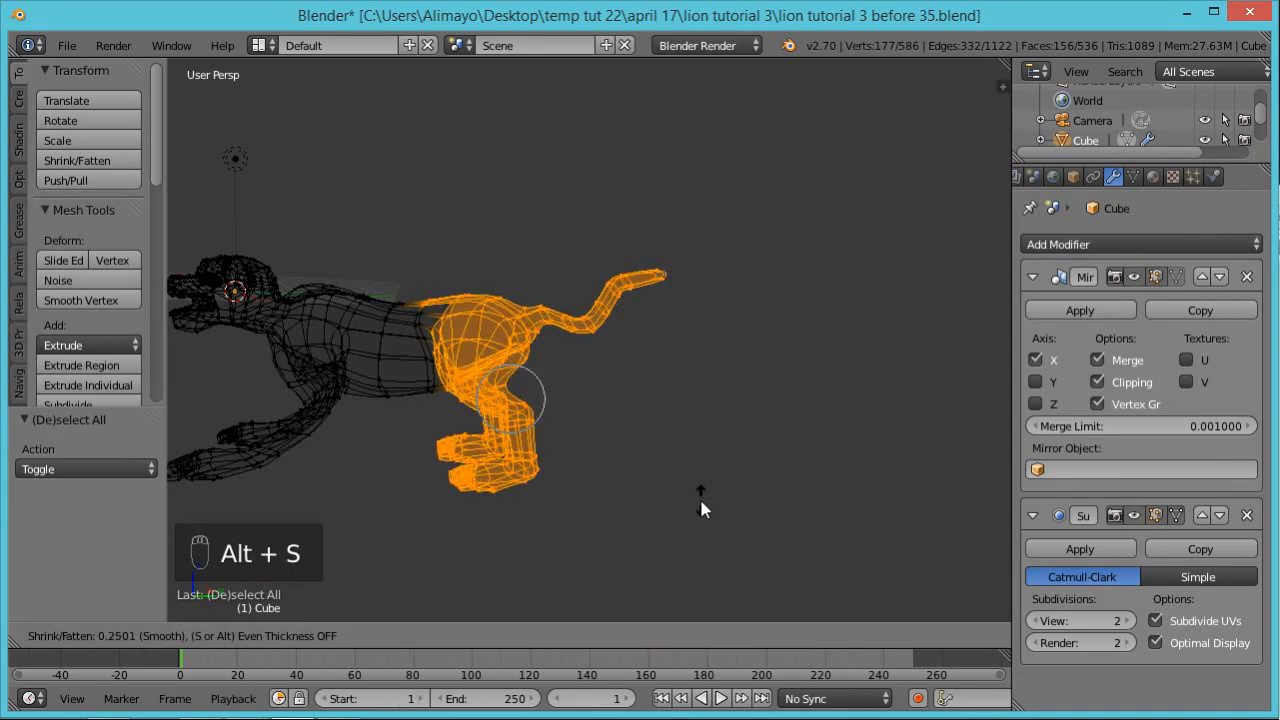
pyautogui.click(700, 508)
pyautogui.press('g')
pyautogui.press('y')
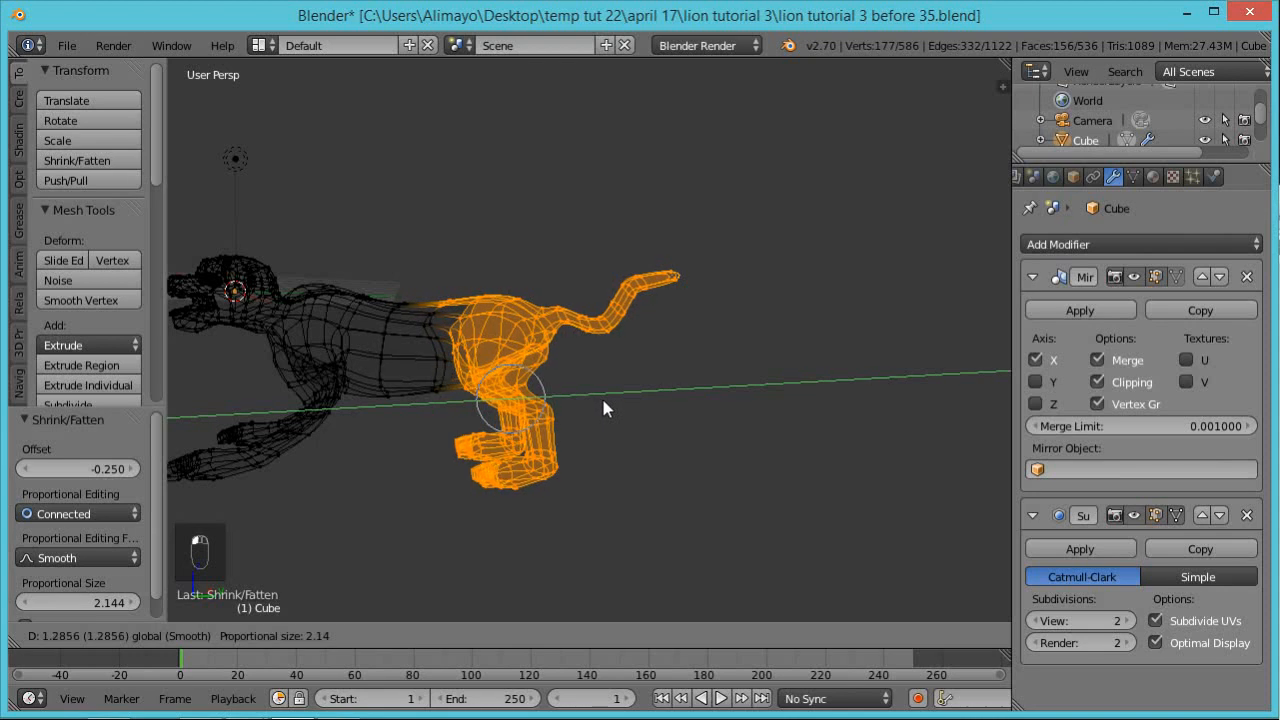
pyautogui.click(621, 405)
# Lower the hindquarters by 0.648 along Z and scale them to 1.291 along Z
pyautogui.moveTo(552, 329); pyautogui.dragTo(551, 339)
pyautogui.press('s')
pyautogui.press('z')
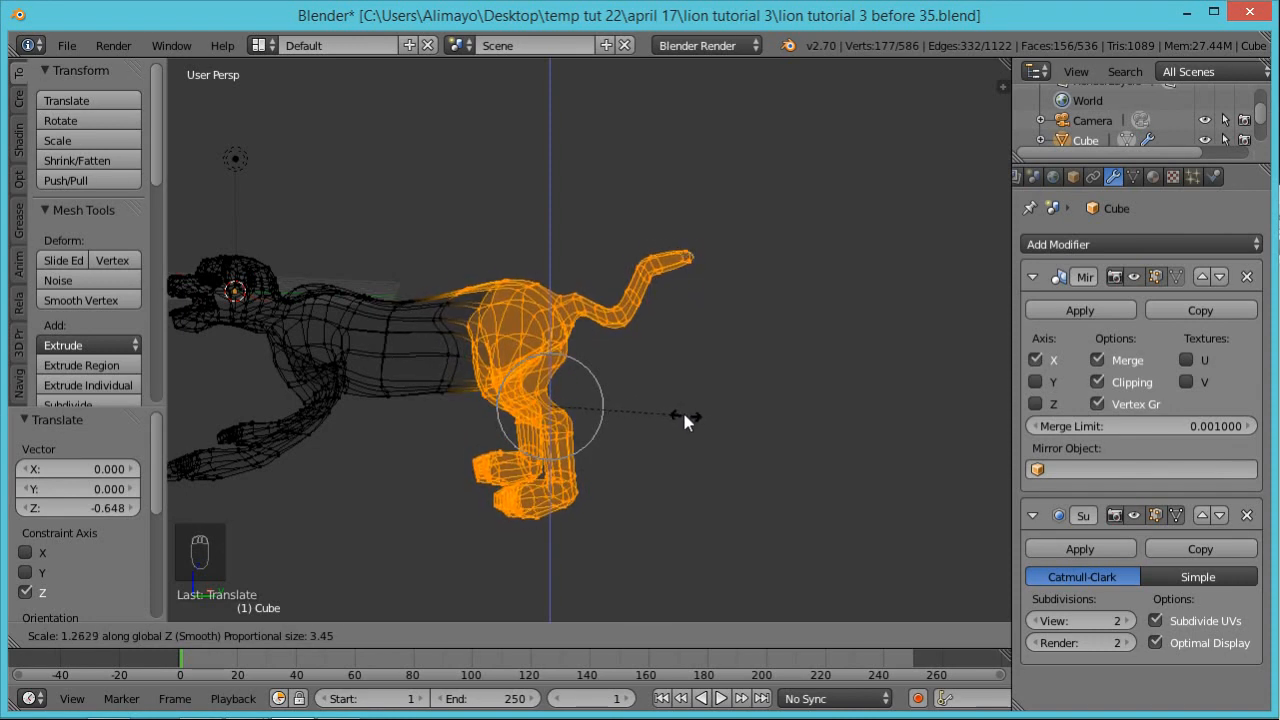
pyautogui.click(687, 412)
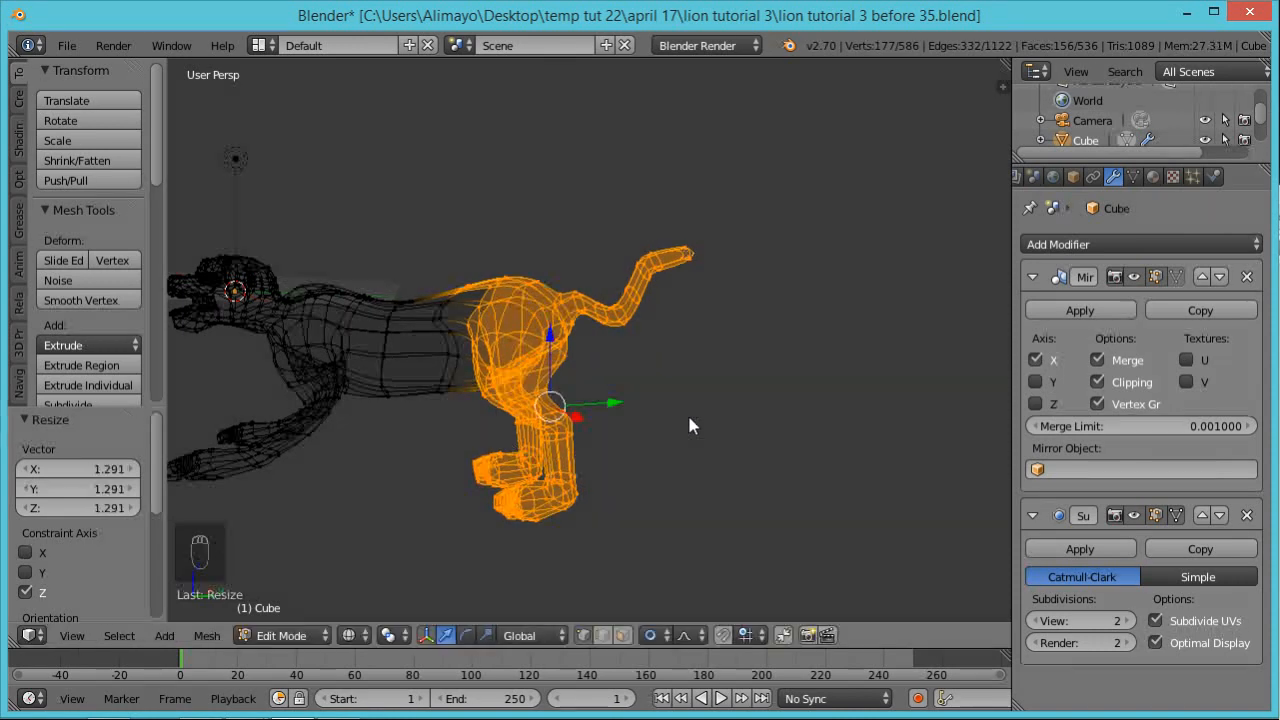
# Lower the selected hindquarters by 0.646 along Z and restore solid shading
pyautogui.press('g')
pyautogui.click(557, 349)
pyautogui.moveTo(557, 350)
pyautogui.mouseDown(button='middle')
pyautogui.moveTo(591, 348)
pyautogui.moveTo(581, 369)
pyautogui.moveTo(676, 375)
pyautogui.moveTo(420, 434)
pyautogui.moveTo(477, 434)
pyautogui.moveTo(518, 415)
pyautogui.mouseUp(button='middle')
pyautogui.press('z')
# Place the 3D cursor at the front leg's elbow and set the pivot point to 3D Cursor
pyautogui.moveTo(349, 437); pyautogui.dragTo(540, 480, button='middle')
pyautogui.click(316, 431)
pyautogui.moveTo(584, 562); pyautogui.dragTo(440, 570, button='middle')
pyautogui.click(391, 635)
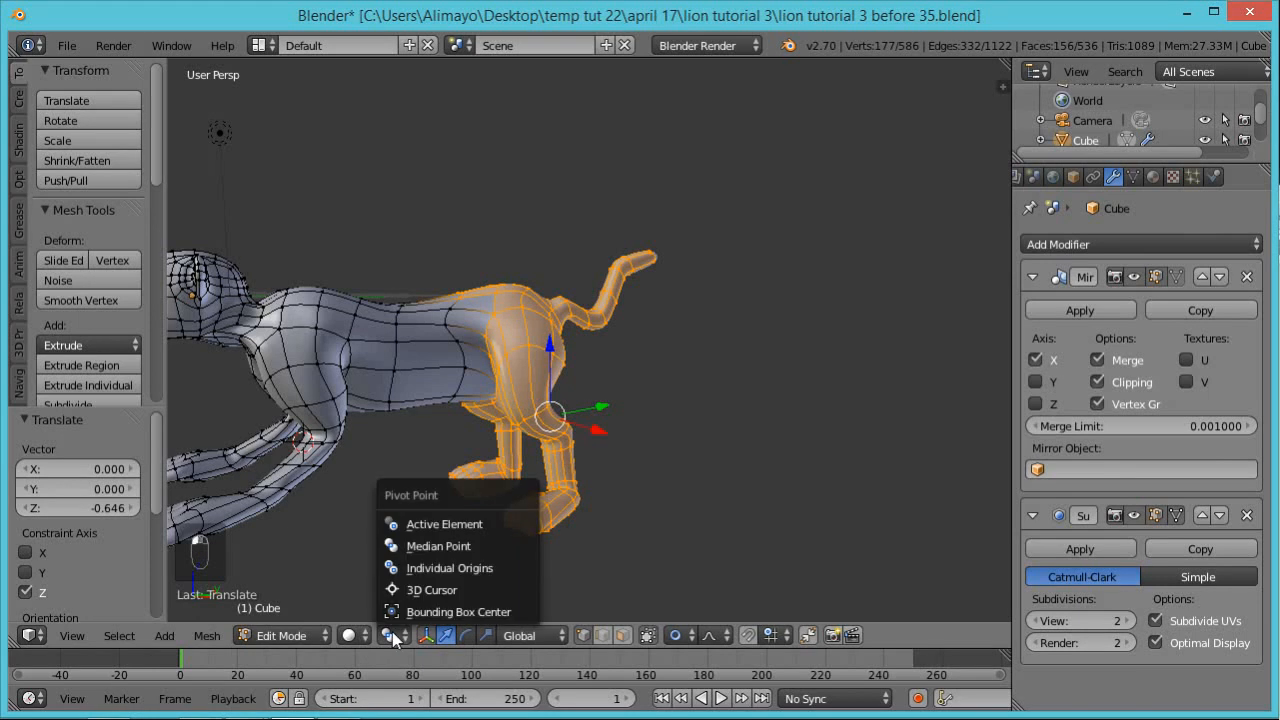
pyautogui.click(415, 590)
pyautogui.scroll(-4, 386, 535)
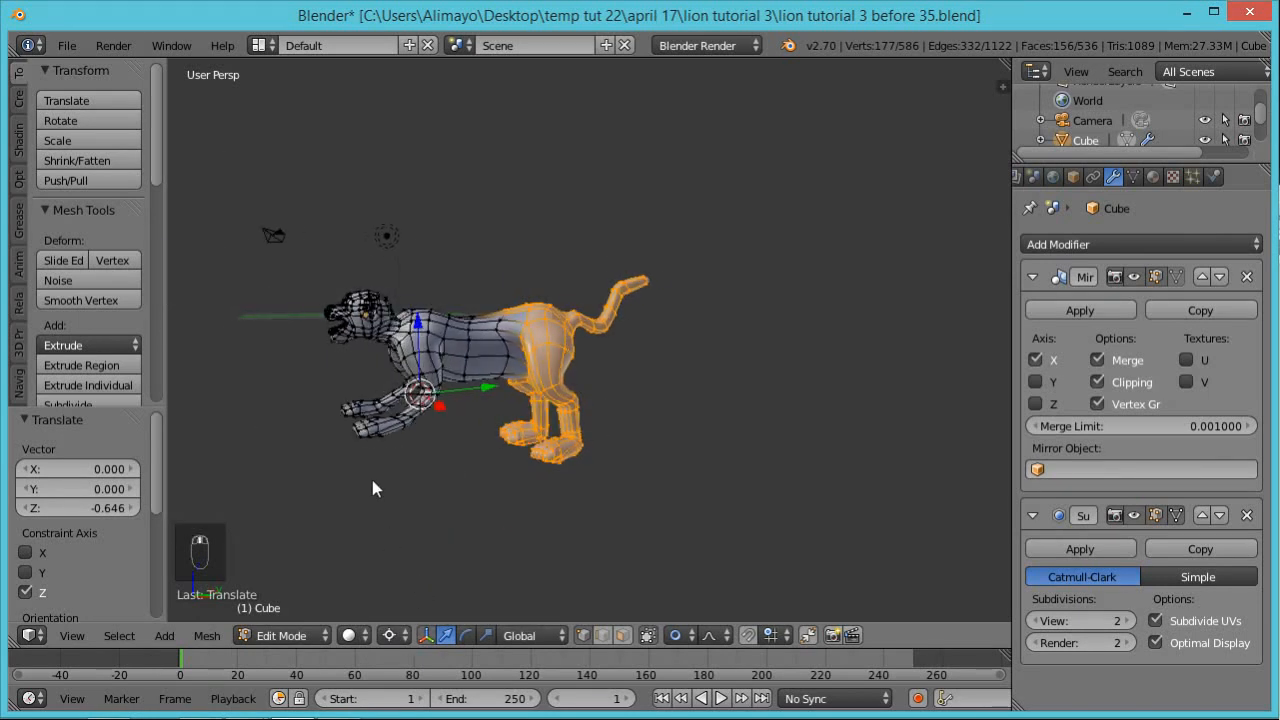
pyautogui.moveTo(372, 480); pyautogui.dragTo(365, 480, button='middle')
pyautogui.click(423, 396)
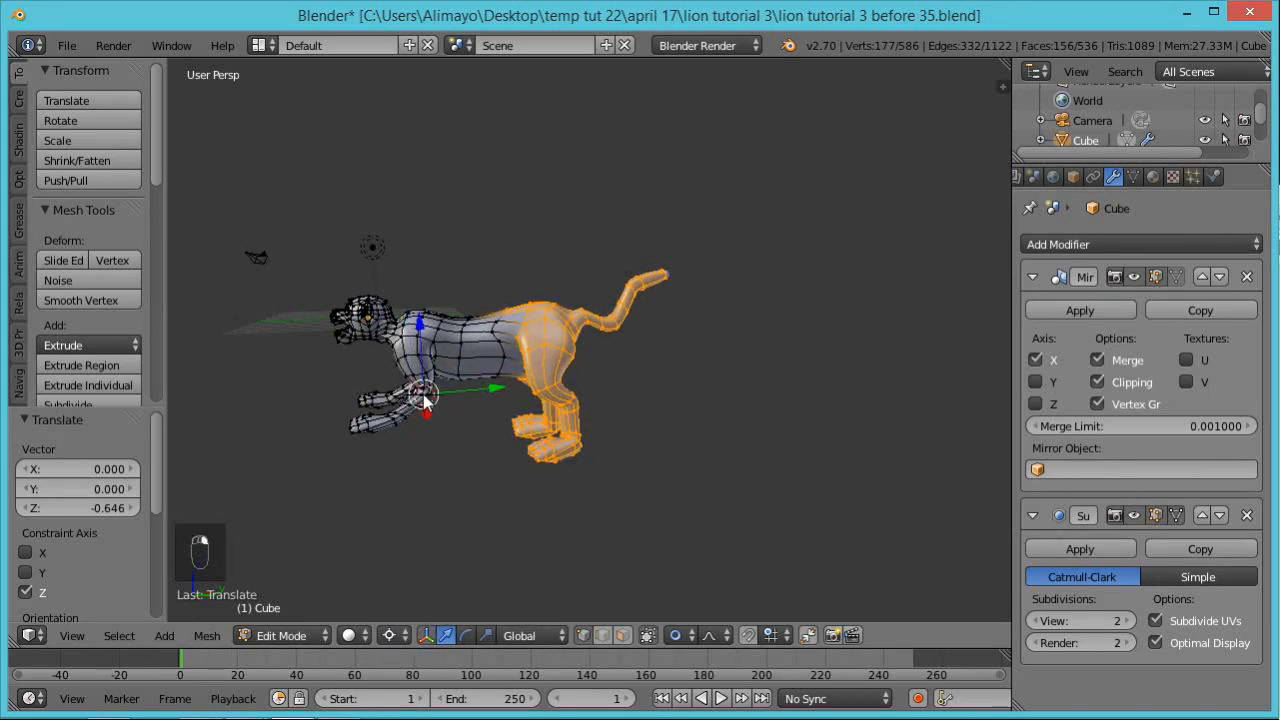
pyautogui.scroll(3, 467, 457)
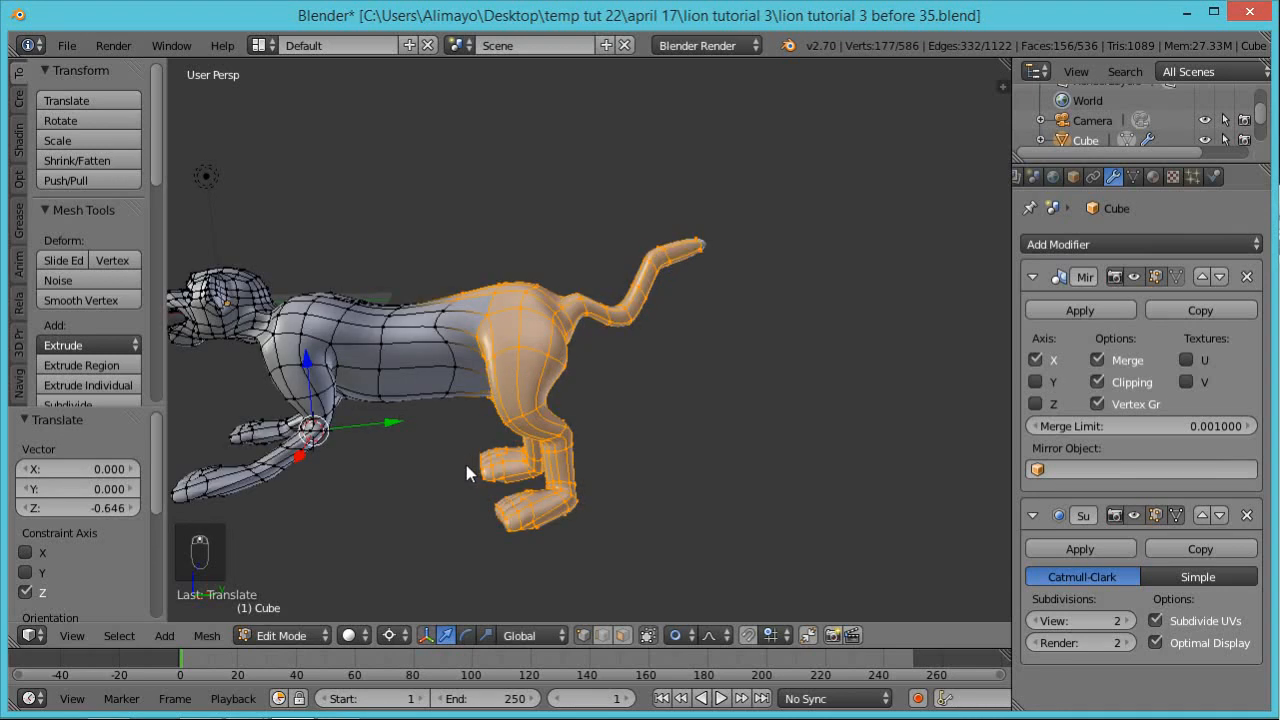
pyautogui.moveTo(462, 456); pyautogui.dragTo(572, 455, button='middle')
pyautogui.scroll(5, 546, 489)
pyautogui.scroll(-5, 546, 489)
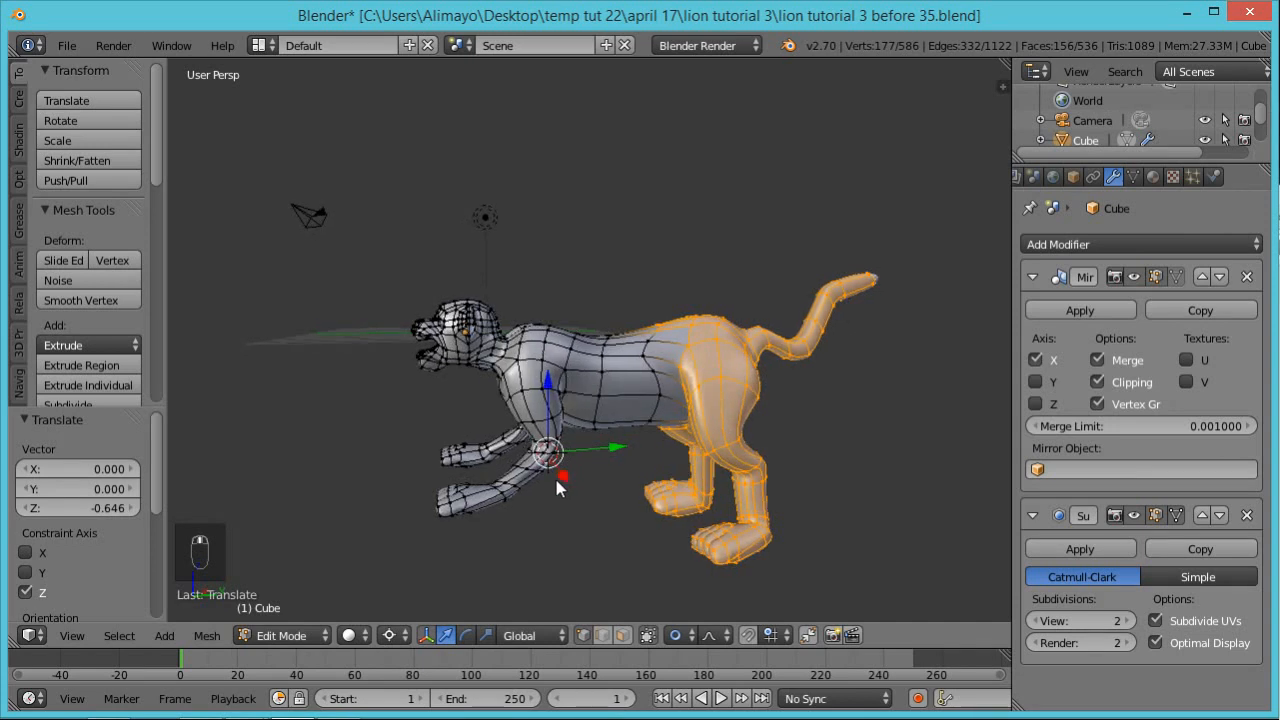
# Clear the selection and lasso-select both lower front legs with their paws in wireframe
pyautogui.press('a')
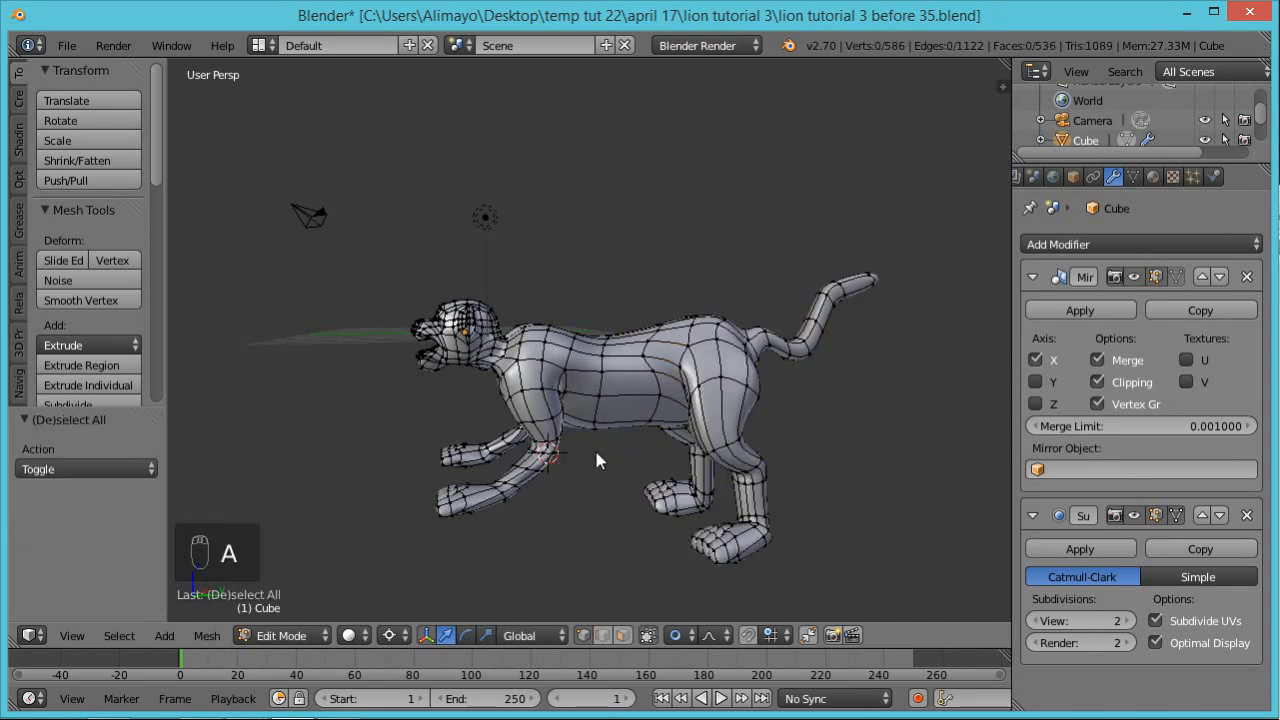
pyautogui.press('z')
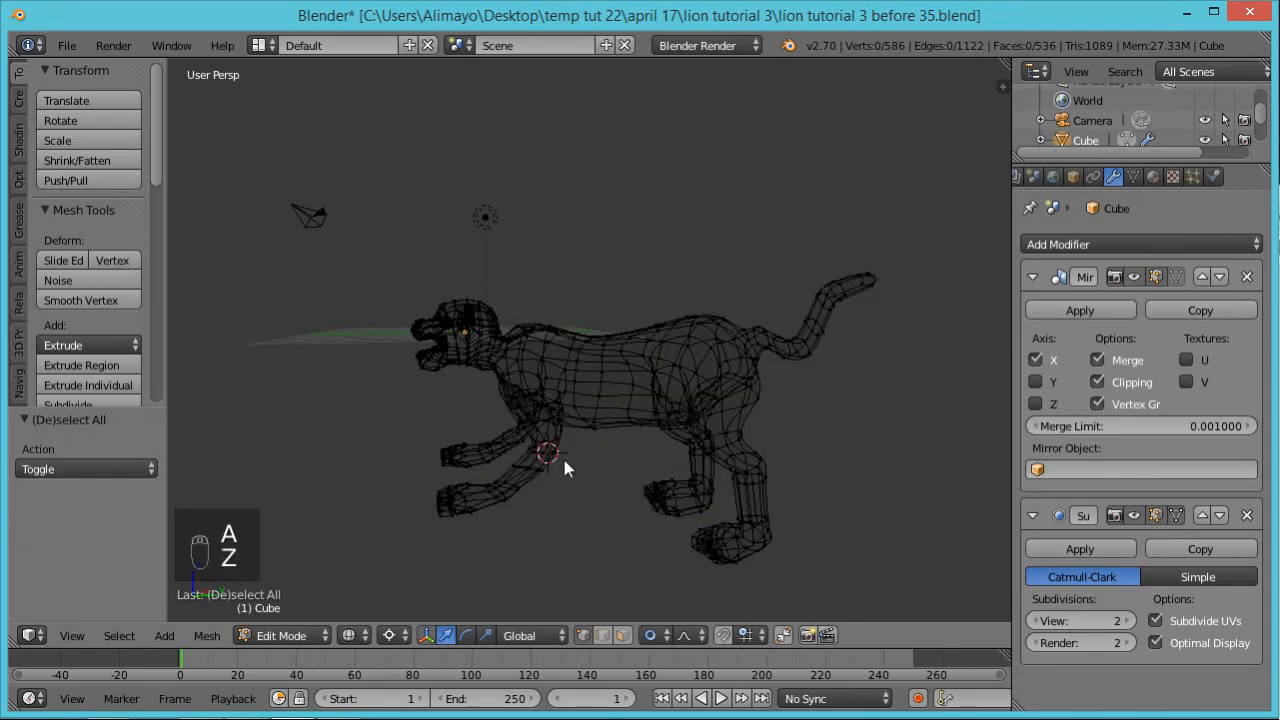
pyautogui.rightClick(566, 449)
pyautogui.moveTo(478, 484)
pyautogui.keyDown('ctrl'); pyautogui.mouseDown()
pyautogui.moveTo(457, 560)
pyautogui.moveTo(595, 522)
pyautogui.mouseUp(); pyautogui.keyUp('ctrl')
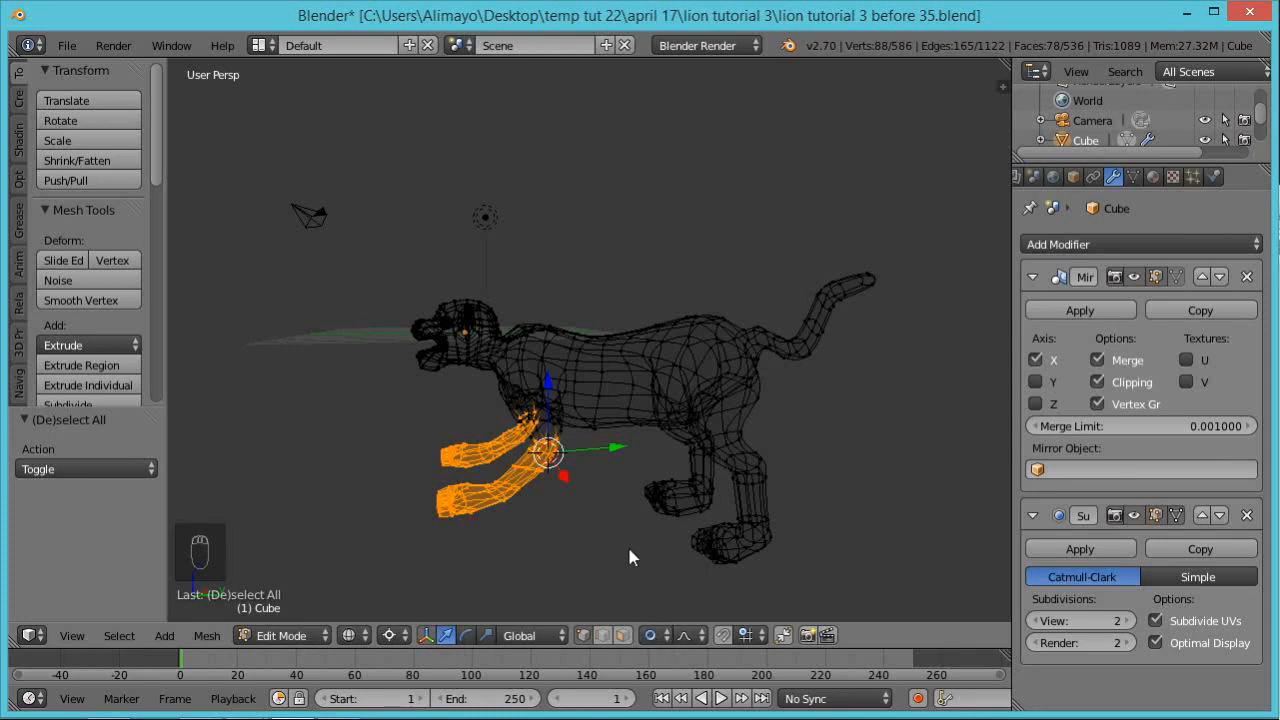
# Rotate the lower front legs 37.889° about X around the elbow and lower them by 1.167 along Z
pyautogui.moveTo(629, 557); pyautogui.dragTo(578, 558, button='middle')
pyautogui.press('r')
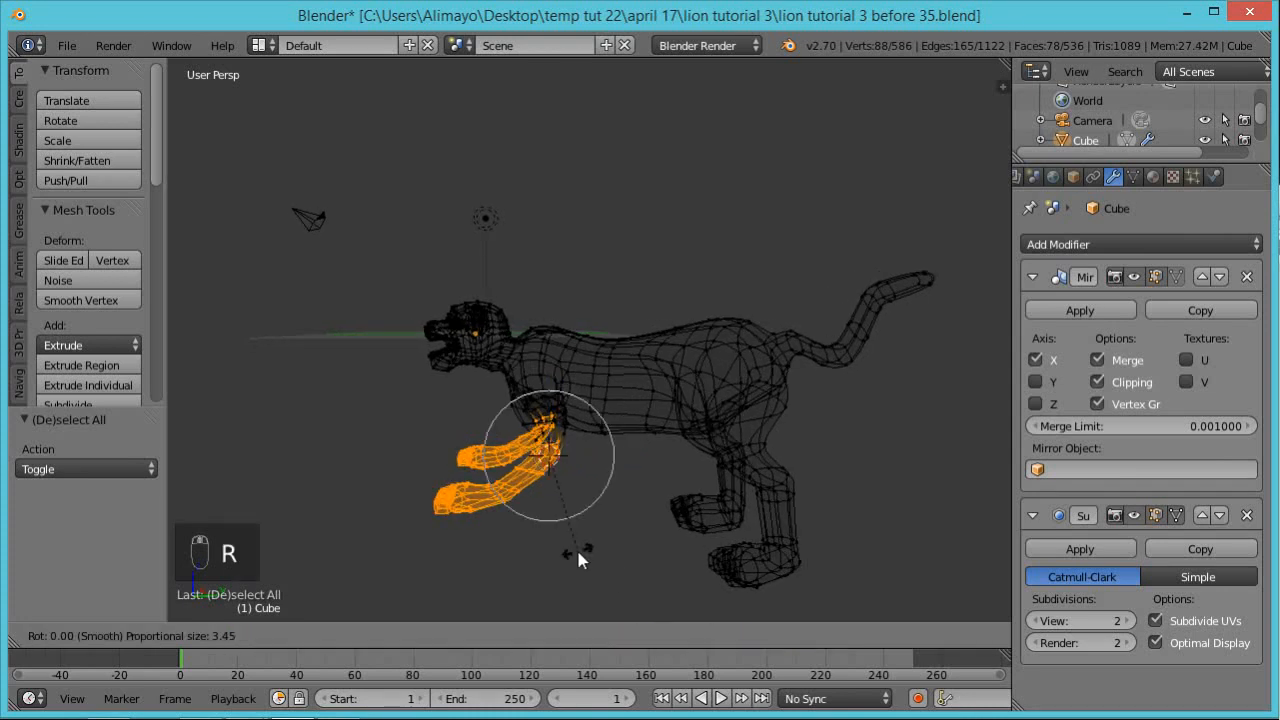
pyautogui.press('x')
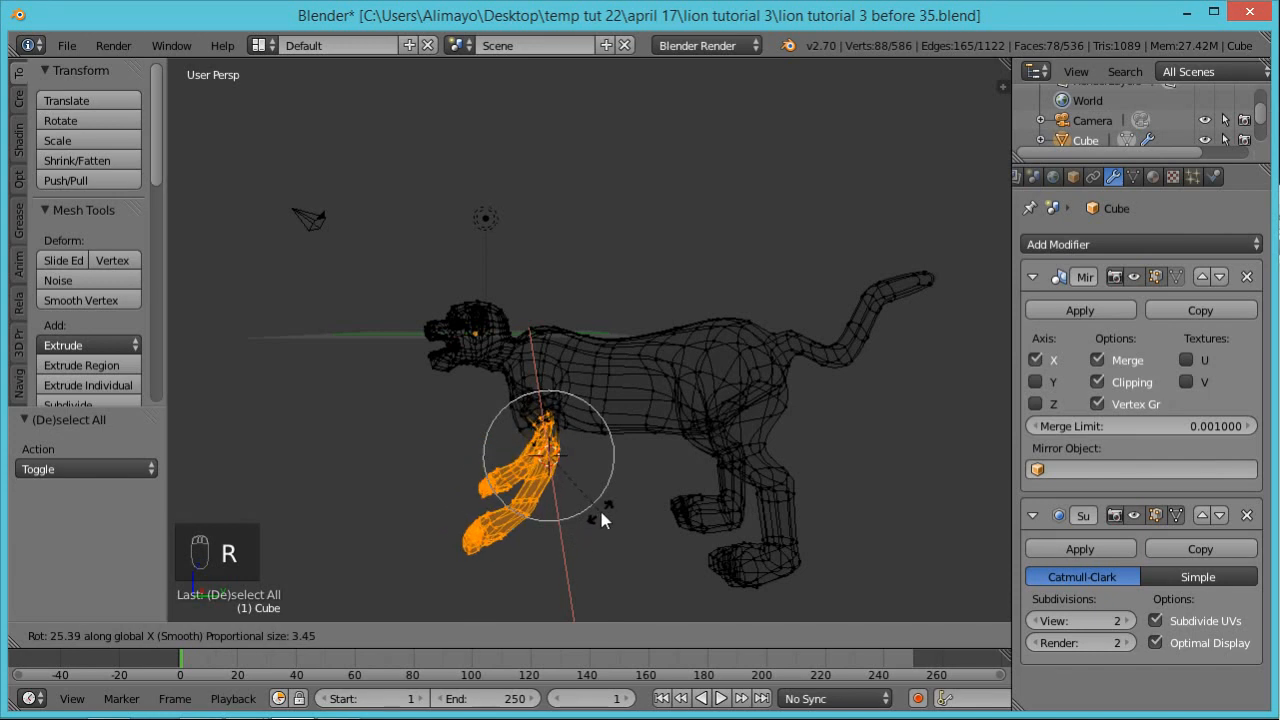
pyautogui.click(613, 501)
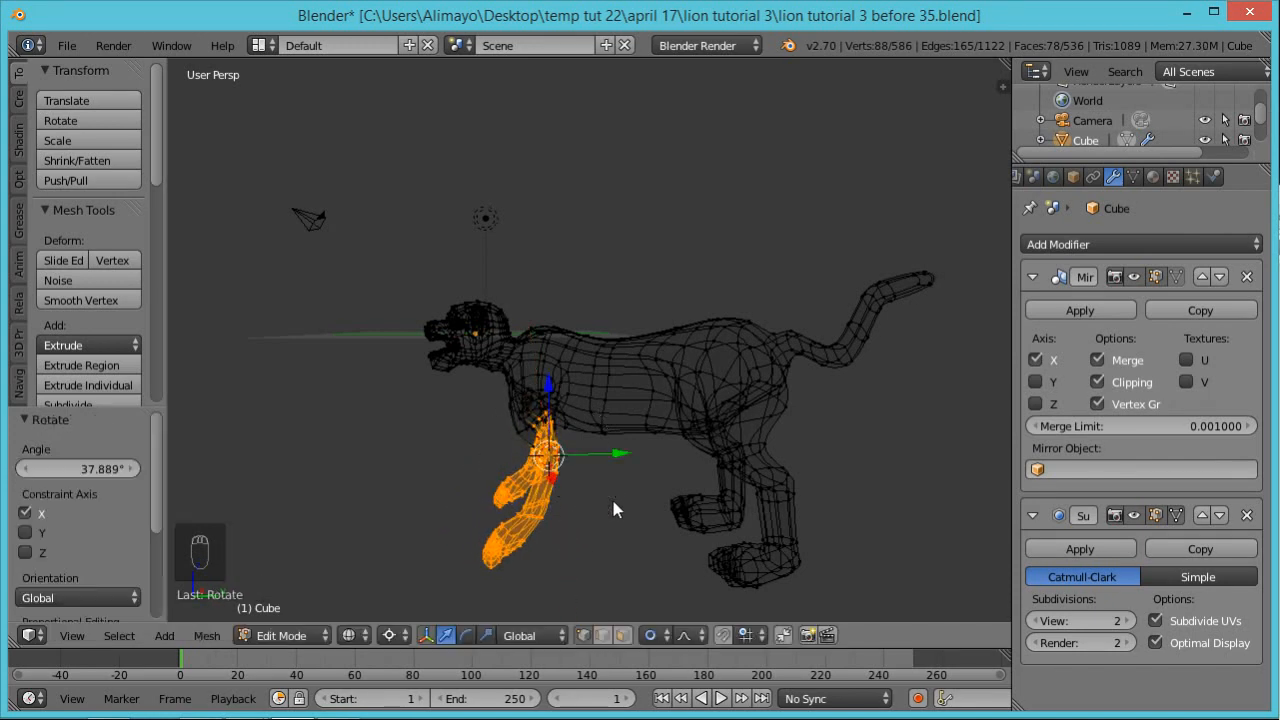
pyautogui.moveTo(548, 396); pyautogui.dragTo(546, 420)
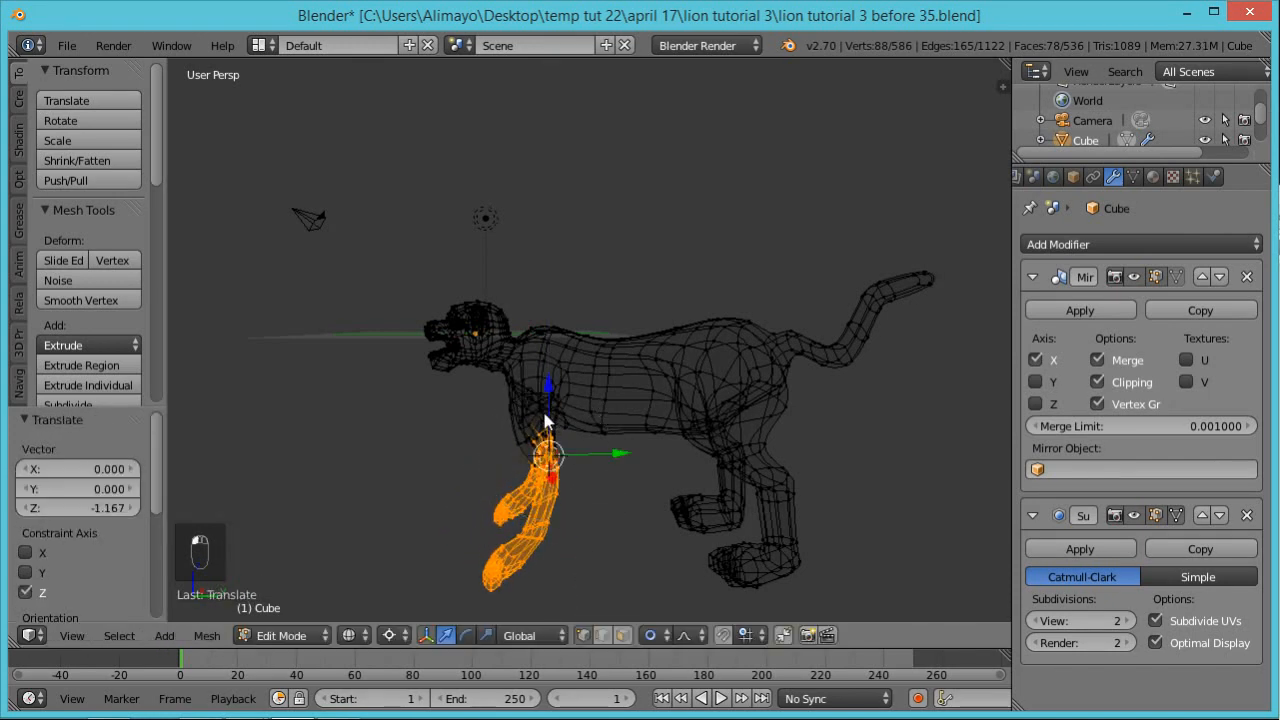
# Fatten the selected lower front legs by 0.433 with Shrink/Fatten
pyautogui.moveTo(563, 496); pyautogui.dragTo(628, 500, button='middle')
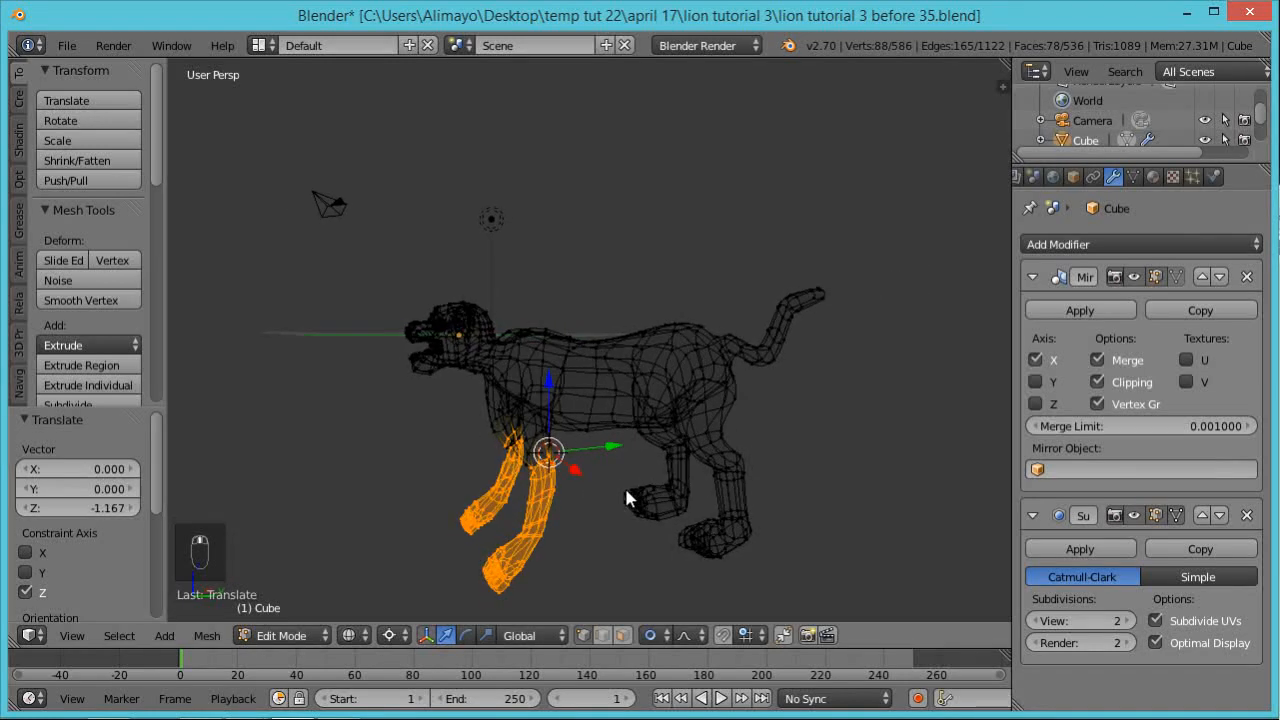
pyautogui.hotkey('alt', 's')
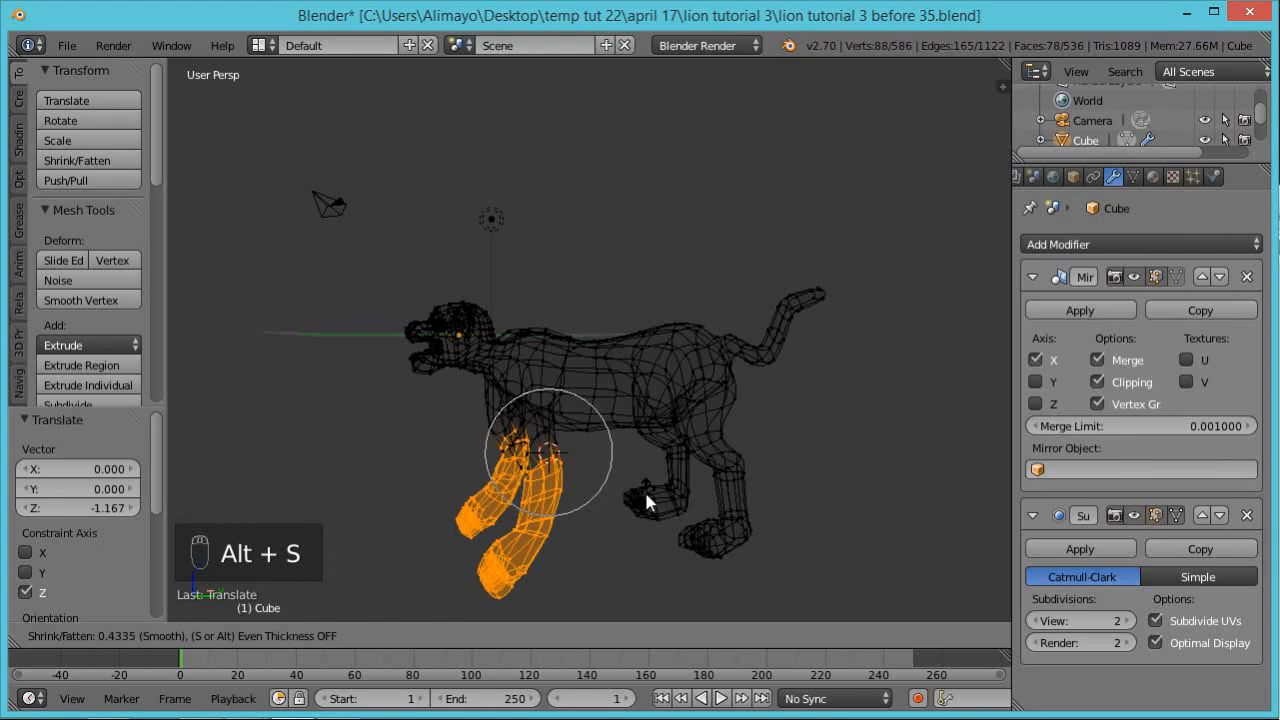
pyautogui.click(644, 489)
# Place the 3D cursor at the front ankle in solid shading and shrink the lower front legs by 0.108
pyautogui.moveTo(640, 515)
pyautogui.mouseDown(button='middle')
pyautogui.moveTo(756, 508)
pyautogui.moveTo(597, 492)
pyautogui.moveTo(618, 494)
pyautogui.moveTo(616, 513)
pyautogui.moveTo(444, 550)
pyautogui.moveTo(475, 557)
pyautogui.mouseUp(button='middle')
pyautogui.press('z')
pyautogui.moveTo(573, 577); pyautogui.dragTo(827, 567, button='middle')
pyautogui.moveTo(793, 568); pyautogui.dragTo(739, 573, button='middle')
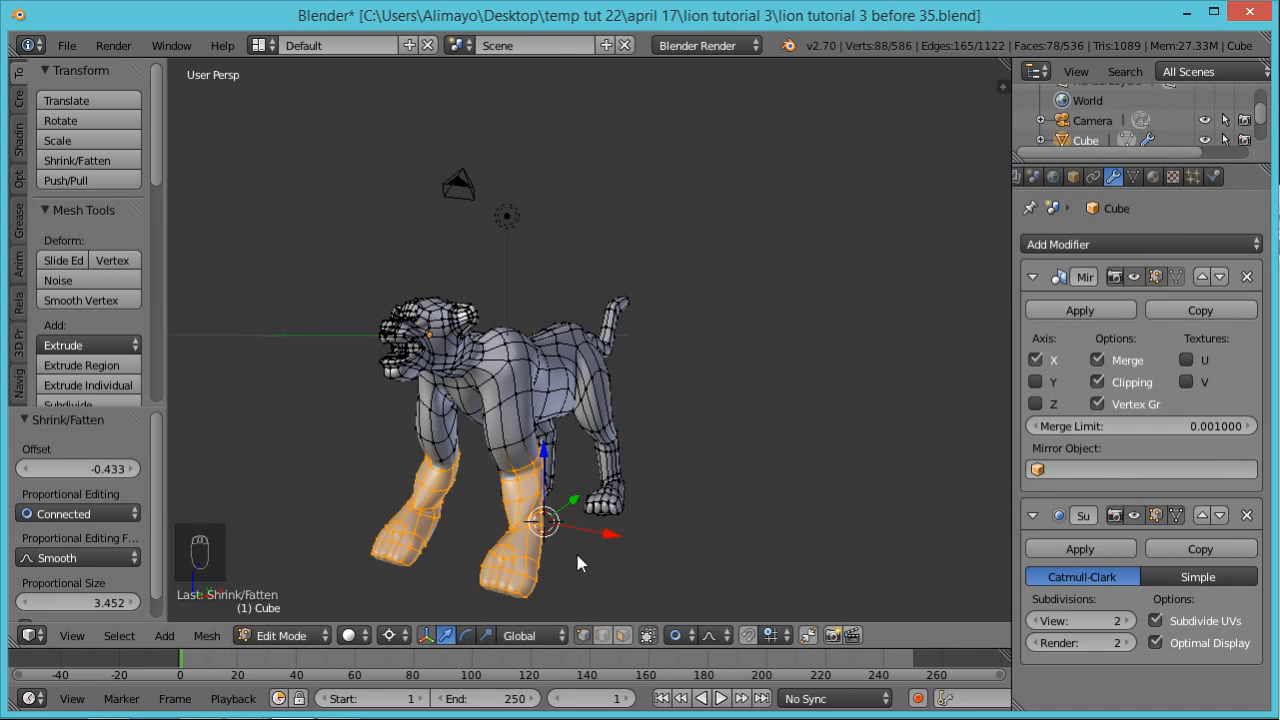
pyautogui.hotkey('alt', 's')
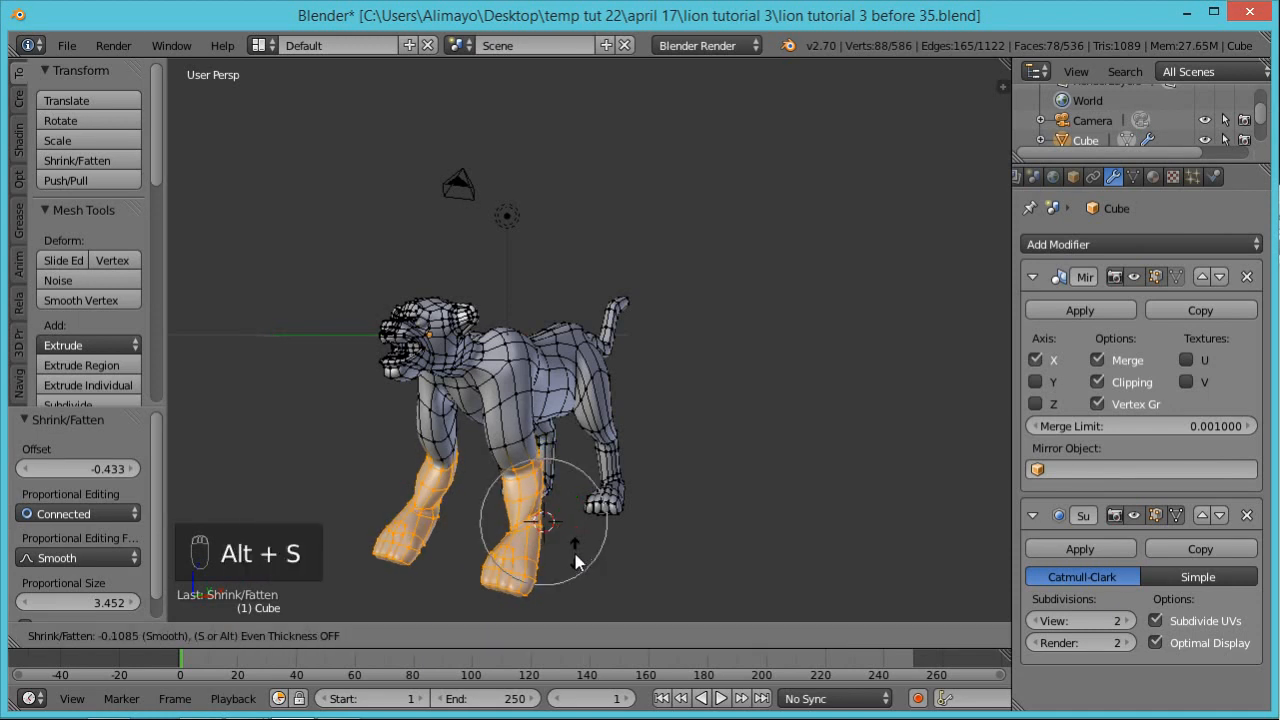
pyautogui.click(576, 563)
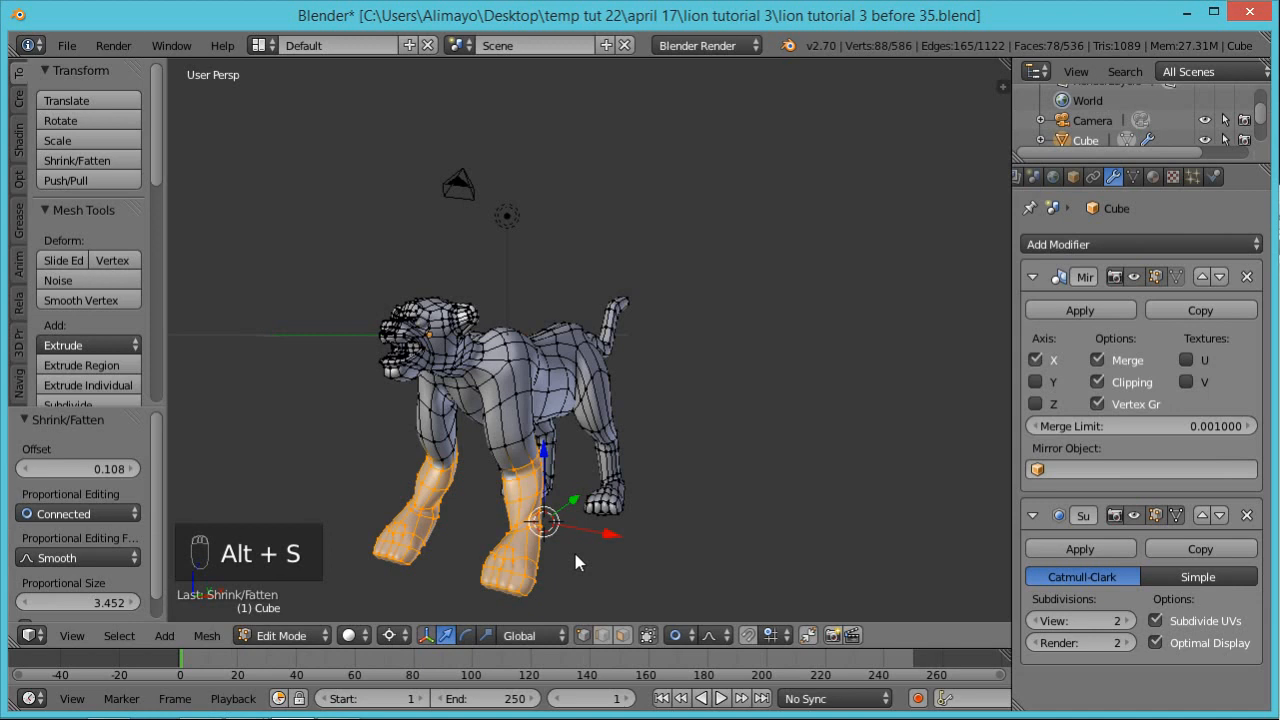
# Clear the selection and lasso-select only the two front paws in wireframe
pyautogui.press('z')
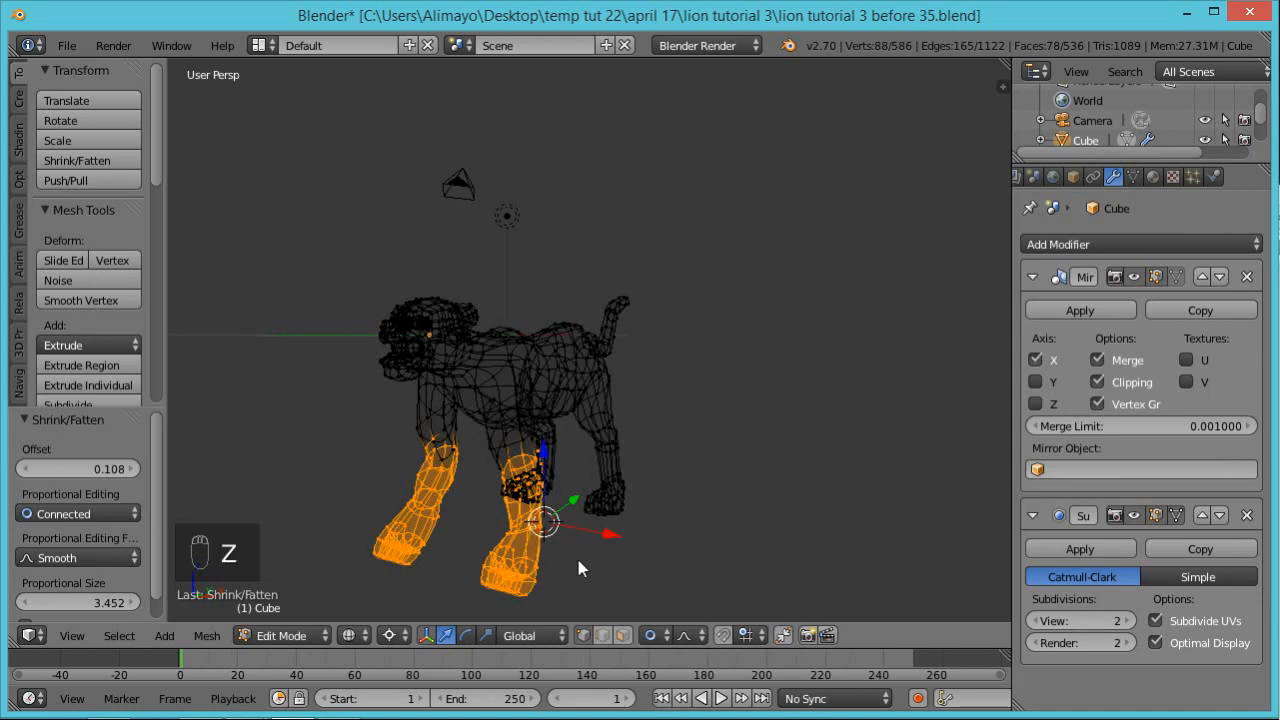
pyautogui.press('a')
pyautogui.moveTo(599, 579); pyautogui.dragTo(446, 562, button='middle')
pyautogui.moveTo(548, 575)
pyautogui.mouseDown(button='middle')
pyautogui.moveTo(549, 611)
pyautogui.moveTo(551, 590)
pyautogui.mouseUp(button='middle')
pyautogui.moveTo(560, 542)
pyautogui.keyDown('ctrl'); pyautogui.mouseDown(button='right')
pyautogui.moveTo(530, 527)
pyautogui.moveTo(503, 593)
pyautogui.moveTo(548, 600)
pyautogui.mouseUp(button='right'); pyautogui.keyUp('ctrl')
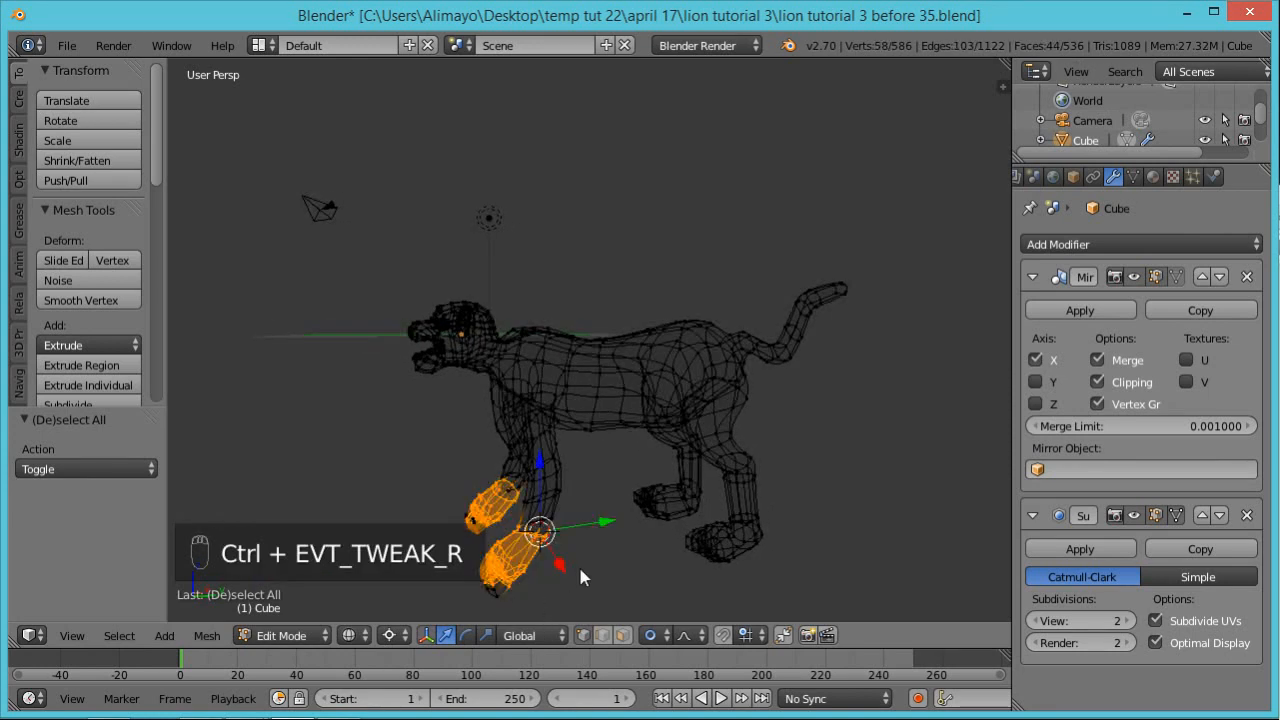
pyautogui.moveTo(563, 549)
pyautogui.keyDown('ctrl'); pyautogui.mouseDown(button='right')
pyautogui.moveTo(488, 572)
pyautogui.moveTo(527, 628)
pyautogui.moveTo(565, 595)
pyautogui.mouseUp(button='right'); pyautogui.keyUp('ctrl')
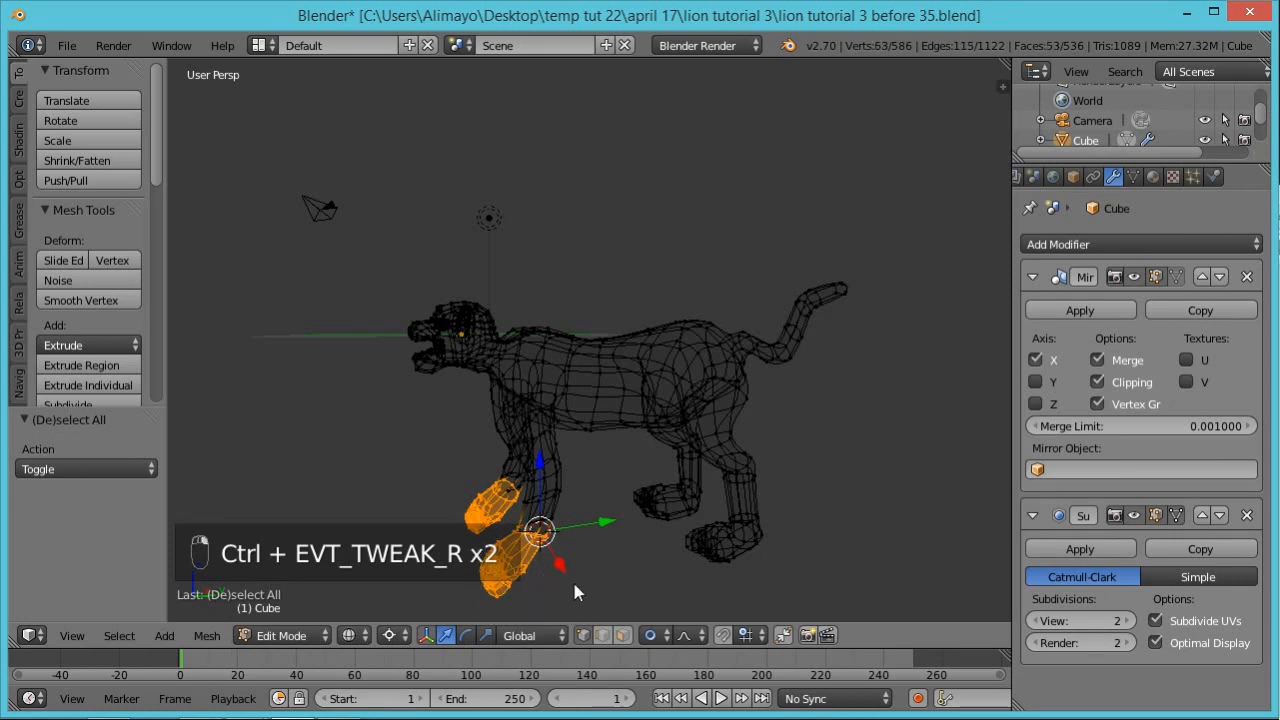
# Rotate the front paws about -43° about X around the ankle so that they lie level
pyautogui.moveTo(557, 572); pyautogui.dragTo(542, 568, button='middle')
pyautogui.press('r')
pyautogui.press('x')
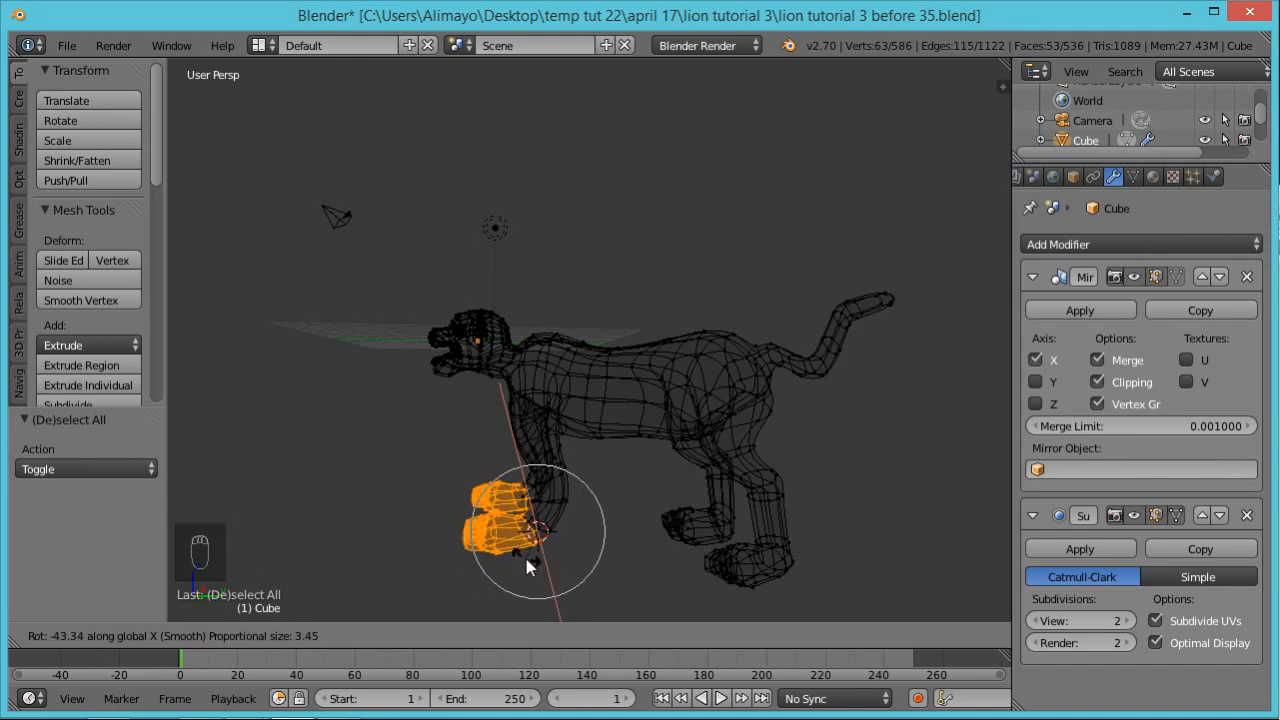
pyautogui.click(526, 559)
# Move the front paws 0.563 along Y and -0.977 along Z, and restore solid shading
pyautogui.press('g')
pyautogui.press('y')
pyautogui.click(594, 496)
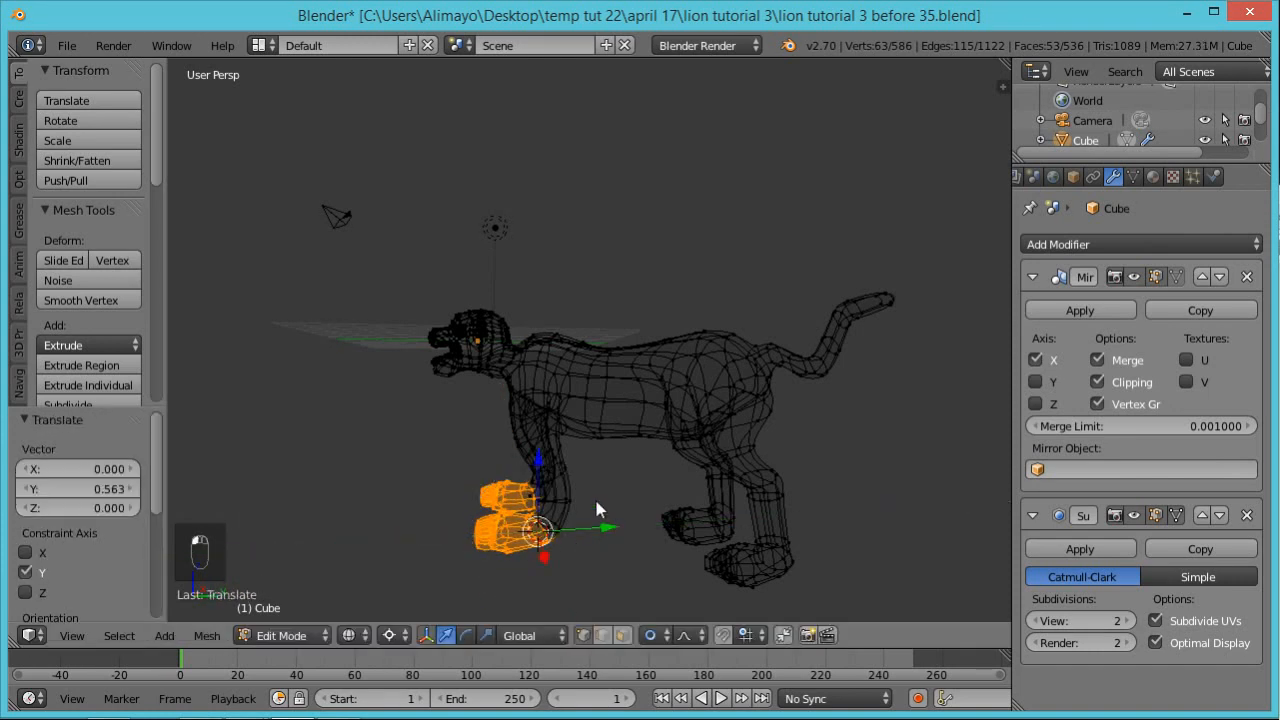
pyautogui.press('g')
pyautogui.press('z')
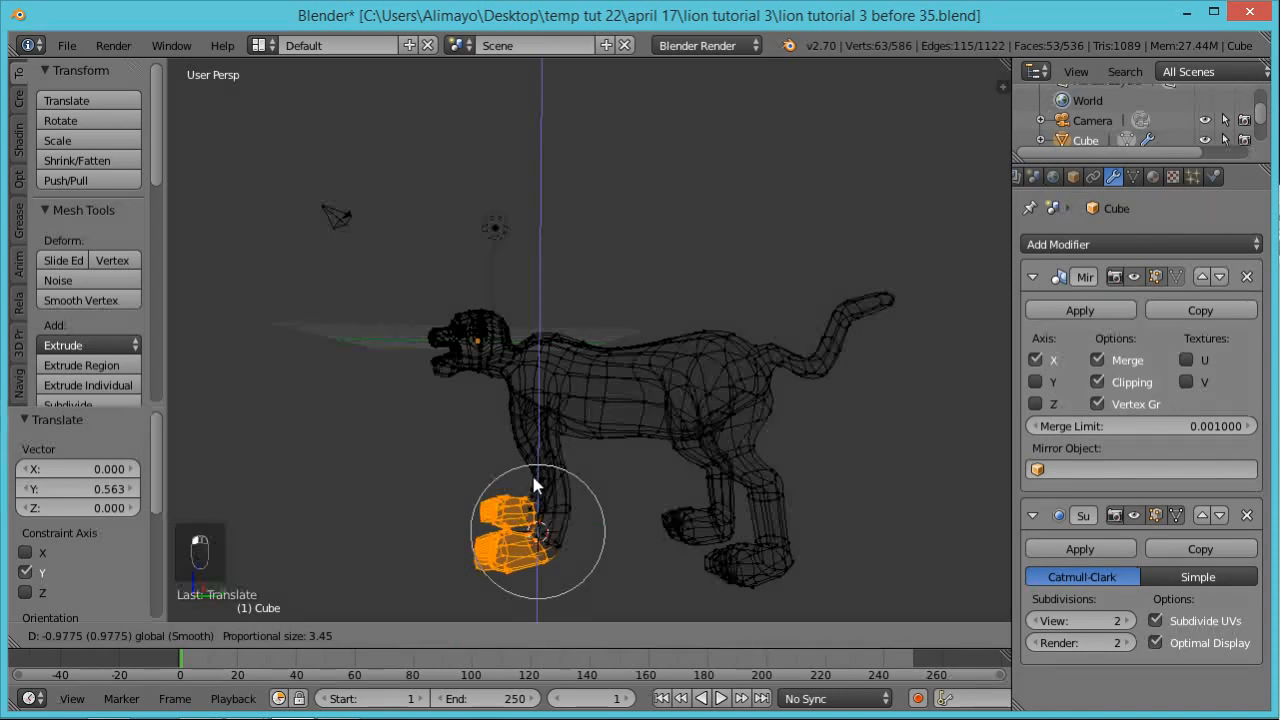
pyautogui.click(533, 478)
pyautogui.moveTo(578, 484)
pyautogui.mouseDown(button='middle')
pyautogui.moveTo(571, 434)
pyautogui.moveTo(623, 451)
pyautogui.moveTo(732, 453)
pyautogui.moveTo(717, 451)
pyautogui.mouseUp(button='middle')
pyautogui.press('z')
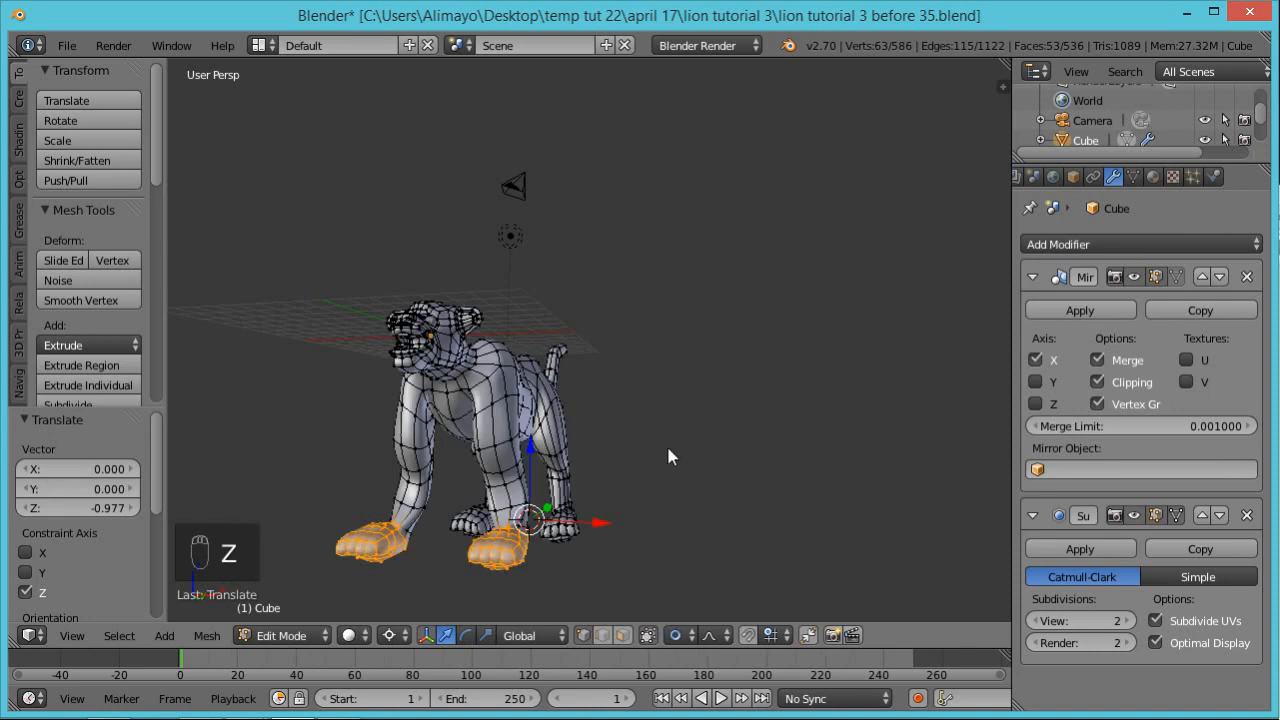
pyautogui.moveTo(567, 468); pyautogui.dragTo(476, 461, button='middle')
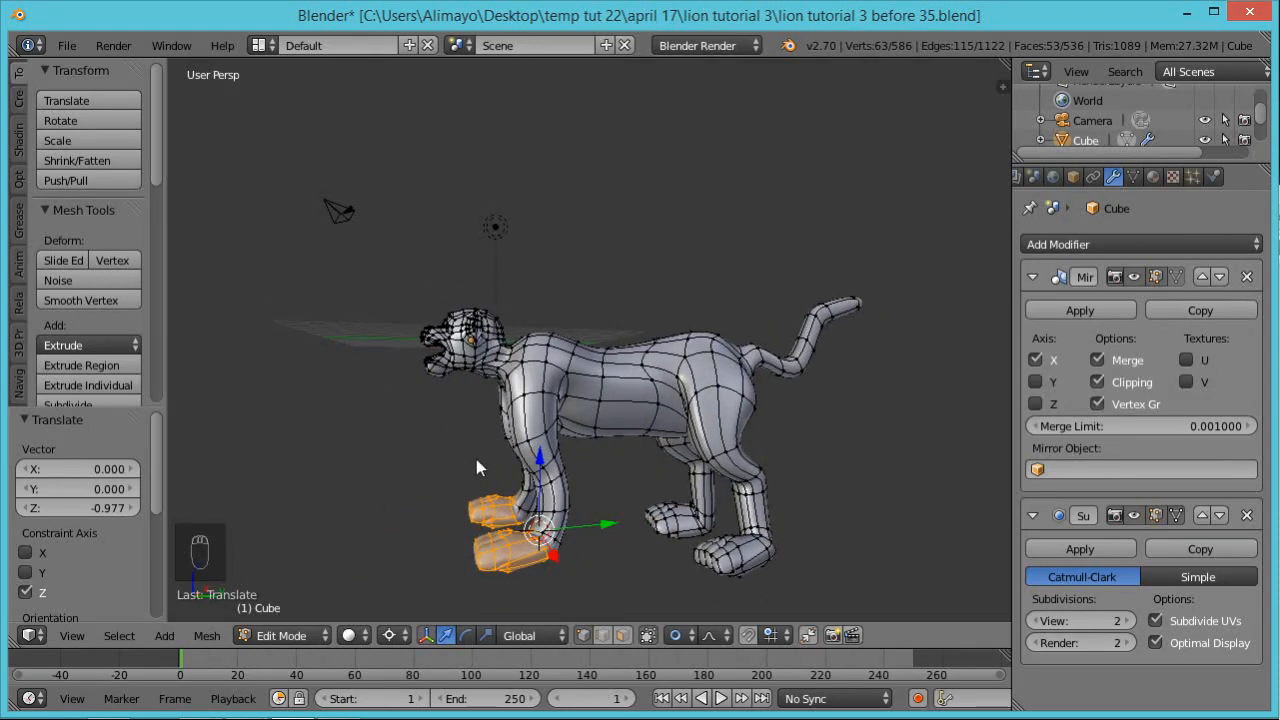
# In face select mode, select only the faces on the underside of the chest between and just behind the front legs
pyautogui.moveTo(533, 430); pyautogui.dragTo(745, 400, button='middle')
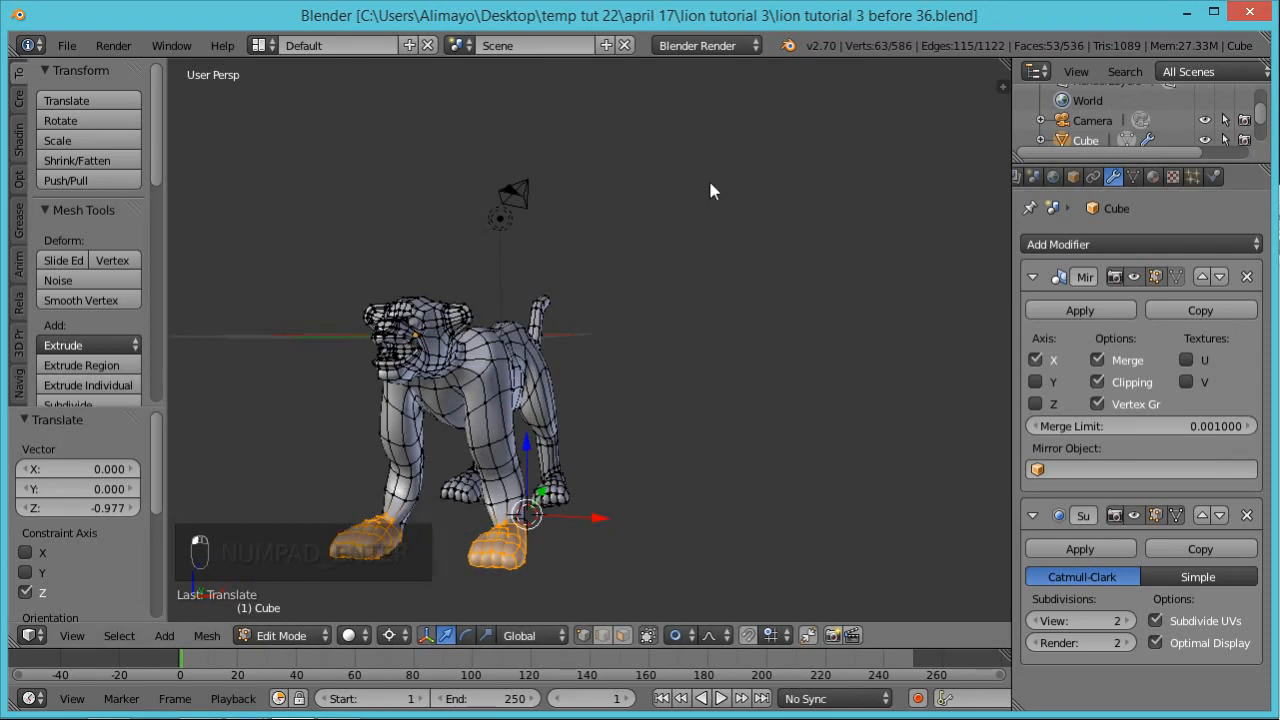
pyautogui.moveTo(731, 214); pyautogui.dragTo(499, 244, button='middle')
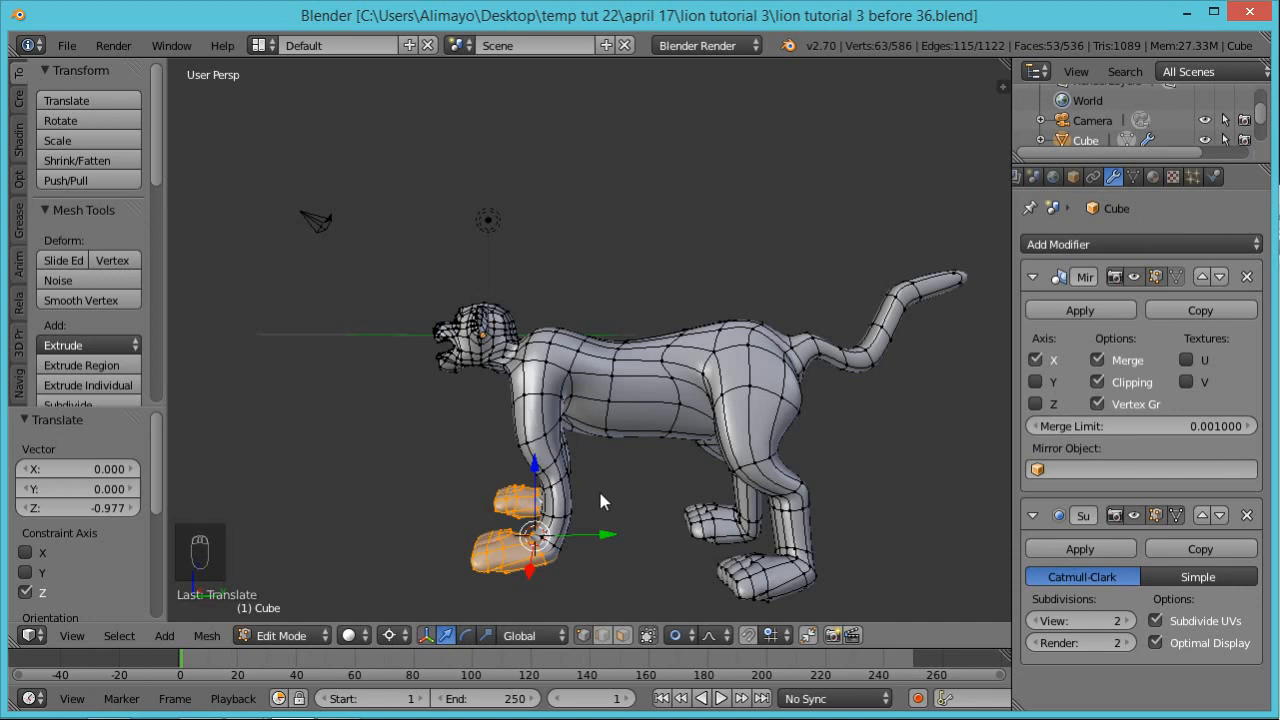
pyautogui.moveTo(600, 500); pyautogui.dragTo(647, 598, button='middle')
pyautogui.click(620, 637)
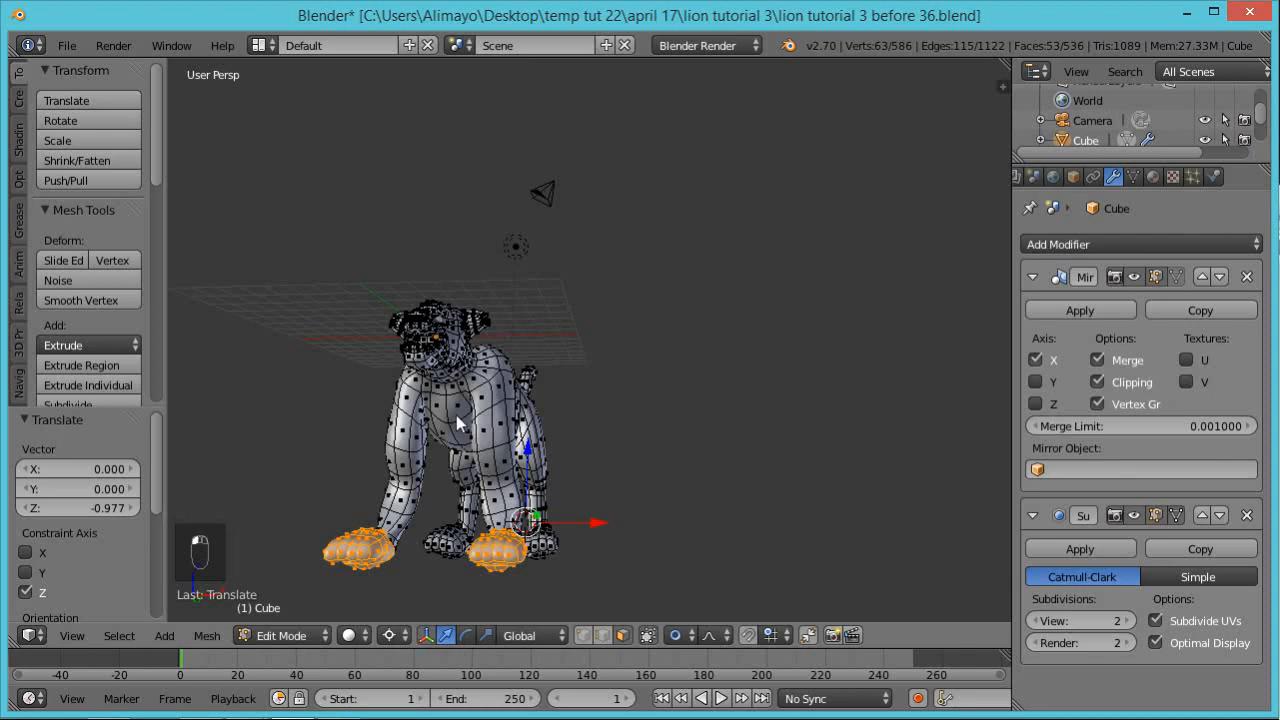
pyautogui.rightClick(470, 445)
pyautogui.keyDown('shift'); pyautogui.click(453, 430); pyautogui.keyUp('shift')
pyautogui.moveTo(637, 460); pyautogui.dragTo(613, 549, button='middle')
pyautogui.scroll(3, 425, 475)
pyautogui.keyDown('shift'); pyautogui.rightClick(420, 538); pyautogui.keyUp('shift')
pyautogui.keyDown('shift'); pyautogui.rightClick(412, 514); pyautogui.keyUp('shift')
pyautogui.keyDown('shift'); pyautogui.rightClick(378, 495); pyautogui.keyUp('shift')
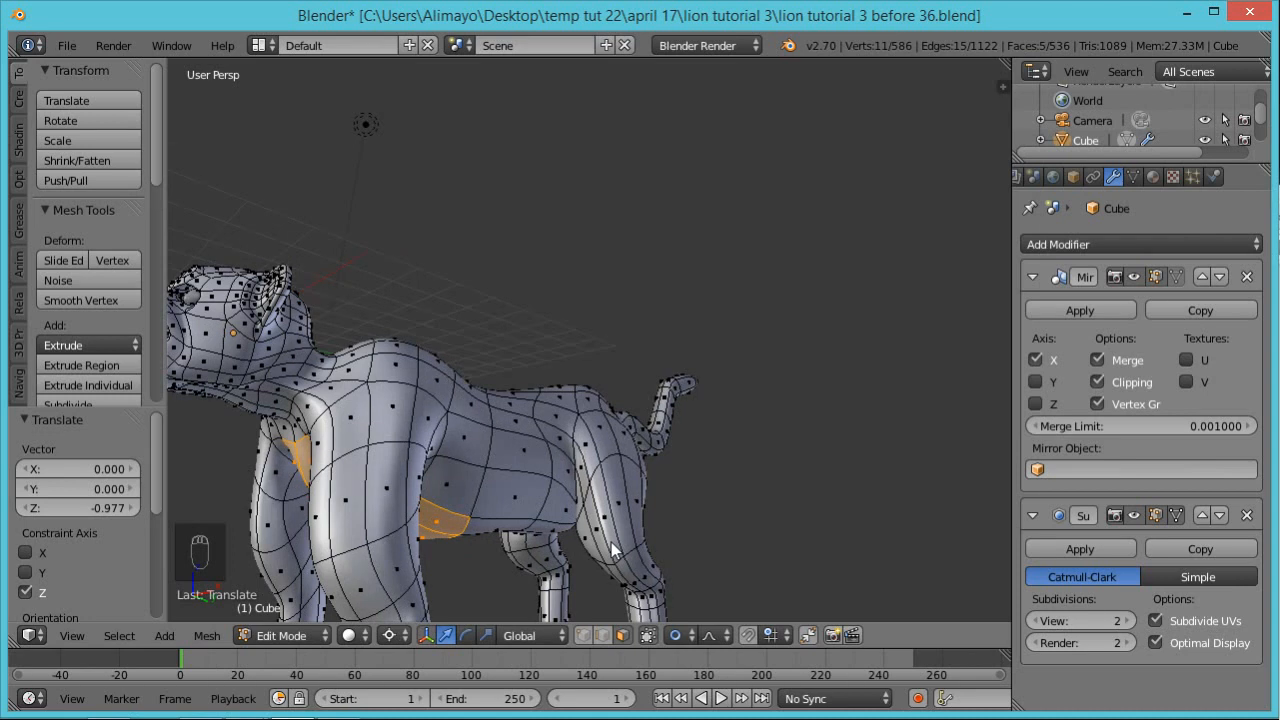
# Shrink the selected chest faces with Shrink/Fatten by an offset of -0.439 using connected proportional editing
pyautogui.hotkey('alt', 's')
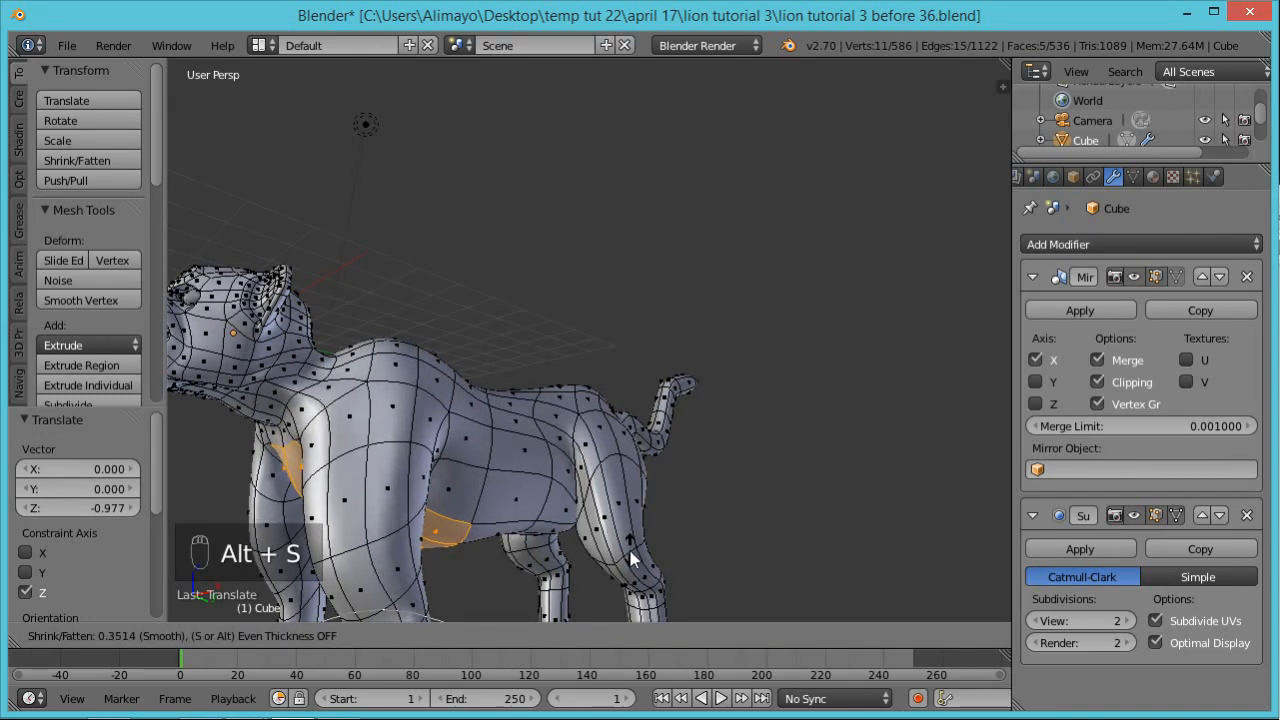
pyautogui.click(630, 552)
pyautogui.scroll(-4, 520, 494)
pyautogui.moveTo(520, 494); pyautogui.dragTo(494, 462, button='middle')
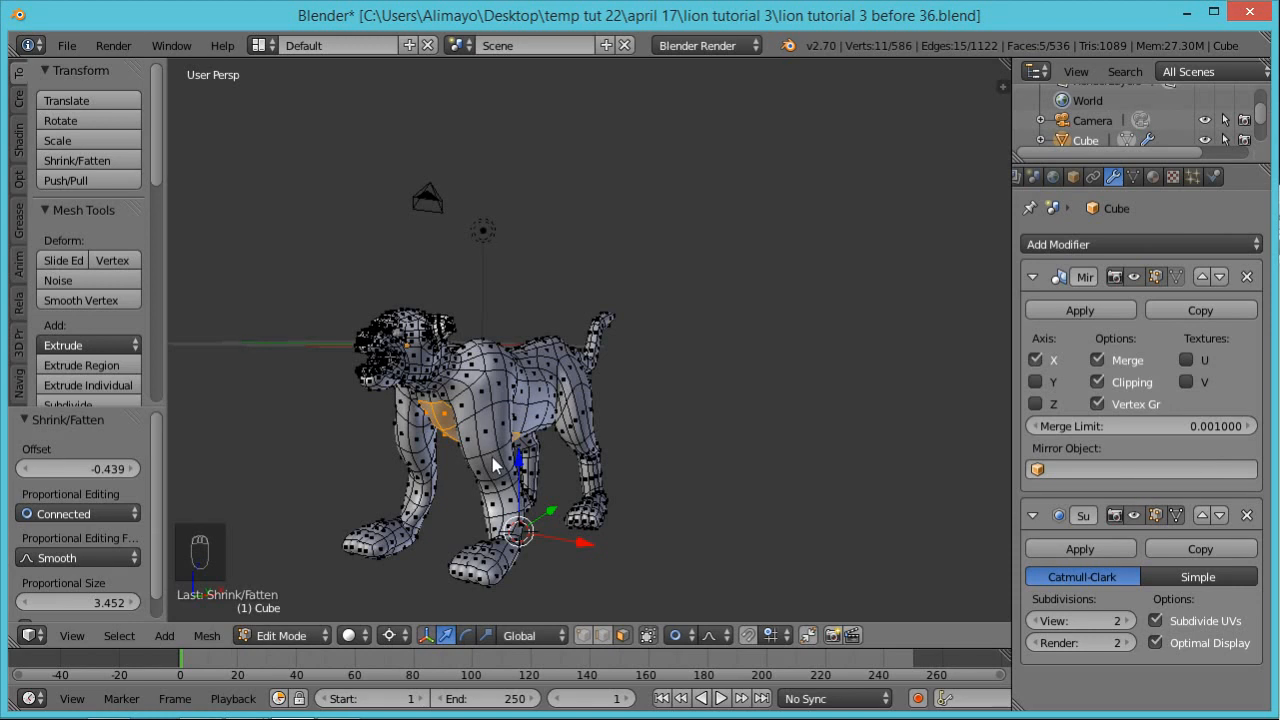
# Select the edge loop around the upper front legs and move it 0.094 along X, 0.129 along Y and -0.106 along Z
pyautogui.click(603, 637)
pyautogui.moveTo(555, 524); pyautogui.dragTo(425, 552, button='middle')
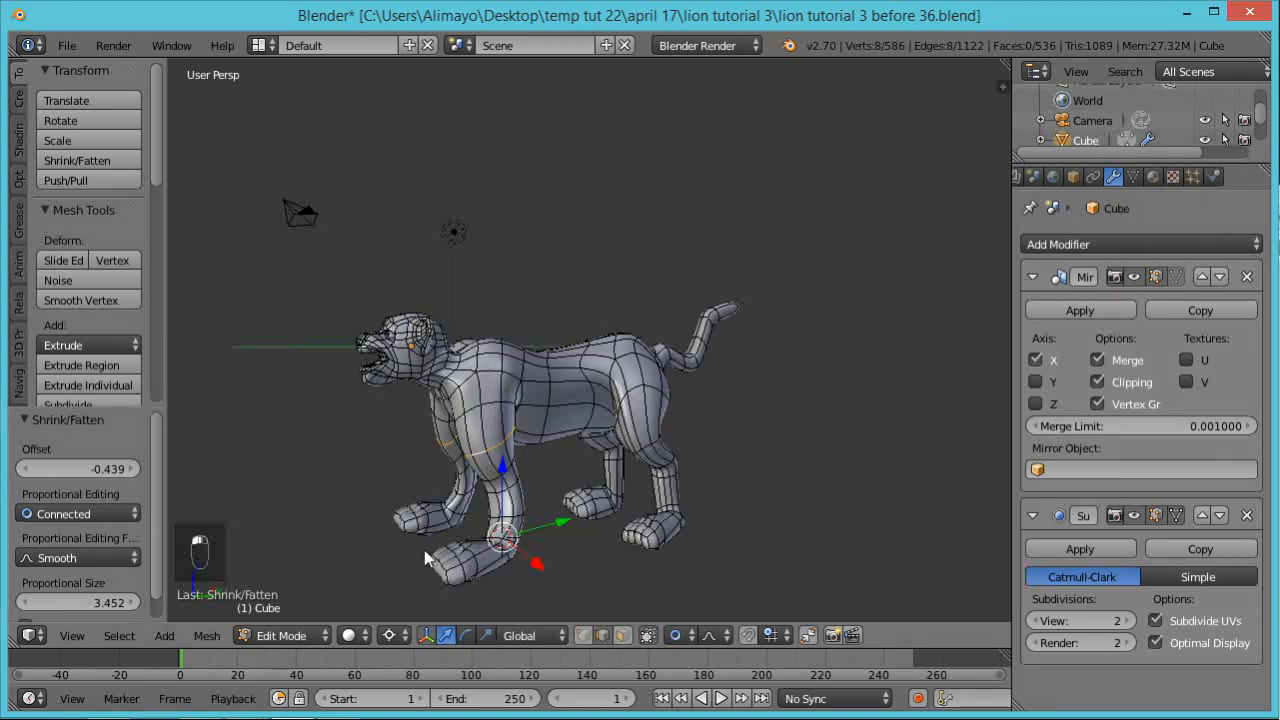
pyautogui.press('g')
pyautogui.scroll(-9, 426, 551)
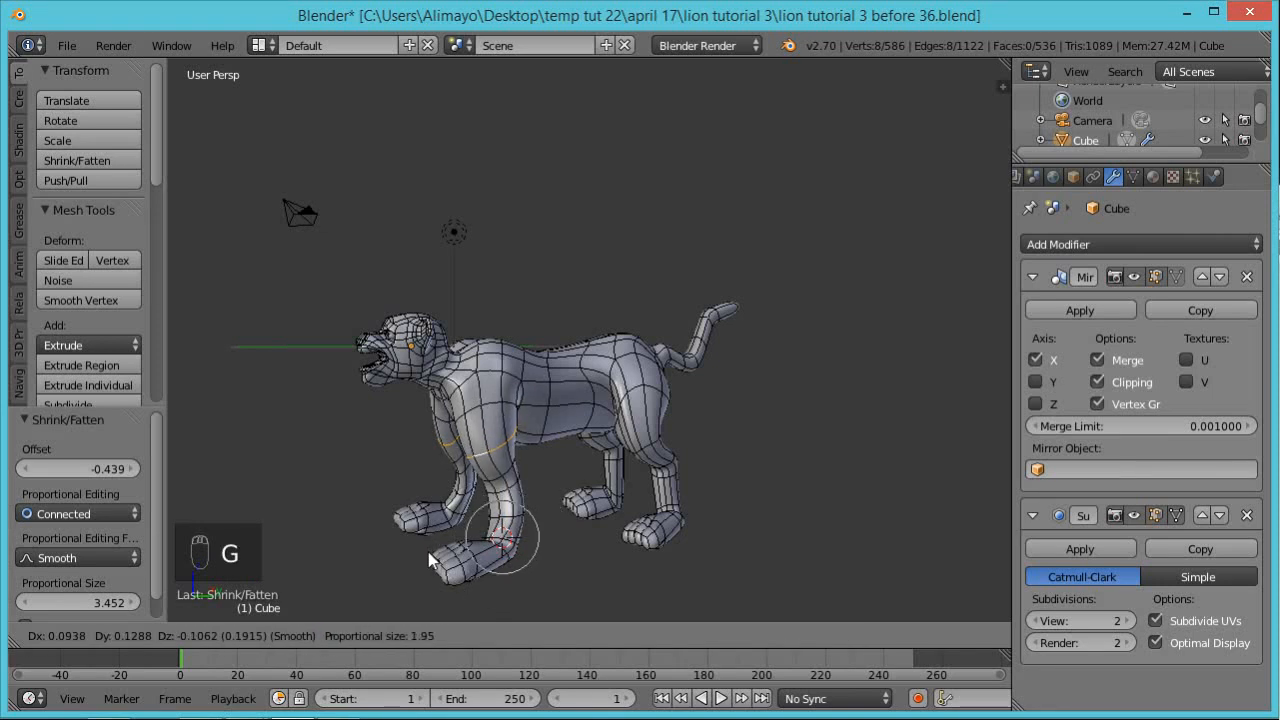
pyautogui.click(428, 552)
# Set the pivot point to Median Point and move the upper front-leg loop 1.075 along Y with a proportional size of 3.14
pyautogui.click(390, 635)
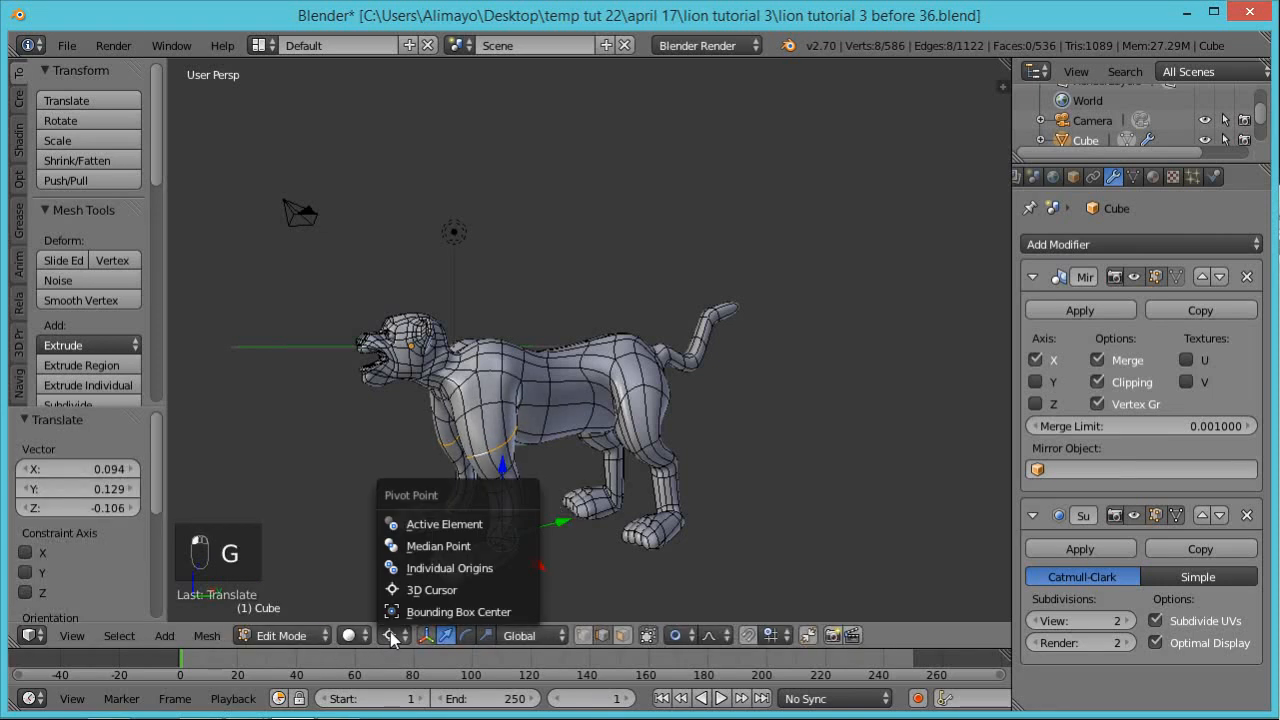
pyautogui.click(431, 547)
pyautogui.moveTo(431, 547); pyautogui.dragTo(526, 482, button='middle')
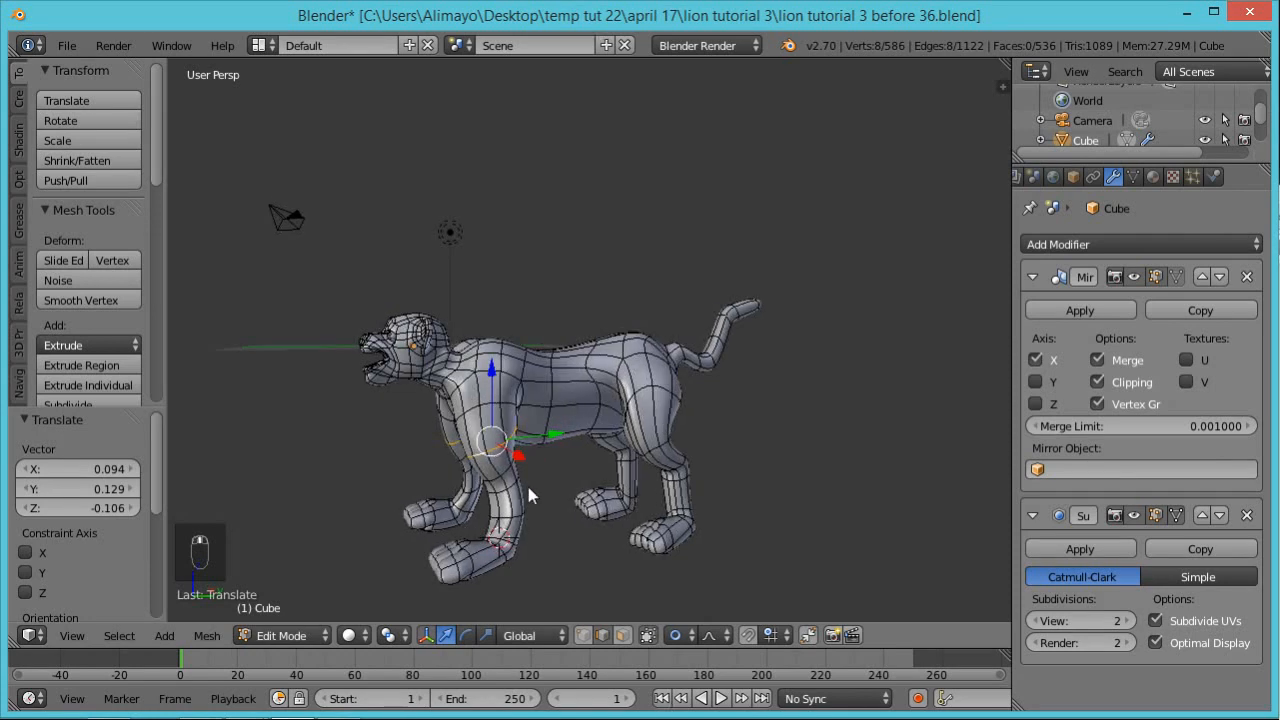
pyautogui.press('g')
pyautogui.press('y')
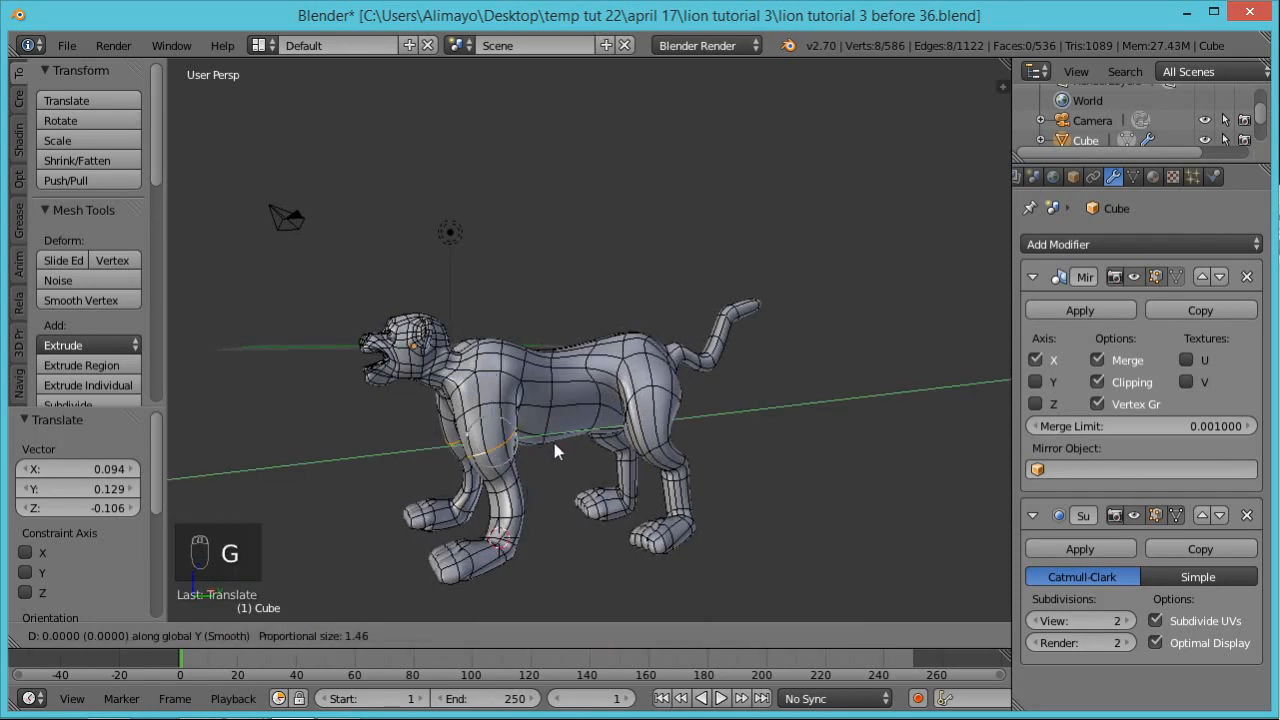
pyautogui.scroll(-4, 564, 452)
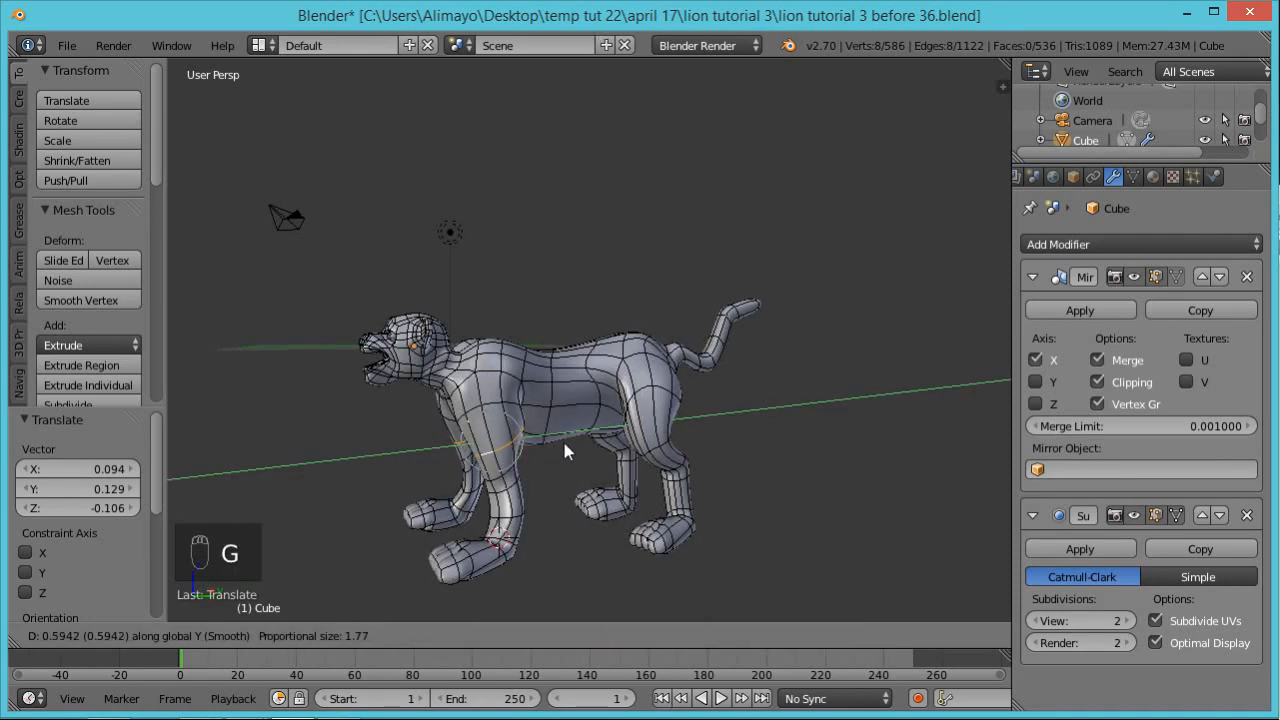
pyautogui.scroll(-2, 564, 452)
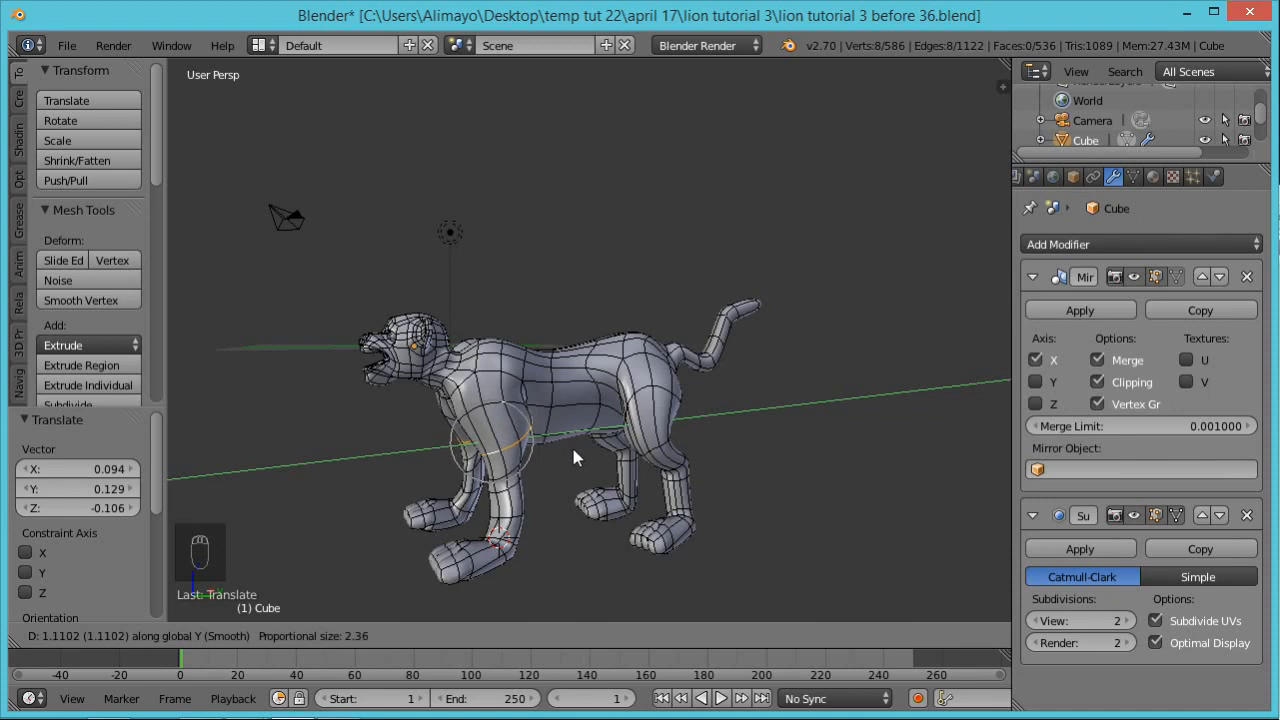
pyautogui.scroll(-2, 573, 451)
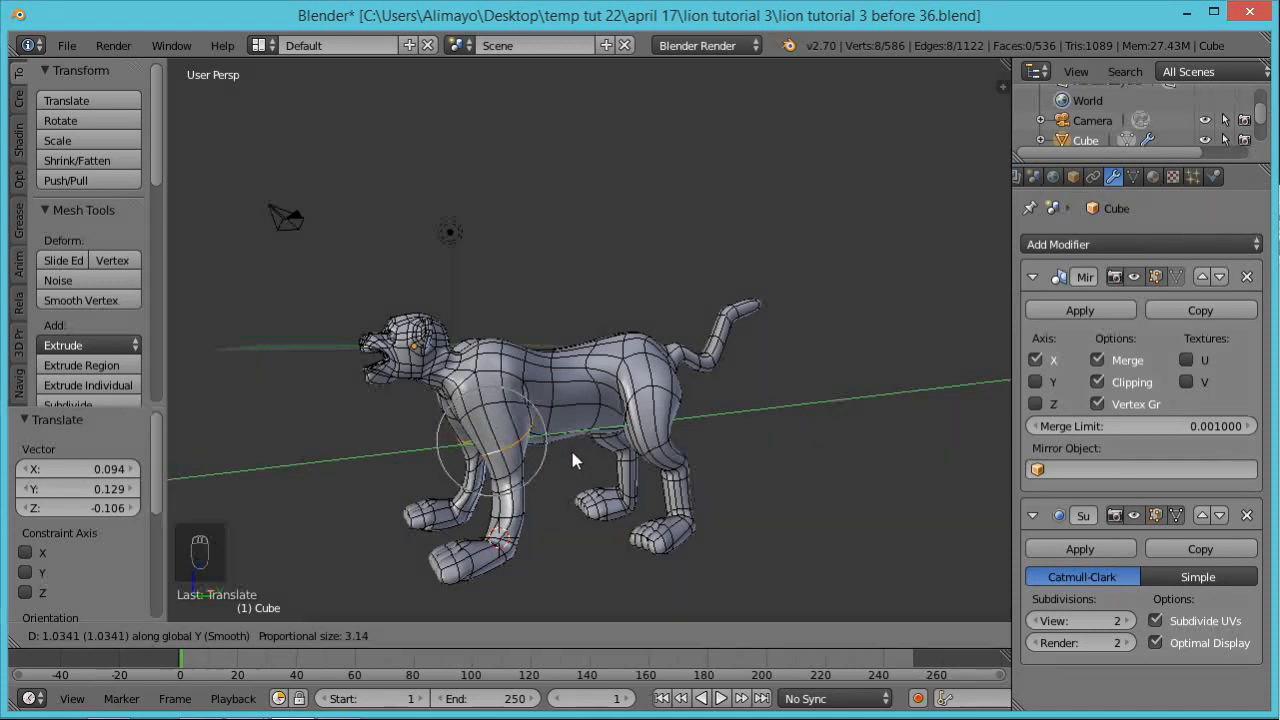
pyautogui.click(571, 451)
pyautogui.moveTo(571, 451); pyautogui.dragTo(528, 532, button='middle')
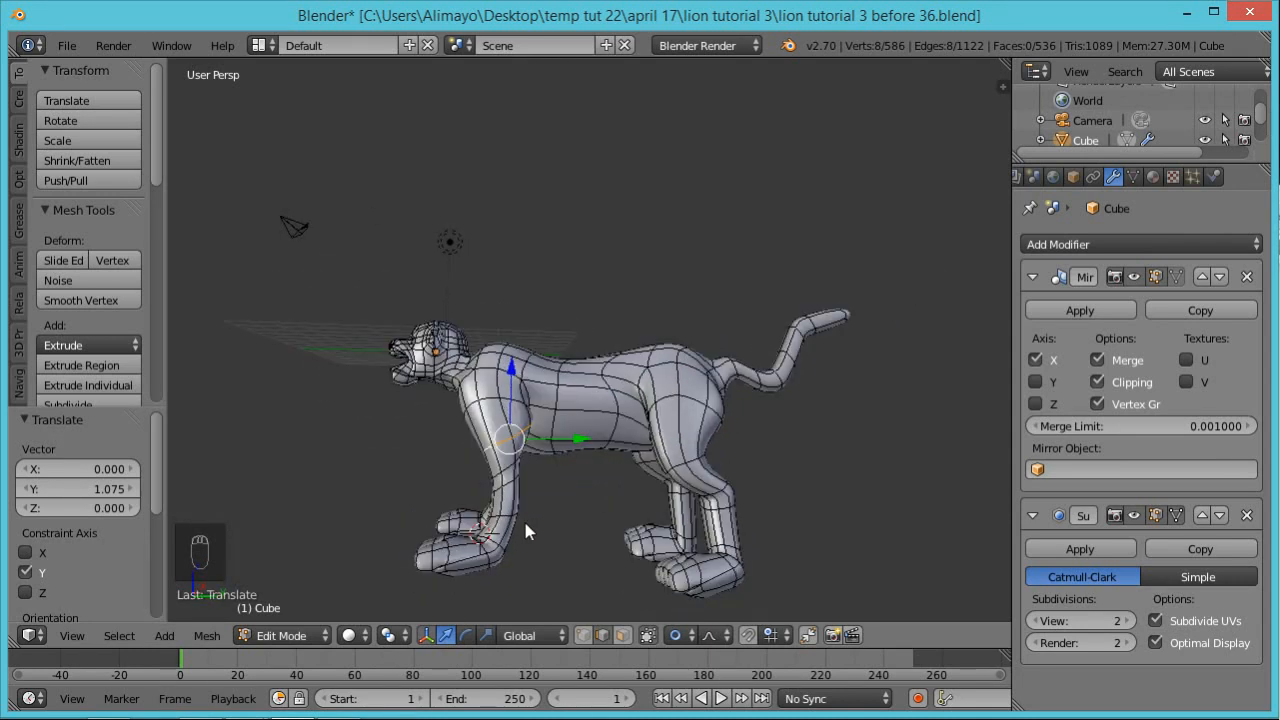
# Select only the lower hind legs and their paws in wireframe and move them 0.988 along Z
pyautogui.press('KP_3')
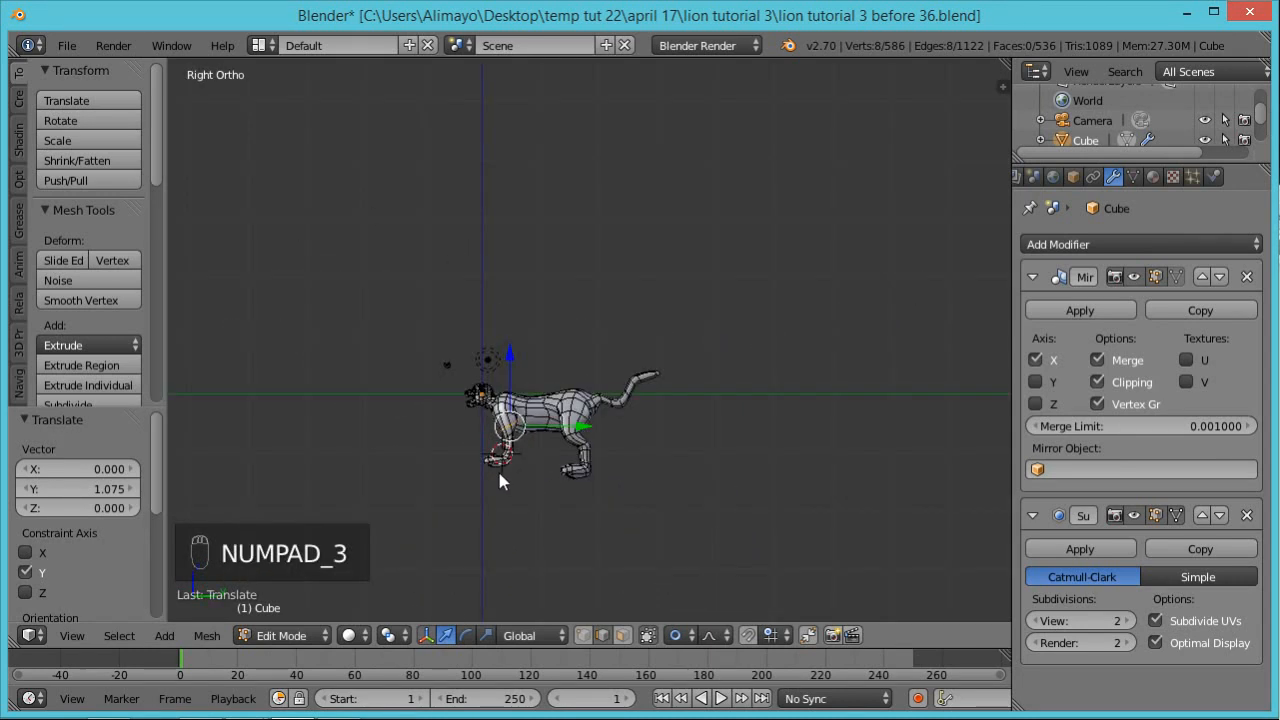
pyautogui.scroll(2, 499, 473)
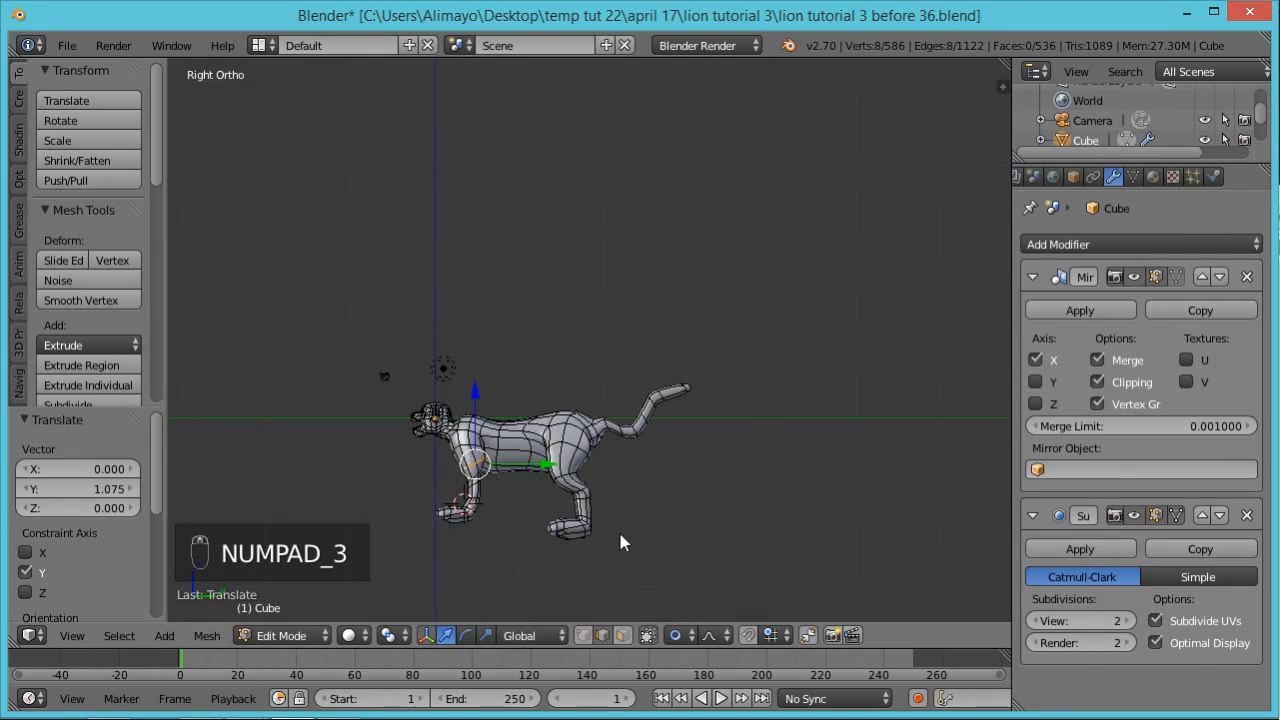
pyautogui.scroll(3, 618, 529)
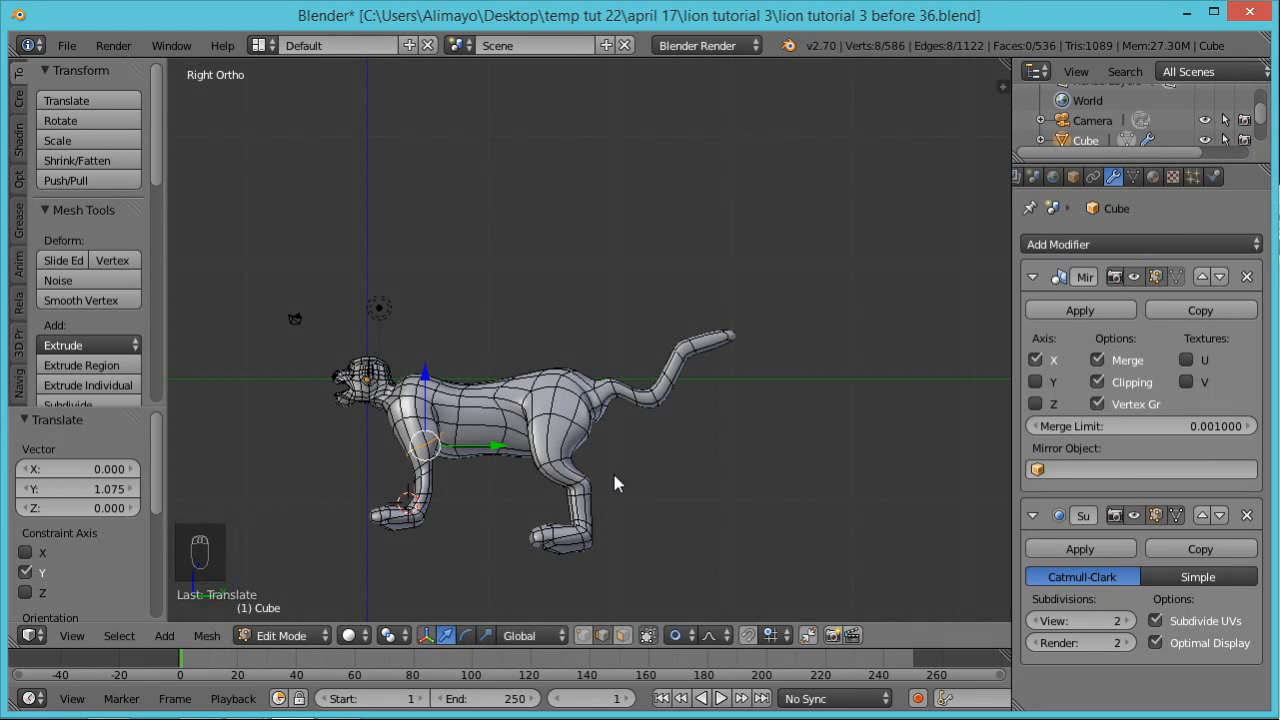
pyautogui.press('z')
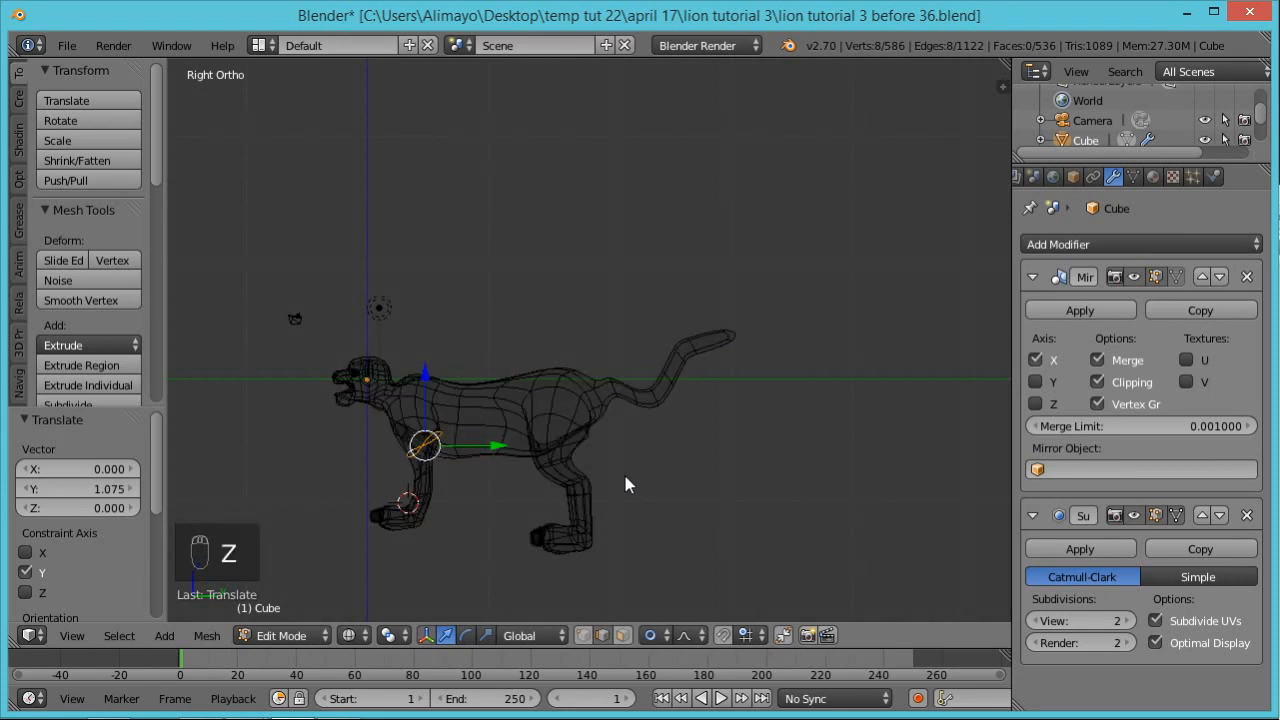
pyautogui.moveTo(594, 475)
pyautogui.keyDown('ctrl'); pyautogui.mouseDown()
pyautogui.moveTo(499, 548)
pyautogui.moveTo(659, 542)
pyautogui.mouseUp(); pyautogui.keyUp('ctrl')
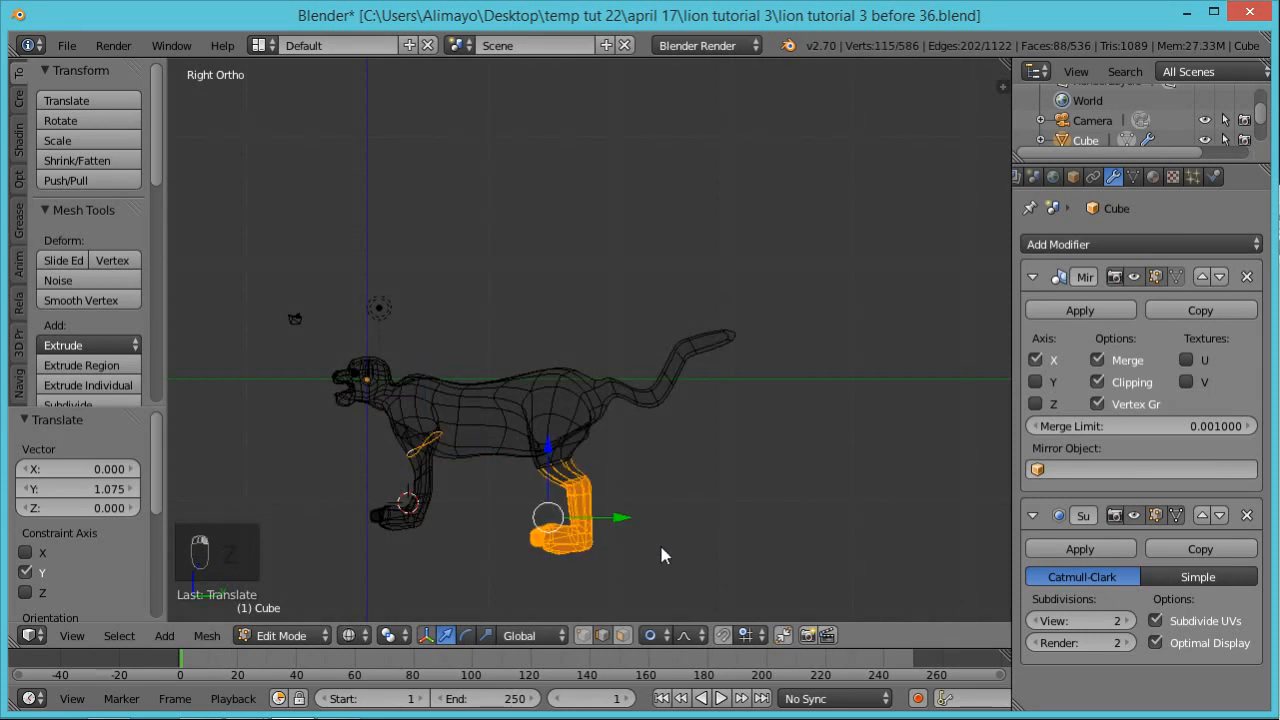
pyautogui.press('a')
pyautogui.press('a')
pyautogui.press('a')
pyautogui.press('a')
pyautogui.moveTo(583, 462)
pyautogui.keyDown('ctrl'); pyautogui.mouseDown()
pyautogui.moveTo(527, 468)
pyautogui.moveTo(637, 585)
pyautogui.moveTo(645, 500)
pyautogui.mouseUp(); pyautogui.keyUp('ctrl')
pyautogui.moveTo(562, 474); pyautogui.dragTo(559, 450)
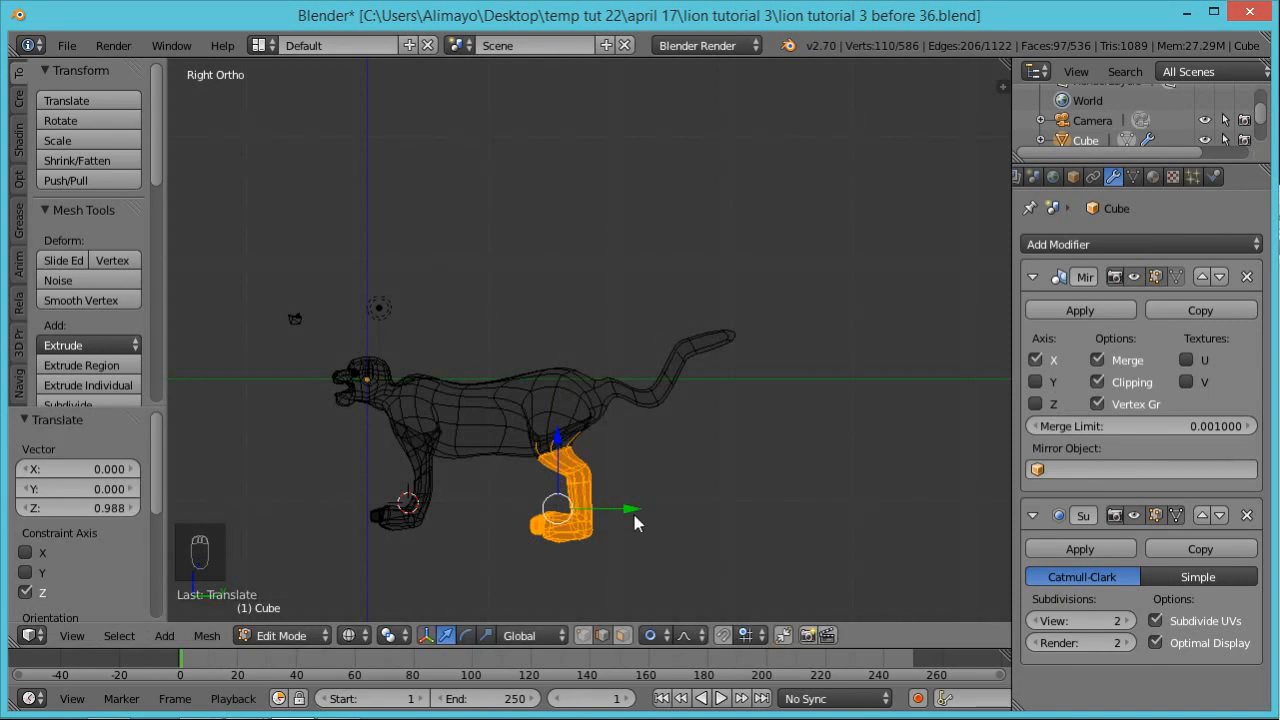
# Select only the undersides of the hind paws and flatten them by scaling to 0 along Z
pyautogui.press('a')
pyautogui.press('b')
pyautogui.moveTo(618, 529); pyautogui.dragTo(524, 549)
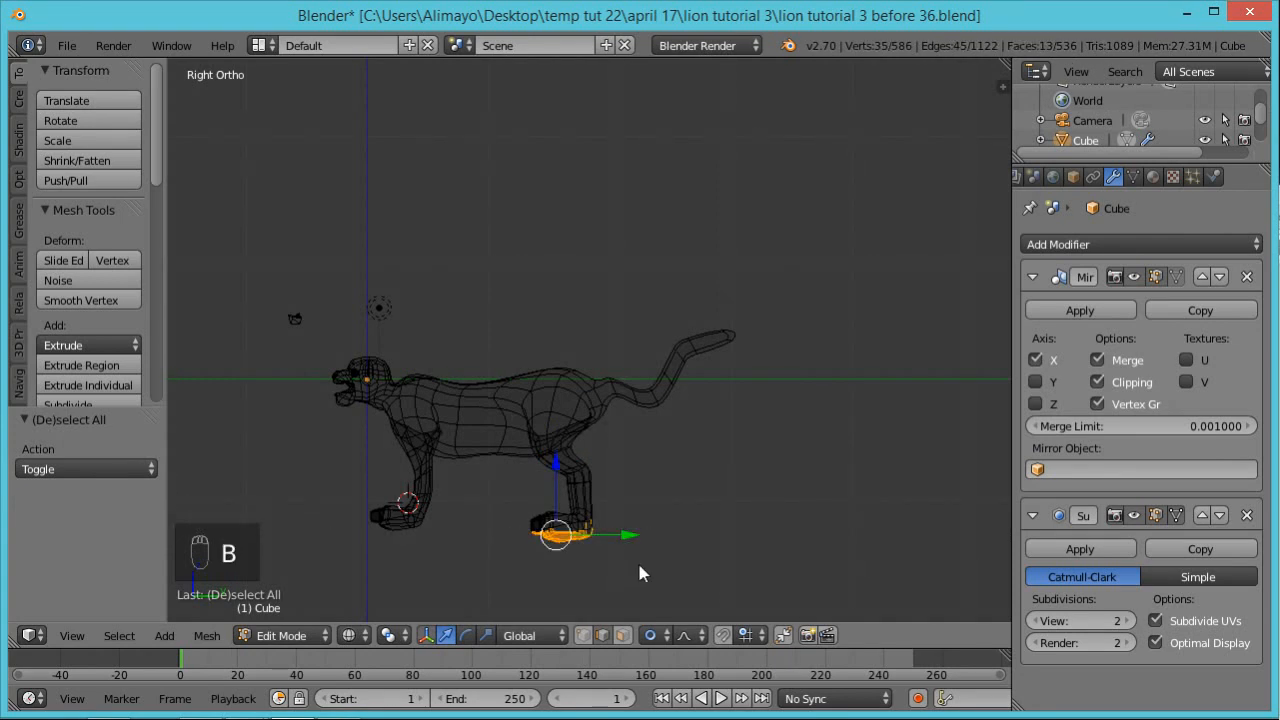
pyautogui.press('s')
pyautogui.press('z')
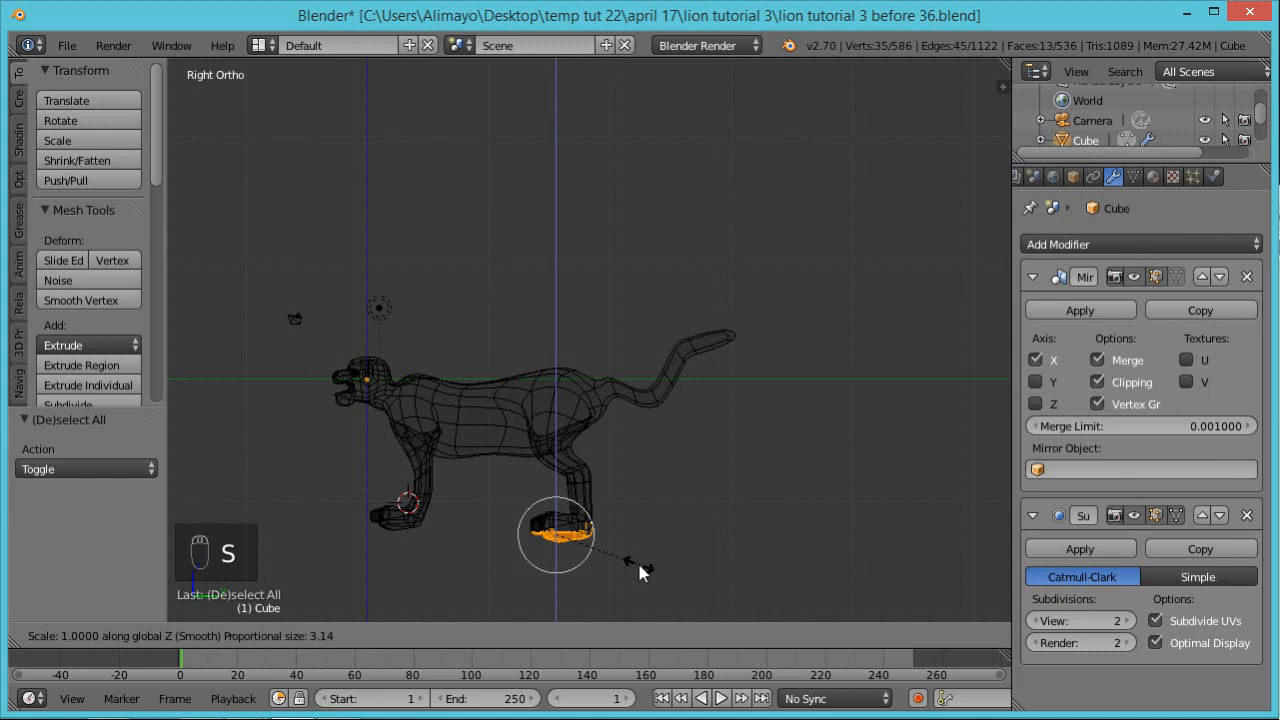
pyautogui.press('0')
pyautogui.press('Return')
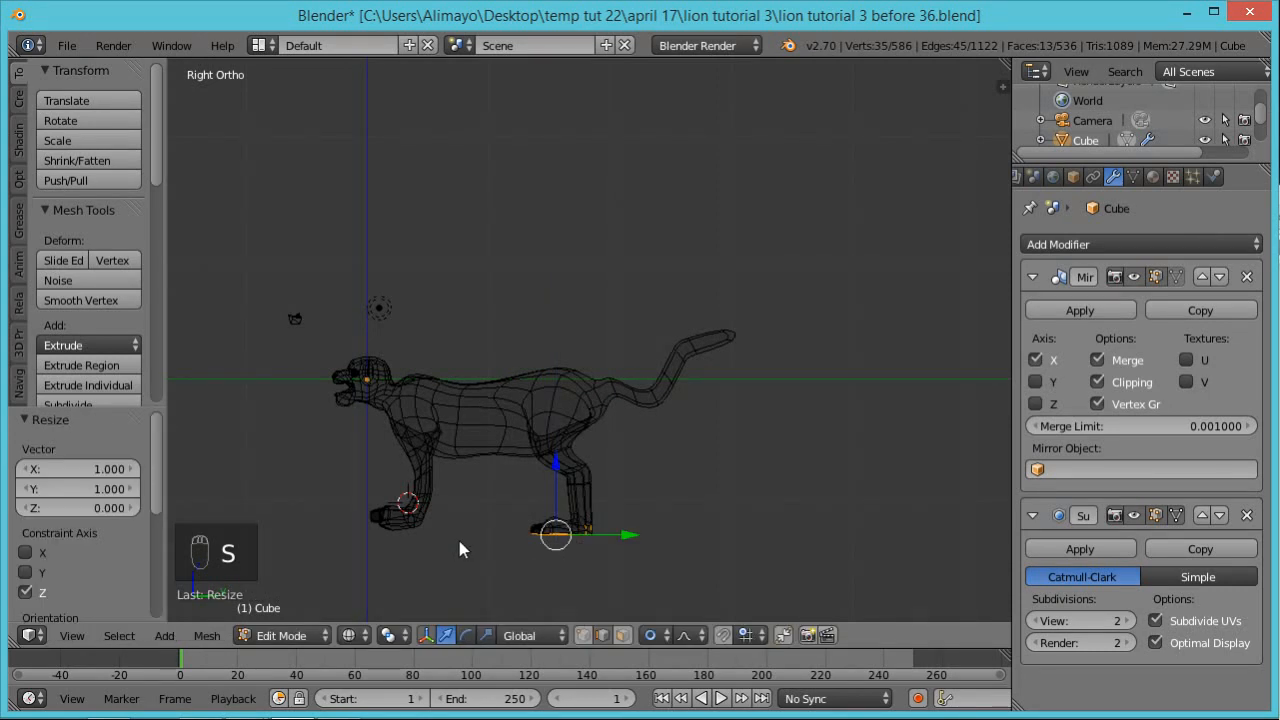
pyautogui.press('z')
pyautogui.press('z')
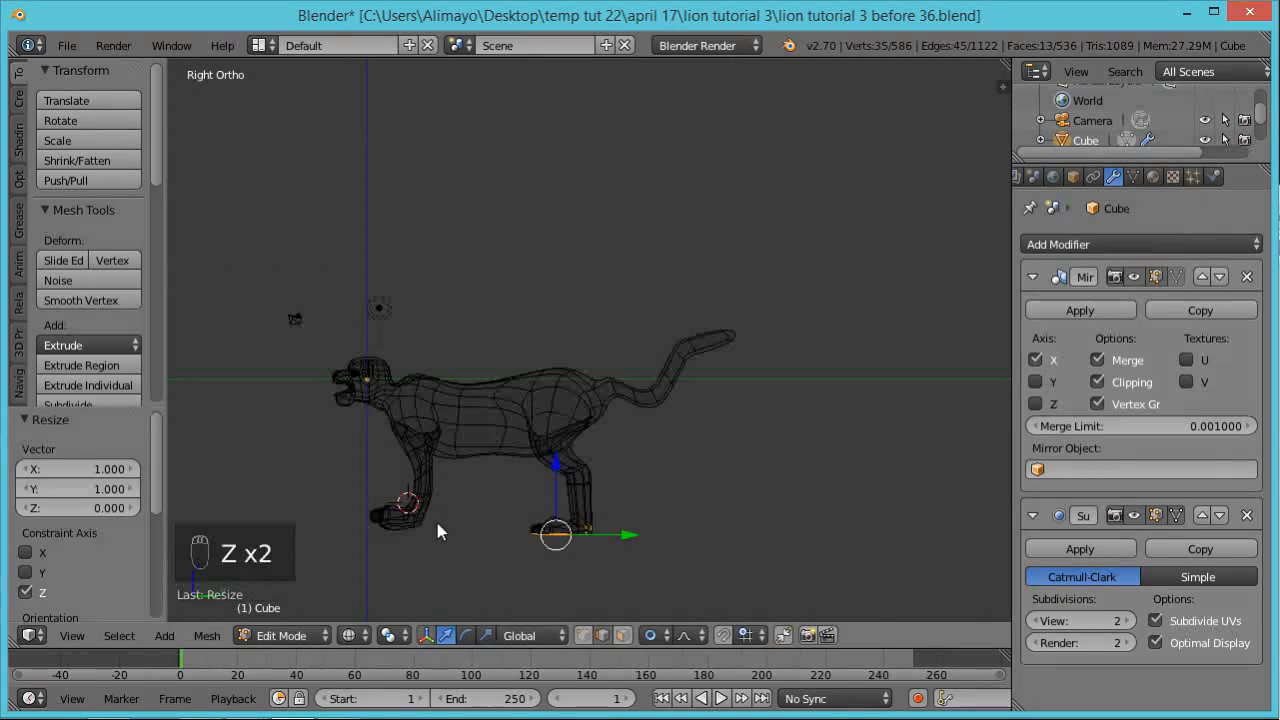
# Clear the selection and box-select only the undersides of both front paws in wireframe, using vertex select mode
pyautogui.scroll(1, 437, 523)
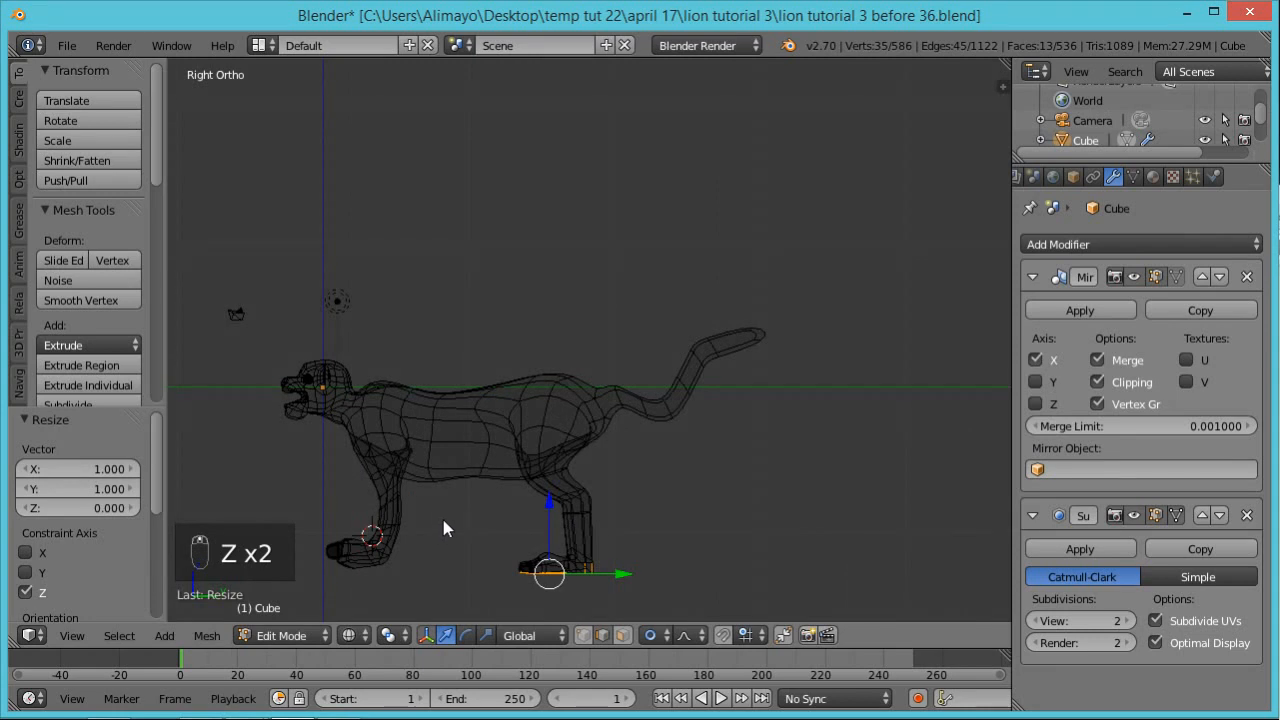
pyautogui.keyDown('shift'); pyautogui.moveTo(443, 523); pyautogui.dragTo(588, 419, button='middle'); pyautogui.keyUp('shift')
pyautogui.scroll(5, 588, 419)
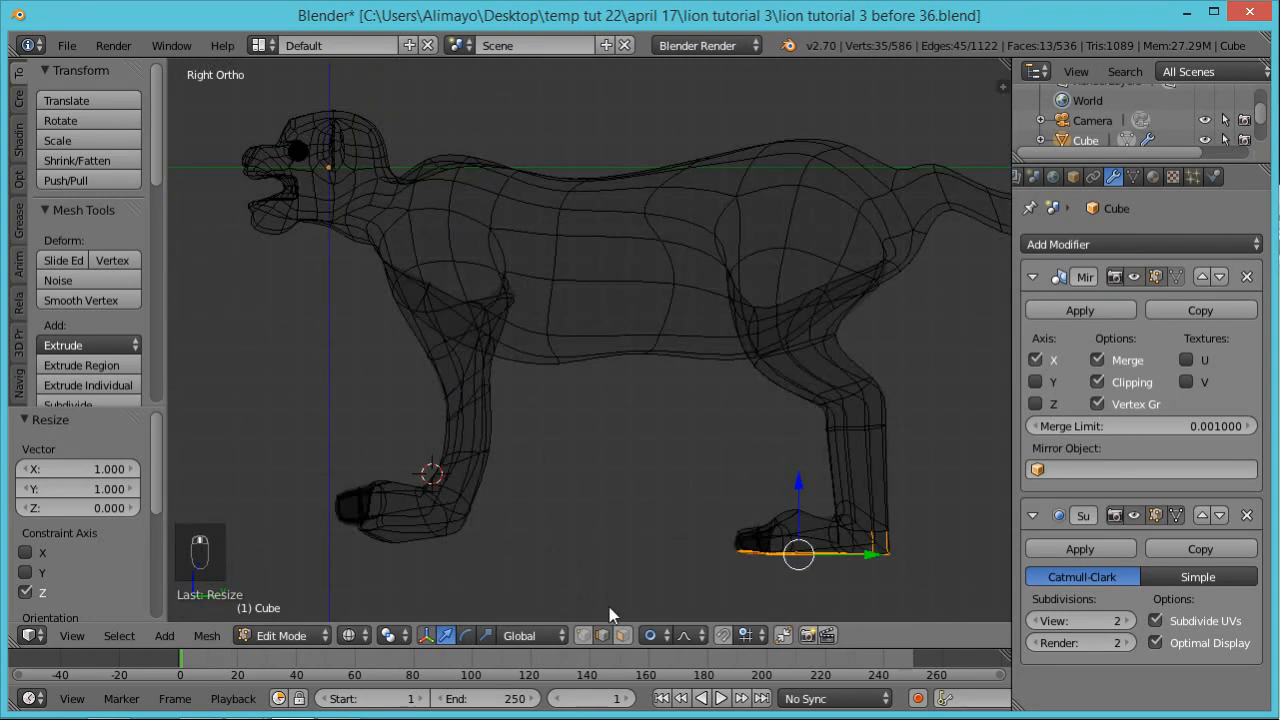
pyautogui.click(583, 635)
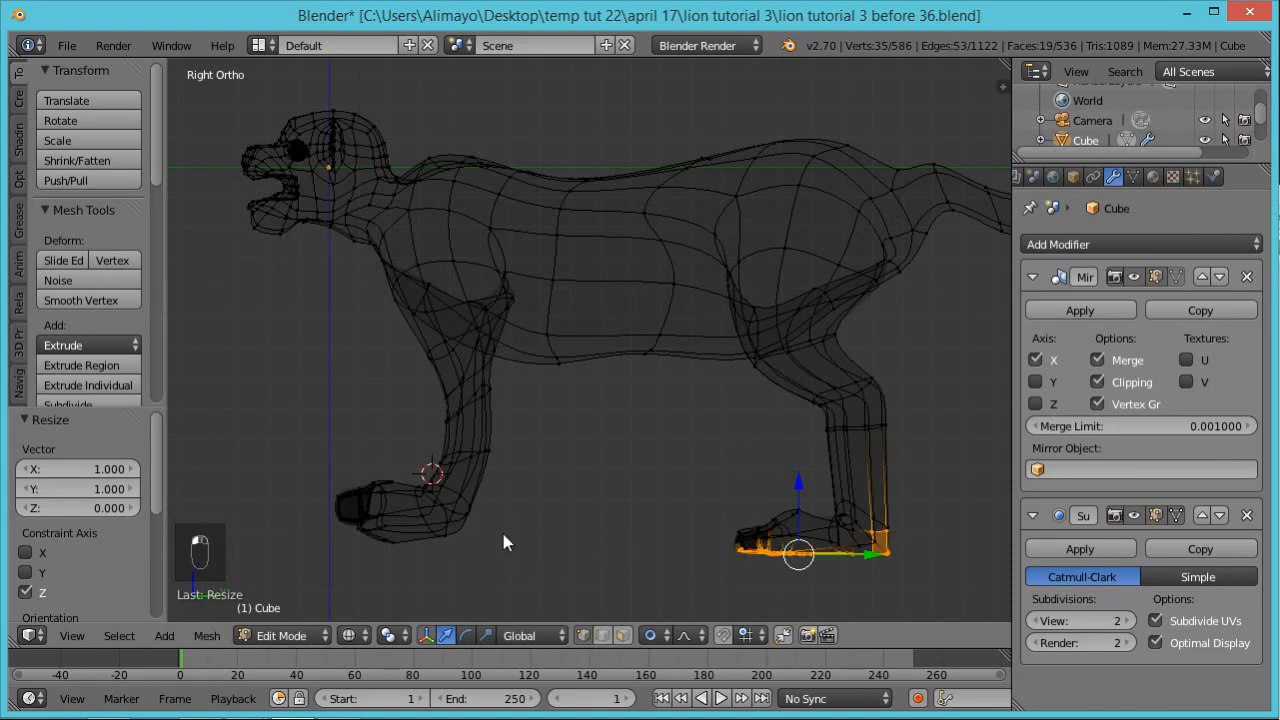
pyautogui.press('z')
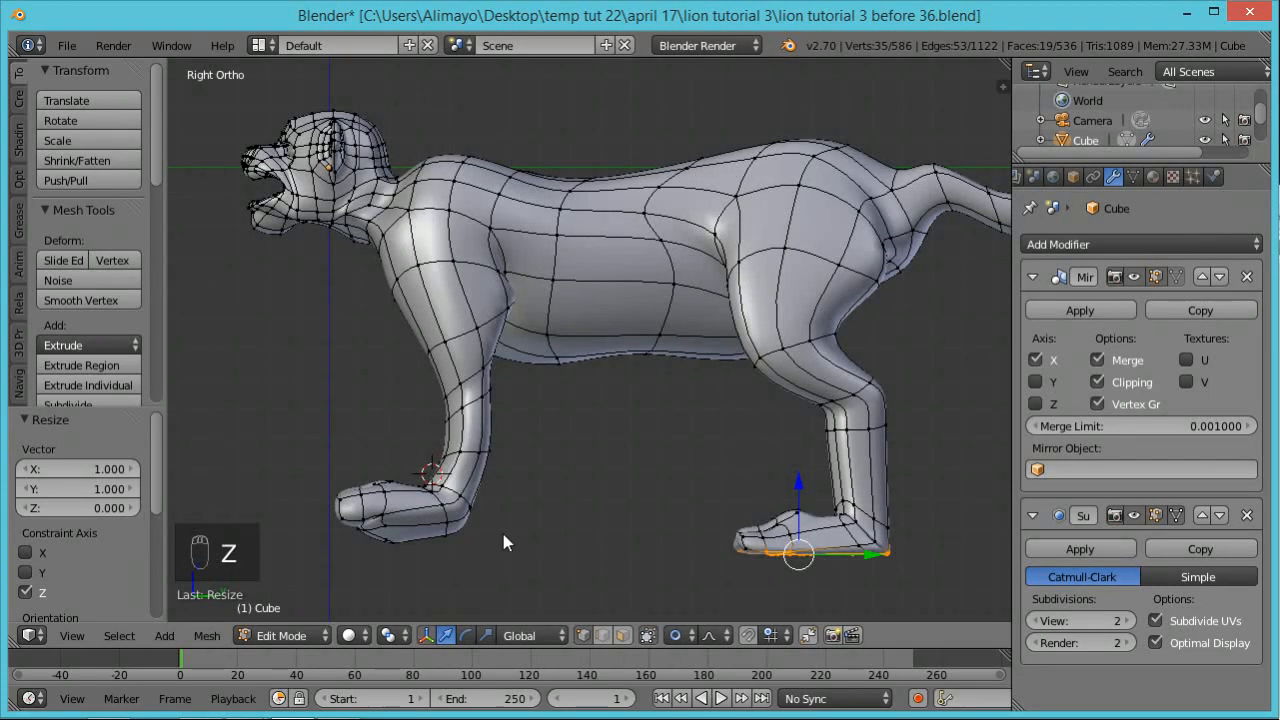
pyautogui.press('a')
pyautogui.press('a')
pyautogui.press('a')
pyautogui.press('a')
pyautogui.press('b')
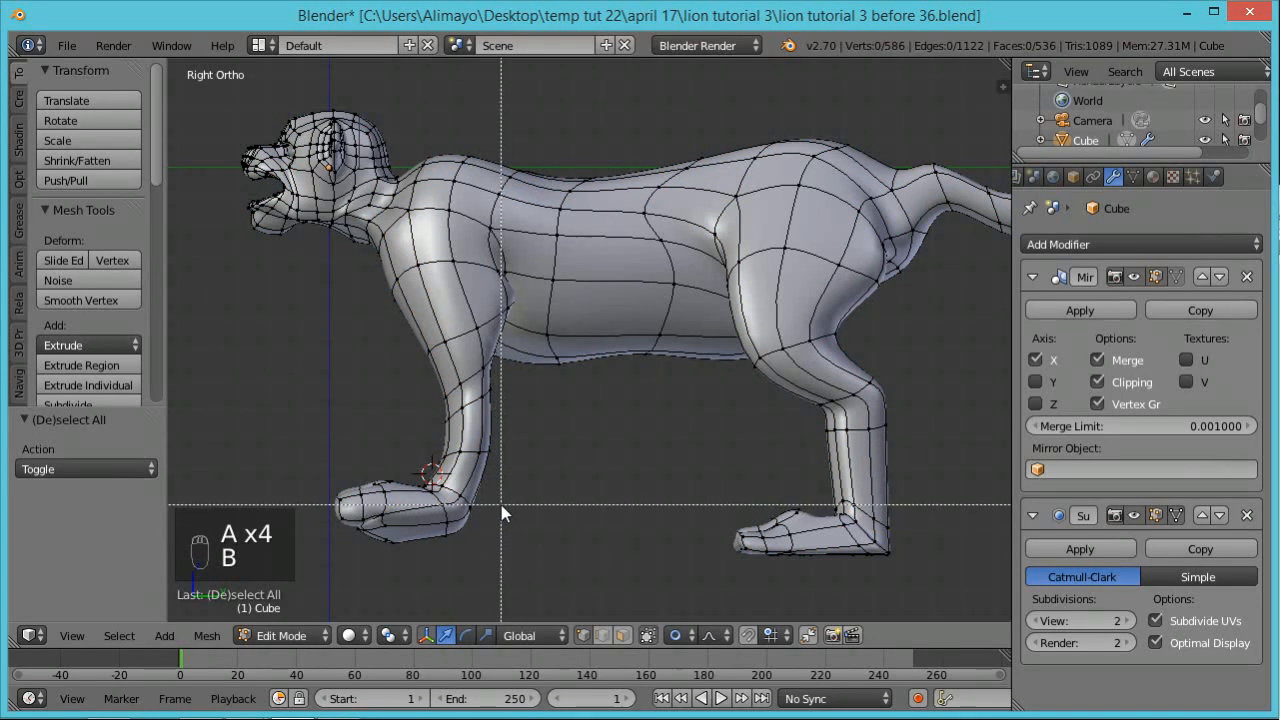
pyautogui.press('z')
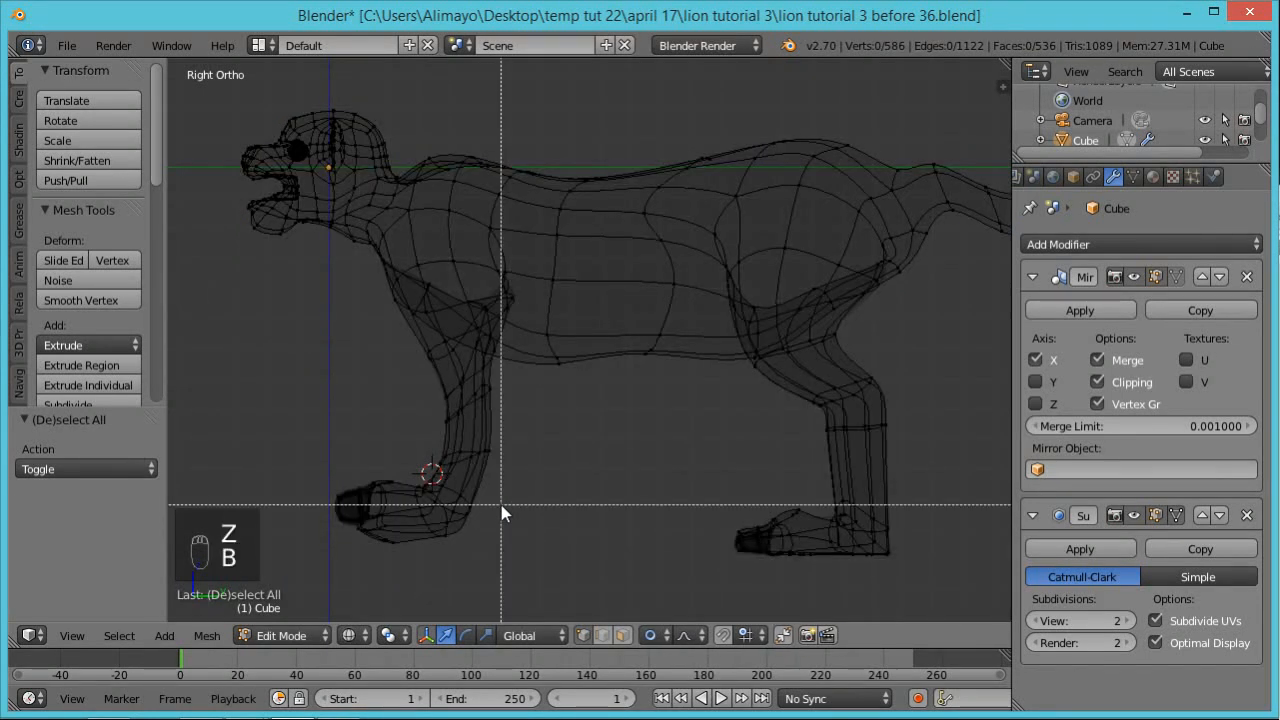
pyautogui.moveTo(503, 507); pyautogui.dragTo(305, 568)
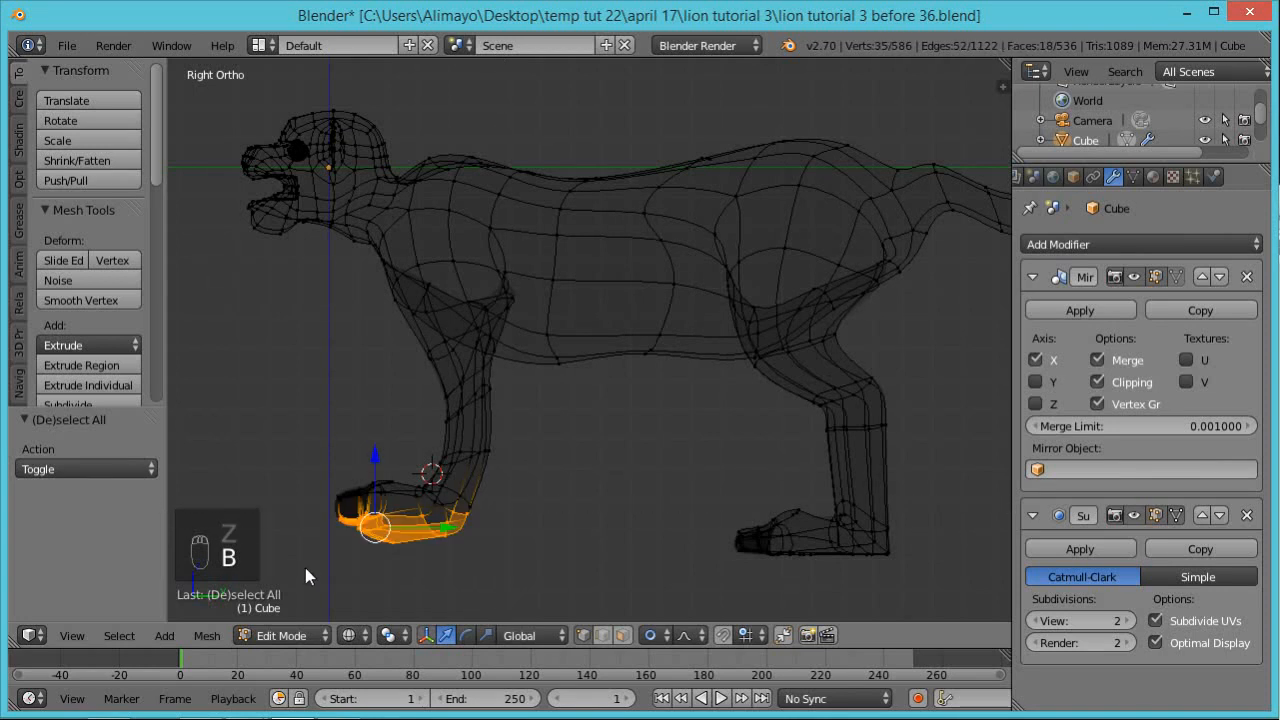
pyautogui.moveTo(317, 577); pyautogui.dragTo(417, 481, button='middle')
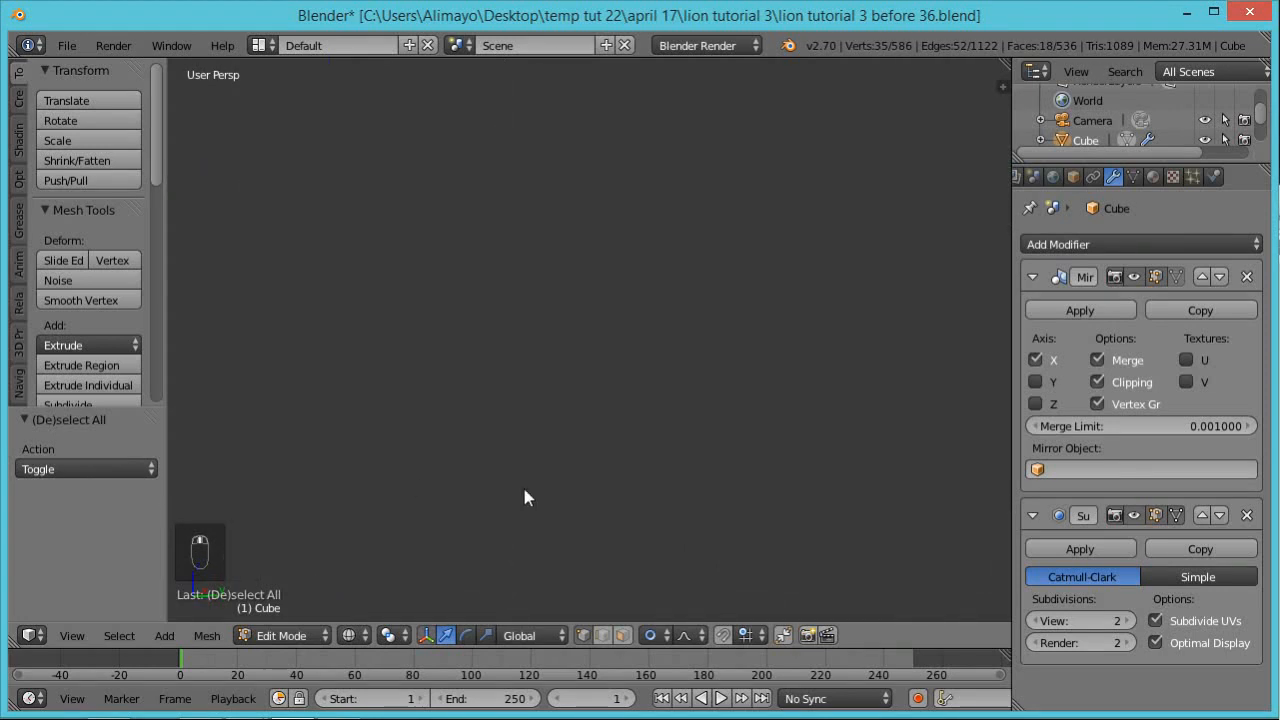
pyautogui.scroll(-4, 522, 484)
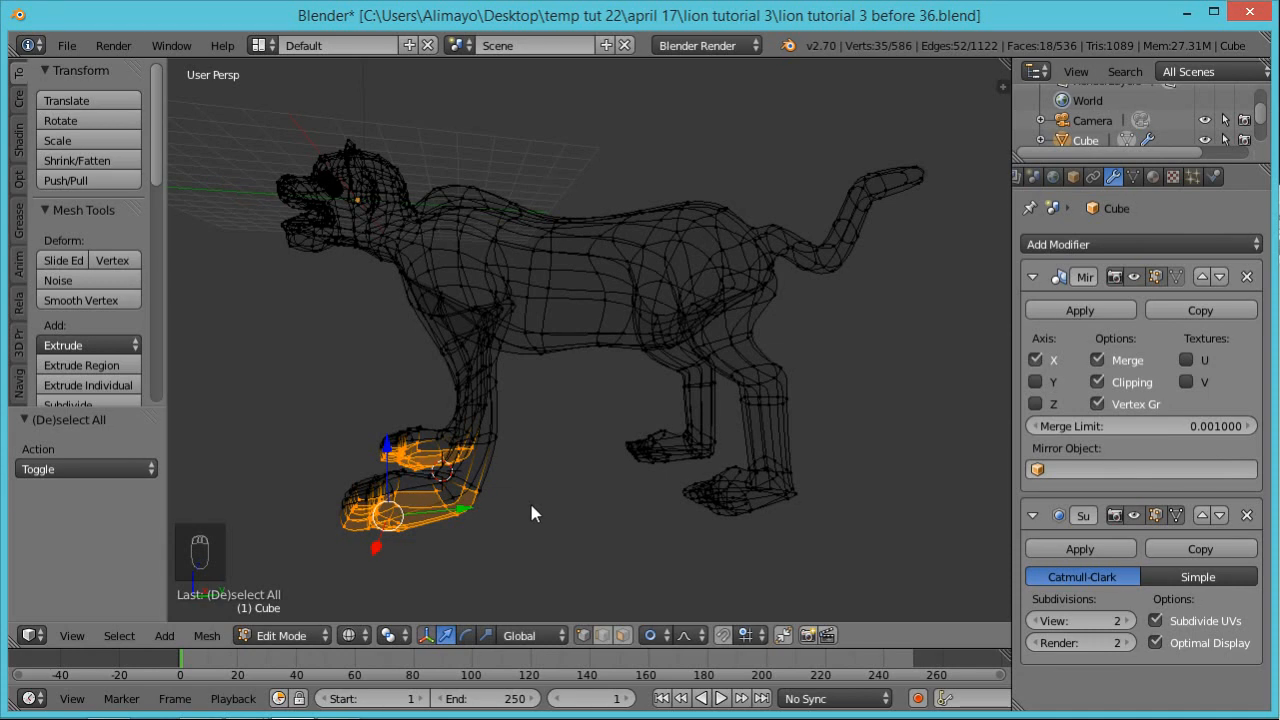
pyautogui.press('KP_3')
pyautogui.scroll(4, 529, 513)
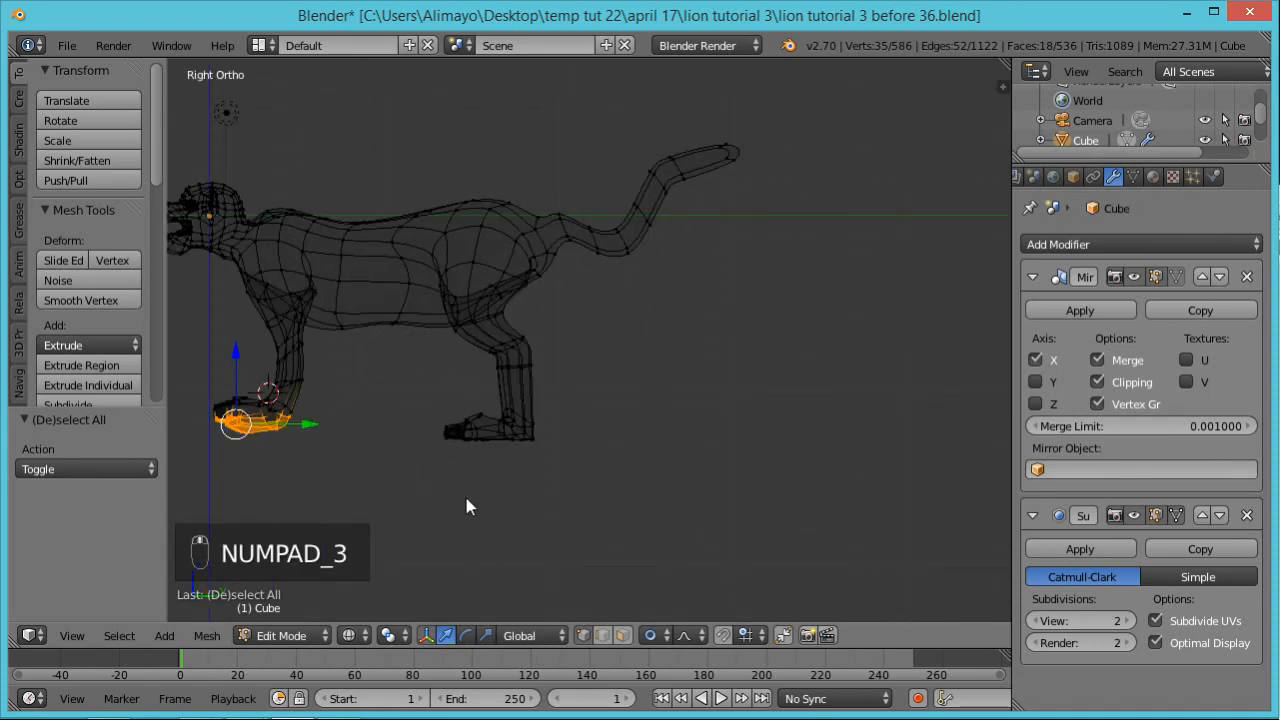
pyautogui.keyDown('shift'); pyautogui.moveTo(454, 490); pyautogui.dragTo(688, 496, button='middle'); pyautogui.keyUp('shift')
pyautogui.scroll(2, 630, 478)
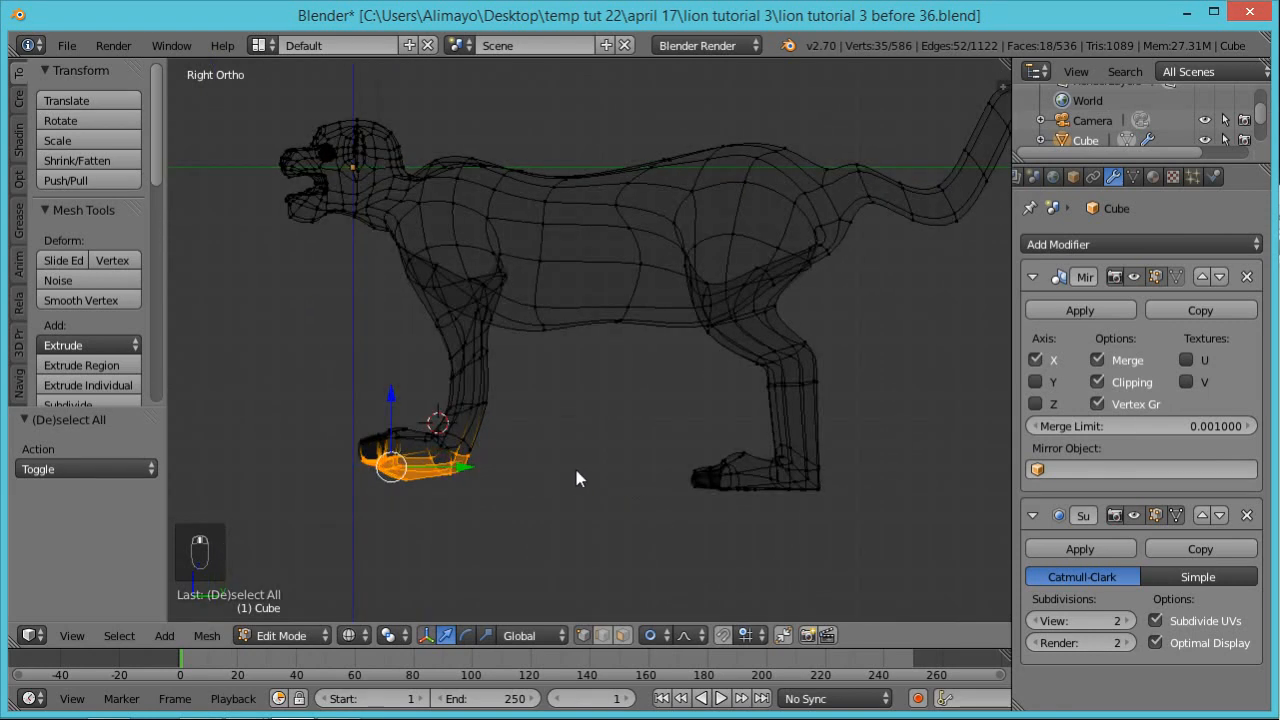
pyautogui.press('s')
pyautogui.press('z')
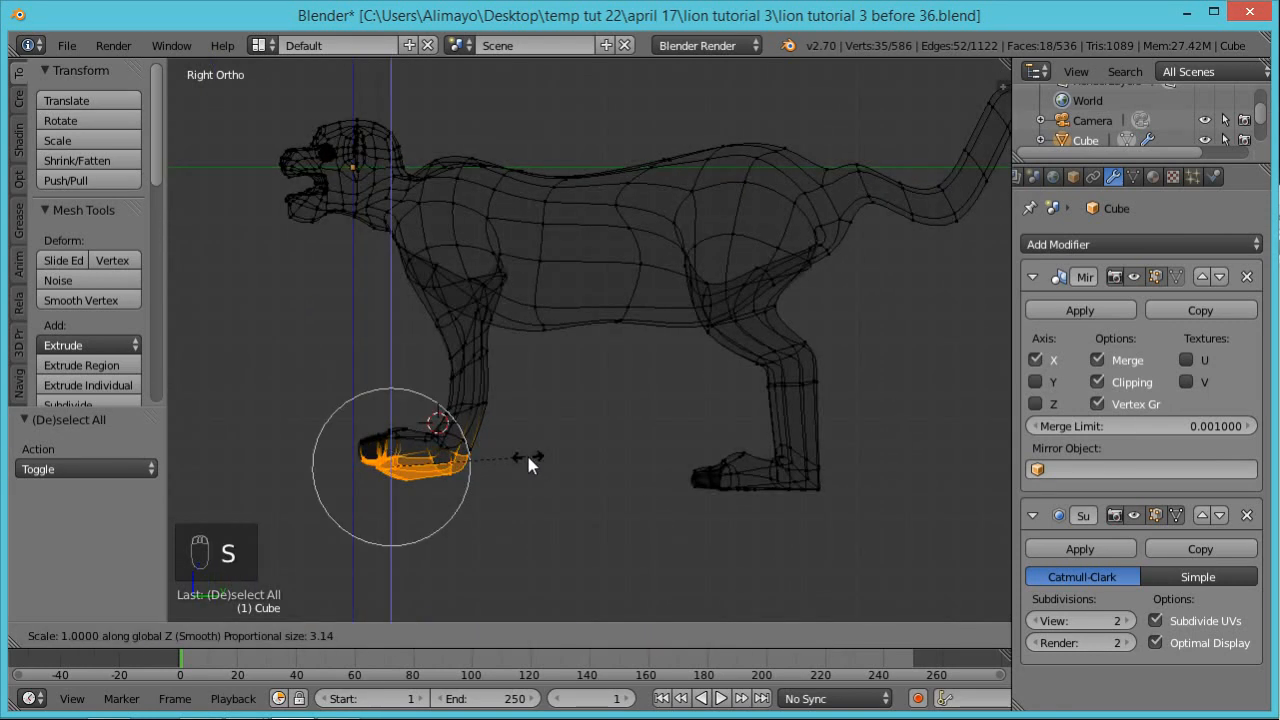
pyautogui.press('0')
pyautogui.rightClick(528, 458)
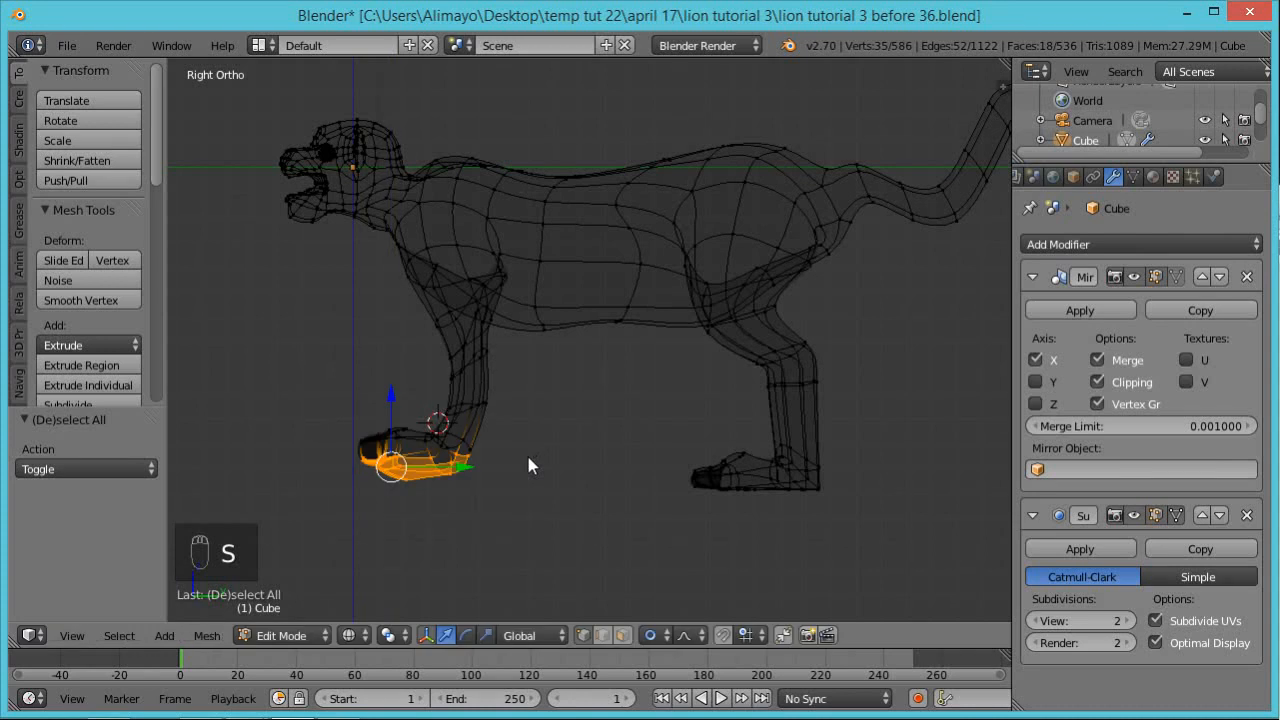
# Switch to solid shading and face select mode, and deselect toe and heel faces from the front-paw underside selection
pyautogui.moveTo(461, 477); pyautogui.dragTo(545, 449, button='middle')
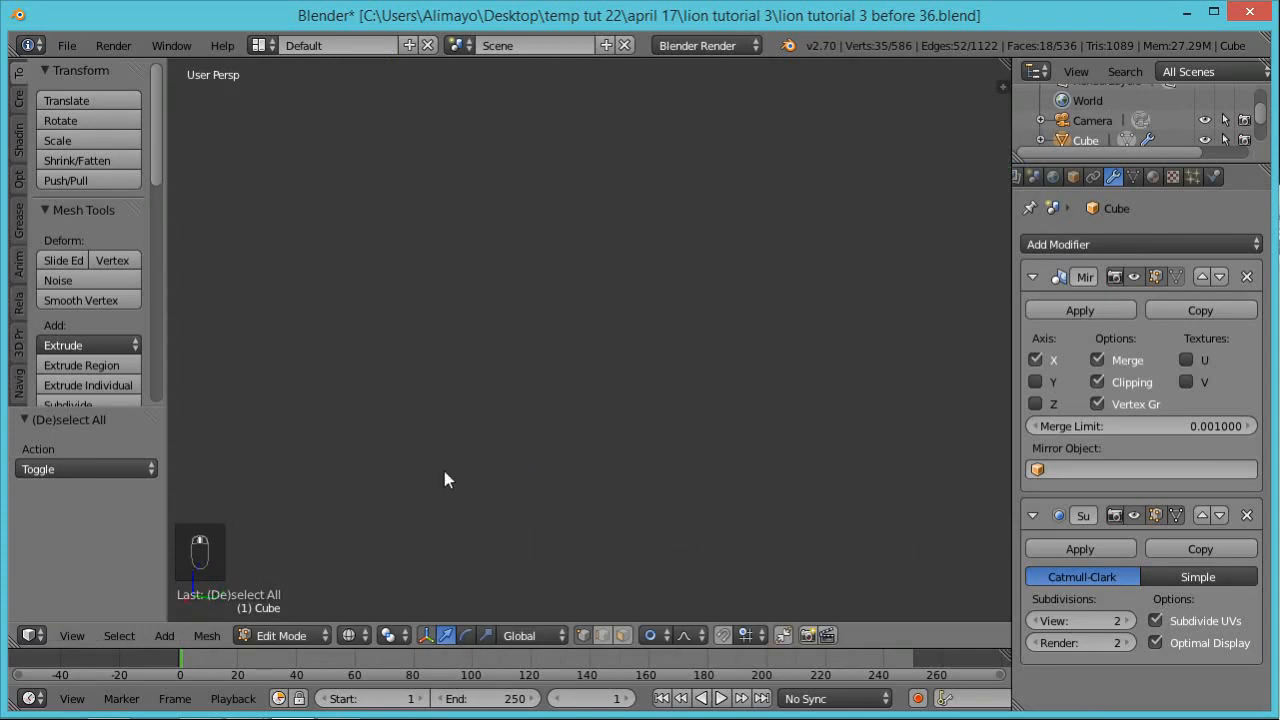
pyautogui.scroll(-3, 549, 478)
pyautogui.moveTo(531, 453); pyautogui.dragTo(593, 428, button='middle')
pyautogui.press('z')
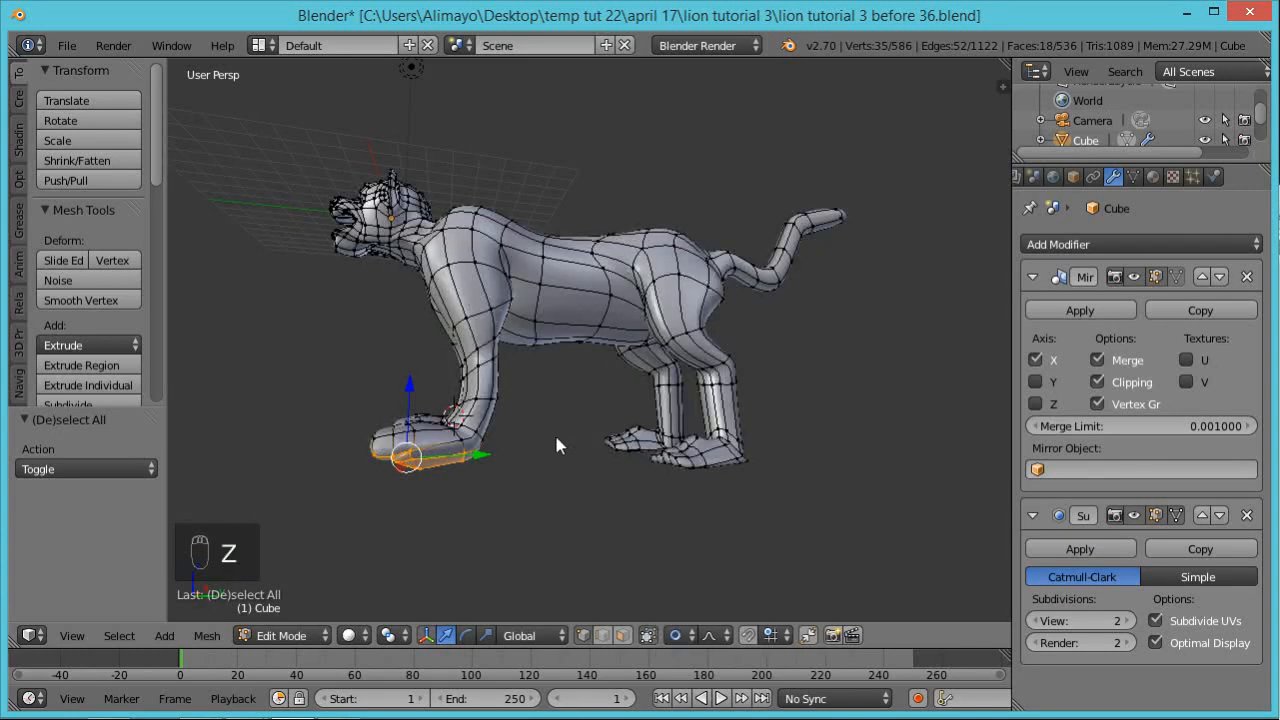
pyautogui.scroll(3, 554, 437)
pyautogui.moveTo(443, 483); pyautogui.dragTo(520, 464, button='middle')
pyautogui.scroll(-4, 430, 520)
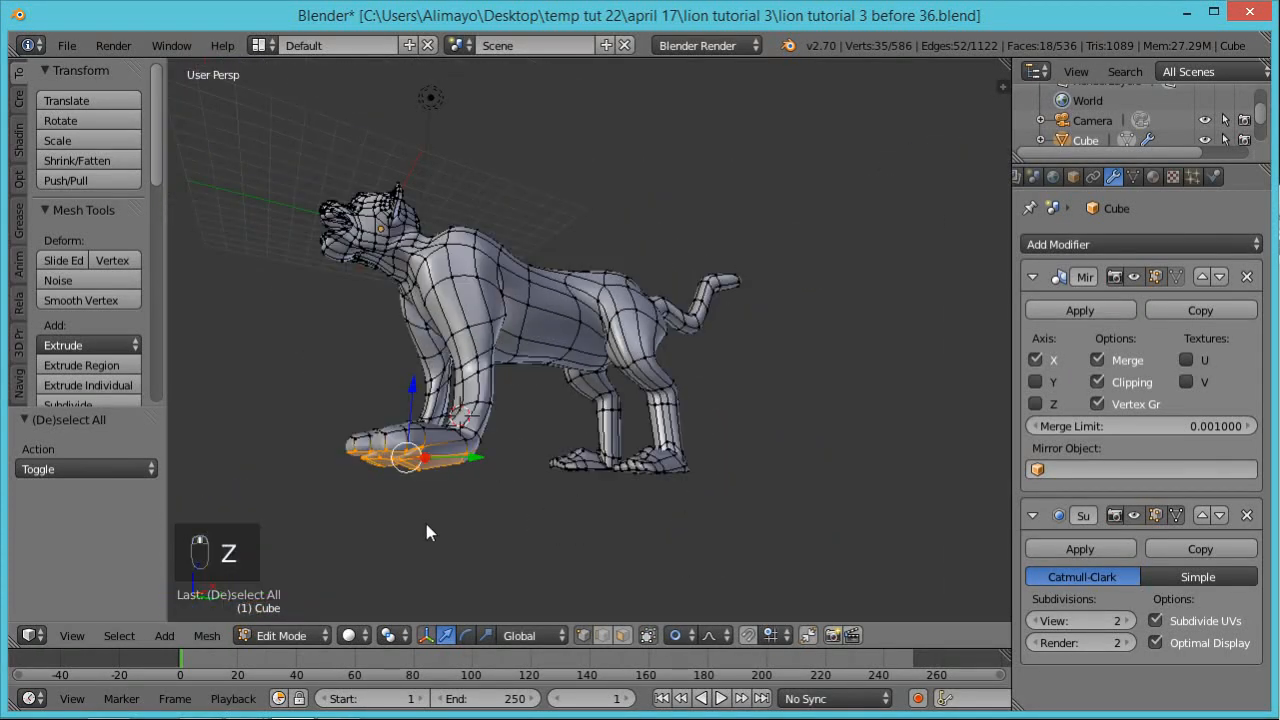
pyautogui.moveTo(423, 521); pyautogui.dragTo(423, 452, button='middle')
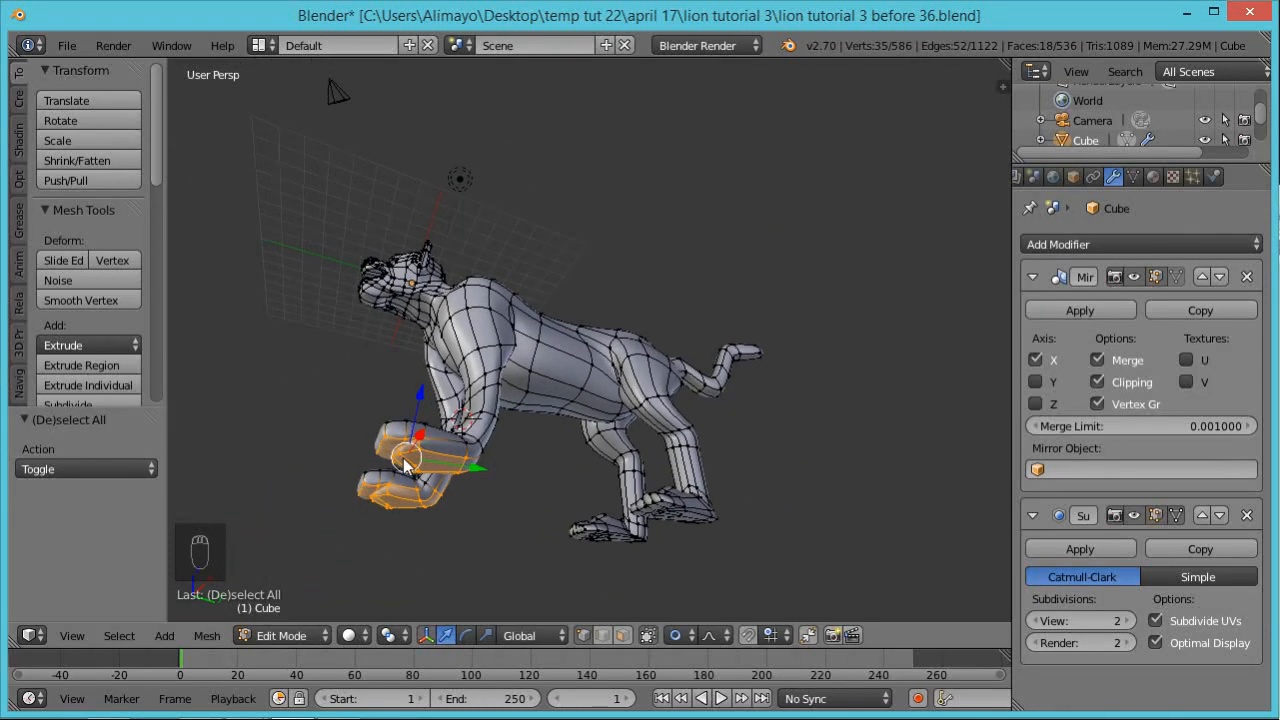
pyautogui.scroll(4, 389, 462)
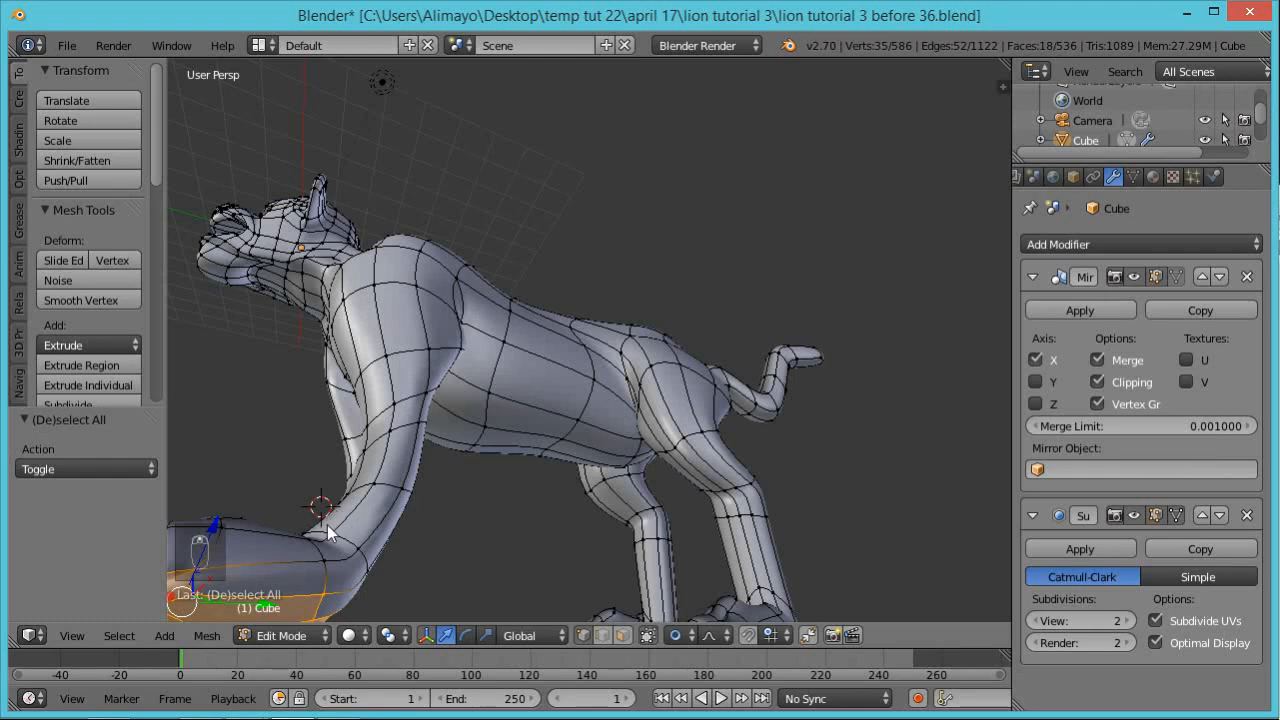
pyautogui.moveTo(333, 537); pyautogui.dragTo(465, 460, button='middle')
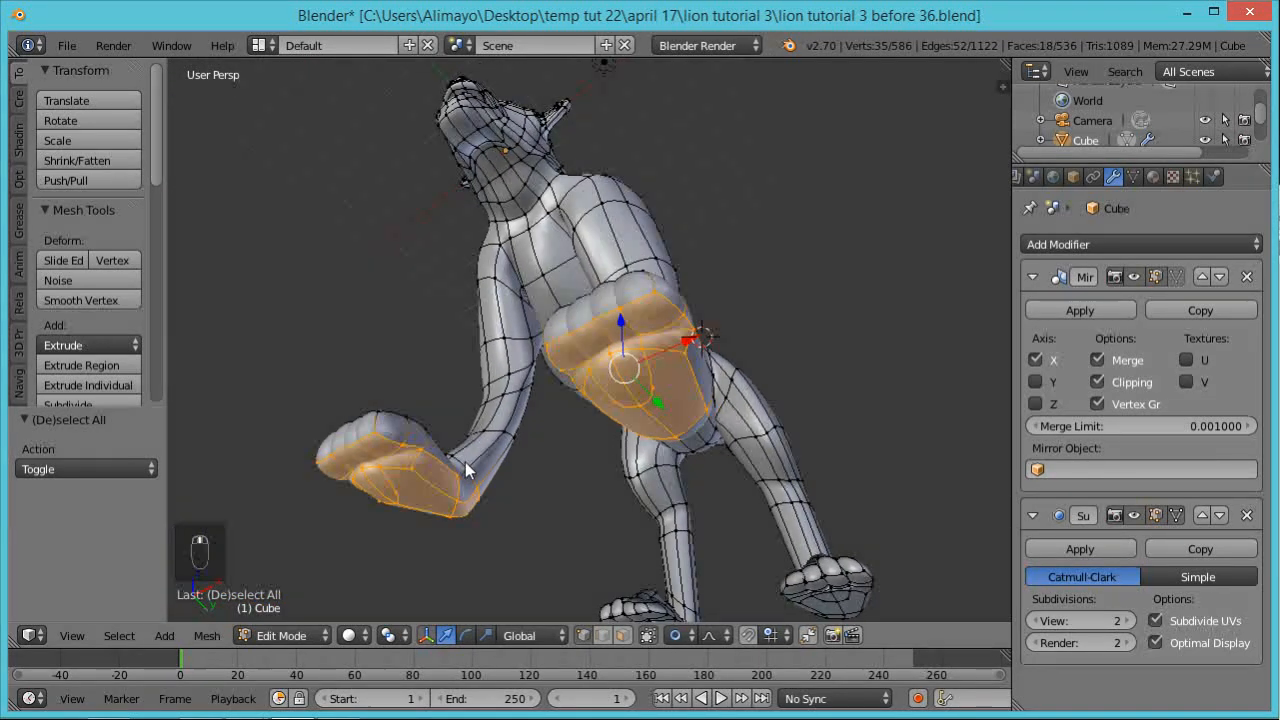
pyautogui.click(622, 635)
pyautogui.keyDown('shift'); pyautogui.click(610, 335); pyautogui.keyUp('shift')
pyautogui.keyDown('shift'); pyautogui.click(598, 351); pyautogui.keyUp('shift')
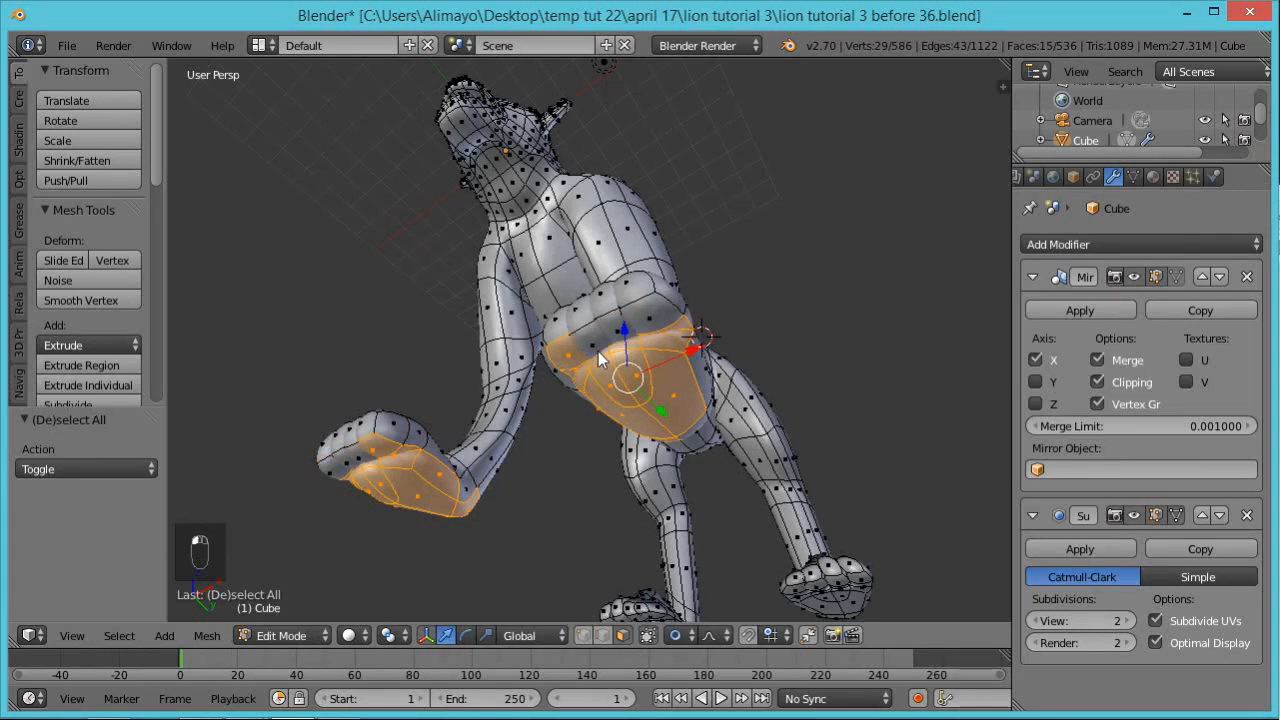
pyautogui.keyDown('shift'); pyautogui.click(571, 362); pyautogui.keyUp('shift')
pyautogui.moveTo(841, 361); pyautogui.dragTo(547, 485, button='middle')
pyautogui.moveTo(512, 463); pyautogui.dragTo(447, 465, button='middle')
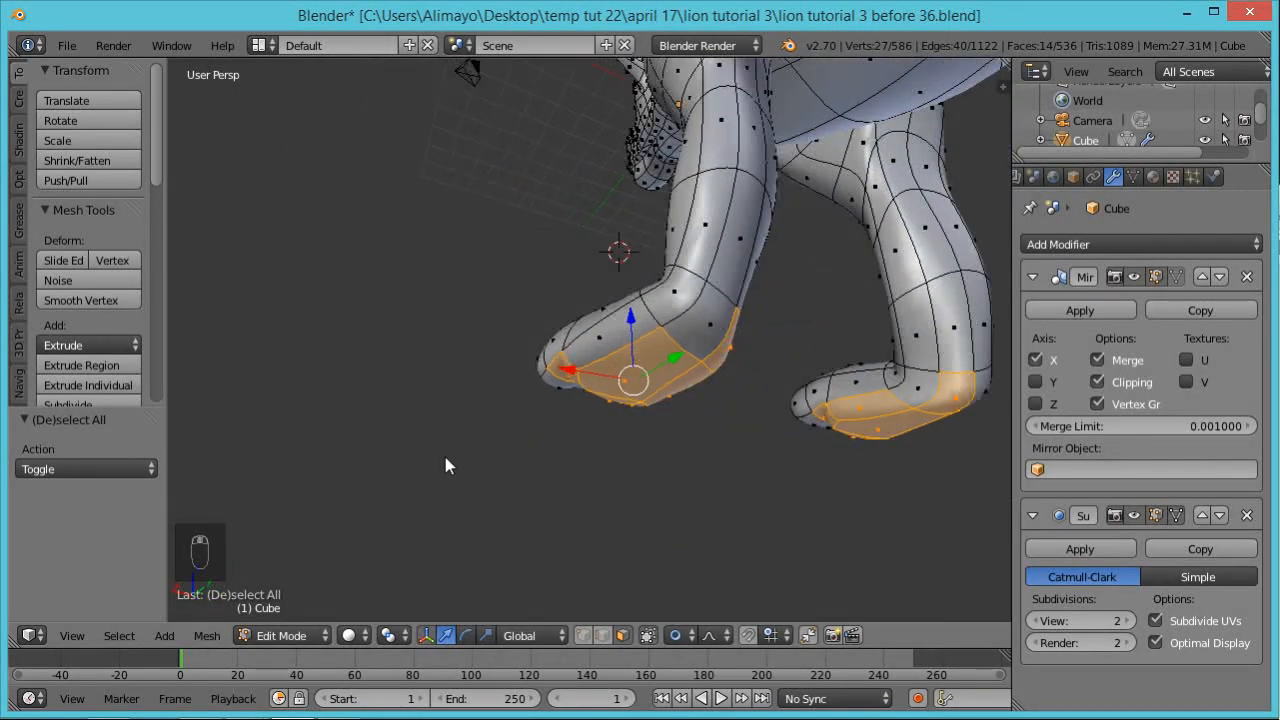
pyautogui.keyDown('shift'); pyautogui.rightClick(705, 376); pyautogui.keyUp('shift')
pyautogui.moveTo(645, 378); pyautogui.dragTo(757, 407, button='middle')
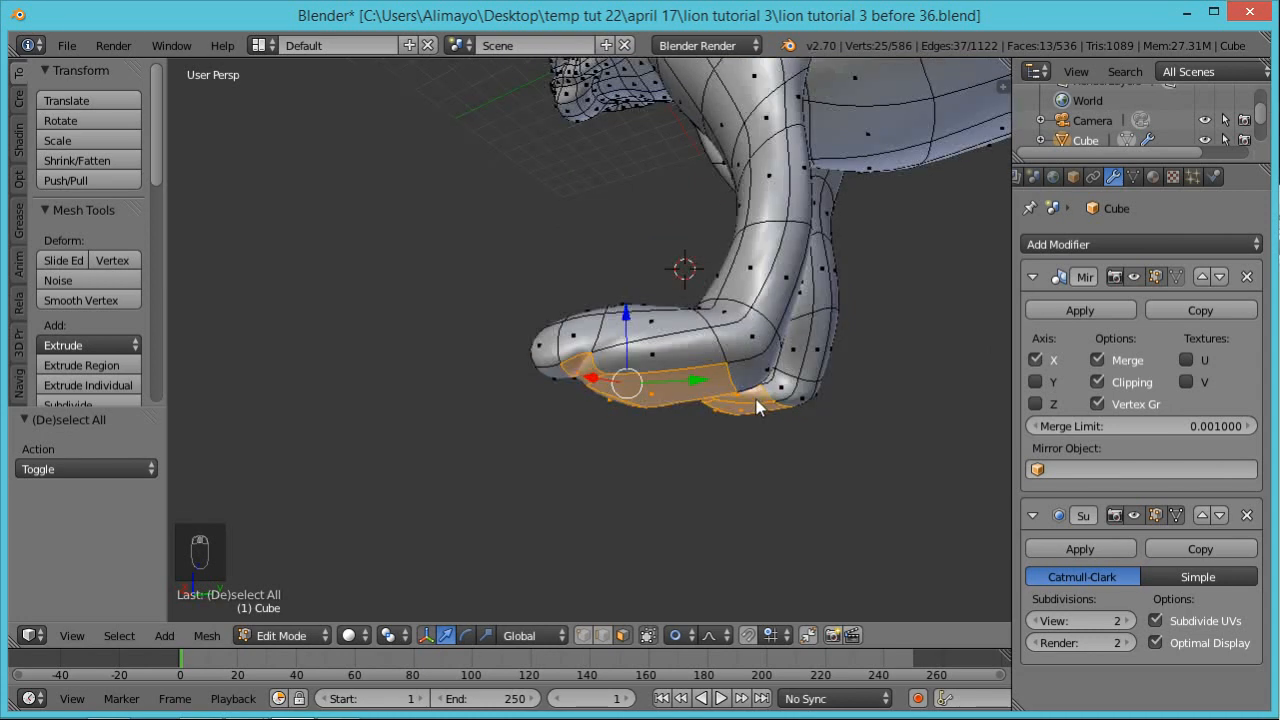
pyautogui.write('sz')
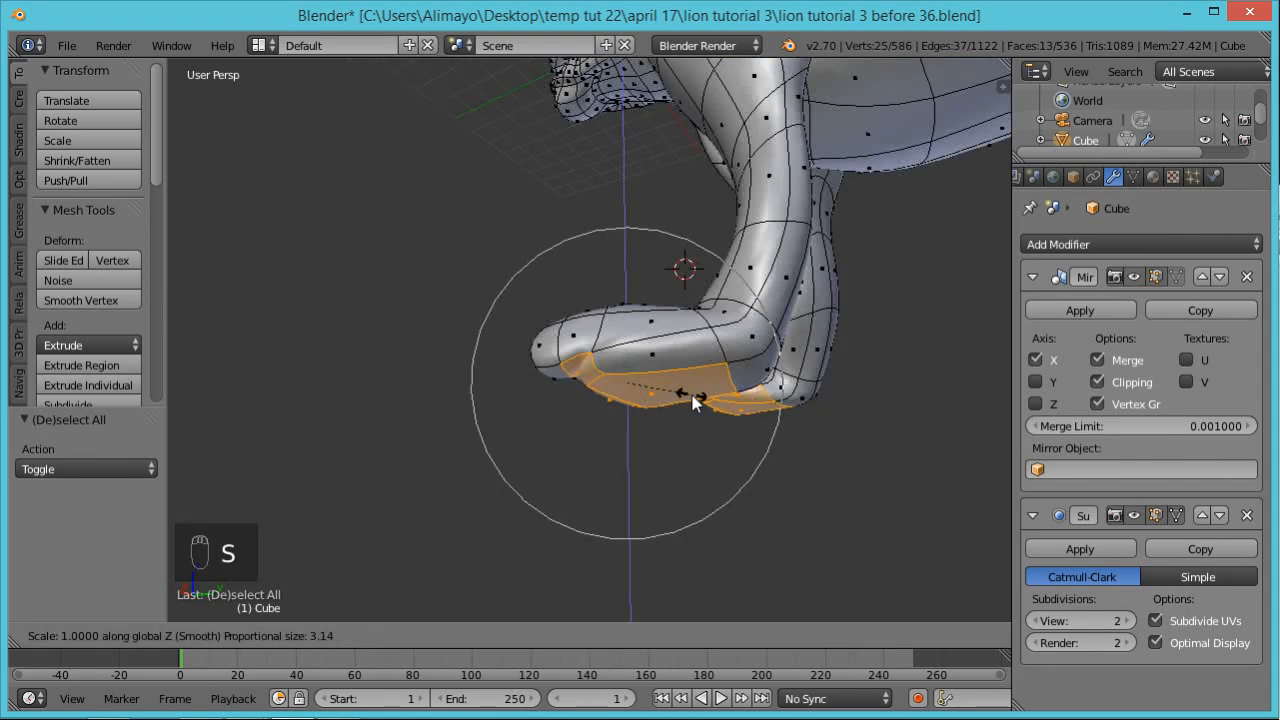
pyautogui.write('0')
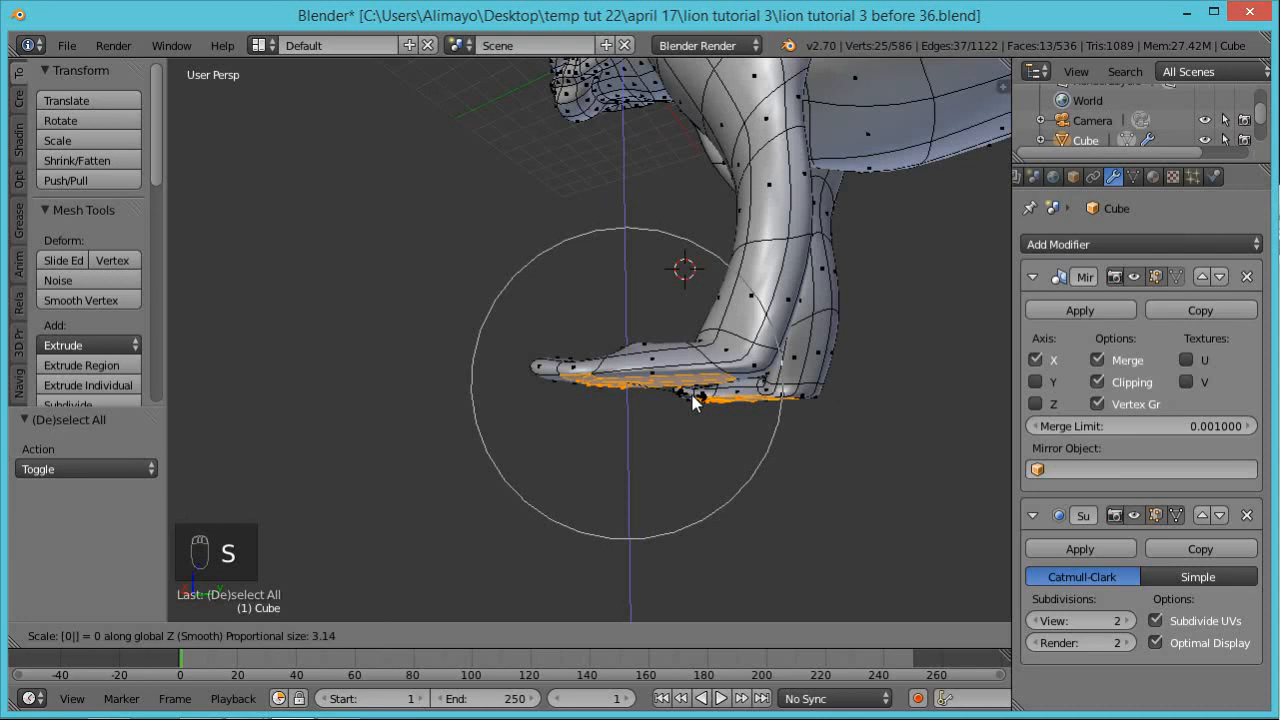
pyautogui.click(695, 400)
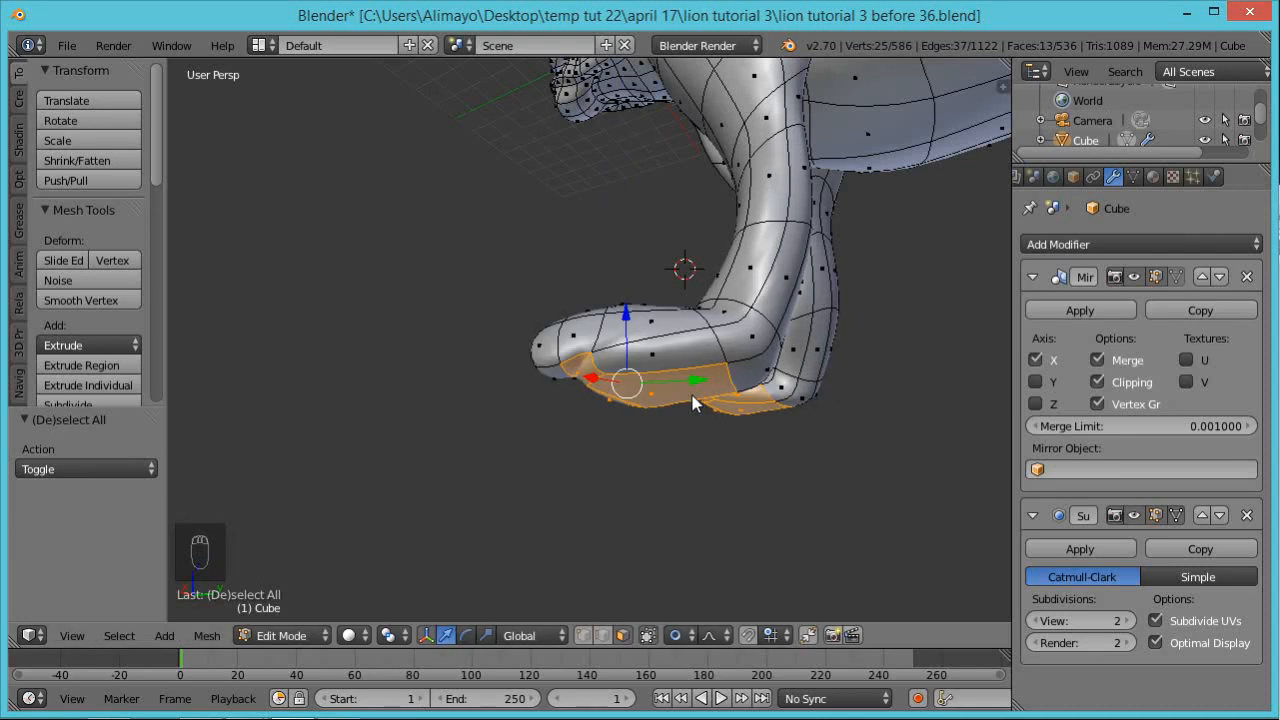
# Turn off proportional editing and add the toe undersides and heel faces of the front paws back to the selection
pyautogui.hotkey('alt', 'o')
pyautogui.moveTo(681, 487); pyautogui.dragTo(632, 368, button='middle')
pyautogui.keyDown('shift'); pyautogui.rightClick(592, 362); pyautogui.keyUp('shift')
pyautogui.keyDown('shift'); pyautogui.rightClick(583, 378); pyautogui.keyUp('shift')
pyautogui.keyDown('shift'); pyautogui.rightClick(580, 388); pyautogui.keyUp('shift')
pyautogui.keyDown('shift'); pyautogui.click(575, 389); pyautogui.keyUp('shift')
pyautogui.keyDown('shift'); pyautogui.click(748, 382); pyautogui.keyUp('shift')
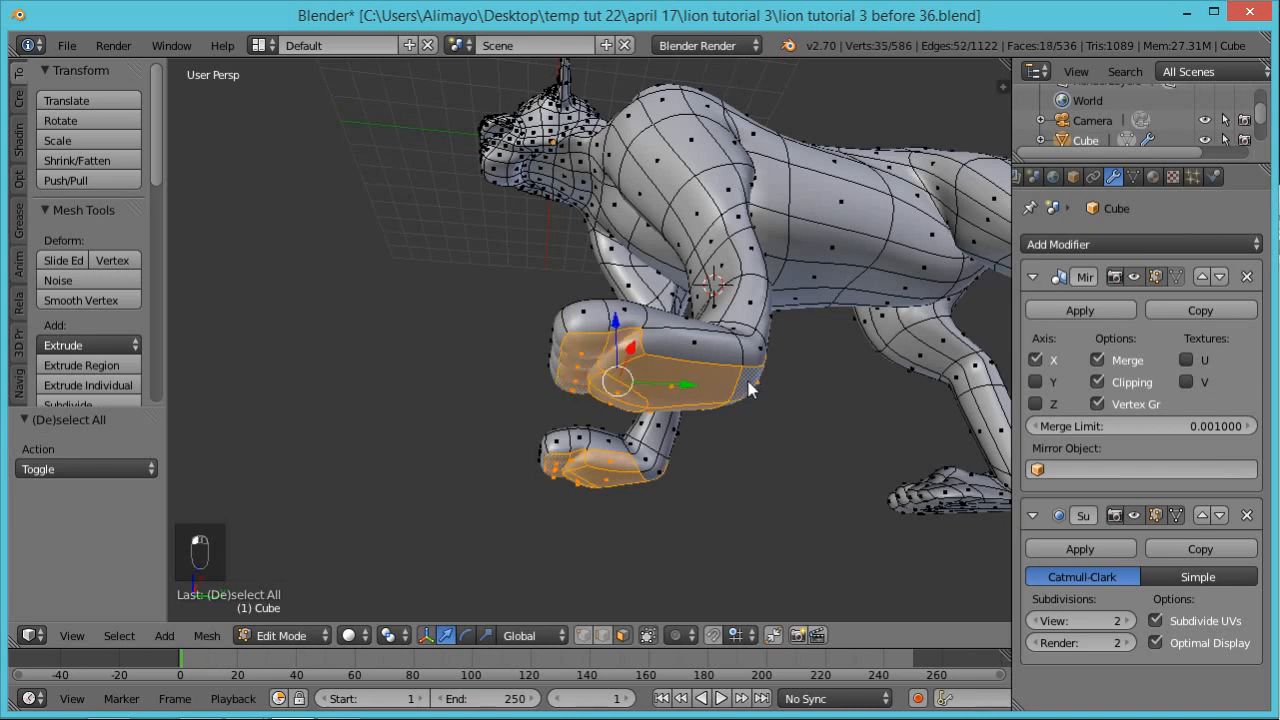
# Refine the front-paw selection by deselecting surplus faces around the heels, keeping the soles and toe undersides selected
pyautogui.moveTo(748, 382); pyautogui.dragTo(620, 316, button='middle')
pyautogui.keyDown('shift'); pyautogui.rightClick(700, 312); pyautogui.keyUp('shift')
pyautogui.moveTo(700, 312); pyautogui.dragTo(555, 376, button='middle')
pyautogui.keyDown('shift'); pyautogui.rightClick(558, 333); pyautogui.keyUp('shift')
pyautogui.keyDown('shift'); pyautogui.rightClick(558, 333); pyautogui.keyUp('shift')
pyautogui.moveTo(474, 380); pyautogui.dragTo(537, 370, button='middle')
pyautogui.keyDown('shift'); pyautogui.rightClick(668, 364); pyautogui.keyUp('shift')
pyautogui.moveTo(600, 410); pyautogui.dragTo(486, 359, button='middle')
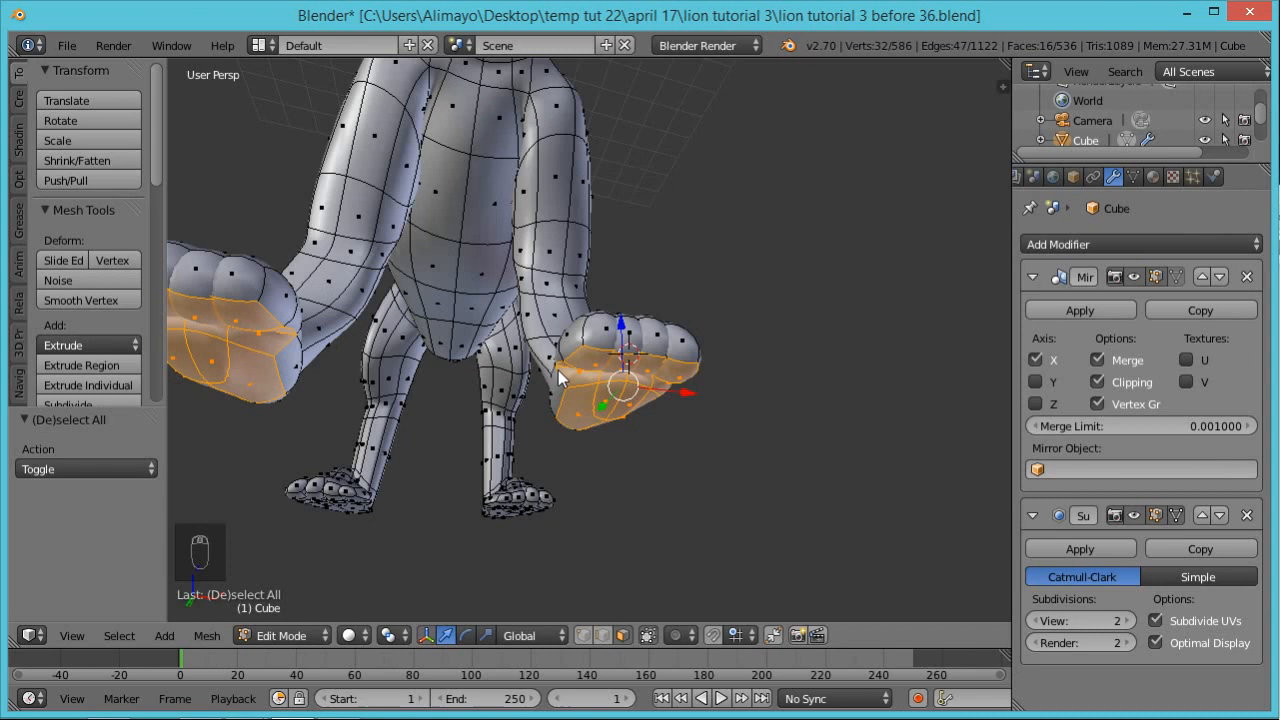
# Flatten the selected front-paw undersides by scaling them to 0 along Z
pyautogui.write('sz')
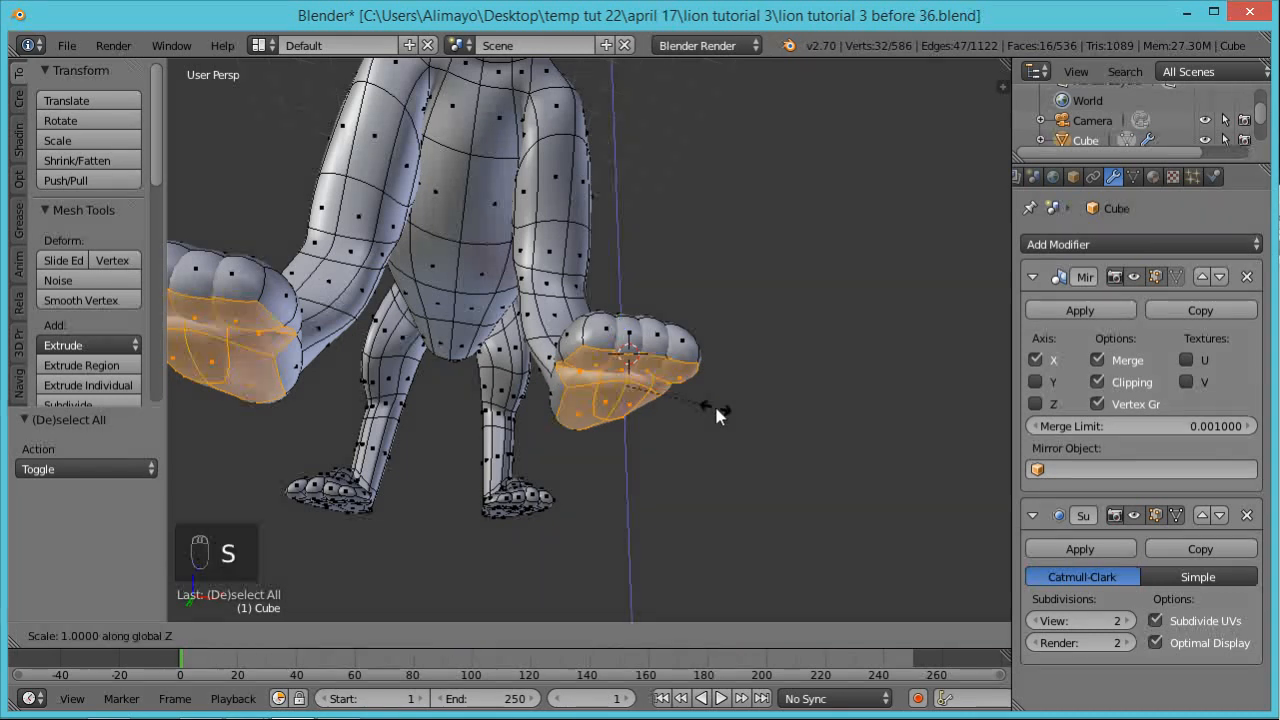
pyautogui.write('0')
pyautogui.press('Return')
pyautogui.moveTo(818, 368); pyautogui.dragTo(743, 420, button='middle')
pyautogui.scroll(-2, 741, 410)
pyautogui.scroll(-1, 774, 404)
pyautogui.moveTo(801, 350); pyautogui.dragTo(890, 295, button='middle')
pyautogui.scroll(2, 654, 308)
pyautogui.click(578, 228)
pyautogui.moveTo(535, 298); pyautogui.dragTo(617, 287, button='middle')
pyautogui.scroll(-1, 670, 222)
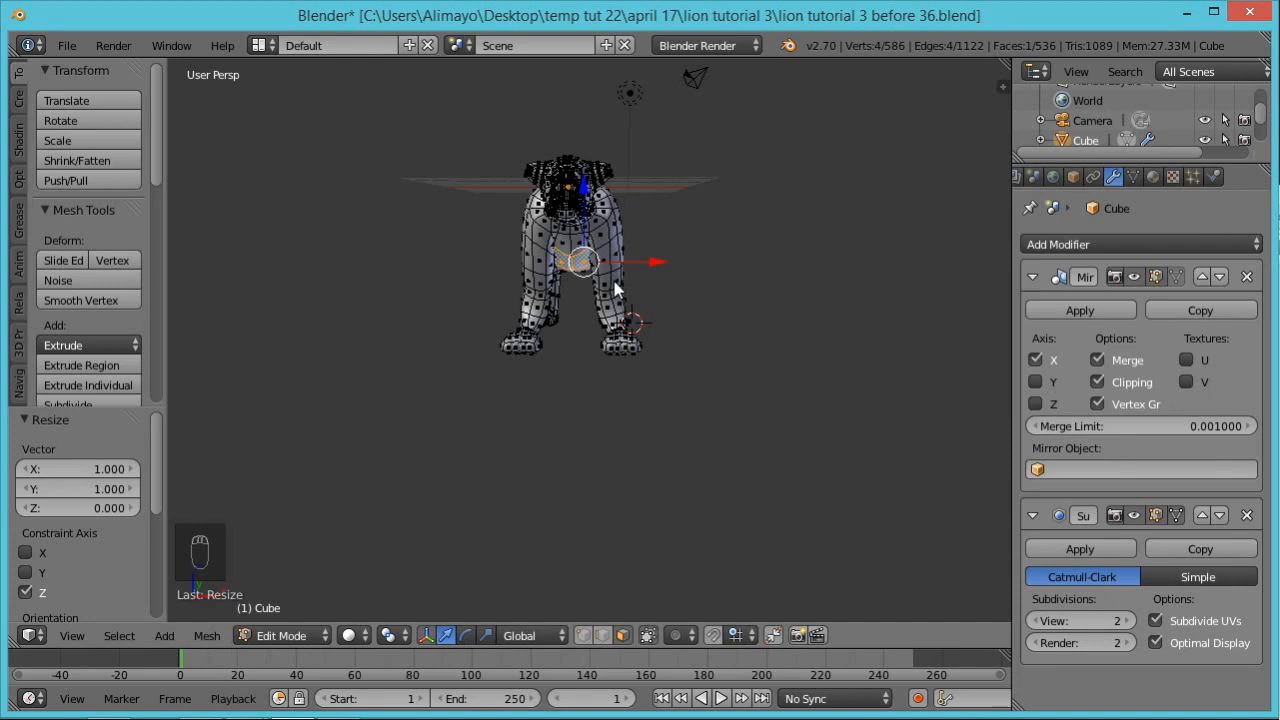
pyautogui.scroll(3, 615, 282)
pyautogui.keyDown('shift'); pyautogui.moveTo(650, 226); pyautogui.dragTo(616, 359, button='middle'); pyautogui.keyUp('shift')
pyautogui.scroll(3, 616, 360)
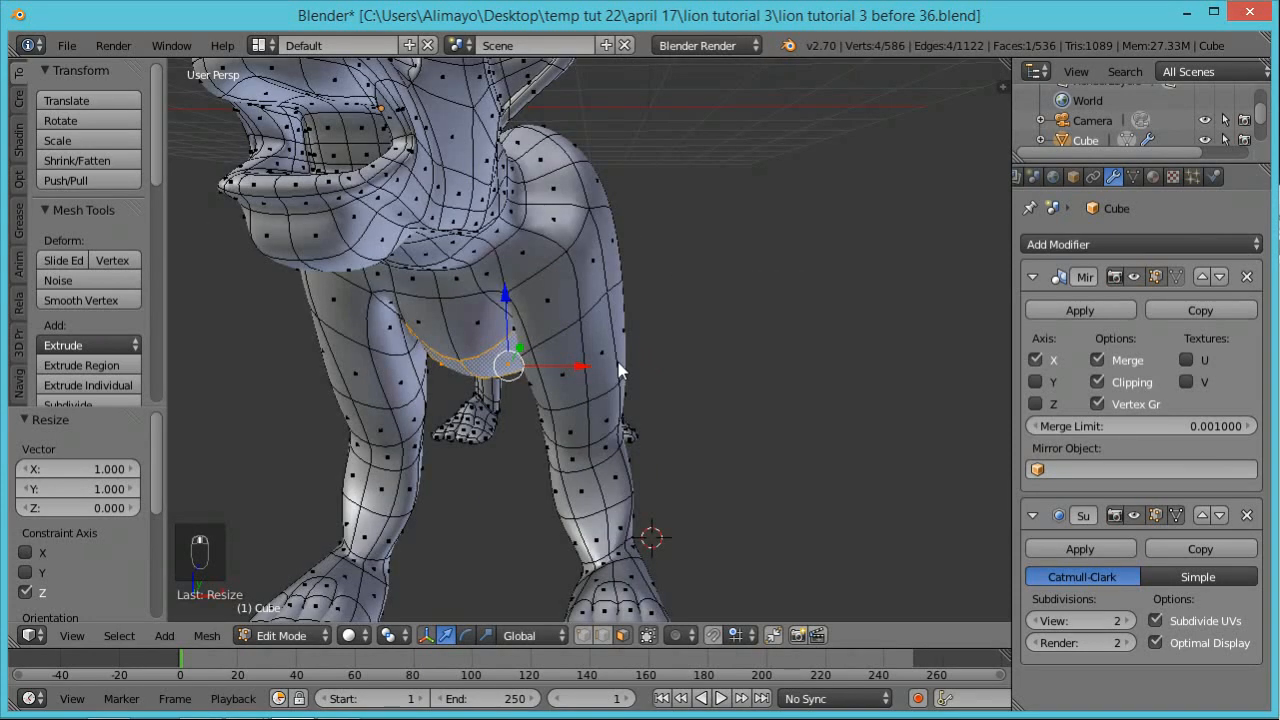
# Clear the selection, select both front legs with their shoulders and paws in wireframe, and return to solid shading
pyautogui.press('z')
pyautogui.scroll(-5, 617, 348)
pyautogui.moveTo(589, 360); pyautogui.dragTo(521, 475, button='middle')
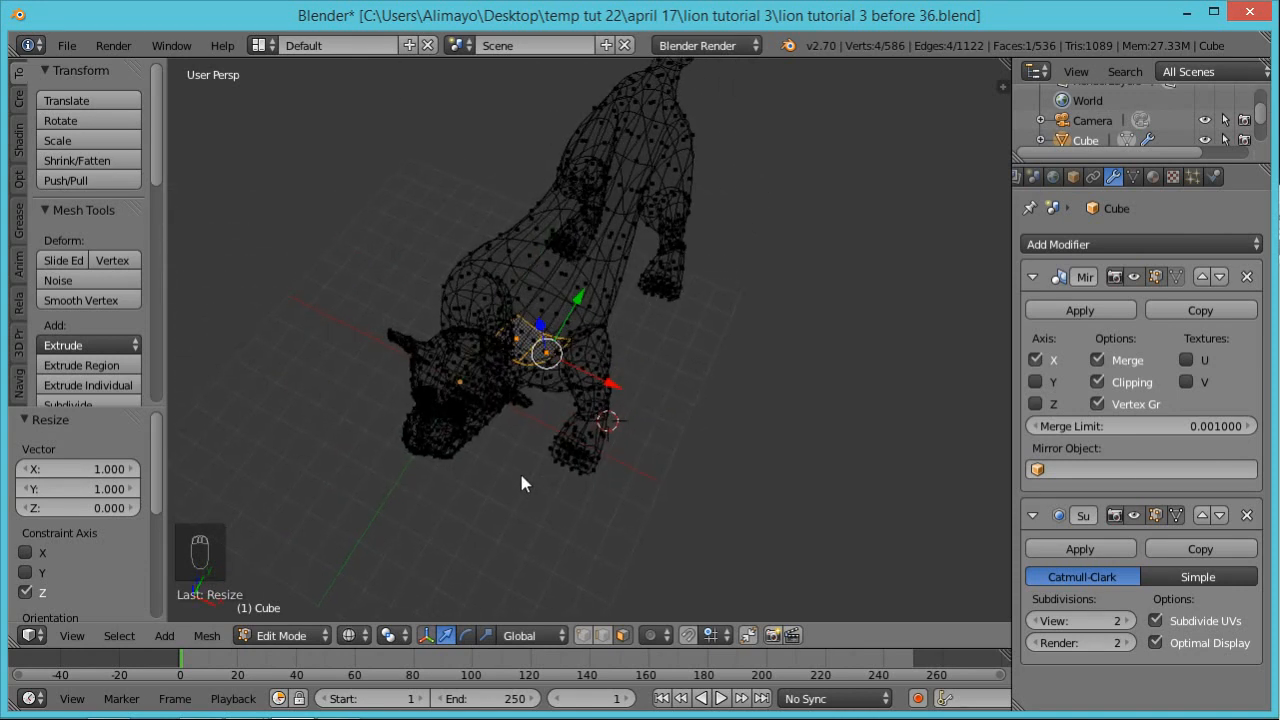
pyautogui.press('a')
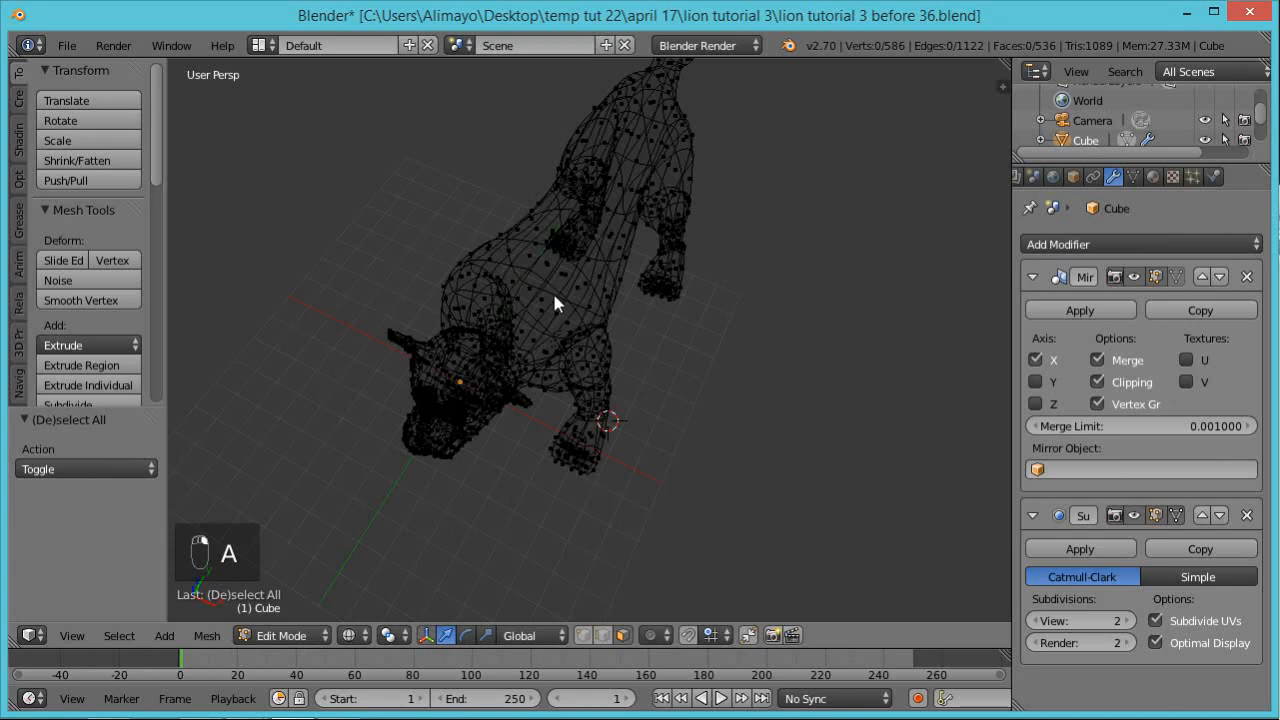
pyautogui.moveTo(607, 300)
pyautogui.keyDown('ctrl'); pyautogui.mouseDown()
pyautogui.moveTo(559, 279)
pyautogui.moveTo(528, 305)
pyautogui.moveTo(529, 357)
pyautogui.moveTo(598, 507)
pyautogui.moveTo(687, 544)
pyautogui.mouseUp(); pyautogui.keyUp('ctrl')
pyautogui.moveTo(605, 430)
pyautogui.mouseDown(button='middle')
pyautogui.moveTo(643, 286)
pyautogui.moveTo(657, 314)
pyautogui.moveTo(632, 294)
pyautogui.mouseUp(button='middle')
pyautogui.press('z')
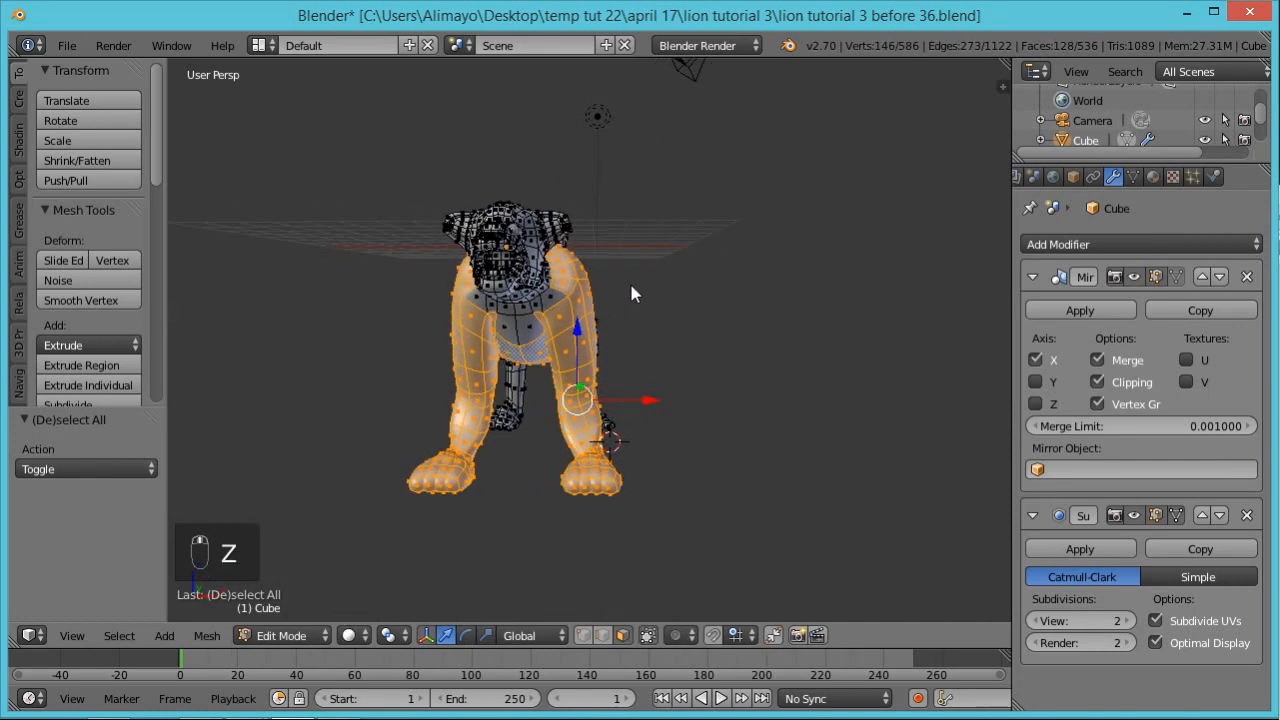
# Enable proportional editing, adjust its influence size, and move the selected front legs 0.694 along X
pyautogui.hotkey('alt', 'o')
pyautogui.press('g')
pyautogui.scroll(5, 656, 403)
pyautogui.click(656, 403)
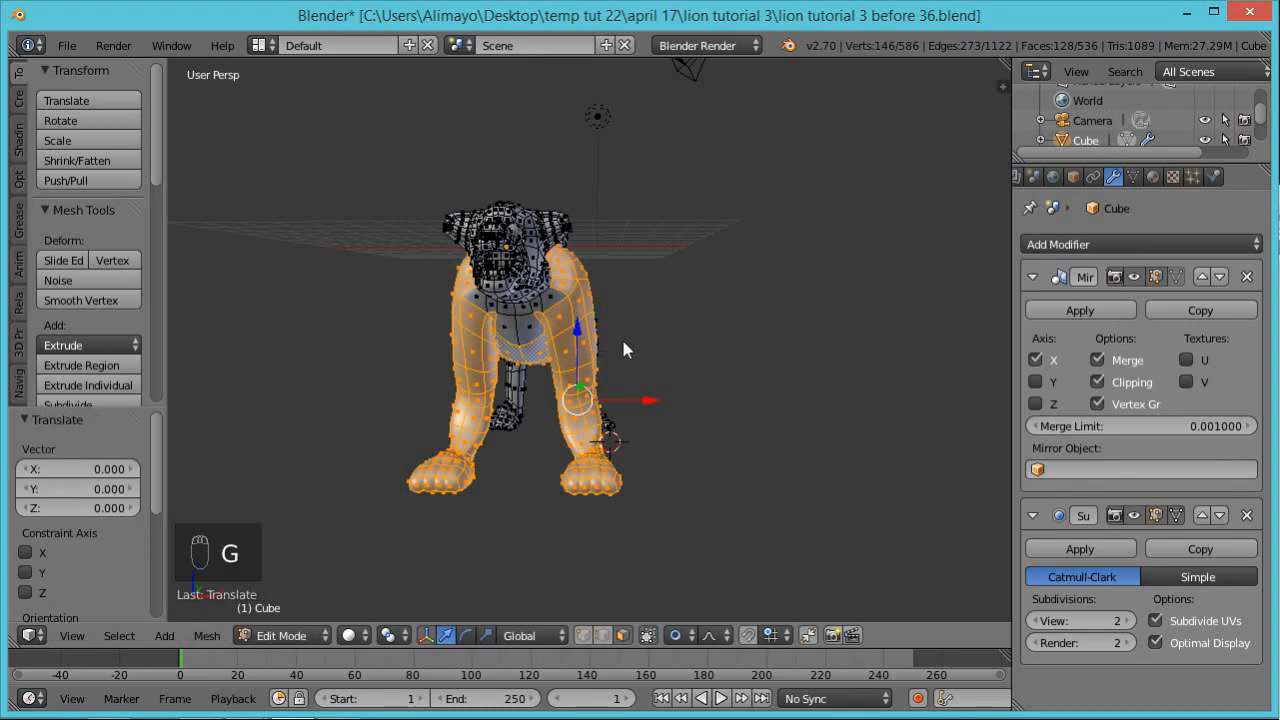
pyautogui.press('g')
pyautogui.press('x')
pyautogui.click(668, 395)
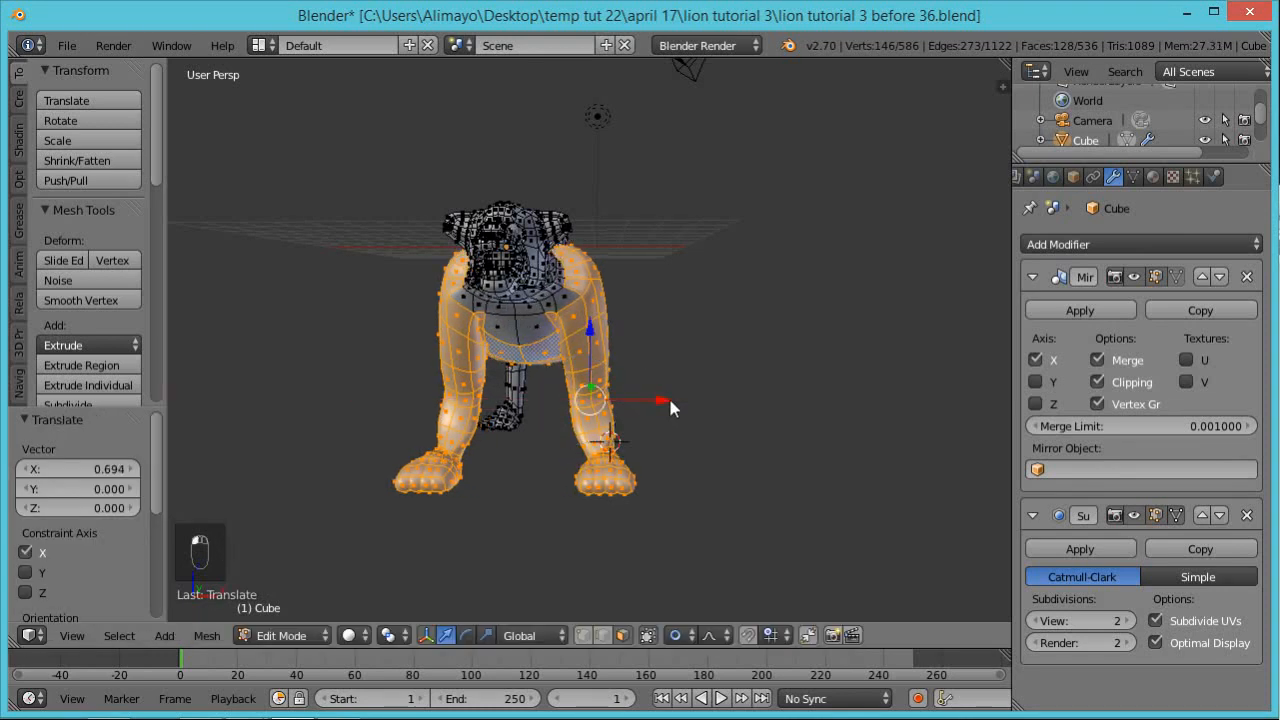
# Fine-tune the spacing of the front legs along X, ending with a -0.002 move
pyautogui.moveTo(670, 401); pyautogui.dragTo(610, 425, button='middle')
pyautogui.moveTo(633, 423); pyautogui.dragTo(653, 429)
pyautogui.moveTo(653, 429); pyautogui.dragTo(675, 401, button='middle')
pyautogui.moveTo(677, 413); pyautogui.dragTo(667, 409)
pyautogui.moveTo(749, 349); pyautogui.dragTo(551, 397, button='middle')
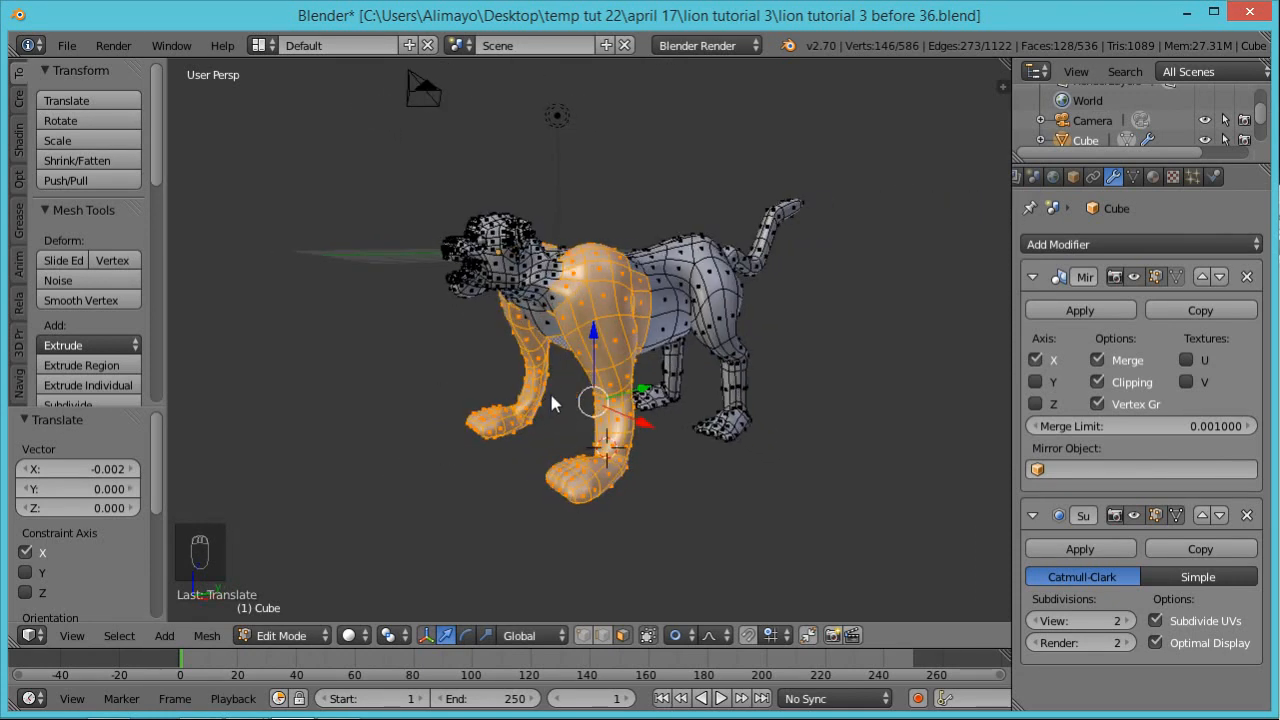
# Try reshaping the selected front legs and shoulders with Shrink/Fatten
pyautogui.hotkey('alt', 's')
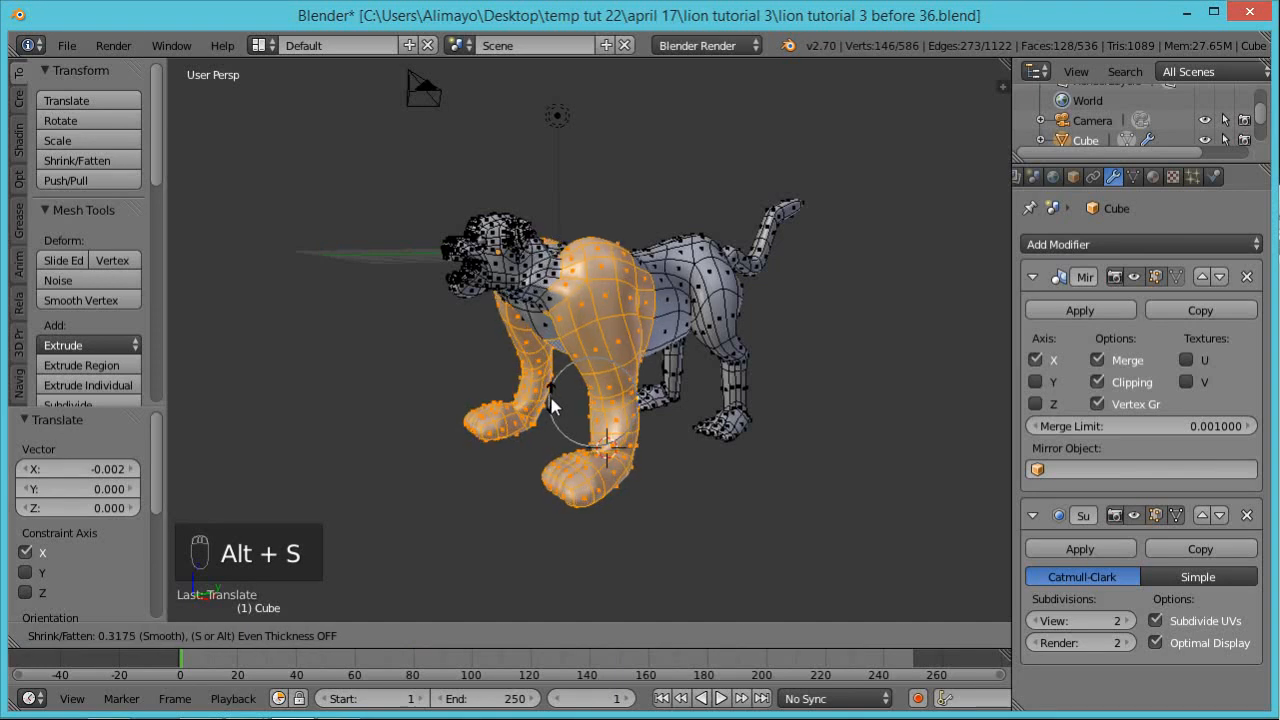
pyautogui.click(557, 403)
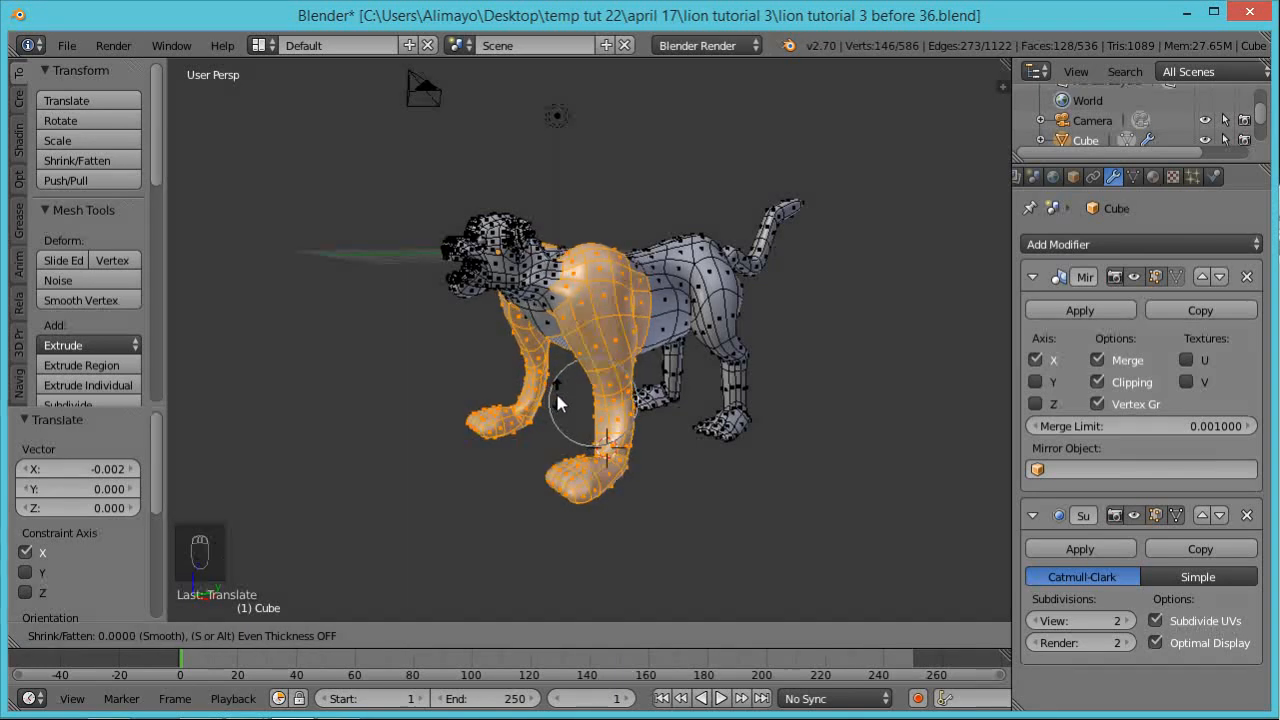
pyautogui.moveTo(700, 415); pyautogui.dragTo(868, 336, button='middle')
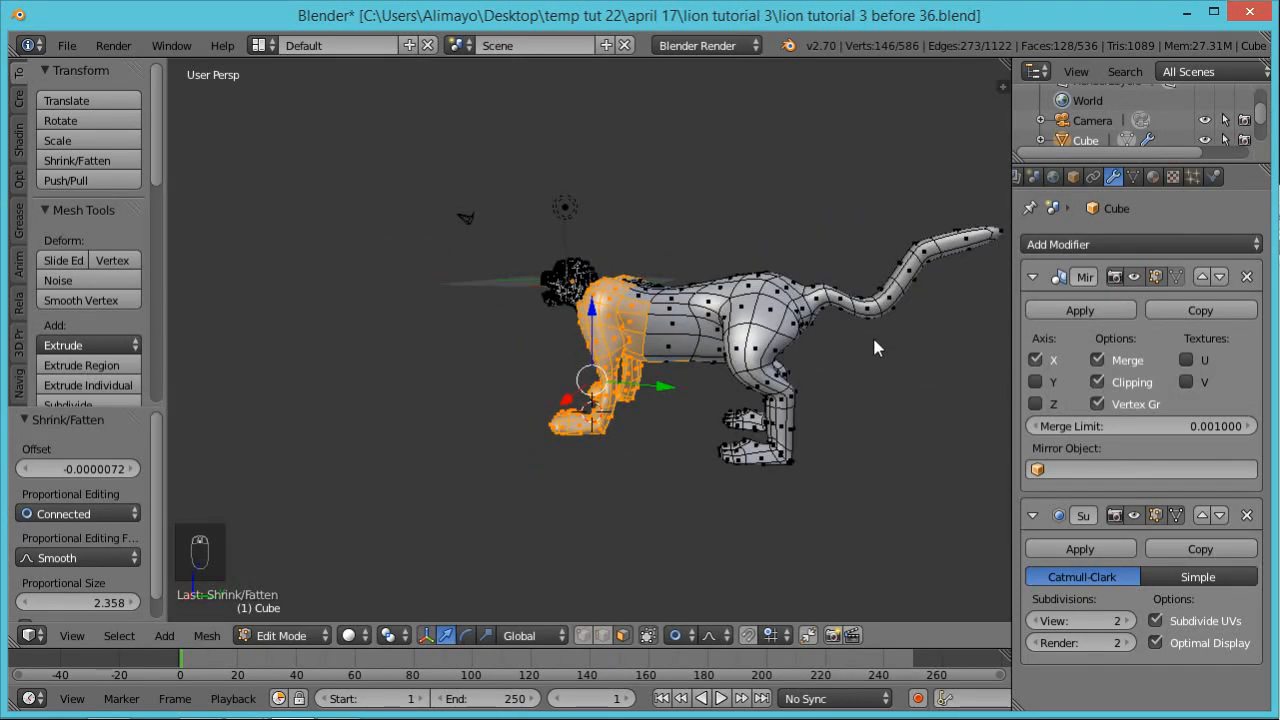
pyautogui.press('z')
pyautogui.press('z')
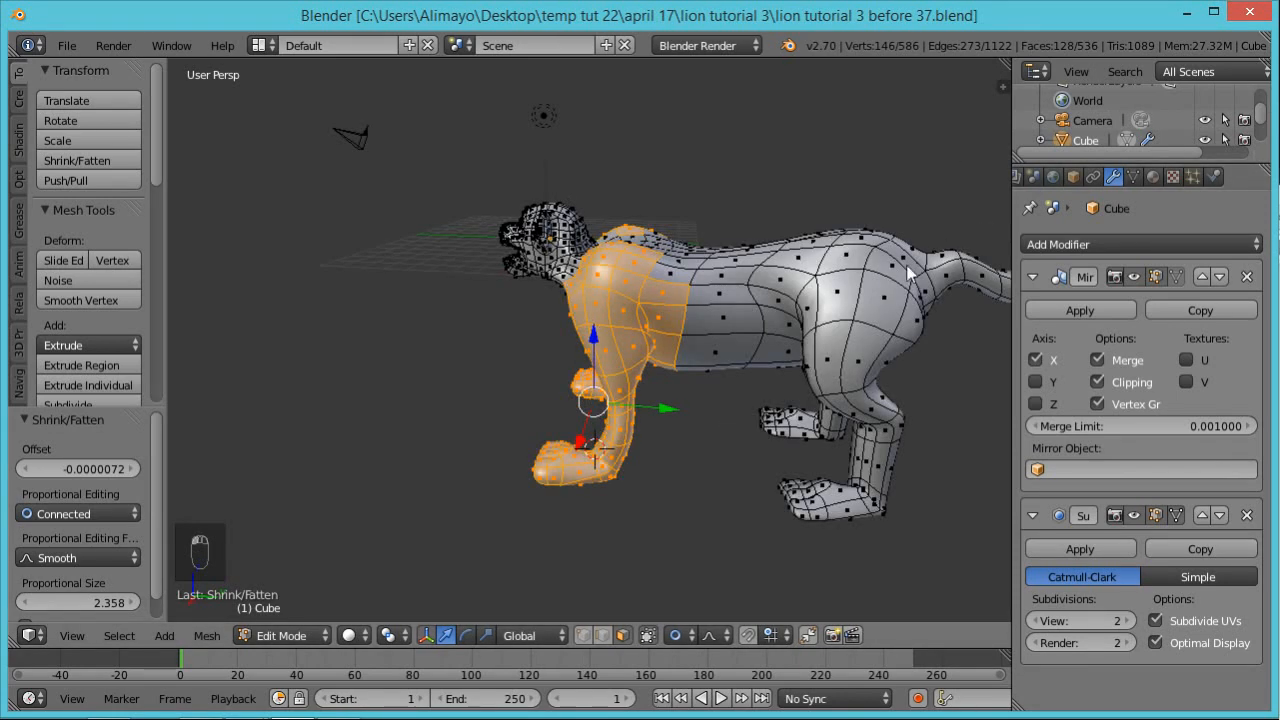
# Select only the upper rump faces in front of the tail base and pull them inward with Shrink/Fatten
pyautogui.press('a')
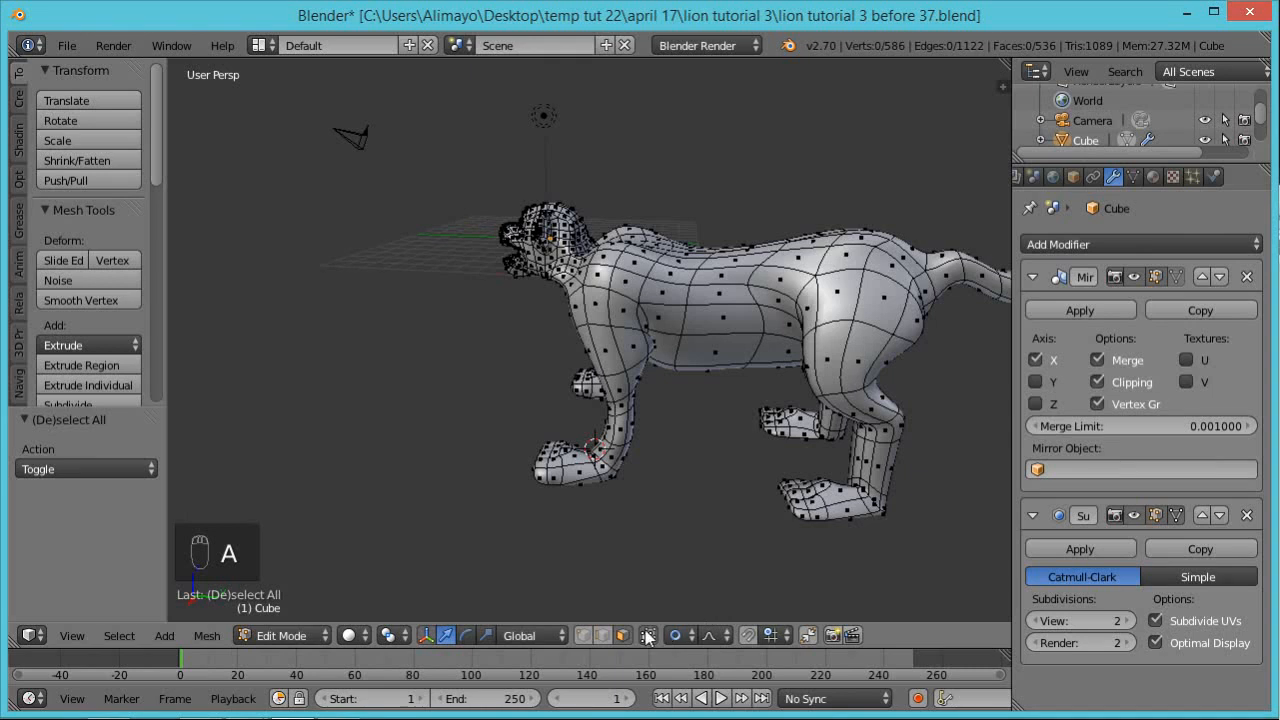
pyautogui.moveTo(922, 222); pyautogui.dragTo(934, 326, button='middle')
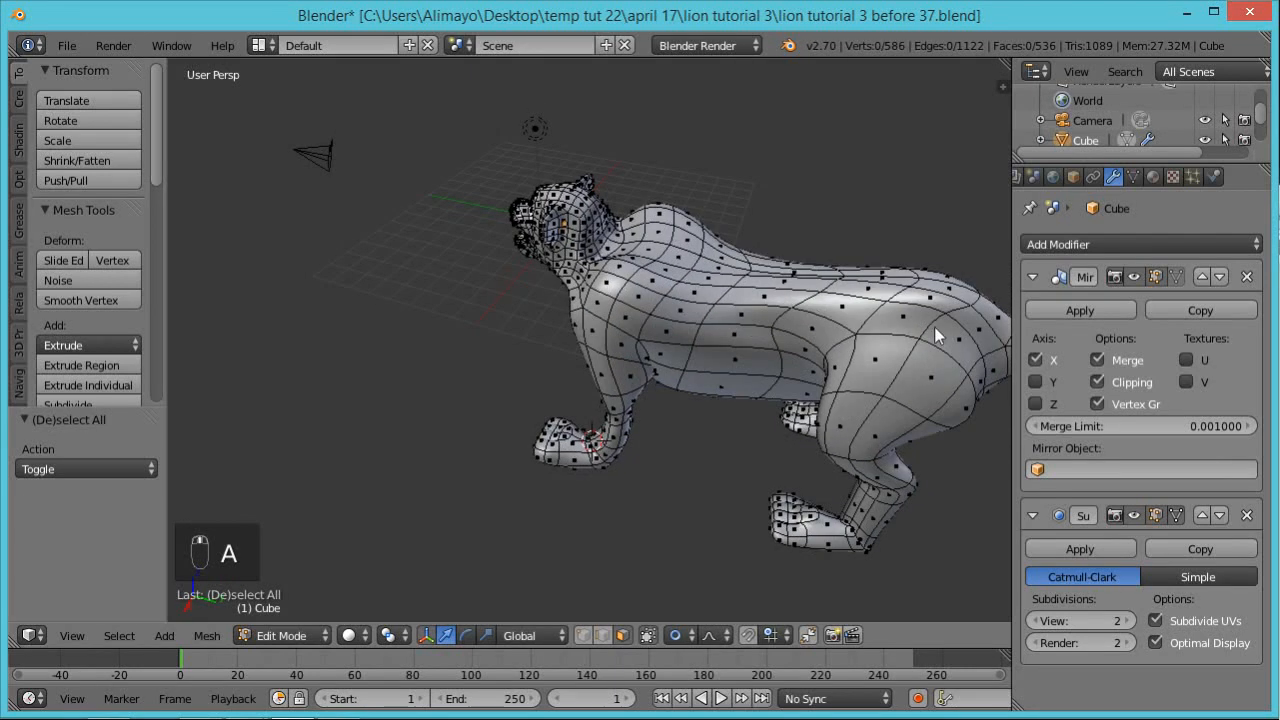
pyautogui.press('c')
pyautogui.moveTo(940, 329)
pyautogui.mouseDown()
pyautogui.moveTo(925, 345)
pyautogui.moveTo(932, 315)
pyautogui.moveTo(961, 329)
pyautogui.mouseUp()
pyautogui.moveTo(929, 428); pyautogui.dragTo(926, 417, button='middle')
pyautogui.middleClick(849, 269)
pyautogui.rightClick(849, 276)
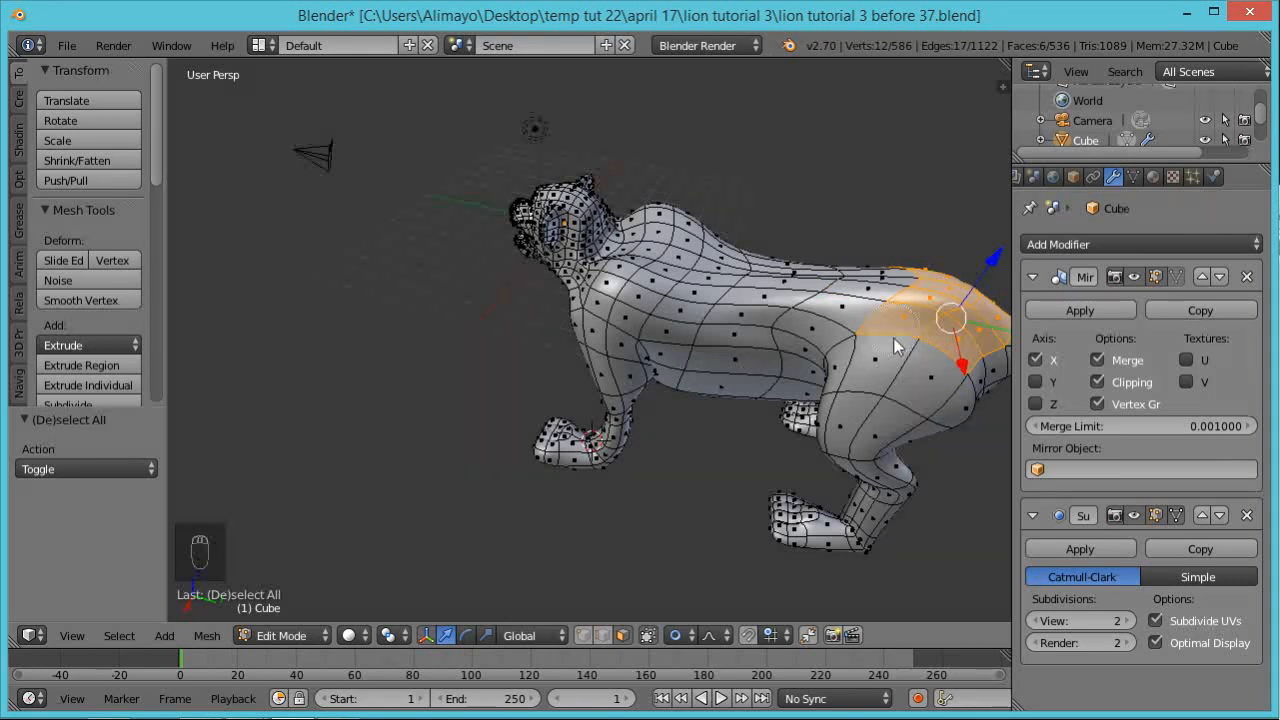
pyautogui.scroll(-3, 929, 358)
pyautogui.moveTo(885, 393); pyautogui.dragTo(896, 313, button='middle')
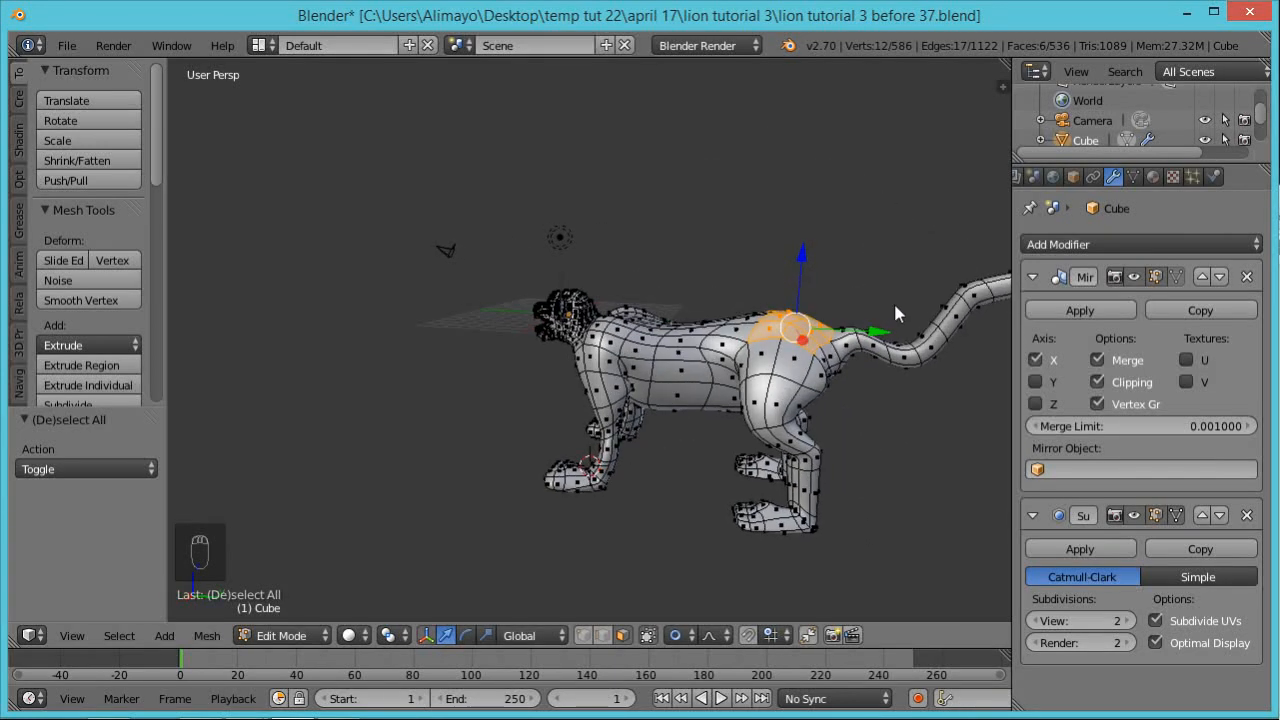
pyautogui.hotkey('alt', 's')
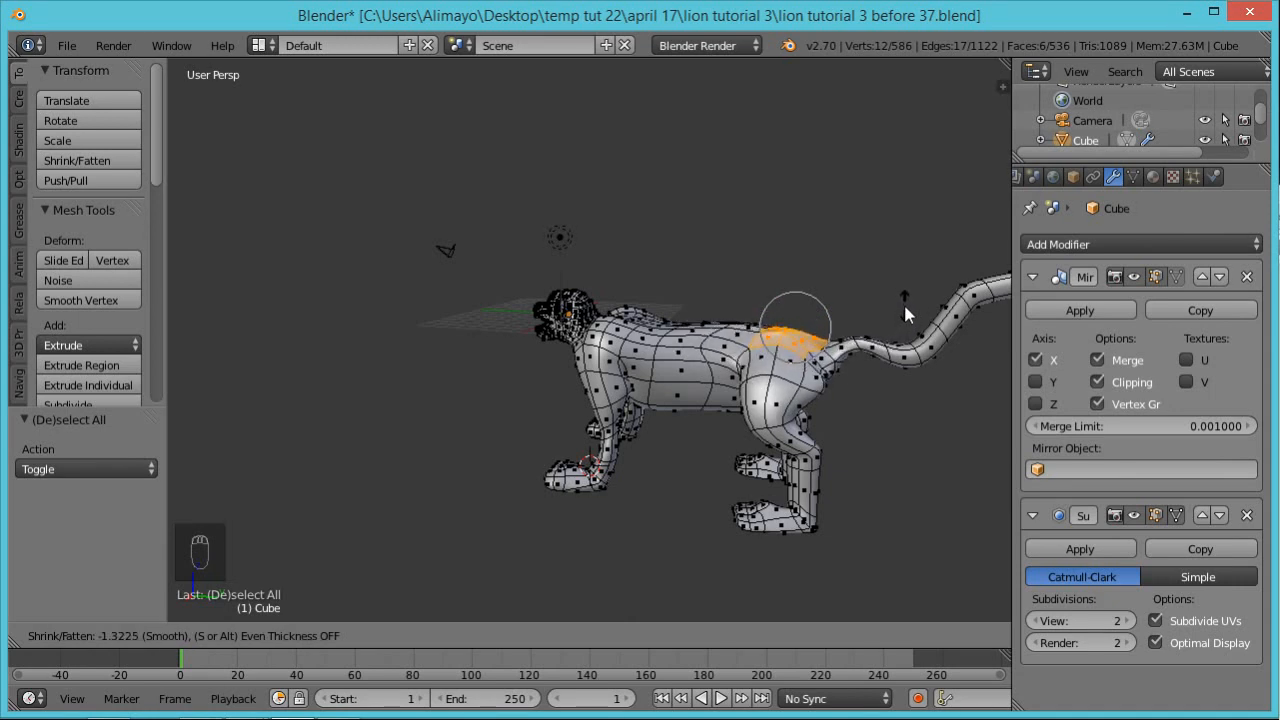
pyautogui.click(903, 301)
# Move the selected upper rump faces along the Z axis to adjust the height of the hindquarters
pyautogui.moveTo(892, 266); pyautogui.dragTo(184, 206, button='middle')
pyautogui.press('g')
pyautogui.press('z')
pyautogui.click(801, 277)
pyautogui.moveTo(444, 376); pyautogui.dragTo(680, 450, button='middle')
pyautogui.scroll(4, 658, 390)
pyautogui.scroll(-4, 658, 390)
# Hide the lion's wire overlay in Object Mode and examine the smooth head and forequarters from the front
pyautogui.press('Tab')
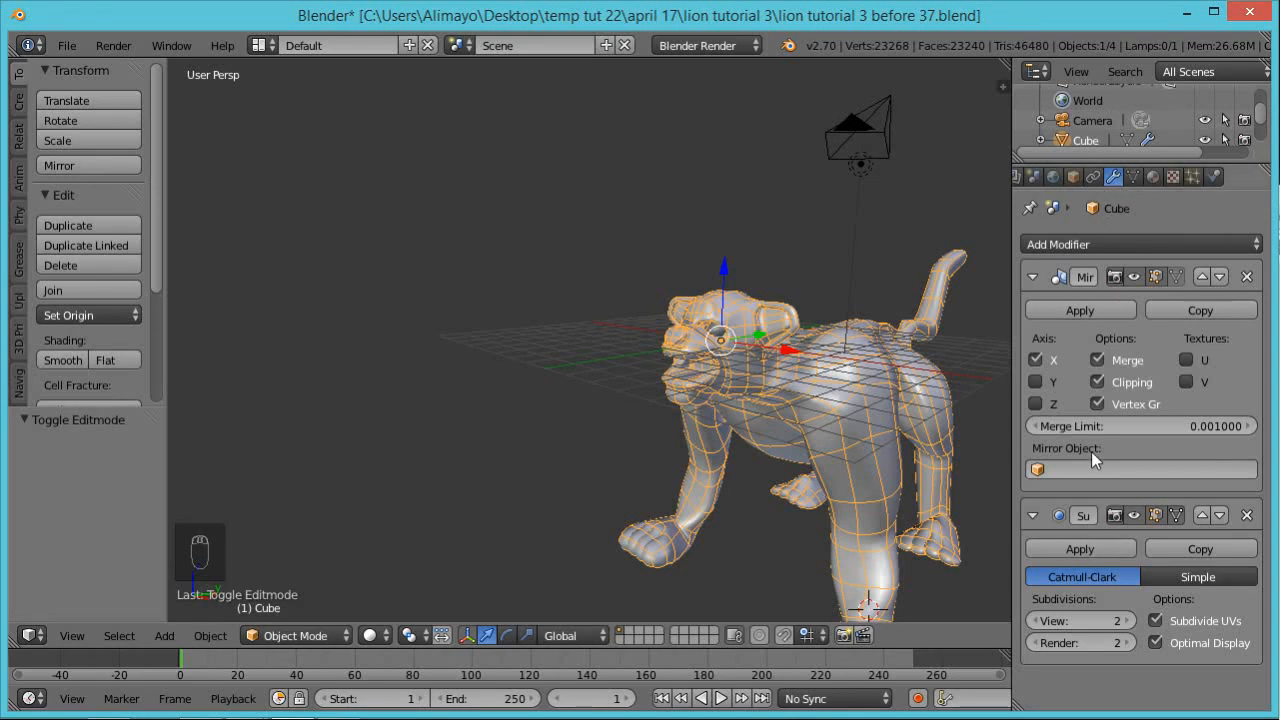
pyautogui.click(1075, 176)
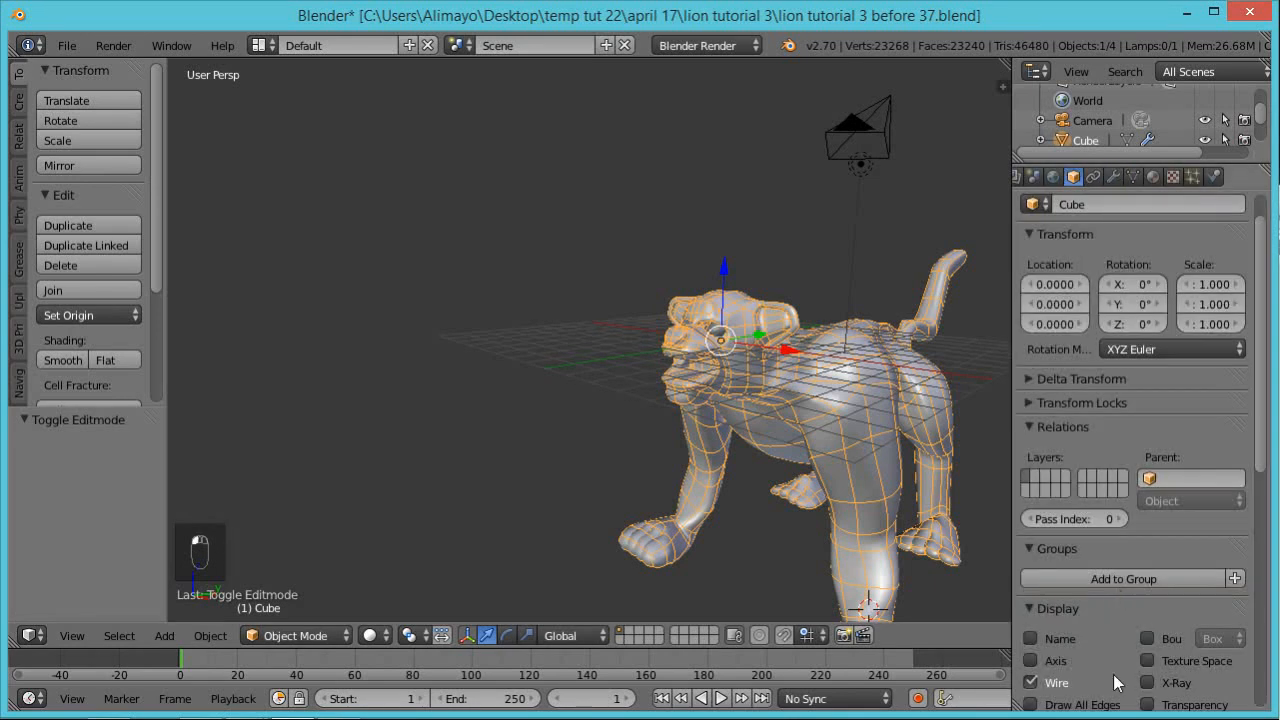
pyautogui.click(1030, 682)
pyautogui.moveTo(865, 470); pyautogui.dragTo(874, 402, button='middle')
pyautogui.scroll(5, 874, 402)
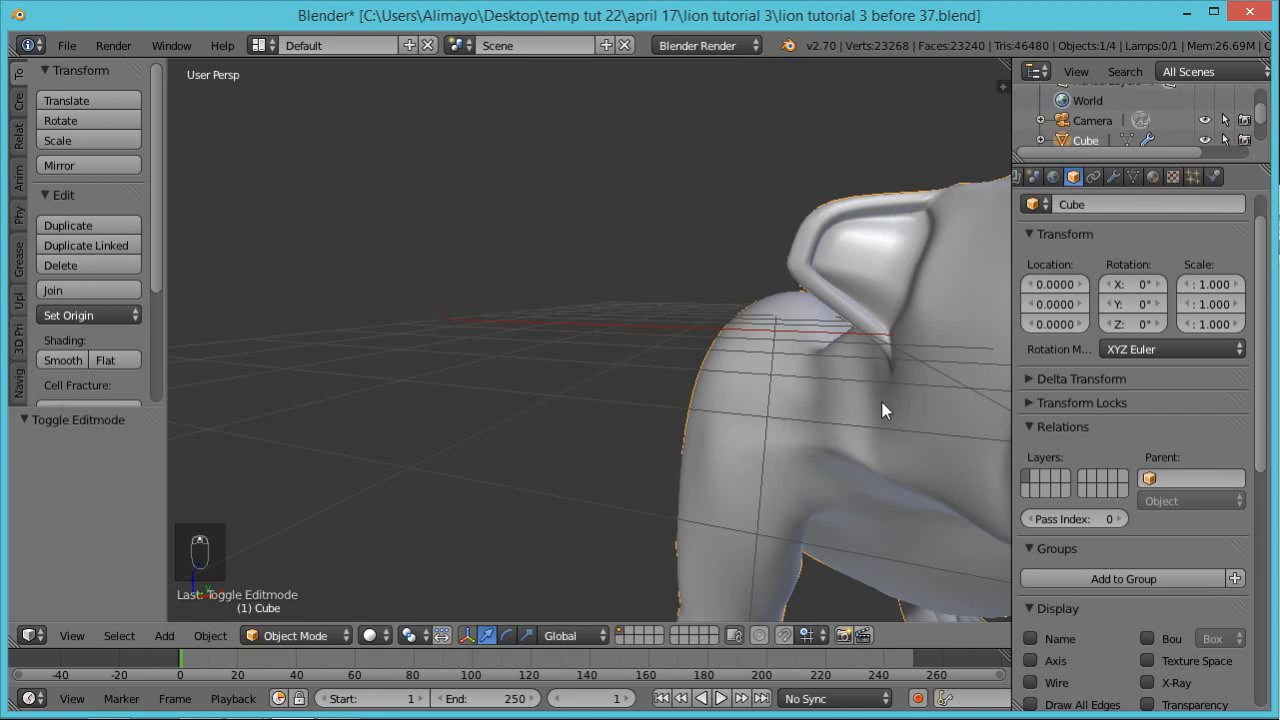
pyautogui.scroll(-5, 881, 403)
pyautogui.scroll(3, 821, 373)
pyautogui.moveTo(818, 370); pyautogui.dragTo(850, 401, button='middle')
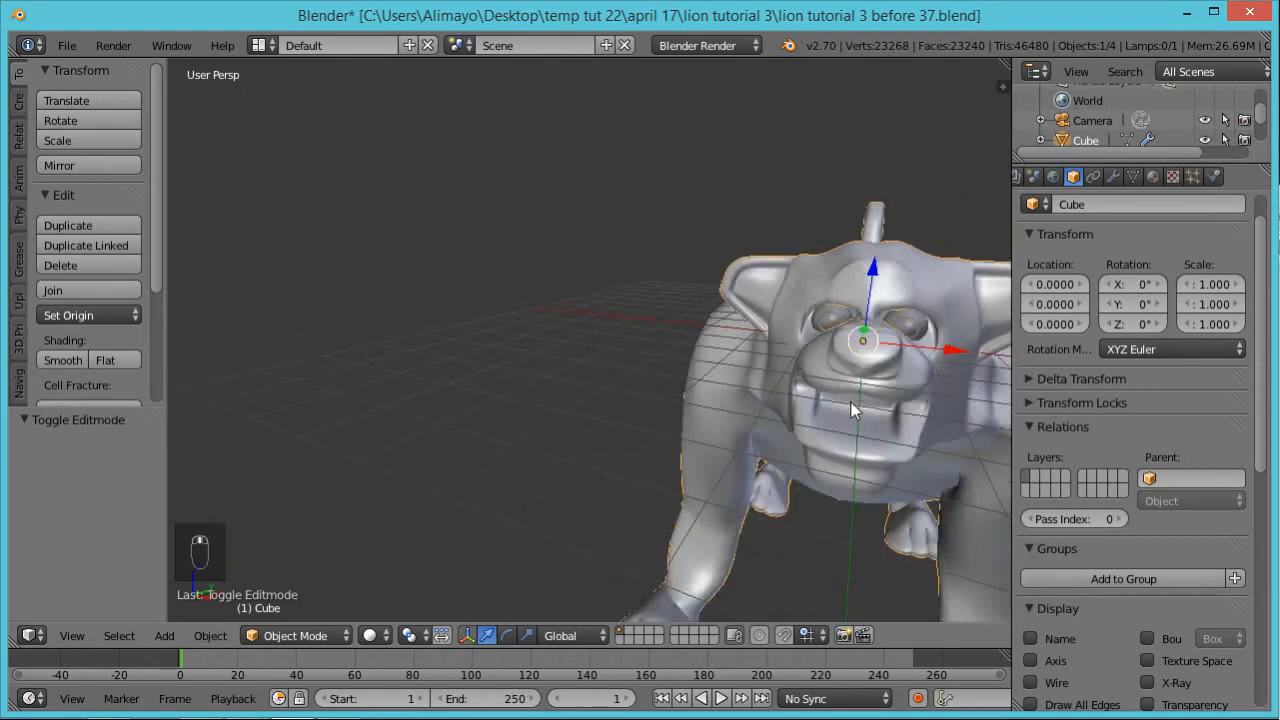
pyautogui.scroll(-4, 848, 400)
pyautogui.scroll(4, 826, 372)
pyautogui.moveTo(908, 388); pyautogui.dragTo(823, 390, button='middle')
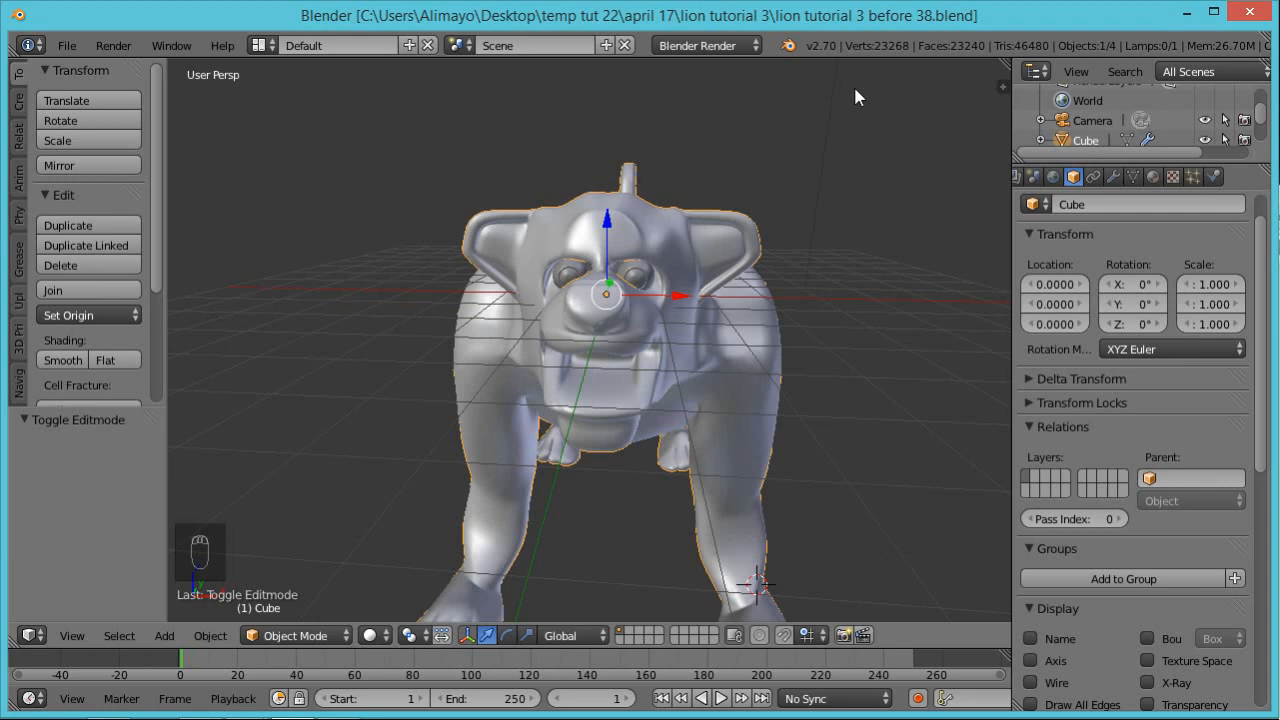
# Select the entire lion mesh in Edit Mode
pyautogui.press('Tab')
pyautogui.scroll(-4, 838, 167)
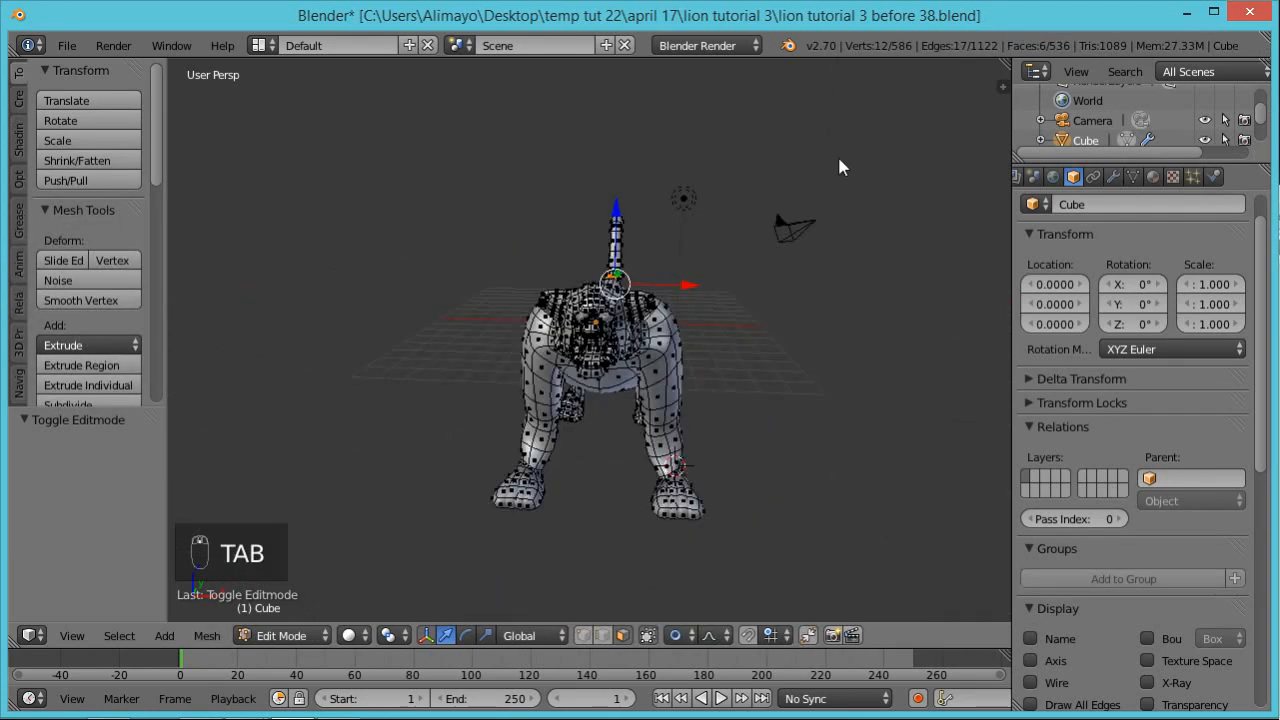
pyautogui.press('a')
pyautogui.press('a')
pyautogui.press('a')
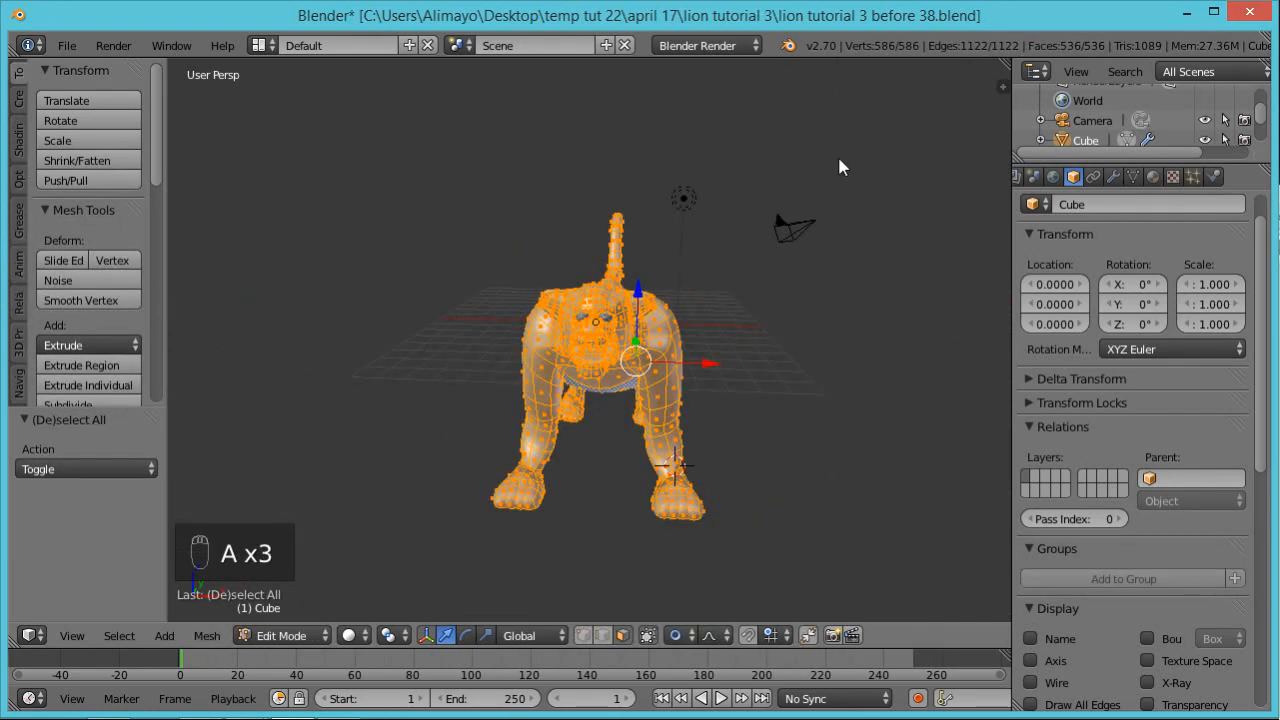
pyautogui.press('s')
pyautogui.press('x')
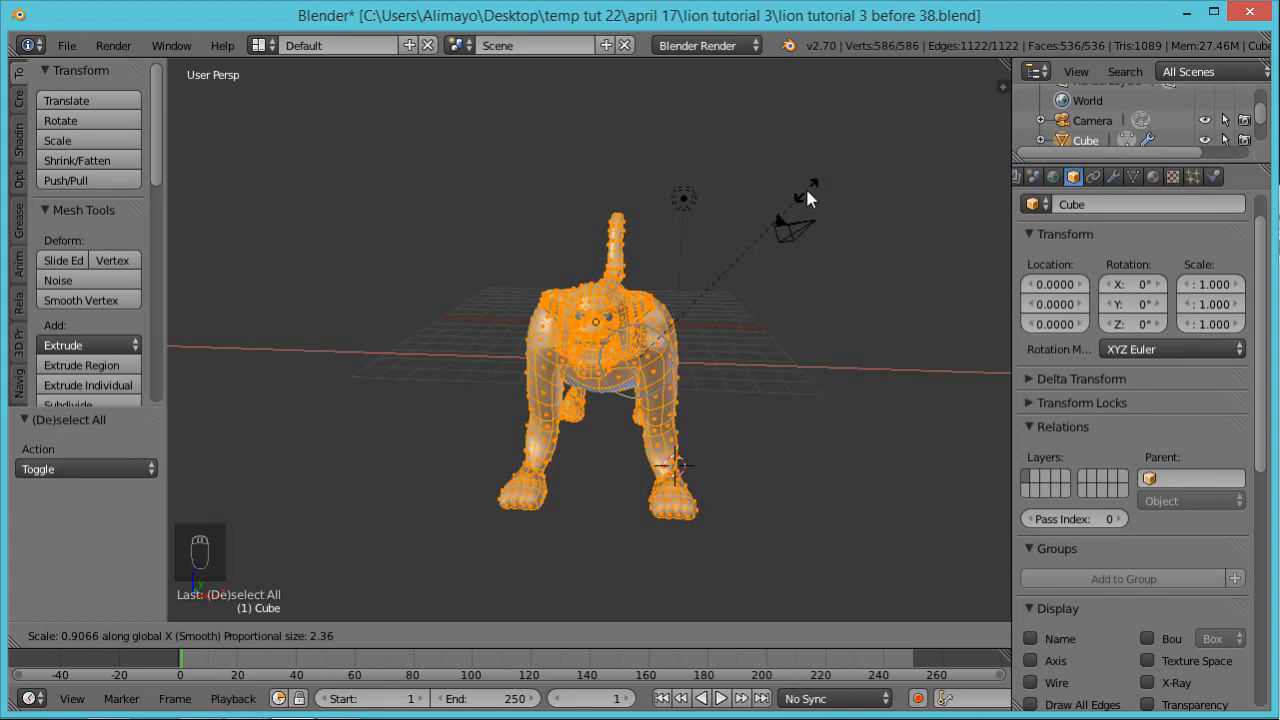
pyautogui.rightClick(805, 194)
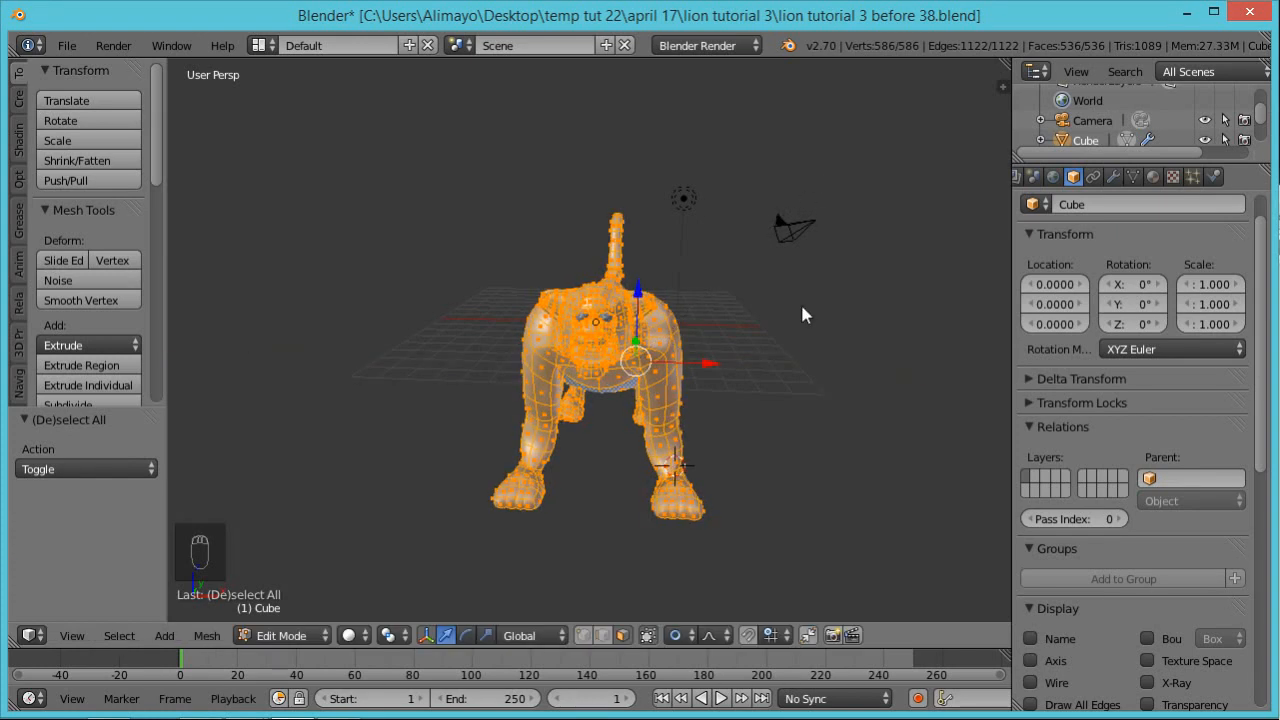
# Narrow the whole lion mesh along the X axis and shift it 0.033 along X, then return to Object Mode with nothing selected
pyautogui.press('s')
pyautogui.press('x')
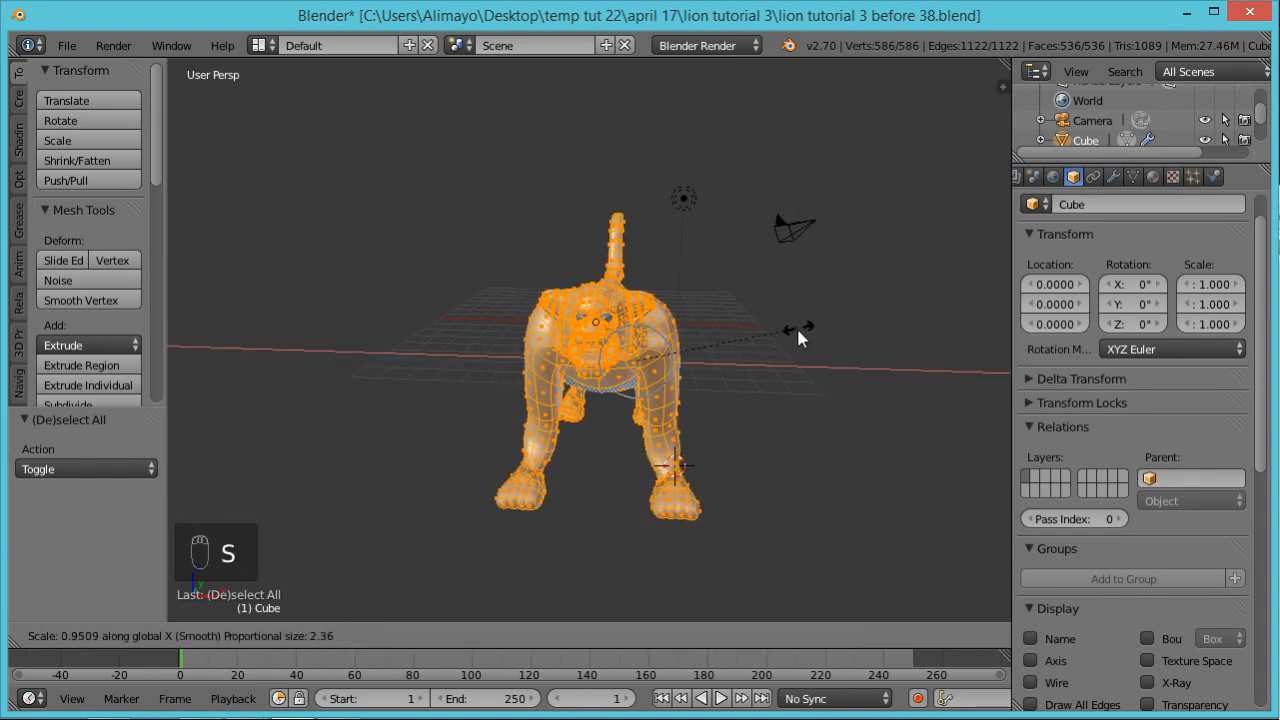
pyautogui.click(781, 328)
pyautogui.scroll(4, 756, 328)
pyautogui.moveTo(754, 384); pyautogui.dragTo(741, 385)
pyautogui.moveTo(826, 397); pyautogui.dragTo(807, 437, button='middle')
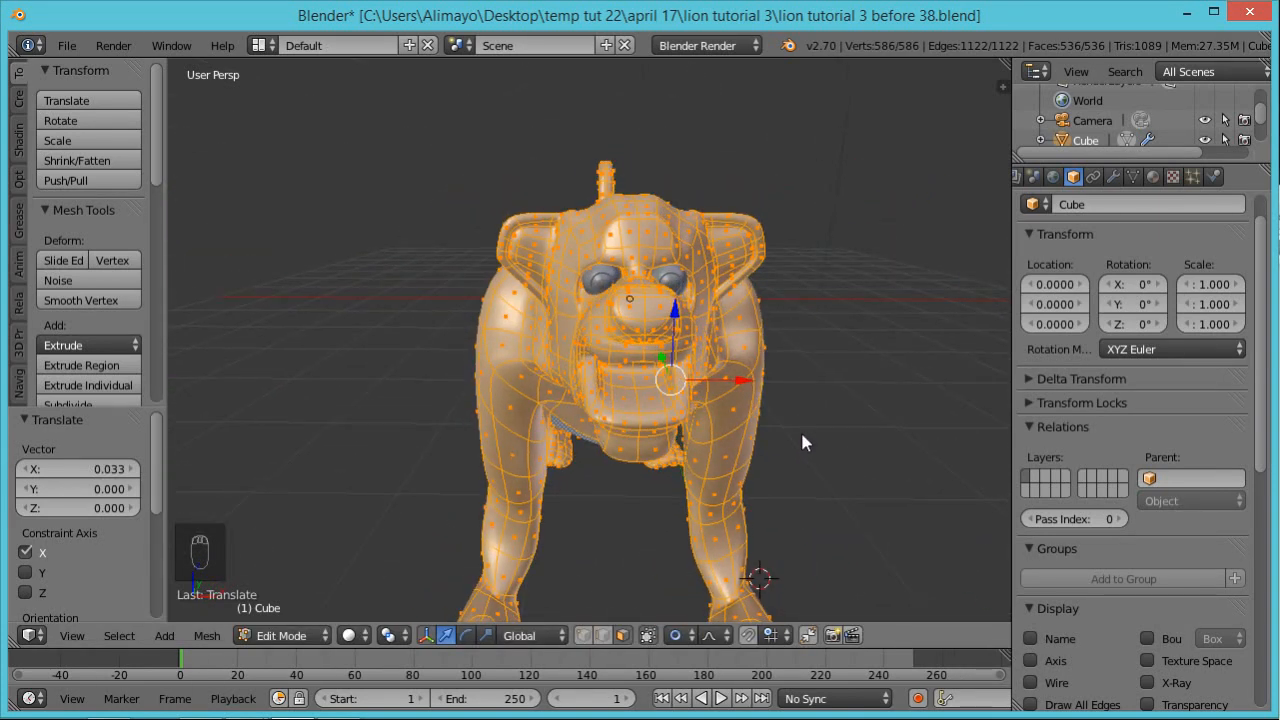
pyautogui.press('z')
pyautogui.press('z')
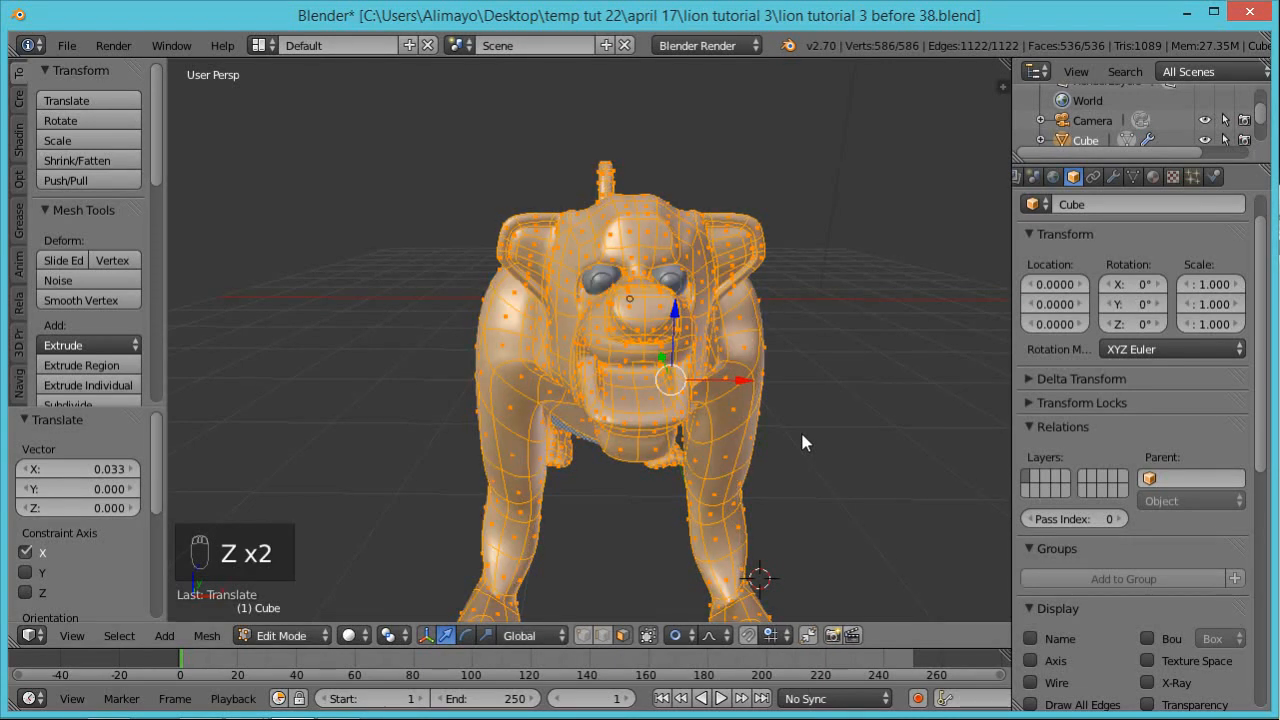
pyautogui.press('a')
pyautogui.press('Tab')
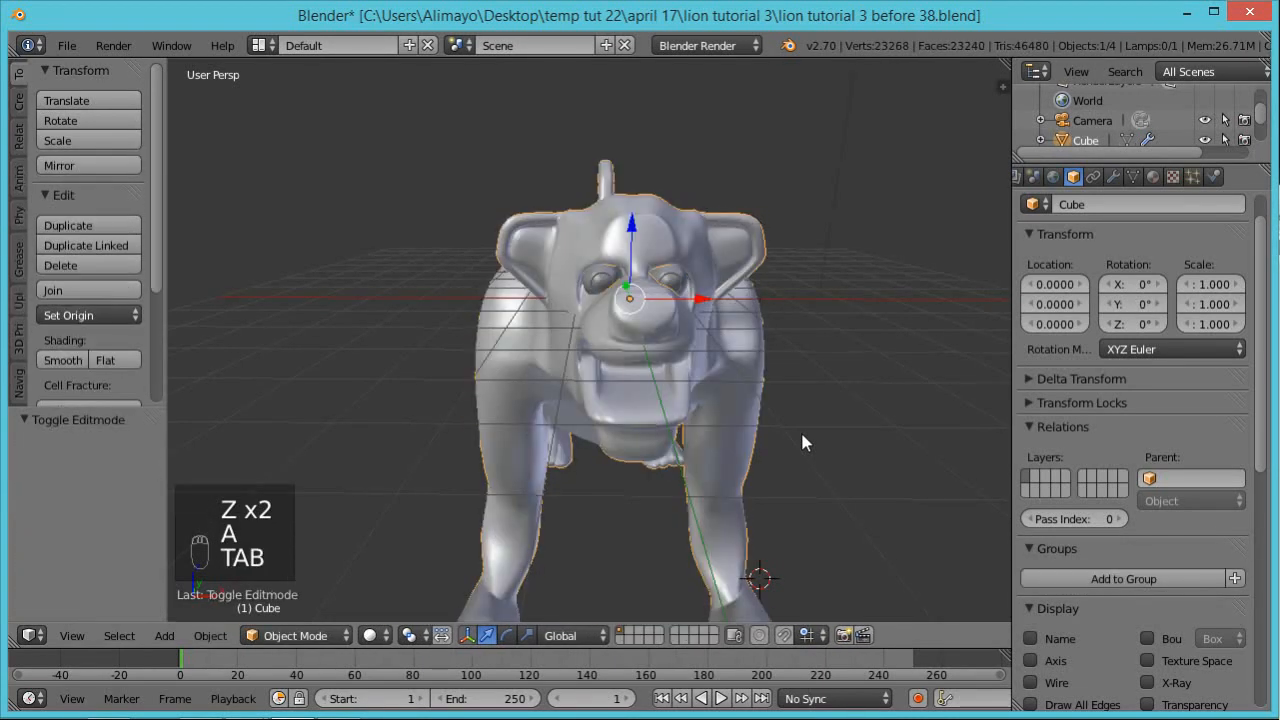
# Turn the lion's wire overlay back on and switch the object to Sculpt Mode
pyautogui.moveTo(806, 420); pyautogui.dragTo(584, 354, button='middle')
pyautogui.moveTo(557, 313); pyautogui.dragTo(696, 322, button='middle')
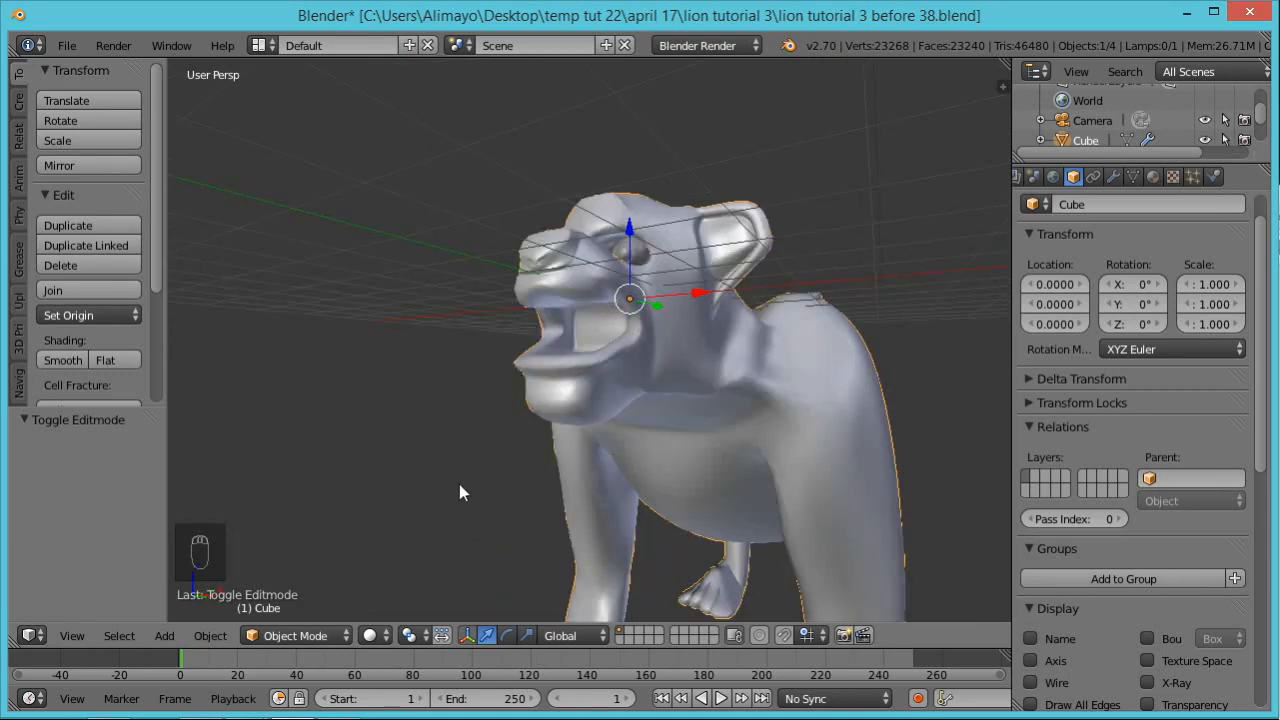
pyautogui.scroll(-5, 667, 393)
pyautogui.scroll(5, 804, 375)
pyautogui.moveTo(804, 375); pyautogui.dragTo(690, 490, button='middle')
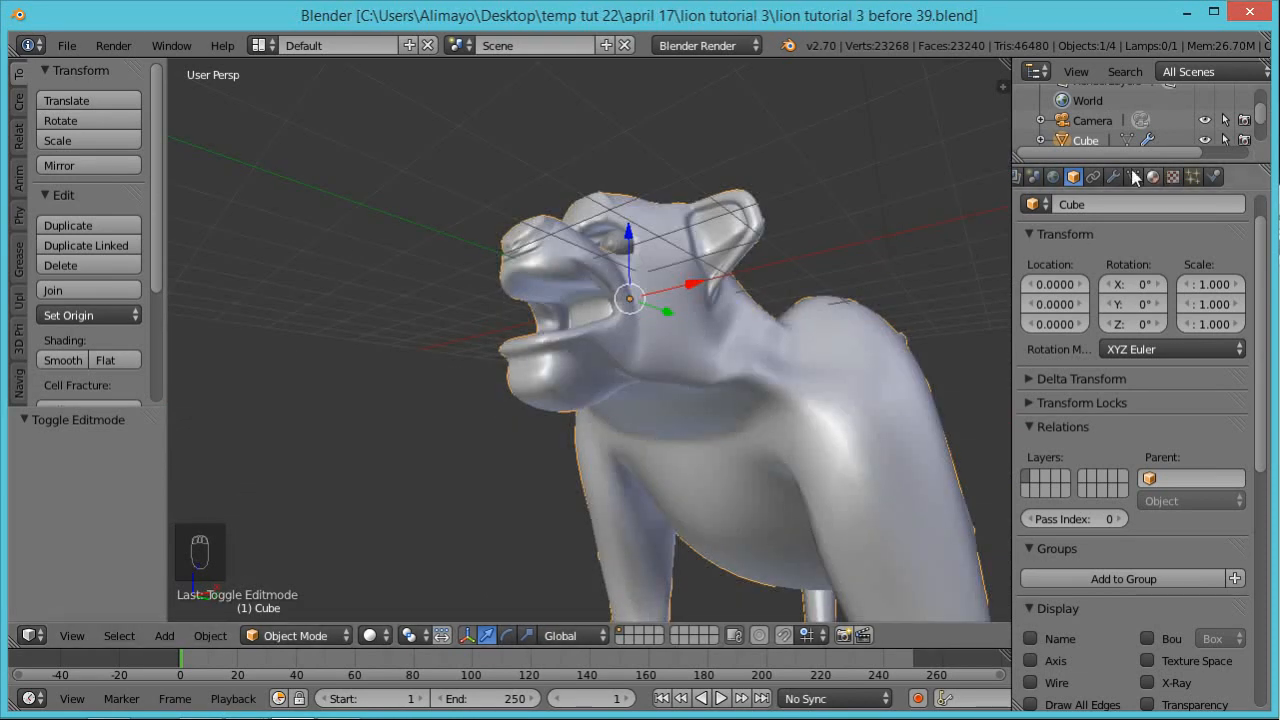
pyautogui.click(1030, 683)
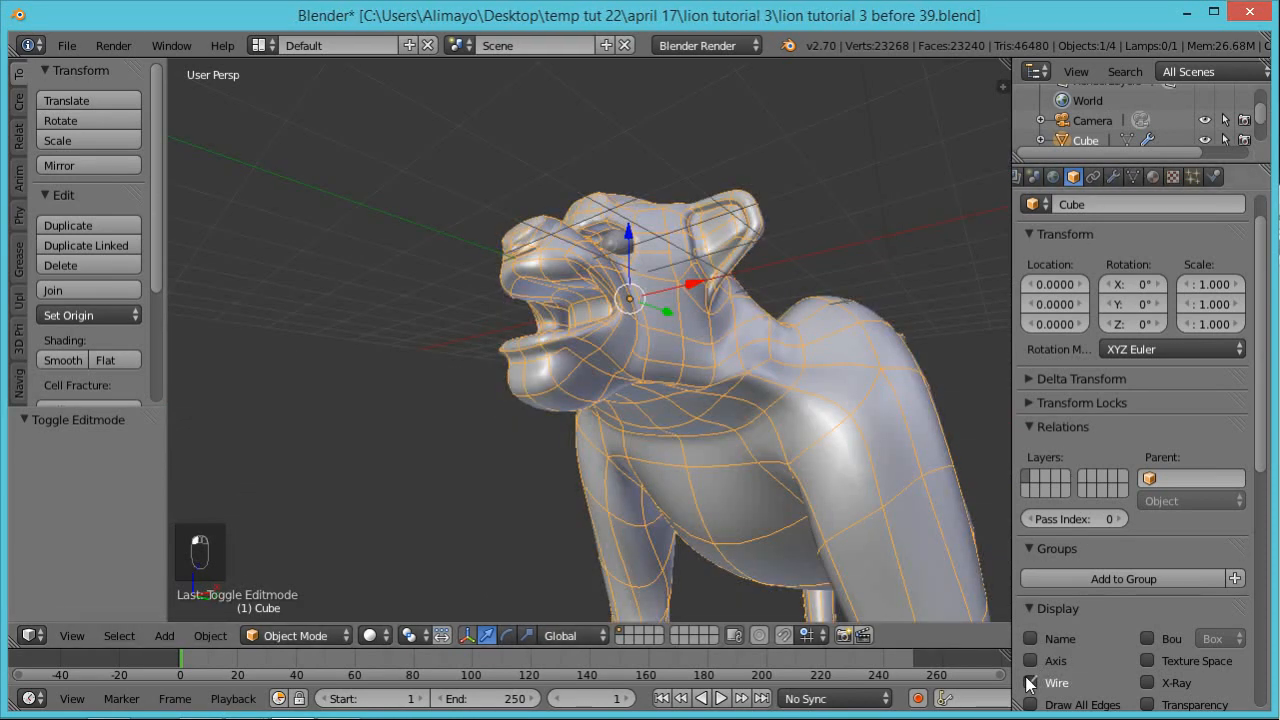
pyautogui.click(311, 634)
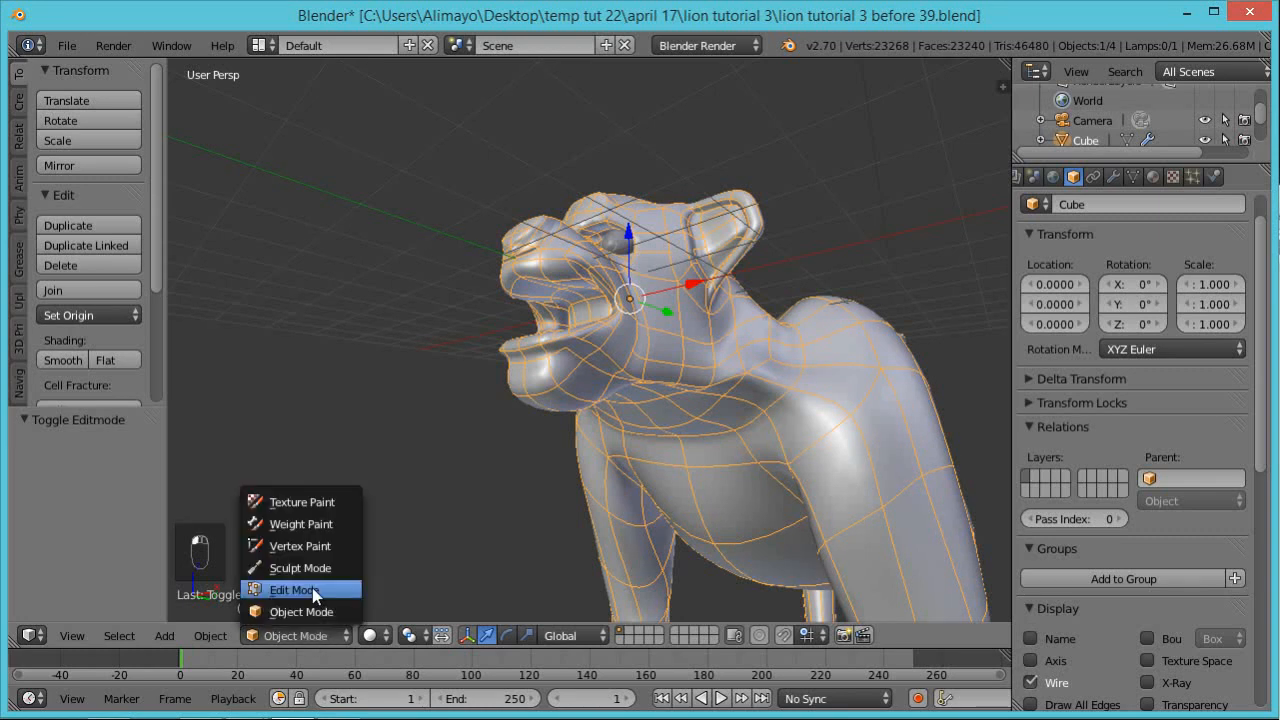
pyautogui.click(311, 587)
pyautogui.moveTo(455, 476); pyautogui.dragTo(430, 535, button='middle')
pyautogui.click(319, 633)
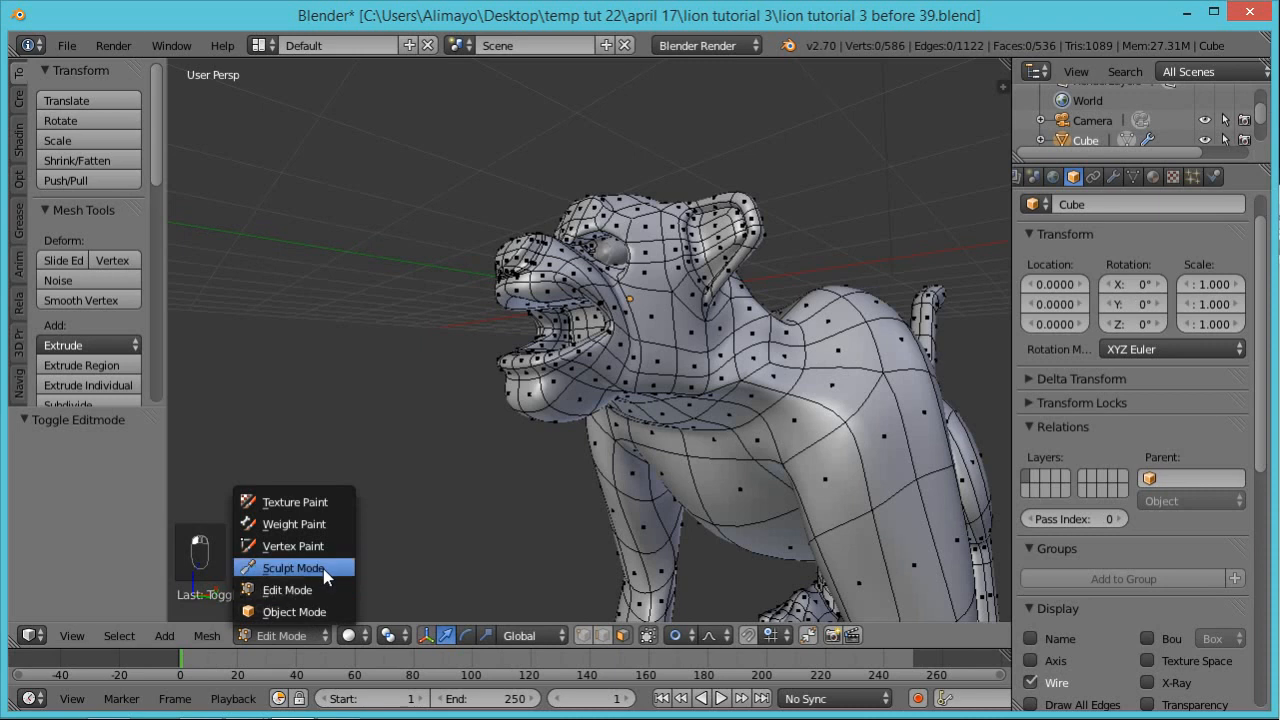
pyautogui.click(315, 568)
# Reshape the neck behind the ear and beside the throat using the Grab brush at 58 px
pyautogui.moveTo(775, 338)
pyautogui.mouseDown(button='middle')
pyautogui.moveTo(637, 440)
pyautogui.moveTo(523, 471)
pyautogui.moveTo(560, 460)
pyautogui.mouseUp(button='middle')
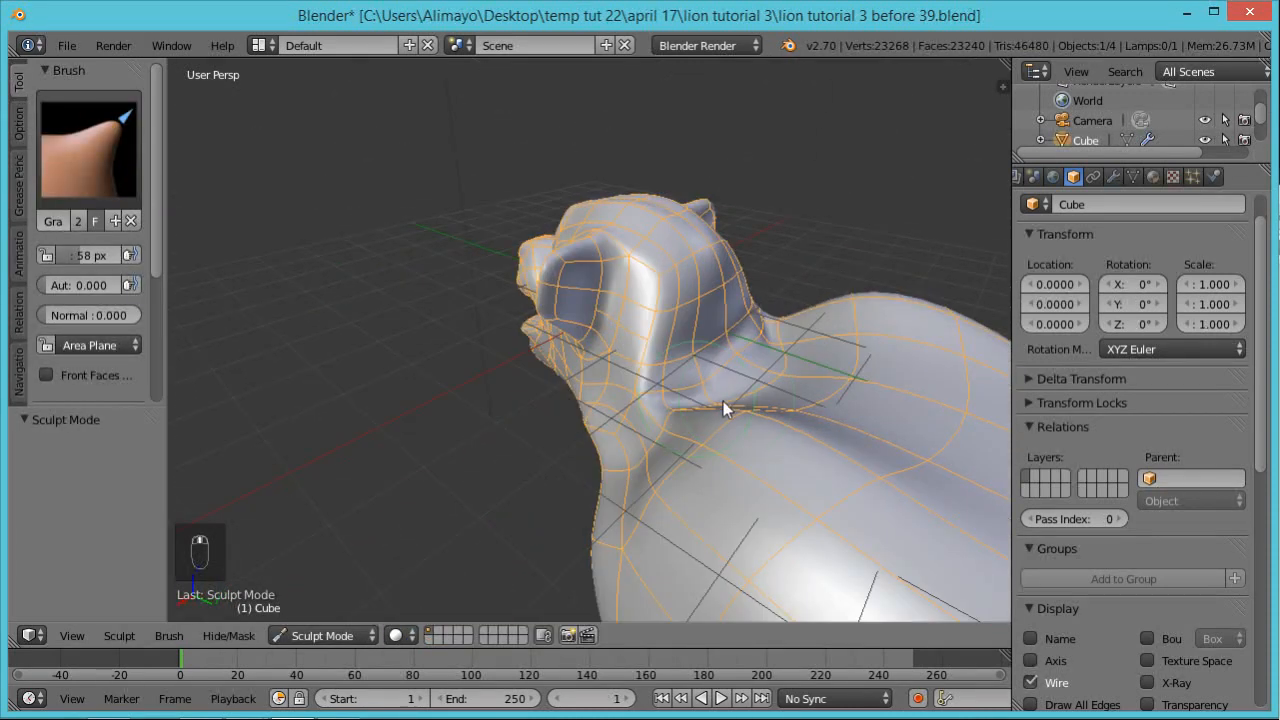
pyautogui.click(130, 197)
pyautogui.click(620, 259)
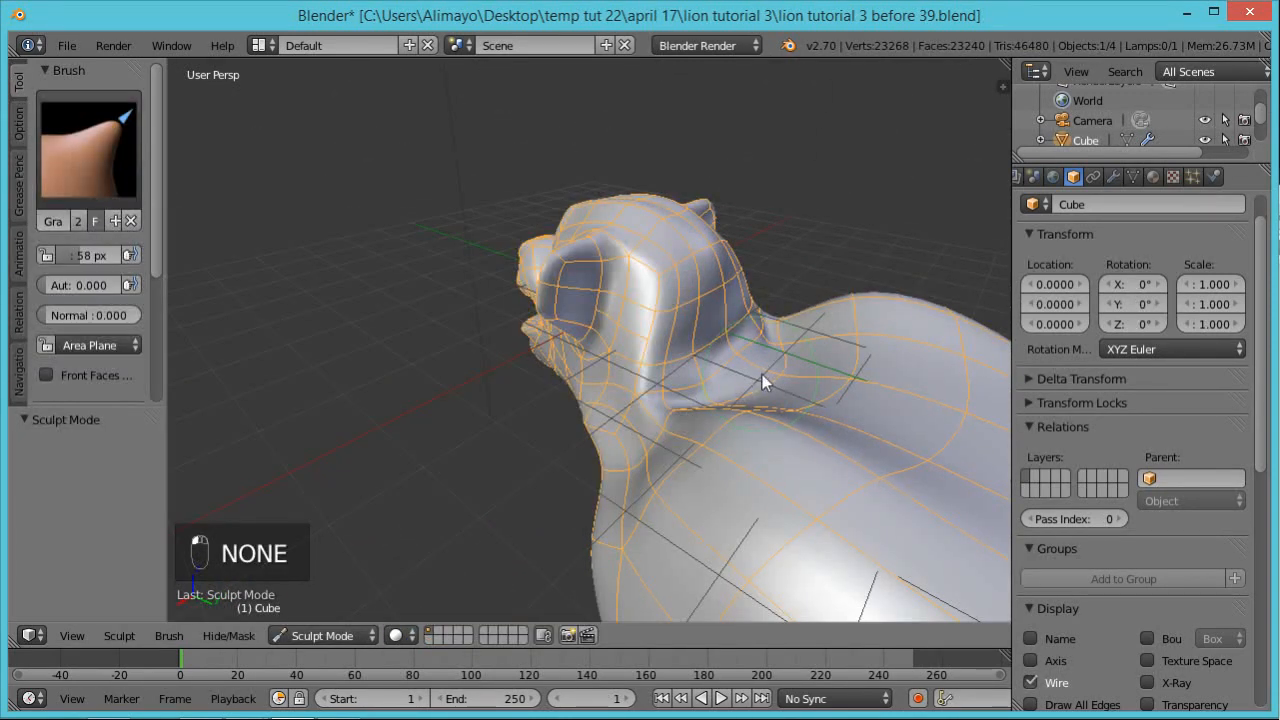
pyautogui.moveTo(755, 388)
pyautogui.mouseDown()
pyautogui.moveTo(766, 371)
pyautogui.moveTo(741, 366)
pyautogui.mouseUp()
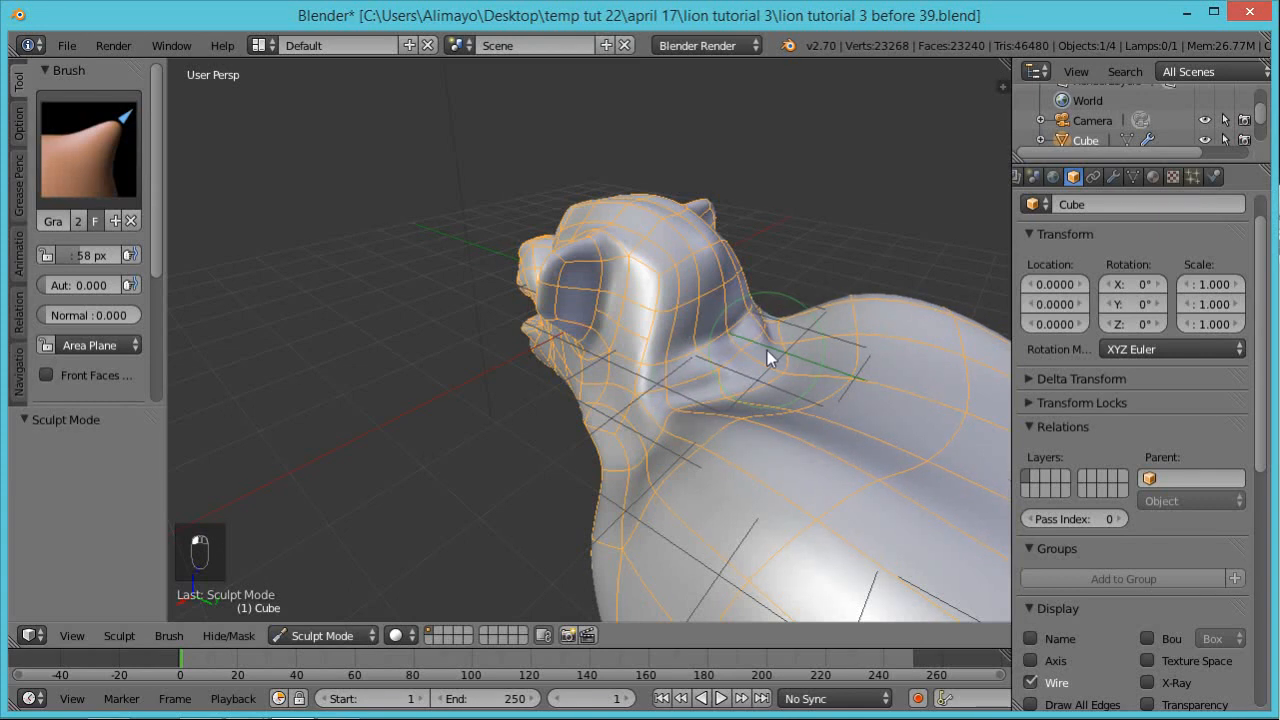
pyautogui.moveTo(726, 437); pyautogui.dragTo(726, 408, button='middle')
pyautogui.moveTo(739, 387); pyautogui.dragTo(661, 430)
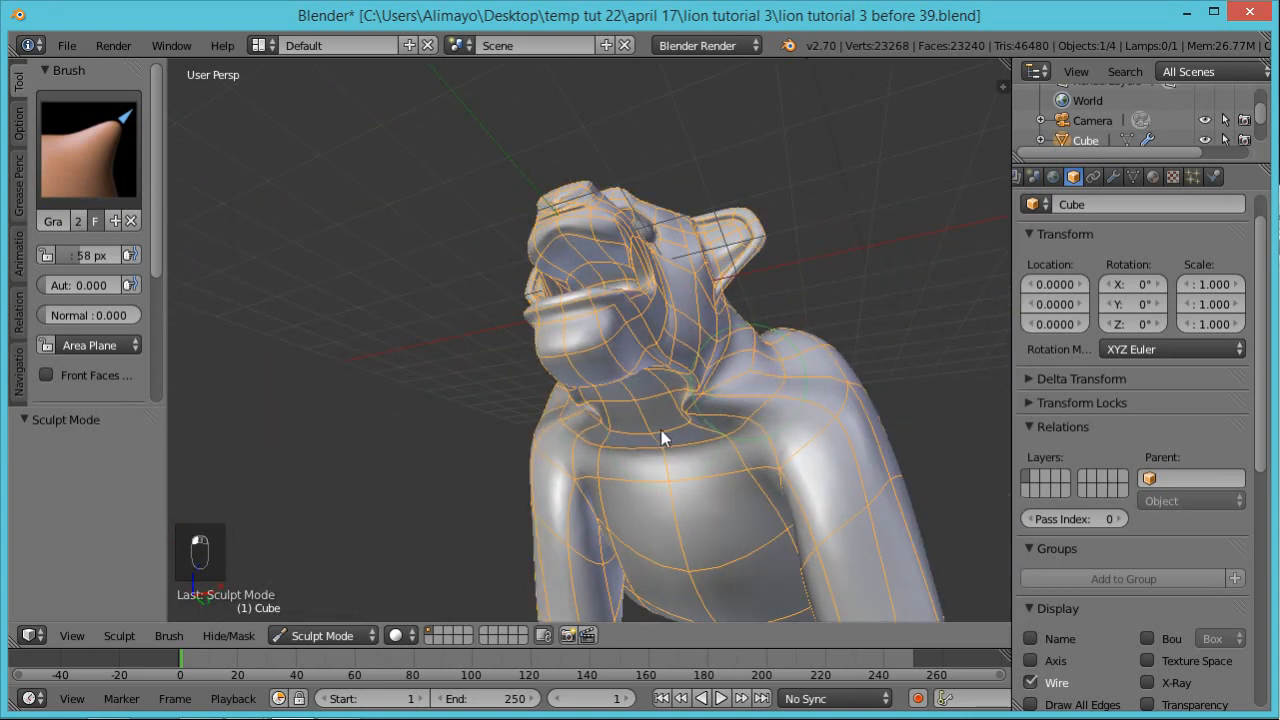
pyautogui.moveTo(751, 368); pyautogui.dragTo(722, 388)
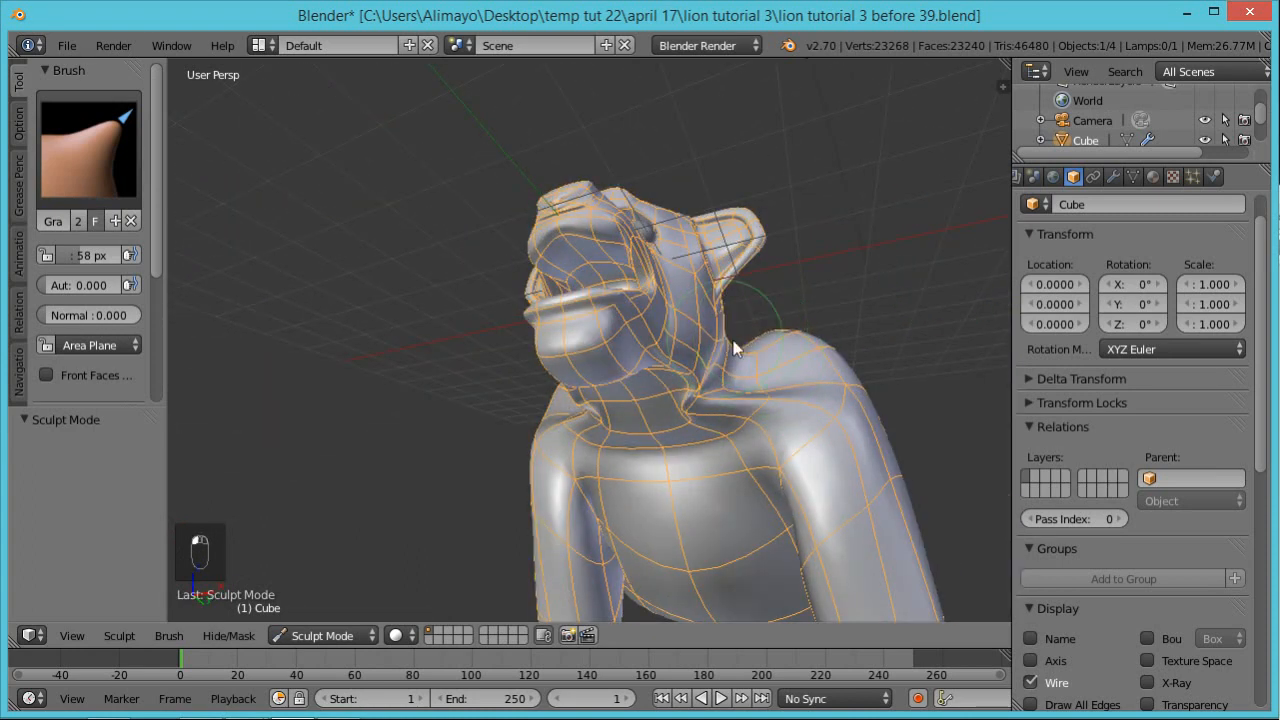
pyautogui.moveTo(756, 360)
pyautogui.mouseDown(button='middle')
pyautogui.moveTo(501, 508)
pyautogui.moveTo(569, 494)
pyautogui.moveTo(673, 435)
pyautogui.mouseUp(button='middle')
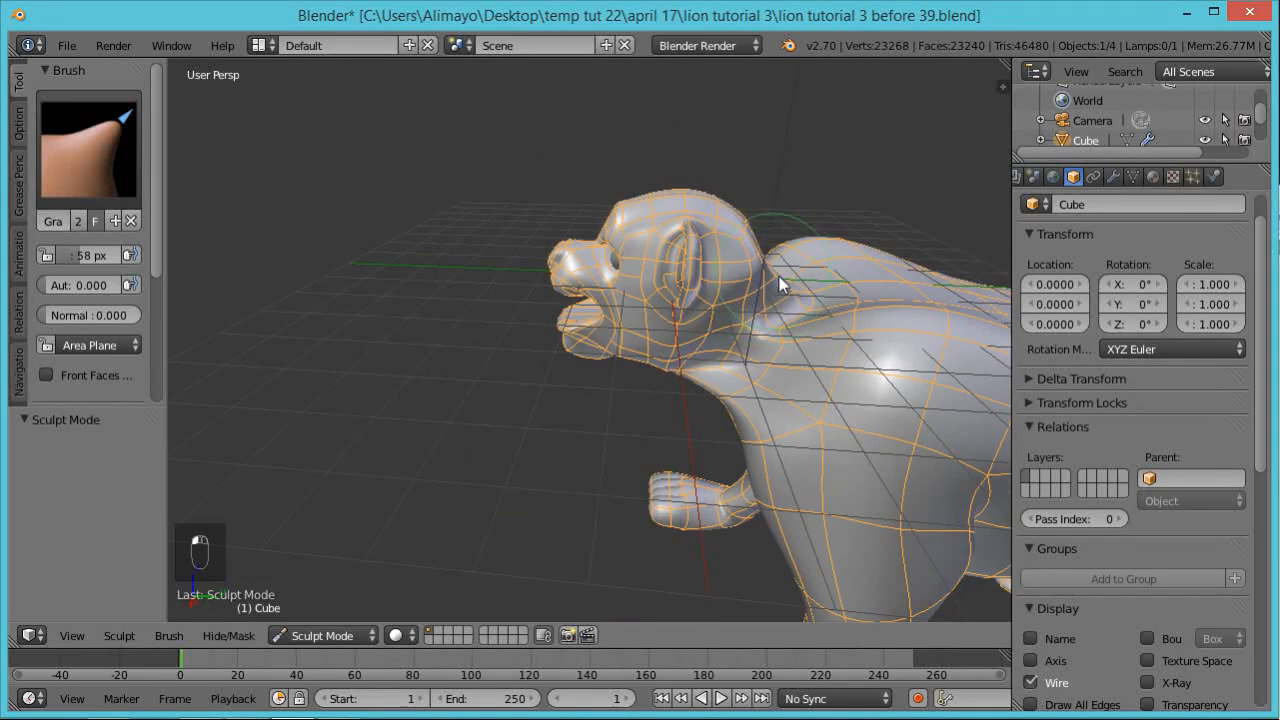
# Smooth the underside of the neck and throat with the Smooth brush at 58 px
pyautogui.click(106, 157)
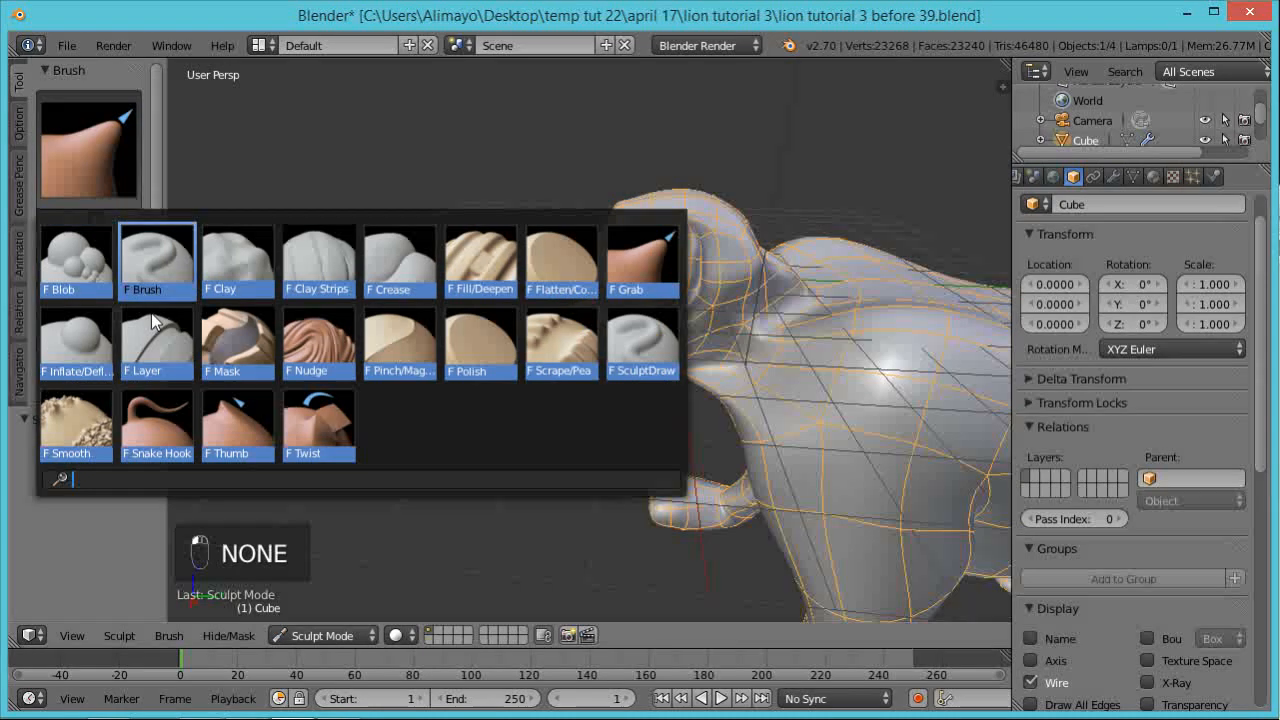
pyautogui.click(75, 425)
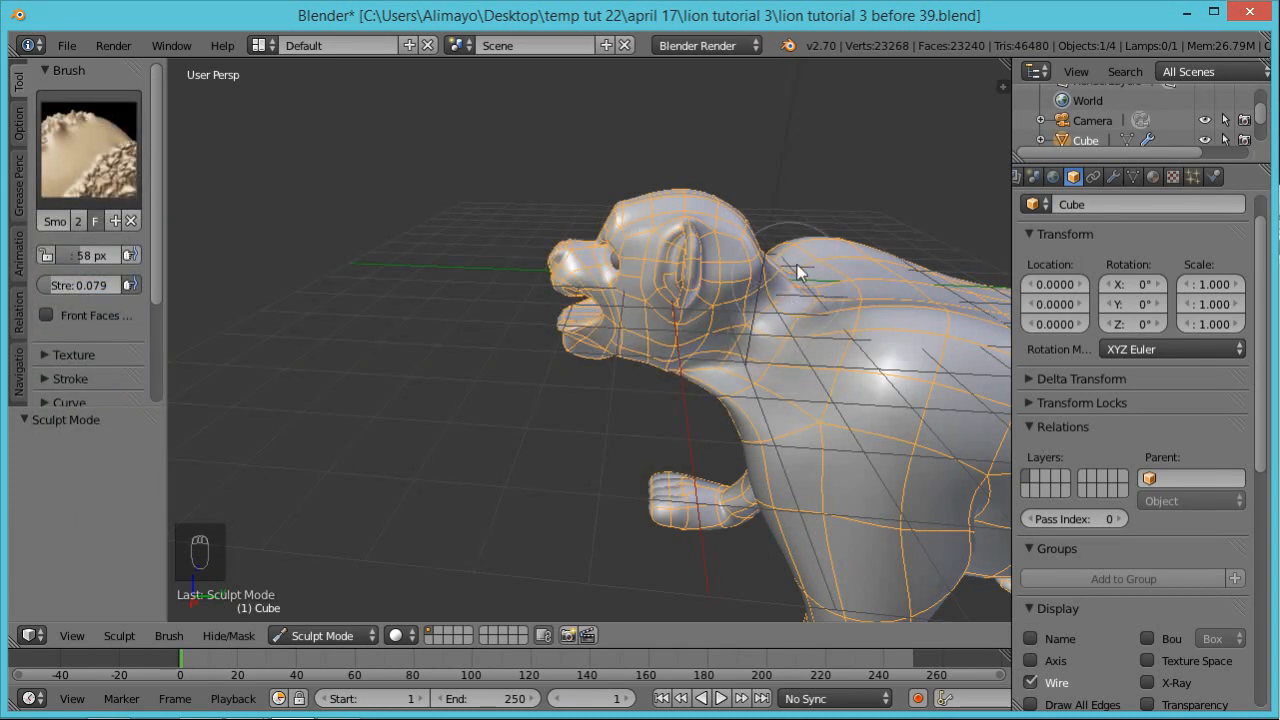
pyautogui.moveTo(636, 331); pyautogui.dragTo(786, 311, button='middle')
pyautogui.moveTo(631, 367); pyautogui.dragTo(760, 415, button='middle')
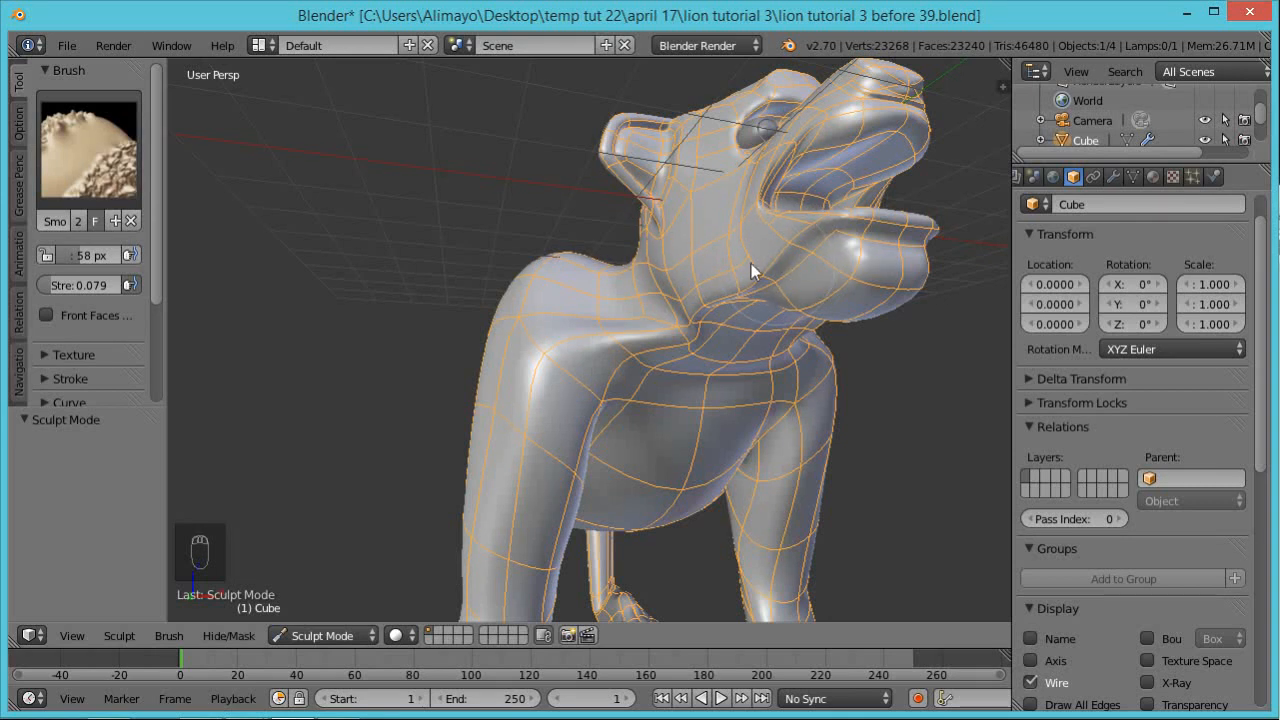
pyautogui.moveTo(798, 402); pyautogui.dragTo(688, 325, button='middle')
pyautogui.moveTo(688, 325)
pyautogui.mouseDown()
pyautogui.moveTo(704, 344)
pyautogui.moveTo(699, 302)
pyautogui.moveTo(719, 376)
pyautogui.mouseUp()
pyautogui.moveTo(719, 376); pyautogui.dragTo(671, 325, button='middle')
pyautogui.moveTo(650, 317)
pyautogui.mouseDown()
pyautogui.moveTo(634, 340)
pyautogui.moveTo(692, 323)
pyautogui.moveTo(669, 298)
pyautogui.moveTo(725, 344)
pyautogui.mouseUp()
pyautogui.moveTo(725, 344)
pyautogui.mouseDown(button='middle')
pyautogui.moveTo(851, 386)
pyautogui.moveTo(878, 490)
pyautogui.moveTo(591, 409)
pyautogui.moveTo(597, 420)
pyautogui.moveTo(701, 398)
pyautogui.moveTo(675, 230)
pyautogui.mouseUp(button='middle')
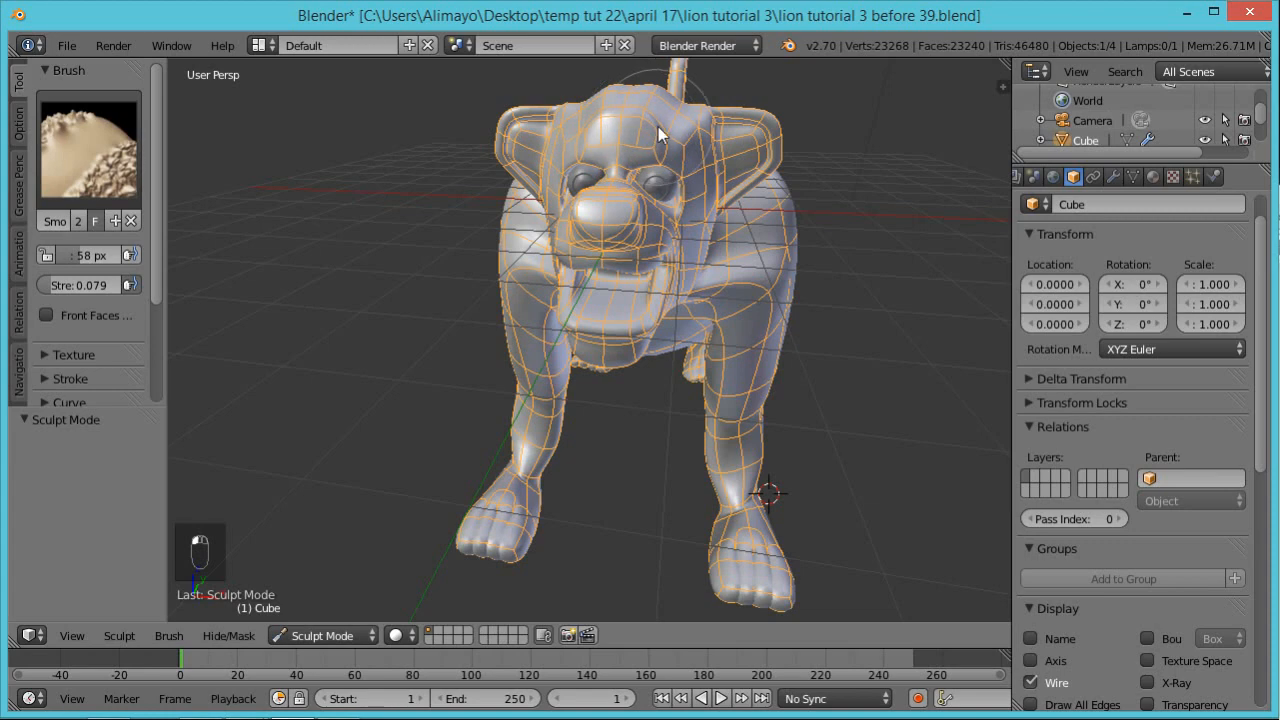
# Return the lion to Object Mode and place the 3D cursor in the empty space beside it
pyautogui.moveTo(766, 177); pyautogui.dragTo(737, 288, button='middle')
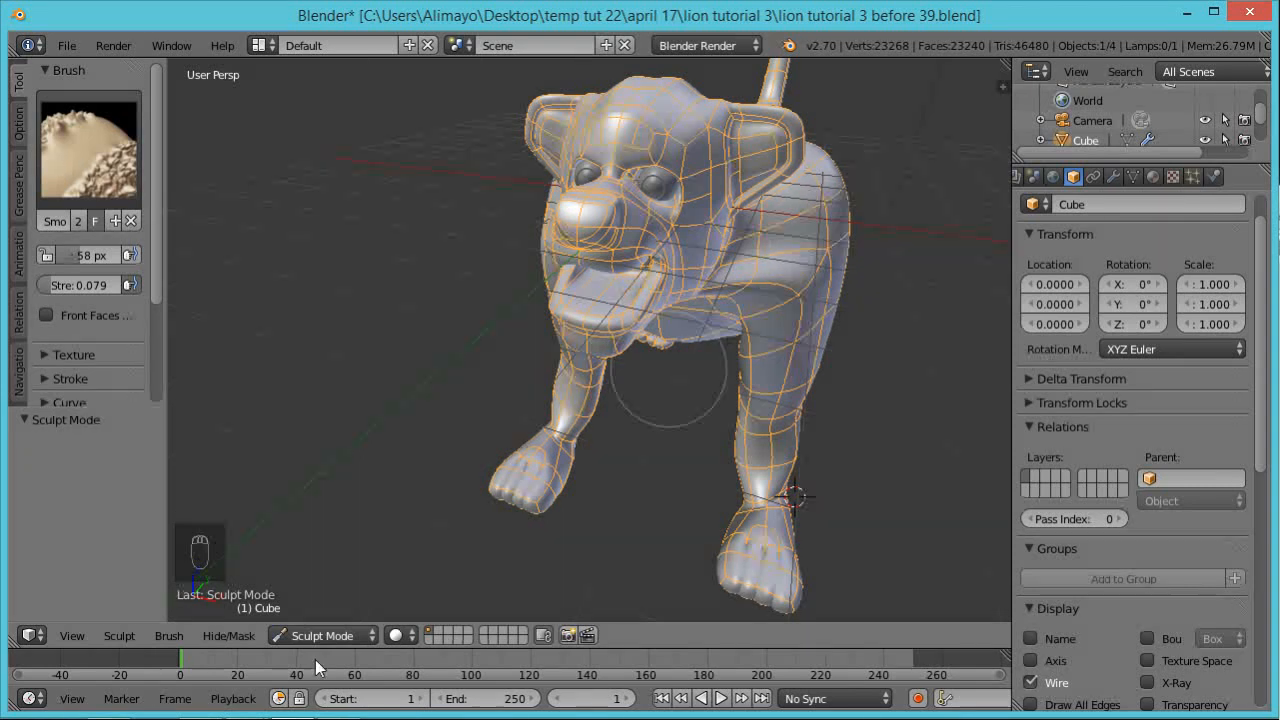
pyautogui.click(324, 631)
pyautogui.click(336, 610)
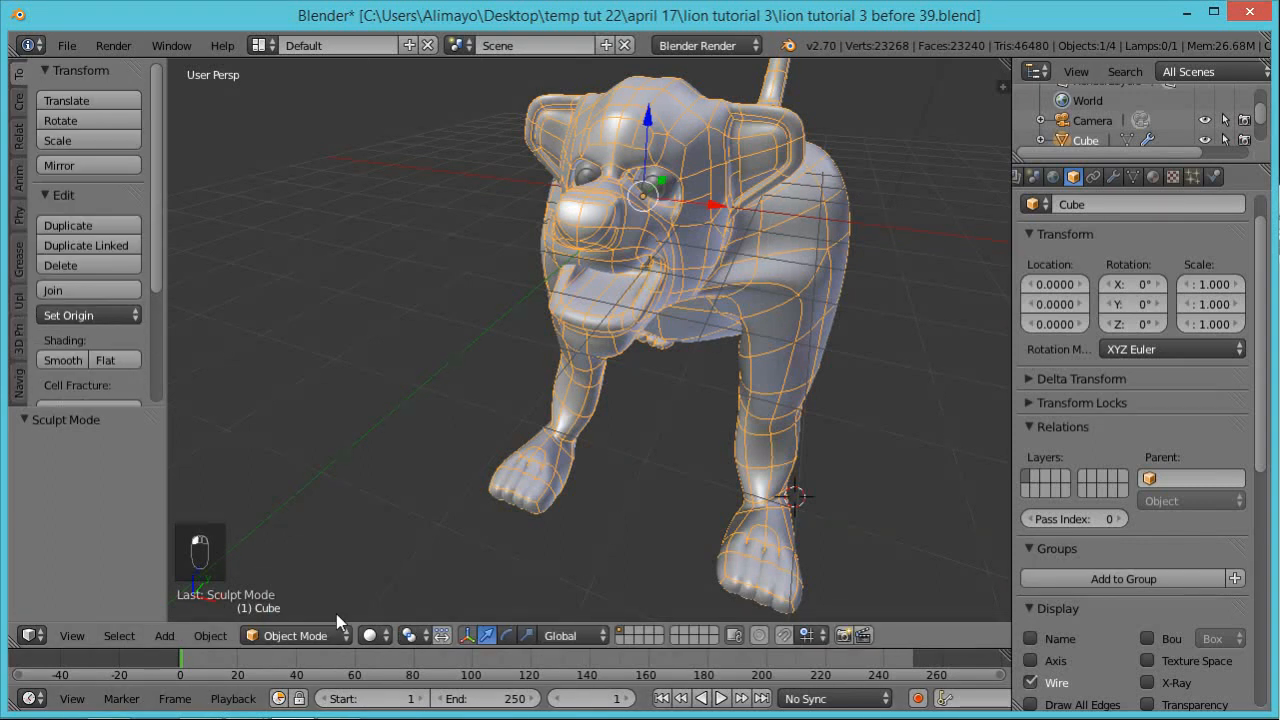
pyautogui.moveTo(878, 356); pyautogui.dragTo(814, 357, button='middle')
pyautogui.scroll(-4, 698, 385)
pyautogui.moveTo(552, 338); pyautogui.dragTo(636, 338, button='middle')
pyautogui.scroll(4, 624, 318)
pyautogui.scroll(-4, 624, 318)
pyautogui.click(620, 233)
pyautogui.click(590, 295)
pyautogui.moveTo(590, 357); pyautogui.dragTo(588, 222, button='middle')
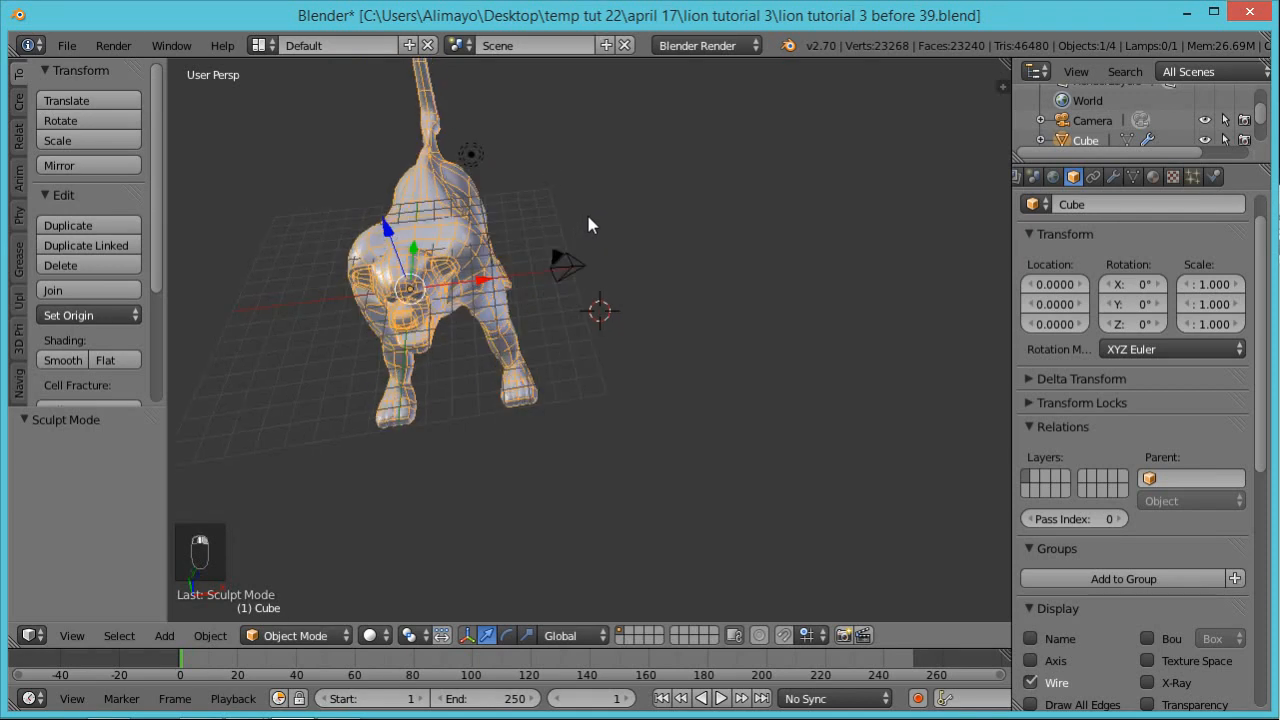
# Add a cube mesh at the 3D cursor beside the lion
pyautogui.hotkey('shift', 'a')
pyautogui.moveTo(591, 217)
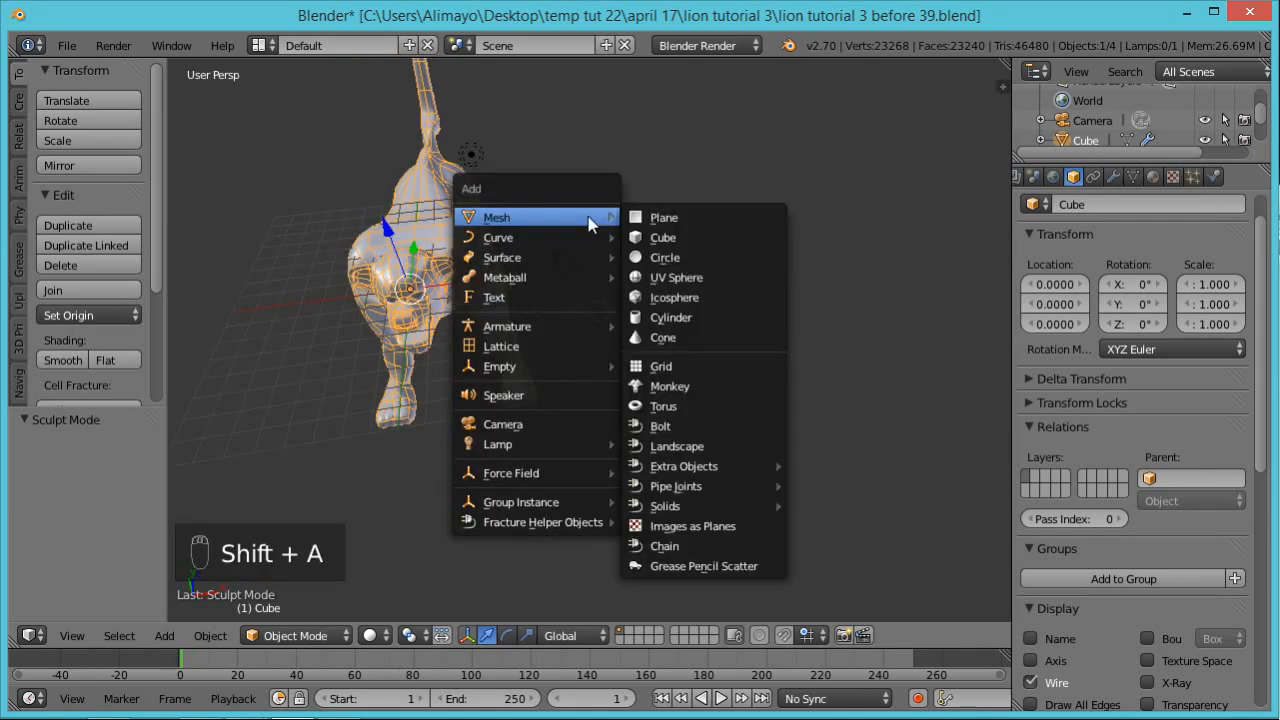
pyautogui.click(681, 237)
pyautogui.moveTo(657, 245); pyautogui.dragTo(716, 305, button='middle')
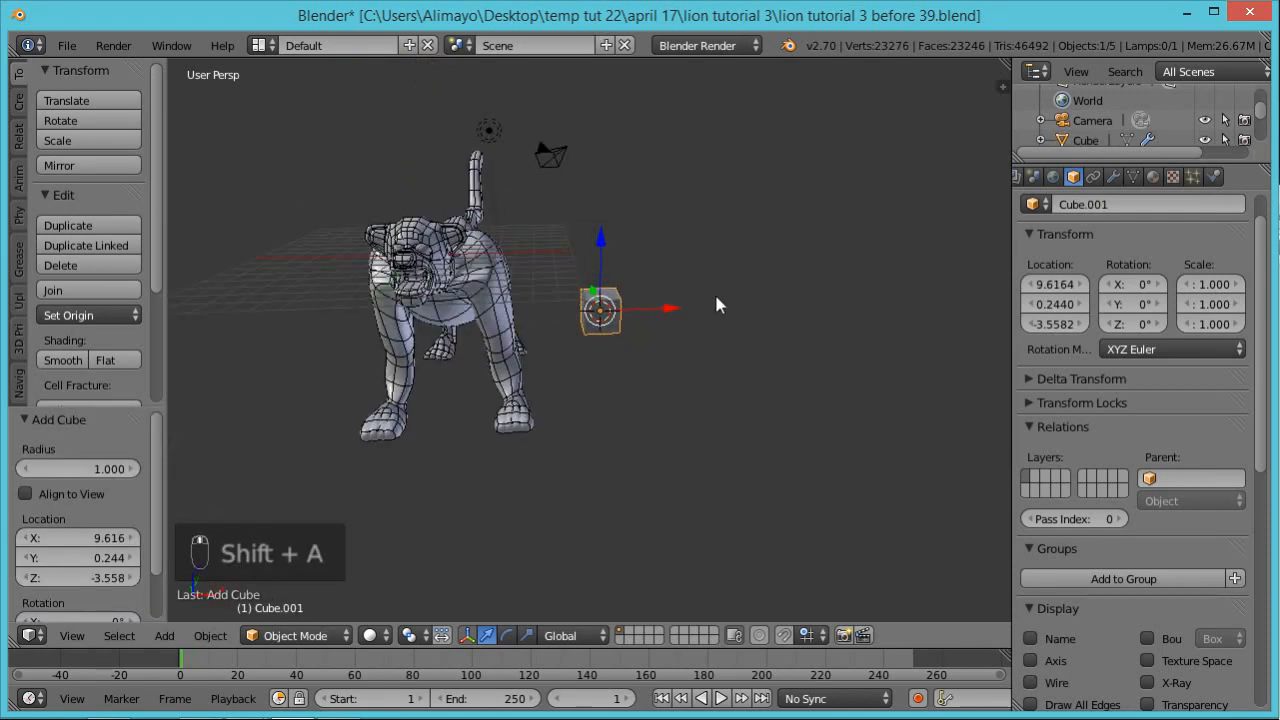
# Subdivide the whole new cube in Edit Mode with 3 cuts
pyautogui.press('Tab')
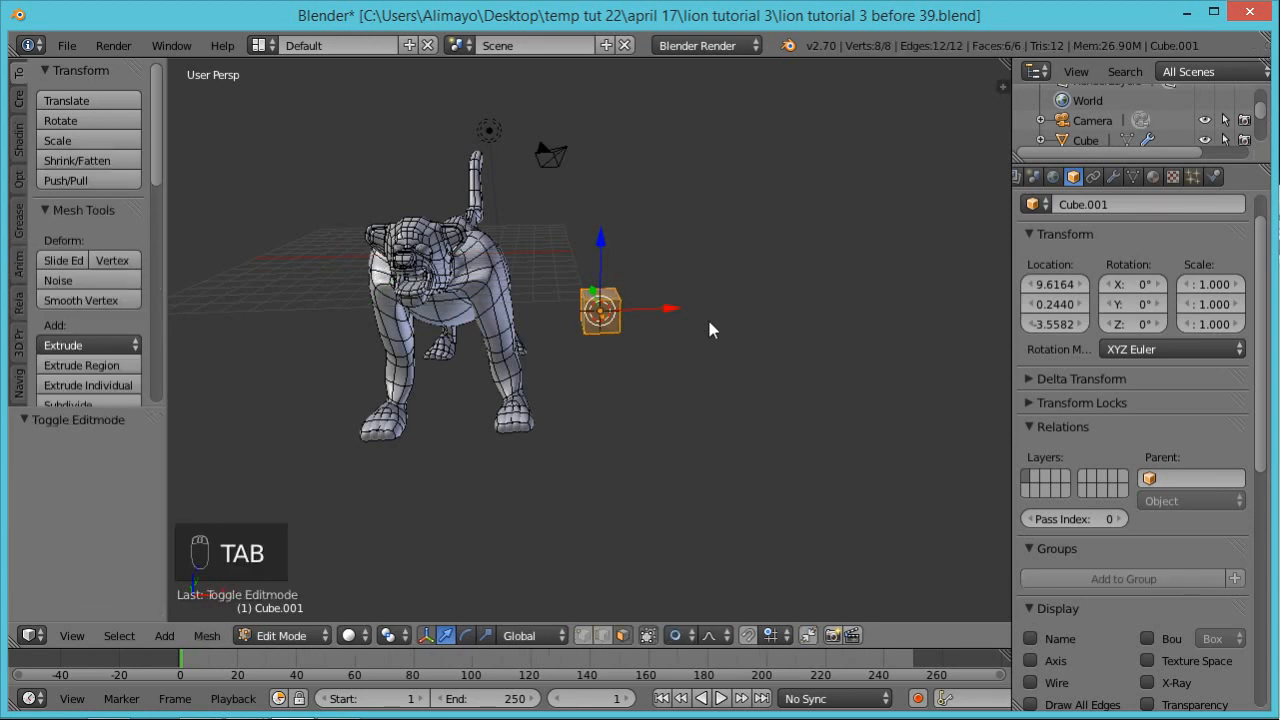
pyautogui.scroll(4, 707, 316)
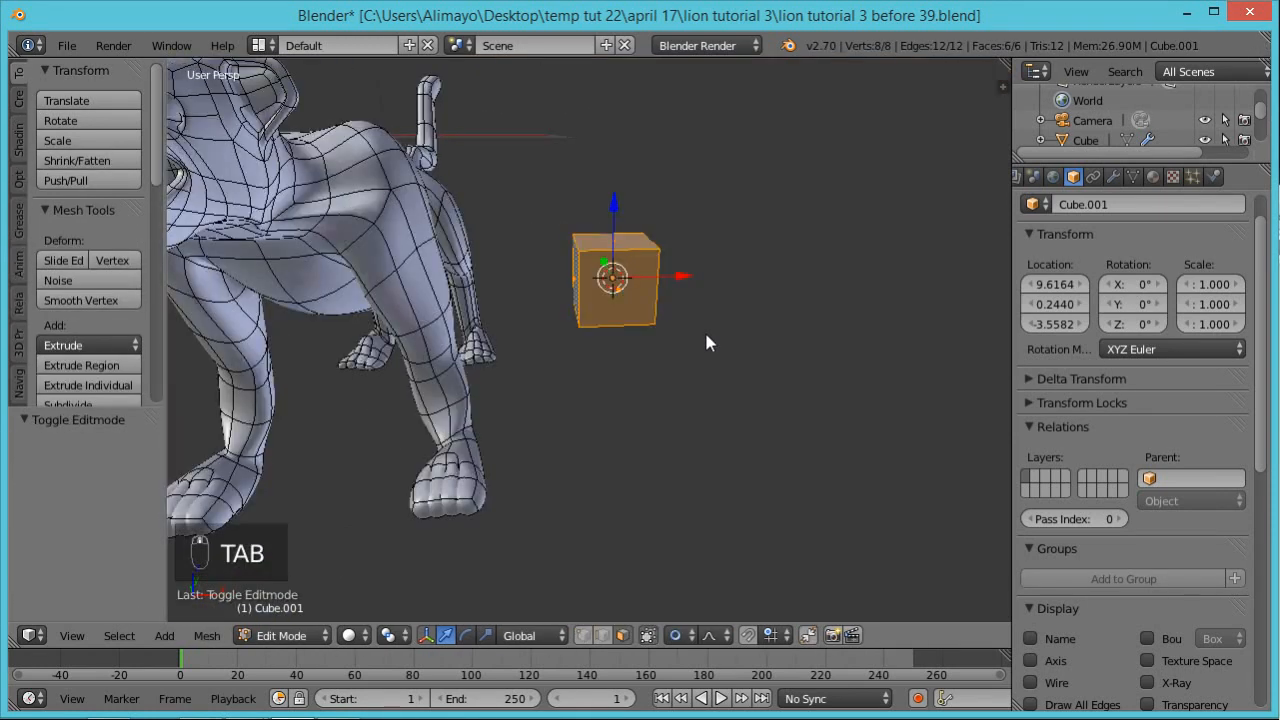
pyautogui.press('w')
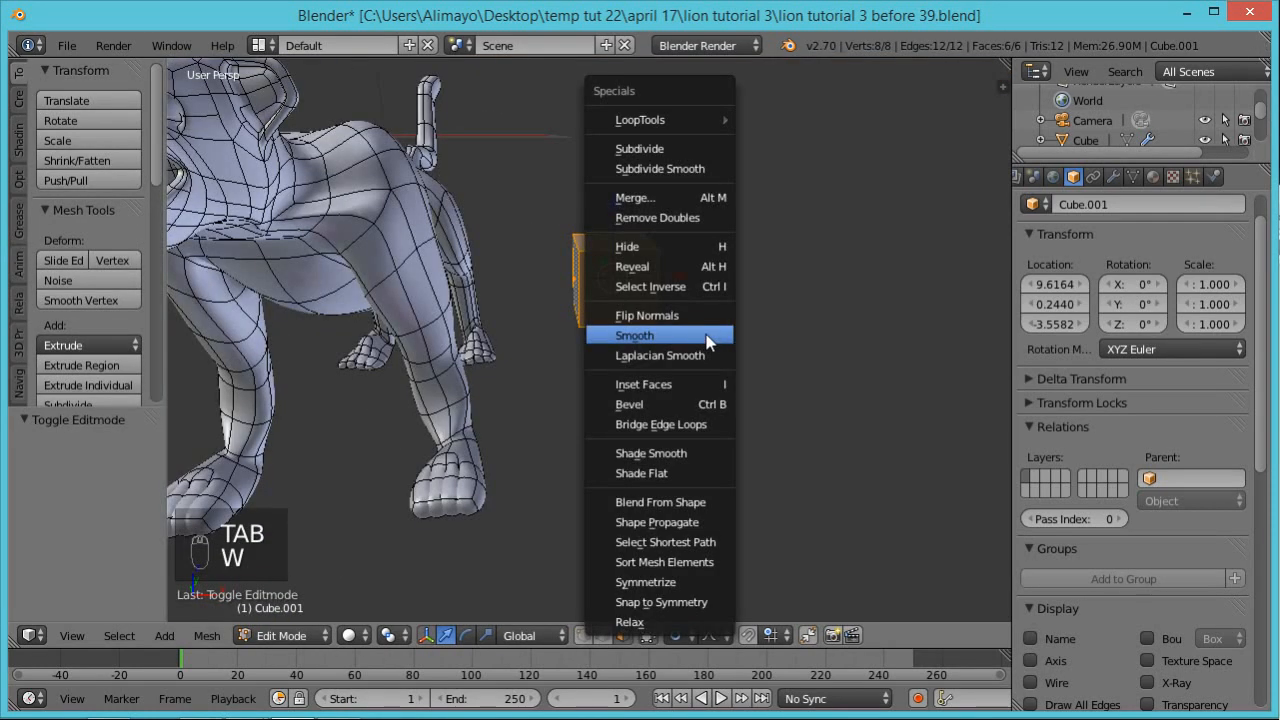
pyautogui.click(684, 150)
pyautogui.click(125, 472)
pyautogui.write('3')
pyautogui.press('Return')
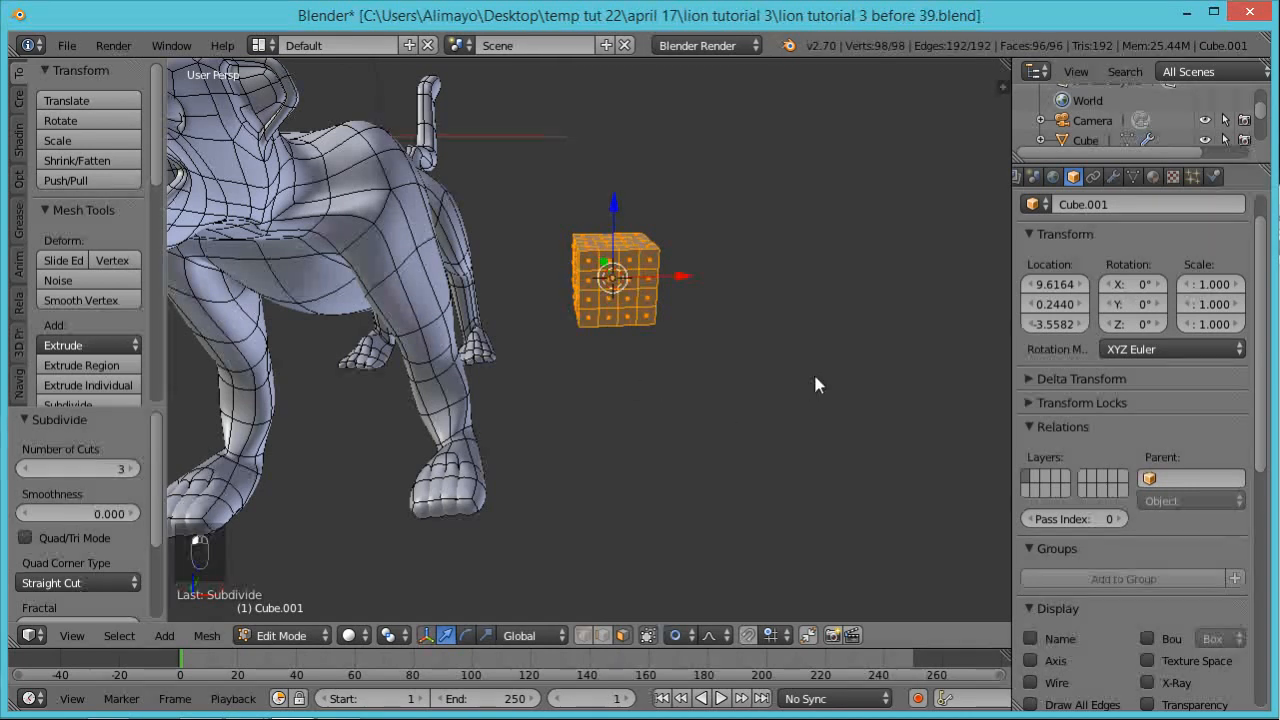
# Turn off proportional editing and flatten the subdivided cube along Z to about 0.198
pyautogui.press('s')
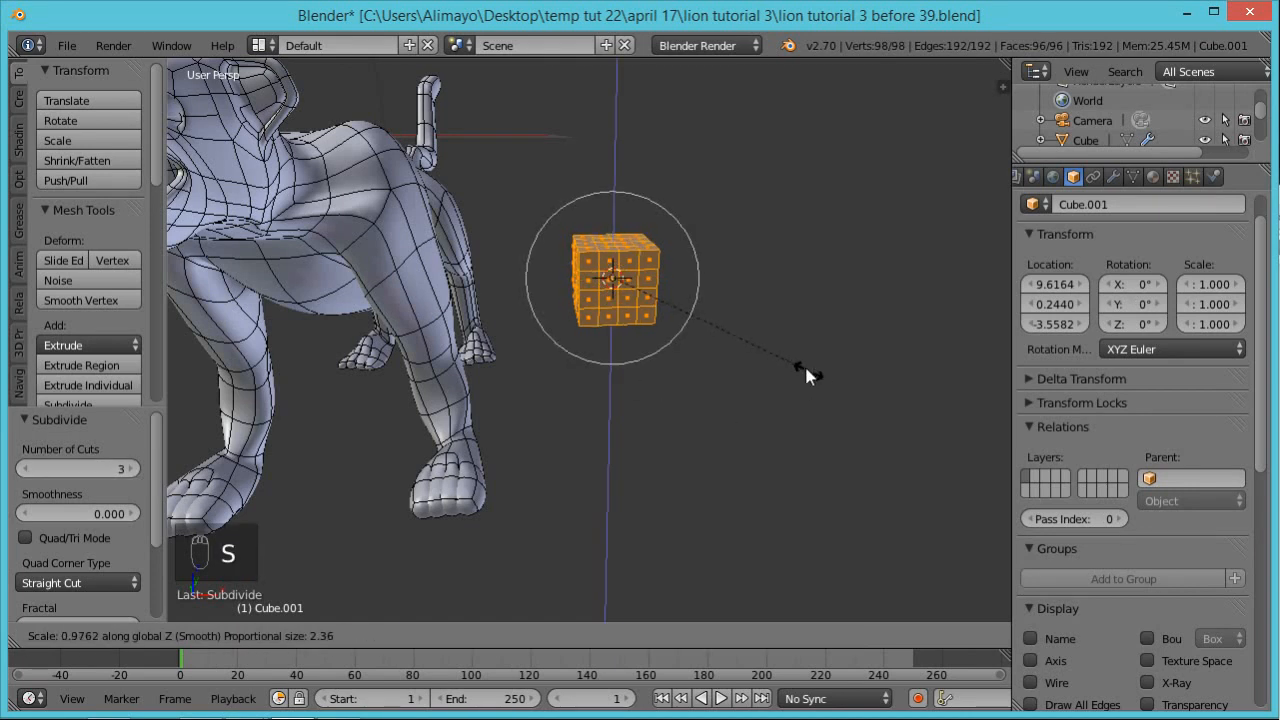
pyautogui.rightClick(806, 377)
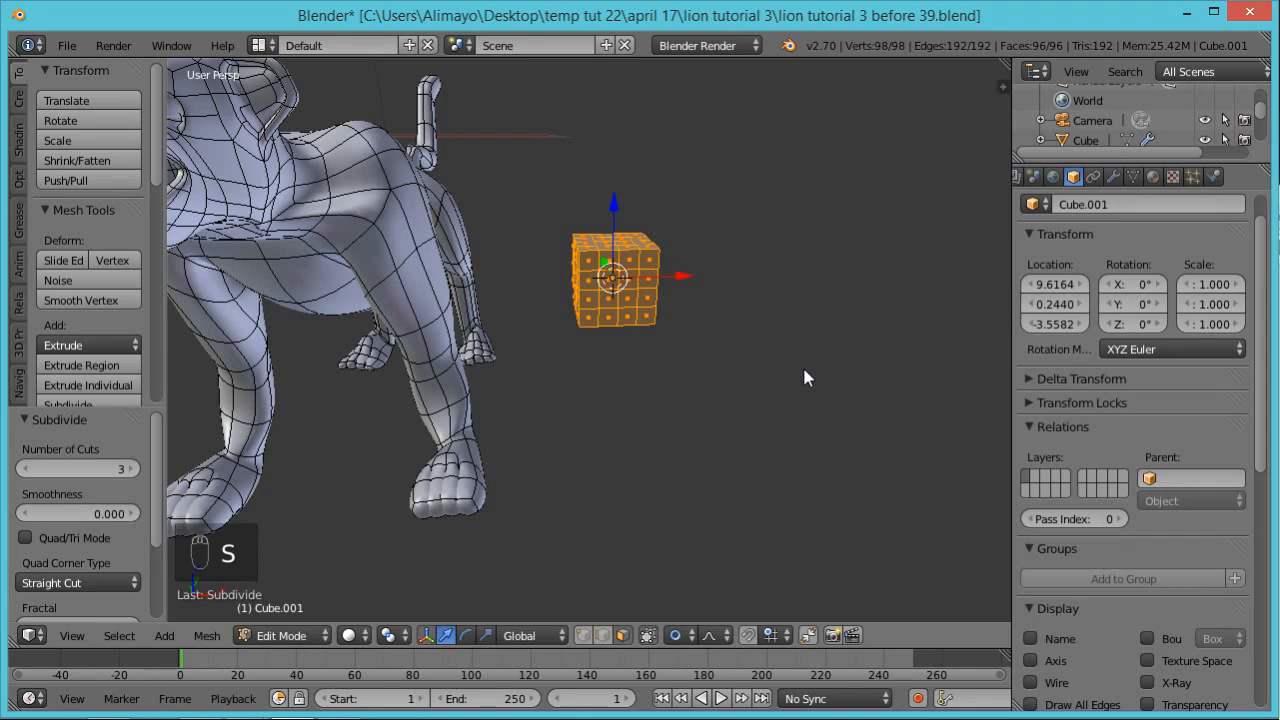
pyautogui.hotkey('alt', 'o')
pyautogui.press('s')
pyautogui.press('z')
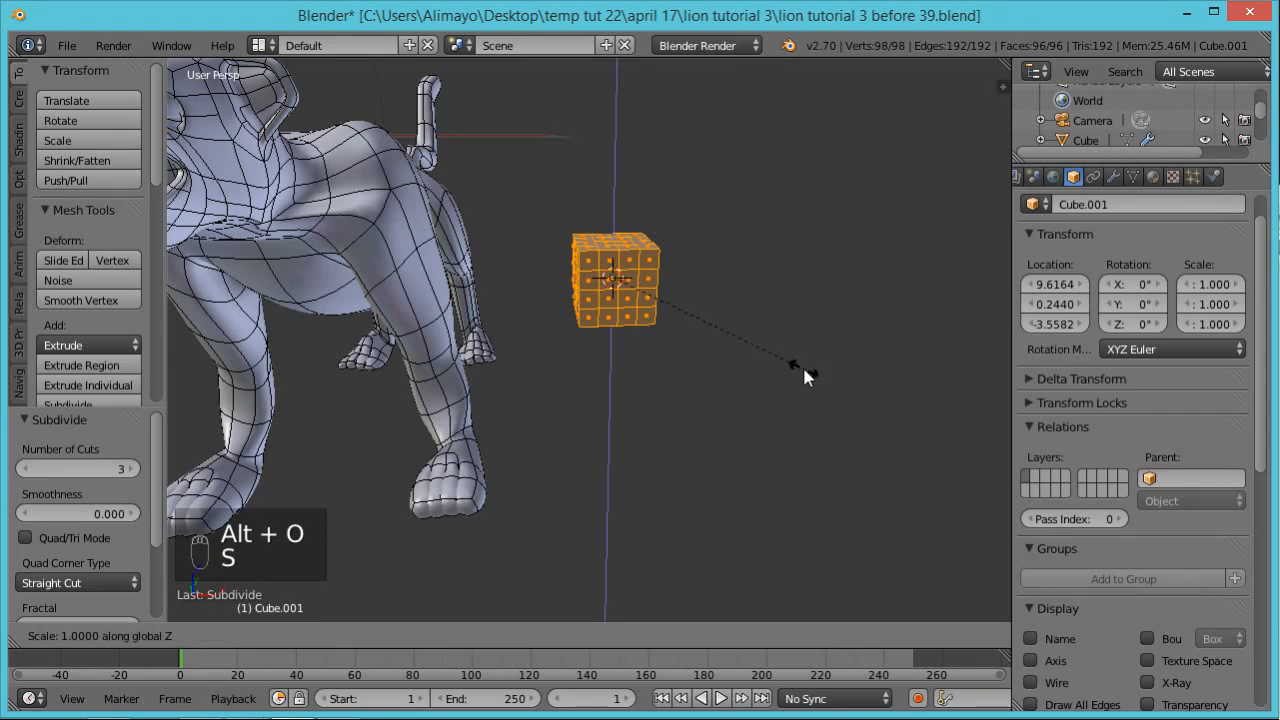
pyautogui.click(658, 272)
# Scale the flattened cube along Y to about 0.185 to form a thin bar
pyautogui.moveTo(756, 289); pyautogui.dragTo(752, 442, button='middle')
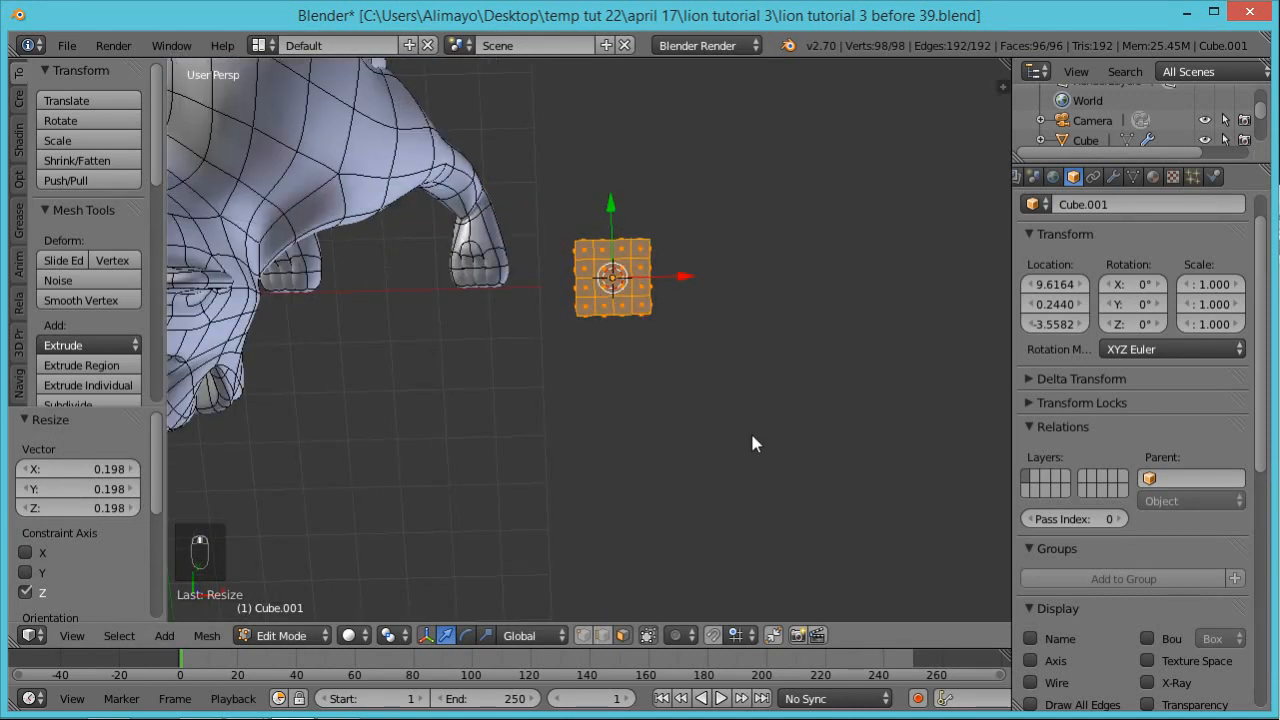
pyautogui.press('s')
pyautogui.press('y')
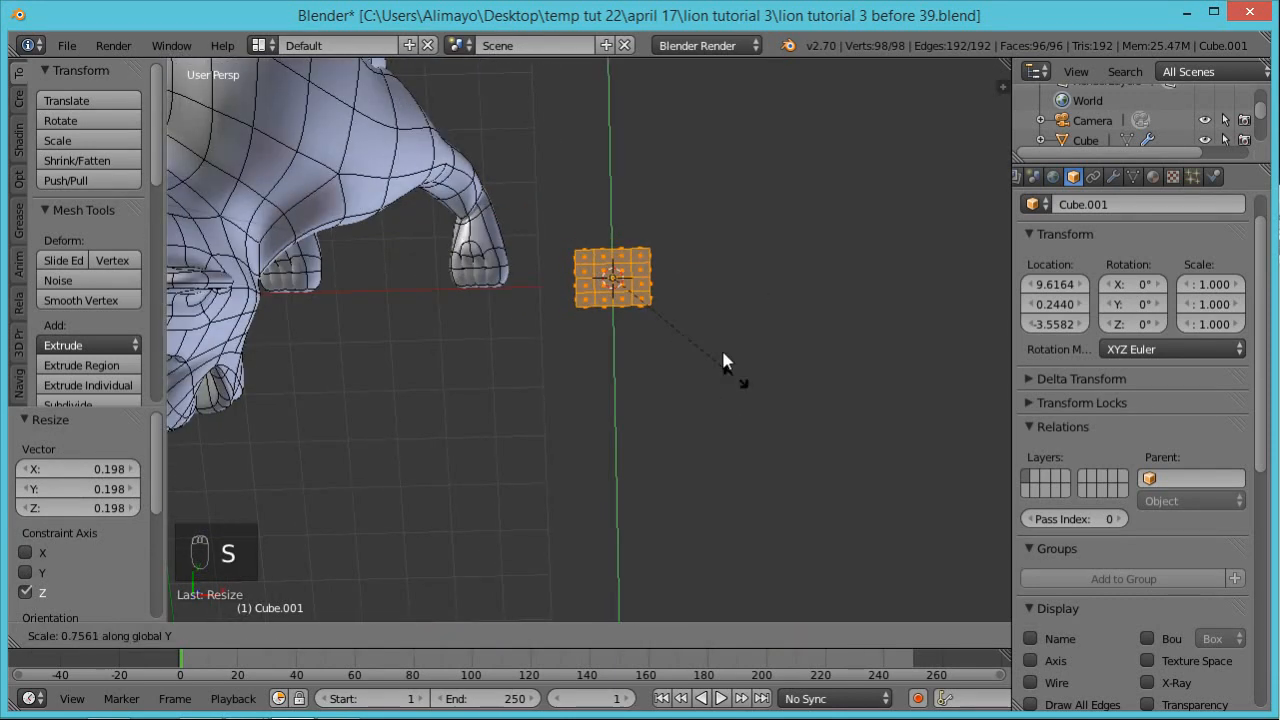
pyautogui.click(652, 284)
# Delete the faces of the bar's negative-X half, using wireframe display in front view
pyautogui.press('KP_1')
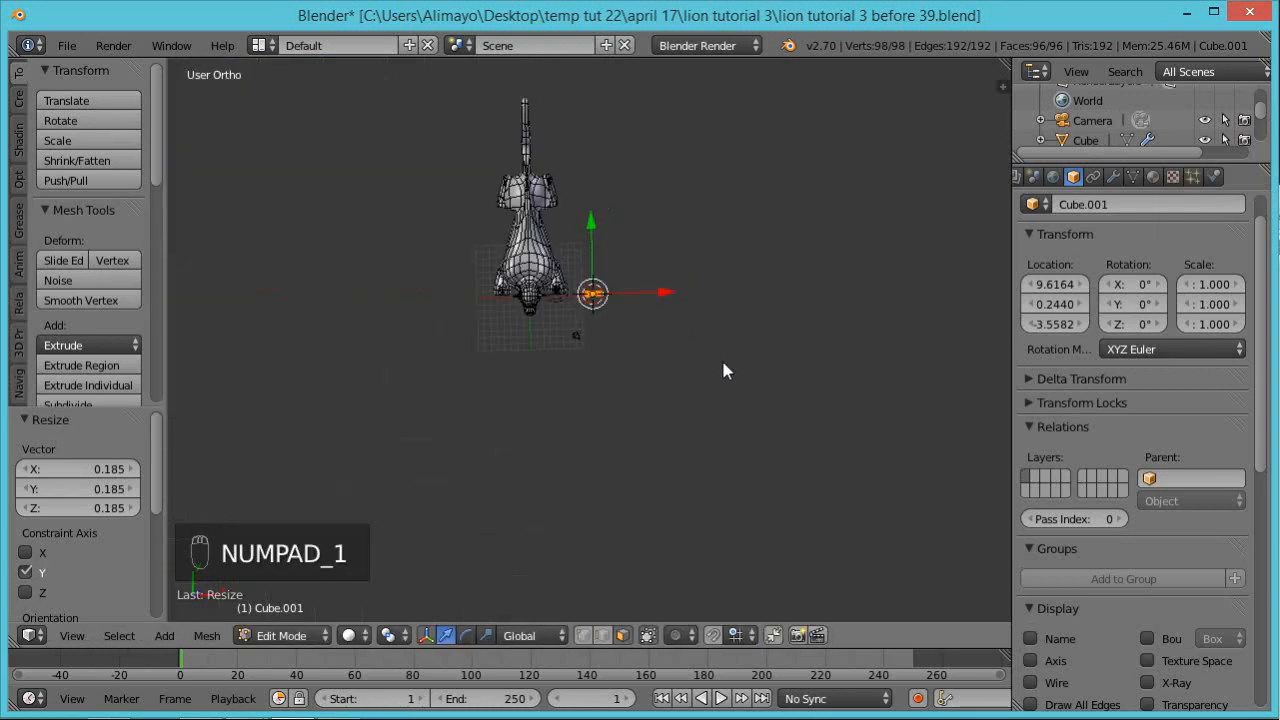
pyautogui.keyDown('shift'); pyautogui.moveTo(688, 231); pyautogui.dragTo(689, 606, button='middle'); pyautogui.keyUp('shift')
pyautogui.scroll(3, 681, 389)
pyautogui.keyDown('shift'); pyautogui.moveTo(681, 382); pyautogui.dragTo(676, 507, button='middle'); pyautogui.keyUp('shift')
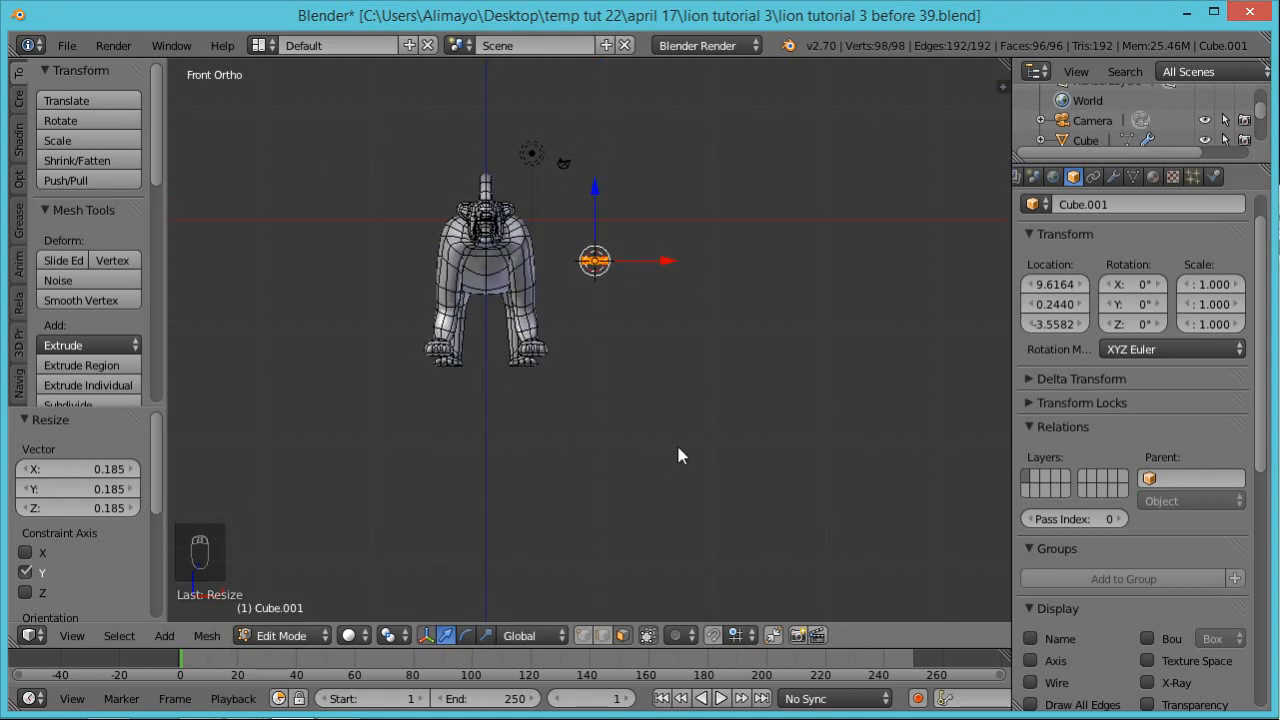
pyautogui.press('KP_Decimal')
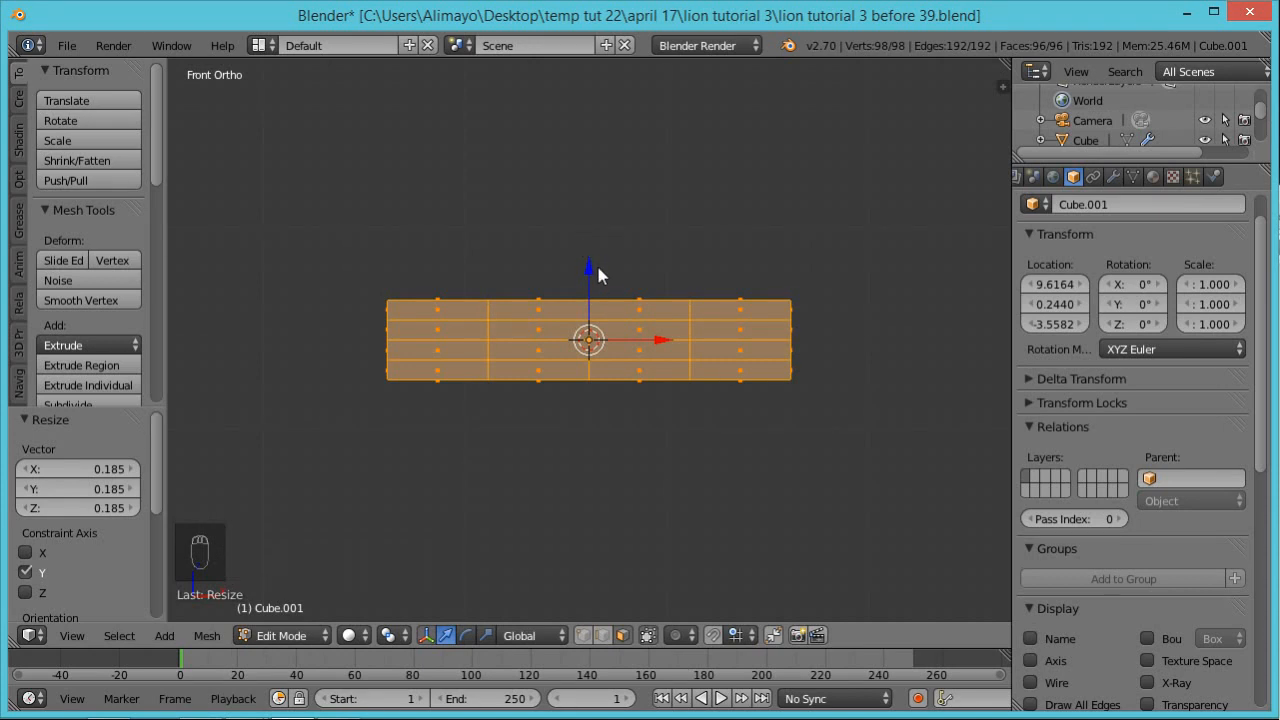
pyautogui.scroll(-1, 598, 275)
pyautogui.press('z')
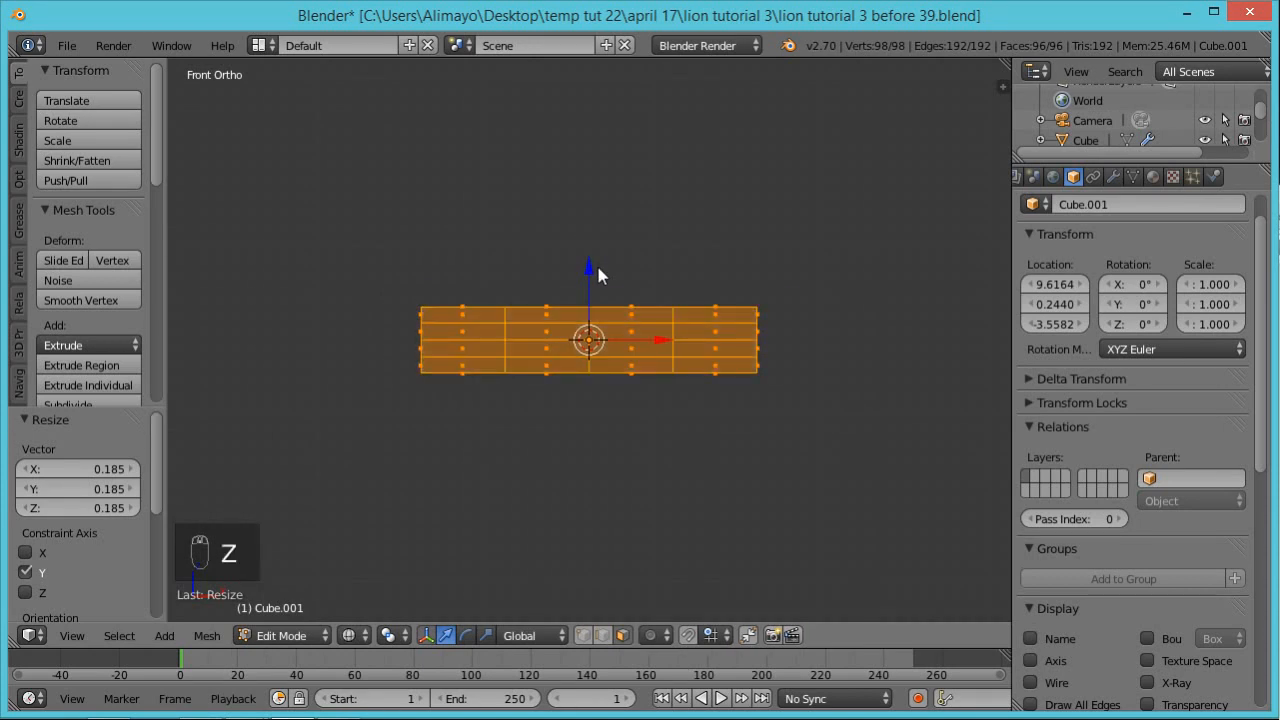
pyautogui.press('a')
pyautogui.press('b')
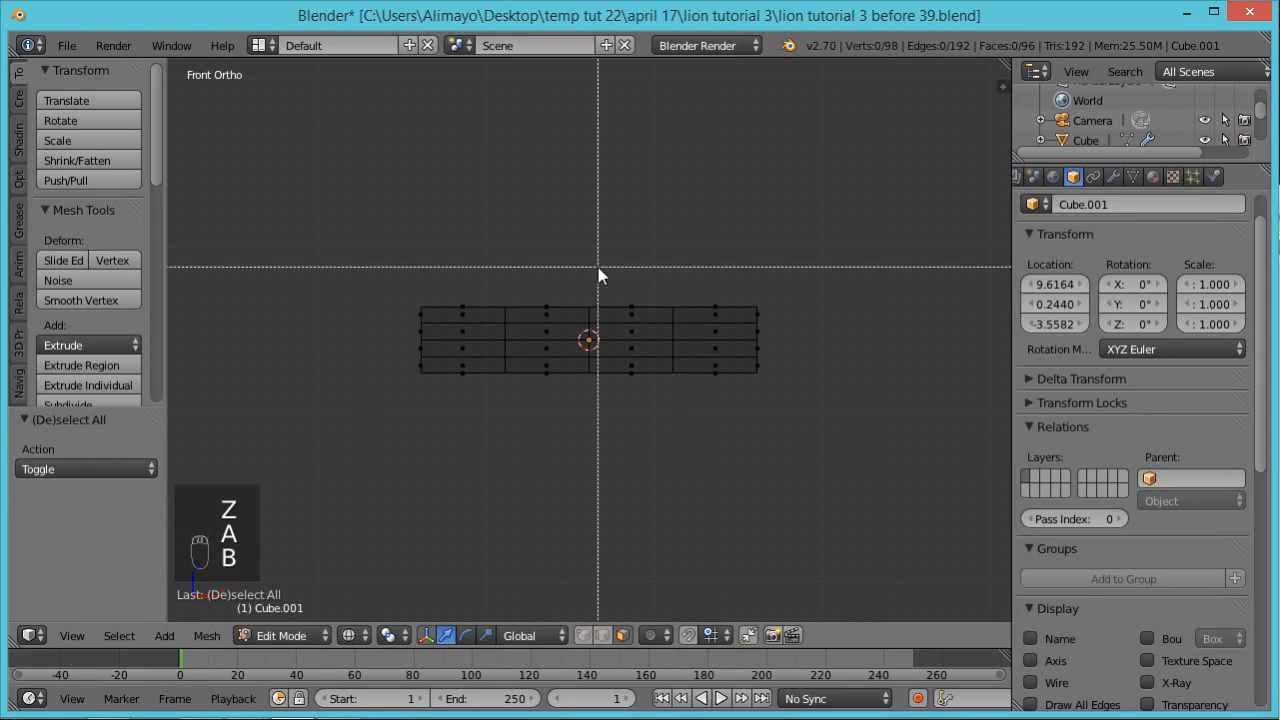
pyautogui.moveTo(418, 204); pyautogui.dragTo(630, 498)
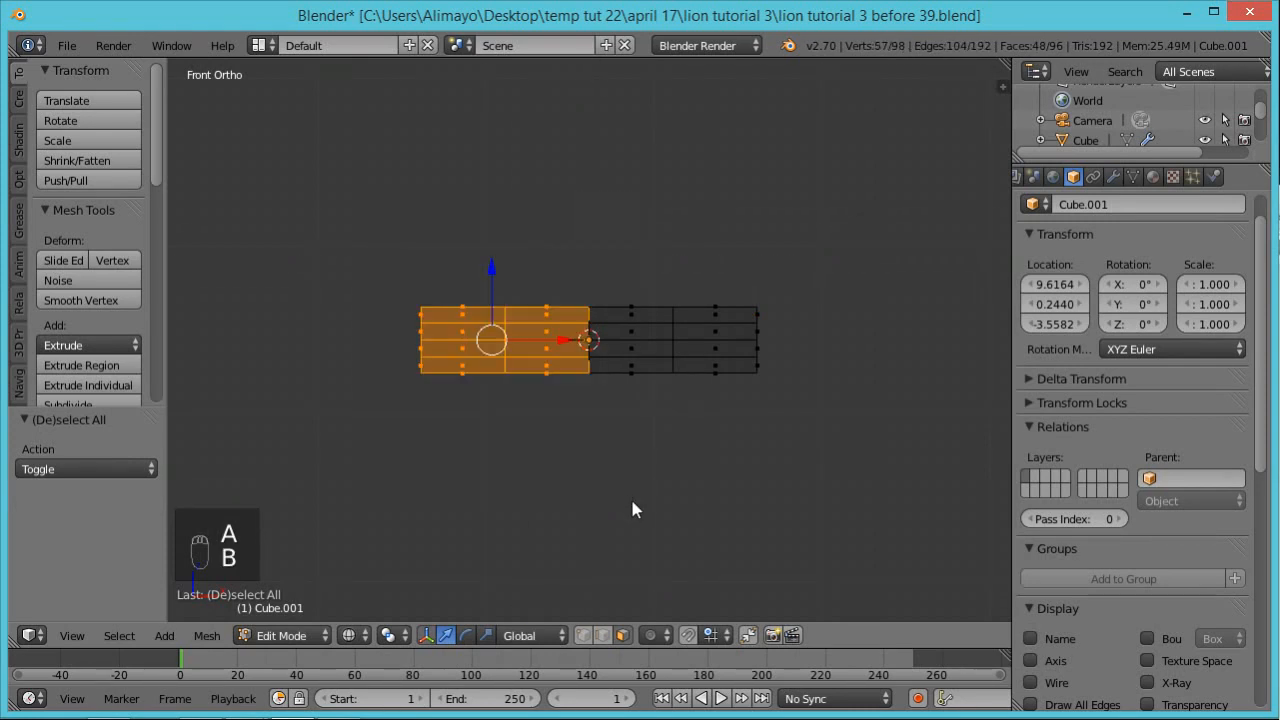
pyautogui.press('x')
pyautogui.click(631, 498)
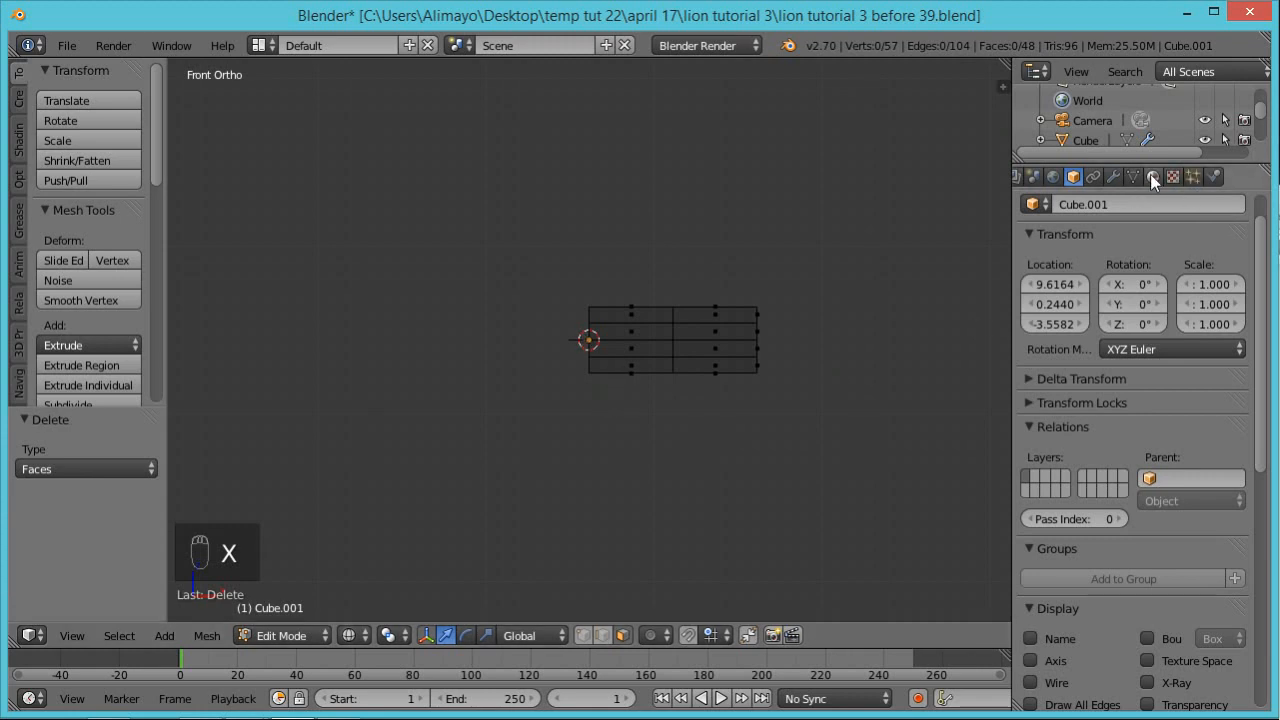
# Add a Mirror modifier on the X axis to the half bar, with Clipping enabled
pyautogui.click(1113, 178)
pyautogui.click(1126, 244)
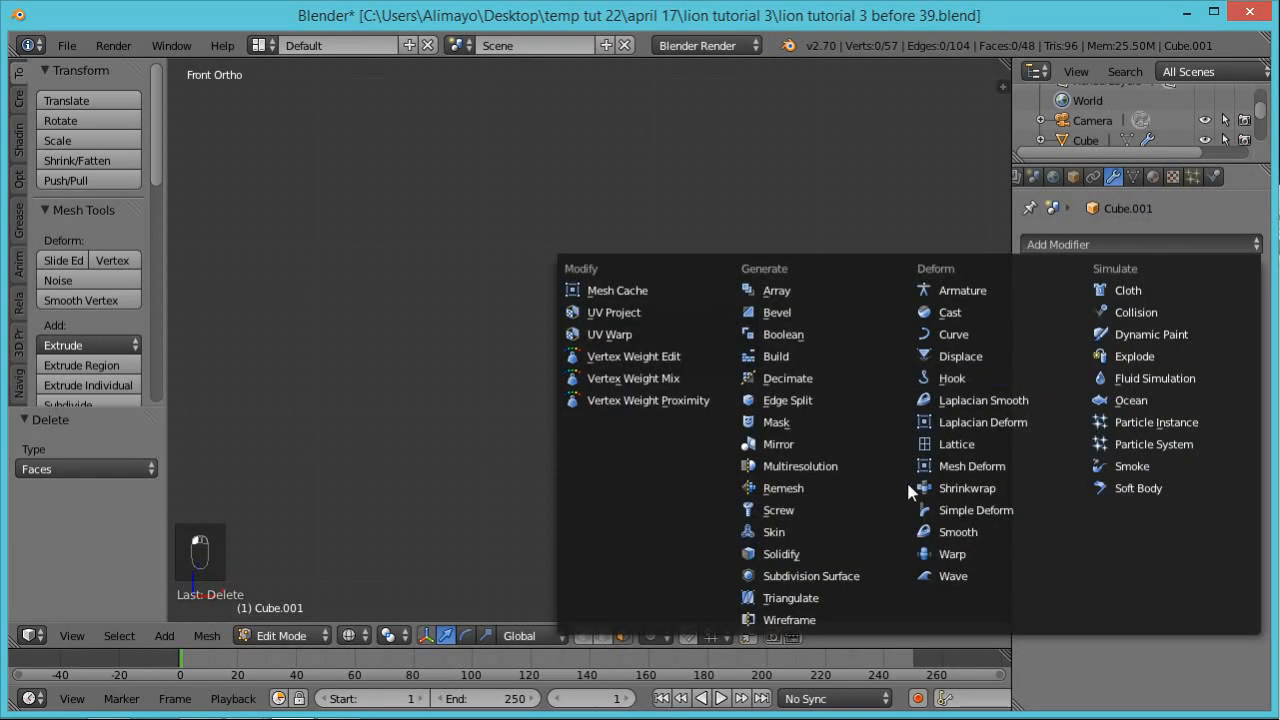
pyautogui.click(810, 443)
pyautogui.click(1097, 383)
pyautogui.click(1175, 280)
# Rotate the entire half bar by about -25.5° as seen from above, bending the mirrored bar into a V
pyautogui.moveTo(699, 240); pyautogui.dragTo(746, 451, button='middle')
pyautogui.press('a')
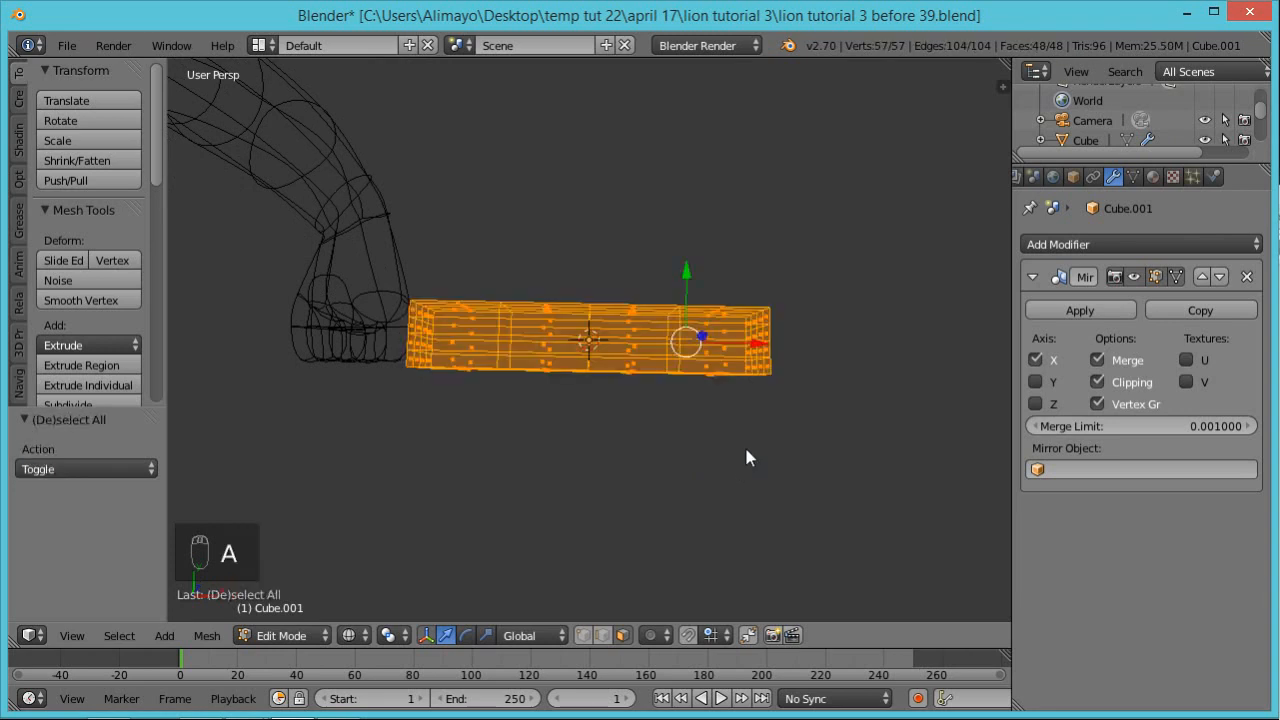
pyautogui.press('r')
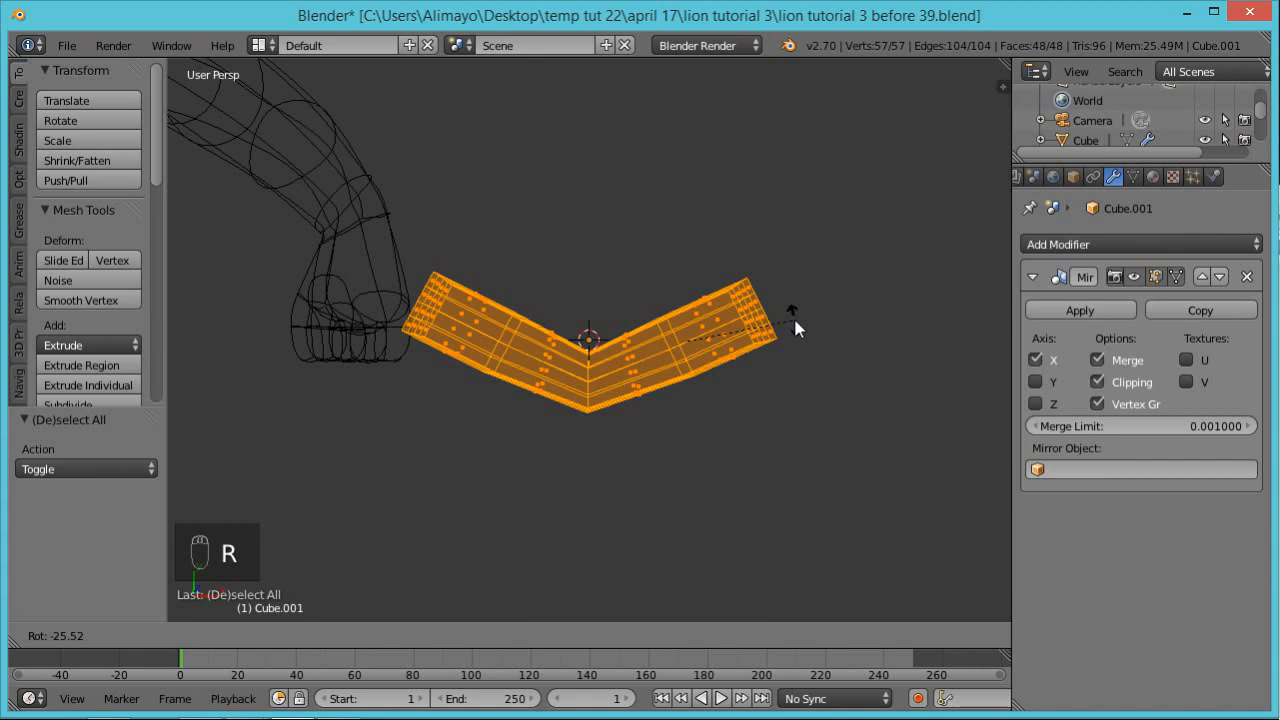
pyautogui.click(795, 328)
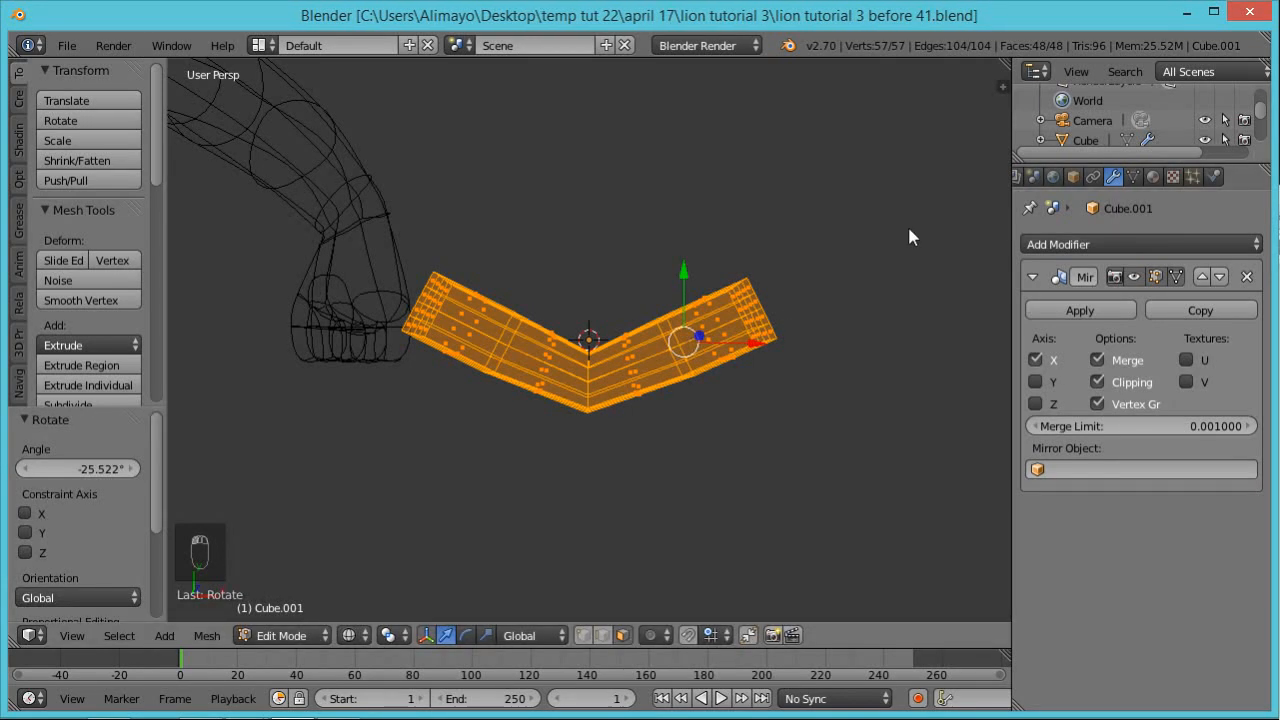
# Extrude the V-shaped bar's outer end faces toward positive Y in top view, and shift them inward about -0.291 along X
pyautogui.press('z')
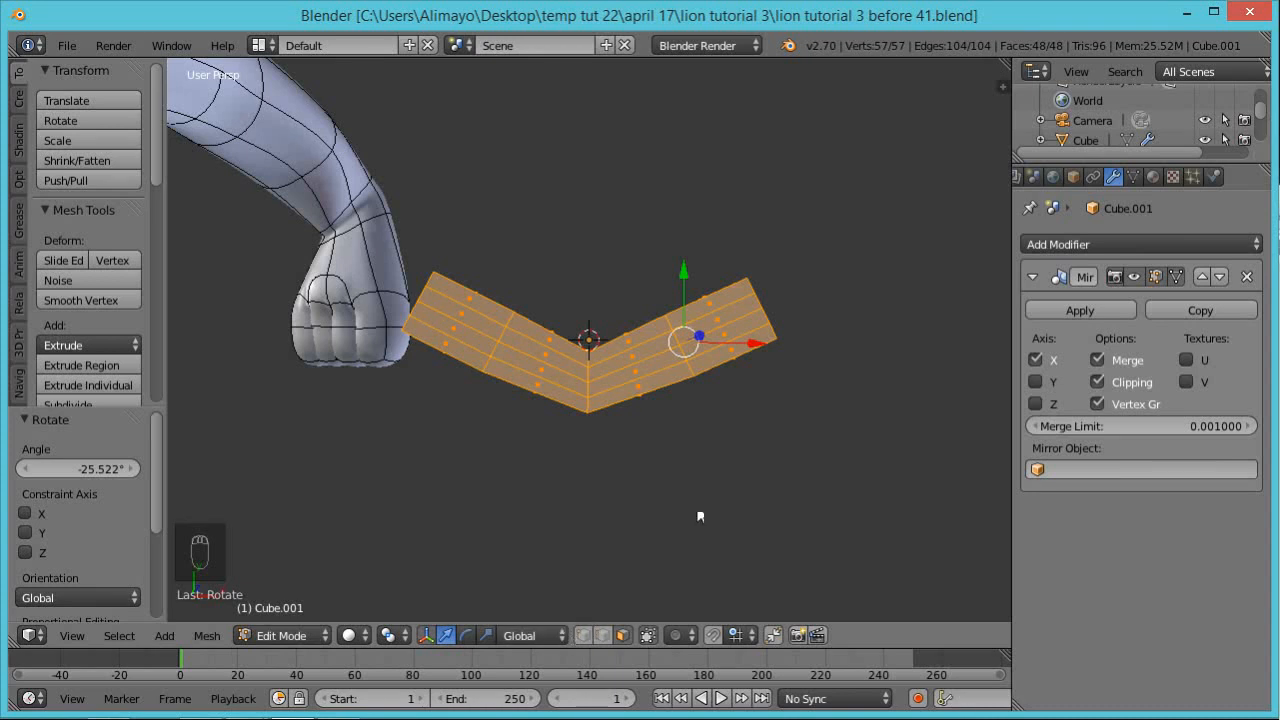
pyautogui.moveTo(808, 330); pyautogui.dragTo(634, 206, button='middle')
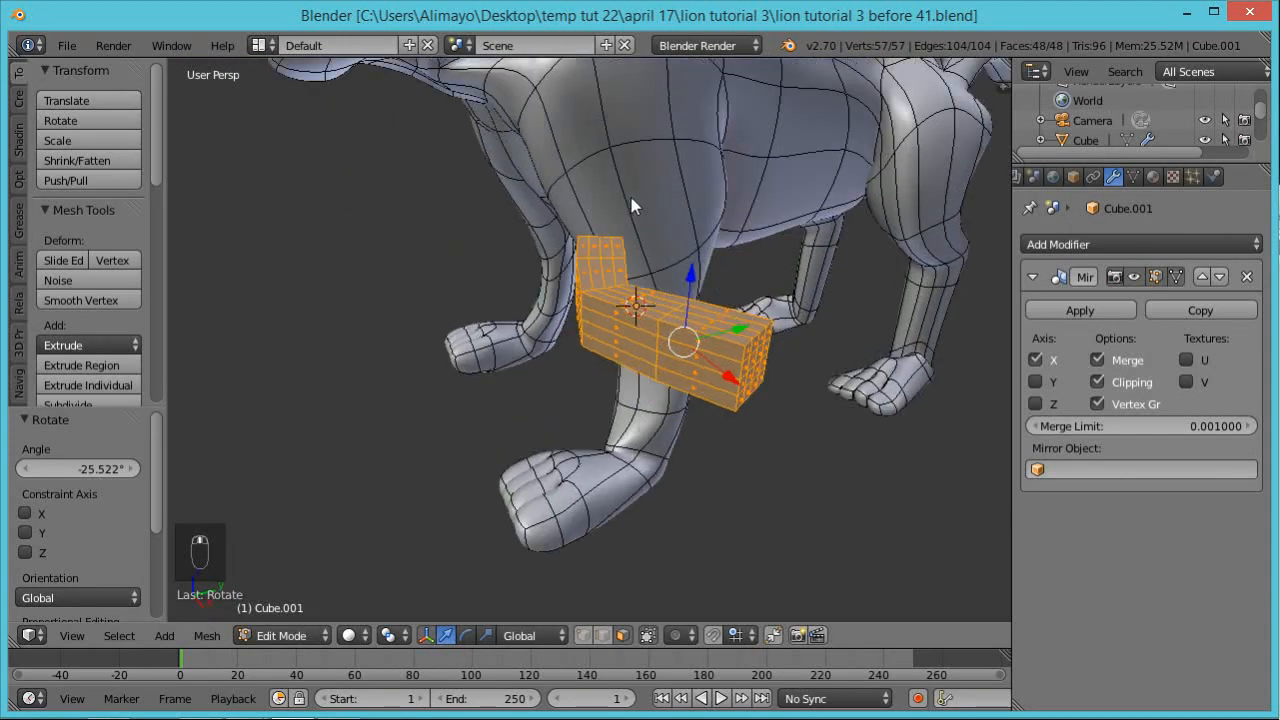
pyautogui.rightClick(764, 355)
pyautogui.moveTo(810, 517); pyautogui.dragTo(895, 598, button='middle')
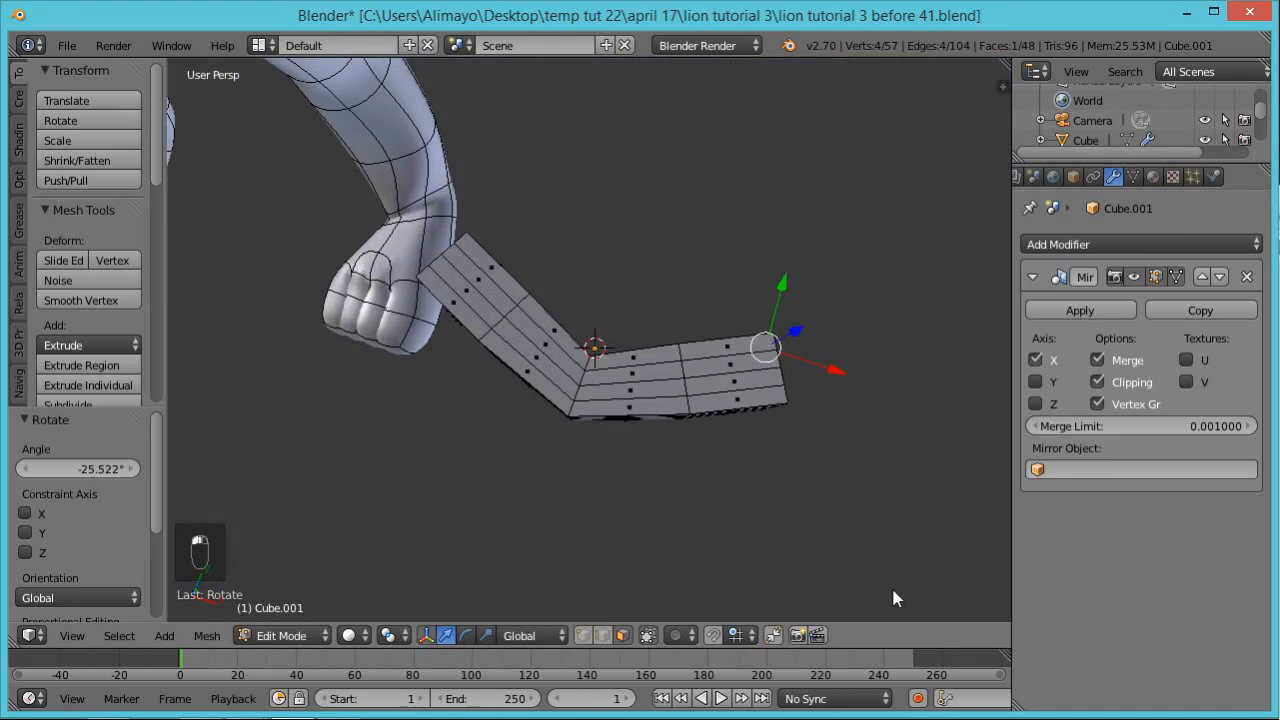
pyautogui.press('KP_7')
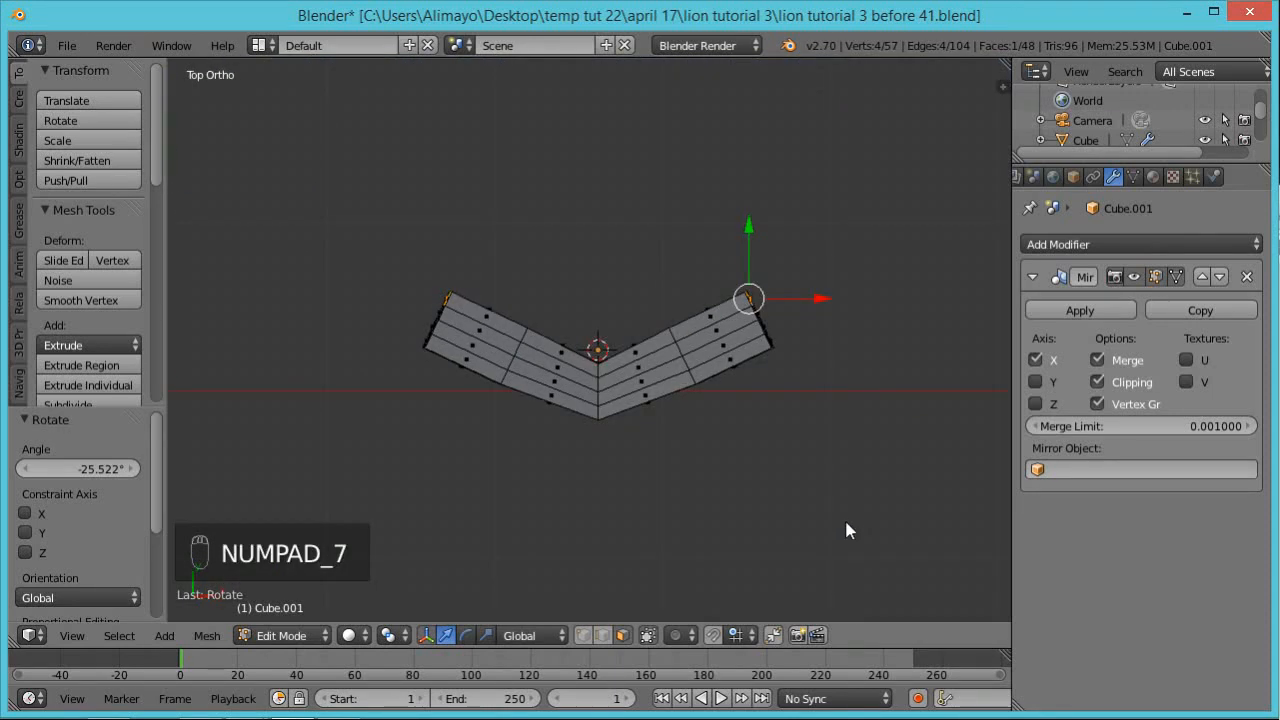
pyautogui.press('KP_5')
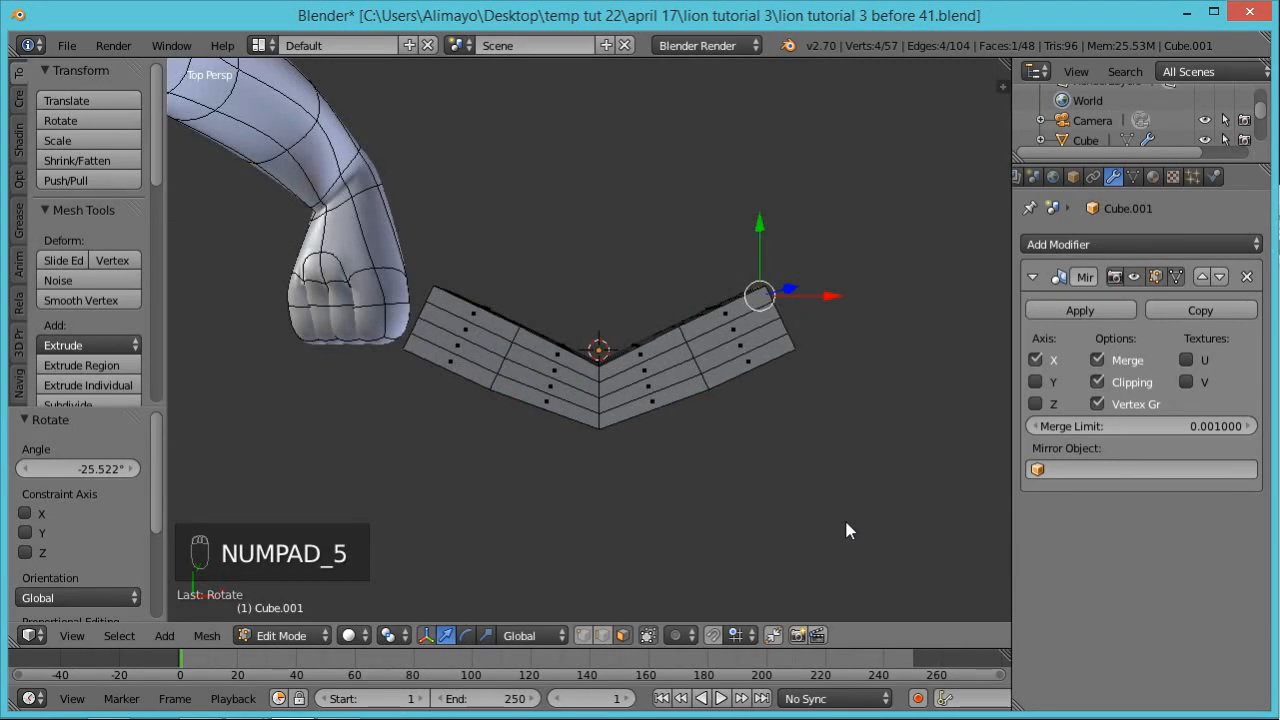
pyautogui.press('KP_5')
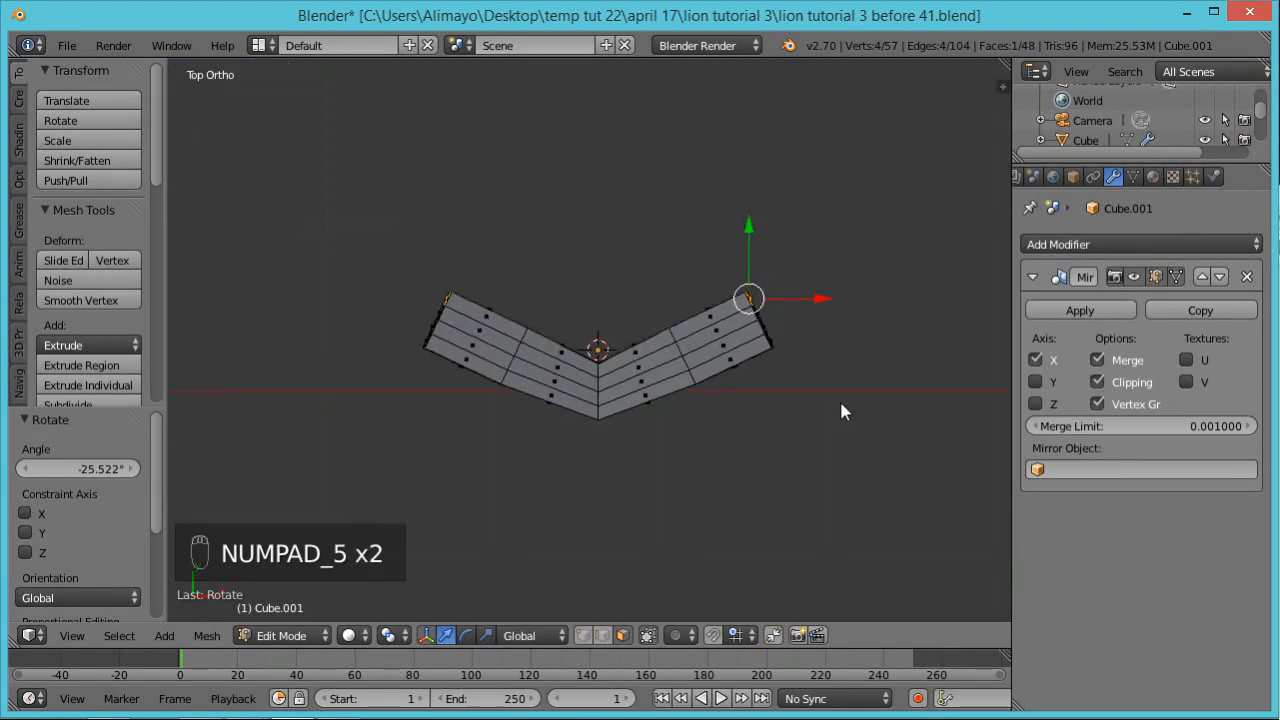
pyautogui.press('z')
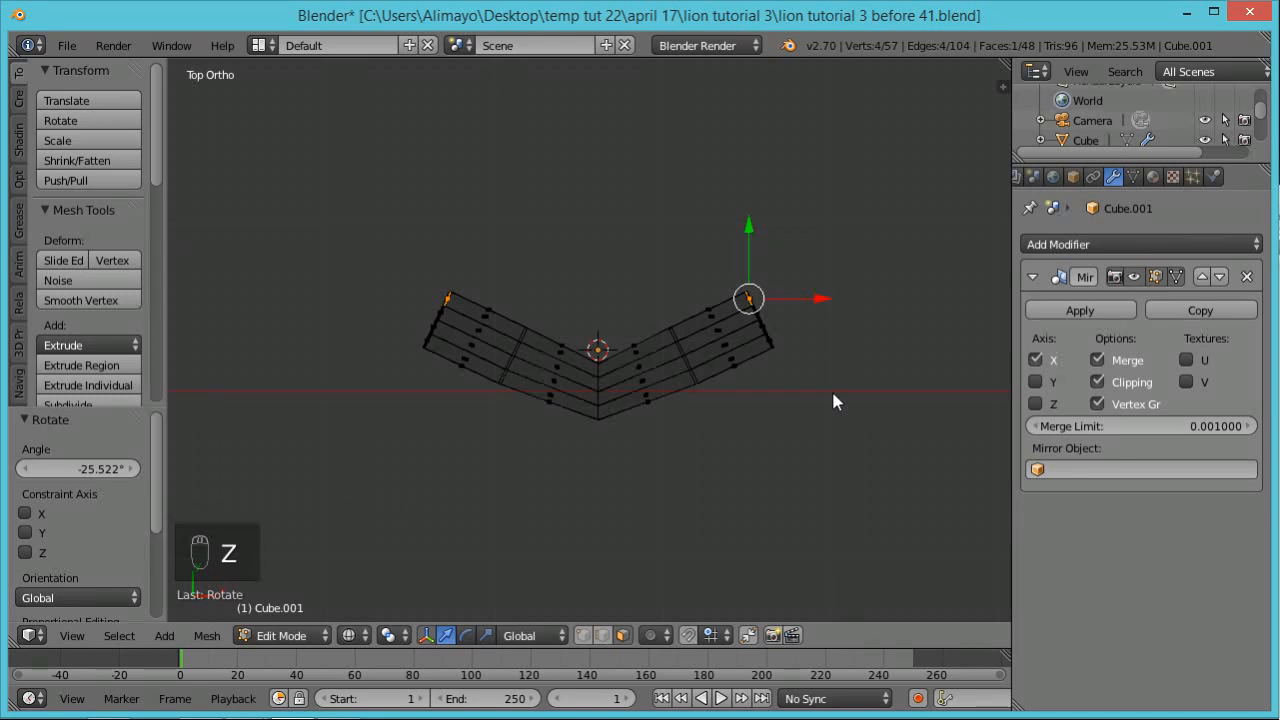
pyautogui.press('a')
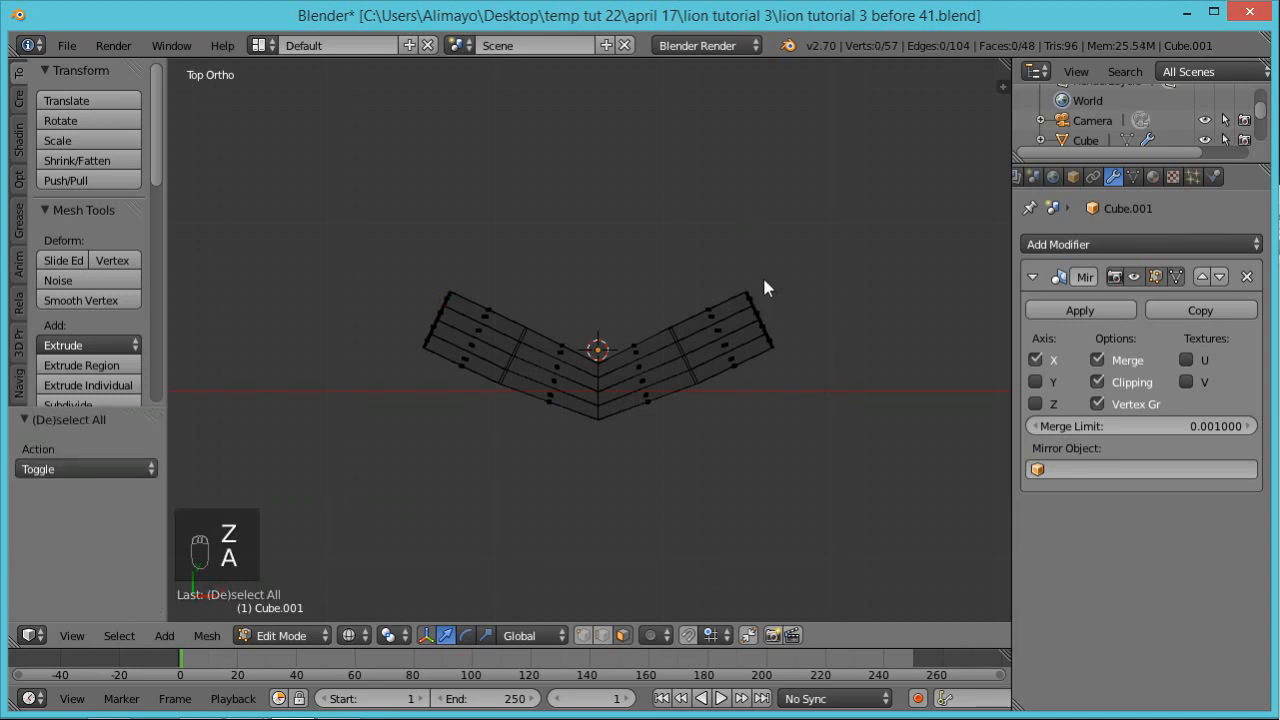
pyautogui.press('b')
pyautogui.moveTo(743, 266); pyautogui.dragTo(825, 396)
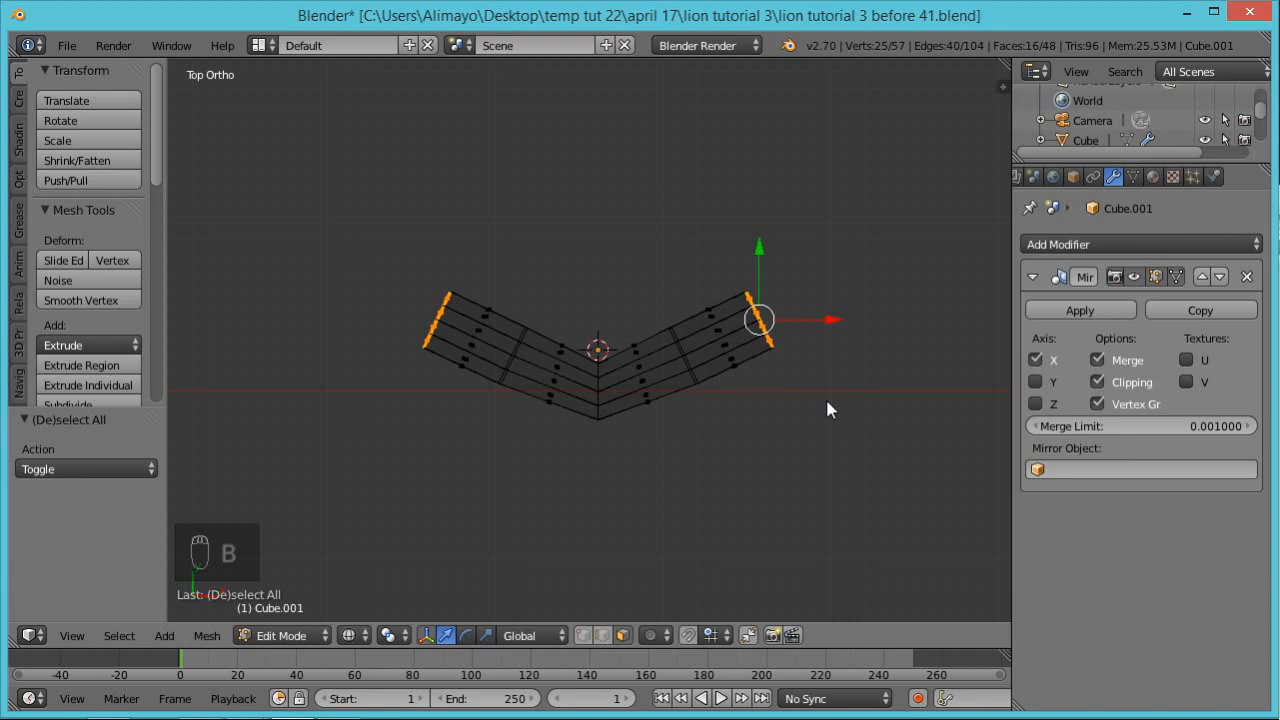
pyautogui.press('e')
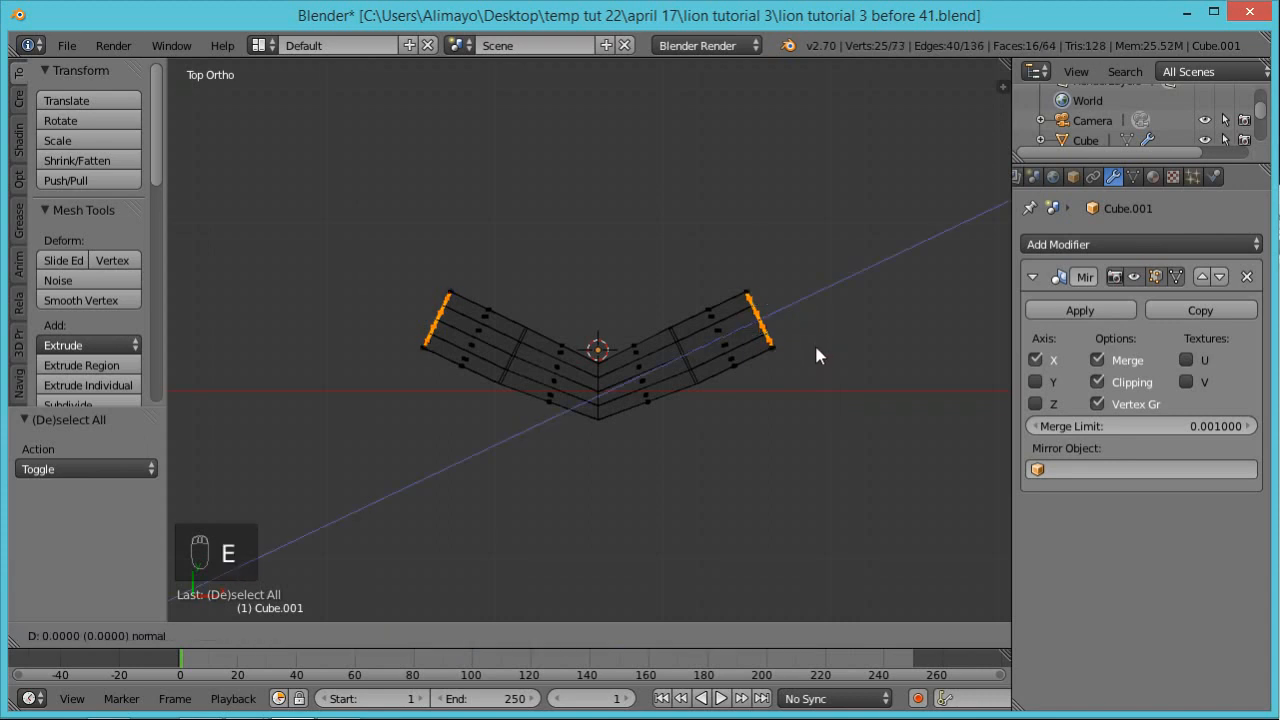
pyautogui.click(845, 245)
pyautogui.moveTo(846, 220); pyautogui.dragTo(823, 166)
pyautogui.moveTo(899, 233); pyautogui.dragTo(850, 231)
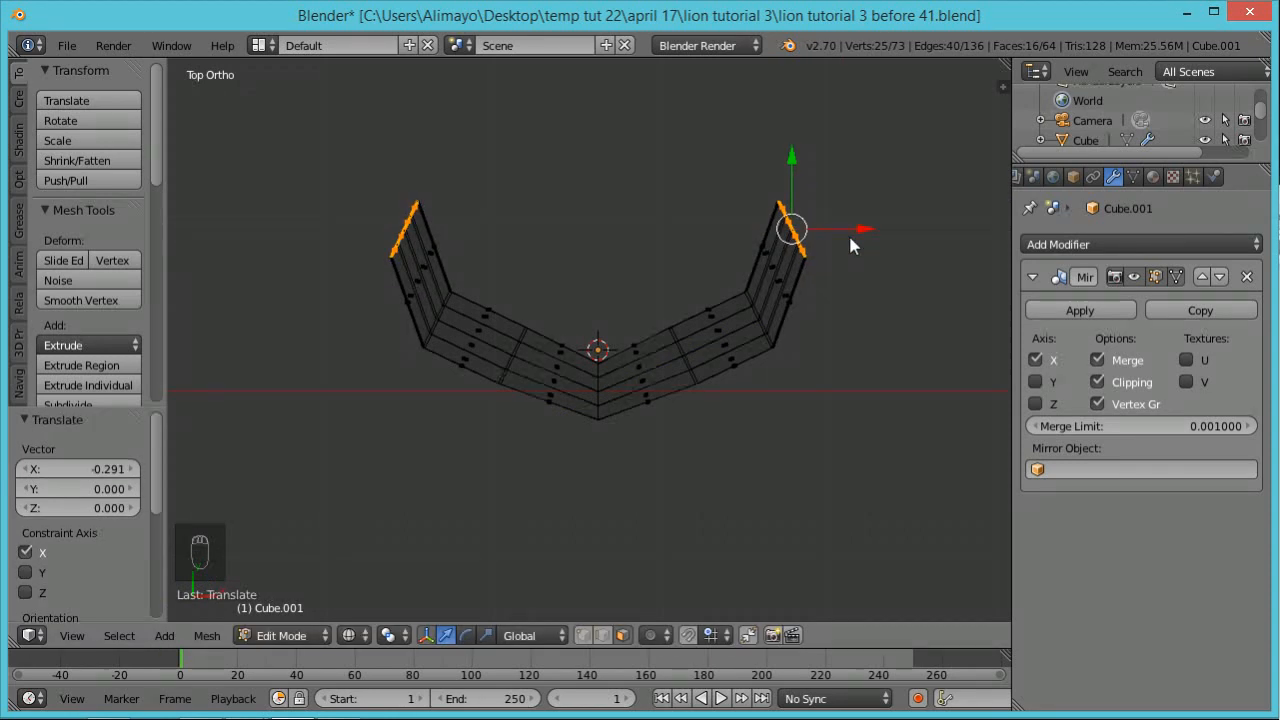
# Rotate the extruded end faces about -56.2° as seen from above, and shift them about -0.030 along X
pyautogui.press('r')
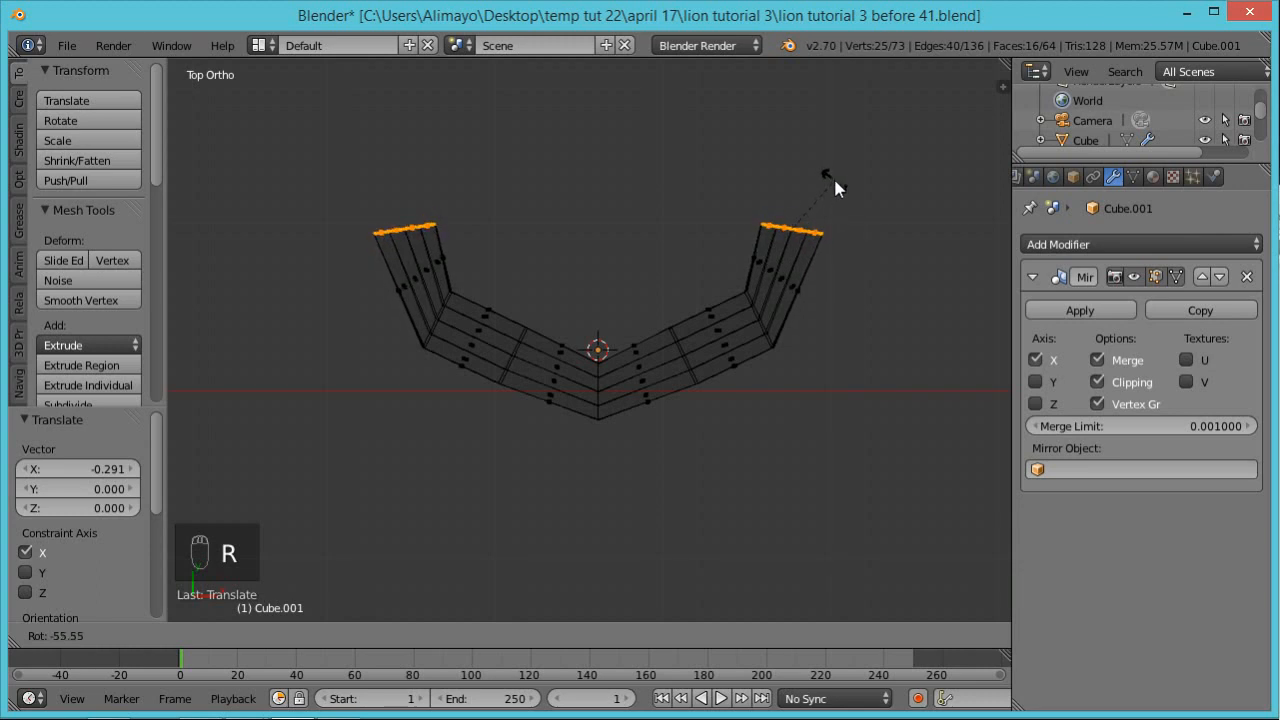
pyautogui.click(835, 182)
pyautogui.moveTo(862, 228); pyautogui.dragTo(842, 232)
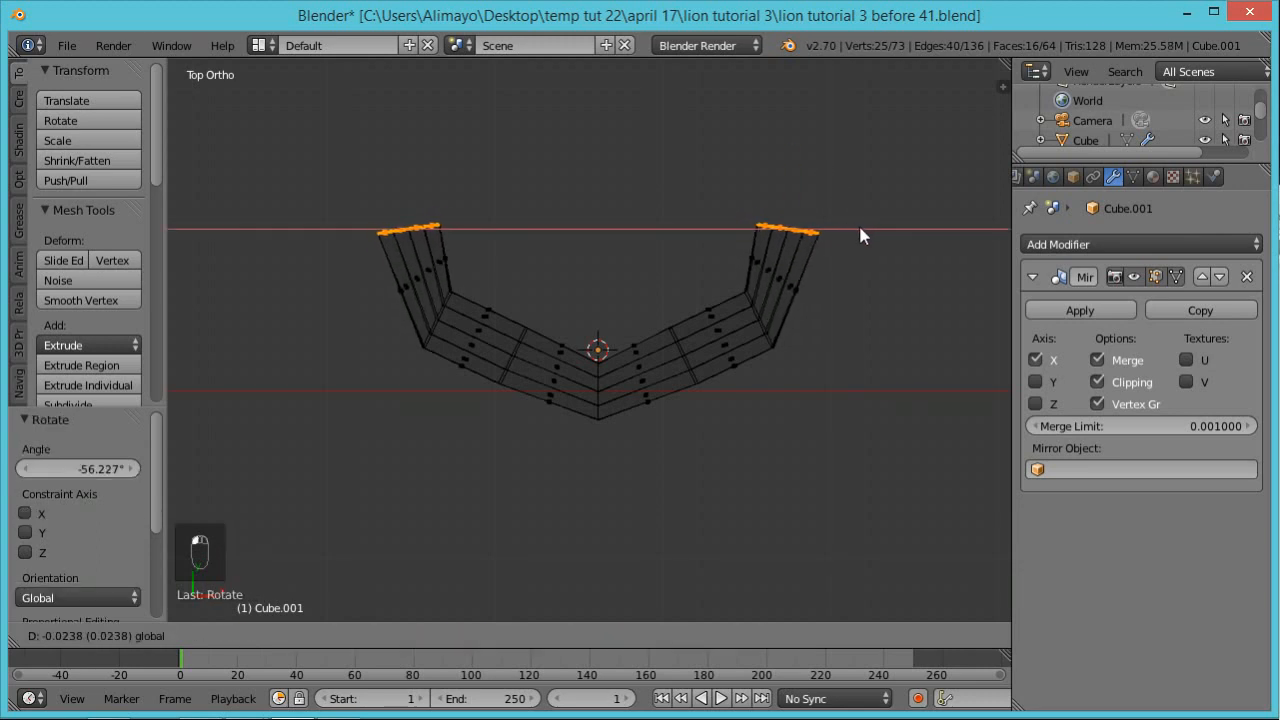
pyautogui.click(857, 225)
# Extrude the bar's end faces again toward positive Y to lengthen the arms, shifting them about -0.161 along X
pyautogui.press('e')
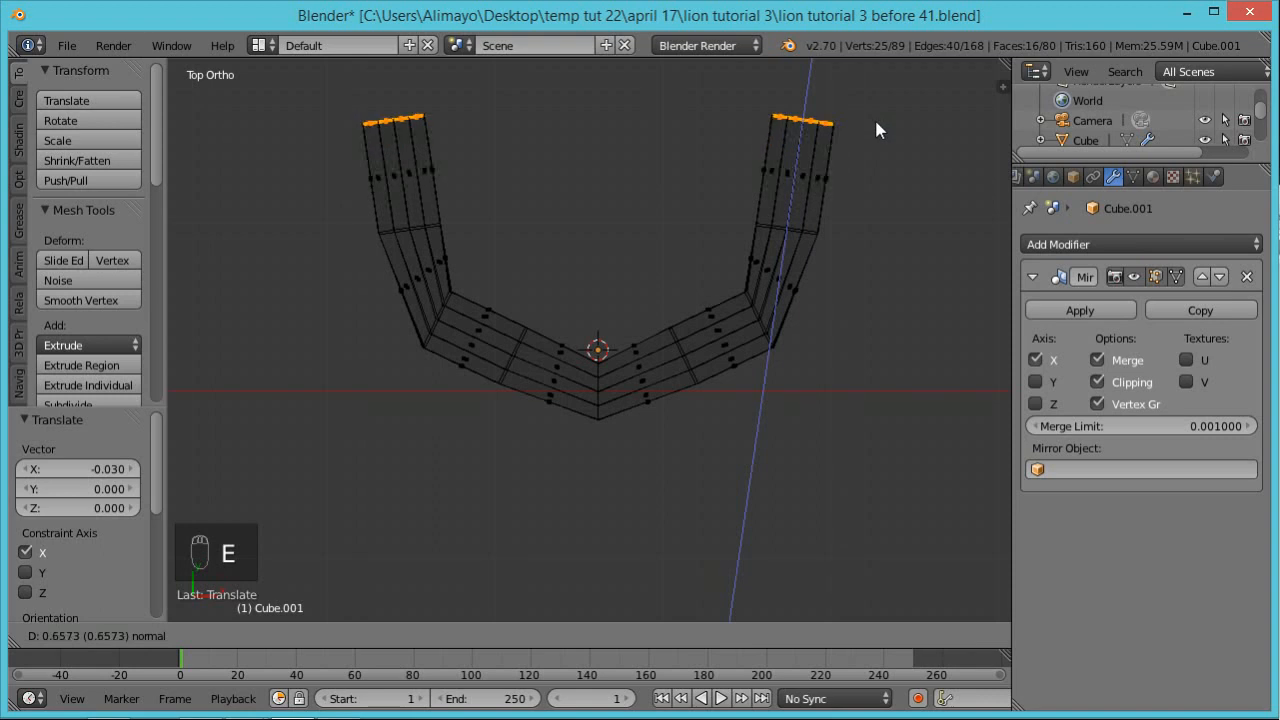
pyautogui.click(876, 125)
pyautogui.moveTo(801, 76); pyautogui.dragTo(800, 97)
pyautogui.moveTo(862, 138); pyautogui.dragTo(836, 141)
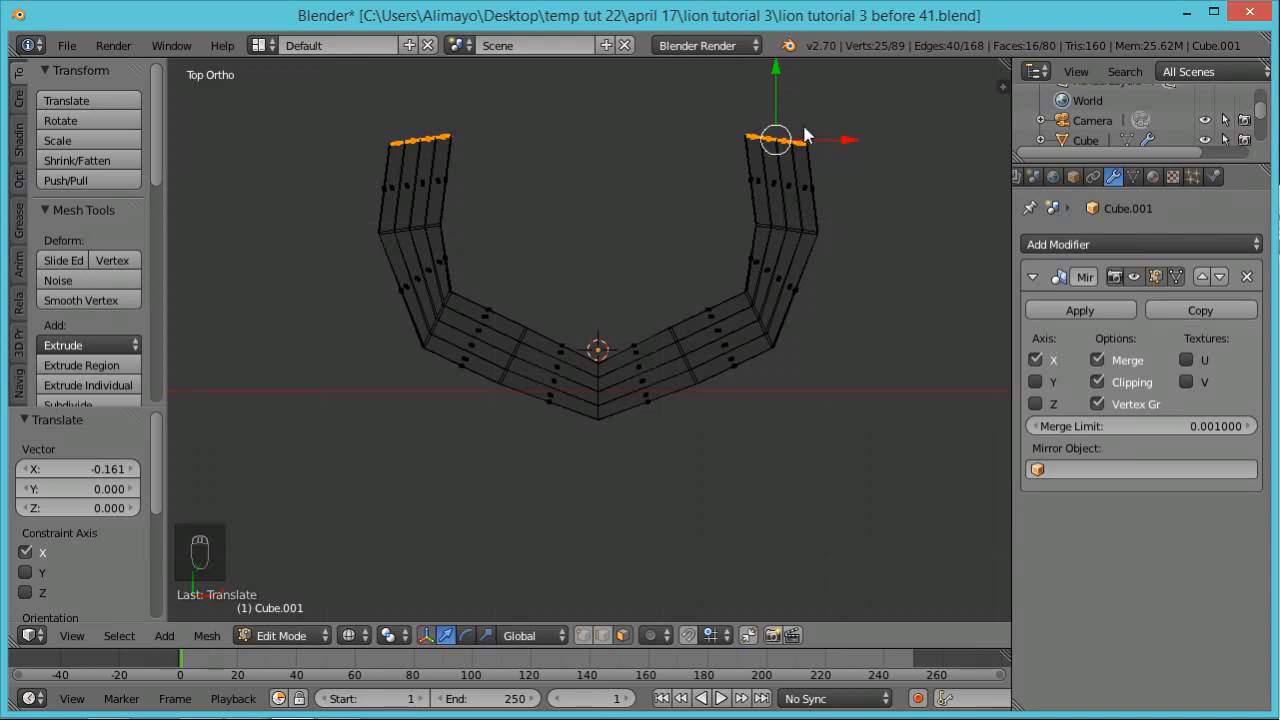
# Extrude another segment from the arm ends toward positive Y, and shift it about -0.100 along X
pyautogui.press('e')
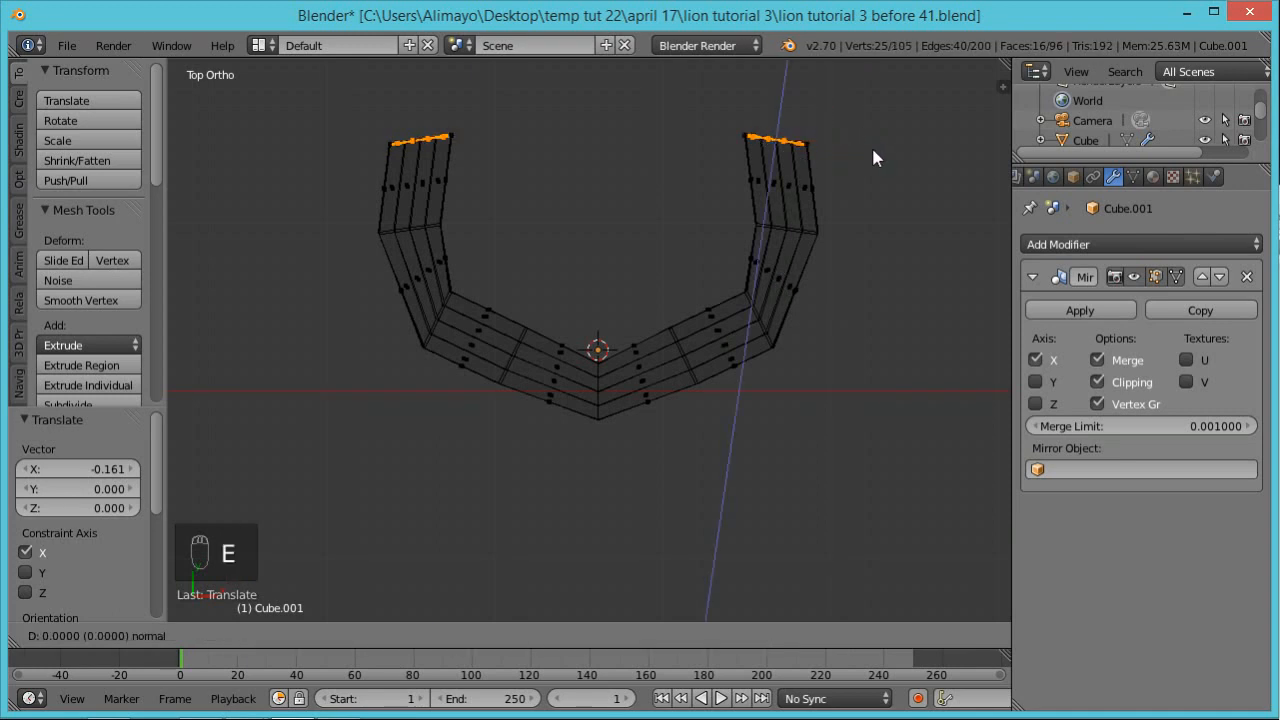
pyautogui.click(870, 76)
pyautogui.scroll(-1, 868, 127)
pyautogui.moveTo(836, 116); pyautogui.dragTo(810, 110)
# Extrude a final segment from the arm ends, nudge it inward along X, and rotate the end faces about -7° to level them
pyautogui.press('e')
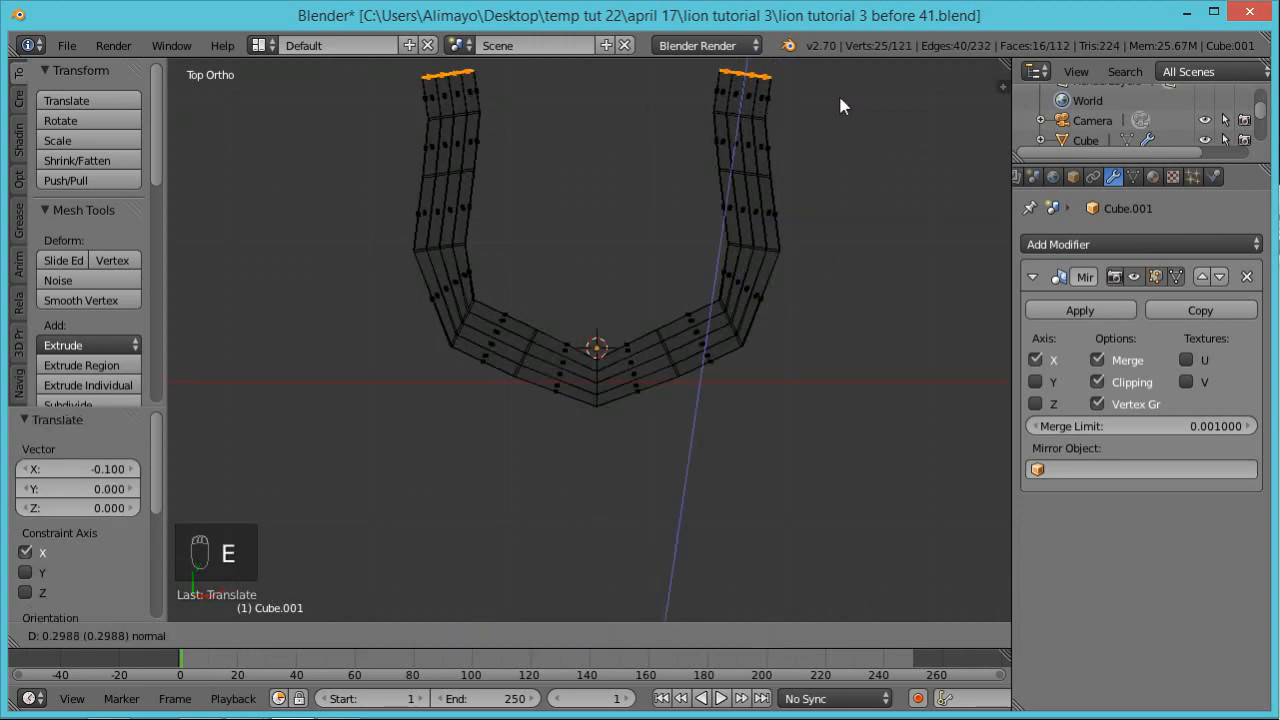
pyautogui.click(840, 84)
pyautogui.moveTo(817, 61); pyautogui.dragTo(809, 70)
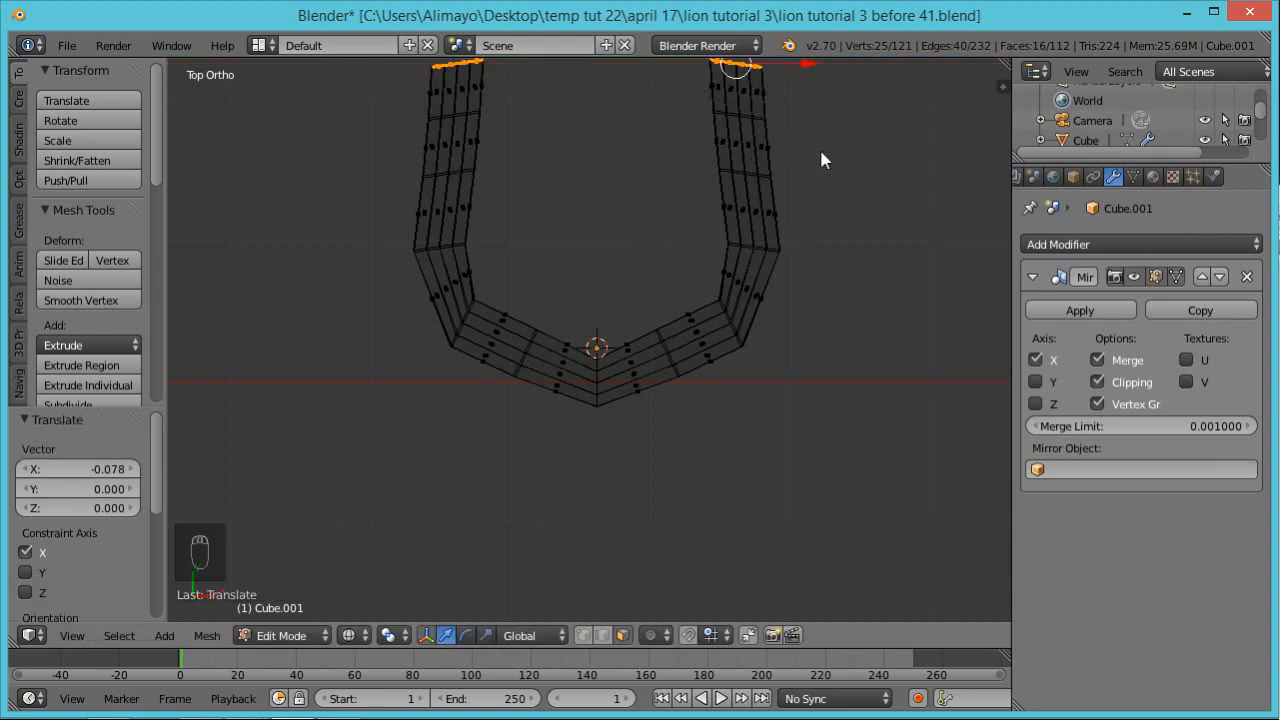
pyautogui.moveTo(806, 64); pyautogui.dragTo(808, 60)
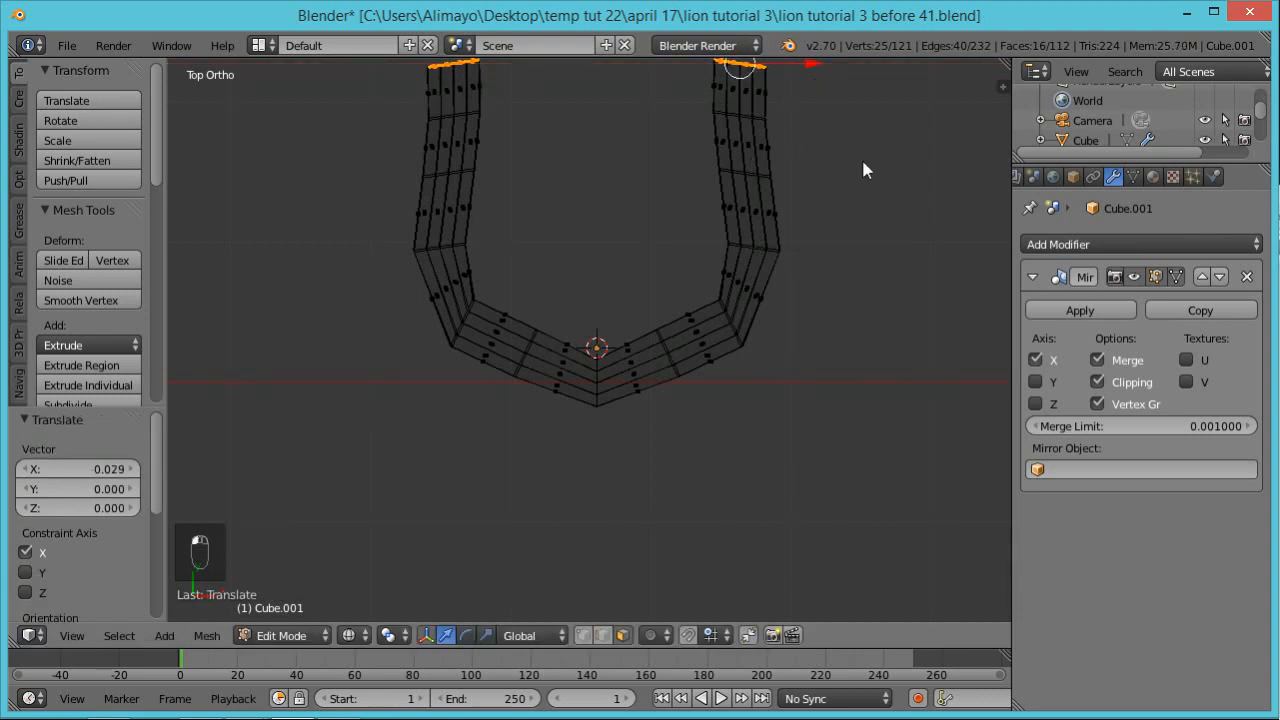
pyautogui.press('r')
pyautogui.click(865, 137)
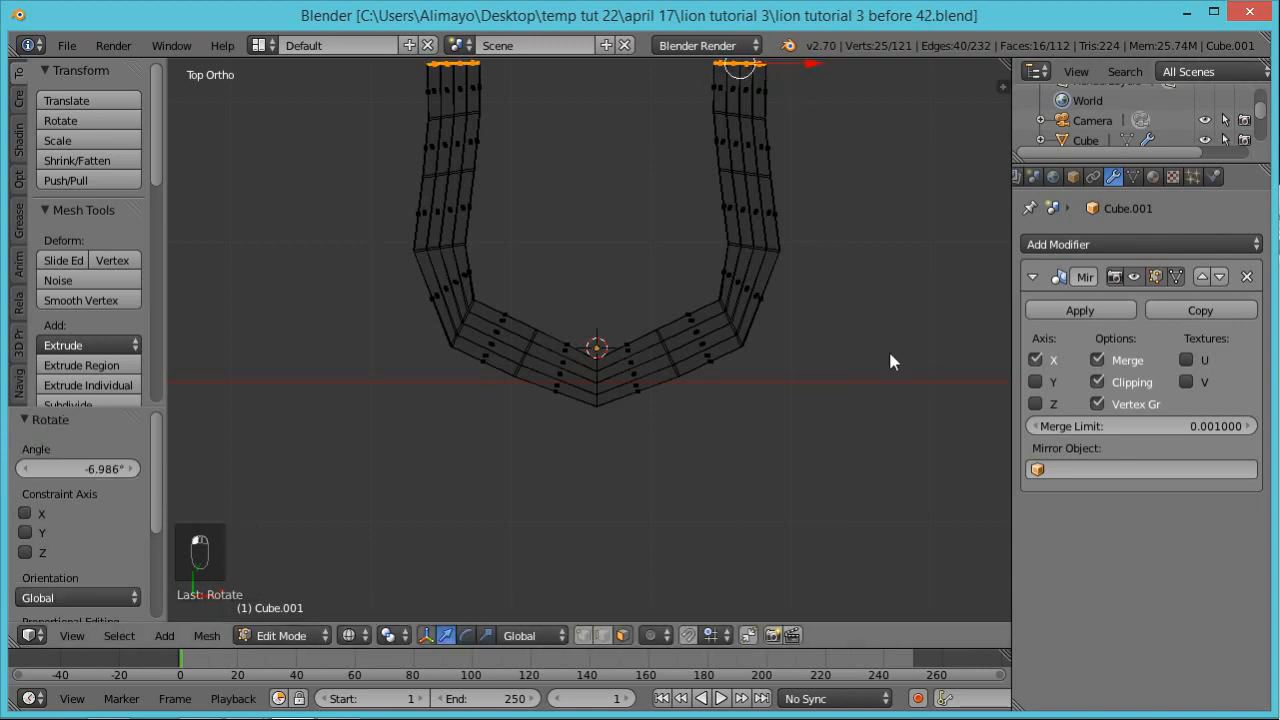
# Delete all the top faces of the U-shaped bar, keeping the faces that cap the arm ends
pyautogui.moveTo(867, 460); pyautogui.dragTo(815, 346, button='middle')
pyautogui.press('z')
pyautogui.scroll(-2, 815, 339)
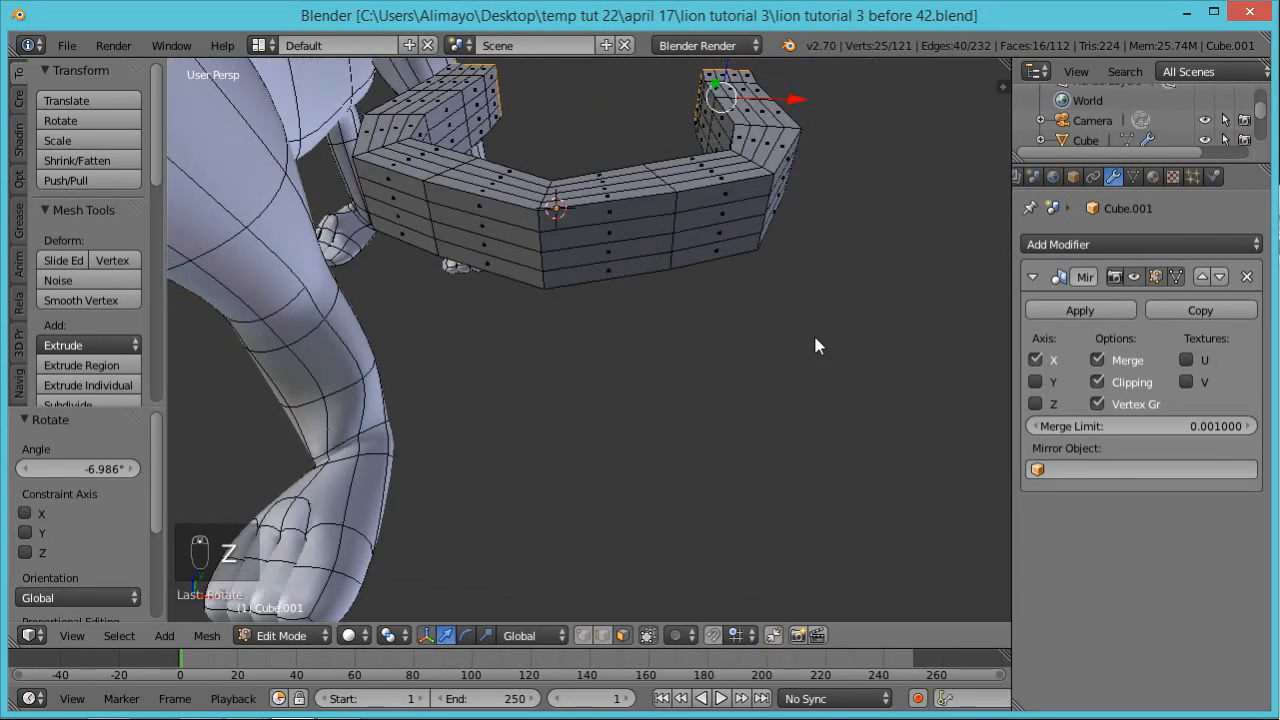
pyautogui.moveTo(787, 259); pyautogui.dragTo(741, 333, button='middle')
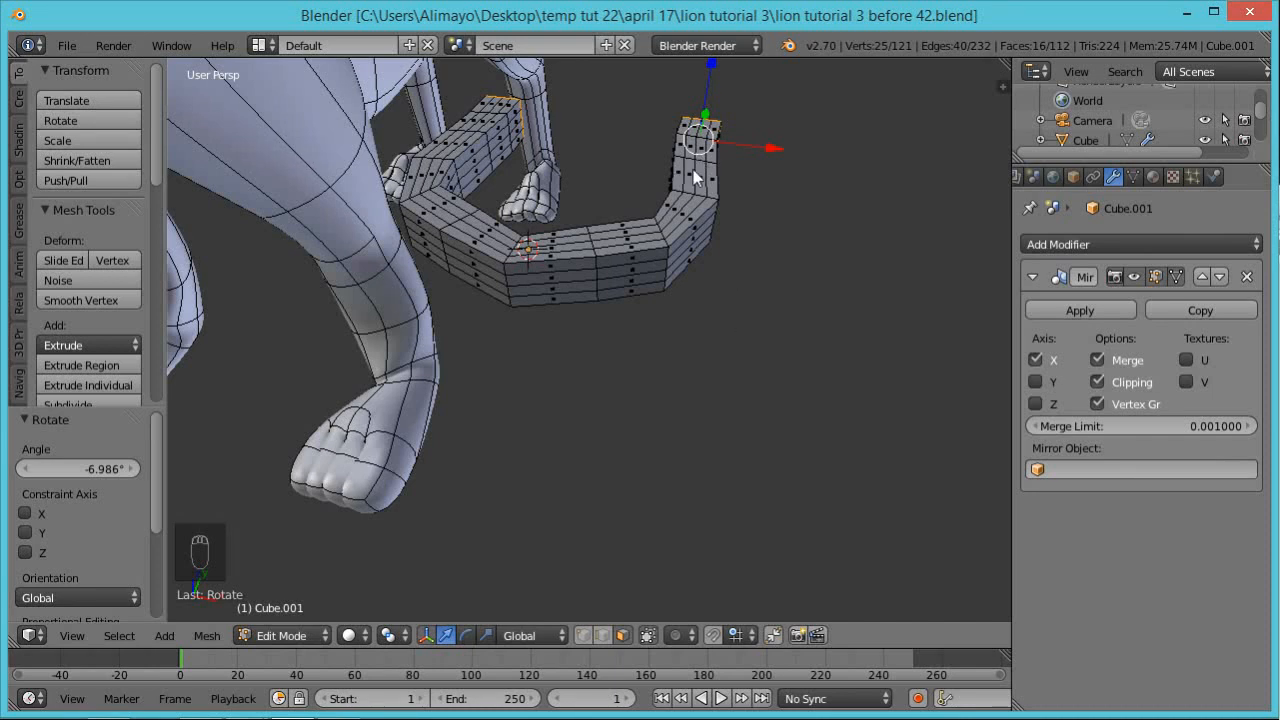
pyautogui.scroll(1, 688, 181)
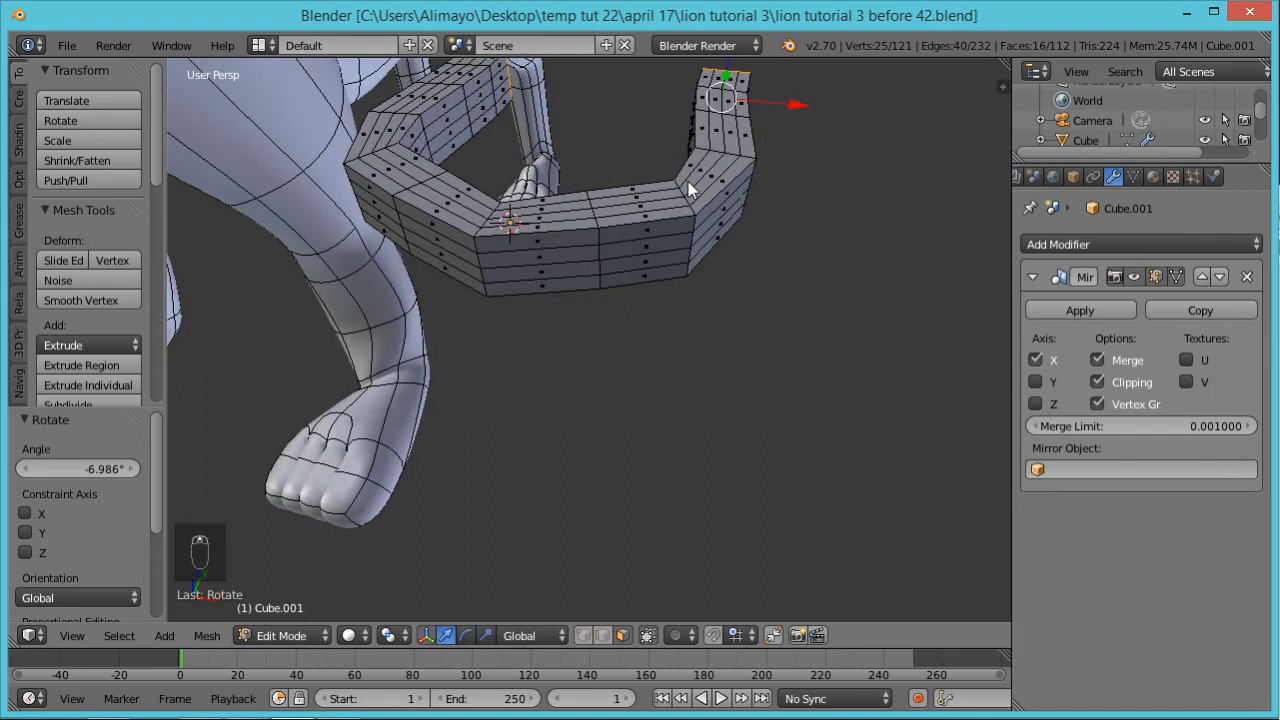
pyautogui.press('c')
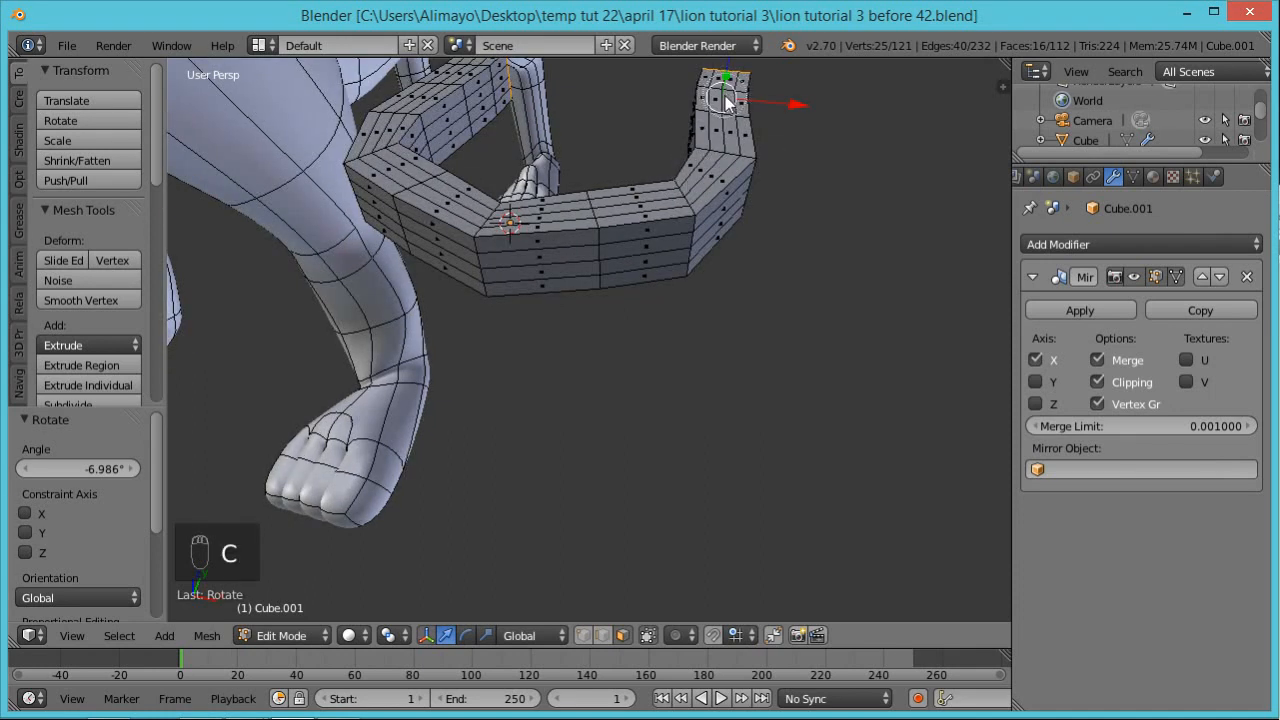
pyautogui.moveTo(731, 96)
pyautogui.mouseDown()
pyautogui.moveTo(718, 172)
pyautogui.moveTo(569, 207)
pyautogui.mouseUp()
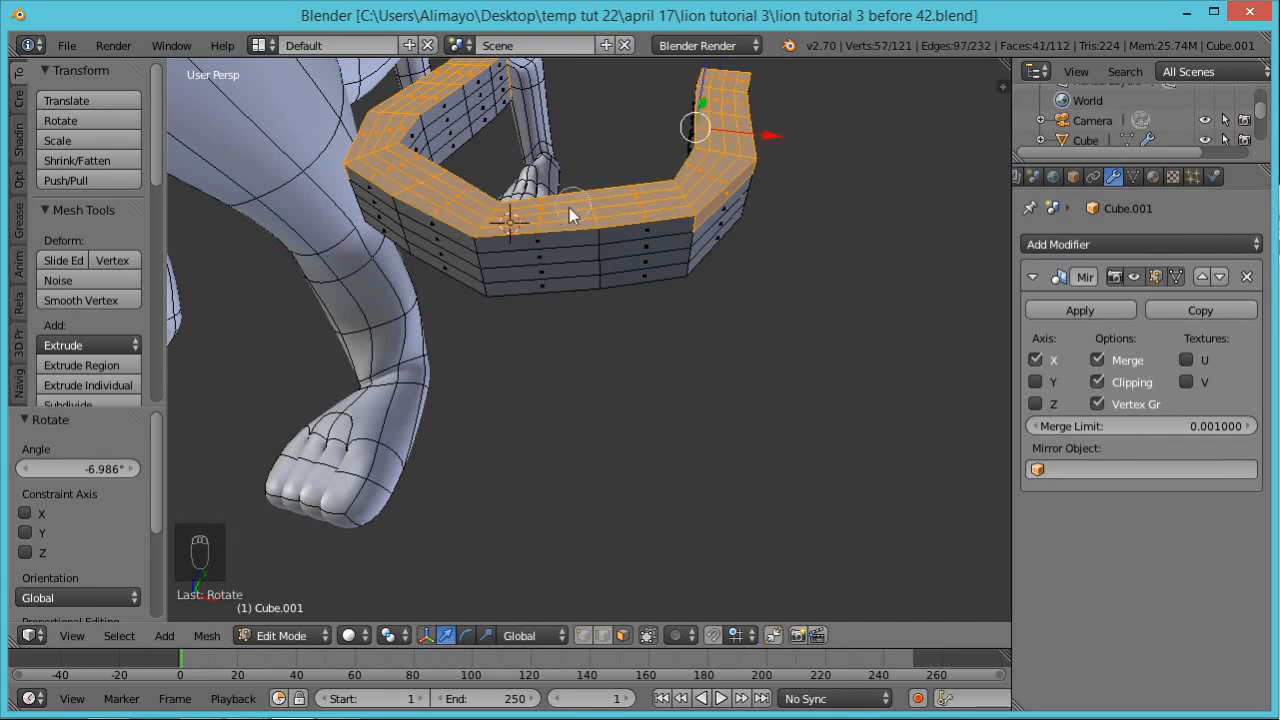
pyautogui.moveTo(731, 237); pyautogui.dragTo(728, 228, button='middle')
pyautogui.rightClick(728, 228)
pyautogui.moveTo(813, 325); pyautogui.dragTo(671, 286, button='middle')
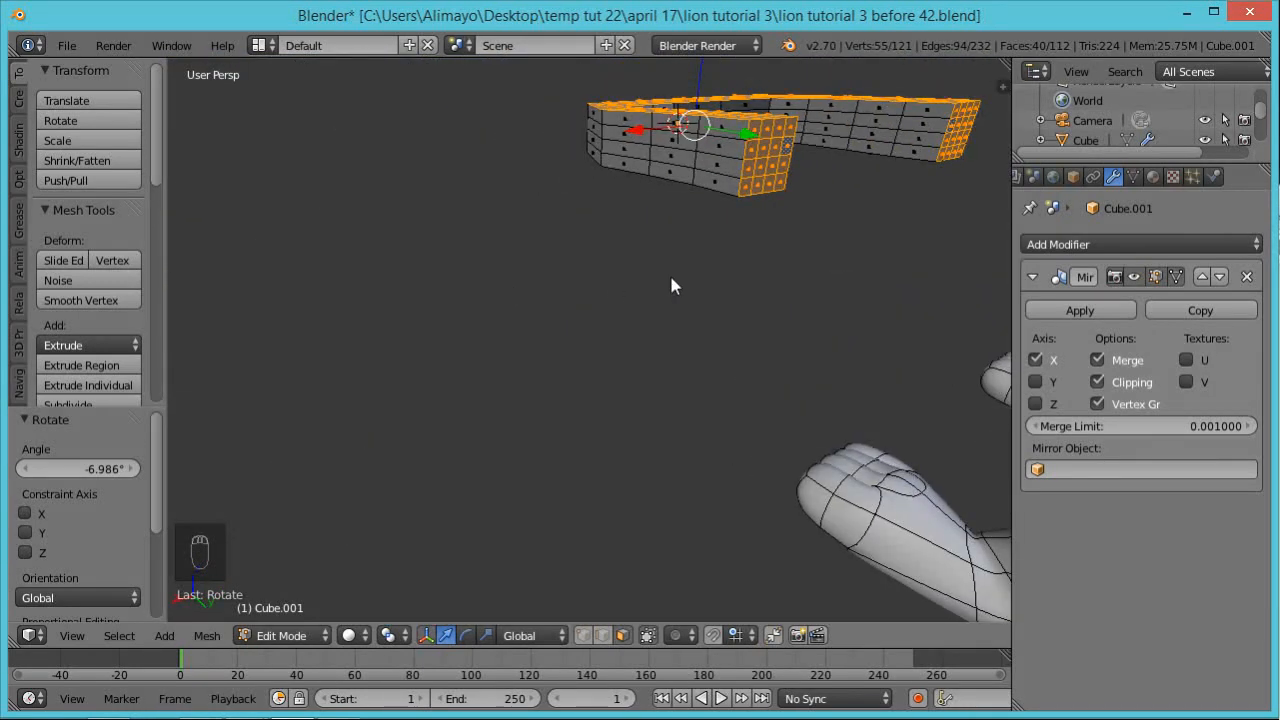
pyautogui.press('c')
pyautogui.moveTo(765, 182); pyautogui.dragTo(771, 157, button='middle')
pyautogui.moveTo(616, 229); pyautogui.dragTo(728, 289, button='middle')
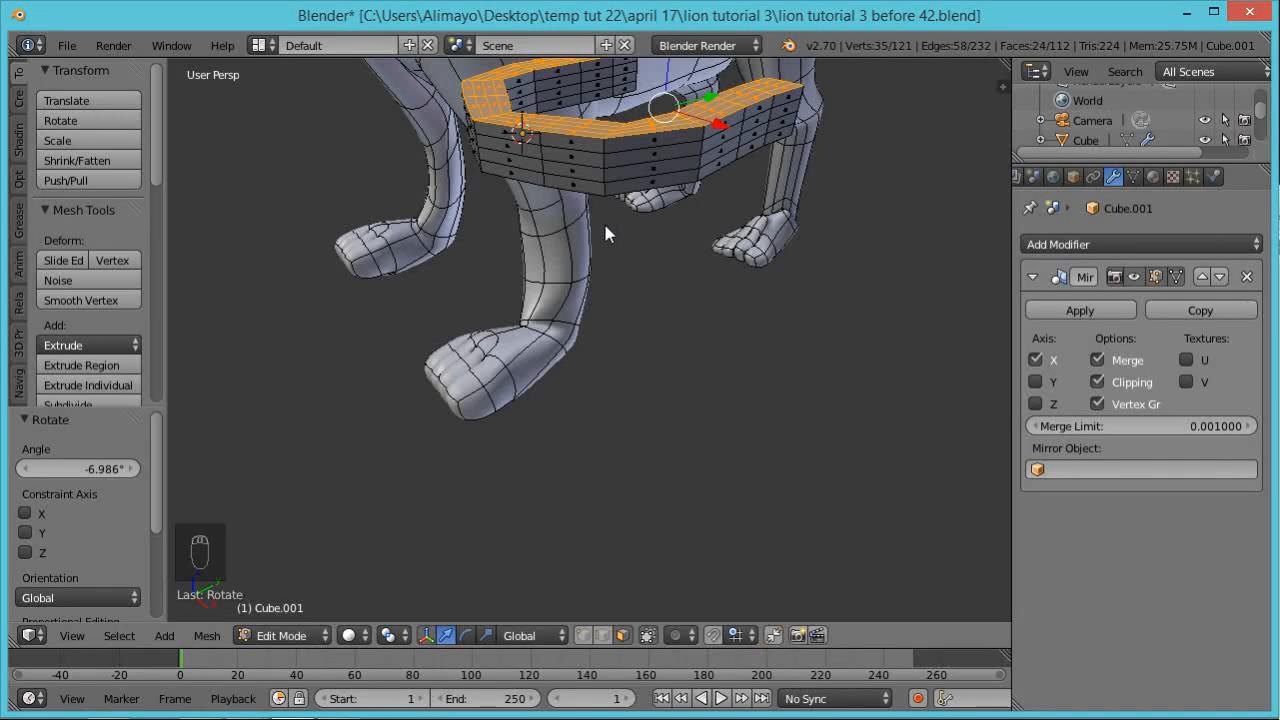
pyautogui.press('x')
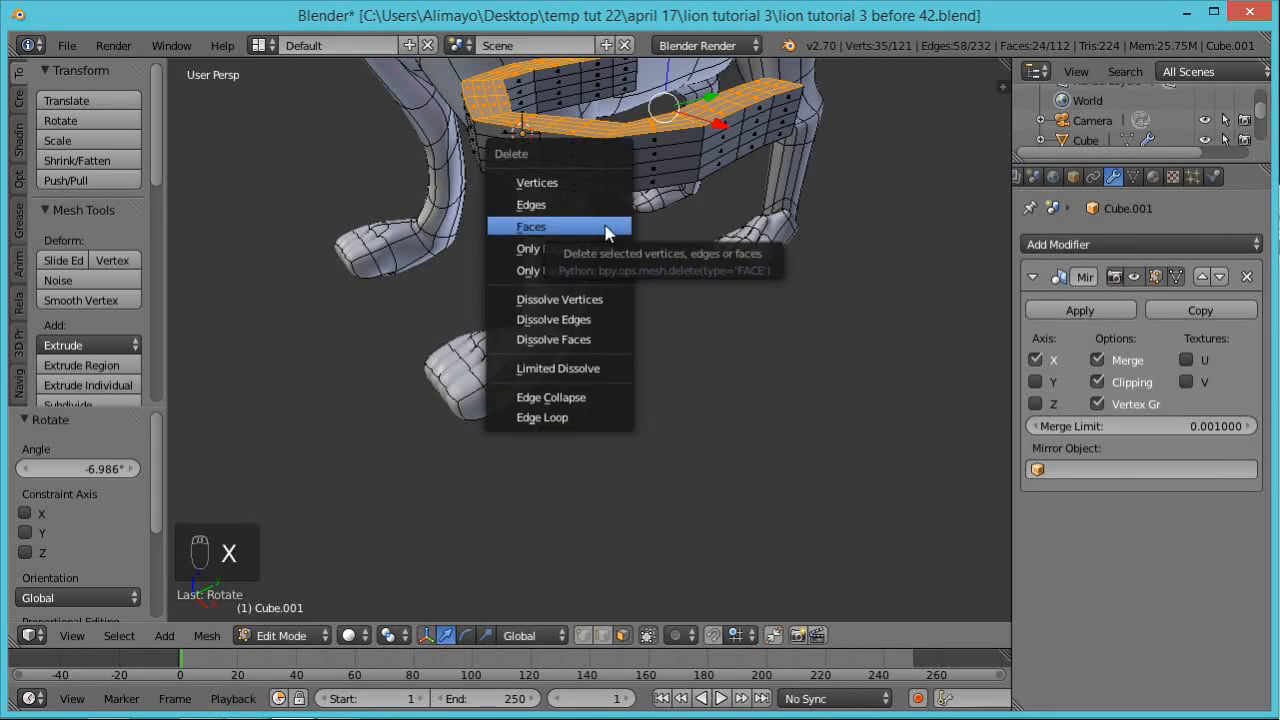
pyautogui.click(604, 228)
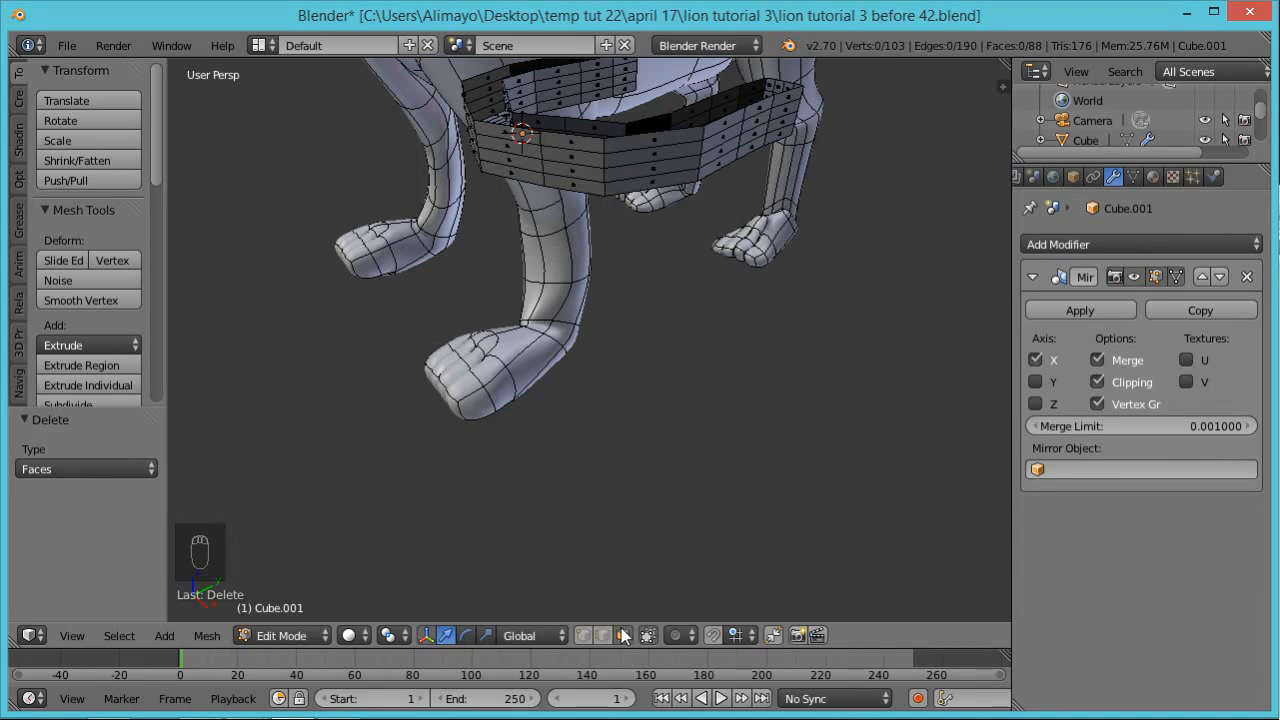
# Apply Shrink/Fatten of about -0.063 to the uppermost face loop around the open bar's walls
pyautogui.keyDown('alt'); pyautogui.rightClick(604, 155); pyautogui.keyUp('alt')
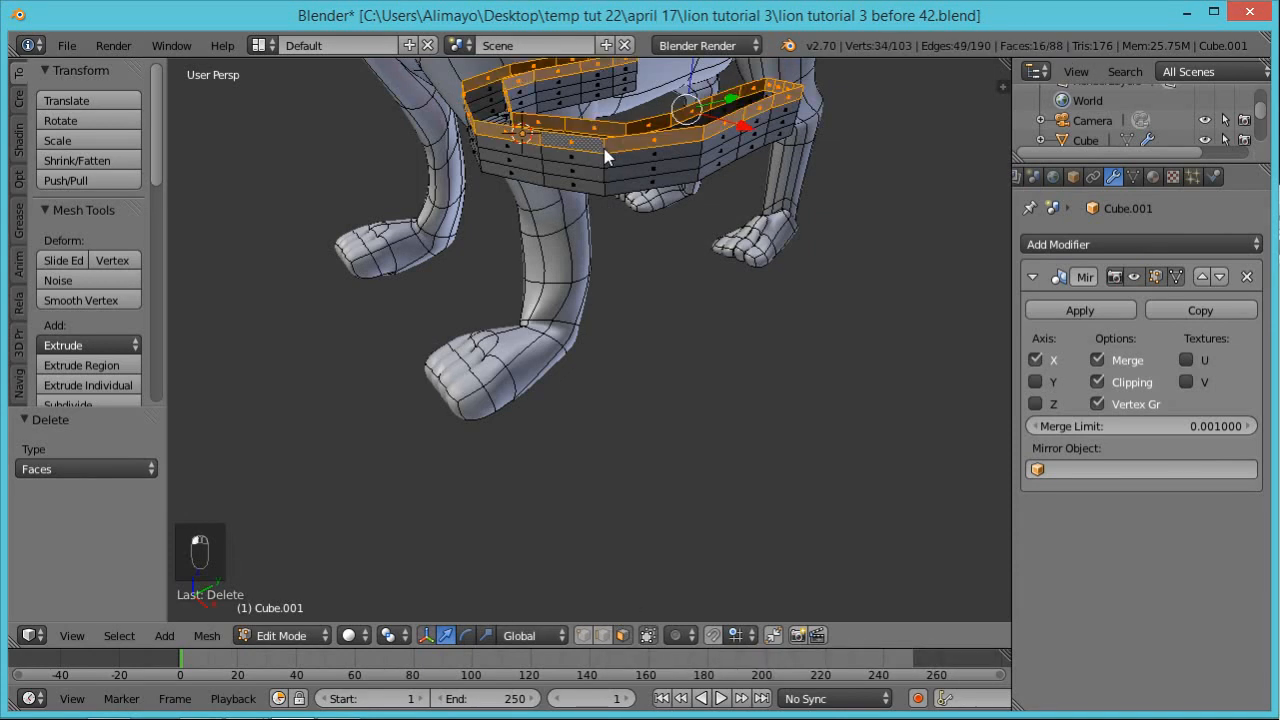
pyautogui.moveTo(600, 209); pyautogui.dragTo(623, 191, button='middle')
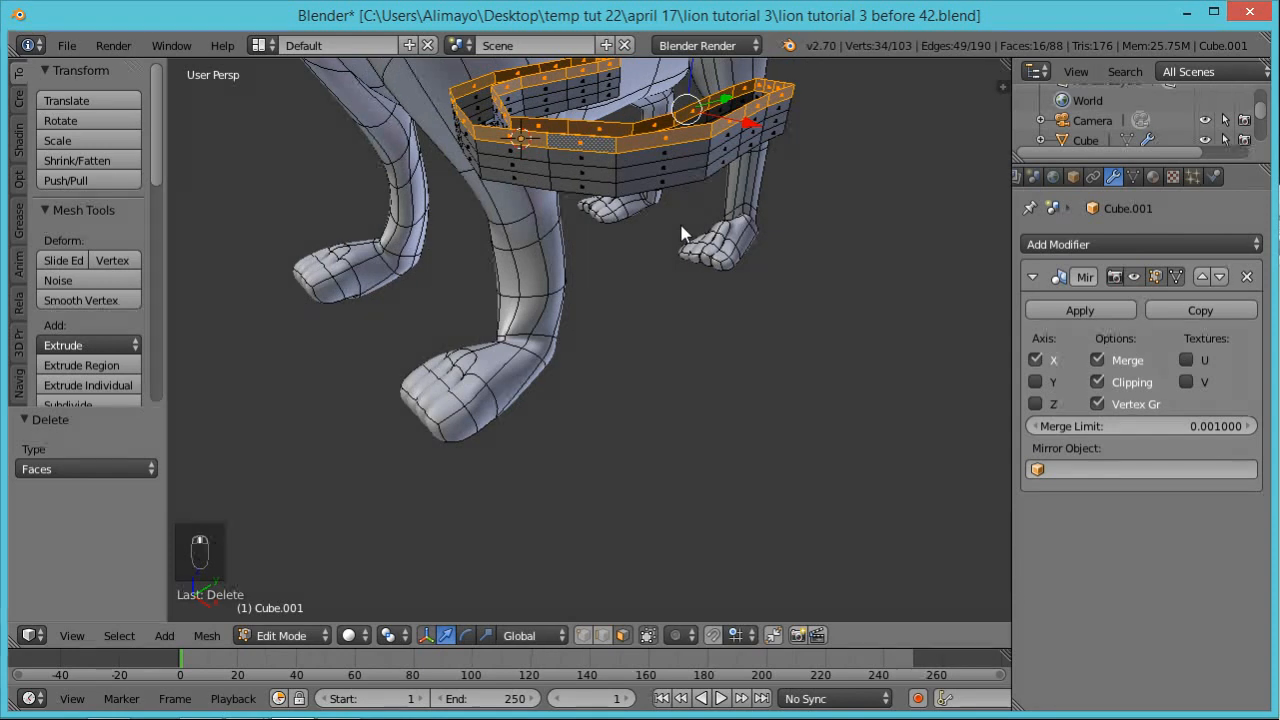
pyautogui.hotkey('alt', 's')
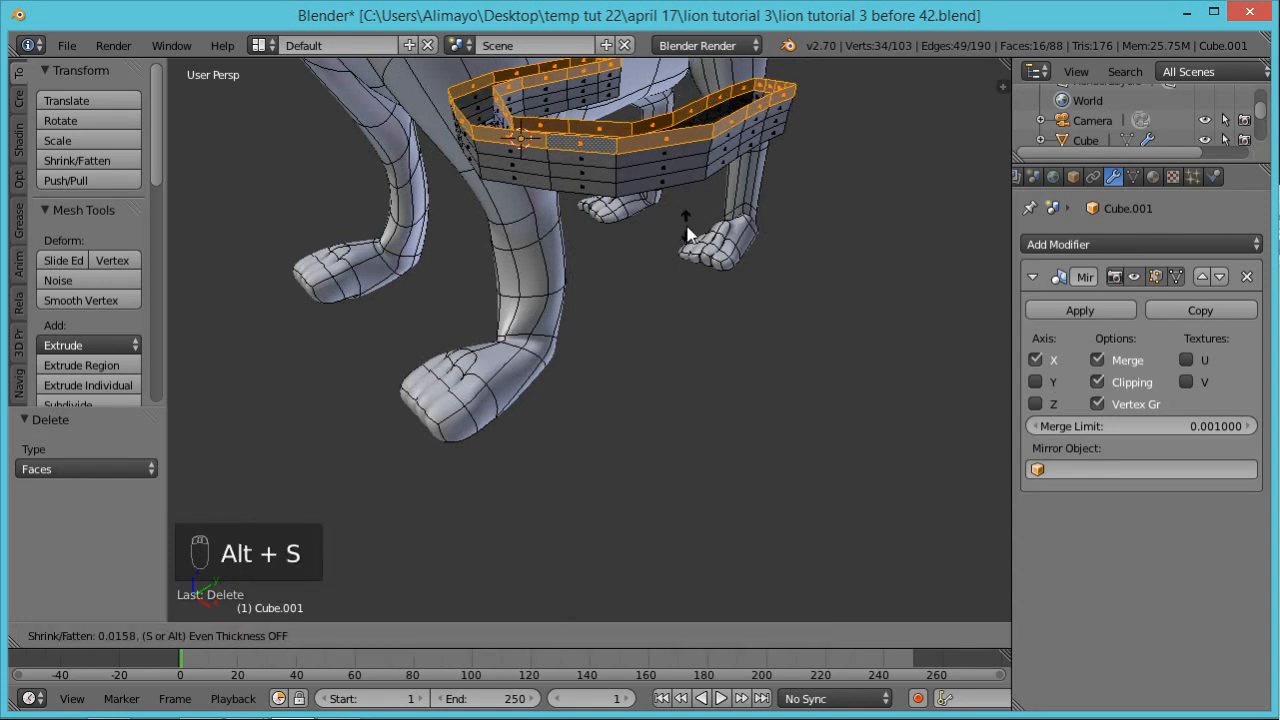
pyautogui.click(688, 237)
# Apply Shrink/Fatten of about -0.041 to the lowermost face loop around the U-shaped bar's walls
pyautogui.moveTo(676, 274); pyautogui.dragTo(662, 243, button='middle')
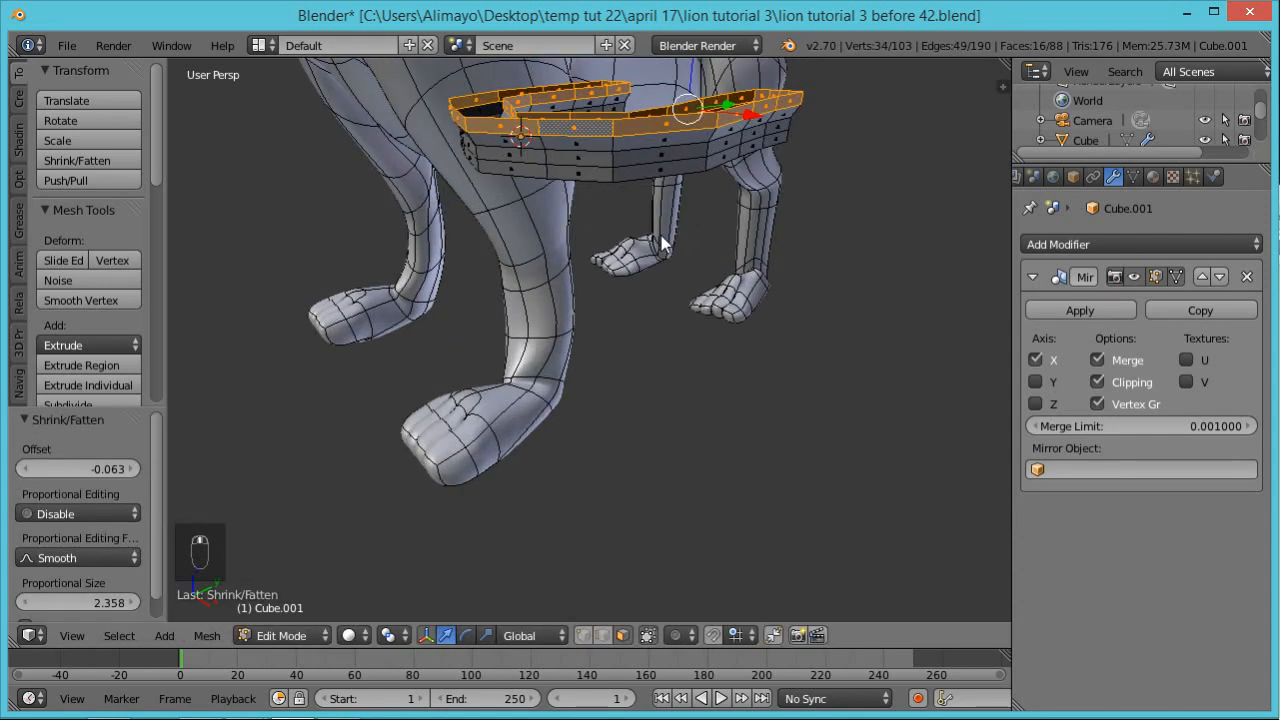
pyautogui.scroll(1, 614, 176)
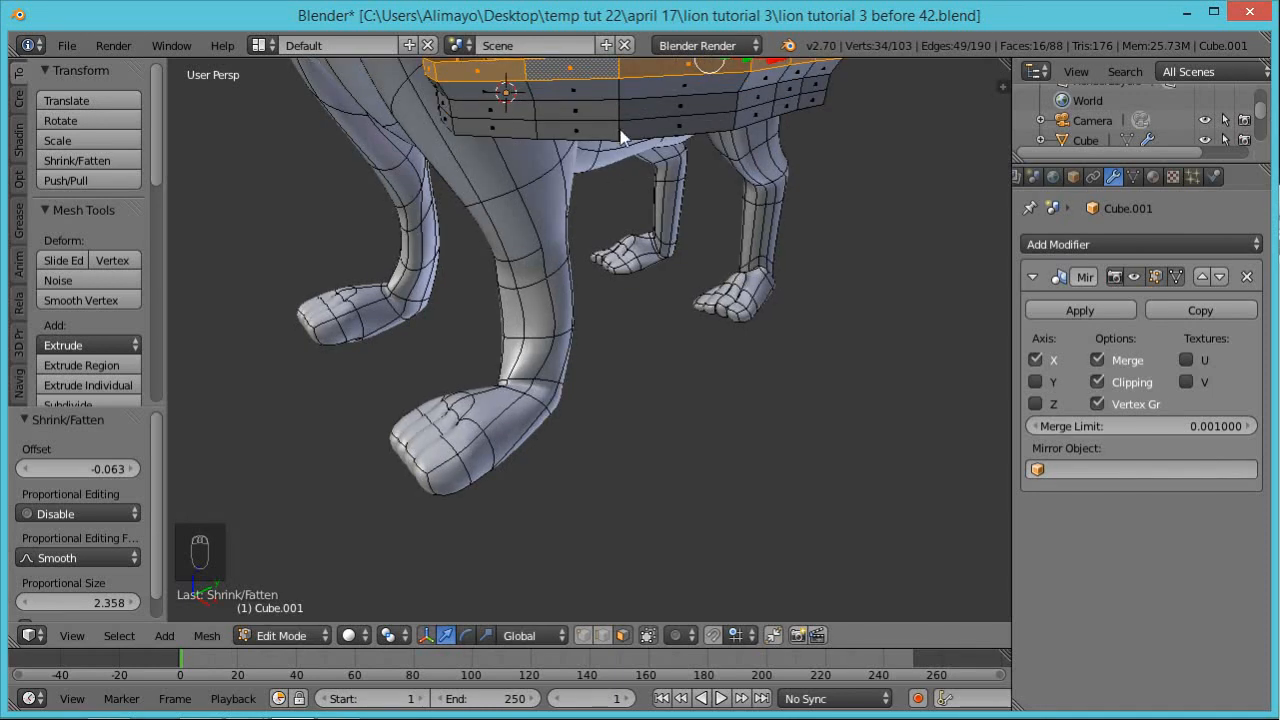
pyautogui.keyDown('alt'); pyautogui.rightClick(617, 131); pyautogui.keyUp('alt')
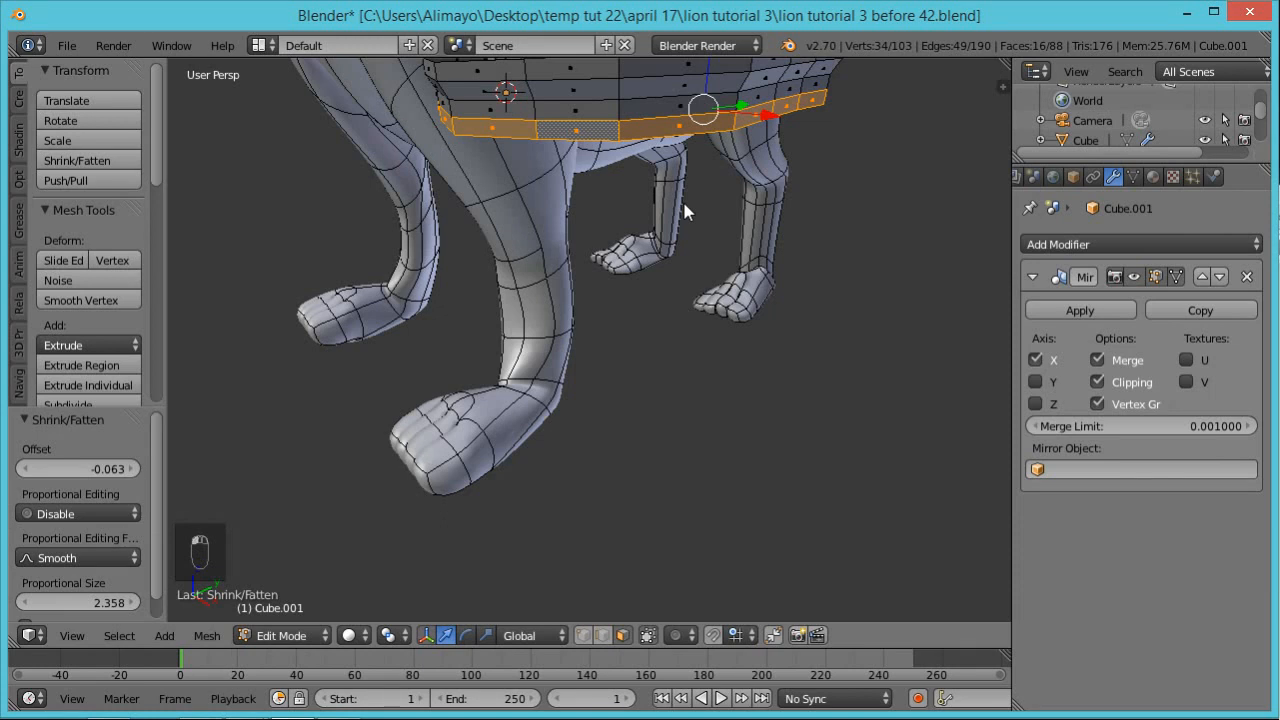
pyautogui.hotkey('alt', 's')
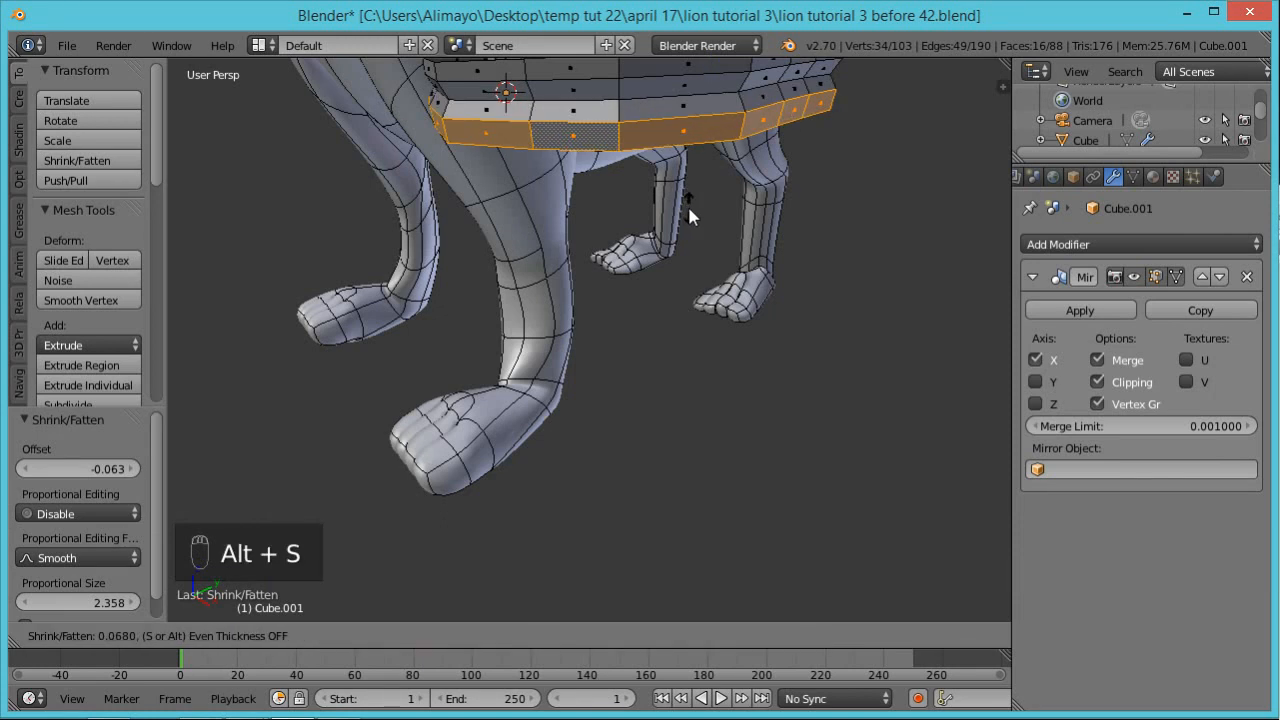
pyautogui.click(688, 201)
# Place the 3D cursor in the empty space beside the U-shaped bar and add a cube there within the same mesh
pyautogui.moveTo(683, 209); pyautogui.dragTo(869, 242, button='middle')
pyautogui.click(870, 236)
pyautogui.moveTo(865, 328)
pyautogui.mouseDown(button='middle')
pyautogui.moveTo(886, 326)
pyautogui.moveTo(874, 323)
pyautogui.mouseUp(button='middle')
pyautogui.scroll(-1, 871, 330)
pyautogui.click(942, 266)
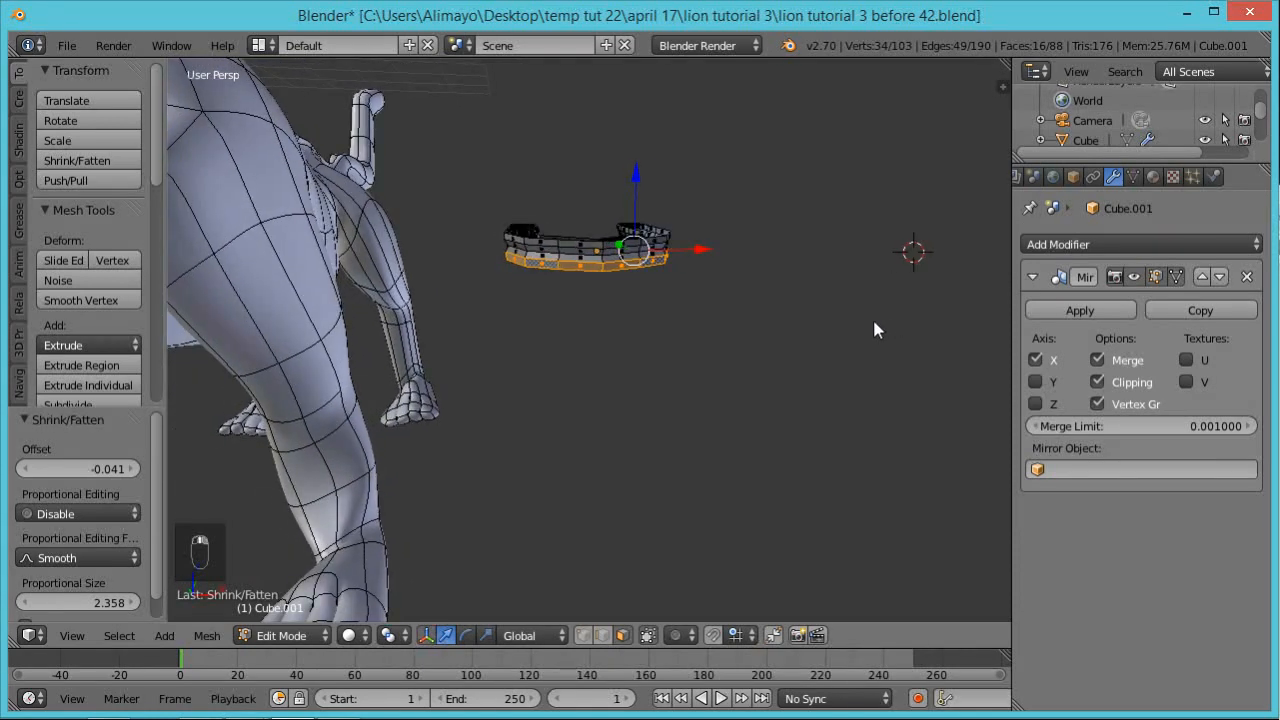
pyautogui.hotkey('shift', 'a')
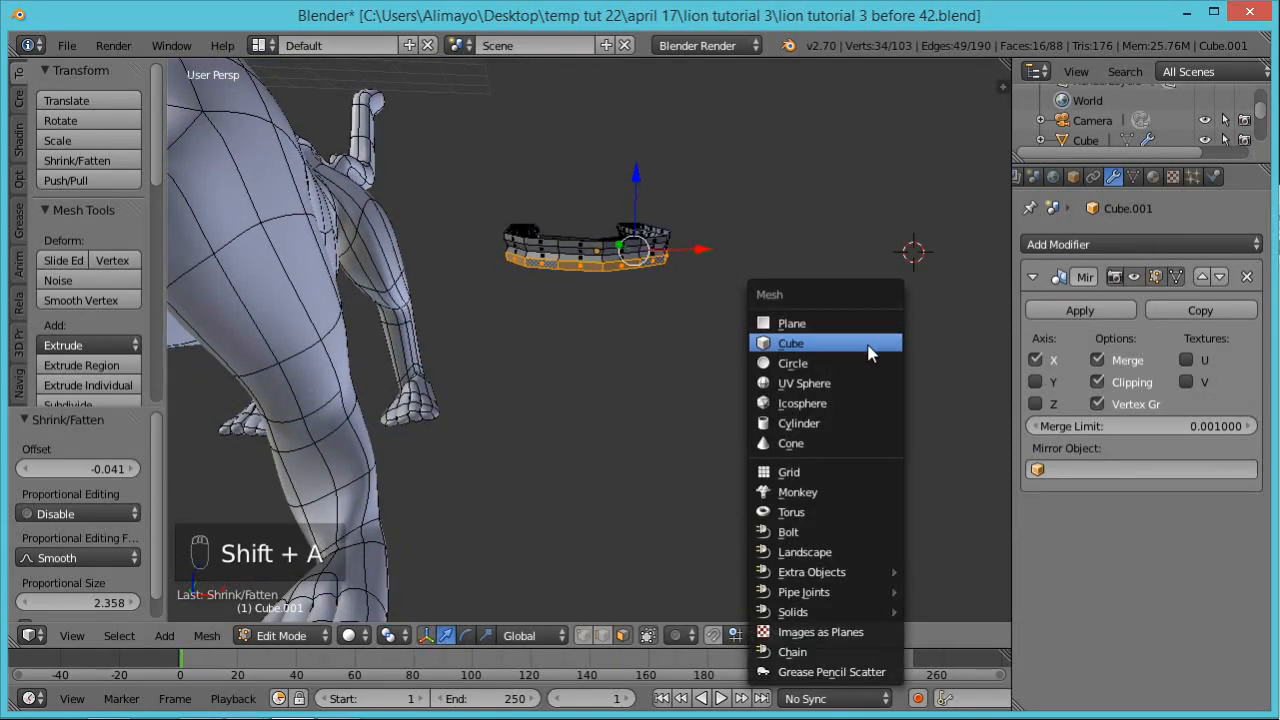
pyautogui.click(870, 352)
pyautogui.scroll(-2, 875, 363)
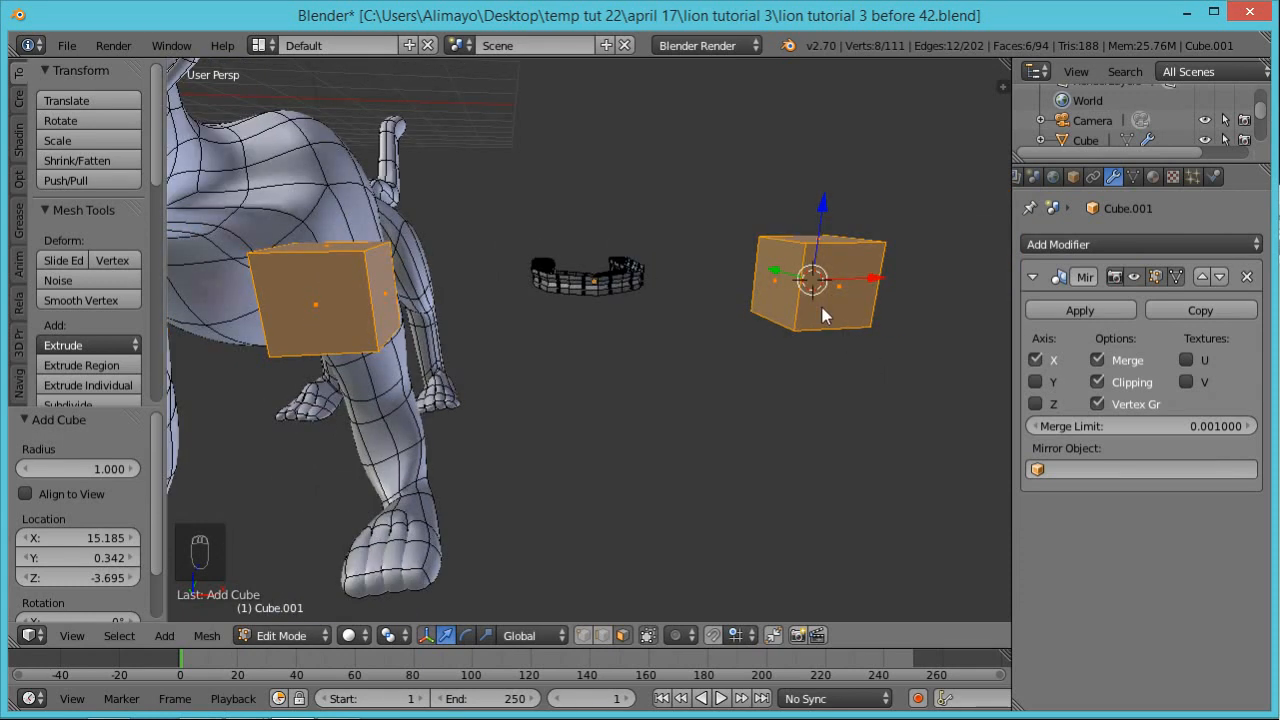
# Add three centred loop cuts to the new cube, one across each axis, dividing every side into four faces
pyautogui.hotkey('ctrl', 'r')
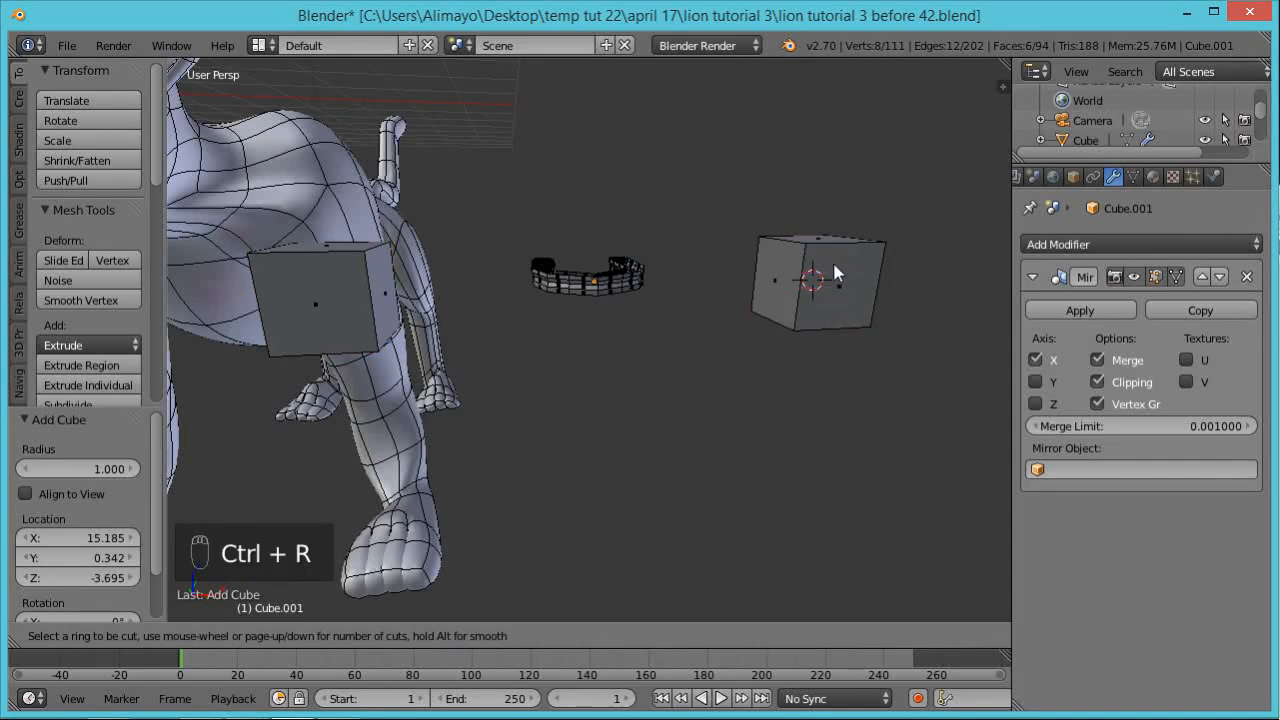
pyautogui.click(845, 261)
pyautogui.rightClick(846, 272)
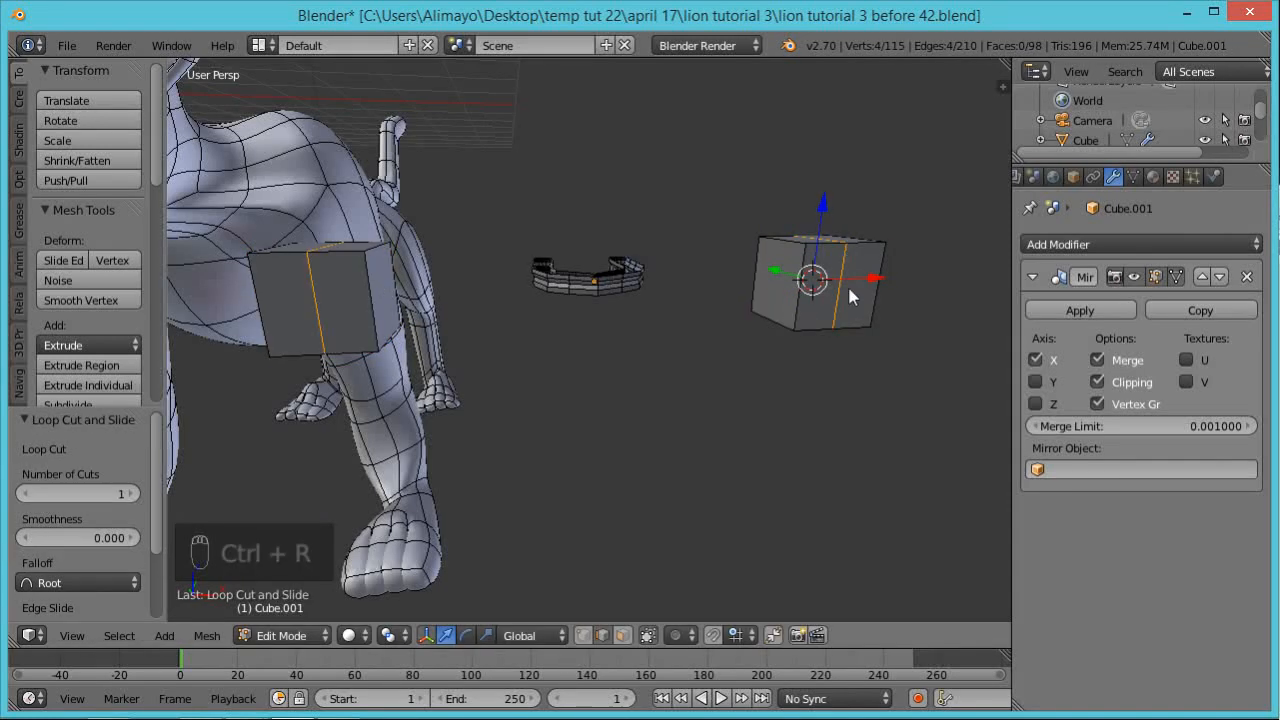
pyautogui.hotkey('ctrl', 'r')
pyautogui.click(845, 285)
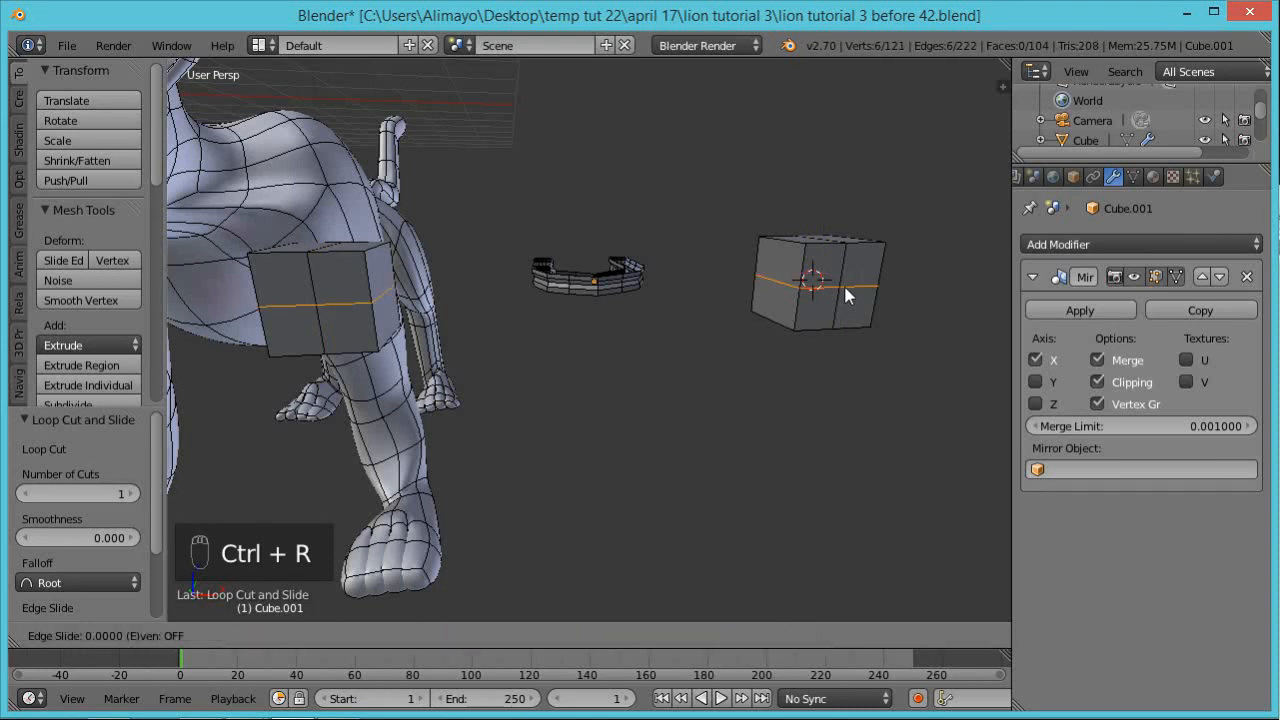
pyautogui.rightClick(846, 288)
pyautogui.moveTo(899, 309); pyautogui.dragTo(720, 315, button='middle')
pyautogui.hotkey('ctrl', 'r')
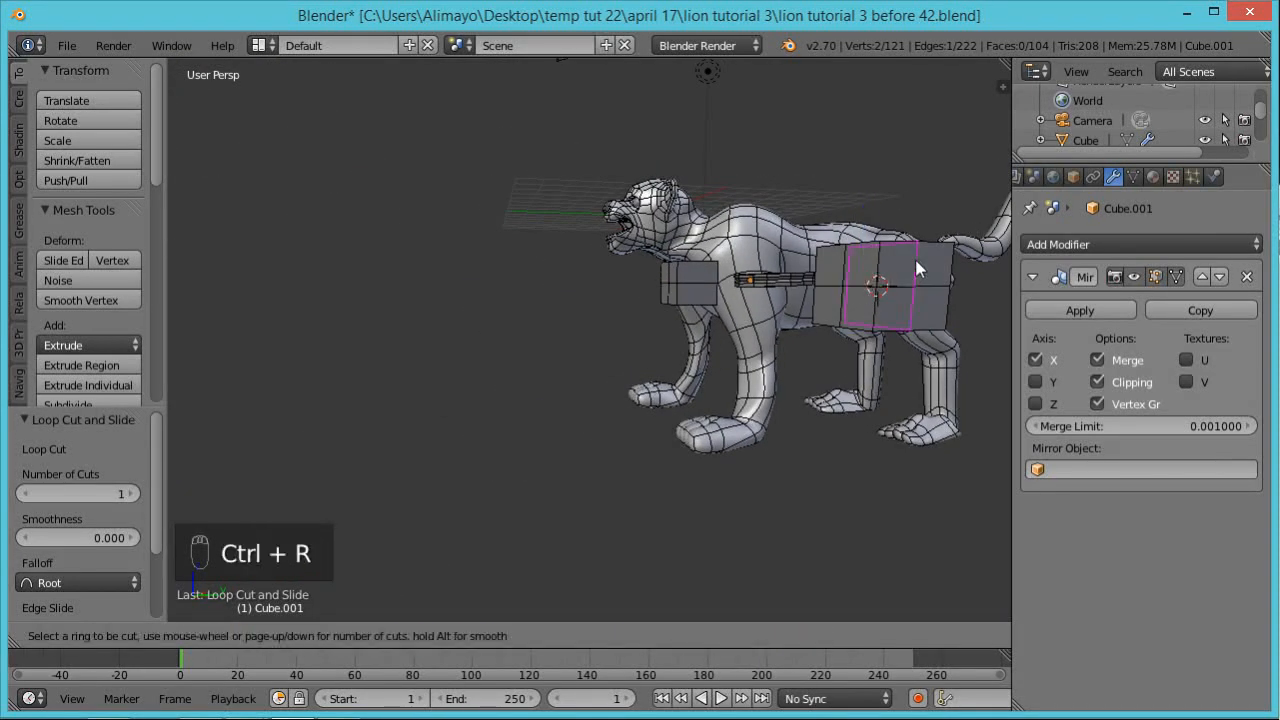
pyautogui.click(917, 268)
pyautogui.rightClick(917, 268)
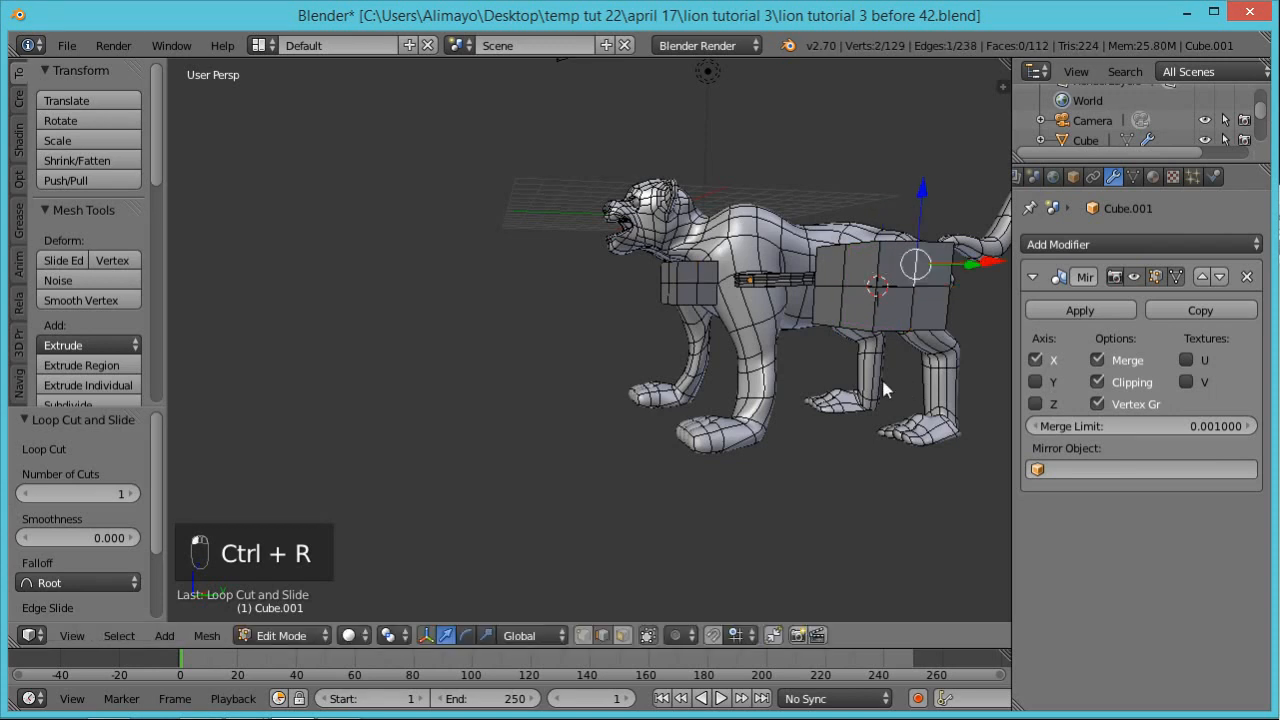
# Select the whole subdivided cube with its linked geometry and move it about -1.540 along X toward the bar
pyautogui.moveTo(881, 376); pyautogui.dragTo(175, 418, button='middle')
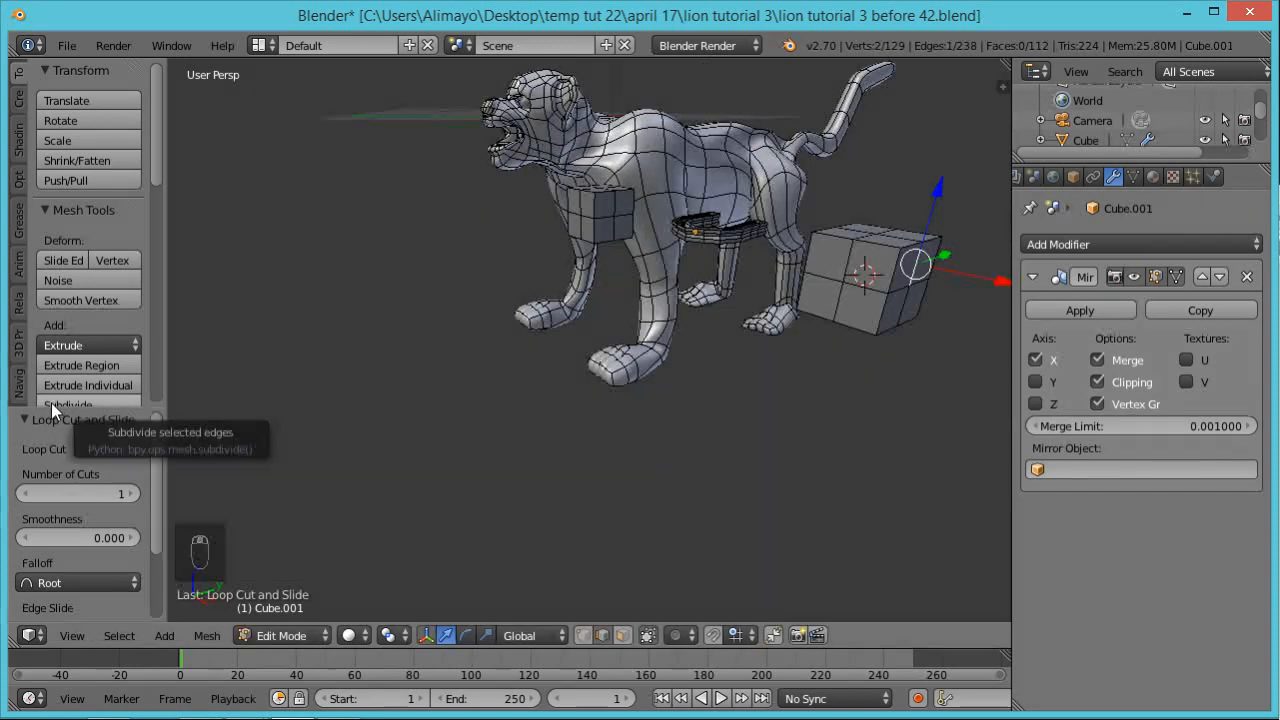
pyautogui.hotkey('ctrl', 'l')
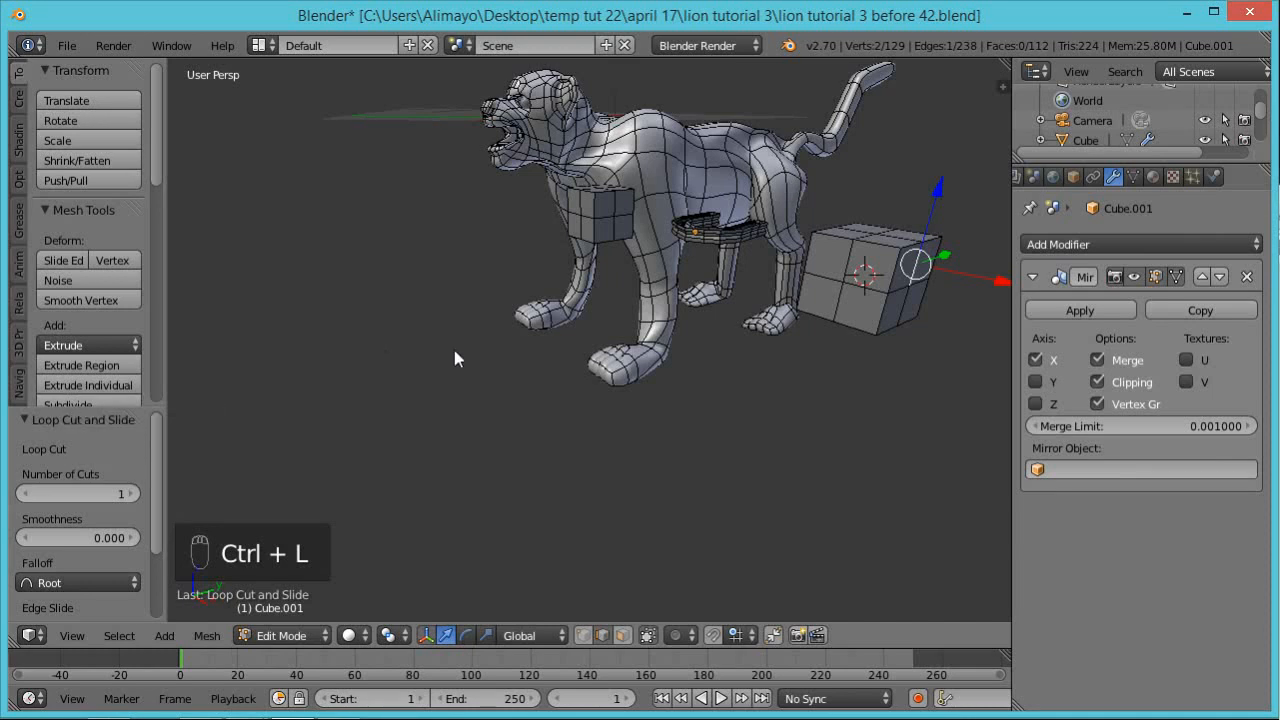
pyautogui.rightClick(886, 285)
pyautogui.hotkey('ctrl', 'l')
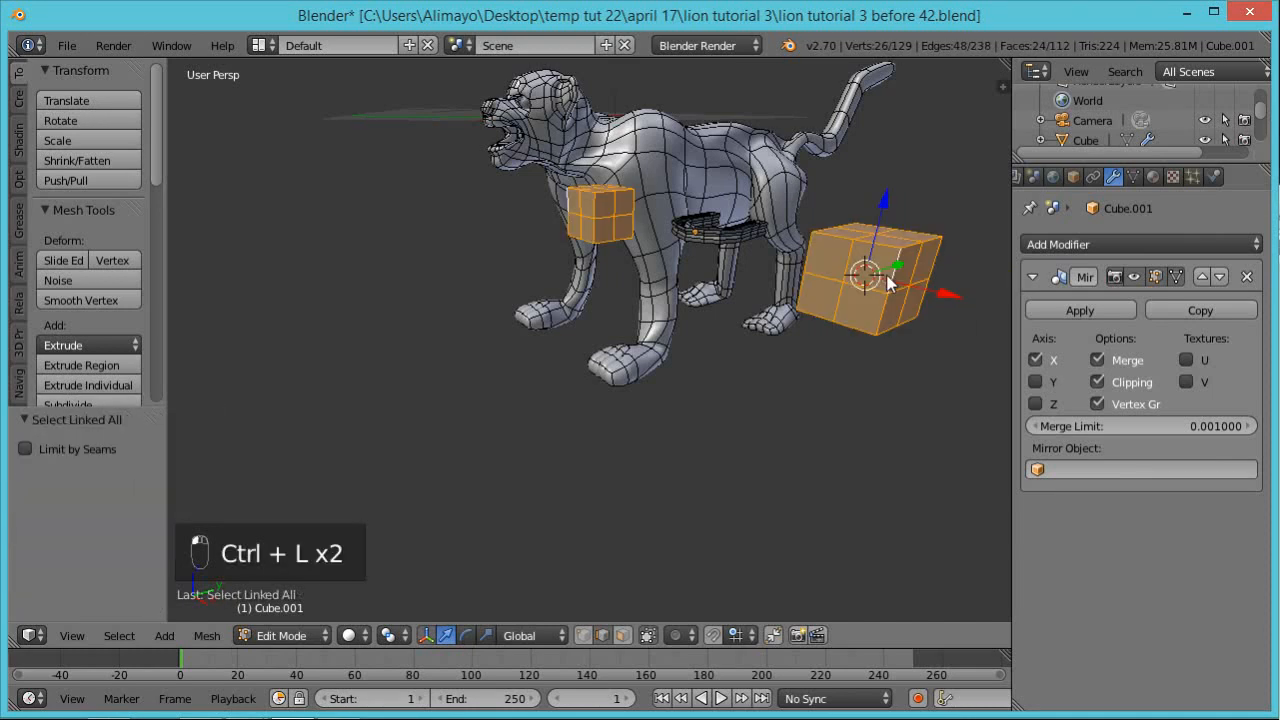
pyautogui.moveTo(900, 366); pyautogui.dragTo(980, 290, button='middle')
pyautogui.moveTo(977, 278); pyautogui.dragTo(896, 280)
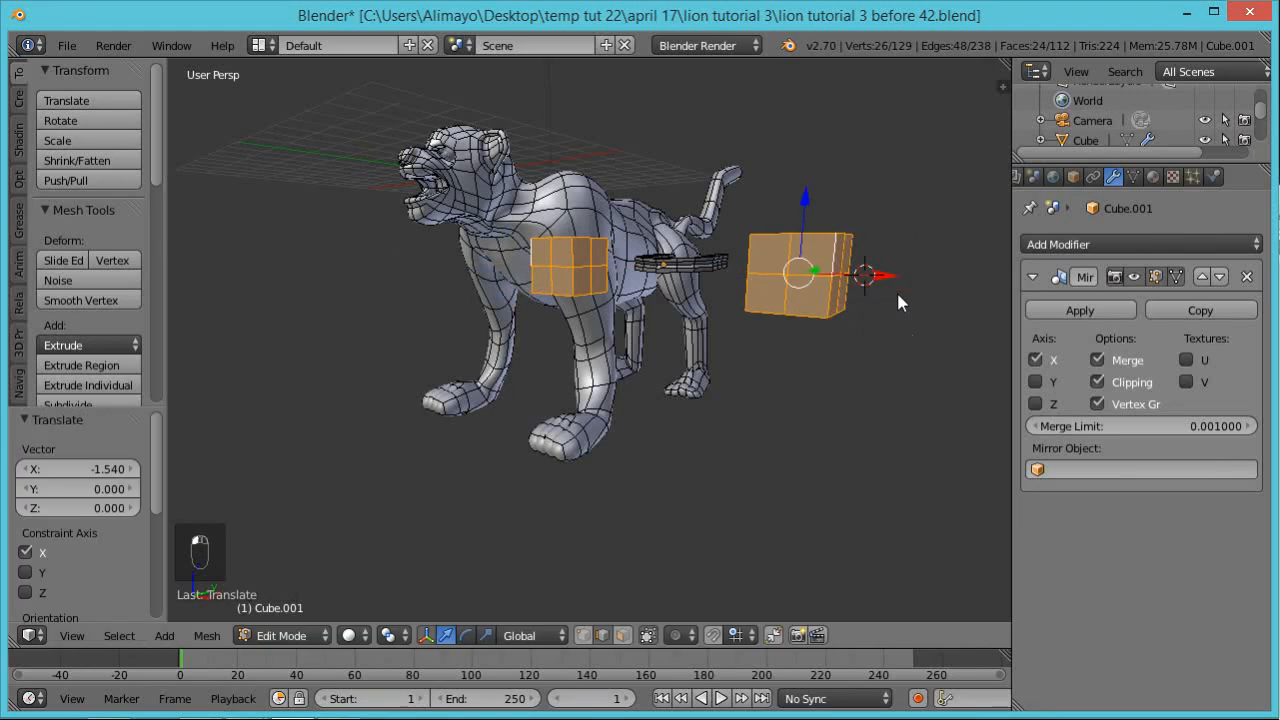
# Scale the subdivided cube down, lower it slightly, and move it about -3.104 along X to beneath the U-shaped bar
pyautogui.press('s')
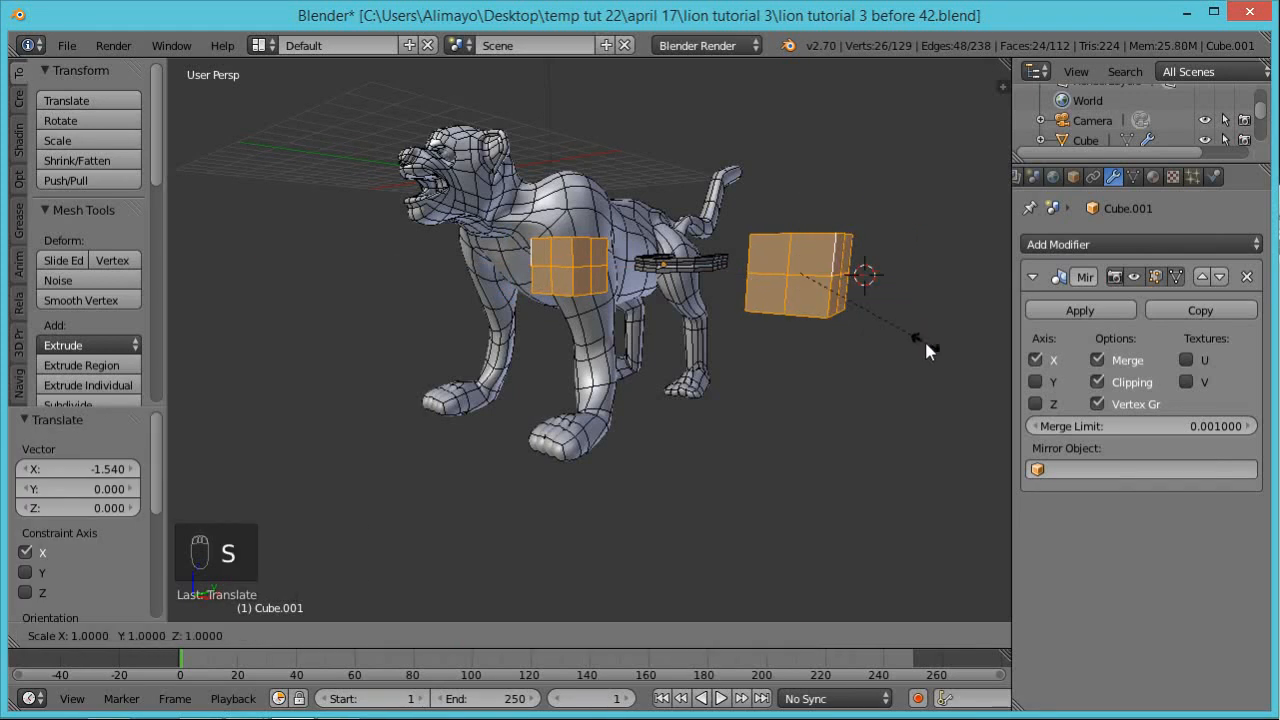
pyautogui.click(847, 288)
pyautogui.moveTo(850, 276); pyautogui.dragTo(830, 230, button='middle')
pyautogui.moveTo(818, 204); pyautogui.dragTo(814, 214)
pyautogui.moveTo(854, 297); pyautogui.dragTo(752, 308)
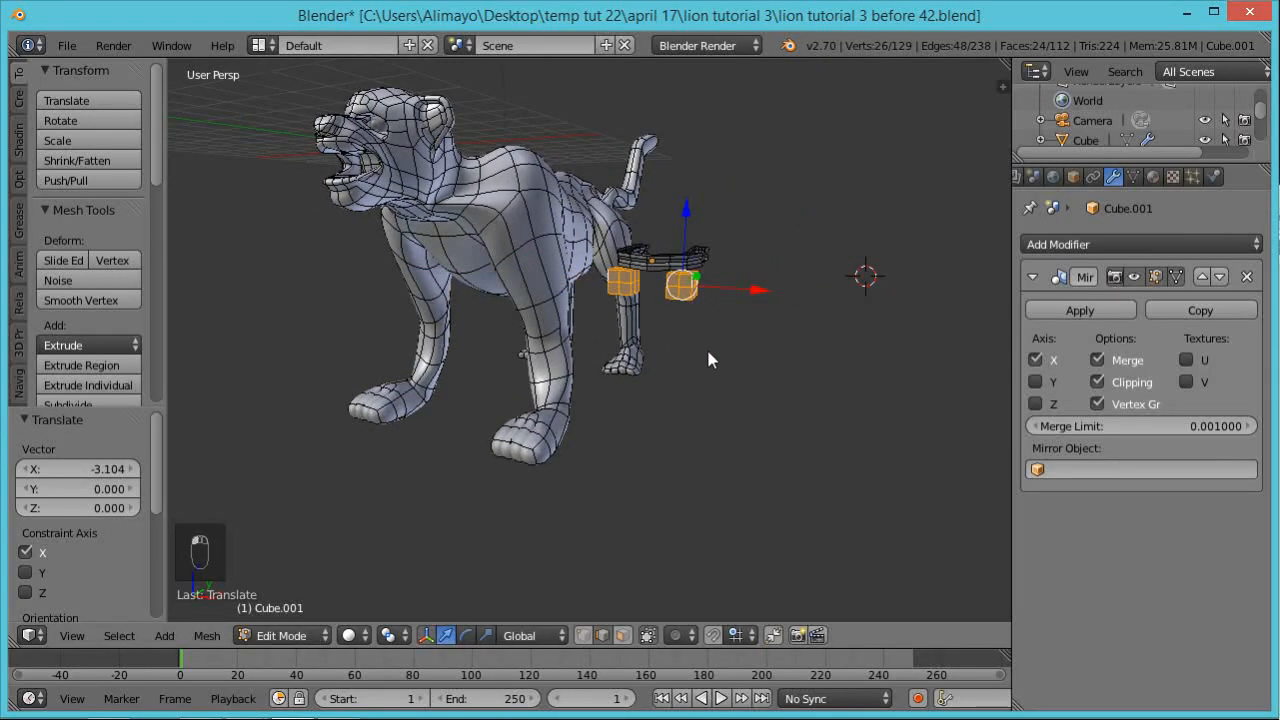
# Lower the cube about -0.125 along Z and scale it uniformly to about 0.351
pyautogui.scroll(3, 720, 340)
pyautogui.moveTo(728, 355); pyautogui.dragTo(806, 302, button='middle')
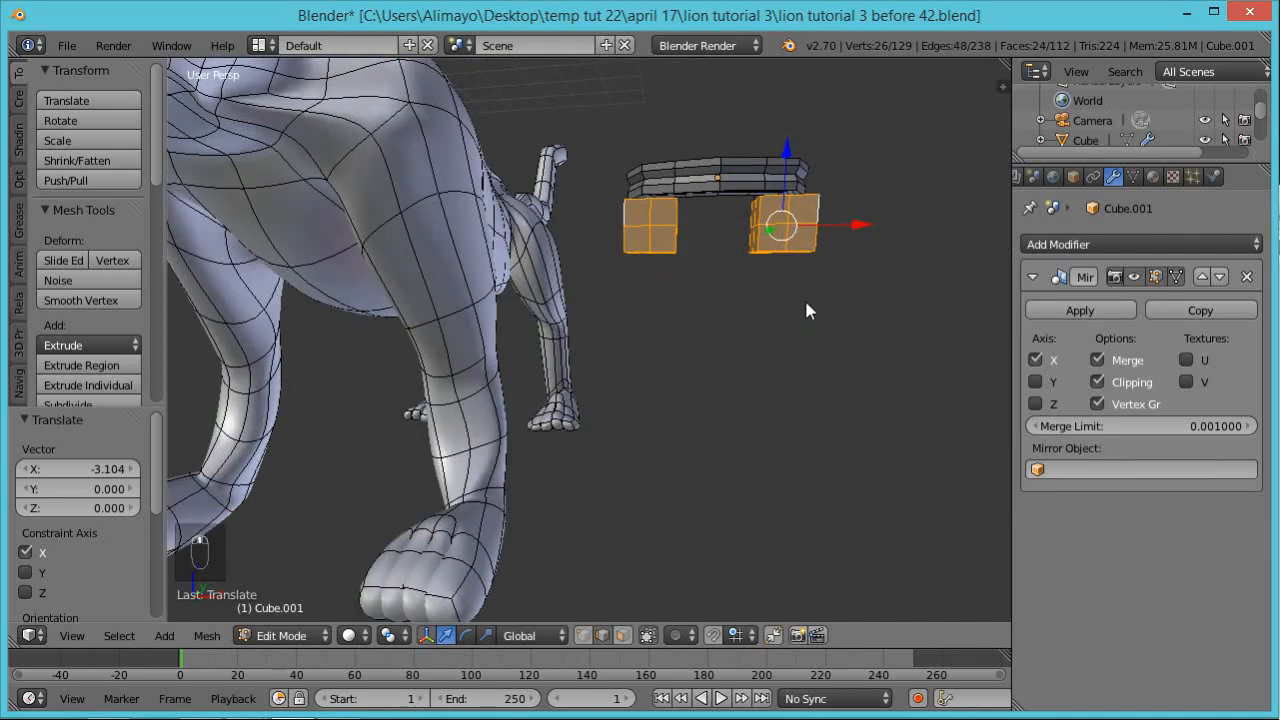
pyautogui.moveTo(789, 154); pyautogui.dragTo(788, 164)
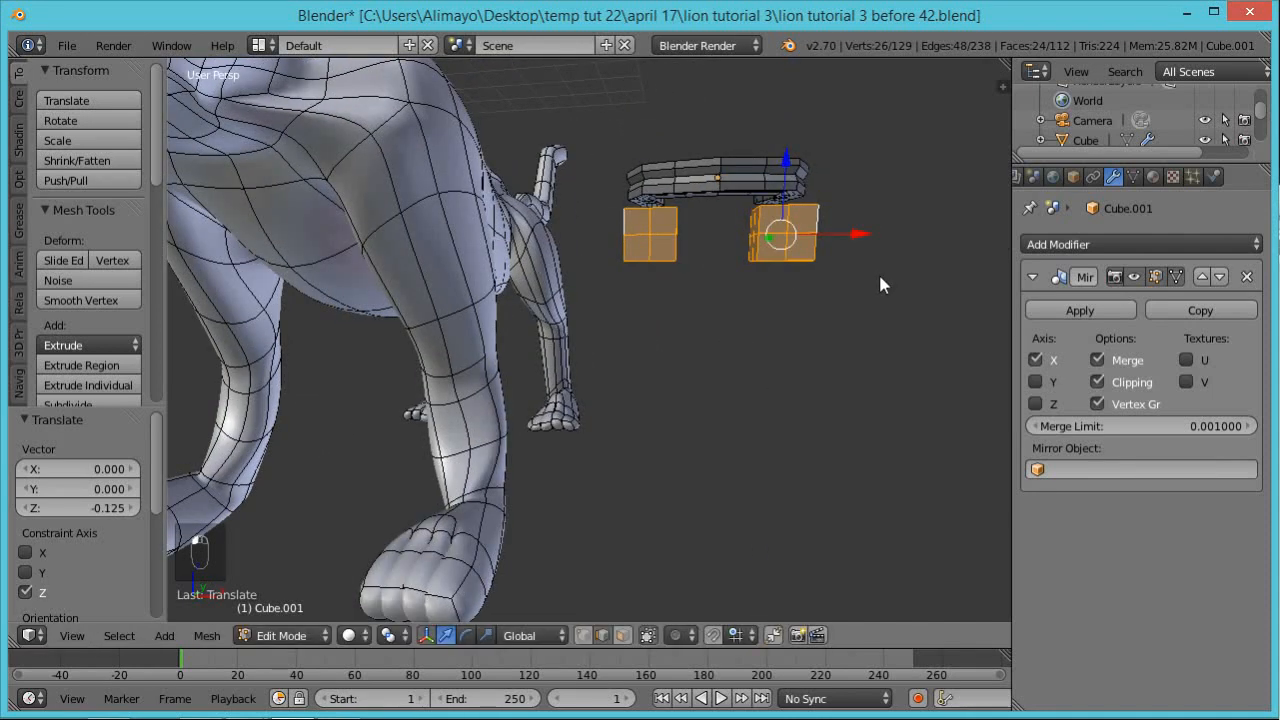
pyautogui.press('s')
pyautogui.click(817, 250)
pyautogui.moveTo(818, 250); pyautogui.dragTo(741, 430, button='middle')
pyautogui.scroll(5, 737, 400)
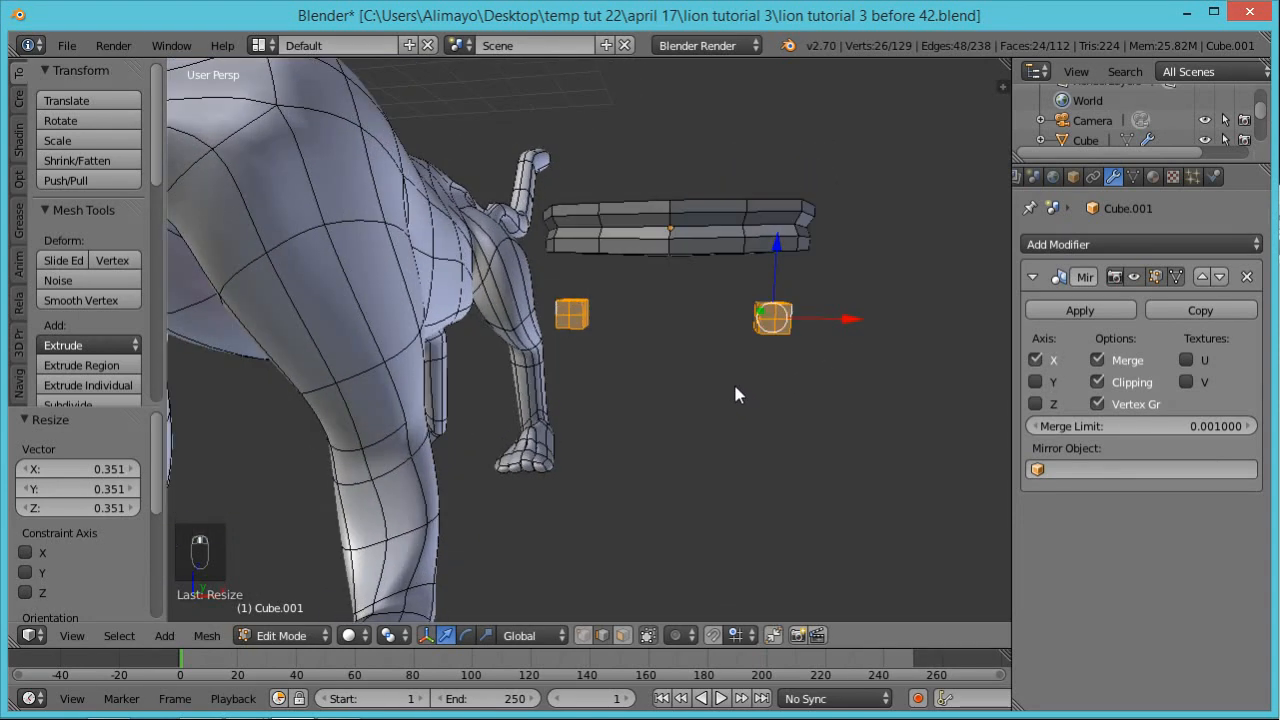
# Shift the small cube about -0.662 along X and raise it along Z to just under the bar
pyautogui.scroll(1, 734, 388)
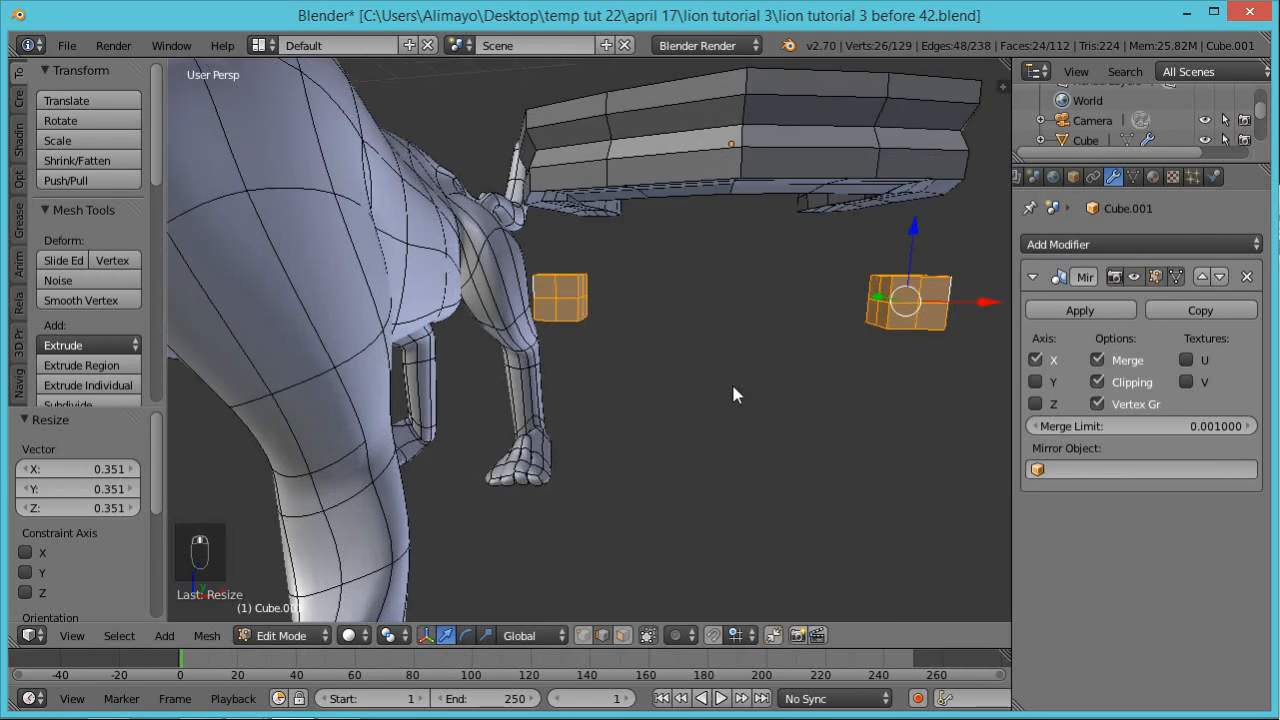
pyautogui.scroll(3, 747, 320)
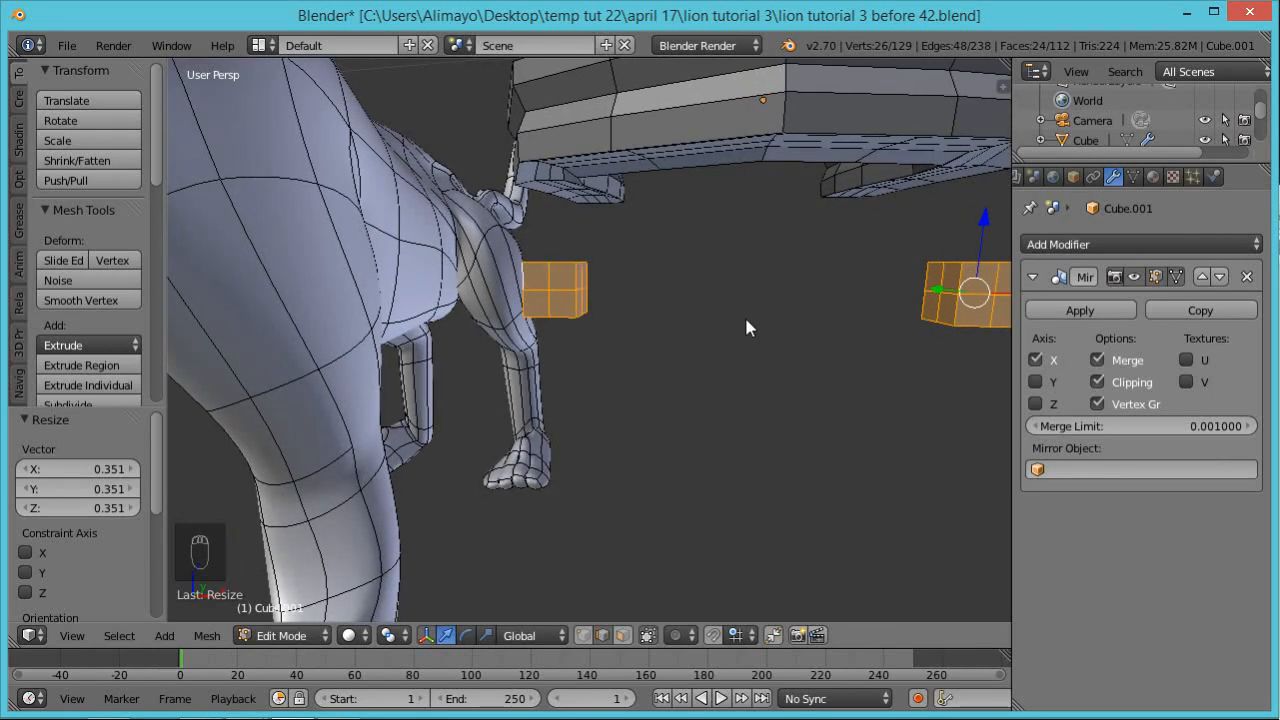
pyautogui.press('KP_Decimal')
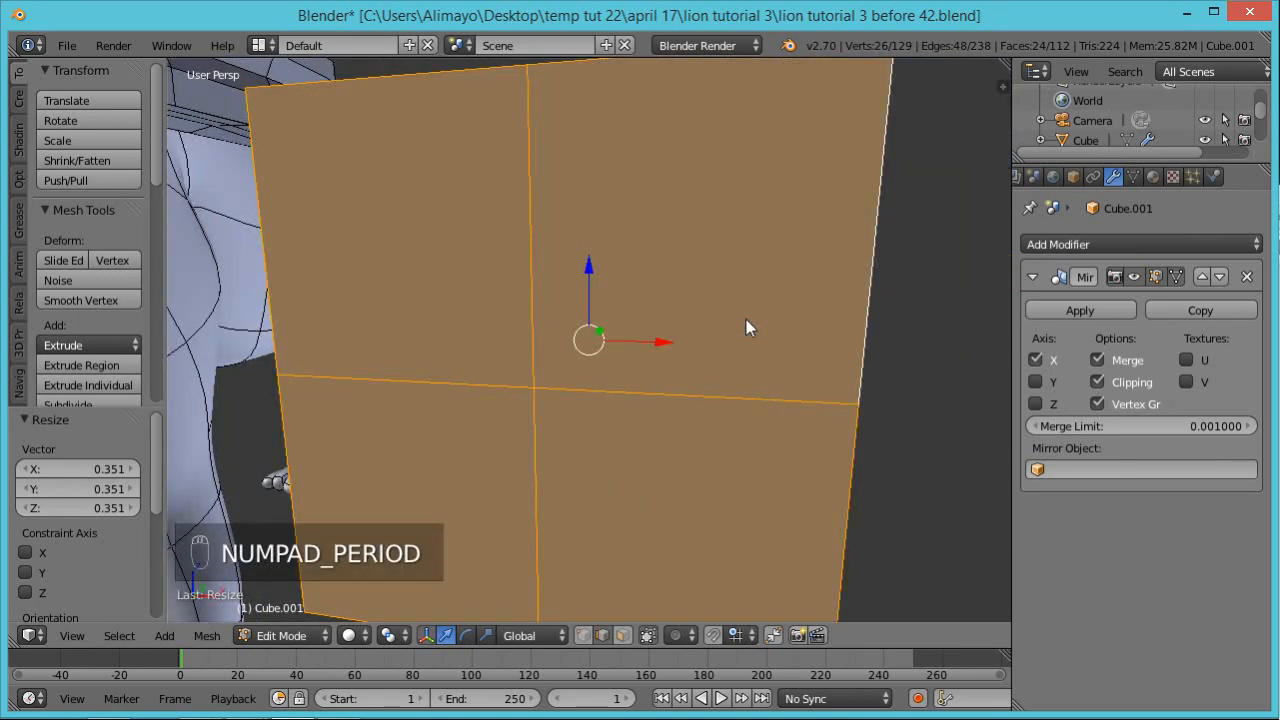
pyautogui.scroll(-3, 738, 337)
pyautogui.scroll(-3, 730, 324)
pyautogui.moveTo(720, 325); pyautogui.dragTo(642, 332, button='middle')
pyautogui.press('g')
pyautogui.press('x')
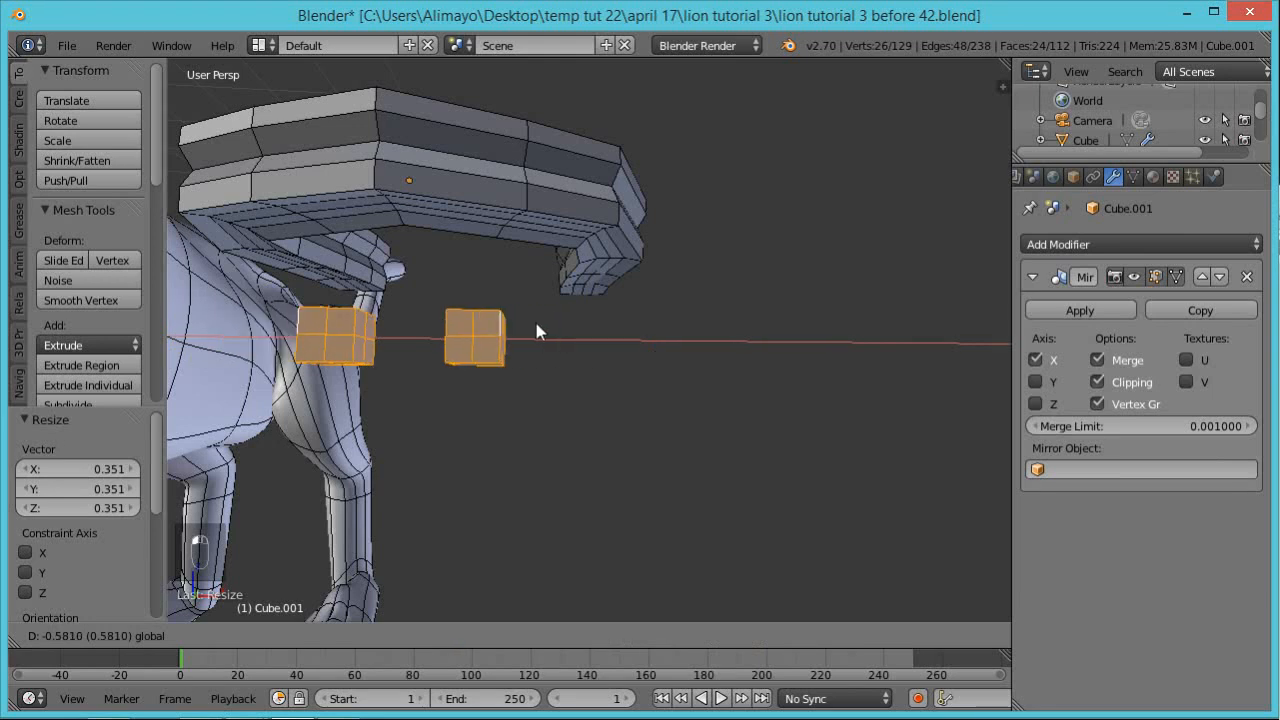
pyautogui.click(518, 328)
pyautogui.press('g')
pyautogui.press('z')
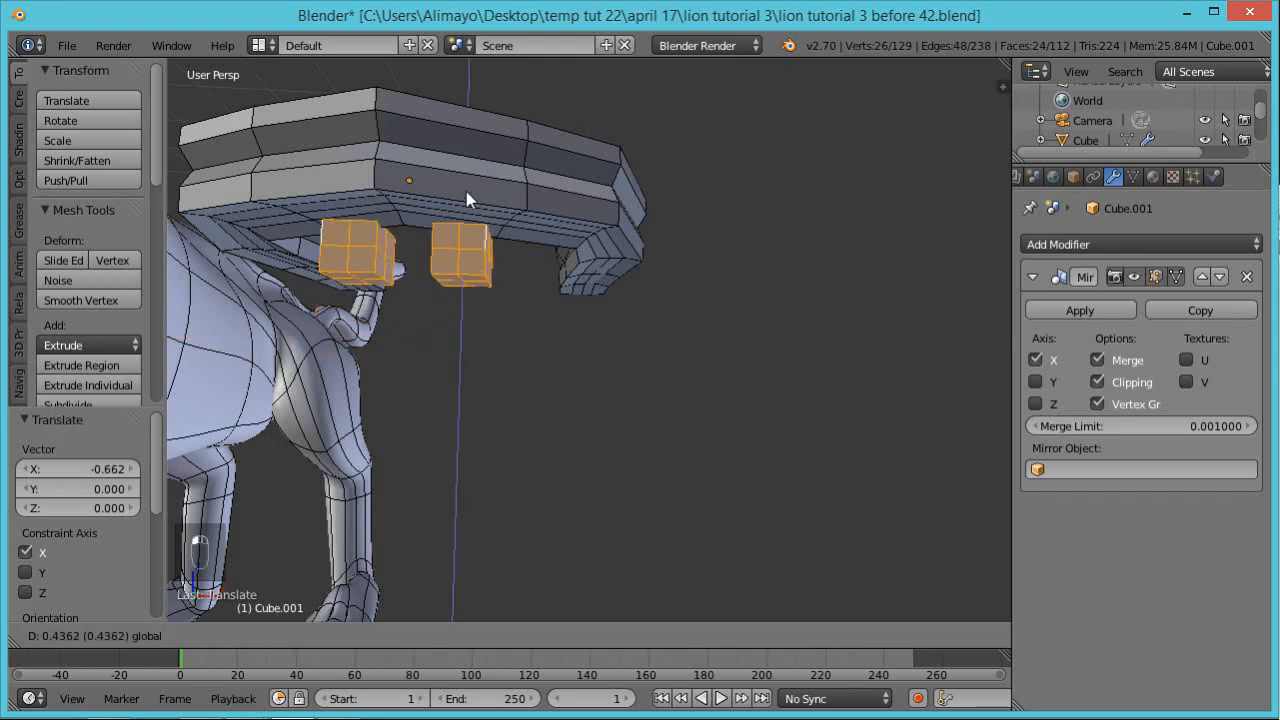
pyautogui.click(468, 213)
# Fine-tune the cube's position under the bar's front along Y, about 0.055 along Z, and about -0.049 along X
pyautogui.moveTo(591, 320); pyautogui.dragTo(524, 318, button='middle')
pyautogui.press('g')
pyautogui.press('y')
pyautogui.click(491, 290)
pyautogui.press('g')
pyautogui.press('z')
pyautogui.click(467, 267)
pyautogui.moveTo(467, 267)
pyautogui.mouseDown(button='middle')
pyautogui.moveTo(451, 227)
pyautogui.moveTo(490, 271)
pyautogui.mouseUp(button='middle')
pyautogui.press('g')
pyautogui.press('x')
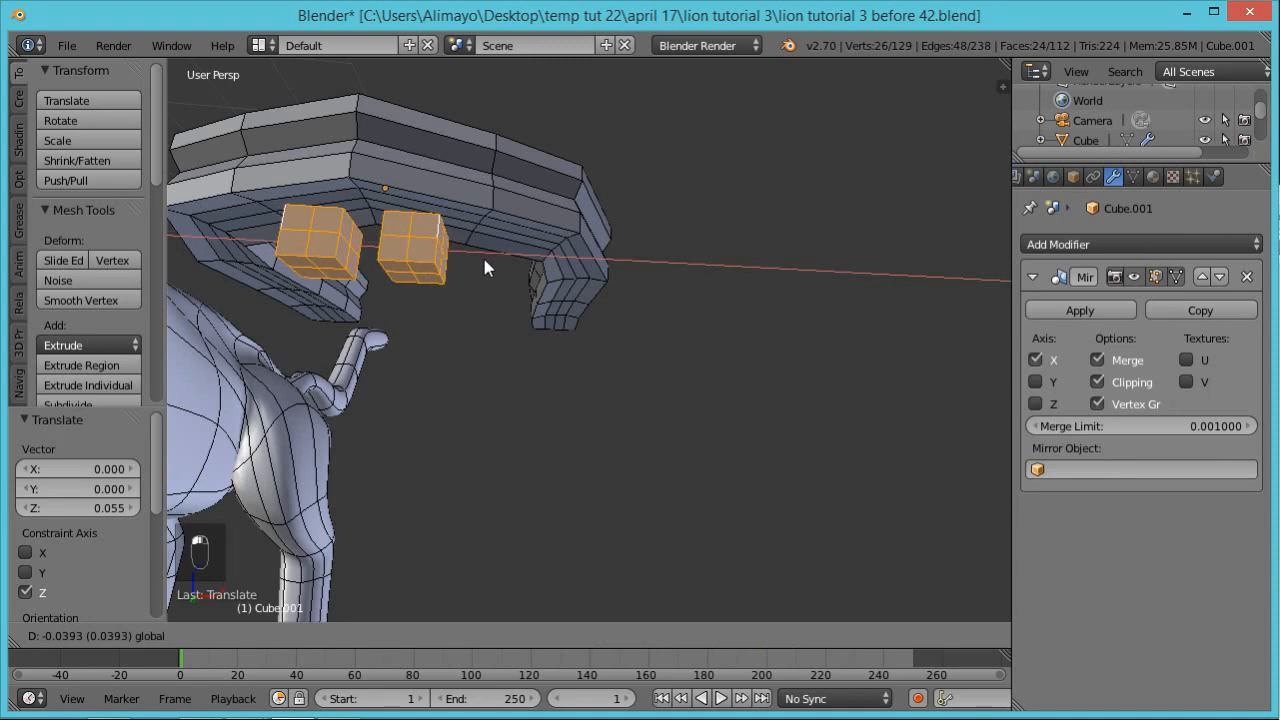
pyautogui.click(483, 266)
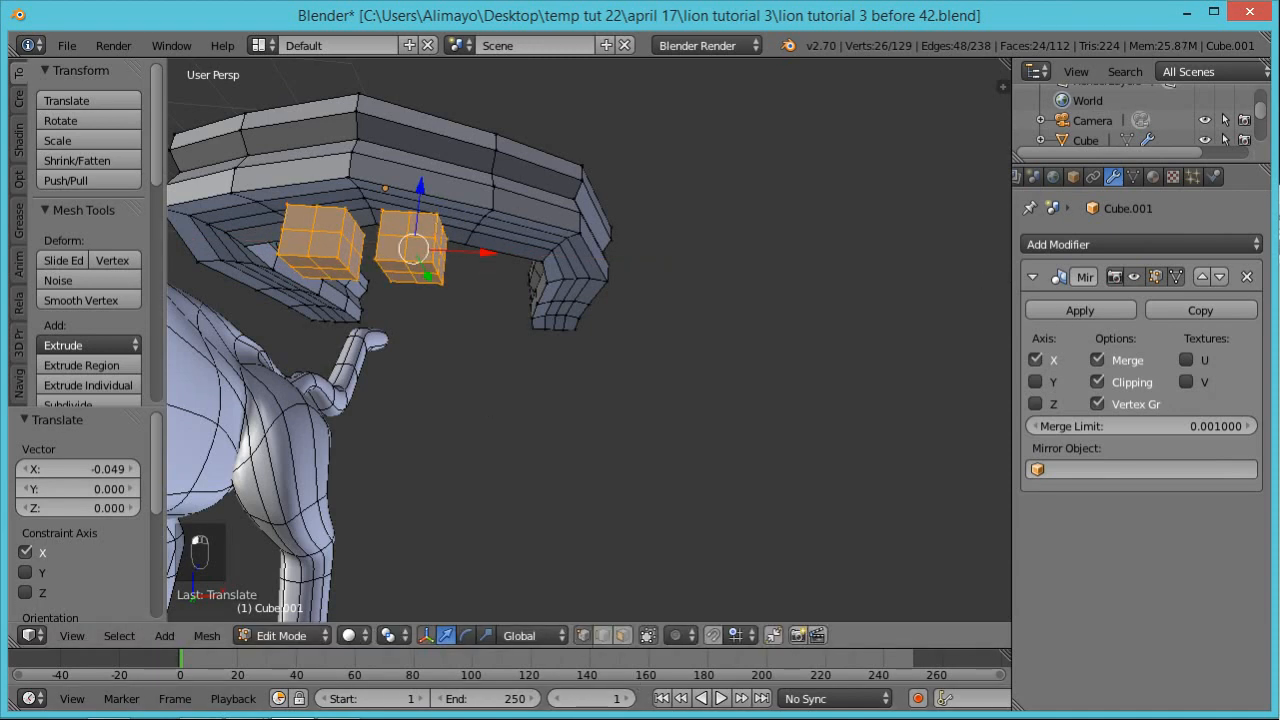
# Pull a single vertex on the cube's underside about -0.288 along Z to form a downward point
pyautogui.rightClick(408, 275)
pyautogui.moveTo(467, 290); pyautogui.dragTo(467, 452, button='middle')
pyautogui.moveTo(399, 200); pyautogui.dragTo(405, 253)
pyautogui.moveTo(405, 253); pyautogui.dragTo(435, 260, button='middle')
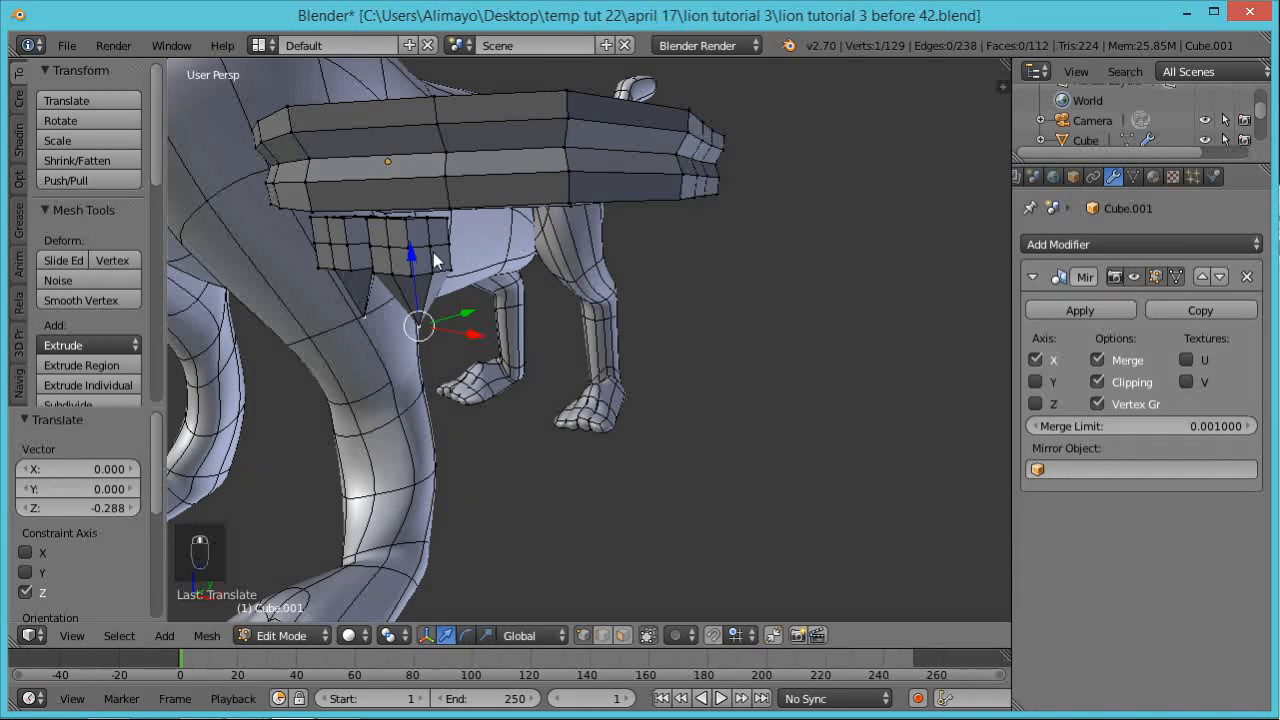
# Select the entire pointed cube with its linked geometry and move it about -0.472 along Y
pyautogui.hotkey('ctrl', 'l')
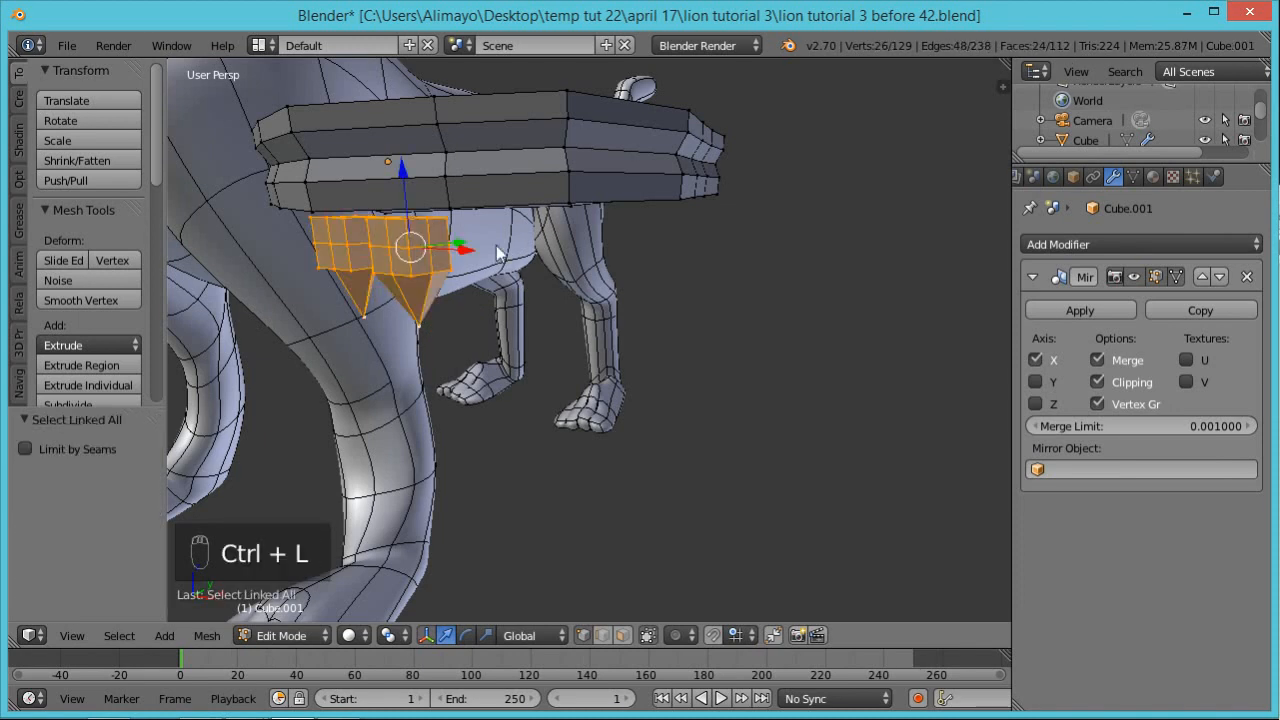
pyautogui.moveTo(460, 248); pyautogui.dragTo(367, 260)
pyautogui.moveTo(367, 260); pyautogui.dragTo(390, 357, button='middle')
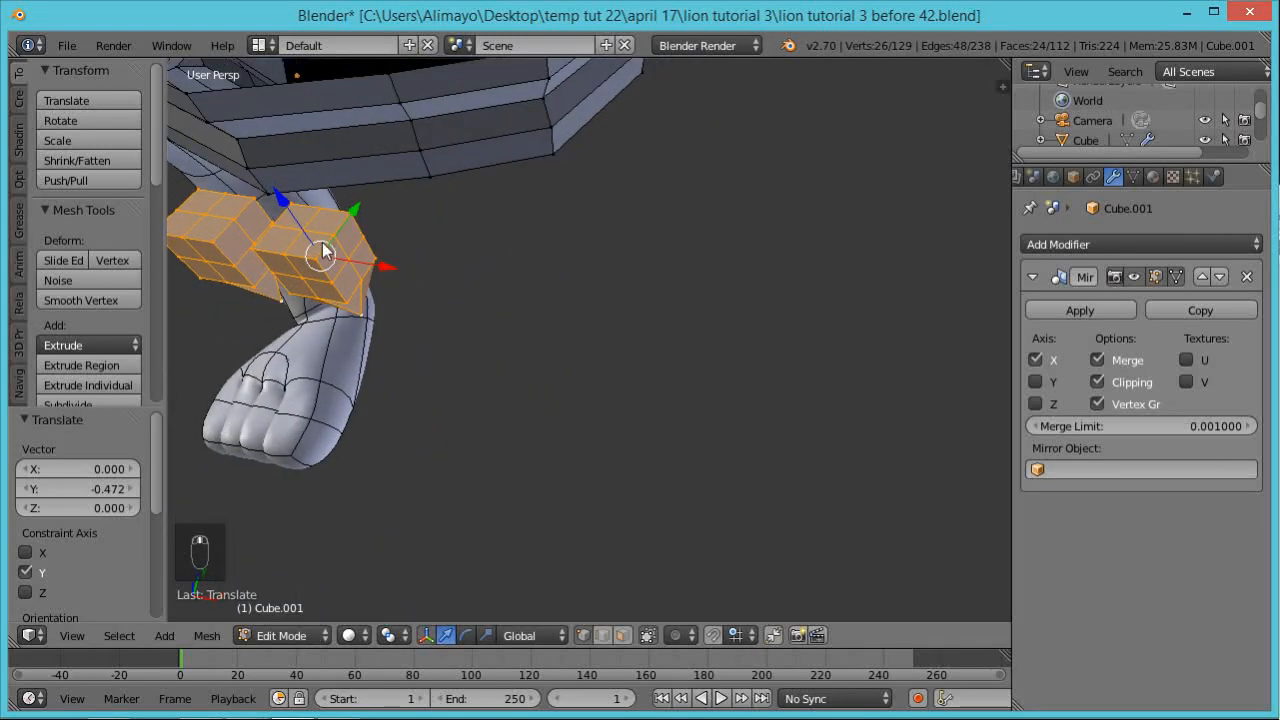
# Switch to face selection and delete the four top faces of the pointed cube
pyautogui.rightClick(312, 218)
pyautogui.click(623, 635)
pyautogui.rightClick(332, 220)
pyautogui.keyDown('shift'); pyautogui.rightClick(312, 238); pyautogui.keyUp('shift')
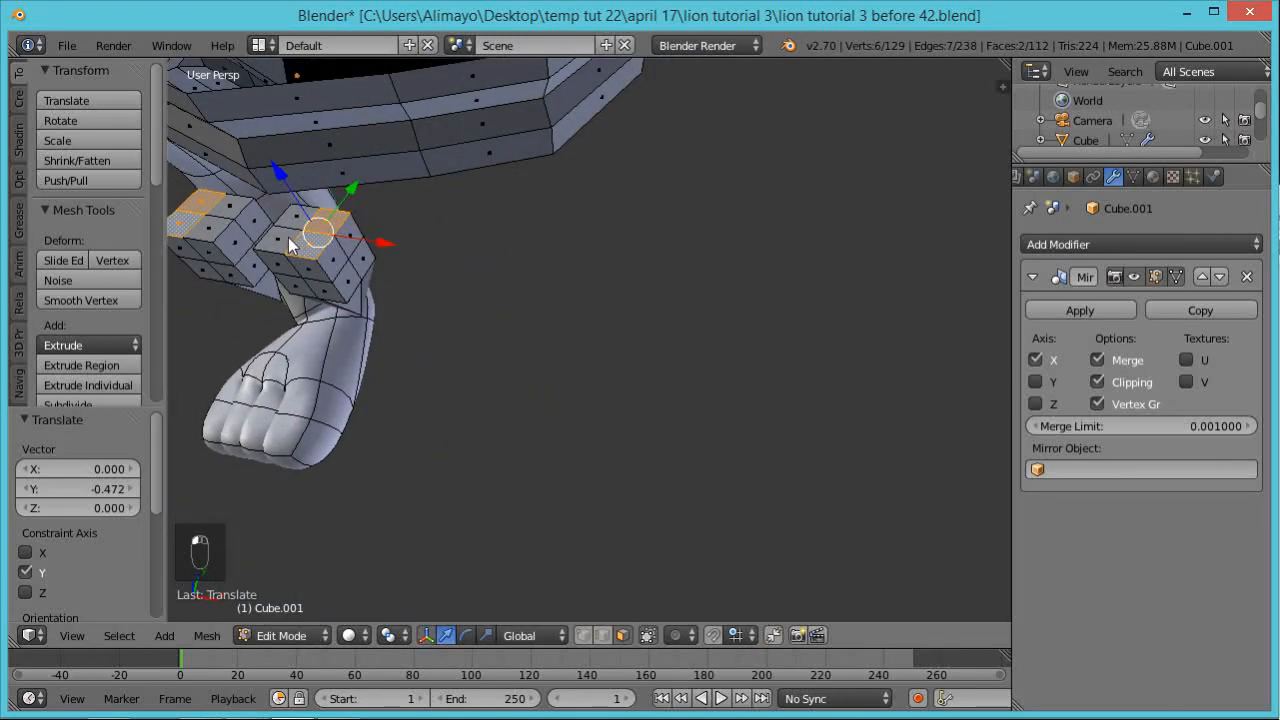
pyautogui.keyDown('shift'); pyautogui.rightClick(286, 236); pyautogui.keyUp('shift')
pyautogui.keyDown('shift'); pyautogui.rightClick(301, 211); pyautogui.keyUp('shift')
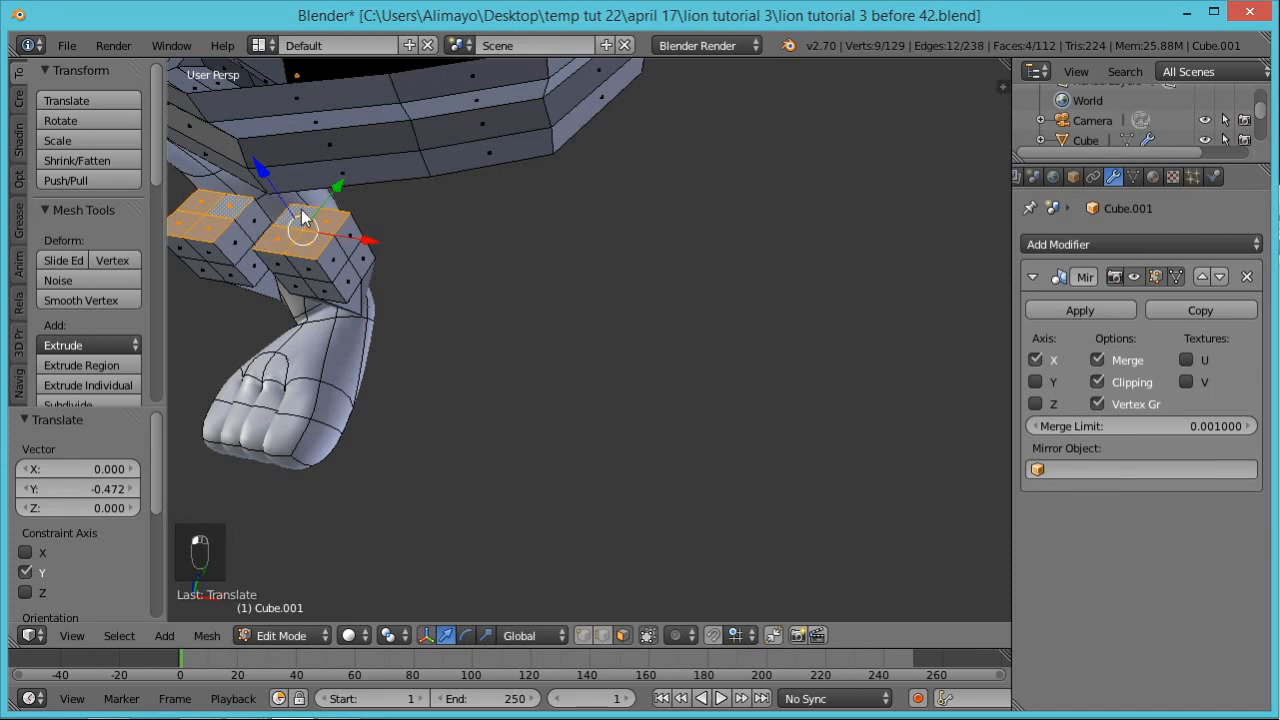
pyautogui.press('x')
pyautogui.click(303, 215)
# Select the whole open-topped tooth with its linked geometry and smooth its vertices twice
pyautogui.moveTo(342, 352); pyautogui.dragTo(346, 271, button='middle')
pyautogui.rightClick(346, 272)
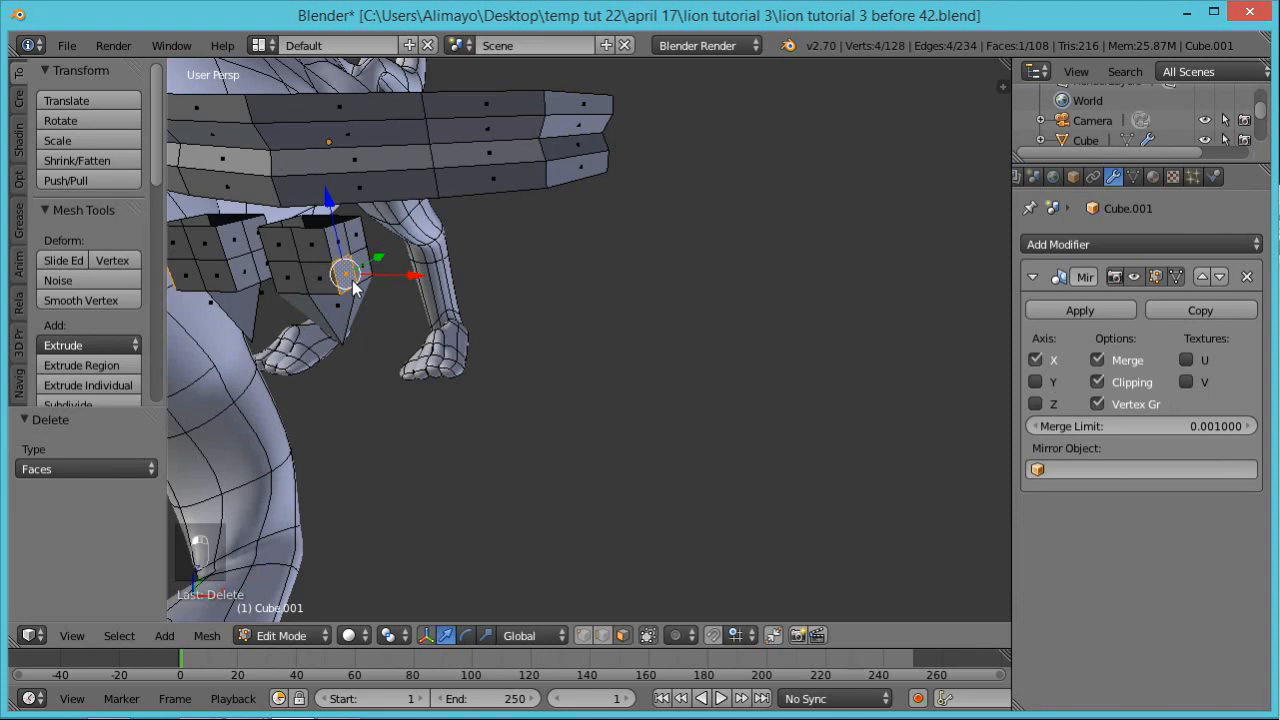
pyautogui.hotkey('ctrl', 'l')
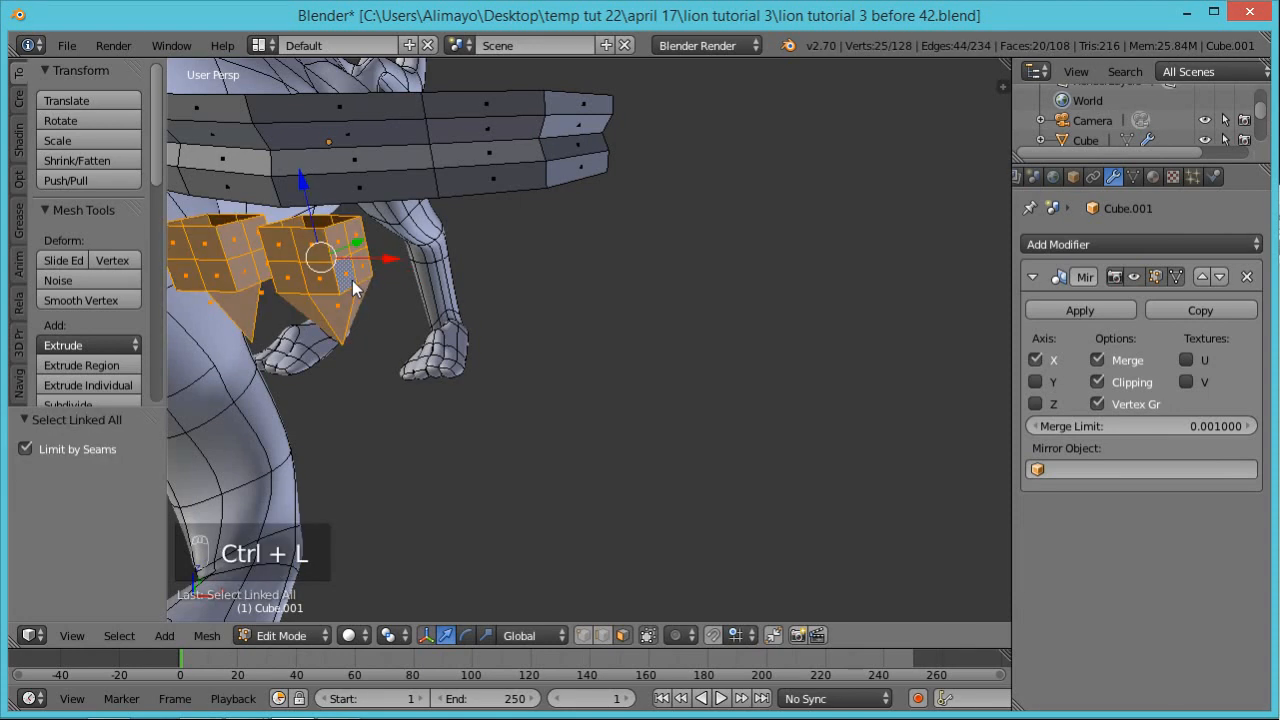
pyautogui.press('w')
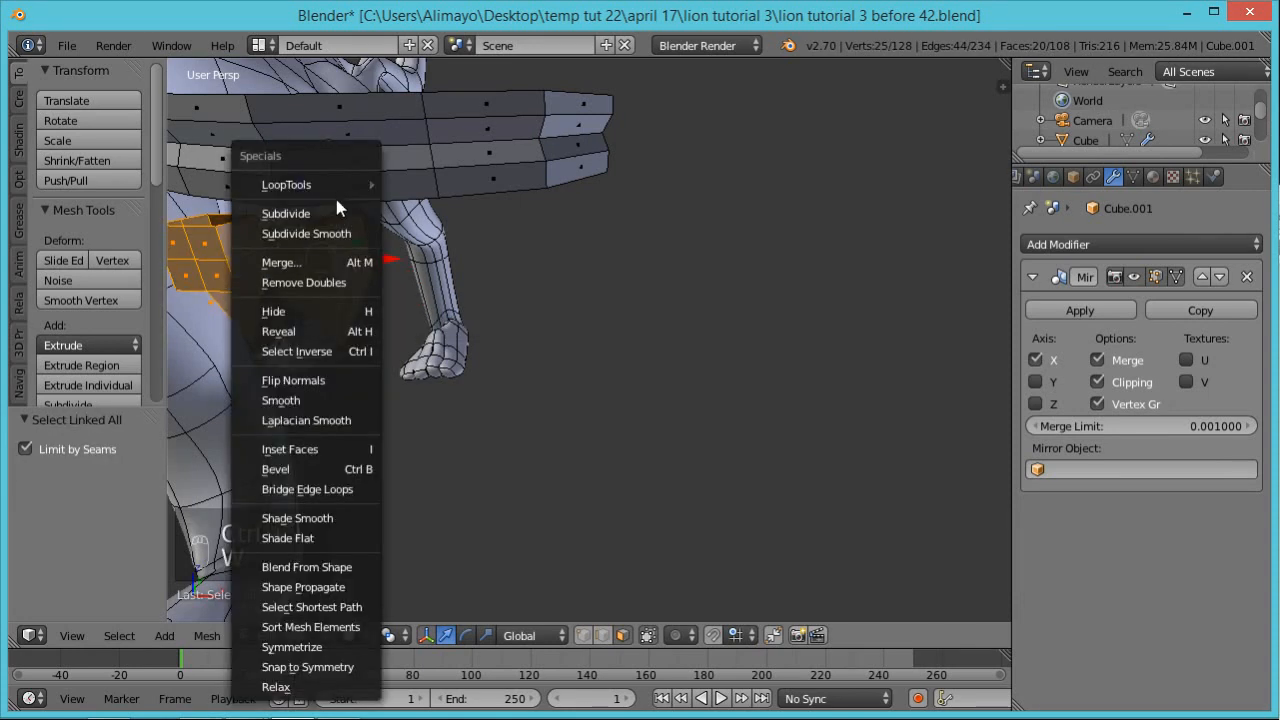
pyautogui.click(331, 405)
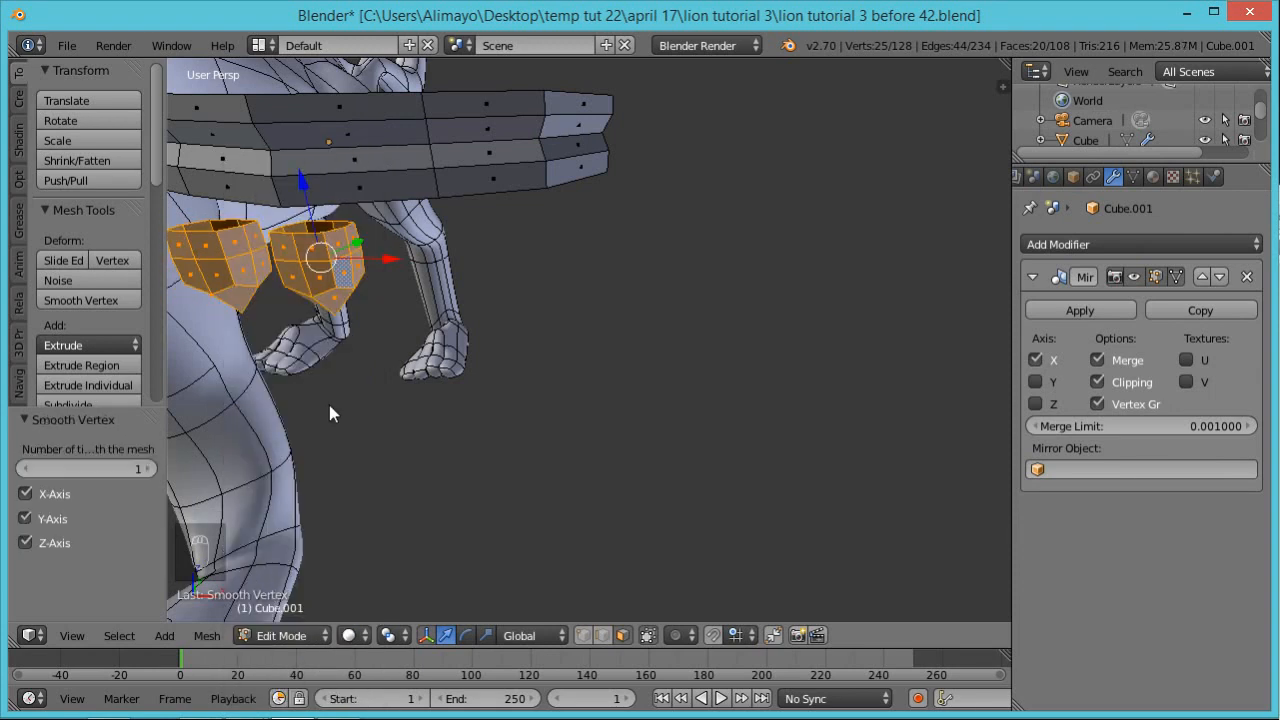
pyautogui.click(329, 405)
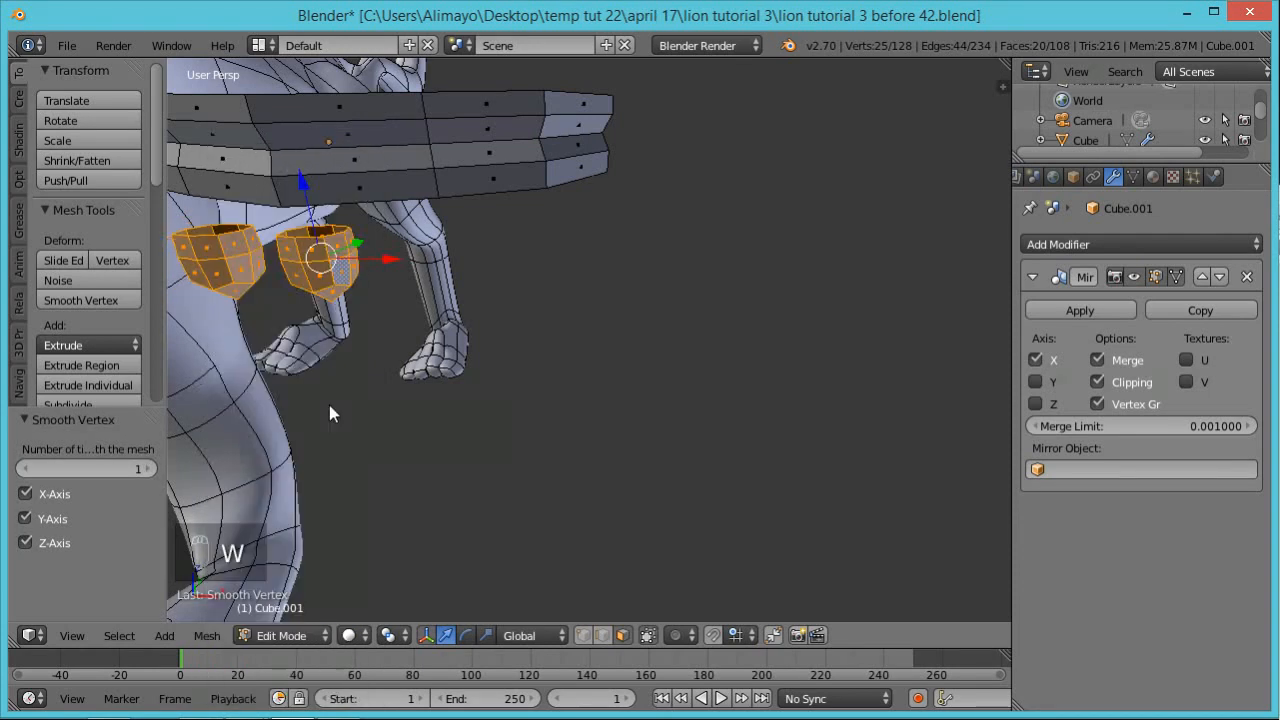
# Stretch the smoothed tooth along Z by a factor of about 1.82
pyautogui.moveTo(323, 408); pyautogui.dragTo(389, 279, button='middle')
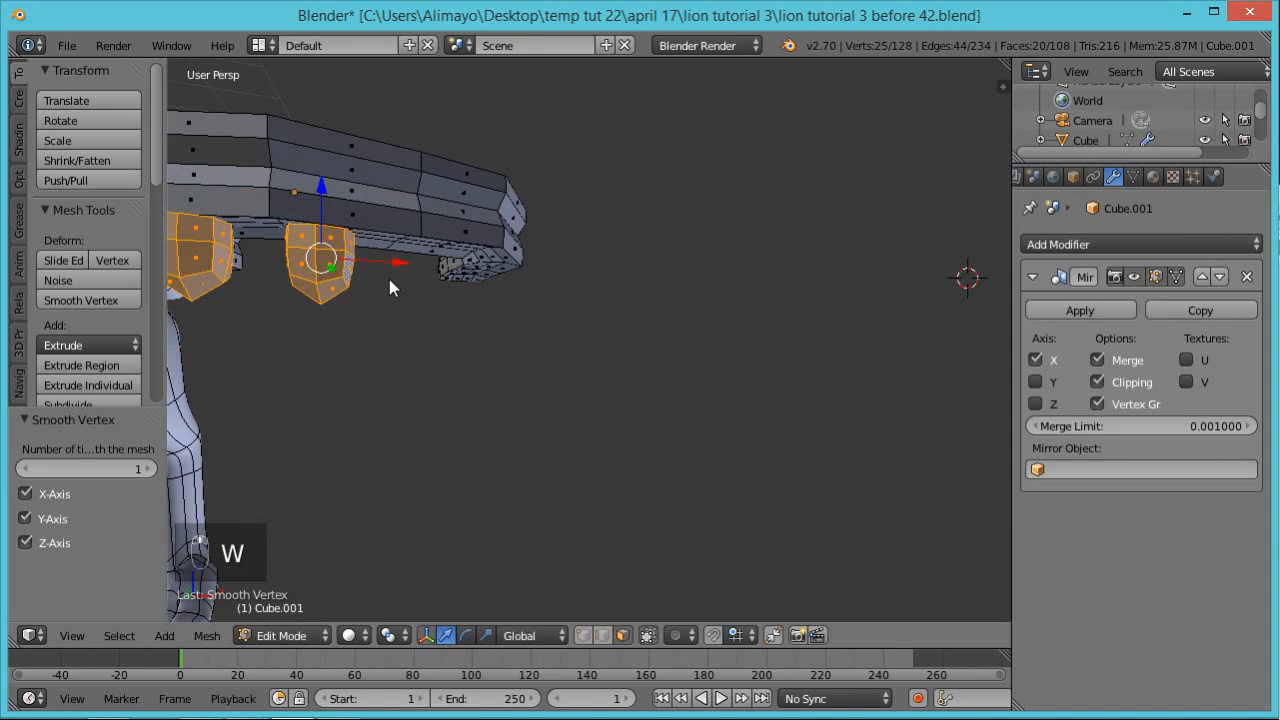
pyautogui.press('s')
pyautogui.press('y')
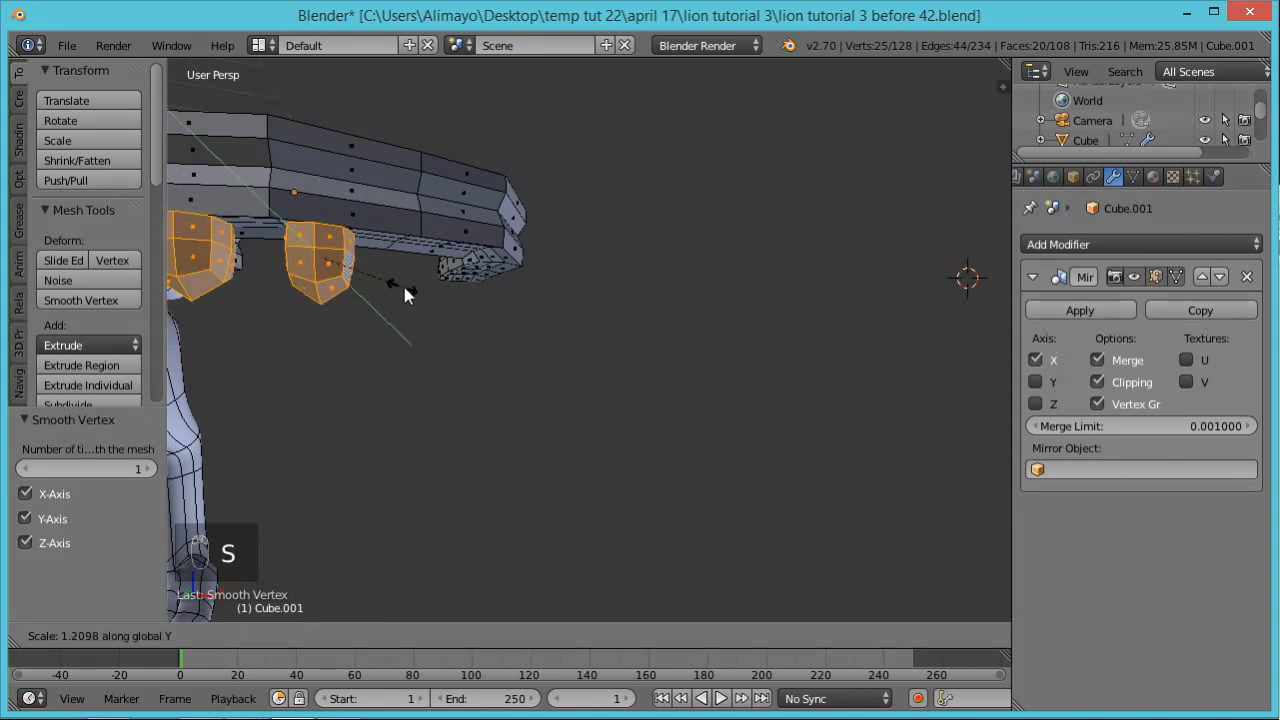
pyautogui.press('z')
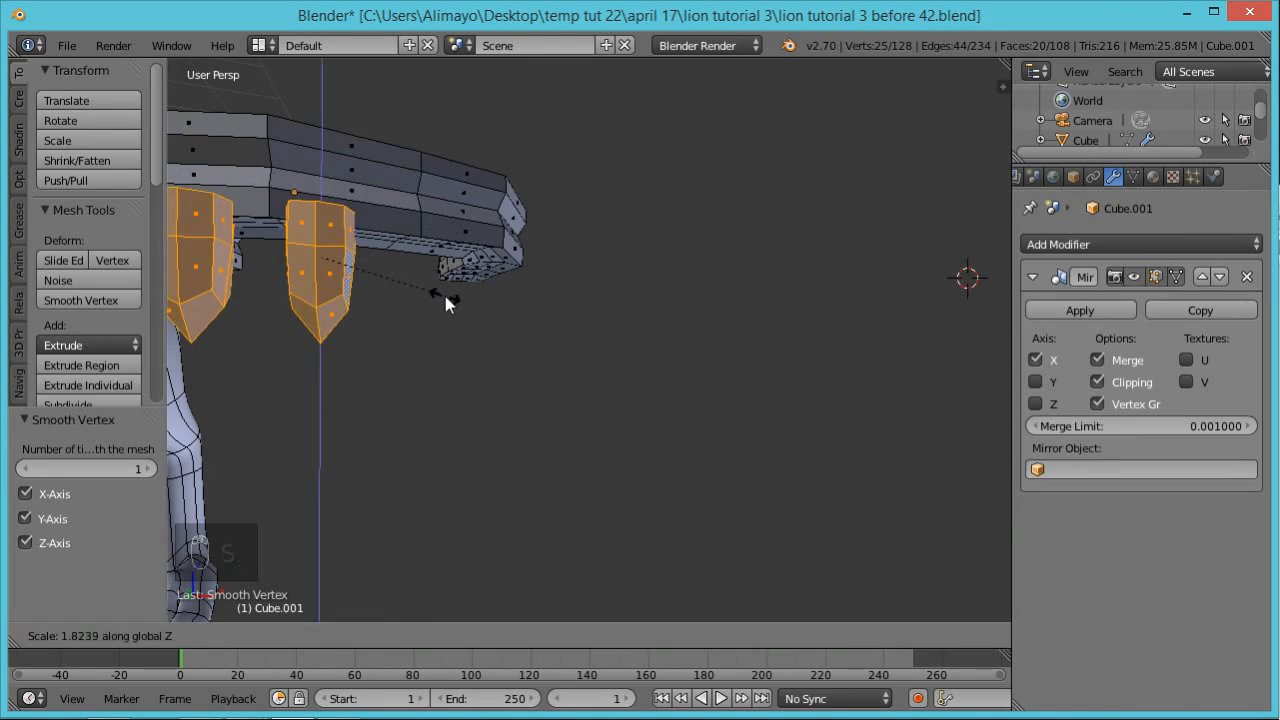
pyautogui.click(445, 297)
# Move the tooth about 0.385 along Y and 0.075 along Z to seat it under the bar's front
pyautogui.scroll(-1, 426, 297)
pyautogui.moveTo(406, 319); pyautogui.dragTo(570, 292, button='middle')
pyautogui.press('g')
pyautogui.press('y')
pyautogui.click(478, 287)
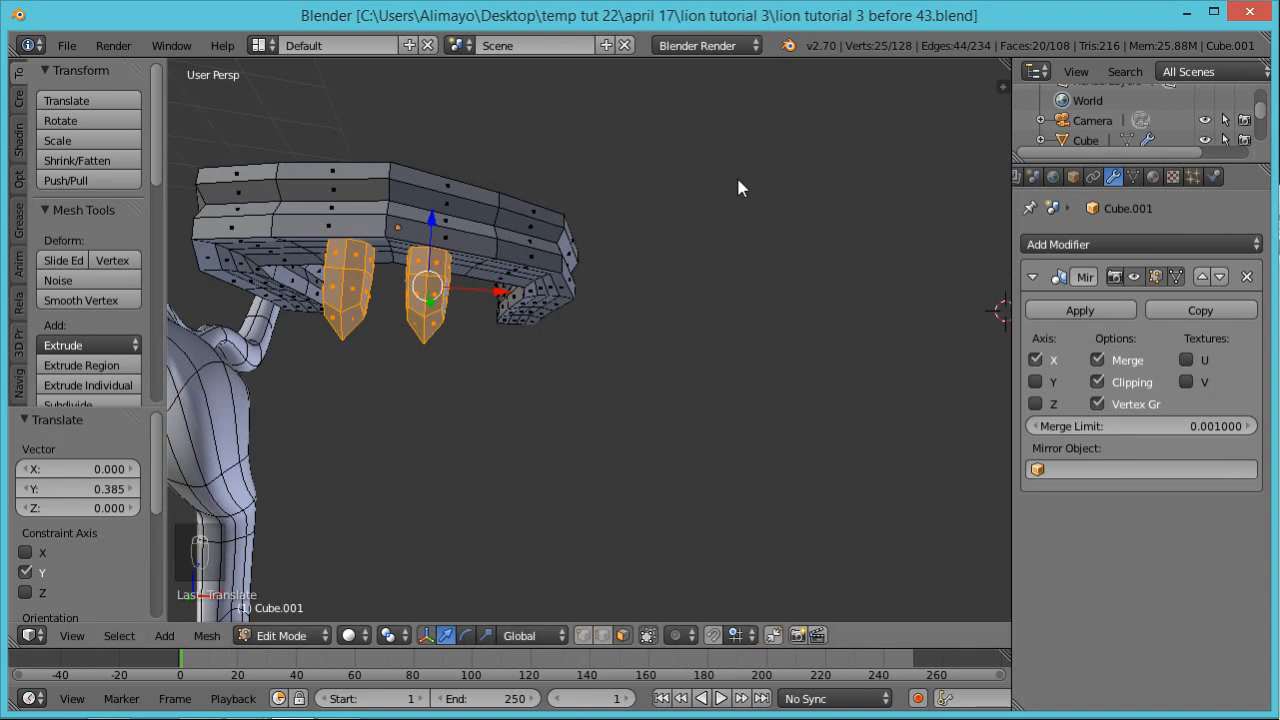
pyautogui.moveTo(714, 250); pyautogui.dragTo(455, 230, button='middle')
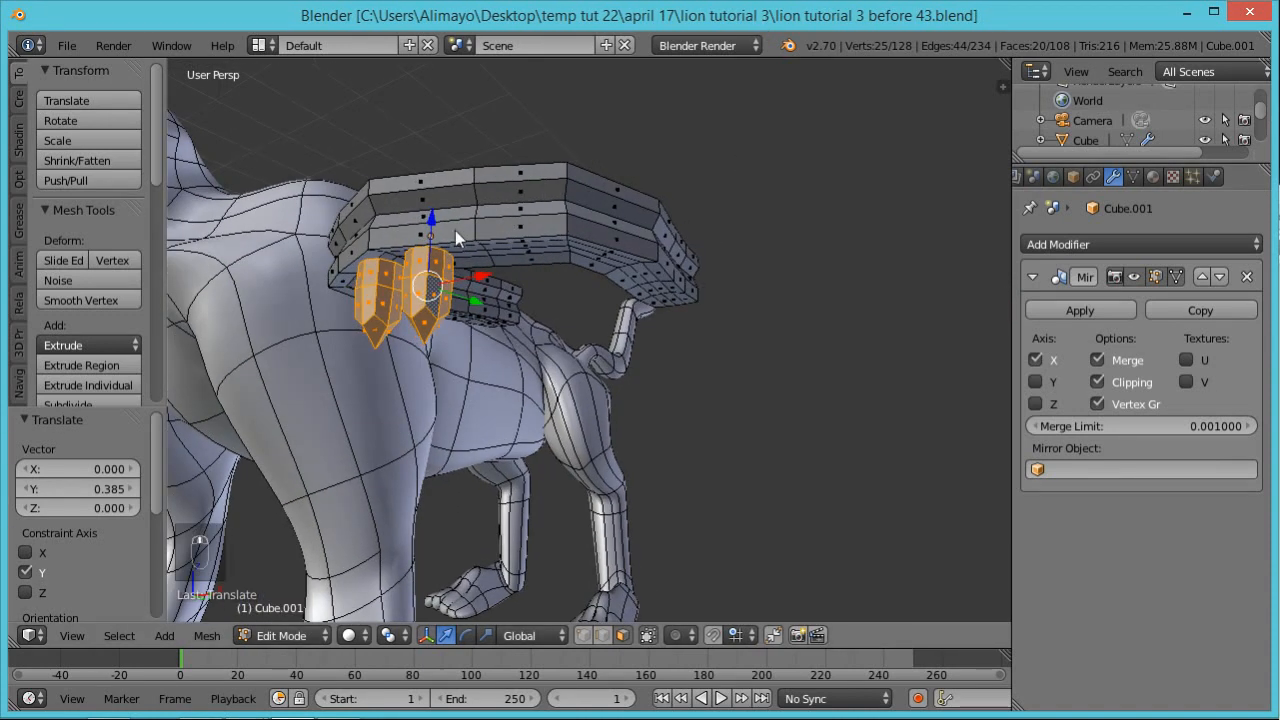
pyautogui.moveTo(431, 212); pyautogui.dragTo(432, 207)
pyautogui.moveTo(432, 207); pyautogui.dragTo(534, 232, button='middle')
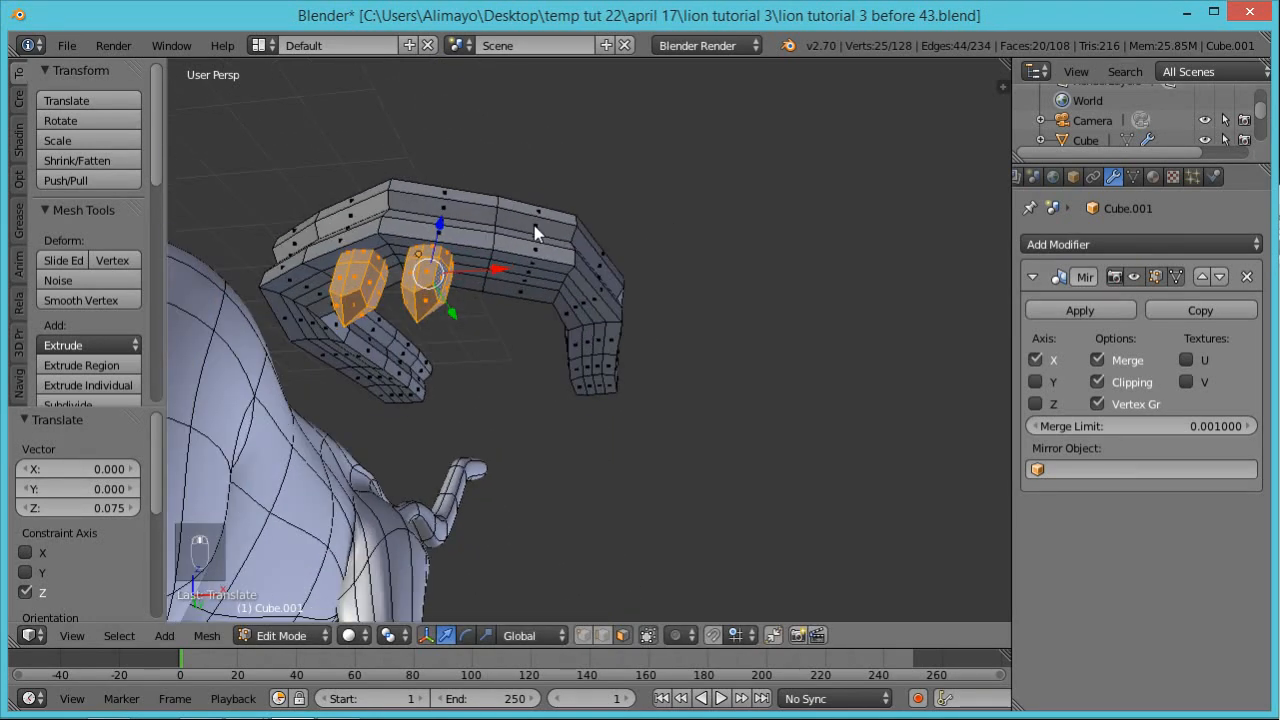
# Duplicate the tooth, move the copy about 0.365 along X and 0.138 along Y, and rotate it about 15° around Z
pyautogui.hotkey('shift', 'd')
pyautogui.rightClick(559, 292)
pyautogui.moveTo(503, 269); pyautogui.dragTo(550, 252)
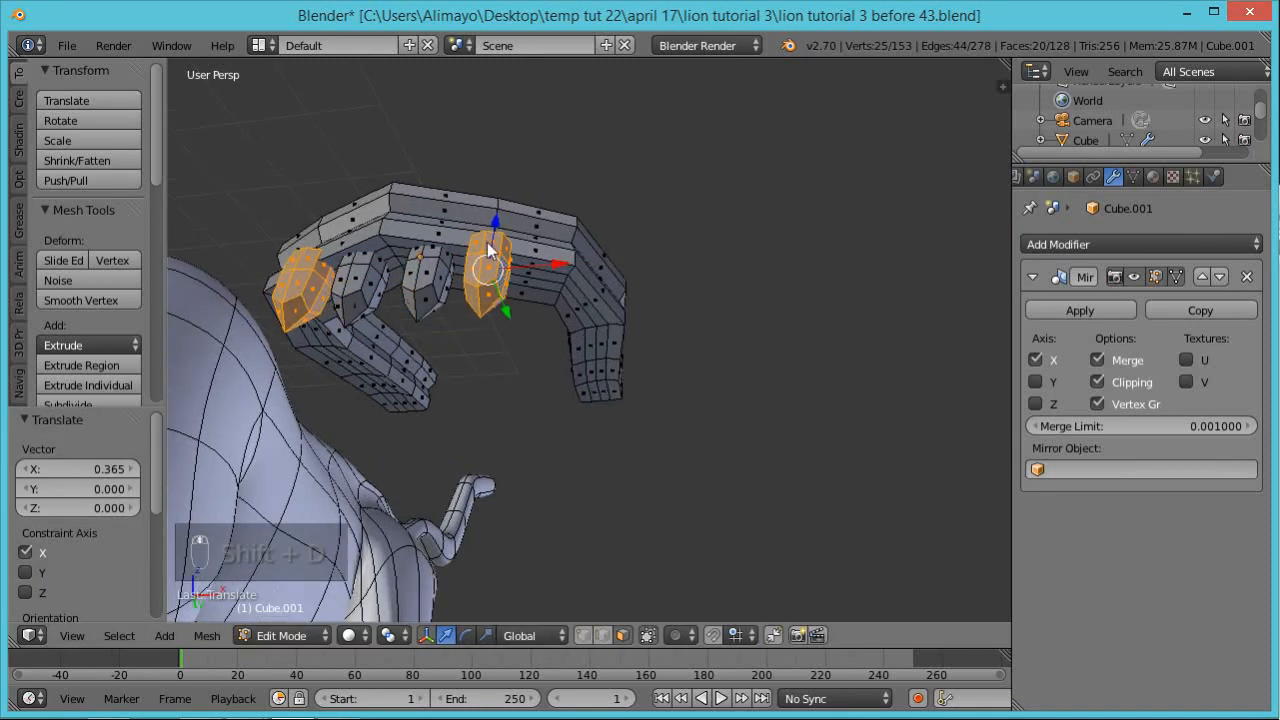
pyautogui.moveTo(487, 242); pyautogui.dragTo(491, 172, button='middle')
pyautogui.moveTo(503, 320); pyautogui.dragTo(508, 347)
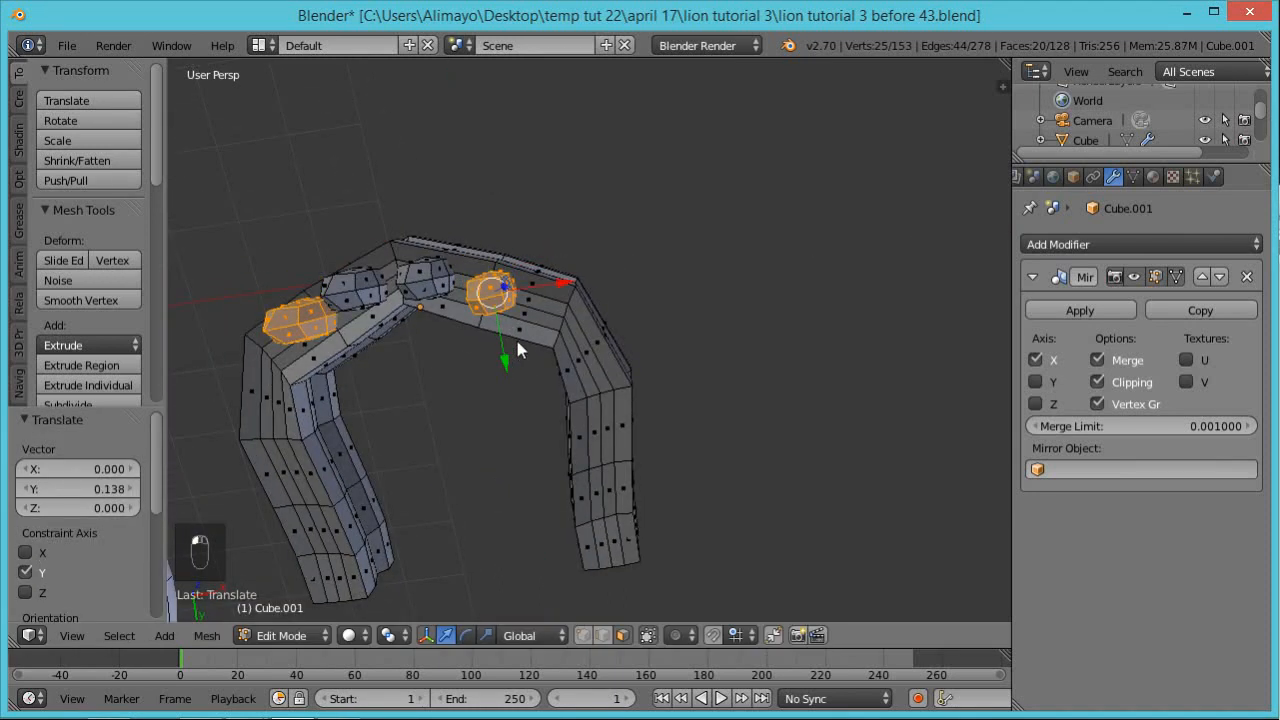
pyautogui.press('r')
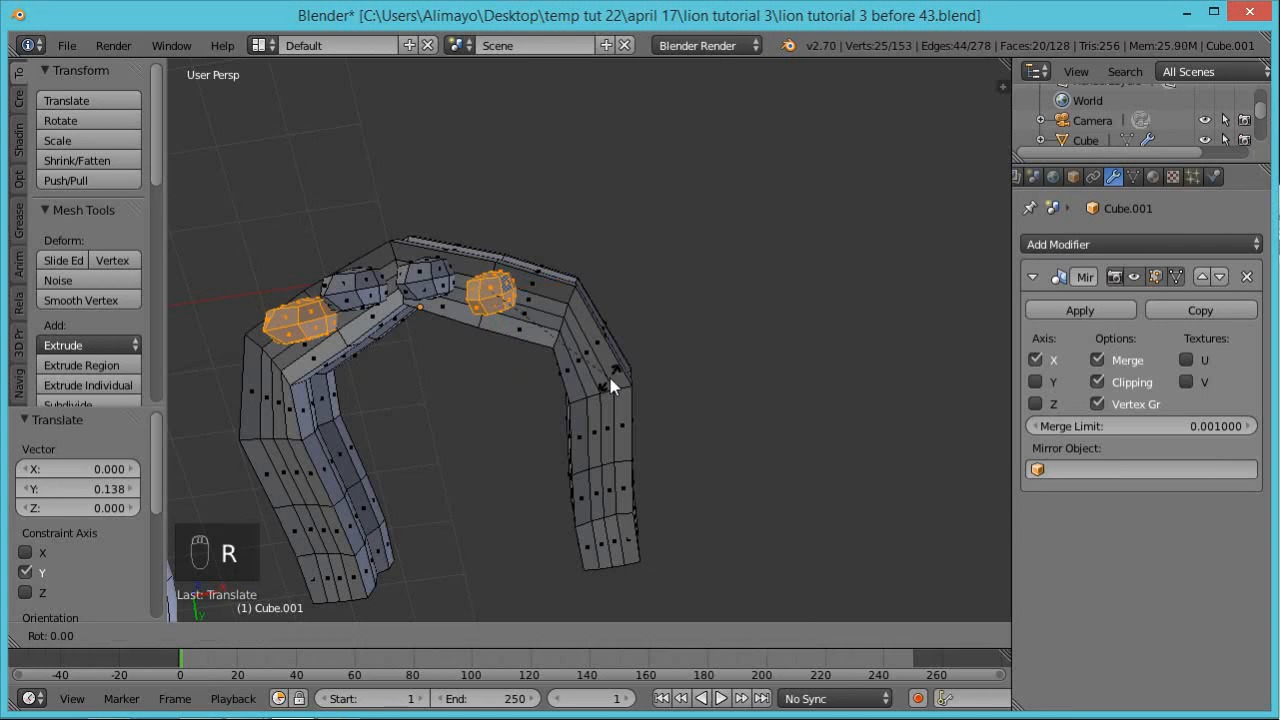
pyautogui.press('z')
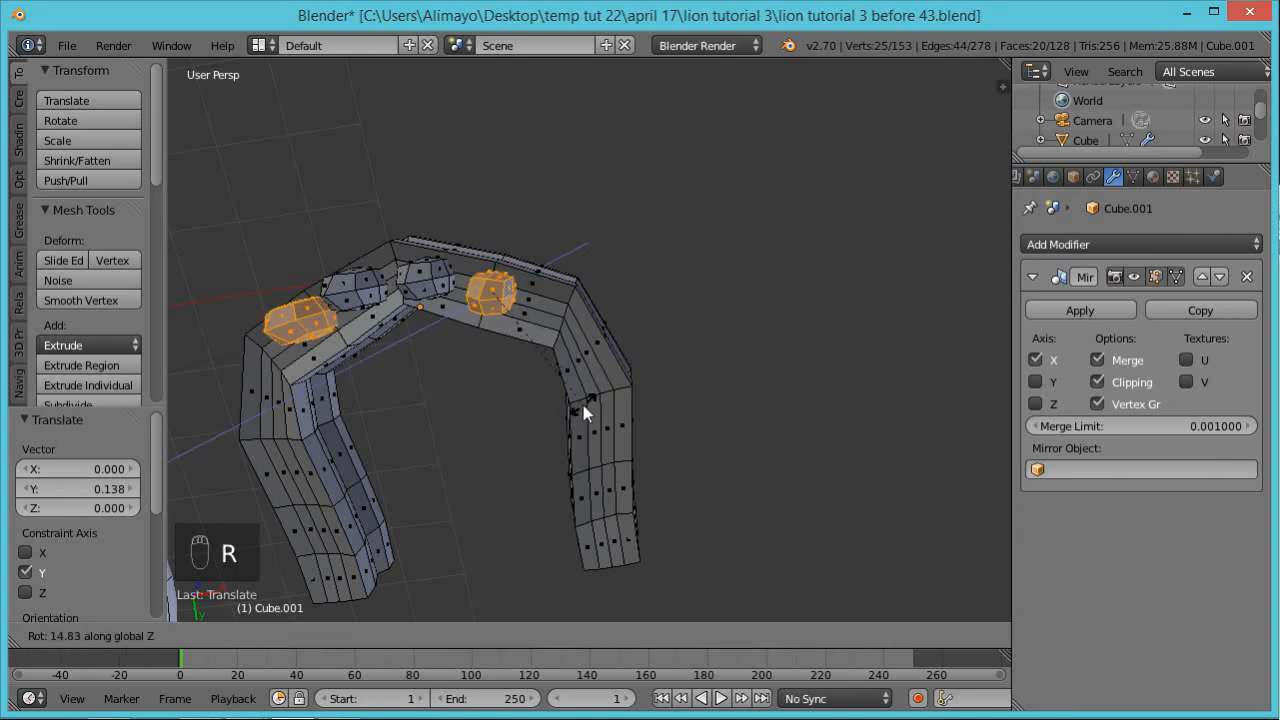
pyautogui.click(630, 365)
# Duplicate the rotated tooth and place the copy beside it, shifting it about 0.348 along X and 0.172 along Y
pyautogui.moveTo(630, 370); pyautogui.dragTo(563, 325, button='middle')
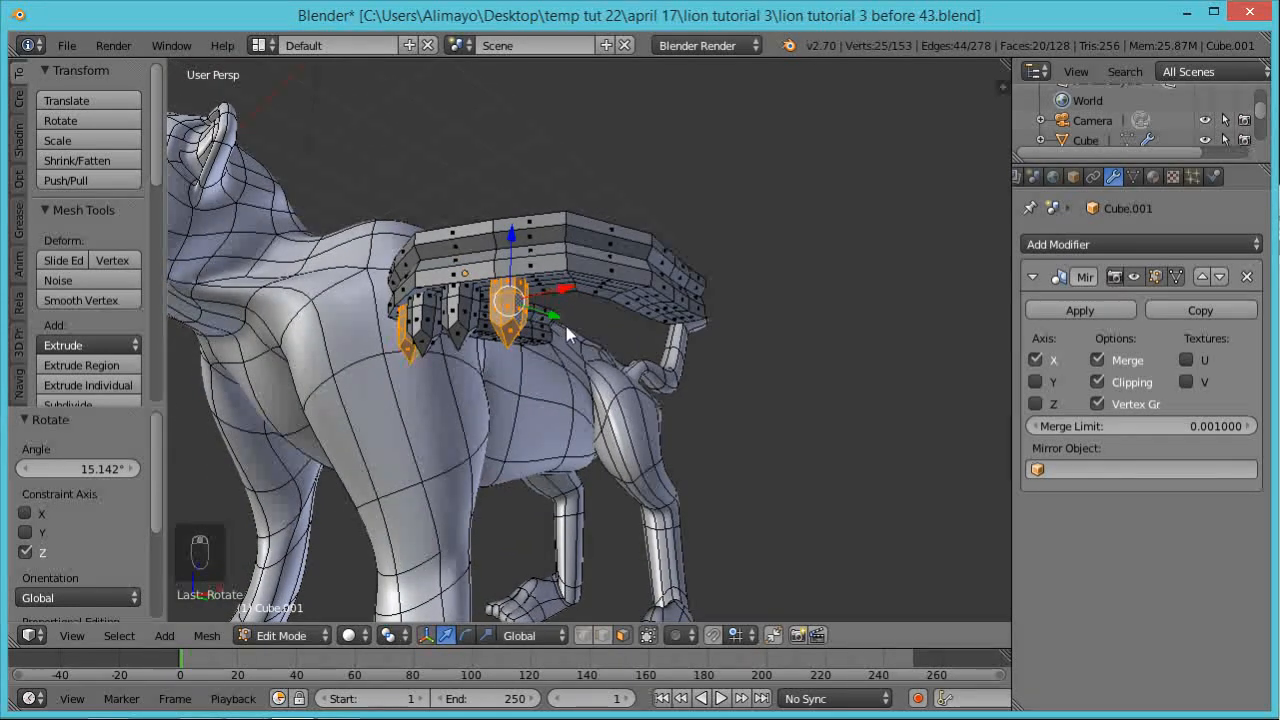
pyautogui.hotkey('shift', 'd')
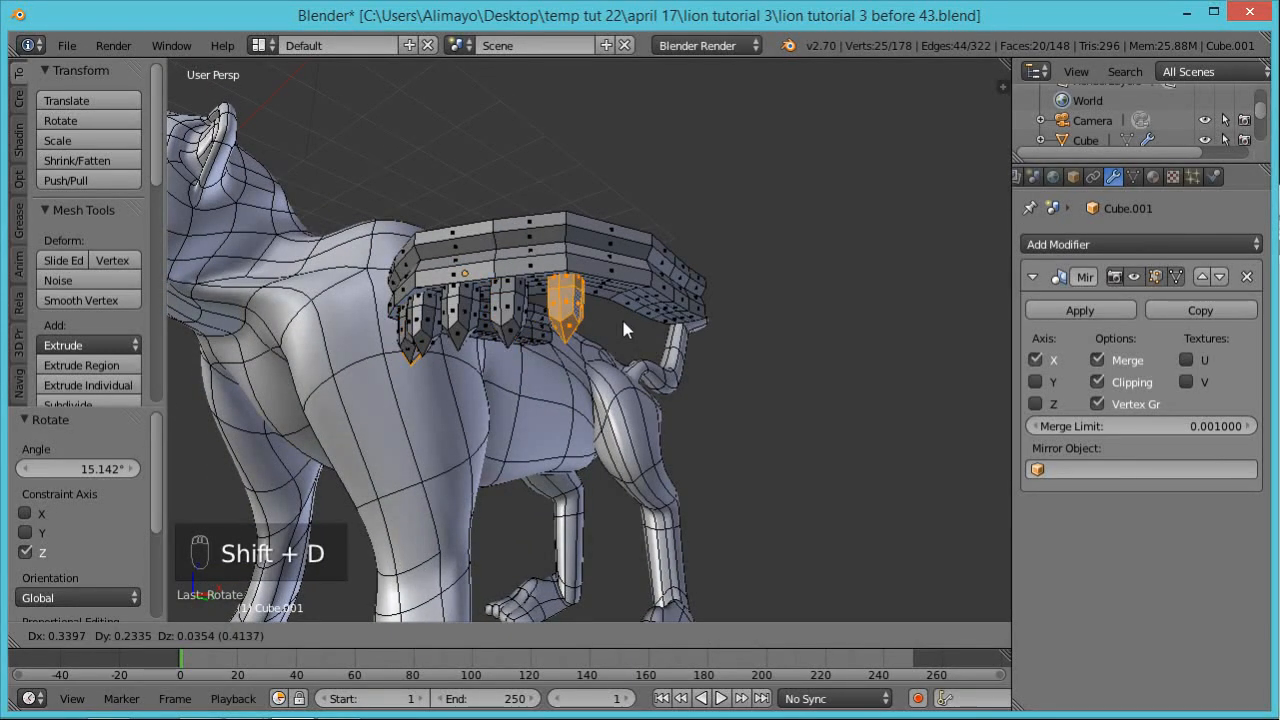
pyautogui.click(574, 313)
pyautogui.moveTo(565, 289); pyautogui.dragTo(598, 286)
pyautogui.moveTo(543, 305); pyautogui.dragTo(578, 310, button='middle')
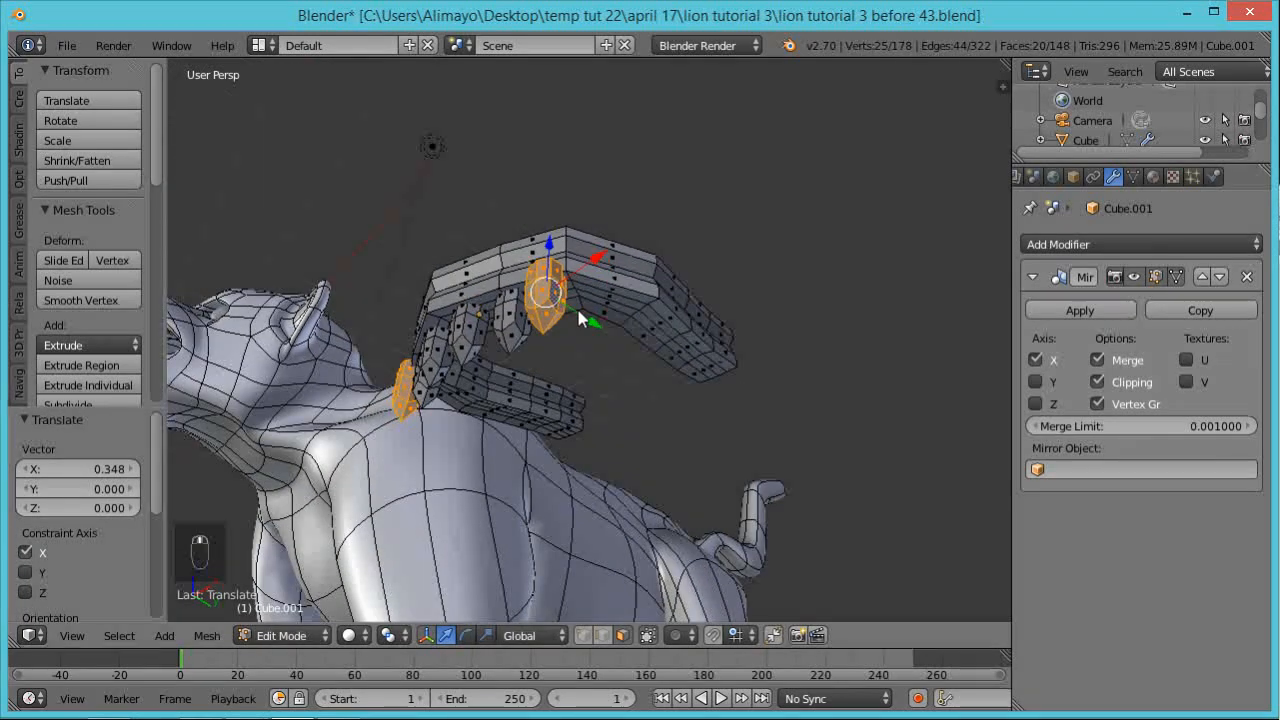
pyautogui.press('g')
pyautogui.press('y')
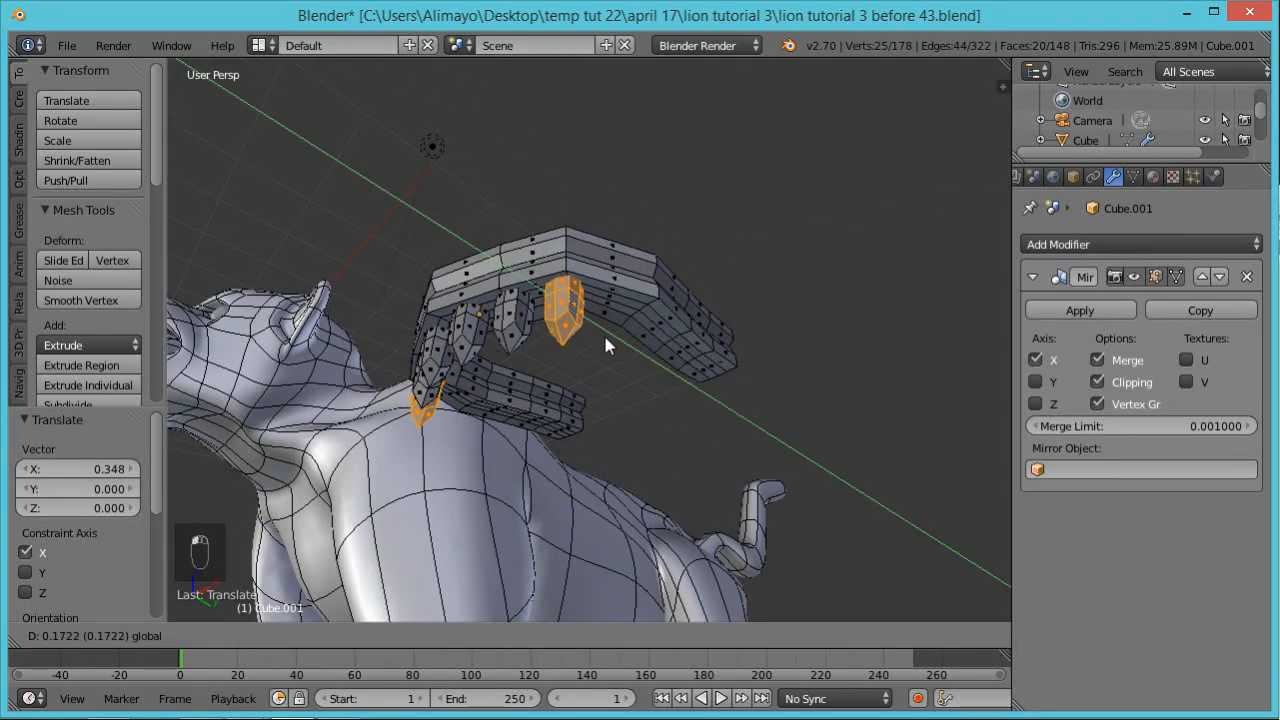
pyautogui.click(604, 333)
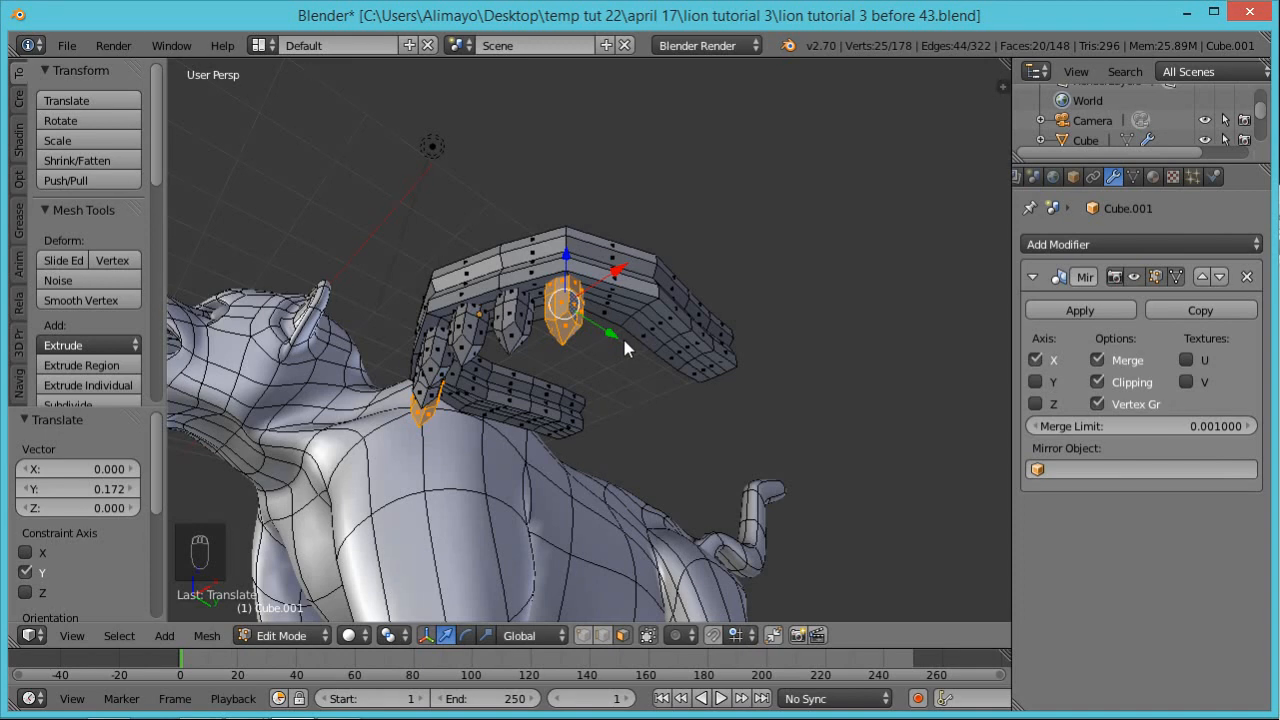
# Duplicate the outermost tooth along Y, shift the copy about 0.173 along X, and rotate it about 41° around Z
pyautogui.hotkey('shift', 'd')
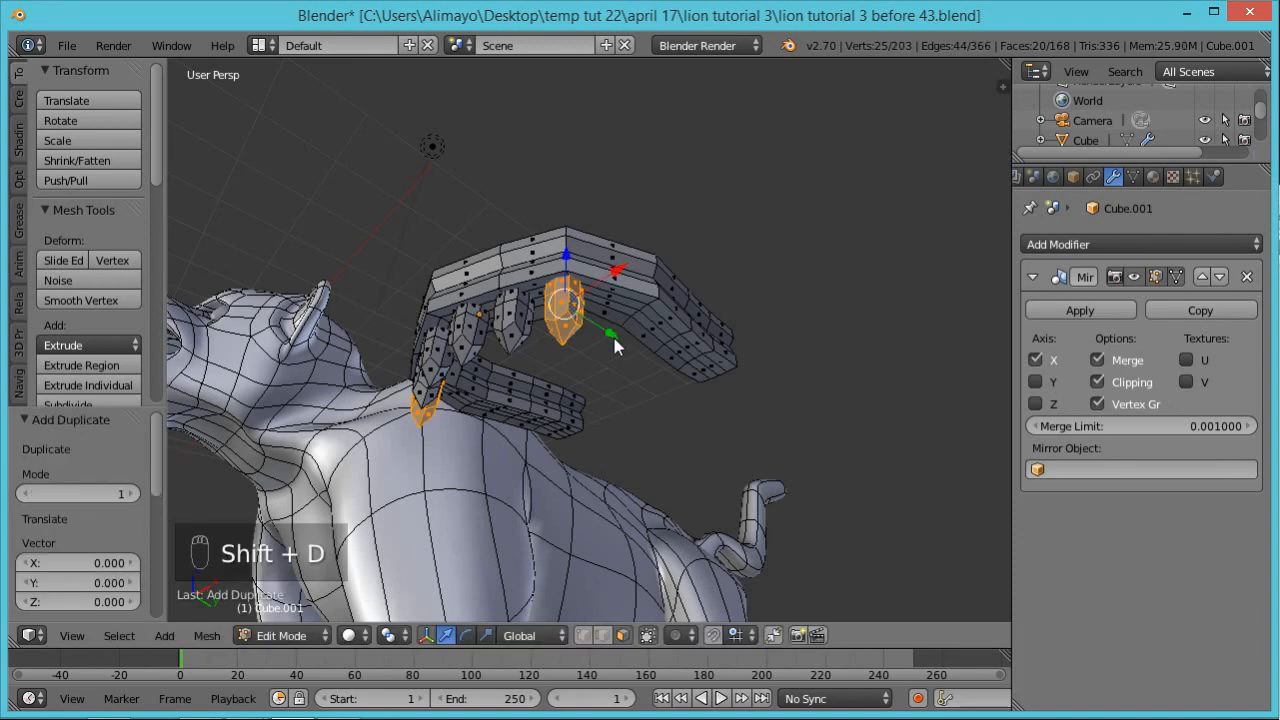
pyautogui.press('y')
pyautogui.click(646, 355)
pyautogui.moveTo(605, 281); pyautogui.dragTo(667, 286)
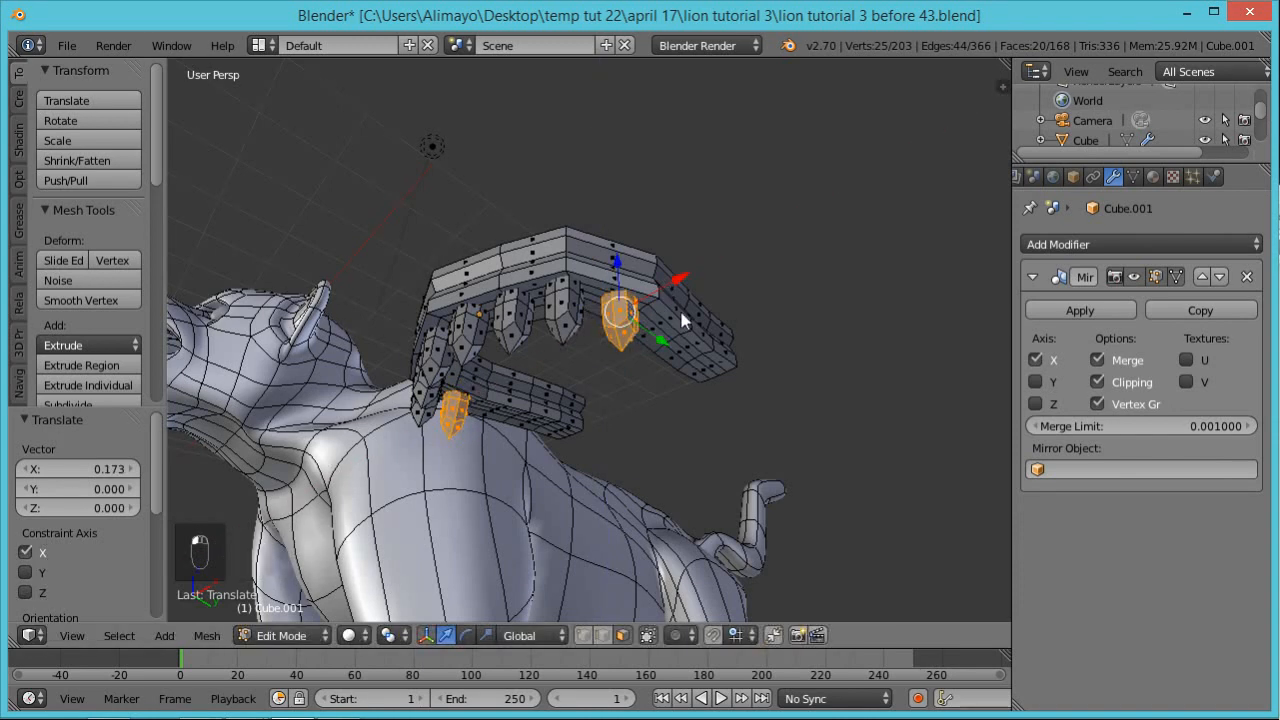
pyautogui.press('r')
pyautogui.press('z')
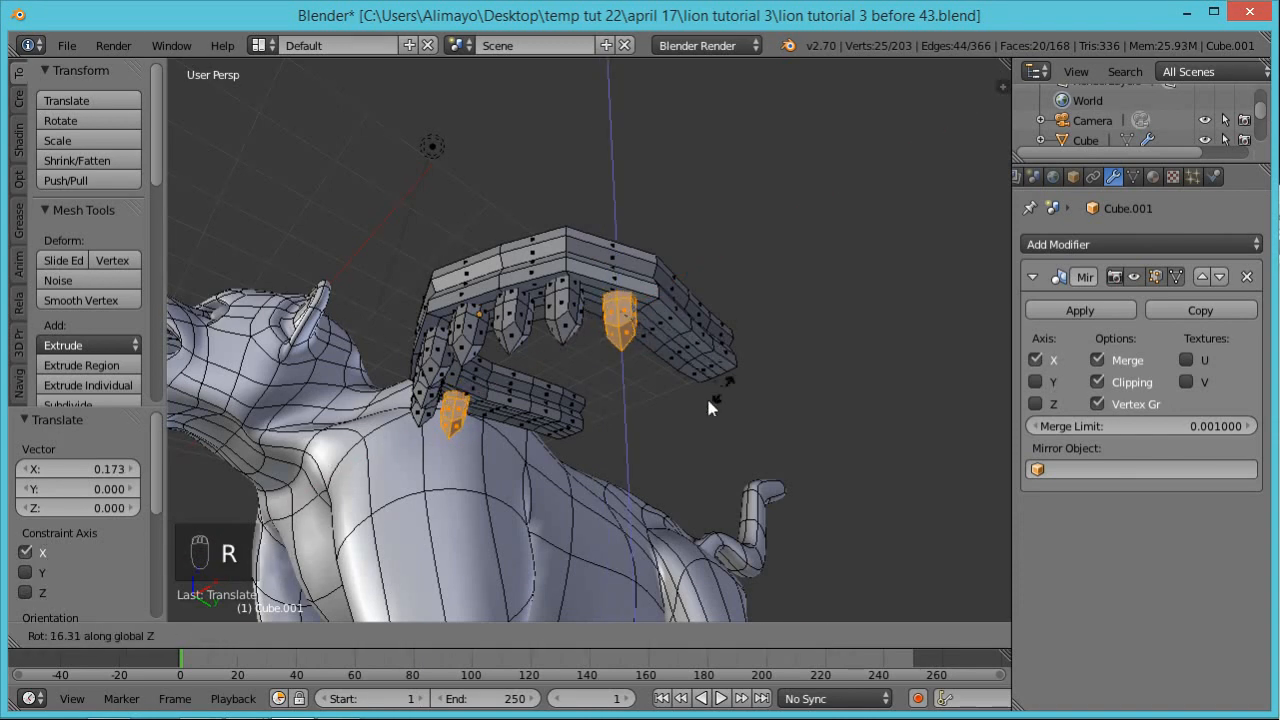
pyautogui.click(675, 408)
# Duplicate the tooth about 0.458 along Y under the bar's side arm, rotate the copy around Z, and nudge it about -0.043 along Y
pyautogui.moveTo(728, 380); pyautogui.dragTo(608, 402, button='middle')
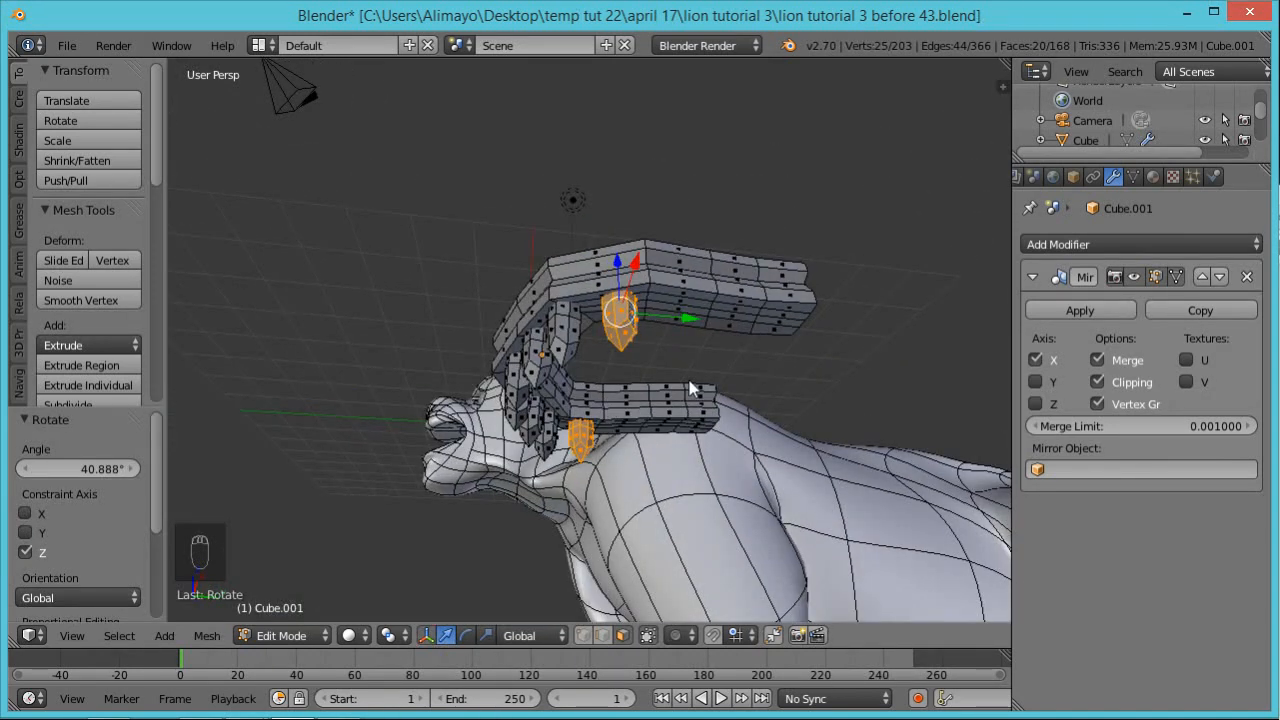
pyautogui.hotkey('shift', 'd')
pyautogui.moveTo(686, 323); pyautogui.dragTo(745, 330)
pyautogui.press('r')
pyautogui.press('z')
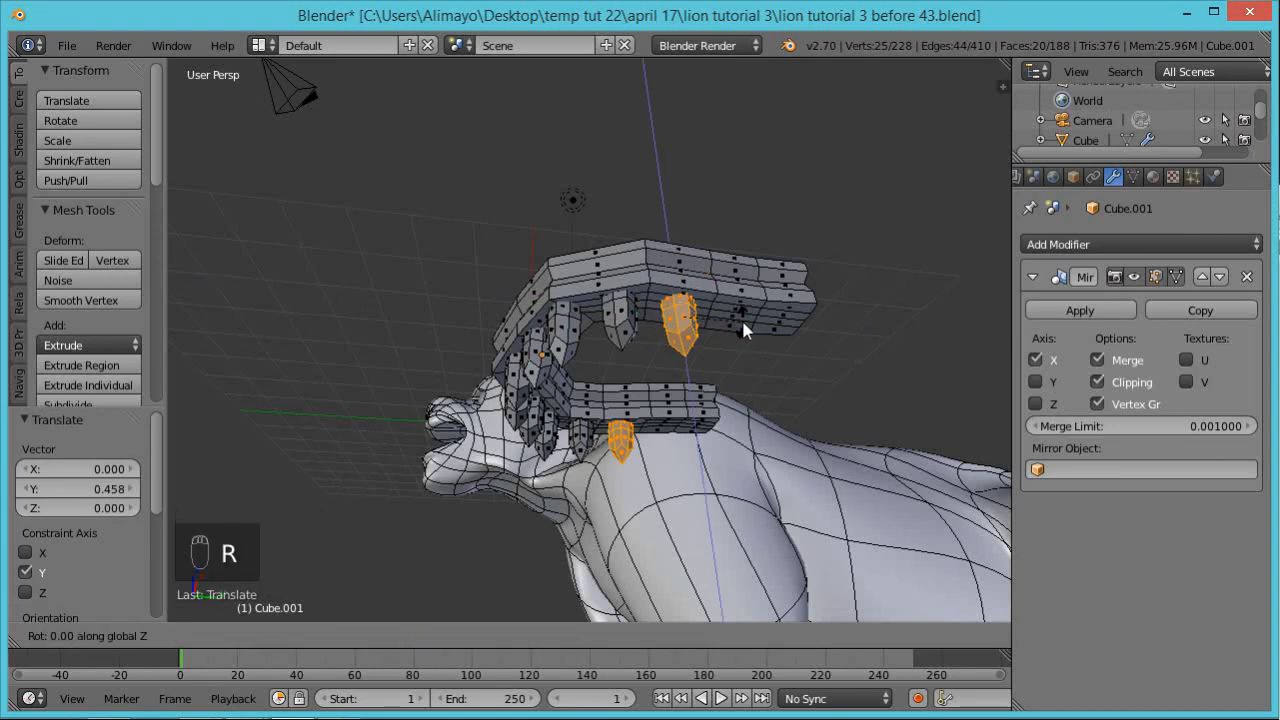
pyautogui.click(734, 341)
pyautogui.moveTo(746, 323); pyautogui.dragTo(741, 323)
# Duplicate the side tooth about 0.392 along Y and rotate the copy about 21° around Z
pyautogui.hotkey('shift', 'd')
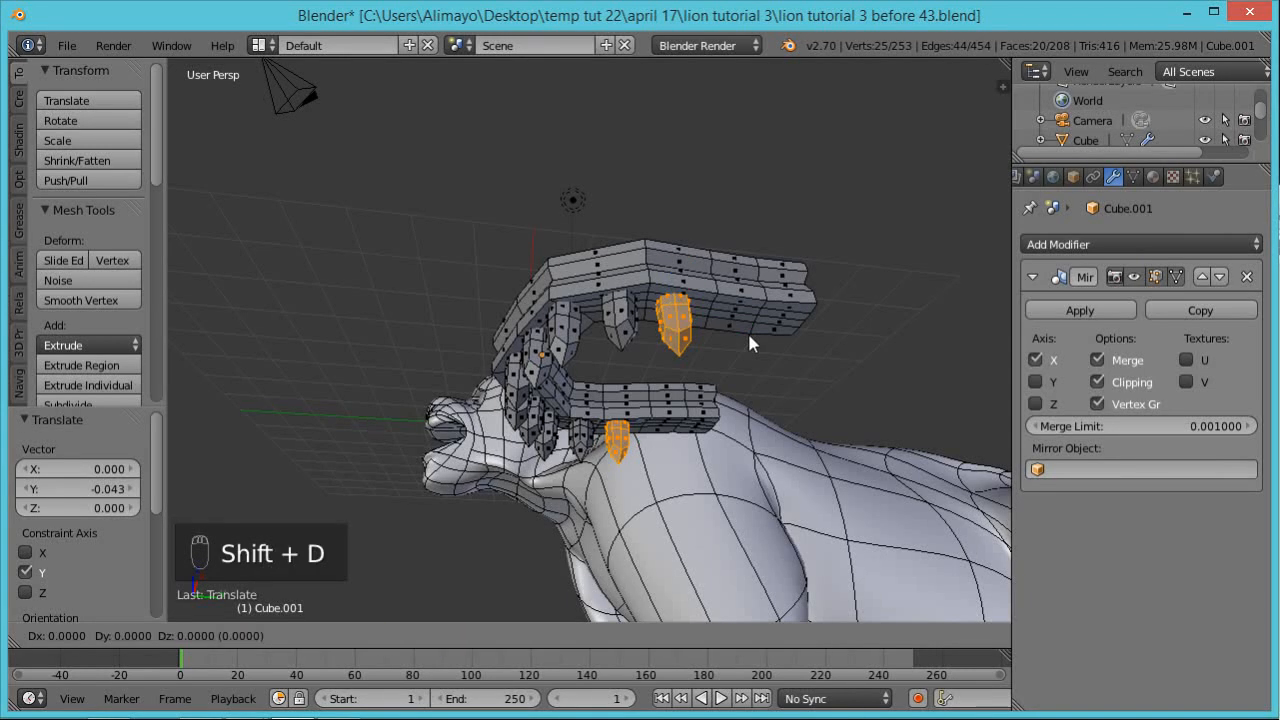
pyautogui.click(790, 336)
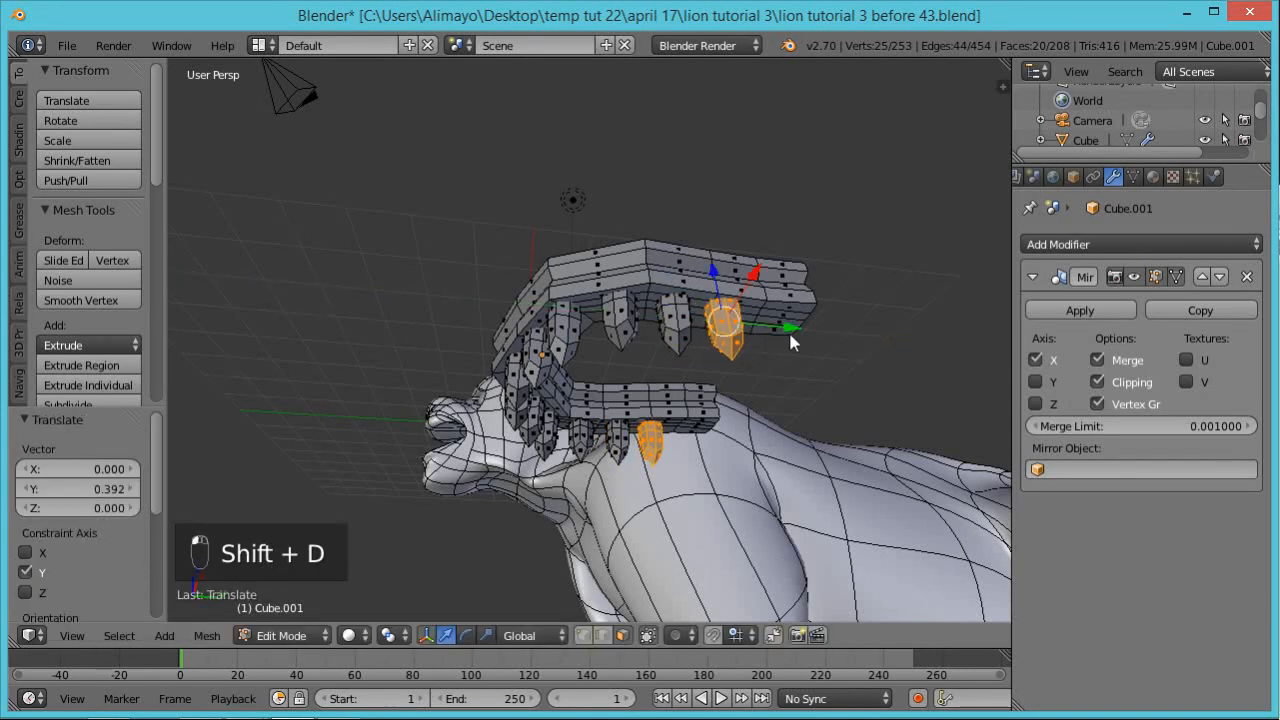
pyautogui.press('r')
pyautogui.click(788, 357)
pyautogui.moveTo(789, 357); pyautogui.dragTo(797, 427, button='middle')
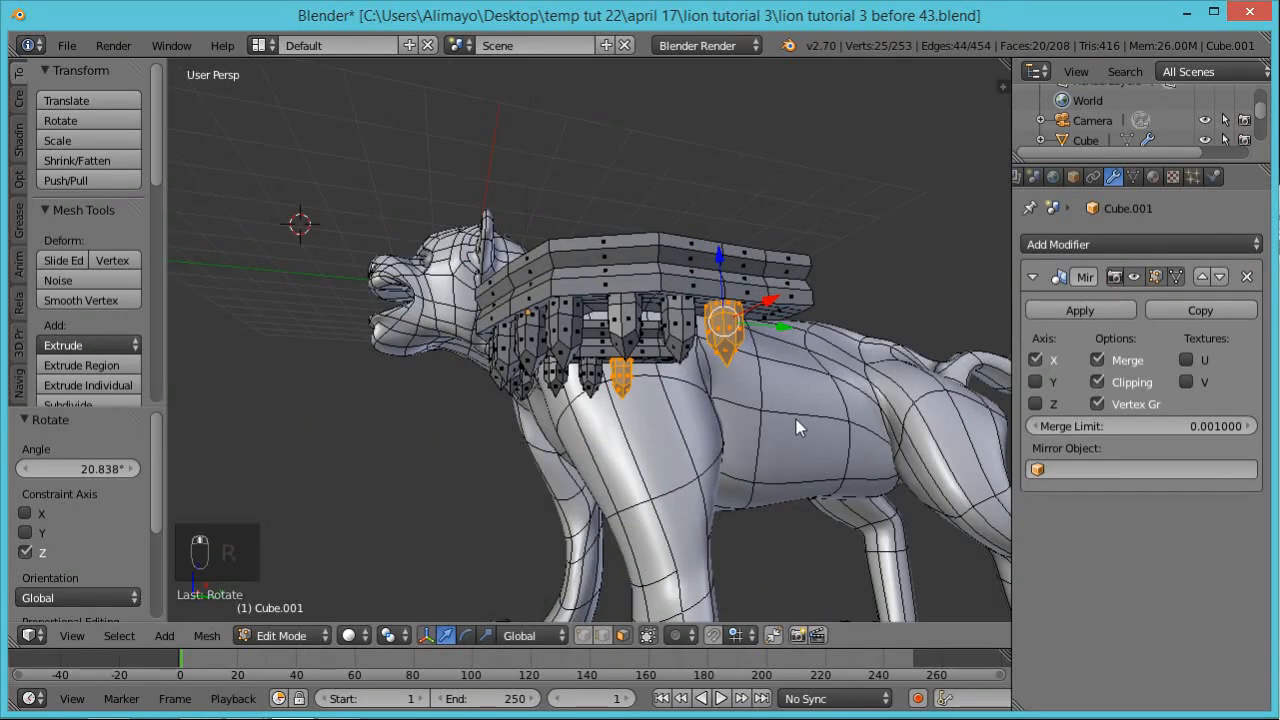
# Duplicate the rearmost tooth about 0.43 along Y toward the end of the bar's side arm
pyautogui.hotkey('shift', 'd')
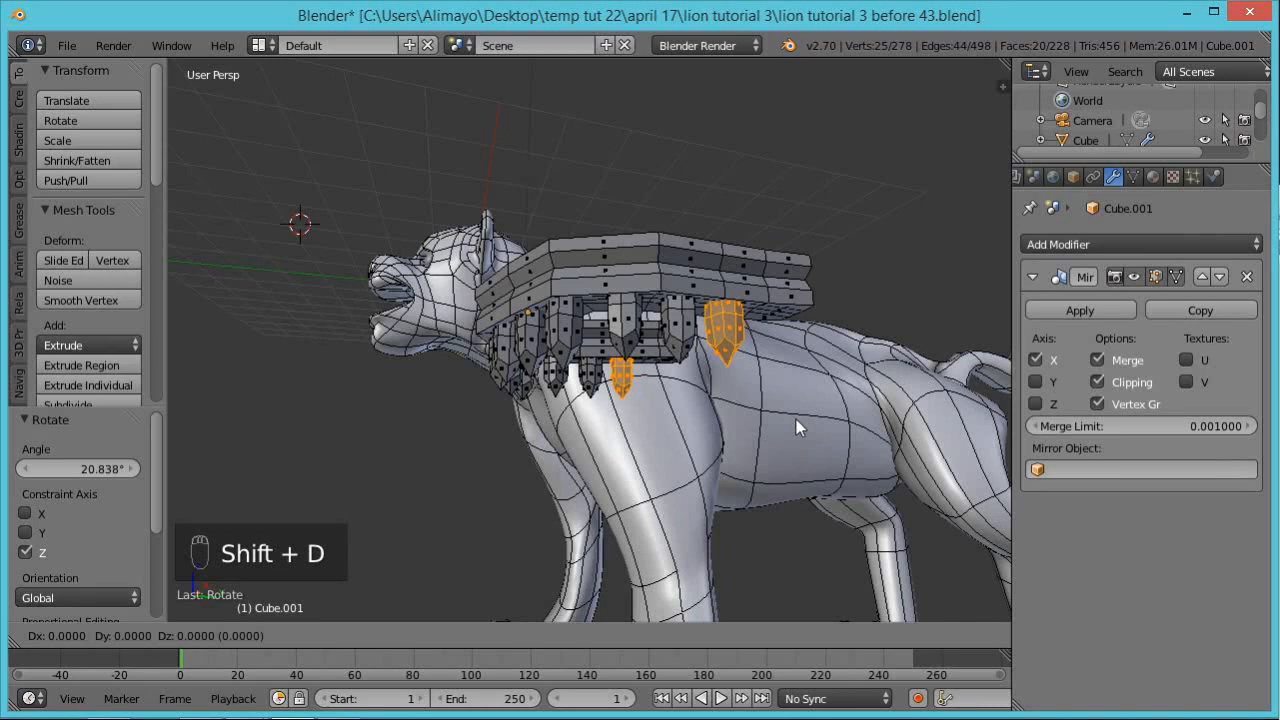
pyautogui.press('y')
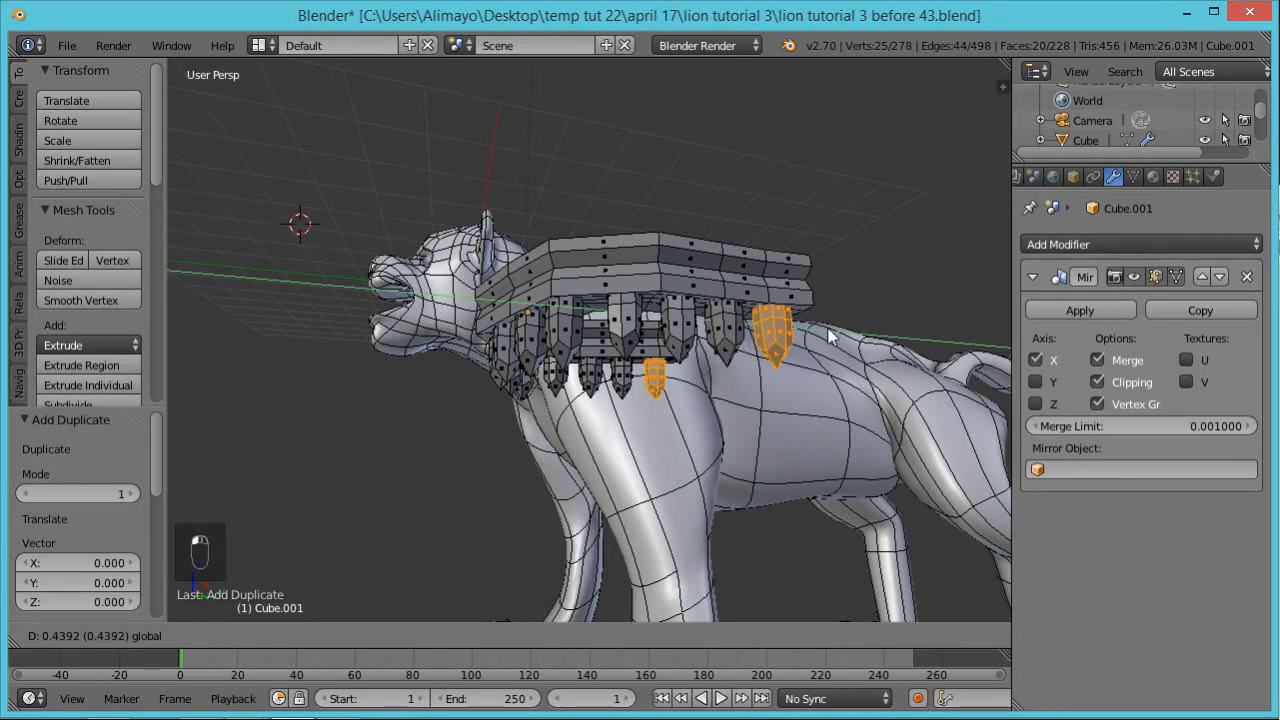
pyautogui.click(828, 337)
pyautogui.moveTo(716, 348); pyautogui.dragTo(906, 337, button='middle')
pyautogui.moveTo(803, 372); pyautogui.dragTo(706, 375, button='middle')
pyautogui.moveTo(664, 320); pyautogui.dragTo(733, 345, button='middle')
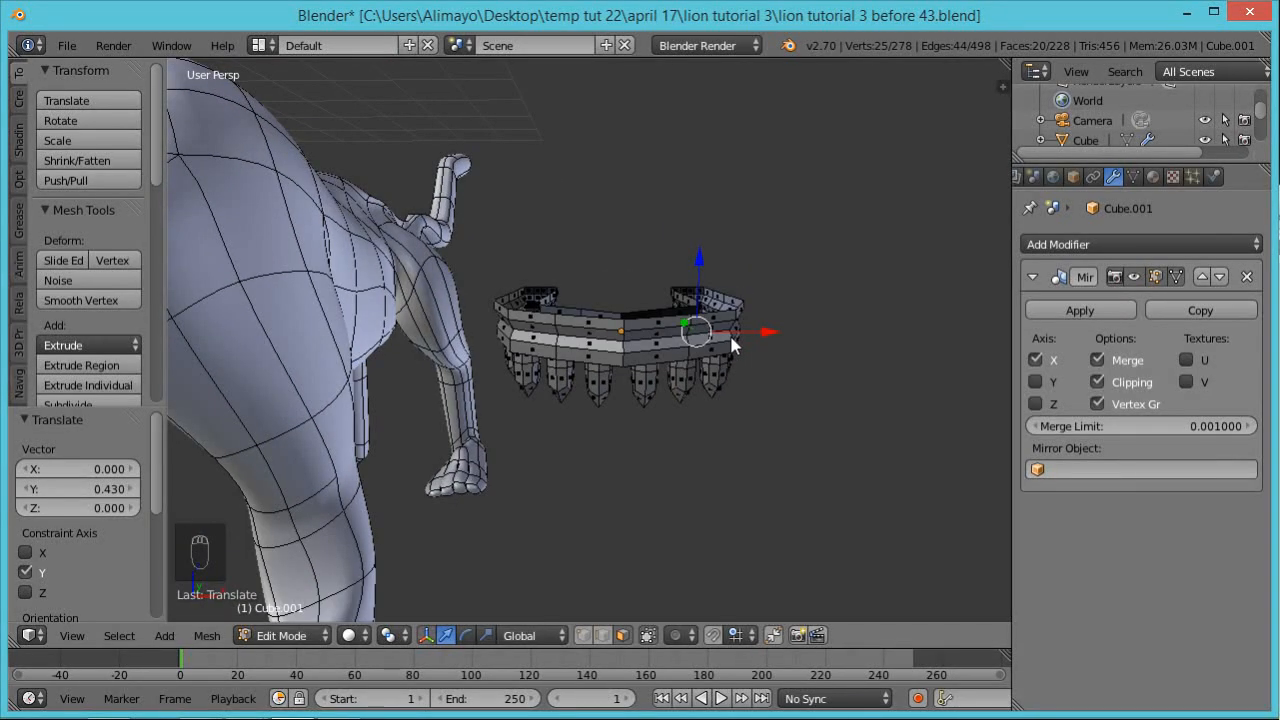
# Duplicate the entire gum with its teeth in place and flip the copy vertically by scaling it -1 along Z
pyautogui.press('a')
pyautogui.press('a')
pyautogui.moveTo(740, 374); pyautogui.dragTo(700, 388, button='middle')
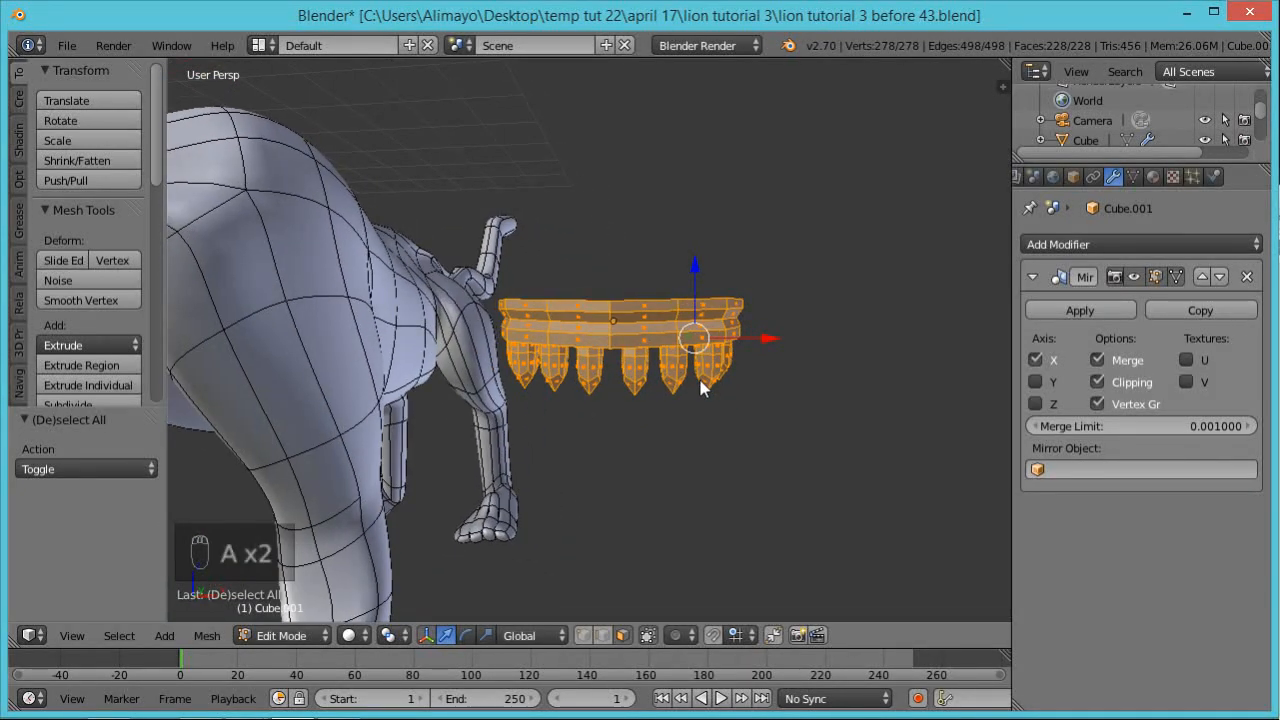
pyautogui.hotkey('shift', 'd')
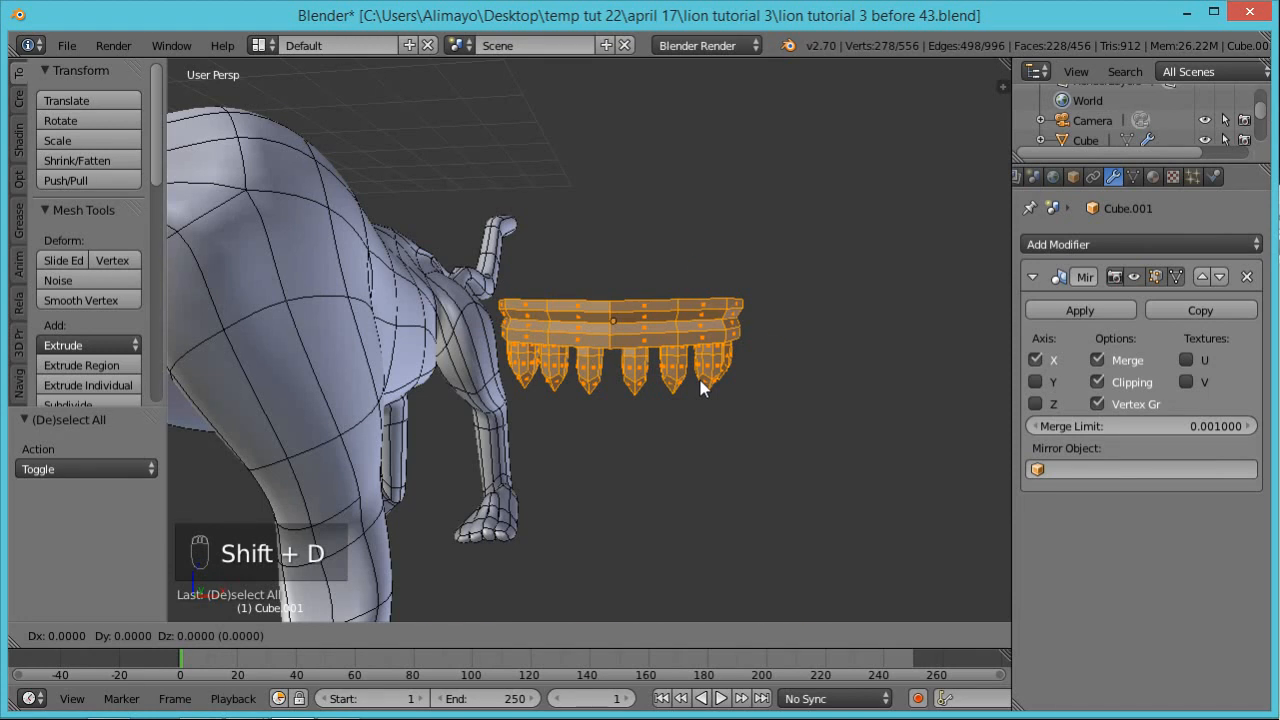
pyautogui.rightClick(700, 388)
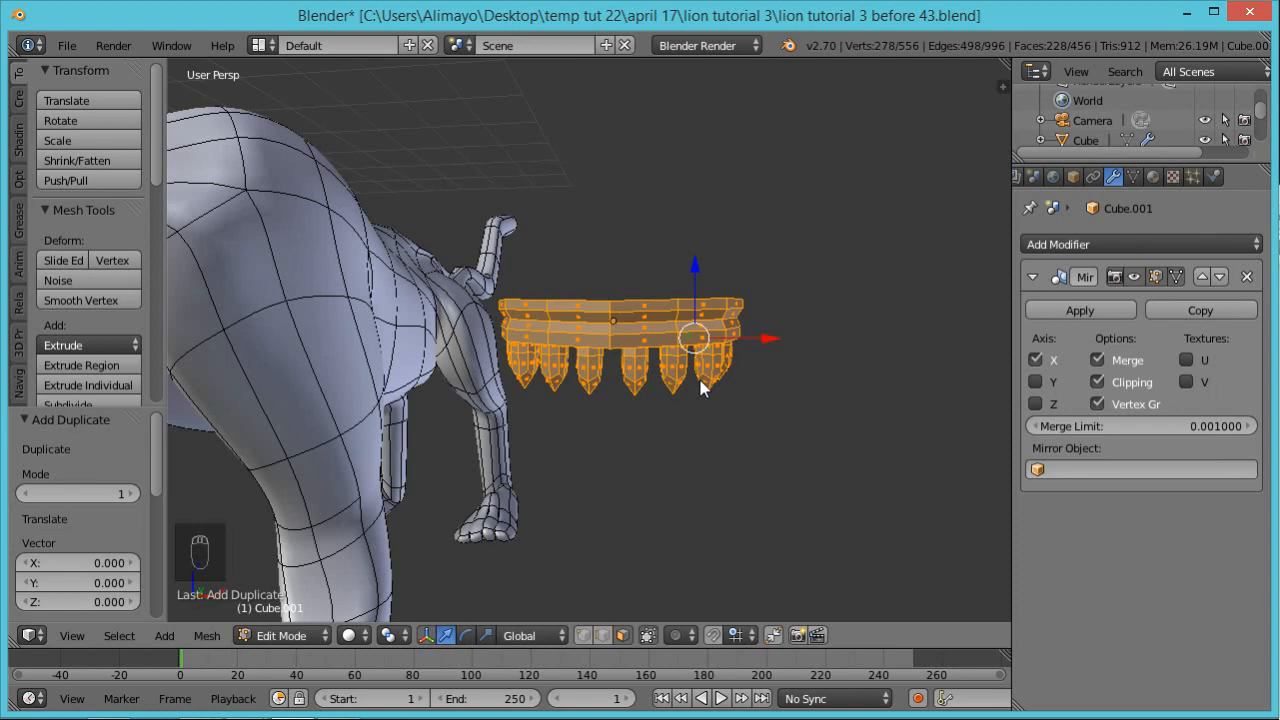
pyautogui.press('s')
pyautogui.press('z')
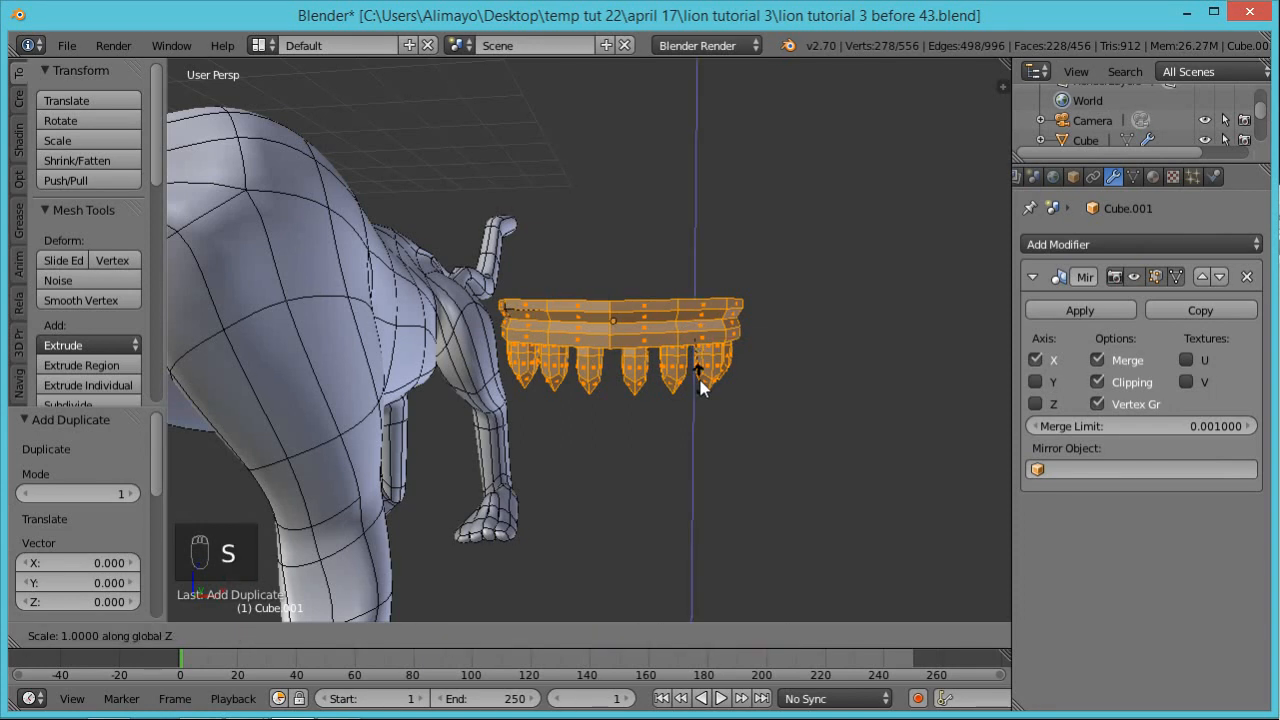
pyautogui.press('-')
pyautogui.click(700, 386)
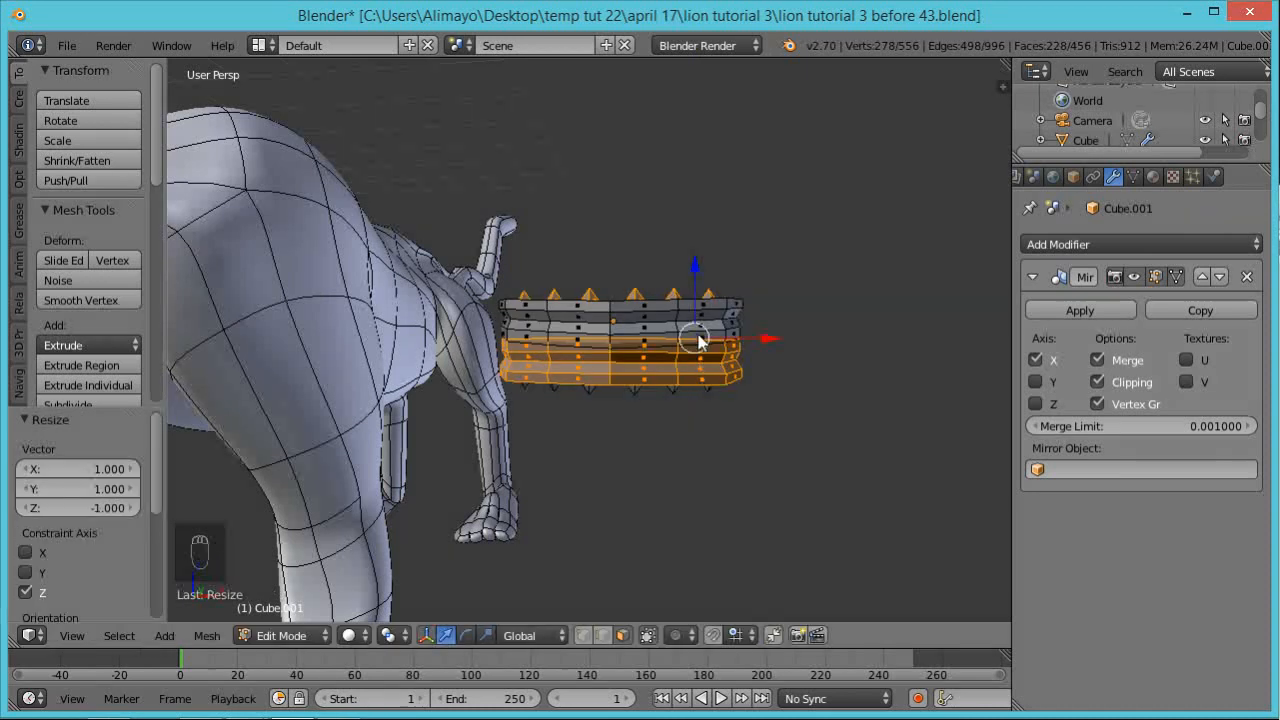
# Move the flipped copy about -1.035 along Z below the upper set and make its normals consistent
pyautogui.press('g')
pyautogui.press('z')
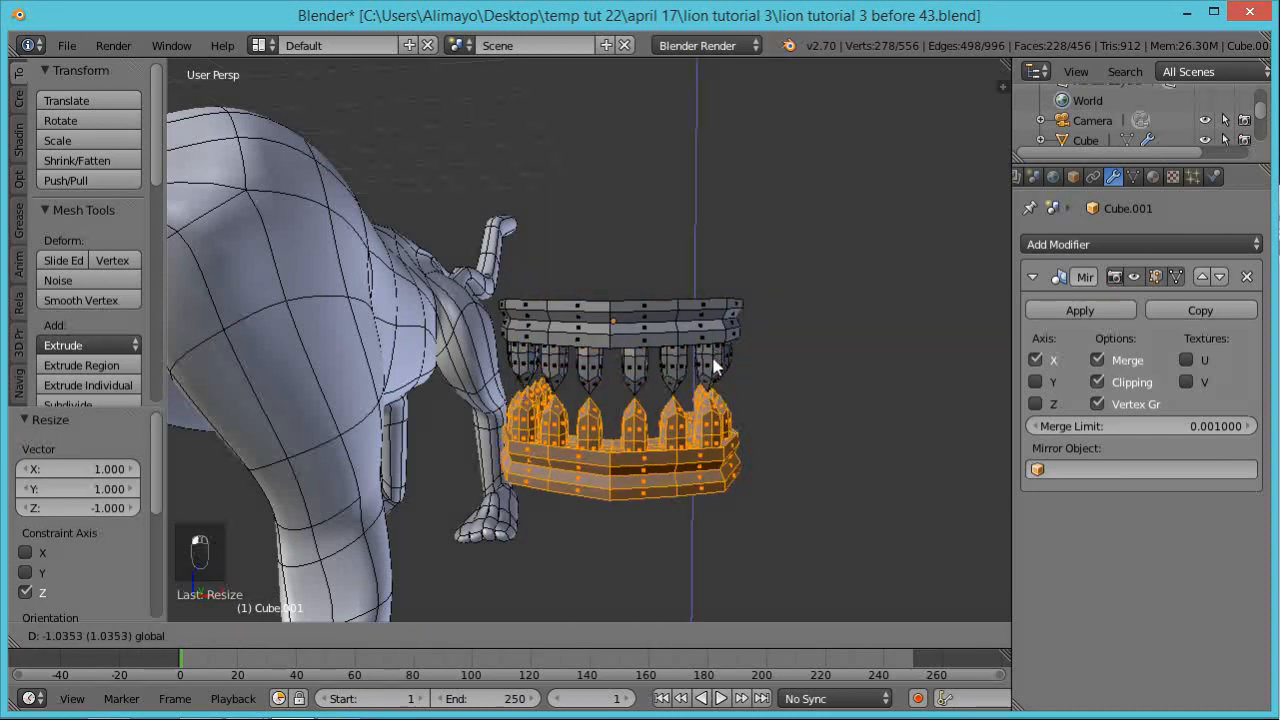
pyautogui.click(713, 367)
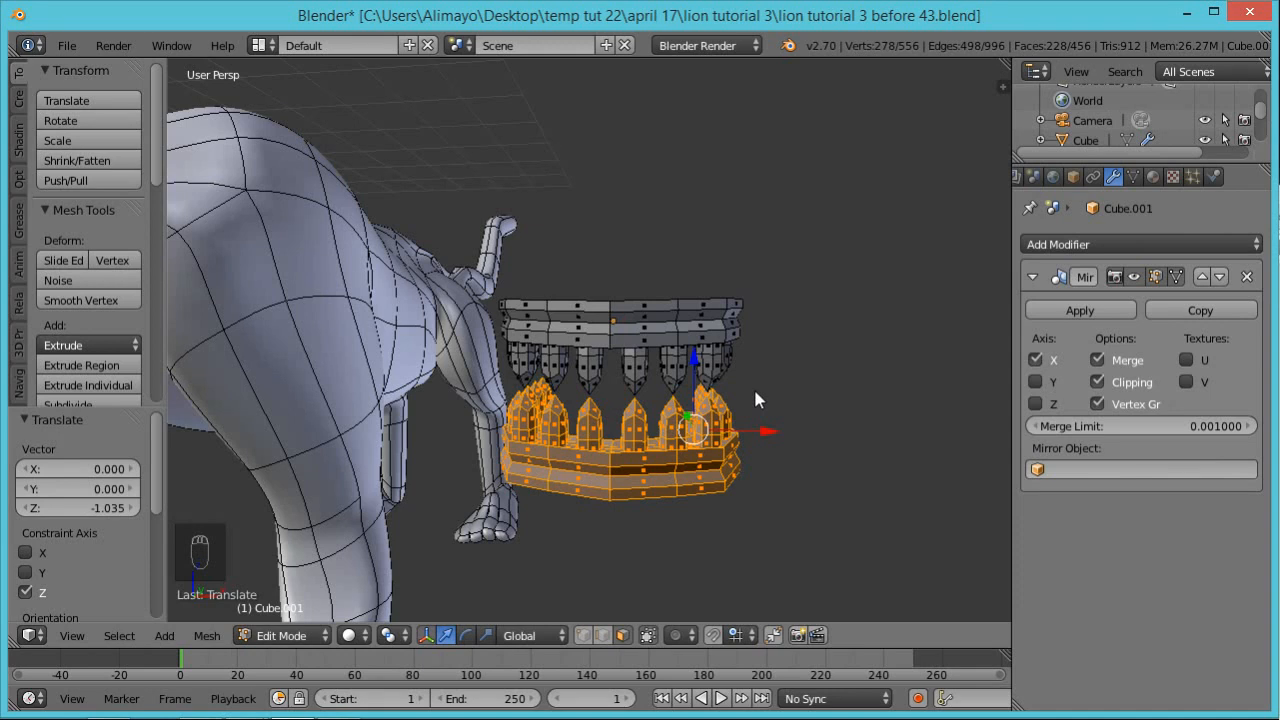
pyautogui.hotkey('ctrl', 'n')
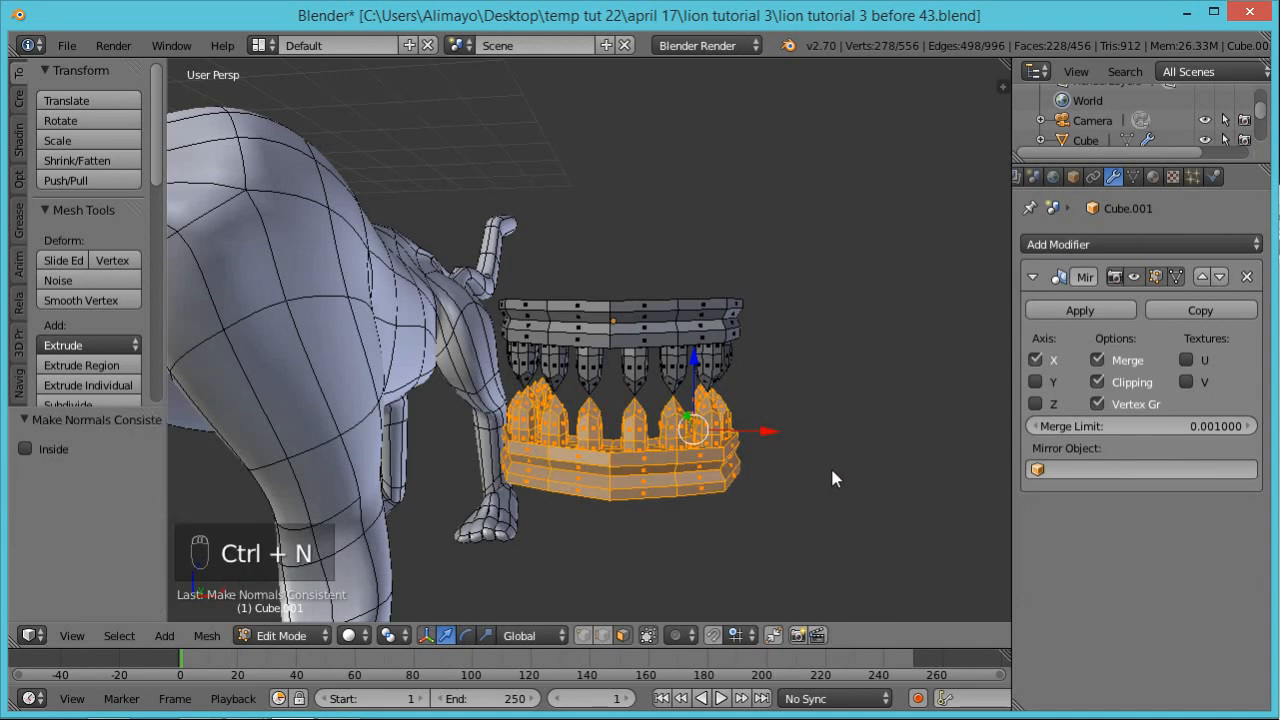
# Scale the lower gum set to about 0.727 along X and move it about -0.191 along X
pyautogui.press('s')
pyautogui.press('x')
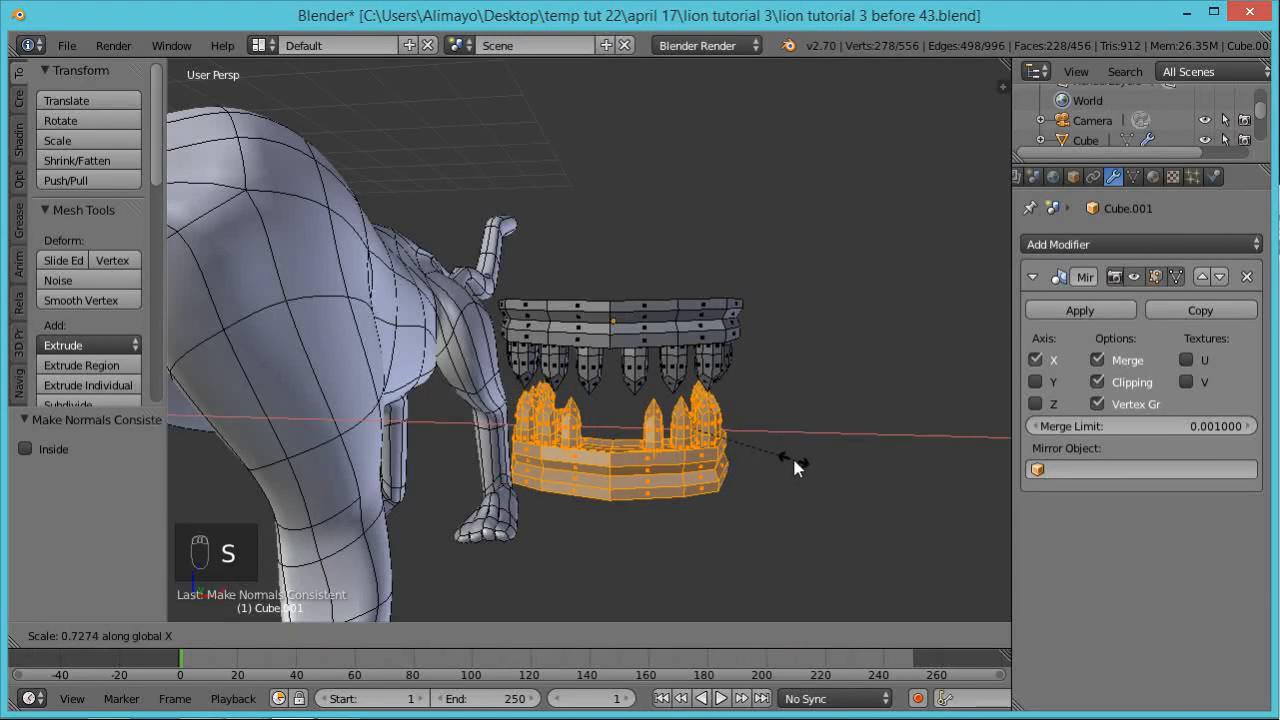
pyautogui.click(792, 455)
pyautogui.press('g')
pyautogui.press('x')
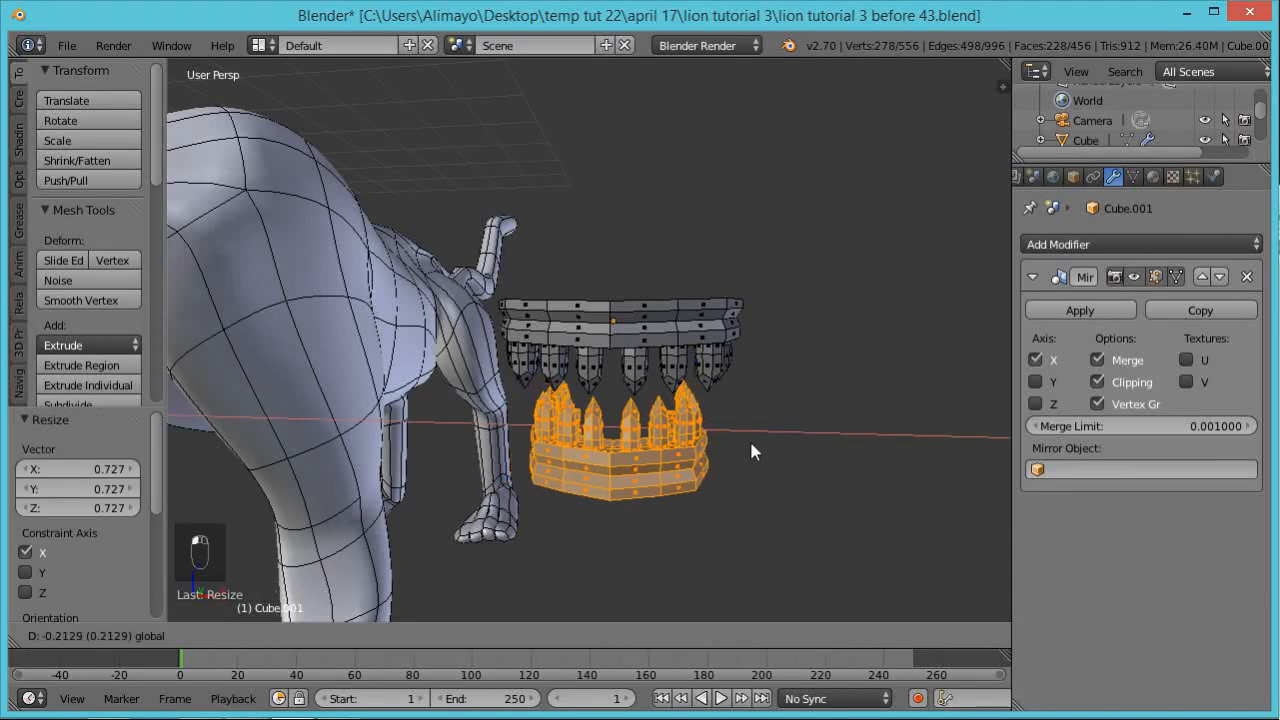
pyautogui.click(751, 438)
# Shift the lower gum set along Y relative to the upper one and raise it about 0.114 along Z
pyautogui.moveTo(649, 460); pyautogui.dragTo(600, 567, button='middle')
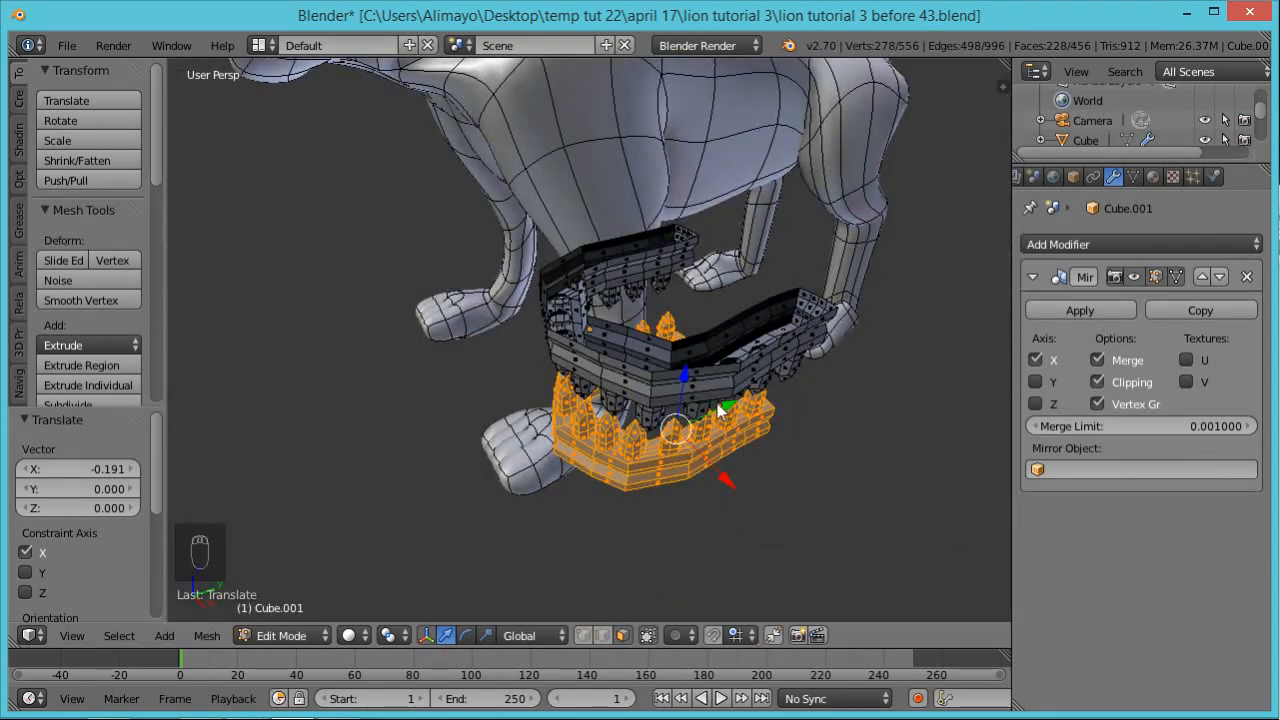
pyautogui.press('g')
pyautogui.press('y')
pyautogui.click(745, 412)
pyautogui.moveTo(715, 490); pyautogui.dragTo(718, 342, button='middle')
pyautogui.press('g')
pyautogui.press('z')
pyautogui.click(692, 362)
# Enlarge the lower gum set uniformly by about 1.07 and adjust its height, finishing with a move of about -0.084 along Z
pyautogui.hotkey('alt', 's')
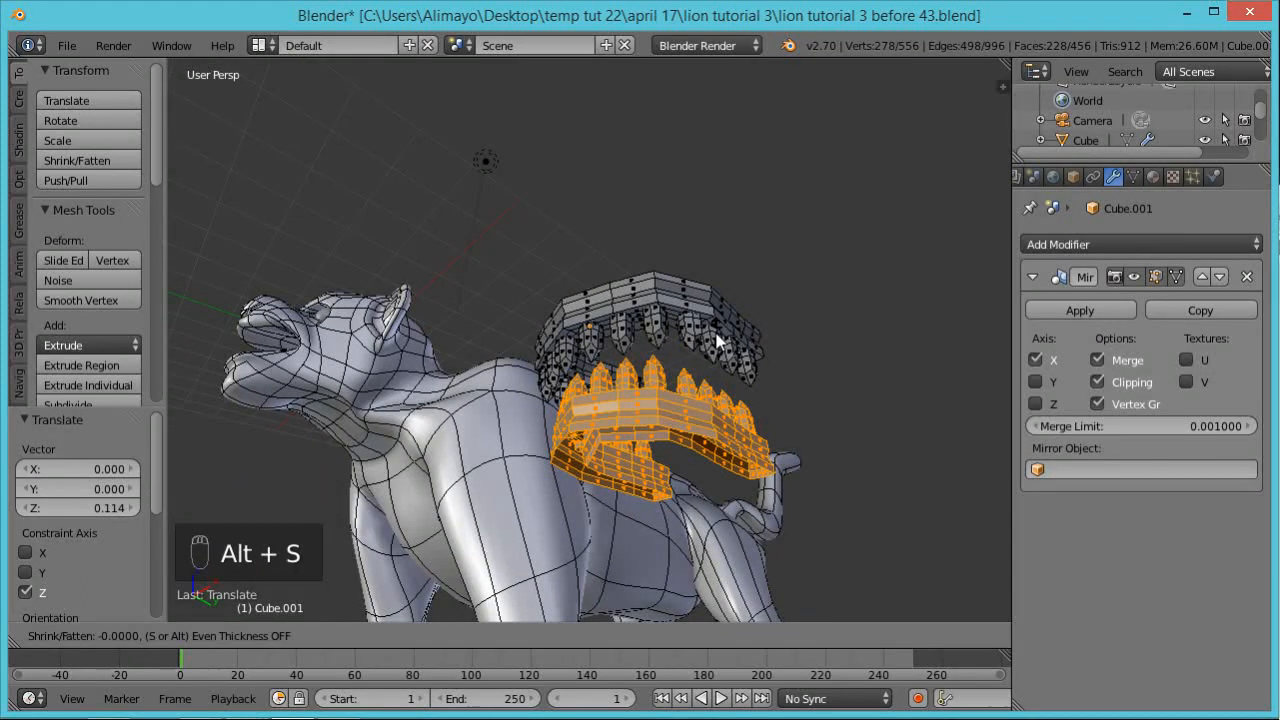
pyautogui.rightClick(717, 340)
pyautogui.moveTo(735, 400); pyautogui.dragTo(785, 413, button='middle')
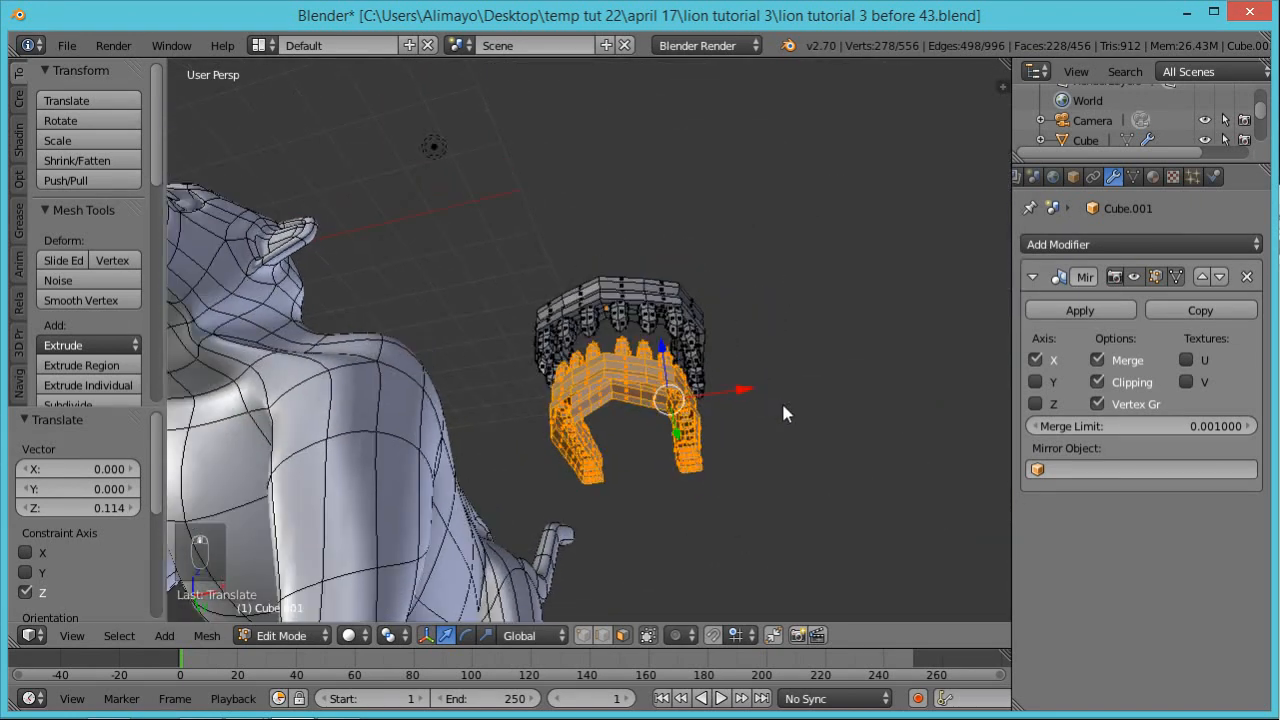
pyautogui.press('s')
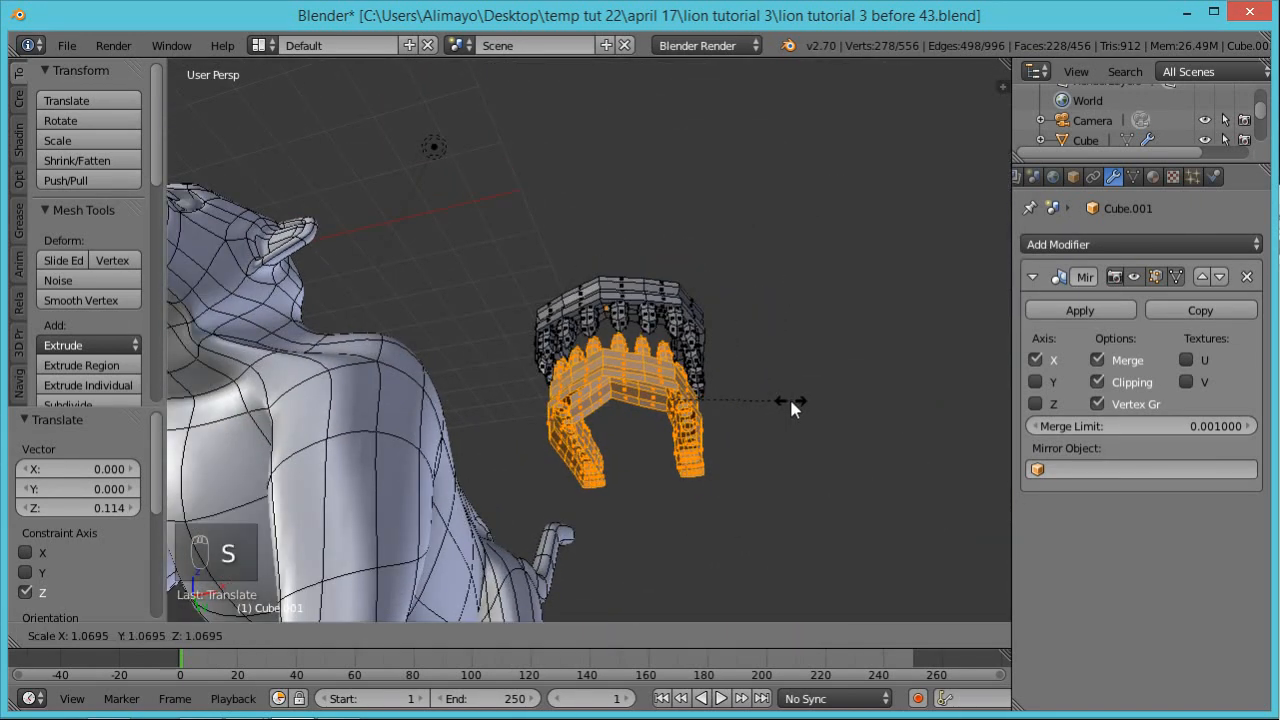
pyautogui.click(789, 400)
pyautogui.moveTo(790, 387); pyautogui.dragTo(530, 566, button='middle')
pyautogui.moveTo(673, 346); pyautogui.dragTo(672, 326)
pyautogui.moveTo(680, 350); pyautogui.dragTo(733, 302, button='middle')
pyautogui.moveTo(671, 316); pyautogui.dragTo(670, 332)
pyautogui.moveTo(741, 388); pyautogui.dragTo(722, 316, button='middle')
# Try scaling the lower set about 1.134 along X and shifting it about 0.16 along X, and undo both changes
pyautogui.press('s')
pyautogui.press('x')
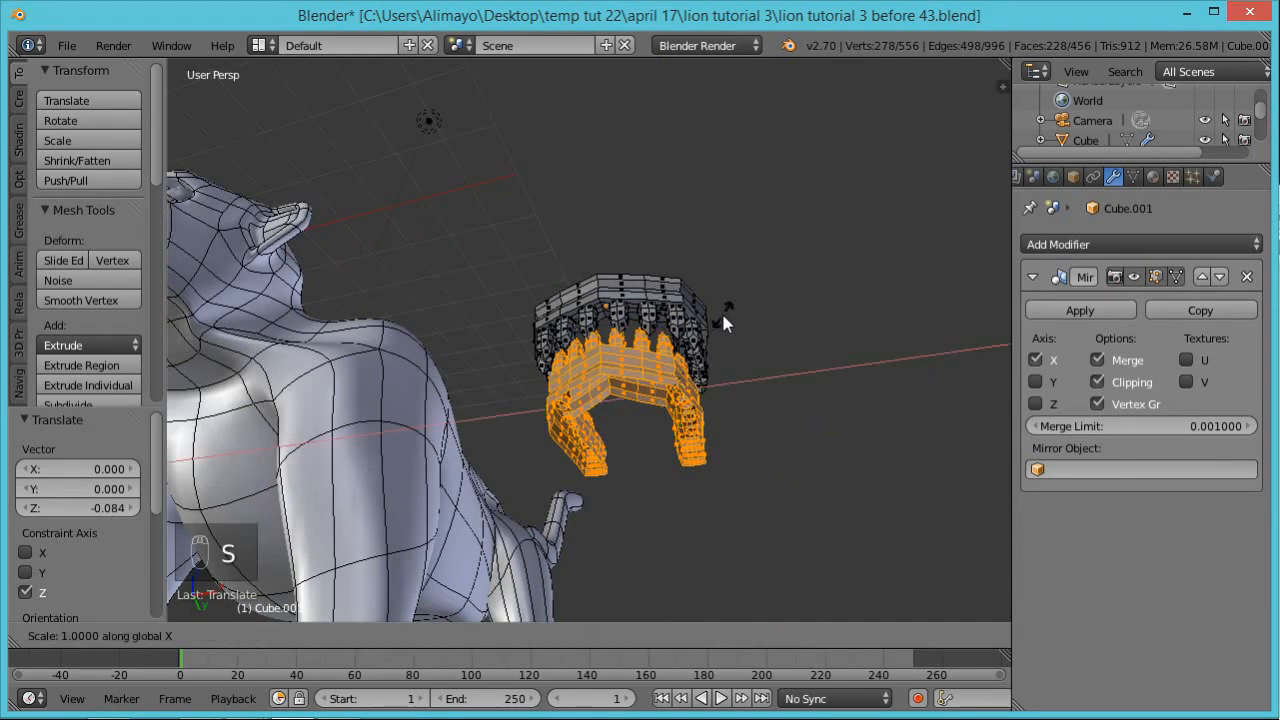
pyautogui.click(737, 314)
pyautogui.press('g')
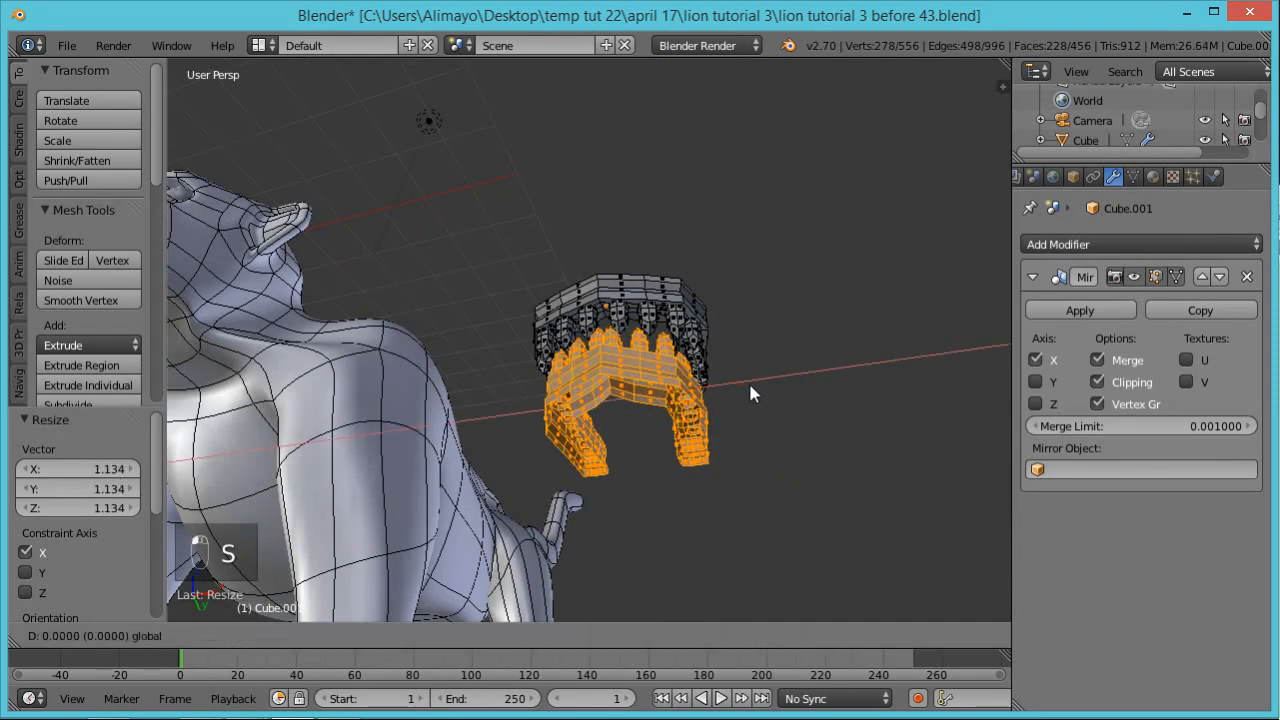
pyautogui.rightClick(758, 377)
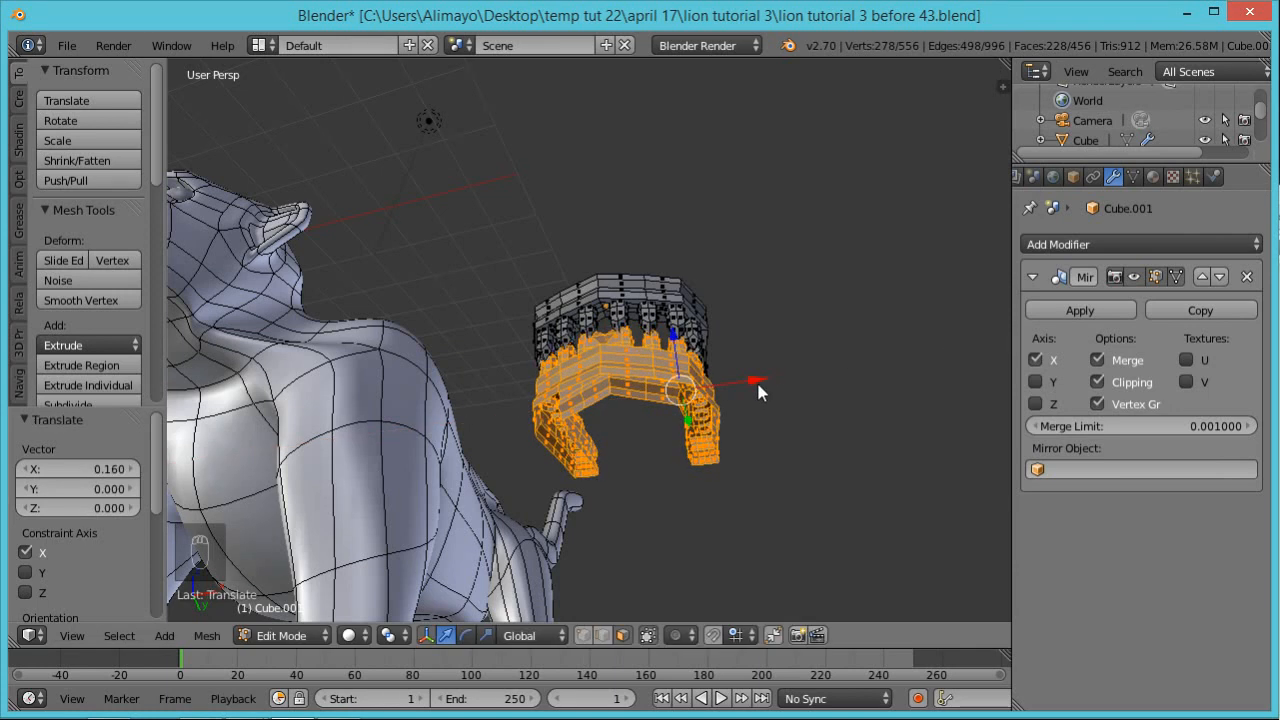
pyautogui.hotkey('ctrl', 'z')
pyautogui.hotkey('ctrl', 'z')
# Try shifting both complete gum sets about 0.021 along X, and undo the move
pyautogui.moveTo(762, 368); pyautogui.dragTo(808, 478, button='middle')
pyautogui.press('a')
pyautogui.press('a')
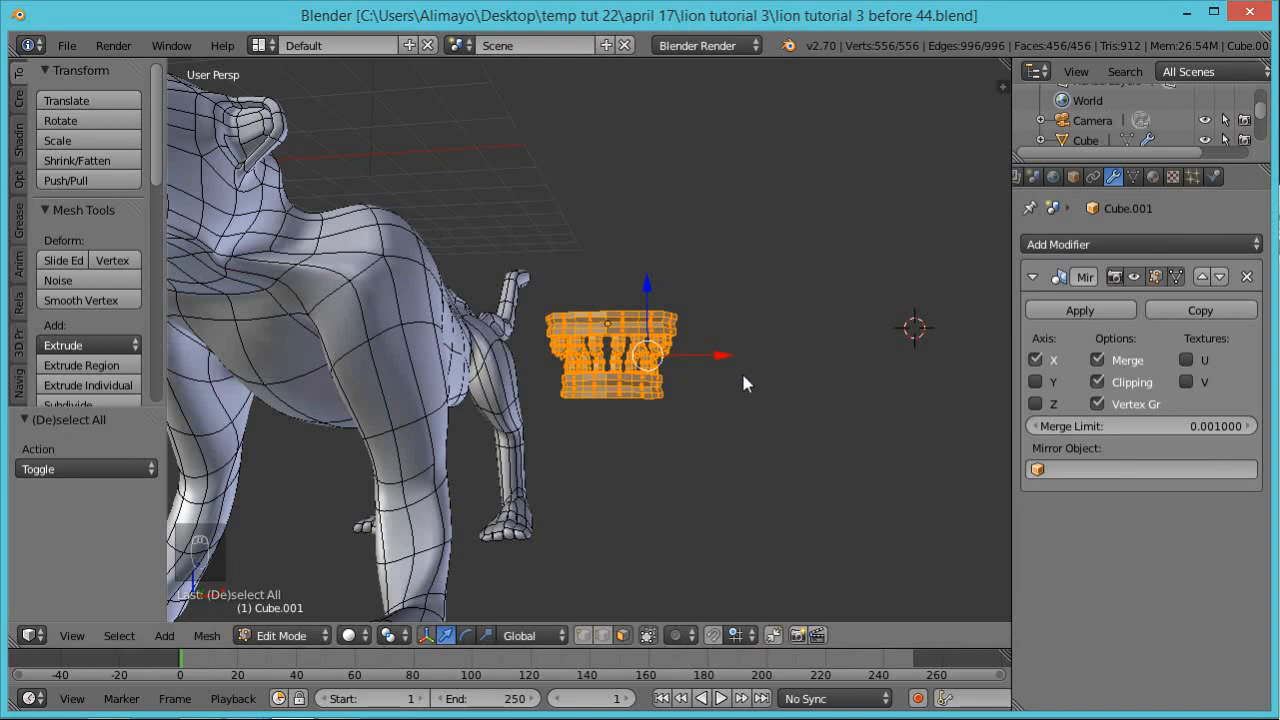
pyautogui.moveTo(726, 357); pyautogui.dragTo(727, 357)
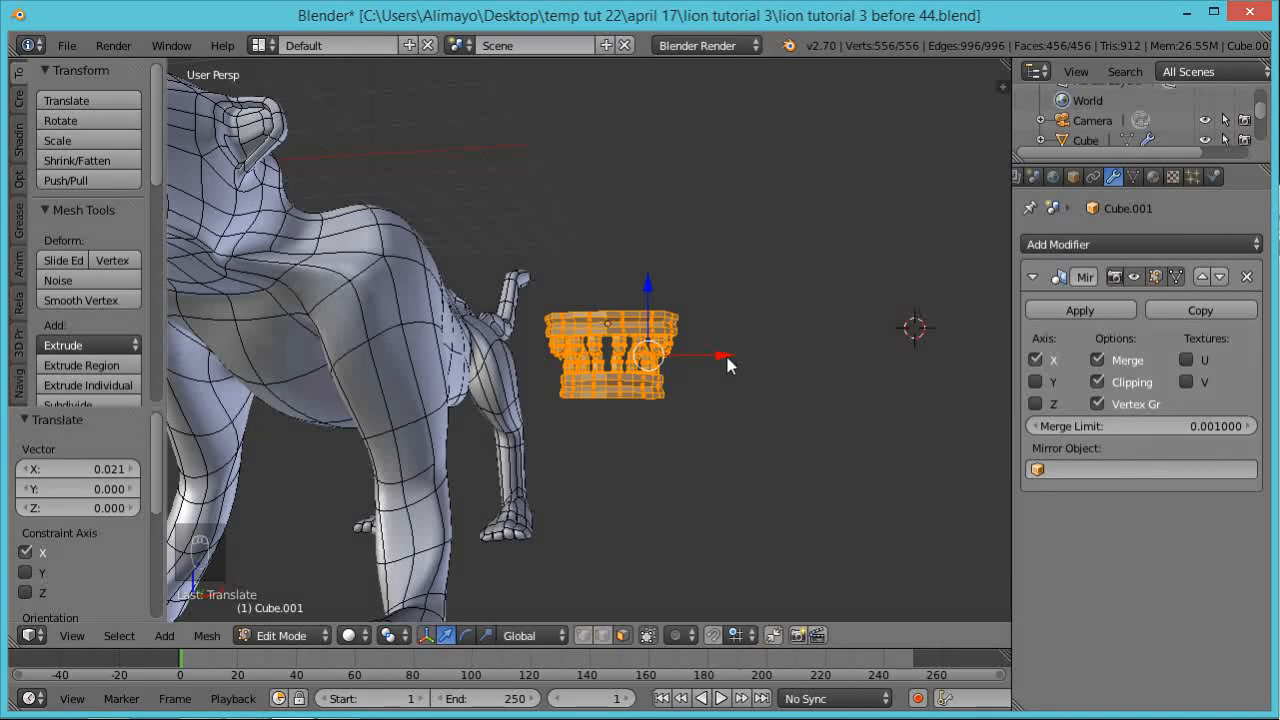
pyautogui.hotkey('ctrl', 'z')
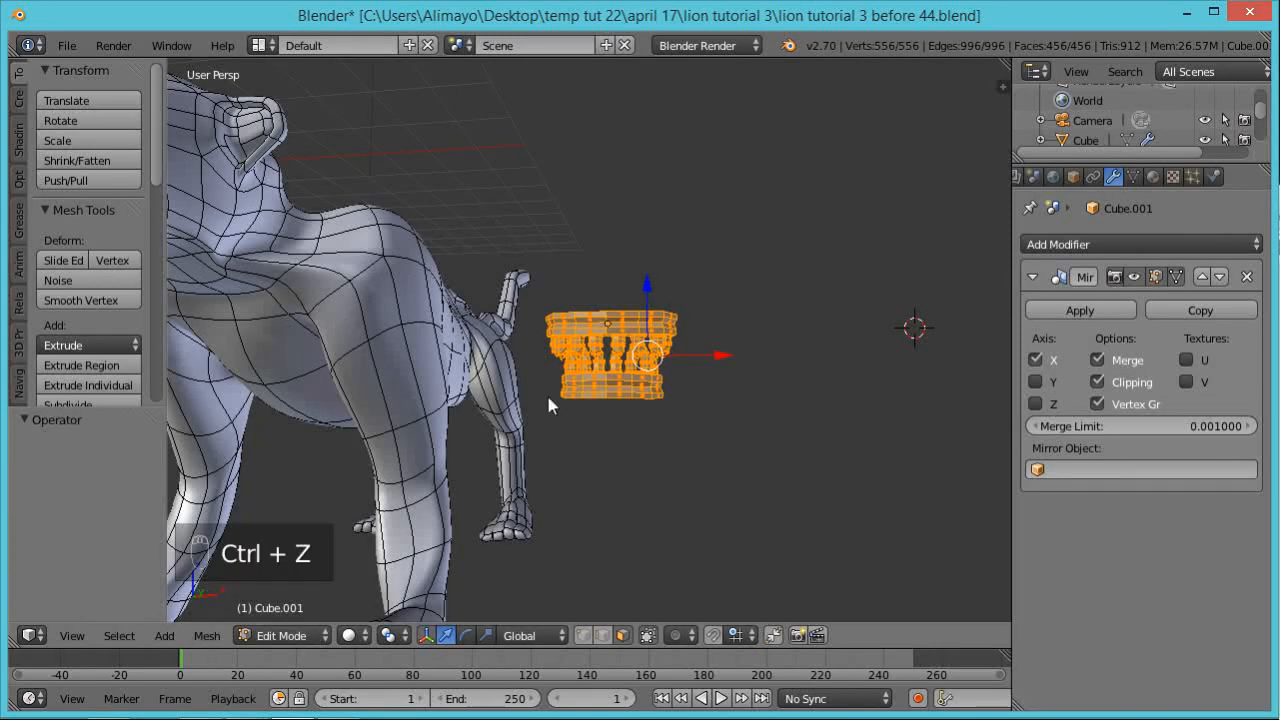
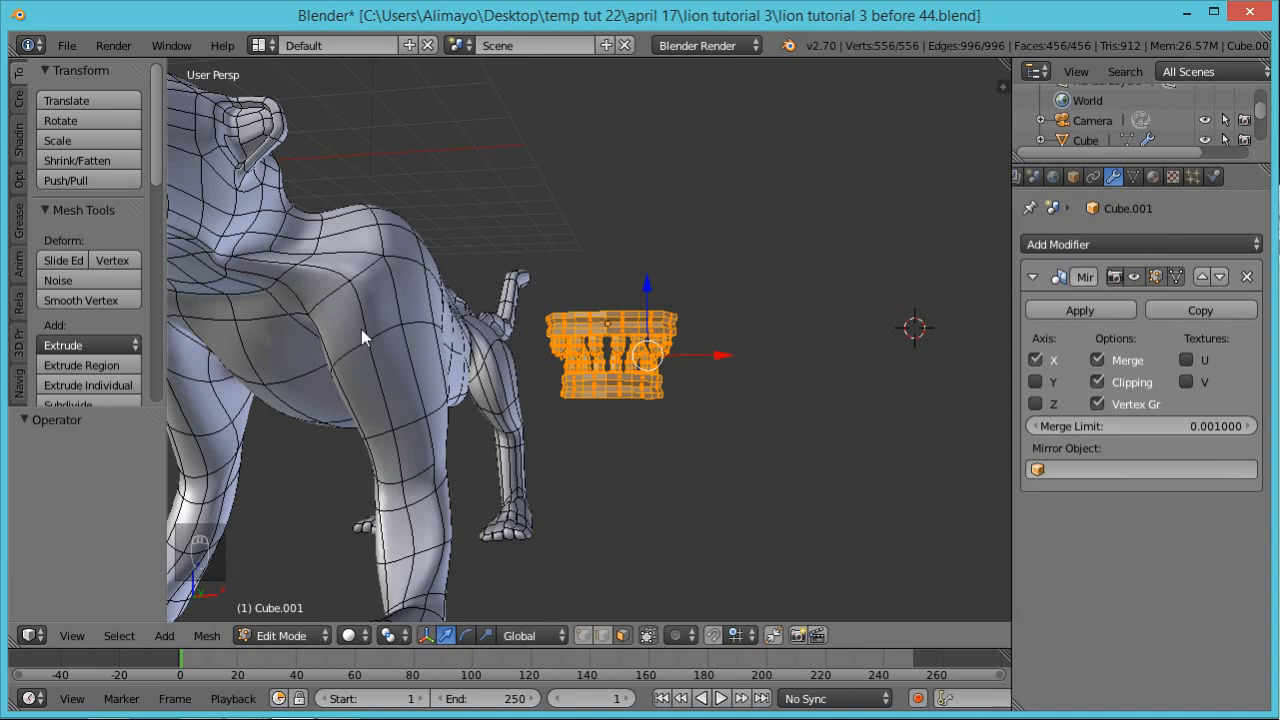
# Return to Object Mode and move the teeth object in front of the lion's chest just below its mouth, raising it about 1.146 along Z
pyautogui.press('Tab')
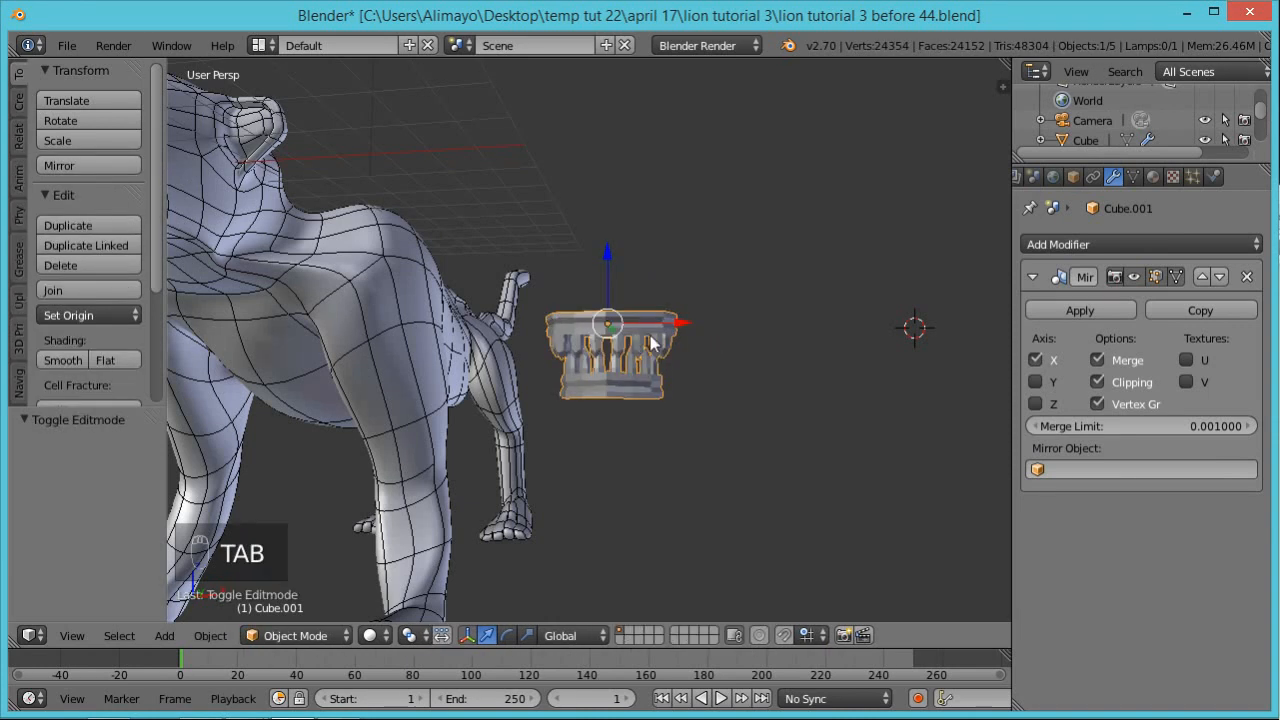
pyautogui.moveTo(686, 325); pyautogui.dragTo(365, 308)
pyautogui.moveTo(365, 308); pyautogui.dragTo(408, 452, button='middle')
pyautogui.moveTo(437, 345); pyautogui.dragTo(363, 337)
pyautogui.moveTo(363, 337); pyautogui.dragTo(365, 305, button='middle')
pyautogui.moveTo(363, 301); pyautogui.dragTo(230, 433)
pyautogui.moveTo(230, 433); pyautogui.dragTo(346, 366, button='middle')
pyautogui.moveTo(227, 291); pyautogui.dragTo(225, 254)
pyautogui.moveTo(225, 254); pyautogui.dragTo(231, 278, button='middle')
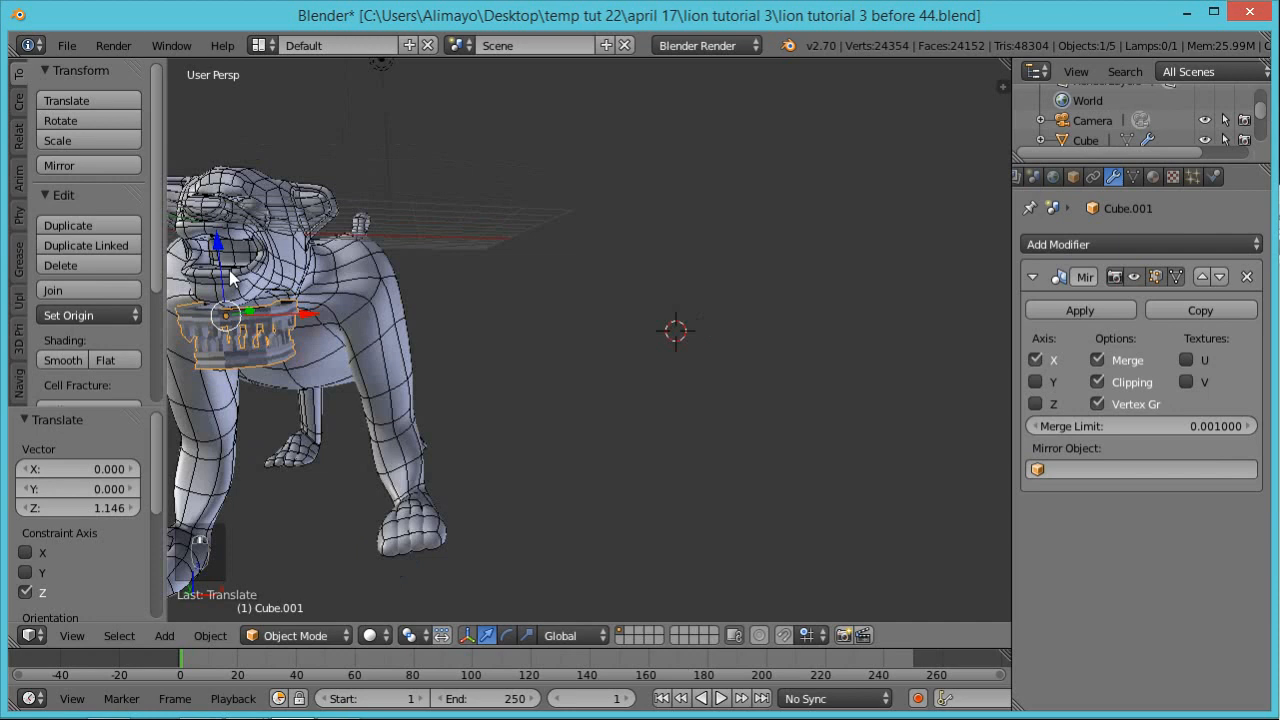
pyautogui.keyDown('shift'); pyautogui.moveTo(277, 352); pyautogui.dragTo(435, 434, button='middle'); pyautogui.keyUp('shift')
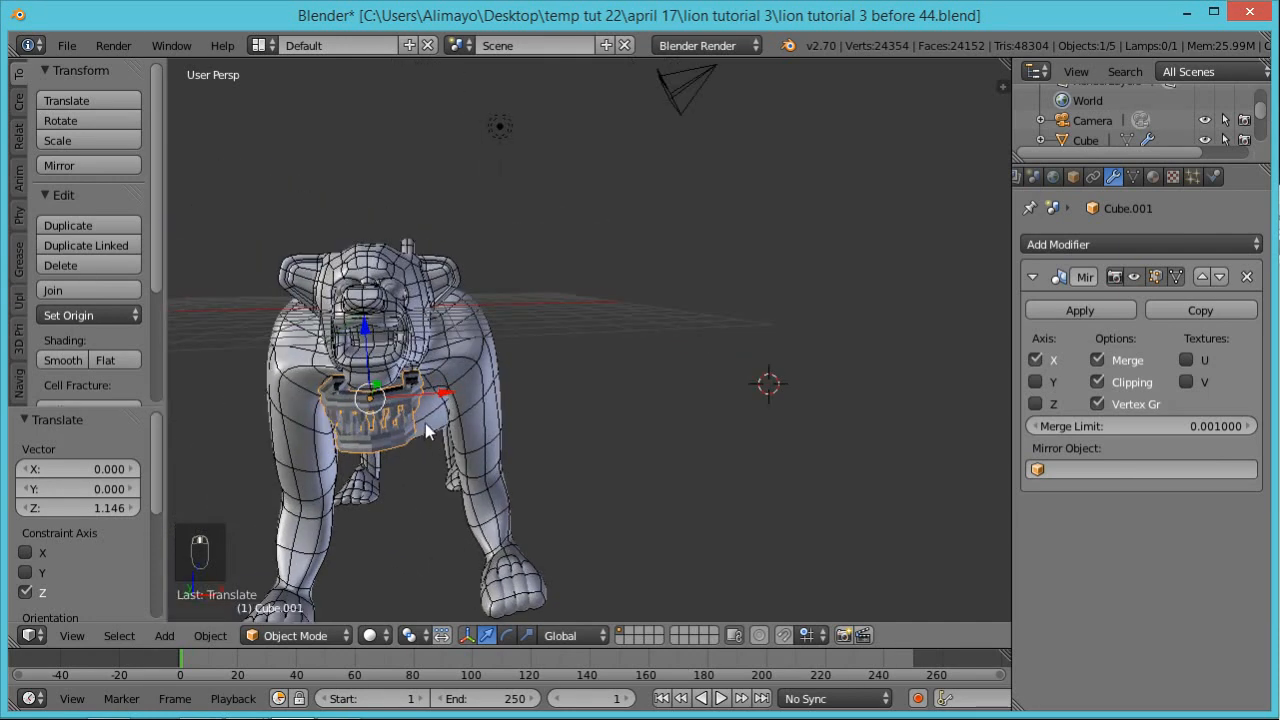
# Add a Subdivision Surface modifier at level 2 to the teeth object and apply its result to the editing cage
pyautogui.scroll(3, 423, 424)
pyautogui.moveTo(381, 433); pyautogui.dragTo(370, 435, button='middle')
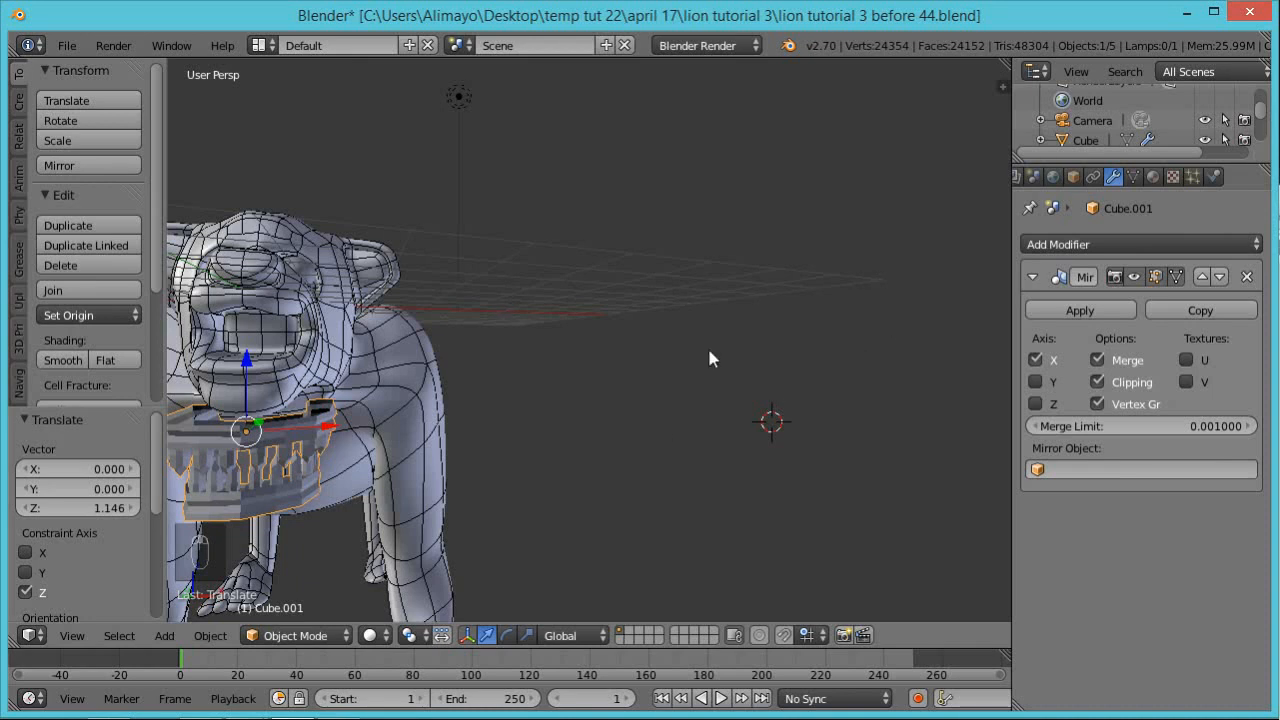
pyautogui.press('Tab')
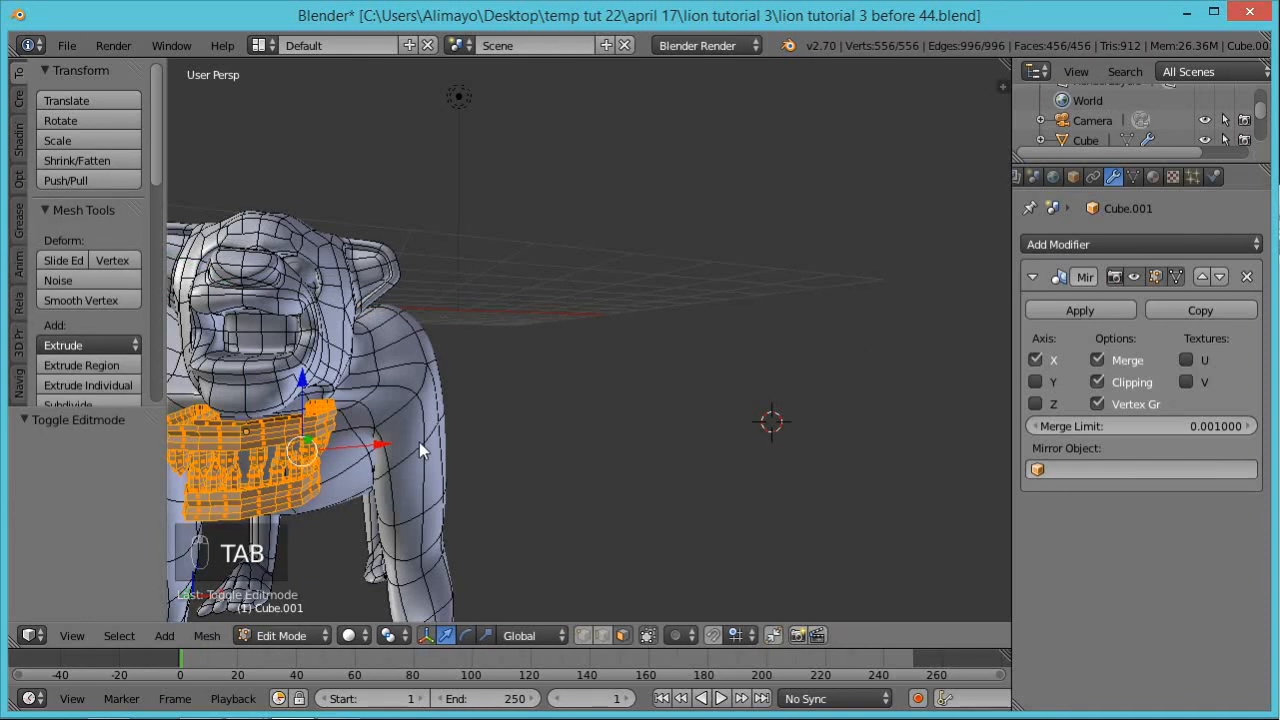
pyautogui.hotkey('ctrl', '2')
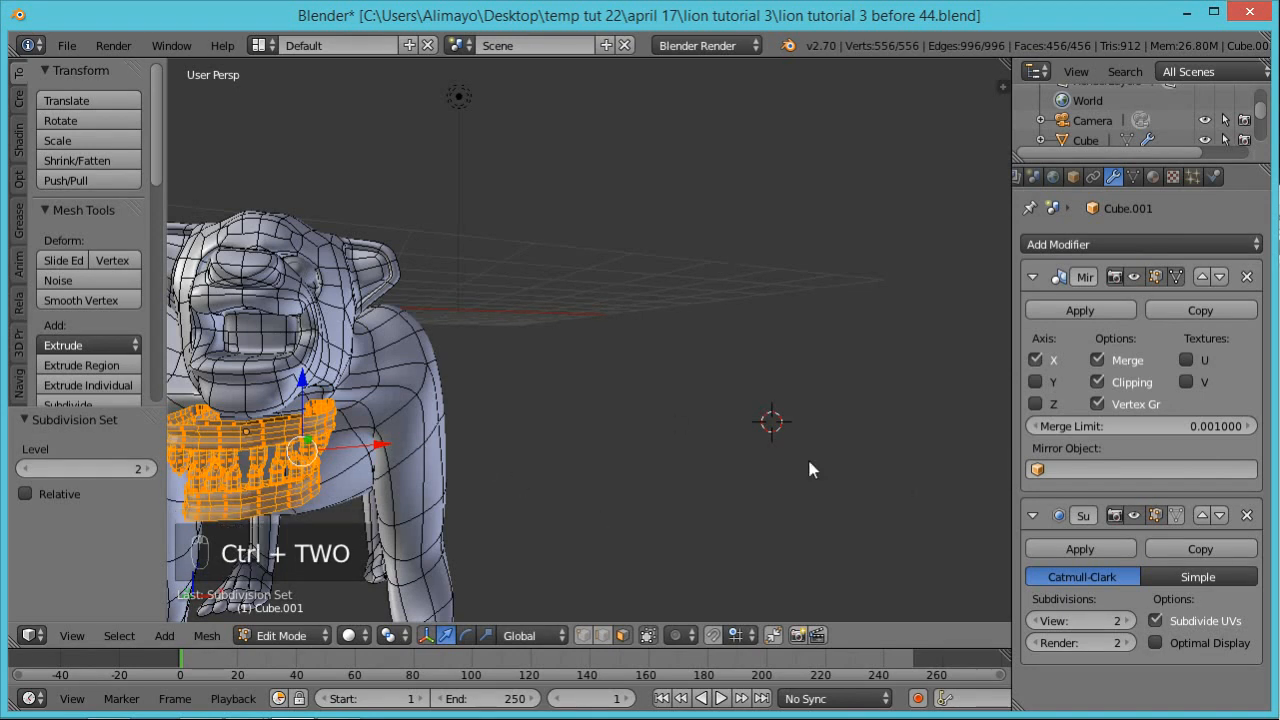
pyautogui.click(1177, 516)
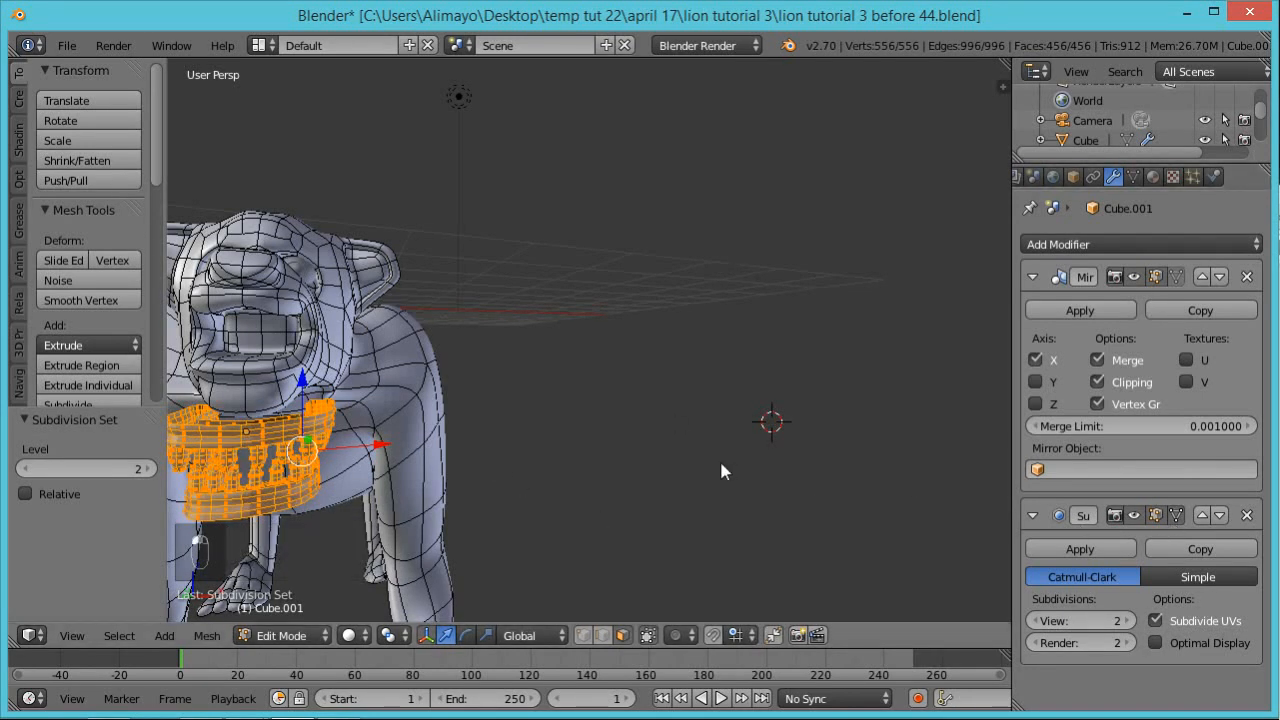
# Shade the whole teeth mesh smooth and return to Object Mode
pyautogui.press('w')
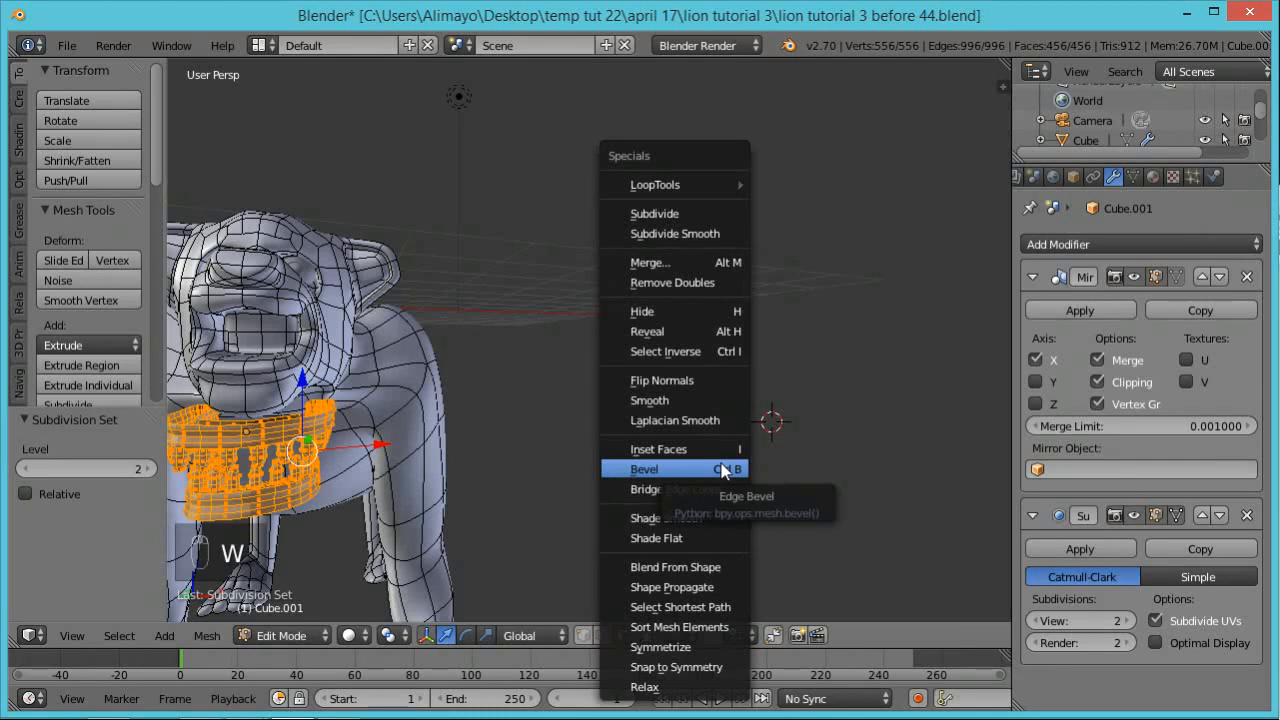
pyautogui.click(700, 518)
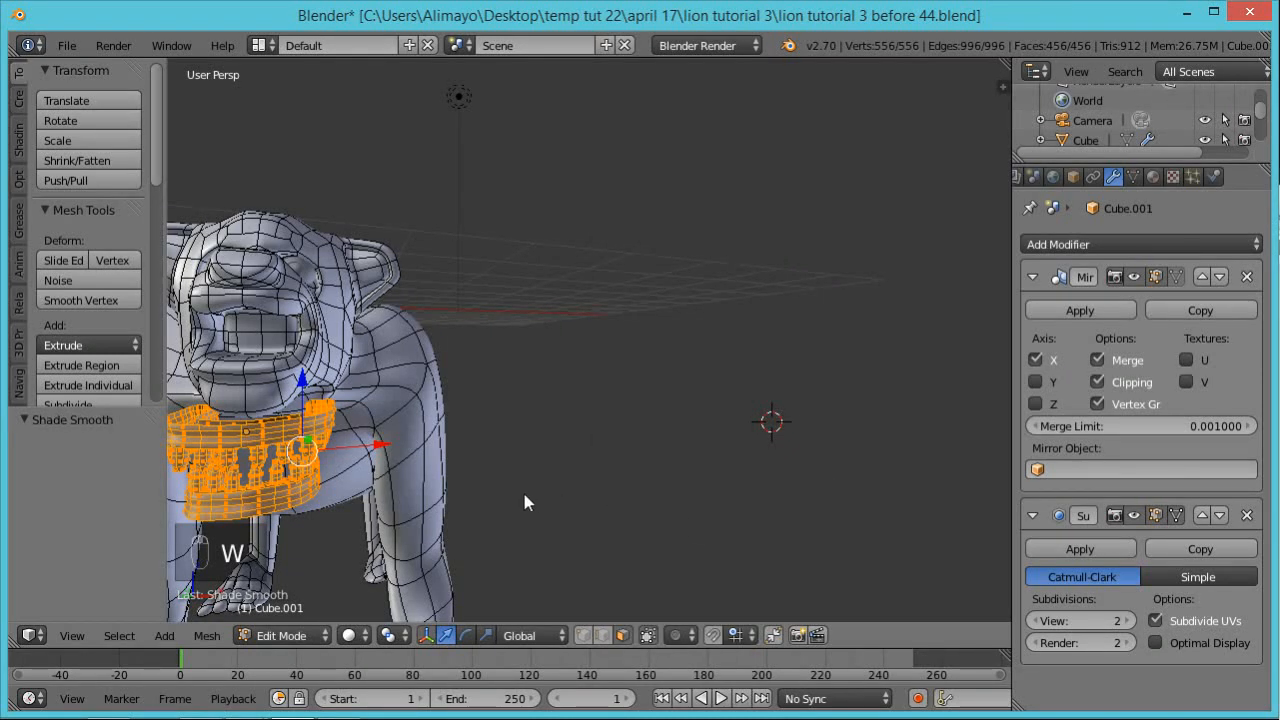
pyautogui.press('Tab')
pyautogui.moveTo(376, 490); pyautogui.dragTo(322, 483, button='middle')
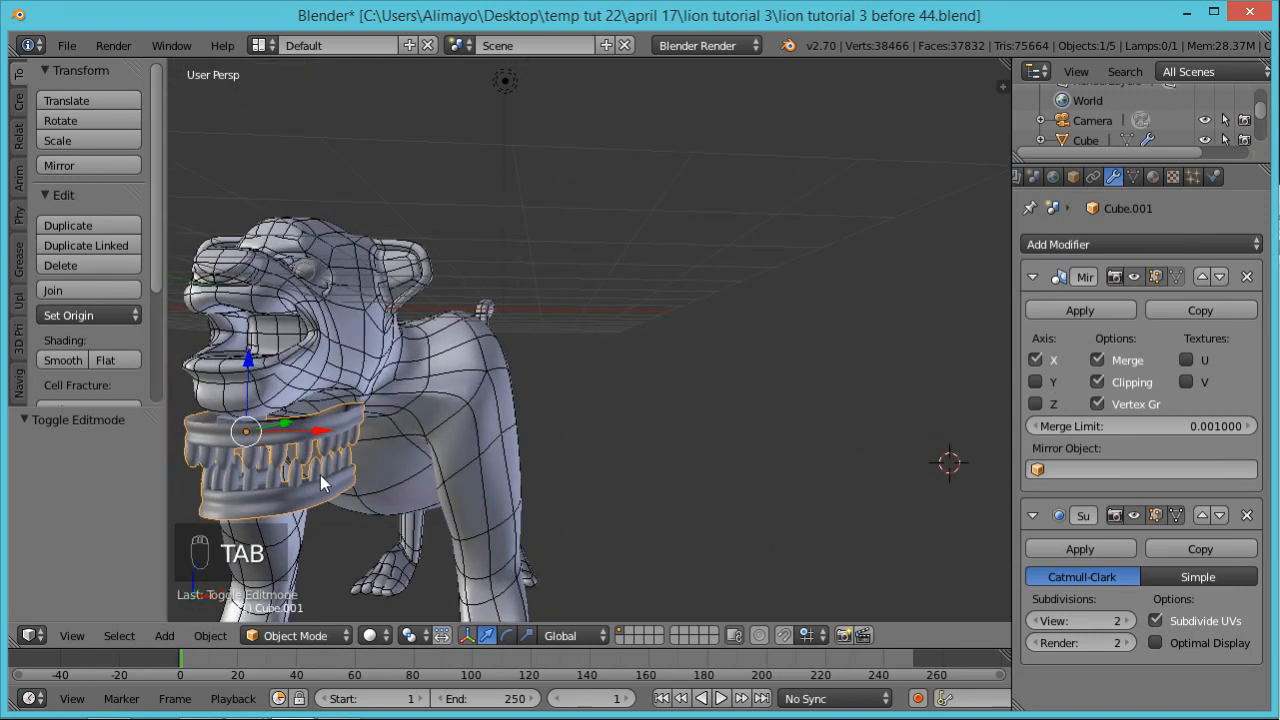
# Raise the teeth object about 2.284 along Z into the lion's open mouth and shift it slightly forward along Y
pyautogui.moveTo(249, 378); pyautogui.dragTo(244, 241)
pyautogui.moveTo(316, 318); pyautogui.dragTo(376, 468, button='middle')
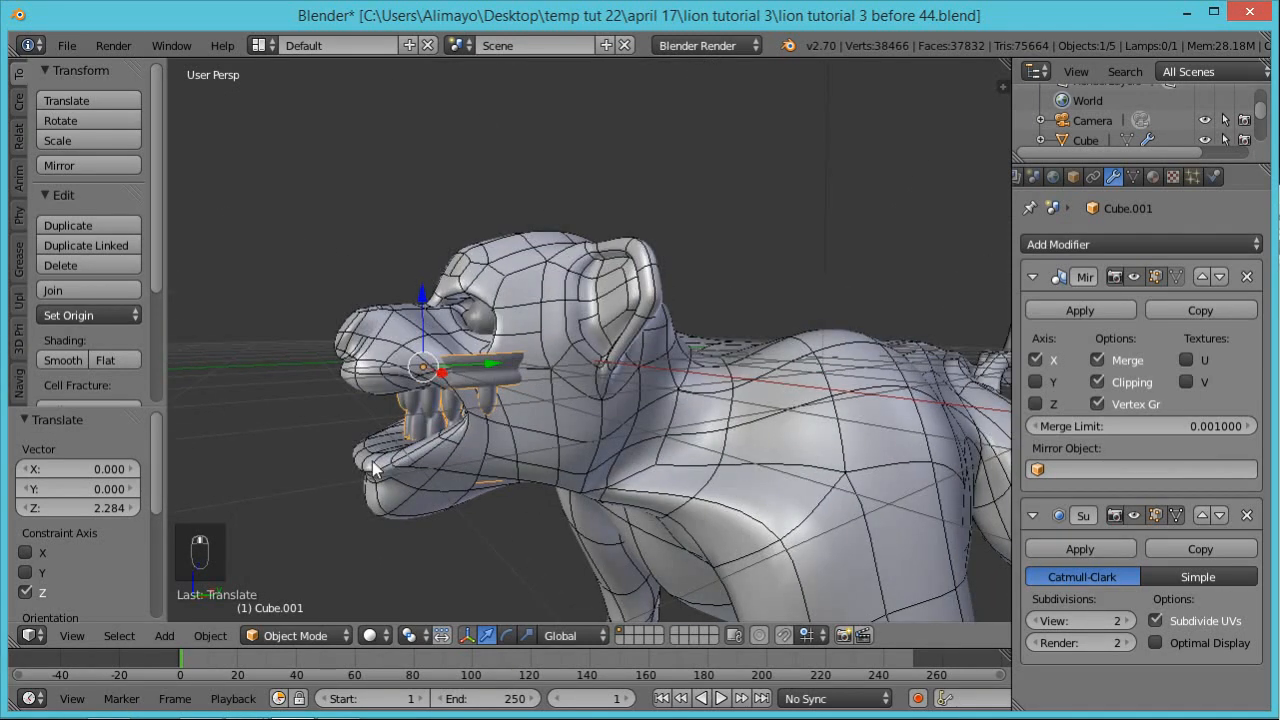
pyautogui.press('g')
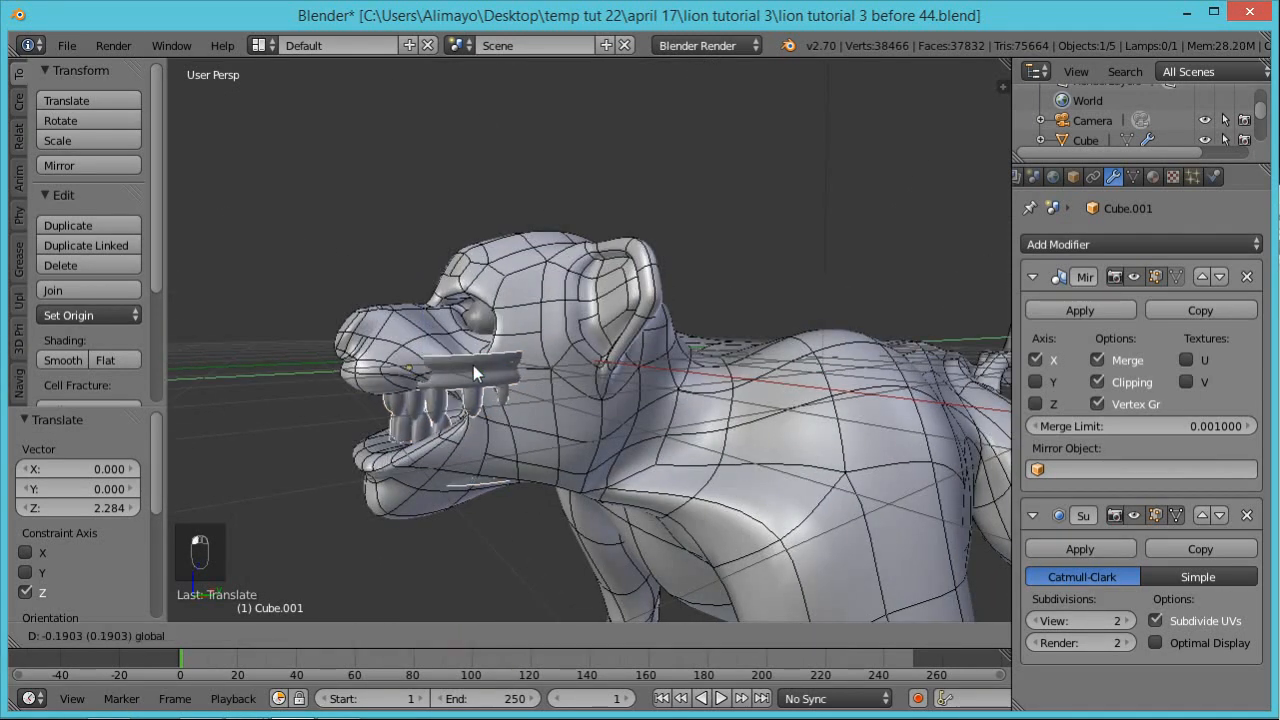
pyautogui.click(478, 372)
# Fine-tune the teeth object's position in the mouth along Y and raise it about 0.077 along Z
pyautogui.moveTo(478, 372); pyautogui.dragTo(530, 315, button='middle')
pyautogui.press('g')
pyautogui.press('y')
pyautogui.click(437, 398)
pyautogui.moveTo(425, 320); pyautogui.dragTo(421, 308)
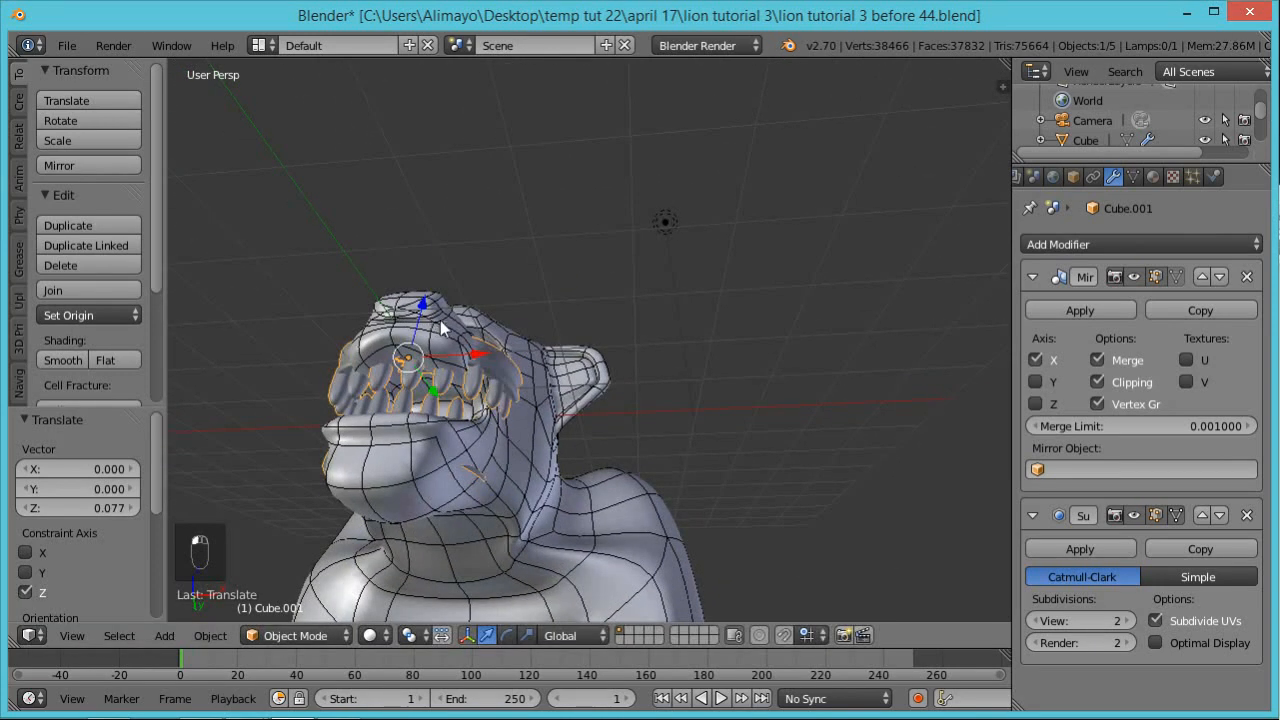
pyautogui.moveTo(439, 321); pyautogui.dragTo(536, 467, button='middle')
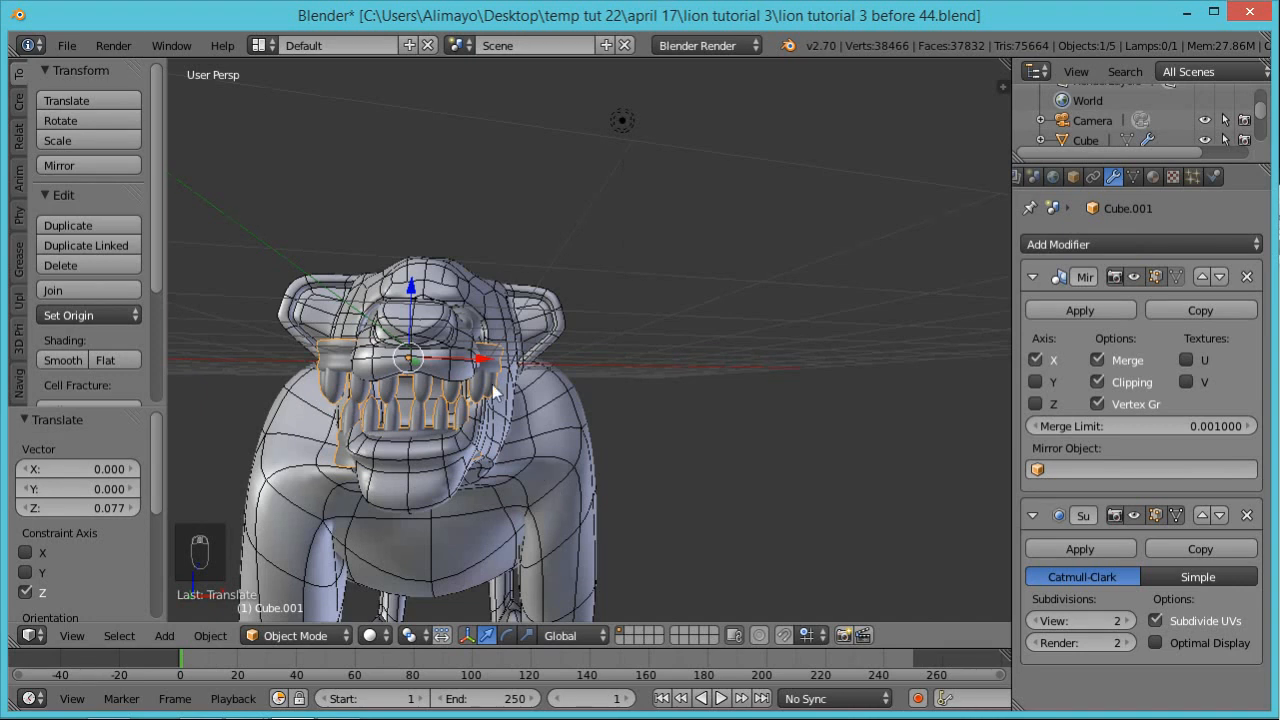
# Shift the teeth object about 0.025 along X, recentre the 3D cursor and check the mouth from the front
pyautogui.moveTo(482, 358); pyautogui.dragTo(489, 359)
pyautogui.moveTo(528, 356); pyautogui.dragTo(546, 412, button='middle')
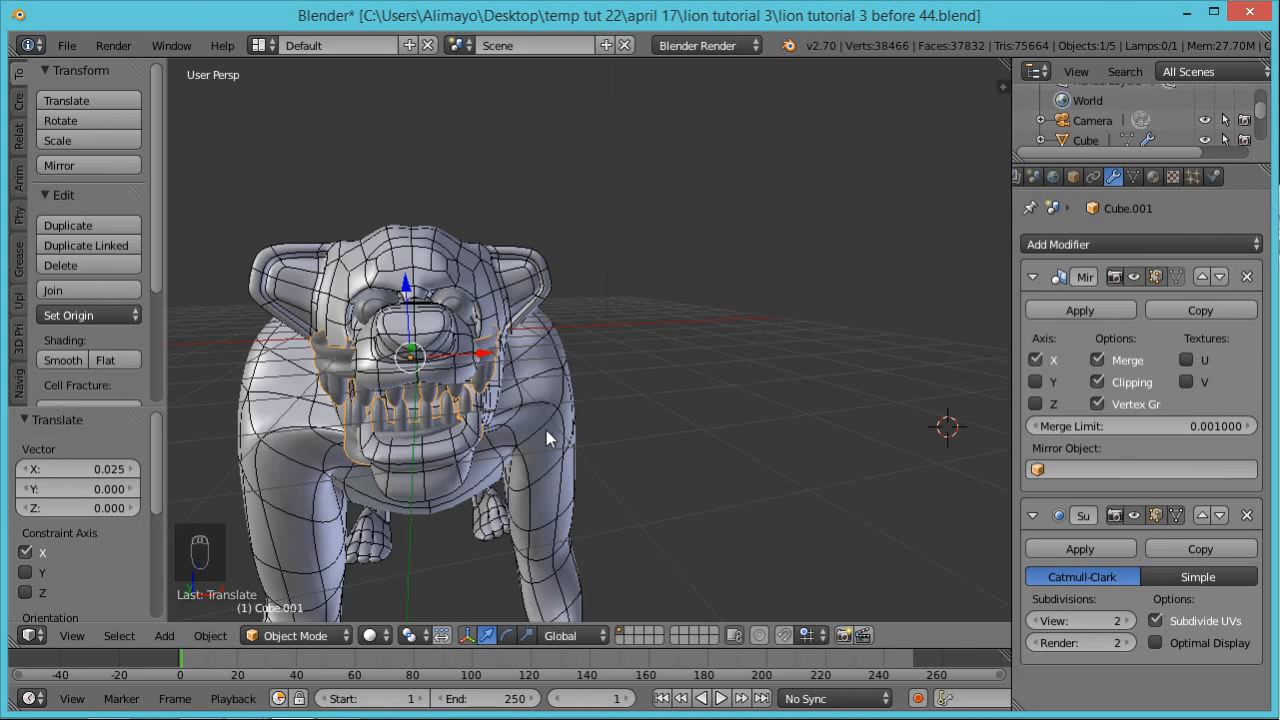
pyautogui.hotkey('shift', 'c')
pyautogui.scroll(3, 546, 430)
pyautogui.scroll(4, 546, 430)
pyautogui.moveTo(866, 430); pyautogui.dragTo(680, 407, button='middle')
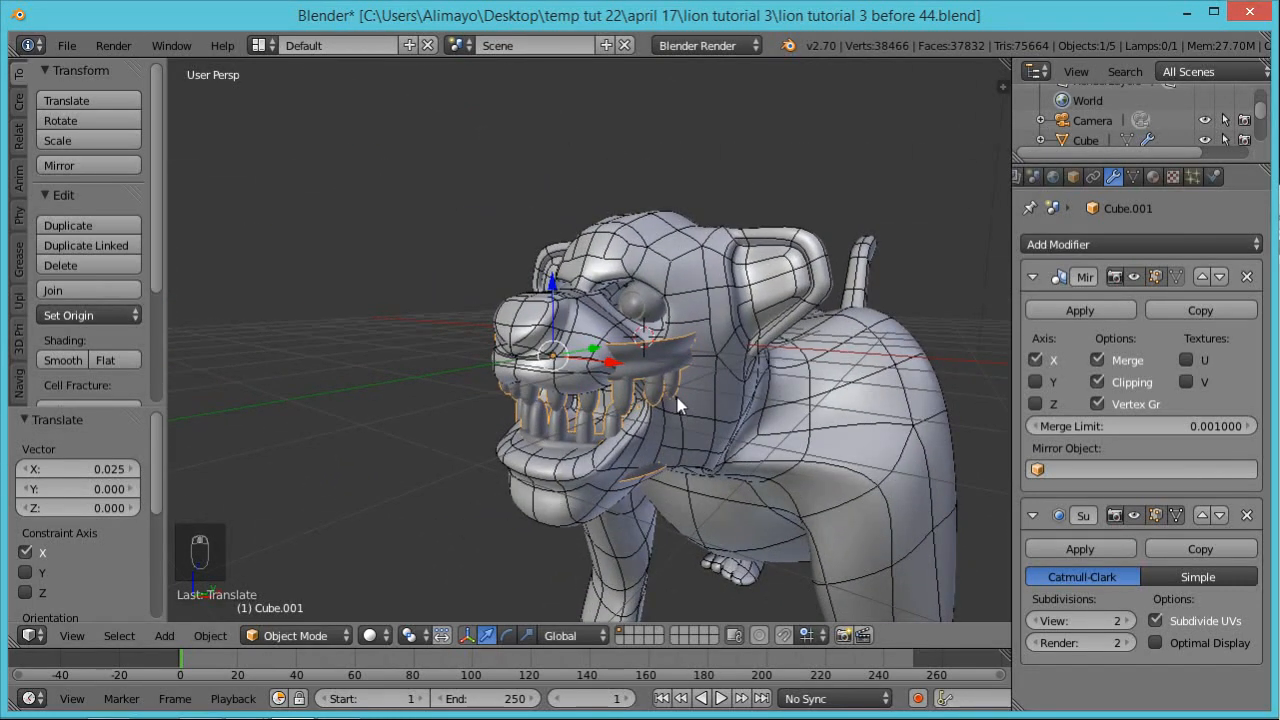
pyautogui.press('KP_1')
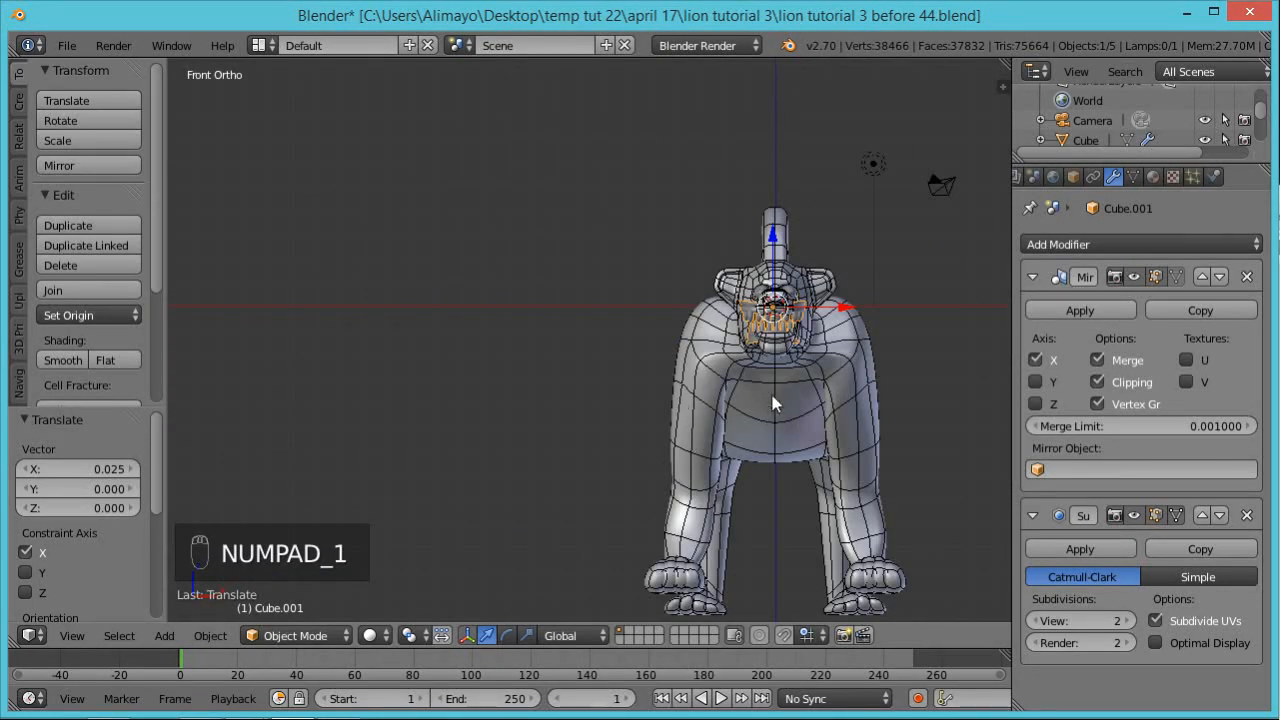
pyautogui.keyDown('shift'); pyautogui.moveTo(828, 344); pyautogui.dragTo(571, 346, button='middle'); pyautogui.keyUp('shift')
pyautogui.scroll(1, 571, 346)
pyautogui.scroll(1, 575, 352)
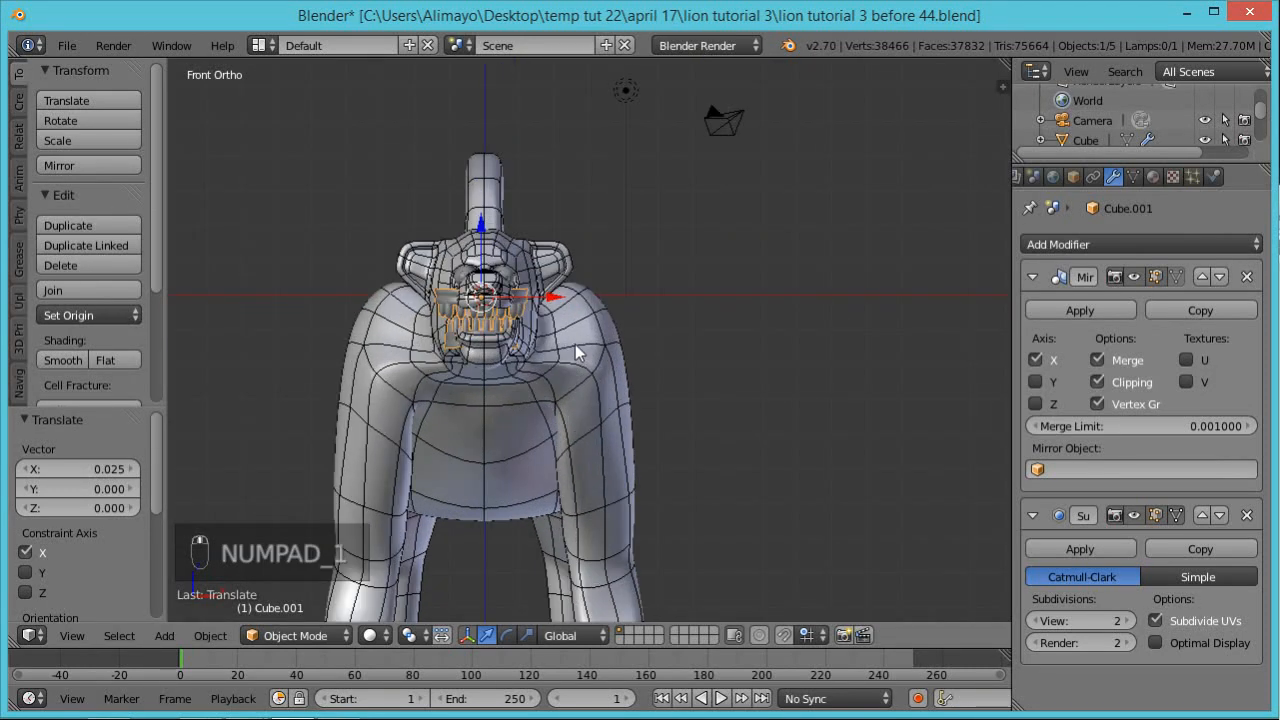
pyautogui.scroll(1, 575, 352)
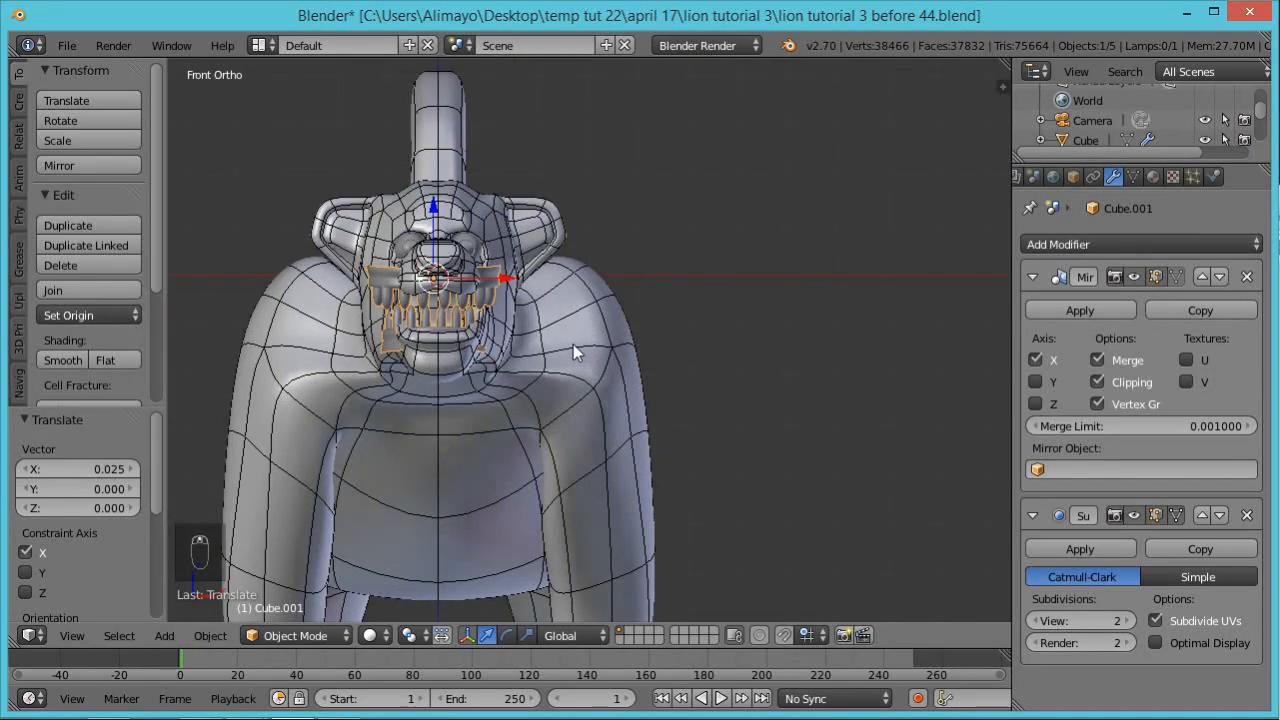
# Try to snap the teeth object to the 3D cursor, both without and with offset
pyautogui.hotkey('shift', 's')
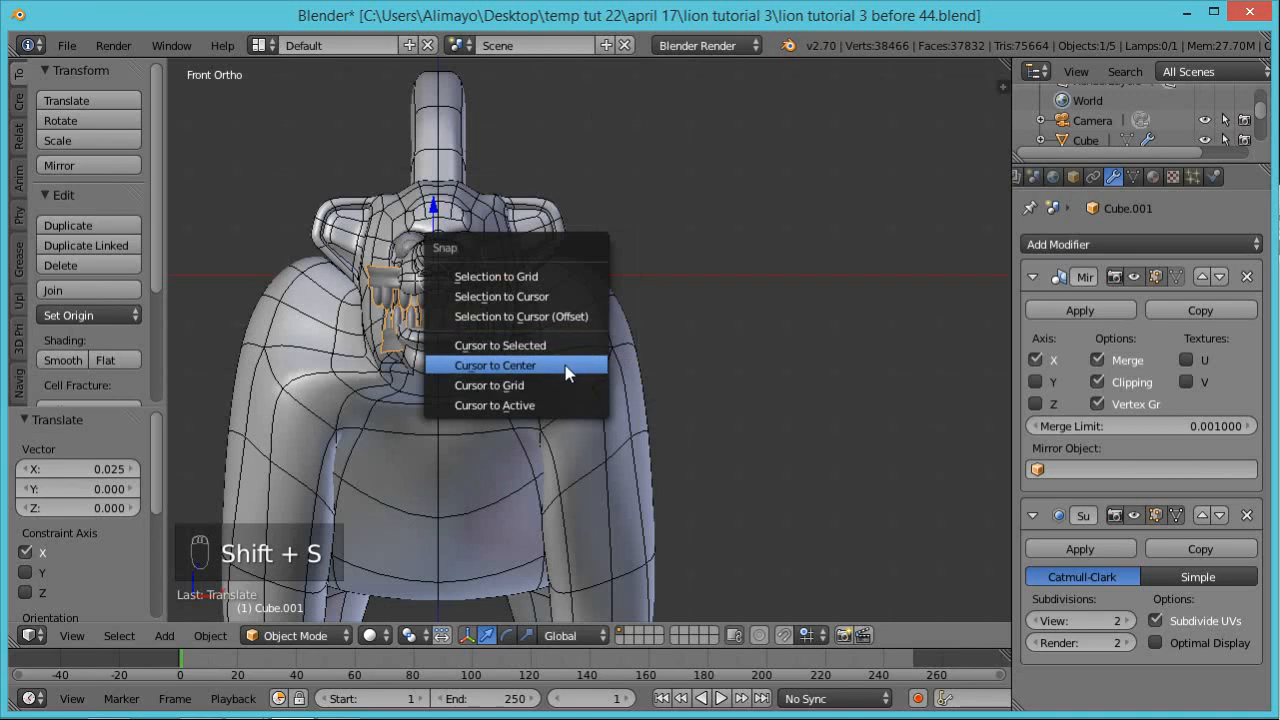
pyautogui.click(557, 296)
pyautogui.hotkey('ctrl', 'z')
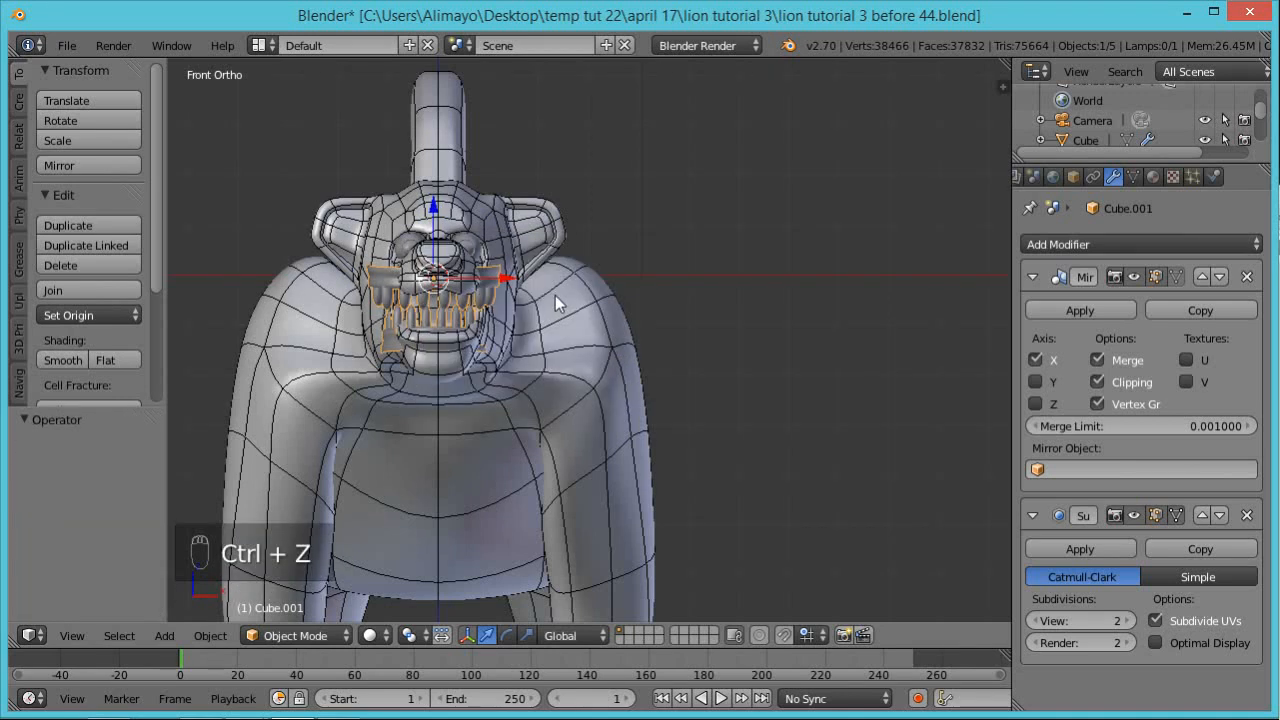
pyautogui.hotkey('shift', 's')
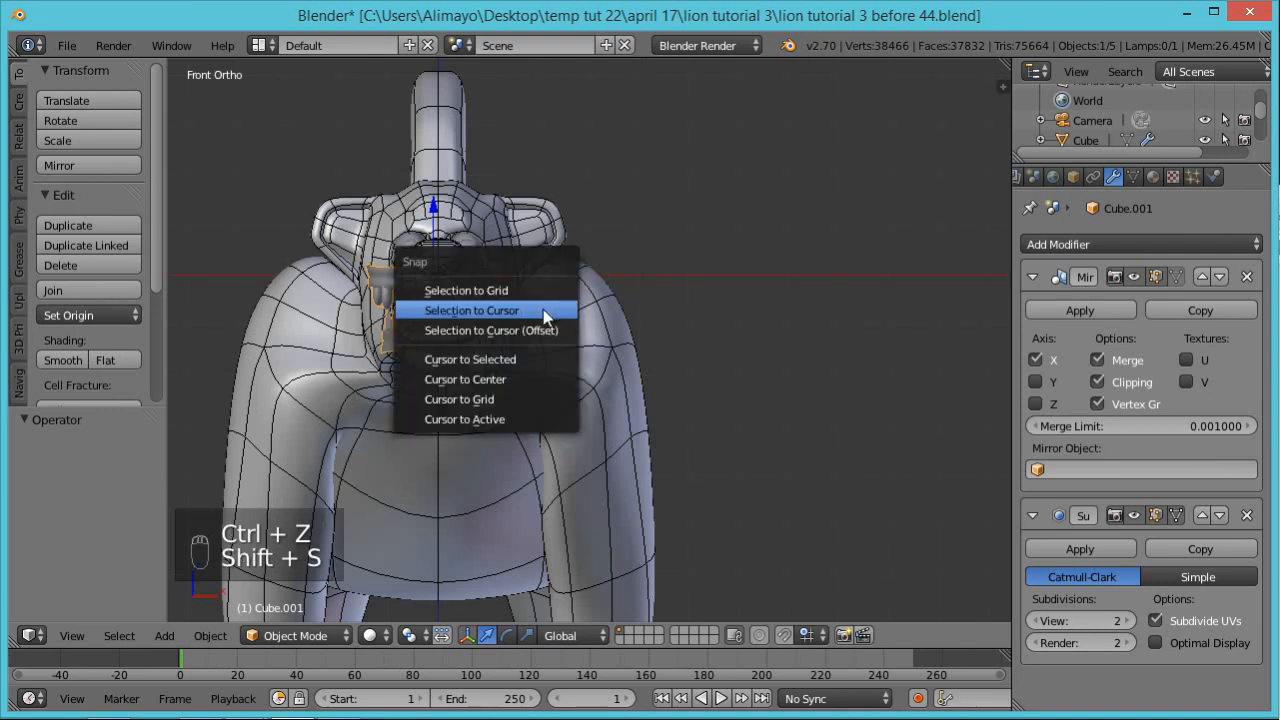
pyautogui.click(537, 331)
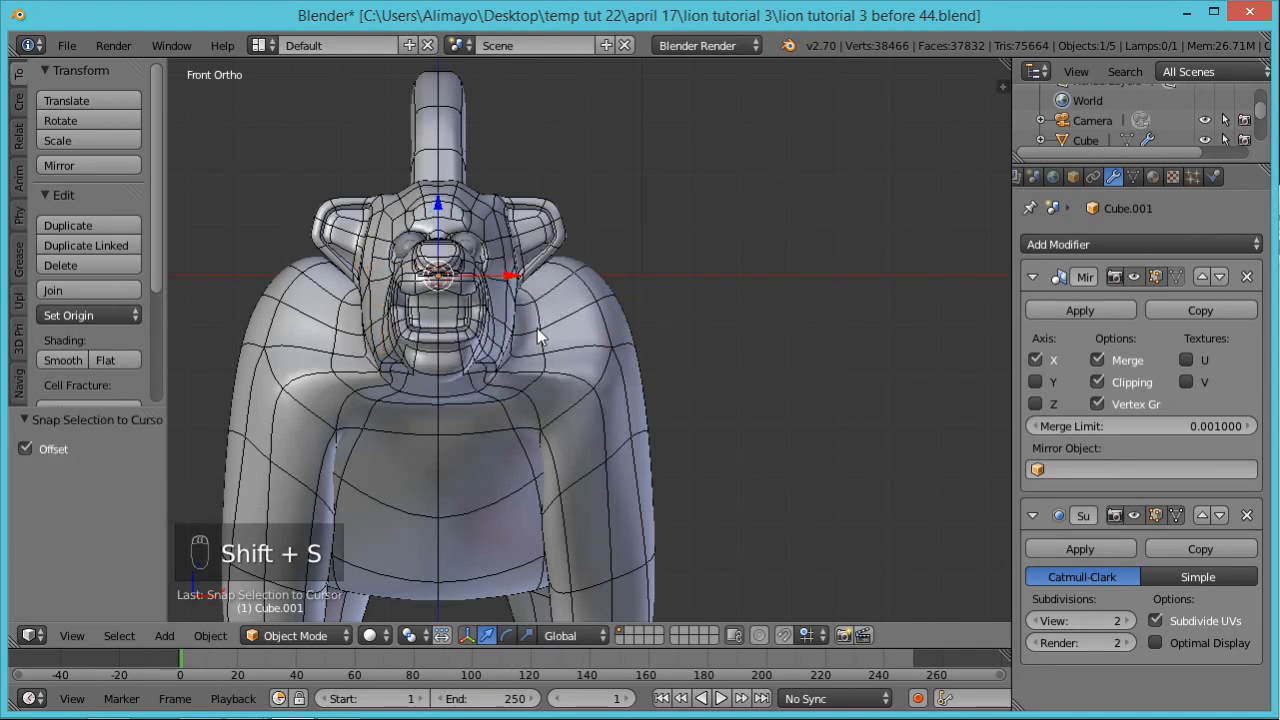
pyautogui.hotkey('ctrl', 'z')
# Shift the teeth object about 0.116 along X to centre it on the lion's mouth in front view
pyautogui.moveTo(568, 355); pyautogui.dragTo(559, 384, button='middle')
pyautogui.scroll(-5, 559, 384)
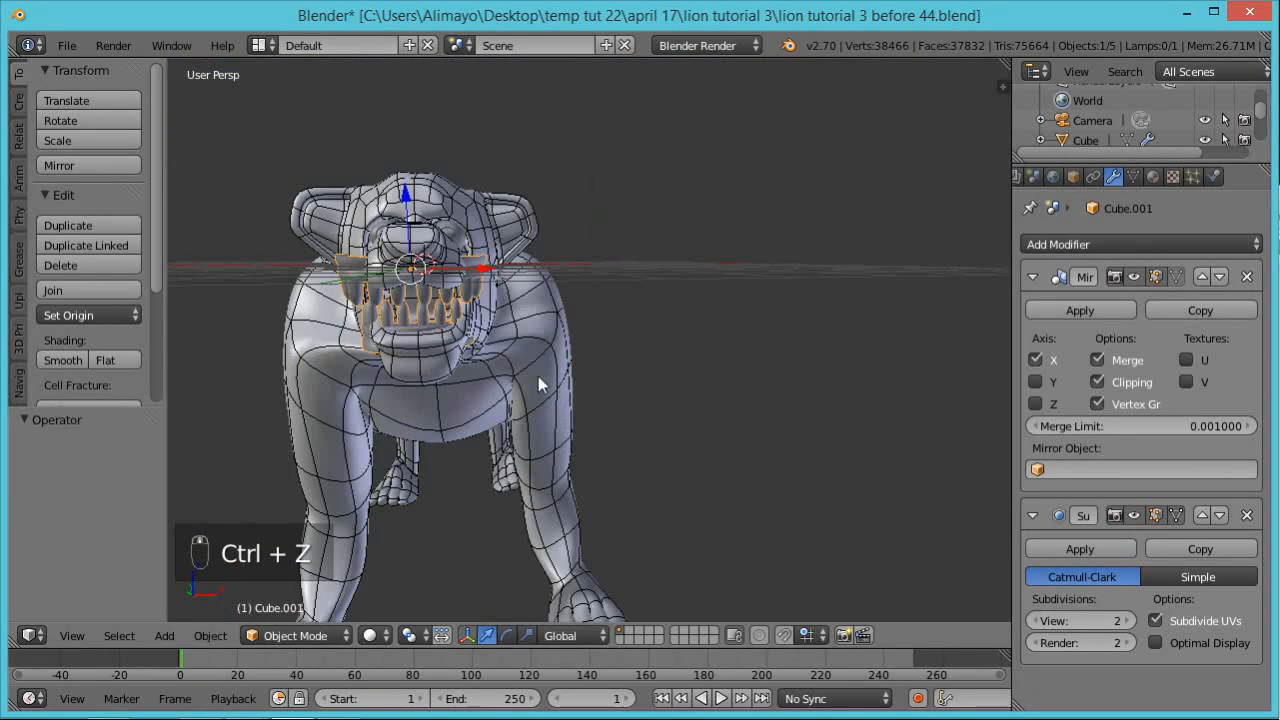
pyautogui.scroll(1, 538, 376)
pyautogui.scroll(-1, 434, 300)
pyautogui.scroll(1, 432, 303)
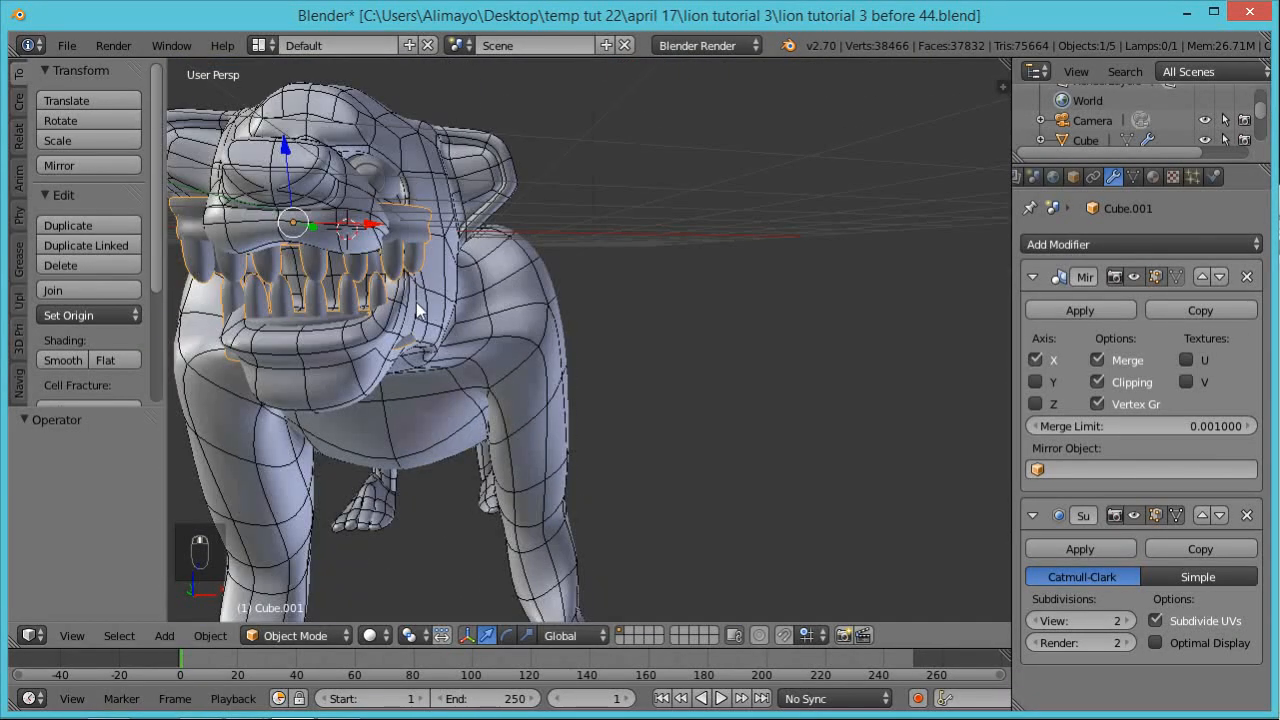
pyautogui.scroll(-2, 430, 320)
pyautogui.moveTo(420, 318)
pyautogui.mouseDown(button='middle')
pyautogui.moveTo(413, 340)
pyautogui.moveTo(426, 316)
pyautogui.mouseUp(button='middle')
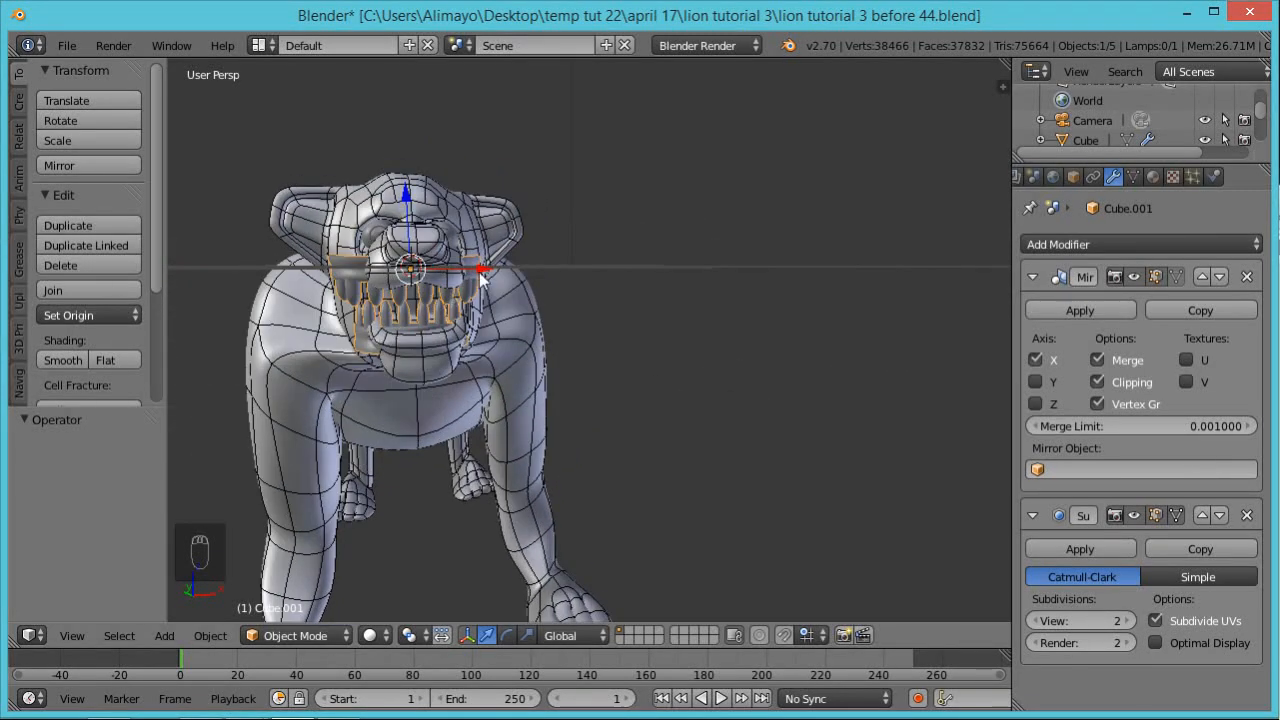
pyautogui.press('KP_1')
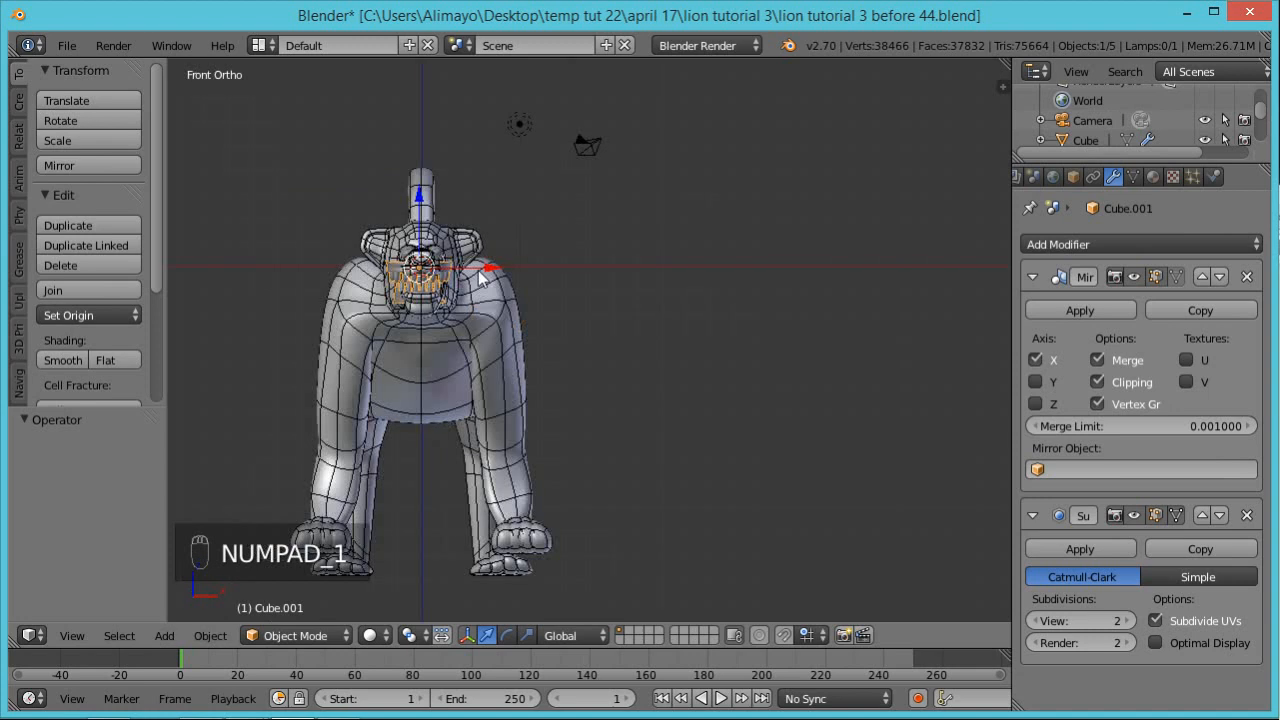
pyautogui.scroll(4, 426, 318)
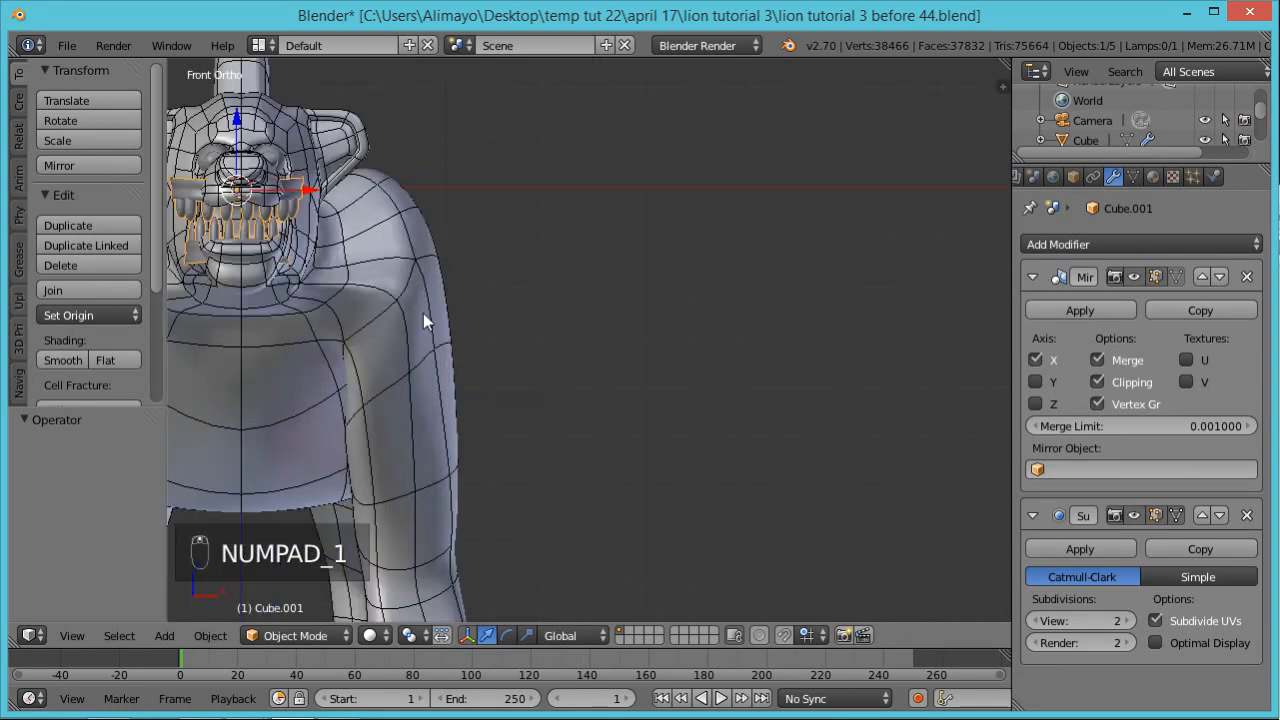
pyautogui.keyDown('shift'); pyautogui.moveTo(454, 316); pyautogui.dragTo(671, 356, button='middle'); pyautogui.keyUp('shift')
pyautogui.scroll(4, 515, 424)
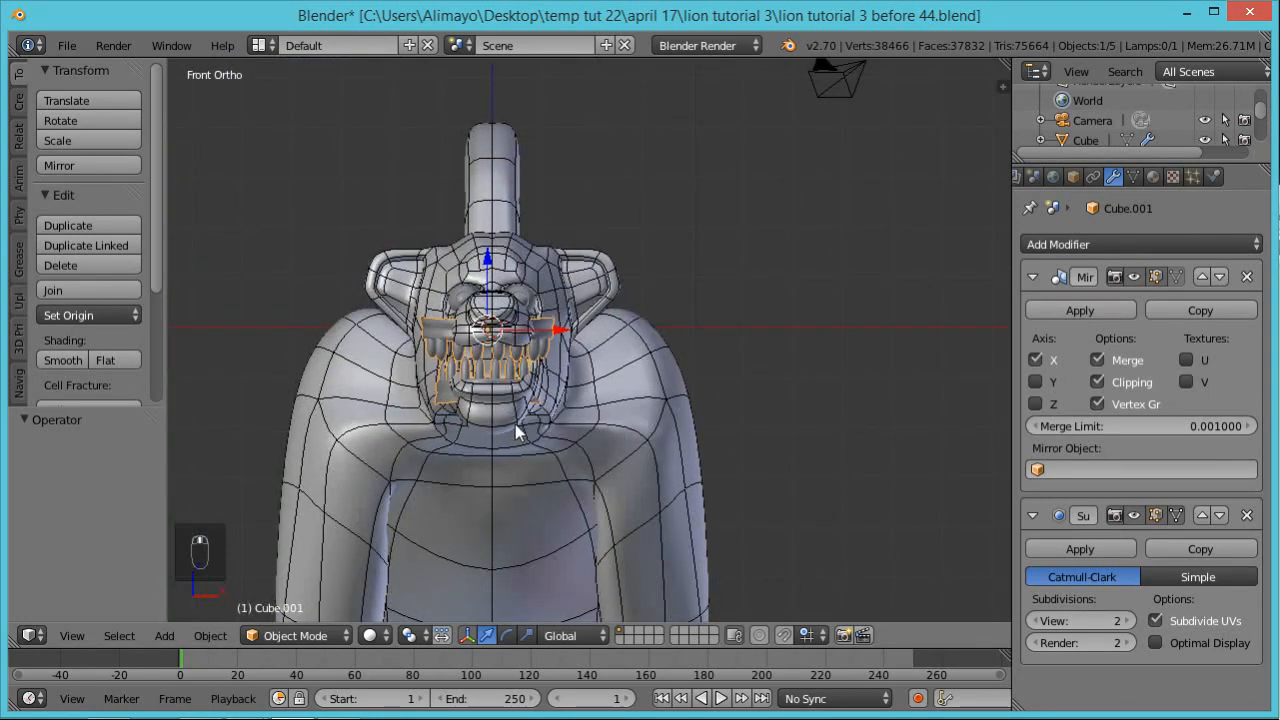
pyautogui.moveTo(487, 333); pyautogui.dragTo(495, 322)
# In Edit Mode, narrow the whole teeth mesh to about 0.838 along X and reposition it along X
pyautogui.moveTo(569, 347); pyautogui.dragTo(534, 411, button='middle')
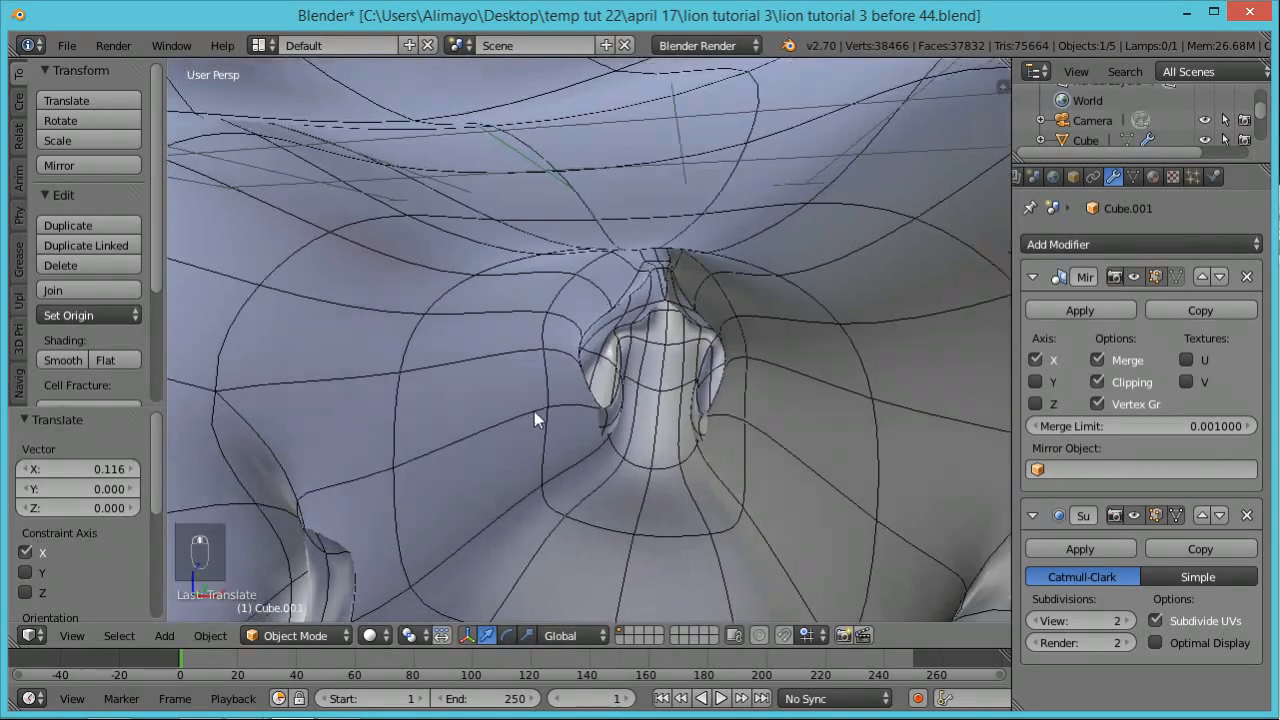
pyautogui.scroll(-3, 549, 403)
pyautogui.scroll(-2, 549, 403)
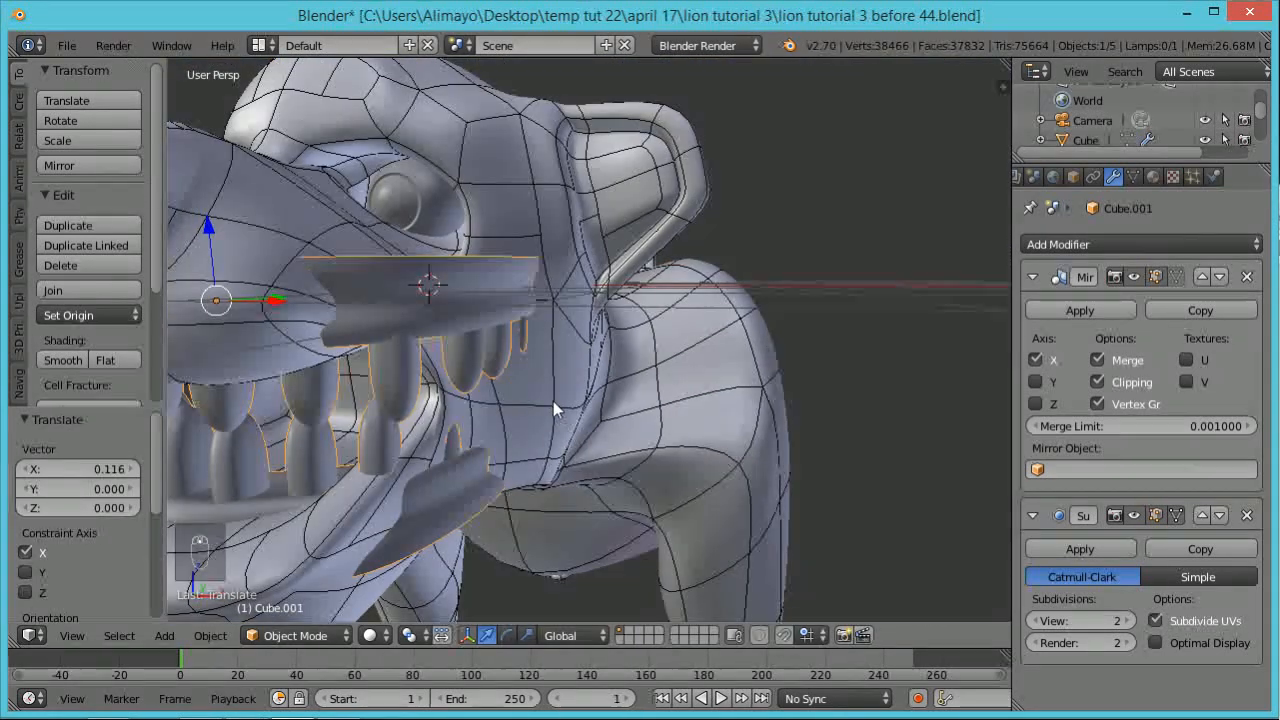
pyautogui.scroll(-1, 553, 401)
pyautogui.moveTo(545, 411); pyautogui.dragTo(577, 381, button='middle')
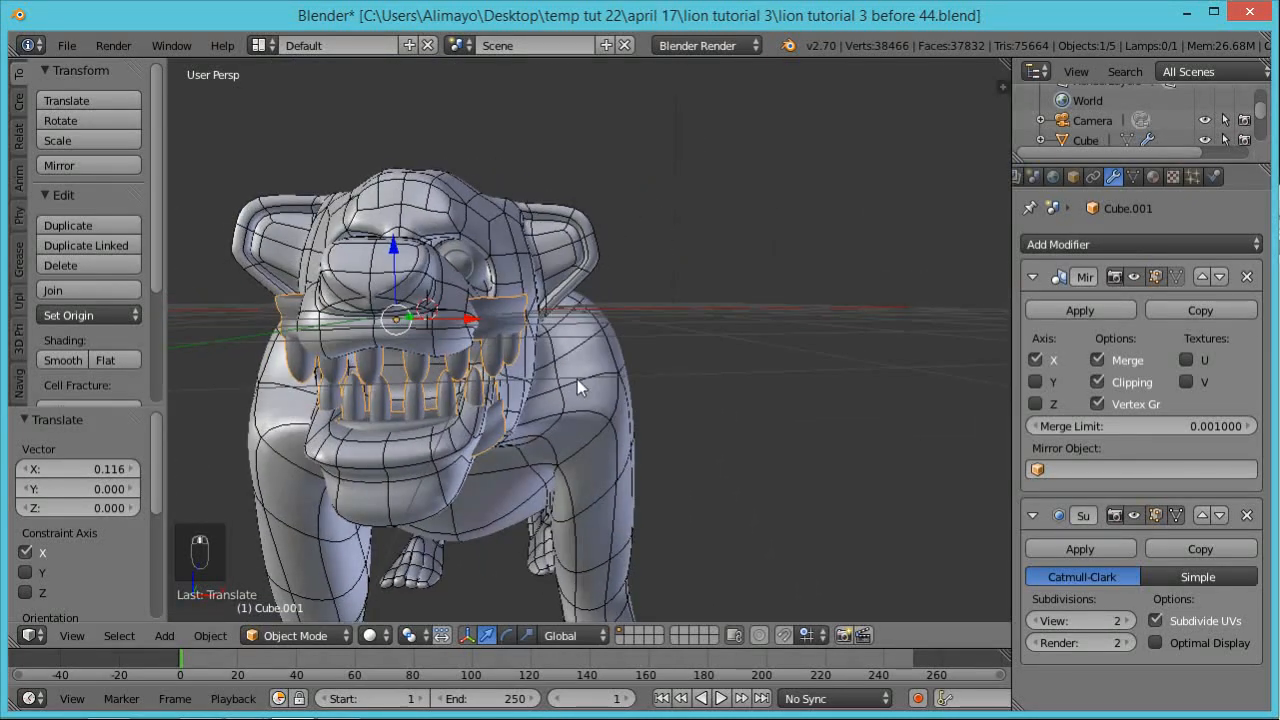
pyautogui.press('Tab')
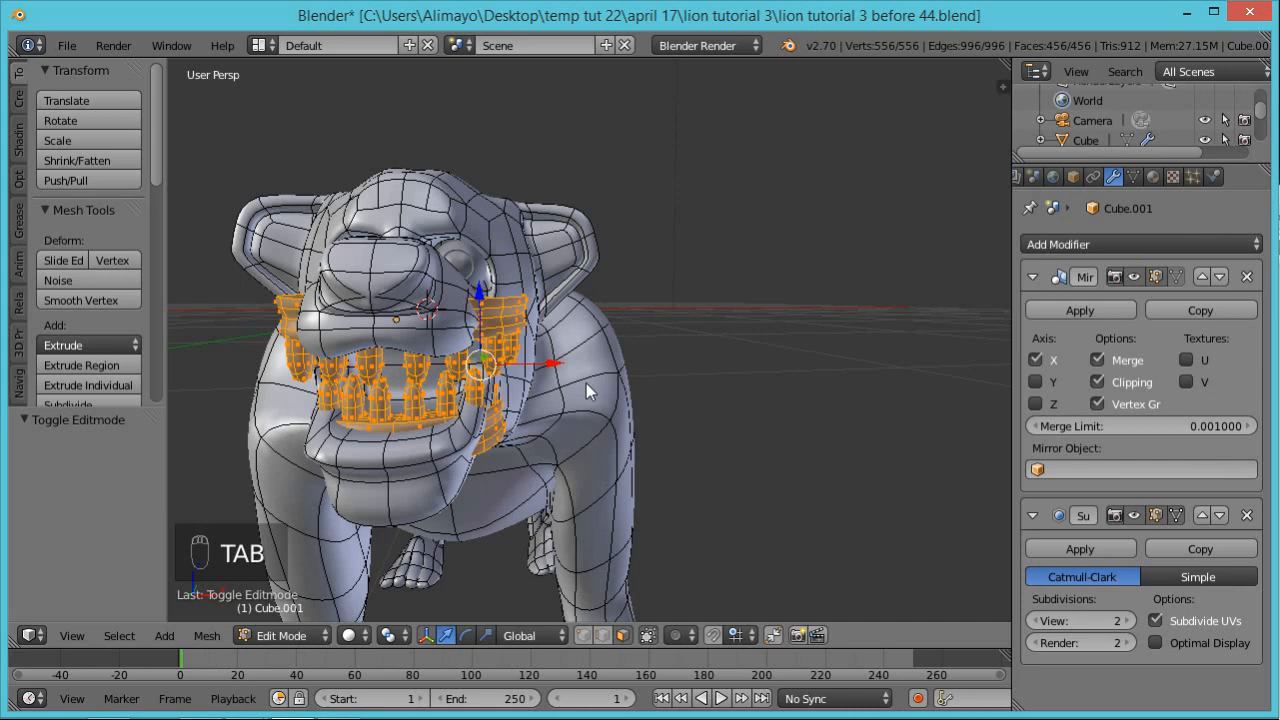
pyautogui.press('s')
pyautogui.press('x')
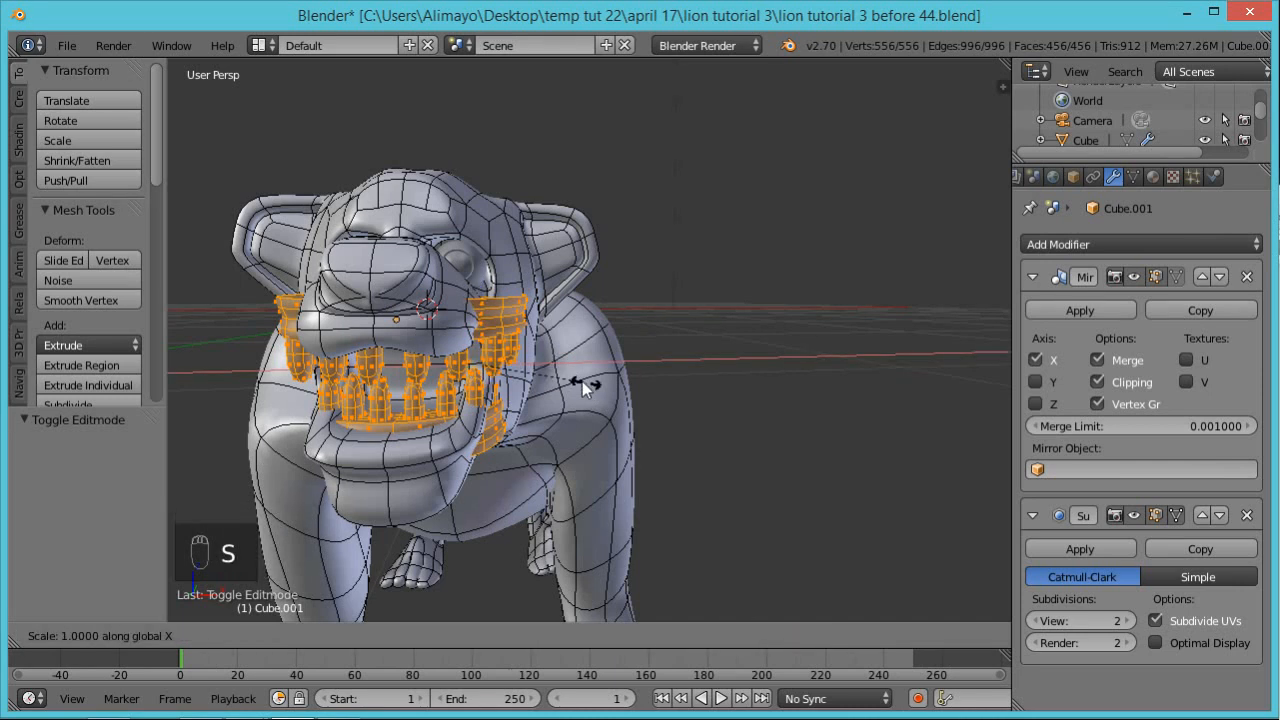
pyautogui.click(569, 380)
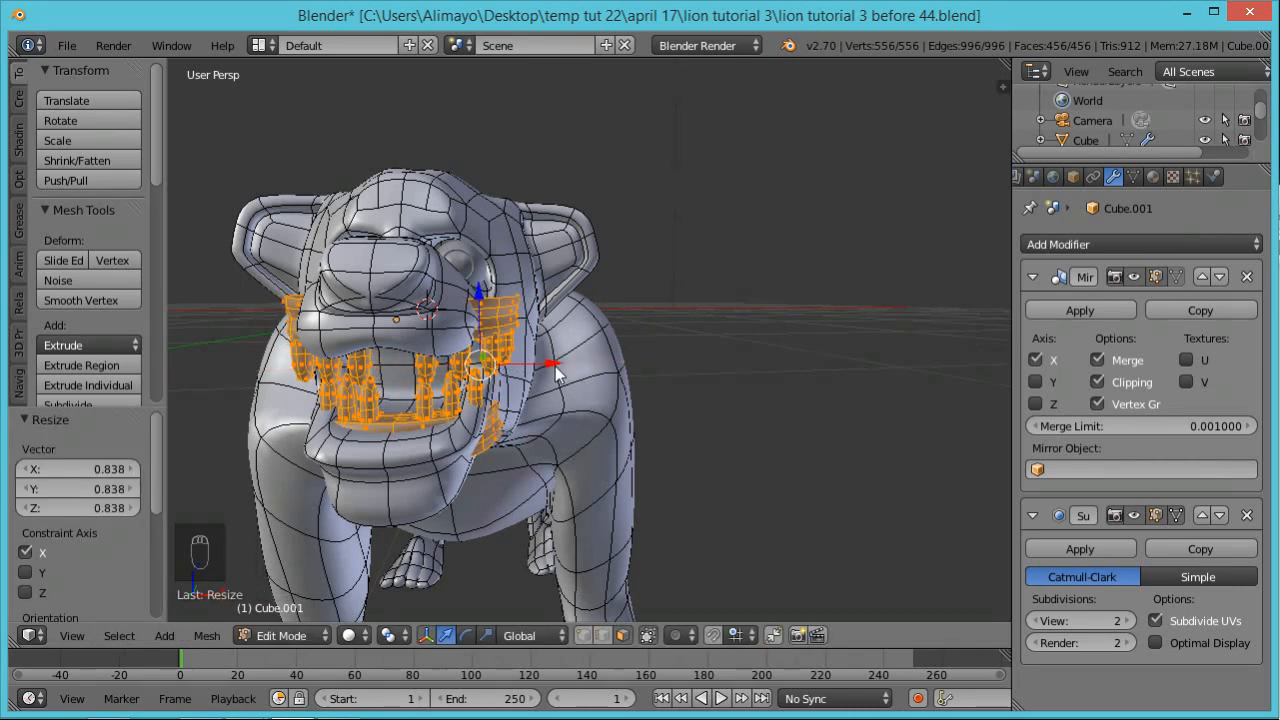
pyautogui.press('g')
pyautogui.press('x')
pyautogui.click(590, 378)
# Scale the teeth mesh down uniformly and move it about 0.148 along negative Y
pyautogui.moveTo(500, 404); pyautogui.dragTo(596, 400, button='middle')
pyautogui.press('s')
pyautogui.click(482, 414)
pyautogui.press('g')
pyautogui.press('y')
pyautogui.click(510, 362)
# Rescale the teeth mesh, adjust it along X and move it about 0.231 along negative Y inside the mouth
pyautogui.press('s')
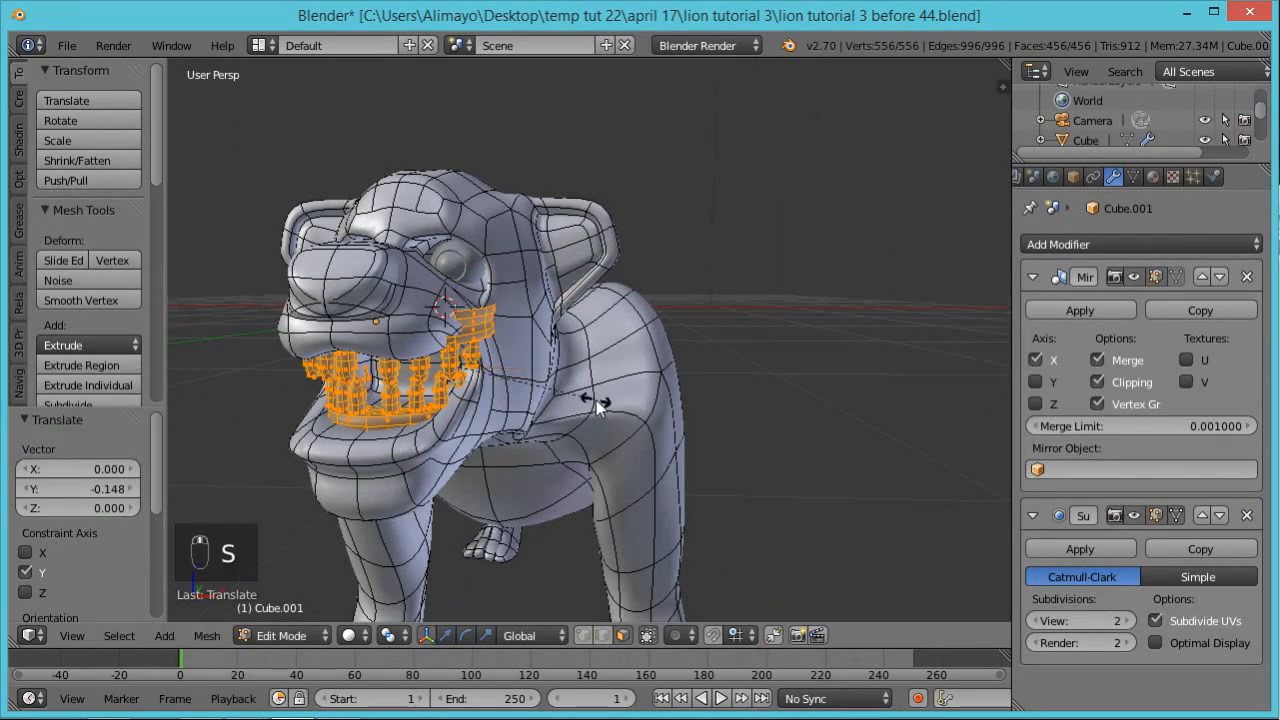
pyautogui.click(583, 397)
pyautogui.moveTo(534, 369); pyautogui.dragTo(524, 371)
pyautogui.moveTo(541, 341); pyautogui.dragTo(479, 348, button='middle')
pyautogui.moveTo(479, 348)
pyautogui.mouseDown()
pyautogui.moveTo(489, 364)
pyautogui.moveTo(479, 361)
pyautogui.mouseUp()
pyautogui.moveTo(459, 327); pyautogui.dragTo(490, 385, button='middle')
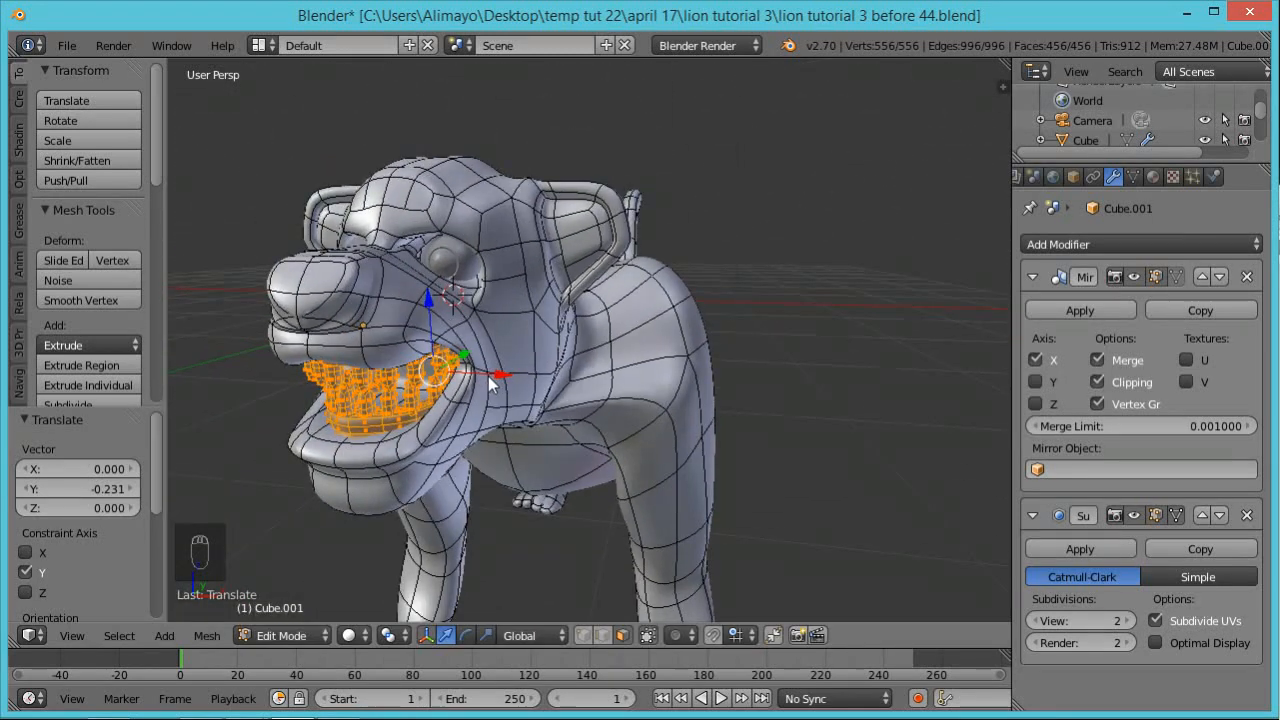
# Adjust the teeth mesh's height in the mouth, raising it about 0.045 along Z
pyautogui.moveTo(429, 307); pyautogui.dragTo(429, 313)
pyautogui.moveTo(429, 313)
pyautogui.mouseDown(button='middle')
pyautogui.moveTo(563, 307)
pyautogui.moveTo(438, 315)
pyautogui.mouseUp(button='middle')
pyautogui.moveTo(438, 320); pyautogui.dragTo(438, 320)
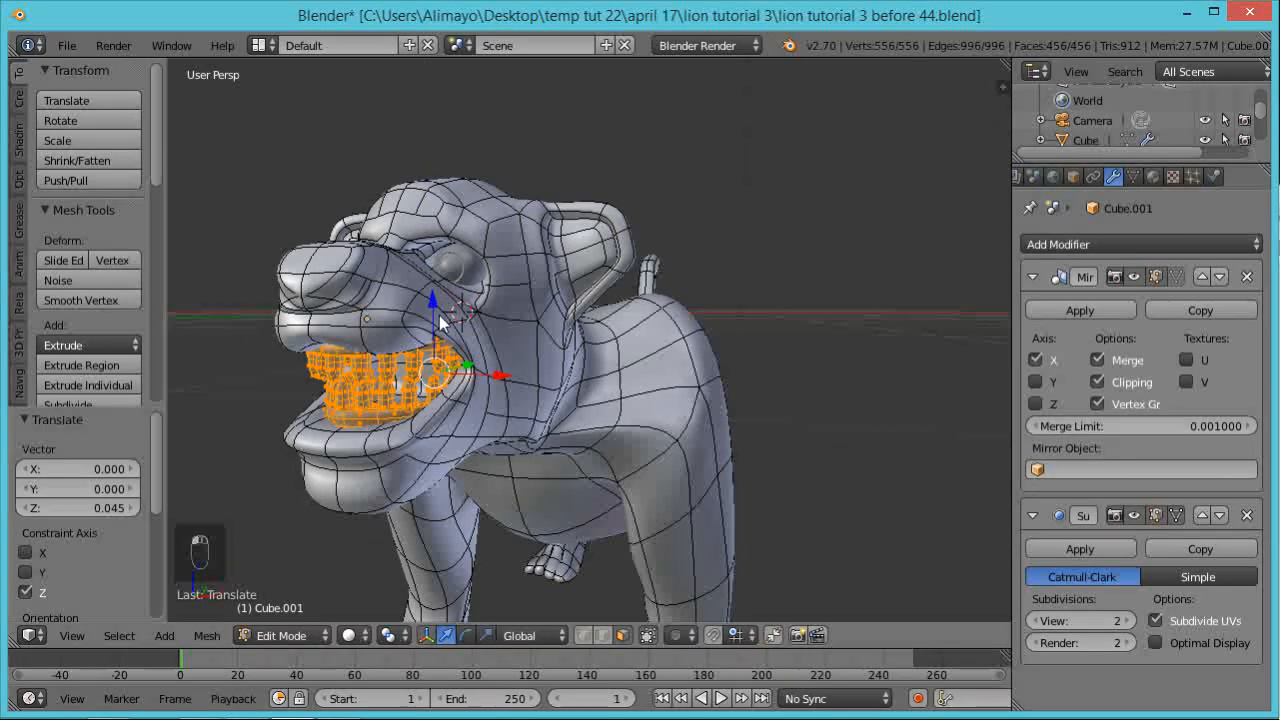
# Stretch the teeth mesh slightly along Z and lower it about 0.034 along Z
pyautogui.press('s')
pyautogui.press('z')
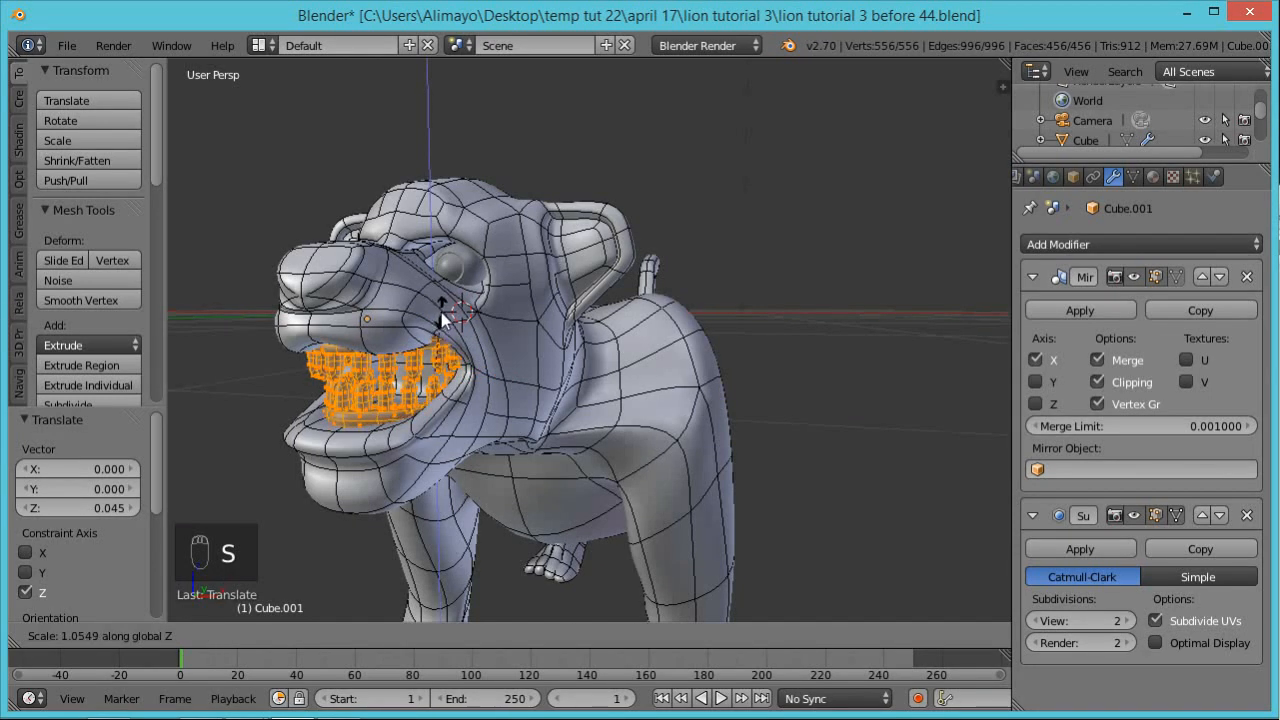
pyautogui.click(438, 308)
pyautogui.press('g')
pyautogui.press('z')
pyautogui.click(431, 305)
# Return to Object Mode and join the teeth object into the lion body
pyautogui.moveTo(431, 305); pyautogui.dragTo(481, 373, button='middle')
pyautogui.scroll(3, 481, 373)
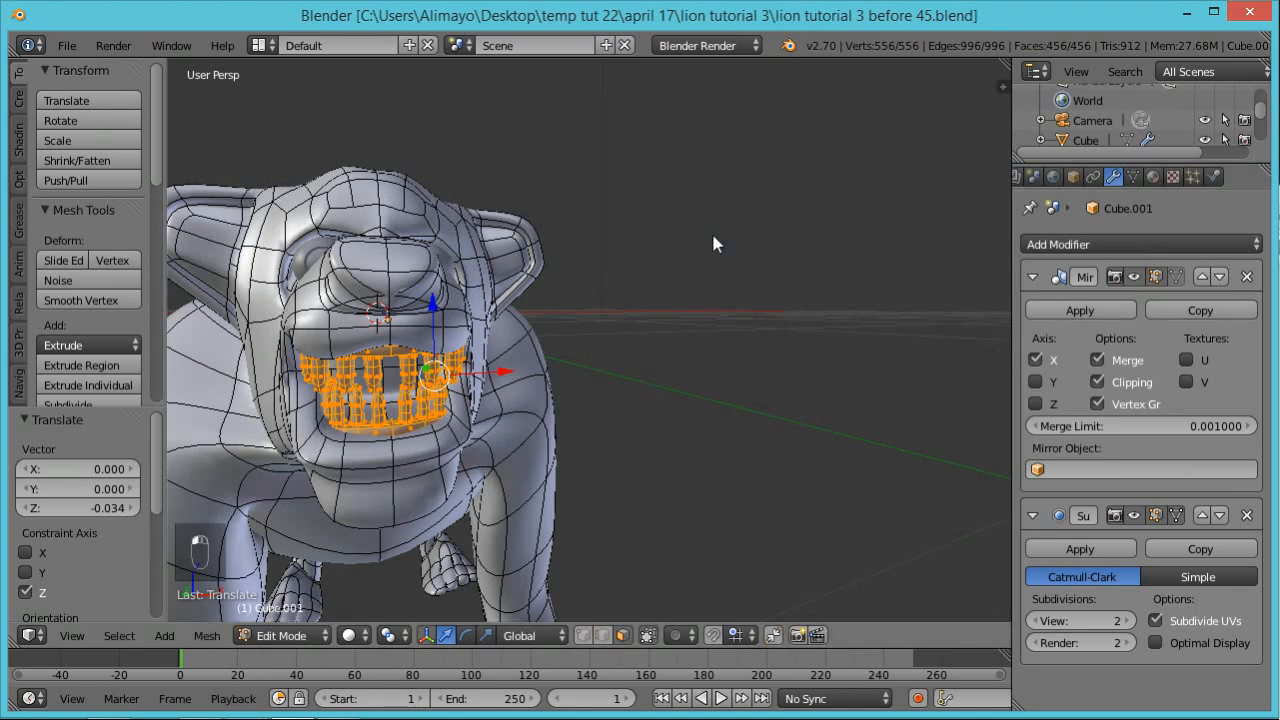
pyautogui.moveTo(713, 243); pyautogui.dragTo(683, 259, button='middle')
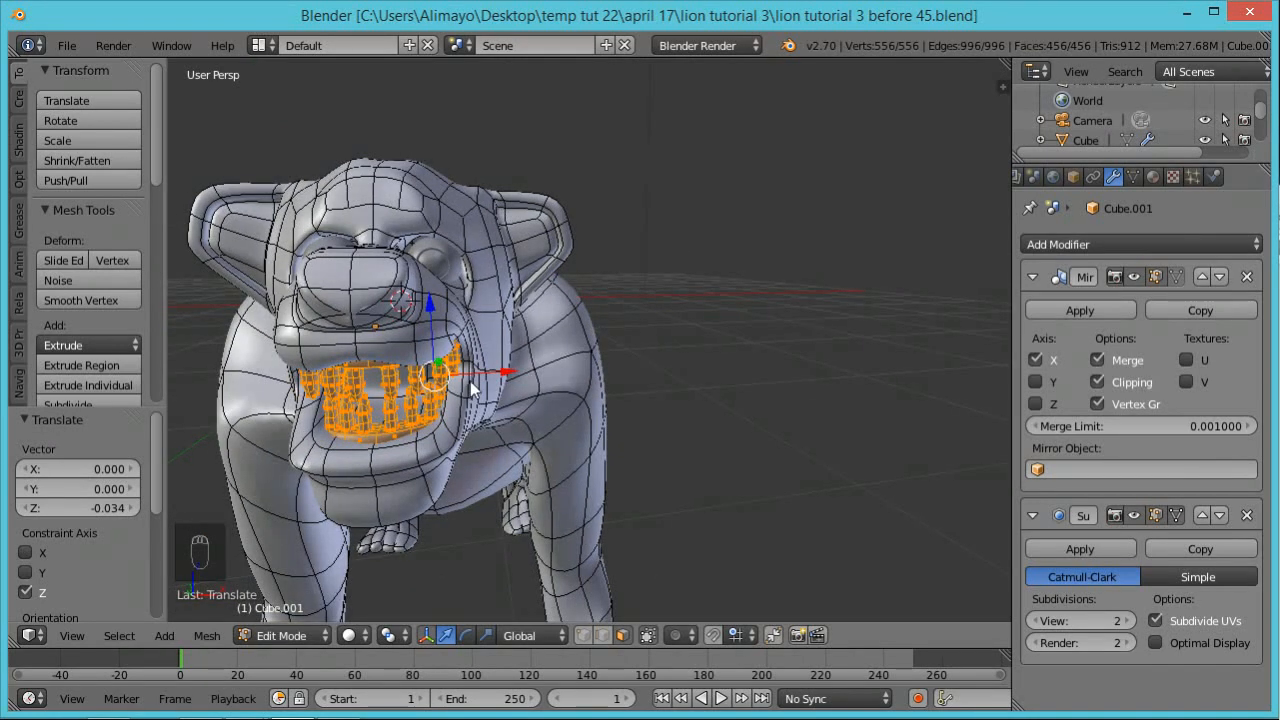
pyautogui.press('Tab')
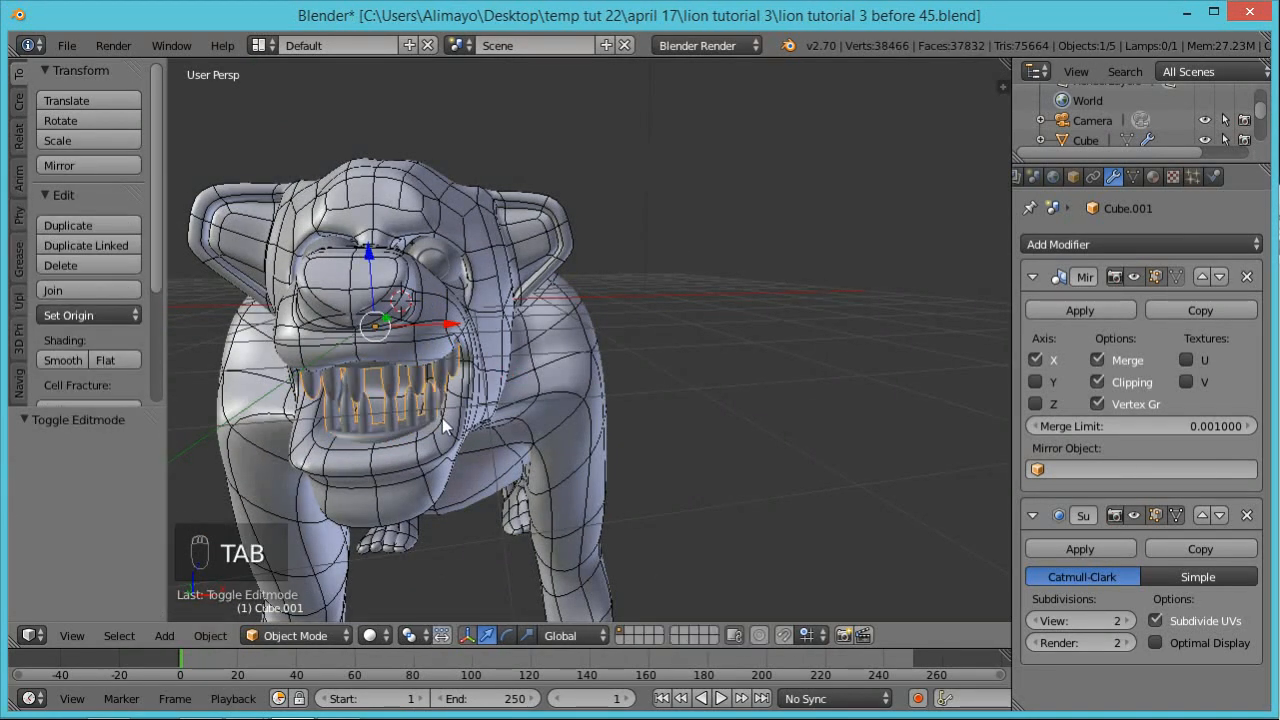
pyautogui.keyDown('shift'); pyautogui.rightClick(490, 271); pyautogui.keyUp('shift')
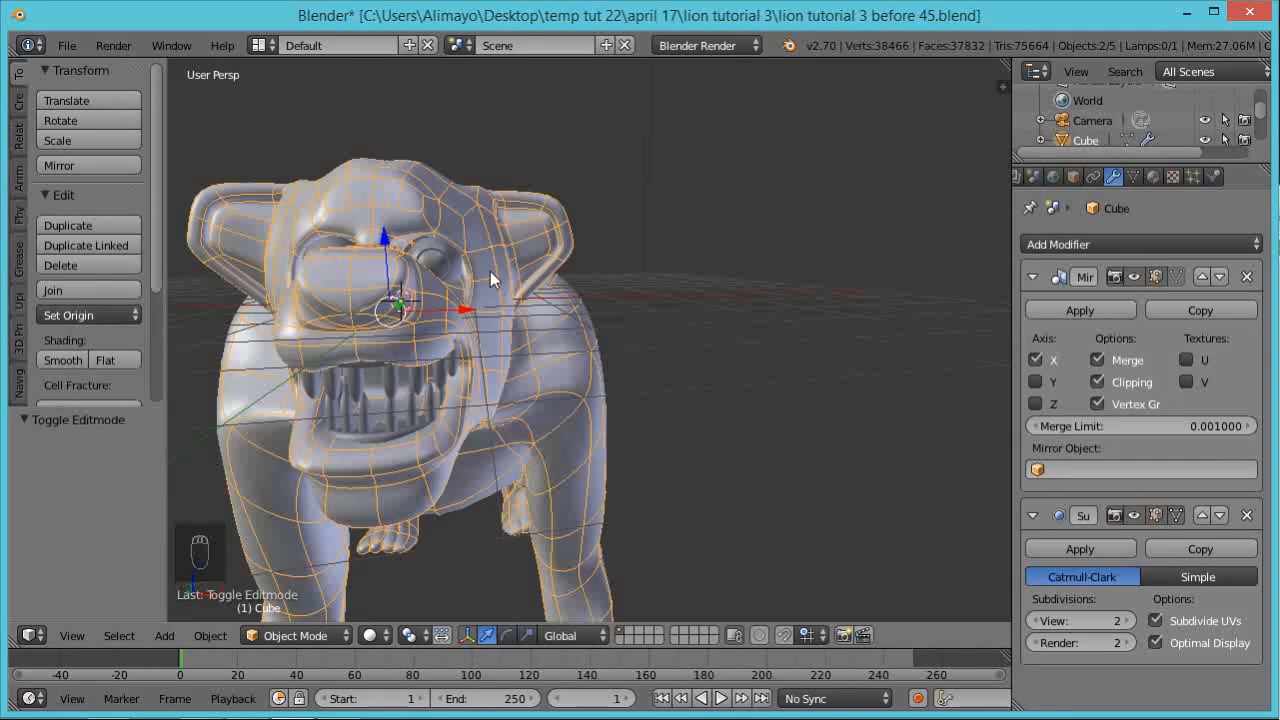
pyautogui.hotkey('ctrl', 'j')
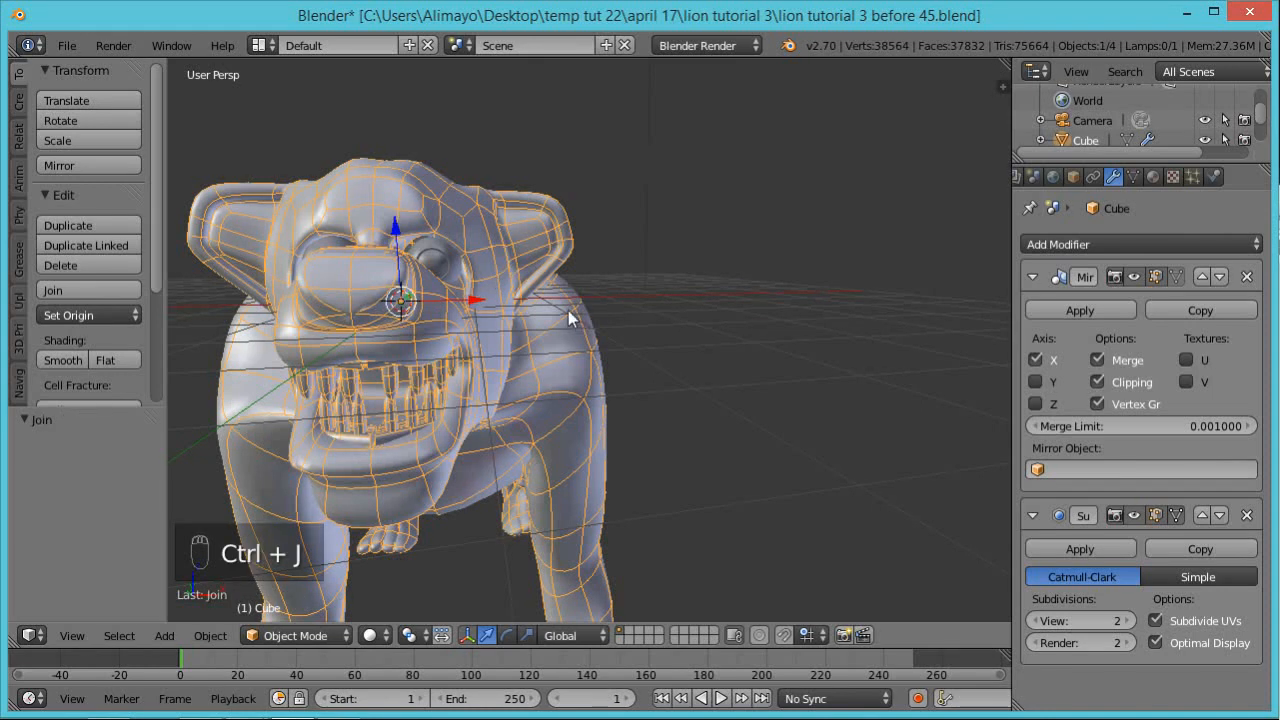
# Deselect the entire joined lion mesh in Edit Mode and return to Object Mode
pyautogui.moveTo(531, 397); pyautogui.dragTo(480, 385, button='middle')
pyautogui.press('Tab')
pyautogui.press('a')
pyautogui.press('a')
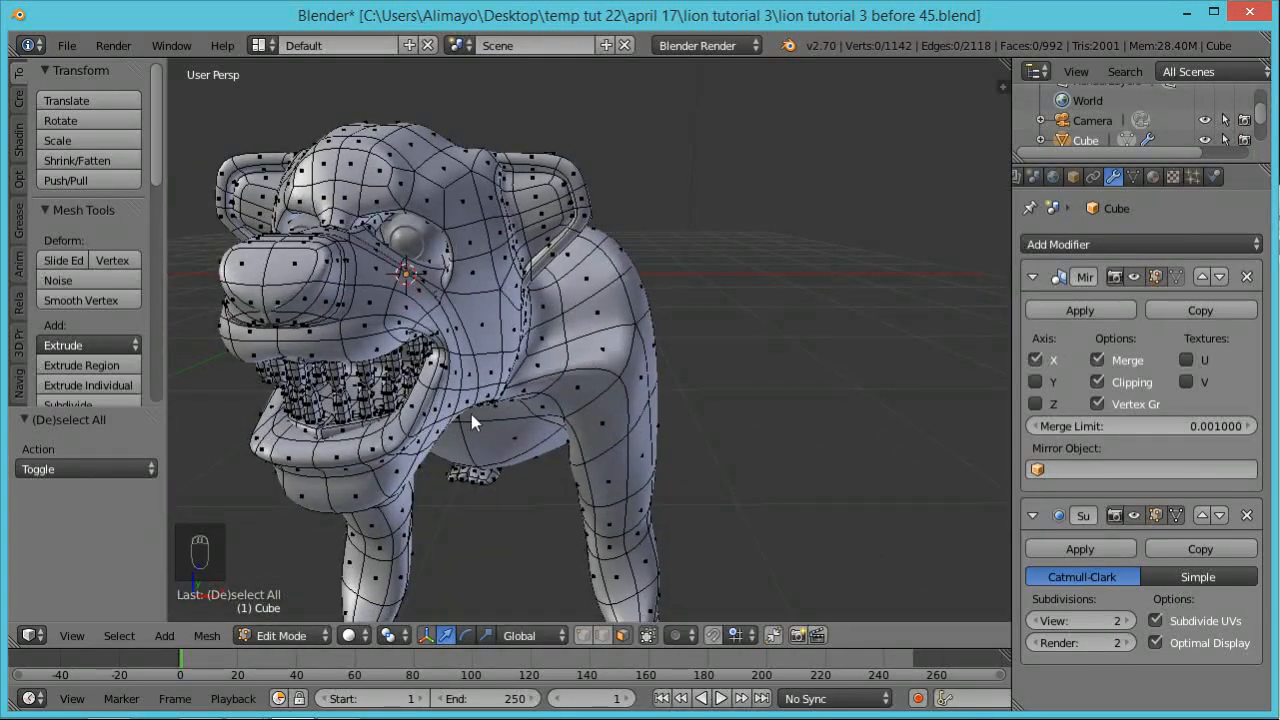
pyautogui.press('Tab')
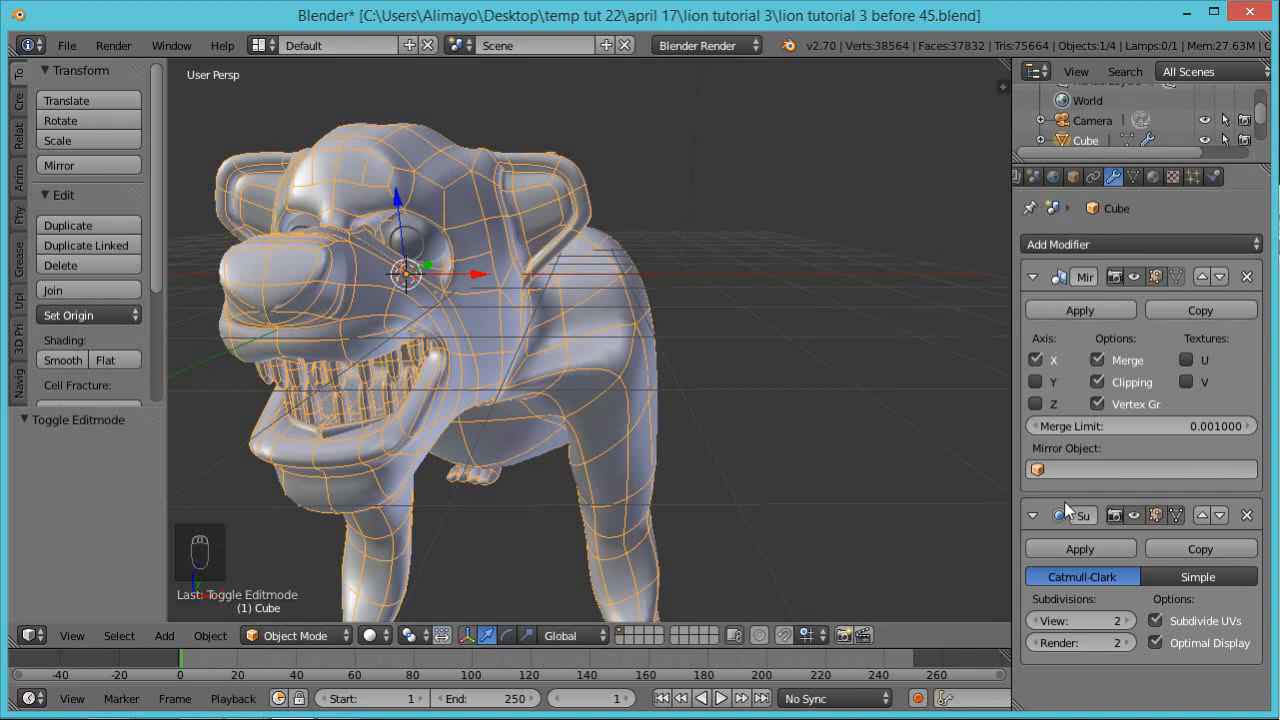
# Turn off the lion's Wire display and recentre the 3D cursor and view on the scene
pyautogui.click(1073, 178)
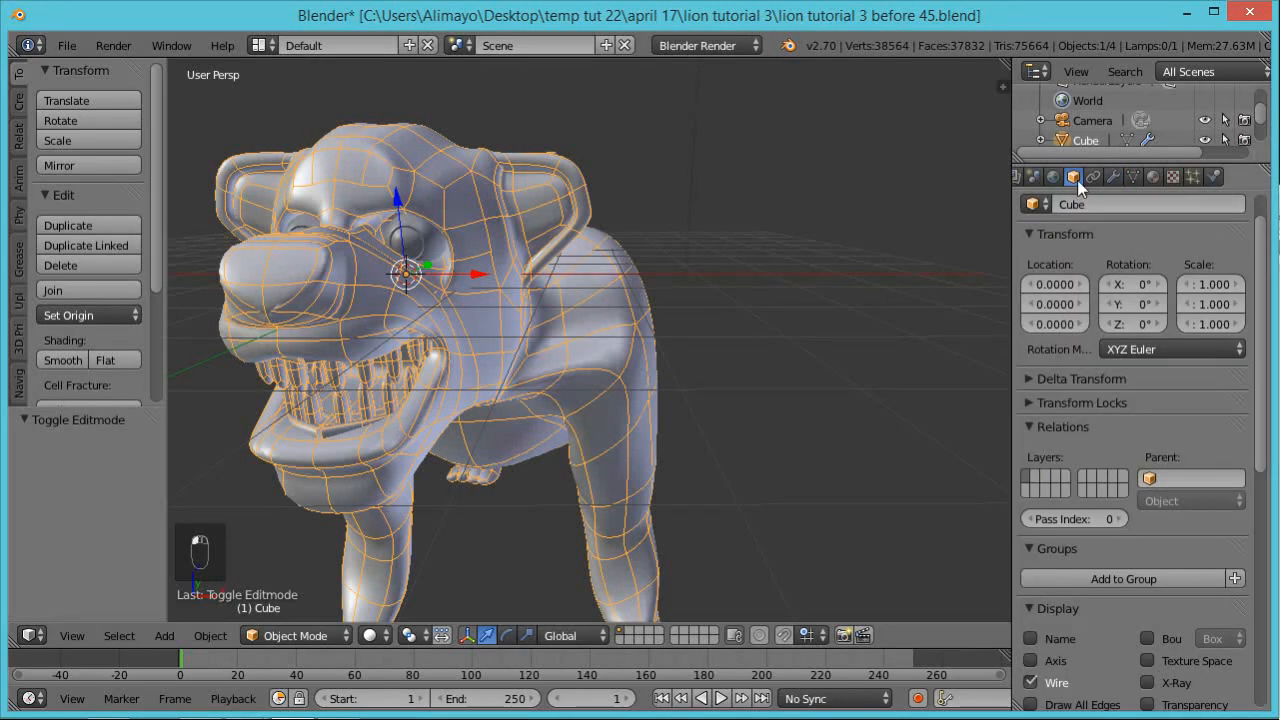
pyautogui.click(1050, 681)
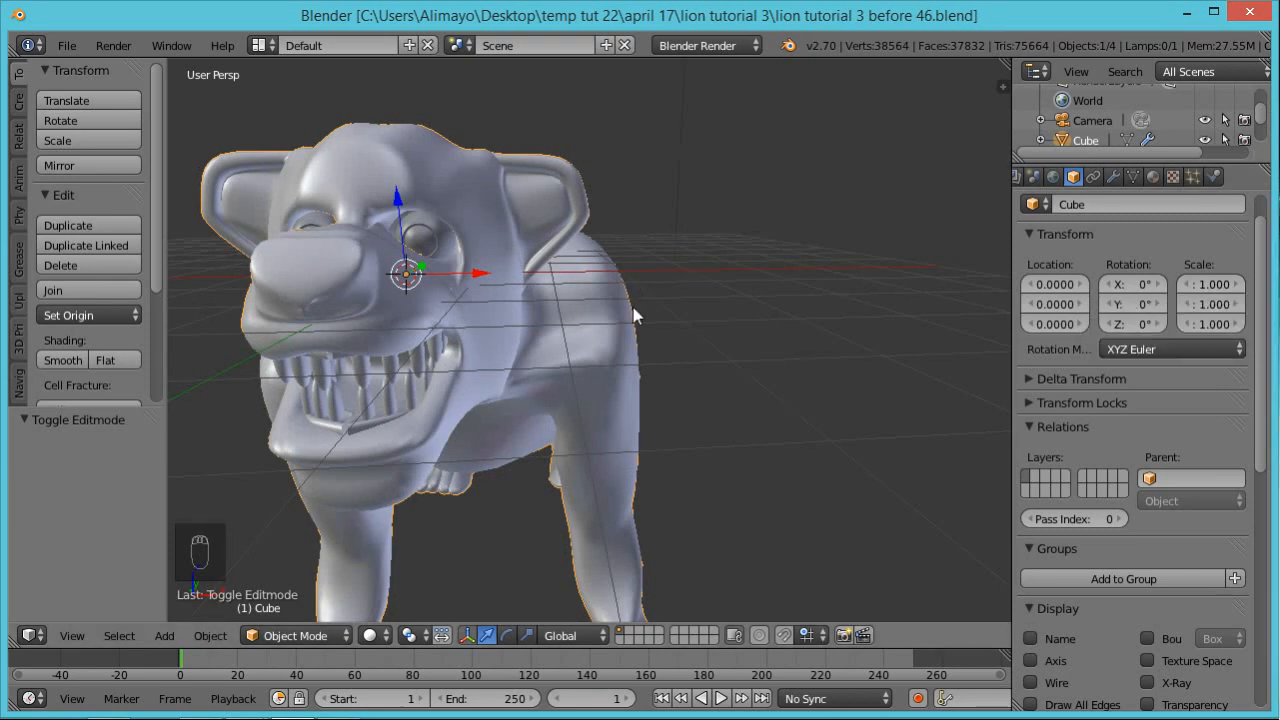
pyautogui.hotkey('shift', 'c')
pyautogui.scroll(3, 631, 302)
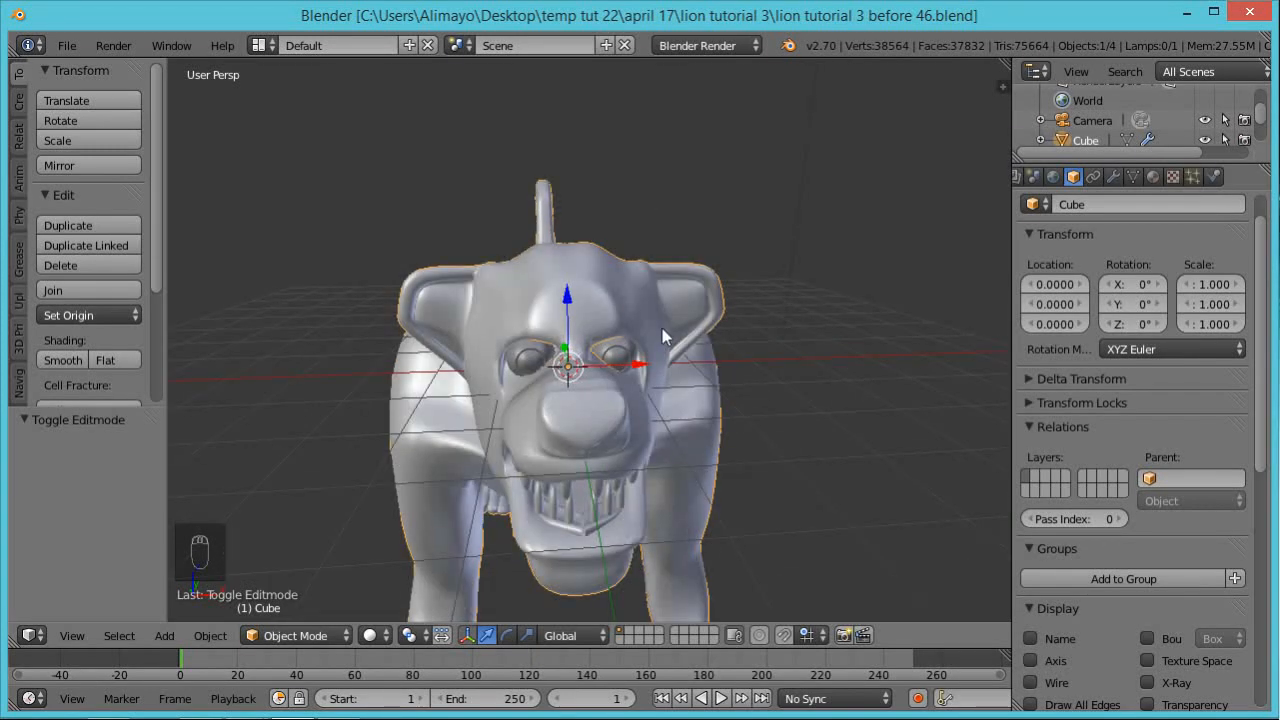
# Add a ball metaball with radius 1.000 at the 3D cursor and switch it to Edit Mode
pyautogui.hotkey('shift', 'a')
pyautogui.moveTo(662, 330)
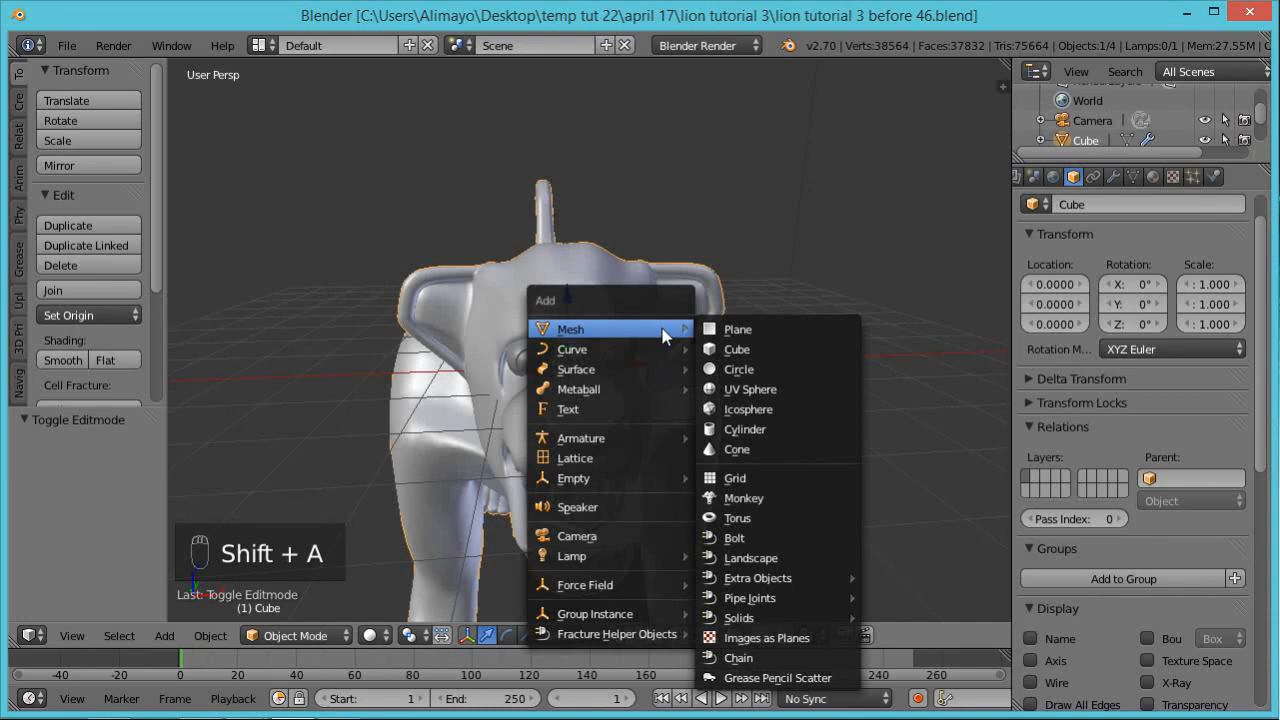
pyautogui.moveTo(636, 388)
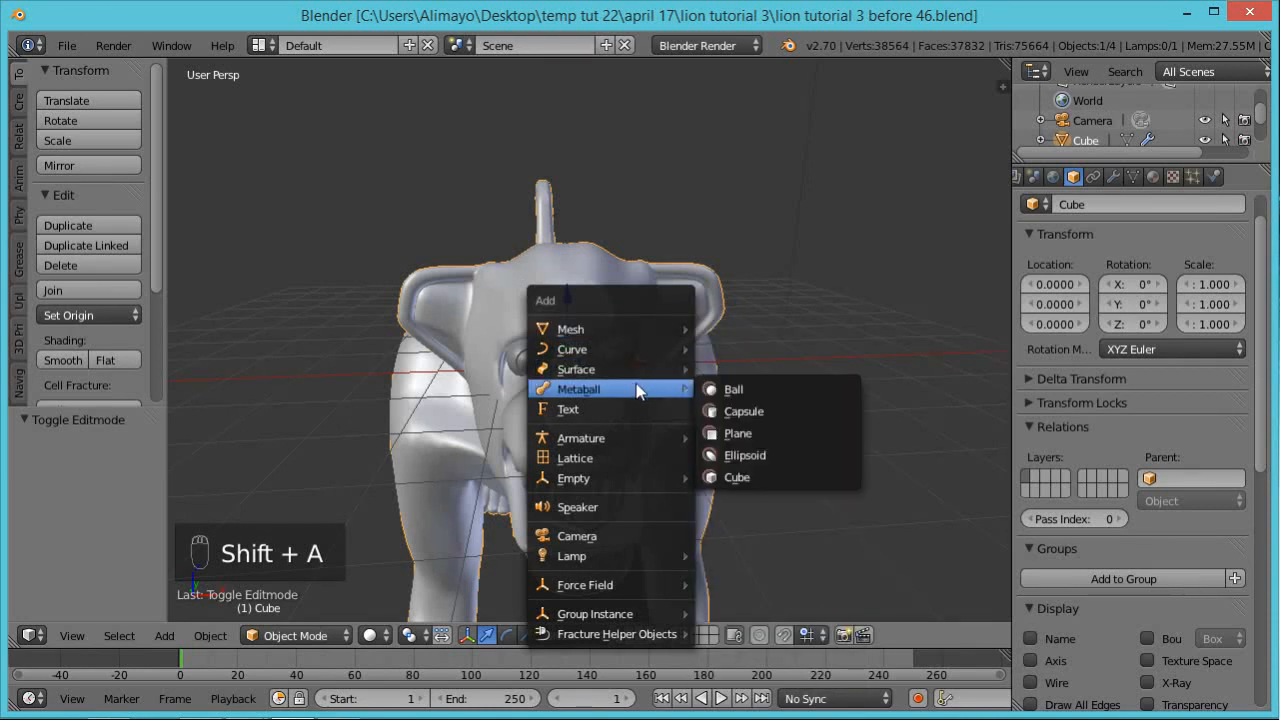
pyautogui.click(722, 389)
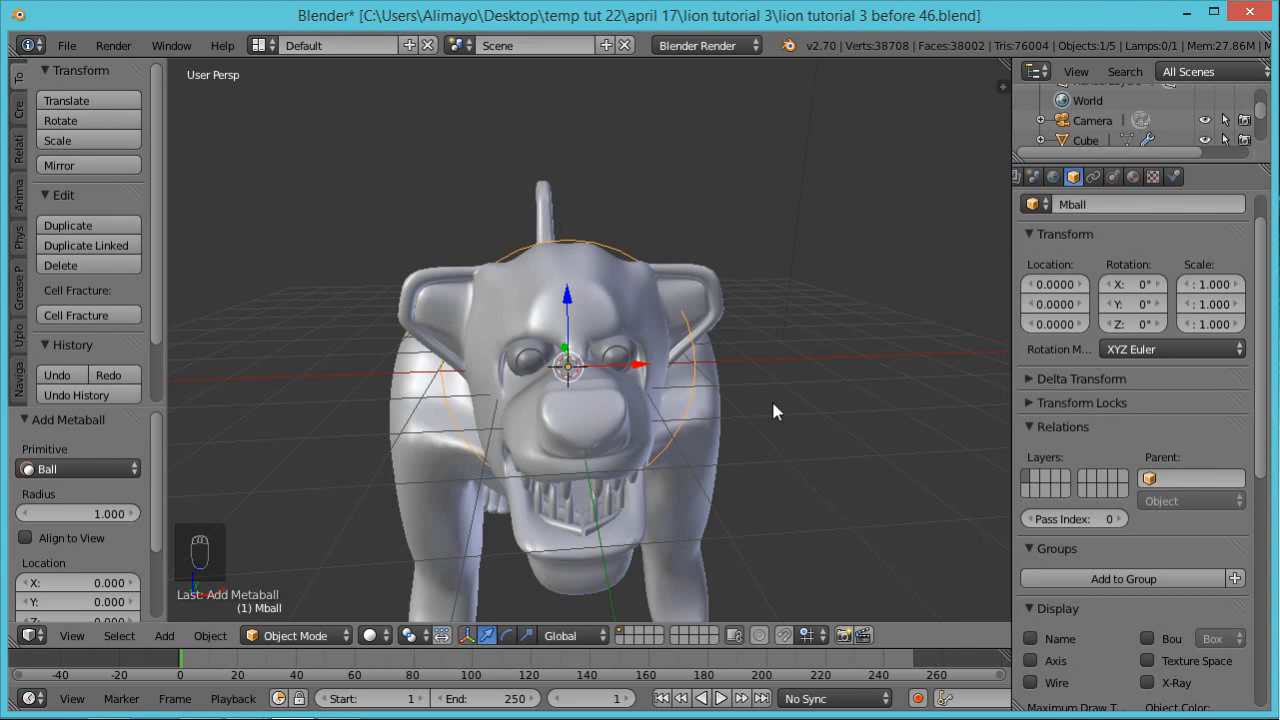
pyautogui.press('Tab')
# Raise the metaball onto the crown of the lion's head, move it 0.481 along Y and scale it by 1.134
pyautogui.moveTo(772, 396); pyautogui.dragTo(606, 348, button='middle')
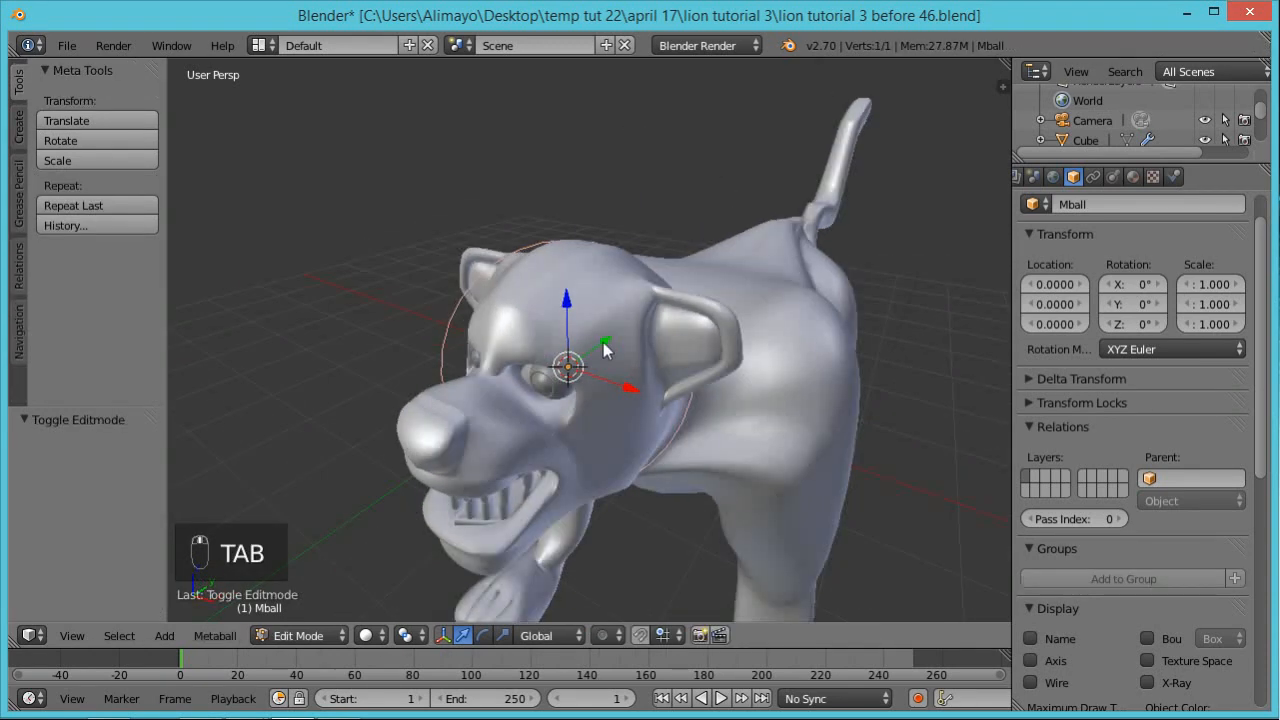
pyautogui.moveTo(565, 307); pyautogui.dragTo(563, 228)
pyautogui.moveTo(643, 283)
pyautogui.mouseDown()
pyautogui.moveTo(625, 272)
pyautogui.moveTo(644, 262)
pyautogui.mouseUp()
pyautogui.click(641, 285)
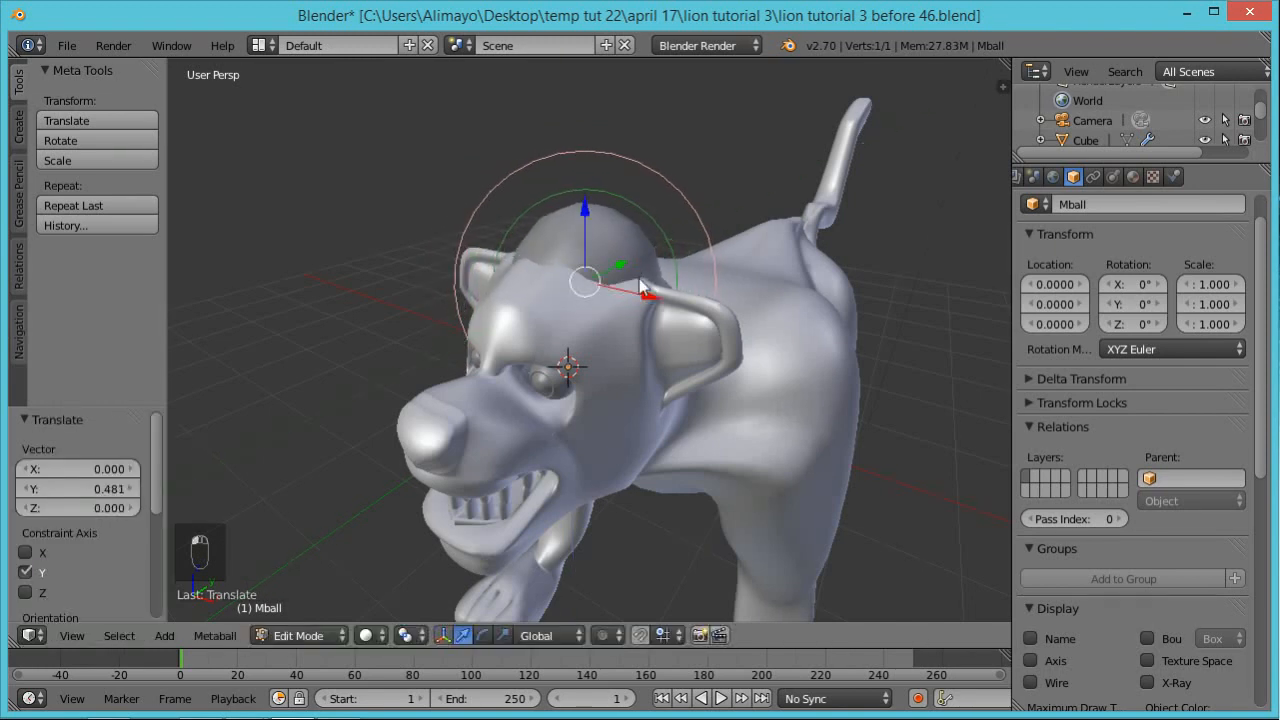
pyautogui.moveTo(706, 337); pyautogui.dragTo(752, 343, button='middle')
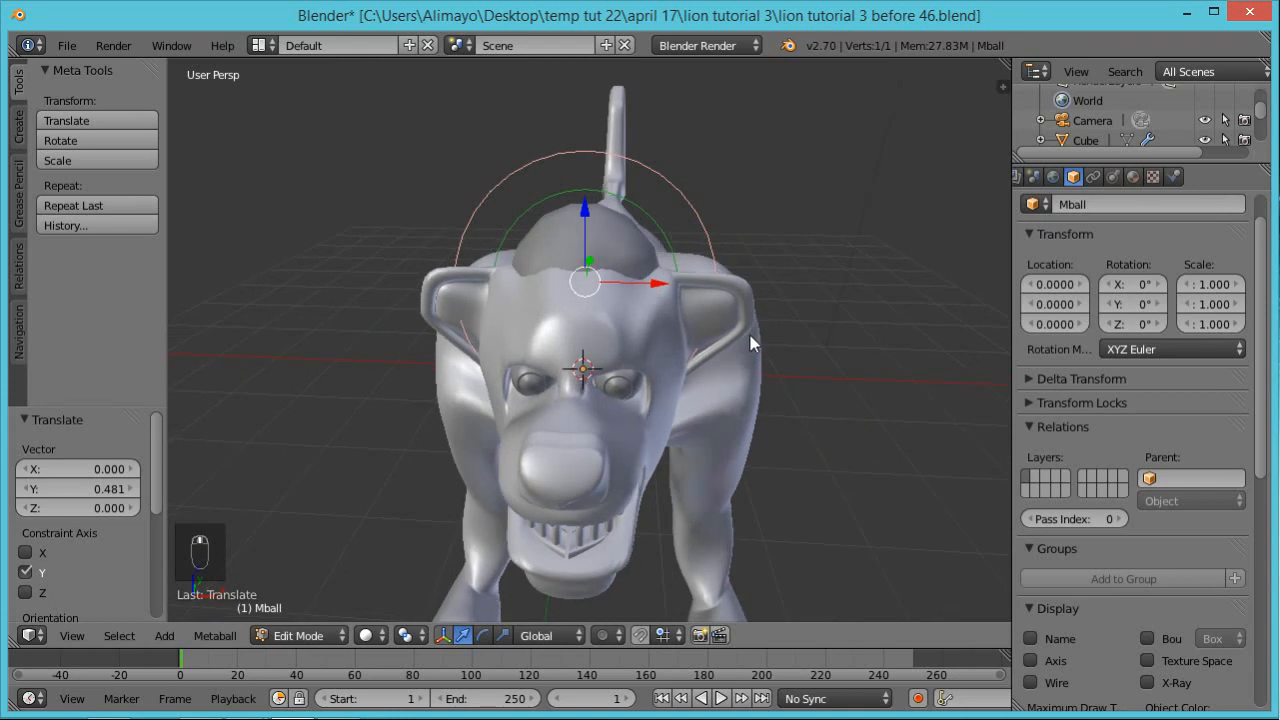
pyautogui.press('s')
pyautogui.click(772, 350)
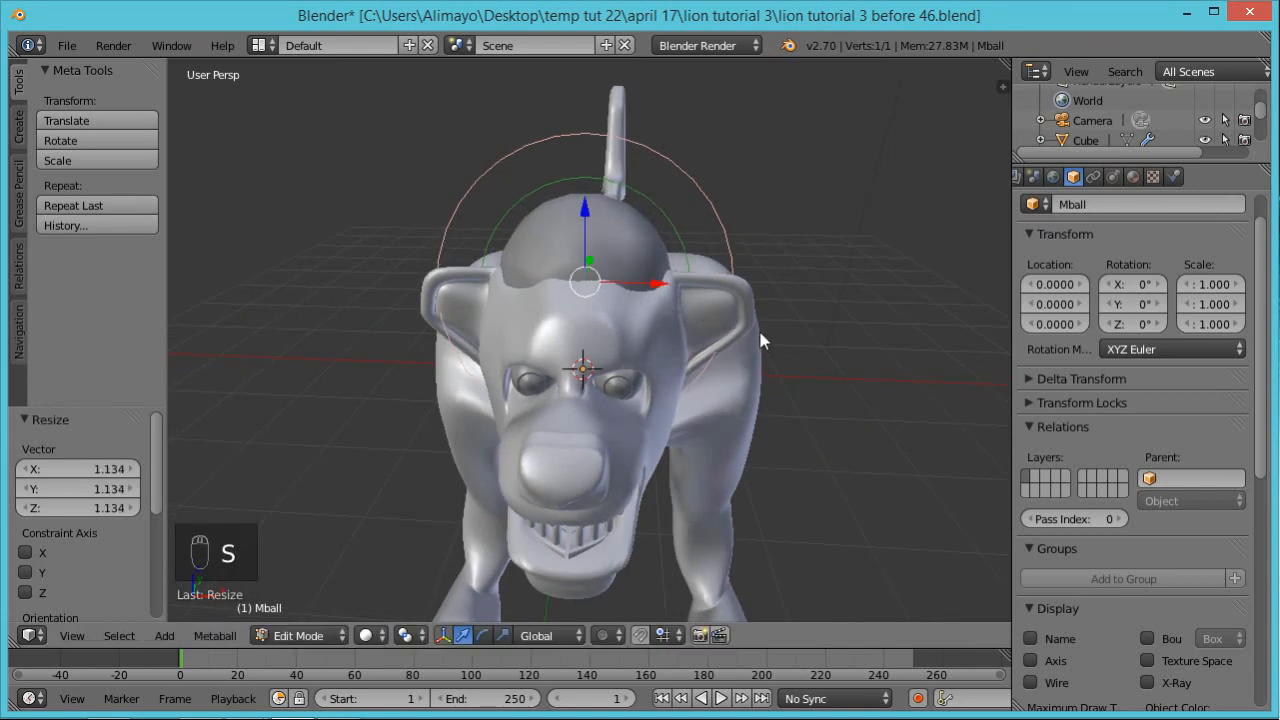
# Duplicate the crown ball beside the head at negative X, shift the copy backward along Y and lower it 1.167 along Z
pyautogui.hotkey('shift', 'd')
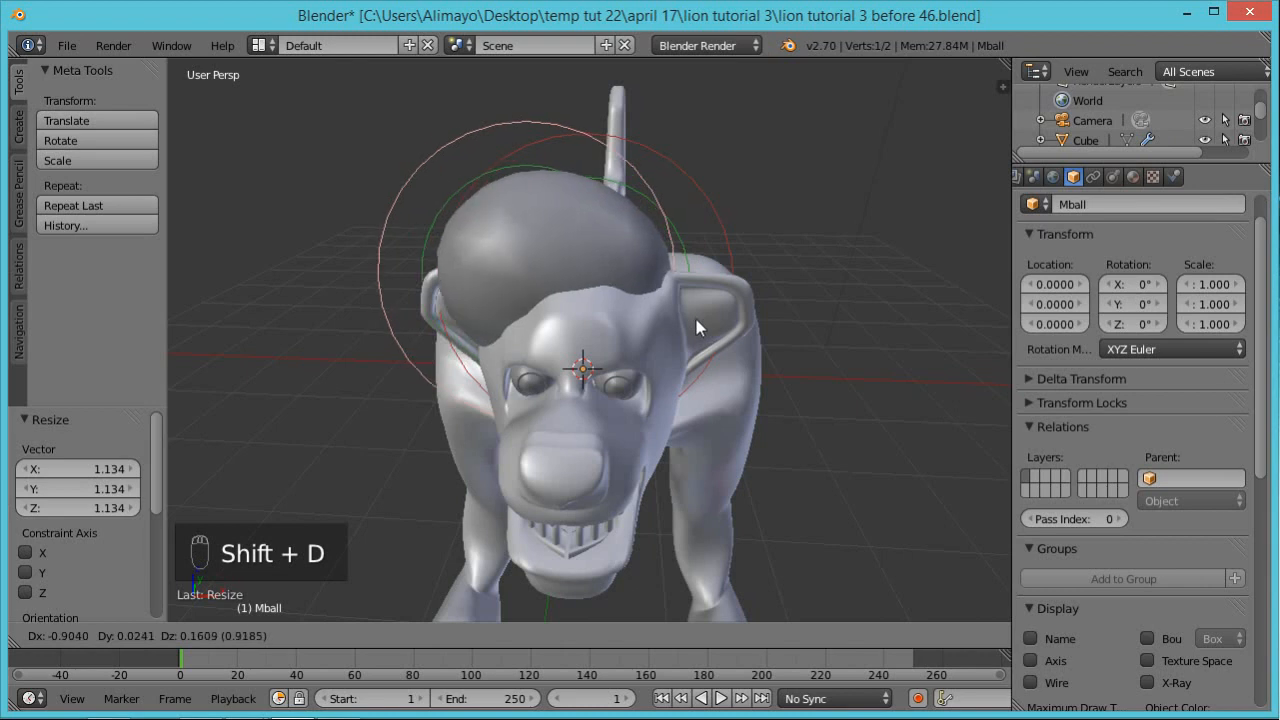
pyautogui.click(706, 314)
pyautogui.moveTo(700, 320); pyautogui.dragTo(678, 405, button='middle')
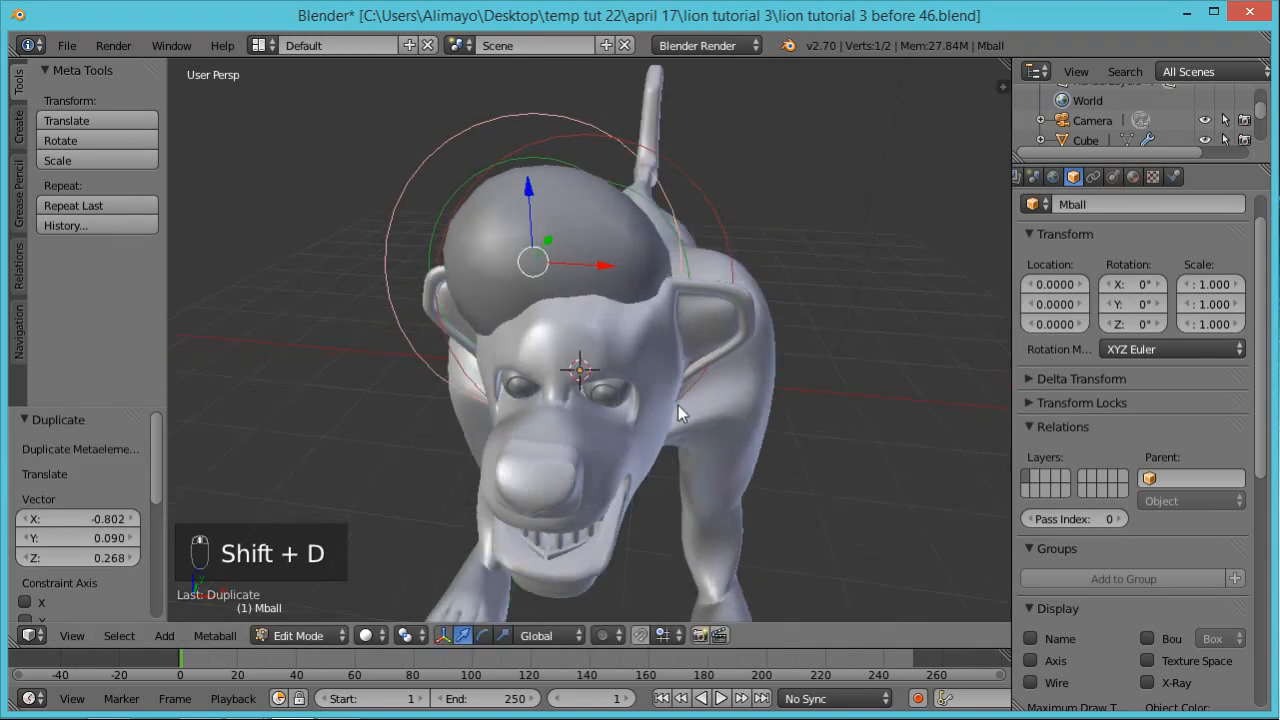
pyautogui.moveTo(550, 242); pyautogui.dragTo(603, 265)
pyautogui.moveTo(617, 274); pyautogui.dragTo(825, 226, button='middle')
pyautogui.moveTo(523, 185); pyautogui.dragTo(524, 238)
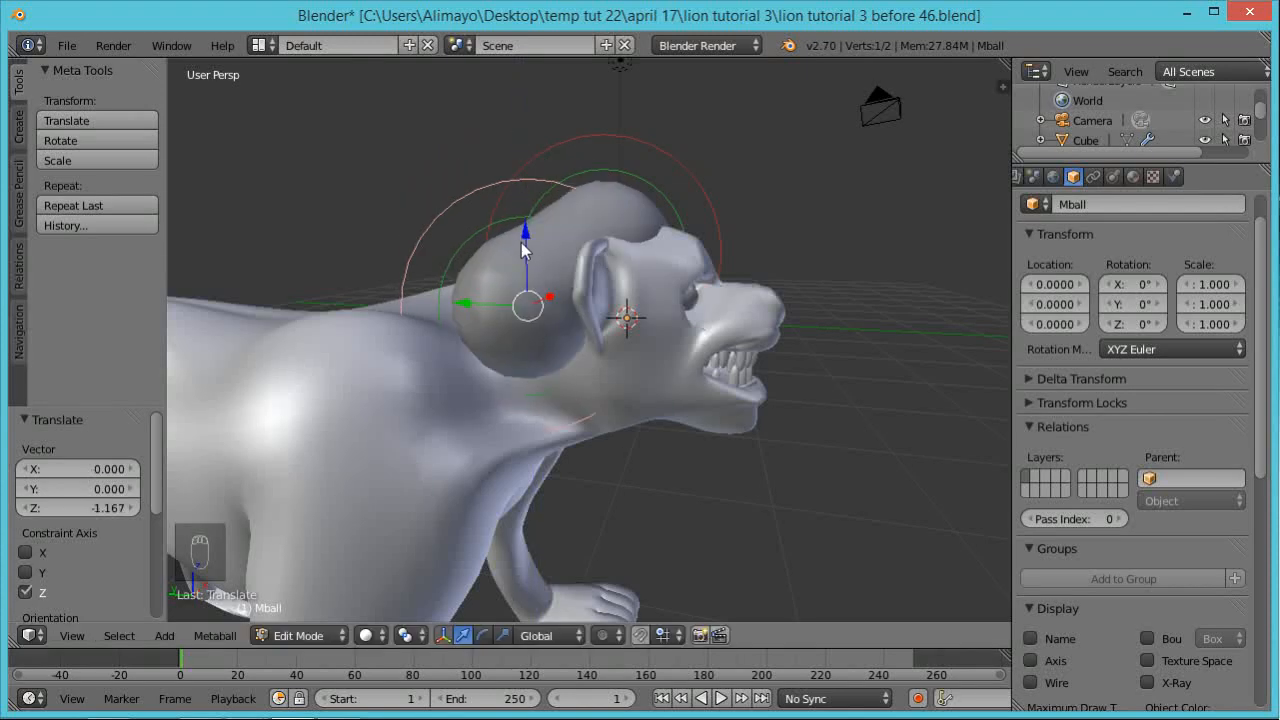
# Duplicate that side ball lower beside the neck, offset by about -0.264 in X, -0.419 in Y and -1.490 in Z
pyautogui.hotkey('shift', 'd')
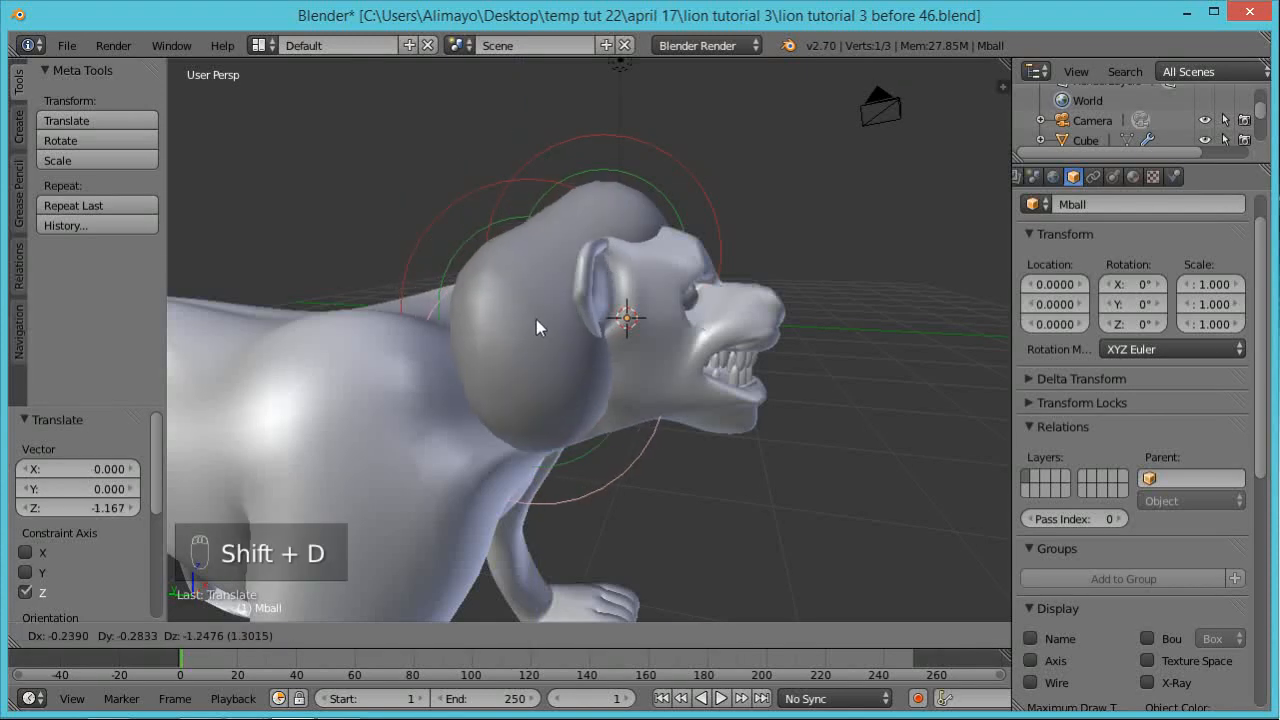
pyautogui.click(540, 328)
pyautogui.moveTo(651, 345); pyautogui.dragTo(612, 398, button='middle')
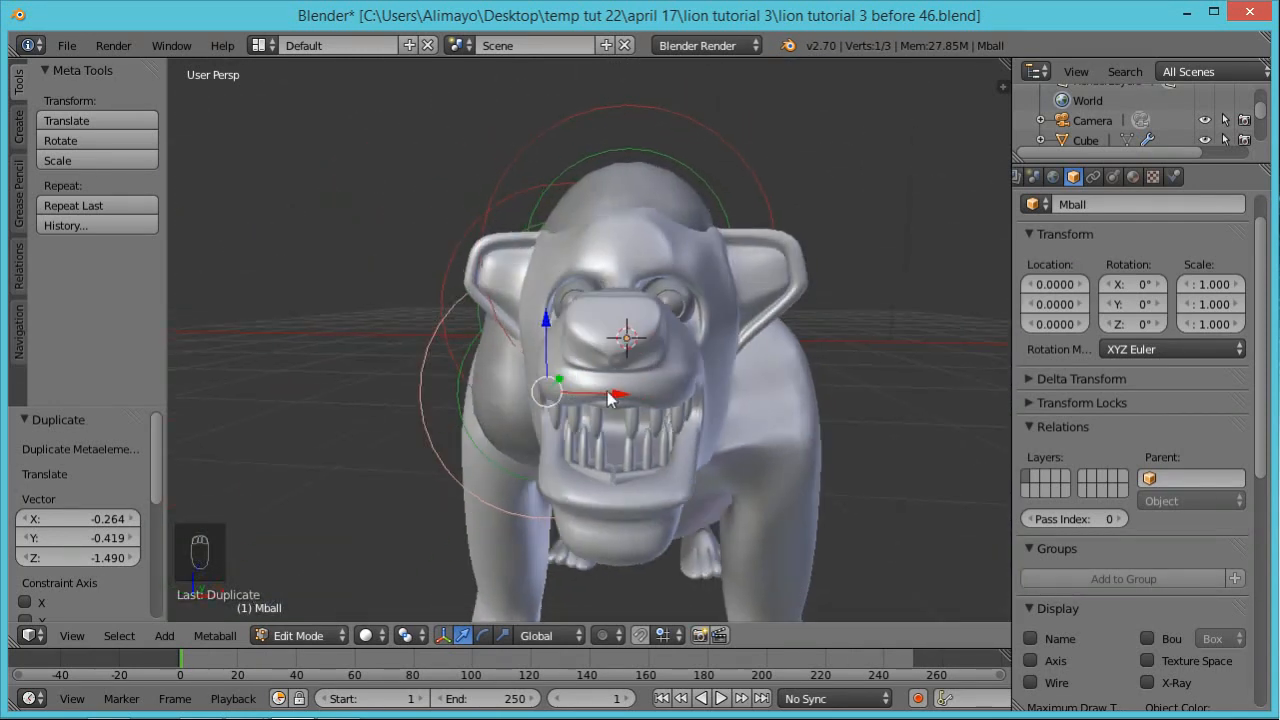
# Duplicate the lower neck ball and move the copy 3.017 along X to the opposite side of the neck
pyautogui.hotkey('shift', 'd')
pyautogui.rightClick(622, 398)
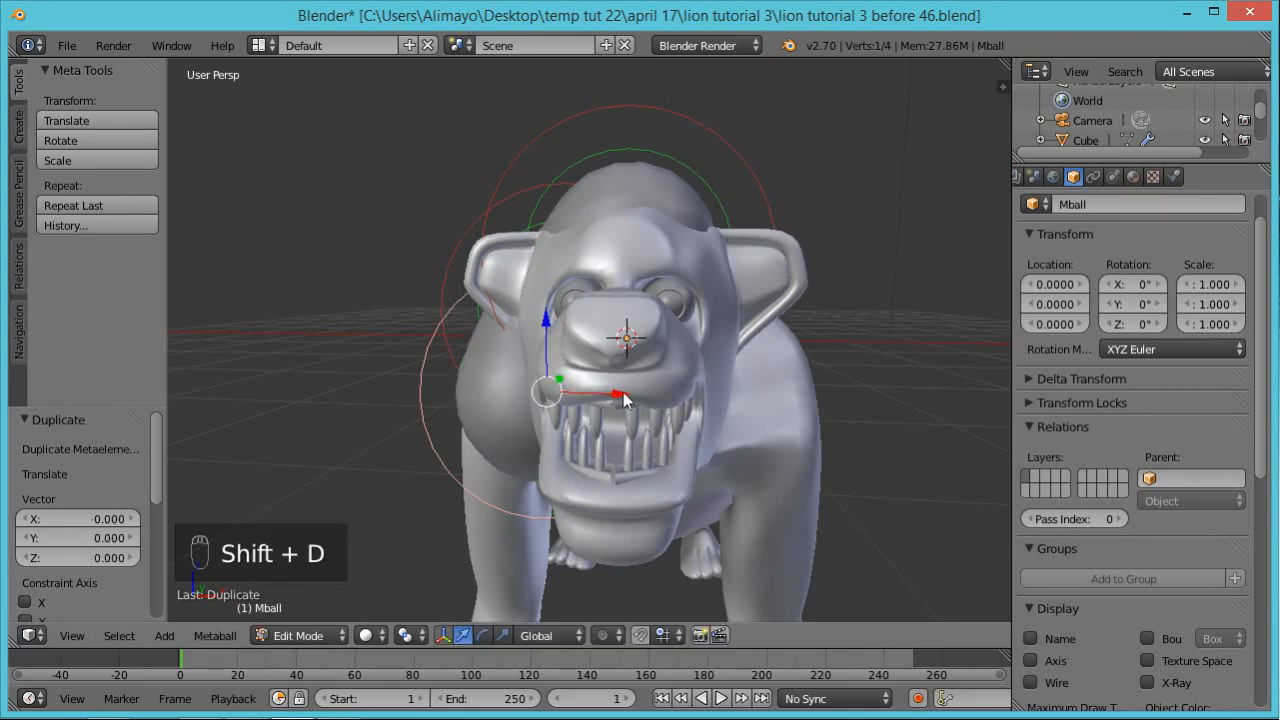
pyautogui.moveTo(614, 408); pyautogui.dragTo(858, 400)
pyautogui.moveTo(840, 394); pyautogui.dragTo(659, 439, button='middle')
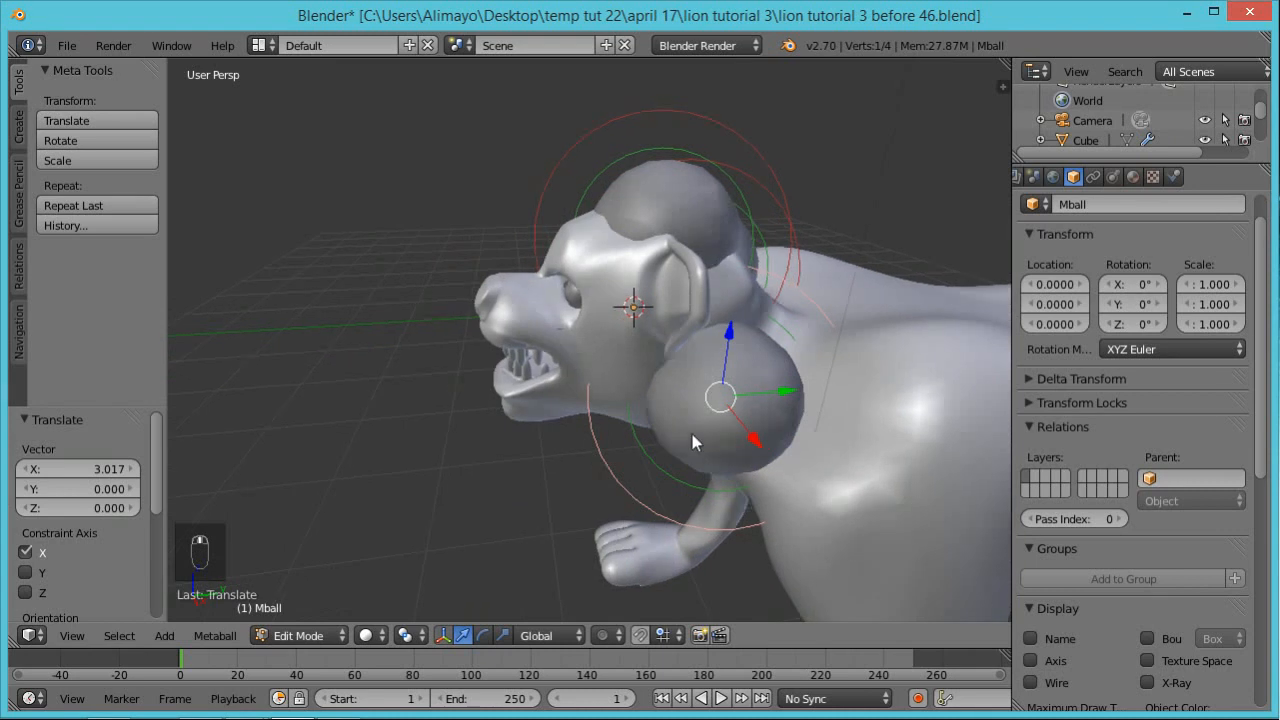
# Duplicate the opposite neck ball, raise the copy behind the ear above it and adjust its X and Y position
pyautogui.hotkey('shift', 'd')
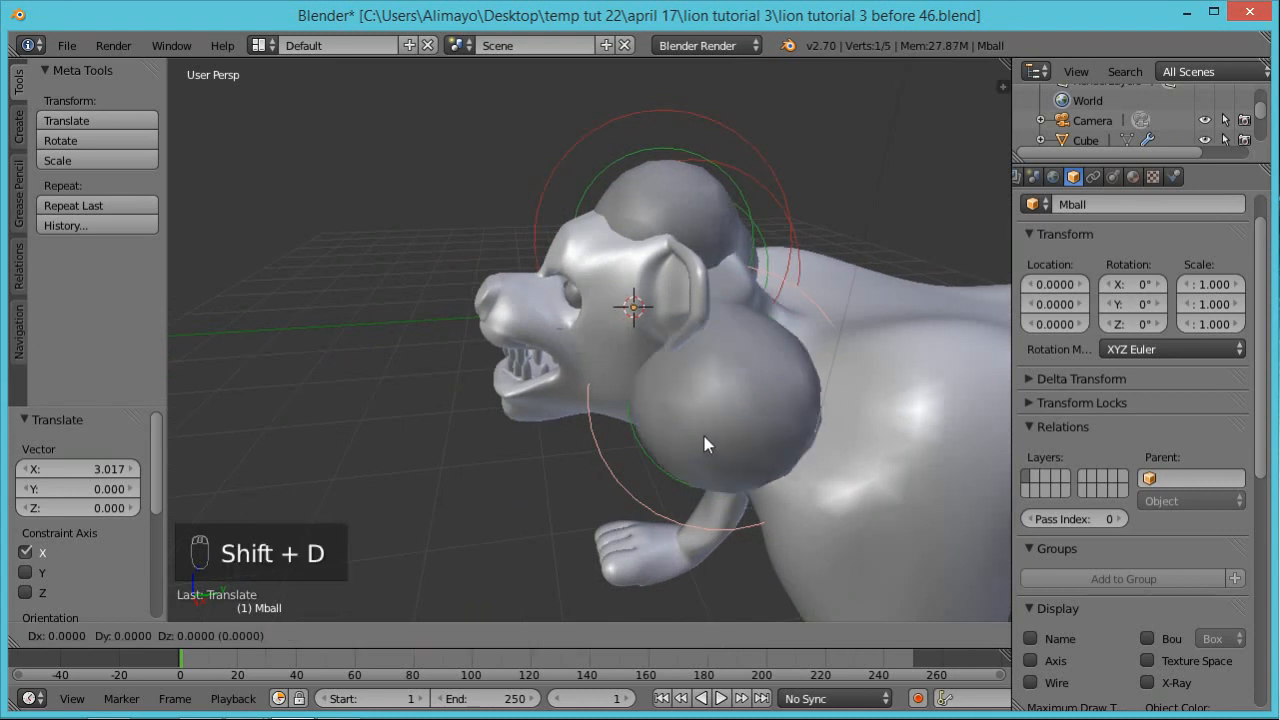
pyautogui.rightClick(721, 413)
pyautogui.moveTo(728, 345); pyautogui.dragTo(718, 312)
pyautogui.moveTo(716, 312); pyautogui.dragTo(877, 343, button='middle')
pyautogui.press('g')
pyautogui.press('y')
pyautogui.click(810, 293)
pyautogui.moveTo(845, 328); pyautogui.dragTo(810, 320)
pyautogui.moveTo(726, 283); pyautogui.dragTo(724, 274)
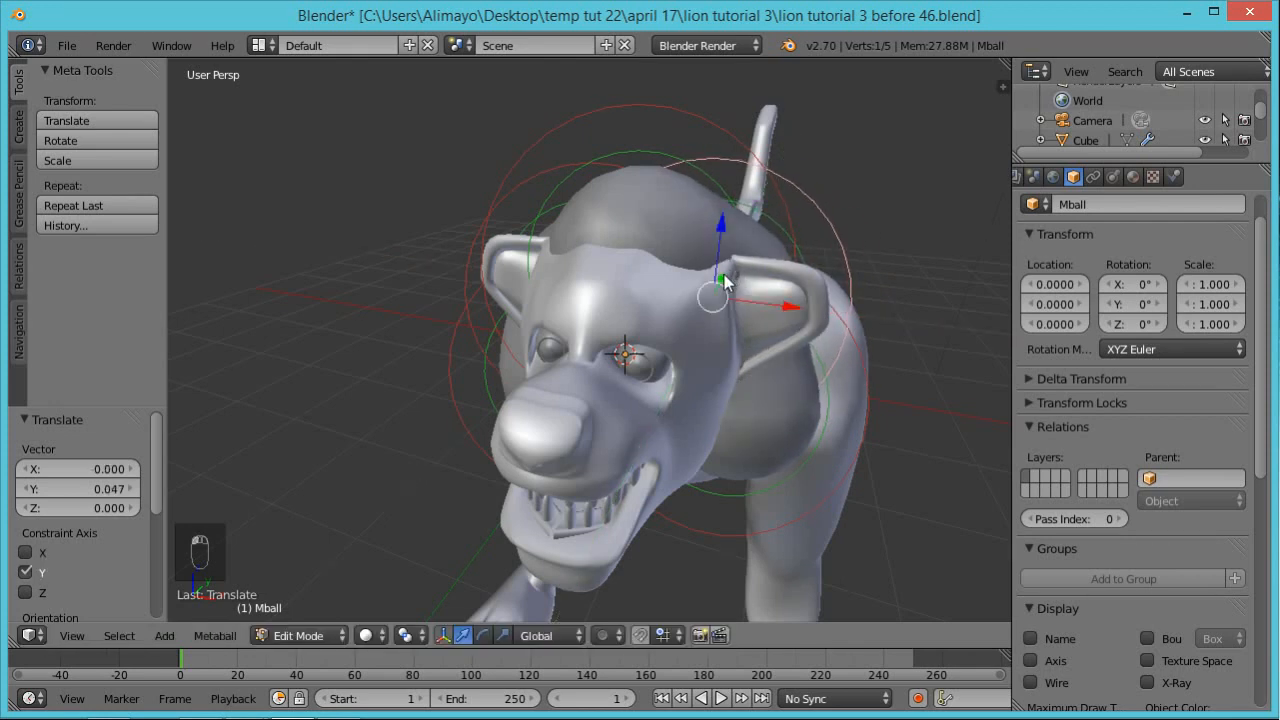
# Duplicate the ball behind the ear, lower the copy beneath the throat, move it -1.095 along X and shift it forward along Y
pyautogui.moveTo(724, 274); pyautogui.dragTo(781, 187, button='middle')
pyautogui.hotkey('shift', 'd')
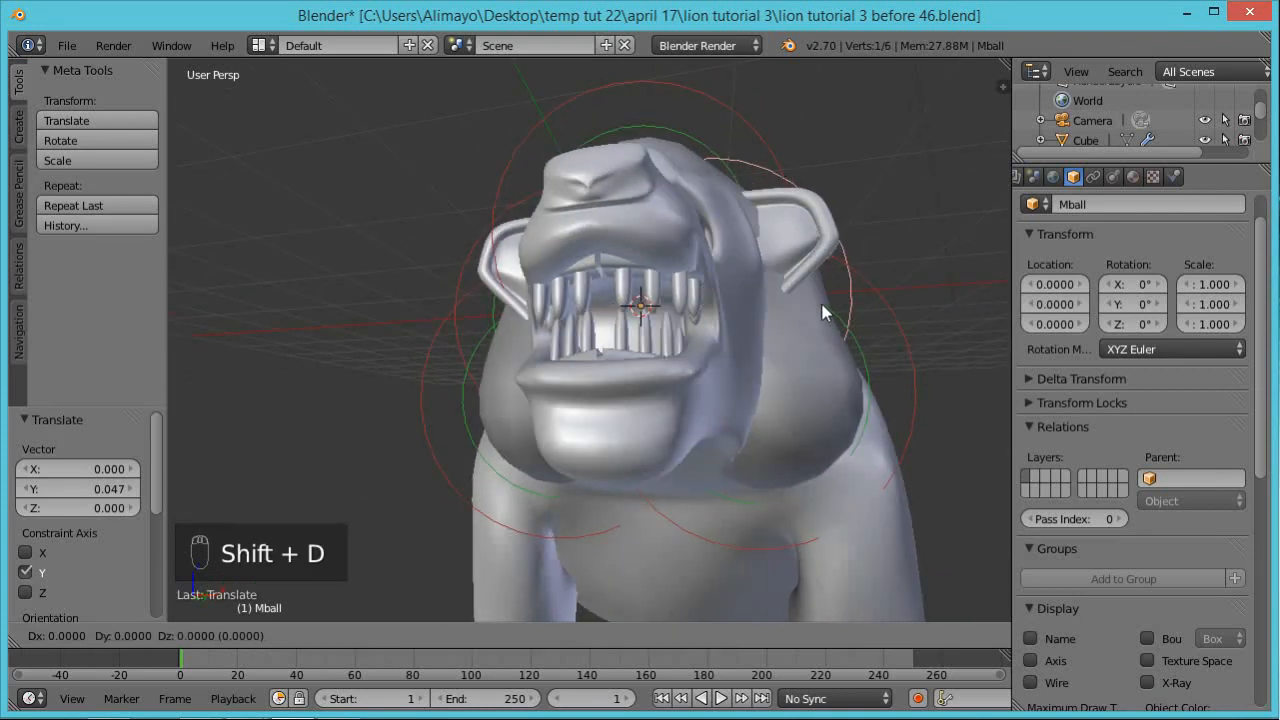
pyautogui.rightClick(822, 312)
pyautogui.moveTo(710, 237); pyautogui.dragTo(701, 449)
pyautogui.moveTo(815, 530); pyautogui.dragTo(739, 532)
pyautogui.moveTo(738, 535); pyautogui.dragTo(671, 538, button='middle')
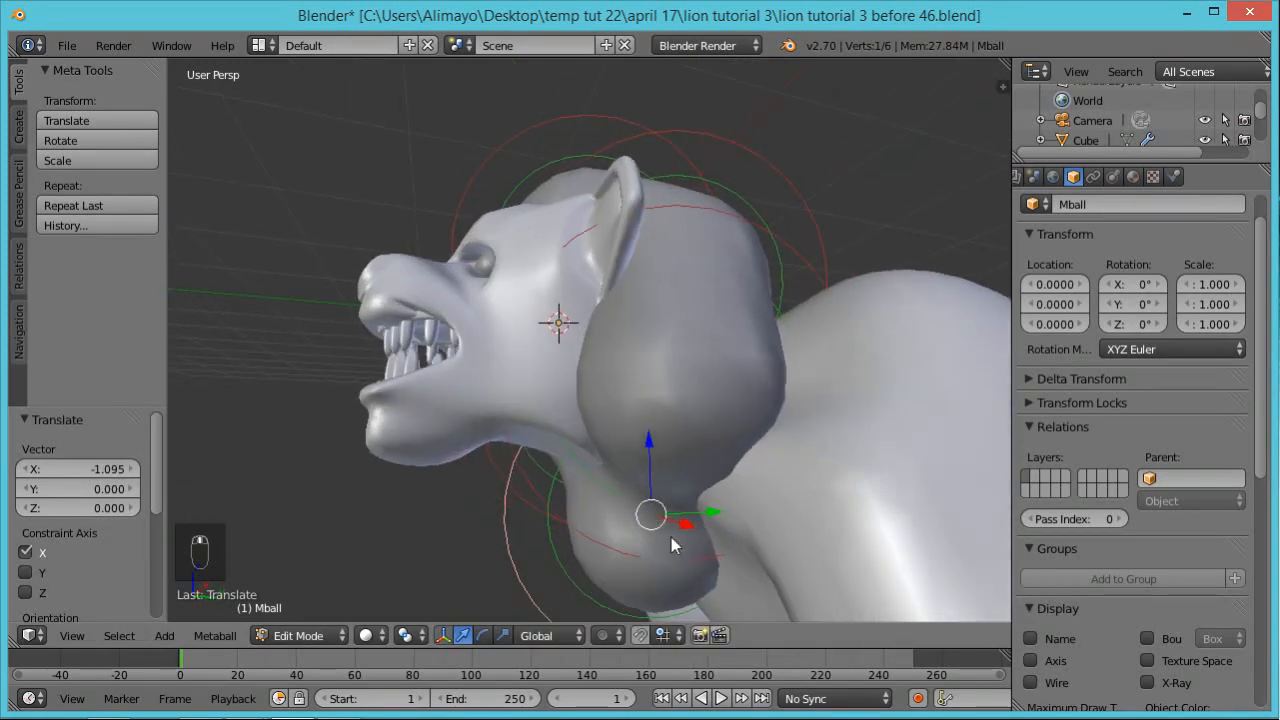
pyautogui.moveTo(711, 518); pyautogui.dragTo(696, 554)
# Duplicate the throat ball, lower it 0.570 along Z and scale it by 0.665
pyautogui.hotkey('shift', 'd')
pyautogui.click(692, 514)
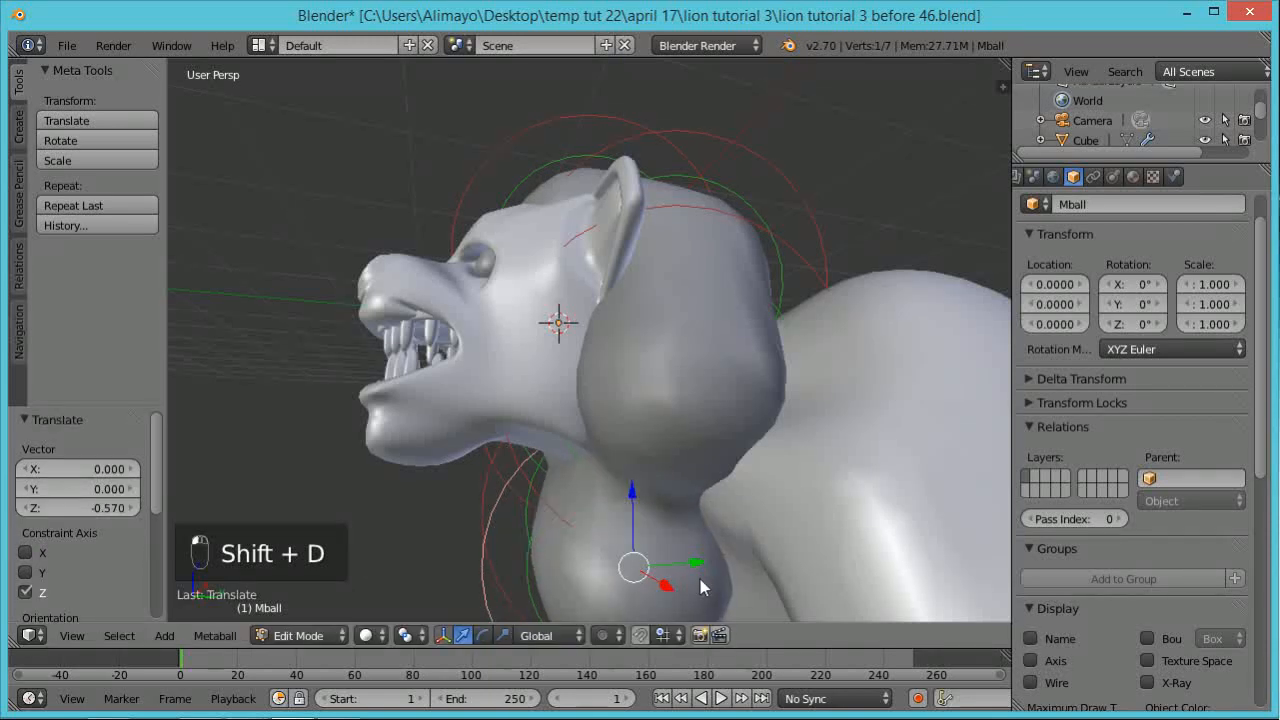
pyautogui.press('s')
pyautogui.click(693, 562)
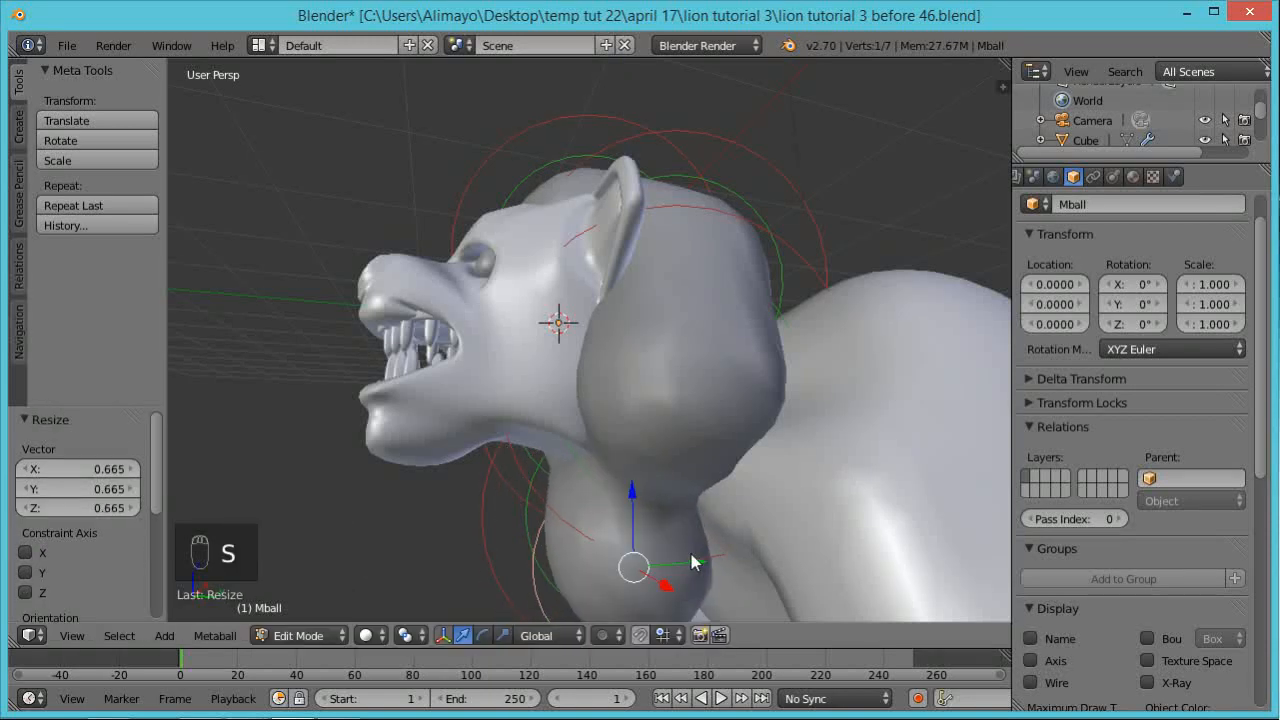
pyautogui.scroll(-2, 700, 560)
pyautogui.moveTo(642, 499); pyautogui.dragTo(690, 504)
pyautogui.moveTo(715, 513); pyautogui.dragTo(623, 504, button='middle')
pyautogui.hotkey('ctrl', 'z')
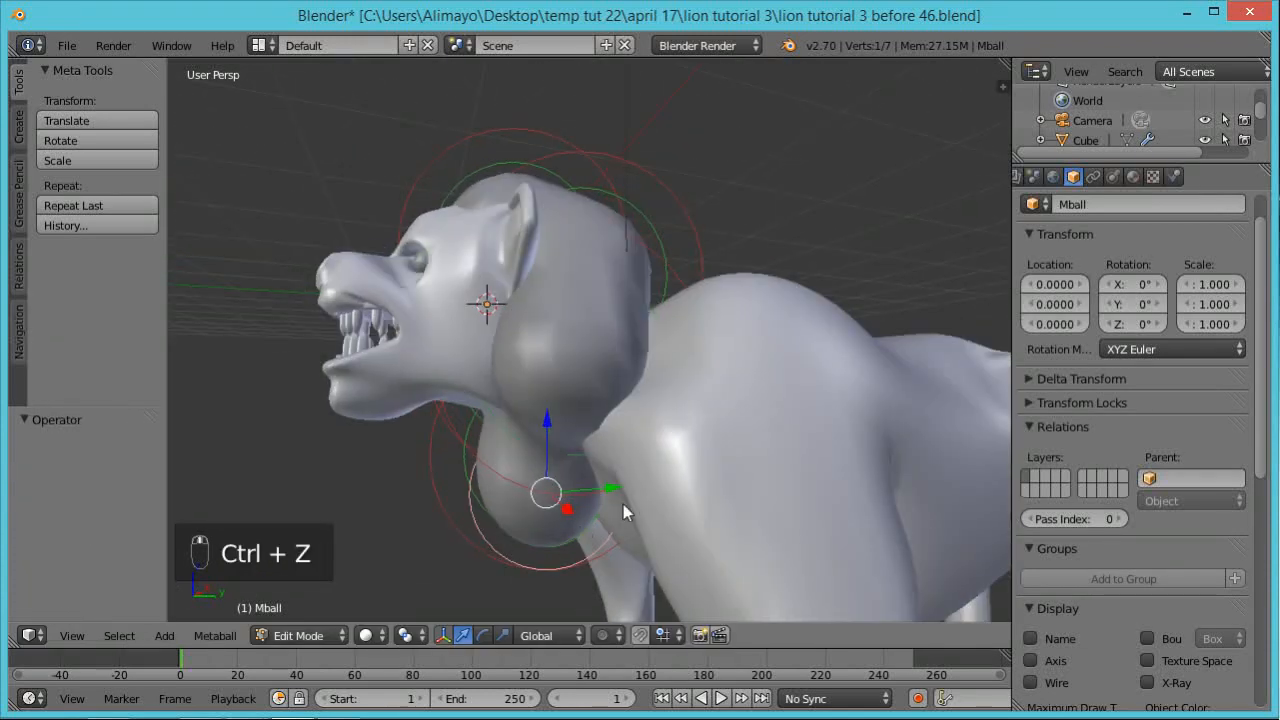
# Move the smaller throat ball 1.247 along Y toward the chest
pyautogui.press('g')
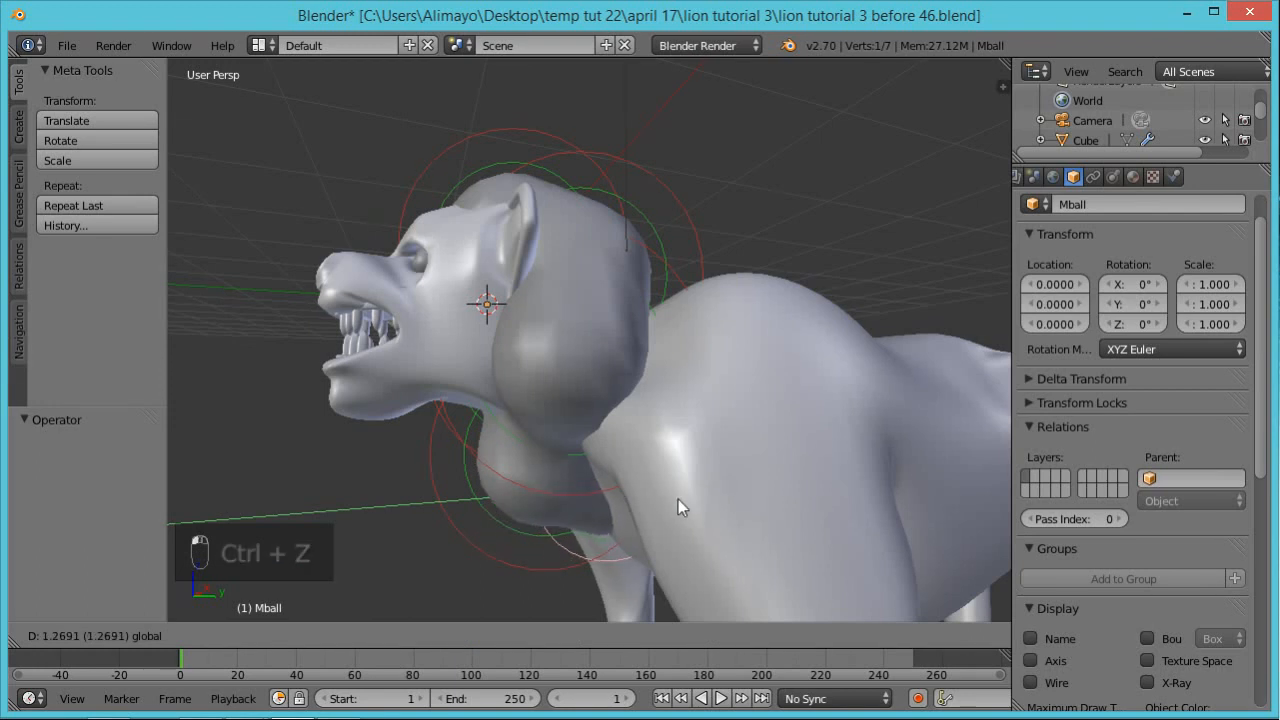
pyautogui.click(678, 505)
pyautogui.moveTo(677, 511); pyautogui.dragTo(730, 423, button='middle')
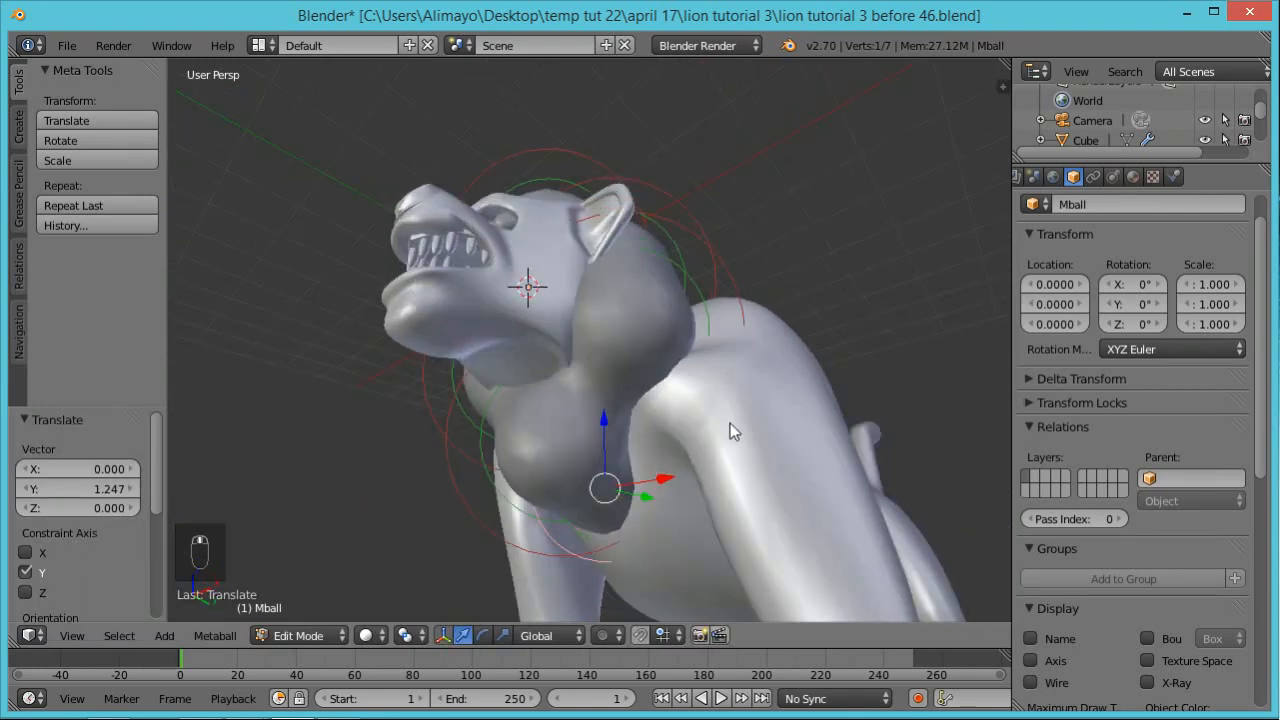
# Duplicate the small chest ball and lower the copy 0.892 along Z down the chest
pyautogui.hotkey('shift', 'd')
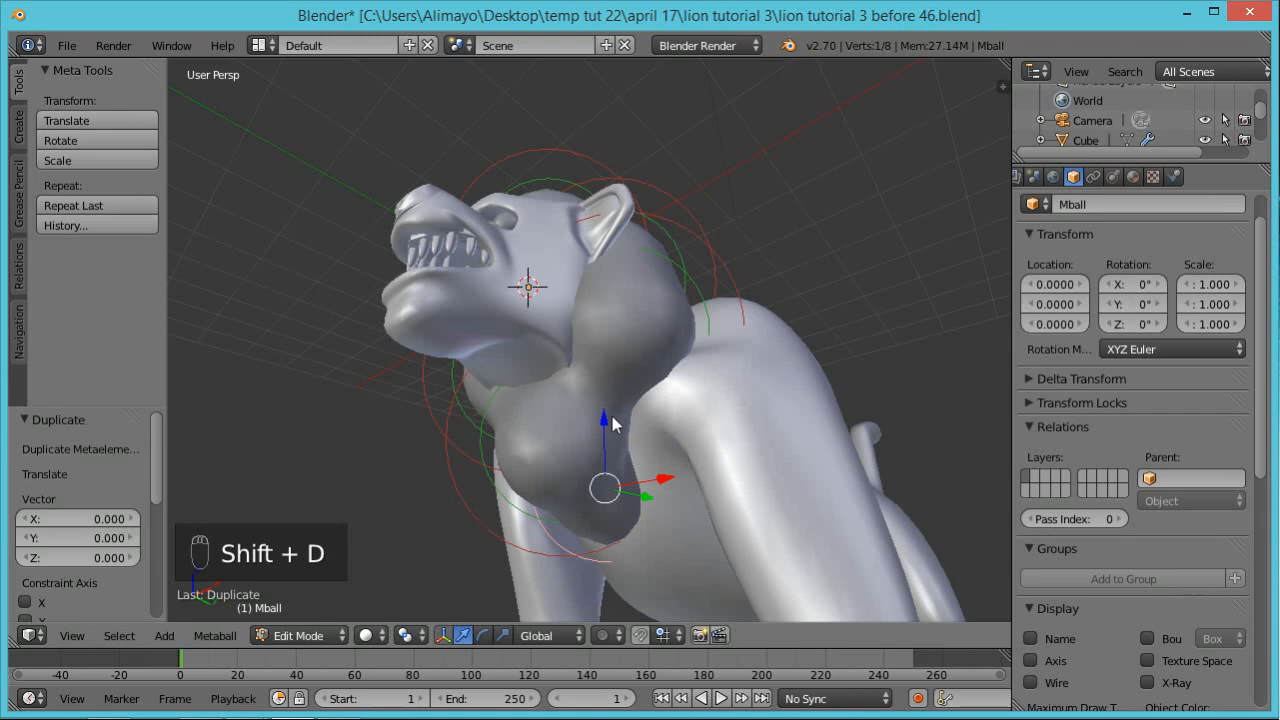
pyautogui.press('g')
pyautogui.press('z')
pyautogui.click(624, 464)
pyautogui.moveTo(653, 491); pyautogui.dragTo(745, 491, button='middle')
# Duplicate the neck ball at positive X and place the copy at the nape, moved 1.615 in Z, -0.389 in Y and -0.591 in X
pyautogui.rightClick(623, 452)
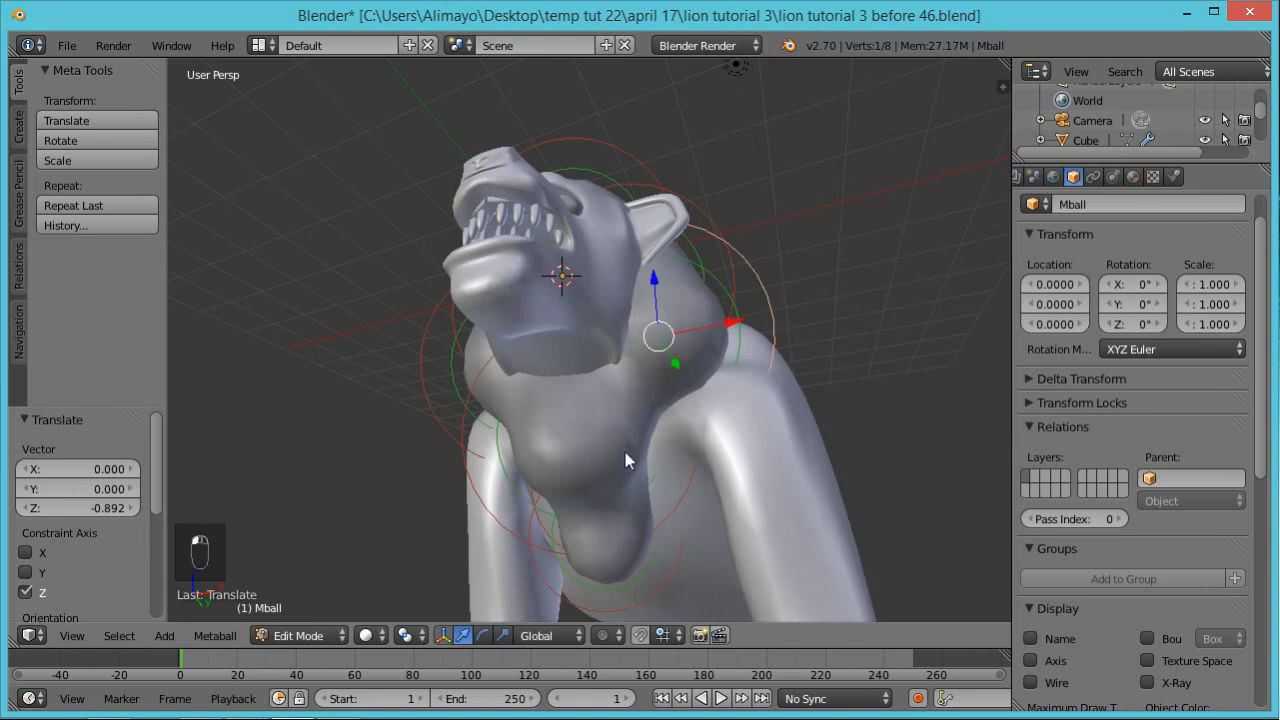
pyautogui.moveTo(761, 456); pyautogui.dragTo(761, 498, button='middle')
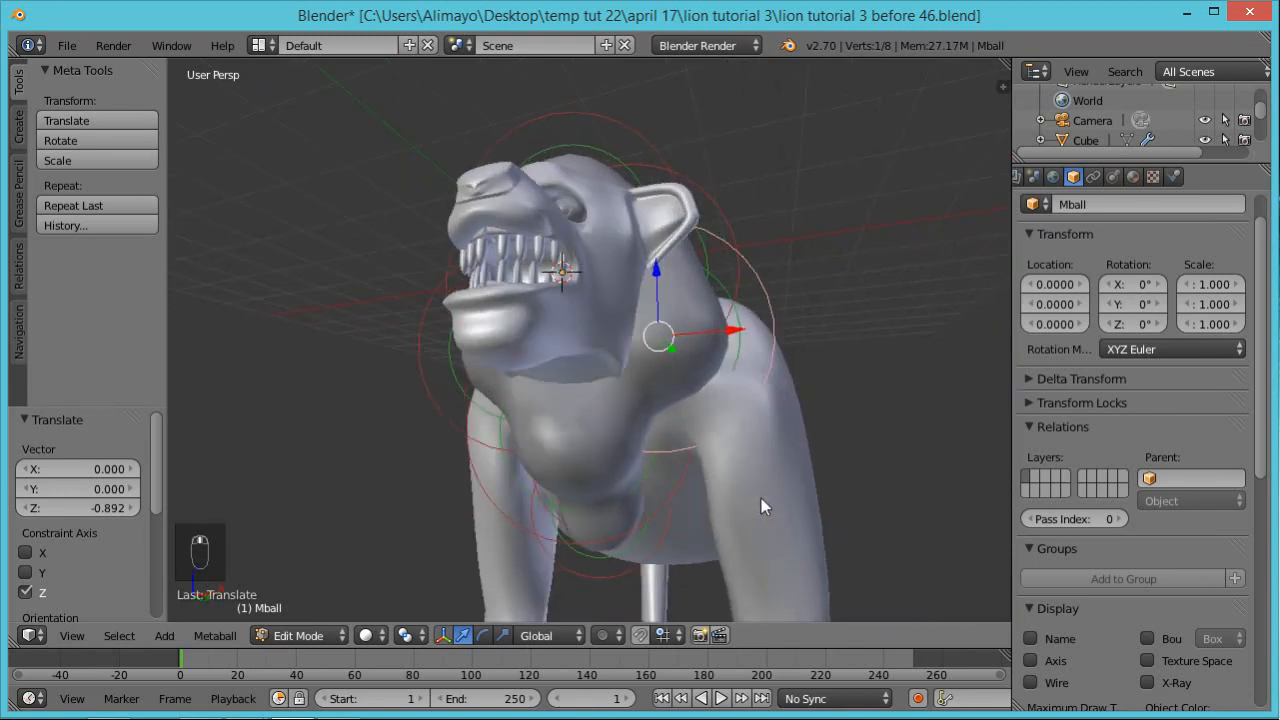
pyautogui.moveTo(663, 448); pyautogui.dragTo(725, 291, button='middle')
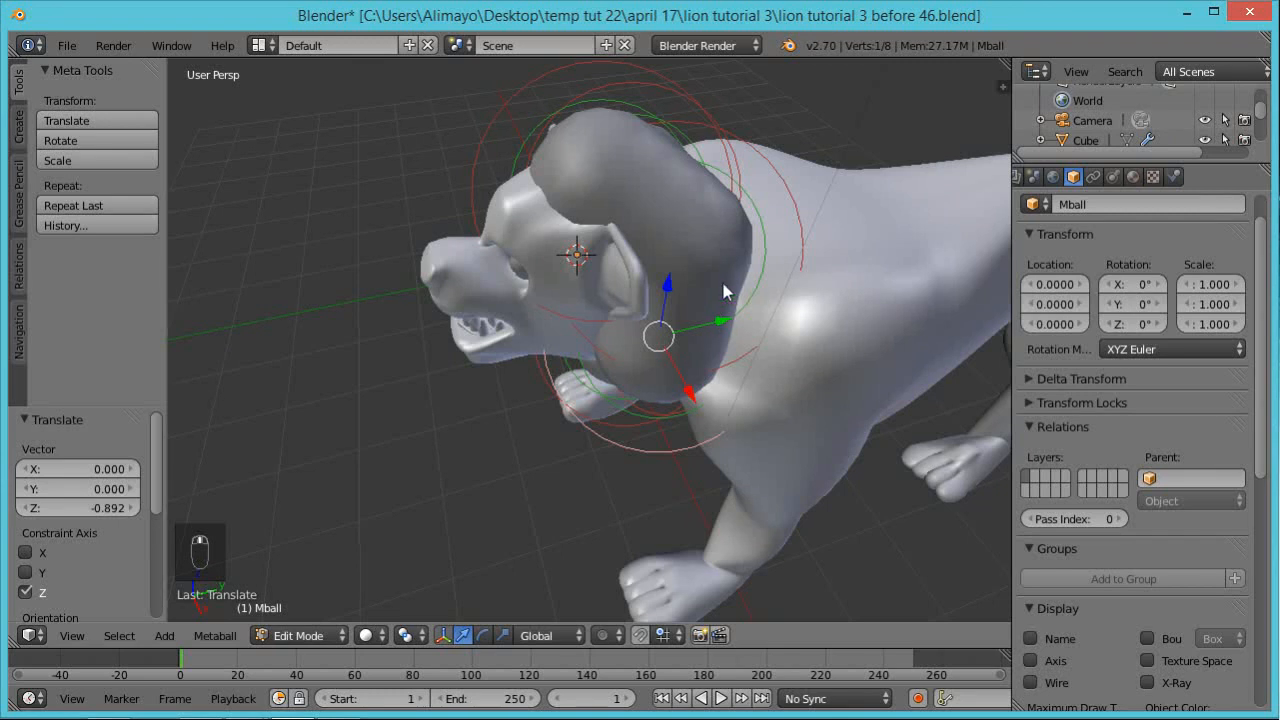
pyautogui.hotkey('shift', 'd')
pyautogui.rightClick(738, 273)
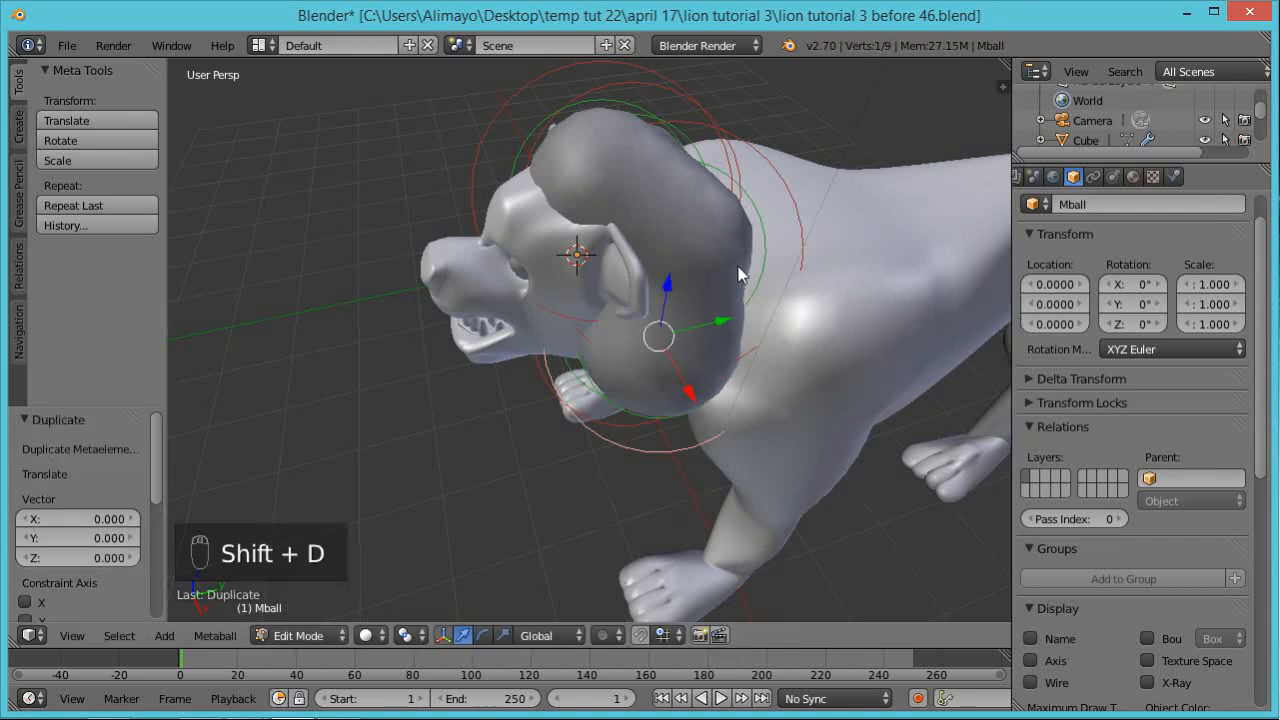
pyautogui.moveTo(716, 327); pyautogui.dragTo(800, 190)
pyautogui.moveTo(800, 190); pyautogui.dragTo(640, 263, button='middle')
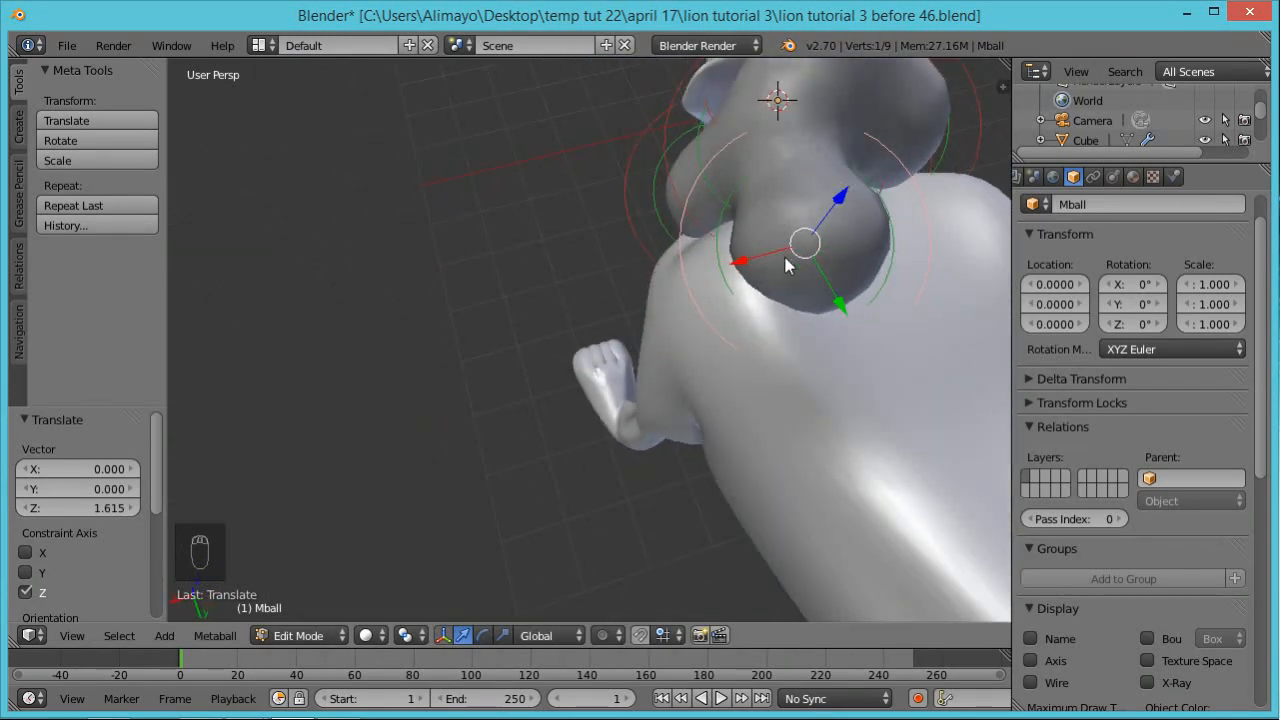
pyautogui.moveTo(831, 279); pyautogui.dragTo(826, 287)
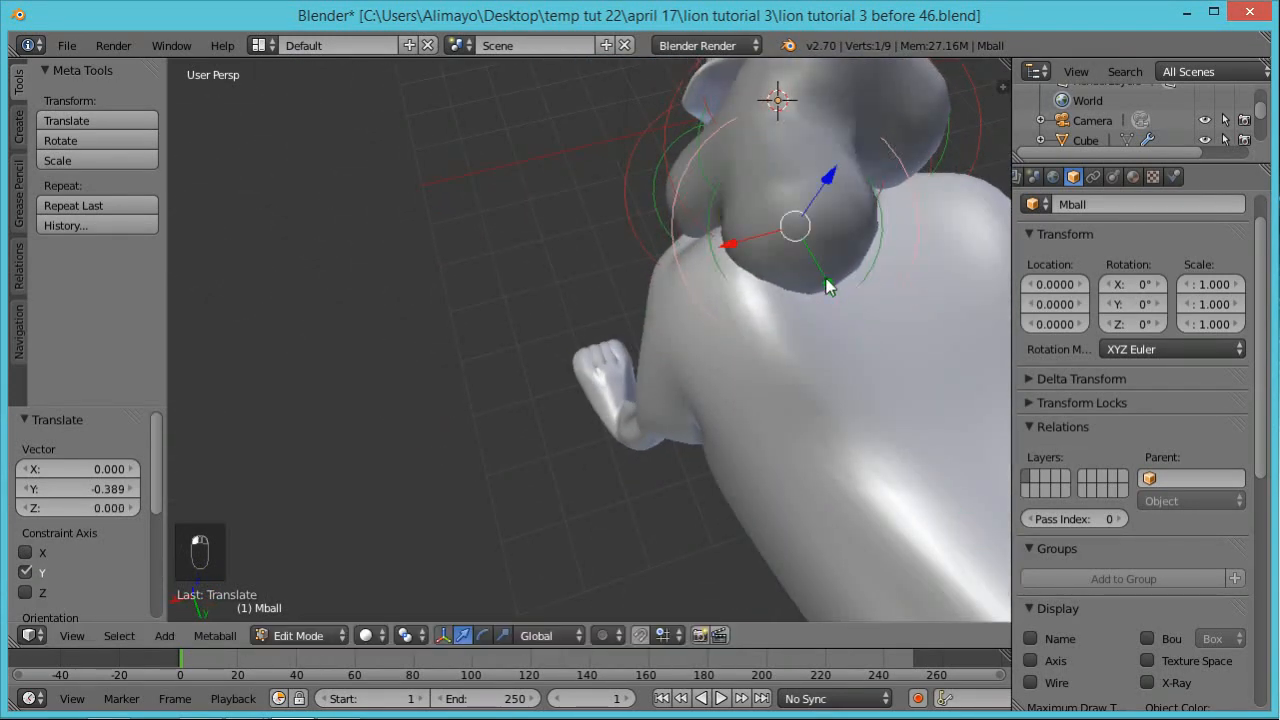
pyautogui.moveTo(750, 258); pyautogui.dragTo(772, 252)
# Duplicate the nape ball and move the copy -1.526 along X to the other side of the nape
pyautogui.hotkey('shift', 'd')
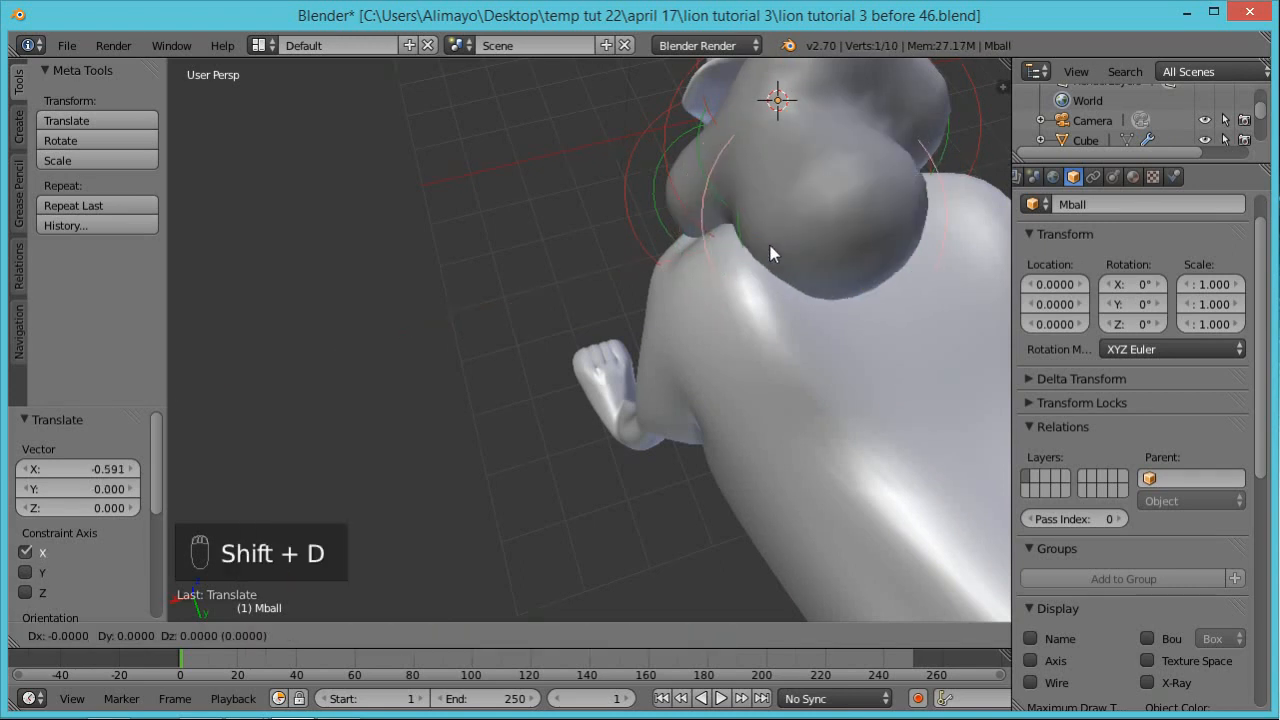
pyautogui.click(771, 253)
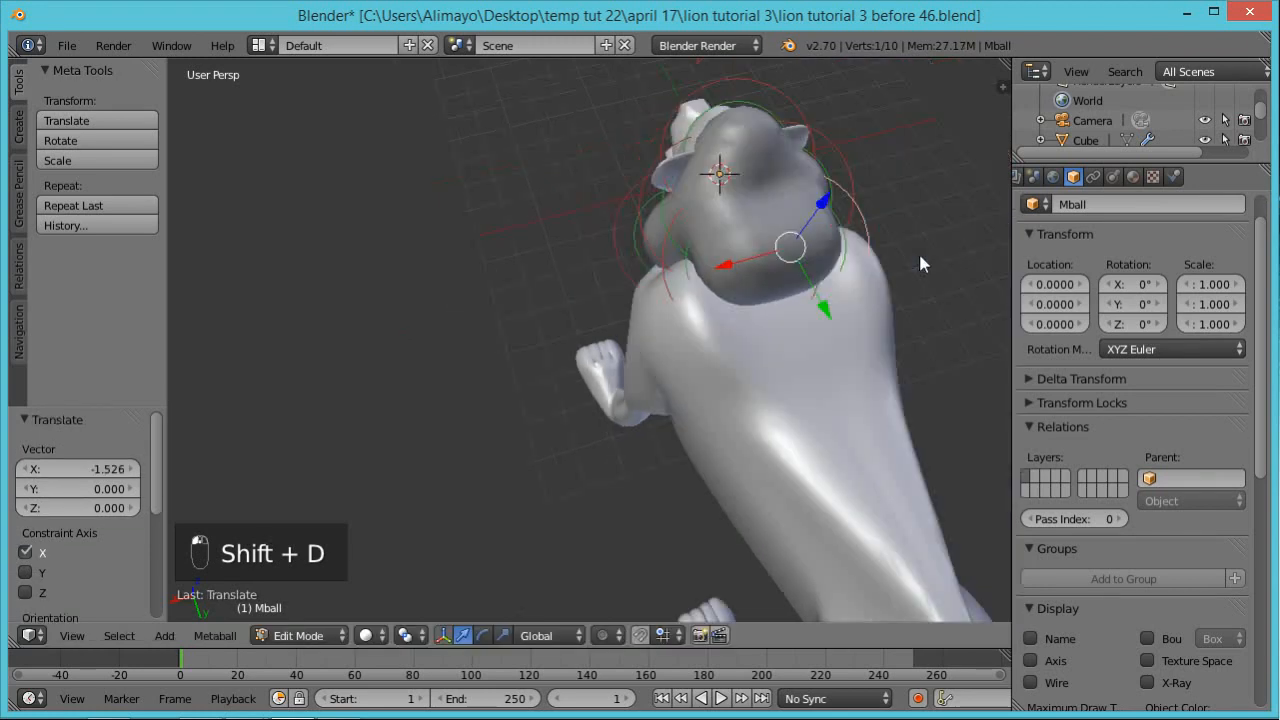
pyautogui.moveTo(920, 263); pyautogui.dragTo(930, 389, button='middle')
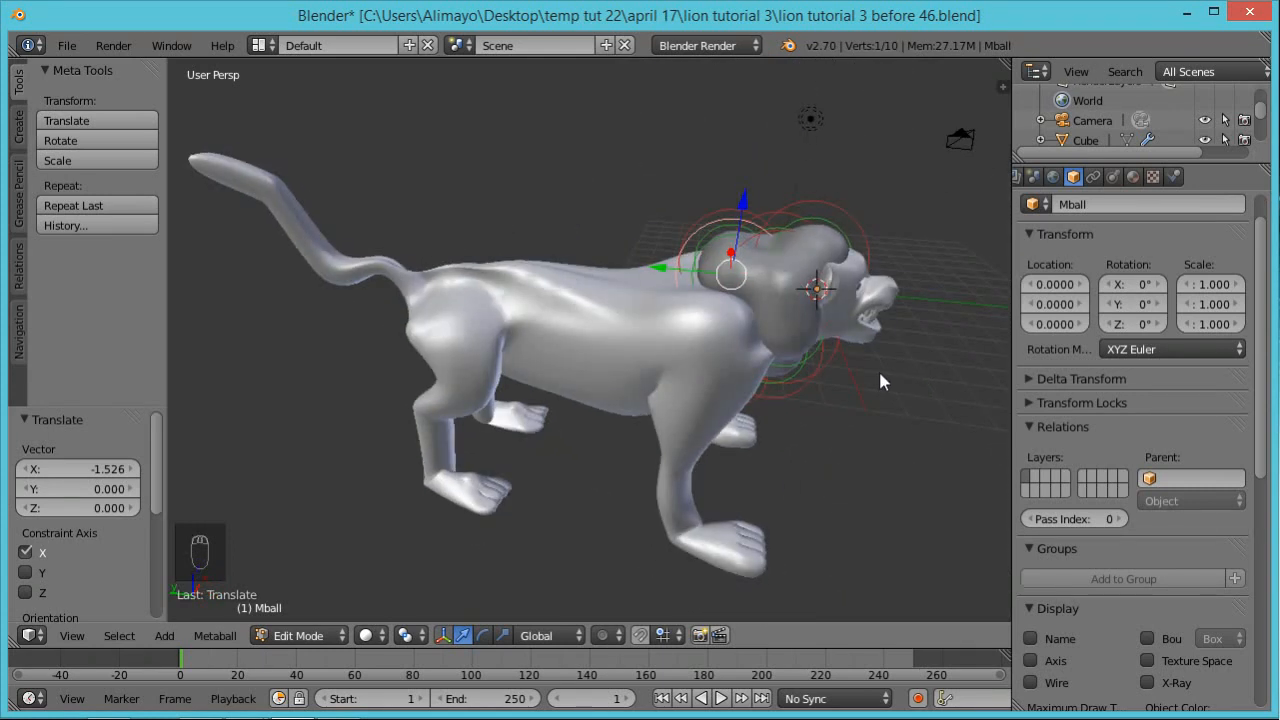
# Duplicate the second nape ball and move the copy 1.407 along Y onto the upper back
pyautogui.hotkey('shift', 'd')
pyautogui.press('y')
pyautogui.click(638, 280)
pyautogui.moveTo(827, 406); pyautogui.dragTo(728, 332, button='middle')
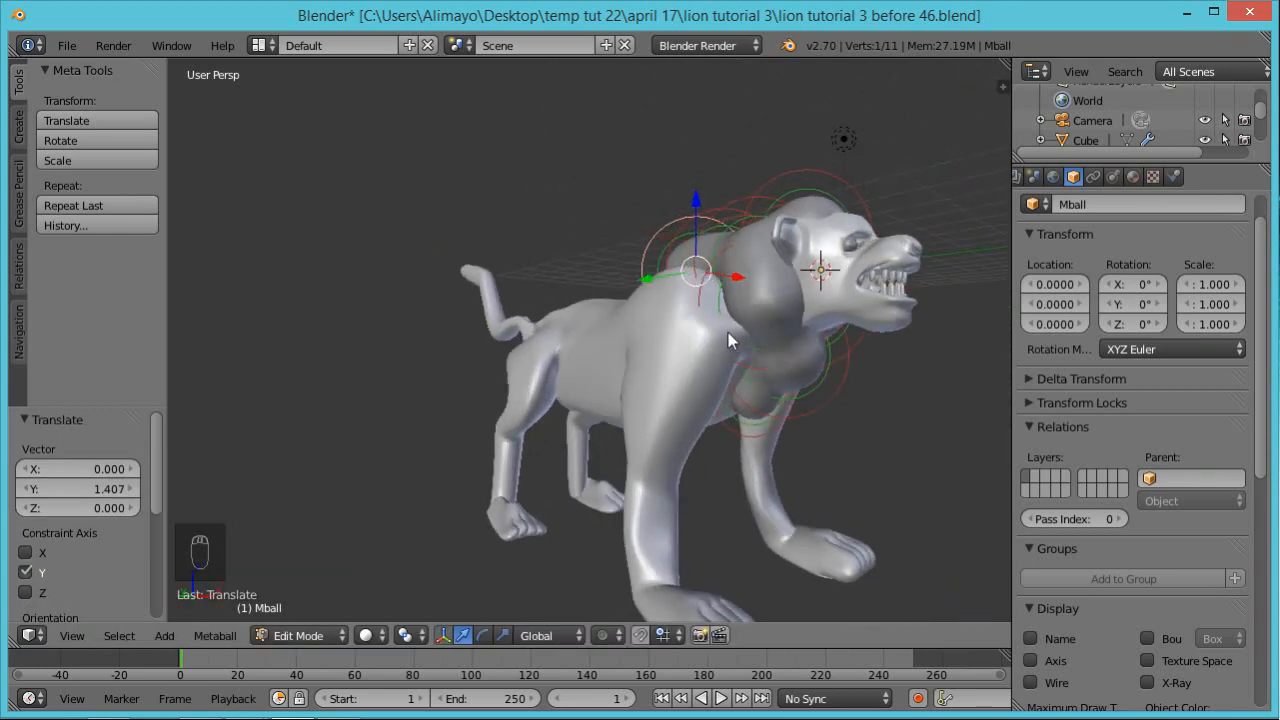
# Duplicate the upper-back ball and move the copy -4.710 along Z
pyautogui.hotkey('shift', 'd')
pyautogui.press('z')
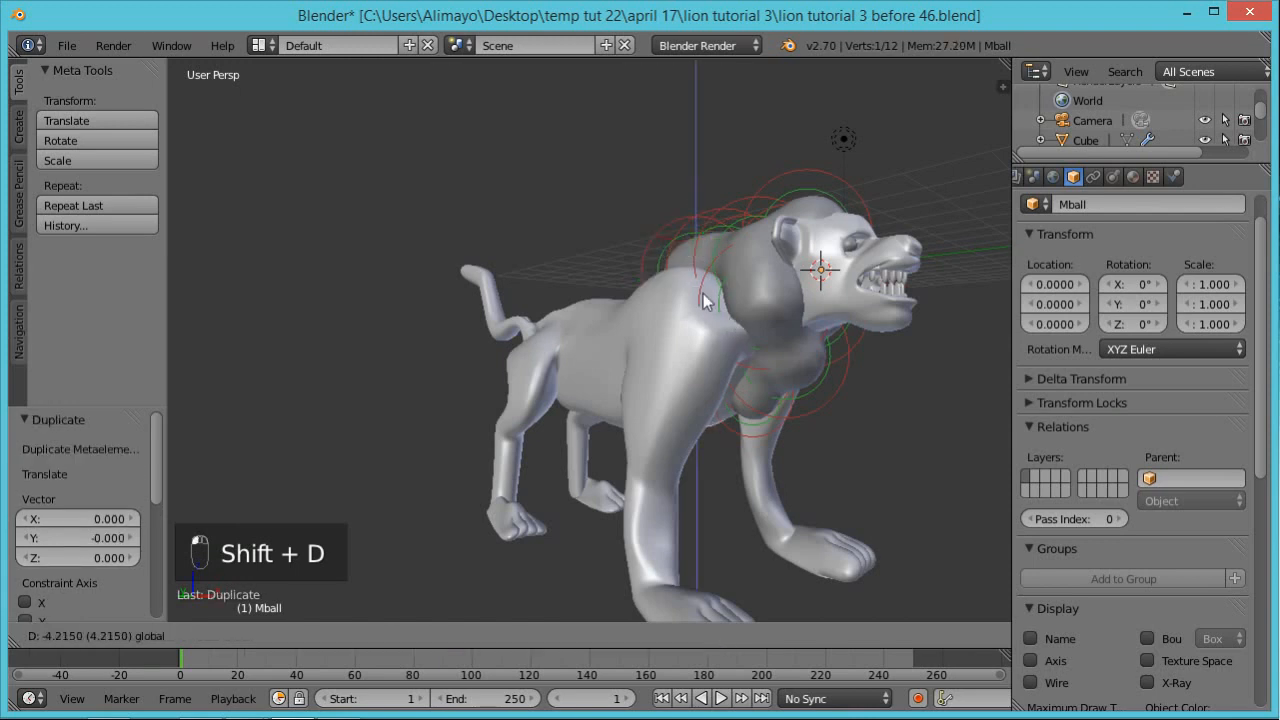
pyautogui.click(747, 376)
# Move the lowered copy 9.177 and back -7.395 along X, and -3.366 along Y onto the side of the chest
pyautogui.press('g')
pyautogui.press('x')
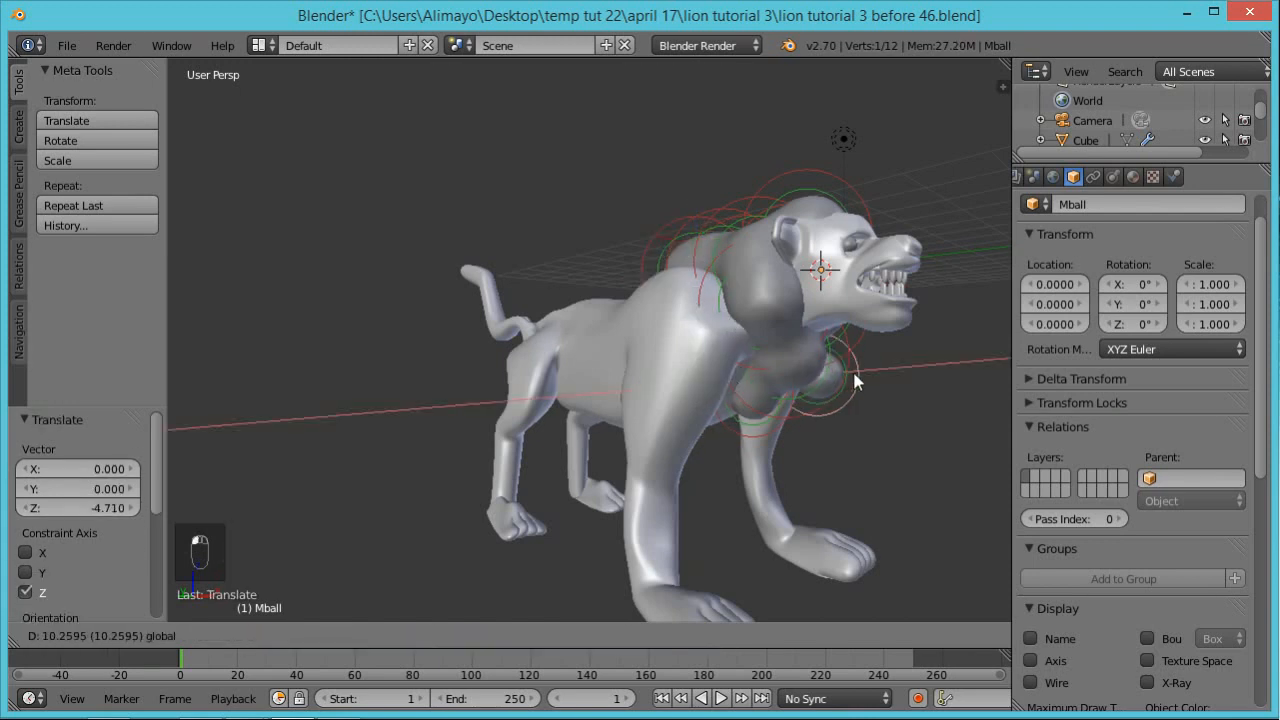
pyautogui.click(851, 380)
pyautogui.moveTo(802, 420)
pyautogui.mouseDown(button='middle')
pyautogui.moveTo(608, 437)
pyautogui.moveTo(826, 415)
pyautogui.mouseUp(button='middle')
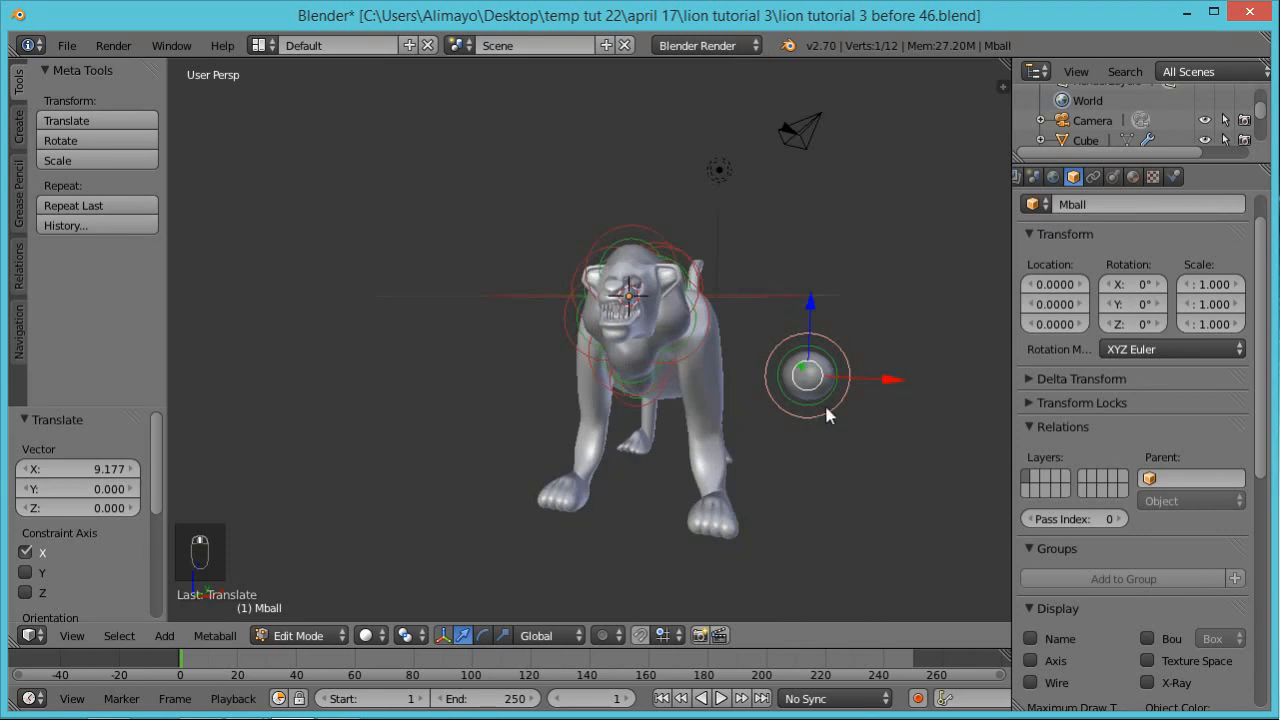
pyautogui.moveTo(896, 386); pyautogui.dragTo(722, 395)
pyautogui.click(760, 395)
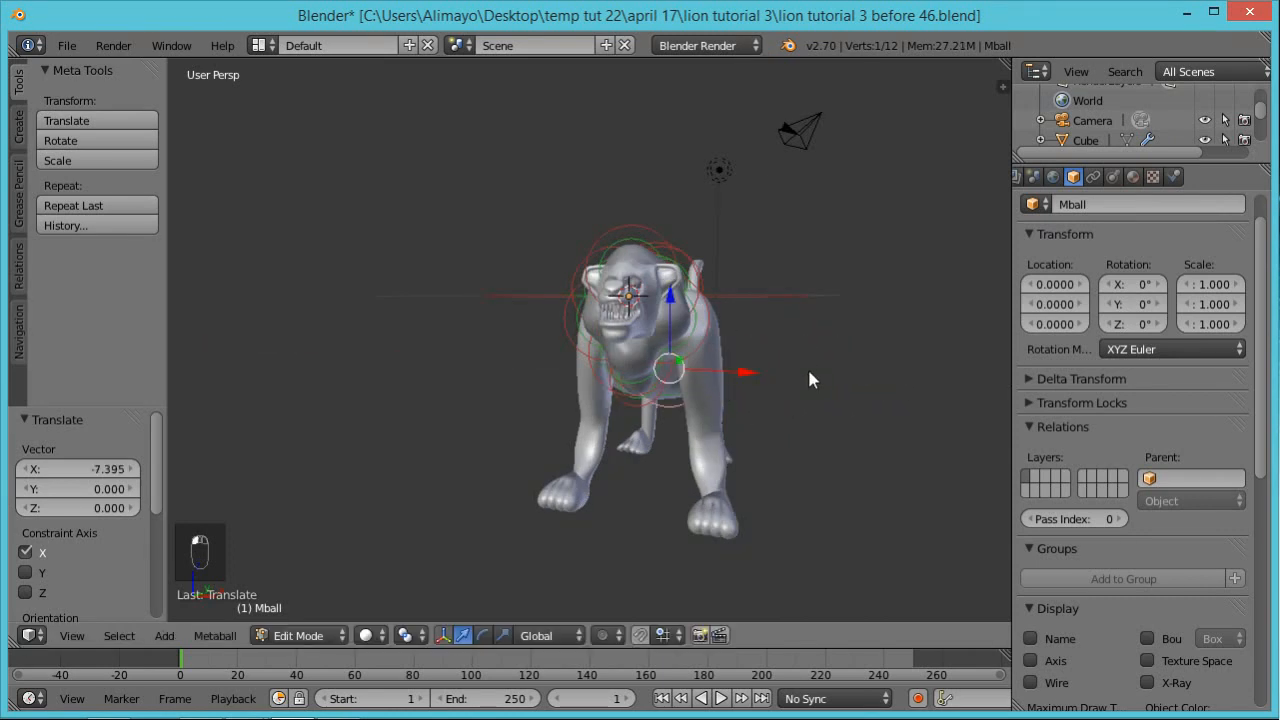
pyautogui.moveTo(808, 377); pyautogui.dragTo(560, 457, button='middle')
pyautogui.moveTo(716, 368); pyautogui.dragTo(677, 374)
# Scale the new chest ball down slightly and raise it 0.495 along Z
pyautogui.moveTo(684, 378); pyautogui.dragTo(690, 327, button='middle')
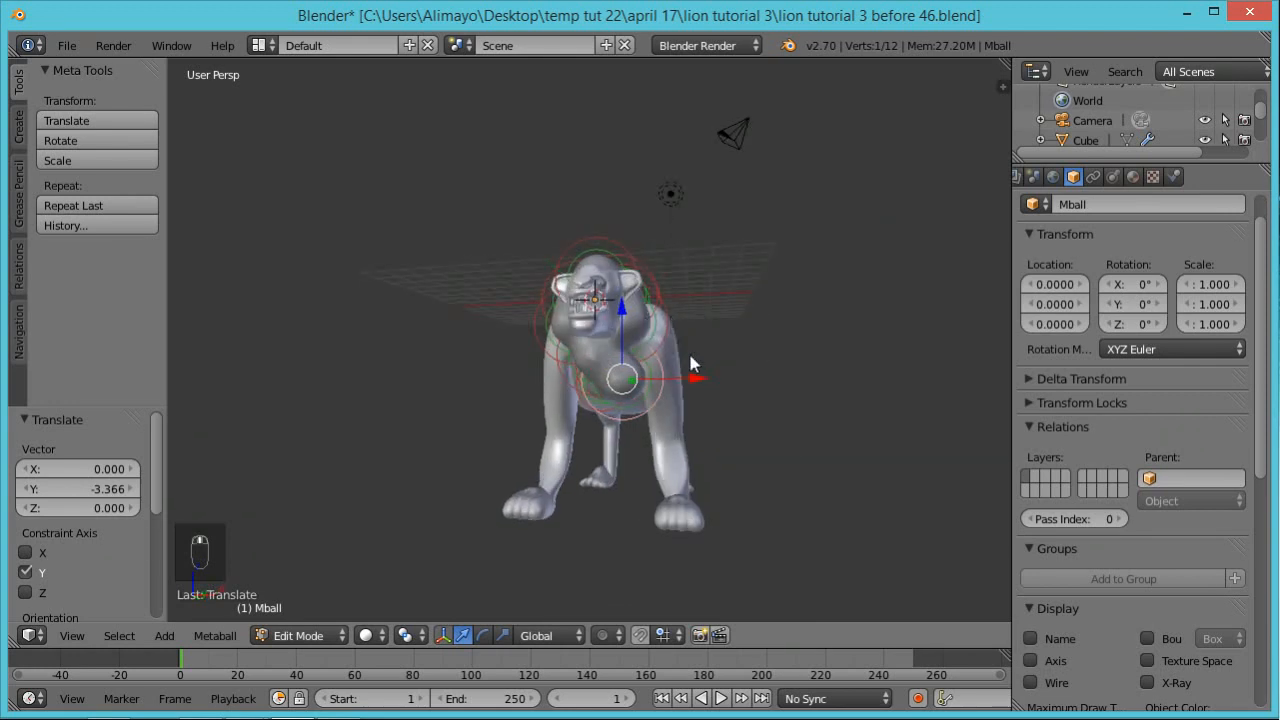
pyautogui.press('s')
pyautogui.click(678, 365)
pyautogui.moveTo(632, 318); pyautogui.dragTo(626, 311)
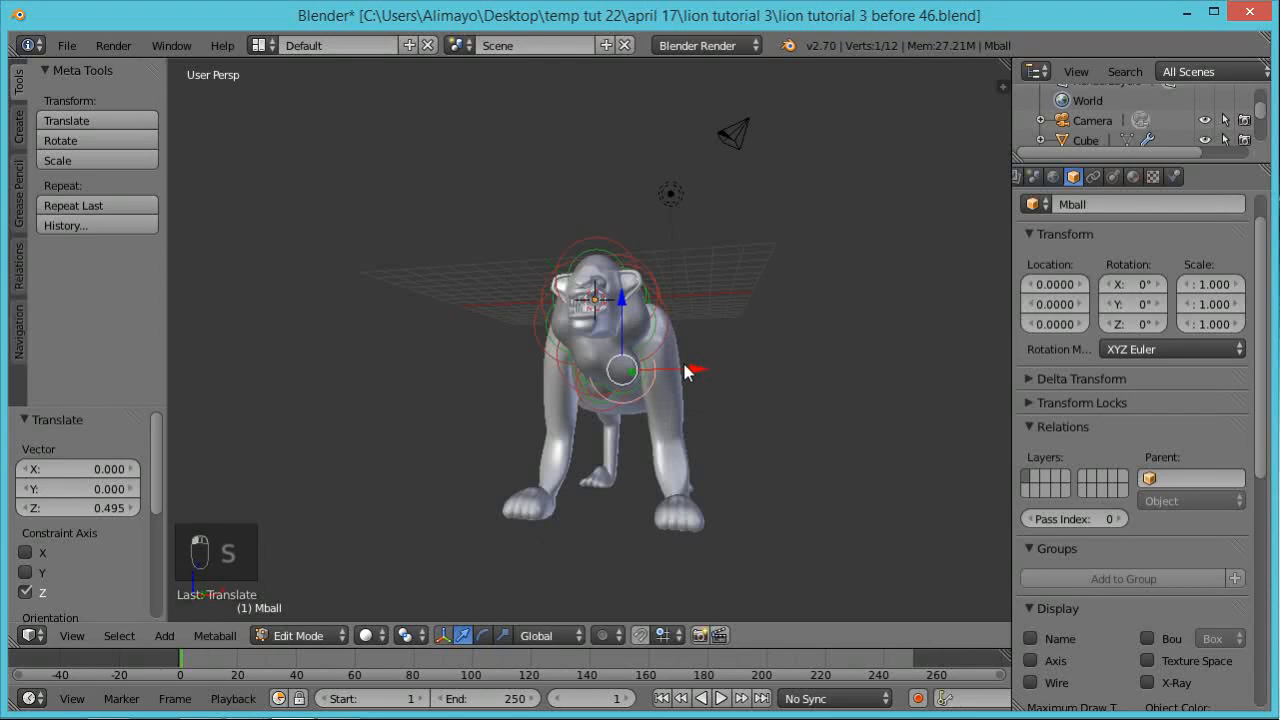
# Move the new chest ball -0.219 along X and scale it by 0.826
pyautogui.scroll(2, 686, 371)
pyautogui.moveTo(684, 383); pyautogui.dragTo(713, 361, button='middle')
pyautogui.moveTo(714, 373); pyautogui.dragTo(708, 373)
pyautogui.press('s')
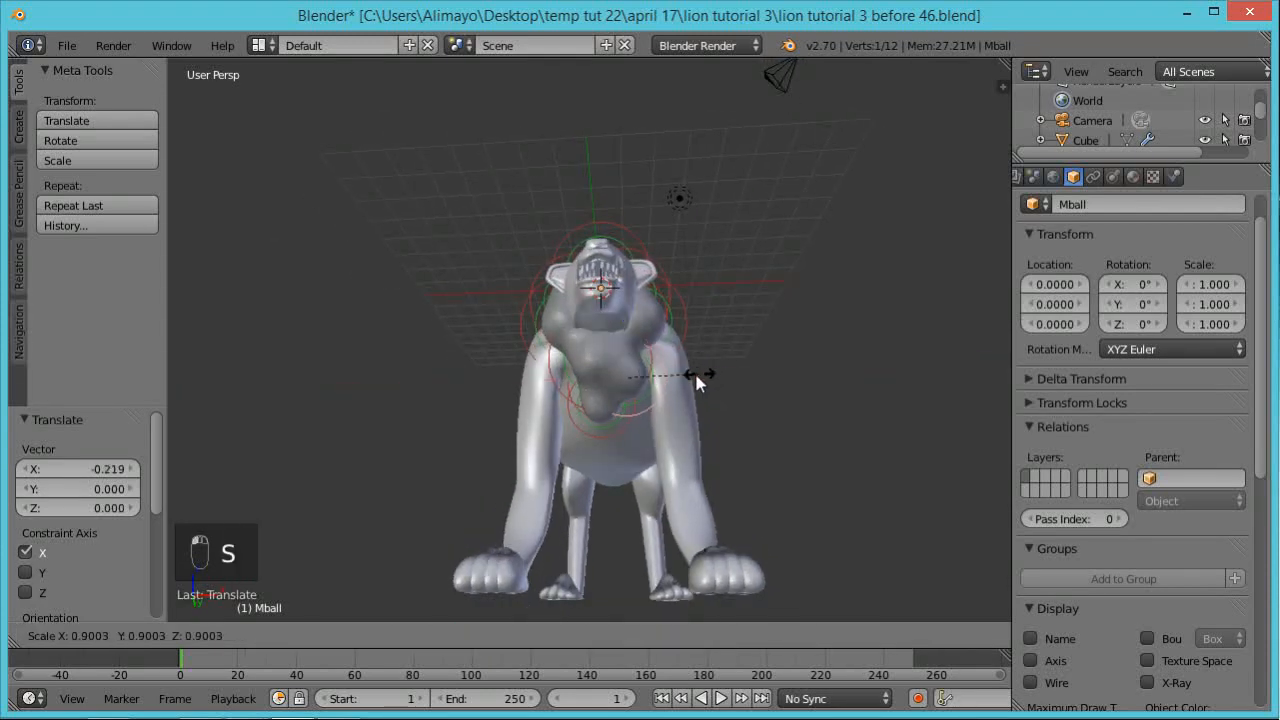
pyautogui.click(700, 378)
# Shift the new chest ball along Y and raise it 0.902 along Z
pyautogui.moveTo(755, 377); pyautogui.dragTo(697, 382, button='middle')
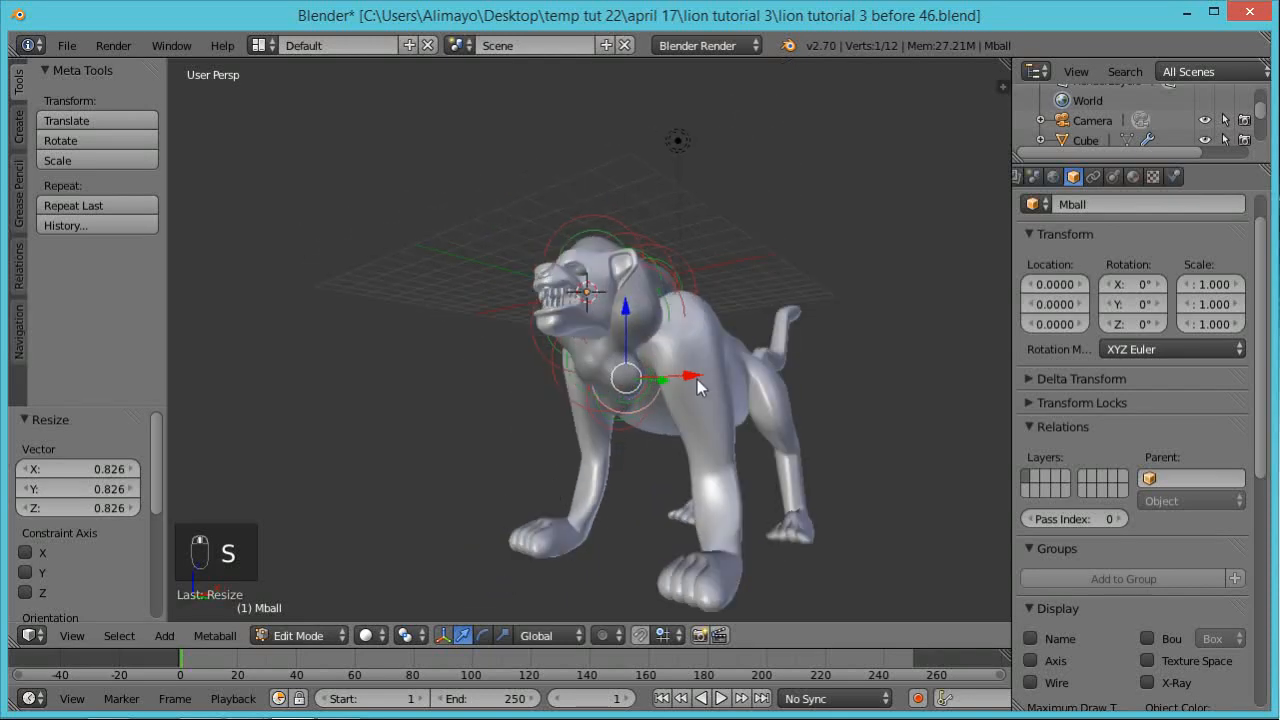
pyautogui.moveTo(646, 464); pyautogui.dragTo(680, 386, button='middle')
pyautogui.press('g')
pyautogui.press('y')
pyautogui.click(675, 368)
pyautogui.moveTo(626, 307); pyautogui.dragTo(623, 296)
# Duplicate the side chest ball and move the copy -2.177 along X to the other side of the chest
pyautogui.moveTo(623, 296); pyautogui.dragTo(843, 320, button='middle')
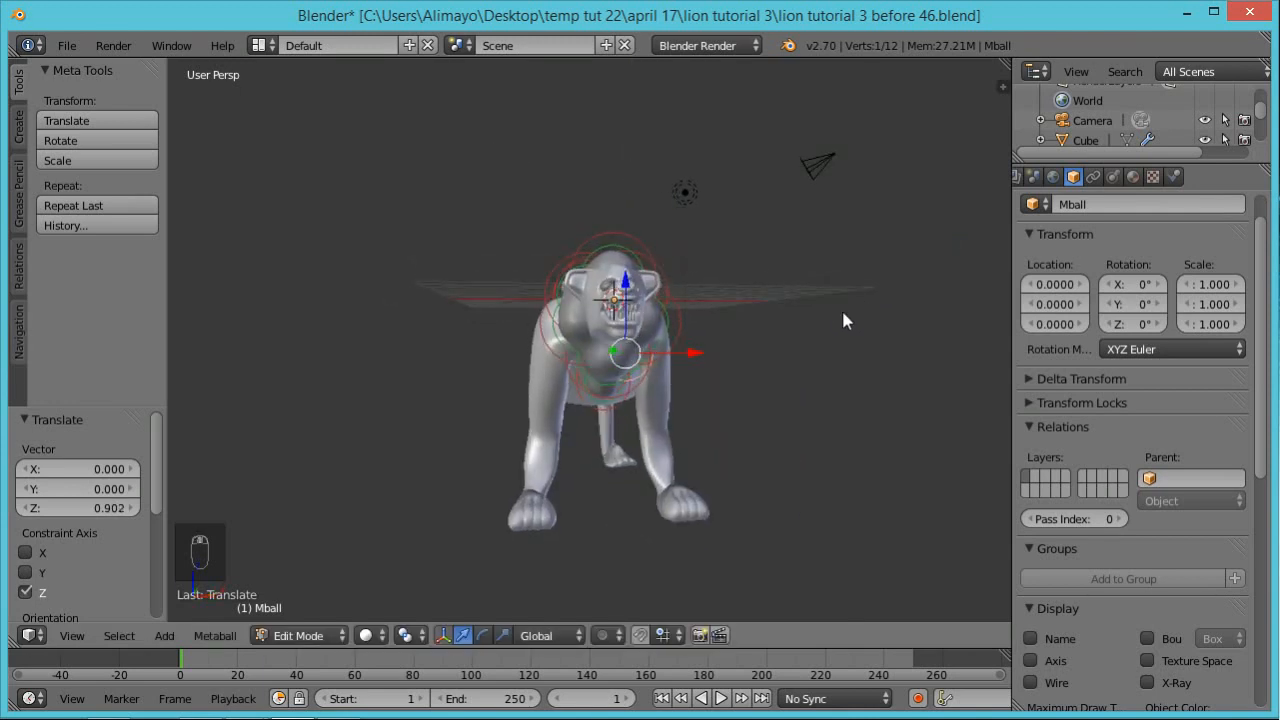
pyautogui.hotkey('shift', 'd')
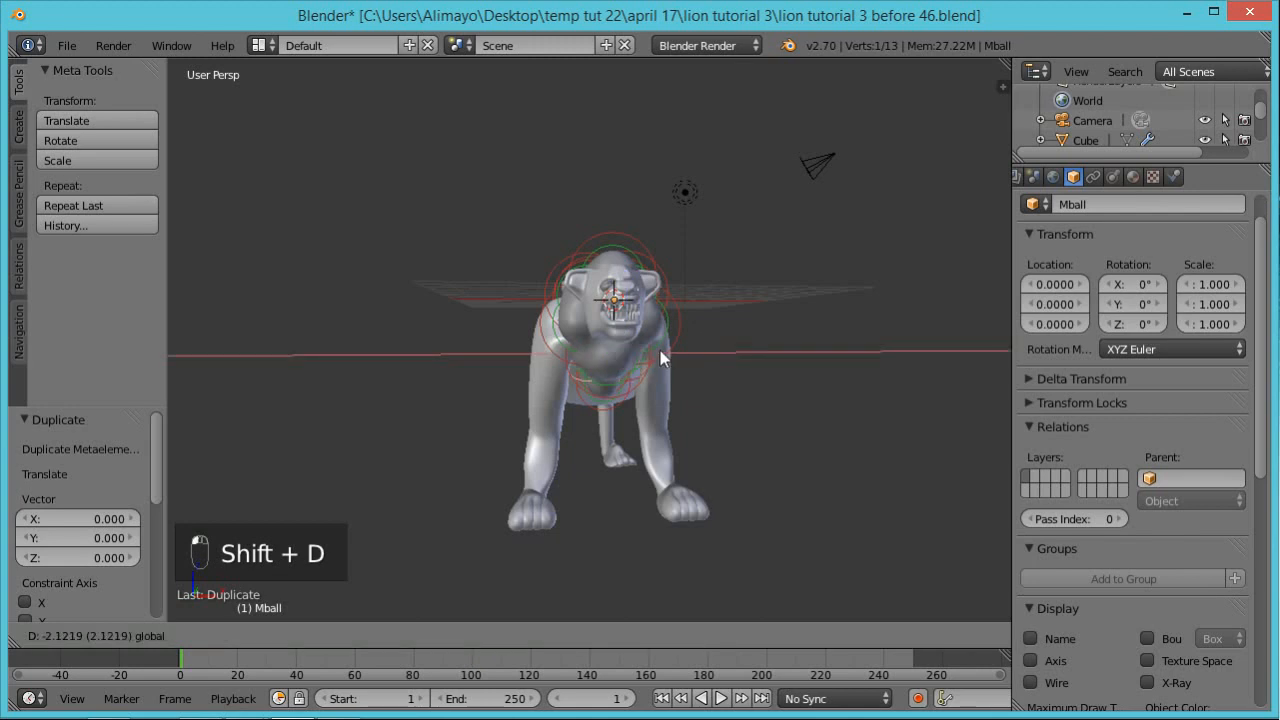
pyautogui.click(659, 351)
# Duplicate the second side chest ball, raise the copy 4.437 along Z above the head and scale it up by about 1.25
pyautogui.moveTo(752, 294); pyautogui.dragTo(621, 378, button='middle')
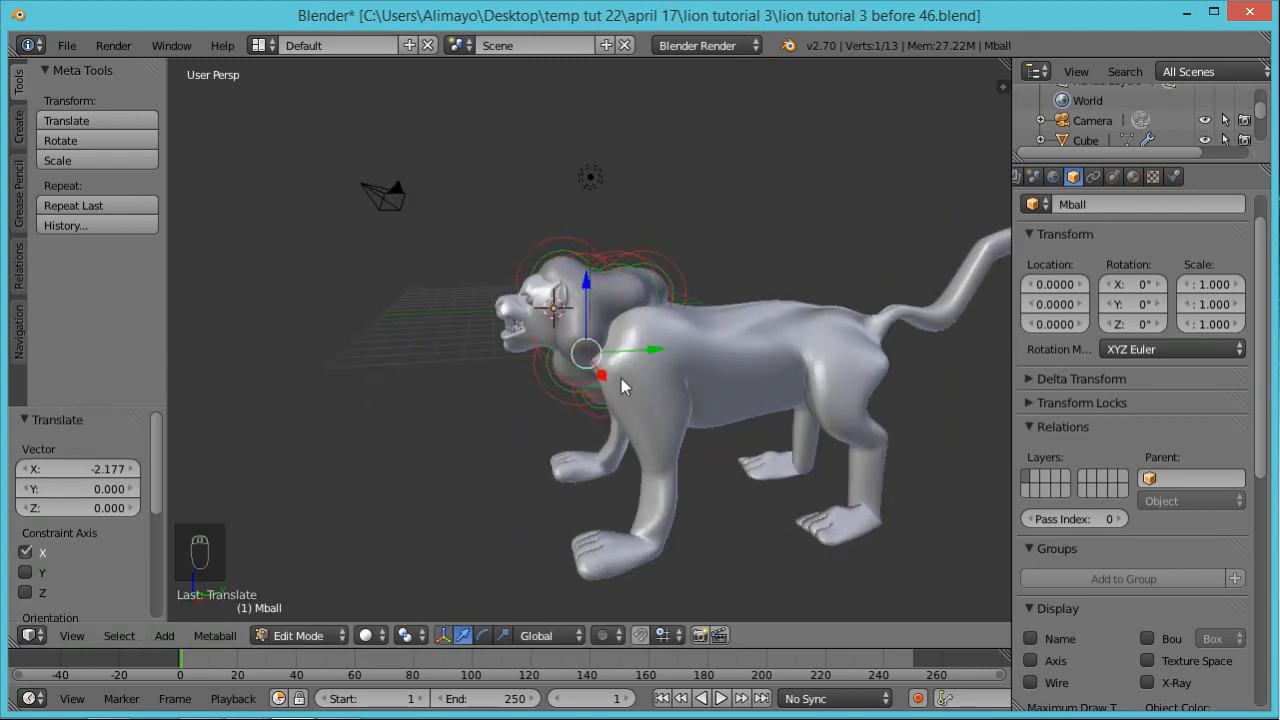
pyautogui.moveTo(715, 358); pyautogui.dragTo(815, 413, button='middle')
pyautogui.scroll(1, 808, 355)
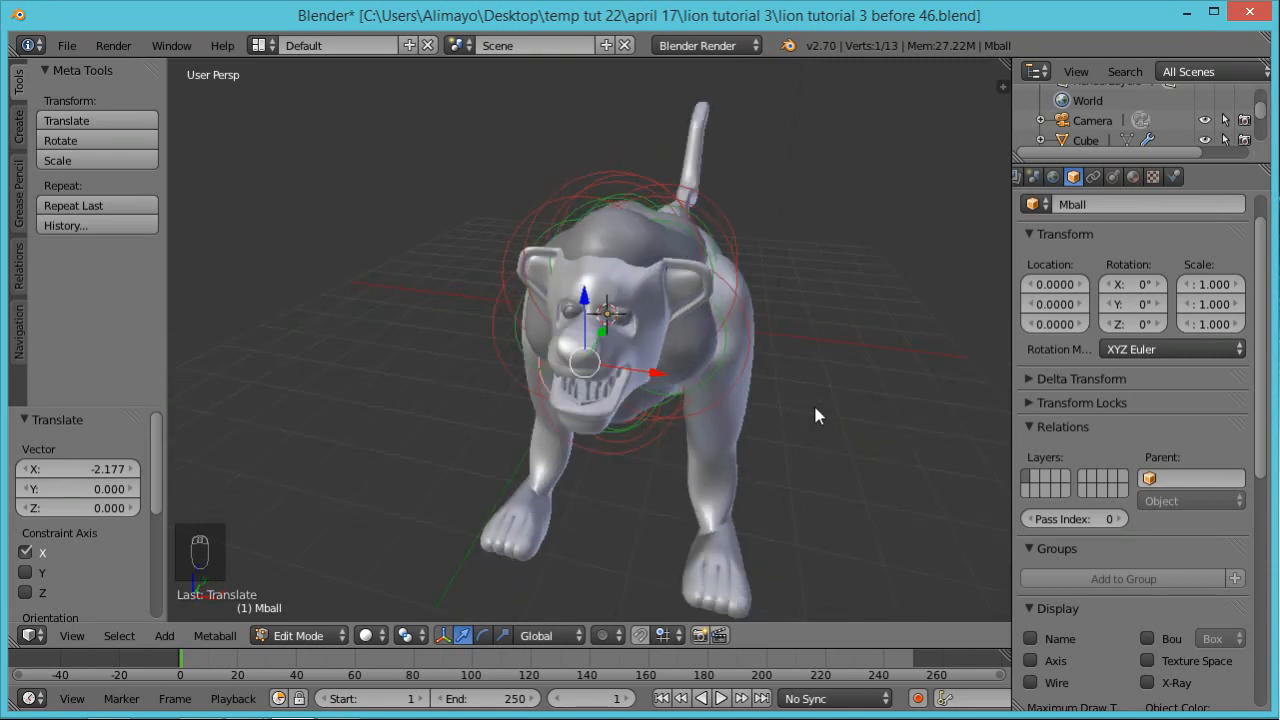
pyautogui.hotkey('shift', 'd')
pyautogui.press('z')
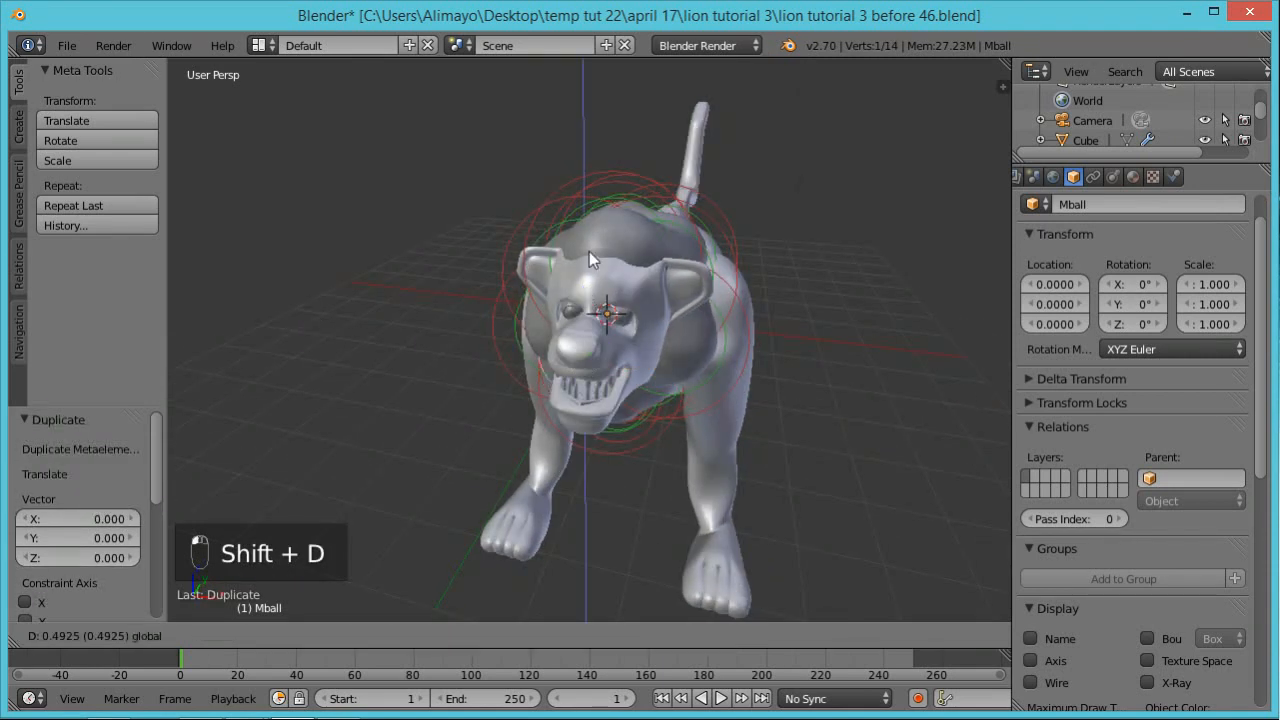
pyautogui.click(583, 168)
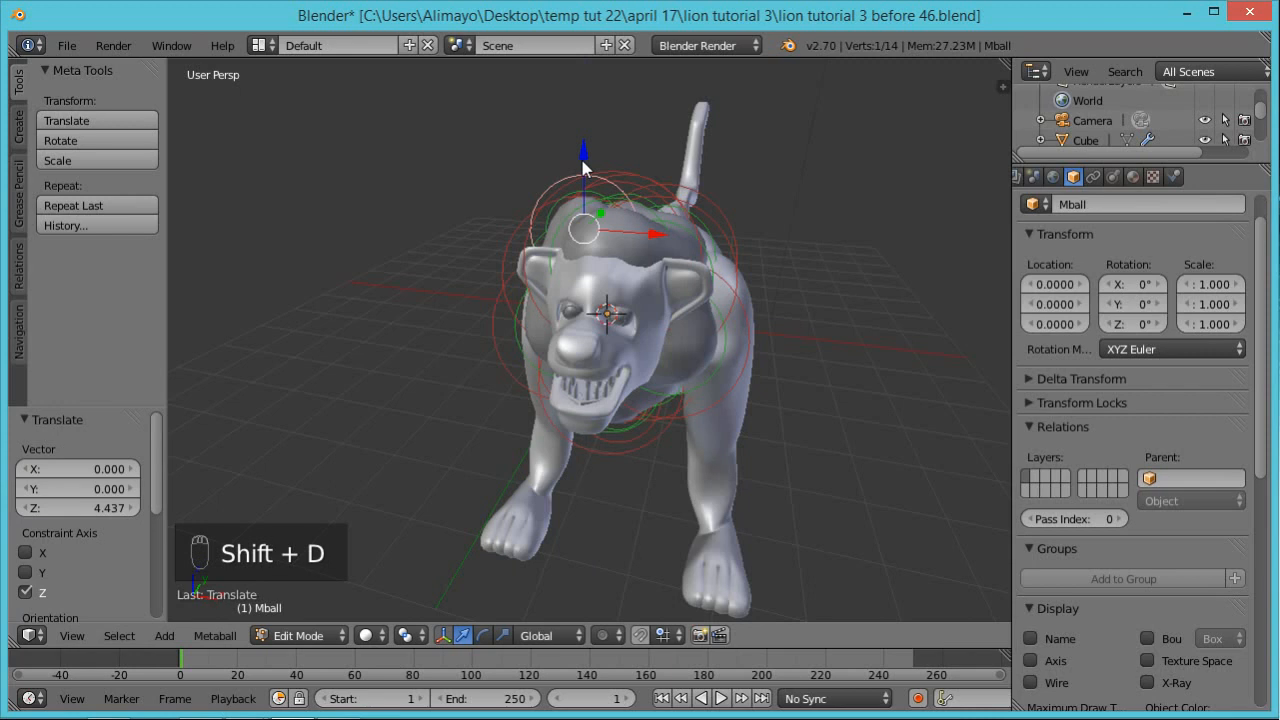
pyautogui.press('s')
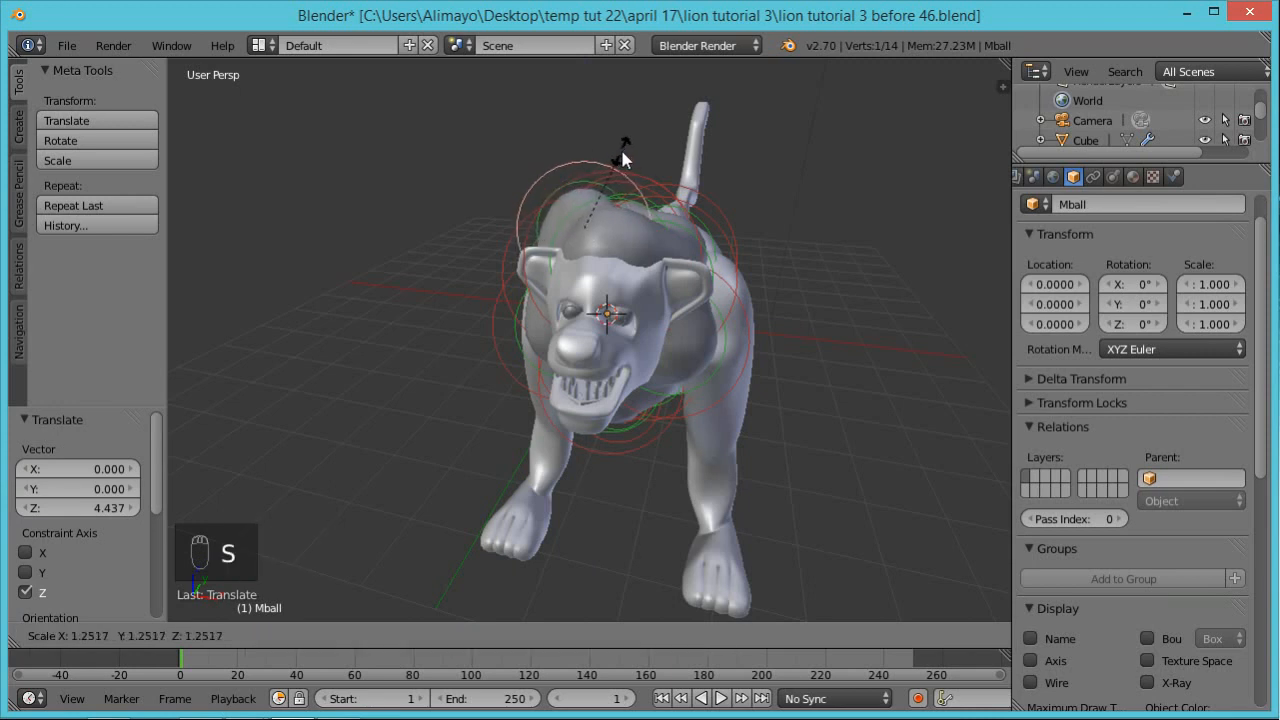
pyautogui.click(625, 150)
# Move the ball above the head -0.739 along Y and 0.239 along Z
pyautogui.moveTo(632, 232); pyautogui.dragTo(588, 246, button='middle')
pyautogui.moveTo(618, 200); pyautogui.dragTo(602, 206)
pyautogui.moveTo(628, 228); pyautogui.dragTo(715, 190, button='middle')
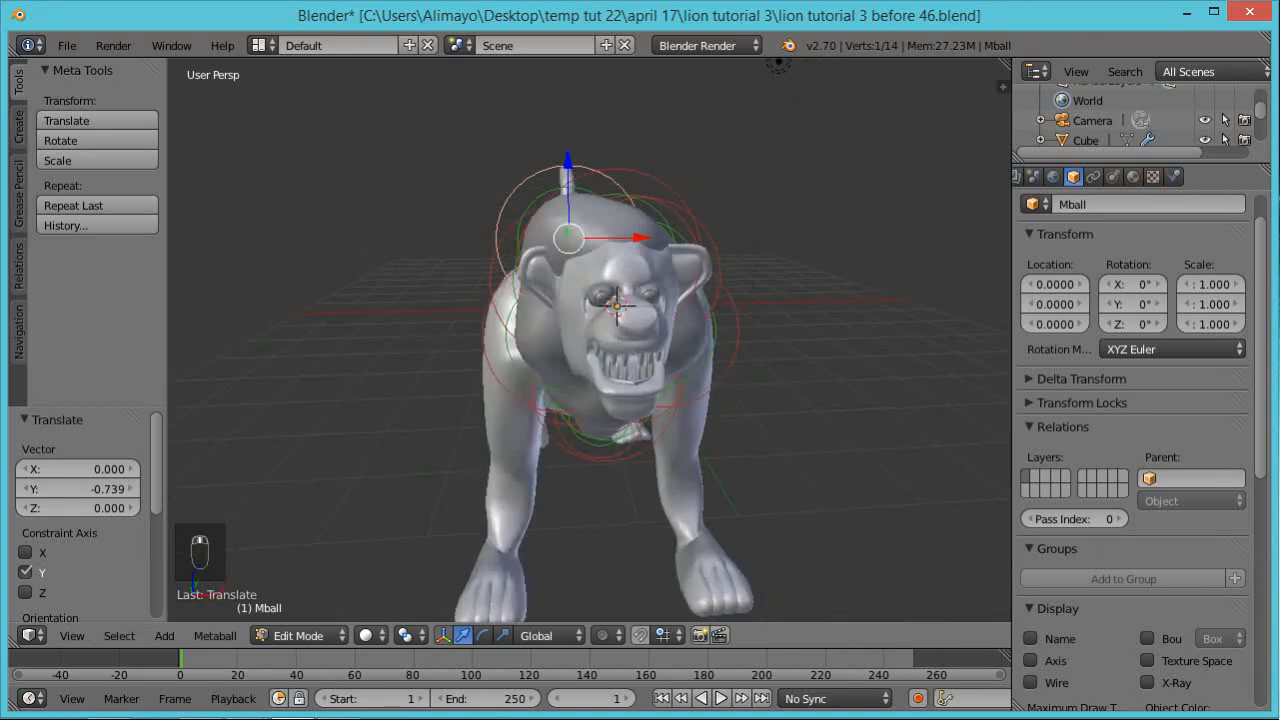
pyautogui.moveTo(567, 178); pyautogui.dragTo(567, 168)
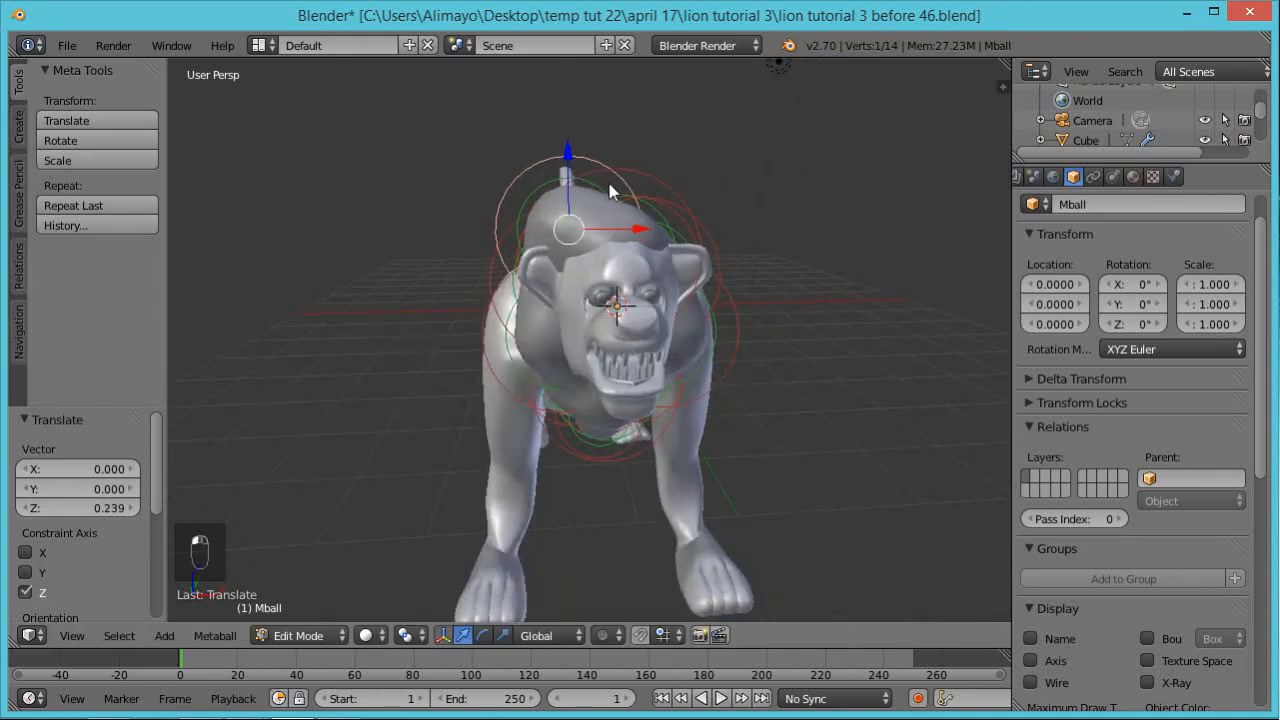
# Duplicate the ball above the head and move the copy 1.832 along X and 0.559 along Y
pyautogui.hotkey('shift', 'd')
pyautogui.moveTo(645, 234); pyautogui.dragTo(711, 224)
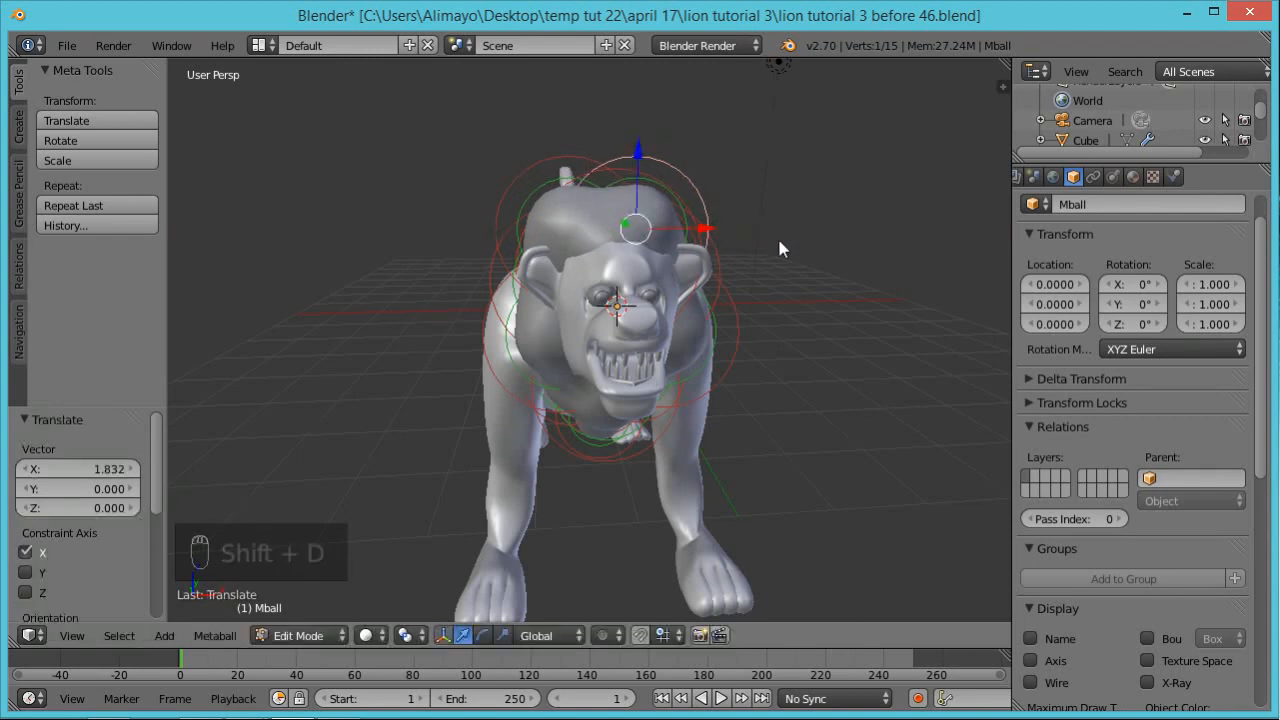
pyautogui.moveTo(780, 249); pyautogui.dragTo(548, 302, button='middle')
pyautogui.moveTo(697, 228); pyautogui.dragTo(714, 220)
pyautogui.moveTo(652, 290); pyautogui.dragTo(585, 298, button='middle')
# Duplicate the second ball above the head and place the copy farther back along Y and lower, behind the neck
pyautogui.hotkey('shift', 'd')
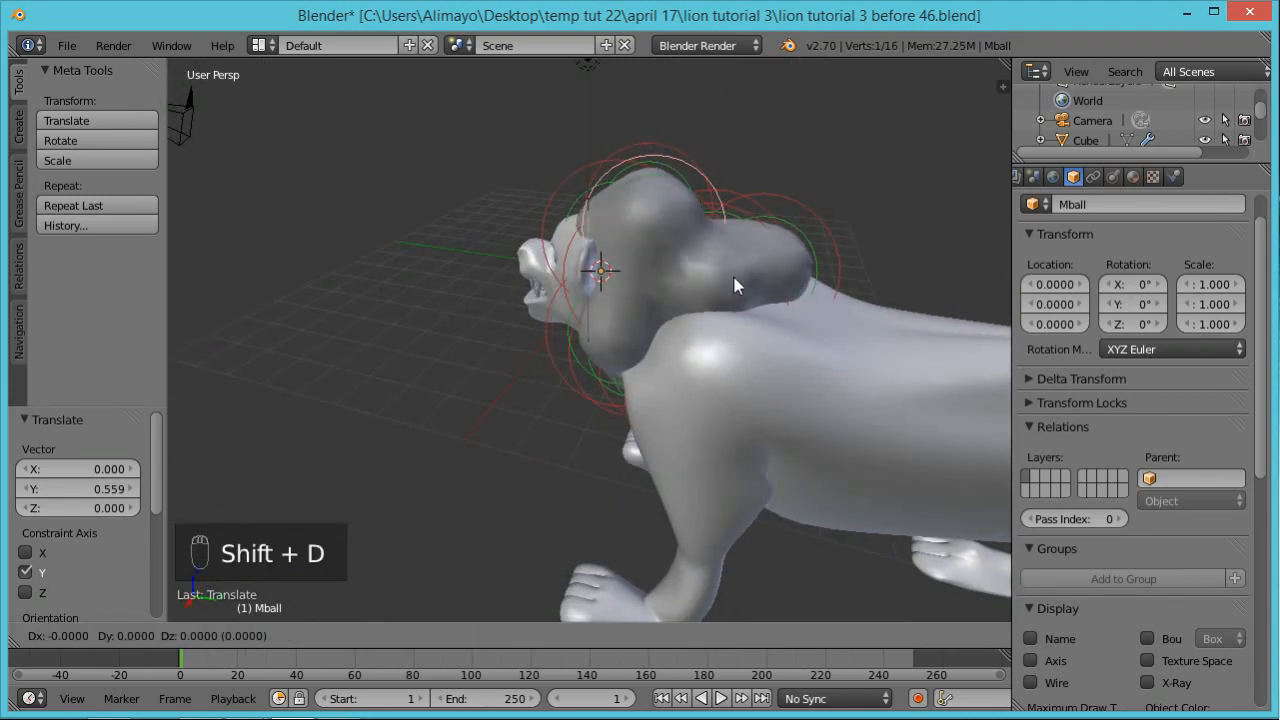
pyautogui.press('y')
pyautogui.click(848, 284)
pyautogui.moveTo(804, 176); pyautogui.dragTo(884, 308)
pyautogui.moveTo(723, 318); pyautogui.dragTo(766, 316)
pyautogui.moveTo(843, 240); pyautogui.dragTo(845, 262)
pyautogui.moveTo(845, 262); pyautogui.dragTo(1, 295, button='middle')
pyautogui.moveTo(594, 413); pyautogui.dragTo(748, 385, button='middle')
pyautogui.moveTo(886, 437); pyautogui.dragTo(833, 420, button='middle')
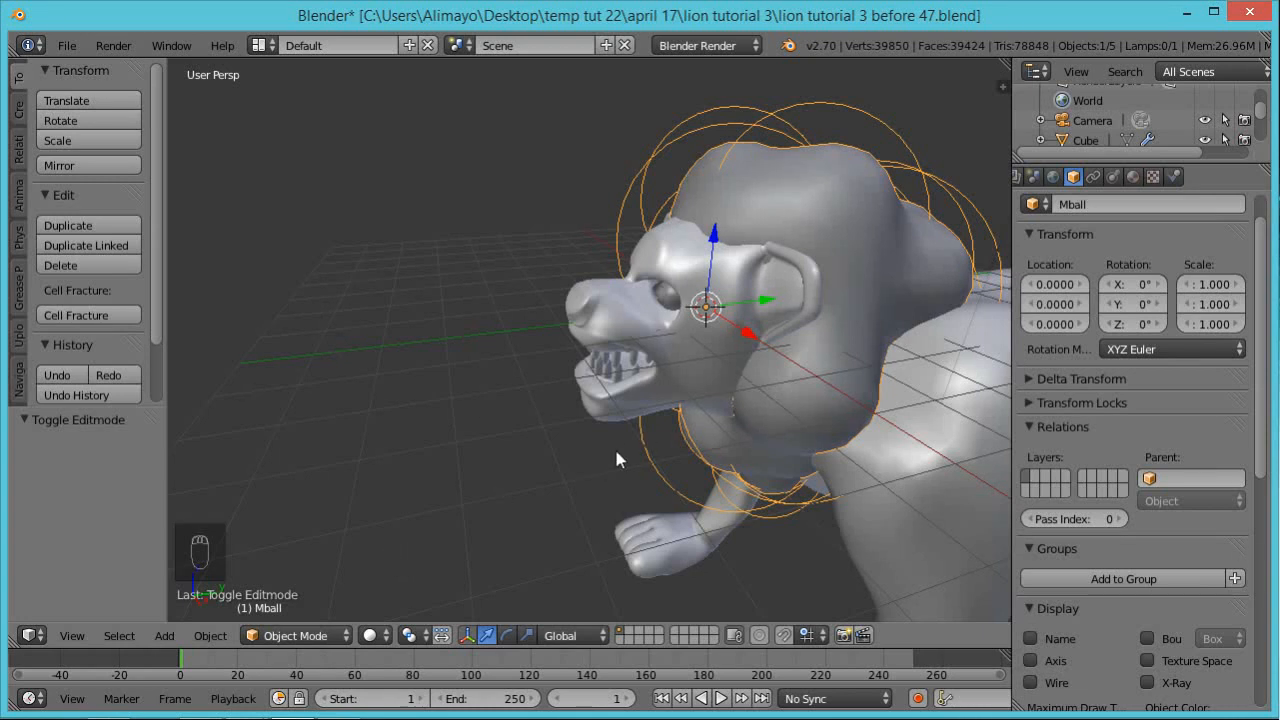
pyautogui.press('Tab')
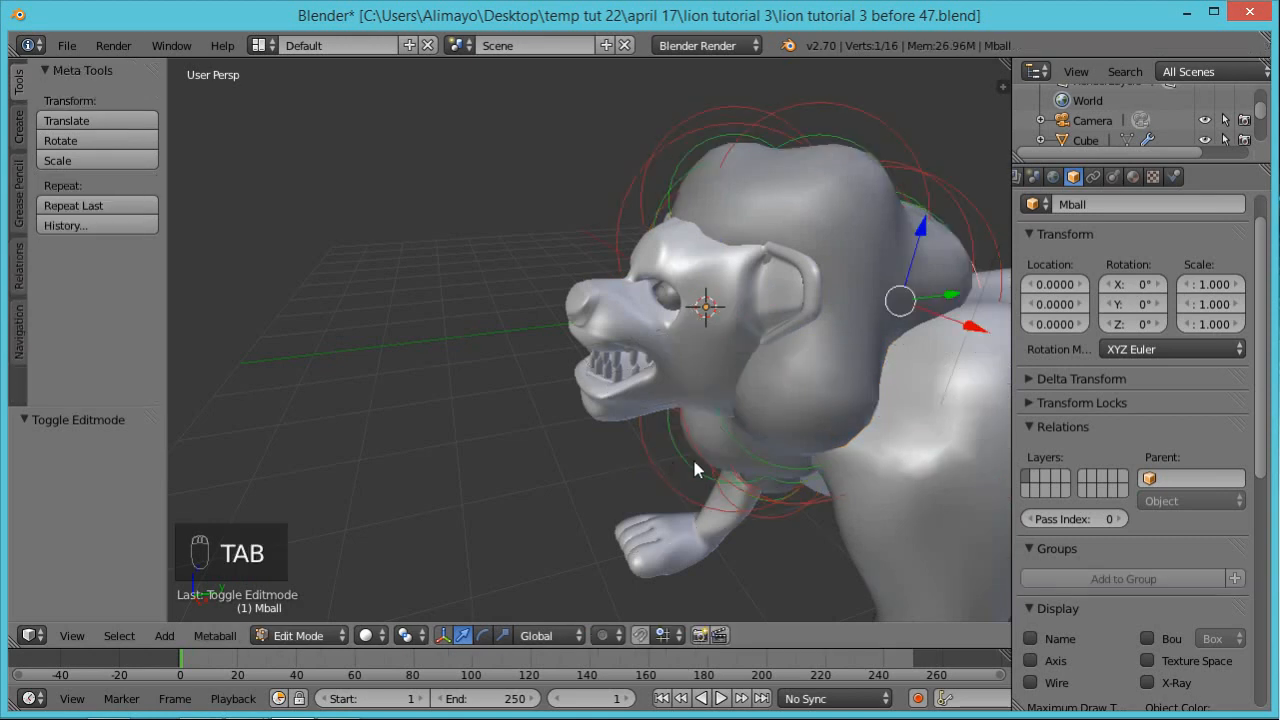
pyautogui.press('Tab')
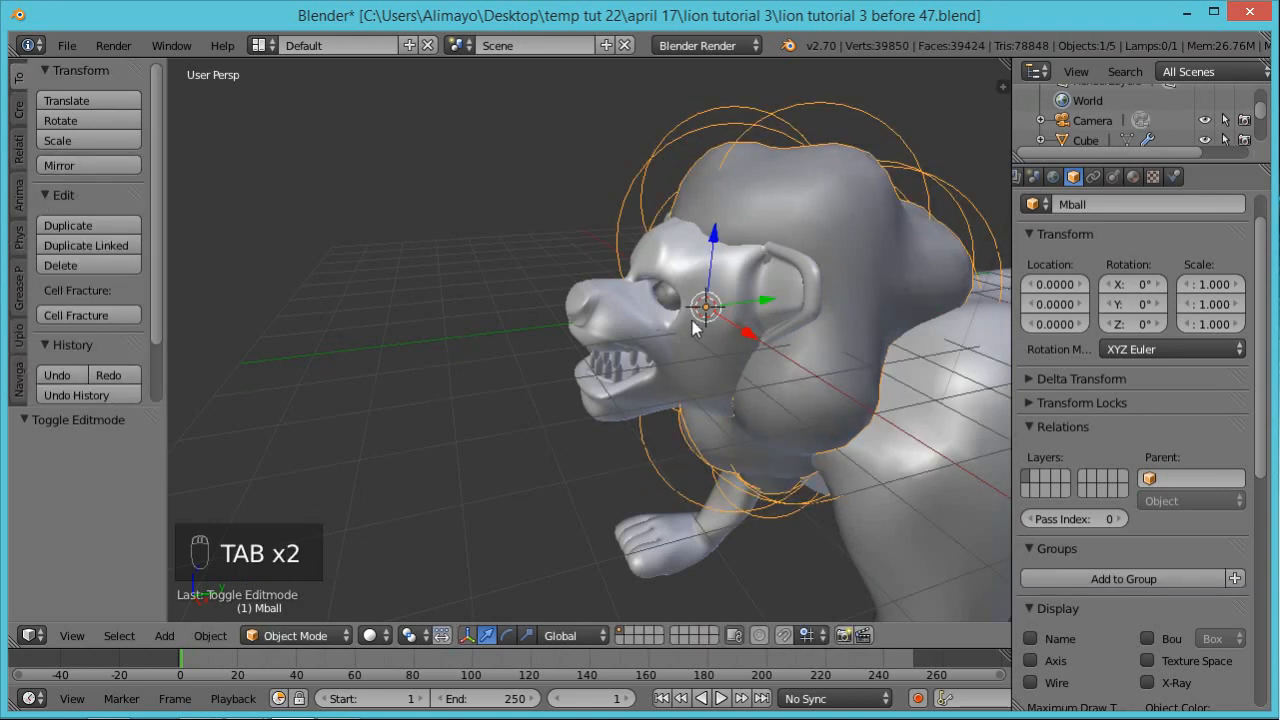
pyautogui.press('Tab')
pyautogui.press('Tab')
pyautogui.press('Tab')
# Convert the mane metaballs to a mesh with Mesh from Curve/Meta/Surf/Text
pyautogui.click(208, 634)
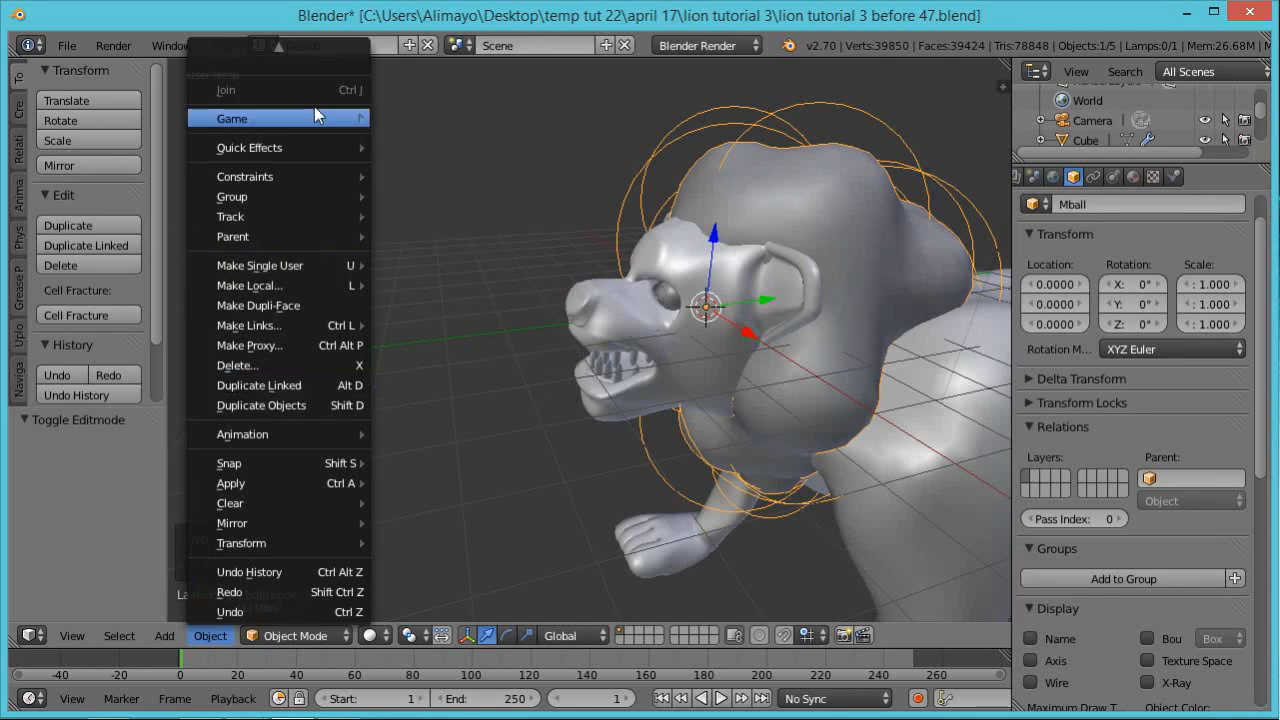
pyautogui.moveTo(254, 121)
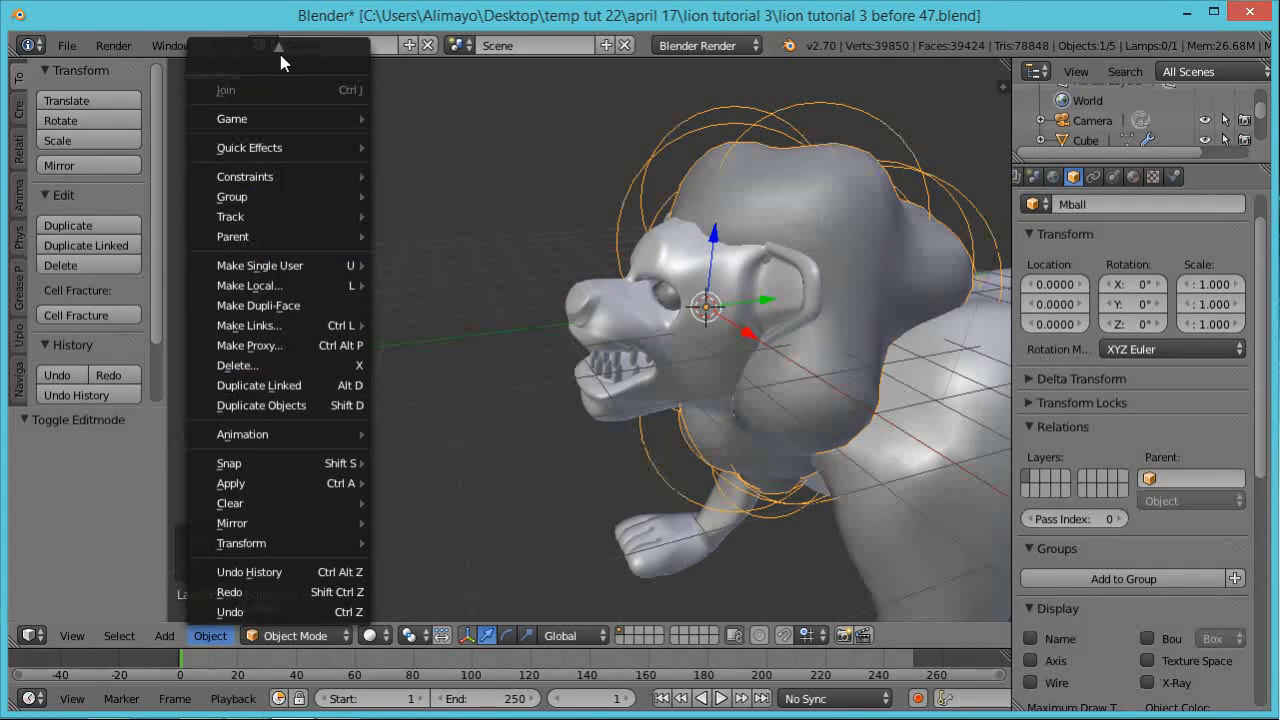
pyautogui.moveTo(282, 48)
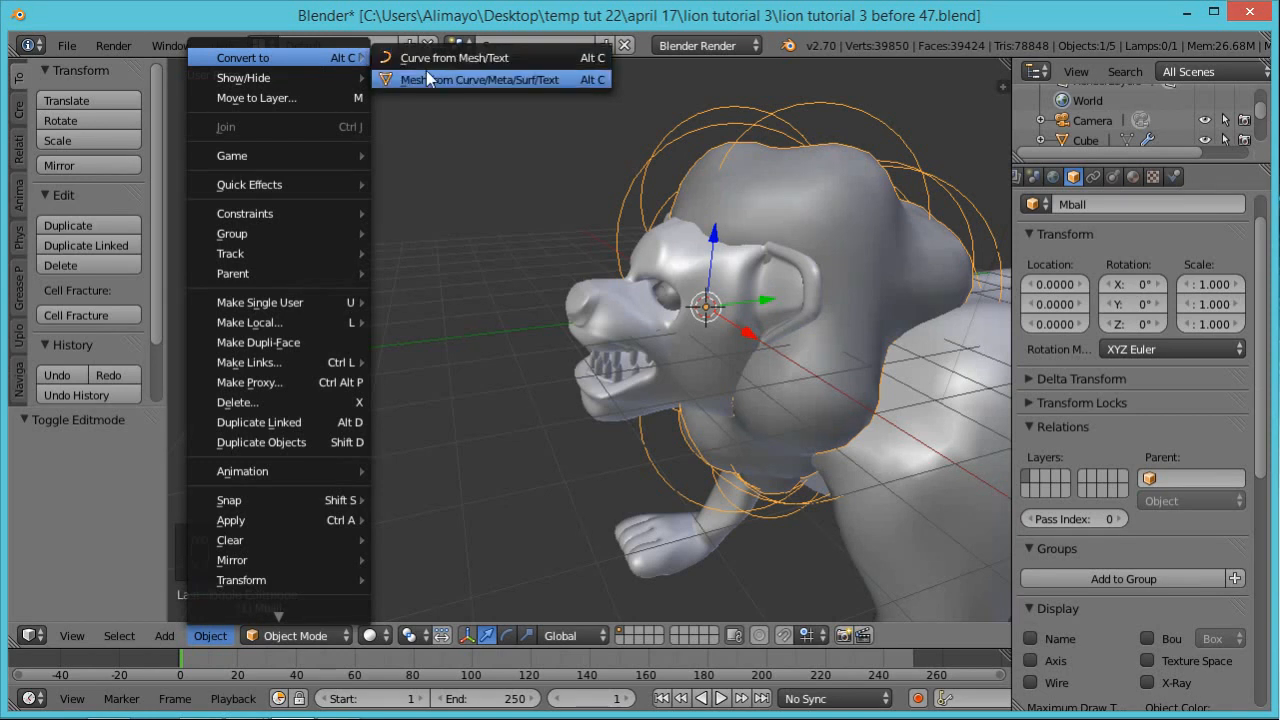
pyautogui.click(507, 84)
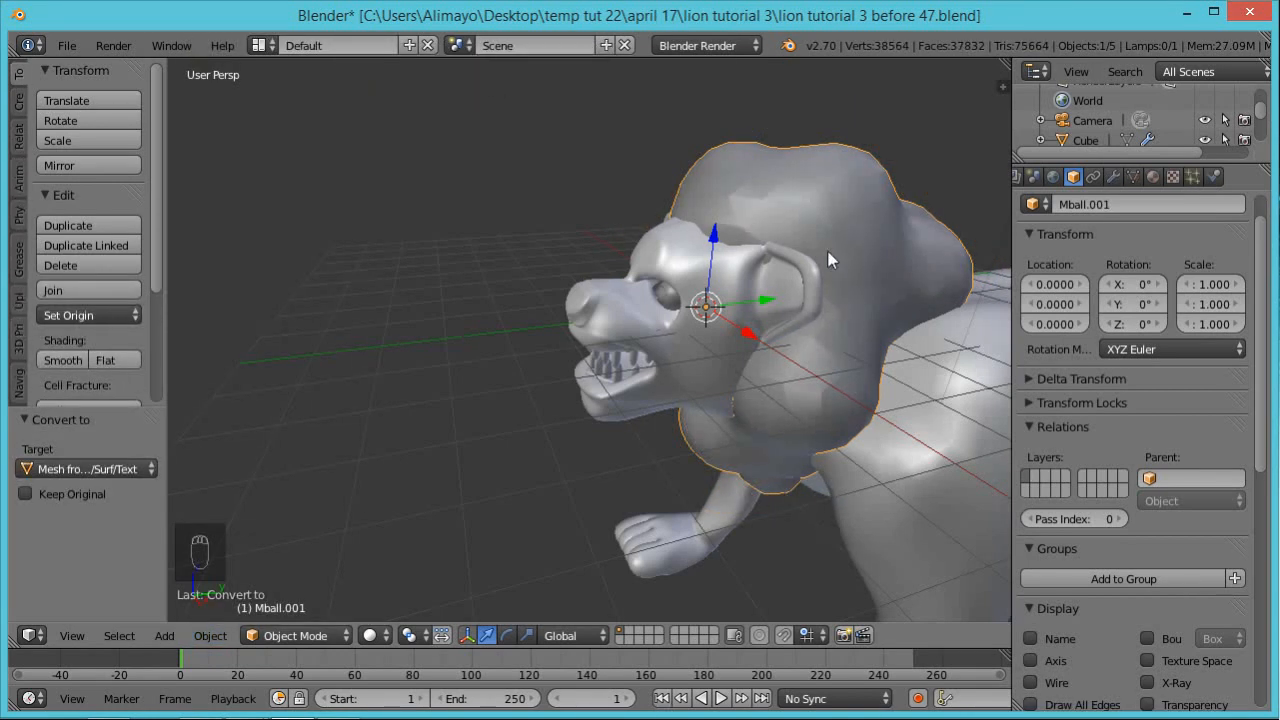
# Put the converted mane mesh in Sculpt Mode and choose the SculptDraw brush
pyautogui.press('Tab')
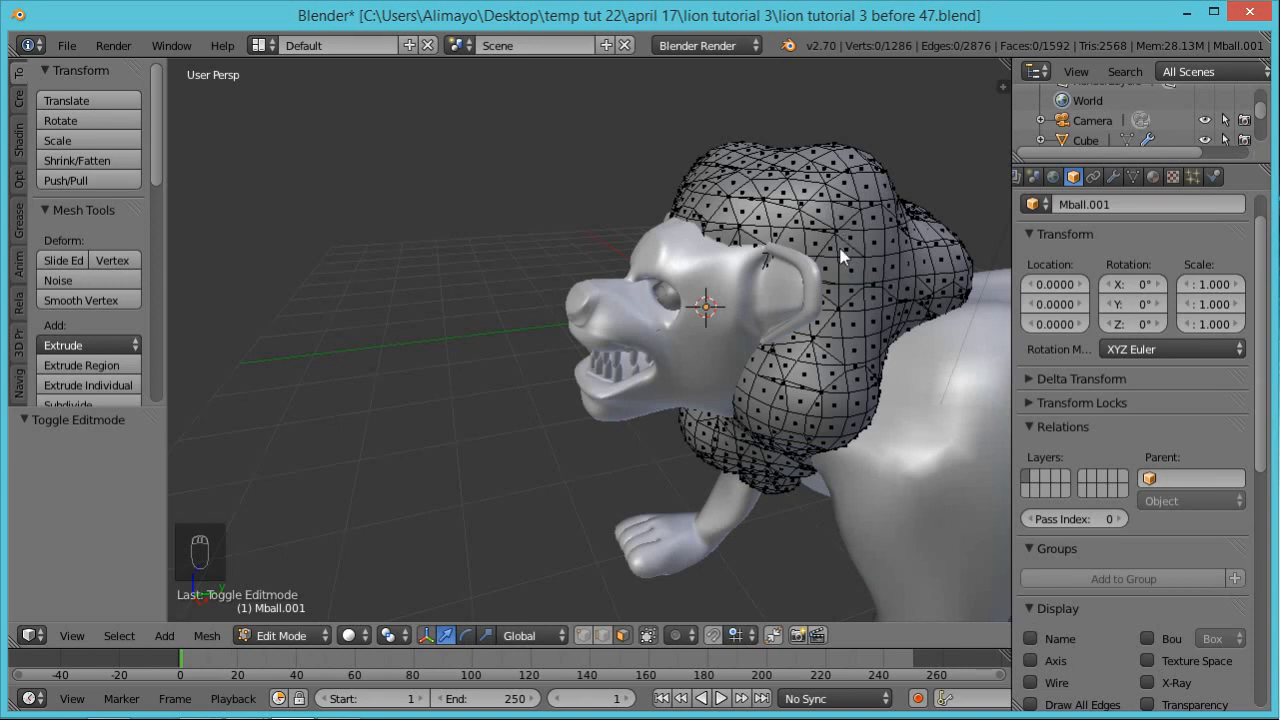
pyautogui.click(300, 632)
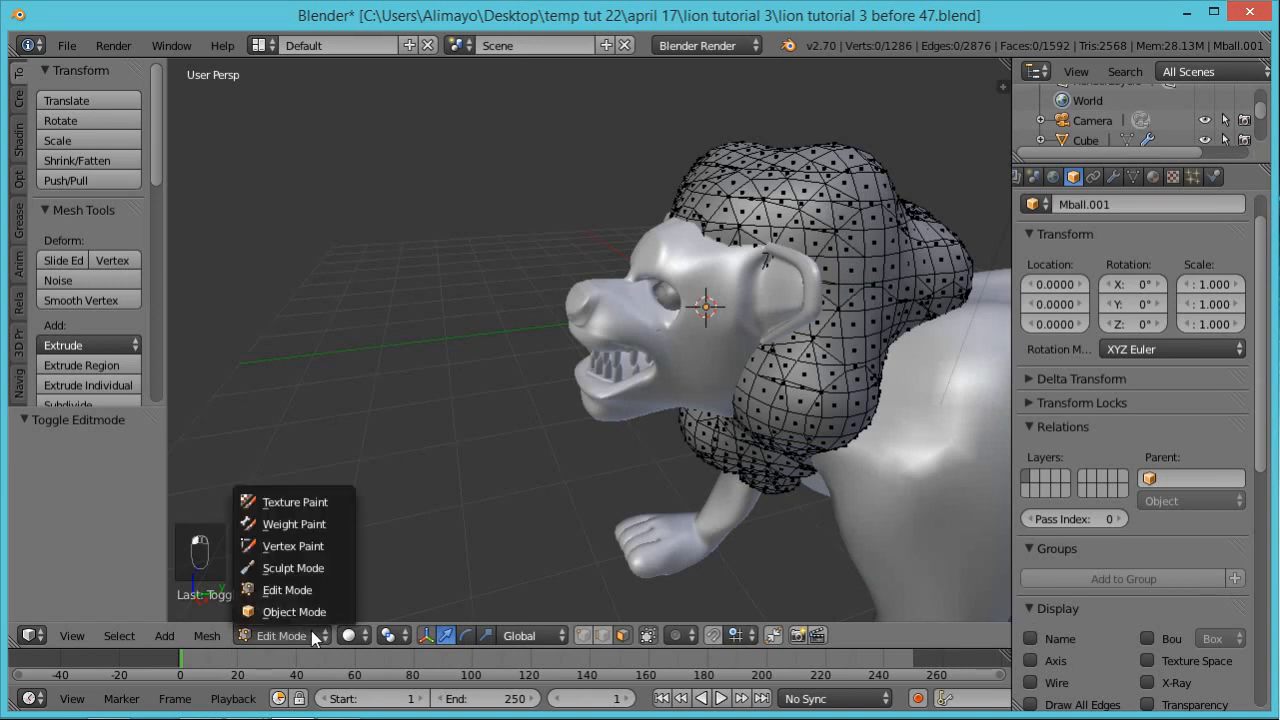
pyautogui.click(278, 566)
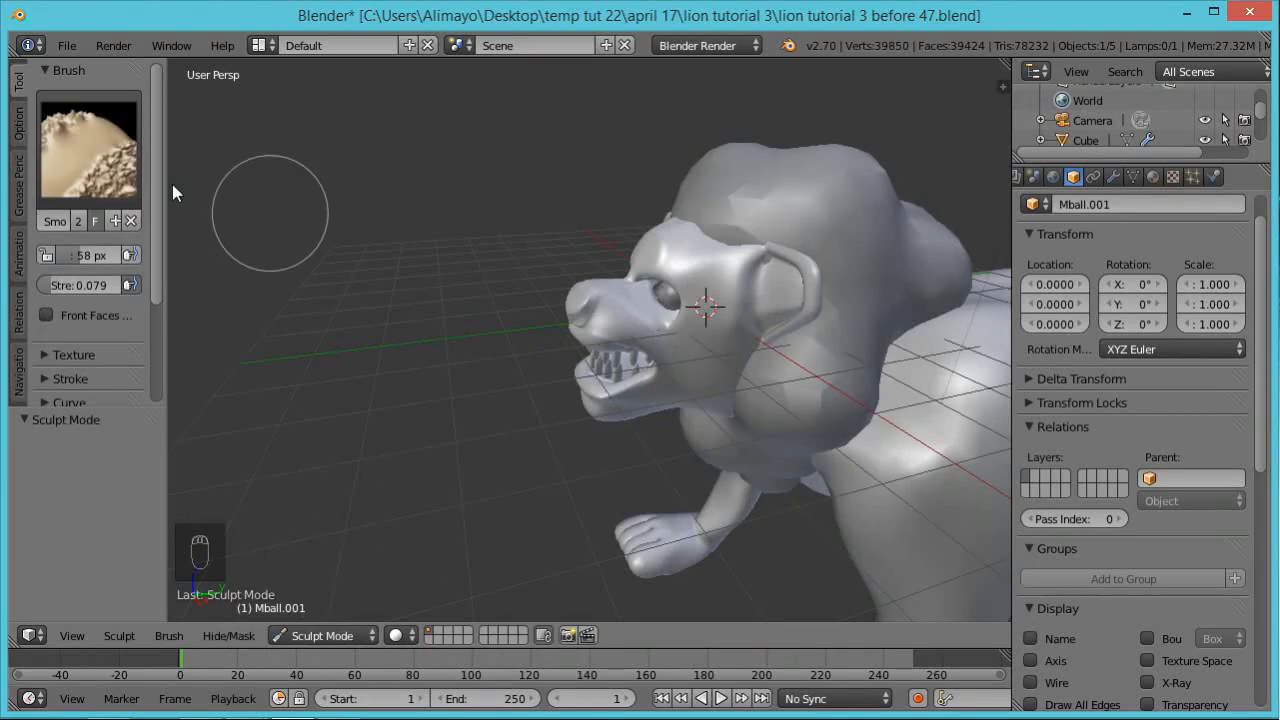
pyautogui.click(124, 167)
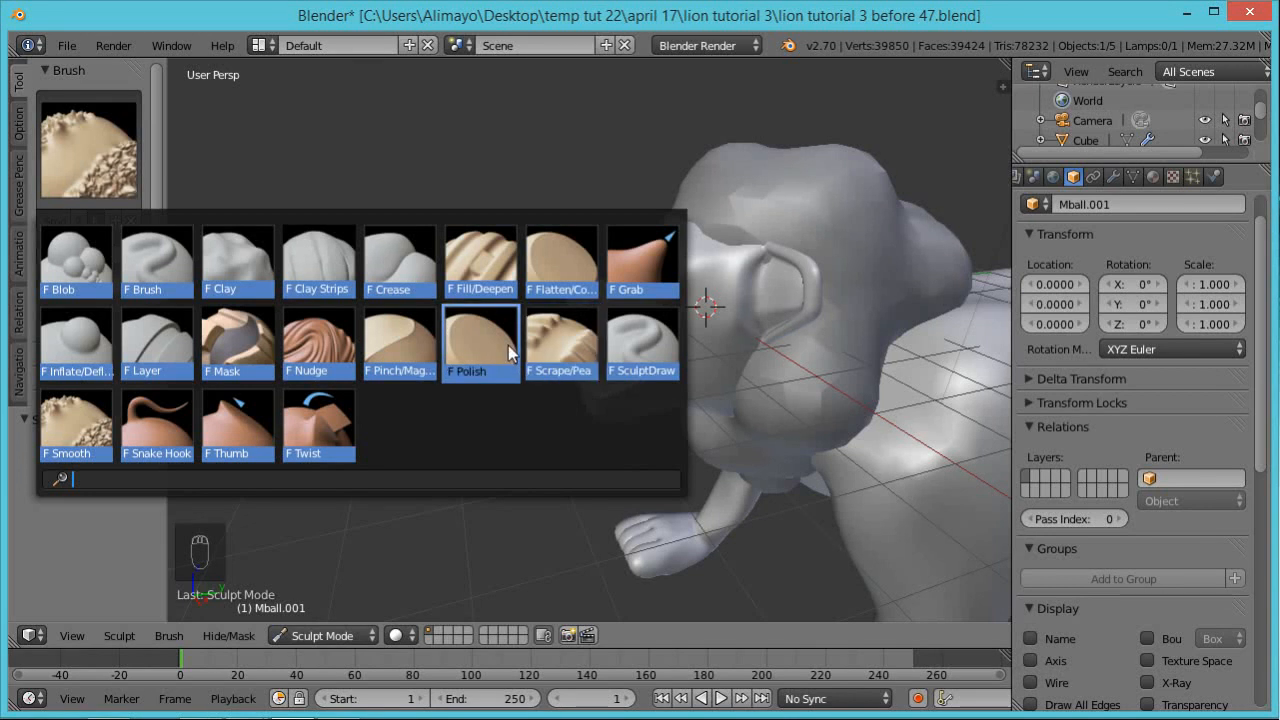
pyautogui.click(638, 348)
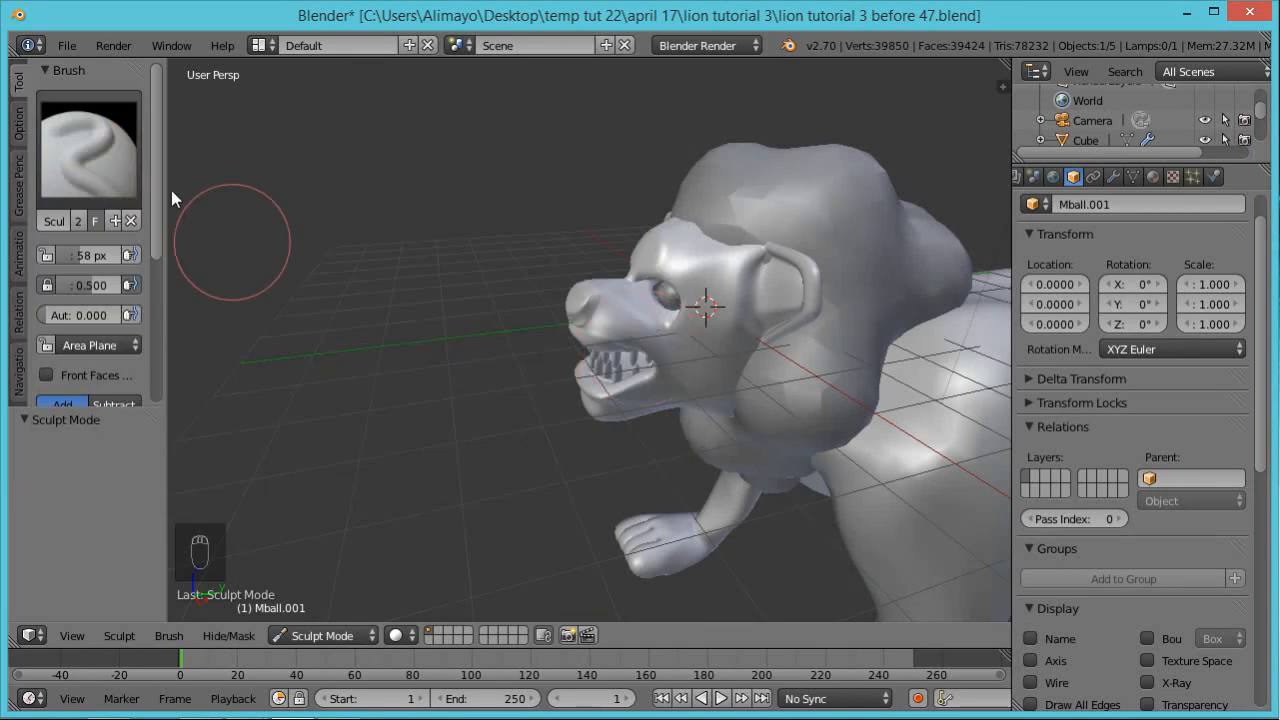
# Enable dynamic topology on the mane mesh and widen the tool settings to show its full options
pyautogui.moveTo(159, 188); pyautogui.dragTo(164, 322)
pyautogui.click(44, 311)
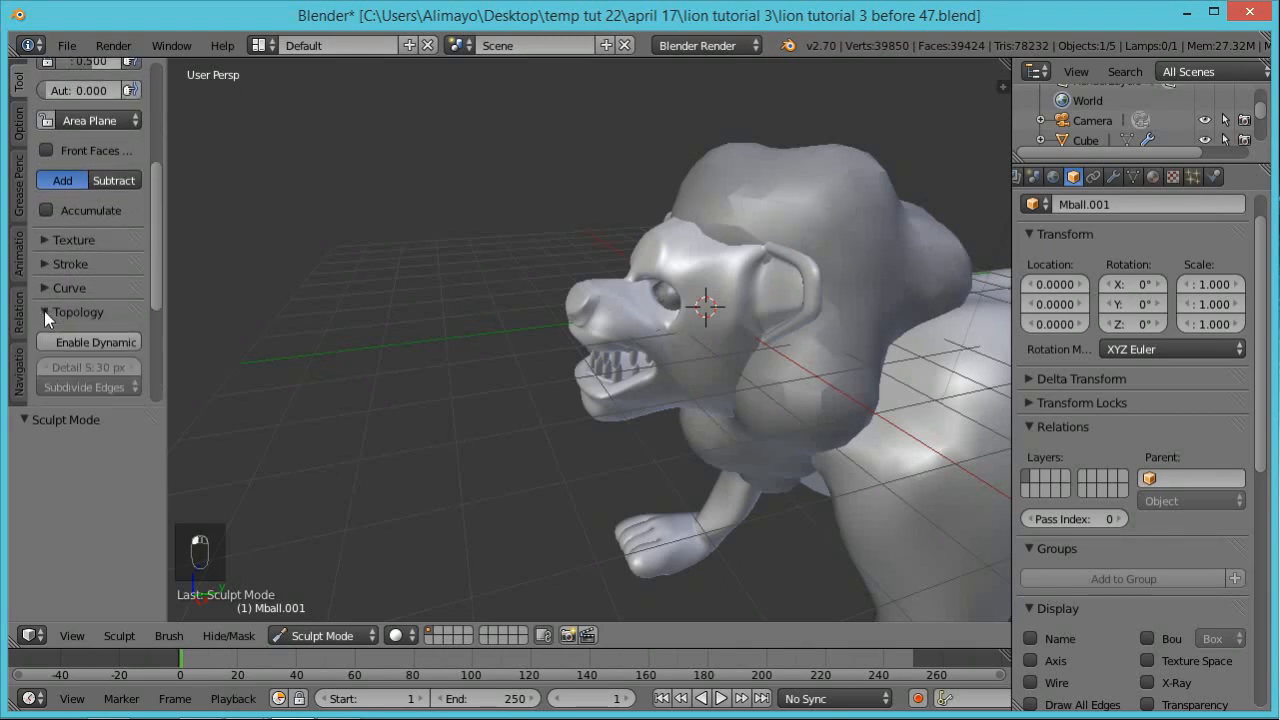
pyautogui.click(95, 342)
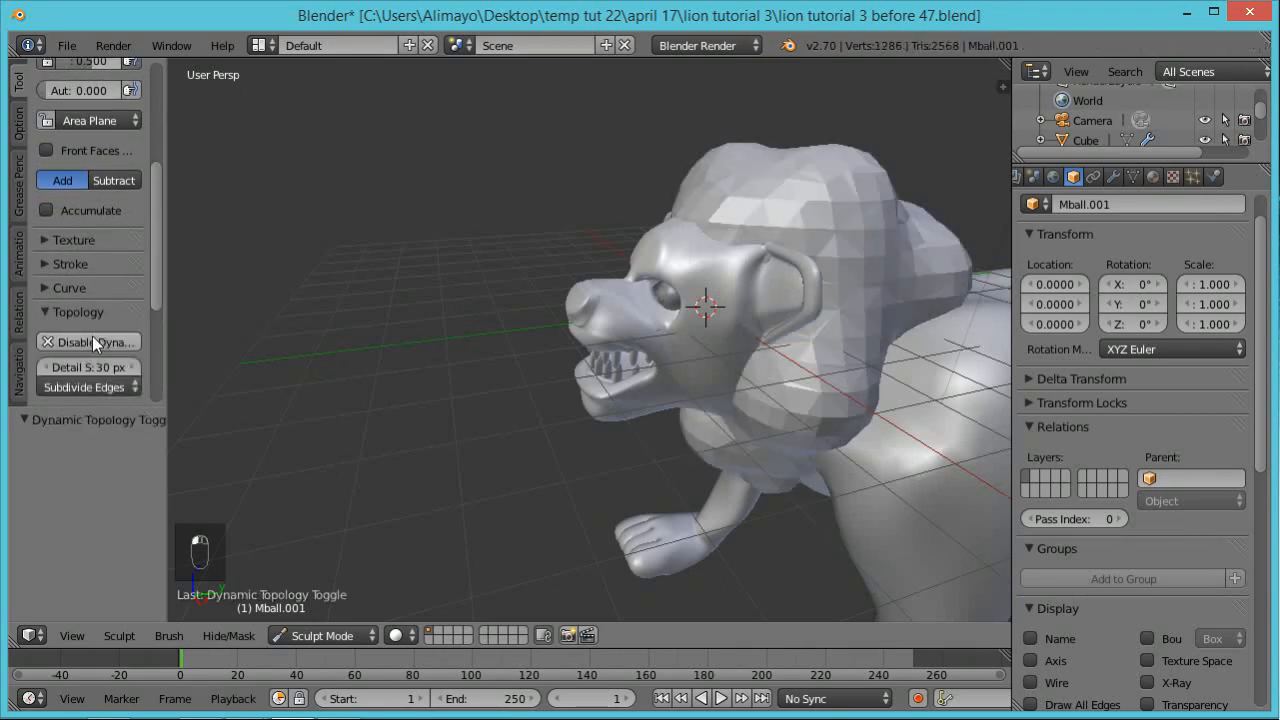
pyautogui.moveTo(159, 260)
pyautogui.mouseDown()
pyautogui.moveTo(169, 190)
pyautogui.moveTo(235, 209)
pyautogui.mouseUp()
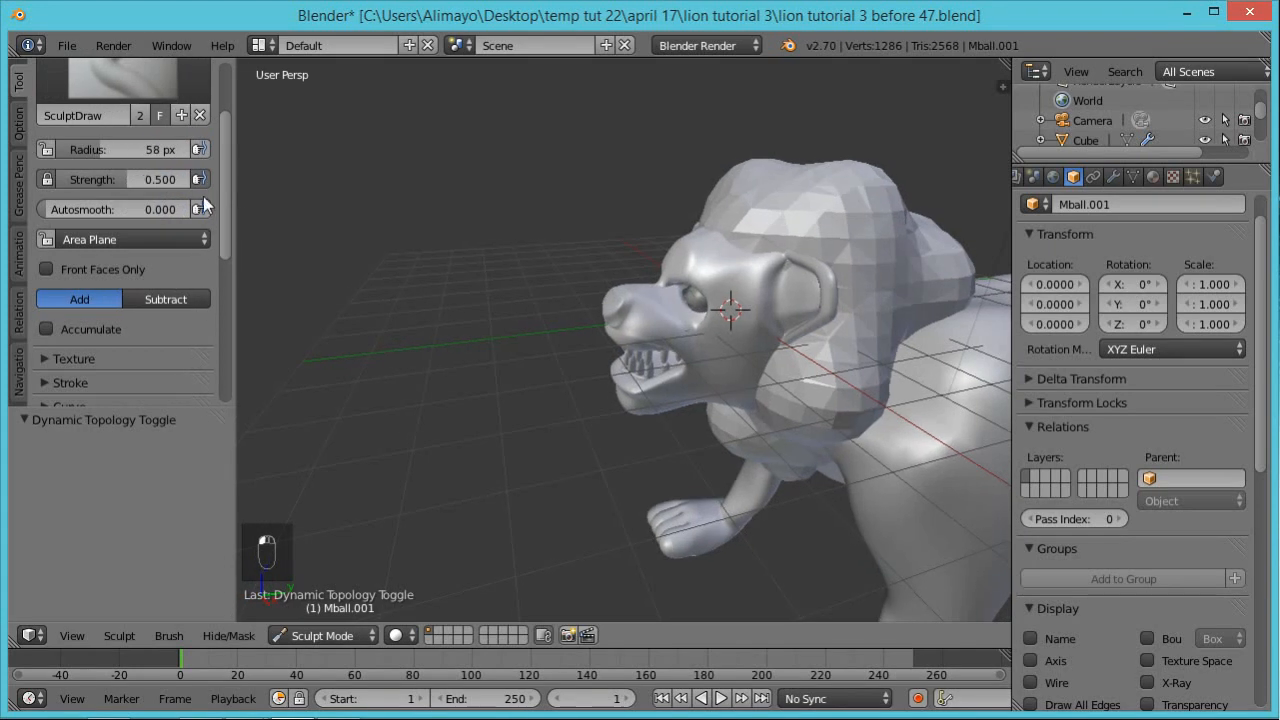
pyautogui.moveTo(222, 208); pyautogui.dragTo(219, 313)
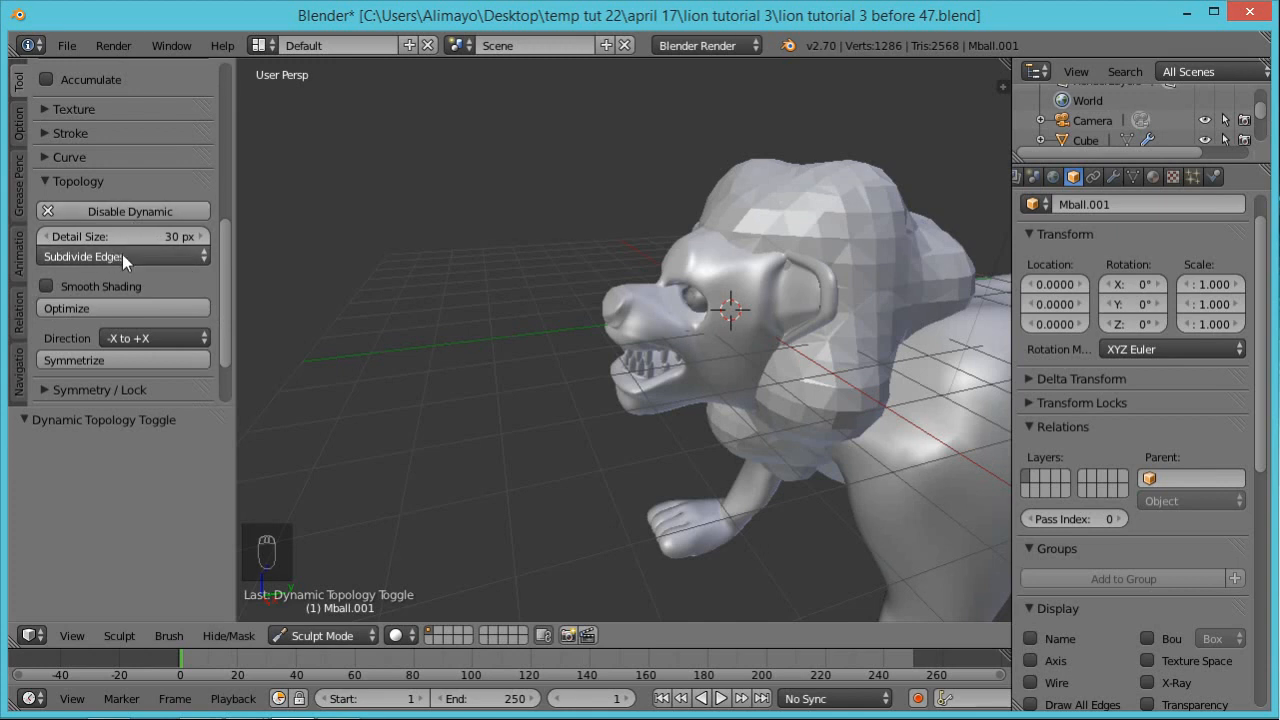
# Set the dynamic topology refine method to Collapse Edges for the mane mesh
pyautogui.click(184, 256)
pyautogui.click(124, 212)
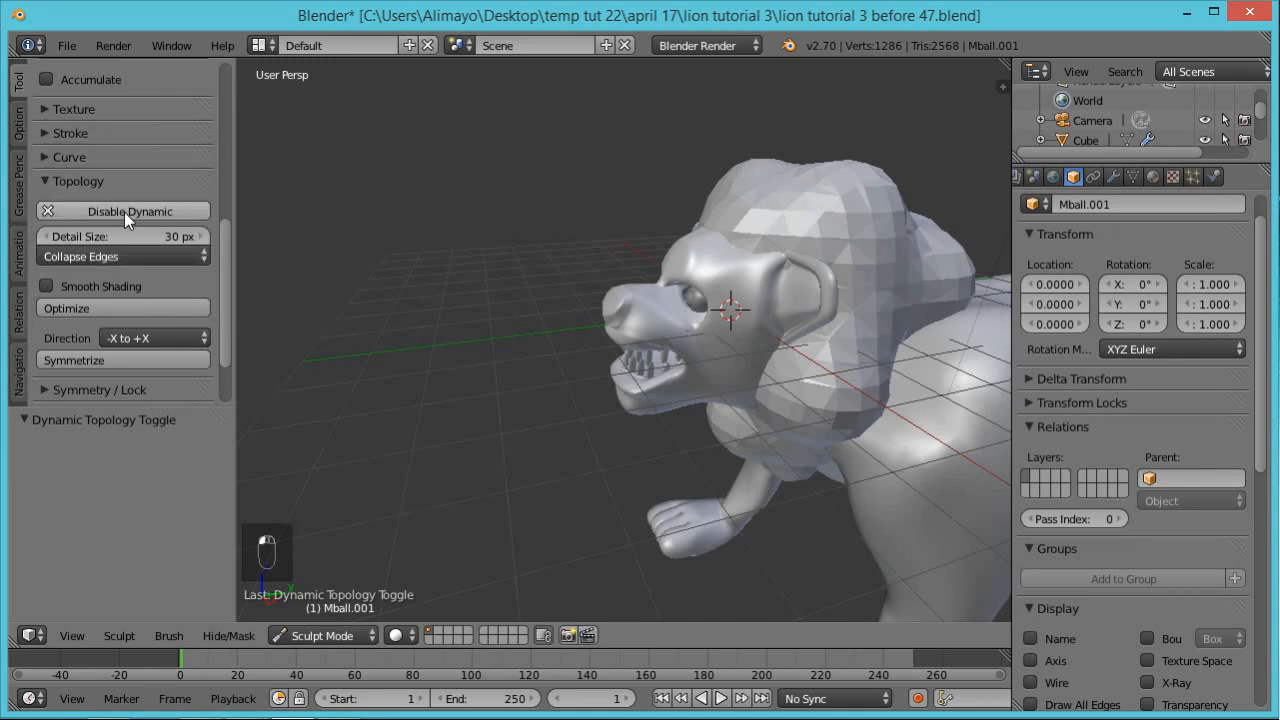
pyautogui.scroll(-4, 616, 333)
pyautogui.scroll(4, 730, 350)
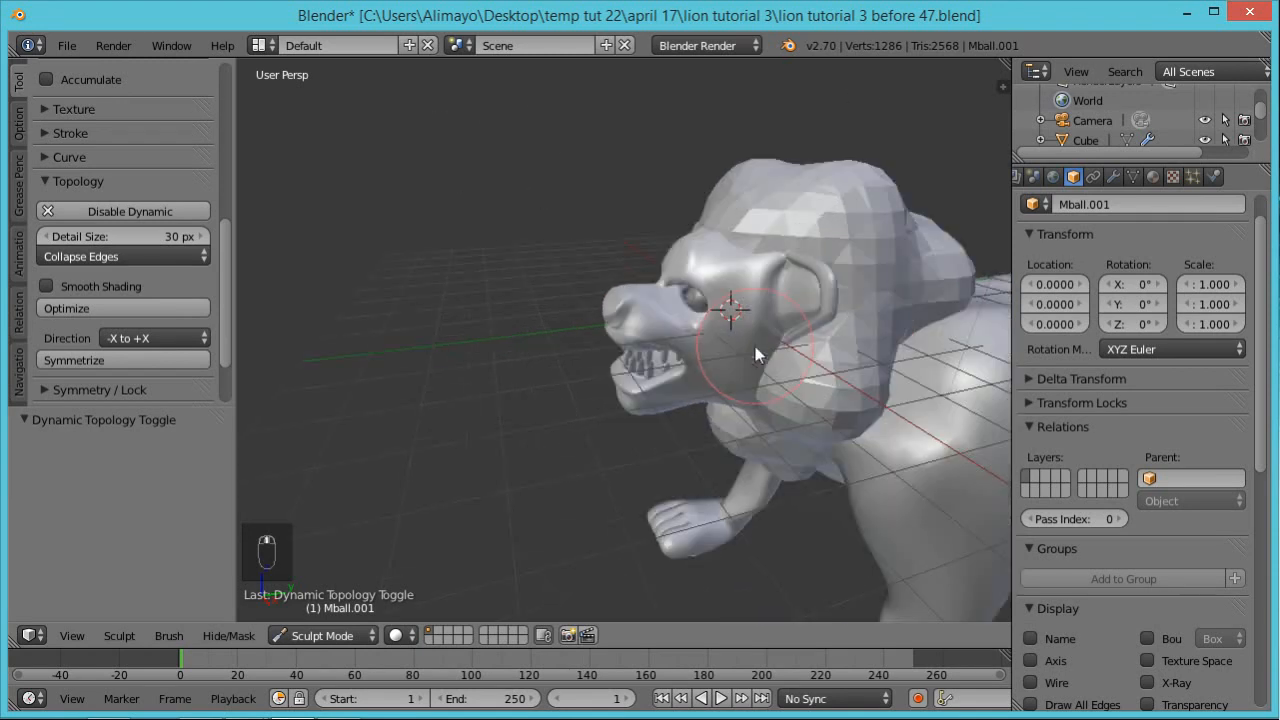
# In wireframe display, greatly enlarge the brush and stroke over the mane to simplify its mesh, including from a more distant view
pyautogui.moveTo(846, 366); pyautogui.dragTo(765, 346, button='middle')
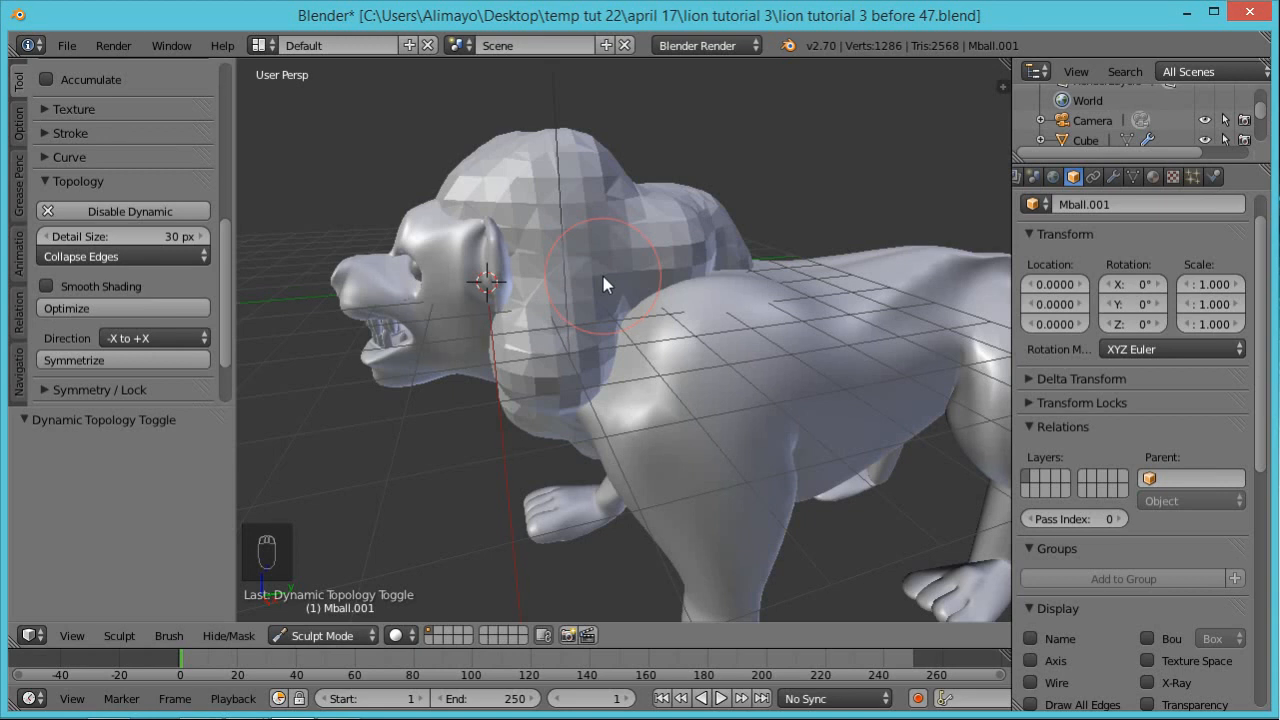
pyautogui.press('z')
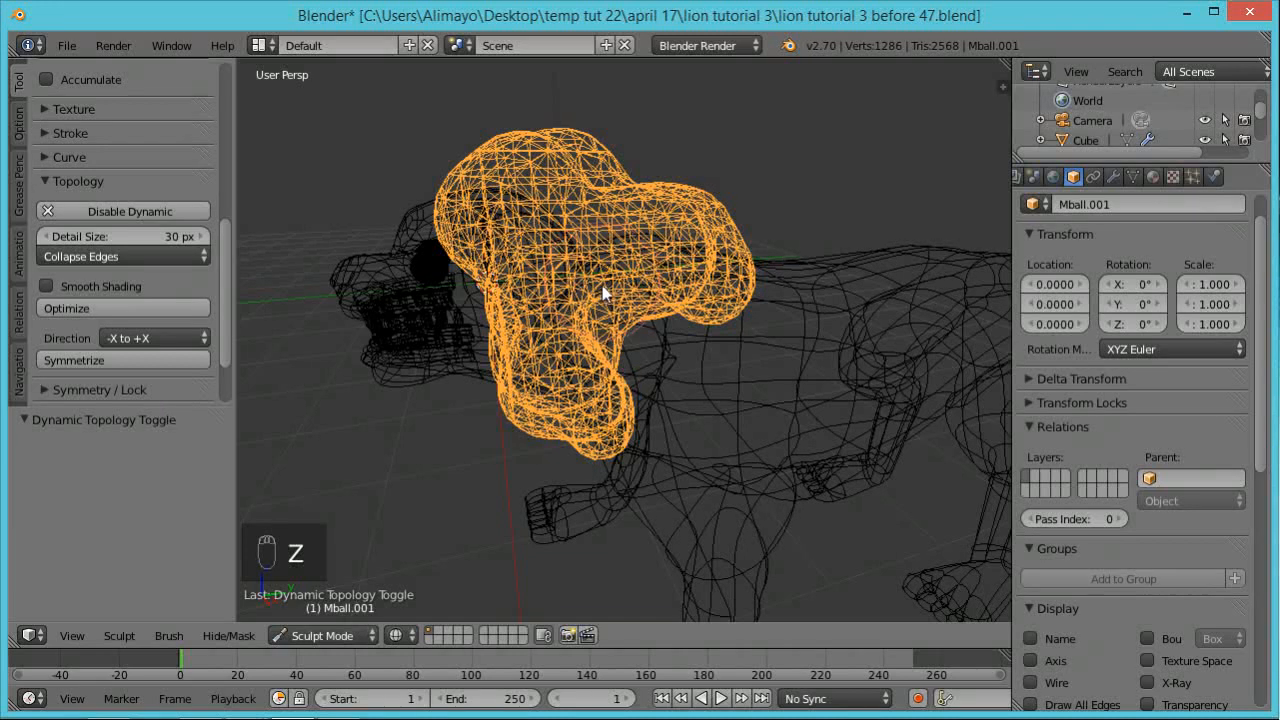
pyautogui.press('f')
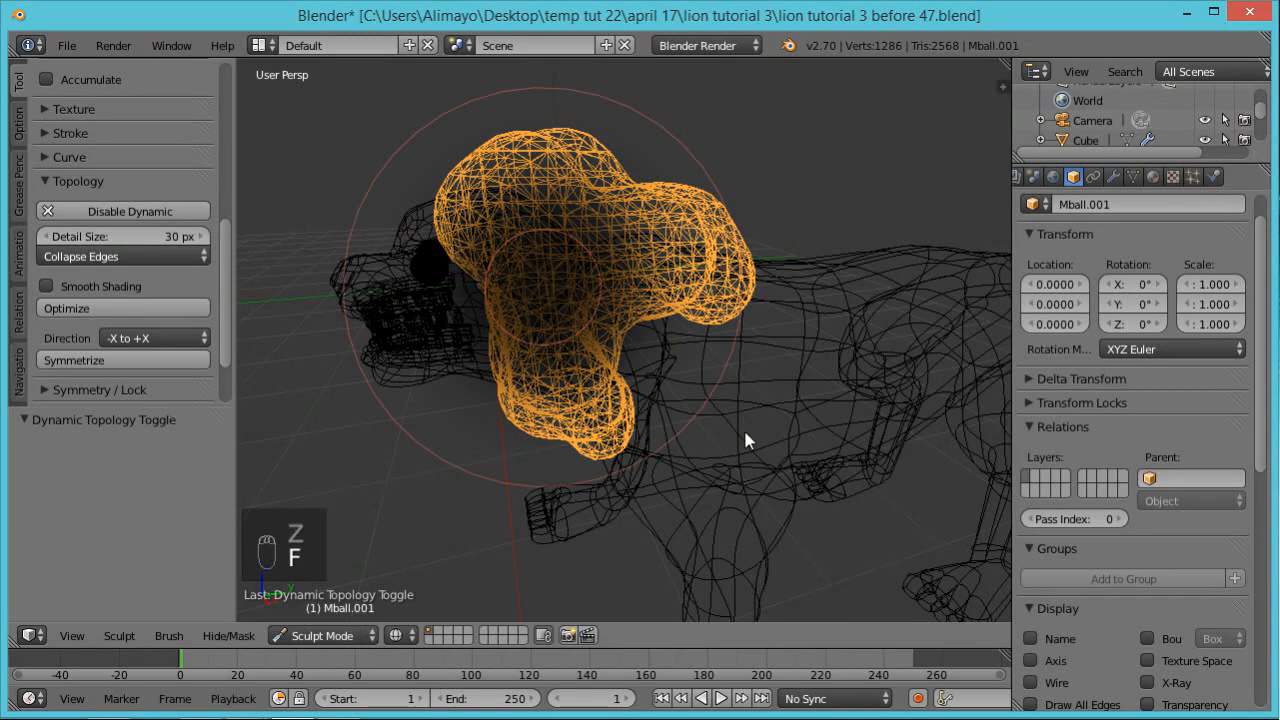
pyautogui.click(743, 427)
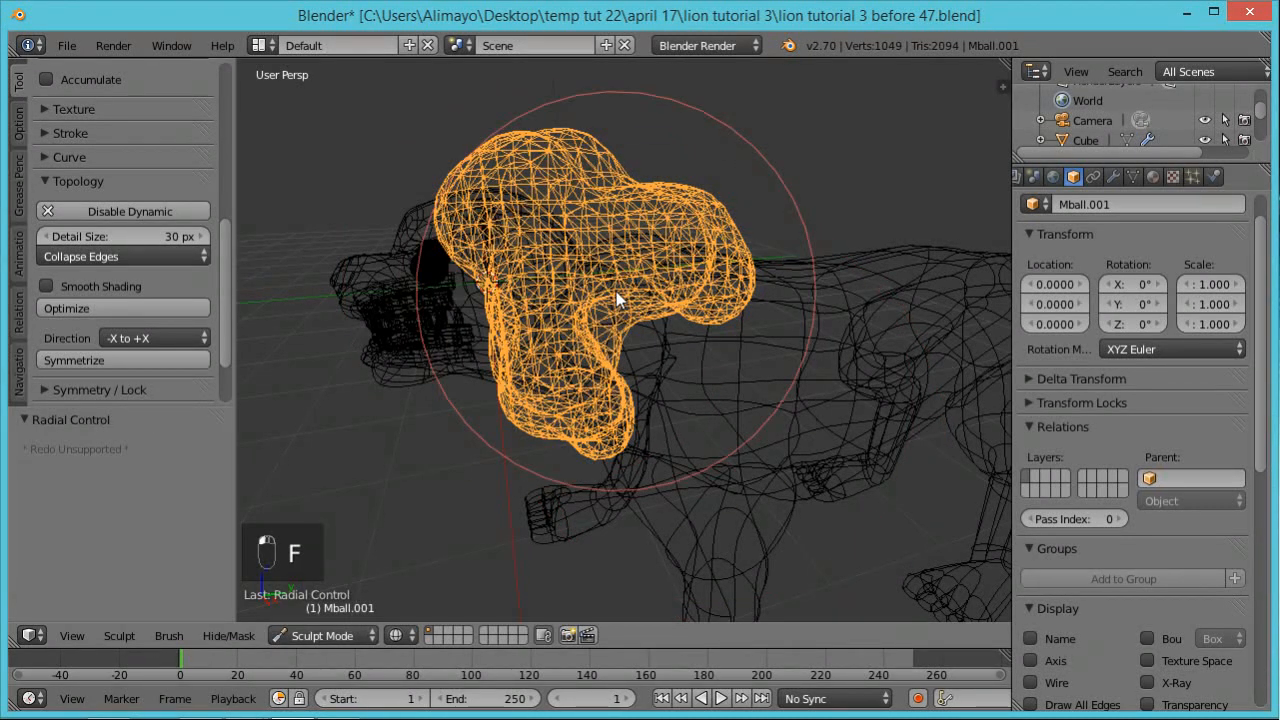
pyautogui.scroll(6, 563, 251)
pyautogui.scroll(-6, 517, 222)
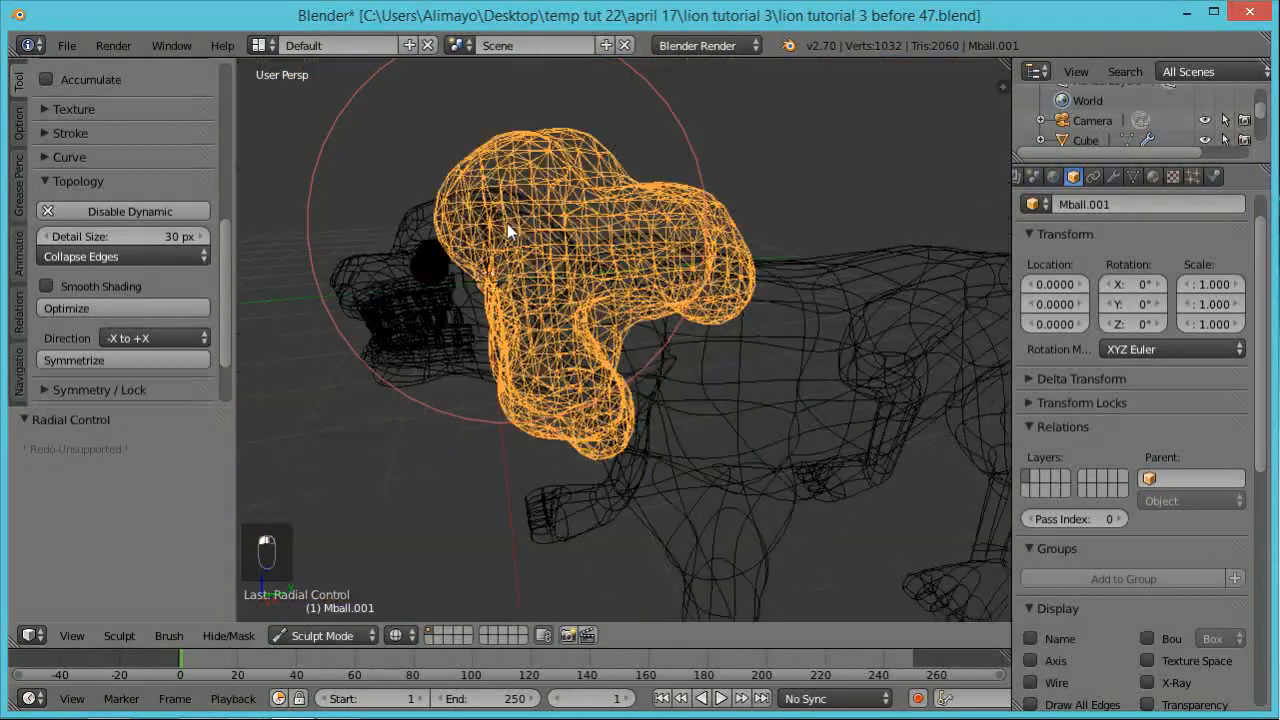
pyautogui.scroll(-3, 600, 330)
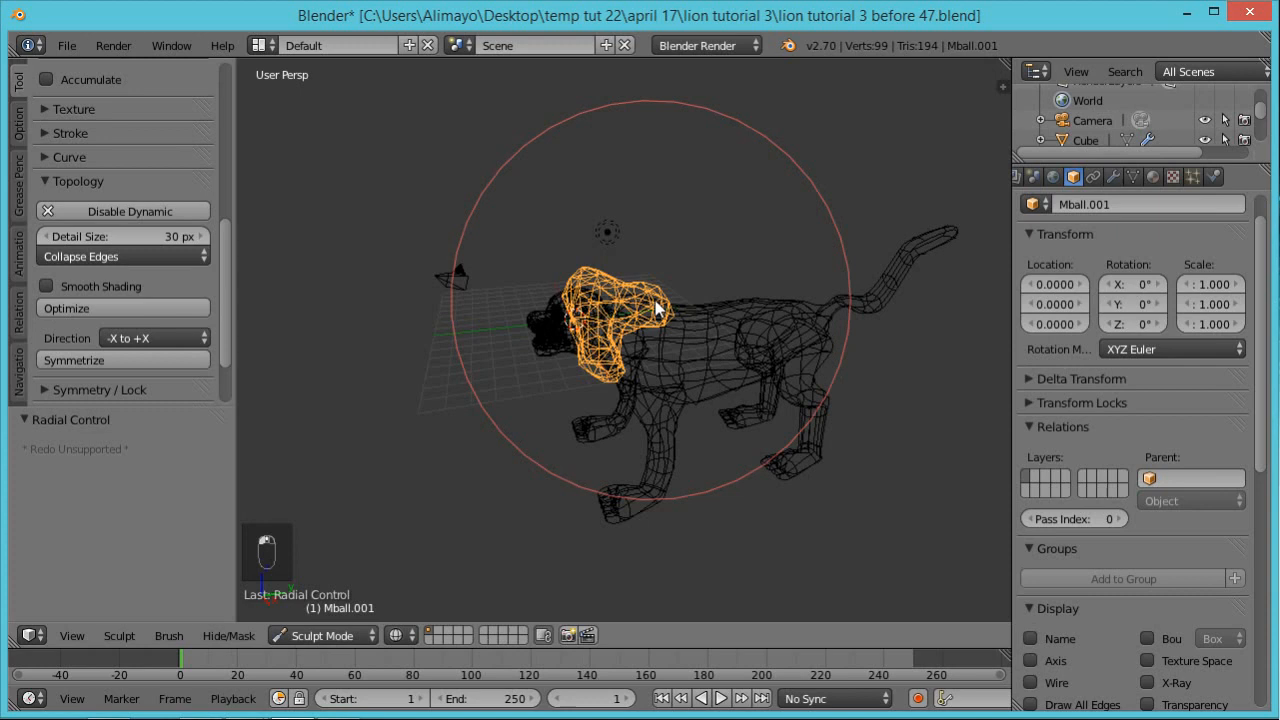
pyautogui.scroll(4, 652, 340)
pyautogui.moveTo(630, 397); pyautogui.dragTo(683, 408, button='middle')
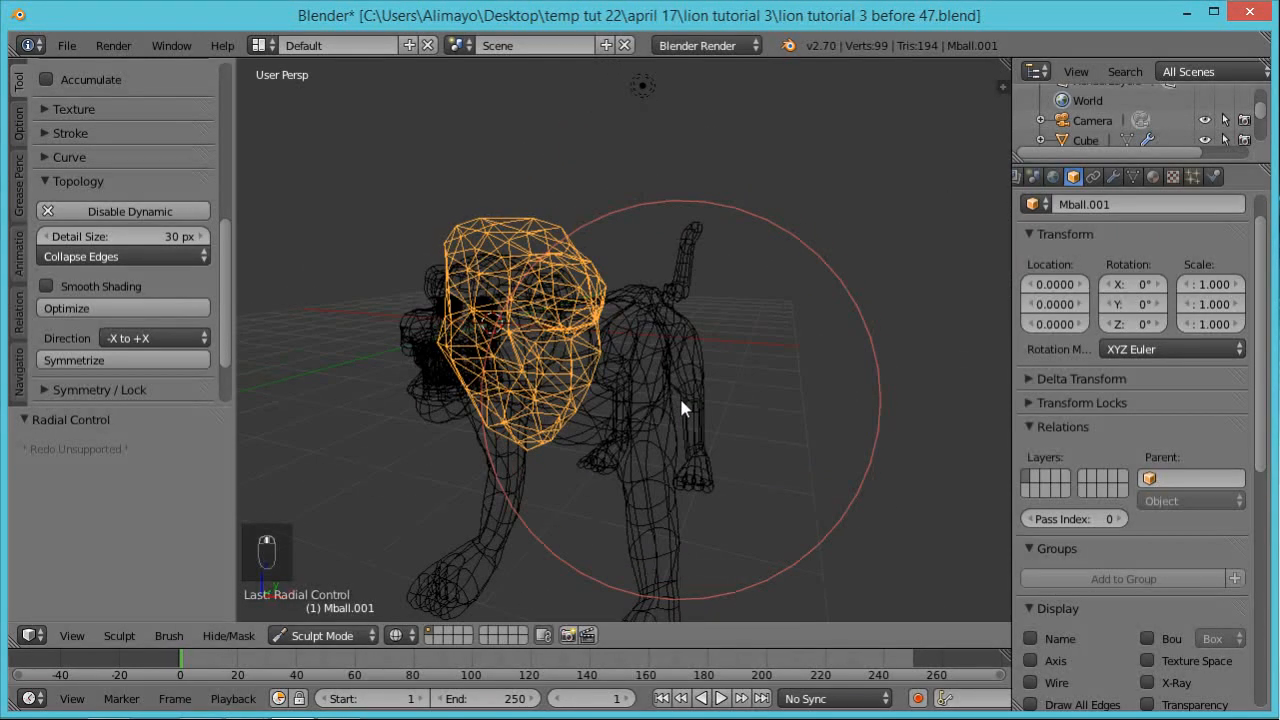
# Return the viewport to solid shading and reduce the sculpt brush radius to 98 px
pyautogui.press('z')
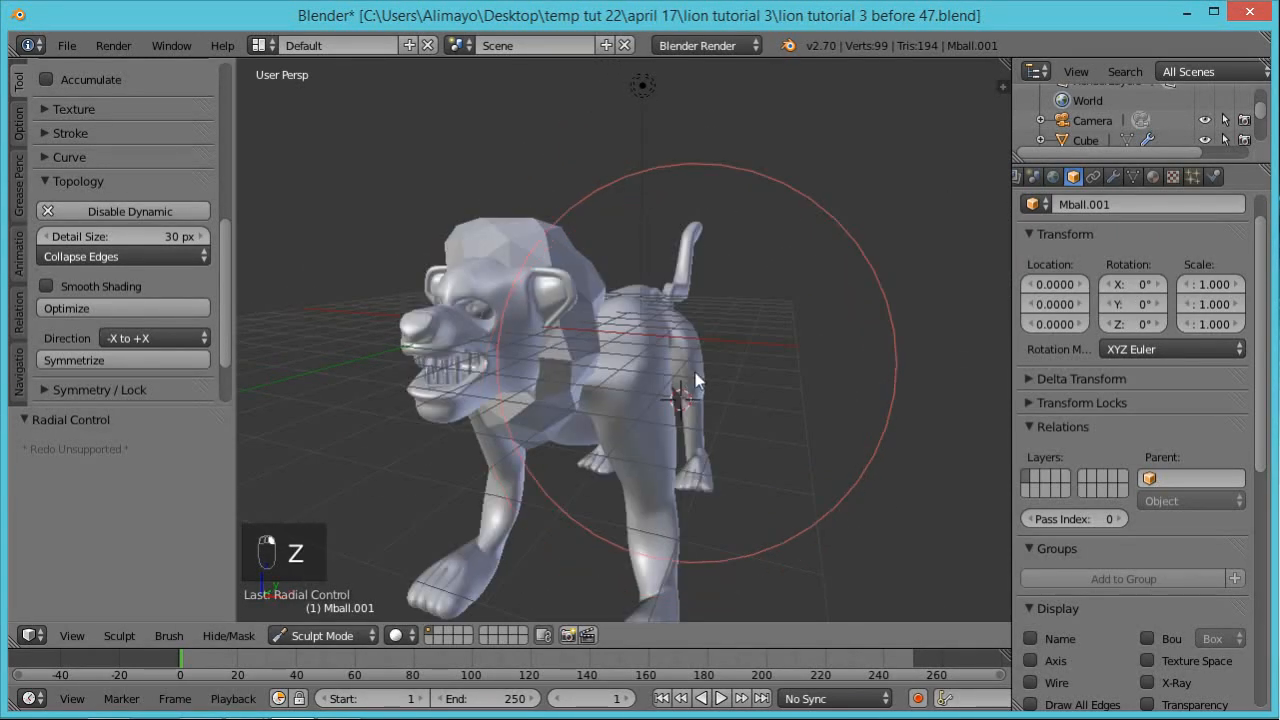
pyautogui.click(357, 637)
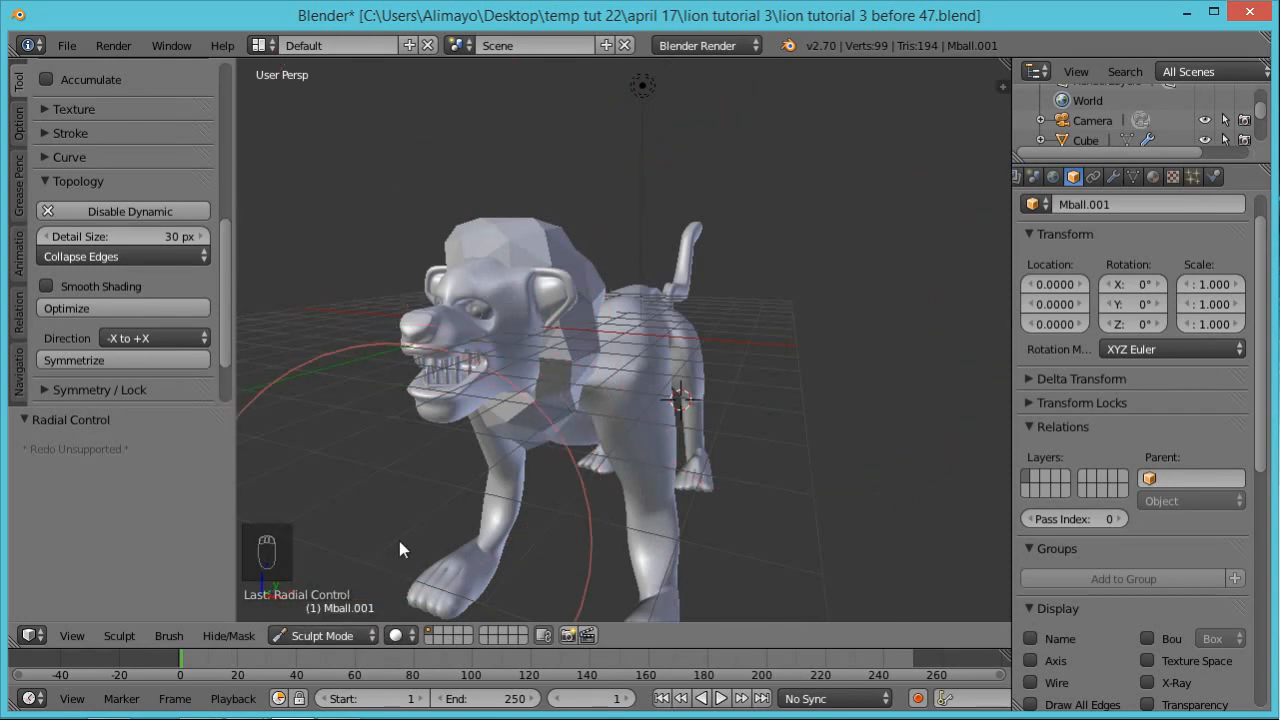
pyautogui.press('f')
pyautogui.click(317, 514)
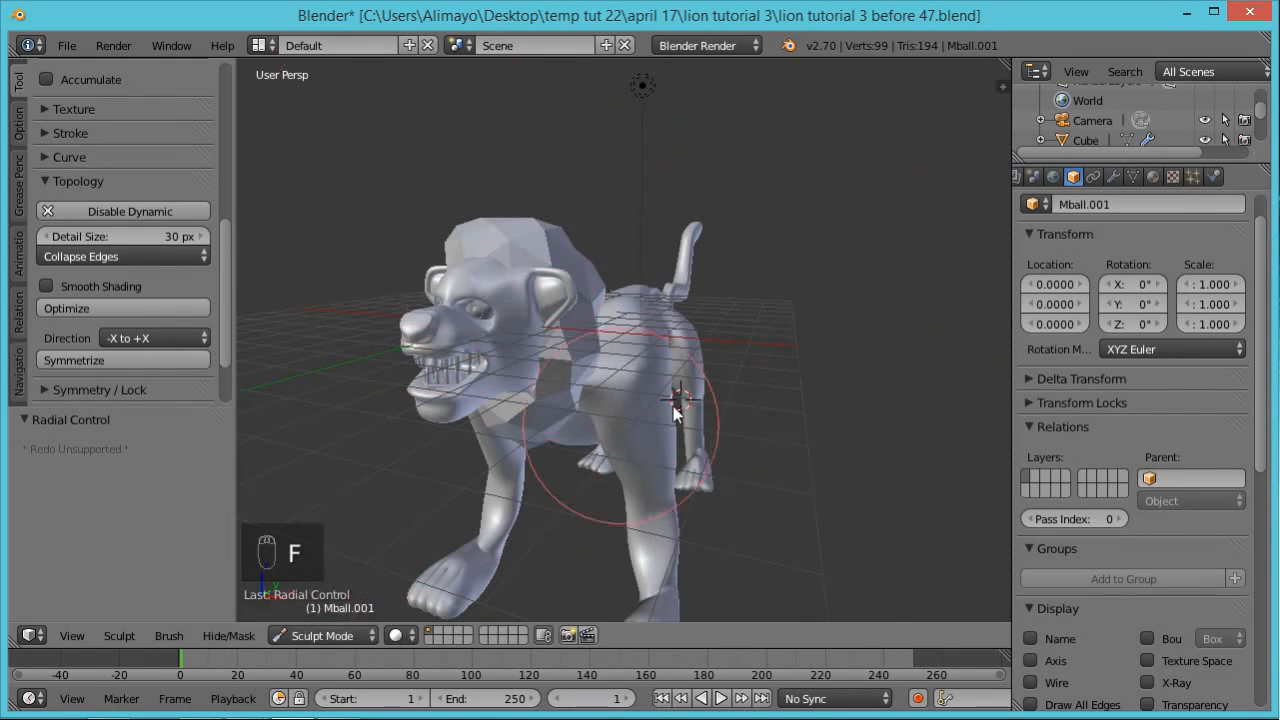
pyautogui.moveTo(646, 434)
pyautogui.mouseDown(button='middle')
pyautogui.moveTo(455, 418)
pyautogui.moveTo(646, 425)
pyautogui.moveTo(823, 385)
pyautogui.moveTo(878, 432)
pyautogui.moveTo(940, 426)
pyautogui.moveTo(749, 425)
pyautogui.moveTo(666, 449)
pyautogui.moveTo(276, 481)
pyautogui.mouseUp(button='middle')
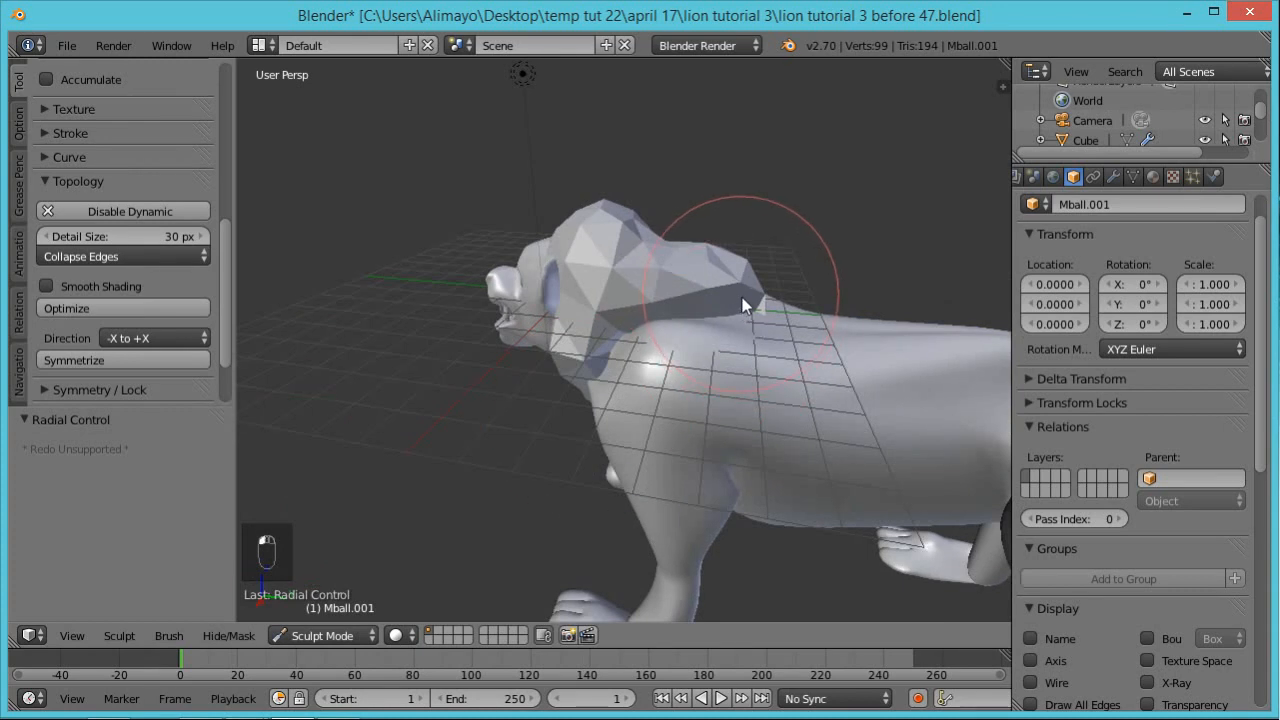
pyautogui.scroll(8, 234, 98)
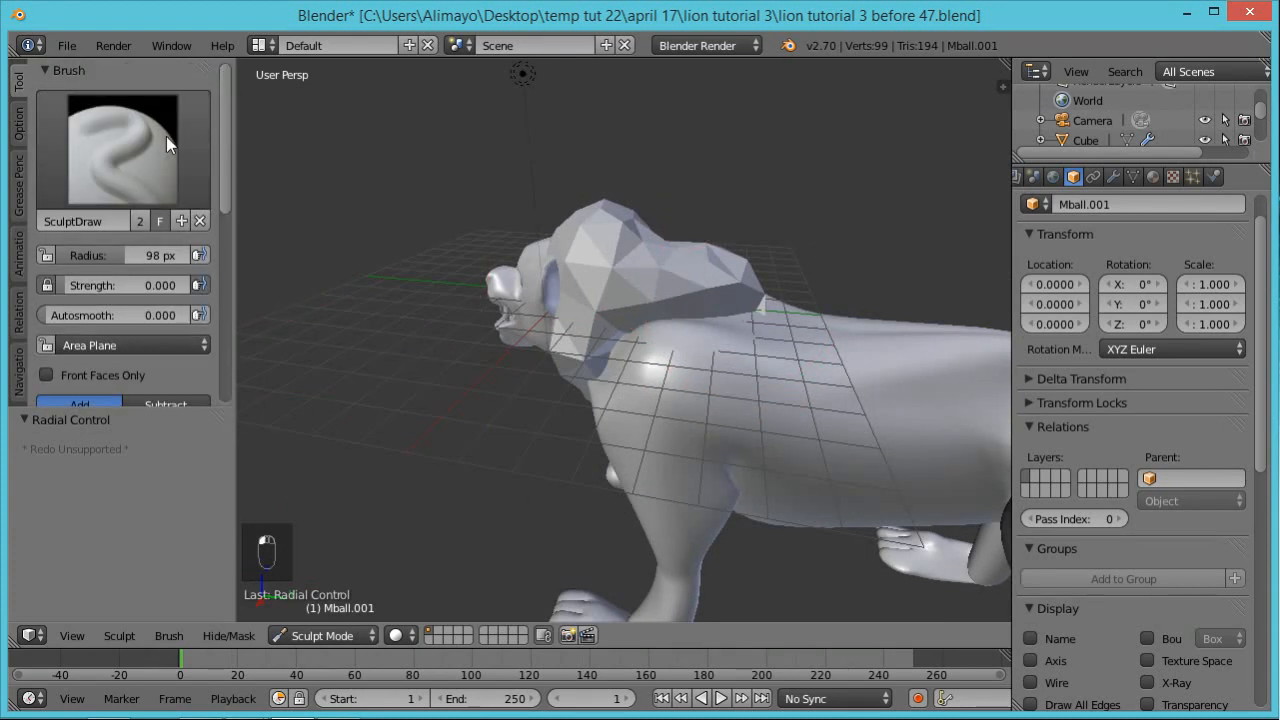
pyautogui.click(140, 143)
pyautogui.moveTo(388, 248)
pyautogui.mouseDown(button='middle')
pyautogui.moveTo(624, 174)
pyautogui.moveTo(623, 157)
pyautogui.moveTo(614, 180)
pyautogui.moveTo(586, 163)
pyautogui.mouseUp(button='middle')
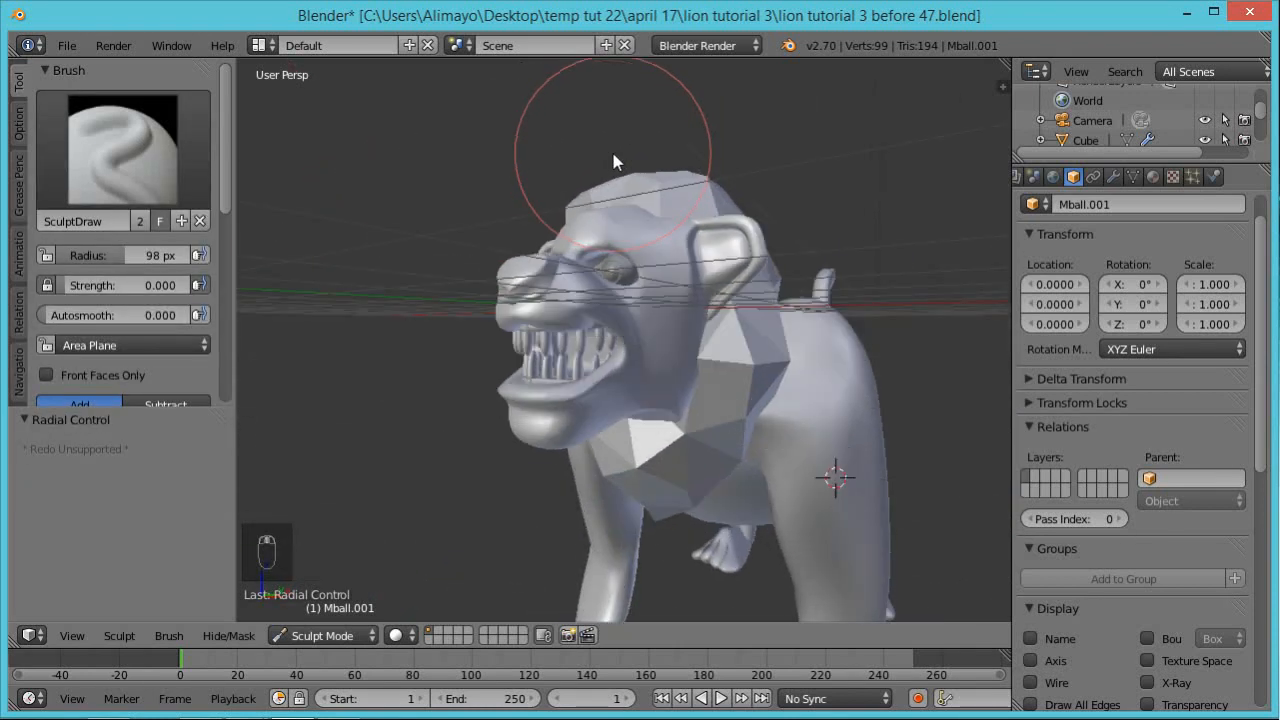
pyautogui.moveTo(757, 229)
pyautogui.mouseDown(button='middle')
pyautogui.moveTo(746, 340)
pyautogui.moveTo(463, 498)
pyautogui.moveTo(560, 395)
pyautogui.moveTo(626, 431)
pyautogui.moveTo(595, 441)
pyautogui.moveTo(554, 428)
pyautogui.moveTo(551, 475)
pyautogui.moveTo(469, 451)
pyautogui.moveTo(511, 394)
pyautogui.moveTo(508, 430)
pyautogui.mouseUp(button='middle')
# Leave Sculpt Mode on the mane and select the lion's body in Object Mode
pyautogui.click(351, 635)
pyautogui.click(312, 583)
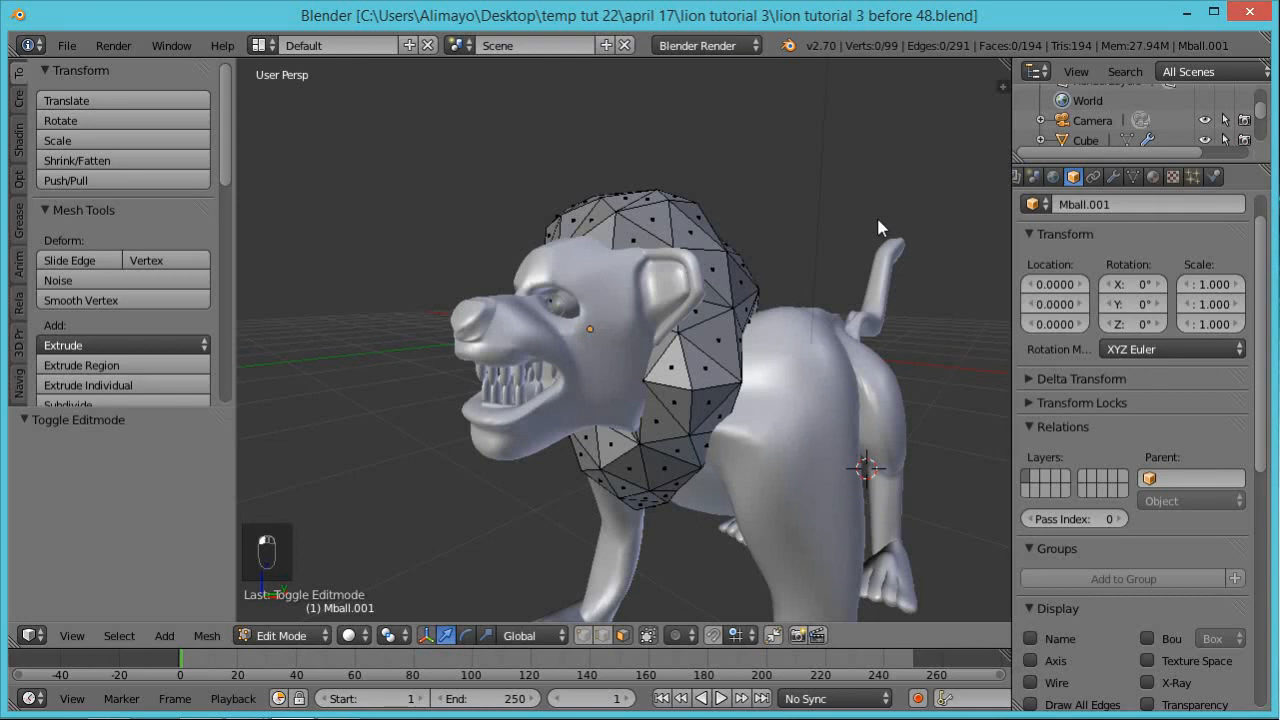
pyautogui.moveTo(878, 228); pyautogui.dragTo(843, 284, button='middle')
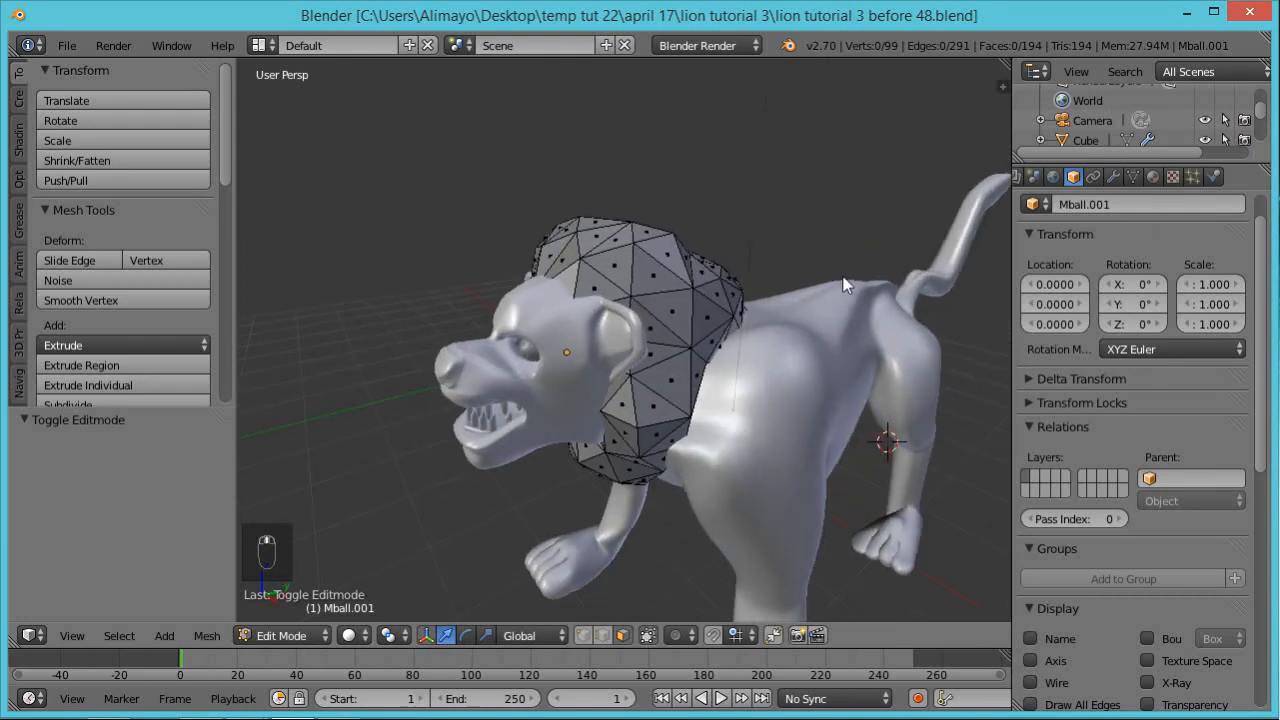
pyautogui.press('Tab')
pyautogui.rightClick(765, 414)
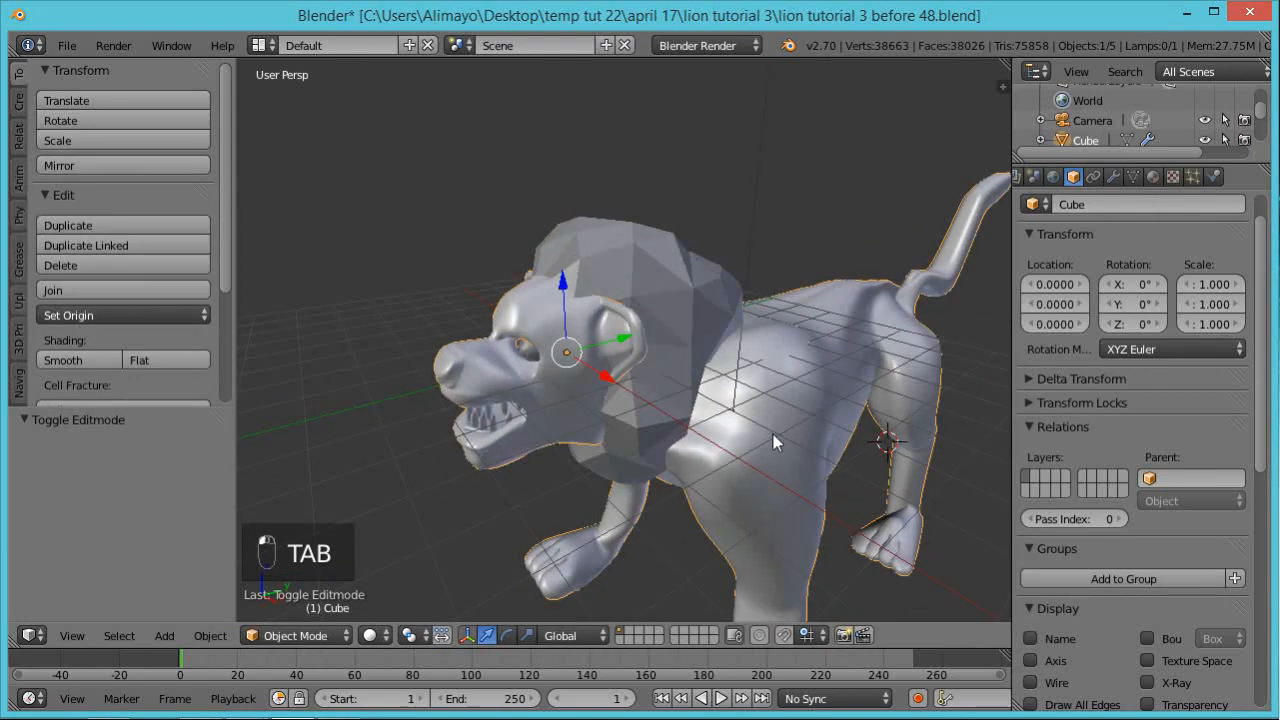
# Turn off the viewport display of the body's Mirror modifier to expose the inside of the mouth
pyautogui.click(1115, 176)
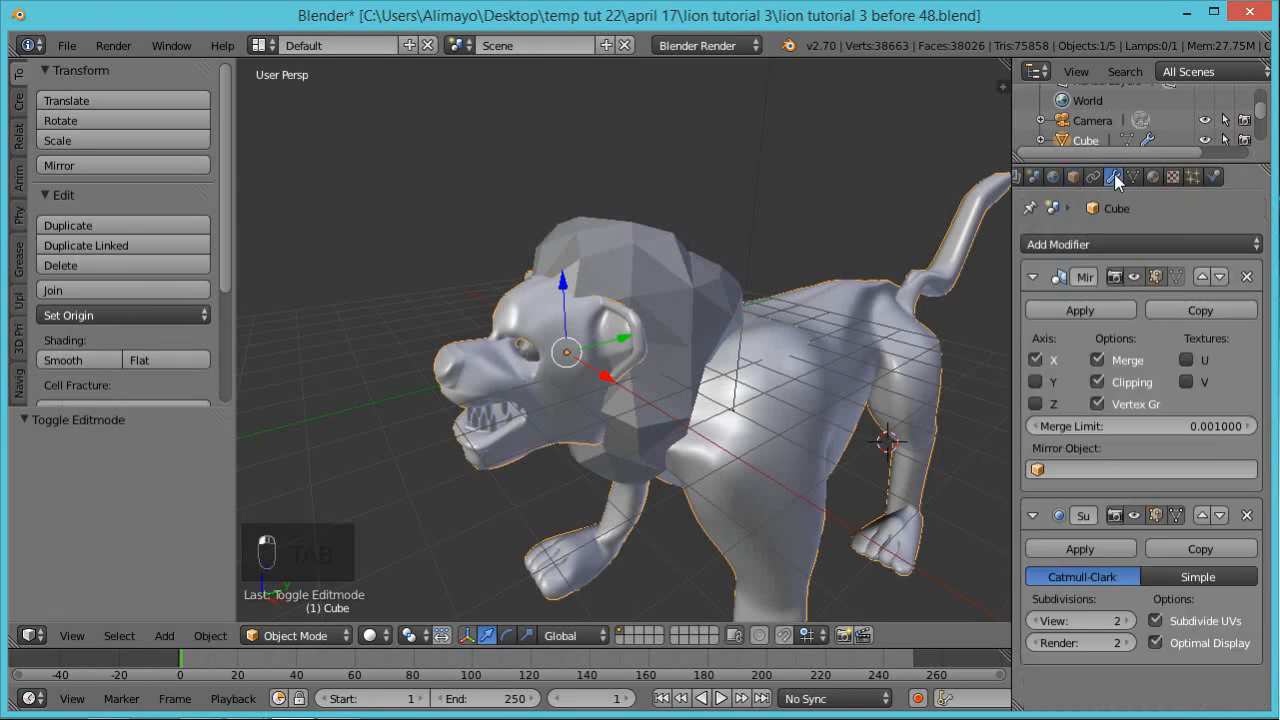
pyautogui.click(1135, 514)
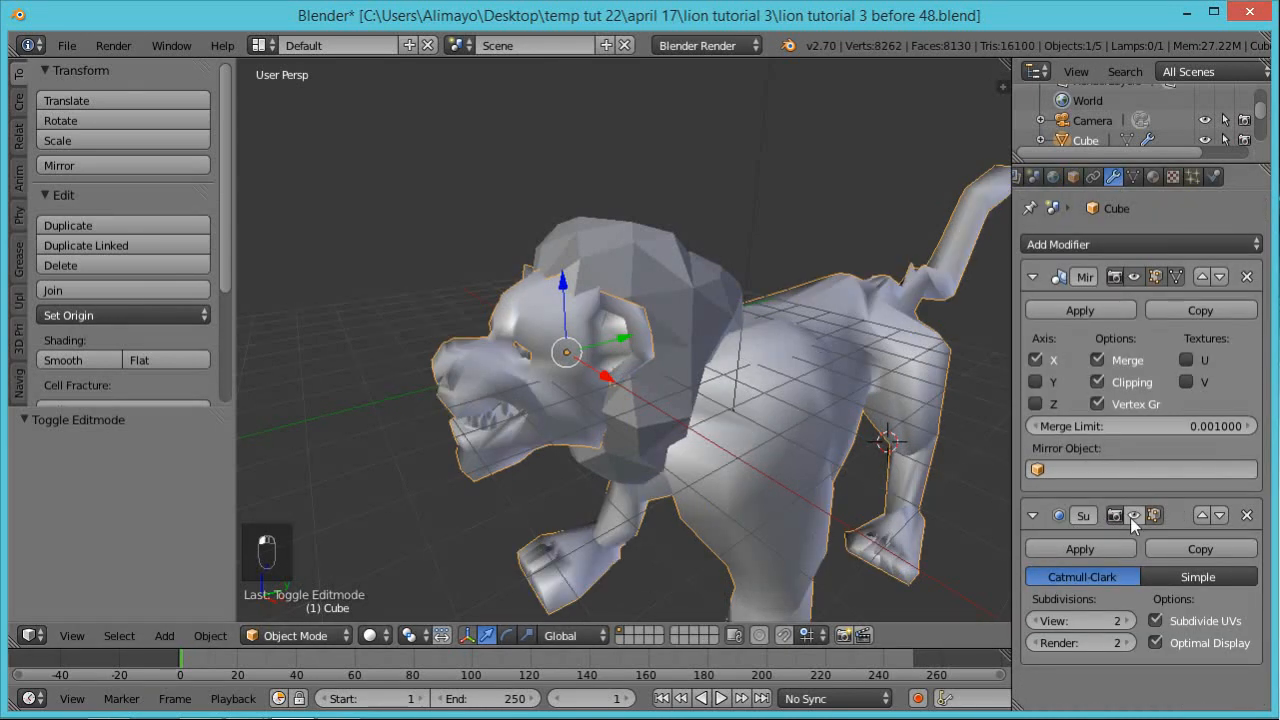
pyautogui.click(1135, 515)
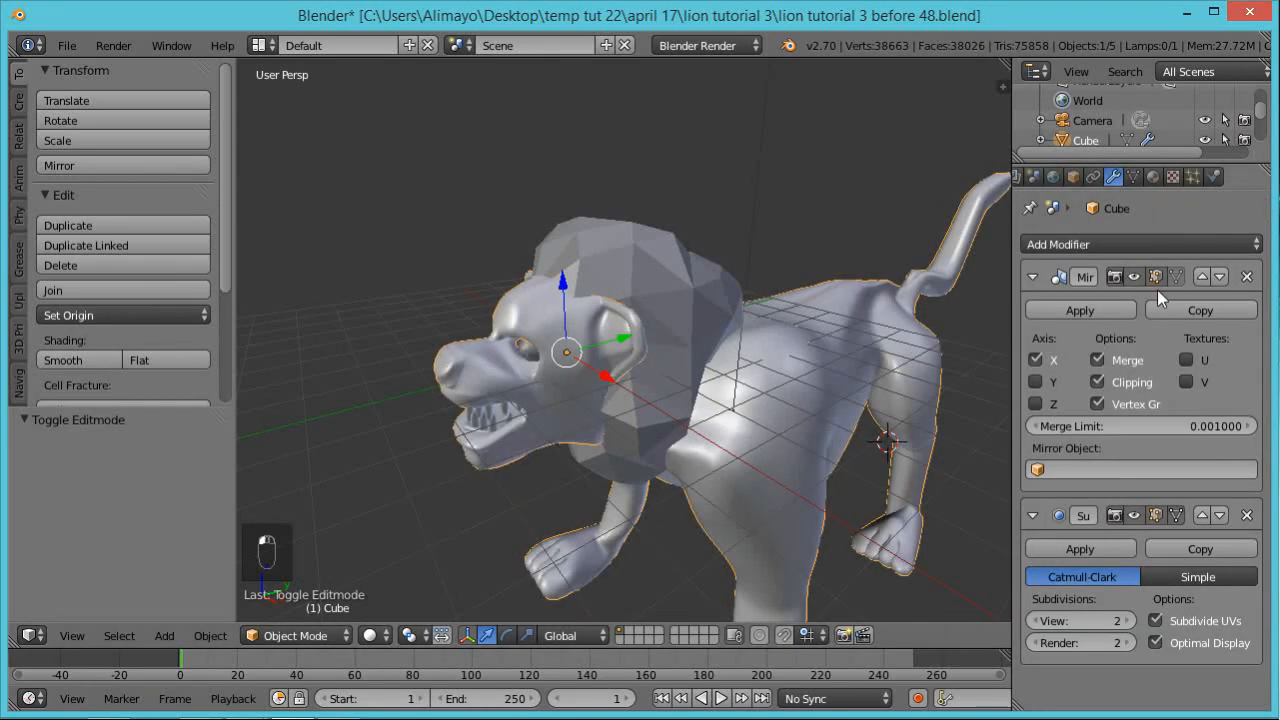
pyautogui.click(1134, 276)
pyautogui.moveTo(620, 290); pyautogui.dragTo(769, 274, button='middle')
pyautogui.scroll(7, 714, 324)
pyautogui.scroll(-3, 640, 444)
pyautogui.moveTo(608, 457); pyautogui.dragTo(622, 423, button='middle')
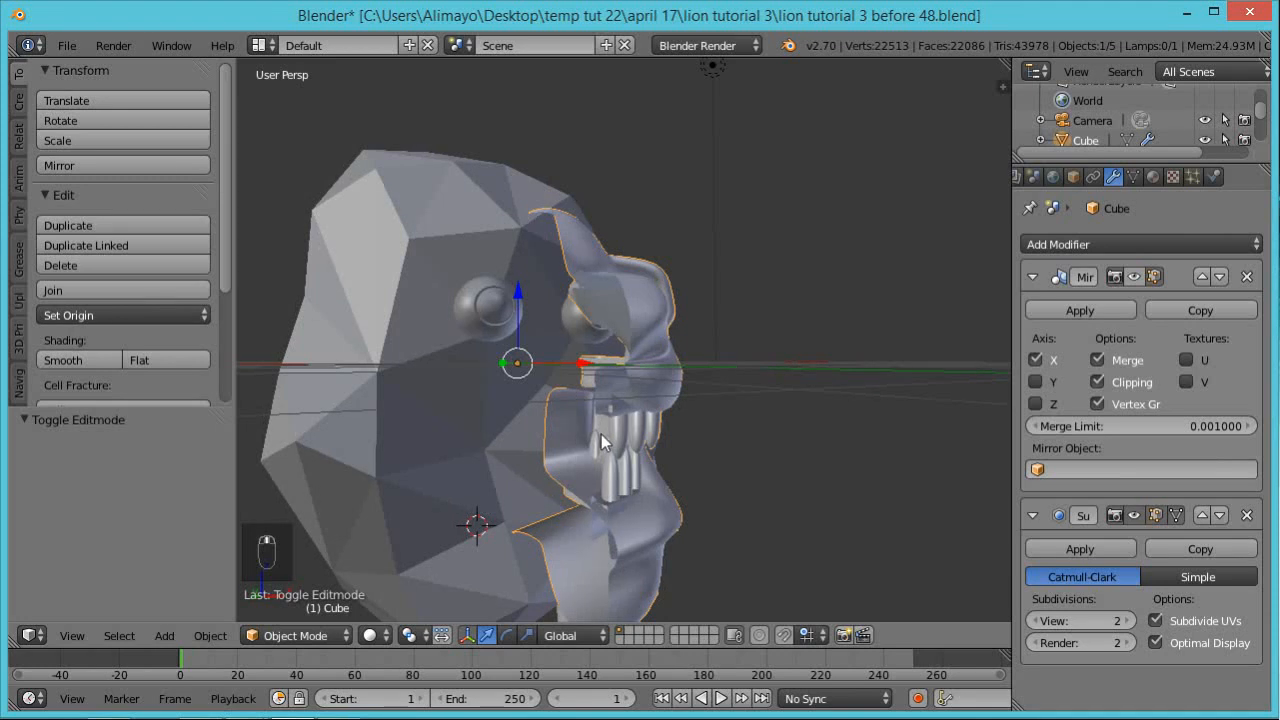
# In Edit Mode, extrude two adjacent faces at the back of the mouth forward as a tongue and raise the end 0.212 along Z
pyautogui.press('Tab')
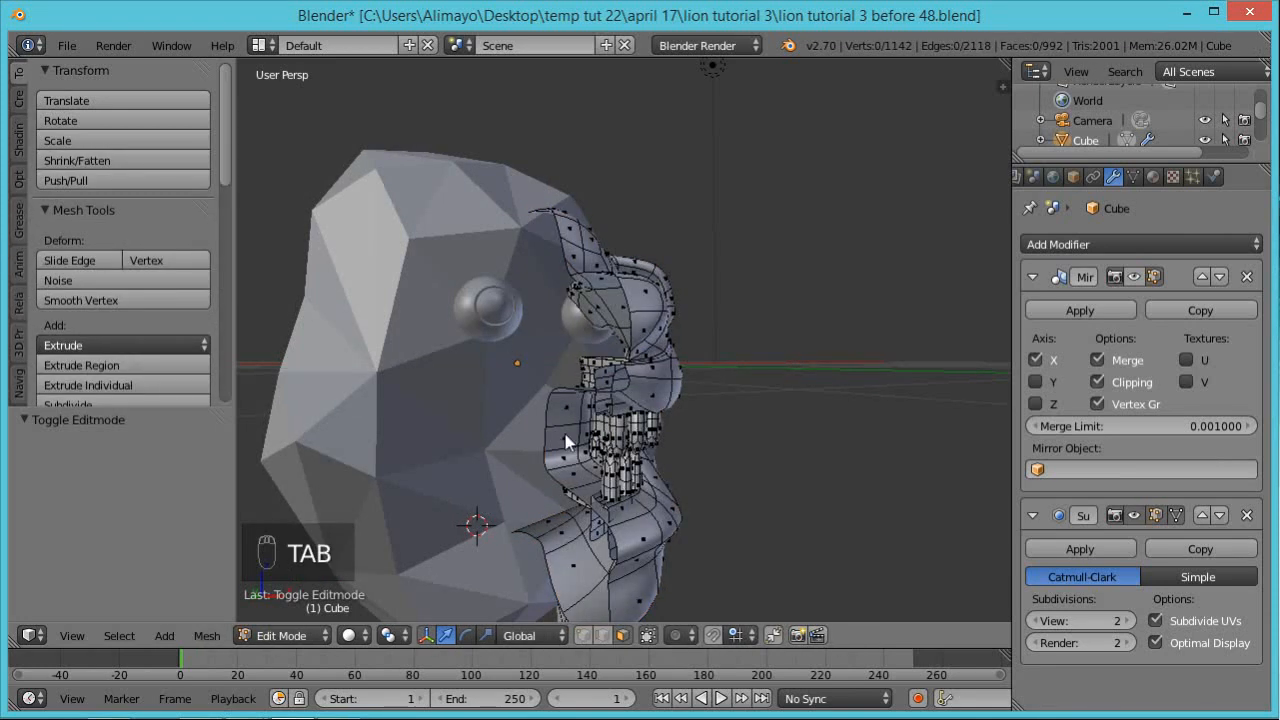
pyautogui.rightClick(565, 441)
pyautogui.rightClick(562, 458)
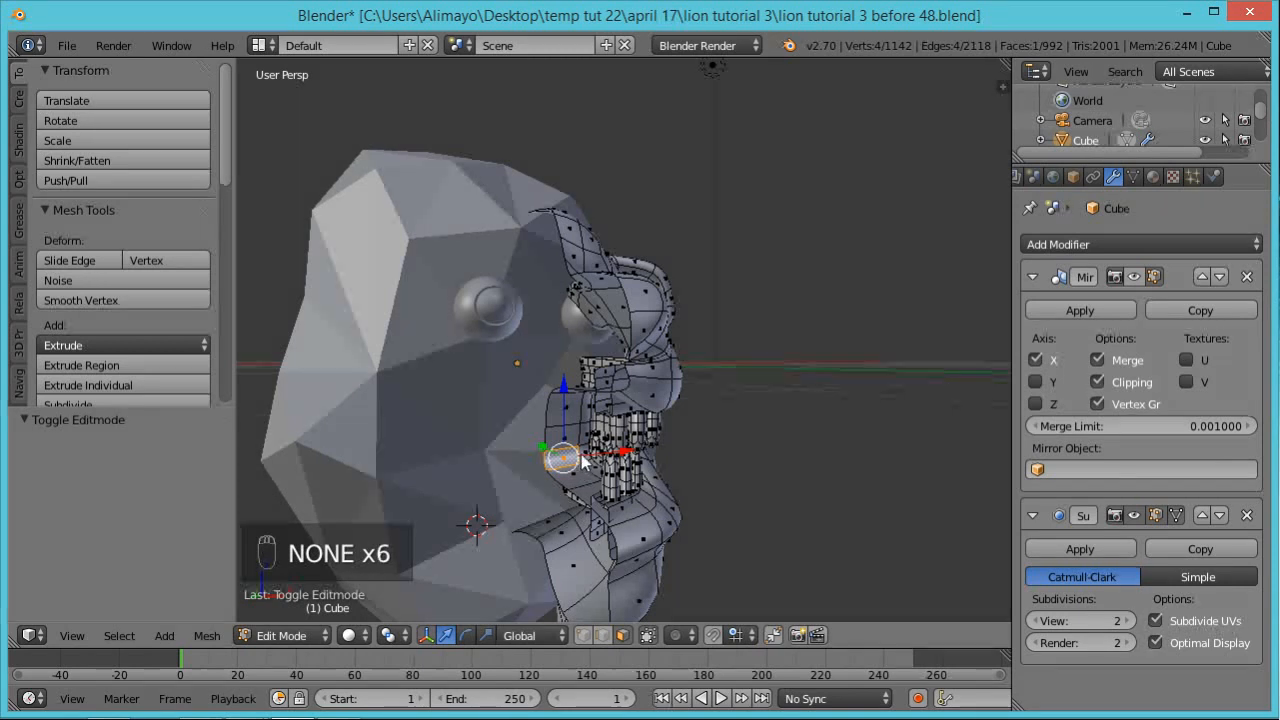
pyautogui.keyDown('shift'); pyautogui.rightClick(556, 448); pyautogui.keyUp('shift')
pyautogui.moveTo(598, 466); pyautogui.dragTo(624, 457, button='middle')
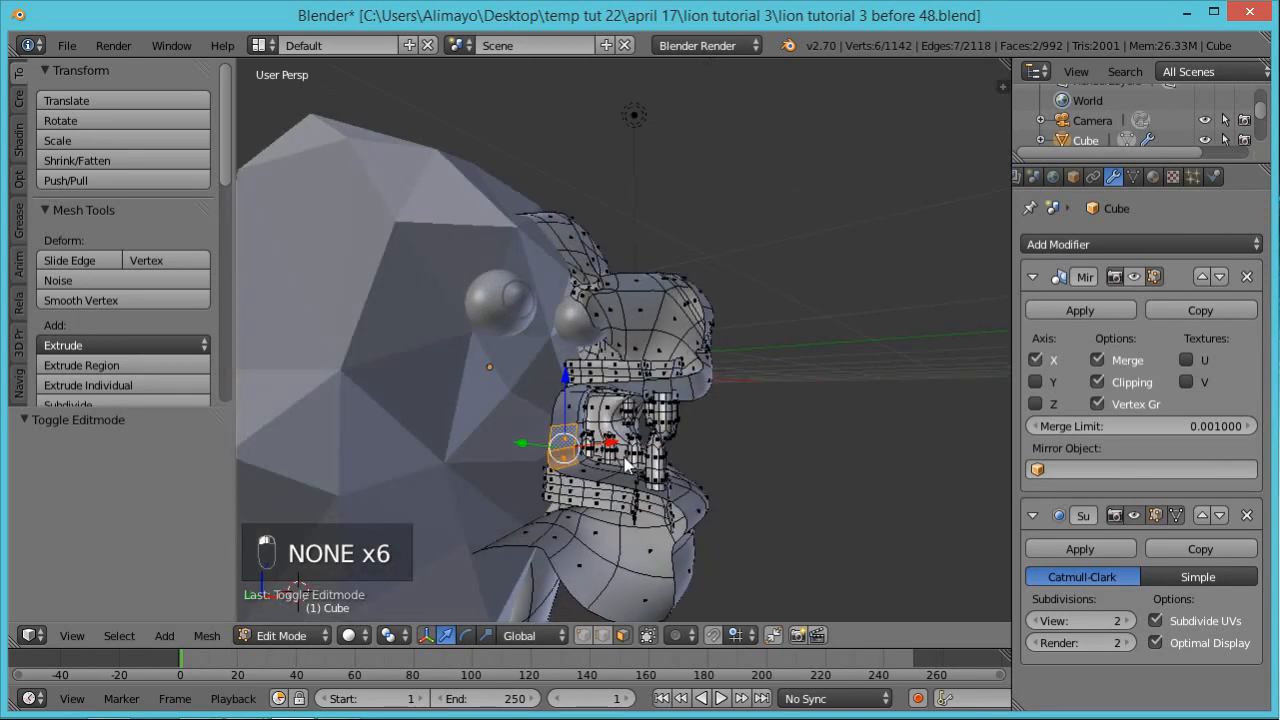
pyautogui.press('e')
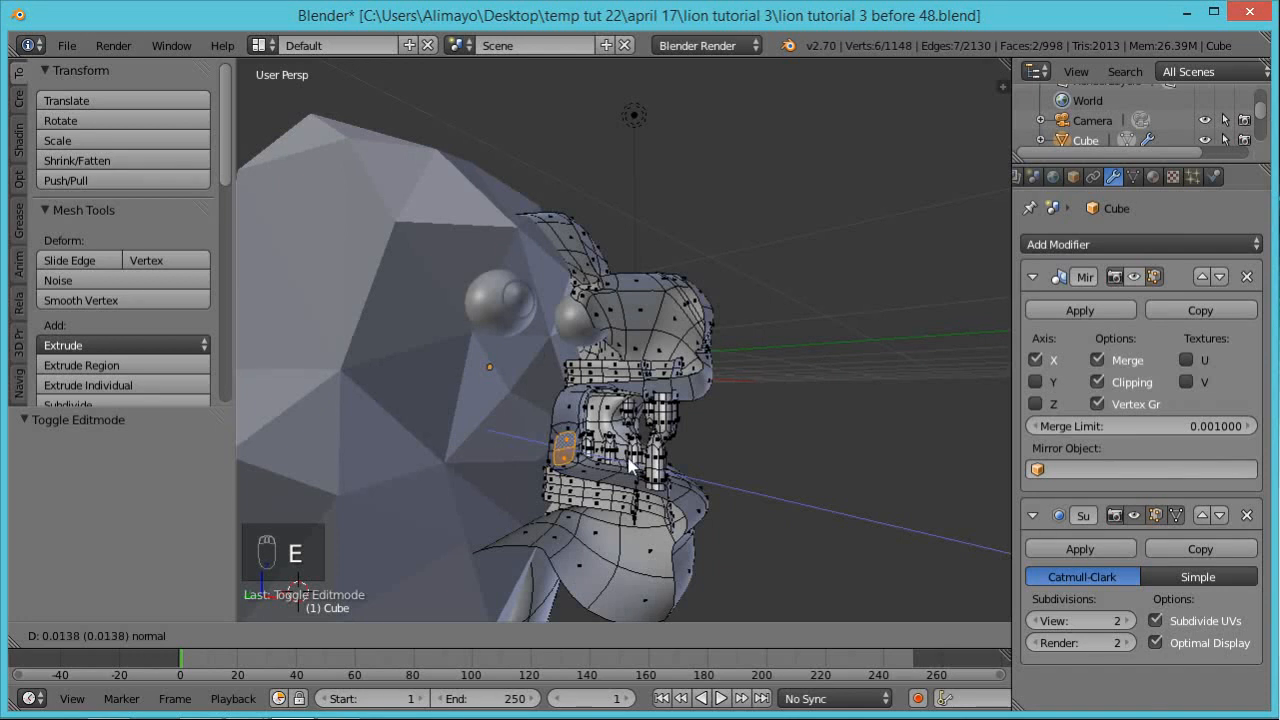
pyautogui.click(701, 453)
pyautogui.moveTo(641, 402); pyautogui.dragTo(641, 378)
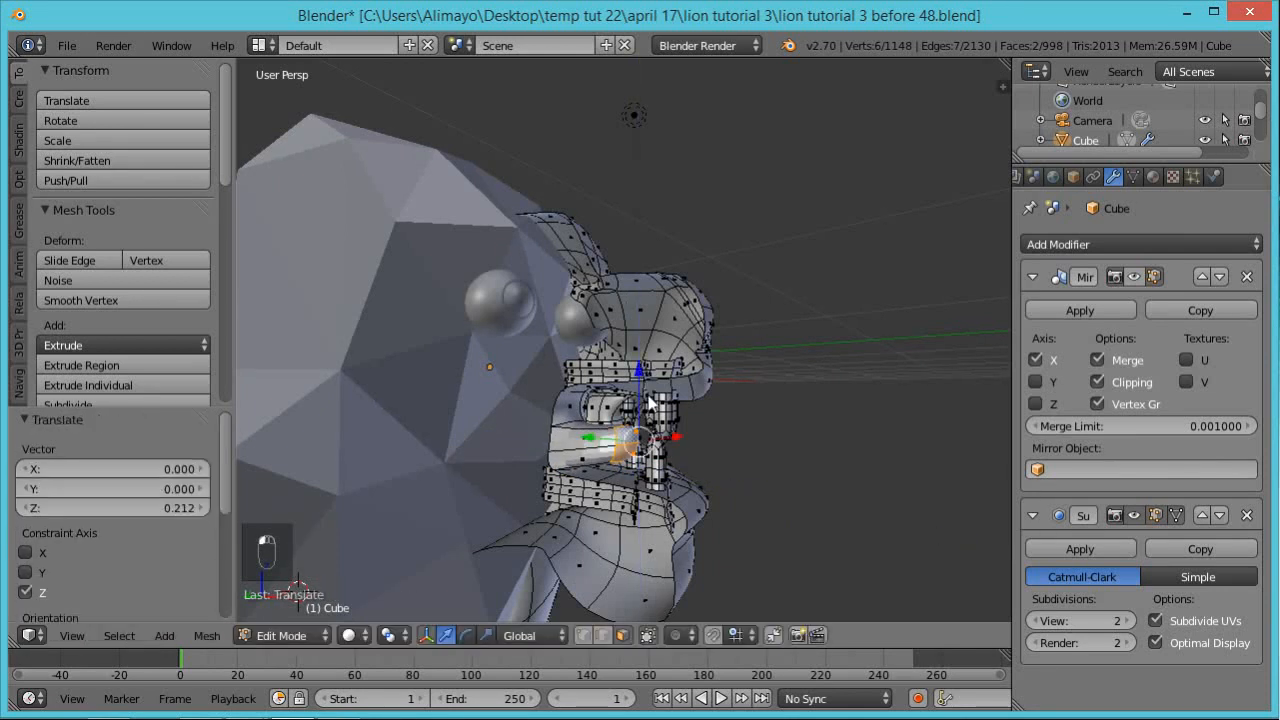
# Extrude the tongue's end faces forward again, lower them 0.179 along Z and scale them to 0.430 for the tip
pyautogui.press('e')
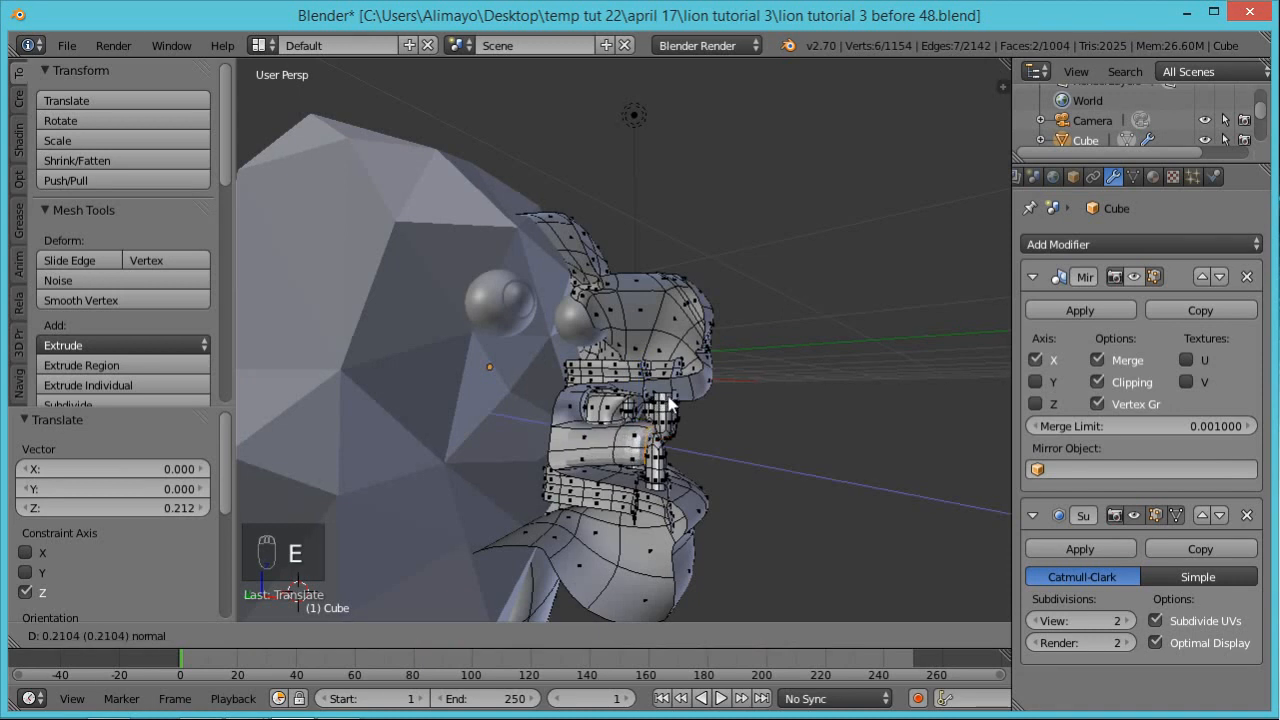
pyautogui.click(667, 402)
pyautogui.moveTo(740, 452); pyautogui.dragTo(757, 515, button='middle')
pyautogui.moveTo(659, 390); pyautogui.dragTo(657, 412)
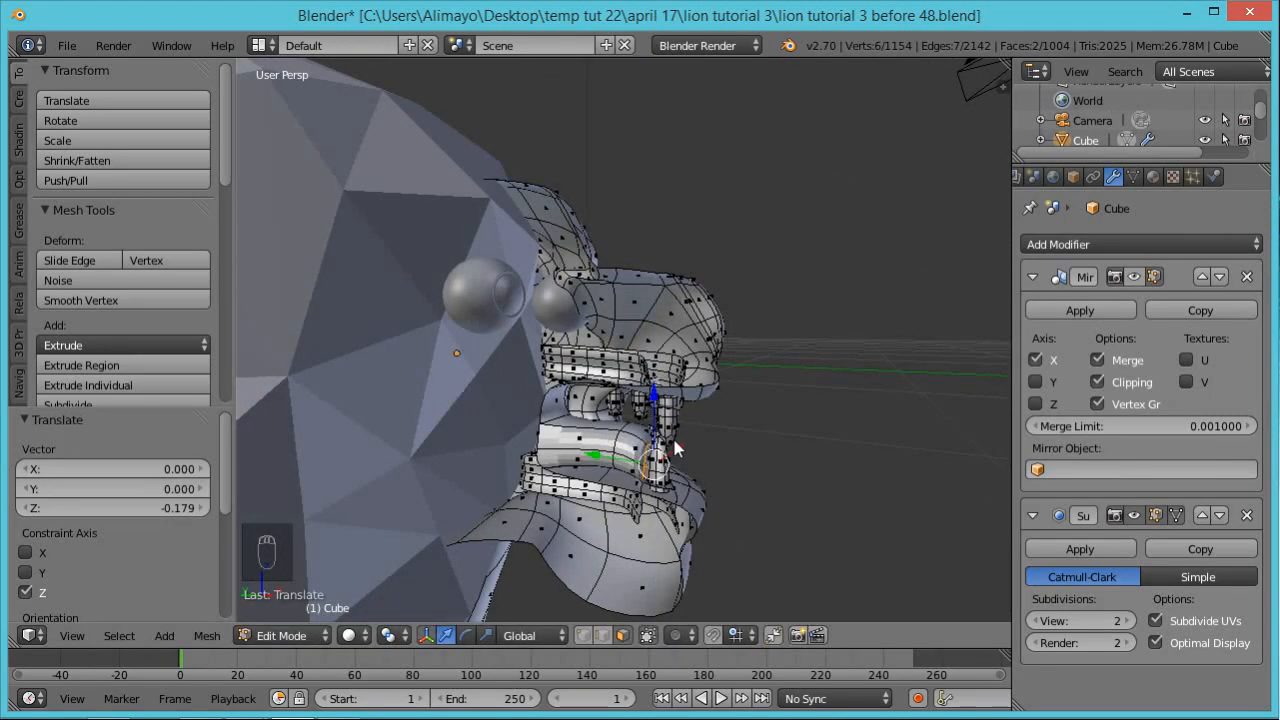
pyautogui.press('s')
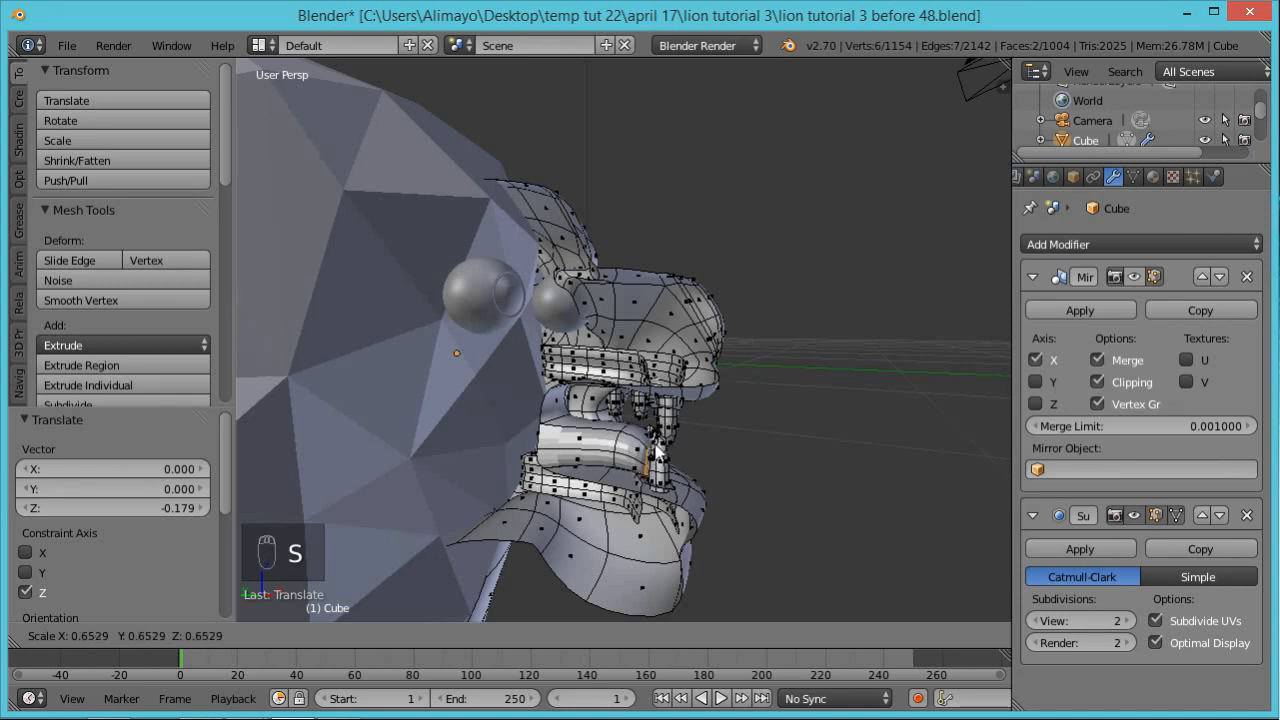
pyautogui.click(655, 457)
pyautogui.moveTo(691, 502); pyautogui.dragTo(640, 495, button='middle')
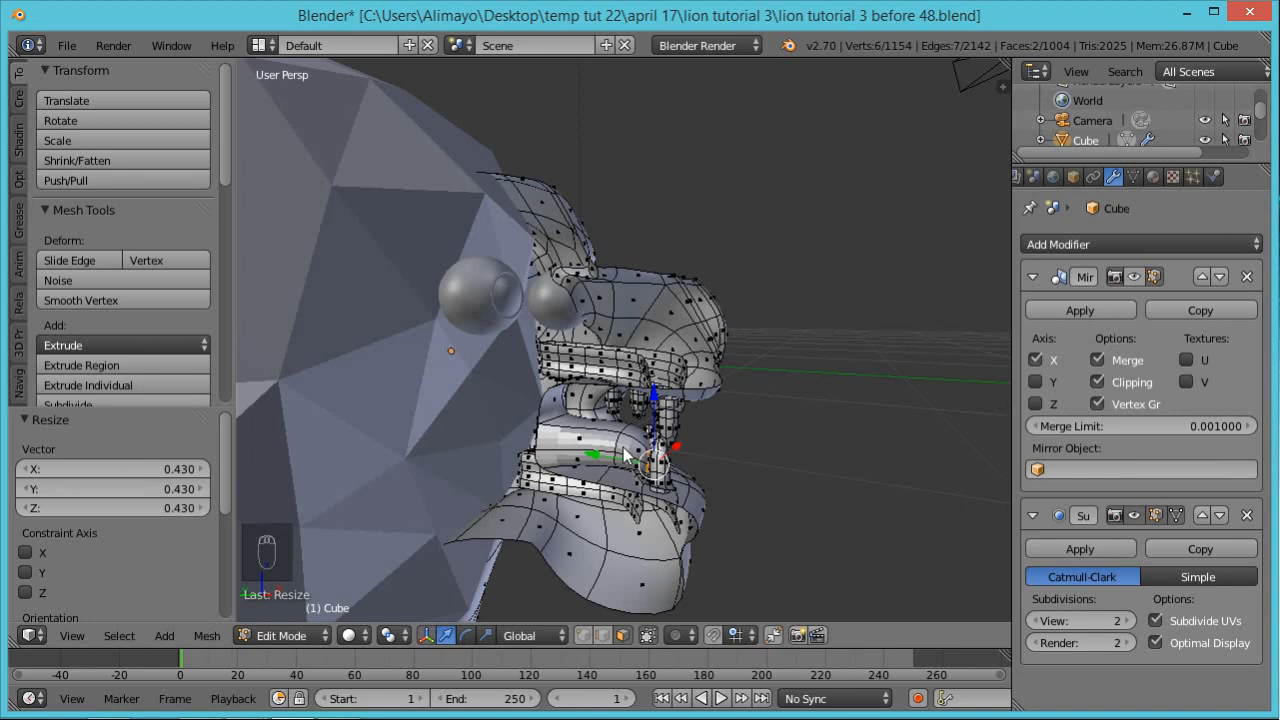
# Delete the four faces along the tongue's inner side at the mirror plane
pyautogui.hotkey('ctrl', 'l')
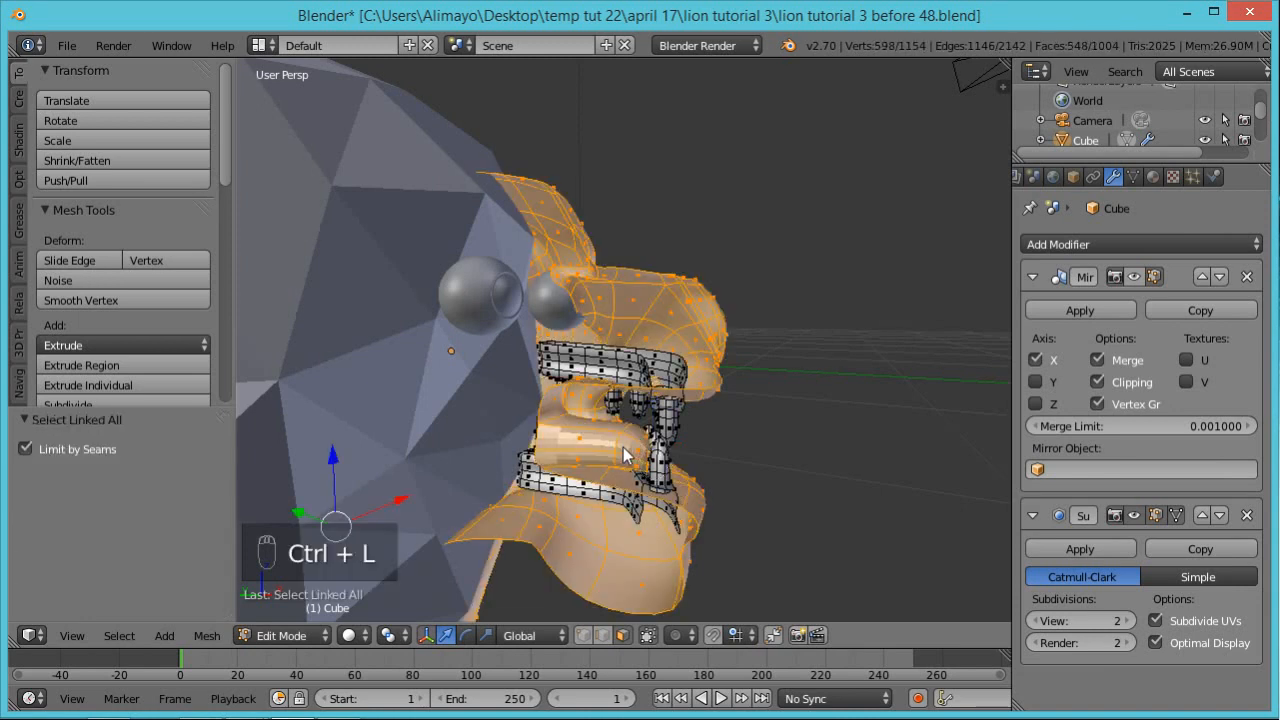
pyautogui.press('a')
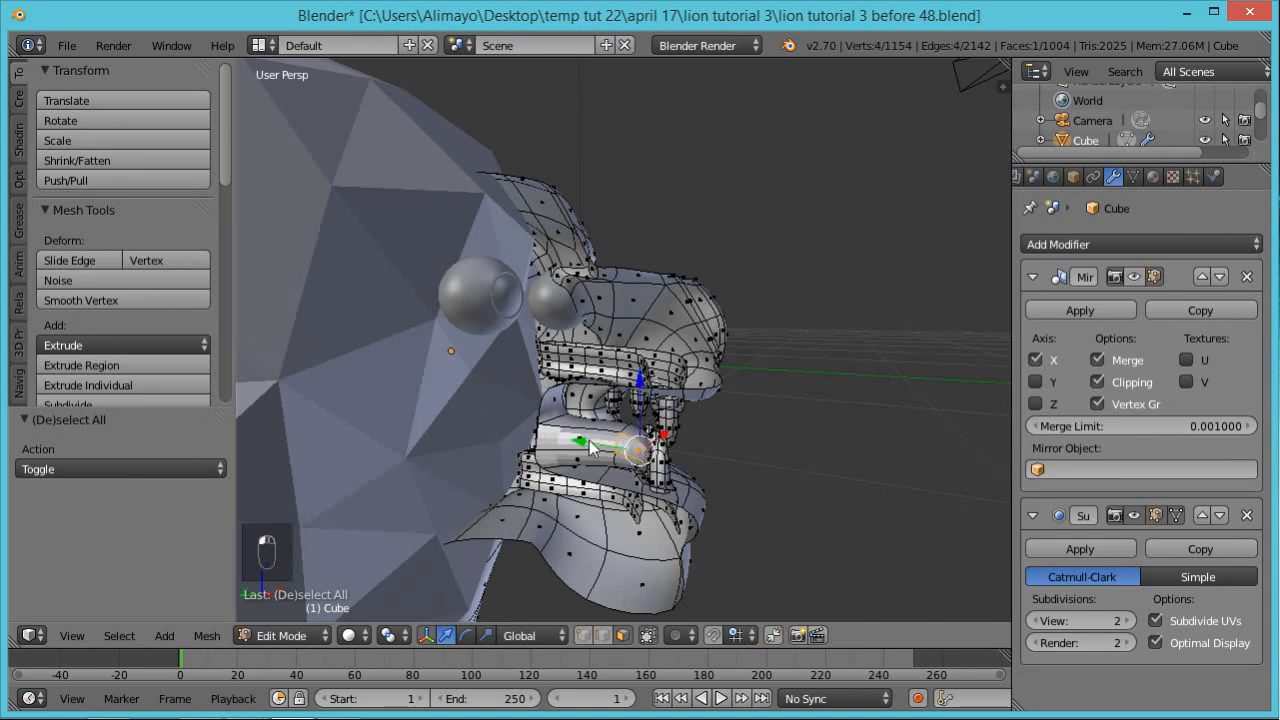
pyautogui.keyDown('shift'); pyautogui.click(590, 442); pyautogui.keyUp('shift')
pyautogui.keyDown('shift'); pyautogui.rightClick(590, 462); pyautogui.keyUp('shift')
pyautogui.keyDown('shift'); pyautogui.rightClick(581, 441); pyautogui.keyUp('shift')
pyautogui.moveTo(625, 458)
pyautogui.mouseDown(button='middle')
pyautogui.moveTo(605, 462)
pyautogui.moveTo(625, 467)
pyautogui.mouseUp(button='middle')
pyautogui.keyDown('shift'); pyautogui.rightClick(623, 465); pyautogui.keyUp('shift')
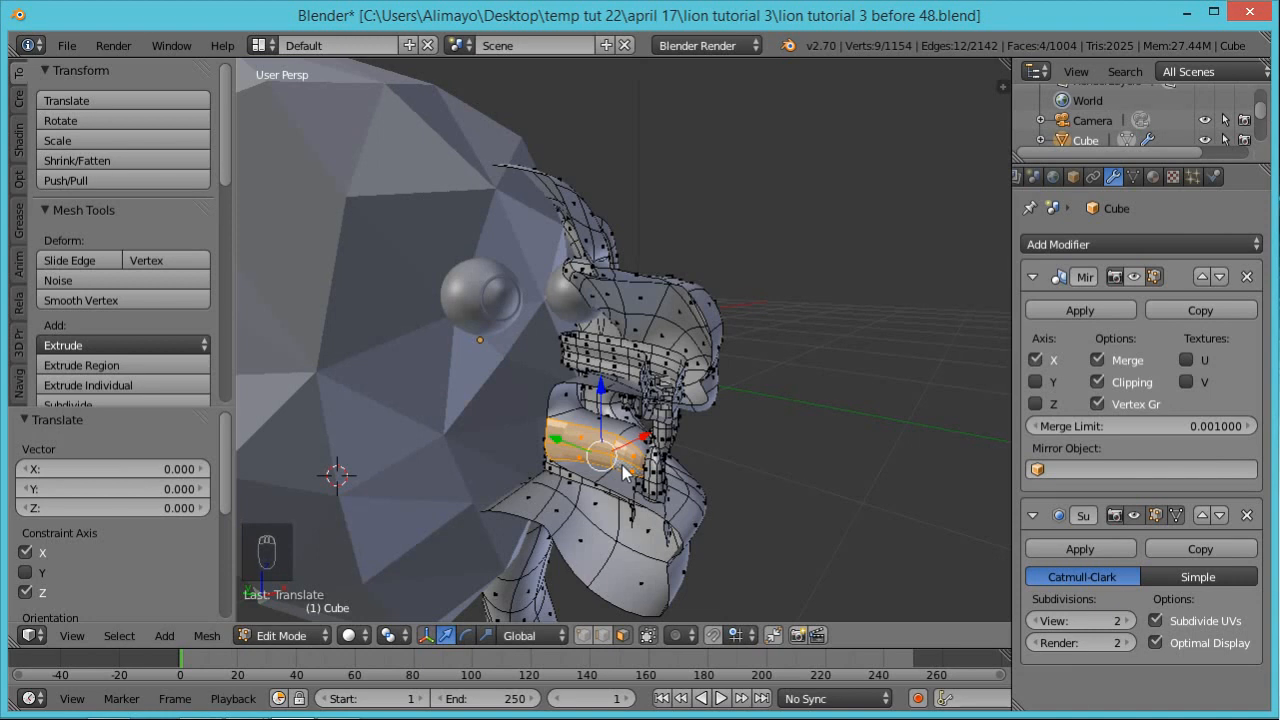
pyautogui.press('x')
pyautogui.click(622, 465)
pyautogui.moveTo(620, 465)
pyautogui.mouseDown(button='middle')
pyautogui.moveTo(688, 418)
pyautogui.moveTo(708, 455)
pyautogui.moveTo(622, 444)
pyautogui.mouseUp(button='middle')
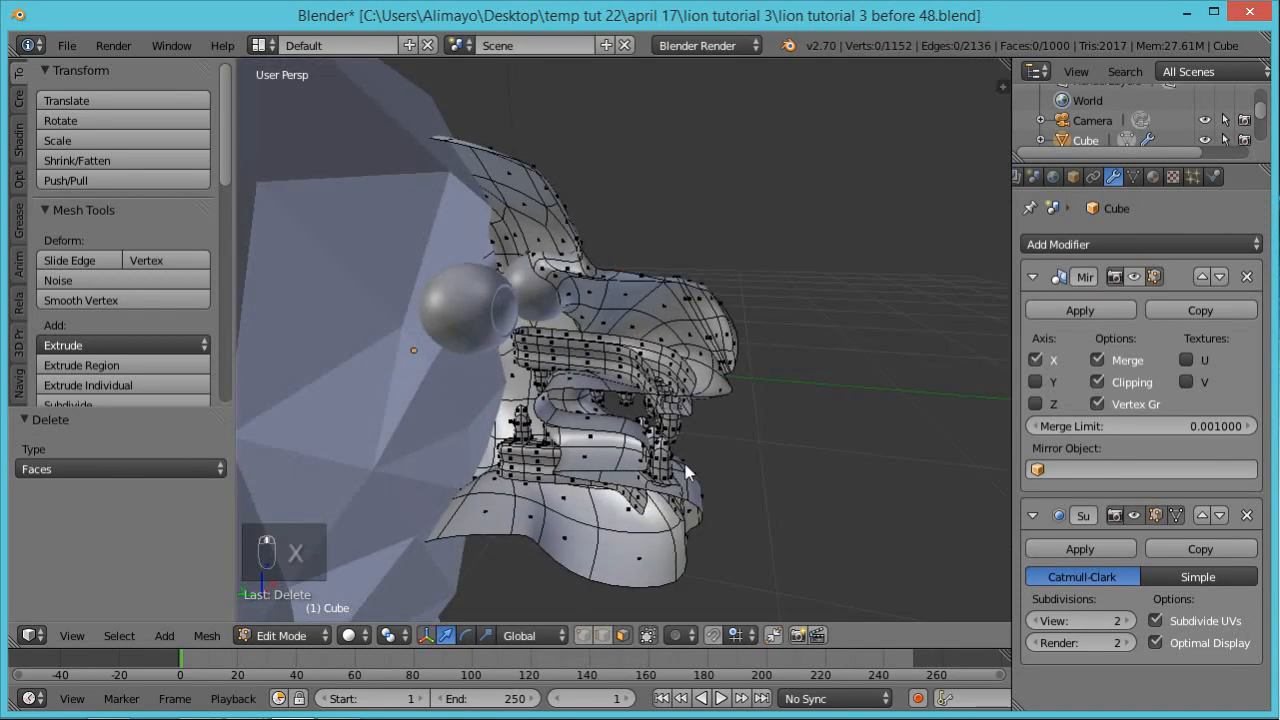
# Select the tongue's upper and lower faces and its tip, scale them to 0.543 along Z and move them 0.096 along Y
pyautogui.rightClick(607, 449)
pyautogui.keyDown('shift'); pyautogui.rightClick(632, 440); pyautogui.keyUp('shift')
pyautogui.keyDown('shift'); pyautogui.rightClick(634, 463); pyautogui.keyUp('shift')
pyautogui.keyDown('shift'); pyautogui.rightClick(603, 467); pyautogui.keyUp('shift')
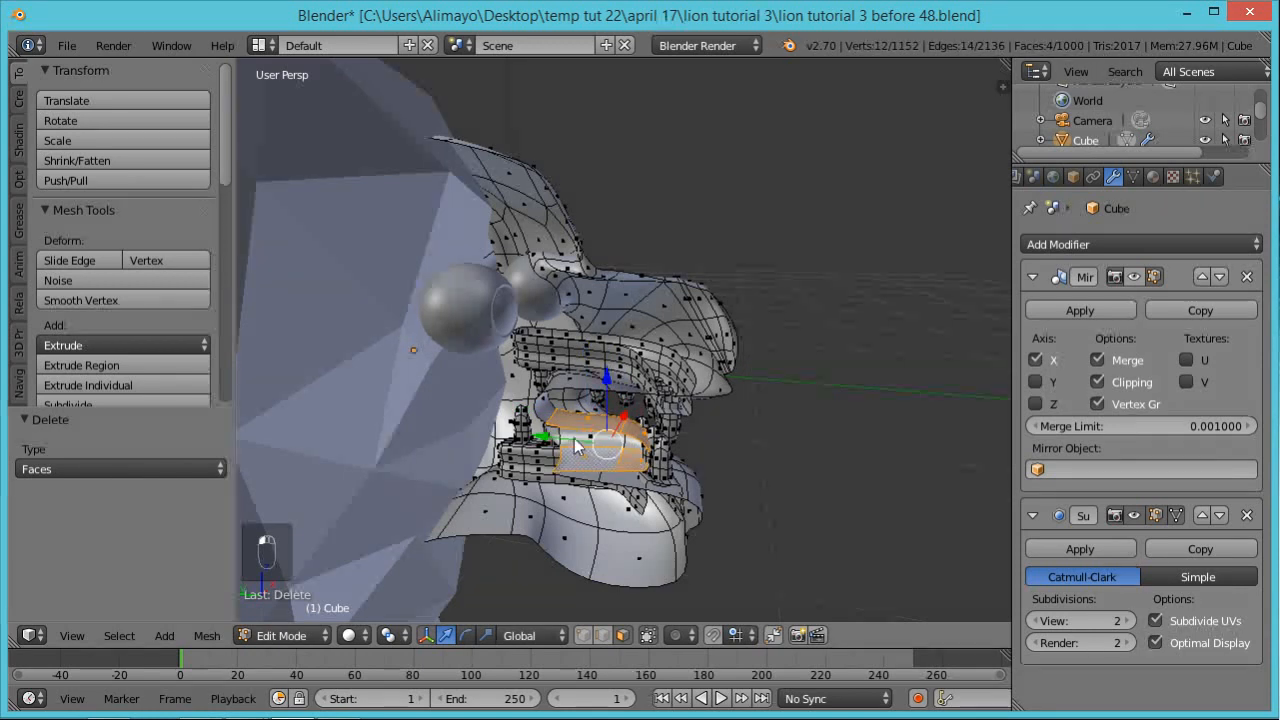
pyautogui.keyDown('shift'); pyautogui.click(574, 438); pyautogui.keyUp('shift')
pyautogui.moveTo(579, 459); pyautogui.dragTo(585, 414, button='middle')
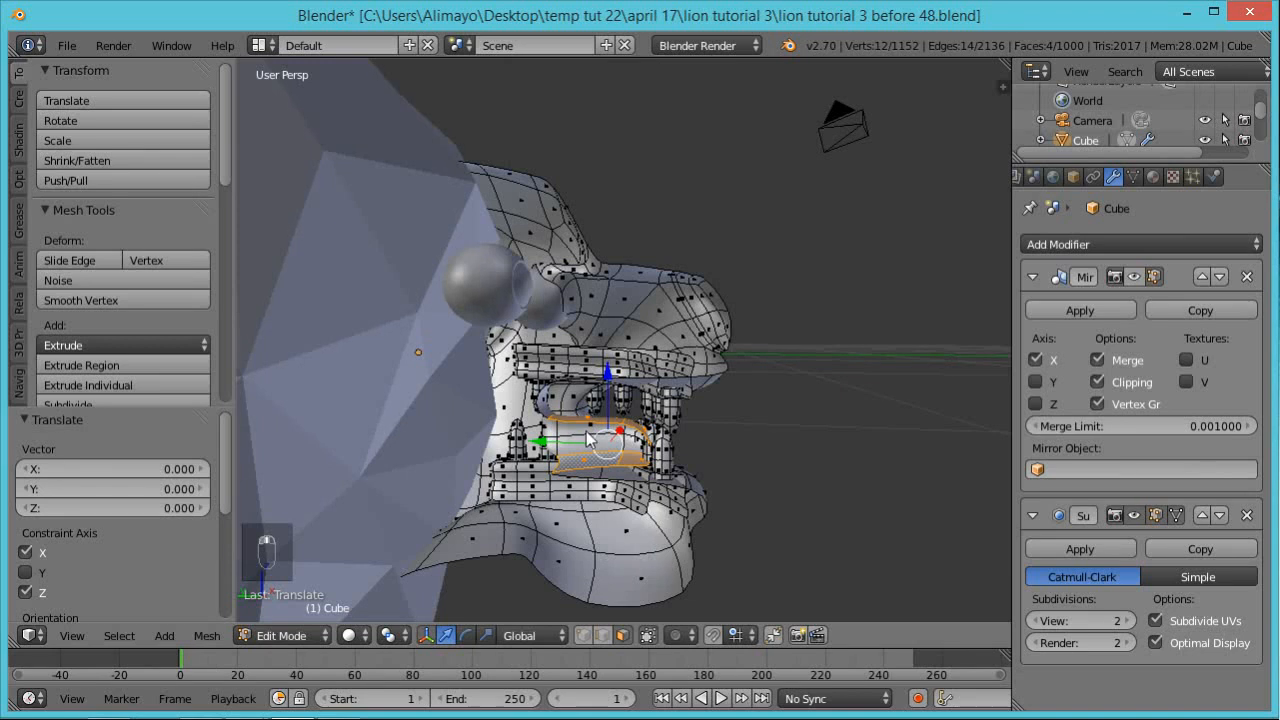
pyautogui.hotkey('ctrl', 'space')
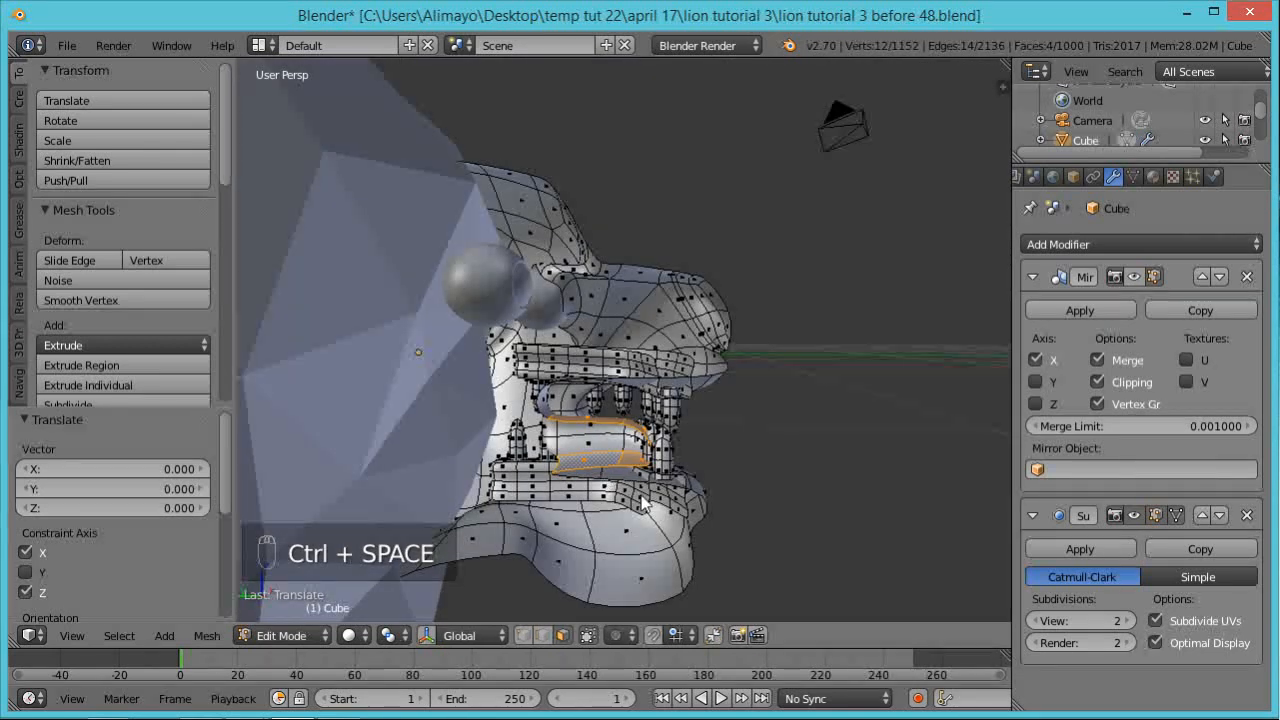
pyautogui.scroll(3, 642, 503)
pyautogui.keyDown('shift'); pyautogui.click(631, 504); pyautogui.keyUp('shift')
pyautogui.keyDown('shift'); pyautogui.click(585, 494); pyautogui.keyUp('shift')
pyautogui.keyDown('shift'); pyautogui.click(585, 495); pyautogui.keyUp('shift')
pyautogui.moveTo(608, 480); pyautogui.dragTo(680, 500, button='middle')
pyautogui.keyDown('shift'); pyautogui.click(660, 512); pyautogui.keyUp('shift')
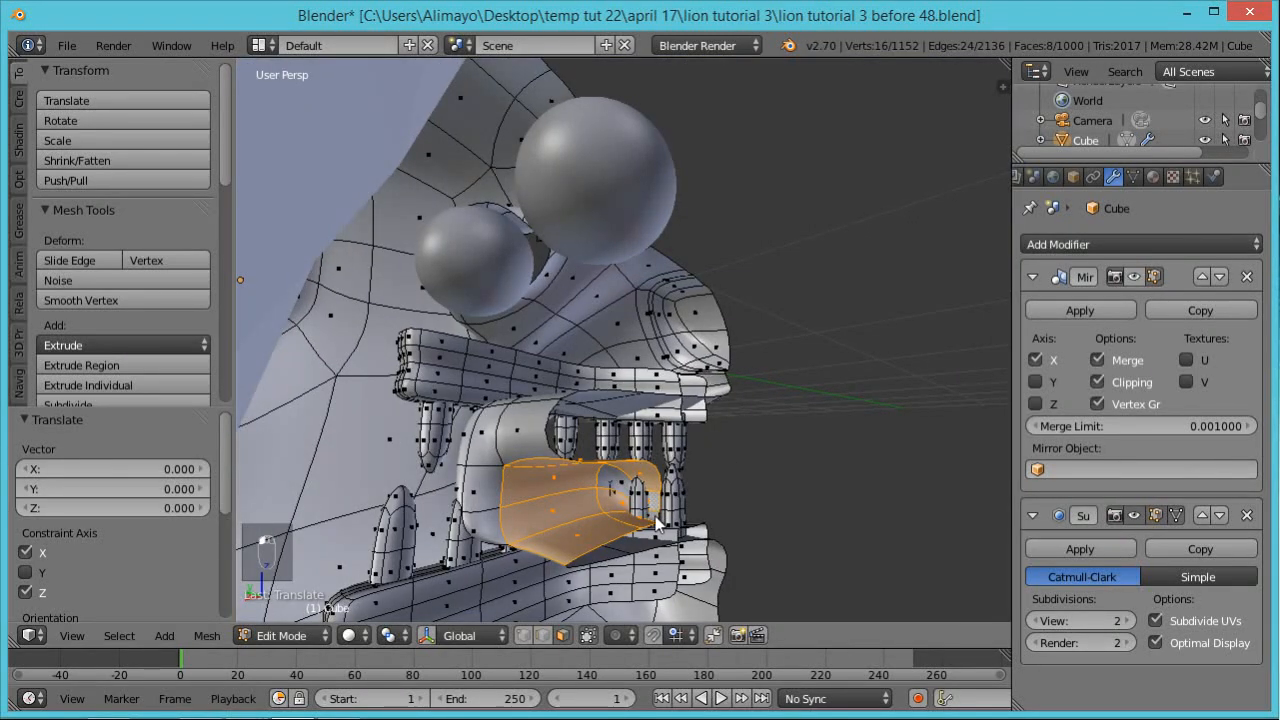
pyautogui.keyDown('shift'); pyautogui.click(612, 485); pyautogui.keyUp('shift')
pyautogui.moveTo(594, 510); pyautogui.dragTo(457, 554, button='middle')
pyautogui.press('s')
pyautogui.press('z')
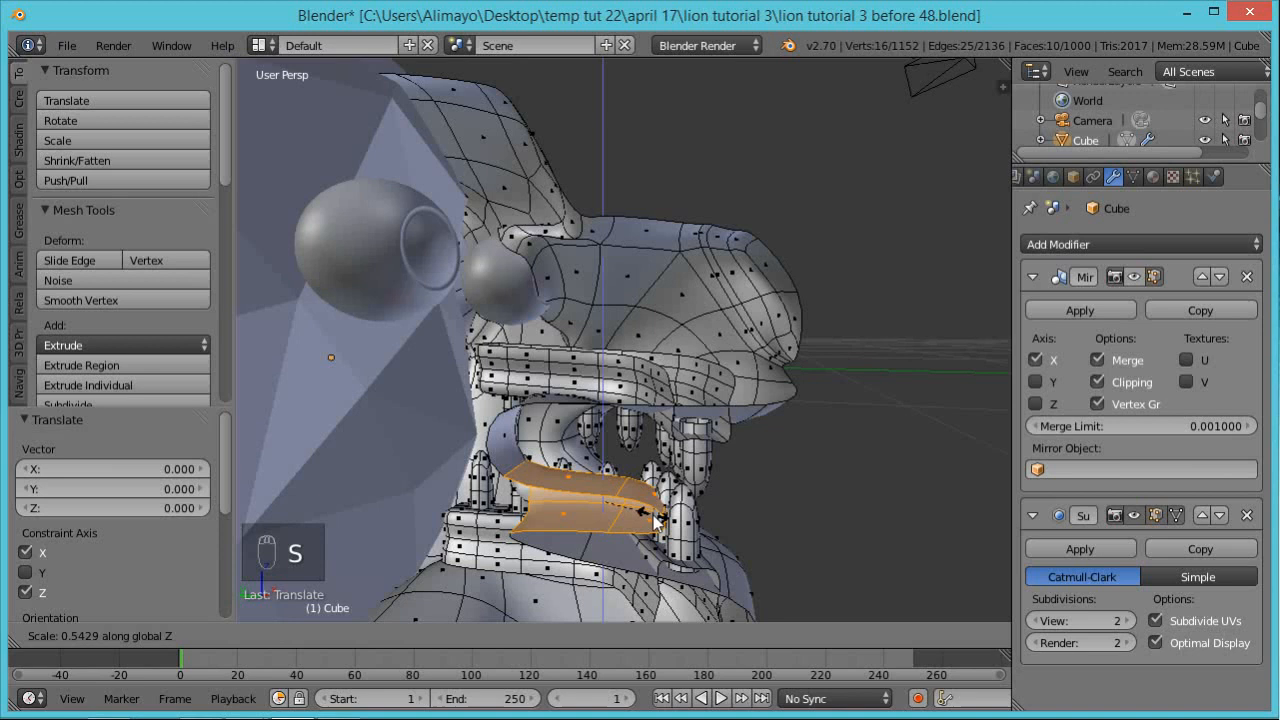
pyautogui.click(655, 520)
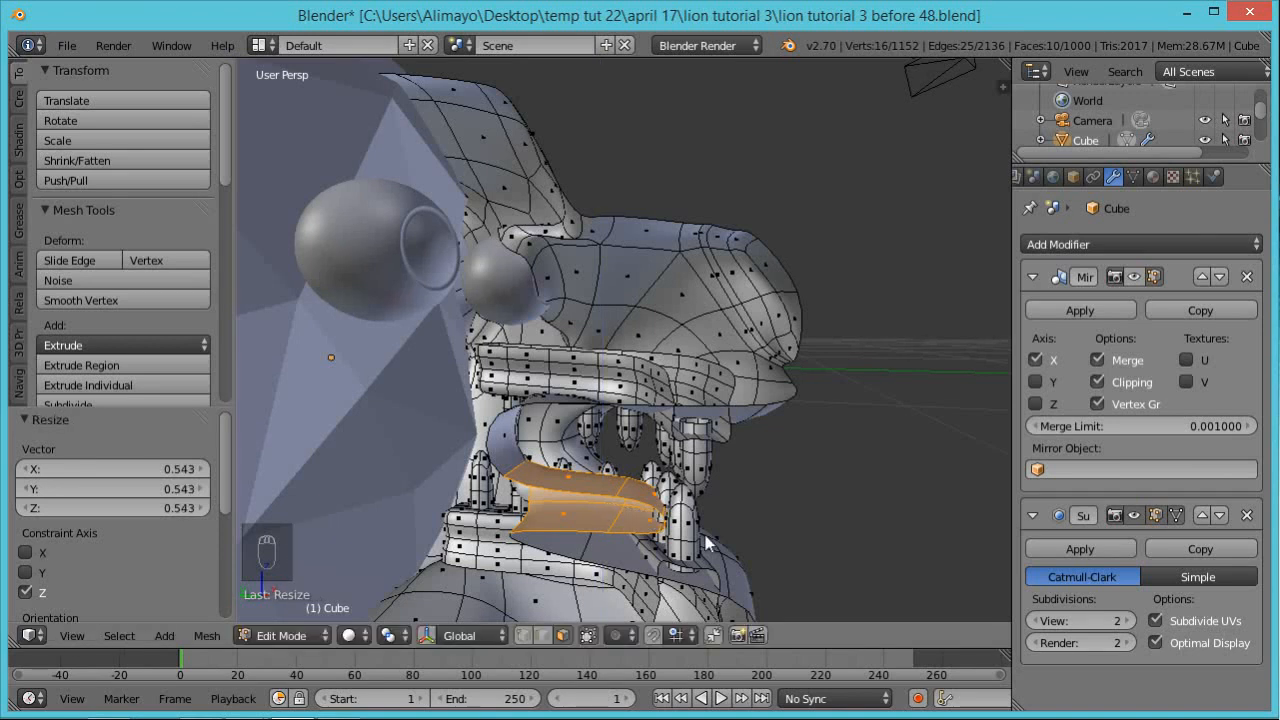
pyautogui.hotkey('ctrl', 'space')
pyautogui.moveTo(562, 495); pyautogui.dragTo(539, 498)
# Turn the Mirror modifier's Edit Mode display back on and move the selected tongue faces -0.223 along X to the mirror plane
pyautogui.moveTo(766, 500); pyautogui.dragTo(559, 539, button='middle')
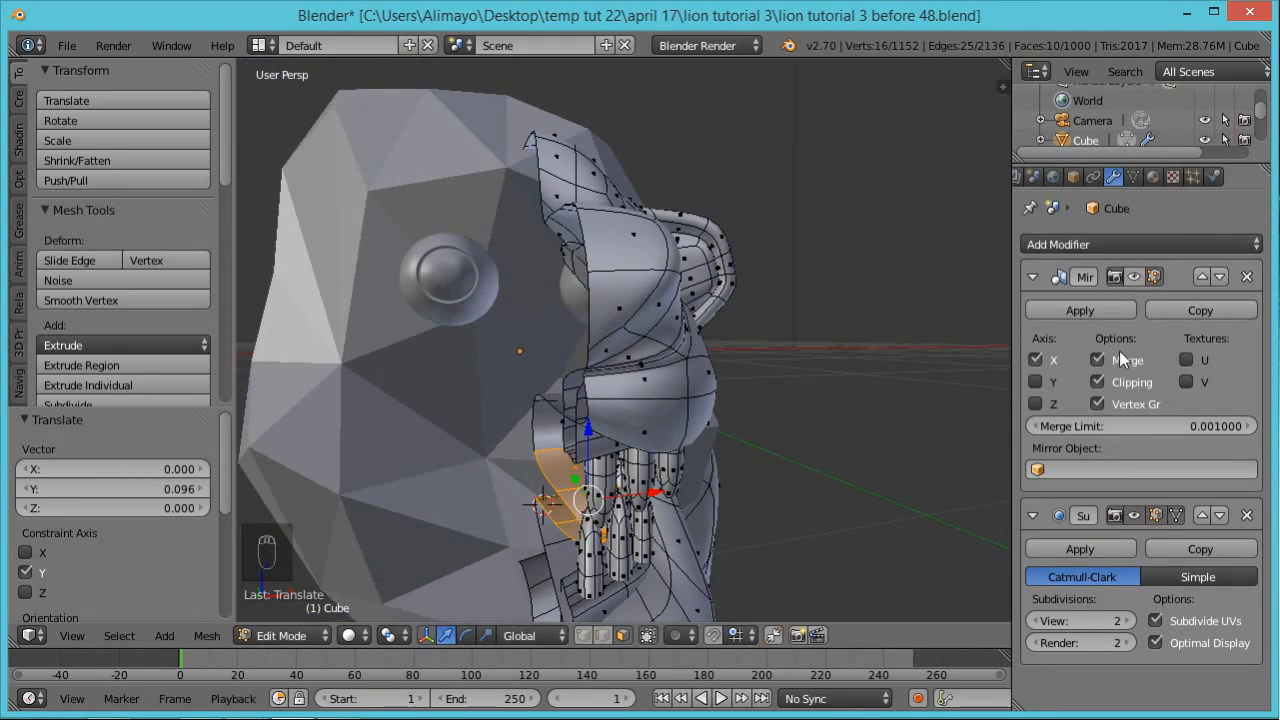
pyautogui.click(1155, 276)
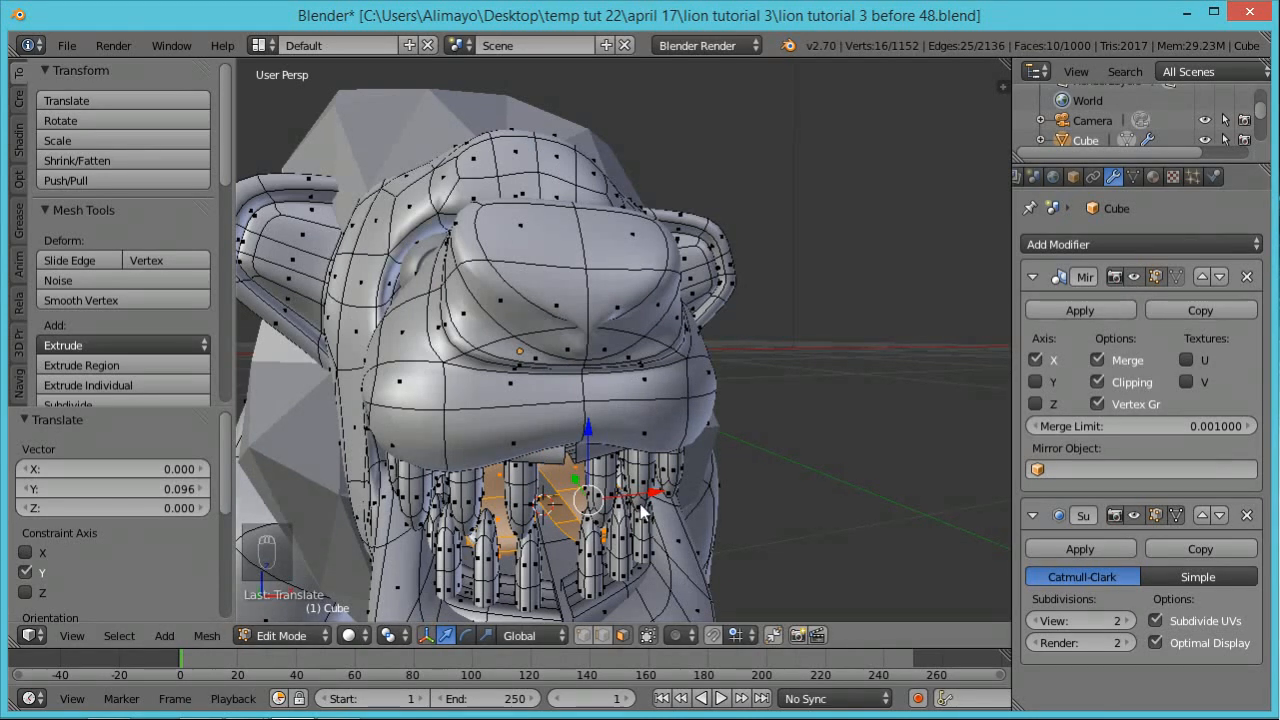
pyautogui.moveTo(606, 556); pyautogui.dragTo(640, 520, button='middle')
pyautogui.press('g')
pyautogui.press('x')
pyautogui.moveTo(649, 510); pyautogui.dragTo(629, 513)
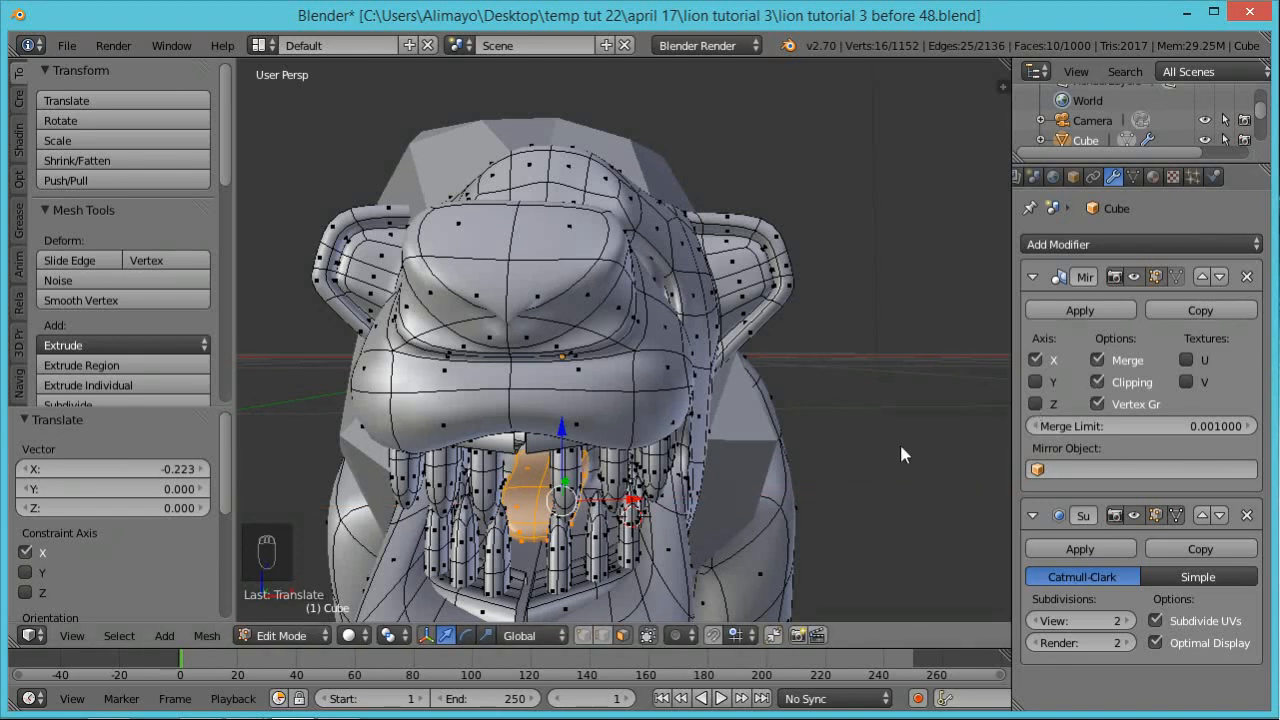
pyautogui.moveTo(899, 441); pyautogui.dragTo(806, 432, button='middle')
pyautogui.moveTo(752, 385); pyautogui.dragTo(705, 420, button='middle')
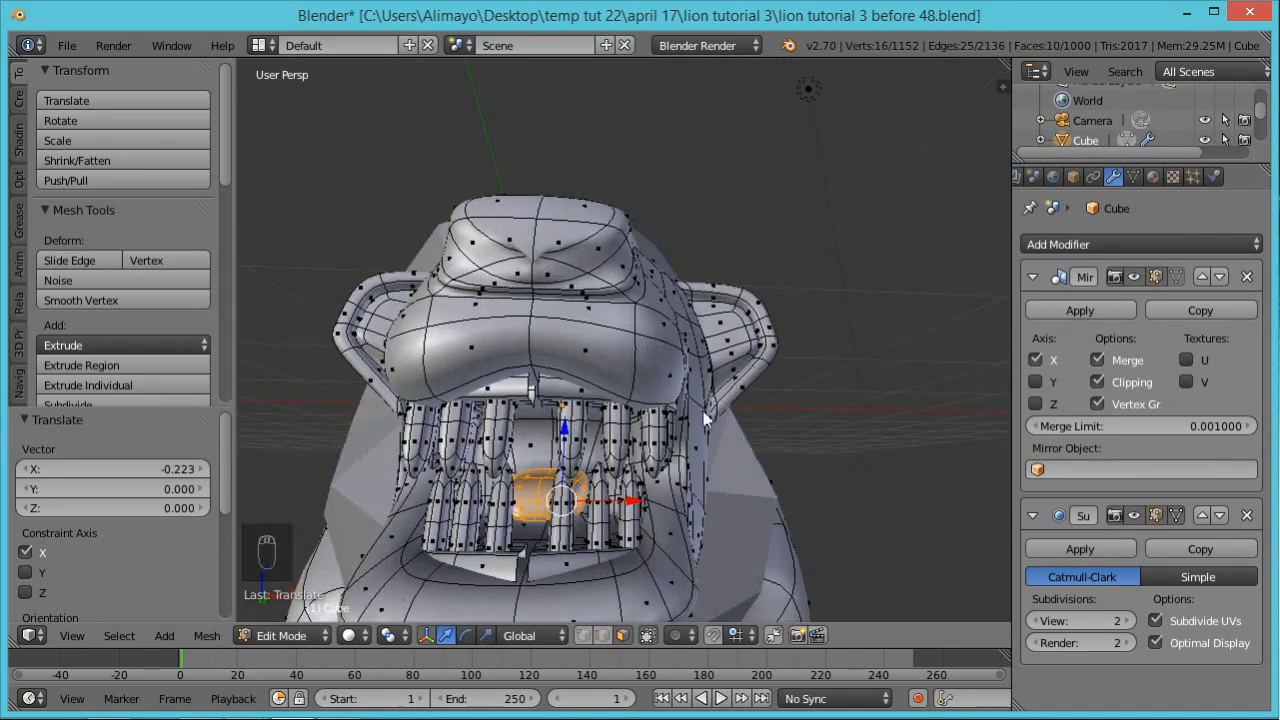
# Select the complete lower and upper gums as linked geometry and move them -0.041 along X to close the centre gaps
pyautogui.rightClick(548, 553)
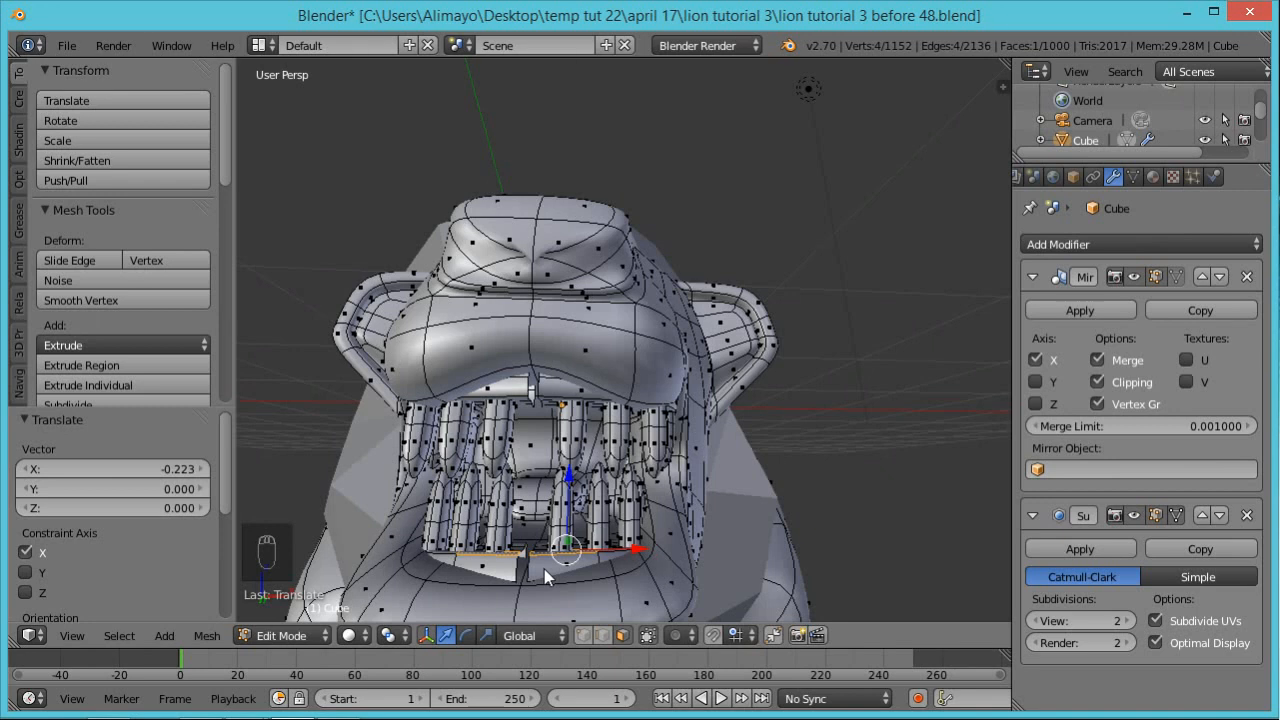
pyautogui.hotkey('ctrl', 'l')
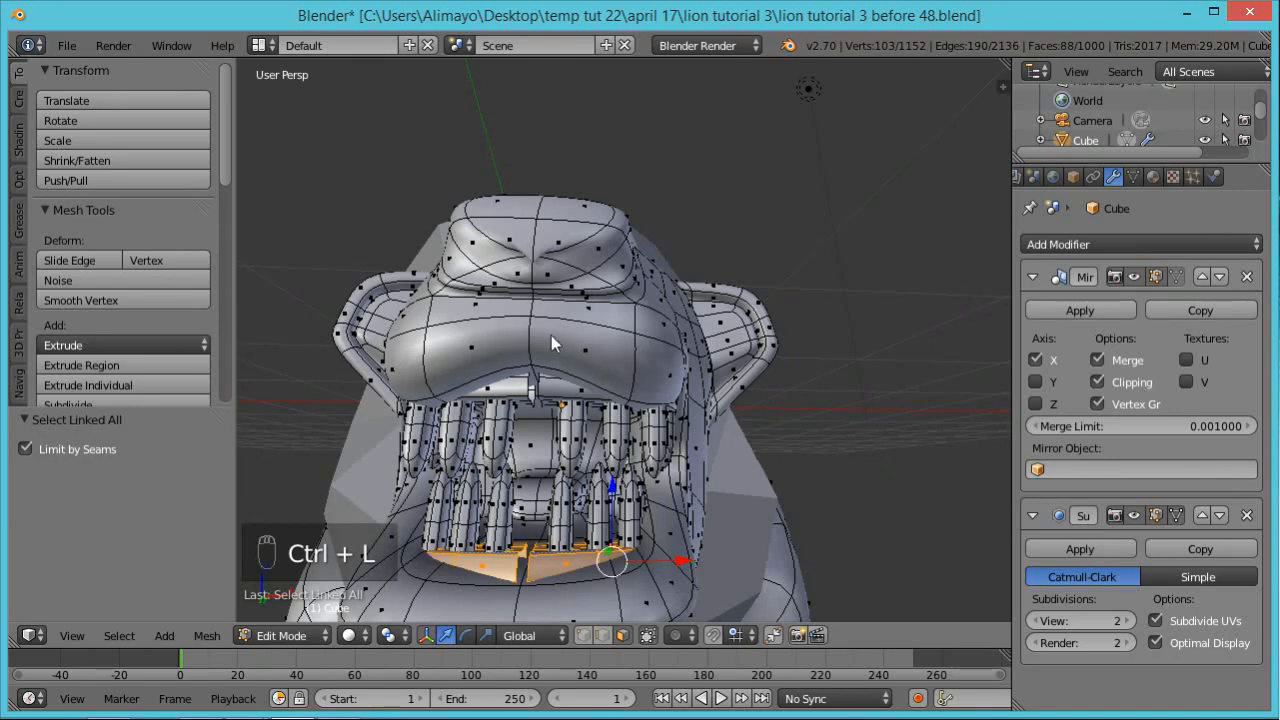
pyautogui.keyDown('shift'); pyautogui.rightClick(549, 396); pyautogui.keyUp('shift')
pyautogui.hotkey('ctrl', 'l')
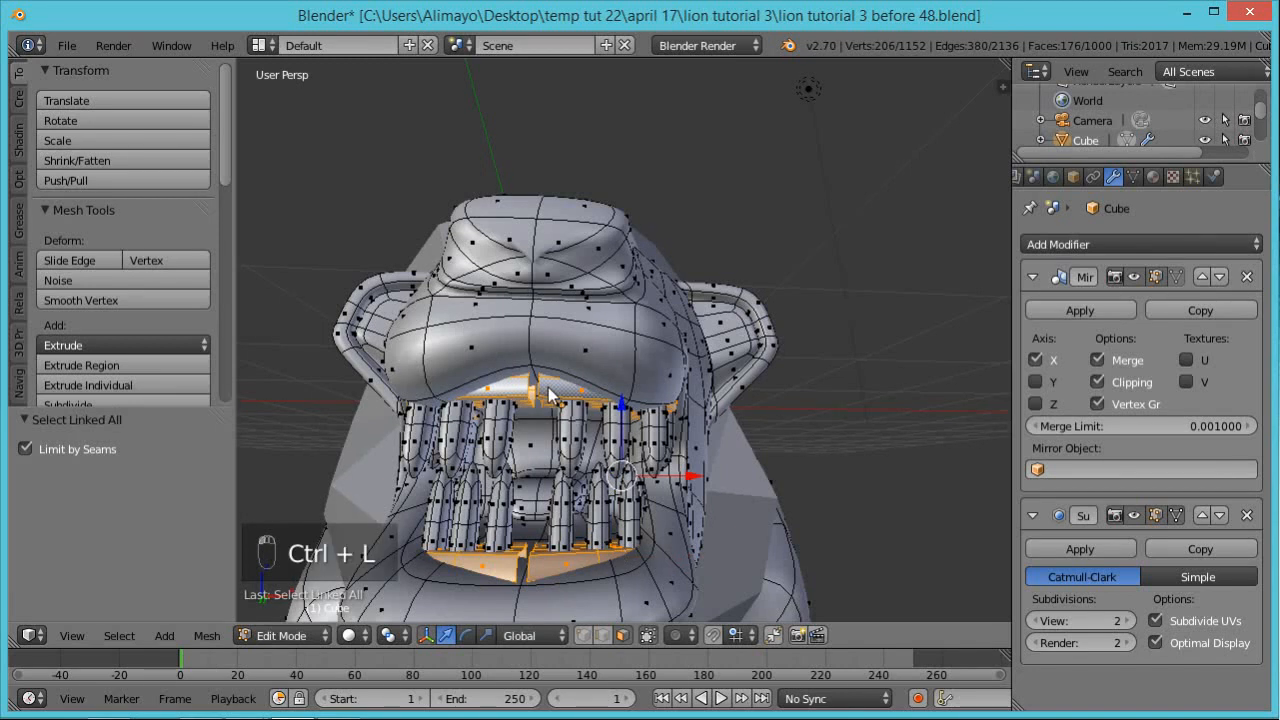
pyautogui.press('g')
pyautogui.press('x')
pyautogui.click(684, 484)
pyautogui.moveTo(729, 504); pyautogui.dragTo(729, 524, button='middle')
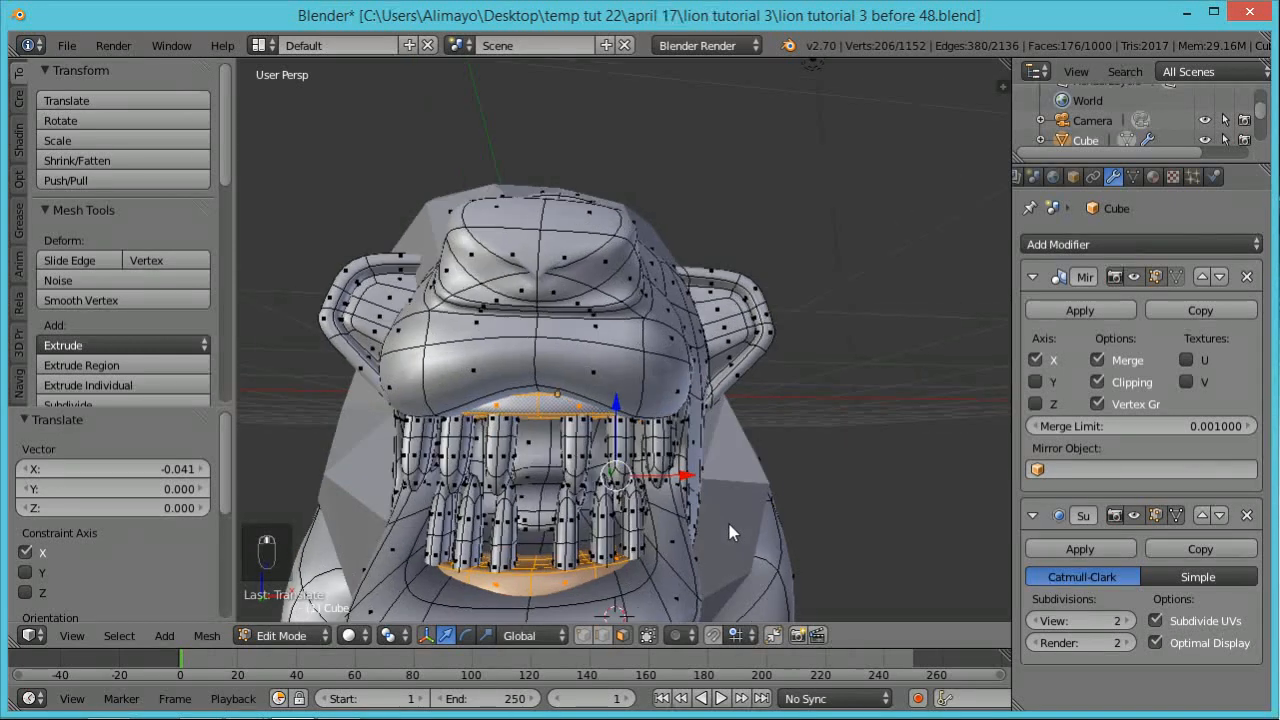
pyautogui.moveTo(648, 532); pyautogui.dragTo(554, 548, button='middle')
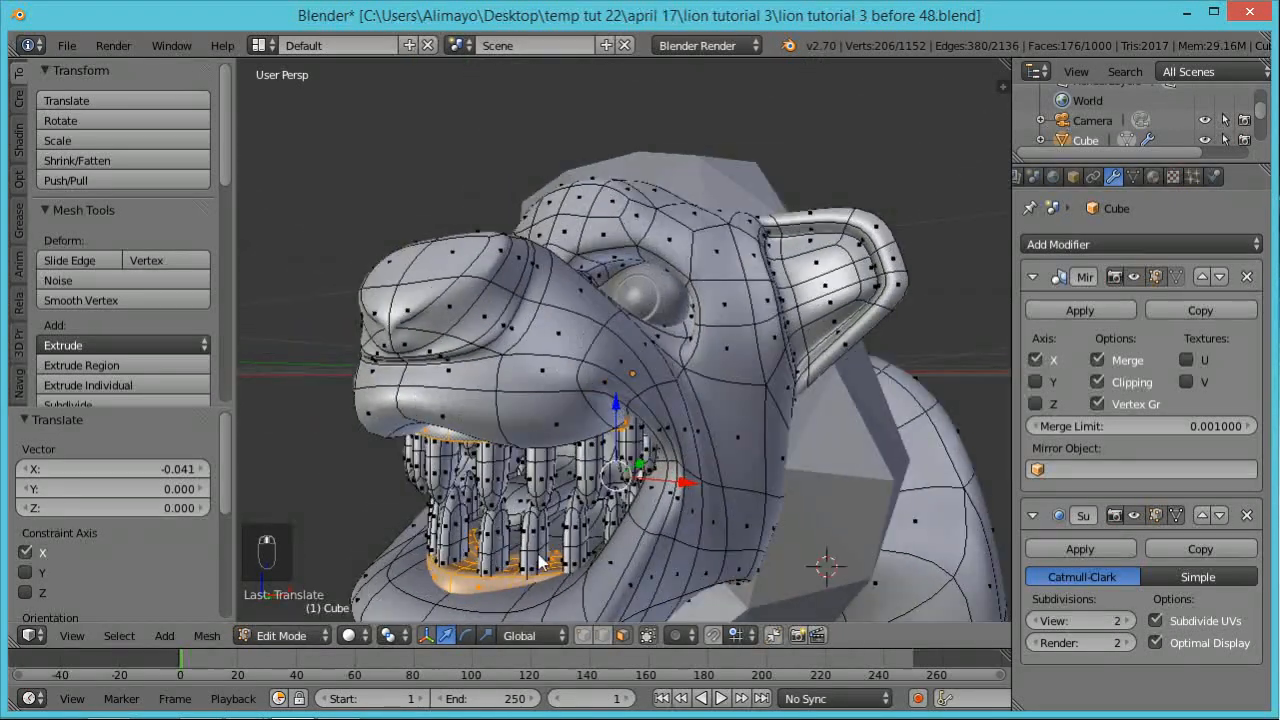
# Save the file as lion tutorial 3 before 49.blend and review the whole lion from the side and front
pyautogui.scroll(-9, 668, 443)
pyautogui.moveTo(642, 471)
pyautogui.mouseDown(button='middle')
pyautogui.moveTo(466, 506)
pyautogui.moveTo(640, 481)
pyautogui.mouseUp(button='middle')
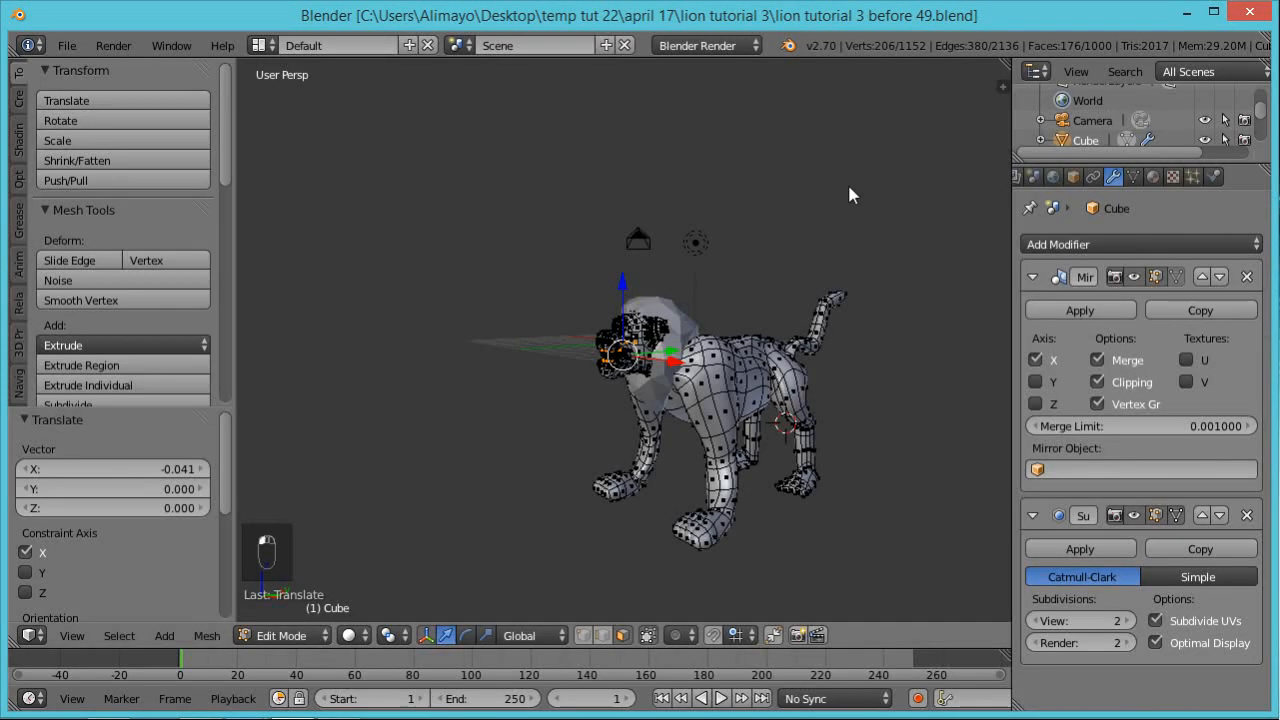
pyautogui.scroll(11, 833, 256)
pyautogui.scroll(-6, 835, 310)
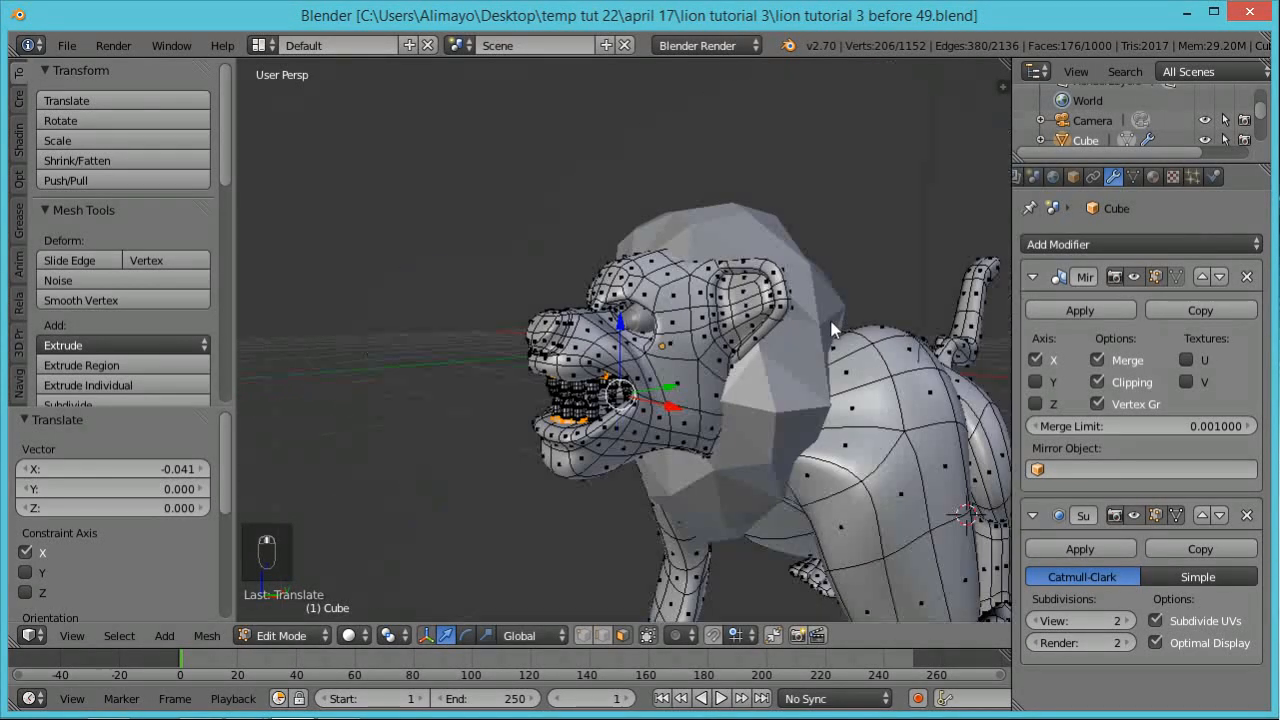
pyautogui.moveTo(728, 407); pyautogui.dragTo(793, 421, button='middle')
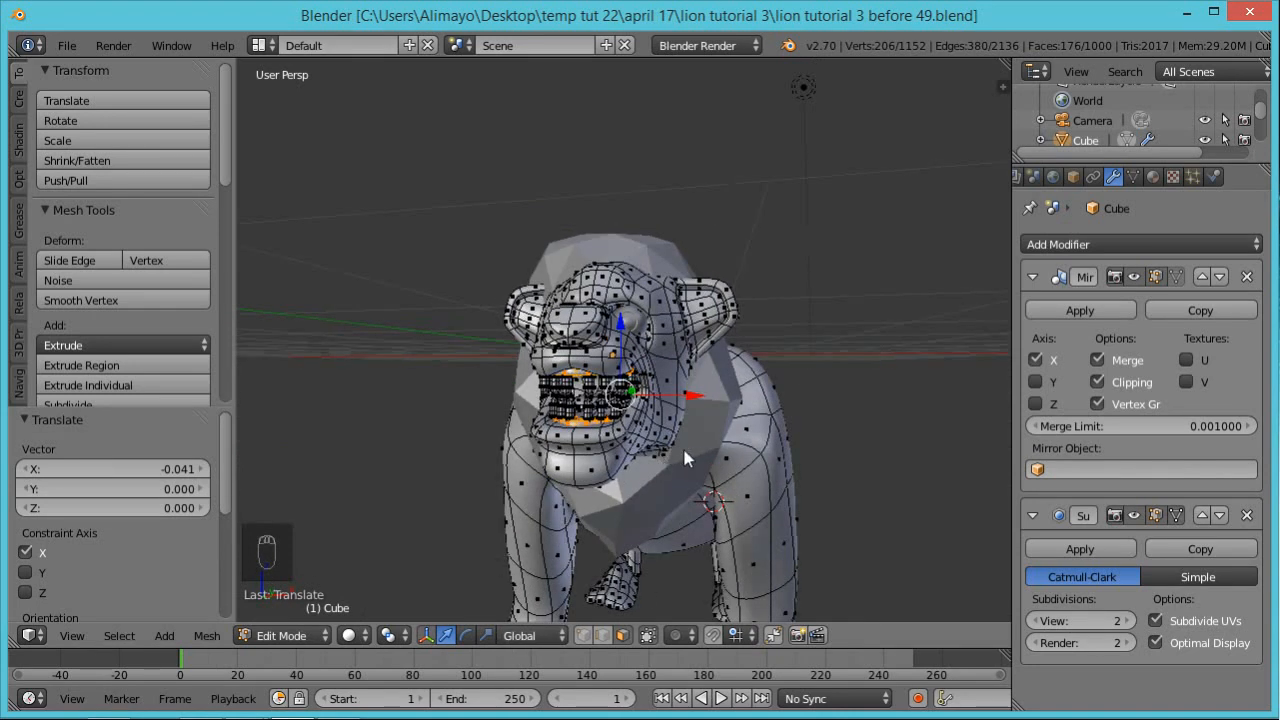
# Switch the body to Sculpt Mode and choose the Grab brush with a Normal Weight of 0.500
pyautogui.rightClick(716, 438)
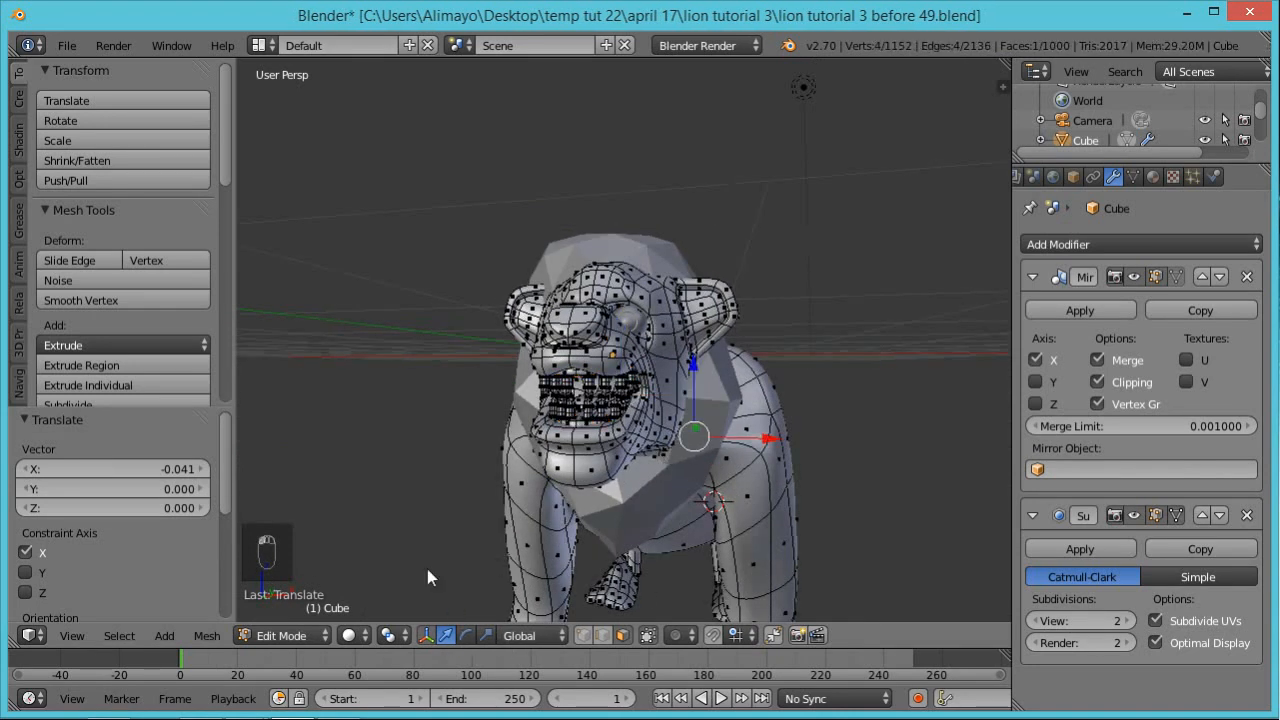
pyautogui.click(327, 636)
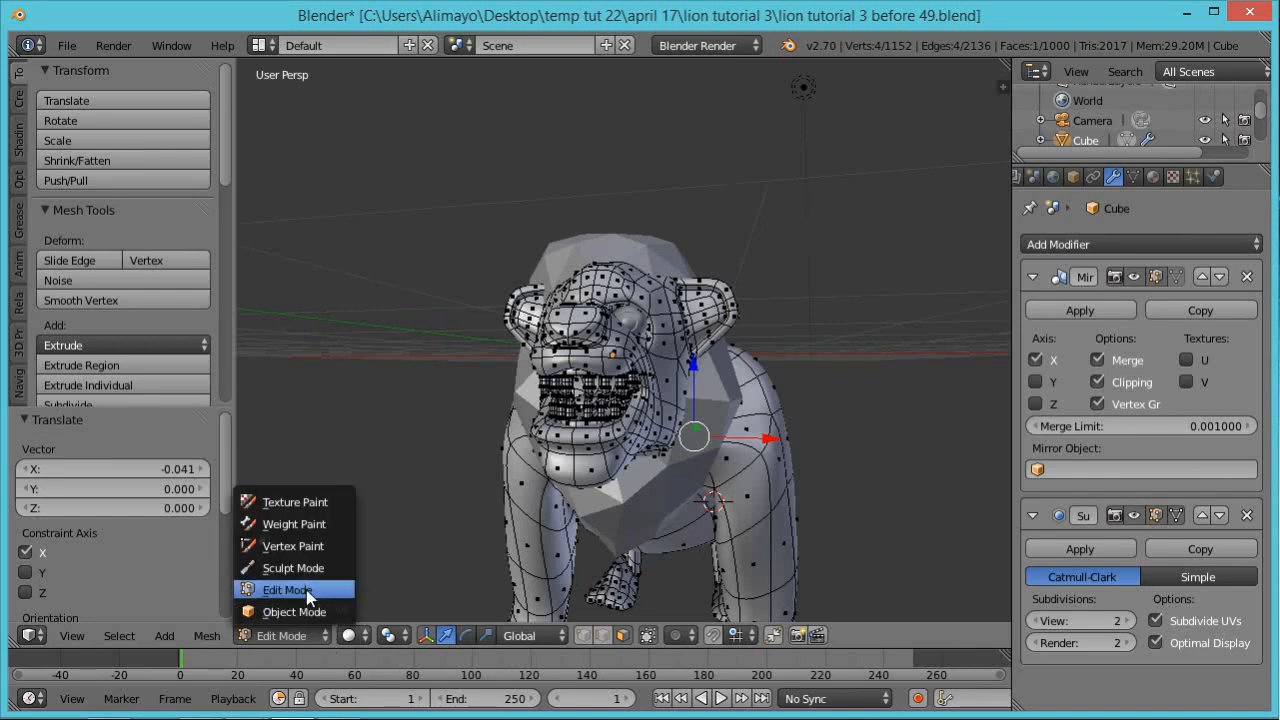
pyautogui.click(292, 563)
pyautogui.click(172, 182)
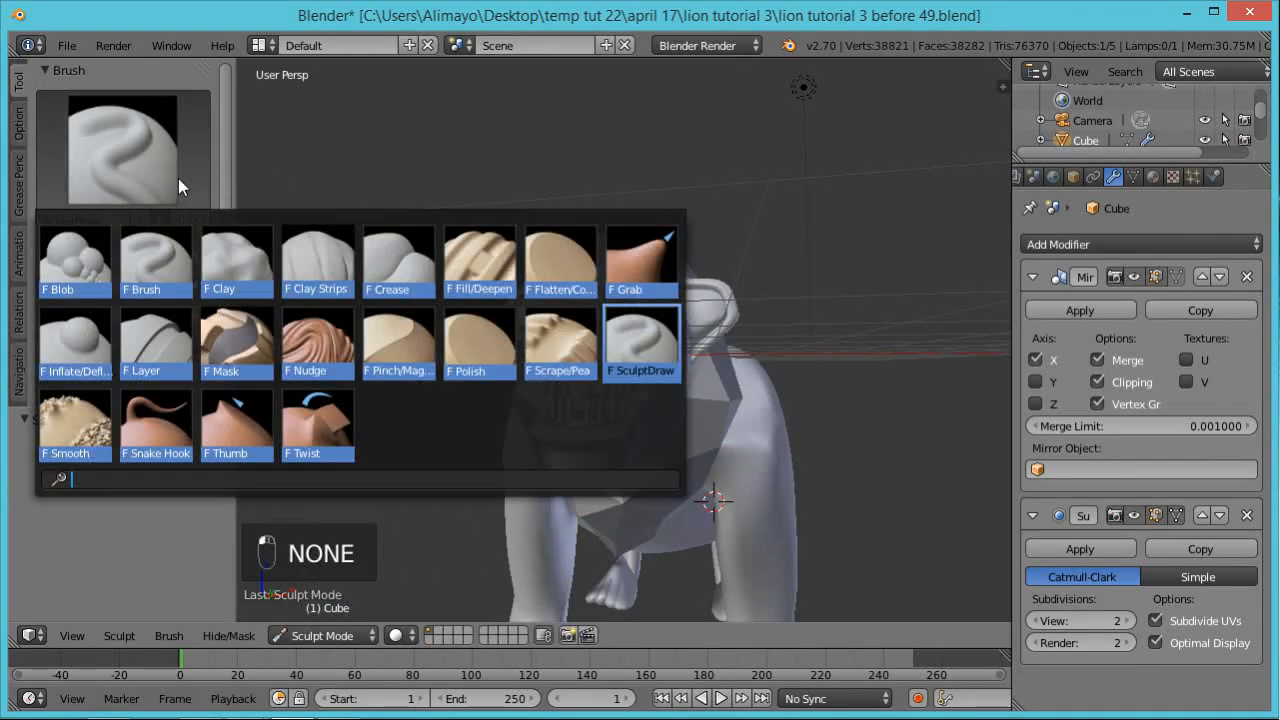
pyautogui.click(672, 280)
pyautogui.moveTo(112, 313)
pyautogui.mouseDown()
pyautogui.moveTo(65, 319)
pyautogui.moveTo(137, 313)
pyautogui.mouseUp()
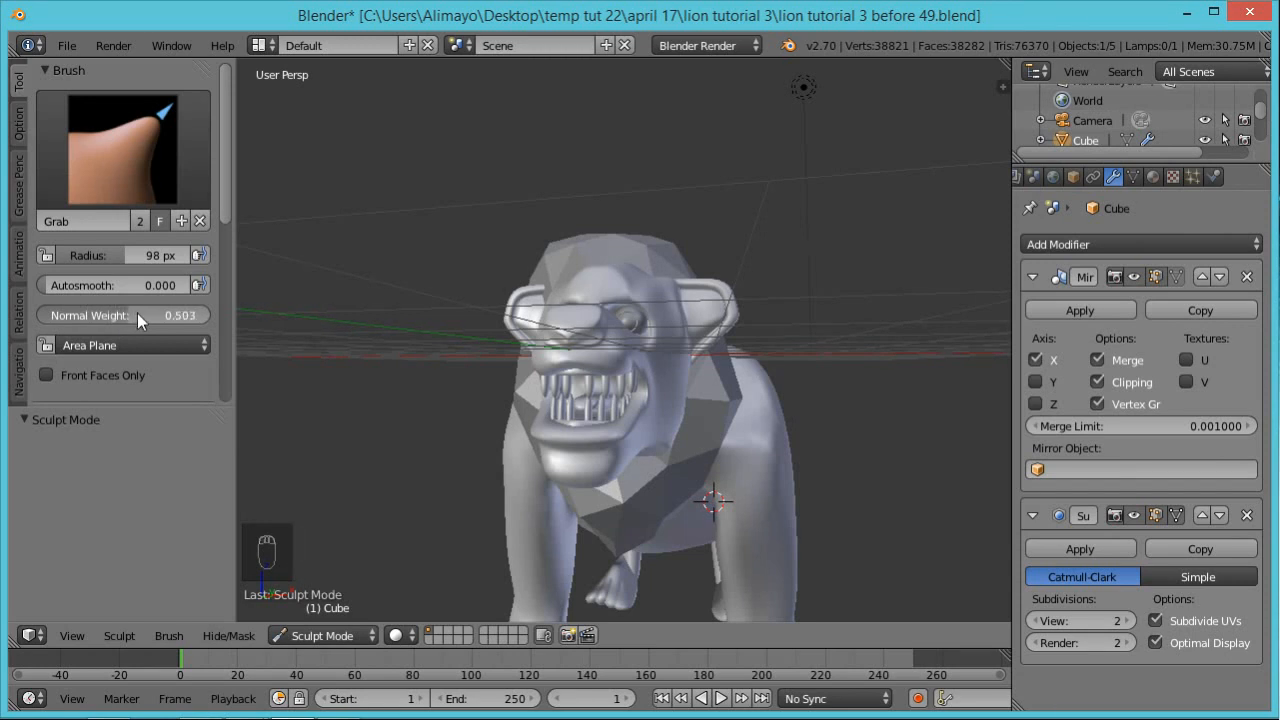
pyautogui.click(165, 317)
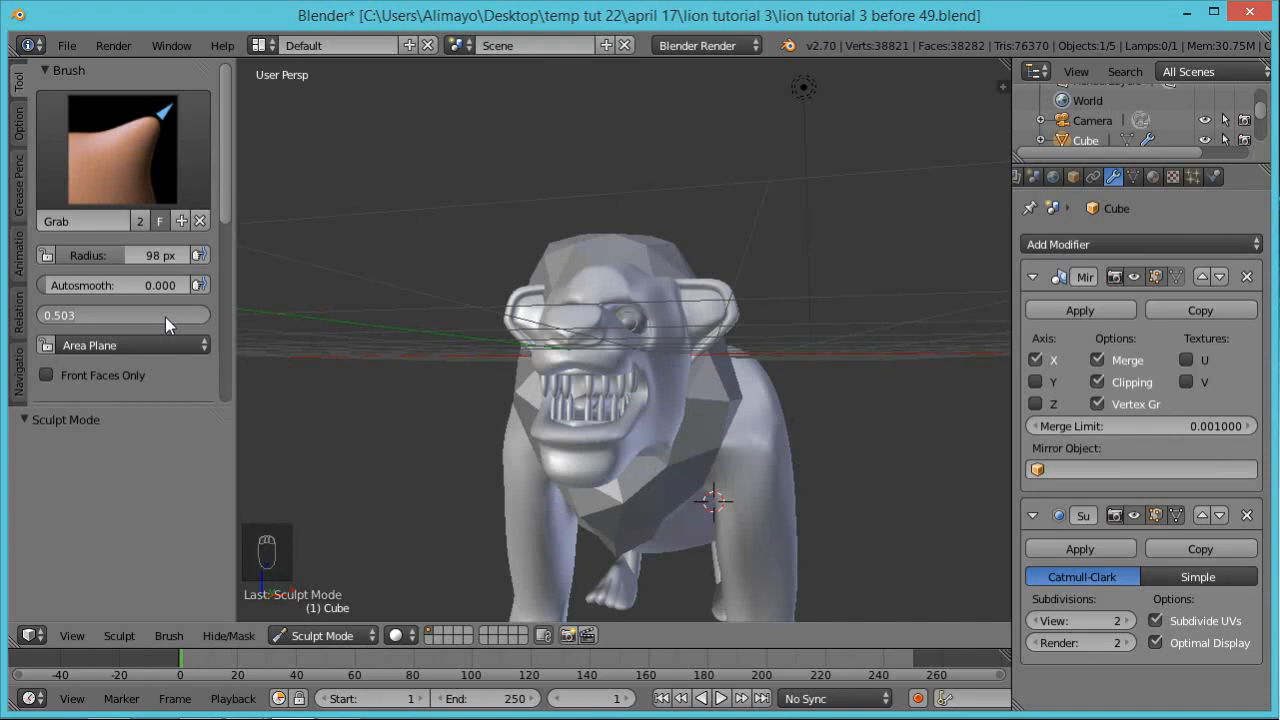
pyautogui.write('0.500')
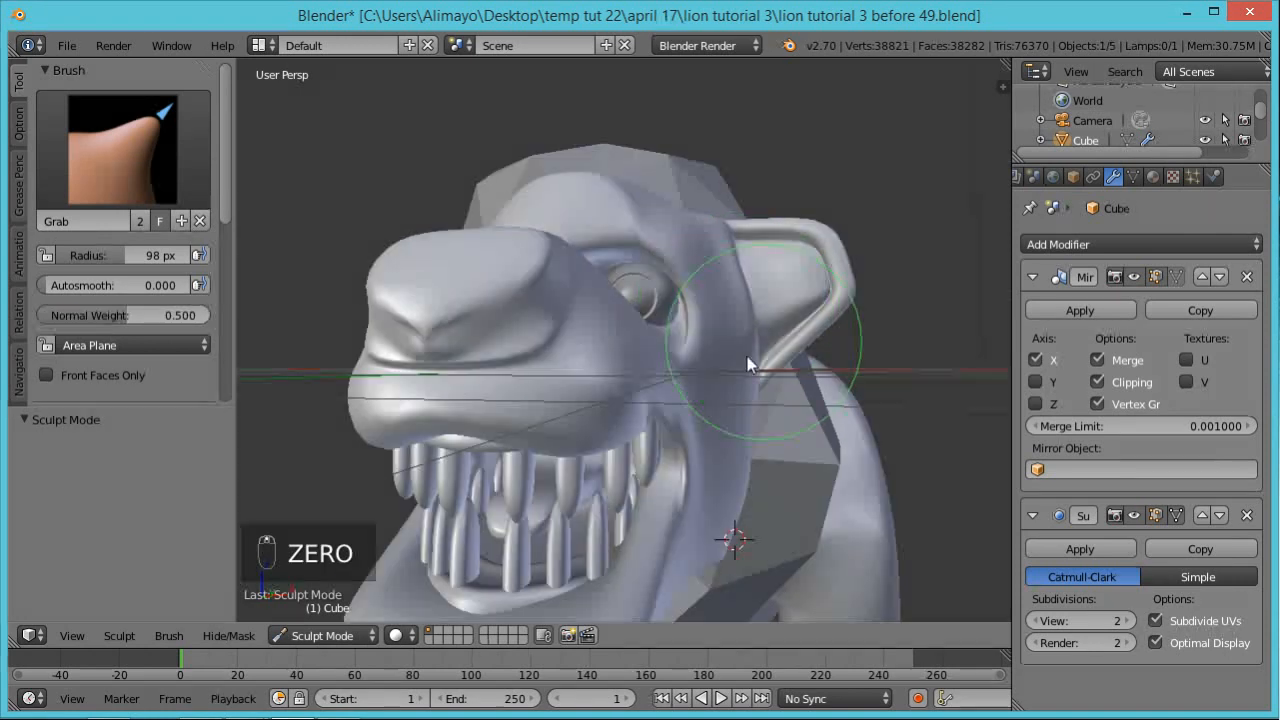
# Pull the side of the upper lip down over the teeth with the Grab brush and enable the body's wire display
pyautogui.moveTo(750, 365); pyautogui.dragTo(615, 395, button='middle')
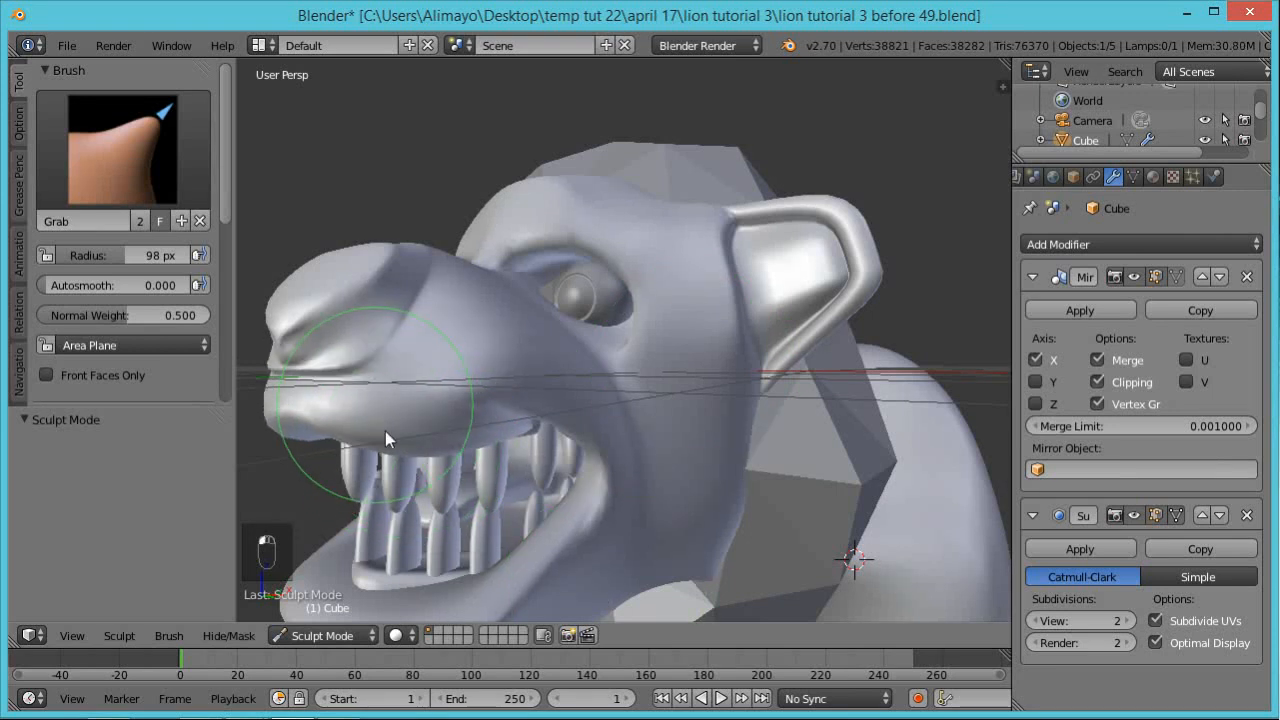
pyautogui.moveTo(382, 434)
pyautogui.mouseDown()
pyautogui.moveTo(402, 461)
pyautogui.moveTo(482, 458)
pyautogui.mouseUp()
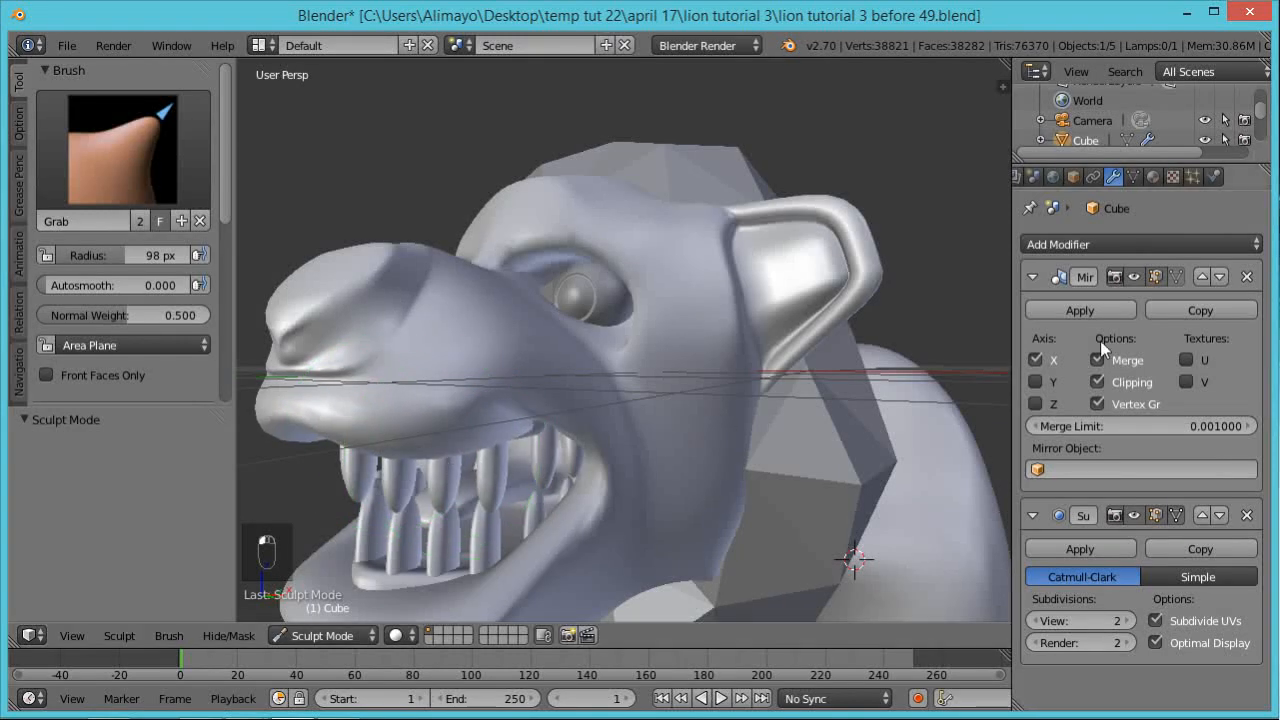
pyautogui.click(1074, 178)
pyautogui.click(1030, 682)
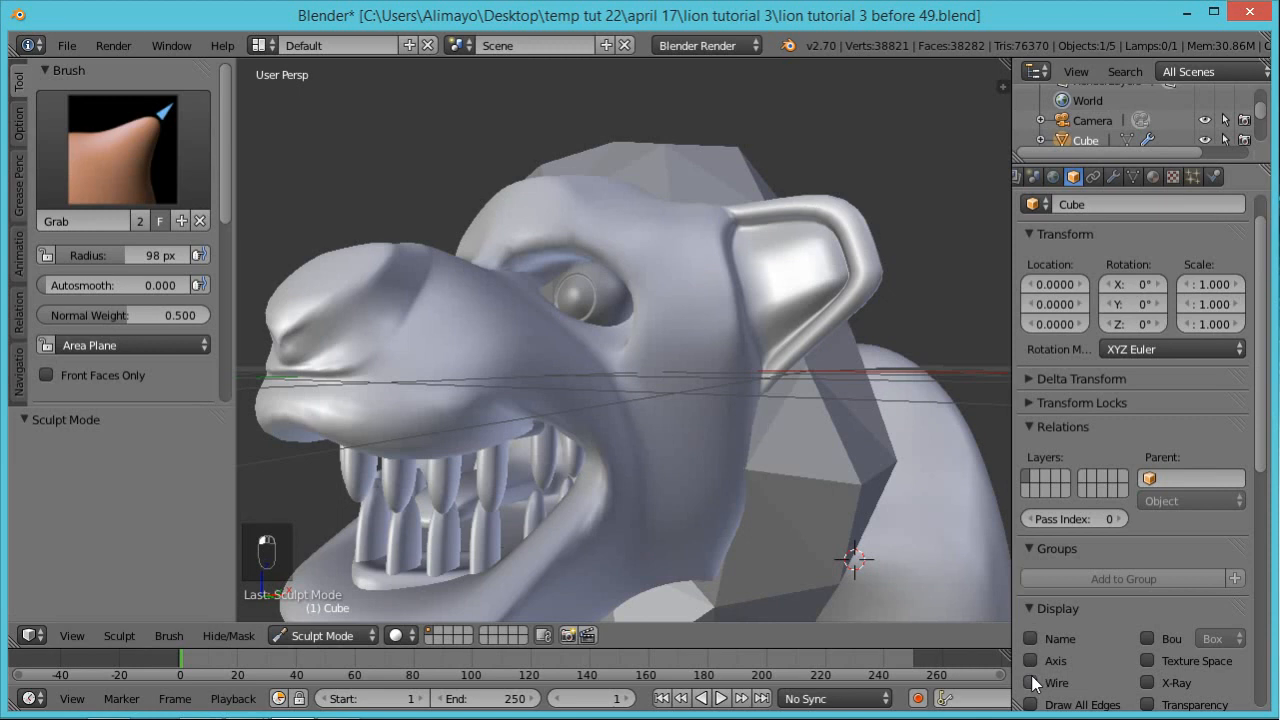
pyautogui.moveTo(740, 586); pyautogui.dragTo(567, 467, button='middle')
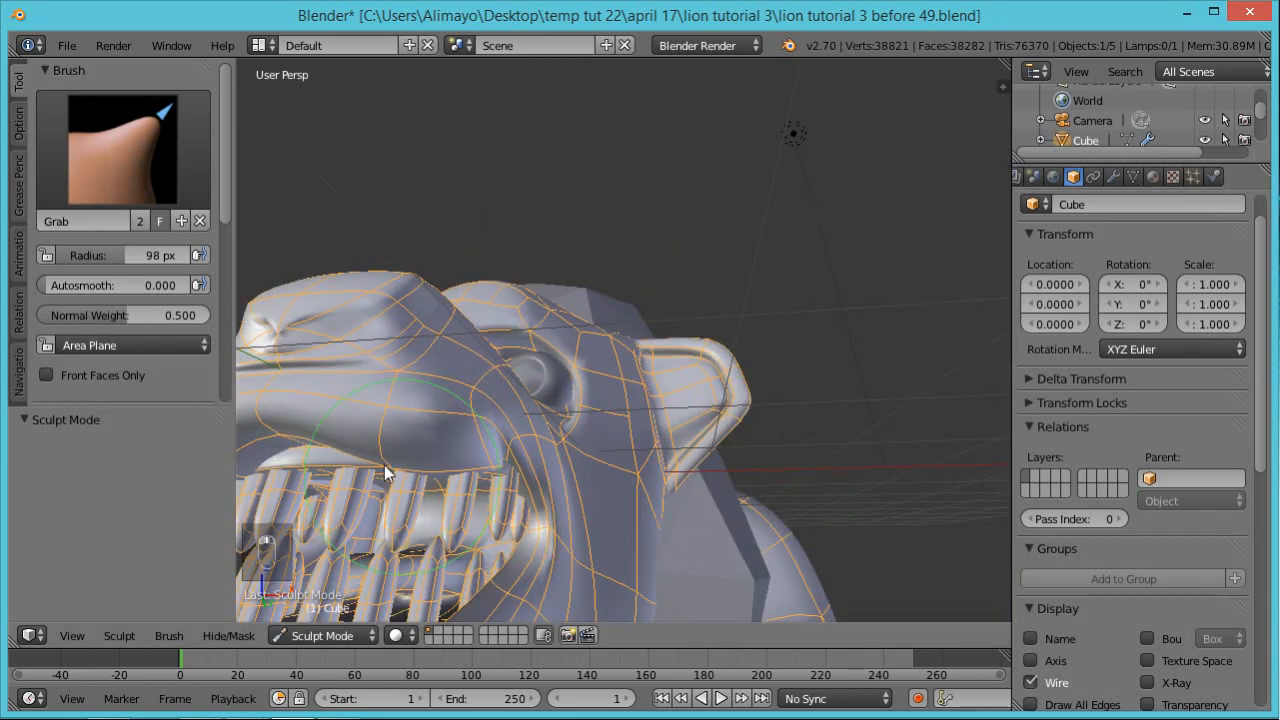
pyautogui.moveTo(380, 467)
pyautogui.mouseDown()
pyautogui.moveTo(340, 543)
pyautogui.moveTo(380, 520)
pyautogui.mouseUp()
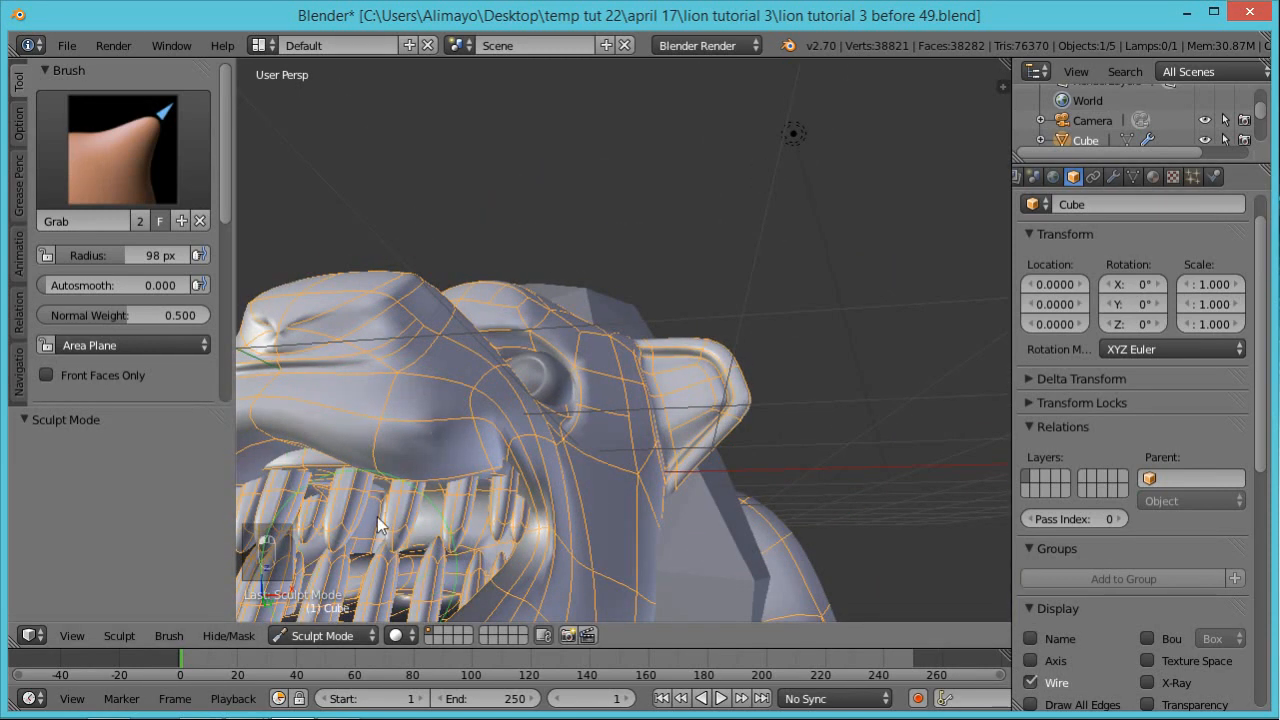
# Try to pull the middle of the upper lip down with the Grab brush, and undo the stroke
pyautogui.scroll(-4, 387, 464)
pyautogui.moveTo(490, 469); pyautogui.dragTo(513, 420, button='middle')
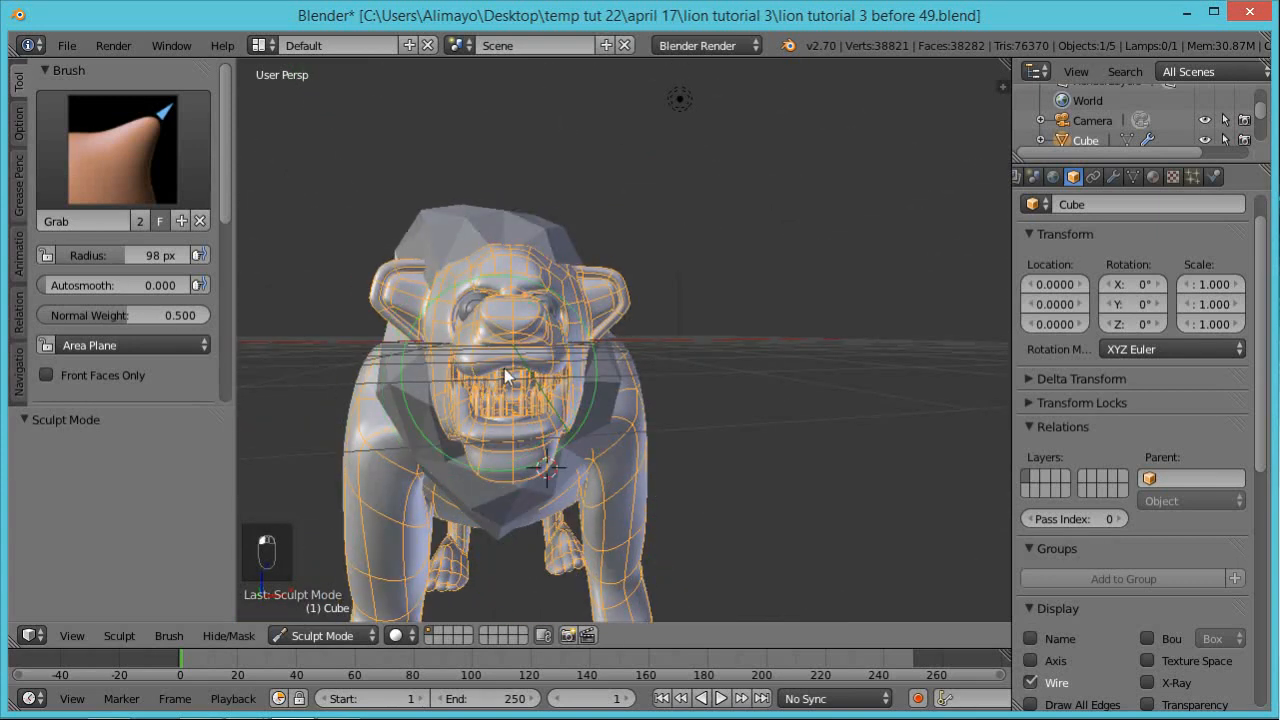
pyautogui.moveTo(511, 369); pyautogui.dragTo(511, 376)
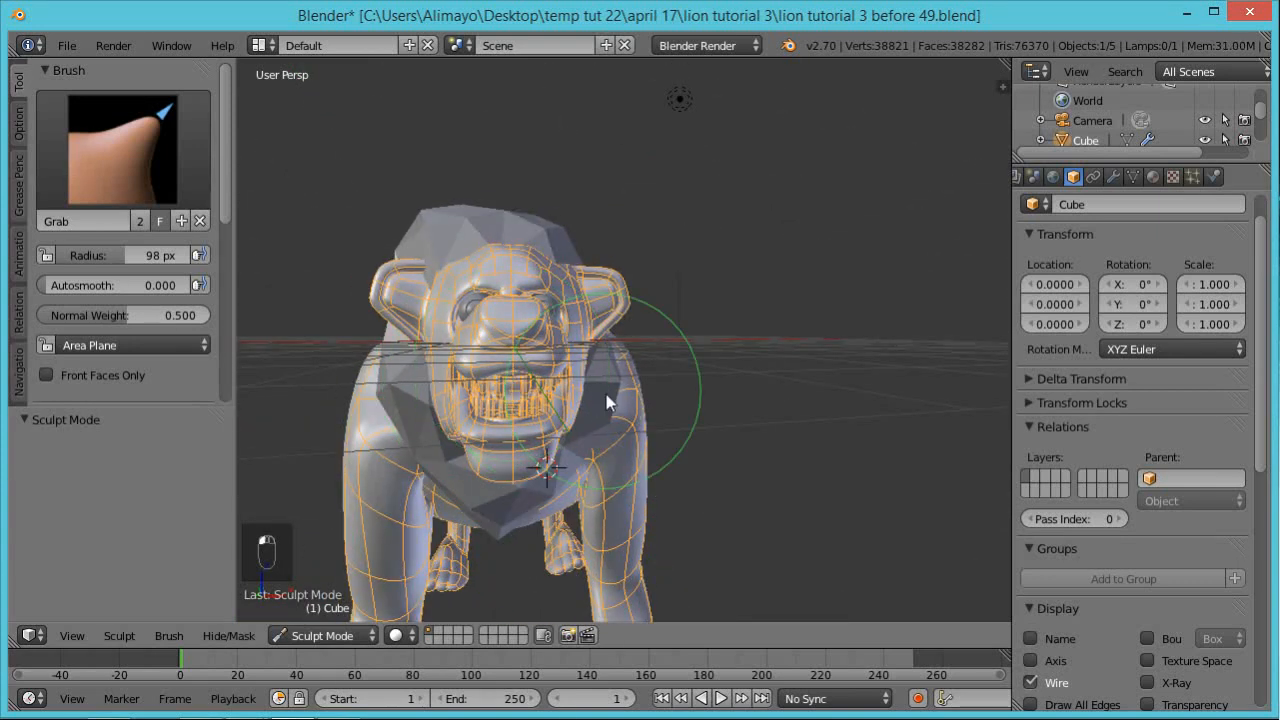
pyautogui.hotkey('ctrl', 'z')
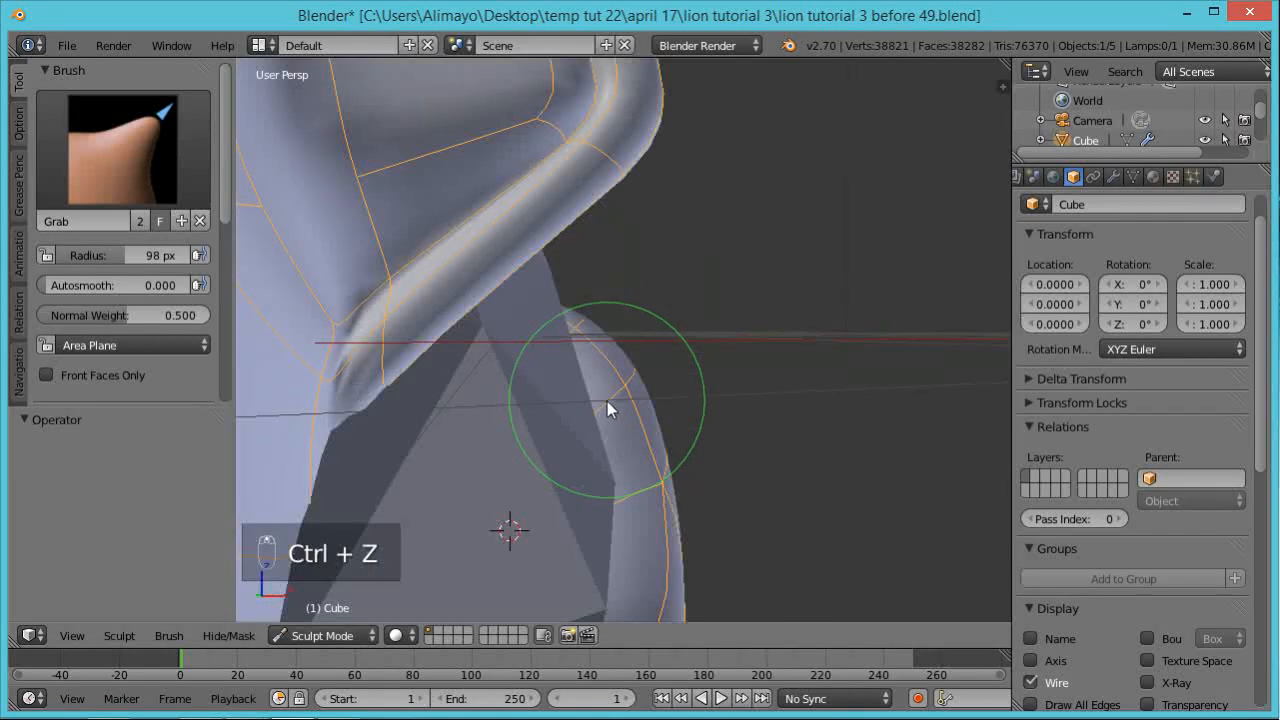
# Switch the body from Sculpt Mode to Edit Mode and set the mesh selection to edges
pyautogui.moveTo(601, 453); pyautogui.dragTo(420, 520, button='middle')
pyautogui.click(350, 635)
pyautogui.click(340, 589)
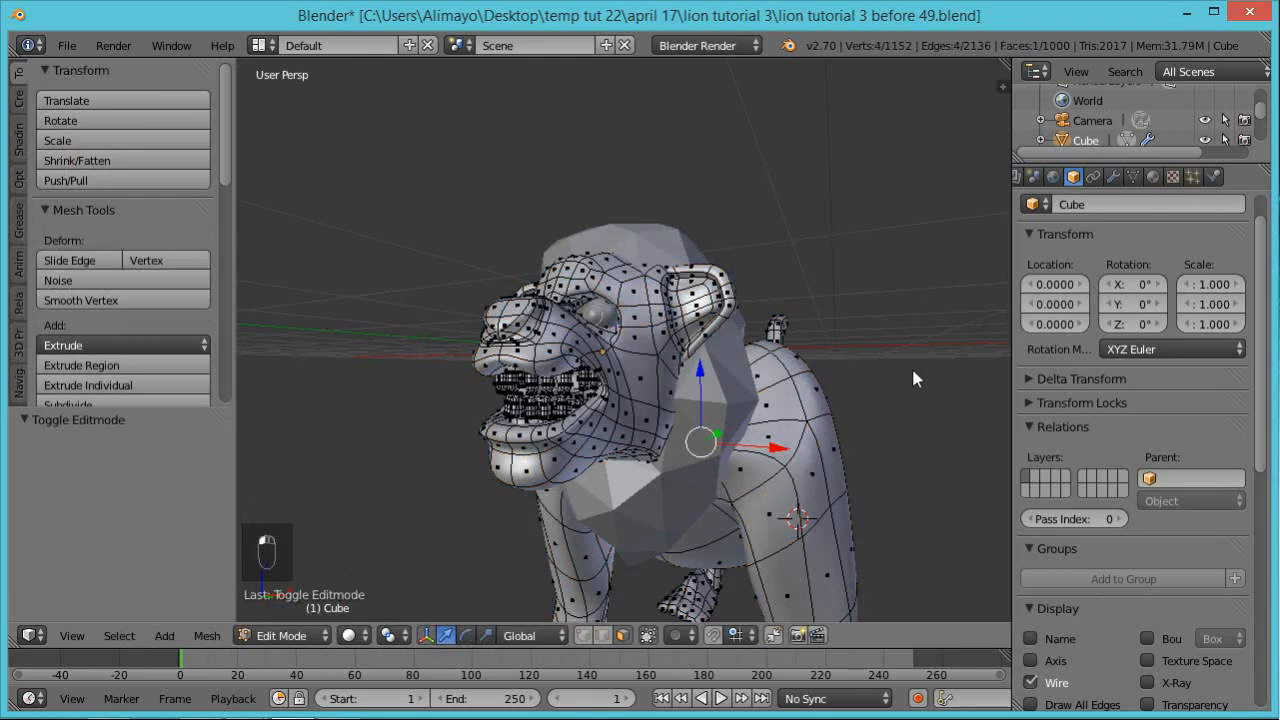
pyautogui.scroll(5, 630, 425)
pyautogui.moveTo(386, 459); pyautogui.dragTo(510, 437, button='middle')
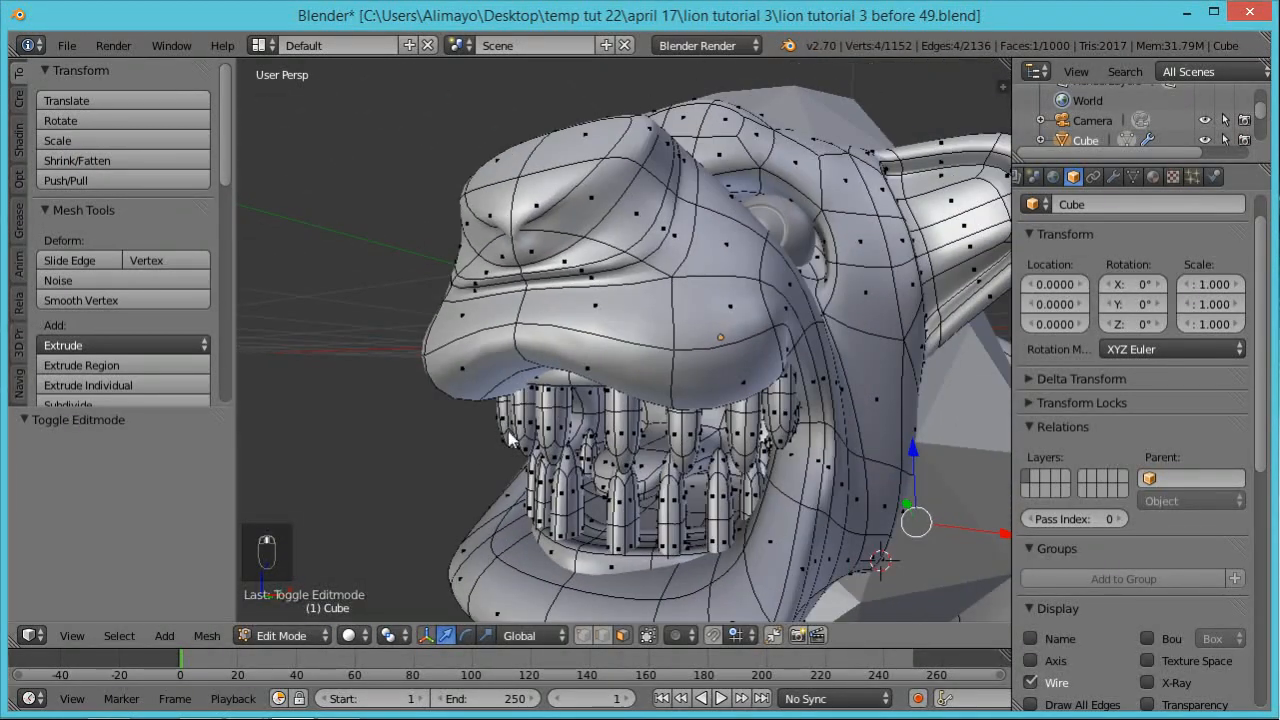
pyautogui.rightClick(670, 405)
pyautogui.click(603, 634)
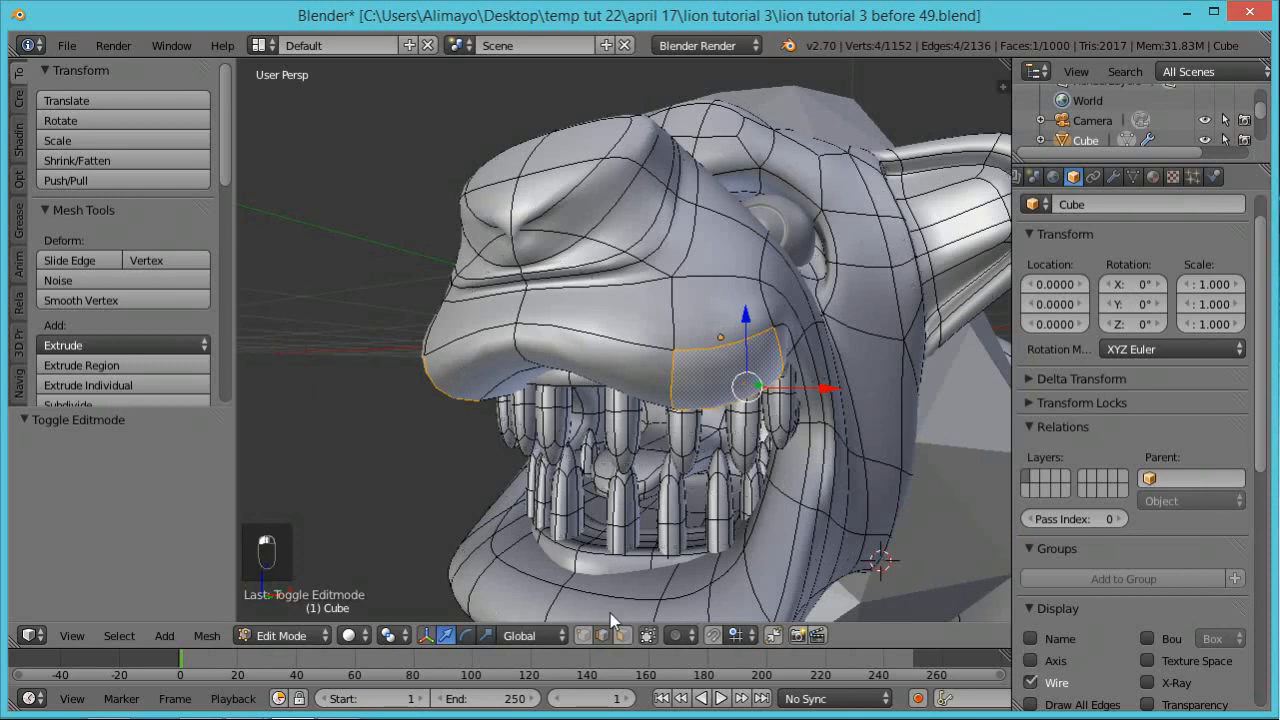
# Lower the two neighbouring edges along the front underside of the upper lip by 0.178 along Z
pyautogui.rightClick(676, 415)
pyautogui.moveTo(676, 415); pyautogui.dragTo(595, 358, button='middle')
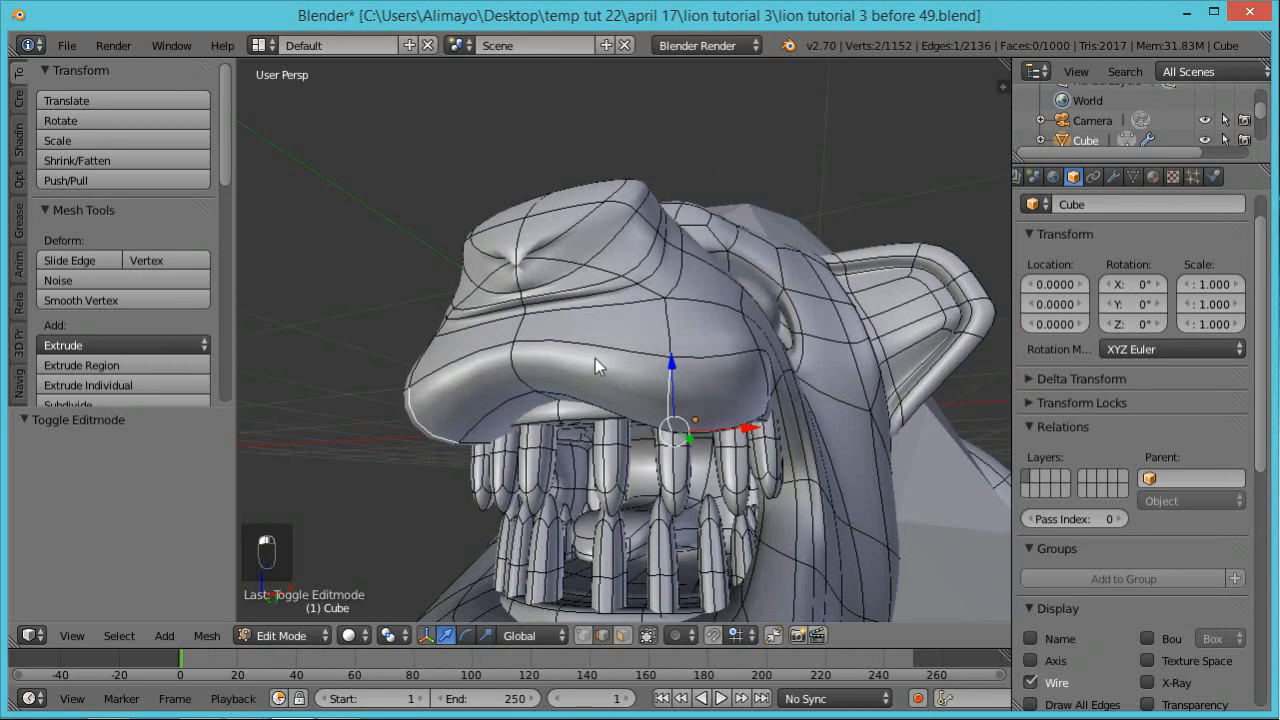
pyautogui.keyDown('shift'); pyautogui.rightClick(499, 421); pyautogui.keyUp('shift')
pyautogui.press('g')
pyautogui.press('z')
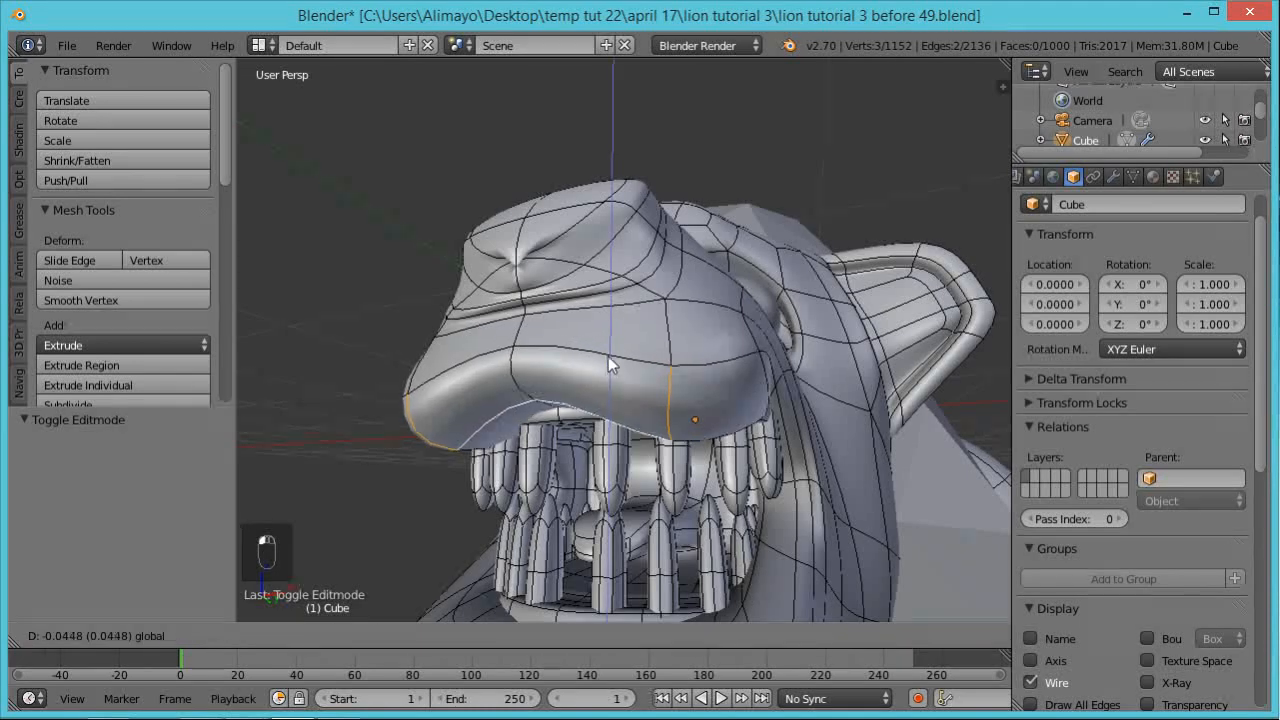
pyautogui.click(613, 400)
# Move the single edge at the side of the upper lip inward by 0.079 along the X axis
pyautogui.moveTo(705, 510); pyautogui.dragTo(630, 453, button='middle')
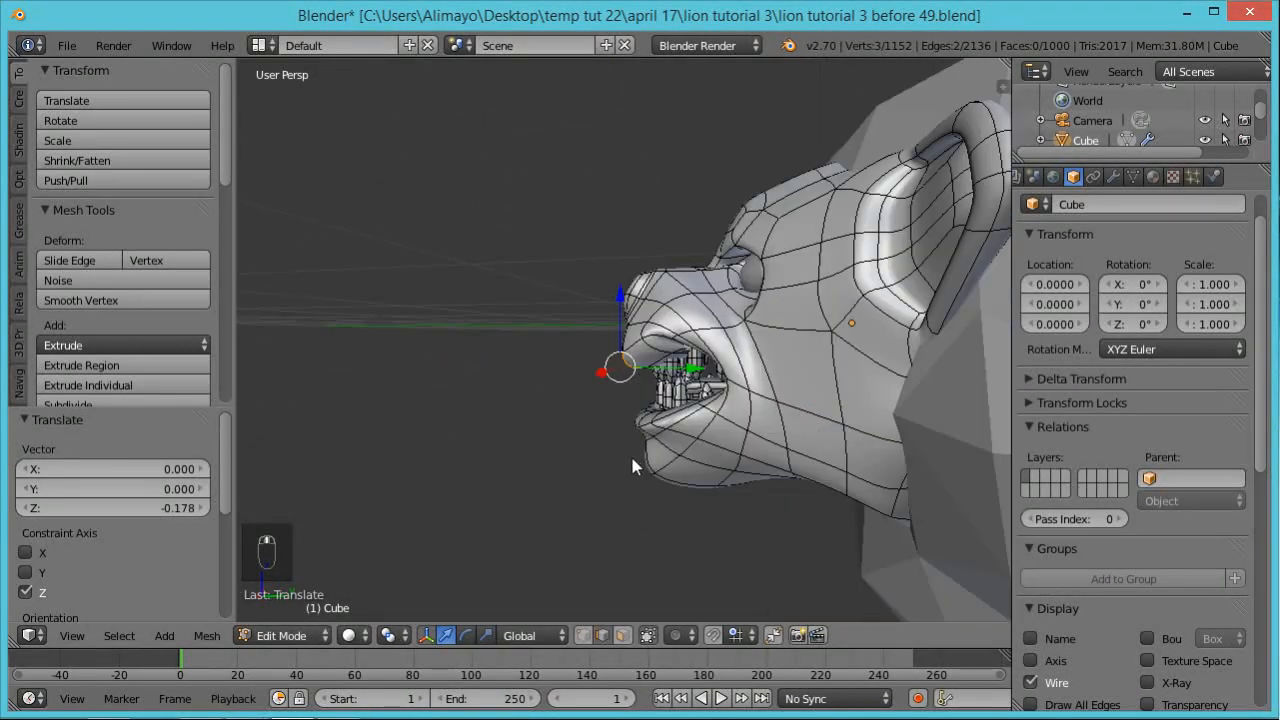
pyautogui.scroll(3, 686, 393)
pyautogui.scroll(-5, 706, 414)
pyautogui.moveTo(706, 414); pyautogui.dragTo(966, 408, button='middle')
pyautogui.keyDown('shift'); pyautogui.rightClick(672, 350); pyautogui.keyUp('shift')
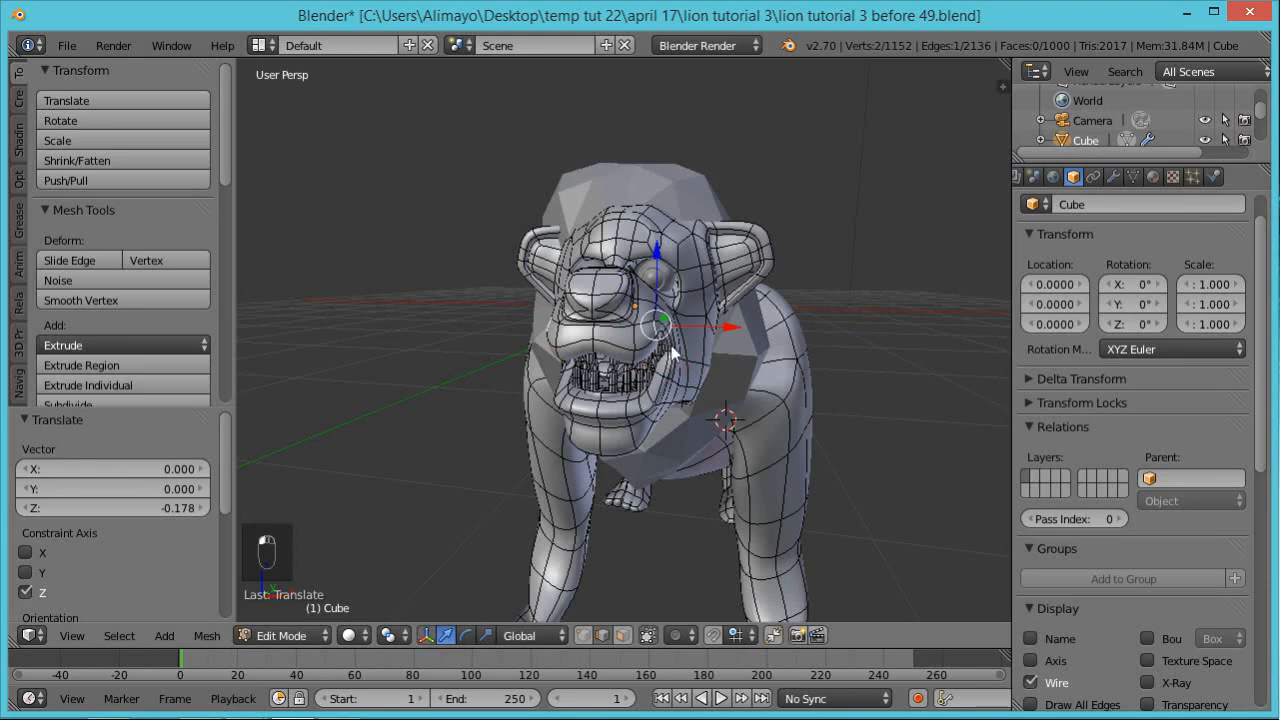
pyautogui.moveTo(718, 326); pyautogui.dragTo(727, 330)
# Examine the adjusted lip and the whole lion from the front and side at close and far range
pyautogui.moveTo(727, 330); pyautogui.dragTo(726, 294, button='middle')
pyautogui.scroll(5, 789, 299)
pyautogui.moveTo(752, 398); pyautogui.dragTo(784, 342, button='middle')
pyautogui.scroll(-5, 801, 350)
pyautogui.scroll(-3, 784, 342)
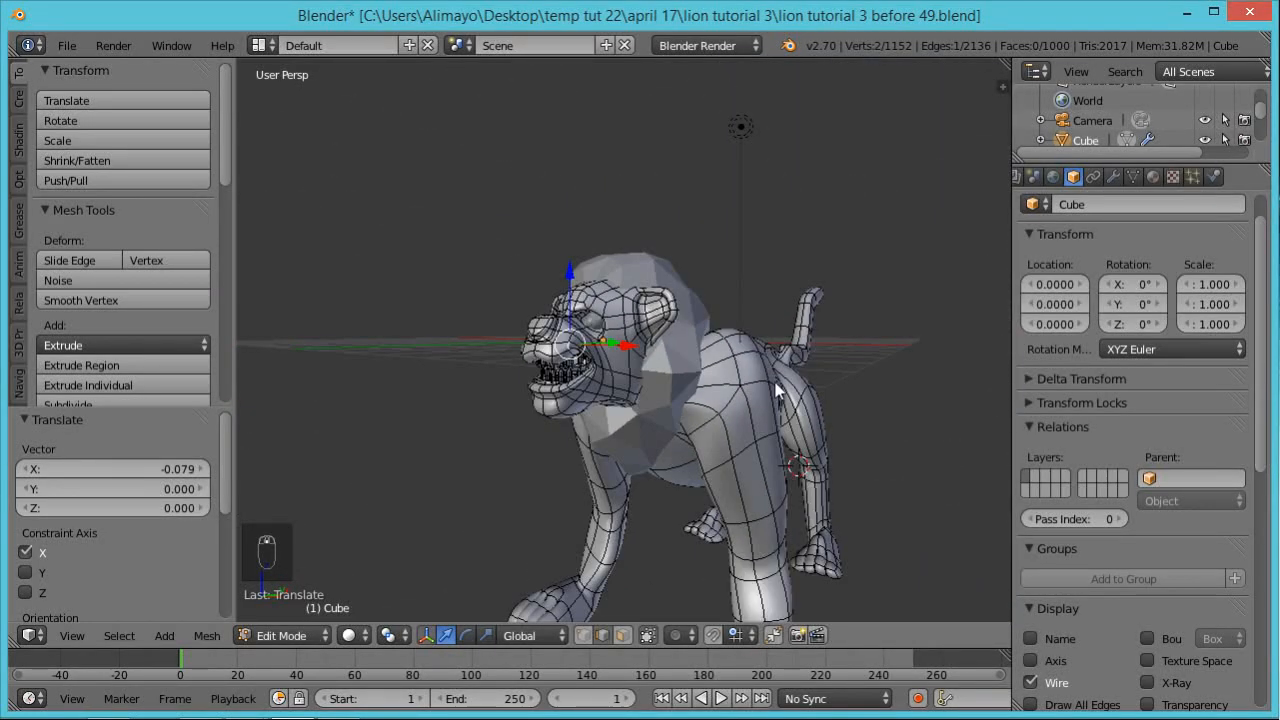
pyautogui.moveTo(665, 441); pyautogui.dragTo(725, 490, button='middle')
pyautogui.scroll(2, 721, 478)
pyautogui.scroll(3, 721, 478)
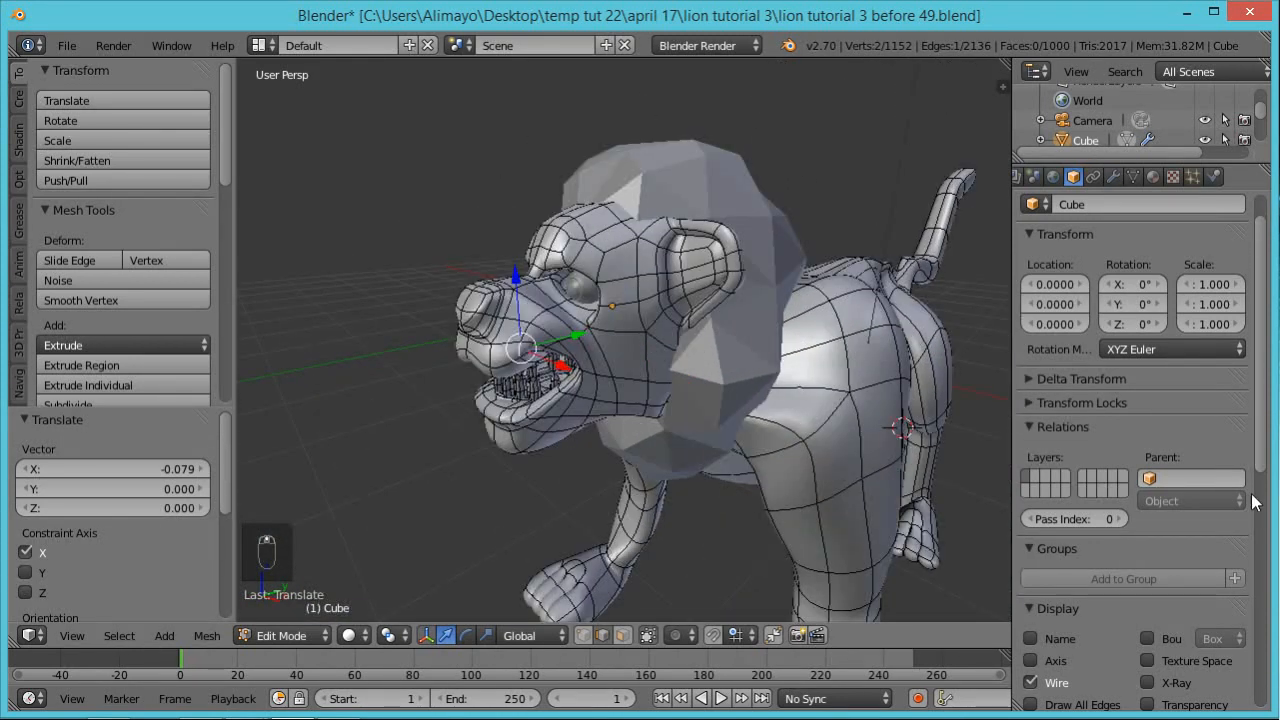